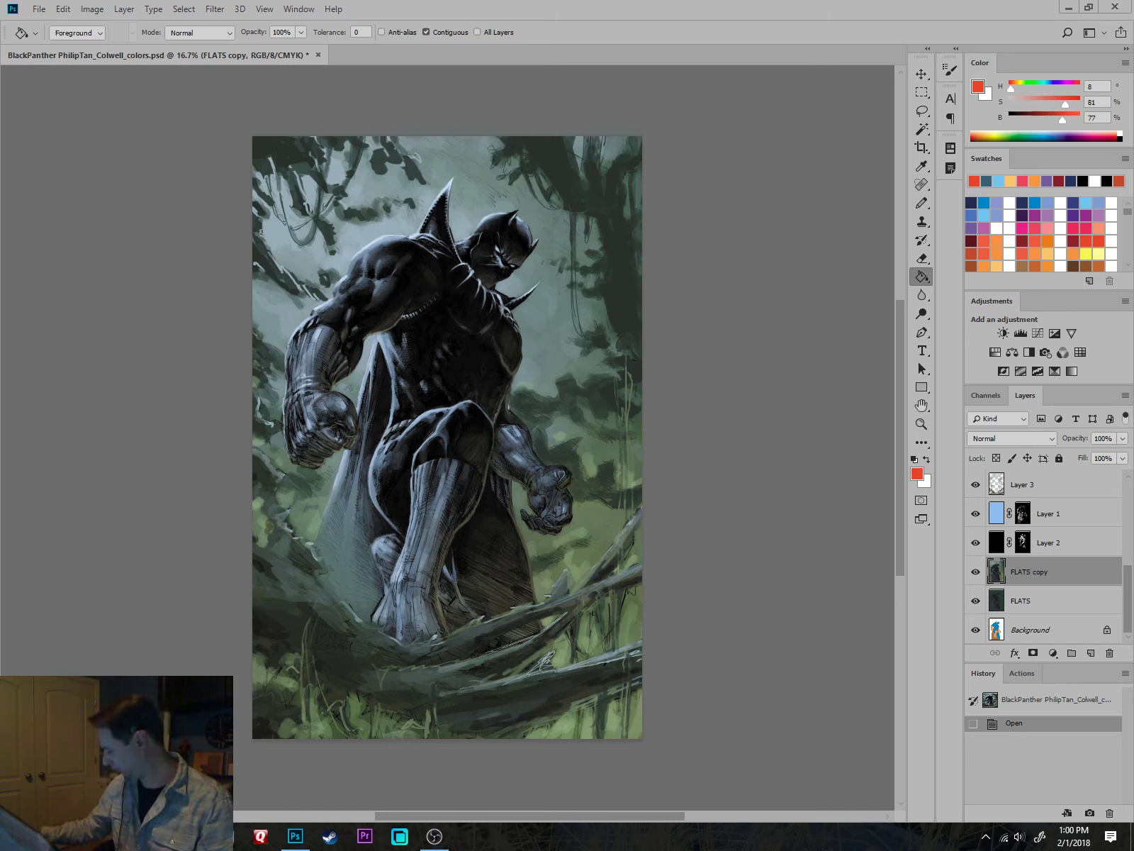
Set the system volume to 24 and mute the audio output.
{"action": "left_click", "coordinate": [1019, 837]}
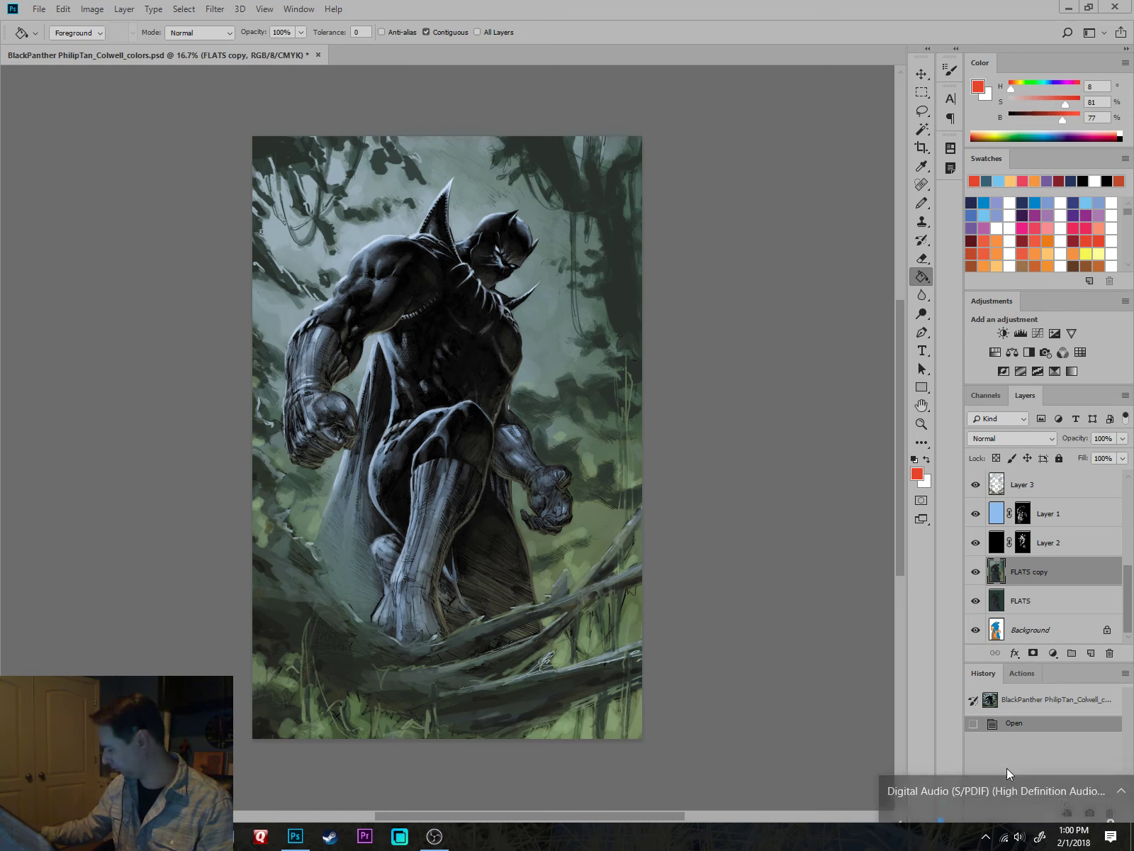
{"action": "scroll", "coordinate": [1015, 768], "scroll_direction": "up", "scroll_amount": 9}
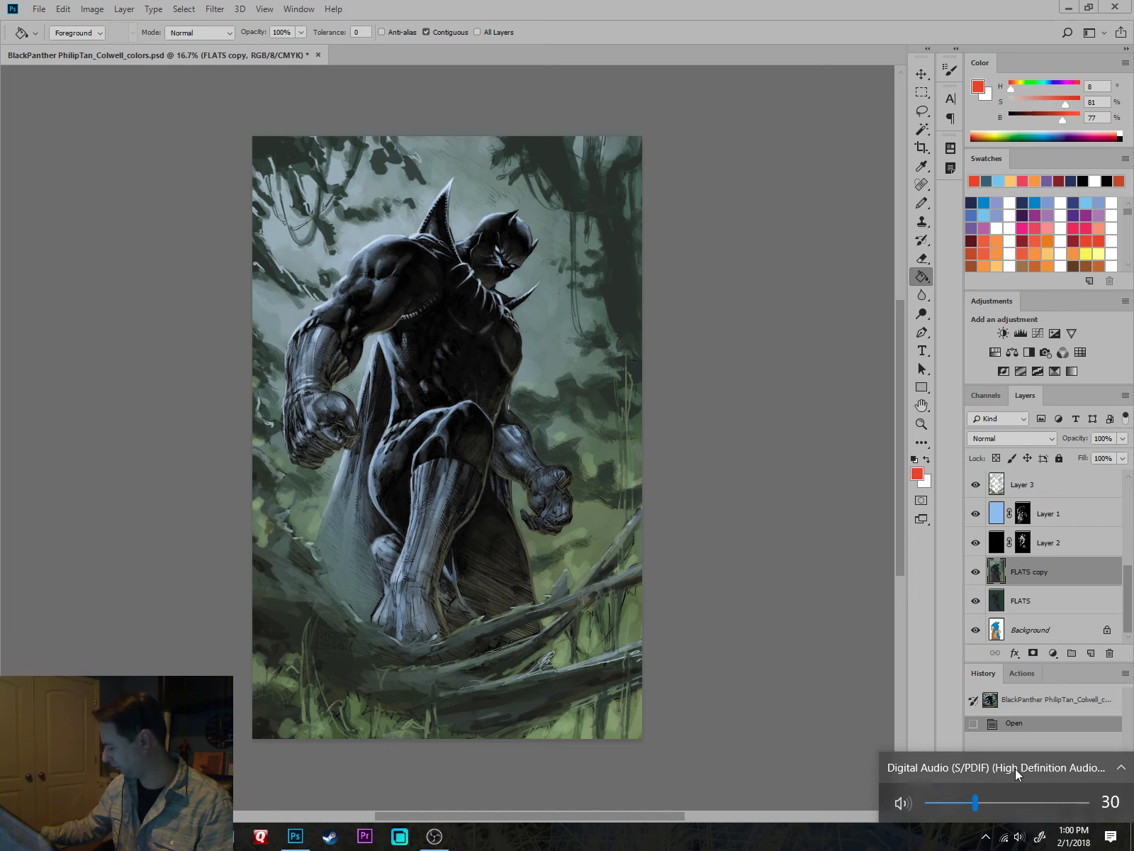
{"action": "scroll", "coordinate": [1013, 769], "scroll_direction": "down", "scroll_amount": 3}
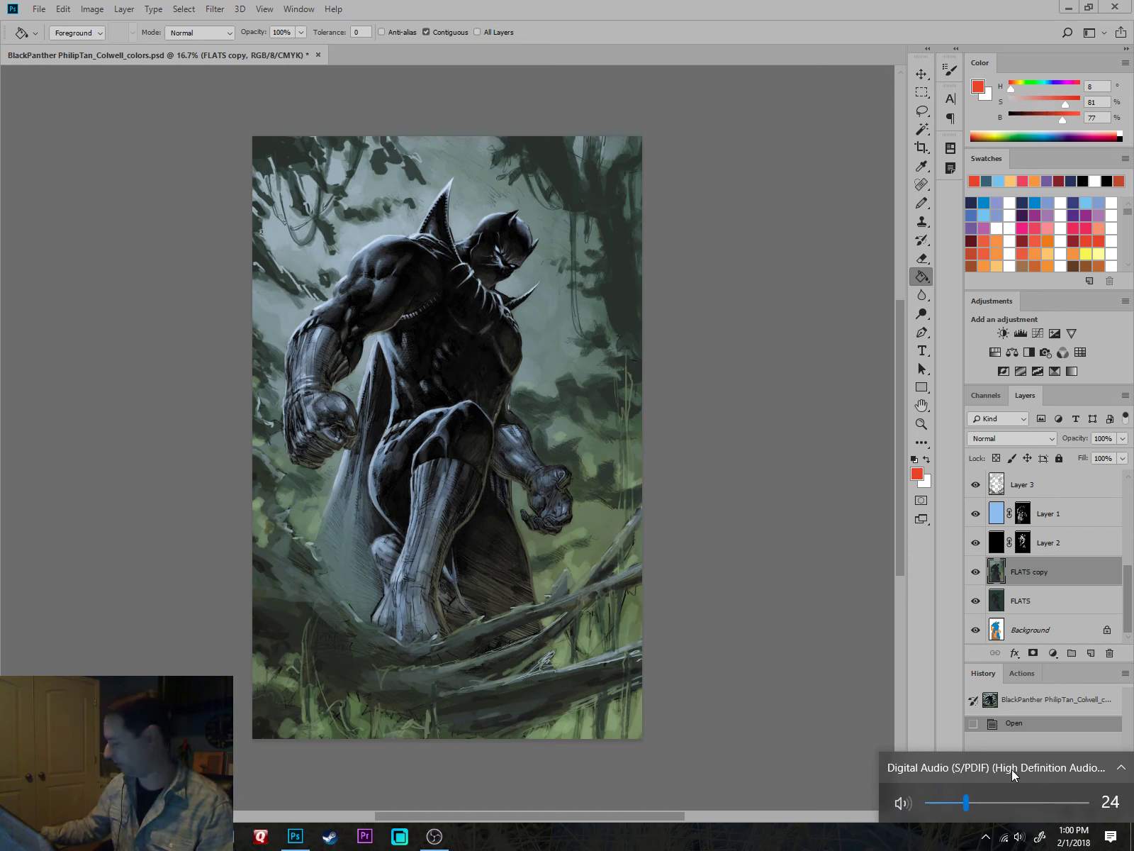
{"action": "left_click", "coordinate": [907, 802]}
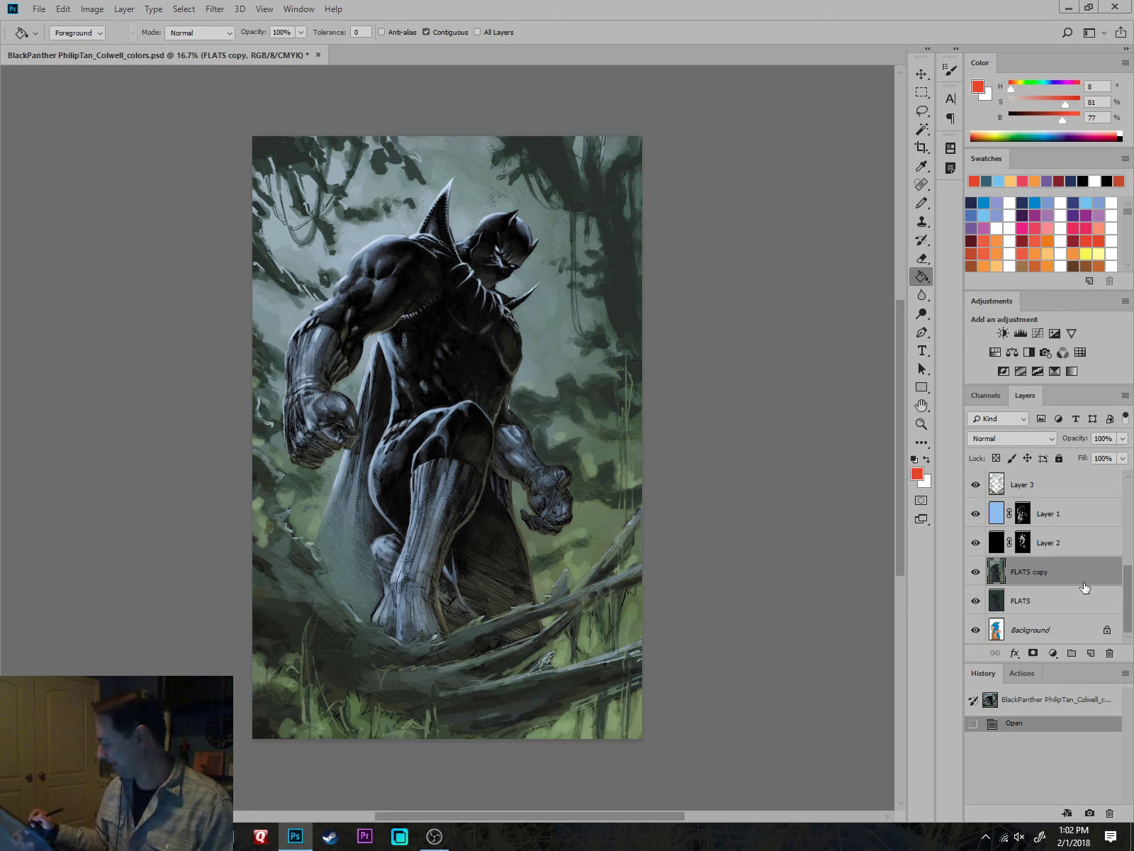
Isolate the Holds layer so only its line art is displayed, hiding every other layer.
{"action": "scroll", "coordinate": [1132, 576], "scroll_direction": "up", "scroll_amount": 1}
{"action": "scroll", "coordinate": [1132, 576], "scroll_direction": "down", "scroll_amount": 1}
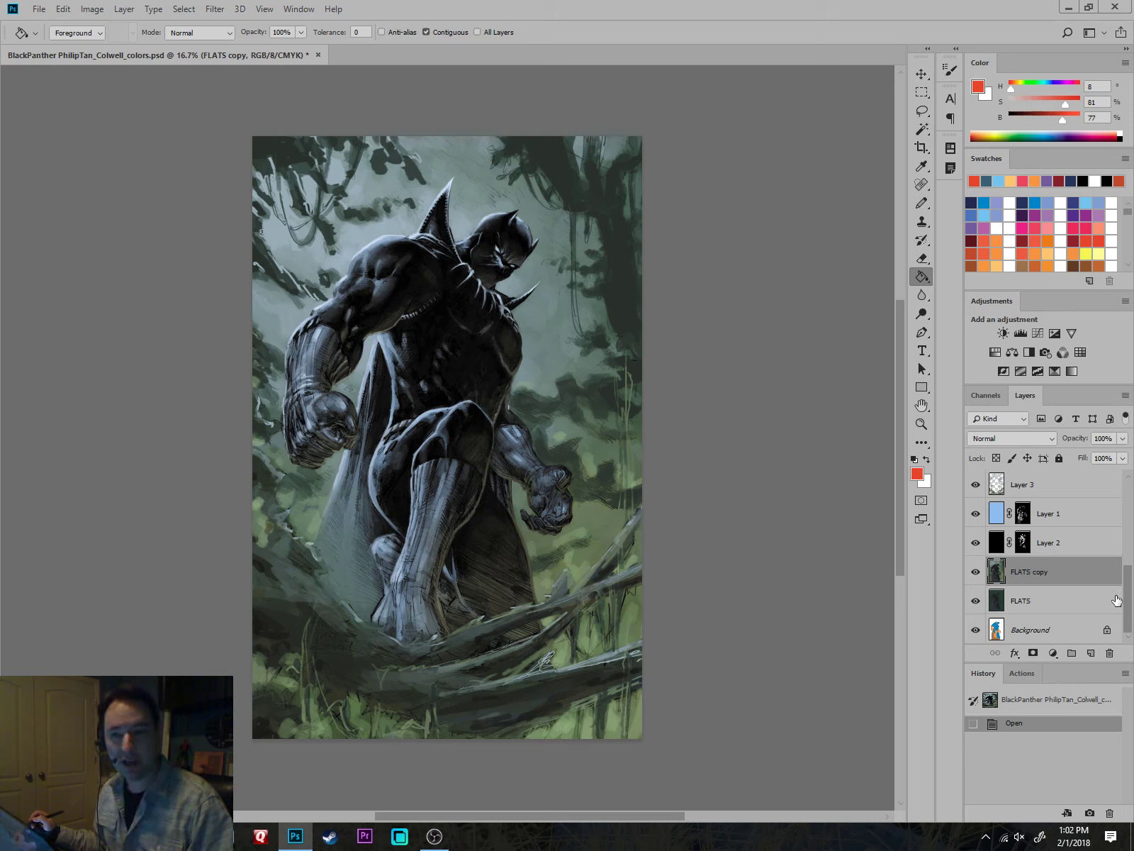
{"action": "left_click_drag", "start_coordinate": [1131, 601], "coordinate": [1130, 550]}
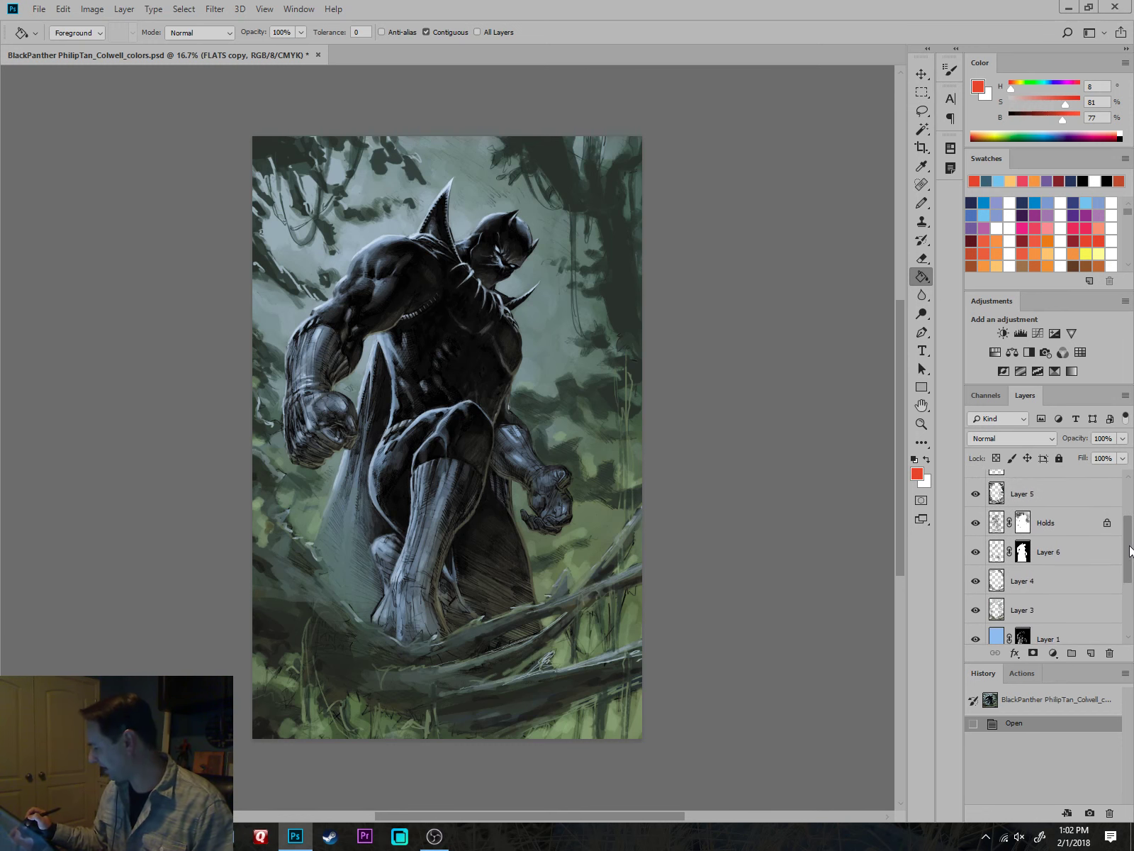
{"action": "left_click", "coordinate": [976, 523], "text": "alt"}
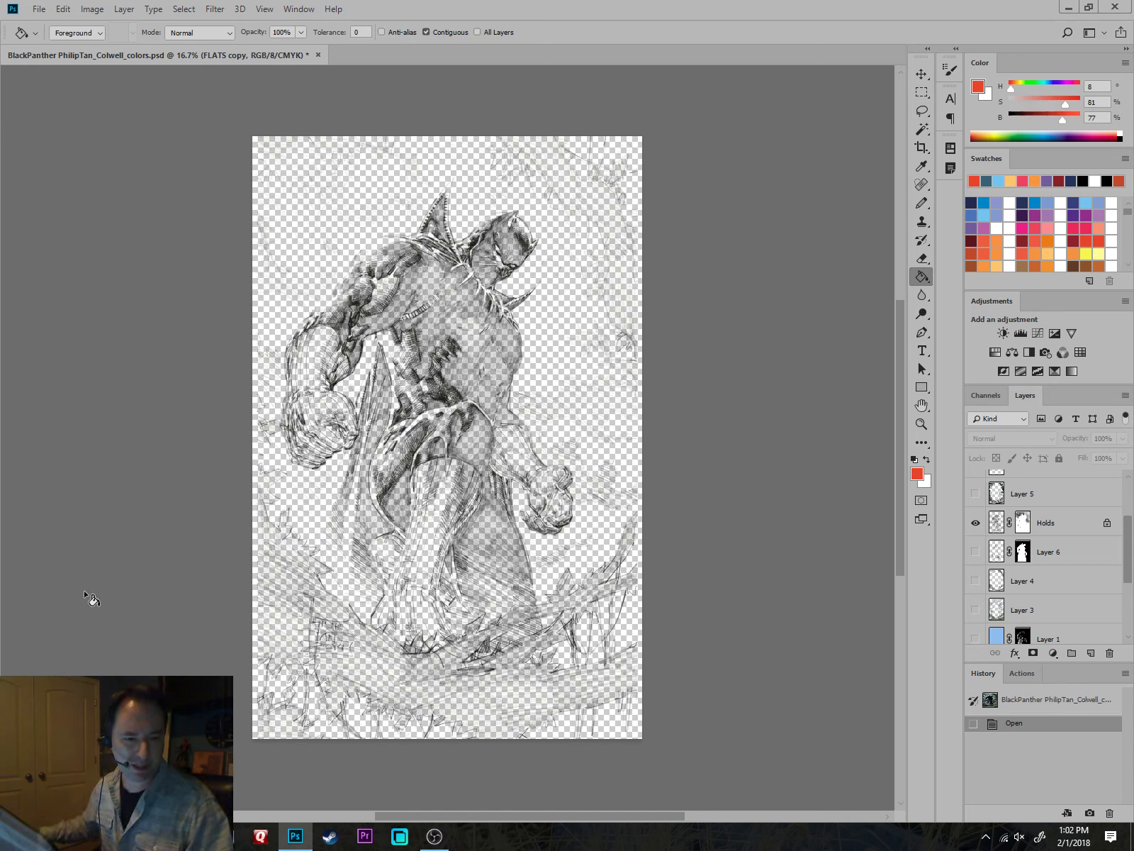
{"action": "key", "text": "alt+Tab"}
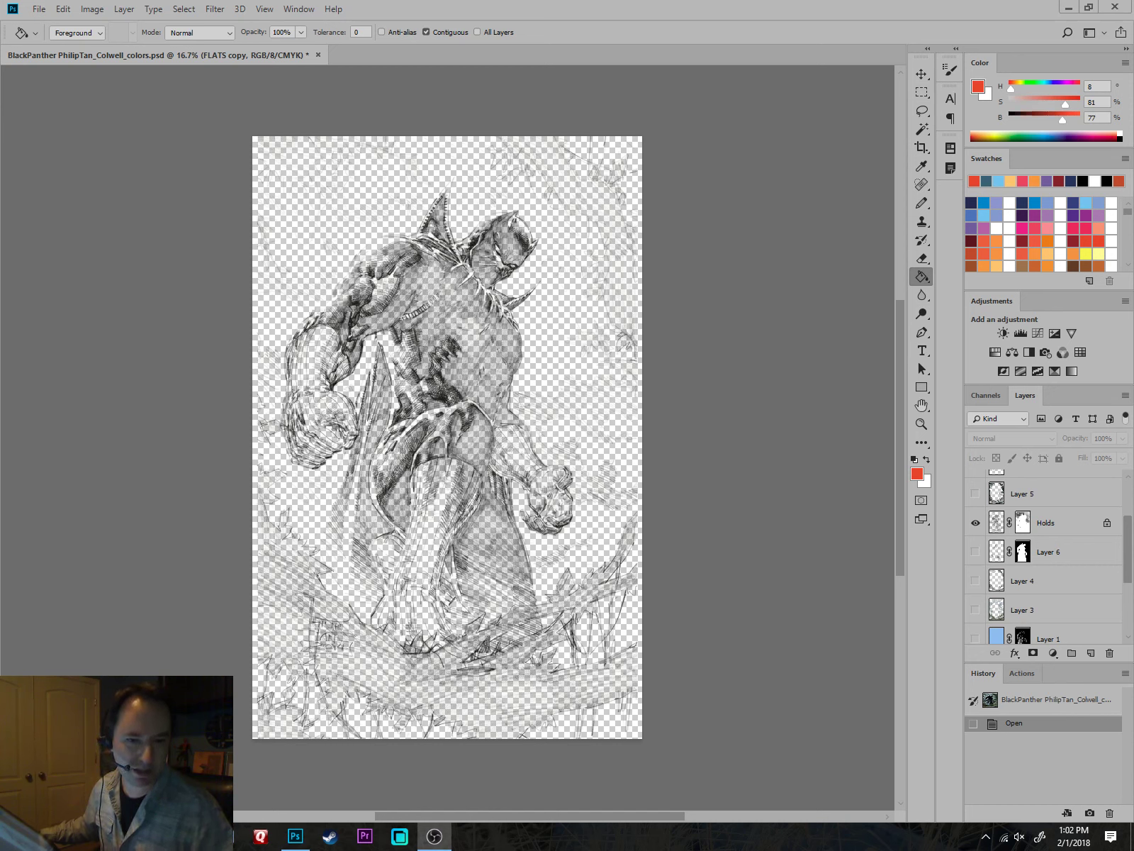
{"action": "key", "text": "alt+Tab"}
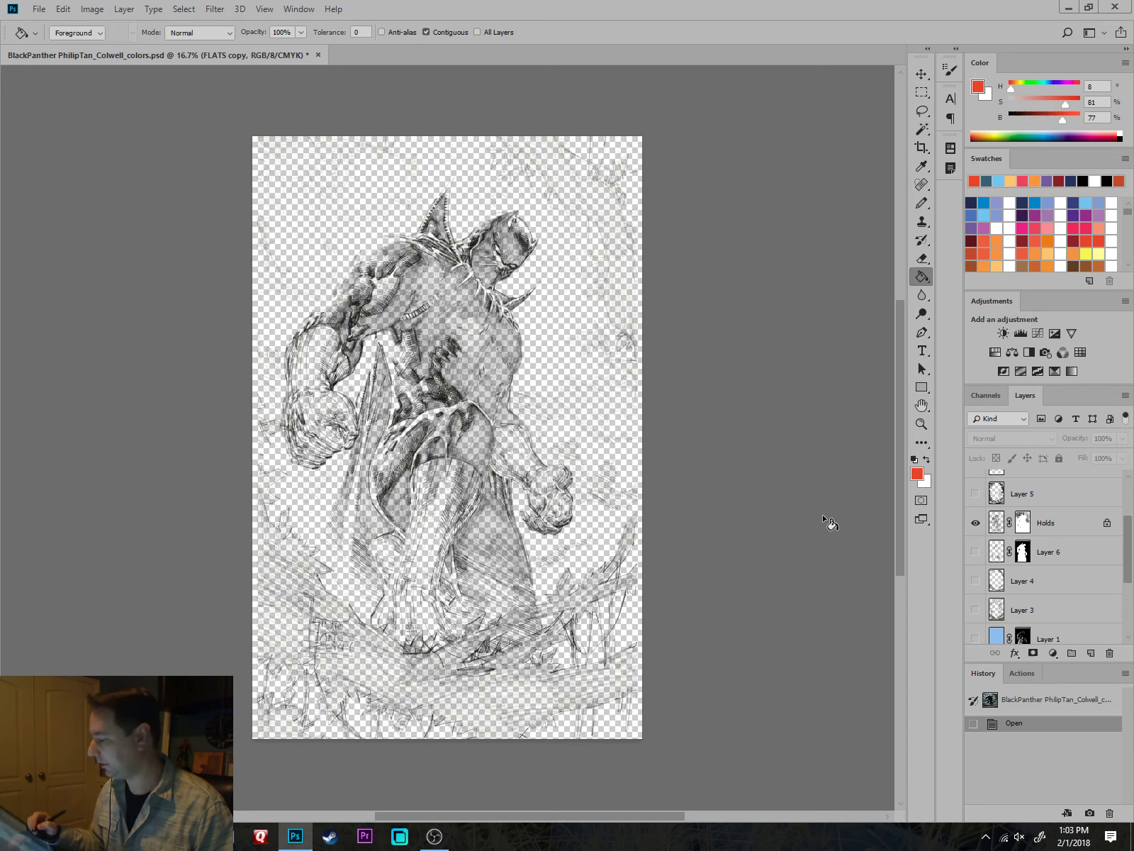
Restore the visibility of the layers hidden while the Holds layer was isolated.
{"action": "left_click_drag", "start_coordinate": [1128, 557], "coordinate": [1130, 556]}
{"action": "scroll", "coordinate": [1131, 560], "scroll_direction": "up", "scroll_amount": 2}
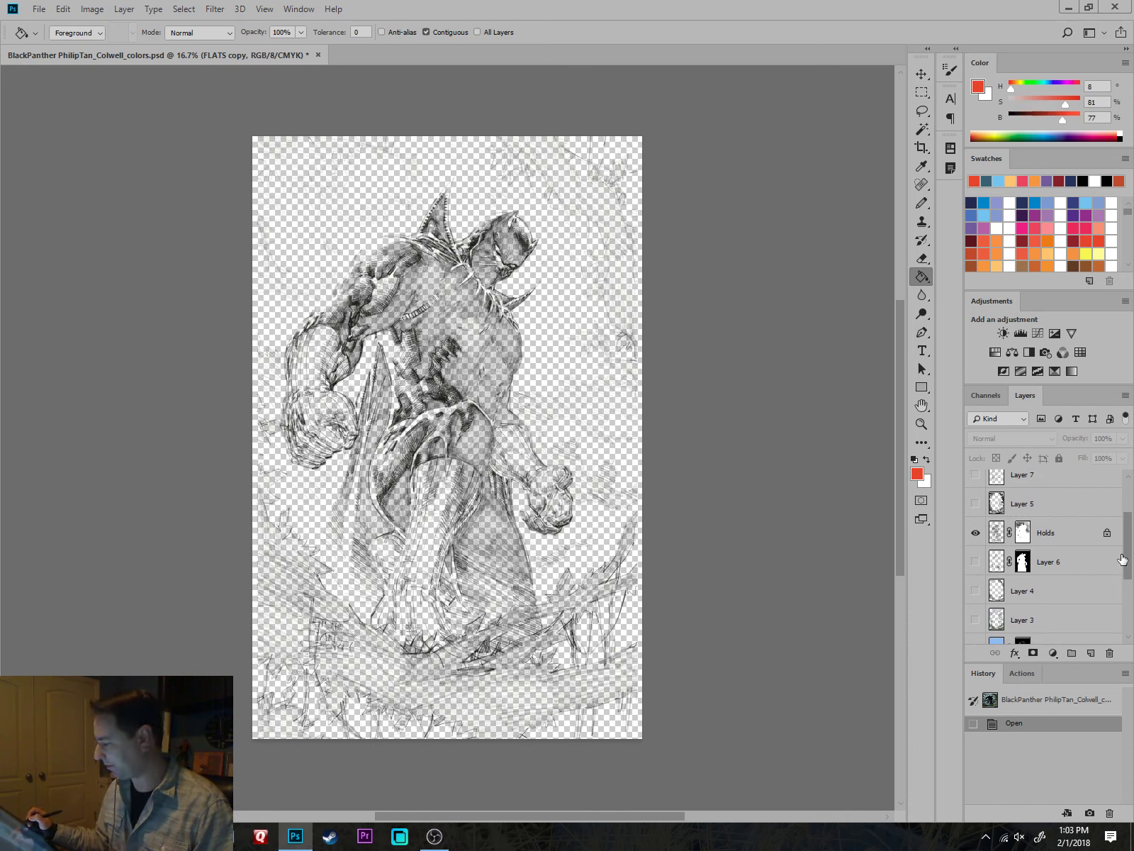
{"action": "left_click", "coordinate": [976, 532], "text": "alt"}
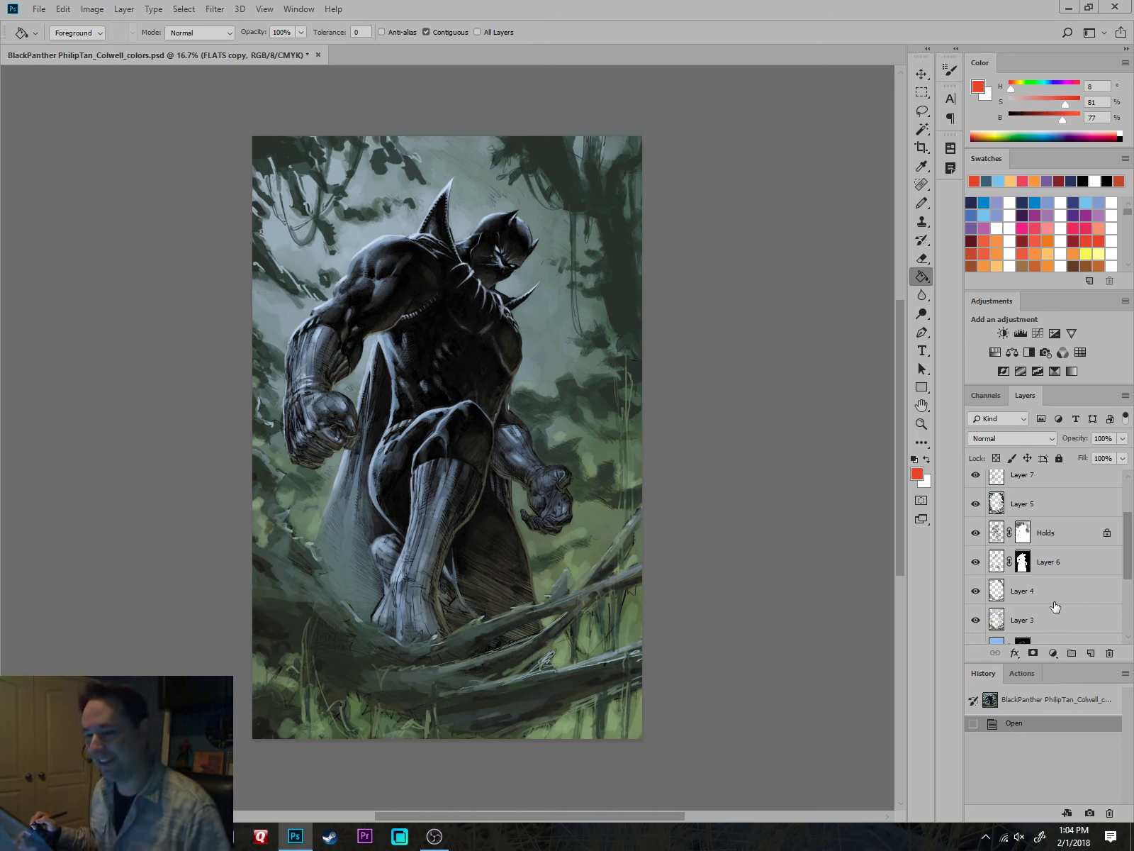
Review the upper part of the layer stack and examine the painted figure and jungle background both up close and as a whole.
{"action": "left_click_drag", "start_coordinate": [1129, 569], "coordinate": [1128, 560]}
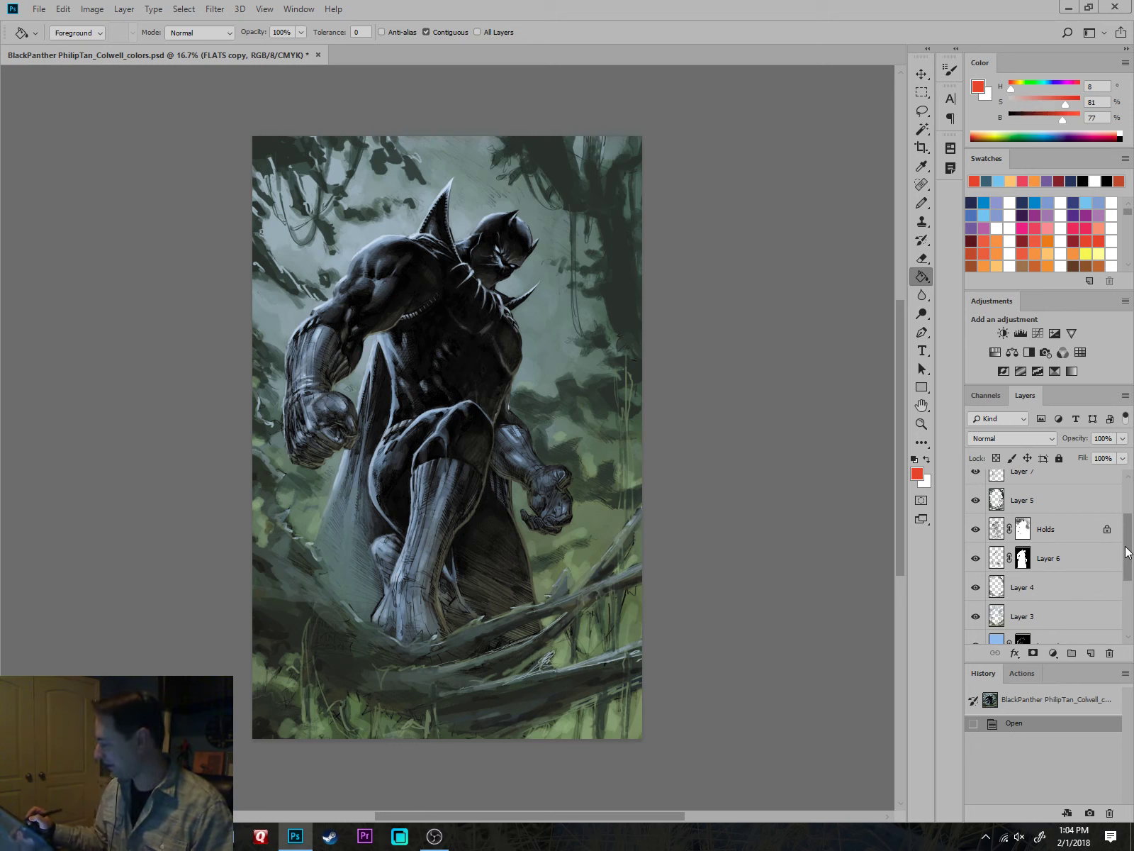
{"action": "left_click_drag", "start_coordinate": [1130, 552], "coordinate": [1122, 558]}
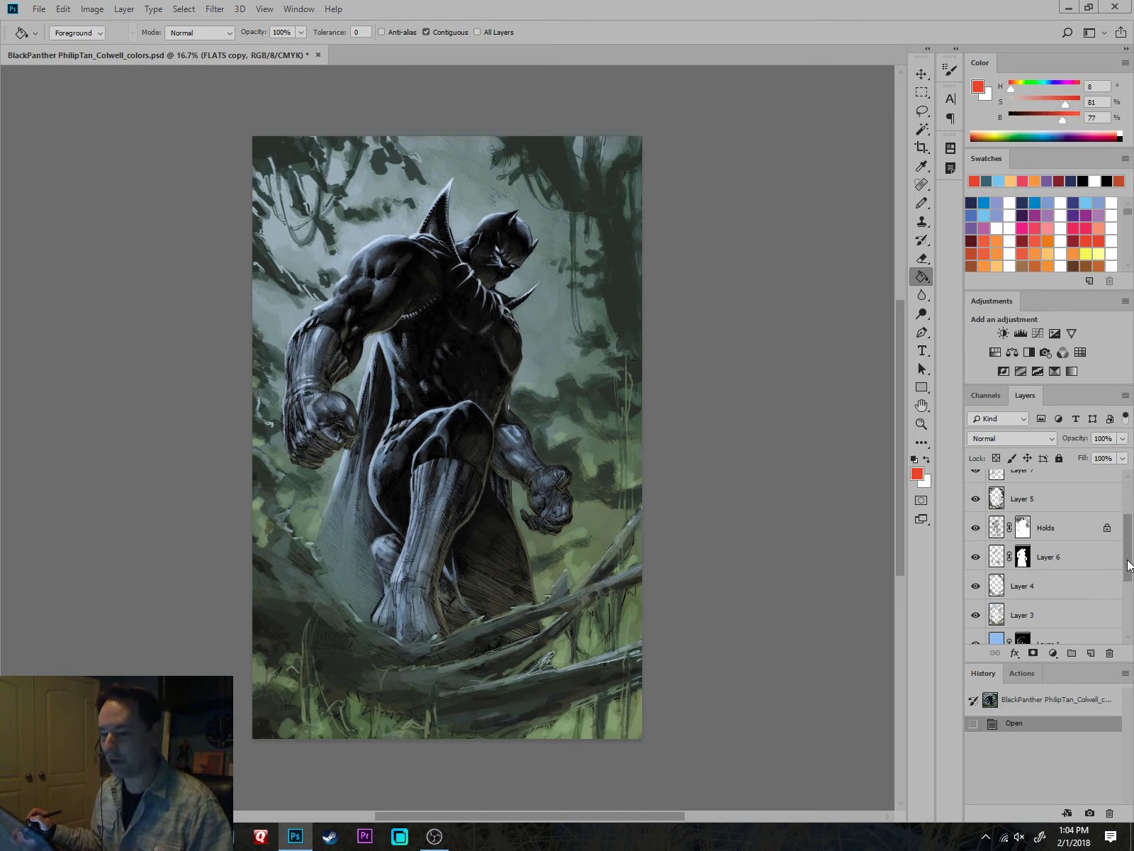
{"action": "left_click_drag", "start_coordinate": [1130, 567], "coordinate": [1132, 528]}
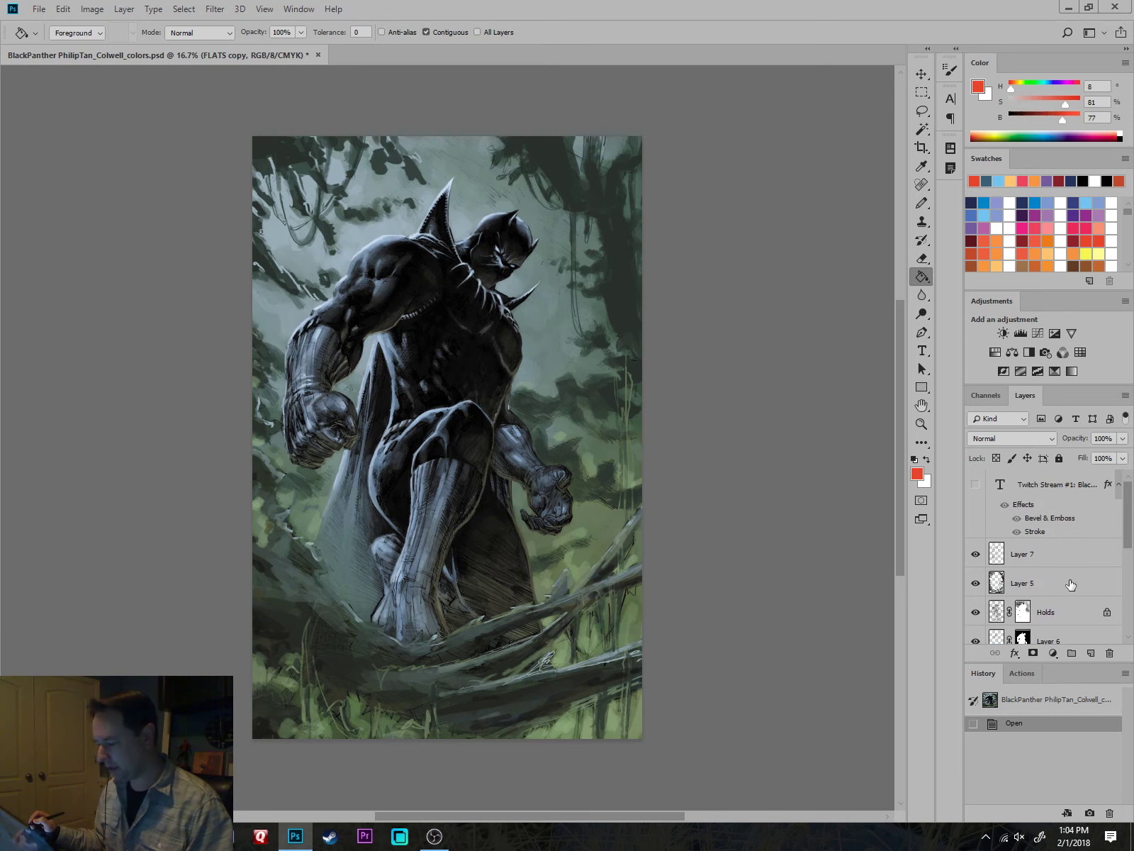
{"action": "scroll", "coordinate": [552, 380], "scroll_direction": "up", "scroll_amount": 8}
{"action": "mouse_move", "coordinate": [507, 409]}
{"action": "left_mouse_down"}
{"action": "mouse_move", "coordinate": [684, 491]}
{"action": "mouse_move", "coordinate": [799, 569]}
{"action": "mouse_move", "coordinate": [731, 617]}
{"action": "mouse_move", "coordinate": [747, 608]}
{"action": "mouse_move", "coordinate": [742, 617]}
{"action": "left_mouse_up"}
{"action": "scroll", "coordinate": [759, 547], "scroll_direction": "down", "scroll_amount": 2}
{"action": "scroll", "coordinate": [760, 552], "scroll_direction": "down", "scroll_amount": 2}
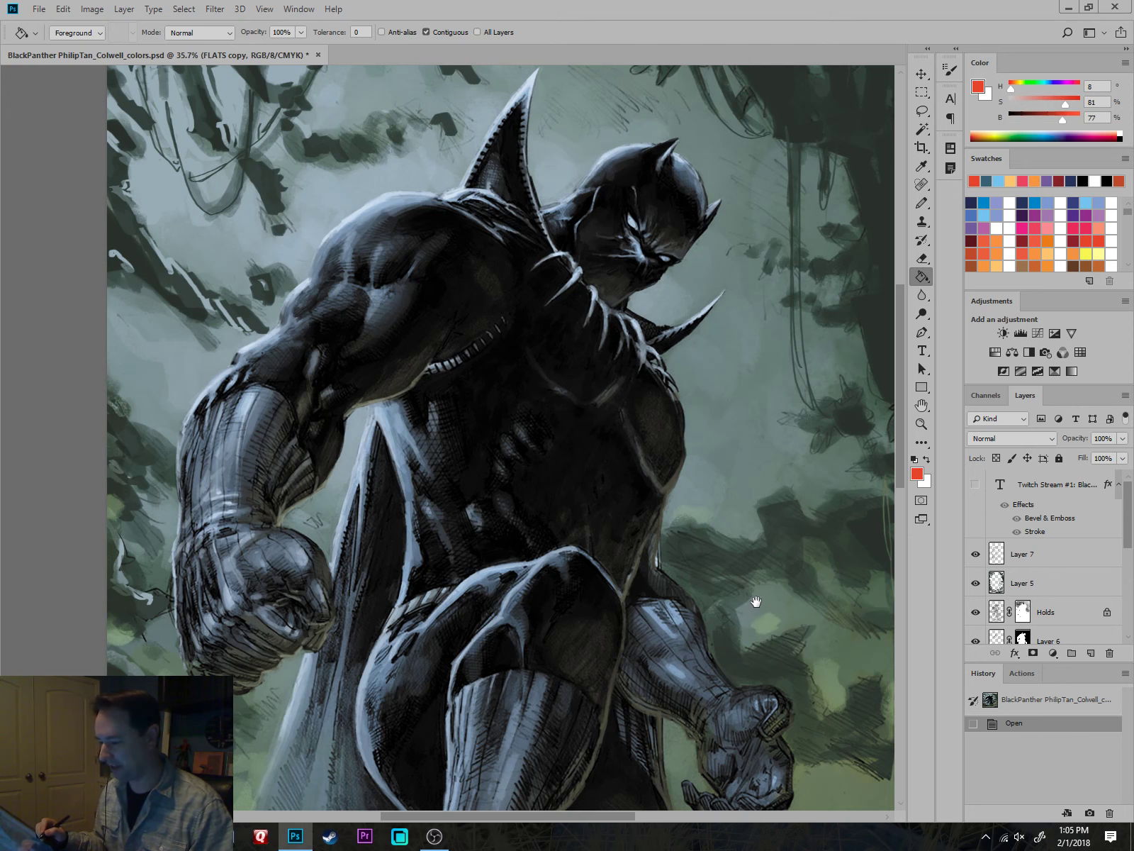
{"action": "scroll", "coordinate": [771, 594], "scroll_direction": "down", "scroll_amount": 1}
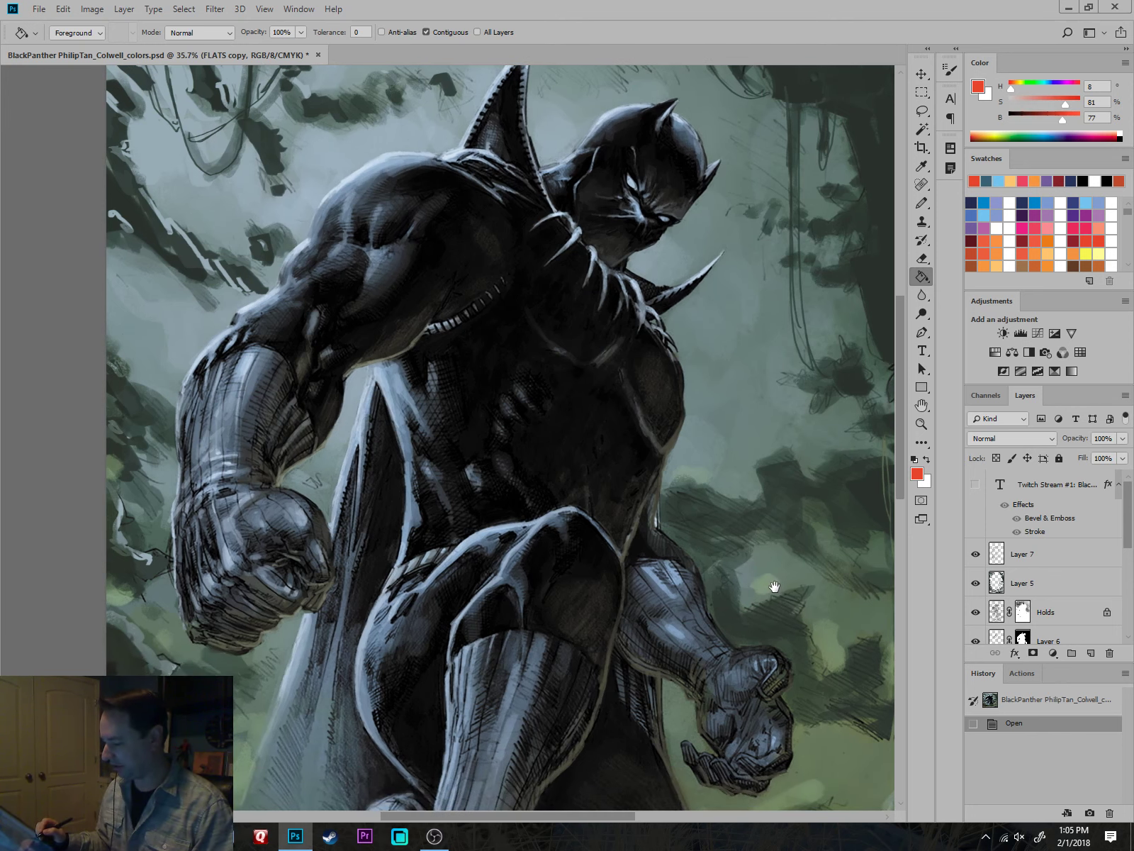
{"action": "scroll", "coordinate": [568, 500], "scroll_direction": "up", "scroll_amount": 10}
{"action": "left_click_drag", "start_coordinate": [492, 418], "coordinate": [586, 454]}
{"action": "scroll", "coordinate": [737, 567], "scroll_direction": "down", "scroll_amount": 4}
{"action": "left_click_drag", "start_coordinate": [776, 567], "coordinate": [688, 527]}
{"action": "scroll", "coordinate": [760, 579], "scroll_direction": "down", "scroll_amount": 4}
{"action": "scroll", "coordinate": [654, 608], "scroll_direction": "down", "scroll_amount": 2}
{"action": "scroll", "coordinate": [652, 535], "scroll_direction": "down", "scroll_amount": 4}
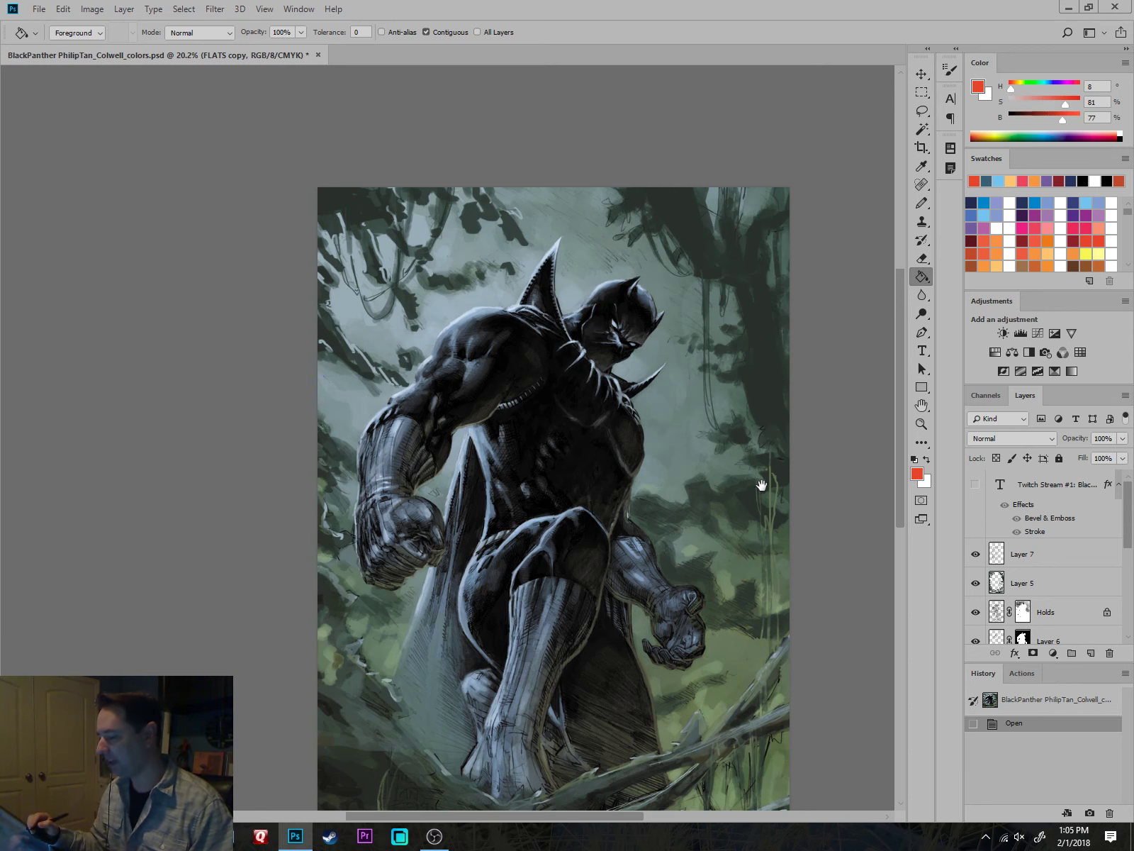
{"action": "scroll", "coordinate": [764, 498], "scroll_direction": "down", "scroll_amount": 2}
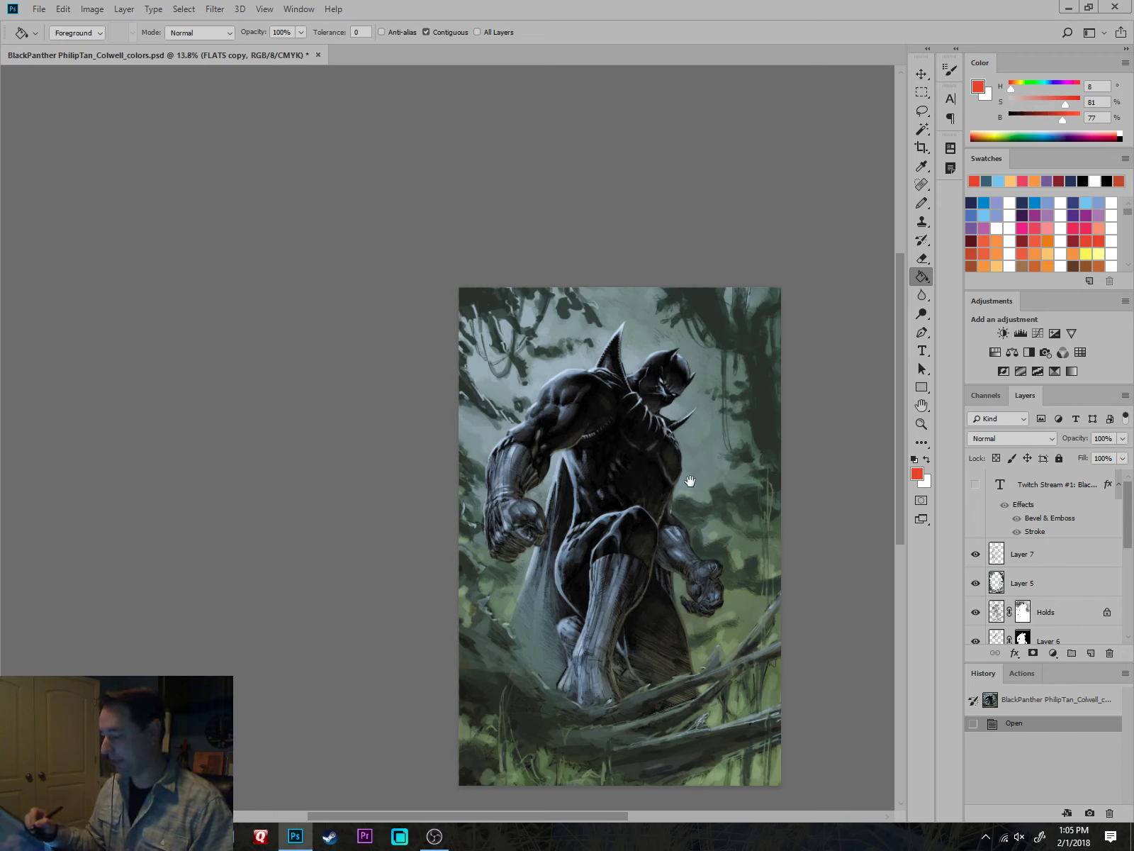
{"action": "scroll", "coordinate": [699, 589], "scroll_direction": "up", "scroll_amount": 1}
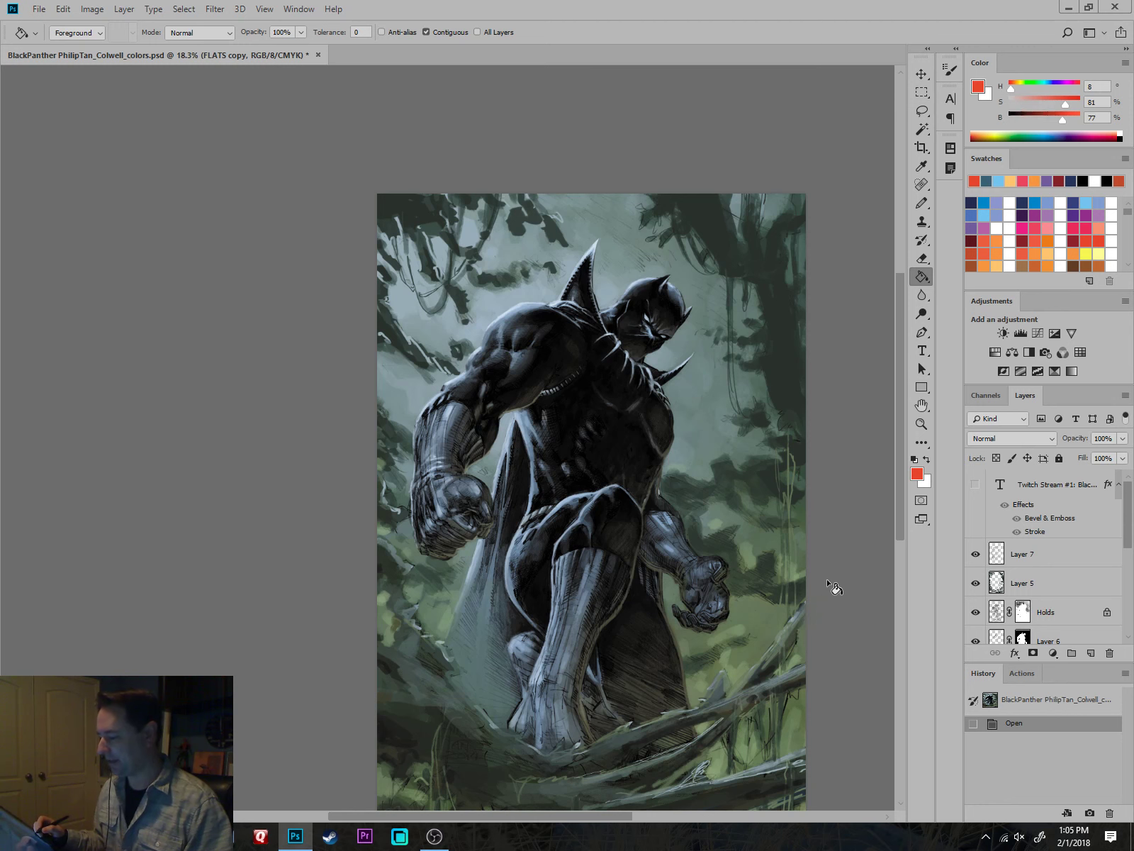
{"action": "left_click_drag", "start_coordinate": [665, 457], "coordinate": [655, 482]}
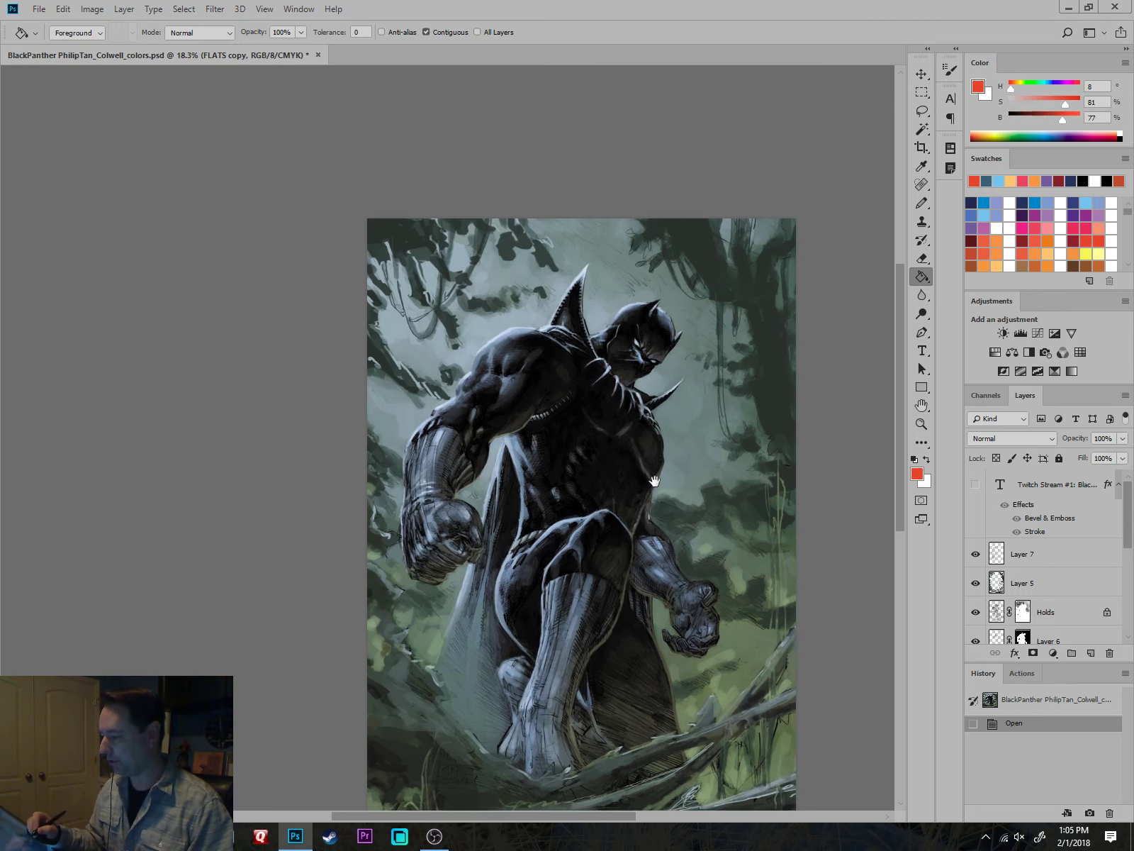
{"action": "left_click_drag", "start_coordinate": [825, 576], "coordinate": [857, 608]}
{"action": "scroll", "coordinate": [835, 532], "scroll_direction": "up", "scroll_amount": 2}
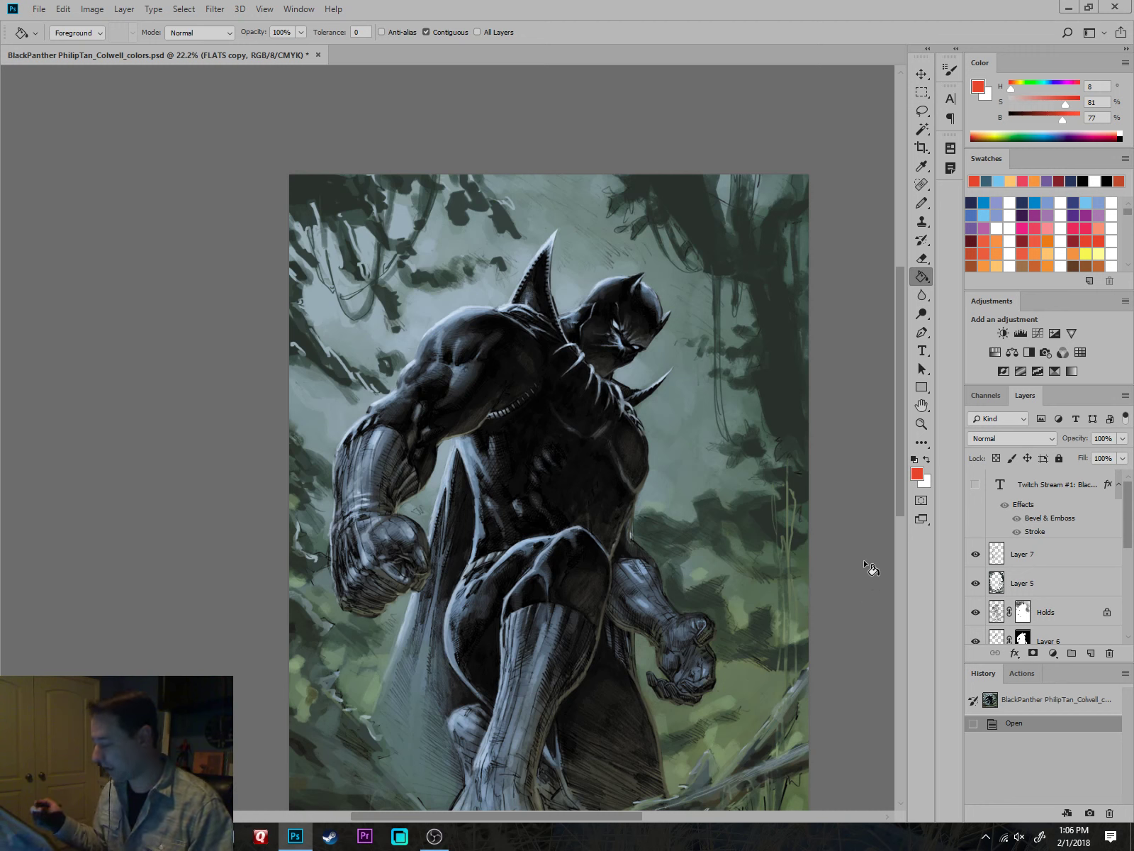
{"action": "left_click_drag", "start_coordinate": [623, 524], "coordinate": [617, 561]}
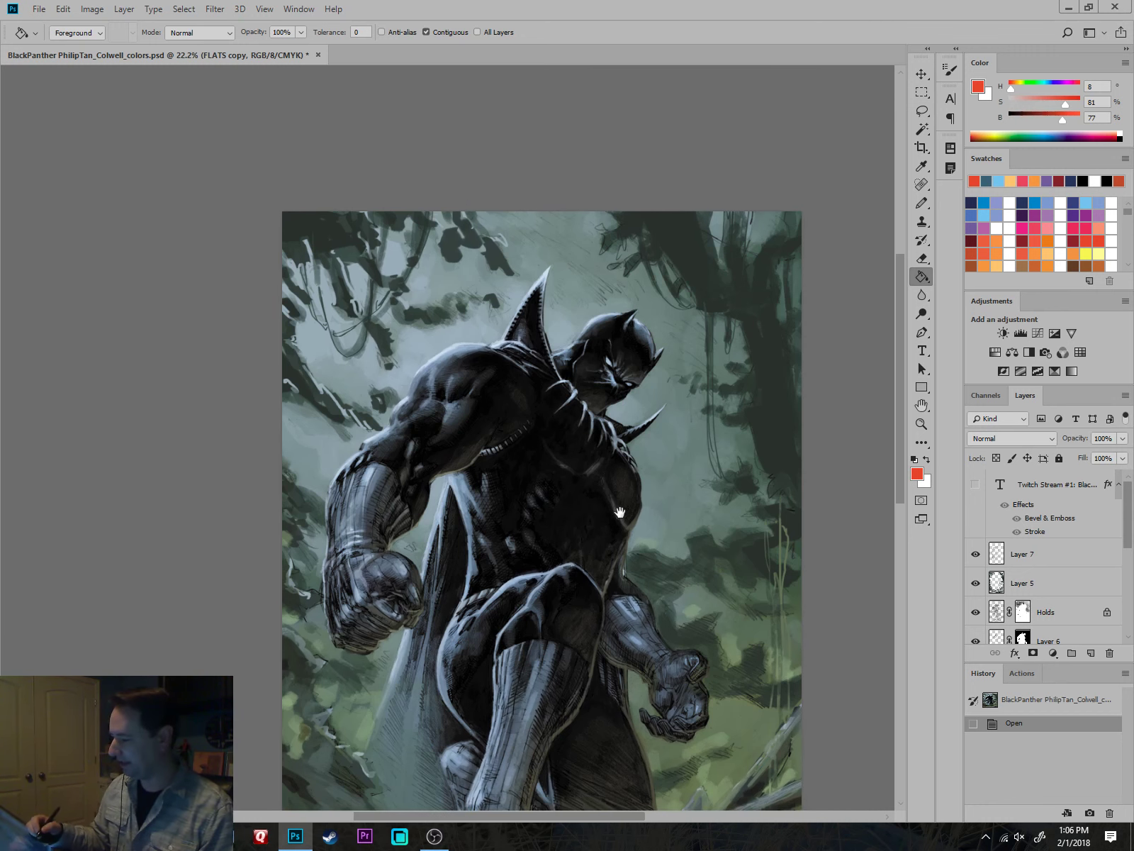
{"action": "left_click_drag", "start_coordinate": [741, 607], "coordinate": [722, 517]}
{"action": "scroll", "coordinate": [722, 517], "scroll_direction": "down", "scroll_amount": 2}
{"action": "left_click_drag", "start_coordinate": [738, 567], "coordinate": [715, 452]}
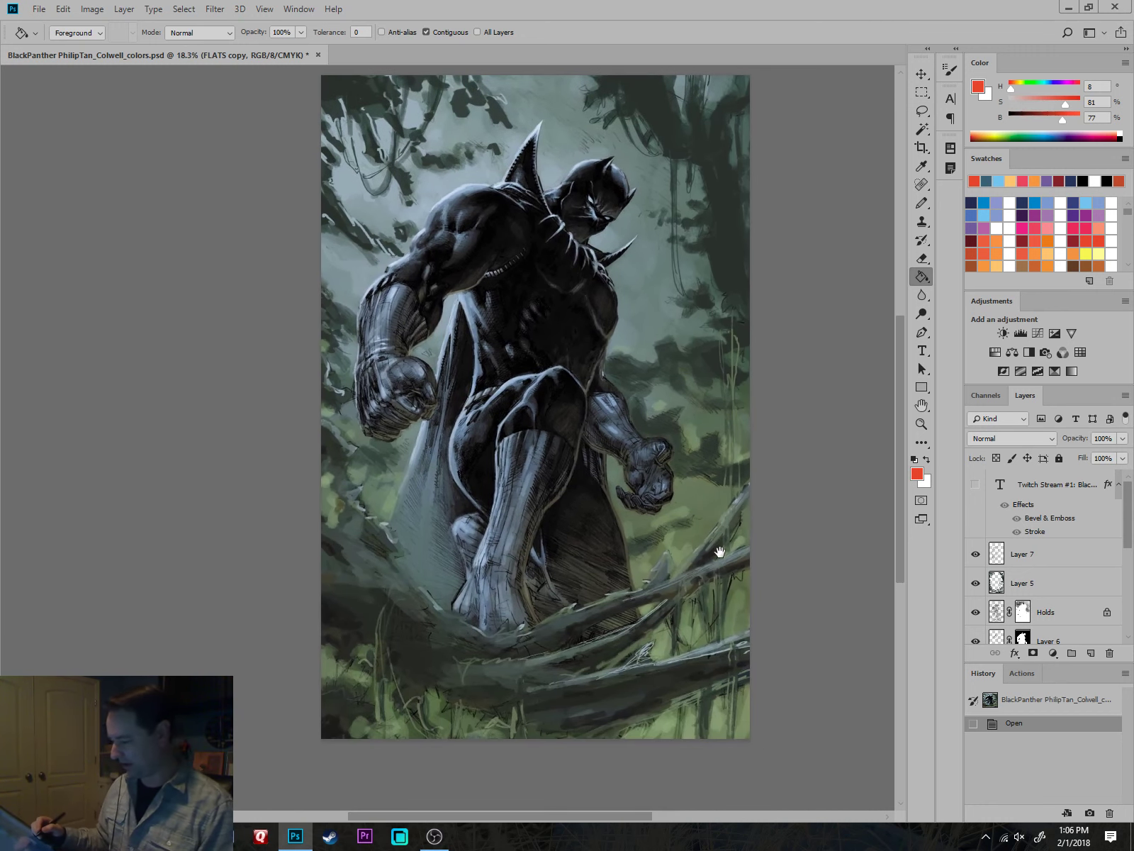
{"action": "scroll", "coordinate": [697, 536], "scroll_direction": "up", "scroll_amount": 2}
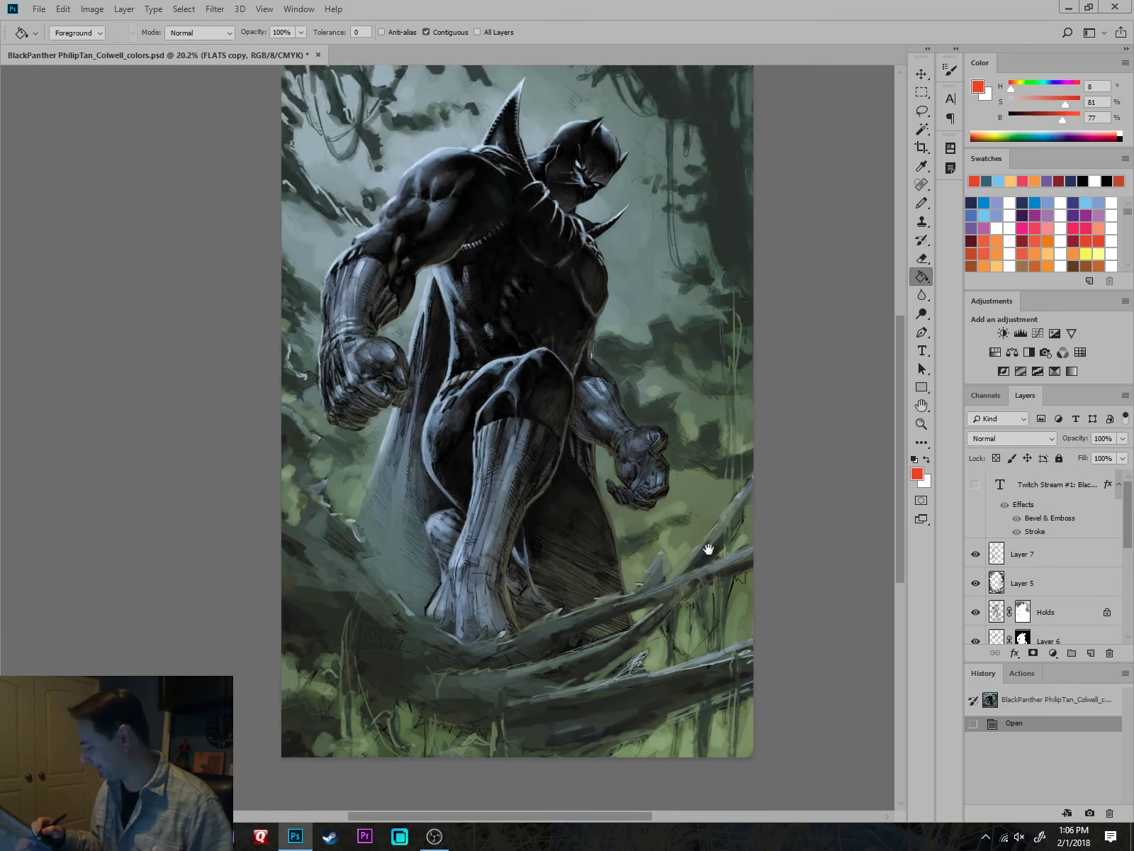
{"action": "left_click_drag", "start_coordinate": [643, 443], "coordinate": [694, 651]}
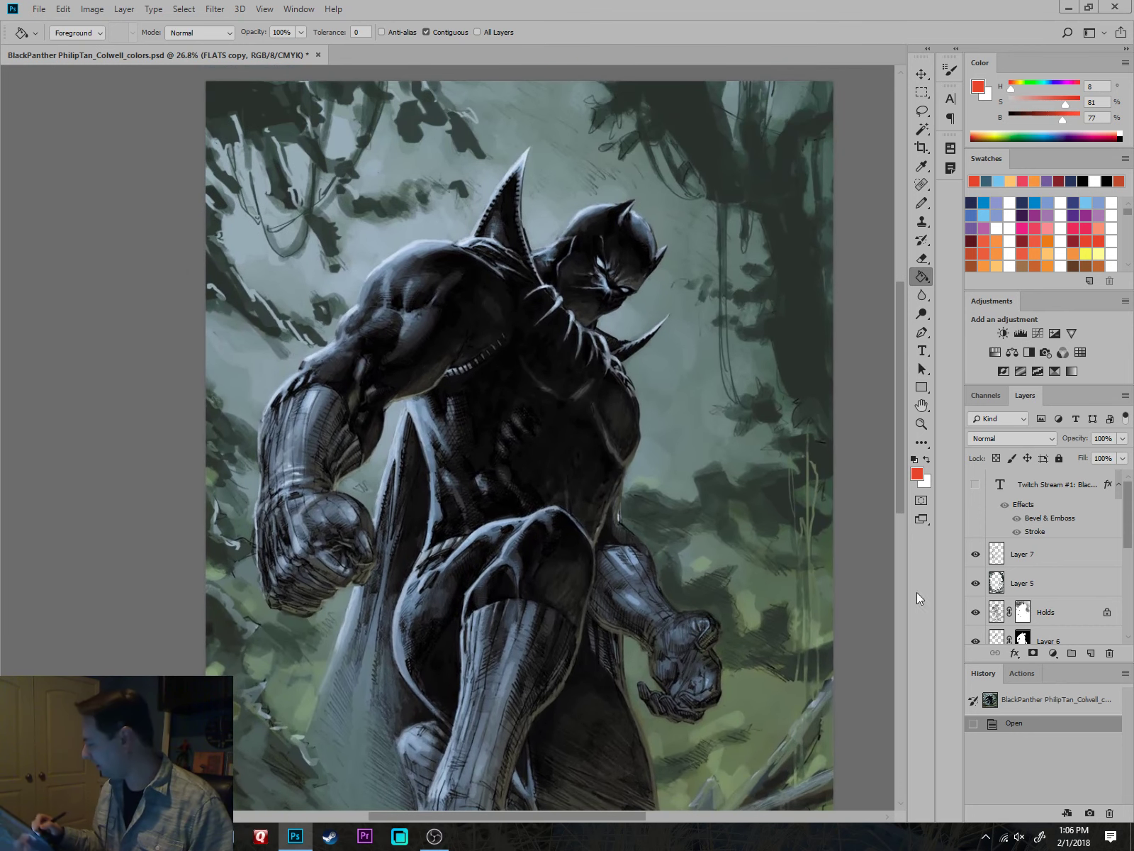
Make Layer 5, directly above the Holds layer, the active layer.
{"action": "left_click", "coordinate": [1048, 587]}
{"action": "scroll", "coordinate": [816, 494], "scroll_direction": "up", "scroll_amount": 1}
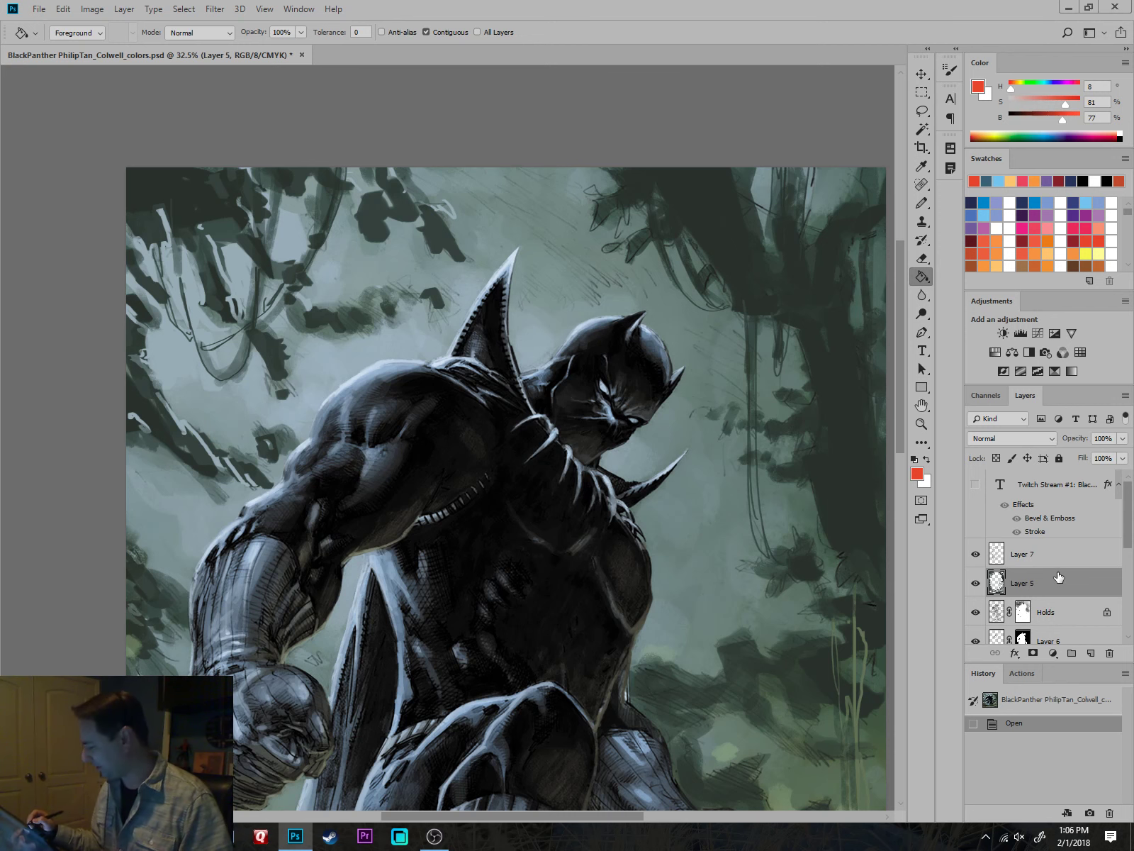
{"action": "left_click_drag", "start_coordinate": [830, 598], "coordinate": [740, 536]}
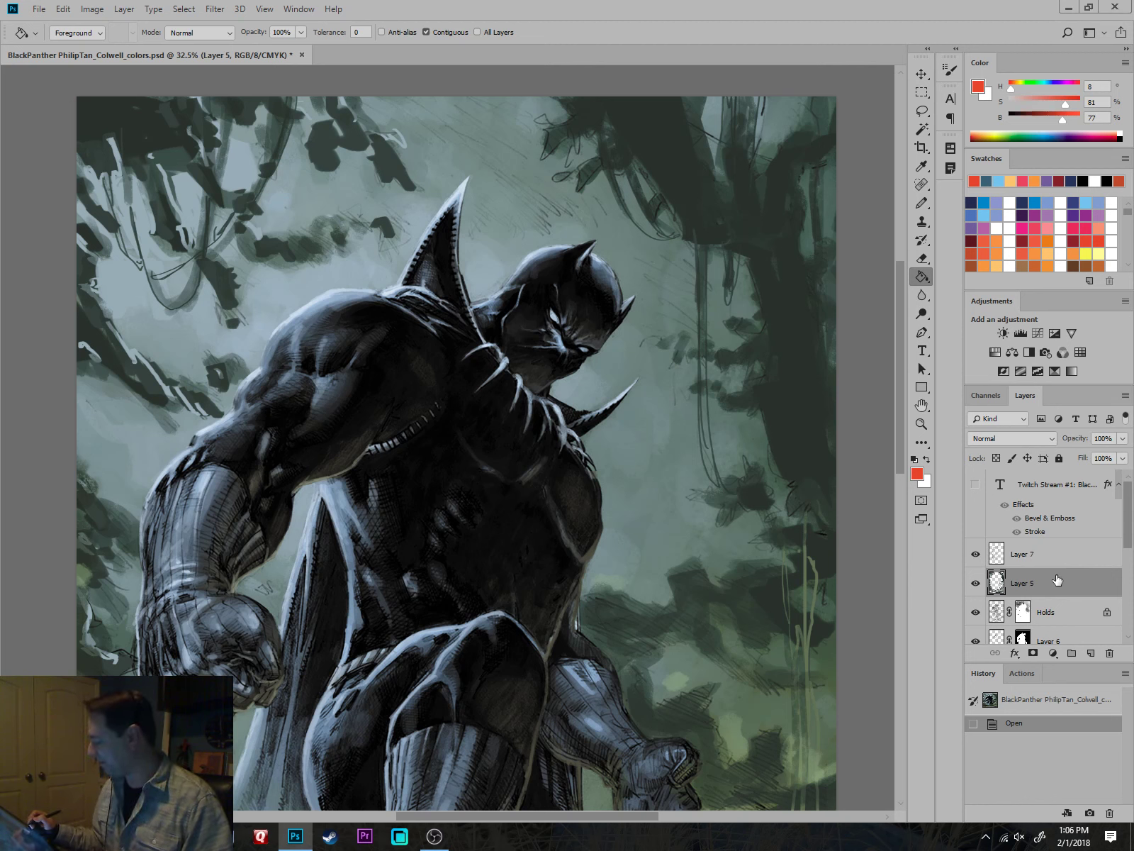
{"action": "scroll", "coordinate": [1060, 567], "scroll_direction": "down", "scroll_amount": 3}
{"action": "scroll", "coordinate": [1067, 595], "scroll_direction": "up", "scroll_amount": 3}
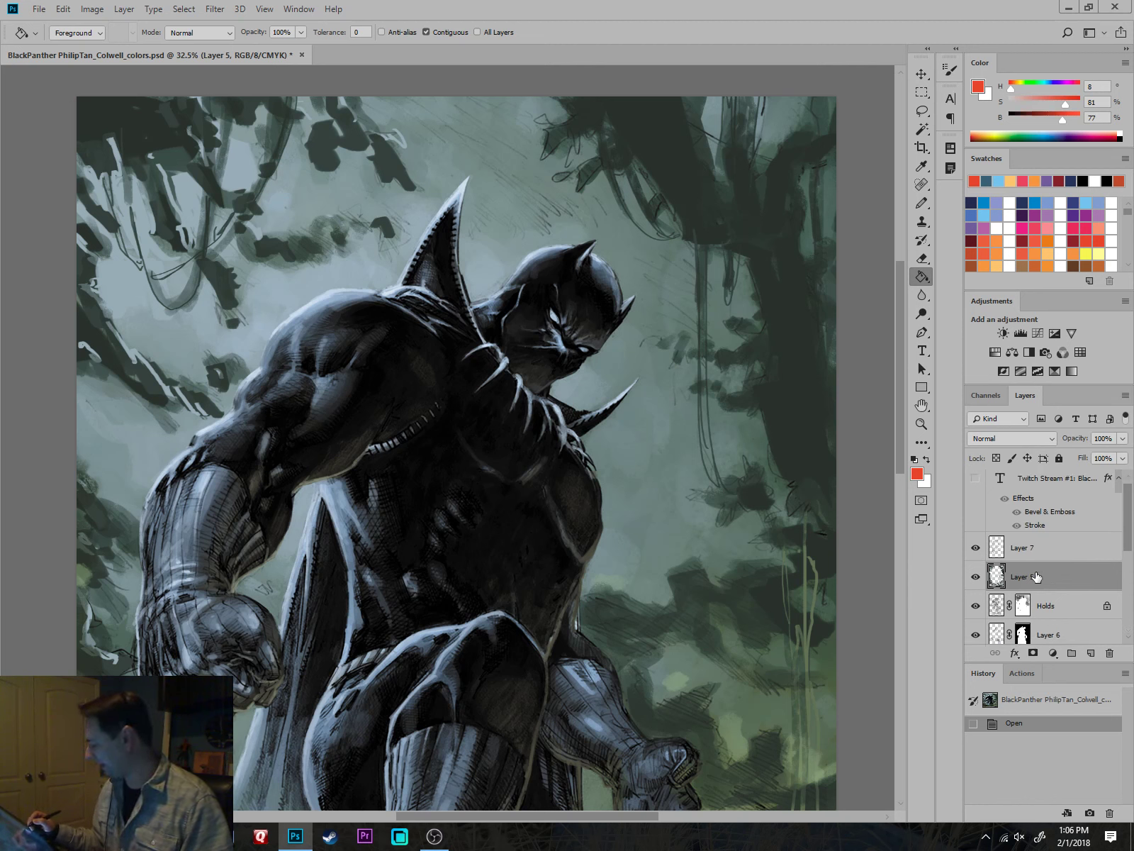
Examine the rendering of the figure's hands, torso, clawed collar and mask at high magnification.
{"action": "left_click_drag", "start_coordinate": [694, 543], "coordinate": [691, 448]}
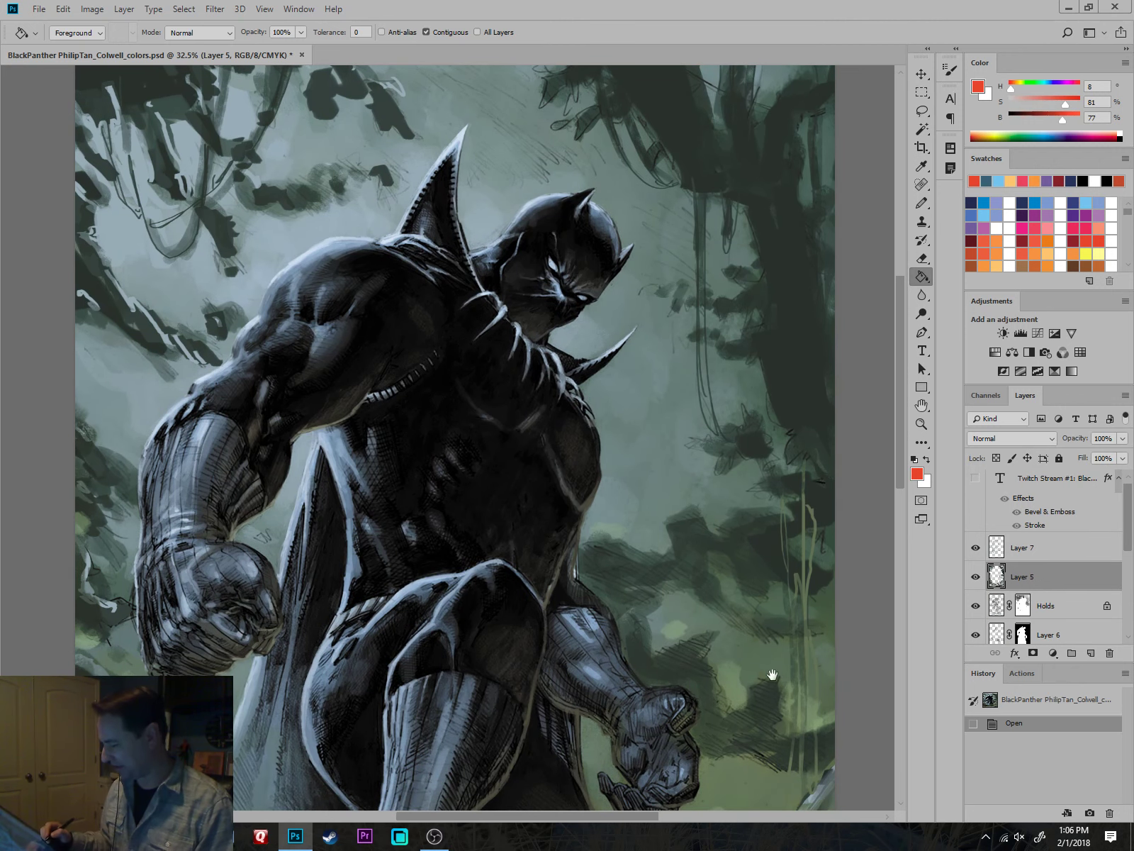
{"action": "left_click_drag", "start_coordinate": [741, 653], "coordinate": [756, 553]}
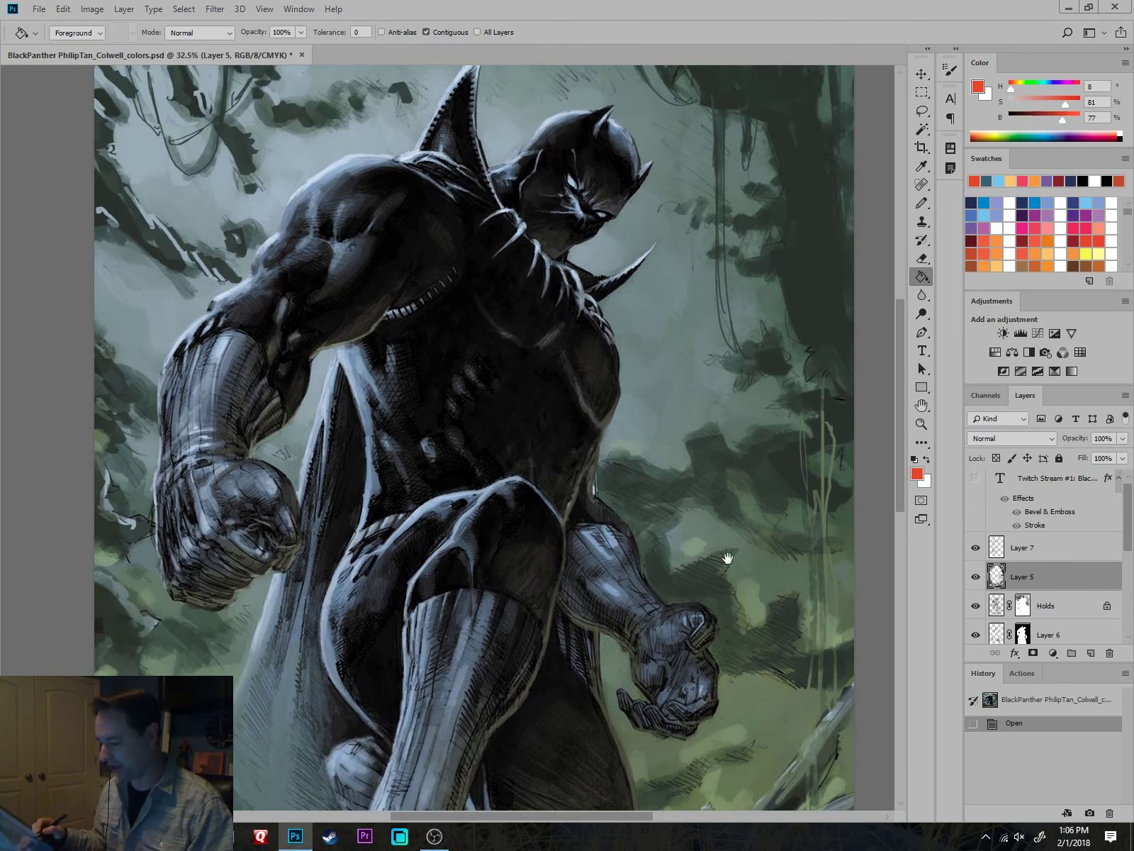
{"action": "left_click_drag", "start_coordinate": [681, 512], "coordinate": [828, 530]}
{"action": "scroll", "coordinate": [730, 514], "scroll_direction": "up", "scroll_amount": 5}
{"action": "left_click_drag", "start_coordinate": [775, 422], "coordinate": [722, 496]}
{"action": "scroll", "coordinate": [854, 510], "scroll_direction": "up", "scroll_amount": 2}
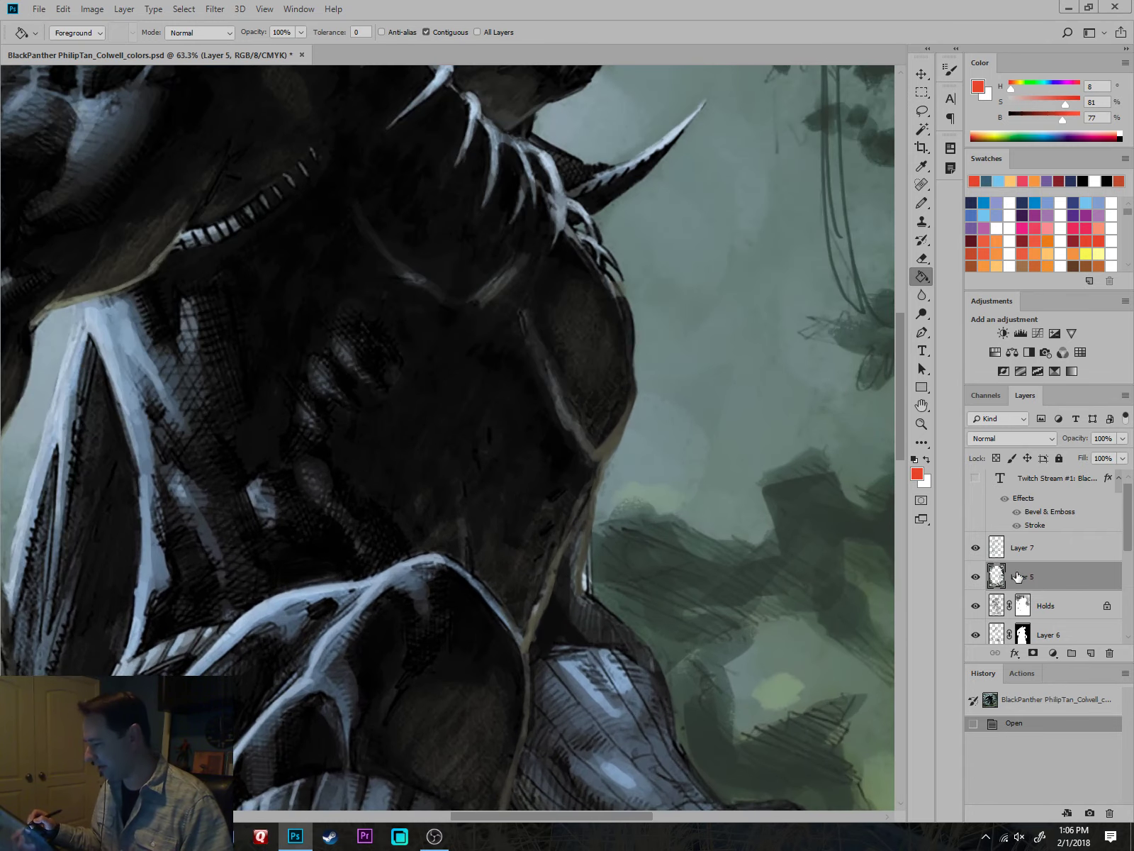
{"action": "left_click_drag", "start_coordinate": [778, 569], "coordinate": [750, 649]}
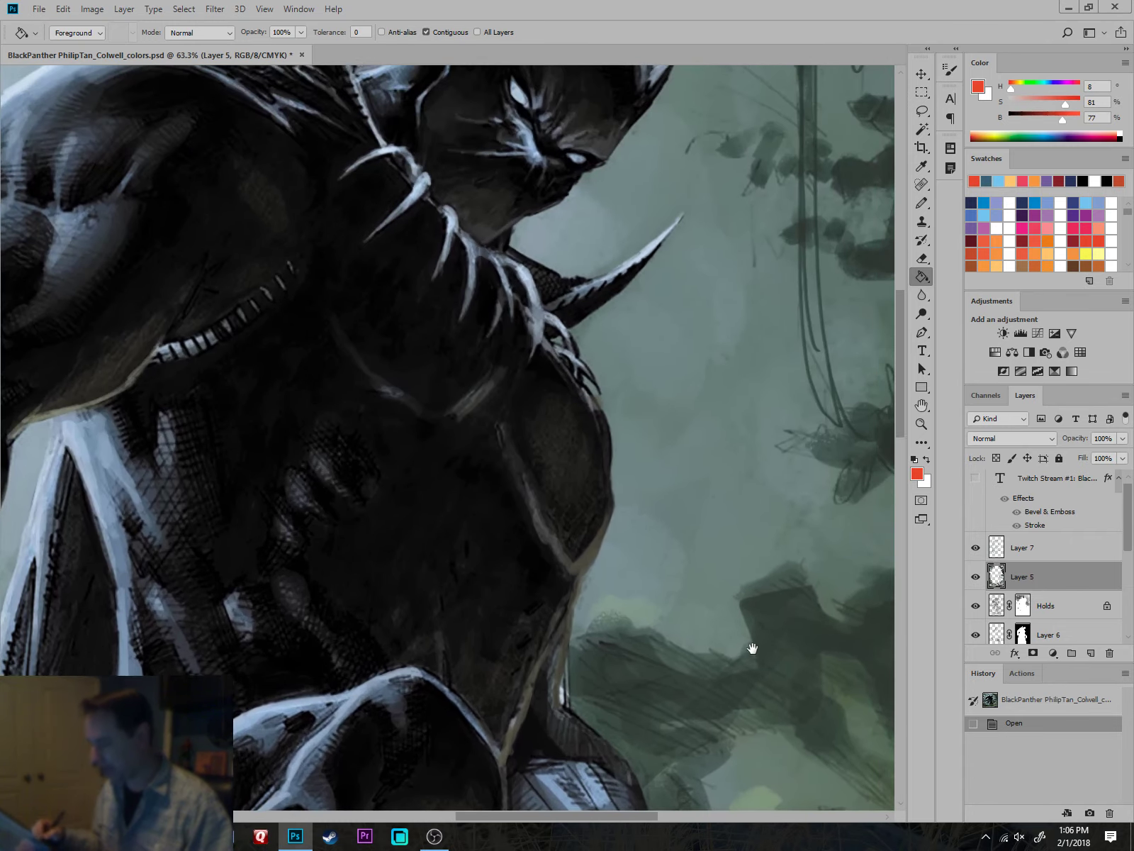
{"action": "left_click_drag", "start_coordinate": [751, 590], "coordinate": [744, 631]}
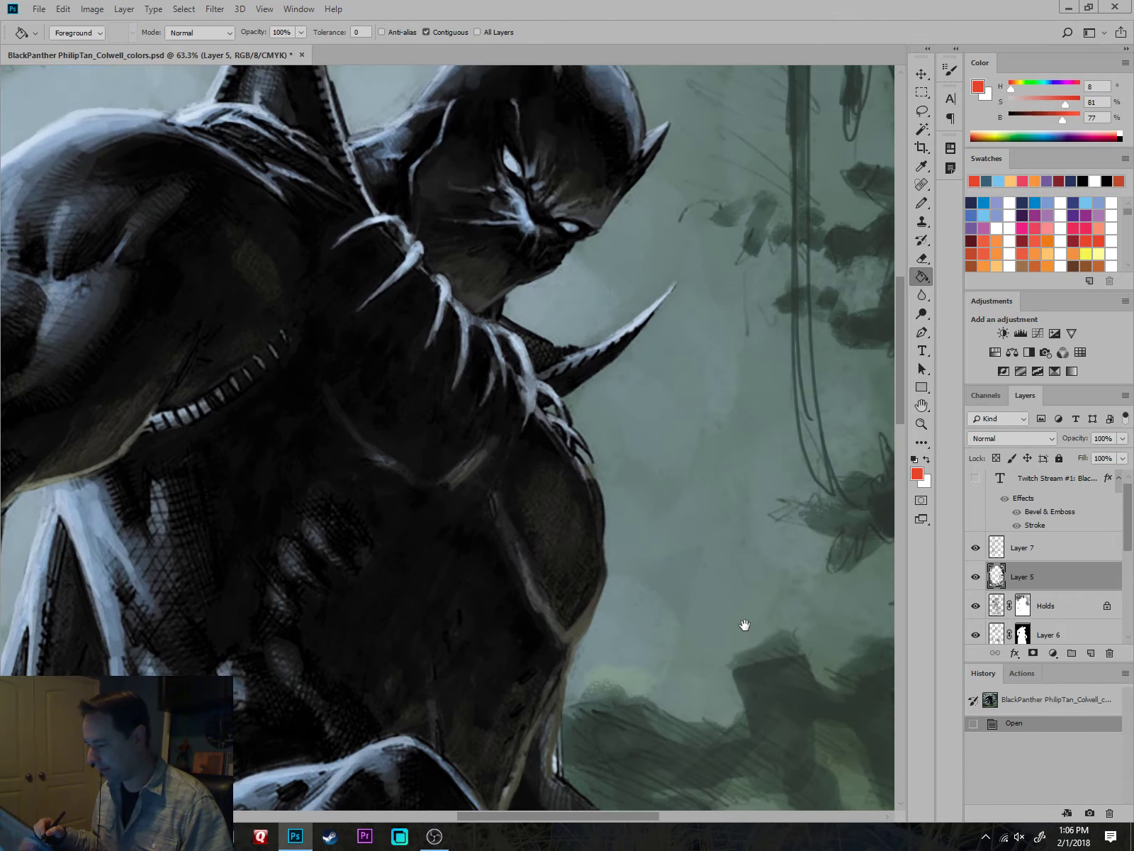
{"action": "scroll", "coordinate": [675, 435], "scroll_direction": "up", "scroll_amount": 5}
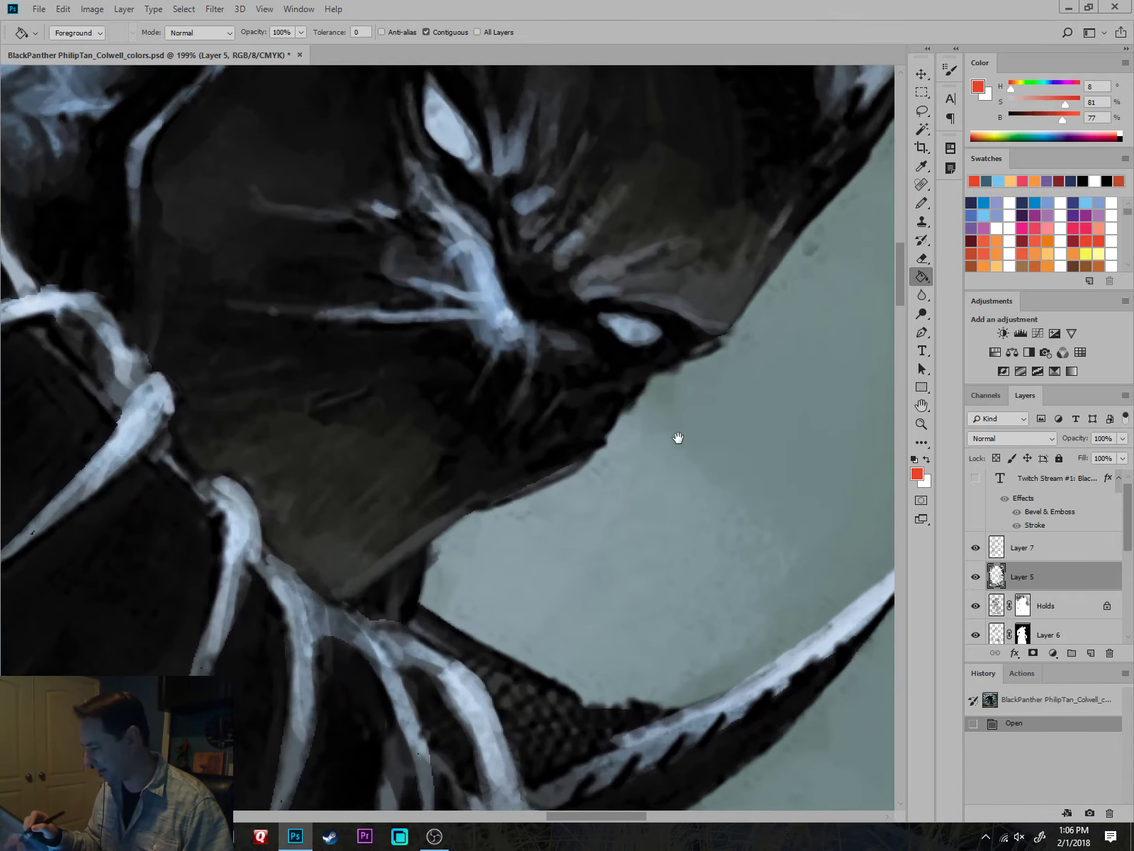
{"action": "scroll", "coordinate": [675, 436], "scroll_direction": "down", "scroll_amount": 4}
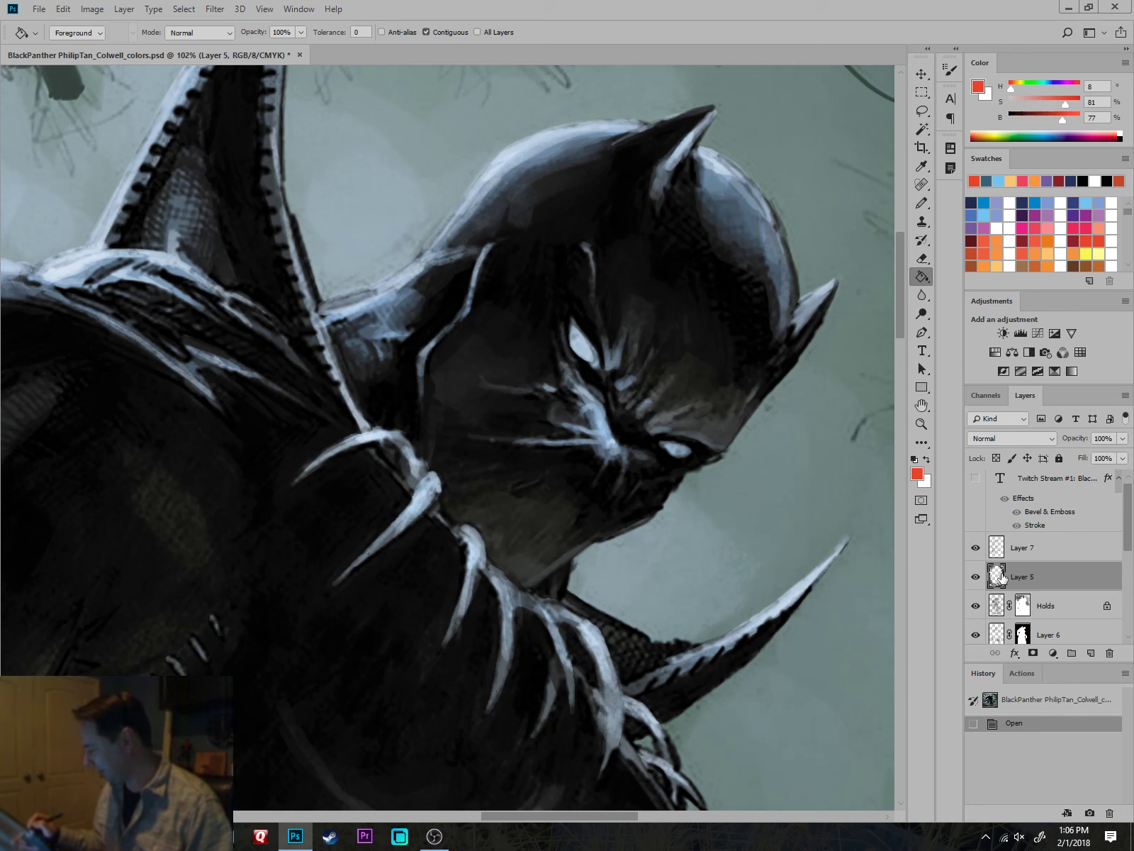
Check Layer 7's content by toggling its visibility, make it the active layer, and choose the Hard Round Normal brush preset.
{"action": "left_click", "coordinate": [975, 547]}
{"action": "left_click", "coordinate": [975, 547]}
{"action": "left_click", "coordinate": [1023, 557]}
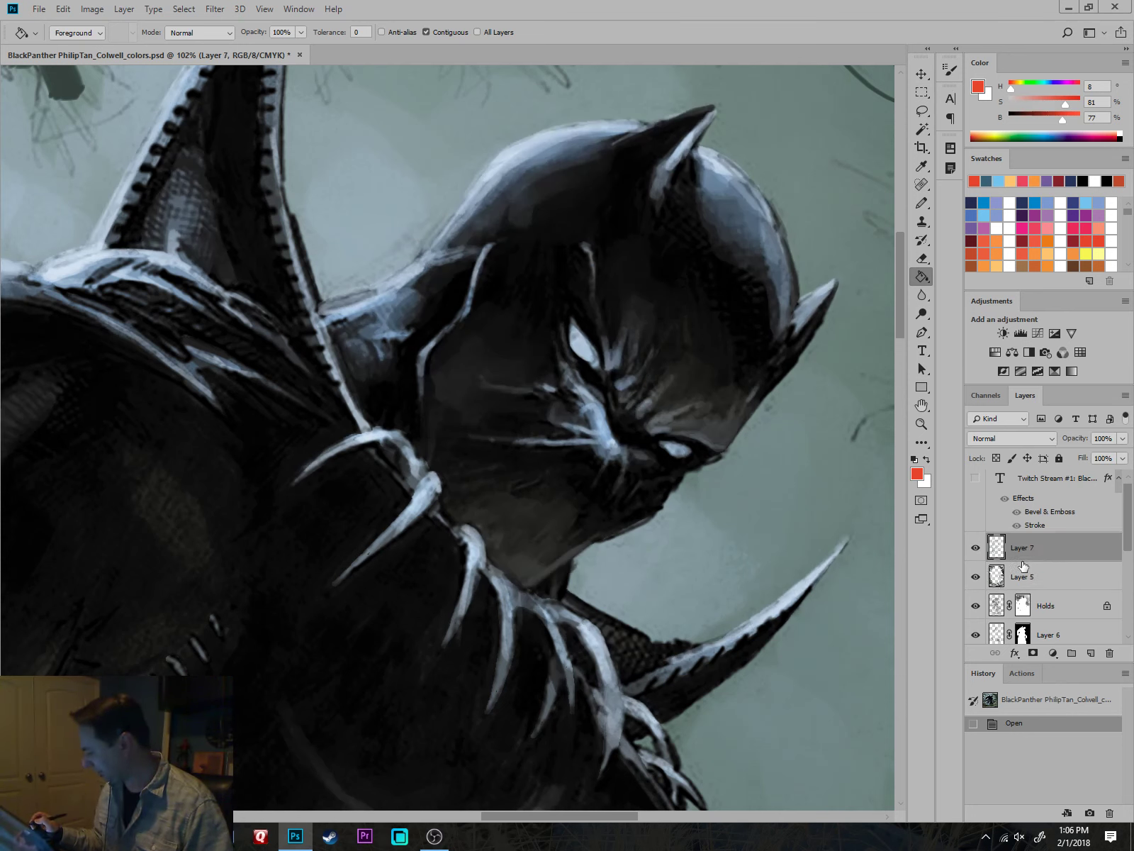
{"action": "left_click", "coordinate": [34, 33]}
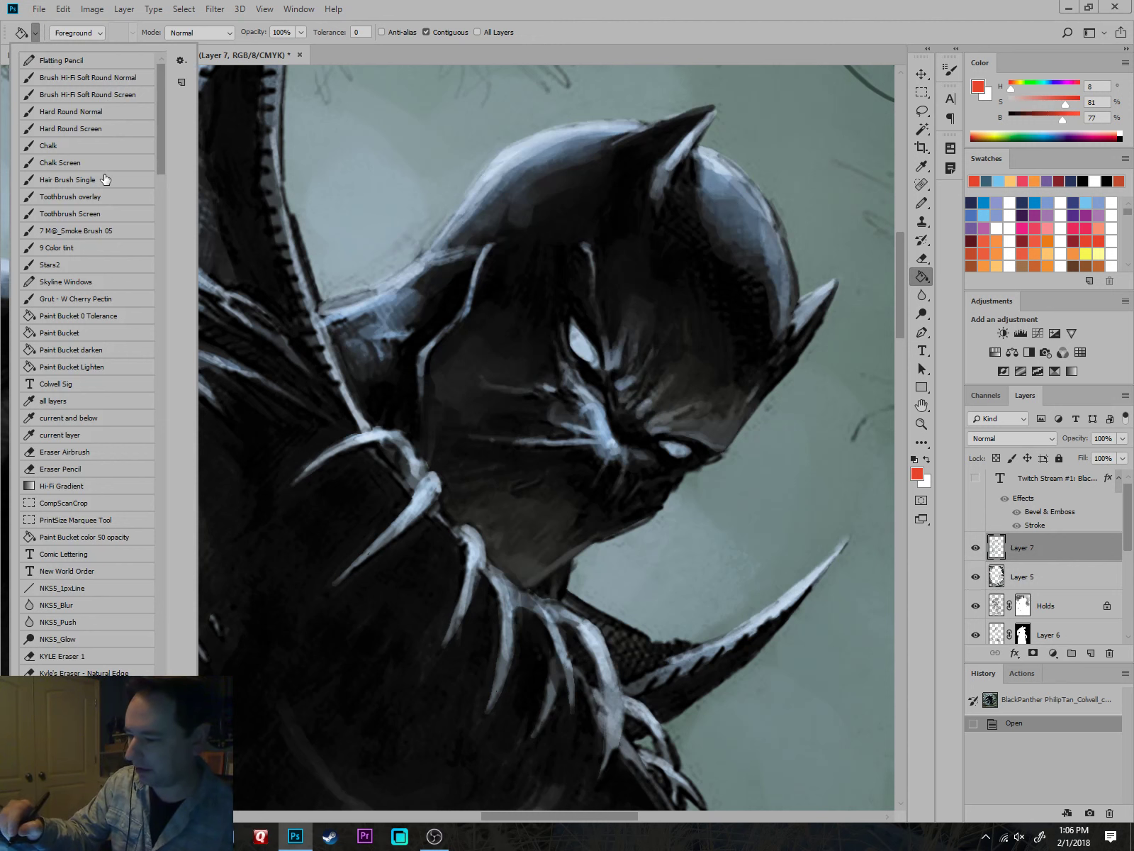
{"action": "left_click", "coordinate": [120, 113]}
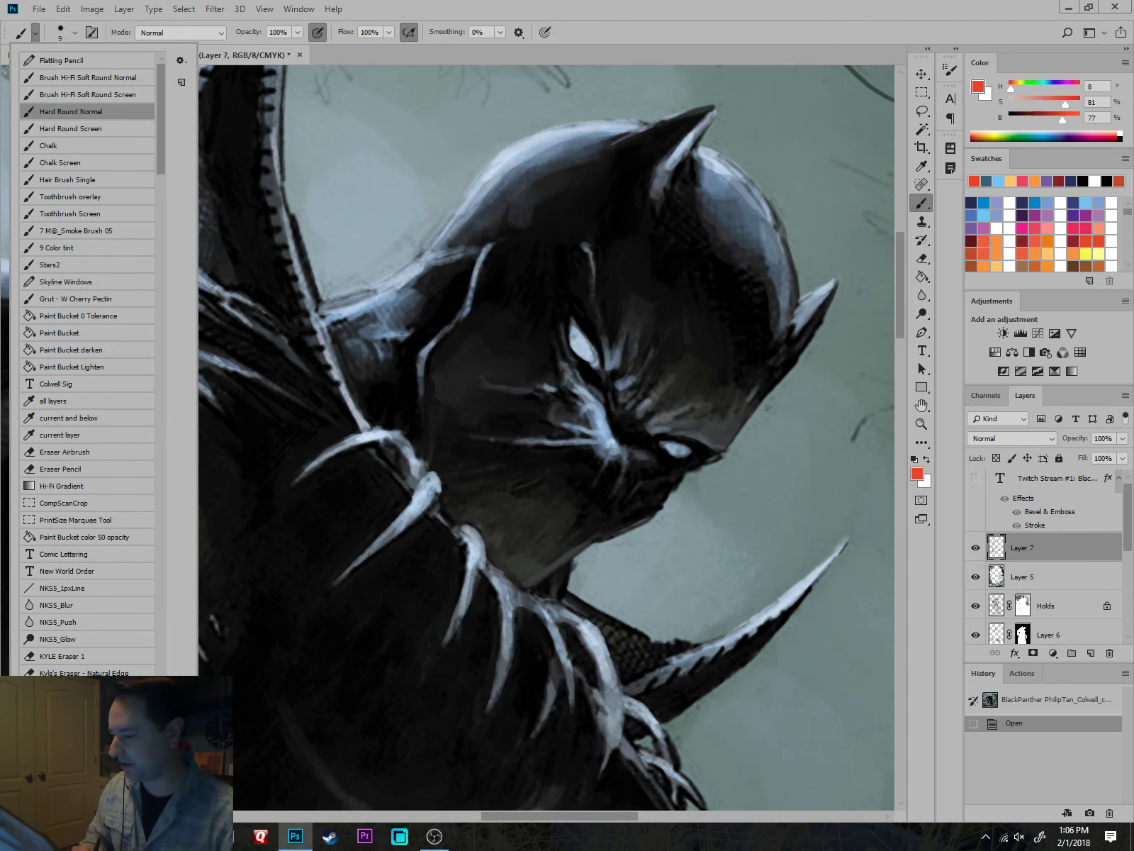
Using greys sampled from the mask, paint thin 5 px rim light along the brow and jaw edge and a light crease on the cheek.
{"action": "scroll", "coordinate": [785, 476], "scroll_direction": "up", "scroll_amount": 3}
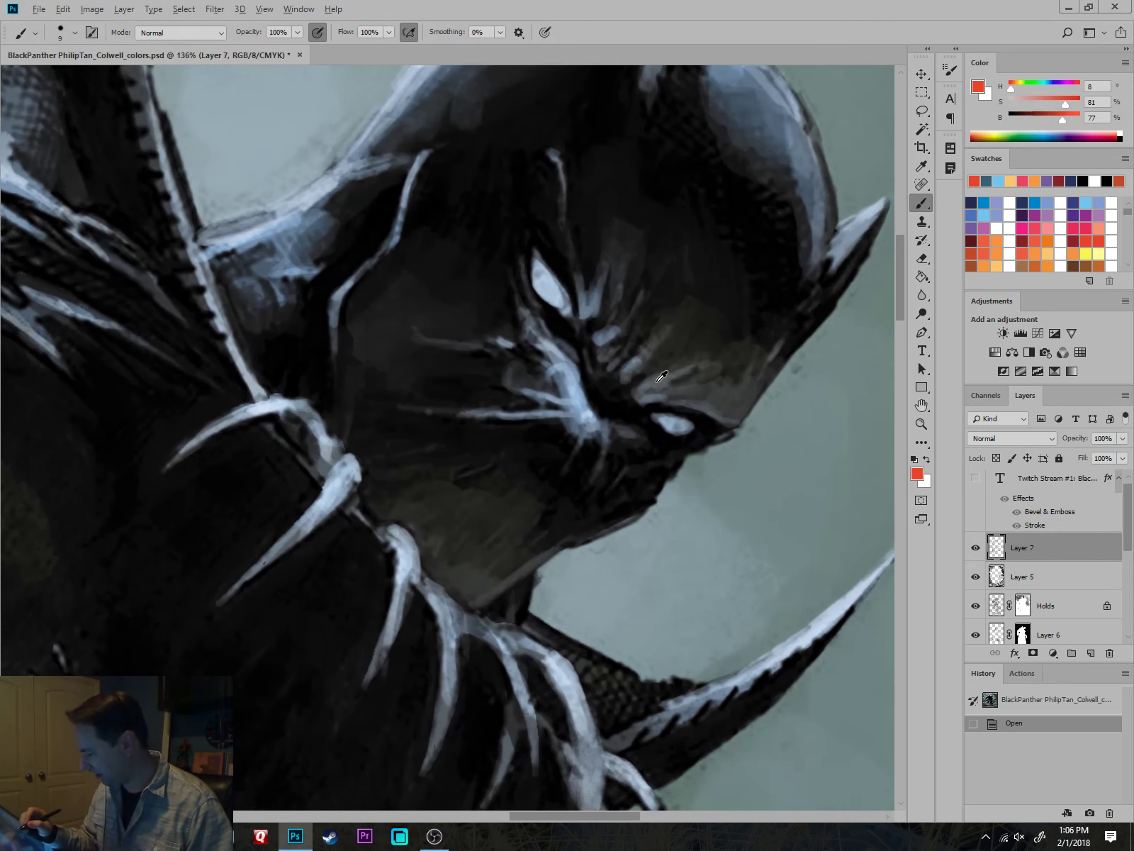
{"action": "left_click", "coordinate": [659, 380], "text": "alt"}
{"action": "mouse_move", "coordinate": [659, 383]}
{"action": "left_mouse_down"}
{"action": "mouse_move", "coordinate": [715, 362]}
{"action": "mouse_move", "coordinate": [706, 372]}
{"action": "mouse_move", "coordinate": [751, 414]}
{"action": "mouse_move", "coordinate": [740, 424]}
{"action": "mouse_move", "coordinate": [761, 394]}
{"action": "mouse_move", "coordinate": [737, 396]}
{"action": "left_mouse_up"}
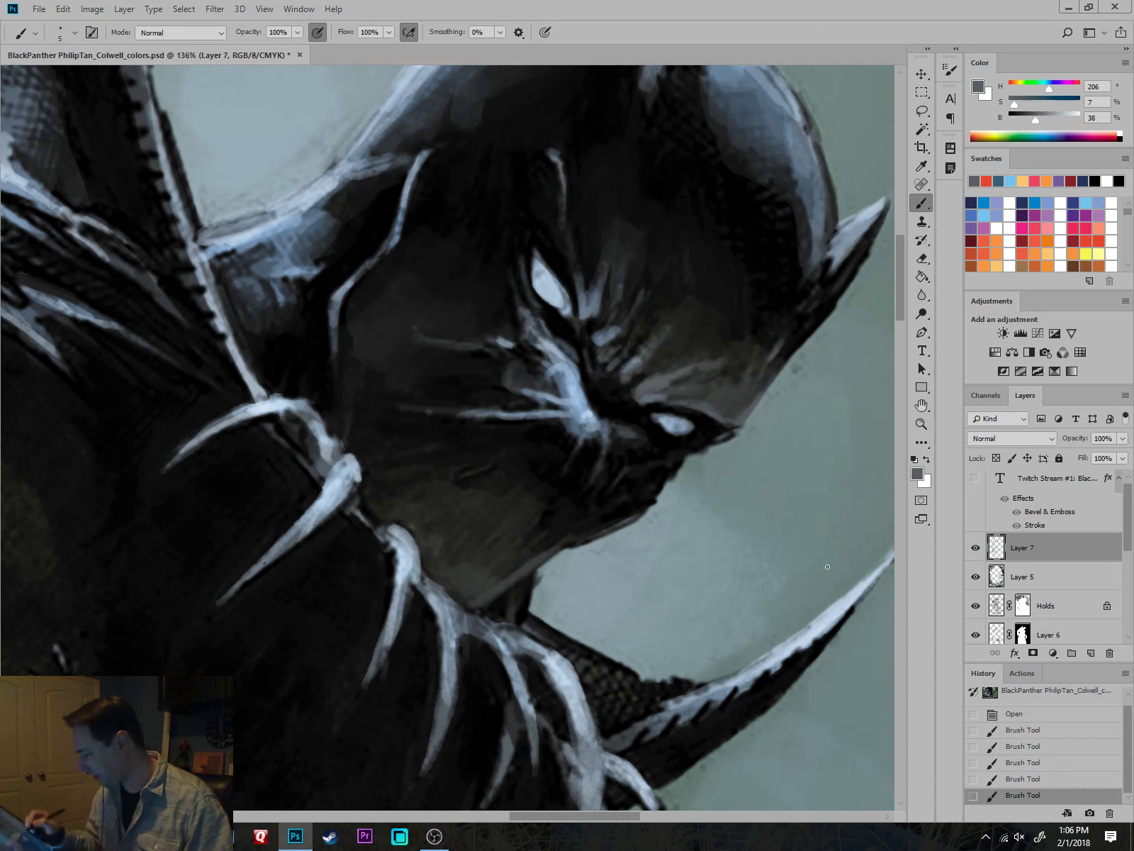
{"action": "left_click_drag", "start_coordinate": [738, 428], "coordinate": [688, 456]}
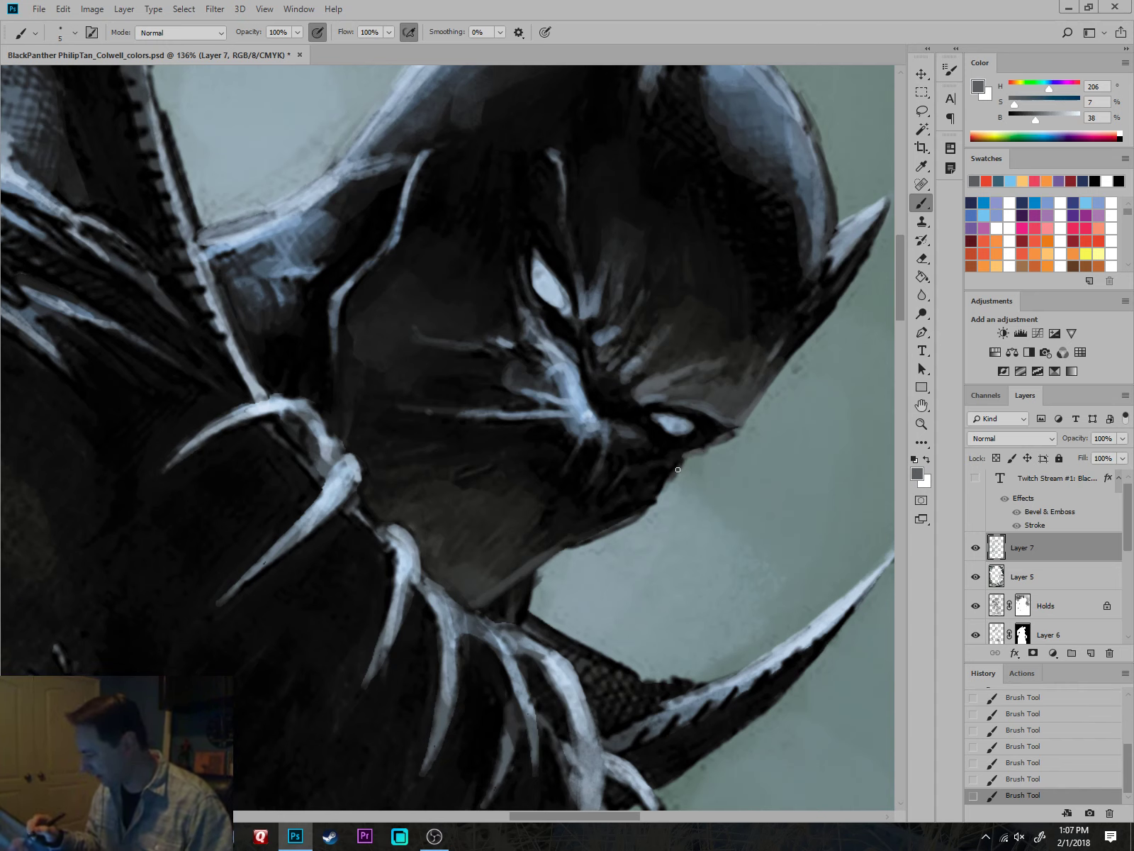
{"action": "left_click_drag", "start_coordinate": [635, 519], "coordinate": [578, 543]}
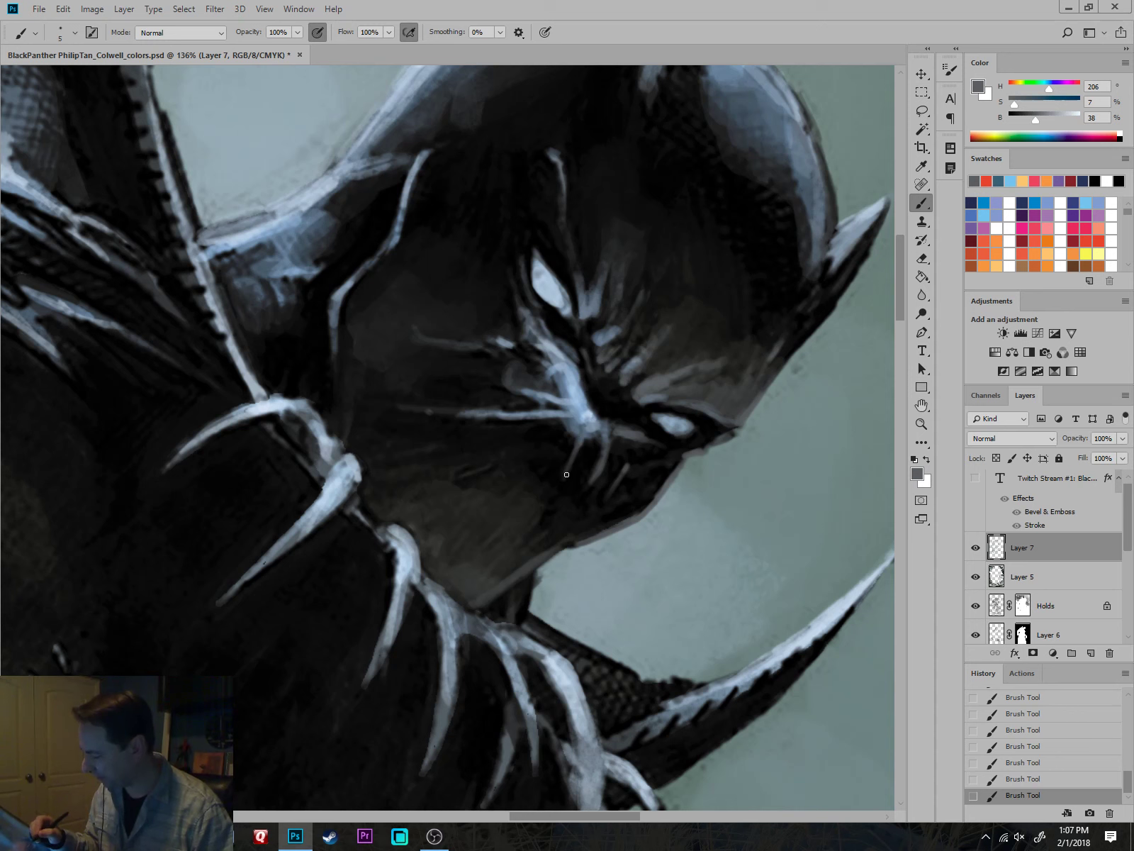
{"action": "left_click", "coordinate": [544, 407], "text": "alt"}
{"action": "left_click_drag", "start_coordinate": [500, 461], "coordinate": [446, 478]}
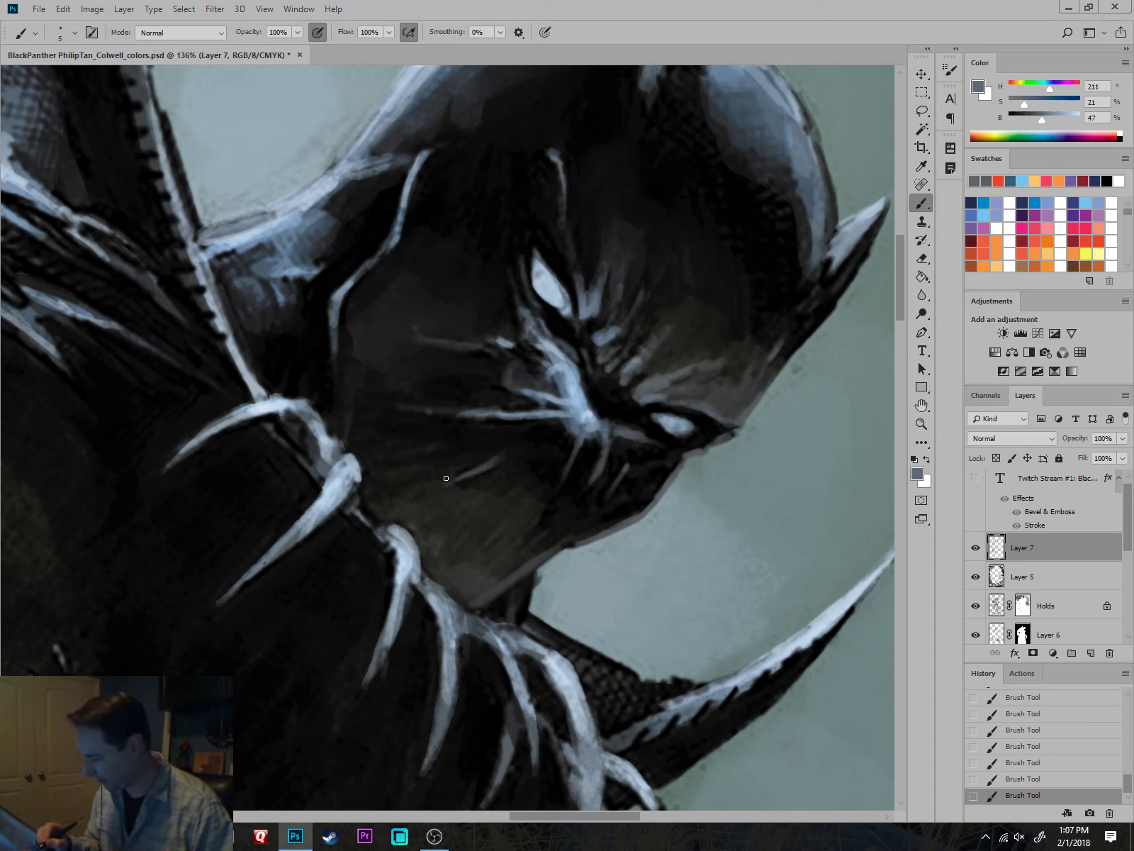
Sample a blue-grey from the mask, switch to the Chalk brush preset and enlarge its tip to 90 px.
{"action": "left_click", "coordinate": [542, 370], "text": "alt"}
{"action": "key", "text": "bracketright"}
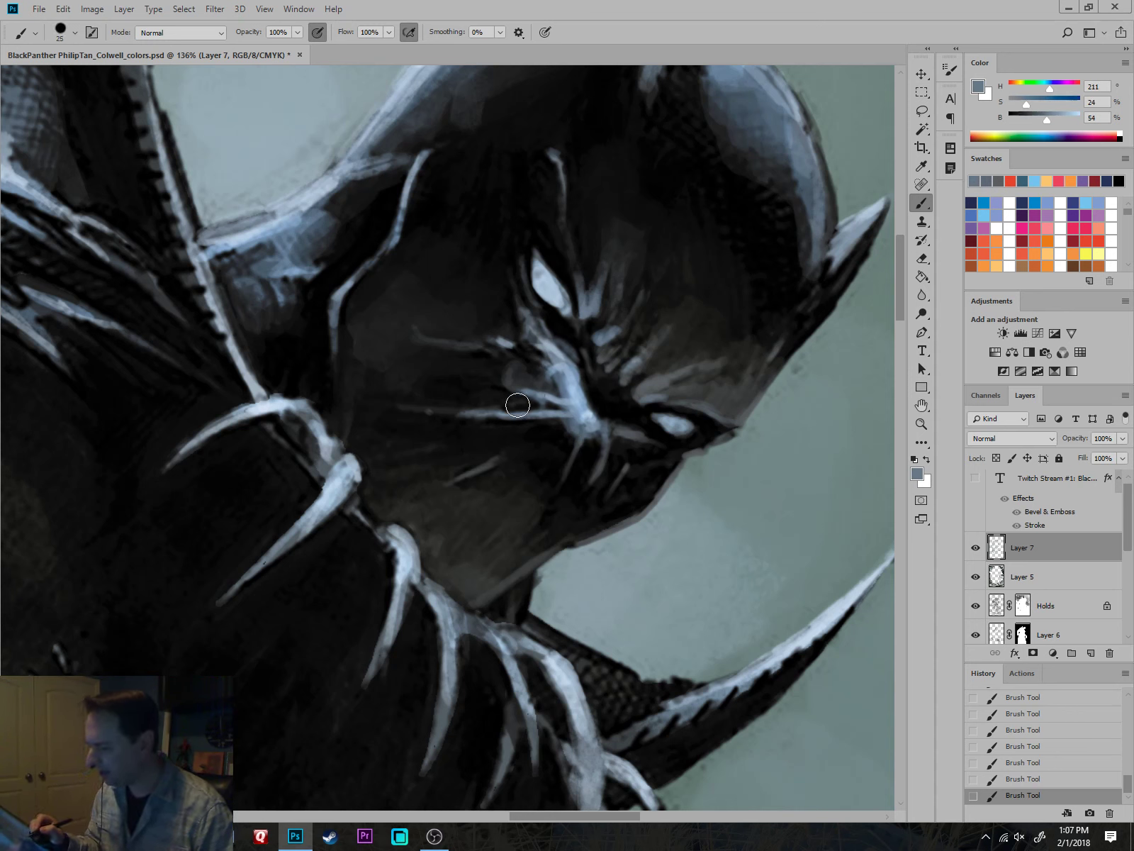
{"action": "left_click", "coordinate": [36, 34]}
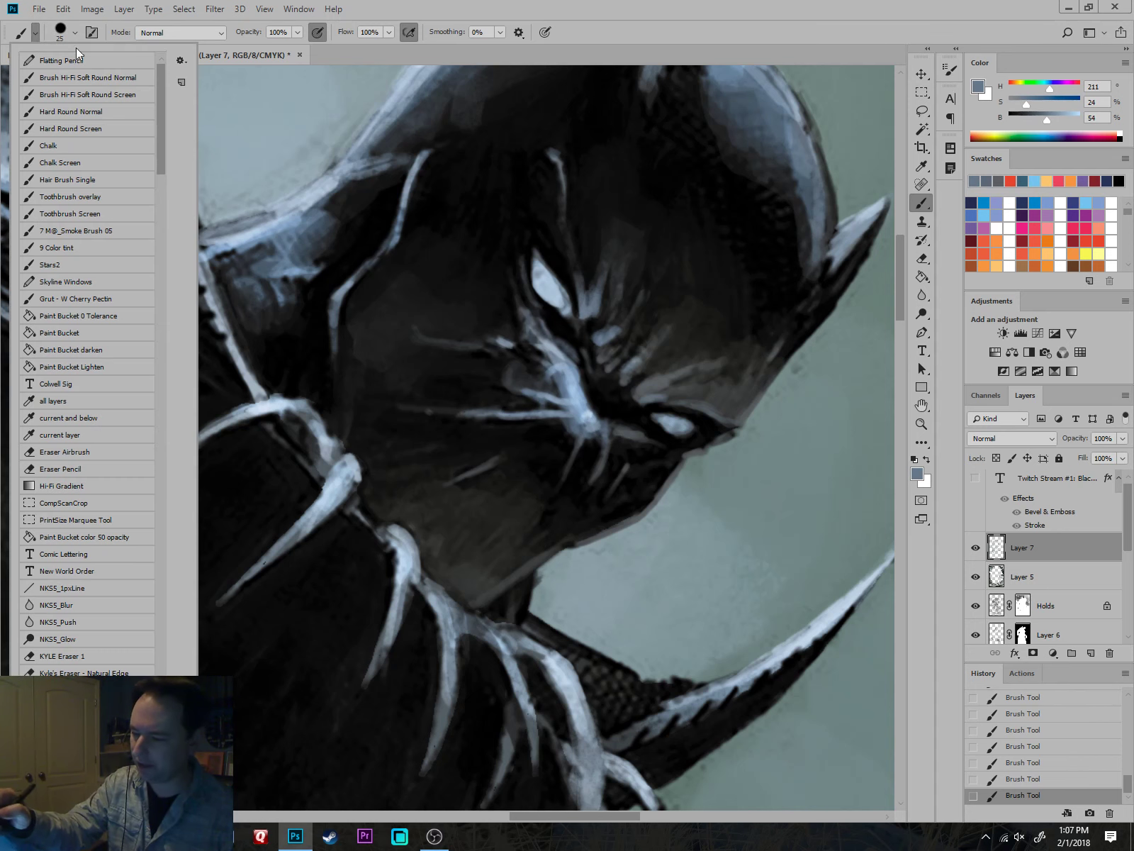
{"action": "left_click", "coordinate": [85, 147]}
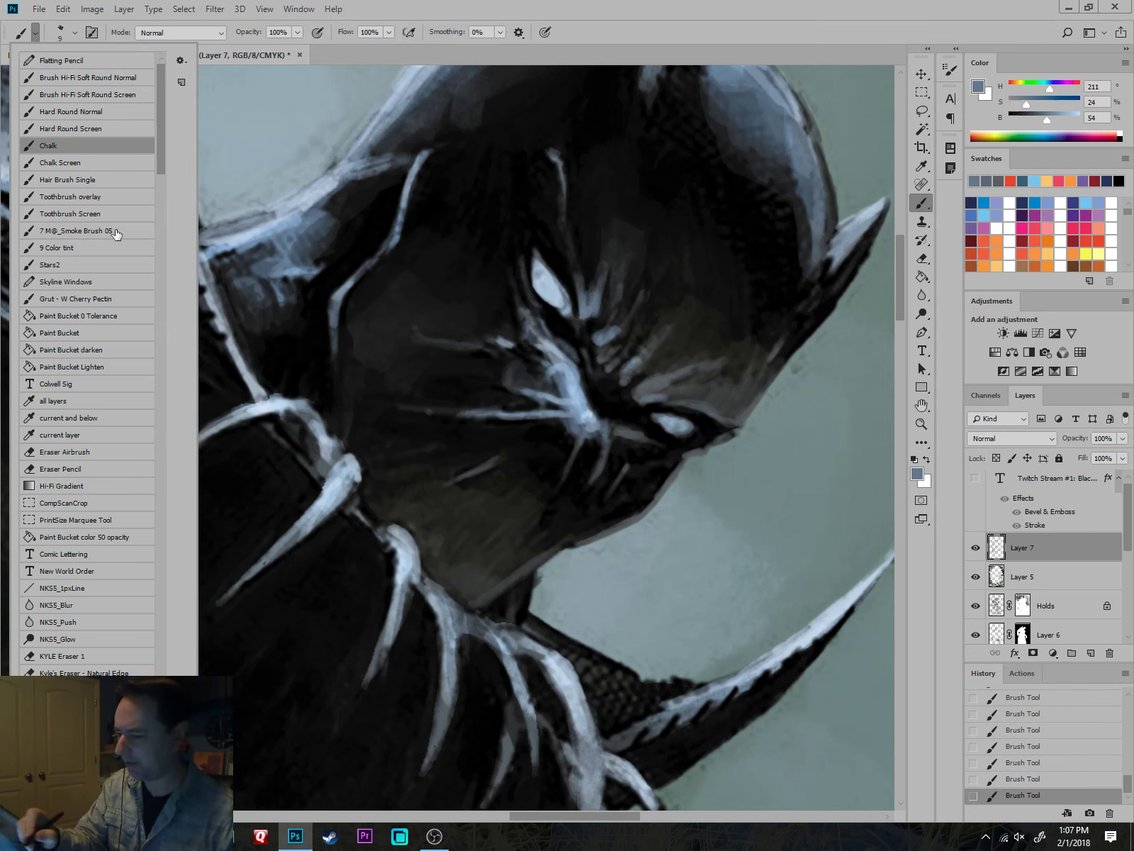
{"action": "scroll", "coordinate": [489, 316], "scroll_direction": "up", "scroll_amount": 5}
{"action": "left_click", "coordinate": [487, 316]}
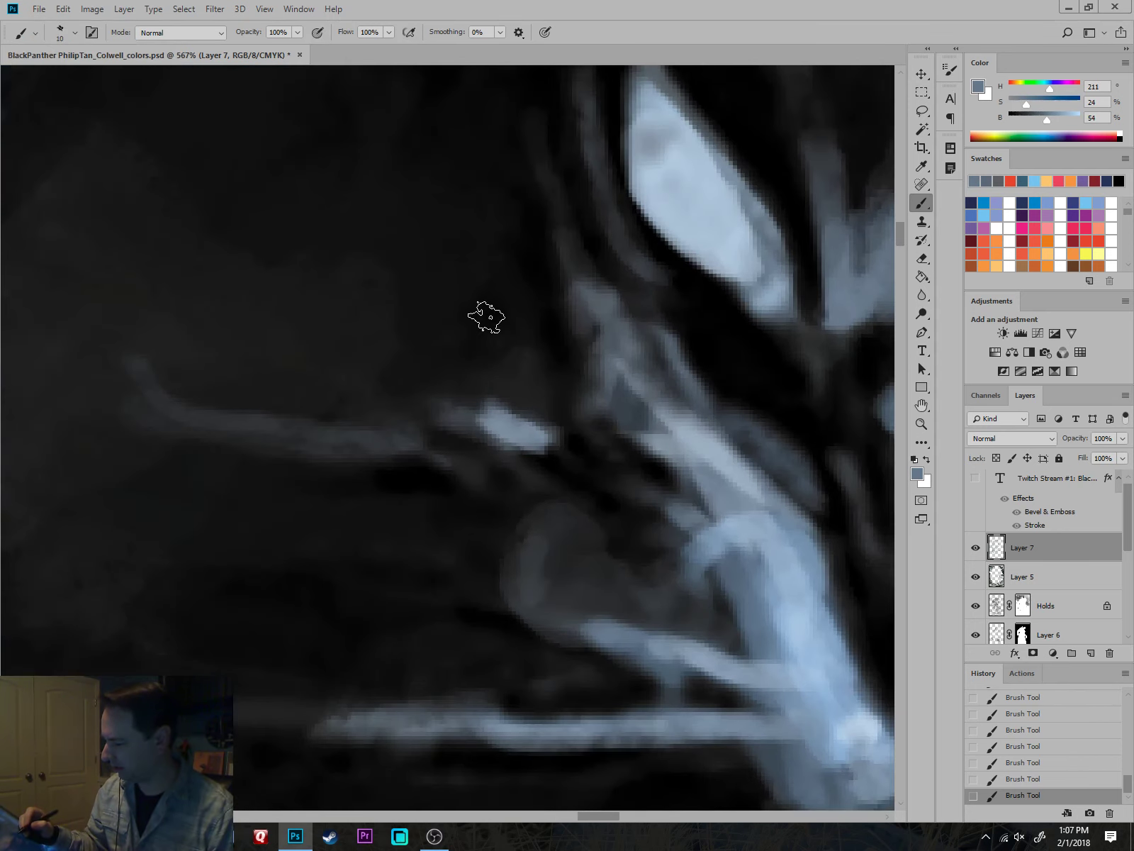
{"action": "key", "text": "bracketright"}
{"action": "key", "text": "bracketright"}
{"action": "key", "text": "bracketright"}
{"action": "key", "text": "bracketright"}
{"action": "key", "text": "bracketright"}
{"action": "key", "text": "bracketright"}
{"action": "key", "text": "bracketright"}
{"action": "key", "text": "bracketright"}
{"action": "key", "text": "bracketright"}
{"action": "key", "text": "bracketright"}
{"action": "key", "text": "bracketright"}
{"action": "key", "text": "bracketright"}
{"action": "key", "text": "bracketright"}
{"action": "key", "text": "bracketright"}
{"action": "key", "text": "bracketleft"}
Examine the rendering of the mask, cape collar, shoulder muscles and claw necklace across the figure's upper body.
{"action": "scroll", "coordinate": [489, 322], "scroll_direction": "down", "scroll_amount": 5}
{"action": "scroll", "coordinate": [497, 338], "scroll_direction": "down", "scroll_amount": 4}
{"action": "left_click_drag", "start_coordinate": [478, 379], "coordinate": [594, 393]}
{"action": "left_click_drag", "start_coordinate": [709, 594], "coordinate": [677, 740]}
{"action": "scroll", "coordinate": [665, 675], "scroll_direction": "down", "scroll_amount": 6}
{"action": "left_click_drag", "start_coordinate": [656, 649], "coordinate": [751, 522]}
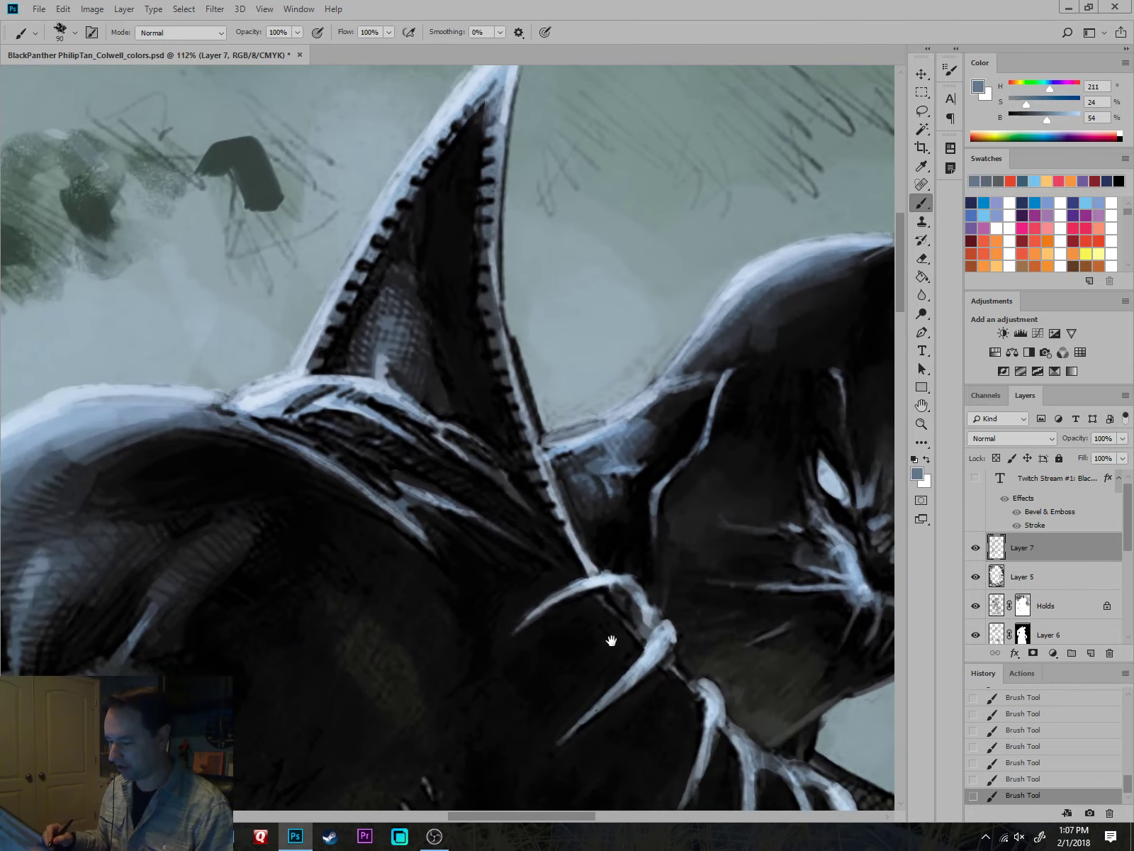
{"action": "left_click_drag", "start_coordinate": [610, 638], "coordinate": [827, 546]}
{"action": "left_click_drag", "start_coordinate": [584, 578], "coordinate": [701, 557]}
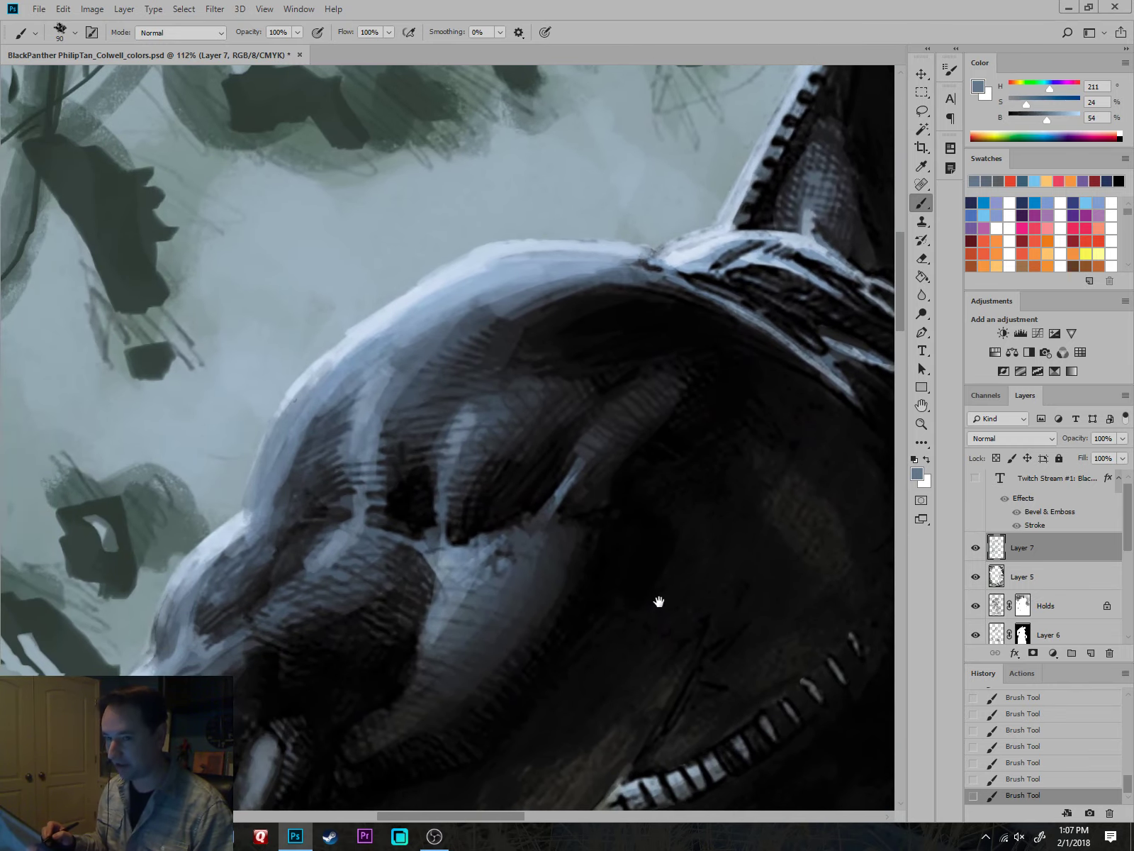
{"action": "left_click_drag", "start_coordinate": [657, 603], "coordinate": [594, 547]}
{"action": "left_click_drag", "start_coordinate": [836, 595], "coordinate": [587, 589]}
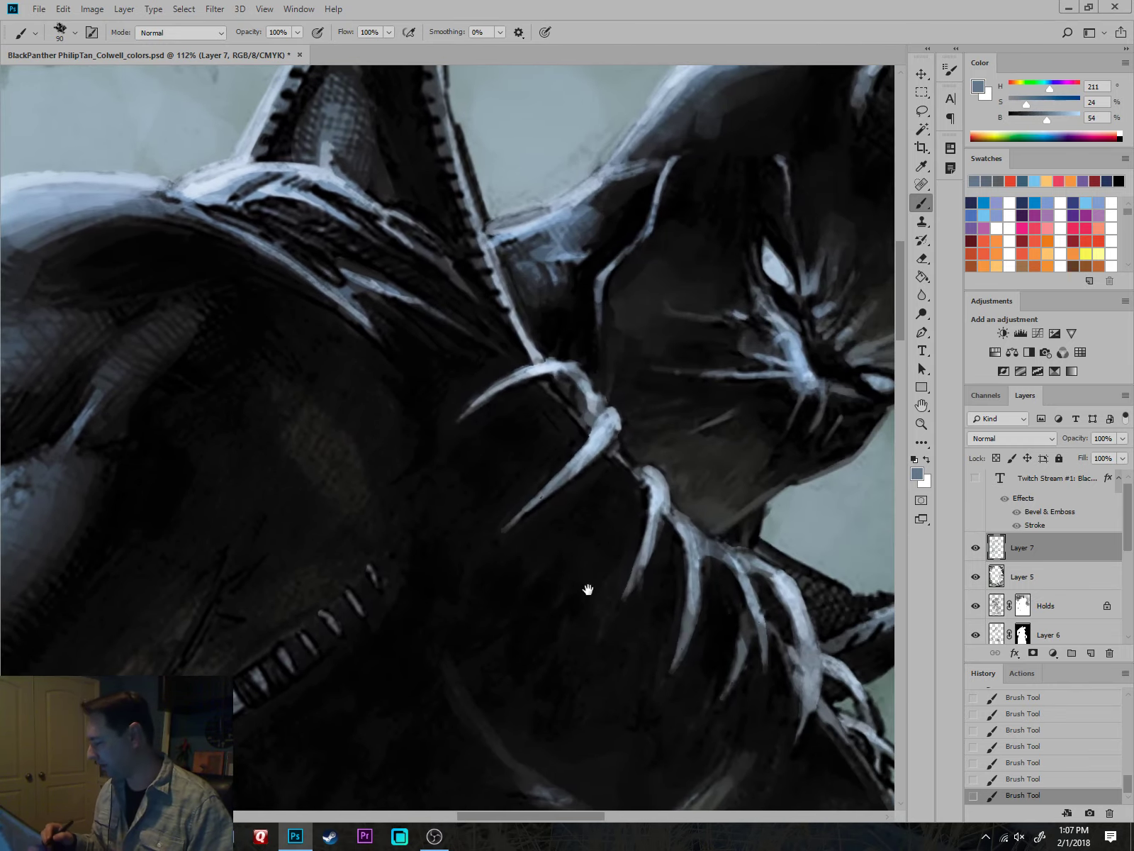
{"action": "left_click_drag", "start_coordinate": [717, 616], "coordinate": [562, 618]}
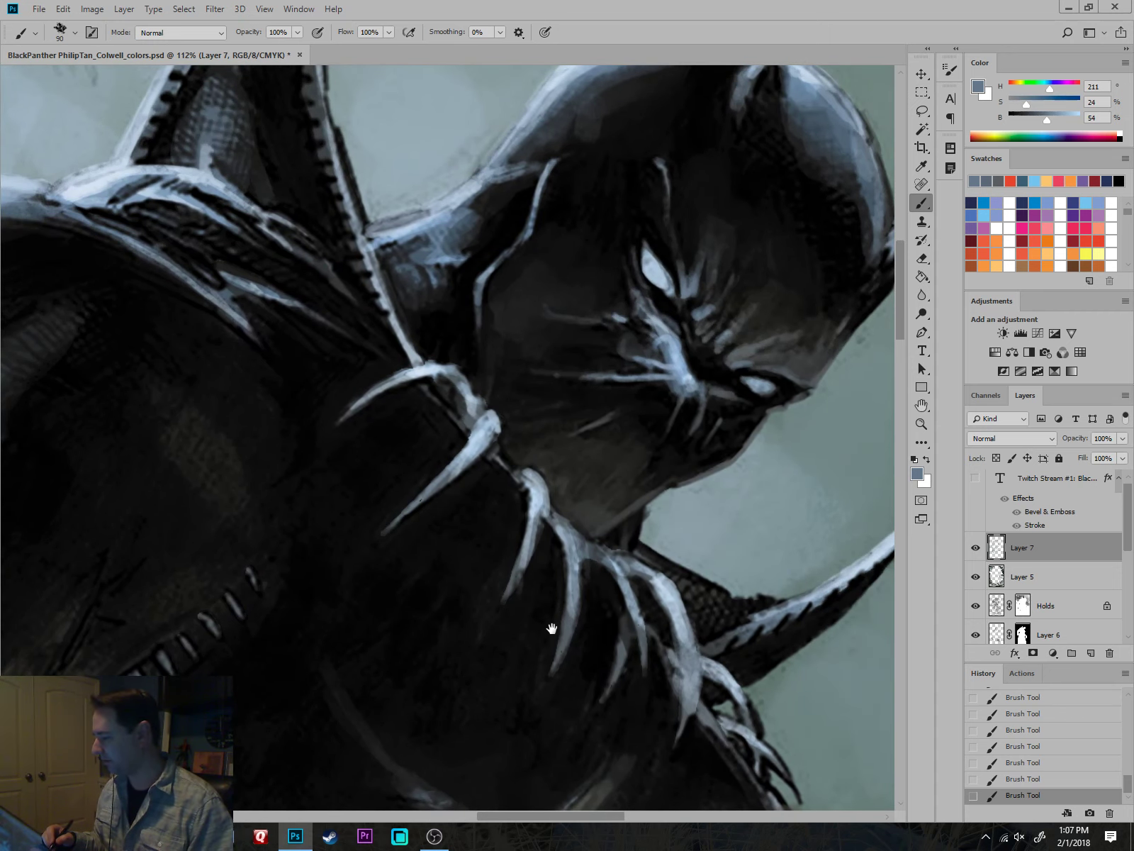
{"action": "scroll", "coordinate": [615, 574], "scroll_direction": "down", "scroll_amount": 2}
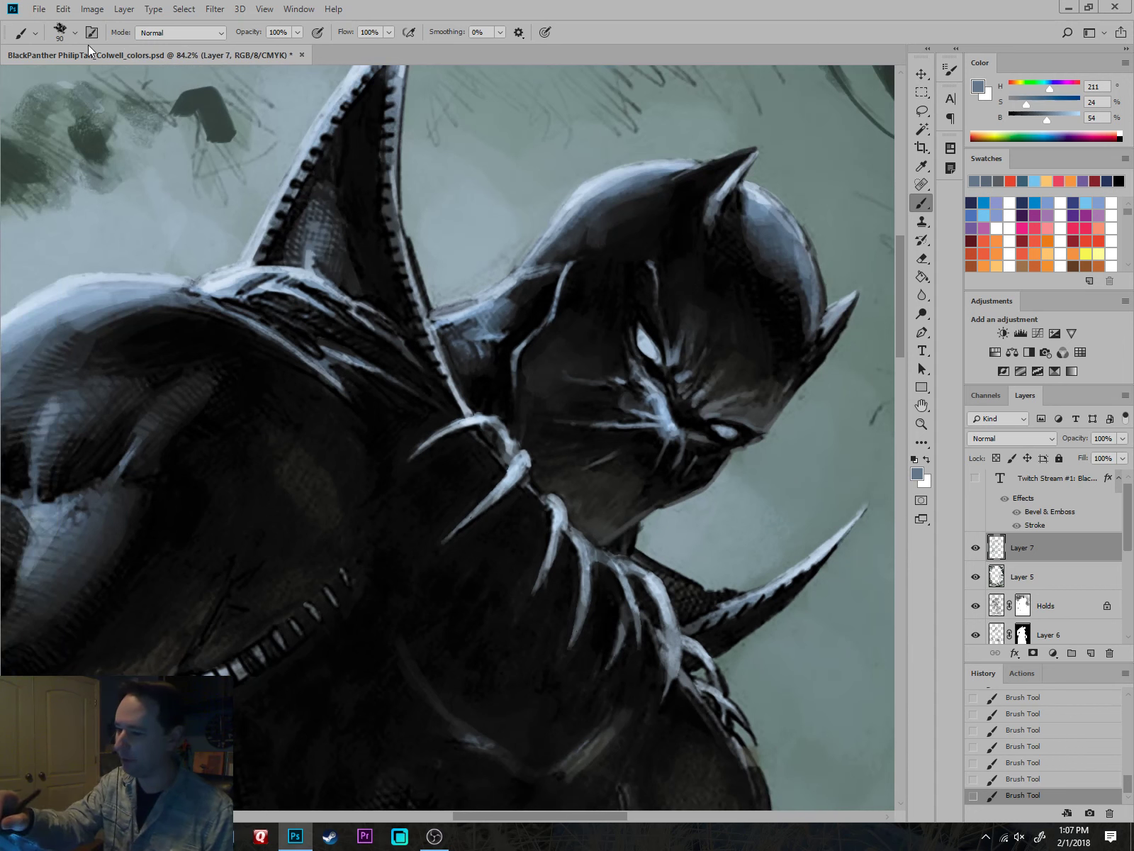
With the Hard Round Normal preset and a sampled blue-grey, lighten the mask's brow and nose area and the jaw edge down to the neck.
{"action": "left_click", "coordinate": [35, 33]}
{"action": "left_click", "coordinate": [129, 119]}
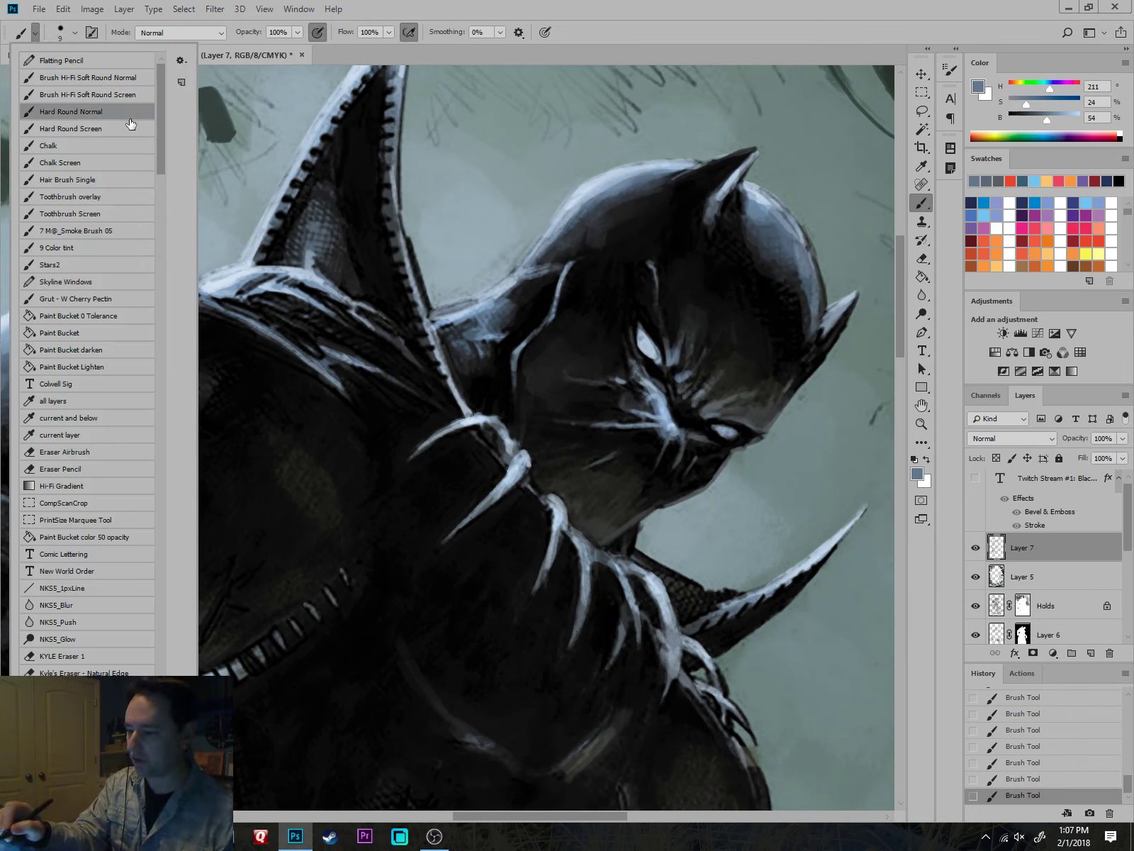
{"action": "left_click", "coordinate": [742, 549]}
{"action": "scroll", "coordinate": [741, 532], "scroll_direction": "up", "scroll_amount": 6}
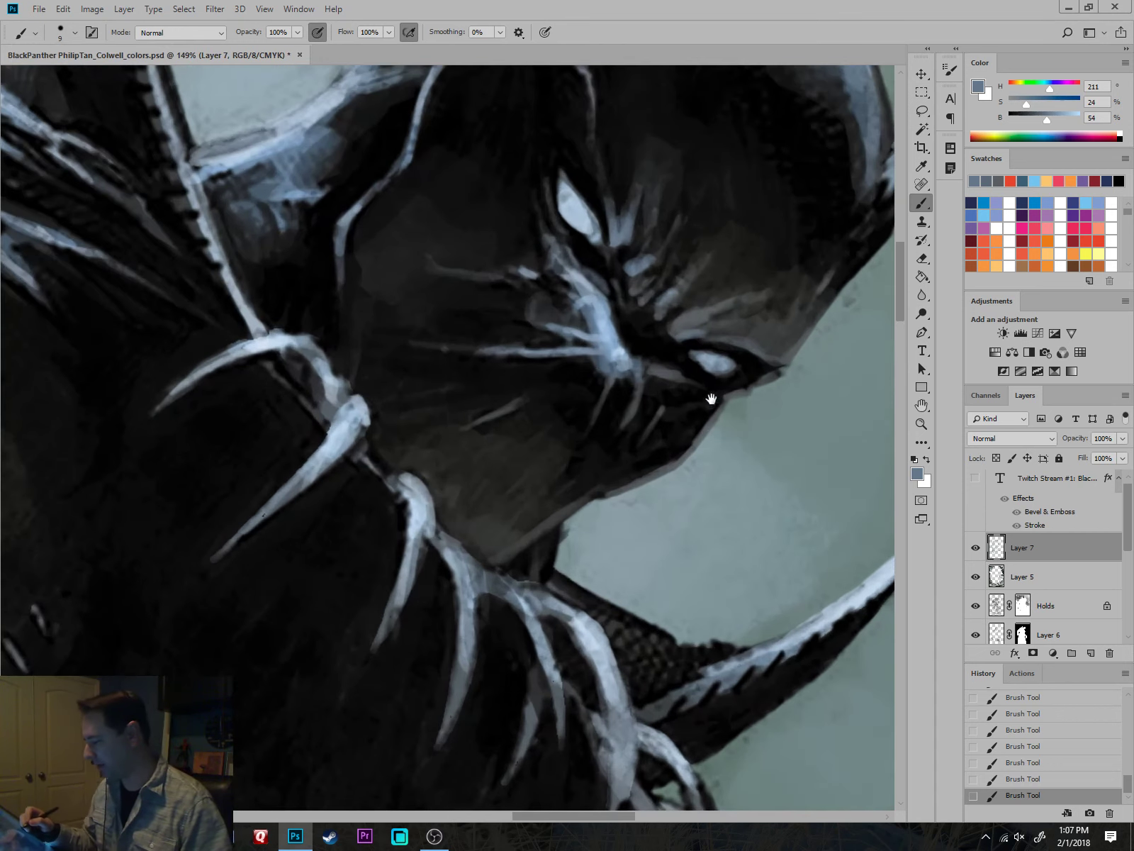
{"action": "left_click", "coordinate": [685, 328], "text": "alt"}
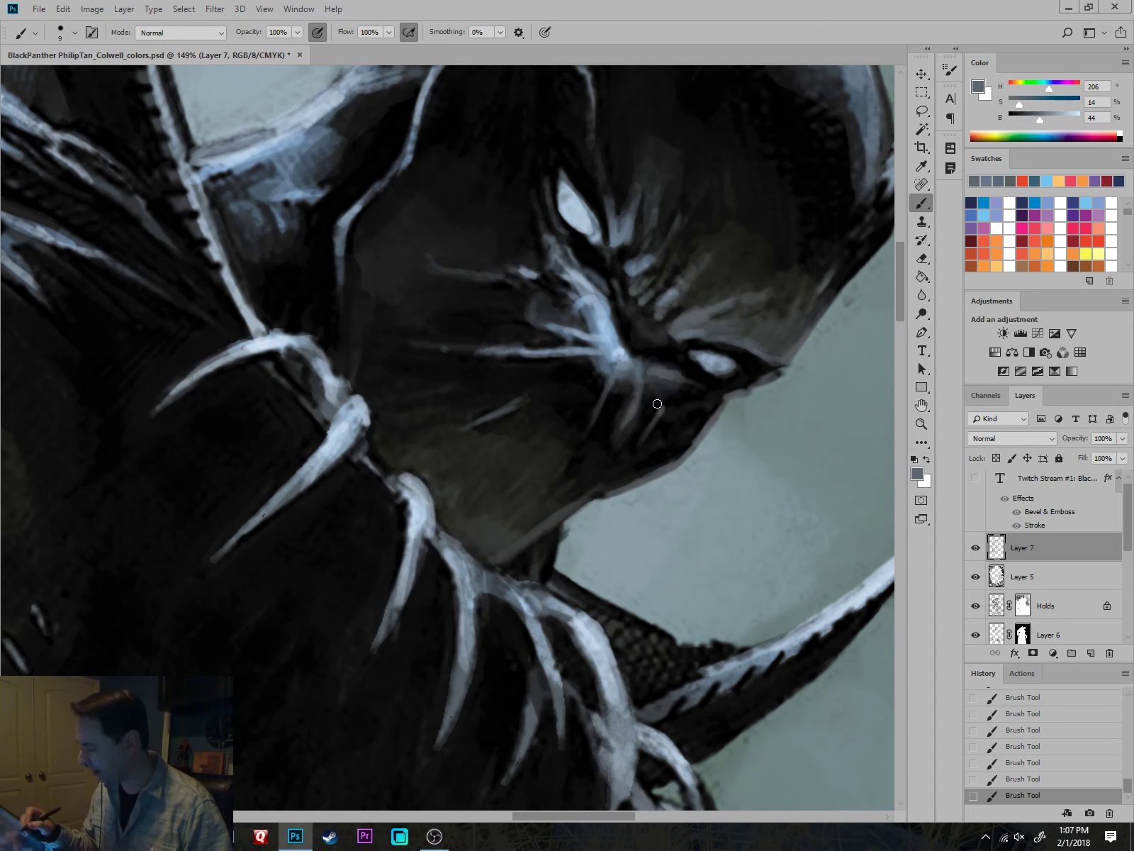
{"action": "mouse_move", "coordinate": [673, 457]}
{"action": "left_mouse_down"}
{"action": "mouse_move", "coordinate": [513, 551]}
{"action": "mouse_move", "coordinate": [550, 563]}
{"action": "mouse_move", "coordinate": [556, 526]}
{"action": "mouse_move", "coordinate": [539, 576]}
{"action": "left_mouse_up"}
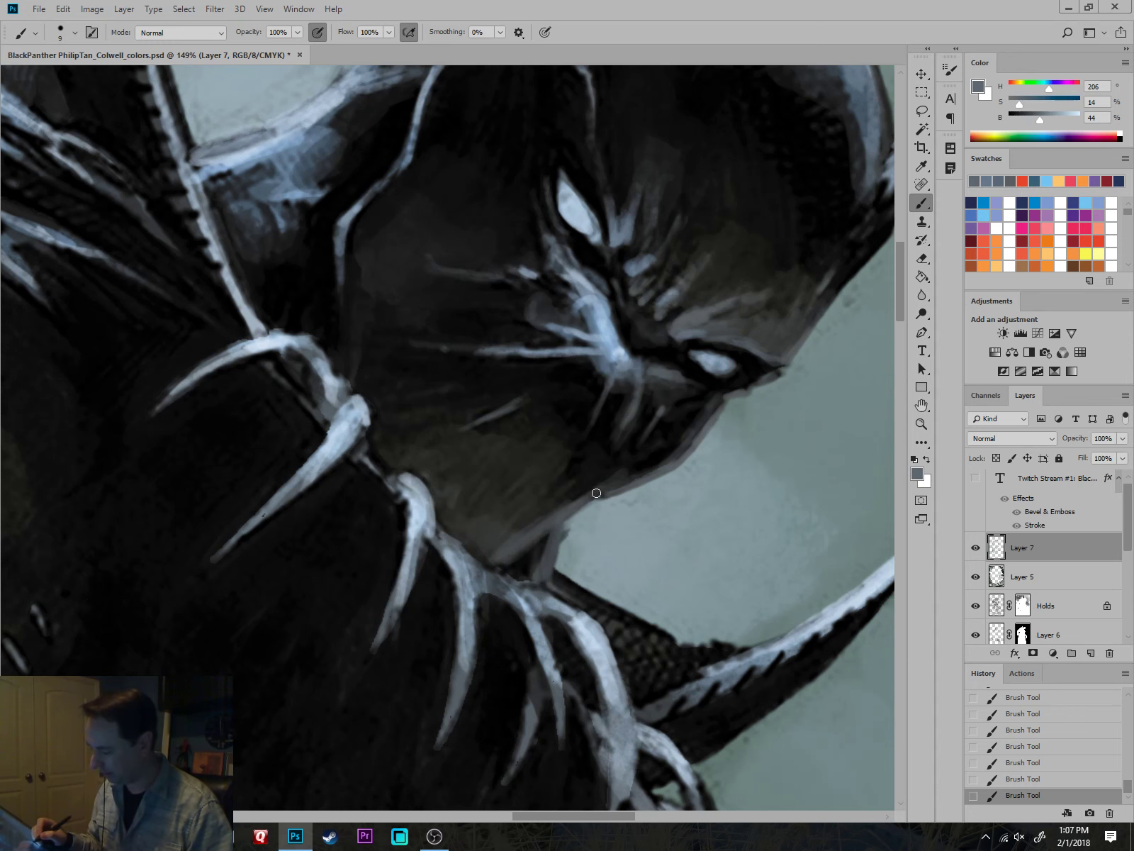
Strengthen the grey rim light along the jawline, then shade the lower jaw and neck with the brush enlarged to 15 px.
{"action": "scroll", "coordinate": [659, 472], "scroll_direction": "down", "scroll_amount": 6}
{"action": "left_click_drag", "start_coordinate": [709, 604], "coordinate": [684, 632]}
{"action": "scroll", "coordinate": [676, 527], "scroll_direction": "up", "scroll_amount": 7}
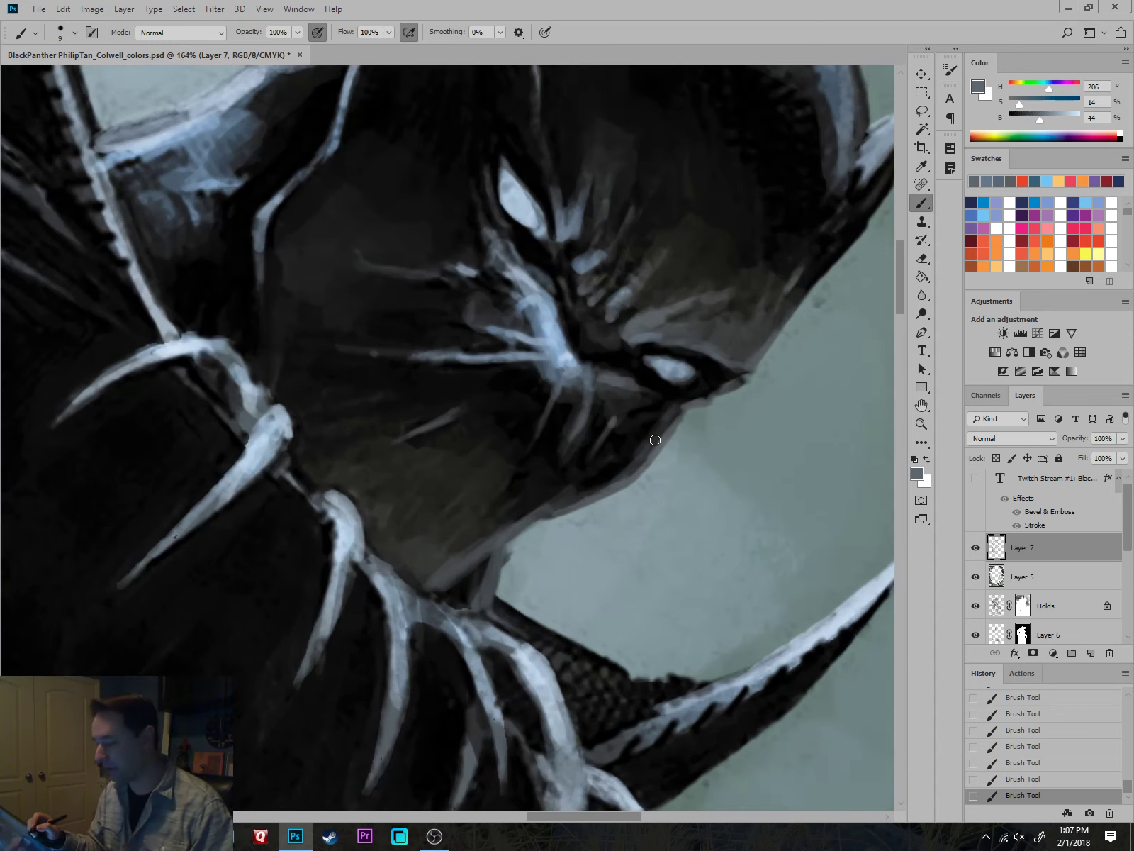
{"action": "left_click_drag", "start_coordinate": [630, 476], "coordinate": [531, 521]}
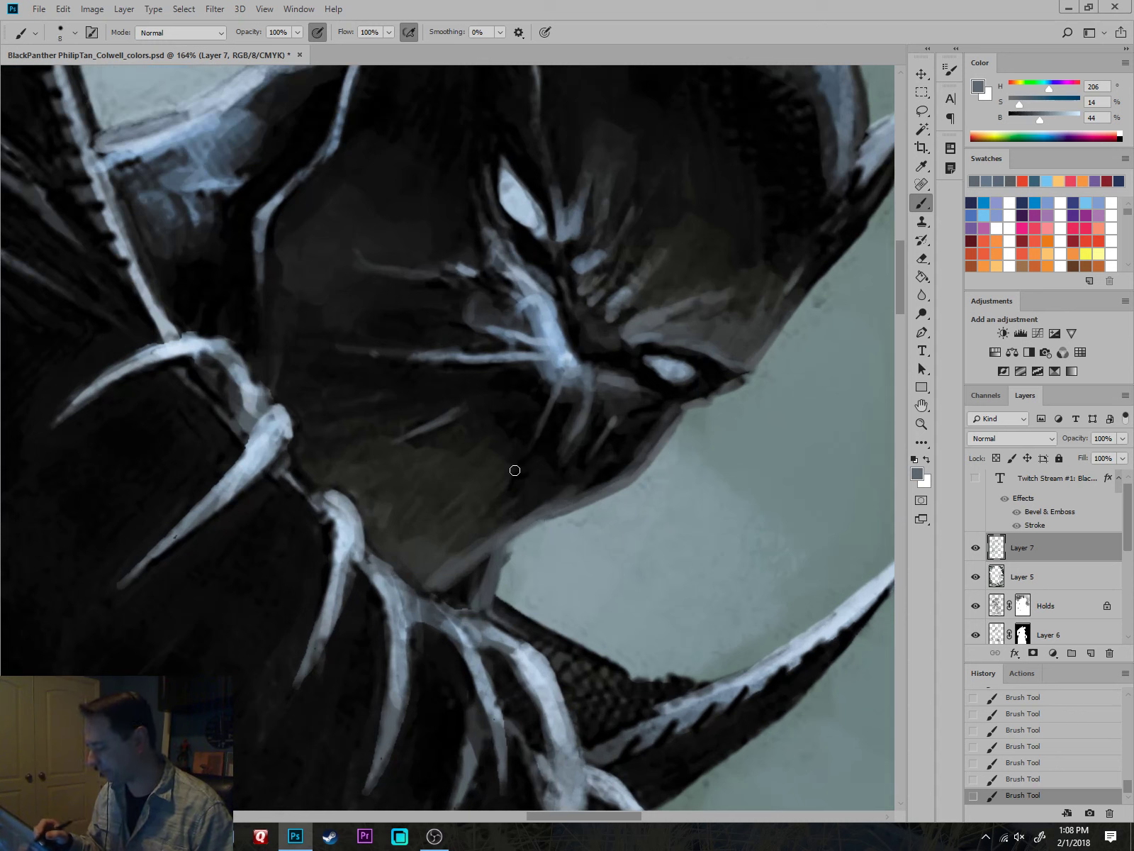
{"action": "key", "text": "bracketright"}
{"action": "key", "text": "bracketright"}
{"action": "key", "text": "bracketright"}
{"action": "mouse_move", "coordinate": [488, 524]}
{"action": "left_mouse_down"}
{"action": "mouse_move", "coordinate": [429, 577]}
{"action": "mouse_move", "coordinate": [442, 552]}
{"action": "mouse_move", "coordinate": [431, 580]}
{"action": "mouse_move", "coordinate": [420, 574]}
{"action": "mouse_move", "coordinate": [475, 534]}
{"action": "mouse_move", "coordinate": [479, 576]}
{"action": "left_mouse_up"}
Sample the grey-green background and paint it along the outer edge of the brow, snout and jaw to clean up the mask's silhouette.
{"action": "left_click", "coordinate": [520, 558], "text": "alt"}
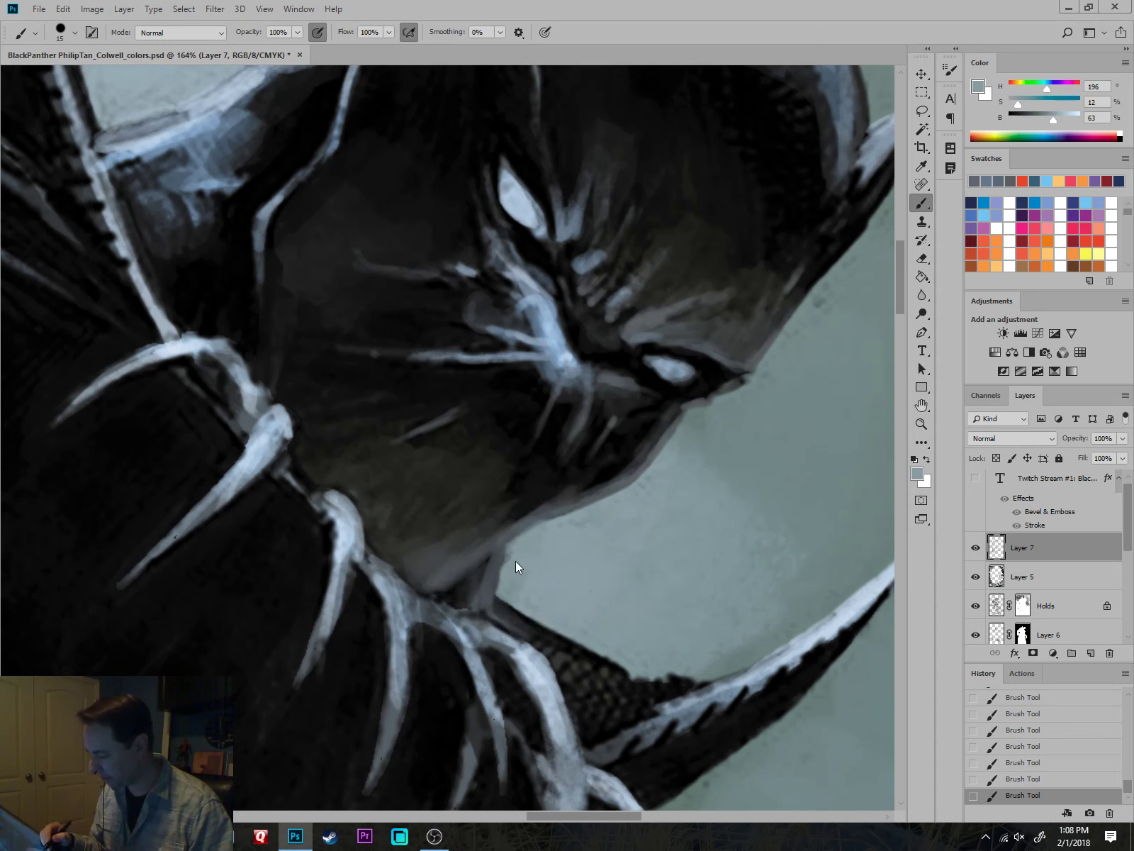
{"action": "key", "text": "bracketleft"}
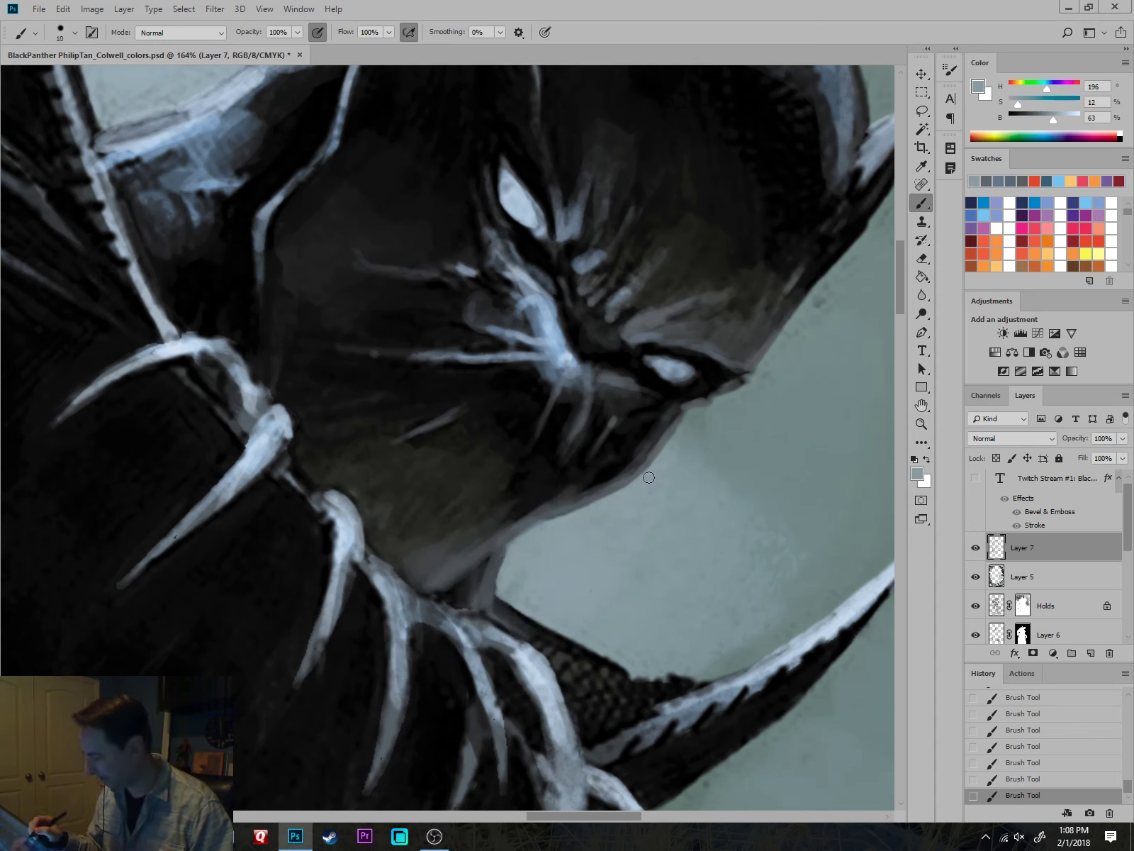
{"action": "mouse_move", "coordinate": [537, 529]}
{"action": "left_mouse_down"}
{"action": "mouse_move", "coordinate": [762, 373]}
{"action": "mouse_move", "coordinate": [819, 280]}
{"action": "left_mouse_up"}
{"action": "left_click_drag", "start_coordinate": [752, 395], "coordinate": [703, 422]}
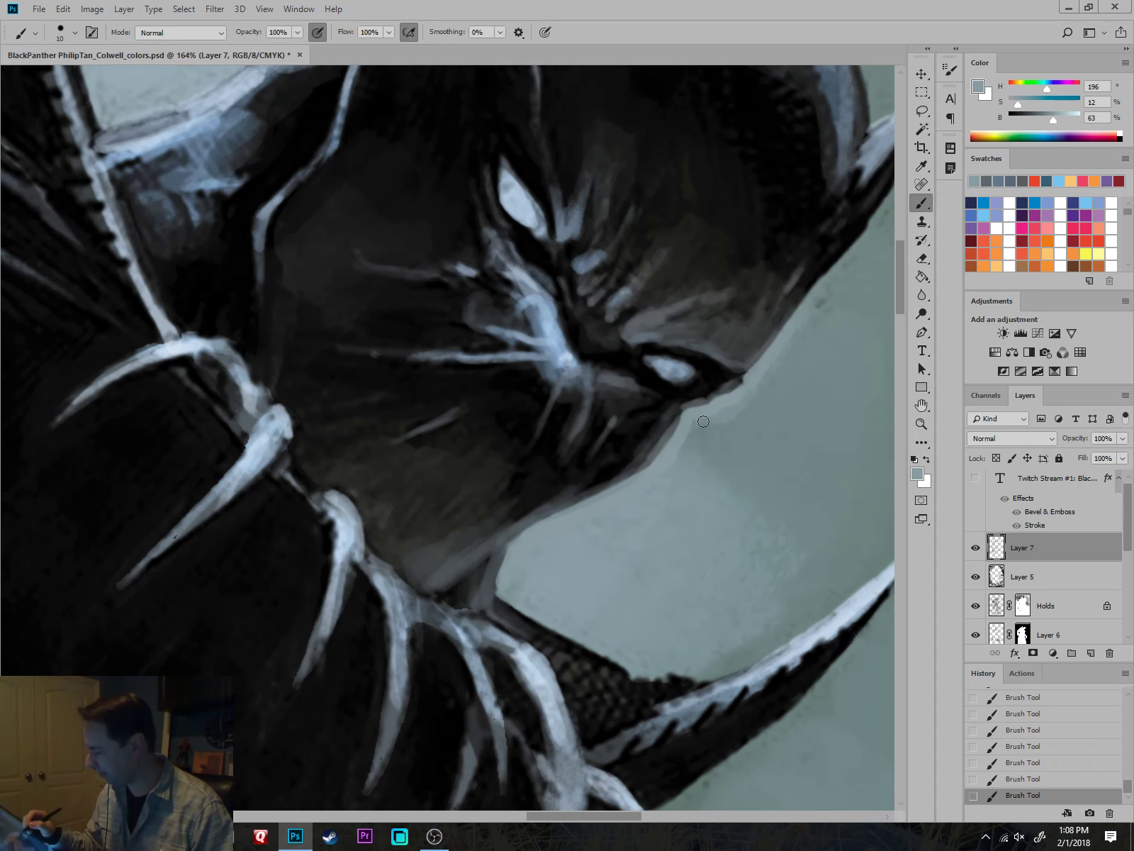
{"action": "scroll", "coordinate": [670, 486], "scroll_direction": "down", "scroll_amount": 10}
{"action": "scroll", "coordinate": [700, 519], "scroll_direction": "up", "scroll_amount": 7}
{"action": "key", "text": "bracketright"}
{"action": "key", "text": "bracketright"}
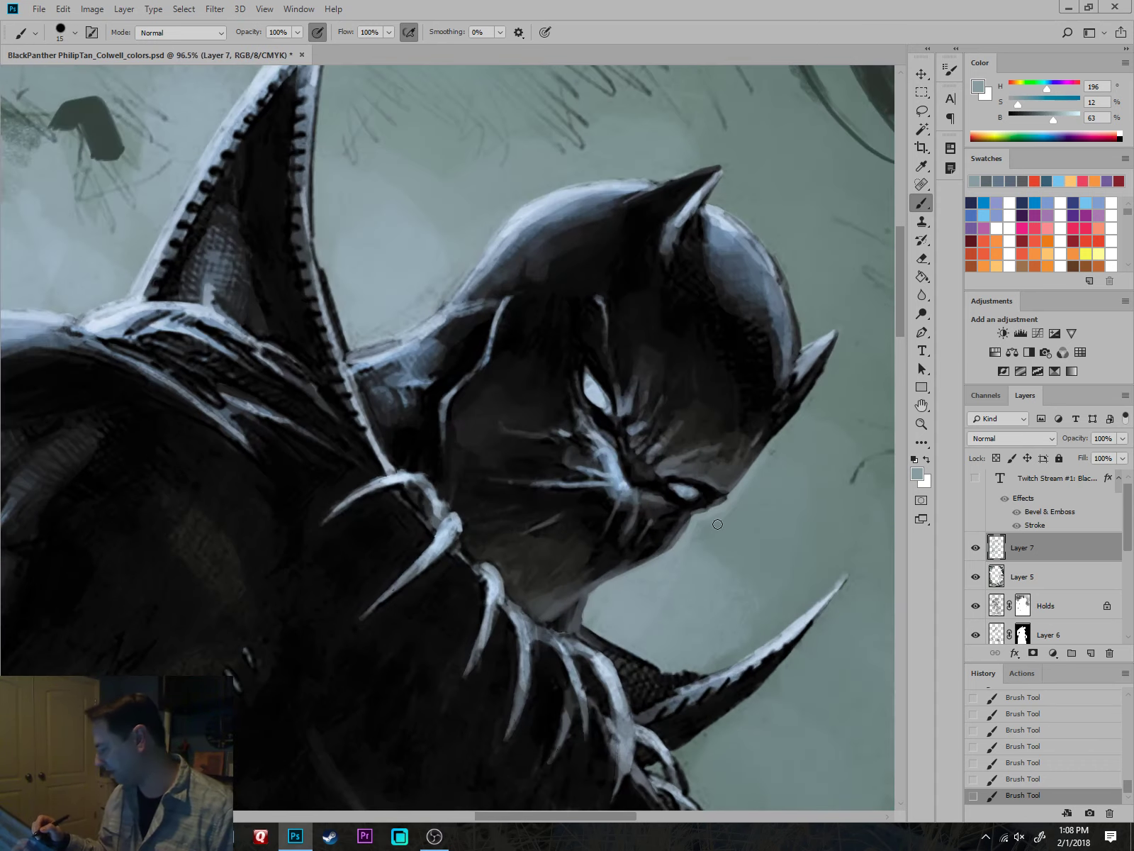
{"action": "scroll", "coordinate": [688, 558], "scroll_direction": "up", "scroll_amount": 3}
Repaint the eye nearest the mask's outer edge in a sampled pale blue with a 3 px brush.
{"action": "key", "text": "bracketleft"}
{"action": "key", "text": "bracketleft"}
{"action": "key", "text": "bracketleft"}
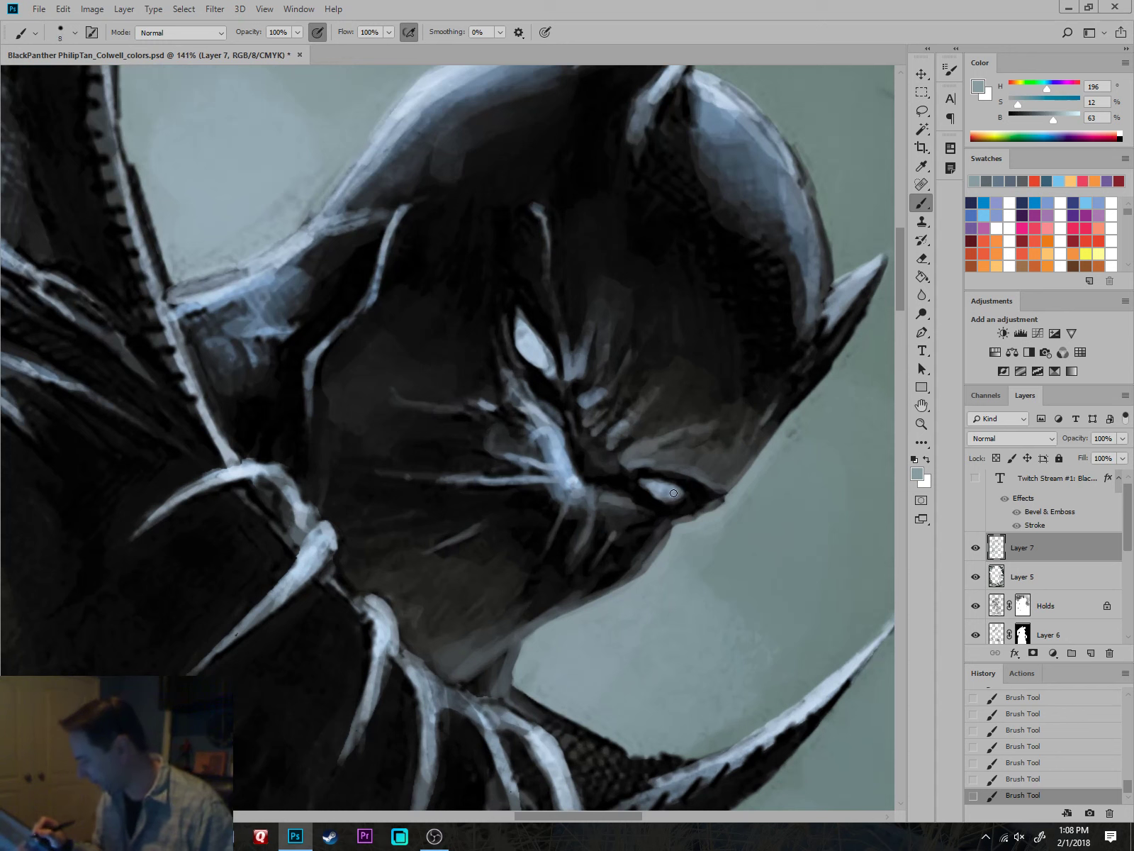
{"action": "left_click", "coordinate": [560, 376], "text": "alt"}
{"action": "key", "text": "bracketleft"}
{"action": "key", "text": "bracketleft"}
{"action": "key", "text": "bracketleft"}
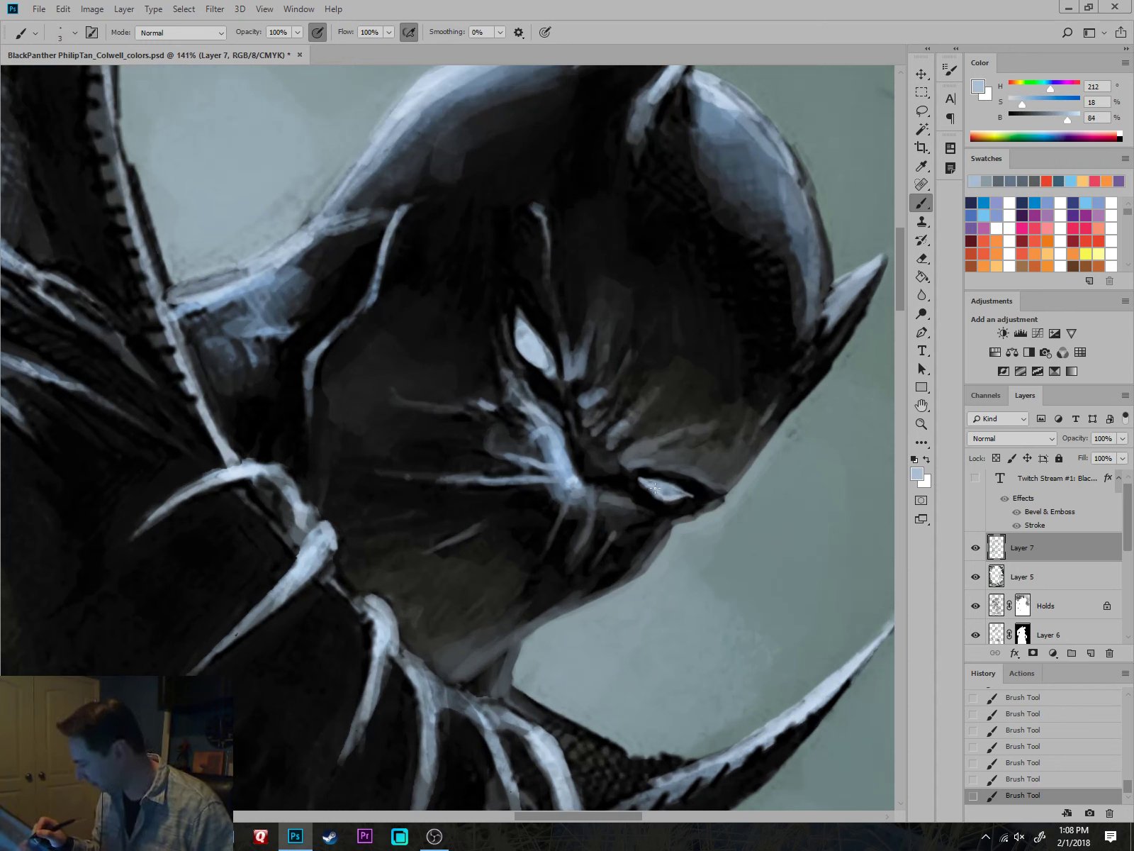
Sample dark tones beside the repainted eye and define its outer corner and surrounding outline with a 5 px brush.
{"action": "left_click", "coordinate": [693, 494], "text": "alt"}
{"action": "key", "text": "bracketright"}
{"action": "left_click", "coordinate": [689, 496], "text": "alt"}
{"action": "left_click", "coordinate": [693, 496], "text": "alt"}
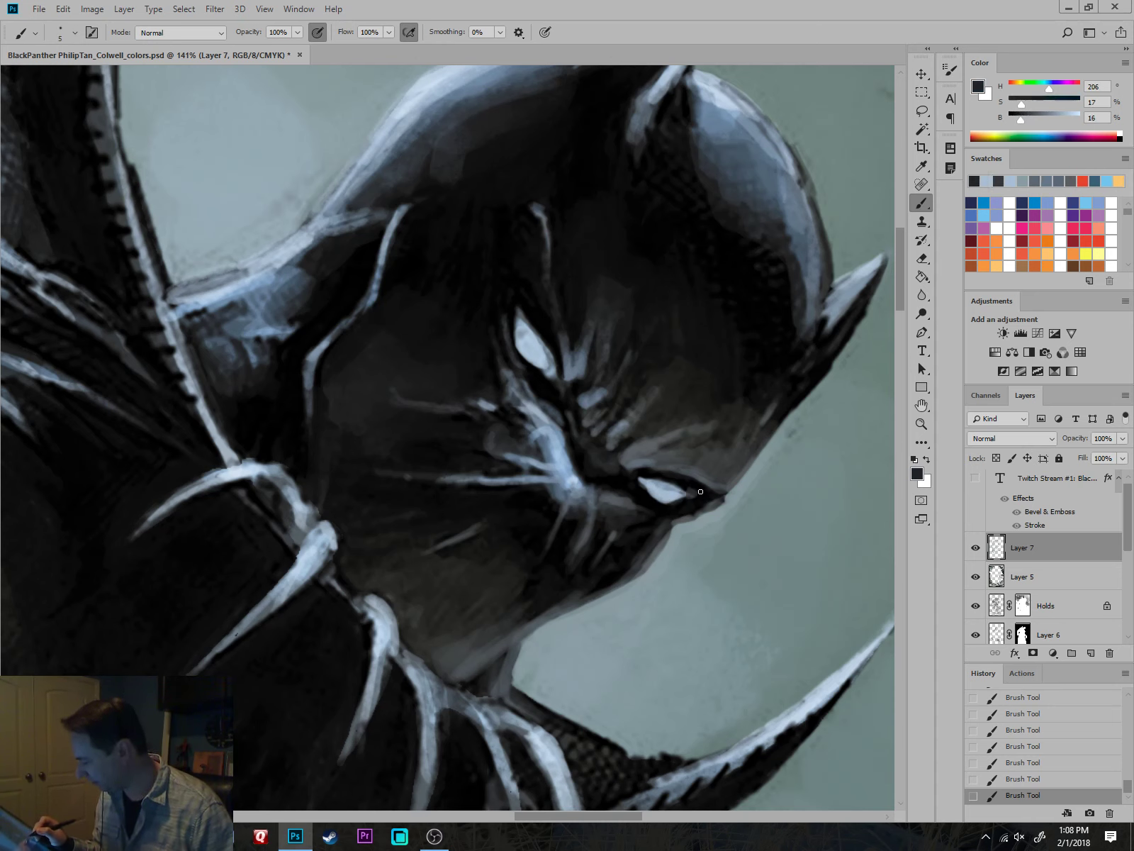
{"action": "left_click", "coordinate": [694, 490], "text": "alt"}
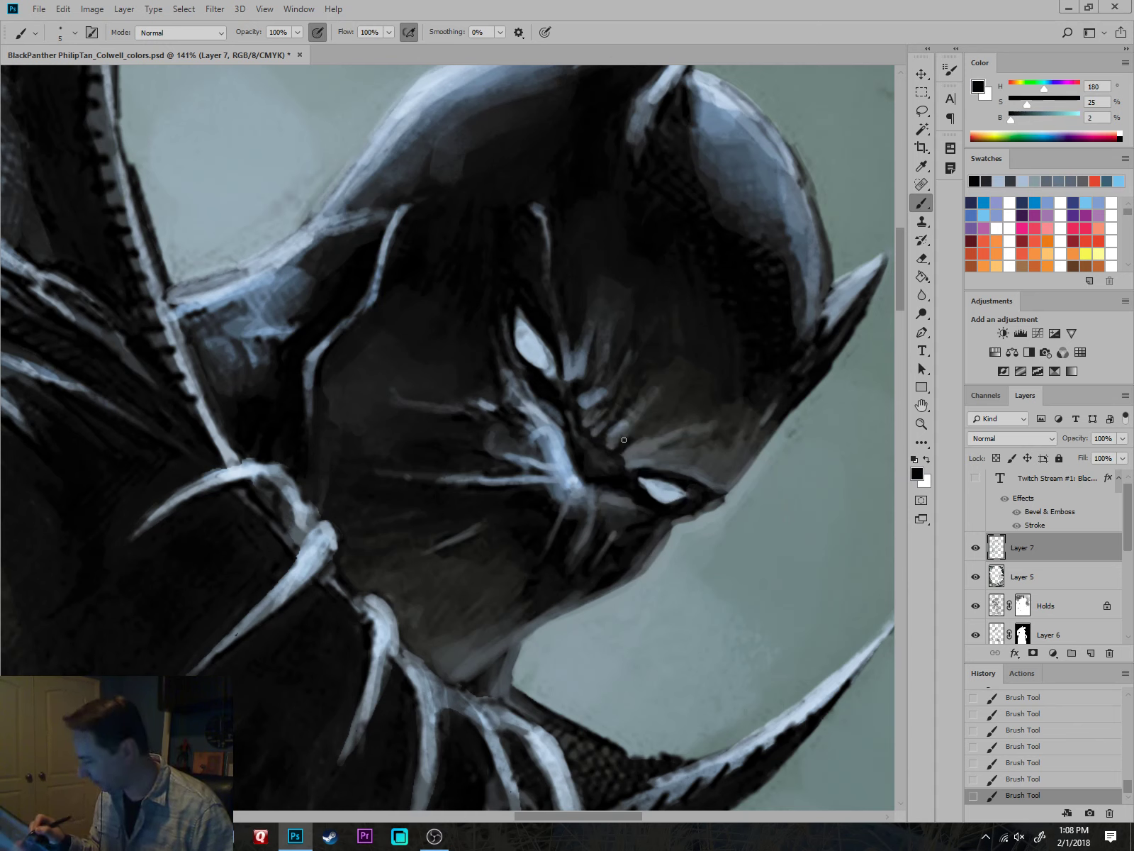
Sample grey and light blue from the nose and paint highlights over the nose bridge and along the upper cheek crease.
{"action": "left_click", "coordinate": [605, 495], "text": "alt"}
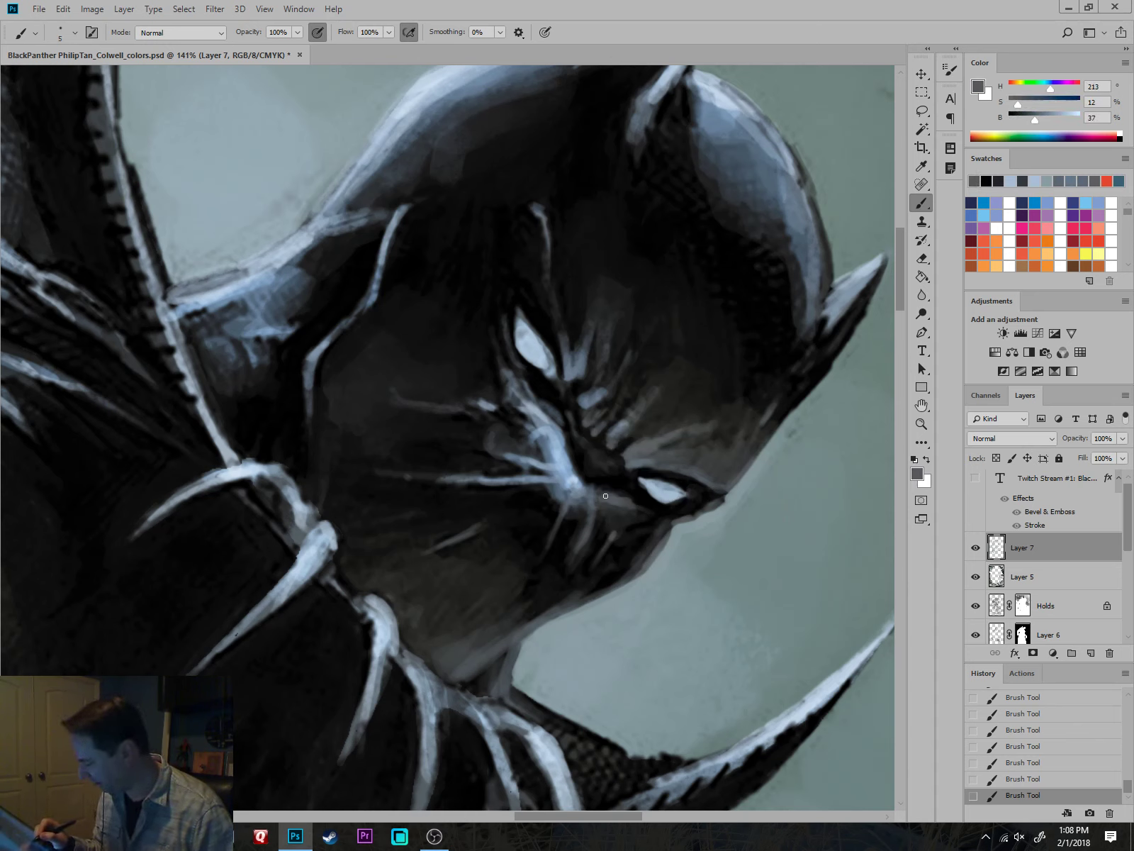
{"action": "left_click", "coordinate": [565, 476], "text": "alt"}
{"action": "left_click", "coordinate": [561, 479], "text": "alt"}
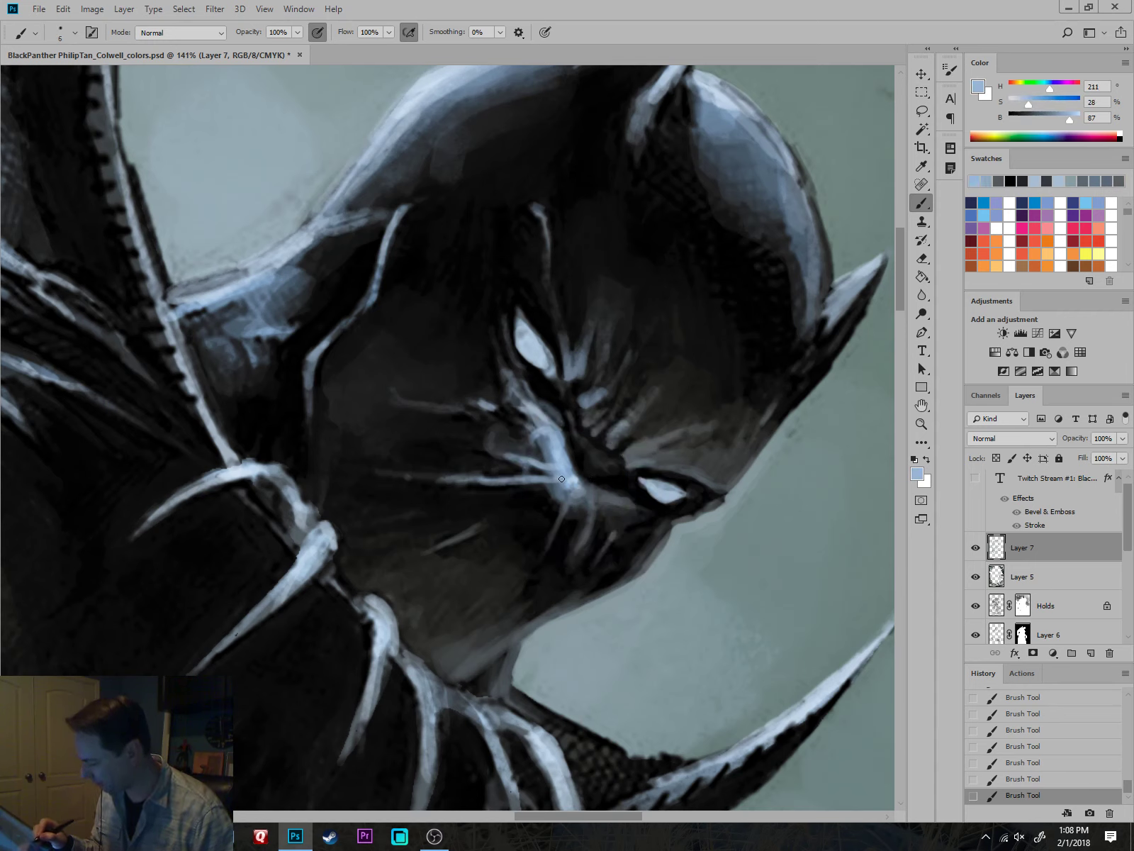
{"action": "mouse_move", "coordinate": [548, 452]}
{"action": "left_mouse_down"}
{"action": "mouse_move", "coordinate": [520, 428]}
{"action": "mouse_move", "coordinate": [540, 423]}
{"action": "mouse_move", "coordinate": [519, 410]}
{"action": "mouse_move", "coordinate": [468, 399]}
{"action": "mouse_move", "coordinate": [429, 410]}
{"action": "left_mouse_up"}
Enlarge the brush to 20 px, paint light-blue highlights from the nose across the cheek creases, and soften their ends with sampled near-black.
{"action": "key", "text": "bracketright"}
{"action": "key", "text": "bracketright"}
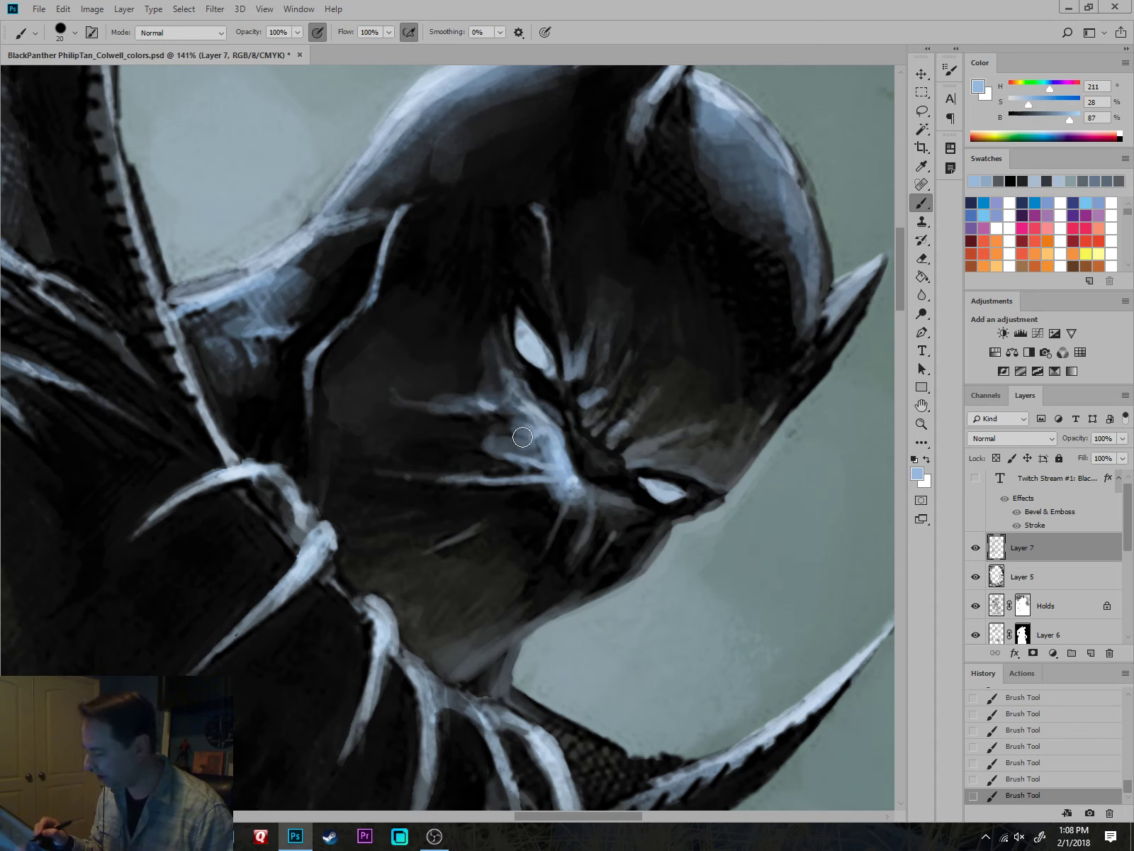
{"action": "left_click_drag", "start_coordinate": [523, 434], "coordinate": [444, 440]}
{"action": "left_click_drag", "start_coordinate": [544, 473], "coordinate": [459, 469]}
{"action": "left_click", "coordinate": [445, 453], "text": "alt"}
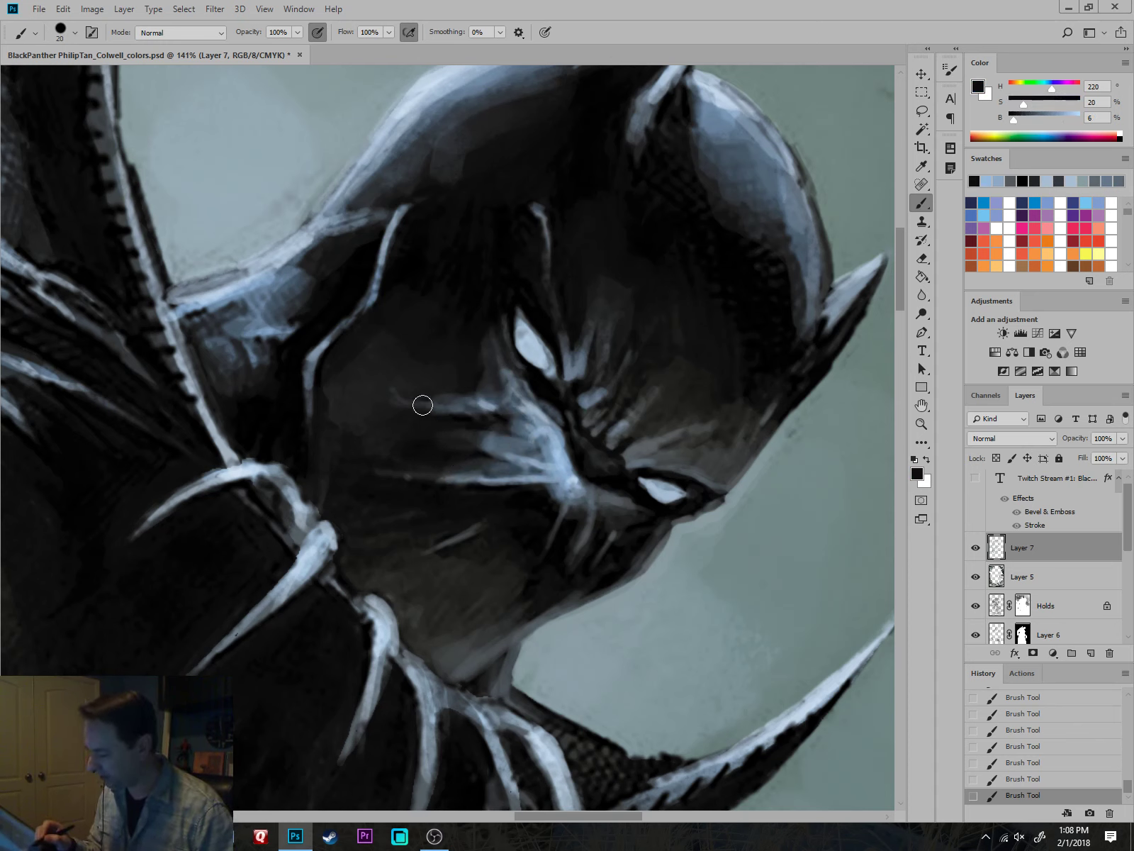
Sample dark tones around the mask's side seam and smooth the cheek shading beside it with brushes of 35 and 25 px.
{"action": "left_click", "coordinate": [408, 372], "text": "alt"}
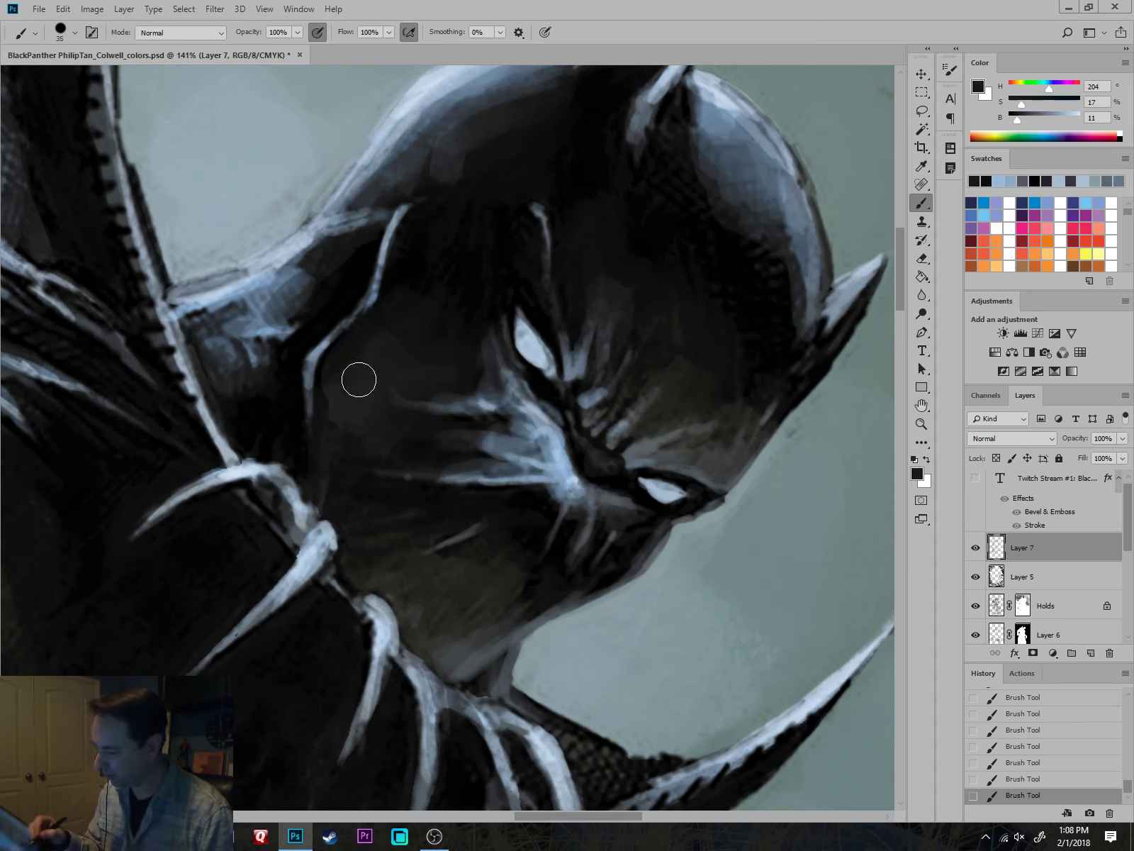
{"action": "left_click", "coordinate": [304, 392], "text": "alt"}
{"action": "key", "text": "bracketleft"}
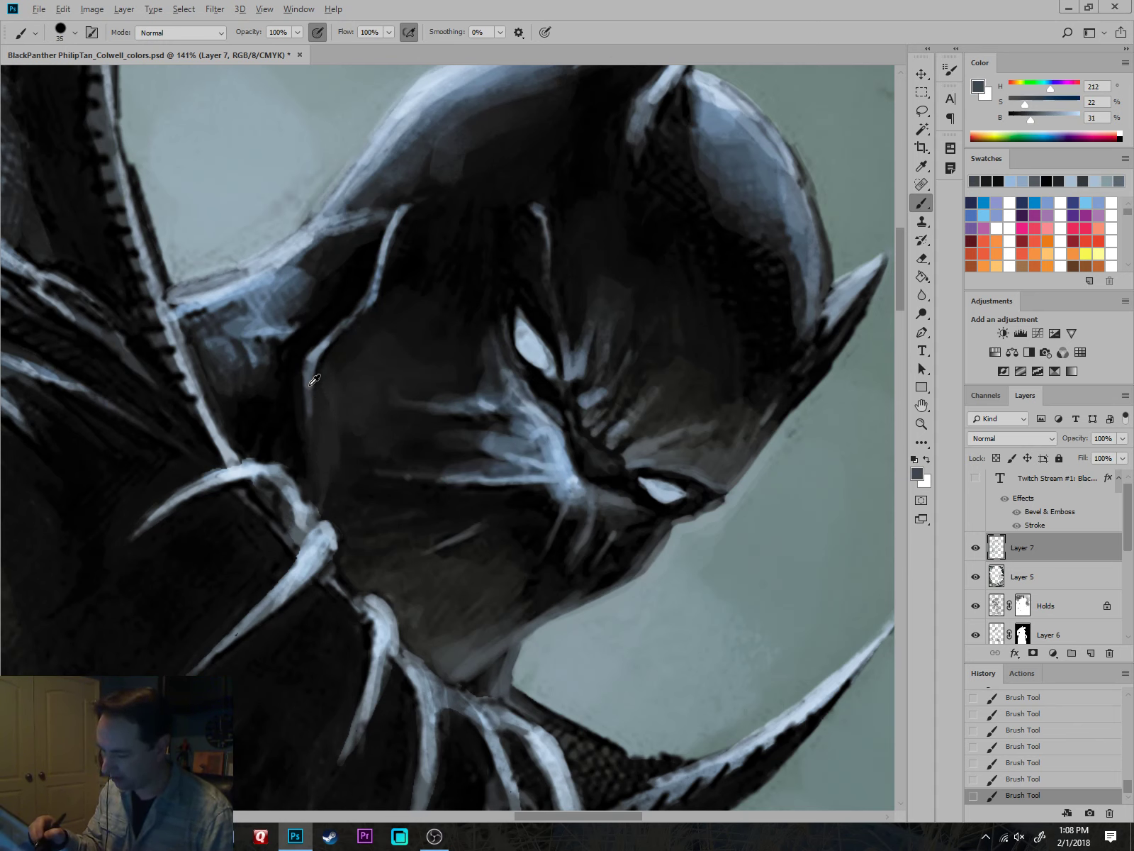
{"action": "left_click", "coordinate": [351, 337], "text": "alt"}
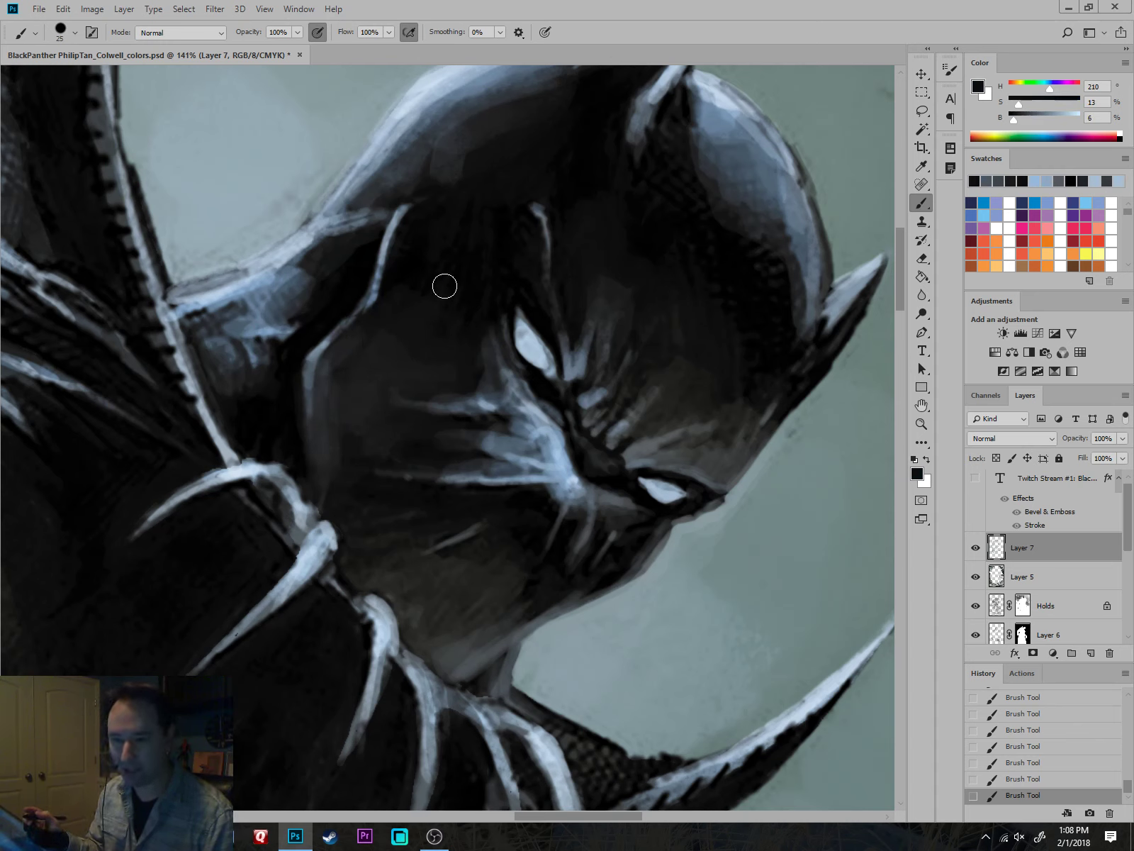
{"action": "left_click", "coordinate": [411, 298], "text": "alt"}
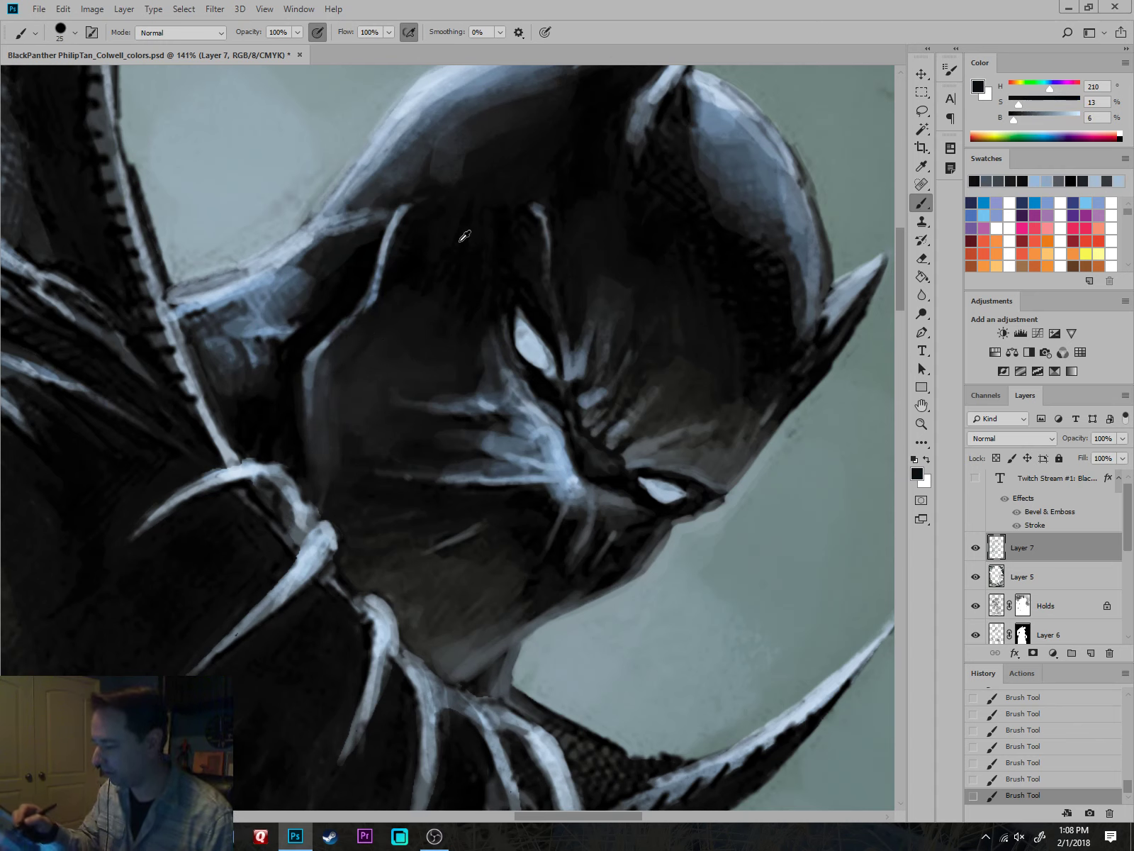
Extend the side seam's upper end in sampled grey-blue at 20 px, and deepen the neck shadow beside it with sampled near-black.
{"action": "key", "text": "bracketleft"}
{"action": "left_click", "coordinate": [401, 213], "text": "alt"}
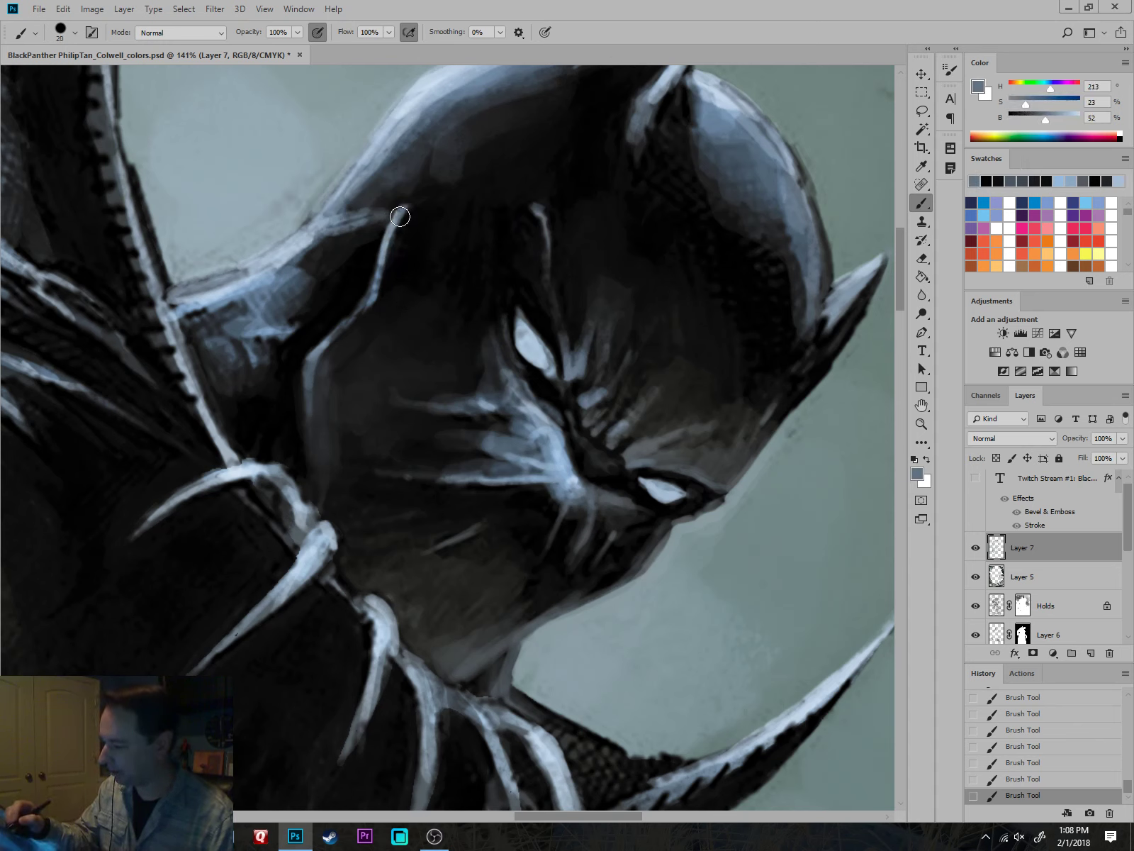
{"action": "left_click_drag", "start_coordinate": [400, 216], "coordinate": [425, 190]}
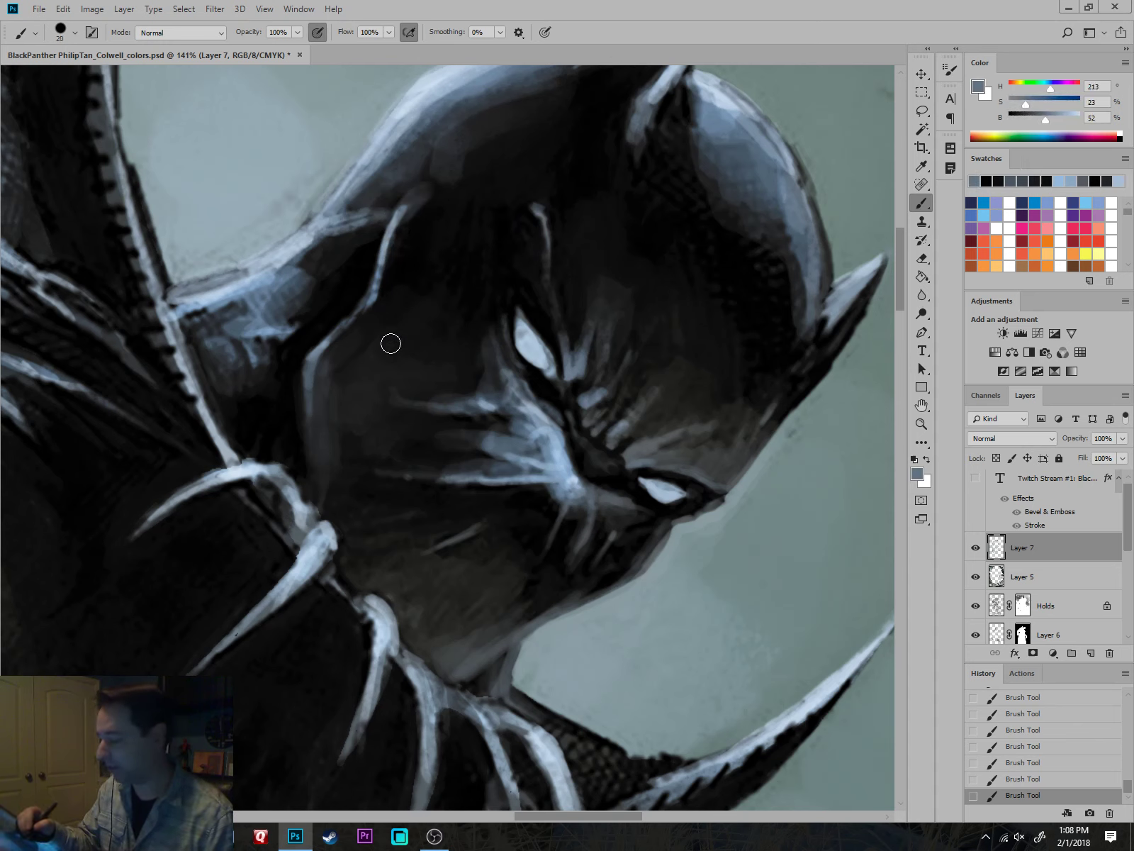
{"action": "left_click", "coordinate": [365, 275], "text": "alt"}
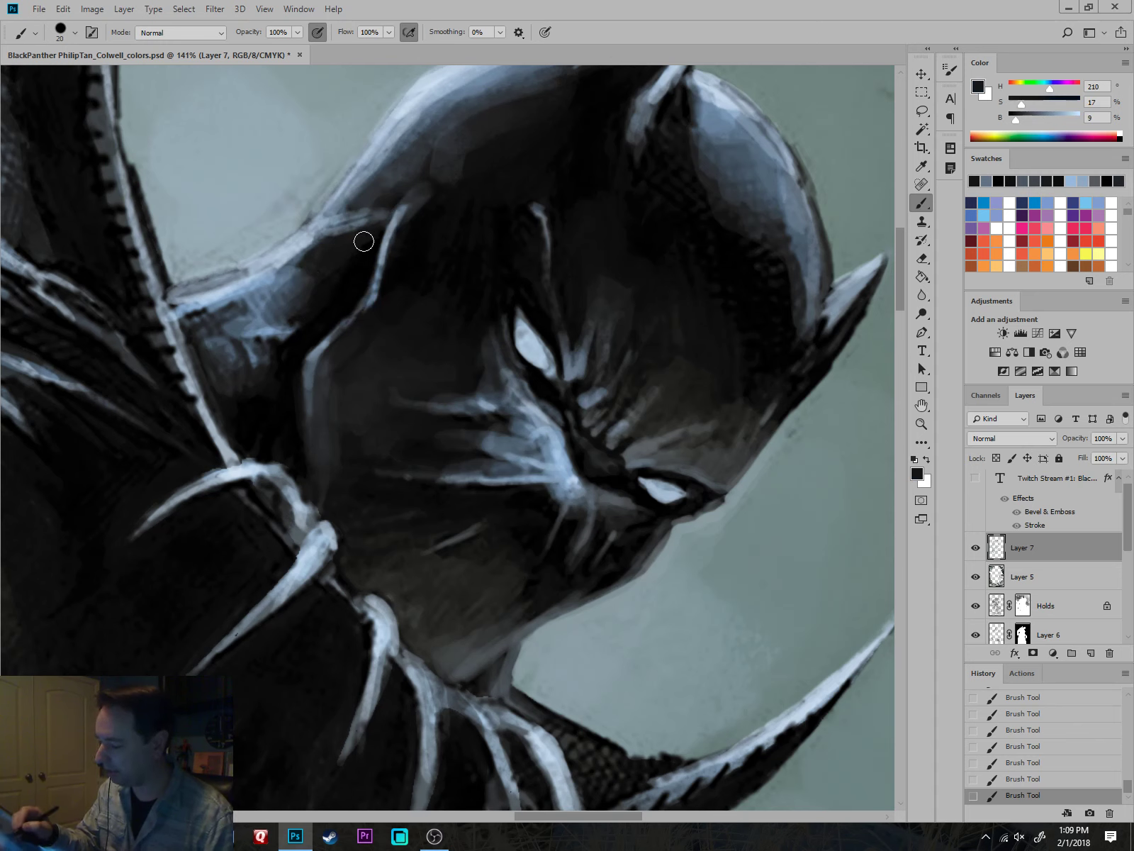
{"action": "mouse_move", "coordinate": [313, 294]}
{"action": "left_mouse_down"}
{"action": "mouse_move", "coordinate": [299, 282]}
{"action": "mouse_move", "coordinate": [251, 375]}
{"action": "mouse_move", "coordinate": [228, 387]}
{"action": "mouse_move", "coordinate": [233, 435]}
{"action": "mouse_move", "coordinate": [286, 463]}
{"action": "mouse_move", "coordinate": [288, 439]}
{"action": "left_mouse_up"}
{"action": "key", "text": "bracketleft"}
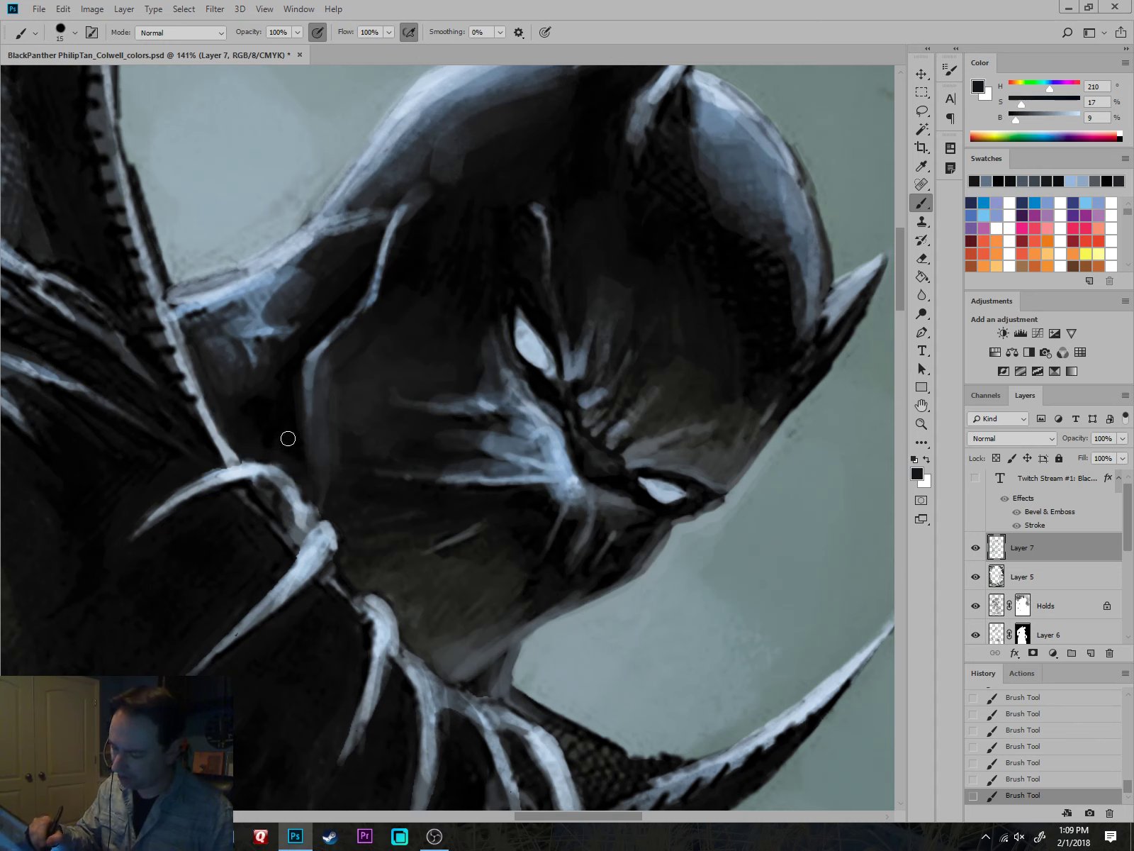
Sample dark greys from the cheek and jaw and blend the mask's lower face using 15 and 20 px brushes.
{"action": "left_click", "coordinate": [335, 437], "text": "alt"}
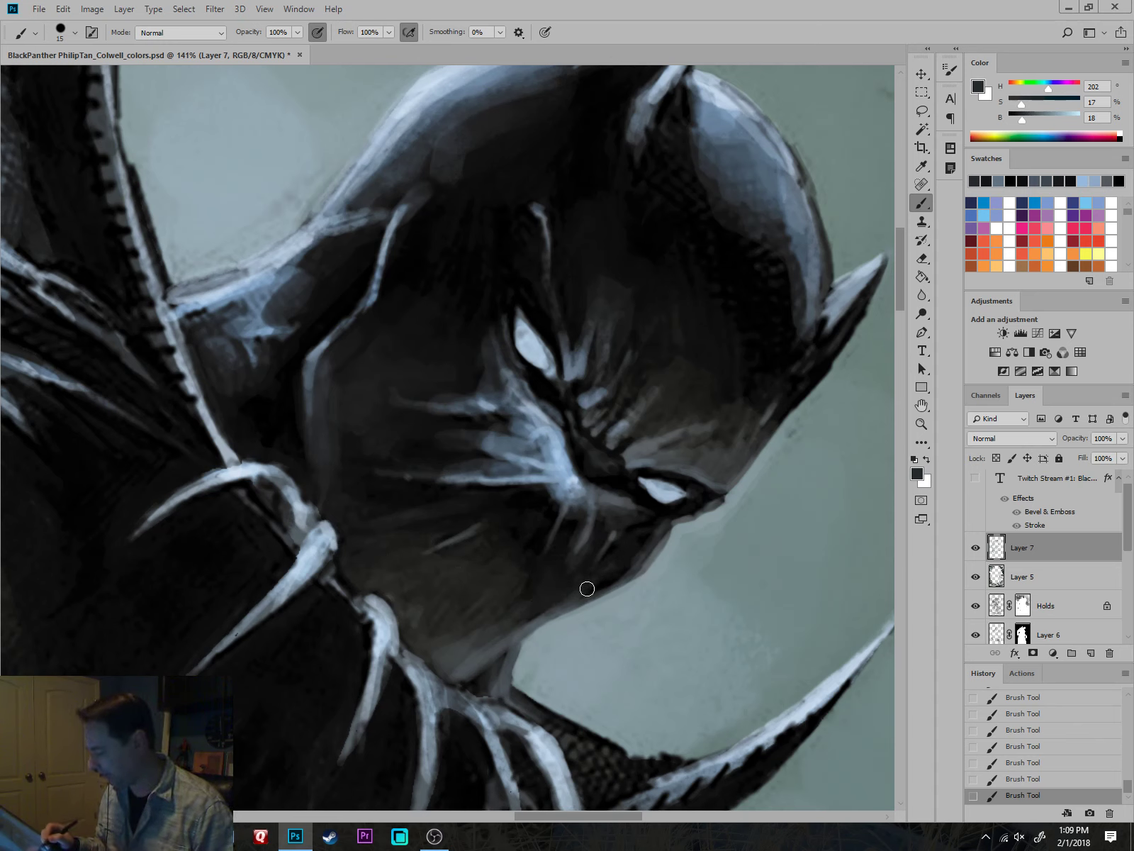
{"action": "left_click", "coordinate": [473, 646], "text": "alt"}
{"action": "key", "text": "bracketright"}
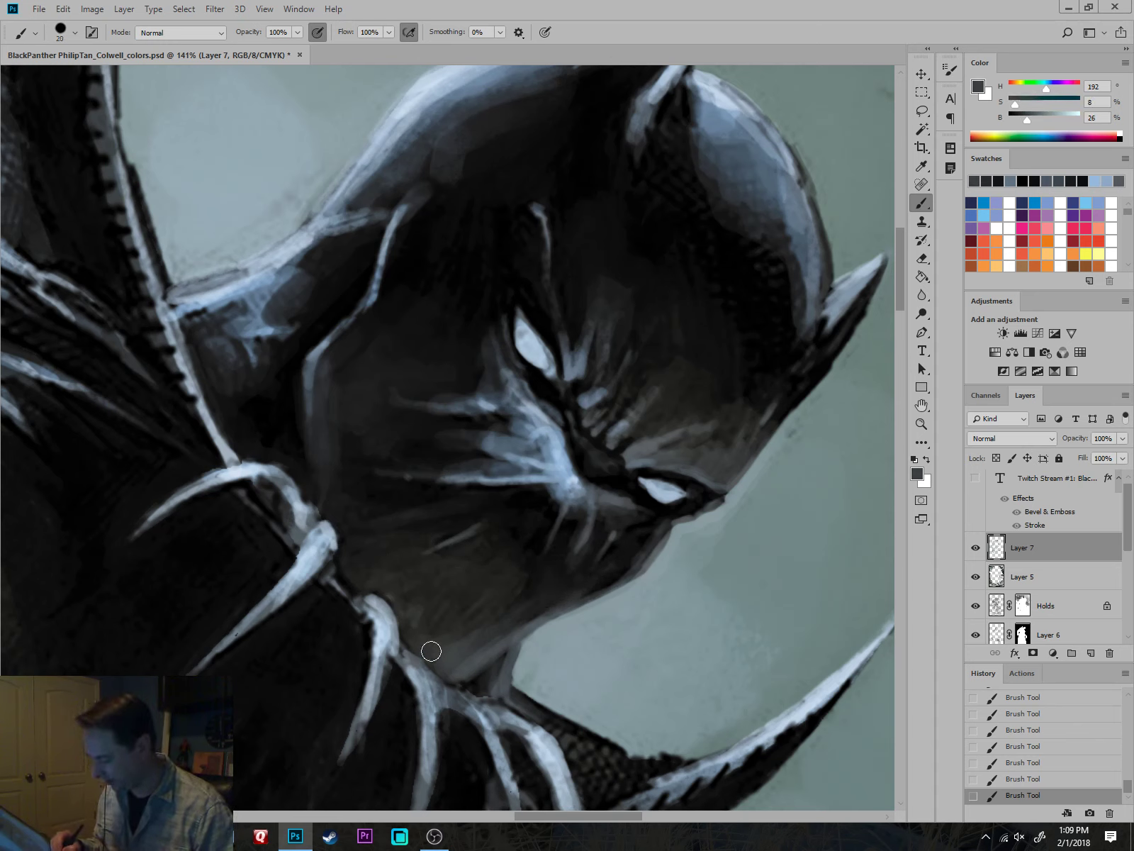
{"action": "left_click", "coordinate": [680, 394], "text": "alt"}
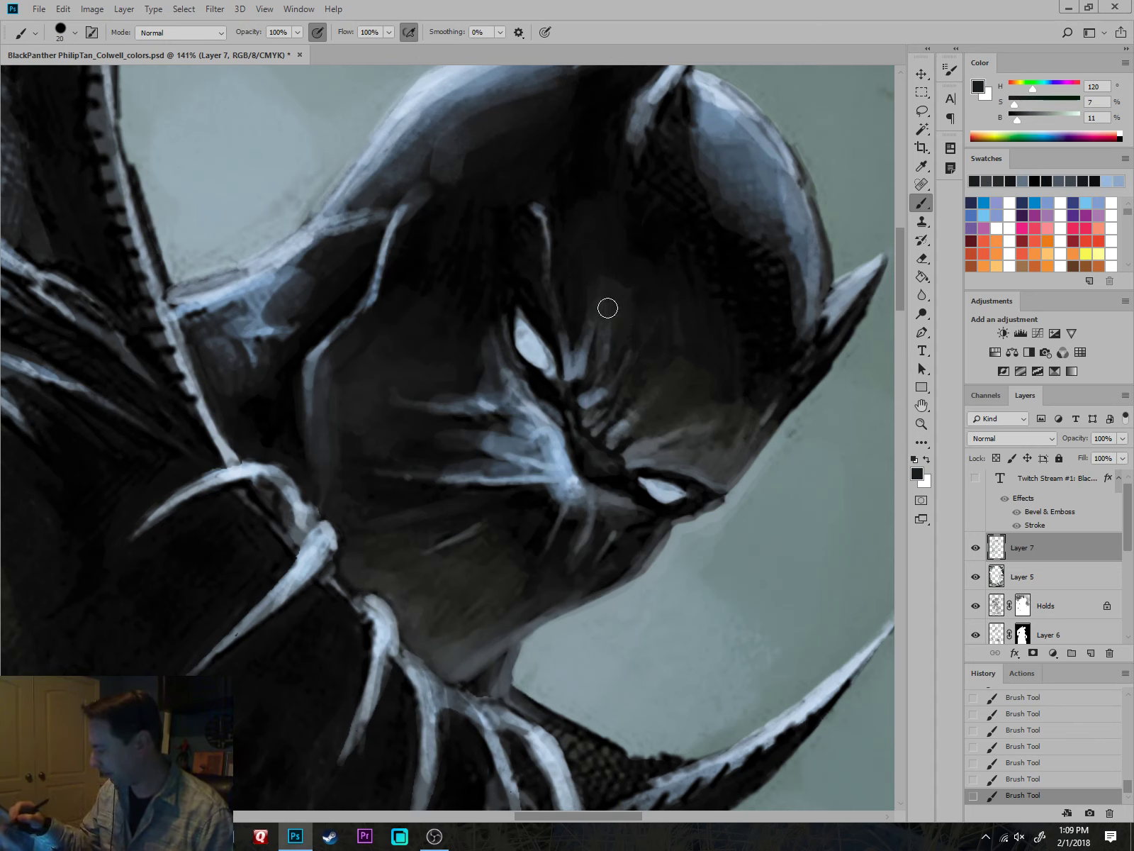
Soften the forehead crease above the inner eye with sampled grey, and shade beside it with sampled near-black at 20 px.
{"action": "left_click", "coordinate": [541, 215], "text": "alt"}
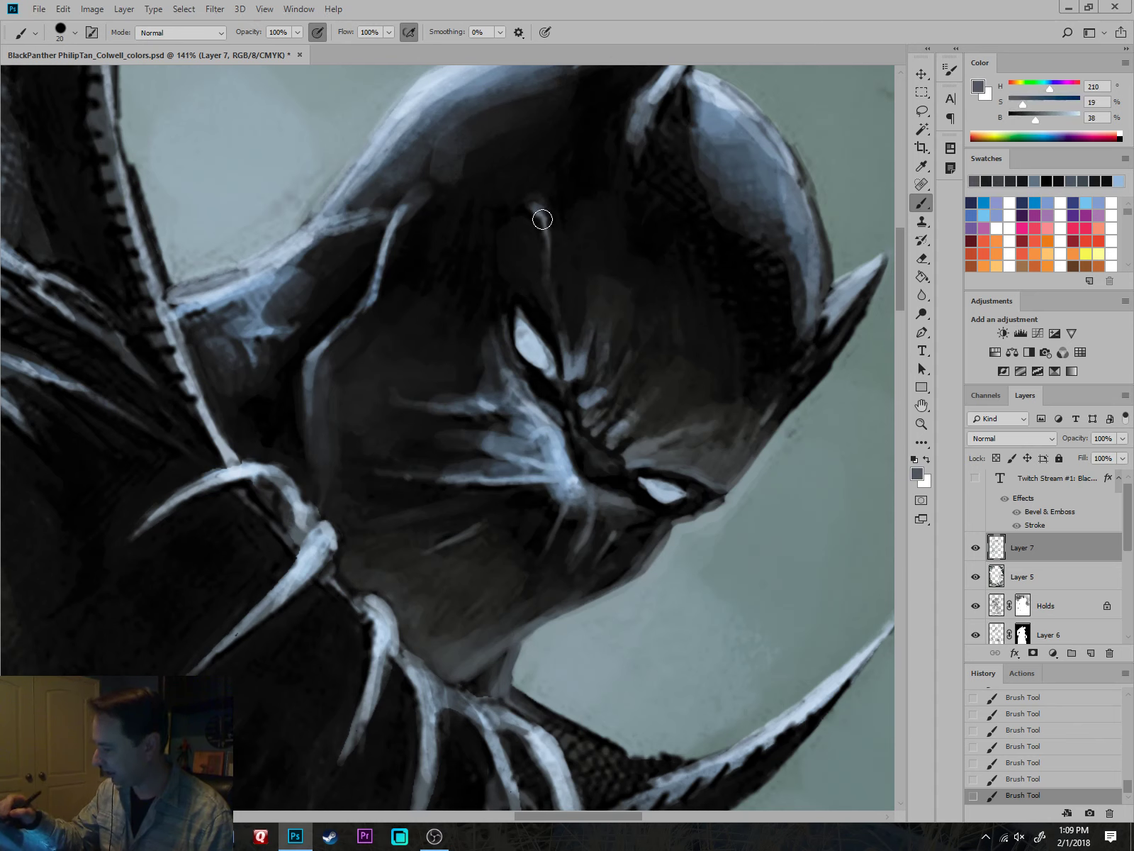
{"action": "mouse_move", "coordinate": [540, 210]}
{"action": "left_mouse_down"}
{"action": "mouse_move", "coordinate": [552, 253]}
{"action": "mouse_move", "coordinate": [530, 192]}
{"action": "left_mouse_up"}
{"action": "left_click", "coordinate": [568, 228], "text": "alt"}
{"action": "left_click_drag", "start_coordinate": [567, 238], "coordinate": [568, 271]}
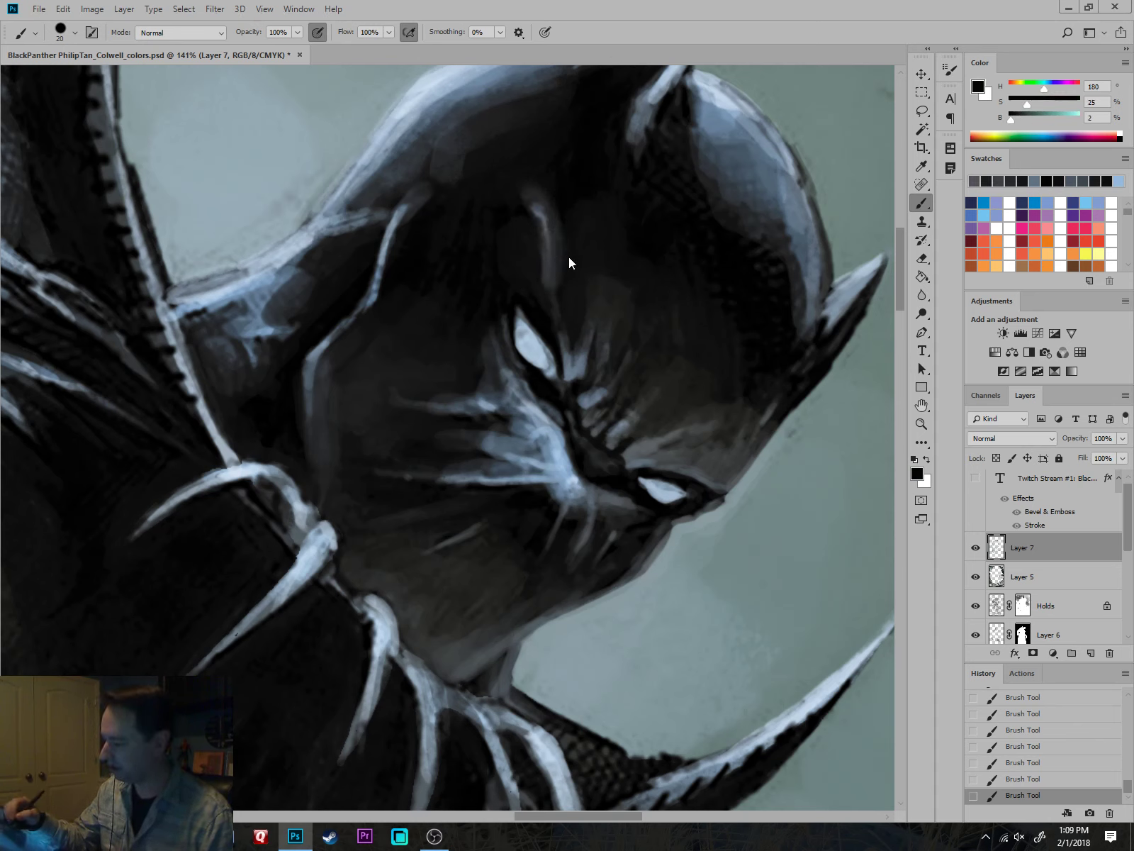
Sample black and darken the textured shadow behind the forehead at 35 px, then the base of the upper ear at 20 px.
{"action": "left_click", "coordinate": [777, 278], "text": "alt"}
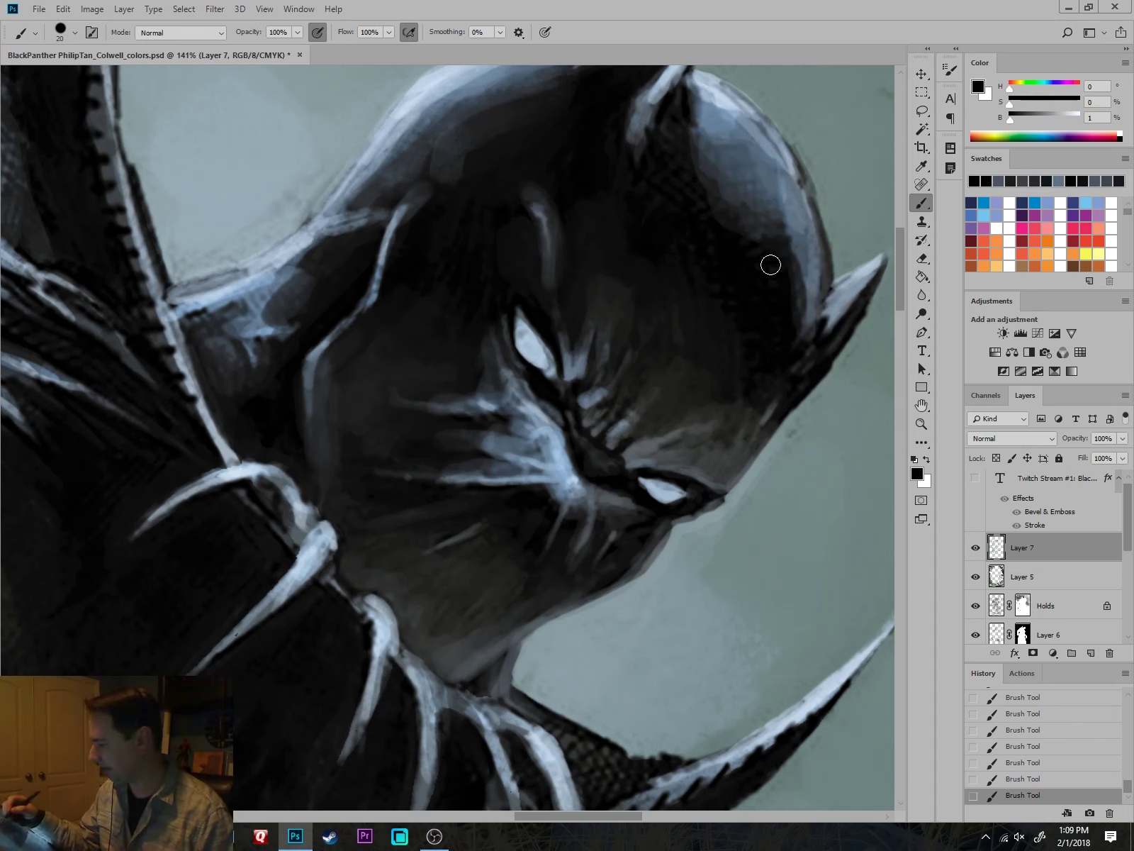
{"action": "left_click_drag", "start_coordinate": [716, 270], "coordinate": [640, 410]}
{"action": "key", "text": "bracketright"}
{"action": "key", "text": "bracketright"}
{"action": "key", "text": "bracketright"}
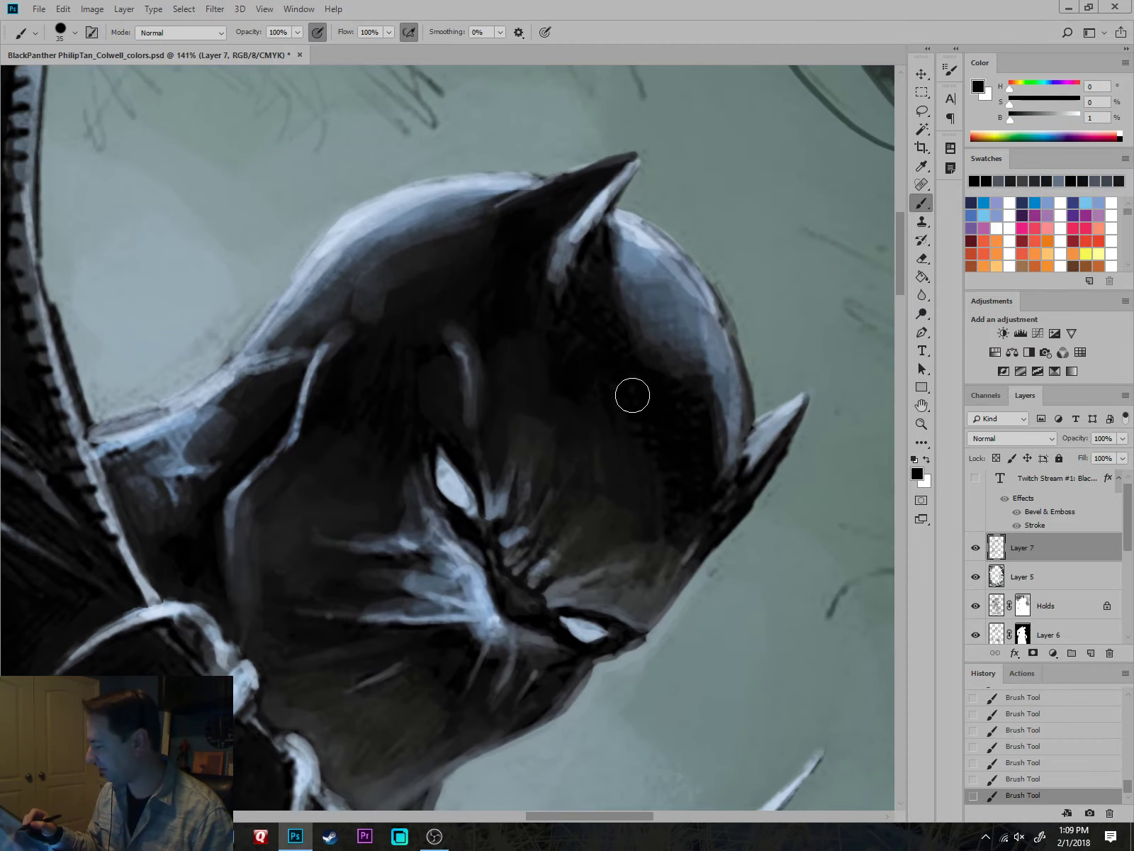
{"action": "key", "text": "bracketleft"}
{"action": "key", "text": "bracketleft"}
{"action": "key", "text": "bracketleft"}
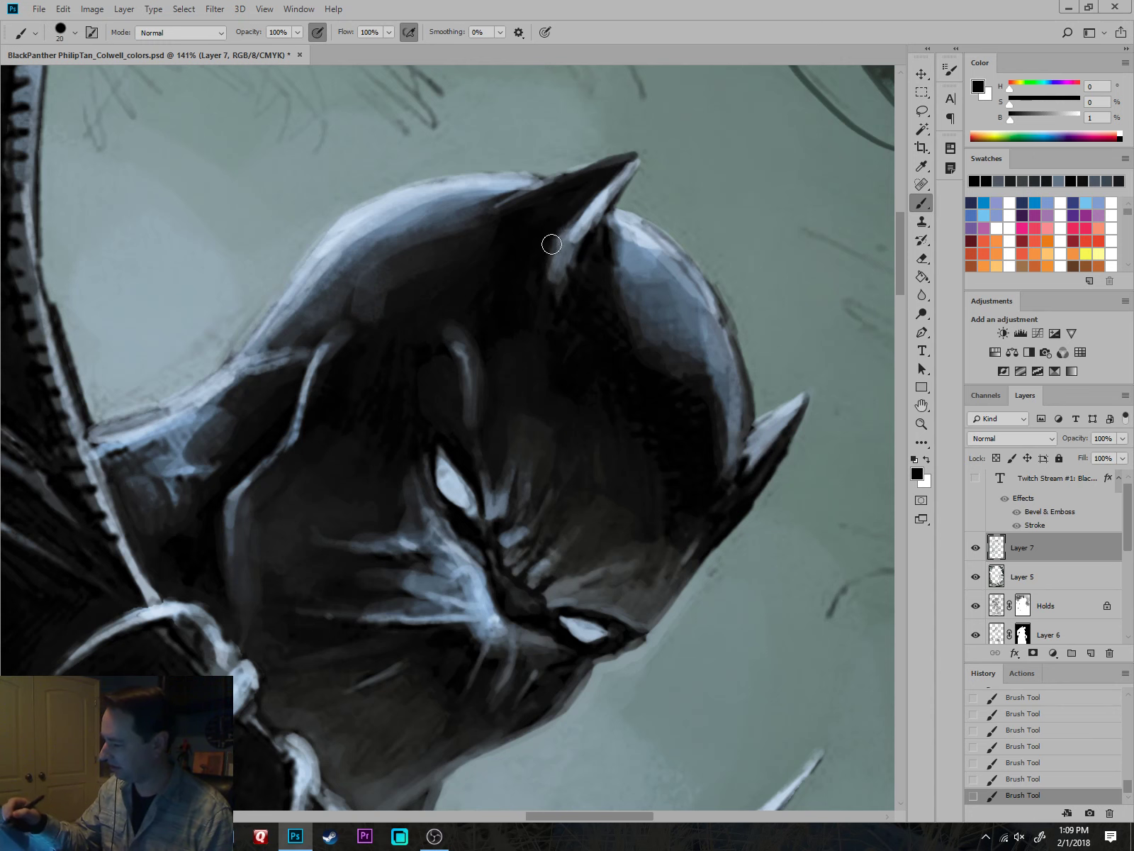
{"action": "mouse_move", "coordinate": [552, 244]}
{"action": "left_mouse_down"}
{"action": "mouse_move", "coordinate": [546, 291]}
{"action": "mouse_move", "coordinate": [600, 202]}
{"action": "mouse_move", "coordinate": [562, 270]}
{"action": "left_mouse_up"}
Sample pale blue from the head highlight and paint a clean rim from the upper ear over the crown to the neck at 9 and 7 px.
{"action": "scroll", "coordinate": [677, 477], "scroll_direction": "down", "scroll_amount": 5}
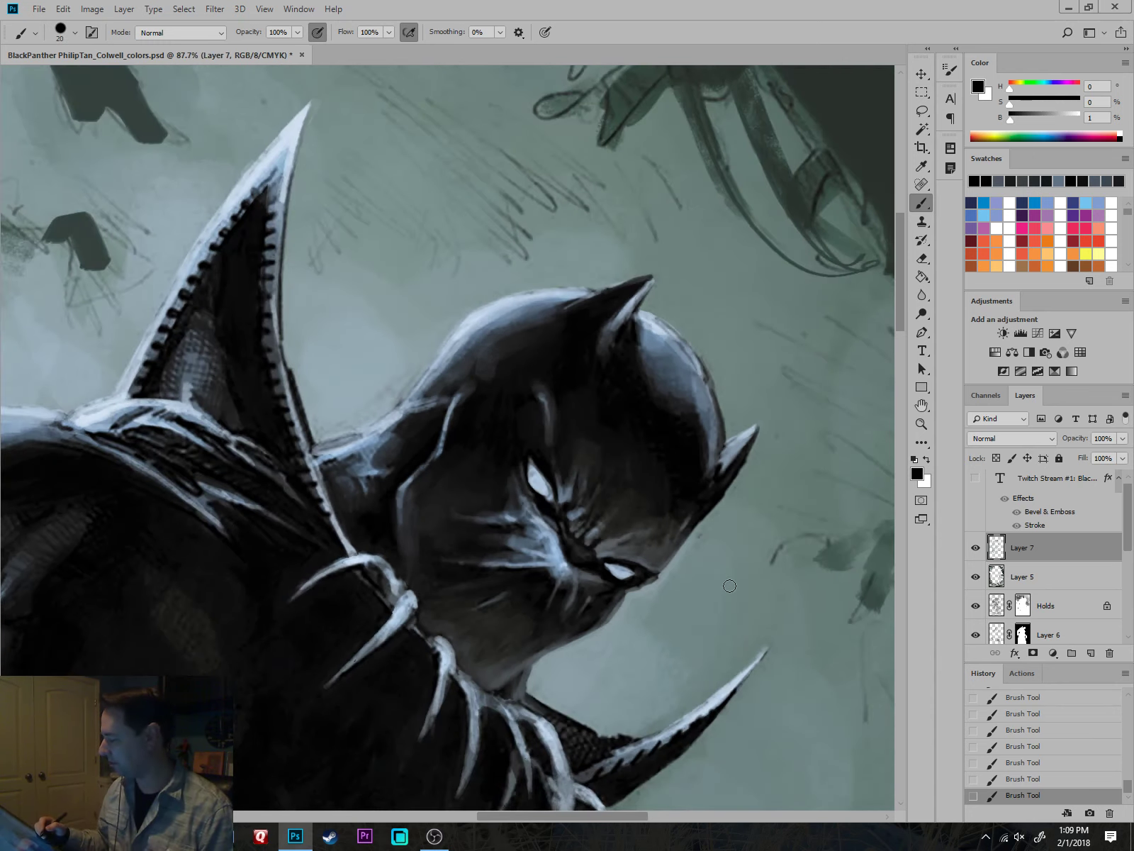
{"action": "scroll", "coordinate": [730, 586], "scroll_direction": "up", "scroll_amount": 3}
{"action": "left_click", "coordinate": [709, 311], "text": "alt"}
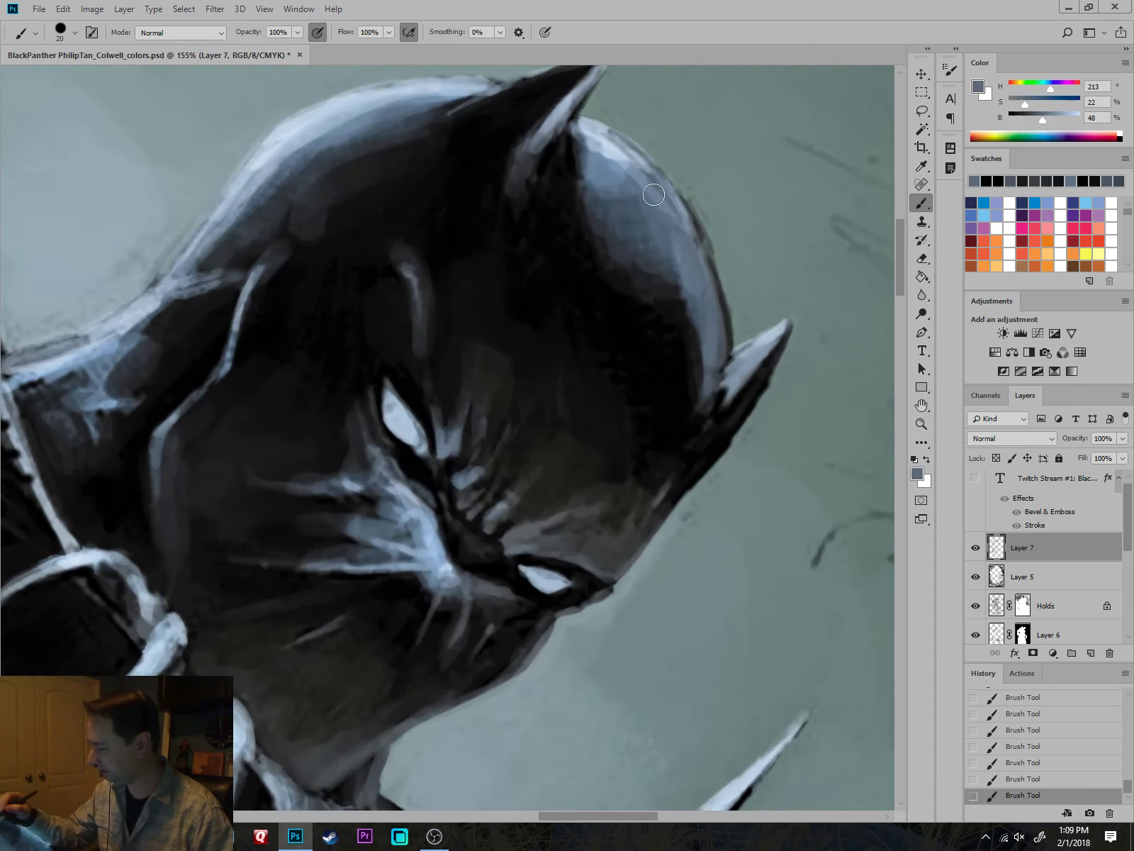
{"action": "left_click", "coordinate": [608, 152], "text": "alt"}
{"action": "mouse_move", "coordinate": [602, 152]}
{"action": "left_mouse_down"}
{"action": "mouse_move", "coordinate": [590, 127]}
{"action": "mouse_move", "coordinate": [596, 169]}
{"action": "mouse_move", "coordinate": [648, 204]}
{"action": "mouse_move", "coordinate": [661, 200]}
{"action": "mouse_move", "coordinate": [713, 304]}
{"action": "mouse_move", "coordinate": [798, 408]}
{"action": "left_mouse_up"}
{"action": "key", "text": "bracketleft"}
{"action": "key", "text": "bracketleft"}
{"action": "key", "text": "bracketleft"}
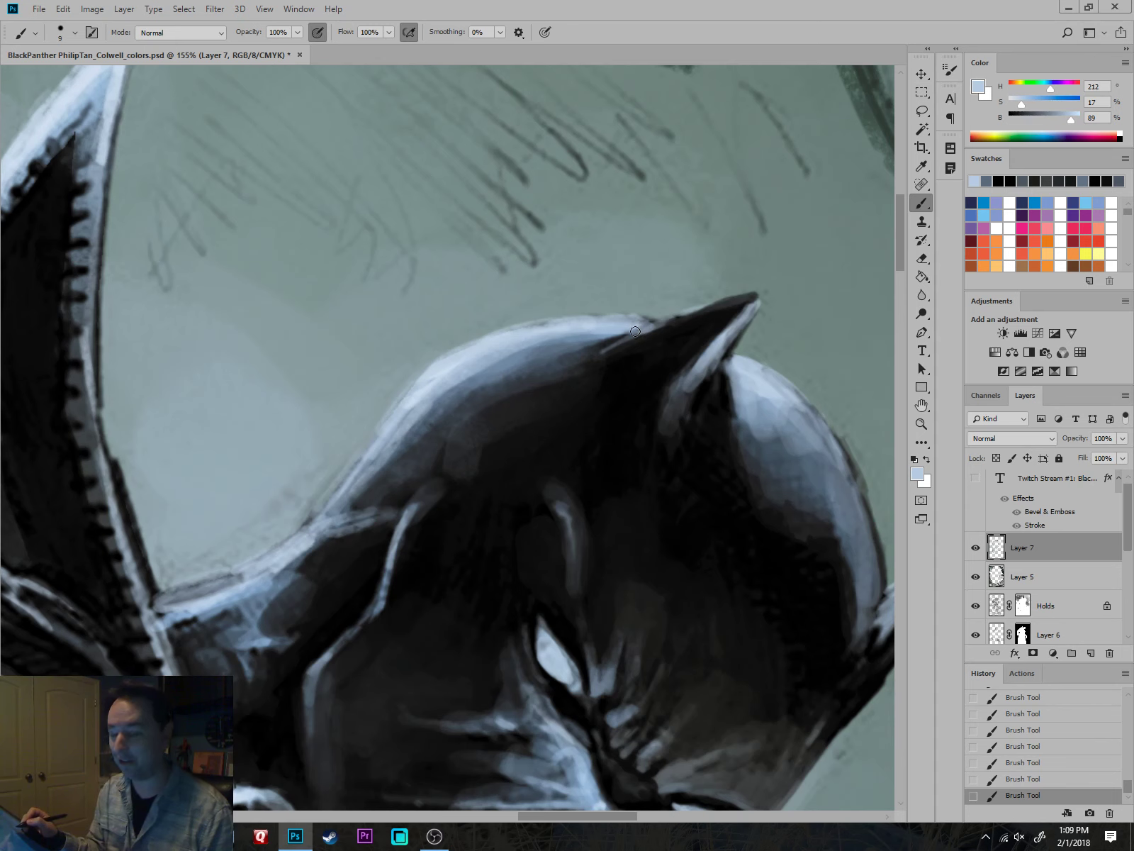
{"action": "left_click_drag", "start_coordinate": [639, 320], "coordinate": [529, 329]}
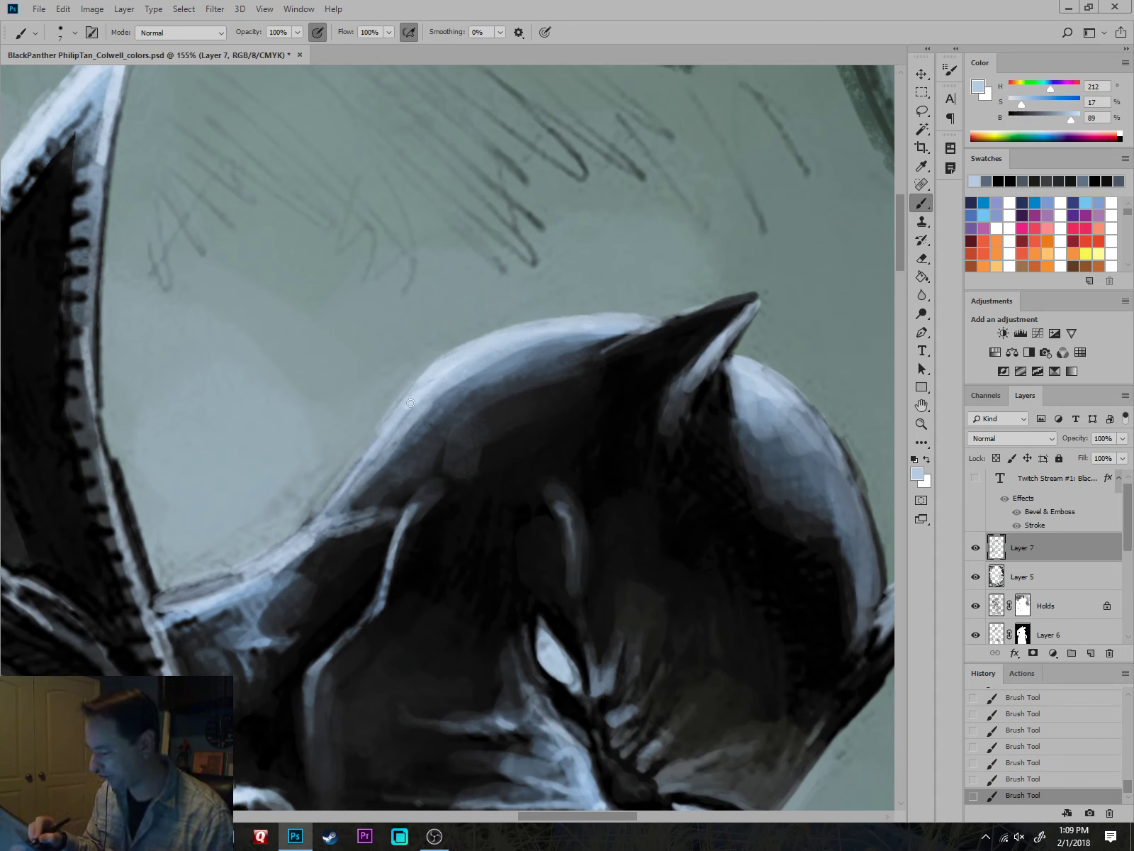
{"action": "mouse_move", "coordinate": [405, 401]}
{"action": "left_mouse_down"}
{"action": "mouse_move", "coordinate": [331, 507]}
{"action": "mouse_move", "coordinate": [368, 452]}
{"action": "mouse_move", "coordinate": [321, 513]}
{"action": "mouse_move", "coordinate": [253, 565]}
{"action": "mouse_move", "coordinate": [166, 594]}
{"action": "mouse_move", "coordinate": [244, 577]}
{"action": "mouse_move", "coordinate": [167, 605]}
{"action": "left_mouse_up"}
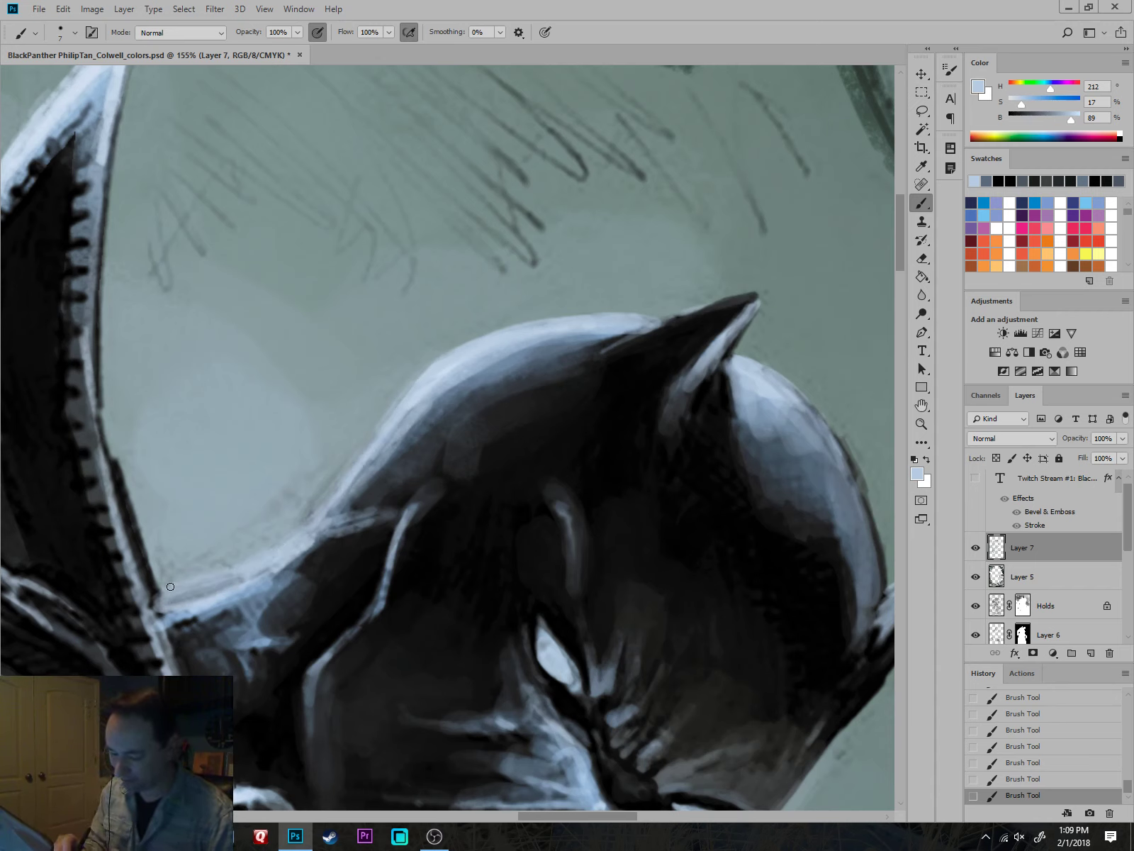
Sample the background's grey-blue and clean up the edge where the collar spike meets the neck with a 10 px brush.
{"action": "left_click", "coordinate": [160, 546], "text": "alt"}
{"action": "mouse_move", "coordinate": [162, 576]}
{"action": "left_mouse_down"}
{"action": "mouse_move", "coordinate": [114, 450]}
{"action": "mouse_move", "coordinate": [138, 546]}
{"action": "left_mouse_up"}
{"action": "left_click", "coordinate": [175, 546], "text": "alt"}
{"action": "left_click_drag", "start_coordinate": [117, 459], "coordinate": [155, 578]}
Enlarge the brush to 15 px and blend the crown's highlight with light blues sampled from it.
{"action": "left_click_drag", "start_coordinate": [638, 486], "coordinate": [610, 536]}
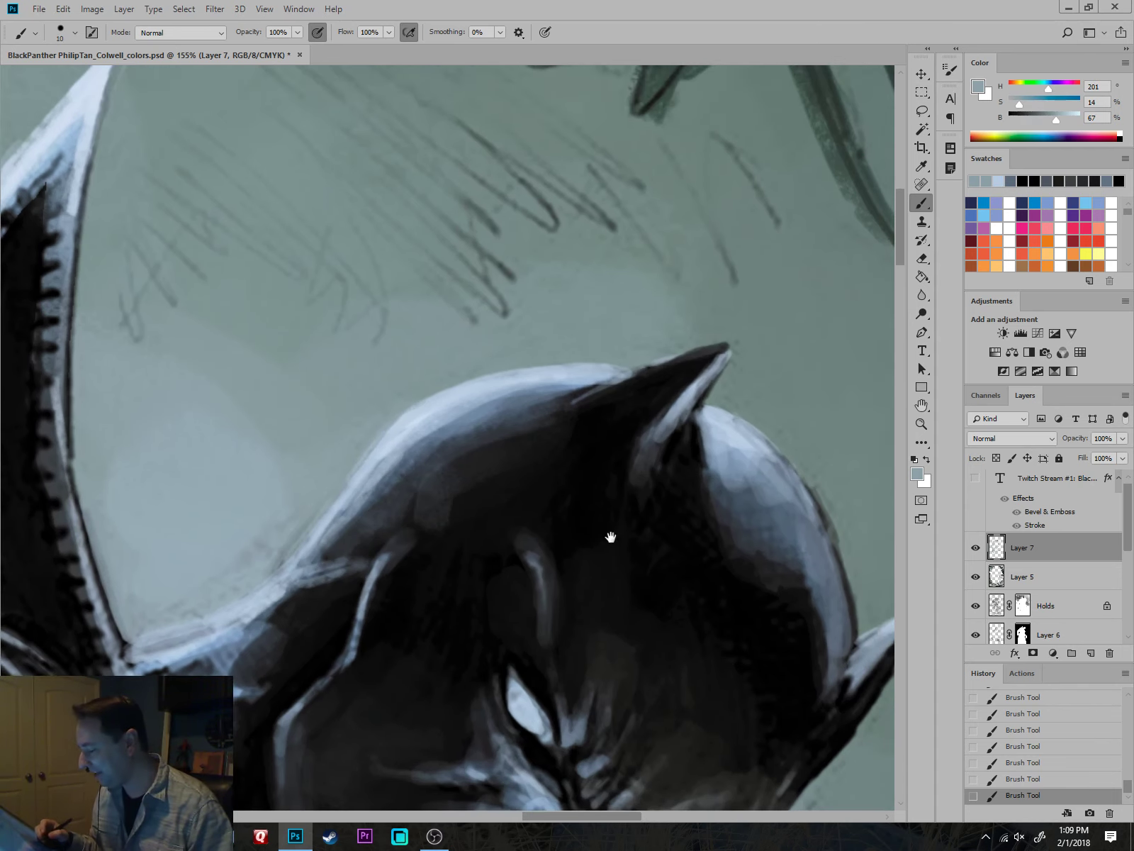
{"action": "left_click", "coordinate": [488, 400], "text": "alt"}
{"action": "key", "text": "]"}
{"action": "mouse_move", "coordinate": [483, 401]}
{"action": "left_mouse_down"}
{"action": "mouse_move", "coordinate": [523, 387]}
{"action": "mouse_move", "coordinate": [507, 406]}
{"action": "mouse_move", "coordinate": [580, 383]}
{"action": "mouse_move", "coordinate": [471, 426]}
{"action": "mouse_move", "coordinate": [480, 412]}
{"action": "mouse_move", "coordinate": [400, 465]}
{"action": "mouse_move", "coordinate": [318, 558]}
{"action": "mouse_move", "coordinate": [402, 481]}
{"action": "mouse_move", "coordinate": [424, 478]}
{"action": "mouse_move", "coordinate": [407, 507]}
{"action": "mouse_move", "coordinate": [366, 493]}
{"action": "mouse_move", "coordinate": [324, 538]}
{"action": "mouse_move", "coordinate": [370, 478]}
{"action": "mouse_move", "coordinate": [435, 431]}
{"action": "mouse_move", "coordinate": [425, 453]}
{"action": "mouse_move", "coordinate": [448, 415]}
{"action": "mouse_move", "coordinate": [400, 434]}
{"action": "mouse_move", "coordinate": [469, 400]}
{"action": "mouse_move", "coordinate": [422, 443]}
{"action": "mouse_move", "coordinate": [507, 383]}
{"action": "left_mouse_up"}
{"action": "left_click", "coordinate": [426, 404], "text": "alt"}
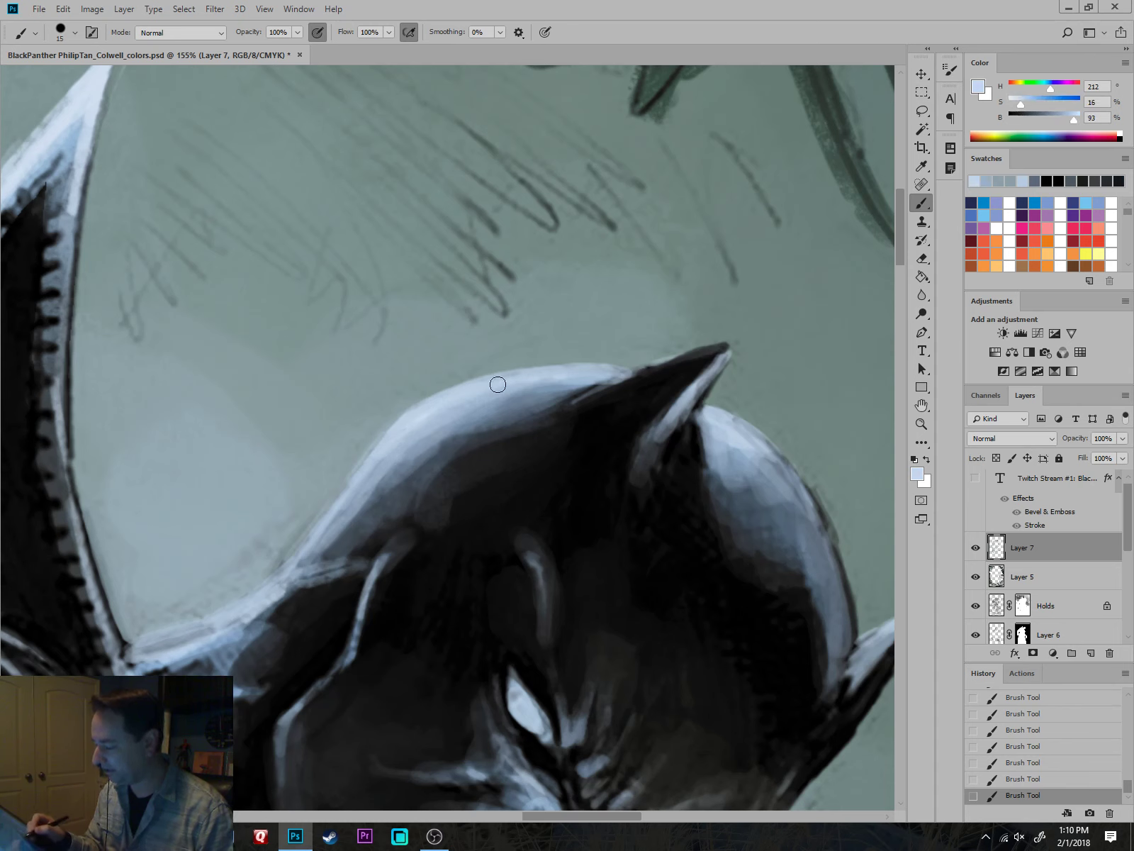
Blend the highlight between the two ears with sampled light and mid blues, enlarging the brush to 20 and 25 px.
{"action": "left_click", "coordinate": [742, 443], "text": "alt"}
{"action": "mouse_move", "coordinate": [727, 471]}
{"action": "left_mouse_down"}
{"action": "mouse_move", "coordinate": [747, 507]}
{"action": "mouse_move", "coordinate": [783, 498]}
{"action": "left_mouse_up"}
{"action": "left_click", "coordinate": [752, 517], "text": "alt"}
{"action": "key", "text": "bracketright"}
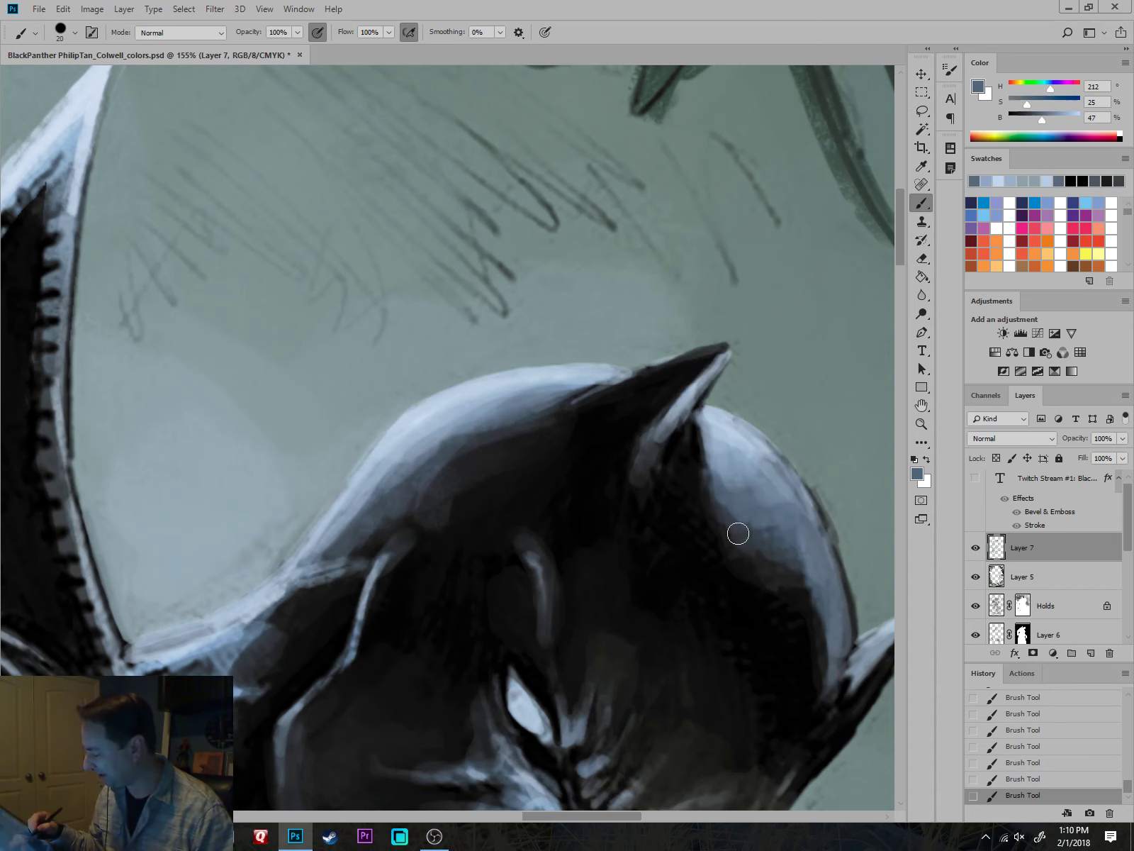
{"action": "left_click_drag", "start_coordinate": [792, 559], "coordinate": [630, 520]}
{"action": "key", "text": "bracketright"}
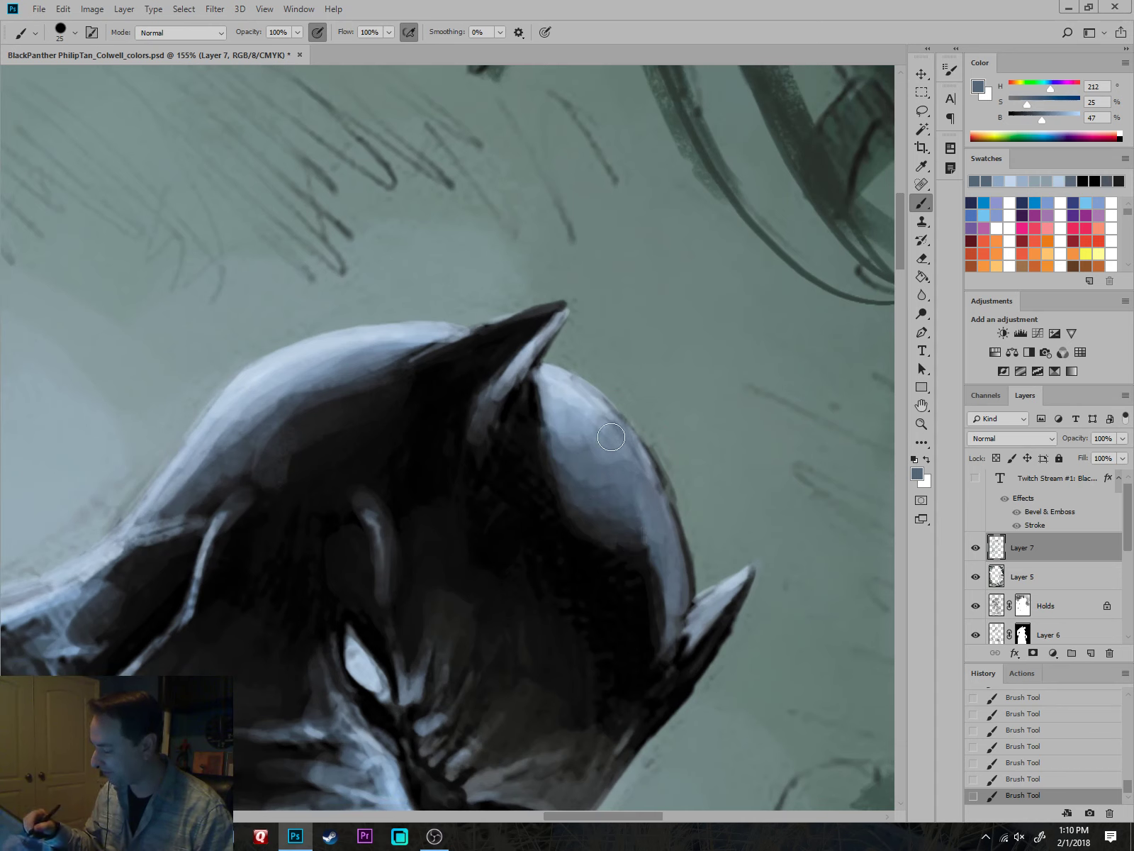
{"action": "left_click", "coordinate": [599, 409], "text": "alt"}
Sample background greens and trim the outer edges of the upper ear and the head between the ears with 15 to 9 px brushes.
{"action": "left_click", "coordinate": [614, 376], "text": "alt"}
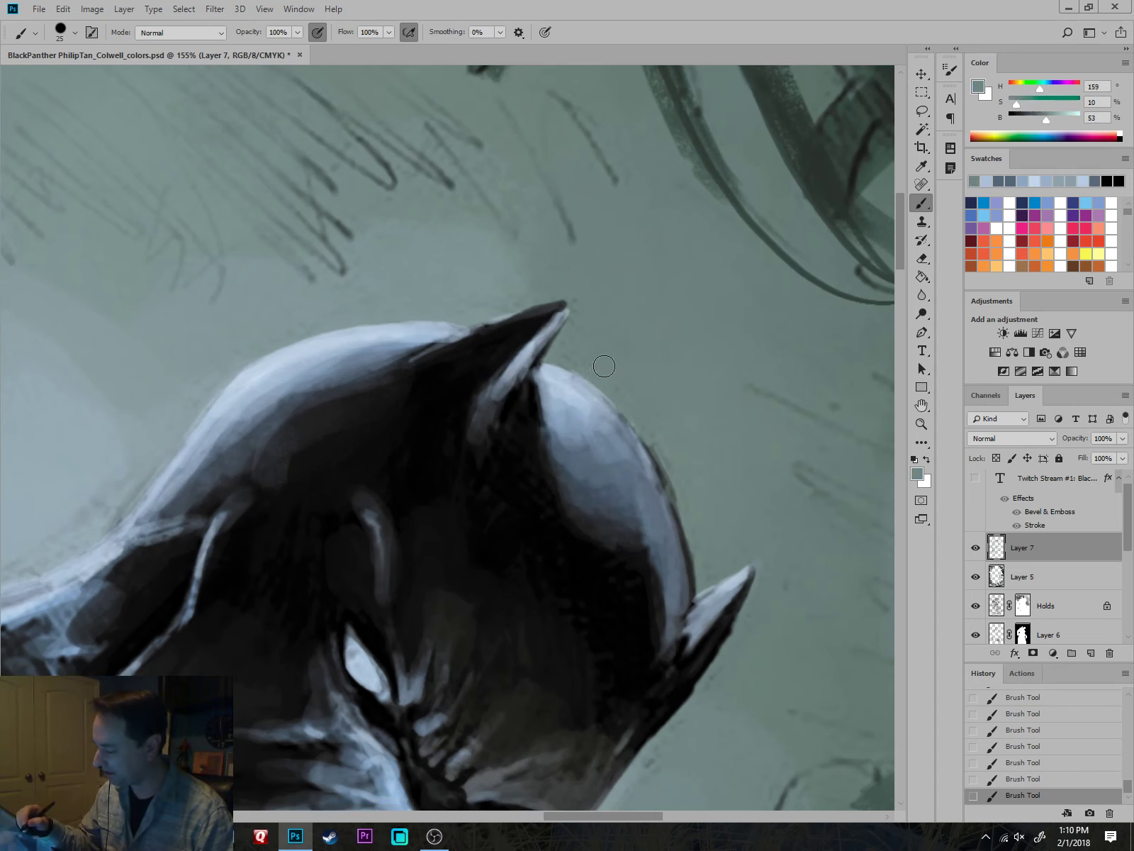
{"action": "key", "text": "bracketleft"}
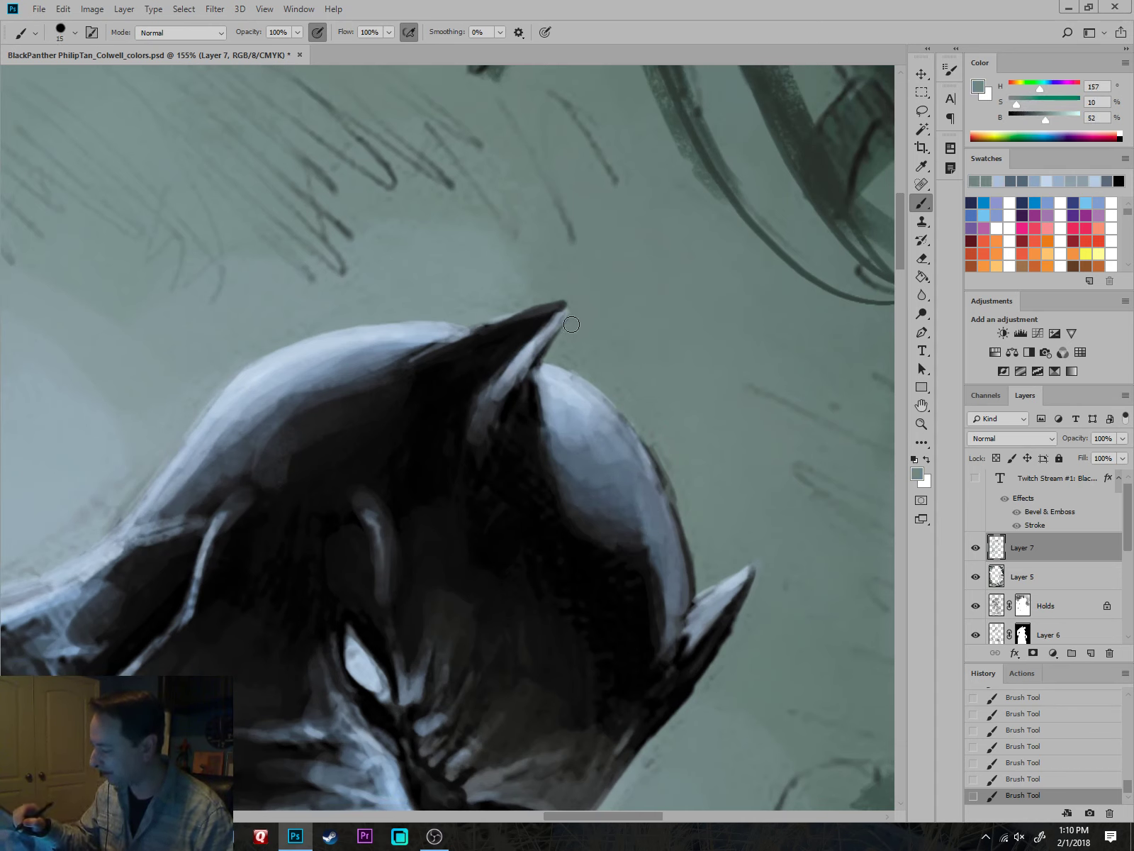
{"action": "left_click", "coordinate": [463, 303], "text": "alt"}
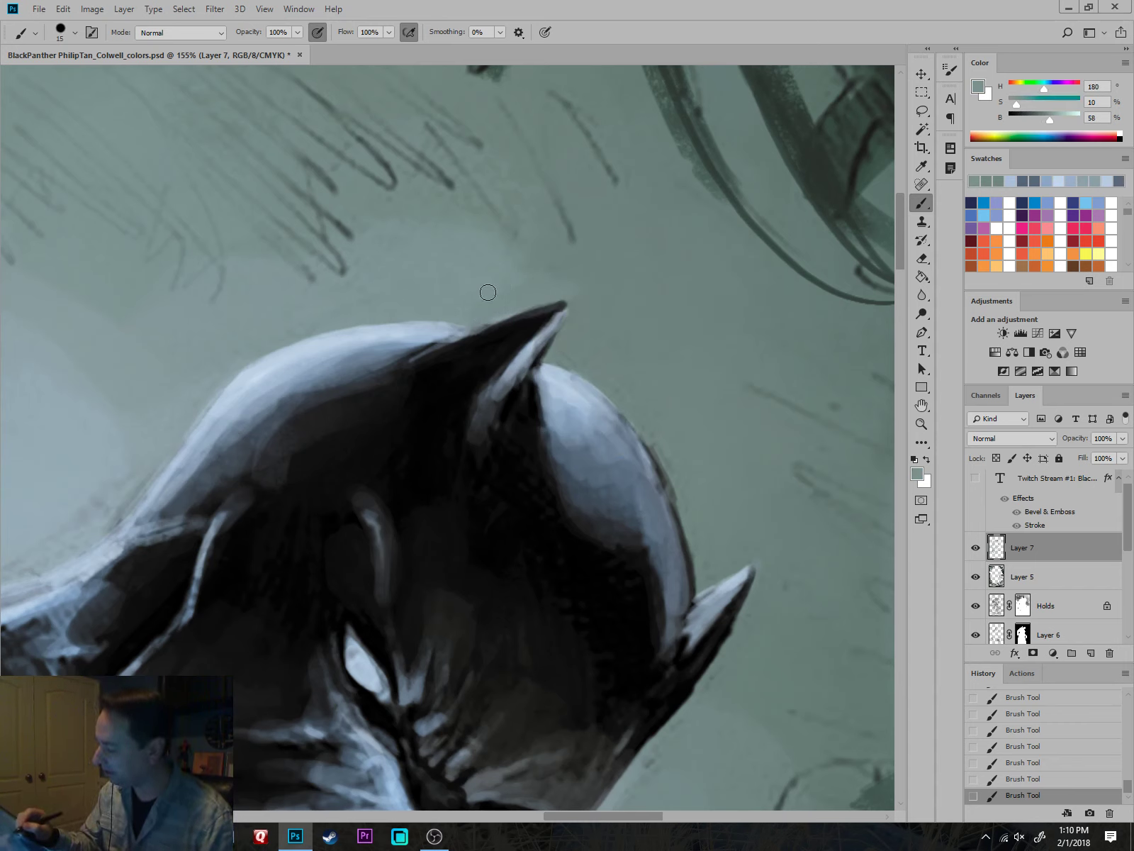
{"action": "key", "text": "bracketleft"}
{"action": "key", "text": "bracketleft"}
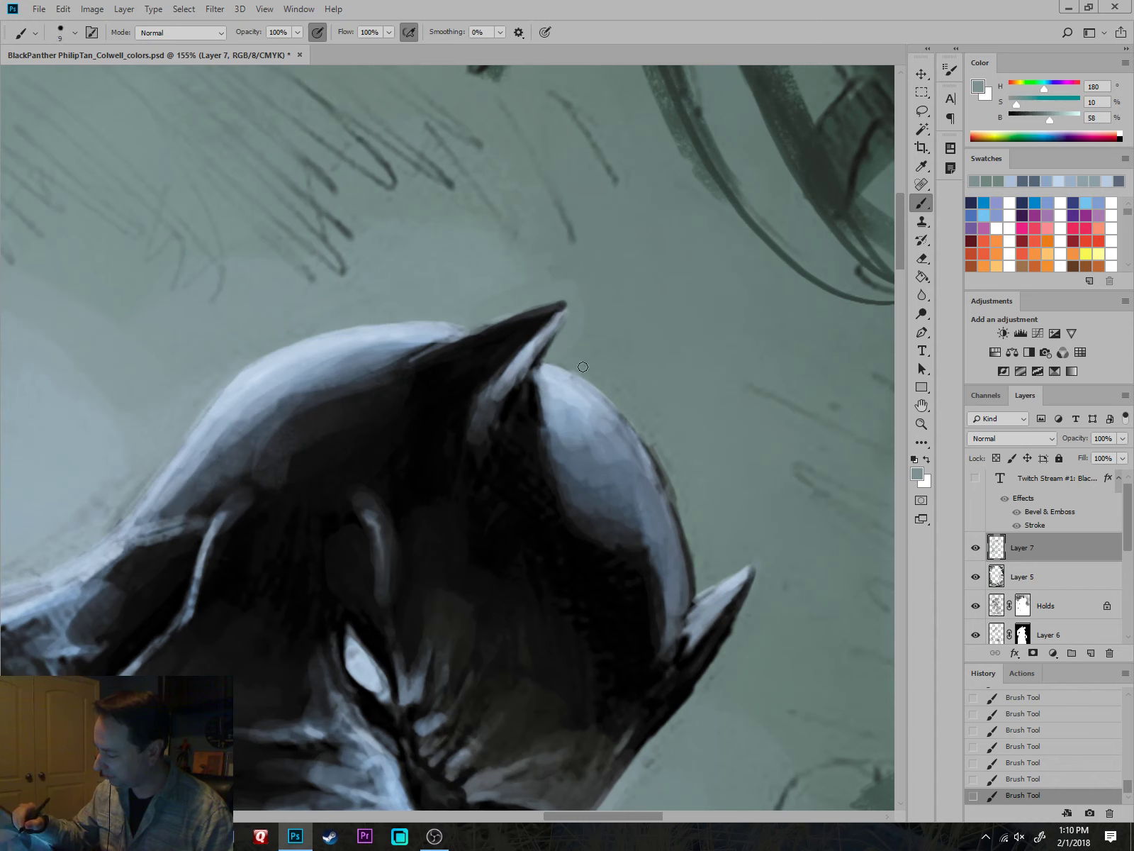
{"action": "left_click_drag", "start_coordinate": [652, 441], "coordinate": [677, 490]}
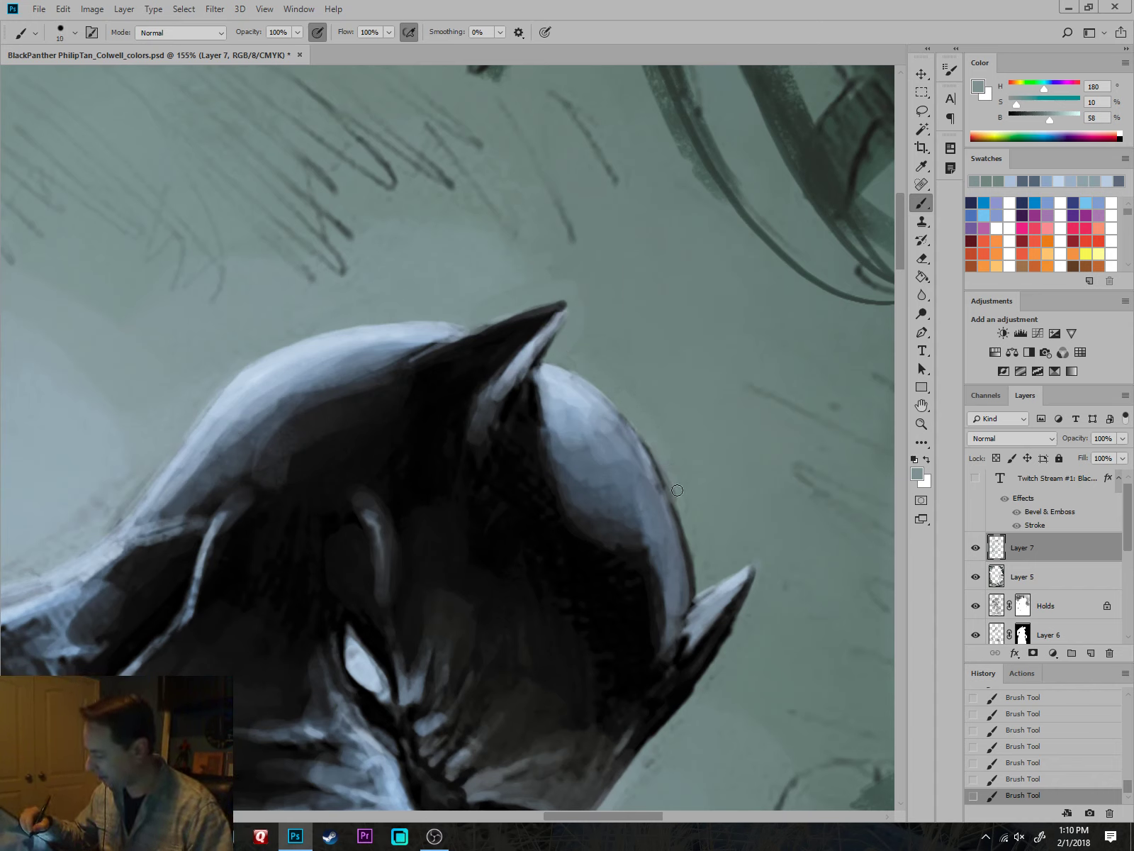
{"action": "left_click", "coordinate": [705, 515], "text": "alt"}
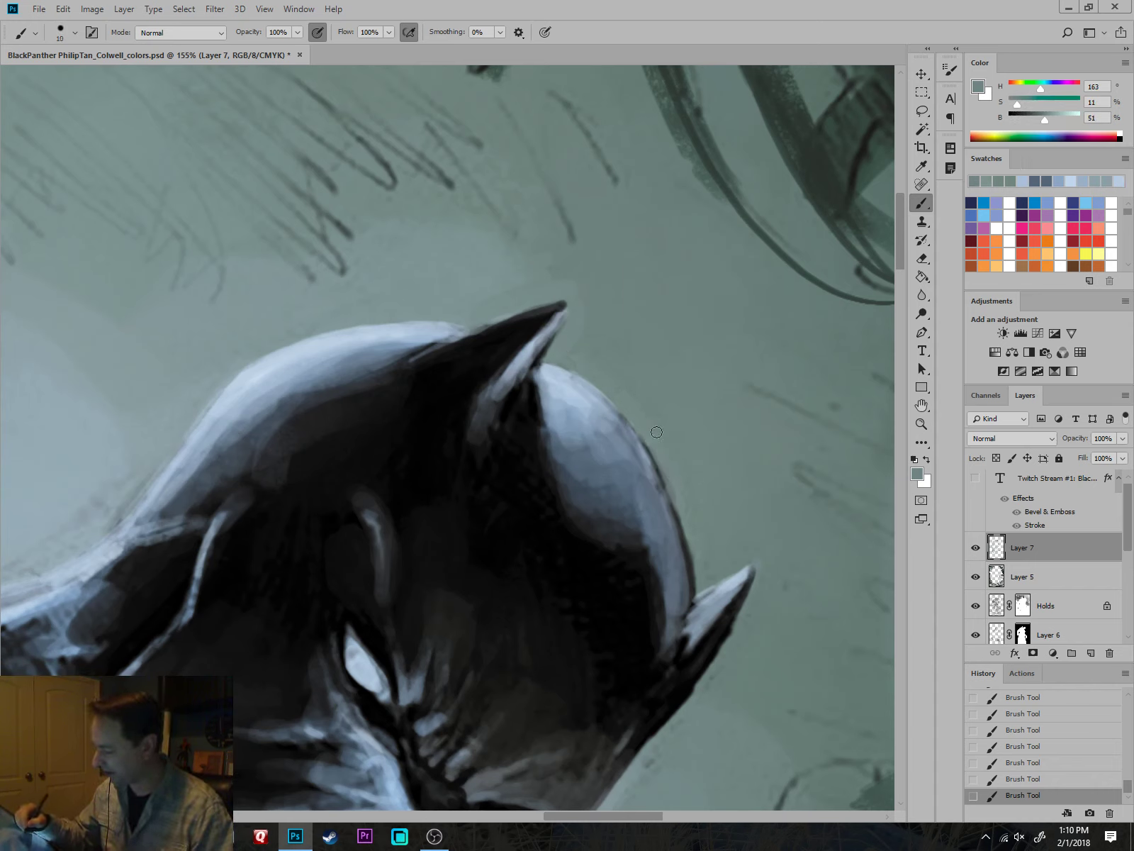
{"action": "left_click", "coordinate": [707, 580], "text": "alt"}
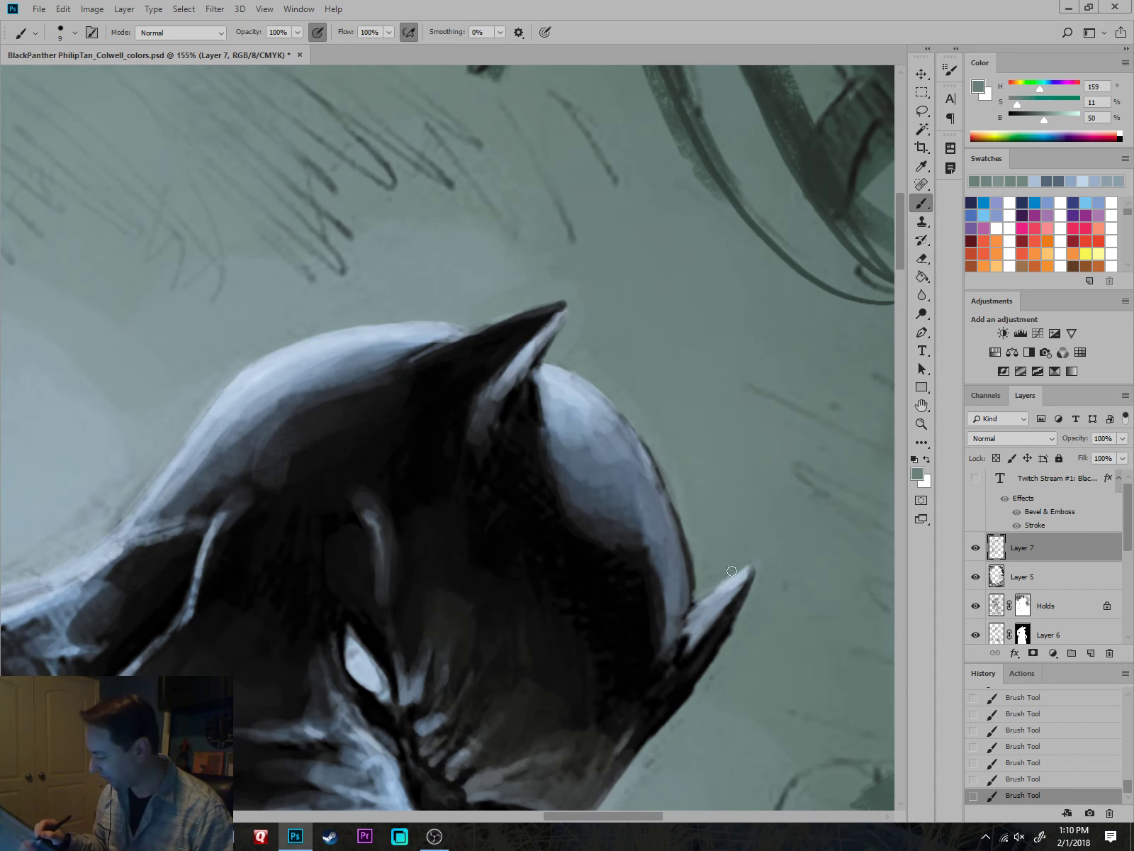
Sample dark grey and near-black around the lower ear and define the shadow where its base meets the head at 9 px.
{"action": "mouse_move", "coordinate": [772, 689]}
{"action": "left_mouse_down"}
{"action": "mouse_move", "coordinate": [737, 531]}
{"action": "mouse_move", "coordinate": [725, 528]}
{"action": "left_mouse_up"}
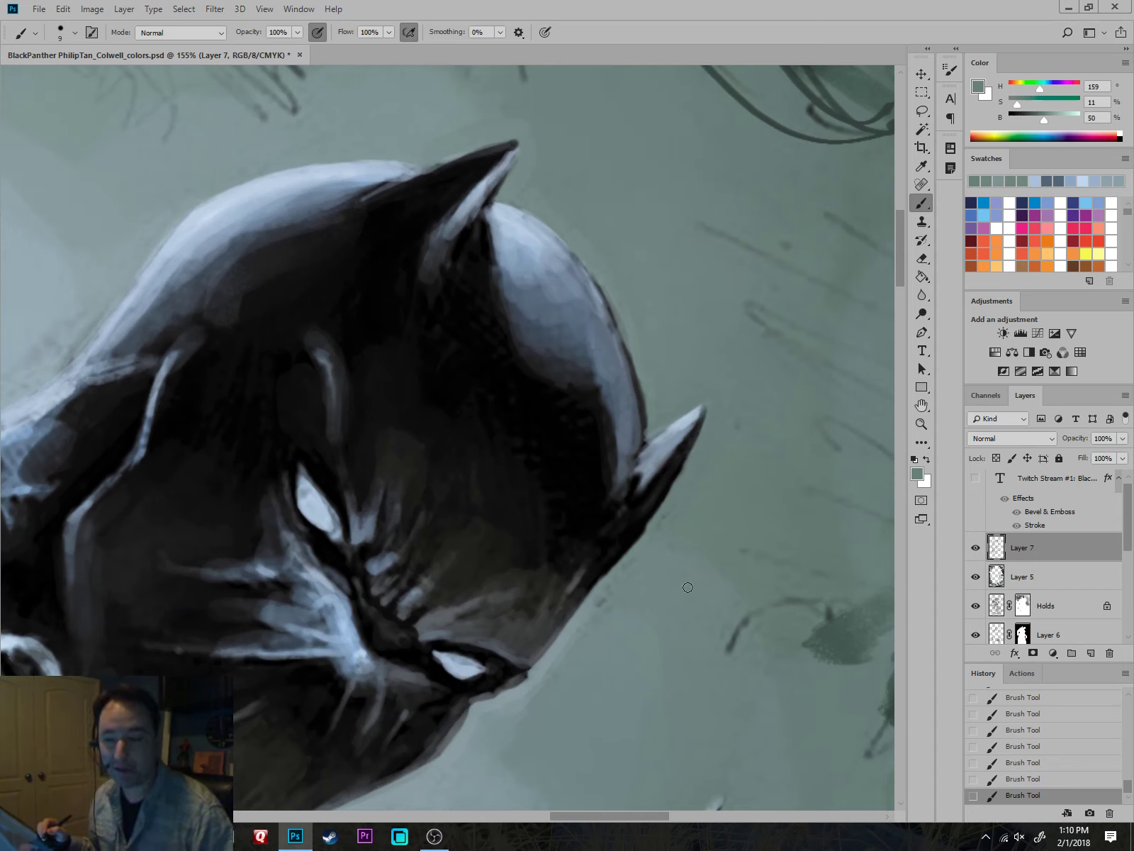
{"action": "left_click_drag", "start_coordinate": [644, 596], "coordinate": [678, 599]}
{"action": "left_click", "coordinate": [669, 457], "text": "alt"}
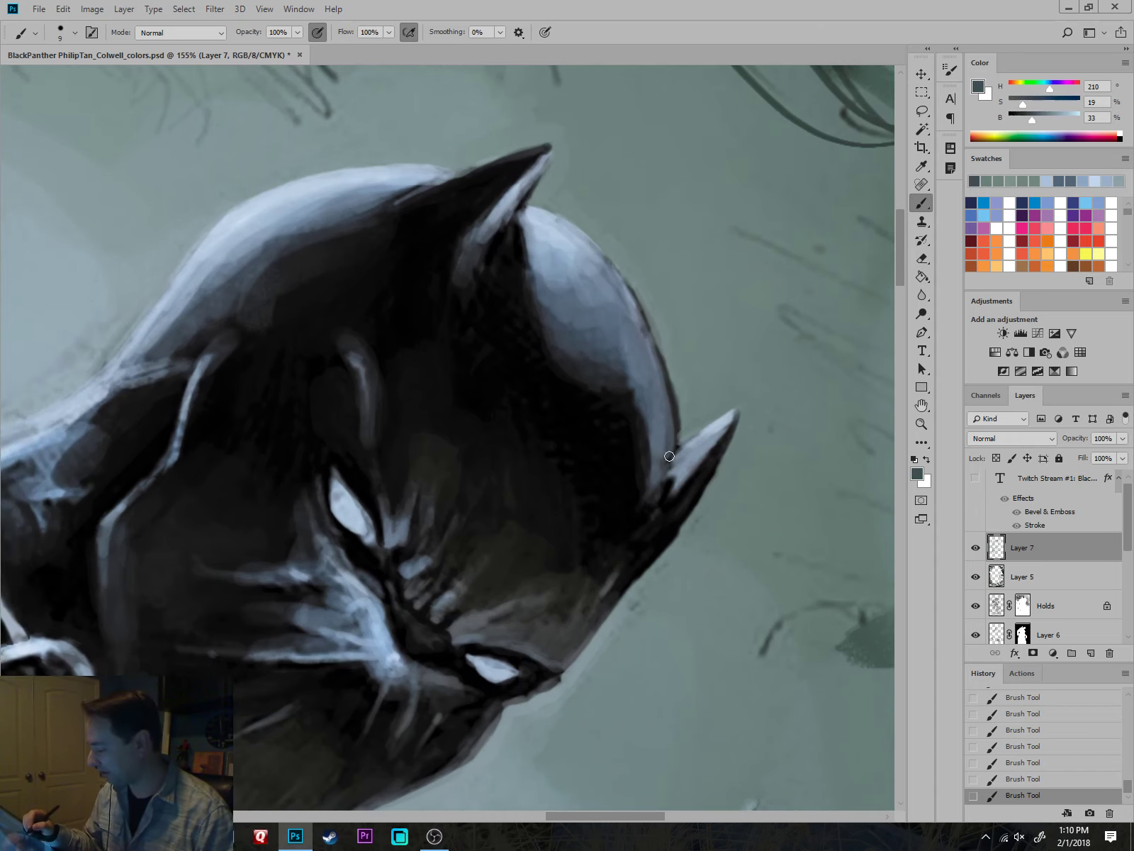
{"action": "left_click", "coordinate": [698, 485], "text": "alt"}
{"action": "left_click_drag", "start_coordinate": [670, 454], "coordinate": [648, 489]}
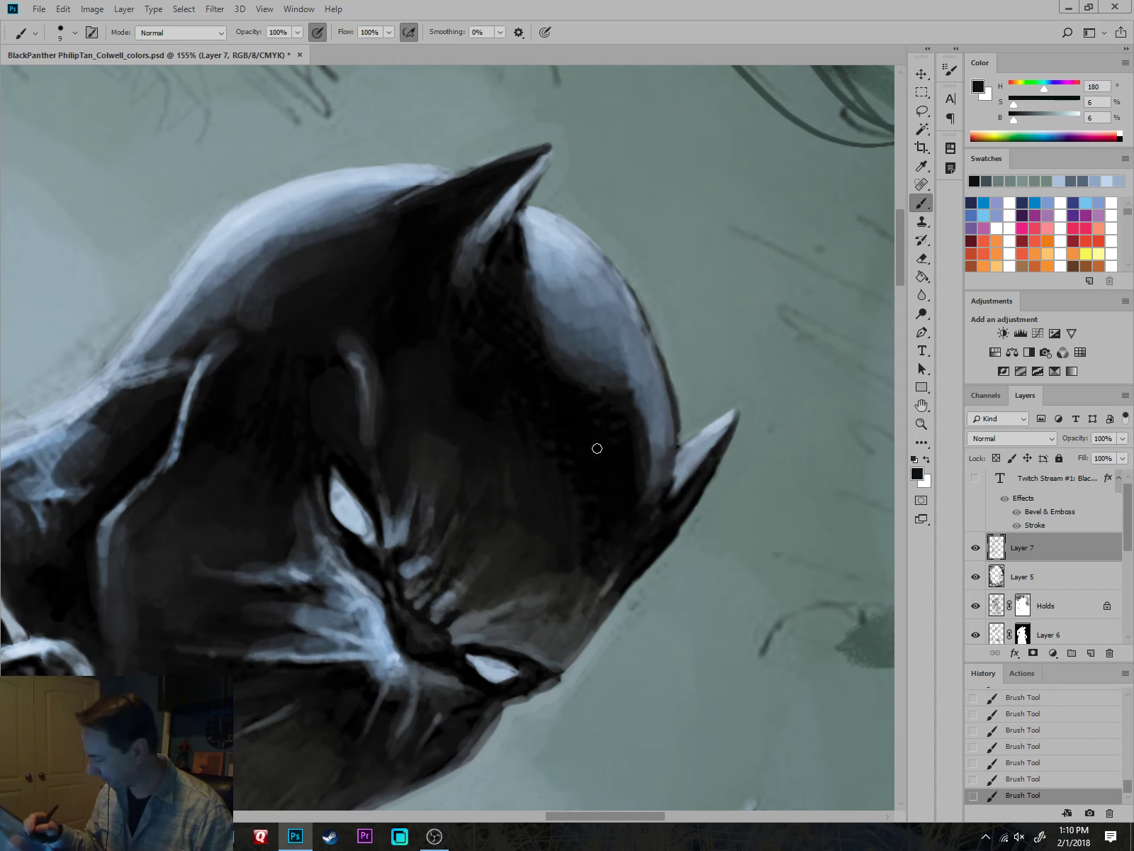
Sample near-black from the mask and darken the forehead shadow with the brush enlarged to 30 px.
{"action": "left_click", "coordinate": [566, 468], "text": "alt"}
{"action": "key", "text": "bracketright"}
{"action": "key", "text": "bracketright"}
{"action": "key", "text": "bracketright"}
{"action": "key", "text": "bracketright"}
{"action": "key", "text": "bracketright"}
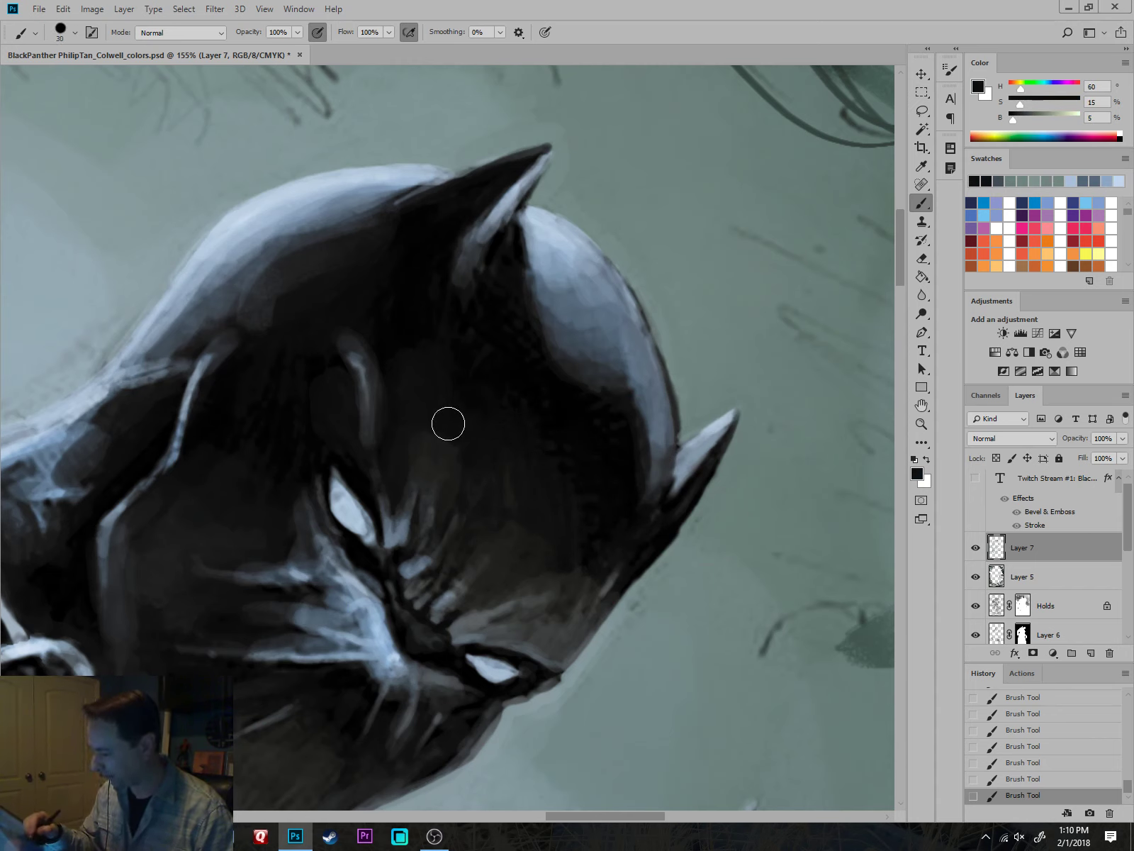
Sample slate blue from the highlight between the ears and soften its lower edge into the shadow at 50 px.
{"action": "left_click", "coordinate": [591, 345], "text": "alt"}
{"action": "key", "text": "bracketright"}
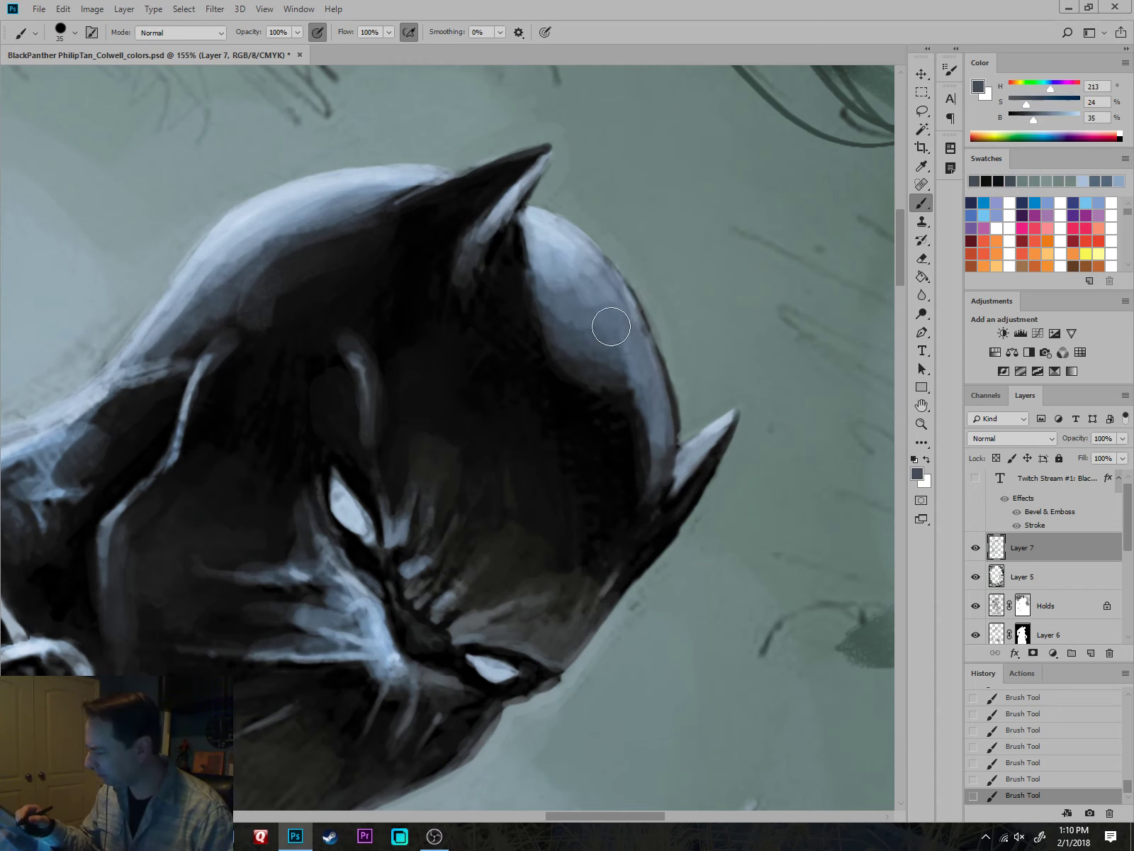
{"action": "key", "text": "bracketright"}
{"action": "key", "text": "bracketright"}
{"action": "key", "text": "bracketright"}
{"action": "mouse_move", "coordinate": [562, 341]}
{"action": "left_mouse_down"}
{"action": "mouse_move", "coordinate": [595, 392]}
{"action": "mouse_move", "coordinate": [625, 392]}
{"action": "left_mouse_up"}
{"action": "left_click_drag", "start_coordinate": [648, 481], "coordinate": [624, 689]}
{"action": "left_click_drag", "start_coordinate": [624, 690], "coordinate": [729, 600]}
{"action": "left_click_drag", "start_coordinate": [717, 472], "coordinate": [737, 384]}
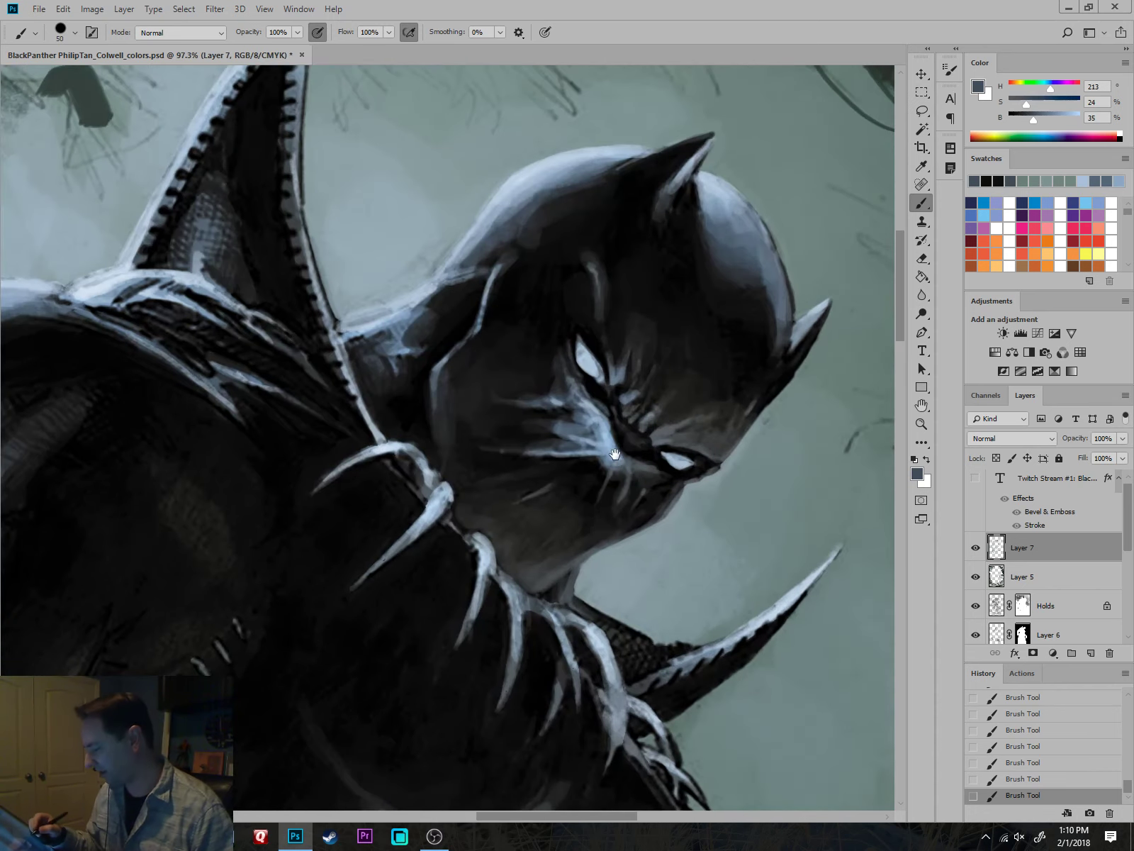
Sample light blue from the cheek and touch up the highlights around the nose and brow, reducing the brush from 35 to 10 px.
{"action": "scroll", "coordinate": [616, 457], "scroll_direction": "up", "scroll_amount": 2}
{"action": "left_click", "coordinate": [595, 420], "text": "alt"}
{"action": "key", "text": "bracketleft"}
{"action": "key", "text": "bracketleft"}
{"action": "key", "text": "bracketleft"}
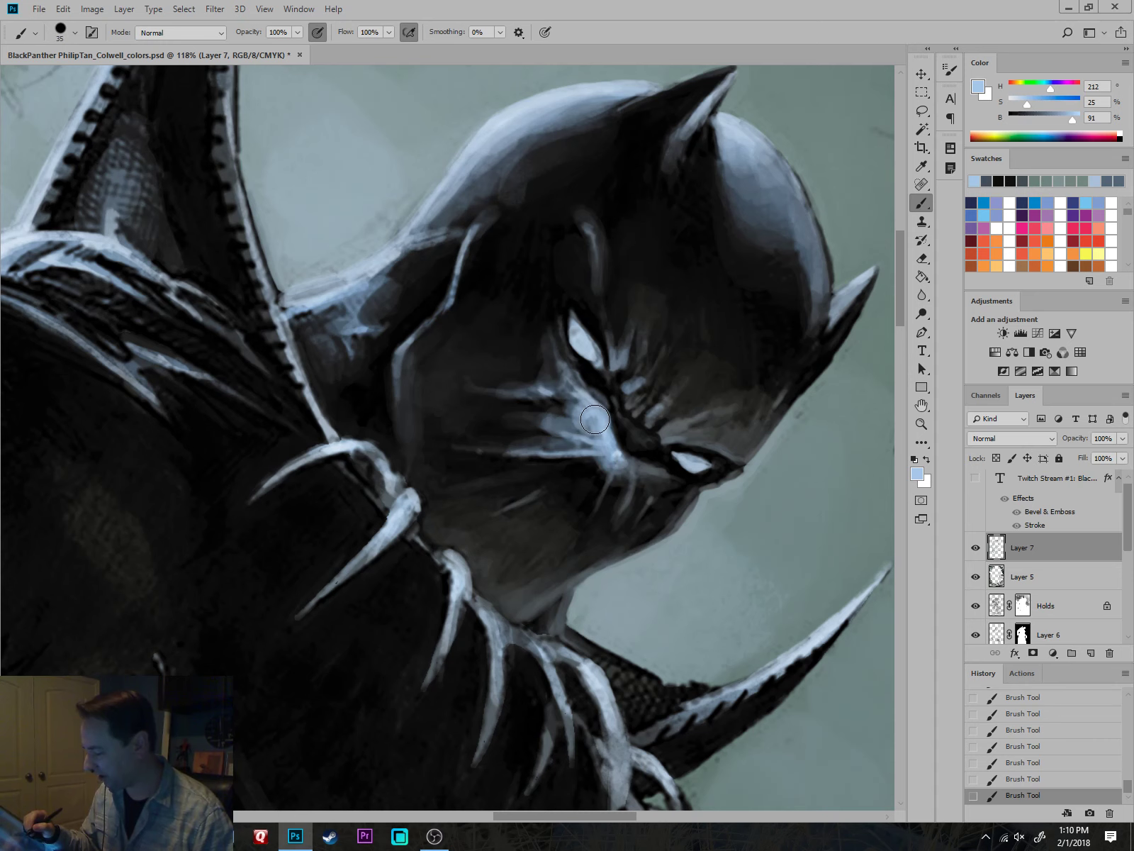
{"action": "key", "text": "bracketleft"}
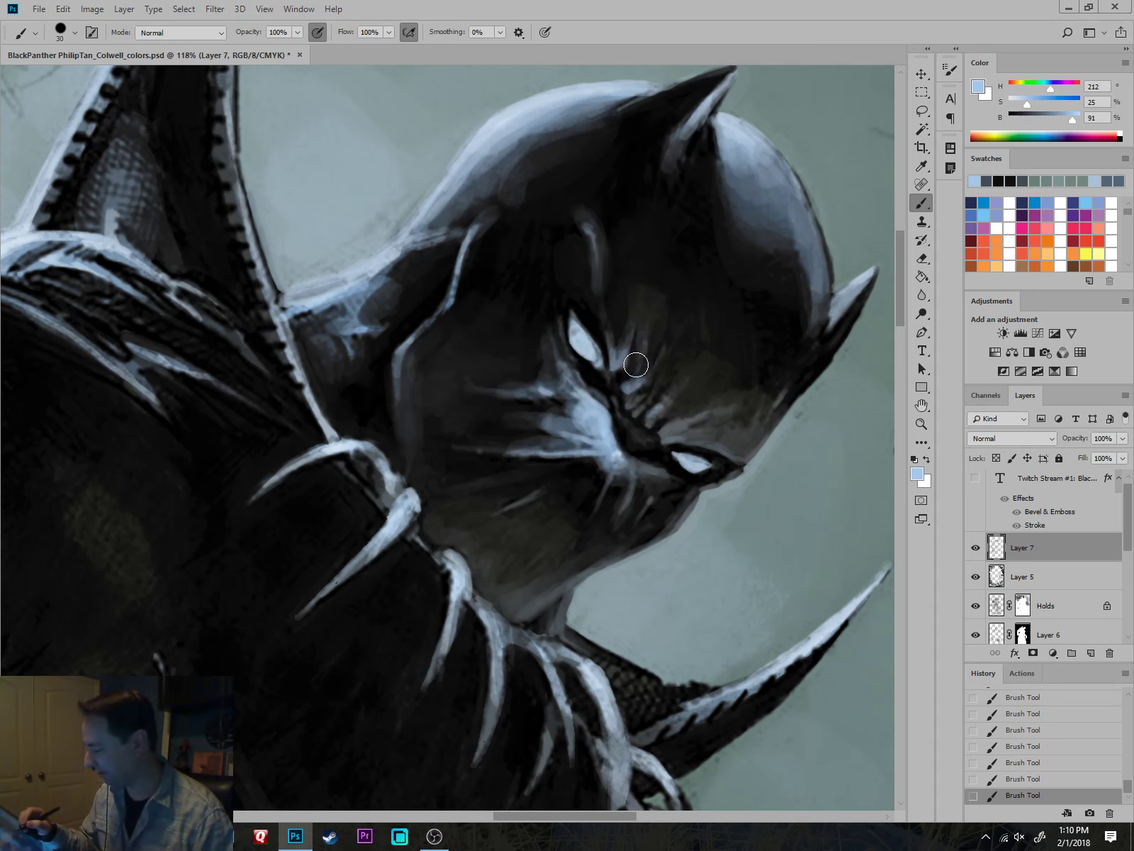
{"action": "key", "text": "bracketleft"}
{"action": "key", "text": "bracketleft"}
{"action": "key", "text": "bracketleft"}
{"action": "key", "text": "bracketleft"}
Sample the rim blue and background greens and clean the head's outer edge above the lower ear at 10 px.
{"action": "left_click_drag", "start_coordinate": [803, 442], "coordinate": [722, 577]}
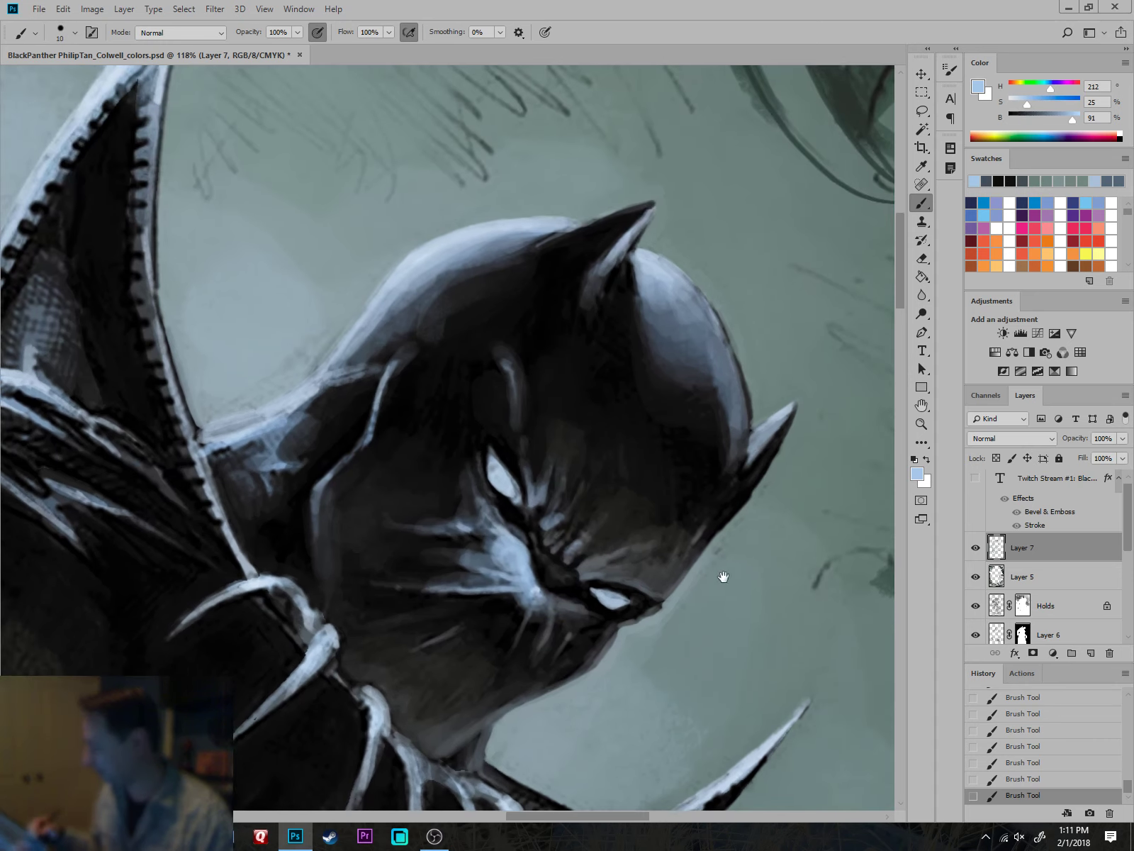
{"action": "left_click", "coordinate": [735, 400], "text": "alt"}
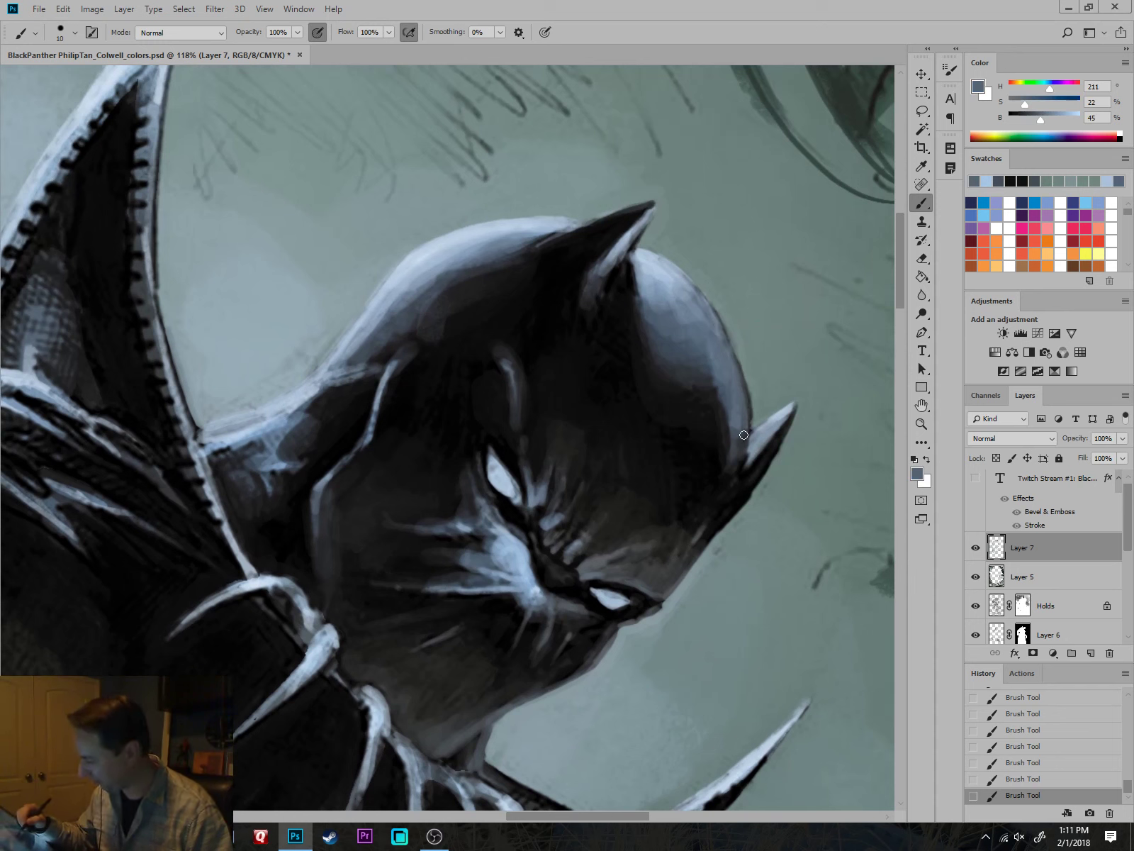
{"action": "left_click", "coordinate": [755, 417], "text": "alt"}
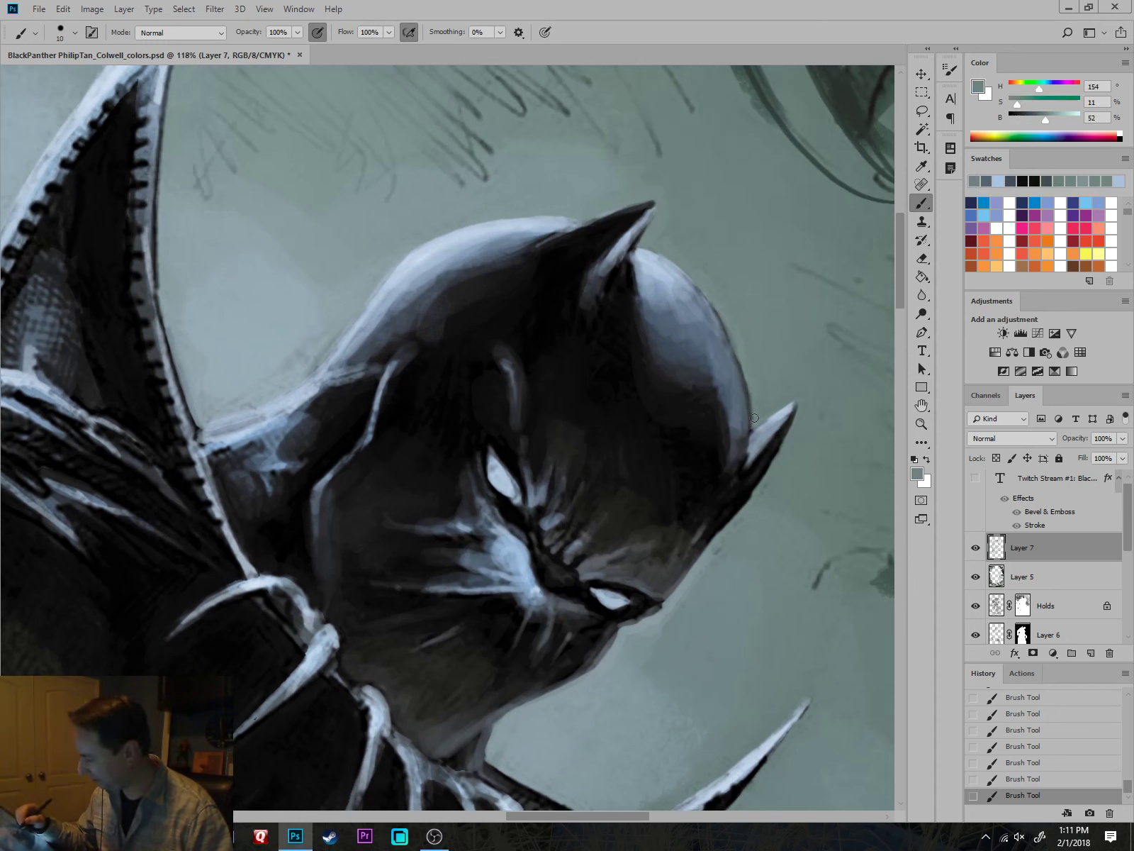
{"action": "left_click", "coordinate": [659, 248], "text": "alt"}
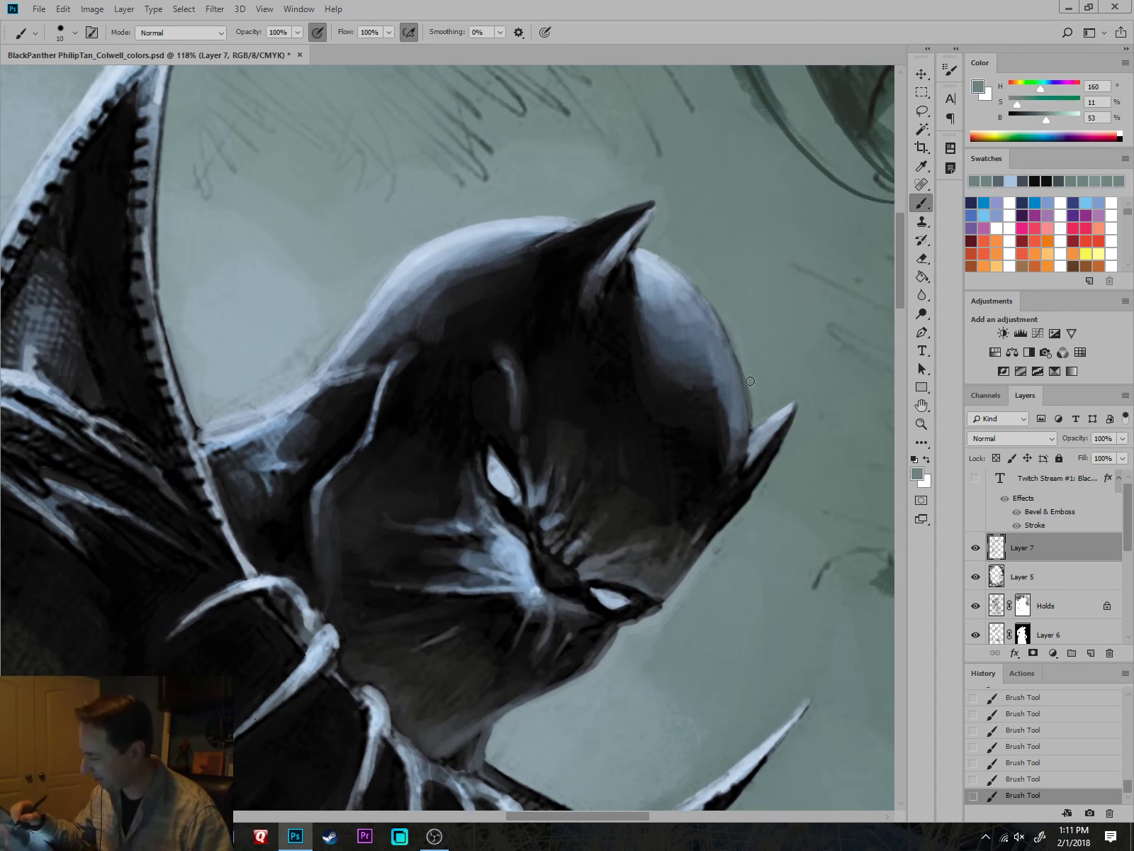
Sample the pale background and tidy the outline from the neck up to the crown with a 20 to 25 px brush.
{"action": "scroll", "coordinate": [749, 382], "scroll_direction": "down", "scroll_amount": 5}
{"action": "left_click_drag", "start_coordinate": [754, 503], "coordinate": [758, 545]}
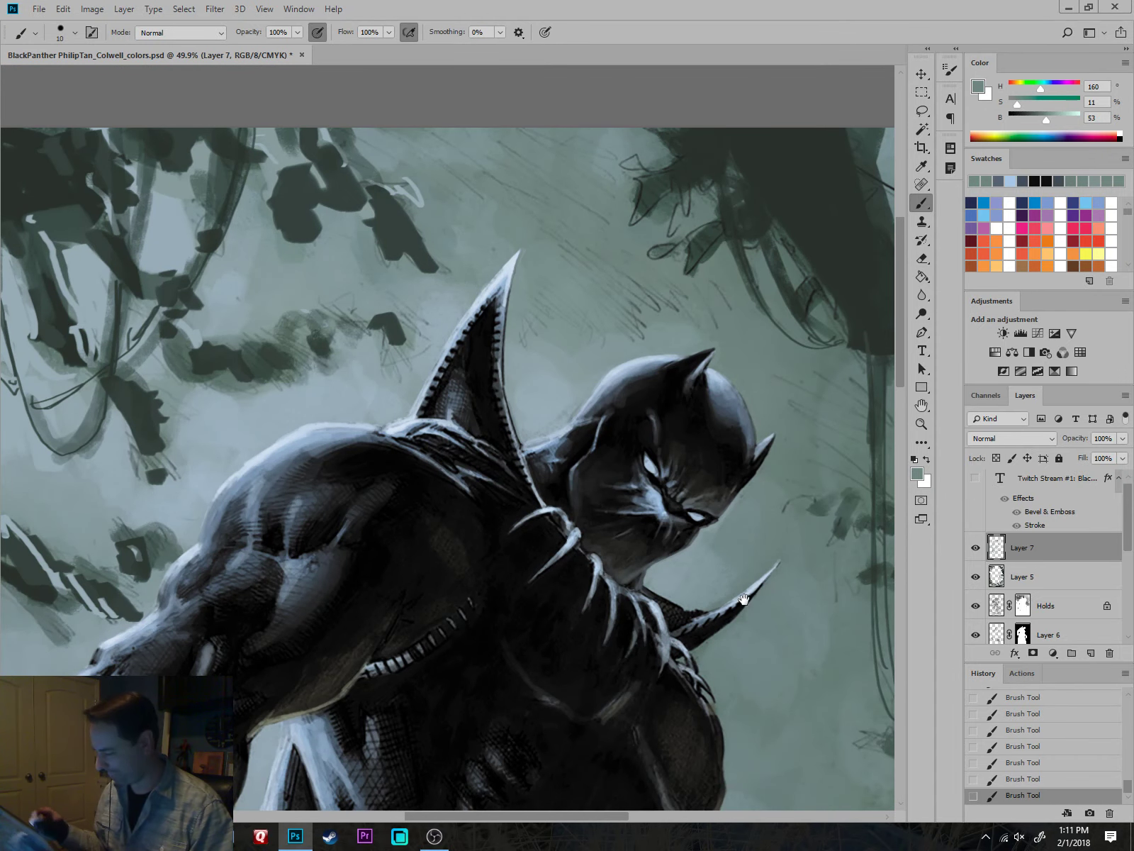
{"action": "scroll", "coordinate": [589, 468], "scroll_direction": "up", "scroll_amount": 4}
{"action": "left_click", "coordinate": [470, 403], "text": "alt"}
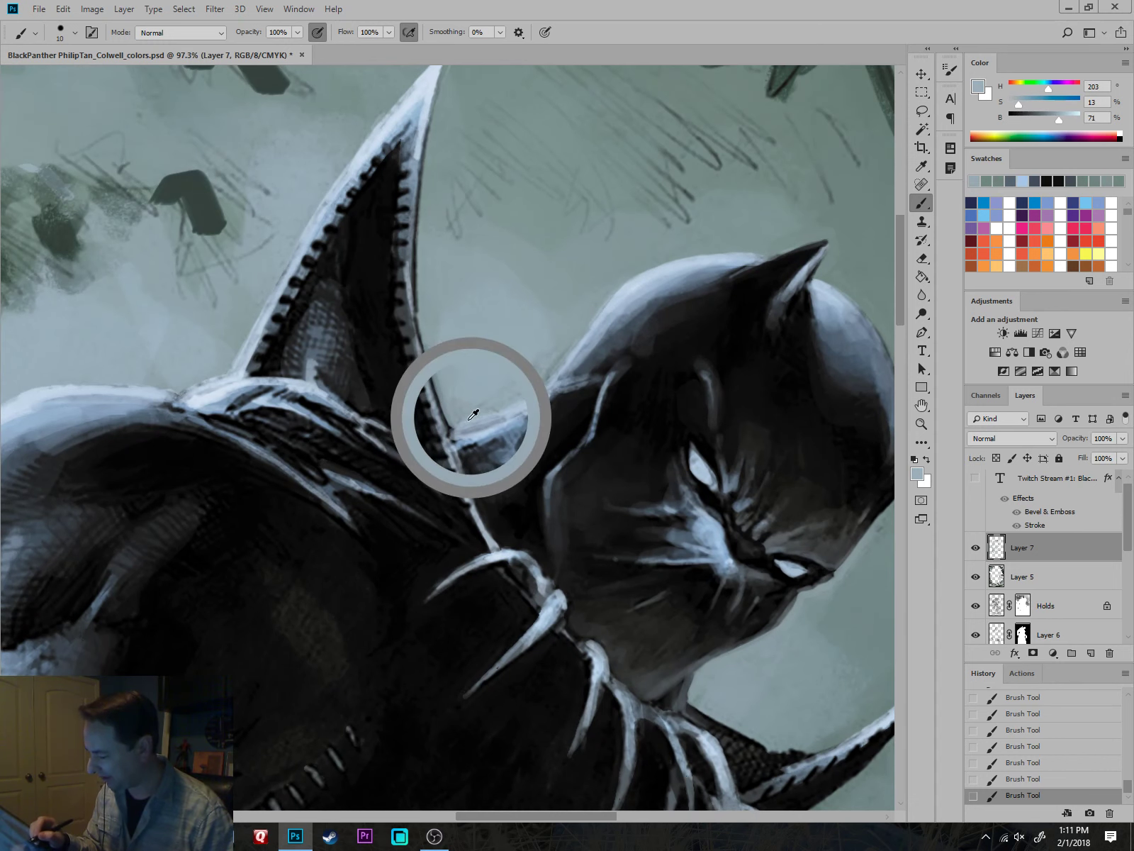
{"action": "key", "text": "bracketright"}
{"action": "key", "text": "bracketright"}
{"action": "key", "text": "bracketright"}
{"action": "left_click", "coordinate": [533, 362], "text": "alt"}
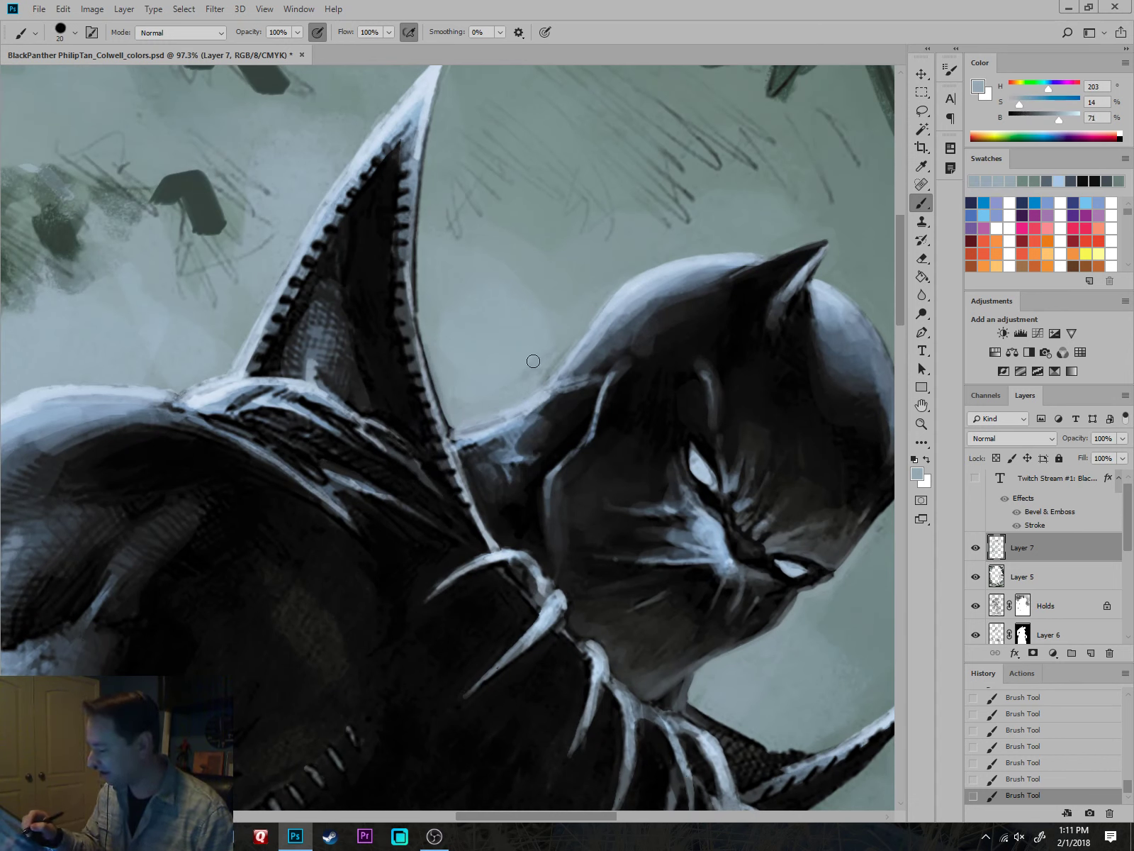
{"action": "left_click_drag", "start_coordinate": [558, 357], "coordinate": [550, 368]}
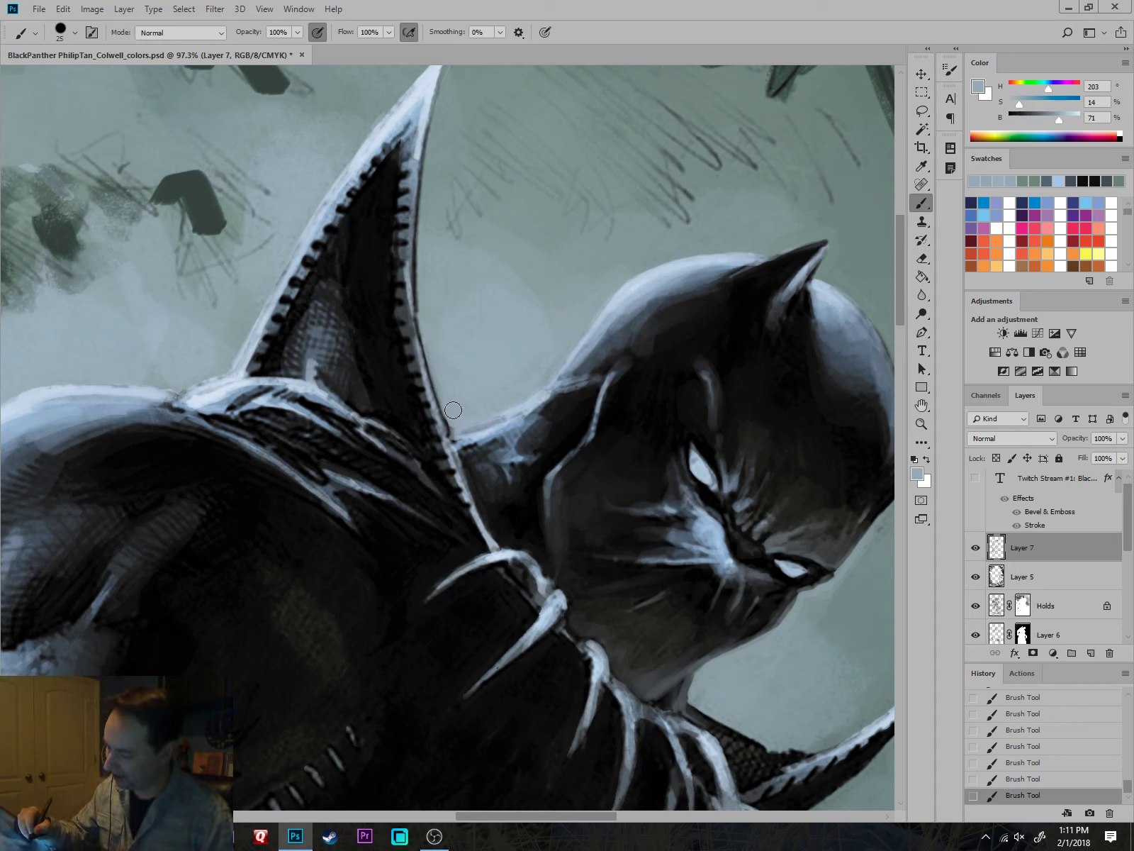
{"action": "left_click", "coordinate": [631, 262], "text": "alt"}
Sample the background tones beside the tall collar spike and clean its outer edges with a 30 px brush.
{"action": "left_click_drag", "start_coordinate": [617, 408], "coordinate": [710, 577]}
{"action": "left_click_drag", "start_coordinate": [427, 511], "coordinate": [569, 463]}
{"action": "left_click", "coordinate": [458, 473], "text": "alt"}
{"action": "key", "text": "]"}
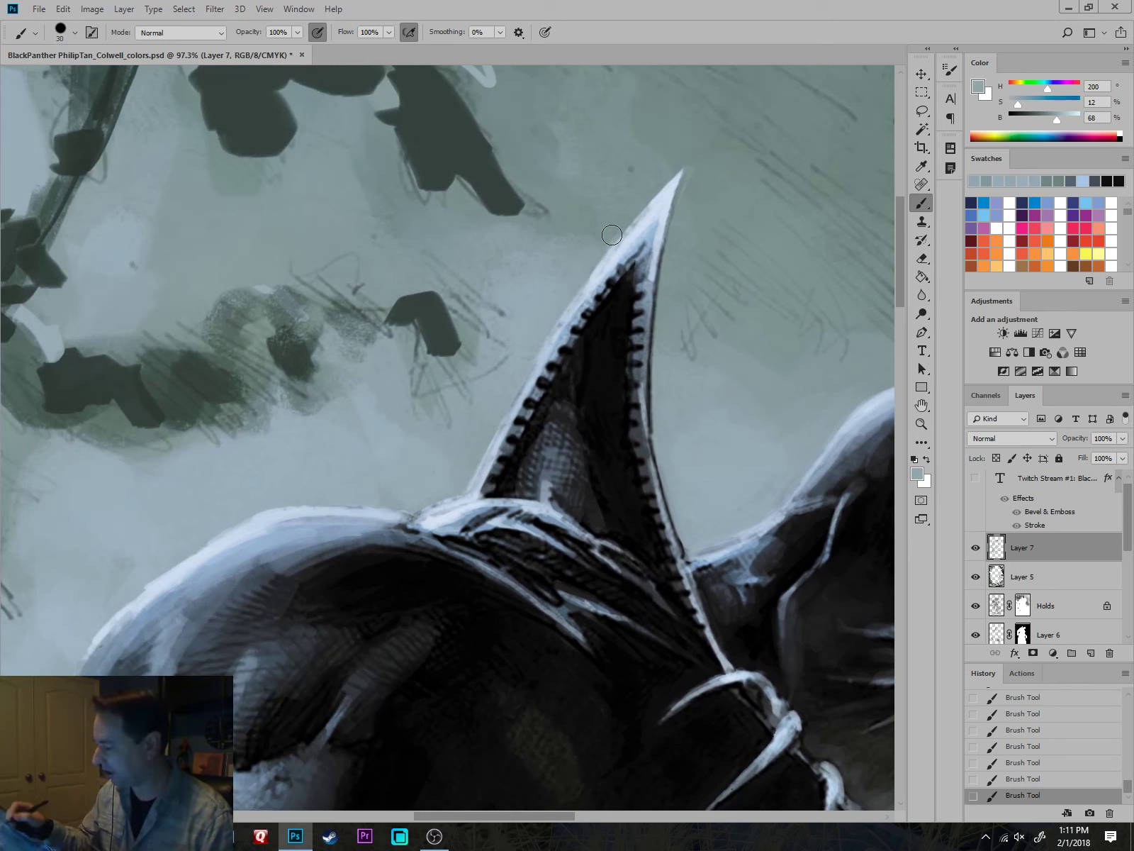
{"action": "left_click", "coordinate": [606, 211], "text": "alt"}
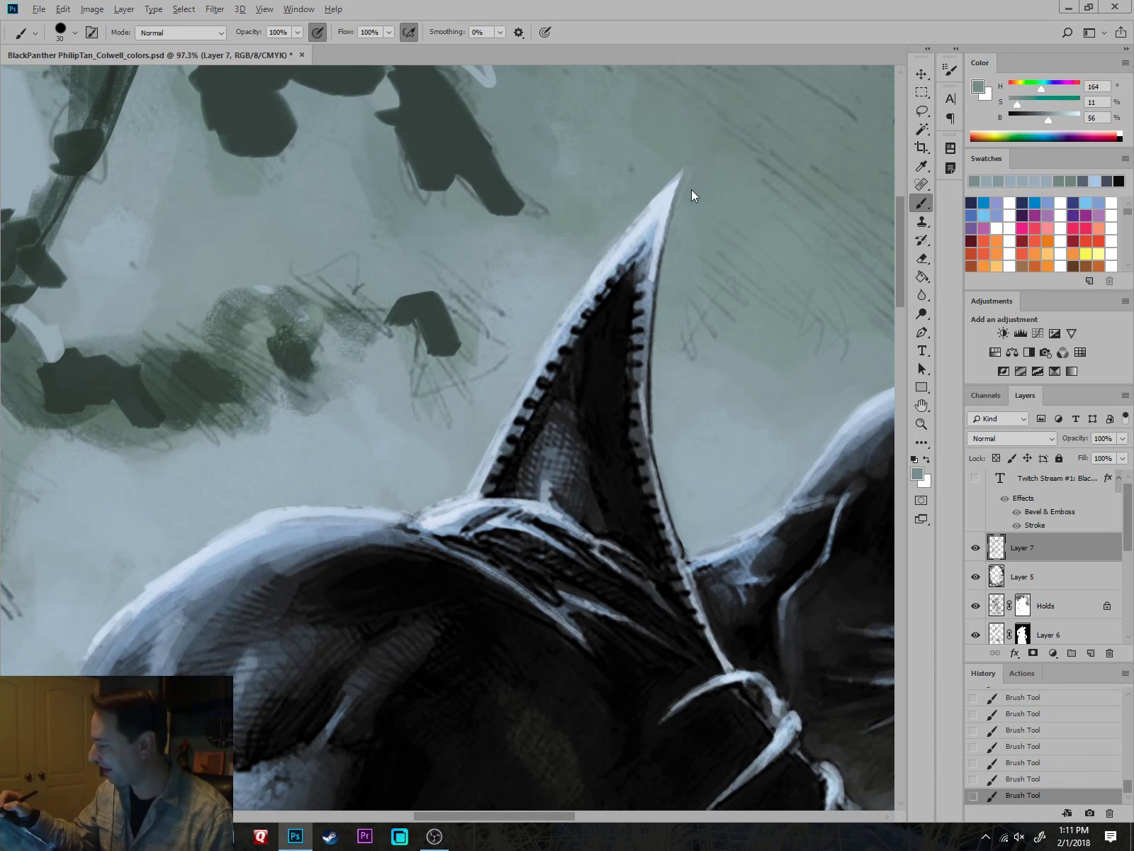
Sample background and head blues and rework the neck's rim light and the shading on the side of the mask.
{"action": "left_click_drag", "start_coordinate": [772, 516], "coordinate": [636, 539]}
{"action": "left_click", "coordinate": [541, 515], "text": "alt"}
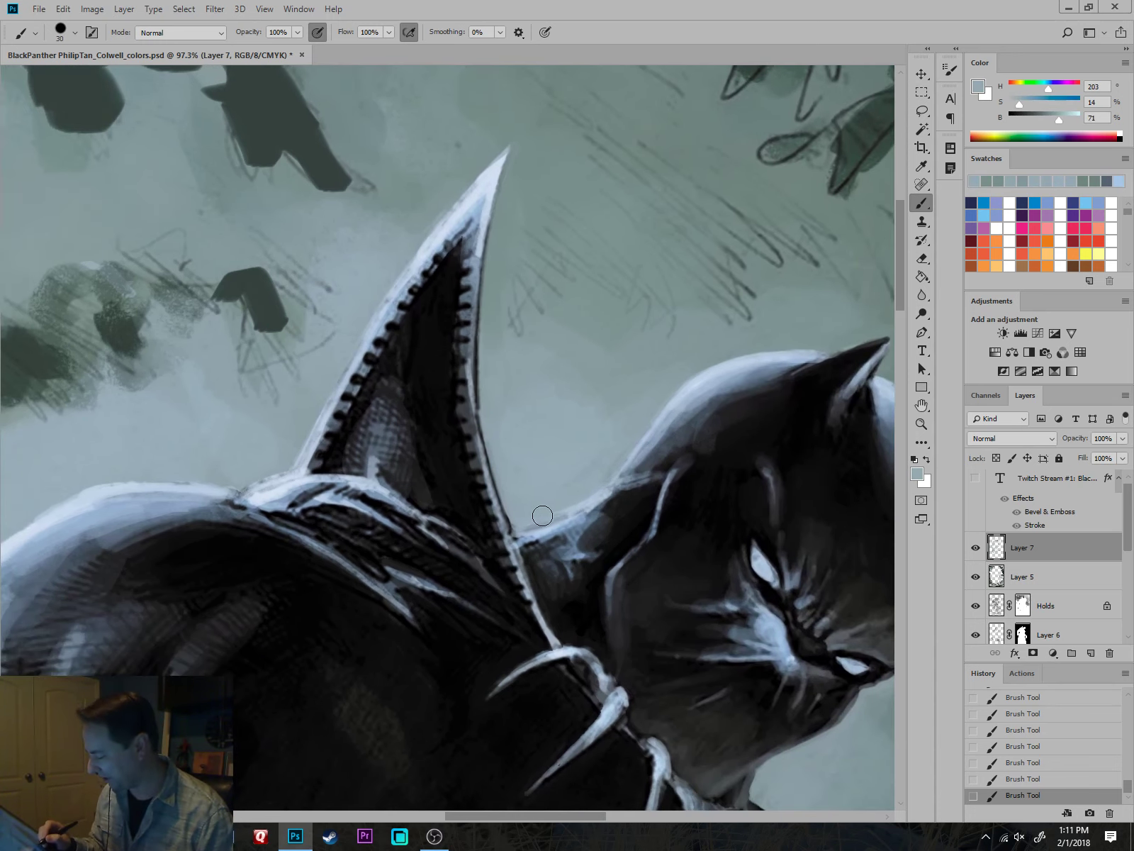
{"action": "left_click", "coordinate": [586, 512], "text": "alt"}
{"action": "mouse_move", "coordinate": [568, 536]}
{"action": "left_mouse_down"}
{"action": "mouse_move", "coordinate": [589, 523]}
{"action": "mouse_move", "coordinate": [575, 553]}
{"action": "mouse_move", "coordinate": [565, 543]}
{"action": "mouse_move", "coordinate": [536, 566]}
{"action": "mouse_move", "coordinate": [561, 542]}
{"action": "mouse_move", "coordinate": [531, 549]}
{"action": "mouse_move", "coordinate": [566, 559]}
{"action": "mouse_move", "coordinate": [567, 576]}
{"action": "mouse_move", "coordinate": [625, 483]}
{"action": "mouse_move", "coordinate": [614, 497]}
{"action": "mouse_move", "coordinate": [651, 454]}
{"action": "mouse_move", "coordinate": [640, 467]}
{"action": "mouse_move", "coordinate": [668, 459]}
{"action": "mouse_move", "coordinate": [654, 448]}
{"action": "mouse_move", "coordinate": [674, 437]}
{"action": "mouse_move", "coordinate": [663, 467]}
{"action": "mouse_move", "coordinate": [682, 460]}
{"action": "mouse_move", "coordinate": [669, 470]}
{"action": "mouse_move", "coordinate": [750, 384]}
{"action": "mouse_move", "coordinate": [758, 397]}
{"action": "mouse_move", "coordinate": [697, 430]}
{"action": "mouse_move", "coordinate": [701, 452]}
{"action": "mouse_move", "coordinate": [727, 456]}
{"action": "mouse_move", "coordinate": [757, 413]}
{"action": "mouse_move", "coordinate": [749, 459]}
{"action": "mouse_move", "coordinate": [737, 425]}
{"action": "mouse_move", "coordinate": [686, 485]}
{"action": "mouse_move", "coordinate": [713, 483]}
{"action": "mouse_move", "coordinate": [713, 497]}
{"action": "mouse_move", "coordinate": [674, 494]}
{"action": "mouse_move", "coordinate": [646, 556]}
{"action": "mouse_move", "coordinate": [614, 580]}
{"action": "mouse_move", "coordinate": [622, 599]}
{"action": "mouse_move", "coordinate": [658, 557]}
{"action": "mouse_move", "coordinate": [643, 559]}
{"action": "mouse_move", "coordinate": [647, 582]}
{"action": "mouse_move", "coordinate": [620, 582]}
{"action": "mouse_move", "coordinate": [622, 619]}
{"action": "left_mouse_up"}
{"action": "left_click", "coordinate": [749, 384], "text": "alt"}
{"action": "key", "text": "bracketright"}
{"action": "key", "text": "bracketright"}
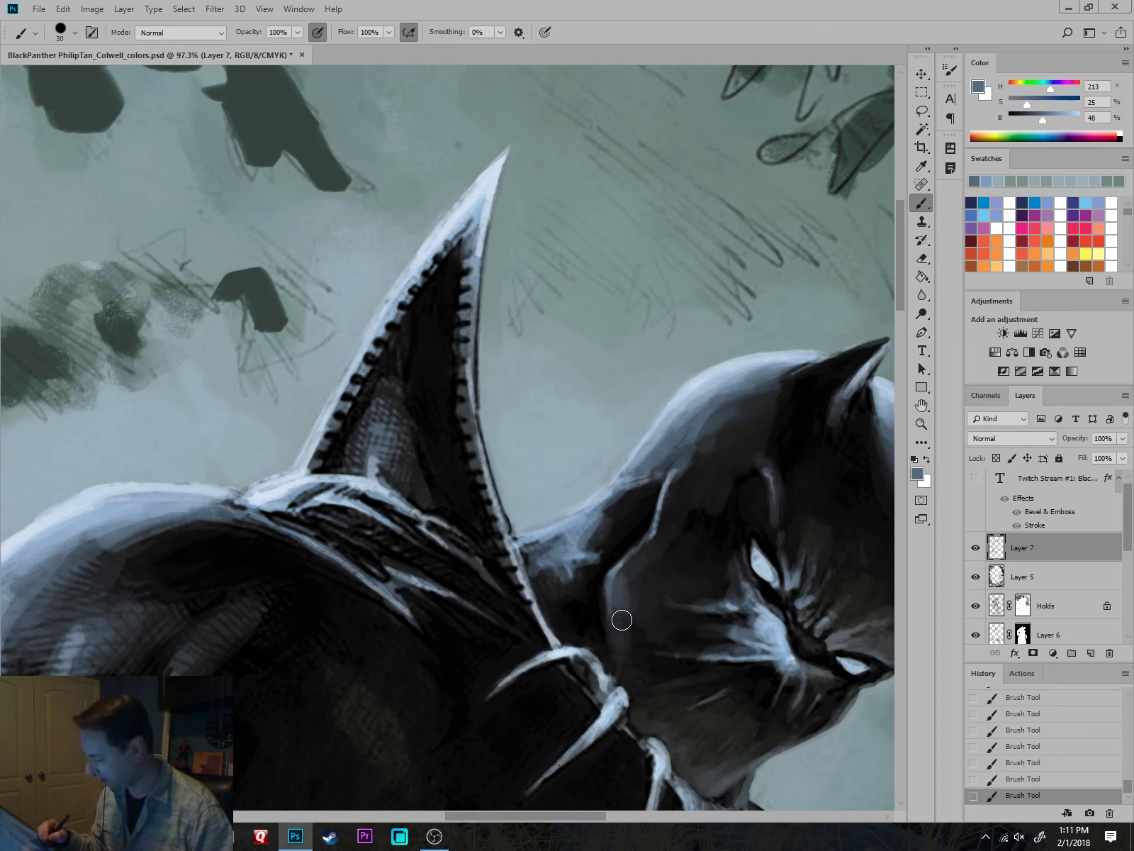
Sample blues and near-black around the neck and blend its highlights into the shadow behind the mask at 30 px.
{"action": "left_click", "coordinate": [587, 560], "text": "alt"}
{"action": "mouse_move", "coordinate": [597, 563]}
{"action": "left_mouse_down"}
{"action": "mouse_move", "coordinate": [549, 600]}
{"action": "mouse_move", "coordinate": [467, 574]}
{"action": "left_mouse_up"}
{"action": "mouse_move", "coordinate": [651, 644]}
{"action": "left_mouse_down"}
{"action": "mouse_move", "coordinate": [723, 684]}
{"action": "mouse_move", "coordinate": [740, 654]}
{"action": "mouse_move", "coordinate": [801, 627]}
{"action": "left_mouse_up"}
{"action": "left_click", "coordinate": [622, 474], "text": "alt"}
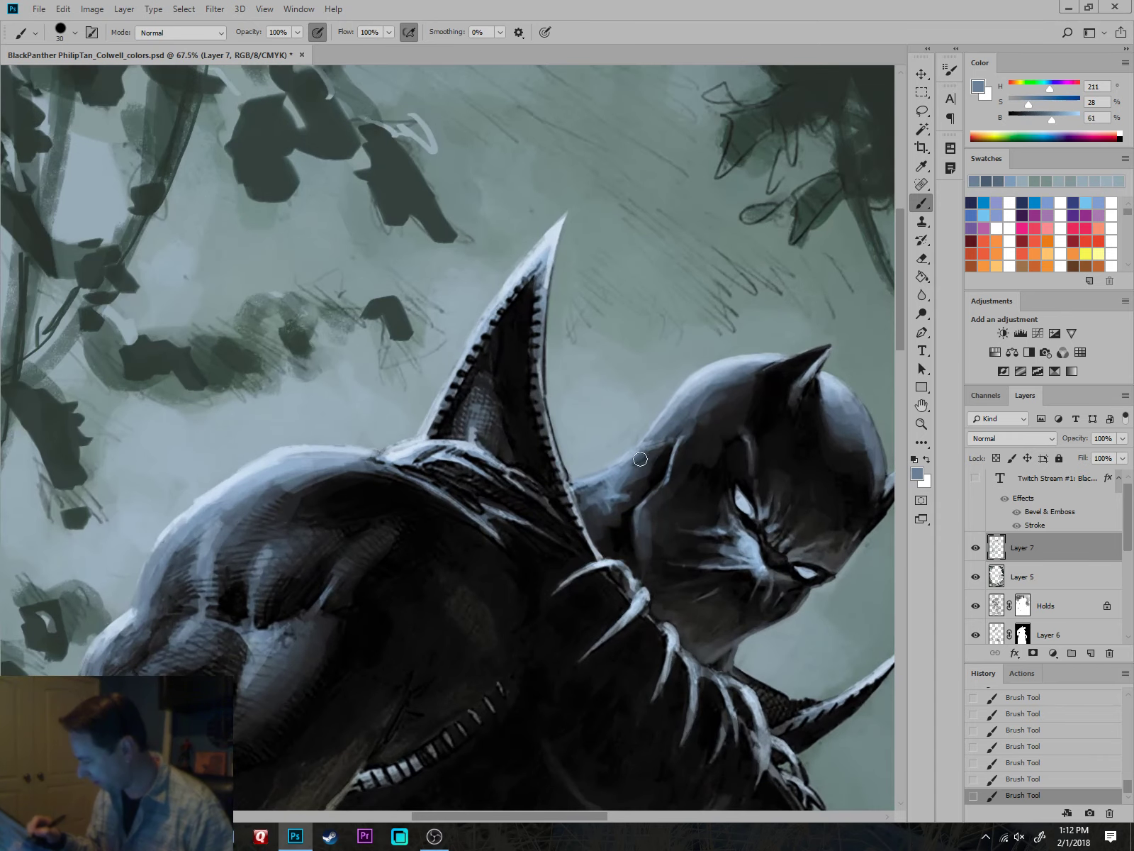
{"action": "left_click", "coordinate": [661, 467], "text": "alt"}
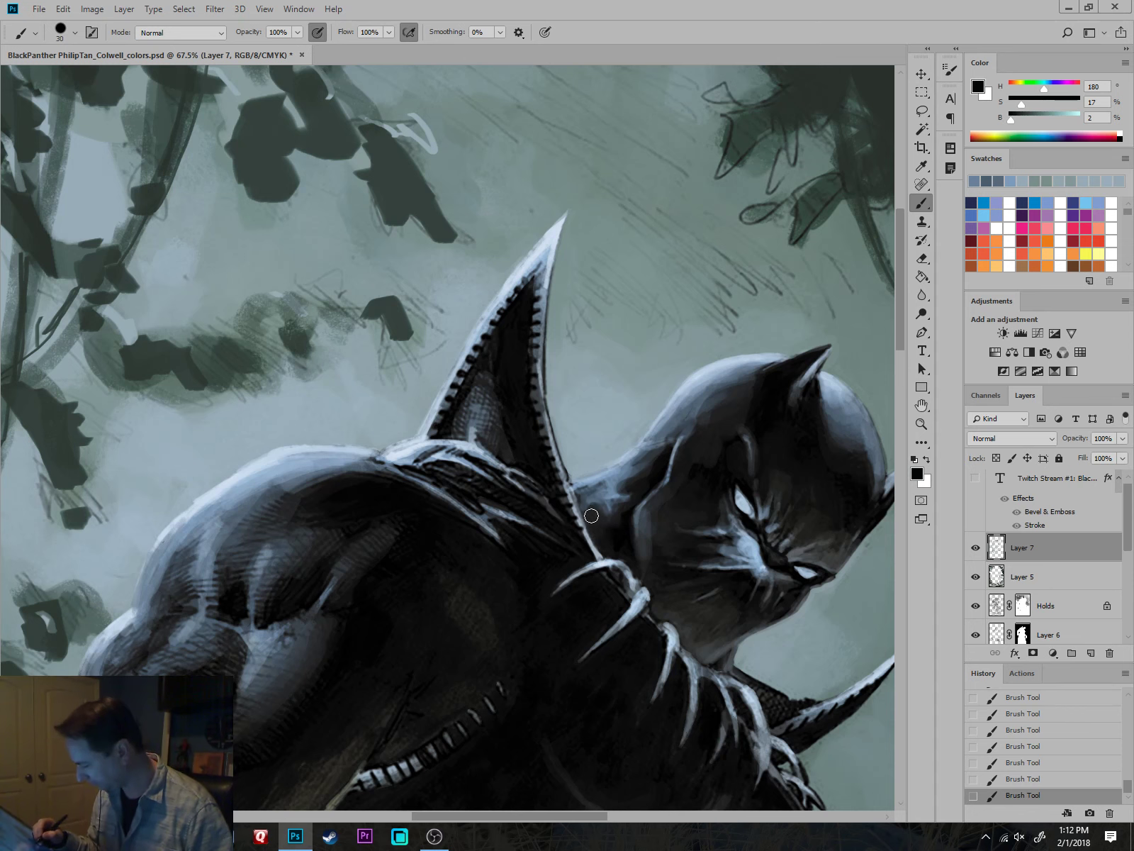
{"action": "left_click_drag", "start_coordinate": [673, 495], "coordinate": [628, 507]}
{"action": "left_click_drag", "start_coordinate": [787, 673], "coordinate": [712, 588]}
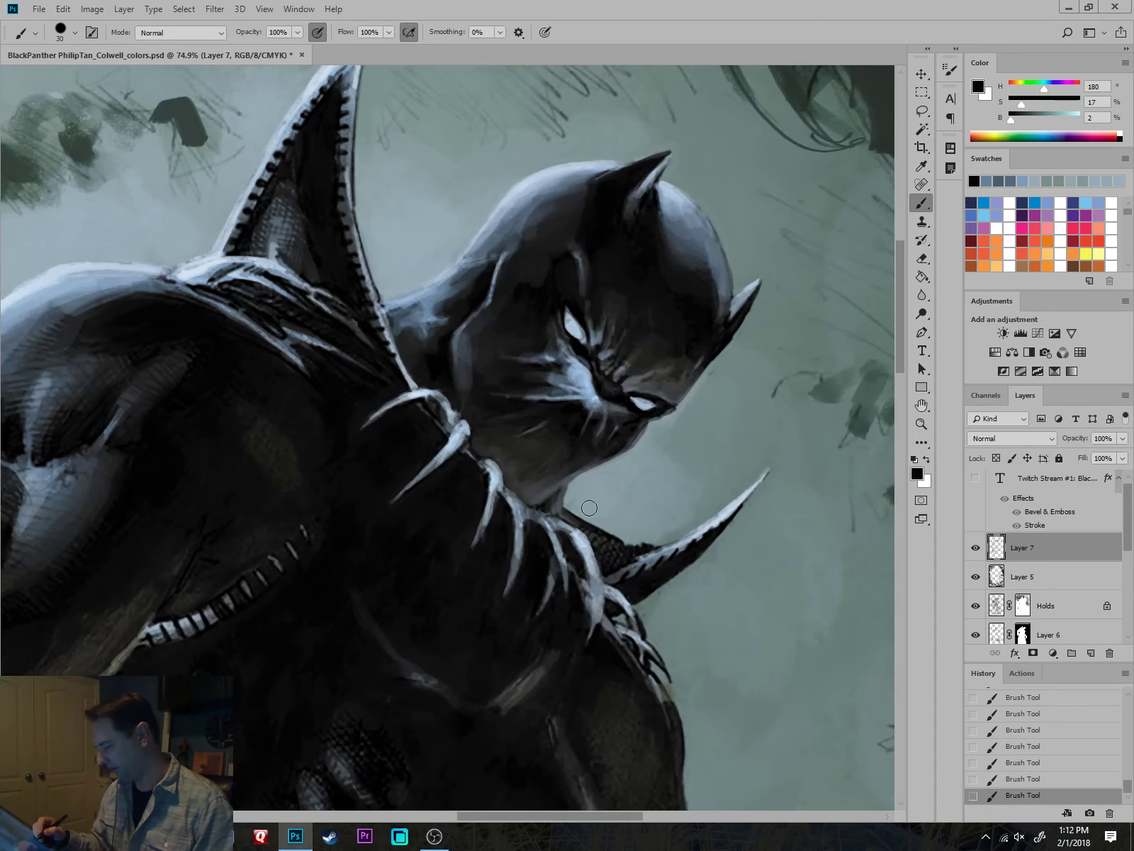
Sample dark grey and background tones below the jaw and clean the edge where the chin meets the collar, using a 25 px brush.
{"action": "left_click", "coordinate": [533, 498], "text": "alt"}
{"action": "left_click_drag", "start_coordinate": [601, 528], "coordinate": [560, 546]}
{"action": "left_click_drag", "start_coordinate": [734, 608], "coordinate": [716, 567]}
{"action": "left_click_drag", "start_coordinate": [604, 514], "coordinate": [647, 492]}
{"action": "left_click", "coordinate": [525, 438], "text": "alt"}
{"action": "key", "text": "bracketleft"}
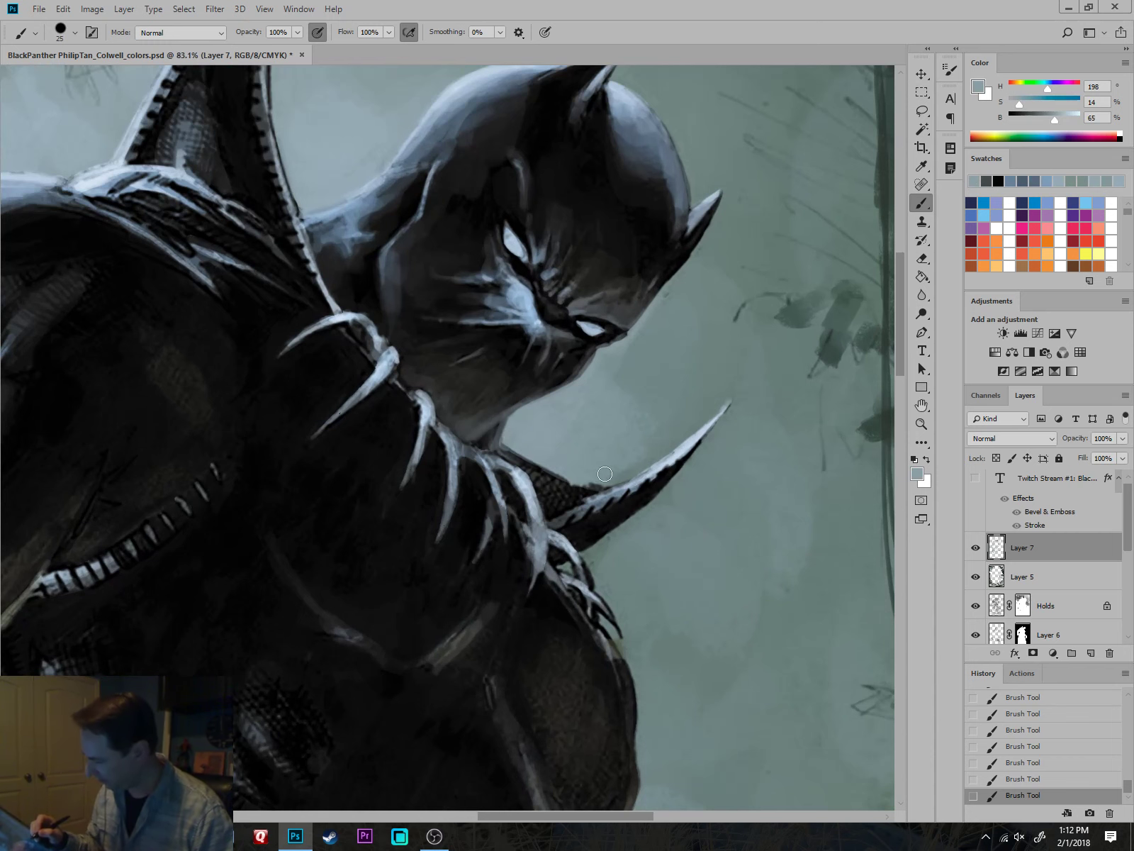
Sample dark grey from the collar's inner lining and begin painting over its upper texture with 9 to 15 px brushes.
{"action": "left_click", "coordinate": [577, 491], "text": "alt"}
{"action": "scroll", "coordinate": [577, 491], "scroll_direction": "up", "scroll_amount": 3}
{"action": "left_click", "coordinate": [517, 467], "text": "alt"}
{"action": "key", "text": "bracketleft"}
{"action": "key", "text": "bracketleft"}
{"action": "key", "text": "bracketleft"}
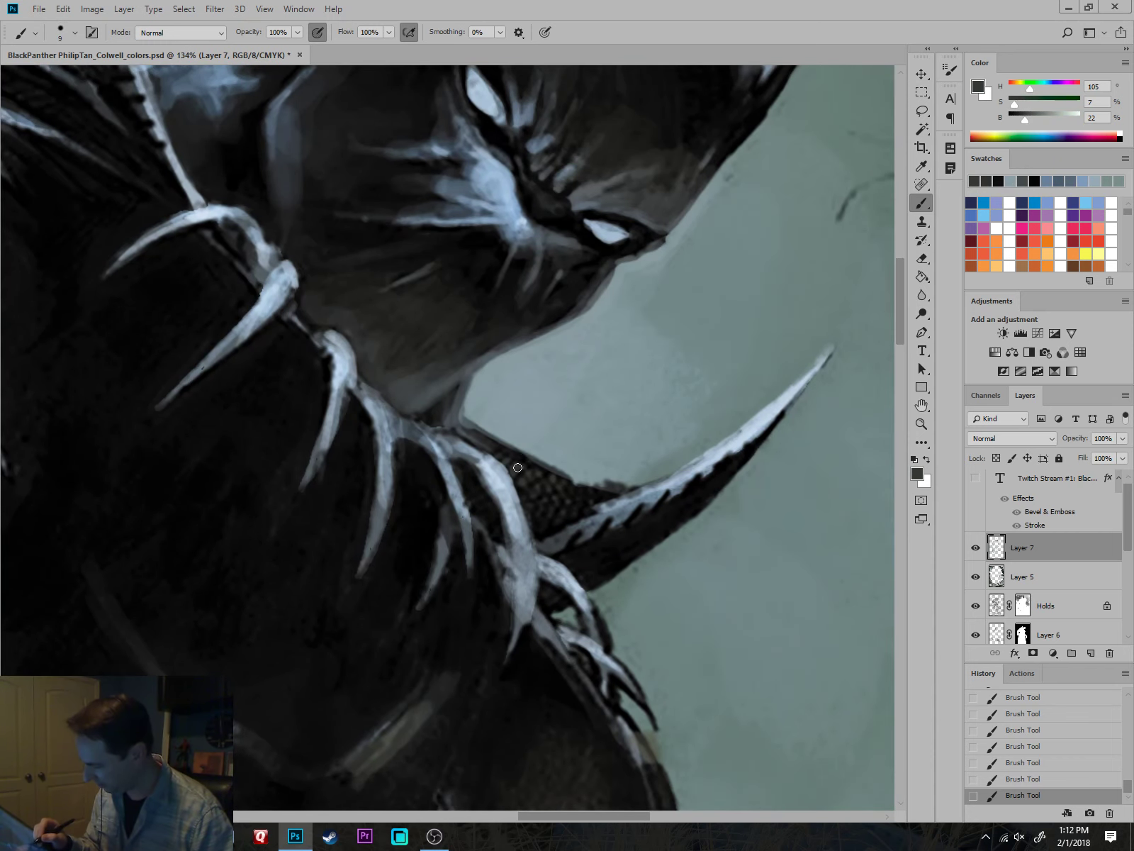
{"action": "key", "text": "bracketright"}
{"action": "key", "text": "bracketright"}
{"action": "key", "text": "bracketright"}
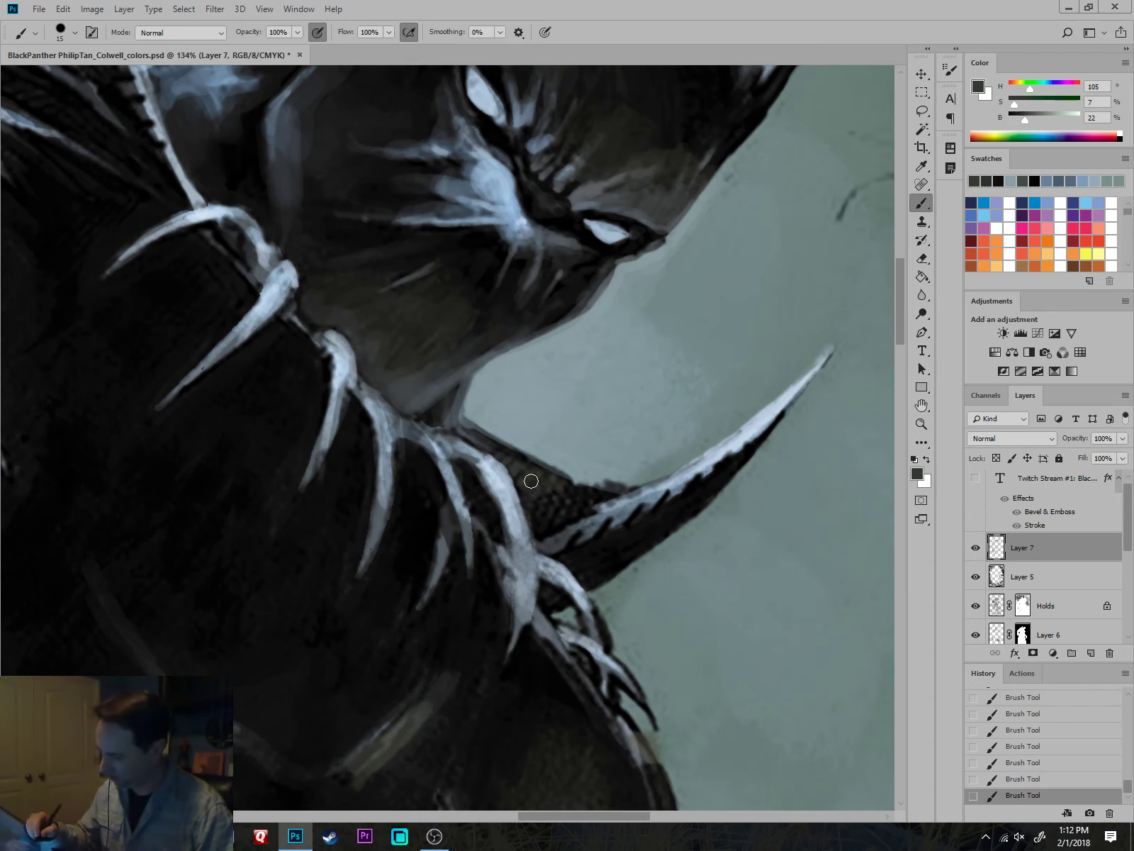
Cover the scaly texture inside the collar below the chin with smooth sampled dark grey, enlarging the brush.
{"action": "scroll", "coordinate": [526, 434], "scroll_direction": "down", "scroll_amount": 1}
{"action": "scroll", "coordinate": [526, 434], "scroll_direction": "down", "scroll_amount": 3}
{"action": "scroll", "coordinate": [552, 567], "scroll_direction": "up", "scroll_amount": 5}
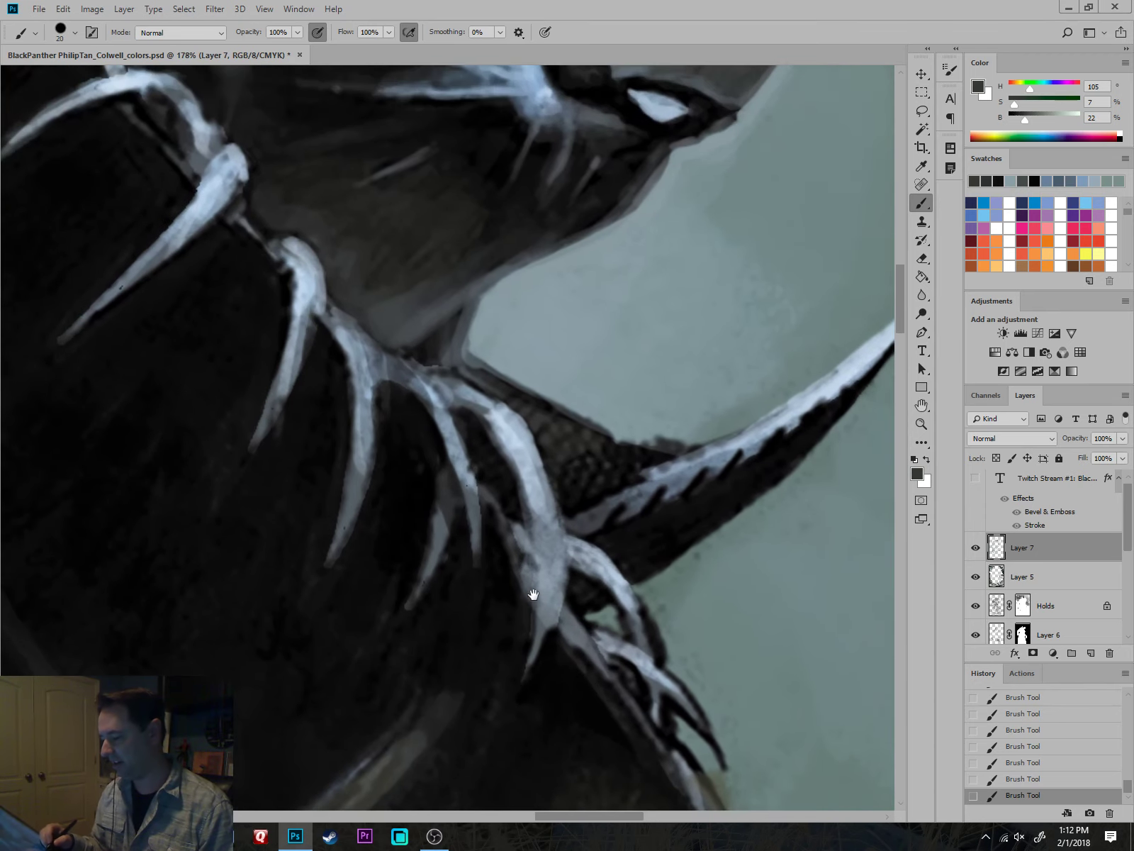
{"action": "left_click", "coordinate": [548, 430], "text": "alt"}
{"action": "key", "text": "bracketright"}
{"action": "left_click_drag", "start_coordinate": [543, 418], "coordinate": [521, 403]}
{"action": "mouse_move", "coordinate": [572, 493]}
{"action": "left_mouse_down"}
{"action": "mouse_move", "coordinate": [574, 438]}
{"action": "mouse_move", "coordinate": [548, 412]}
{"action": "left_mouse_up"}
{"action": "left_click_drag", "start_coordinate": [476, 374], "coordinate": [604, 447]}
Redefine the collar's upper edge with sampled background colour and darken the lower spike's base with near-black at 20 and 15 px.
{"action": "left_click", "coordinate": [625, 405], "text": "alt"}
{"action": "mouse_move", "coordinate": [545, 381]}
{"action": "left_mouse_down"}
{"action": "mouse_move", "coordinate": [619, 423]}
{"action": "mouse_move", "coordinate": [517, 359]}
{"action": "mouse_move", "coordinate": [637, 432]}
{"action": "mouse_move", "coordinate": [704, 430]}
{"action": "left_mouse_up"}
{"action": "key", "text": "bracketleft"}
{"action": "left_click", "coordinate": [653, 466], "text": "alt"}
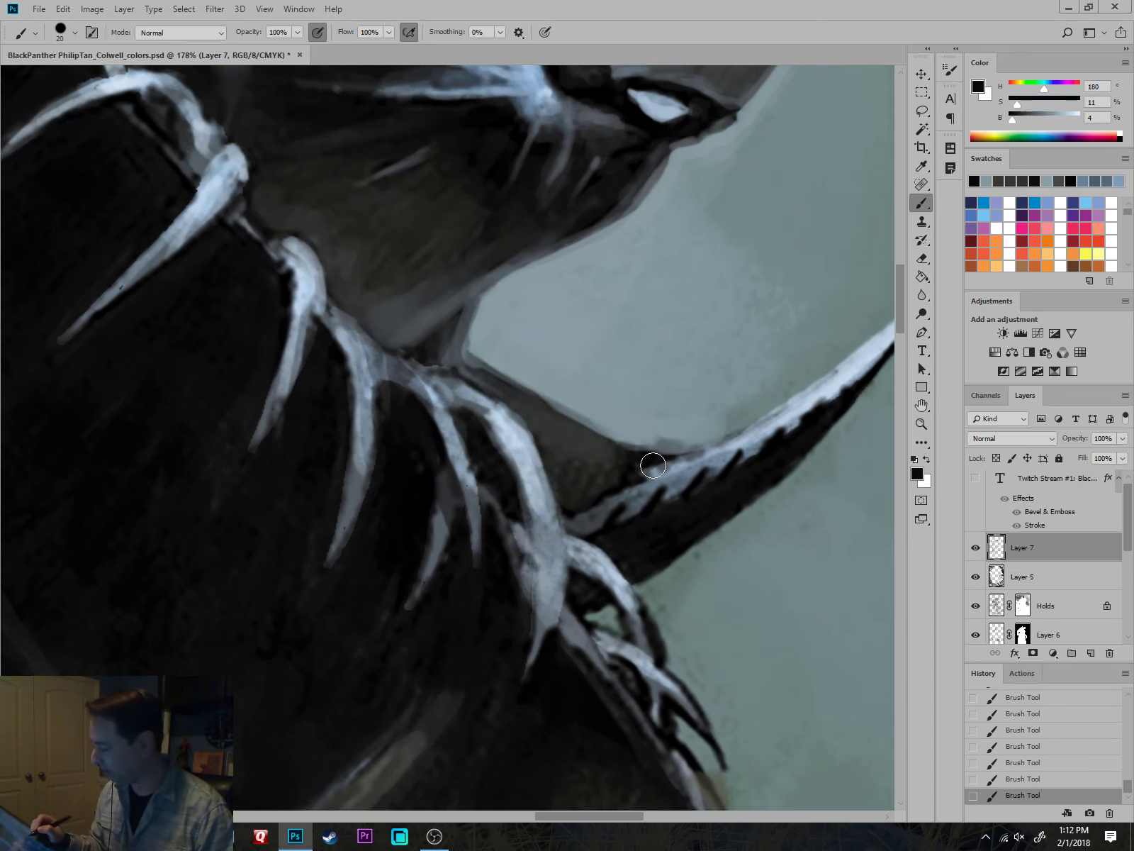
{"action": "key", "text": "bracketleft"}
{"action": "mouse_move", "coordinate": [653, 465]}
{"action": "left_mouse_down"}
{"action": "mouse_move", "coordinate": [631, 478]}
{"action": "mouse_move", "coordinate": [655, 467]}
{"action": "mouse_move", "coordinate": [627, 460]}
{"action": "mouse_move", "coordinate": [677, 455]}
{"action": "mouse_move", "coordinate": [594, 487]}
{"action": "mouse_move", "coordinate": [584, 472]}
{"action": "mouse_move", "coordinate": [570, 506]}
{"action": "mouse_move", "coordinate": [718, 451]}
{"action": "mouse_move", "coordinate": [707, 439]}
{"action": "mouse_move", "coordinate": [631, 429]}
{"action": "left_mouse_up"}
{"action": "left_click", "coordinate": [711, 433], "text": "alt"}
{"action": "scroll", "coordinate": [734, 539], "scroll_direction": "down", "scroll_amount": 5}
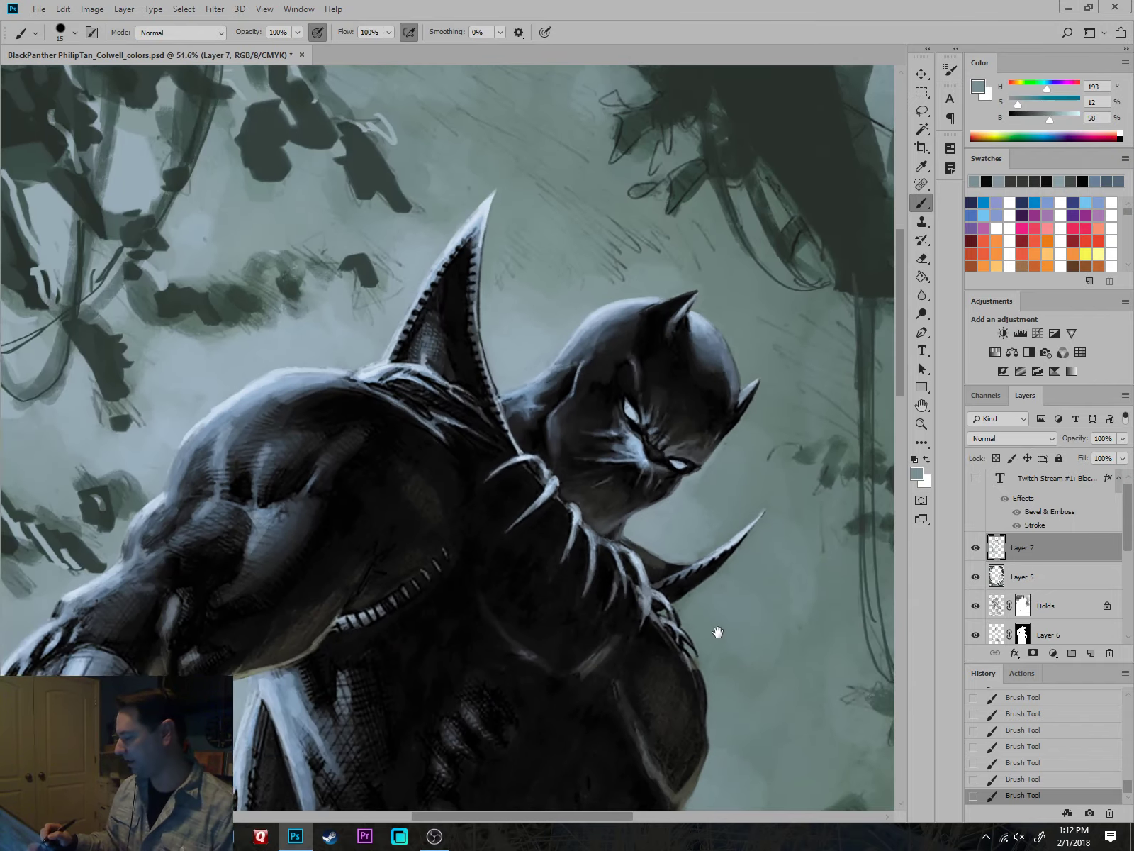
Sample the collar's dark grey and the background green and refine the lower spike's base and tip at 15 px.
{"action": "scroll", "coordinate": [717, 631], "scroll_direction": "up", "scroll_amount": 3}
{"action": "left_click", "coordinate": [621, 517], "text": "alt"}
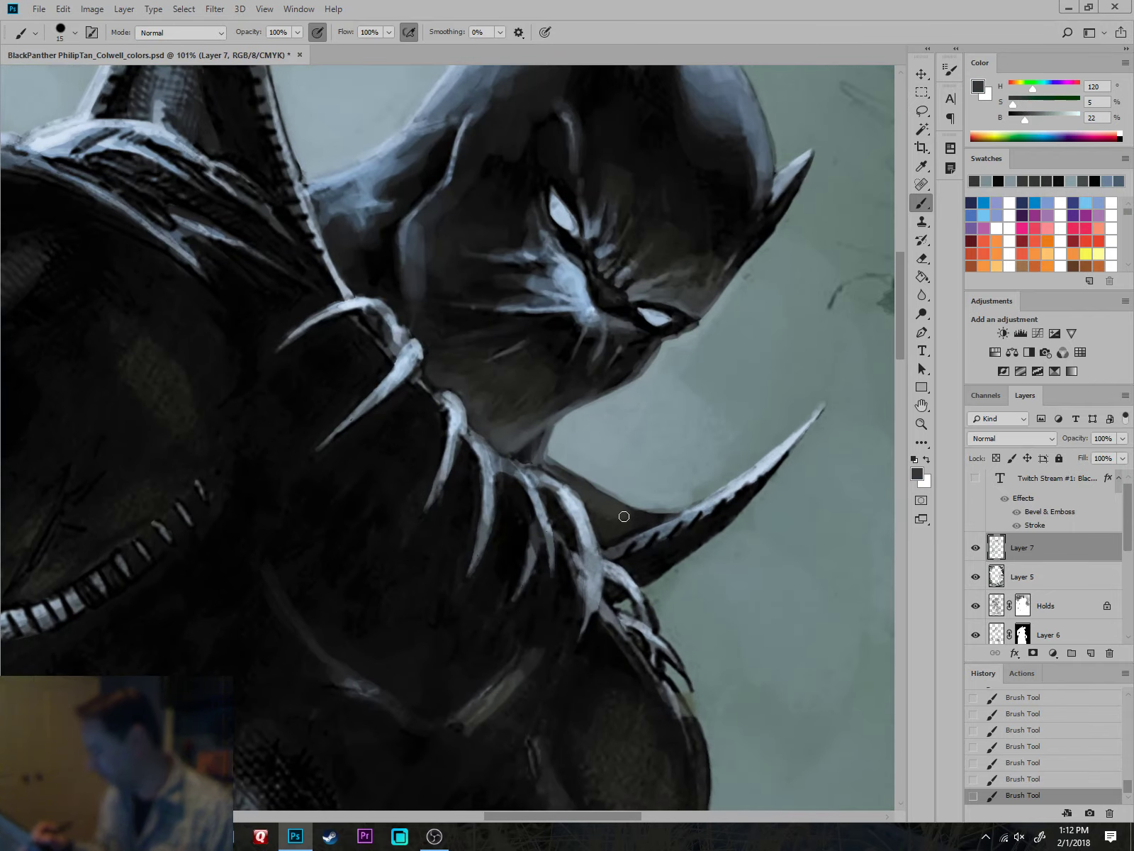
{"action": "scroll", "coordinate": [616, 530], "scroll_direction": "down", "scroll_amount": 2}
{"action": "scroll", "coordinate": [624, 496], "scroll_direction": "up", "scroll_amount": 2}
{"action": "left_click", "coordinate": [653, 435], "text": "alt"}
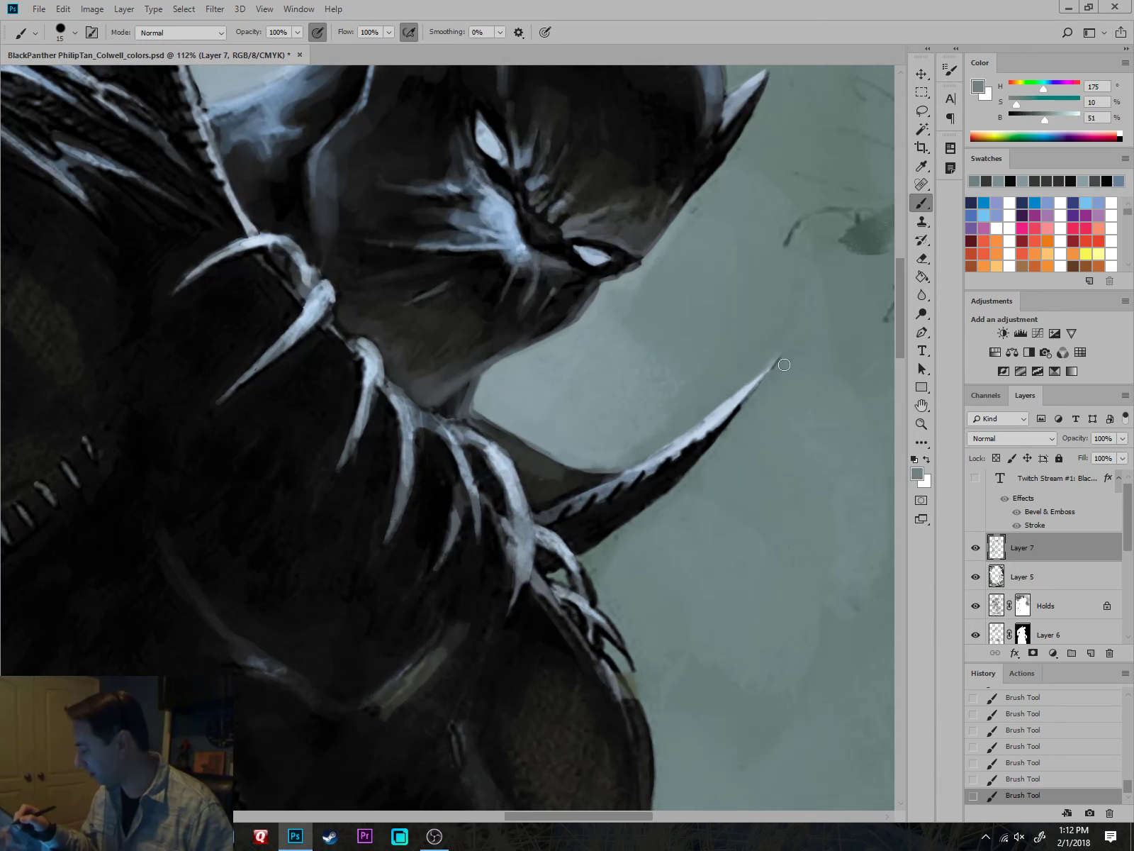
Sample the background green beside the tall collar spike and paint out the dark outline along its head-facing edge at 15 px.
{"action": "scroll", "coordinate": [747, 415], "scroll_direction": "down", "scroll_amount": 3}
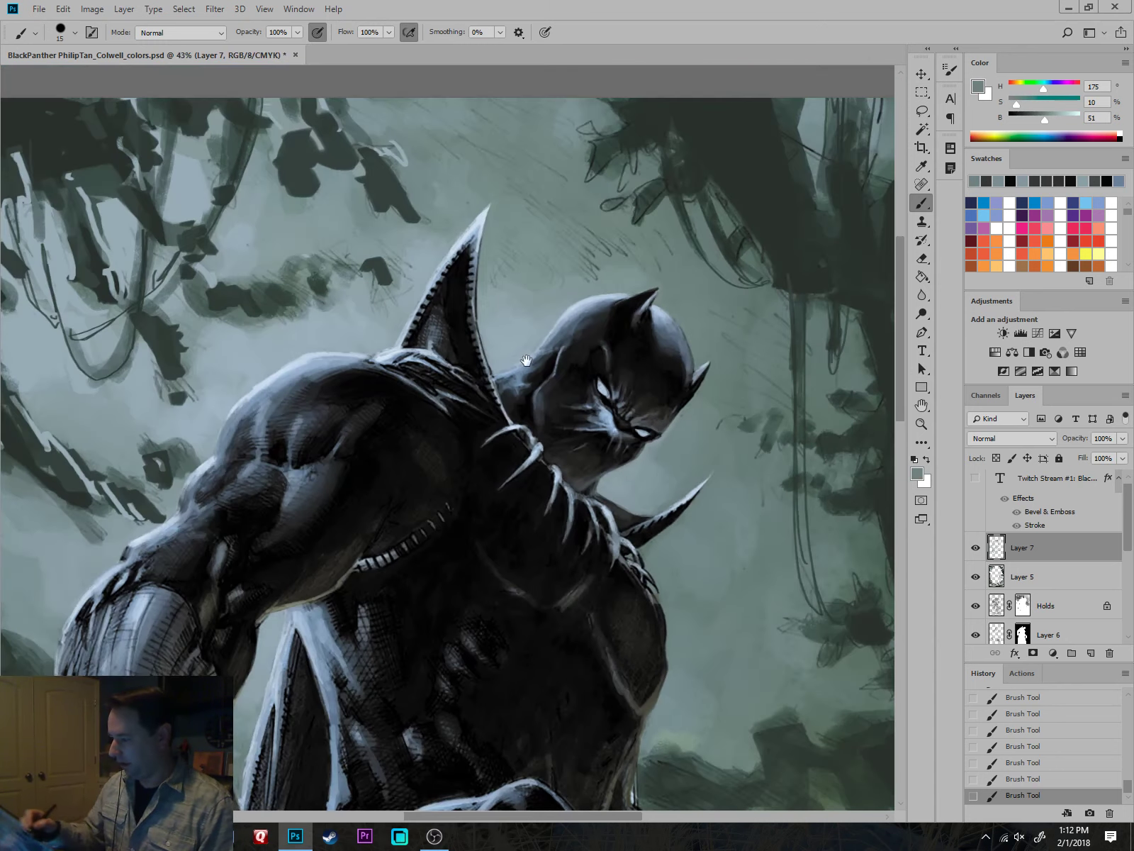
{"action": "scroll", "coordinate": [489, 241], "scroll_direction": "up", "scroll_amount": 3}
{"action": "left_click", "coordinate": [478, 241], "text": "alt"}
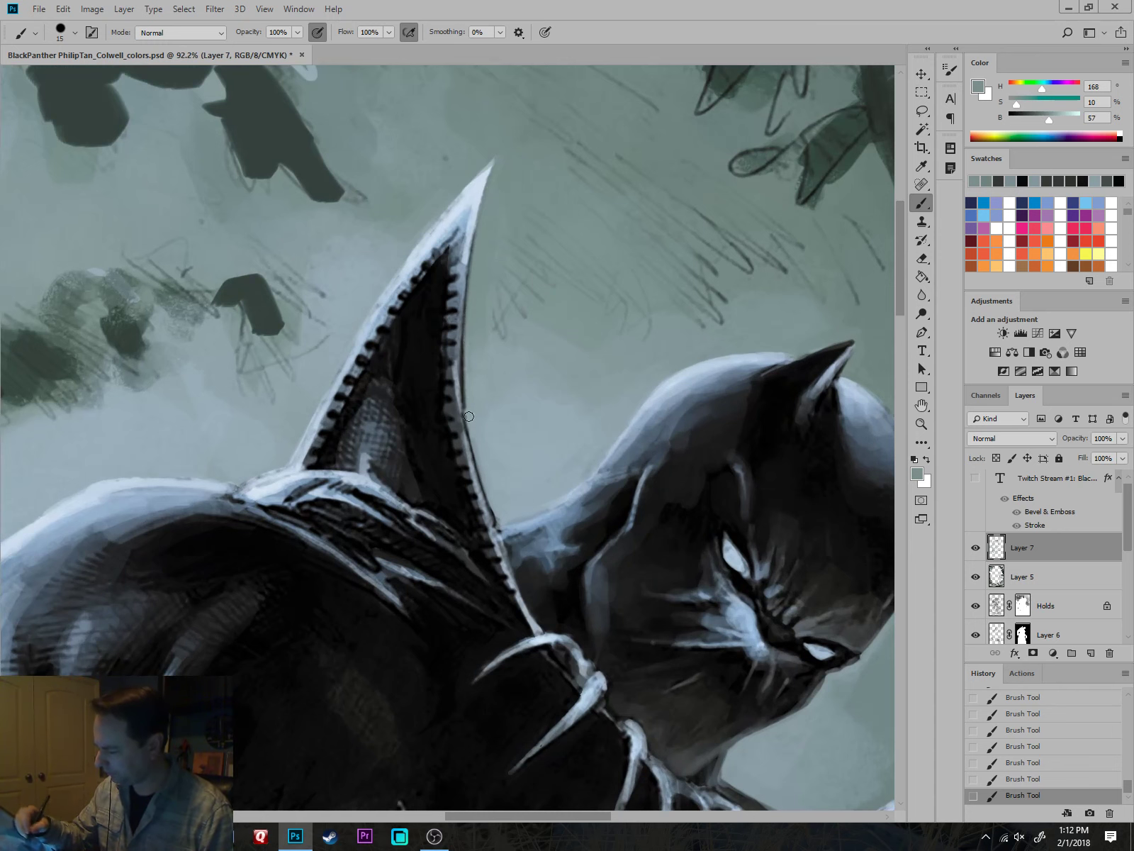
{"action": "scroll", "coordinate": [468, 407], "scroll_direction": "down", "scroll_amount": 5}
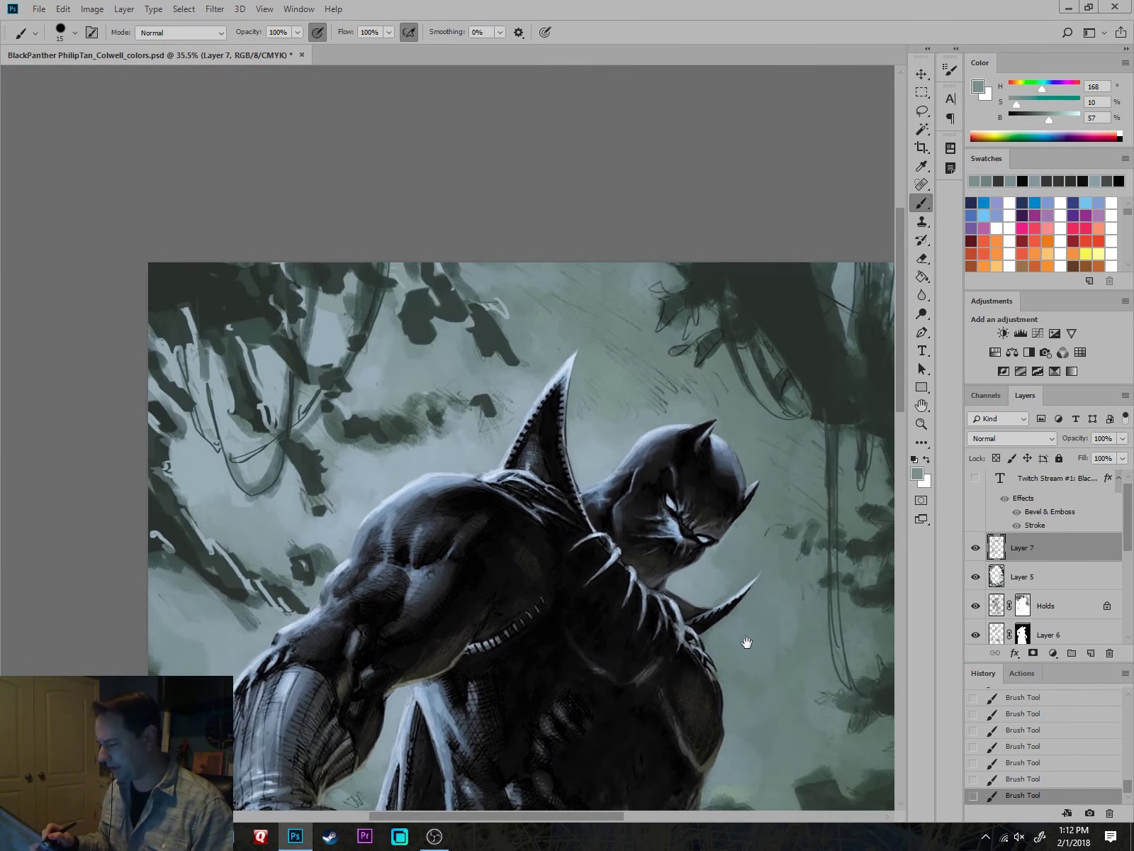
Sample light to dark blues from the cheek and soften the whisker-like highlights beside the nose with a 15 px brush.
{"action": "left_click_drag", "start_coordinate": [747, 641], "coordinate": [759, 509]}
{"action": "scroll", "coordinate": [759, 509], "scroll_direction": "down", "scroll_amount": 2}
{"action": "left_click_drag", "start_coordinate": [752, 570], "coordinate": [732, 465]}
{"action": "scroll", "coordinate": [732, 602], "scroll_direction": "up", "scroll_amount": 1}
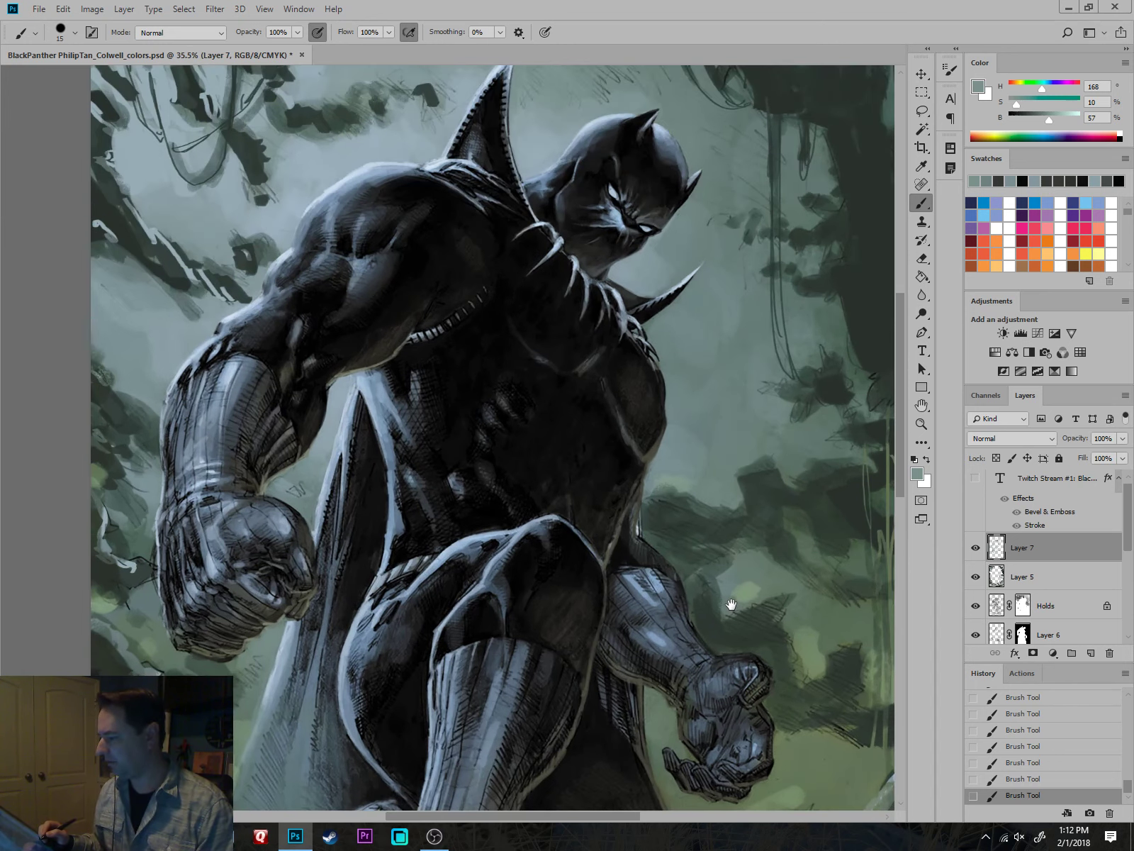
{"action": "left_click_drag", "start_coordinate": [709, 383], "coordinate": [701, 546]}
{"action": "scroll", "coordinate": [619, 430], "scroll_direction": "up", "scroll_amount": 6}
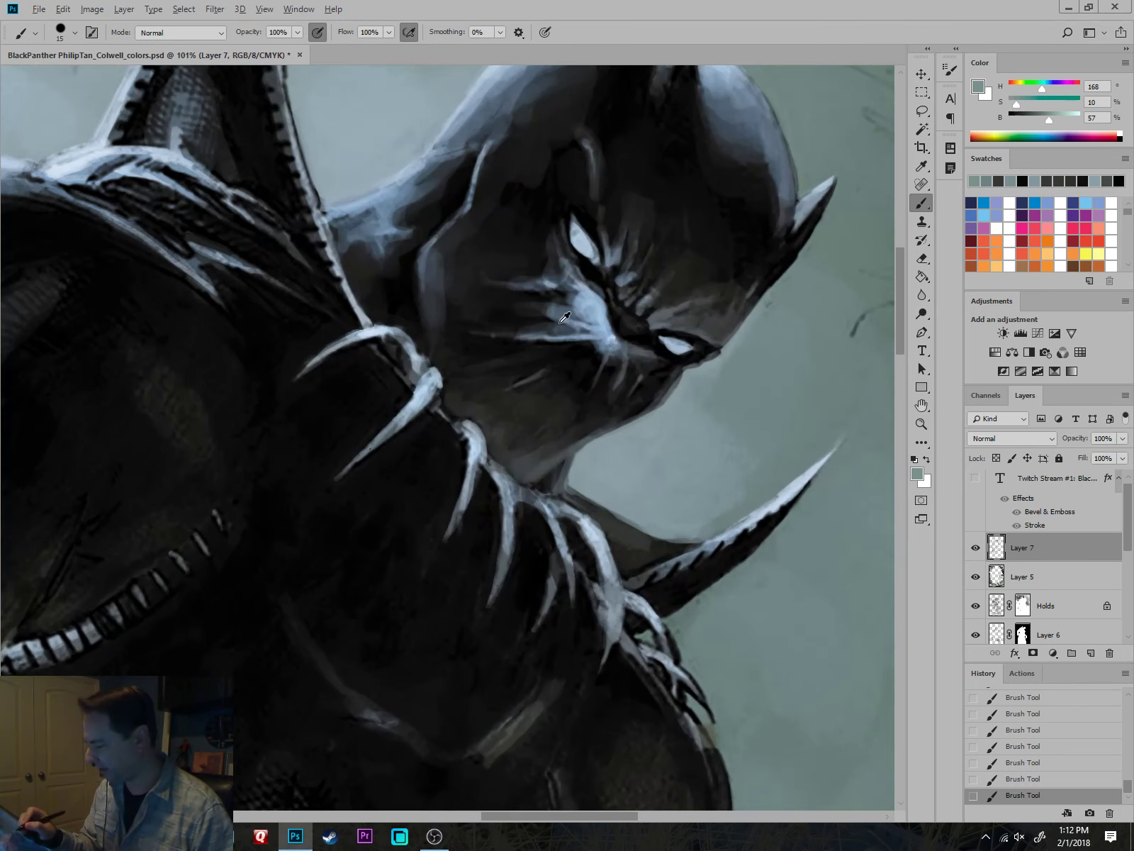
{"action": "left_click", "coordinate": [565, 318], "text": "alt"}
{"action": "mouse_move", "coordinate": [566, 323]}
{"action": "left_mouse_down"}
{"action": "mouse_move", "coordinate": [565, 292]}
{"action": "mouse_move", "coordinate": [576, 292]}
{"action": "mouse_move", "coordinate": [568, 305]}
{"action": "mouse_move", "coordinate": [556, 296]}
{"action": "left_mouse_up"}
{"action": "left_click", "coordinate": [569, 292], "text": "alt"}
{"action": "left_click", "coordinate": [568, 295], "text": "alt"}
{"action": "left_click", "coordinate": [570, 307], "text": "alt"}
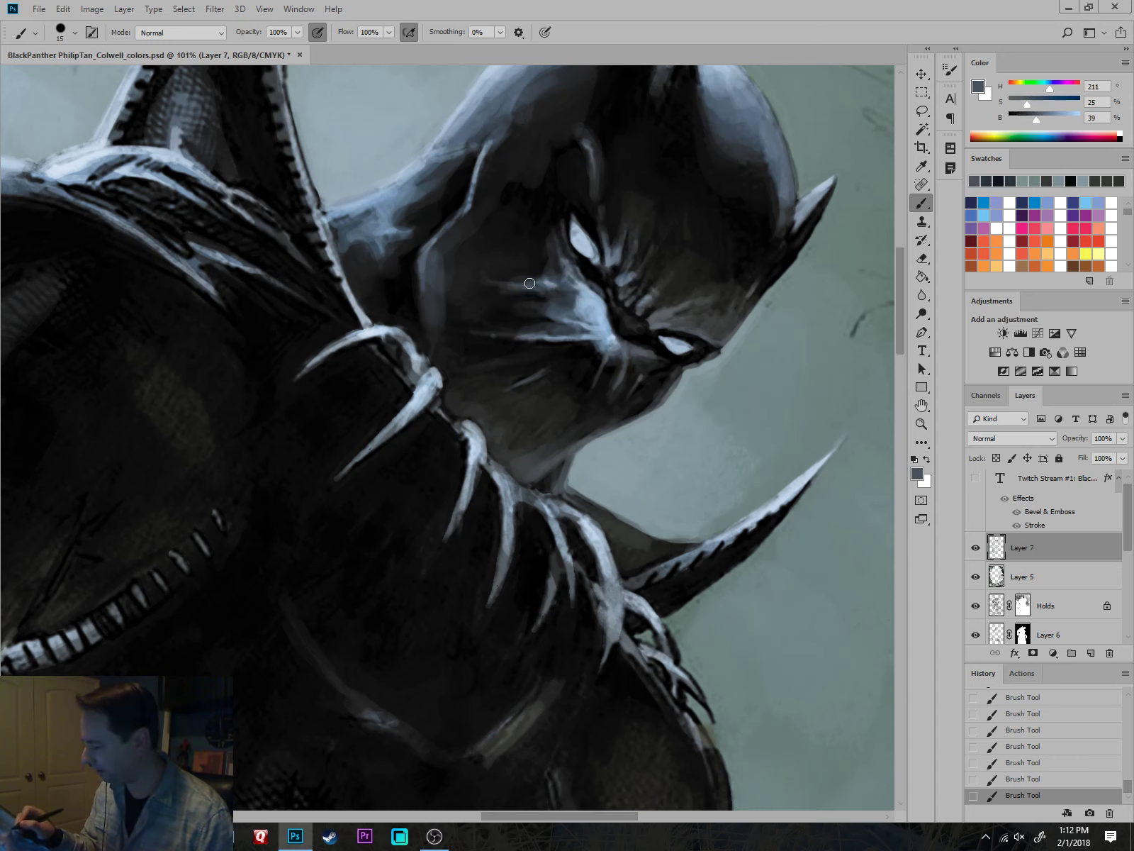
{"action": "left_click", "coordinate": [567, 305], "text": "alt"}
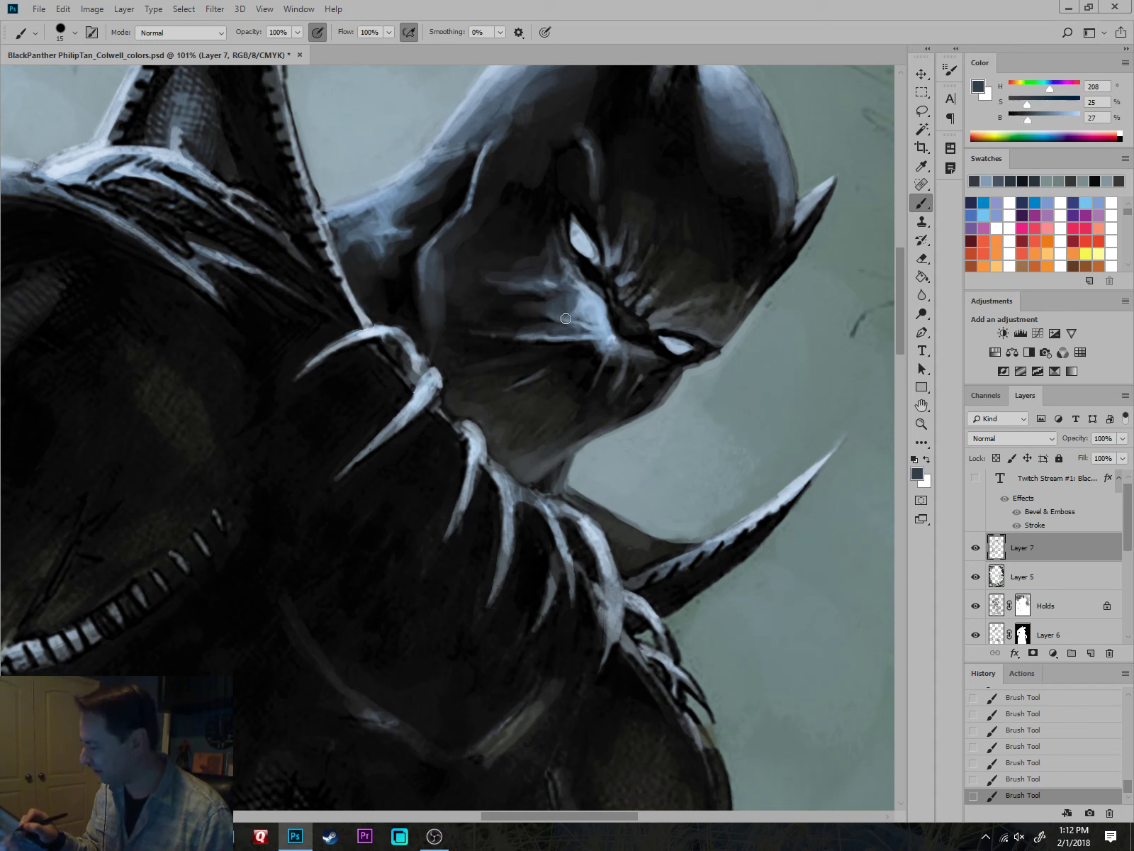
Sample light and dark blues from the cheek and refine the whisker-like highlights beside the nose with a 9 to 10 px brush.
{"action": "left_click", "coordinate": [592, 317], "text": "alt"}
{"action": "left_click", "coordinate": [564, 319], "text": "alt"}
{"action": "key", "text": "bracketleft"}
{"action": "key", "text": "bracketleft"}
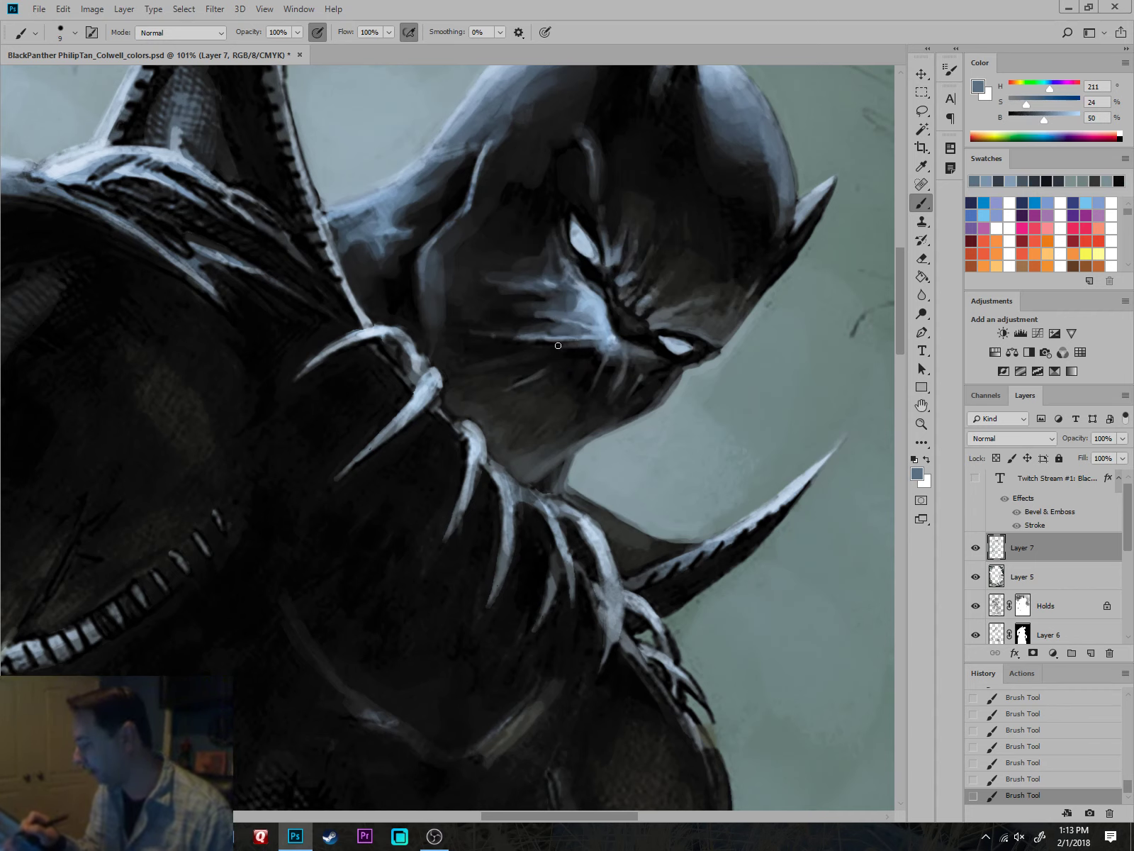
{"action": "left_click", "coordinate": [557, 324], "text": "alt"}
{"action": "key", "text": "bracketright"}
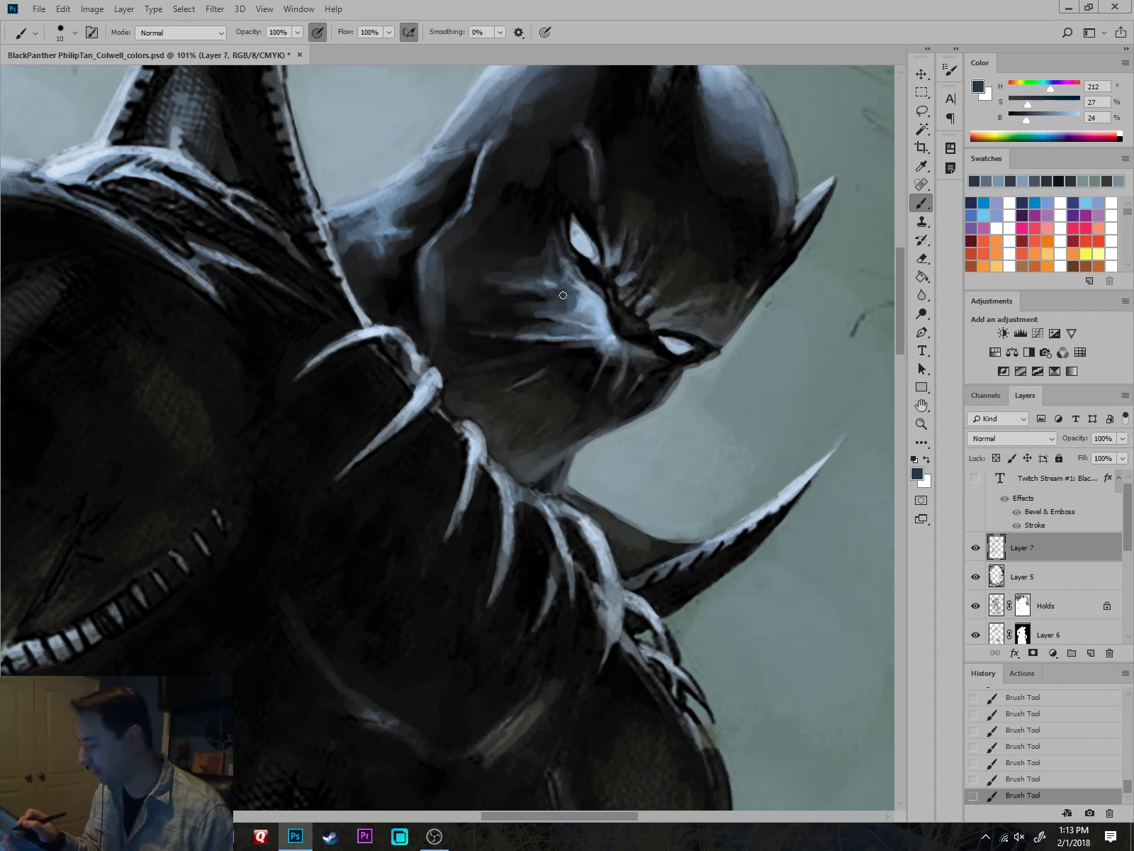
{"action": "scroll", "coordinate": [584, 314], "scroll_direction": "down", "scroll_amount": 3}
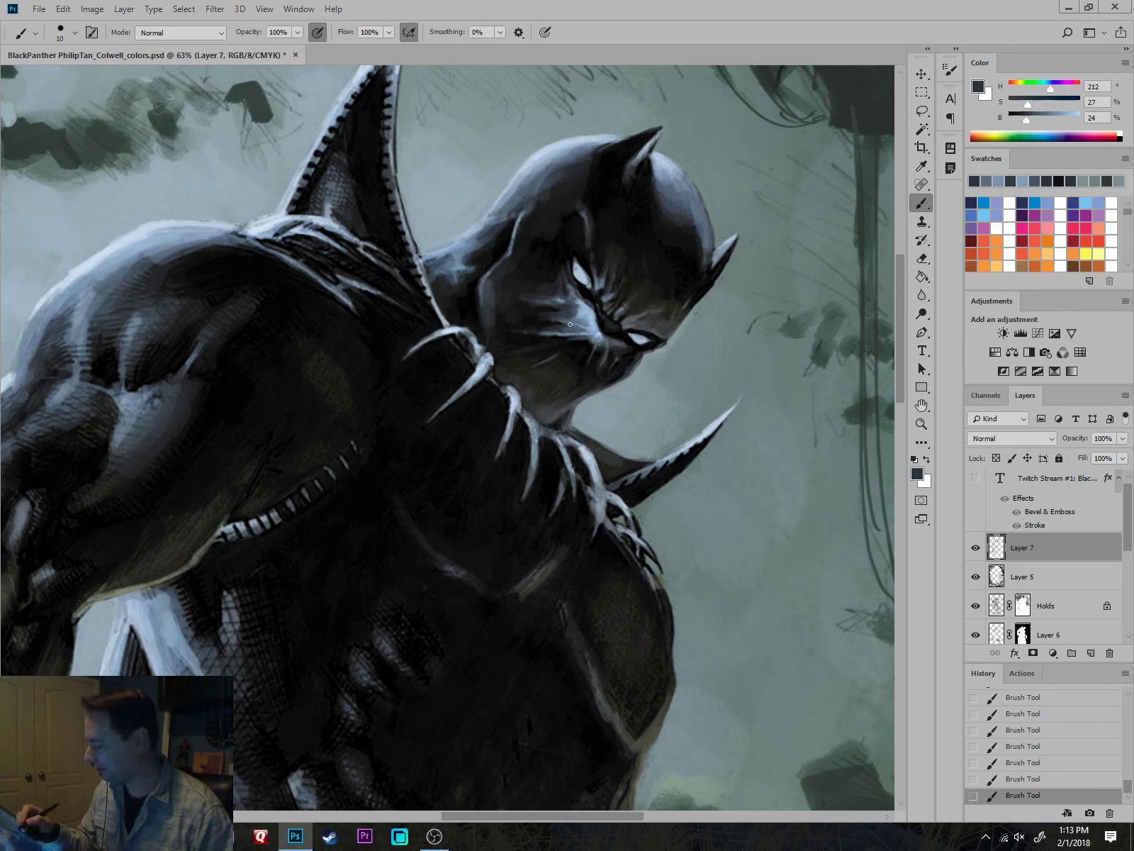
Sample cheek tones and paint a short light-blue whisker highlight on the lower cheek with a fine brush.
{"action": "left_click", "coordinate": [543, 329], "text": "alt"}
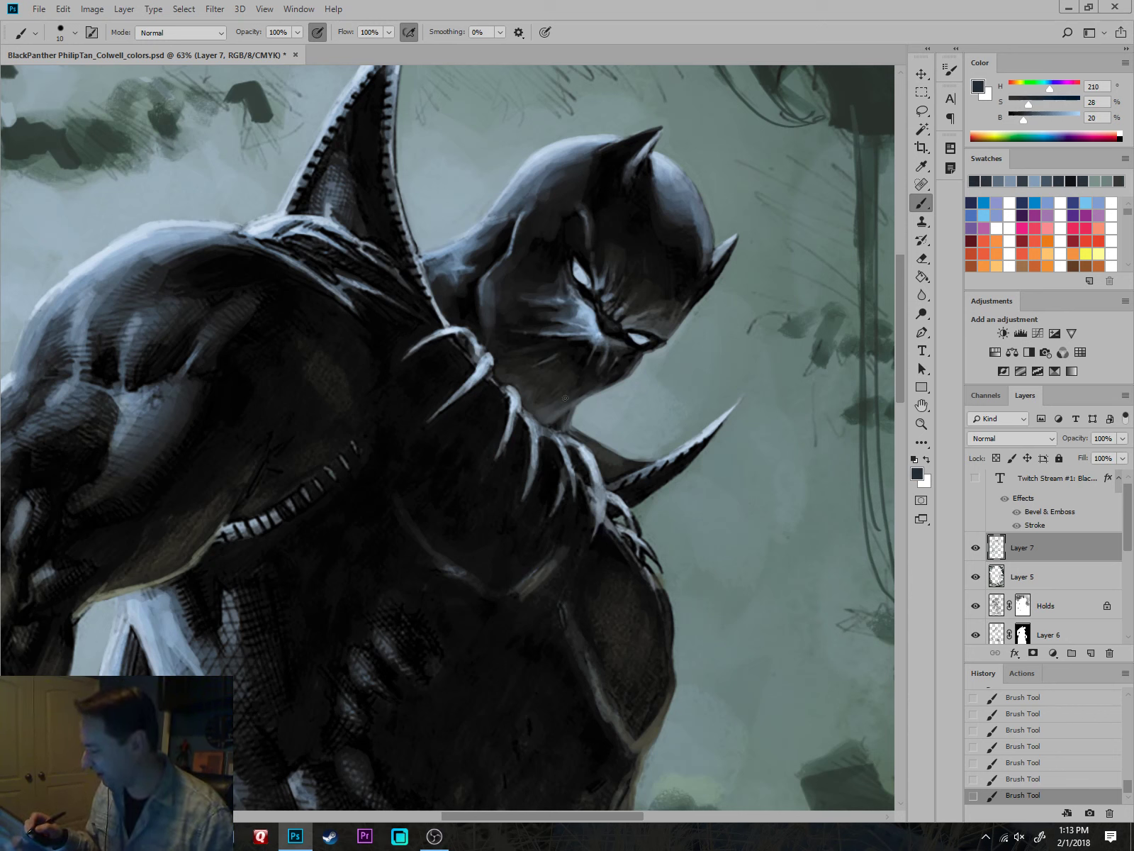
{"action": "left_click", "coordinate": [559, 353], "text": "alt"}
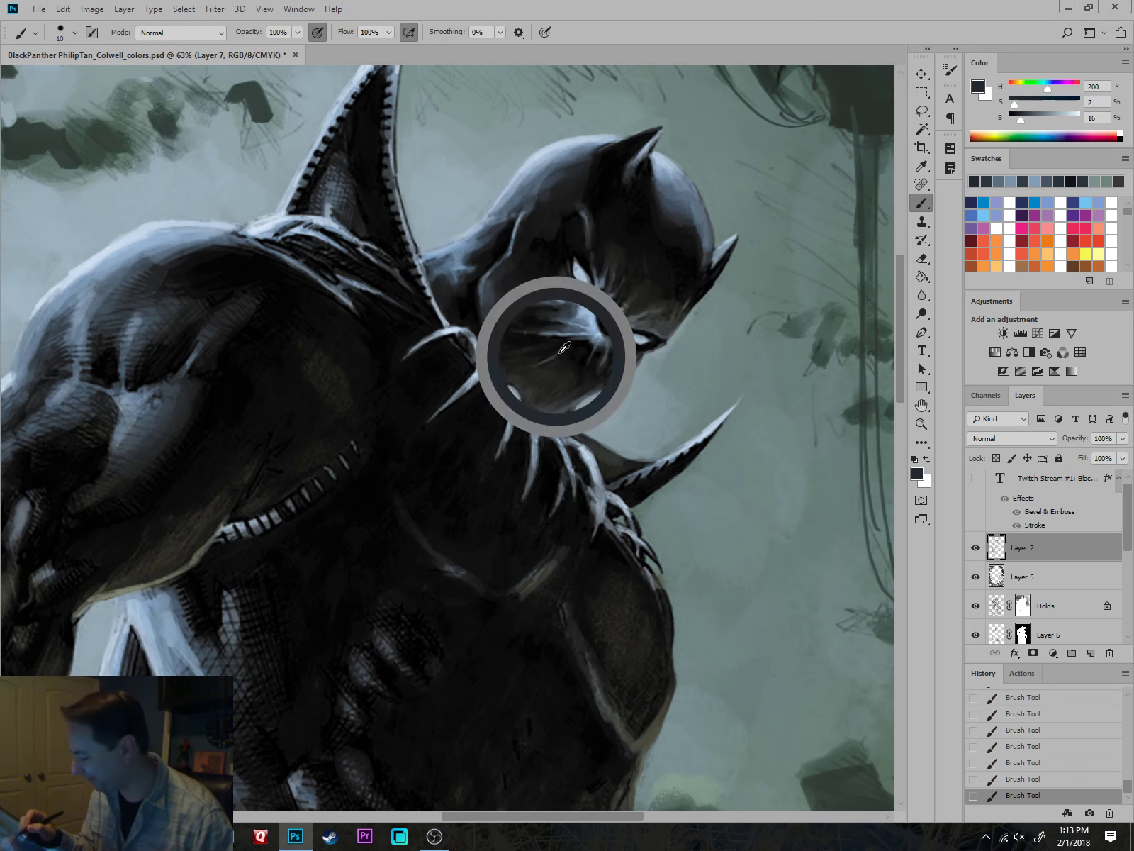
{"action": "scroll", "coordinate": [570, 333], "scroll_direction": "up", "scroll_amount": 5}
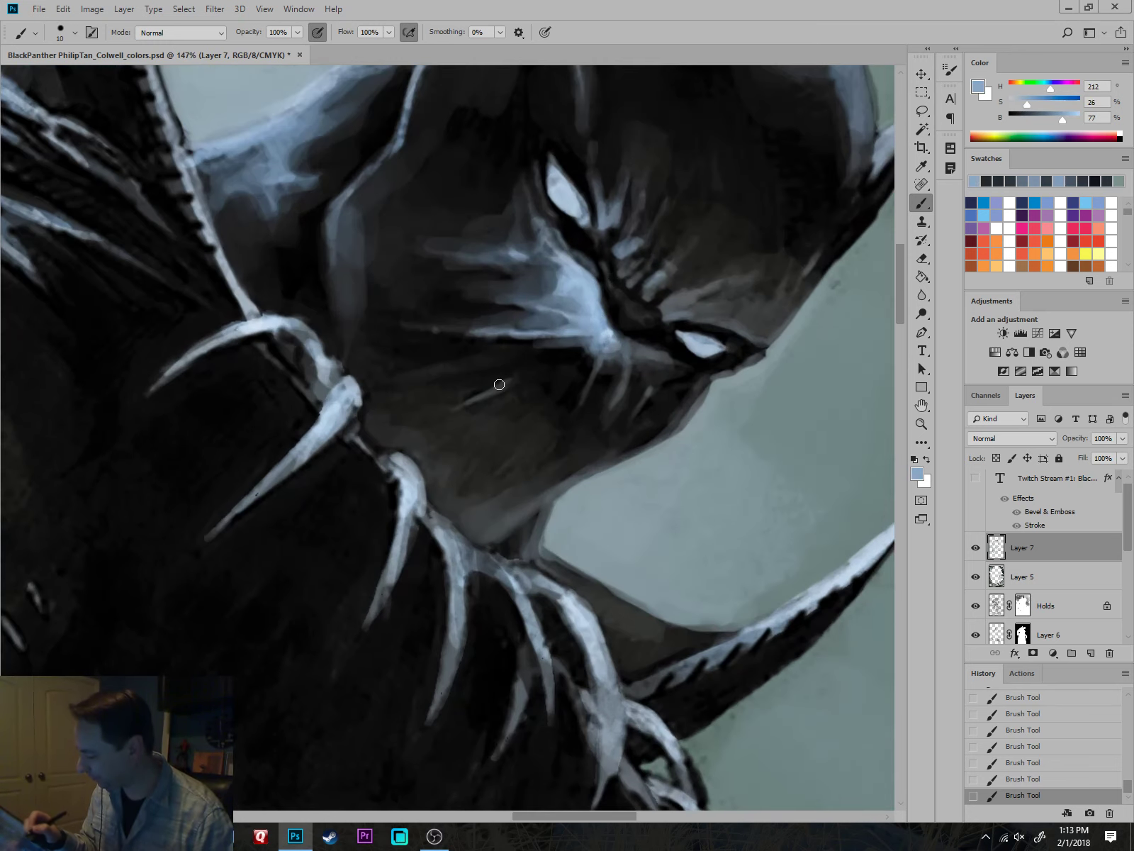
{"action": "left_click_drag", "start_coordinate": [516, 376], "coordinate": [458, 403]}
{"action": "scroll", "coordinate": [436, 492], "scroll_direction": "down", "scroll_amount": 2}
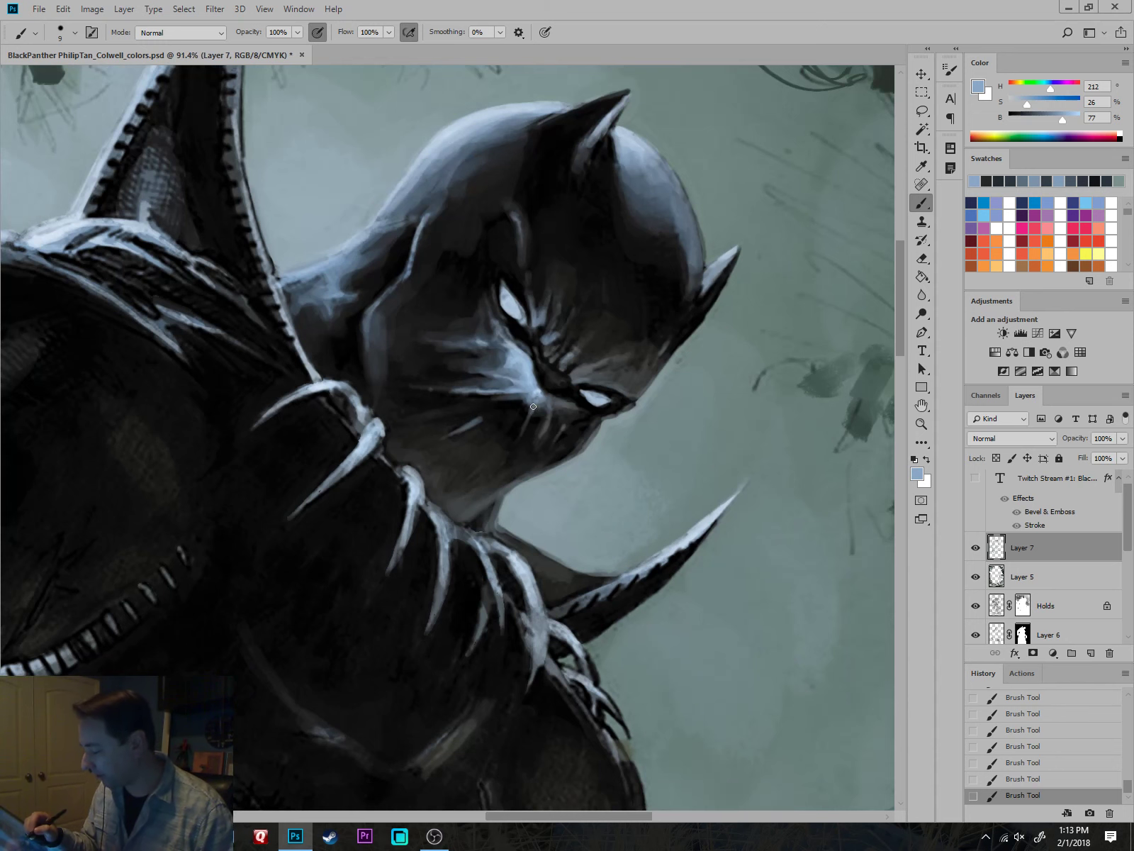
Sample the dark blue-black beside the mask's jaw seam and deepen the neck shadow with a 9 px brush.
{"action": "scroll", "coordinate": [511, 537], "scroll_direction": "down", "scroll_amount": 3}
{"action": "scroll", "coordinate": [598, 501], "scroll_direction": "up", "scroll_amount": 4}
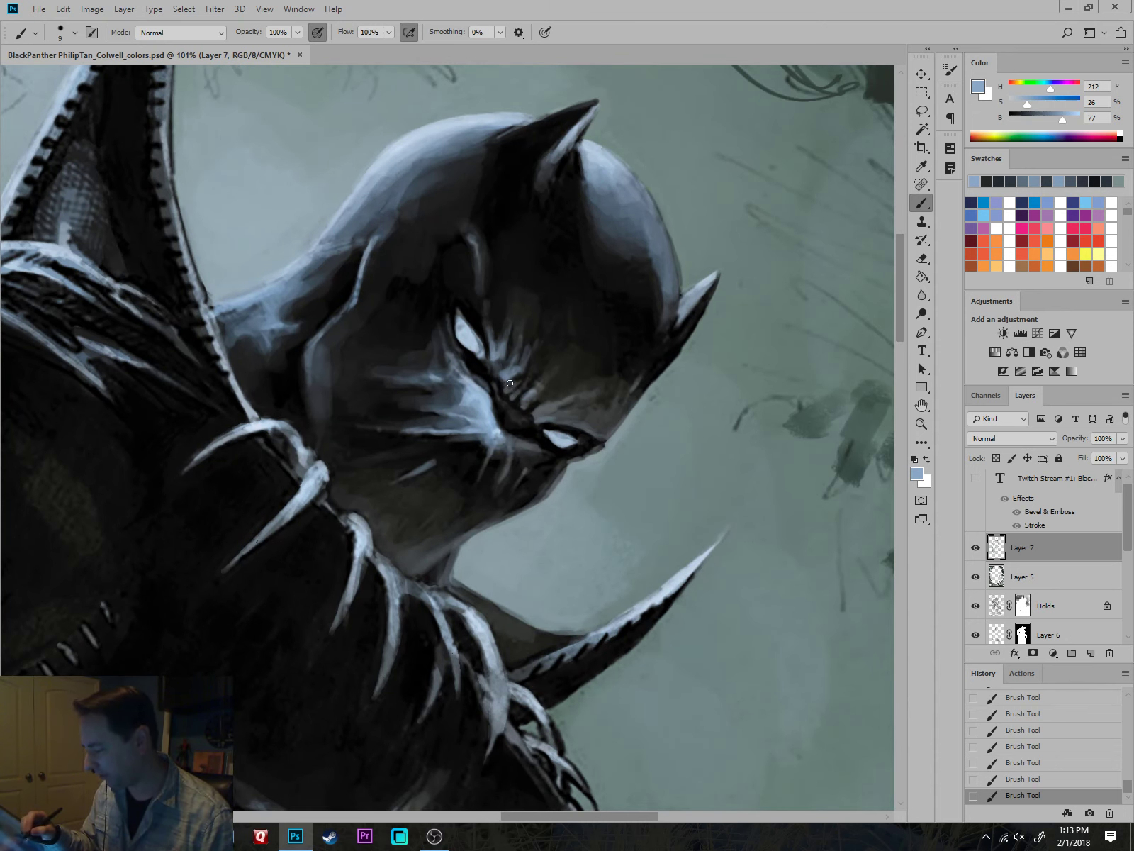
{"action": "scroll", "coordinate": [528, 404], "scroll_direction": "down", "scroll_amount": 3}
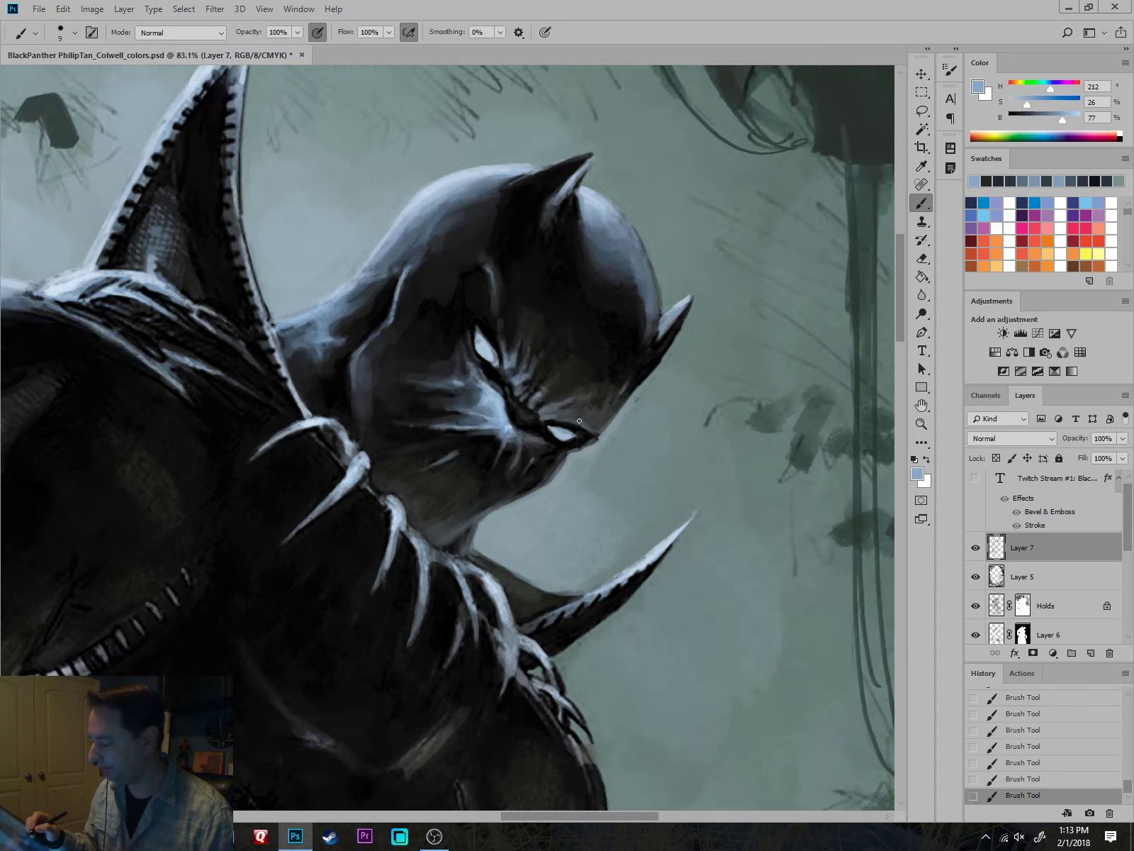
{"action": "scroll", "coordinate": [704, 473], "scroll_direction": "down", "scroll_amount": 2}
{"action": "scroll", "coordinate": [767, 534], "scroll_direction": "down", "scroll_amount": 2}
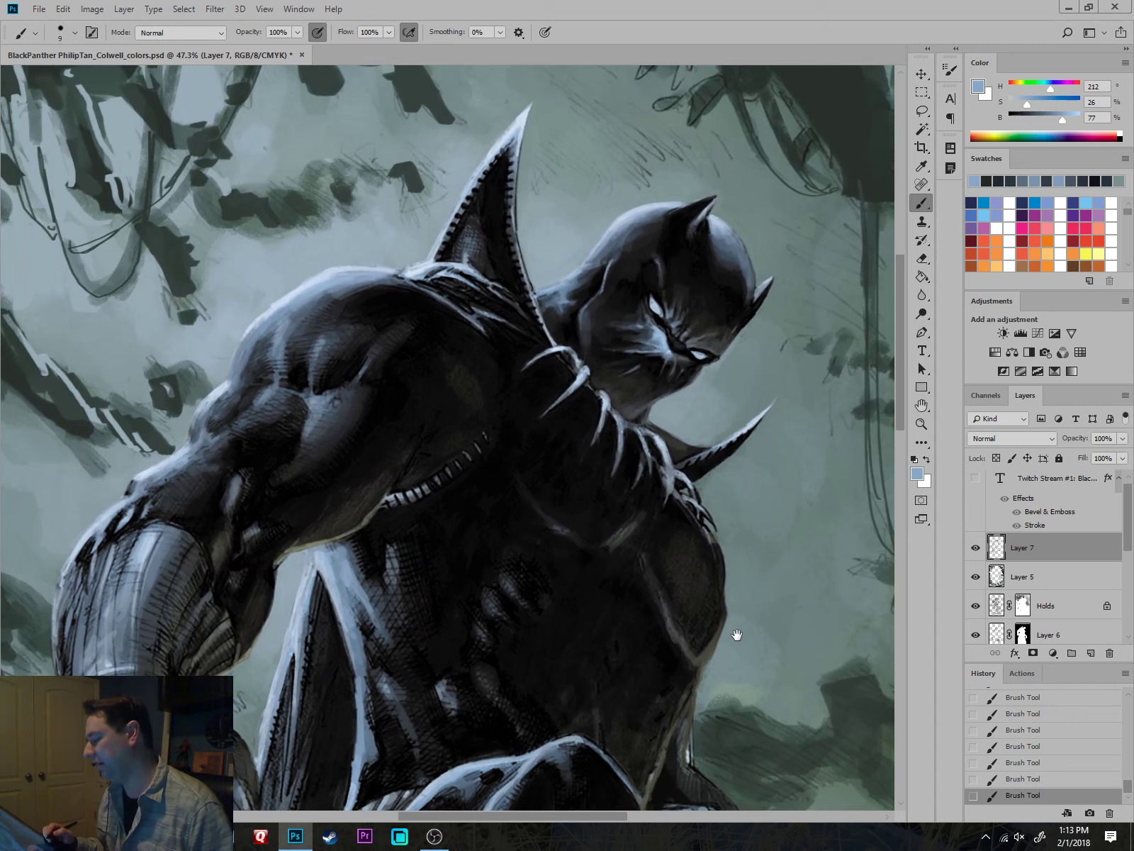
{"action": "scroll", "coordinate": [581, 296], "scroll_direction": "up", "scroll_amount": 5}
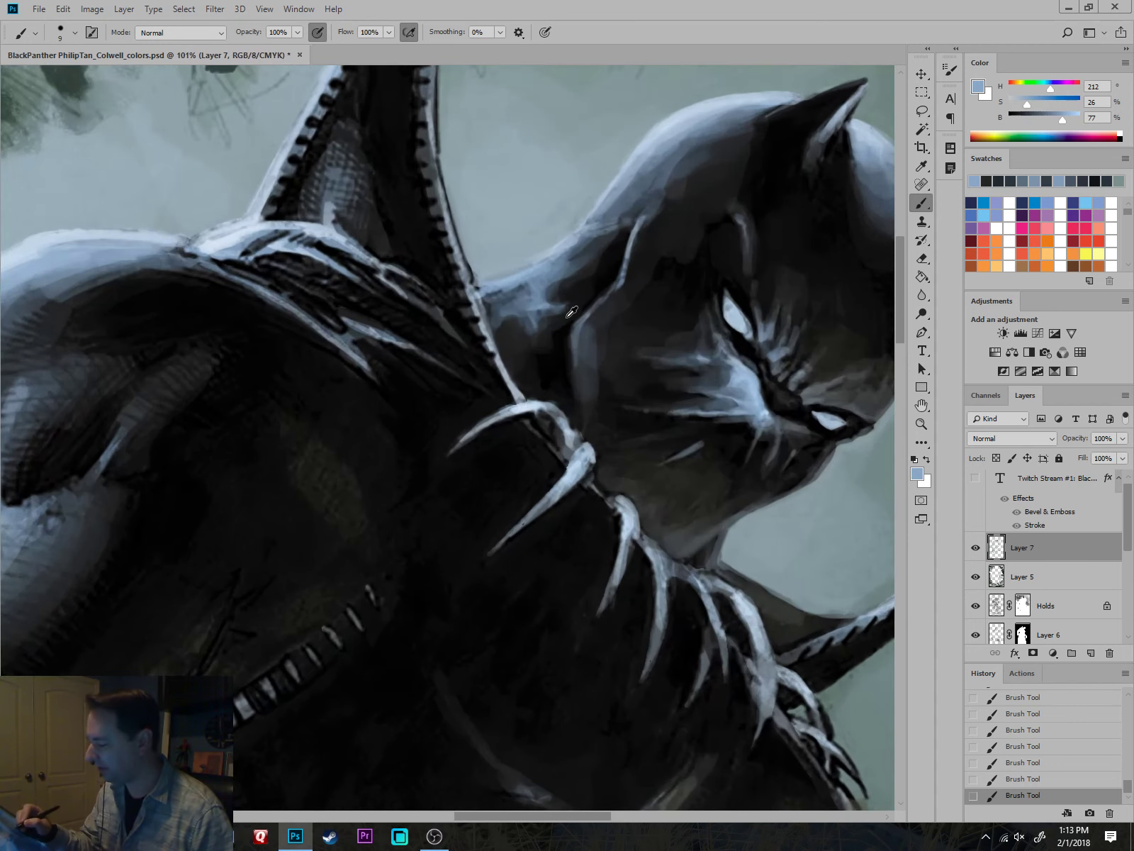
{"action": "left_click", "coordinate": [557, 314], "text": "alt"}
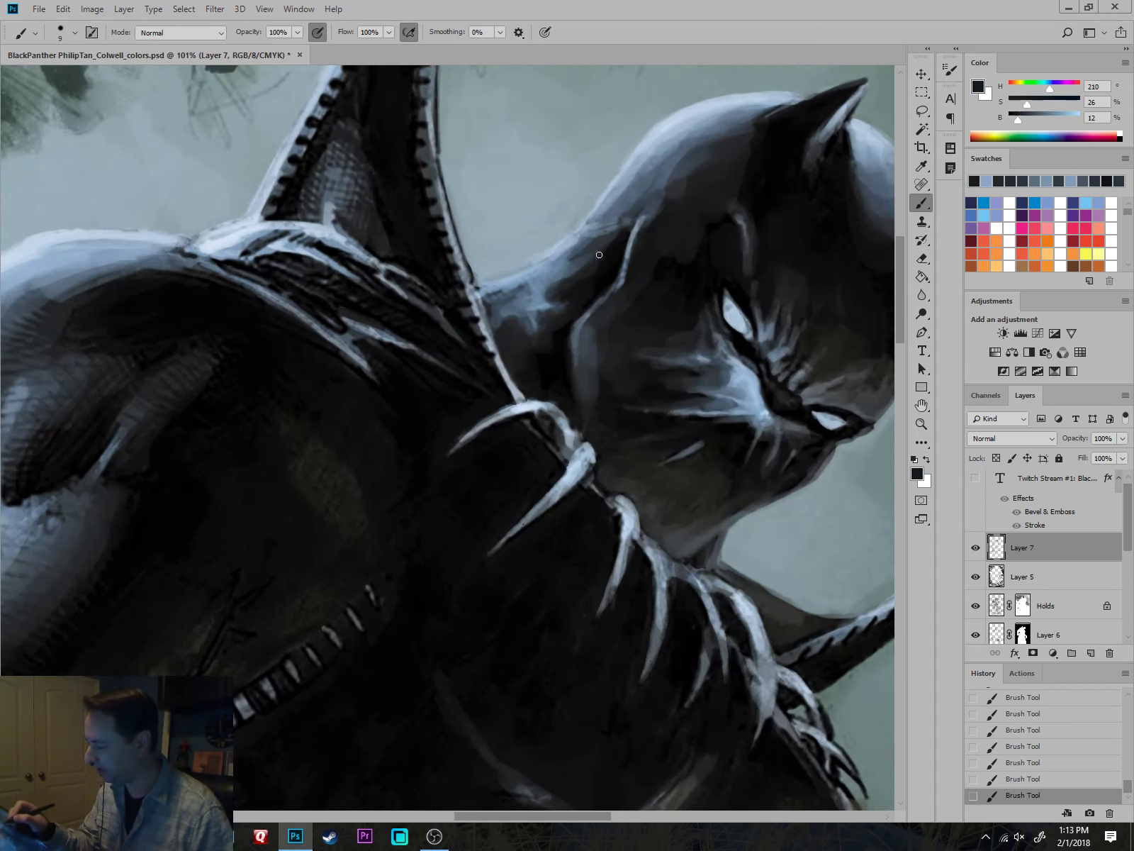
Sample near-black from the corner of the lower eye and add a fine dark stroke where the neck meets the collar.
{"action": "scroll", "coordinate": [623, 259], "scroll_direction": "down", "scroll_amount": 5}
{"action": "left_click_drag", "start_coordinate": [793, 532], "coordinate": [692, 466]}
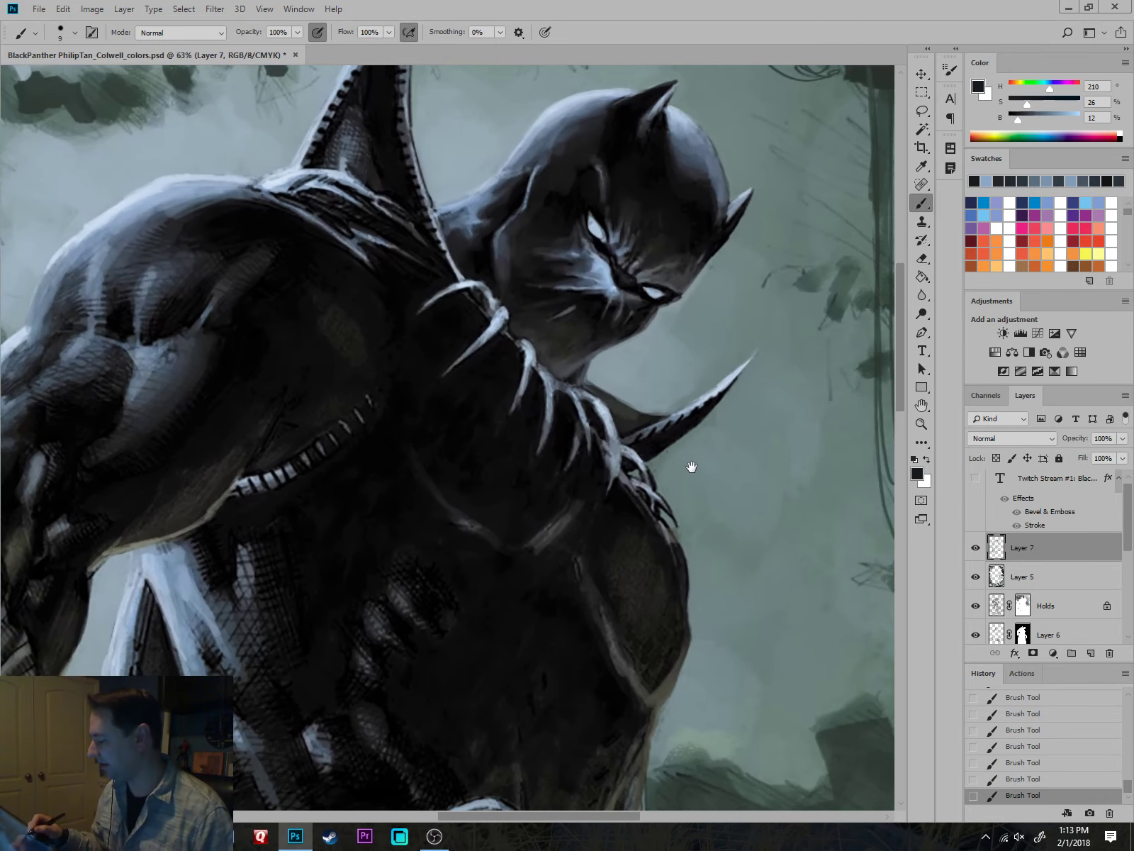
{"action": "scroll", "coordinate": [695, 496], "scroll_direction": "down", "scroll_amount": 3}
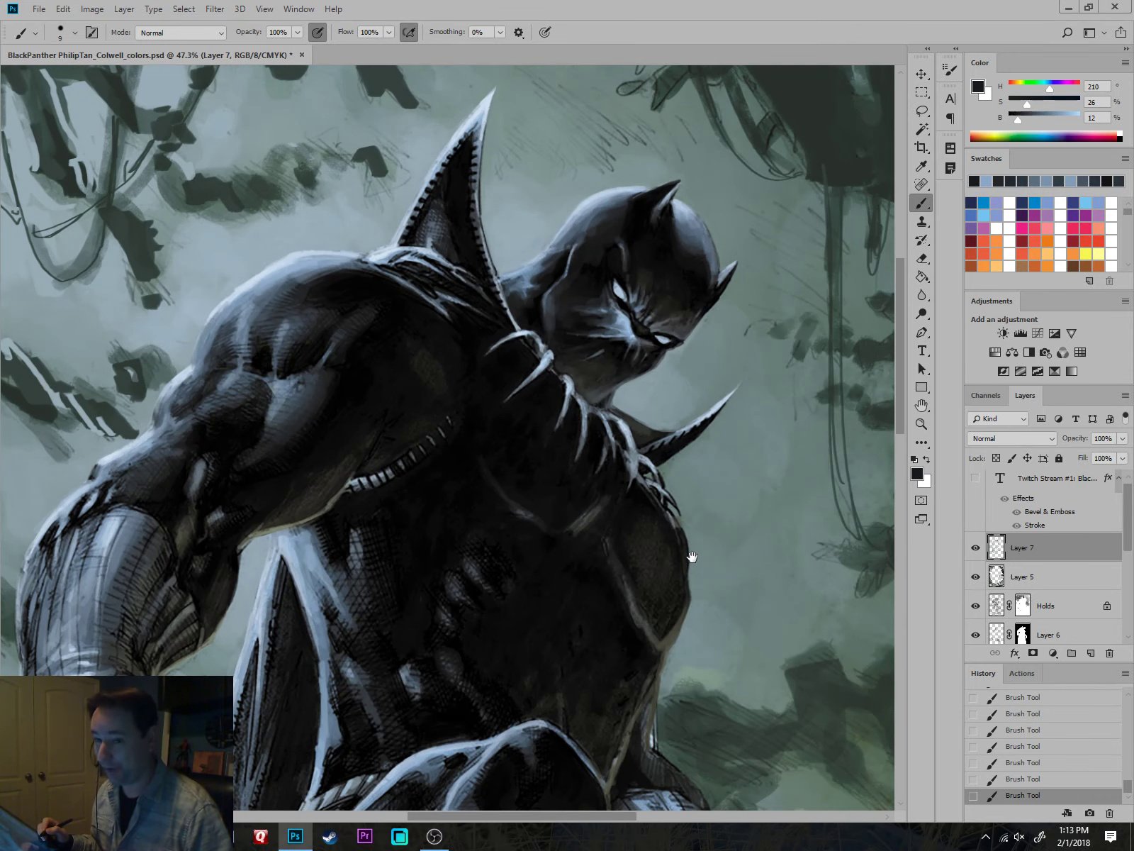
{"action": "scroll", "coordinate": [709, 496], "scroll_direction": "down", "scroll_amount": 3}
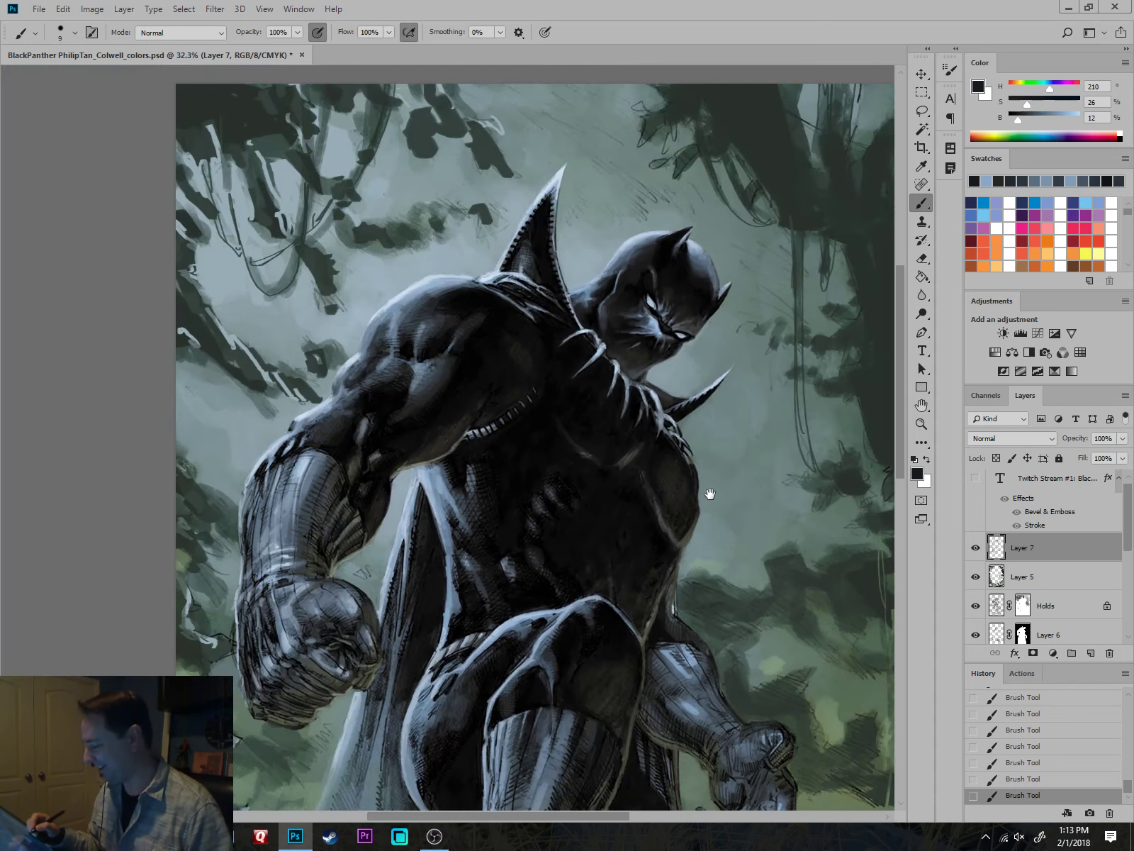
{"action": "scroll", "coordinate": [638, 368], "scroll_direction": "up", "scroll_amount": 7}
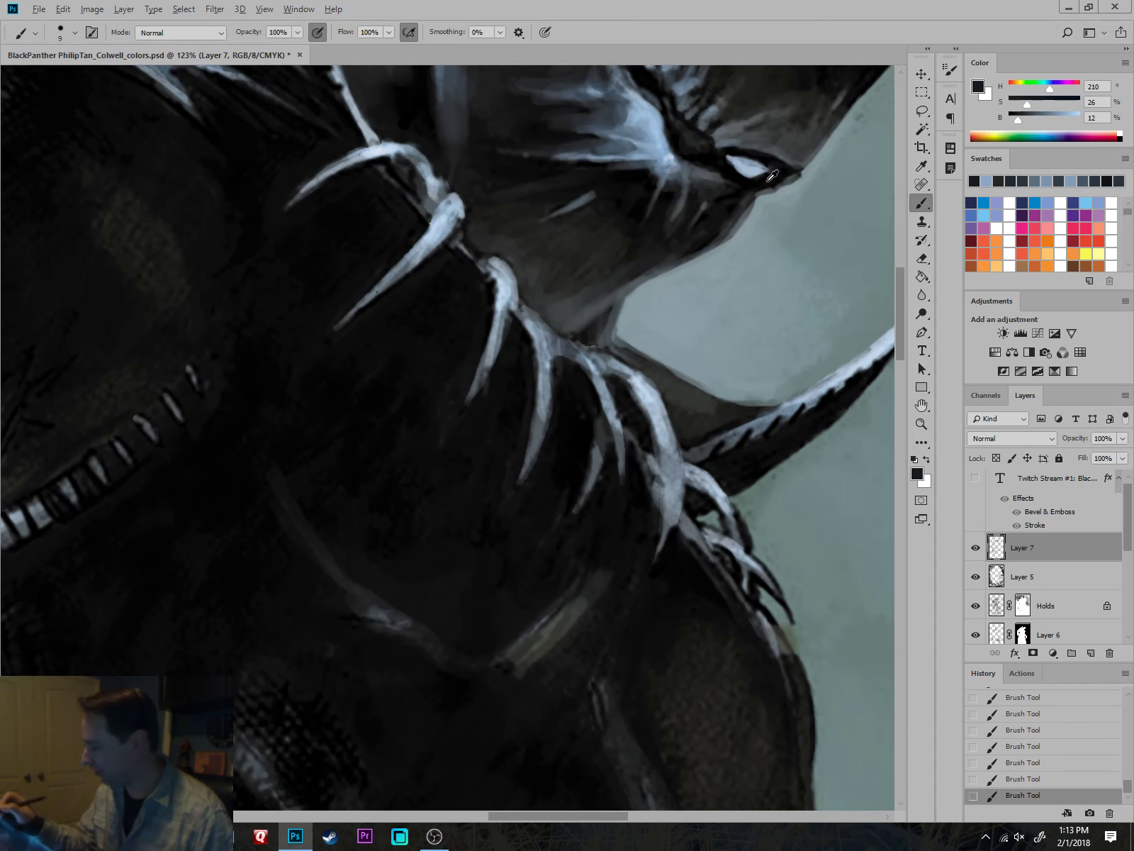
{"action": "left_click", "coordinate": [773, 176], "text": "alt"}
{"action": "mouse_move", "coordinate": [583, 335]}
{"action": "left_mouse_down"}
{"action": "mouse_move", "coordinate": [607, 312]}
{"action": "mouse_move", "coordinate": [595, 342]}
{"action": "mouse_move", "coordinate": [607, 314]}
{"action": "left_mouse_up"}
Sample black at the base of the near ear and deepen the mask's dark shading with the brush enlarged to 15 px.
{"action": "scroll", "coordinate": [586, 338], "scroll_direction": "down", "scroll_amount": 6}
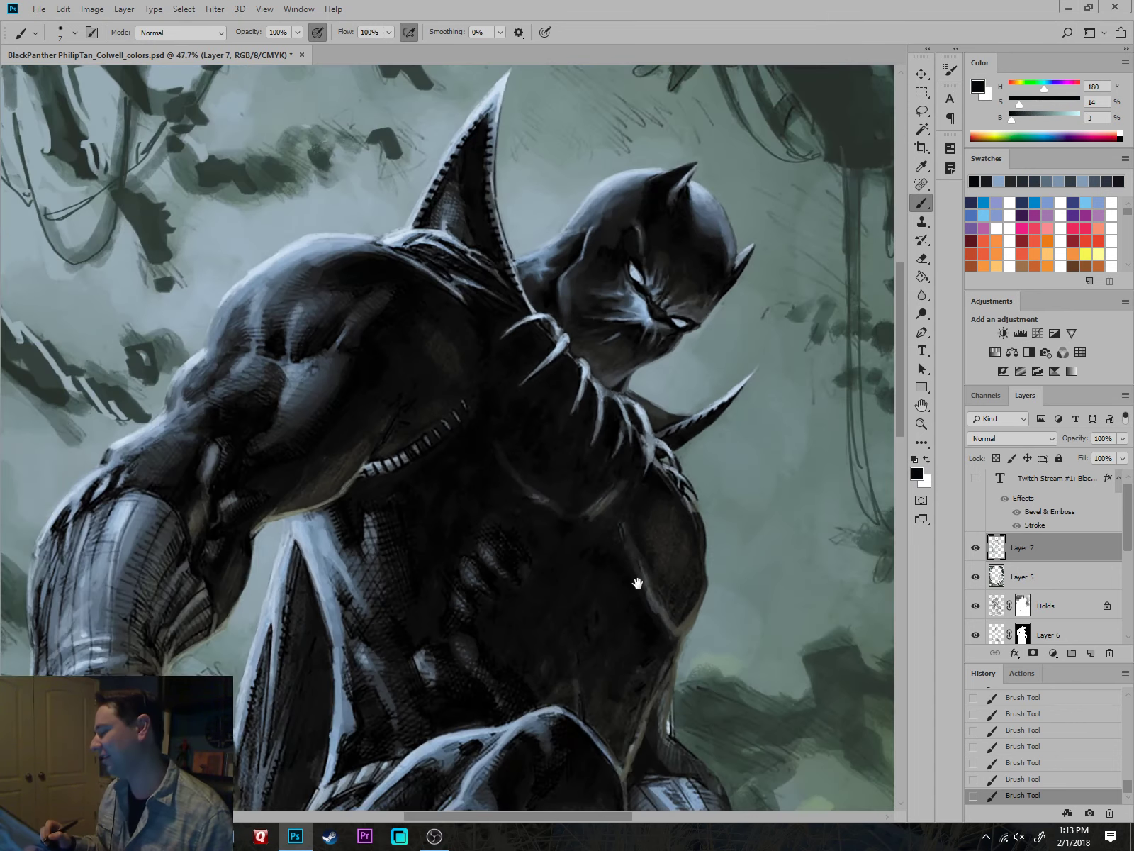
{"action": "left_click_drag", "start_coordinate": [715, 361], "coordinate": [717, 385]}
{"action": "left_click_drag", "start_coordinate": [774, 521], "coordinate": [727, 516]}
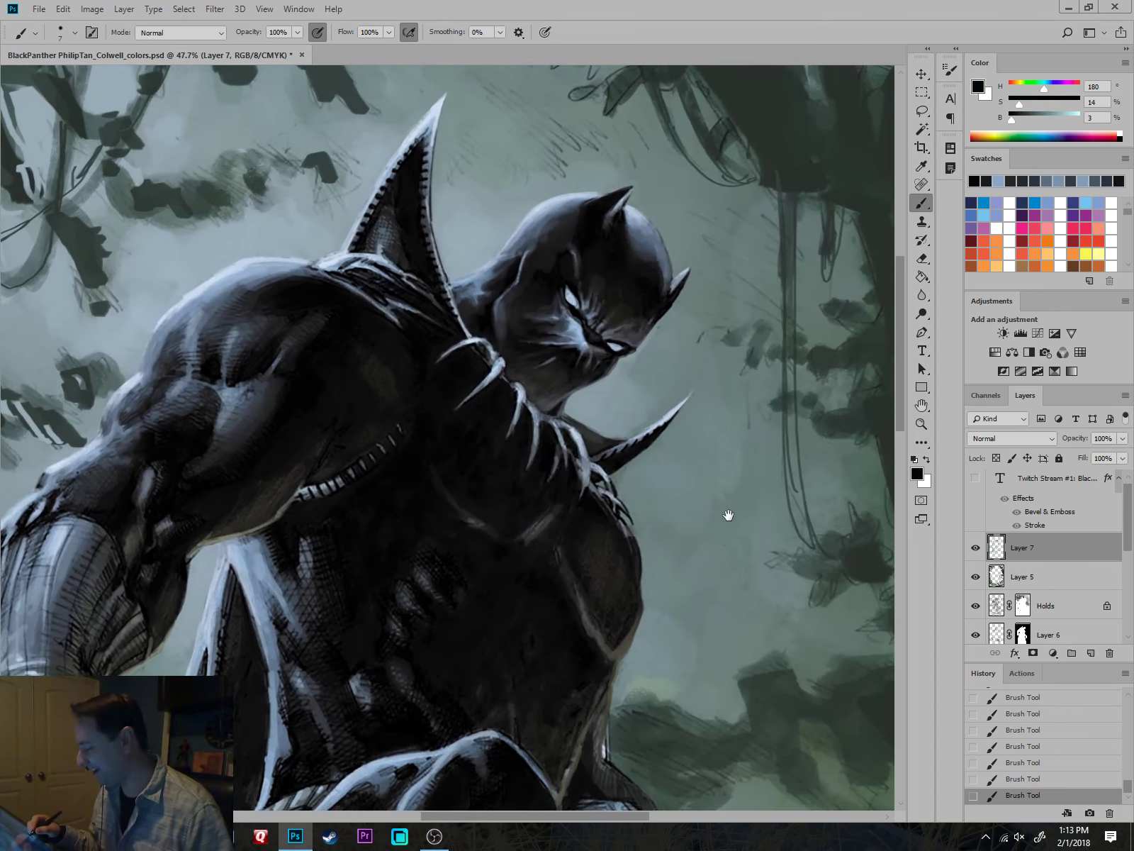
{"action": "scroll", "coordinate": [730, 542], "scroll_direction": "down", "scroll_amount": 3}
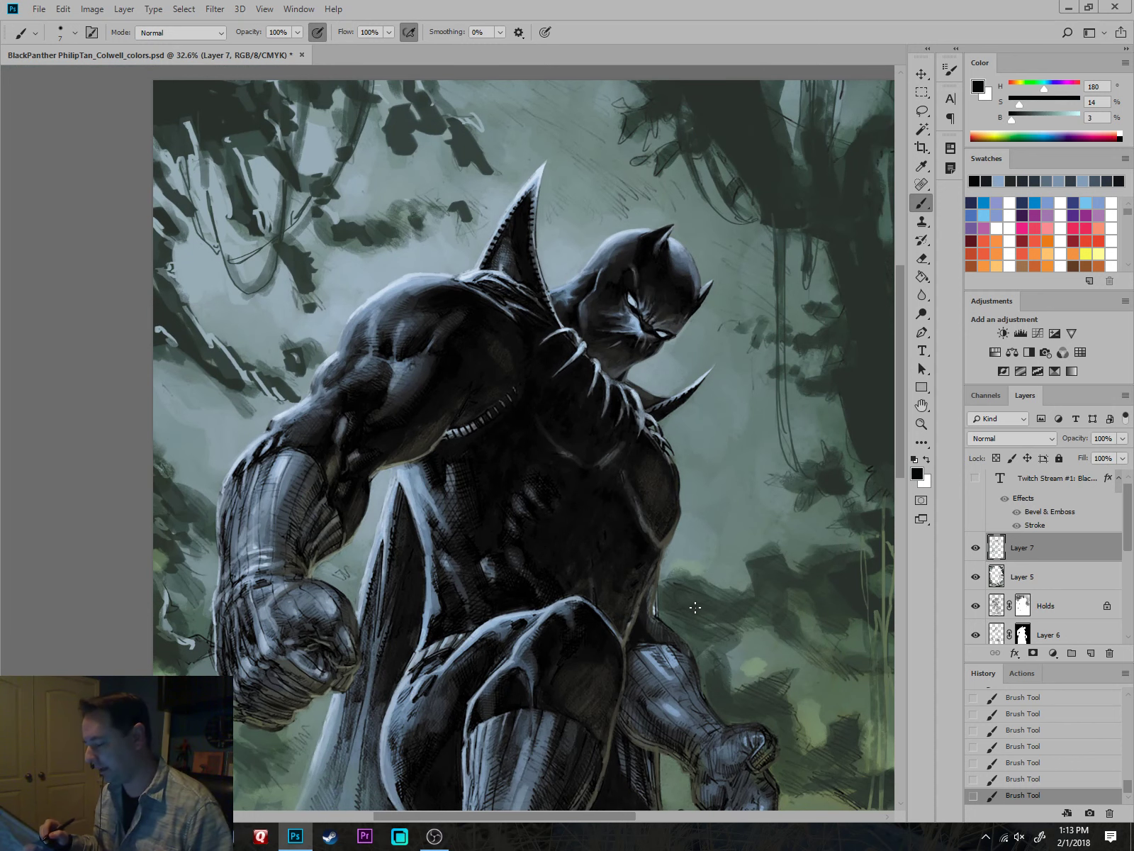
{"action": "scroll", "coordinate": [715, 575], "scroll_direction": "down", "scroll_amount": 1}
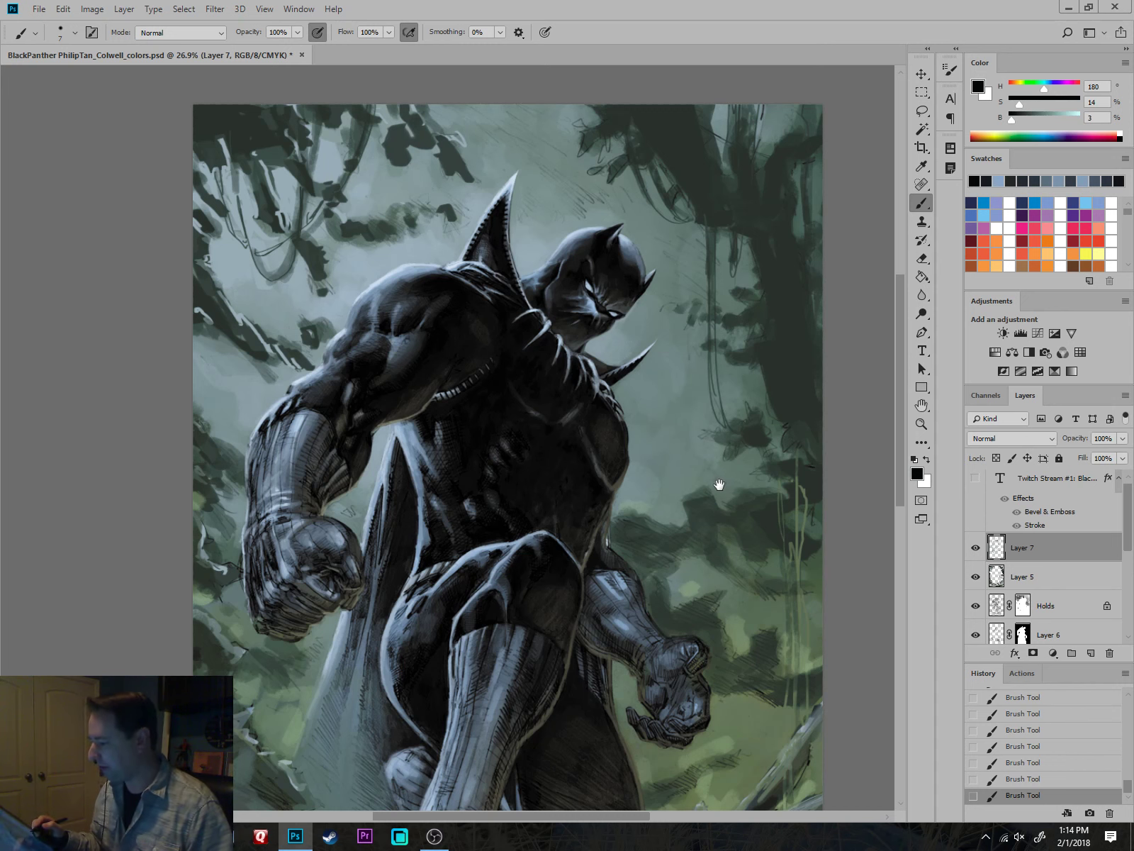
{"action": "scroll", "coordinate": [687, 400], "scroll_direction": "up", "scroll_amount": 3}
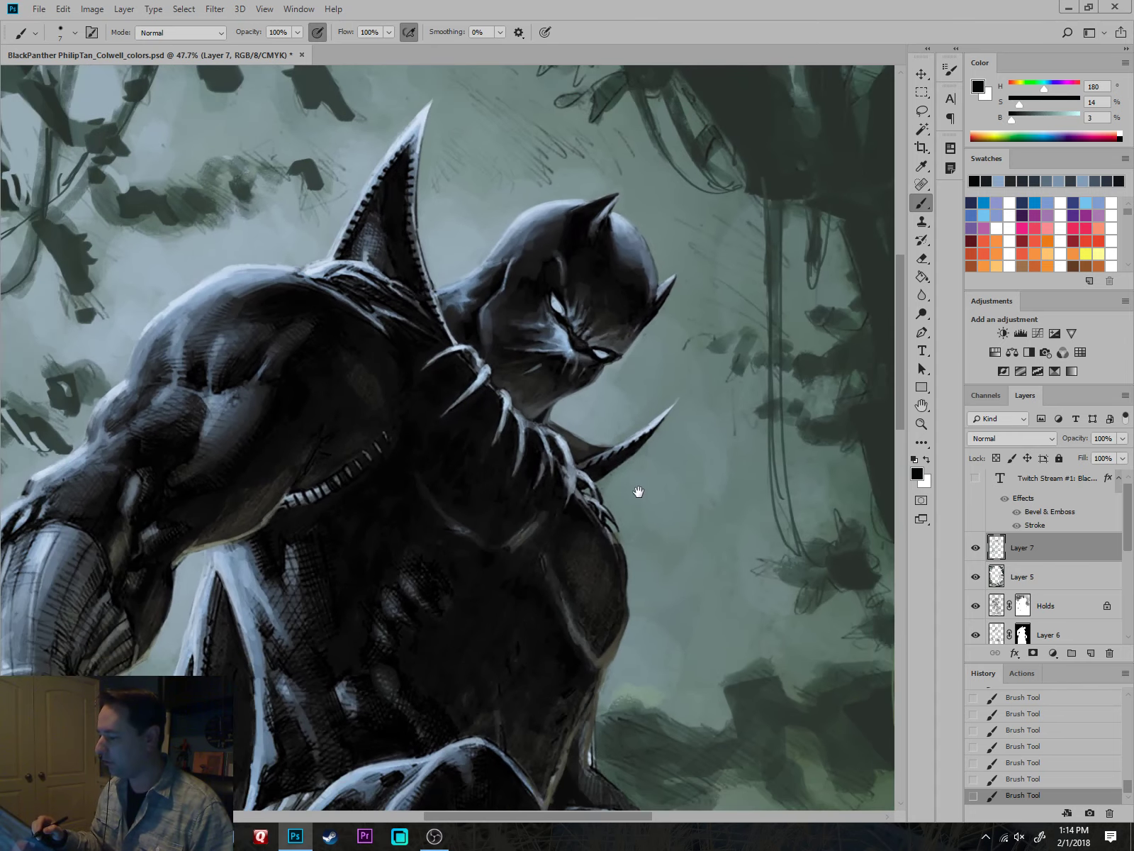
{"action": "scroll", "coordinate": [573, 224], "scroll_direction": "up", "scroll_amount": 3}
{"action": "left_click", "coordinate": [574, 224], "text": "alt"}
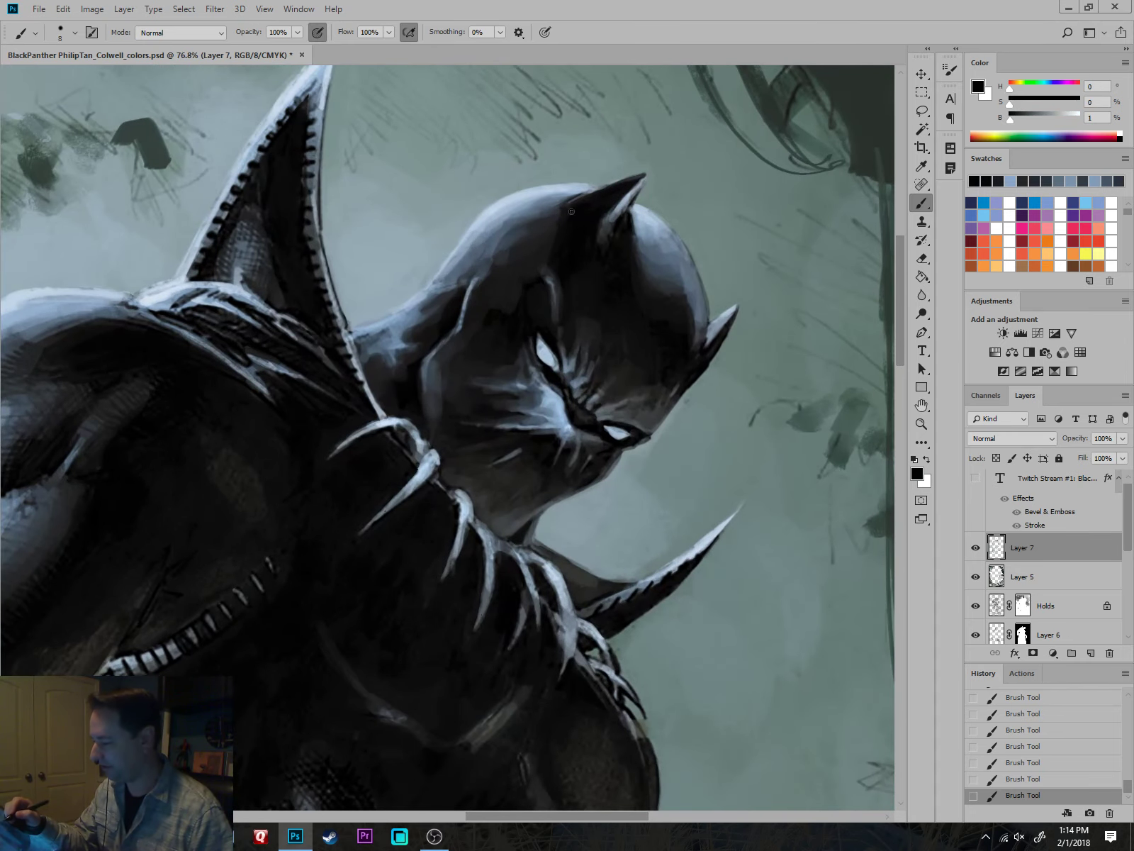
{"action": "key", "text": "bracketright"}
{"action": "key", "text": "bracketright"}
{"action": "key", "text": "bracketright"}
{"action": "key", "text": "bracketright"}
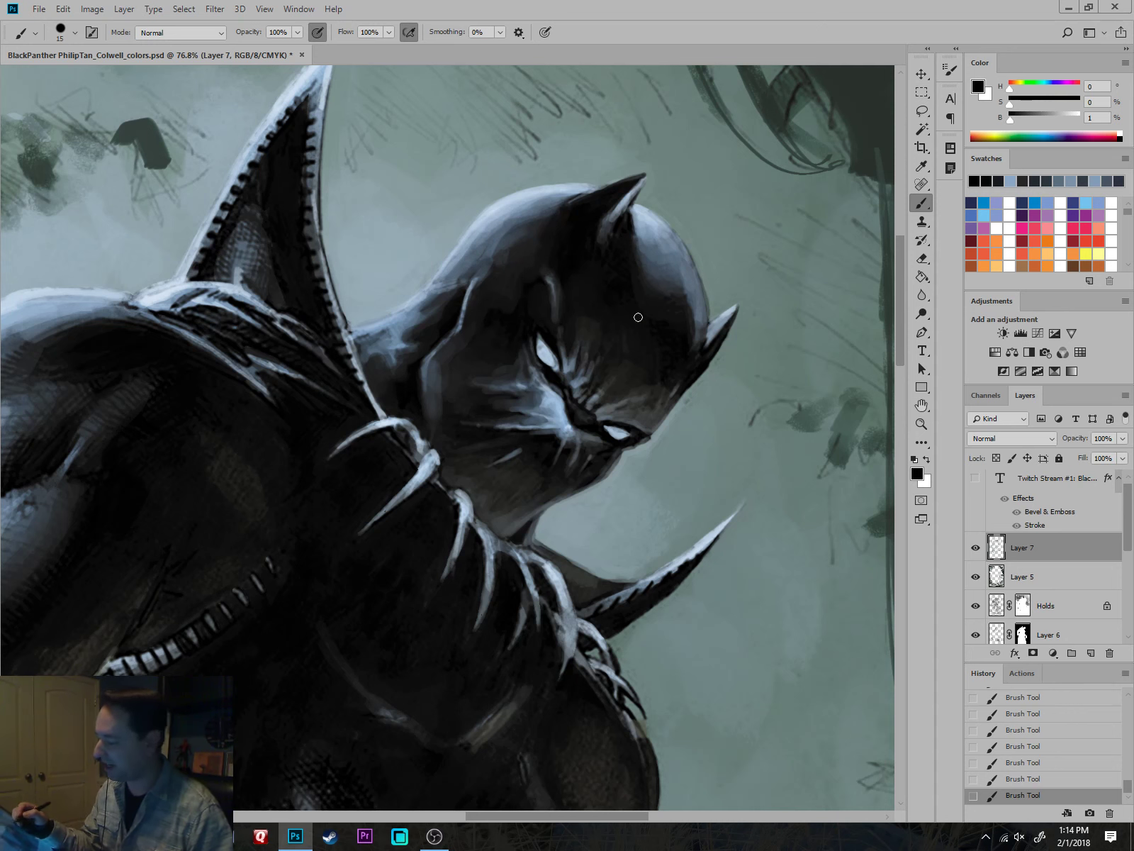
Sample pale blue from the shoulder's rim light and touch up the shoulder's upper outline with a 15 px brush.
{"action": "scroll", "coordinate": [755, 411], "scroll_direction": "down", "scroll_amount": 3}
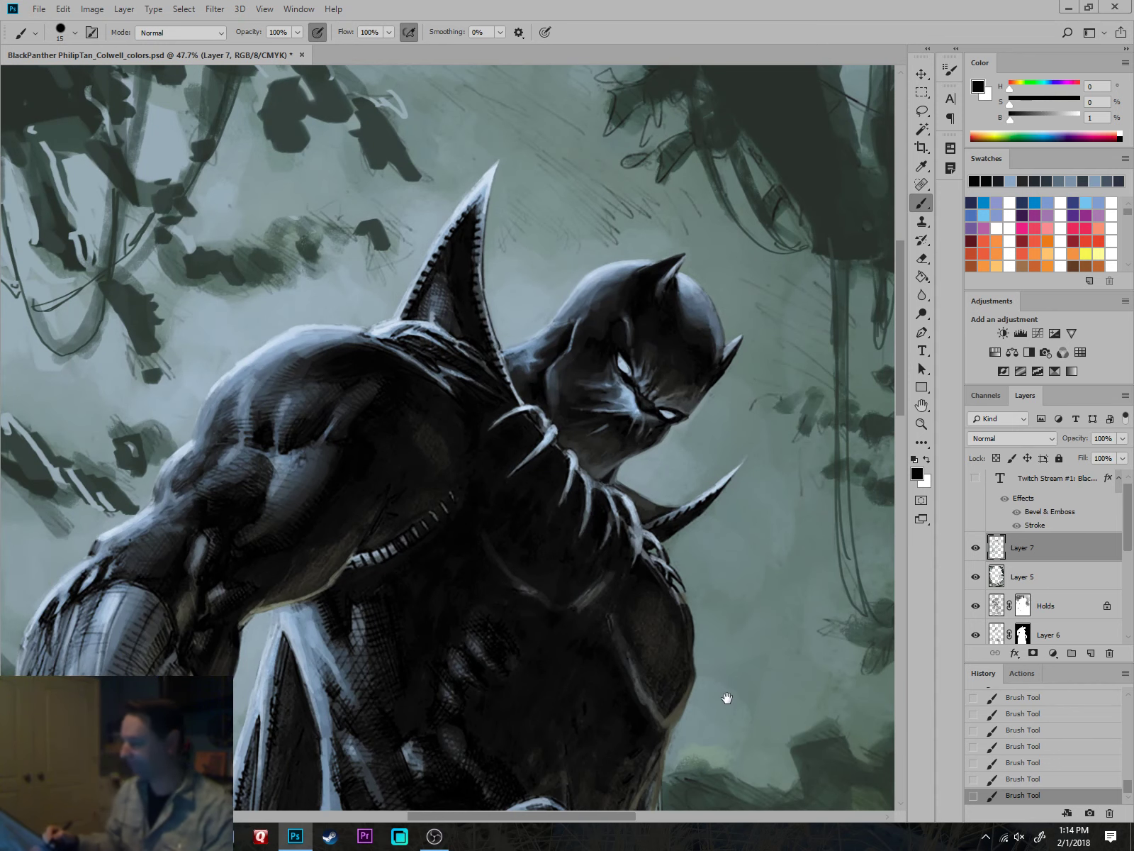
{"action": "scroll", "coordinate": [744, 582], "scroll_direction": "down", "scroll_amount": 3}
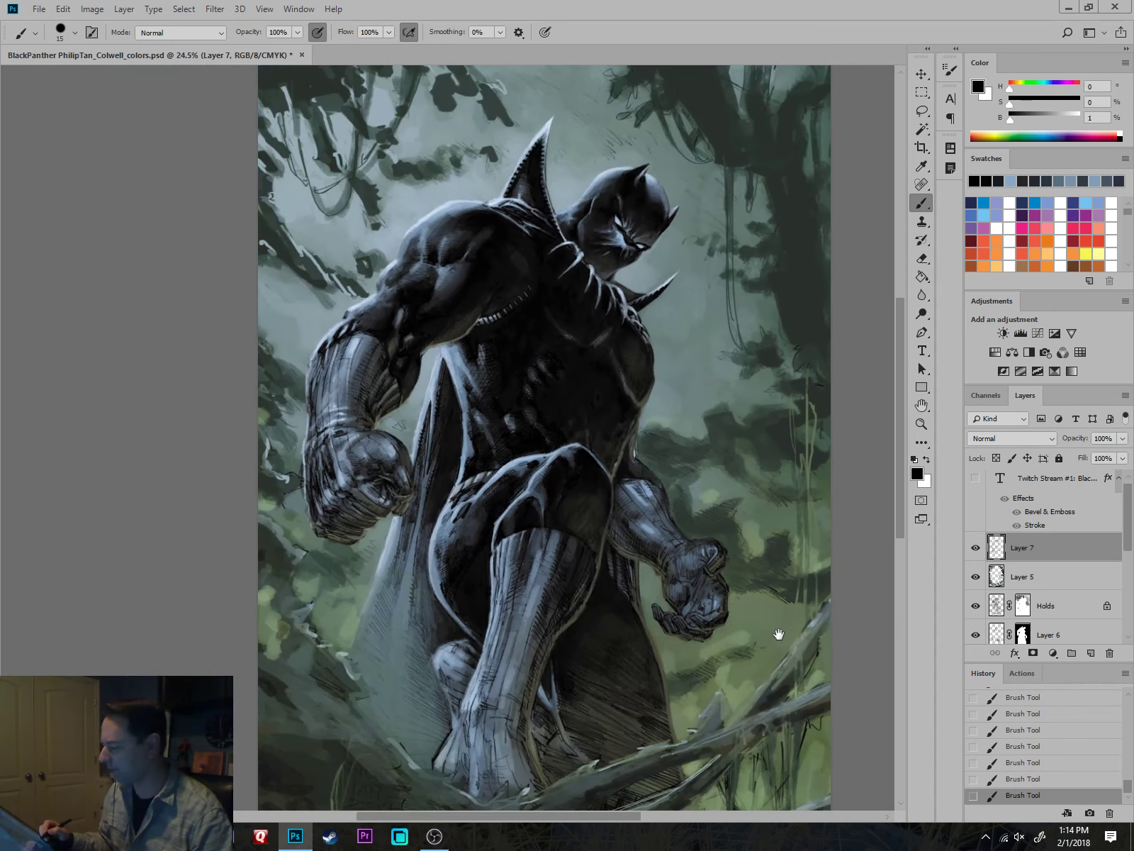
{"action": "scroll", "coordinate": [766, 649], "scroll_direction": "up", "scroll_amount": 4}
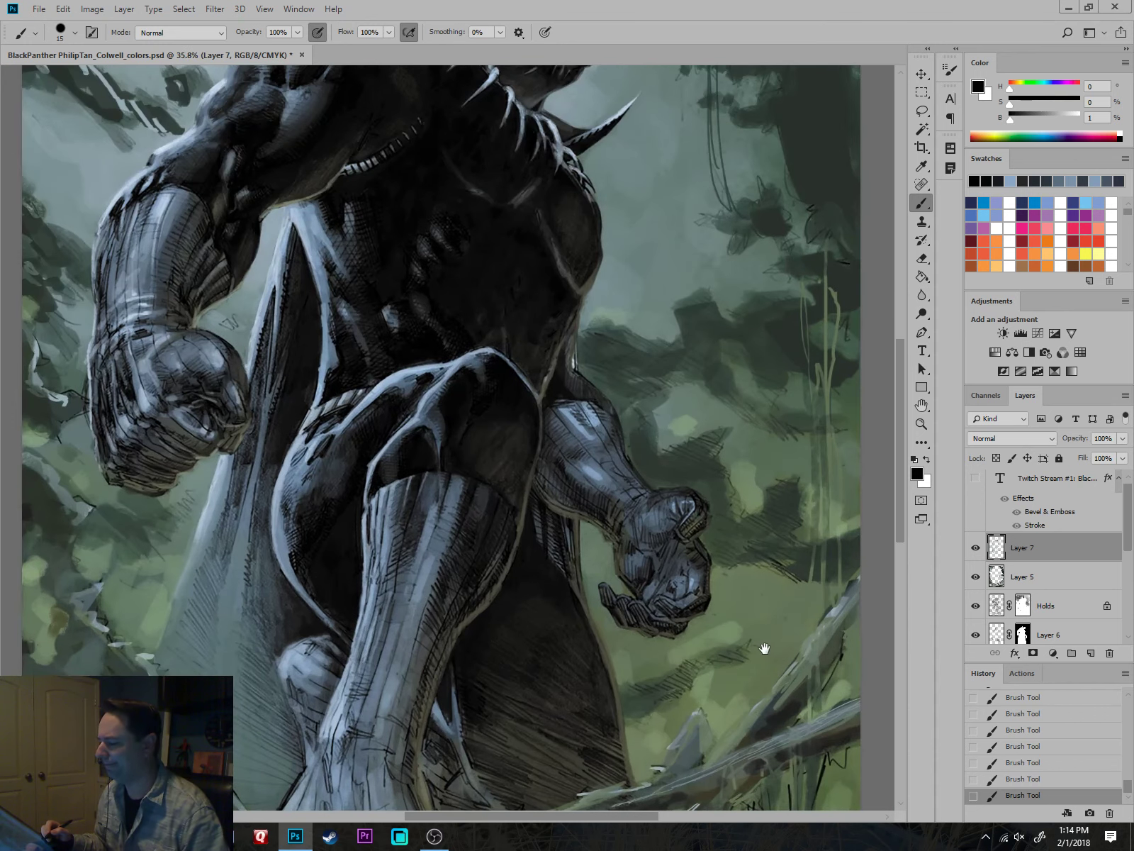
{"action": "left_click_drag", "start_coordinate": [723, 441], "coordinate": [758, 623]}
{"action": "scroll", "coordinate": [759, 624], "scroll_direction": "down", "scroll_amount": 3}
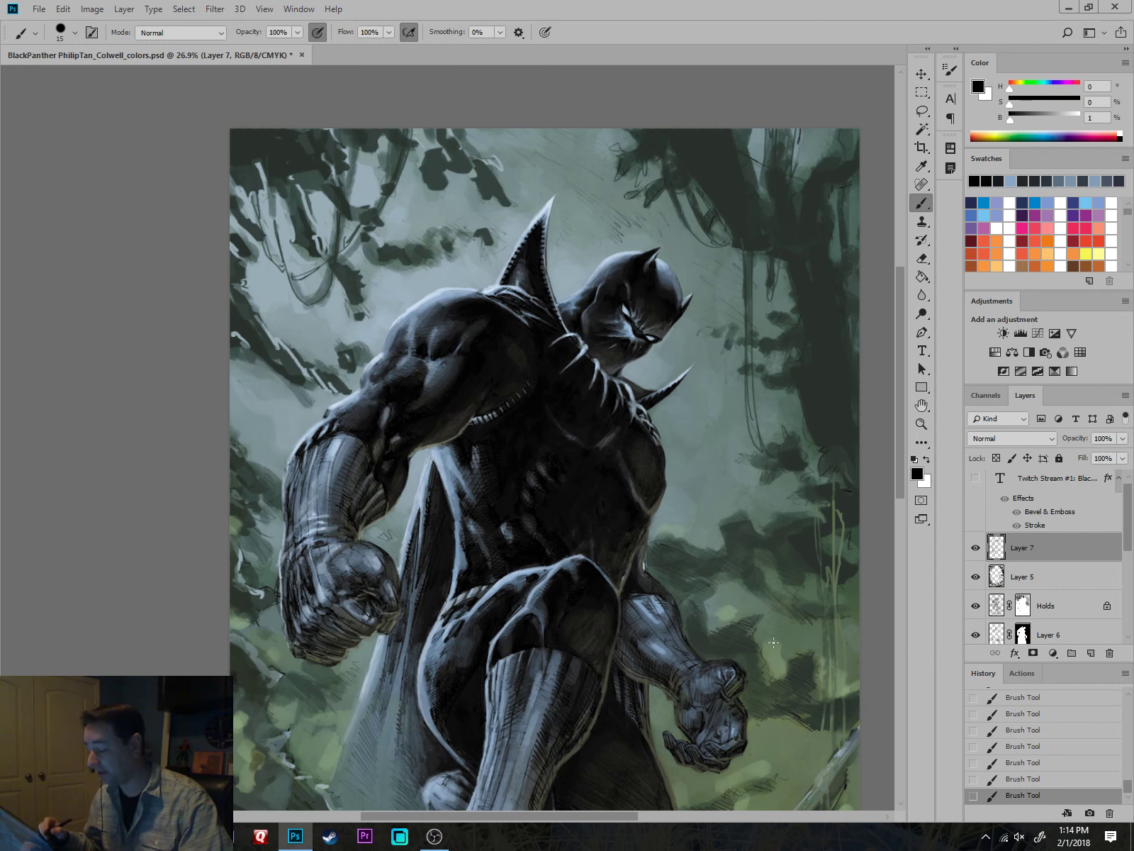
{"action": "scroll", "coordinate": [413, 380], "scroll_direction": "up", "scroll_amount": 5}
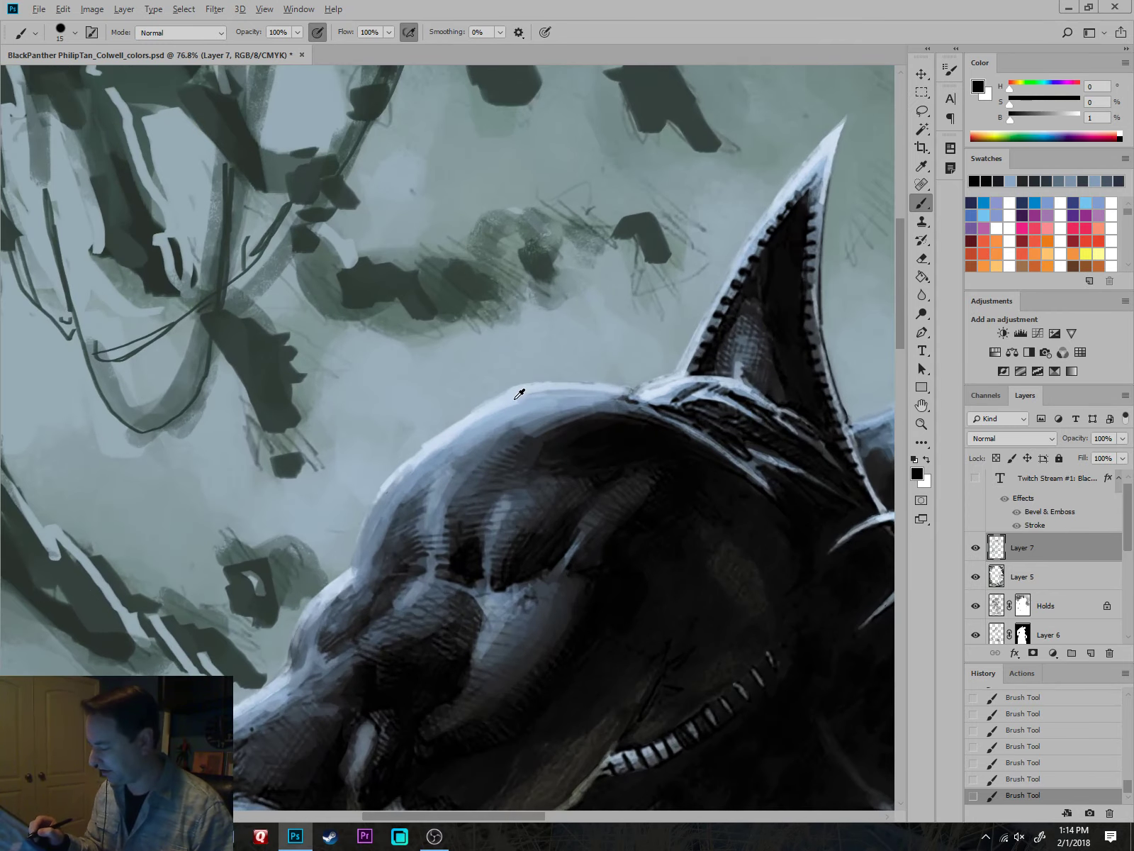
{"action": "left_click", "coordinate": [519, 394], "text": "alt"}
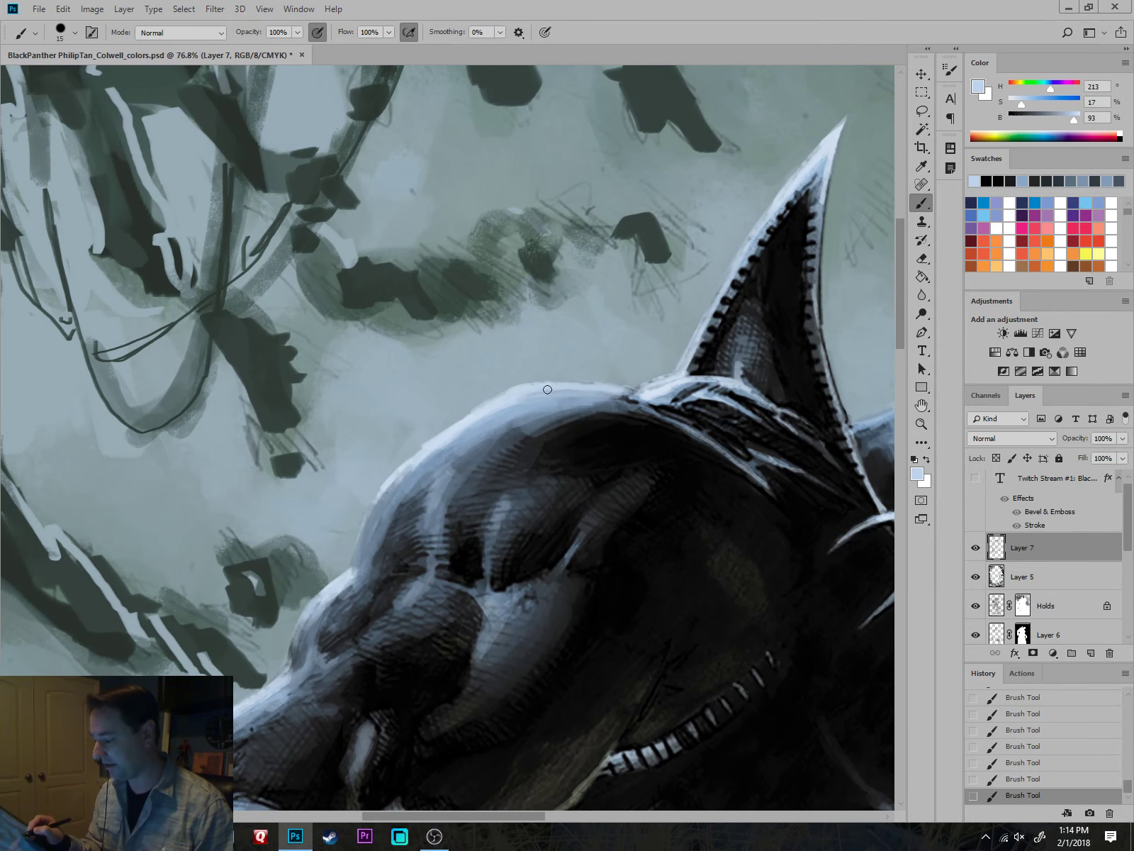
Examine the whole figure and jungle background at reduced magnification to judge the overall shading and highlights.
{"action": "scroll", "coordinate": [550, 410], "scroll_direction": "down", "scroll_amount": 4}
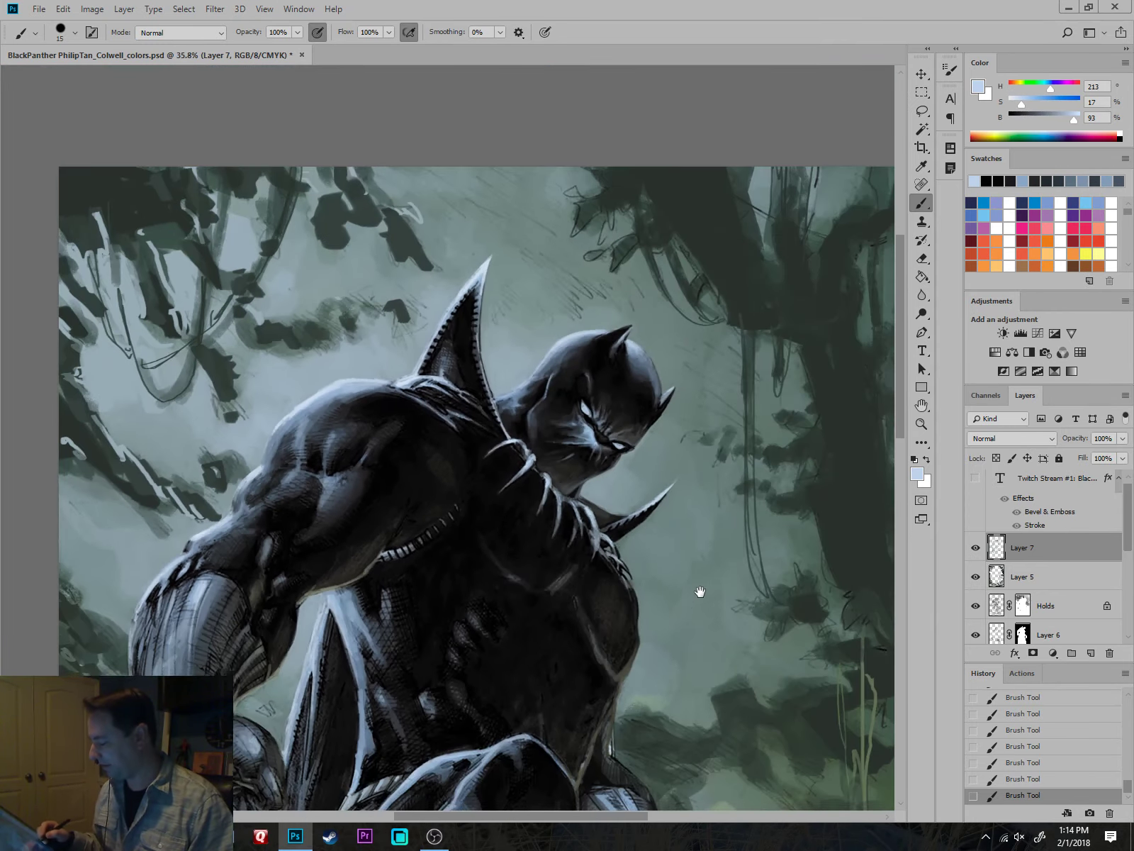
{"action": "left_click_drag", "start_coordinate": [701, 590], "coordinate": [677, 513]}
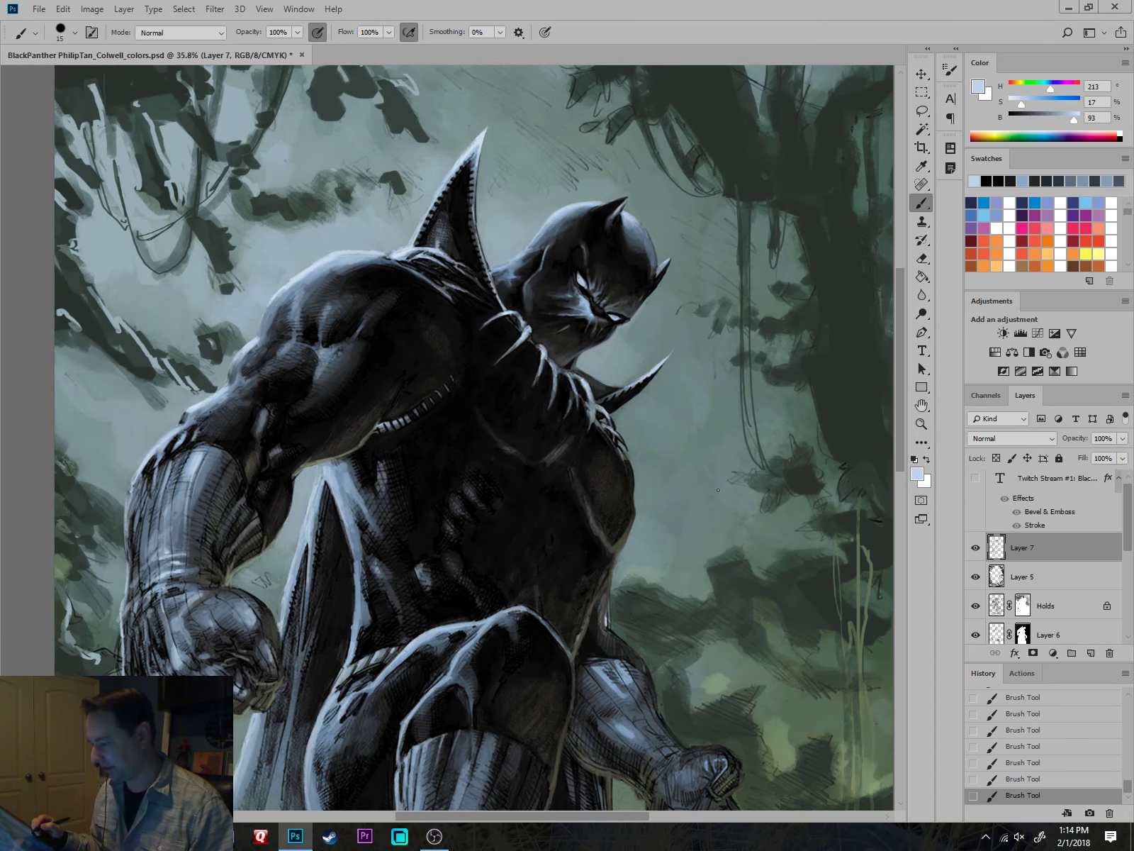
{"action": "scroll", "coordinate": [713, 499], "scroll_direction": "down", "scroll_amount": 2}
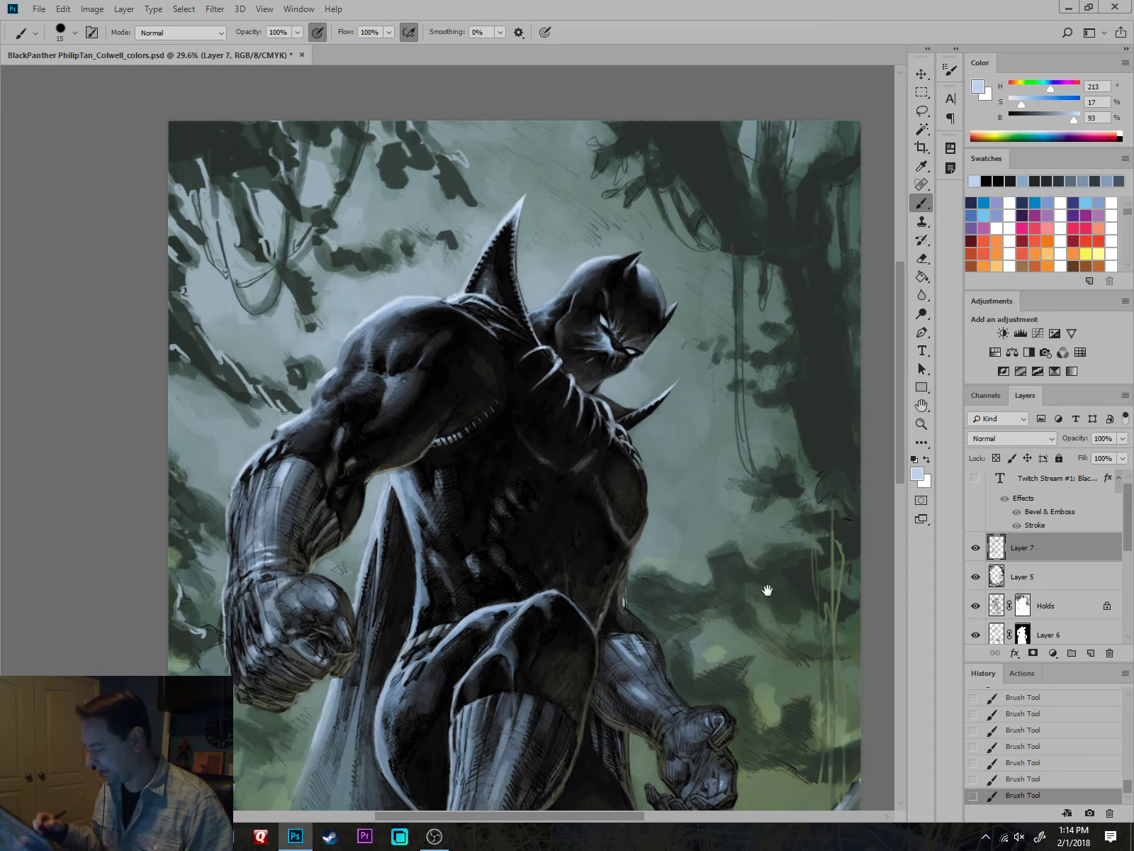
{"action": "left_click_drag", "start_coordinate": [768, 590], "coordinate": [747, 473]}
{"action": "scroll", "coordinate": [696, 413], "scroll_direction": "down", "scroll_amount": 1}
{"action": "mouse_move", "coordinate": [742, 542]}
{"action": "left_mouse_down"}
{"action": "mouse_move", "coordinate": [708, 439]}
{"action": "mouse_move", "coordinate": [734, 519]}
{"action": "left_mouse_up"}
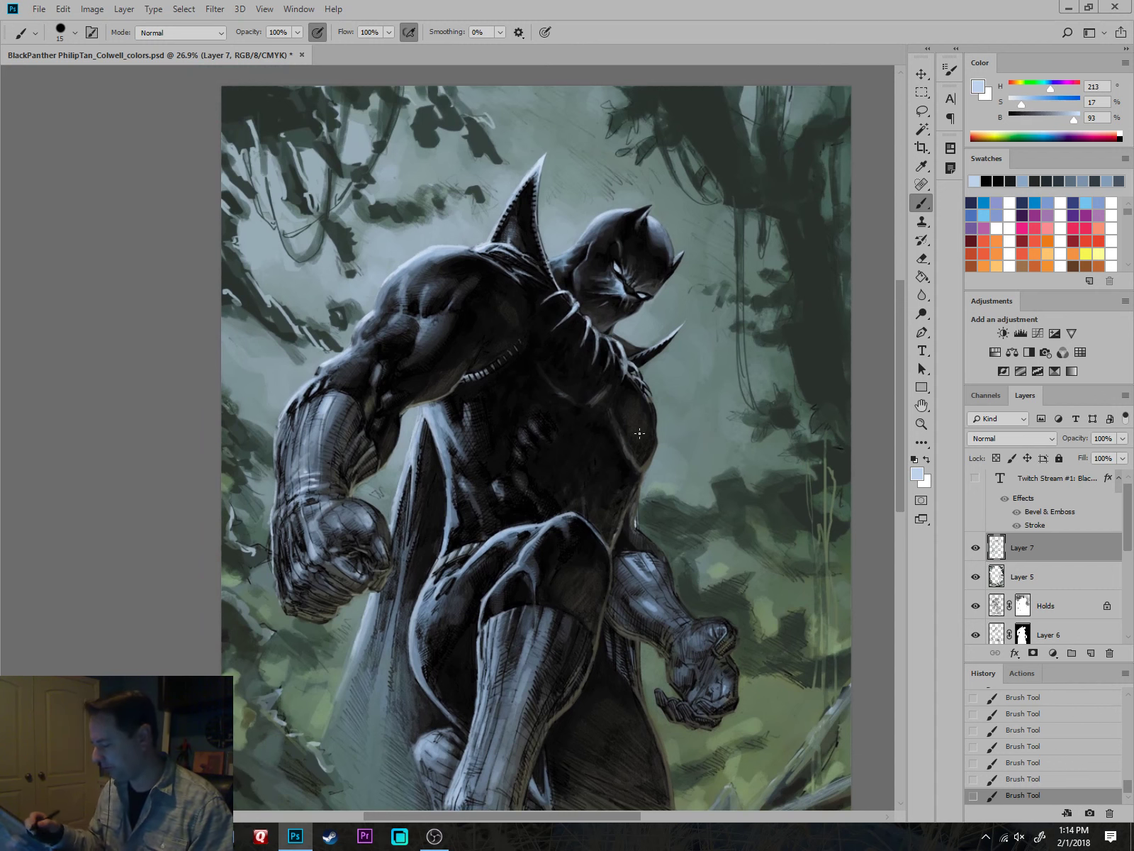
{"action": "scroll", "coordinate": [765, 496], "scroll_direction": "down", "scroll_amount": 2}
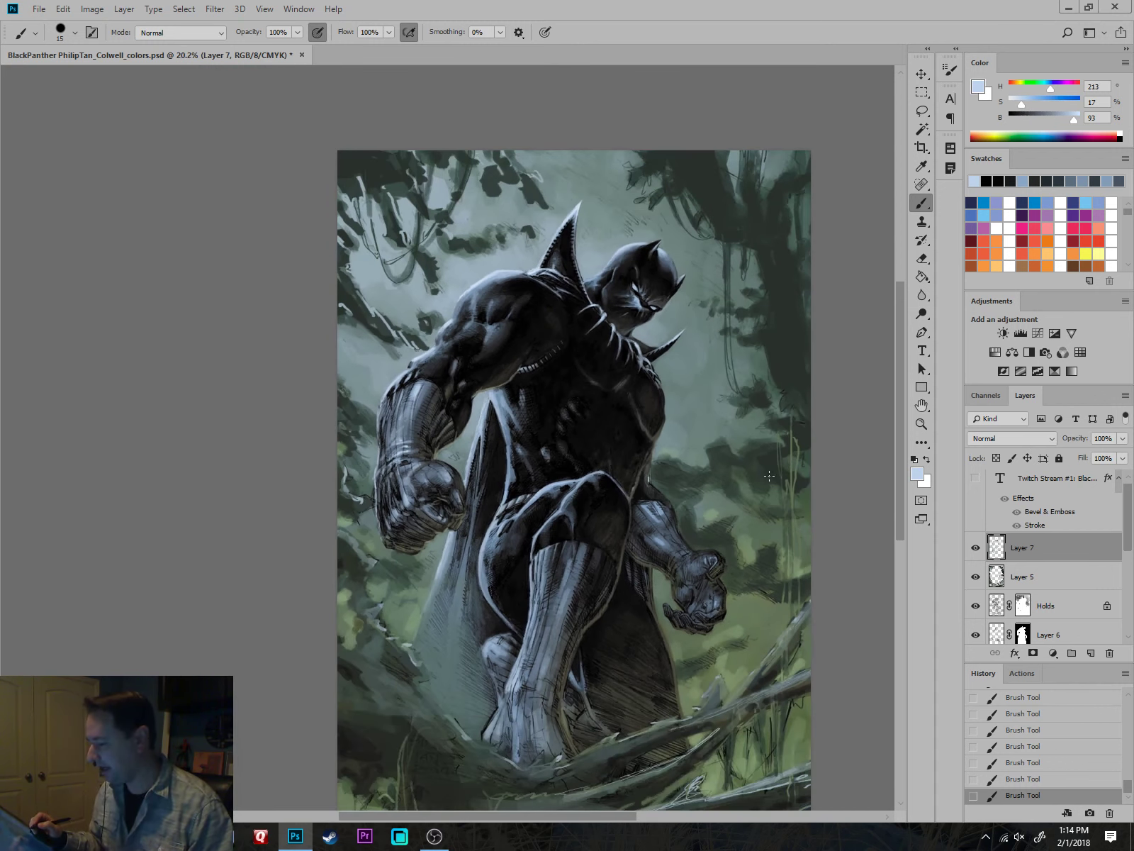
{"action": "left_click_drag", "start_coordinate": [843, 562], "coordinate": [813, 476]}
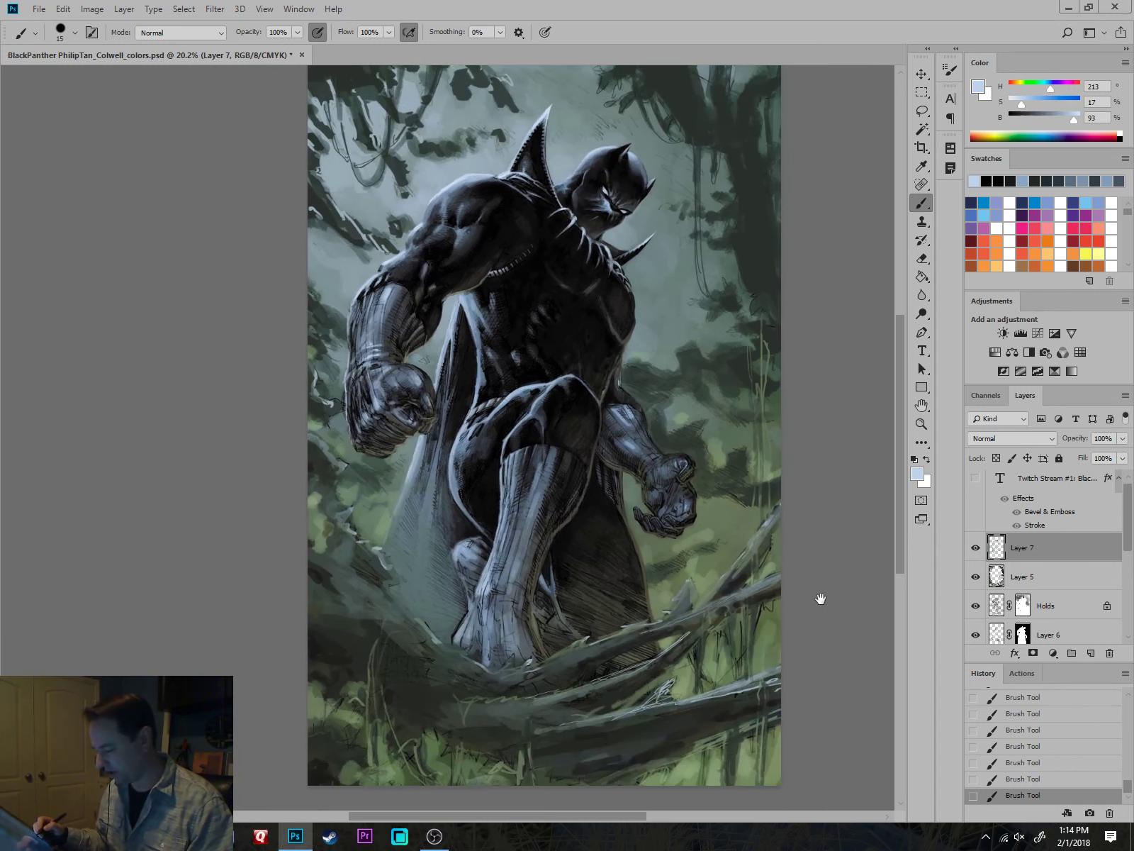
Review the full painting at several magnifications to check the figure's lighting against the jungle background.
{"action": "scroll", "coordinate": [663, 537], "scroll_direction": "up", "scroll_amount": 1}
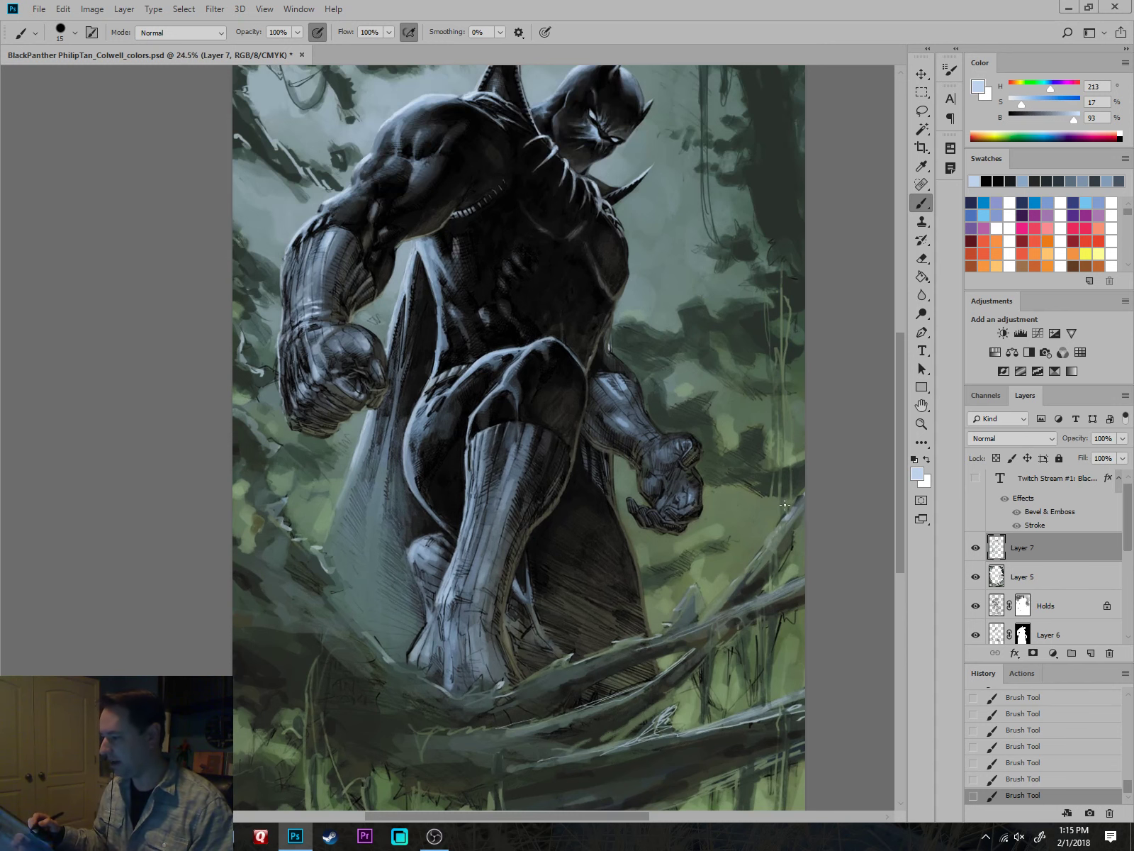
{"action": "scroll", "coordinate": [785, 505], "scroll_direction": "down", "scroll_amount": 1}
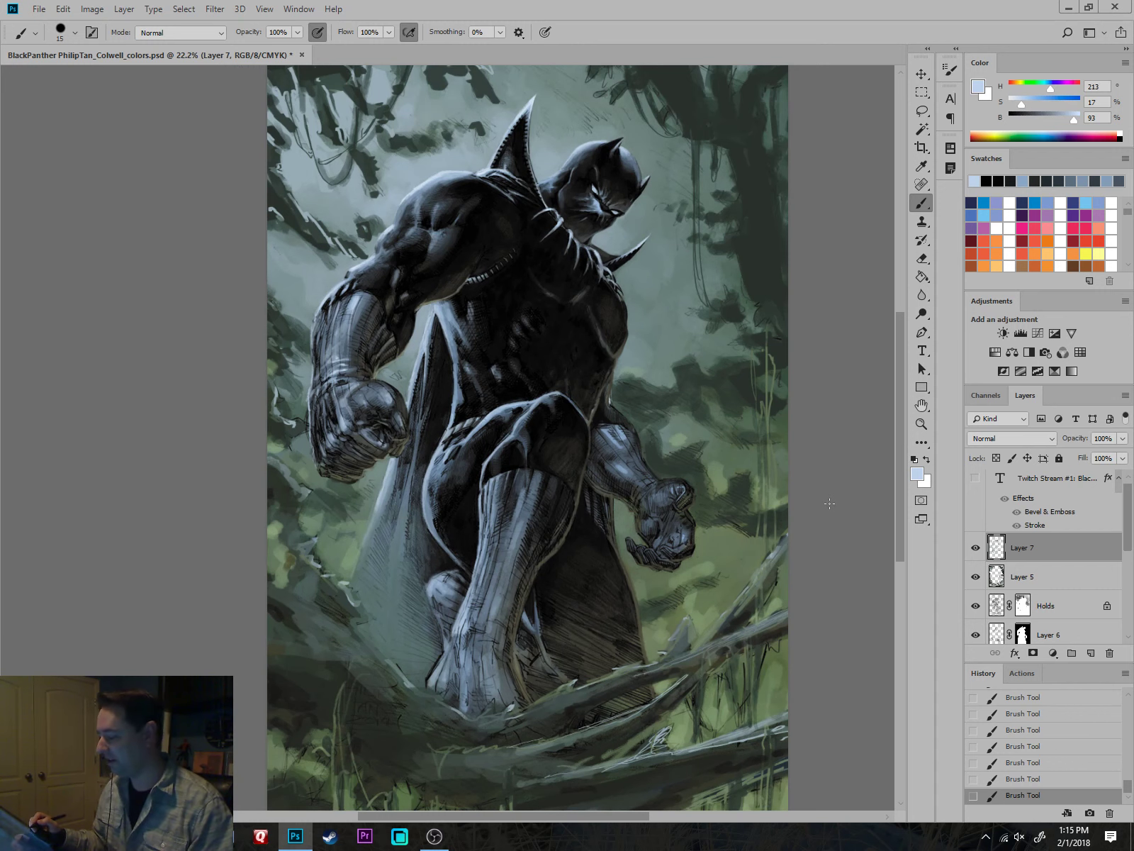
{"action": "left_click_drag", "start_coordinate": [871, 572], "coordinate": [819, 557]}
{"action": "scroll", "coordinate": [844, 521], "scroll_direction": "down", "scroll_amount": 3}
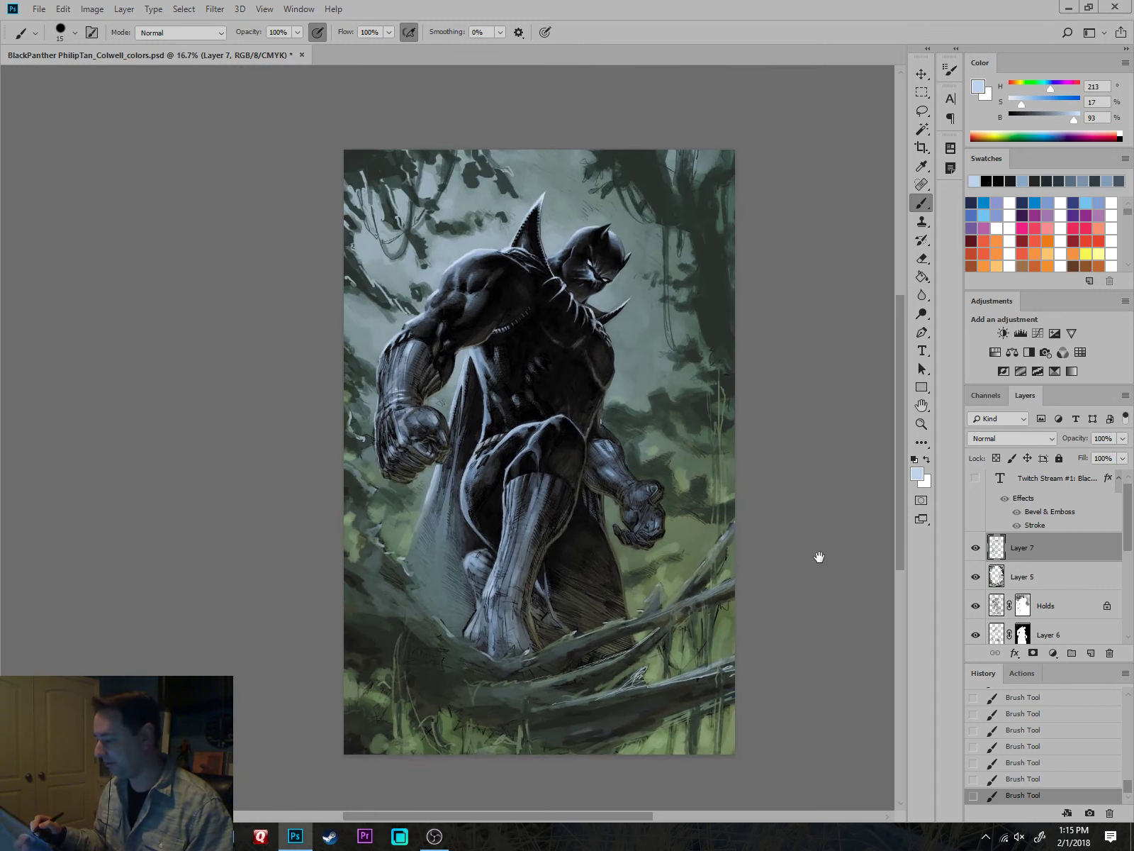
{"action": "scroll", "coordinate": [819, 556], "scroll_direction": "up", "scroll_amount": 1}
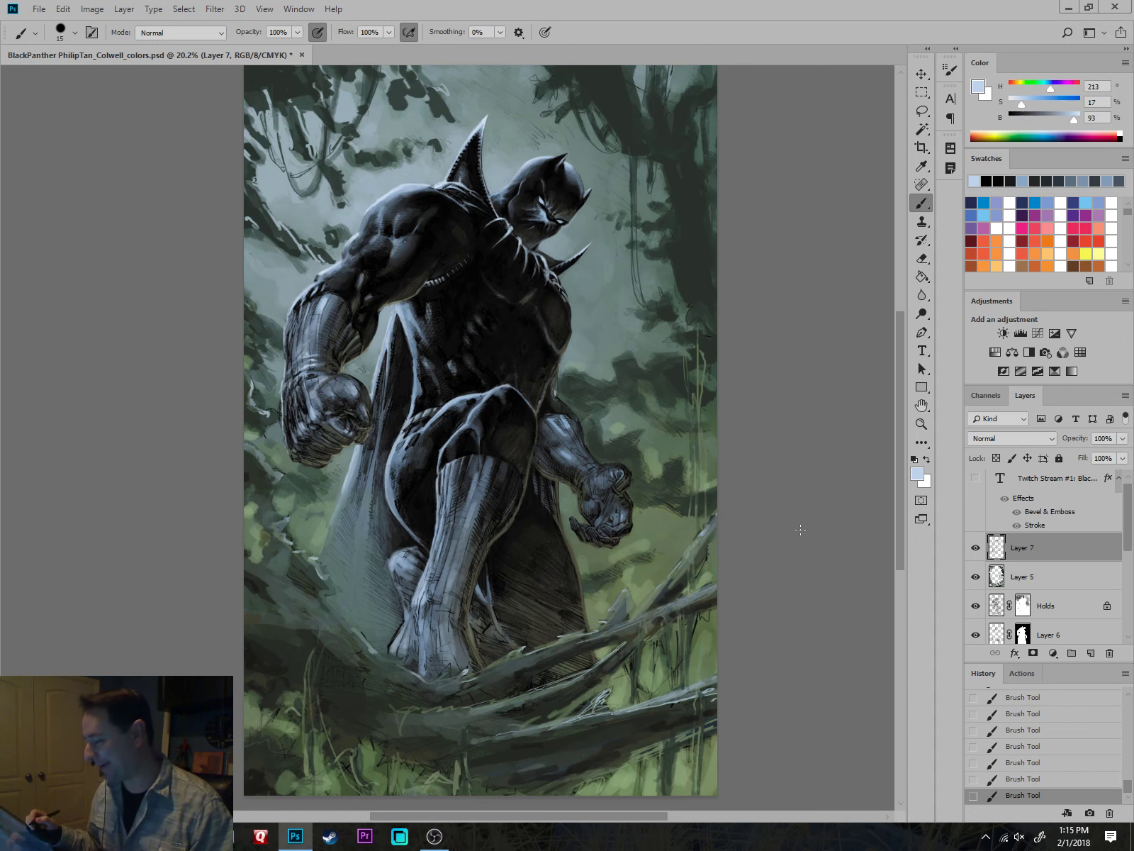
{"action": "key", "text": "ctrl+minus"}
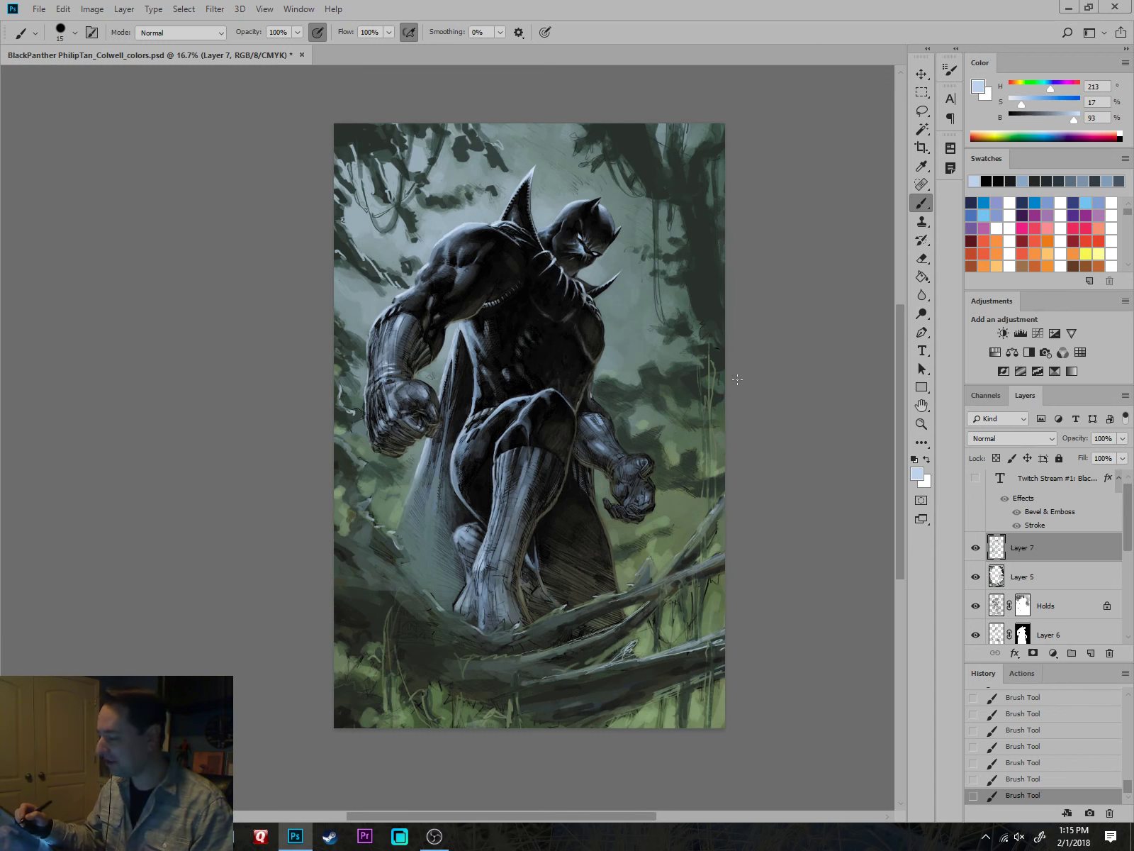
{"action": "left_click_drag", "start_coordinate": [813, 416], "coordinate": [807, 502]}
{"action": "scroll", "coordinate": [805, 466], "scroll_direction": "up", "scroll_amount": 2}
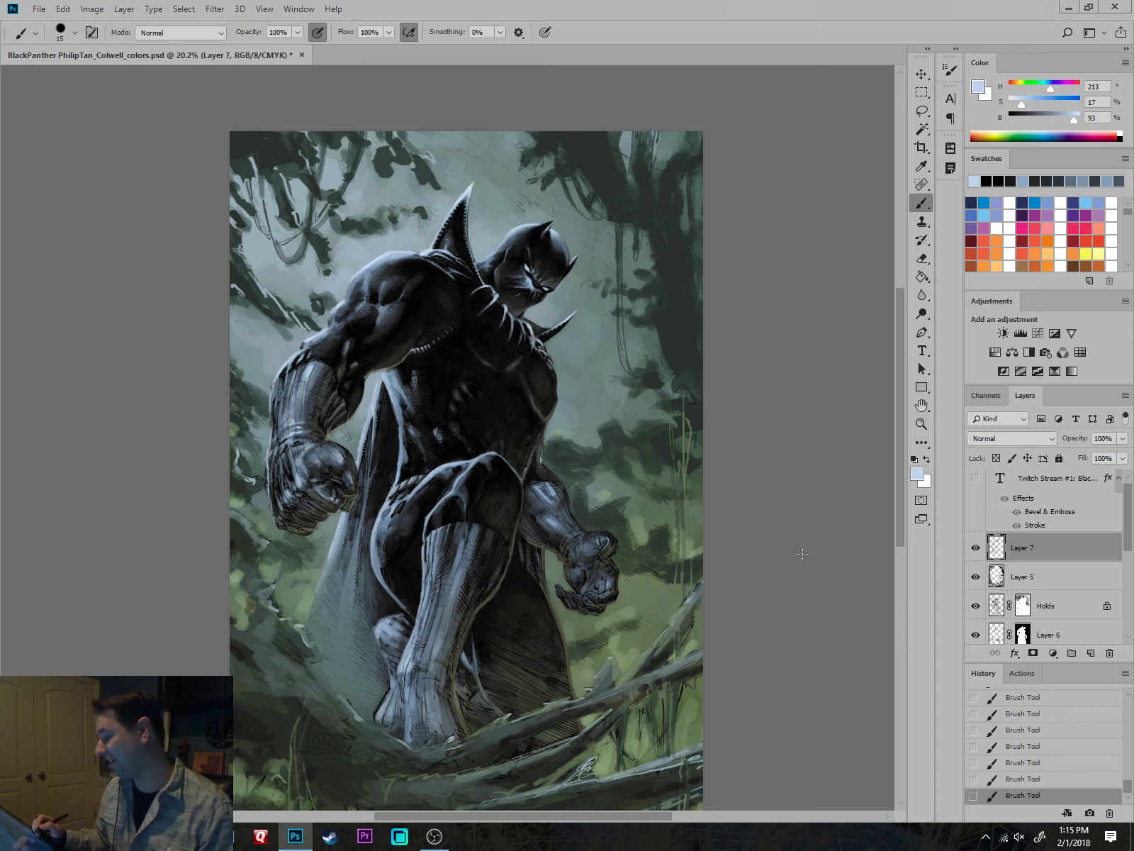
Sample blue tones from the raised shoulder and blend its hatched muscle shading with the brush enlarged to 25 px.
{"action": "scroll", "coordinate": [565, 399], "scroll_direction": "up", "scroll_amount": 6}
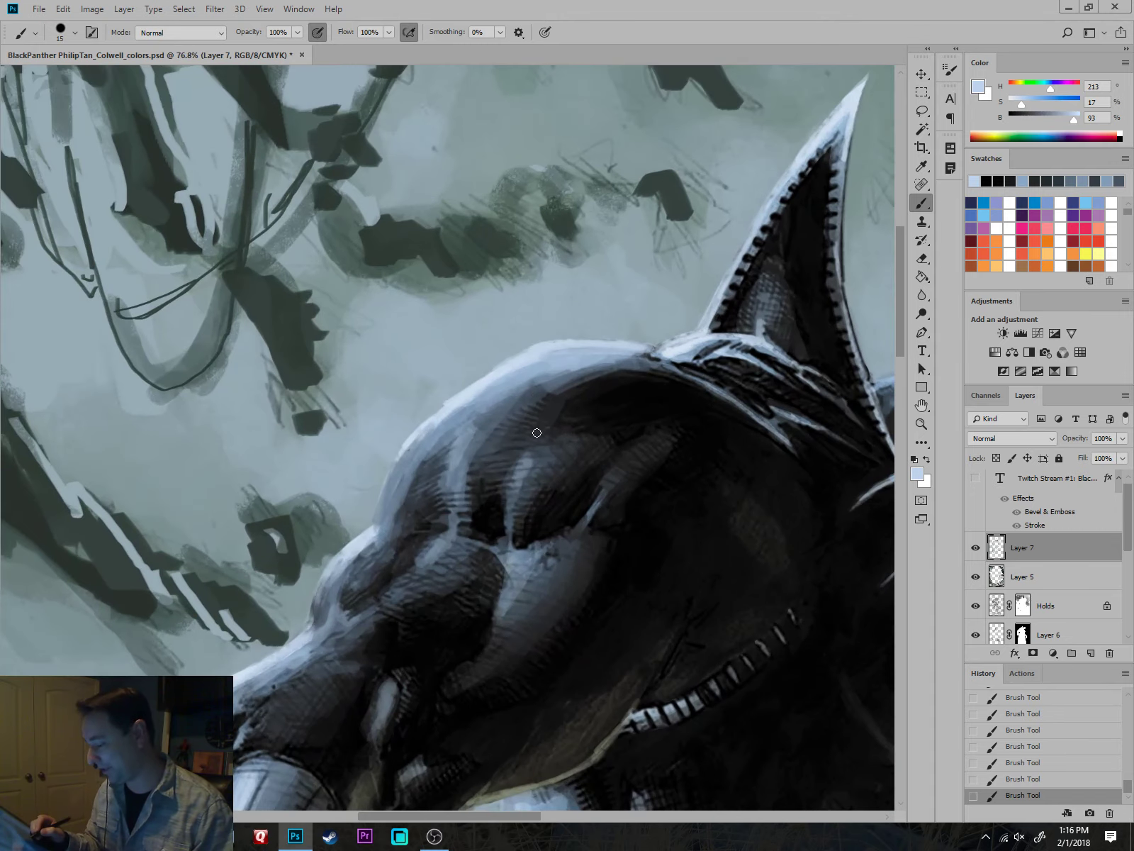
{"action": "left_click", "coordinate": [544, 452], "text": "alt"}
{"action": "key", "text": "bracketright"}
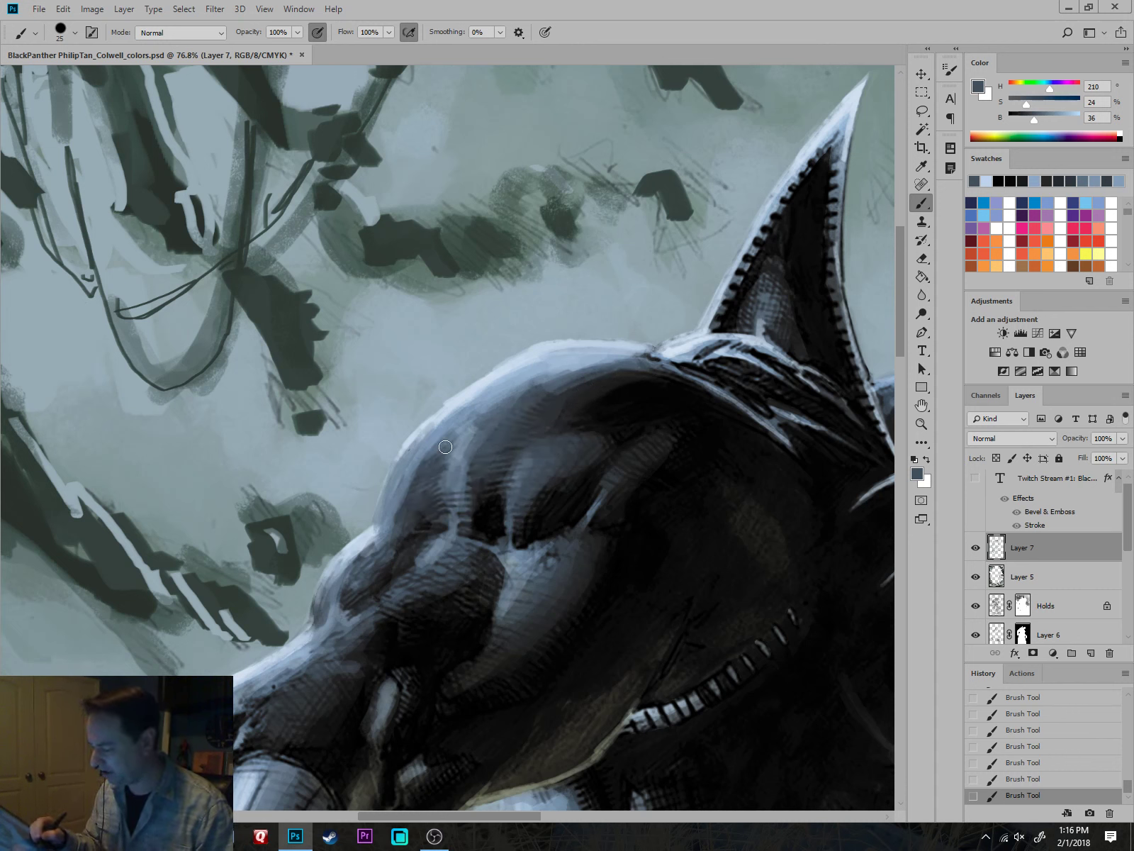
{"action": "left_click", "coordinate": [459, 429], "text": "alt"}
{"action": "mouse_move", "coordinate": [448, 443]}
{"action": "left_mouse_down"}
{"action": "mouse_move", "coordinate": [402, 516]}
{"action": "mouse_move", "coordinate": [440, 483]}
{"action": "mouse_move", "coordinate": [444, 507]}
{"action": "left_mouse_up"}
{"action": "mouse_move", "coordinate": [486, 425]}
{"action": "left_mouse_down"}
{"action": "mouse_move", "coordinate": [473, 447]}
{"action": "mouse_move", "coordinate": [545, 386]}
{"action": "mouse_move", "coordinate": [488, 456]}
{"action": "mouse_move", "coordinate": [544, 445]}
{"action": "mouse_move", "coordinate": [514, 503]}
{"action": "left_mouse_up"}
Sample pale blue from the shoulder's rim and paint softer highlights toward the collar with a 20 px brush, then sample dark blue-gray inside the collar point.
{"action": "left_click", "coordinate": [500, 376], "text": "alt"}
{"action": "key", "text": "bracketleft"}
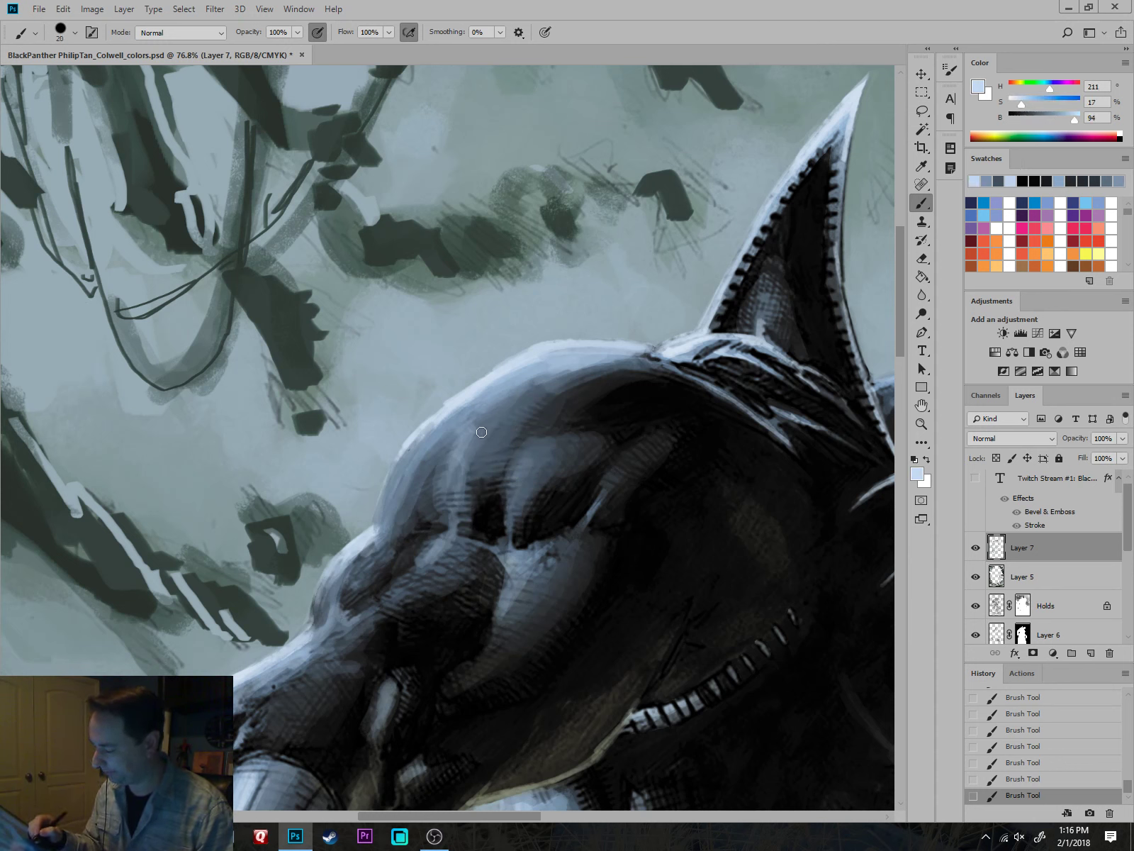
{"action": "left_click_drag", "start_coordinate": [483, 427], "coordinate": [476, 449]}
{"action": "mouse_move", "coordinate": [523, 388]}
{"action": "left_mouse_down"}
{"action": "mouse_move", "coordinate": [484, 422]}
{"action": "mouse_move", "coordinate": [532, 368]}
{"action": "mouse_move", "coordinate": [504, 398]}
{"action": "left_mouse_up"}
{"action": "mouse_move", "coordinate": [630, 358]}
{"action": "left_mouse_down"}
{"action": "mouse_move", "coordinate": [729, 337]}
{"action": "mouse_move", "coordinate": [745, 316]}
{"action": "mouse_move", "coordinate": [775, 310]}
{"action": "mouse_move", "coordinate": [769, 295]}
{"action": "mouse_move", "coordinate": [750, 327]}
{"action": "left_mouse_up"}
{"action": "left_click", "coordinate": [773, 307], "text": "alt"}
{"action": "scroll", "coordinate": [742, 397], "scroll_direction": "down", "scroll_amount": 5}
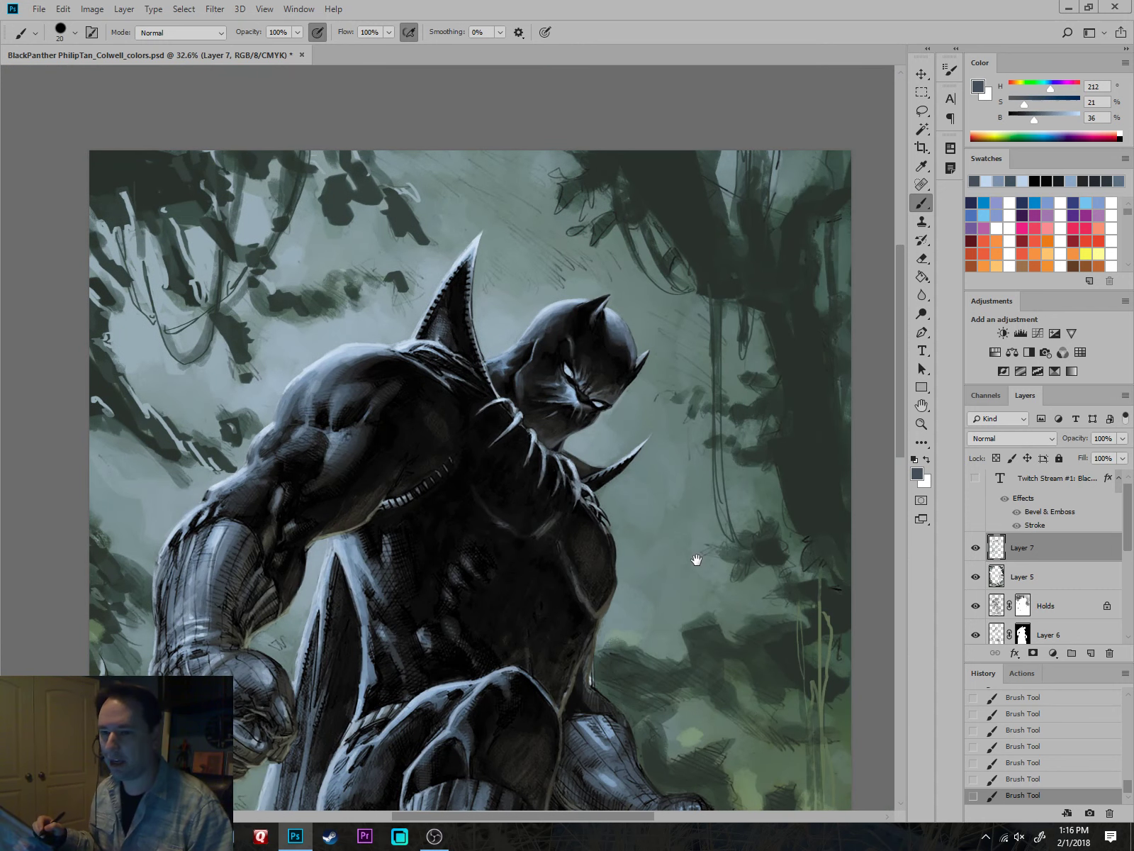
{"action": "scroll", "coordinate": [746, 530], "scroll_direction": "down", "scroll_amount": 1}
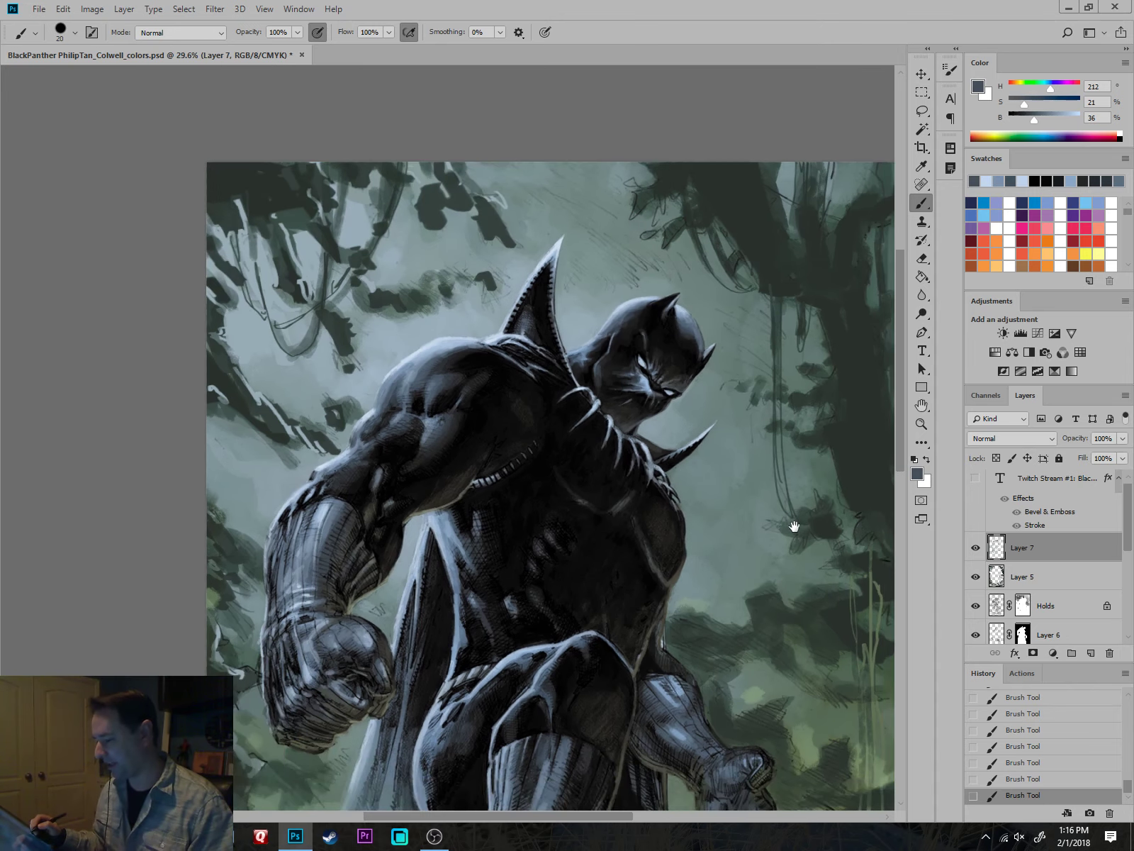
{"action": "left_click_drag", "start_coordinate": [783, 540], "coordinate": [750, 485]}
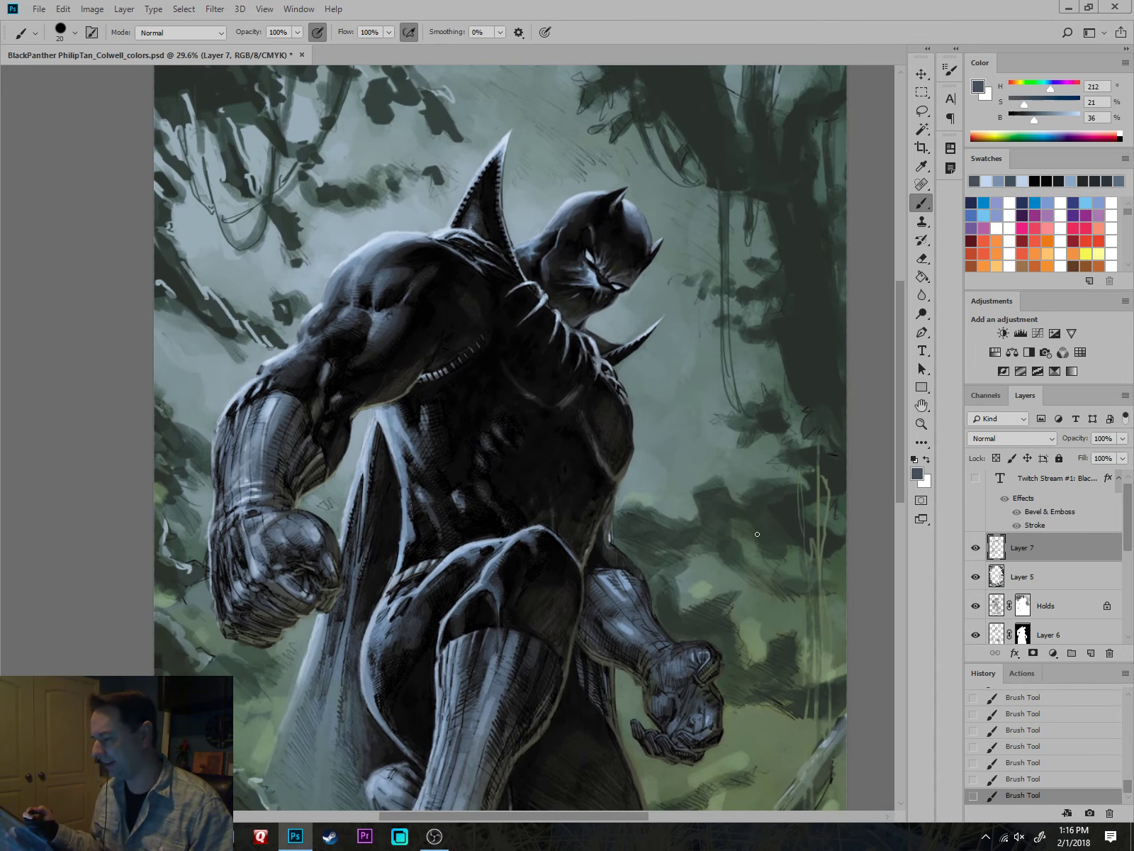
Sample the shoulder's pale rim light and the adjacent background gray-blue to clean up the shoulder's upper outline with a 20 px brush.
{"action": "left_click_drag", "start_coordinate": [657, 469], "coordinate": [820, 535]}
{"action": "scroll", "coordinate": [722, 490], "scroll_direction": "up", "scroll_amount": 1}
{"action": "scroll", "coordinate": [566, 304], "scroll_direction": "up", "scroll_amount": 10}
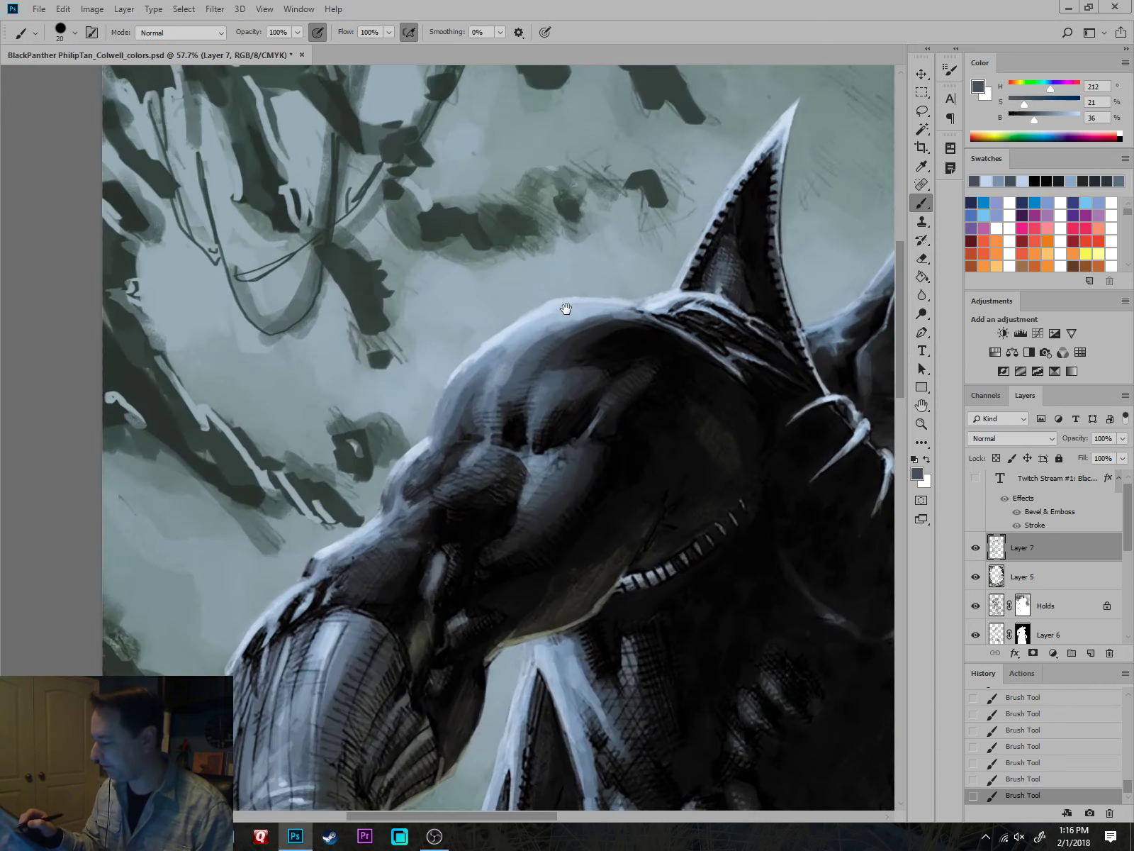
{"action": "left_click", "coordinate": [562, 299], "text": "alt"}
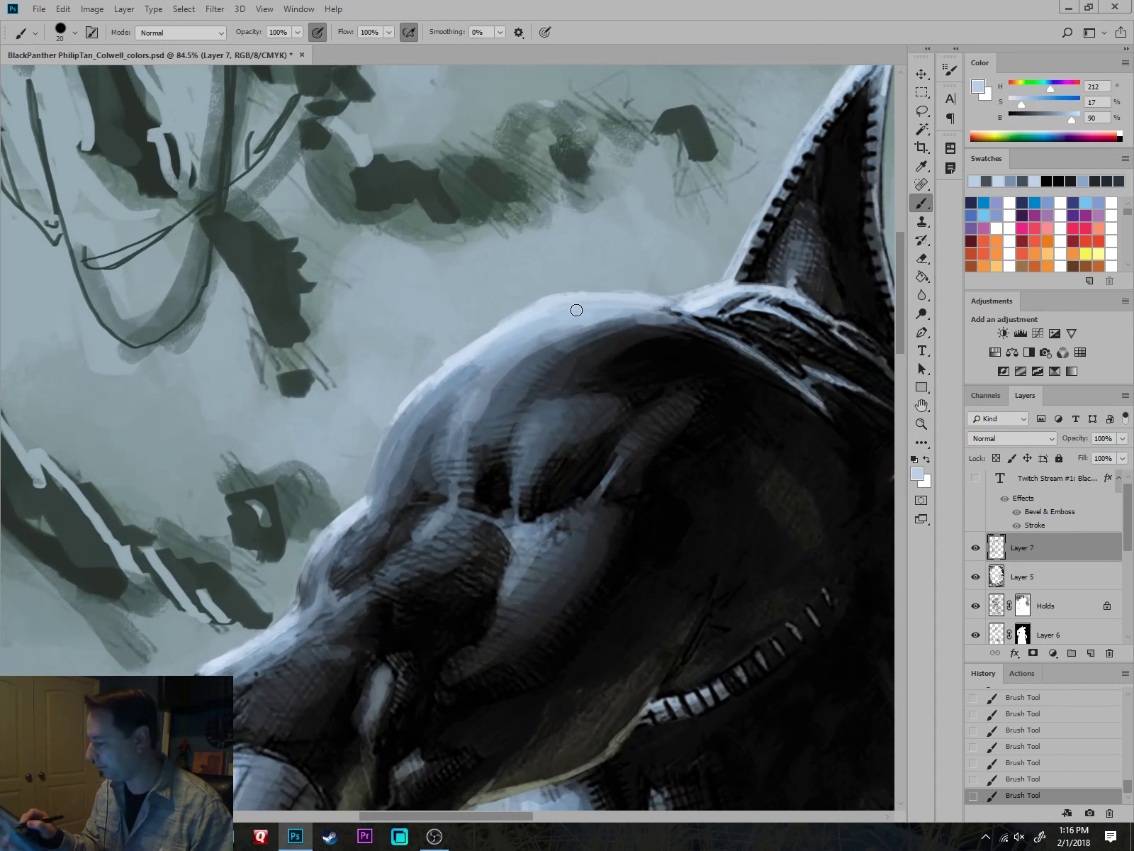
{"action": "left_click", "coordinate": [556, 280], "text": "alt"}
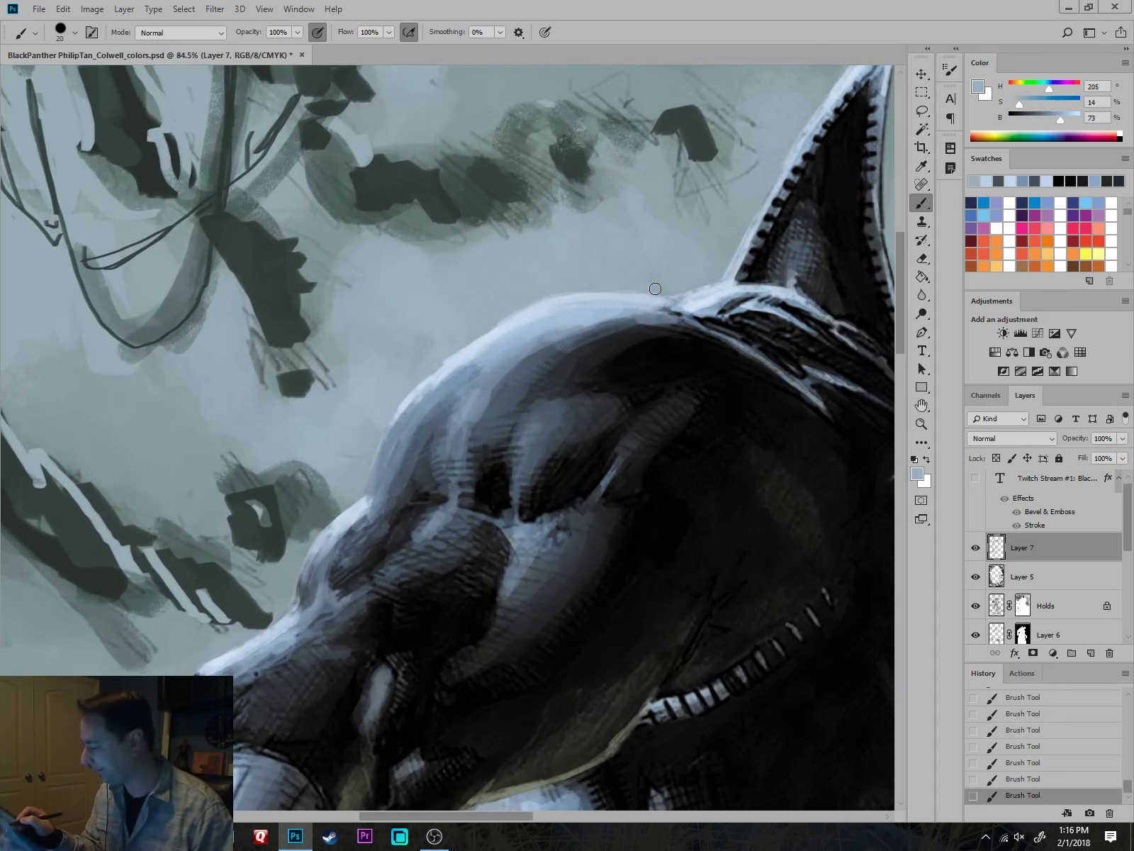
{"action": "left_click", "coordinate": [637, 274], "text": "alt"}
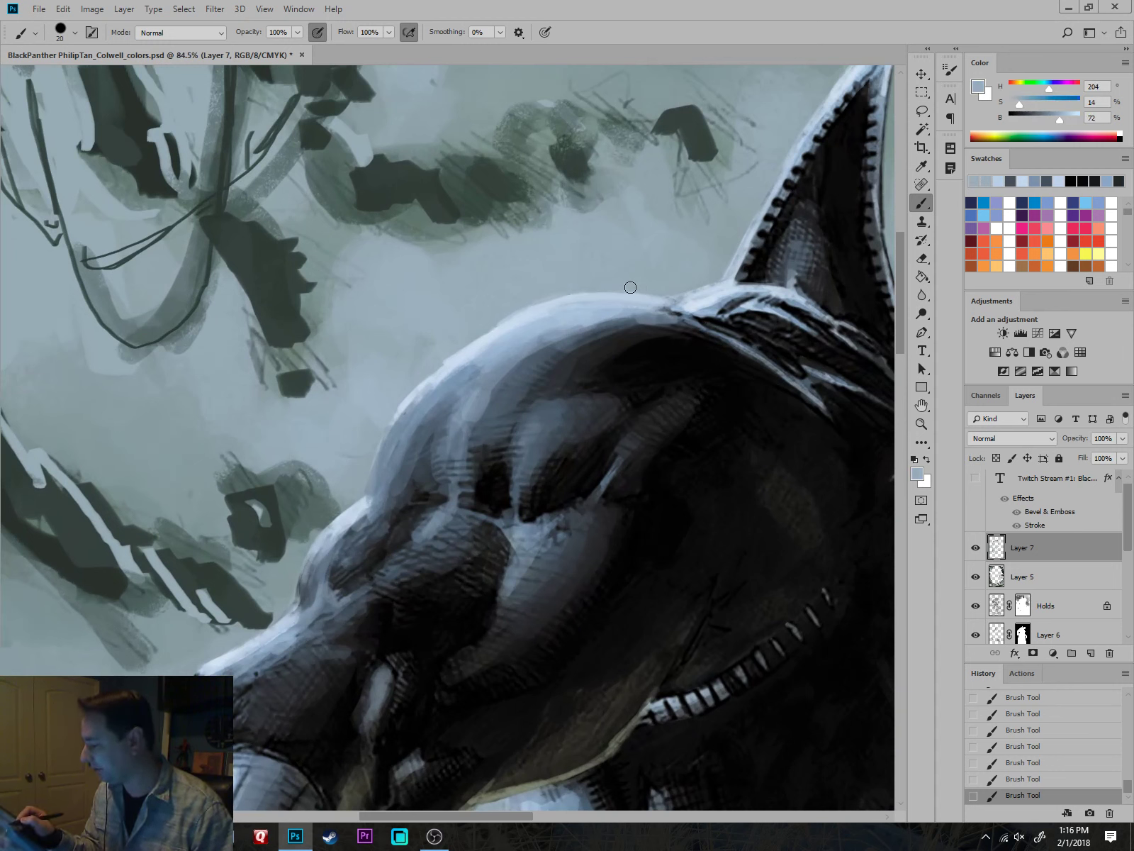
{"action": "scroll", "coordinate": [534, 301], "scroll_direction": "down", "scroll_amount": 5}
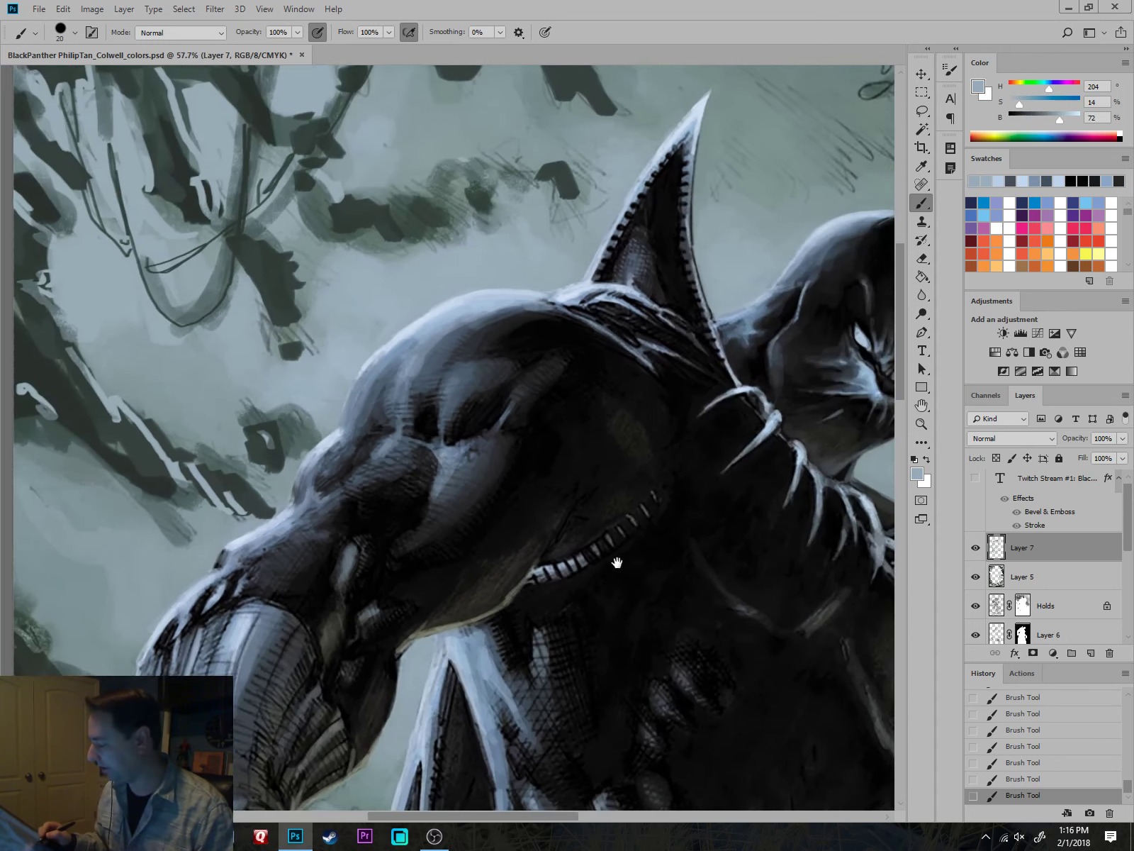
{"action": "scroll", "coordinate": [699, 583], "scroll_direction": "down", "scroll_amount": 4}
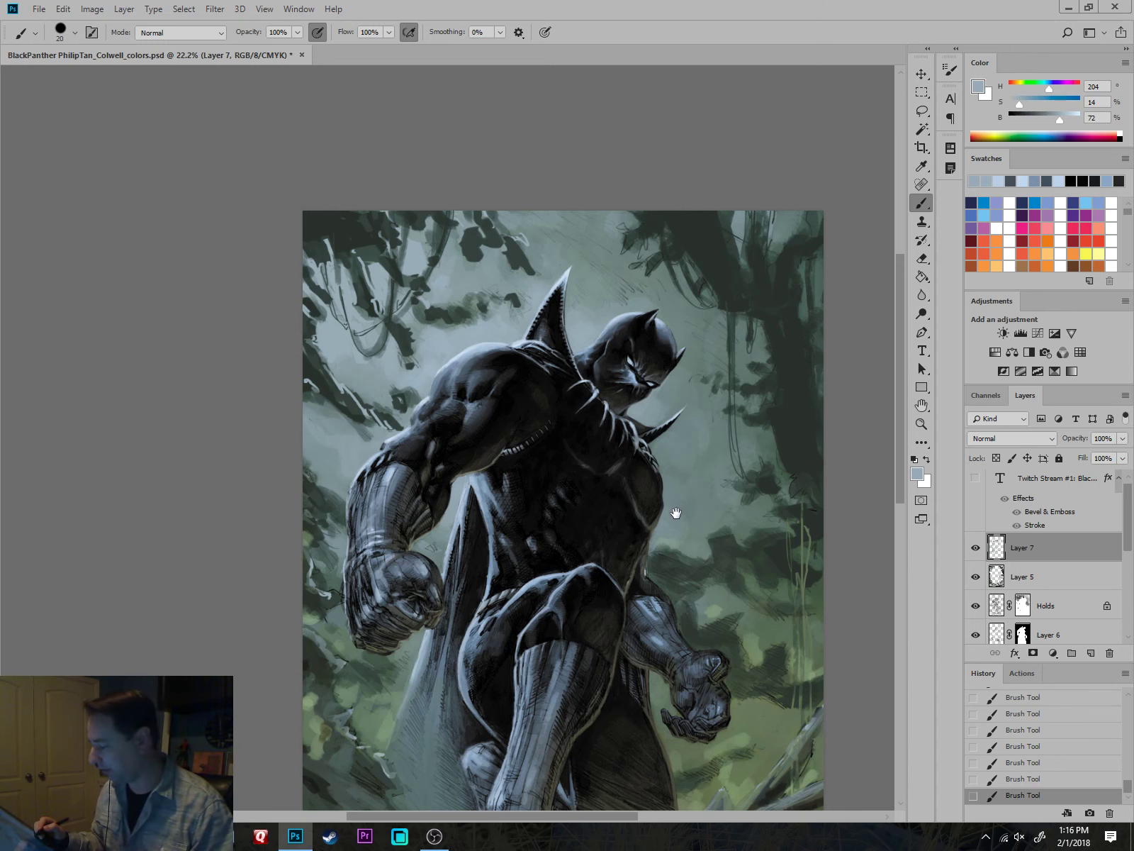
{"action": "scroll", "coordinate": [674, 514], "scroll_direction": "down", "scroll_amount": 2}
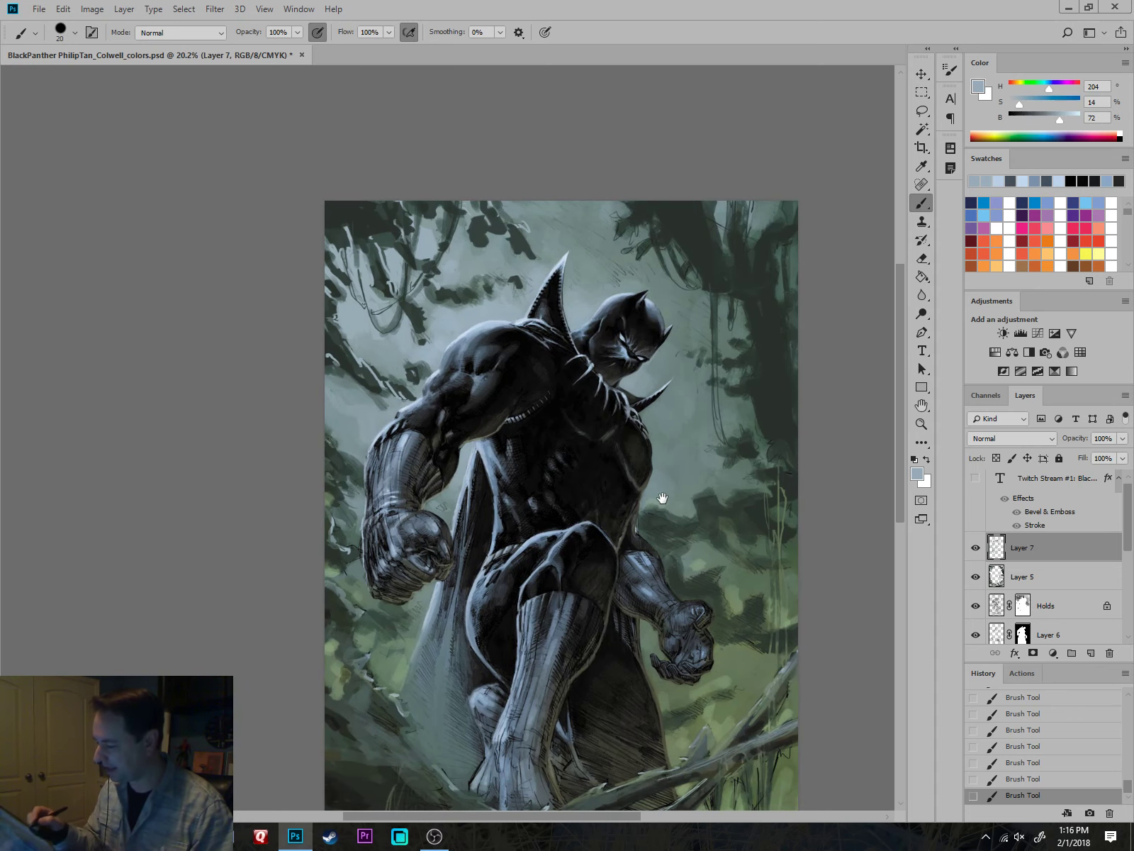
Sample light and mid blues from the shoulder's crest and blend the rim light down its outer edge toward the upper arm.
{"action": "scroll", "coordinate": [489, 338], "scroll_direction": "up", "scroll_amount": 9}
{"action": "left_click_drag", "start_coordinate": [484, 346], "coordinate": [590, 405]}
{"action": "left_click", "coordinate": [558, 391], "text": "alt"}
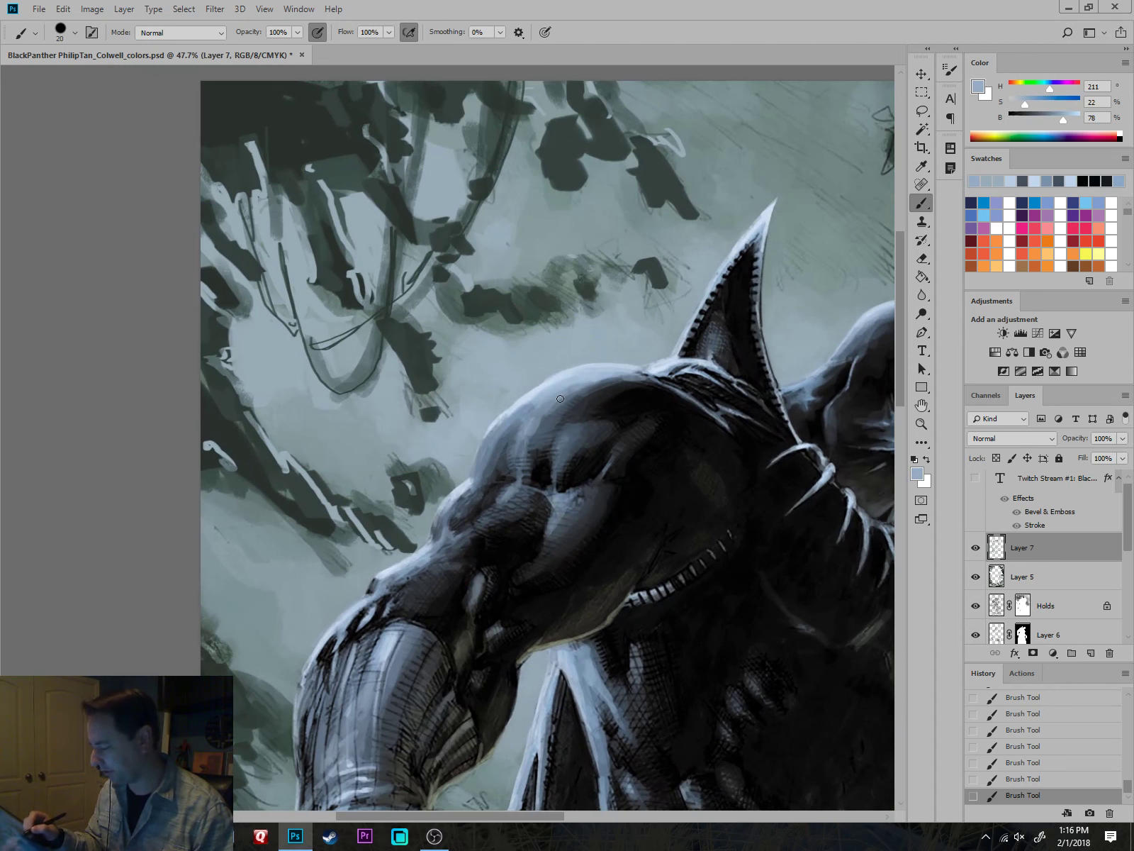
{"action": "left_click", "coordinate": [596, 381], "text": "alt"}
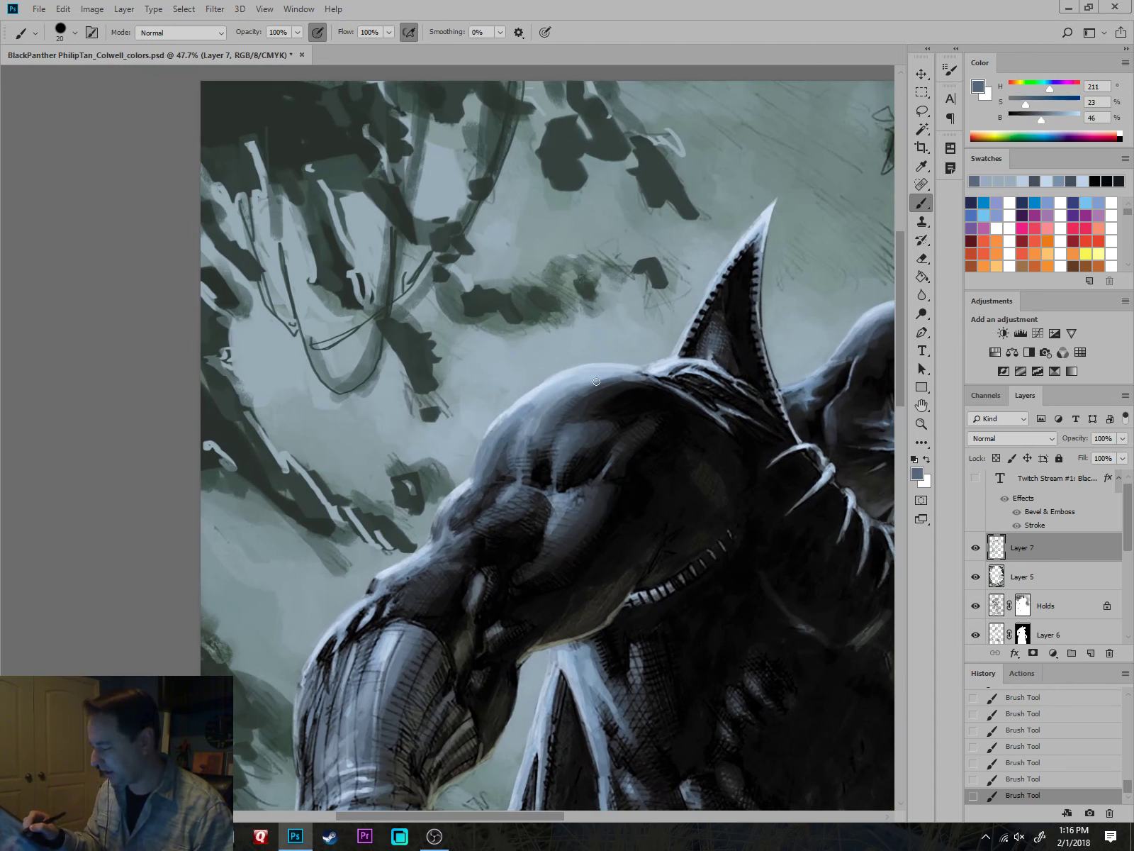
{"action": "left_click", "coordinate": [516, 418], "text": "alt"}
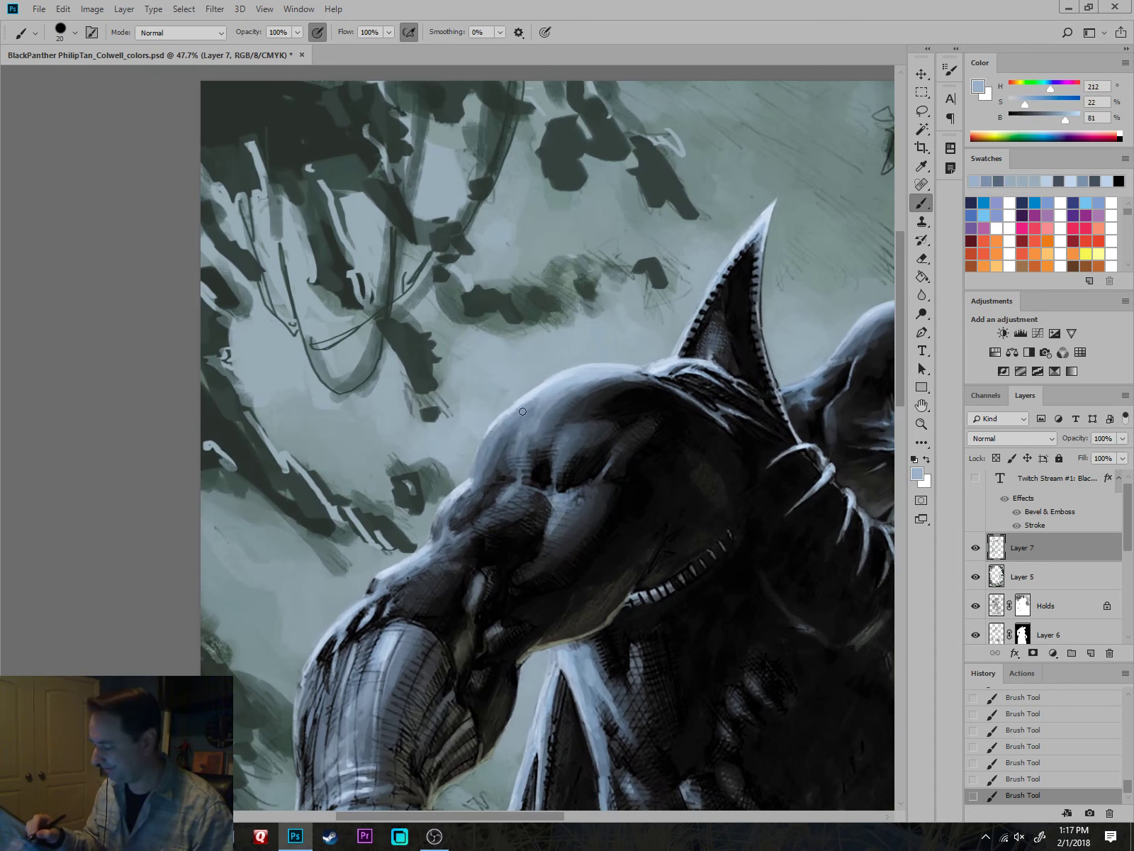
{"action": "left_click_drag", "start_coordinate": [524, 412], "coordinate": [487, 443]}
{"action": "left_click", "coordinate": [508, 414], "text": "alt"}
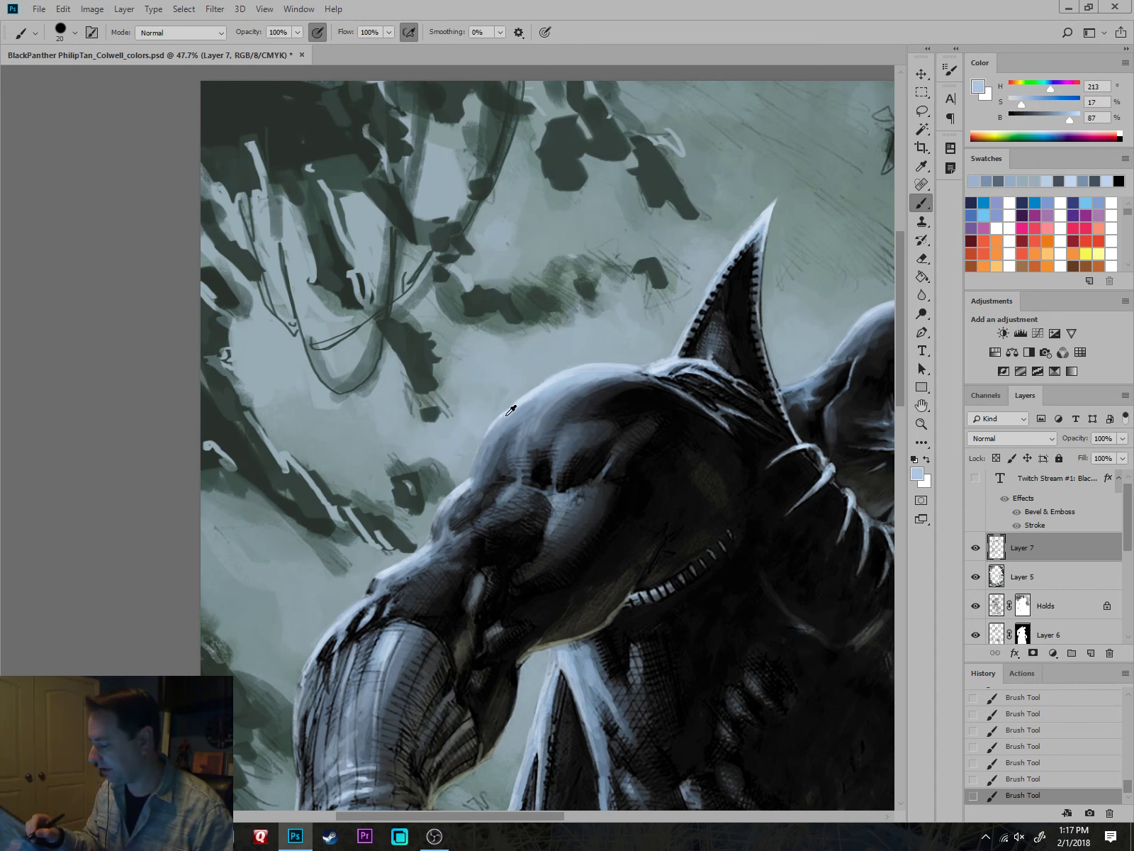
{"action": "left_click_drag", "start_coordinate": [479, 464], "coordinate": [472, 475]}
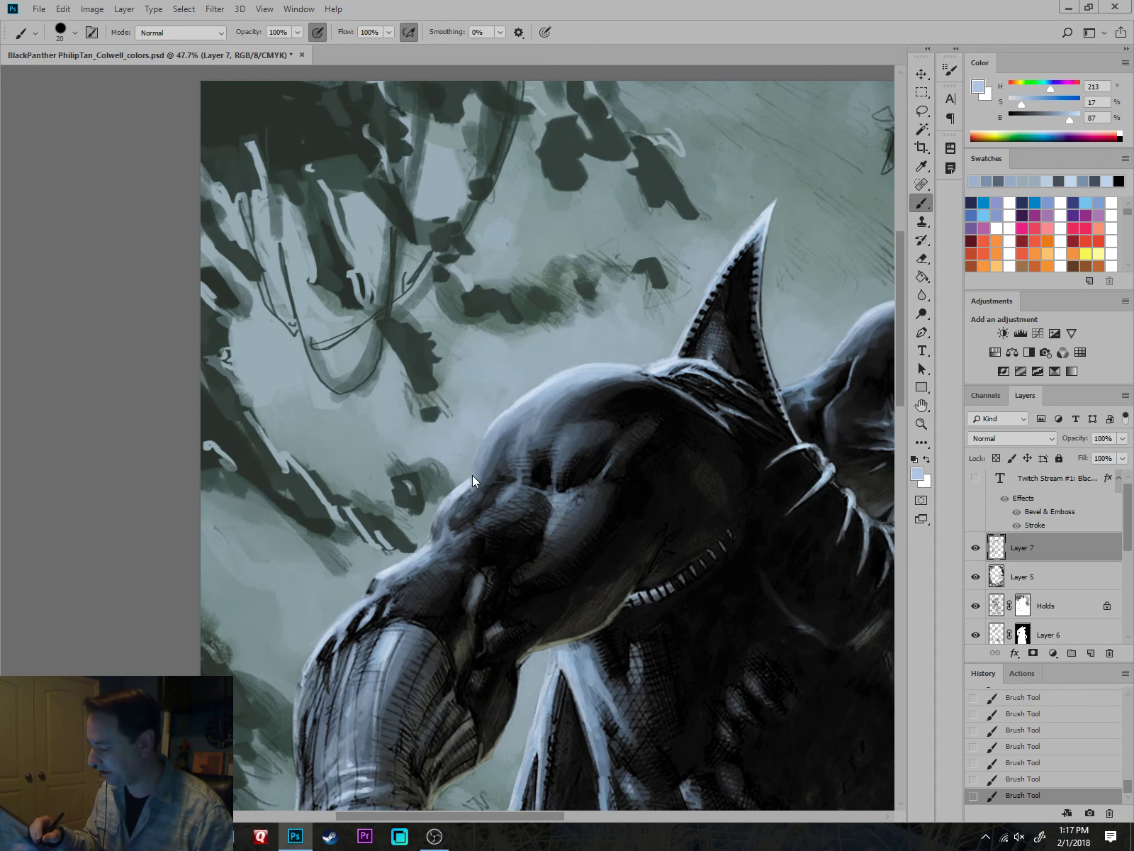
Sample pale blue from the upper arm's outer edge and touch up its rim light with a 15 px brush.
{"action": "left_click_drag", "start_coordinate": [634, 602], "coordinate": [555, 603]}
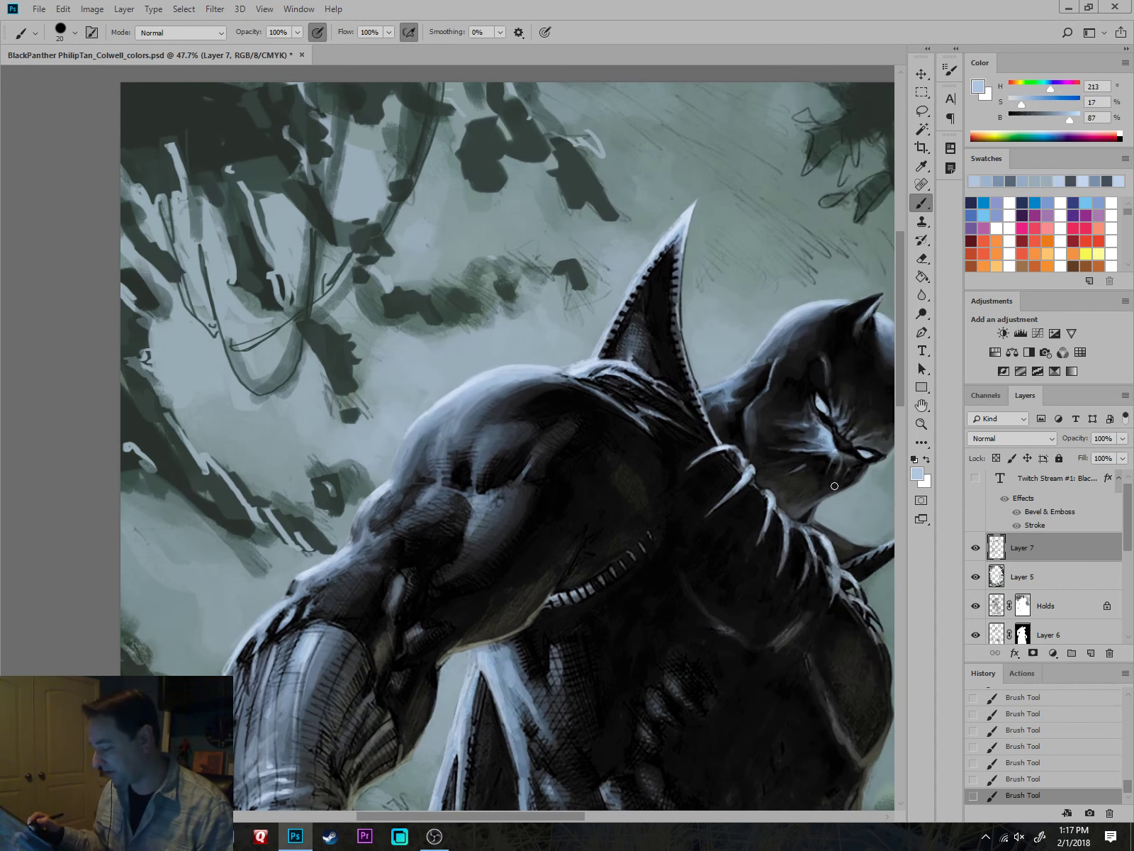
{"action": "left_click", "coordinate": [389, 484], "text": "alt"}
{"action": "key", "text": "["}
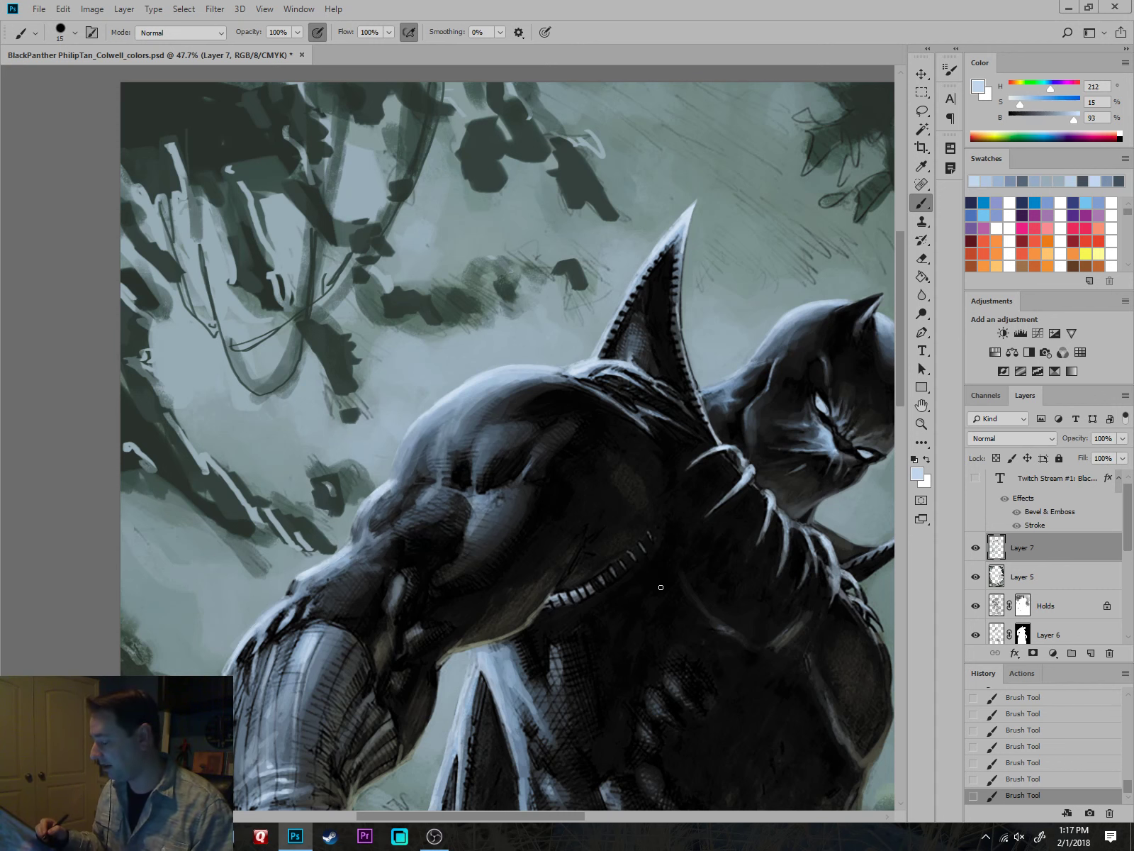
{"action": "left_click_drag", "start_coordinate": [664, 580], "coordinate": [557, 569]}
{"action": "scroll", "coordinate": [557, 570], "scroll_direction": "down", "scroll_amount": 3}
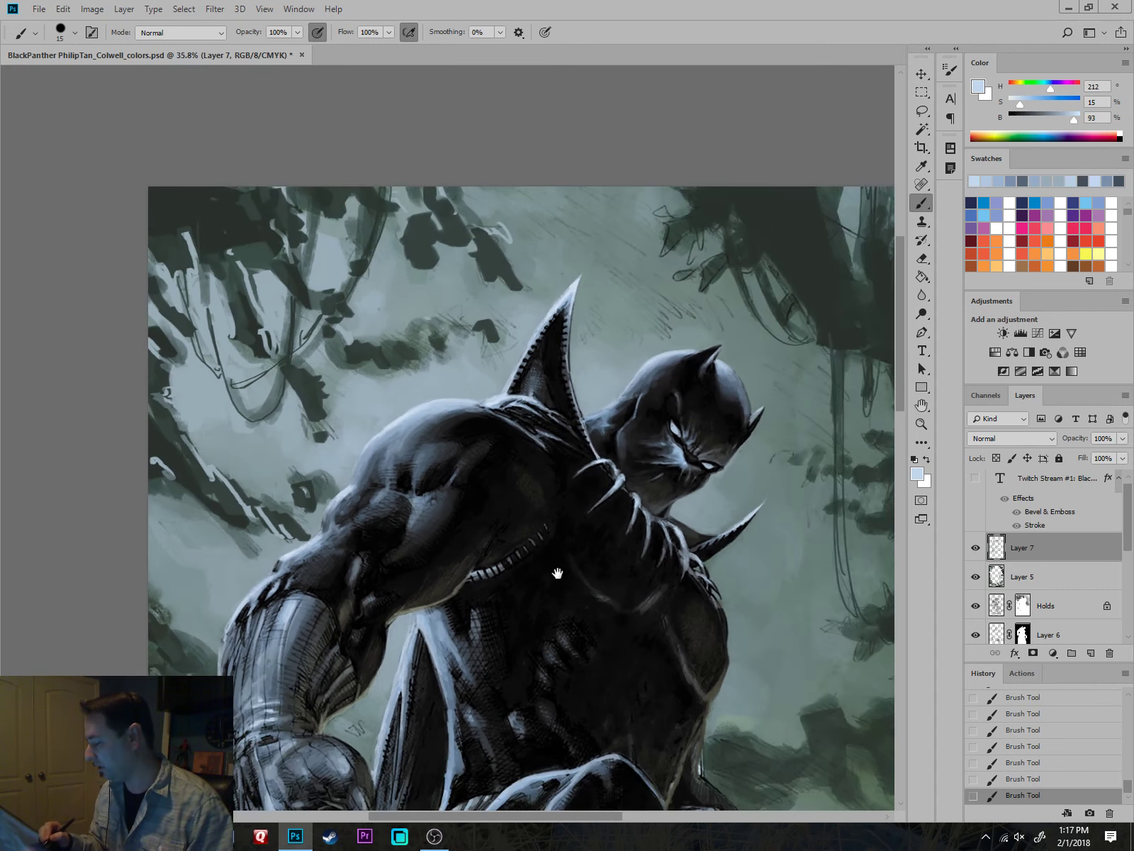
{"action": "left_click_drag", "start_coordinate": [768, 604], "coordinate": [763, 600]}
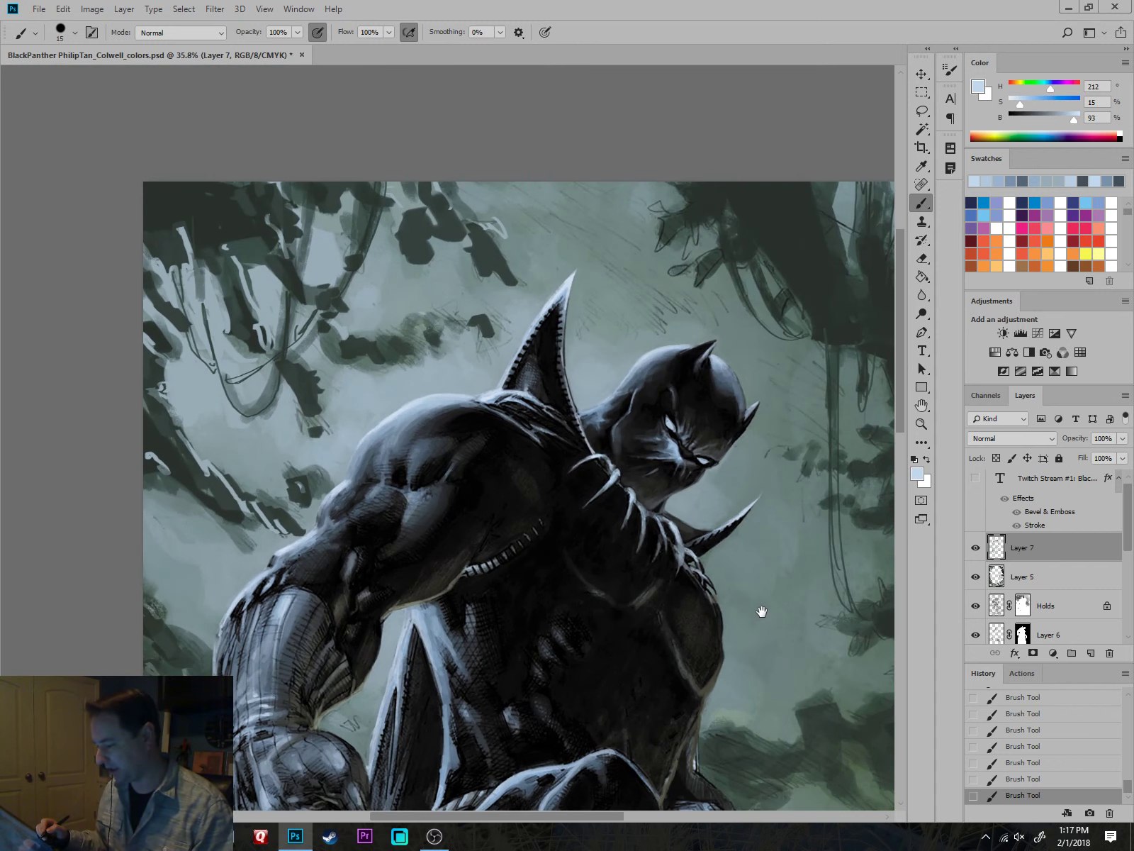
Sample pale blue from the mask's upper eye and touch up the eye's fill with the brush reduced to 9 px.
{"action": "scroll", "coordinate": [762, 599], "scroll_direction": "up", "scroll_amount": 10}
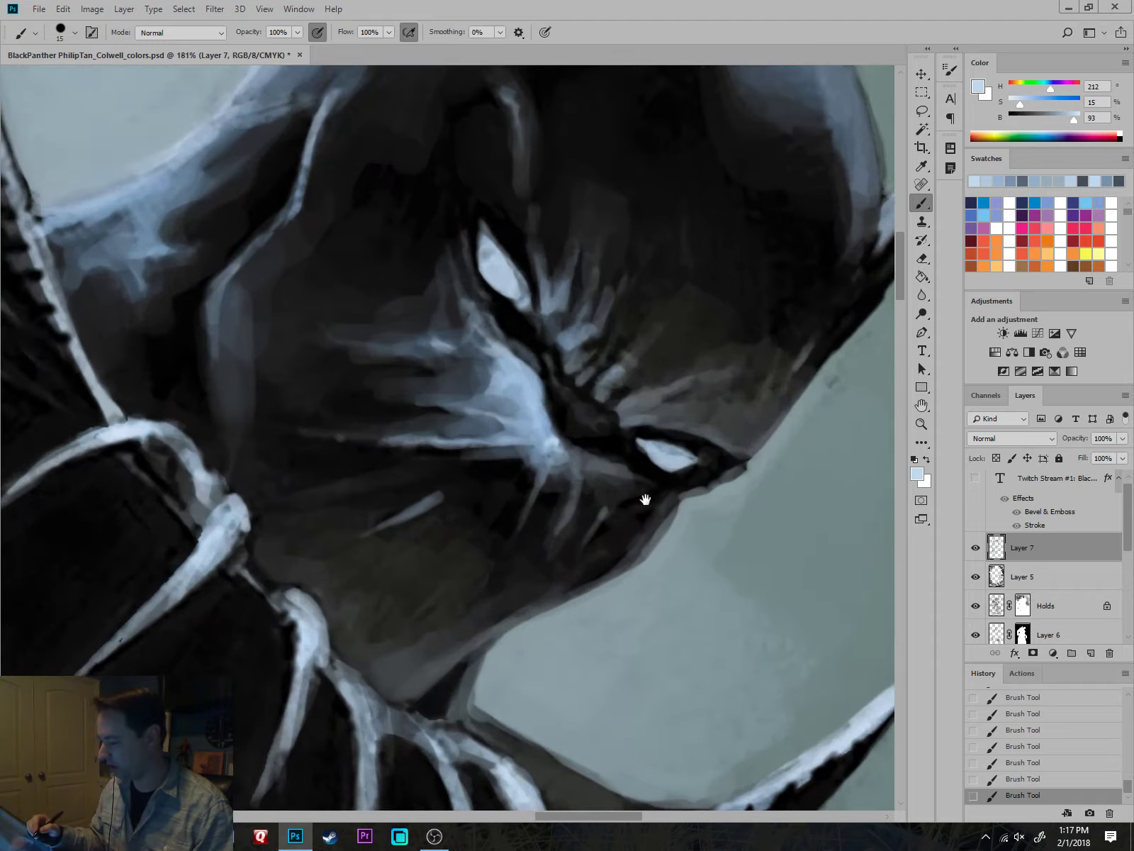
{"action": "mouse_move", "coordinate": [528, 323]}
{"action": "left_mouse_down"}
{"action": "mouse_move", "coordinate": [567, 405]}
{"action": "mouse_move", "coordinate": [562, 383]}
{"action": "left_mouse_up"}
{"action": "scroll", "coordinate": [540, 360], "scroll_direction": "up", "scroll_amount": 4}
{"action": "left_click", "coordinate": [544, 354], "text": "alt"}
{"action": "key", "text": "["}
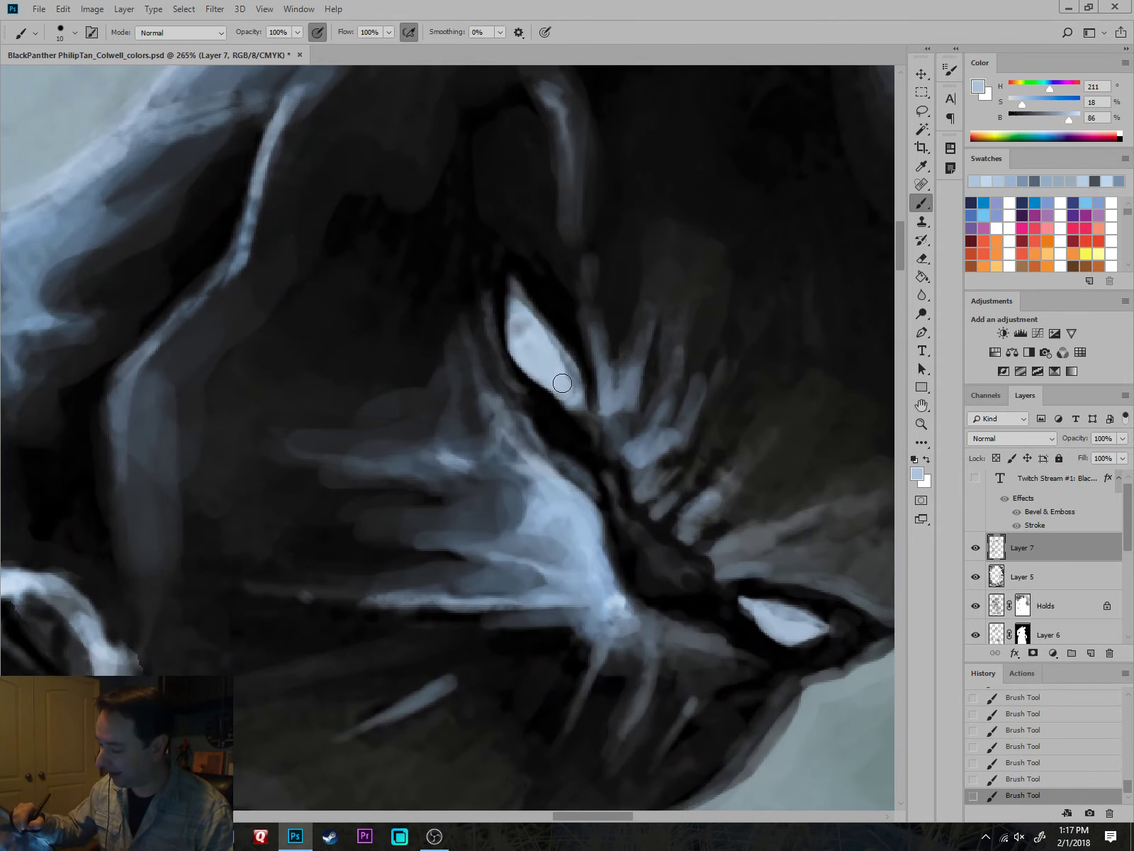
{"action": "key", "text": "bracketleft"}
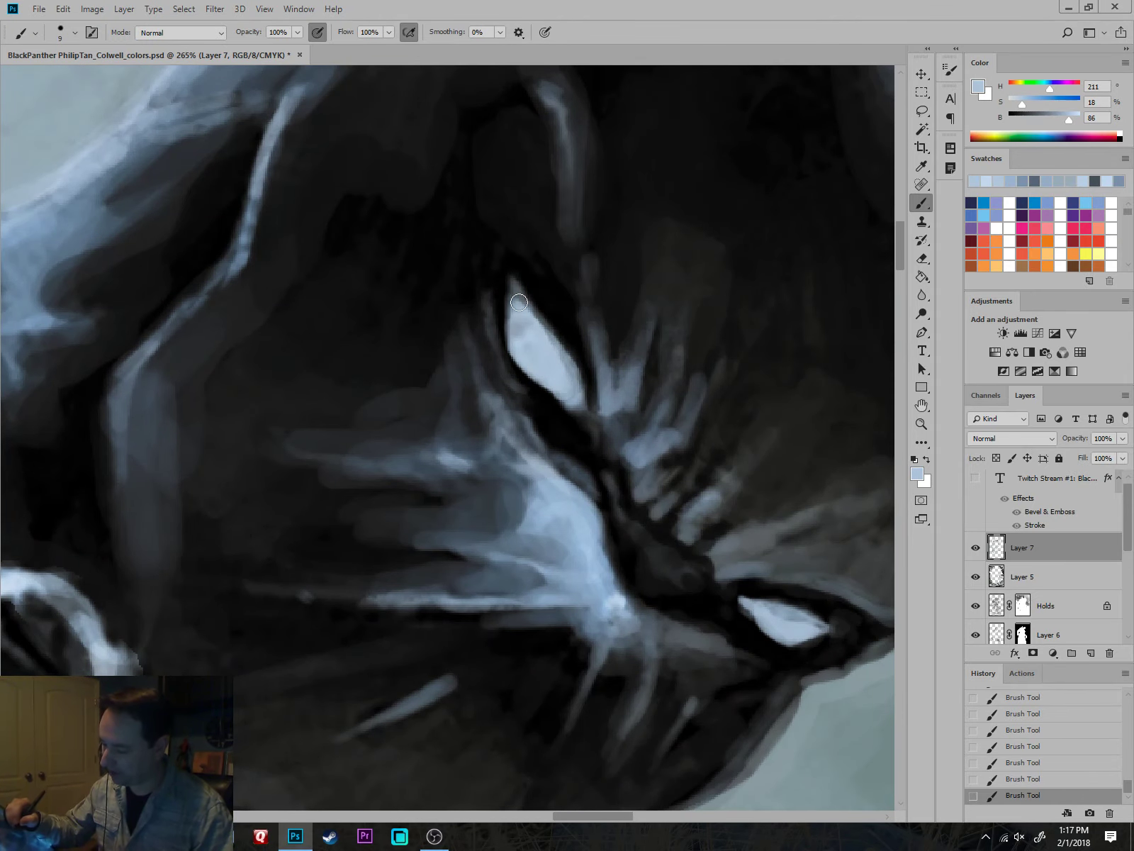
Sample black from the outline around the upper eye and paint a small round pupil inside that eye.
{"action": "left_click", "coordinate": [538, 282], "text": "alt"}
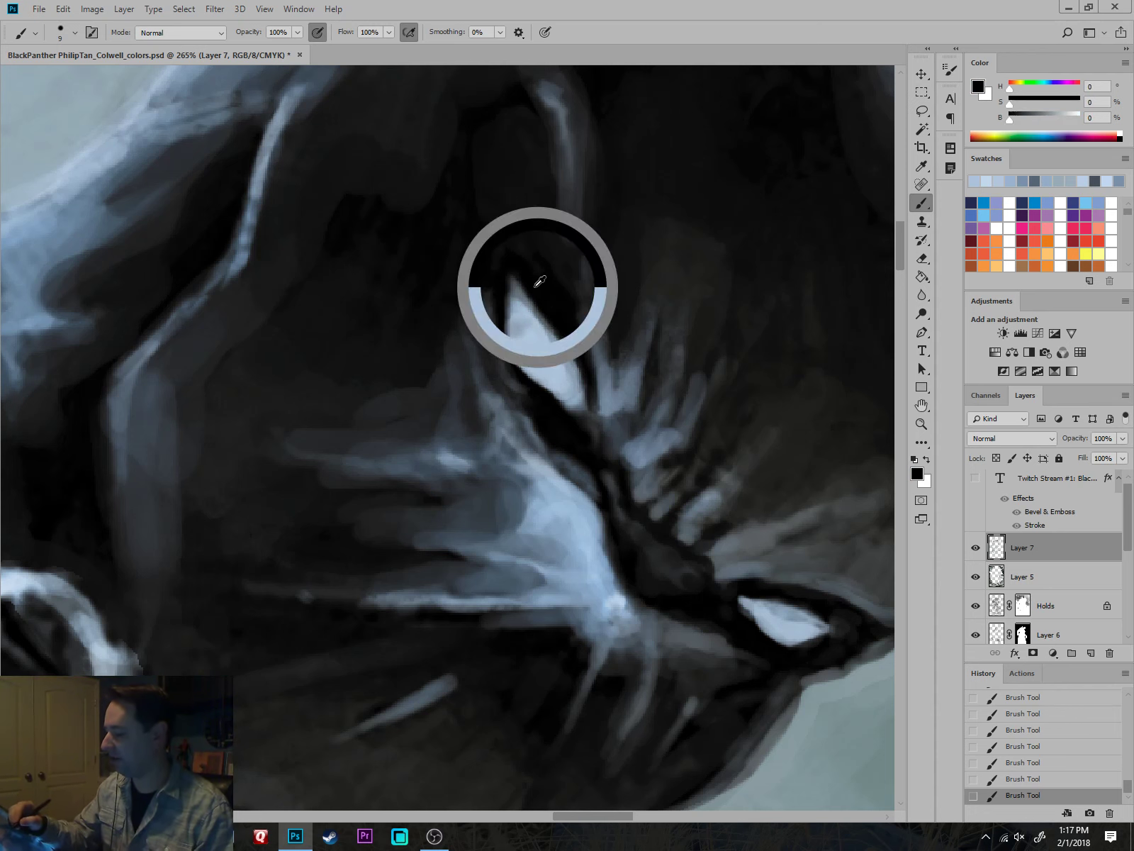
{"action": "scroll", "coordinate": [624, 468], "scroll_direction": "down", "scroll_amount": 3}
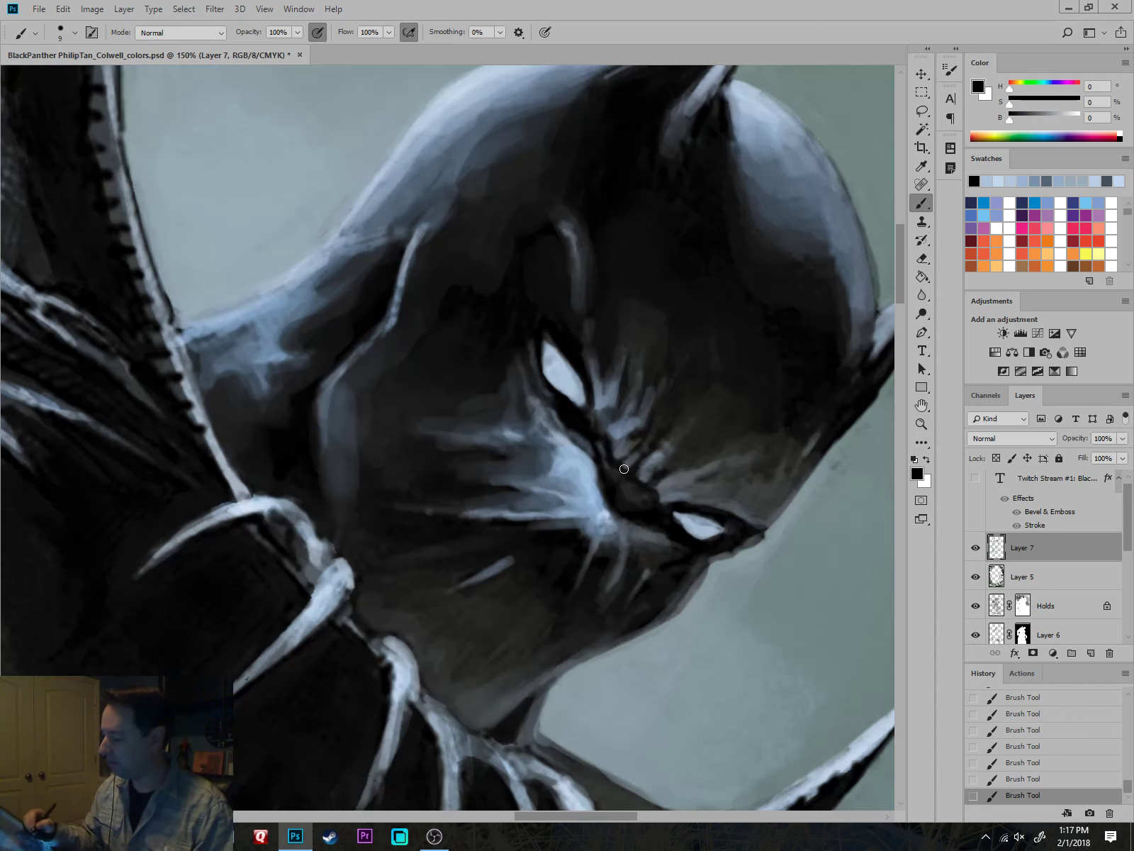
{"action": "scroll", "coordinate": [671, 615], "scroll_direction": "down", "scroll_amount": 2}
{"action": "scroll", "coordinate": [666, 588], "scroll_direction": "up", "scroll_amount": 3}
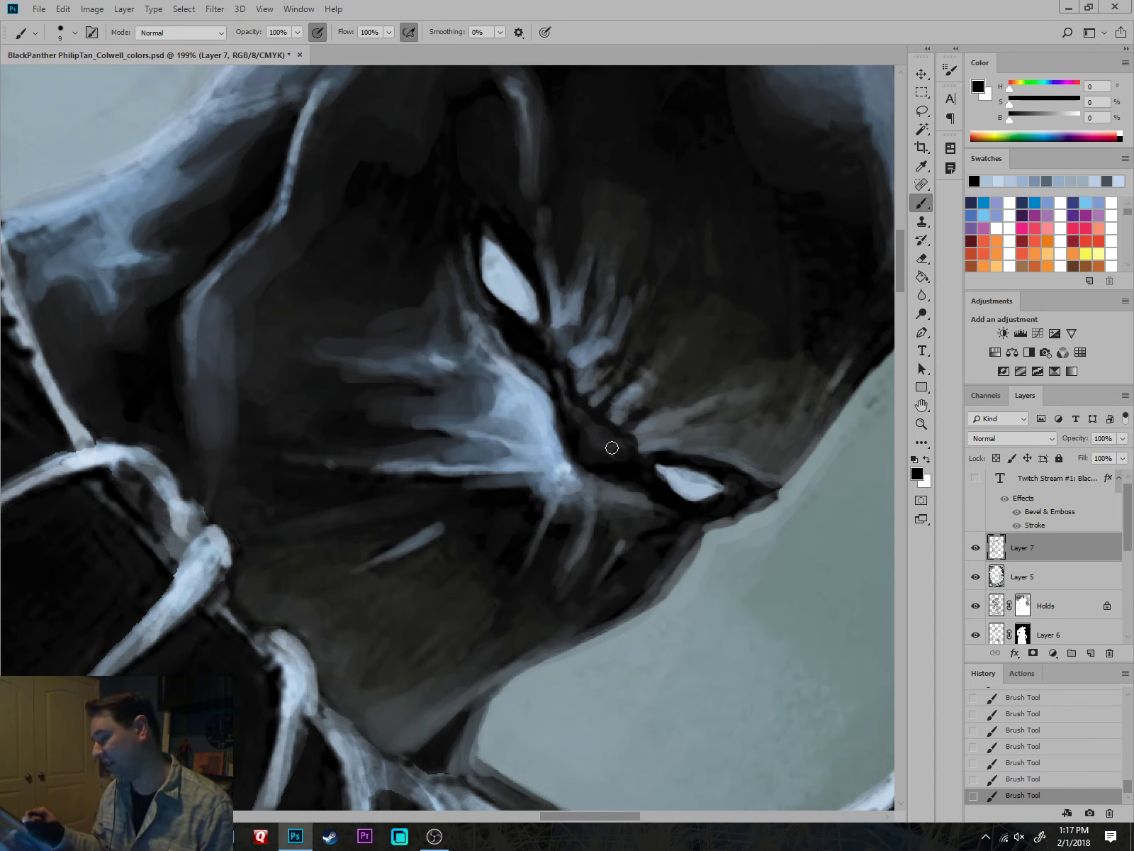
{"action": "left_click_drag", "start_coordinate": [511, 289], "coordinate": [508, 280]}
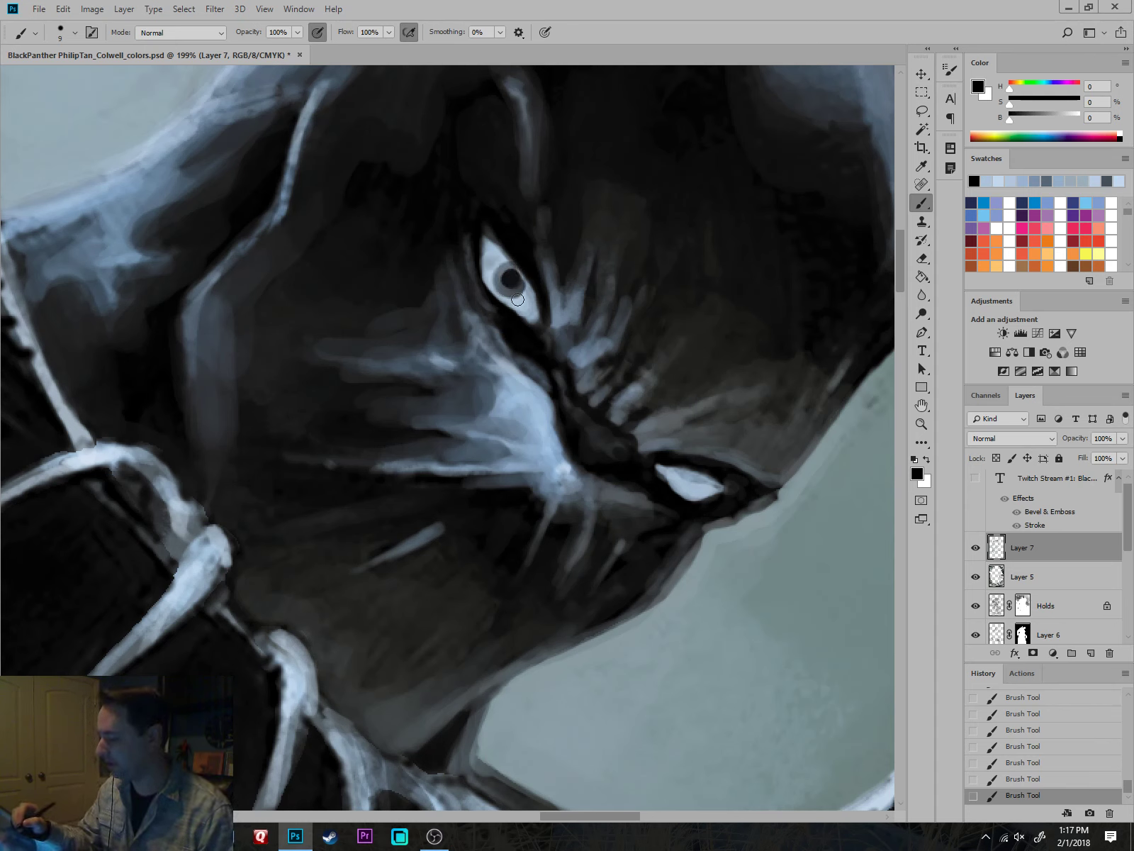
Undo the black pupil in the mask's upper eye and brighten the eye fill with pure white using a 7 px brush.
{"action": "left_click", "coordinate": [1046, 780]}
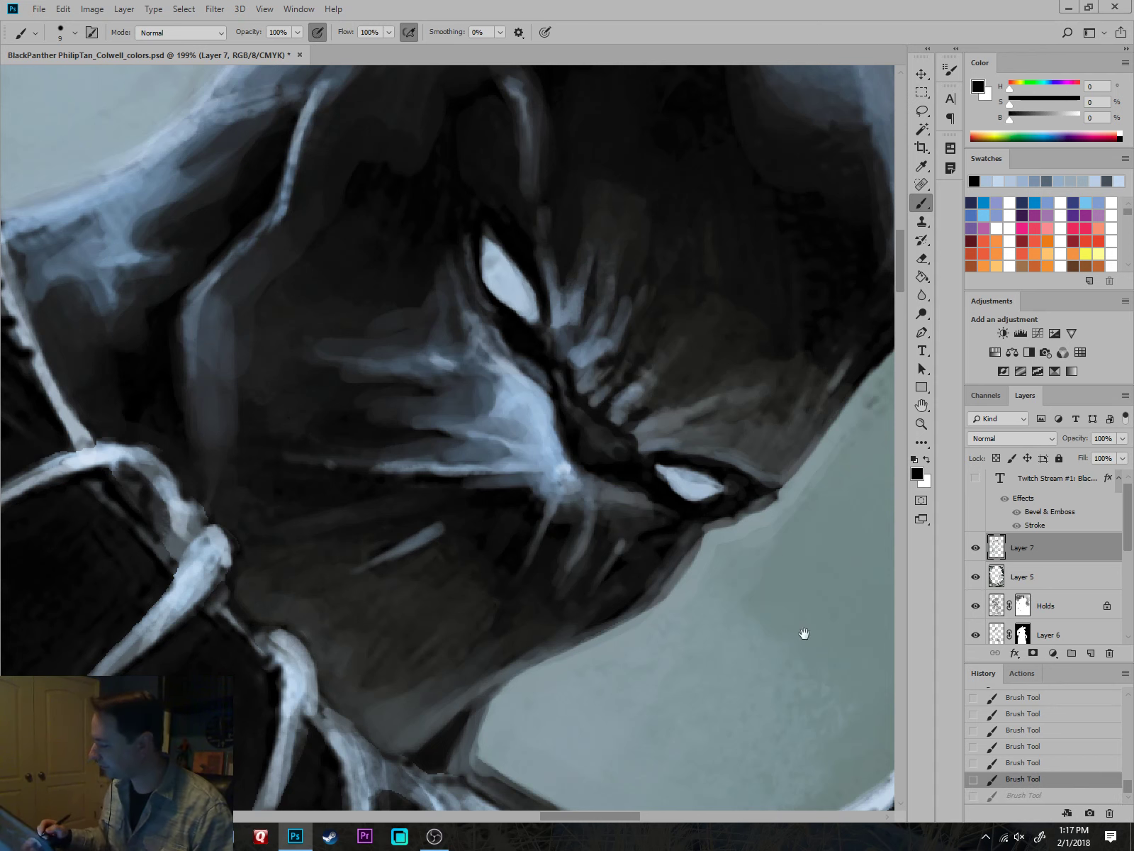
{"action": "left_click_drag", "start_coordinate": [772, 592], "coordinate": [694, 606]}
{"action": "scroll", "coordinate": [694, 606], "scroll_direction": "down", "scroll_amount": 3}
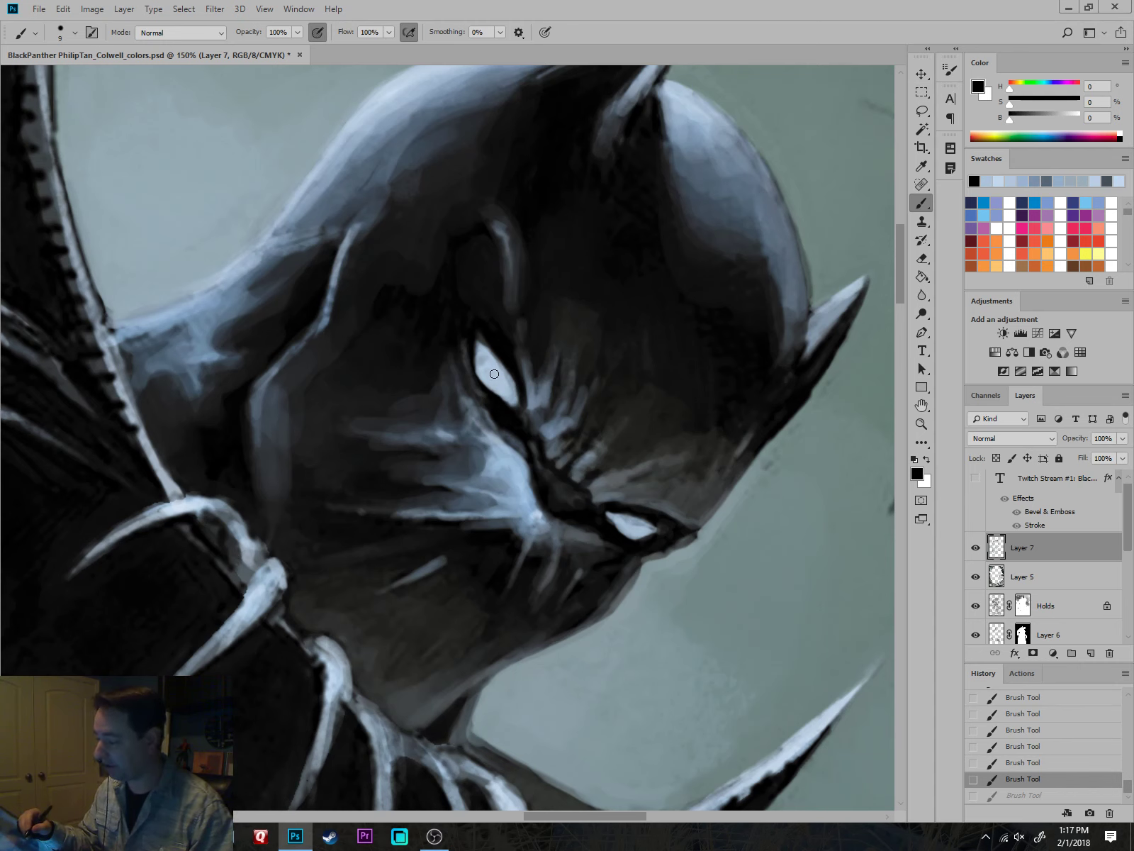
{"action": "left_click", "coordinate": [1019, 254]}
{"action": "key", "text": "bracketleft"}
{"action": "left_click_drag", "start_coordinate": [494, 380], "coordinate": [495, 365]}
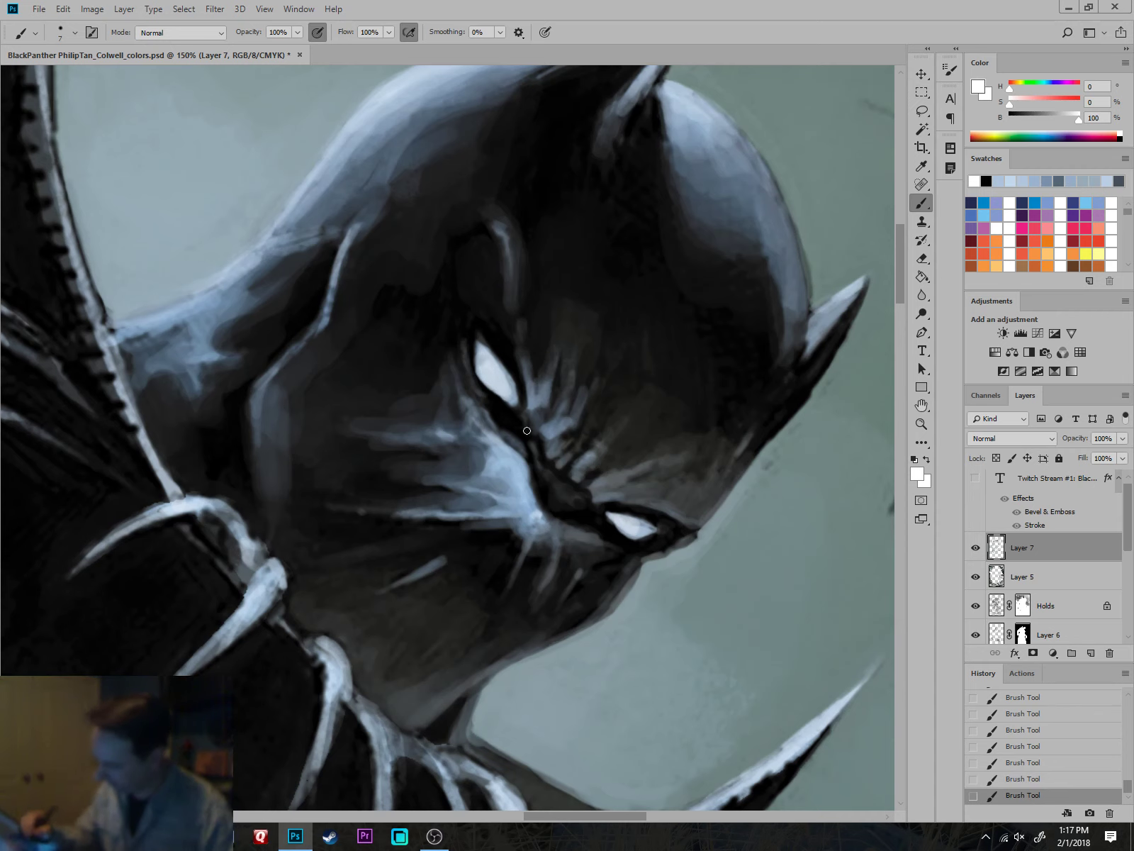
Choose the recent black swatch and touch up the dark outline around and between the mask's eyes.
{"action": "scroll", "coordinate": [521, 384], "scroll_direction": "down", "scroll_amount": 1}
{"action": "scroll", "coordinate": [506, 337], "scroll_direction": "up", "scroll_amount": 3}
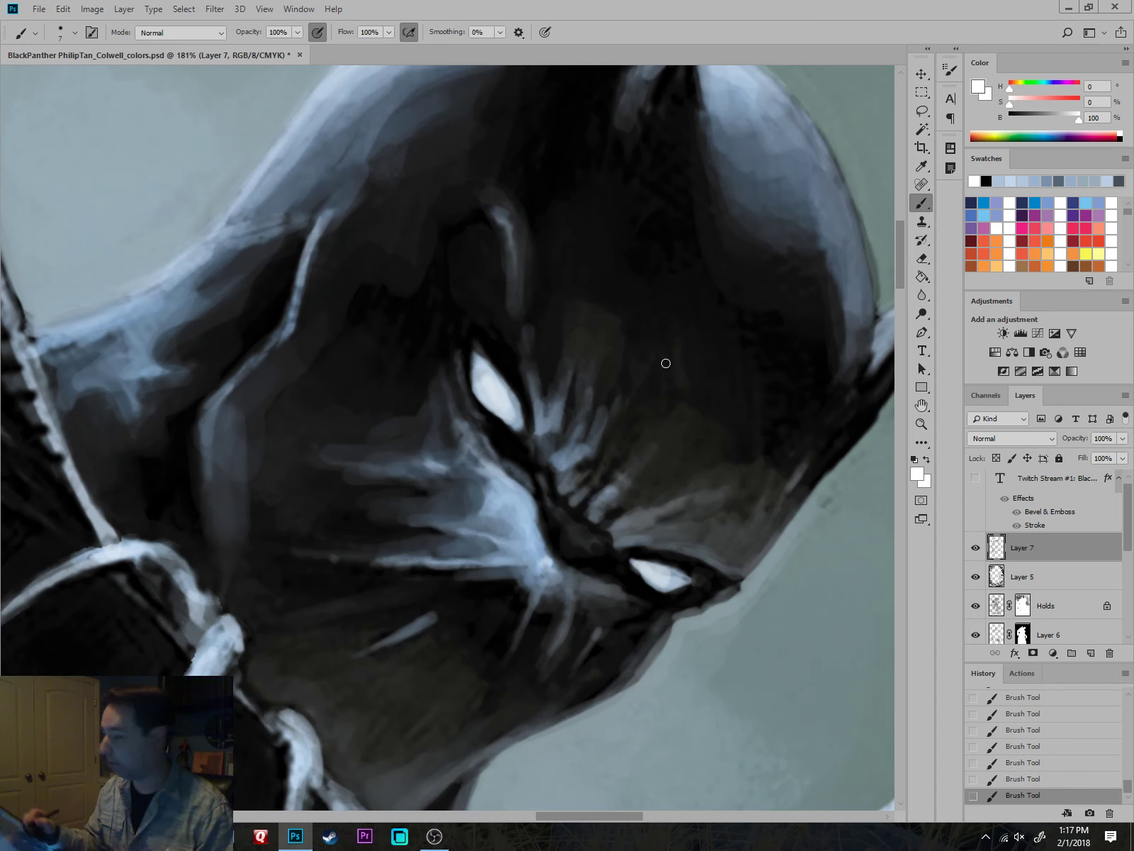
{"action": "left_click", "coordinate": [986, 181]}
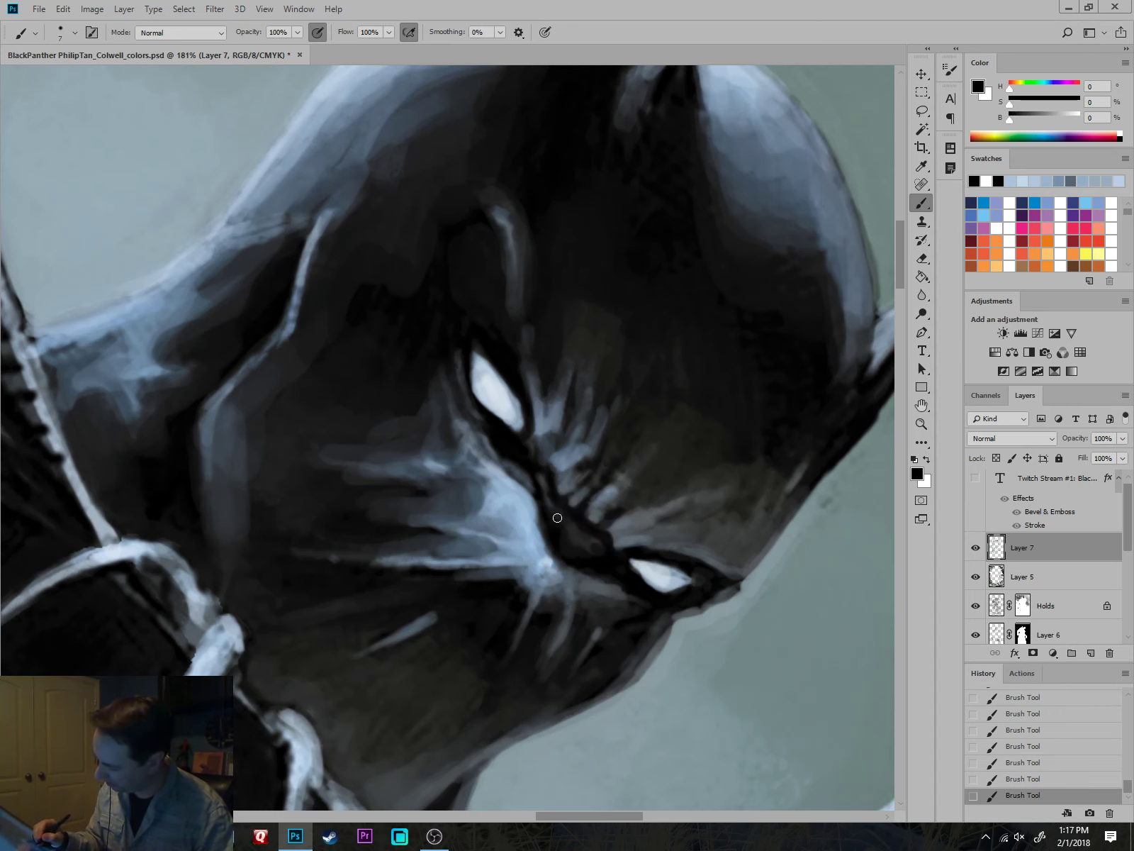
{"action": "left_click_drag", "start_coordinate": [458, 347], "coordinate": [624, 600]}
Review the whole painting, checking how the figure and mask eyes read against the jungle background.
{"action": "scroll", "coordinate": [637, 589], "scroll_direction": "down", "scroll_amount": 2}
{"action": "scroll", "coordinate": [658, 607], "scroll_direction": "down", "scroll_amount": 4}
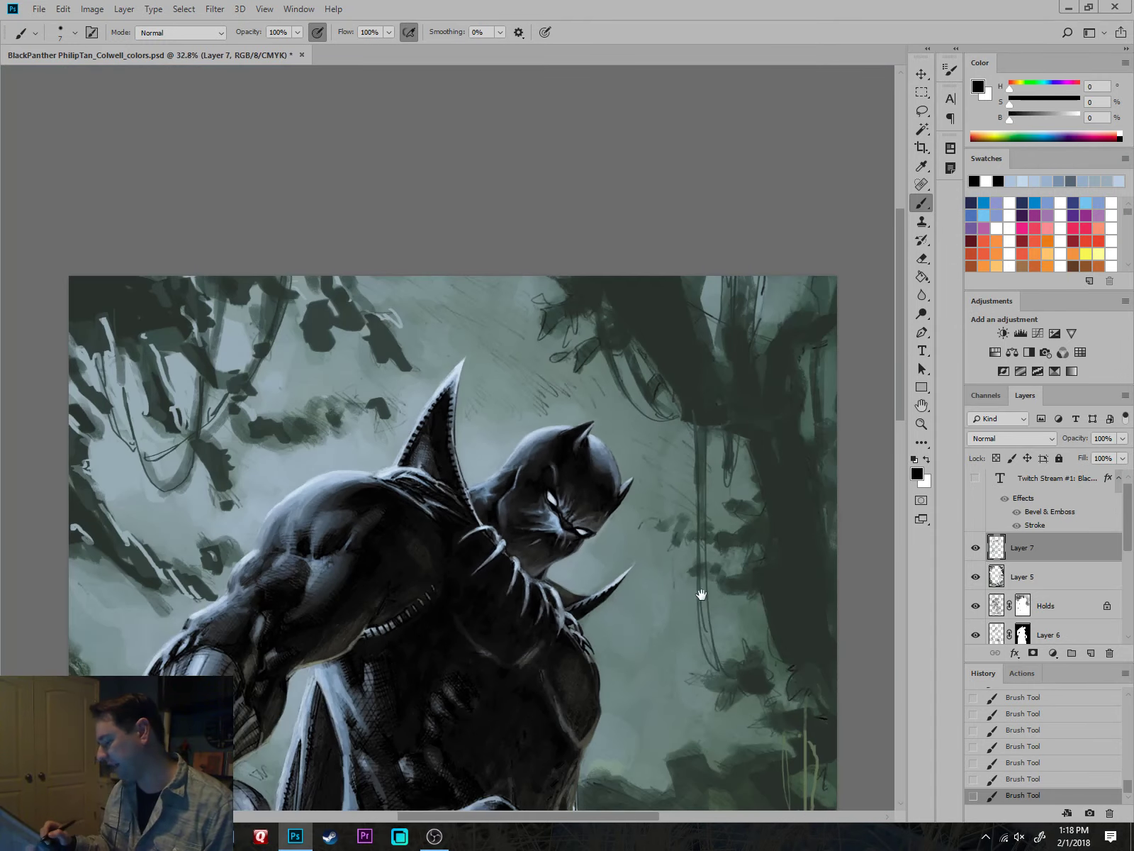
{"action": "scroll", "coordinate": [723, 524], "scroll_direction": "down", "scroll_amount": 2}
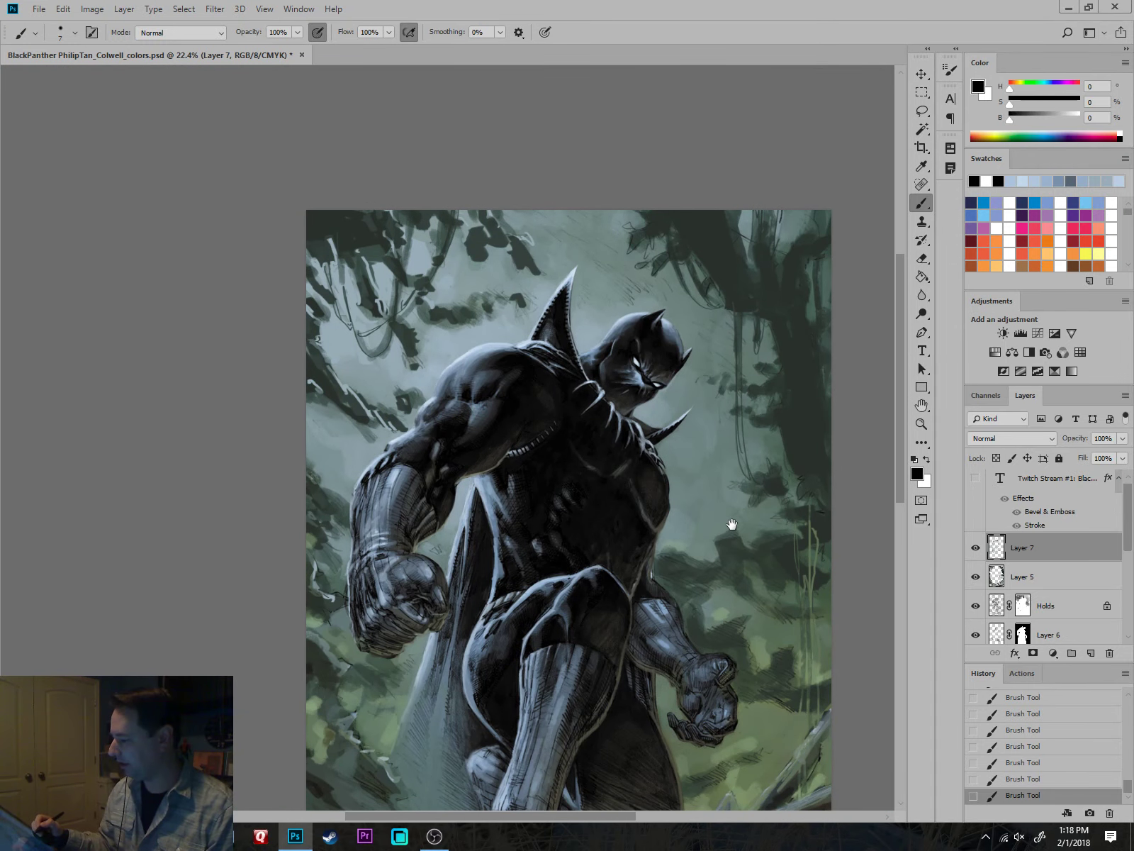
{"action": "left_click_drag", "start_coordinate": [775, 514], "coordinate": [717, 520]}
{"action": "scroll", "coordinate": [698, 471], "scroll_direction": "up", "scroll_amount": 3}
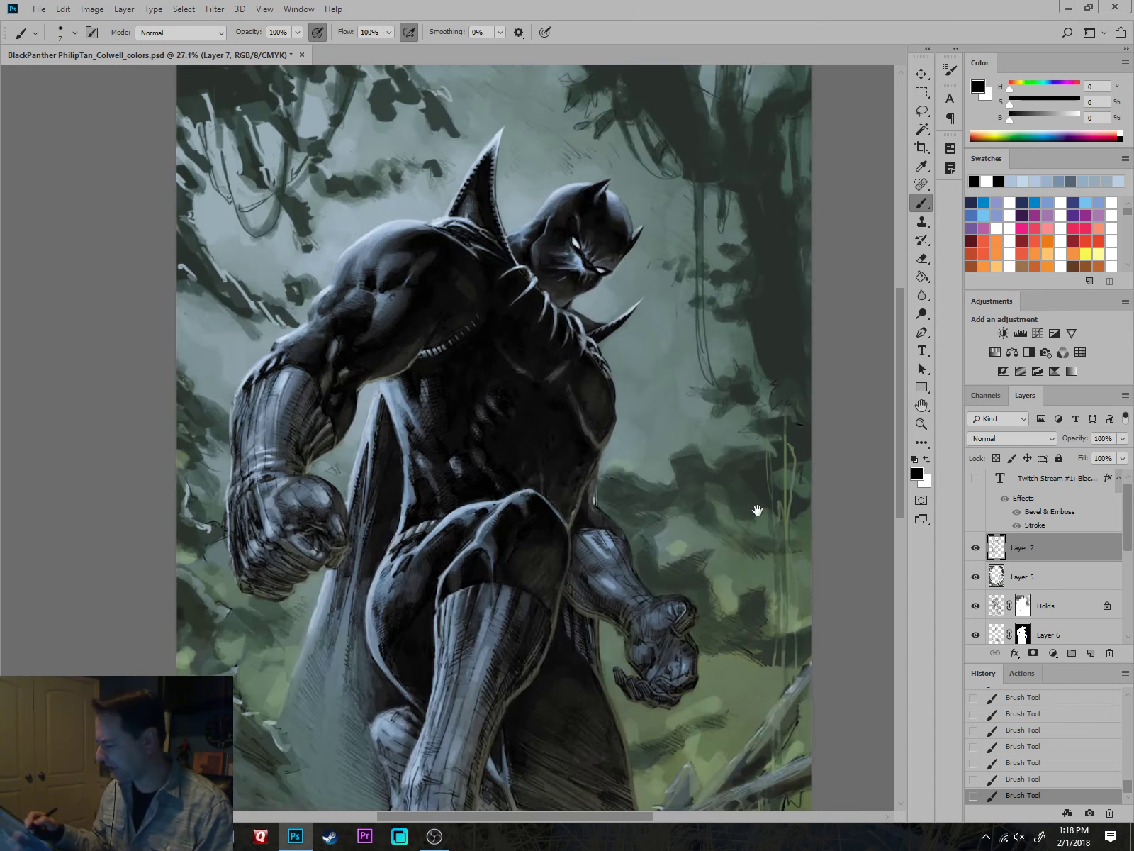
{"action": "scroll", "coordinate": [593, 412], "scroll_direction": "up", "scroll_amount": 5}
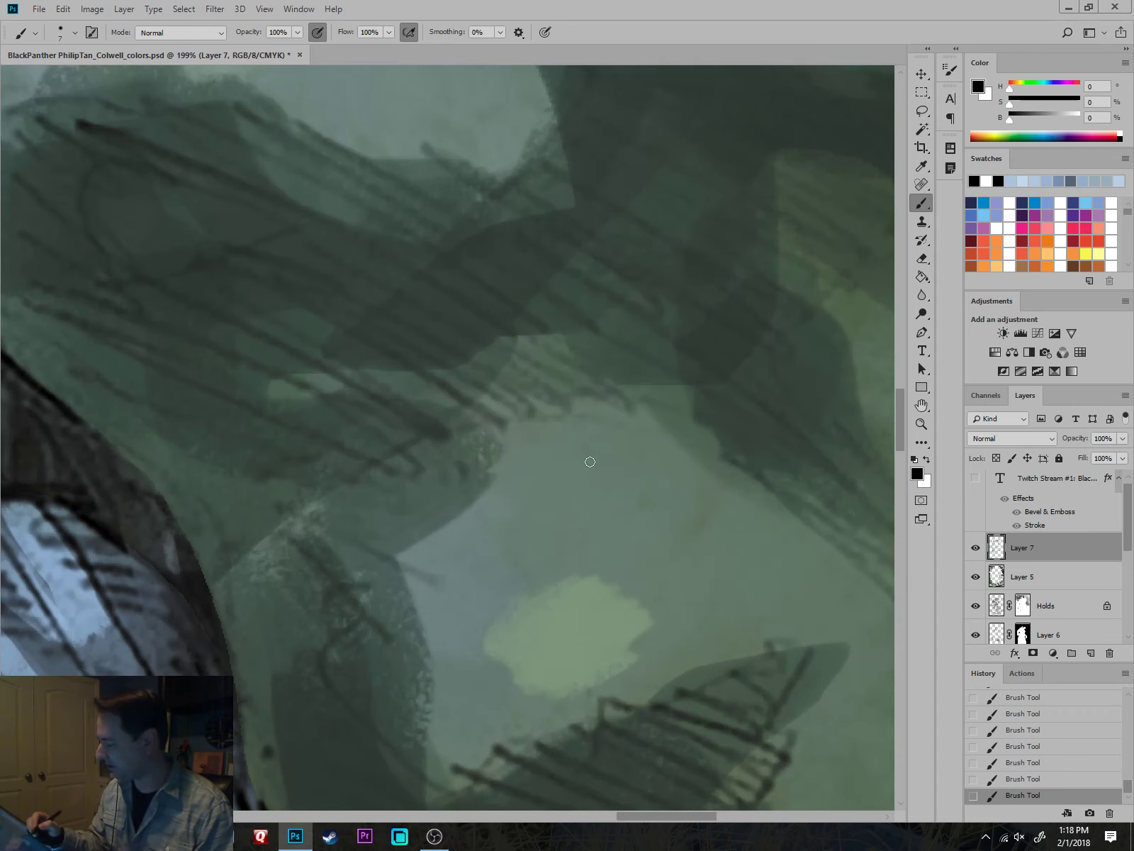
{"action": "left_click_drag", "start_coordinate": [541, 553], "coordinate": [565, 549]}
Add a Hue/Saturation adjustment layer above Layer 7 and set its saturation to -100.
{"action": "left_click_drag", "start_coordinate": [1118, 540], "coordinate": [1132, 528]}
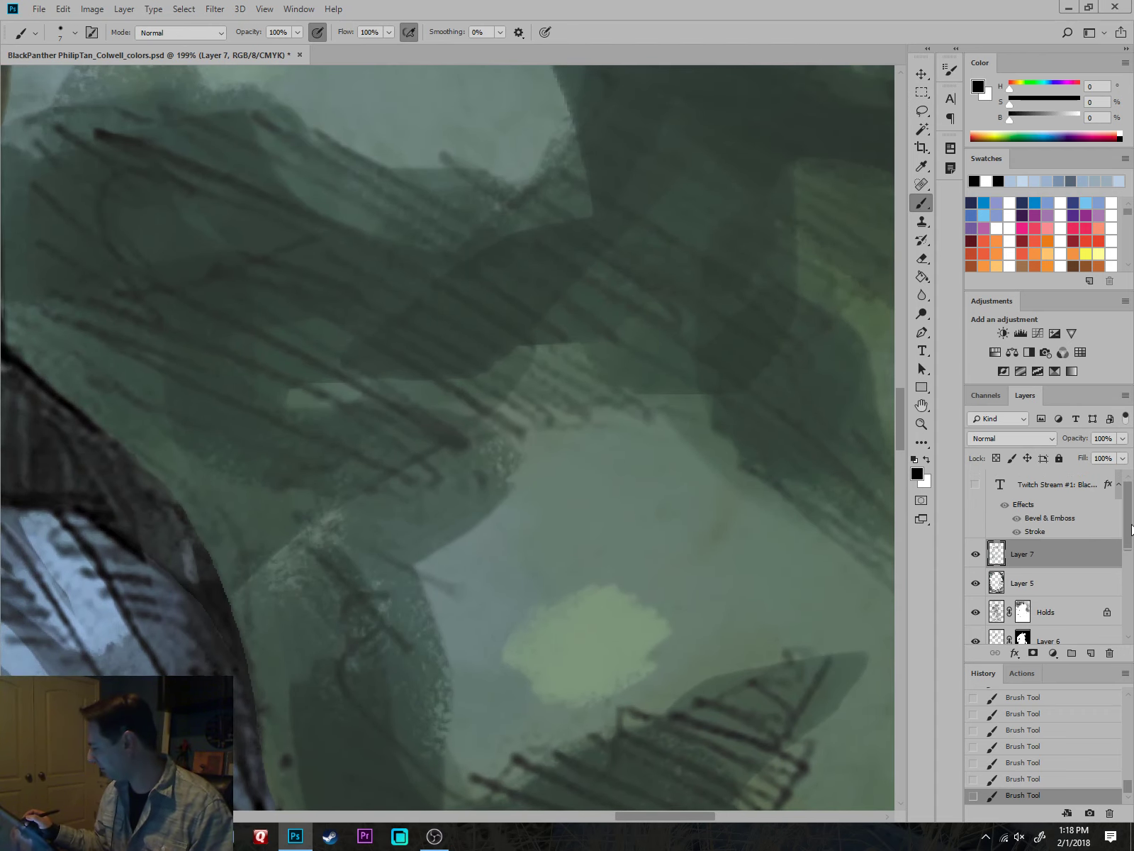
{"action": "left_click", "coordinate": [995, 352]}
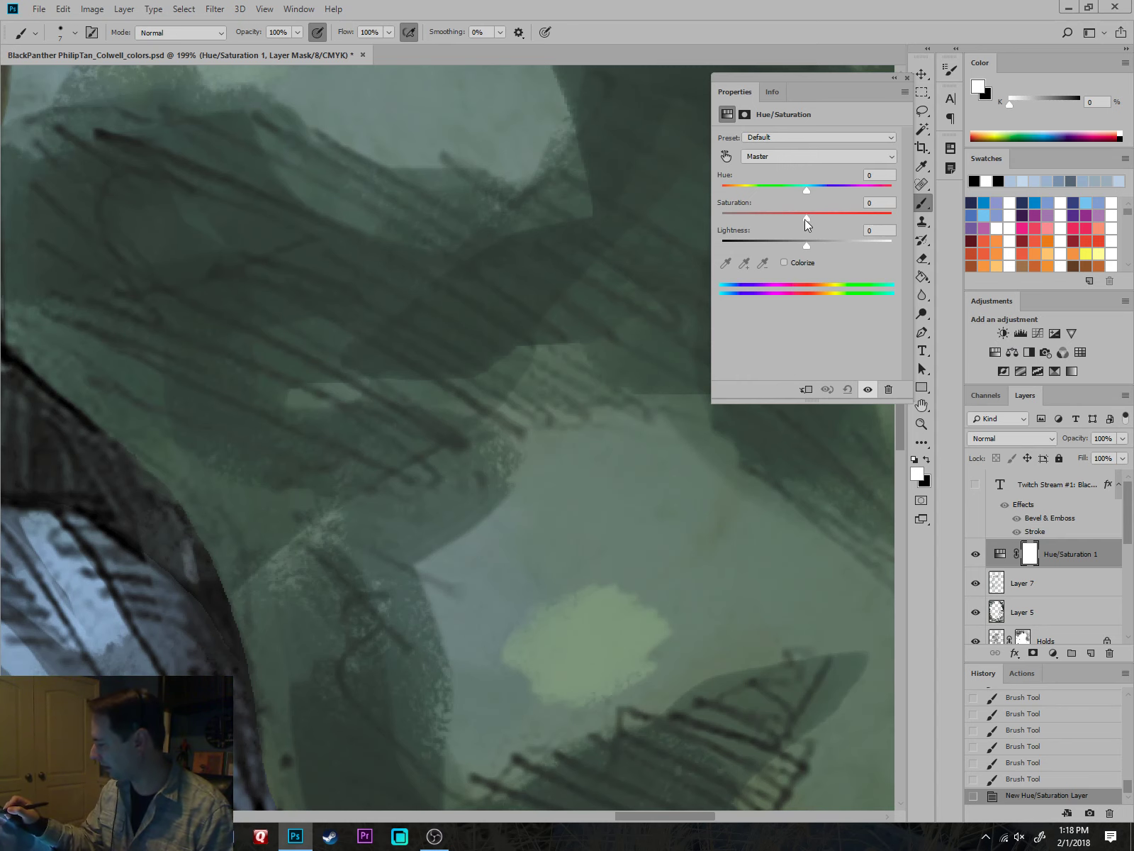
{"action": "left_click_drag", "start_coordinate": [805, 218], "coordinate": [703, 225]}
Examine the desaturated painting both as a whole and close up, comparing the figure's values with the background's.
{"action": "scroll", "coordinate": [633, 534], "scroll_direction": "down", "scroll_amount": 7}
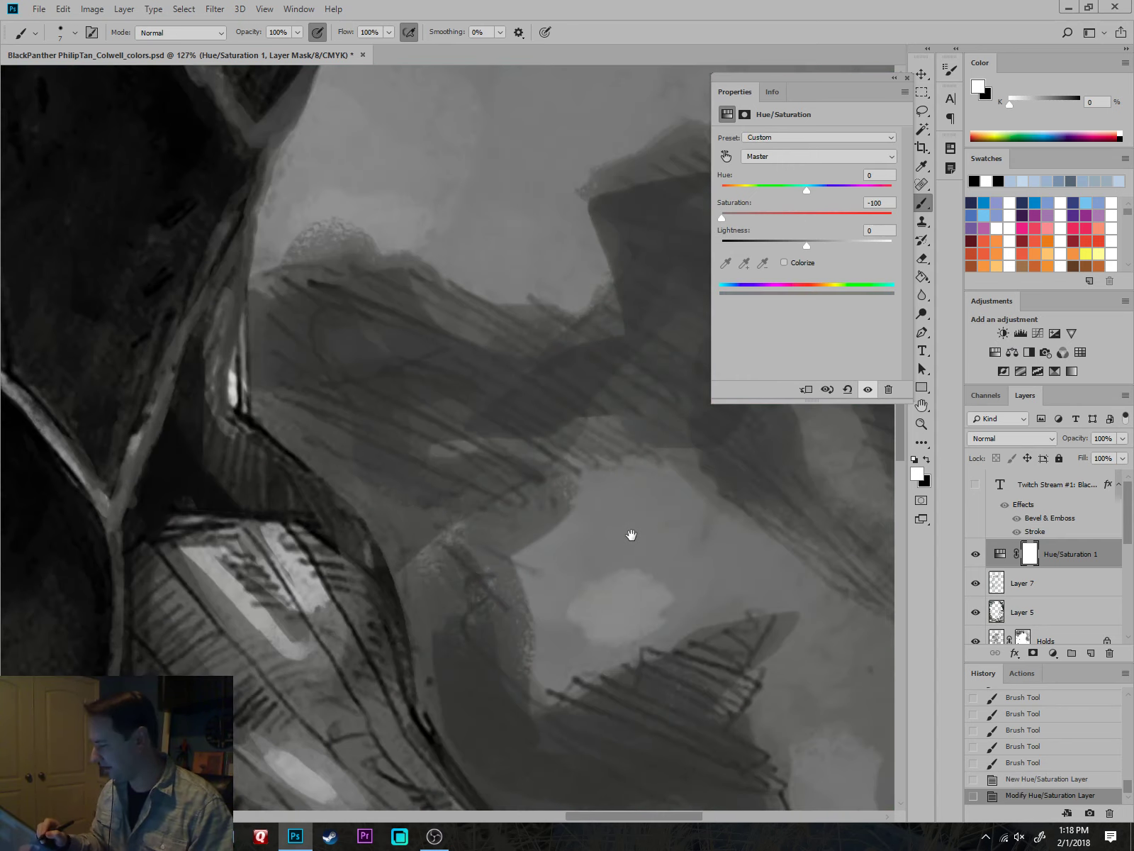
{"action": "scroll", "coordinate": [642, 522], "scroll_direction": "down", "scroll_amount": 6}
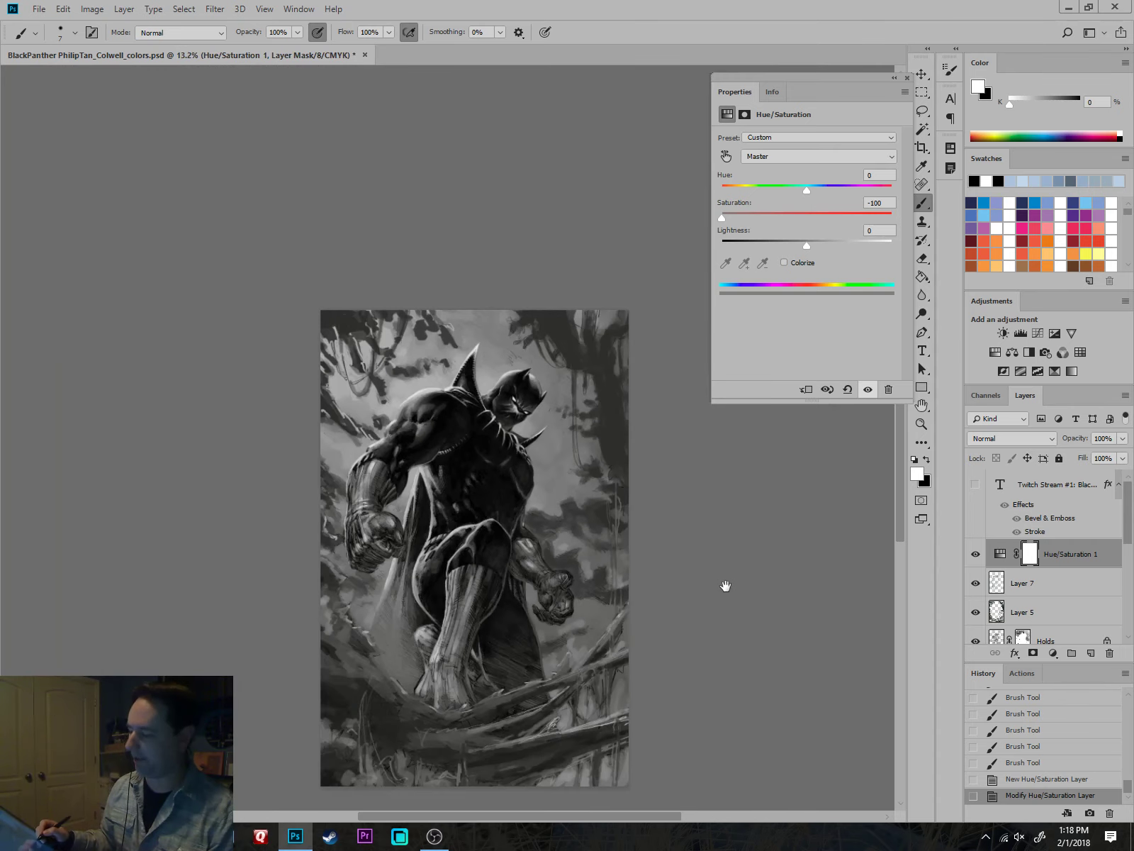
{"action": "mouse_move", "coordinate": [726, 586]}
{"action": "left_mouse_down"}
{"action": "mouse_move", "coordinate": [707, 575]}
{"action": "mouse_move", "coordinate": [709, 588]}
{"action": "left_mouse_up"}
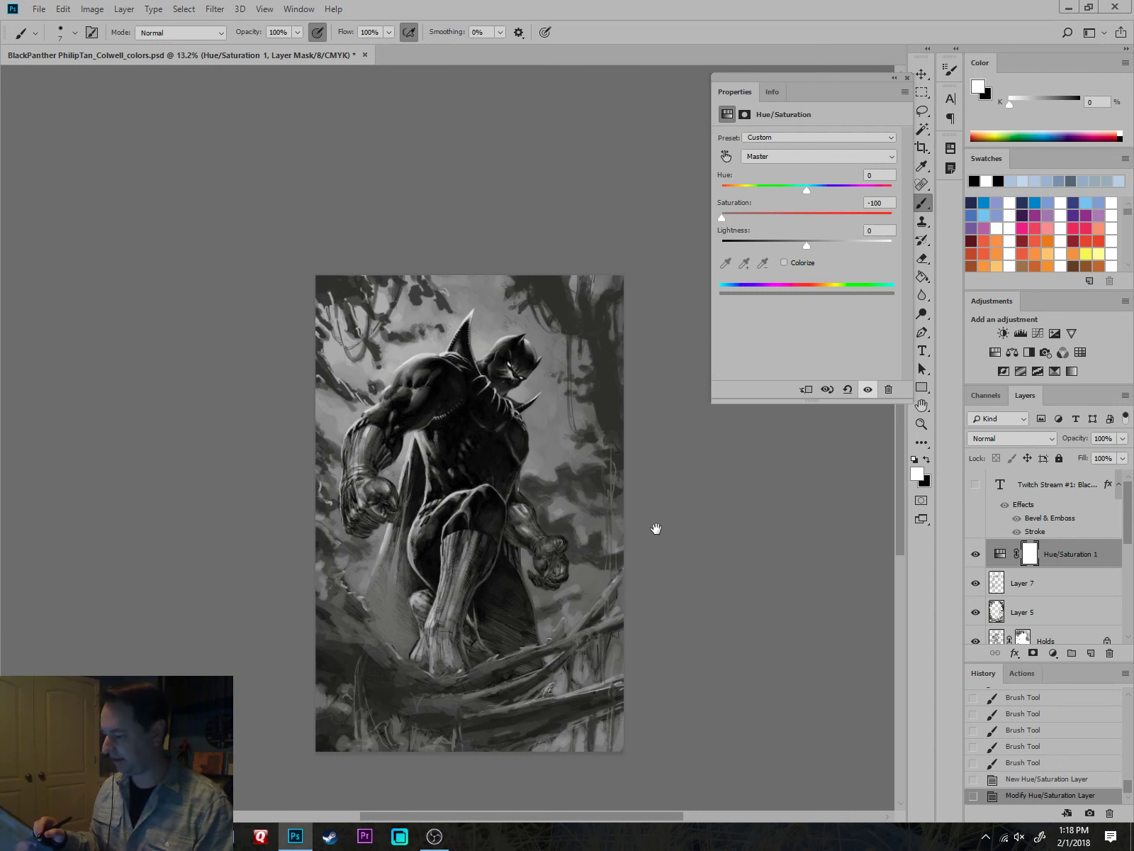
{"action": "left_click_drag", "start_coordinate": [612, 482], "coordinate": [646, 479]}
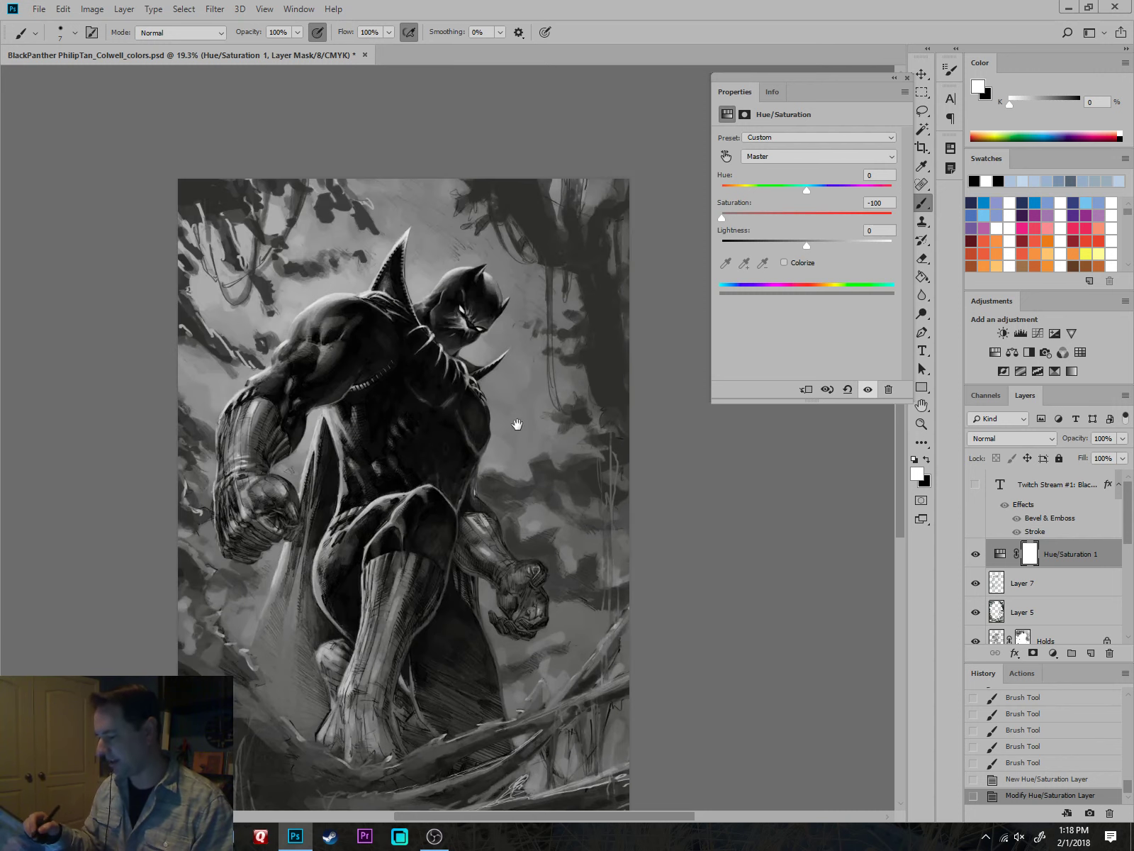
{"action": "scroll", "coordinate": [582, 481], "scroll_direction": "up", "scroll_amount": 4}
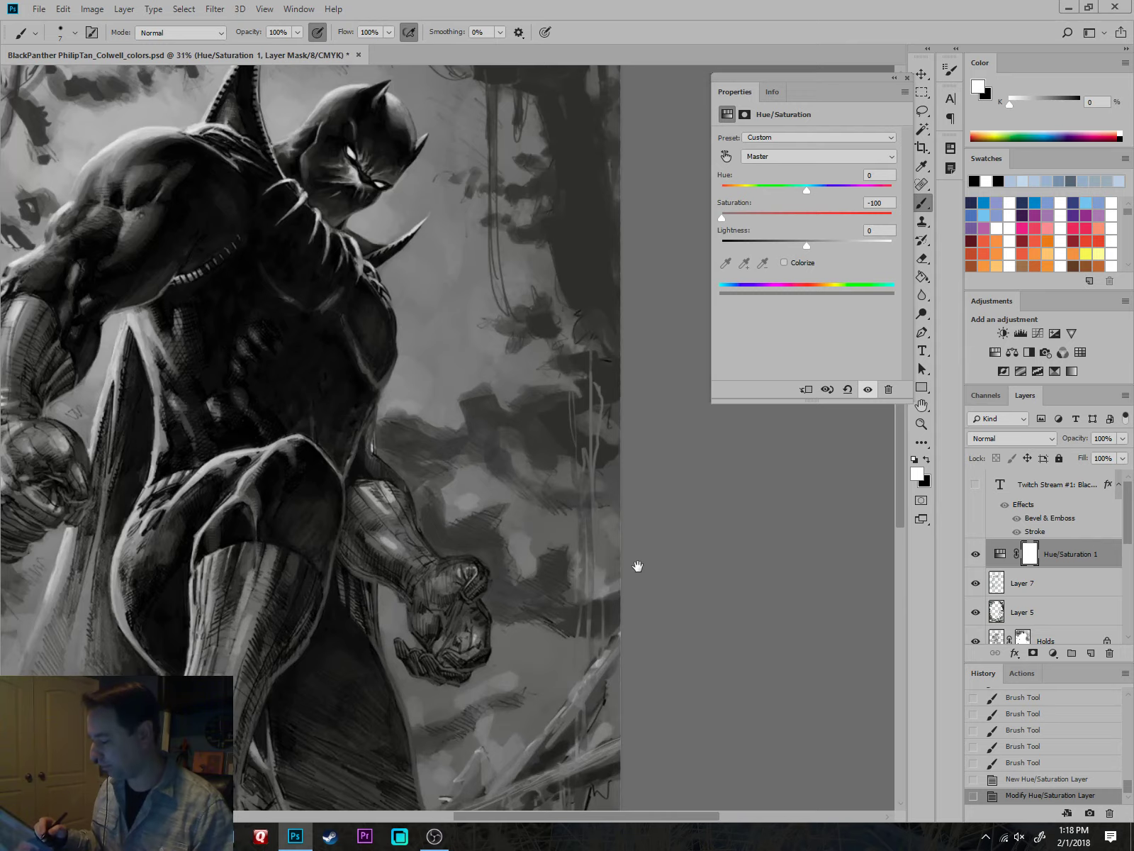
{"action": "scroll", "coordinate": [438, 435], "scroll_direction": "up", "scroll_amount": 4}
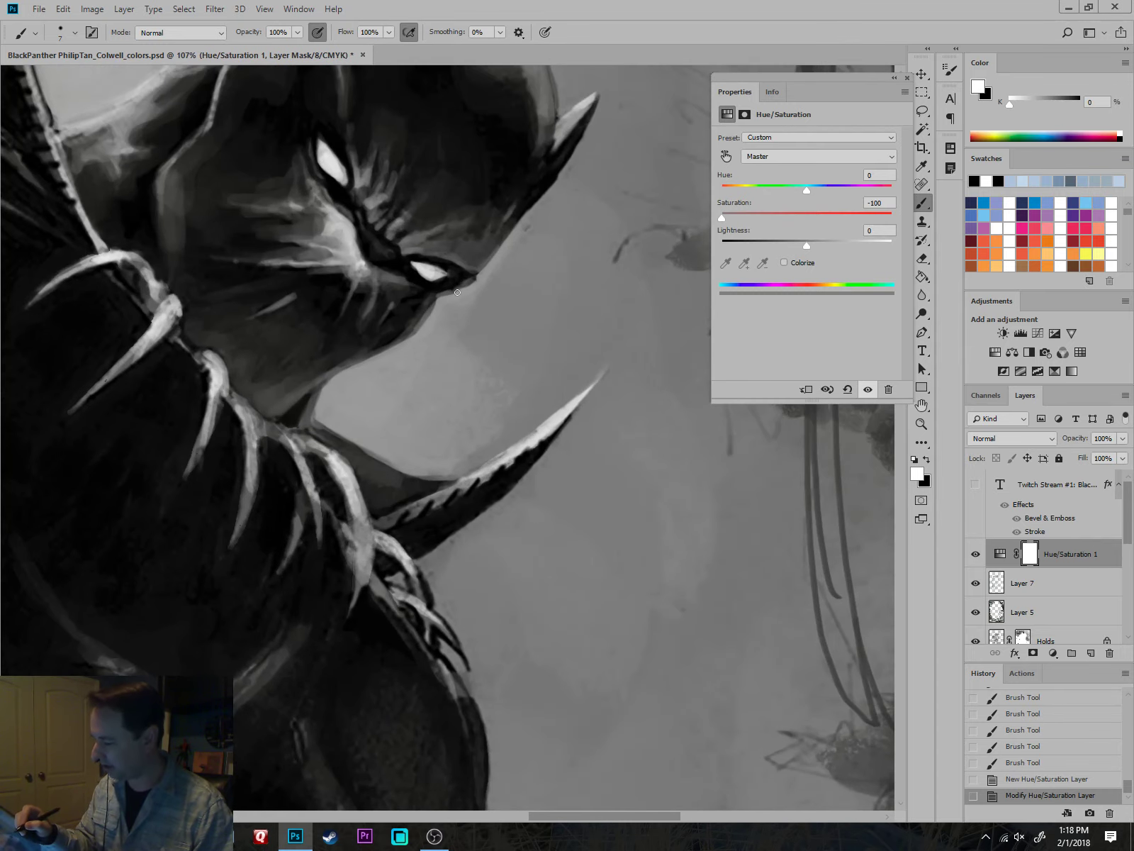
{"action": "scroll", "coordinate": [457, 336], "scroll_direction": "down", "scroll_amount": 2}
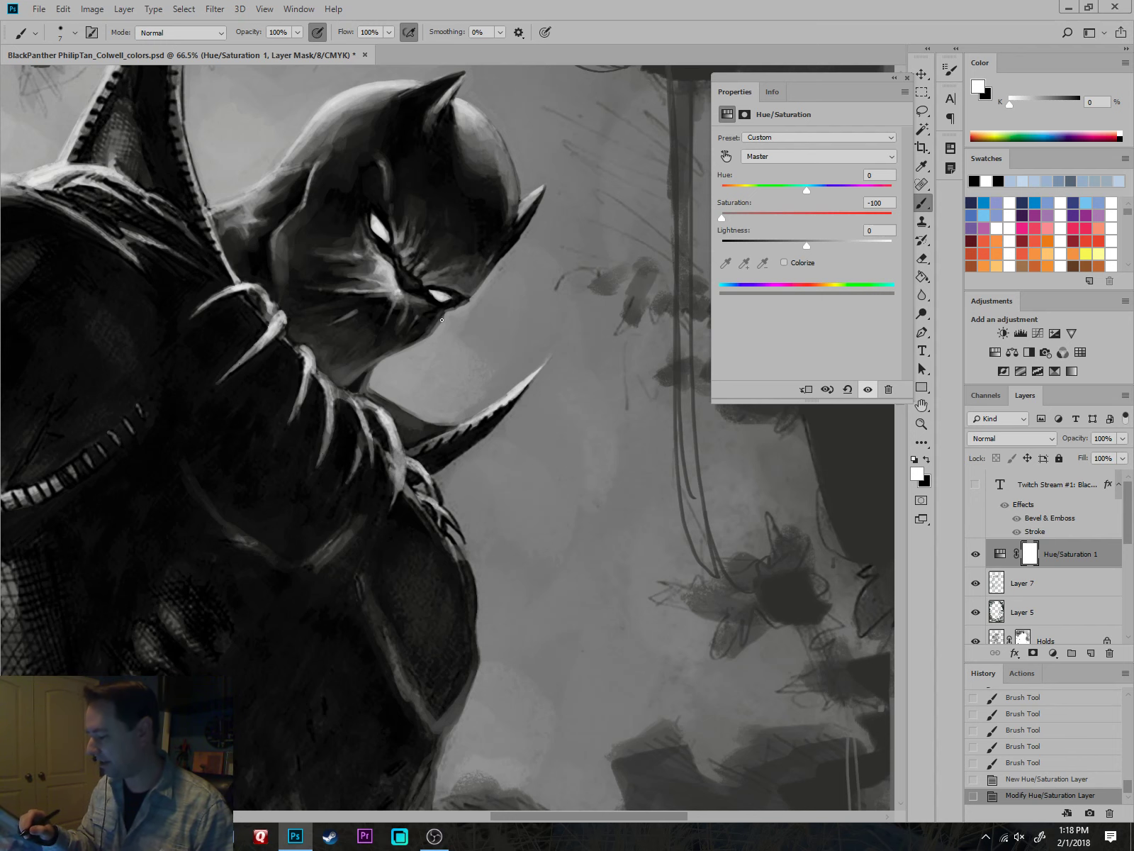
{"action": "scroll", "coordinate": [542, 389], "scroll_direction": "down", "scroll_amount": 5}
{"action": "left_click_drag", "start_coordinate": [602, 551], "coordinate": [581, 518]}
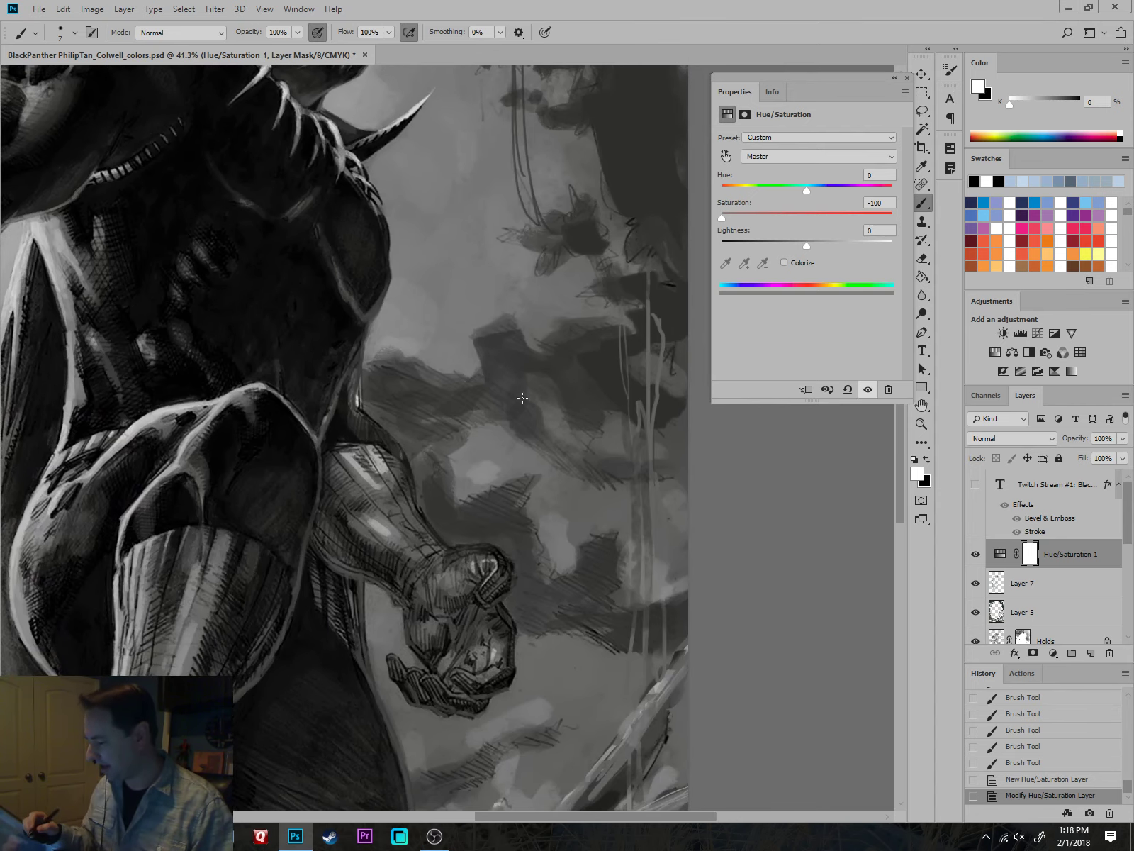
{"action": "left_click_drag", "start_coordinate": [501, 255], "coordinate": [494, 363]}
On Layer 7, sample grey-green from the background and paint over the foliage beside the figure's torso with a 60 px brush.
{"action": "left_click_drag", "start_coordinate": [502, 538], "coordinate": [502, 545]}
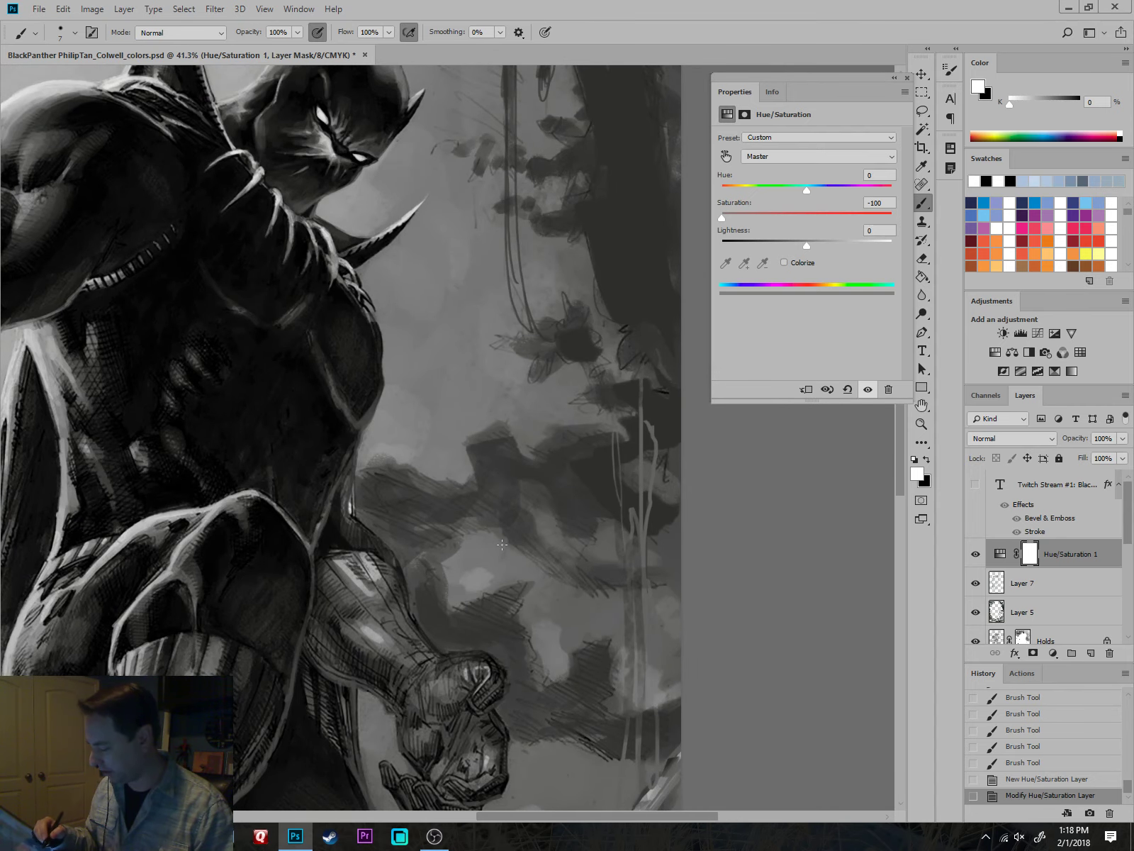
{"action": "key", "text": "bracketright"}
{"action": "key", "text": "bracketright"}
{"action": "key", "text": "bracketright"}
{"action": "left_click", "coordinate": [1014, 583]}
{"action": "left_click", "coordinate": [497, 520], "text": "alt"}
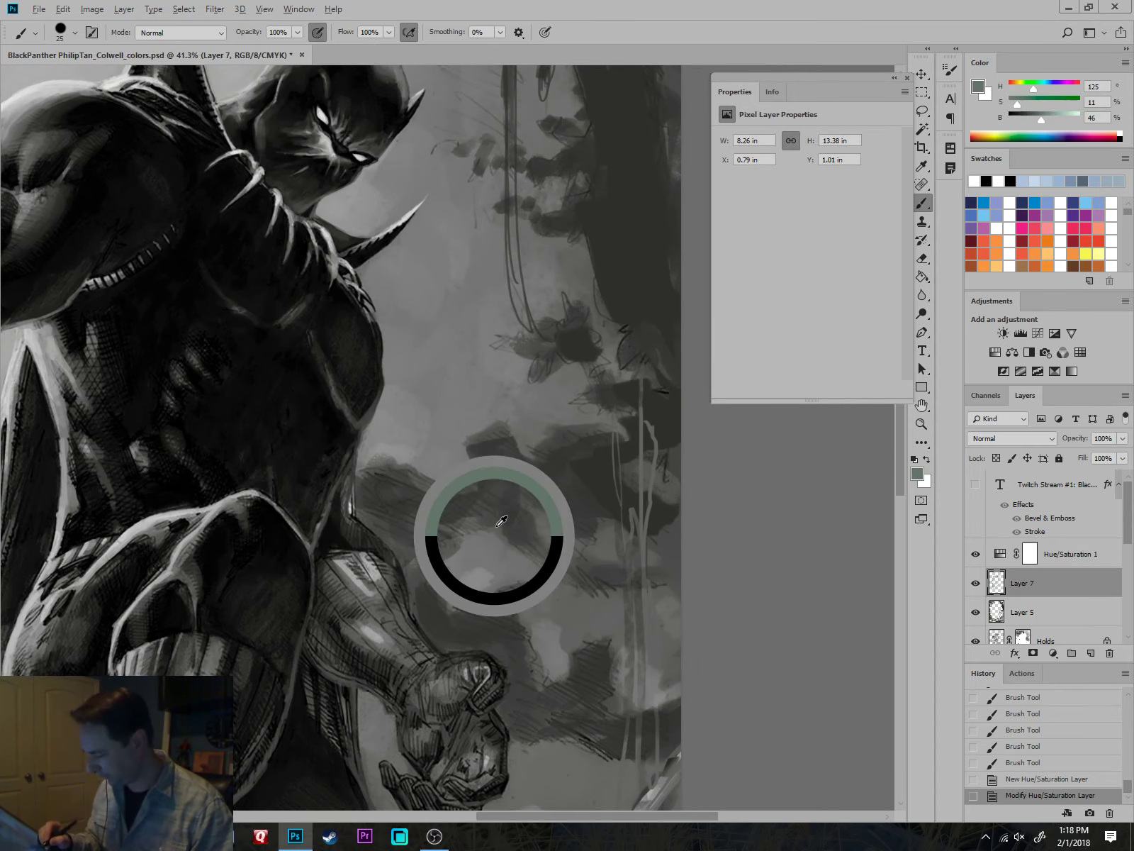
{"action": "key", "text": "bracketright"}
{"action": "key", "text": "bracketright"}
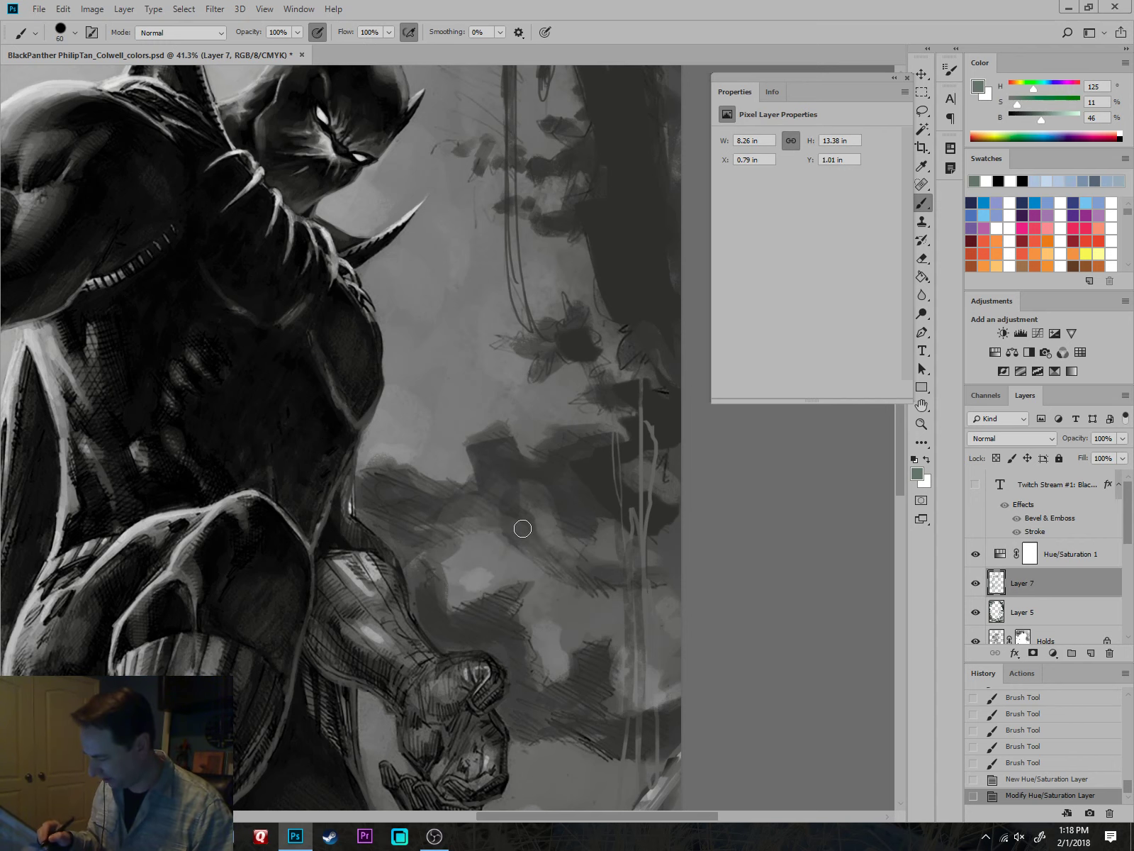
{"action": "left_click_drag", "start_coordinate": [599, 524], "coordinate": [616, 507]}
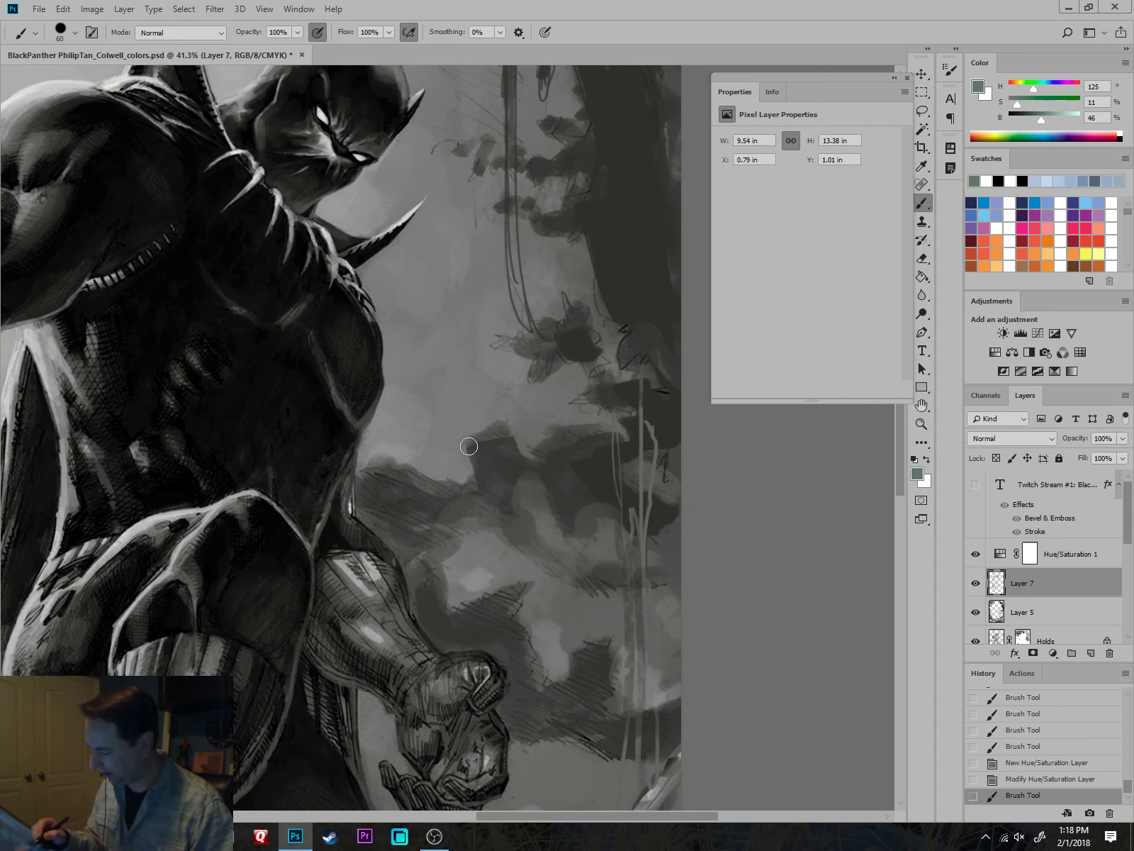
{"action": "left_click_drag", "start_coordinate": [428, 477], "coordinate": [407, 468]}
Check the repainted foliage's greyscale values against the figure across the full painting.
{"action": "scroll", "coordinate": [406, 469], "scroll_direction": "down", "scroll_amount": 9}
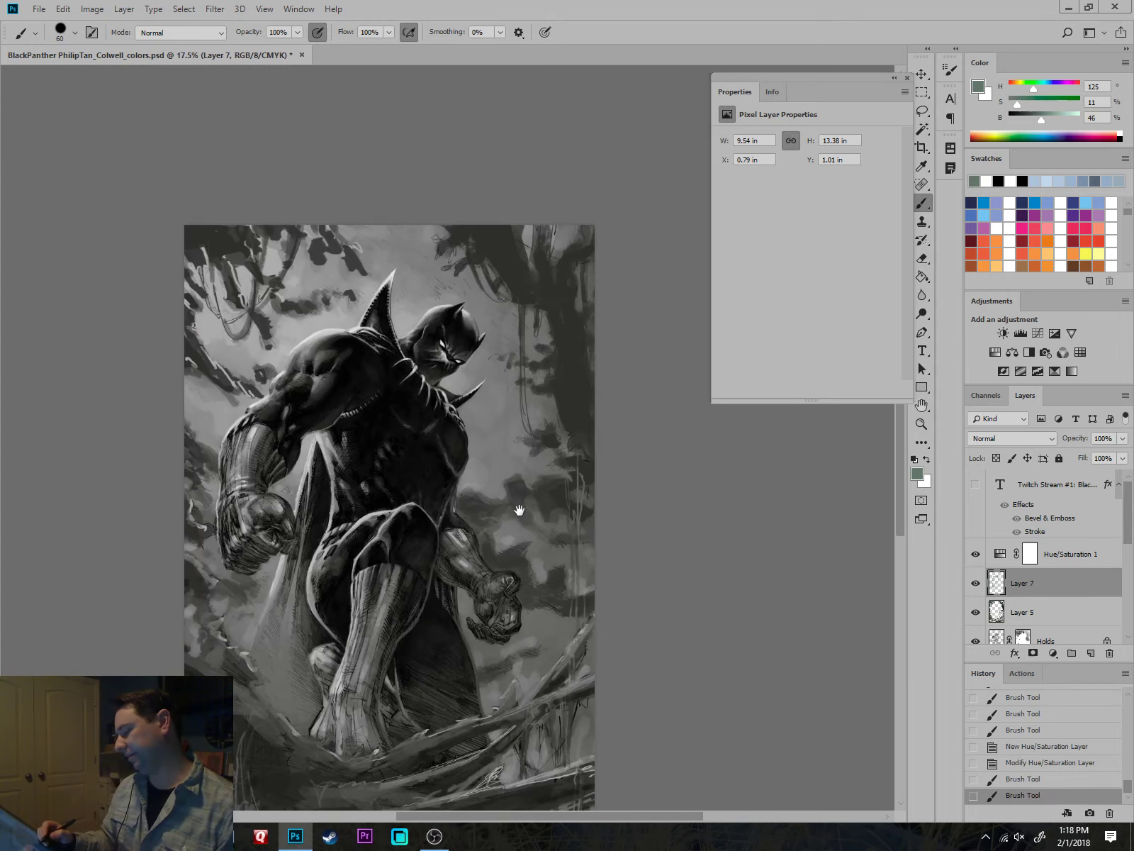
{"action": "scroll", "coordinate": [529, 514], "scroll_direction": "up", "scroll_amount": 4}
{"action": "left_click_drag", "start_coordinate": [489, 473], "coordinate": [615, 521]}
{"action": "left_click_drag", "start_coordinate": [773, 603], "coordinate": [667, 543]}
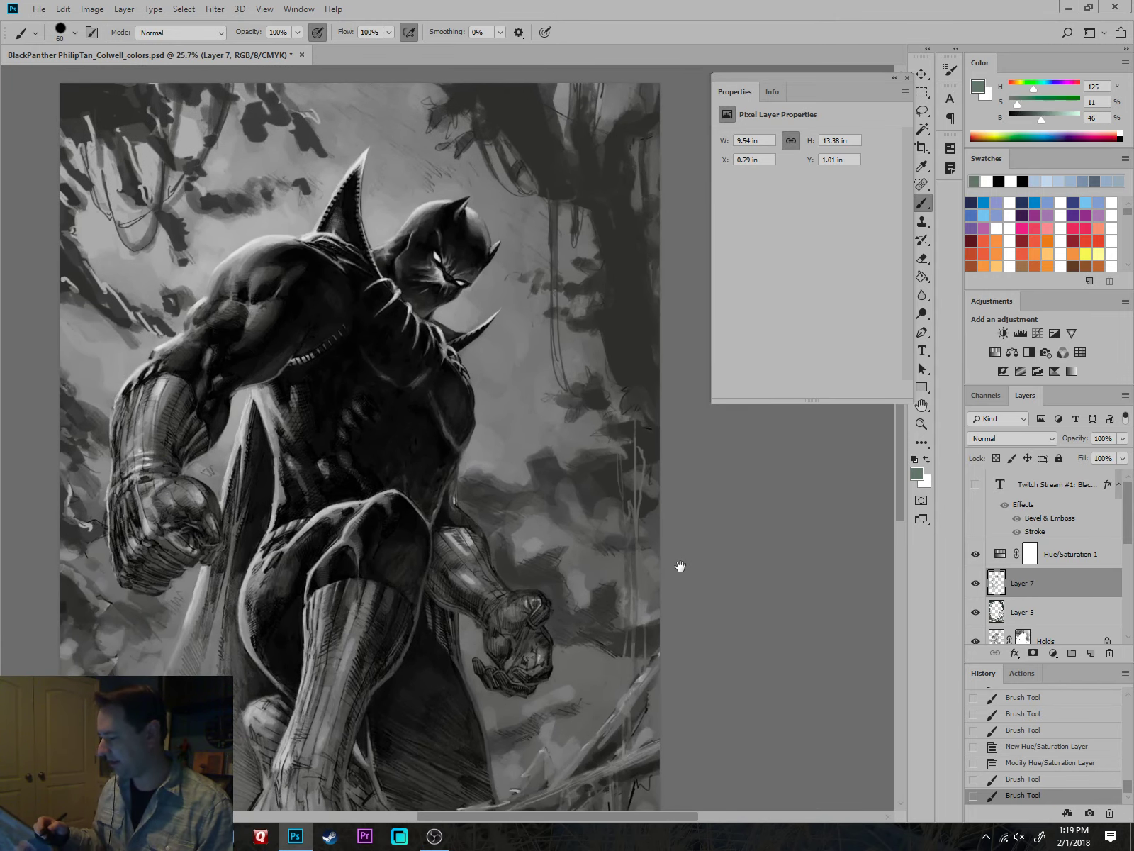
{"action": "scroll", "coordinate": [584, 608], "scroll_direction": "down", "scroll_amount": 3}
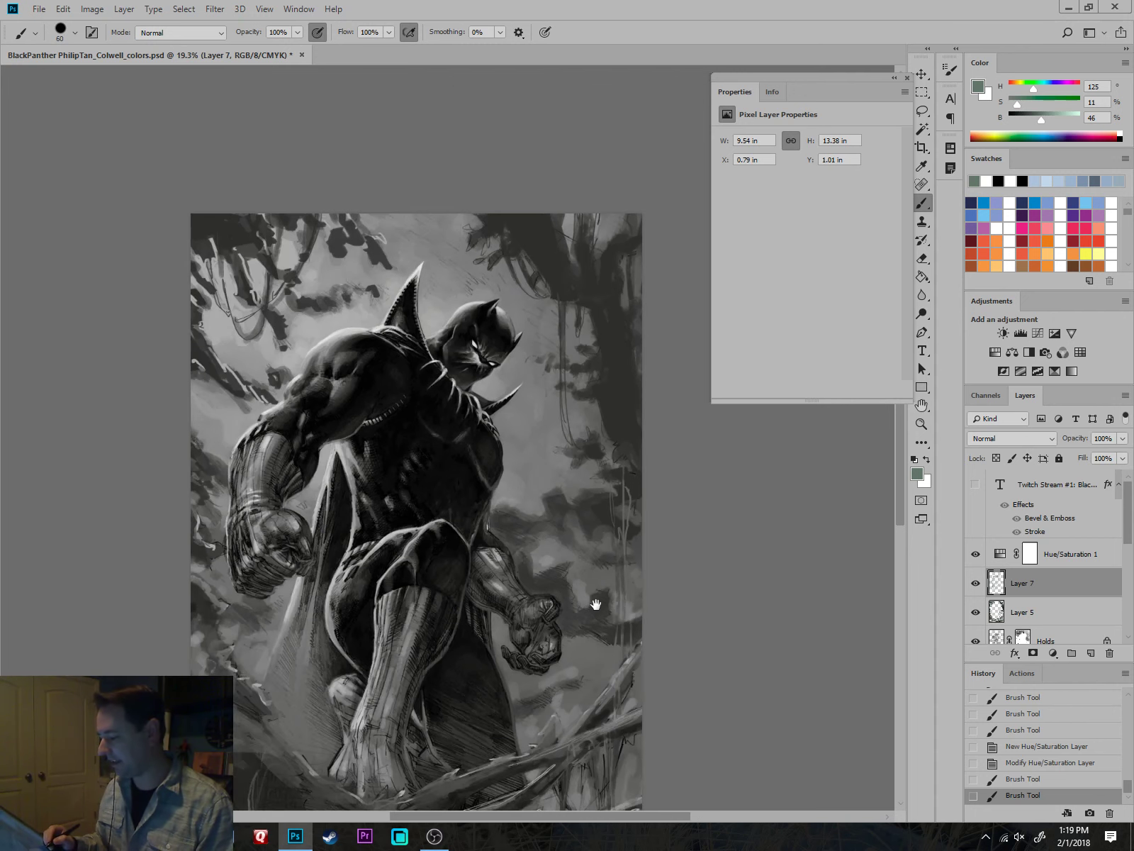
{"action": "left_click_drag", "start_coordinate": [594, 604], "coordinate": [572, 475]}
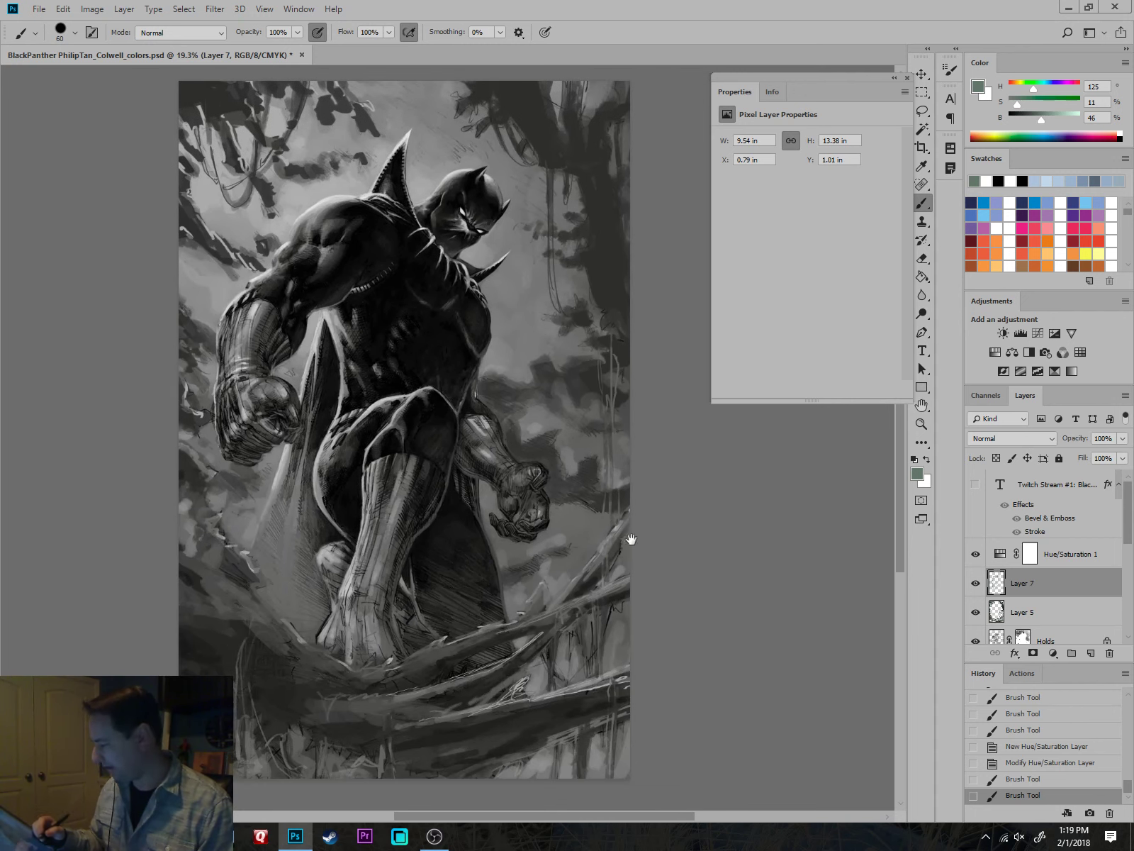
Toggle the Hue/Saturation 1 layer's visibility repeatedly to compare the painting's colours with its greyscale values.
{"action": "left_click", "coordinate": [976, 554]}
{"action": "left_click_drag", "start_coordinate": [738, 557], "coordinate": [719, 598]}
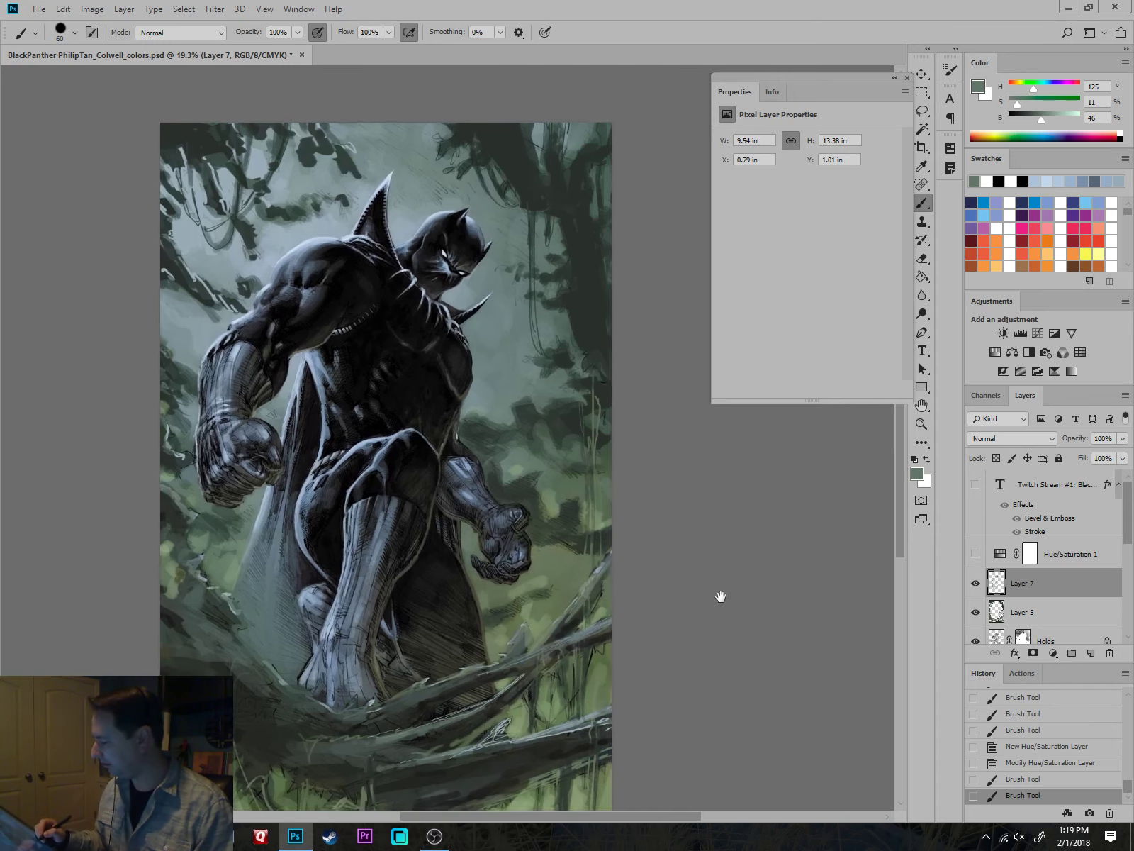
{"action": "scroll", "coordinate": [438, 334], "scroll_direction": "up", "scroll_amount": 4}
{"action": "scroll", "coordinate": [620, 501], "scroll_direction": "down", "scroll_amount": 3}
{"action": "left_click_drag", "start_coordinate": [620, 502], "coordinate": [582, 451]}
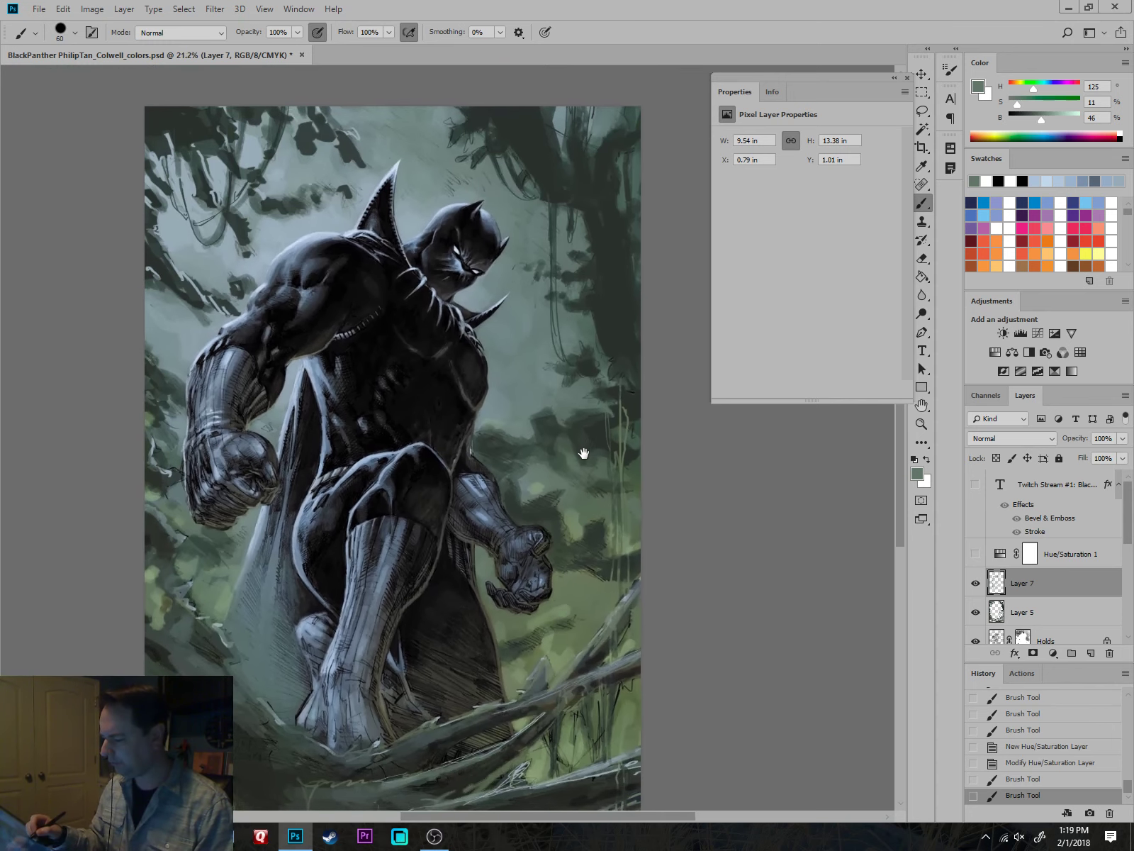
{"action": "left_click", "coordinate": [975, 553]}
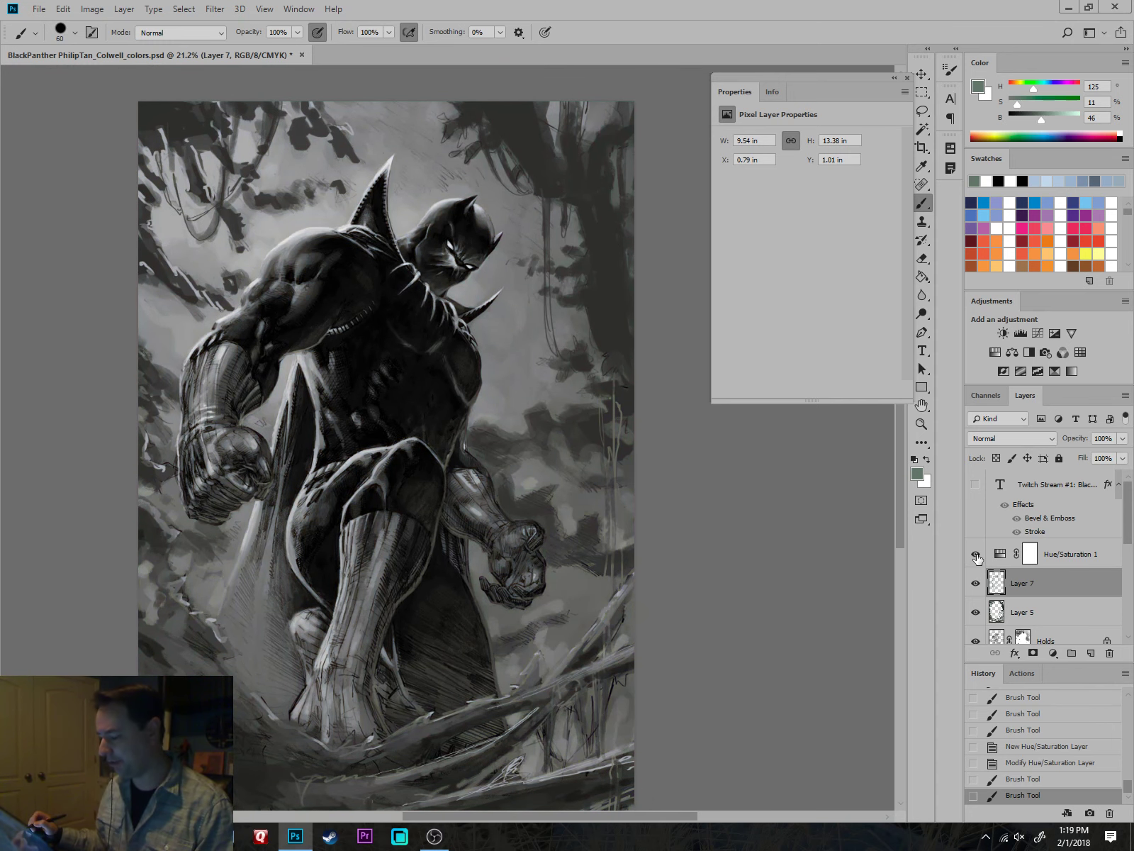
{"action": "left_click", "coordinate": [976, 555]}
{"action": "left_click", "coordinate": [976, 555]}
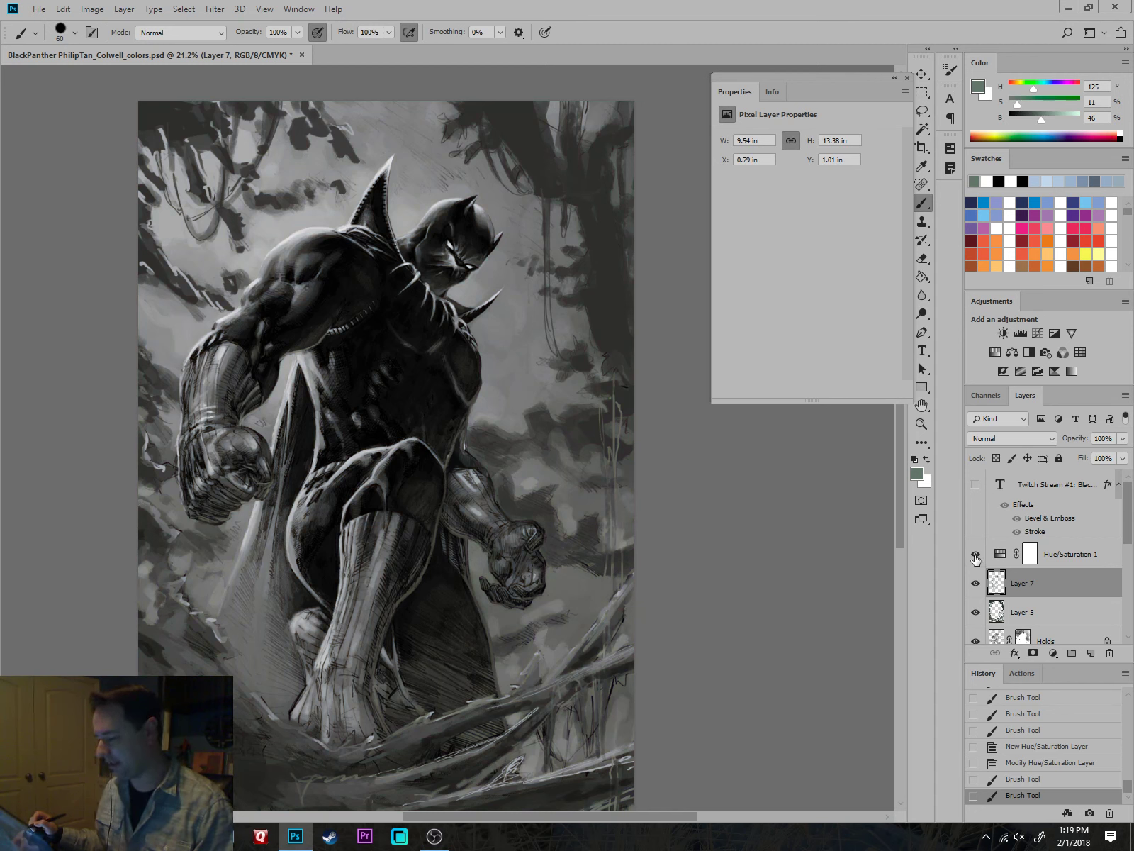
{"action": "left_click", "coordinate": [975, 555]}
{"action": "left_click", "coordinate": [975, 555]}
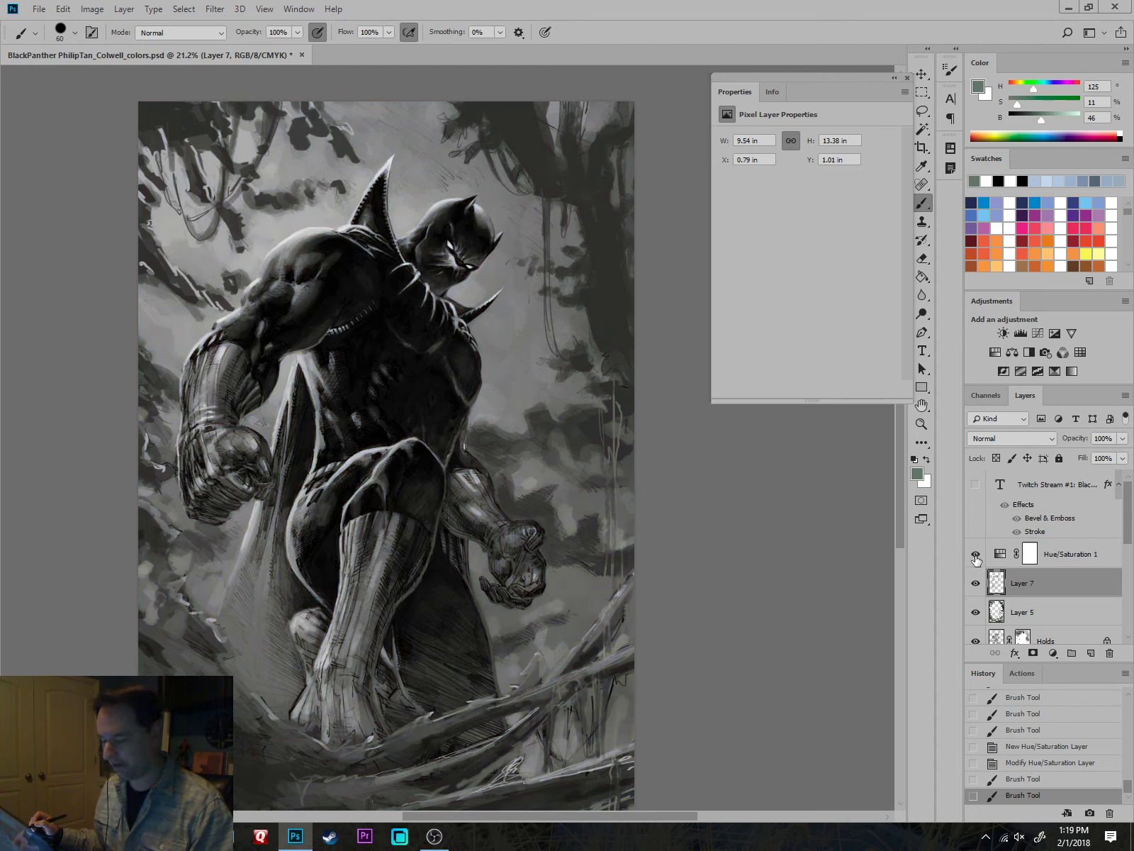
{"action": "left_click", "coordinate": [975, 555]}
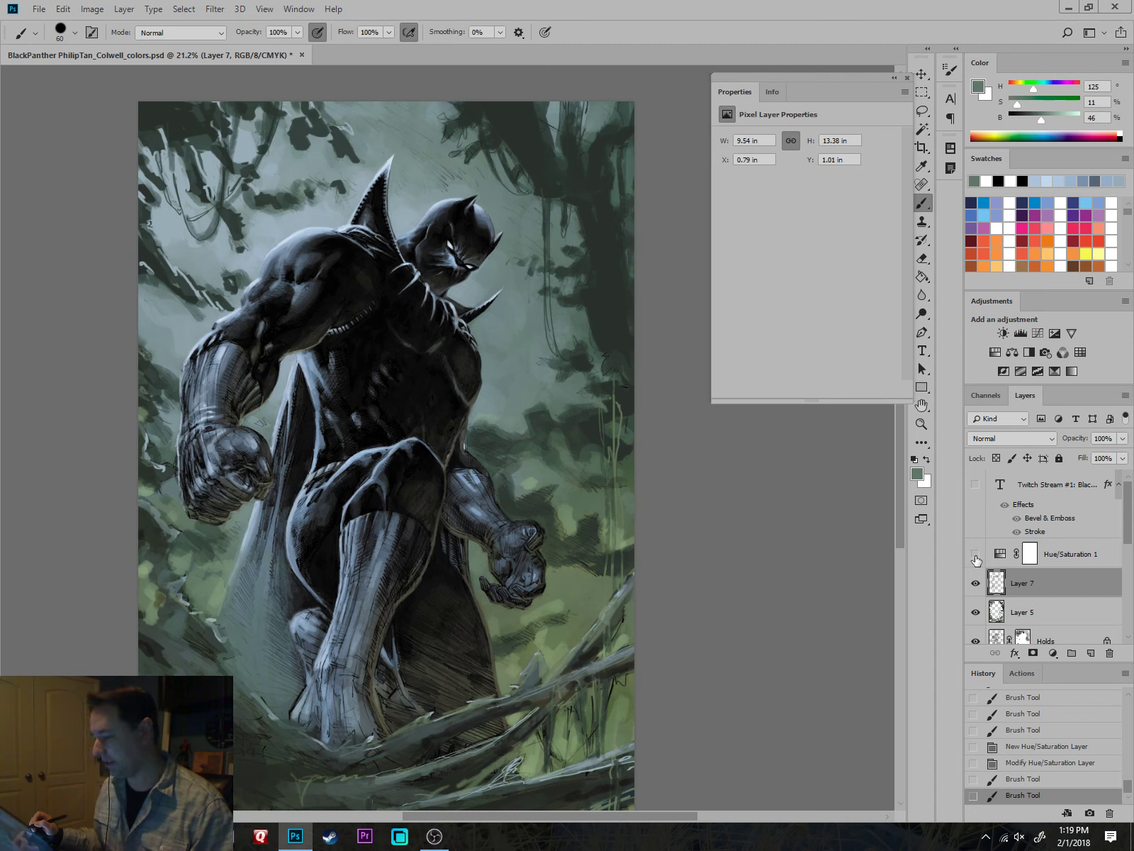
{"action": "left_click", "coordinate": [976, 555]}
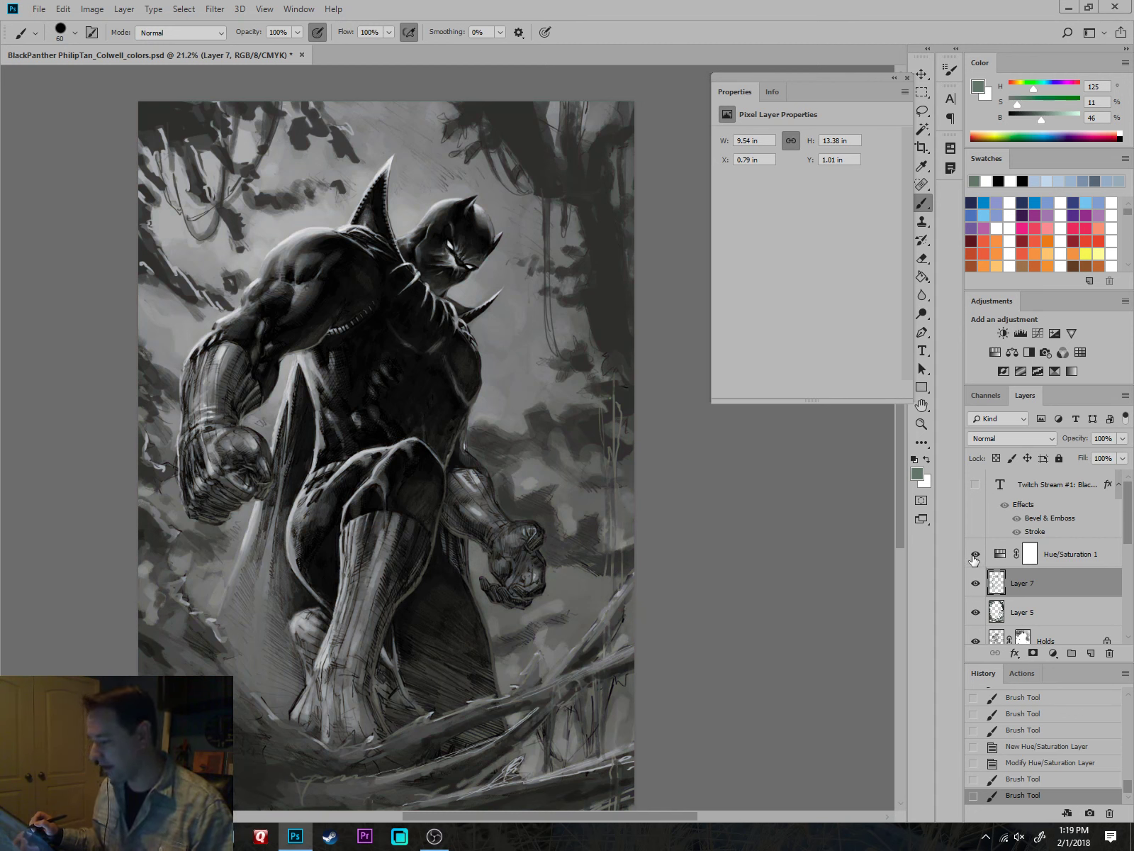
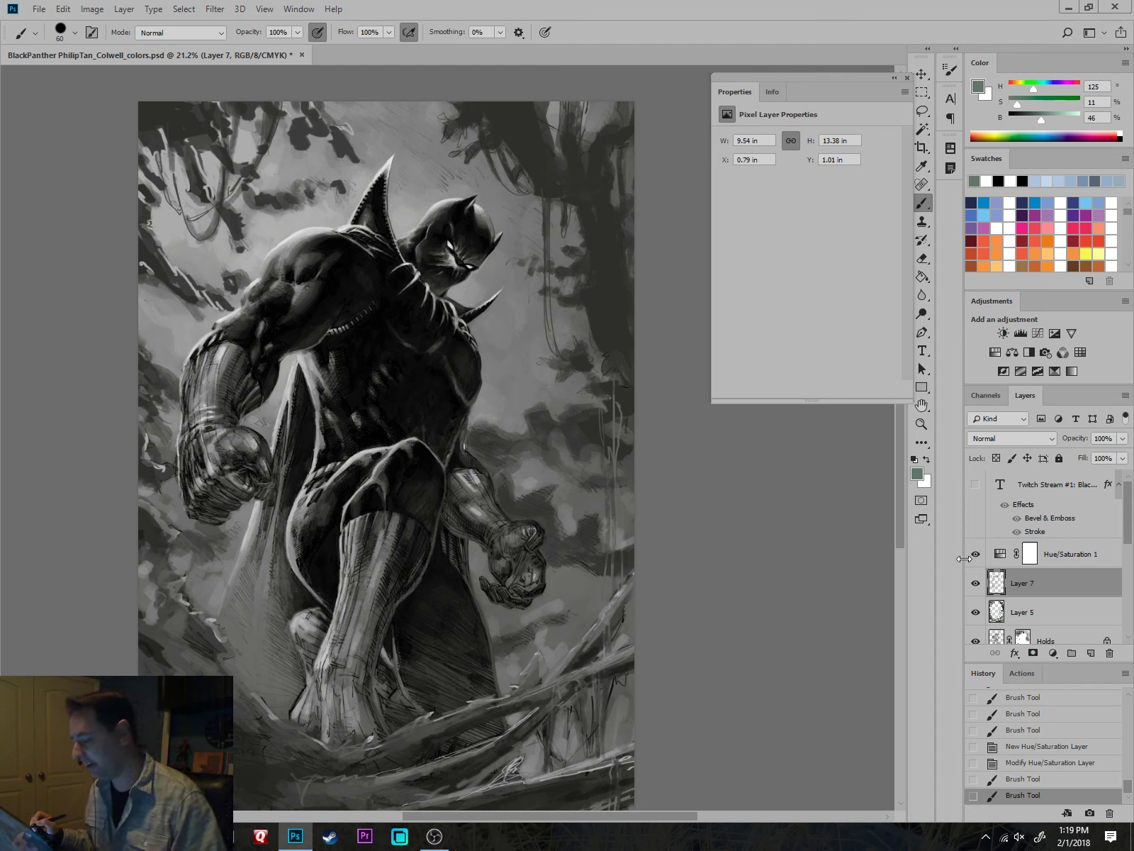
Hide the Hue/Saturation 1 layer to return the painting to colour, and dismiss the layer properties.
{"action": "left_click", "coordinate": [976, 555]}
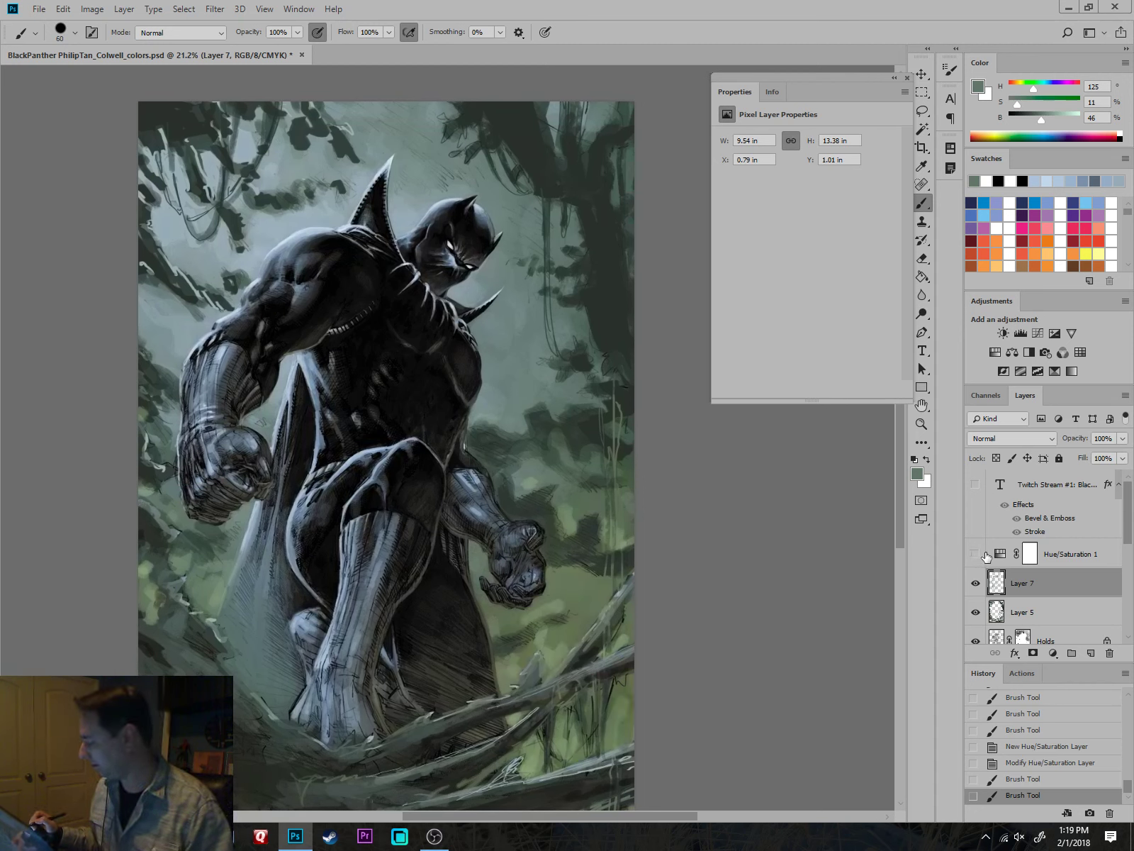
{"action": "left_click", "coordinate": [907, 78]}
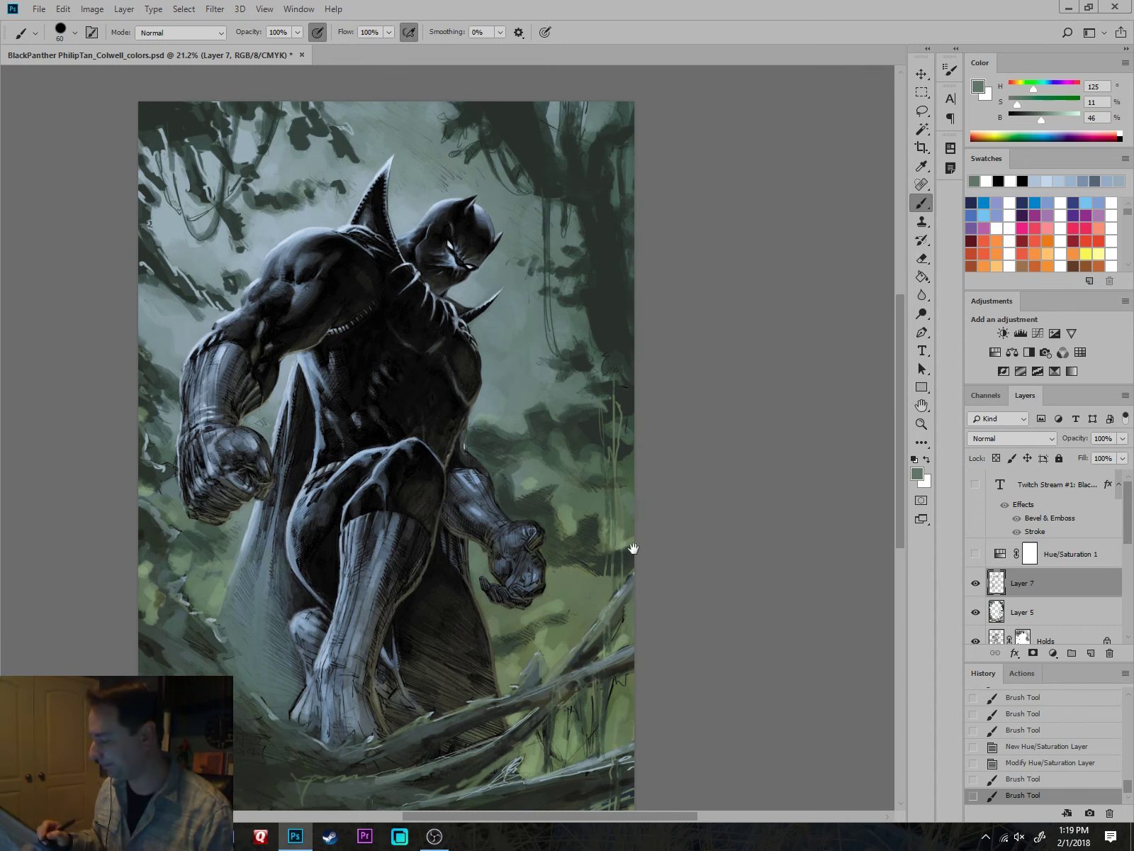
On Layer 7, sample pale blue and paint small highlights between the mask's eyes with an 8–9 px brush.
{"action": "left_click_drag", "start_coordinate": [633, 548], "coordinate": [818, 443]}
{"action": "left_click_drag", "start_coordinate": [578, 261], "coordinate": [457, 110]}
{"action": "left_click", "coordinate": [445, 113], "text": "alt"}
{"action": "left_click_drag", "start_coordinate": [690, 522], "coordinate": [684, 519]}
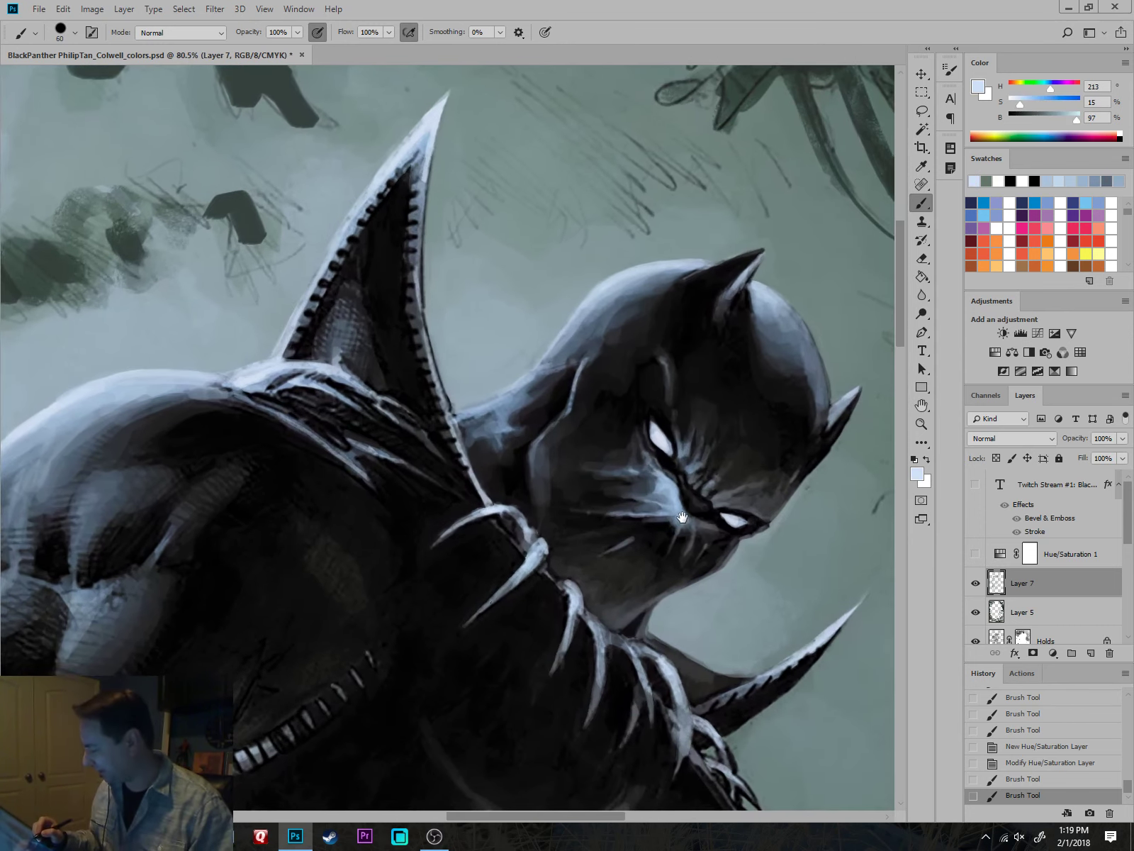
{"action": "key", "text": "bracketleft"}
{"action": "key", "text": "bracketleft"}
{"action": "key", "text": "bracketleft"}
{"action": "key", "text": "bracketleft"}
{"action": "key", "text": "bracketleft"}
{"action": "key", "text": "bracketleft"}
{"action": "key", "text": "bracketleft"}
{"action": "key", "text": "bracketleft"}
{"action": "key", "text": "bracketleft"}
{"action": "left_click", "coordinate": [679, 506]}
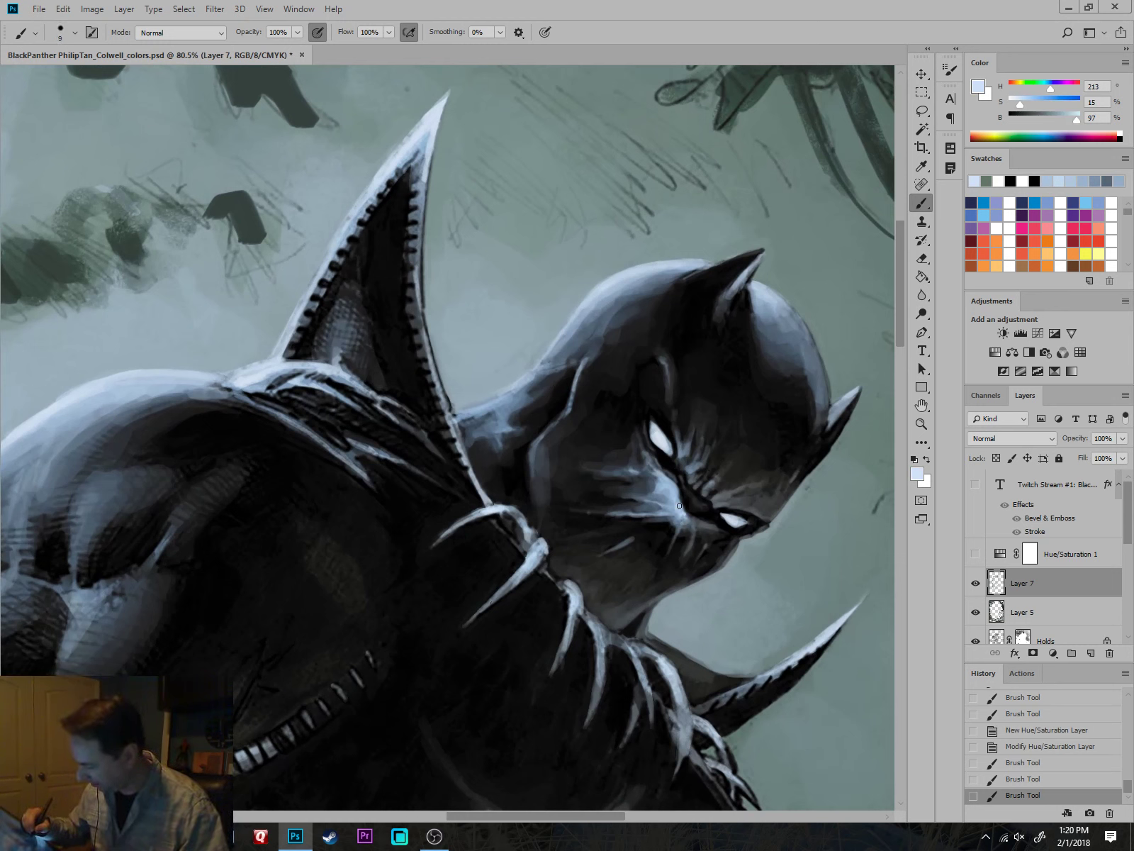
{"action": "left_click_drag", "start_coordinate": [674, 493], "coordinate": [679, 470]}
{"action": "left_click_drag", "start_coordinate": [679, 468], "coordinate": [680, 459]}
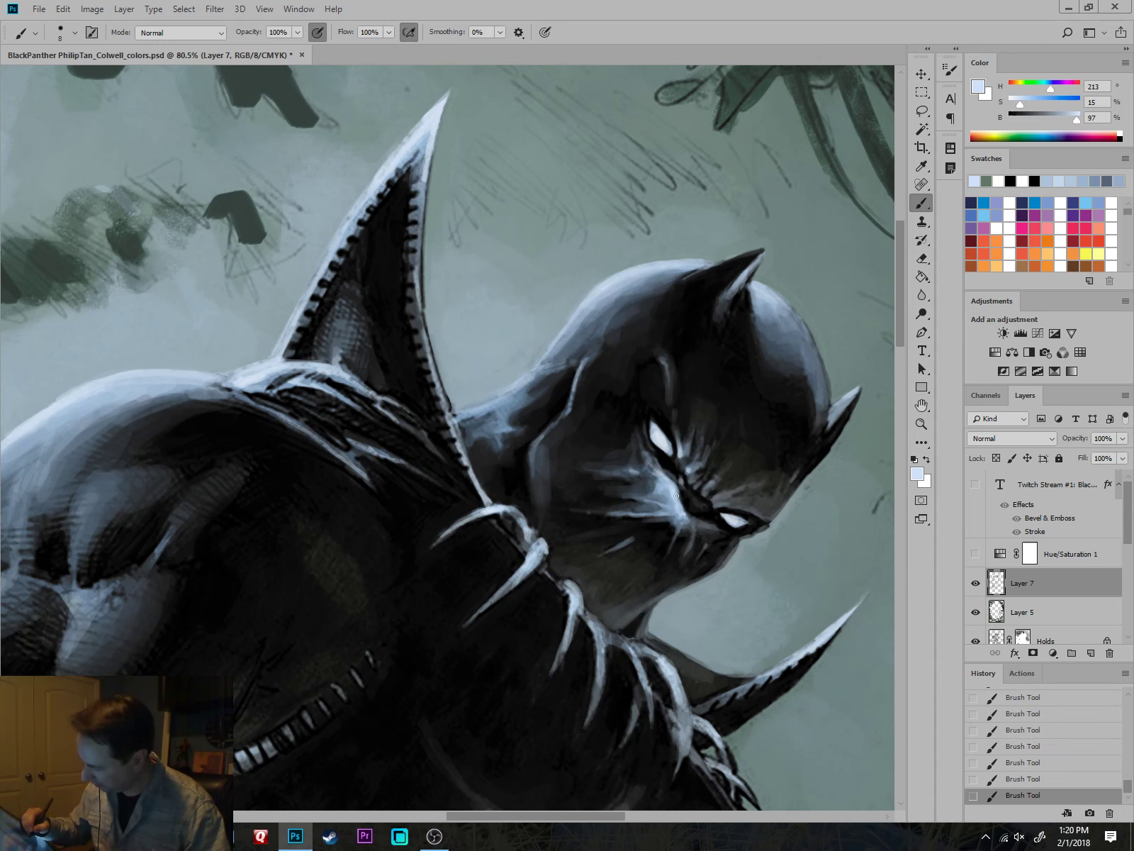
Examine the mask highlights close up and within the full painting against the background.
{"action": "left_click_drag", "start_coordinate": [676, 508], "coordinate": [644, 355]}
{"action": "scroll", "coordinate": [644, 355], "scroll_direction": "up", "scroll_amount": 5}
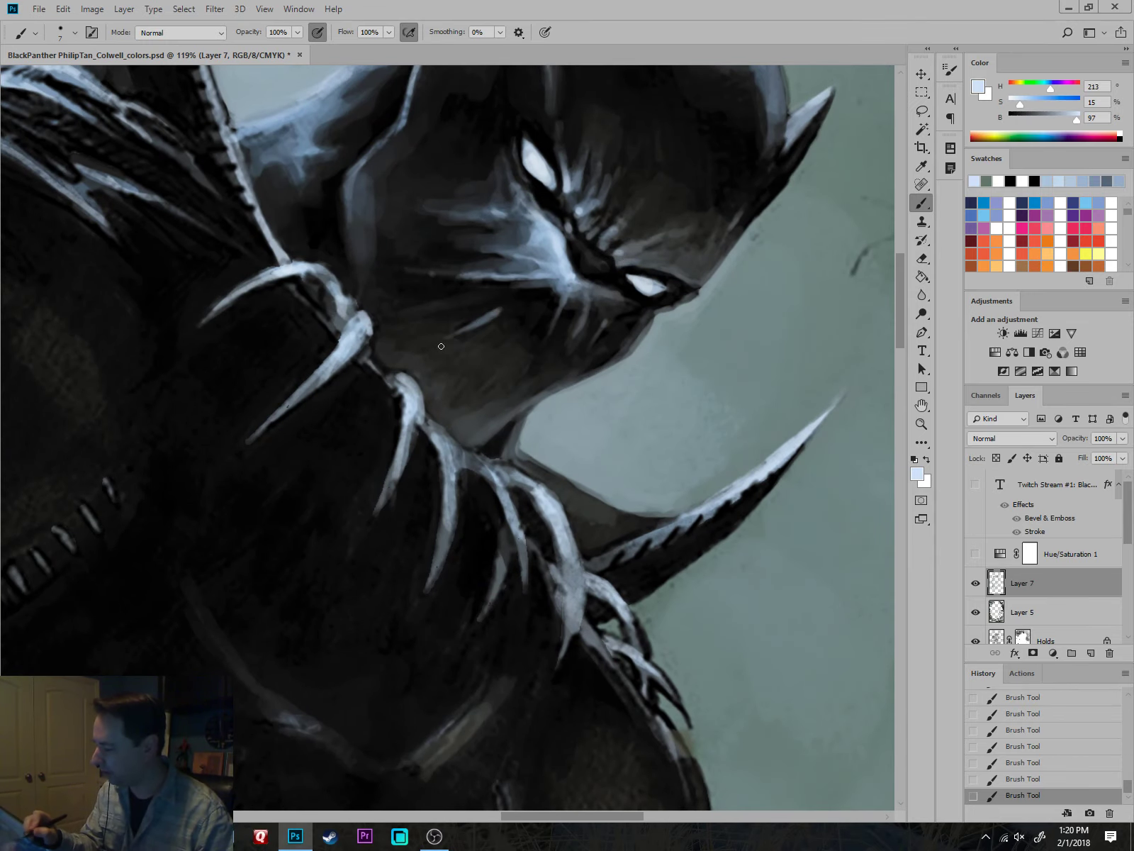
{"action": "scroll", "coordinate": [567, 463], "scroll_direction": "down", "scroll_amount": 3}
{"action": "scroll", "coordinate": [701, 600], "scroll_direction": "down", "scroll_amount": 4}
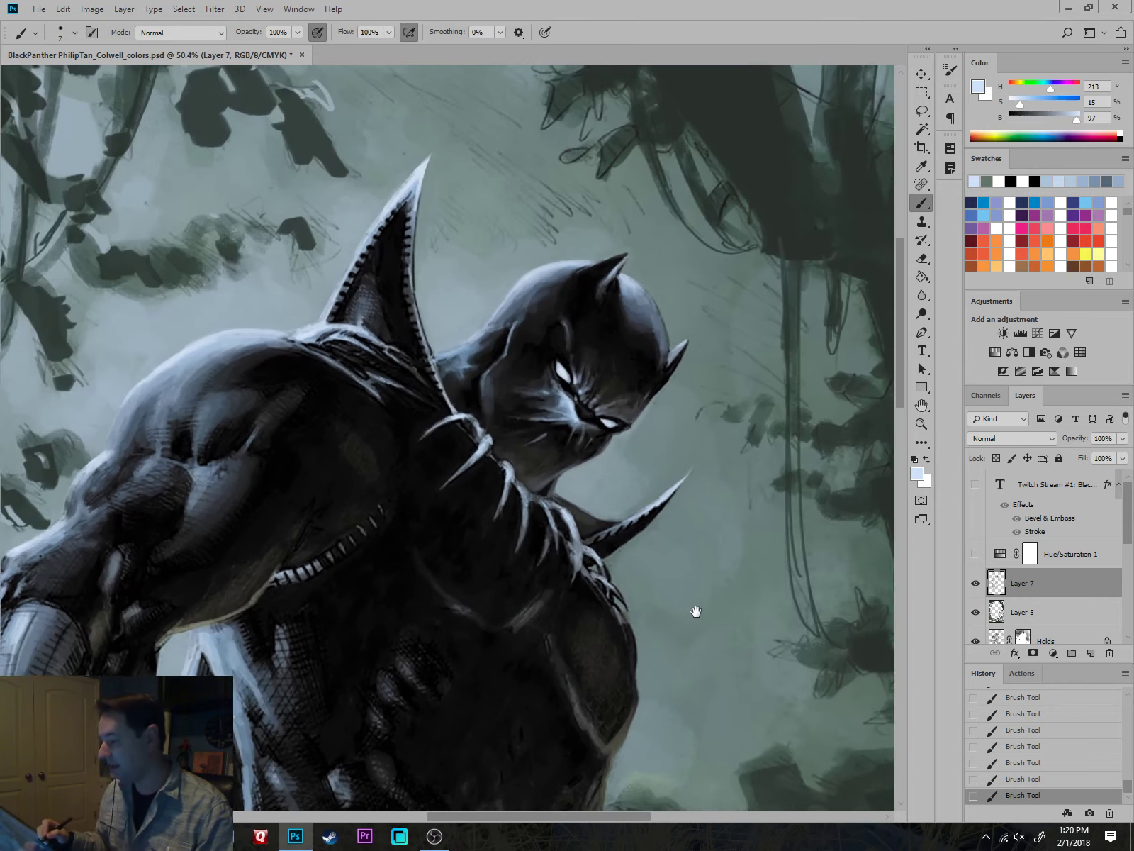
{"action": "left_click_drag", "start_coordinate": [696, 615], "coordinate": [749, 337]}
{"action": "left_click_drag", "start_coordinate": [750, 614], "coordinate": [726, 615]}
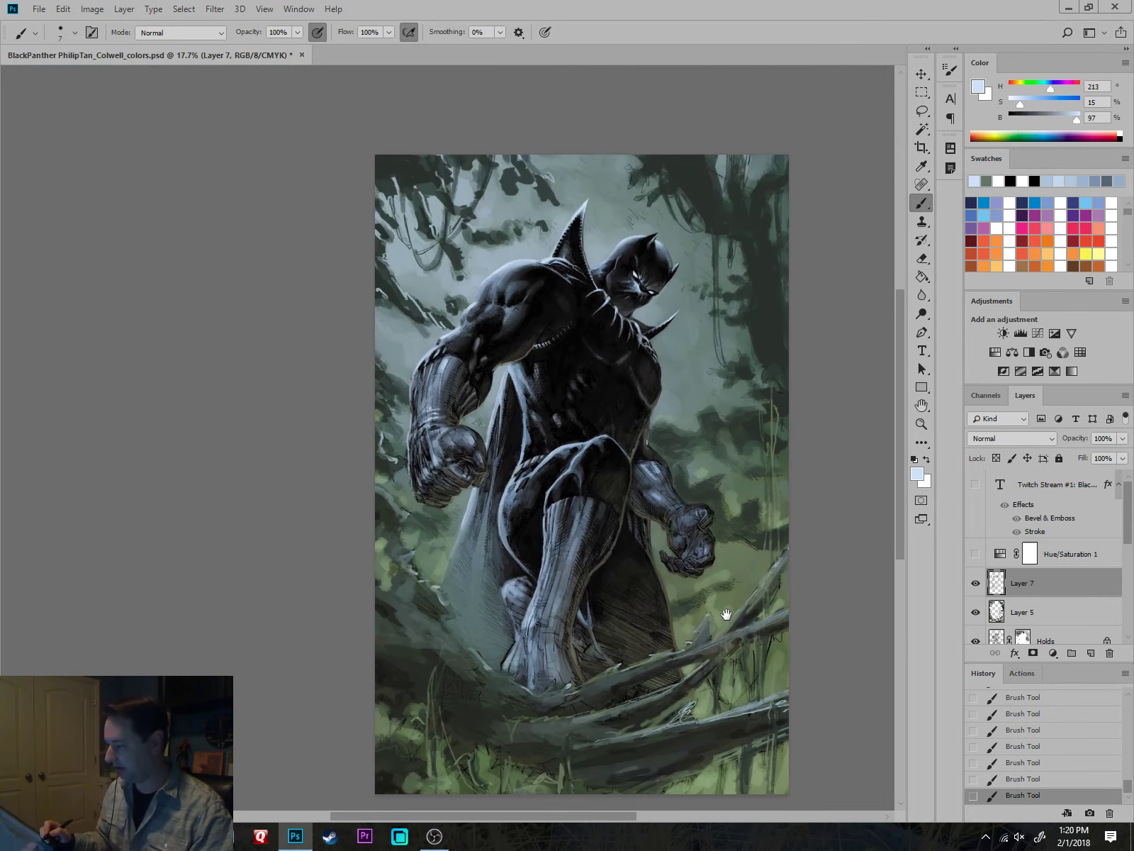
{"action": "scroll", "coordinate": [669, 432], "scroll_direction": "up", "scroll_amount": 3}
{"action": "scroll", "coordinate": [681, 284], "scroll_direction": "down", "scroll_amount": 3}
{"action": "left_click_drag", "start_coordinate": [751, 454], "coordinate": [724, 512]}
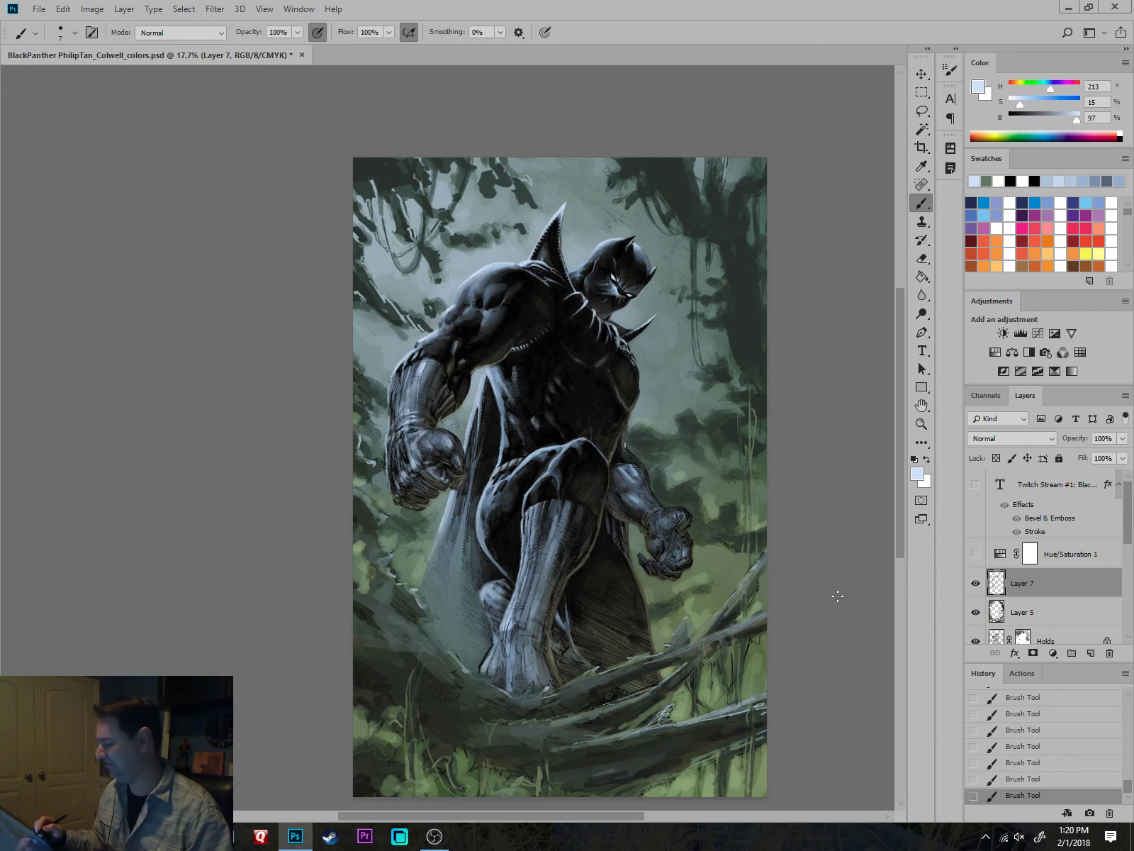
{"action": "scroll", "coordinate": [641, 332], "scroll_direction": "up", "scroll_amount": 8}
{"action": "scroll", "coordinate": [647, 475], "scroll_direction": "down", "scroll_amount": 6}
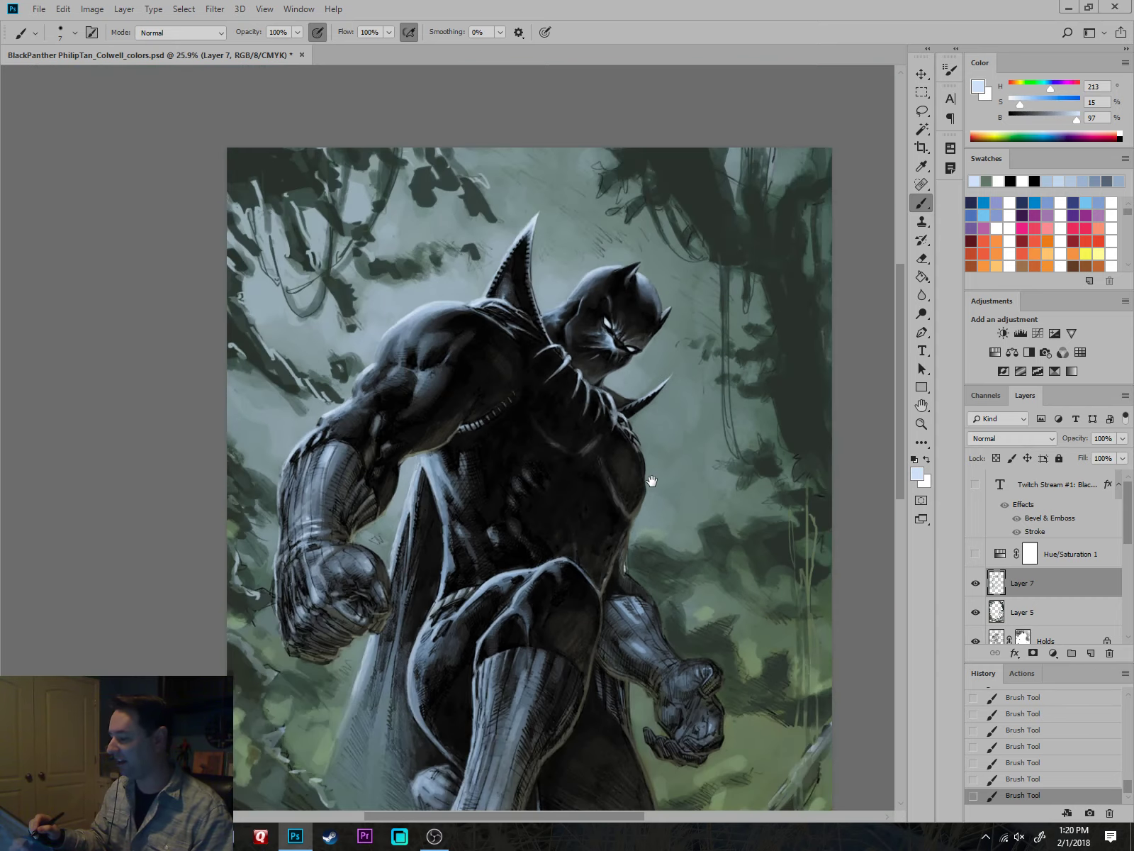
{"action": "left_click_drag", "start_coordinate": [657, 469], "coordinate": [641, 487]}
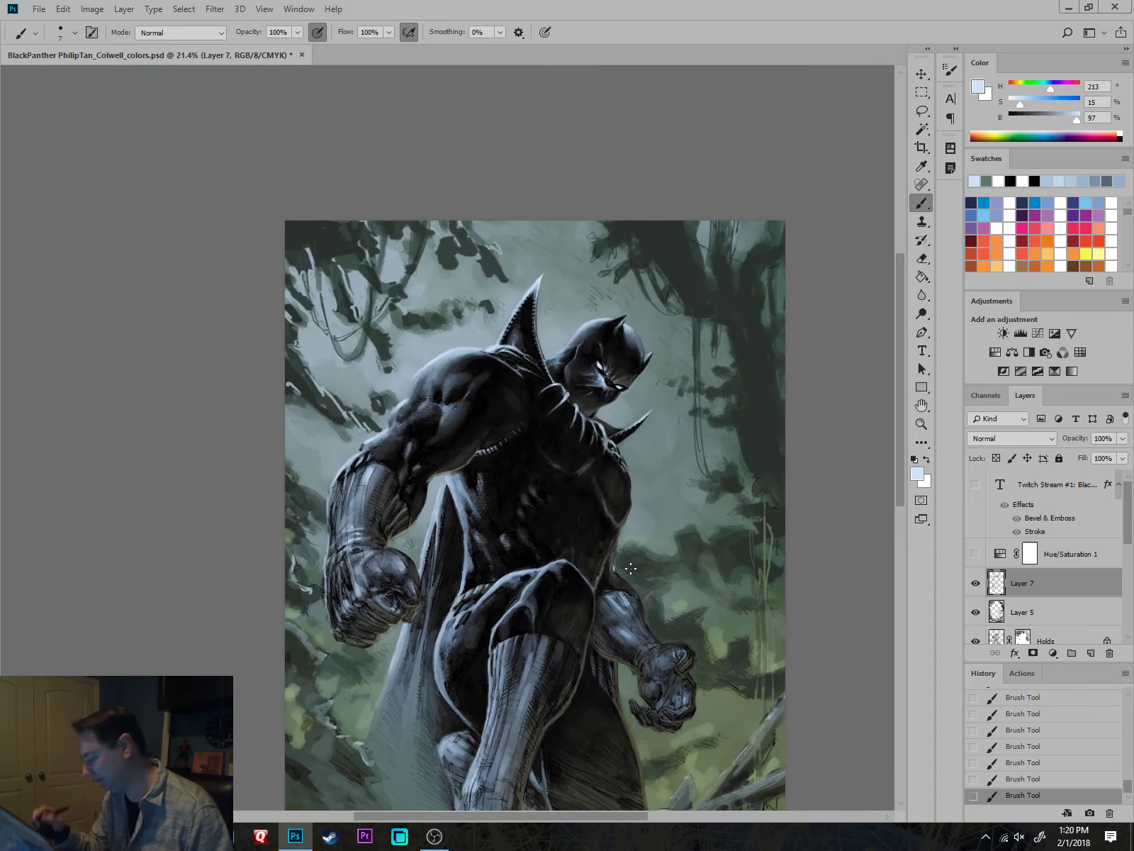
Sample blue tones from the head and refine the mask's cheek contour and the neck's rim light with a 6 px brush.
{"action": "scroll", "coordinate": [630, 568], "scroll_direction": "up", "scroll_amount": 5}
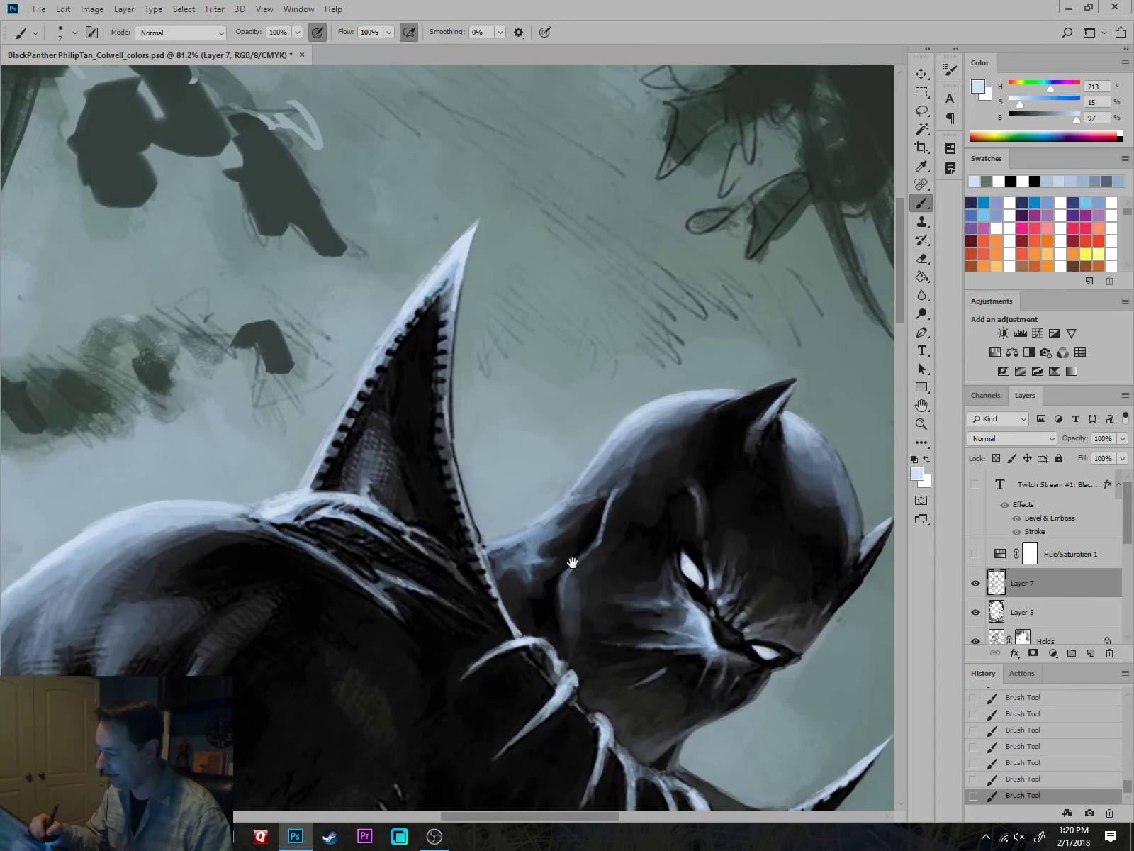
{"action": "left_click_drag", "start_coordinate": [572, 562], "coordinate": [516, 458]}
{"action": "scroll", "coordinate": [670, 582], "scroll_direction": "up", "scroll_amount": 2}
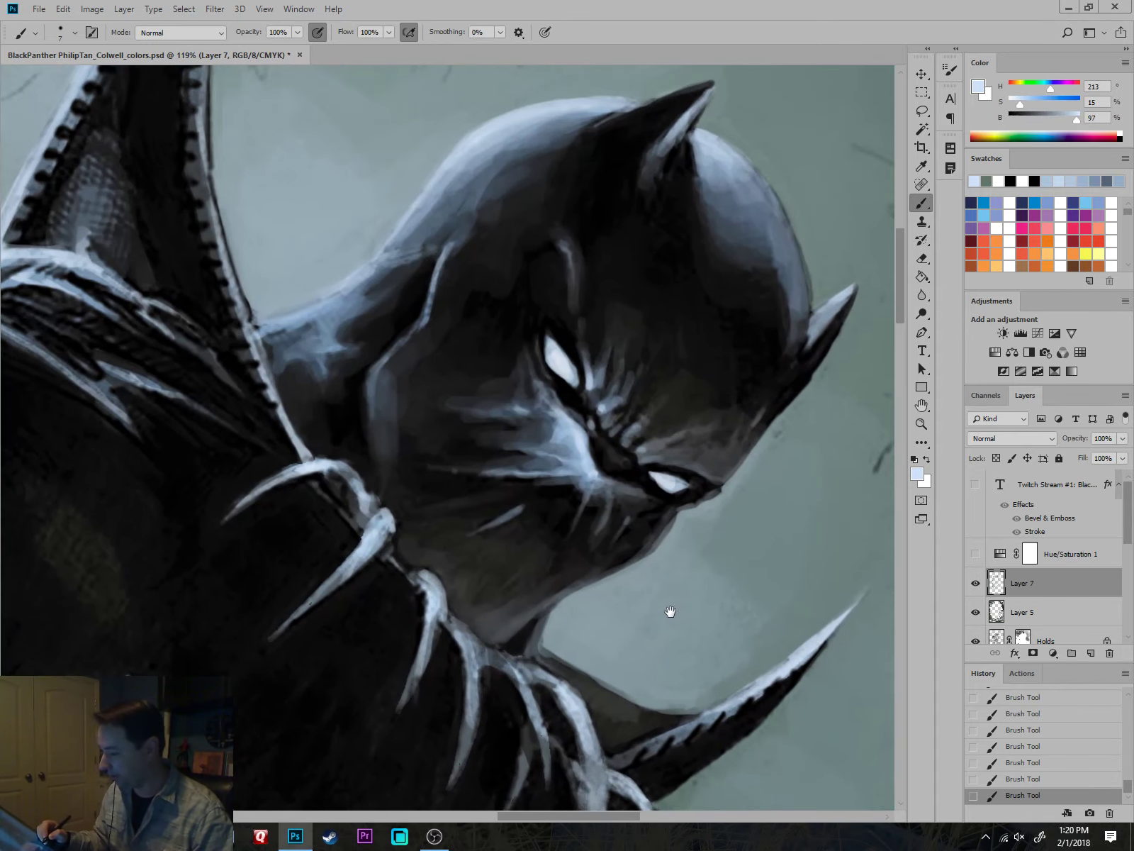
{"action": "left_click", "coordinate": [385, 385], "text": "alt"}
{"action": "left_click_drag", "start_coordinate": [373, 399], "coordinate": [423, 349]}
{"action": "left_click", "coordinate": [368, 285], "text": "alt"}
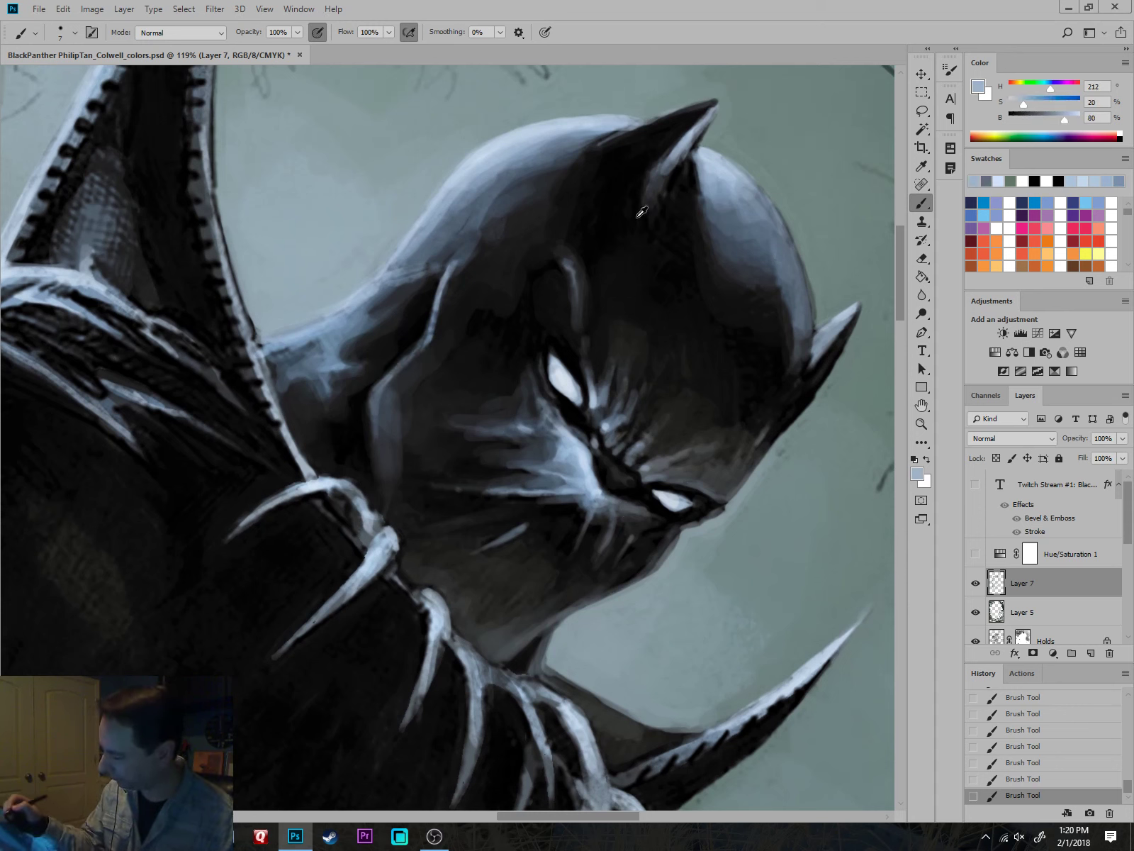
{"action": "key", "text": "bracketleft"}
{"action": "mouse_move", "coordinate": [260, 342]}
{"action": "left_mouse_down"}
{"action": "mouse_move", "coordinate": [388, 277]}
{"action": "mouse_move", "coordinate": [372, 285]}
{"action": "mouse_move", "coordinate": [411, 233]}
{"action": "left_mouse_up"}
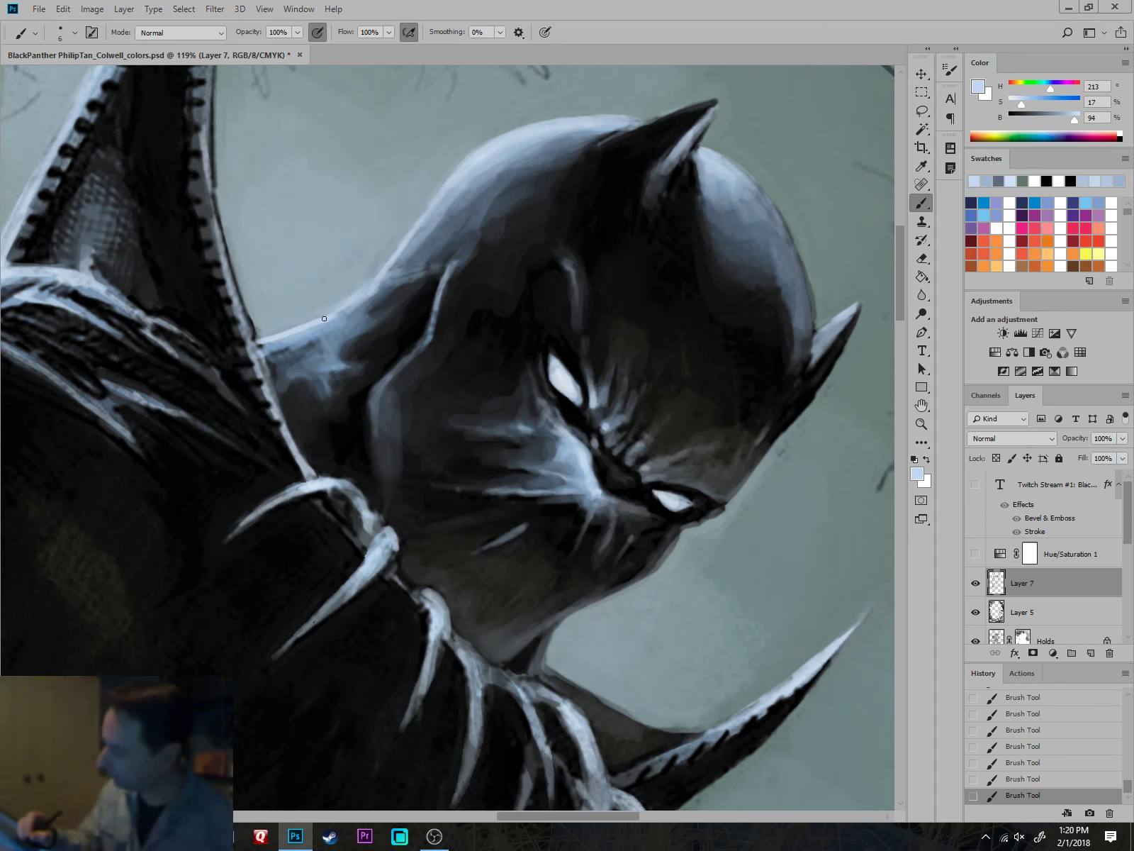
Sample the background blue-grey and a dark blue-grey to clean up the shoulder's edge near the collar spike's base.
{"action": "left_click_drag", "start_coordinate": [343, 448], "coordinate": [241, 454]}
{"action": "left_click_drag", "start_coordinate": [560, 575], "coordinate": [858, 550]}
{"action": "left_click_drag", "start_coordinate": [428, 404], "coordinate": [489, 397]}
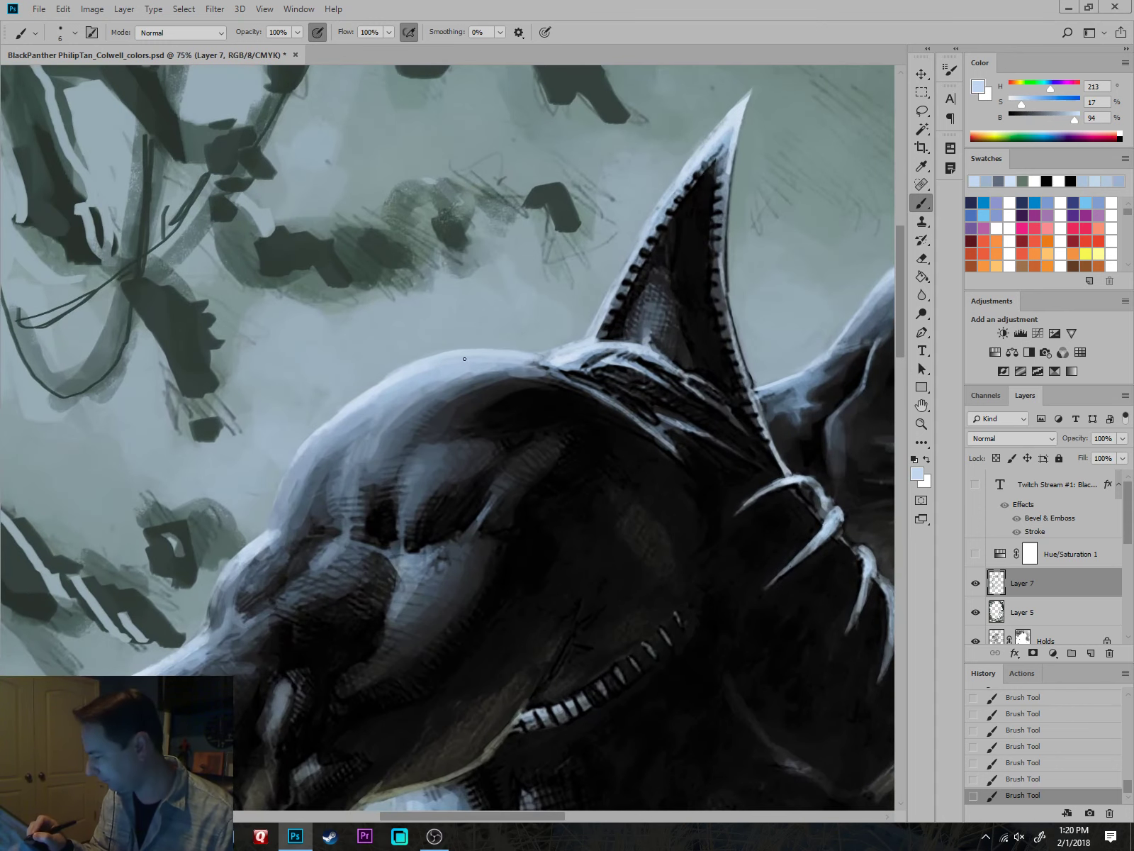
{"action": "left_click", "coordinate": [580, 336], "text": "alt"}
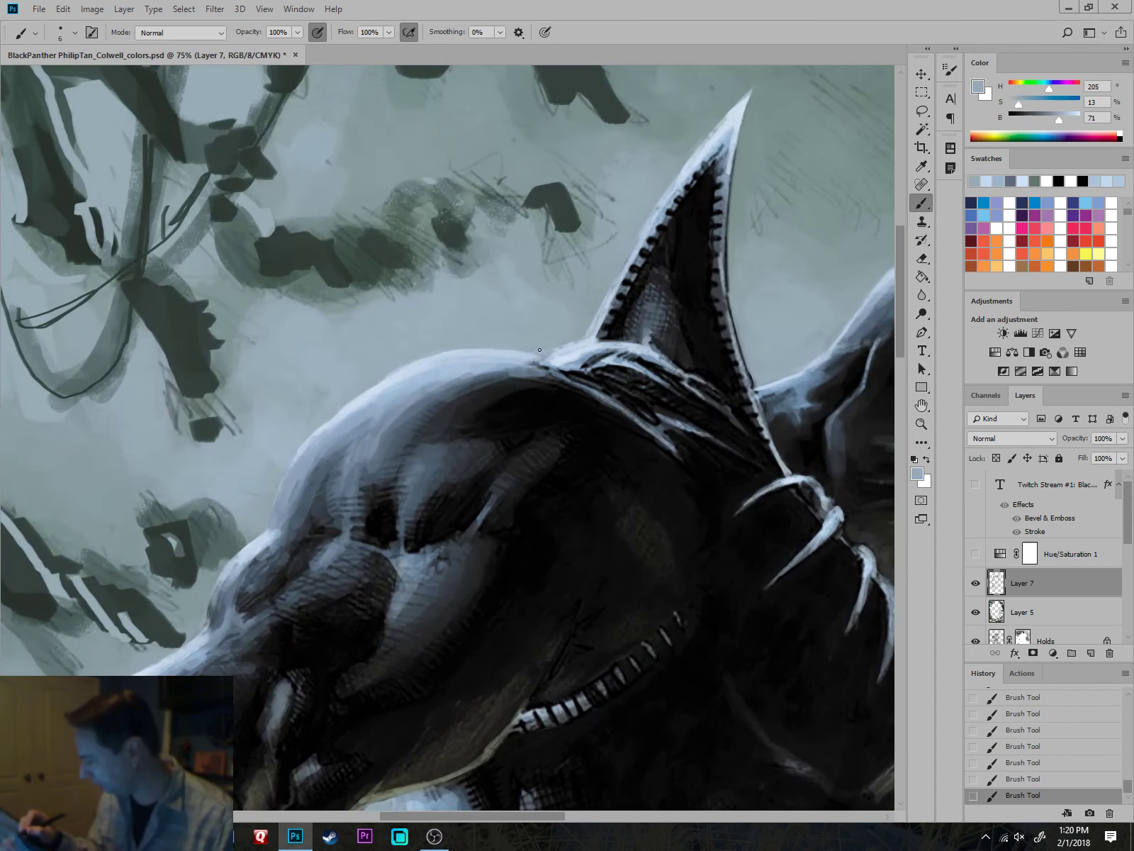
{"action": "left_click", "coordinate": [596, 340], "text": "alt"}
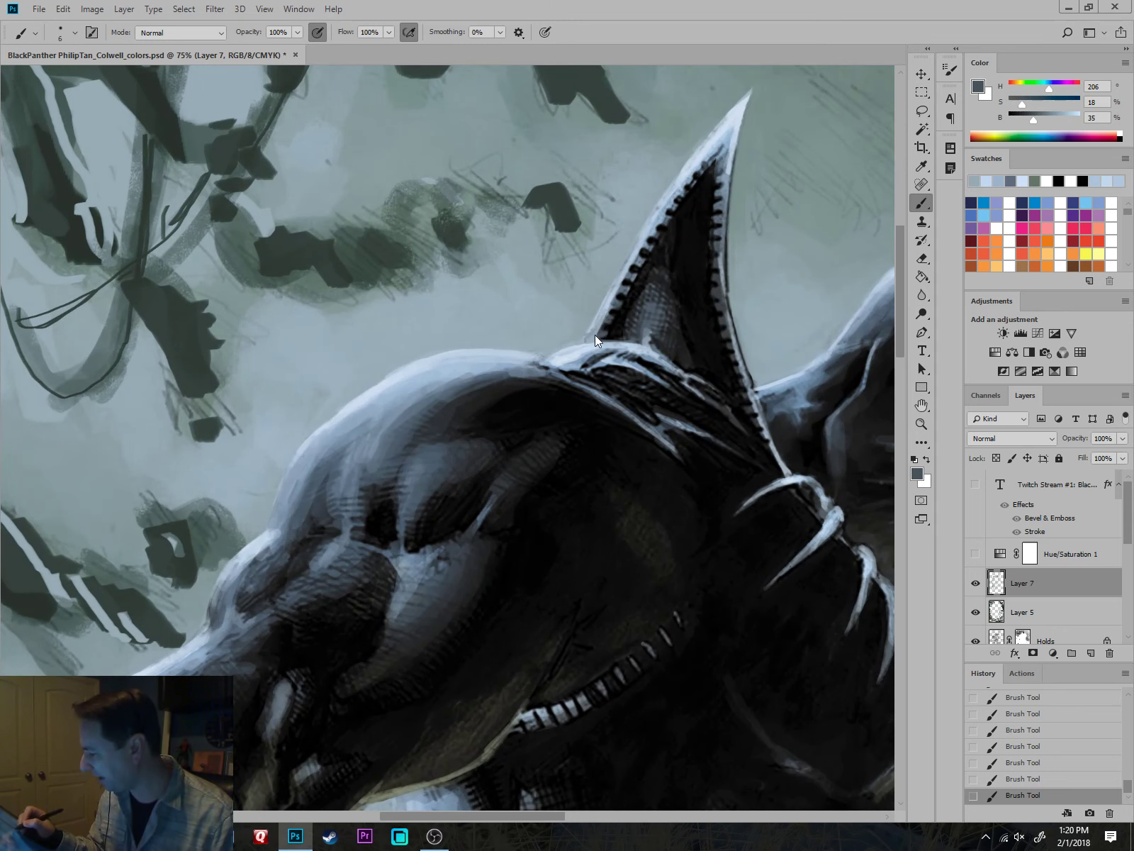
Sample pale blue and paint light stitch highlights down the collar spike's edge nearest the head with a 6 px brush.
{"action": "scroll", "coordinate": [638, 273], "scroll_direction": "up", "scroll_amount": 2}
{"action": "left_click", "coordinate": [770, 95], "text": "alt"}
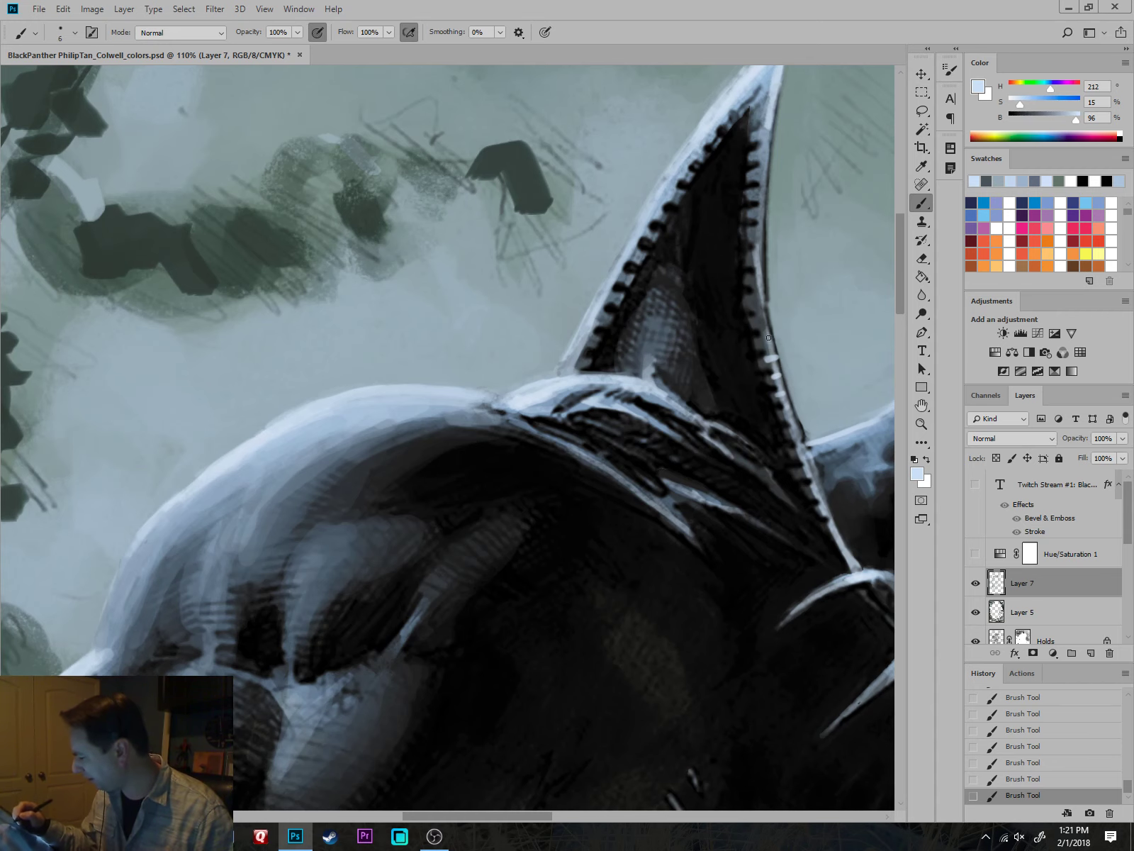
{"action": "left_click_drag", "start_coordinate": [758, 317], "coordinate": [762, 297]}
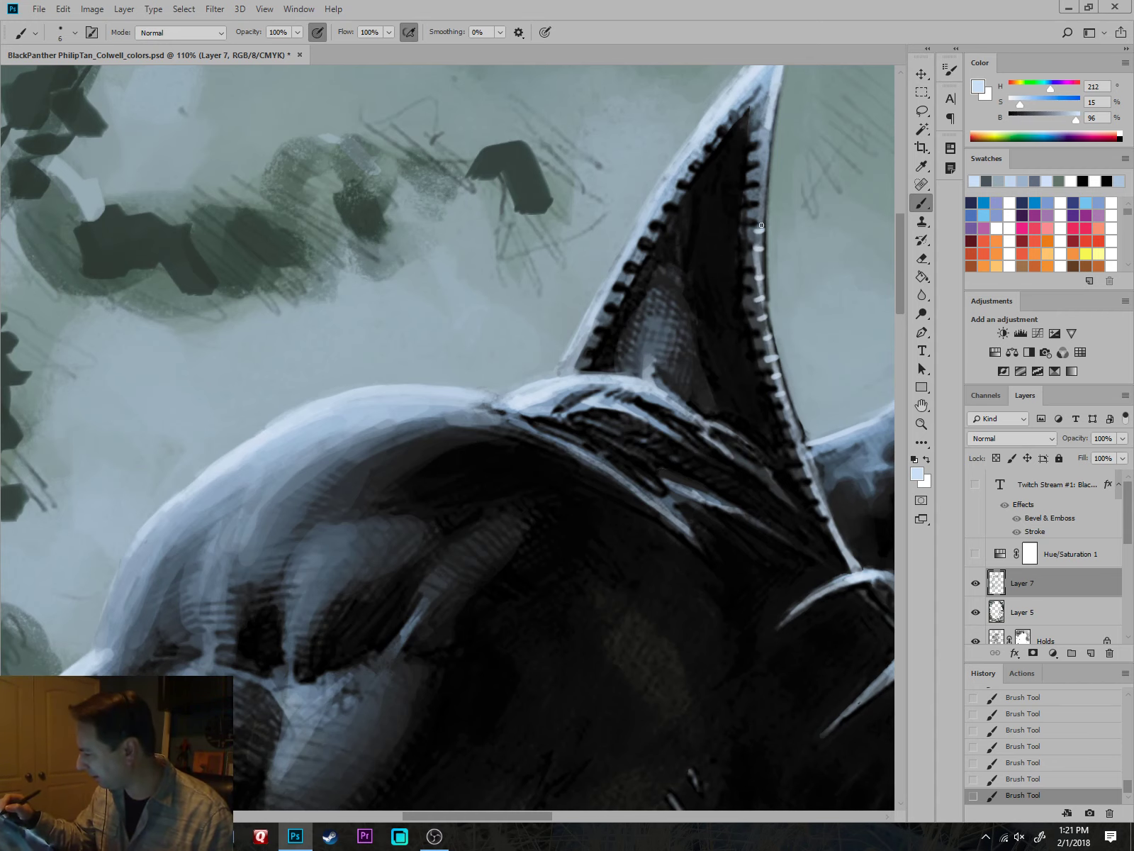
{"action": "left_click_drag", "start_coordinate": [763, 147], "coordinate": [770, 145]}
{"action": "mouse_move", "coordinate": [764, 131]}
{"action": "left_mouse_down"}
{"action": "mouse_move", "coordinate": [748, 269]}
{"action": "mouse_move", "coordinate": [733, 277]}
{"action": "mouse_move", "coordinate": [735, 253]}
{"action": "left_mouse_up"}
{"action": "left_click_drag", "start_coordinate": [724, 296], "coordinate": [723, 370]}
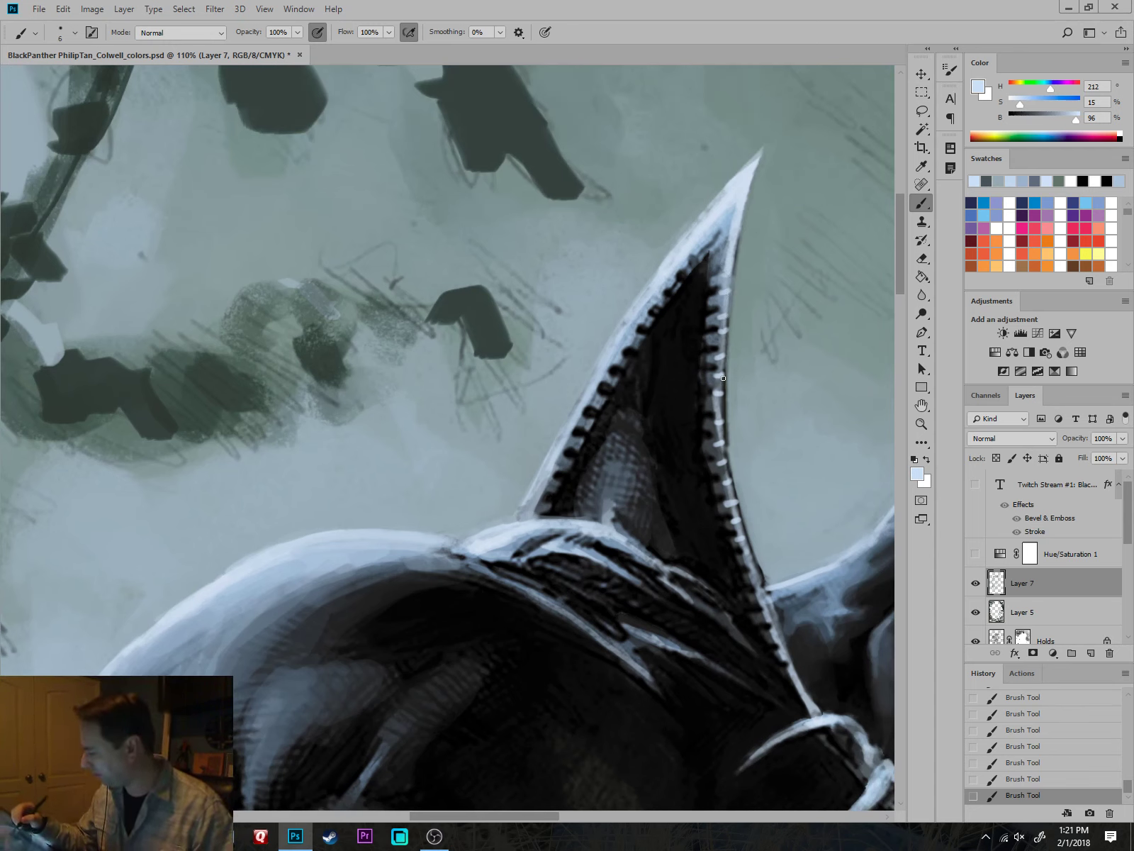
Brighten the collar spike's outer rim with sampled pale blue and trim its tip with the sampled background grey-green.
{"action": "left_click", "coordinate": [689, 257], "text": "alt"}
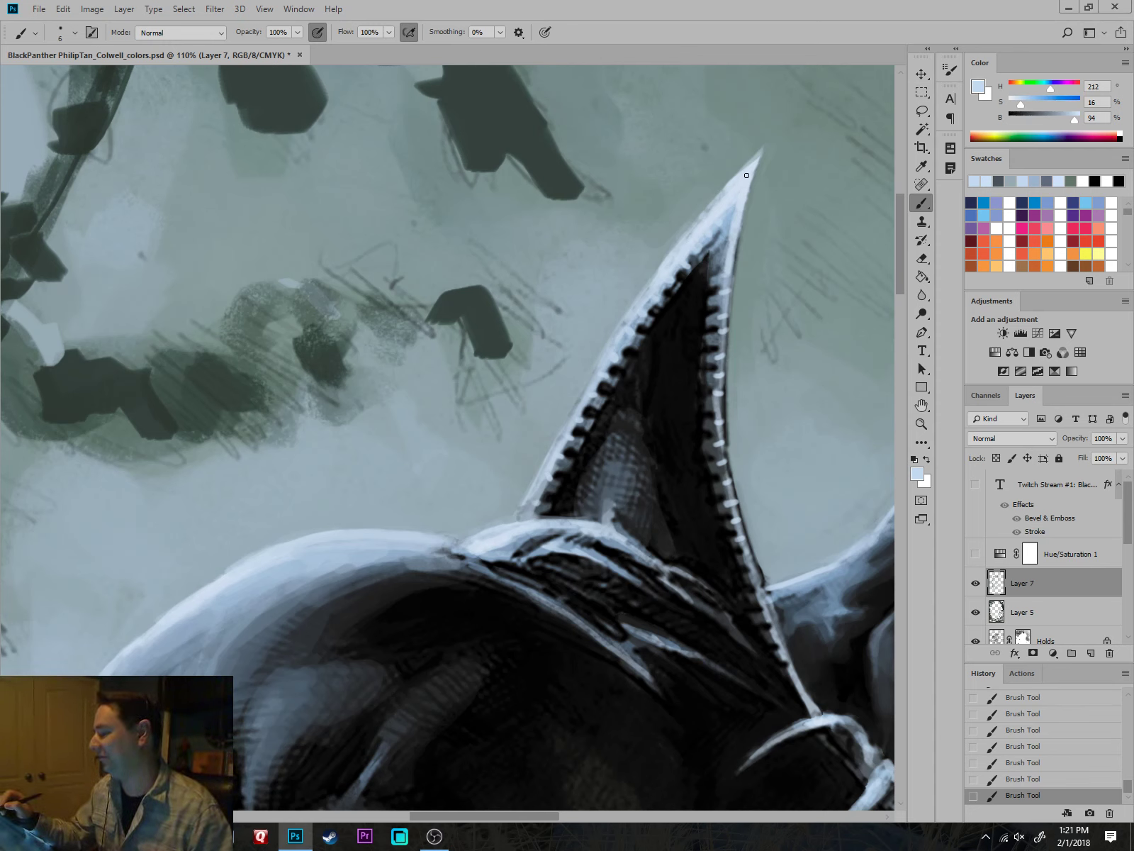
{"action": "left_click", "coordinate": [755, 153], "text": "alt"}
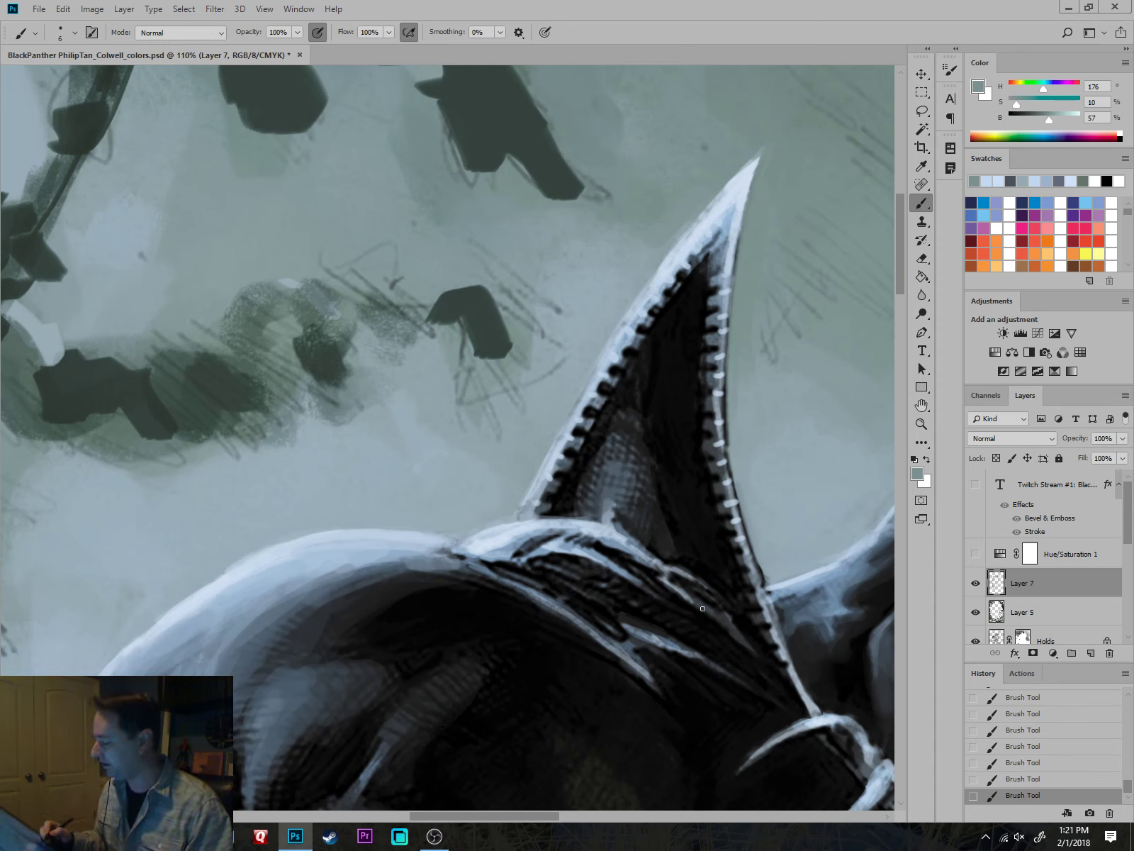
{"action": "left_click", "coordinate": [587, 410], "text": "alt"}
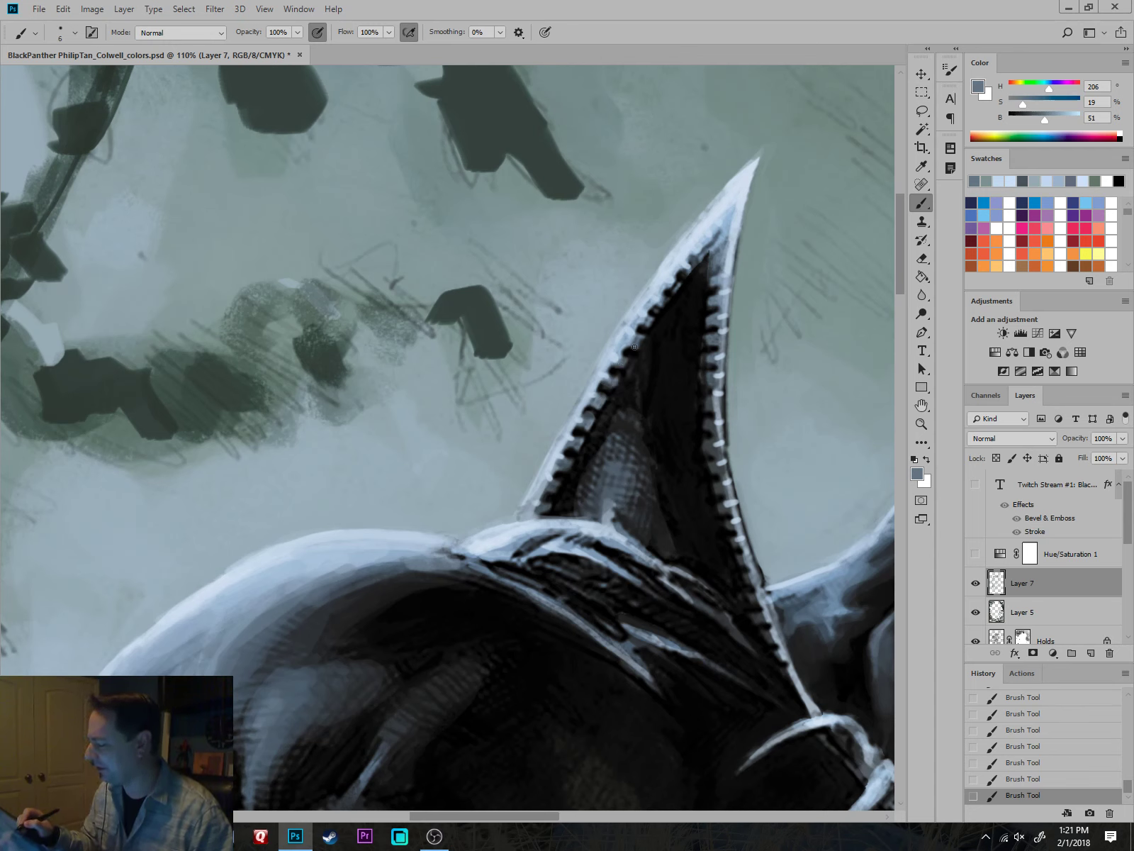
Sample near-black and paint small dark stitch marks around the upper point of the collar spike.
{"action": "left_click", "coordinate": [595, 445], "text": "alt"}
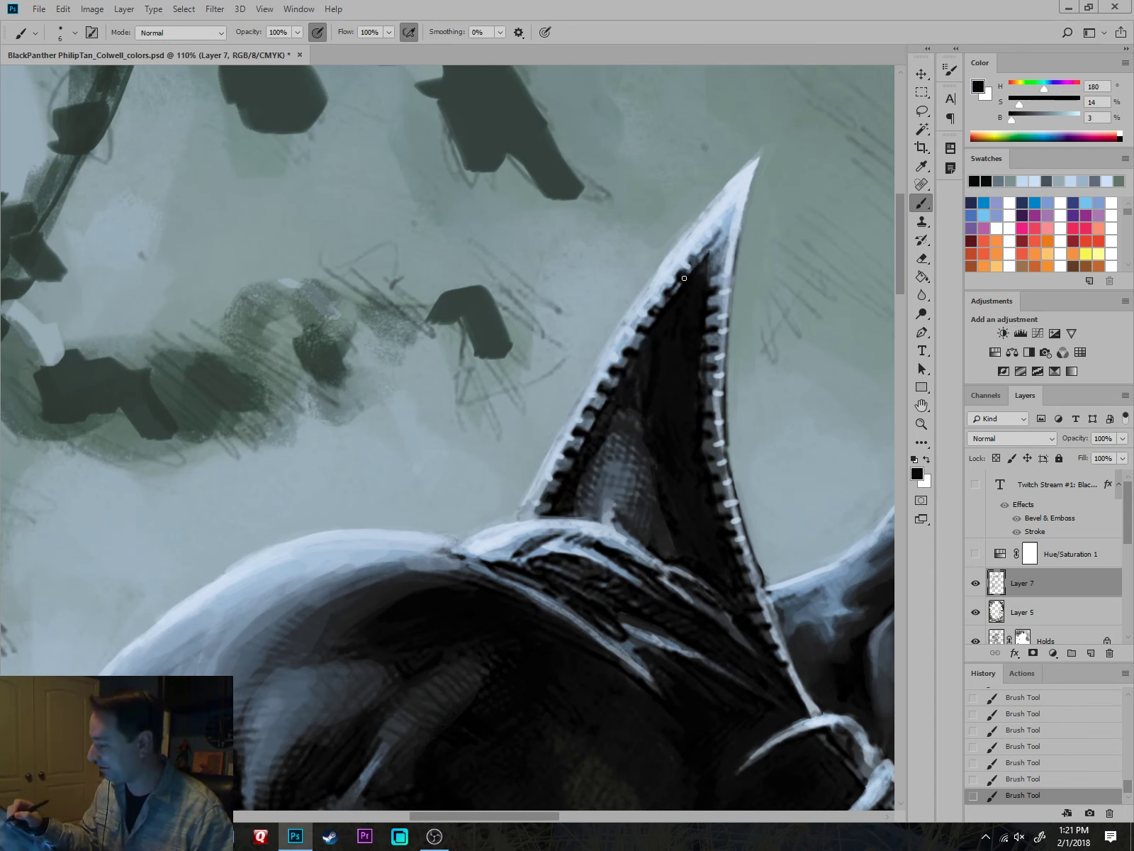
{"action": "mouse_move", "coordinate": [709, 254]}
{"action": "left_mouse_down"}
{"action": "mouse_move", "coordinate": [719, 243]}
{"action": "mouse_move", "coordinate": [714, 258]}
{"action": "left_mouse_up"}
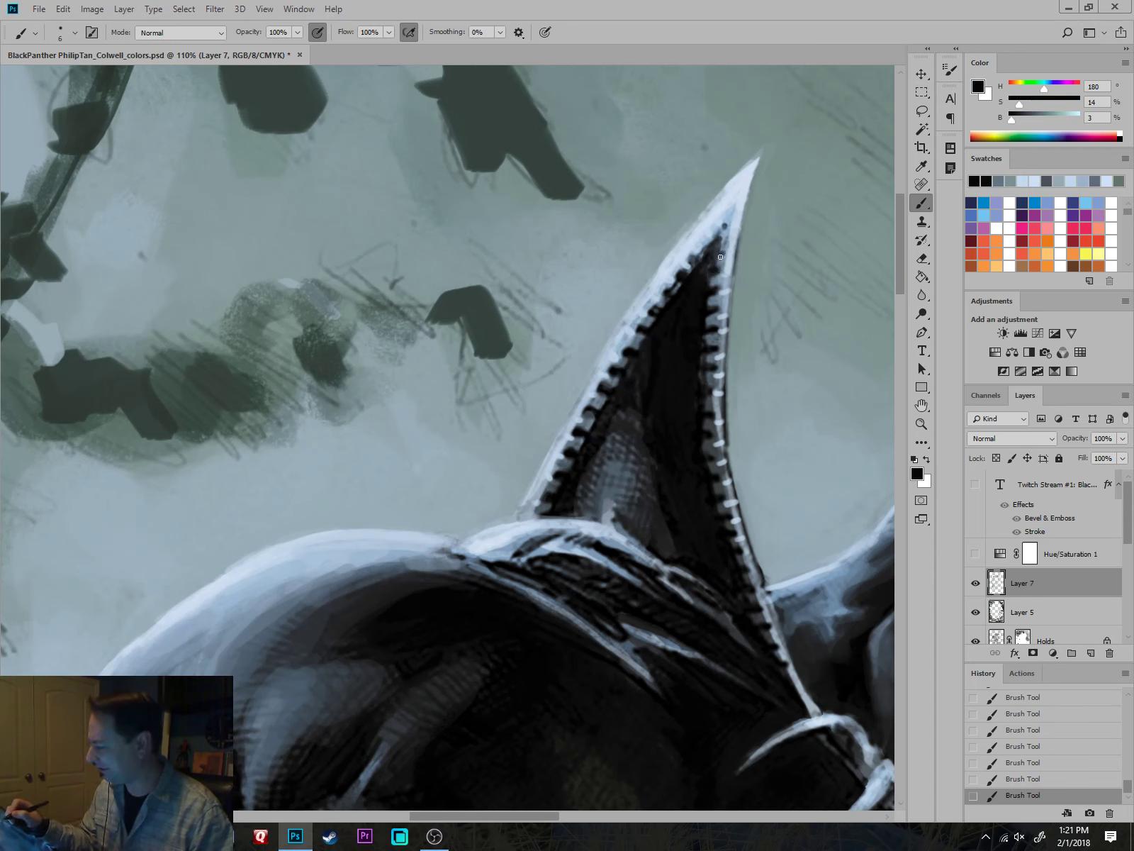
{"action": "left_click_drag", "start_coordinate": [711, 273], "coordinate": [716, 289]}
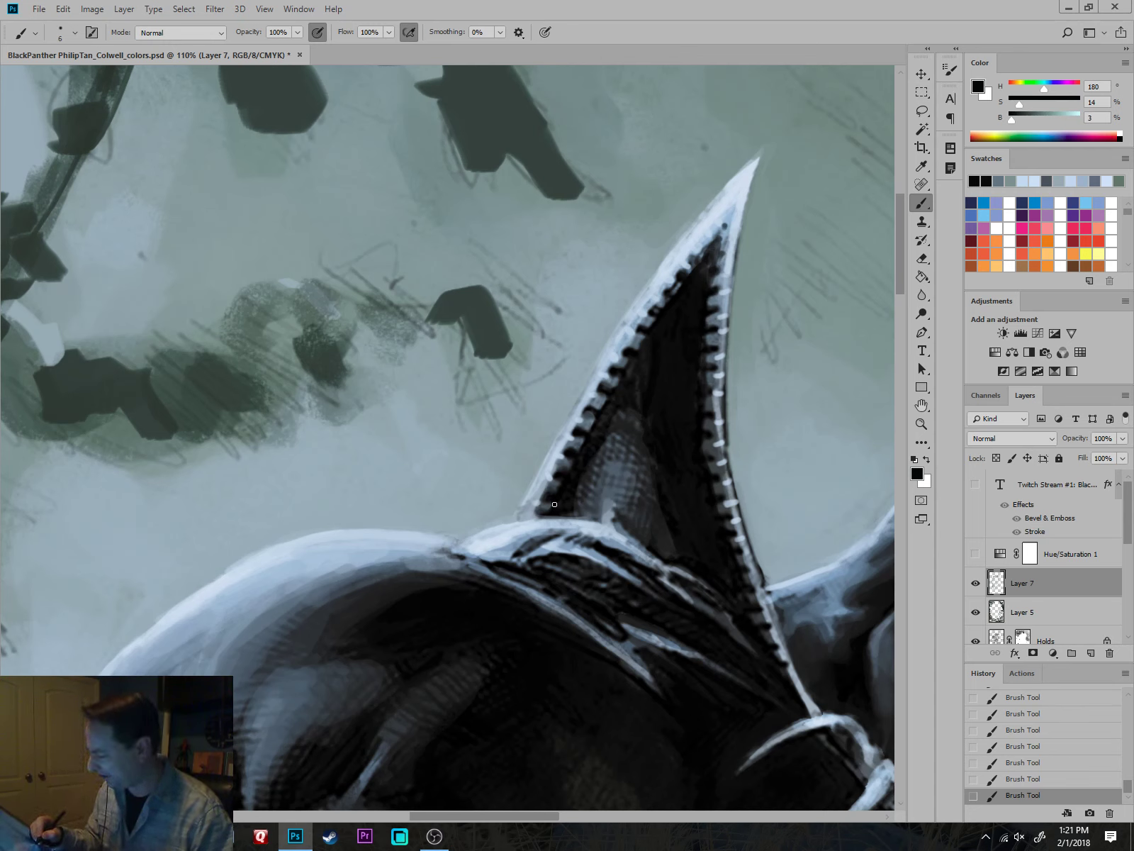
Sample dark blue-greys and smooth the shading inside the collar spike with brushes of 15 px and 30 px.
{"action": "left_click", "coordinate": [630, 426], "text": "alt"}
{"action": "key", "text": "]"}
{"action": "key", "text": "]"}
{"action": "key", "text": "]"}
{"action": "key", "text": "]"}
{"action": "key", "text": "]"}
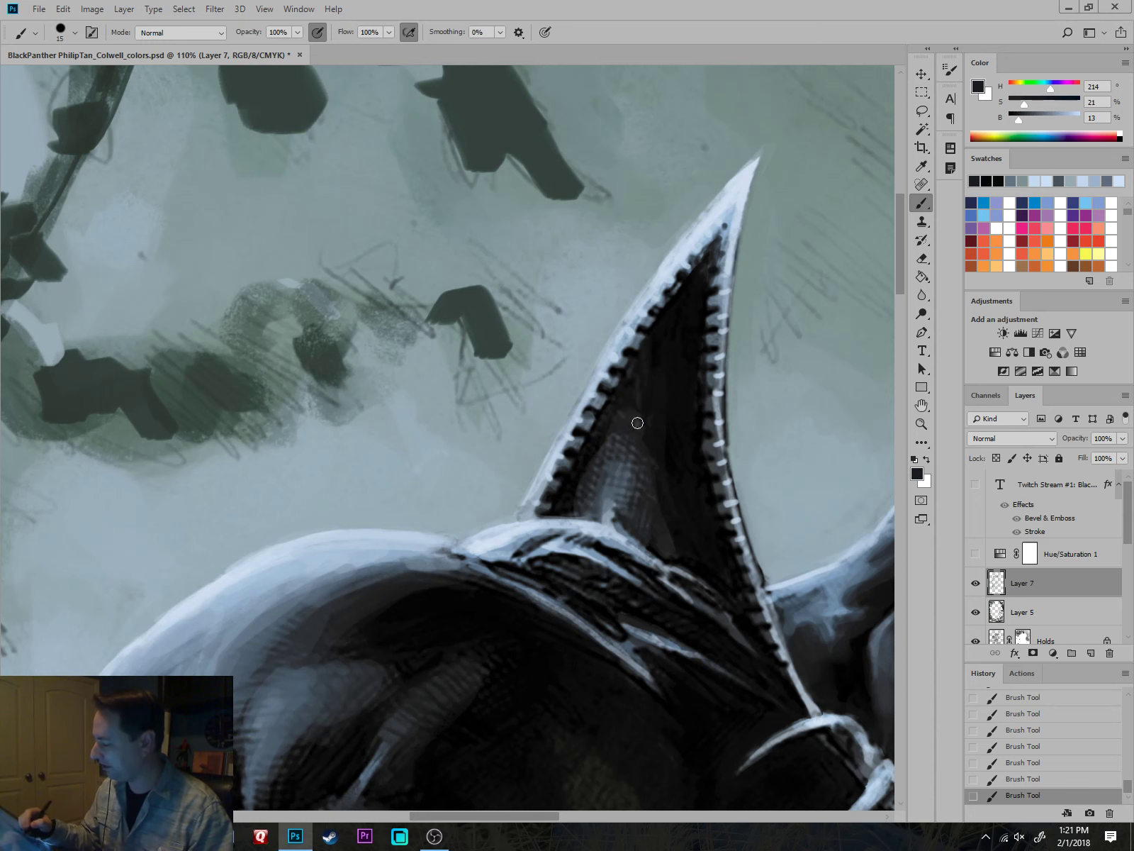
{"action": "left_click", "coordinate": [635, 449], "text": "alt"}
{"action": "key", "text": "bracketright"}
{"action": "key", "text": "bracketright"}
{"action": "key", "text": "bracketright"}
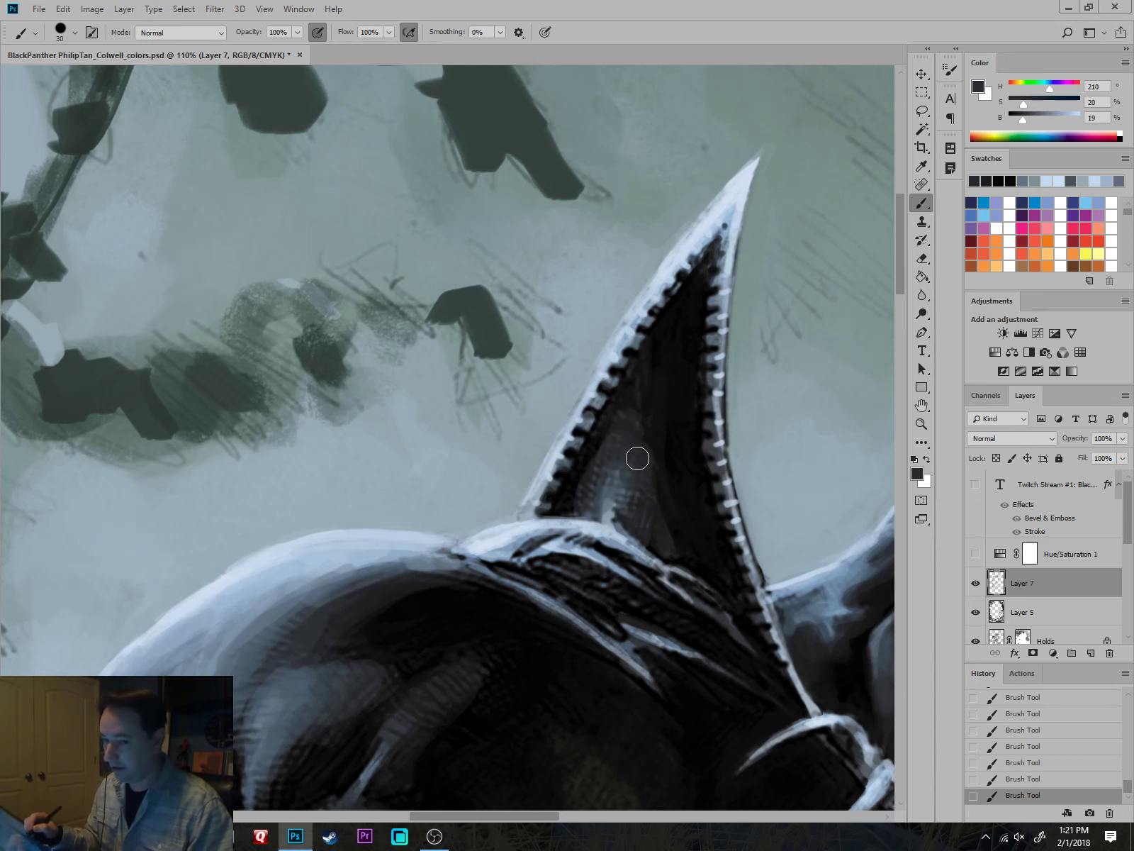
{"action": "left_click_drag", "start_coordinate": [678, 509], "coordinate": [640, 538]}
Sample background grey-greens and clean the collar spike's tip and outer edge with a 20 px brush.
{"action": "scroll", "coordinate": [640, 538], "scroll_direction": "down", "scroll_amount": 4}
{"action": "scroll", "coordinate": [677, 363], "scroll_direction": "up", "scroll_amount": 5}
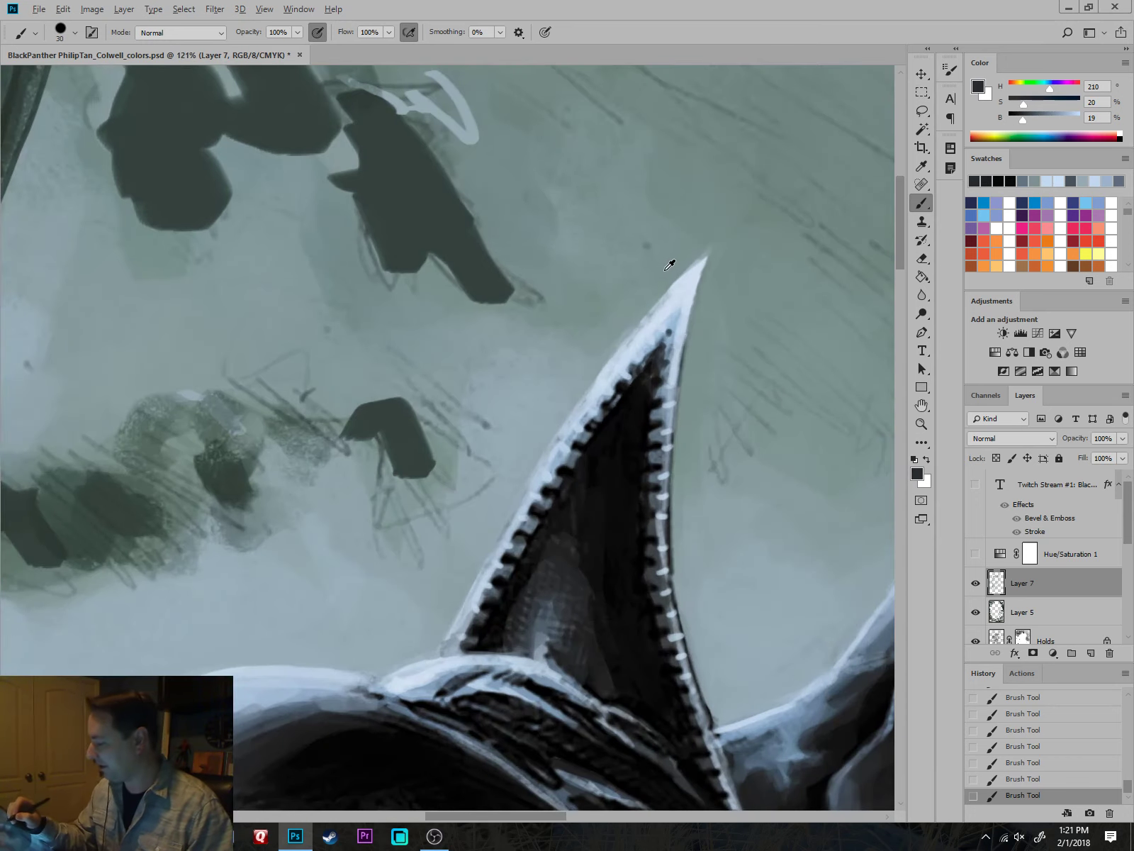
{"action": "left_click", "coordinate": [670, 262], "text": "alt"}
{"action": "key", "text": "bracketleft"}
{"action": "key", "text": "bracketleft"}
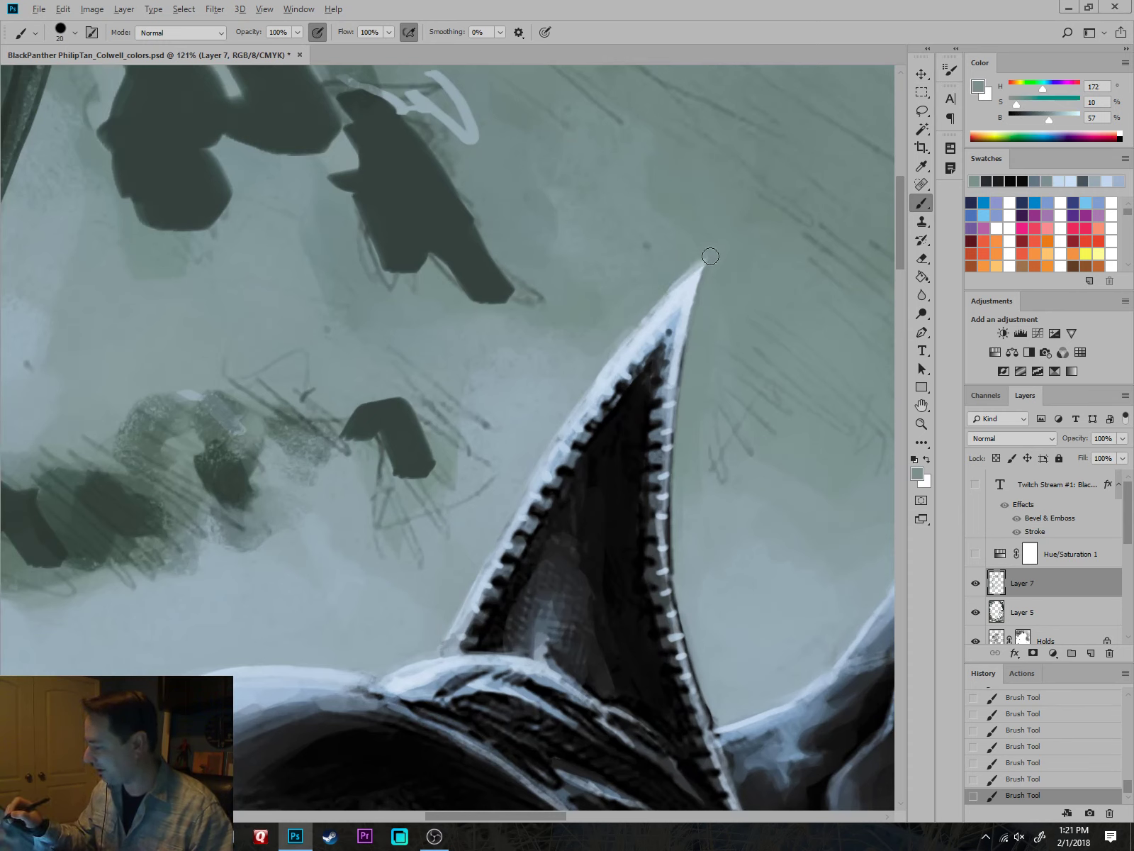
{"action": "left_click_drag", "start_coordinate": [712, 255], "coordinate": [688, 265]}
{"action": "left_click", "coordinate": [530, 453], "text": "alt"}
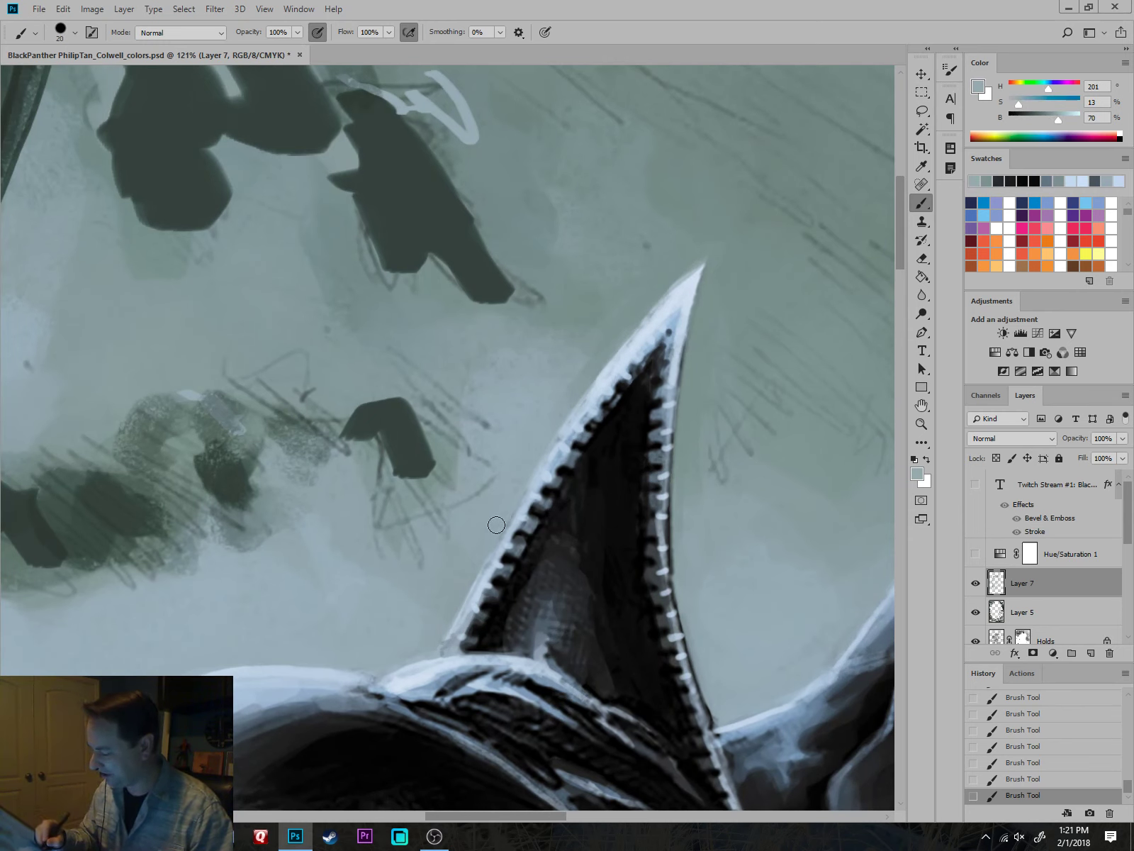
{"action": "left_click", "coordinate": [471, 575], "text": "alt"}
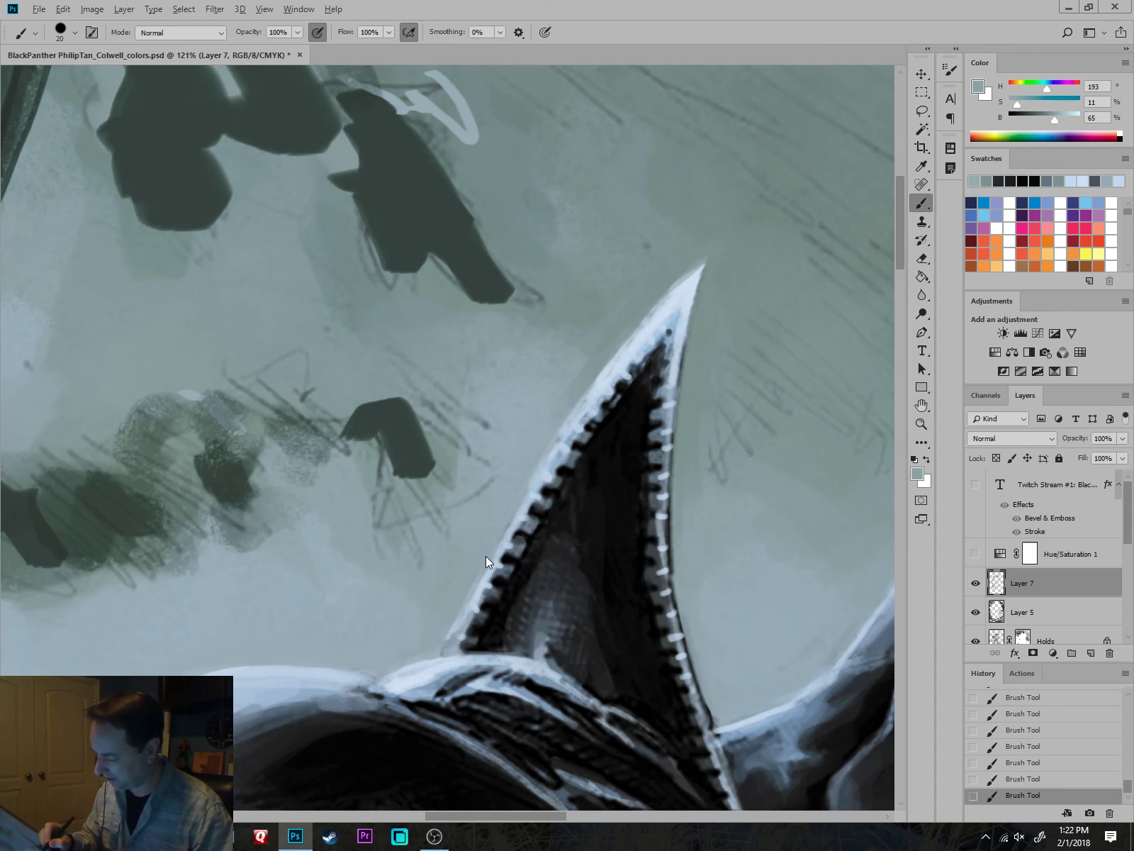
Clean the collar spike's edge nearest the head with sampled background colour and redefine its thin outline using a smaller brush.
{"action": "scroll", "coordinate": [529, 525], "scroll_direction": "down", "scroll_amount": 3}
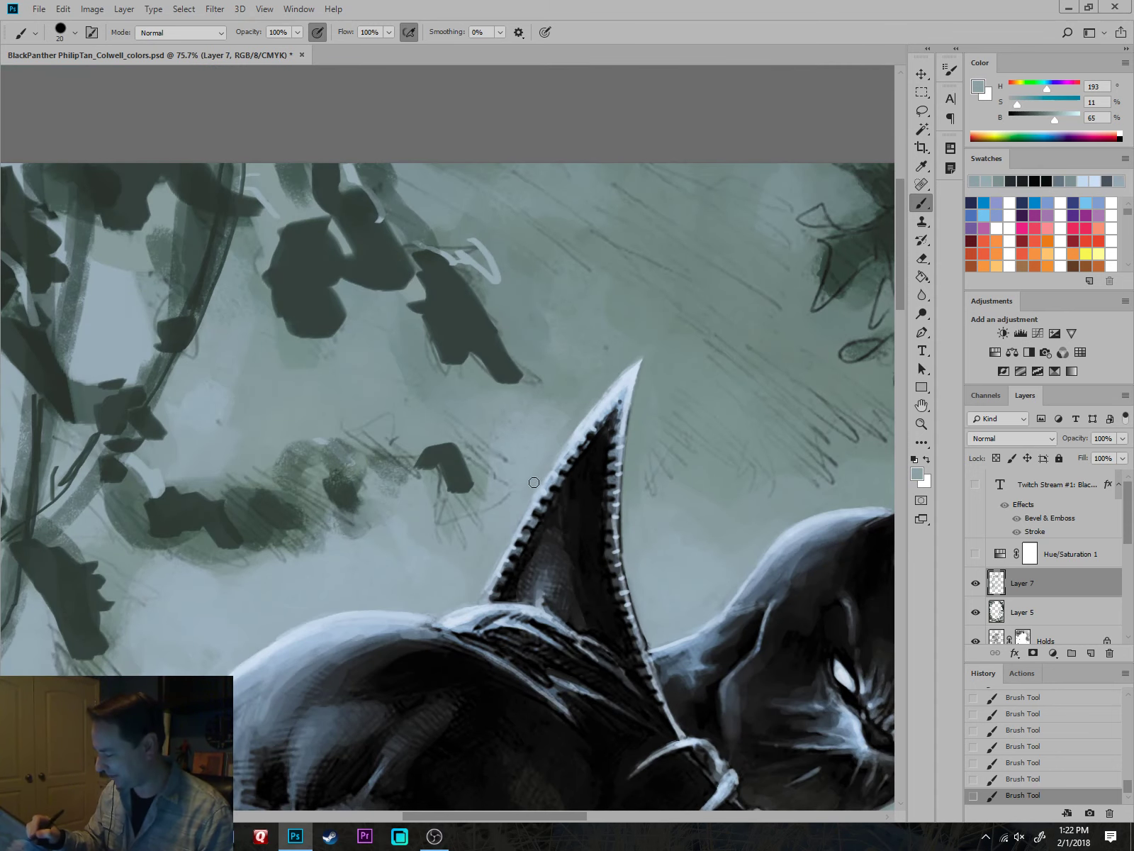
{"action": "left_click_drag", "start_coordinate": [720, 586], "coordinate": [680, 461]}
{"action": "scroll", "coordinate": [672, 462], "scroll_direction": "up", "scroll_amount": 5}
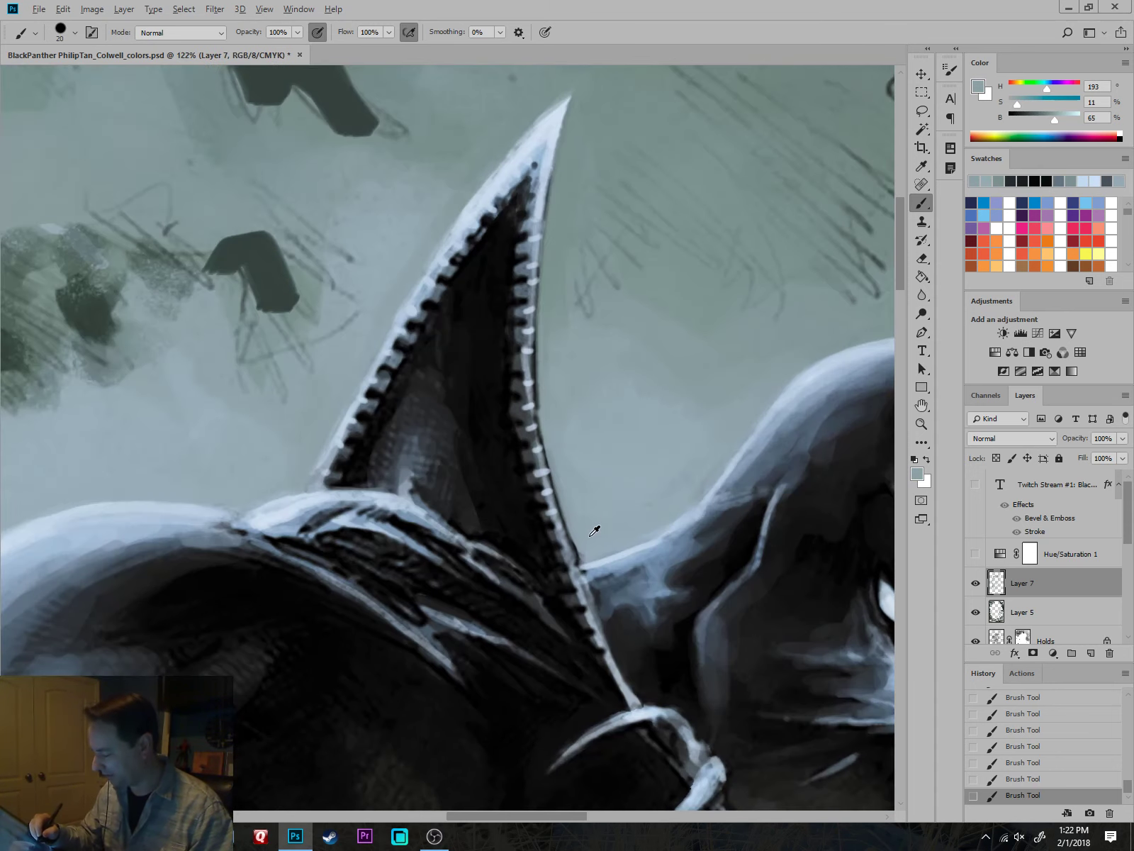
{"action": "left_click", "coordinate": [591, 535], "text": "alt"}
{"action": "key", "text": "["}
{"action": "mouse_move", "coordinate": [578, 527]}
{"action": "left_mouse_down"}
{"action": "mouse_move", "coordinate": [584, 562]}
{"action": "mouse_move", "coordinate": [549, 443]}
{"action": "mouse_move", "coordinate": [540, 276]}
{"action": "left_mouse_up"}
{"action": "left_click", "coordinate": [526, 390], "text": "alt"}
{"action": "mouse_move", "coordinate": [529, 394]}
{"action": "left_mouse_down"}
{"action": "mouse_move", "coordinate": [530, 441]}
{"action": "mouse_move", "coordinate": [596, 636]}
{"action": "left_mouse_up"}
{"action": "key", "text": "["}
{"action": "left_click", "coordinate": [584, 616], "text": "alt"}
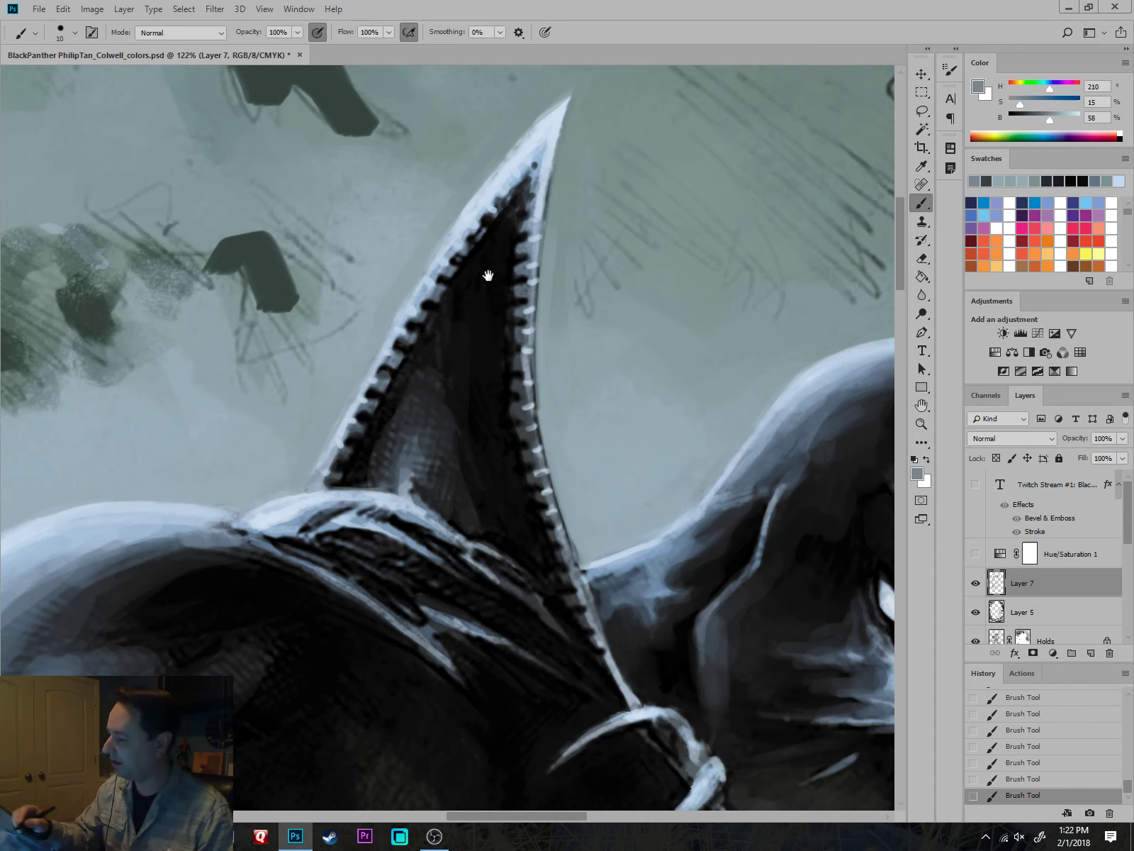
Sample light blue and paint along the stitches on the collar spike's outer rim with a 9 px brush.
{"action": "left_click_drag", "start_coordinate": [488, 276], "coordinate": [531, 439]}
{"action": "left_click", "coordinate": [572, 317], "text": "alt"}
{"action": "key", "text": "bracketleft"}
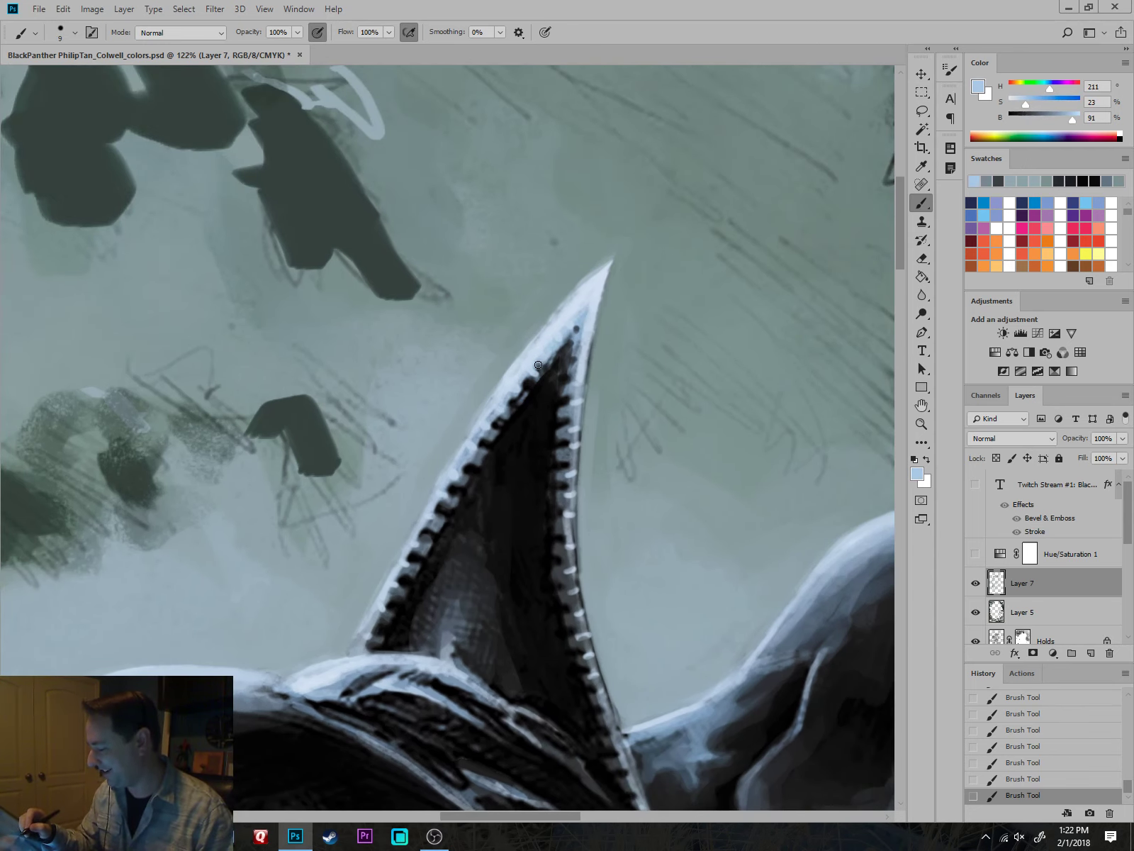
{"action": "mouse_move", "coordinate": [518, 391]}
{"action": "left_mouse_down"}
{"action": "mouse_move", "coordinate": [486, 422]}
{"action": "mouse_move", "coordinate": [492, 433]}
{"action": "mouse_move", "coordinate": [430, 530]}
{"action": "left_mouse_up"}
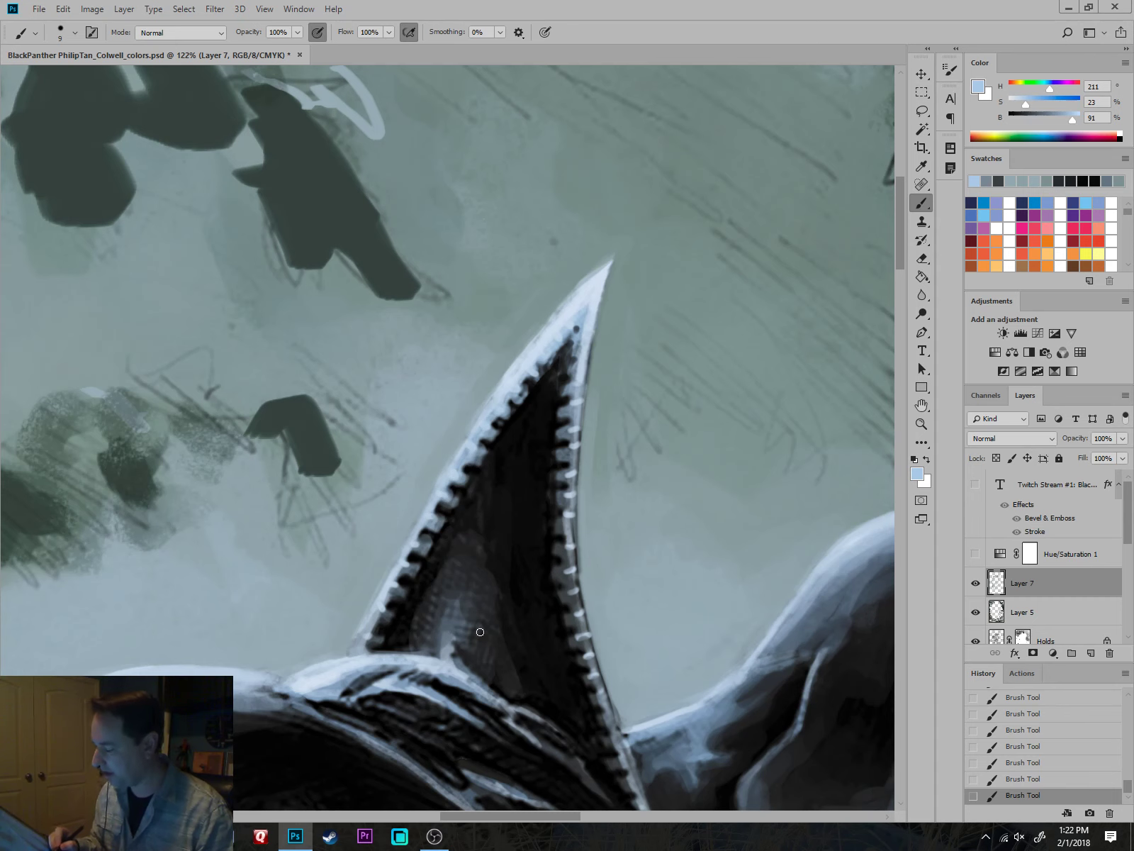
Sample blue-greys and build up the soft highlight inside the collar spike's base with a 10 px brush.
{"action": "left_click", "coordinate": [451, 624], "text": "alt"}
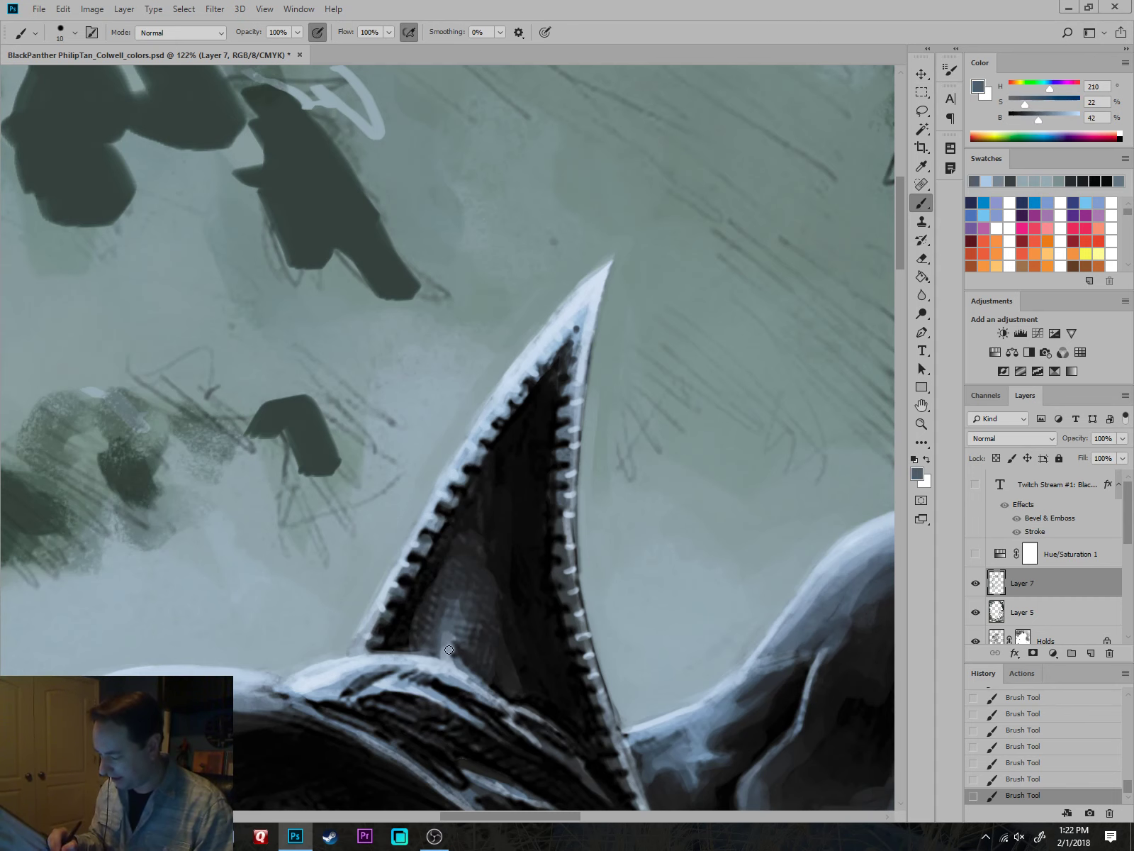
{"action": "mouse_move", "coordinate": [440, 633]}
{"action": "left_mouse_down"}
{"action": "mouse_move", "coordinate": [423, 646]}
{"action": "mouse_move", "coordinate": [435, 620]}
{"action": "mouse_move", "coordinate": [420, 652]}
{"action": "mouse_move", "coordinate": [450, 603]}
{"action": "mouse_move", "coordinate": [468, 644]}
{"action": "mouse_move", "coordinate": [459, 617]}
{"action": "mouse_move", "coordinate": [433, 609]}
{"action": "left_mouse_up"}
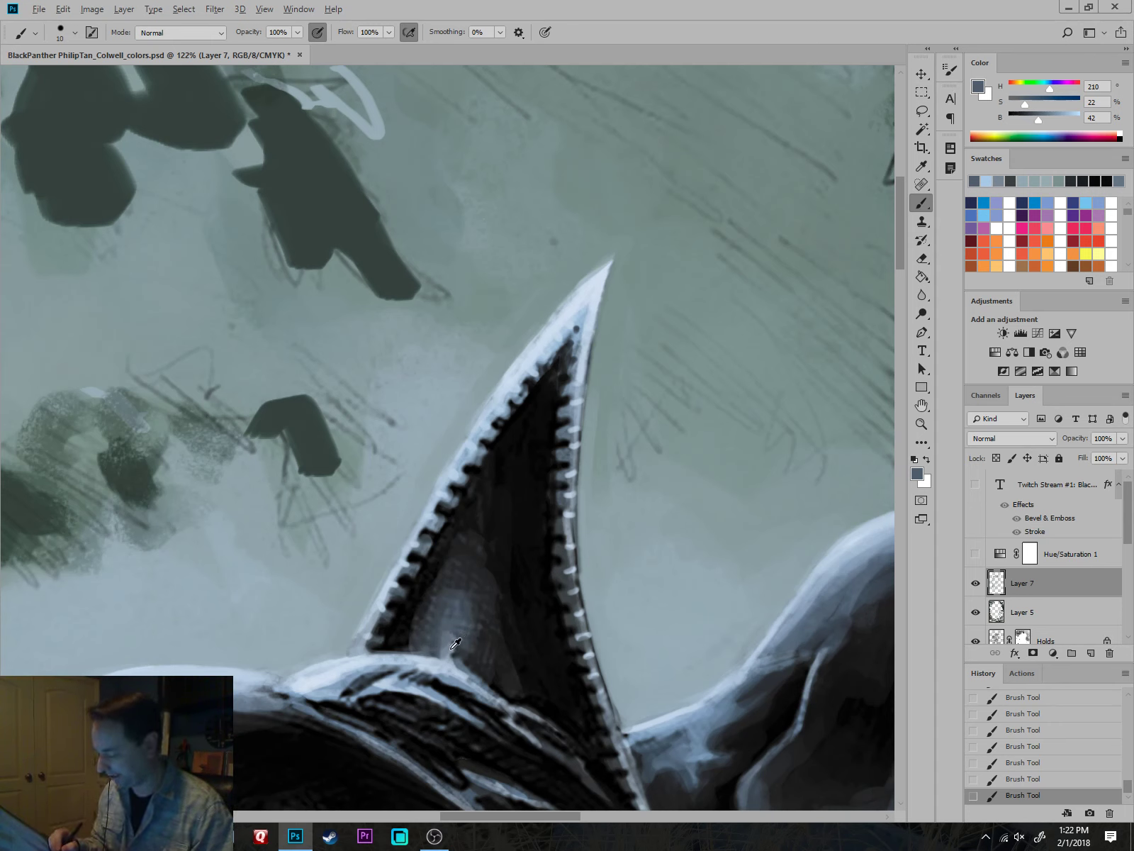
{"action": "left_click", "coordinate": [454, 647], "text": "alt"}
{"action": "mouse_move", "coordinate": [452, 657]}
{"action": "left_mouse_down"}
{"action": "mouse_move", "coordinate": [445, 642]}
{"action": "mouse_move", "coordinate": [439, 651]}
{"action": "left_mouse_up"}
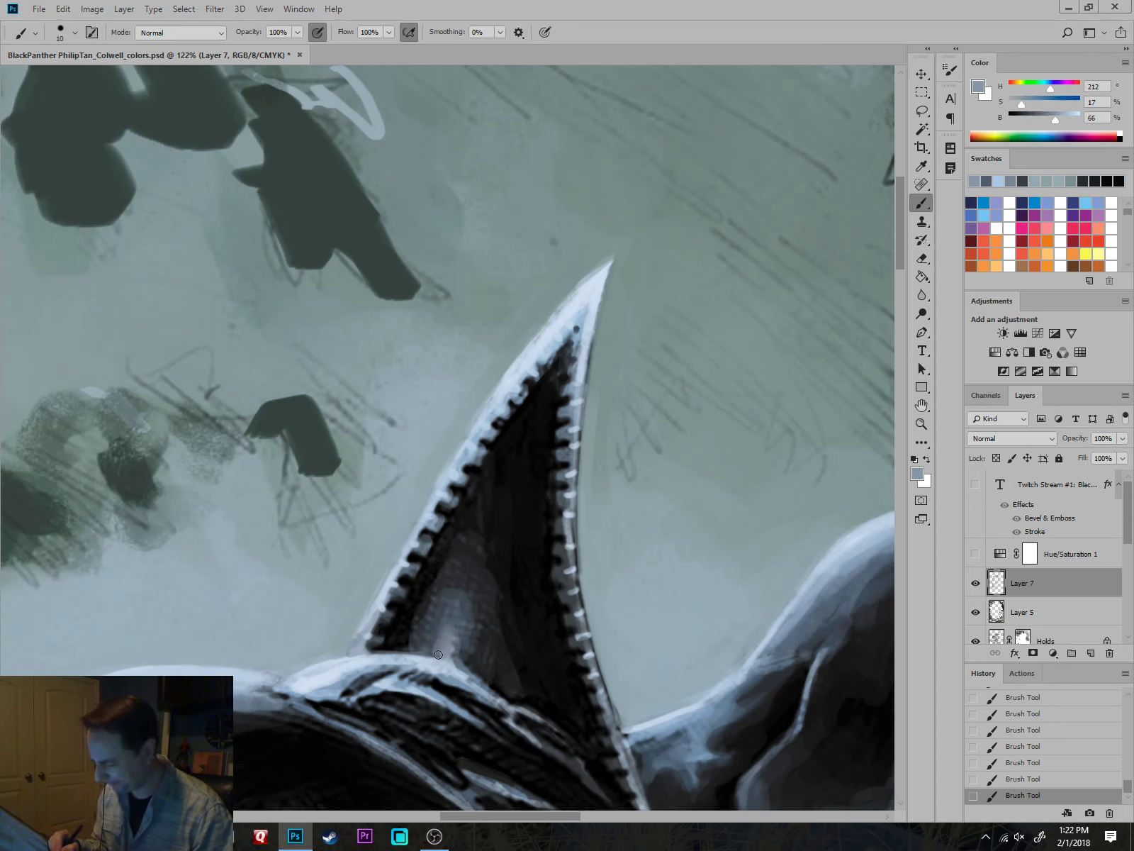
Sample near-black and strengthen the stitch gaps along the collar spike's outer rim with an 8 px brush.
{"action": "left_click", "coordinate": [594, 286], "text": "alt"}
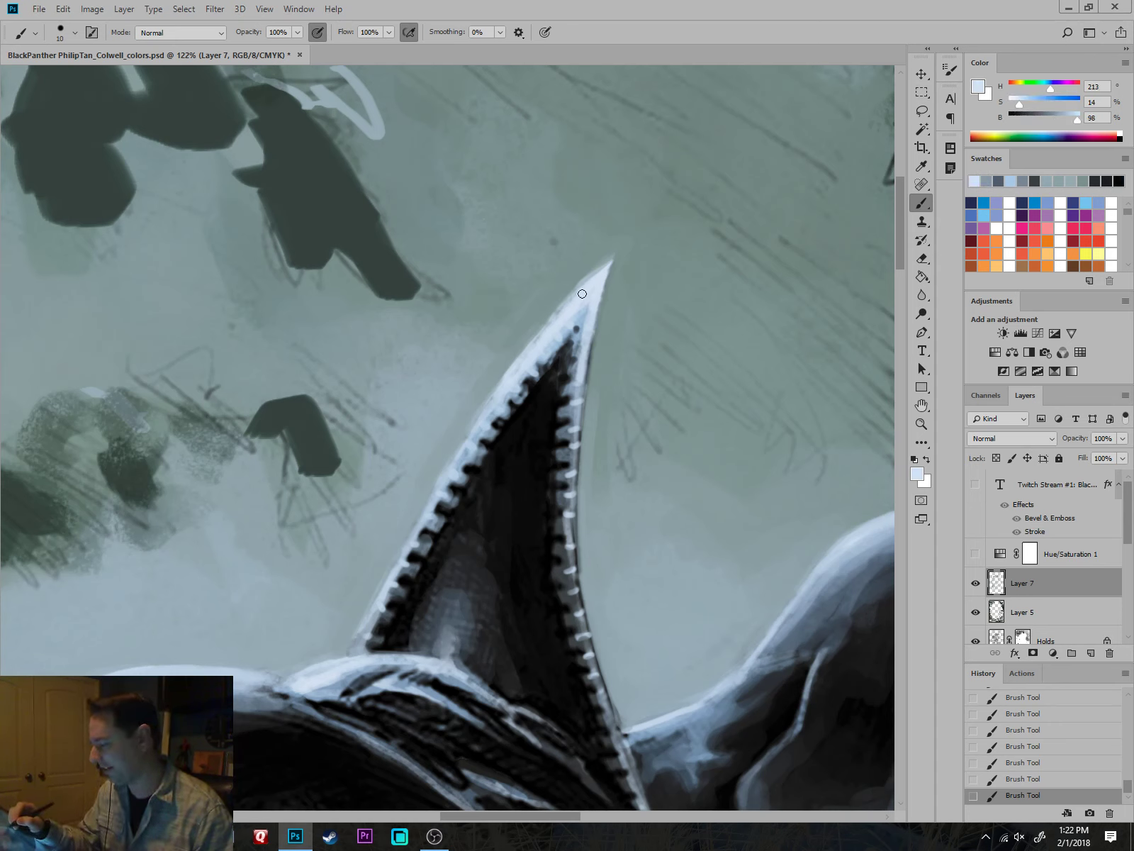
{"action": "key", "text": "bracketleft"}
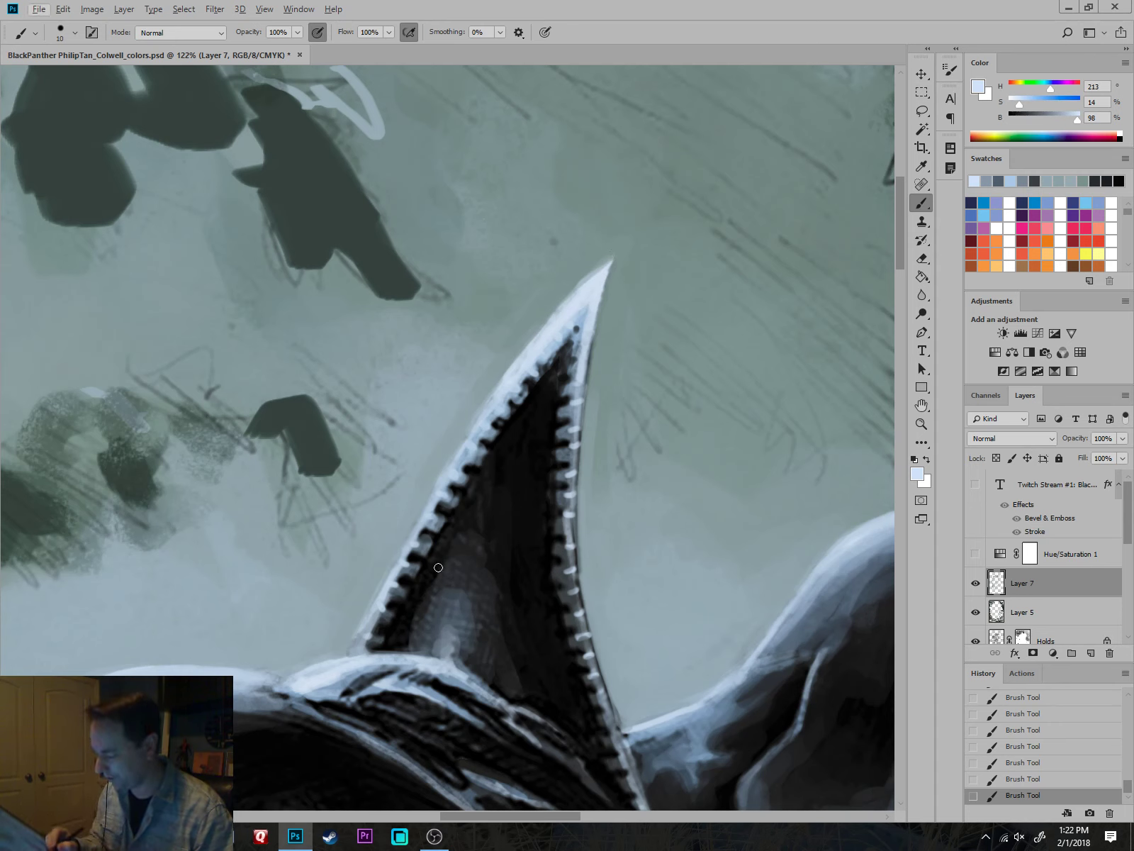
{"action": "key", "text": "bracketleft"}
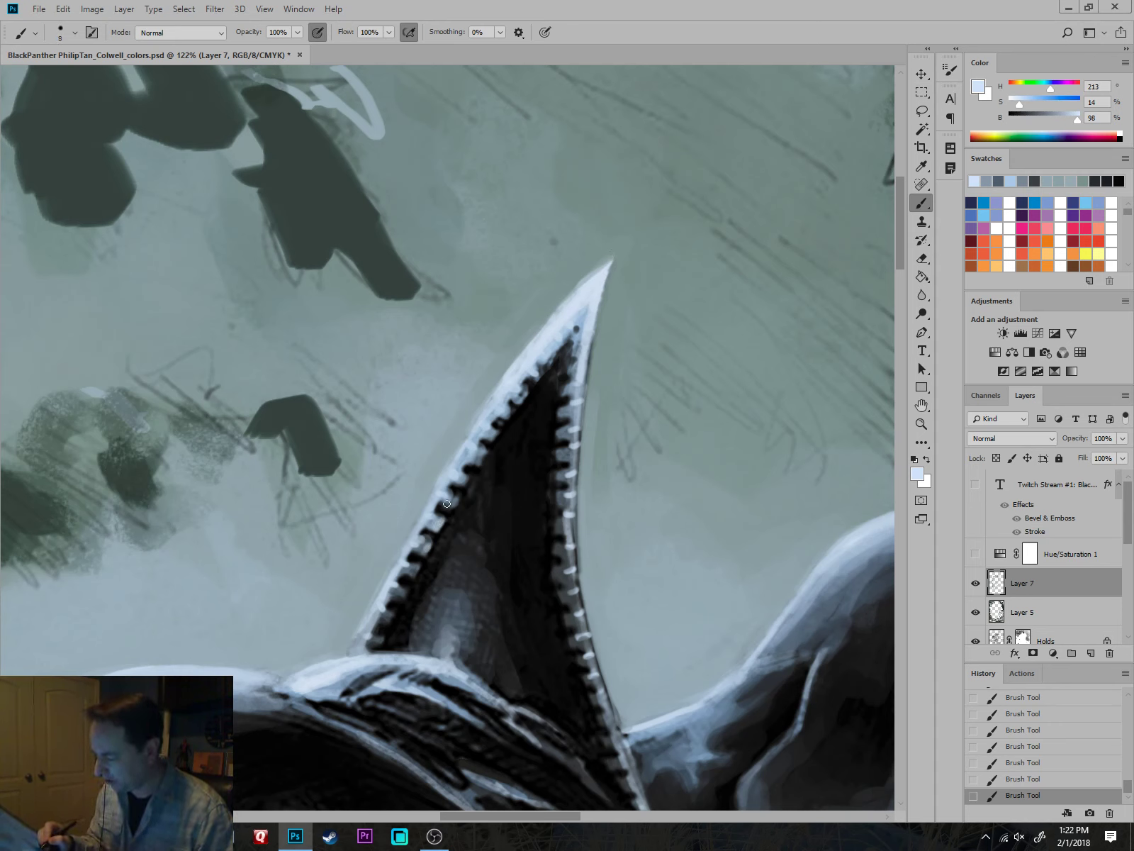
{"action": "left_click", "coordinate": [468, 479], "text": "alt"}
{"action": "left_click_drag", "start_coordinate": [468, 478], "coordinate": [521, 398]}
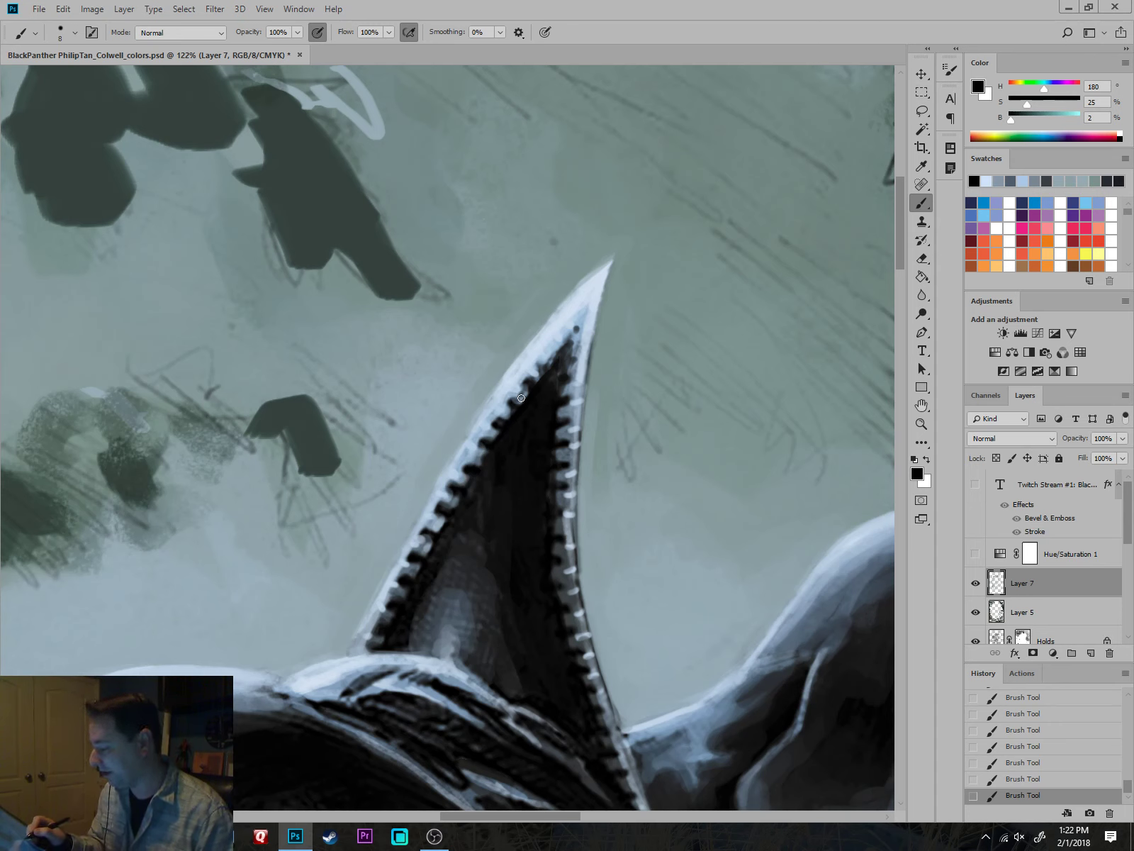
Try painting thin black marks with a 5 px brush along the collar spike's outer rim and reworking its stitches.
{"action": "left_click", "coordinate": [456, 506], "text": "alt"}
{"action": "left_click", "coordinate": [448, 524], "text": "alt"}
{"action": "key", "text": "bracketleft"}
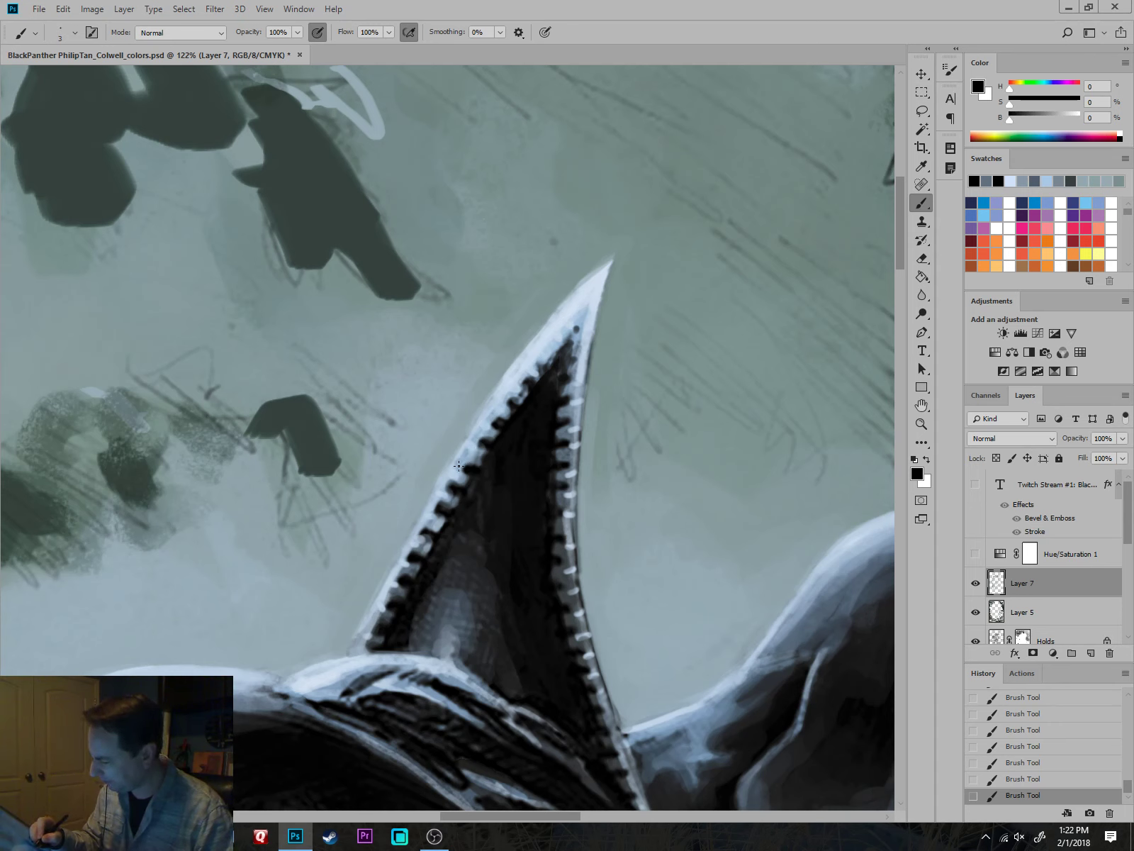
{"action": "key", "text": "bracketright"}
{"action": "mouse_move", "coordinate": [464, 459]}
{"action": "left_mouse_down"}
{"action": "mouse_move", "coordinate": [535, 358]}
{"action": "mouse_move", "coordinate": [428, 511]}
{"action": "mouse_move", "coordinate": [357, 651]}
{"action": "mouse_move", "coordinate": [369, 629]}
{"action": "left_mouse_up"}
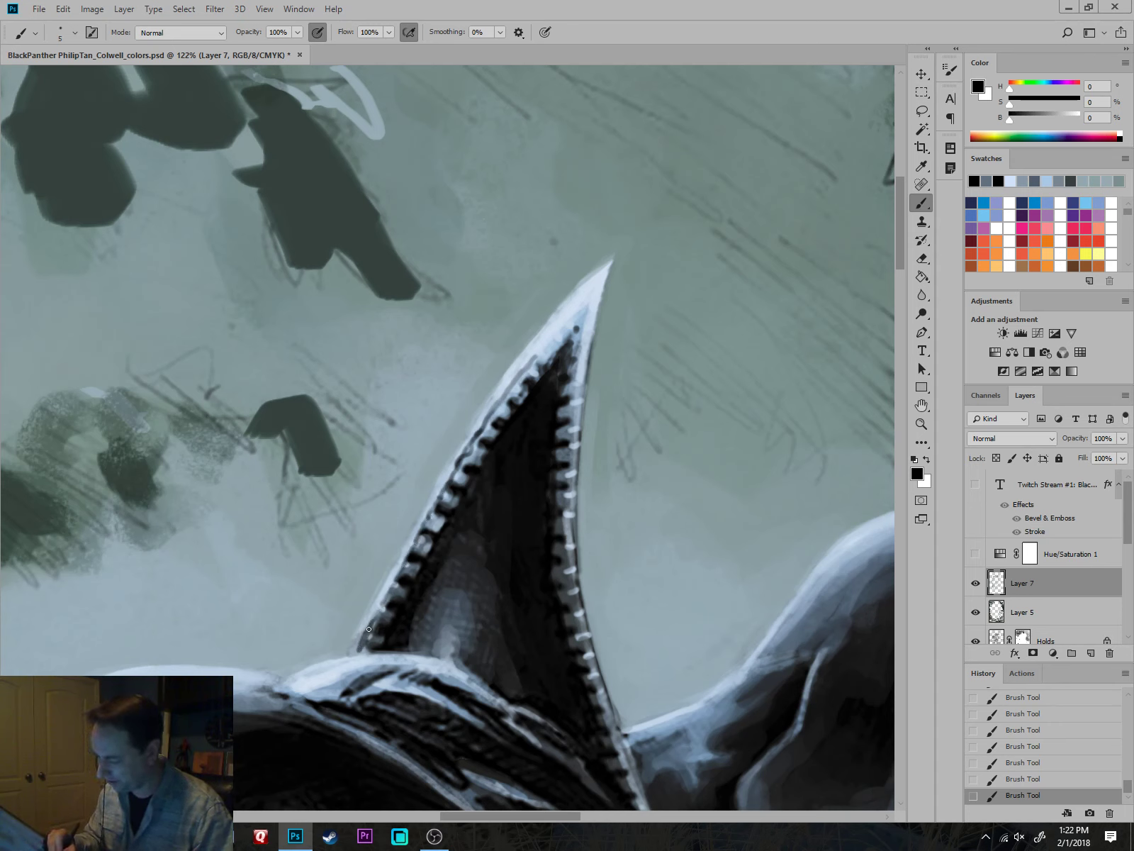
{"action": "left_click", "coordinate": [517, 365], "text": "alt"}
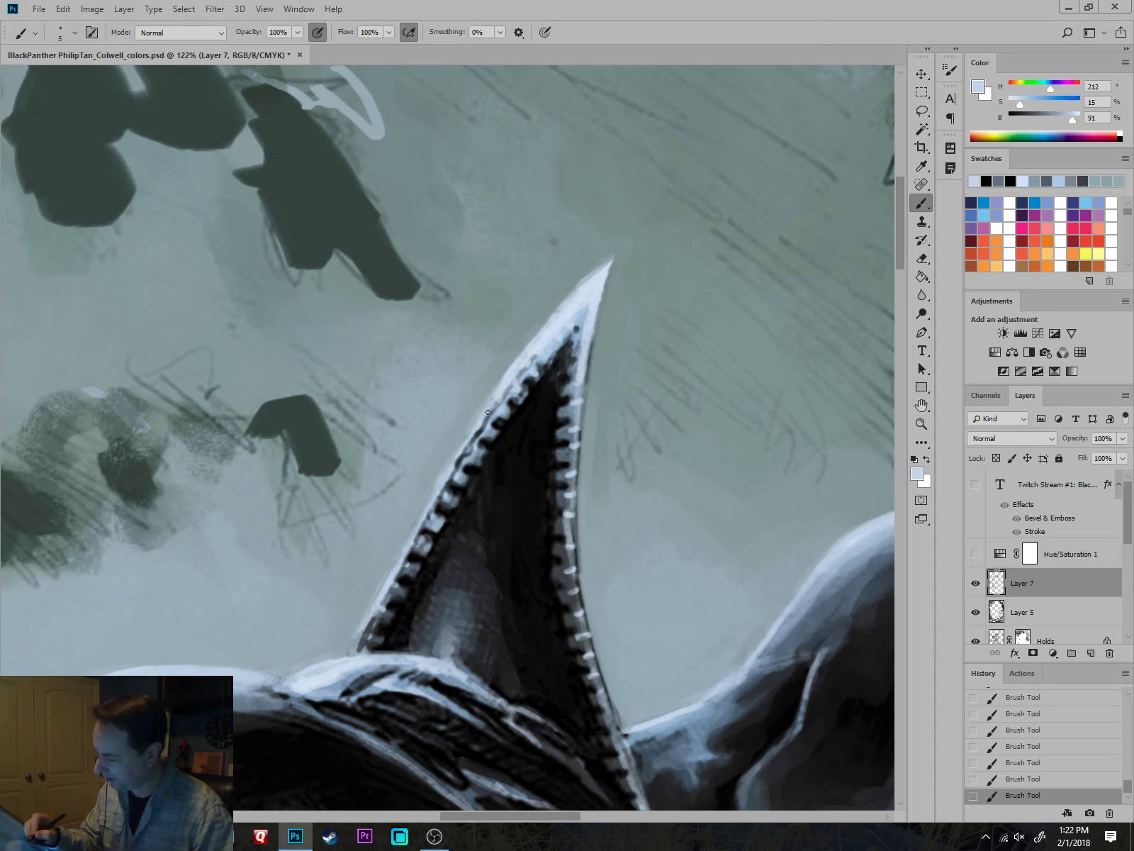
{"action": "scroll", "coordinate": [467, 436], "scroll_direction": "down", "scroll_amount": 5}
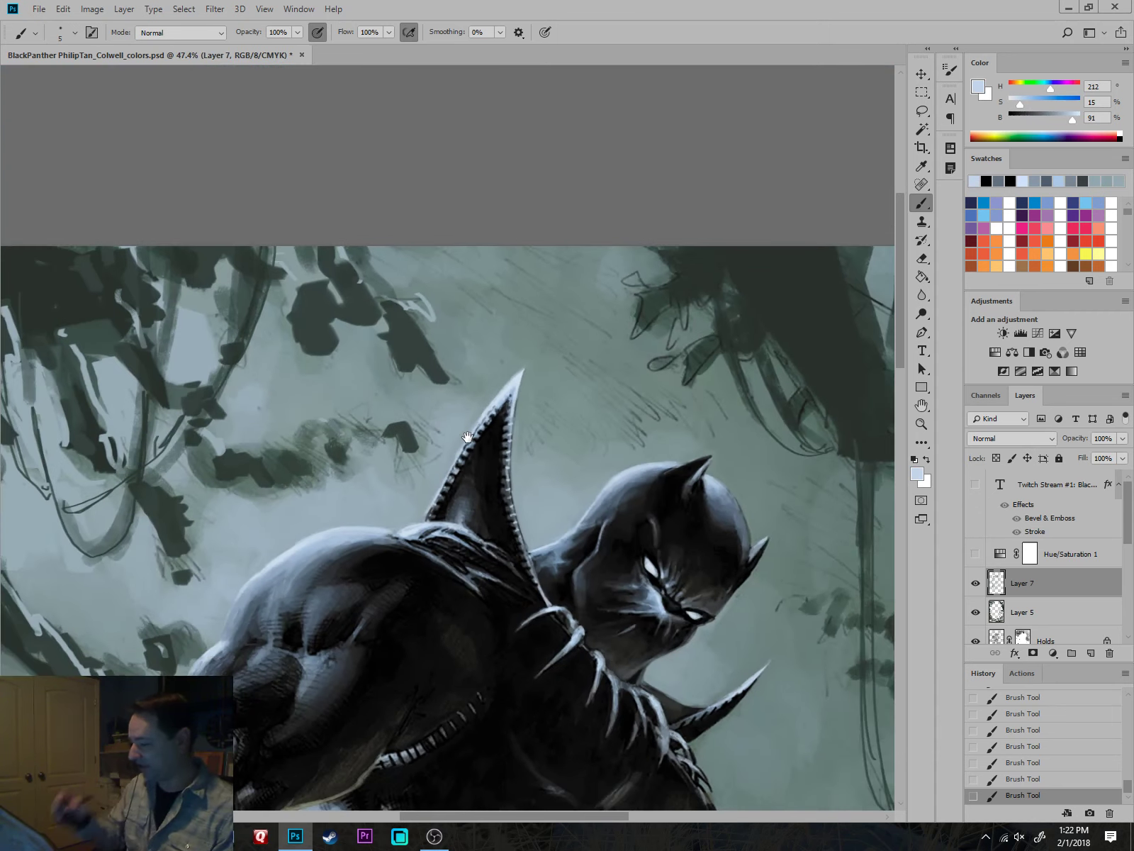
{"action": "scroll", "coordinate": [466, 436], "scroll_direction": "up", "scroll_amount": 6}
{"action": "left_click", "coordinate": [519, 345], "text": "alt"}
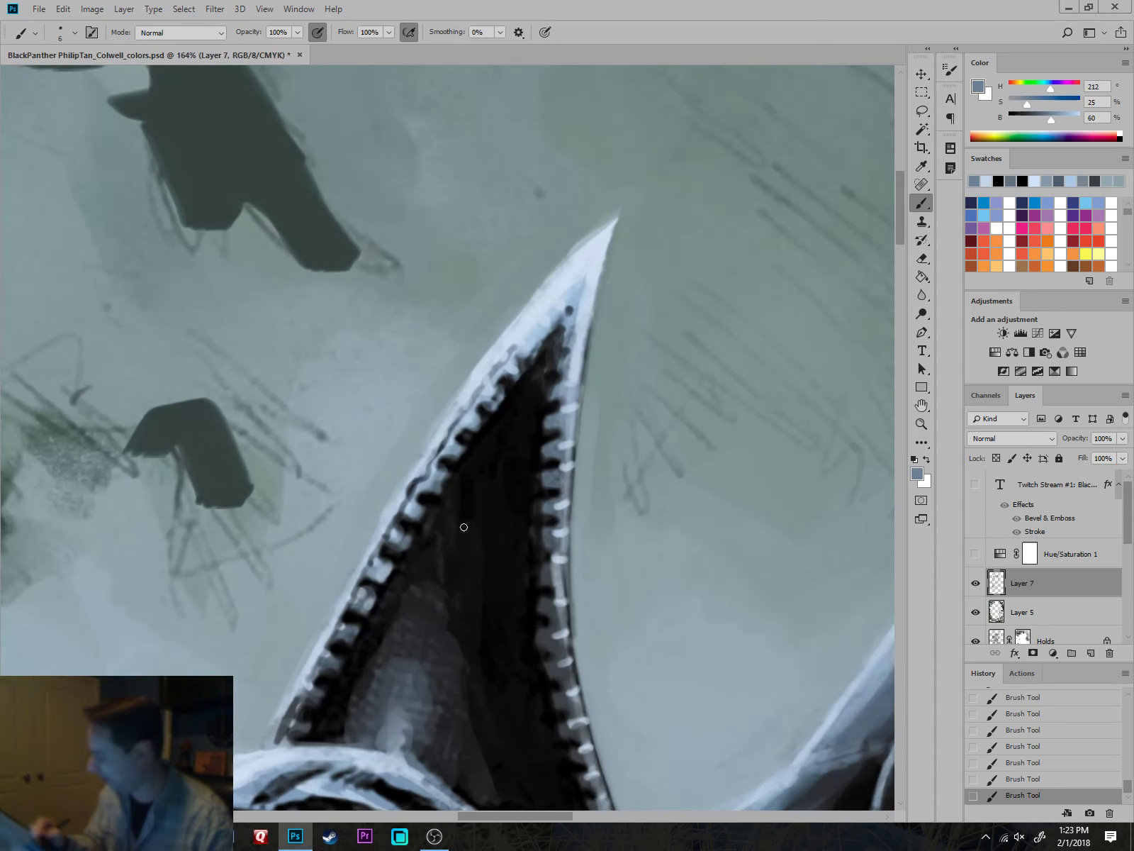
Step back through the history to remove the latest brush strokes on the collar spike's outer rim.
{"action": "left_click", "coordinate": [1036, 760]}
{"action": "left_click", "coordinate": [1035, 746]}
{"action": "scroll", "coordinate": [1034, 743], "scroll_direction": "up", "scroll_amount": 1}
{"action": "left_click", "coordinate": [1033, 749]}
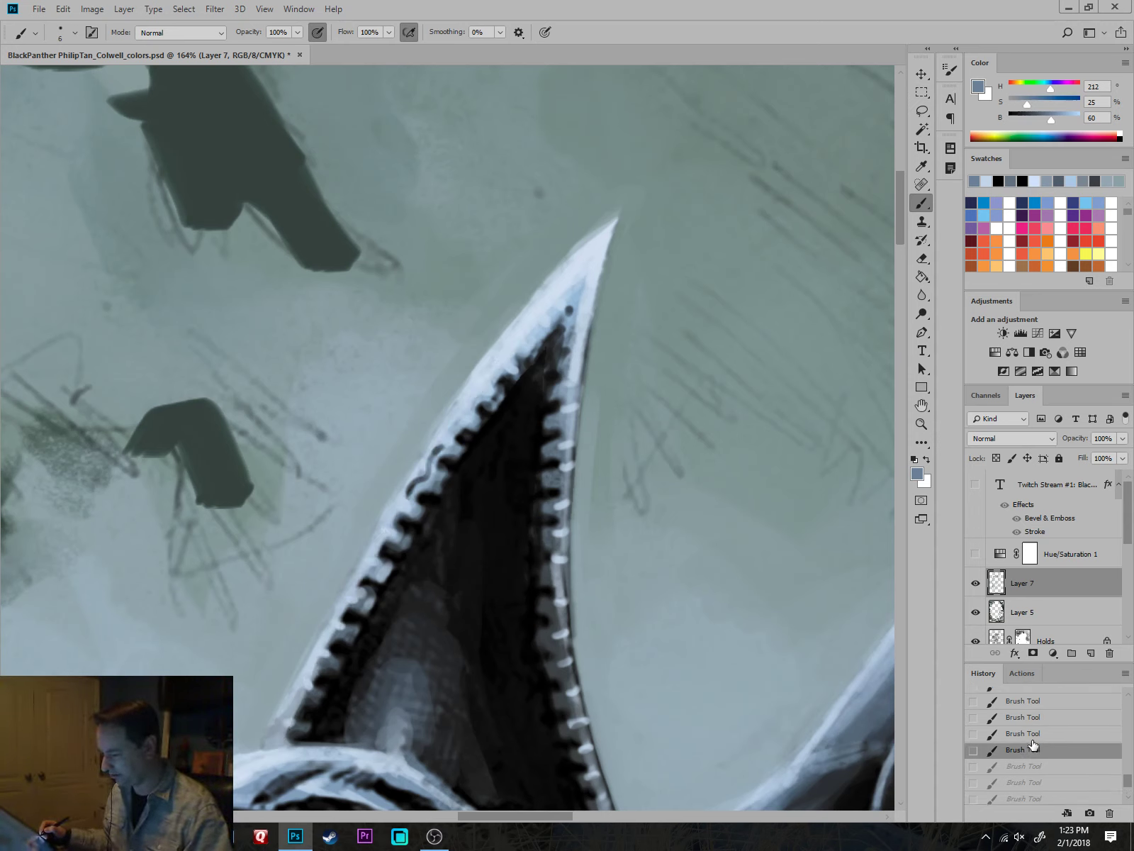
{"action": "left_click", "coordinate": [1034, 738]}
{"action": "left_click", "coordinate": [1031, 722]}
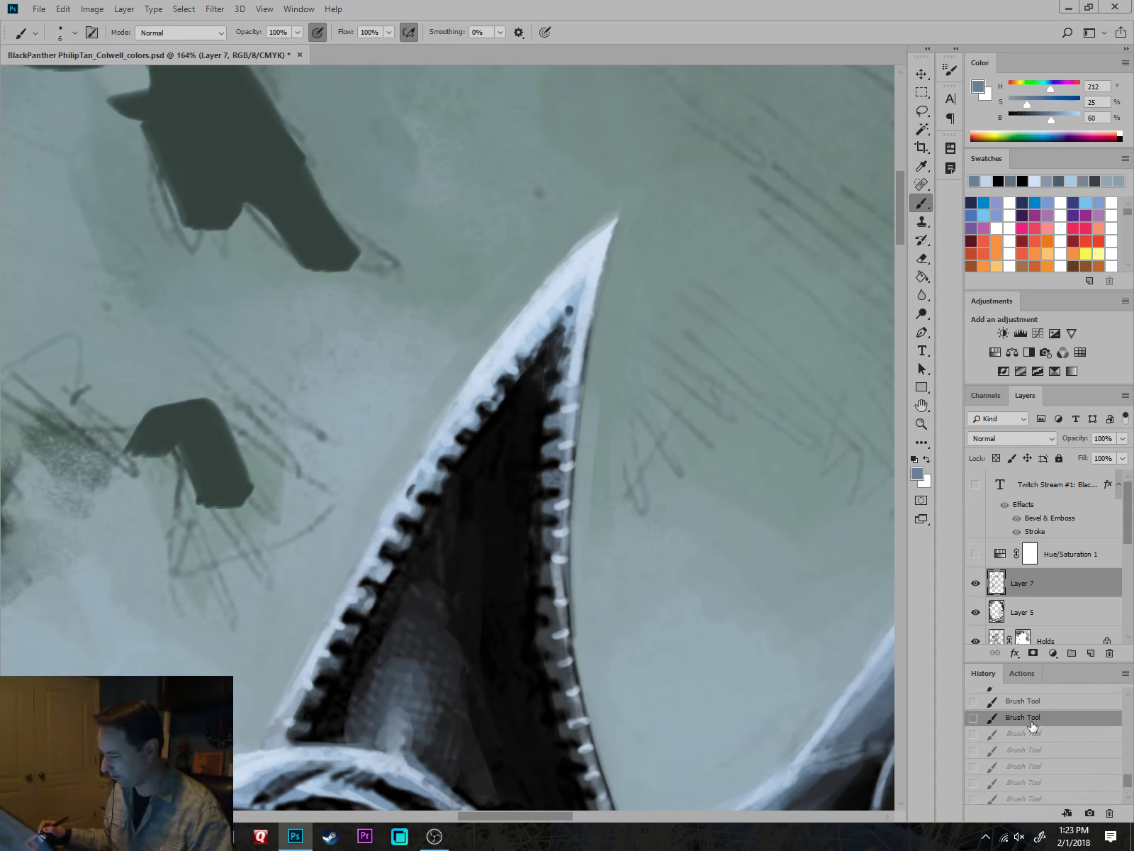
Sample the background grey-green and trim the collar spike's tip with a 6 px brush.
{"action": "left_click", "coordinate": [563, 253], "text": "alt"}
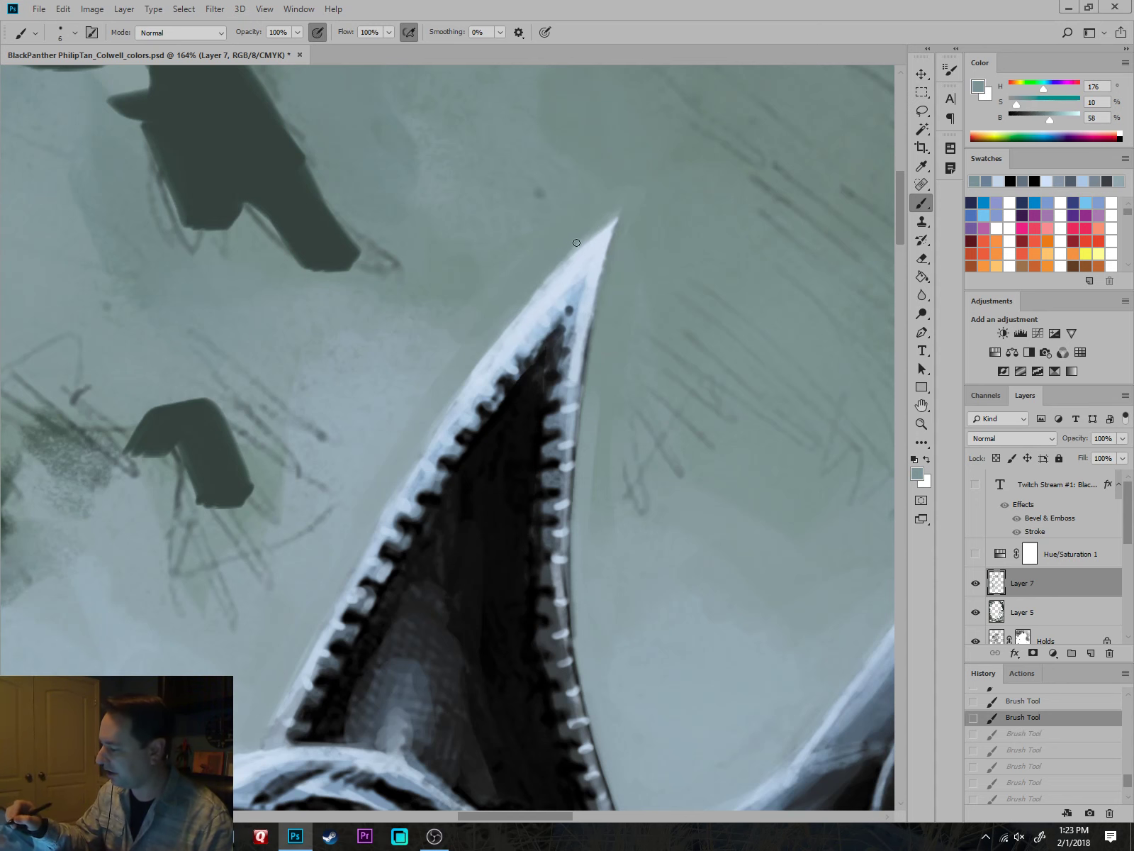
{"action": "left_click_drag", "start_coordinate": [618, 213], "coordinate": [586, 239]}
{"action": "scroll", "coordinate": [601, 339], "scroll_direction": "down", "scroll_amount": 3}
{"action": "scroll", "coordinate": [673, 639], "scroll_direction": "up", "scroll_amount": 3}
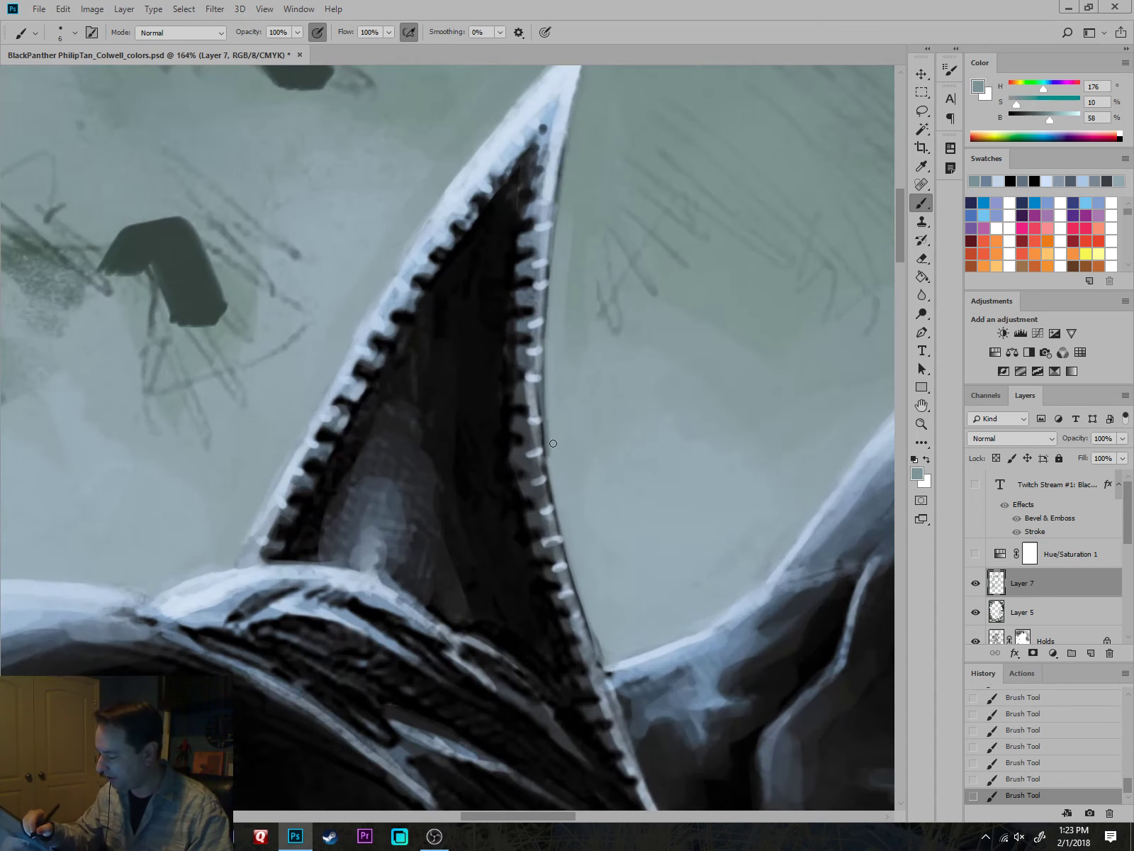
Sample a dark blue-grey and shade the lower inside corner of the collar spike with a 15 px brush.
{"action": "left_click", "coordinate": [347, 388], "text": "alt"}
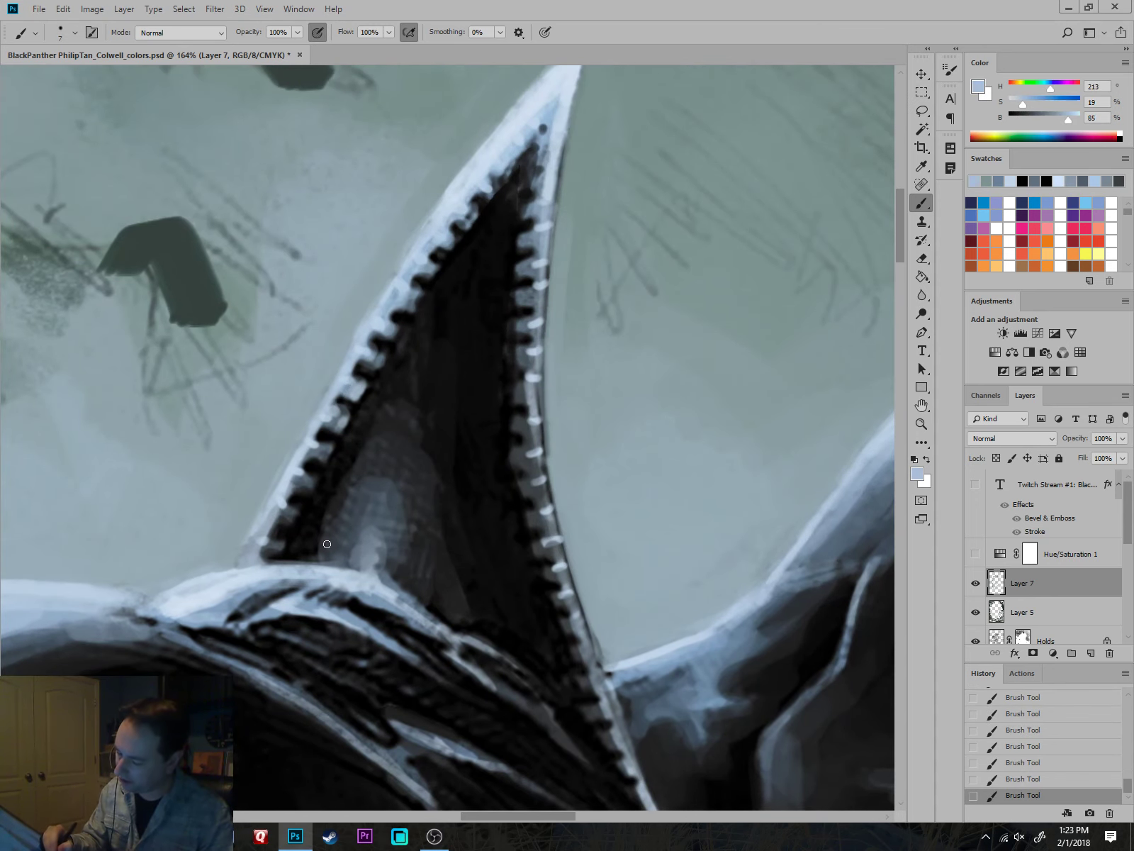
{"action": "left_click", "coordinate": [337, 500], "text": "alt"}
{"action": "key", "text": "bracketright"}
{"action": "key", "text": "bracketright"}
{"action": "key", "text": "bracketright"}
{"action": "key", "text": "bracketright"}
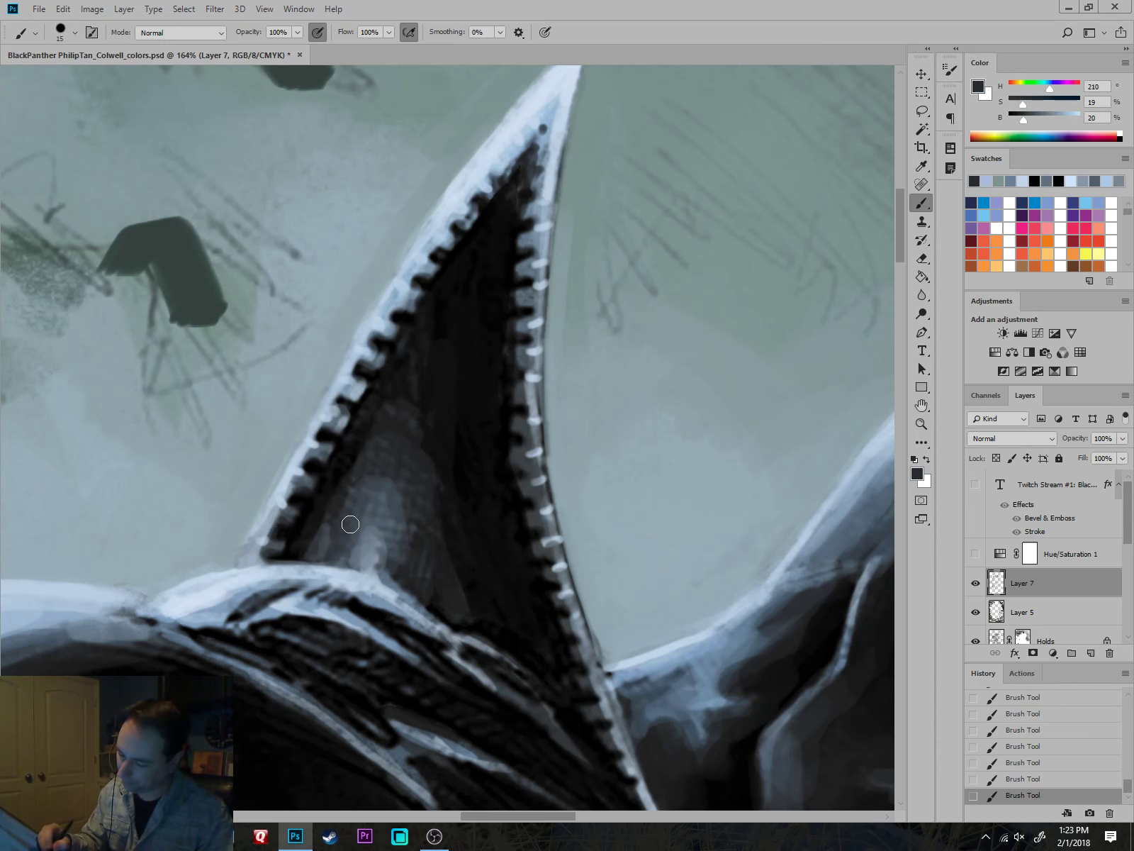
{"action": "mouse_move", "coordinate": [358, 547]}
{"action": "left_mouse_down"}
{"action": "mouse_move", "coordinate": [353, 497]}
{"action": "mouse_move", "coordinate": [346, 547]}
{"action": "left_mouse_up"}
Blend the highlight inside the collar spike into the shadow using sampled blue-grey and near-black with a 30 px brush.
{"action": "scroll", "coordinate": [730, 454], "scroll_direction": "down", "scroll_amount": 5}
{"action": "scroll", "coordinate": [634, 487], "scroll_direction": "up", "scroll_amount": 2}
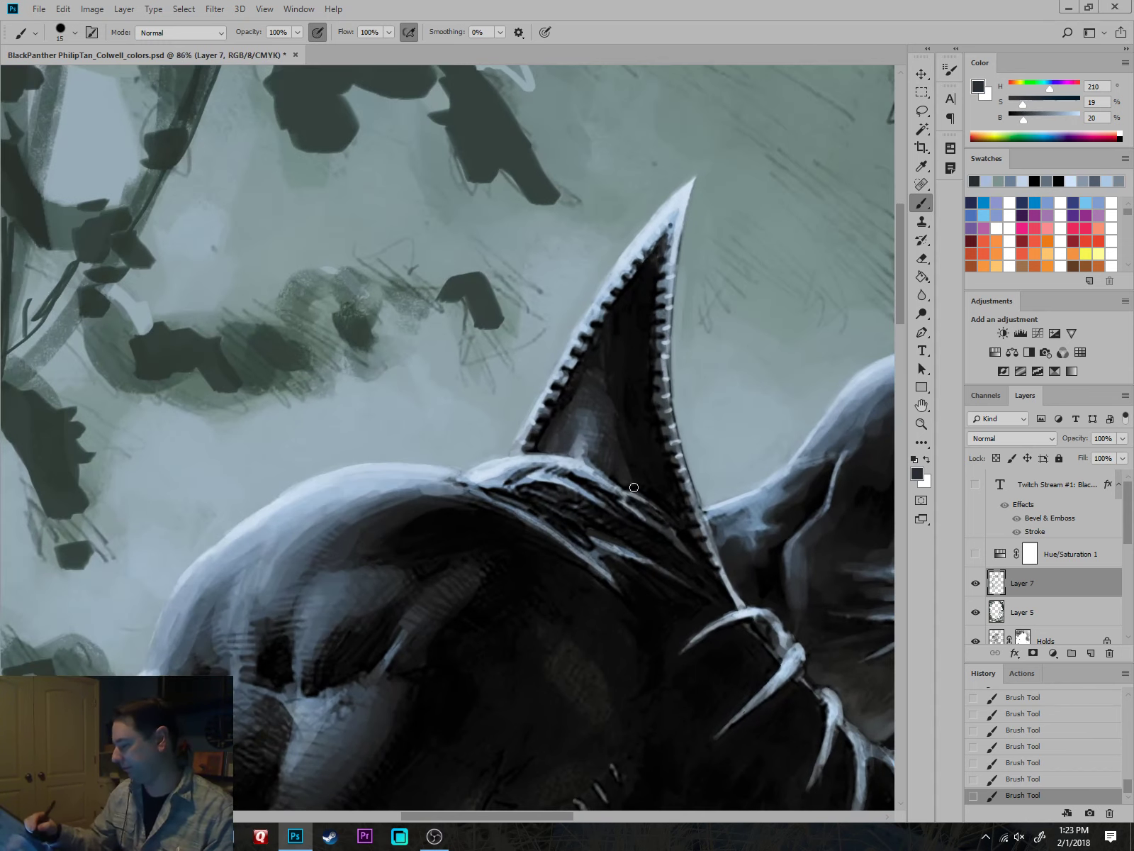
{"action": "left_click", "coordinate": [588, 441], "text": "alt"}
{"action": "key", "text": "bracketright"}
{"action": "key", "text": "bracketright"}
{"action": "key", "text": "bracketright"}
{"action": "mouse_move", "coordinate": [587, 436]}
{"action": "left_mouse_down"}
{"action": "mouse_move", "coordinate": [604, 458]}
{"action": "mouse_move", "coordinate": [603, 412]}
{"action": "left_mouse_up"}
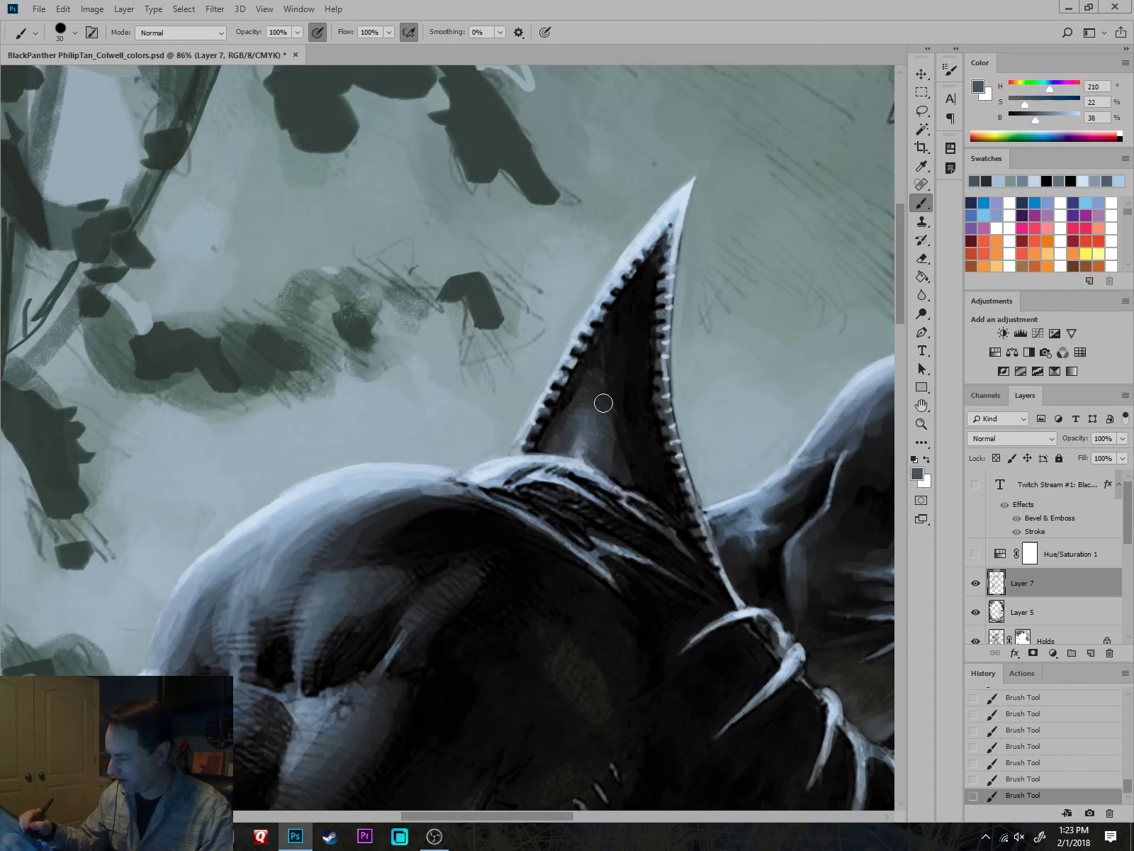
{"action": "left_click", "coordinate": [616, 401], "text": "alt"}
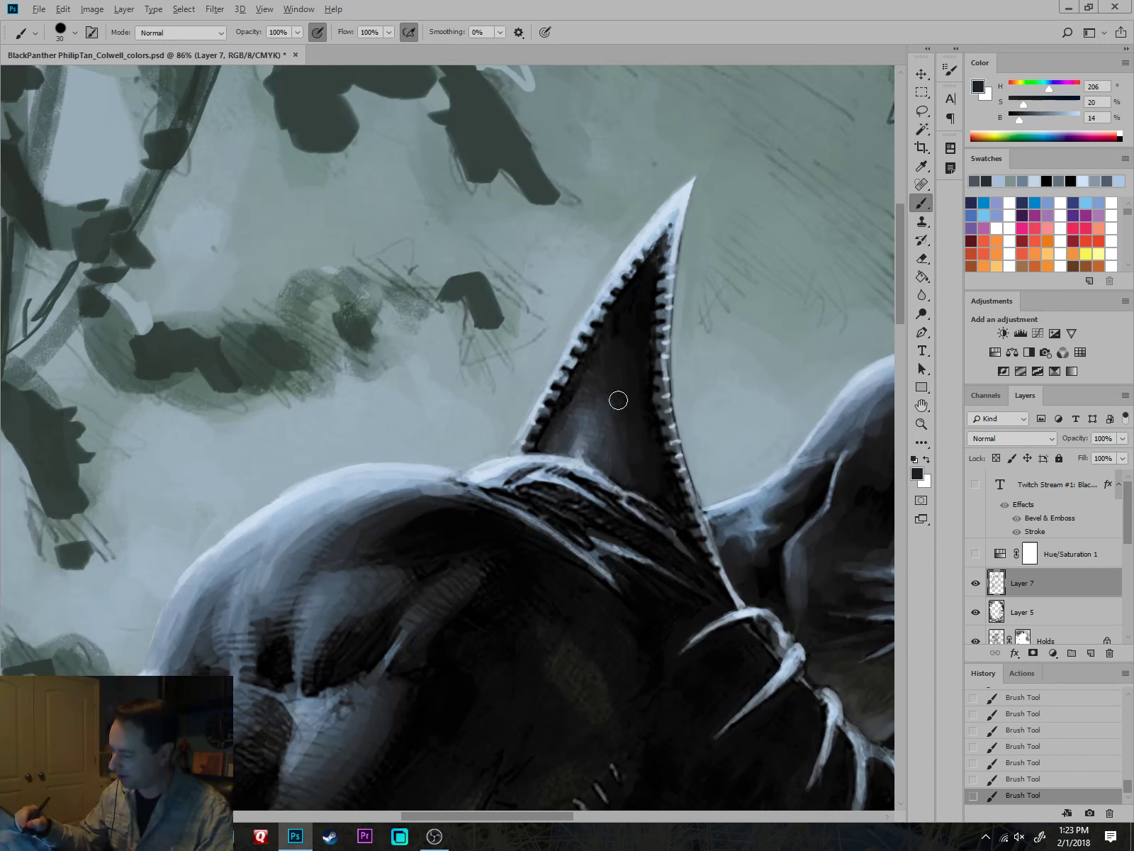
{"action": "left_click_drag", "start_coordinate": [613, 402], "coordinate": [615, 397]}
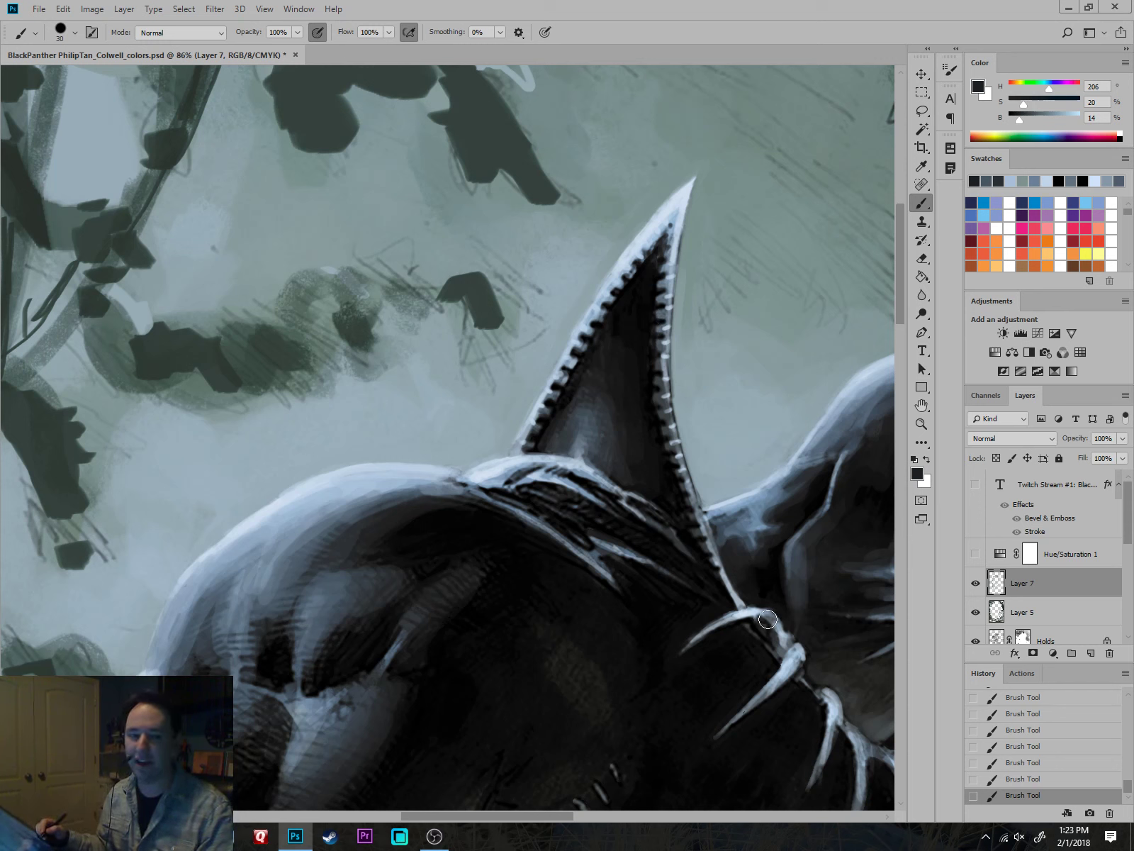
Sample pale blues and refine the rim highlights on the collar folds beneath the spike with a smaller brush.
{"action": "key", "text": "bracketleft"}
{"action": "key", "text": "bracketleft"}
{"action": "left_click", "coordinate": [582, 465], "text": "alt"}
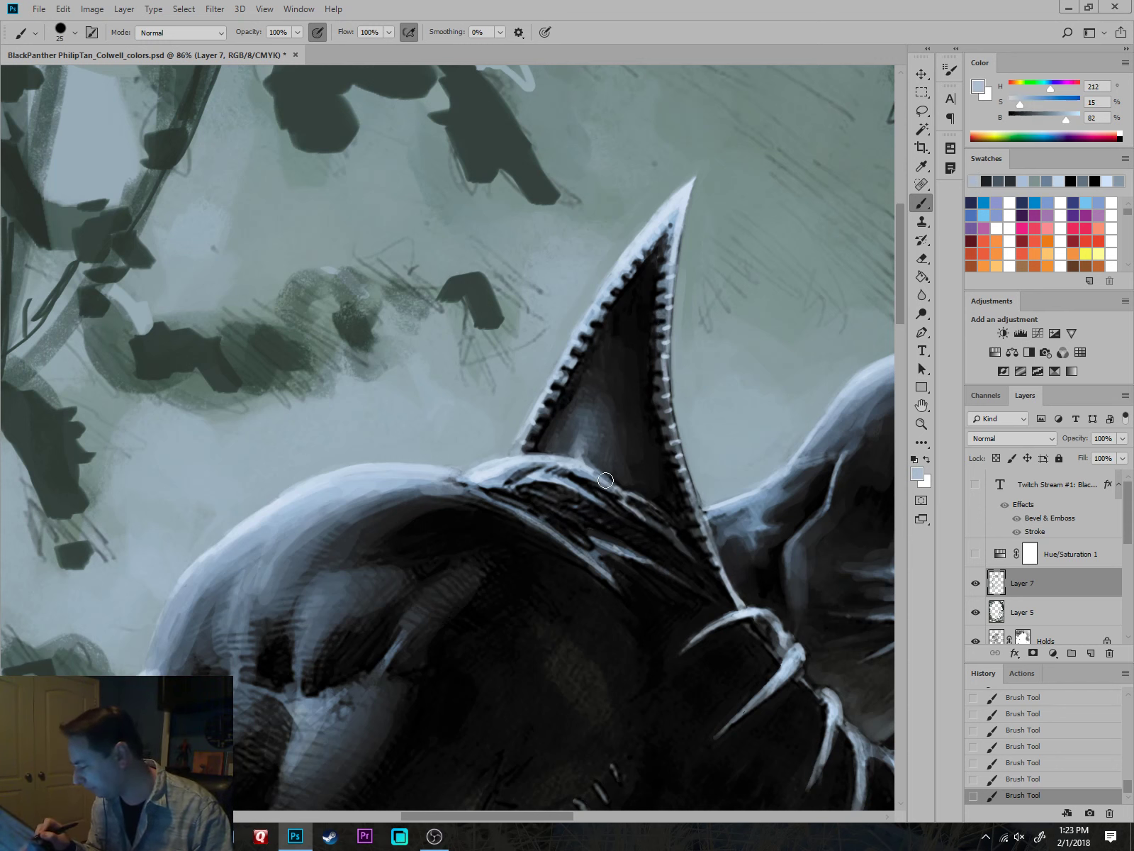
{"action": "key", "text": "bracketleft"}
{"action": "mouse_move", "coordinate": [534, 477]}
{"action": "left_mouse_down"}
{"action": "mouse_move", "coordinate": [518, 483]}
{"action": "mouse_move", "coordinate": [572, 466]}
{"action": "mouse_move", "coordinate": [547, 467]}
{"action": "mouse_move", "coordinate": [615, 496]}
{"action": "mouse_move", "coordinate": [591, 472]}
{"action": "mouse_move", "coordinate": [522, 461]}
{"action": "mouse_move", "coordinate": [461, 488]}
{"action": "mouse_move", "coordinate": [460, 475]}
{"action": "left_mouse_up"}
{"action": "left_click", "coordinate": [543, 466], "text": "alt"}
{"action": "left_click", "coordinate": [567, 470], "text": "alt"}
{"action": "left_click", "coordinate": [631, 499], "text": "alt"}
{"action": "left_click", "coordinate": [568, 463], "text": "alt"}
Refine the junction between the shoulder rim and the collar folds using sampled blues and a 9 px brush.
{"action": "left_click", "coordinate": [489, 470], "text": "alt"}
{"action": "left_click", "coordinate": [458, 483], "text": "alt"}
{"action": "left_click", "coordinate": [454, 480], "text": "alt"}
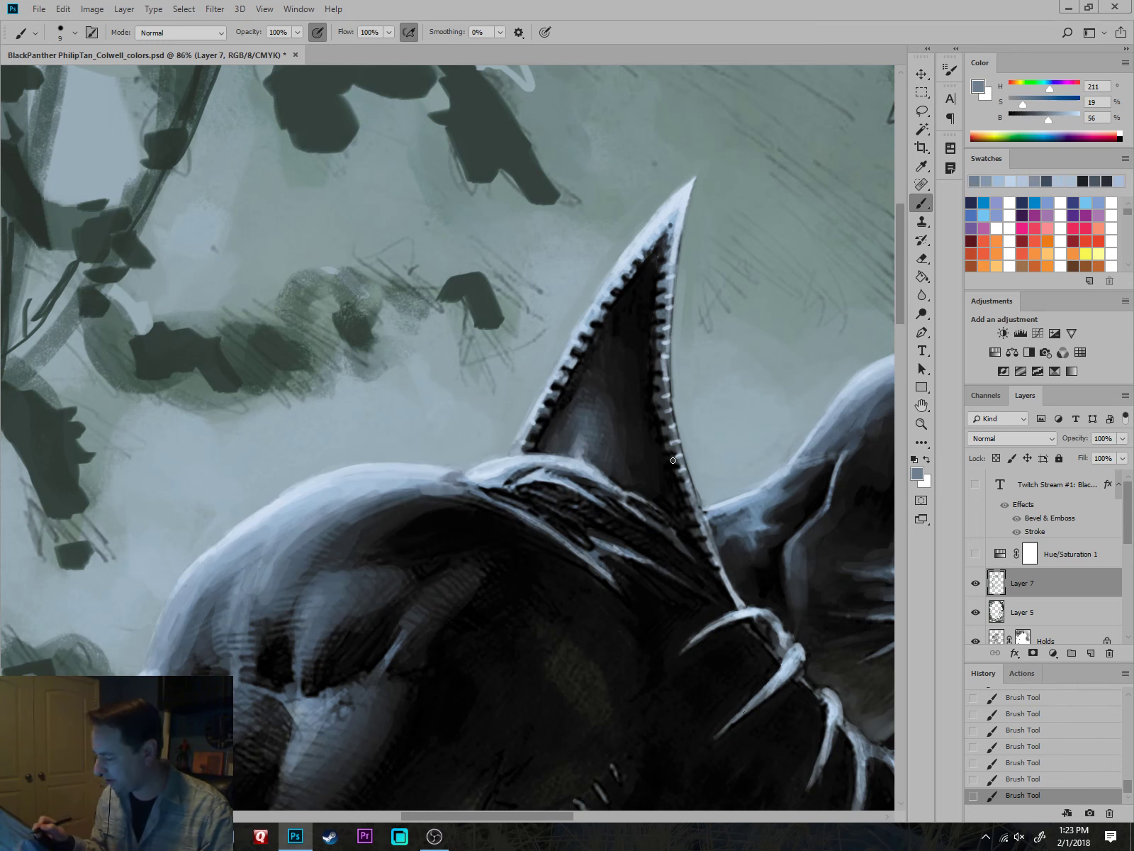
{"action": "left_click_drag", "start_coordinate": [560, 582], "coordinate": [690, 621]}
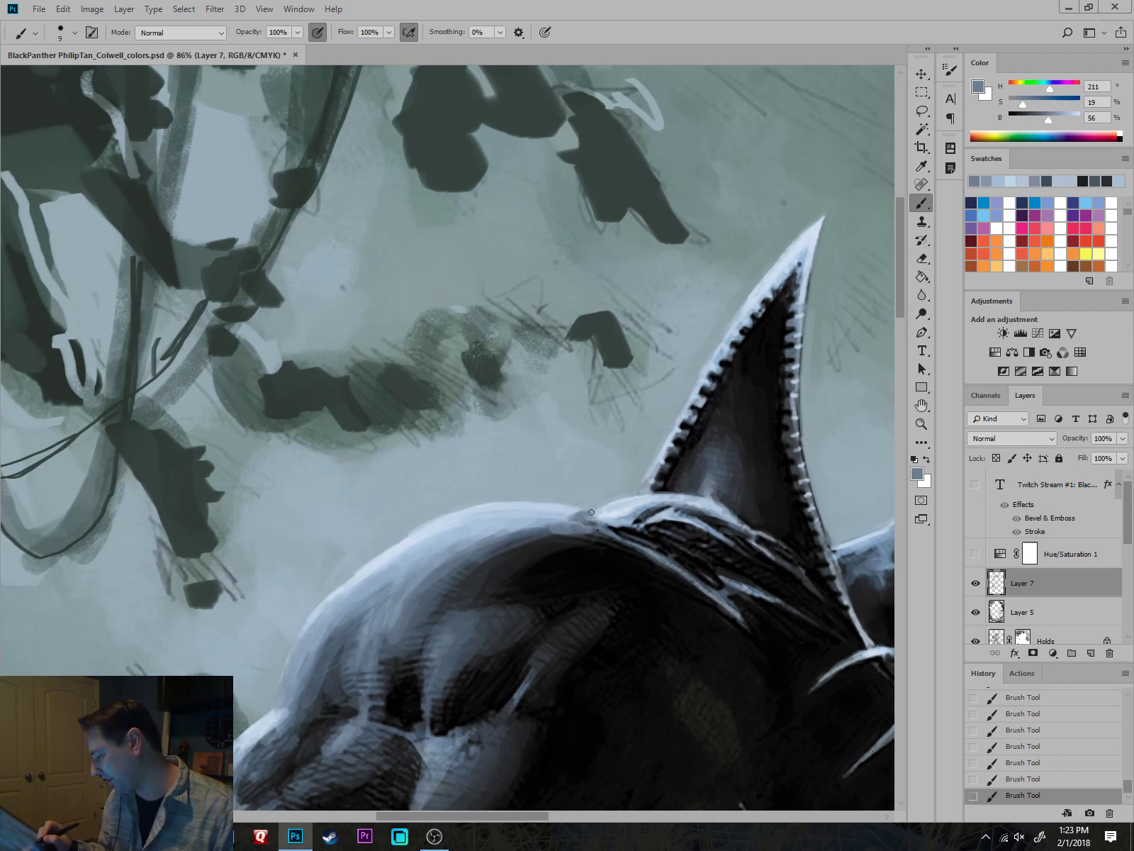
{"action": "left_click", "coordinate": [599, 519], "text": "alt"}
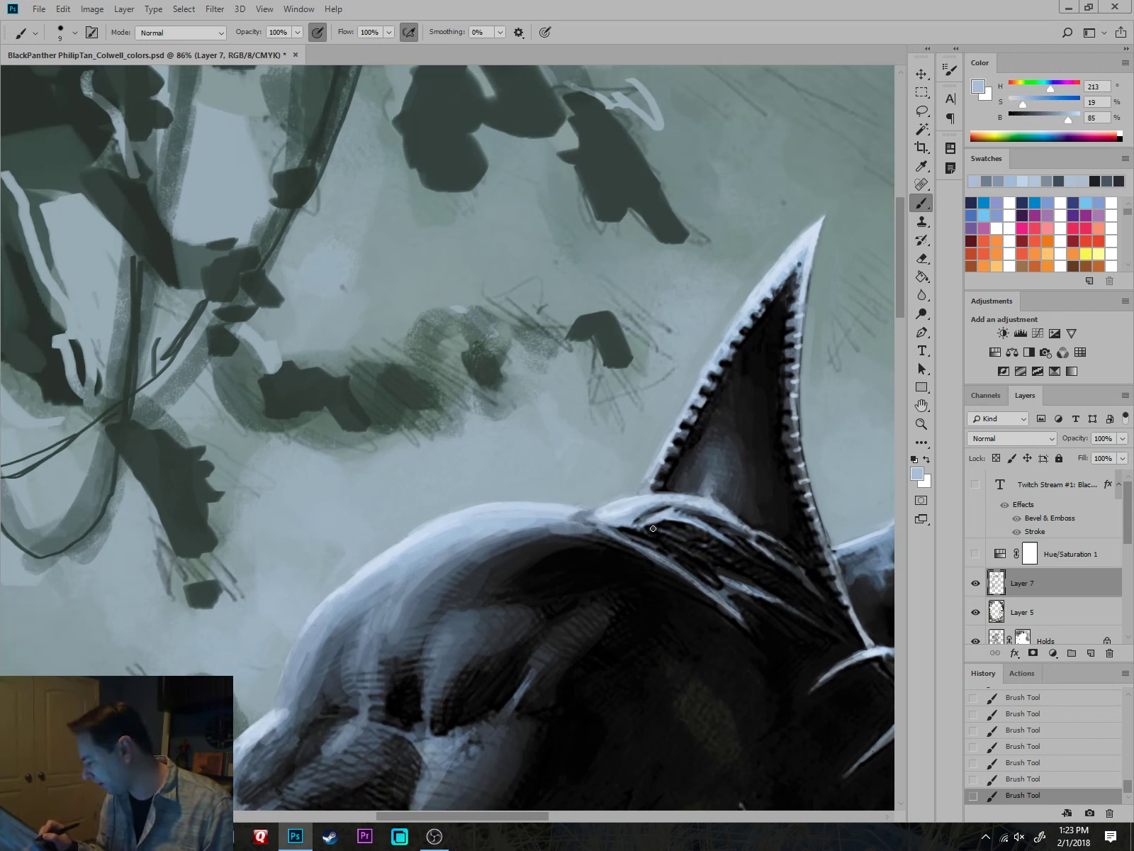
Shade the collar fold beneath the spike with a sampled blue-grey, then darken its notch against the shoulder rim using near-black at 5 px.
{"action": "left_click", "coordinate": [690, 514], "text": "alt"}
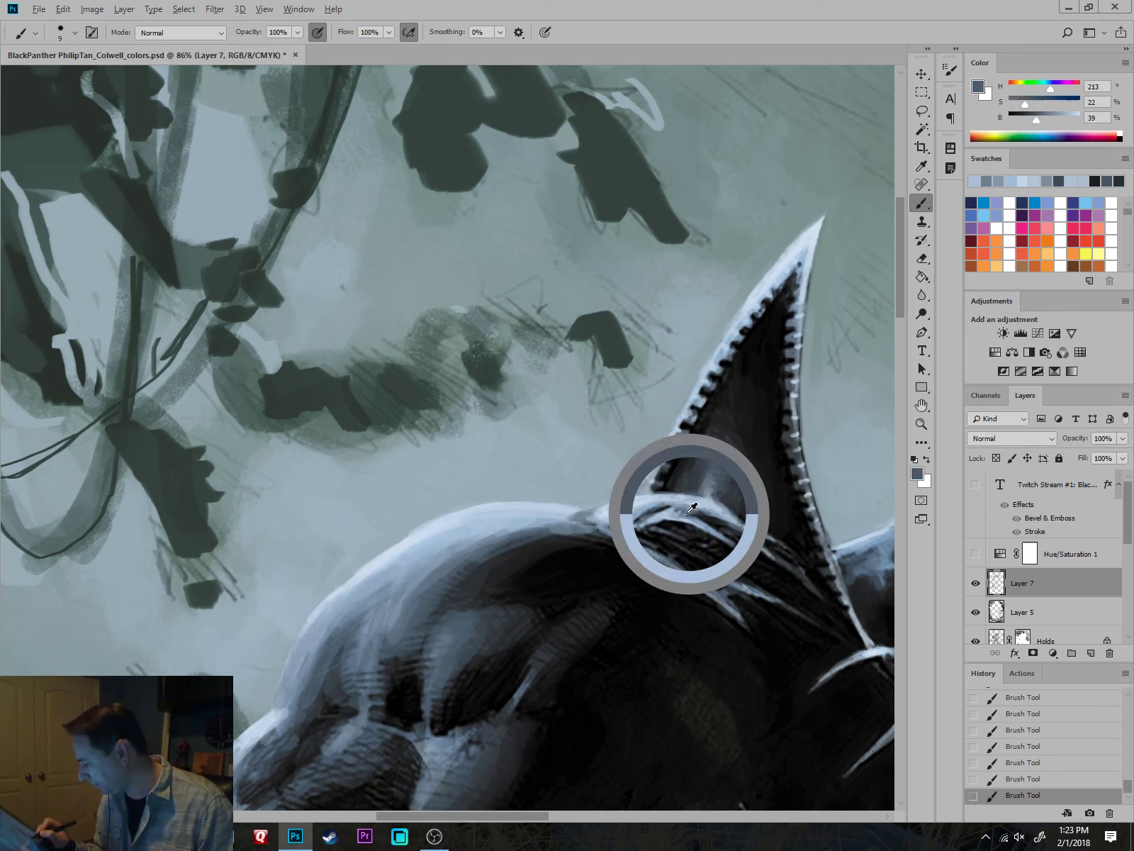
{"action": "left_click_drag", "start_coordinate": [670, 509], "coordinate": [658, 516]}
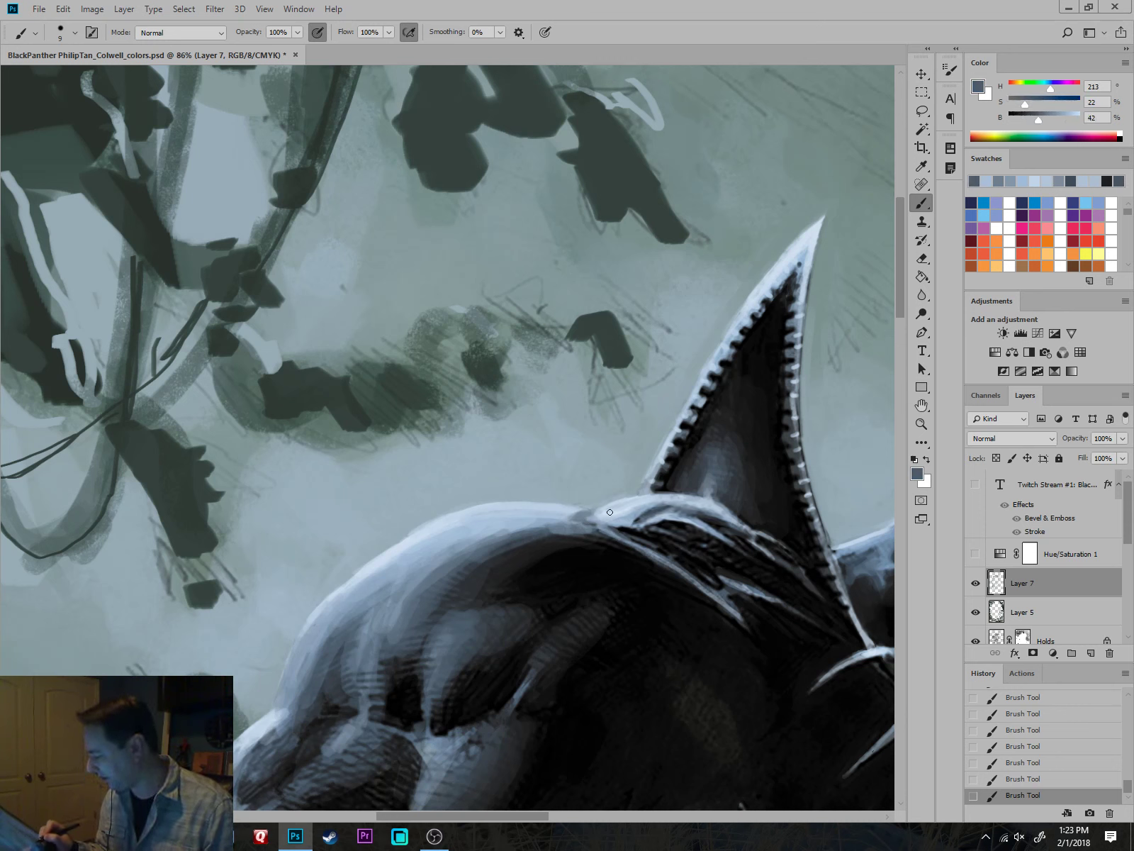
{"action": "left_click", "coordinate": [669, 519], "text": "alt"}
{"action": "key", "text": "bracketleft"}
{"action": "key", "text": "bracketleft"}
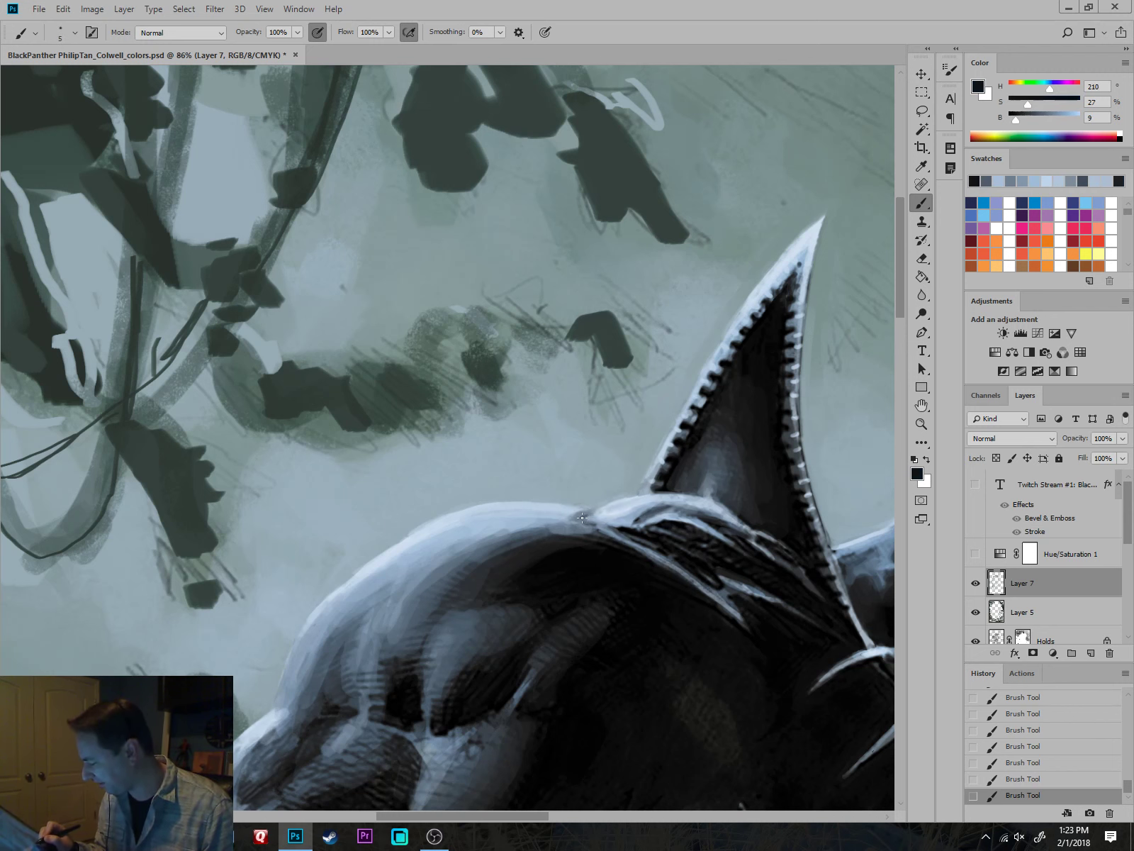
Clean up the rim light on both sides of the shoulder-collar notch with sampled pale blues and a mid blue-grey at 5 px.
{"action": "scroll", "coordinate": [676, 504], "scroll_direction": "down", "scroll_amount": 5}
{"action": "scroll", "coordinate": [731, 580], "scroll_direction": "down", "scroll_amount": 2}
{"action": "scroll", "coordinate": [716, 650], "scroll_direction": "up", "scroll_amount": 5}
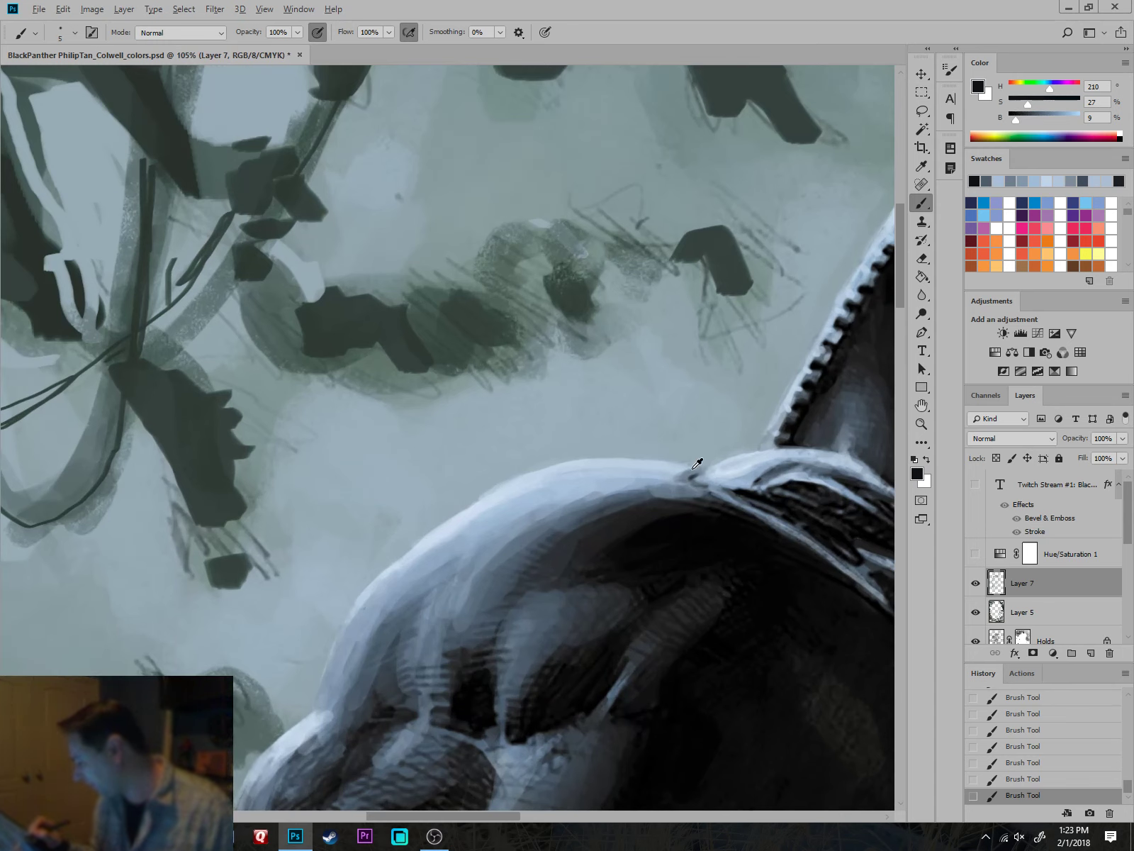
{"action": "left_click", "coordinate": [695, 465], "text": "alt"}
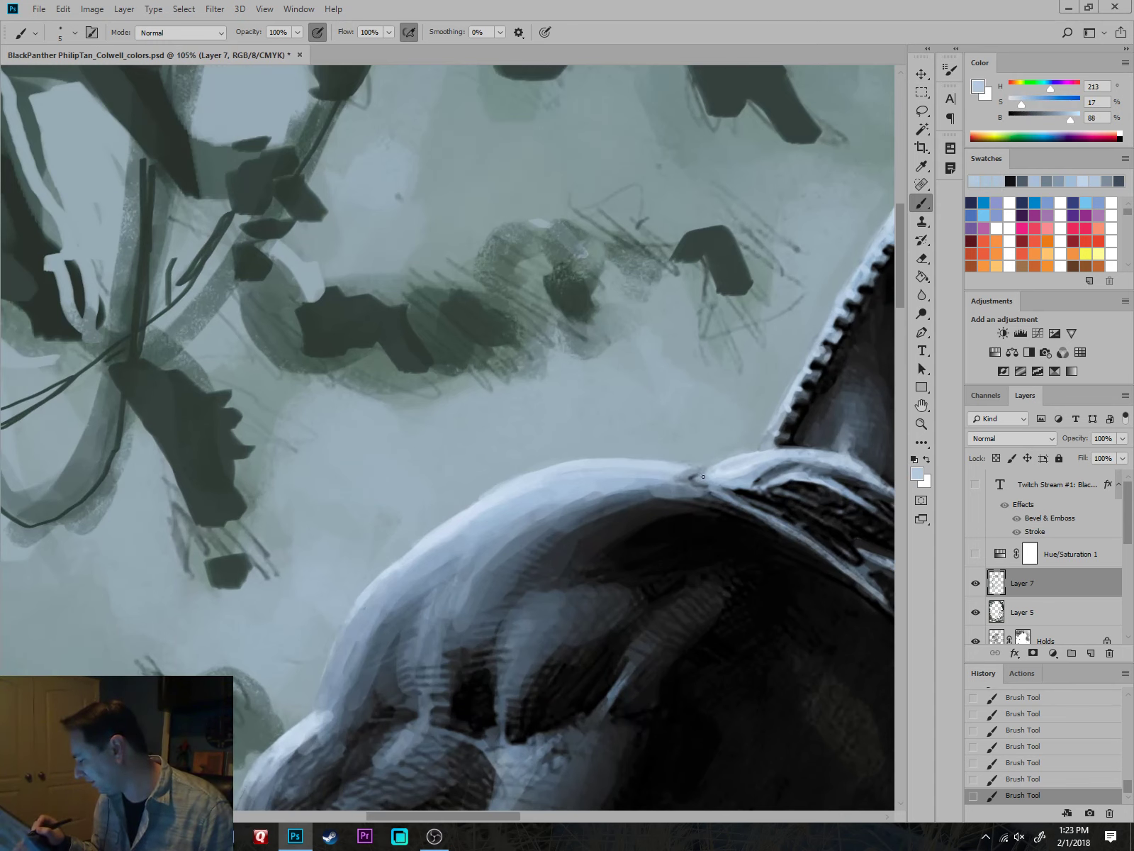
{"action": "left_click", "coordinate": [716, 468], "text": "alt"}
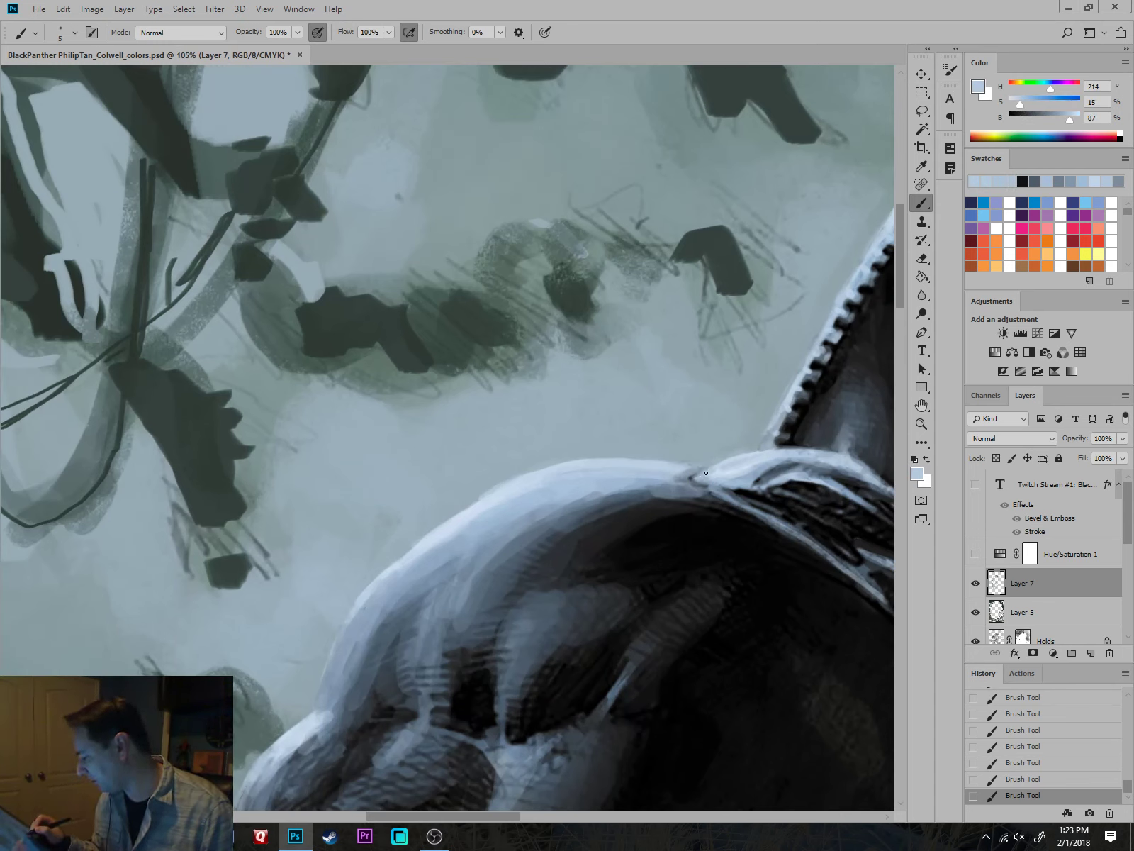
{"action": "left_click", "coordinate": [683, 472], "text": "alt"}
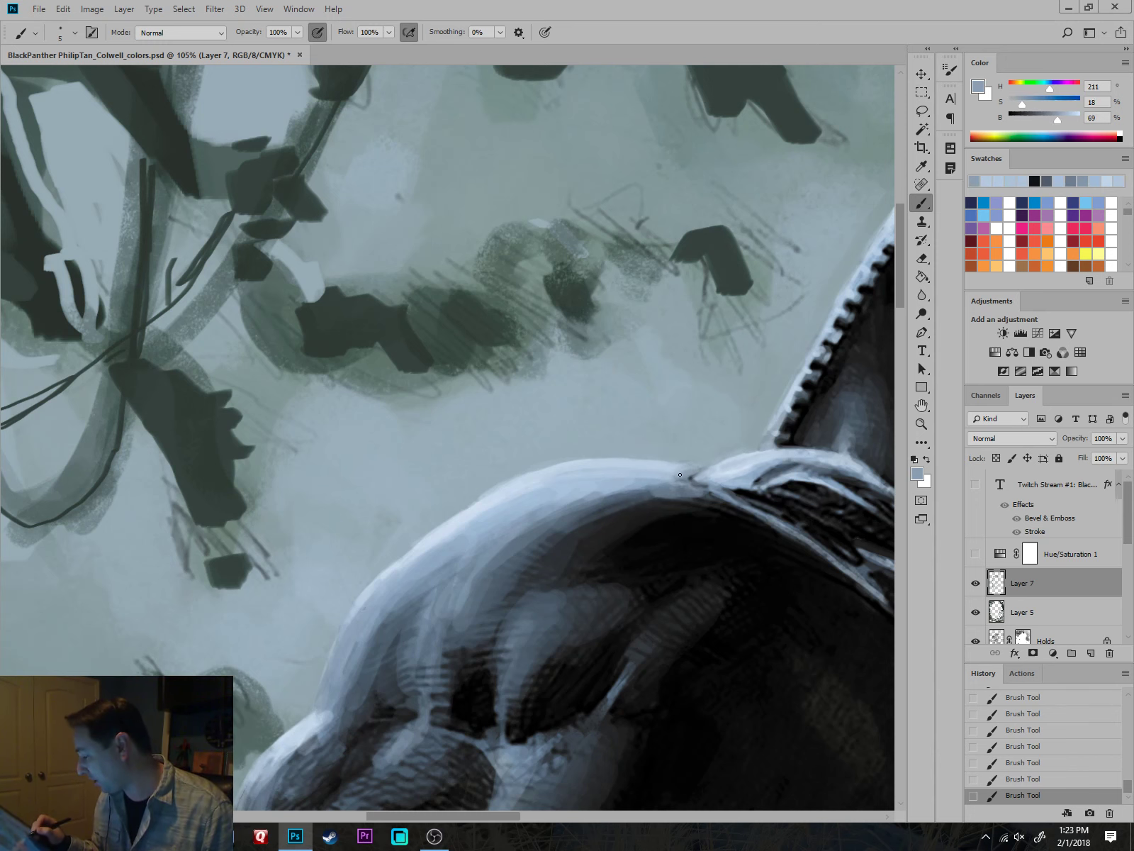
Blend the upper shoulder's shadows into its highlights using sampled mid and dark blue-greys with 10, 25 and 30 px brushes.
{"action": "left_click_drag", "start_coordinate": [740, 594], "coordinate": [642, 453]}
{"action": "scroll", "coordinate": [701, 653], "scroll_direction": "down", "scroll_amount": 4}
{"action": "scroll", "coordinate": [488, 582], "scroll_direction": "up", "scroll_amount": 4}
{"action": "left_click", "coordinate": [478, 589], "text": "alt"}
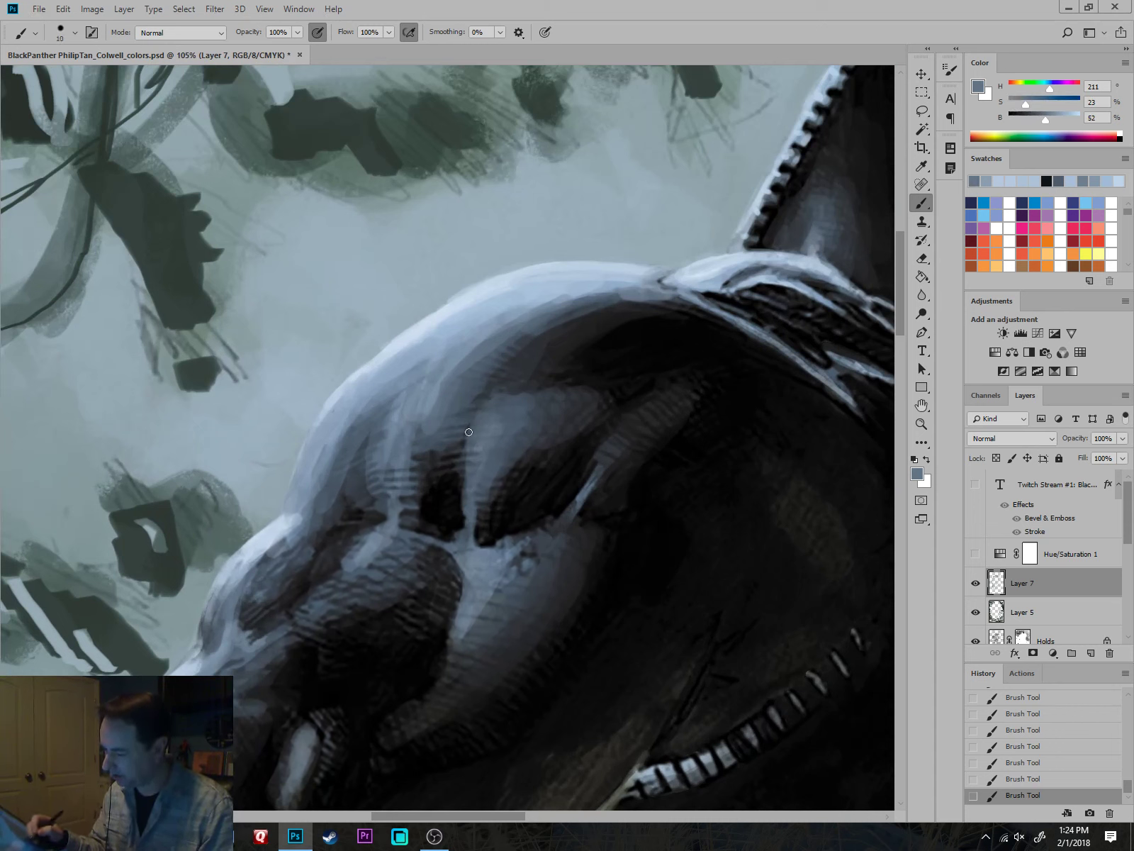
{"action": "left_click", "coordinate": [518, 373], "text": "alt"}
{"action": "key", "text": "bracketright"}
{"action": "key", "text": "bracketright"}
{"action": "key", "text": "bracketright"}
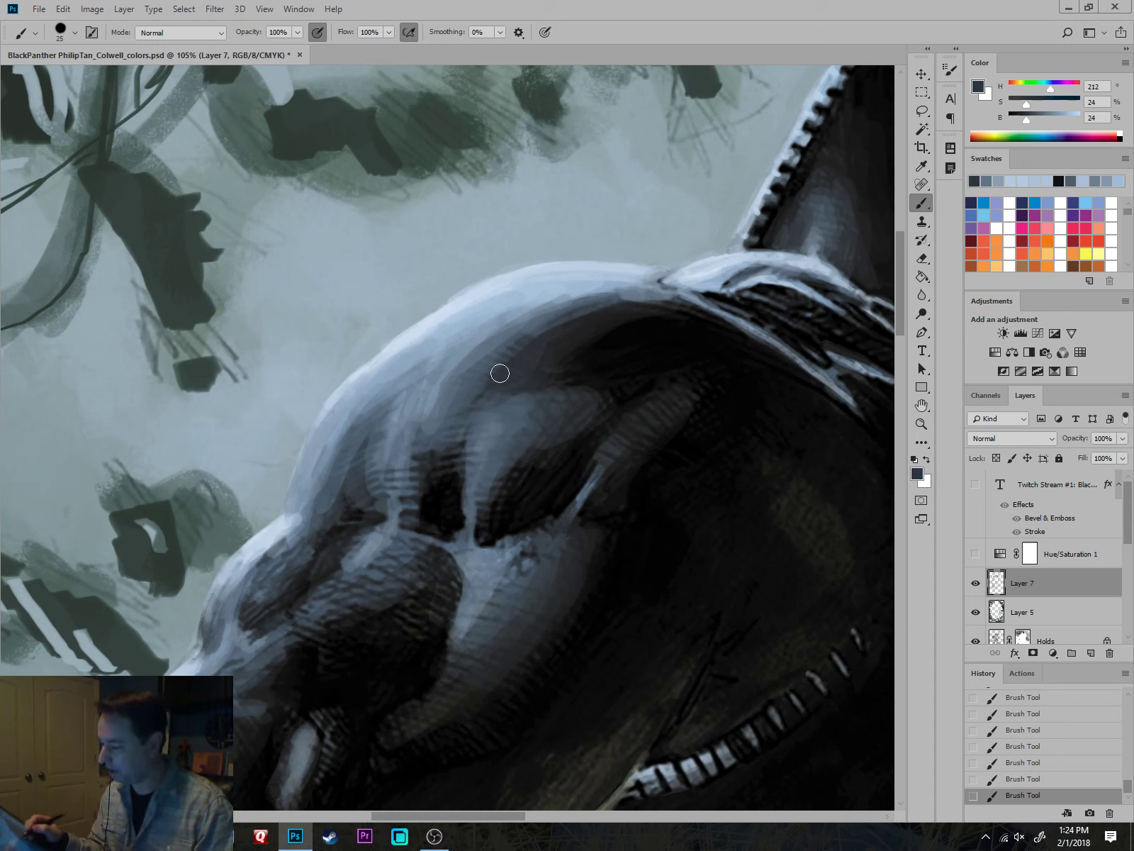
{"action": "left_click_drag", "start_coordinate": [471, 399], "coordinate": [569, 325]}
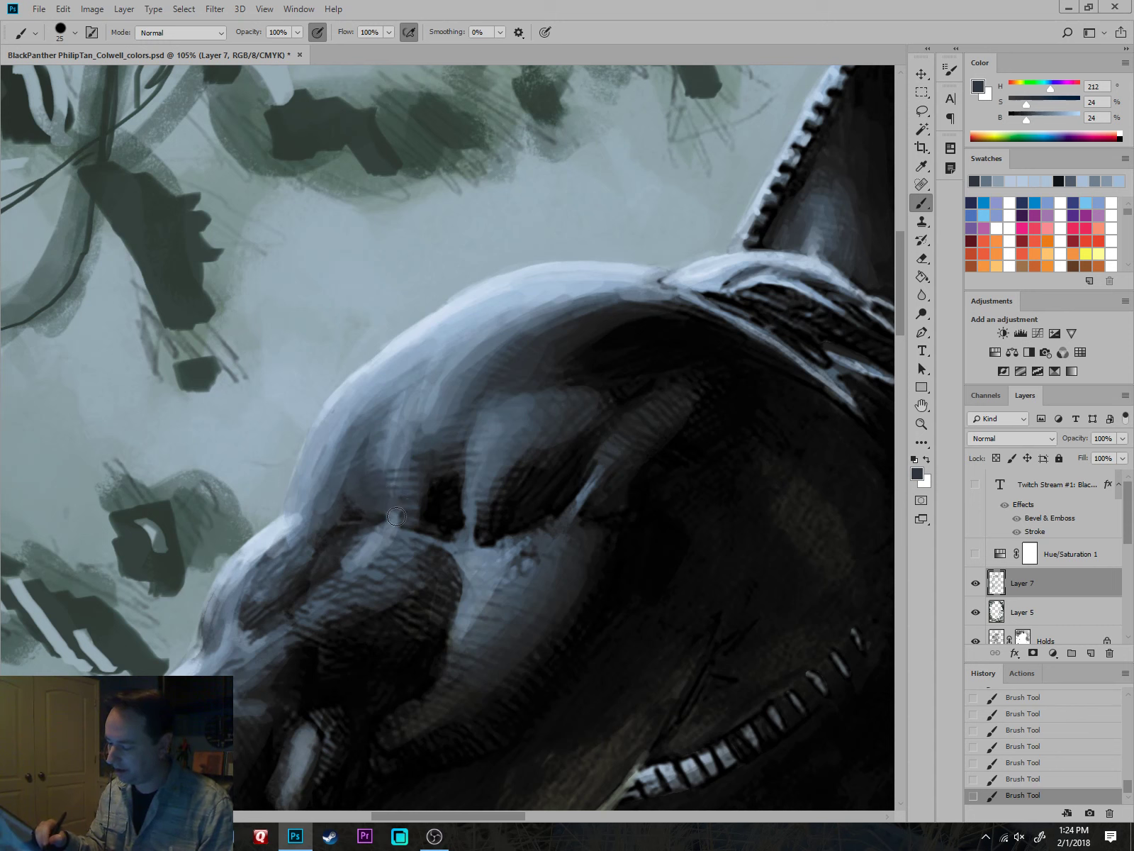
{"action": "left_click", "coordinate": [522, 428], "text": "alt"}
{"action": "key", "text": "bracketright"}
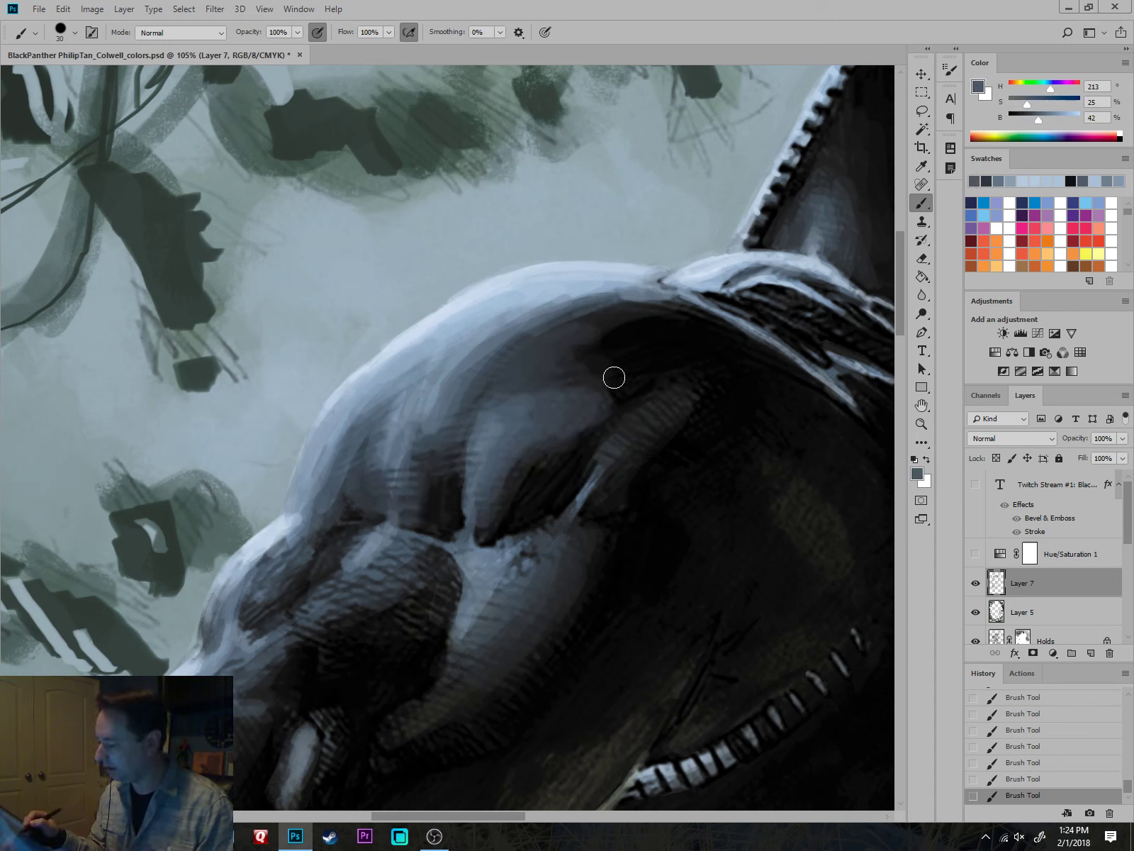
Paint sampled blue-grey midtones over the hatched arm muscle below the shoulder crease, reducing the brush to 25 px.
{"action": "mouse_move", "coordinate": [631, 420]}
{"action": "left_mouse_down"}
{"action": "mouse_move", "coordinate": [580, 489]}
{"action": "mouse_move", "coordinate": [569, 565]}
{"action": "left_mouse_up"}
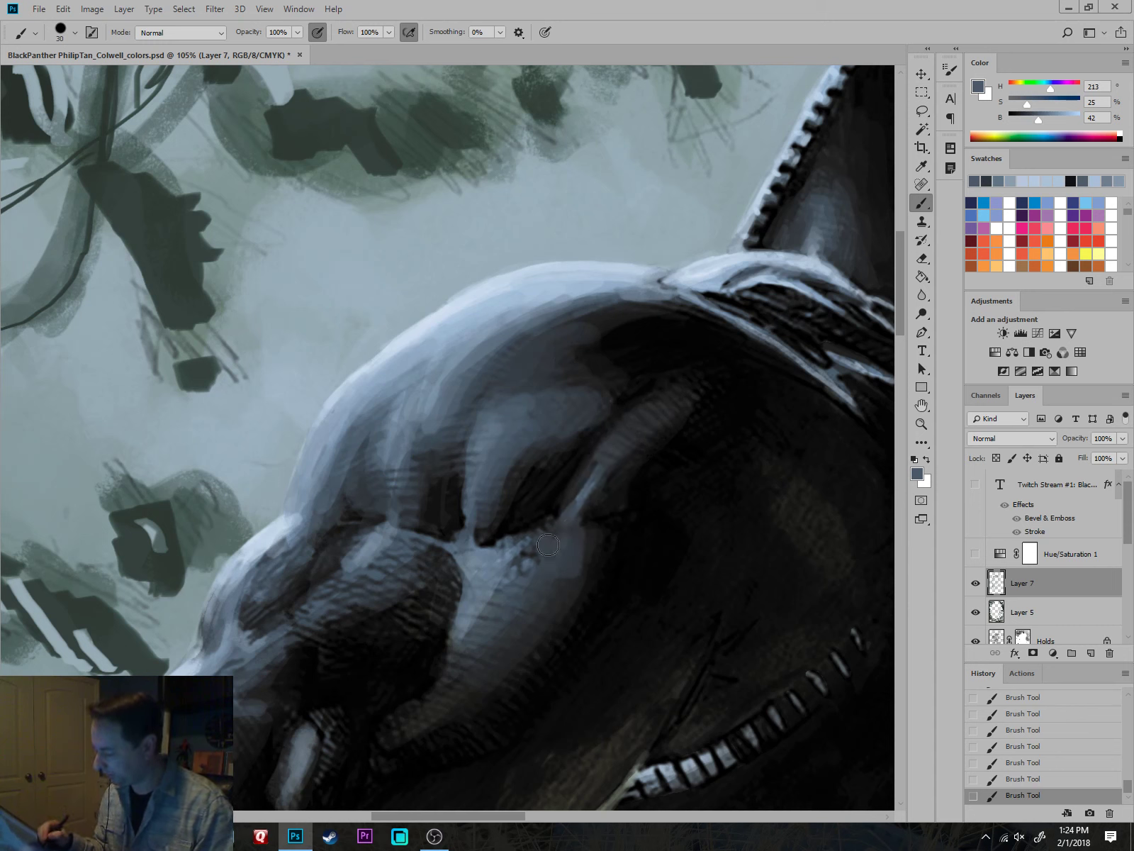
{"action": "left_click", "coordinate": [482, 548], "text": "alt"}
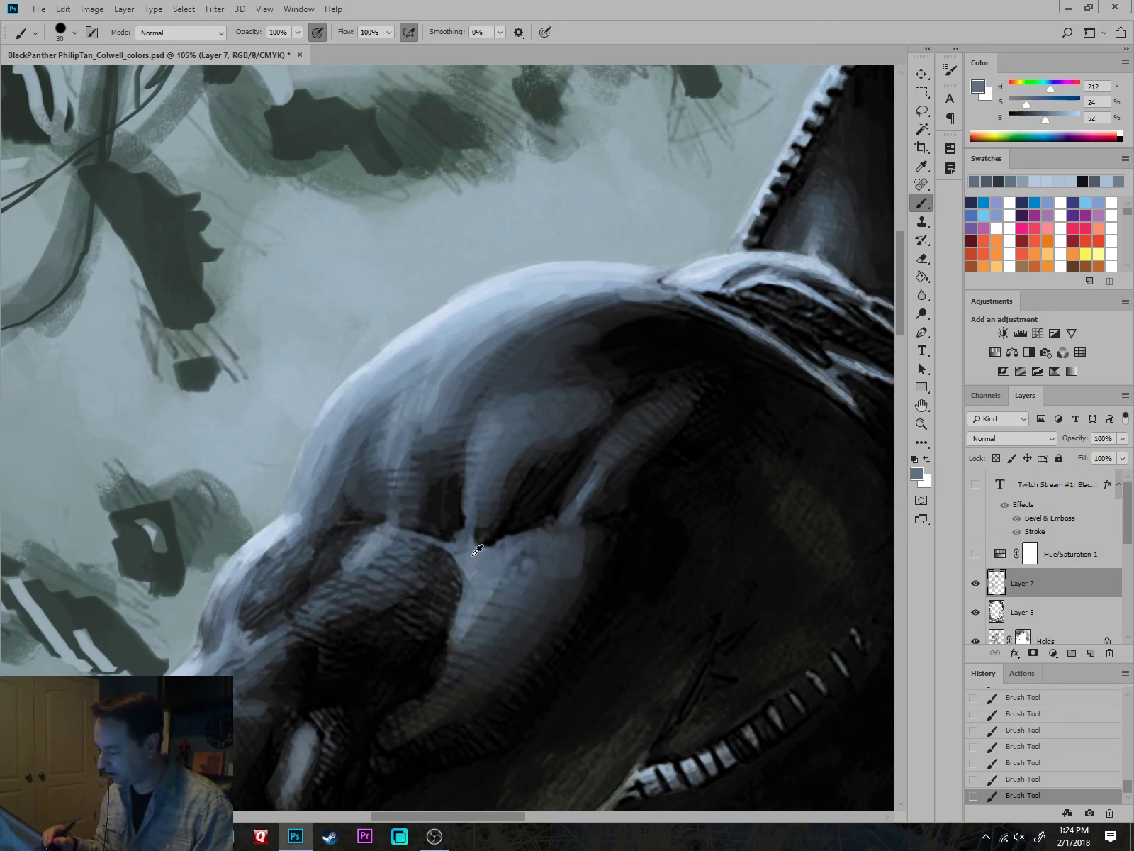
{"action": "left_click", "coordinate": [310, 501], "text": "alt"}
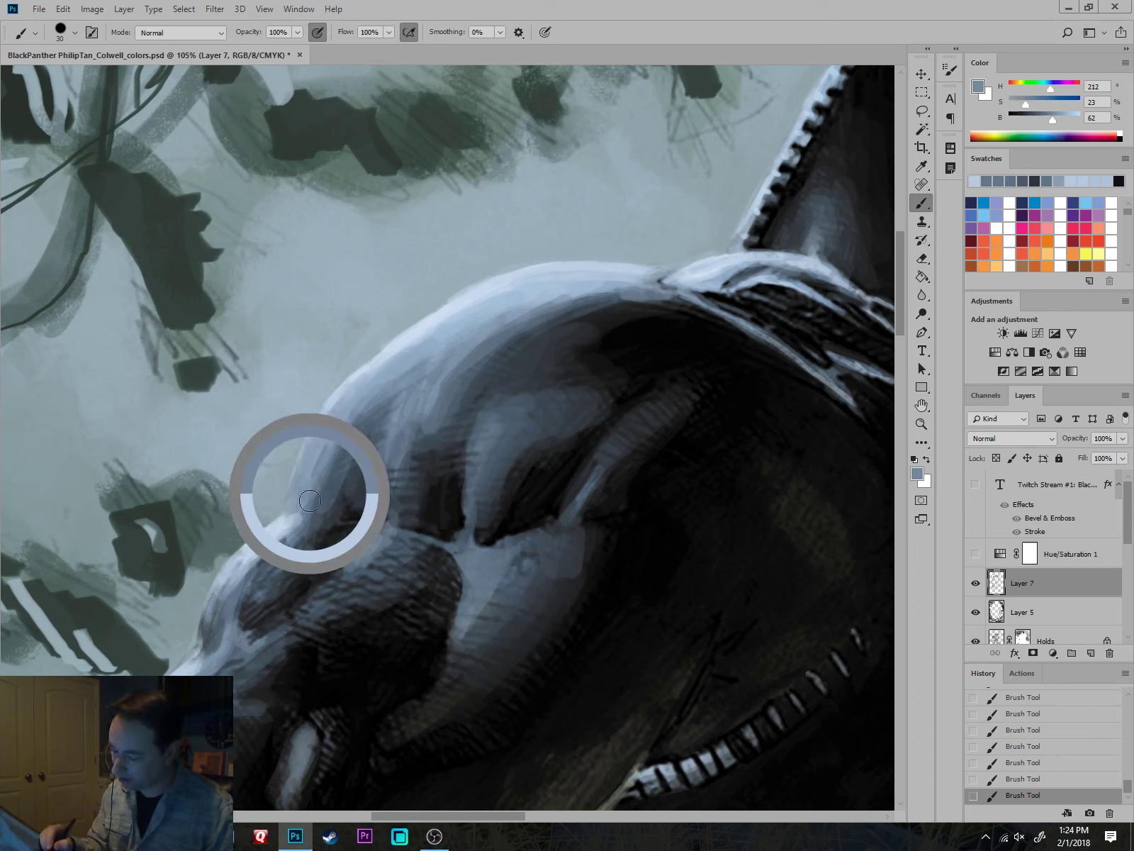
{"action": "key", "text": "bracketleft"}
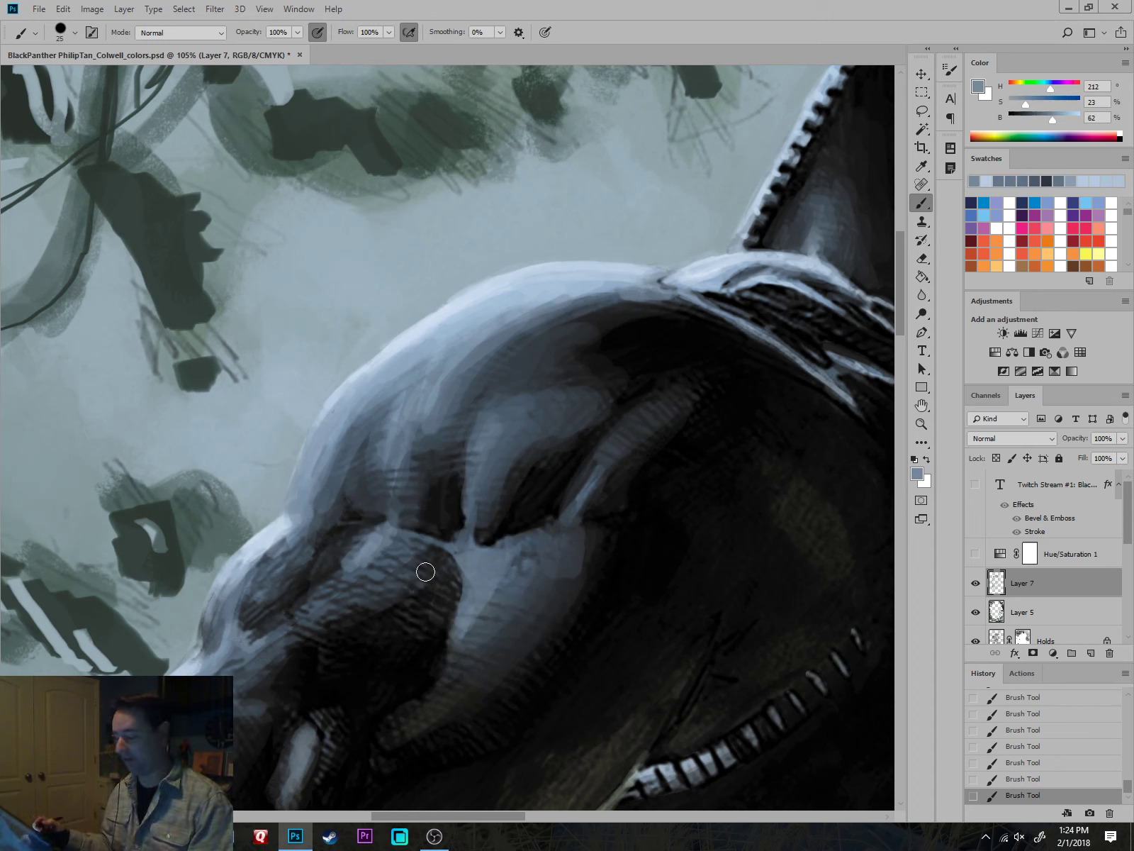
{"action": "left_click", "coordinate": [342, 464], "text": "alt"}
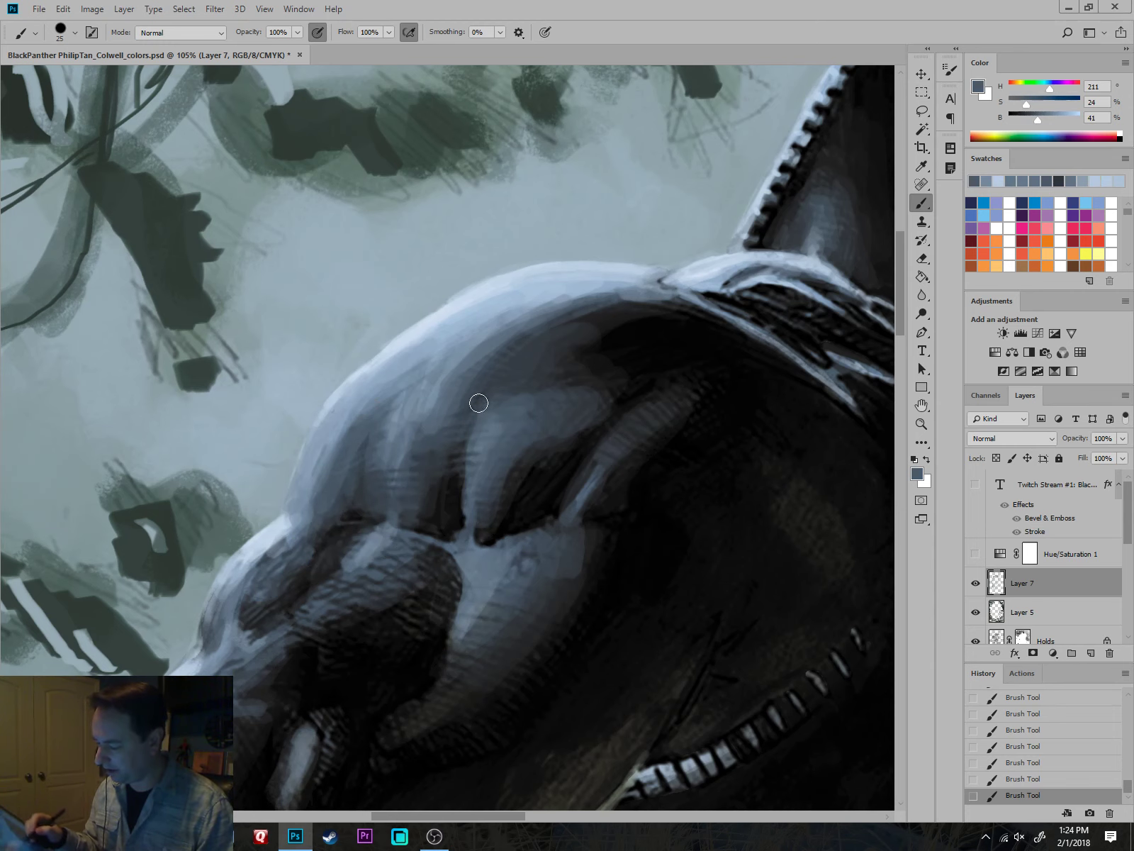
Blend a sampled mid blue-grey across the lower folds of the shoulder muscle.
{"action": "left_click_drag", "start_coordinate": [466, 579], "coordinate": [617, 502]}
{"action": "left_click", "coordinate": [636, 359], "text": "alt"}
{"action": "mouse_move", "coordinate": [544, 473]}
{"action": "left_mouse_down"}
{"action": "mouse_move", "coordinate": [545, 499]}
{"action": "mouse_move", "coordinate": [583, 482]}
{"action": "mouse_move", "coordinate": [567, 467]}
{"action": "mouse_move", "coordinate": [558, 506]}
{"action": "mouse_move", "coordinate": [521, 505]}
{"action": "mouse_move", "coordinate": [465, 534]}
{"action": "mouse_move", "coordinate": [498, 482]}
{"action": "mouse_move", "coordinate": [439, 468]}
{"action": "left_mouse_up"}
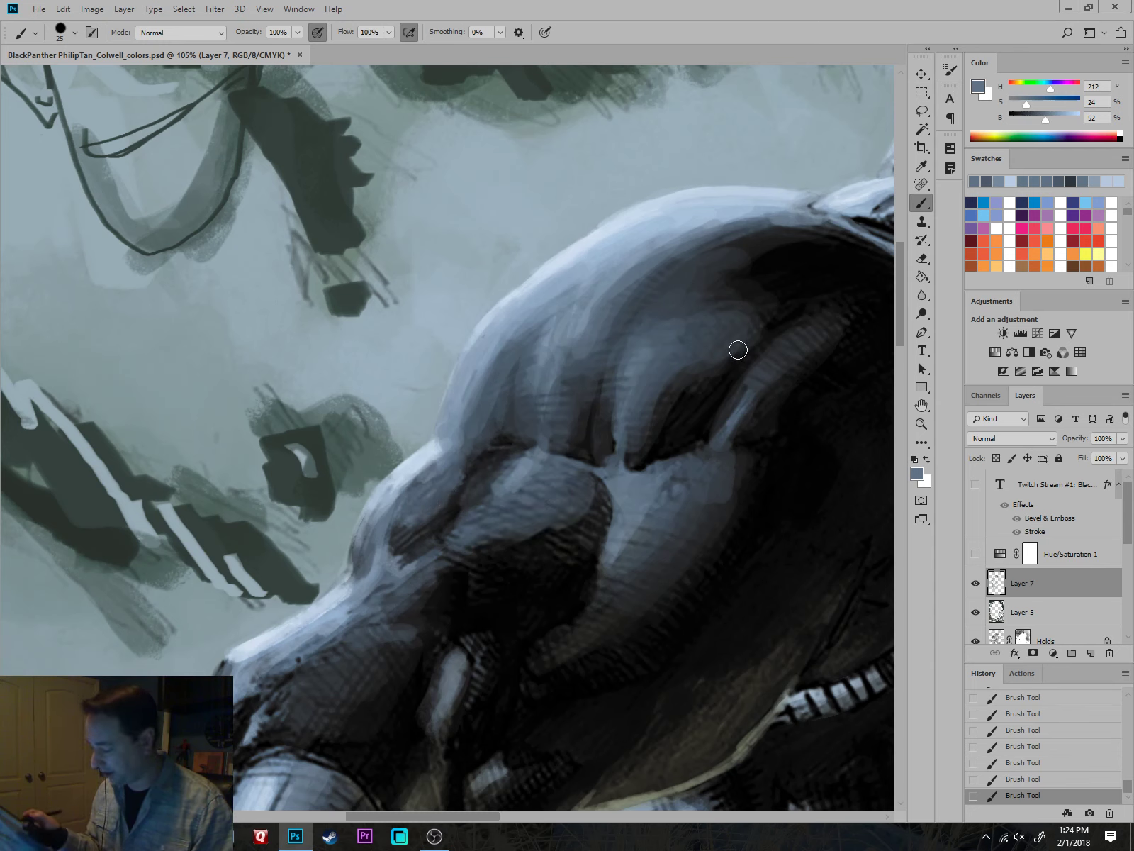
Deepen the creases under the shoulder and the shadow beside the outer bulge with sampled near-black at 20 px.
{"action": "left_click", "coordinate": [718, 410], "text": "alt"}
{"action": "key", "text": "bracketleft"}
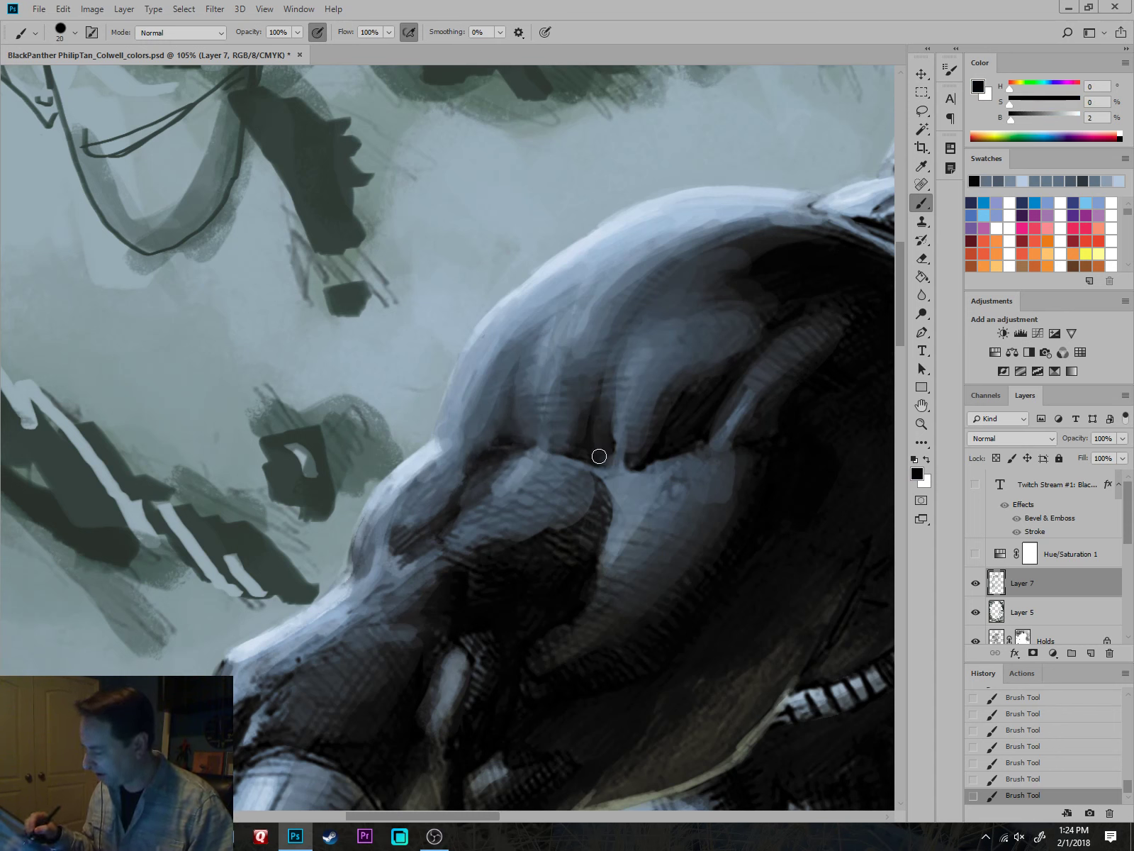
{"action": "left_click_drag", "start_coordinate": [593, 498], "coordinate": [564, 567]}
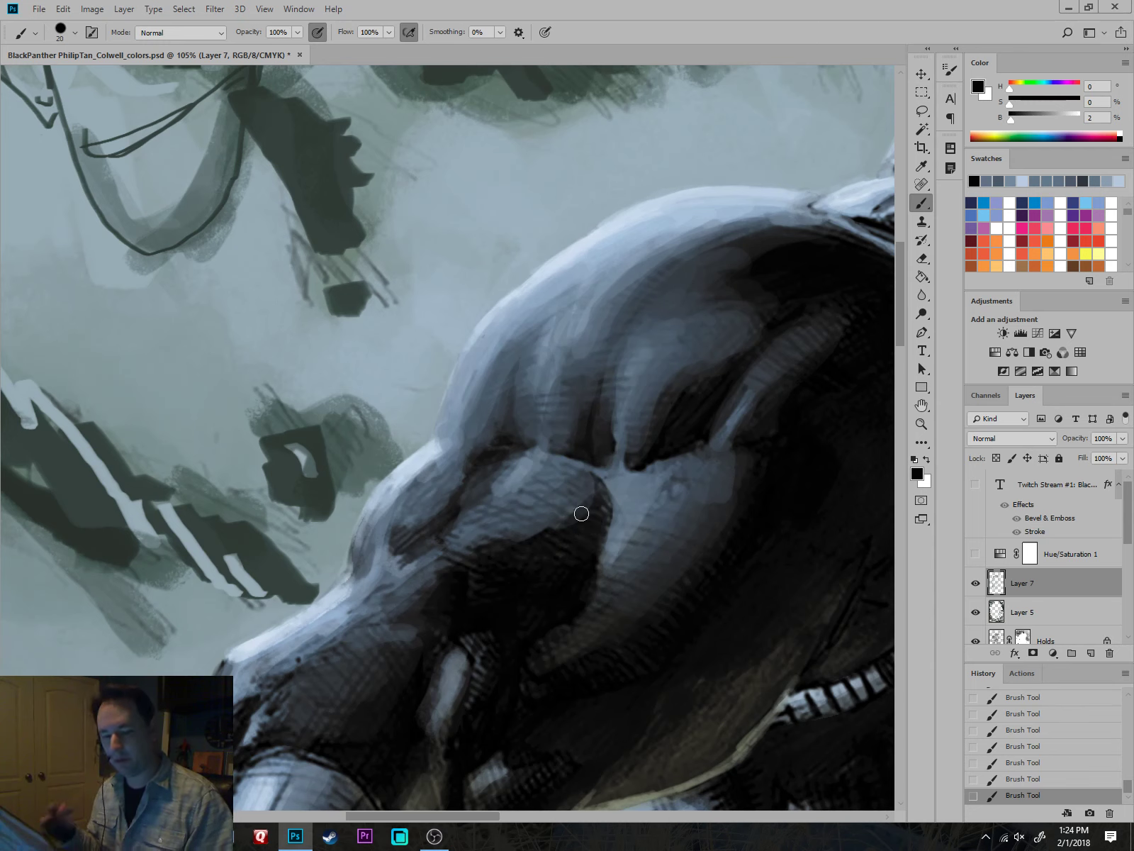
{"action": "mouse_move", "coordinate": [453, 510]}
{"action": "left_mouse_down"}
{"action": "mouse_move", "coordinate": [393, 550]}
{"action": "mouse_move", "coordinate": [417, 540]}
{"action": "left_mouse_up"}
Model the small bulge on the arm's outer edge with blue-grey shadow and pale blue highlight tones sampled nearby.
{"action": "left_click", "coordinate": [447, 485], "text": "alt"}
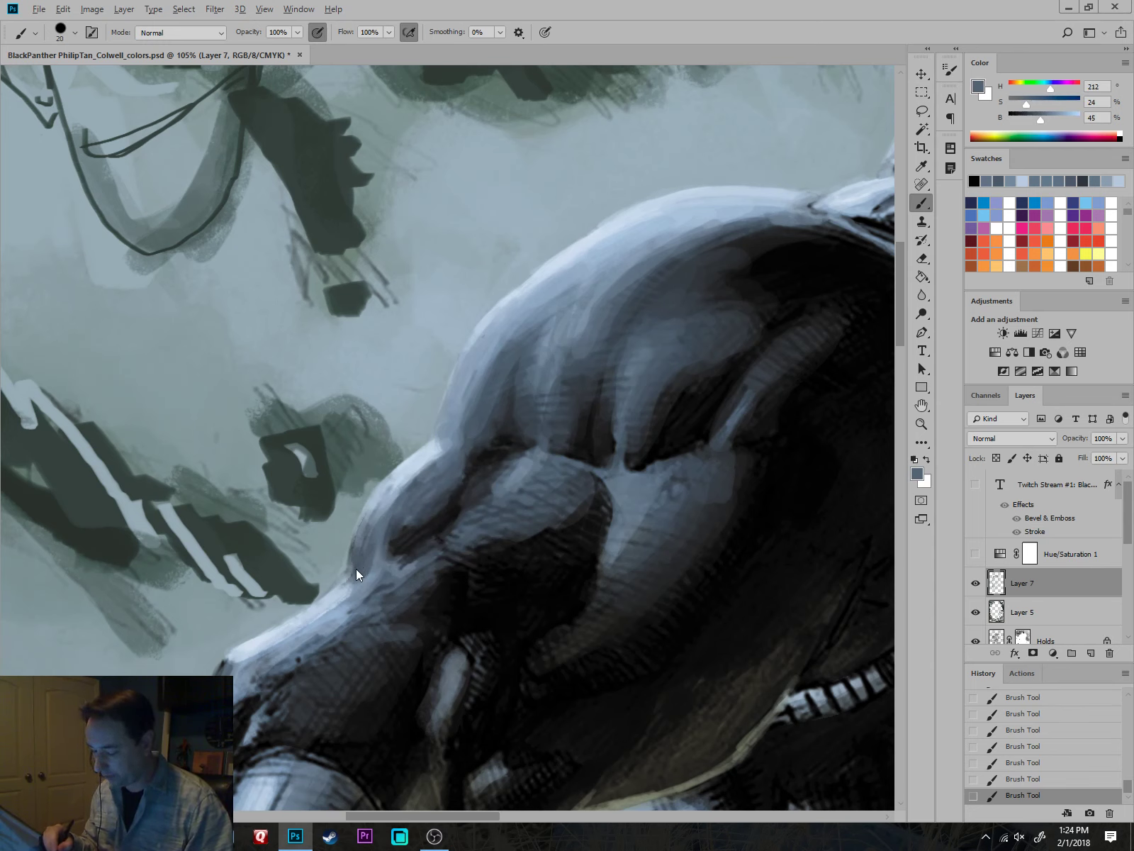
{"action": "mouse_move", "coordinate": [386, 546]}
{"action": "left_mouse_down"}
{"action": "mouse_move", "coordinate": [368, 568]}
{"action": "mouse_move", "coordinate": [397, 528]}
{"action": "mouse_move", "coordinate": [407, 533]}
{"action": "mouse_move", "coordinate": [383, 559]}
{"action": "left_mouse_up"}
{"action": "left_click", "coordinate": [406, 533], "text": "alt"}
{"action": "left_click", "coordinate": [398, 474], "text": "alt"}
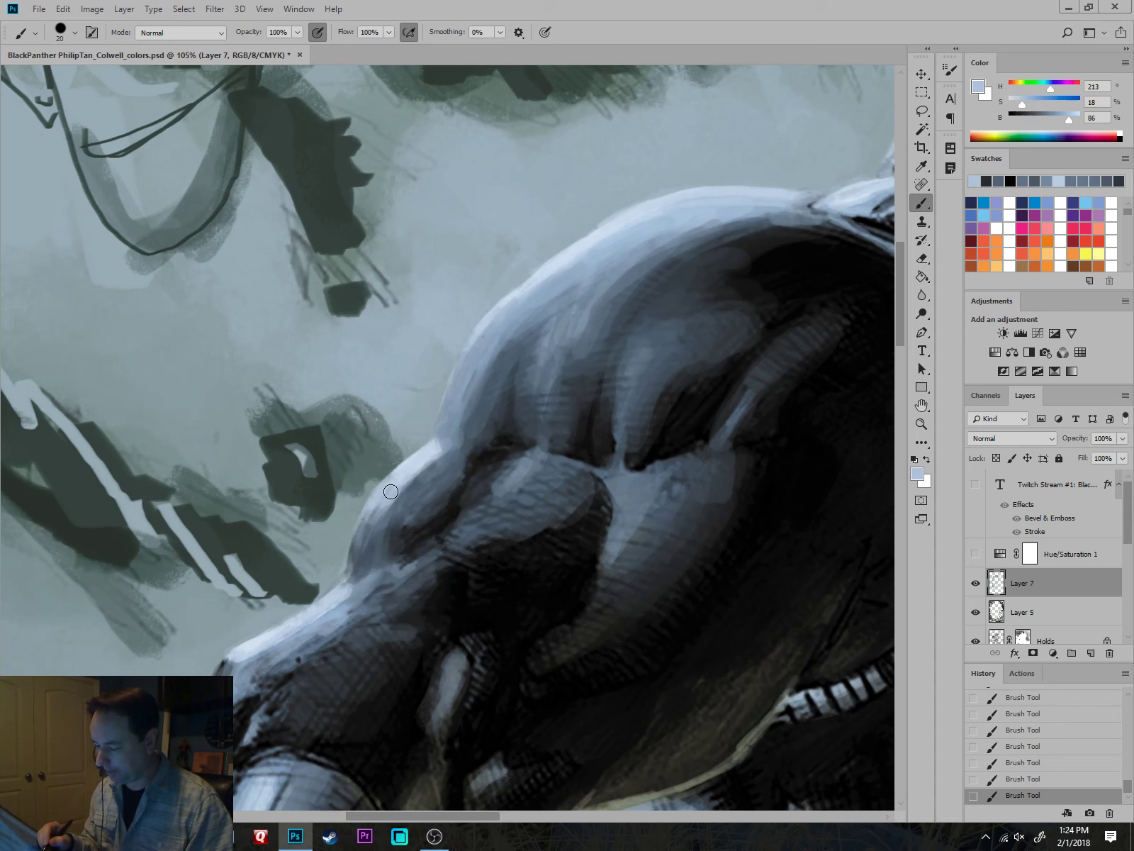
{"action": "mouse_move", "coordinate": [392, 491]}
{"action": "left_mouse_down"}
{"action": "mouse_move", "coordinate": [442, 459]}
{"action": "mouse_move", "coordinate": [396, 501]}
{"action": "left_mouse_up"}
{"action": "left_click", "coordinate": [431, 485], "text": "alt"}
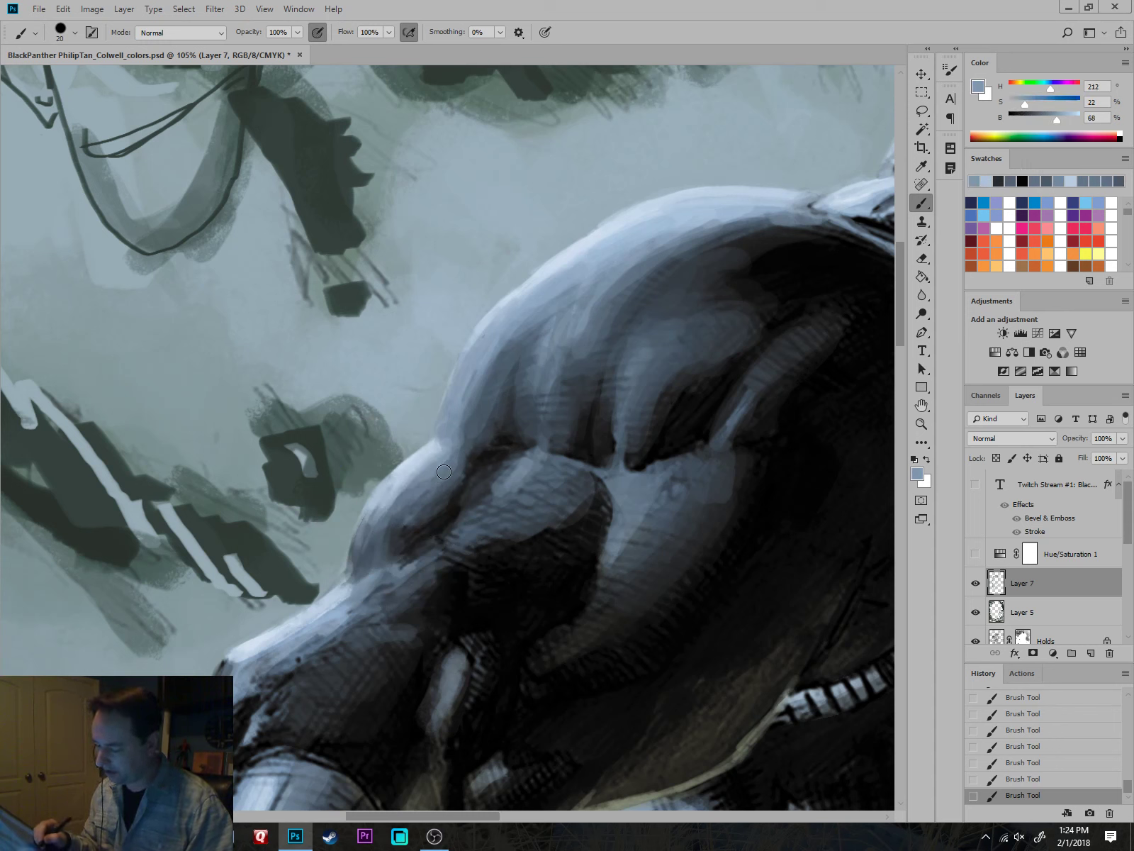
Smooth the hatching on the rounded muscle beside the outer bulge with a sampled light blue-grey.
{"action": "left_click", "coordinate": [359, 558], "text": "alt"}
{"action": "left_click", "coordinate": [357, 592], "text": "alt"}
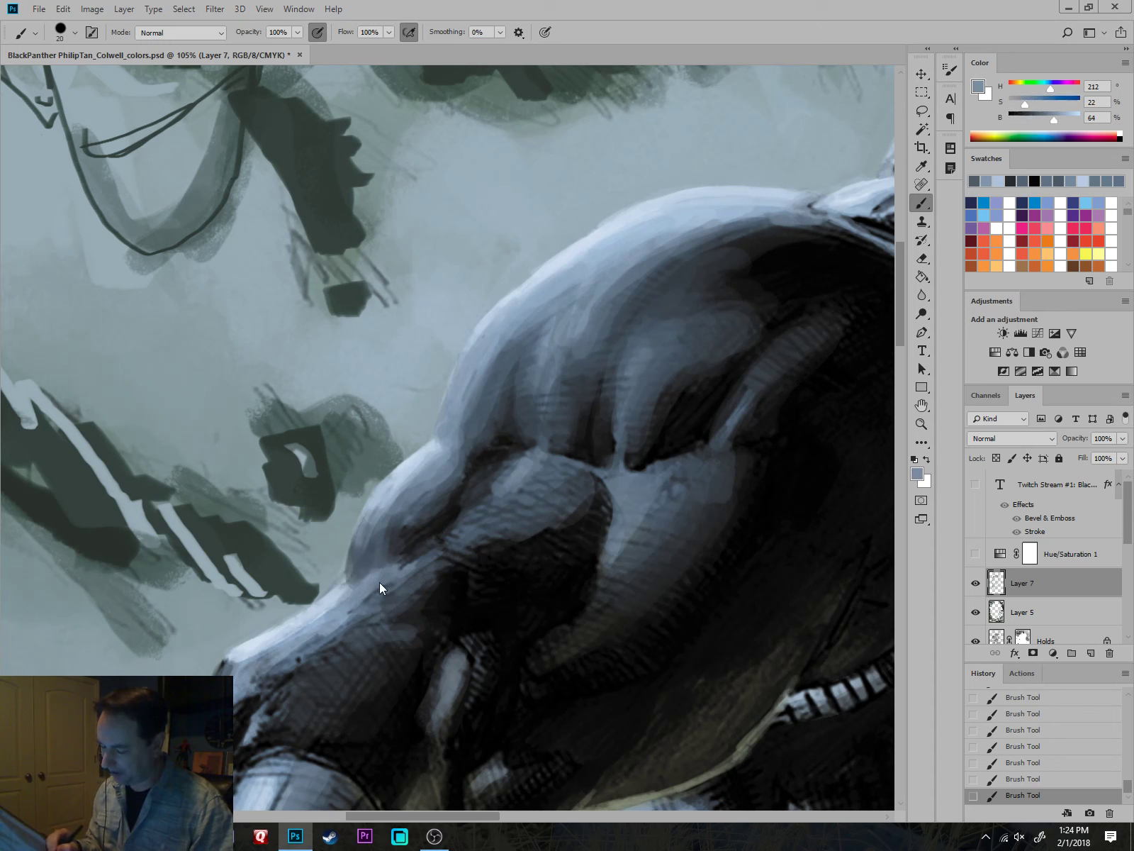
{"action": "mouse_move", "coordinate": [513, 502]}
{"action": "left_mouse_down"}
{"action": "mouse_move", "coordinate": [529, 477]}
{"action": "mouse_move", "coordinate": [487, 516]}
{"action": "left_mouse_up"}
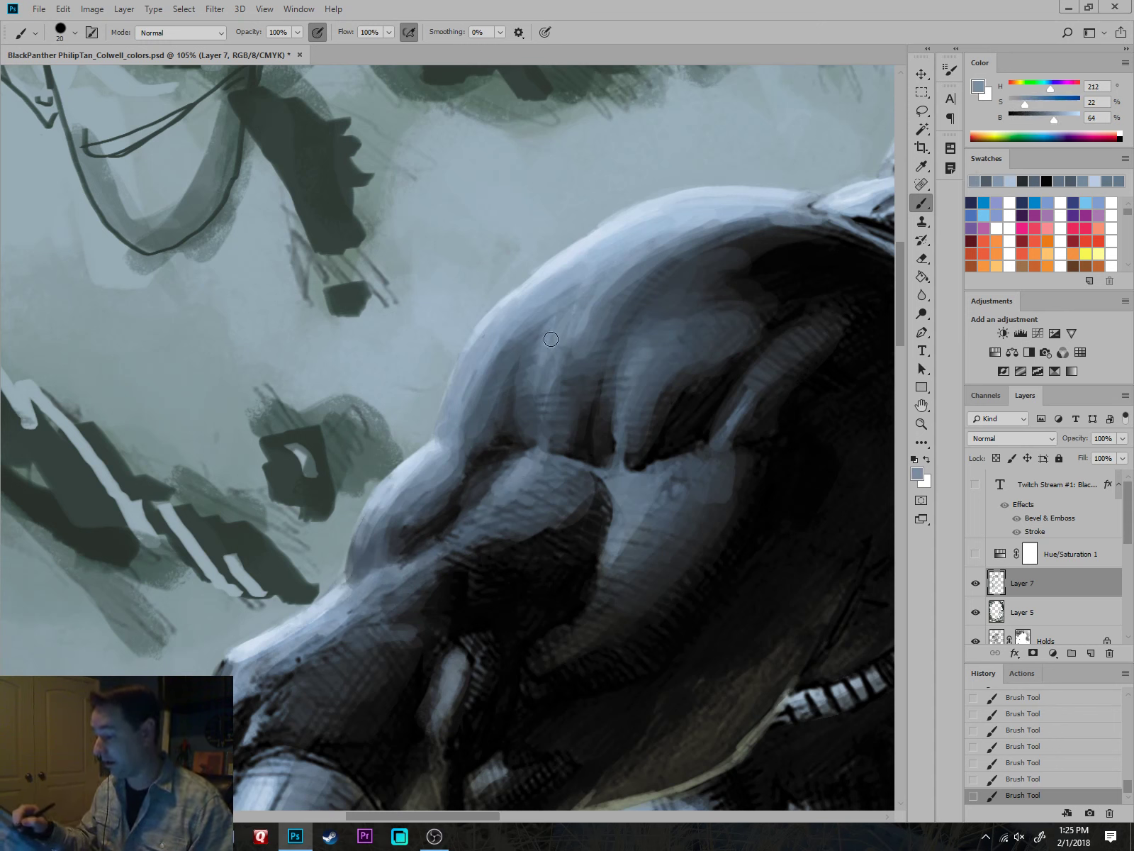
Blend the shoulder's highlight bands into its darker folds using light, dark and mid blue-greys sampled from the shoulder.
{"action": "left_click", "coordinate": [594, 275], "text": "alt"}
{"action": "left_click", "coordinate": [596, 270], "text": "alt"}
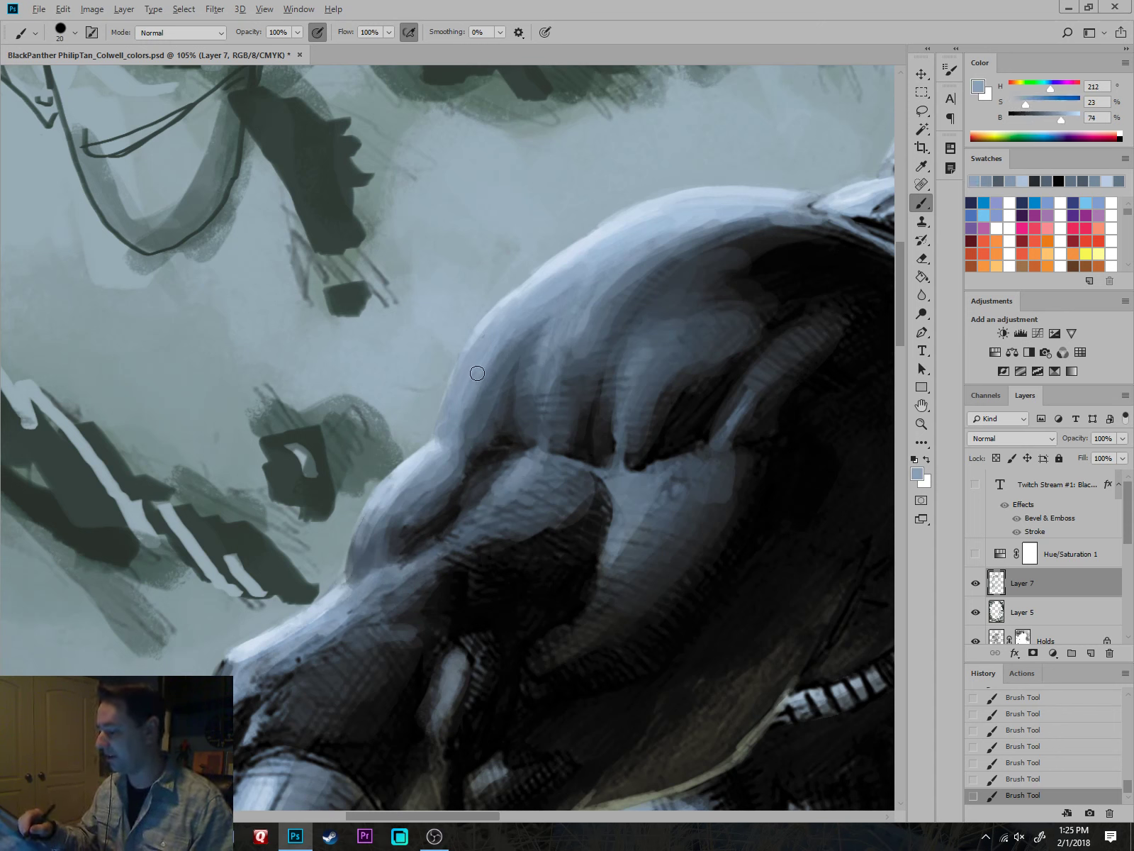
{"action": "mouse_move", "coordinate": [575, 321]}
{"action": "left_mouse_down"}
{"action": "mouse_move", "coordinate": [643, 274]}
{"action": "mouse_move", "coordinate": [630, 324]}
{"action": "mouse_move", "coordinate": [641, 341]}
{"action": "mouse_move", "coordinate": [678, 304]}
{"action": "left_mouse_up"}
{"action": "left_click", "coordinate": [714, 259], "text": "alt"}
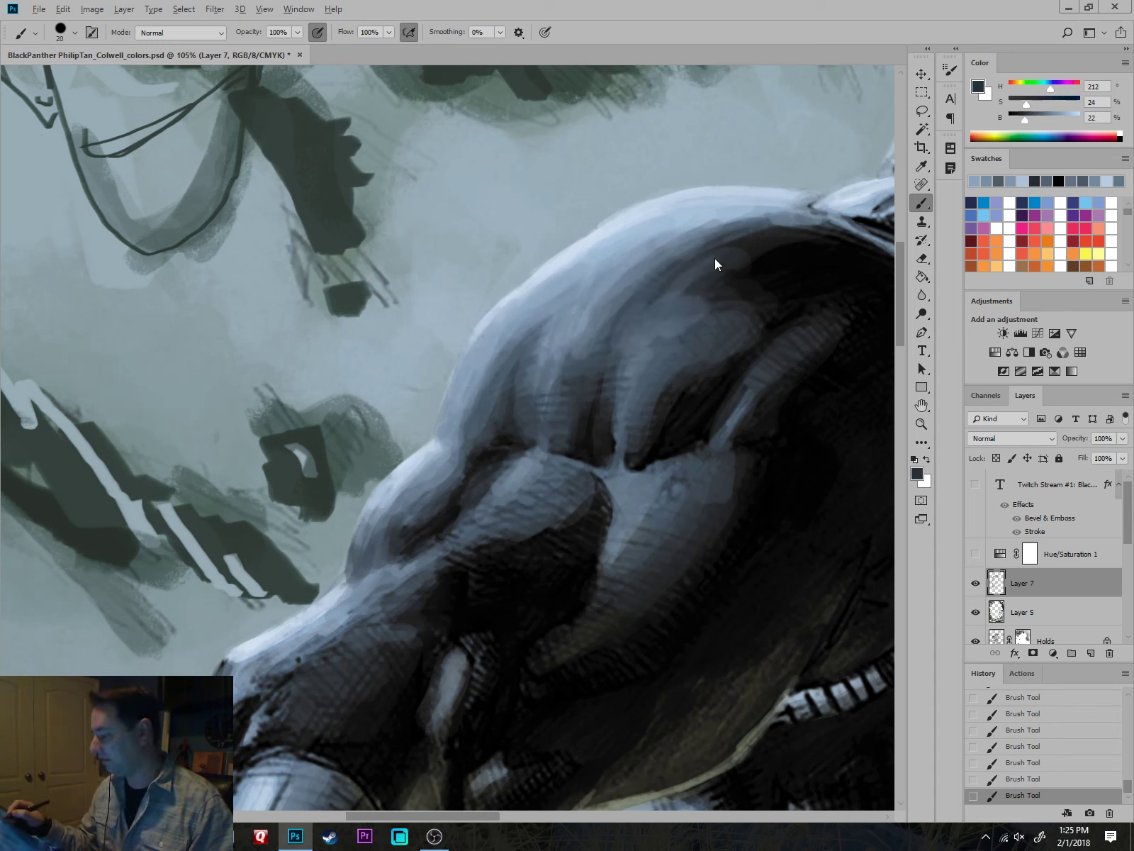
{"action": "left_click", "coordinate": [666, 346], "text": "alt"}
{"action": "left_click_drag", "start_coordinate": [654, 339], "coordinate": [625, 331]}
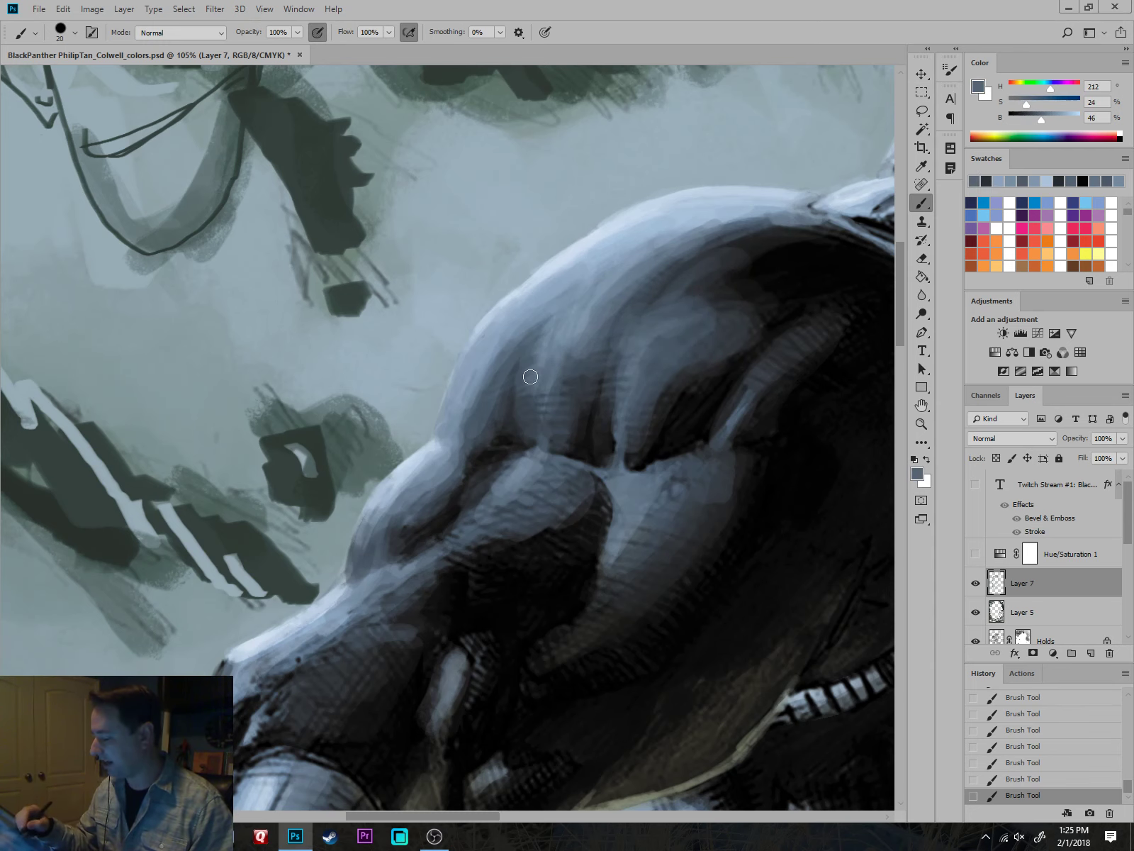
Smooth the light area of the arm muscle directly below the shoulder crease with blue-grey strokes.
{"action": "scroll", "coordinate": [659, 494], "scroll_direction": "down", "scroll_amount": 5}
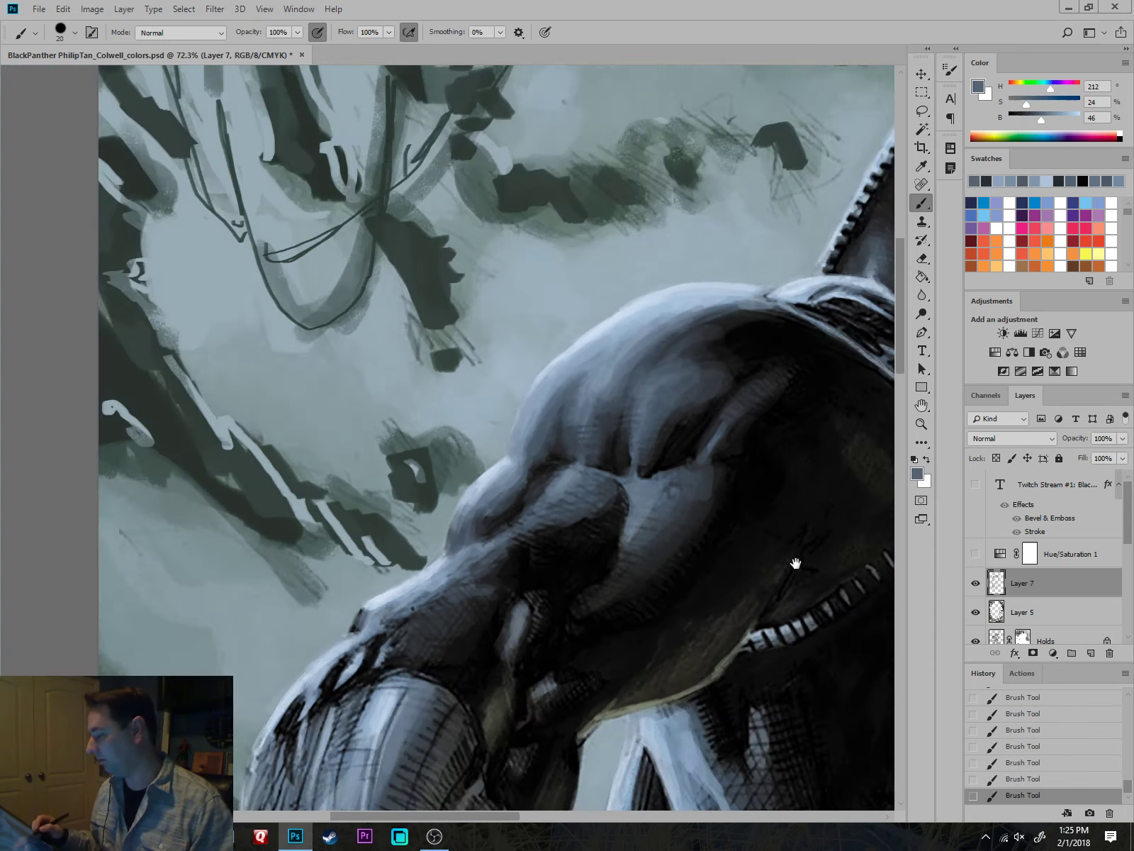
{"action": "left_click_drag", "start_coordinate": [798, 564], "coordinate": [607, 582]}
{"action": "scroll", "coordinate": [607, 583], "scroll_direction": "up", "scroll_amount": 3}
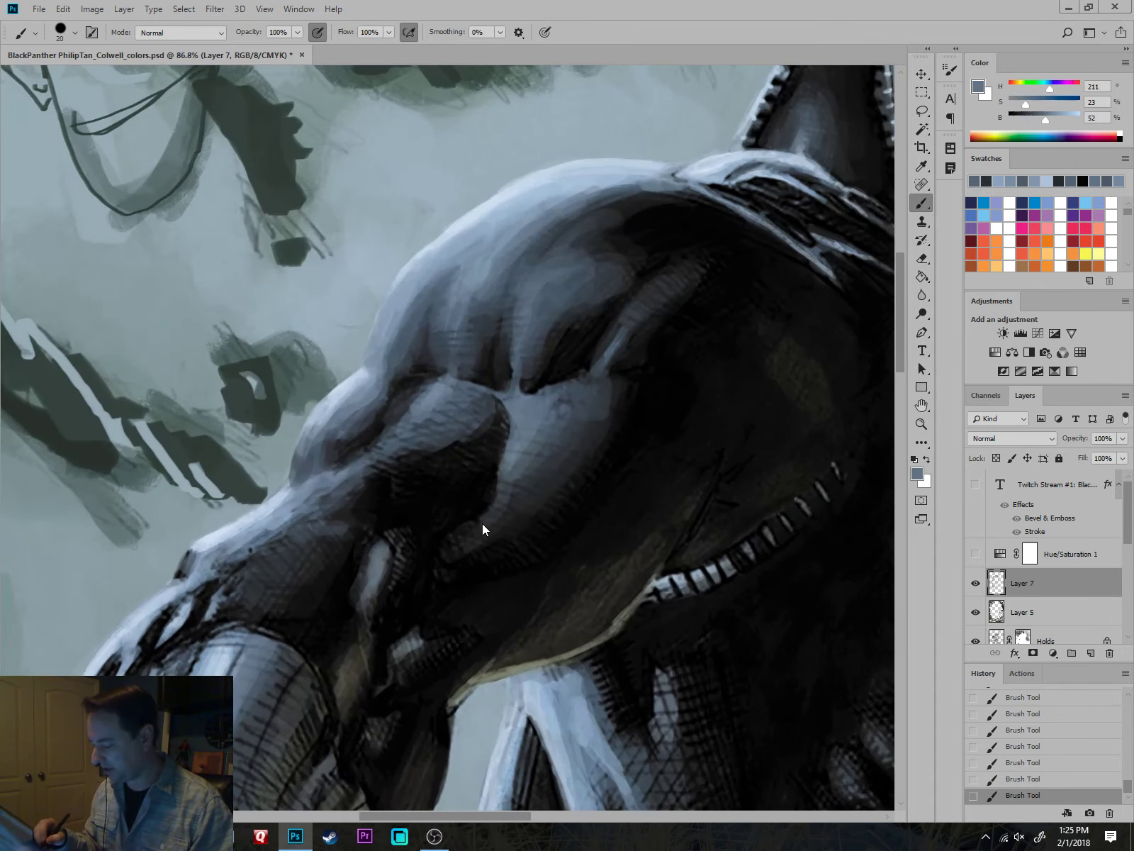
{"action": "mouse_move", "coordinate": [522, 461]}
{"action": "left_mouse_down"}
{"action": "mouse_move", "coordinate": [571, 411]}
{"action": "mouse_move", "coordinate": [567, 436]}
{"action": "mouse_move", "coordinate": [565, 408]}
{"action": "left_mouse_up"}
Soften the diagonal muscle strand on the shoulder's shadow side with sampled blue-greys, enlarging the brush to 25 px.
{"action": "left_click", "coordinate": [563, 419], "text": "alt"}
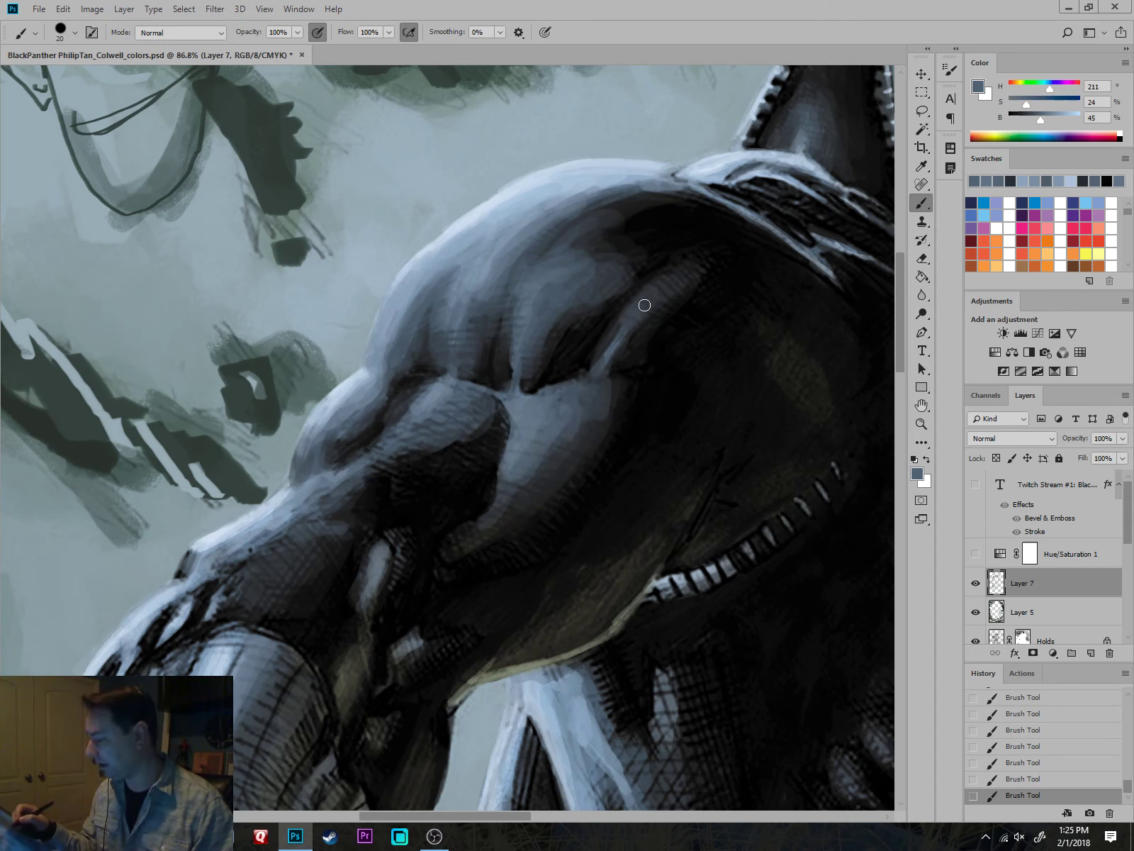
{"action": "left_click", "coordinate": [611, 339], "text": "alt"}
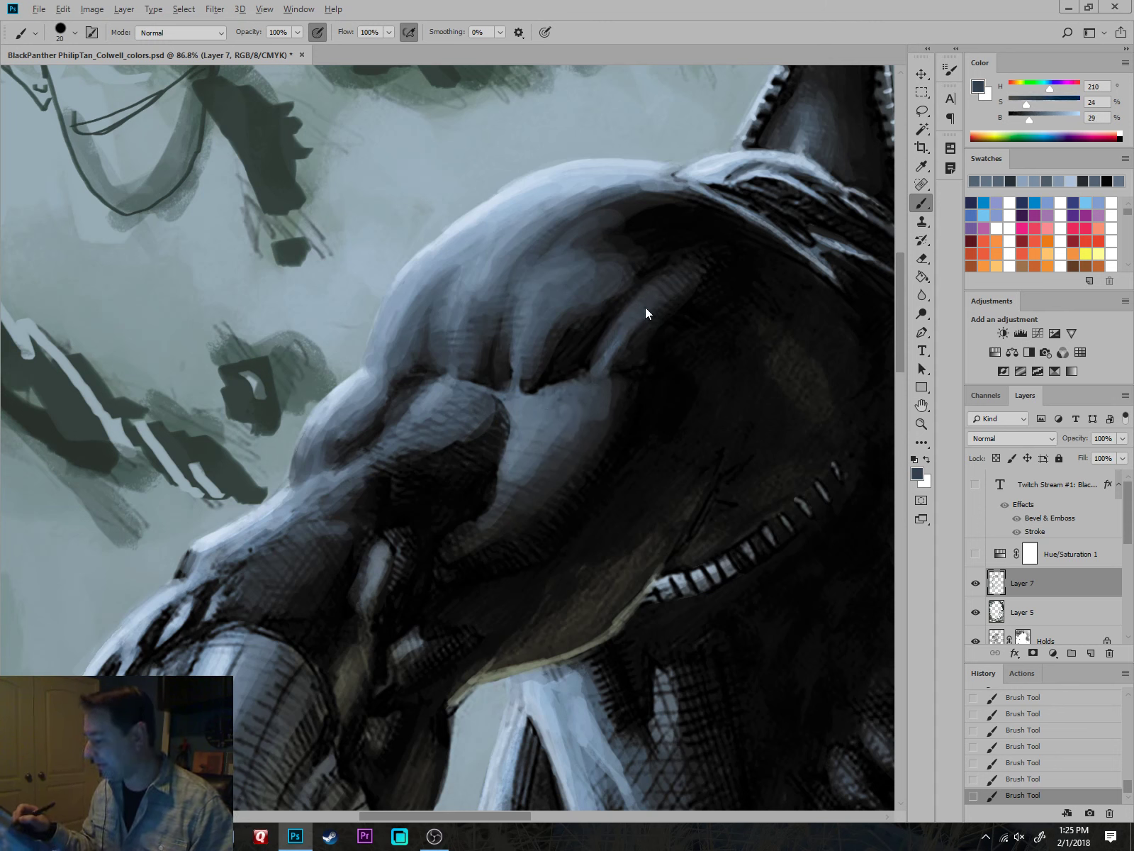
{"action": "left_click_drag", "start_coordinate": [675, 285], "coordinate": [639, 331]}
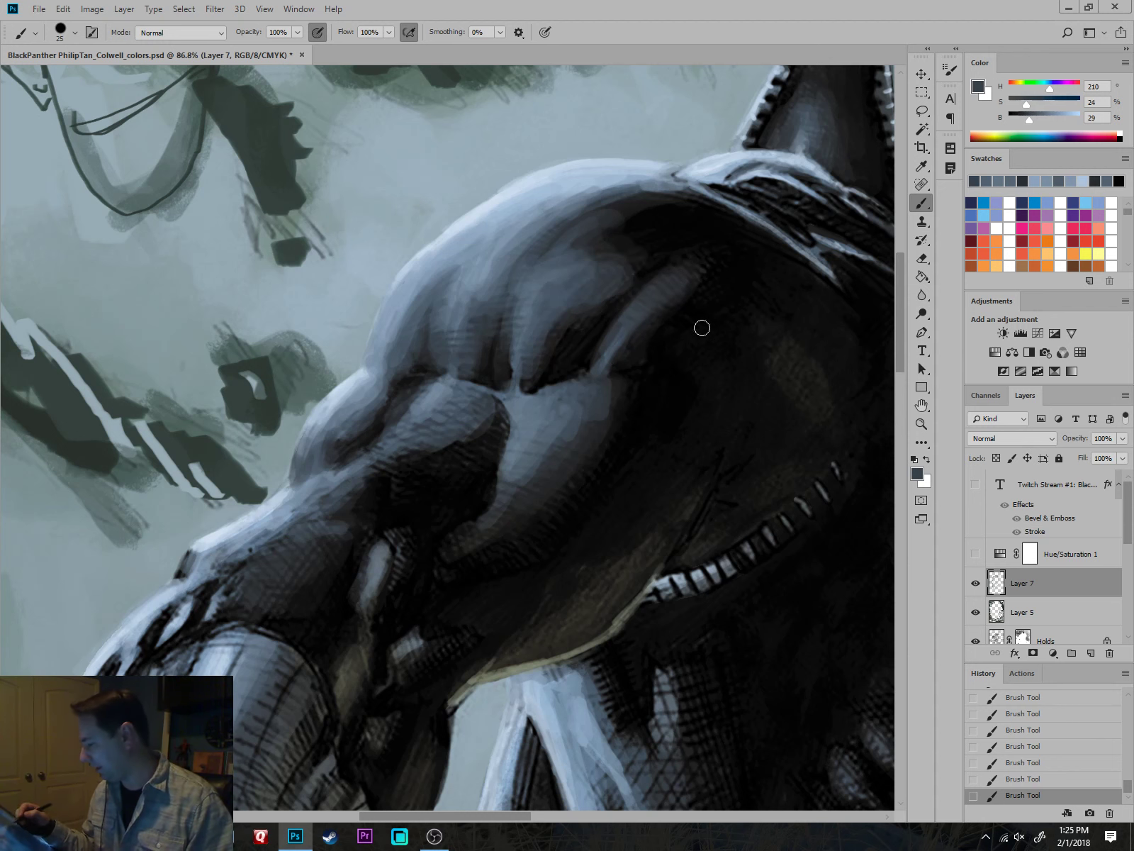
{"action": "key", "text": "bracketright"}
{"action": "mouse_move", "coordinate": [693, 273]}
{"action": "left_mouse_down"}
{"action": "mouse_move", "coordinate": [668, 332]}
{"action": "mouse_move", "coordinate": [609, 375]}
{"action": "left_mouse_up"}
Add pale blue highlights with a 15 px brush to the muscles below the shoulder crease and down toward the forearm.
{"action": "left_click_drag", "start_coordinate": [753, 426], "coordinate": [794, 479]}
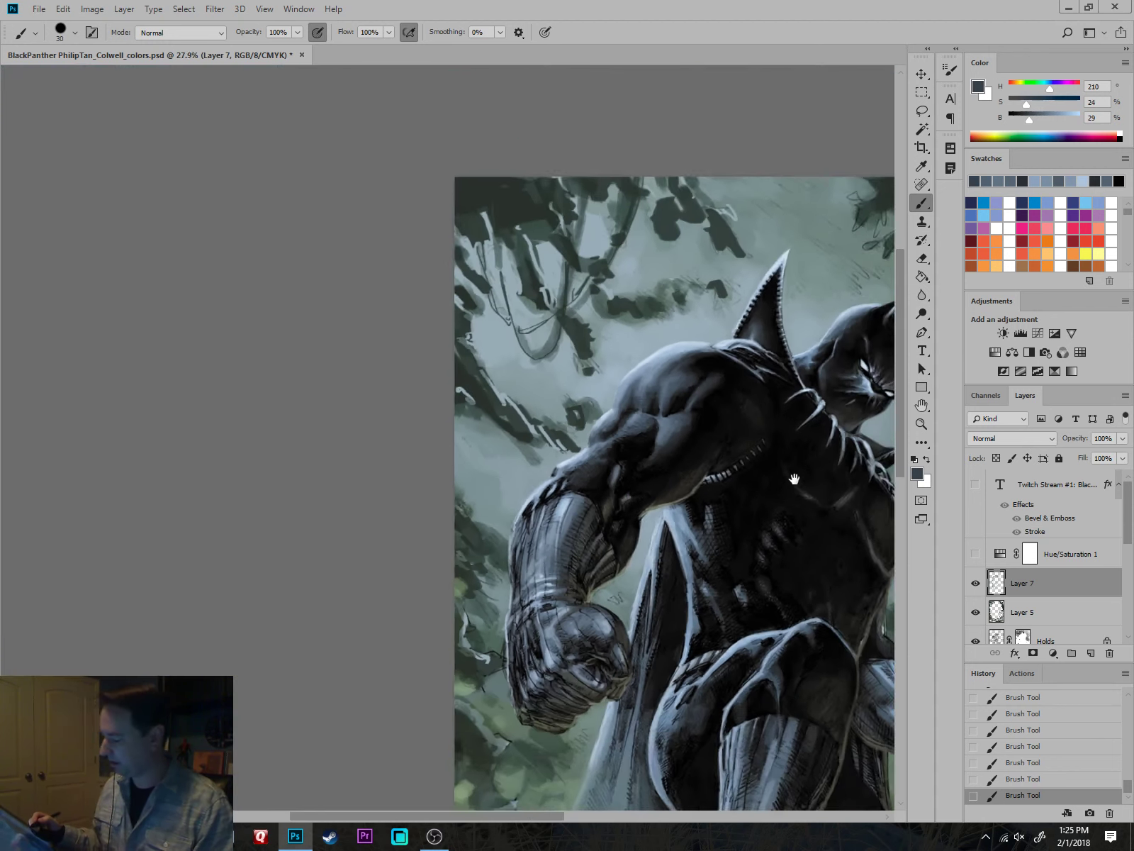
{"action": "scroll", "coordinate": [777, 468], "scroll_direction": "down", "scroll_amount": 2}
{"action": "scroll", "coordinate": [737, 425], "scroll_direction": "up", "scroll_amount": 5}
{"action": "left_click", "coordinate": [635, 353], "text": "alt"}
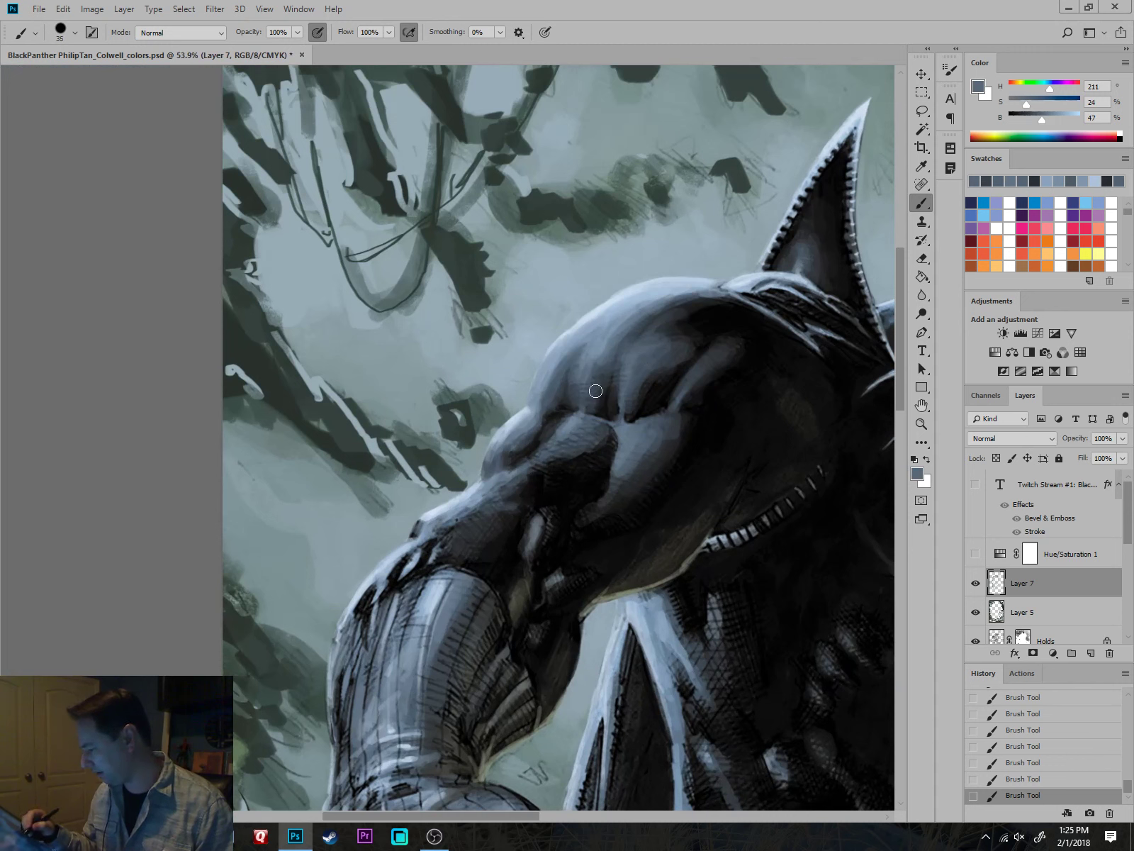
{"action": "left_click", "coordinate": [520, 411], "text": "alt"}
{"action": "key", "text": "bracketleft"}
{"action": "key", "text": "bracketleft"}
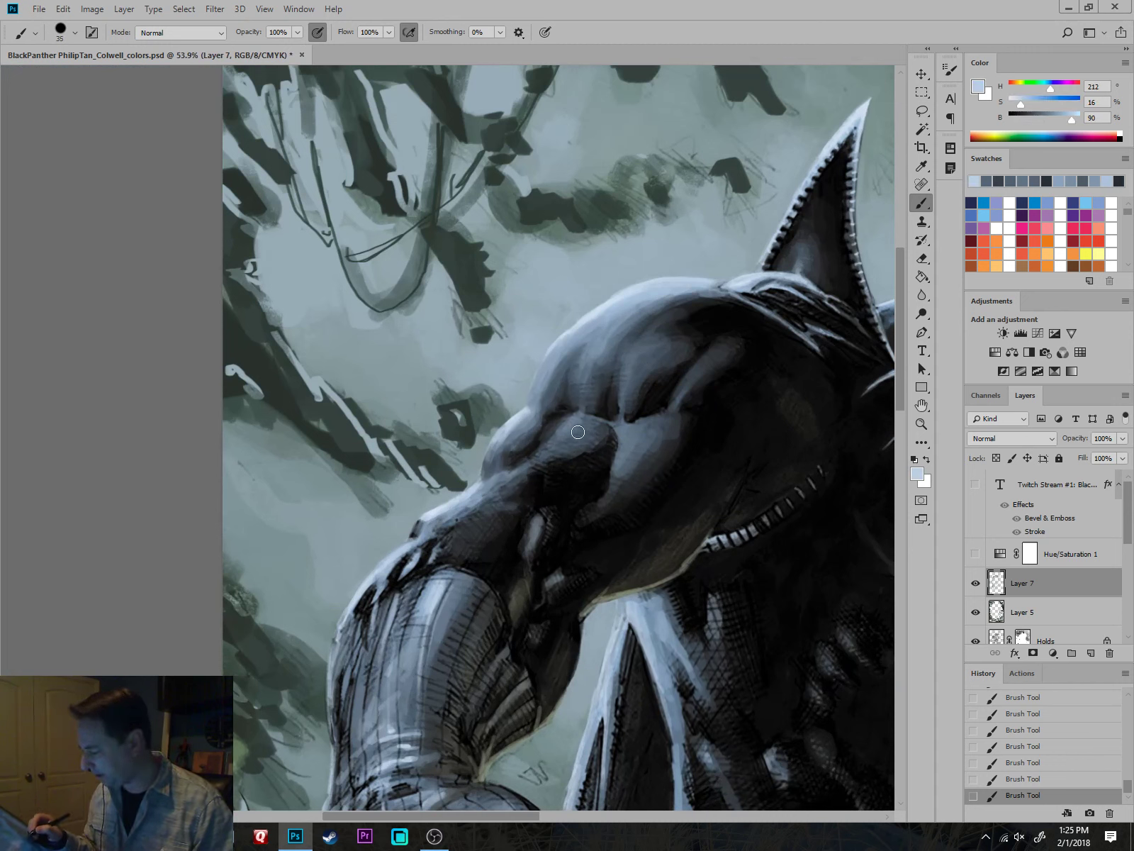
{"action": "left_click_drag", "start_coordinate": [577, 431], "coordinate": [566, 419]}
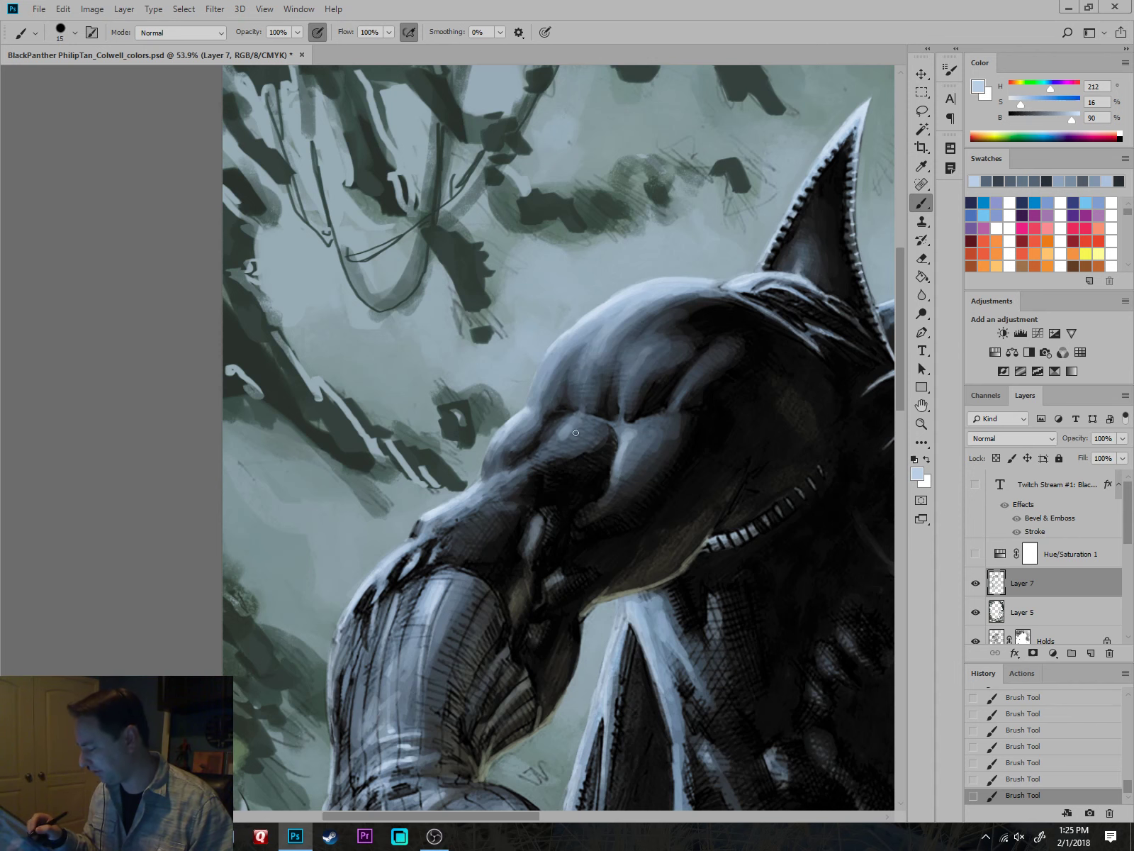
{"action": "left_click_drag", "start_coordinate": [544, 452], "coordinate": [501, 481]}
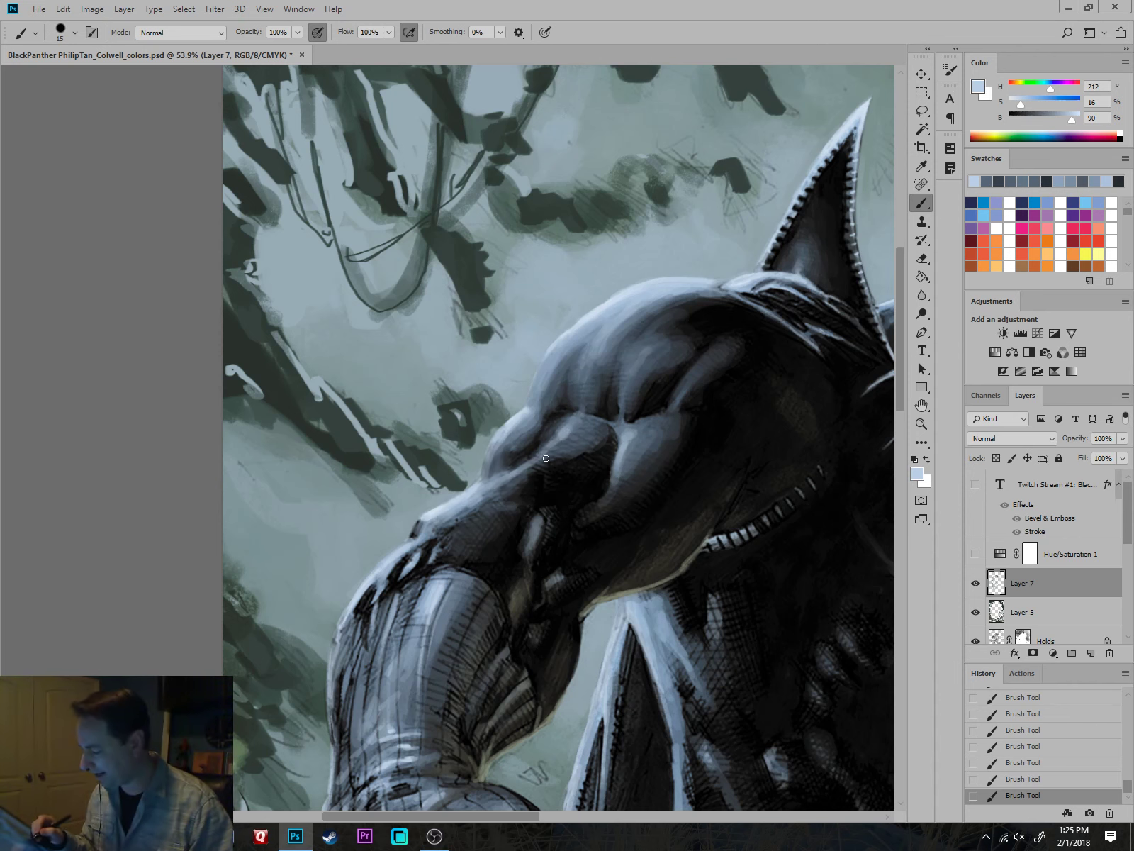
Refine the outer bulge's shading with sampled blue-greys and clean up the arm's outline with the sampled background colour.
{"action": "scroll", "coordinate": [546, 458], "scroll_direction": "up", "scroll_amount": 3}
{"action": "left_click", "coordinate": [453, 479], "text": "alt"}
{"action": "left_click", "coordinate": [472, 441], "text": "alt"}
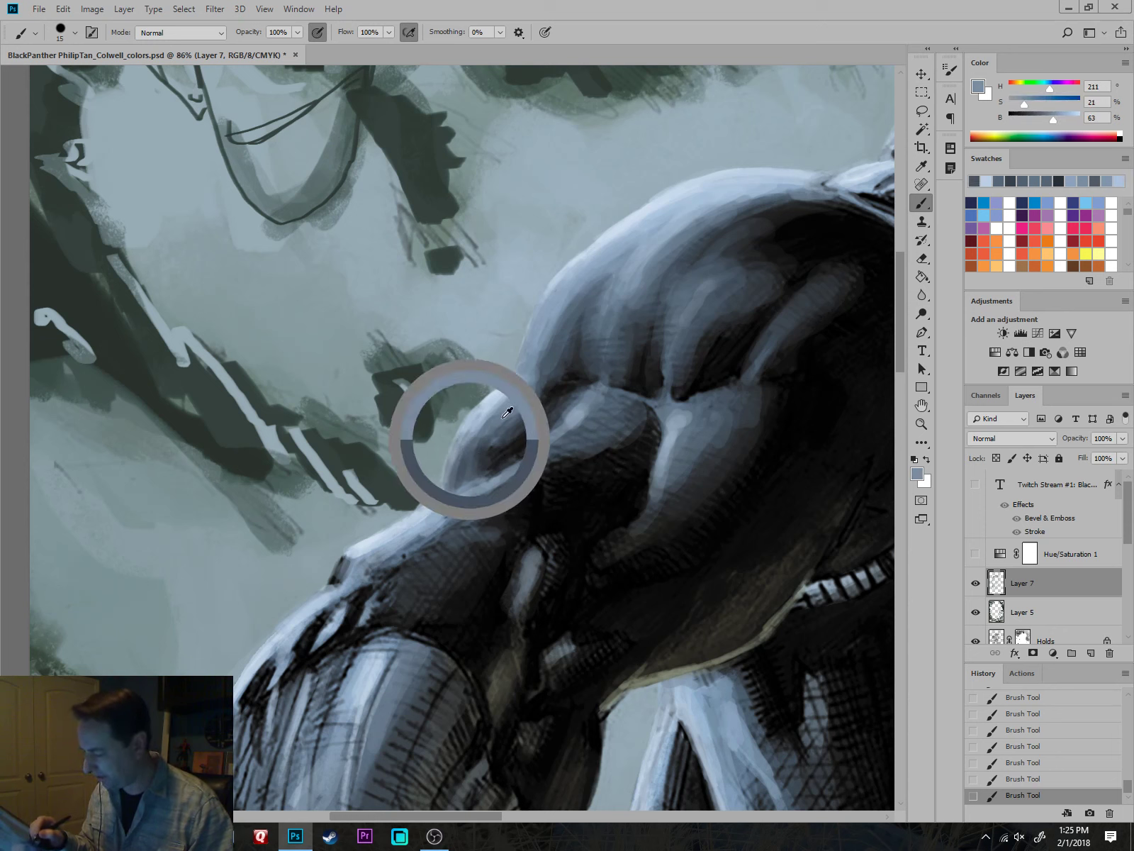
{"action": "left_click", "coordinate": [542, 332], "text": "alt"}
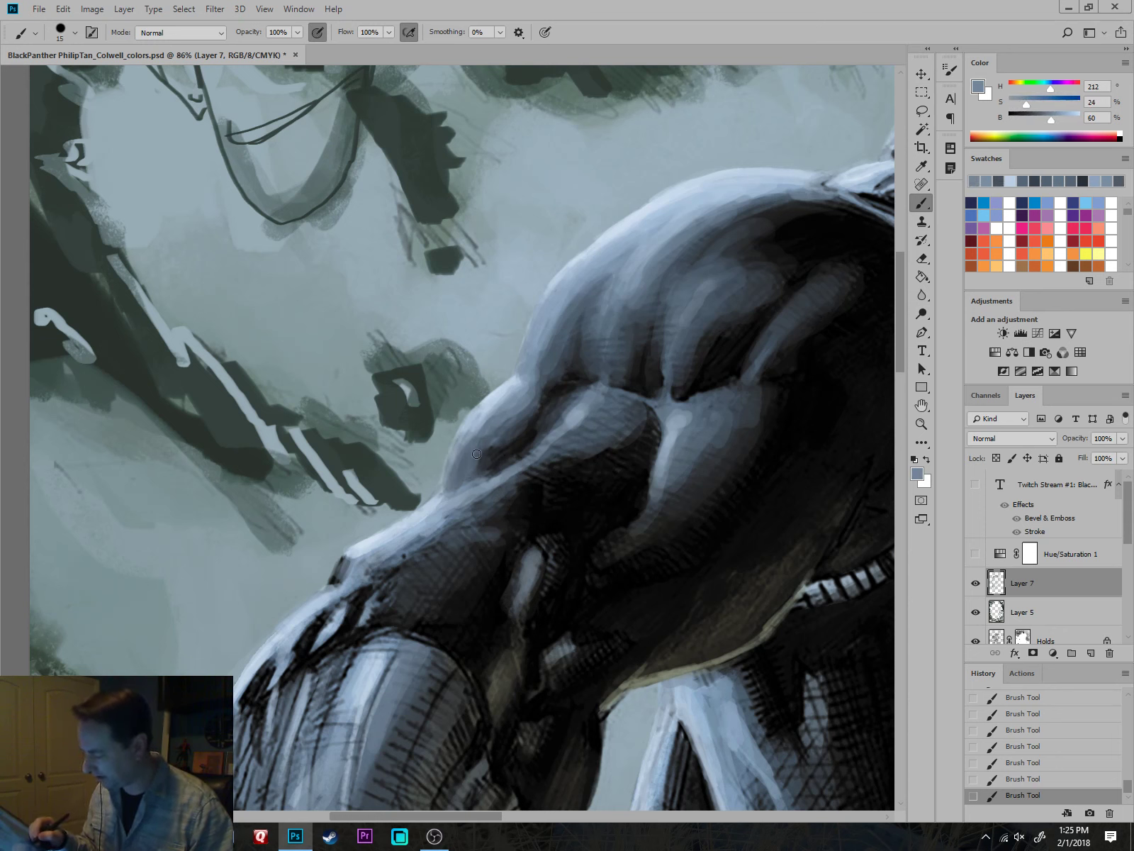
{"action": "left_click", "coordinate": [449, 487], "text": "alt"}
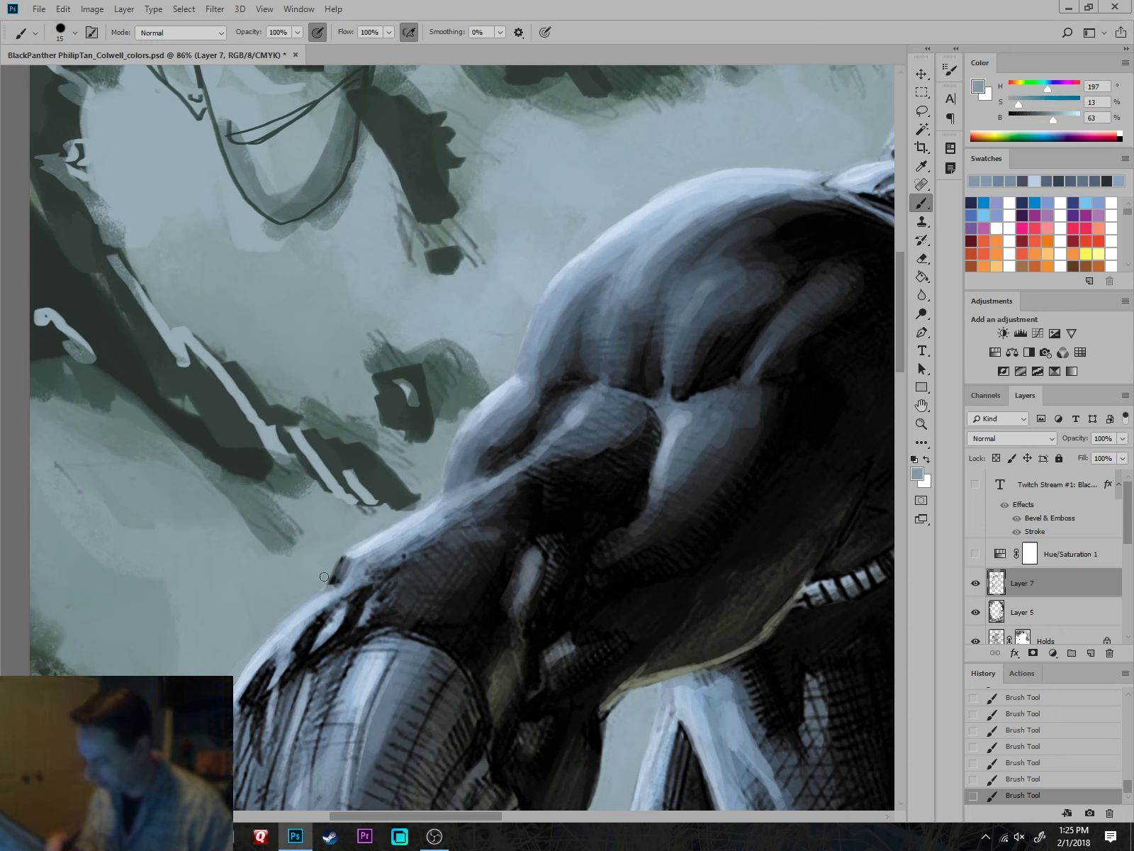
Paint the forearm's upper edge in sampled pale blue and blend blue-grey below it and into the bulge above, using 15–20 px brushes.
{"action": "left_click_drag", "start_coordinate": [365, 542], "coordinate": [650, 454]}
{"action": "left_click", "coordinate": [651, 454], "text": "alt"}
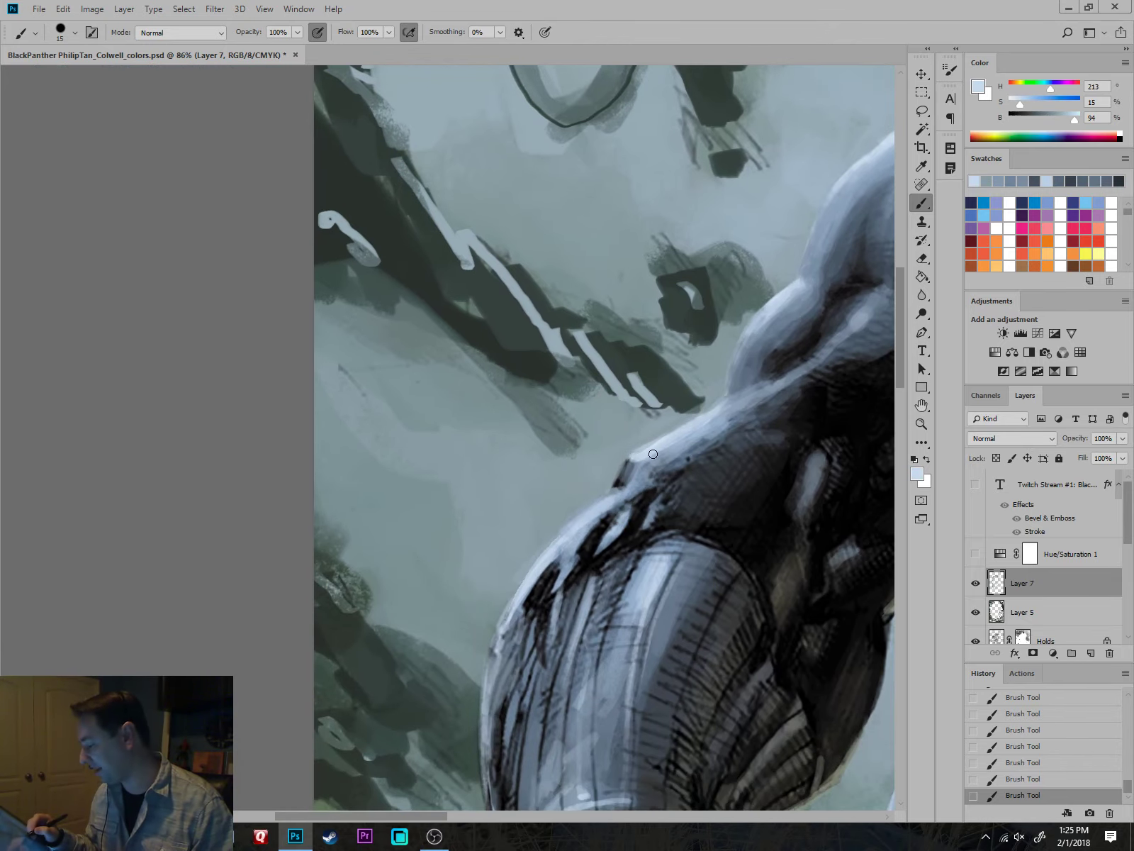
{"action": "left_click", "coordinate": [709, 438], "text": "alt"}
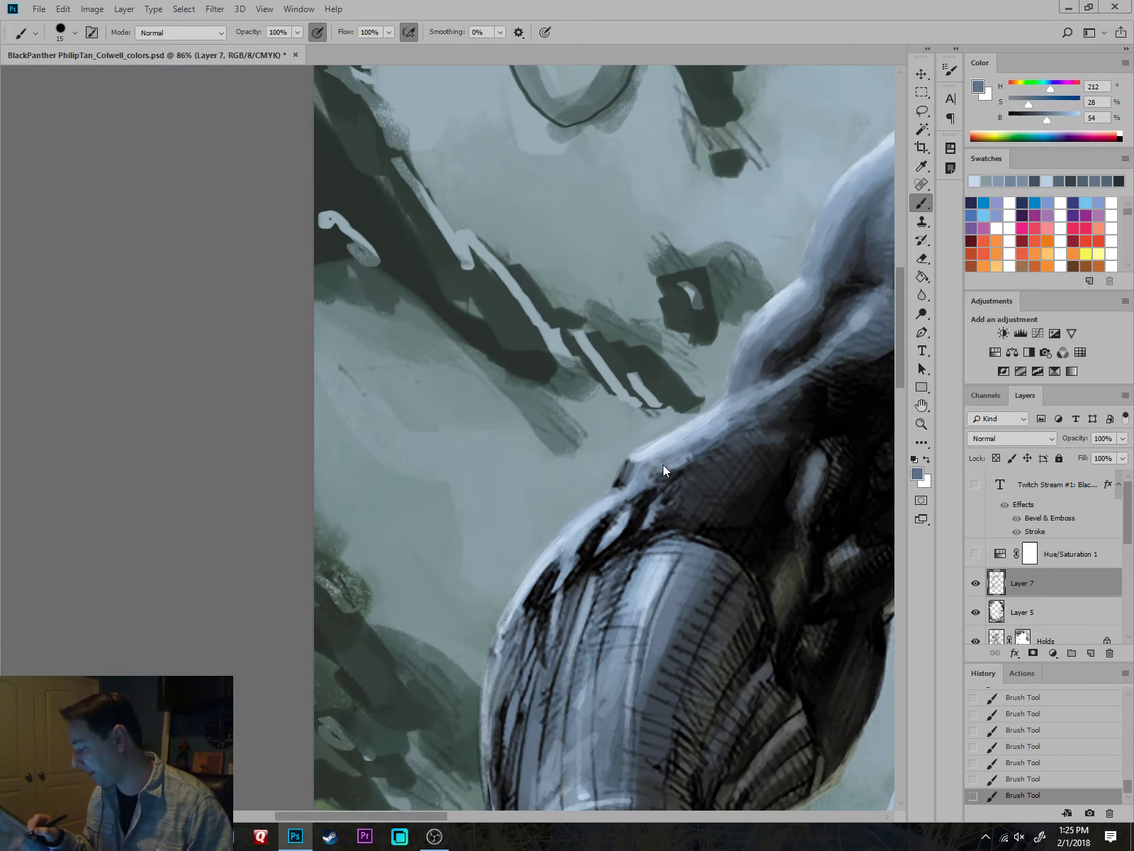
{"action": "key", "text": "bracketright"}
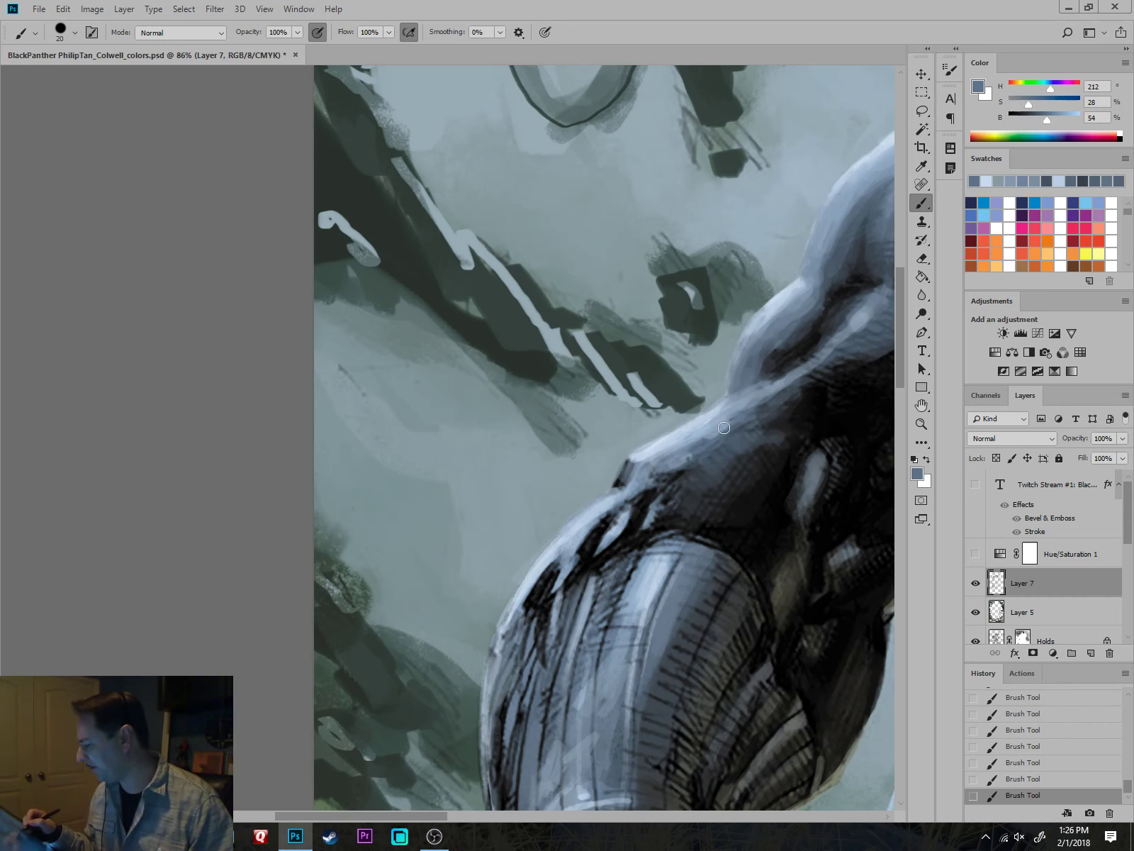
{"action": "left_click_drag", "start_coordinate": [779, 421], "coordinate": [664, 481]}
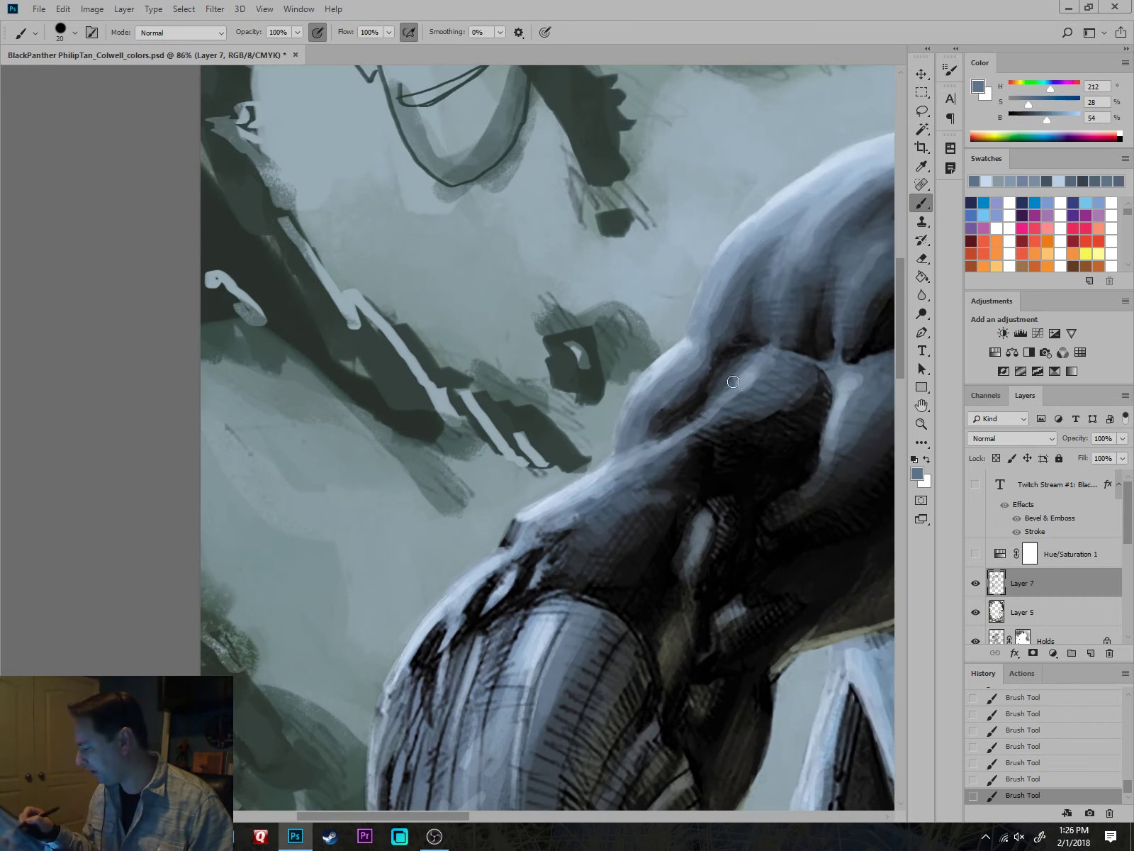
{"action": "mouse_move", "coordinate": [673, 411]}
{"action": "left_mouse_down"}
{"action": "mouse_move", "coordinate": [712, 362]}
{"action": "mouse_move", "coordinate": [688, 415]}
{"action": "left_mouse_up"}
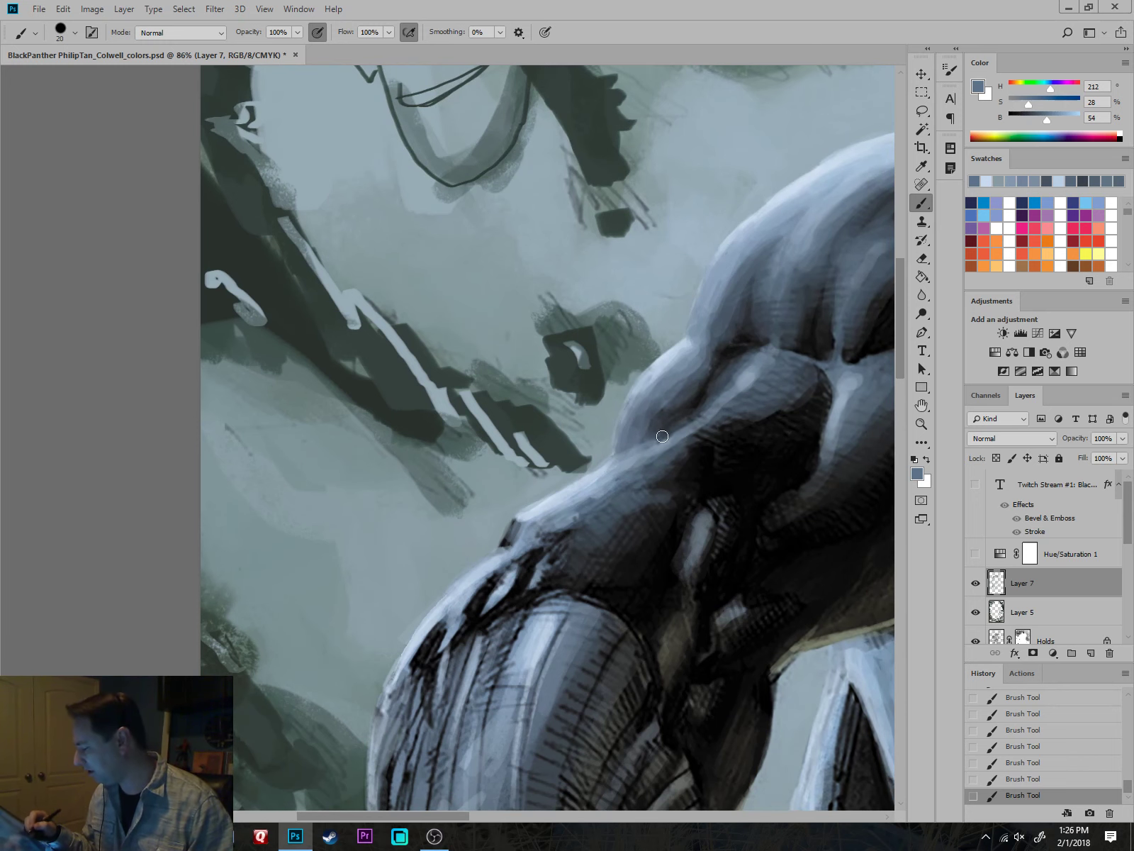
Shade the dark underside of the rounded arm muscle with sampled dark blue-greys, enlarging the brush to 40 px.
{"action": "left_click_drag", "start_coordinate": [766, 471], "coordinate": [687, 481]}
{"action": "key", "text": "]"}
{"action": "mouse_move", "coordinate": [652, 418]}
{"action": "left_mouse_down"}
{"action": "mouse_move", "coordinate": [624, 447]}
{"action": "mouse_move", "coordinate": [654, 432]}
{"action": "mouse_move", "coordinate": [656, 446]}
{"action": "mouse_move", "coordinate": [727, 400]}
{"action": "mouse_move", "coordinate": [678, 449]}
{"action": "mouse_move", "coordinate": [706, 449]}
{"action": "mouse_move", "coordinate": [737, 388]}
{"action": "mouse_move", "coordinate": [715, 448]}
{"action": "mouse_move", "coordinate": [728, 419]}
{"action": "mouse_move", "coordinate": [683, 434]}
{"action": "mouse_move", "coordinate": [684, 424]}
{"action": "mouse_move", "coordinate": [736, 414]}
{"action": "mouse_move", "coordinate": [721, 450]}
{"action": "mouse_move", "coordinate": [661, 451]}
{"action": "left_mouse_up"}
{"action": "left_click", "coordinate": [717, 391], "text": "alt"}
{"action": "key", "text": "]"}
{"action": "key", "text": "]"}
{"action": "key", "text": "]"}
{"action": "left_click", "coordinate": [726, 381], "text": "alt"}
{"action": "left_click", "coordinate": [732, 446], "text": "alt"}
{"action": "left_click", "coordinate": [701, 423], "text": "alt"}
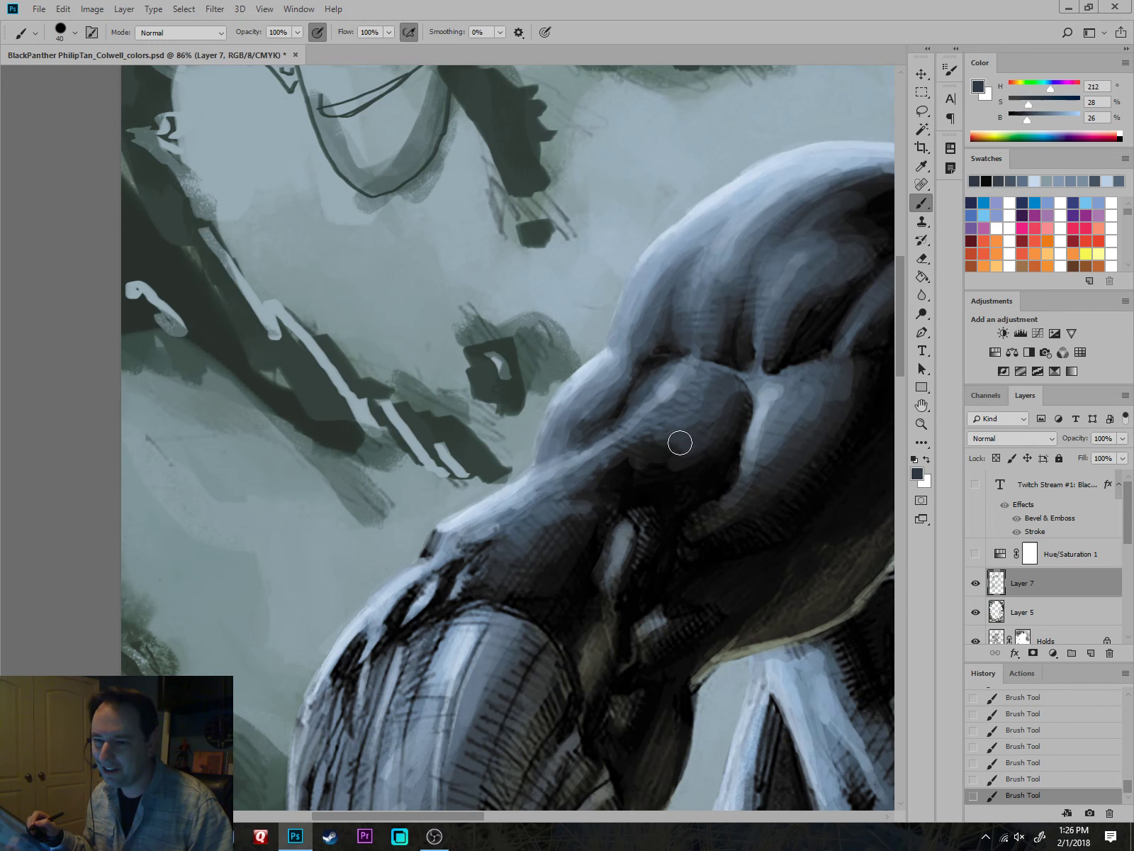
Blend the shadow beneath the rounded arm muscle with sampled blue-grey and near-black tones, reducing the brush from 35 to 20 px.
{"action": "scroll", "coordinate": [679, 441], "scroll_direction": "down", "scroll_amount": 3}
{"action": "left_click", "coordinate": [672, 415], "text": "alt"}
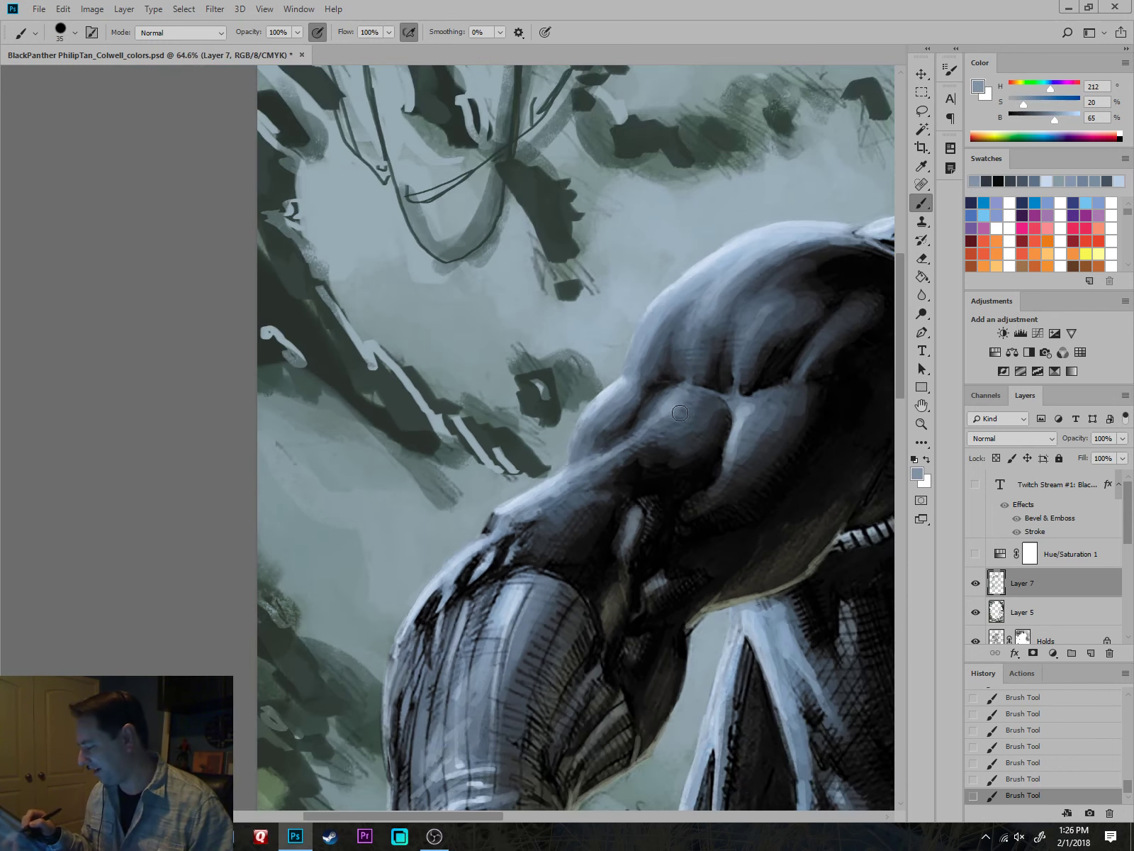
{"action": "left_click", "coordinate": [643, 448], "text": "alt"}
{"action": "left_click", "coordinate": [641, 465], "text": "alt"}
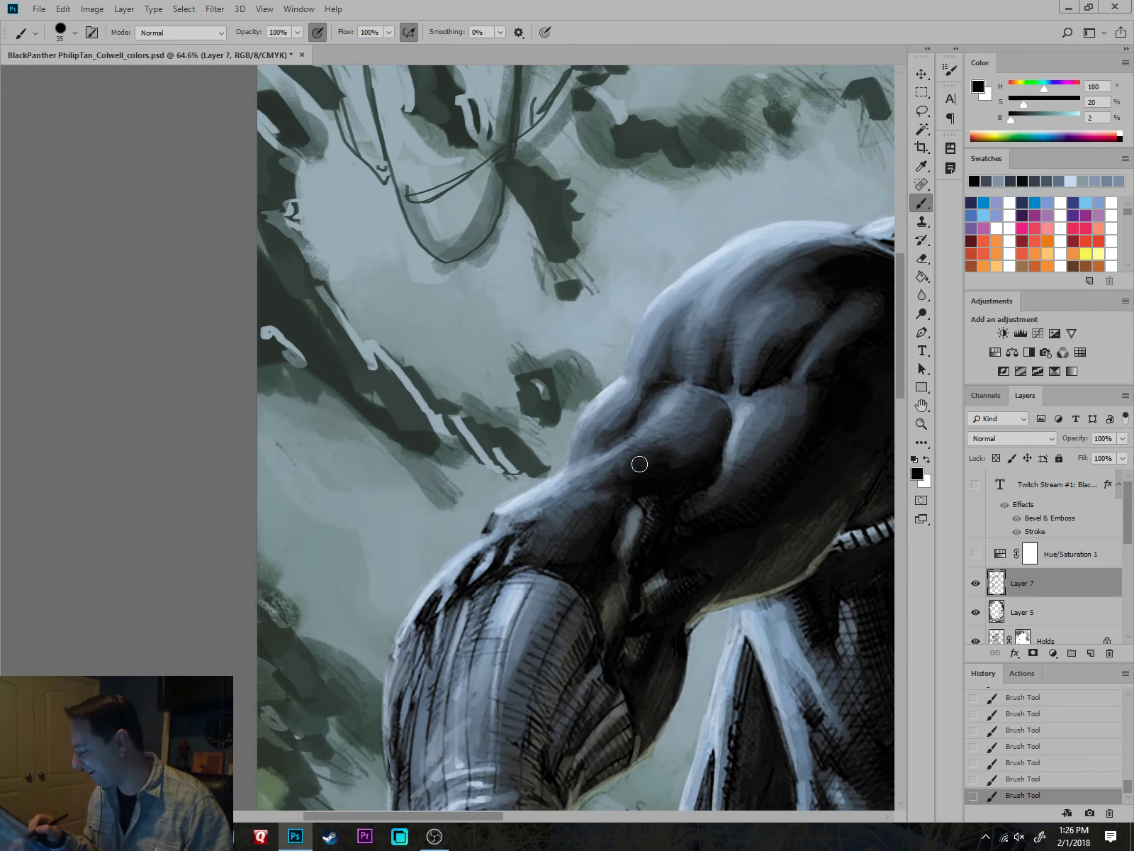
{"action": "left_click_drag", "start_coordinate": [705, 515], "coordinate": [728, 435]}
{"action": "left_click", "coordinate": [594, 467], "text": "alt"}
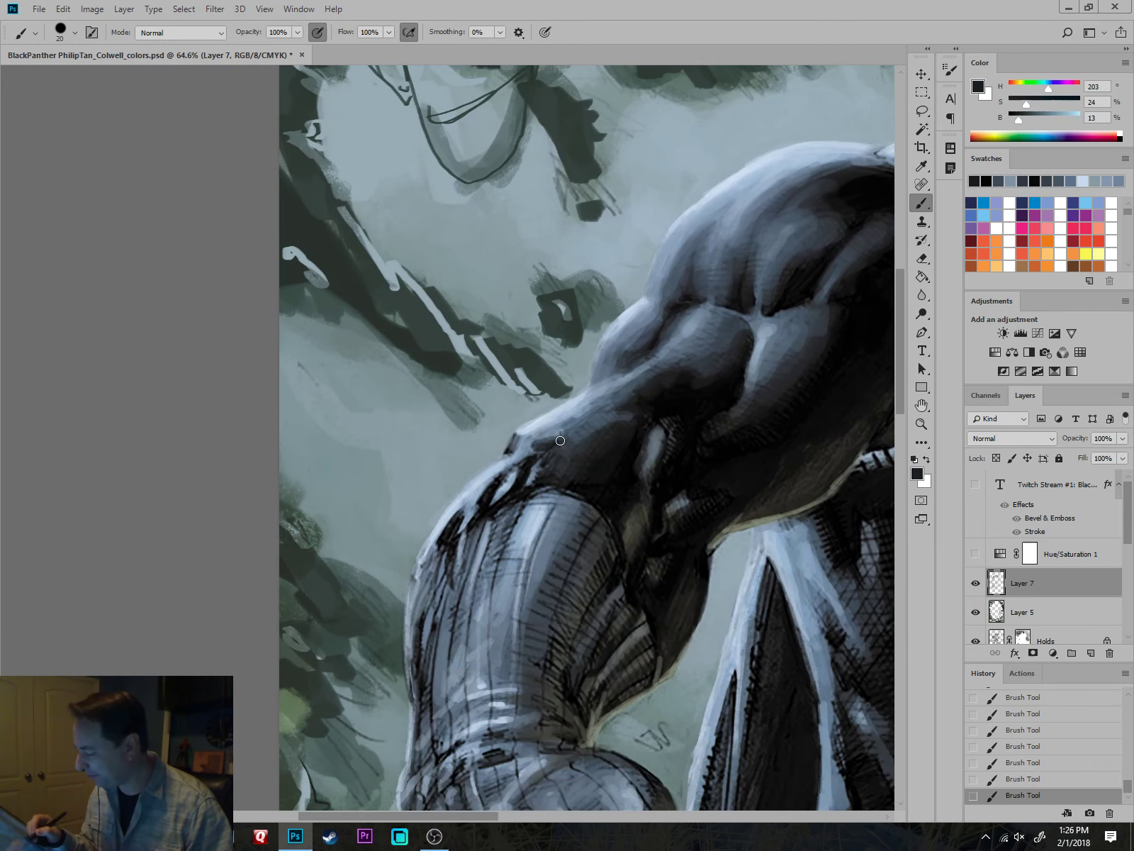
Touch up the small notch on the forearm's outer edge with sampled blue-grey and near-black, reducing the brush to 9 px.
{"action": "left_click", "coordinate": [520, 439], "text": "alt"}
{"action": "scroll", "coordinate": [520, 438], "scroll_direction": "up", "scroll_amount": 2}
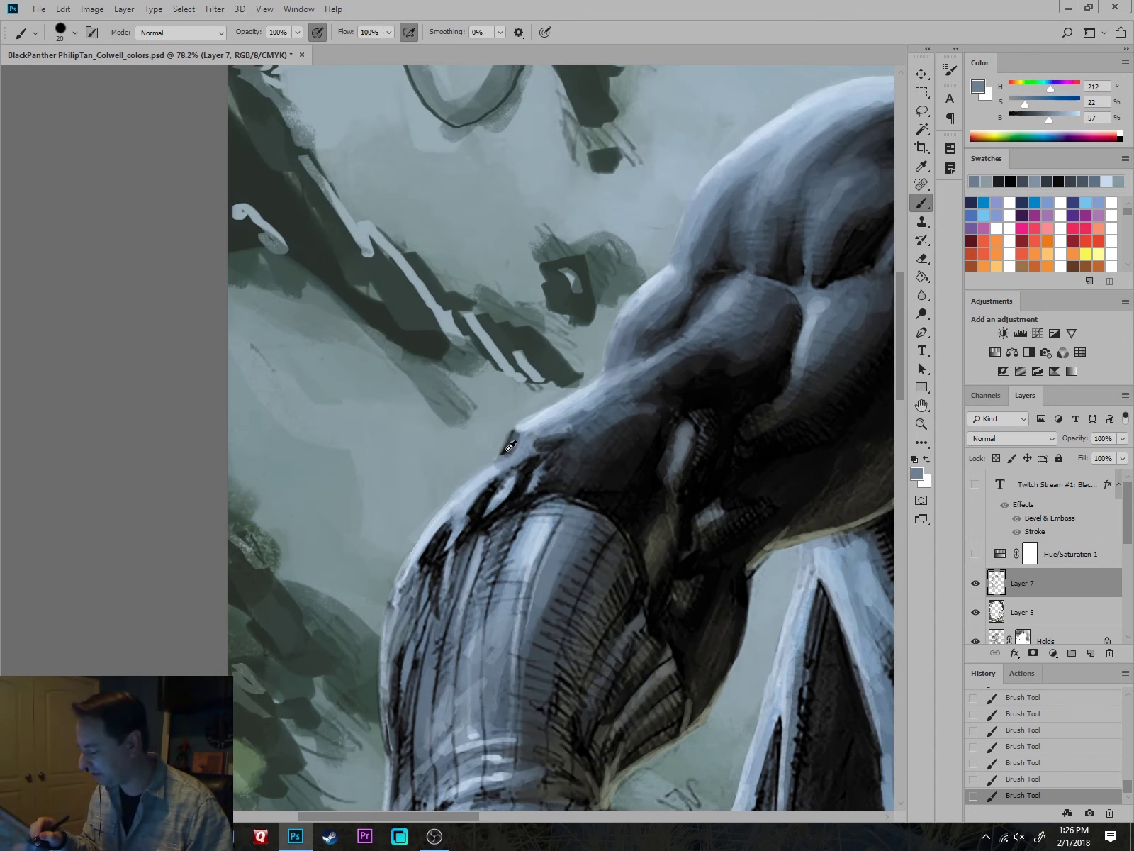
{"action": "left_click", "coordinate": [507, 449], "text": "alt"}
{"action": "key", "text": "bracketleft"}
{"action": "mouse_move", "coordinate": [631, 547]}
{"action": "left_mouse_down"}
{"action": "mouse_move", "coordinate": [684, 443]}
{"action": "mouse_move", "coordinate": [610, 406]}
{"action": "left_mouse_up"}
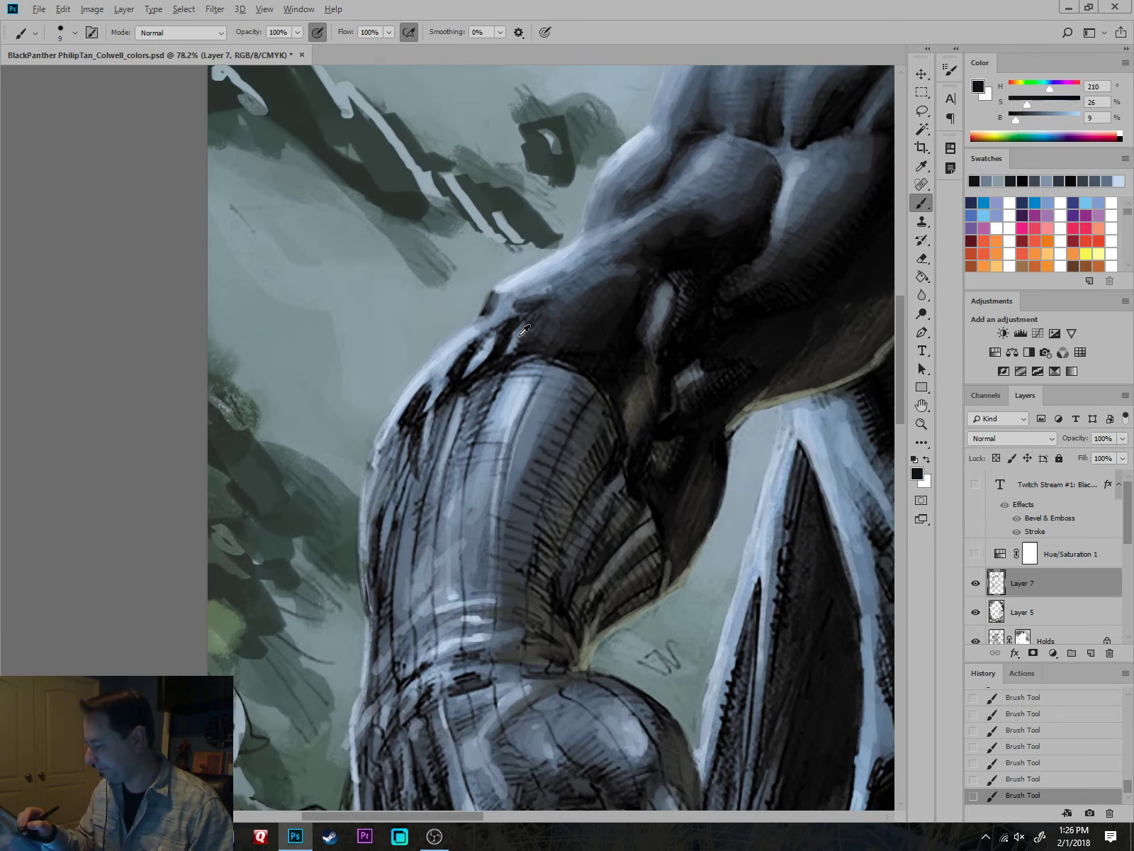
Paint sampled blue-grey over the black ink strokes between the forearm and the glove's upper edge with a 10 px brush.
{"action": "left_click", "coordinate": [519, 336], "text": "alt"}
{"action": "key", "text": "bracketright"}
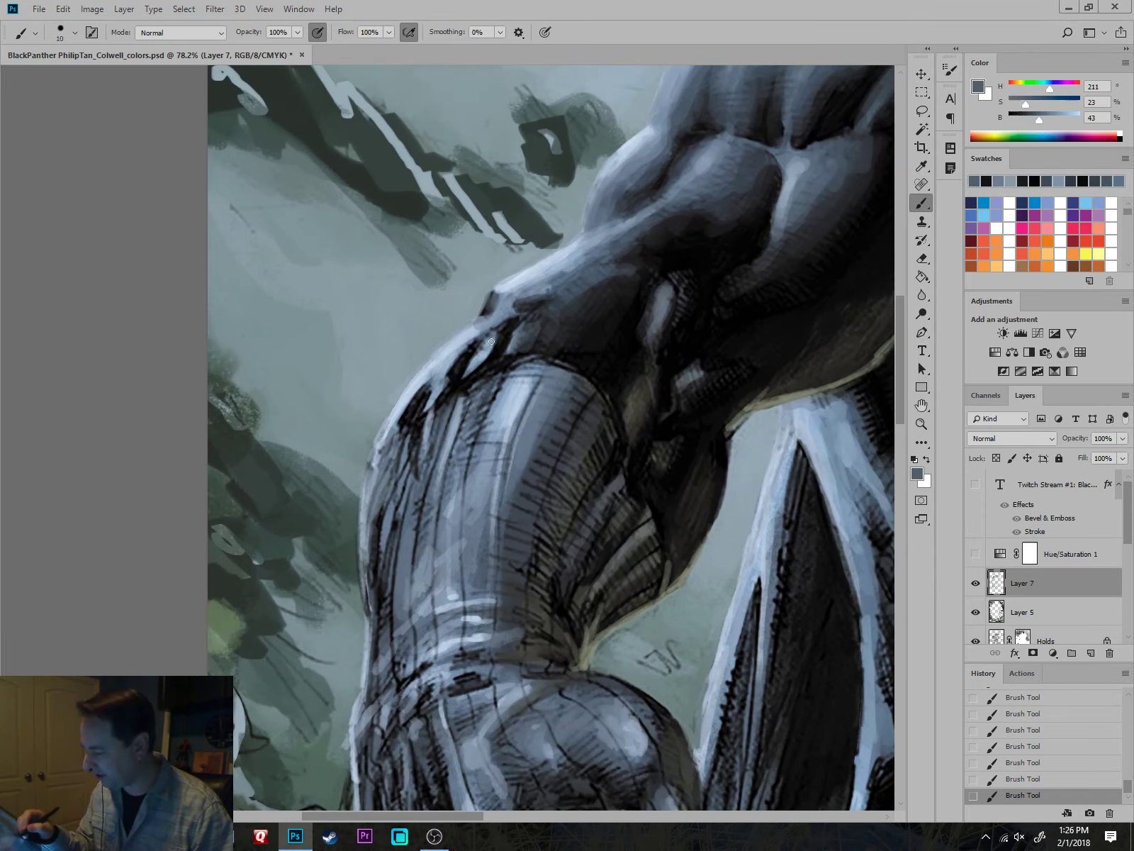
{"action": "mouse_move", "coordinate": [485, 343]}
{"action": "left_mouse_down"}
{"action": "mouse_move", "coordinate": [465, 364]}
{"action": "mouse_move", "coordinate": [492, 331]}
{"action": "mouse_move", "coordinate": [423, 406]}
{"action": "mouse_move", "coordinate": [458, 364]}
{"action": "mouse_move", "coordinate": [454, 379]}
{"action": "mouse_move", "coordinate": [469, 347]}
{"action": "left_mouse_up"}
{"action": "mouse_move", "coordinate": [423, 386]}
{"action": "left_mouse_down"}
{"action": "mouse_move", "coordinate": [368, 444]}
{"action": "mouse_move", "coordinate": [375, 431]}
{"action": "left_mouse_up"}
Clean up the outer contour at the top of the glove with sampled grey-green background colours.
{"action": "left_click", "coordinate": [395, 398], "text": "alt"}
{"action": "left_click", "coordinate": [396, 389], "text": "alt"}
{"action": "left_click", "coordinate": [364, 438], "text": "alt"}
{"action": "left_click", "coordinate": [363, 432], "text": "alt"}
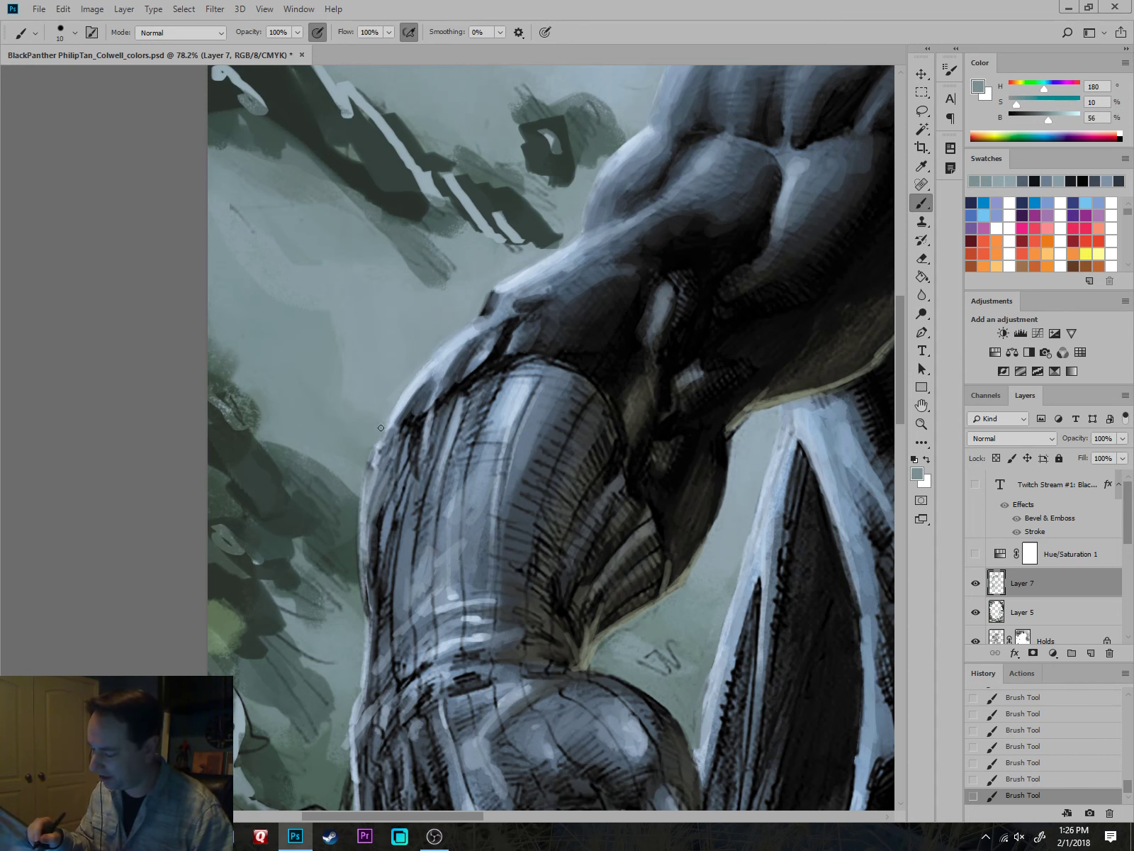
{"action": "left_click_drag", "start_coordinate": [669, 515], "coordinate": [580, 569]}
Strengthen the pale blue highlight down the muscle below the shoulder crease with a sampled colour and a 20 px brush.
{"action": "scroll", "coordinate": [553, 568], "scroll_direction": "down", "scroll_amount": 4}
{"action": "scroll", "coordinate": [578, 553], "scroll_direction": "up", "scroll_amount": 5}
{"action": "left_click", "coordinate": [538, 316], "text": "alt"}
{"action": "key", "text": "bracketright"}
{"action": "key", "text": "bracketright"}
{"action": "mouse_move", "coordinate": [548, 305]}
{"action": "left_mouse_down"}
{"action": "mouse_move", "coordinate": [531, 345]}
{"action": "mouse_move", "coordinate": [547, 340]}
{"action": "mouse_move", "coordinate": [567, 293]}
{"action": "mouse_move", "coordinate": [533, 299]}
{"action": "left_mouse_up"}
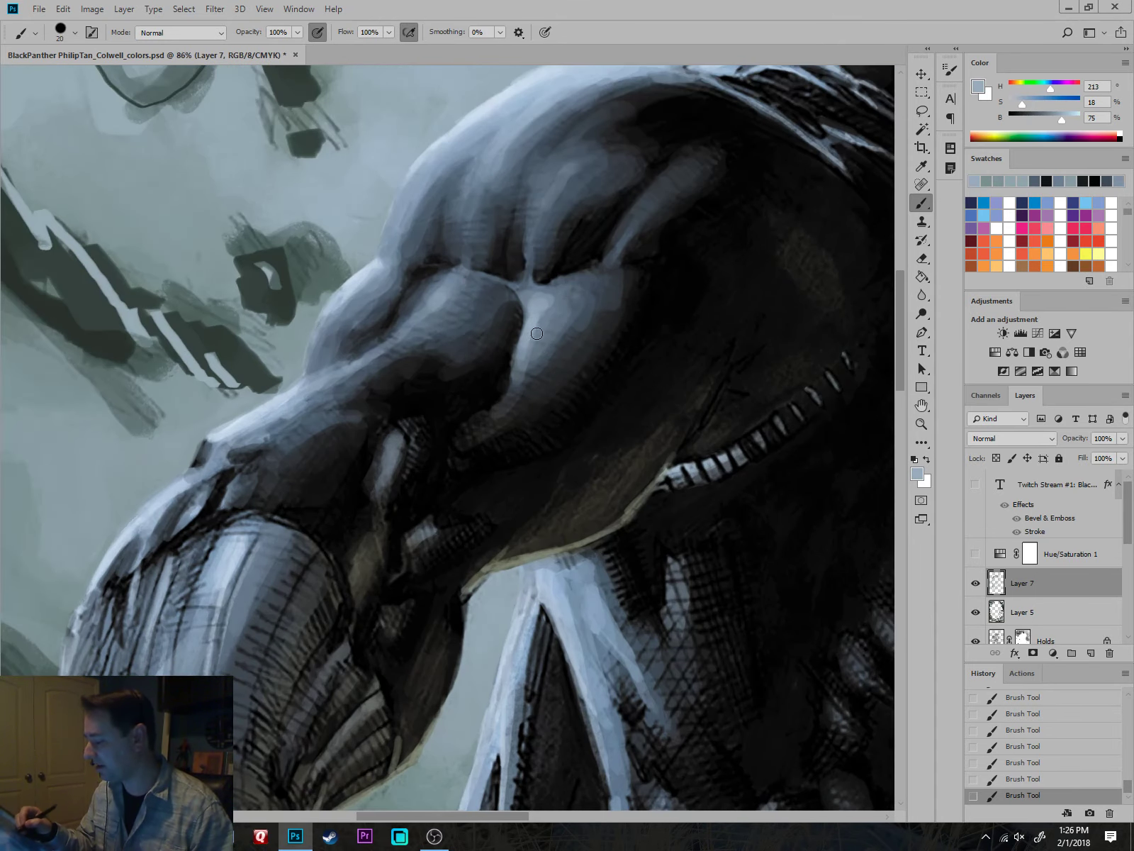
{"action": "mouse_move", "coordinate": [515, 392]}
{"action": "left_mouse_down"}
{"action": "mouse_move", "coordinate": [535, 364]}
{"action": "mouse_move", "coordinate": [491, 420]}
{"action": "left_mouse_up"}
Smooth the same muscle's lower end and shadow side with sampled darker blue-greys, enlarging the brush to 25 px.
{"action": "left_click", "coordinate": [524, 373], "text": "alt"}
{"action": "left_click_drag", "start_coordinate": [491, 422], "coordinate": [546, 376]}
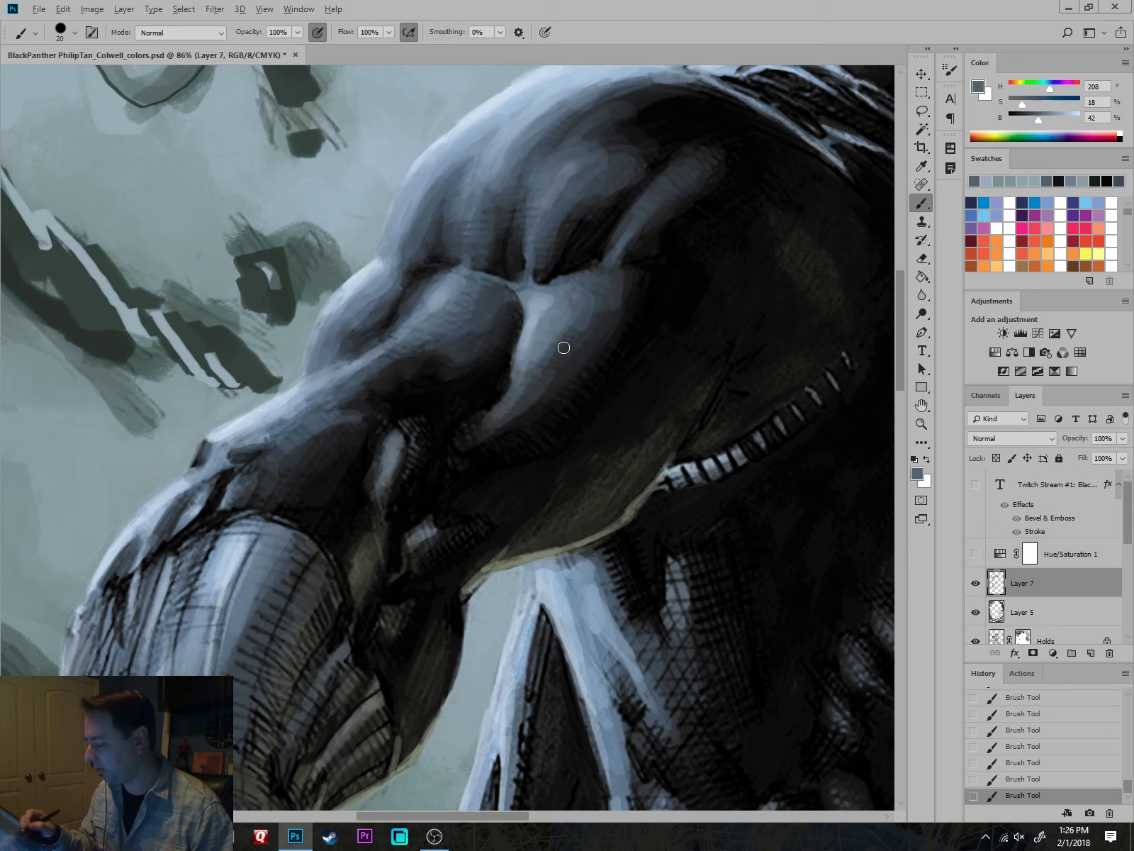
{"action": "left_click", "coordinate": [546, 377], "text": "alt"}
{"action": "key", "text": "bracketright"}
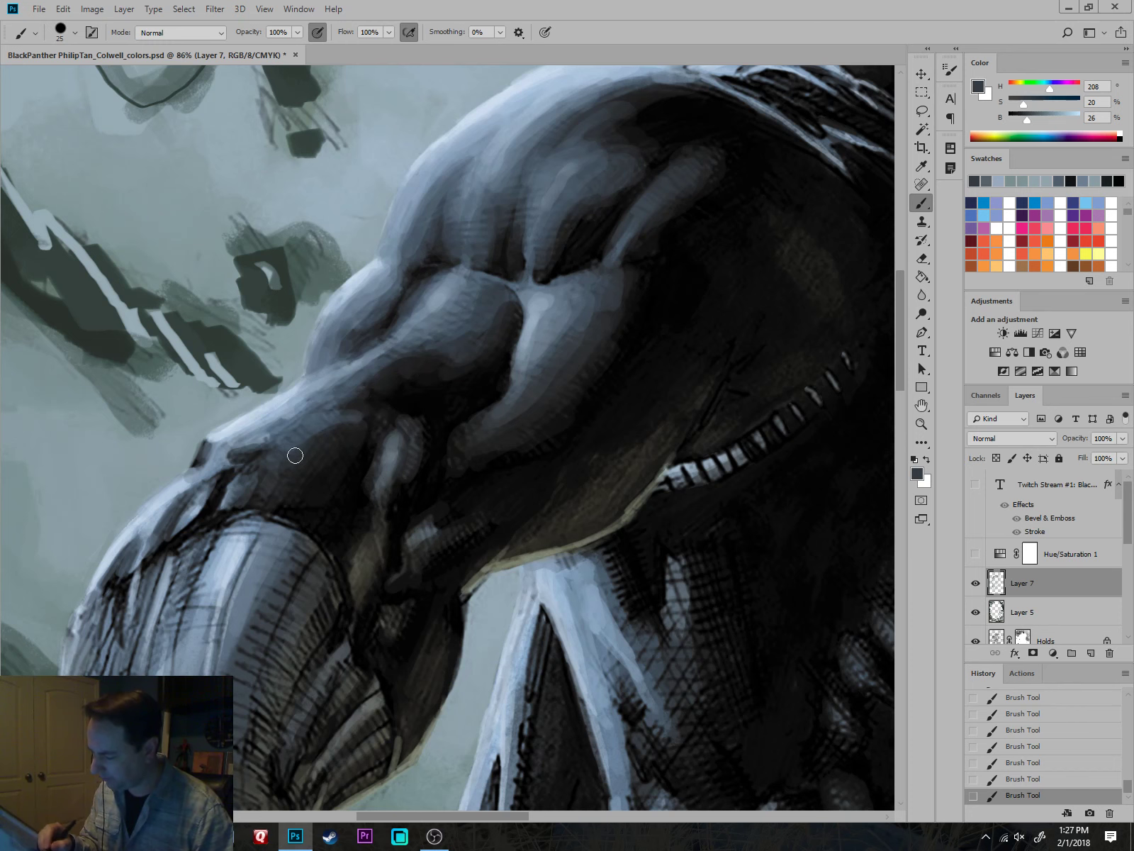
Review the whole illustration and the figure's shoulder, torso and arm at several zoom levels to judge the shading.
{"action": "scroll", "coordinate": [607, 570], "scroll_direction": "down", "scroll_amount": 10}
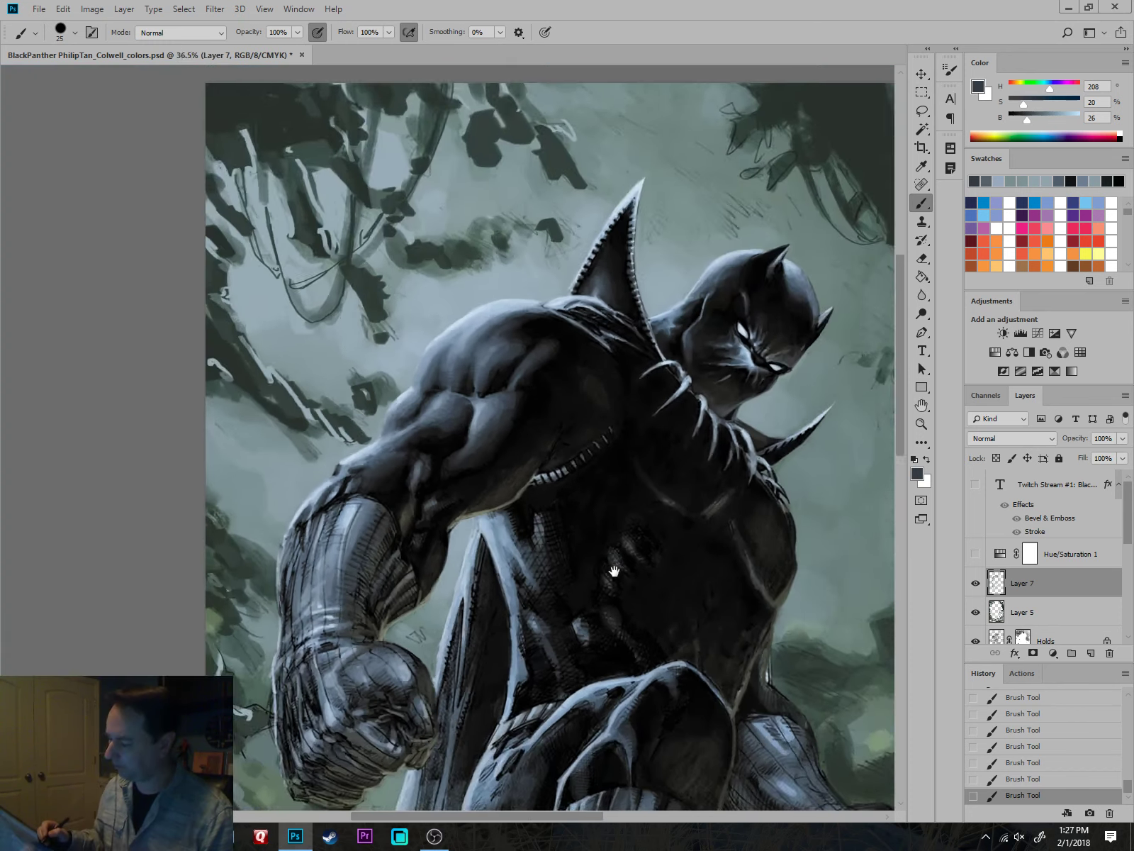
{"action": "scroll", "coordinate": [776, 594], "scroll_direction": "down", "scroll_amount": 2}
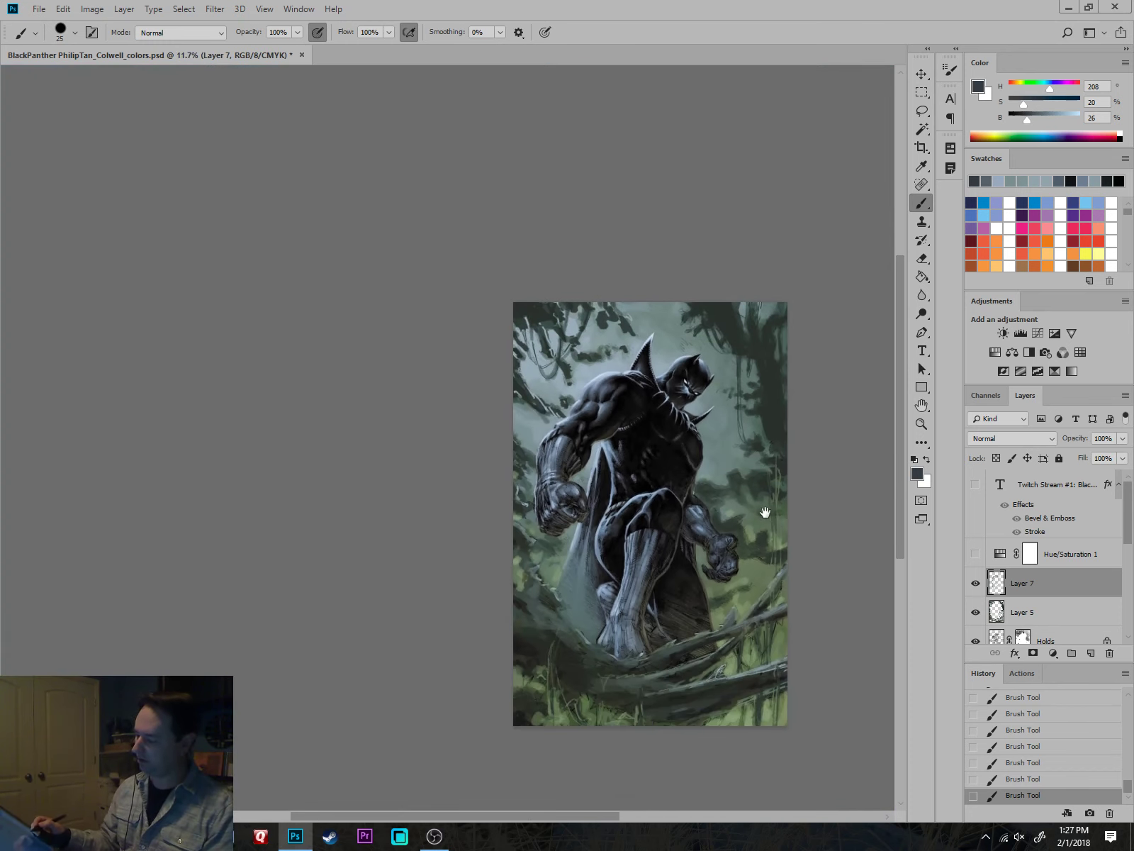
{"action": "scroll", "coordinate": [597, 369], "scroll_direction": "up", "scroll_amount": 7}
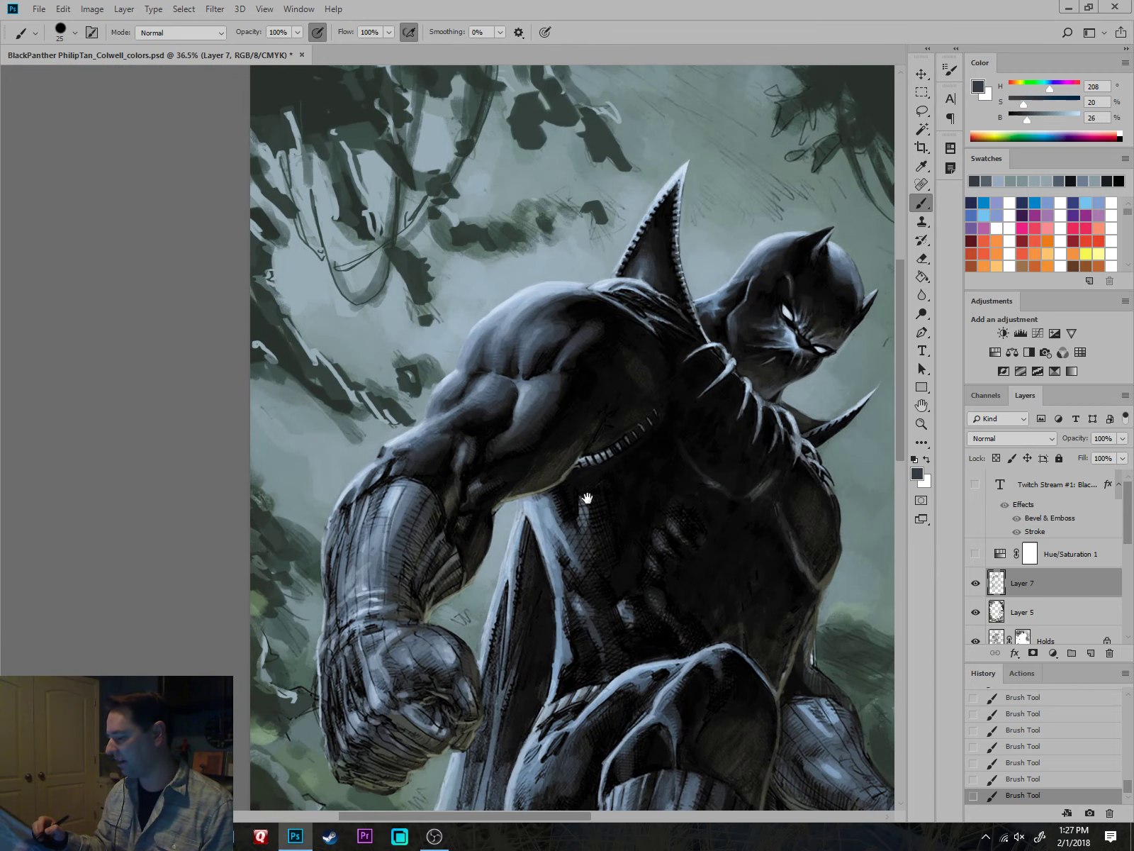
{"action": "left_click_drag", "start_coordinate": [704, 548], "coordinate": [646, 518]}
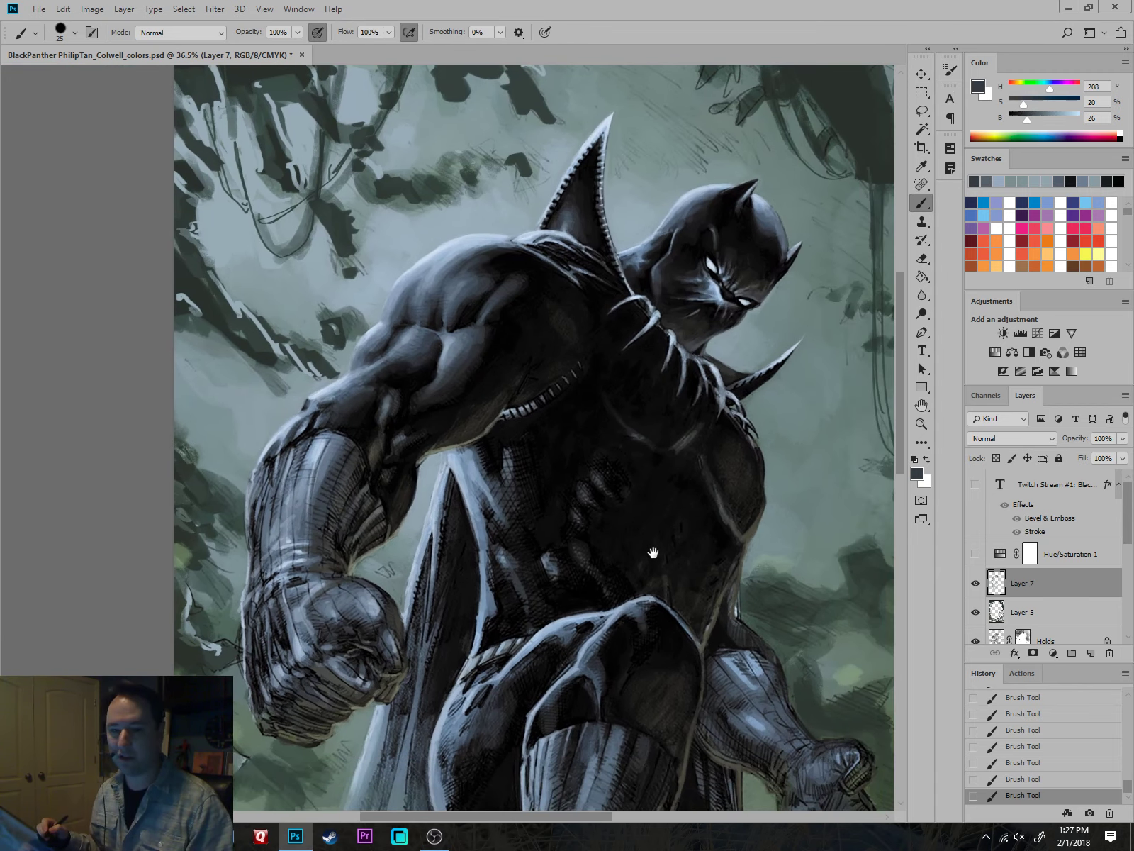
{"action": "scroll", "coordinate": [642, 571], "scroll_direction": "up", "scroll_amount": 5}
{"action": "left_click_drag", "start_coordinate": [724, 517], "coordinate": [660, 590]}
{"action": "scroll", "coordinate": [667, 589], "scroll_direction": "down", "scroll_amount": 4}
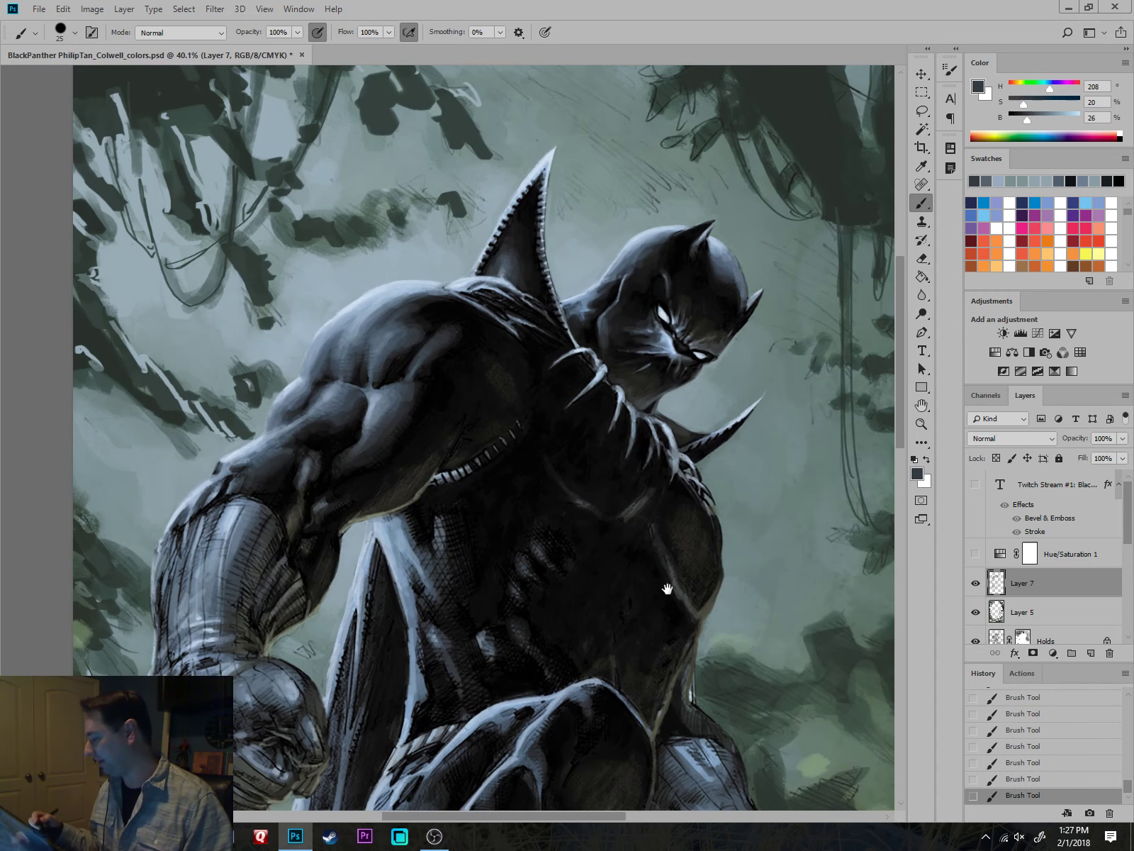
{"action": "left_click_drag", "start_coordinate": [779, 448], "coordinate": [742, 362]}
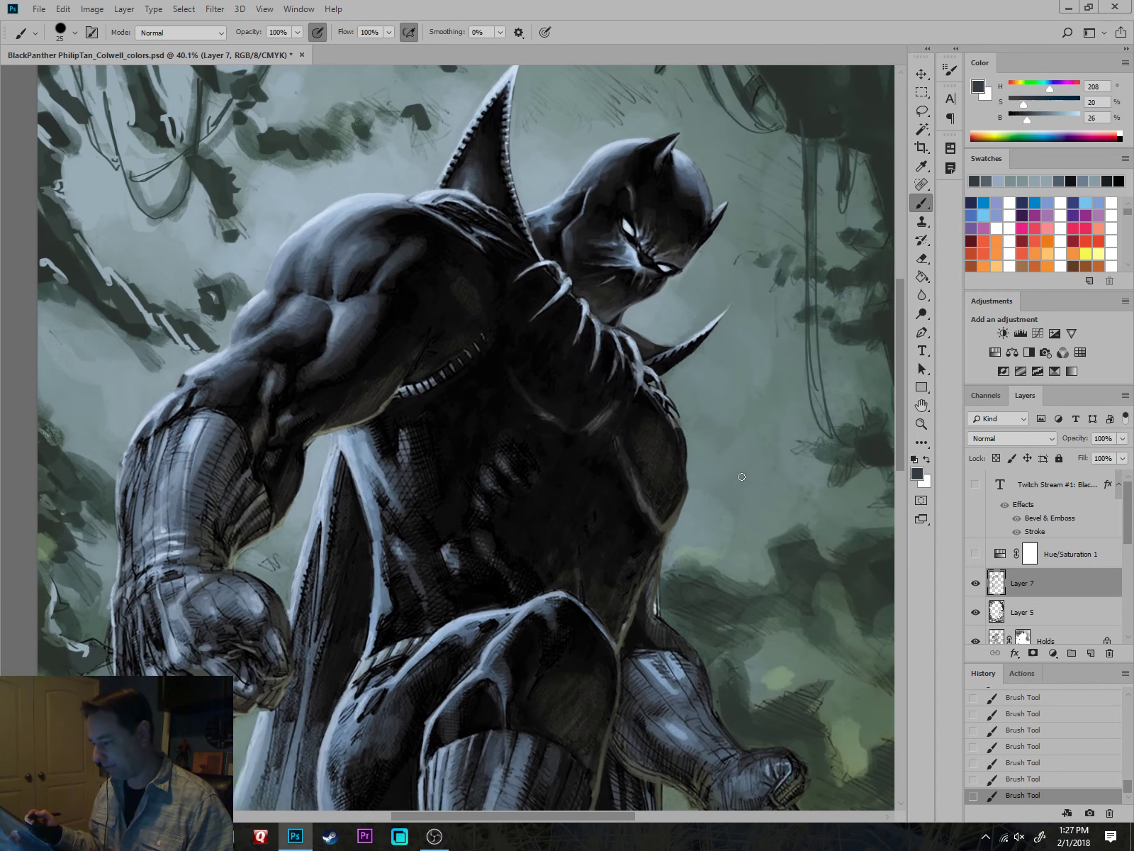
{"action": "left_click_drag", "start_coordinate": [370, 506], "coordinate": [587, 491]}
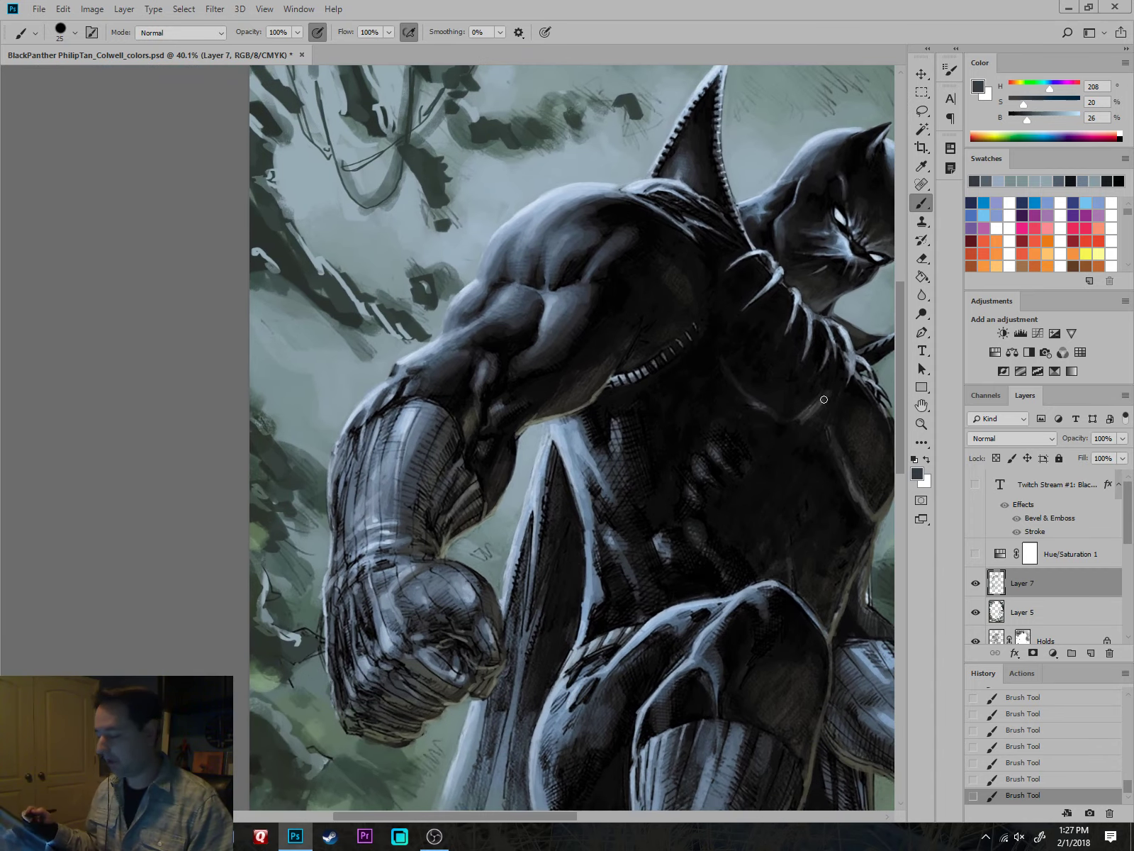
{"action": "left_click_drag", "start_coordinate": [757, 467], "coordinate": [585, 493]}
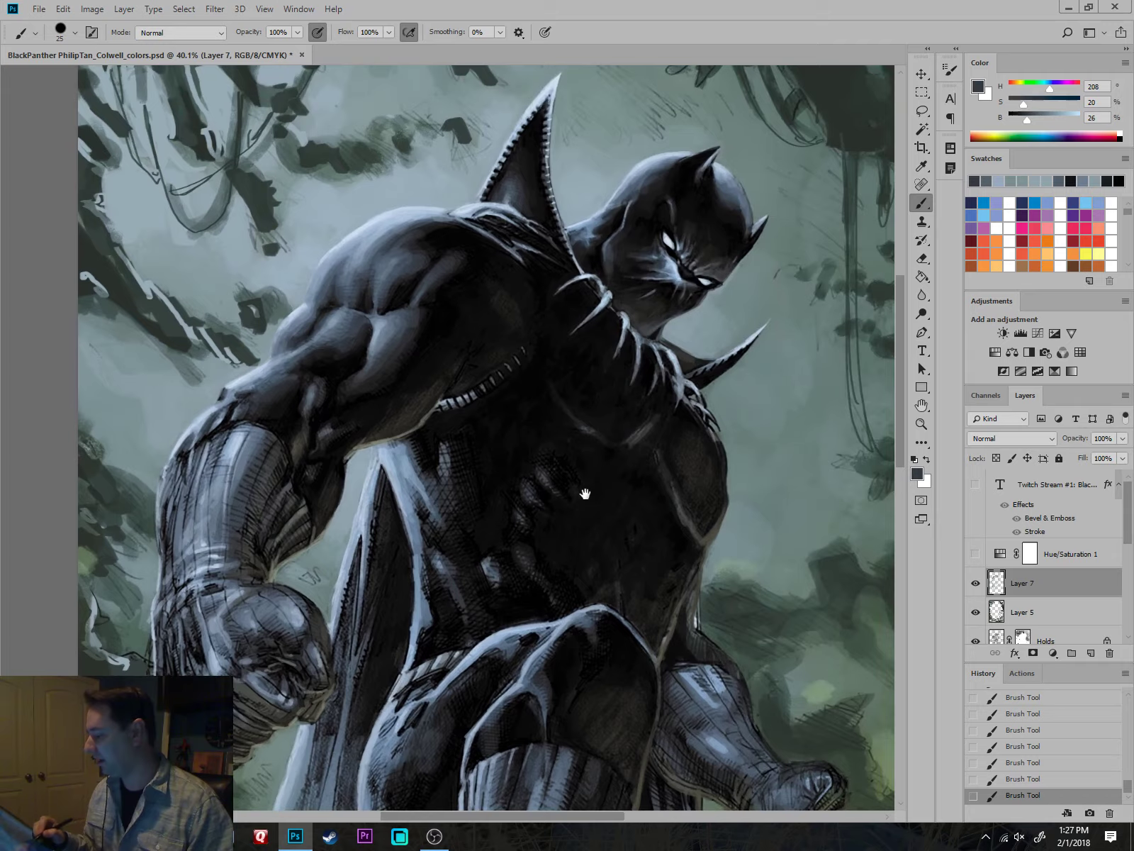
{"action": "scroll", "coordinate": [584, 495], "scroll_direction": "down", "scroll_amount": 4}
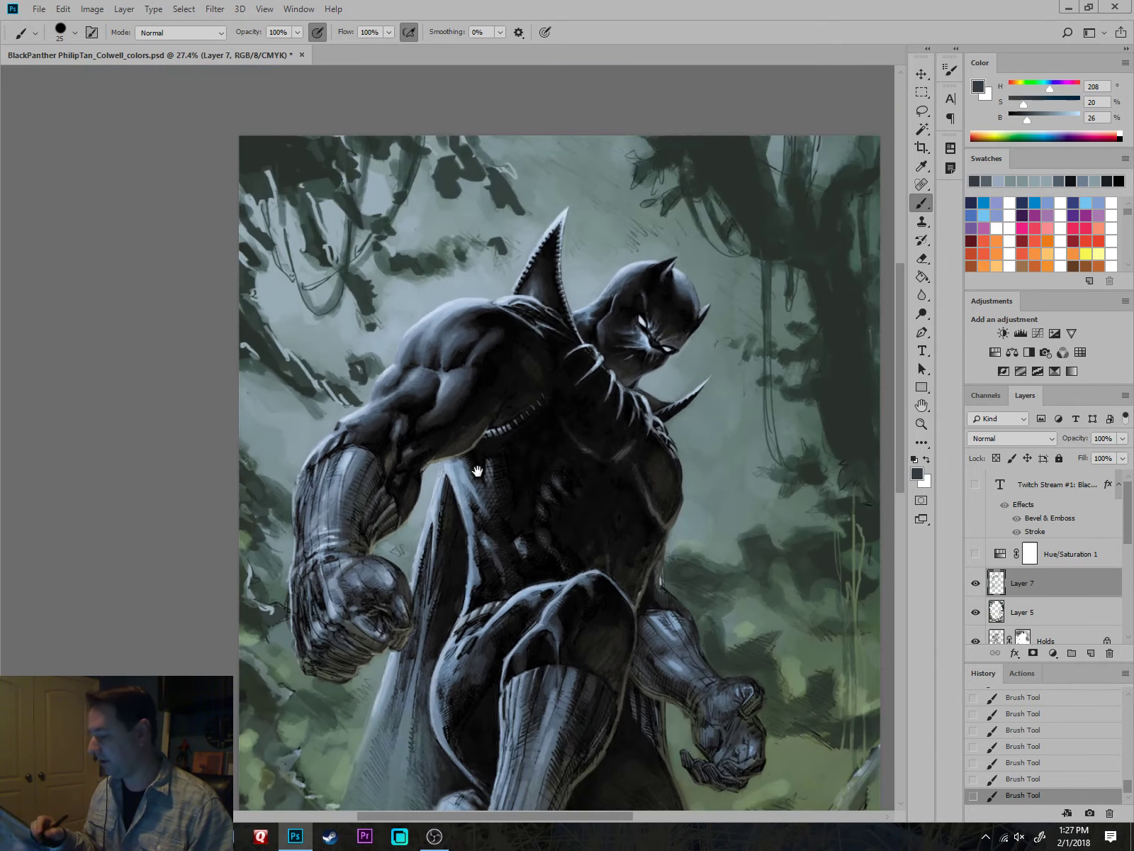
{"action": "scroll", "coordinate": [543, 487], "scroll_direction": "up", "scroll_amount": 9}
{"action": "left_click_drag", "start_coordinate": [533, 482], "coordinate": [763, 602]}
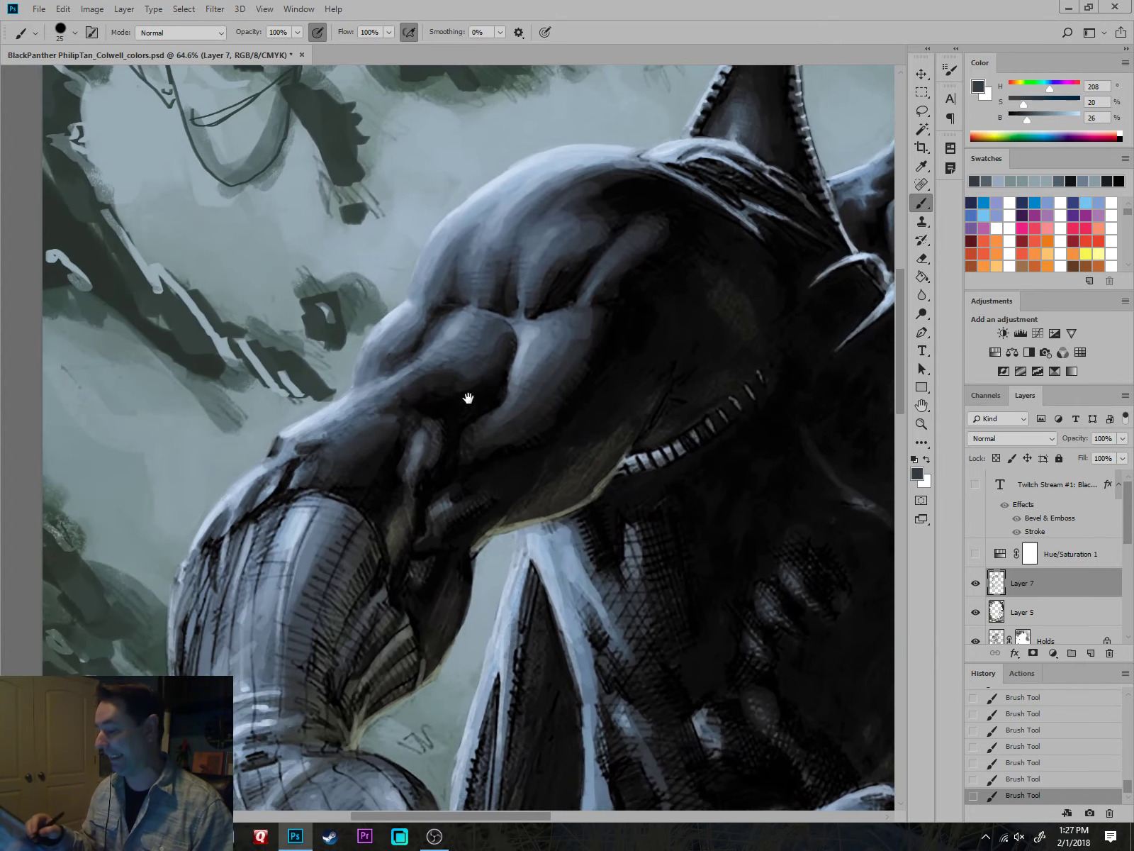
Paint sampled pale blue along the upper edge of the outer arm bulge with a 20 px brush.
{"action": "left_click_drag", "start_coordinate": [441, 288], "coordinate": [535, 410]}
{"action": "scroll", "coordinate": [533, 411], "scroll_direction": "up", "scroll_amount": 5}
{"action": "left_click", "coordinate": [504, 451], "text": "alt"}
{"action": "key", "text": "["}
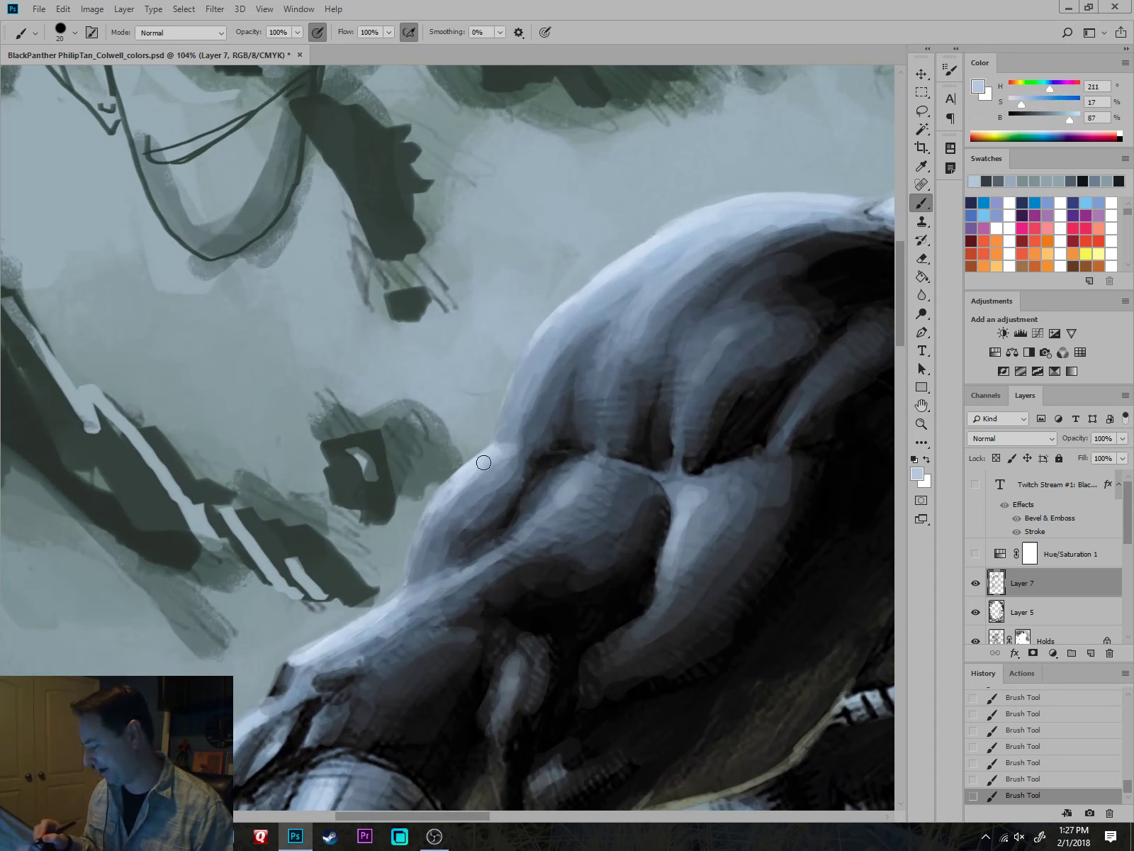
{"action": "left_click", "coordinate": [510, 444], "text": "alt"}
{"action": "mouse_move", "coordinate": [516, 449]}
{"action": "left_mouse_down"}
{"action": "mouse_move", "coordinate": [524, 430]}
{"action": "mouse_move", "coordinate": [523, 457]}
{"action": "mouse_move", "coordinate": [458, 549]}
{"action": "left_mouse_up"}
Blend sampled blue-greys into the body of the outer bulge and darken the crease beside it.
{"action": "left_click", "coordinate": [502, 485], "text": "alt"}
{"action": "left_click_drag", "start_coordinate": [518, 482], "coordinate": [475, 557]}
{"action": "left_click", "coordinate": [532, 477], "text": "alt"}
{"action": "left_click_drag", "start_coordinate": [527, 498], "coordinate": [513, 521]}
{"action": "left_click_drag", "start_coordinate": [765, 567], "coordinate": [691, 423]}
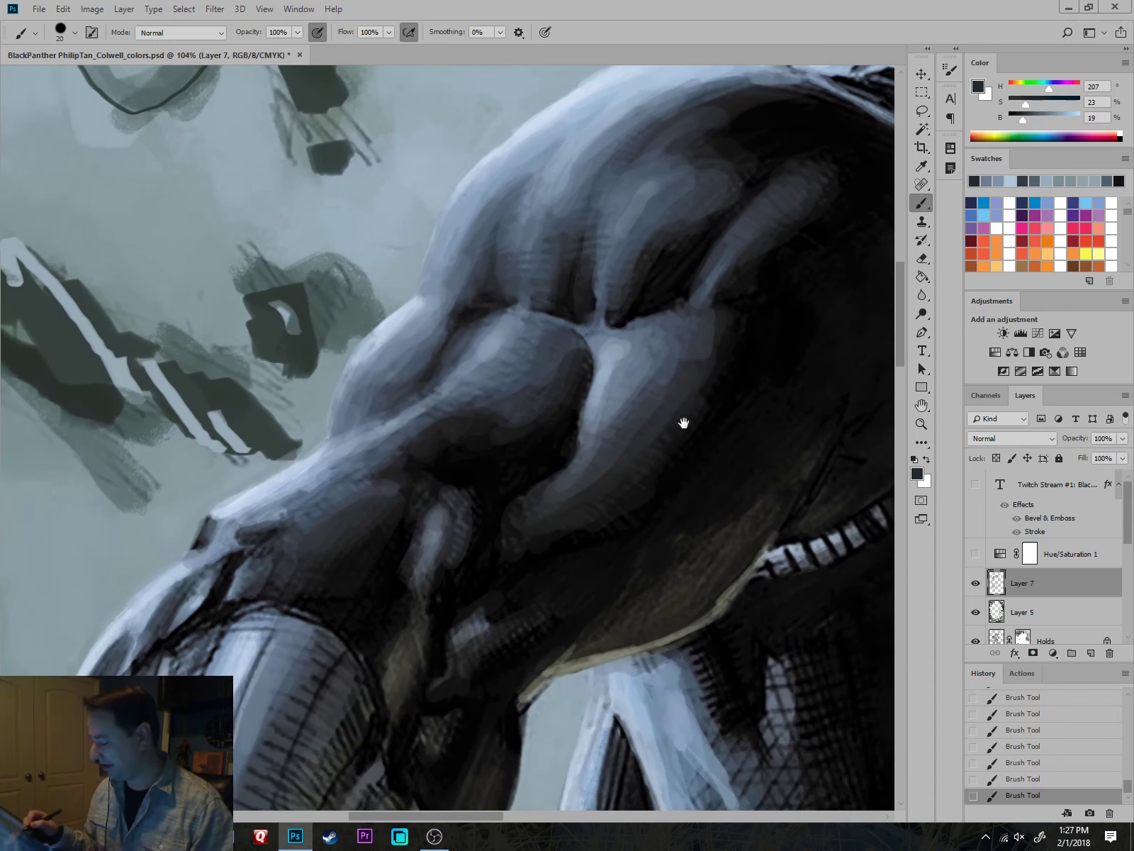
Refine the outer bulge's contour with sampled pale blue and blue-grey, reducing the brush to 9 px.
{"action": "left_click_drag", "start_coordinate": [588, 541], "coordinate": [759, 496]}
{"action": "left_click", "coordinate": [530, 303], "text": "alt"}
{"action": "key", "text": "bracketleft"}
{"action": "key", "text": "bracketleft"}
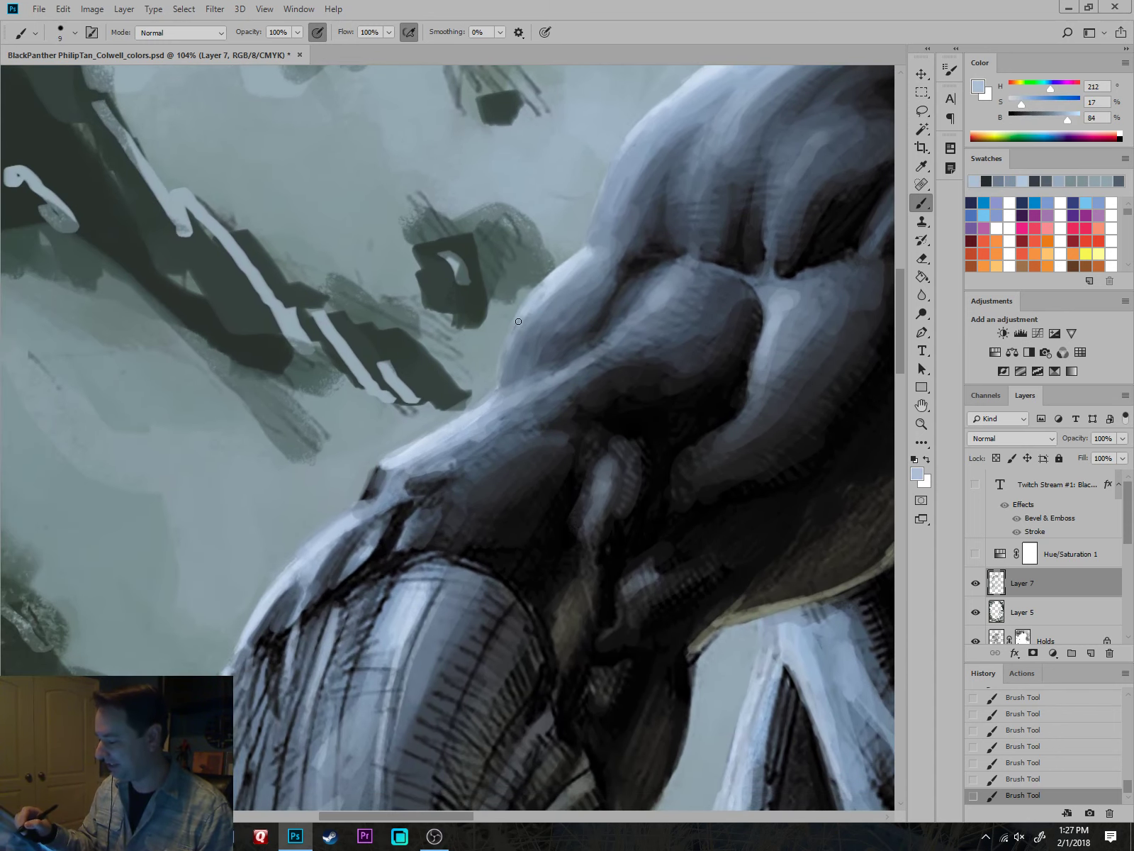
{"action": "left_click", "coordinate": [514, 330], "text": "alt"}
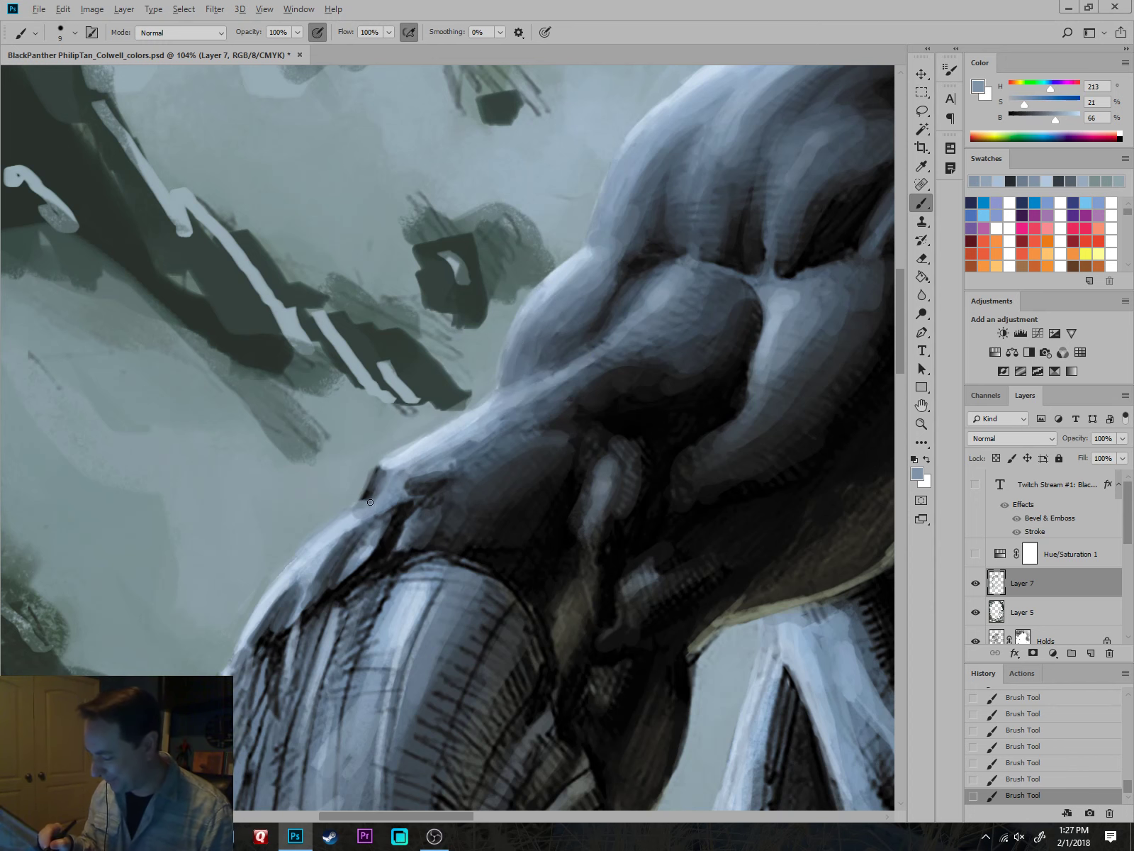
Refine the pale rim light along the forearm's outer edge above the glove with sampled light blue and a 9 px brush.
{"action": "mouse_move", "coordinate": [376, 492]}
{"action": "left_mouse_down"}
{"action": "mouse_move", "coordinate": [446, 569]}
{"action": "mouse_move", "coordinate": [665, 420]}
{"action": "mouse_move", "coordinate": [546, 366]}
{"action": "mouse_move", "coordinate": [554, 387]}
{"action": "mouse_move", "coordinate": [542, 412]}
{"action": "left_mouse_up"}
{"action": "left_click", "coordinate": [538, 356], "text": "alt"}
{"action": "left_click", "coordinate": [547, 369], "text": "alt"}
{"action": "left_click_drag", "start_coordinate": [600, 378], "coordinate": [504, 514]}
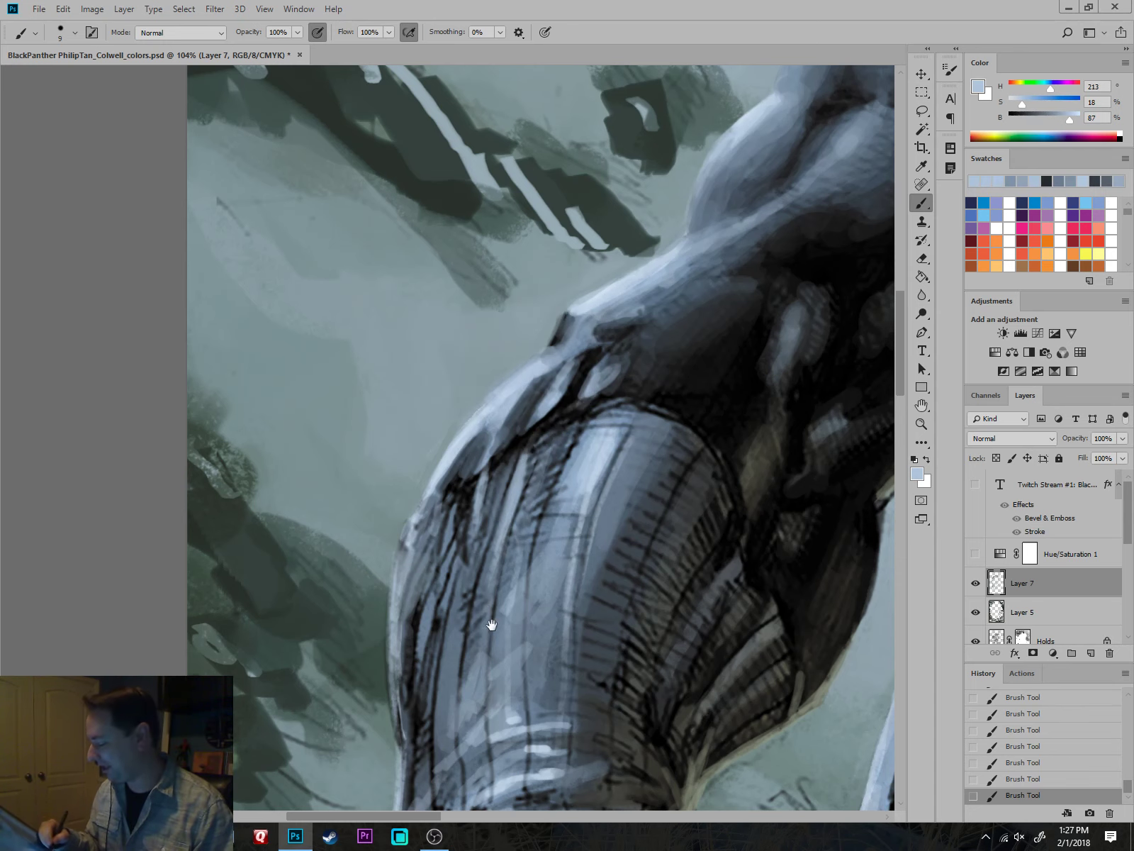
{"action": "left_click_drag", "start_coordinate": [492, 624], "coordinate": [401, 591]}
Add pale blue highlights to the glove's upper edge and its lengthwise ribs with a small, slightly enlarged brush.
{"action": "left_click", "coordinate": [515, 411], "text": "alt"}
{"action": "mouse_move", "coordinate": [522, 397]}
{"action": "left_mouse_down"}
{"action": "mouse_move", "coordinate": [543, 380]}
{"action": "mouse_move", "coordinate": [535, 376]}
{"action": "left_mouse_up"}
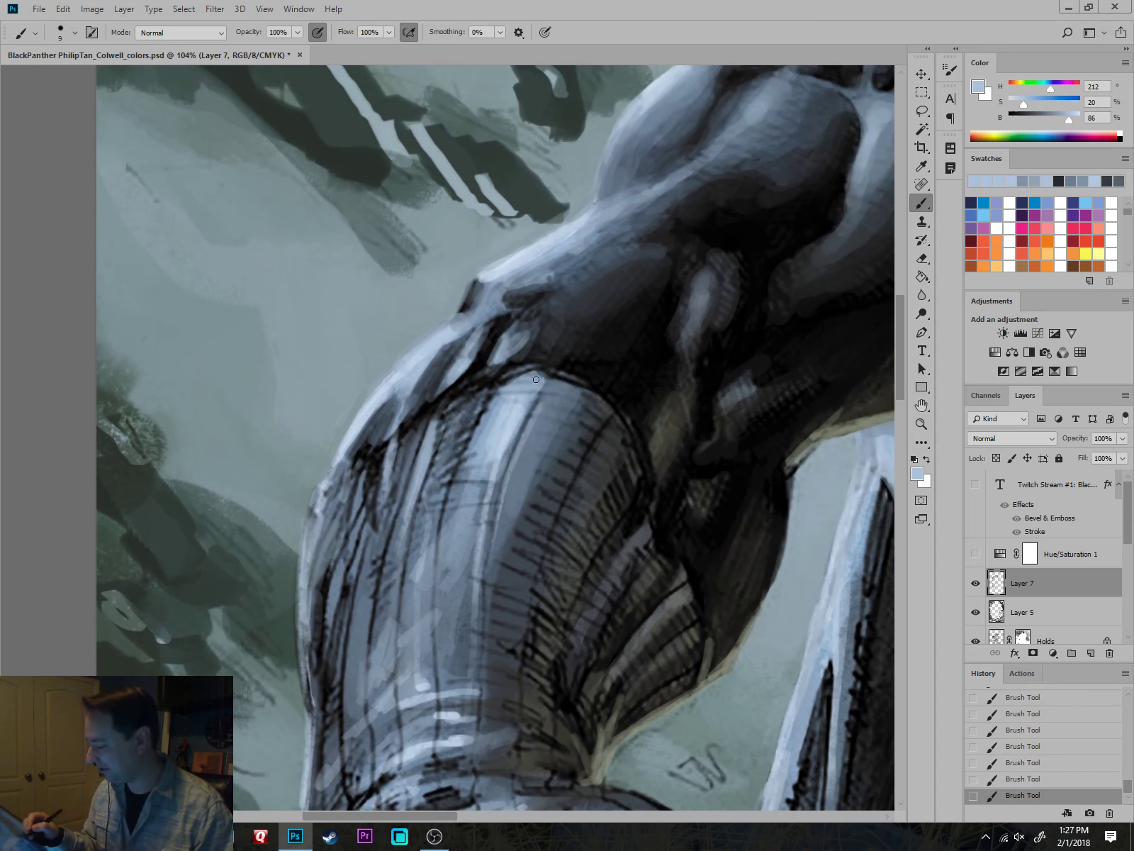
{"action": "mouse_move", "coordinate": [497, 463]}
{"action": "left_mouse_down"}
{"action": "mouse_move", "coordinate": [472, 676]}
{"action": "mouse_move", "coordinate": [426, 665]}
{"action": "mouse_move", "coordinate": [428, 594]}
{"action": "left_mouse_up"}
{"action": "key", "text": "bracketright"}
{"action": "left_click_drag", "start_coordinate": [427, 668], "coordinate": [424, 574]}
{"action": "left_click_drag", "start_coordinate": [576, 645], "coordinate": [589, 478]}
Paint sampled blue-grey and dark grey over the hatching on the glove's shaded side with a 30 px brush.
{"action": "left_click", "coordinate": [537, 331], "text": "alt"}
{"action": "key", "text": "bracketright"}
{"action": "key", "text": "bracketright"}
{"action": "key", "text": "bracketright"}
{"action": "key", "text": "bracketright"}
{"action": "mouse_move", "coordinate": [591, 261]}
{"action": "left_mouse_down"}
{"action": "mouse_move", "coordinate": [529, 385]}
{"action": "mouse_move", "coordinate": [515, 512]}
{"action": "left_mouse_up"}
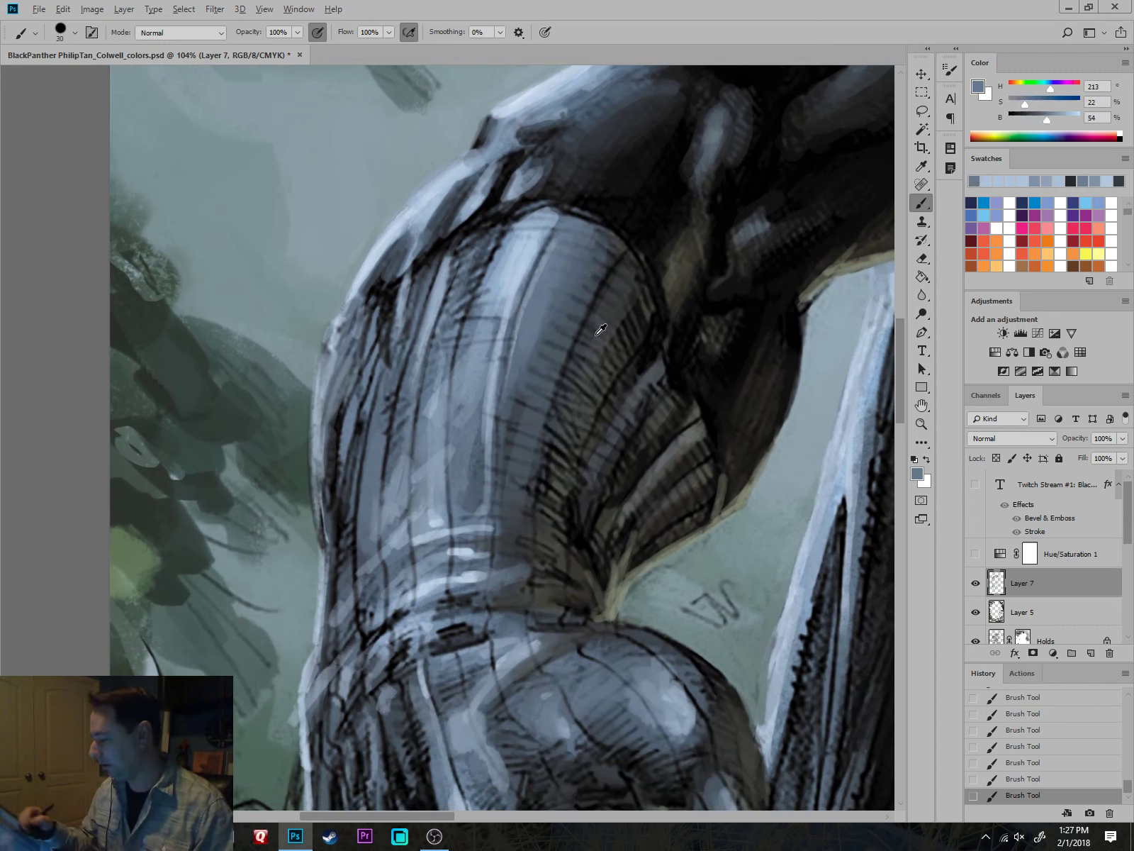
{"action": "left_click", "coordinate": [601, 330], "text": "alt"}
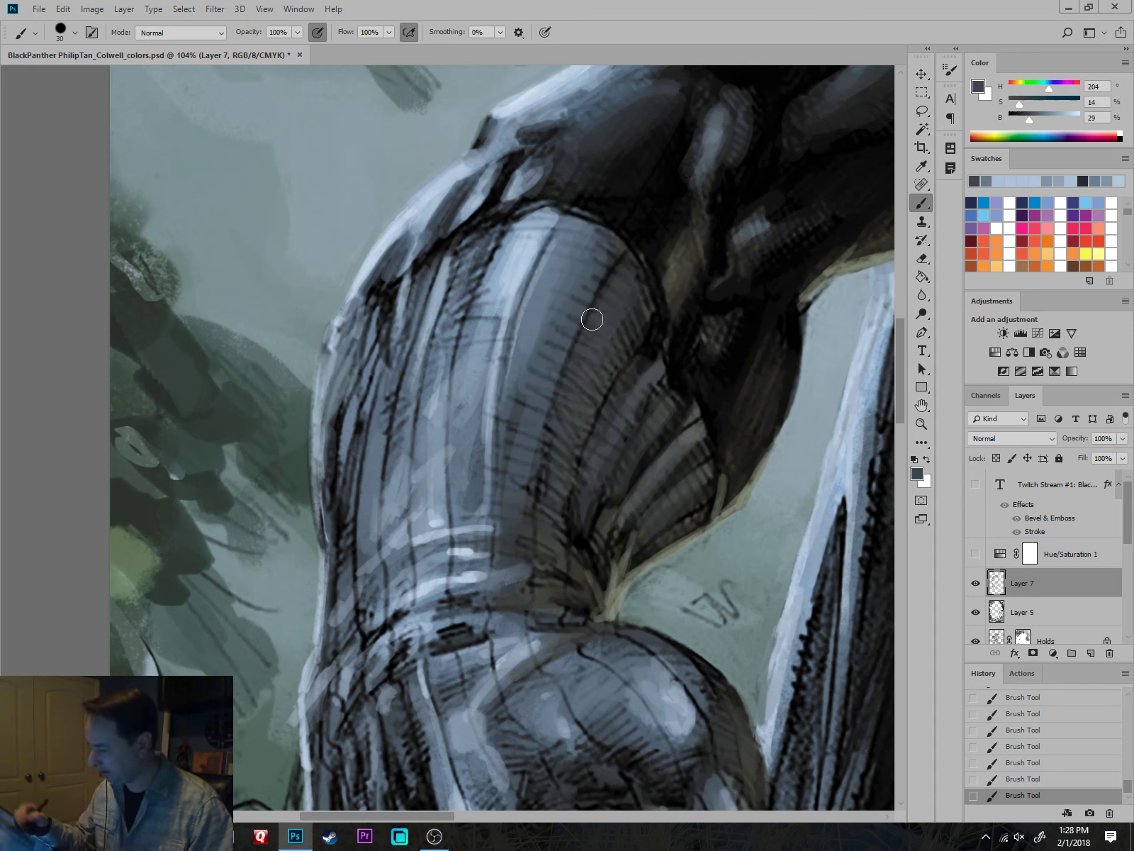
{"action": "mouse_move", "coordinate": [496, 306]}
{"action": "left_mouse_down"}
{"action": "mouse_move", "coordinate": [477, 526]}
{"action": "mouse_move", "coordinate": [443, 450]}
{"action": "left_mouse_up"}
Paint sampled pale blue strokes down the glove's upper and outer ribs, reducing the brush from 30 to 20 px.
{"action": "left_click", "coordinate": [468, 418], "text": "alt"}
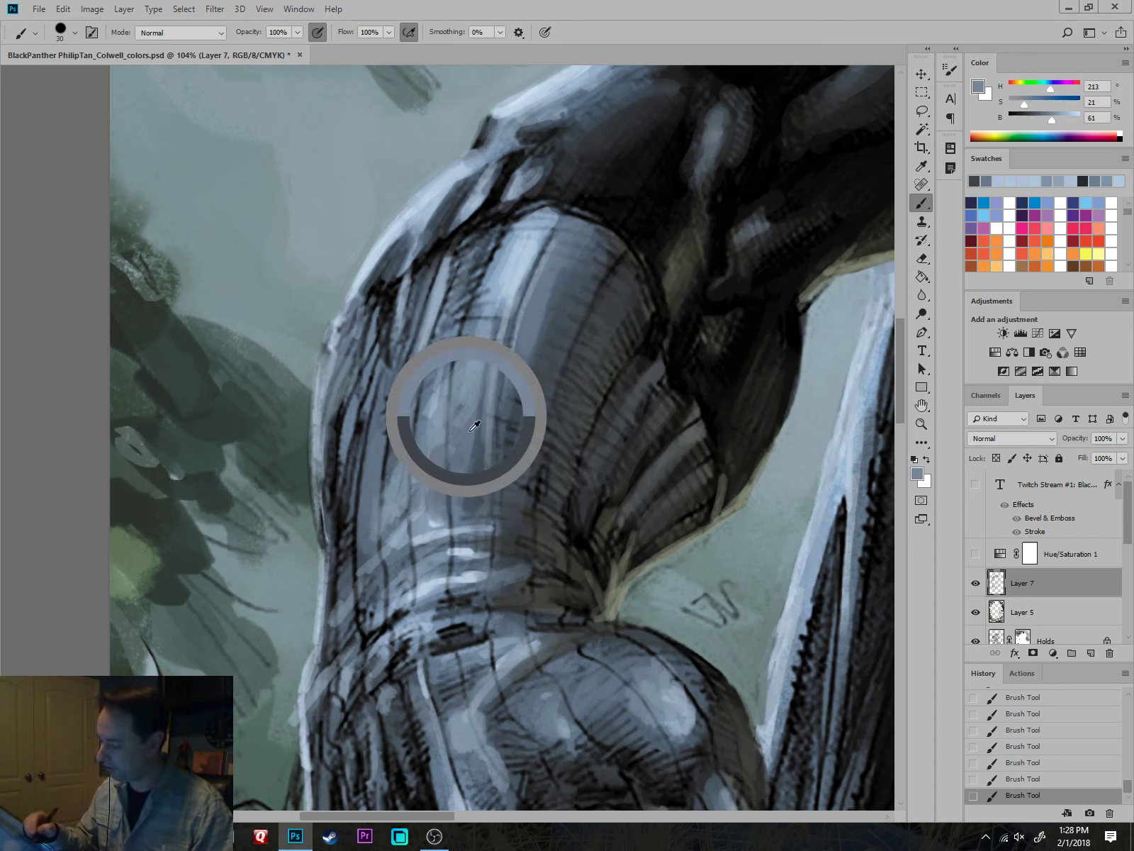
{"action": "left_click", "coordinate": [486, 314], "text": "alt"}
{"action": "mouse_move", "coordinate": [498, 252]}
{"action": "left_mouse_down"}
{"action": "mouse_move", "coordinate": [497, 277]}
{"action": "mouse_move", "coordinate": [450, 305]}
{"action": "mouse_move", "coordinate": [440, 342]}
{"action": "left_mouse_up"}
{"action": "key", "text": "["}
{"action": "mouse_move", "coordinate": [465, 270]}
{"action": "left_mouse_down"}
{"action": "mouse_move", "coordinate": [433, 404]}
{"action": "mouse_move", "coordinate": [419, 351]}
{"action": "left_mouse_up"}
{"action": "key", "text": "["}
{"action": "left_click_drag", "start_coordinate": [426, 274], "coordinate": [416, 322]}
{"action": "left_click_drag", "start_coordinate": [394, 388], "coordinate": [371, 497]}
{"action": "left_click_drag", "start_coordinate": [377, 433], "coordinate": [367, 528]}
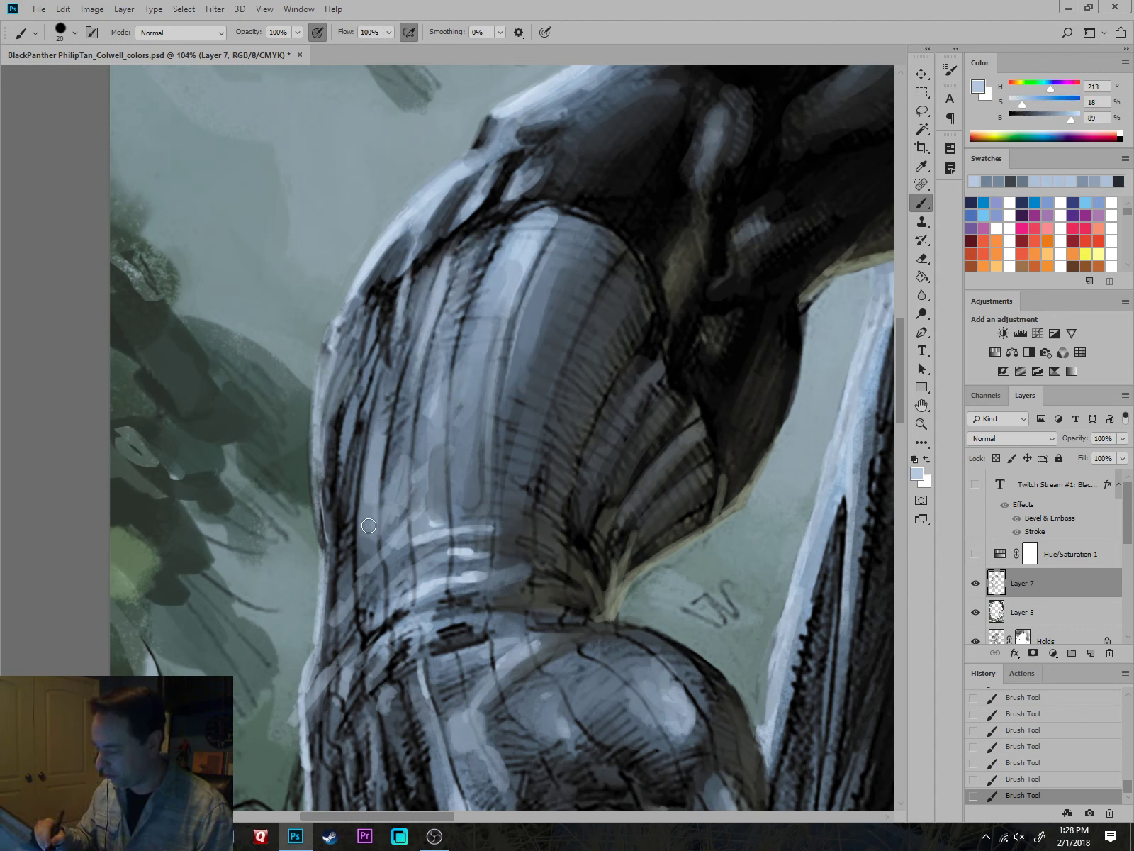
Extend the pale blue strokes down the middle ribs toward the glove's wrist, reducing the brush to 15 px.
{"action": "left_click_drag", "start_coordinate": [405, 465], "coordinate": [397, 507]}
{"action": "left_click_drag", "start_coordinate": [429, 399], "coordinate": [419, 496]}
{"action": "left_click_drag", "start_coordinate": [445, 434], "coordinate": [431, 505]}
{"action": "left_click_drag", "start_coordinate": [473, 394], "coordinate": [461, 496]}
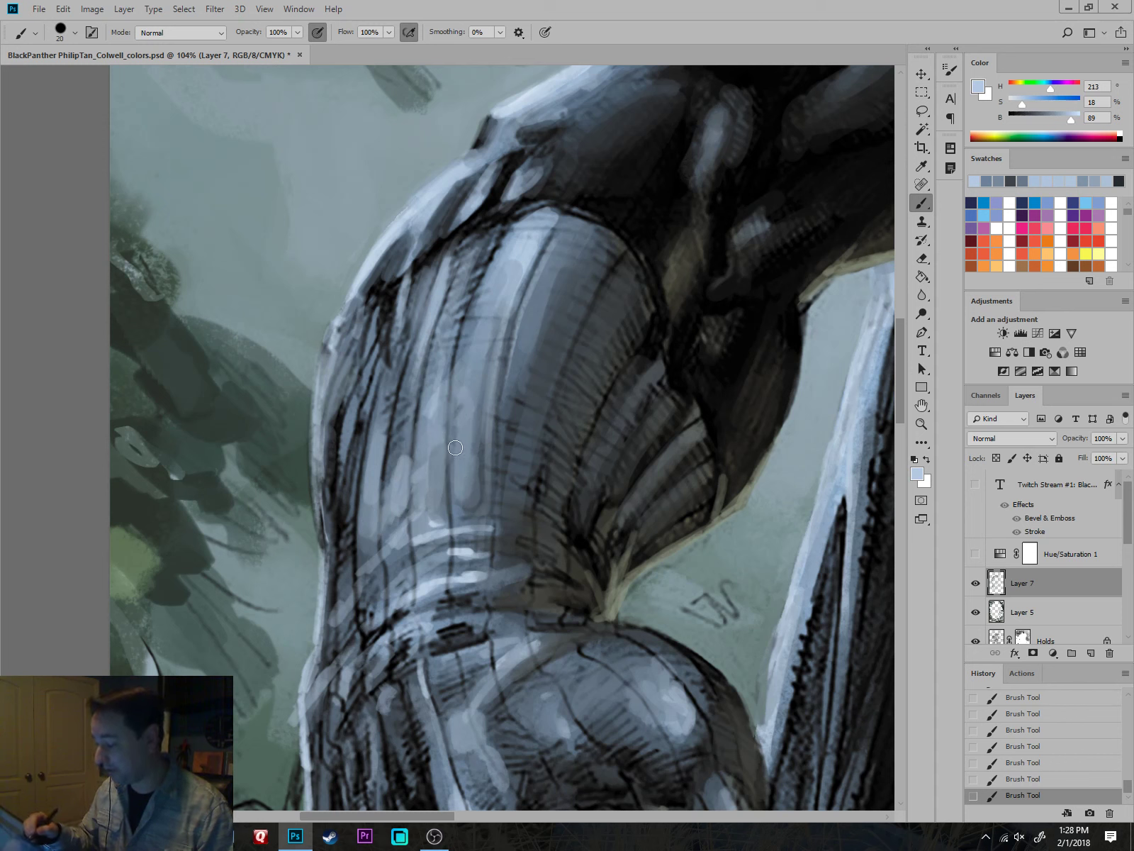
{"action": "left_click_drag", "start_coordinate": [466, 358], "coordinate": [453, 479]}
{"action": "key", "text": "bracketleft"}
{"action": "left_click_drag", "start_coordinate": [473, 415], "coordinate": [459, 505]}
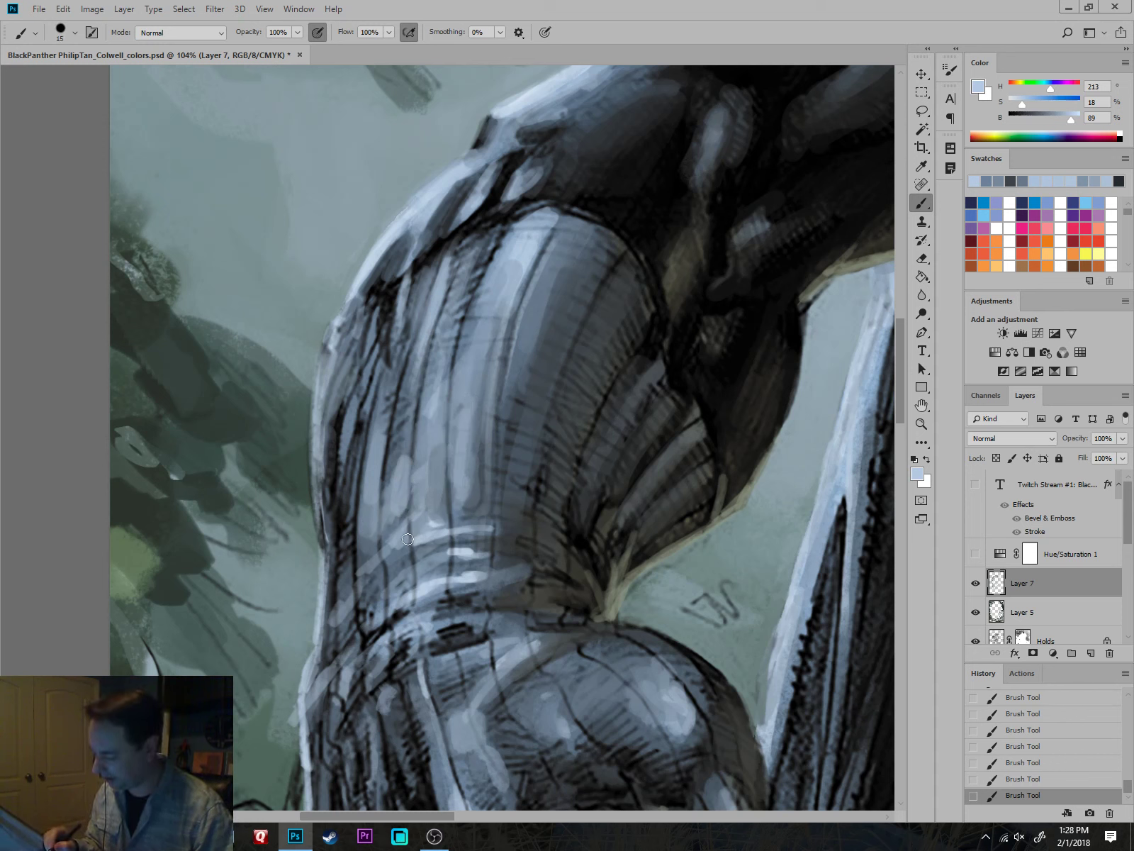
Paint curved pale blue fold highlights around the glove's wrist, finishing with a 10 px brush.
{"action": "left_click_drag", "start_coordinate": [387, 557], "coordinate": [341, 616]}
{"action": "mouse_move", "coordinate": [474, 528]}
{"action": "left_mouse_down"}
{"action": "mouse_move", "coordinate": [535, 528]}
{"action": "mouse_move", "coordinate": [426, 511]}
{"action": "mouse_move", "coordinate": [417, 570]}
{"action": "mouse_move", "coordinate": [406, 567]}
{"action": "left_mouse_up"}
{"action": "mouse_move", "coordinate": [455, 529]}
{"action": "left_mouse_down"}
{"action": "mouse_move", "coordinate": [400, 573]}
{"action": "mouse_move", "coordinate": [427, 557]}
{"action": "mouse_move", "coordinate": [519, 579]}
{"action": "left_mouse_up"}
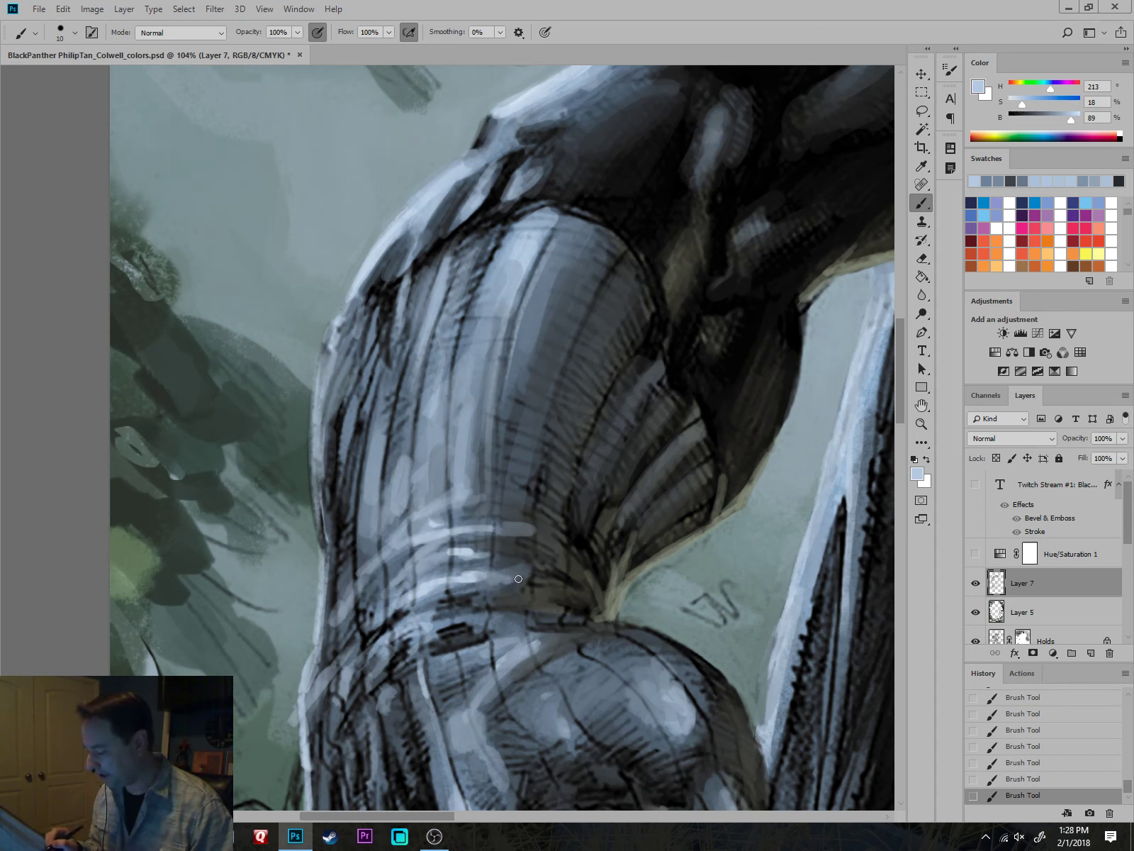
{"action": "mouse_move", "coordinate": [444, 619]}
{"action": "left_mouse_down"}
{"action": "mouse_move", "coordinate": [551, 624]}
{"action": "mouse_move", "coordinate": [554, 612]}
{"action": "left_mouse_up"}
{"action": "left_click_drag", "start_coordinate": [517, 596], "coordinate": [545, 603]}
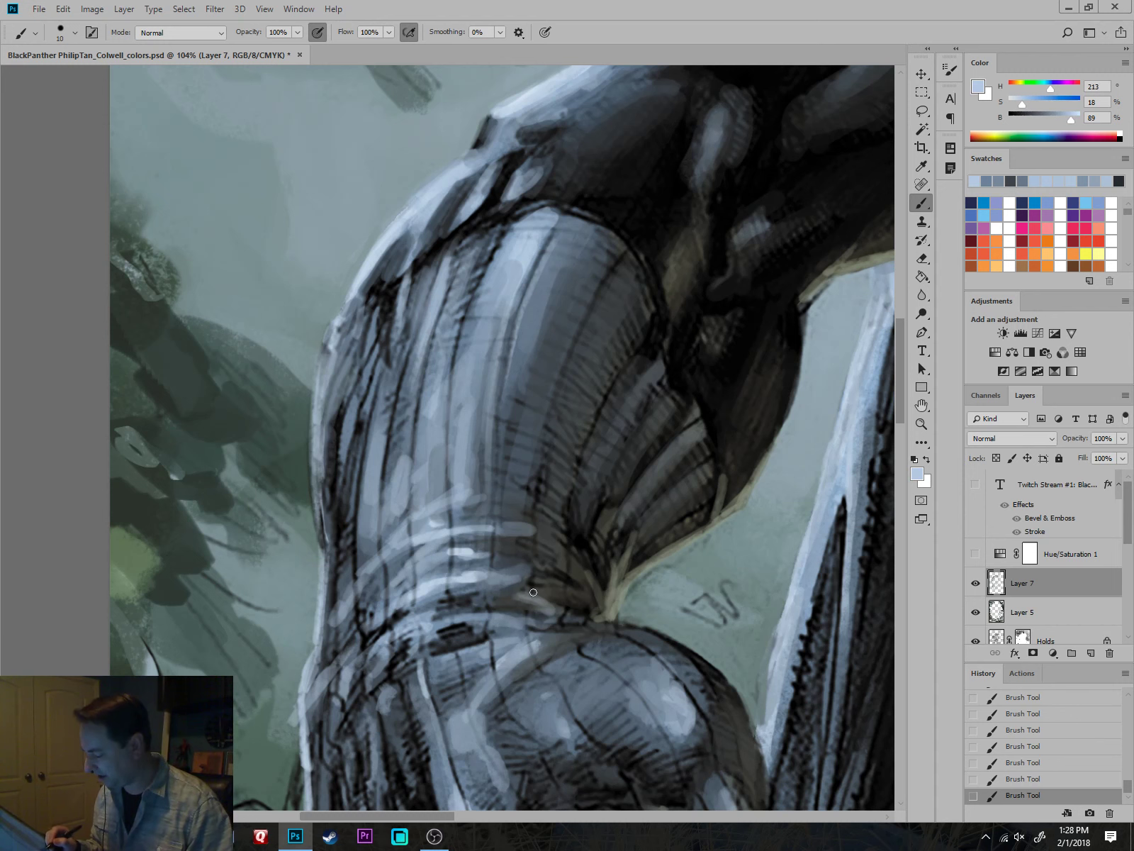
{"action": "left_click_drag", "start_coordinate": [489, 469], "coordinate": [471, 476]}
{"action": "left_click_drag", "start_coordinate": [638, 492], "coordinate": [567, 496]}
{"action": "left_click_drag", "start_coordinate": [674, 588], "coordinate": [694, 623]}
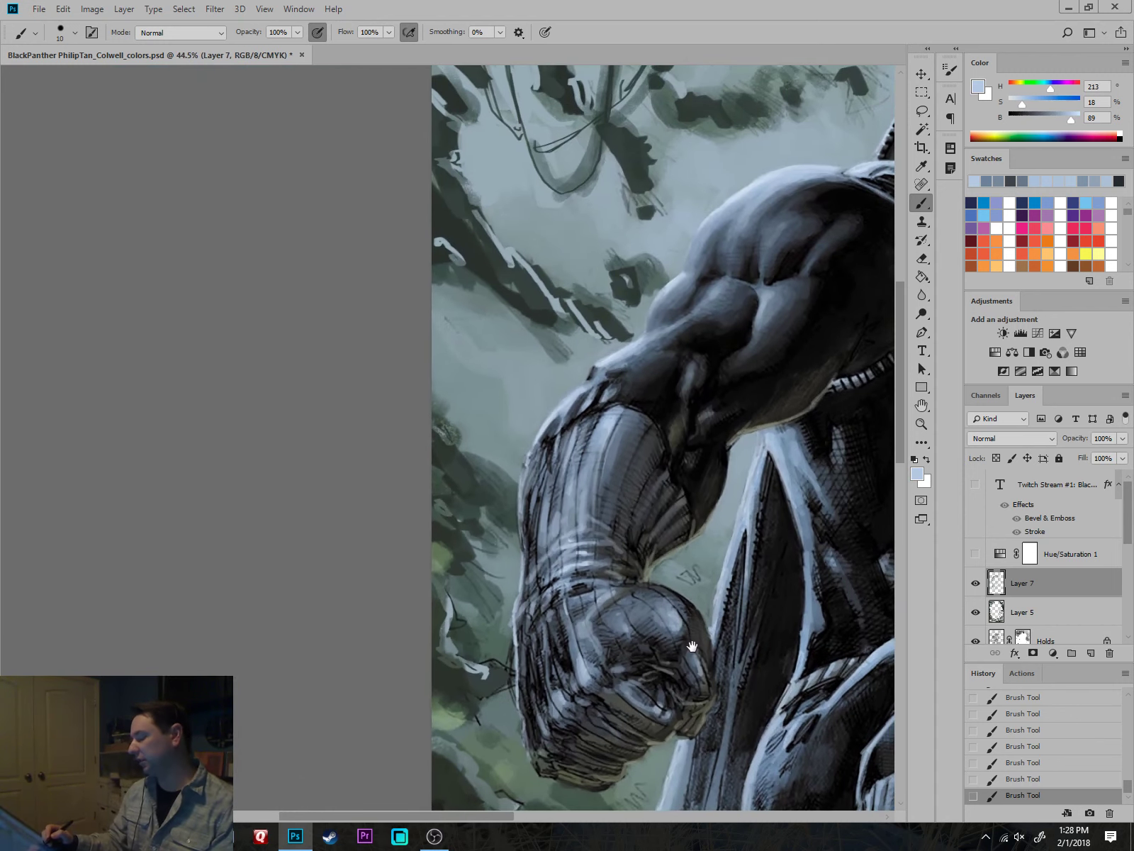
Paint sampled blue-grey strokes over the dark hatching on the glove's outer ribs with a 20 px brush.
{"action": "scroll", "coordinate": [614, 453], "scroll_direction": "up", "scroll_amount": 5}
{"action": "key", "text": "]"}
{"action": "left_click", "coordinate": [578, 444], "text": "alt"}
{"action": "left_click", "coordinate": [556, 446], "text": "alt"}
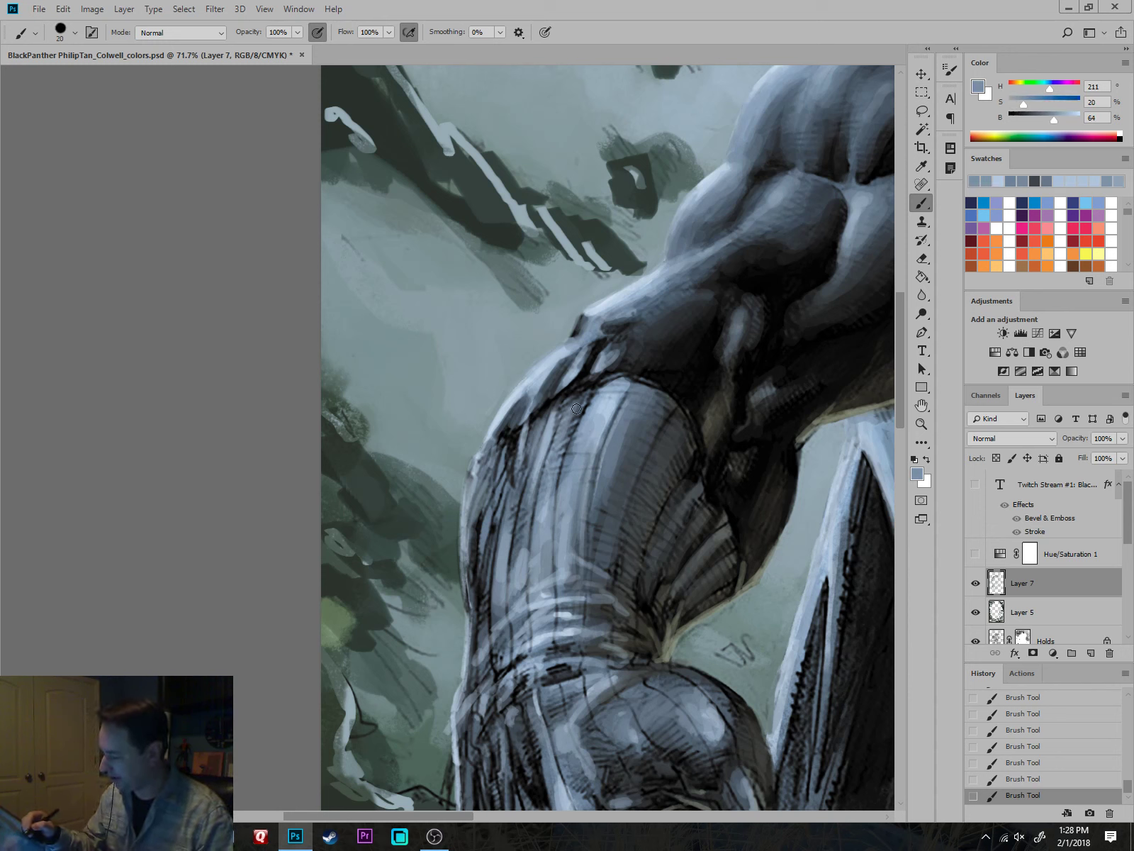
{"action": "left_click_drag", "start_coordinate": [517, 463], "coordinate": [512, 496]}
{"action": "left_click_drag", "start_coordinate": [507, 454], "coordinate": [492, 524]}
{"action": "left_click_drag", "start_coordinate": [478, 509], "coordinate": [478, 615]}
{"action": "left_click_drag", "start_coordinate": [485, 619], "coordinate": [480, 673]}
{"action": "left_click_drag", "start_coordinate": [490, 571], "coordinate": [484, 634]}
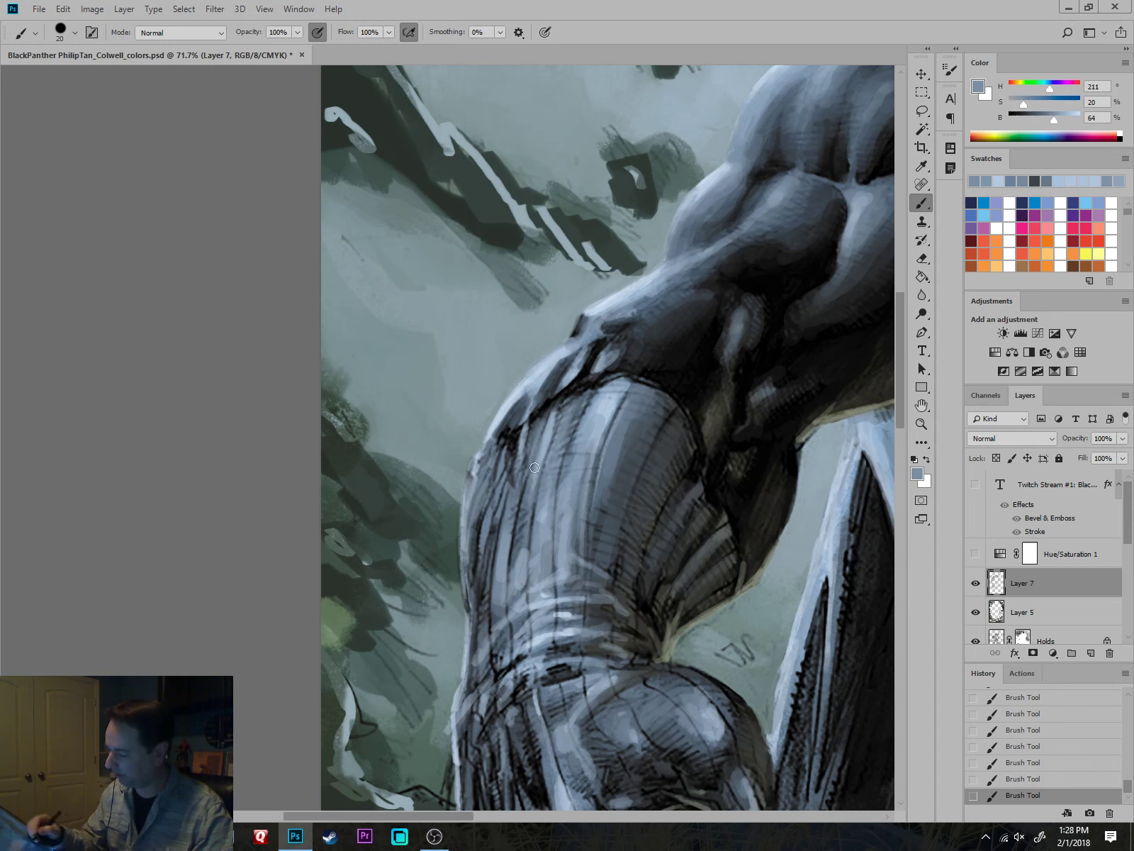
{"action": "left_click_drag", "start_coordinate": [527, 490], "coordinate": [513, 569]}
Paint sampled pale blue highlights along the glove's outer ribs and across the dark wrist fold with a 10 px brush.
{"action": "left_click_drag", "start_coordinate": [726, 536], "coordinate": [501, 664]}
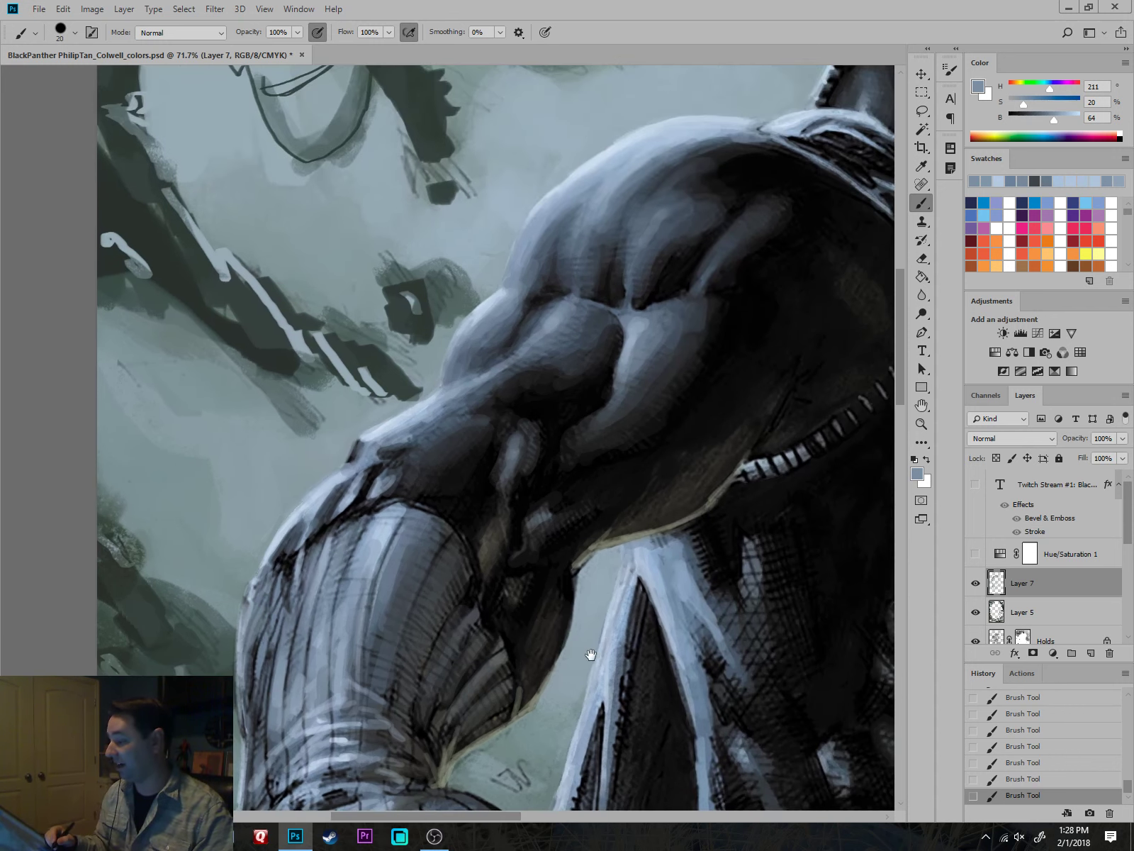
{"action": "left_click_drag", "start_coordinate": [648, 653], "coordinate": [813, 578]}
{"action": "key", "text": "["}
{"action": "left_click", "coordinate": [560, 438], "text": "alt"}
{"action": "mouse_move", "coordinate": [569, 441]}
{"action": "left_mouse_down"}
{"action": "mouse_move", "coordinate": [547, 505]}
{"action": "mouse_move", "coordinate": [566, 474]}
{"action": "mouse_move", "coordinate": [478, 551]}
{"action": "mouse_move", "coordinate": [463, 602]}
{"action": "left_mouse_up"}
{"action": "left_click_drag", "start_coordinate": [472, 521], "coordinate": [464, 621]}
{"action": "mouse_move", "coordinate": [479, 553]}
{"action": "left_mouse_down"}
{"action": "mouse_move", "coordinate": [474, 633]}
{"action": "mouse_move", "coordinate": [486, 600]}
{"action": "left_mouse_up"}
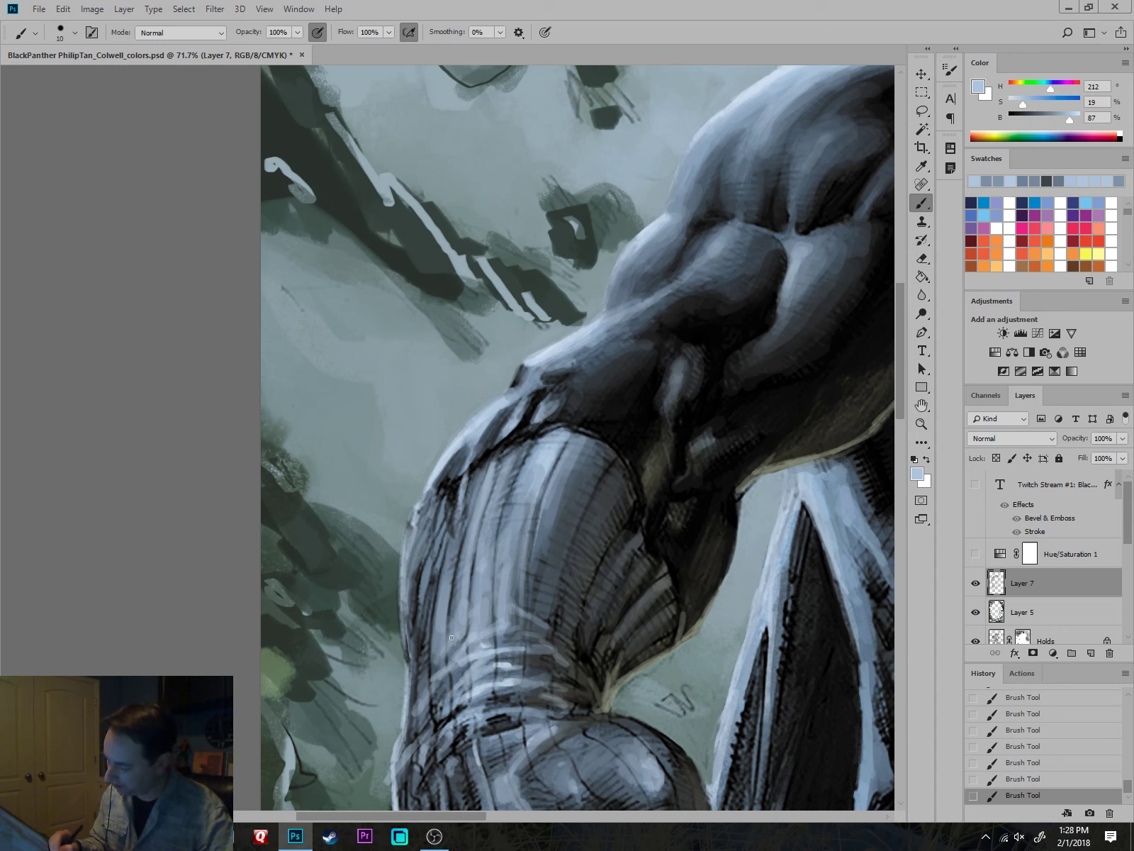
{"action": "left_click_drag", "start_coordinate": [463, 567], "coordinate": [462, 597]}
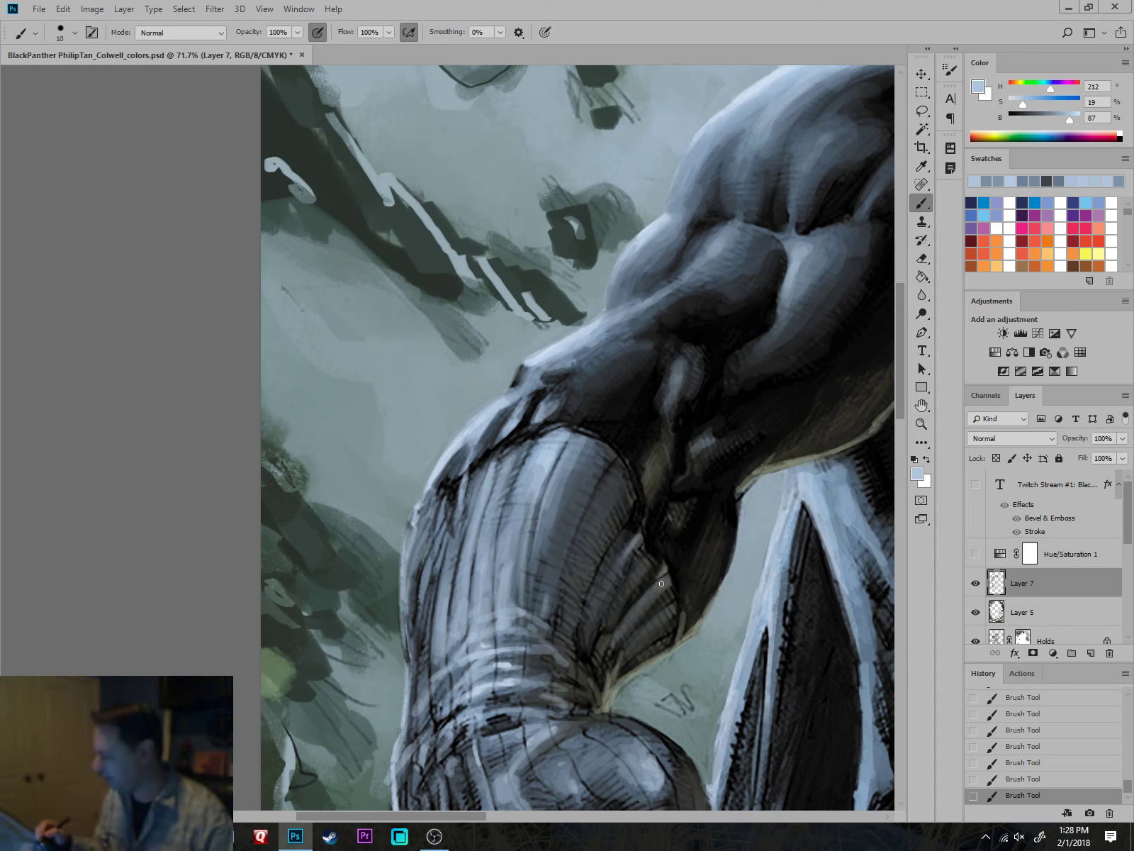
{"action": "left_click_drag", "start_coordinate": [465, 454], "coordinate": [457, 468]}
{"action": "mouse_move", "coordinate": [428, 556]}
{"action": "left_mouse_down"}
{"action": "mouse_move", "coordinate": [422, 706]}
{"action": "mouse_move", "coordinate": [431, 624]}
{"action": "mouse_move", "coordinate": [432, 684]}
{"action": "mouse_move", "coordinate": [429, 655]}
{"action": "left_mouse_up"}
{"action": "left_click_drag", "start_coordinate": [552, 703], "coordinate": [715, 603]}
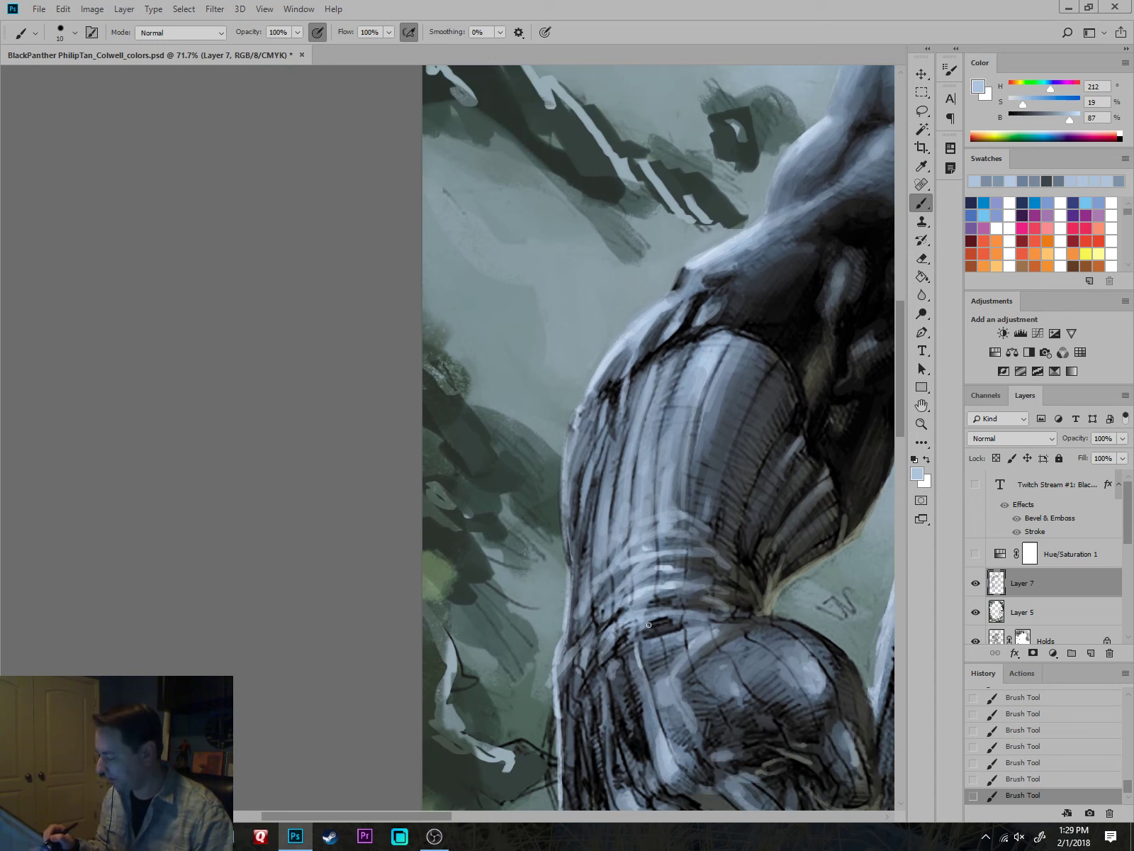
{"action": "mouse_move", "coordinate": [649, 625]}
{"action": "left_mouse_down"}
{"action": "mouse_move", "coordinate": [666, 645]}
{"action": "mouse_move", "coordinate": [631, 673]}
{"action": "mouse_move", "coordinate": [716, 633]}
{"action": "left_mouse_up"}
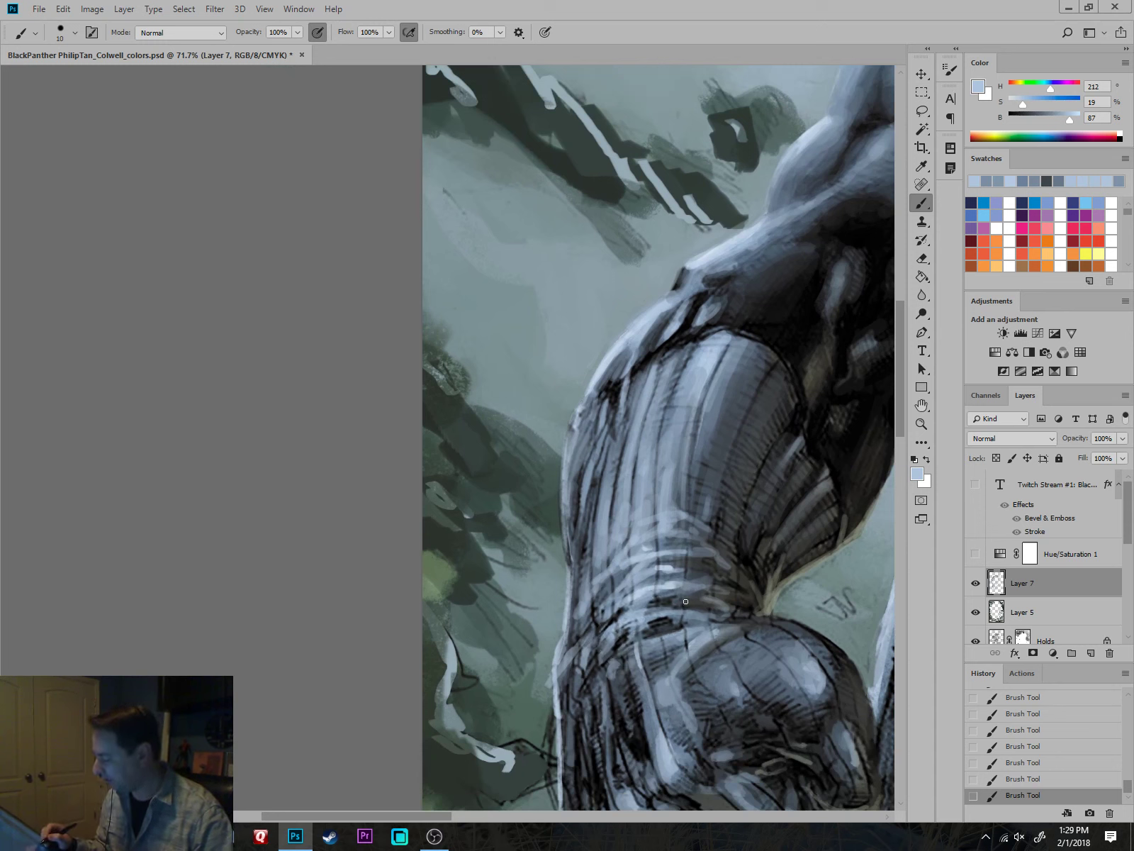
Paint thin sampled grey-green reflected-light strokes along the glove's shaded ribs and the forearm's underside with an 8 to 9 px brush.
{"action": "left_click", "coordinate": [769, 606], "text": "alt"}
{"action": "key", "text": "bracketleft"}
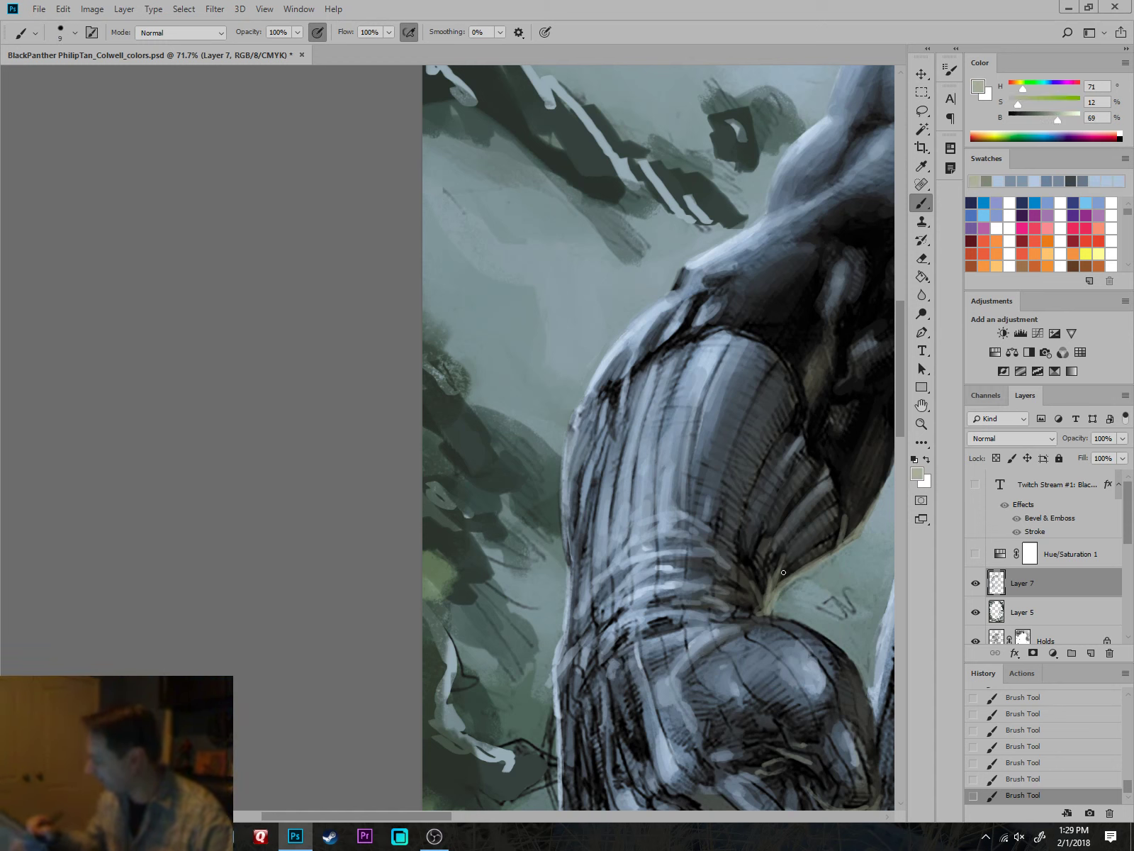
{"action": "mouse_move", "coordinate": [799, 510]}
{"action": "left_mouse_down"}
{"action": "mouse_move", "coordinate": [772, 581]}
{"action": "mouse_move", "coordinate": [834, 553]}
{"action": "left_mouse_up"}
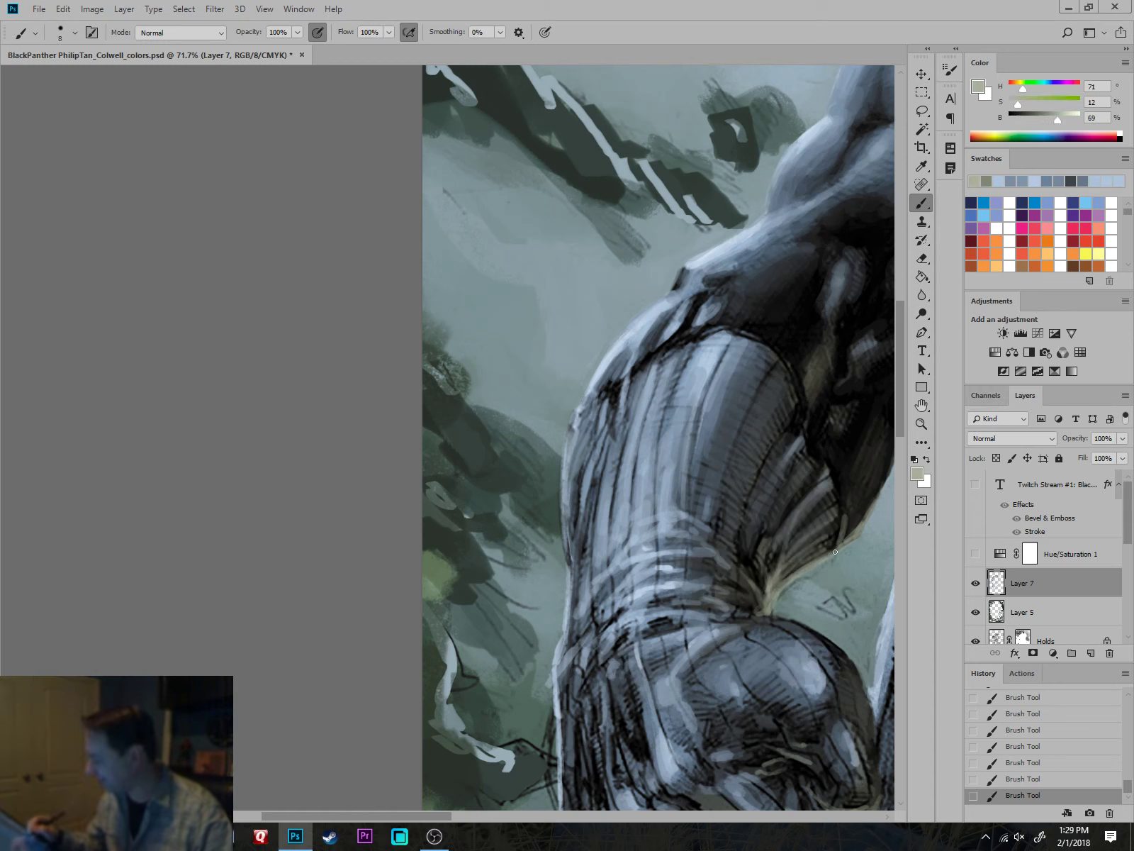
{"action": "mouse_move", "coordinate": [720, 594]}
{"action": "left_mouse_down"}
{"action": "mouse_move", "coordinate": [758, 614]}
{"action": "mouse_move", "coordinate": [711, 655]}
{"action": "left_mouse_up"}
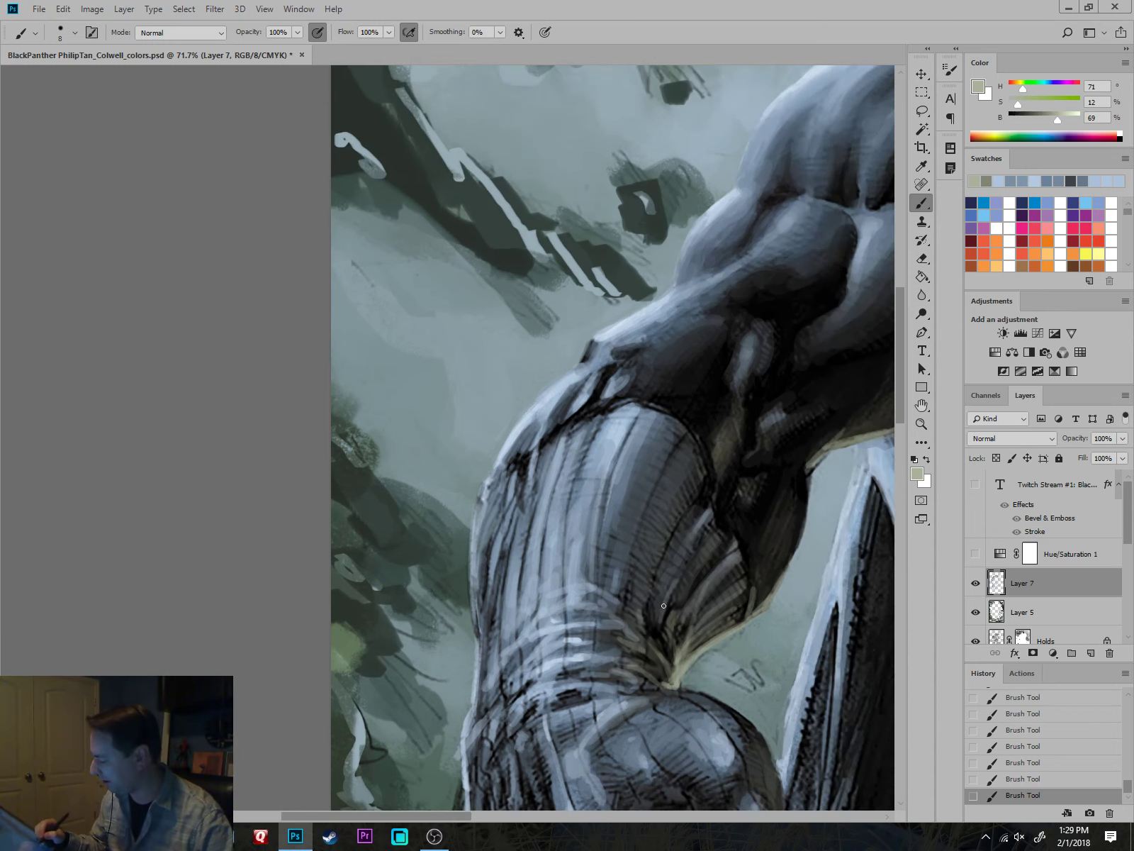
{"action": "left_click_drag", "start_coordinate": [699, 492], "coordinate": [670, 538]}
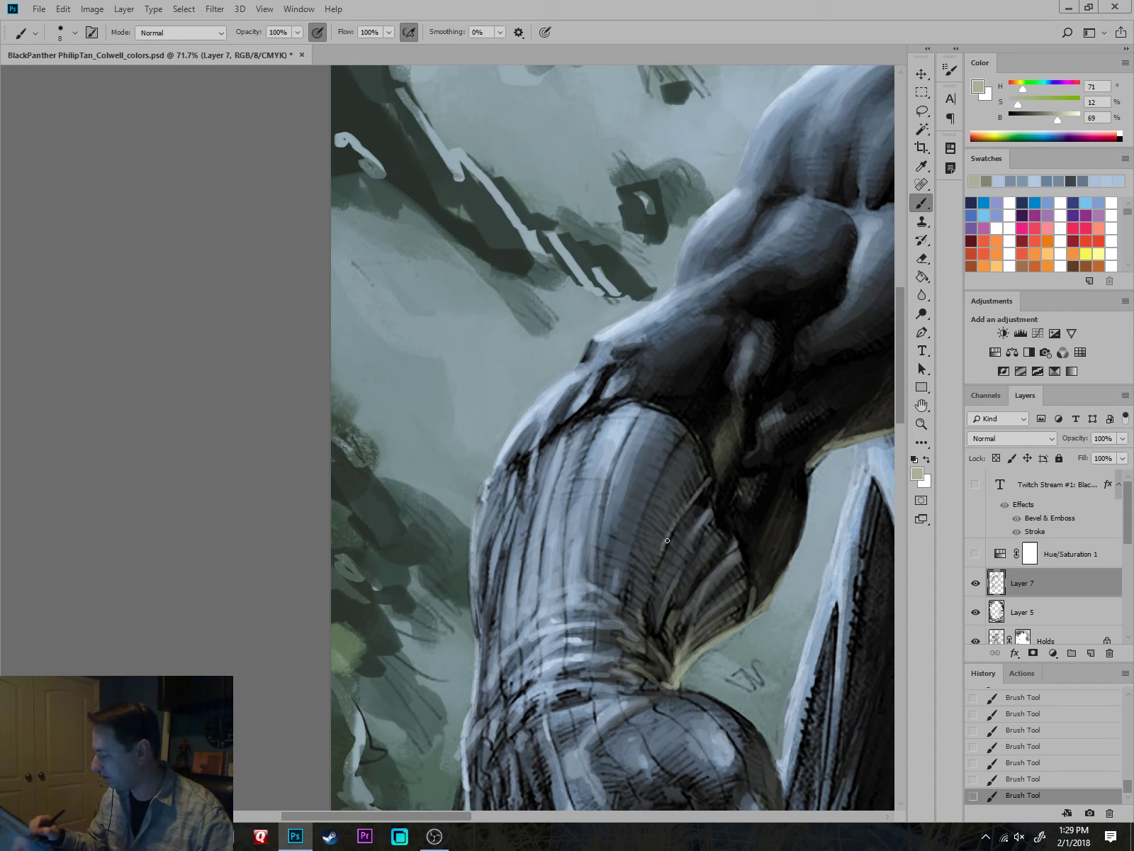
{"action": "left_click_drag", "start_coordinate": [658, 471], "coordinate": [645, 510]}
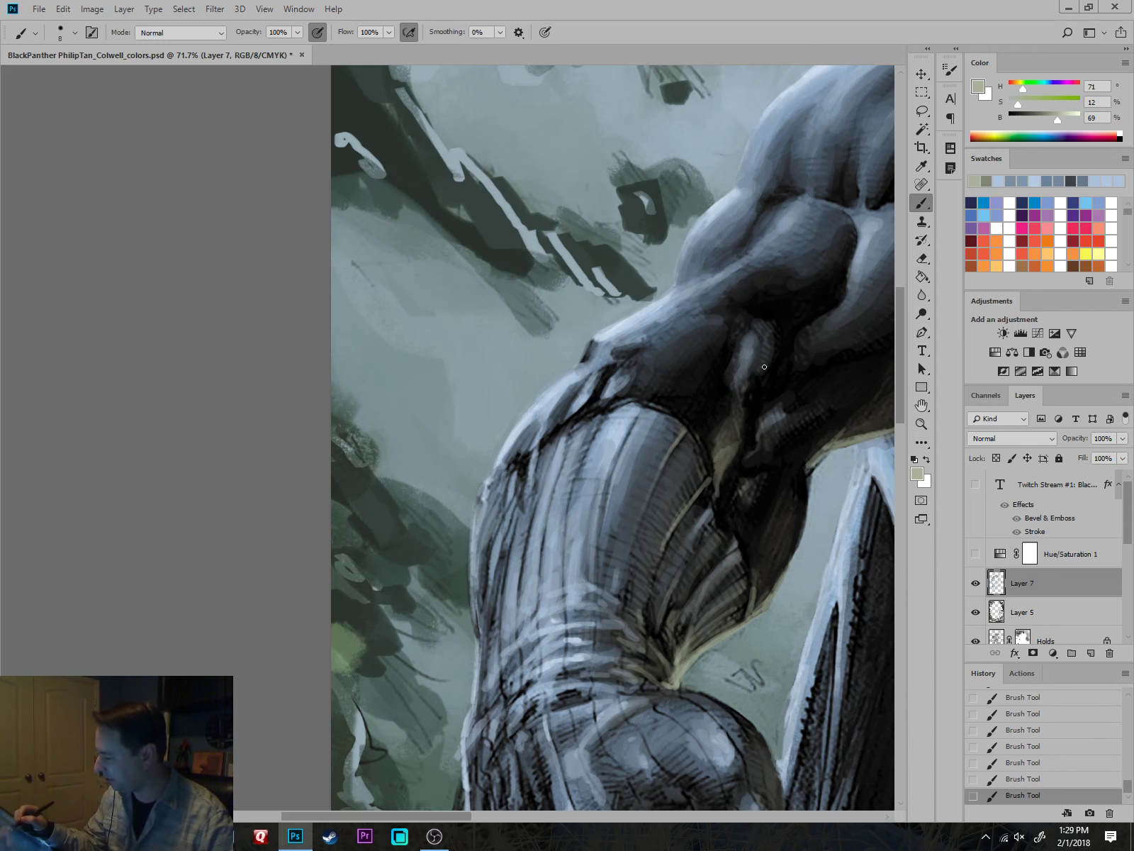
{"action": "left_click_drag", "start_coordinate": [803, 394], "coordinate": [659, 504]}
{"action": "mouse_move", "coordinate": [703, 545]}
{"action": "left_mouse_down"}
{"action": "mouse_move", "coordinate": [671, 570]}
{"action": "mouse_move", "coordinate": [627, 700]}
{"action": "left_mouse_up"}
{"action": "left_click_drag", "start_coordinate": [664, 585], "coordinate": [642, 677]}
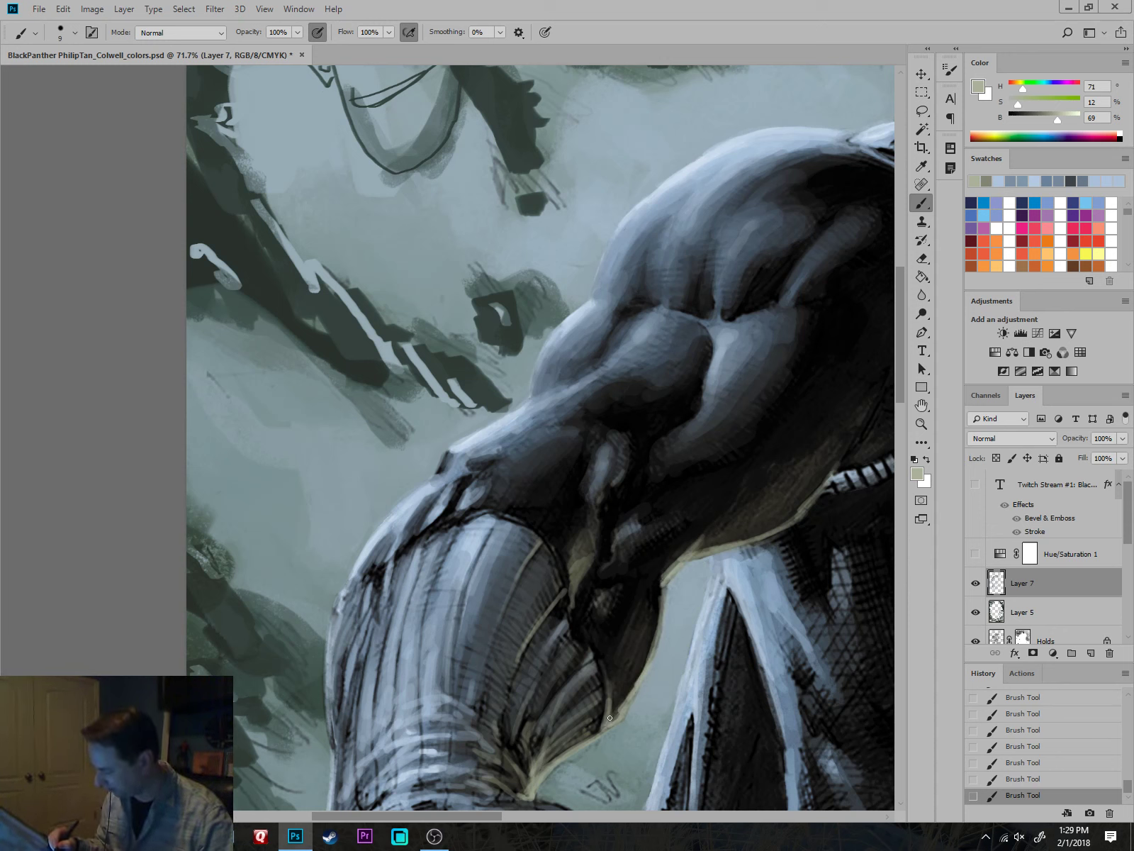
Paint sampled olive and dark olive tones over the hatching on the forearm's underside behind the glove with a 25 px brush.
{"action": "key", "text": "bracketright"}
{"action": "key", "text": "bracketright"}
{"action": "key", "text": "bracketright"}
{"action": "key", "text": "bracketright"}
{"action": "mouse_move", "coordinate": [634, 678]}
{"action": "left_mouse_down"}
{"action": "mouse_move", "coordinate": [607, 683]}
{"action": "mouse_move", "coordinate": [638, 653]}
{"action": "mouse_move", "coordinate": [632, 672]}
{"action": "left_mouse_up"}
{"action": "left_click", "coordinate": [633, 673], "text": "alt"}
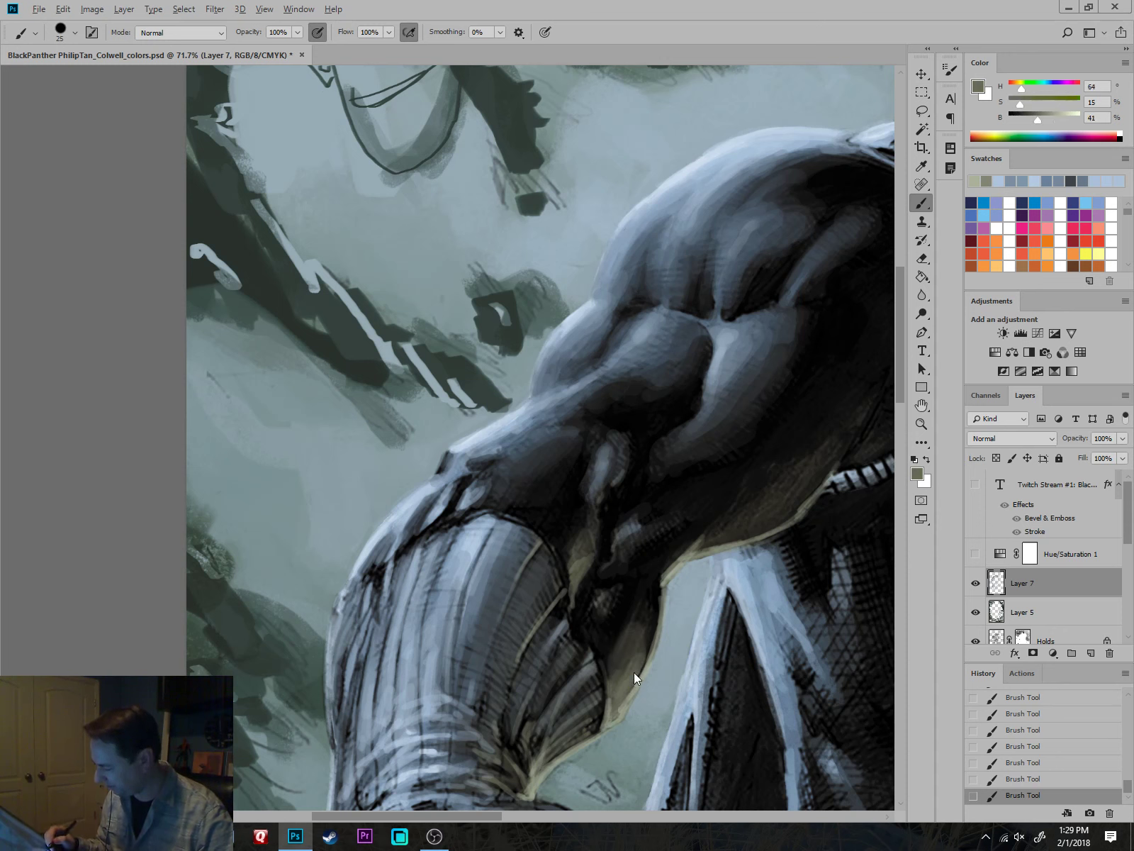
{"action": "left_click", "coordinate": [642, 644], "text": "alt"}
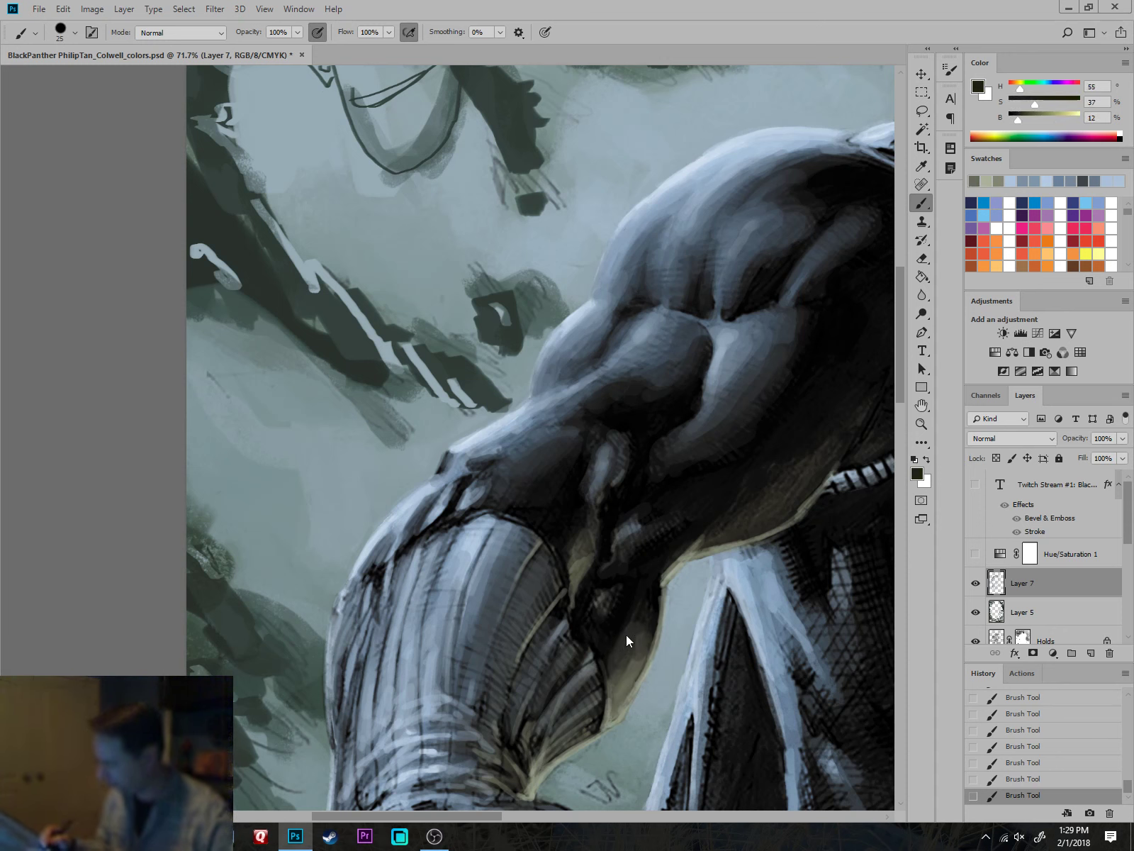
{"action": "left_click", "coordinate": [601, 607], "text": "alt"}
{"action": "left_click", "coordinate": [630, 577], "text": "alt"}
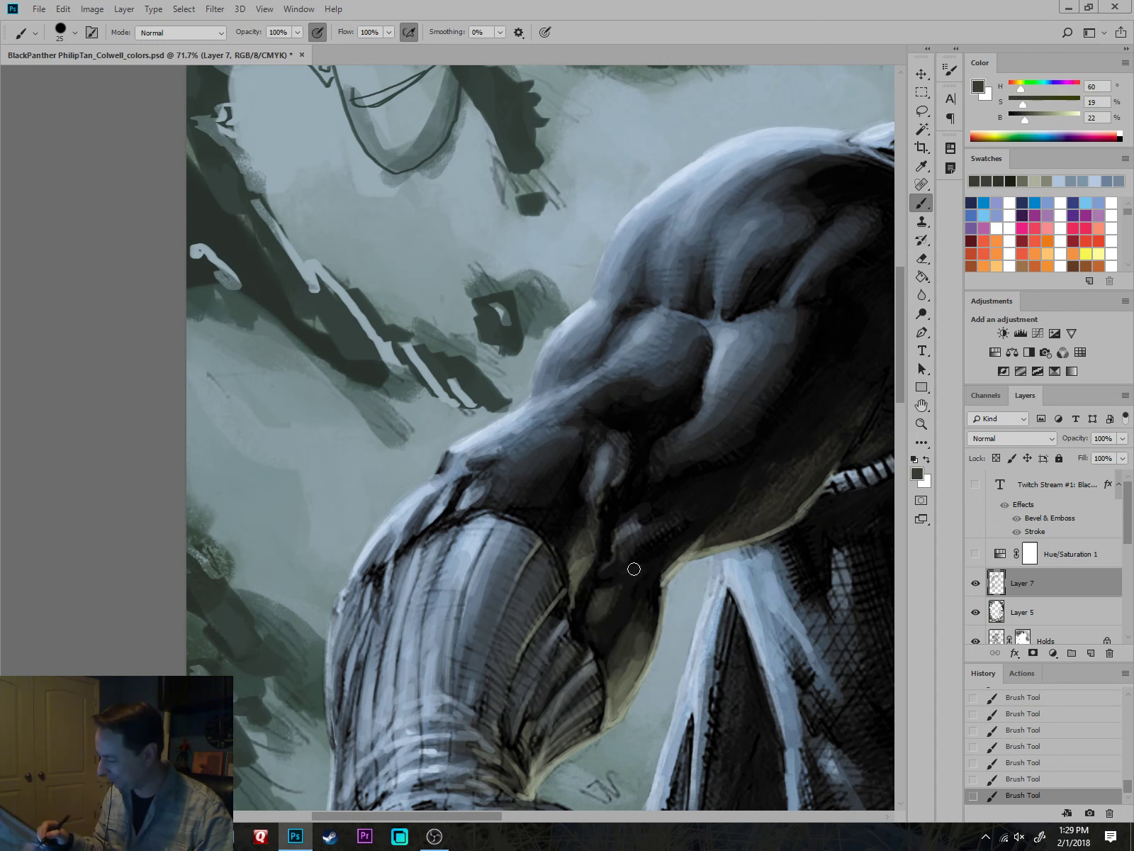
Paint sampled olive and dark olive shading along the upper arm's underside, enlarging the brush to 30 px.
{"action": "left_click_drag", "start_coordinate": [698, 509], "coordinate": [679, 603]}
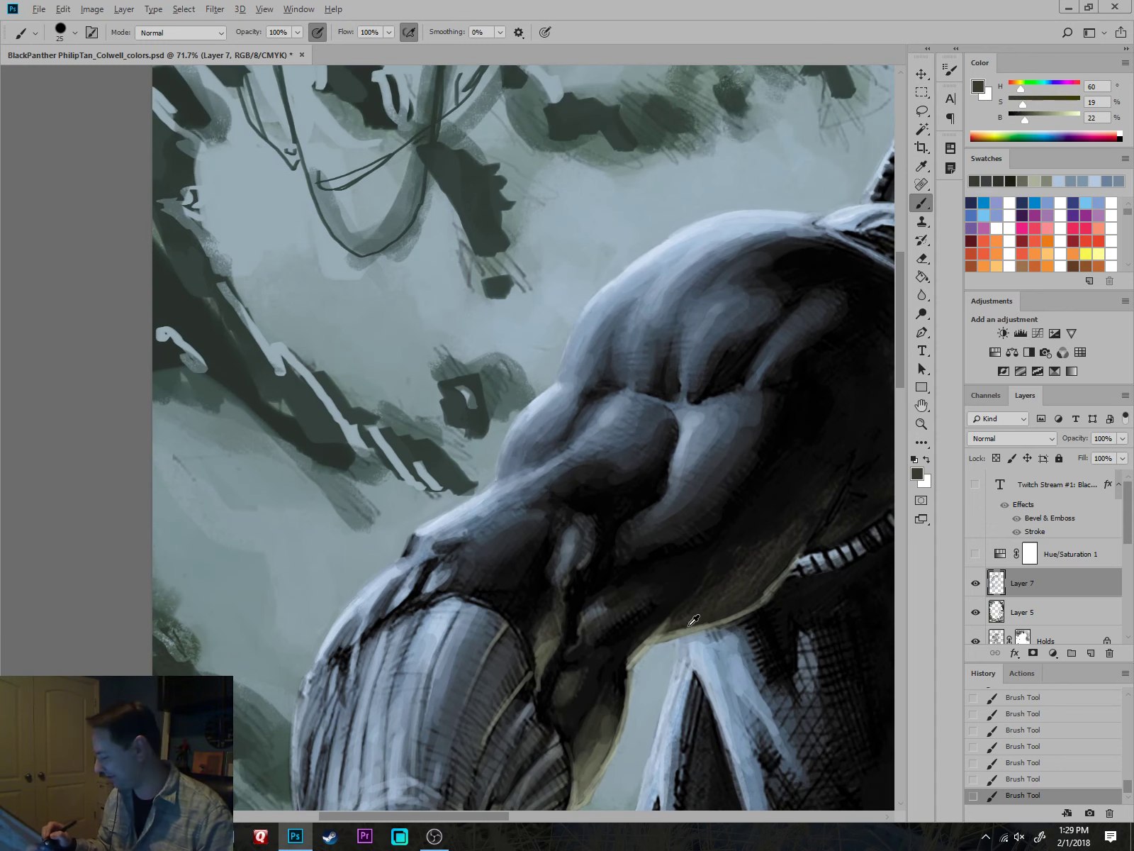
{"action": "left_click", "coordinate": [702, 617], "text": "alt"}
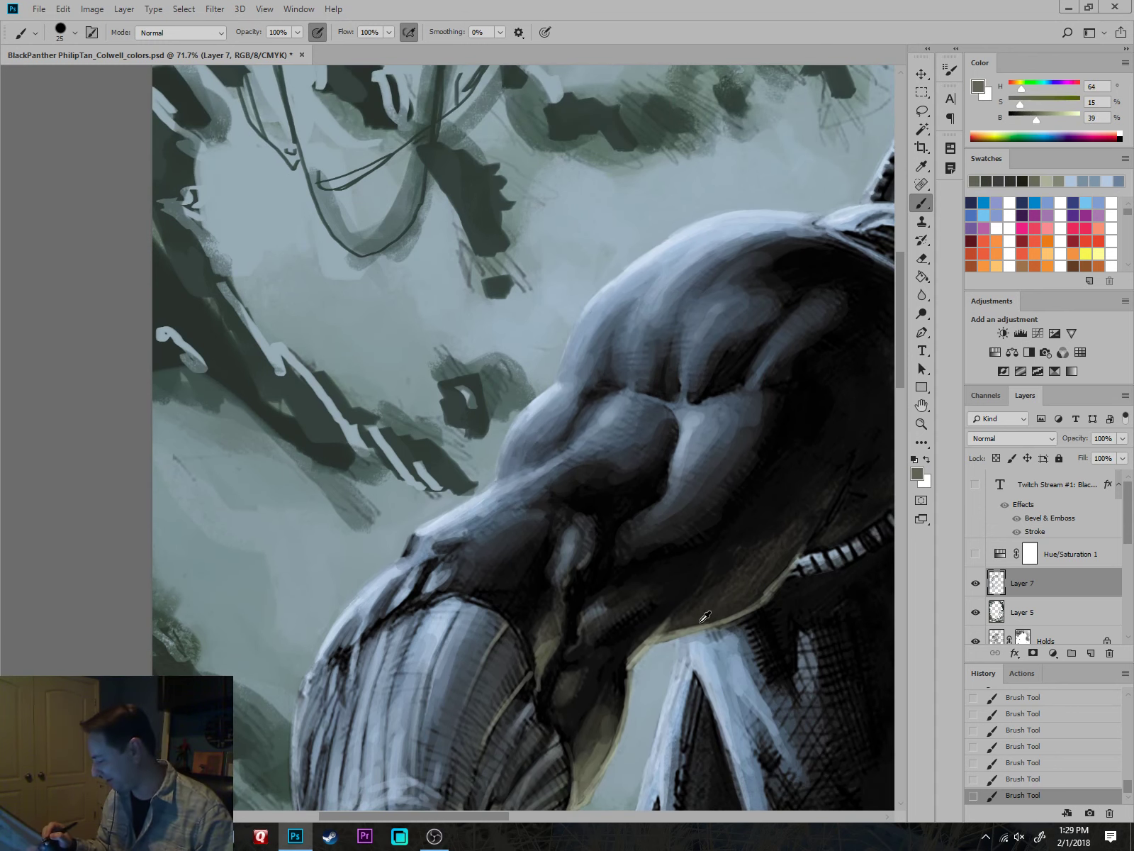
{"action": "left_click", "coordinate": [777, 548], "text": "alt"}
{"action": "key", "text": "bracketright"}
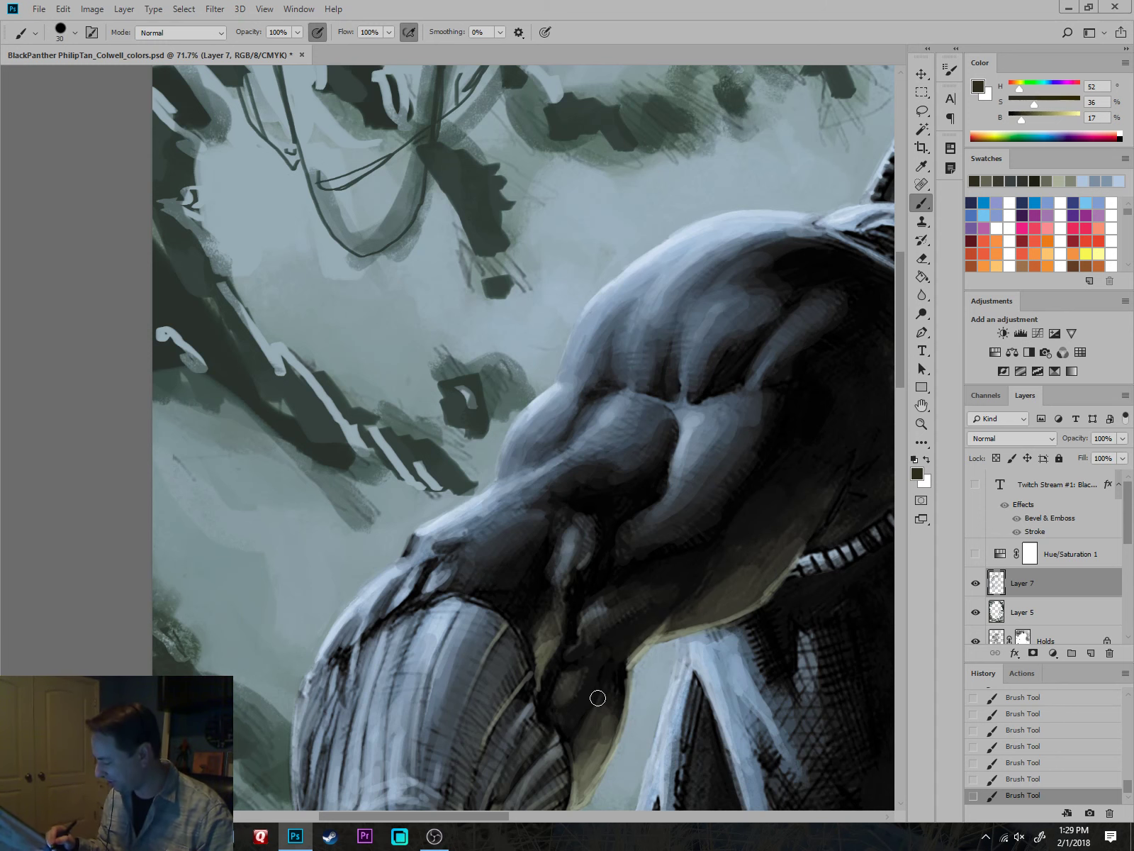
Blend sampled olive and lighter grey-green along the forearm's lower edge, reducing the brush from 30 to 20 px.
{"action": "left_click_drag", "start_coordinate": [619, 737], "coordinate": [649, 624]}
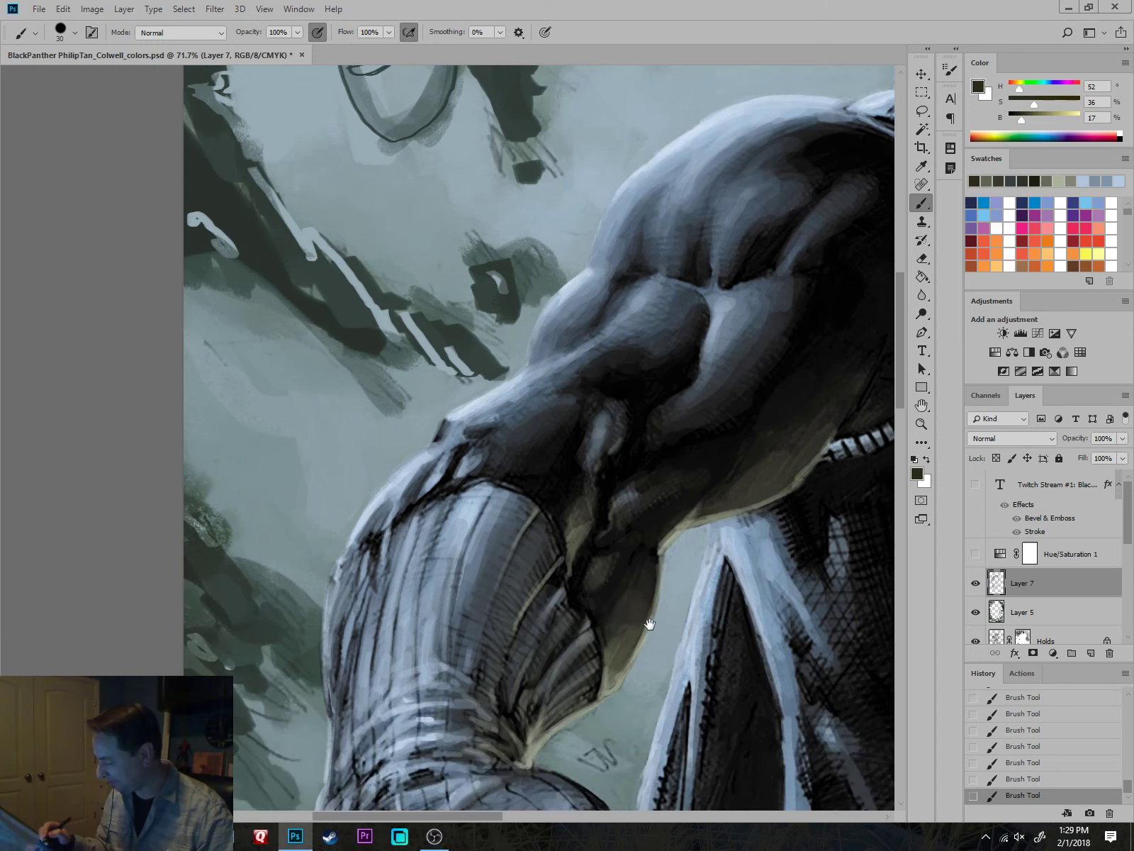
{"action": "left_click", "coordinate": [611, 652], "text": "alt"}
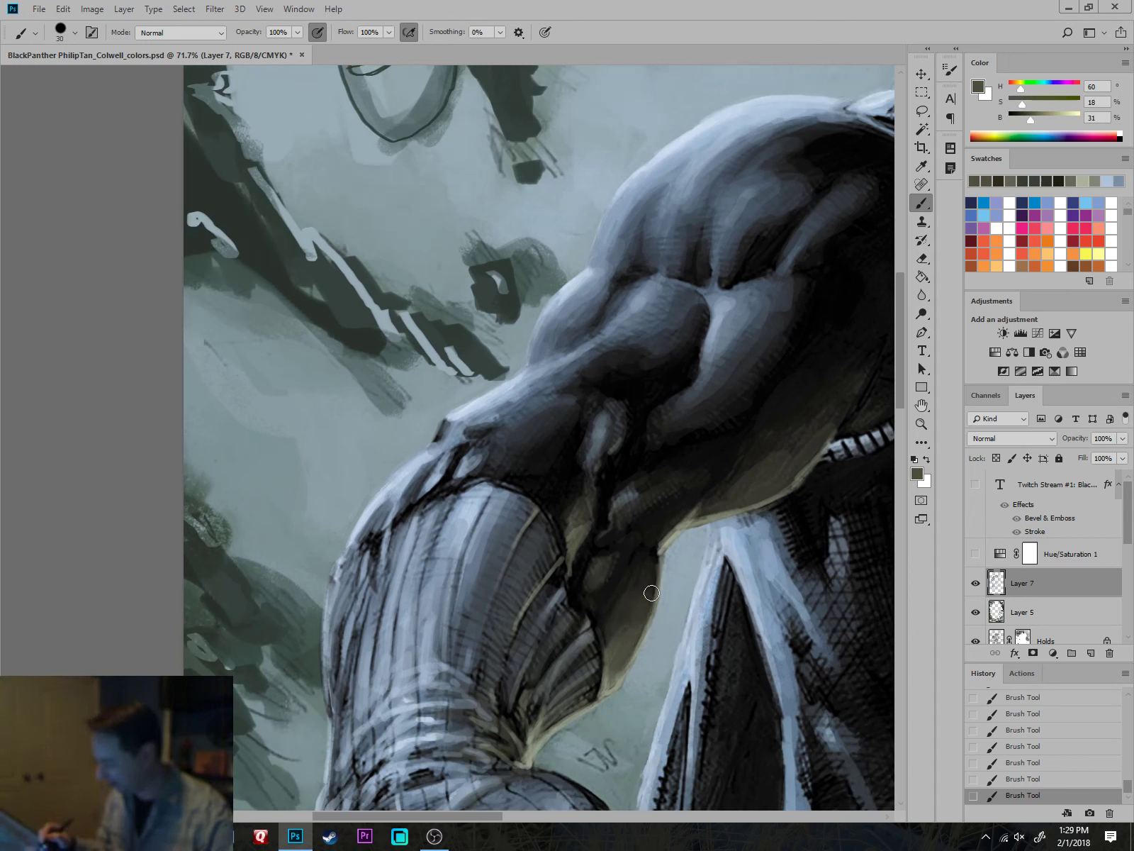
{"action": "key", "text": "bracketleft"}
{"action": "left_click", "coordinate": [614, 682], "text": "alt"}
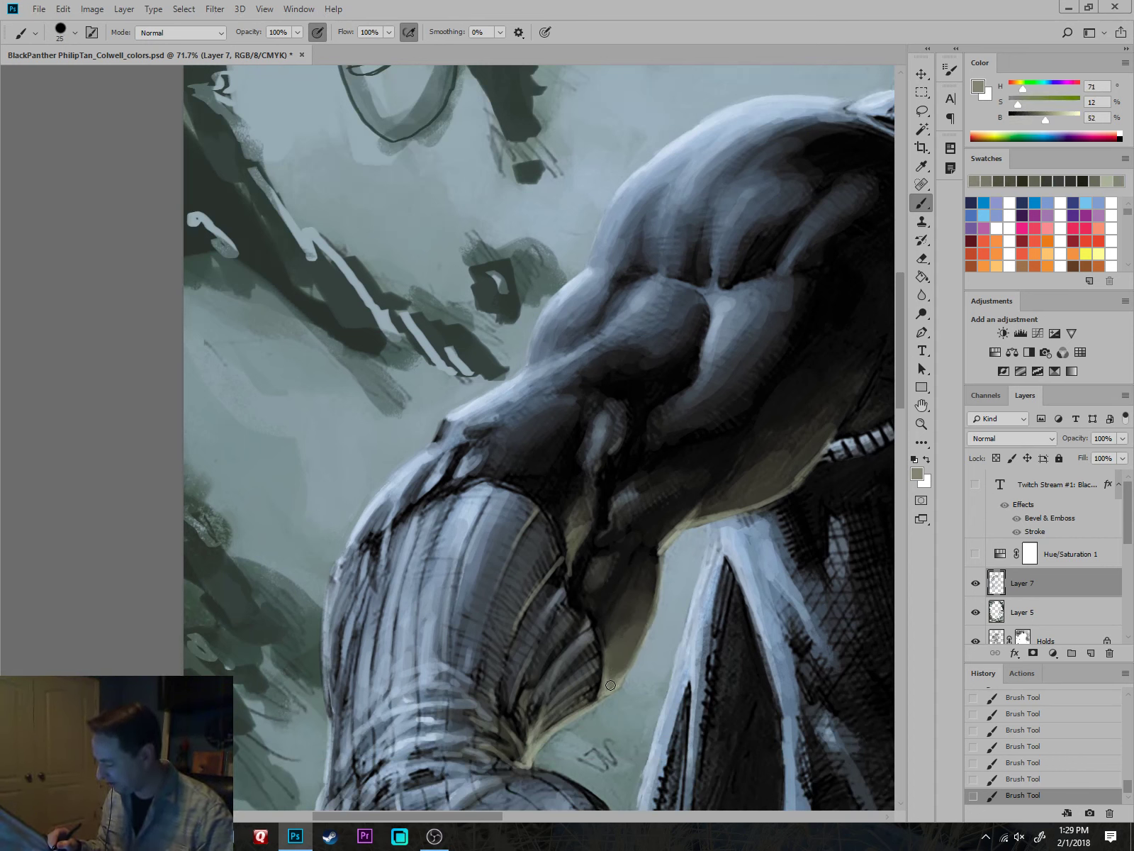
{"action": "left_click_drag", "start_coordinate": [612, 683], "coordinate": [647, 616]}
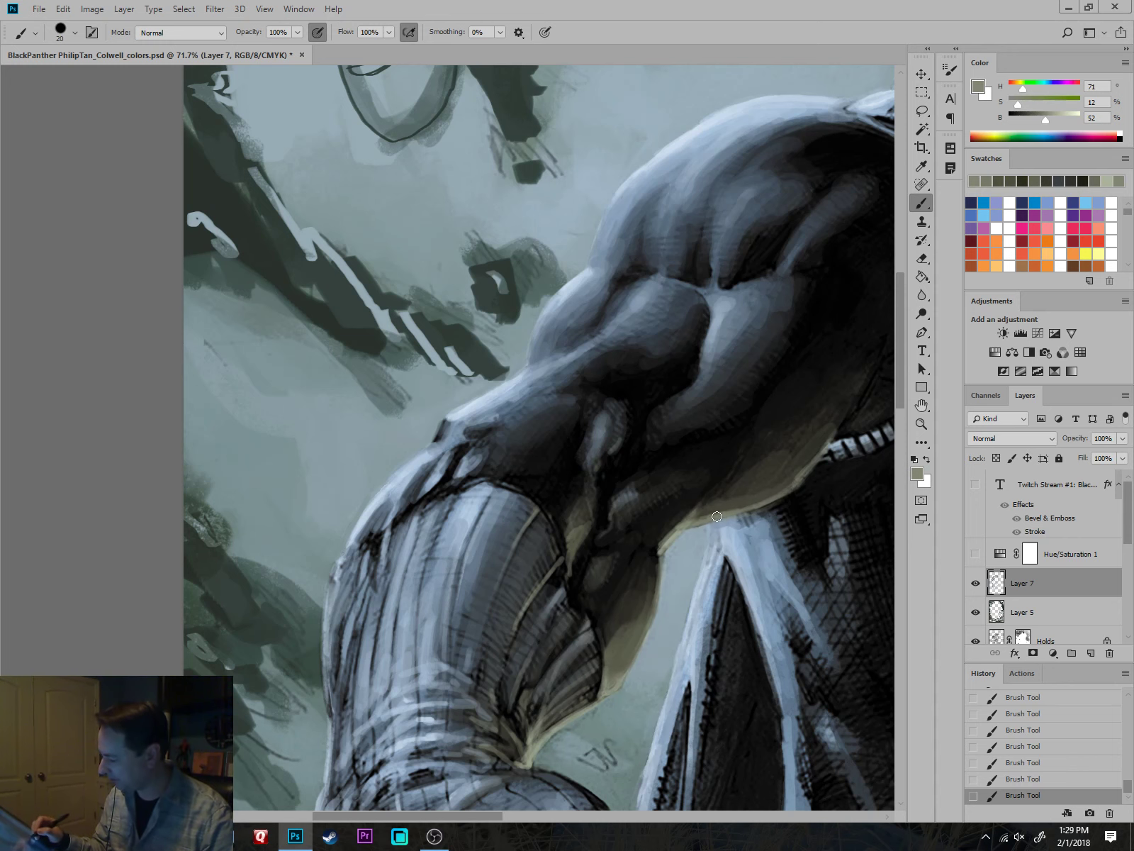
Examine the shading across the whole figure and the painted arm, closing in on the gloved fist.
{"action": "left_click_drag", "start_coordinate": [773, 488], "coordinate": [659, 682]}
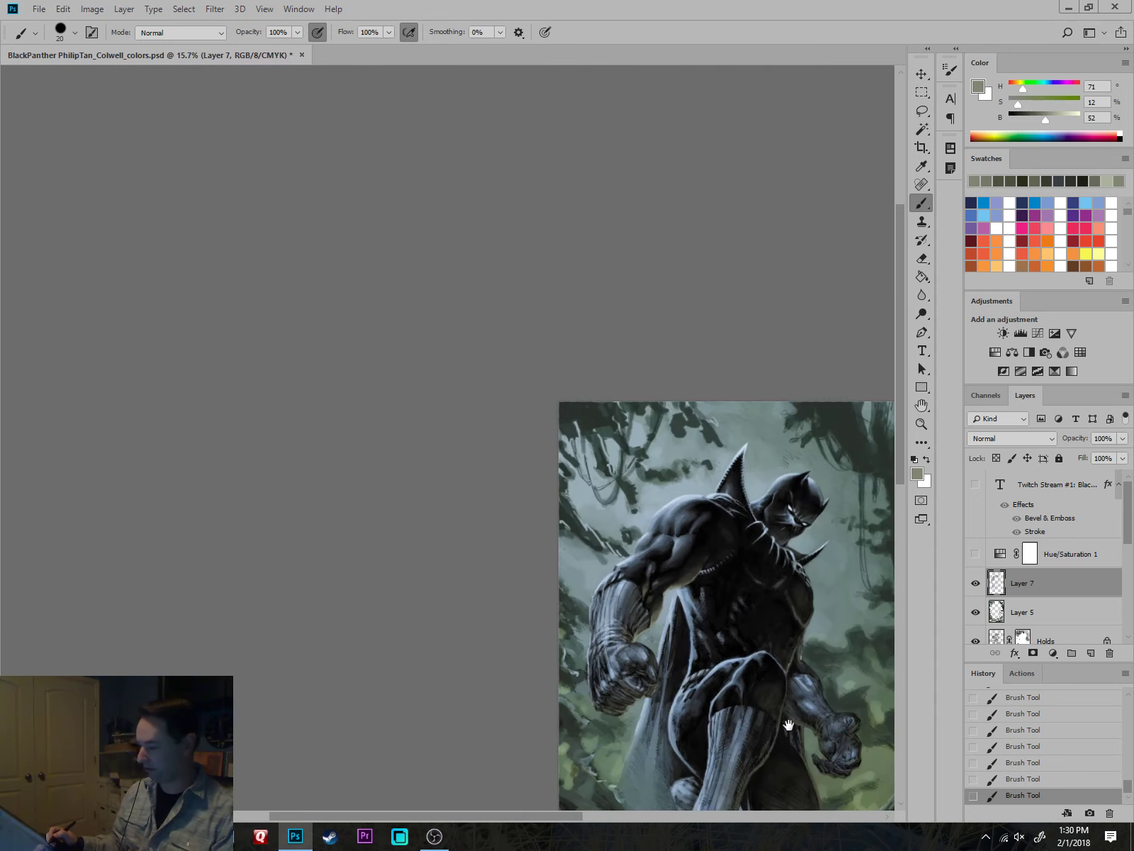
{"action": "scroll", "coordinate": [736, 641], "scroll_direction": "up", "scroll_amount": 5}
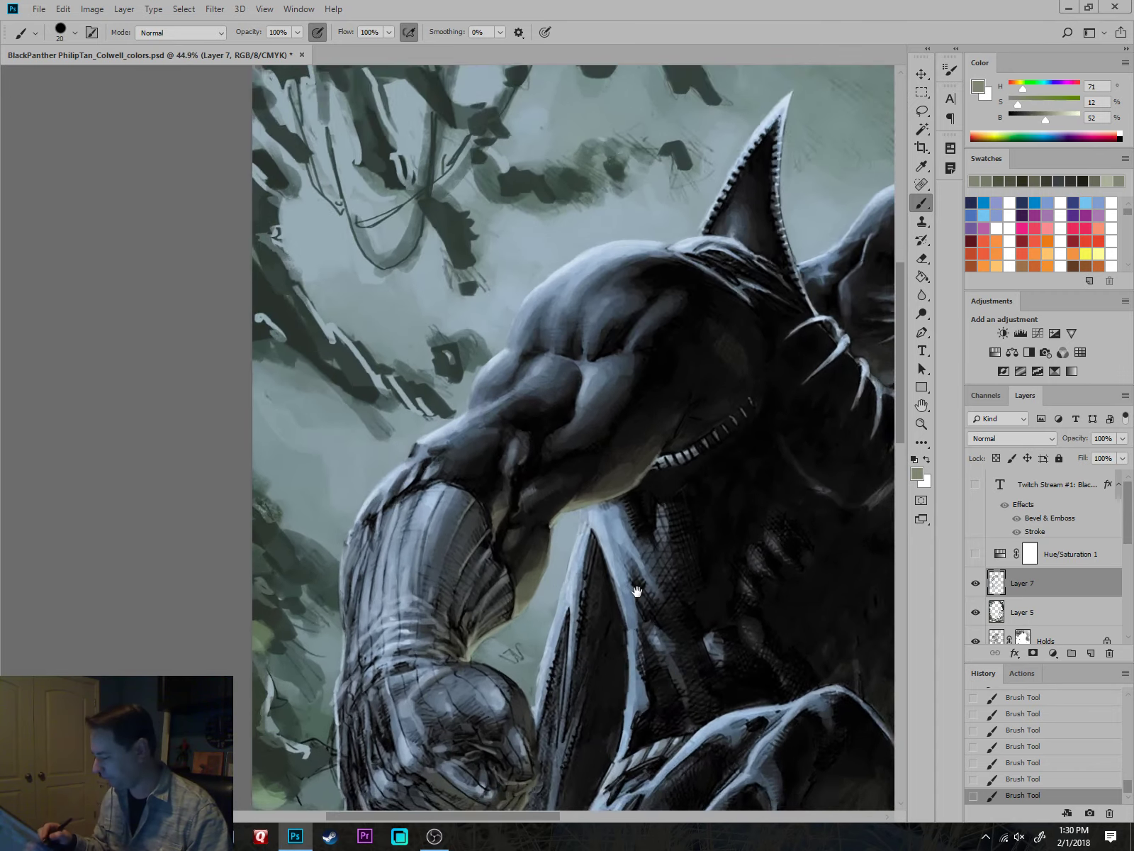
{"action": "scroll", "coordinate": [712, 531], "scroll_direction": "down", "scroll_amount": 4}
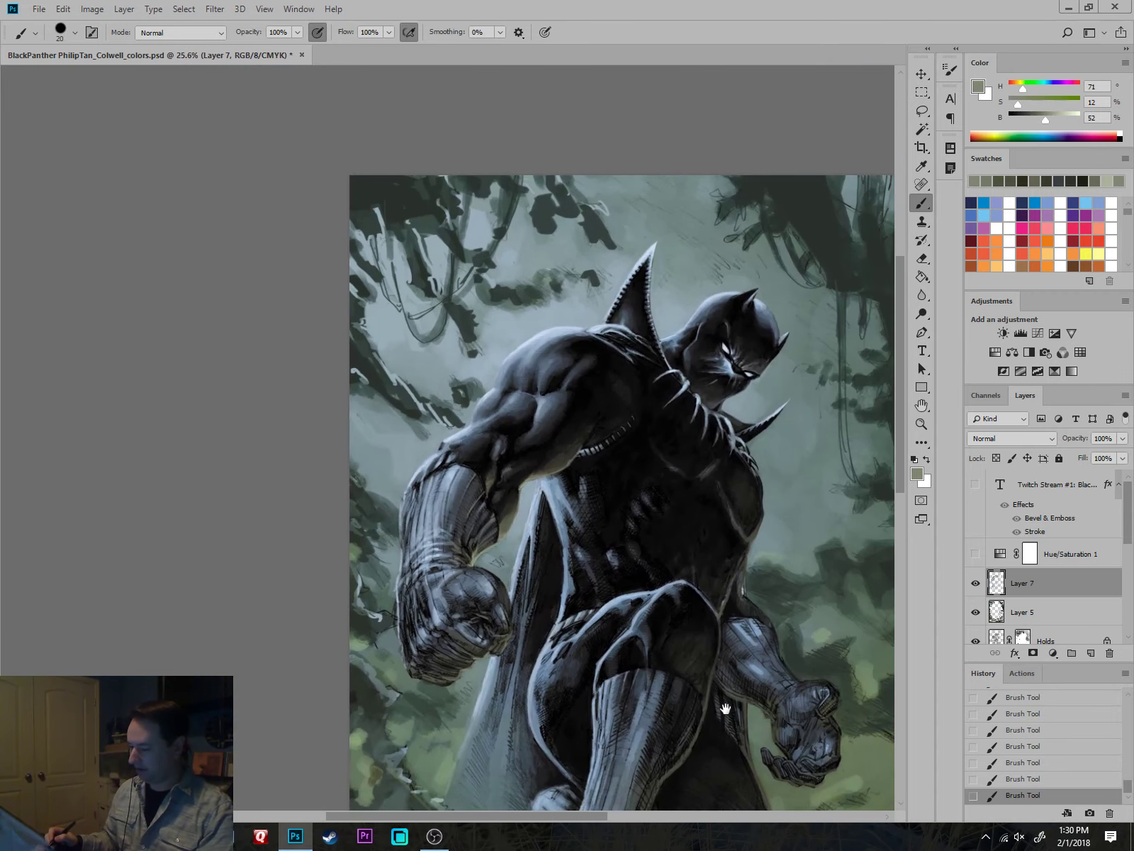
{"action": "scroll", "coordinate": [525, 625], "scroll_direction": "up", "scroll_amount": 4}
{"action": "left_click_drag", "start_coordinate": [525, 625], "coordinate": [628, 526]}
{"action": "scroll", "coordinate": [656, 611], "scroll_direction": "up", "scroll_amount": 5}
{"action": "left_click", "coordinate": [537, 486], "text": "alt"}
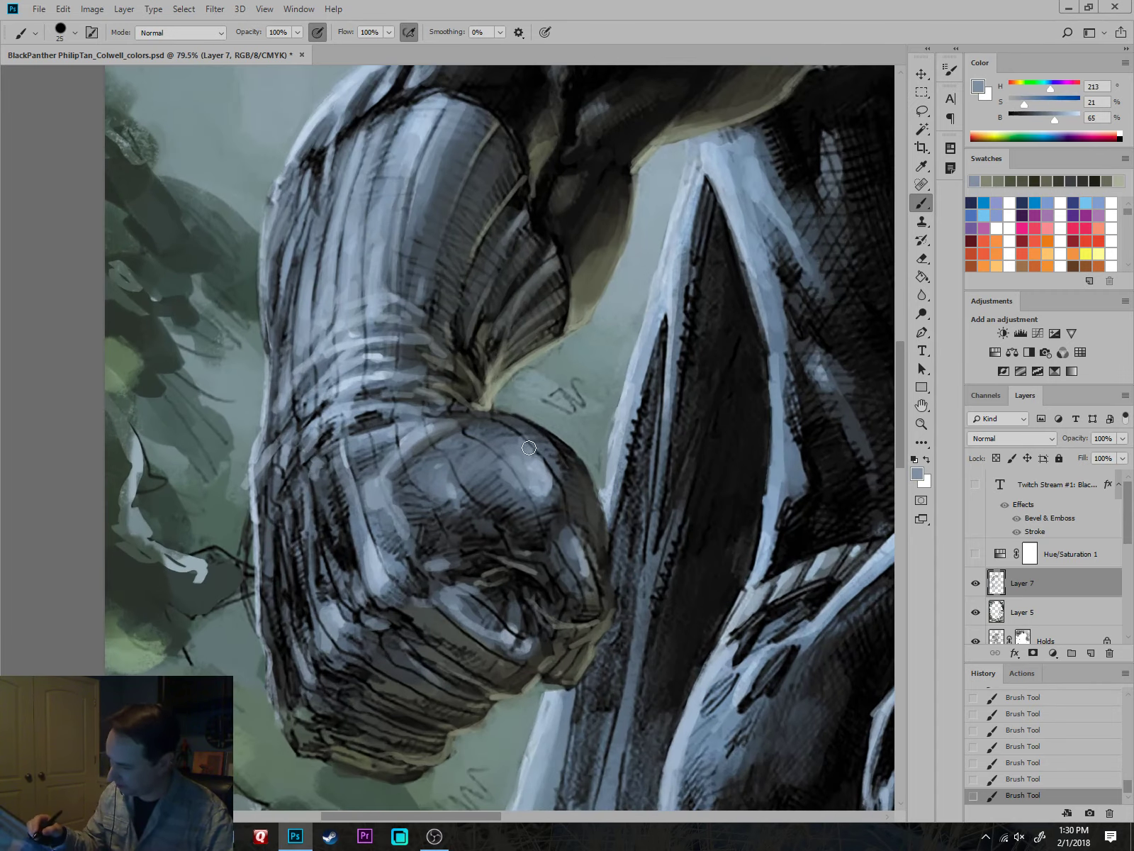
{"action": "key", "text": "bracketright"}
Paint sampled near-black separation lines between the glove's upper ribs, reducing the brush to 10 and 9 px.
{"action": "left_click_drag", "start_coordinate": [554, 448], "coordinate": [641, 592]}
{"action": "left_click", "coordinate": [491, 256], "text": "alt"}
{"action": "key", "text": "bracketleft"}
{"action": "key", "text": "bracketleft"}
{"action": "key", "text": "bracketleft"}
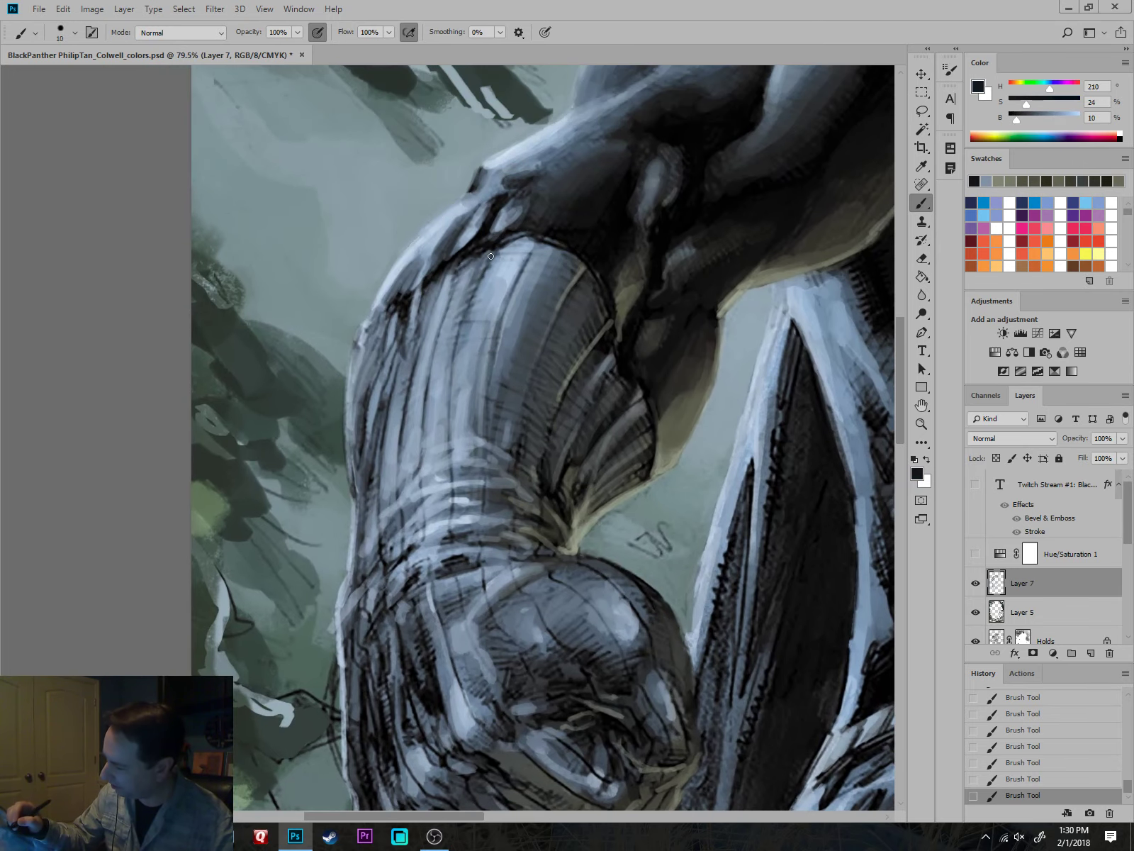
{"action": "left_click_drag", "start_coordinate": [494, 249], "coordinate": [448, 374]}
{"action": "left_click_drag", "start_coordinate": [538, 242], "coordinate": [499, 332]}
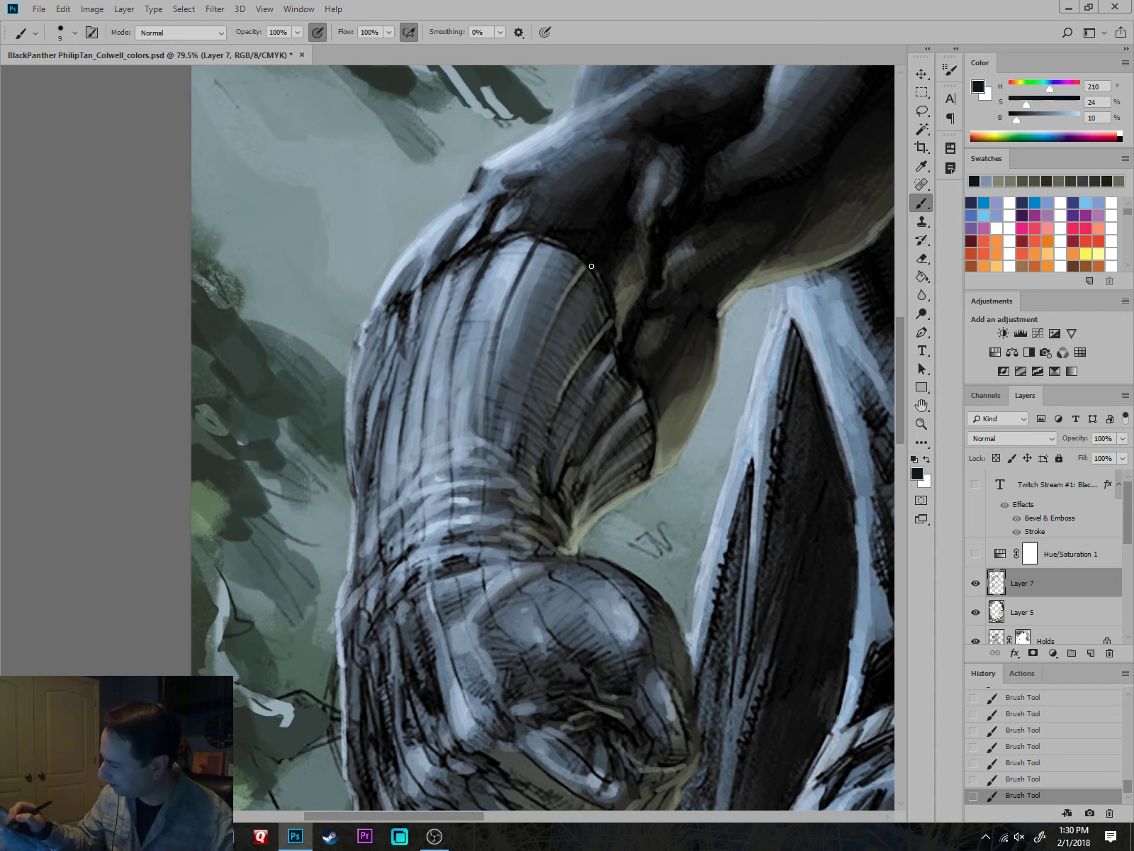
{"action": "left_click_drag", "start_coordinate": [562, 309], "coordinate": [544, 354]}
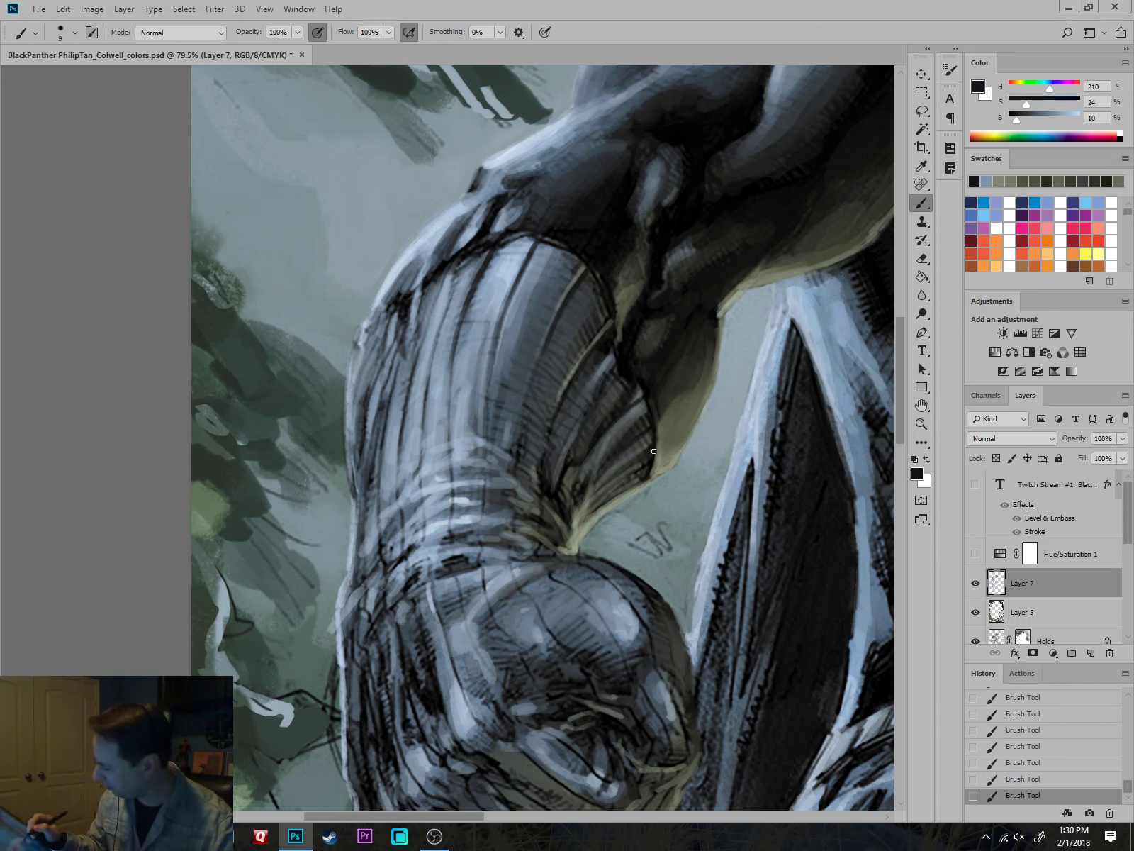
Paint a sampled grey stroke on the glove's shaded rib and sampled pale blue highlights on its upper ribs at 9 px.
{"action": "left_click", "coordinate": [584, 266], "text": "alt"}
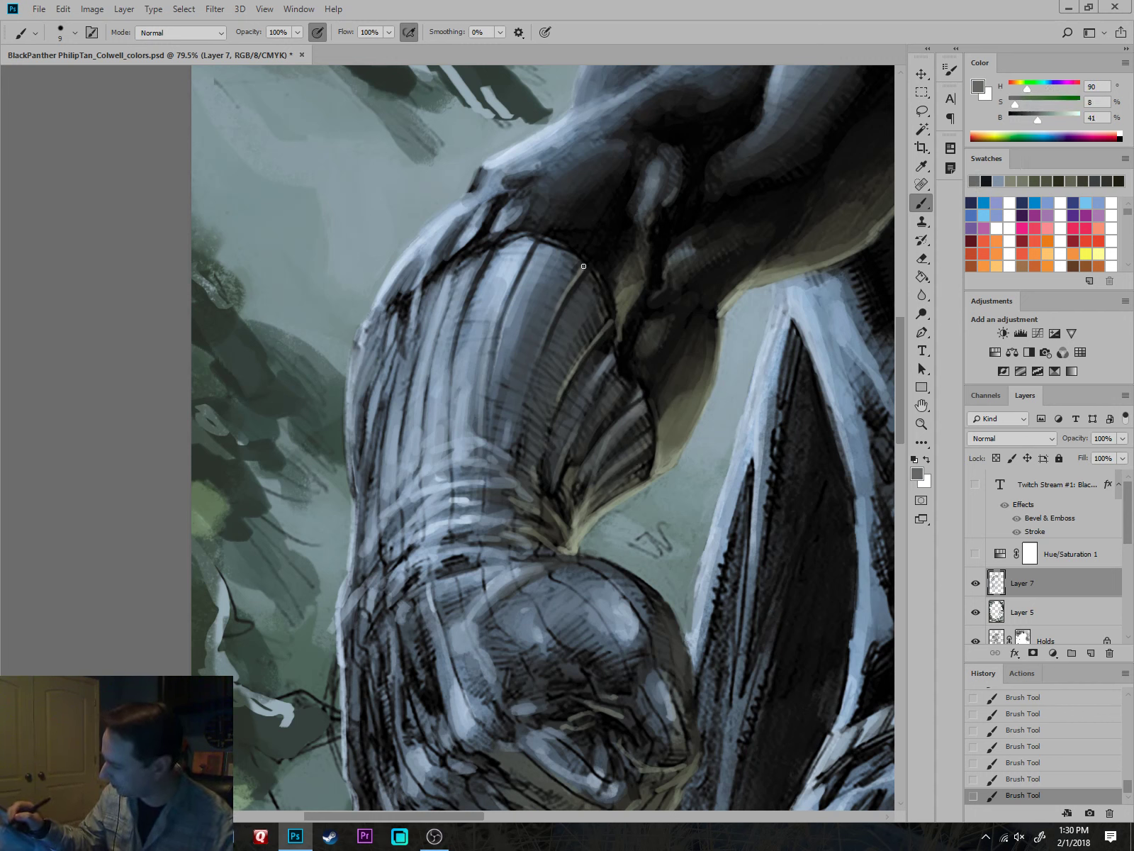
{"action": "left_click_drag", "start_coordinate": [583, 266], "coordinate": [559, 313]}
{"action": "key", "text": "alt"}
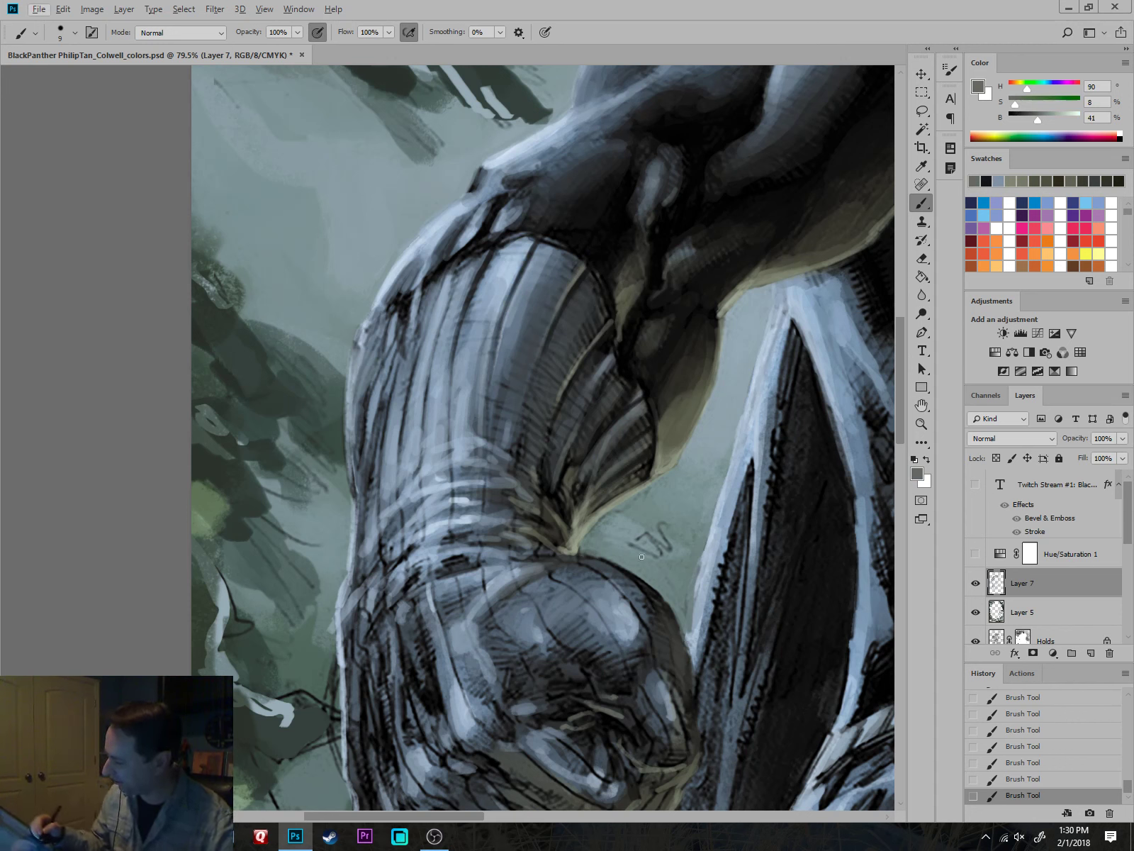
{"action": "left_click", "coordinate": [521, 258], "text": "alt"}
{"action": "left_click", "coordinate": [496, 261], "text": "alt"}
{"action": "left_click_drag", "start_coordinate": [494, 258], "coordinate": [467, 332]}
{"action": "mouse_move", "coordinate": [541, 248]}
{"action": "left_mouse_down"}
{"action": "mouse_move", "coordinate": [526, 274]}
{"action": "mouse_move", "coordinate": [538, 263]}
{"action": "left_mouse_up"}
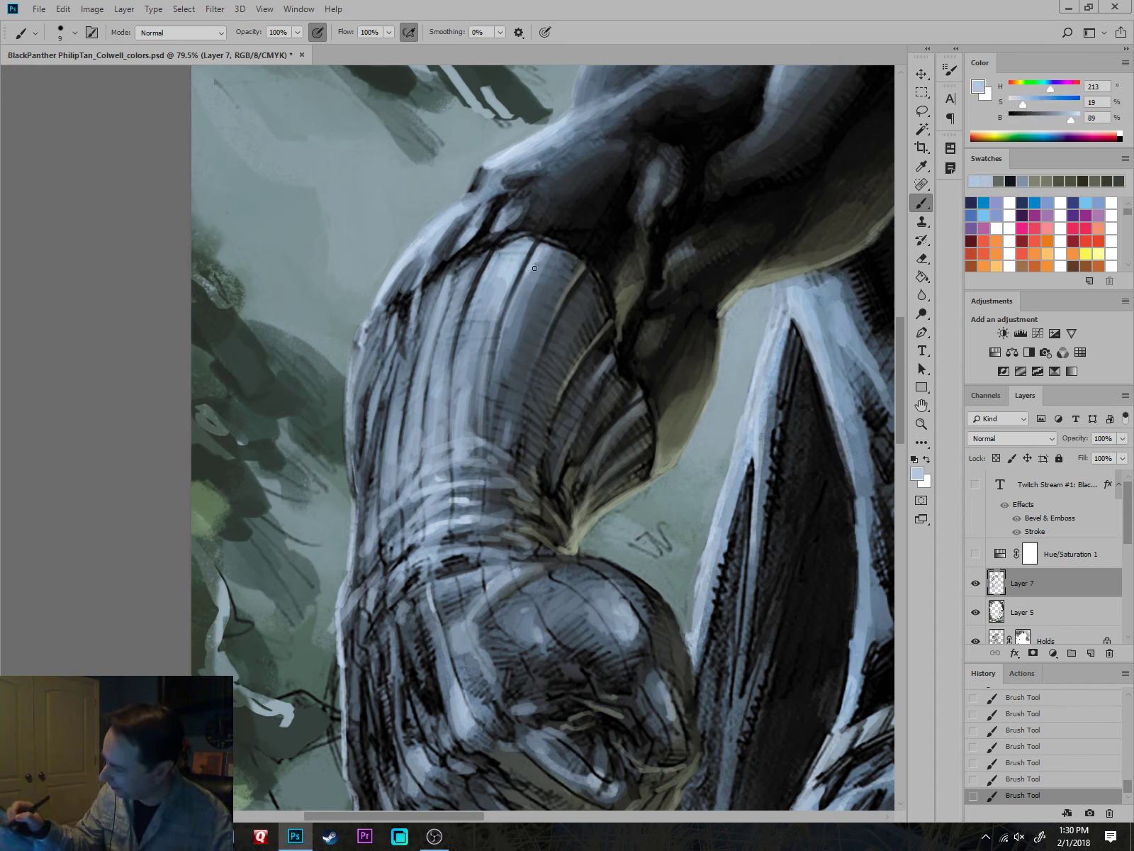
{"action": "left_click_drag", "start_coordinate": [460, 280], "coordinate": [430, 322]}
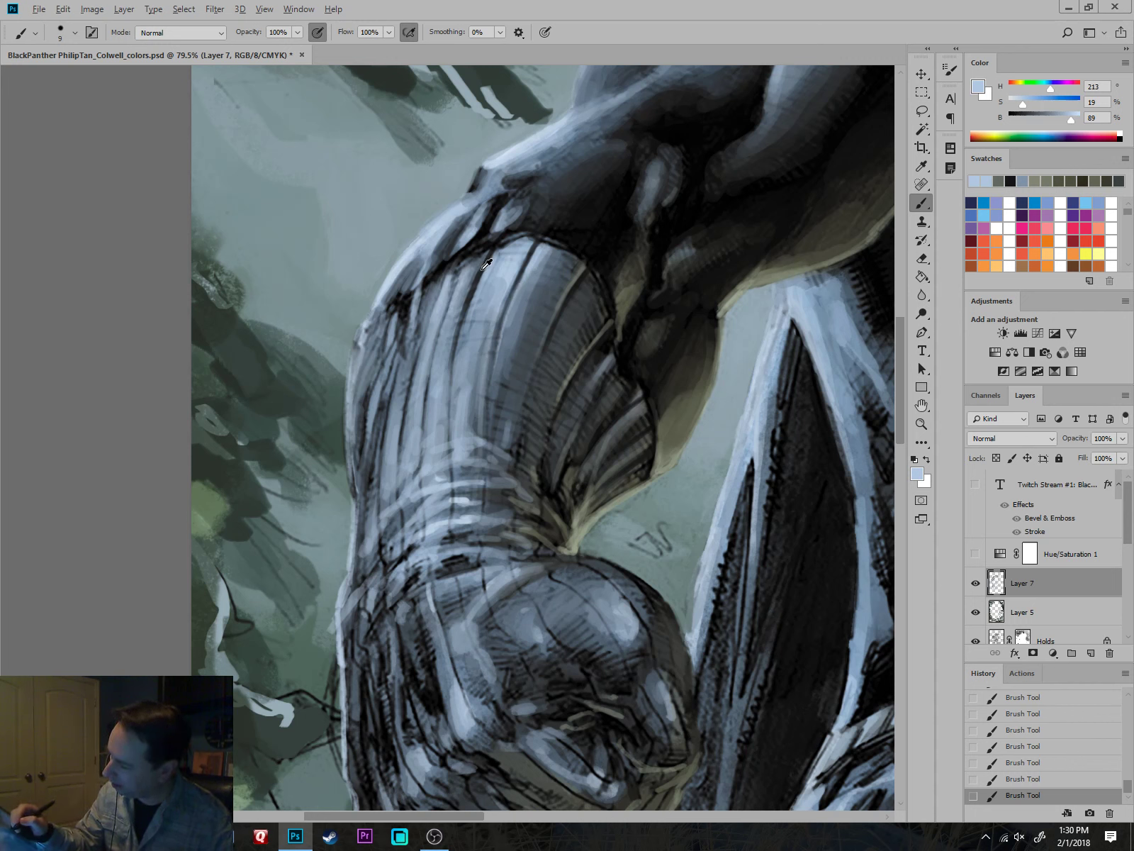
Paint sampled dark blue-grey lines down the grooves between the glove's outer ribs with an 8 px brush.
{"action": "left_click", "coordinate": [489, 258], "text": "alt"}
{"action": "key", "text": "["}
{"action": "left_click_drag", "start_coordinate": [464, 261], "coordinate": [438, 336]}
{"action": "left_click_drag", "start_coordinate": [442, 275], "coordinate": [430, 316]}
{"action": "mouse_move", "coordinate": [444, 278]}
{"action": "left_mouse_down"}
{"action": "mouse_move", "coordinate": [413, 381]}
{"action": "mouse_move", "coordinate": [417, 482]}
{"action": "left_mouse_up"}
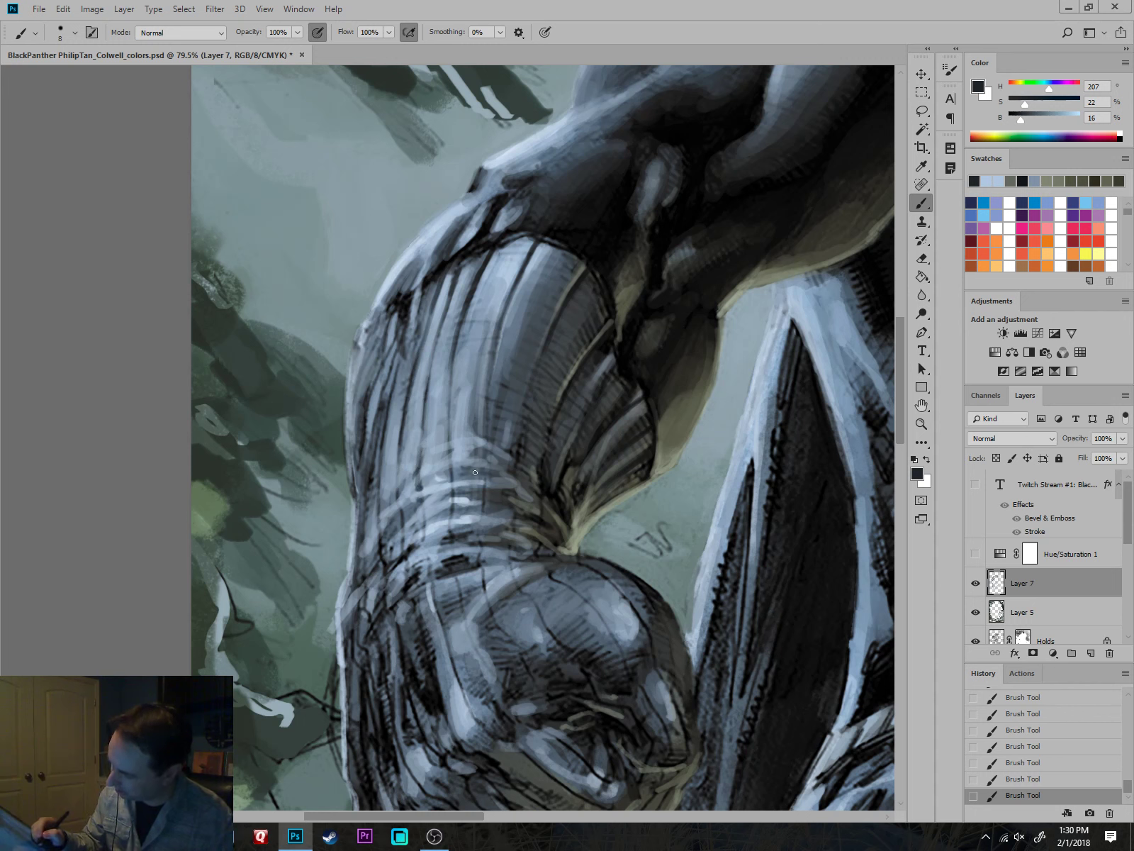
Paint dark blue-grey groove lines down the glove's middle ribs and into the wrist folds with the 8 px brush.
{"action": "left_click_drag", "start_coordinate": [452, 412], "coordinate": [451, 485]}
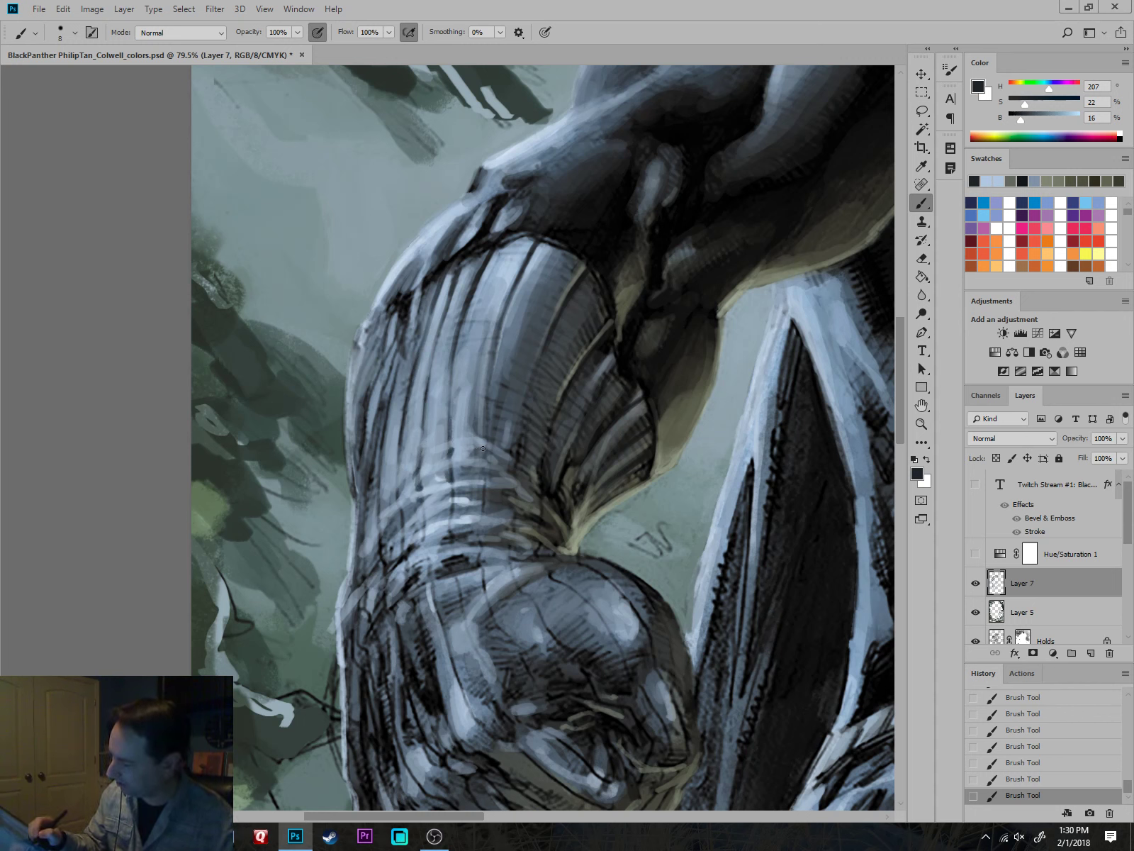
{"action": "left_click_drag", "start_coordinate": [484, 428], "coordinate": [480, 400]}
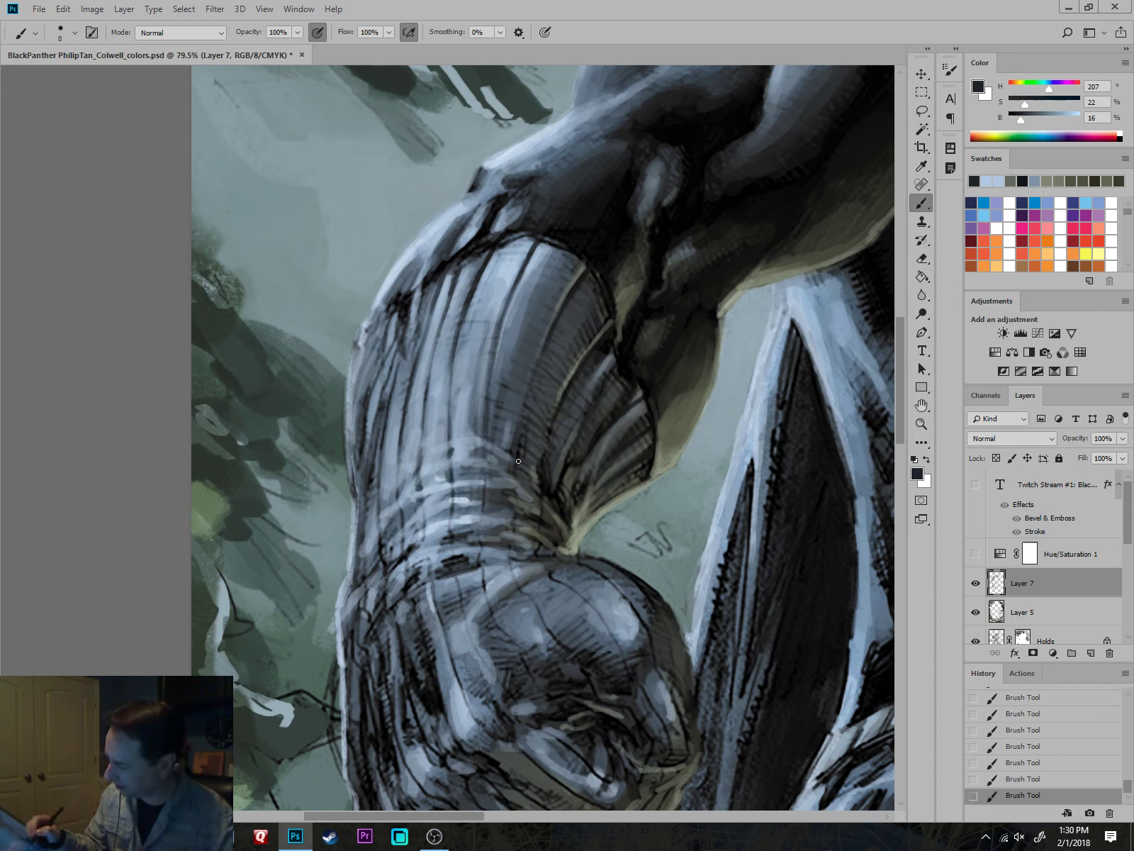
{"action": "left_click_drag", "start_coordinate": [455, 504], "coordinate": [453, 518]}
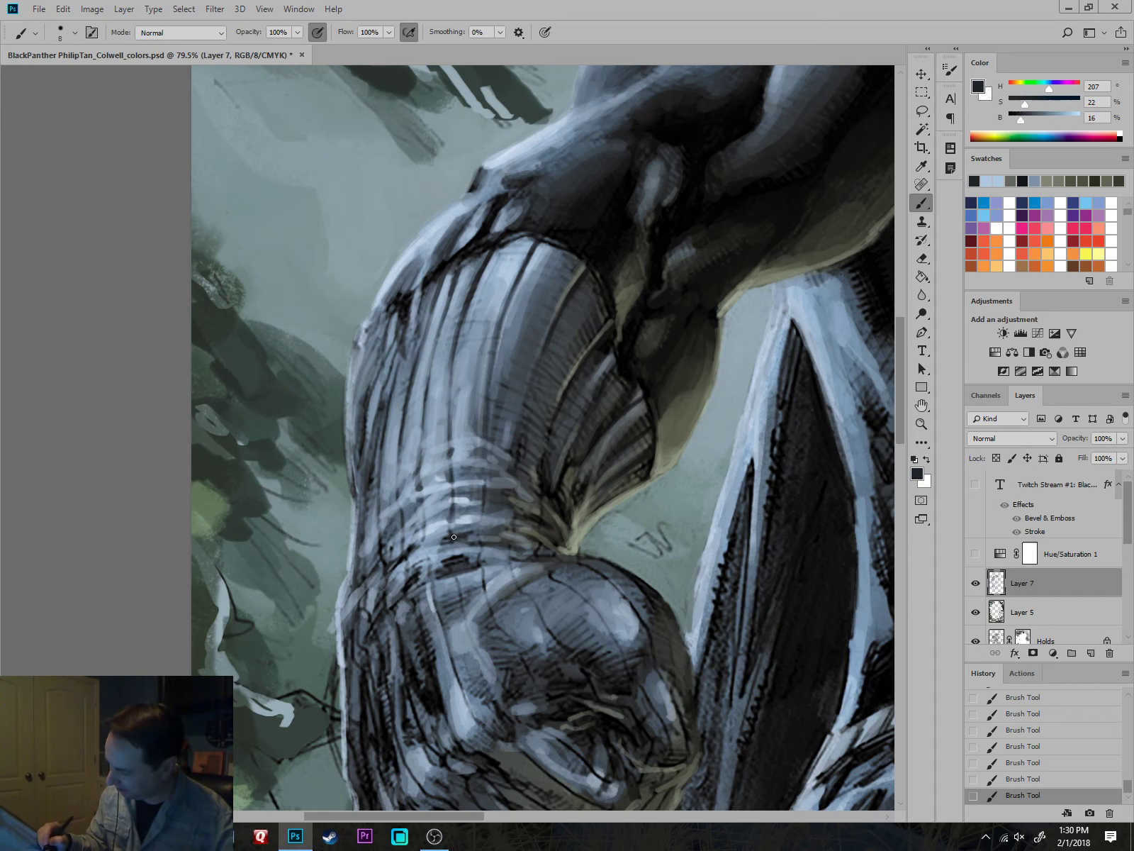
{"action": "mouse_move", "coordinate": [455, 573]}
{"action": "left_mouse_down"}
{"action": "mouse_move", "coordinate": [465, 609]}
{"action": "mouse_move", "coordinate": [509, 639]}
{"action": "mouse_move", "coordinate": [694, 696]}
{"action": "left_mouse_up"}
Enlarge the brush to 30 px and paint sampled blue-grey and darker grey tones over the glove's upper and middle ribs.
{"action": "left_click", "coordinate": [661, 357], "text": "alt"}
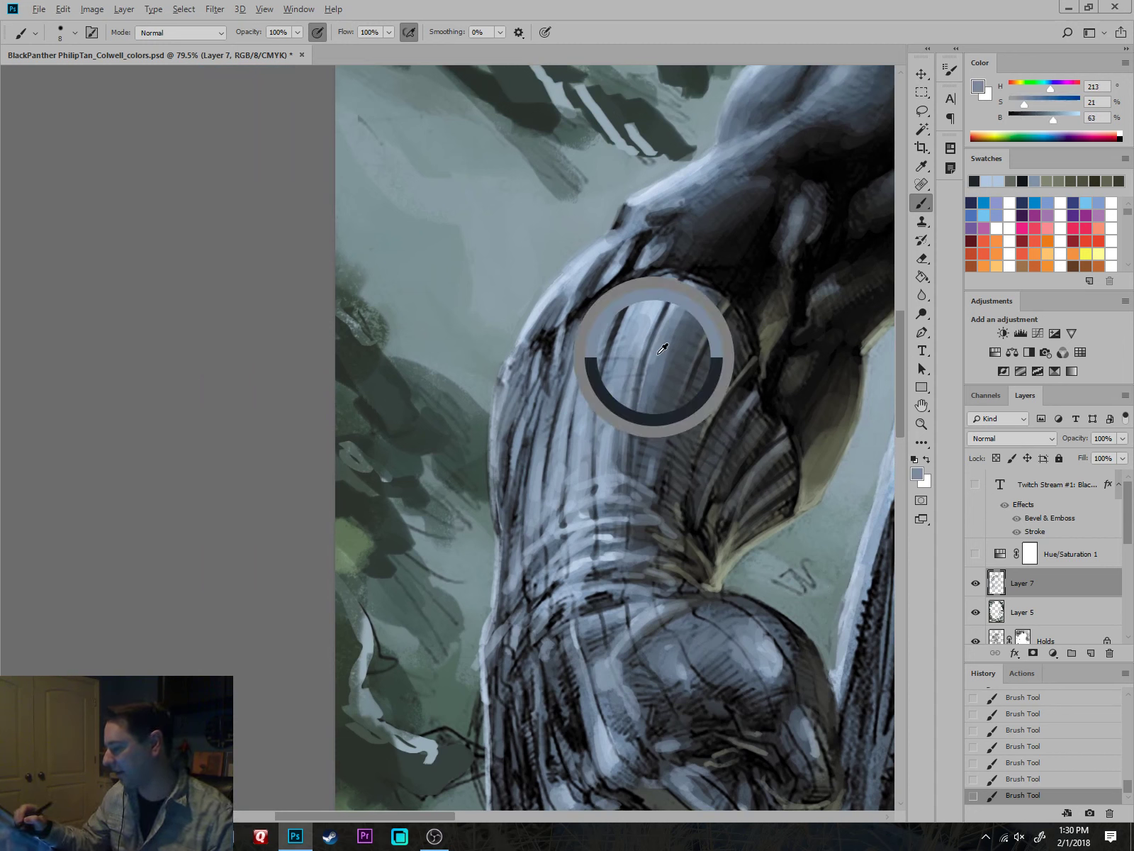
{"action": "key", "text": "bracketright"}
{"action": "key", "text": "bracketright"}
{"action": "key", "text": "bracketright"}
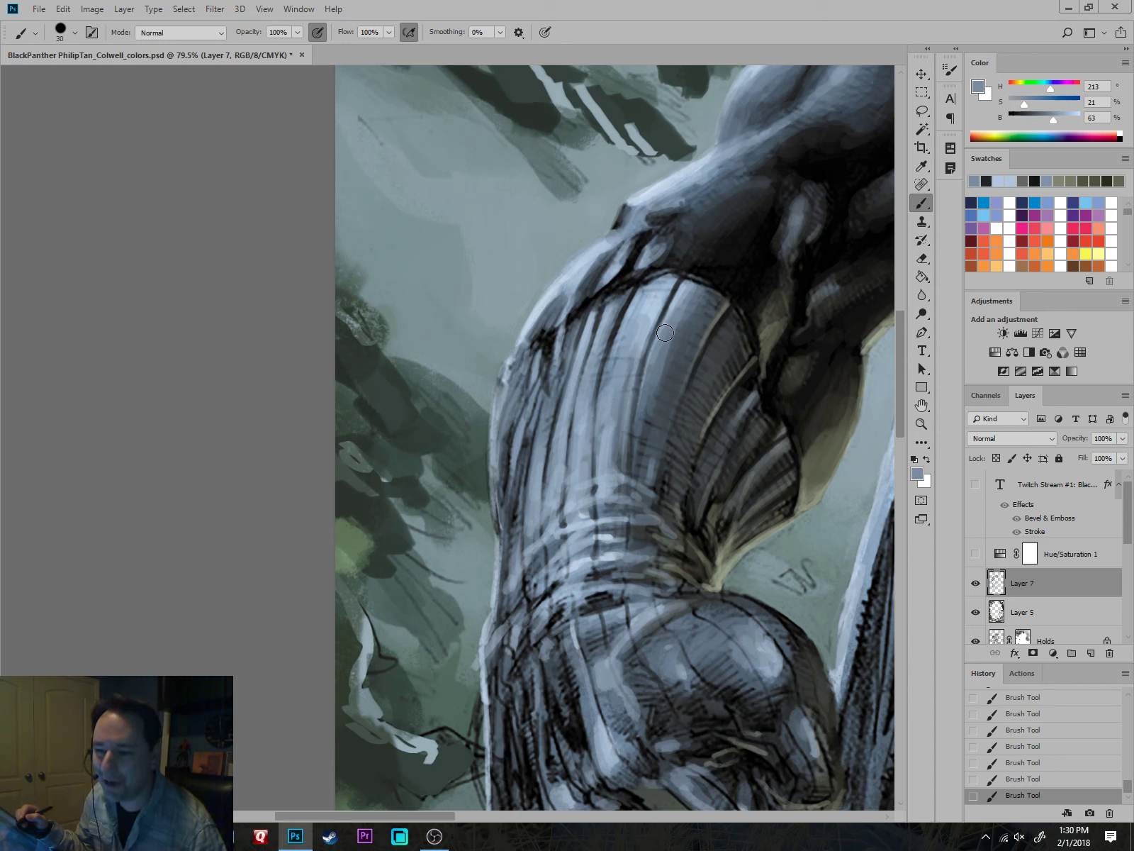
{"action": "left_click", "coordinate": [682, 313], "text": "alt"}
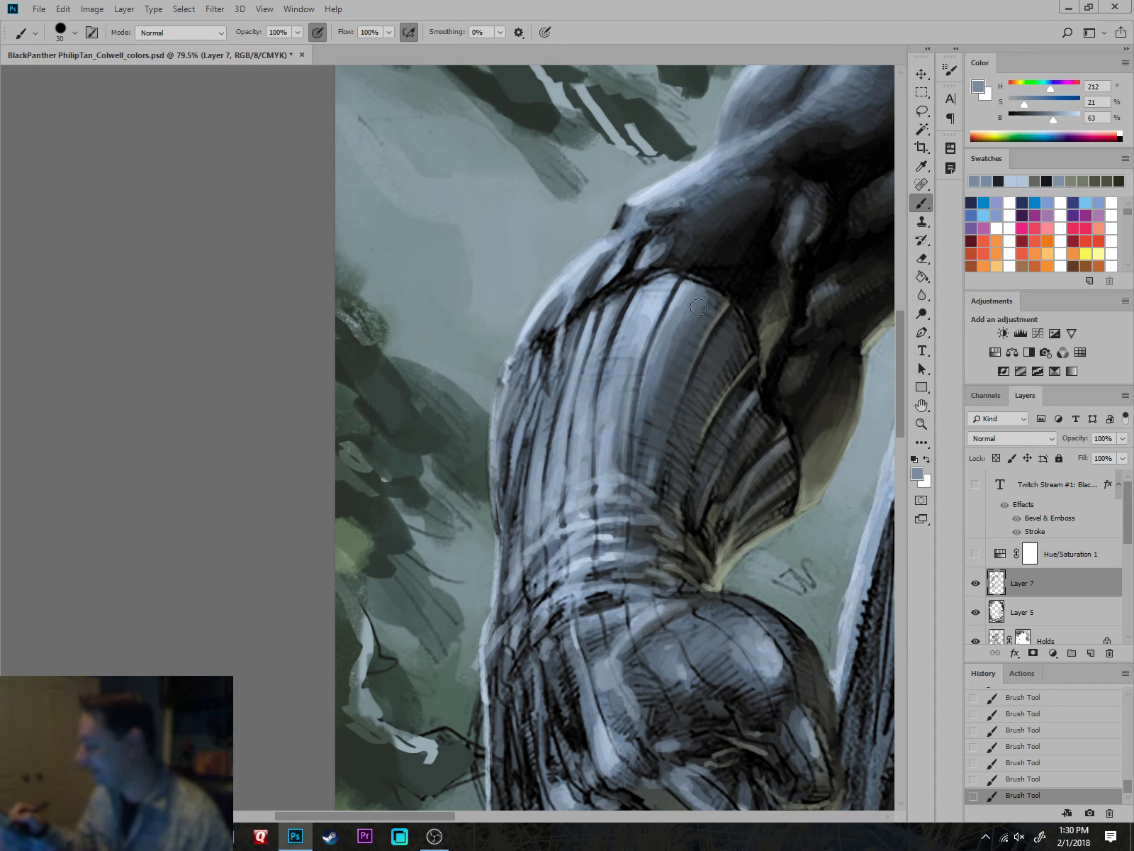
{"action": "left_click", "coordinate": [690, 334], "text": "alt"}
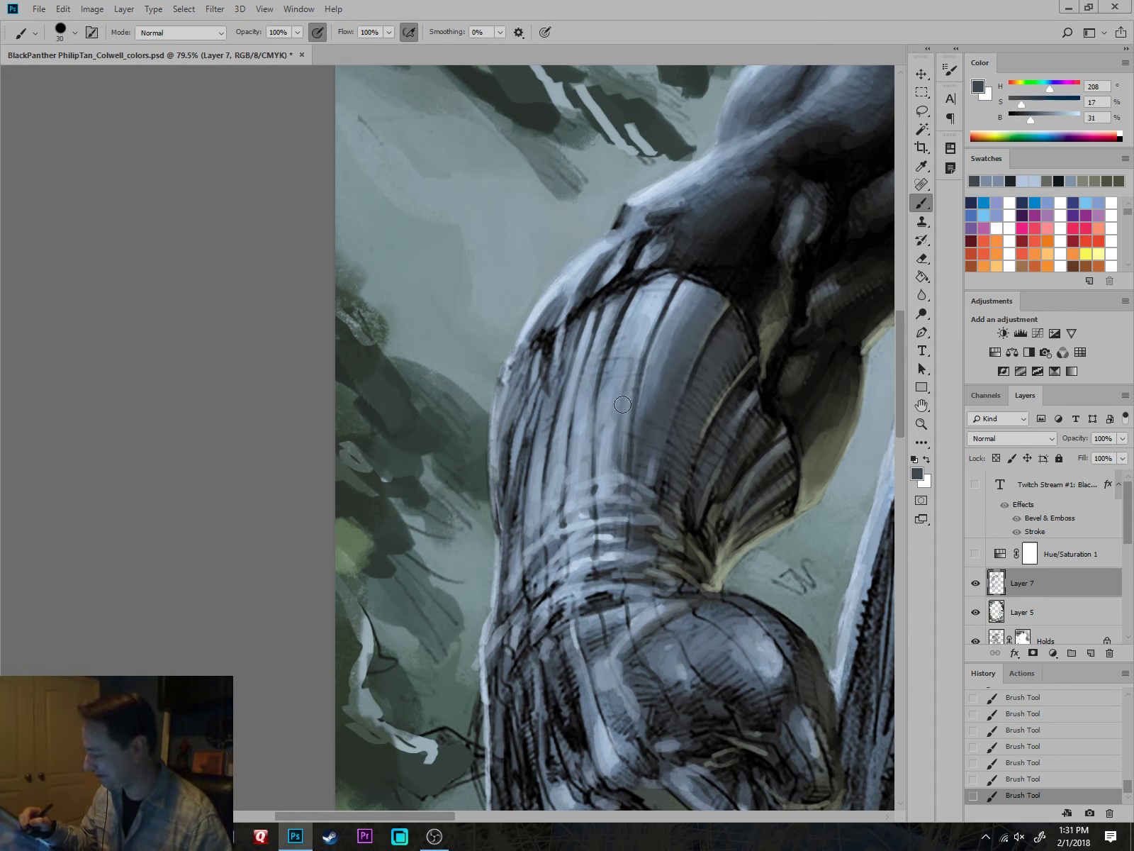
{"action": "left_click_drag", "start_coordinate": [622, 404], "coordinate": [612, 455]}
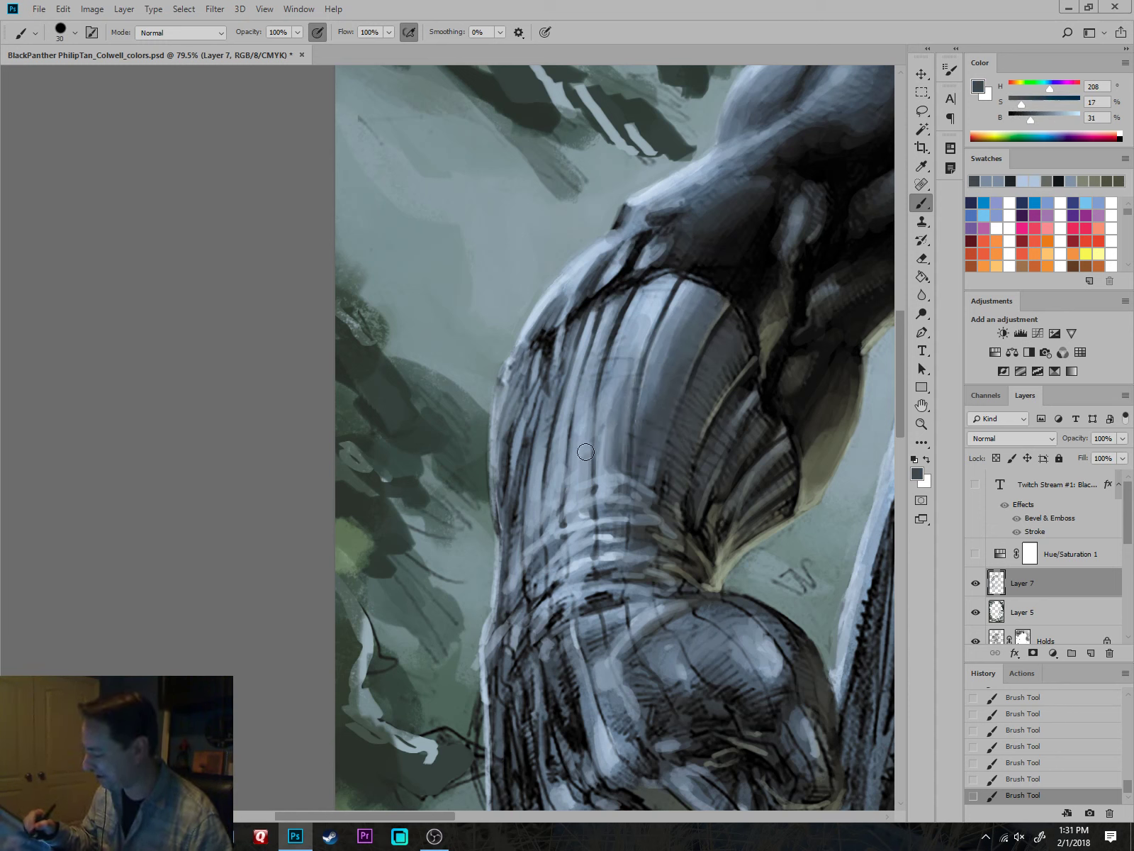
Reduce the brush to 20 px and paint a sampled pale blue highlight along the outer edge of the upper forearm.
{"action": "left_click", "coordinate": [520, 431], "text": "alt"}
{"action": "key", "text": "bracketleft"}
{"action": "key", "text": "bracketleft"}
{"action": "left_click", "coordinate": [578, 277], "text": "alt"}
{"action": "left_click_drag", "start_coordinate": [563, 293], "coordinate": [550, 308]}
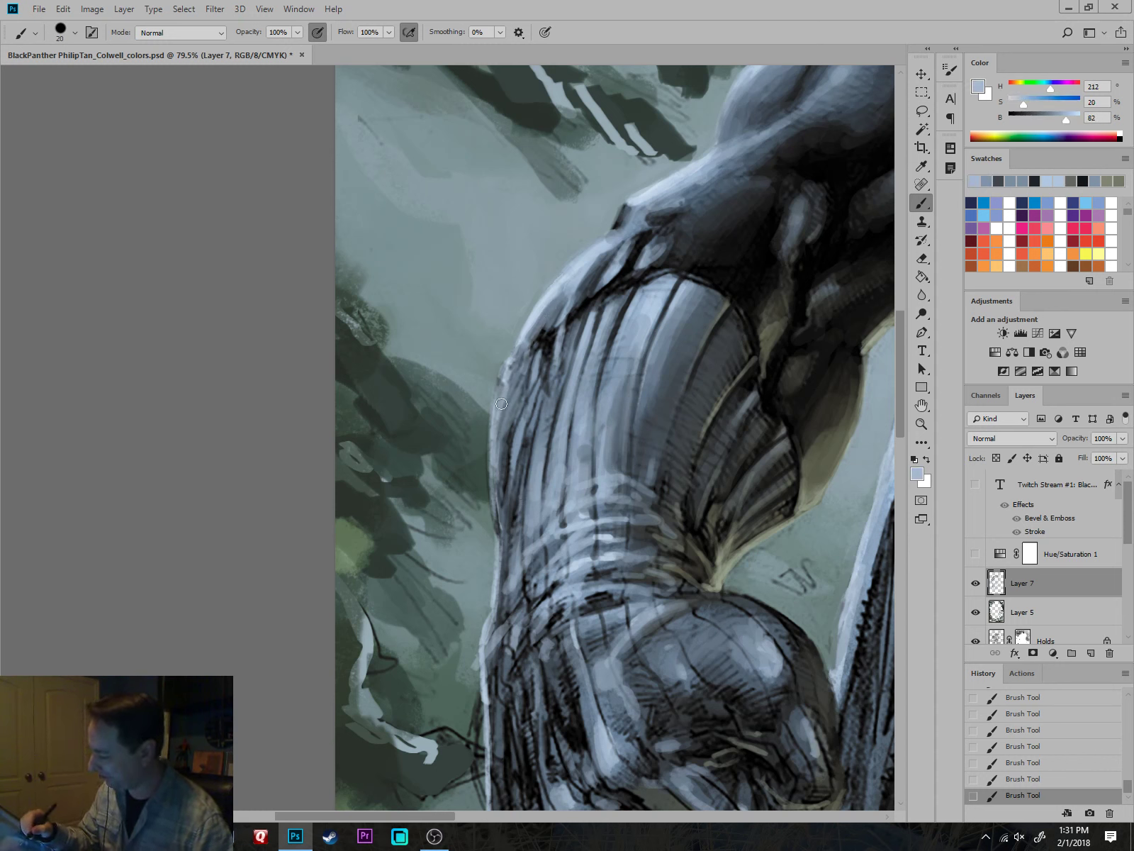
Clean up the glove's outer contour with sampled grey-green background colours, using a 9 px brush.
{"action": "key", "text": "bracketleft"}
{"action": "key", "text": "bracketleft"}
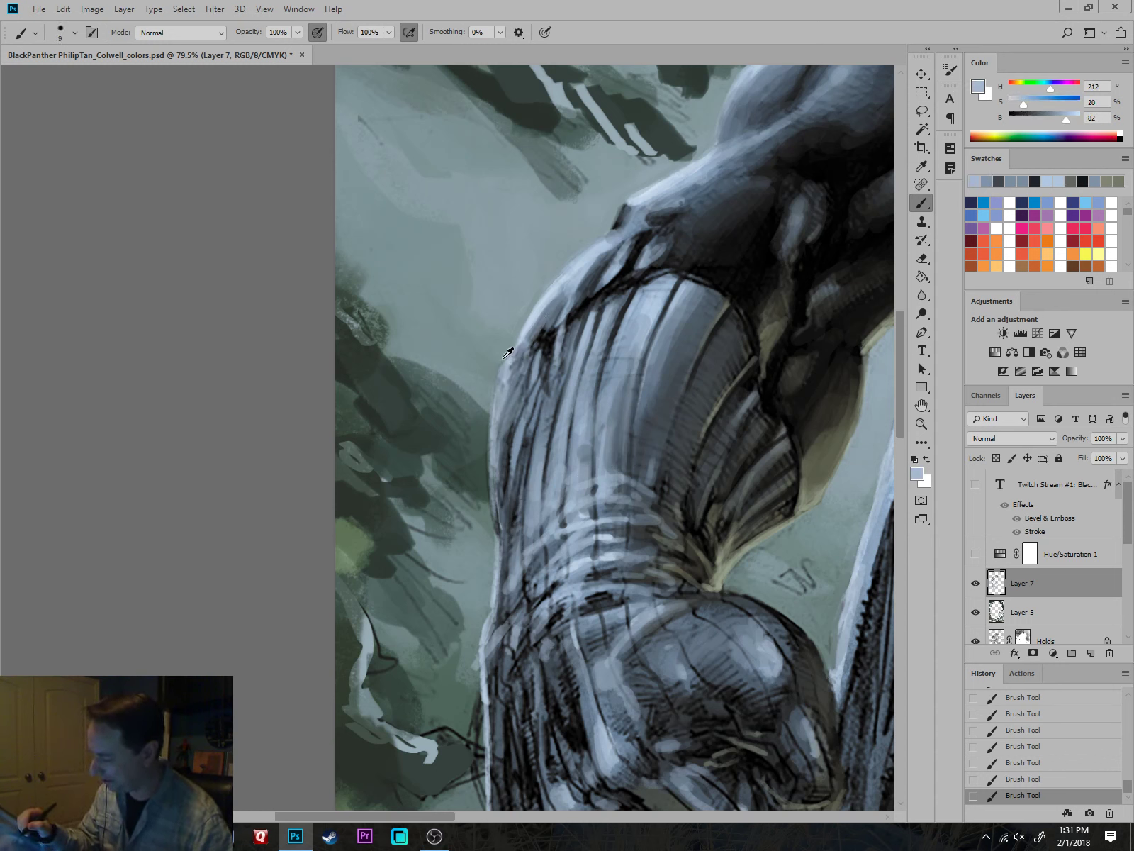
{"action": "left_click", "coordinate": [509, 351], "text": "alt"}
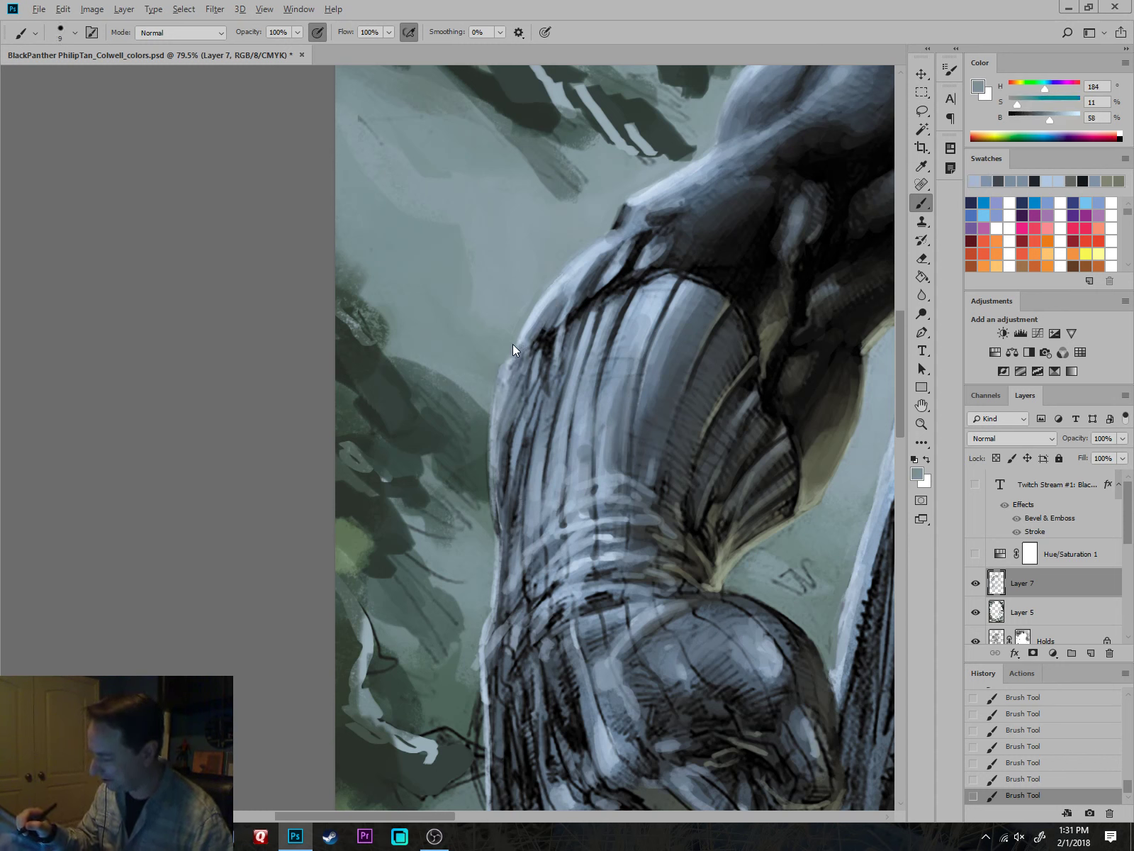
{"action": "left_click", "coordinate": [489, 465], "text": "alt"}
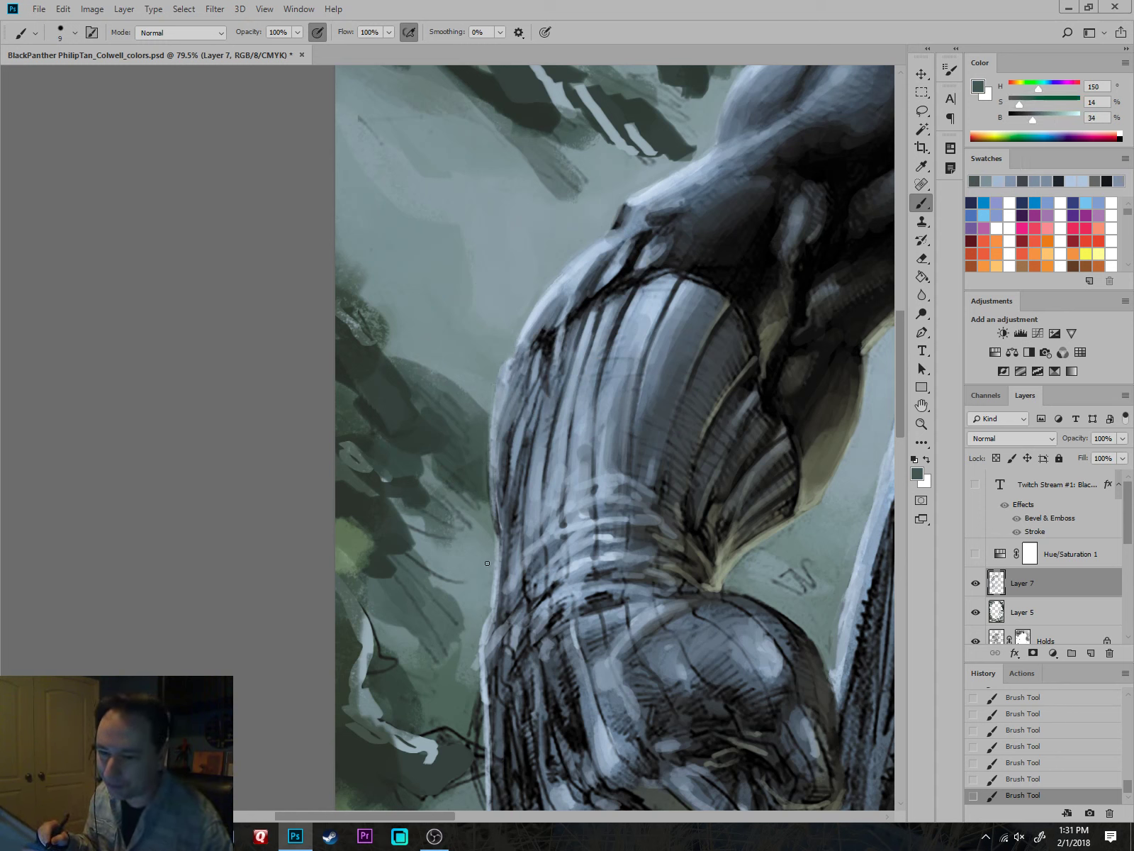
{"action": "left_click", "coordinate": [489, 470], "text": "alt"}
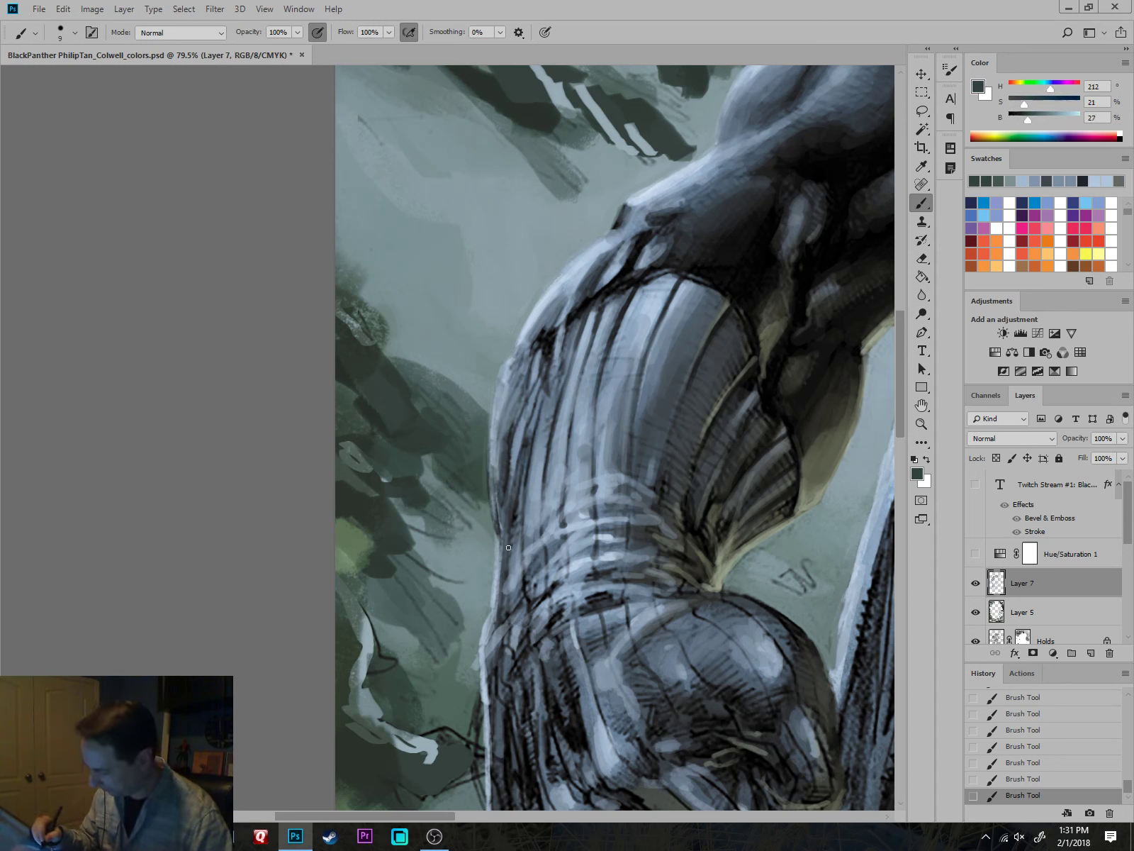
Paint sampled dark blue-grey and near-black lines between the wrist folds with the 9 px brush.
{"action": "mouse_move", "coordinate": [517, 501]}
{"action": "left_mouse_down"}
{"action": "mouse_move", "coordinate": [526, 538]}
{"action": "mouse_move", "coordinate": [557, 537]}
{"action": "left_mouse_up"}
{"action": "left_click_drag", "start_coordinate": [523, 607], "coordinate": [564, 580]}
{"action": "mouse_move", "coordinate": [531, 593]}
{"action": "left_mouse_down"}
{"action": "mouse_move", "coordinate": [555, 569]}
{"action": "mouse_move", "coordinate": [620, 546]}
{"action": "mouse_move", "coordinate": [627, 528]}
{"action": "mouse_move", "coordinate": [678, 529]}
{"action": "left_mouse_up"}
{"action": "left_click", "coordinate": [689, 506], "text": "alt"}
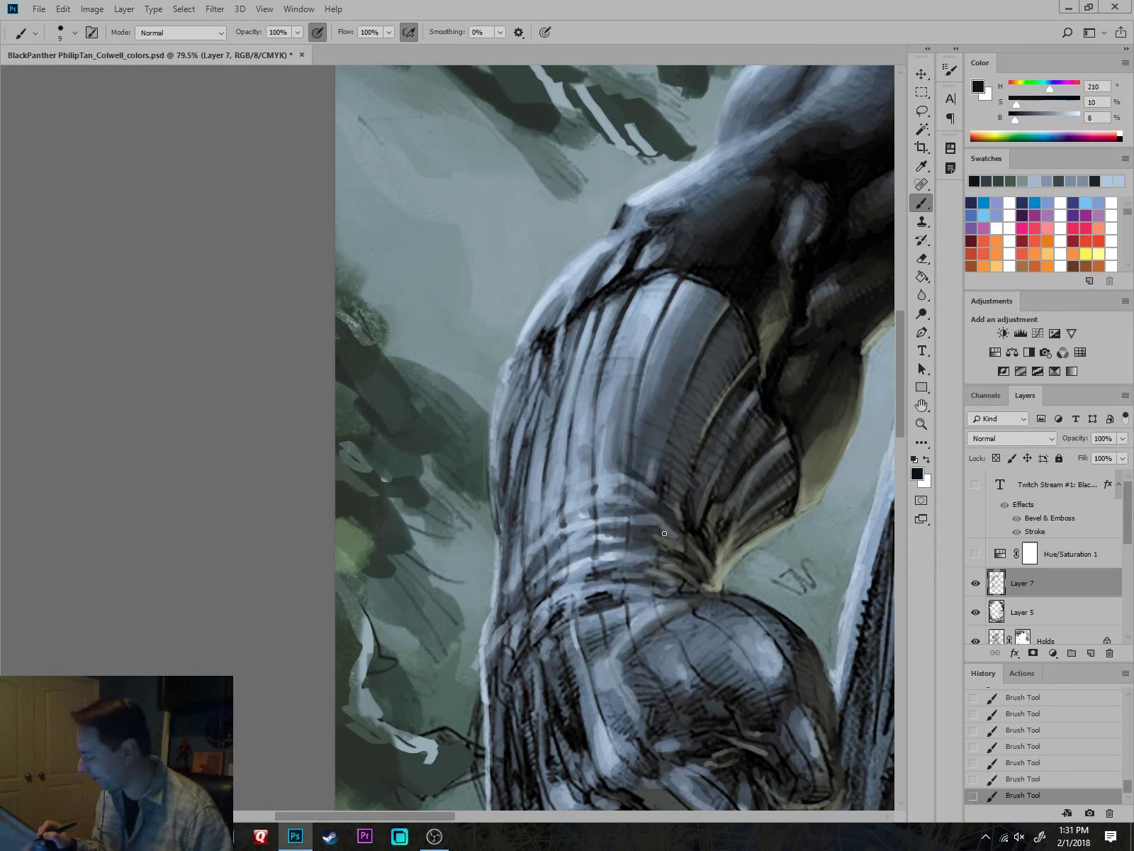
{"action": "left_click_drag", "start_coordinate": [610, 548], "coordinate": [681, 573]}
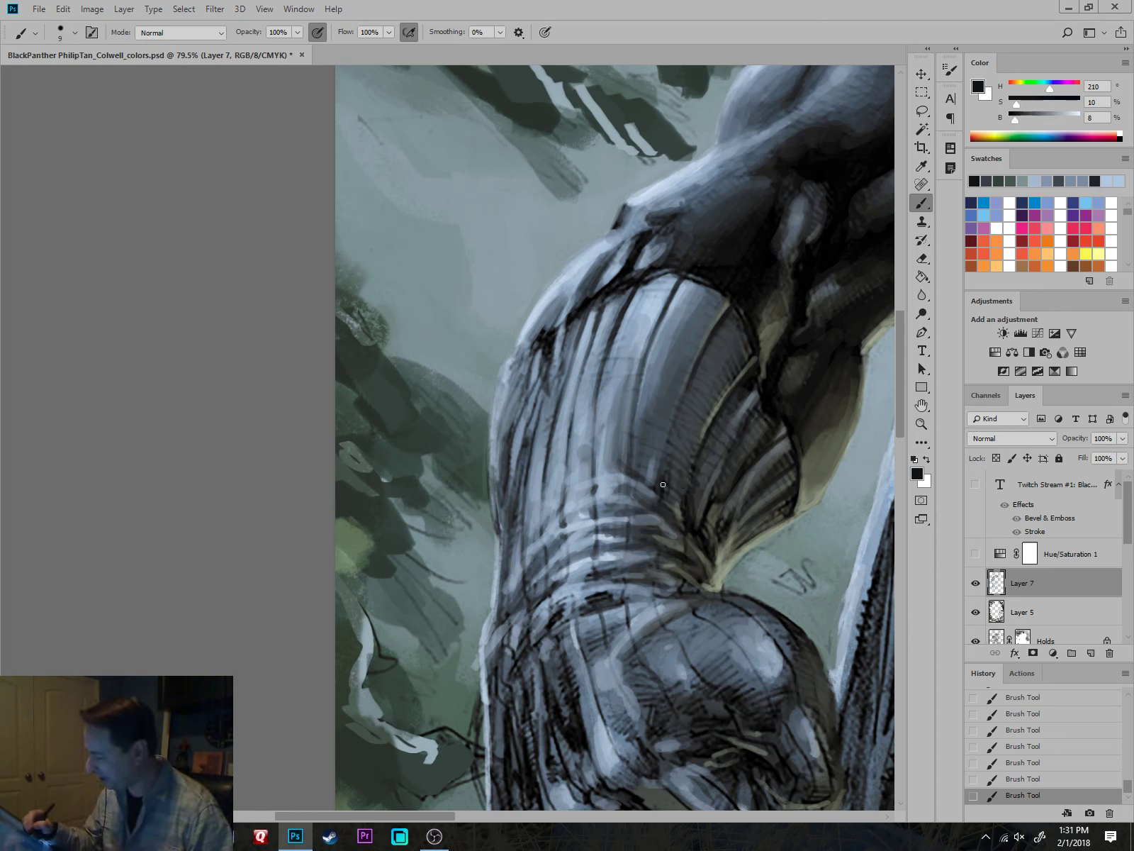
Paint near-black crease lines along the outer wrist and where the wrist meets the back of the hand at 9 px.
{"action": "left_click_drag", "start_coordinate": [510, 553], "coordinate": [490, 627]}
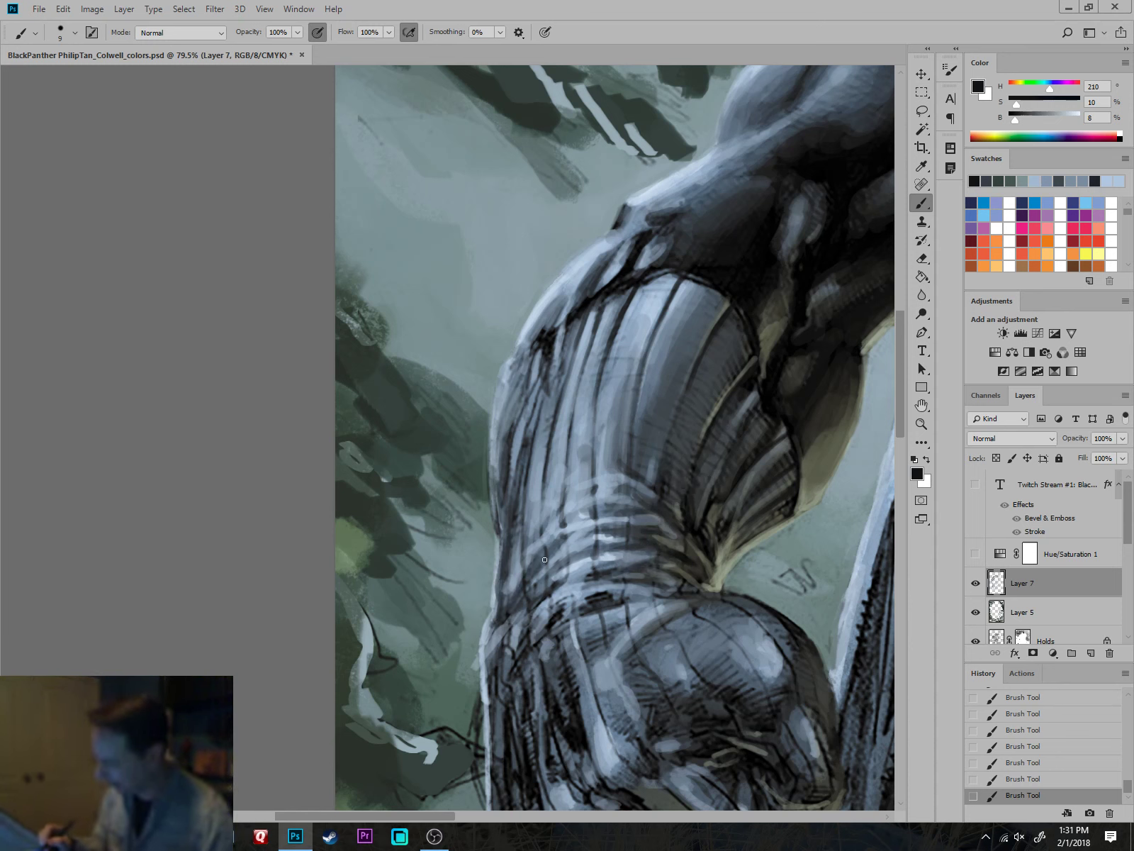
{"action": "mouse_move", "coordinate": [546, 558]}
{"action": "left_mouse_down"}
{"action": "mouse_move", "coordinate": [512, 613]}
{"action": "mouse_move", "coordinate": [499, 687]}
{"action": "left_mouse_up"}
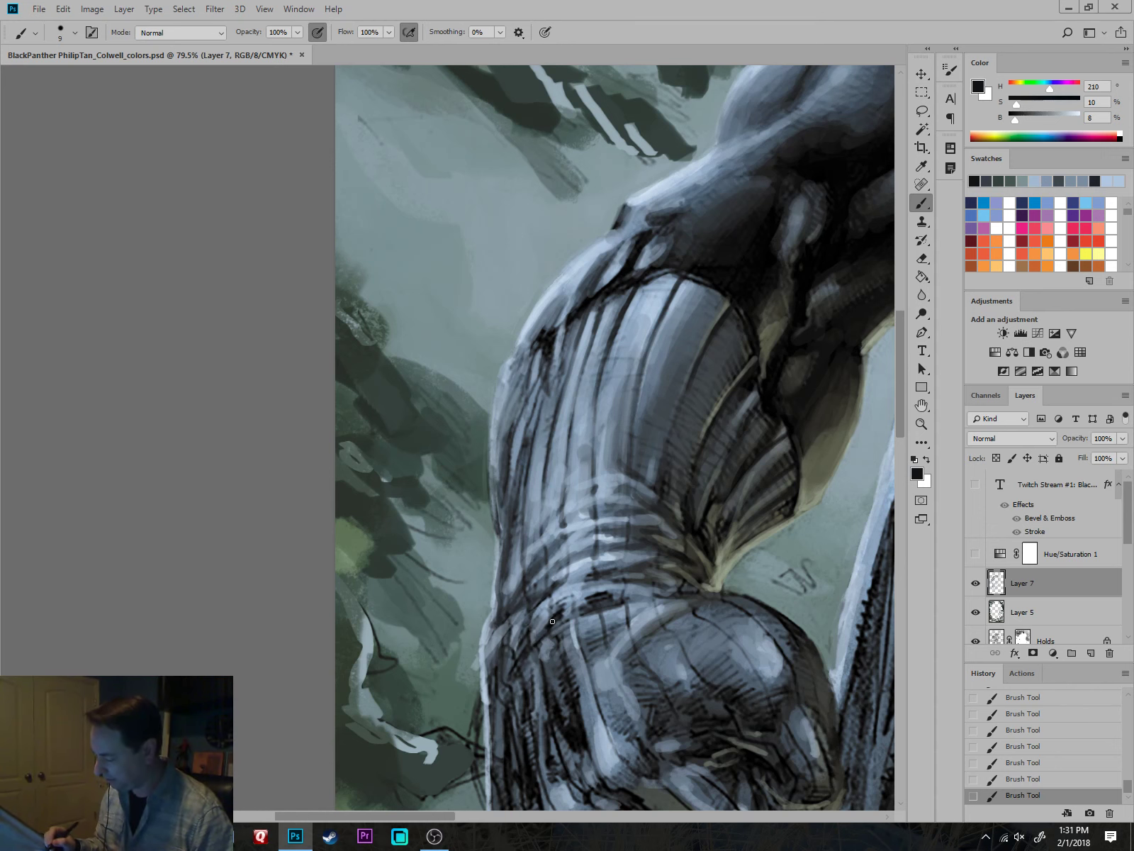
{"action": "mouse_move", "coordinate": [590, 607]}
{"action": "left_mouse_down"}
{"action": "mouse_move", "coordinate": [544, 627]}
{"action": "mouse_move", "coordinate": [560, 620]}
{"action": "left_mouse_up"}
{"action": "mouse_move", "coordinate": [592, 575]}
{"action": "left_mouse_down"}
{"action": "mouse_move", "coordinate": [557, 591]}
{"action": "mouse_move", "coordinate": [541, 631]}
{"action": "left_mouse_up"}
{"action": "mouse_move", "coordinate": [630, 654]}
{"action": "left_mouse_down"}
{"action": "mouse_move", "coordinate": [671, 513]}
{"action": "mouse_move", "coordinate": [628, 521]}
{"action": "left_mouse_up"}
Enlarge the brush to 15 px and paint near-black shadows on the back of the hand and around the knuckles.
{"action": "key", "text": "bracketright"}
{"action": "key", "text": "bracketright"}
{"action": "mouse_move", "coordinate": [638, 501]}
{"action": "left_mouse_down"}
{"action": "mouse_move", "coordinate": [609, 556]}
{"action": "mouse_move", "coordinate": [617, 578]}
{"action": "mouse_move", "coordinate": [590, 558]}
{"action": "mouse_move", "coordinate": [586, 594]}
{"action": "left_mouse_up"}
{"action": "mouse_move", "coordinate": [614, 613]}
{"action": "left_mouse_down"}
{"action": "mouse_move", "coordinate": [625, 643]}
{"action": "mouse_move", "coordinate": [622, 632]}
{"action": "mouse_move", "coordinate": [641, 643]}
{"action": "left_mouse_up"}
{"action": "mouse_move", "coordinate": [674, 639]}
{"action": "left_mouse_down"}
{"action": "mouse_move", "coordinate": [650, 657]}
{"action": "mouse_move", "coordinate": [677, 635]}
{"action": "left_mouse_up"}
{"action": "mouse_move", "coordinate": [679, 594]}
{"action": "left_mouse_down"}
{"action": "mouse_move", "coordinate": [669, 610]}
{"action": "mouse_move", "coordinate": [663, 579]}
{"action": "mouse_move", "coordinate": [692, 547]}
{"action": "mouse_move", "coordinate": [737, 567]}
{"action": "mouse_move", "coordinate": [745, 554]}
{"action": "left_mouse_up"}
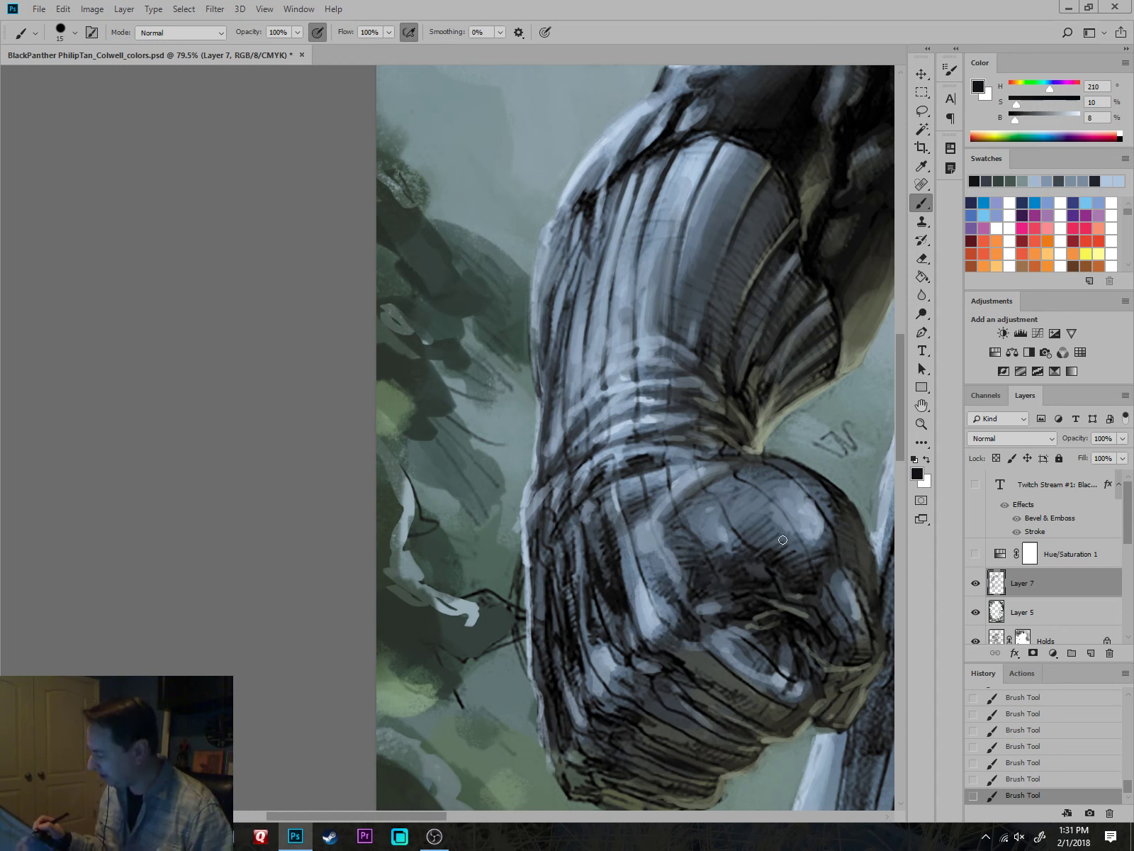
Paint sampled pale blue highlights on the knuckle ridge and outer side of the hand, reducing the brush to 9 px.
{"action": "left_click", "coordinate": [818, 533], "text": "alt"}
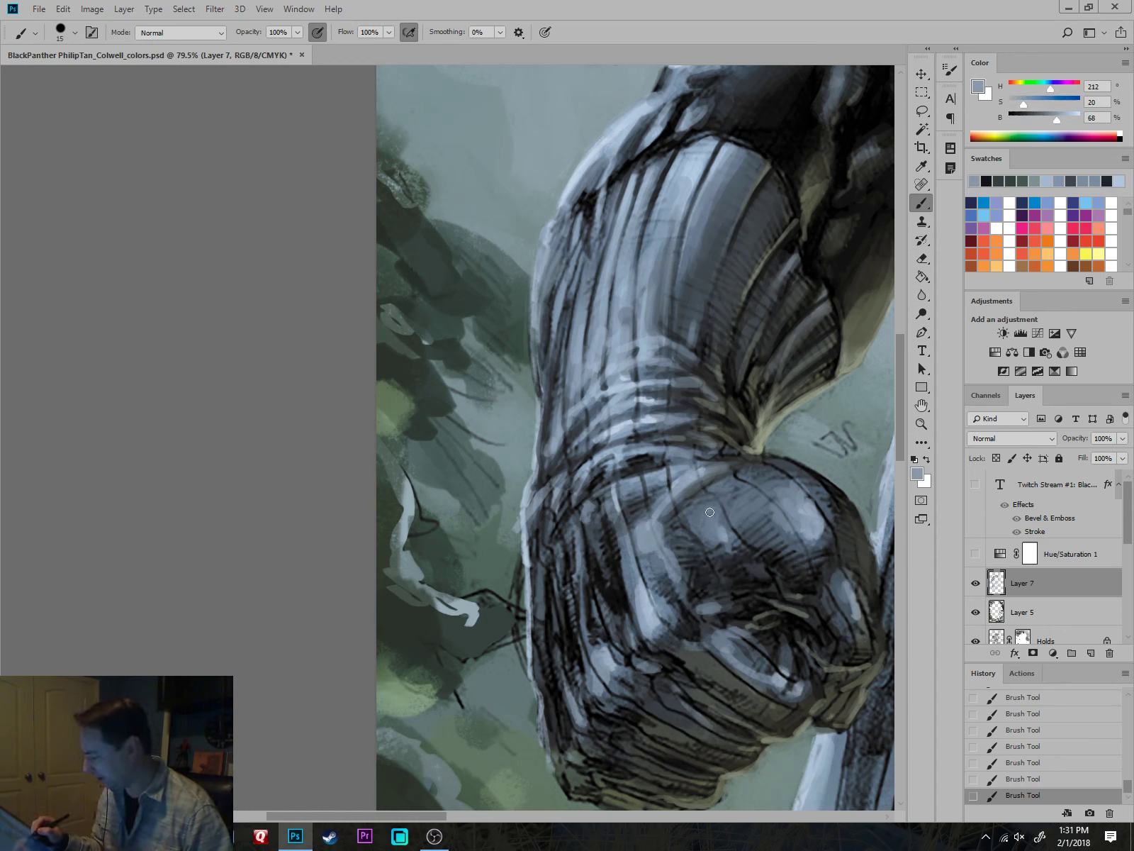
{"action": "left_click", "coordinate": [629, 371], "text": "alt"}
{"action": "key", "text": "bracketleft"}
{"action": "key", "text": "bracketleft"}
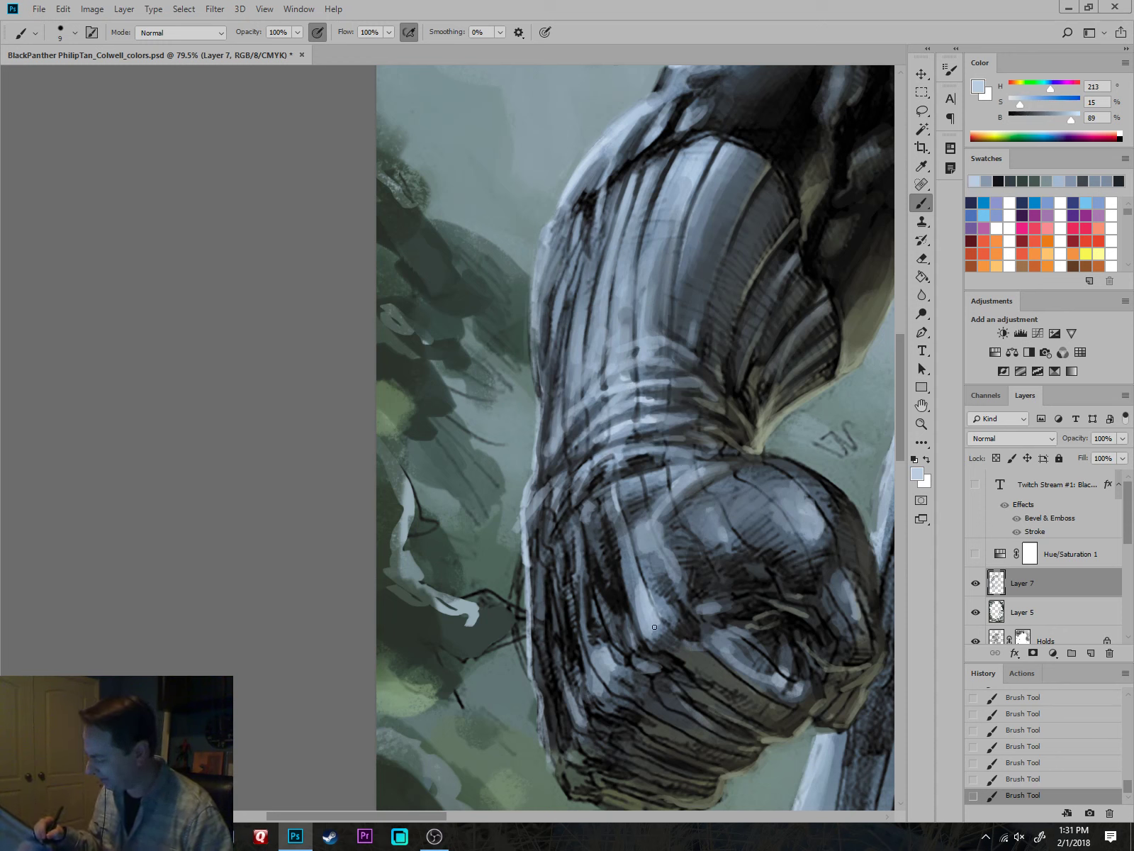
{"action": "mouse_move", "coordinate": [635, 571]}
{"action": "left_mouse_down"}
{"action": "mouse_move", "coordinate": [642, 585]}
{"action": "mouse_move", "coordinate": [614, 645]}
{"action": "left_mouse_up"}
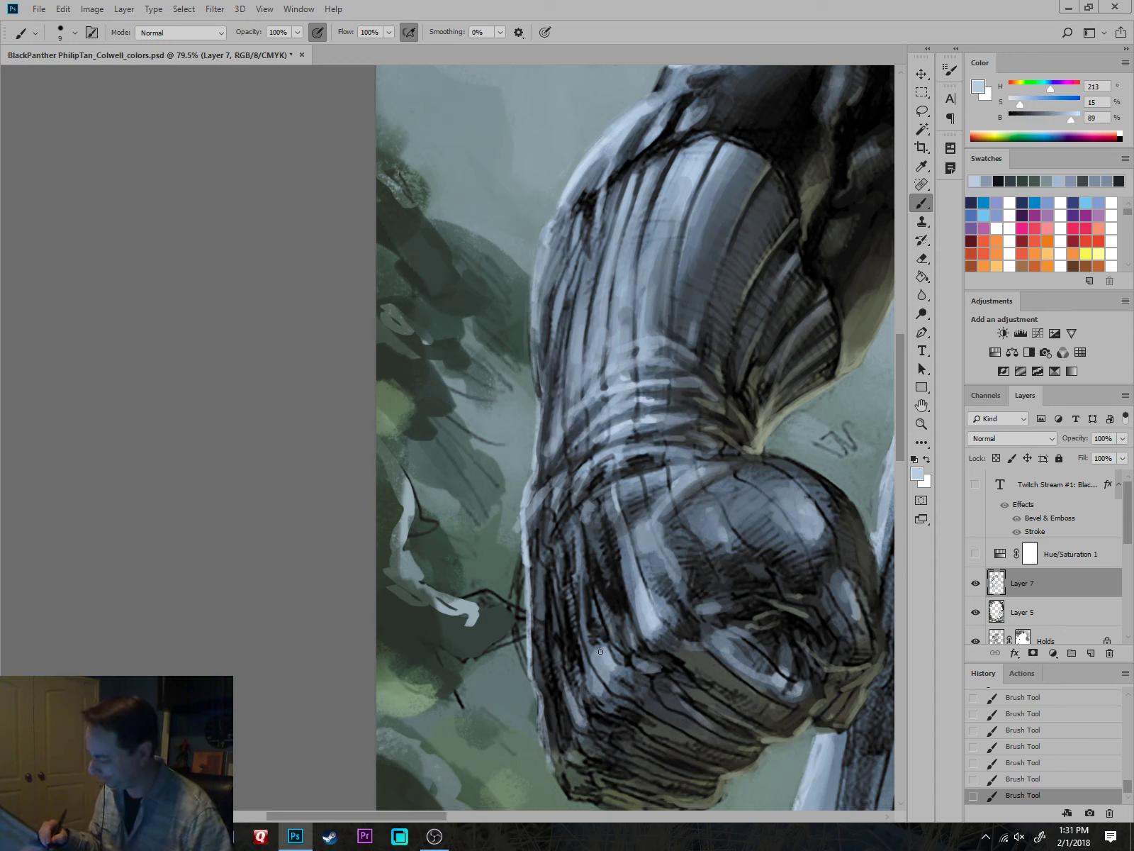
{"action": "left_click_drag", "start_coordinate": [586, 597], "coordinate": [601, 653]}
{"action": "left_click_drag", "start_coordinate": [582, 582], "coordinate": [595, 658]}
{"action": "mouse_move", "coordinate": [588, 678]}
{"action": "left_mouse_down"}
{"action": "mouse_move", "coordinate": [594, 695]}
{"action": "mouse_move", "coordinate": [542, 571]}
{"action": "left_mouse_up"}
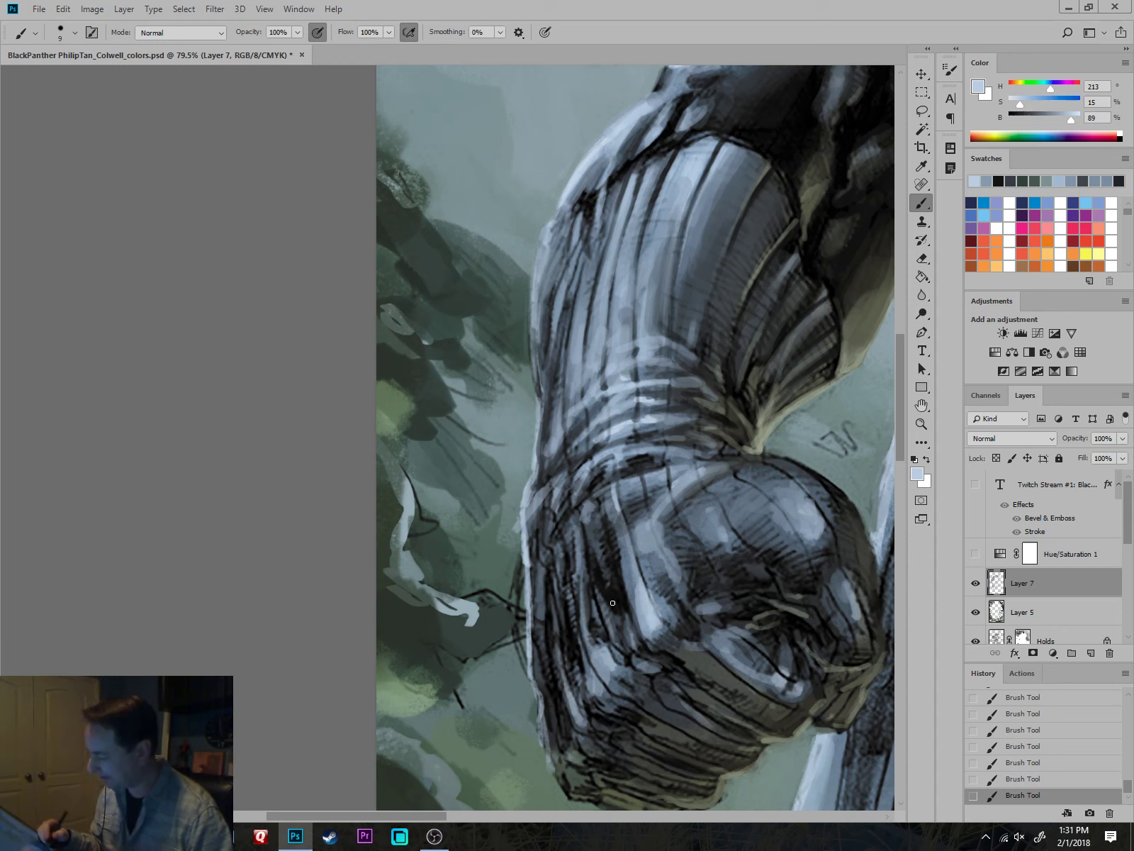
Enlarge the brush and brighten the rounded top of the fist with pale blue highlights.
{"action": "key", "text": "bracketright"}
{"action": "key", "text": "bracketright"}
{"action": "mouse_move", "coordinate": [789, 505]}
{"action": "left_mouse_down"}
{"action": "mouse_move", "coordinate": [746, 490]}
{"action": "mouse_move", "coordinate": [732, 501]}
{"action": "mouse_move", "coordinate": [793, 536]}
{"action": "left_mouse_up"}
{"action": "left_click_drag", "start_coordinate": [713, 518], "coordinate": [721, 523]}
{"action": "mouse_move", "coordinate": [830, 631]}
{"action": "left_mouse_down"}
{"action": "mouse_move", "coordinate": [792, 639]}
{"action": "mouse_move", "coordinate": [736, 607]}
{"action": "left_mouse_up"}
Reduce the brush to 10 px and add small pale blue highlights to the fist's fingers, knuckles and hand ridges.
{"action": "key", "text": "bracketleft"}
{"action": "key", "text": "bracketleft"}
{"action": "key", "text": "bracketleft"}
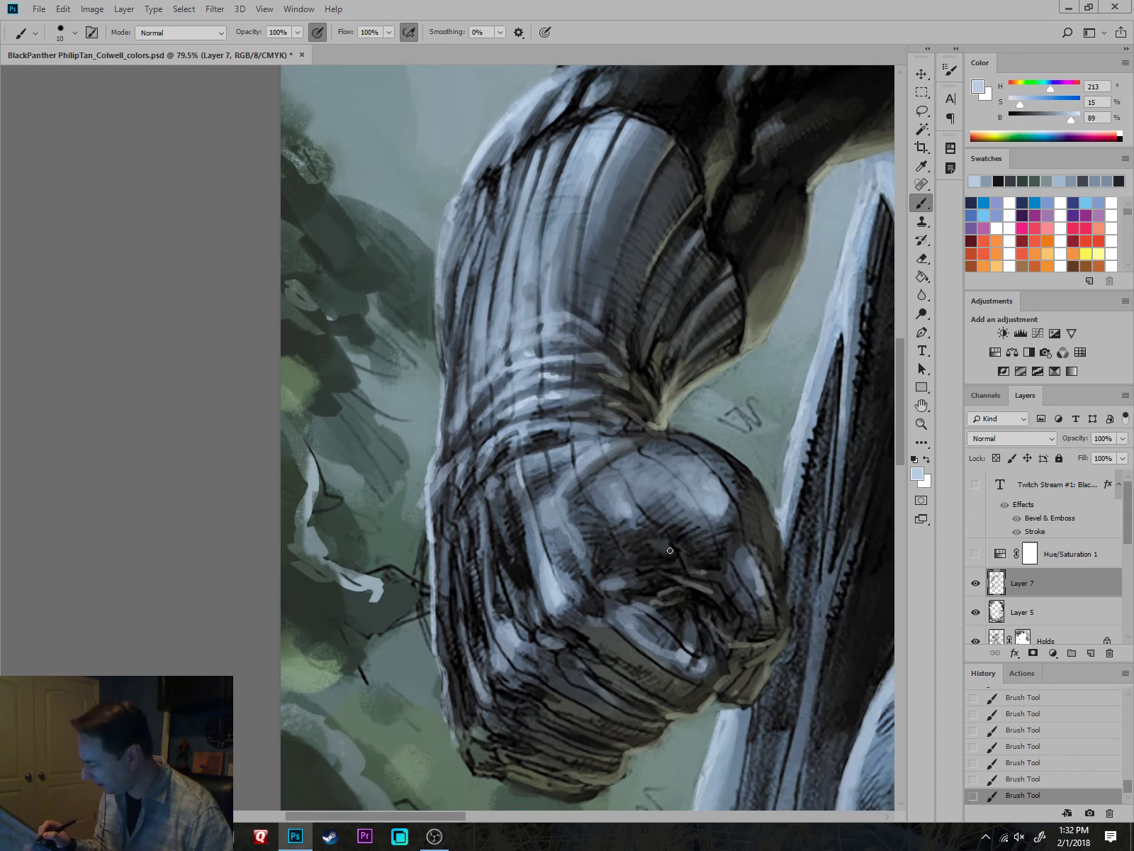
{"action": "mouse_move", "coordinate": [662, 546]}
{"action": "left_mouse_down"}
{"action": "mouse_move", "coordinate": [672, 551]}
{"action": "mouse_move", "coordinate": [730, 505]}
{"action": "mouse_move", "coordinate": [722, 467]}
{"action": "mouse_move", "coordinate": [731, 487]}
{"action": "left_mouse_up"}
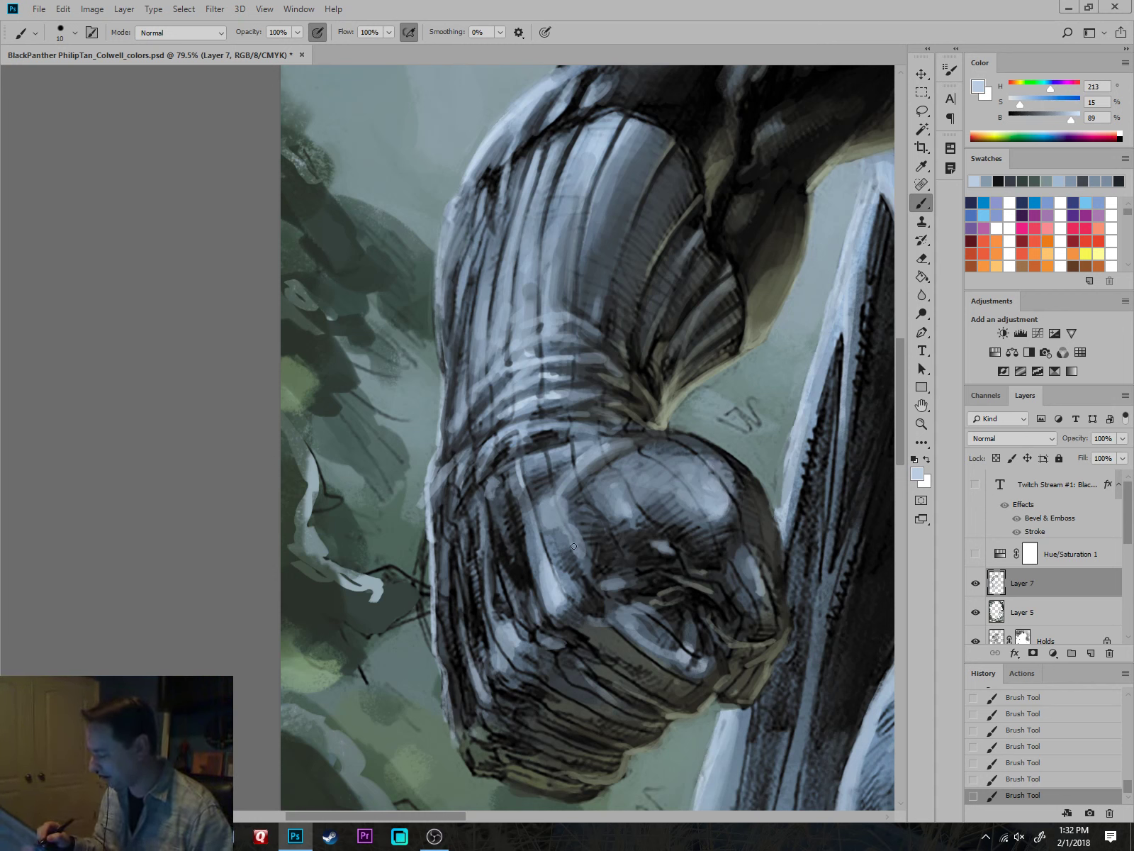
{"action": "left_click_drag", "start_coordinate": [550, 524], "coordinate": [544, 554]}
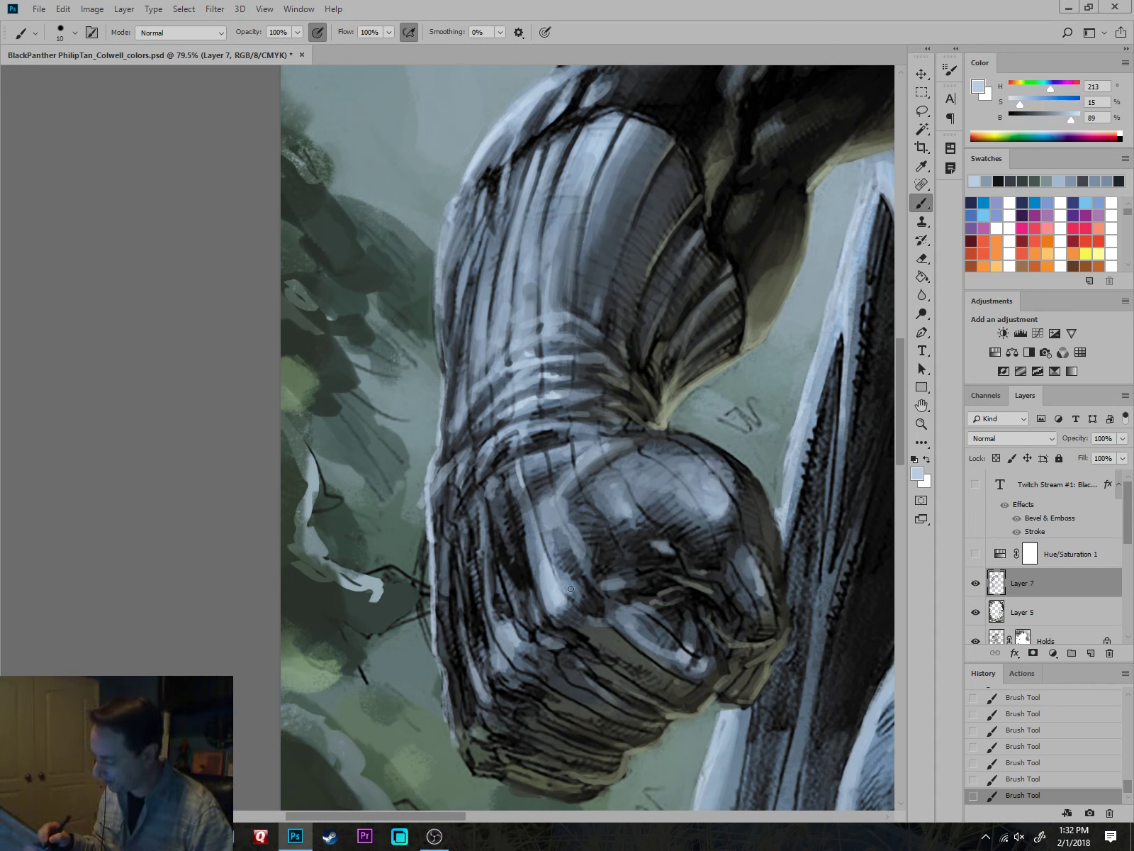
{"action": "left_click_drag", "start_coordinate": [610, 619], "coordinate": [632, 636]}
{"action": "left_click_drag", "start_coordinate": [533, 624], "coordinate": [523, 607]}
{"action": "mouse_move", "coordinate": [511, 601]}
{"action": "left_mouse_down"}
{"action": "mouse_move", "coordinate": [489, 574]}
{"action": "mouse_move", "coordinate": [516, 643]}
{"action": "mouse_move", "coordinate": [519, 626]}
{"action": "mouse_move", "coordinate": [496, 662]}
{"action": "mouse_move", "coordinate": [472, 660]}
{"action": "mouse_move", "coordinate": [449, 570]}
{"action": "mouse_move", "coordinate": [446, 600]}
{"action": "mouse_move", "coordinate": [456, 495]}
{"action": "mouse_move", "coordinate": [450, 520]}
{"action": "mouse_move", "coordinate": [477, 537]}
{"action": "left_mouse_up"}
Enlarge the brush to 20 px and paint sampled mid blue-grey tones over the back of the hand.
{"action": "left_click", "coordinate": [489, 509], "text": "alt"}
{"action": "key", "text": "bracketright"}
{"action": "key", "text": "bracketright"}
{"action": "left_click", "coordinate": [495, 485], "text": "alt"}
{"action": "left_click", "coordinate": [528, 480], "text": "alt"}
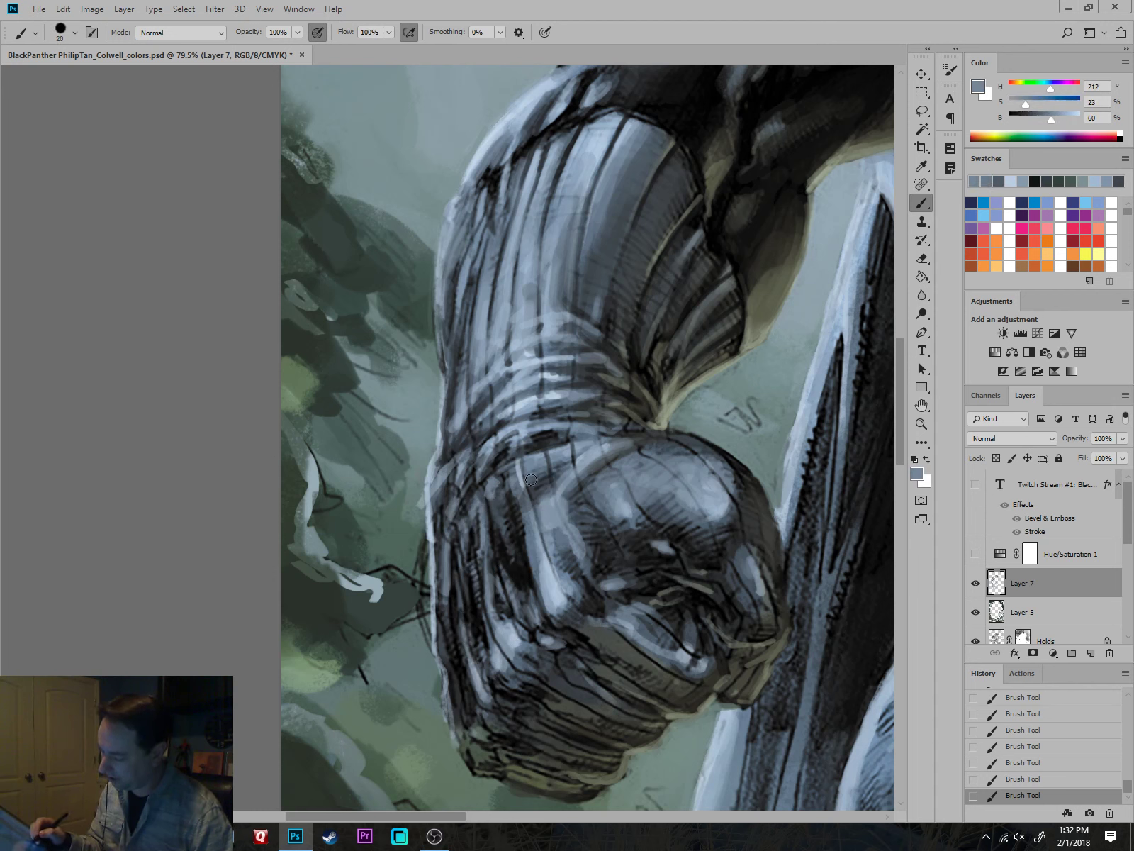
{"action": "mouse_move", "coordinate": [531, 479]}
{"action": "left_mouse_down"}
{"action": "mouse_move", "coordinate": [571, 460]}
{"action": "mouse_move", "coordinate": [507, 496]}
{"action": "mouse_move", "coordinate": [497, 529]}
{"action": "mouse_move", "coordinate": [475, 539]}
{"action": "mouse_move", "coordinate": [493, 464]}
{"action": "mouse_move", "coordinate": [546, 429]}
{"action": "mouse_move", "coordinate": [489, 482]}
{"action": "mouse_move", "coordinate": [454, 604]}
{"action": "mouse_move", "coordinate": [448, 702]}
{"action": "mouse_move", "coordinate": [474, 648]}
{"action": "mouse_move", "coordinate": [465, 723]}
{"action": "mouse_move", "coordinate": [498, 645]}
{"action": "mouse_move", "coordinate": [478, 560]}
{"action": "mouse_move", "coordinate": [476, 627]}
{"action": "left_mouse_up"}
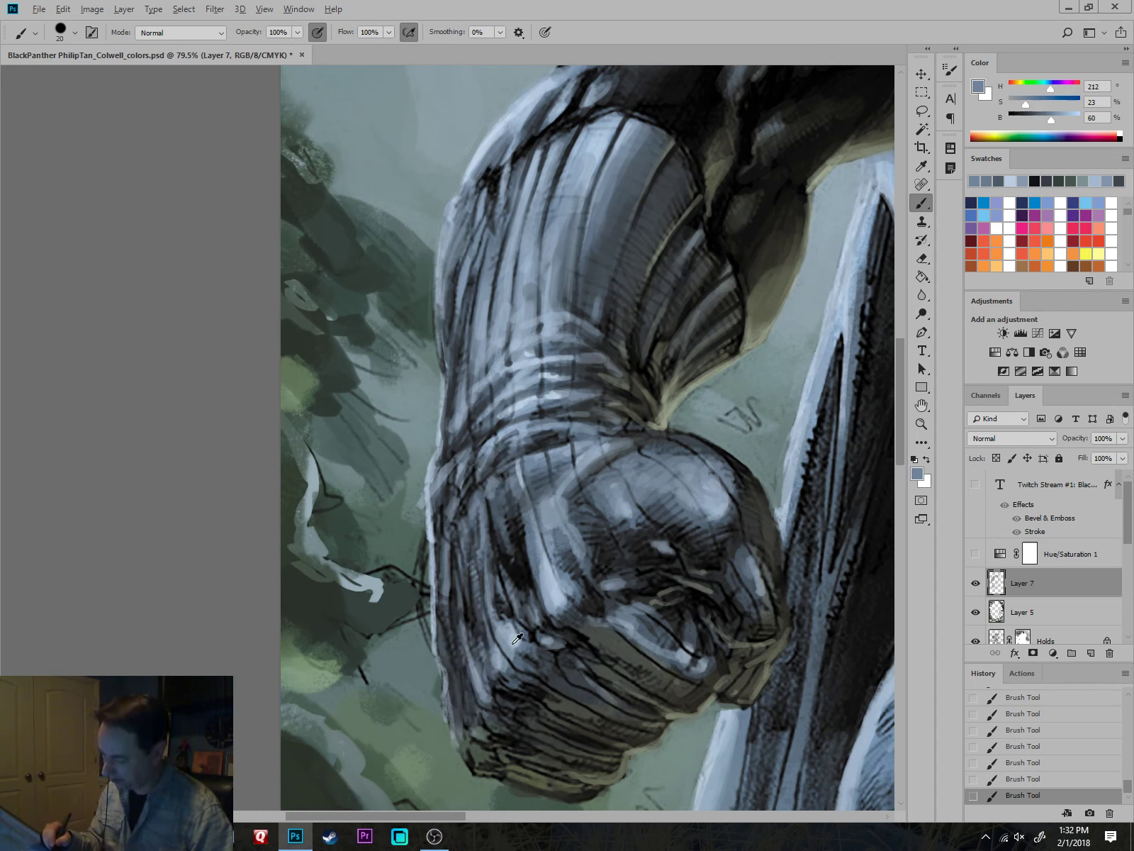
Blend the fist and the back of the hand with sampled blue-grey and dark tones at 20 px.
{"action": "left_click", "coordinate": [525, 518], "text": "alt"}
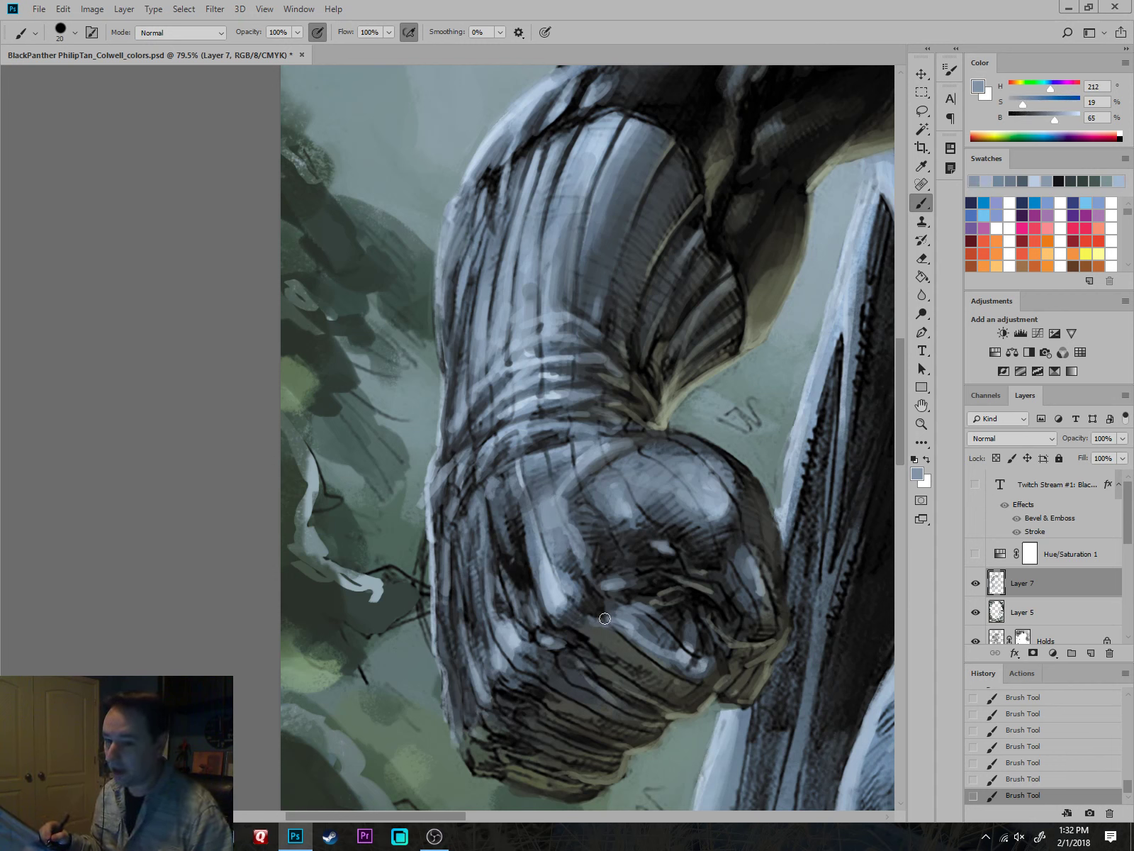
{"action": "left_click", "coordinate": [620, 497], "text": "alt"}
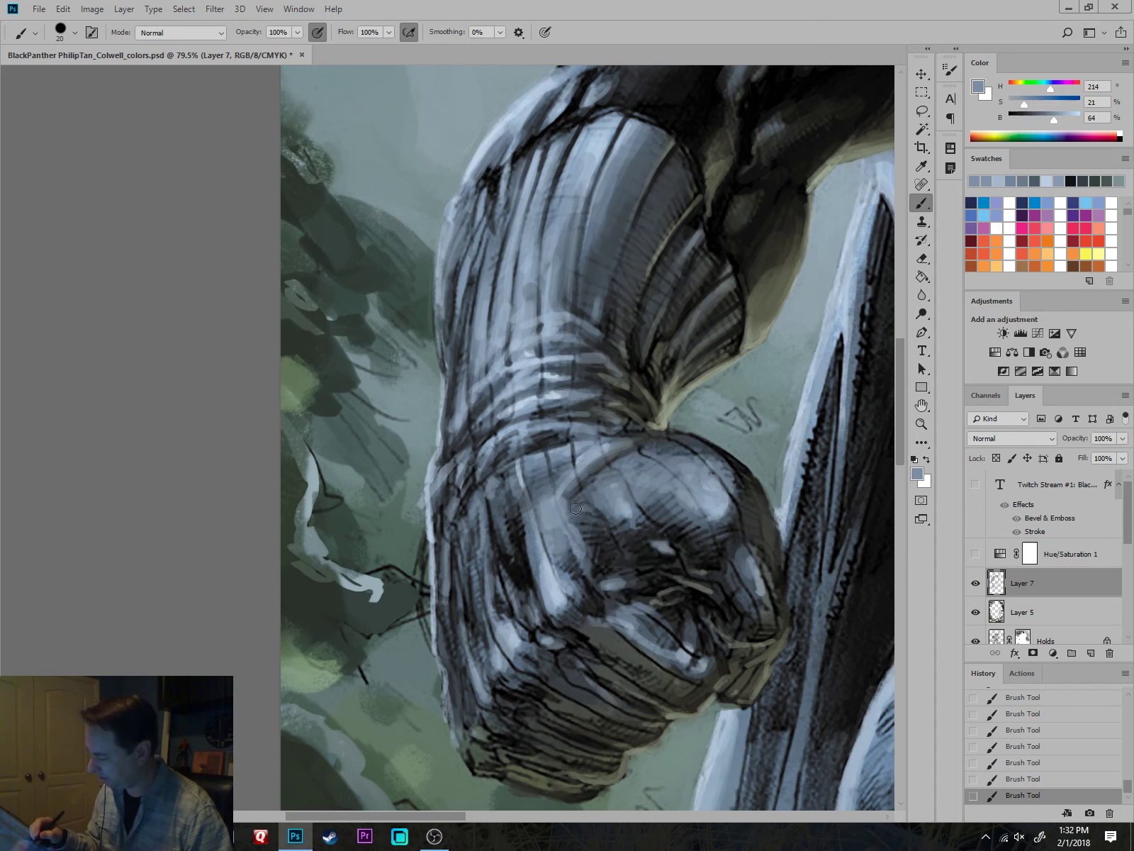
{"action": "left_click", "coordinate": [610, 541], "text": "alt"}
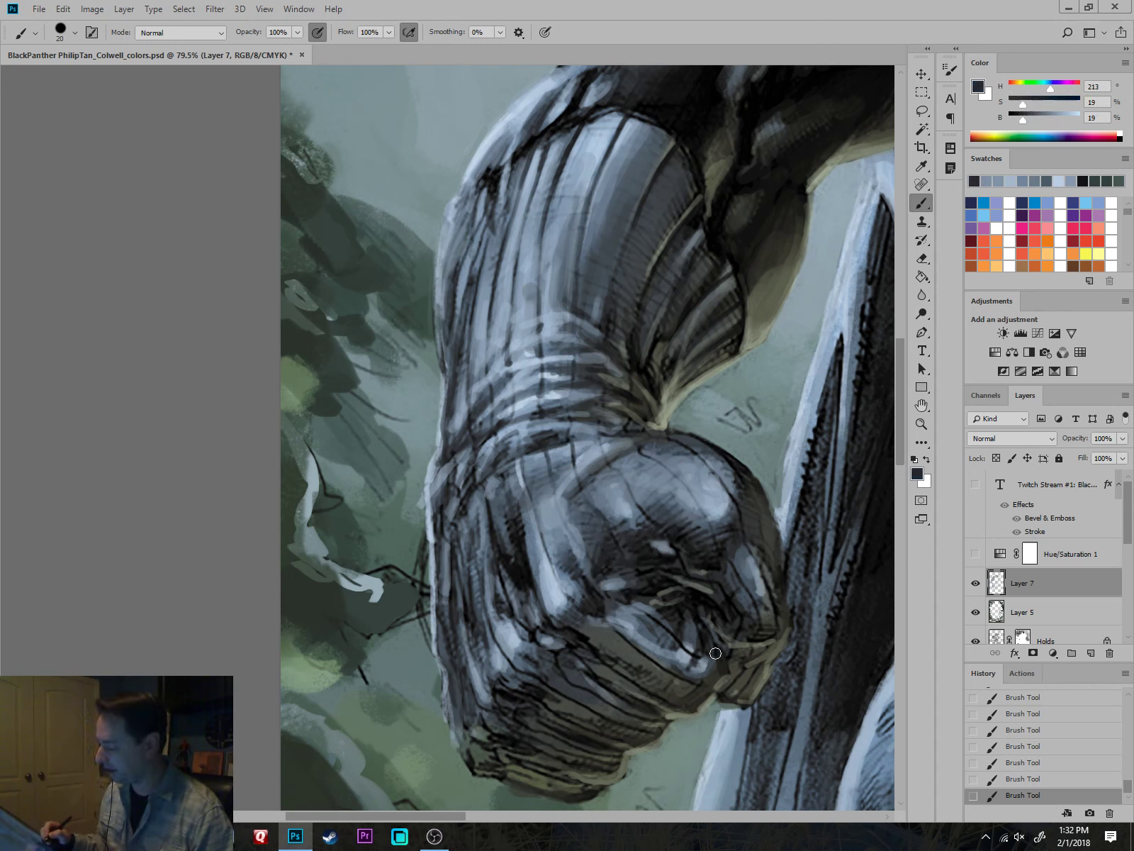
{"action": "left_click", "coordinate": [514, 523], "text": "alt"}
{"action": "left_click", "coordinate": [497, 509], "text": "alt"}
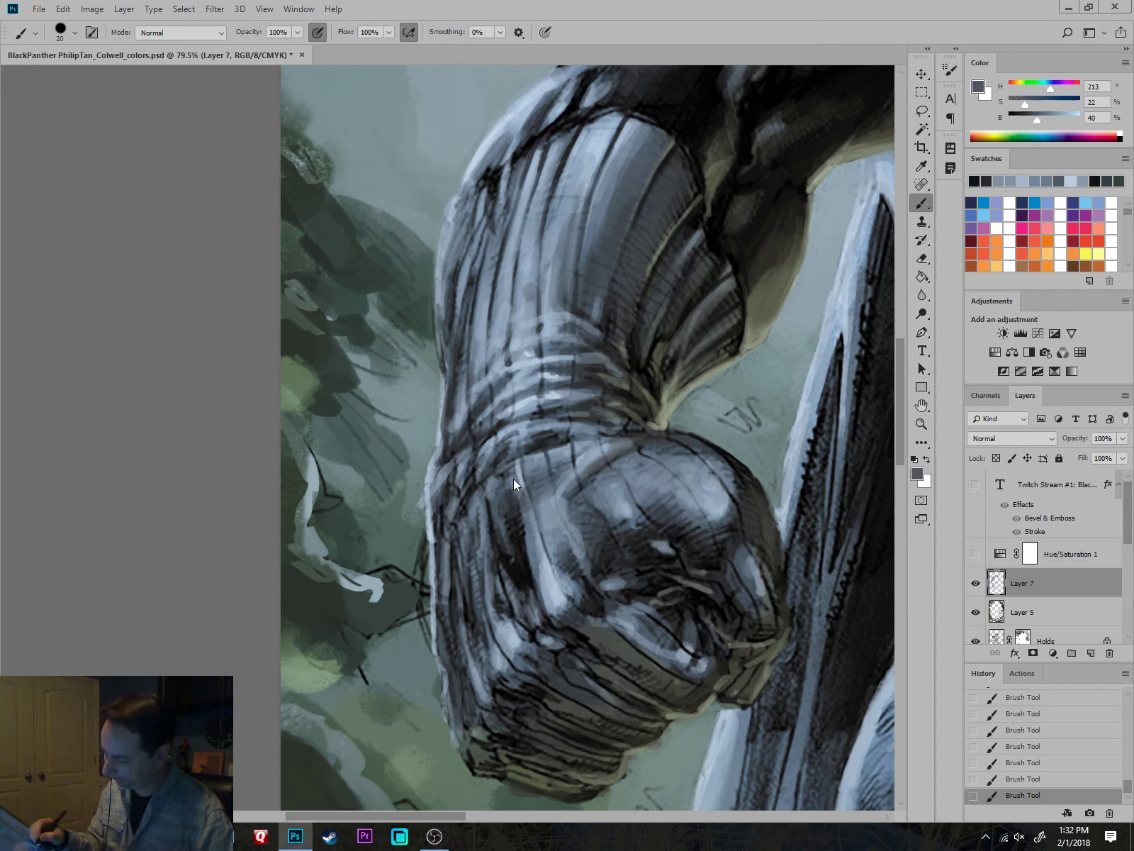
Paint sampled pale blue highlights on the lower forearm ribs above the wrist folds with a 15 px brush.
{"action": "left_click", "coordinate": [522, 430], "text": "alt"}
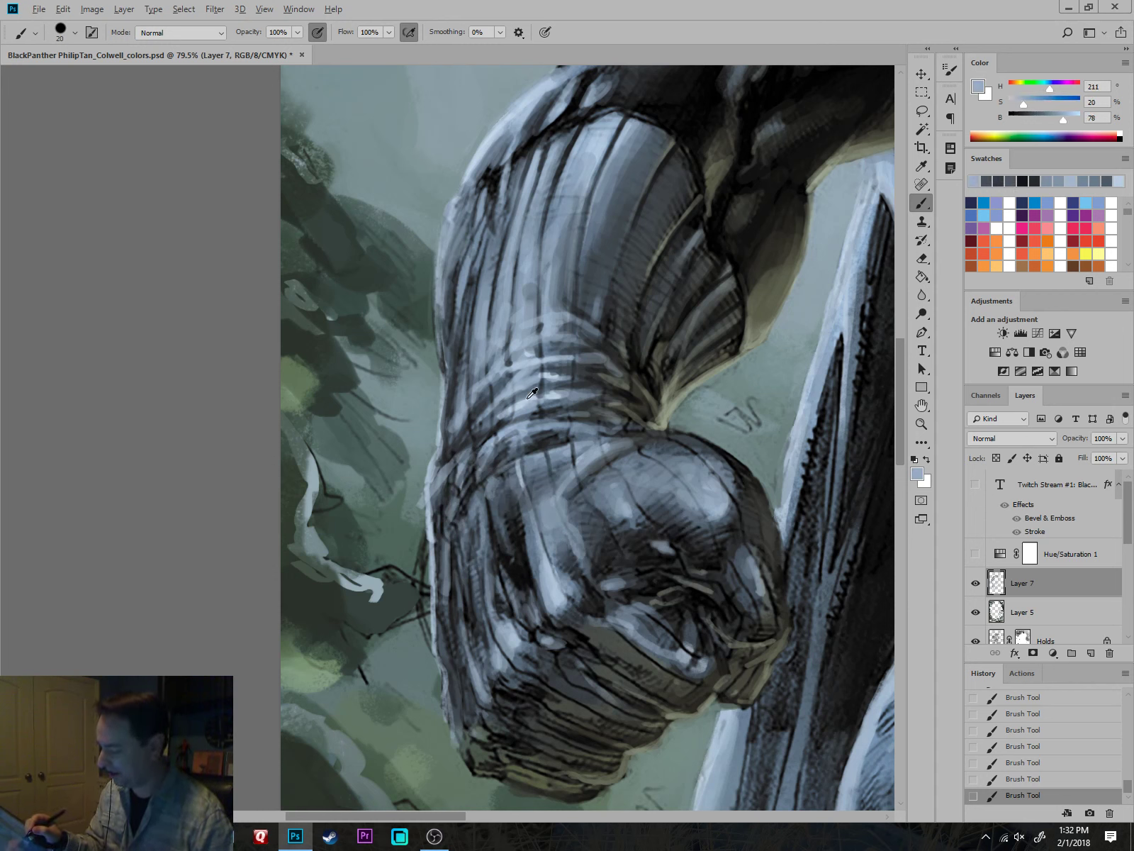
{"action": "left_click", "coordinate": [532, 394], "text": "alt"}
{"action": "key", "text": "bracketleft"}
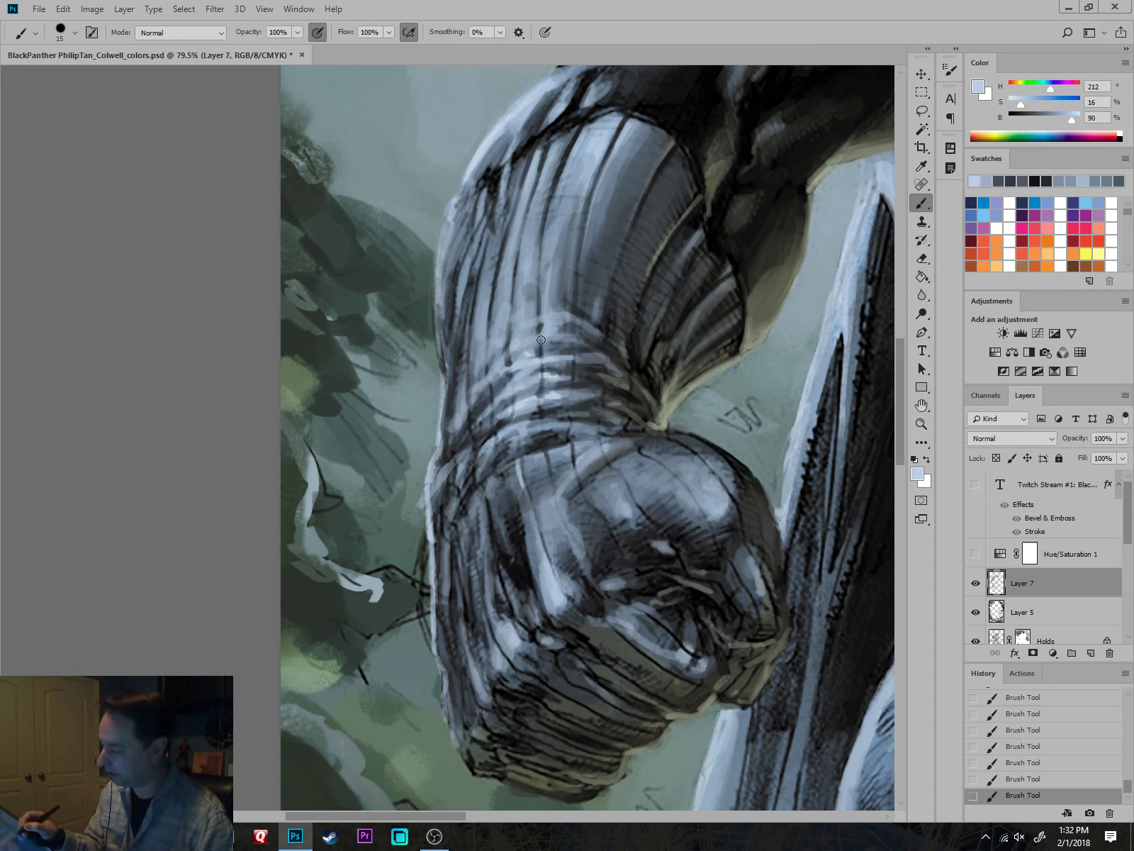
{"action": "mouse_move", "coordinate": [541, 340]}
{"action": "left_mouse_down"}
{"action": "mouse_move", "coordinate": [564, 334]}
{"action": "mouse_move", "coordinate": [577, 301]}
{"action": "mouse_move", "coordinate": [556, 314]}
{"action": "mouse_move", "coordinate": [552, 288]}
{"action": "mouse_move", "coordinate": [529, 306]}
{"action": "left_mouse_up"}
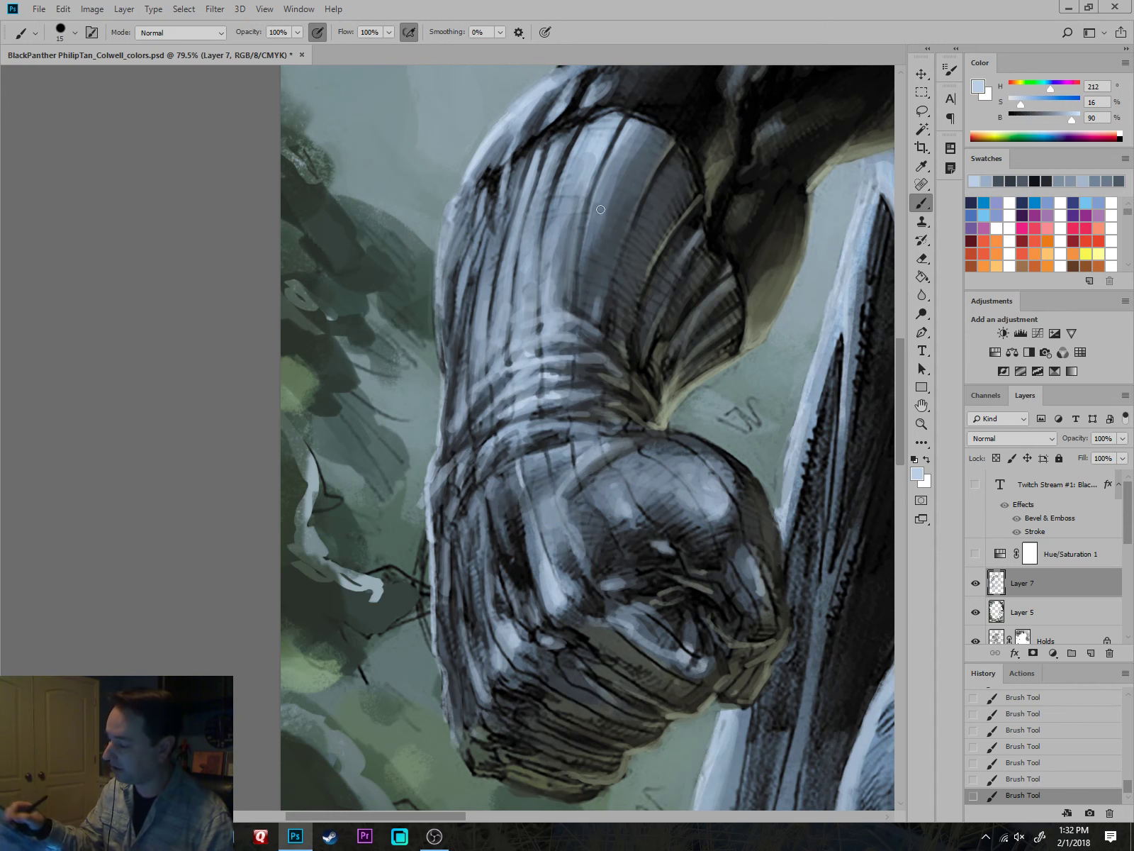
{"action": "scroll", "coordinate": [583, 228], "scroll_direction": "down", "scroll_amount": 10}
{"action": "left_click_drag", "start_coordinate": [696, 448], "coordinate": [673, 714]}
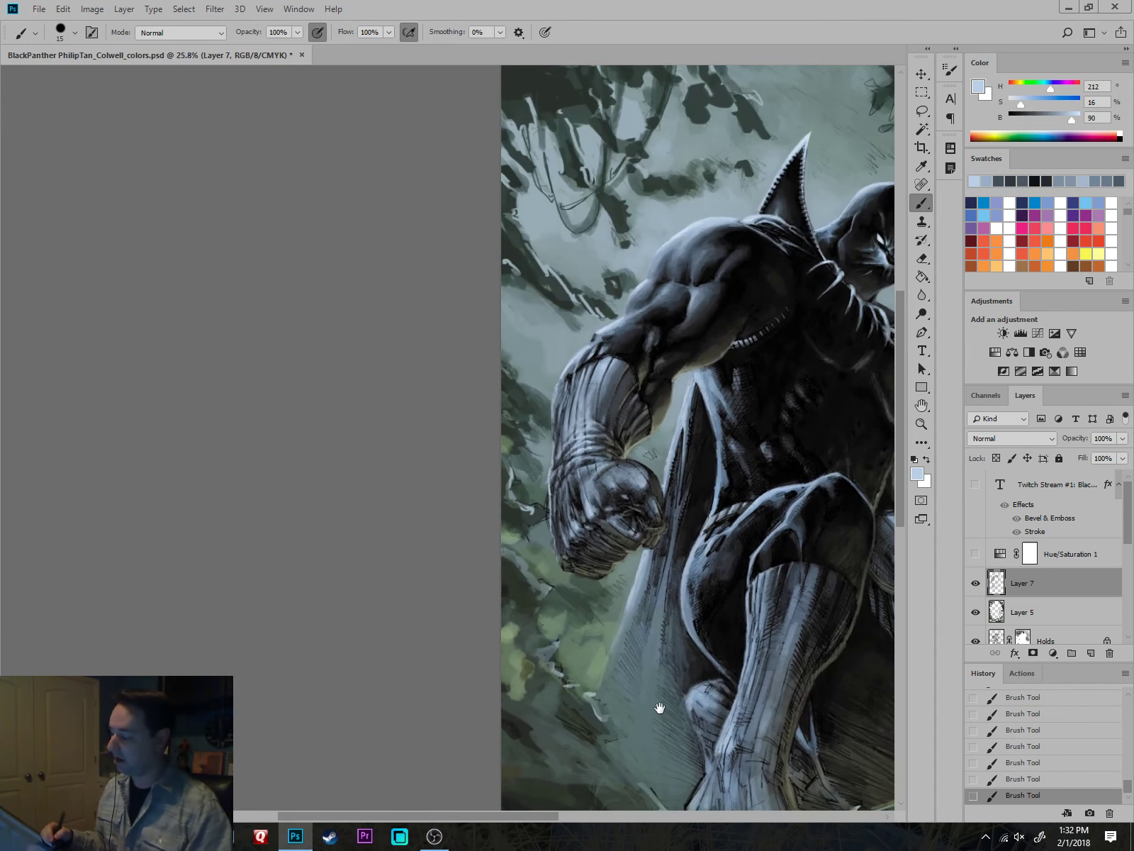
Paint sampled light blue-grey highlights over the wrist folds of the ribbed glove with the 15 px brush.
{"action": "scroll", "coordinate": [585, 602], "scroll_direction": "up", "scroll_amount": 5}
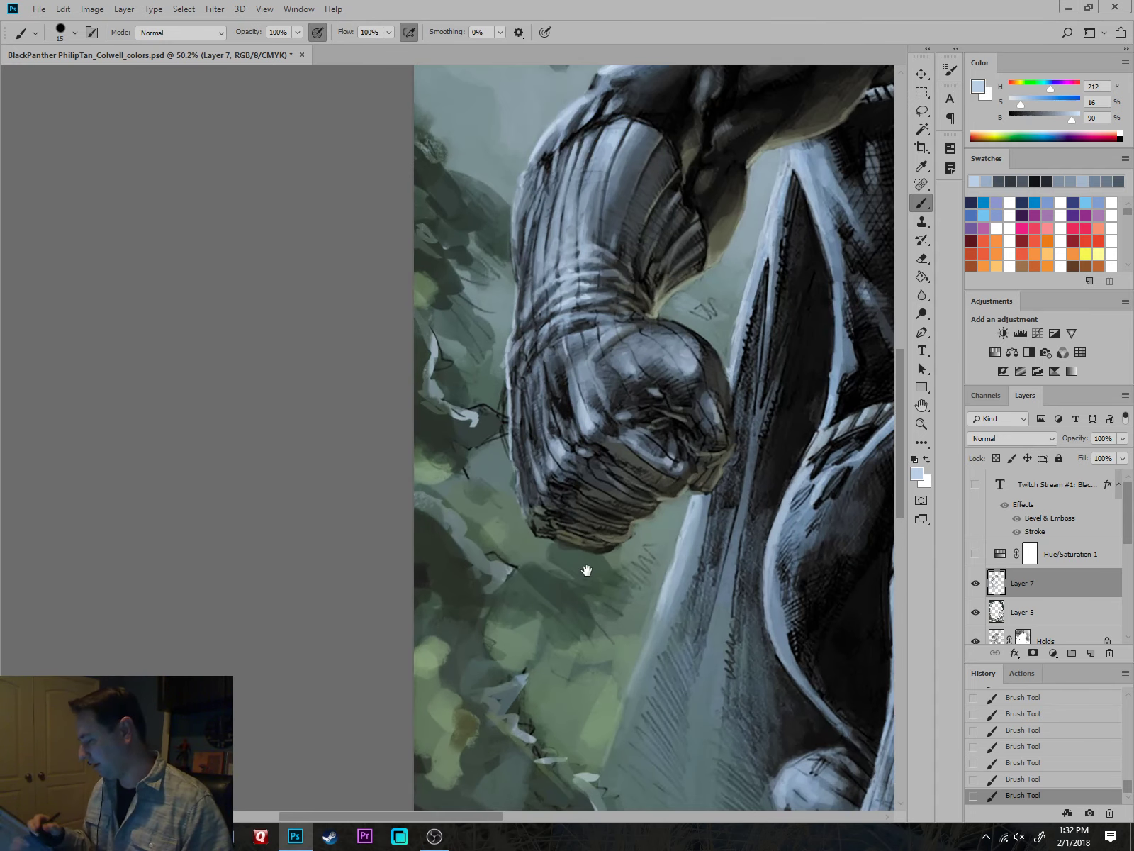
{"action": "scroll", "coordinate": [586, 569], "scroll_direction": "up", "scroll_amount": 2}
{"action": "left_click", "coordinate": [677, 356], "text": "alt"}
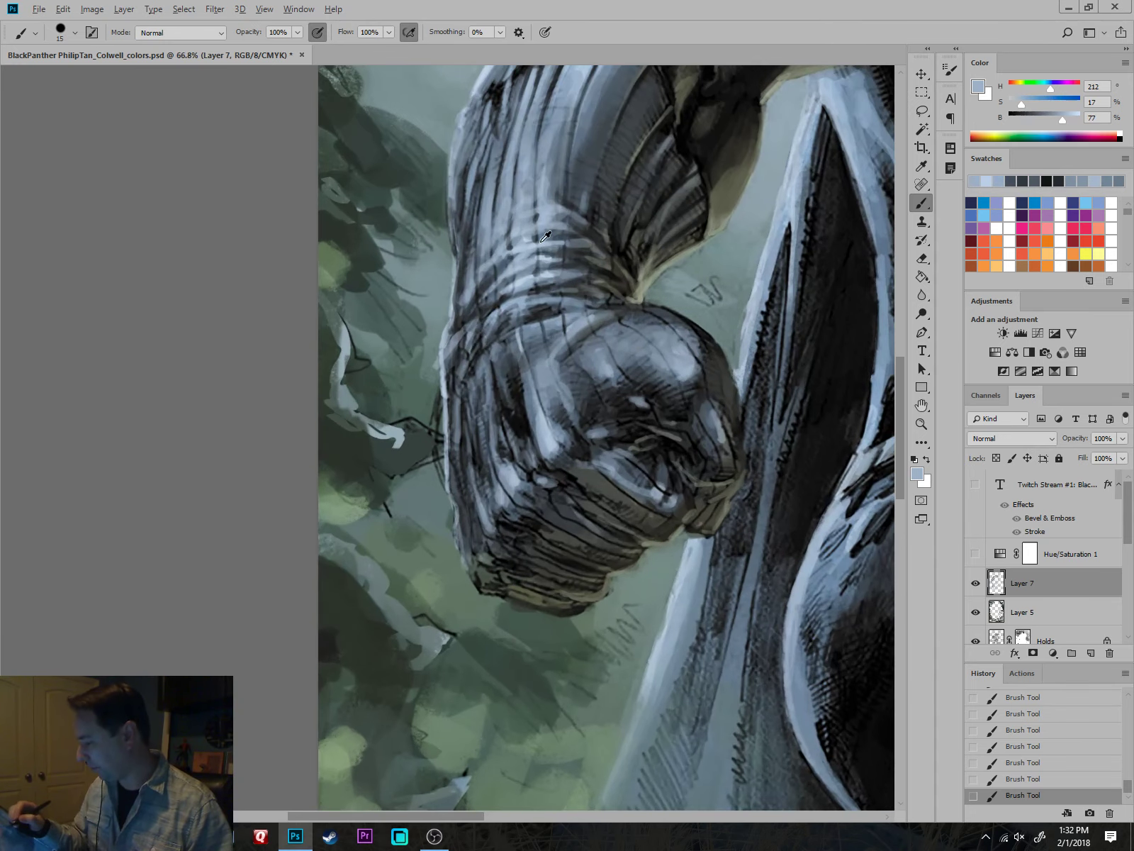
{"action": "left_click", "coordinate": [549, 212], "text": "alt"}
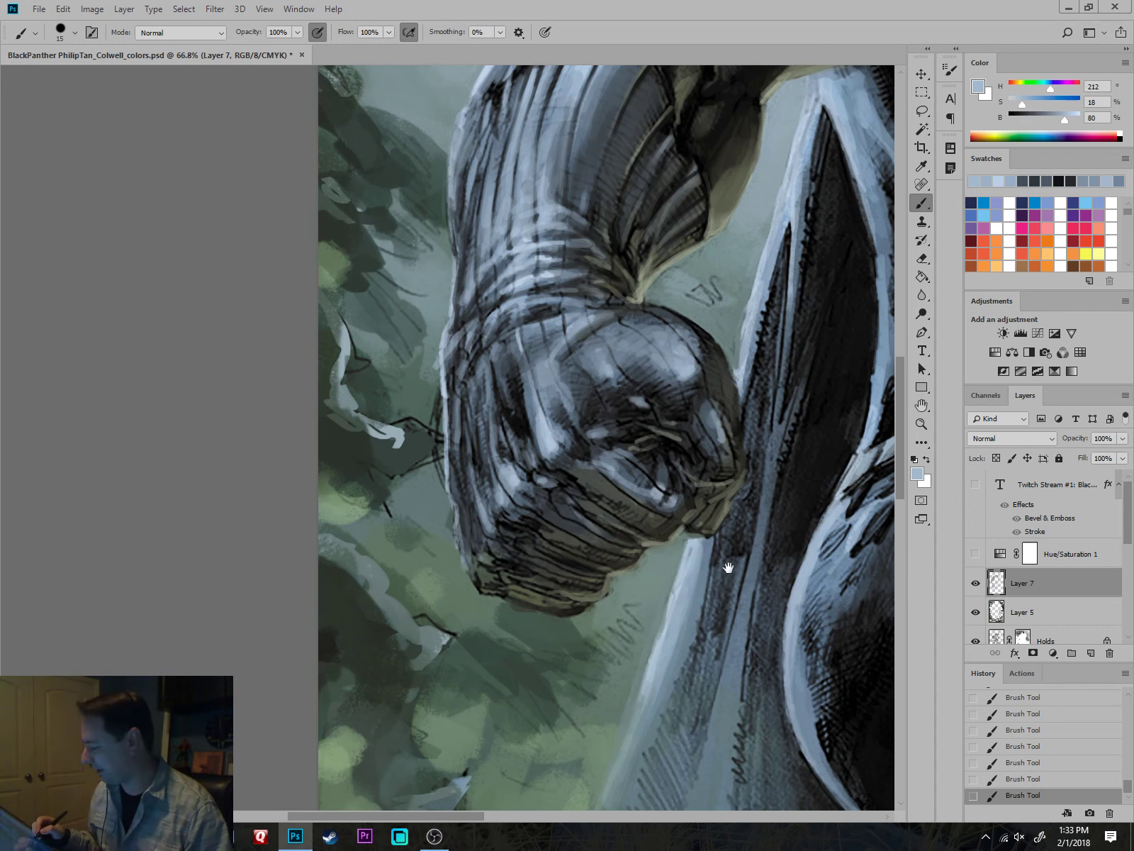
Switch the Hue/Saturation 1 layer on and off to examine the whole illustration's values in grayscale against the colour version.
{"action": "left_click_drag", "start_coordinate": [729, 568], "coordinate": [641, 580]}
{"action": "left_click", "coordinate": [977, 555]}
{"action": "scroll", "coordinate": [721, 614], "scroll_direction": "down", "scroll_amount": 2}
{"action": "scroll", "coordinate": [722, 614], "scroll_direction": "down", "scroll_amount": 4}
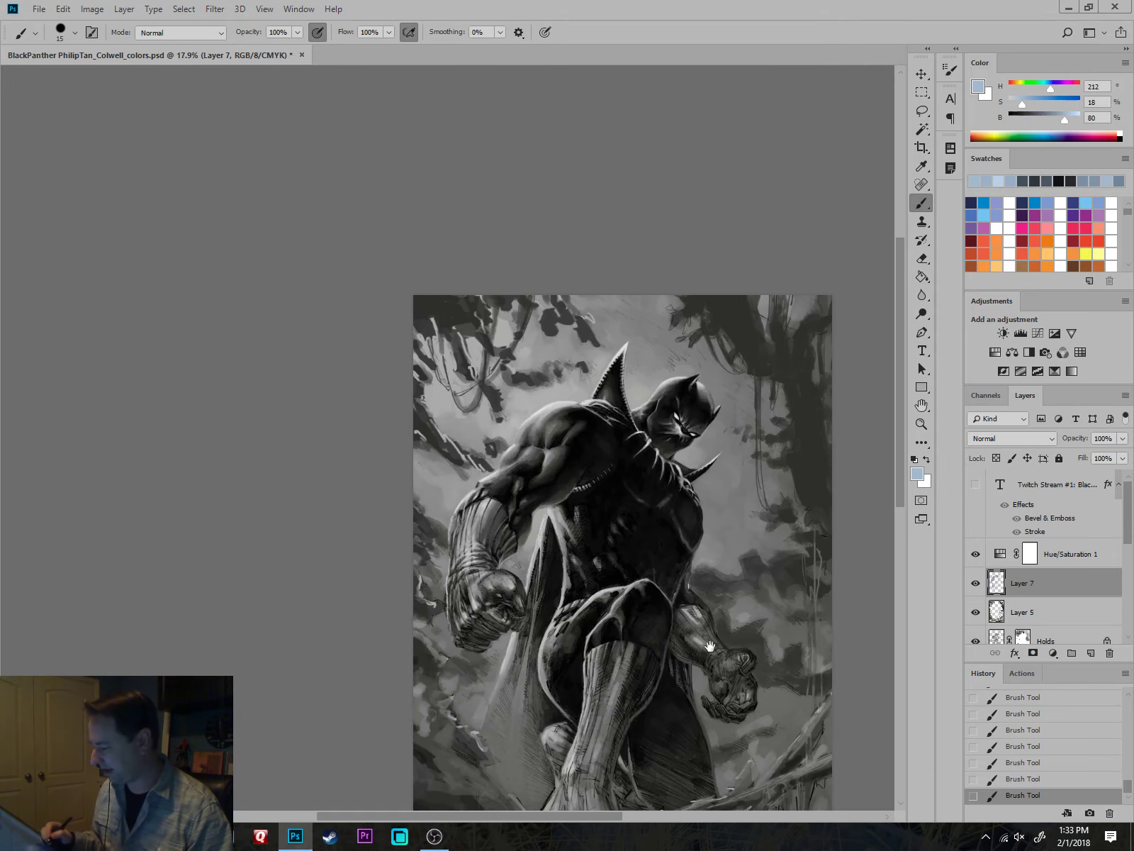
{"action": "left_click_drag", "start_coordinate": [767, 612], "coordinate": [755, 592]}
{"action": "scroll", "coordinate": [755, 592], "scroll_direction": "up", "scroll_amount": 1}
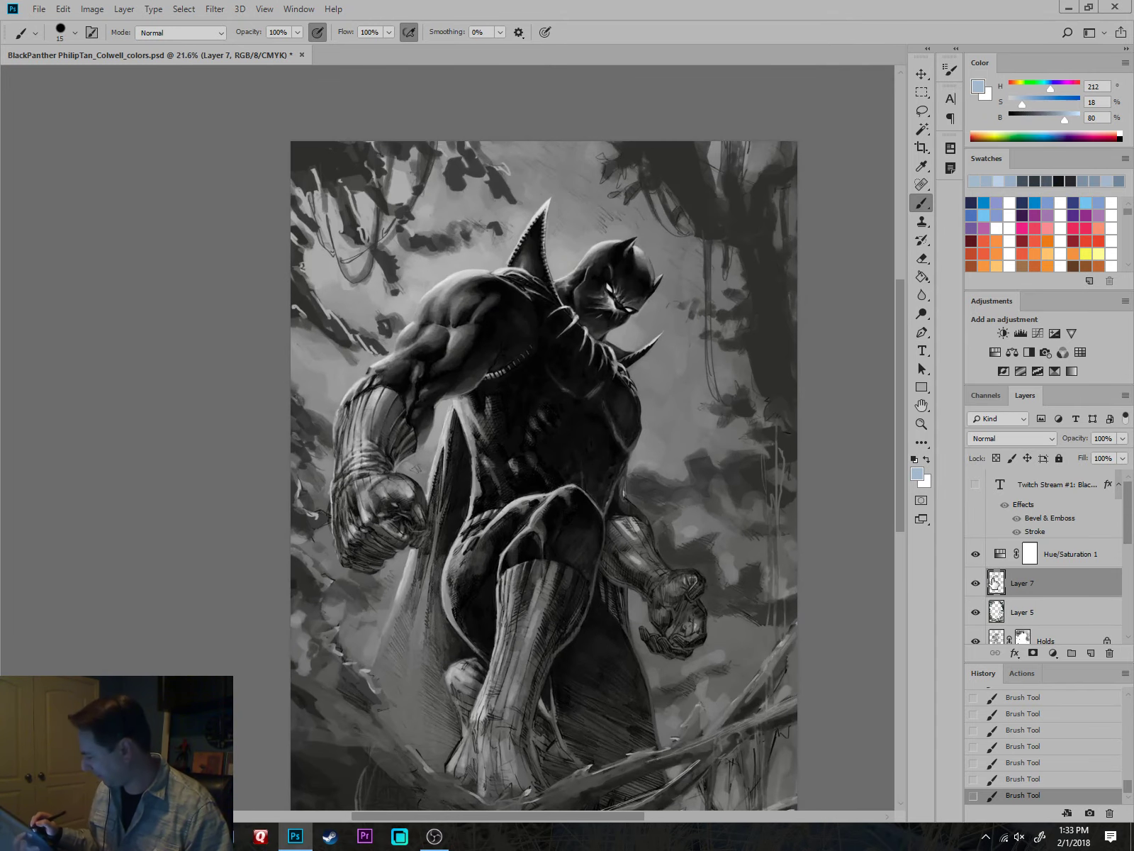
{"action": "left_click", "coordinate": [976, 553]}
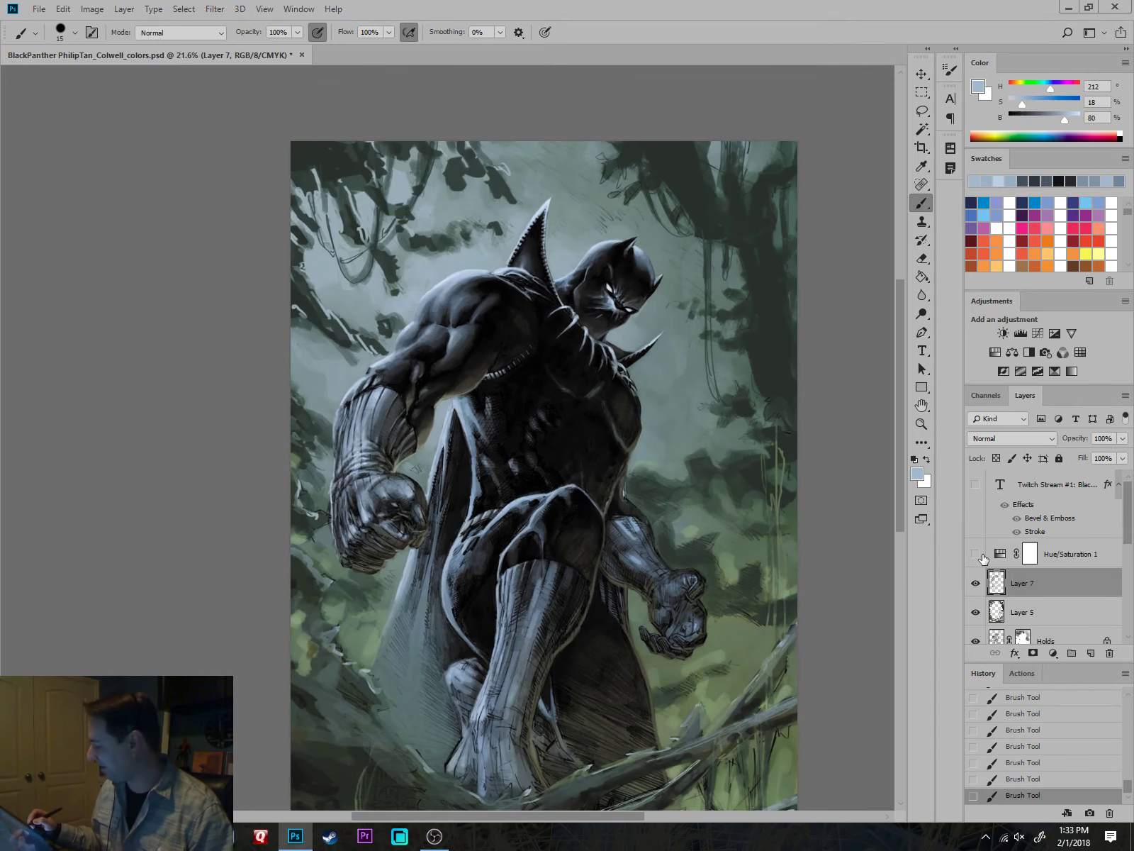
{"action": "left_click", "coordinate": [976, 554]}
{"action": "scroll", "coordinate": [805, 616], "scroll_direction": "down", "scroll_amount": 1}
{"action": "left_click_drag", "start_coordinate": [804, 615], "coordinate": [766, 564]}
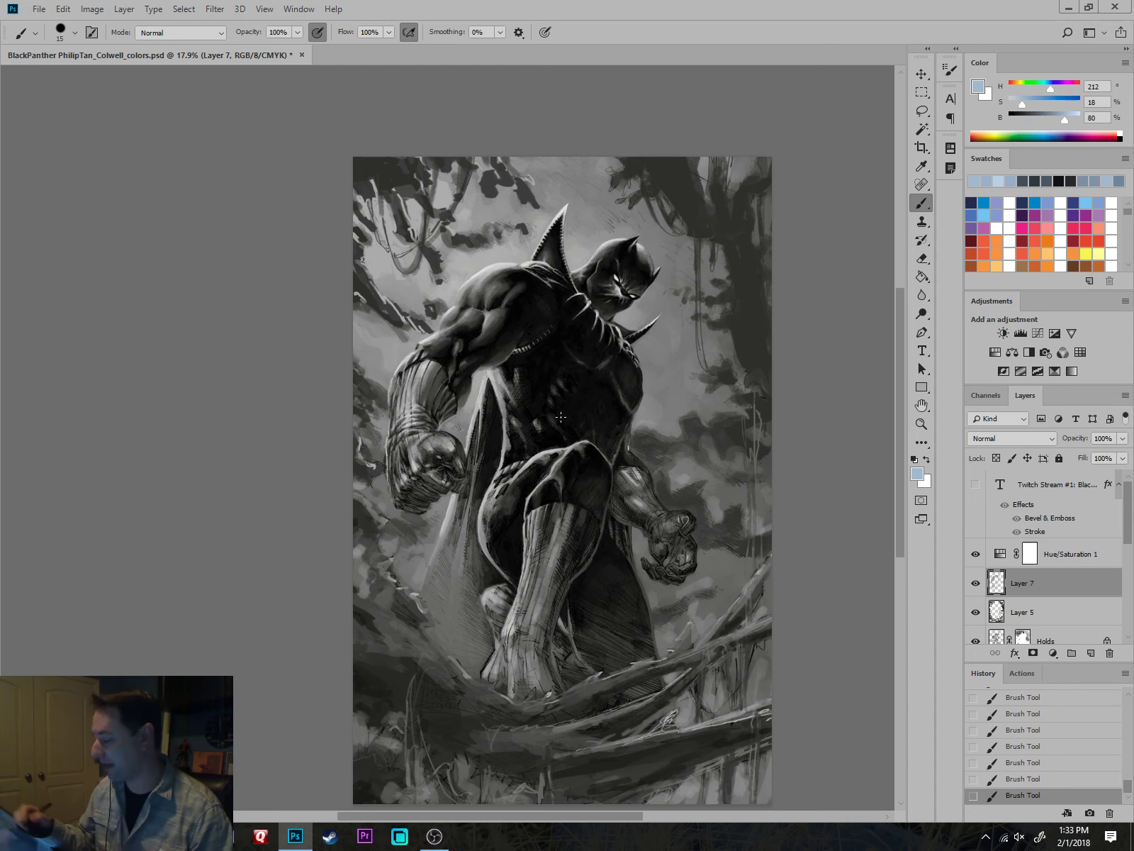
{"action": "left_click_drag", "start_coordinate": [561, 613], "coordinate": [489, 555]}
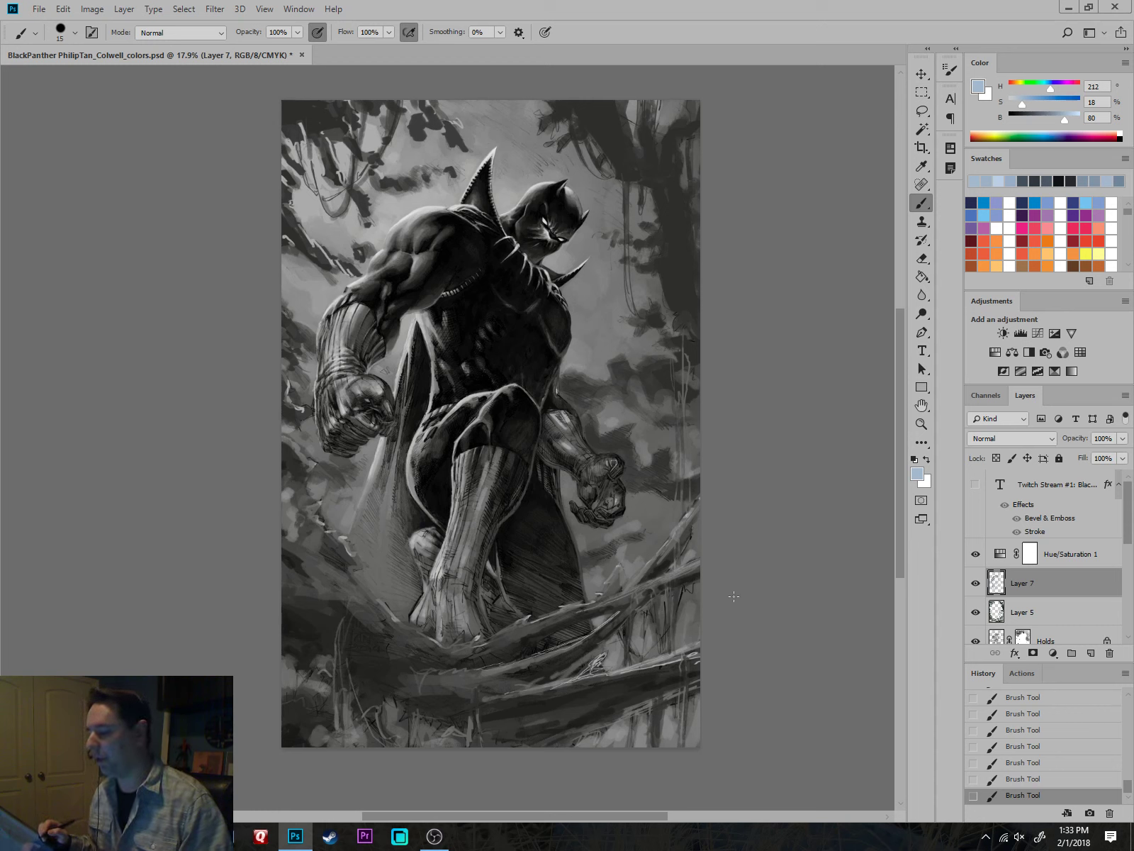
{"action": "left_click", "coordinate": [976, 556]}
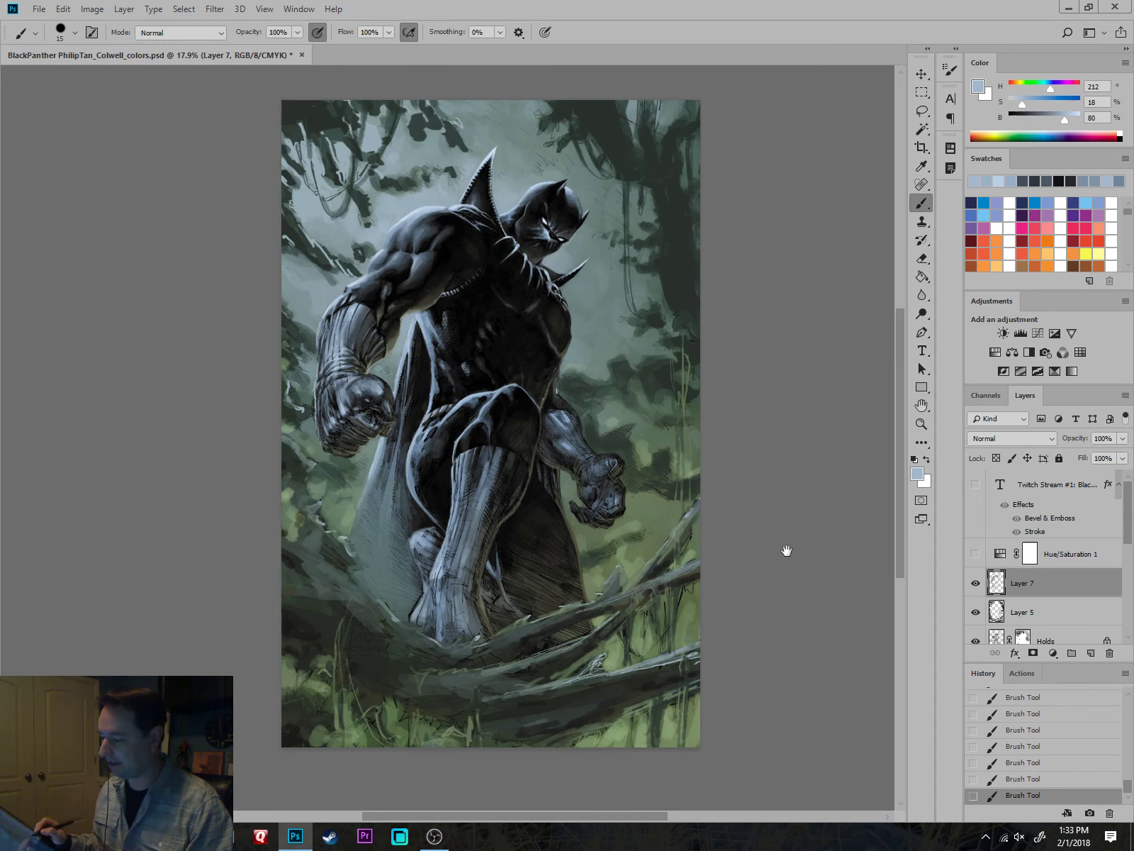
Hide and reshow Layer 7 to compare the painted forearm and fist with the artwork beneath.
{"action": "scroll", "coordinate": [776, 551], "scroll_direction": "up", "scroll_amount": 4}
{"action": "left_click_drag", "start_coordinate": [770, 559], "coordinate": [923, 706]}
{"action": "left_click_drag", "start_coordinate": [380, 489], "coordinate": [608, 501]}
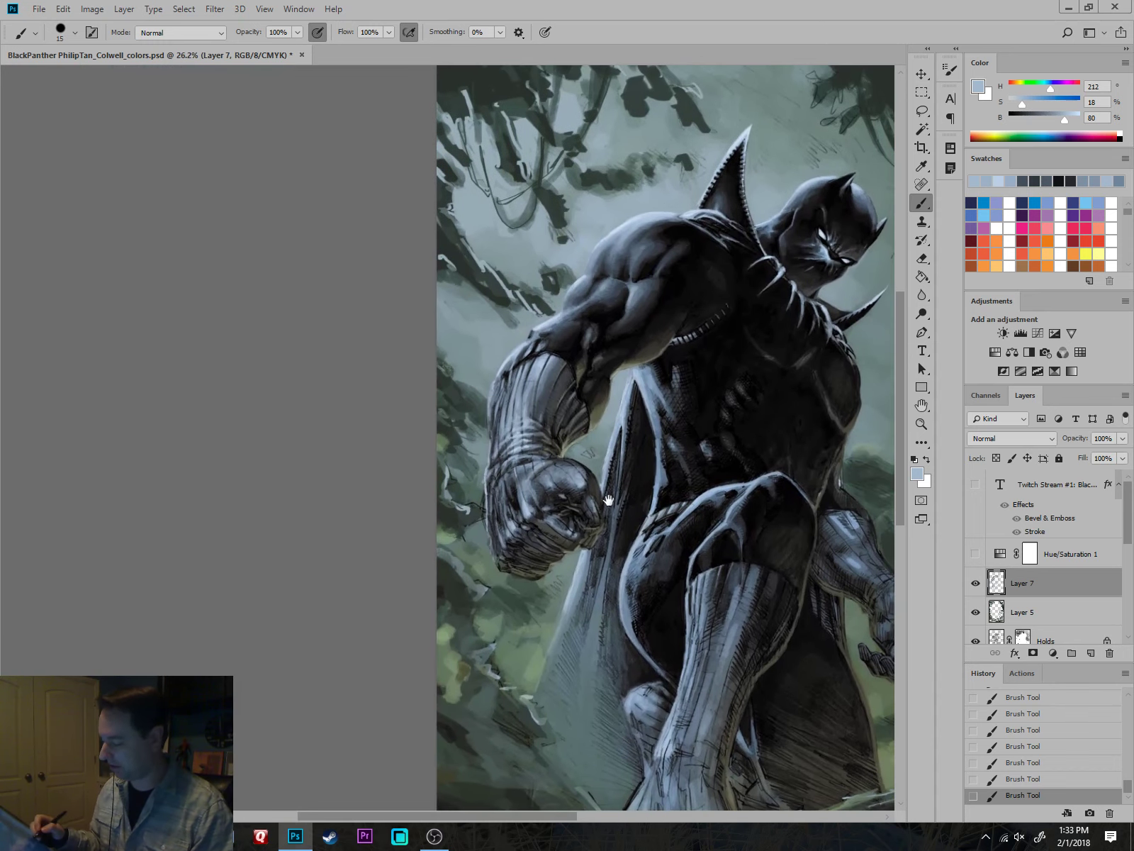
{"action": "scroll", "coordinate": [608, 501], "scroll_direction": "up", "scroll_amount": 3}
{"action": "scroll", "coordinate": [600, 551], "scroll_direction": "up", "scroll_amount": 3}
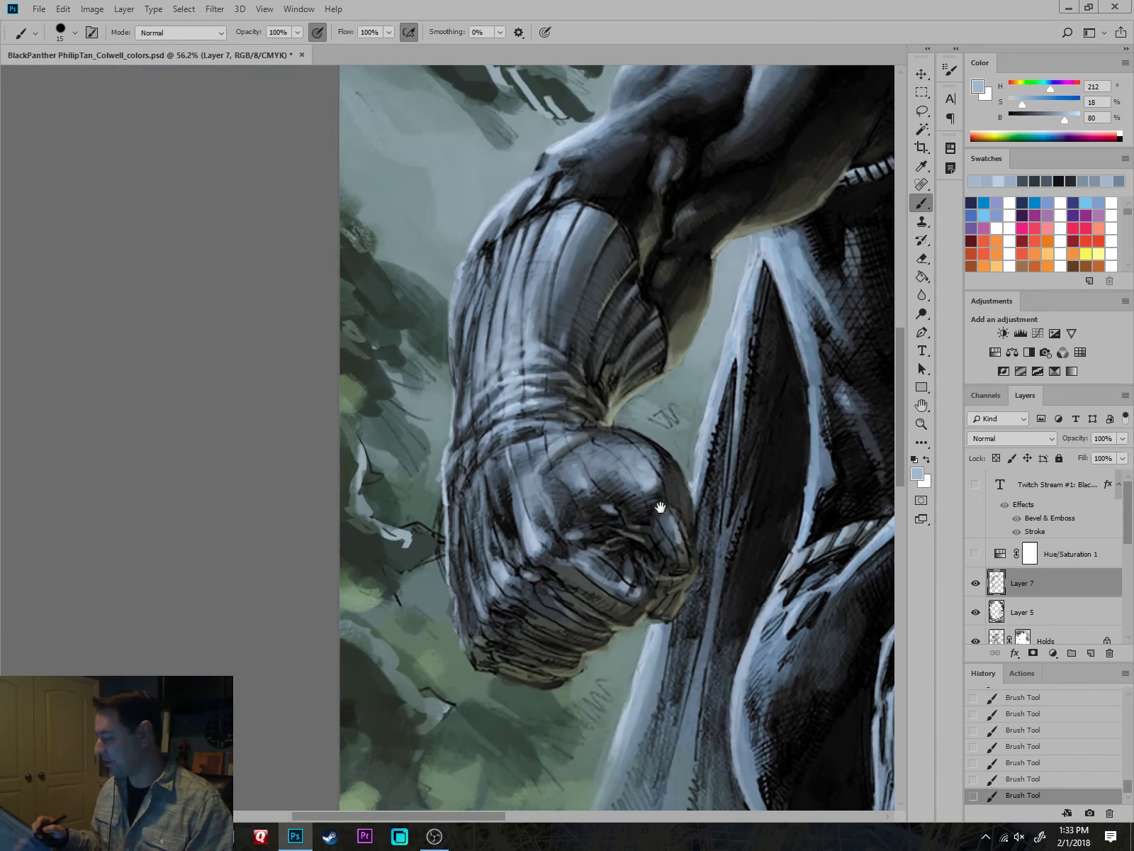
{"action": "left_click_drag", "start_coordinate": [679, 553], "coordinate": [635, 667]}
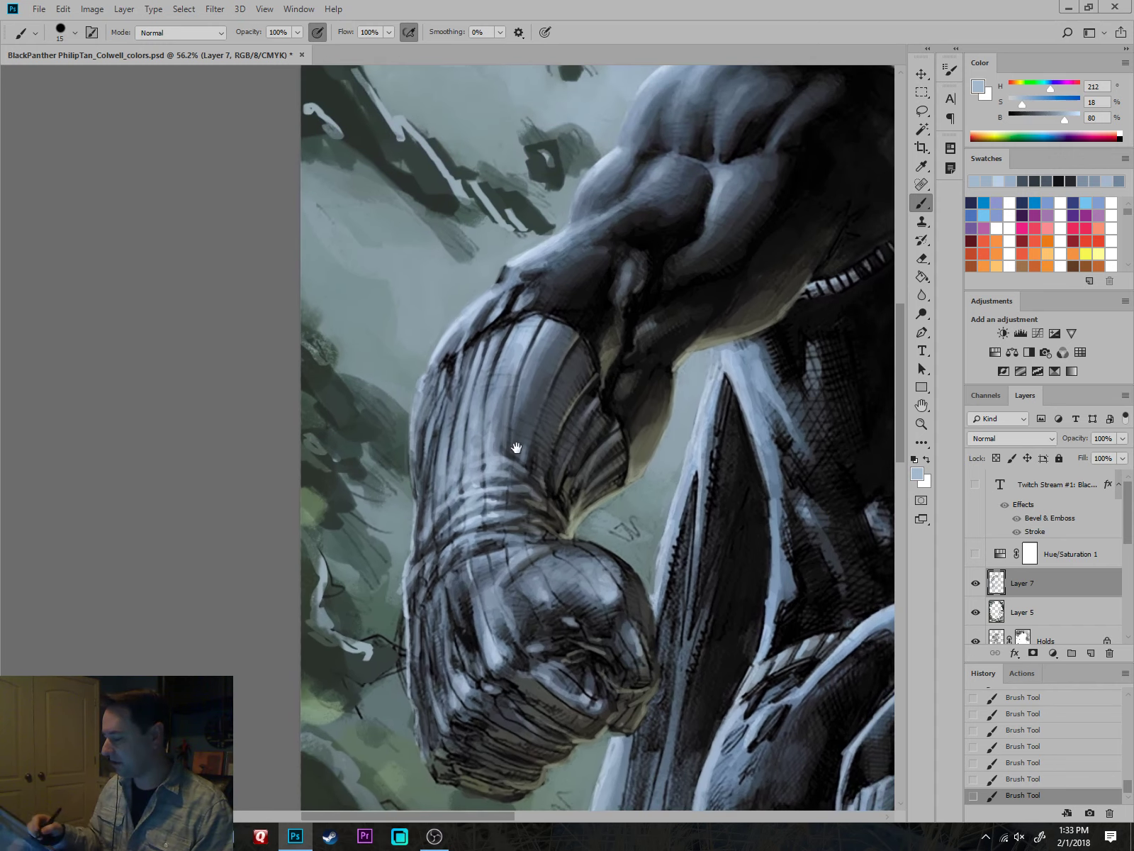
{"action": "left_click", "coordinate": [459, 343], "text": "alt"}
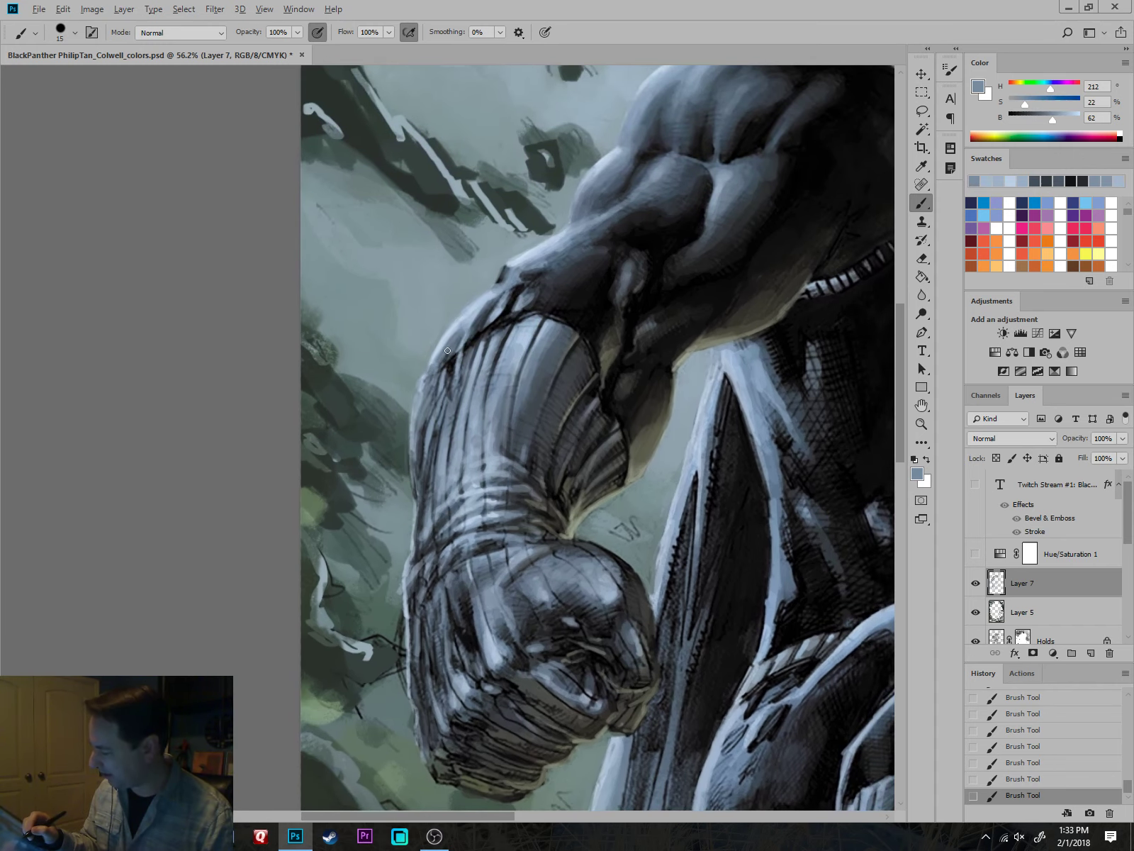
{"action": "left_click", "coordinate": [976, 585]}
{"action": "left_click", "coordinate": [976, 584]}
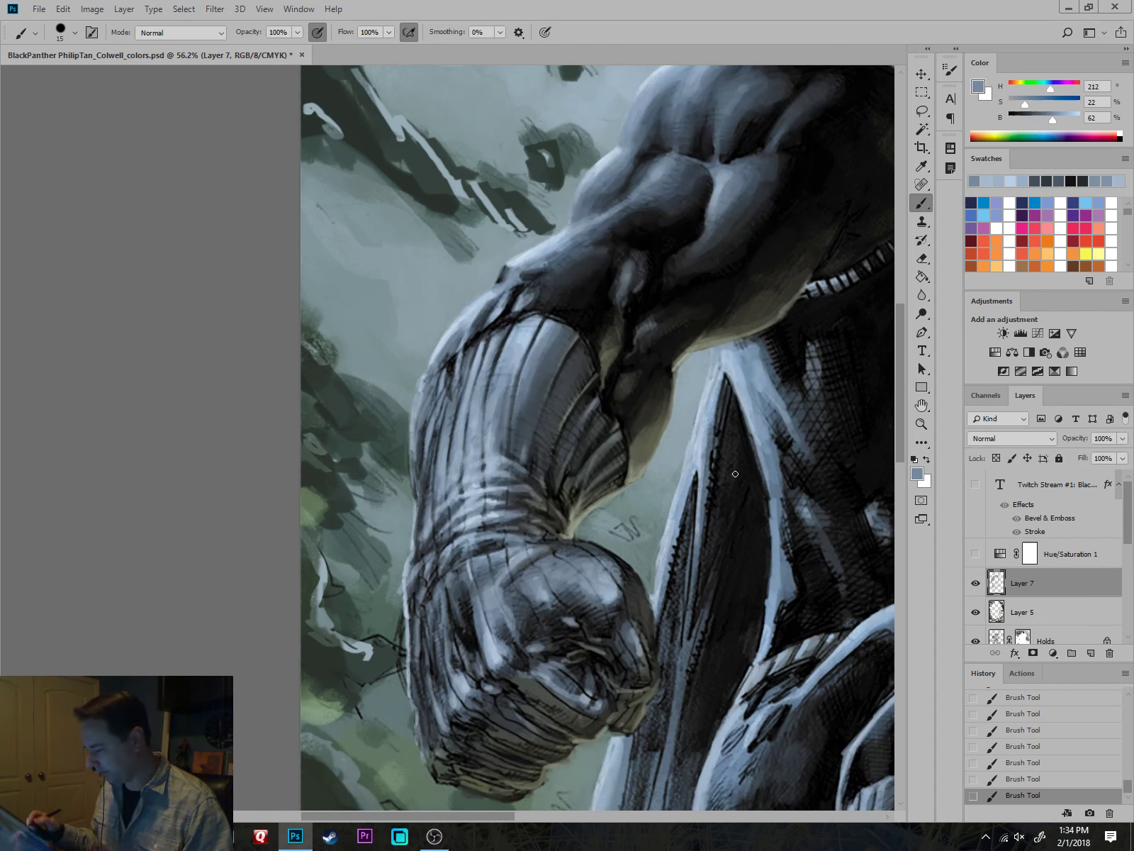
Paint sampled pale blue strokes along the glove's upper outer edge below the elbow.
{"action": "left_click", "coordinate": [489, 314], "text": "alt"}
{"action": "left_click", "coordinate": [474, 310], "text": "alt"}
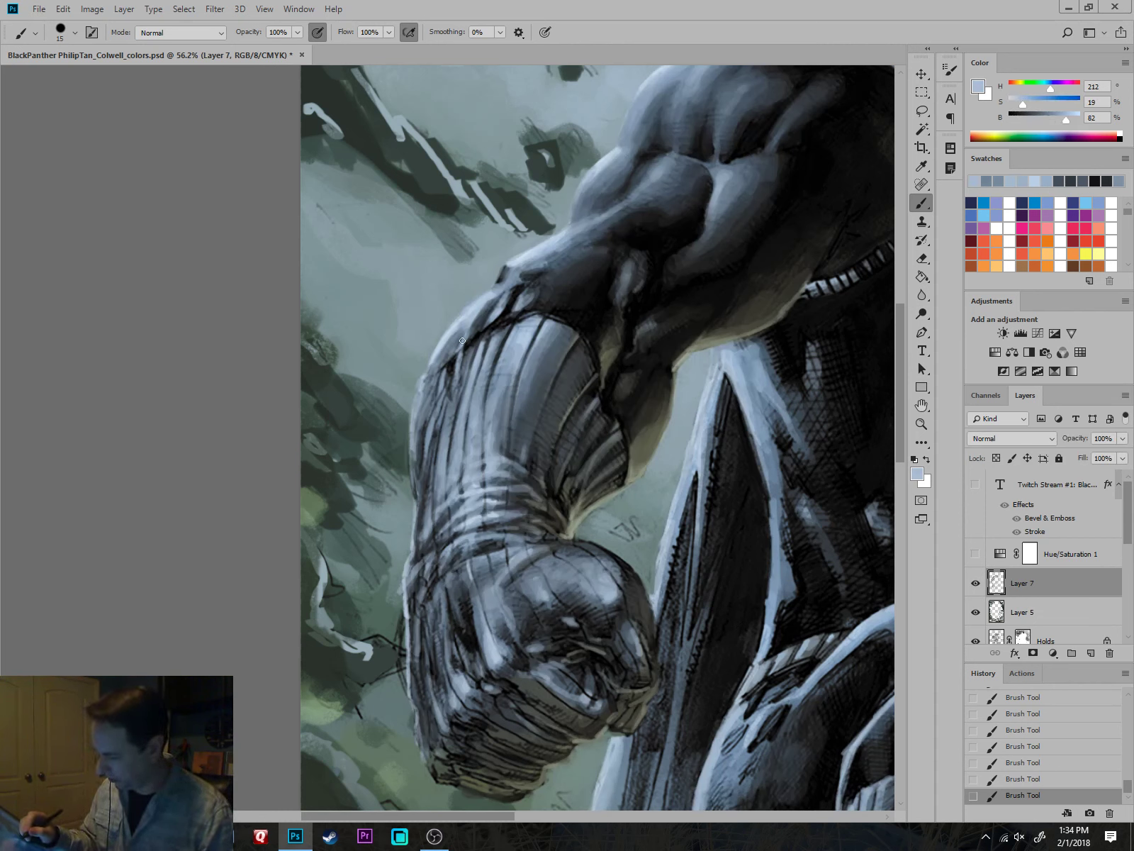
{"action": "left_click_drag", "start_coordinate": [462, 341], "coordinate": [436, 366]}
{"action": "mouse_move", "coordinate": [456, 357]}
{"action": "left_mouse_down"}
{"action": "mouse_move", "coordinate": [446, 391]}
{"action": "mouse_move", "coordinate": [497, 331]}
{"action": "mouse_move", "coordinate": [474, 365]}
{"action": "left_mouse_up"}
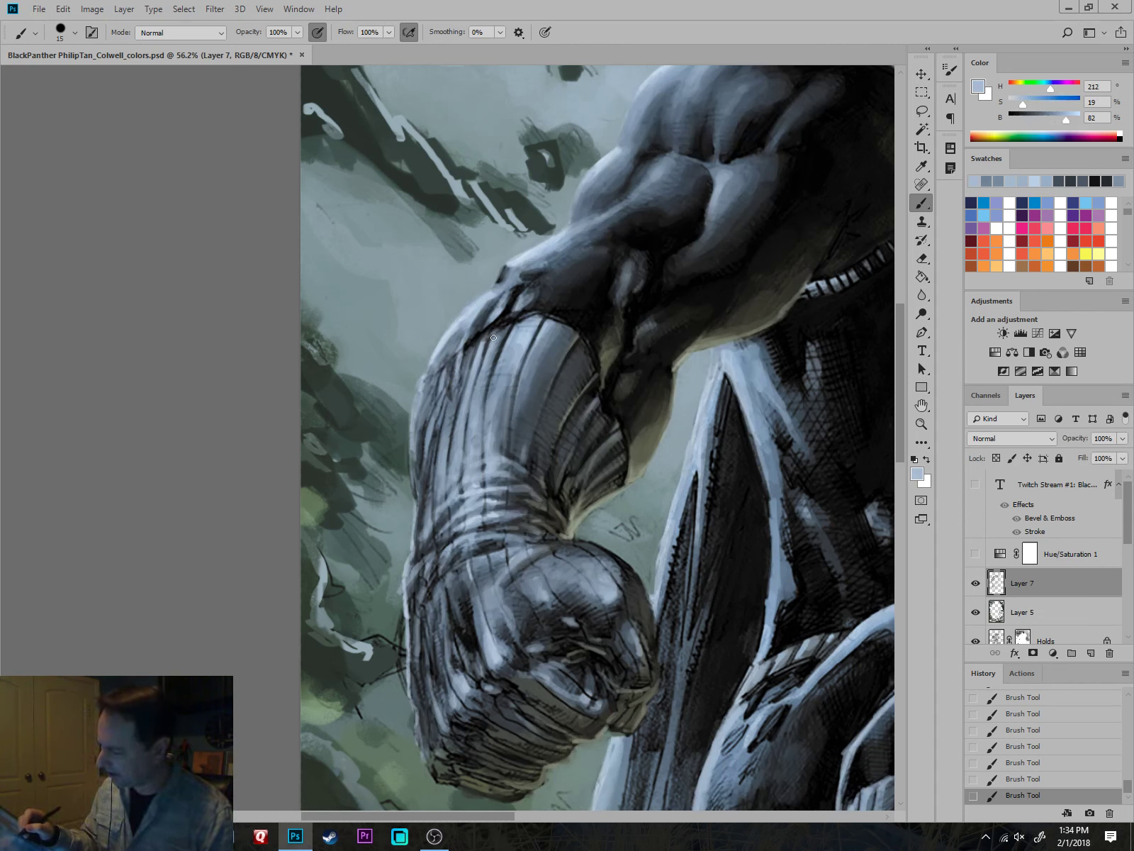
{"action": "scroll", "coordinate": [464, 405], "scroll_direction": "down", "scroll_amount": 3}
{"action": "left_click_drag", "start_coordinate": [800, 587], "coordinate": [594, 605]}
{"action": "left_click_drag", "start_coordinate": [827, 630], "coordinate": [813, 608]}
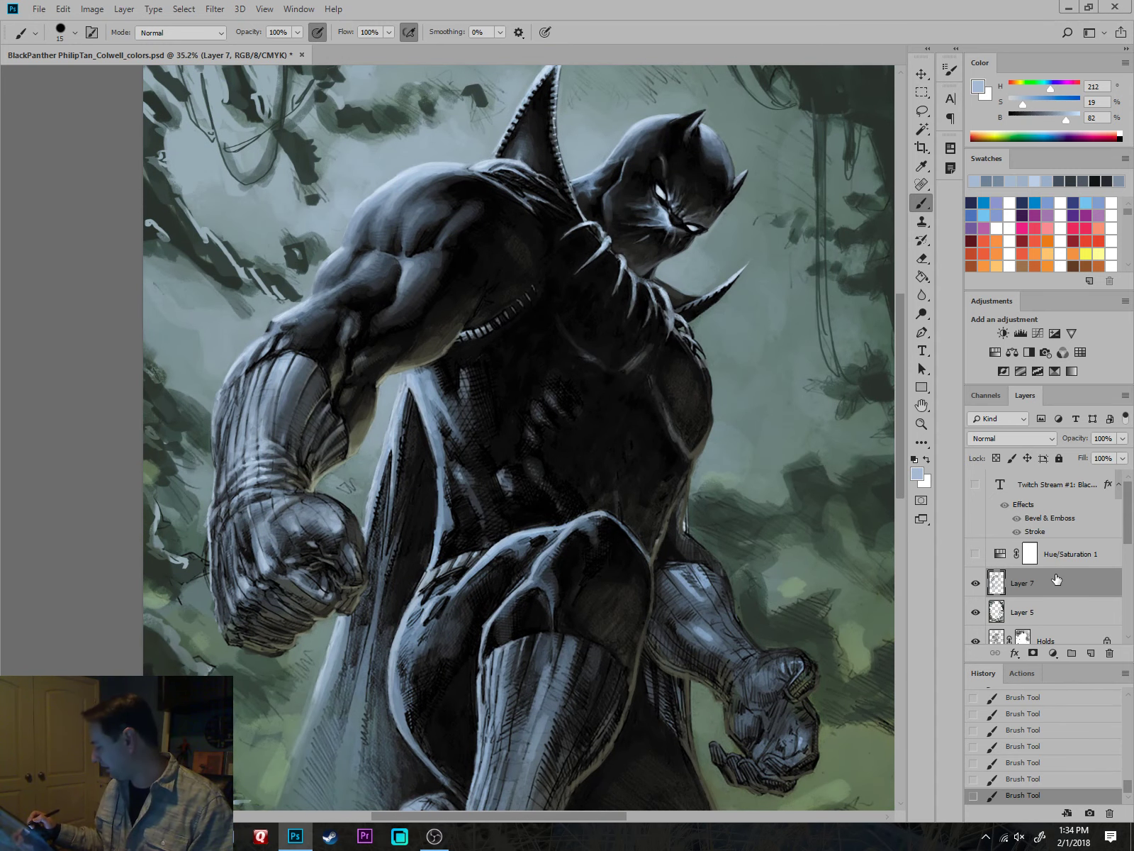
Clean up the gap between forearm and cape with sampled grey-green background tones, enlarging the brush to 25 px.
{"action": "scroll", "coordinate": [762, 524], "scroll_direction": "up", "scroll_amount": 6}
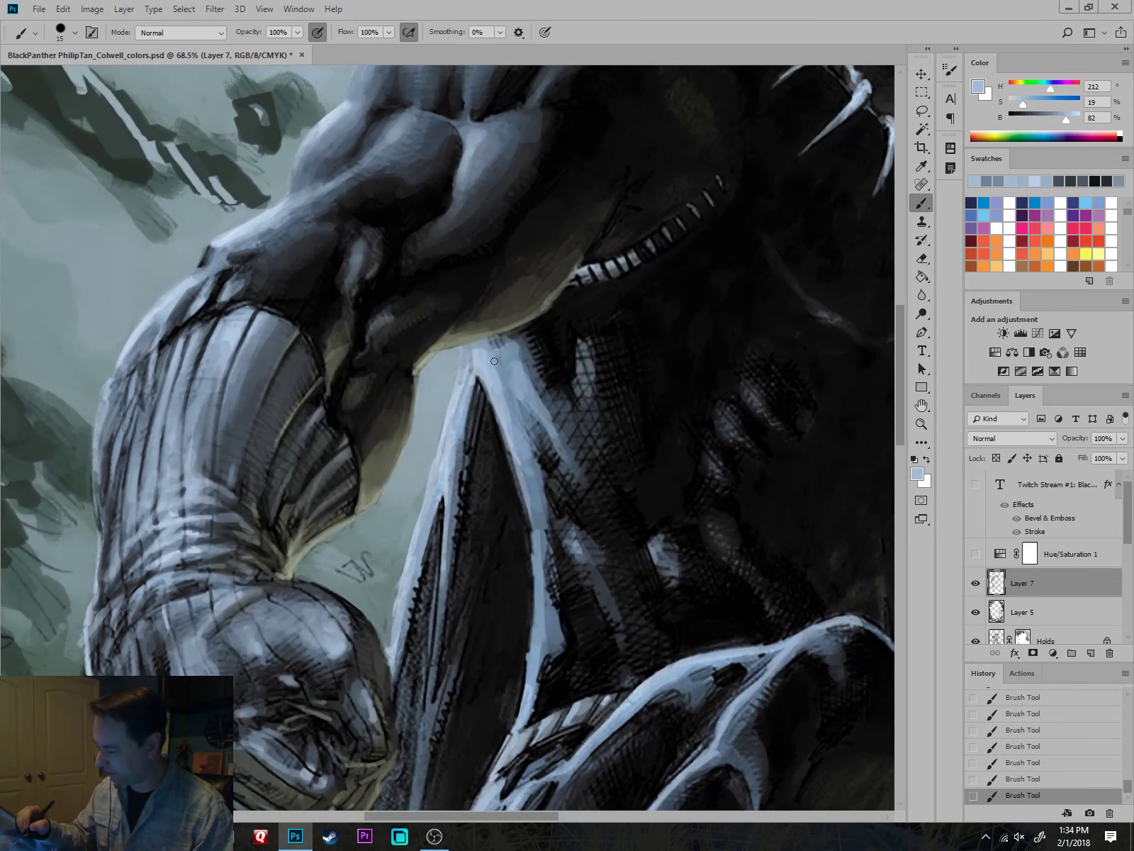
{"action": "left_click", "coordinate": [457, 358], "text": "alt"}
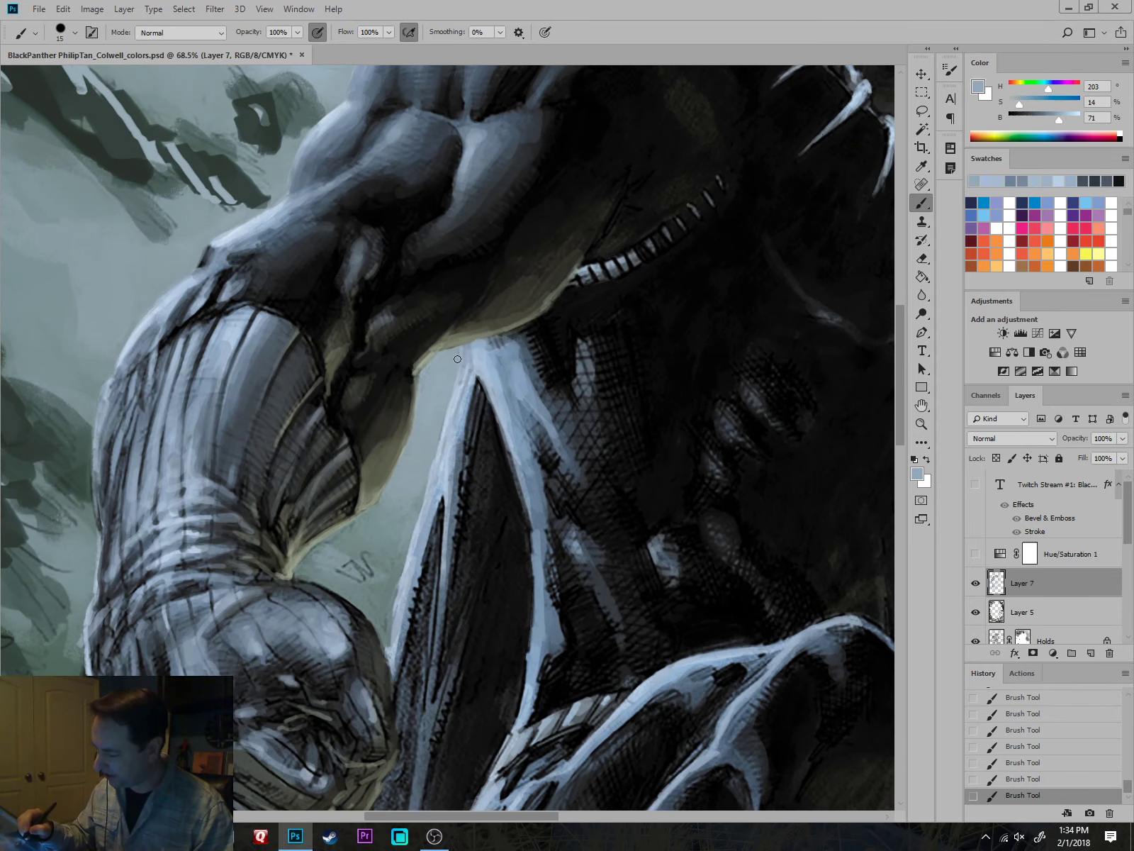
{"action": "left_click", "coordinate": [406, 542], "text": "alt"}
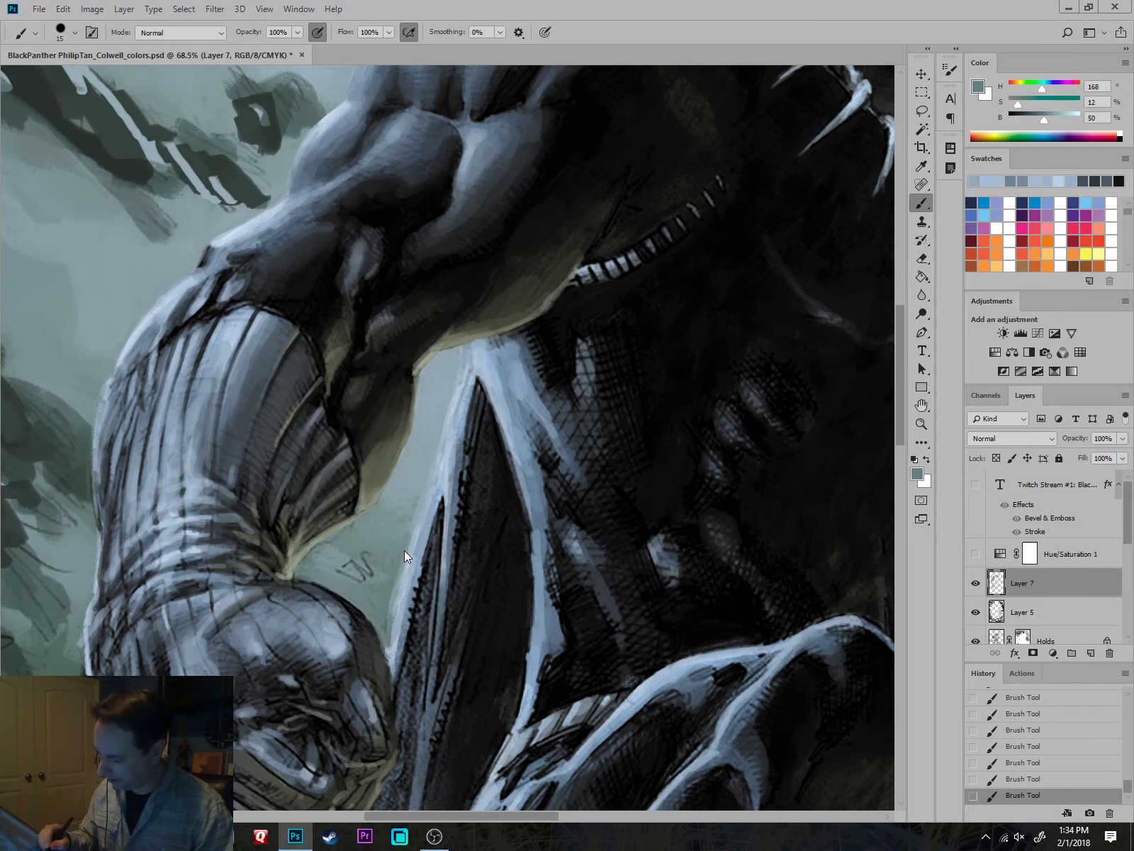
{"action": "mouse_move", "coordinate": [387, 651]}
{"action": "left_mouse_down"}
{"action": "mouse_move", "coordinate": [369, 606]}
{"action": "mouse_move", "coordinate": [522, 531]}
{"action": "left_mouse_up"}
{"action": "left_click", "coordinate": [435, 465], "text": "alt"}
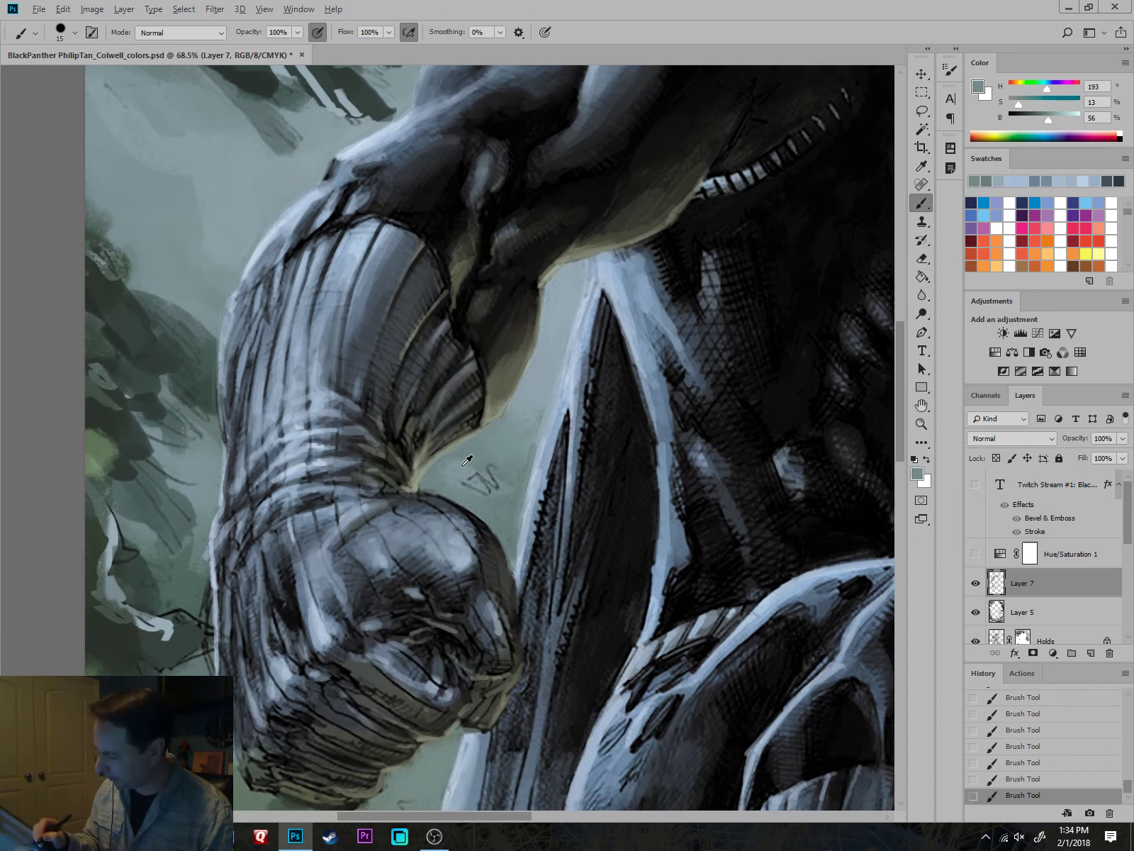
{"action": "left_click", "coordinate": [420, 470], "text": "alt"}
{"action": "key", "text": "bracketright"}
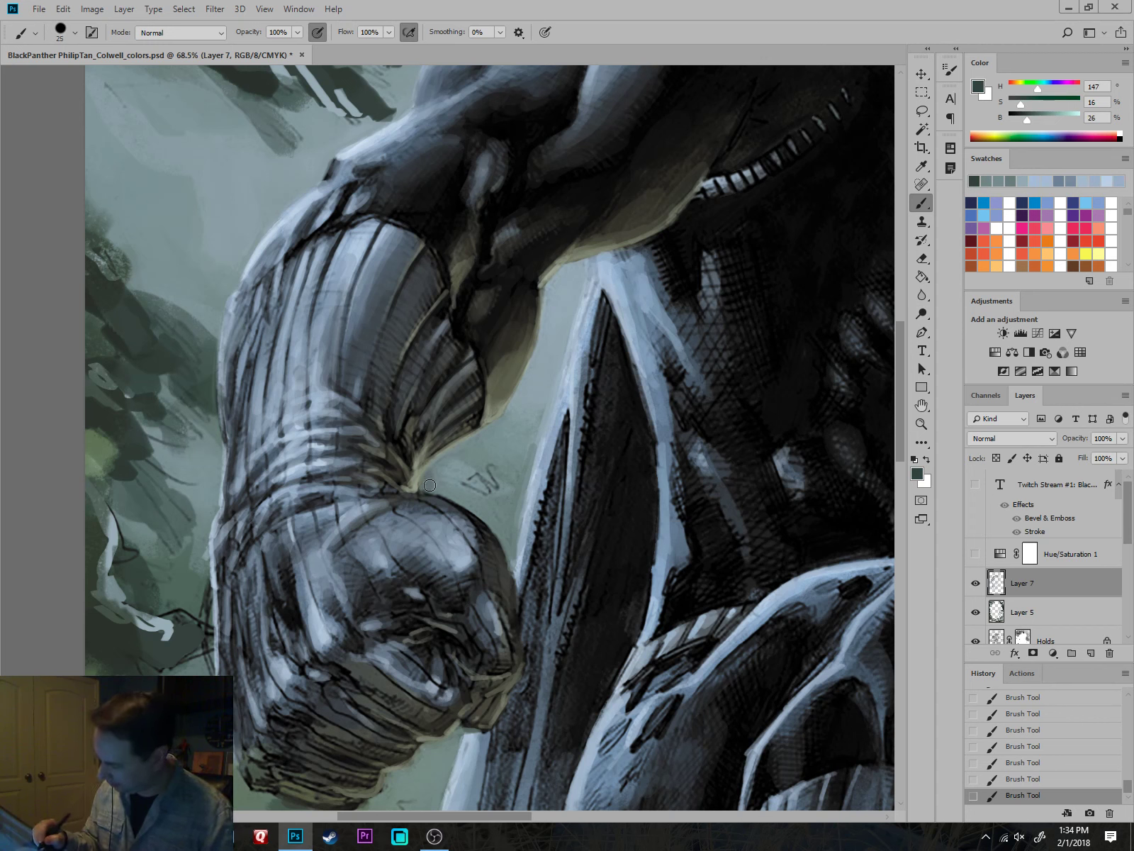
{"action": "left_click", "coordinate": [429, 474], "text": "alt"}
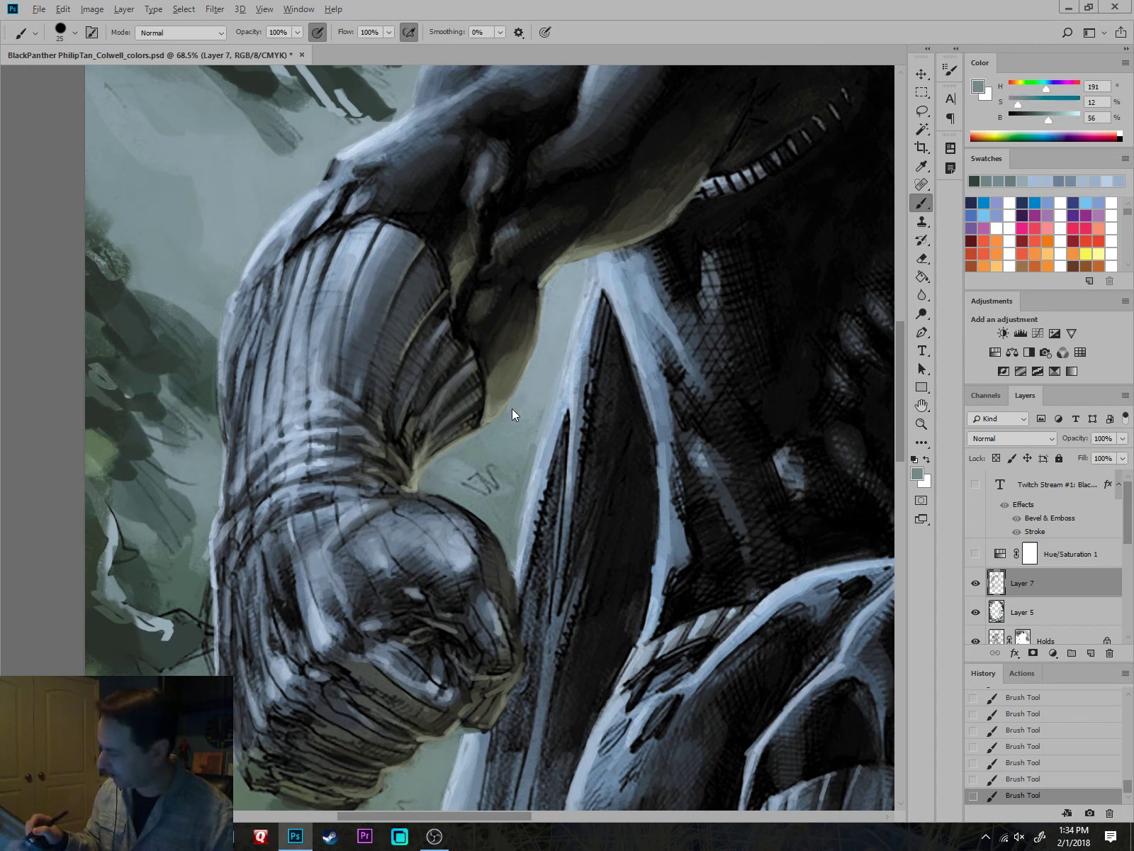
{"action": "left_click", "coordinate": [549, 289], "text": "alt"}
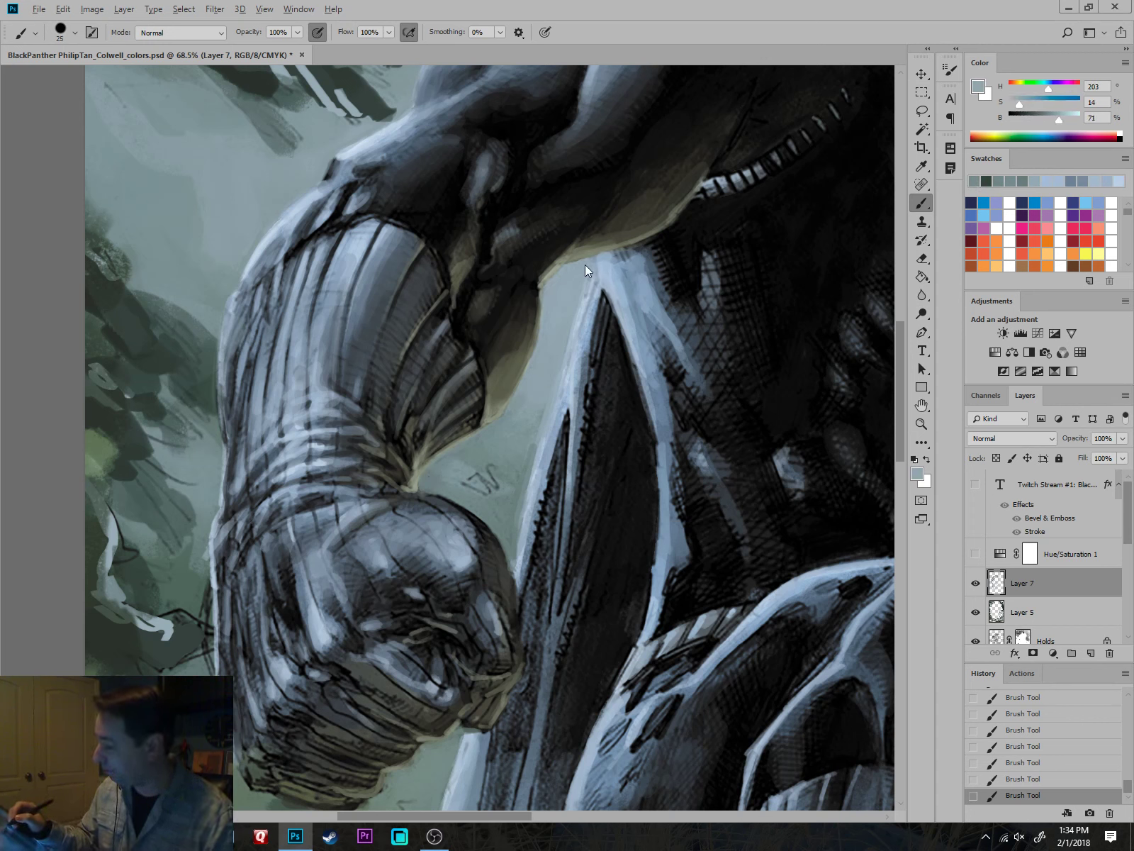
Touch up the cape's upper edge beneath the arm with a sampled pale blue.
{"action": "scroll", "coordinate": [558, 291], "scroll_direction": "down", "scroll_amount": 4}
{"action": "mouse_move", "coordinate": [778, 593]}
{"action": "left_mouse_down"}
{"action": "mouse_move", "coordinate": [746, 544]}
{"action": "mouse_move", "coordinate": [745, 563]}
{"action": "mouse_move", "coordinate": [670, 523]}
{"action": "mouse_move", "coordinate": [758, 604]}
{"action": "left_mouse_up"}
{"action": "left_click", "coordinate": [452, 224], "text": "alt"}
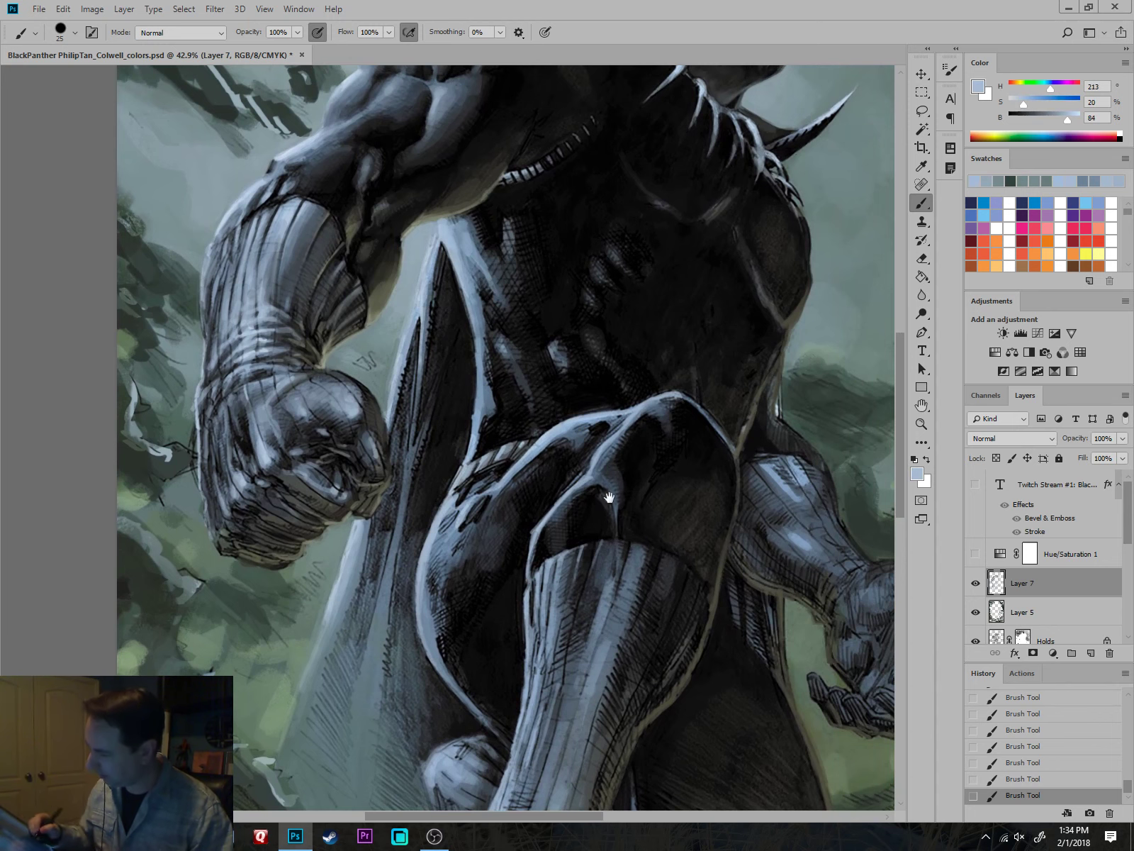
{"action": "left_click_drag", "start_coordinate": [663, 545], "coordinate": [706, 522]}
{"action": "scroll", "coordinate": [599, 602], "scroll_direction": "down", "scroll_amount": 5}
{"action": "scroll", "coordinate": [523, 529], "scroll_direction": "up", "scroll_amount": 8}
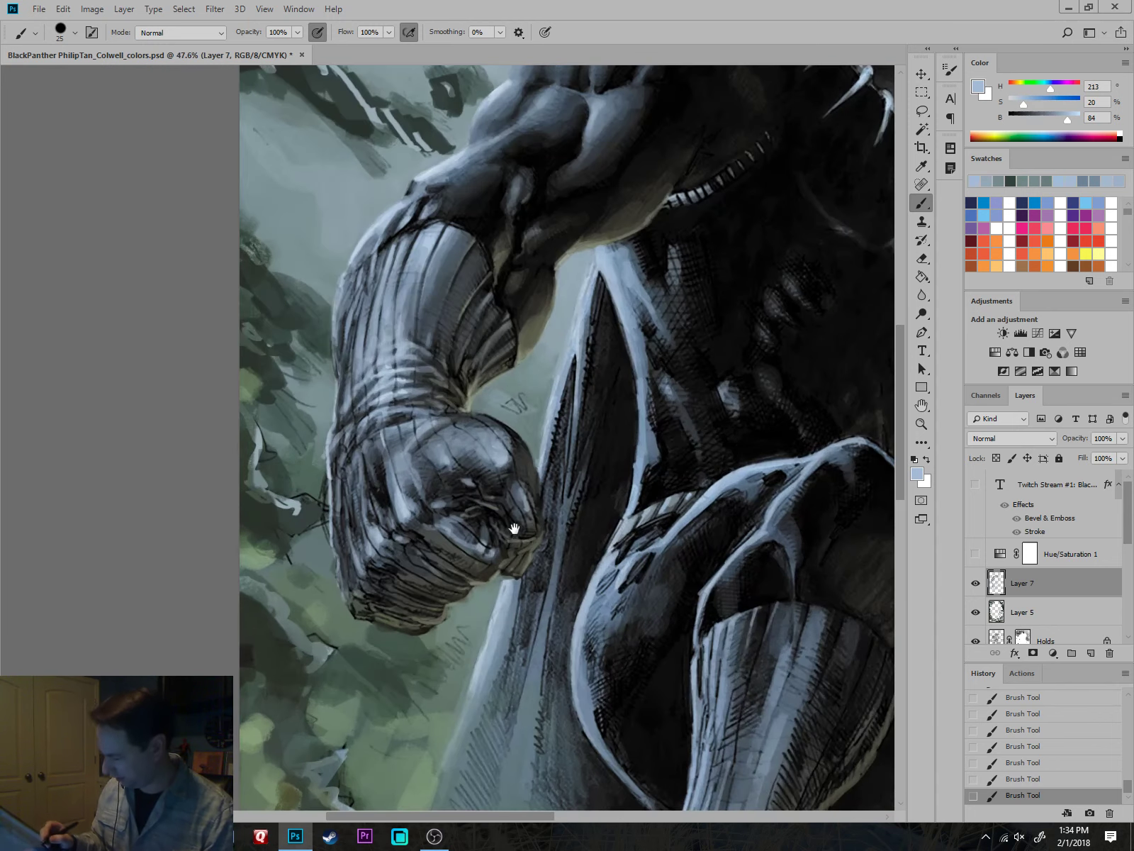
Sample olive tones from the fist's underside and inner wrist, and paint the inner wrist notch with a smaller brush.
{"action": "scroll", "coordinate": [480, 574], "scroll_direction": "up", "scroll_amount": 2}
{"action": "left_click", "coordinate": [456, 550], "text": "alt"}
{"action": "left_click", "coordinate": [474, 585], "text": "alt"}
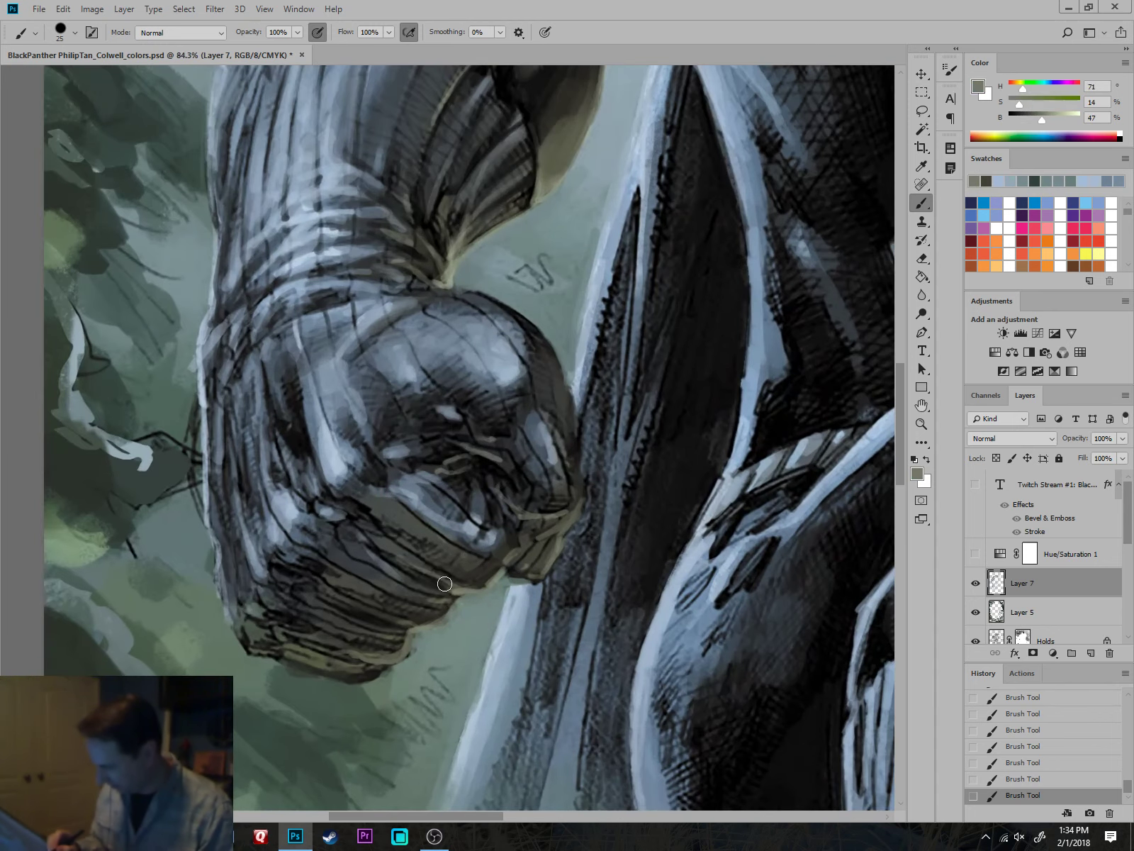
{"action": "left_click", "coordinate": [447, 280], "text": "alt"}
{"action": "key", "text": "bracketleft"}
{"action": "key", "text": "bracketleft"}
{"action": "key", "text": "bracketleft"}
{"action": "left_click_drag", "start_coordinate": [458, 288], "coordinate": [429, 303]}
Reduce the brush to 9 px and refine the crease between inner wrist and fist with sampled dark tones.
{"action": "scroll", "coordinate": [615, 577], "scroll_direction": "down", "scroll_amount": 4}
{"action": "left_click_drag", "start_coordinate": [615, 577], "coordinate": [681, 682]}
{"action": "scroll", "coordinate": [616, 498], "scroll_direction": "up", "scroll_amount": 4}
{"action": "left_click", "coordinate": [527, 438], "text": "alt"}
{"action": "key", "text": "bracketleft"}
{"action": "mouse_move", "coordinate": [536, 431]}
{"action": "left_mouse_down"}
{"action": "mouse_move", "coordinate": [571, 429]}
{"action": "mouse_move", "coordinate": [502, 431]}
{"action": "mouse_move", "coordinate": [513, 428]}
{"action": "left_mouse_up"}
{"action": "left_click", "coordinate": [561, 435], "text": "alt"}
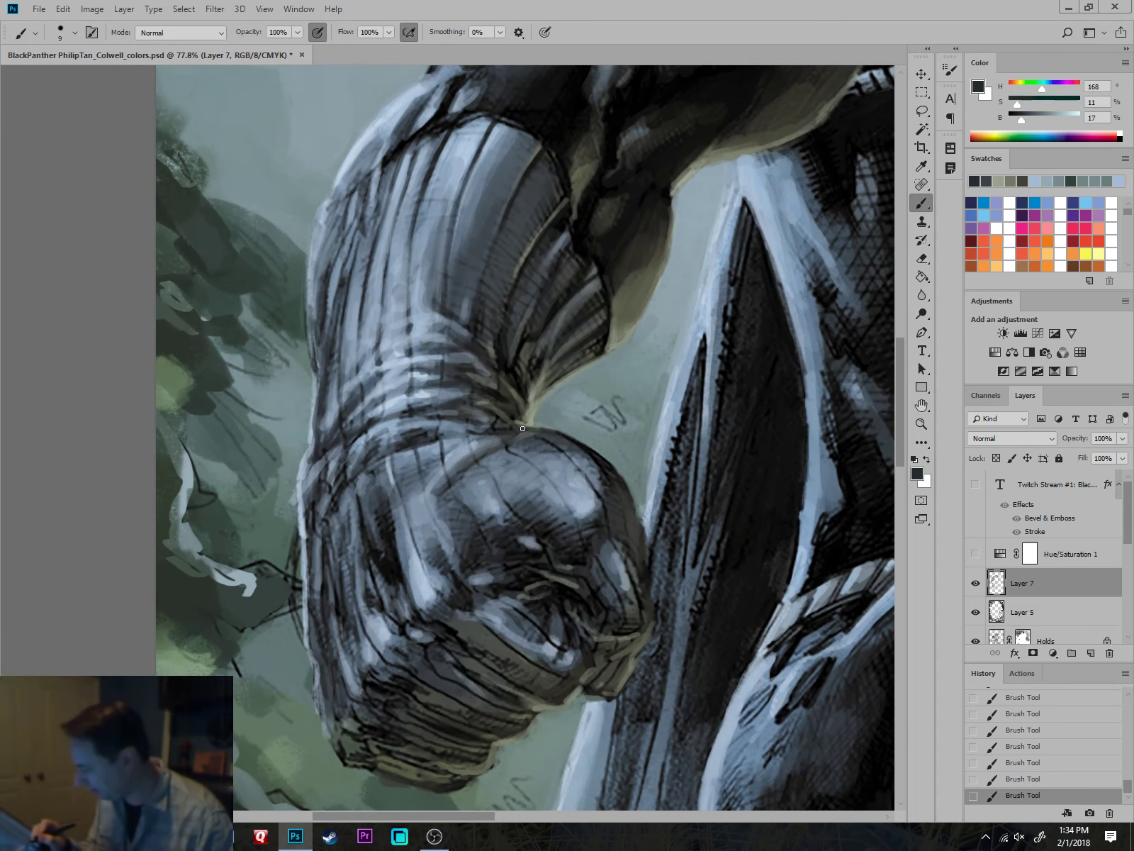
{"action": "left_click", "coordinate": [509, 443], "text": "alt"}
Blend the wrist fold above the back of the hand with sampled blue-grey tones at 9 px.
{"action": "scroll", "coordinate": [486, 411], "scroll_direction": "up", "scroll_amount": 2}
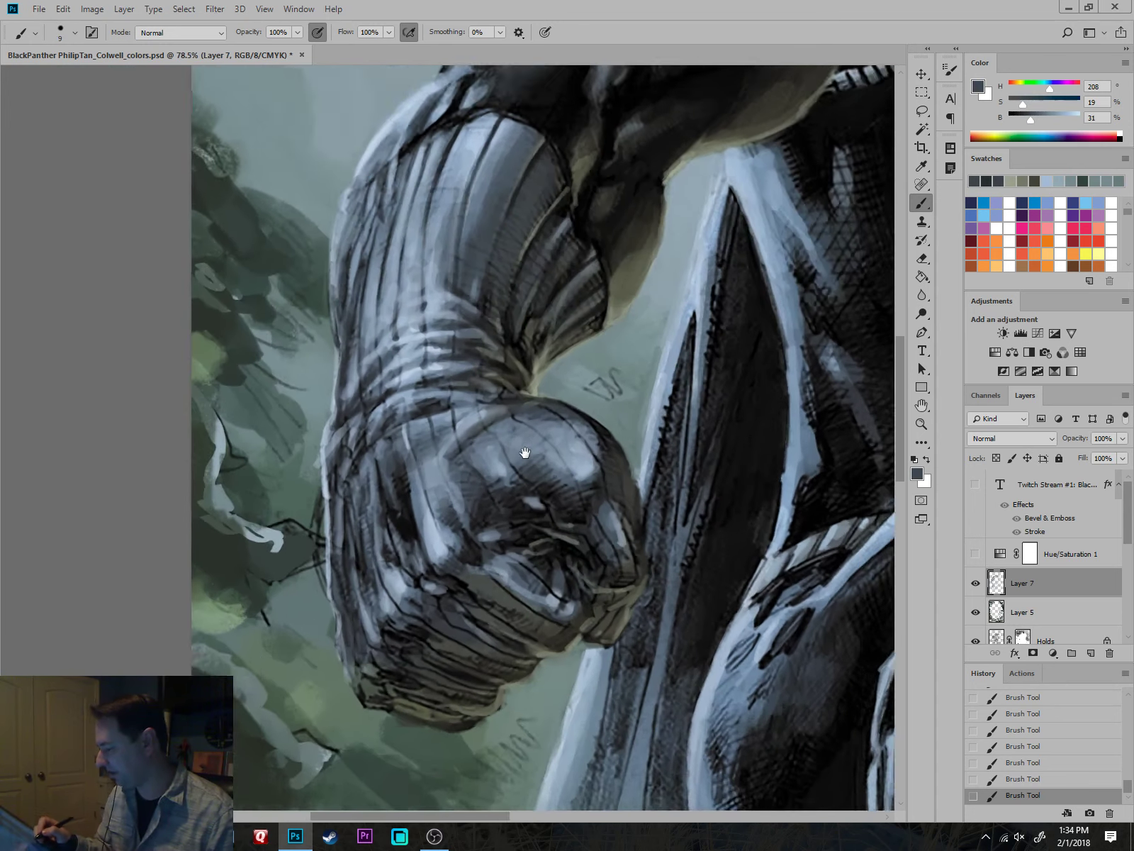
{"action": "left_click", "coordinate": [479, 413], "text": "alt"}
{"action": "left_click", "coordinate": [480, 409], "text": "alt"}
{"action": "left_click", "coordinate": [478, 407], "text": "alt"}
{"action": "mouse_move", "coordinate": [509, 405]}
{"action": "left_mouse_down"}
{"action": "mouse_move", "coordinate": [473, 423]}
{"action": "mouse_move", "coordinate": [482, 416]}
{"action": "left_mouse_up"}
{"action": "left_click", "coordinate": [475, 409], "text": "alt"}
Enlarge the brush to 10 px and paint sampled light blue highlights on the fist's knuckle and outermost finger.
{"action": "left_click", "coordinate": [601, 469], "text": "alt"}
{"action": "key", "text": "bracketright"}
{"action": "mouse_move", "coordinate": [605, 476]}
{"action": "left_mouse_down"}
{"action": "mouse_move", "coordinate": [610, 464]}
{"action": "mouse_move", "coordinate": [611, 473]}
{"action": "left_mouse_up"}
{"action": "mouse_move", "coordinate": [634, 539]}
{"action": "left_mouse_down"}
{"action": "mouse_move", "coordinate": [636, 573]}
{"action": "mouse_move", "coordinate": [653, 588]}
{"action": "mouse_move", "coordinate": [642, 591]}
{"action": "mouse_move", "coordinate": [656, 594]}
{"action": "left_mouse_up"}
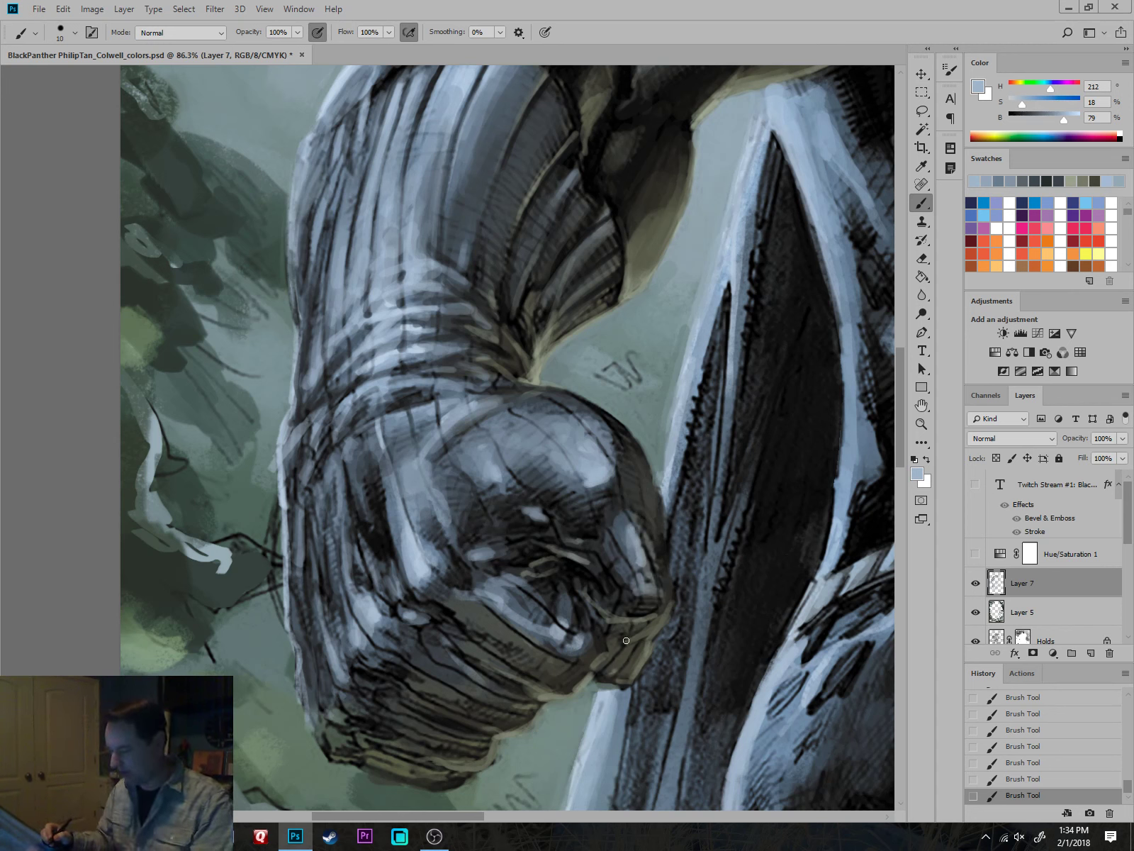
Paint sampled mid blue-grey strokes over the curled fingers and the ribbed underside of the fist at 10 px.
{"action": "left_click", "coordinate": [564, 624], "text": "alt"}
{"action": "mouse_move", "coordinate": [560, 627]}
{"action": "left_mouse_down"}
{"action": "mouse_move", "coordinate": [541, 635]}
{"action": "mouse_move", "coordinate": [569, 598]}
{"action": "mouse_move", "coordinate": [473, 573]}
{"action": "mouse_move", "coordinate": [464, 554]}
{"action": "mouse_move", "coordinate": [495, 551]}
{"action": "left_mouse_up"}
{"action": "left_click_drag", "start_coordinate": [468, 602], "coordinate": [454, 597]}
{"action": "mouse_move", "coordinate": [425, 663]}
{"action": "left_mouse_down"}
{"action": "mouse_move", "coordinate": [436, 642]}
{"action": "mouse_move", "coordinate": [482, 693]}
{"action": "mouse_move", "coordinate": [439, 689]}
{"action": "mouse_move", "coordinate": [427, 733]}
{"action": "mouse_move", "coordinate": [465, 733]}
{"action": "left_mouse_up"}
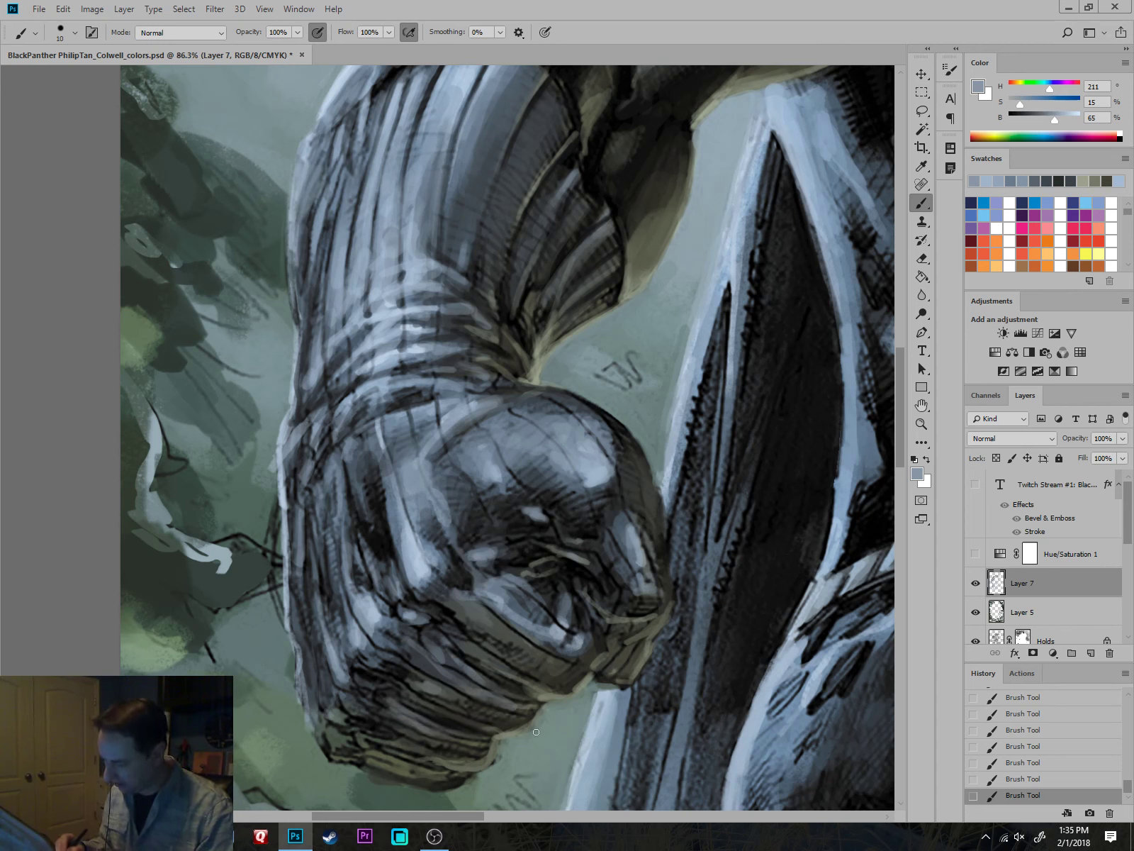
{"action": "left_click_drag", "start_coordinate": [377, 747], "coordinate": [415, 744]}
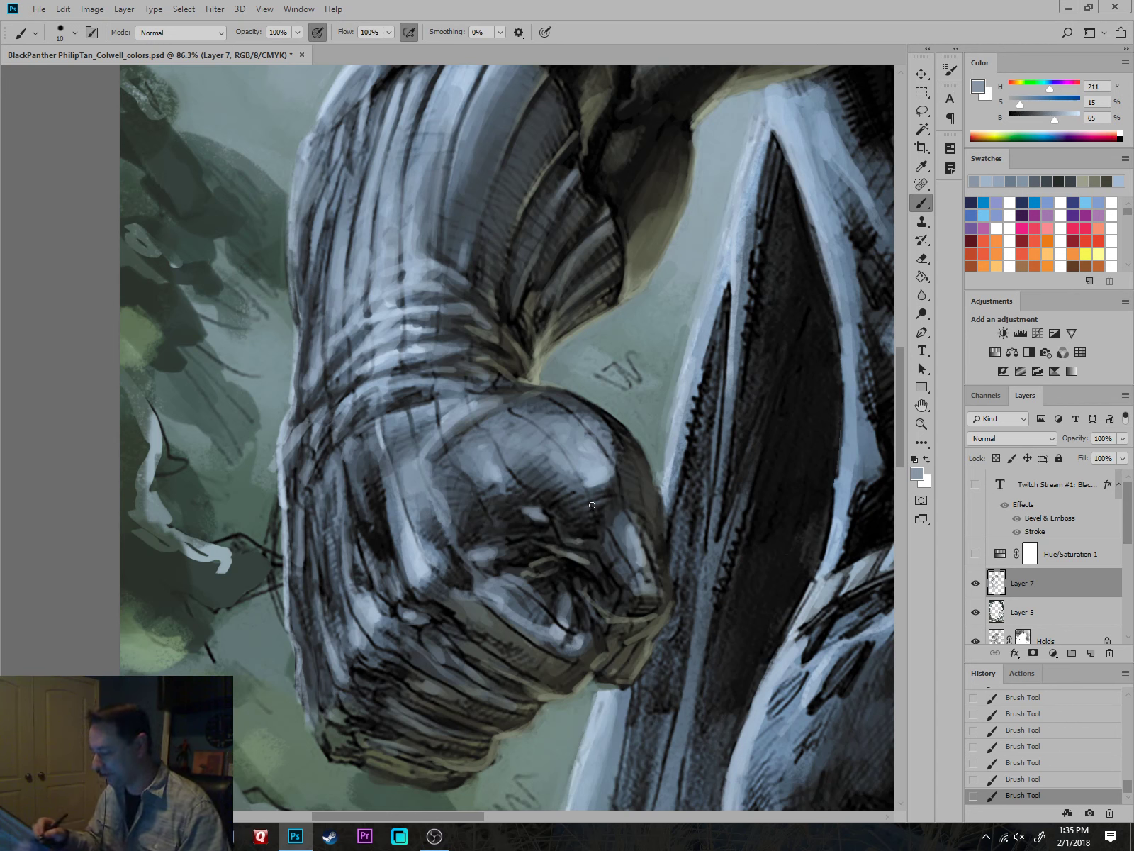
Blend the rounded top of the fist with sampled blue-grey tones, enlarging the brush to 15 and 20 px.
{"action": "left_click", "coordinate": [596, 473], "text": "alt"}
{"action": "key", "text": "bracketright"}
{"action": "left_click_drag", "start_coordinate": [586, 481], "coordinate": [523, 463]}
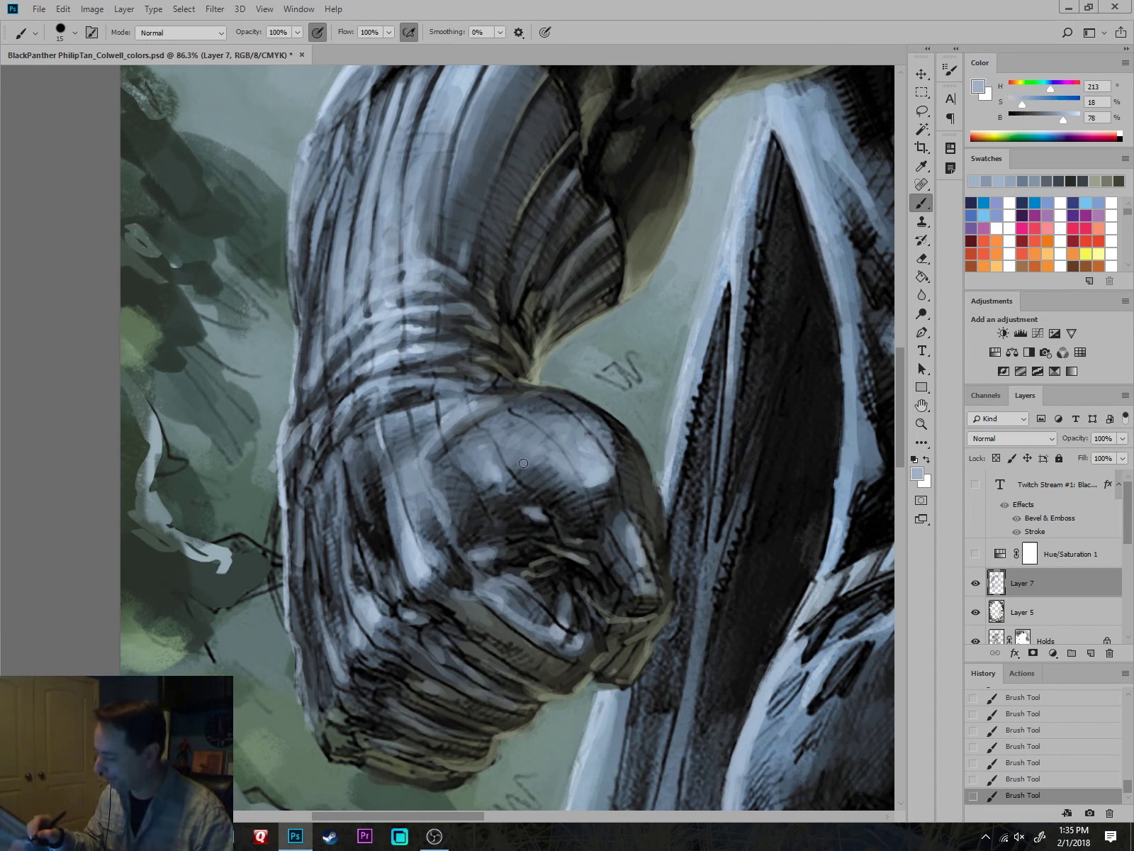
{"action": "left_click", "coordinate": [555, 461], "text": "alt"}
{"action": "key", "text": "]"}
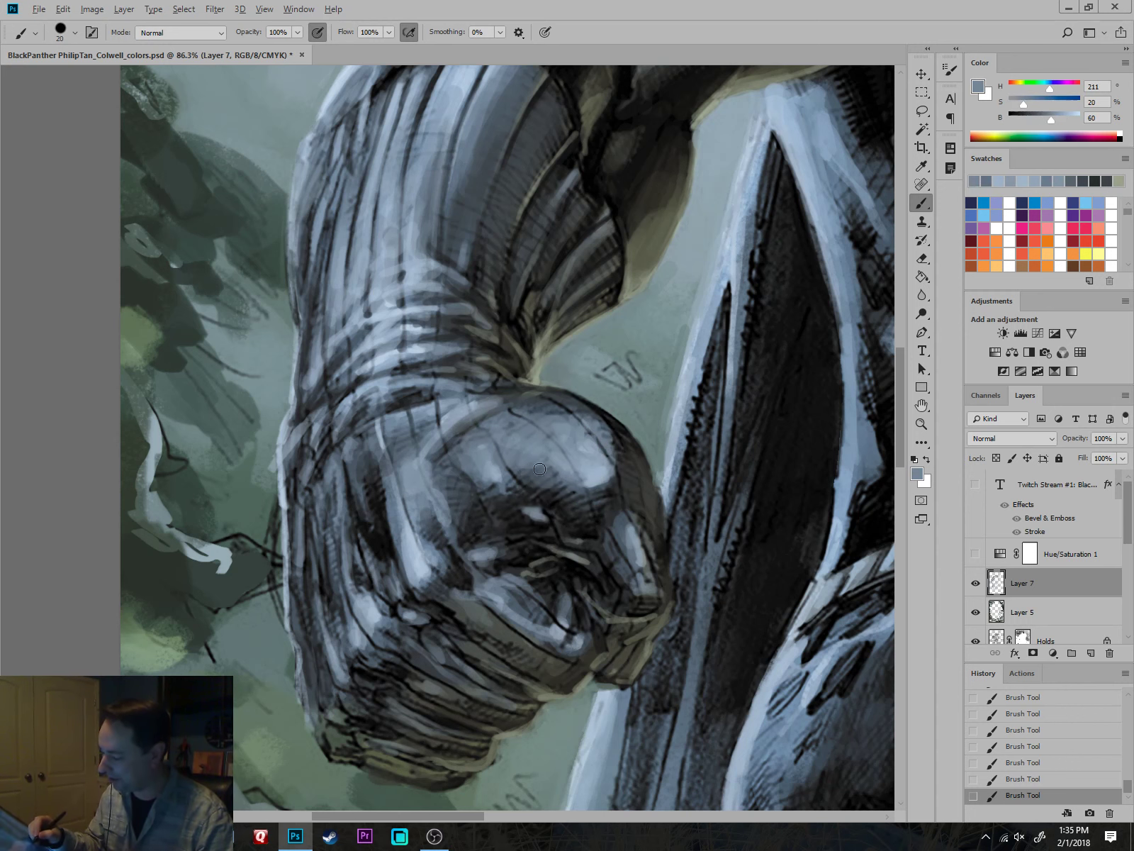
Add a new empty layer directly above Layer 7.
{"action": "left_click_drag", "start_coordinate": [691, 599], "coordinate": [666, 624]}
{"action": "left_click", "coordinate": [1090, 653]}
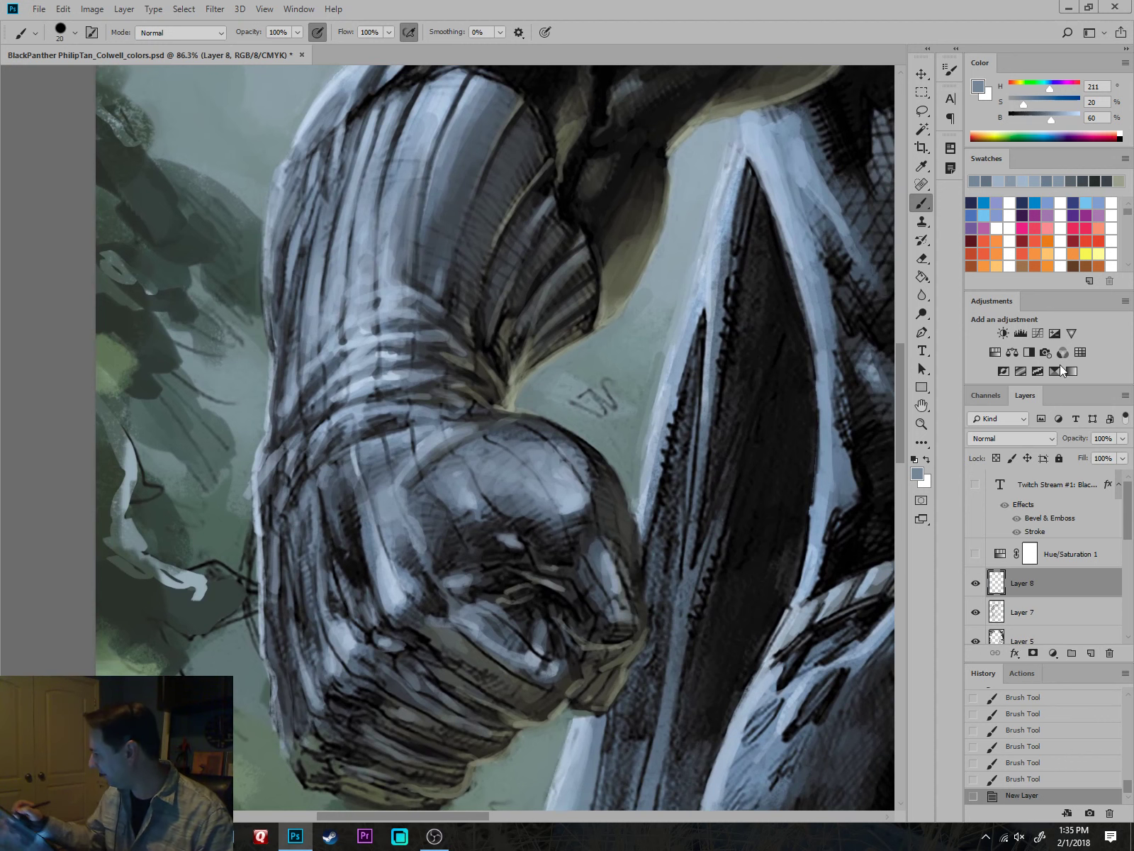
Outline the top of the fist and outer finger in red at 7 px on the new layer, and revert that stroke.
{"action": "left_click", "coordinate": [1085, 240]}
{"action": "key", "text": "["}
{"action": "key", "text": "["}
{"action": "scroll", "coordinate": [633, 574], "scroll_direction": "down", "scroll_amount": 2}
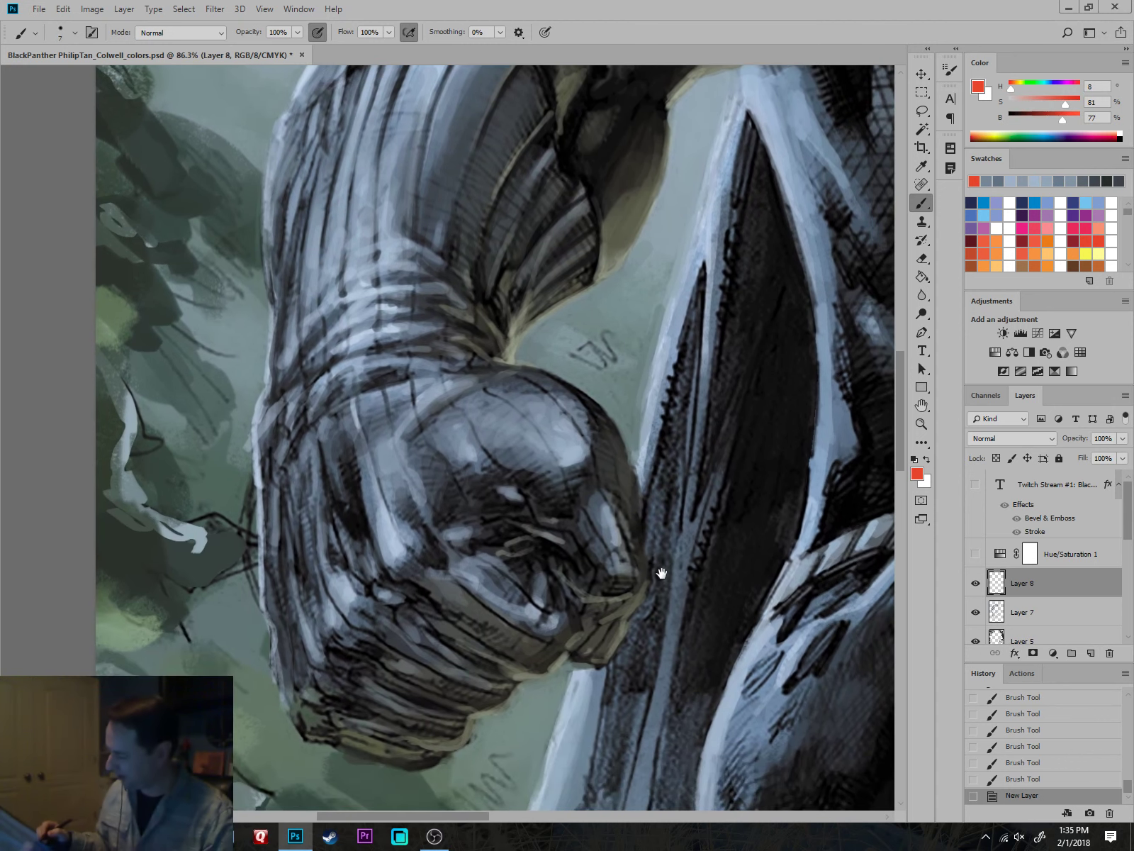
{"action": "mouse_move", "coordinate": [470, 483]}
{"action": "left_mouse_down"}
{"action": "mouse_move", "coordinate": [582, 547]}
{"action": "mouse_move", "coordinate": [600, 588]}
{"action": "mouse_move", "coordinate": [641, 597]}
{"action": "mouse_move", "coordinate": [655, 545]}
{"action": "mouse_move", "coordinate": [640, 470]}
{"action": "mouse_move", "coordinate": [594, 407]}
{"action": "mouse_move", "coordinate": [505, 366]}
{"action": "left_mouse_up"}
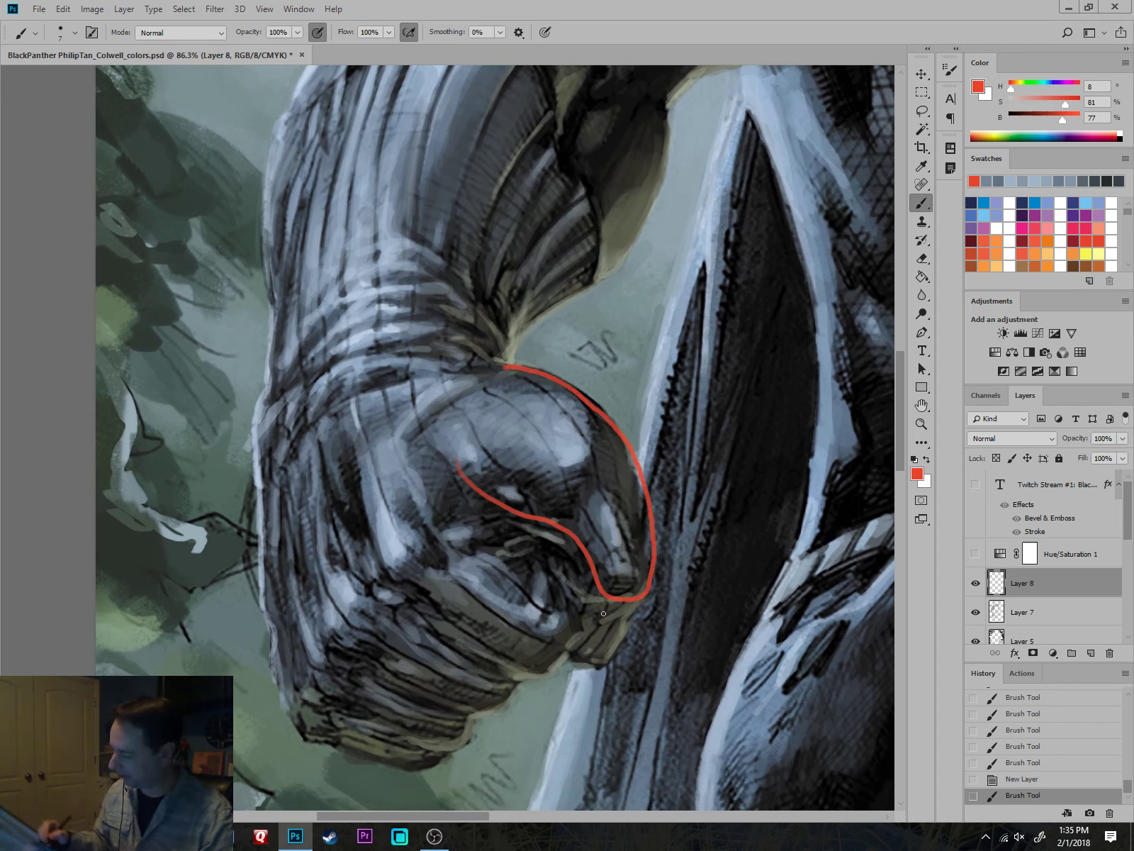
{"action": "left_click", "coordinate": [1027, 779]}
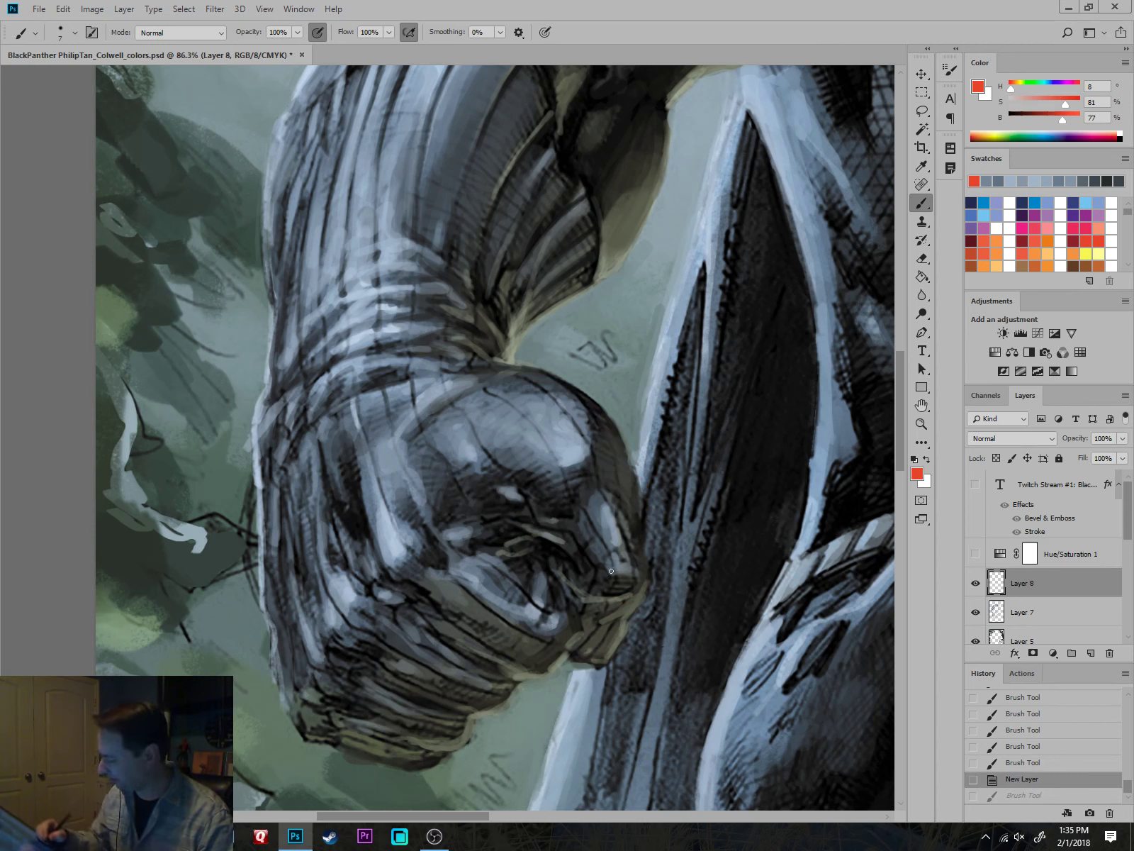
Mark the planes of the outer finger, lower knuckle and rounded top of the fist in red, and delete the sketch layer.
{"action": "mouse_move", "coordinate": [582, 518]}
{"action": "left_mouse_down"}
{"action": "mouse_move", "coordinate": [600, 578]}
{"action": "mouse_move", "coordinate": [643, 581]}
{"action": "mouse_move", "coordinate": [606, 479]}
{"action": "left_mouse_up"}
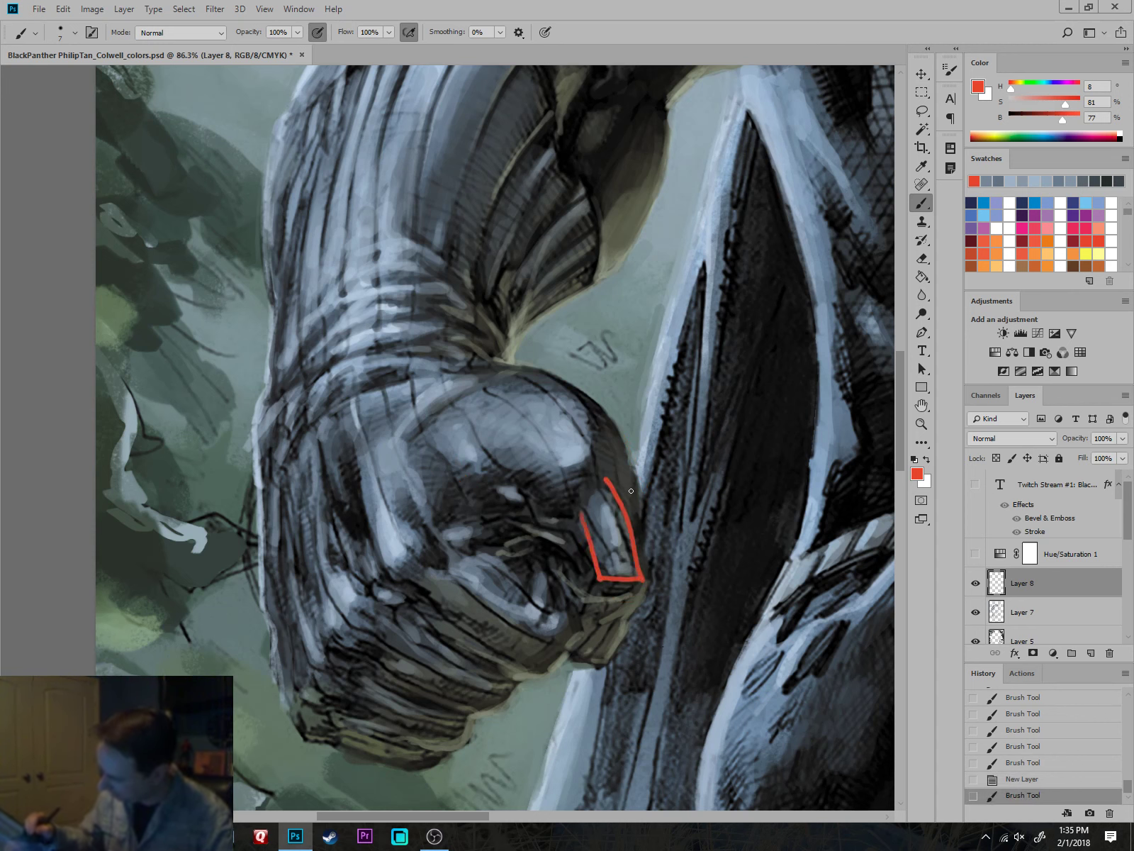
{"action": "mouse_move", "coordinate": [579, 639]}
{"action": "left_mouse_down"}
{"action": "mouse_move", "coordinate": [560, 655]}
{"action": "mouse_move", "coordinate": [478, 651]}
{"action": "left_mouse_up"}
{"action": "left_click_drag", "start_coordinate": [598, 572], "coordinate": [582, 598]}
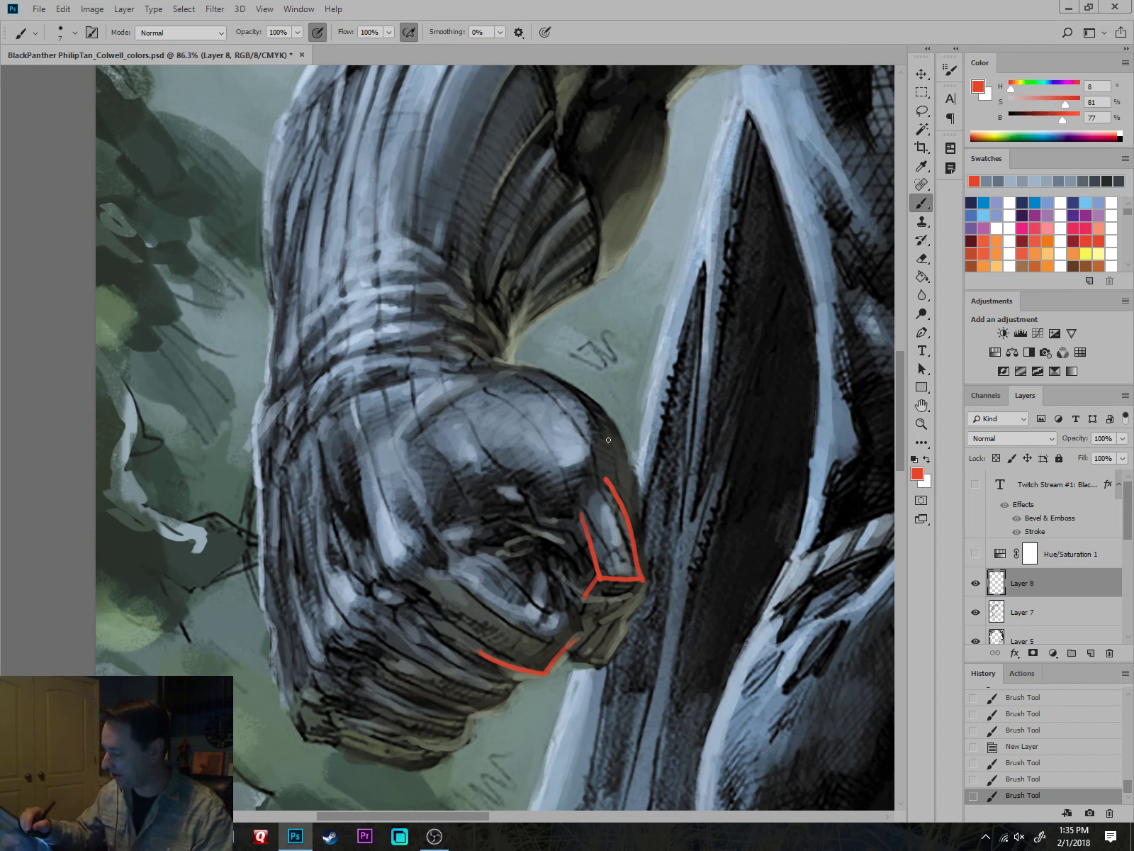
{"action": "mouse_move", "coordinate": [558, 477]}
{"action": "left_mouse_down"}
{"action": "mouse_move", "coordinate": [604, 453]}
{"action": "mouse_move", "coordinate": [578, 389]}
{"action": "left_mouse_up"}
{"action": "left_click_drag", "start_coordinate": [522, 448], "coordinate": [562, 479]}
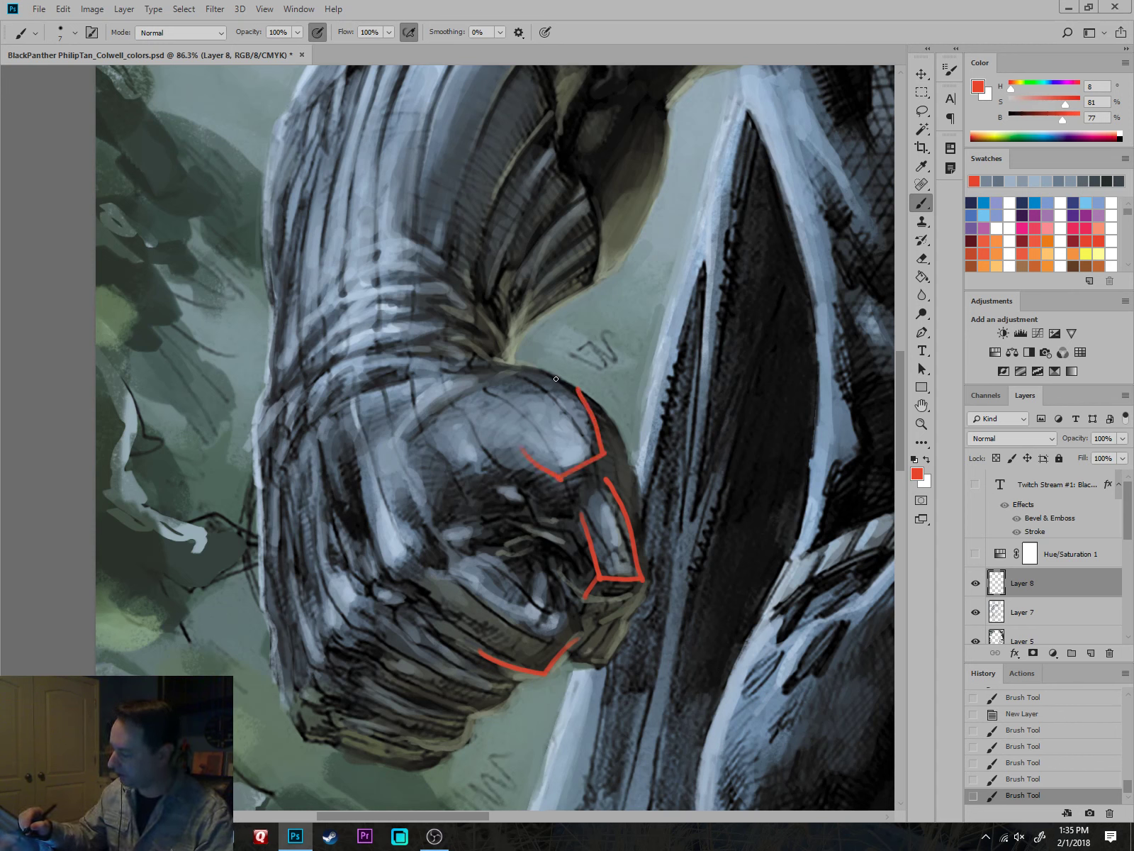
{"action": "left_click_drag", "start_coordinate": [587, 439], "coordinate": [577, 464]}
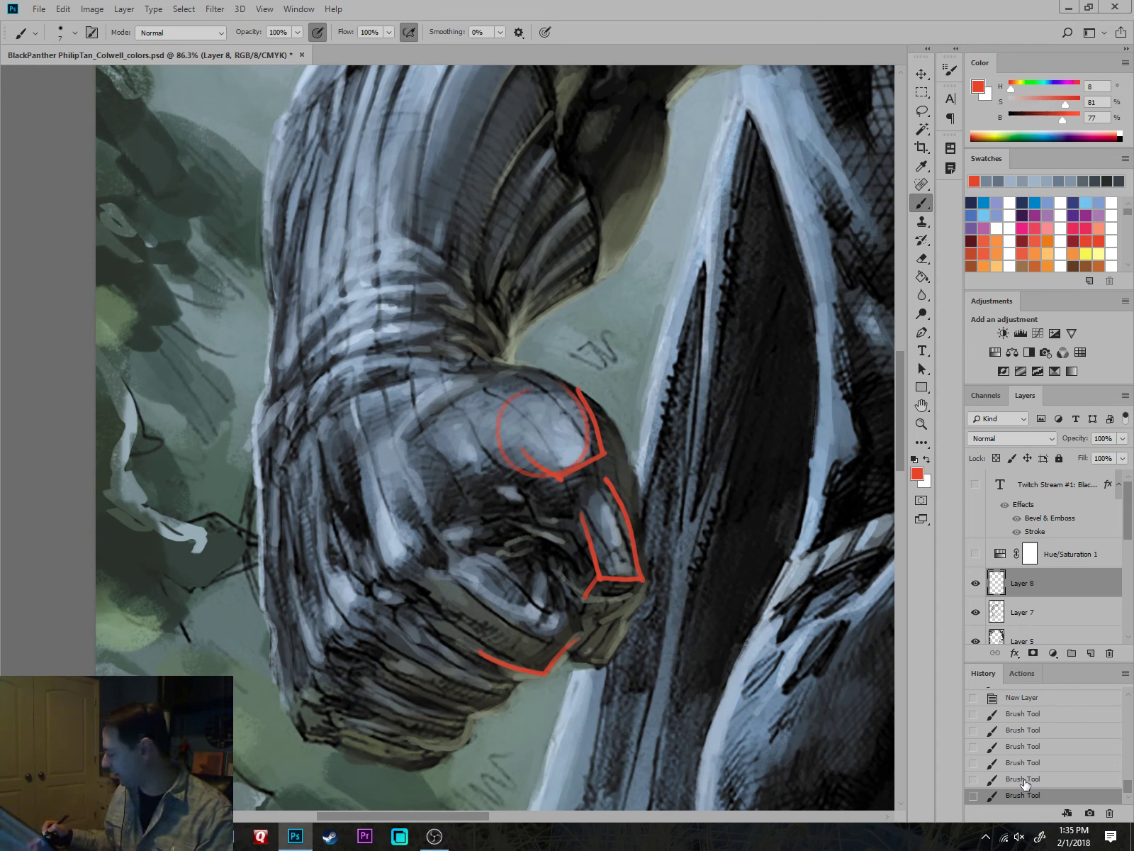
{"action": "left_click", "coordinate": [1110, 654]}
Paint sampled olive-grey strokes at 6 px along the cuff's inner ribs where they converge at the wrist.
{"action": "left_click", "coordinate": [570, 484], "text": "alt"}
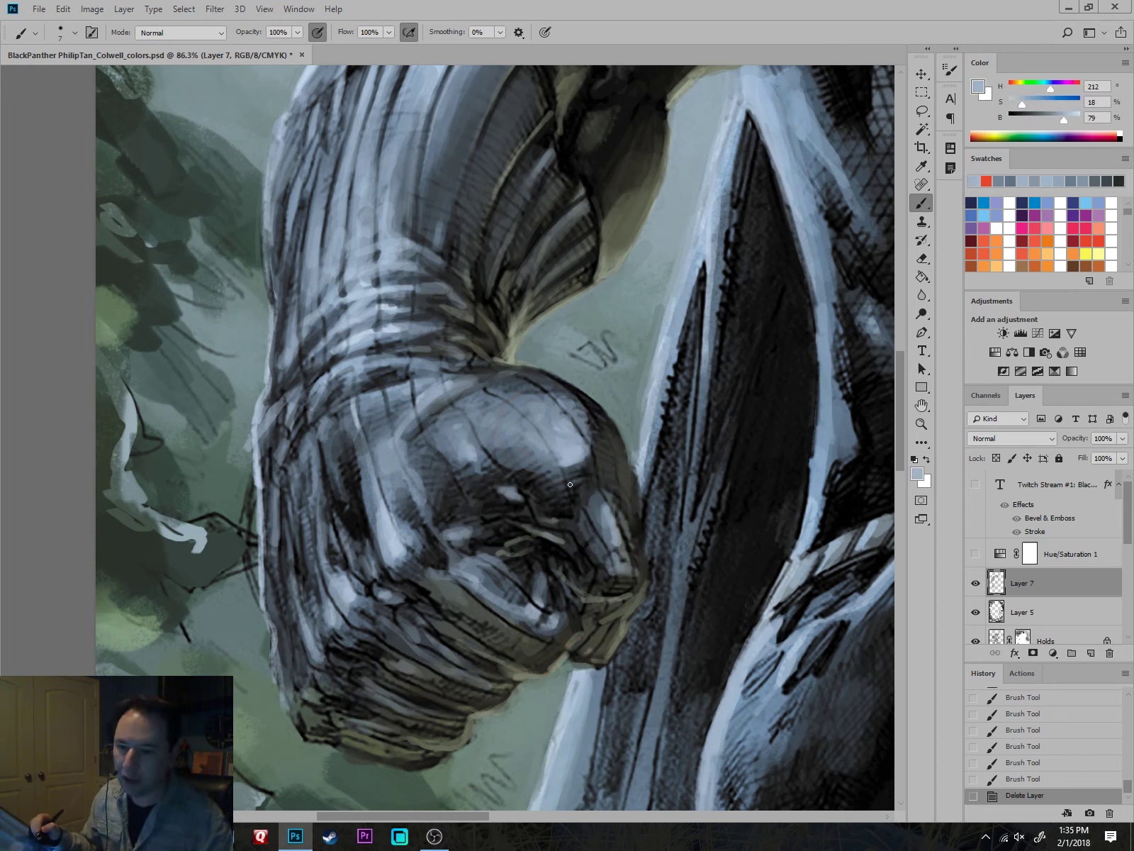
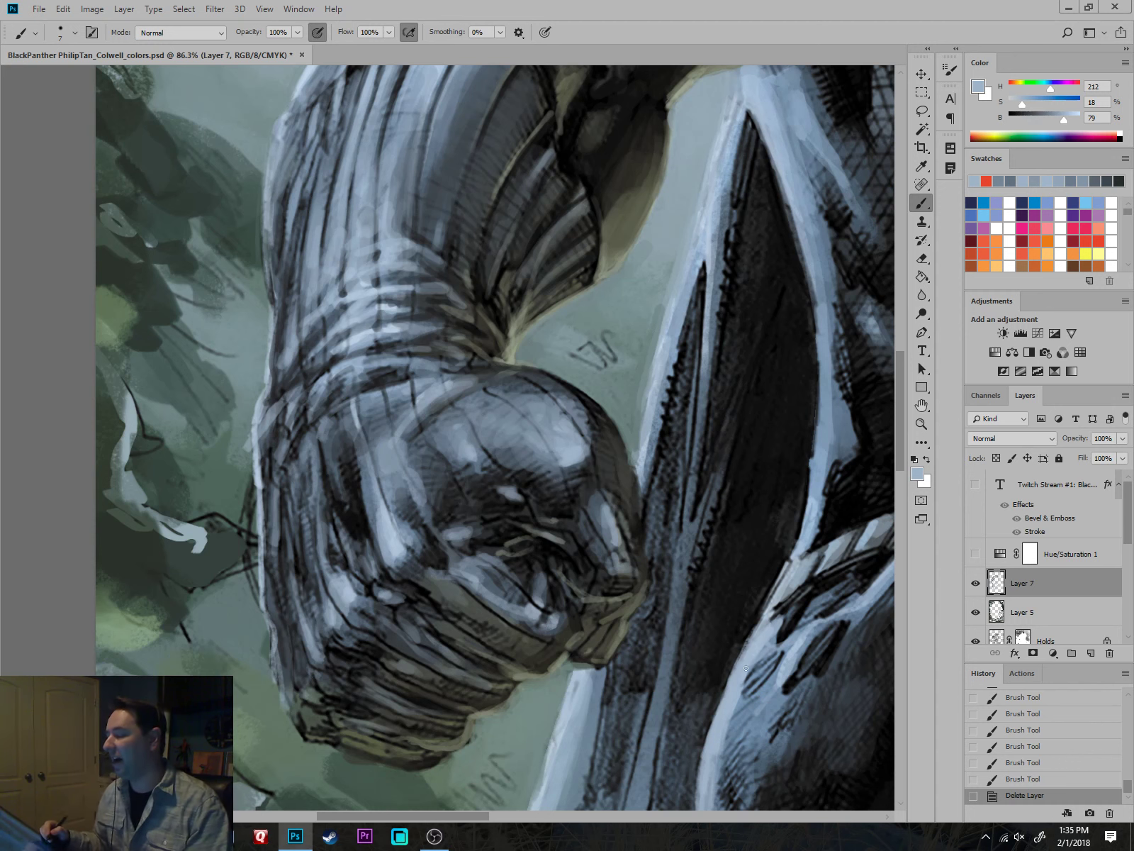
{"action": "left_click_drag", "start_coordinate": [647, 359], "coordinate": [752, 519]}
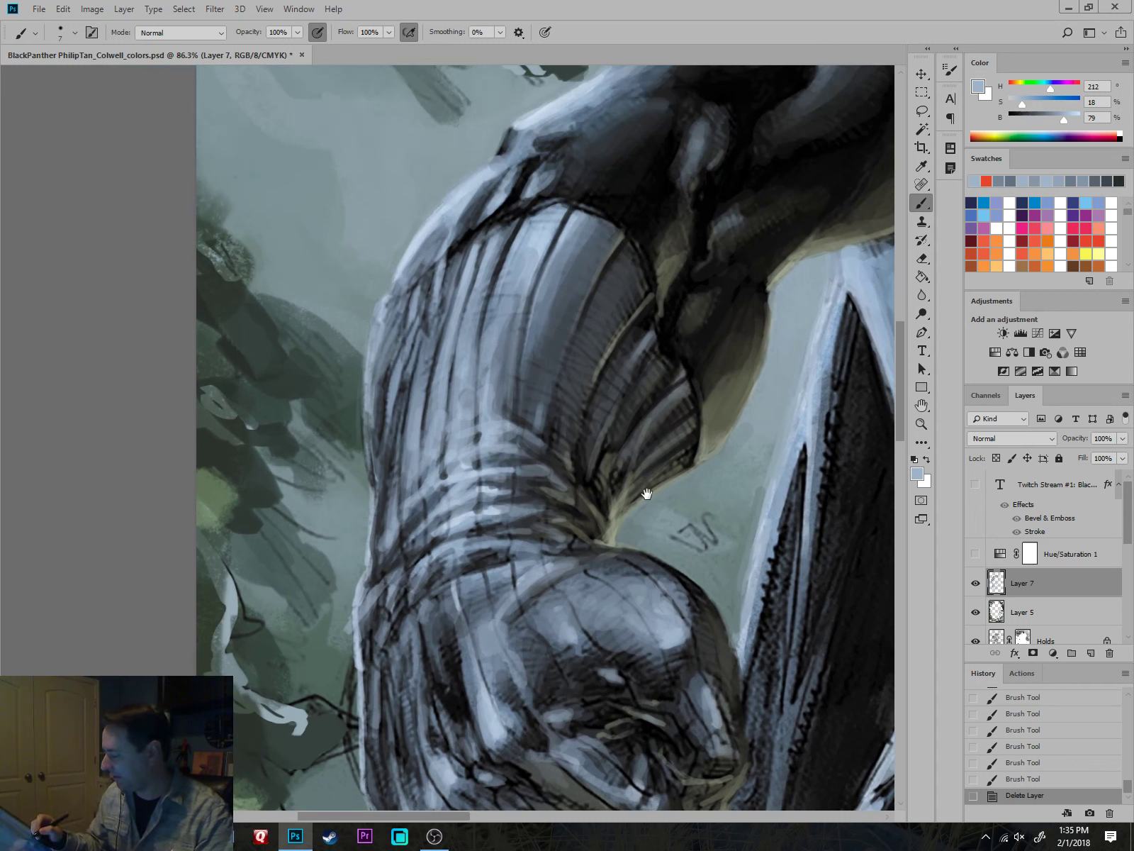
{"action": "left_click", "coordinate": [613, 543], "text": "alt"}
{"action": "key", "text": "bracketleft"}
{"action": "mouse_move", "coordinate": [649, 469]}
{"action": "left_mouse_down"}
{"action": "mouse_move", "coordinate": [633, 486]}
{"action": "mouse_move", "coordinate": [652, 464]}
{"action": "mouse_move", "coordinate": [642, 476]}
{"action": "mouse_move", "coordinate": [630, 465]}
{"action": "mouse_move", "coordinate": [620, 495]}
{"action": "left_mouse_up"}
{"action": "left_click_drag", "start_coordinate": [643, 440], "coordinate": [619, 492]}
{"action": "left_click_drag", "start_coordinate": [680, 399], "coordinate": [650, 430]}
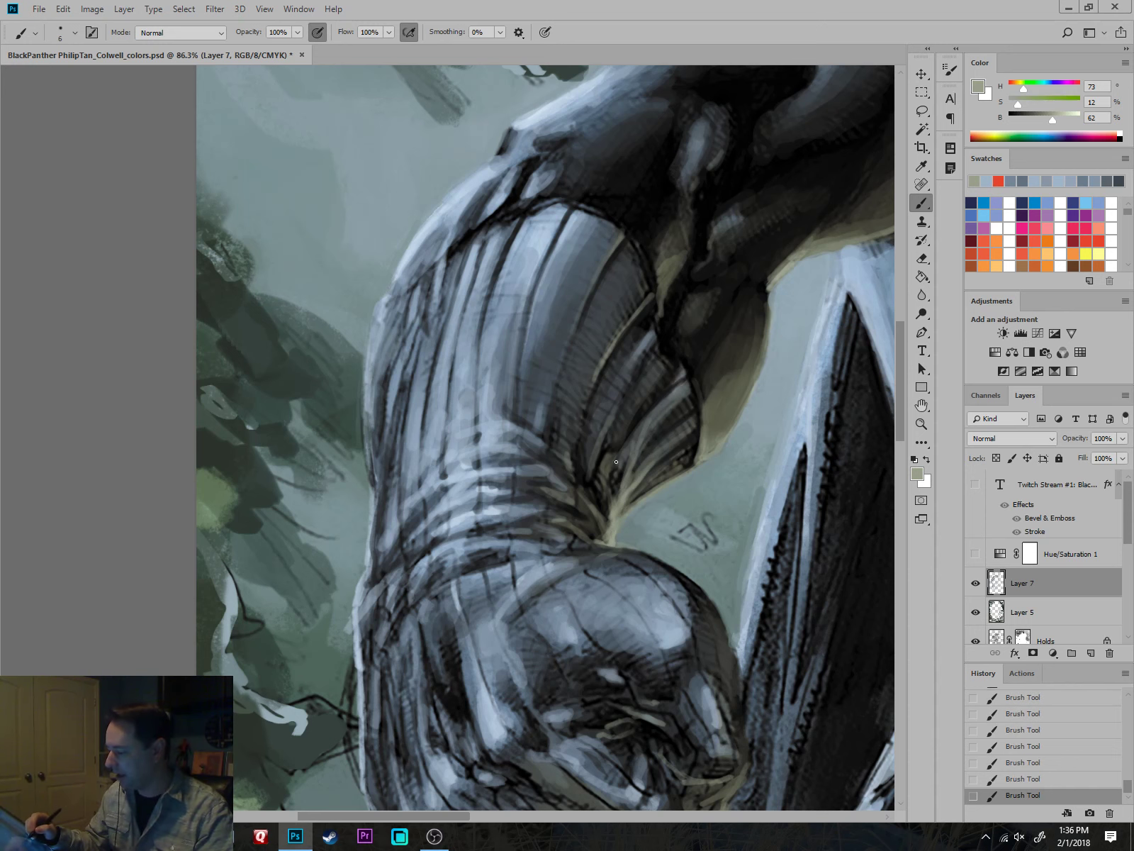
Refine the fist's outer contour and the cape edge beside it with sampled light blue and olive-grey tones, continuing along the fist's underside.
{"action": "mouse_move", "coordinate": [779, 582]}
{"action": "left_mouse_down"}
{"action": "mouse_move", "coordinate": [772, 519]}
{"action": "mouse_move", "coordinate": [746, 491]}
{"action": "mouse_move", "coordinate": [728, 514]}
{"action": "left_mouse_up"}
{"action": "left_click_drag", "start_coordinate": [636, 437], "coordinate": [658, 553]}
{"action": "left_click", "coordinate": [658, 468], "text": "alt"}
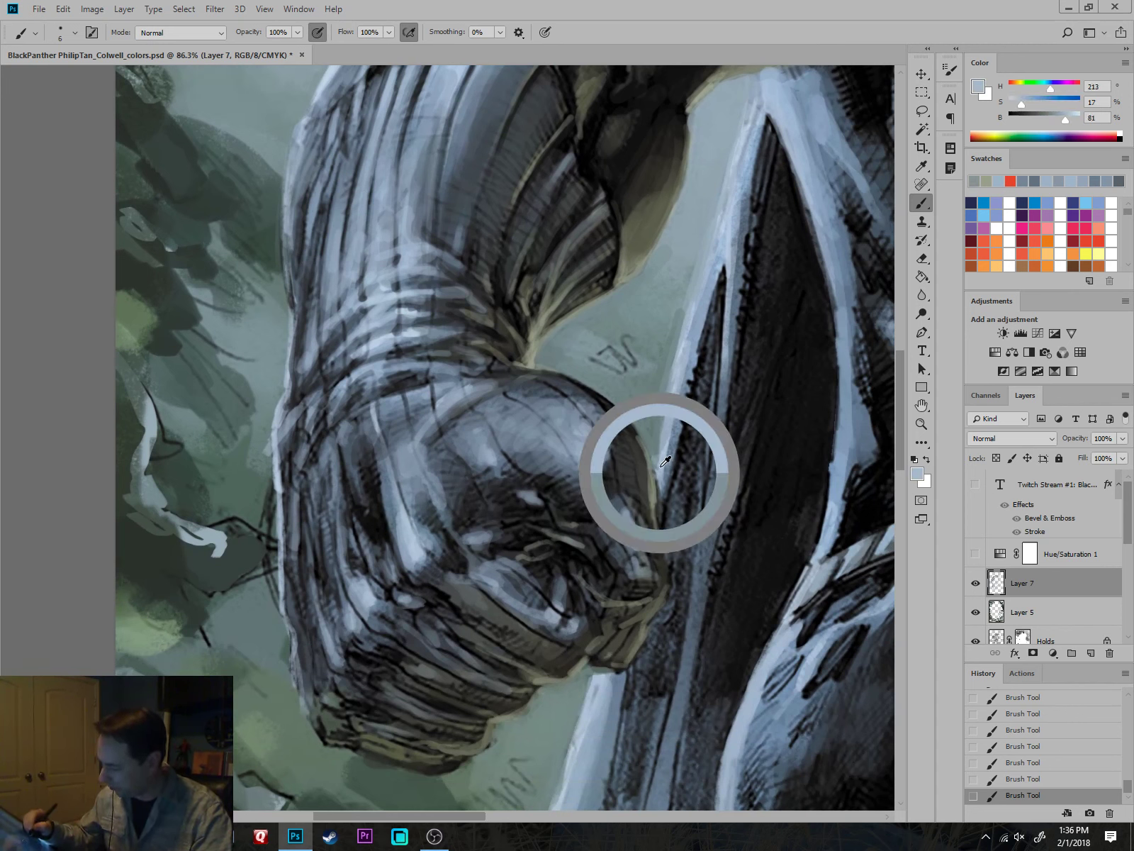
{"action": "left_click_drag", "start_coordinate": [657, 466], "coordinate": [653, 496]}
{"action": "left_click", "coordinate": [651, 451], "text": "alt"}
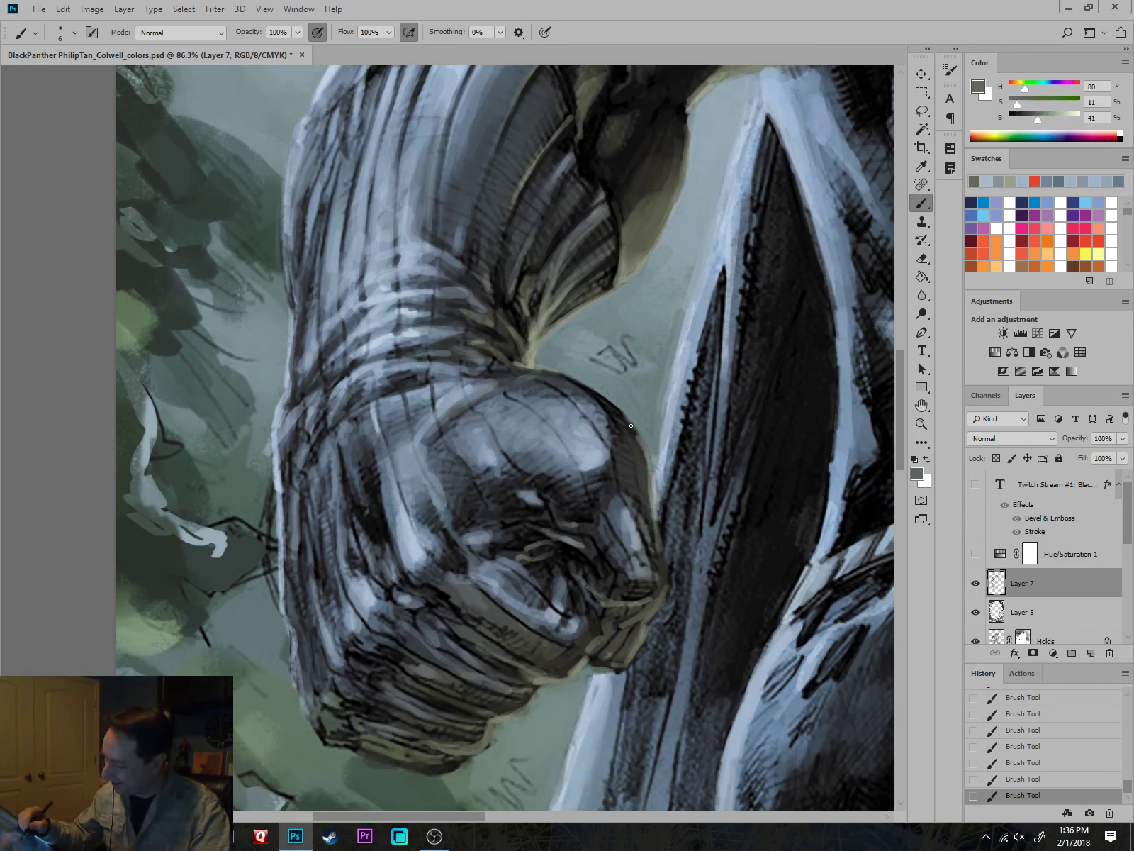
{"action": "left_click", "coordinate": [643, 636], "text": "alt"}
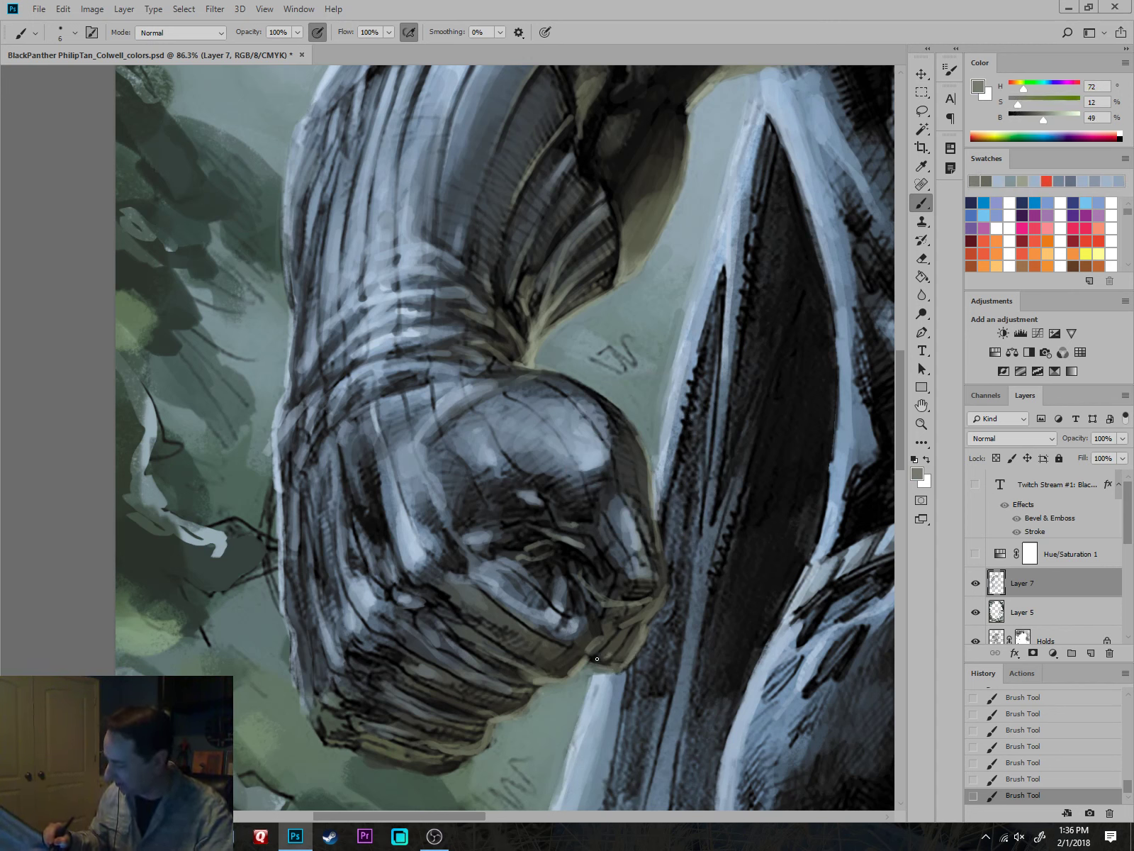
{"action": "mouse_move", "coordinate": [611, 631]}
{"action": "left_mouse_down"}
{"action": "mouse_move", "coordinate": [456, 768]}
{"action": "mouse_move", "coordinate": [435, 774]}
{"action": "mouse_move", "coordinate": [319, 737]}
{"action": "mouse_move", "coordinate": [332, 747]}
{"action": "mouse_move", "coordinate": [475, 736]}
{"action": "mouse_move", "coordinate": [401, 737]}
{"action": "mouse_move", "coordinate": [466, 750]}
{"action": "left_mouse_up"}
Raise the olive colour's brightness to 89% and paint a thin pale rim light along the fist's underside and outermost finger.
{"action": "left_click", "coordinate": [1071, 120]}
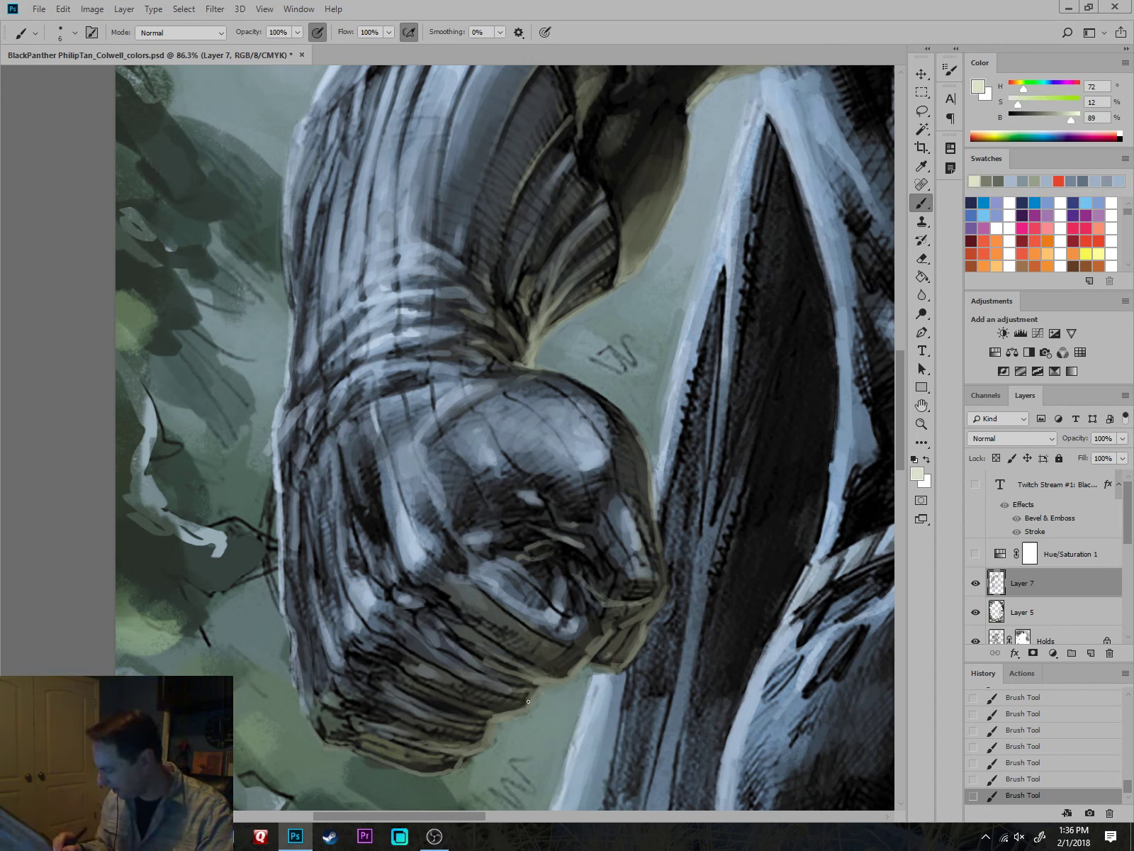
{"action": "mouse_move", "coordinate": [542, 687]}
{"action": "left_mouse_down"}
{"action": "mouse_move", "coordinate": [512, 717]}
{"action": "mouse_move", "coordinate": [466, 710]}
{"action": "mouse_move", "coordinate": [568, 680]}
{"action": "mouse_move", "coordinate": [637, 618]}
{"action": "mouse_move", "coordinate": [603, 656]}
{"action": "mouse_move", "coordinate": [626, 633]}
{"action": "mouse_move", "coordinate": [594, 628]}
{"action": "mouse_move", "coordinate": [602, 613]}
{"action": "mouse_move", "coordinate": [552, 673]}
{"action": "mouse_move", "coordinate": [587, 641]}
{"action": "mouse_move", "coordinate": [571, 660]}
{"action": "mouse_move", "coordinate": [524, 660]}
{"action": "mouse_move", "coordinate": [455, 619]}
{"action": "left_mouse_up"}
{"action": "scroll", "coordinate": [639, 606], "scroll_direction": "down", "scroll_amount": 5}
{"action": "scroll", "coordinate": [659, 632], "scroll_direction": "up", "scroll_amount": 4}
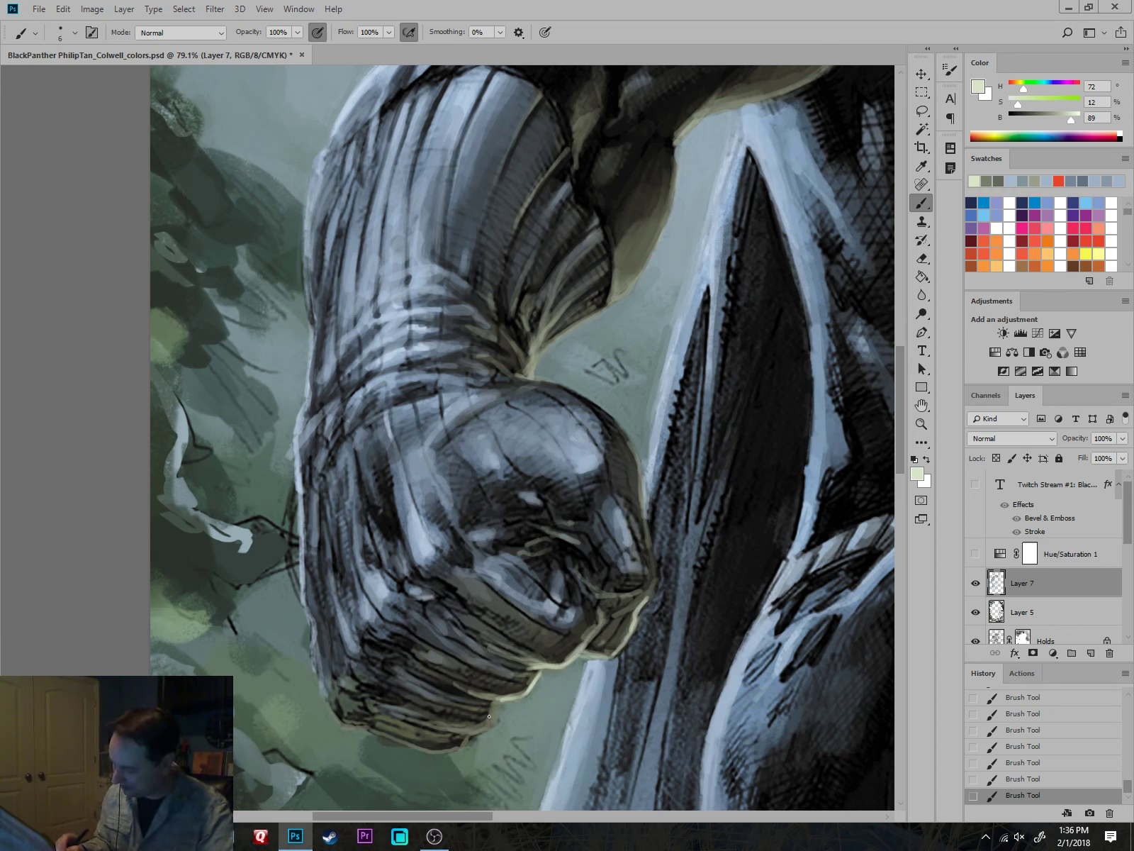
{"action": "left_click_drag", "start_coordinate": [497, 713], "coordinate": [474, 734]}
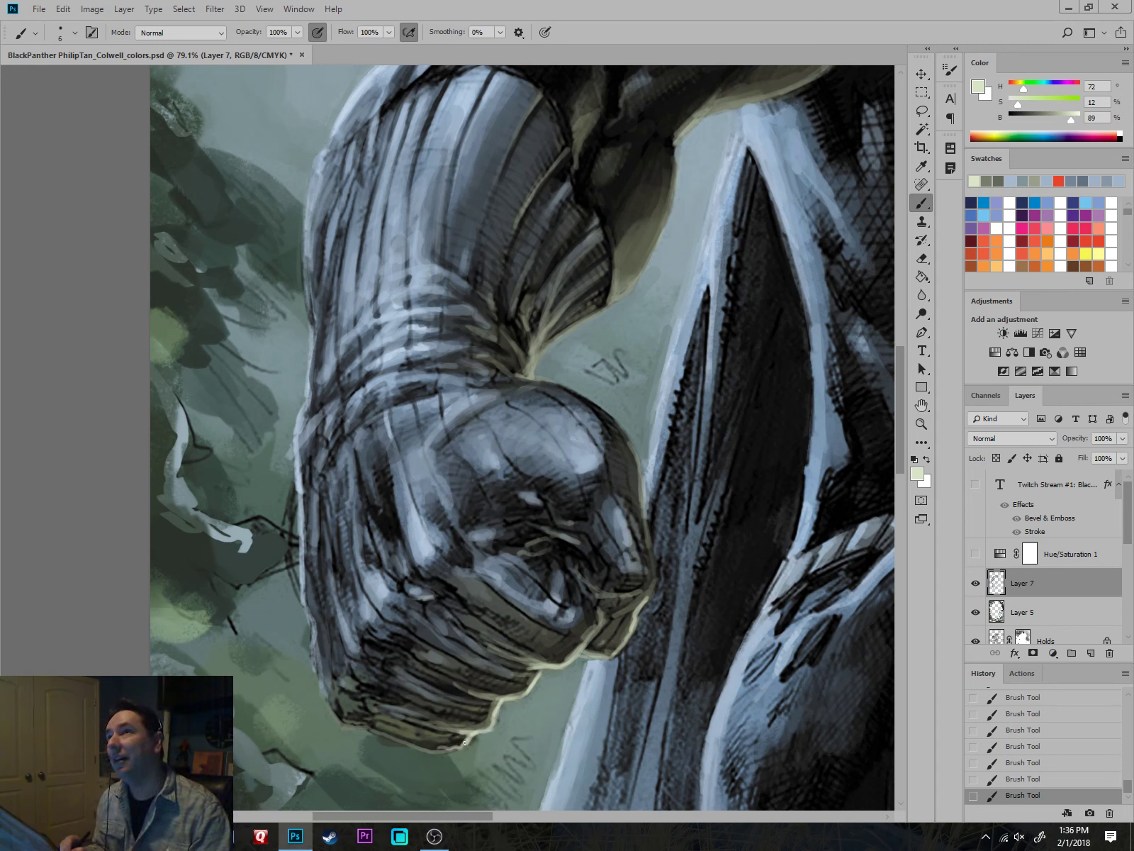
{"action": "left_click_drag", "start_coordinate": [461, 747], "coordinate": [430, 750]}
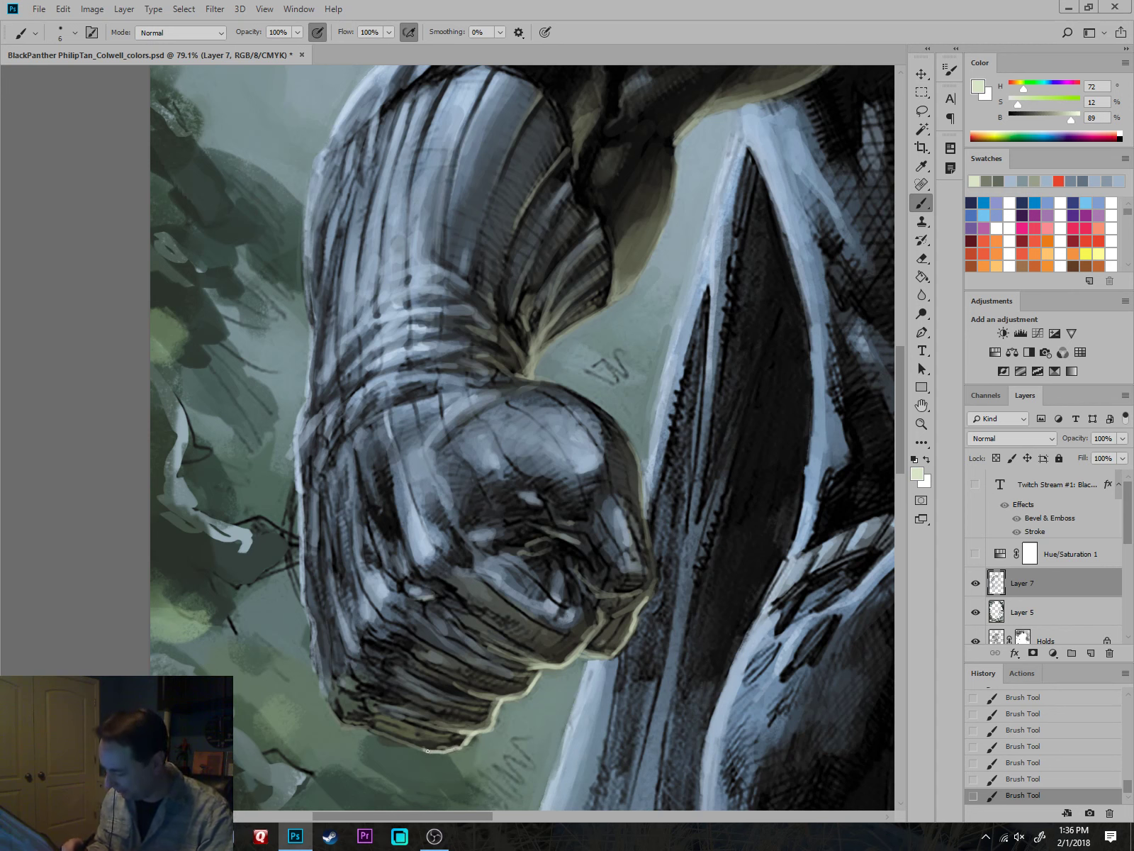
{"action": "left_click_drag", "start_coordinate": [363, 726], "coordinate": [342, 721]}
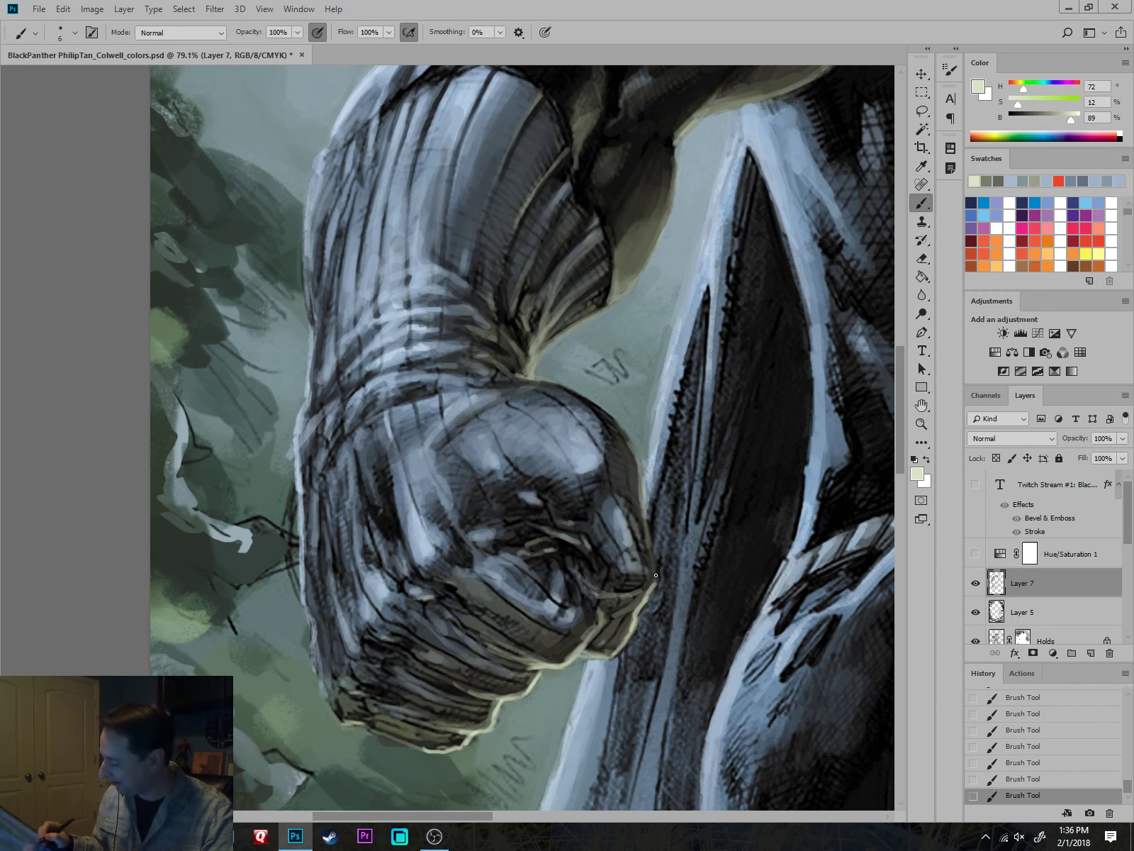
{"action": "left_click_drag", "start_coordinate": [653, 561], "coordinate": [645, 526]}
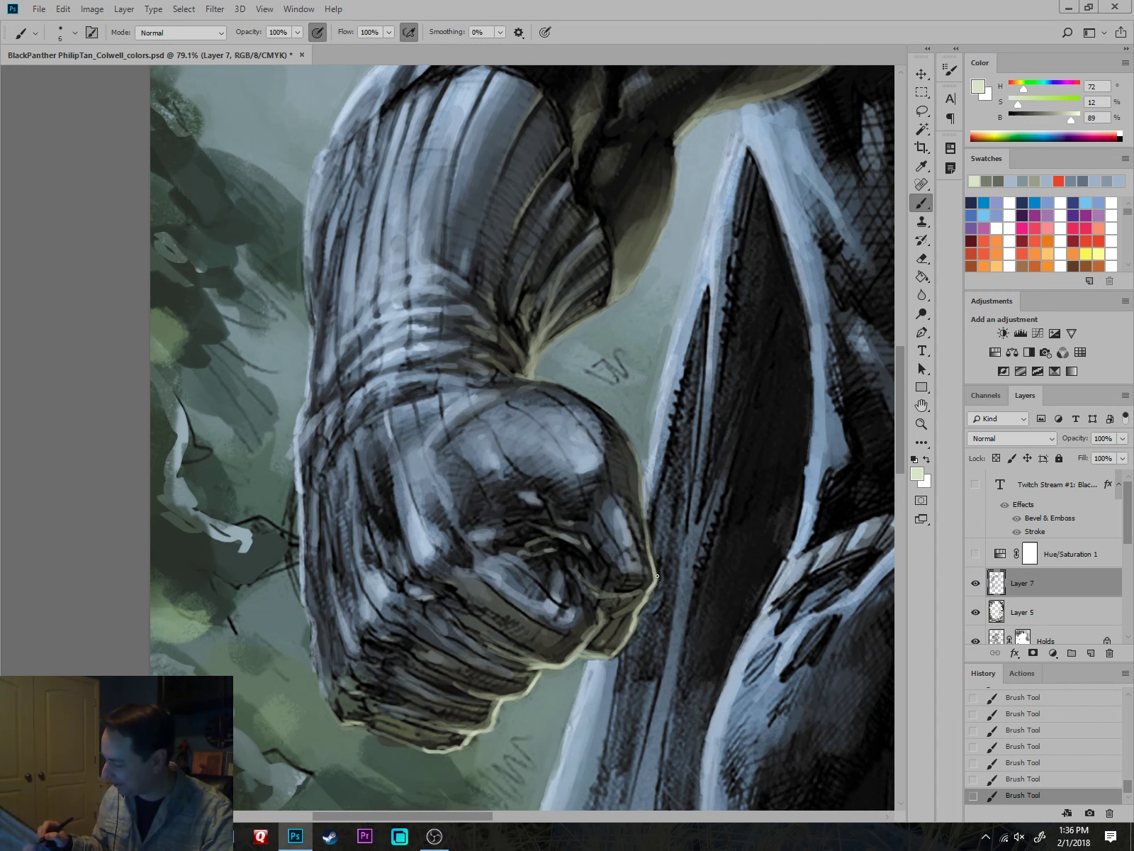
Extend the pale olive rim light into the wrist crease and along the cuff's lower edge, using brightness values of 81% and 89%.
{"action": "left_click", "coordinate": [672, 569], "text": "alt"}
{"action": "scroll", "coordinate": [680, 581], "scroll_direction": "down", "scroll_amount": 8}
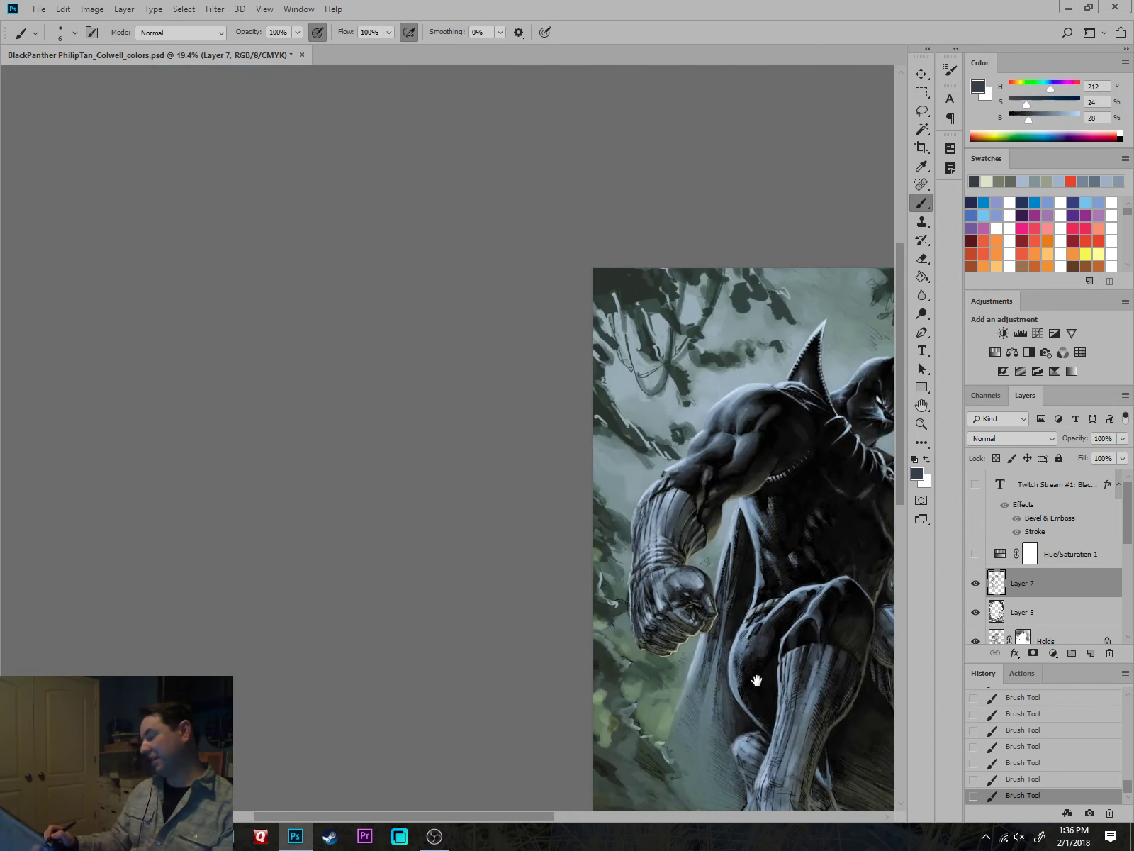
{"action": "scroll", "coordinate": [735, 654], "scroll_direction": "up", "scroll_amount": 5}
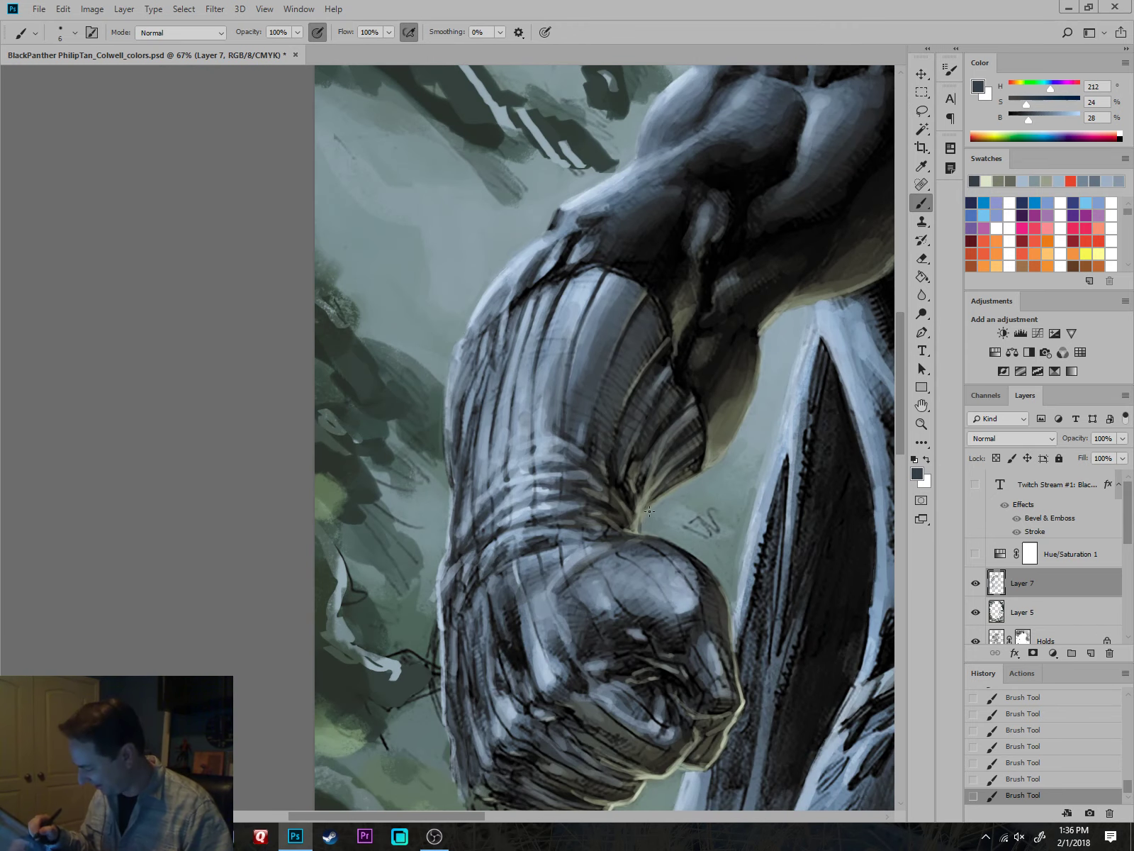
{"action": "scroll", "coordinate": [647, 514], "scroll_direction": "up", "scroll_amount": 3}
{"action": "left_click_drag", "start_coordinate": [647, 514], "coordinate": [610, 391]}
{"action": "left_click", "coordinate": [737, 642], "text": "alt"}
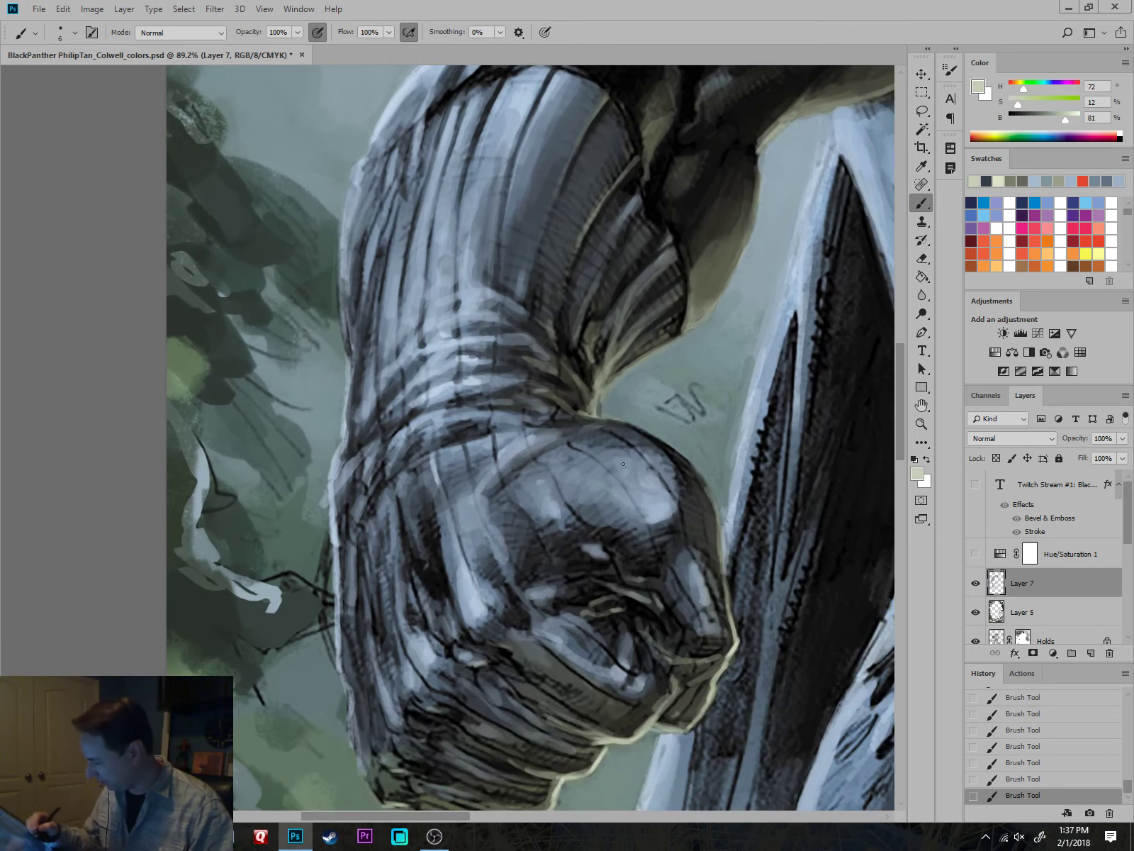
{"action": "left_click_drag", "start_coordinate": [628, 475], "coordinate": [836, 300]}
{"action": "left_click", "coordinate": [999, 180]}
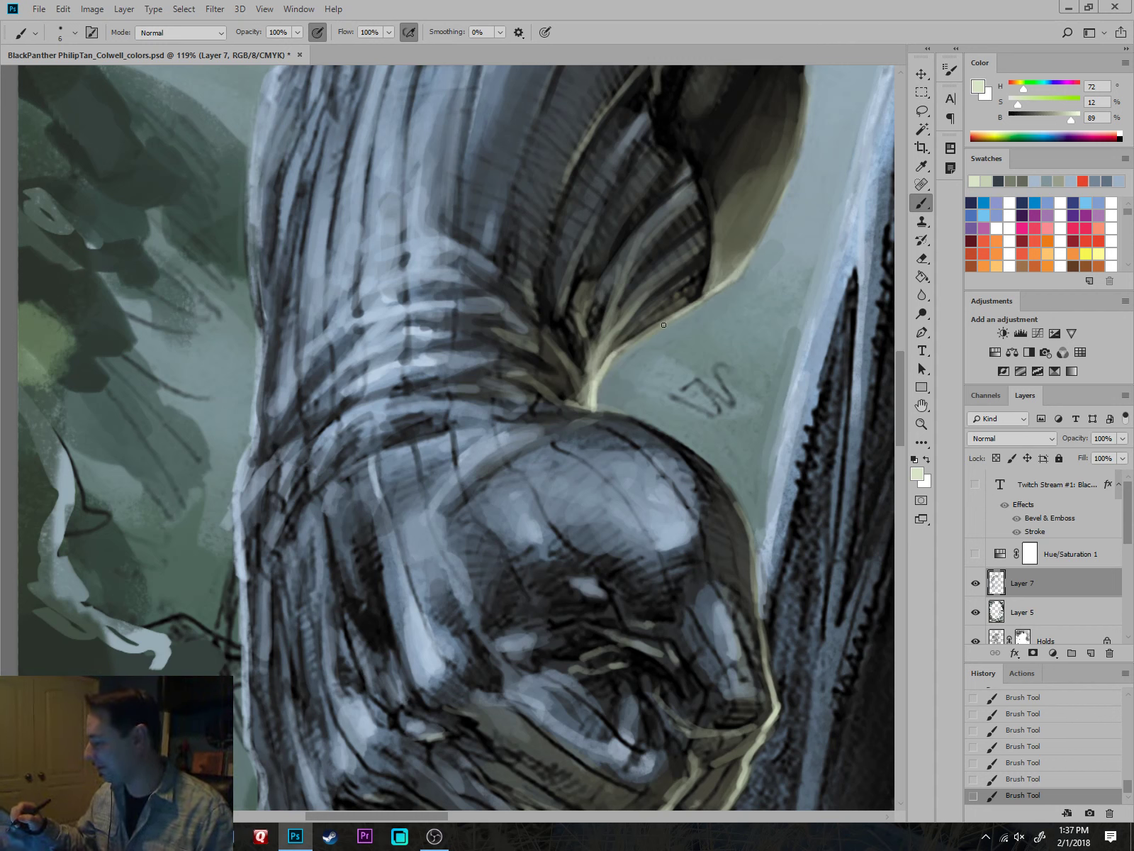
{"action": "left_click_drag", "start_coordinate": [663, 324], "coordinate": [601, 377]}
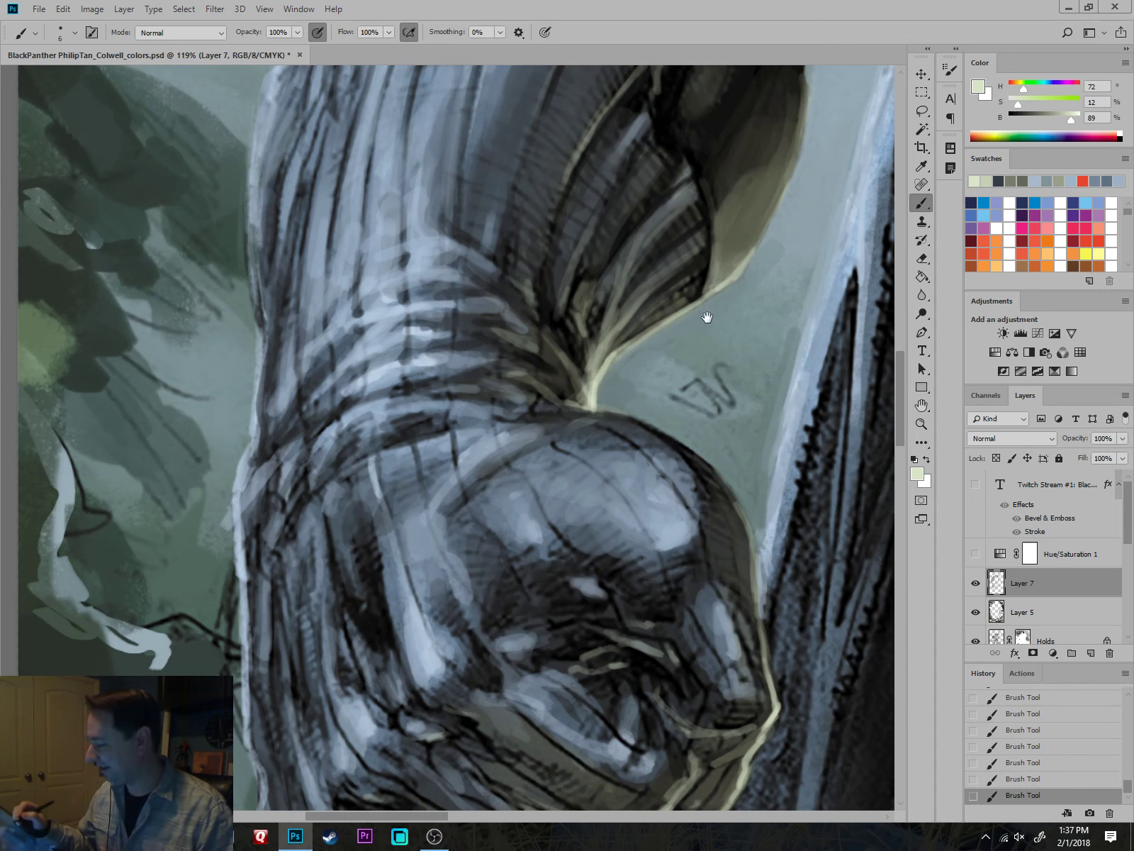
Paint the pale olive rim light along the underside of the arm above the cuff at 6 px.
{"action": "left_click_drag", "start_coordinate": [706, 316], "coordinate": [655, 458]}
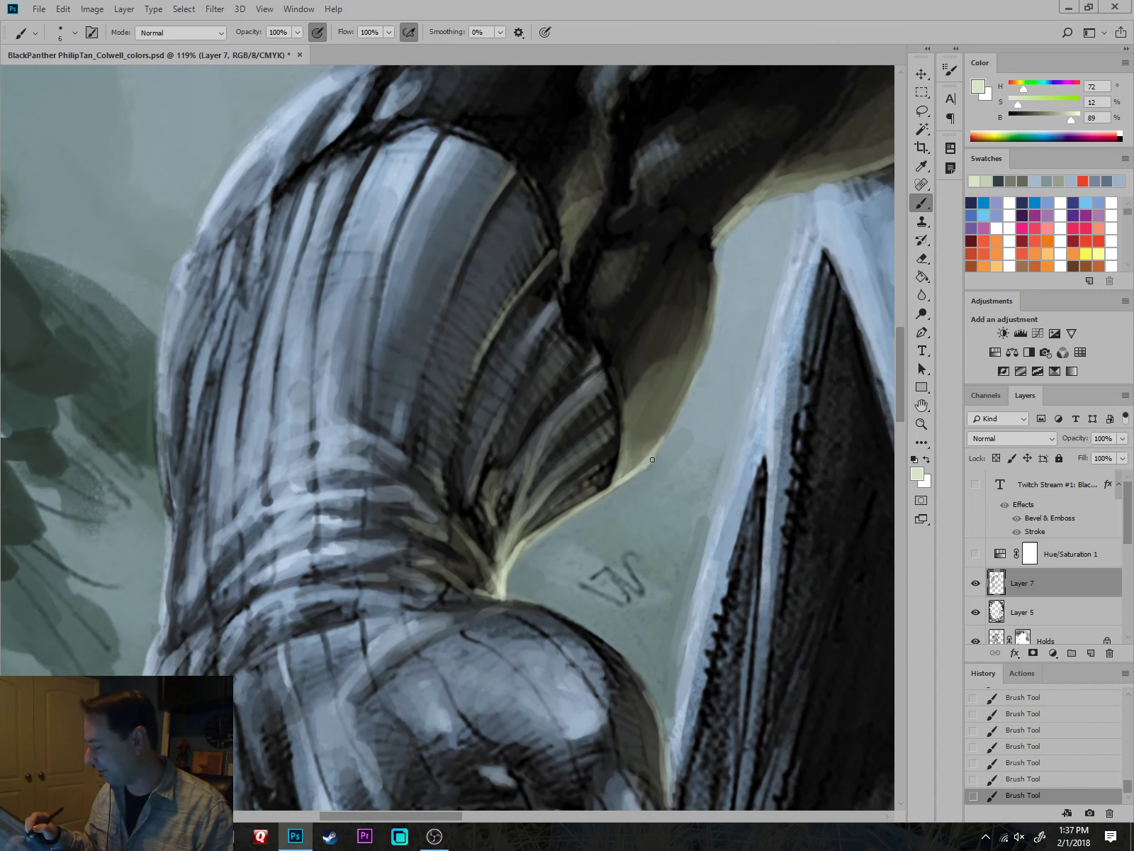
{"action": "mouse_move", "coordinate": [720, 236]}
{"action": "left_mouse_down"}
{"action": "mouse_move", "coordinate": [741, 314]}
{"action": "mouse_move", "coordinate": [650, 412]}
{"action": "mouse_move", "coordinate": [765, 381]}
{"action": "mouse_move", "coordinate": [649, 408]}
{"action": "left_mouse_up"}
{"action": "left_click_drag", "start_coordinate": [702, 439], "coordinate": [638, 467]}
{"action": "left_click_drag", "start_coordinate": [751, 525], "coordinate": [720, 547]}
Examine the whole illustration and the rim-lit arm and fist against the torso and cape.
{"action": "scroll", "coordinate": [718, 547], "scroll_direction": "down", "scroll_amount": 6}
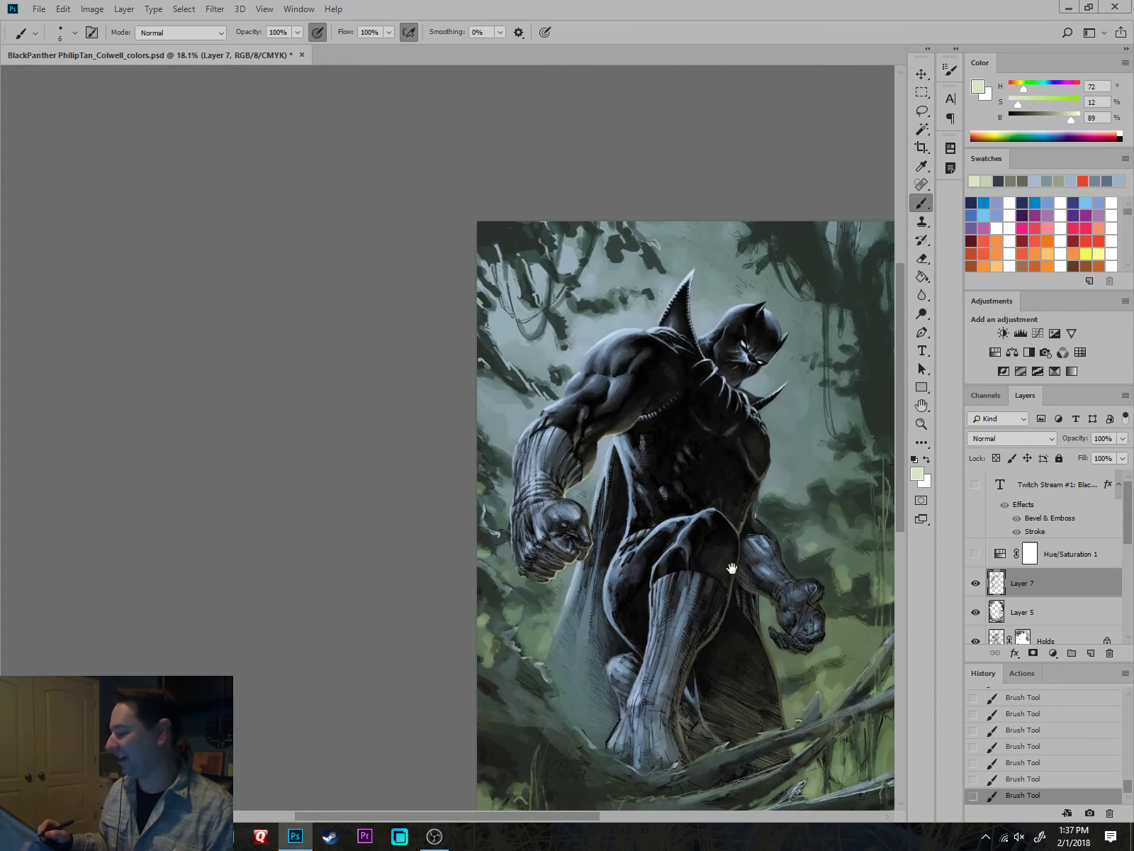
{"action": "left_click_drag", "start_coordinate": [732, 567], "coordinate": [616, 513]}
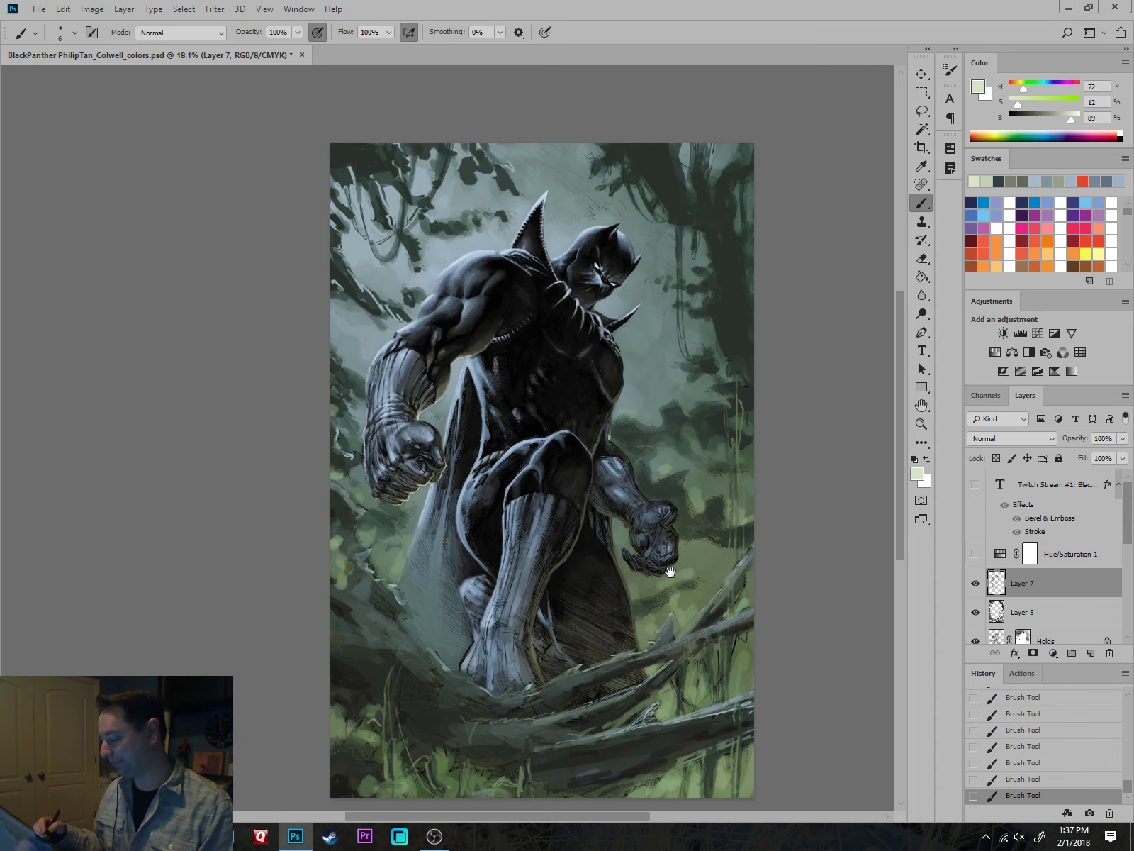
{"action": "scroll", "coordinate": [457, 482], "scroll_direction": "up", "scroll_amount": 4}
{"action": "scroll", "coordinate": [633, 473], "scroll_direction": "down", "scroll_amount": 3}
{"action": "scroll", "coordinate": [507, 418], "scroll_direction": "up", "scroll_amount": 8}
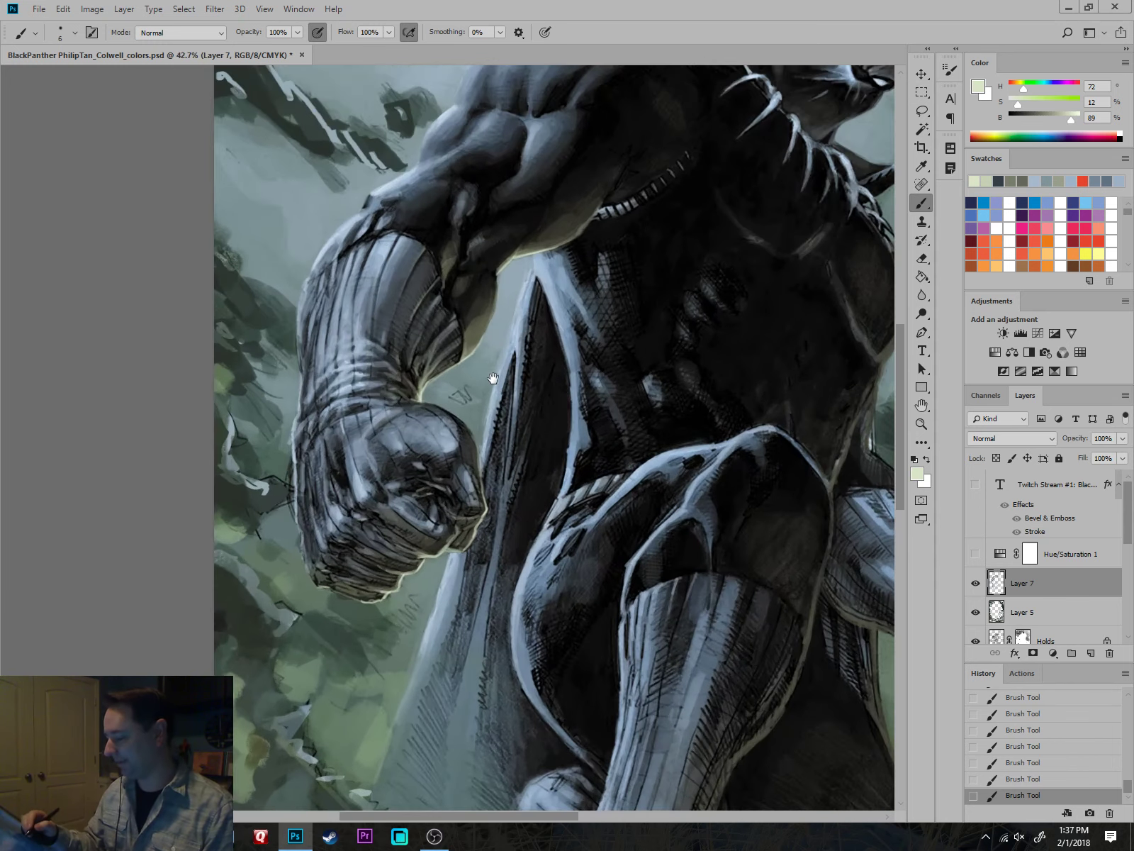
{"action": "scroll", "coordinate": [502, 415], "scroll_direction": "up", "scroll_amount": 2}
{"action": "left_click_drag", "start_coordinate": [514, 495], "coordinate": [628, 534]}
{"action": "left_click_drag", "start_coordinate": [687, 594], "coordinate": [654, 633]}
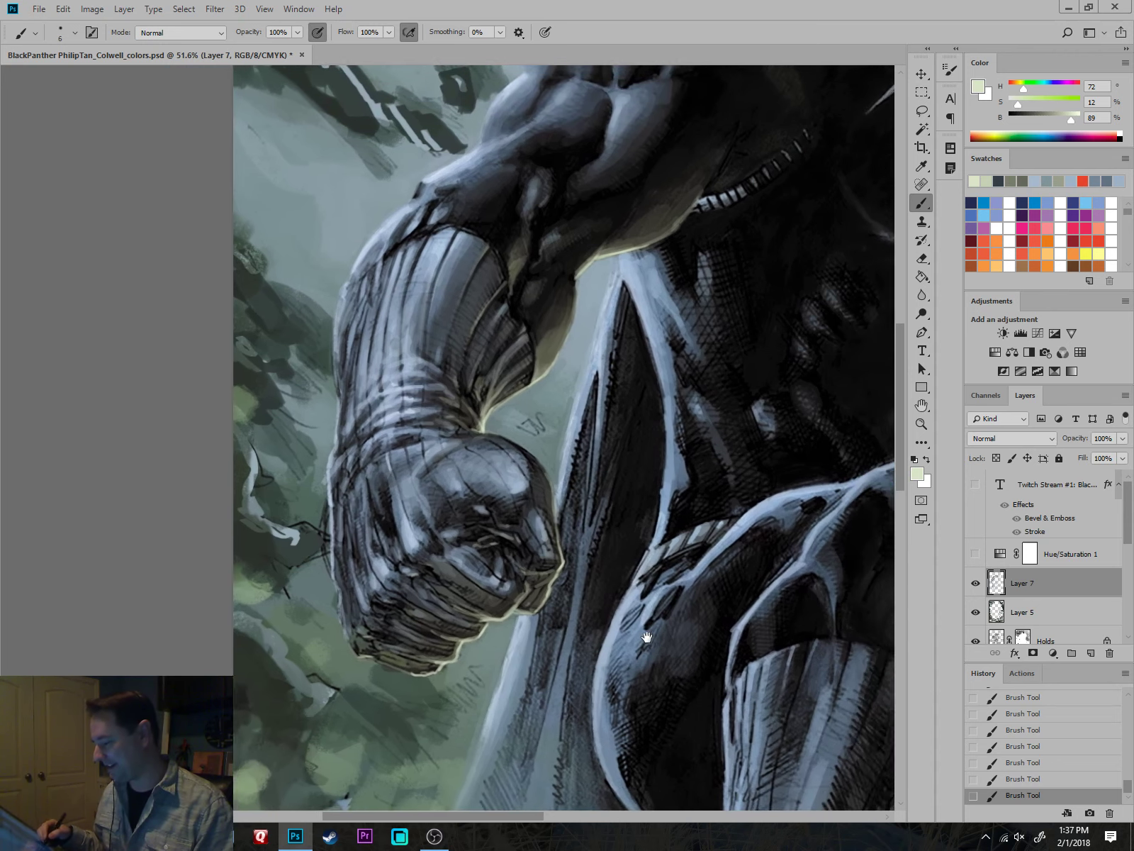
{"action": "scroll", "coordinate": [654, 633], "scroll_direction": "up", "scroll_amount": 3}
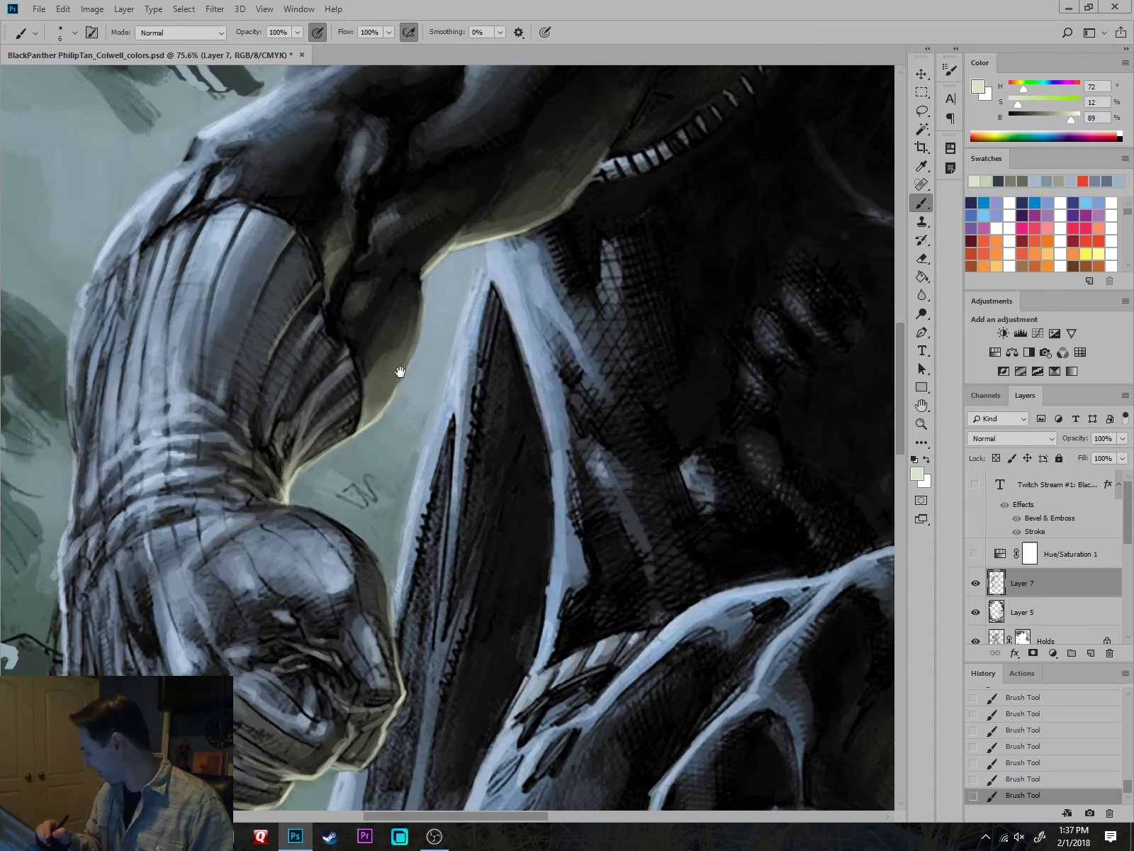
Paint sampled light and dark blue-grey strokes over the hatching on the torso's side below the armpit, enlarging the brush from 15 to 35 px.
{"action": "left_click", "coordinate": [541, 293], "text": "alt"}
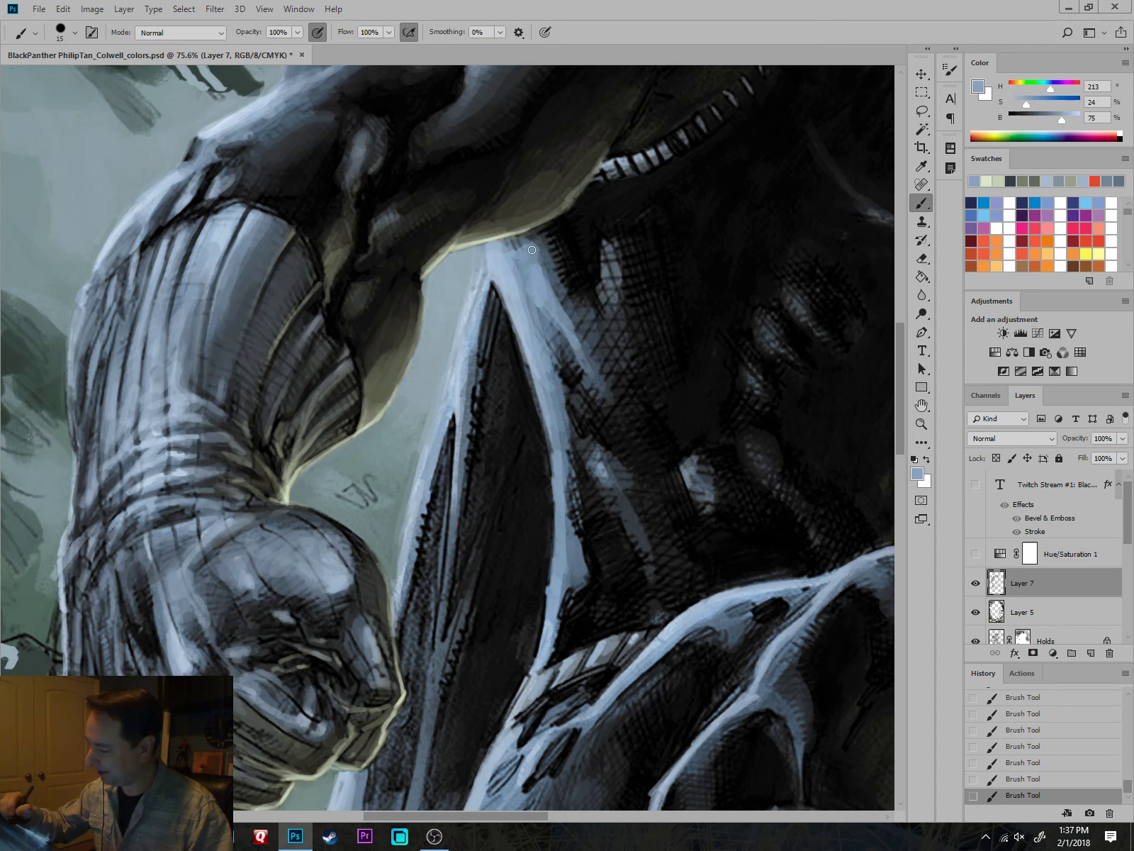
{"action": "mouse_move", "coordinate": [521, 247]}
{"action": "left_mouse_down"}
{"action": "mouse_move", "coordinate": [548, 254]}
{"action": "mouse_move", "coordinate": [543, 228]}
{"action": "mouse_move", "coordinate": [591, 316]}
{"action": "mouse_move", "coordinate": [544, 244]}
{"action": "mouse_move", "coordinate": [549, 263]}
{"action": "mouse_move", "coordinate": [617, 369]}
{"action": "left_mouse_up"}
{"action": "left_click", "coordinate": [615, 345], "text": "alt"}
{"action": "mouse_move", "coordinate": [588, 309]}
{"action": "left_mouse_down"}
{"action": "mouse_move", "coordinate": [604, 345]}
{"action": "mouse_move", "coordinate": [591, 307]}
{"action": "mouse_move", "coordinate": [616, 247]}
{"action": "mouse_move", "coordinate": [636, 336]}
{"action": "mouse_move", "coordinate": [662, 371]}
{"action": "mouse_move", "coordinate": [631, 220]}
{"action": "mouse_move", "coordinate": [624, 247]}
{"action": "mouse_move", "coordinate": [665, 244]}
{"action": "mouse_move", "coordinate": [684, 314]}
{"action": "mouse_move", "coordinate": [685, 196]}
{"action": "mouse_move", "coordinate": [674, 304]}
{"action": "mouse_move", "coordinate": [637, 286]}
{"action": "mouse_move", "coordinate": [625, 258]}
{"action": "mouse_move", "coordinate": [631, 282]}
{"action": "mouse_move", "coordinate": [612, 286]}
{"action": "mouse_move", "coordinate": [640, 272]}
{"action": "mouse_move", "coordinate": [621, 256]}
{"action": "mouse_move", "coordinate": [612, 294]}
{"action": "mouse_move", "coordinate": [611, 260]}
{"action": "mouse_move", "coordinate": [615, 307]}
{"action": "mouse_move", "coordinate": [628, 239]}
{"action": "mouse_move", "coordinate": [633, 303]}
{"action": "mouse_move", "coordinate": [570, 296]}
{"action": "mouse_move", "coordinate": [634, 274]}
{"action": "mouse_move", "coordinate": [608, 260]}
{"action": "mouse_move", "coordinate": [625, 317]}
{"action": "left_mouse_up"}
{"action": "left_click", "coordinate": [576, 305], "text": "alt"}
{"action": "left_click", "coordinate": [572, 297], "text": "alt"}
{"action": "left_click", "coordinate": [600, 377], "text": "alt"}
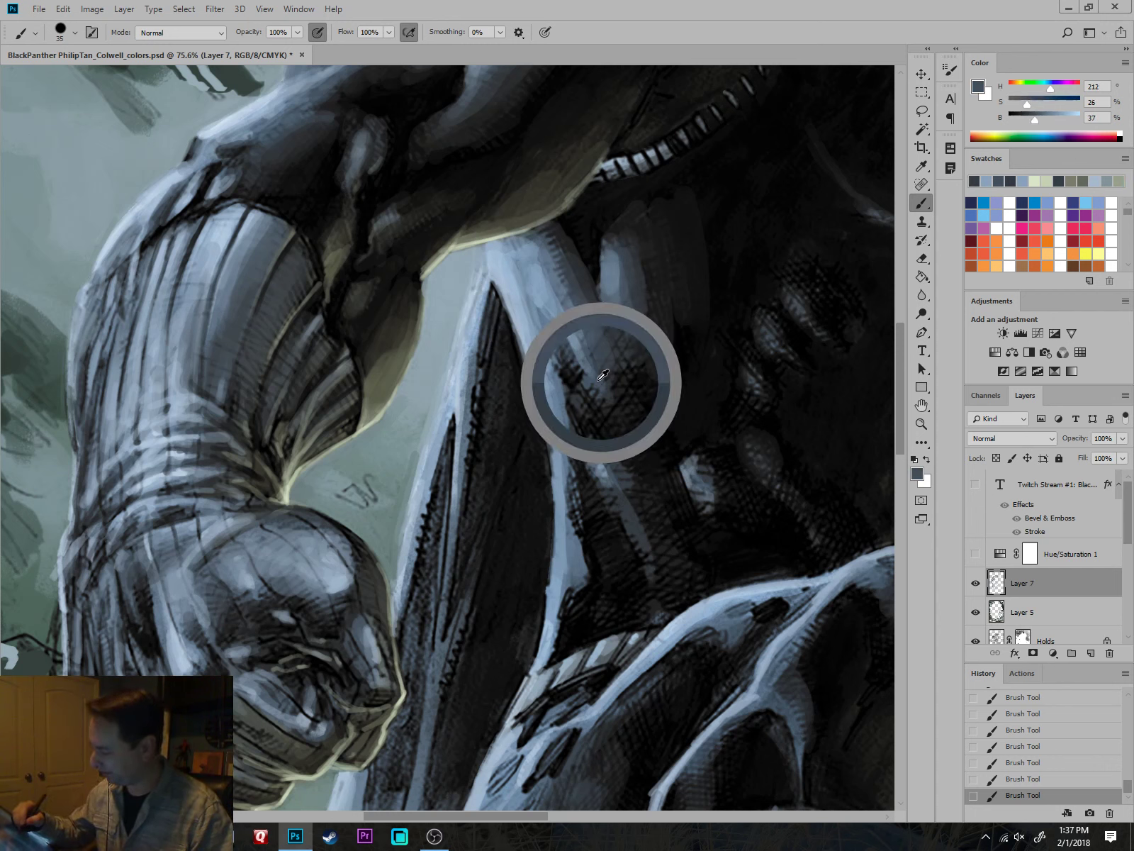
Paint dark blue-grey strokes at 35 px over the crosshatching on the torso's side, down toward the waist.
{"action": "mouse_move", "coordinate": [615, 346]}
{"action": "left_mouse_down"}
{"action": "mouse_move", "coordinate": [644, 458]}
{"action": "mouse_move", "coordinate": [594, 401]}
{"action": "mouse_move", "coordinate": [589, 429]}
{"action": "mouse_move", "coordinate": [665, 538]}
{"action": "left_mouse_up"}
{"action": "mouse_move", "coordinate": [631, 465]}
{"action": "left_mouse_down"}
{"action": "mouse_move", "coordinate": [661, 578]}
{"action": "mouse_move", "coordinate": [606, 490]}
{"action": "mouse_move", "coordinate": [579, 477]}
{"action": "mouse_move", "coordinate": [584, 526]}
{"action": "mouse_move", "coordinate": [584, 470]}
{"action": "mouse_move", "coordinate": [592, 560]}
{"action": "left_mouse_up"}
{"action": "mouse_move", "coordinate": [585, 471]}
{"action": "left_mouse_down"}
{"action": "mouse_move", "coordinate": [556, 656]}
{"action": "mouse_move", "coordinate": [591, 572]}
{"action": "mouse_move", "coordinate": [576, 468]}
{"action": "left_mouse_up"}
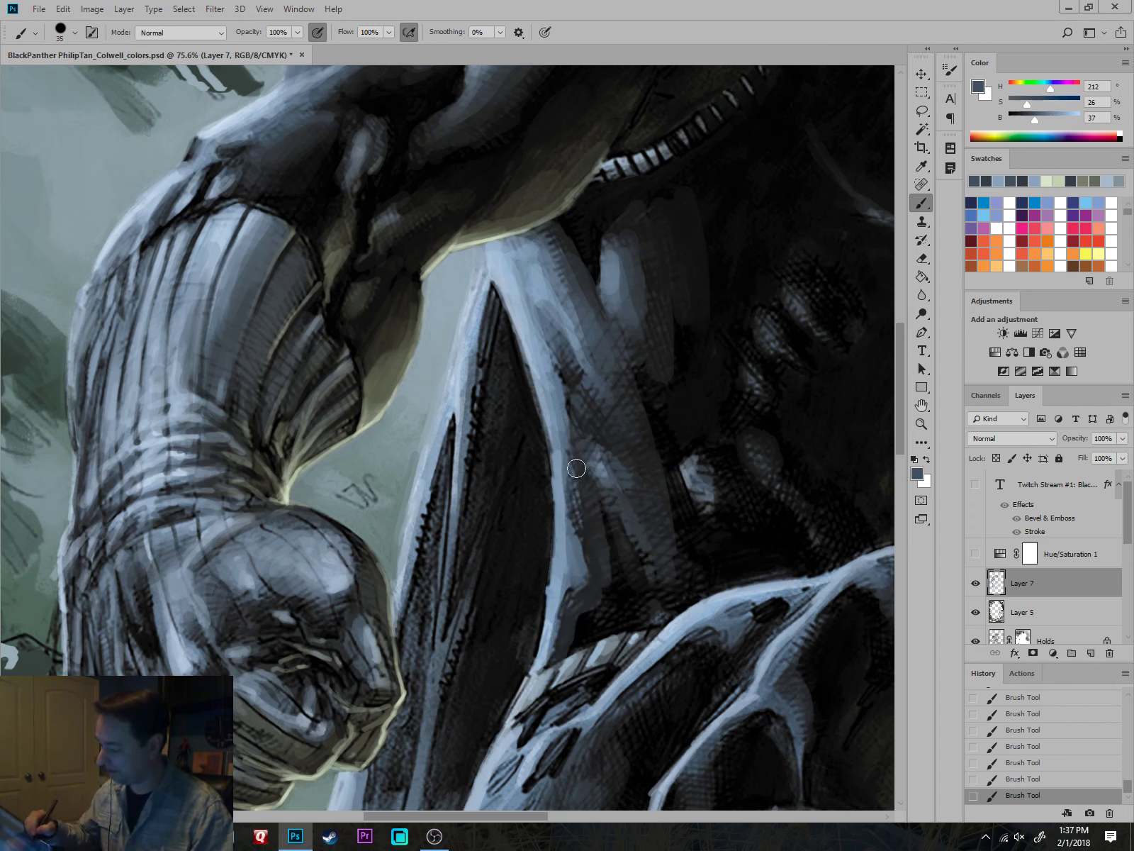
Brighten the torso's outer edge from the armpit down to the hip with sampled light blues, reducing the brush to 15 px.
{"action": "key", "text": "bracketleft"}
{"action": "left_click", "coordinate": [527, 329], "text": "alt"}
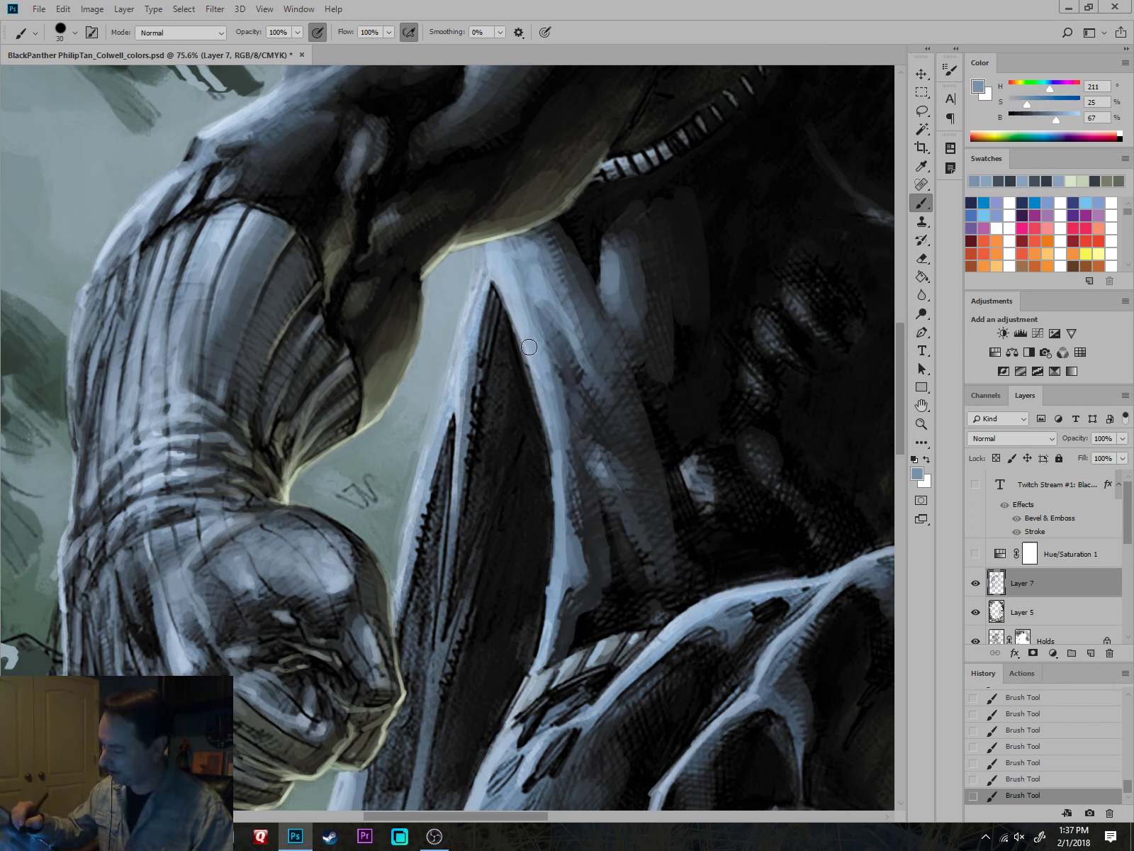
{"action": "left_click", "coordinate": [529, 346], "text": "alt"}
{"action": "key", "text": "bracketleft"}
{"action": "key", "text": "bracketleft"}
{"action": "left_click_drag", "start_coordinate": [535, 372], "coordinate": [528, 356]}
{"action": "left_click_drag", "start_coordinate": [506, 303], "coordinate": [549, 424]}
{"action": "left_click_drag", "start_coordinate": [528, 369], "coordinate": [548, 425]}
{"action": "mouse_move", "coordinate": [536, 392]}
{"action": "left_mouse_down"}
{"action": "mouse_move", "coordinate": [557, 464]}
{"action": "mouse_move", "coordinate": [545, 634]}
{"action": "left_mouse_up"}
{"action": "key", "text": "bracketleft"}
{"action": "left_click_drag", "start_coordinate": [576, 580], "coordinate": [560, 594]}
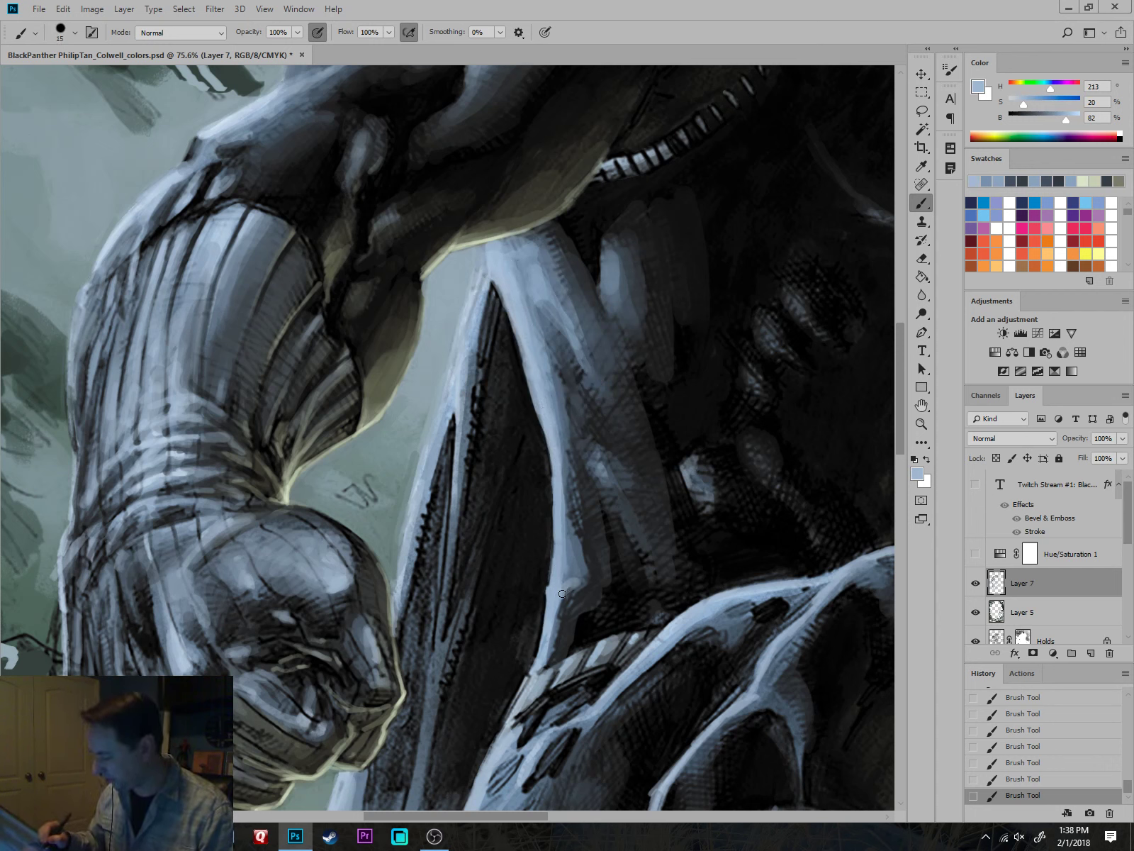
{"action": "left_click_drag", "start_coordinate": [516, 704], "coordinate": [494, 748]}
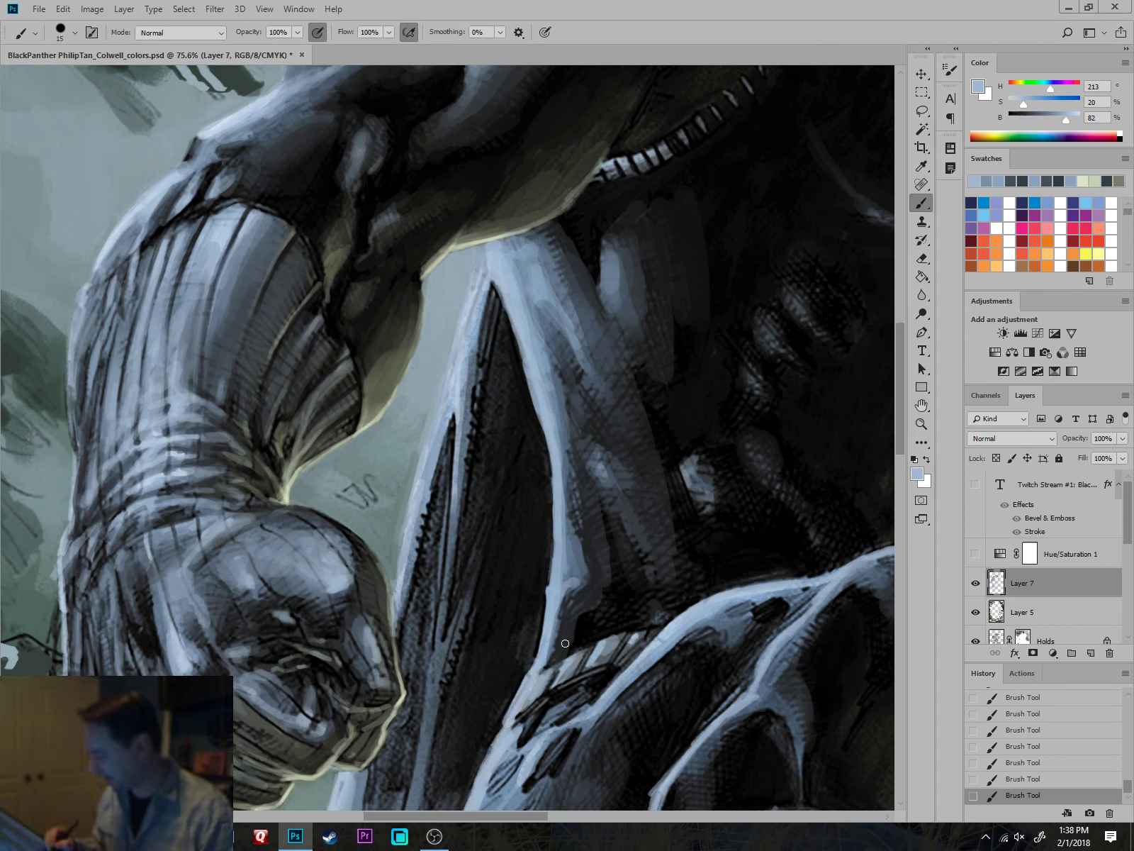
Blend the hatching on the torso's side with sampled mid blue-grey strokes at 25 px.
{"action": "left_click", "coordinate": [570, 559], "text": "alt"}
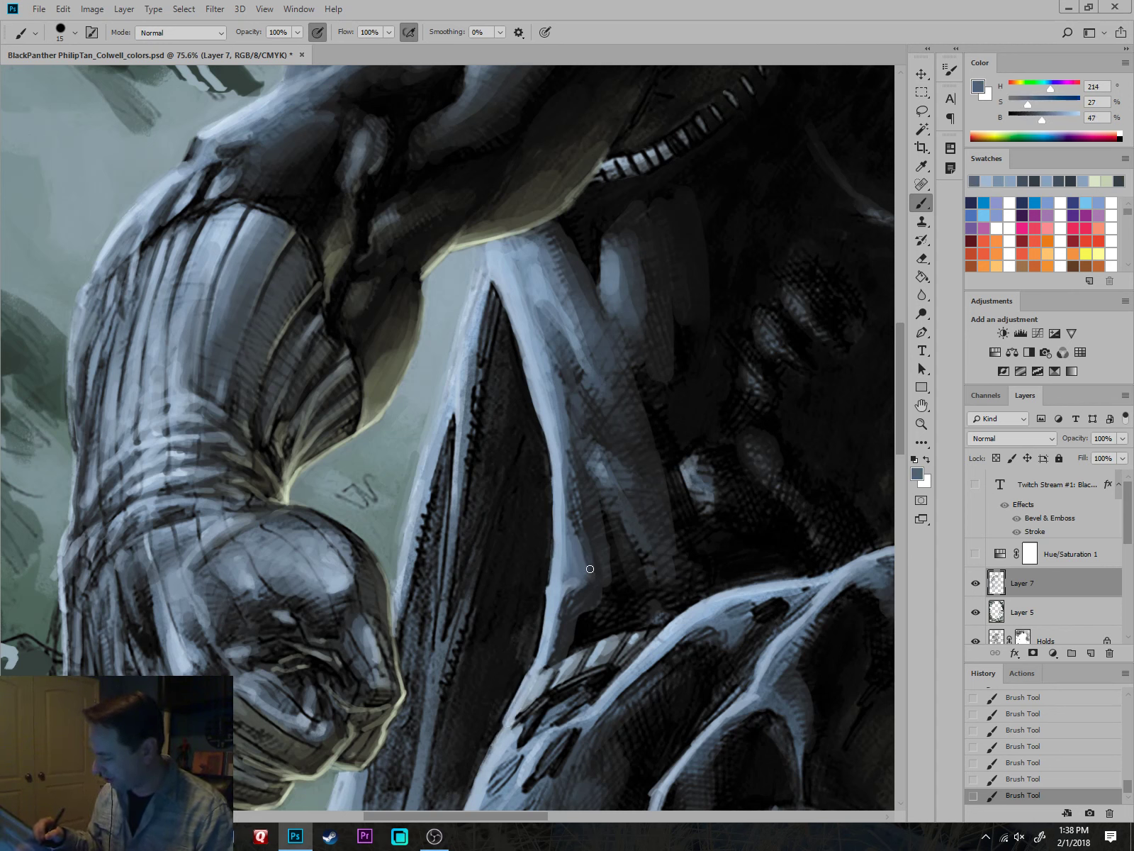
{"action": "key", "text": "bracketright"}
{"action": "key", "text": "bracketright"}
{"action": "left_click", "coordinate": [601, 472], "text": "alt"}
{"action": "mouse_move", "coordinate": [601, 472]}
{"action": "left_mouse_down"}
{"action": "mouse_move", "coordinate": [601, 447]}
{"action": "mouse_move", "coordinate": [570, 417]}
{"action": "left_mouse_up"}
{"action": "left_click_drag", "start_coordinate": [621, 491], "coordinate": [641, 541]}
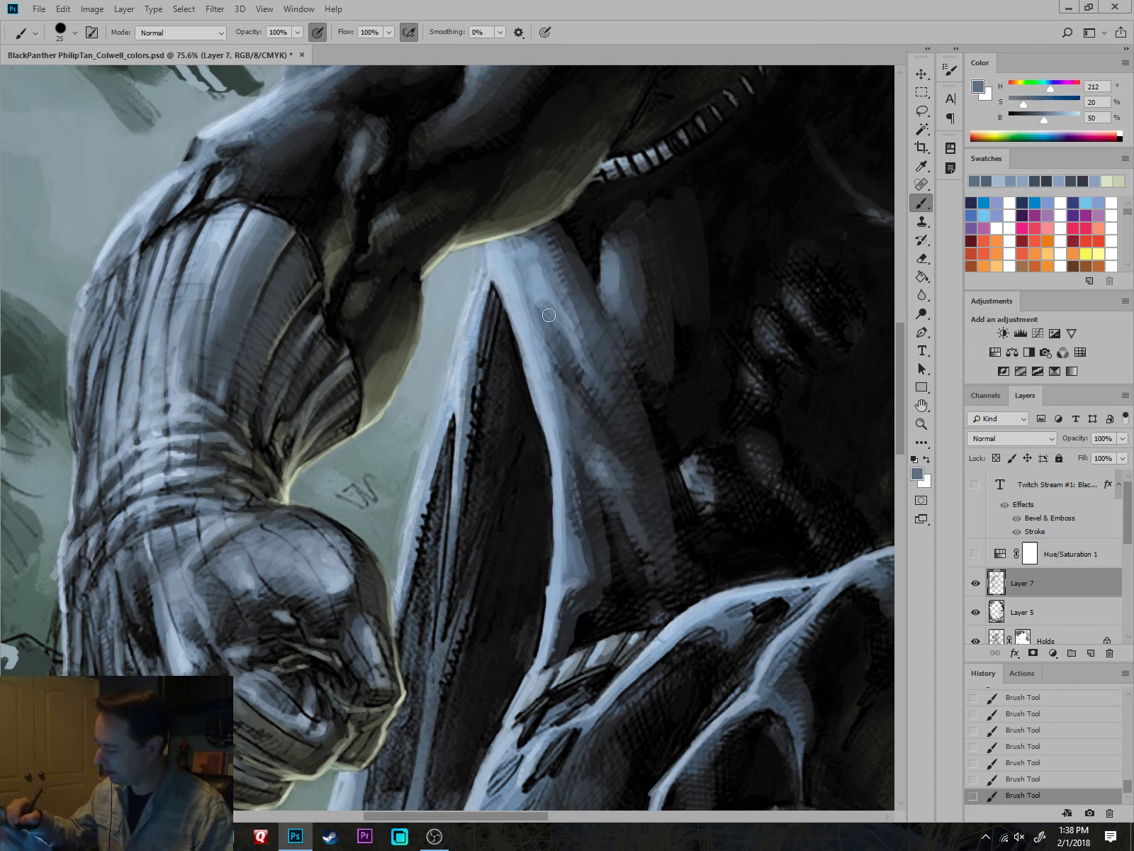
{"action": "mouse_move", "coordinate": [551, 258]}
{"action": "left_mouse_down"}
{"action": "mouse_move", "coordinate": [576, 216]}
{"action": "mouse_move", "coordinate": [584, 227]}
{"action": "mouse_move", "coordinate": [563, 220]}
{"action": "mouse_move", "coordinate": [609, 290]}
{"action": "mouse_move", "coordinate": [601, 244]}
{"action": "mouse_move", "coordinate": [633, 252]}
{"action": "mouse_move", "coordinate": [616, 236]}
{"action": "mouse_move", "coordinate": [635, 215]}
{"action": "mouse_move", "coordinate": [643, 304]}
{"action": "left_mouse_up"}
Deepen the shadows beside the side muscle and waist with sampled near-black strokes, enlarging the brush to 30 px.
{"action": "left_click", "coordinate": [624, 238], "text": "alt"}
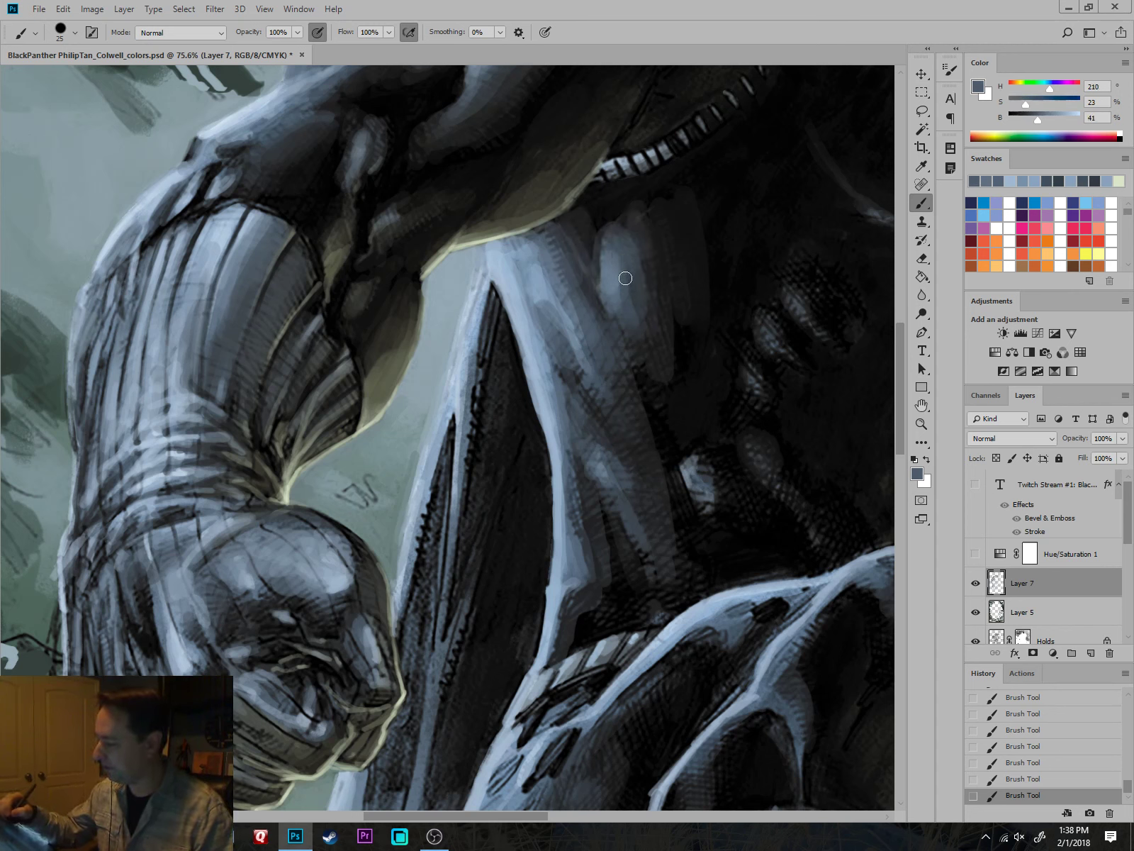
{"action": "left_click", "coordinate": [599, 216], "text": "alt"}
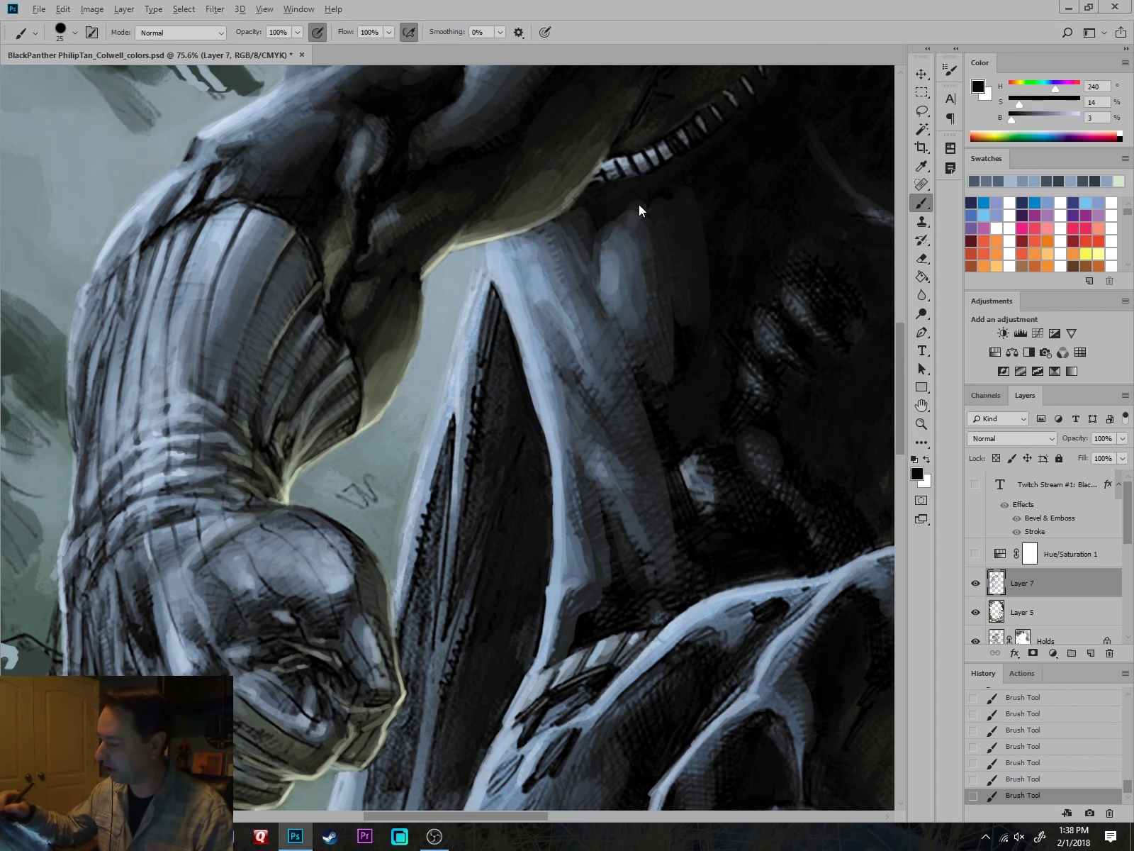
{"action": "mouse_move", "coordinate": [653, 205]}
{"action": "left_mouse_down"}
{"action": "mouse_move", "coordinate": [686, 274]}
{"action": "mouse_move", "coordinate": [678, 341]}
{"action": "mouse_move", "coordinate": [642, 375]}
{"action": "mouse_move", "coordinate": [673, 445]}
{"action": "left_mouse_up"}
{"action": "left_click", "coordinate": [690, 349], "text": "alt"}
{"action": "key", "text": "bracketright"}
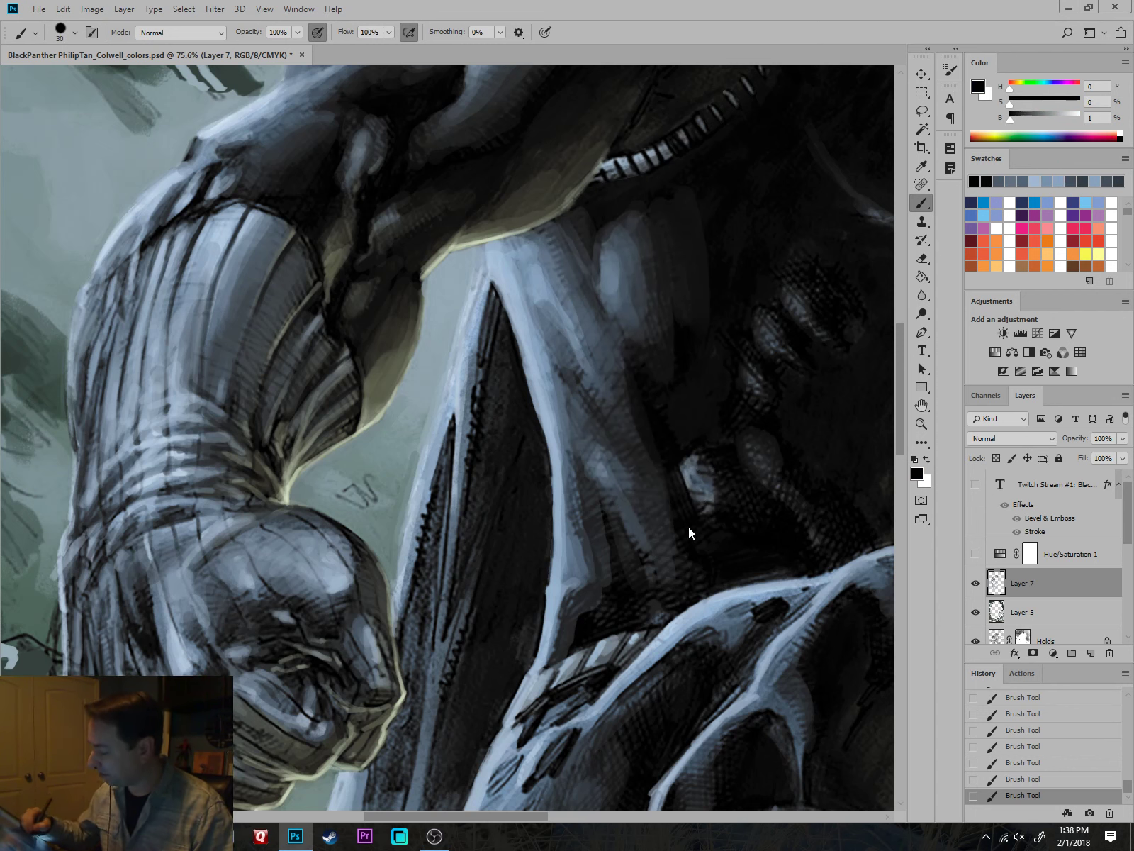
{"action": "mouse_move", "coordinate": [695, 505]}
{"action": "left_mouse_down"}
{"action": "mouse_move", "coordinate": [624, 553]}
{"action": "mouse_move", "coordinate": [643, 531]}
{"action": "mouse_move", "coordinate": [653, 546]}
{"action": "mouse_move", "coordinate": [641, 478]}
{"action": "mouse_move", "coordinate": [541, 413]}
{"action": "mouse_move", "coordinate": [662, 505]}
{"action": "mouse_move", "coordinate": [648, 523]}
{"action": "mouse_move", "coordinate": [615, 494]}
{"action": "mouse_move", "coordinate": [683, 539]}
{"action": "mouse_move", "coordinate": [669, 476]}
{"action": "mouse_move", "coordinate": [679, 489]}
{"action": "mouse_move", "coordinate": [671, 461]}
{"action": "mouse_move", "coordinate": [682, 441]}
{"action": "mouse_move", "coordinate": [664, 394]}
{"action": "mouse_move", "coordinate": [710, 390]}
{"action": "left_mouse_up"}
Paint dark blue-grey at 33% brightness over the hatching around the rib and abdominal muscles, enlarging the brush to 45 px.
{"action": "left_click", "coordinate": [628, 514], "text": "alt"}
{"action": "left_click", "coordinate": [527, 417], "text": "alt"}
{"action": "left_click_drag", "start_coordinate": [676, 335], "coordinate": [688, 367]}
{"action": "mouse_move", "coordinate": [719, 303]}
{"action": "left_mouse_down"}
{"action": "mouse_move", "coordinate": [722, 345]}
{"action": "mouse_move", "coordinate": [740, 355]}
{"action": "left_mouse_up"}
{"action": "mouse_move", "coordinate": [760, 419]}
{"action": "left_mouse_down"}
{"action": "mouse_move", "coordinate": [580, 535]}
{"action": "mouse_move", "coordinate": [512, 552]}
{"action": "left_mouse_up"}
{"action": "key", "text": "bracketright"}
{"action": "key", "text": "bracketright"}
{"action": "mouse_move", "coordinate": [497, 460]}
{"action": "left_mouse_down"}
{"action": "mouse_move", "coordinate": [482, 418]}
{"action": "mouse_move", "coordinate": [451, 482]}
{"action": "mouse_move", "coordinate": [467, 498]}
{"action": "mouse_move", "coordinate": [438, 519]}
{"action": "mouse_move", "coordinate": [417, 509]}
{"action": "mouse_move", "coordinate": [438, 587]}
{"action": "mouse_move", "coordinate": [413, 619]}
{"action": "mouse_move", "coordinate": [425, 652]}
{"action": "left_mouse_up"}
{"action": "mouse_move", "coordinate": [477, 658]}
{"action": "left_mouse_down"}
{"action": "mouse_move", "coordinate": [504, 517]}
{"action": "mouse_move", "coordinate": [526, 559]}
{"action": "mouse_move", "coordinate": [516, 555]}
{"action": "mouse_move", "coordinate": [515, 591]}
{"action": "left_mouse_up"}
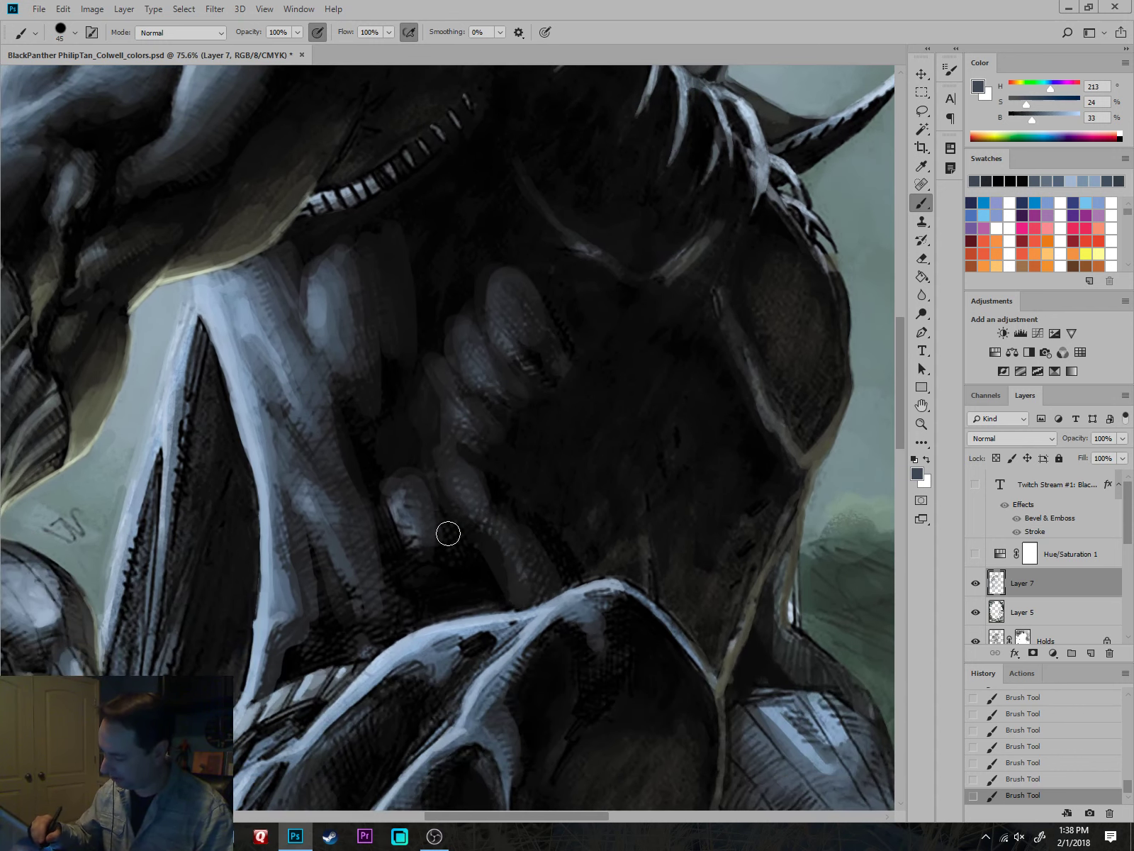
{"action": "mouse_move", "coordinate": [448, 533]}
{"action": "left_mouse_down"}
{"action": "mouse_move", "coordinate": [420, 565]}
{"action": "mouse_move", "coordinate": [387, 499]}
{"action": "mouse_move", "coordinate": [399, 550]}
{"action": "mouse_move", "coordinate": [392, 526]}
{"action": "mouse_move", "coordinate": [462, 488]}
{"action": "left_mouse_up"}
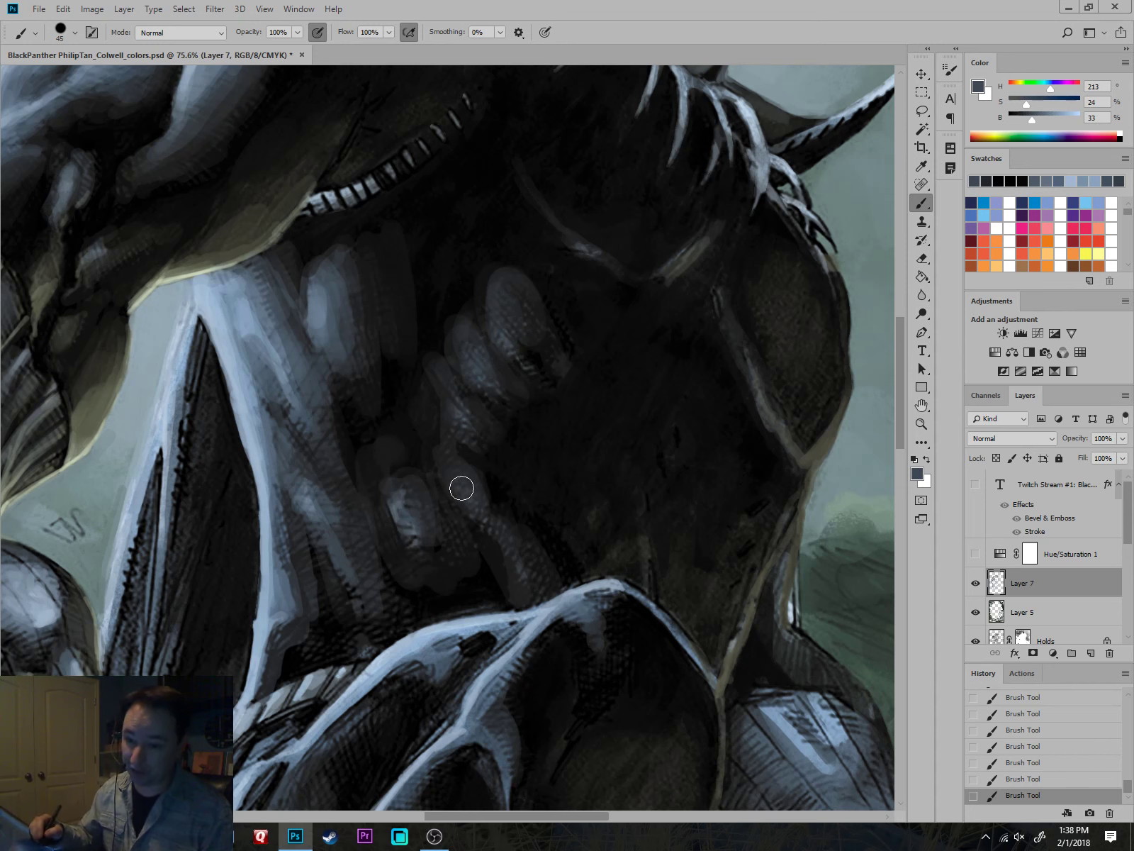
{"action": "left_click_drag", "start_coordinate": [572, 531], "coordinate": [730, 531]}
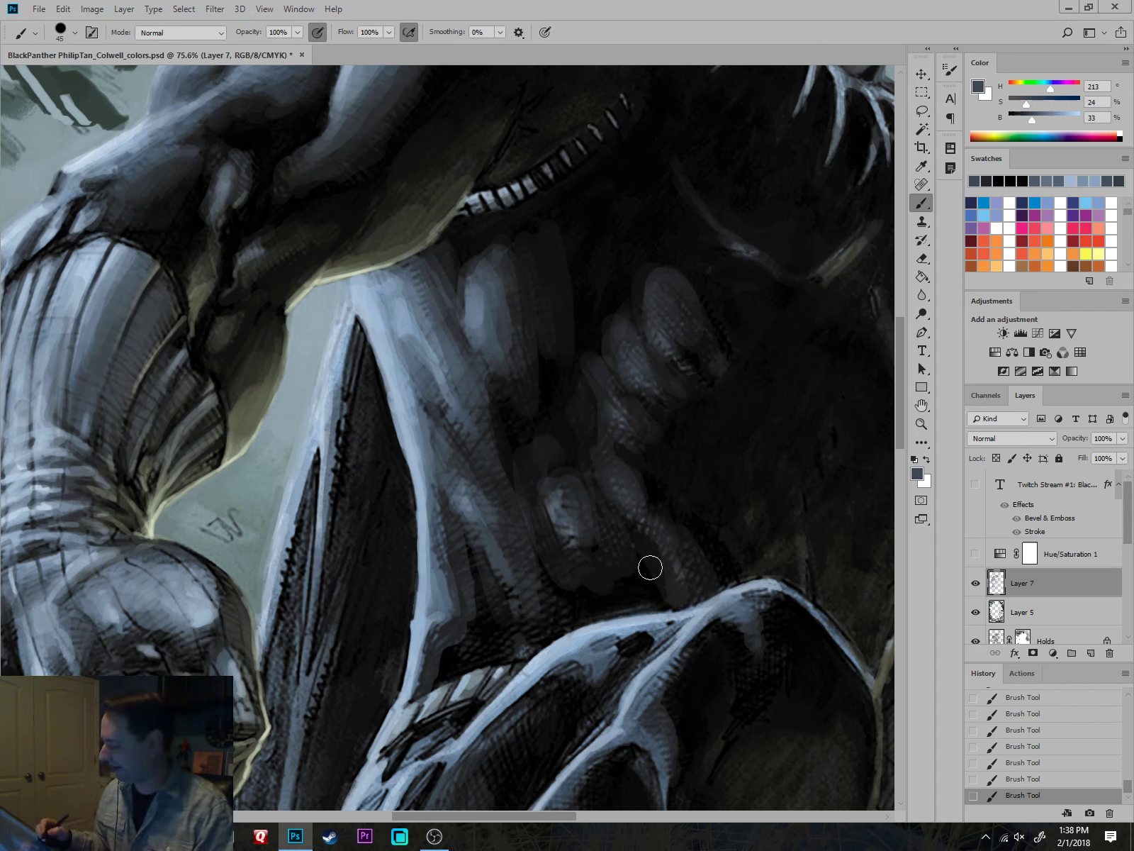
Add light blue highlights at 79% brightness to the rib and abdominal muscles with a 10 px brush.
{"action": "left_click", "coordinate": [373, 311], "text": "alt"}
{"action": "key", "text": "bracketleft"}
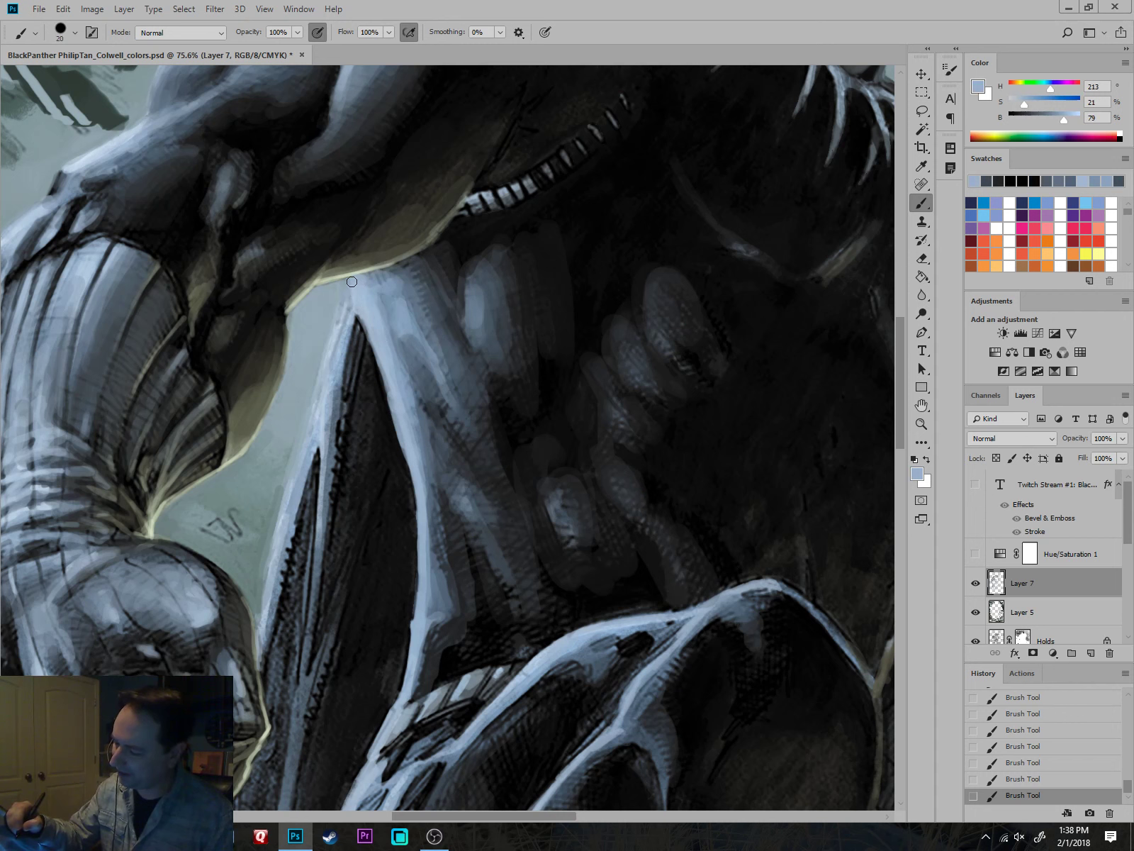
{"action": "left_click_drag", "start_coordinate": [701, 564], "coordinate": [622, 535]}
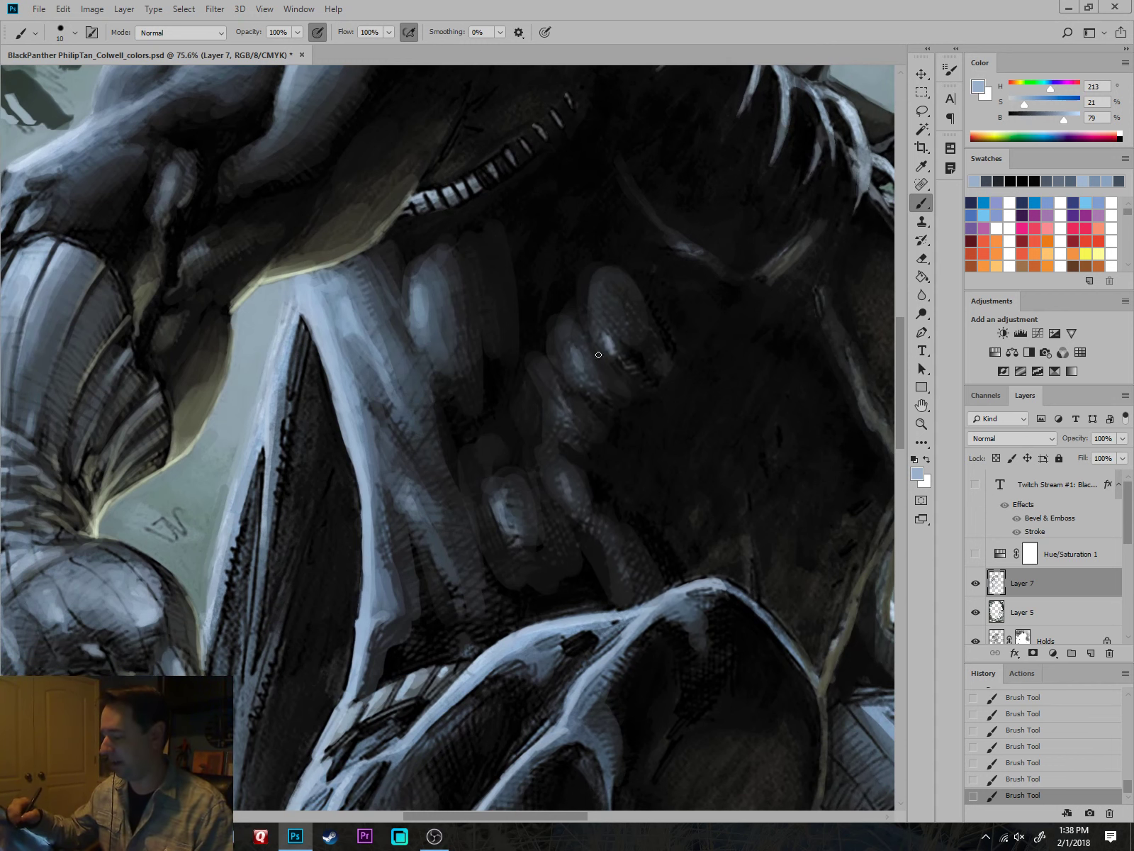
{"action": "scroll", "coordinate": [631, 602], "scroll_direction": "down", "scroll_amount": 5}
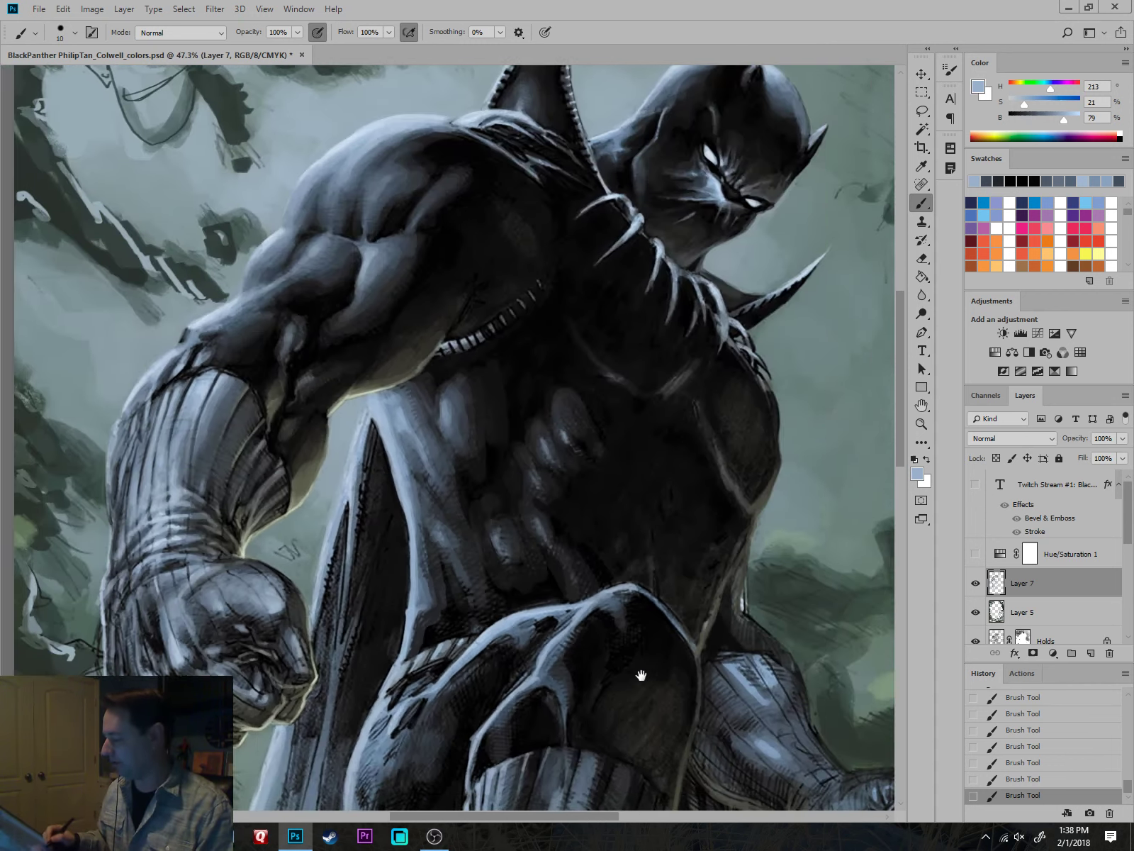
{"action": "left_click_drag", "start_coordinate": [600, 696], "coordinate": [614, 649]}
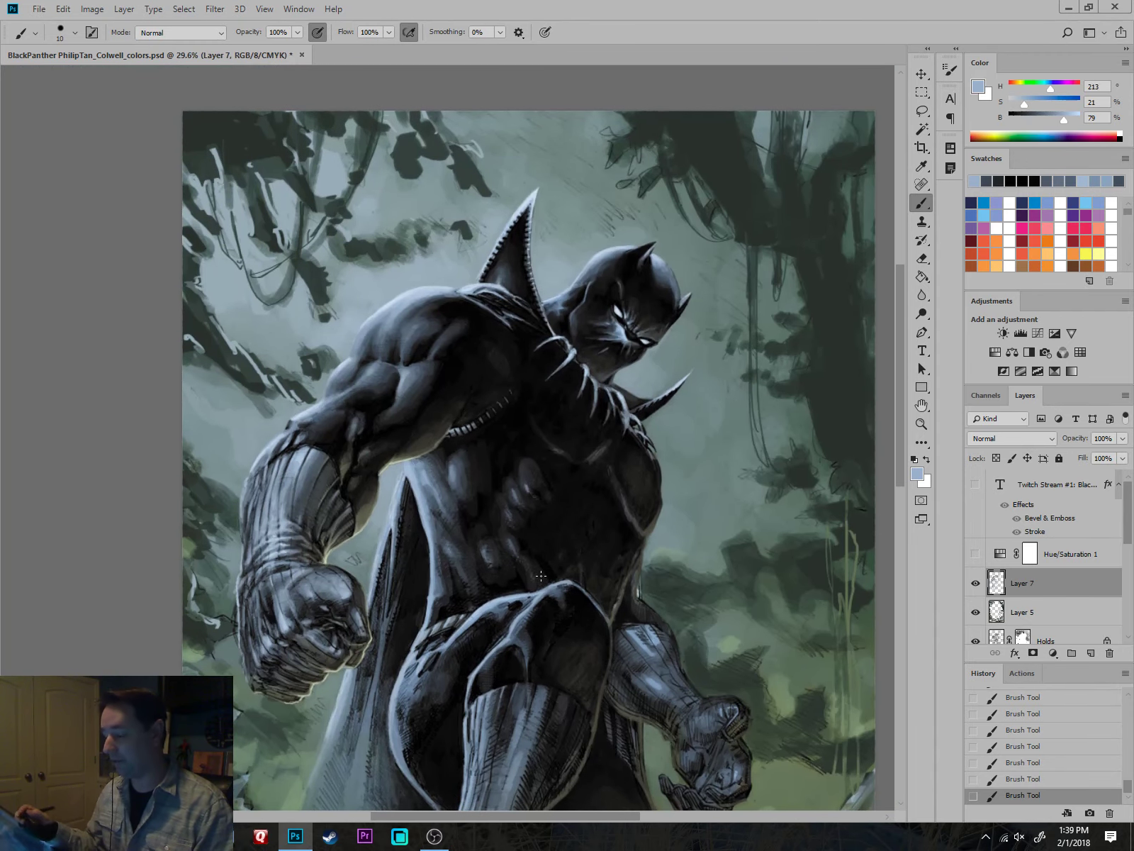
{"action": "scroll", "coordinate": [634, 585], "scroll_direction": "up", "scroll_amount": 5}
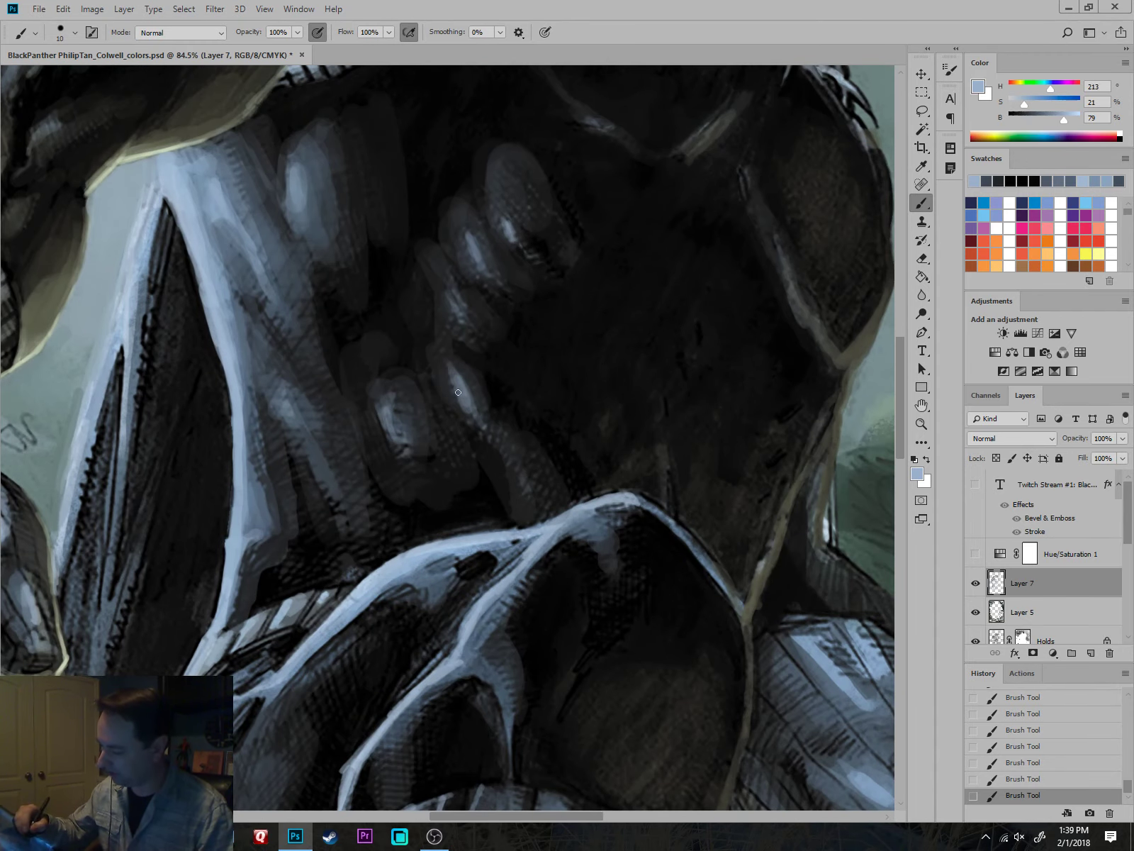
{"action": "left_click_drag", "start_coordinate": [458, 391], "coordinate": [460, 315]}
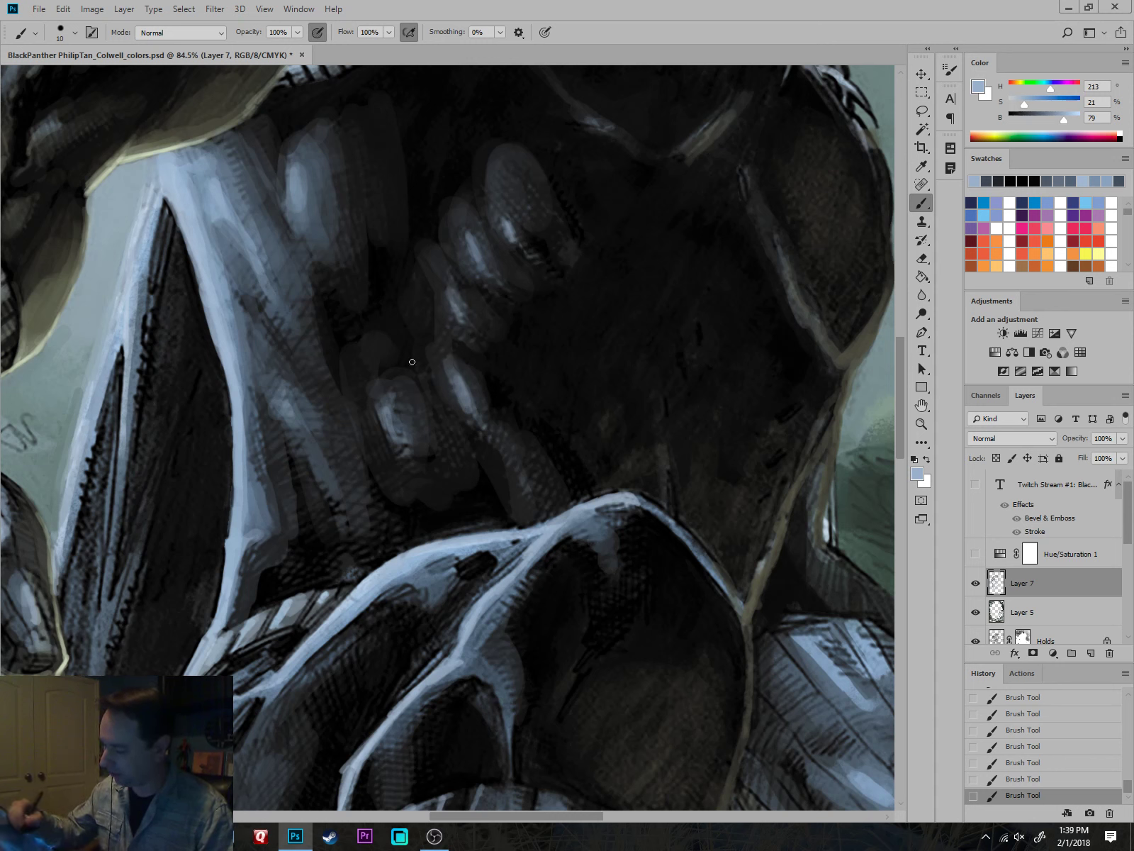
{"action": "left_click_drag", "start_coordinate": [388, 398], "coordinate": [396, 434]}
Paint the same light blue along the side muscle below the armpit at 25 px.
{"action": "key", "text": "bracketright"}
{"action": "key", "text": "bracketright"}
{"action": "key", "text": "bracketright"}
{"action": "mouse_move", "coordinate": [271, 365]}
{"action": "left_mouse_down"}
{"action": "mouse_move", "coordinate": [308, 441]}
{"action": "mouse_move", "coordinate": [267, 353]}
{"action": "mouse_move", "coordinate": [267, 292]}
{"action": "mouse_move", "coordinate": [217, 227]}
{"action": "mouse_move", "coordinate": [220, 173]}
{"action": "left_mouse_up"}
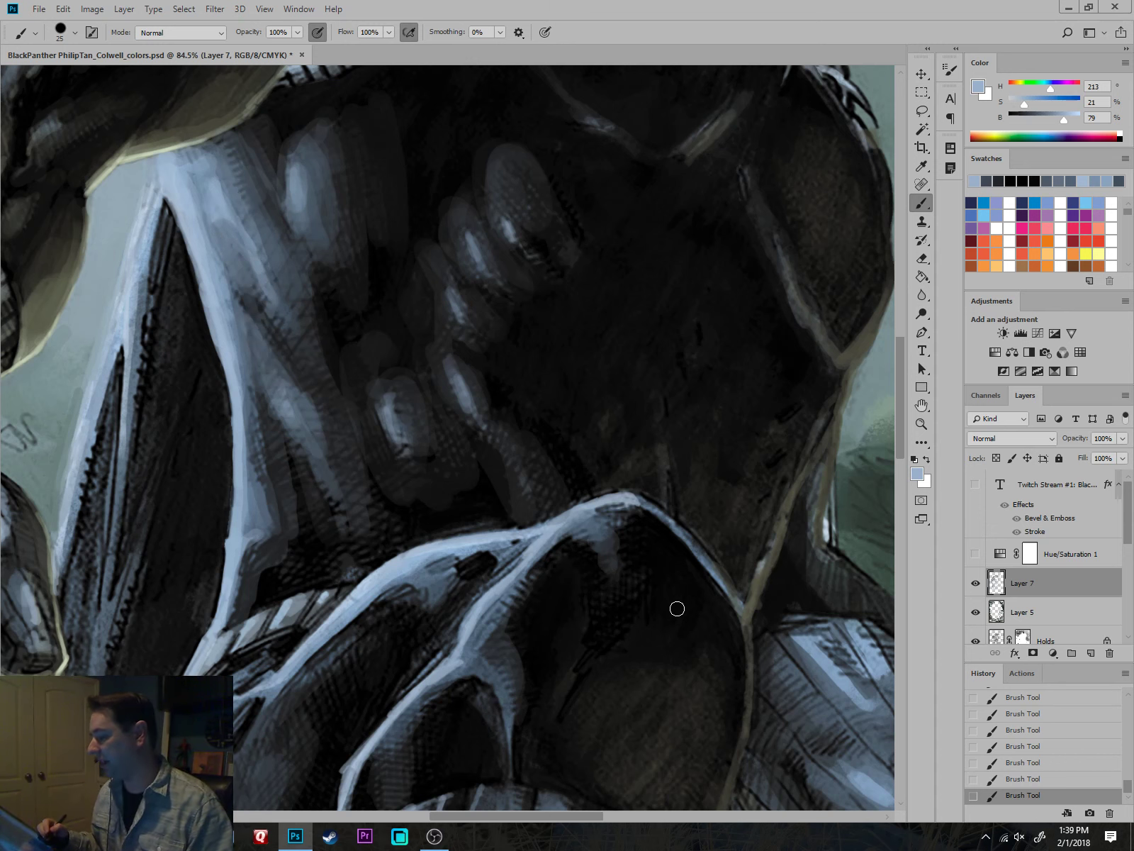
Reshape the upper rib muscle with sampled near-black and dark blue-grey strokes at 25 px.
{"action": "left_click", "coordinate": [494, 163], "text": "alt"}
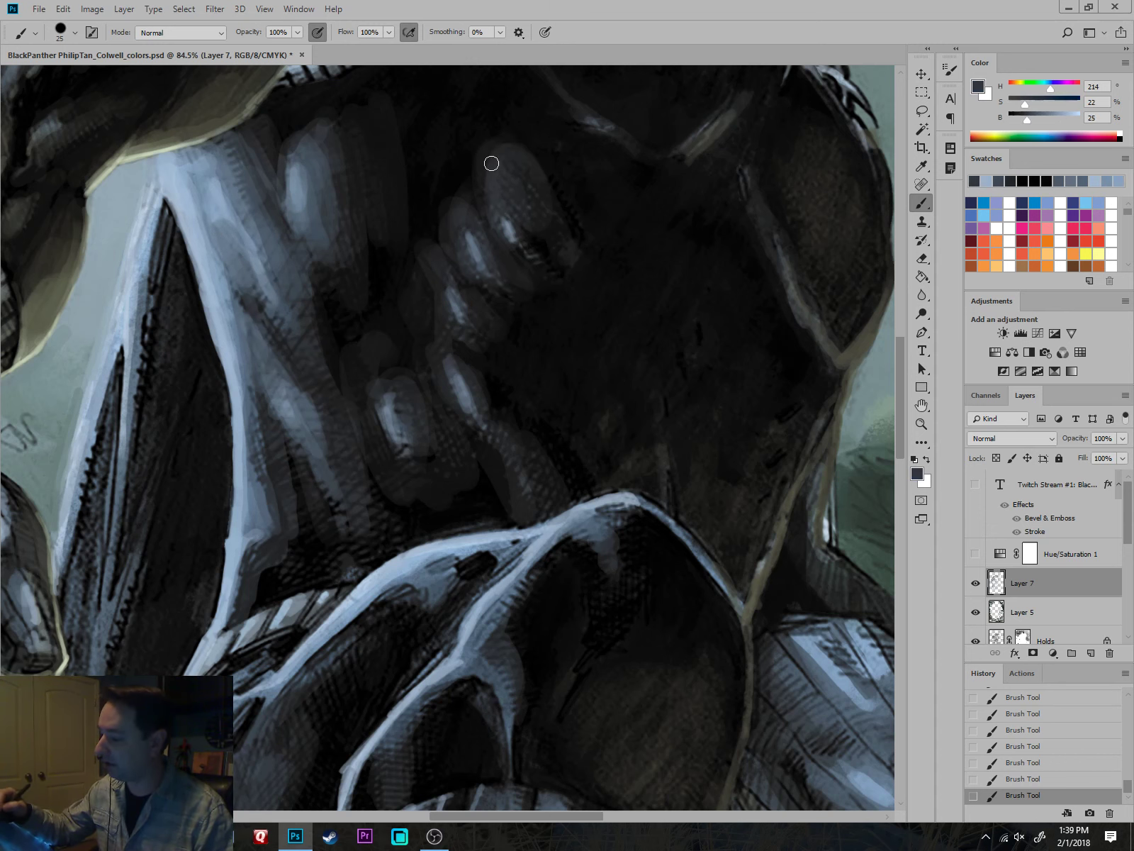
{"action": "scroll", "coordinate": [687, 484], "scroll_direction": "down", "scroll_amount": 5}
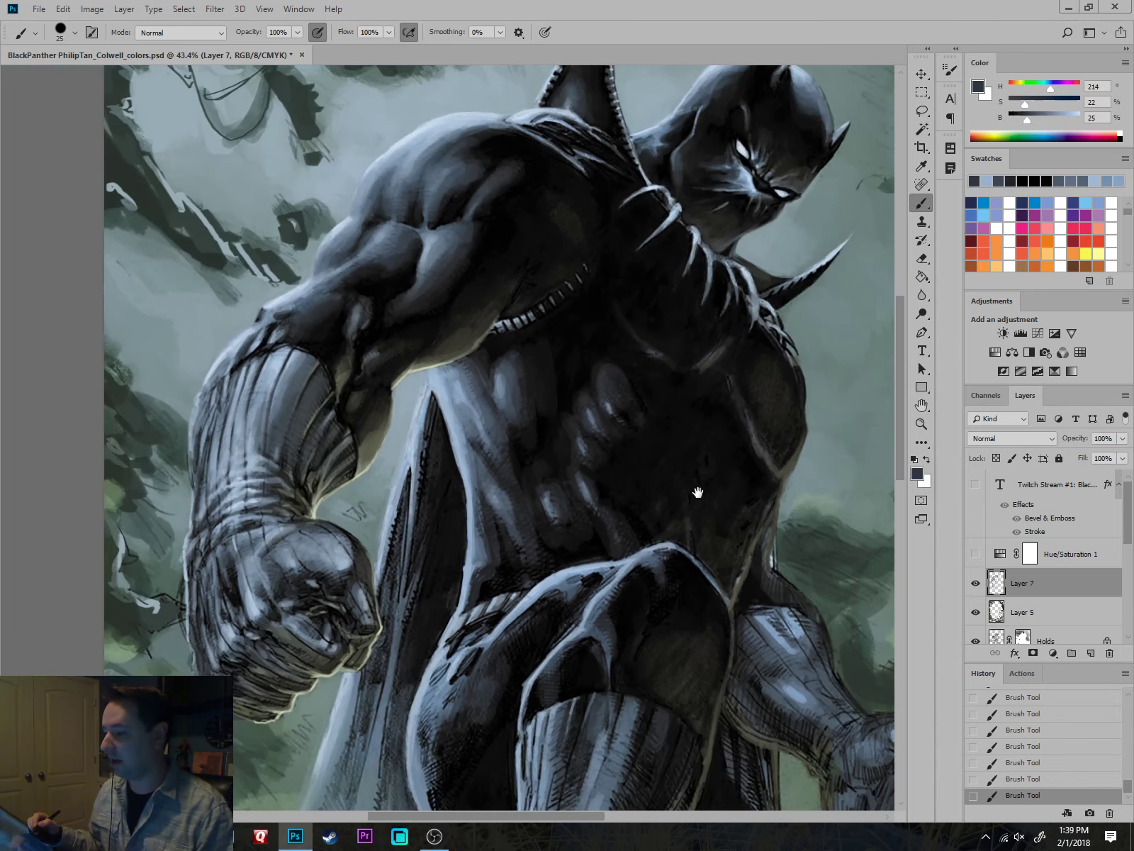
{"action": "left_click", "coordinate": [634, 367], "text": "alt"}
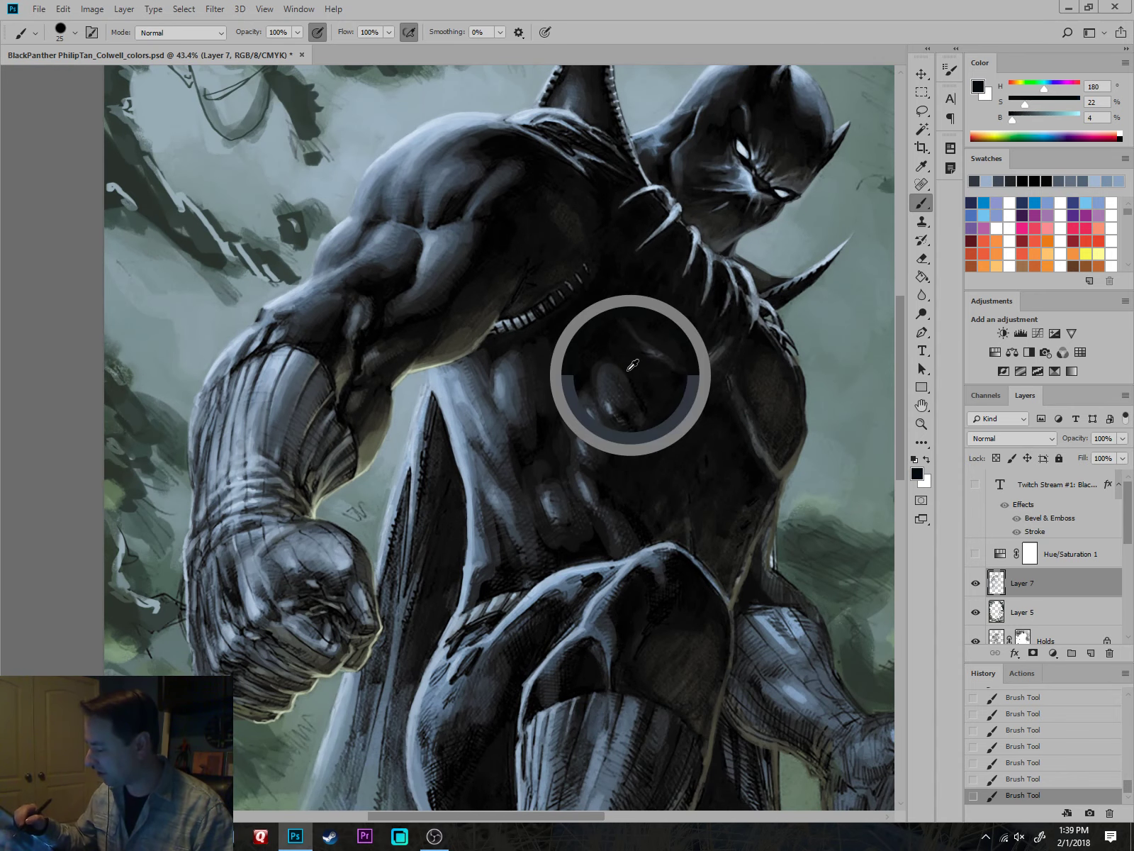
{"action": "left_click_drag", "start_coordinate": [623, 390], "coordinate": [625, 412]}
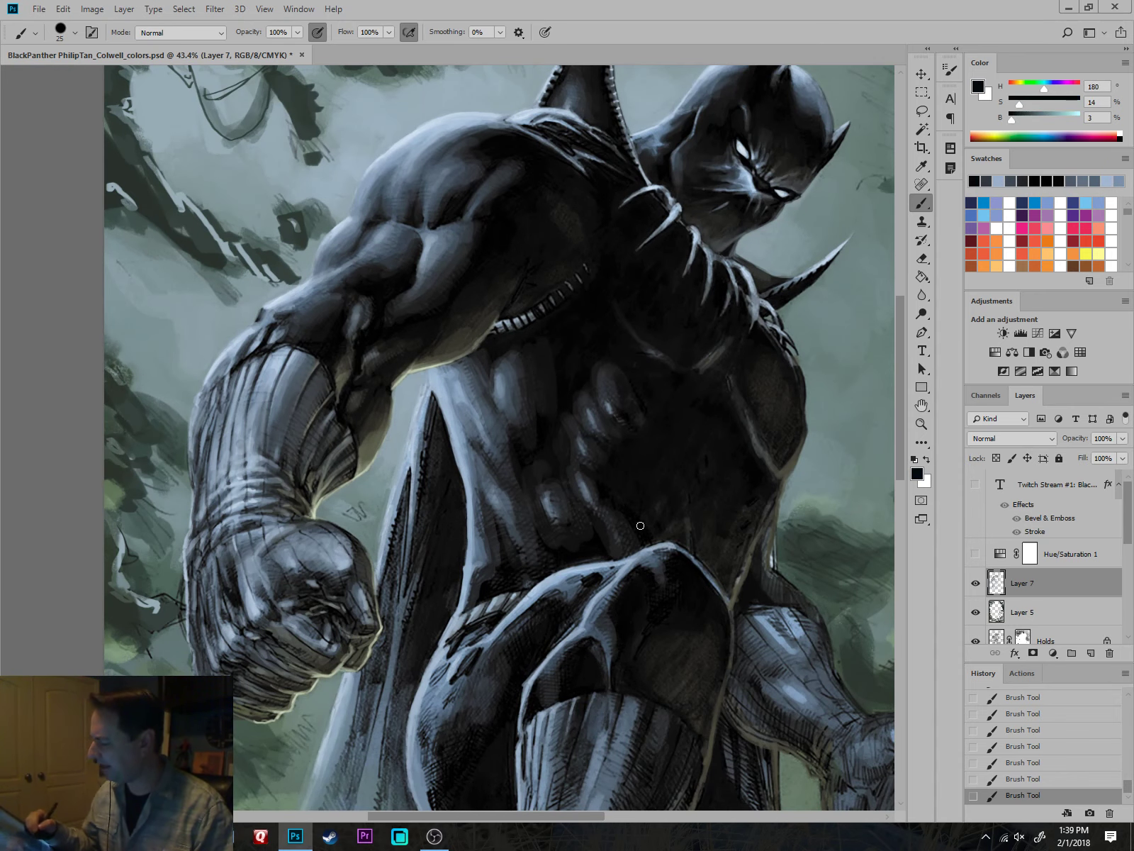
{"action": "scroll", "coordinate": [636, 514], "scroll_direction": "down", "scroll_amount": 2}
{"action": "scroll", "coordinate": [650, 425], "scroll_direction": "up", "scroll_amount": 3}
{"action": "left_click", "coordinate": [650, 424], "text": "alt"}
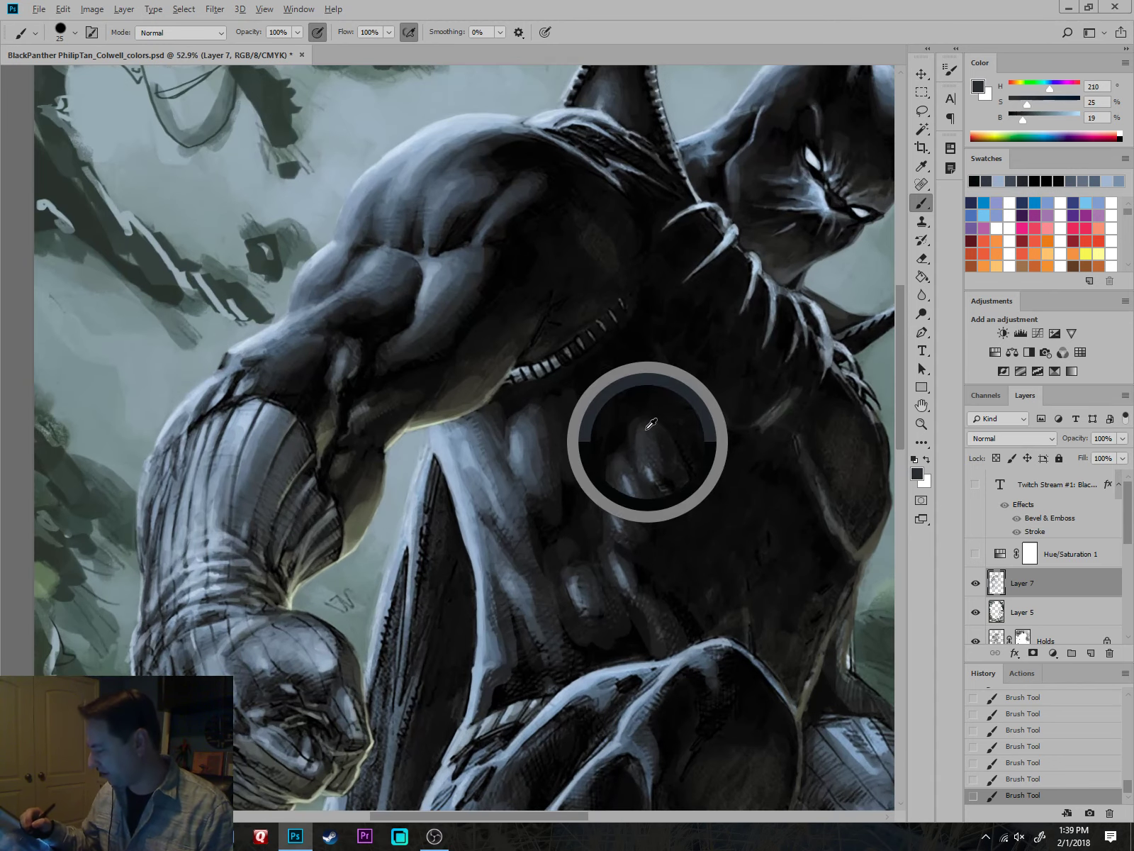
{"action": "left_click_drag", "start_coordinate": [651, 424], "coordinate": [629, 464]}
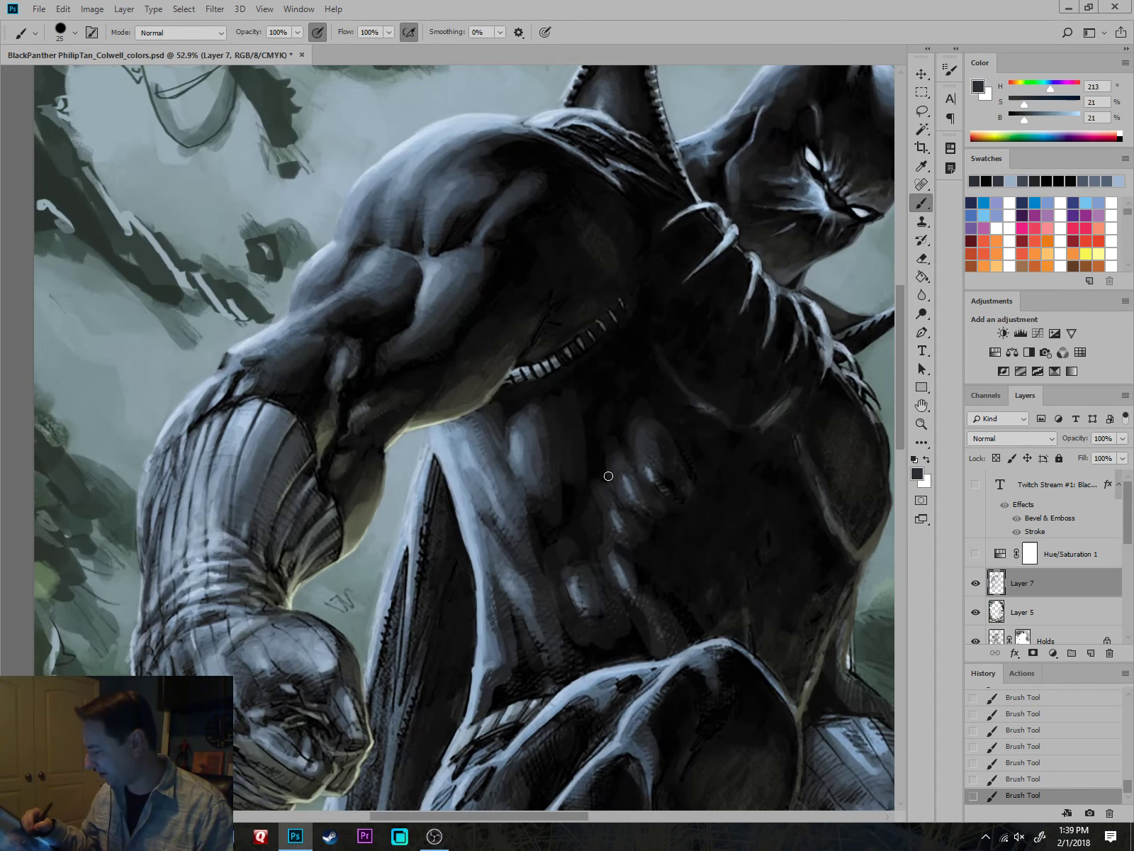
Darken the torso below the stitched armpit seam with sampled near-black tones, enlarging the brush to 40 px.
{"action": "left_click", "coordinate": [581, 479], "text": "alt"}
{"action": "left_click", "coordinate": [591, 383], "text": "alt"}
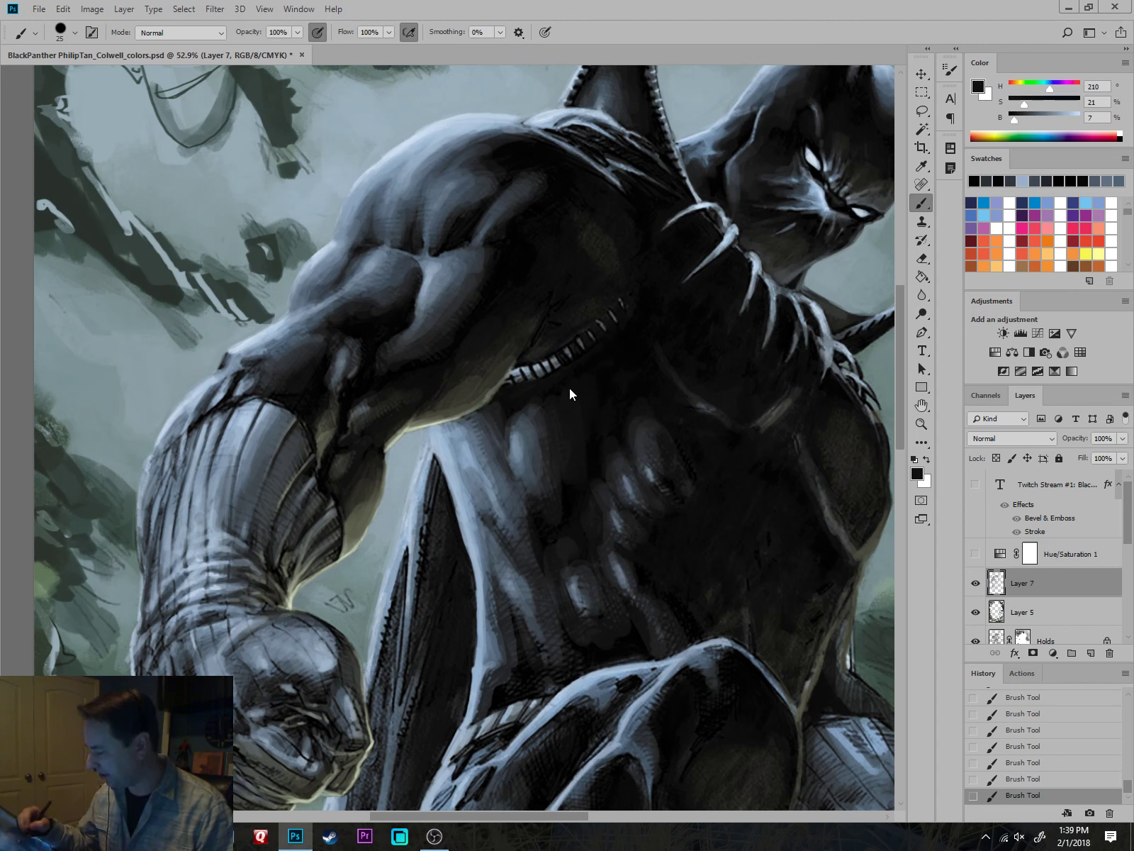
{"action": "key", "text": "bracketright"}
{"action": "key", "text": "bracketright"}
{"action": "key", "text": "bracketright"}
{"action": "mouse_move", "coordinate": [518, 410]}
{"action": "left_mouse_down"}
{"action": "mouse_move", "coordinate": [506, 412]}
{"action": "mouse_move", "coordinate": [557, 403]}
{"action": "mouse_move", "coordinate": [518, 404]}
{"action": "left_mouse_up"}
{"action": "left_click", "coordinate": [542, 407], "text": "alt"}
{"action": "left_click", "coordinate": [557, 407], "text": "alt"}
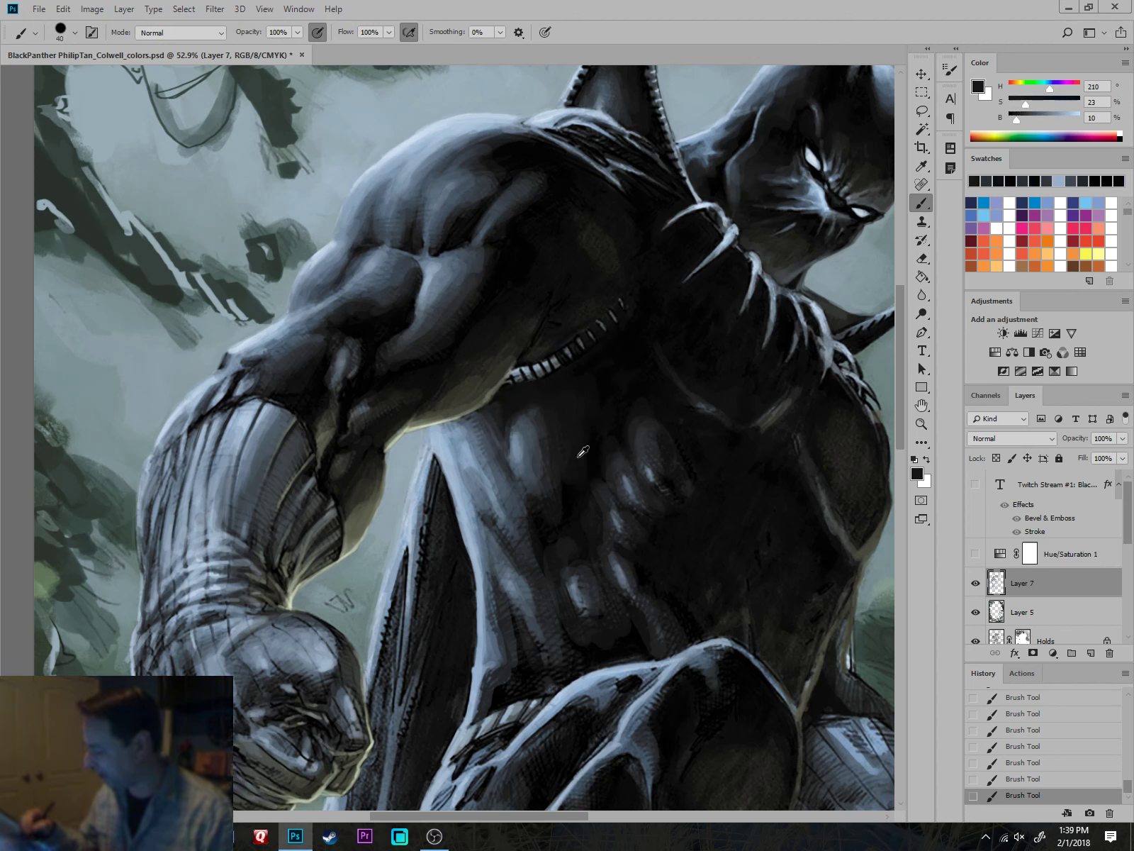
Smooth the hatching between the side muscles and over the waist with sampled dark blue-greys, reducing the brush to 30 px.
{"action": "left_click", "coordinate": [560, 513], "text": "alt"}
{"action": "left_click", "coordinate": [553, 494], "text": "alt"}
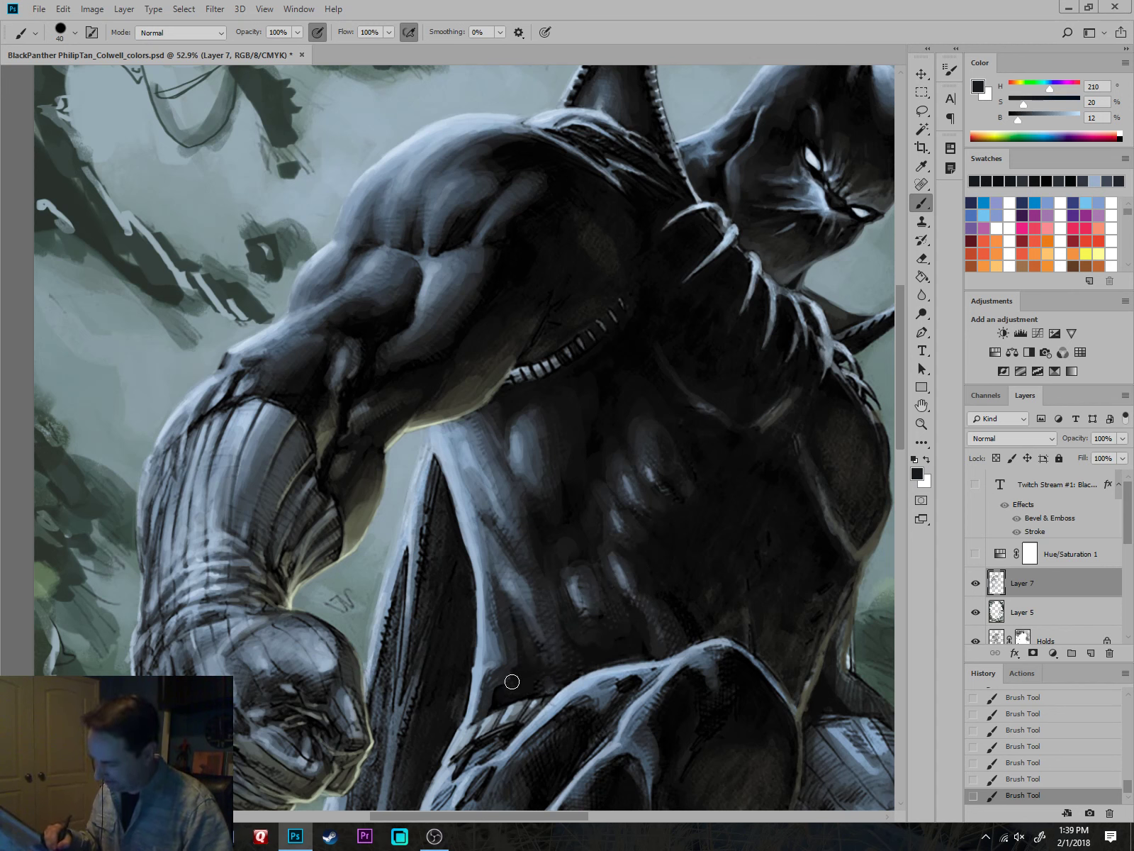
{"action": "left_click_drag", "start_coordinate": [503, 624], "coordinate": [500, 598]}
{"action": "key", "text": "["}
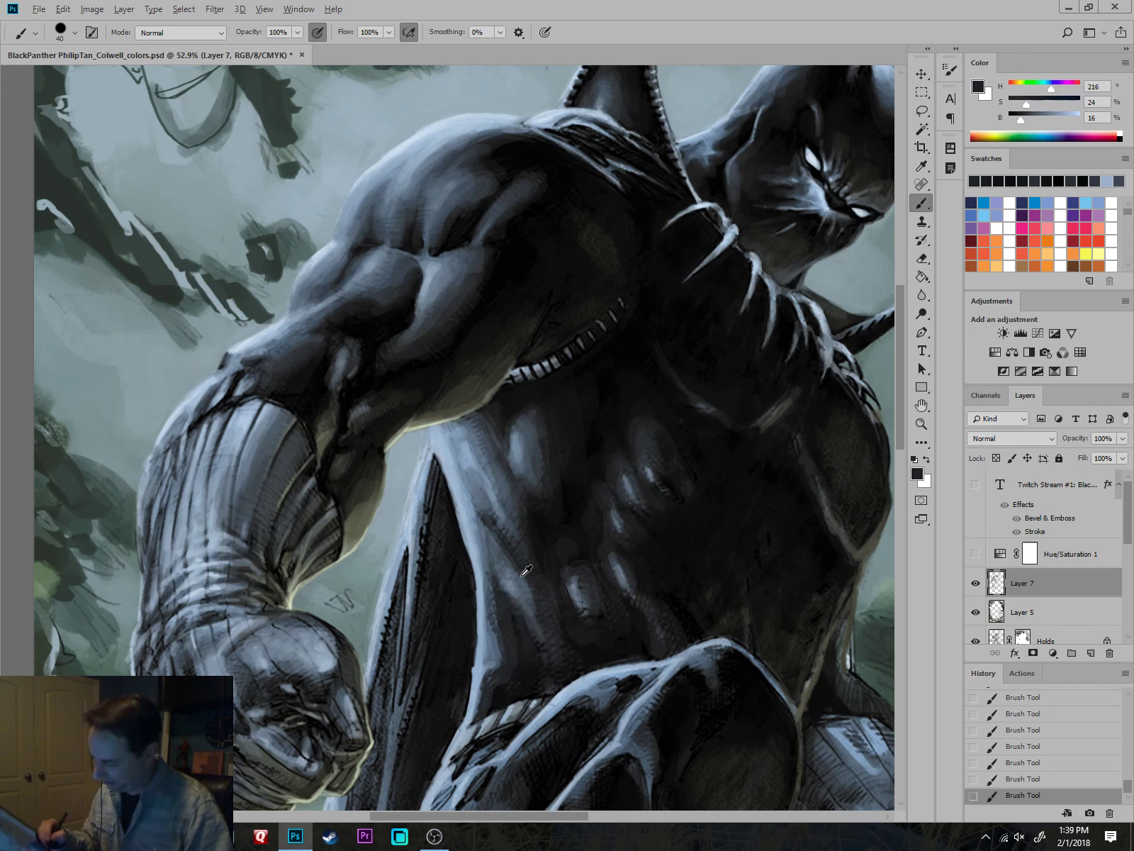
{"action": "left_click", "coordinate": [532, 603], "text": "alt"}
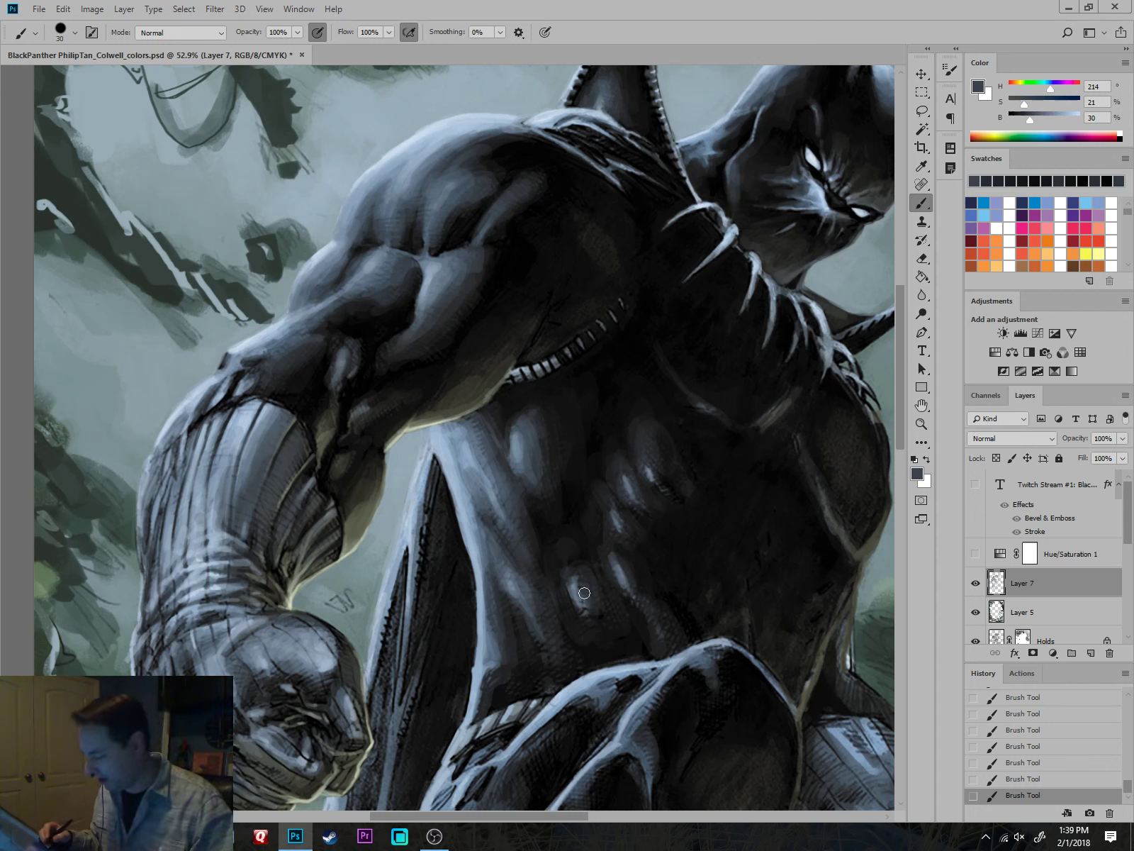
Paint sampled light blue at 71% brightness along the waist's outer edge and lower side at 30 px.
{"action": "left_click", "coordinate": [488, 663], "text": "alt"}
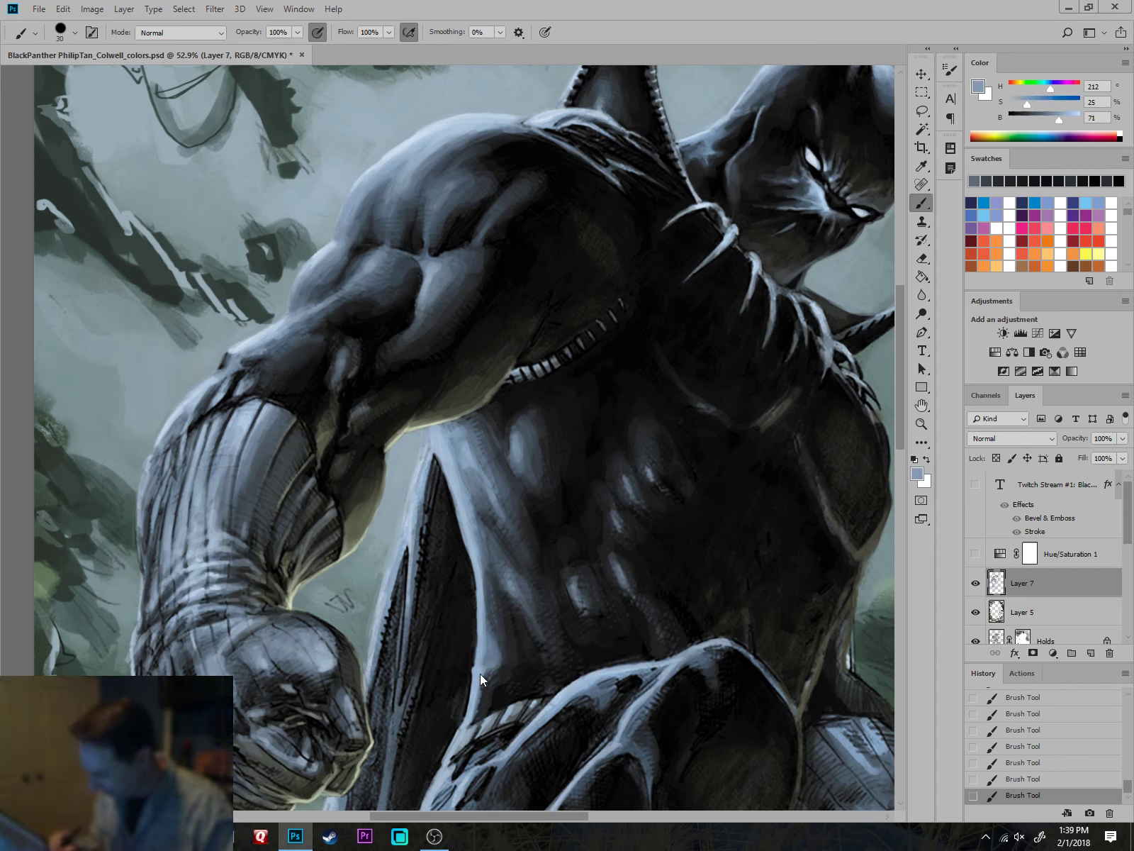
{"action": "left_click_drag", "start_coordinate": [498, 642], "coordinate": [490, 678]}
{"action": "left_click_drag", "start_coordinate": [539, 626], "coordinate": [548, 655]}
{"action": "mouse_move", "coordinate": [494, 592]}
{"action": "left_mouse_down"}
{"action": "mouse_move", "coordinate": [491, 638]}
{"action": "mouse_move", "coordinate": [498, 632]}
{"action": "mouse_move", "coordinate": [475, 708]}
{"action": "left_mouse_up"}
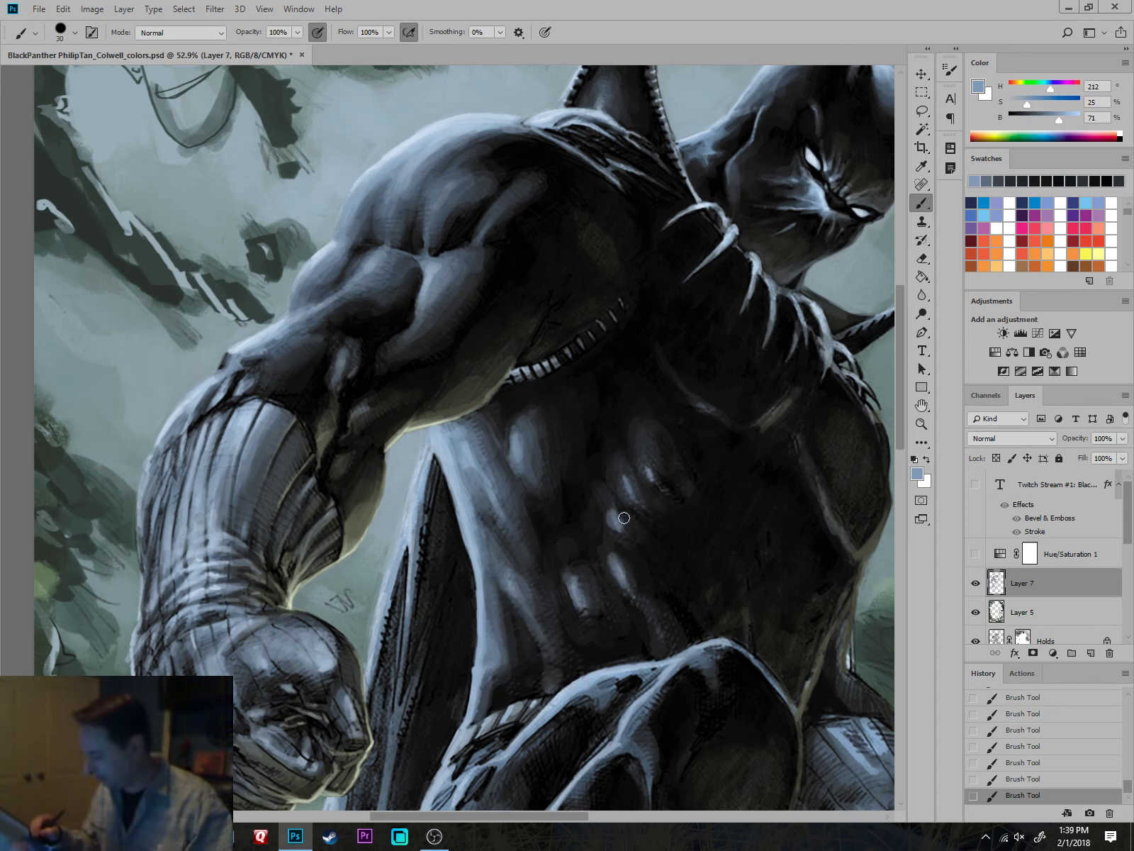
Strengthen the light blue highlights on the rib and abdominal muscles, reducing the brush to 10 px.
{"action": "key", "text": "bracketright"}
{"action": "mouse_move", "coordinate": [776, 564]}
{"action": "left_mouse_down"}
{"action": "mouse_move", "coordinate": [704, 599]}
{"action": "mouse_move", "coordinate": [777, 589]}
{"action": "left_mouse_up"}
{"action": "key", "text": "bracketleft"}
{"action": "key", "text": "bracketleft"}
{"action": "key", "text": "bracketleft"}
{"action": "mouse_move", "coordinate": [650, 562]}
{"action": "left_mouse_down"}
{"action": "mouse_move", "coordinate": [655, 598]}
{"action": "mouse_move", "coordinate": [630, 661]}
{"action": "left_mouse_up"}
{"action": "left_click_drag", "start_coordinate": [638, 704], "coordinate": [642, 761]}
{"action": "left_click_drag", "start_coordinate": [739, 533], "coordinate": [696, 625]}
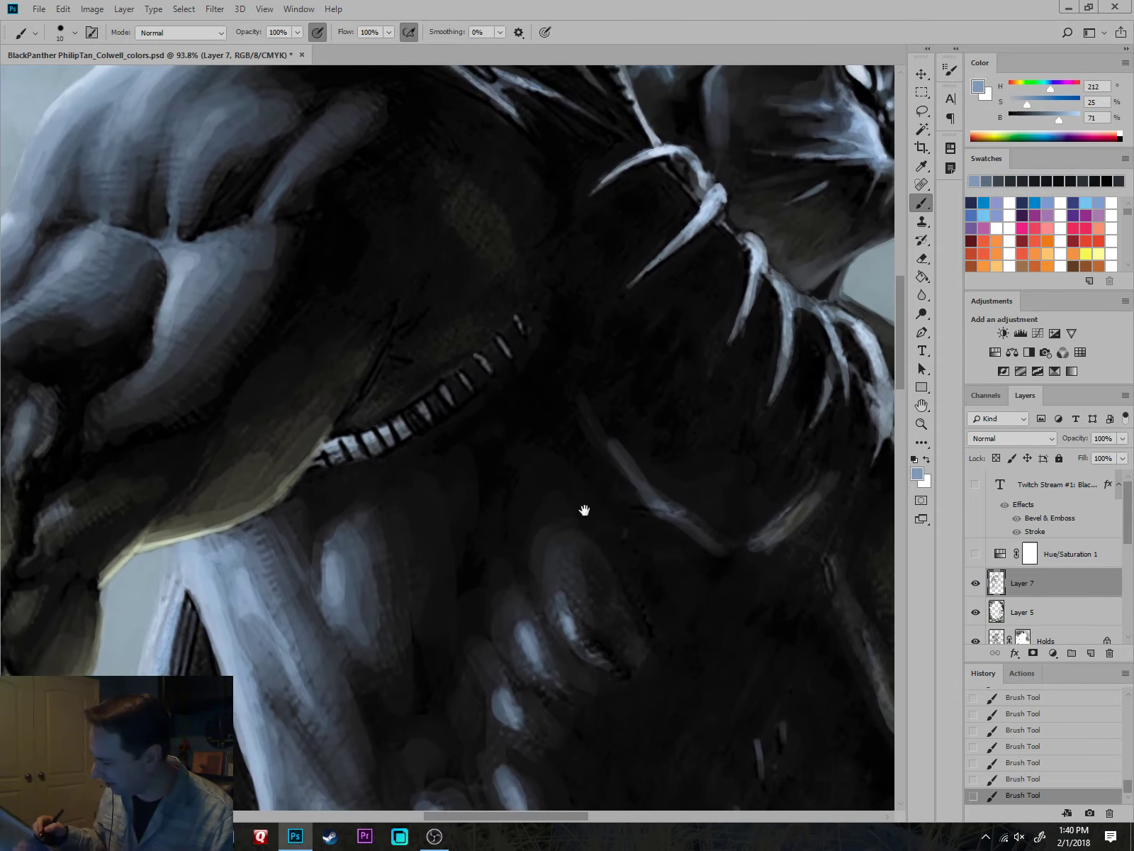
Paint sampled olive-grey strokes along the upper arm's underside edge above the stitched seam at 9 px.
{"action": "left_click", "coordinate": [320, 438], "text": "alt"}
{"action": "mouse_move", "coordinate": [337, 423]}
{"action": "left_mouse_down"}
{"action": "mouse_move", "coordinate": [395, 312]}
{"action": "mouse_move", "coordinate": [423, 313]}
{"action": "left_mouse_up"}
{"action": "left_click", "coordinate": [332, 424], "text": "alt"}
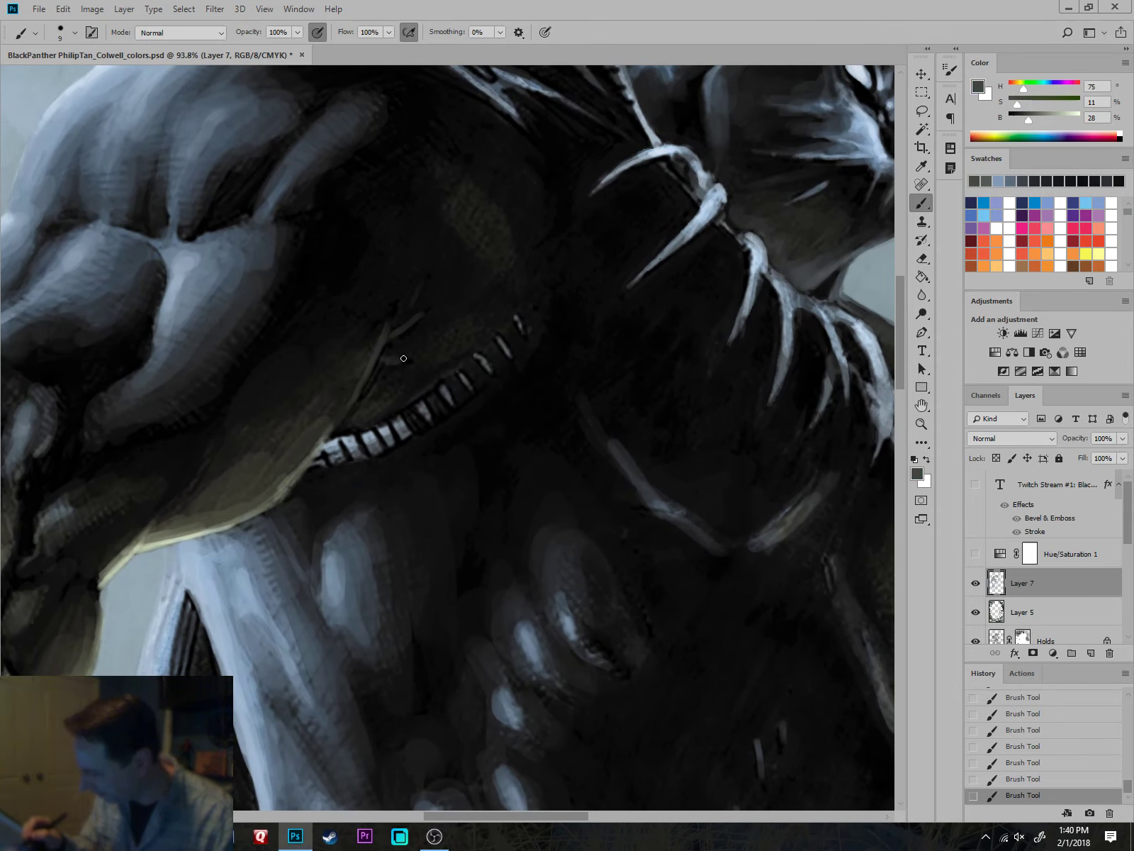
{"action": "left_click_drag", "start_coordinate": [381, 356], "coordinate": [277, 499]}
{"action": "scroll", "coordinate": [286, 503], "scroll_direction": "down", "scroll_amount": 5}
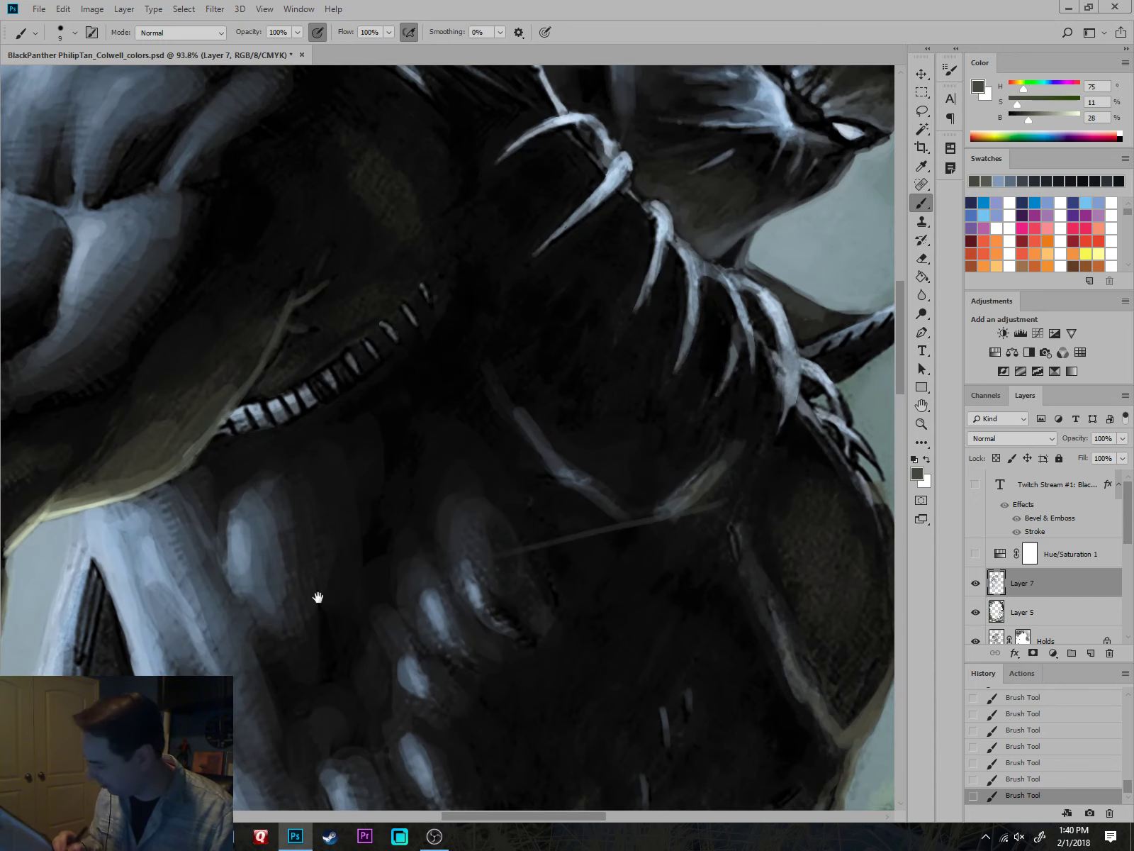
Undo the last stroke and paint sampled pale yellow-green rim light at 79% brightness along the upper arm's underside near the stitched seam at 6 px.
{"action": "key", "text": "ctrl+z"}
{"action": "left_click_drag", "start_coordinate": [284, 505], "coordinate": [513, 509]}
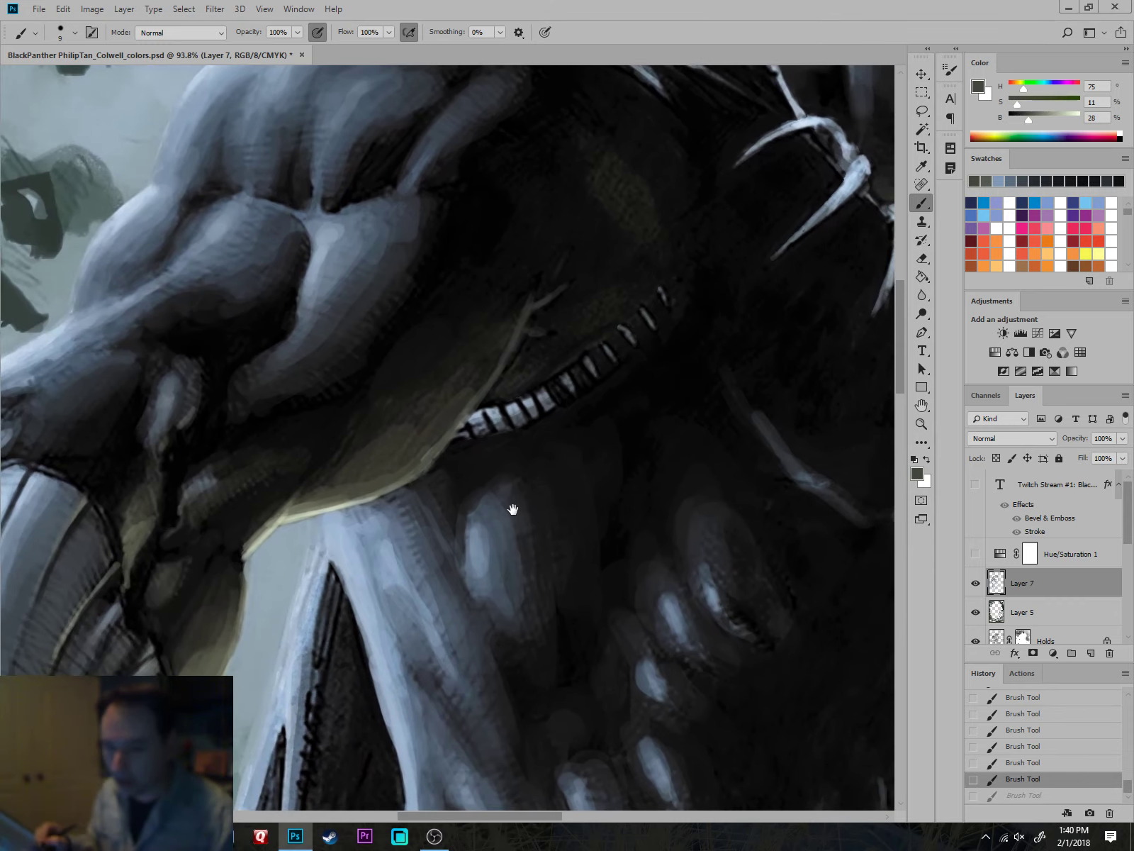
{"action": "left_click", "coordinate": [286, 521], "text": "alt"}
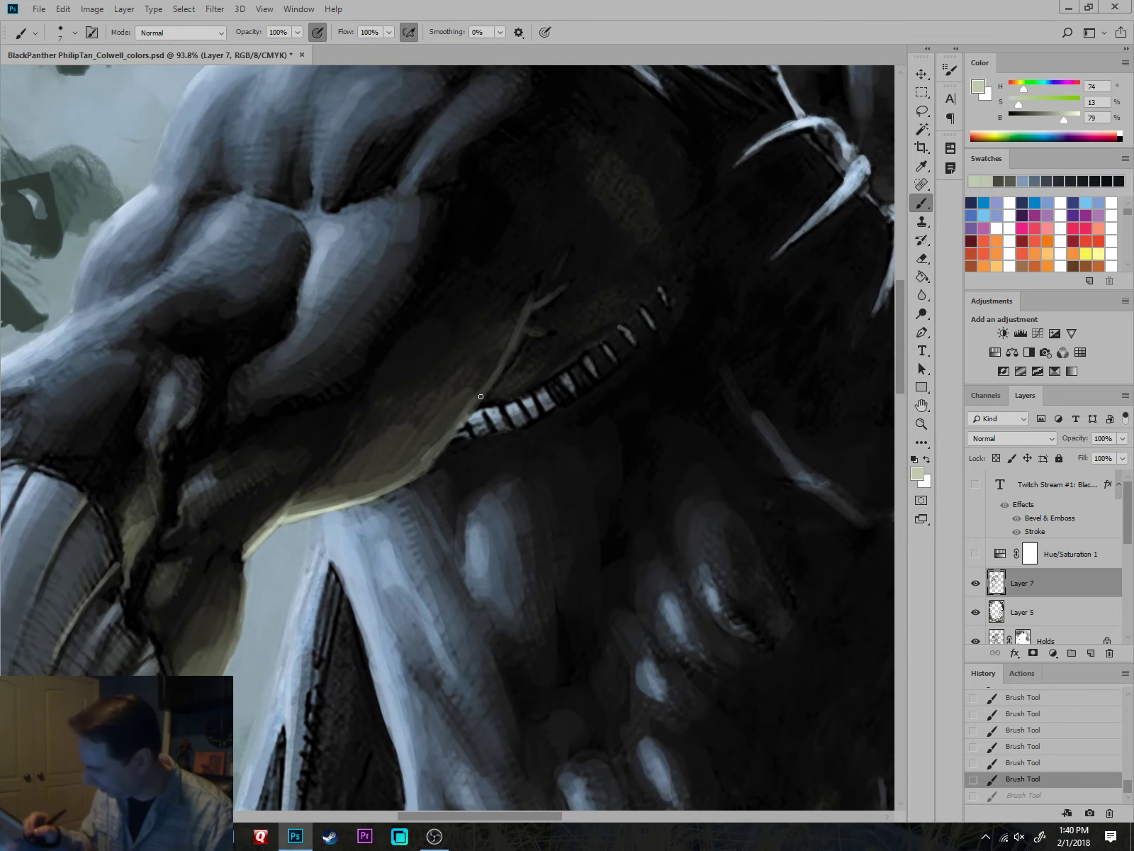
{"action": "key", "text": "bracketleft"}
{"action": "left_click_drag", "start_coordinate": [512, 351], "coordinate": [429, 463]}
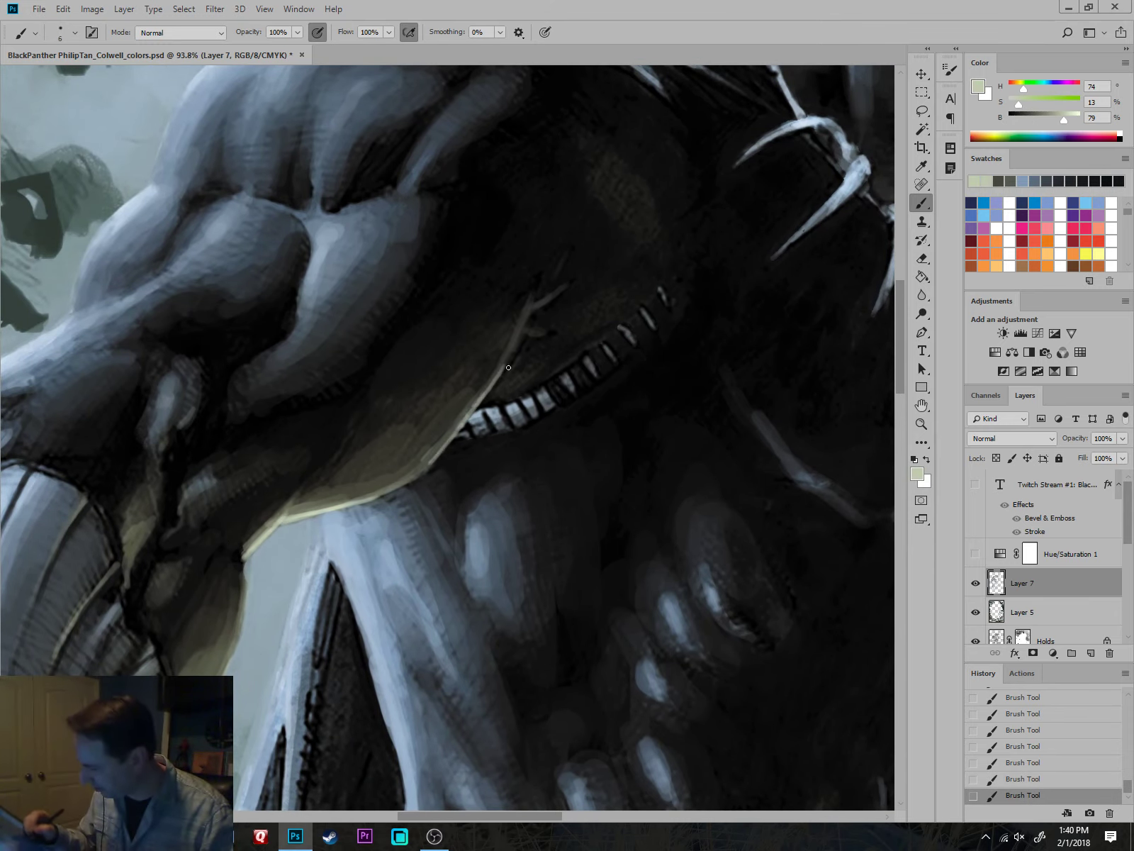
{"action": "left_click_drag", "start_coordinate": [499, 378], "coordinate": [520, 331]}
Paint pale yellow-green rim light along the waist's far edge and the far chest muscle's lower outer edge at 6 px.
{"action": "scroll", "coordinate": [641, 539], "scroll_direction": "down", "scroll_amount": 8}
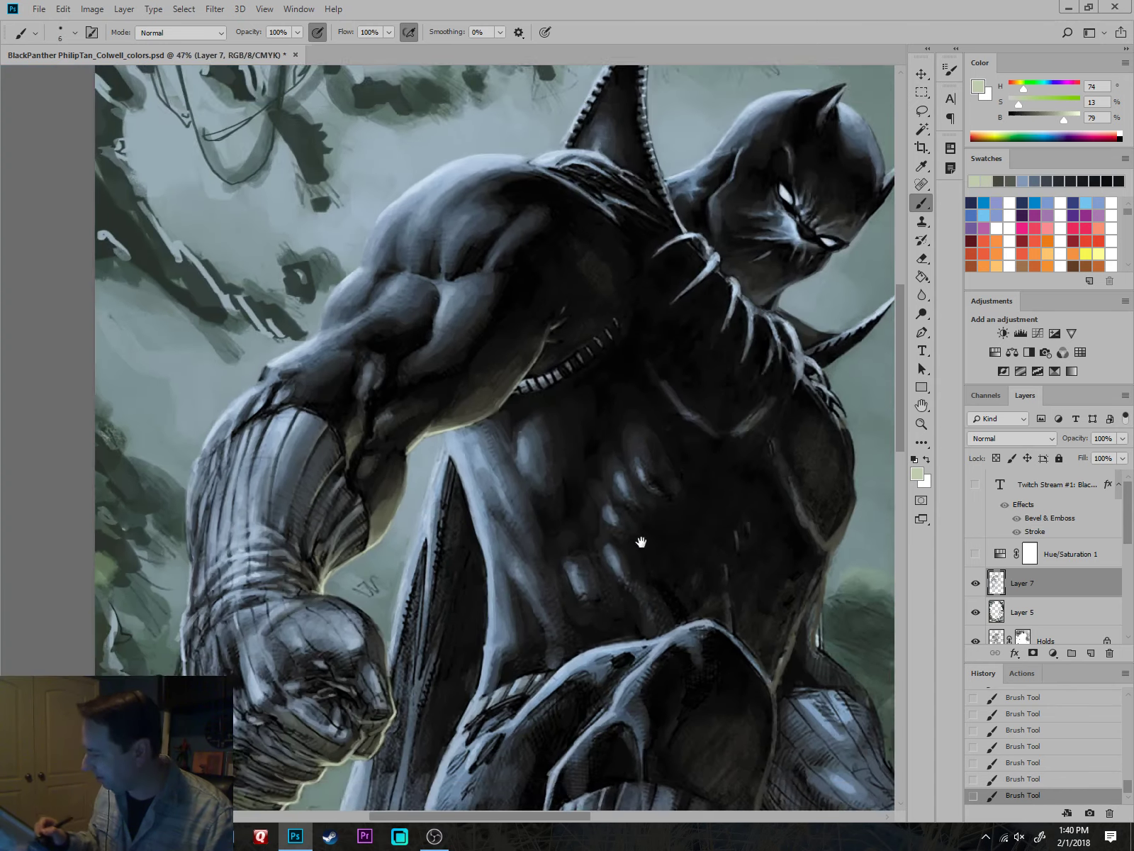
{"action": "scroll", "coordinate": [798, 651], "scroll_direction": "up", "scroll_amount": 4}
{"action": "scroll", "coordinate": [662, 574], "scroll_direction": "up", "scroll_amount": 5}
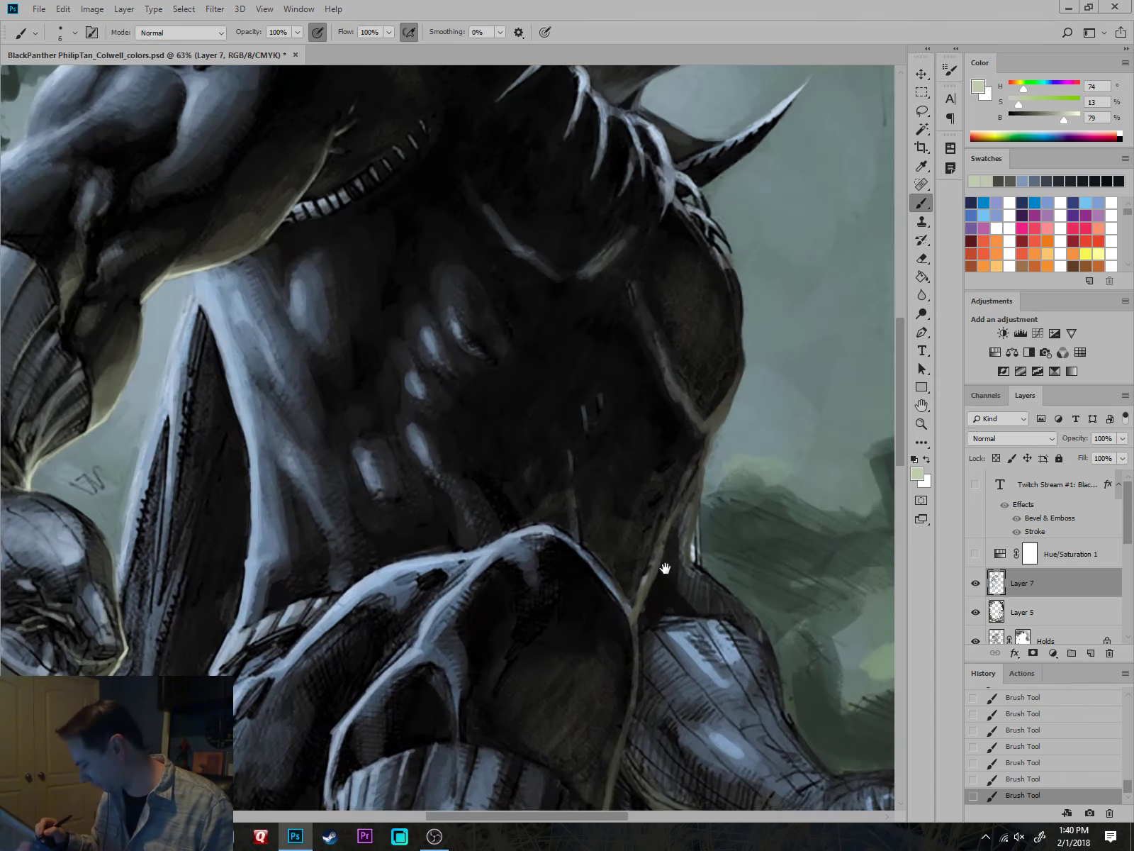
{"action": "left_click_drag", "start_coordinate": [627, 638], "coordinate": [645, 585]}
{"action": "left_click_drag", "start_coordinate": [660, 534], "coordinate": [714, 429]}
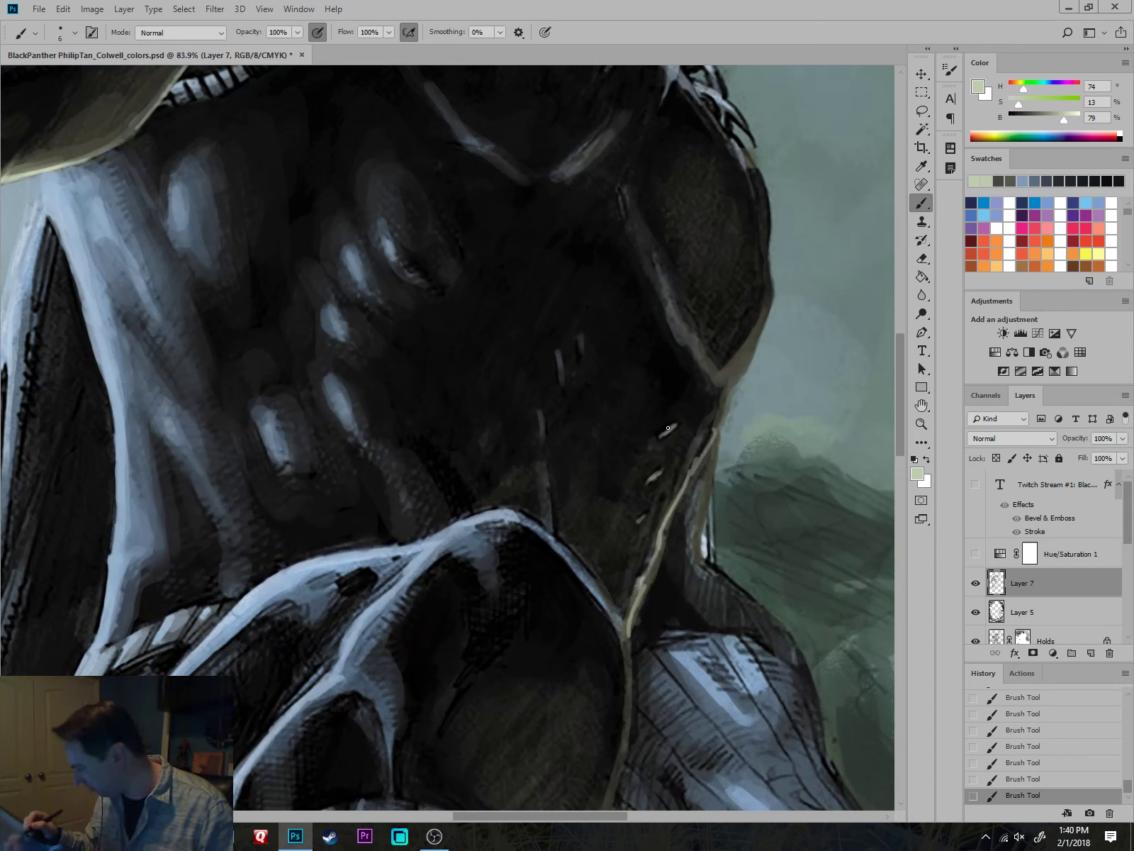
{"action": "left_click_drag", "start_coordinate": [727, 377], "coordinate": [773, 298]}
{"action": "mouse_move", "coordinate": [773, 298]}
{"action": "left_mouse_down"}
{"action": "mouse_move", "coordinate": [733, 377]}
{"action": "mouse_move", "coordinate": [755, 344]}
{"action": "mouse_move", "coordinate": [721, 380]}
{"action": "left_mouse_up"}
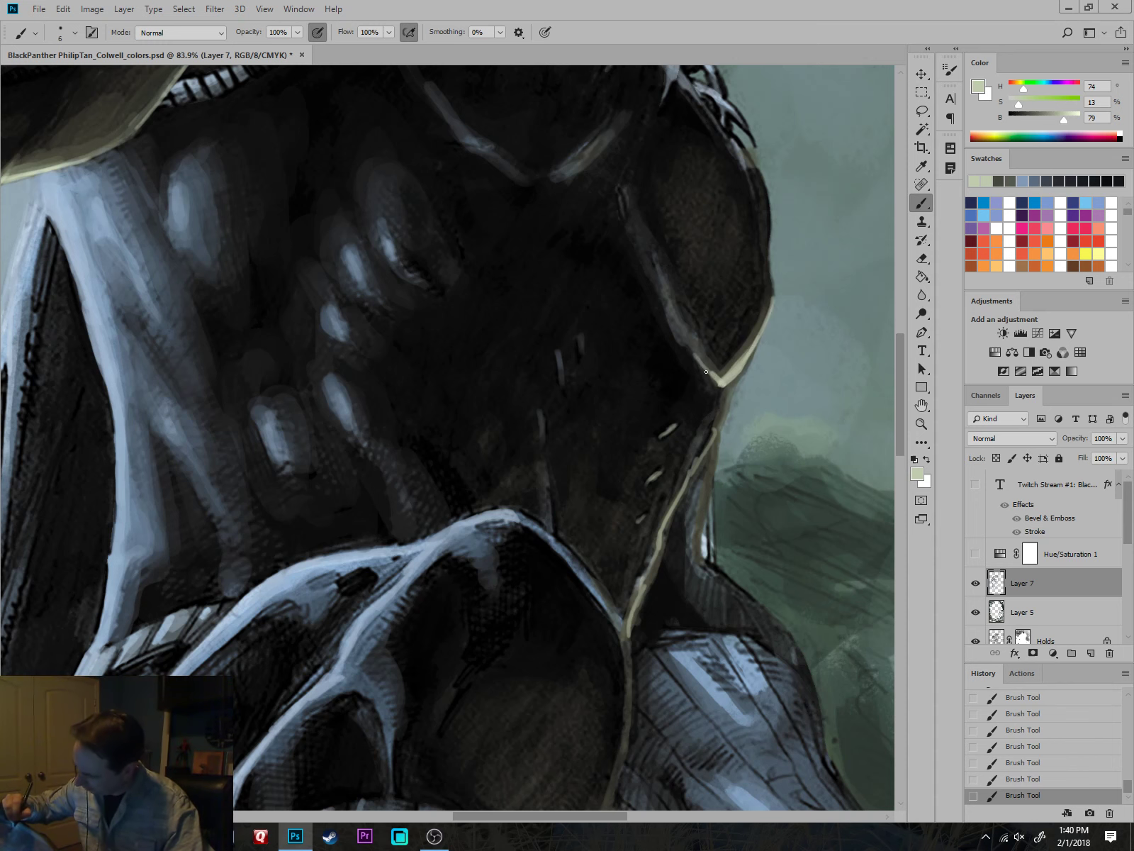
Strengthen the pale yellow-green rim light from the chest muscle's lower tip down the waist to the raised thigh.
{"action": "scroll", "coordinate": [743, 600], "scroll_direction": "down", "scroll_amount": 5}
{"action": "scroll", "coordinate": [701, 482], "scroll_direction": "up", "scroll_amount": 5}
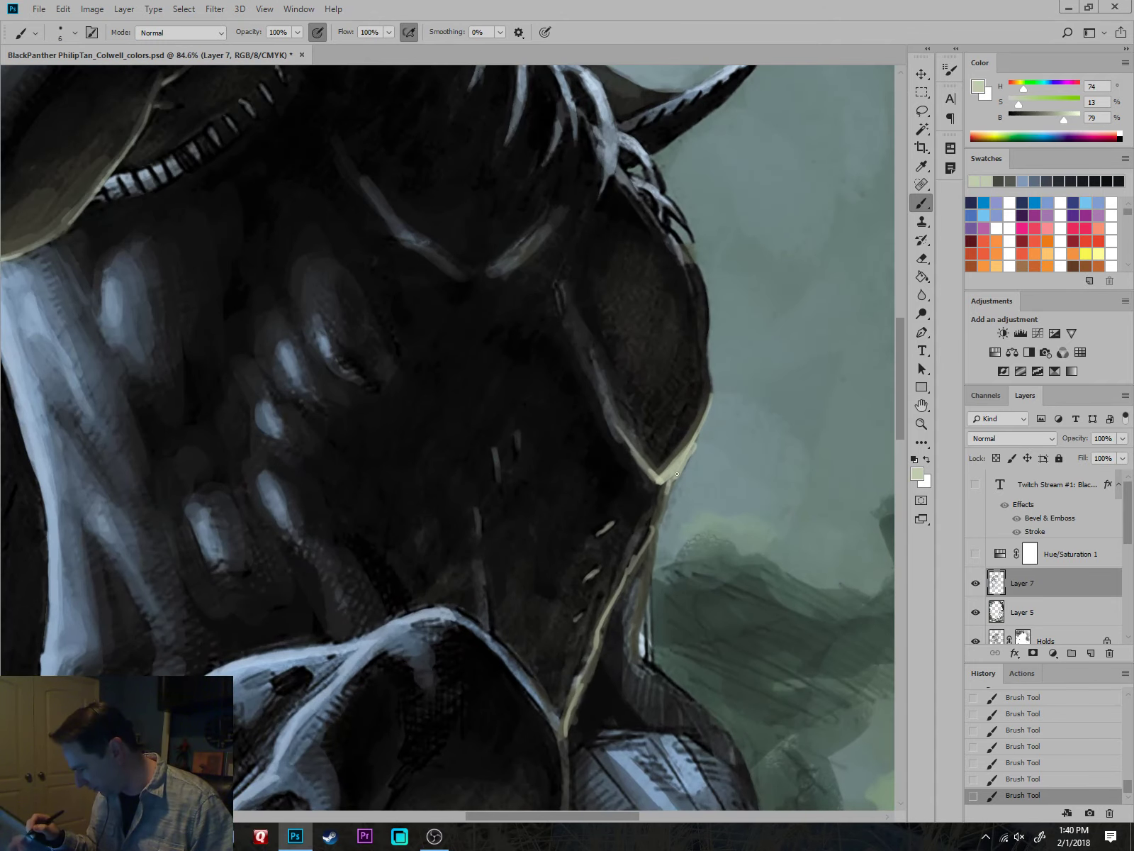
{"action": "left_click_drag", "start_coordinate": [667, 491], "coordinate": [632, 560]}
{"action": "mouse_move", "coordinate": [606, 612]}
{"action": "left_mouse_down"}
{"action": "mouse_move", "coordinate": [593, 657]}
{"action": "mouse_move", "coordinate": [664, 528]}
{"action": "left_mouse_up"}
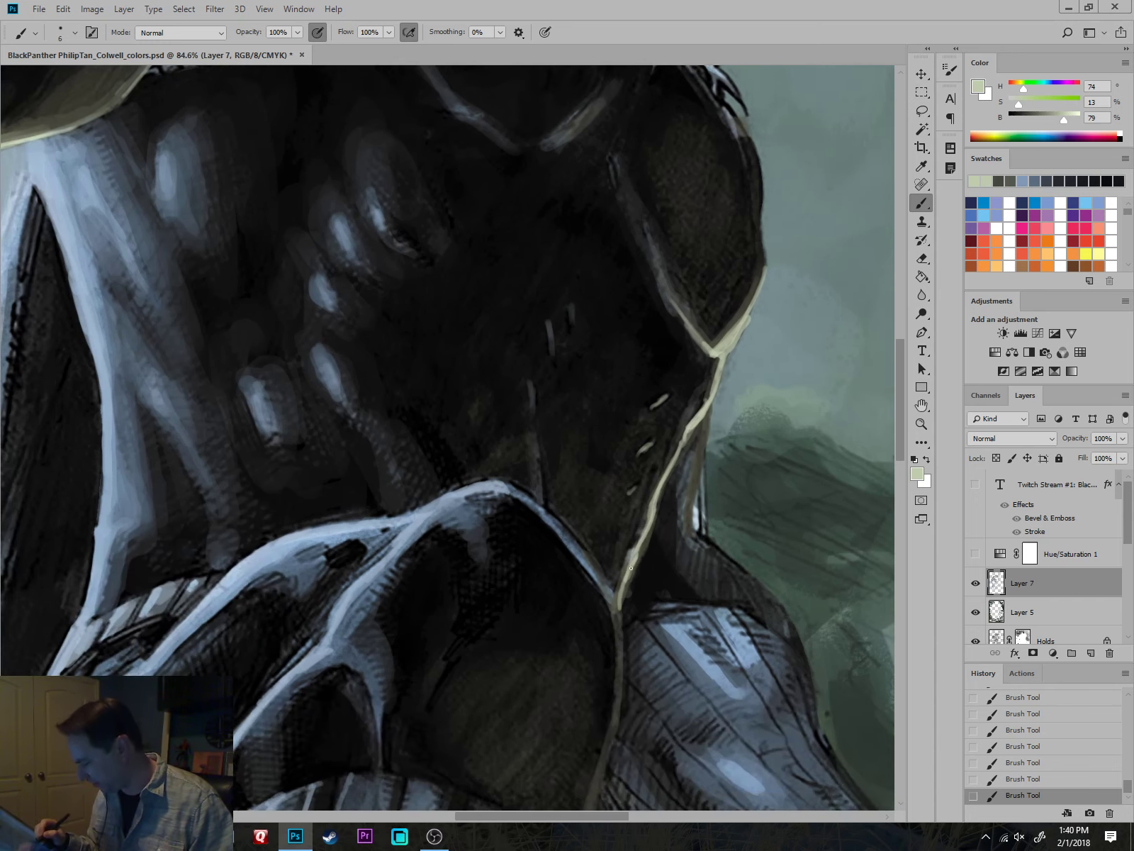
Continue the pale yellow-green rim light over the raised thigh's upper edge and down its outer contour at 6 px.
{"action": "left_click_drag", "start_coordinate": [609, 590], "coordinate": [617, 683]}
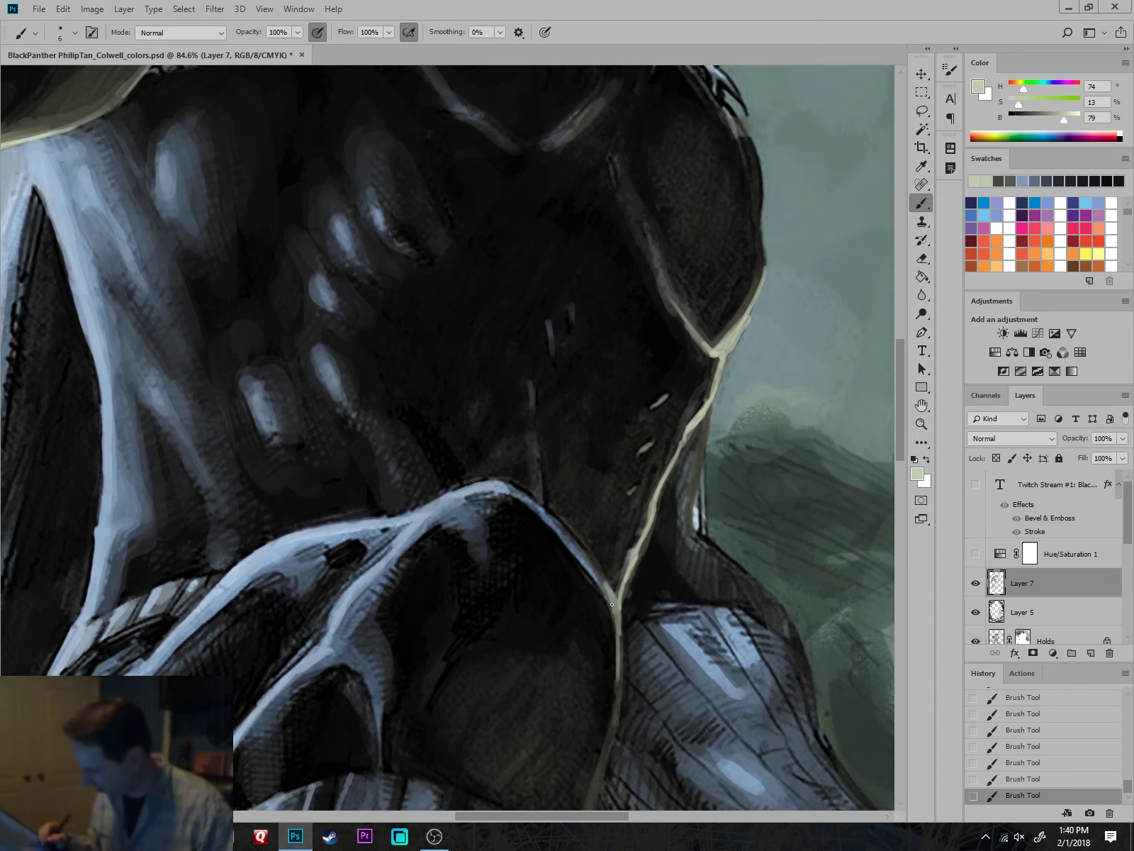
{"action": "left_click_drag", "start_coordinate": [587, 554], "coordinate": [616, 598]}
{"action": "scroll", "coordinate": [708, 610], "scroll_direction": "down", "scroll_amount": 6}
{"action": "left_click_drag", "start_coordinate": [822, 686], "coordinate": [790, 543]}
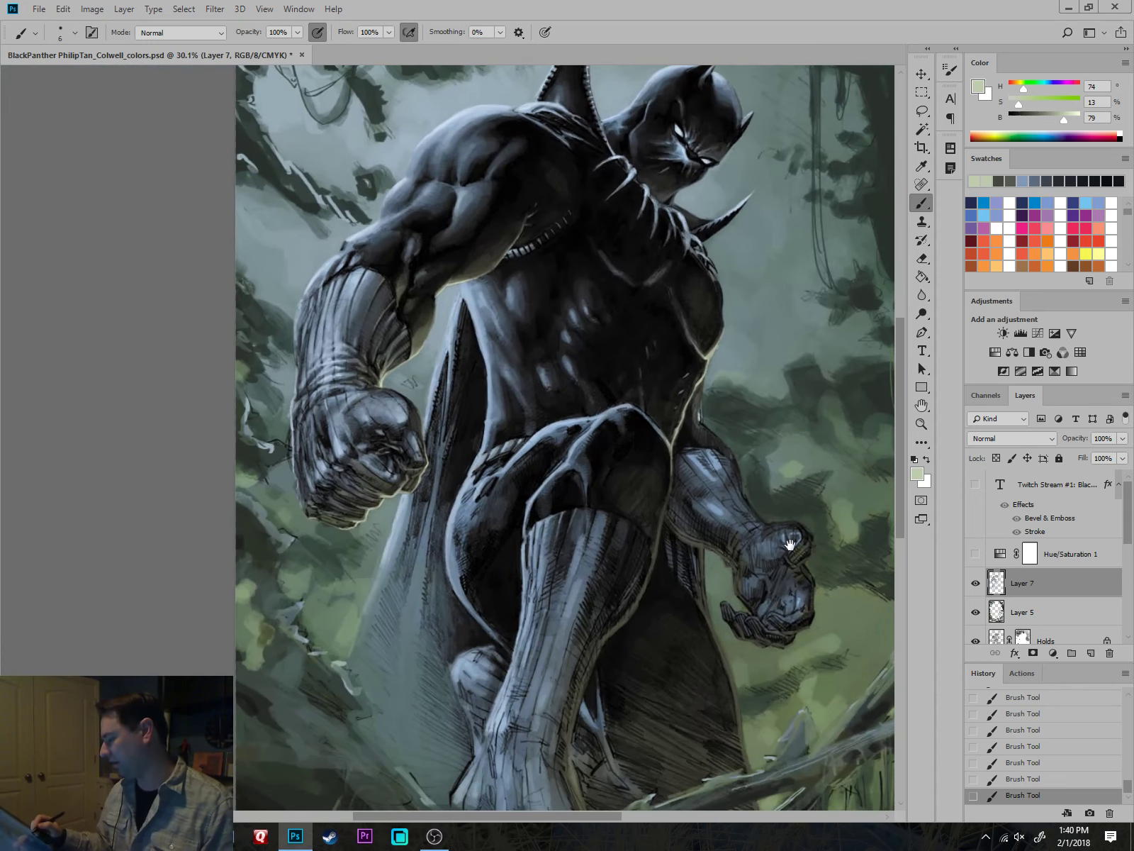
{"action": "scroll", "coordinate": [775, 573], "scroll_direction": "up", "scroll_amount": 6}
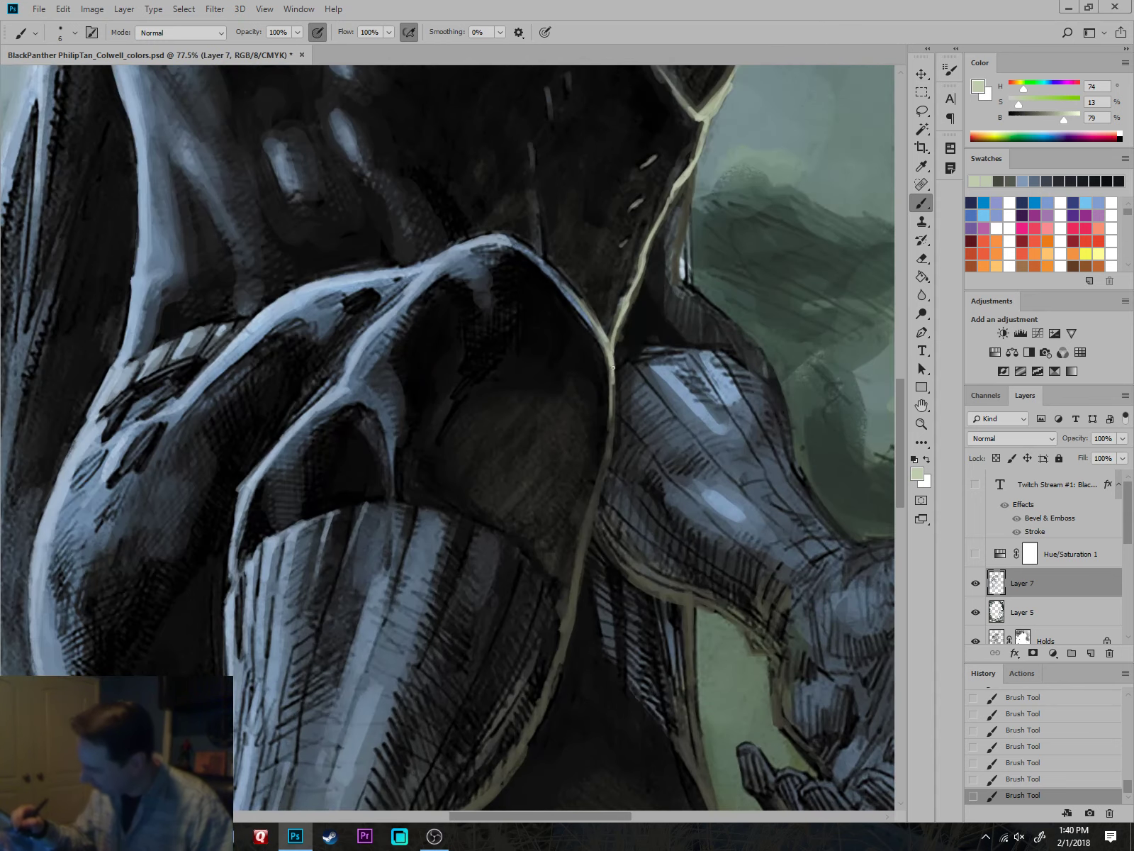
{"action": "left_click_drag", "start_coordinate": [613, 367], "coordinate": [608, 463]}
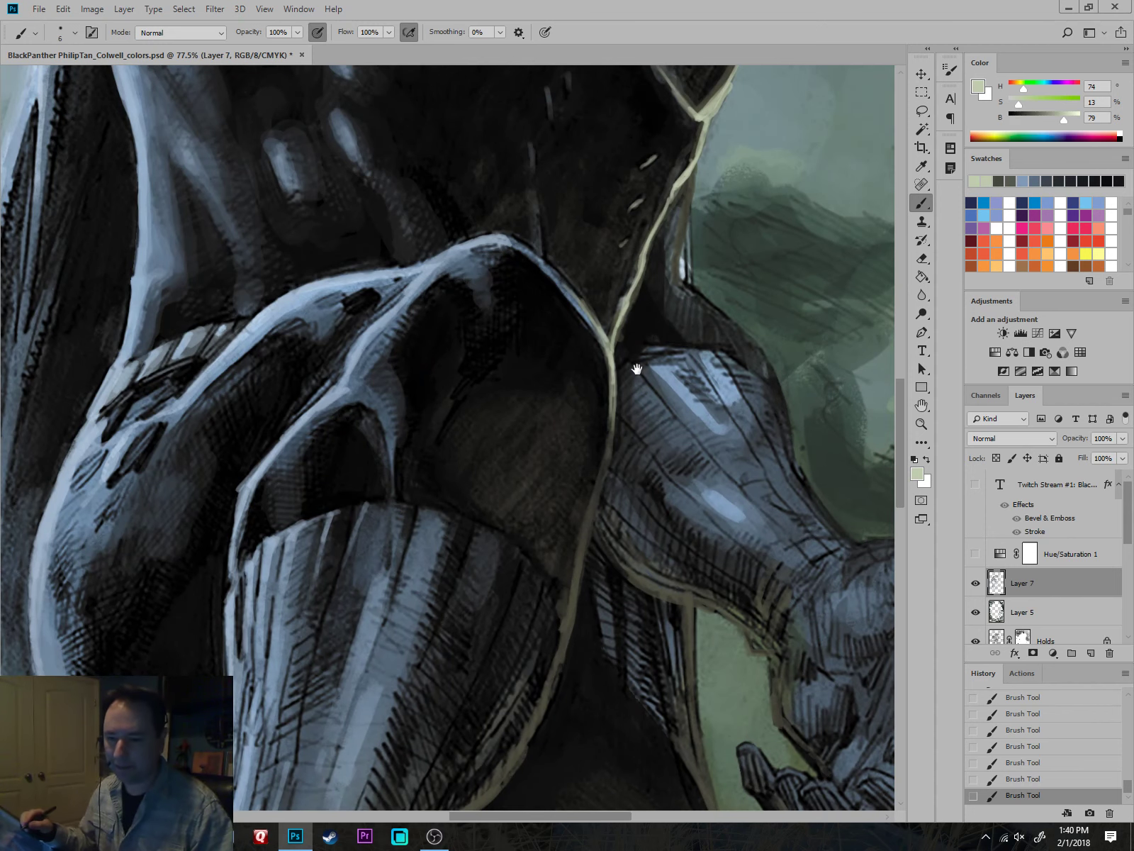
Refine the junction of the waist and thigh rim lights with sampled near-black and grey-green at 6 px.
{"action": "scroll", "coordinate": [636, 368], "scroll_direction": "up", "scroll_amount": 7}
{"action": "left_click", "coordinate": [604, 324], "text": "alt"}
{"action": "left_click_drag", "start_coordinate": [605, 321], "coordinate": [593, 348]}
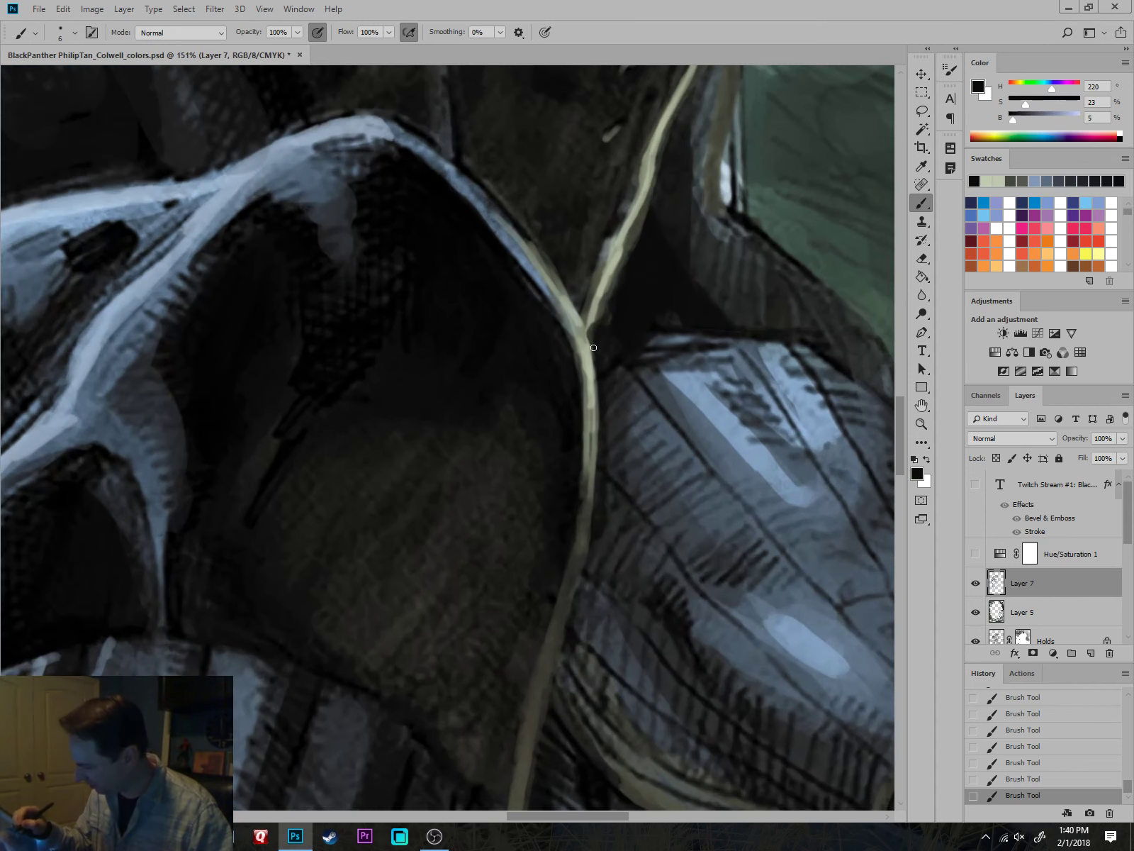
{"action": "left_click", "coordinate": [589, 314], "text": "alt"}
{"action": "left_click", "coordinate": [596, 310], "text": "alt"}
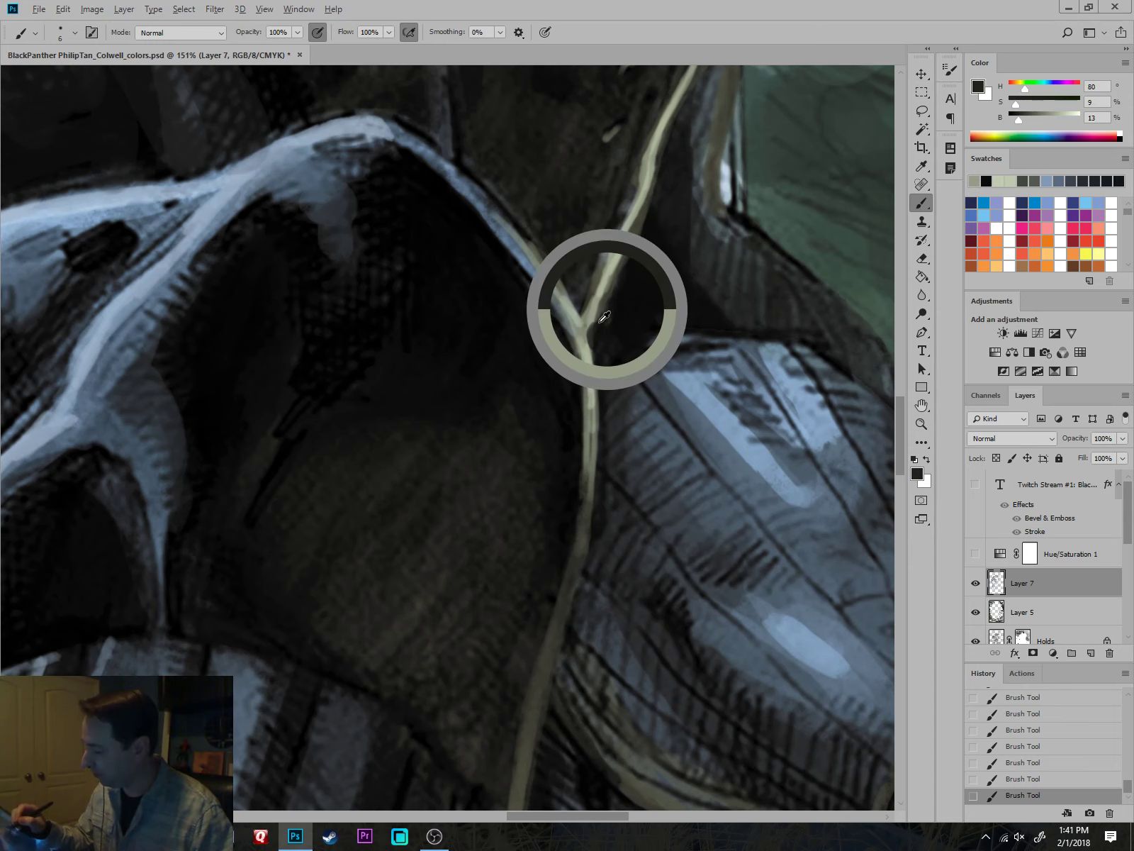
{"action": "left_click_drag", "start_coordinate": [647, 354], "coordinate": [758, 453]}
{"action": "left_click_drag", "start_coordinate": [745, 536], "coordinate": [745, 625]}
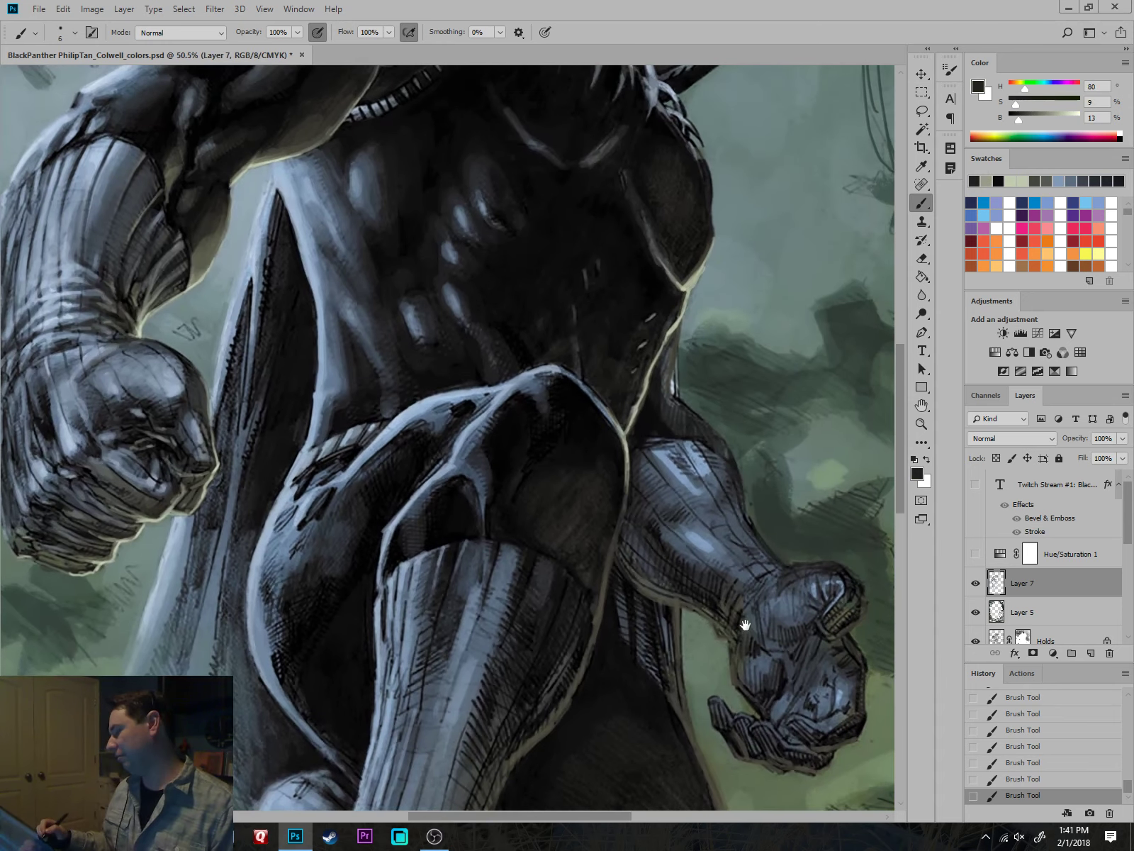
{"action": "scroll", "coordinate": [600, 367], "scroll_direction": "up", "scroll_amount": 5}
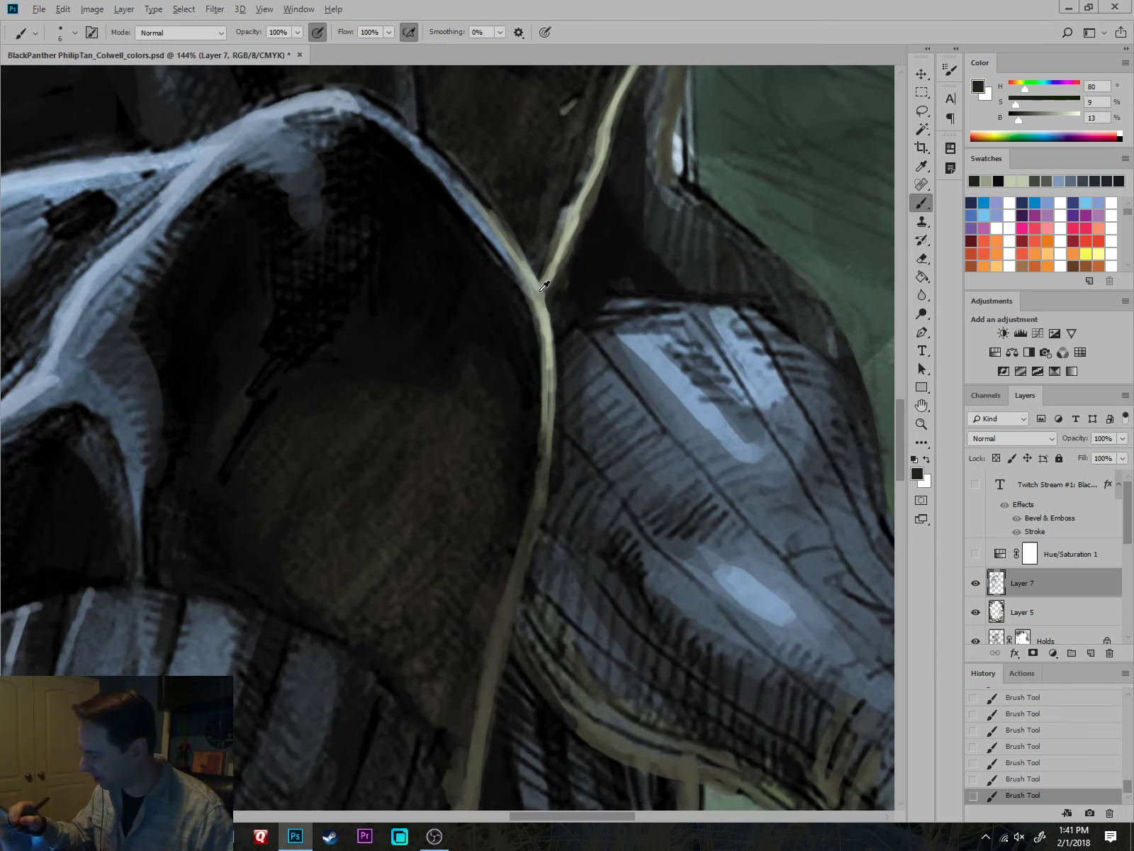
{"action": "left_click", "coordinate": [534, 282], "text": "alt"}
{"action": "left_click", "coordinate": [537, 287], "text": "alt"}
Paint sampled grey-green at 70% brightness along the far upper arm's edge behind the waist at 6 px.
{"action": "scroll", "coordinate": [691, 592], "scroll_direction": "down", "scroll_amount": 3}
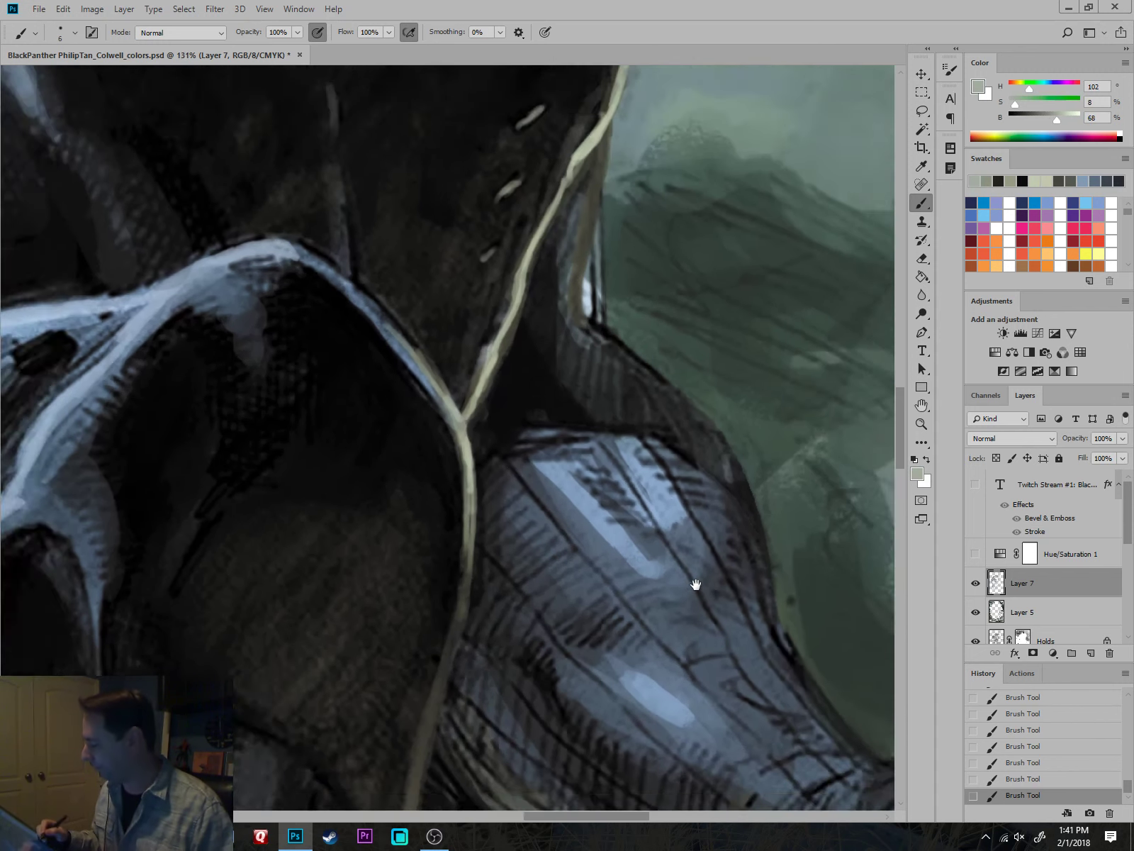
{"action": "left_click", "coordinate": [657, 239], "text": "alt"}
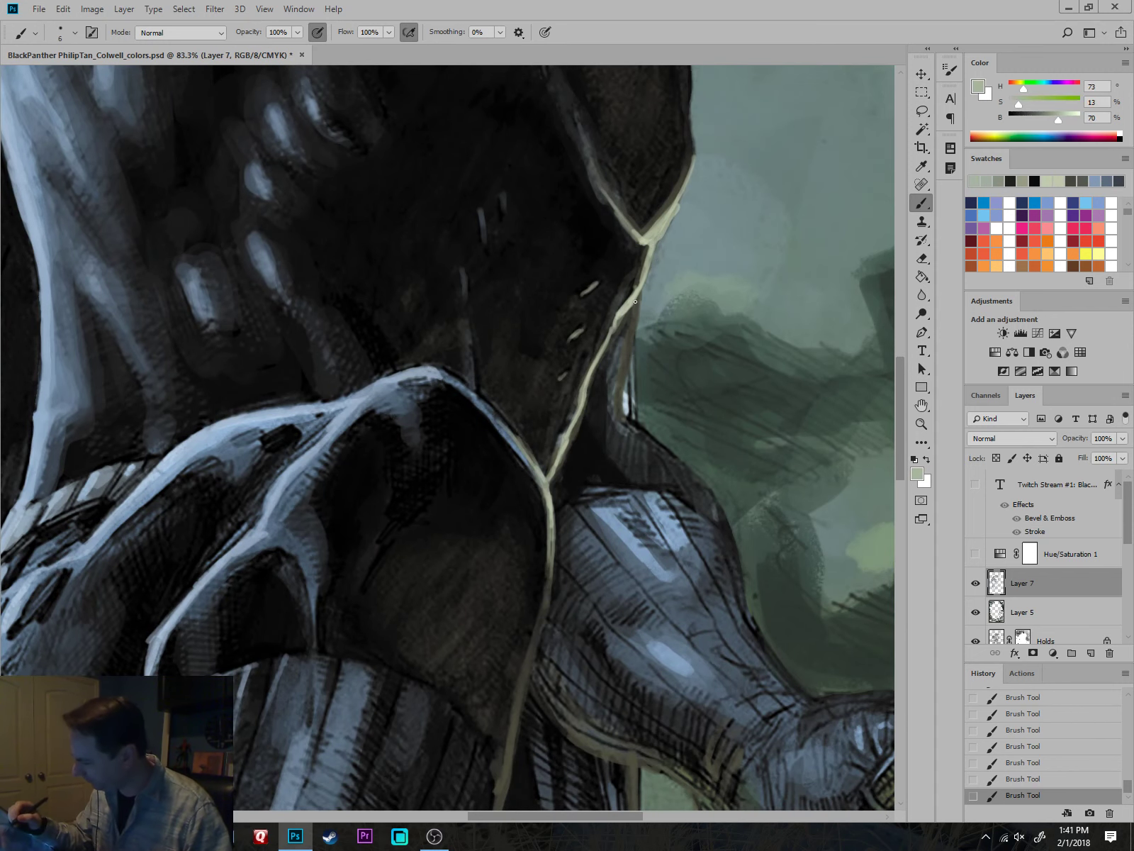
{"action": "left_click_drag", "start_coordinate": [638, 290], "coordinate": [620, 394]}
{"action": "scroll", "coordinate": [660, 454], "scroll_direction": "down", "scroll_amount": 10}
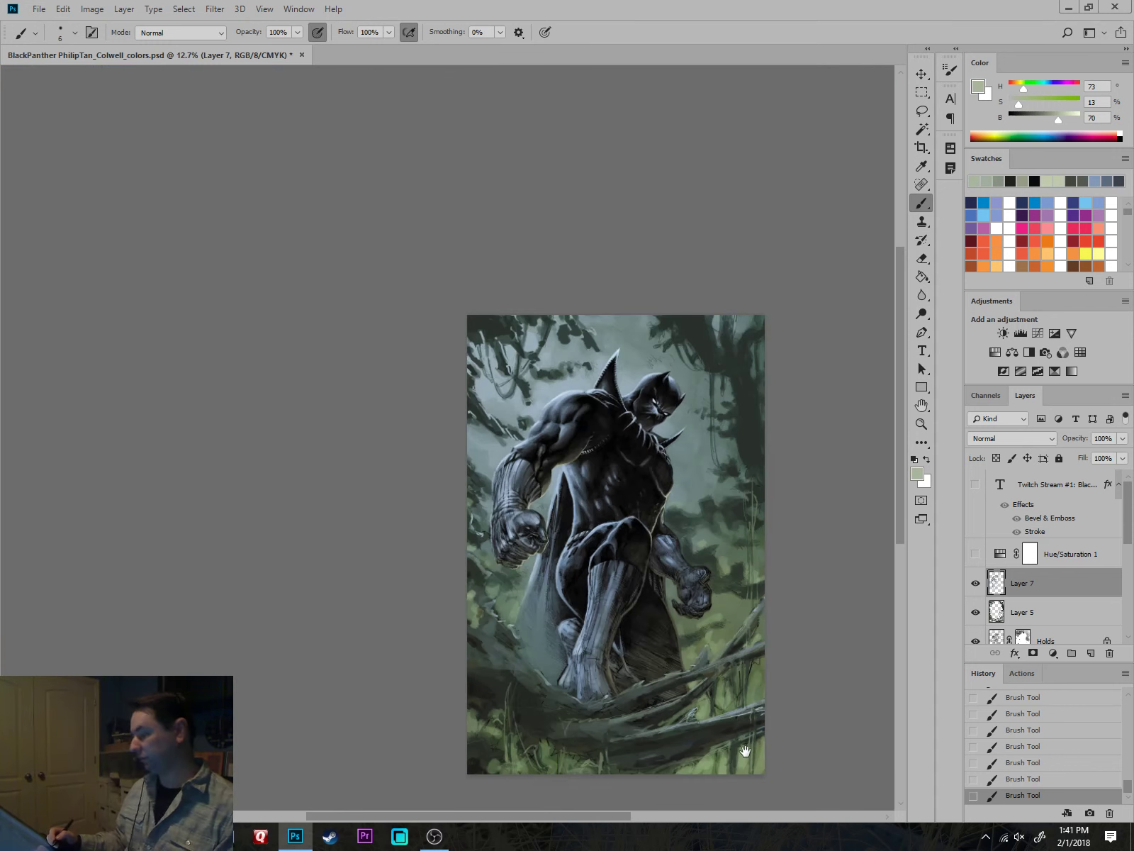
{"action": "left_click_drag", "start_coordinate": [774, 633], "coordinate": [762, 587]}
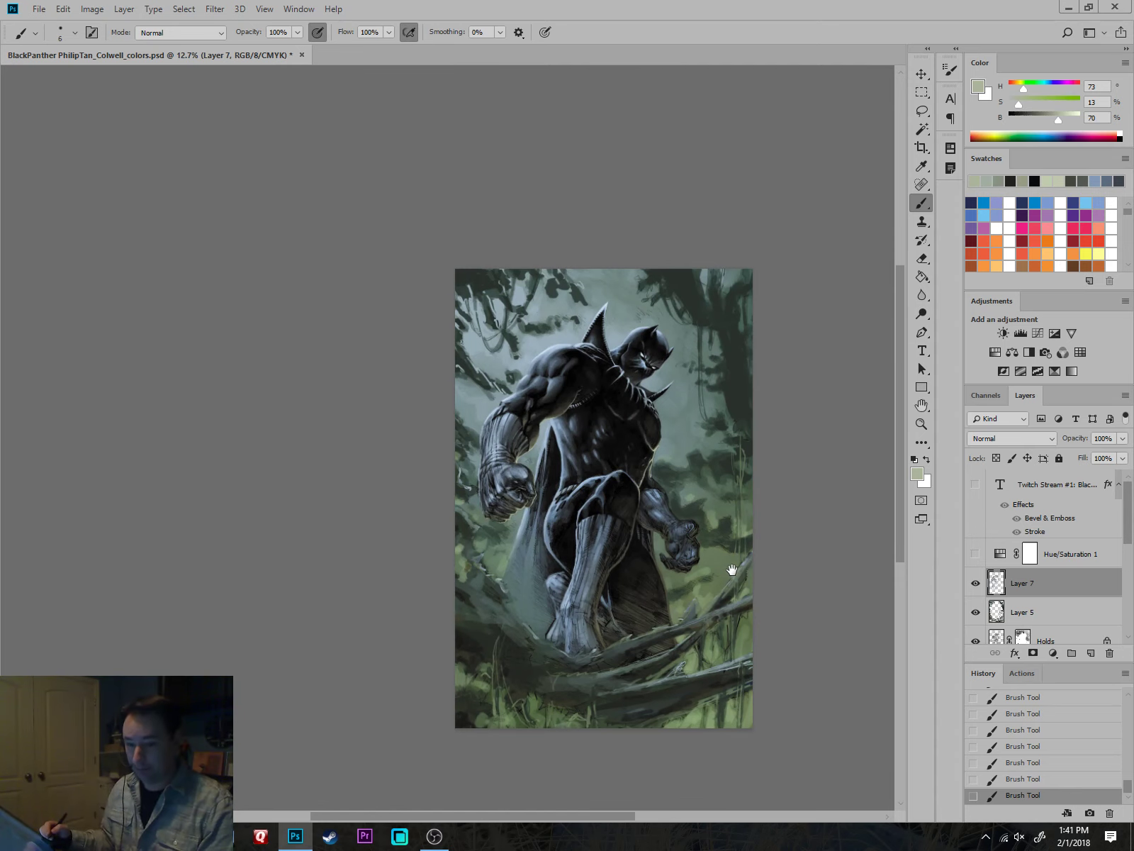
{"action": "left_click_drag", "start_coordinate": [791, 482], "coordinate": [794, 377]}
Touch up the far chest muscle's outer edge with sampled background teal and olive-grey at 48% brightness.
{"action": "scroll", "coordinate": [761, 444], "scroll_direction": "up", "scroll_amount": 6}
{"action": "left_click_drag", "start_coordinate": [671, 362], "coordinate": [800, 669]}
{"action": "scroll", "coordinate": [633, 498], "scroll_direction": "up", "scroll_amount": 3}
{"action": "left_click", "coordinate": [710, 684], "text": "alt"}
{"action": "scroll", "coordinate": [715, 664], "scroll_direction": "up", "scroll_amount": 3}
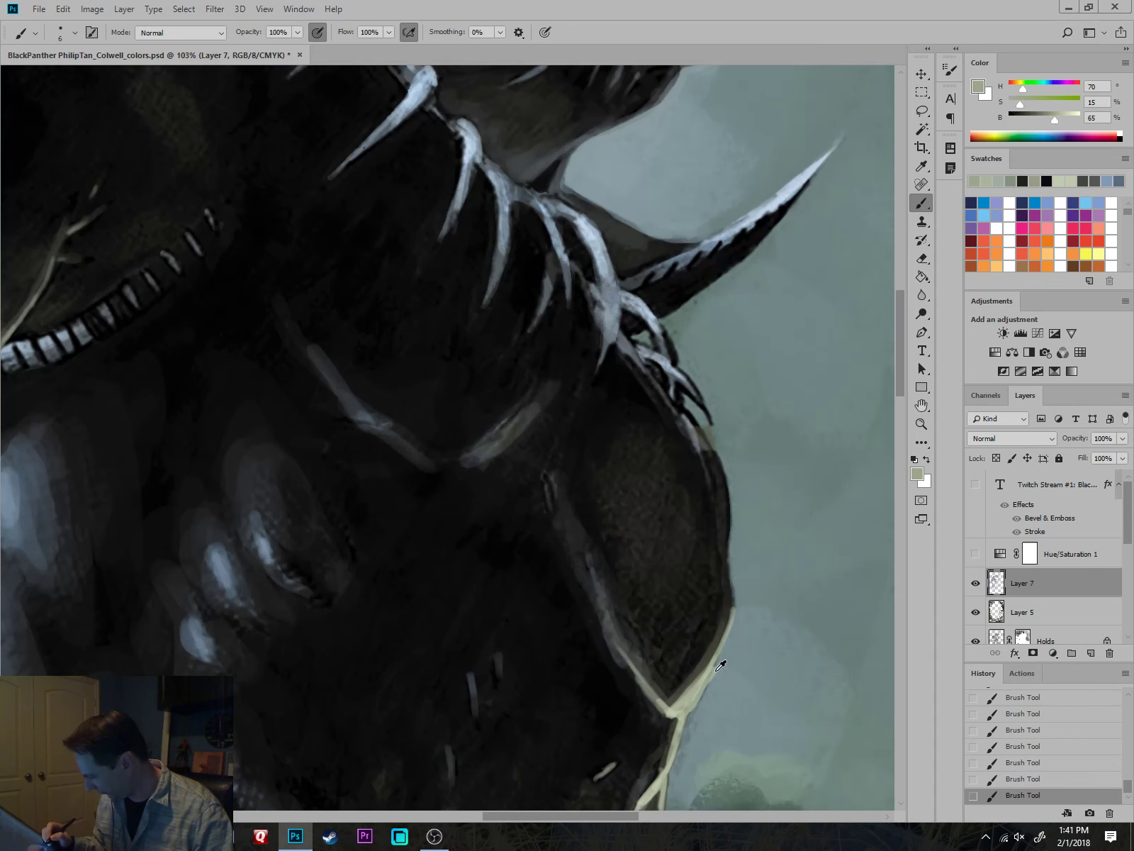
{"action": "left_click", "coordinate": [717, 664], "text": "alt"}
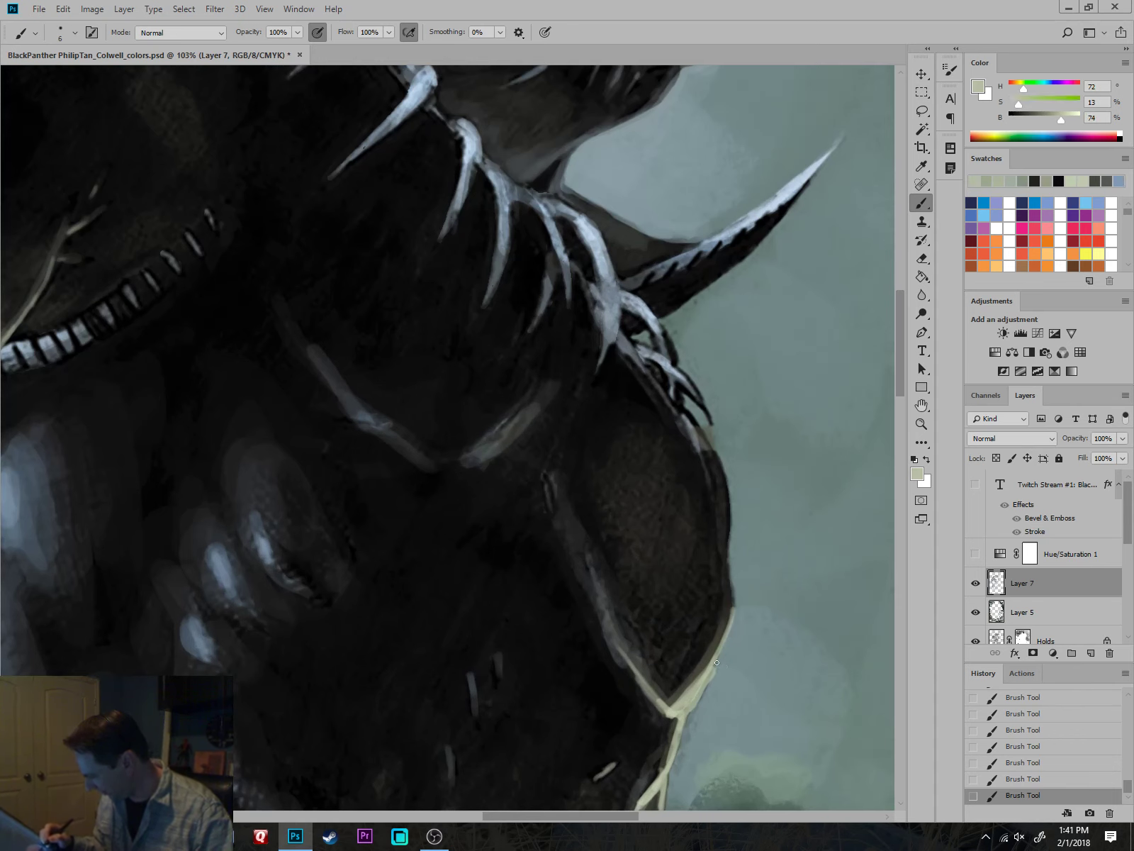
{"action": "left_click", "coordinate": [741, 627], "text": "alt"}
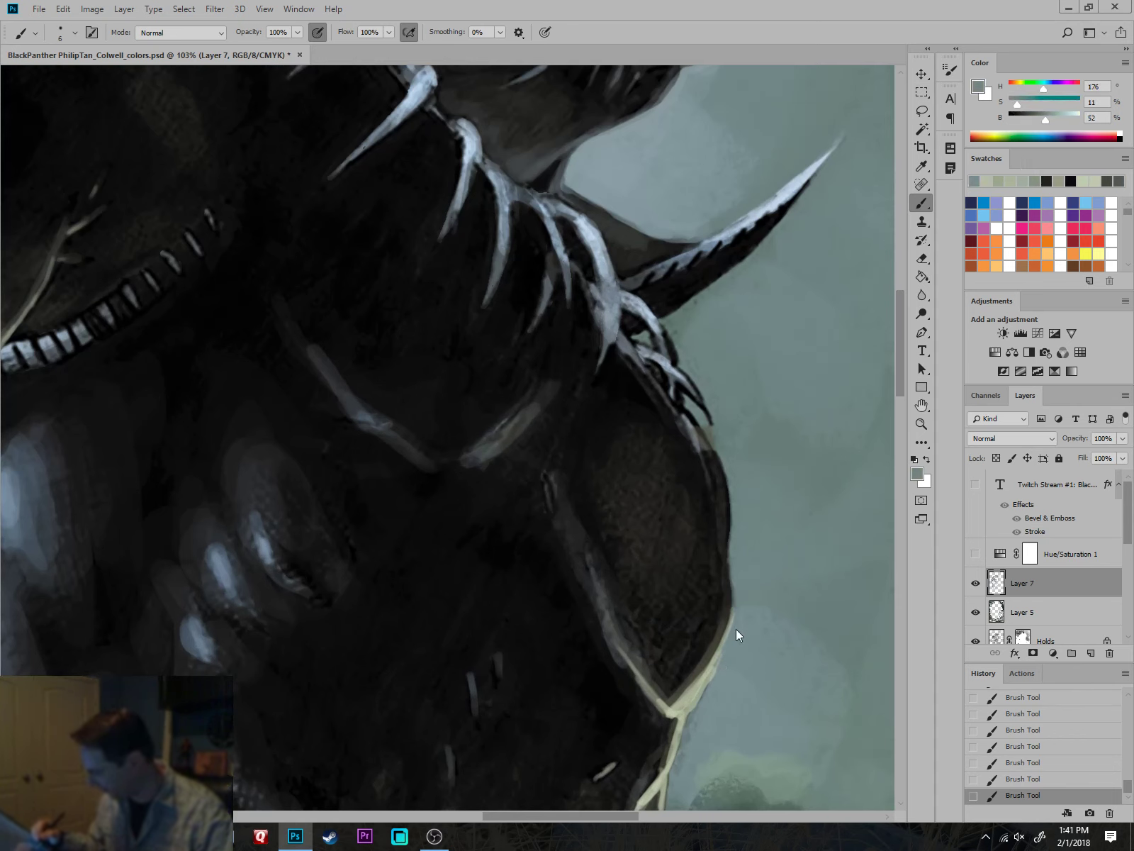
{"action": "left_click", "coordinate": [728, 540], "text": "alt"}
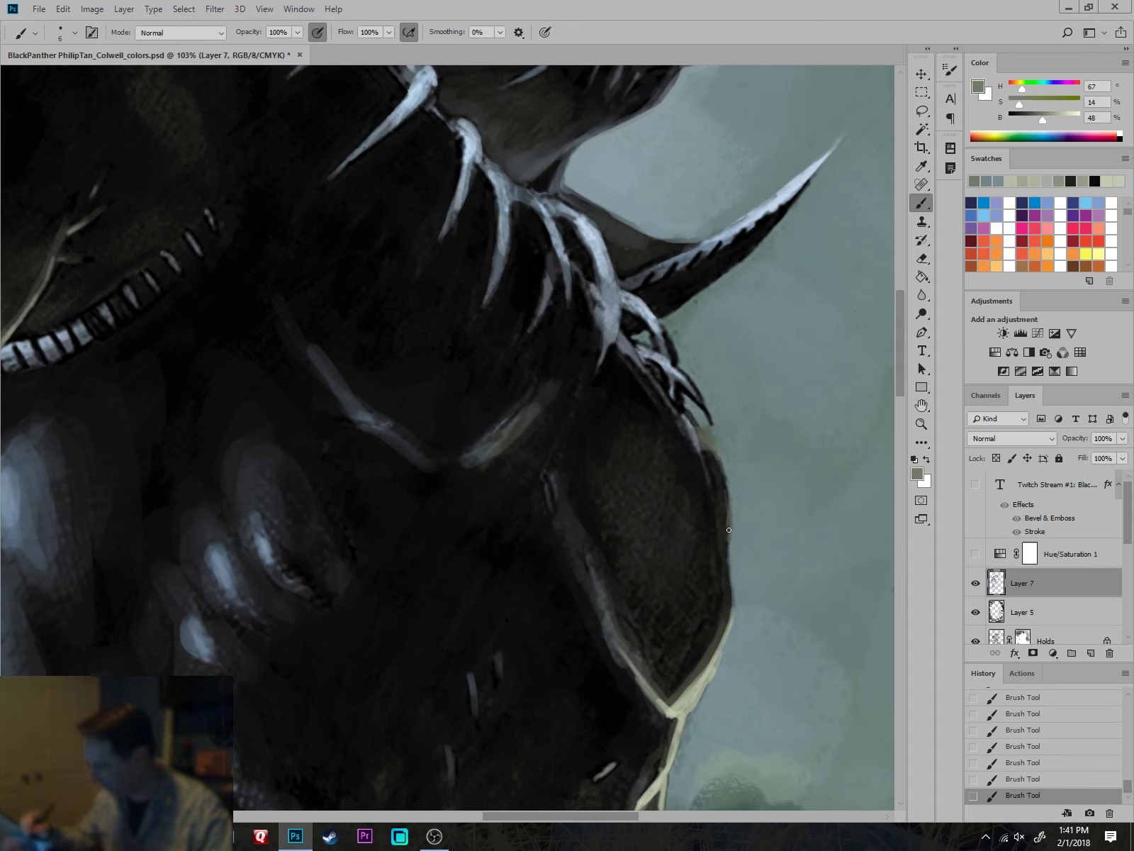
Paint sampled pale yellow-green at 78% brightness along the far chest muscle's outer edge and the curved line across the upper chest.
{"action": "left_click", "coordinate": [694, 698], "text": "alt"}
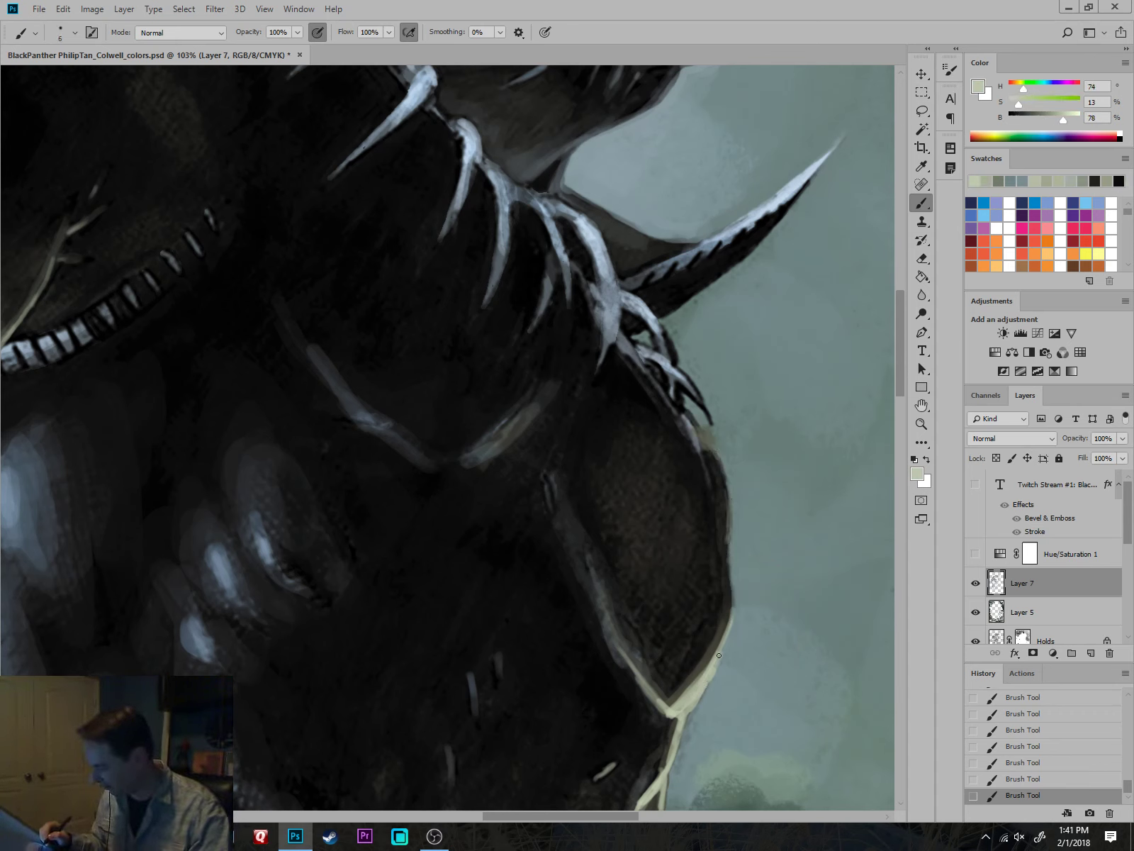
{"action": "mouse_move", "coordinate": [723, 639]}
{"action": "left_mouse_down"}
{"action": "mouse_move", "coordinate": [729, 511]}
{"action": "mouse_move", "coordinate": [712, 450]}
{"action": "mouse_move", "coordinate": [731, 515]}
{"action": "left_mouse_up"}
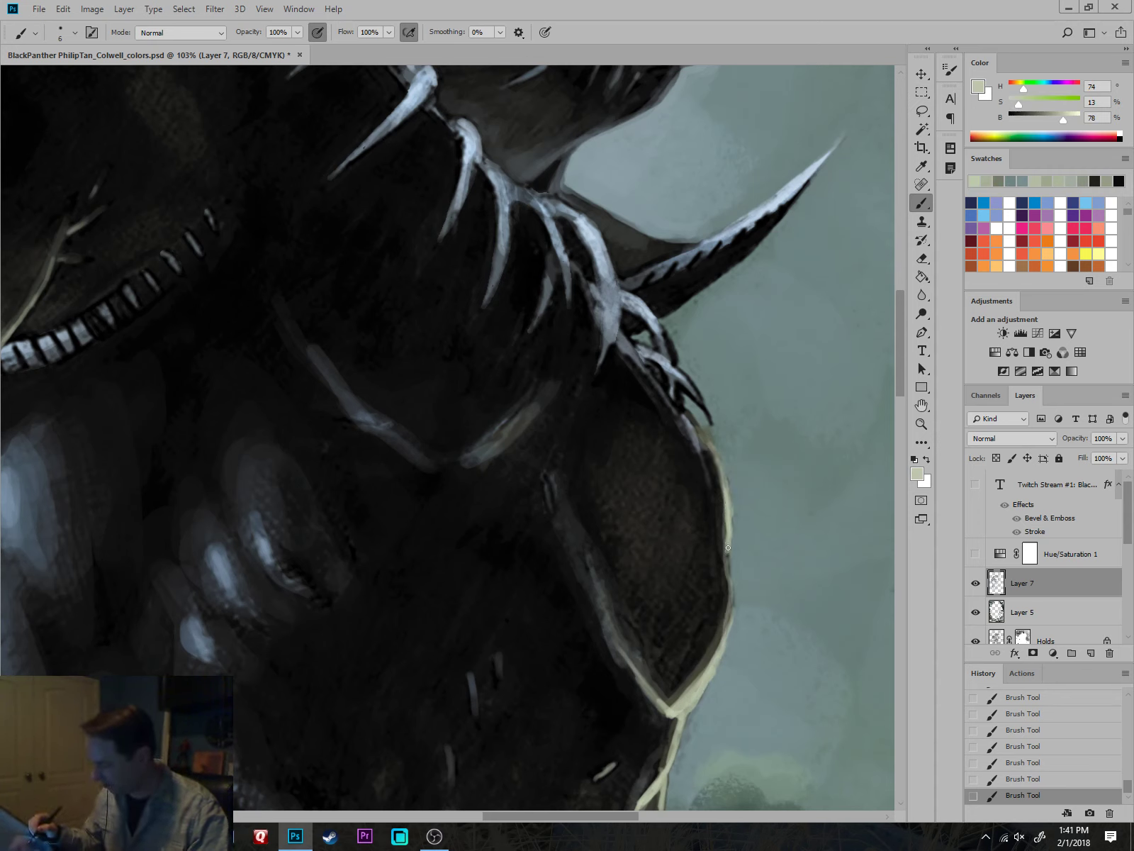
{"action": "left_click_drag", "start_coordinate": [731, 577], "coordinate": [730, 630]}
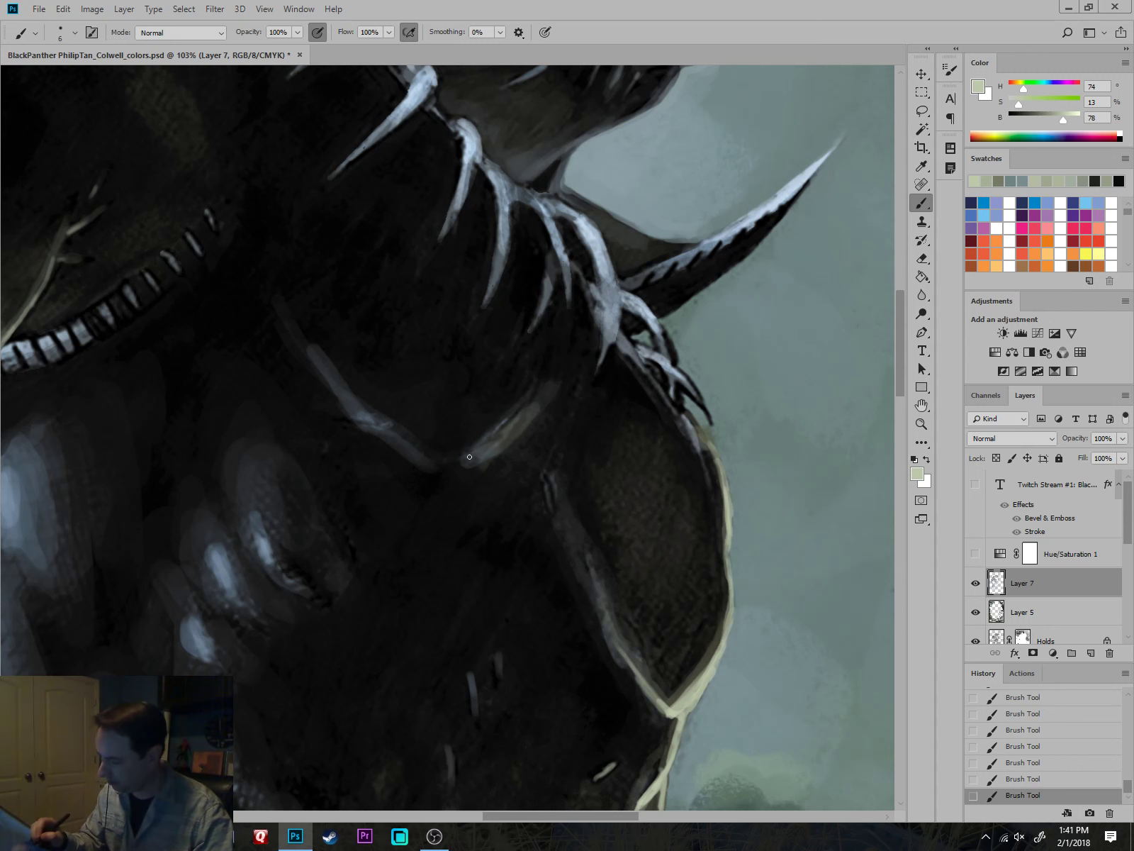
{"action": "mouse_move", "coordinate": [469, 457]}
{"action": "left_mouse_down"}
{"action": "mouse_move", "coordinate": [506, 424]}
{"action": "mouse_move", "coordinate": [388, 437]}
{"action": "left_mouse_up"}
{"action": "scroll", "coordinate": [592, 519], "scroll_direction": "down", "scroll_amount": 5}
{"action": "left_click_drag", "start_coordinate": [785, 637], "coordinate": [780, 651]}
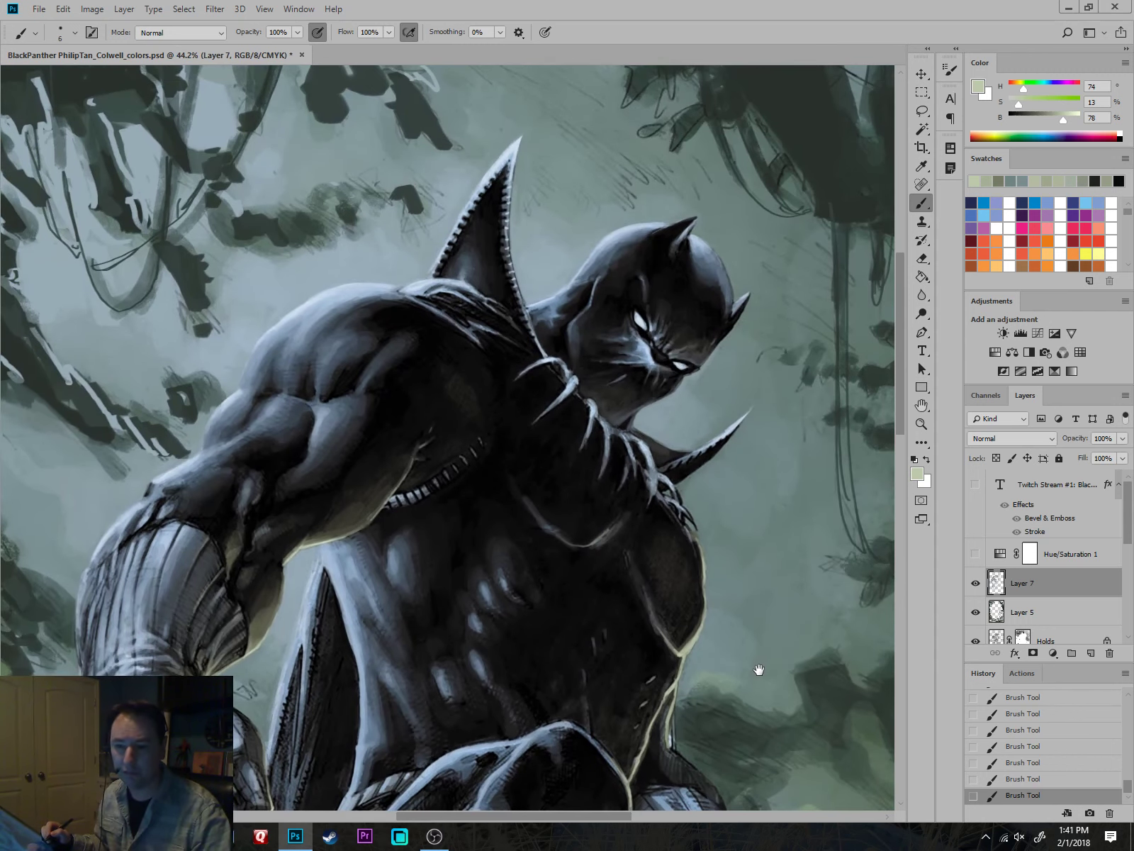
Trim the outer edges of the necklace claws over the far shoulder with sampled background teal at 49–51% brightness and 6–8 px.
{"action": "scroll", "coordinate": [678, 464], "scroll_direction": "up", "scroll_amount": 4}
{"action": "left_click", "coordinate": [669, 493], "text": "alt"}
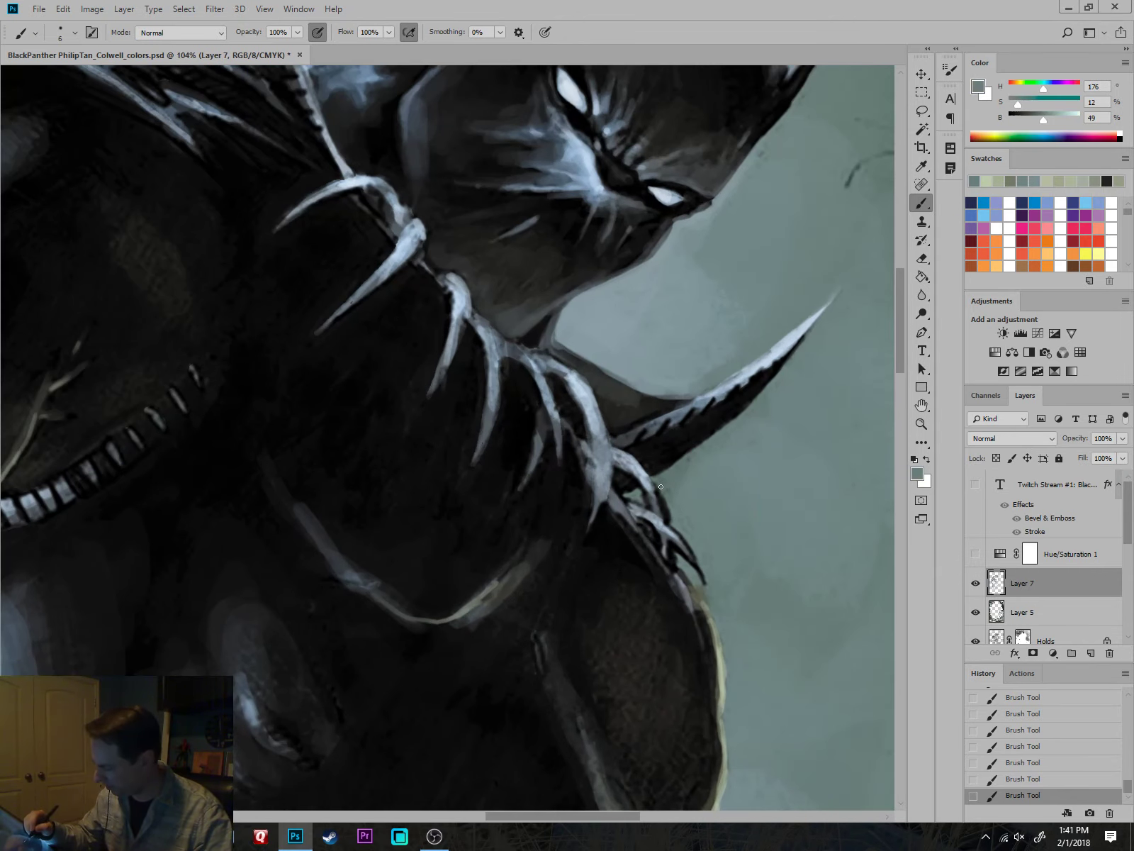
{"action": "left_click_drag", "start_coordinate": [657, 485], "coordinate": [664, 494]}
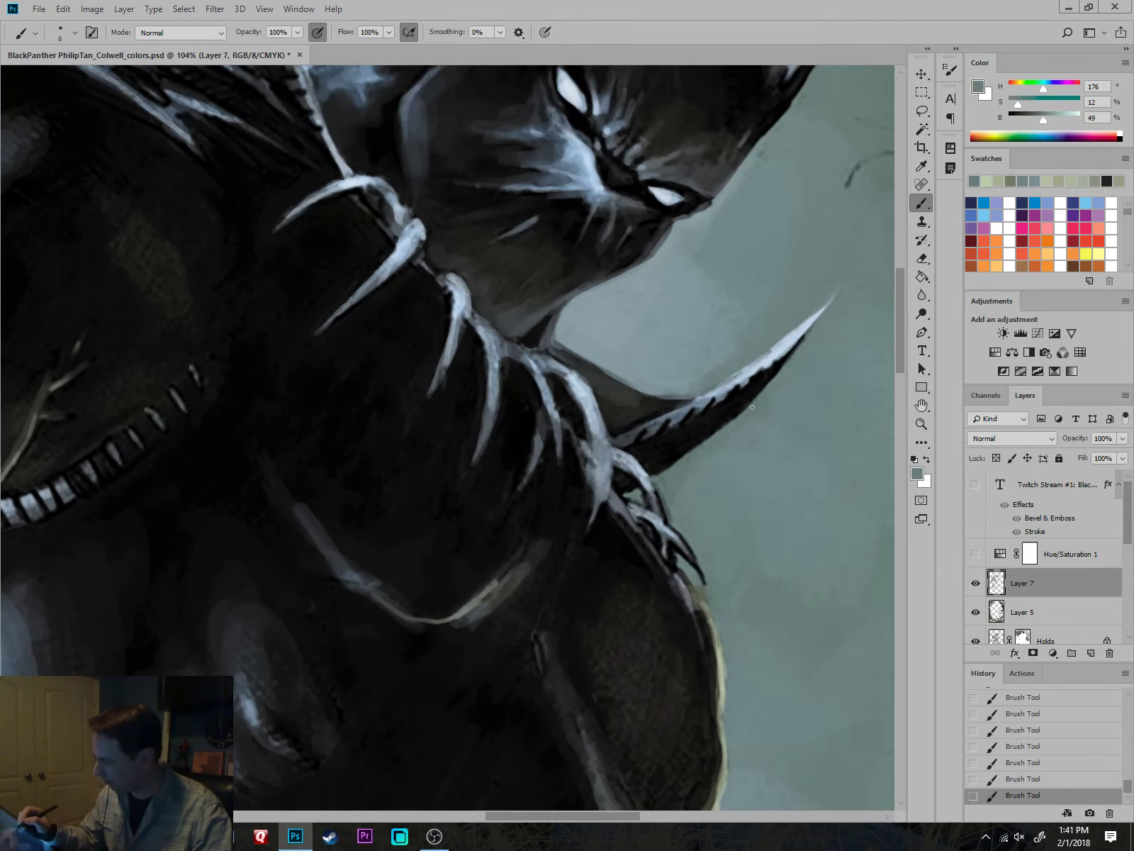
{"action": "left_click", "coordinate": [670, 488], "text": "alt"}
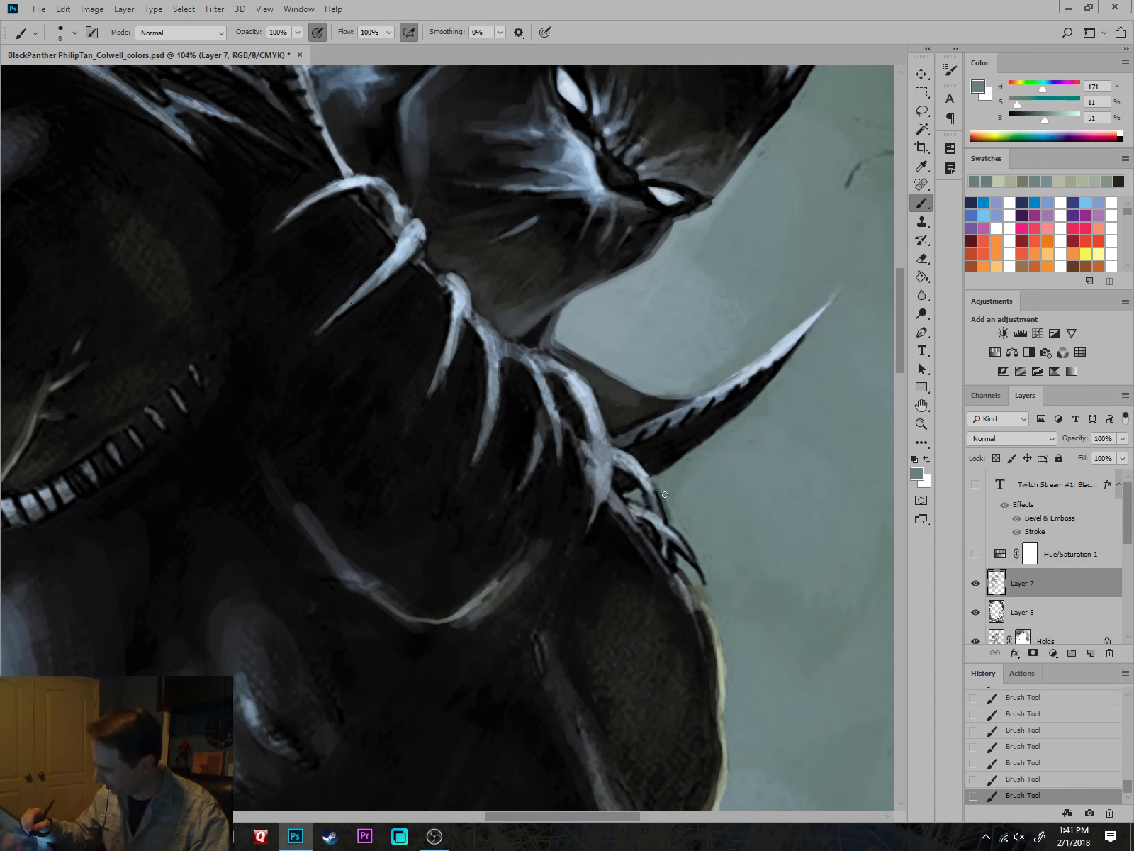
{"action": "mouse_move", "coordinate": [657, 488]}
{"action": "left_mouse_down"}
{"action": "mouse_move", "coordinate": [633, 499]}
{"action": "mouse_move", "coordinate": [660, 504]}
{"action": "mouse_move", "coordinate": [701, 580]}
{"action": "left_mouse_up"}
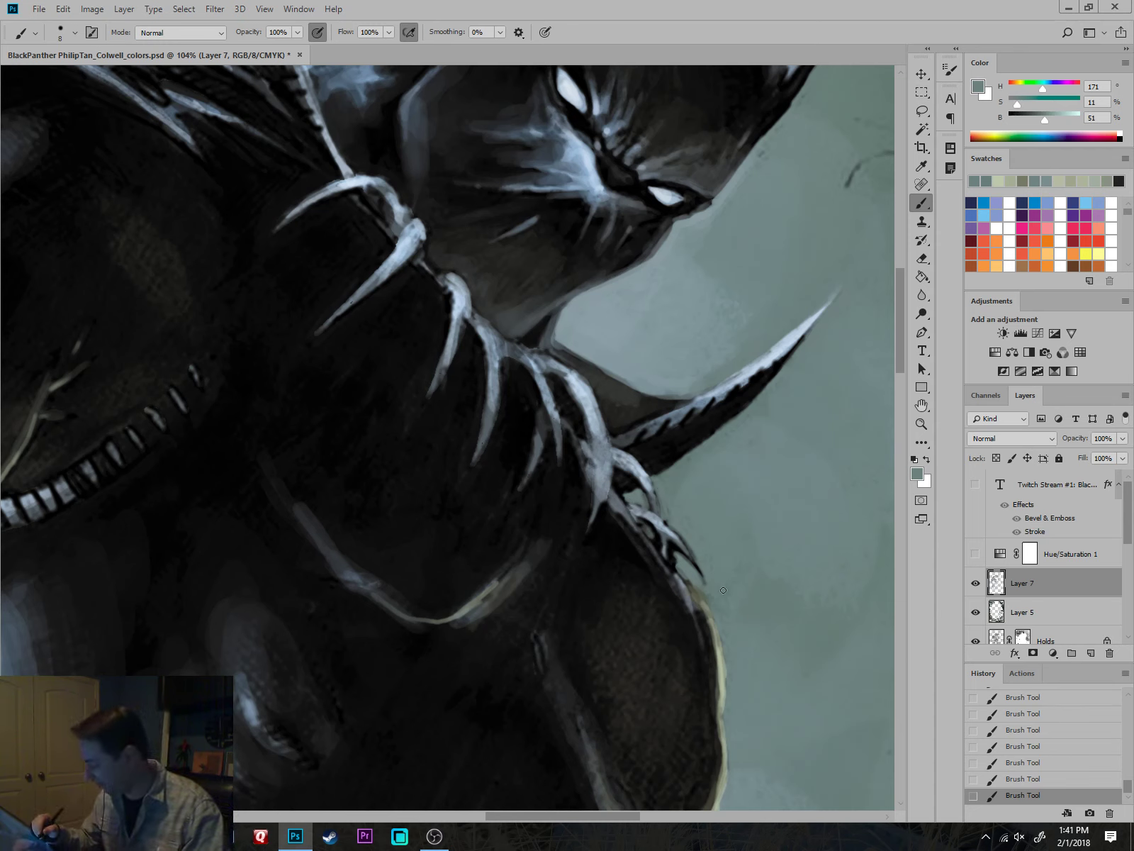
{"action": "left_click", "coordinate": [680, 566], "text": "alt"}
{"action": "key", "text": "["}
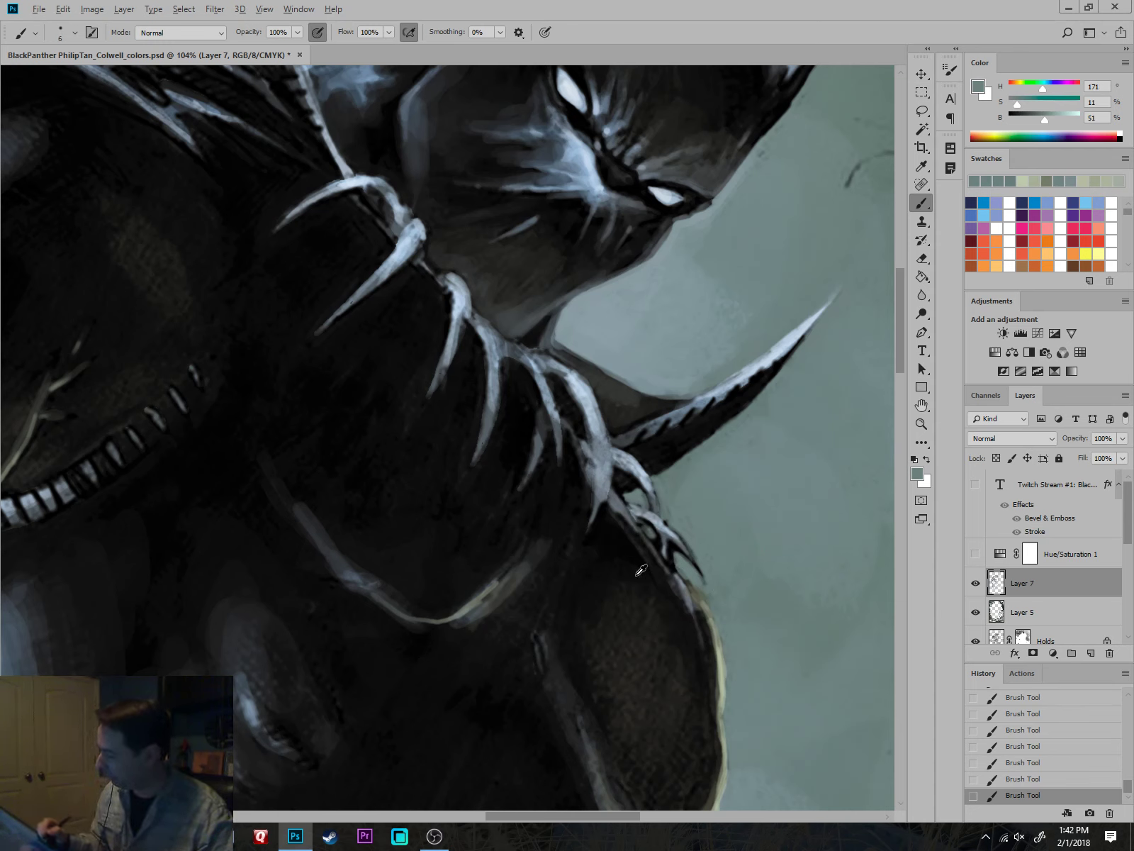
Touch up the background around the far collar spike's base with sampled teal at 51% and blue-grey at 60% brightness, up to 15 px.
{"action": "left_click", "coordinate": [737, 355], "text": "alt"}
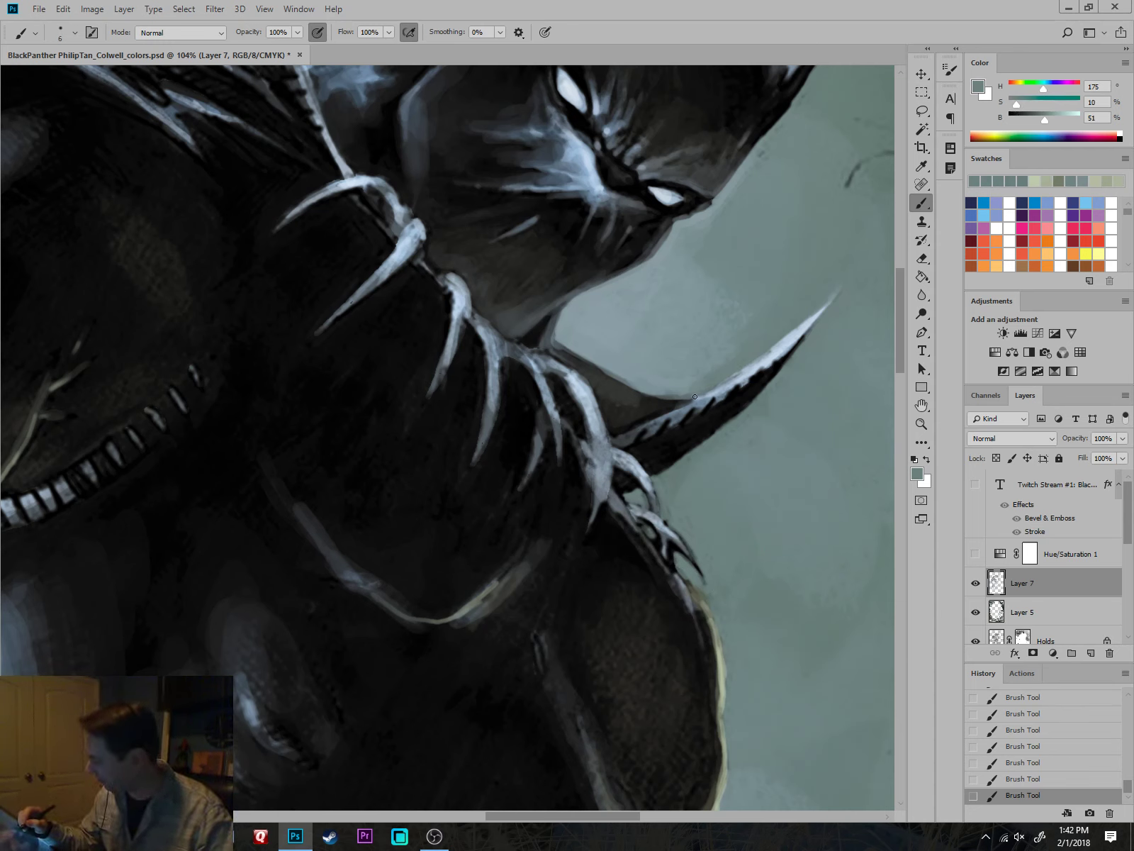
{"action": "left_click", "coordinate": [693, 386], "text": "alt"}
{"action": "key", "text": "bracketright"}
{"action": "key", "text": "bracketright"}
{"action": "key", "text": "bracketright"}
{"action": "key", "text": "bracketright"}
{"action": "key", "text": "bracketright"}
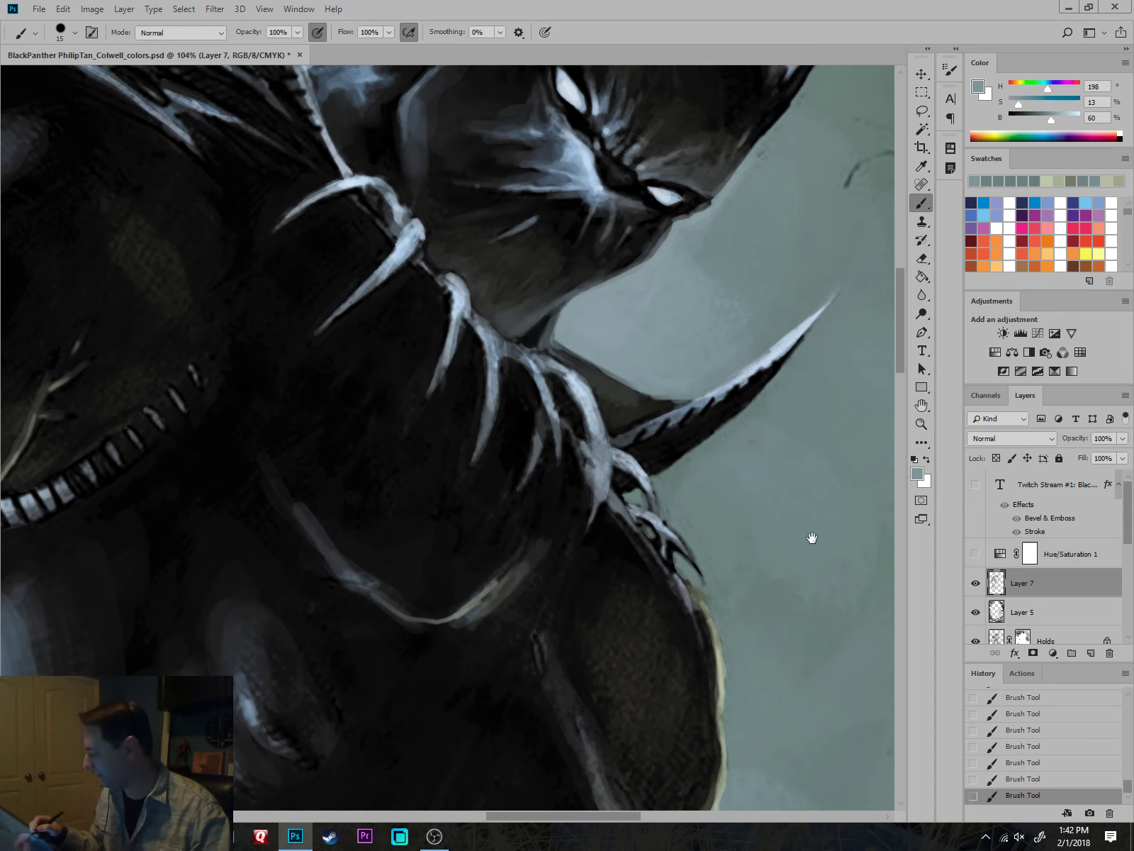
Clean up the background beside the lower necklace claws and far chest with sampled teal at 51% brightness, using 15 and 10 px.
{"action": "left_click_drag", "start_coordinate": [684, 489], "coordinate": [597, 334]}
{"action": "left_click", "coordinate": [572, 320], "text": "alt"}
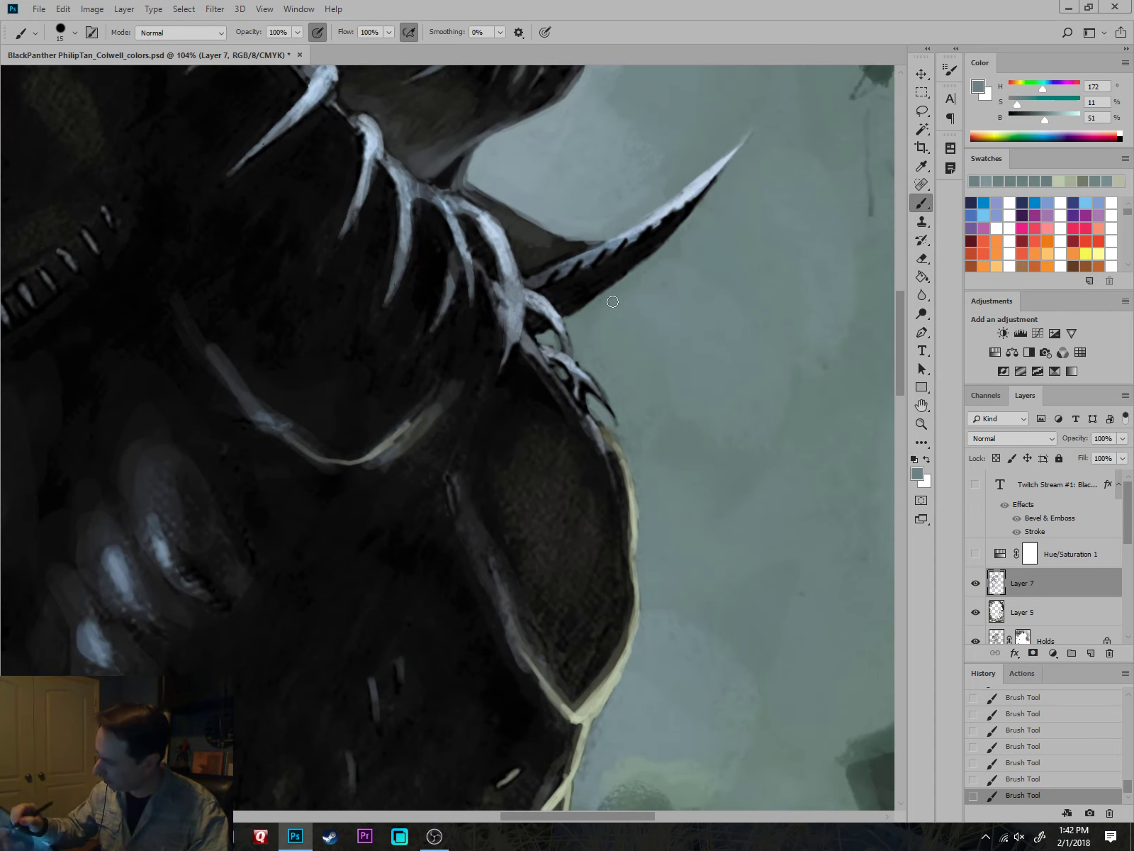
{"action": "left_click_drag", "start_coordinate": [588, 362], "coordinate": [587, 370]}
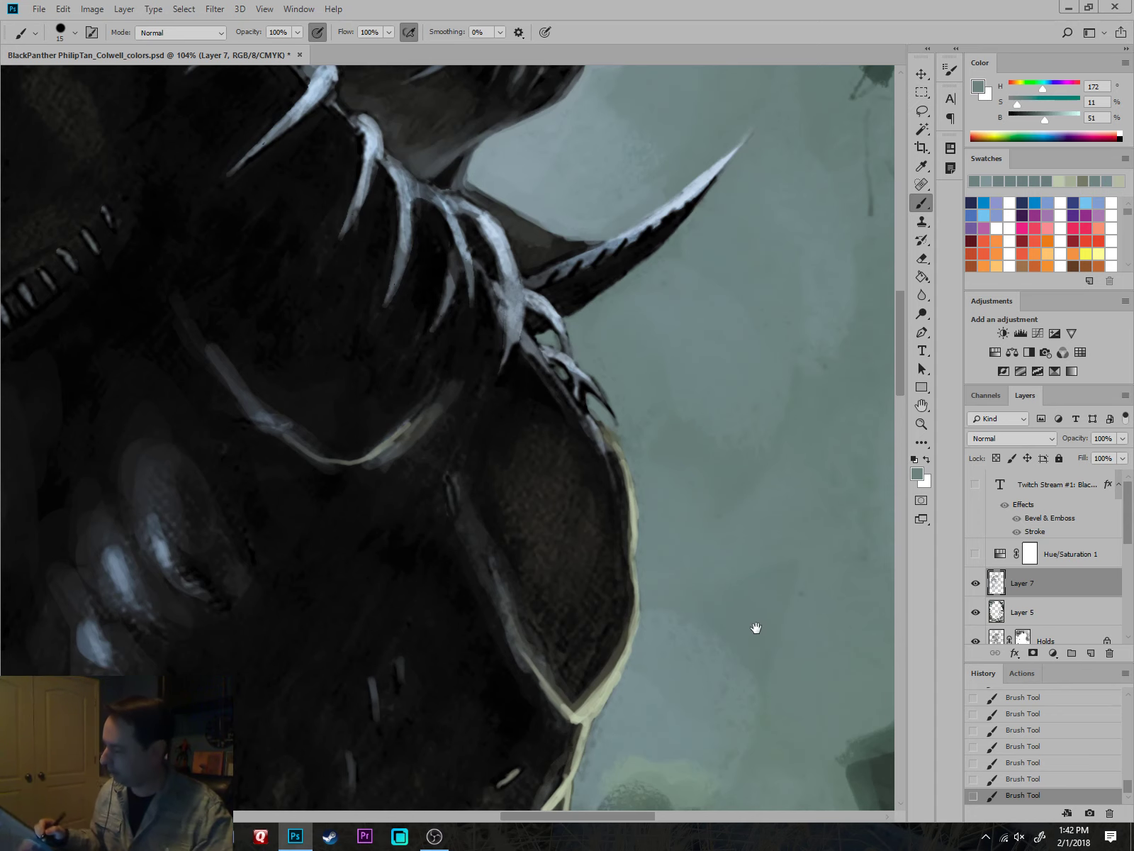
{"action": "left_click_drag", "start_coordinate": [756, 628], "coordinate": [740, 600]}
{"action": "left_click", "coordinate": [621, 413], "text": "alt"}
{"action": "key", "text": "bracketleft"}
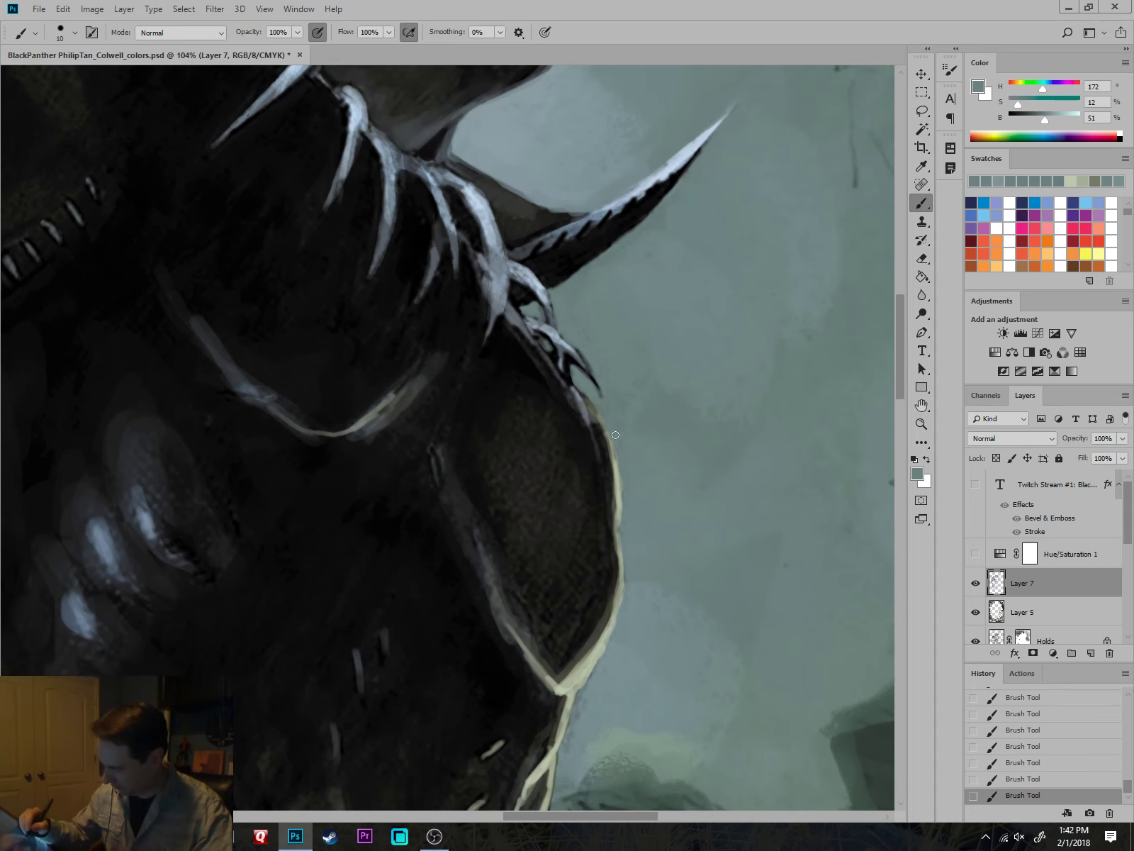
Examine the rim lighting on the whole figure, then the far forearm, open hand, thigh and waist up close.
{"action": "scroll", "coordinate": [742, 685], "scroll_direction": "down", "scroll_amount": 8}
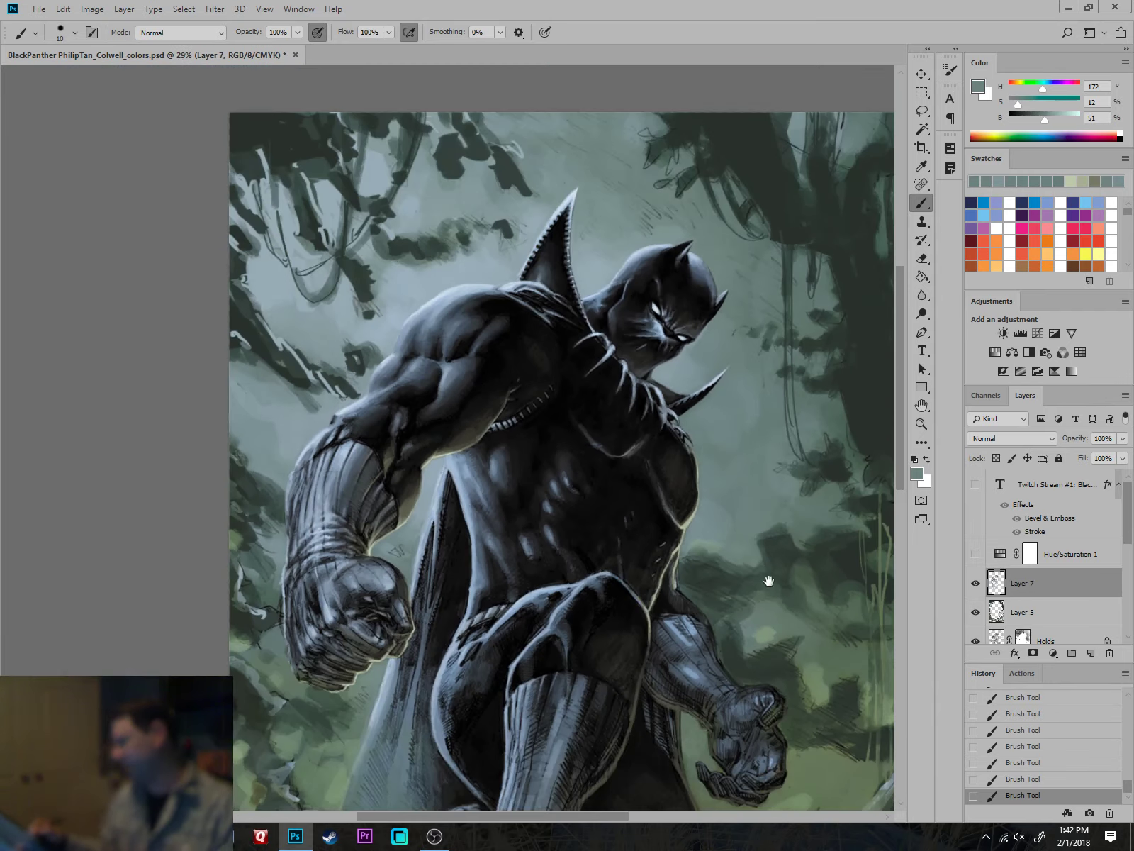
{"action": "scroll", "coordinate": [760, 602], "scroll_direction": "up", "scroll_amount": 6}
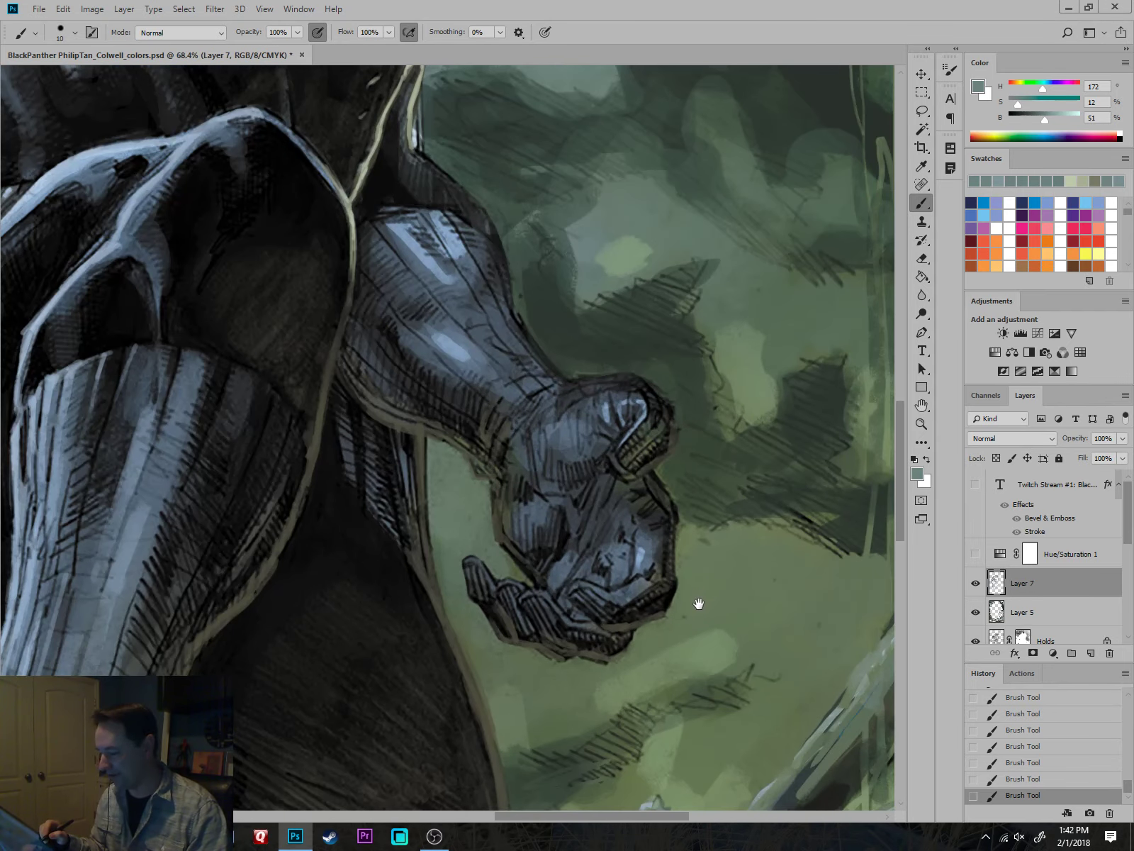
{"action": "scroll", "coordinate": [698, 606], "scroll_direction": "down", "scroll_amount": 6}
{"action": "scroll", "coordinate": [712, 574], "scroll_direction": "up", "scroll_amount": 3}
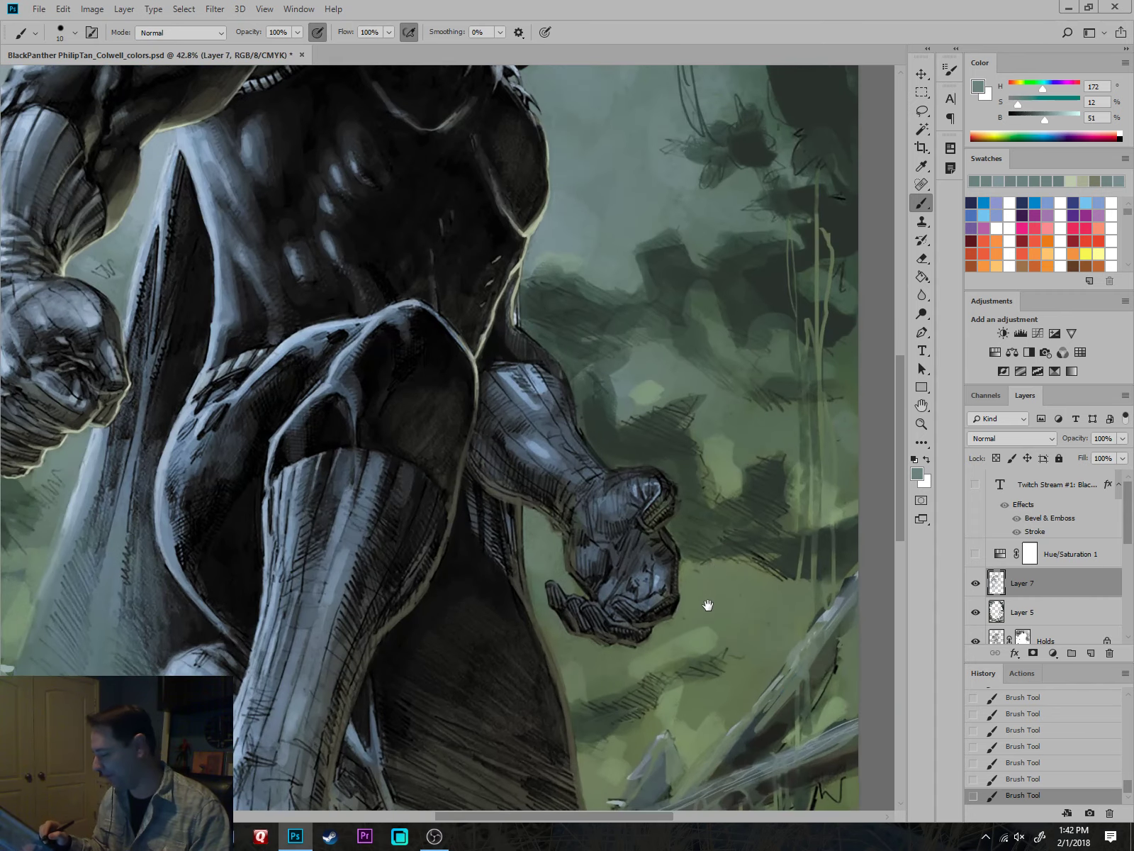
{"action": "scroll", "coordinate": [704, 602], "scroll_direction": "down", "scroll_amount": 3}
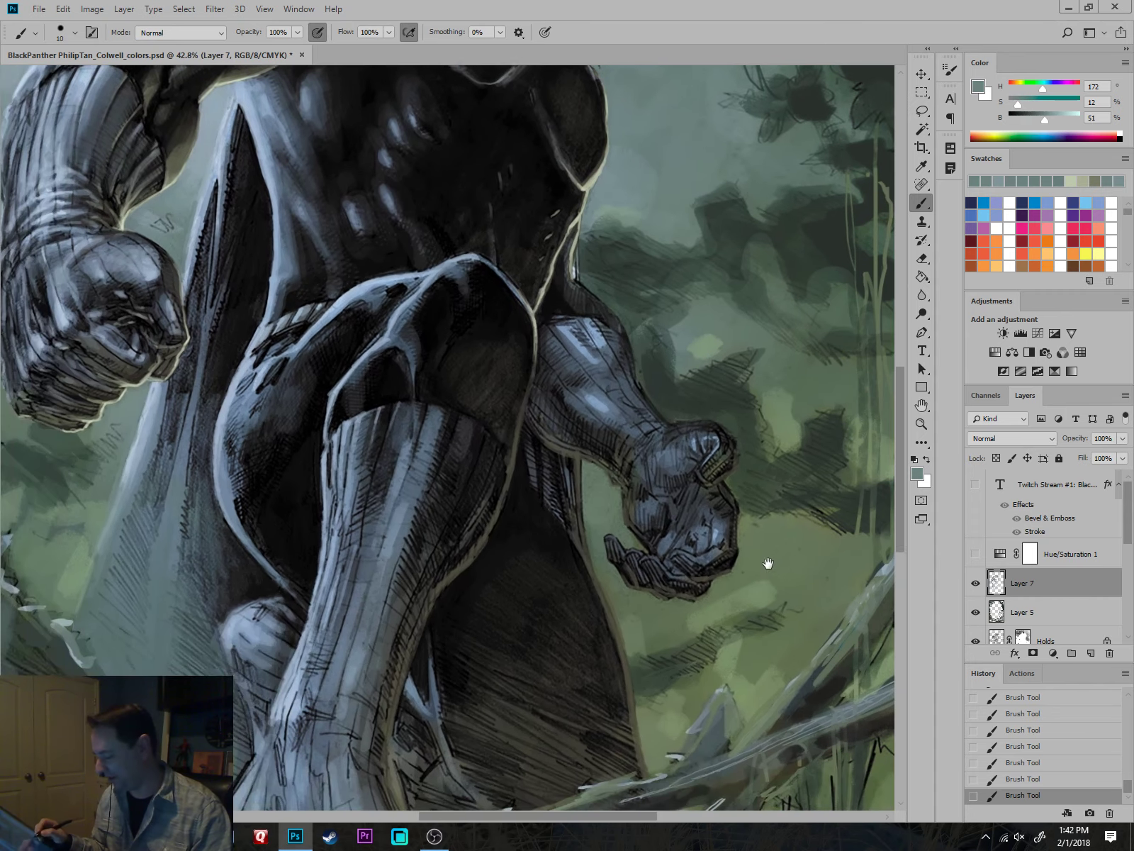
{"action": "scroll", "coordinate": [777, 543], "scroll_direction": "up", "scroll_amount": 4}
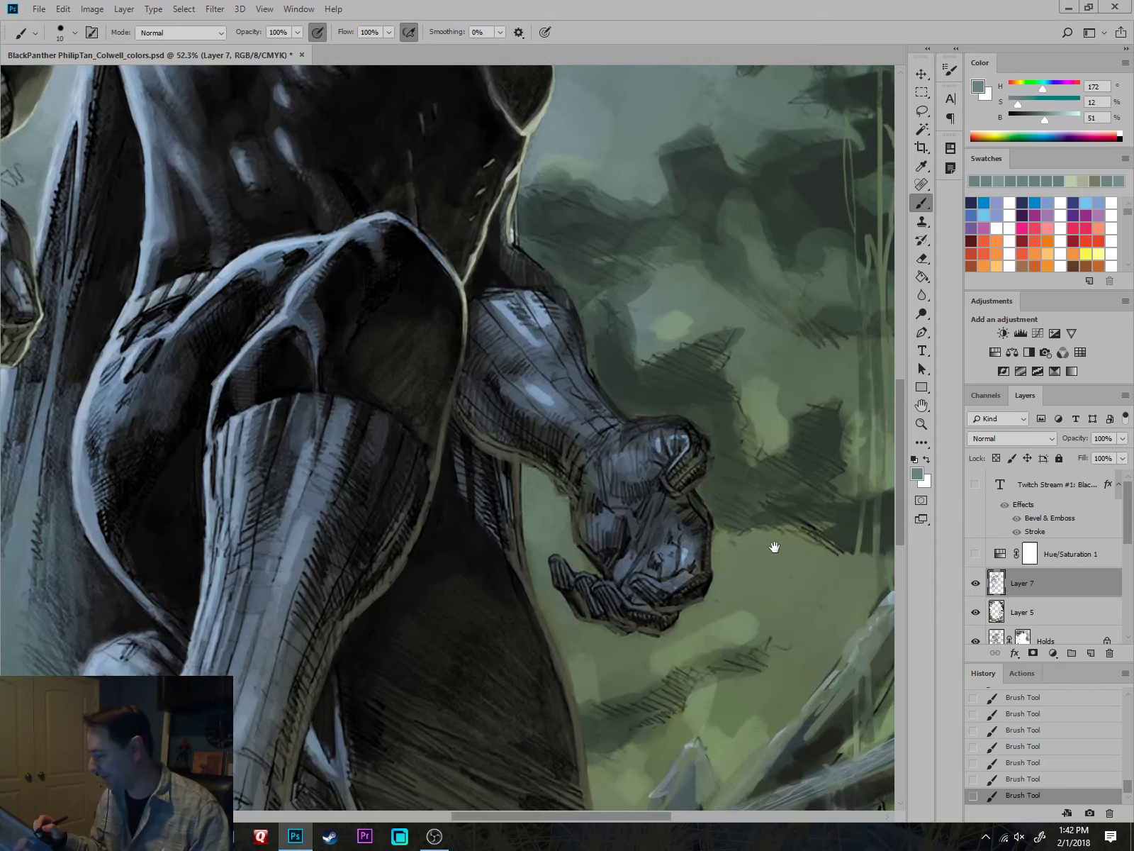
{"action": "scroll", "coordinate": [771, 549], "scroll_direction": "down", "scroll_amount": 1}
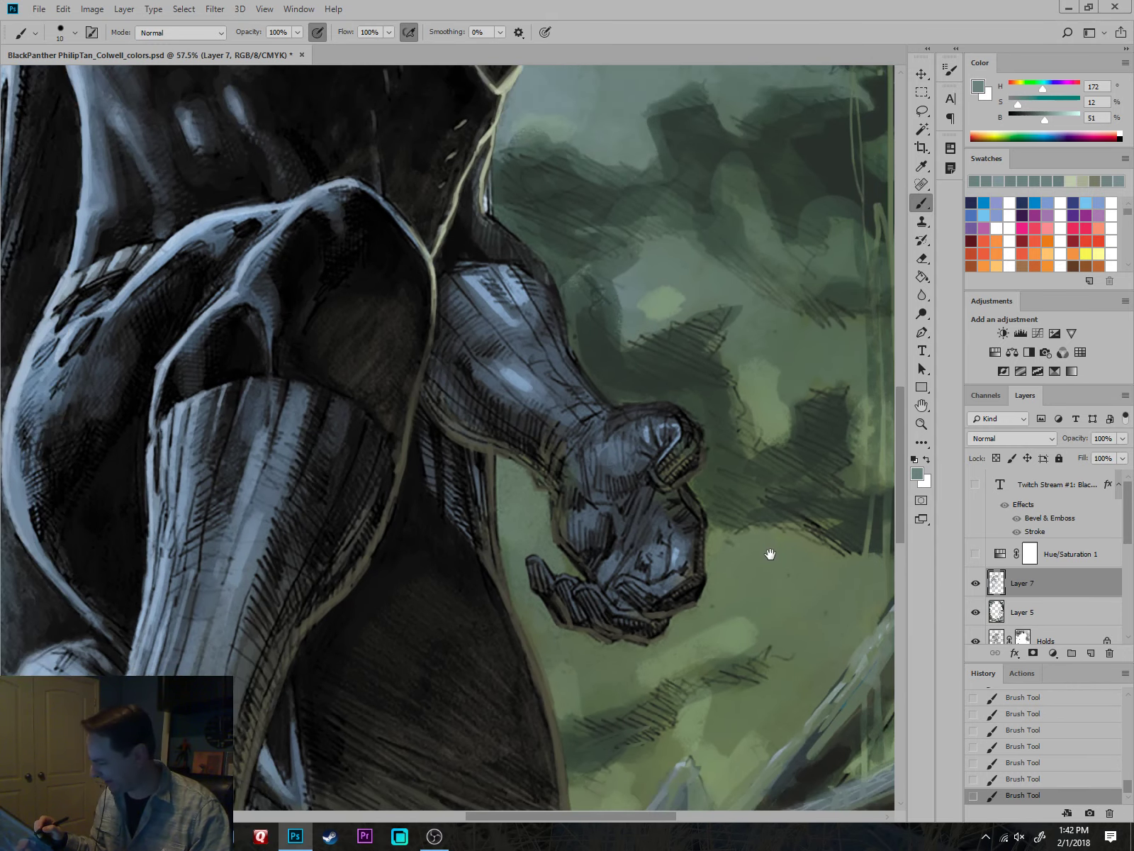
{"action": "scroll", "coordinate": [769, 555], "scroll_direction": "up", "scroll_amount": 2}
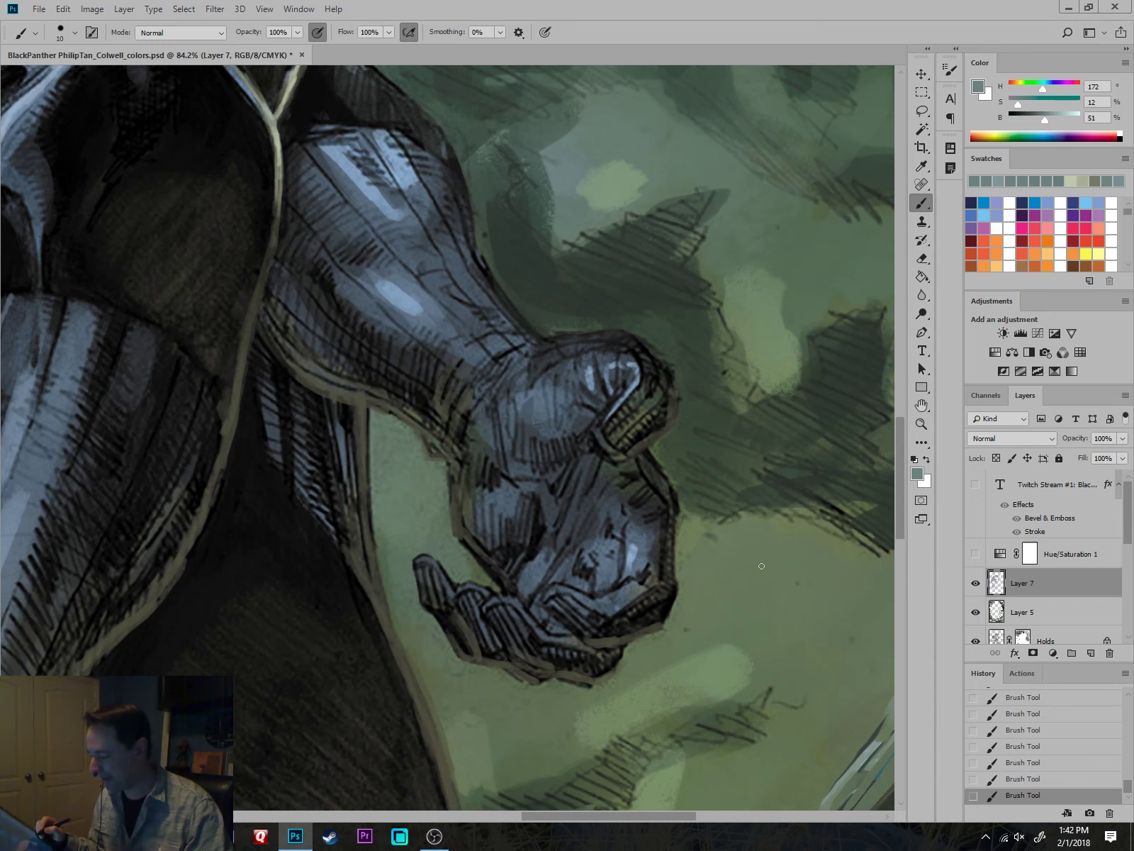
{"action": "left_click_drag", "start_coordinate": [764, 565], "coordinate": [755, 669]}
{"action": "scroll", "coordinate": [755, 669], "scroll_direction": "down", "scroll_amount": 2}
{"action": "left_click_drag", "start_coordinate": [618, 351], "coordinate": [691, 476]}
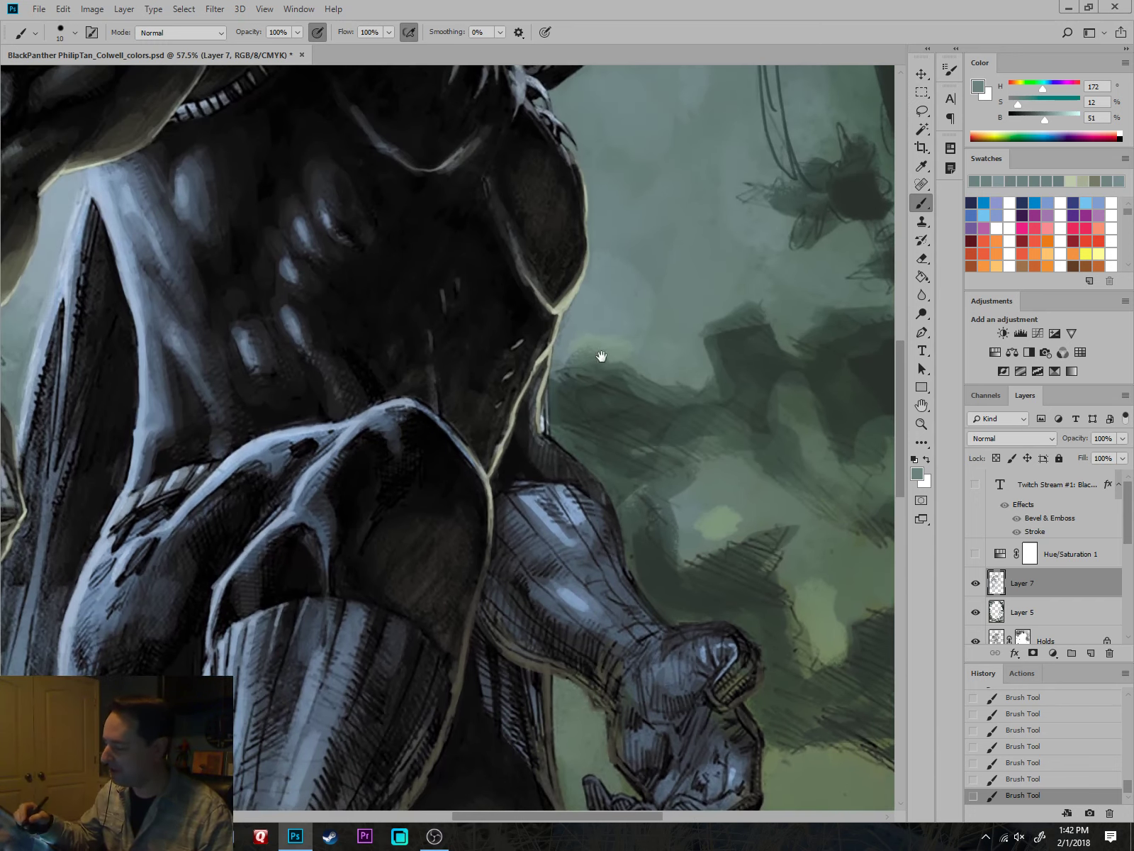
Tint the far side of the waist inside the rim light with dark olive sampled from the upper arm at 23% brightness and 25 px.
{"action": "scroll", "coordinate": [565, 309], "scroll_direction": "up", "scroll_amount": 3}
{"action": "left_click", "coordinate": [565, 316], "text": "alt"}
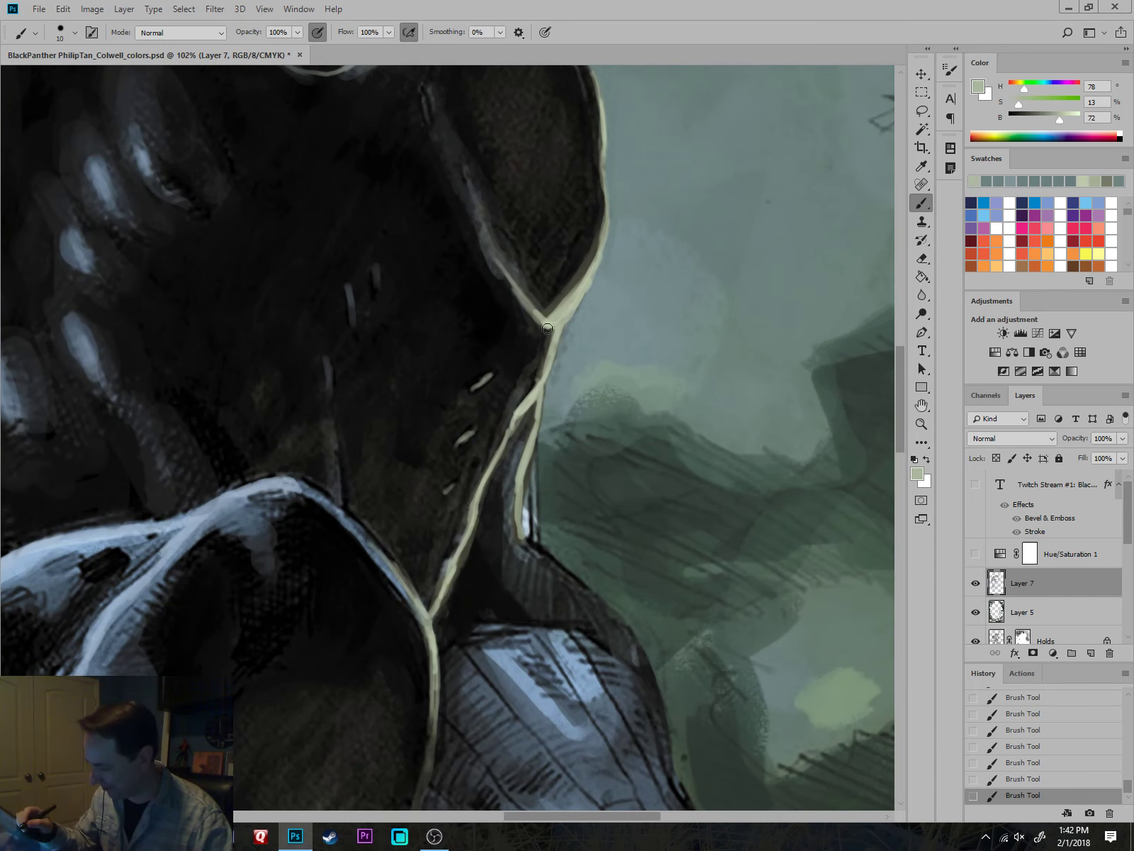
{"action": "key", "text": "bracketright"}
{"action": "left_click_drag", "start_coordinate": [537, 386], "coordinate": [463, 516]}
{"action": "left_click_drag", "start_coordinate": [495, 453], "coordinate": [866, 496]}
{"action": "left_click_drag", "start_coordinate": [273, 418], "coordinate": [471, 573]}
{"action": "scroll", "coordinate": [471, 573], "scroll_direction": "down", "scroll_amount": 2}
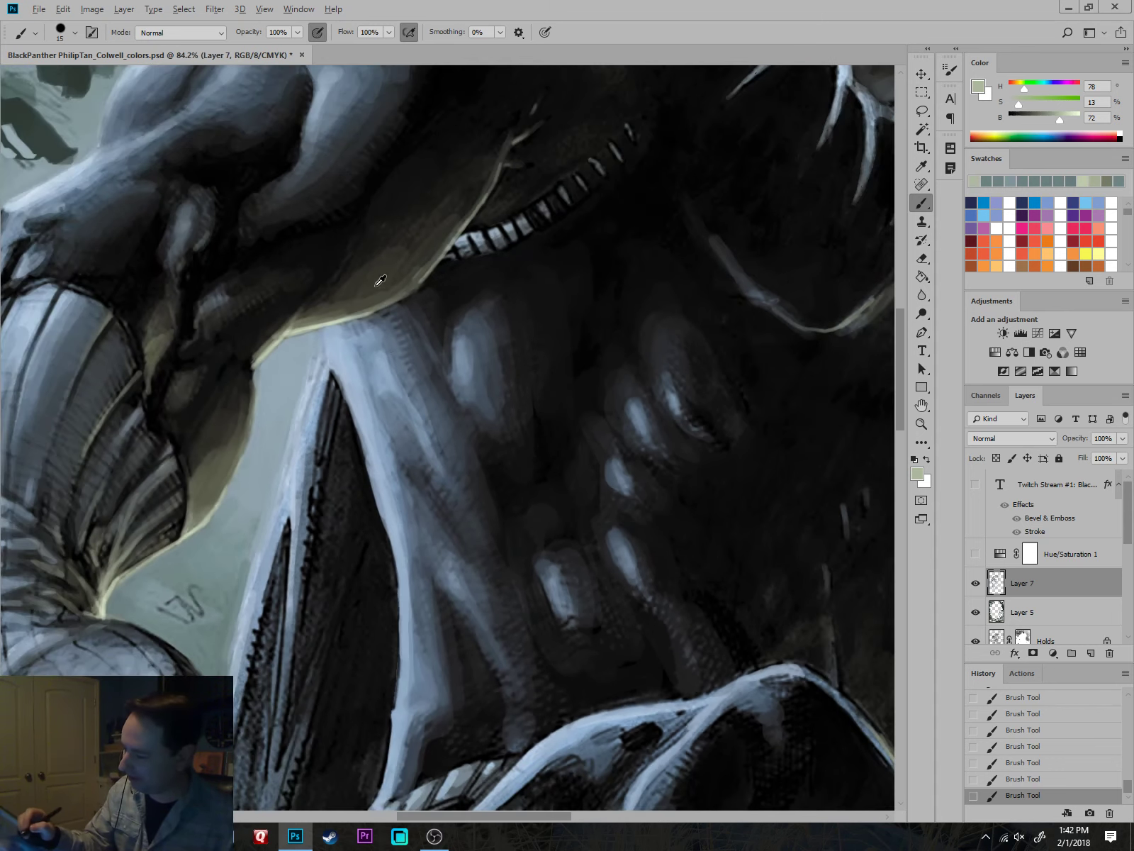
{"action": "left_click", "coordinate": [382, 280], "text": "alt"}
{"action": "left_click_drag", "start_coordinate": [730, 595], "coordinate": [456, 510]}
{"action": "key", "text": "bracketright"}
{"action": "key", "text": "bracketright"}
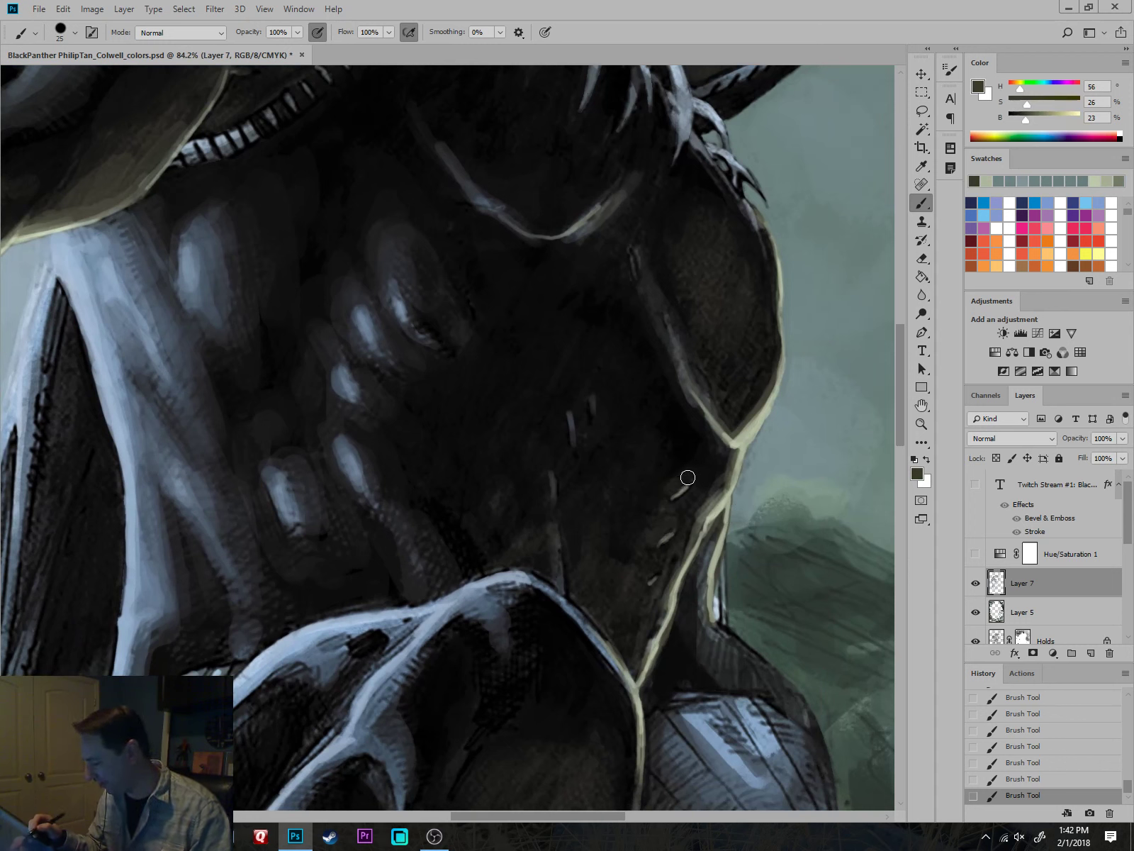
{"action": "left_click", "coordinate": [635, 624], "text": "alt"}
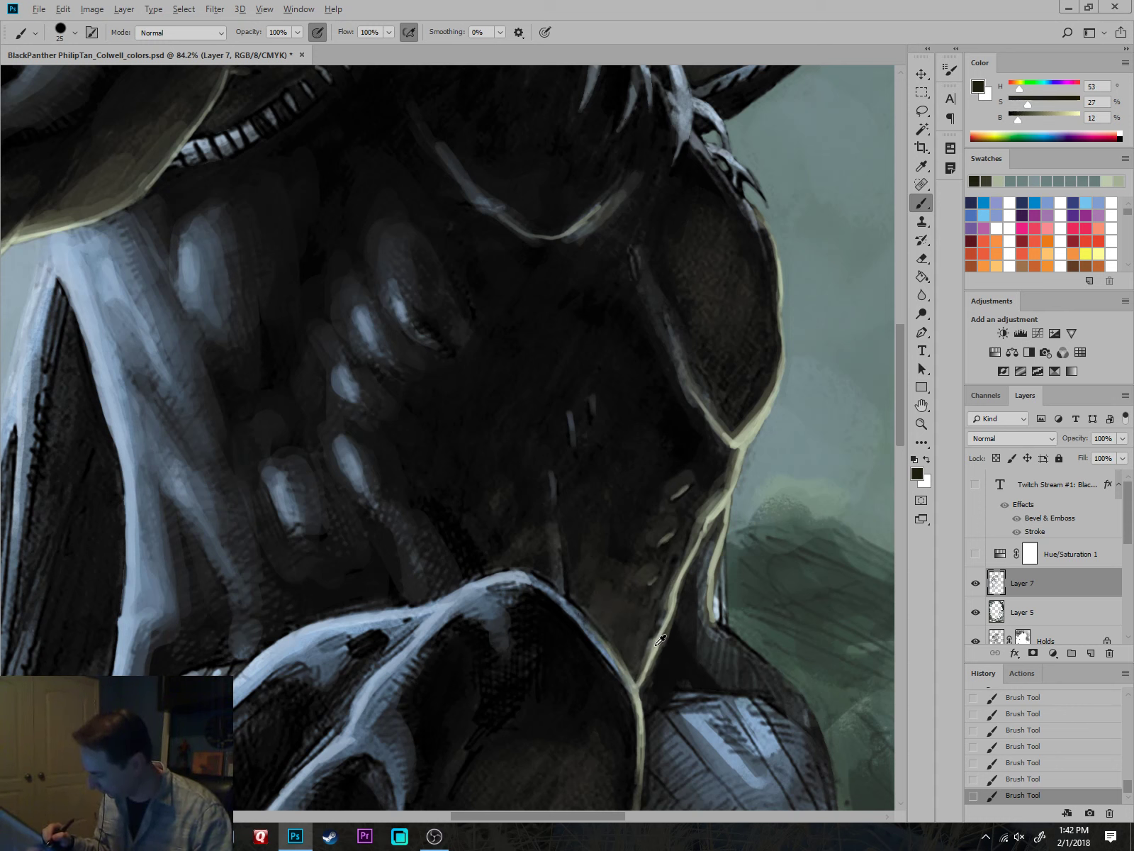
Build a soft olive glow on the lower waist above the thigh junction with sampled tones, including 15% brightness, at 30 px.
{"action": "left_click", "coordinate": [660, 633], "text": "alt"}
{"action": "key", "text": "bracketright"}
{"action": "mouse_move", "coordinate": [646, 634]}
{"action": "left_mouse_down"}
{"action": "mouse_move", "coordinate": [635, 655]}
{"action": "mouse_move", "coordinate": [618, 618]}
{"action": "mouse_move", "coordinate": [626, 630]}
{"action": "left_mouse_up"}
{"action": "left_click", "coordinate": [636, 641], "text": "alt"}
{"action": "left_click", "coordinate": [623, 614], "text": "alt"}
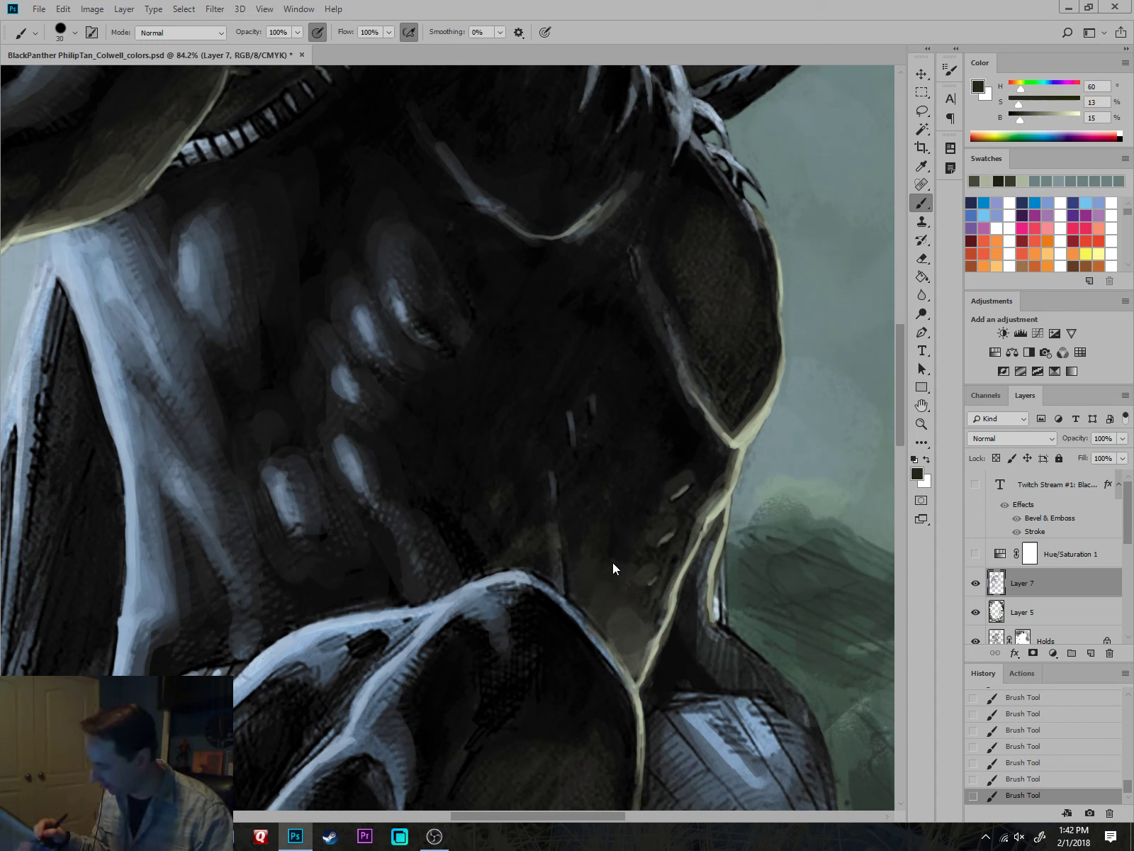
{"action": "mouse_move", "coordinate": [604, 544]}
{"action": "left_mouse_down"}
{"action": "mouse_move", "coordinate": [624, 559]}
{"action": "mouse_move", "coordinate": [608, 581]}
{"action": "mouse_move", "coordinate": [643, 561]}
{"action": "left_mouse_up"}
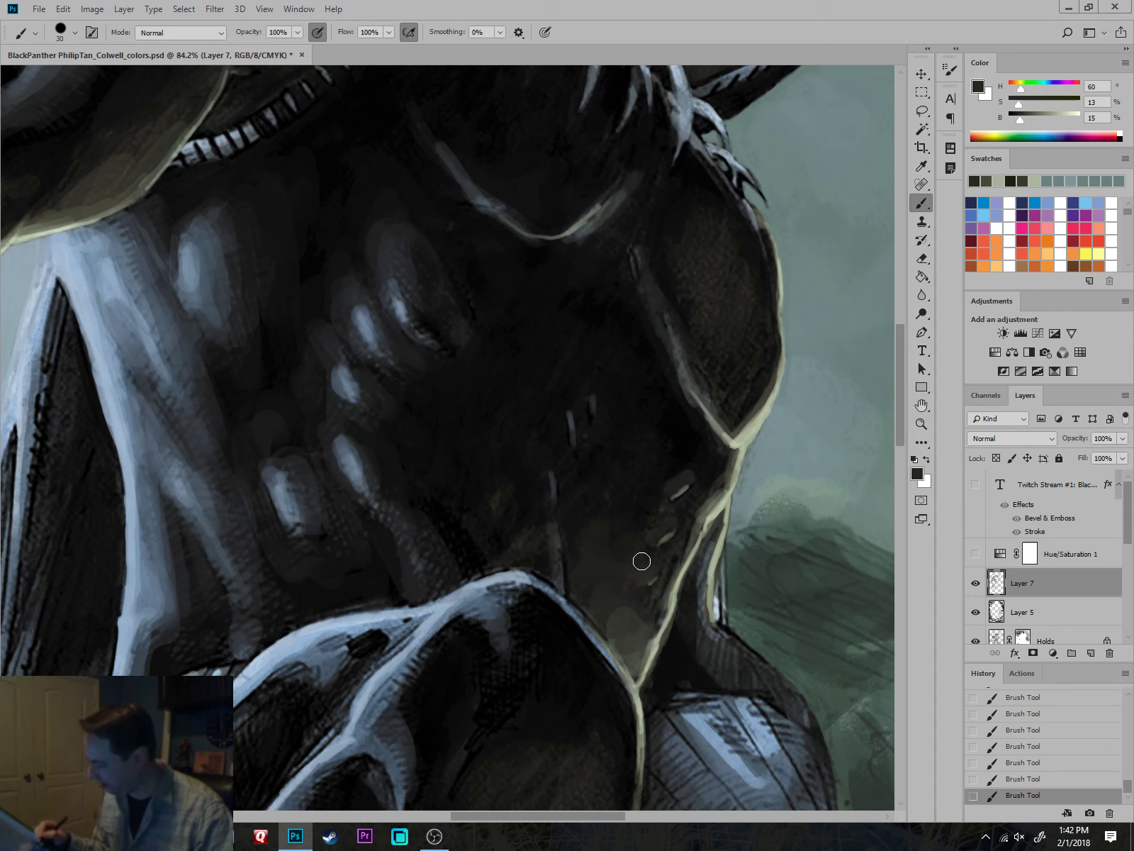
Darken the waist along the inside of its rim light with sampled near-black at 13% brightness and pure black, reducing to 10 px.
{"action": "left_click", "coordinate": [724, 448], "text": "alt"}
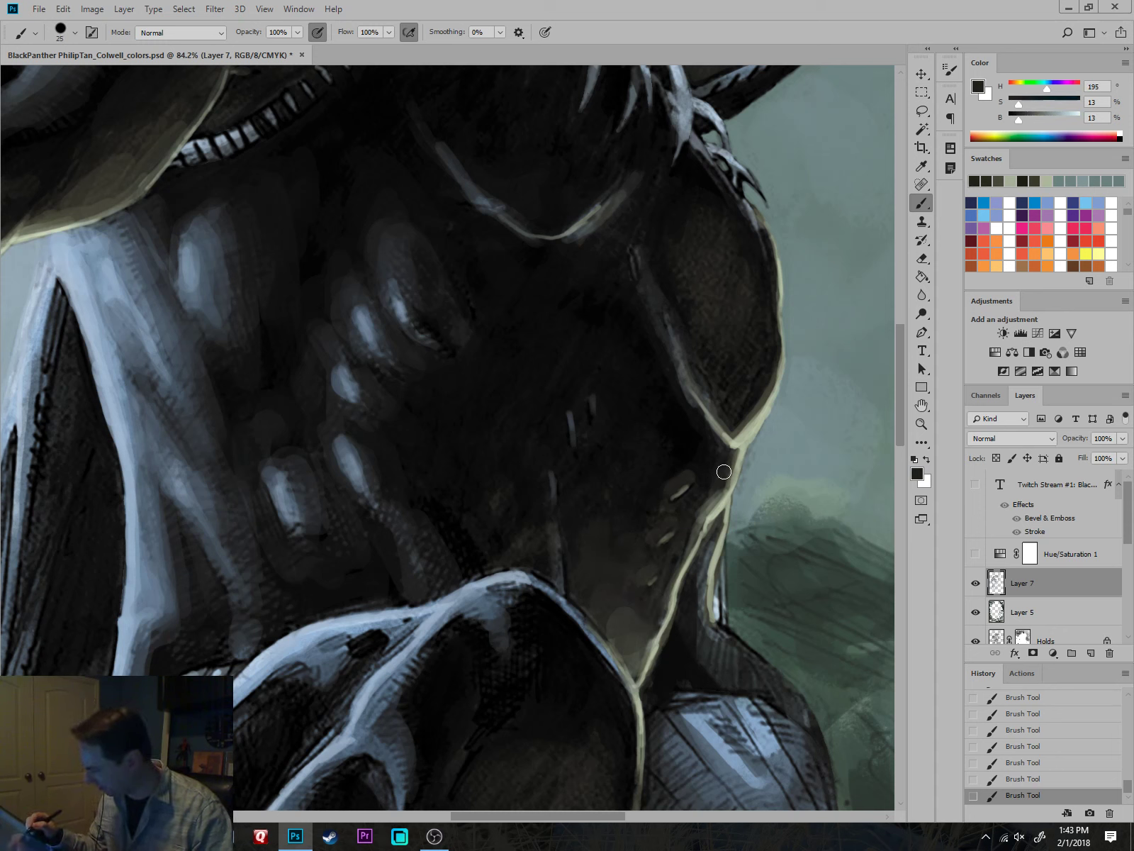
{"action": "key", "text": "bracketleft"}
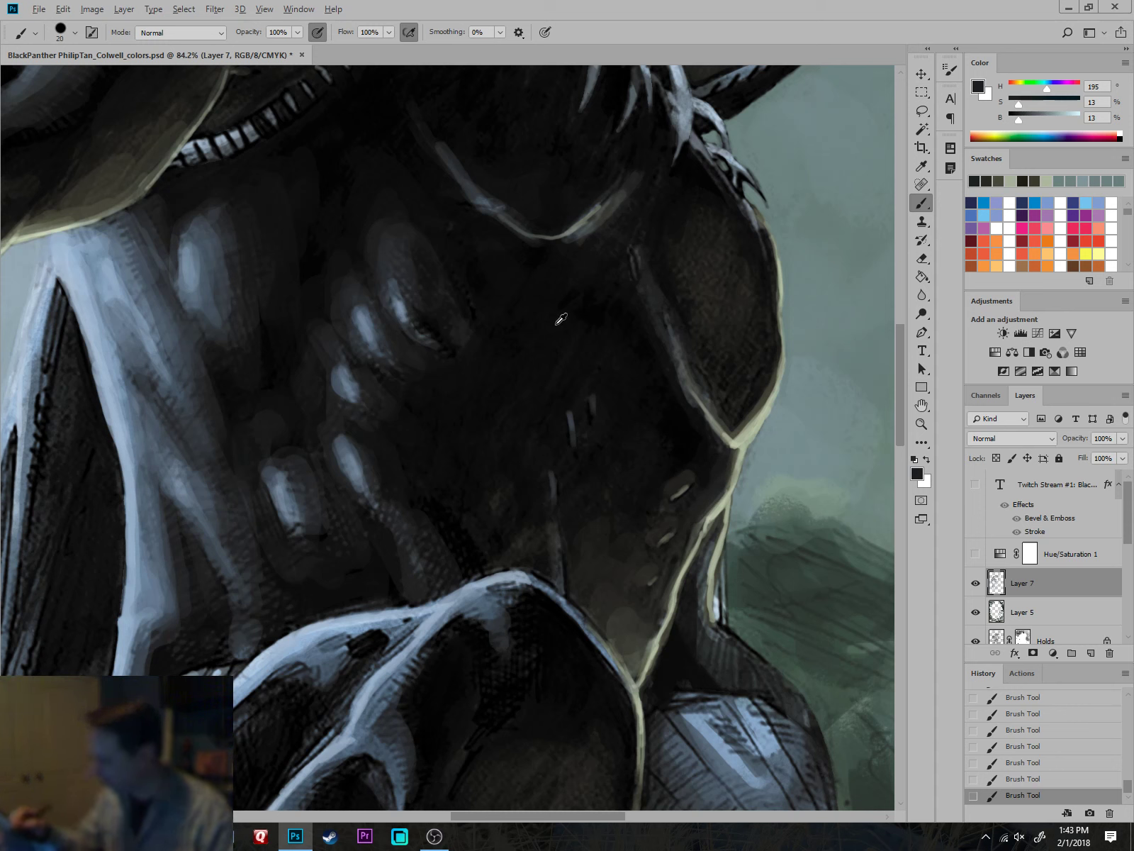
{"action": "left_click", "coordinate": [1127, 133]}
{"action": "key", "text": "bracketleft"}
{"action": "mouse_move", "coordinate": [726, 477]}
{"action": "left_mouse_down"}
{"action": "mouse_move", "coordinate": [690, 533]}
{"action": "mouse_move", "coordinate": [682, 559]}
{"action": "mouse_move", "coordinate": [708, 537]}
{"action": "mouse_move", "coordinate": [682, 595]}
{"action": "left_mouse_up"}
{"action": "left_click_drag", "start_coordinate": [733, 601], "coordinate": [624, 604]}
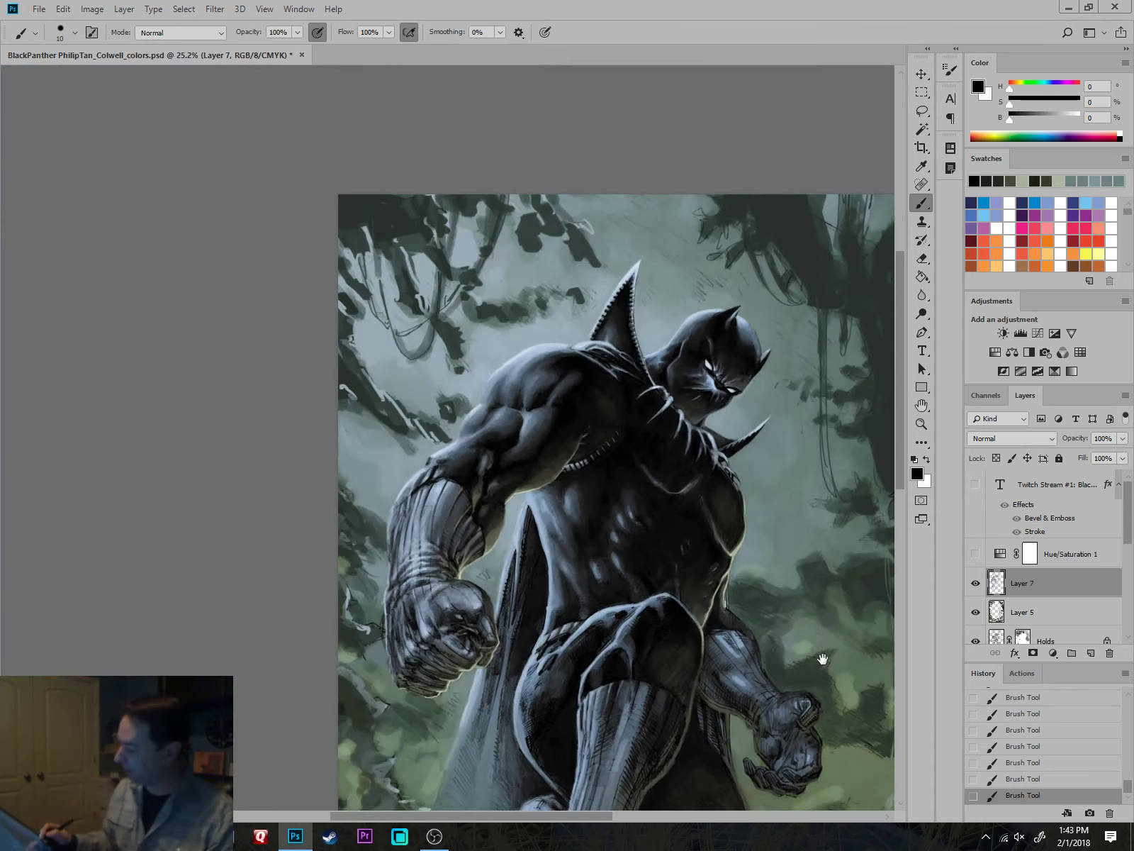
Paint sampled olive-grey at 29% and 36% brightness around the small highlights on the waist's far side at 10 px.
{"action": "left_click_drag", "start_coordinate": [822, 660], "coordinate": [780, 606]}
{"action": "scroll", "coordinate": [664, 443], "scroll_direction": "up", "scroll_amount": 6}
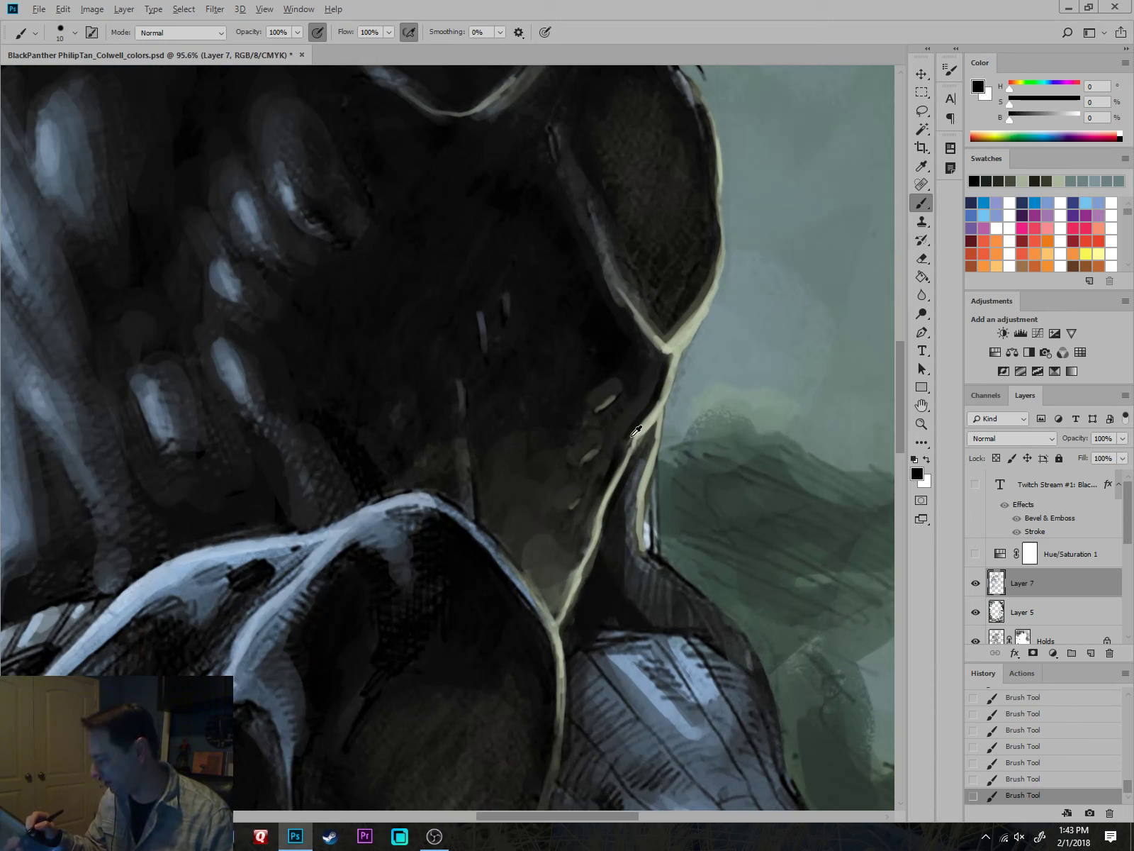
{"action": "left_click", "coordinate": [610, 439], "text": "alt"}
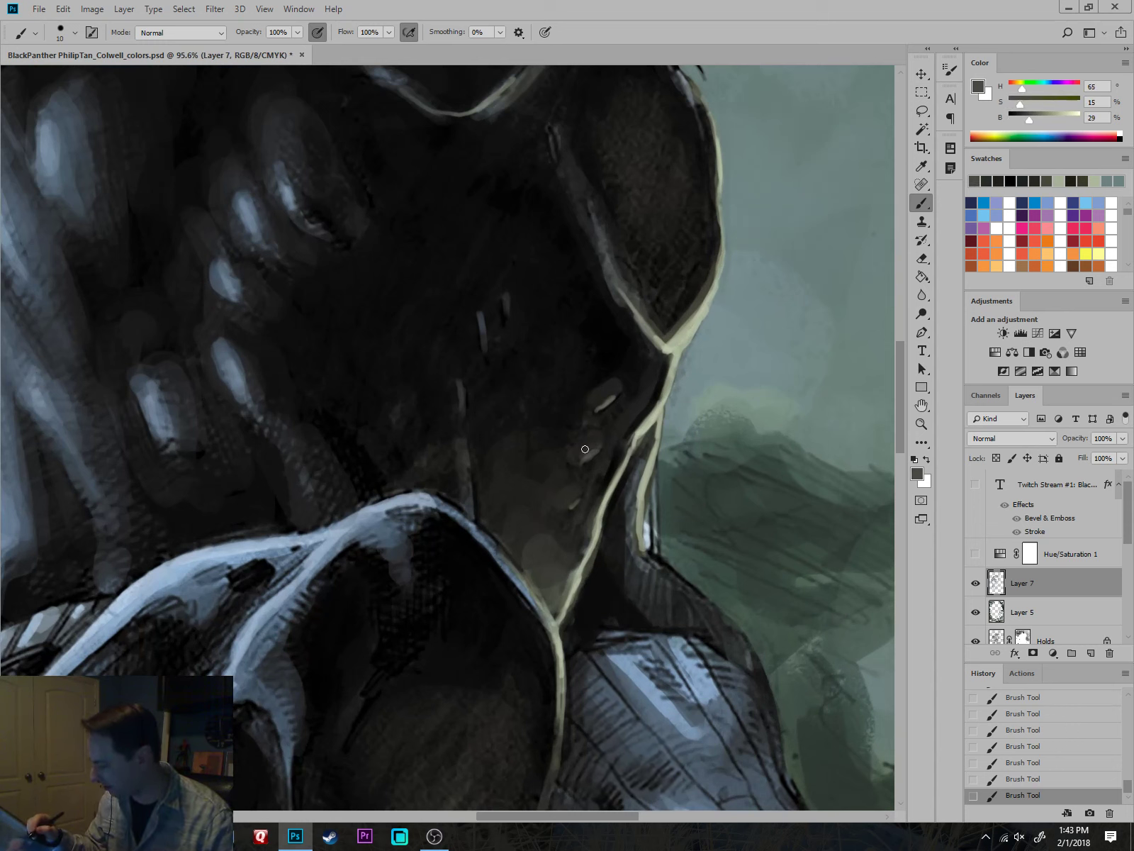
{"action": "left_click_drag", "start_coordinate": [601, 402], "coordinate": [612, 389]}
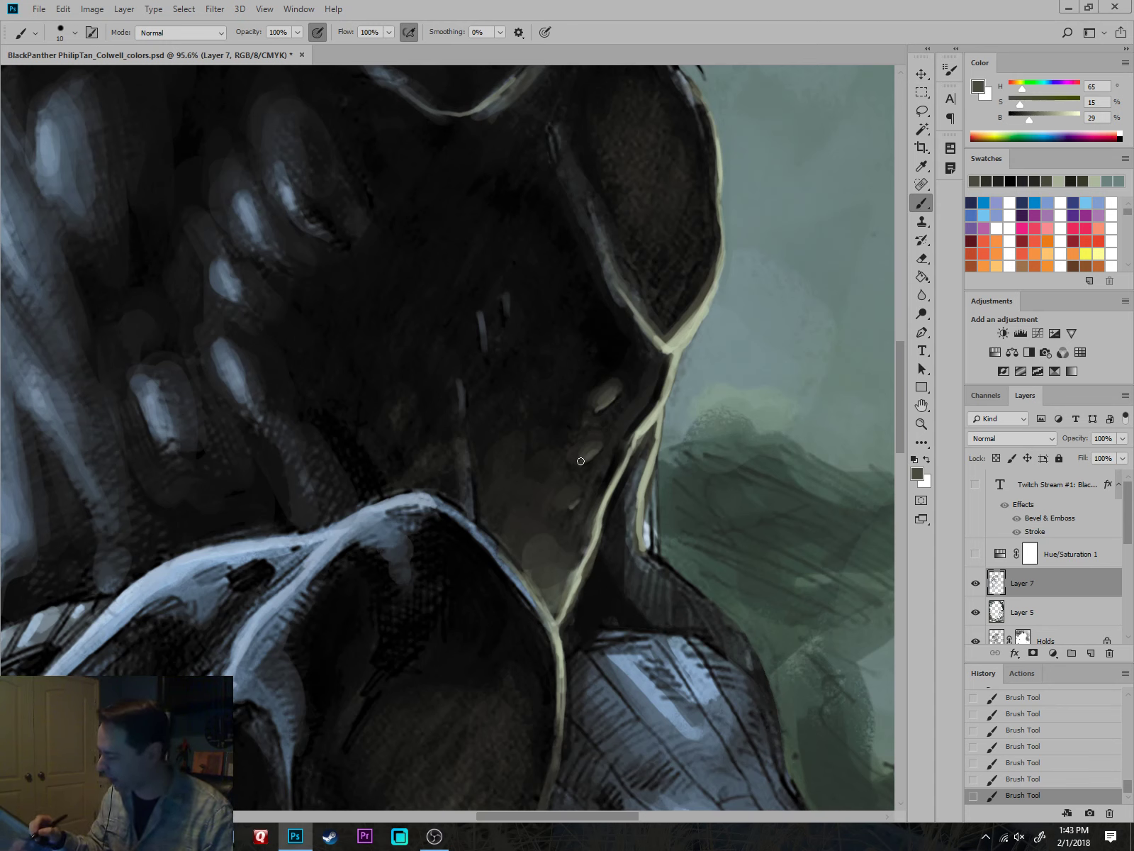
{"action": "left_click", "coordinate": [568, 505], "text": "alt"}
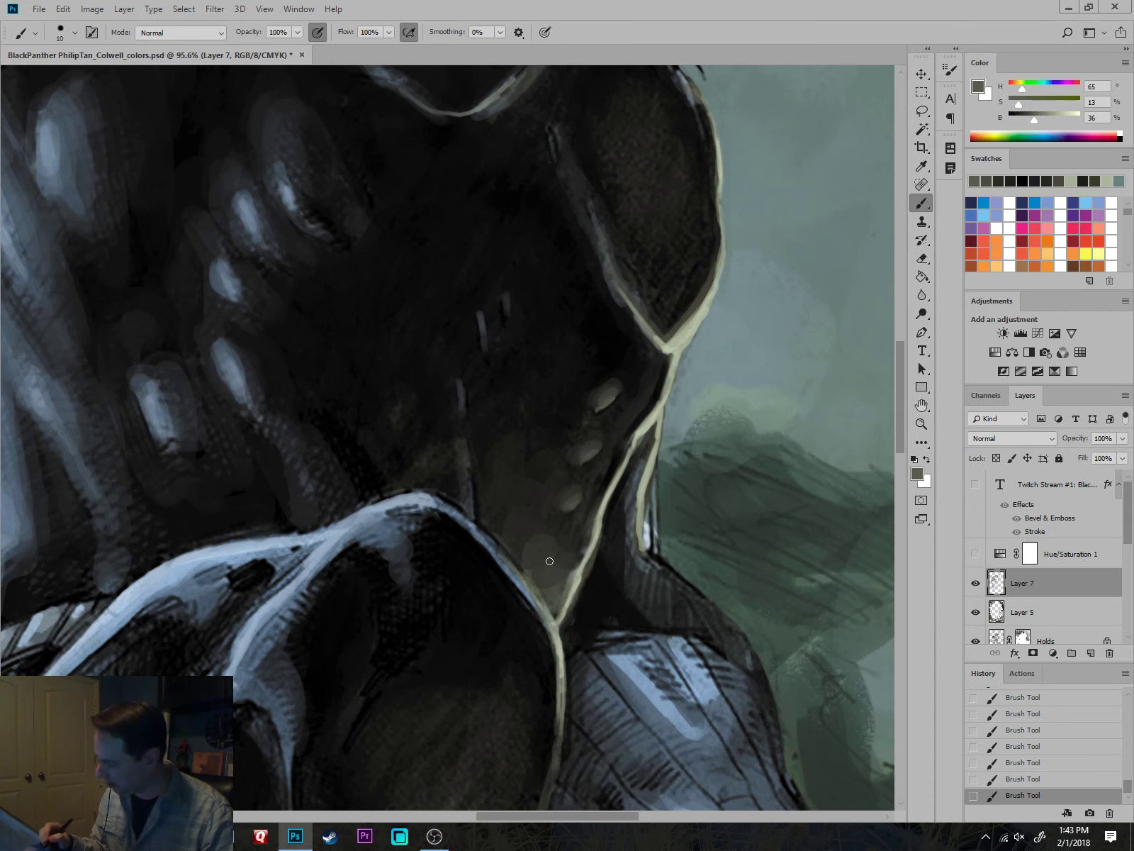
Shade between the small waist highlights and the rim light with sampled near-black at 5% and 4% brightness at 15 px.
{"action": "scroll", "coordinate": [549, 561], "scroll_direction": "down", "scroll_amount": 10}
{"action": "left_click_drag", "start_coordinate": [750, 603], "coordinate": [760, 630]}
{"action": "scroll", "coordinate": [673, 528], "scroll_direction": "up", "scroll_amount": 4}
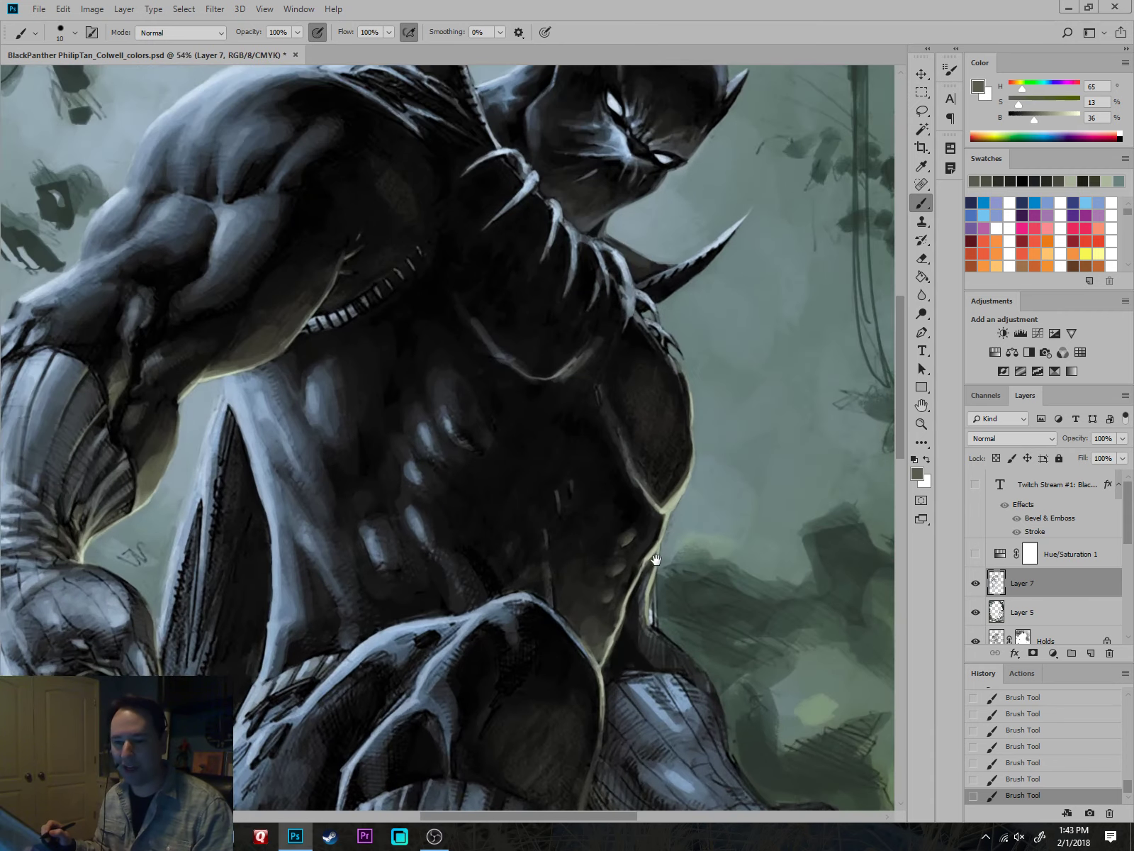
{"action": "scroll", "coordinate": [655, 560], "scroll_direction": "up", "scroll_amount": 5}
{"action": "left_click", "coordinate": [634, 540], "text": "alt"}
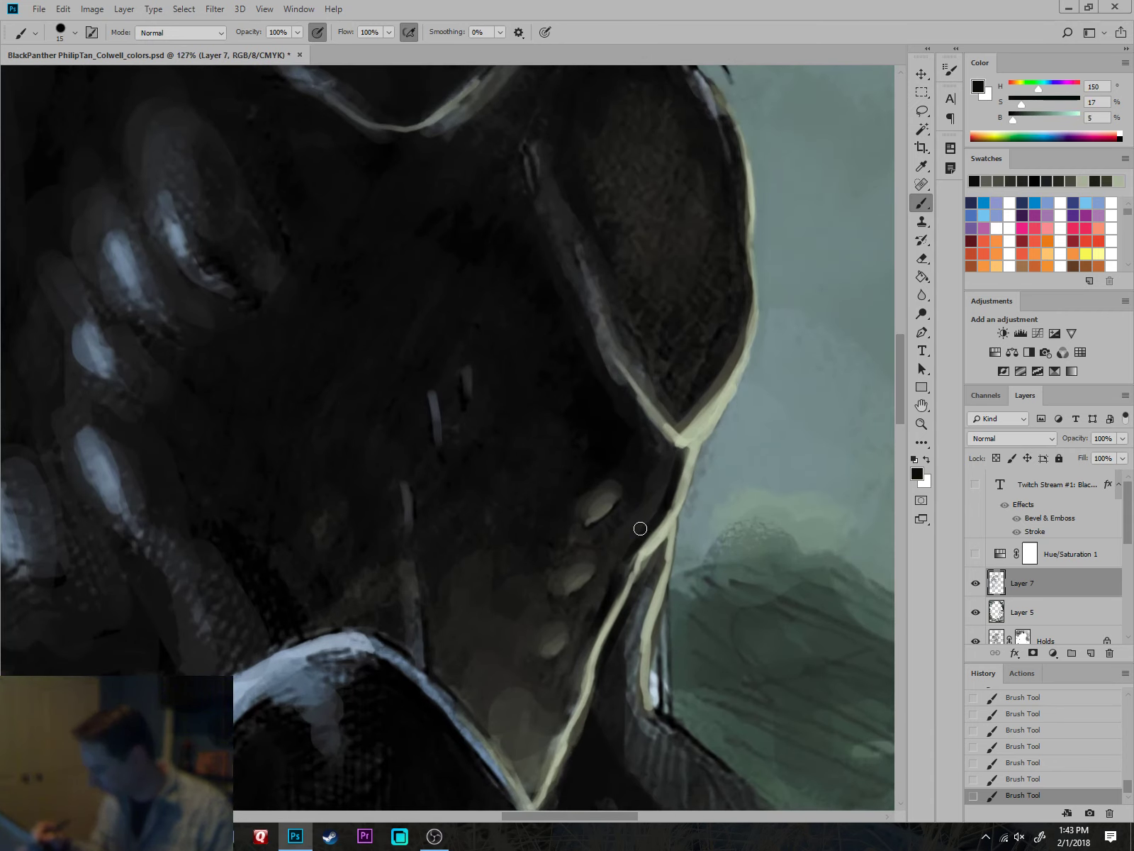
{"action": "left_click", "coordinate": [595, 535], "text": "alt"}
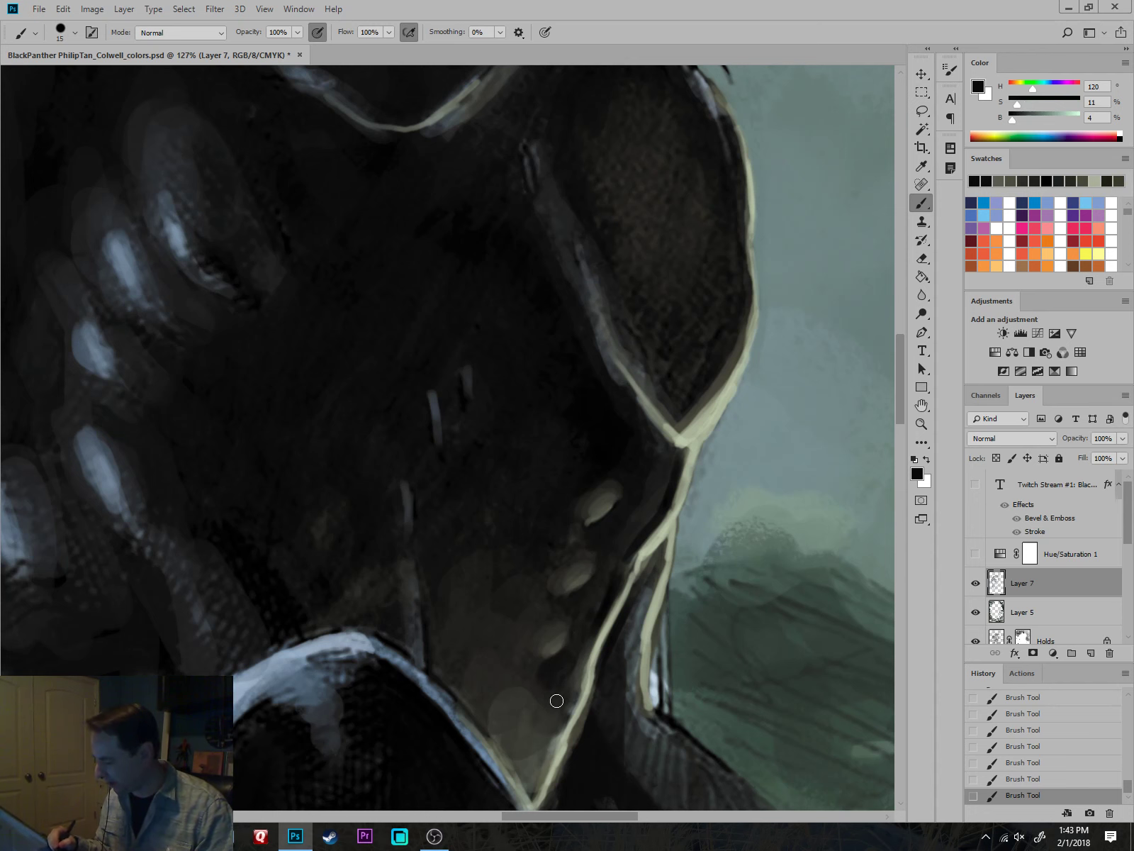
{"action": "left_click_drag", "start_coordinate": [587, 680], "coordinate": [680, 577]}
{"action": "left_click_drag", "start_coordinate": [645, 640], "coordinate": [632, 670]}
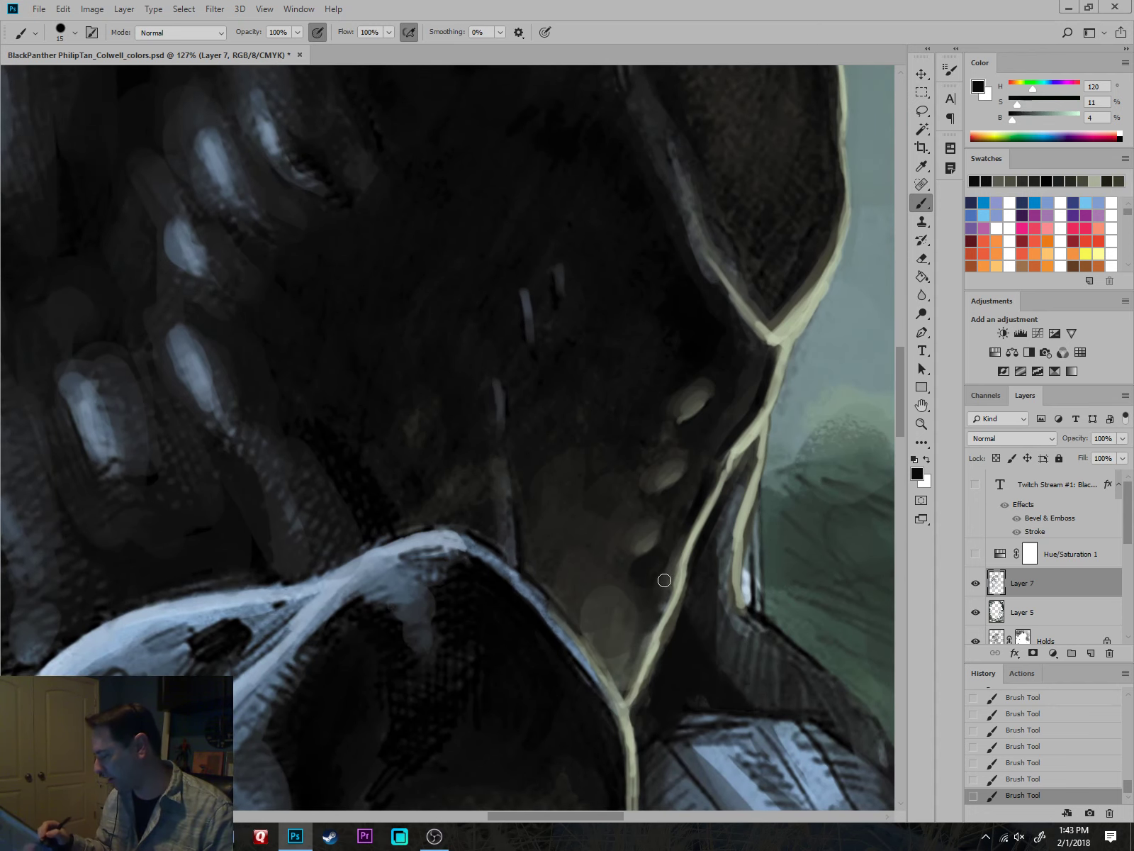
Check the waist shading and rim light against the whole figure, from the shoulders down to the legs.
{"action": "left_click", "coordinate": [753, 347], "text": "alt"}
{"action": "left_click", "coordinate": [749, 351], "text": "alt"}
{"action": "scroll", "coordinate": [779, 431], "scroll_direction": "down", "scroll_amount": 5}
{"action": "left_click_drag", "start_coordinate": [824, 659], "coordinate": [791, 632]}
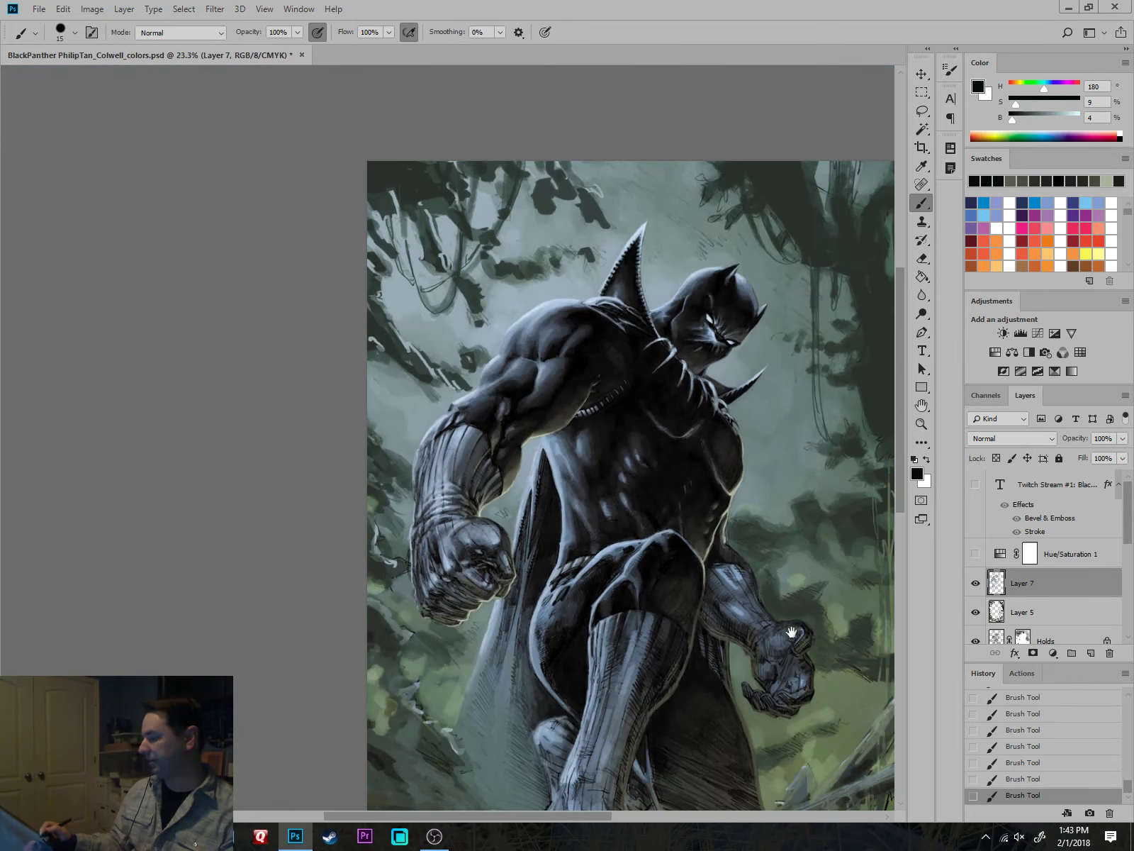
{"action": "scroll", "coordinate": [727, 513], "scroll_direction": "up", "scroll_amount": 6}
{"action": "left_click_drag", "start_coordinate": [696, 563], "coordinate": [678, 679]}
{"action": "scroll", "coordinate": [783, 520], "scroll_direction": "down", "scroll_amount": 3}
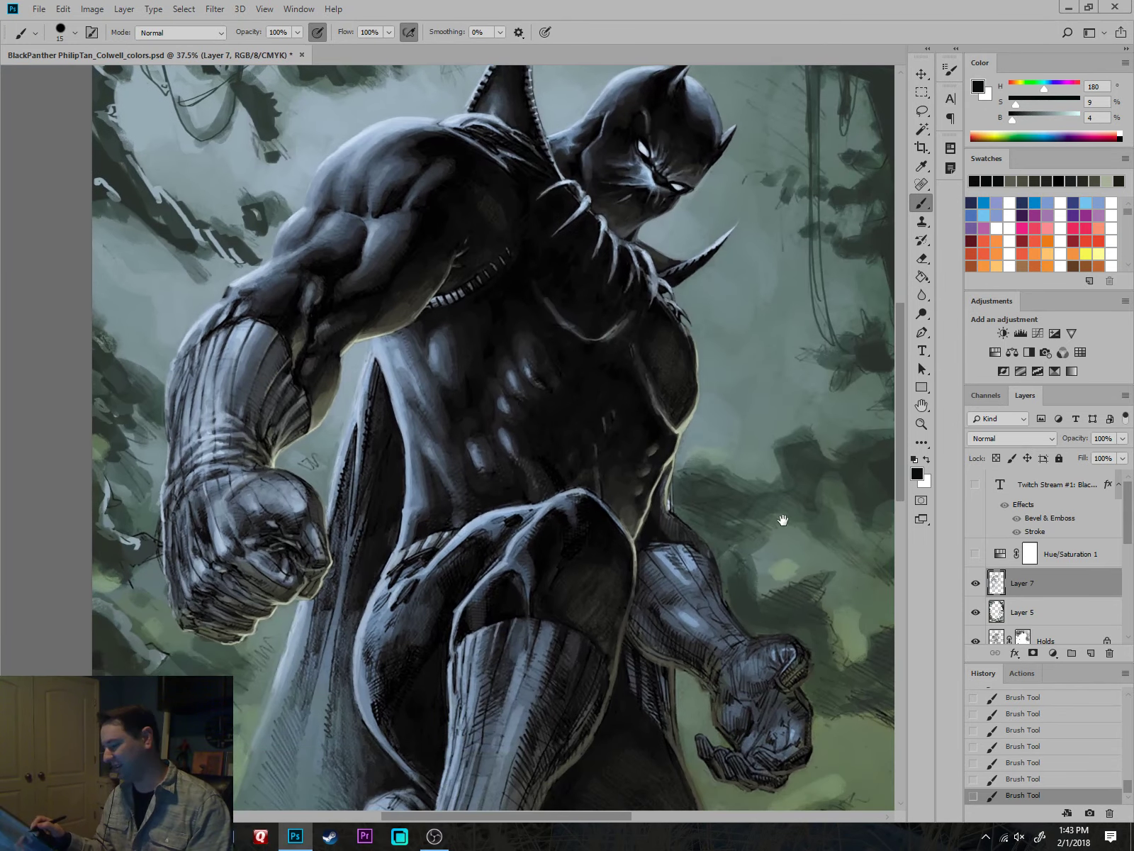
{"action": "scroll", "coordinate": [709, 521], "scroll_direction": "up", "scroll_amount": 5}
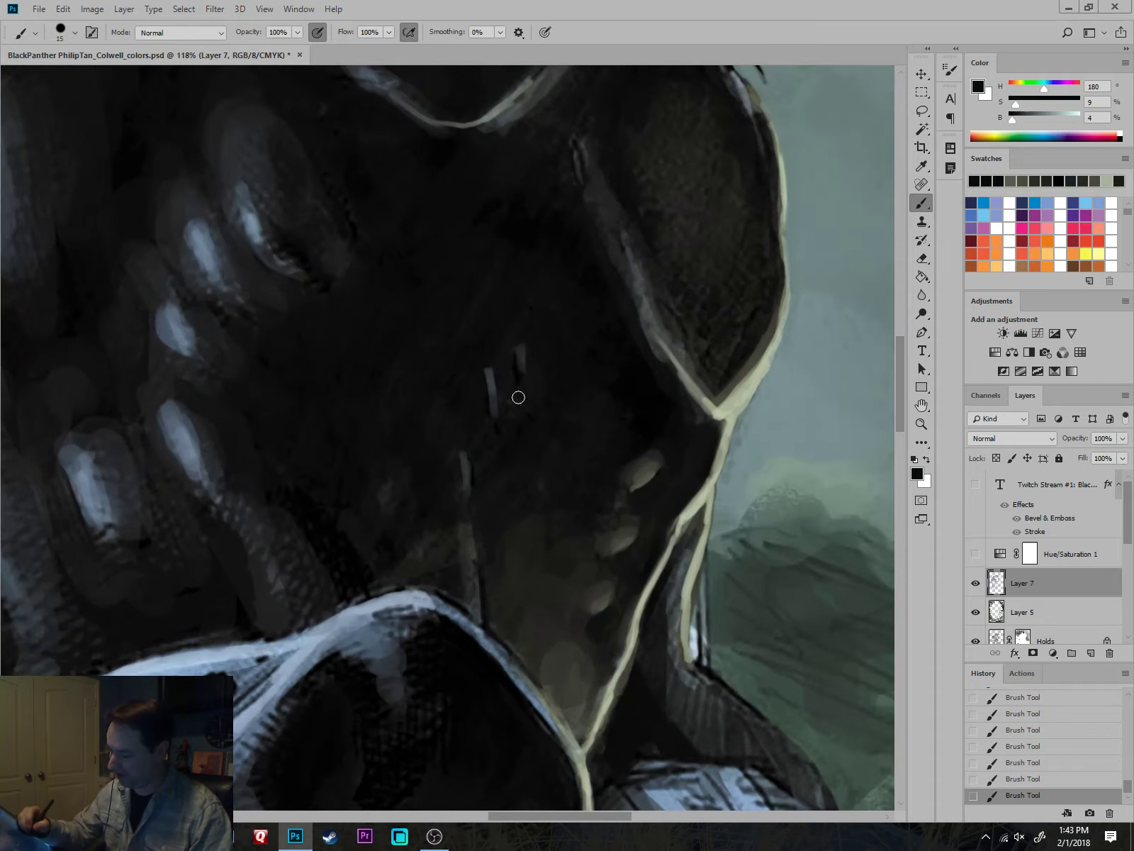
Paint small blue-grey highlights on the abdomen's centre muscles with sampled tones at 29% and 60% brightness, growing the brush to 20 px.
{"action": "left_click", "coordinate": [500, 376], "text": "alt"}
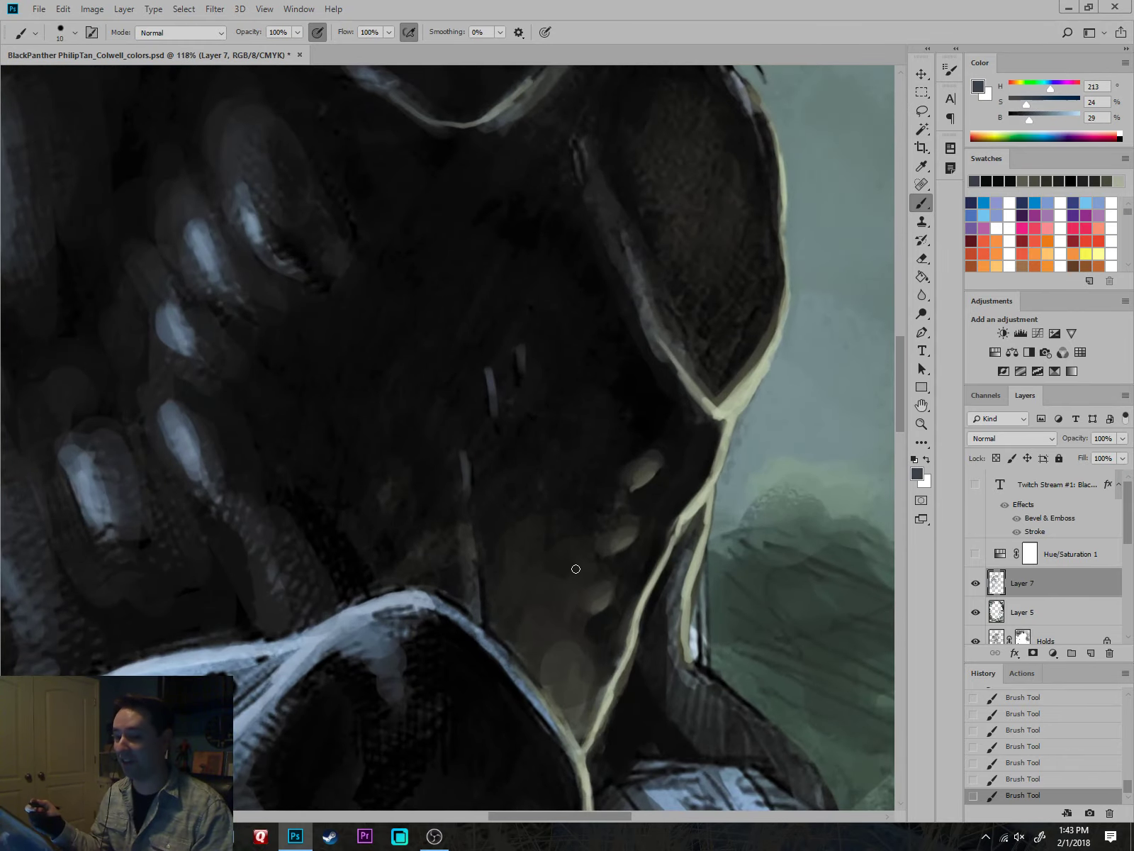
{"action": "left_click", "coordinate": [212, 250], "text": "alt"}
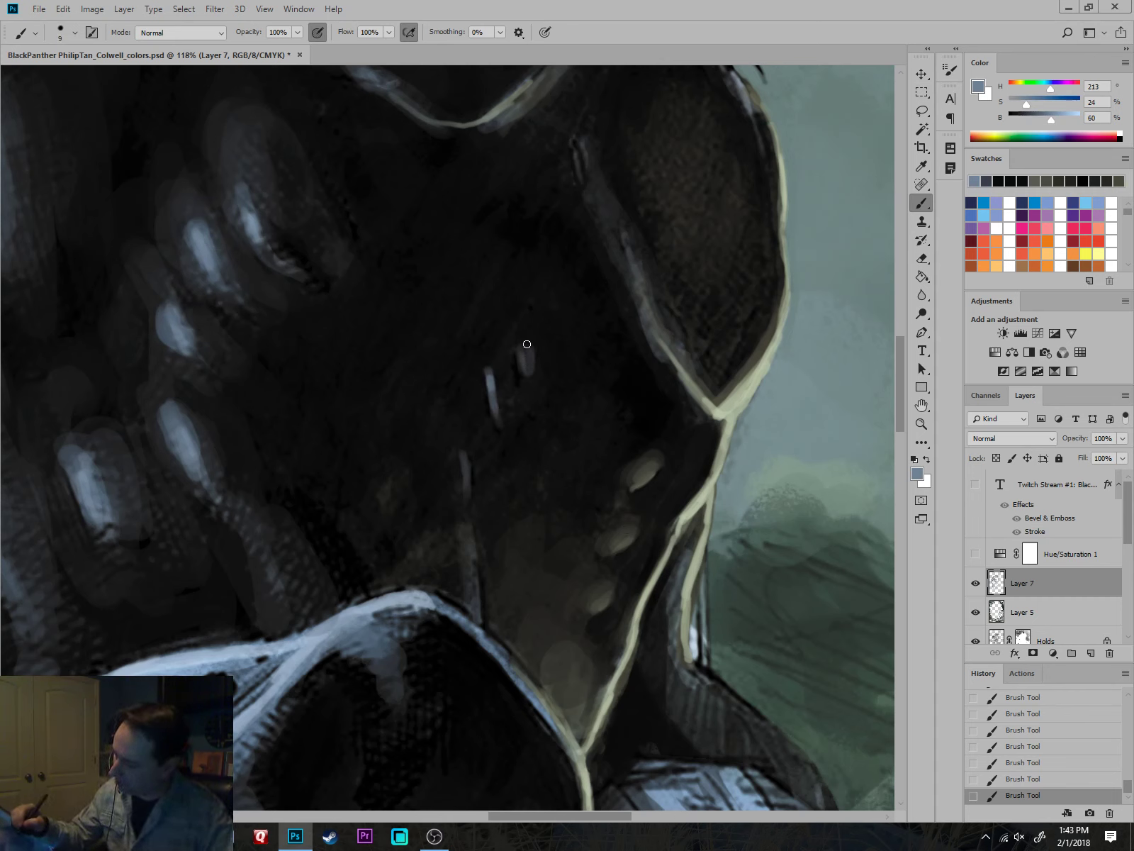
{"action": "mouse_move", "coordinate": [494, 380]}
{"action": "left_mouse_down"}
{"action": "mouse_move", "coordinate": [470, 476]}
{"action": "mouse_move", "coordinate": [477, 448]}
{"action": "mouse_move", "coordinate": [464, 443]}
{"action": "mouse_move", "coordinate": [479, 616]}
{"action": "mouse_move", "coordinate": [477, 452]}
{"action": "mouse_move", "coordinate": [481, 467]}
{"action": "mouse_move", "coordinate": [499, 398]}
{"action": "mouse_move", "coordinate": [534, 337]}
{"action": "mouse_move", "coordinate": [528, 325]}
{"action": "mouse_move", "coordinate": [537, 364]}
{"action": "left_mouse_up"}
{"action": "key", "text": "bracketright"}
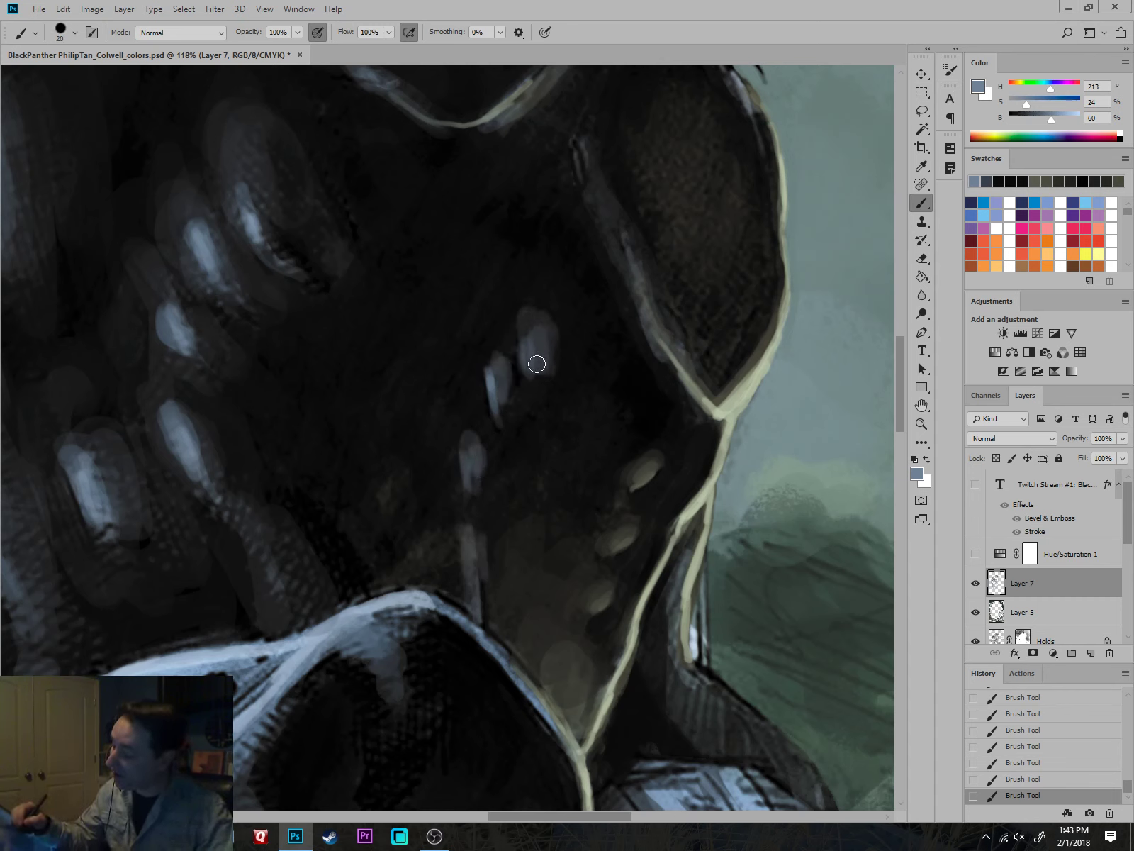
Soften the edges of the small centre abdomen highlights with sampled dark blue-greys at 12%, 18% and 16% brightness at 20 px.
{"action": "left_click", "coordinate": [564, 306], "text": "alt"}
{"action": "left_click", "coordinate": [530, 325], "text": "alt"}
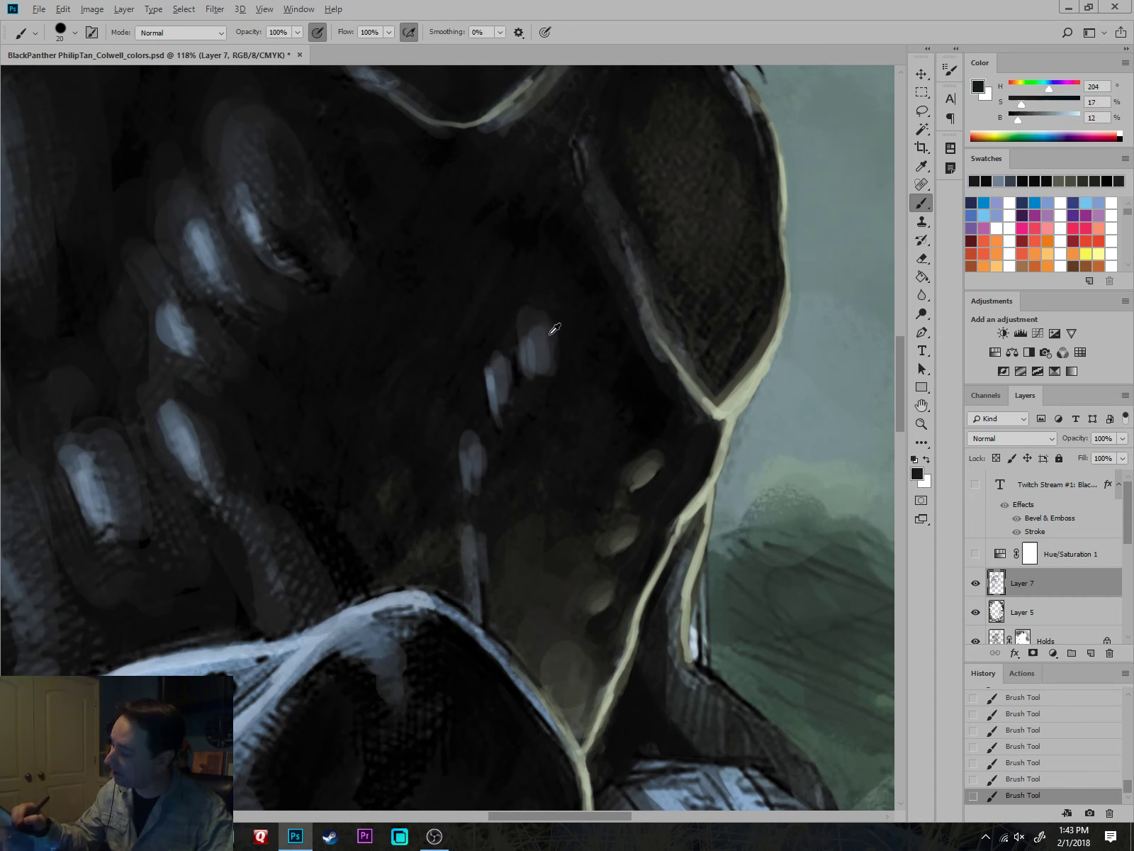
{"action": "left_click", "coordinate": [545, 330], "text": "alt"}
{"action": "left_click_drag", "start_coordinate": [520, 328], "coordinate": [494, 354]}
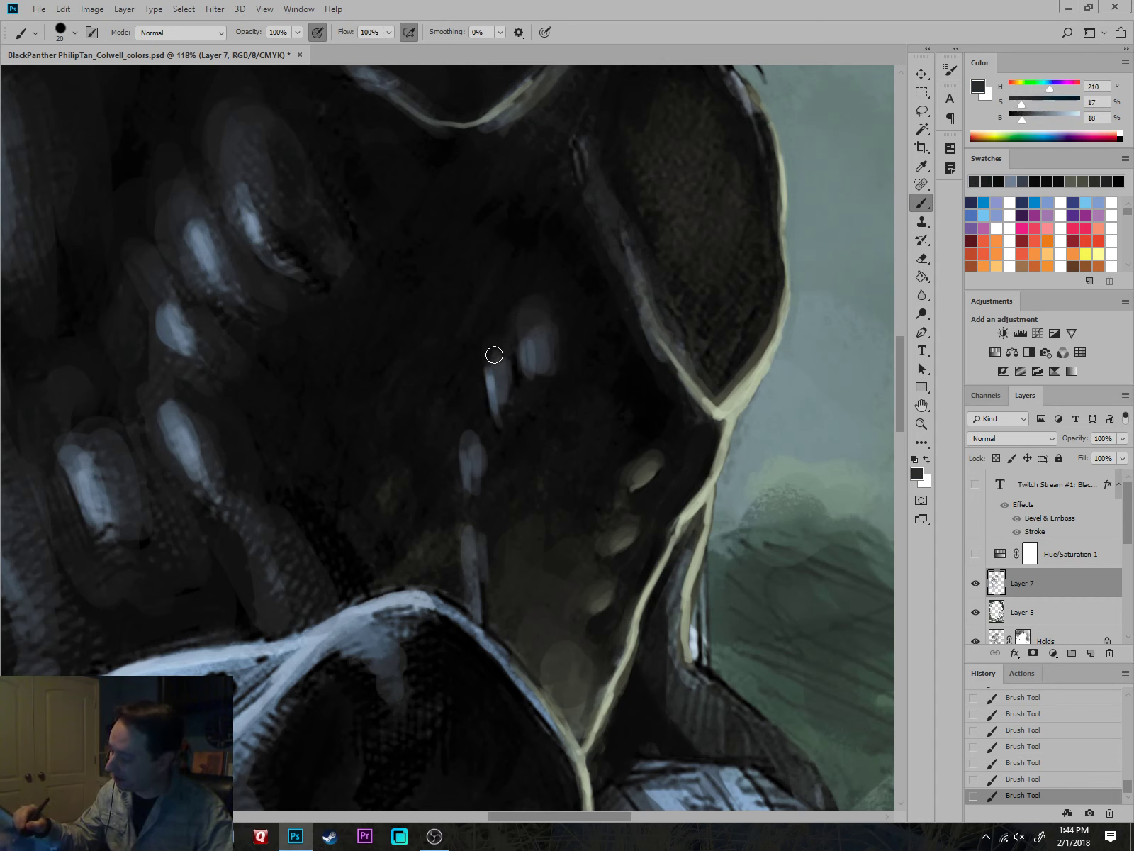
{"action": "left_click", "coordinate": [479, 436], "text": "alt"}
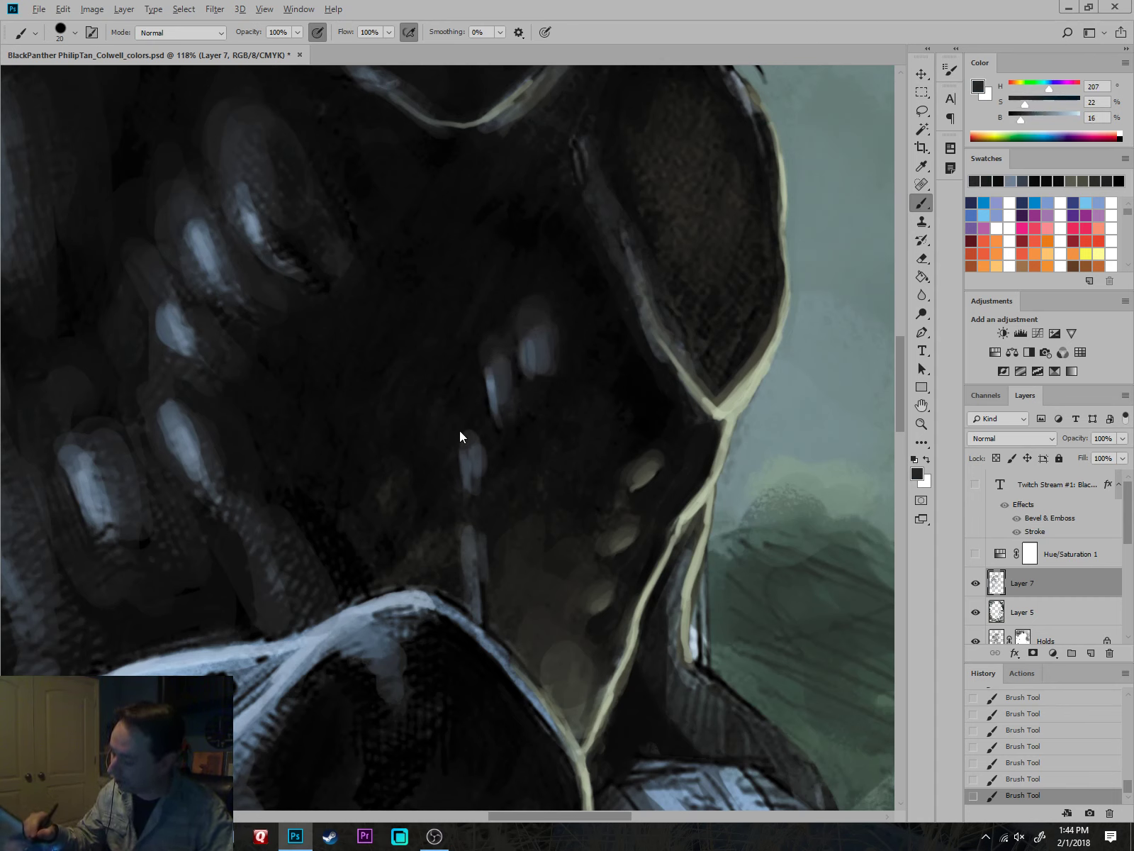
{"action": "left_click_drag", "start_coordinate": [477, 437], "coordinate": [471, 429]}
Brighten the centre abdomen highlights and the thin streak below them with sampled blue-grey at 53% and 52% brightness, reducing to 10 px.
{"action": "left_click", "coordinate": [495, 379], "text": "alt"}
{"action": "mouse_move", "coordinate": [494, 370]}
{"action": "left_mouse_down"}
{"action": "mouse_move", "coordinate": [498, 387]}
{"action": "mouse_move", "coordinate": [533, 332]}
{"action": "mouse_move", "coordinate": [529, 348]}
{"action": "left_mouse_up"}
{"action": "left_click_drag", "start_coordinate": [475, 441], "coordinate": [473, 455]}
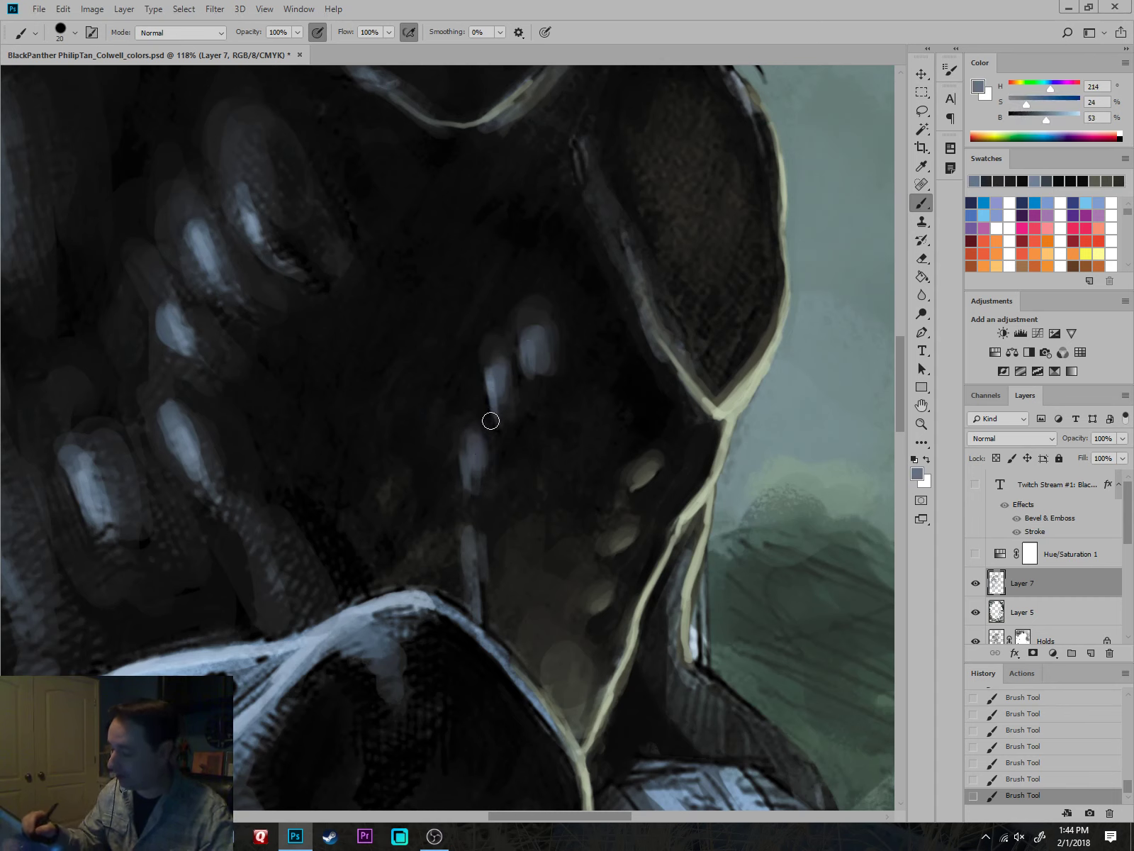
{"action": "left_click", "coordinate": [499, 377], "text": "alt"}
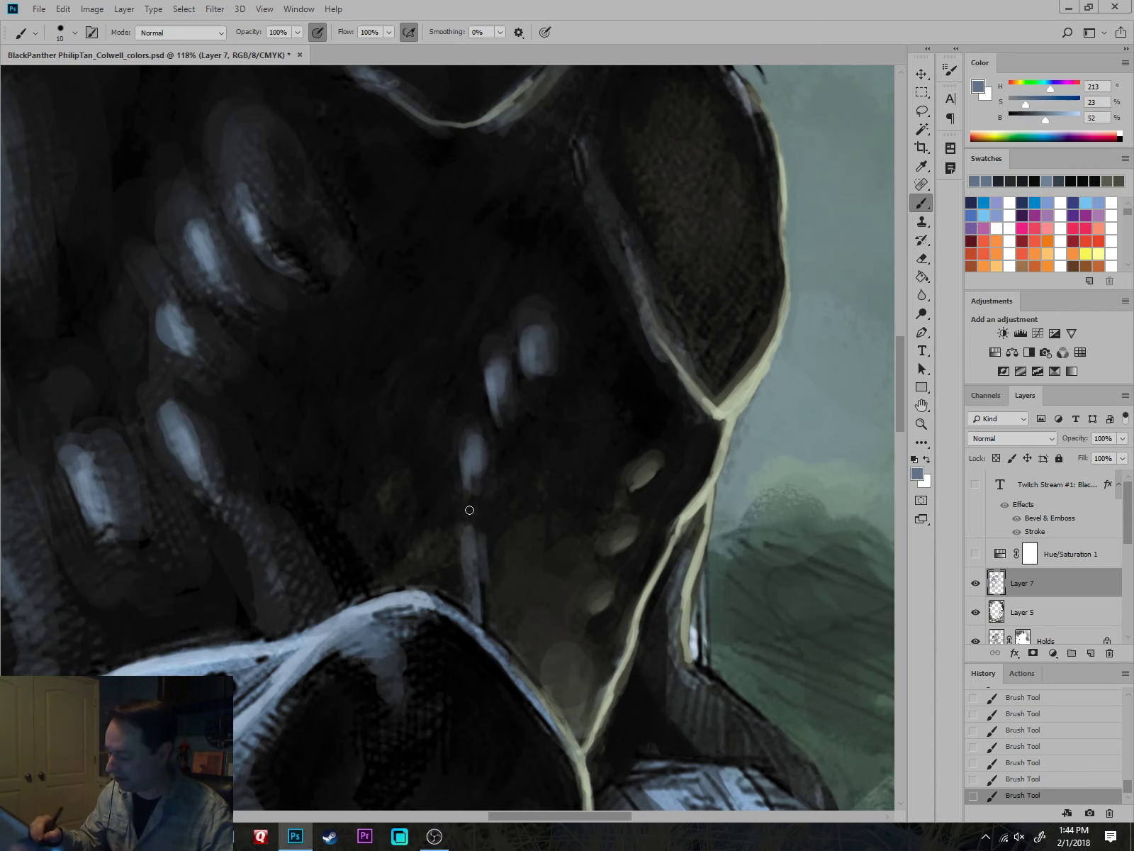
{"action": "left_click_drag", "start_coordinate": [470, 539], "coordinate": [477, 616]}
Sample near-black at 2% brightness from the abdomen beside the blue highlights for shading with a 20 px brush.
{"action": "left_click_drag", "start_coordinate": [491, 564], "coordinate": [652, 524]}
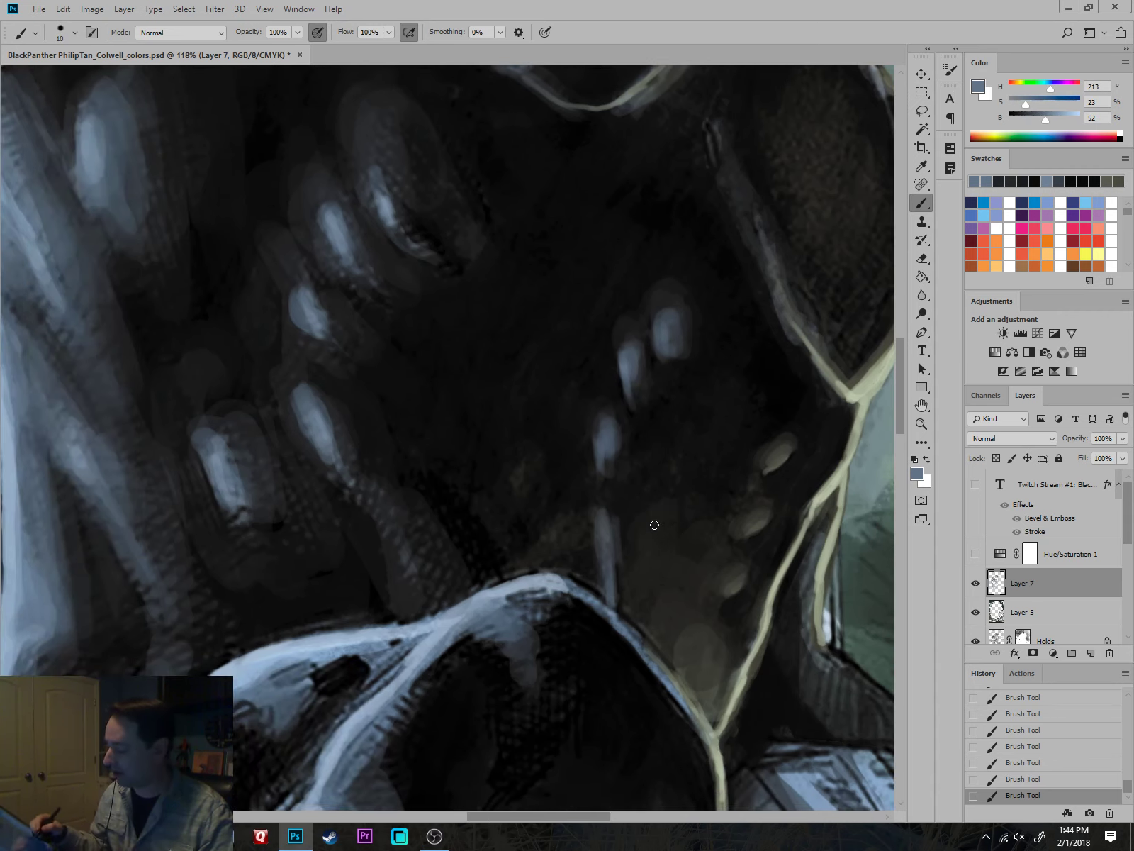
{"action": "left_click", "coordinate": [617, 517], "text": "alt"}
{"action": "key", "text": "bracketright"}
{"action": "left_click", "coordinate": [723, 375], "text": "alt"}
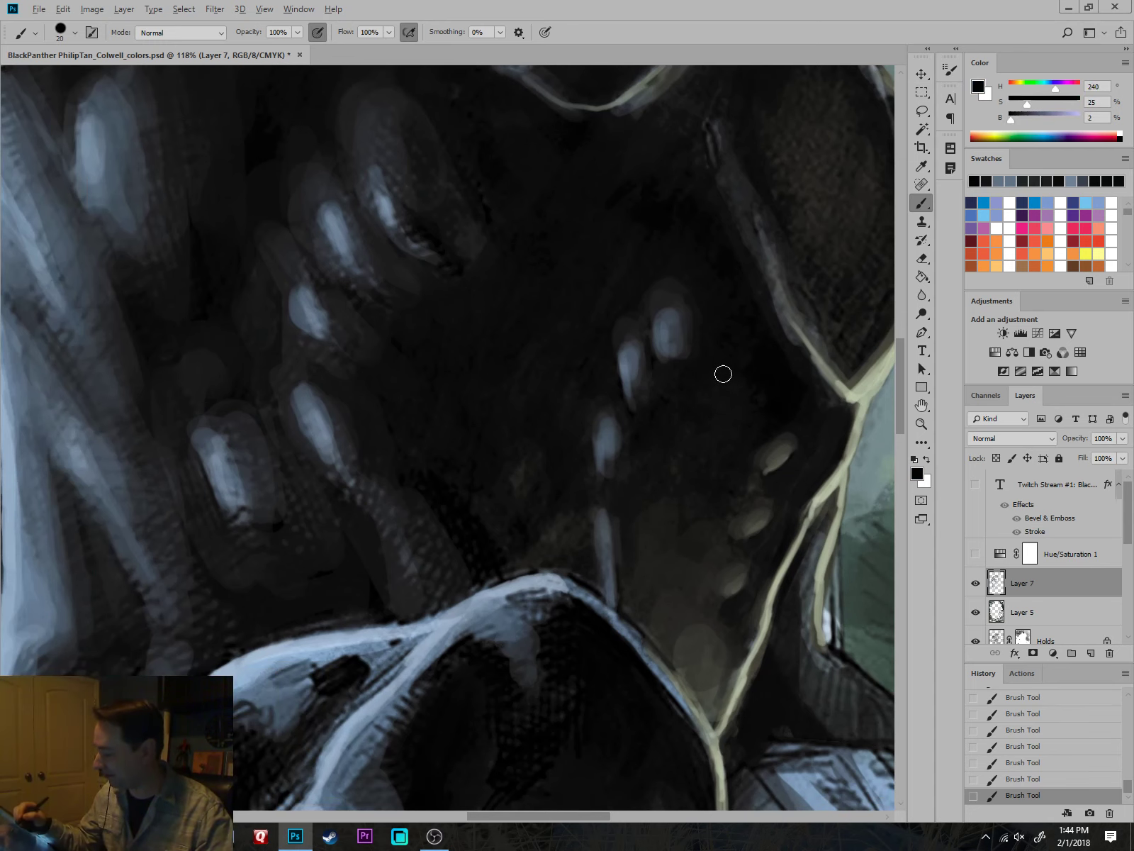
Smooth the dark torso below the chest with sampled near-black tones and a size 30 brush.
{"action": "left_click_drag", "start_coordinate": [638, 309], "coordinate": [688, 286]}
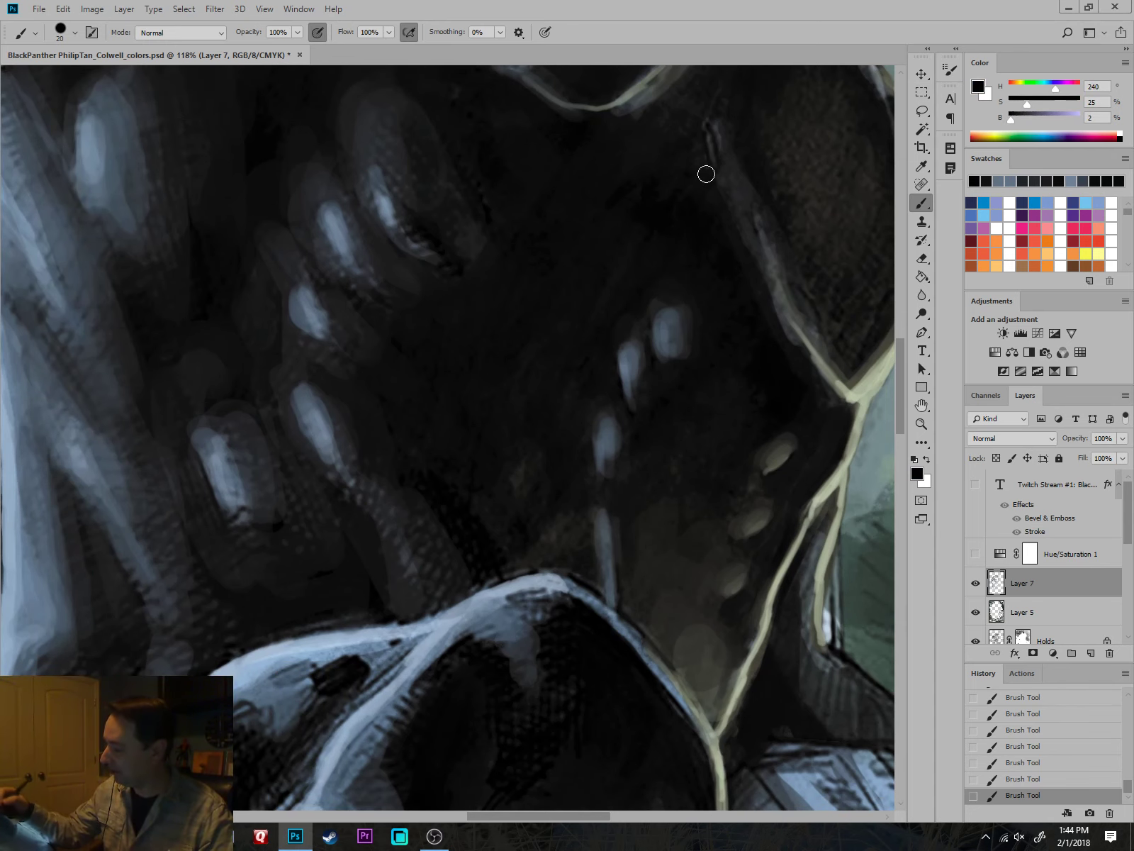
{"action": "scroll", "coordinate": [739, 340], "scroll_direction": "up", "scroll_amount": 3}
{"action": "key", "text": "bracketright"}
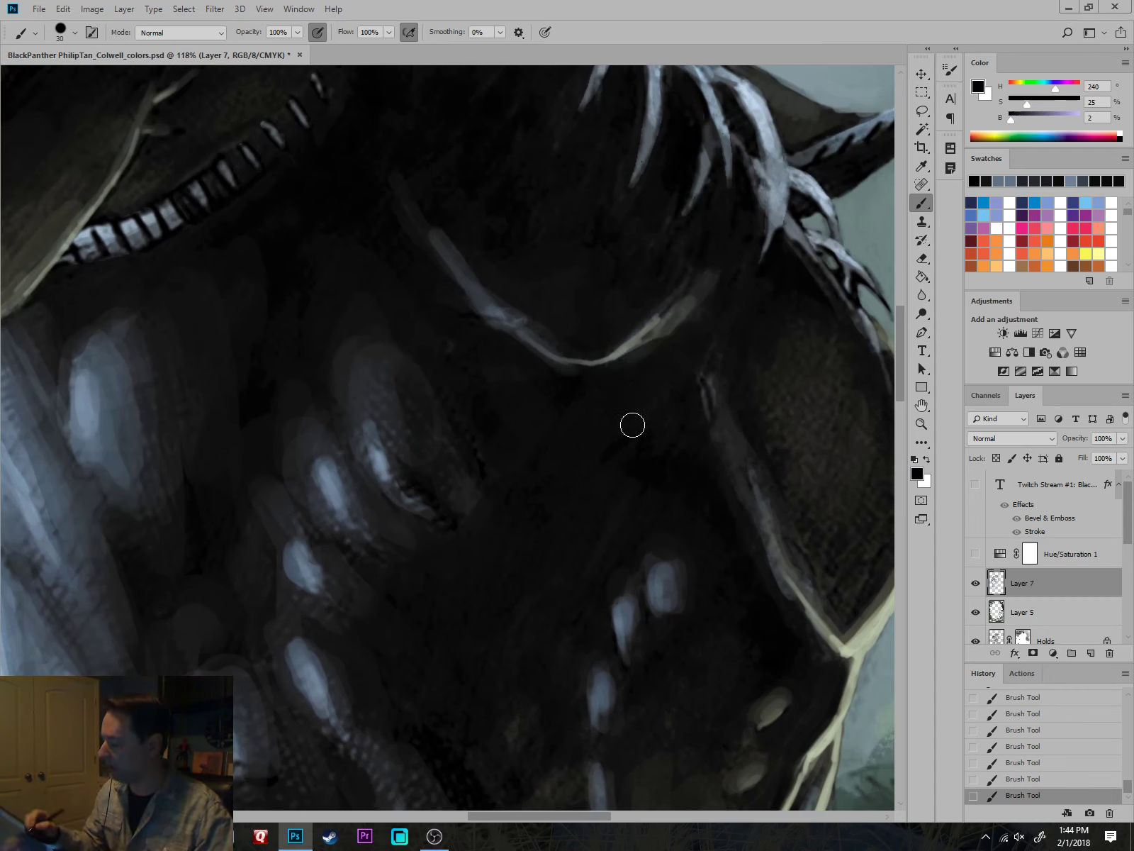
{"action": "left_click", "coordinate": [576, 392], "text": "alt"}
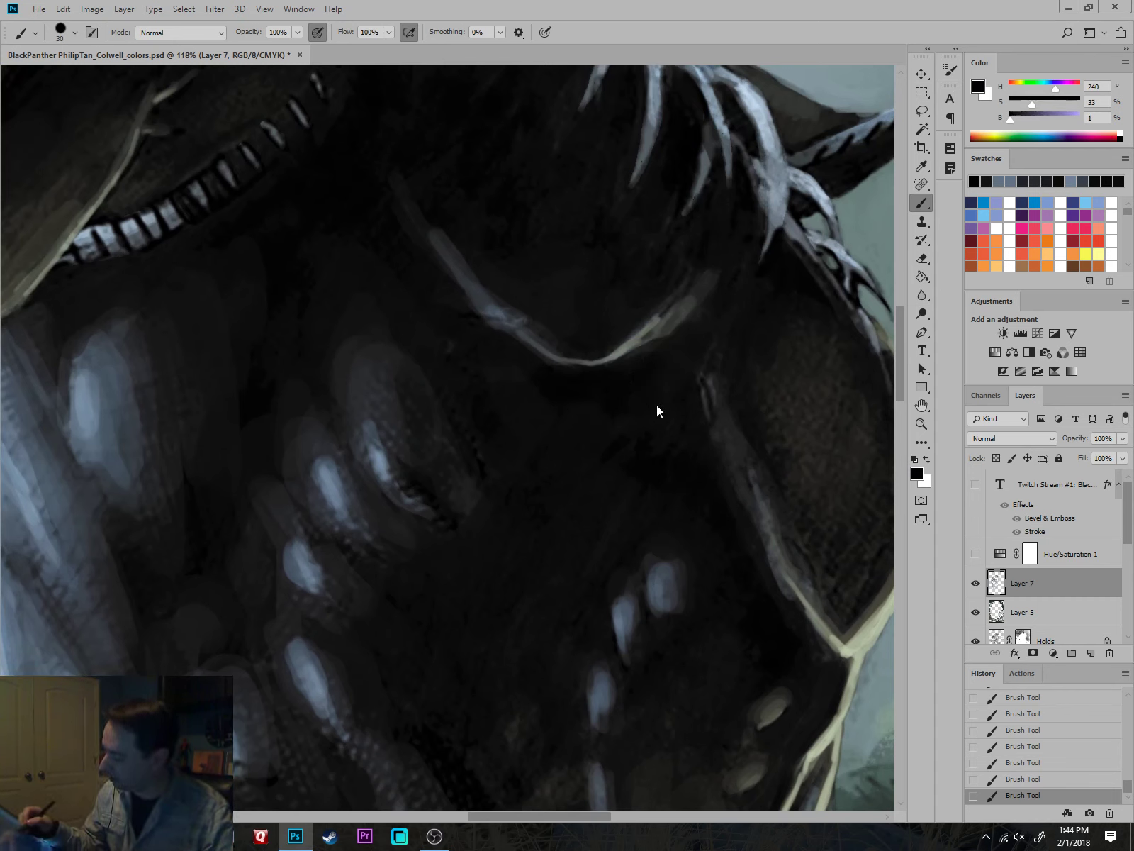
{"action": "mouse_move", "coordinate": [488, 424]}
{"action": "left_mouse_down"}
{"action": "mouse_move", "coordinate": [498, 451]}
{"action": "mouse_move", "coordinate": [445, 429]}
{"action": "mouse_move", "coordinate": [469, 456]}
{"action": "left_mouse_up"}
{"action": "left_click", "coordinate": [465, 445], "text": "alt"}
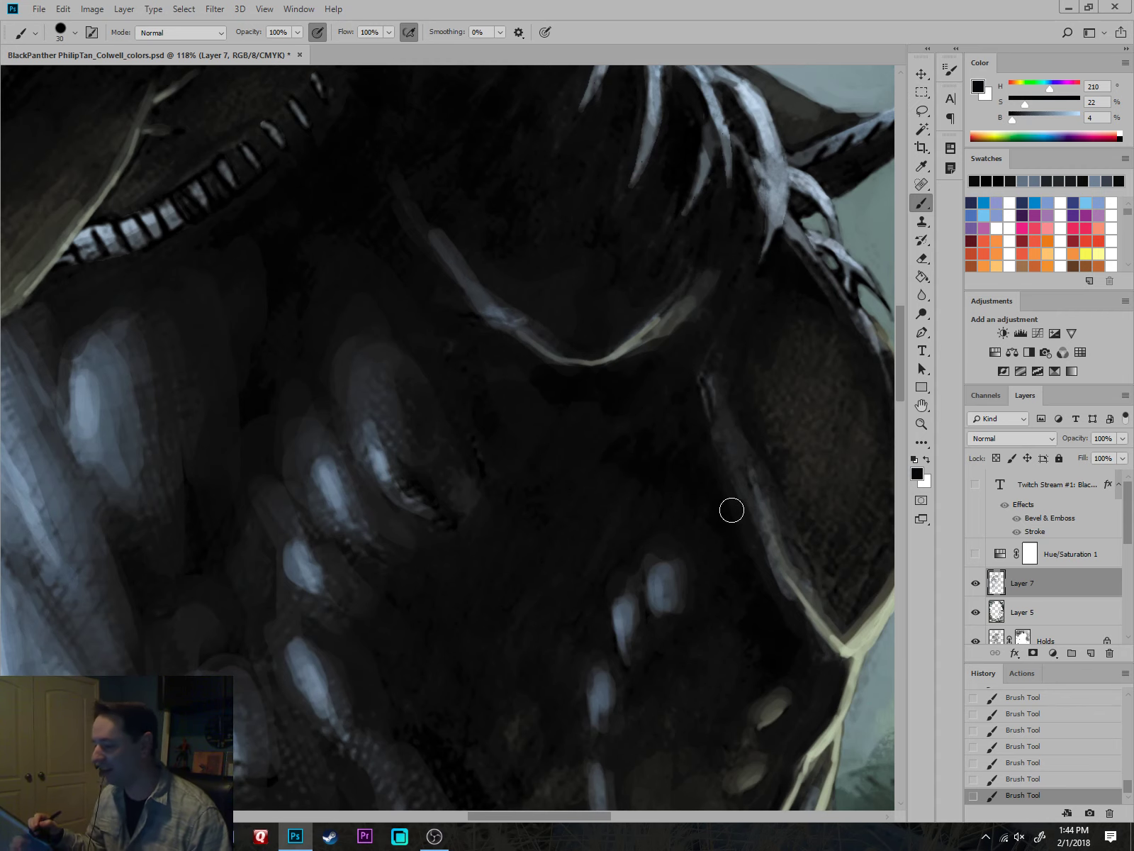
Soften the left part of the chest's lower rim light and fill the dark pectoral with sampled blue-grays, enlarging the brush to 40.
{"action": "left_click", "coordinate": [443, 238], "text": "alt"}
{"action": "left_click_drag", "start_coordinate": [456, 263], "coordinate": [516, 306]}
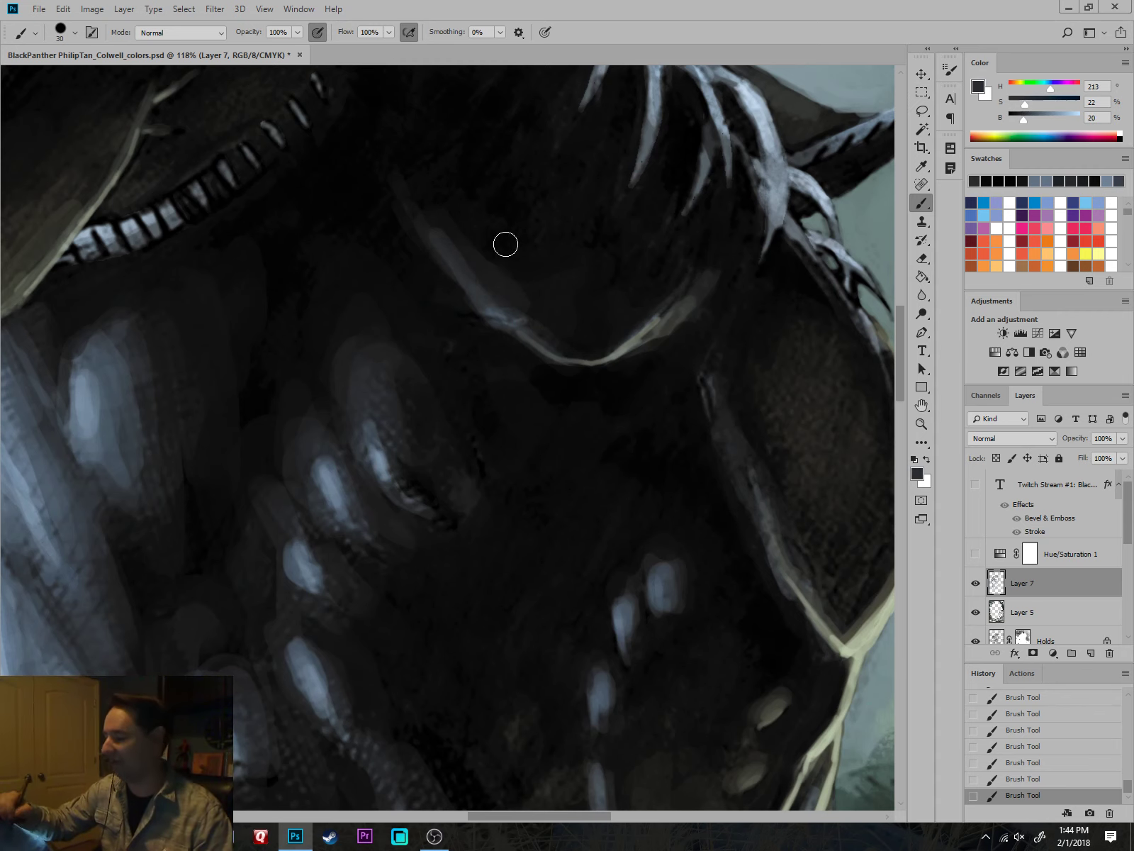
{"action": "left_click_drag", "start_coordinate": [514, 158], "coordinate": [553, 292]}
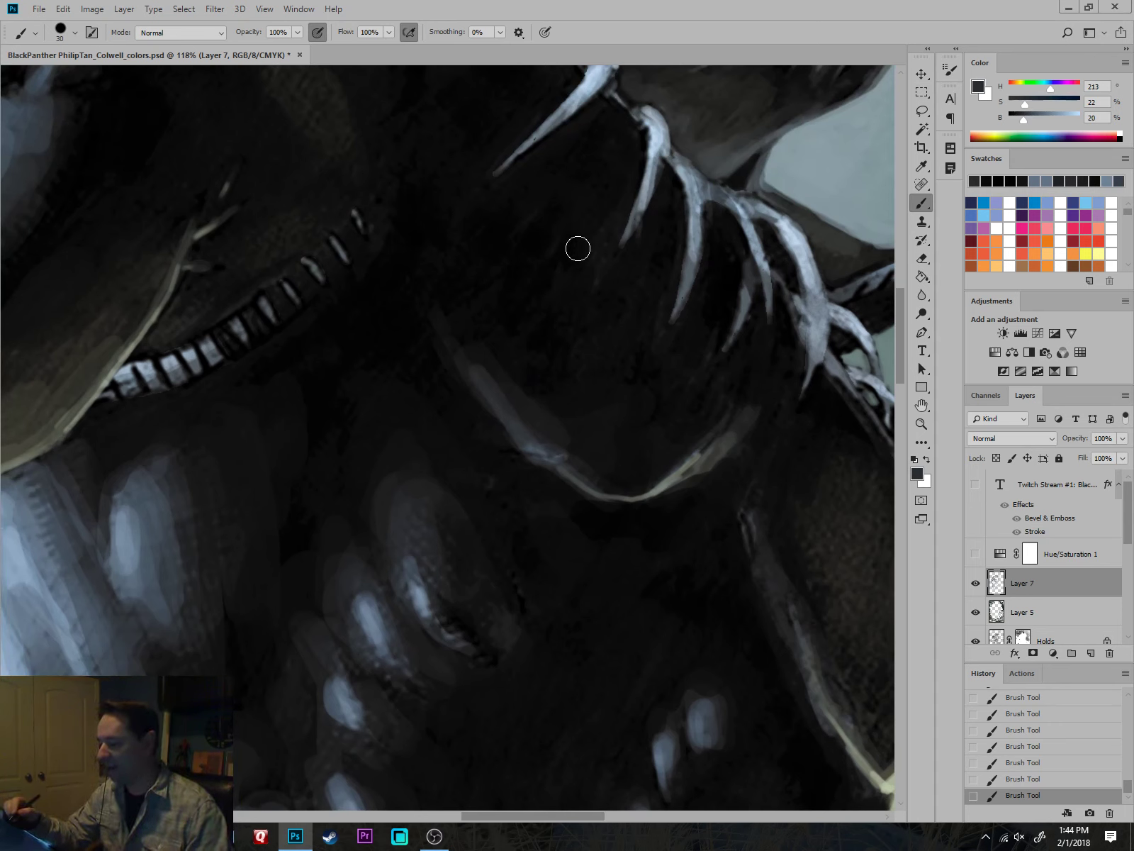
{"action": "left_click", "coordinate": [416, 264], "text": "alt"}
{"action": "key", "text": "bracketright"}
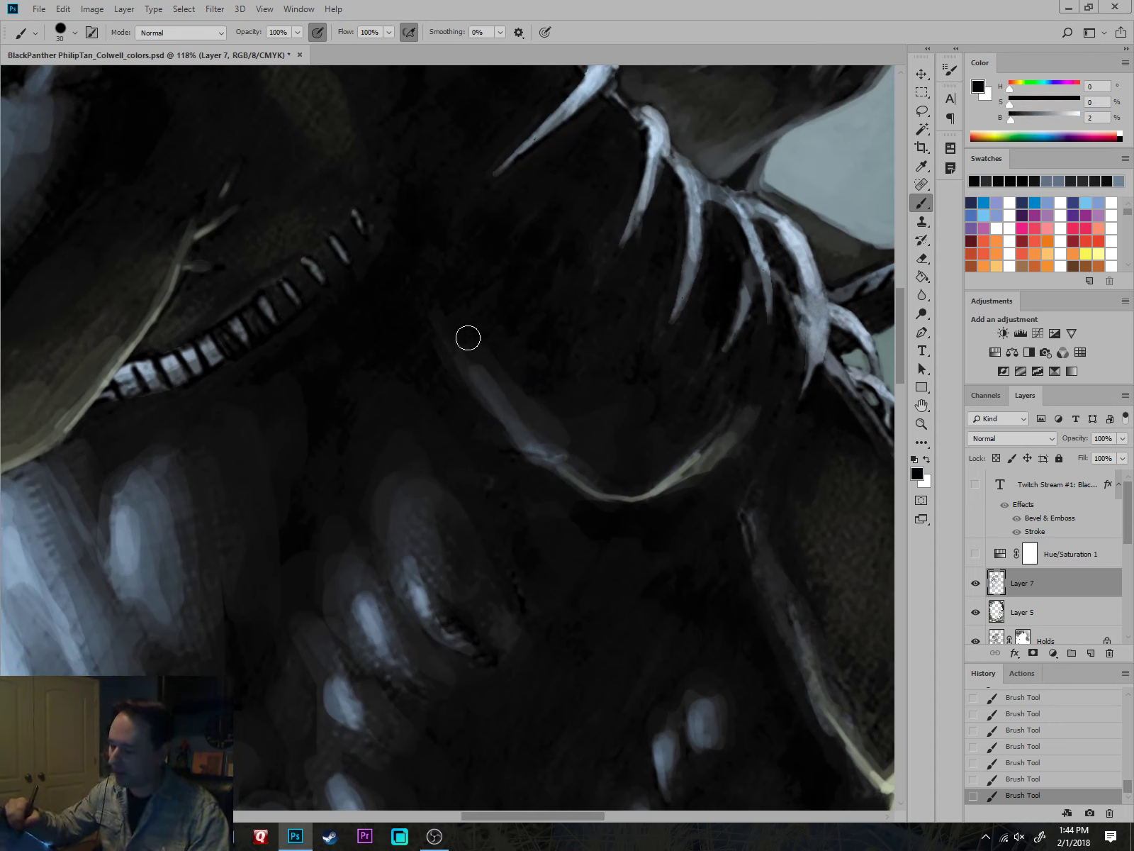
{"action": "key", "text": "bracketright"}
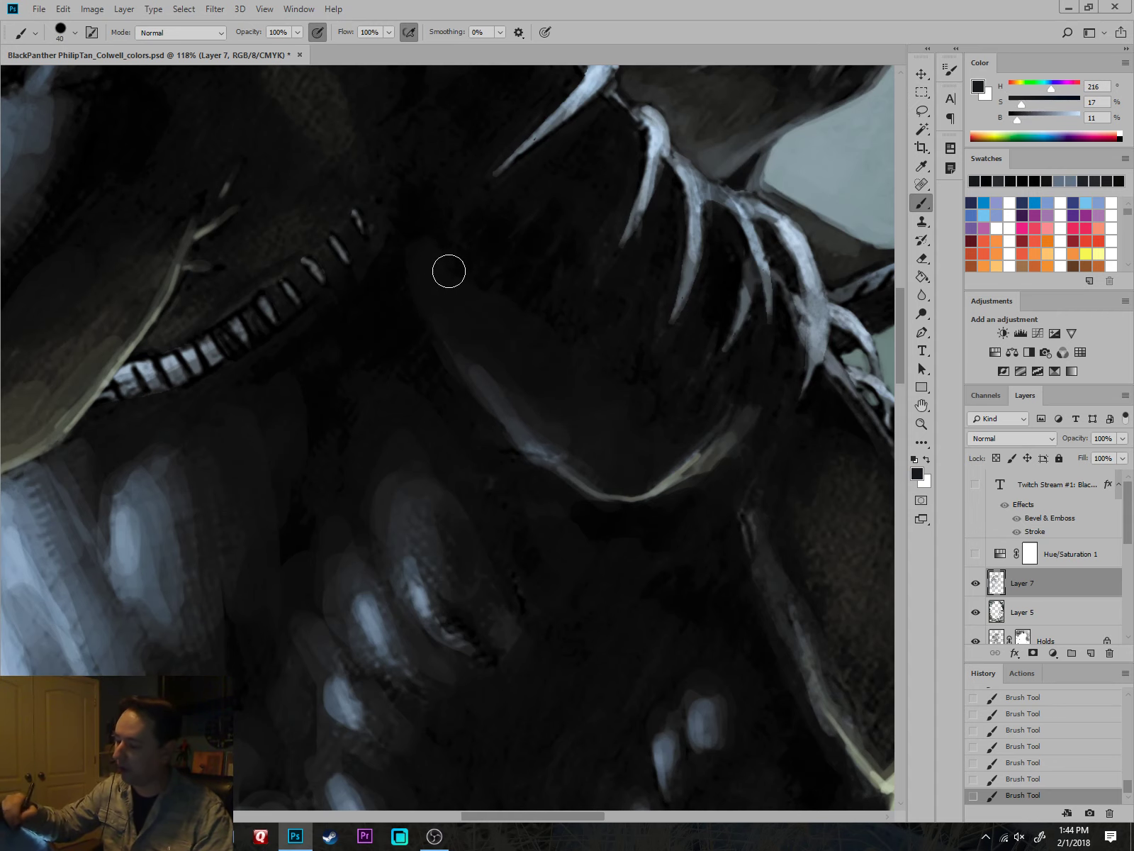
Blend sampled near-black shadows across the upper chest and into the armpit beside the banded strap.
{"action": "left_click_drag", "start_coordinate": [606, 353], "coordinate": [626, 410]}
{"action": "left_click", "coordinate": [516, 279], "text": "alt"}
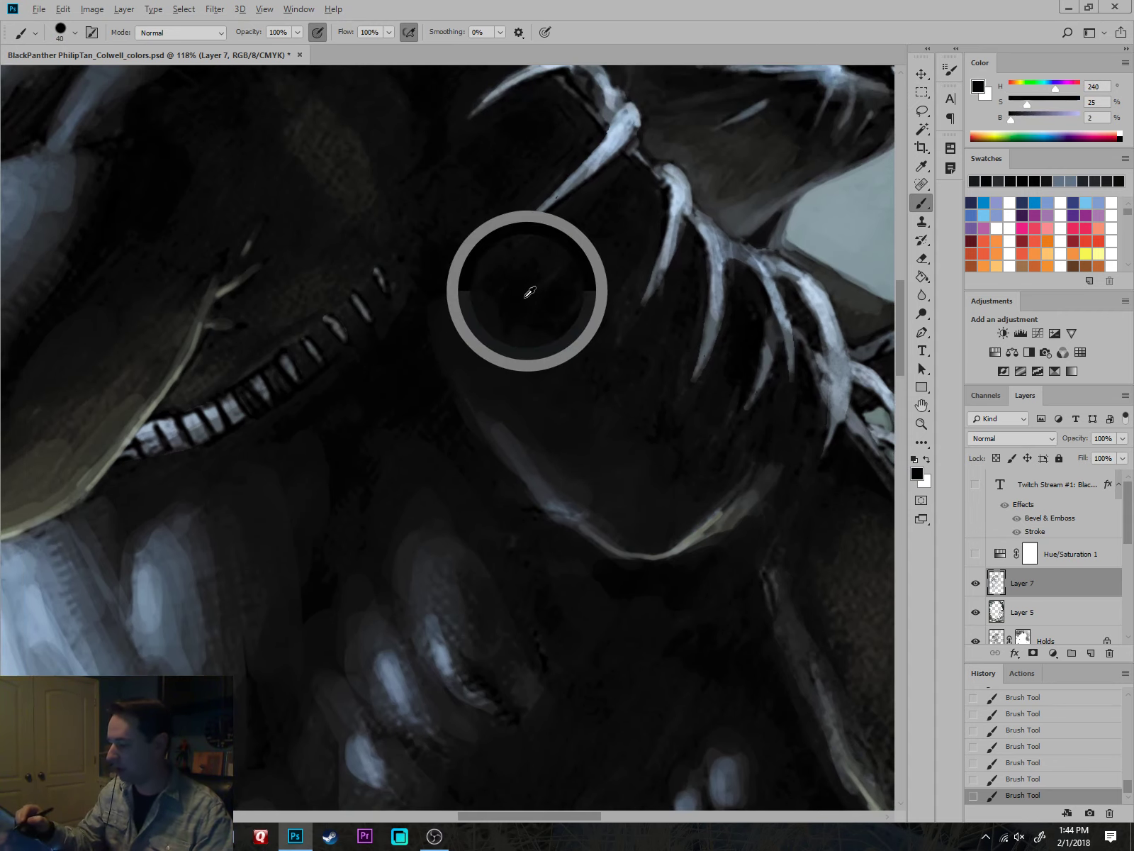
{"action": "left_click_drag", "start_coordinate": [450, 316], "coordinate": [439, 328]}
{"action": "left_click", "coordinate": [383, 394], "text": "alt"}
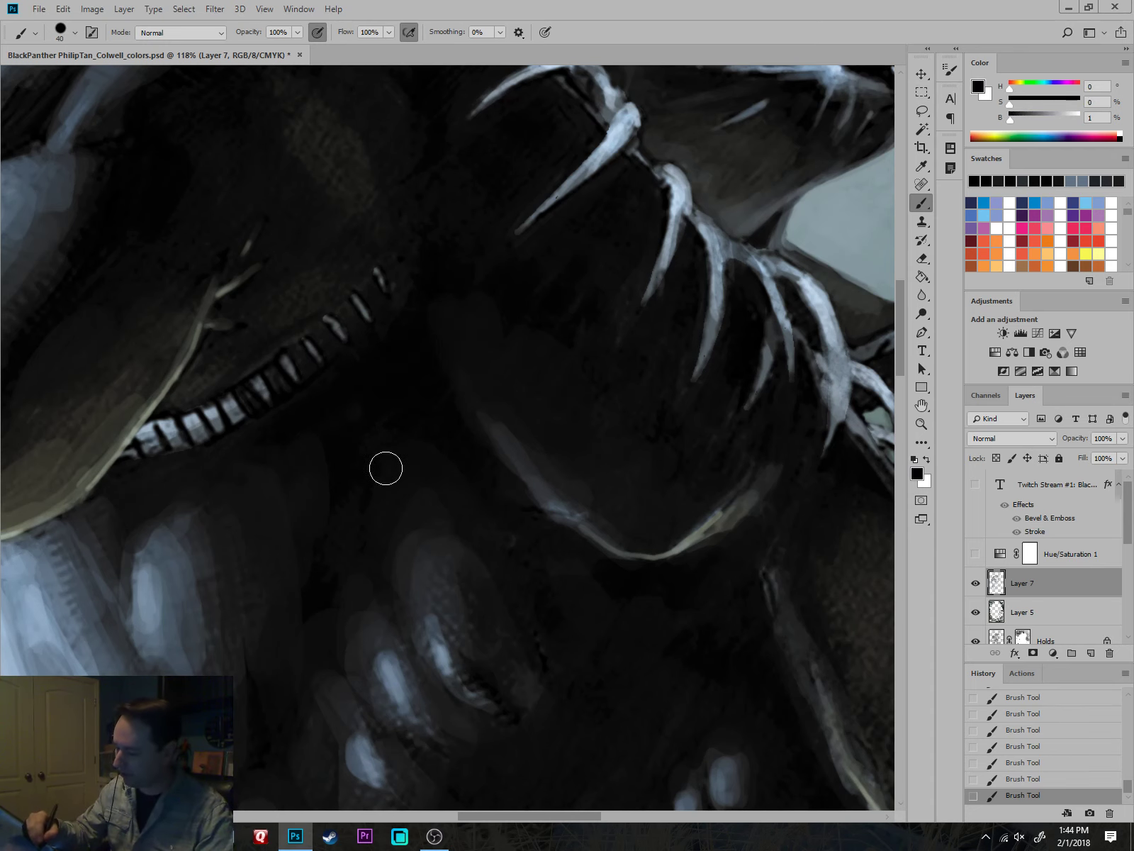
Soften both sides of the chest's curved lower rim with sampled dark blue-grays, reducing the brush to 35.
{"action": "left_click_drag", "start_coordinate": [701, 654], "coordinate": [699, 661]}
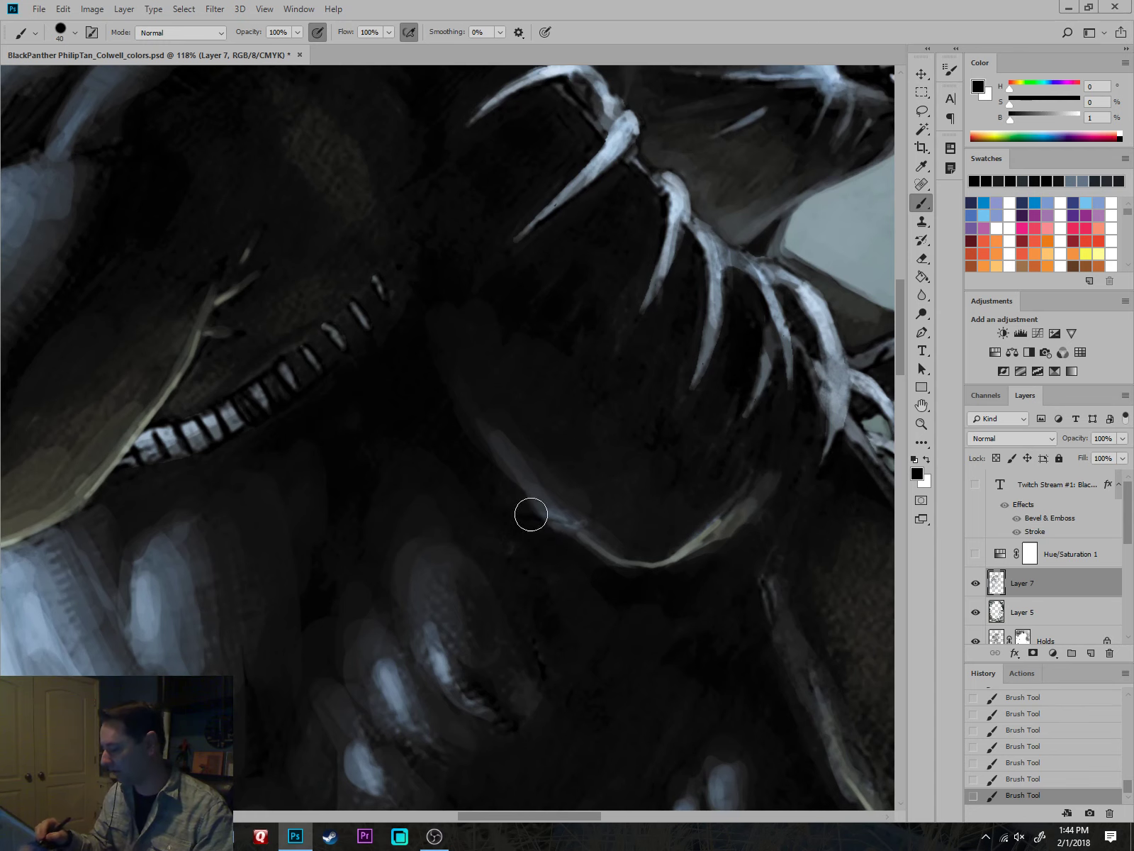
{"action": "left_click_drag", "start_coordinate": [523, 501], "coordinate": [545, 527]}
{"action": "left_click", "coordinate": [519, 423], "text": "alt"}
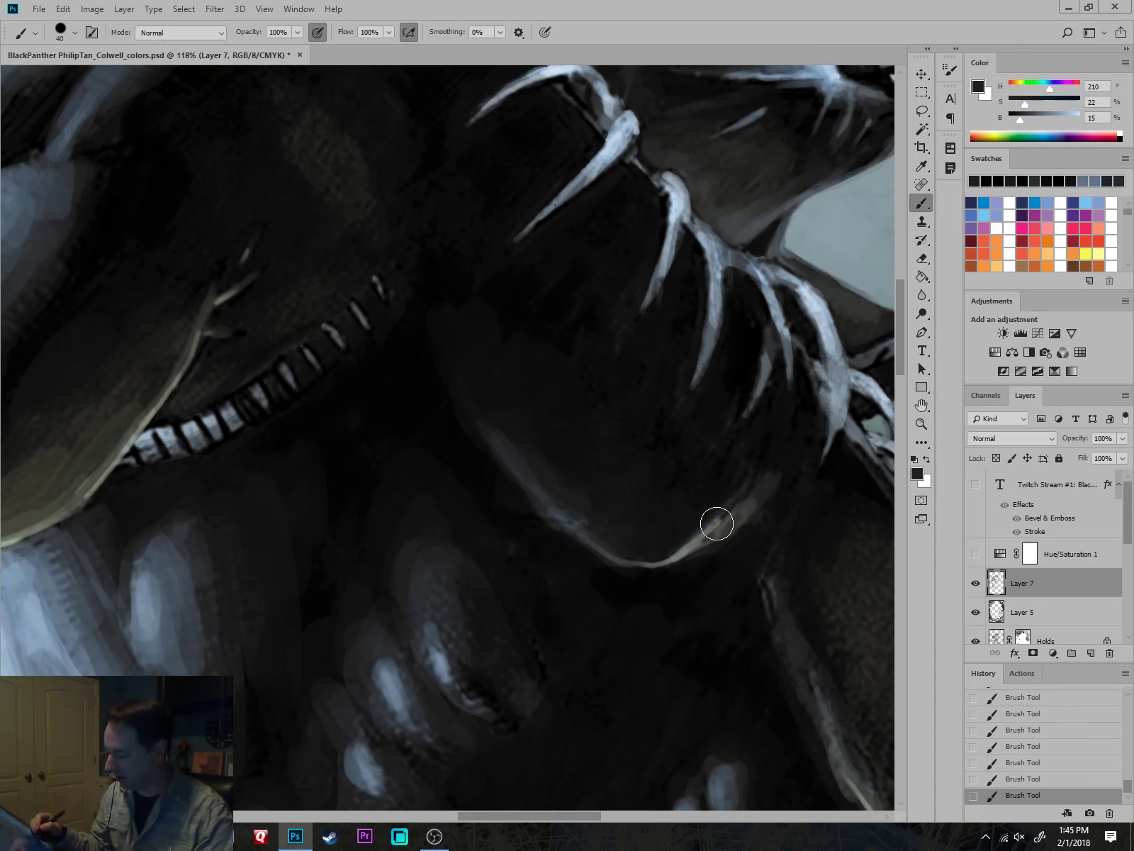
{"action": "left_click", "coordinate": [789, 461], "text": "alt"}
{"action": "key", "text": "["}
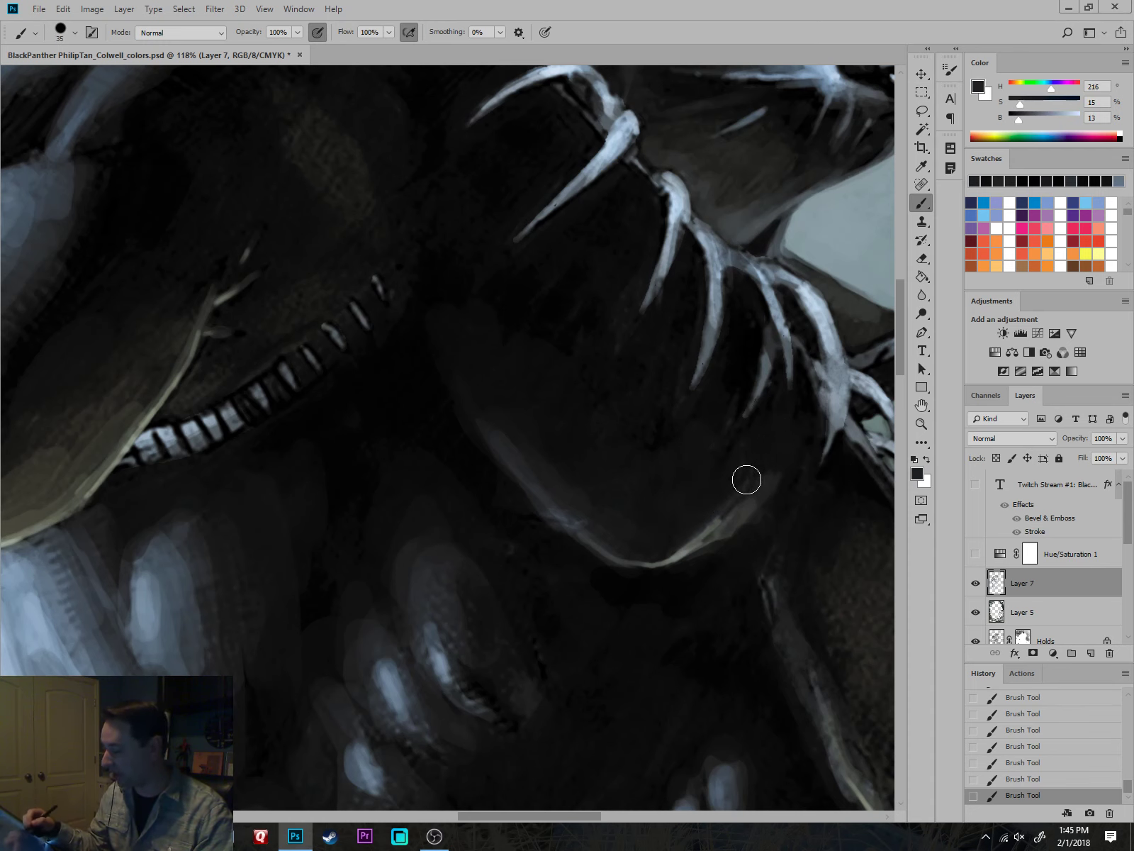
Blend and extend the upper rib highlights with sampled blue-gray tones and a size 30 brush.
{"action": "left_click_drag", "start_coordinate": [638, 650], "coordinate": [649, 582]}
{"action": "left_click", "coordinate": [433, 502], "text": "alt"}
{"action": "key", "text": "["}
{"action": "mouse_move", "coordinate": [458, 535]}
{"action": "left_mouse_down"}
{"action": "mouse_move", "coordinate": [458, 588]}
{"action": "mouse_move", "coordinate": [451, 579]}
{"action": "left_mouse_up"}
{"action": "left_click", "coordinate": [451, 583], "text": "alt"}
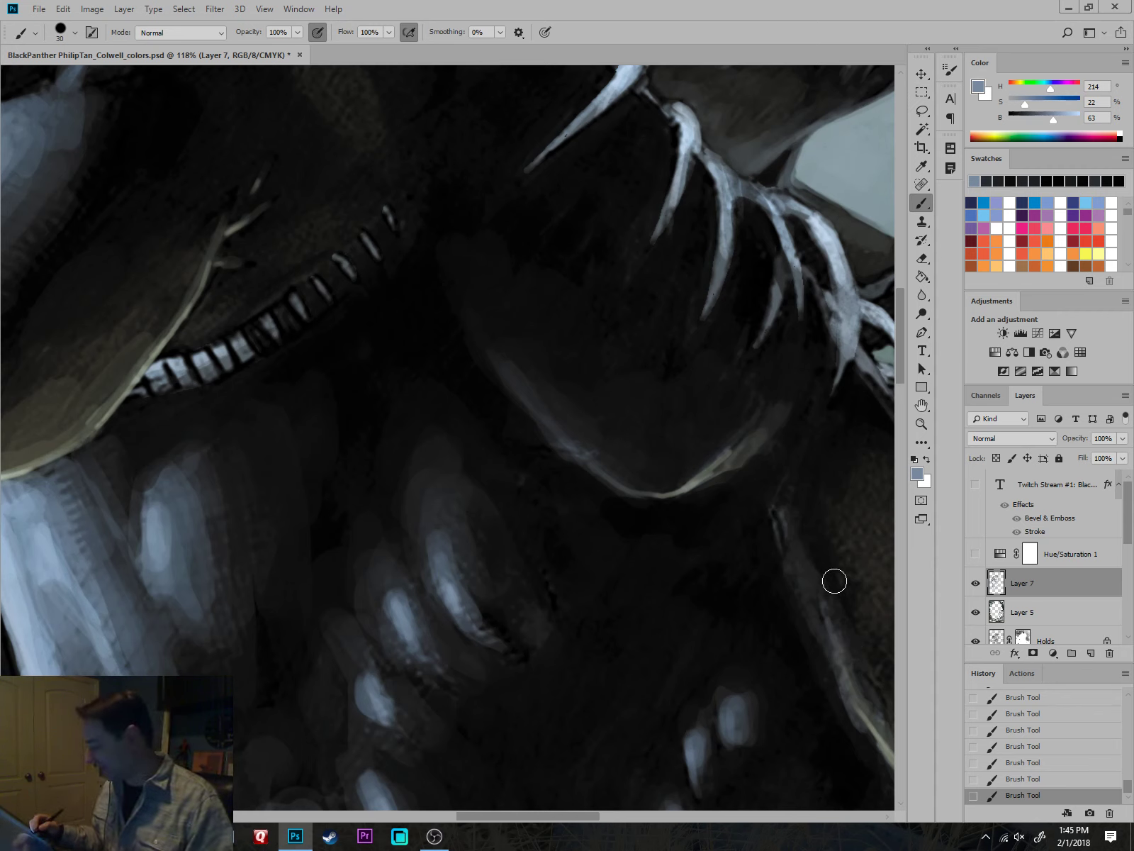
Tone down the right part of the chest rim and blend dark tones around the uppermost rib highlight.
{"action": "left_click", "coordinate": [782, 401], "text": "alt"}
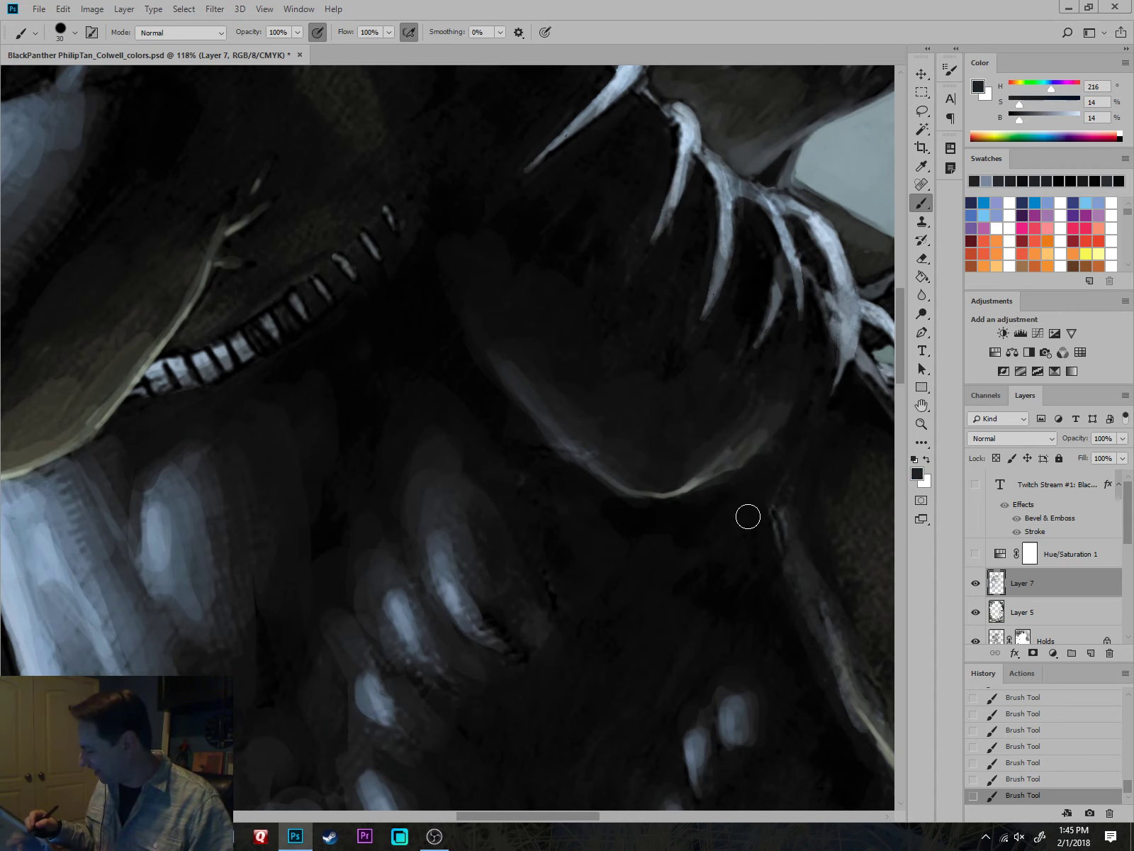
{"action": "left_click_drag", "start_coordinate": [684, 599], "coordinate": [652, 500]}
{"action": "left_click", "coordinate": [507, 524], "text": "alt"}
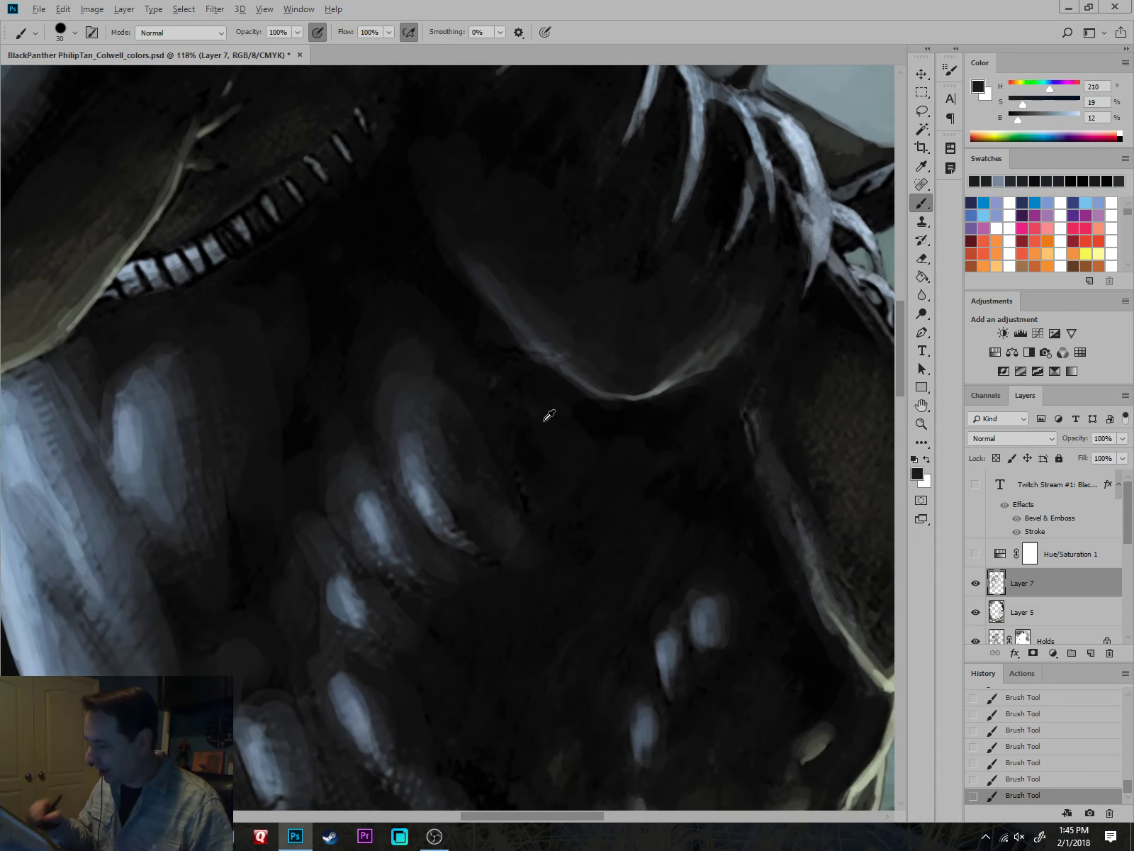
{"action": "left_click", "coordinate": [370, 191], "text": "alt"}
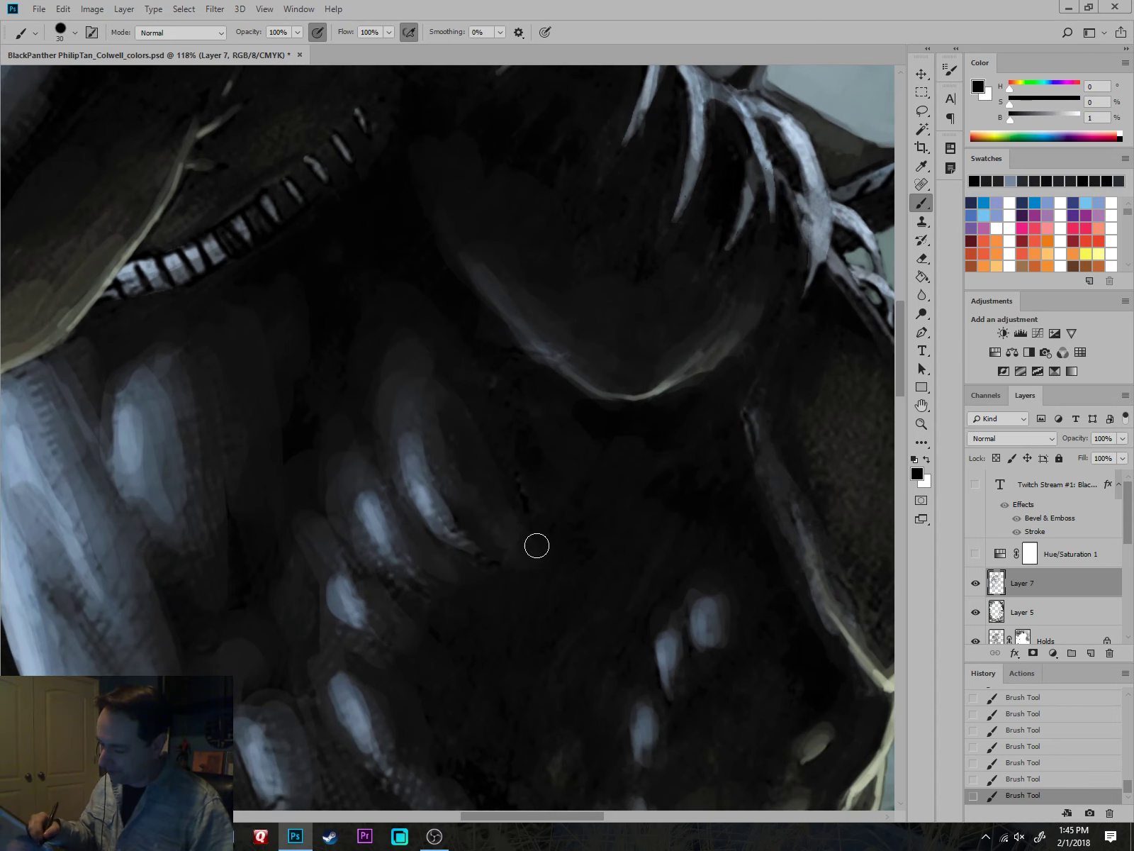
Widen the soft halo around the upper small highlight on the right side of the torso with sampled tones.
{"action": "left_click_drag", "start_coordinate": [756, 659], "coordinate": [724, 531]}
{"action": "left_click", "coordinate": [683, 478], "text": "alt"}
{"action": "left_click", "coordinate": [702, 505], "text": "alt"}
Deepen the shadow on the upper part of the right arm beneath the claw necklace with sampled near-black tones.
{"action": "left_click_drag", "start_coordinate": [745, 443], "coordinate": [689, 565]}
{"action": "left_click", "coordinate": [712, 409], "text": "alt"}
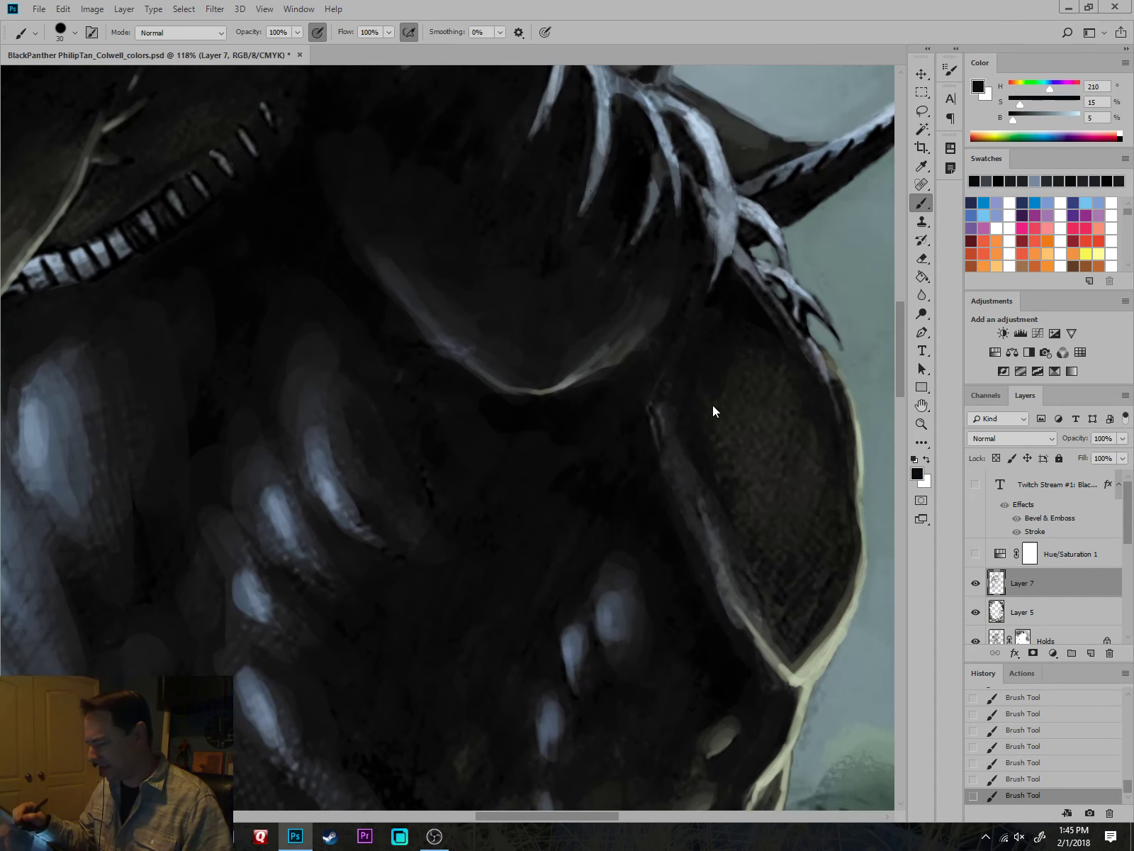
{"action": "left_click_drag", "start_coordinate": [716, 305], "coordinate": [719, 289]}
{"action": "left_click", "coordinate": [765, 250], "text": "alt"}
{"action": "left_click_drag", "start_coordinate": [765, 250], "coordinate": [780, 212]}
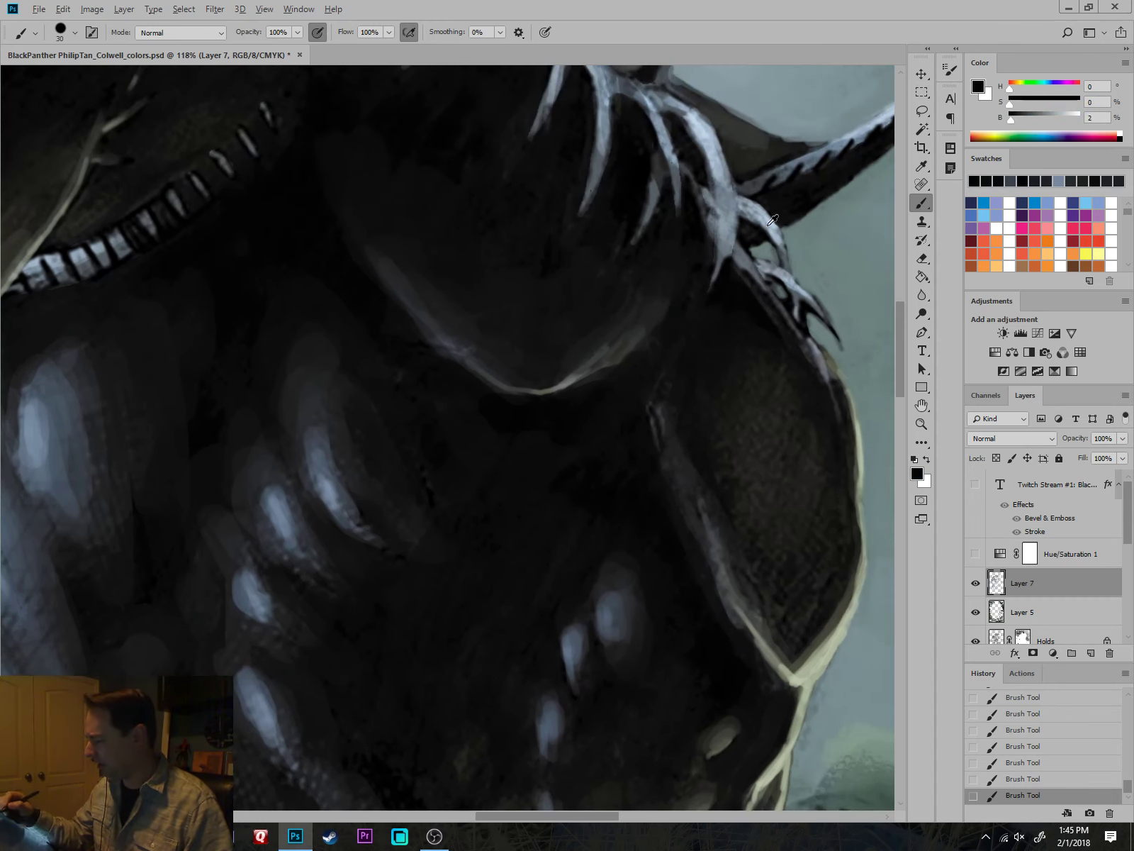
{"action": "left_click", "coordinate": [751, 230], "text": "alt"}
{"action": "key", "text": "bracketleft"}
{"action": "left_click_drag", "start_coordinate": [717, 300], "coordinate": [713, 352]}
Smooth the dark upper chest beneath the claw necklace with a sampled near-black and a size 40 brush.
{"action": "left_click_drag", "start_coordinate": [750, 396], "coordinate": [725, 583]}
{"action": "left_click", "coordinate": [387, 342], "text": "alt"}
{"action": "key", "text": "bracketright"}
{"action": "key", "text": "bracketright"}
{"action": "key", "text": "bracketright"}
{"action": "key", "text": "bracketright"}
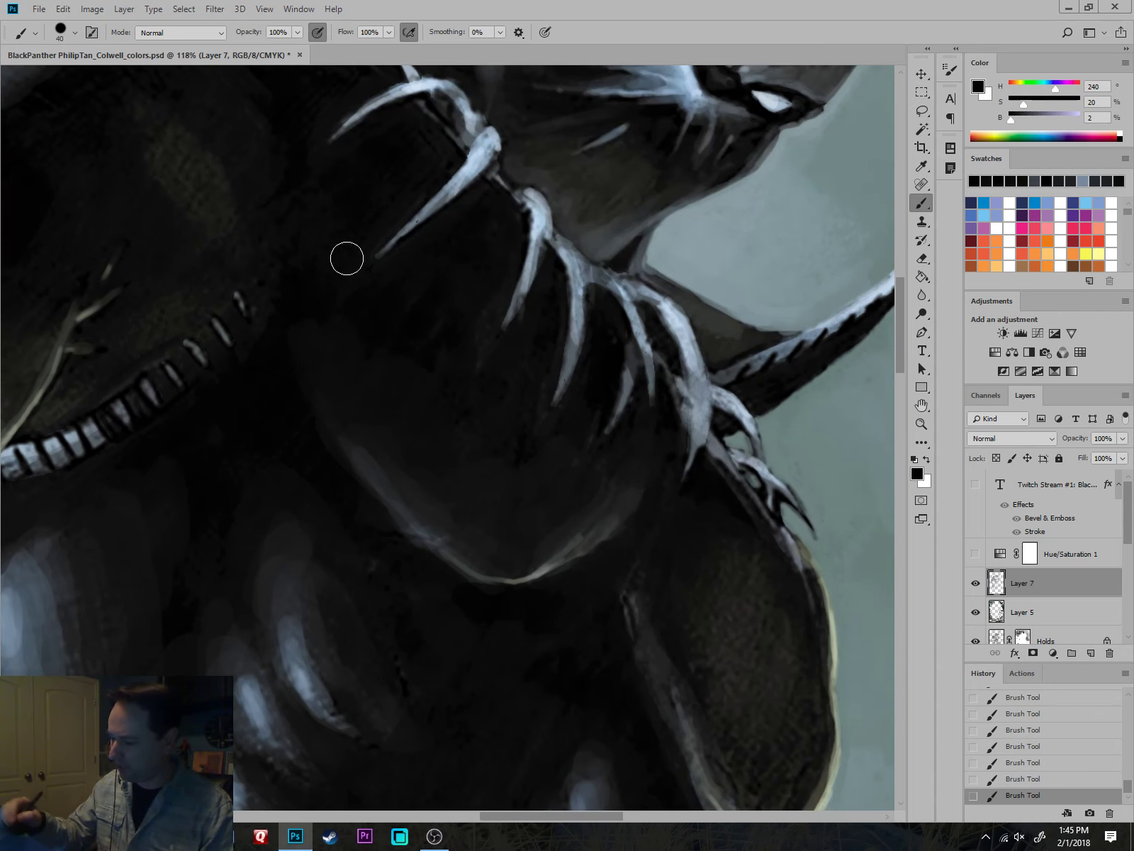
Blend the shadows and the junction of the shoulder and upper-arm muscles with sampled near-black and blue-gray, adjusting the brush between 50 and 40.
{"action": "mouse_move", "coordinate": [366, 335]}
{"action": "left_mouse_down"}
{"action": "mouse_move", "coordinate": [402, 377]}
{"action": "mouse_move", "coordinate": [650, 512]}
{"action": "left_mouse_up"}
{"action": "key", "text": "bracketright"}
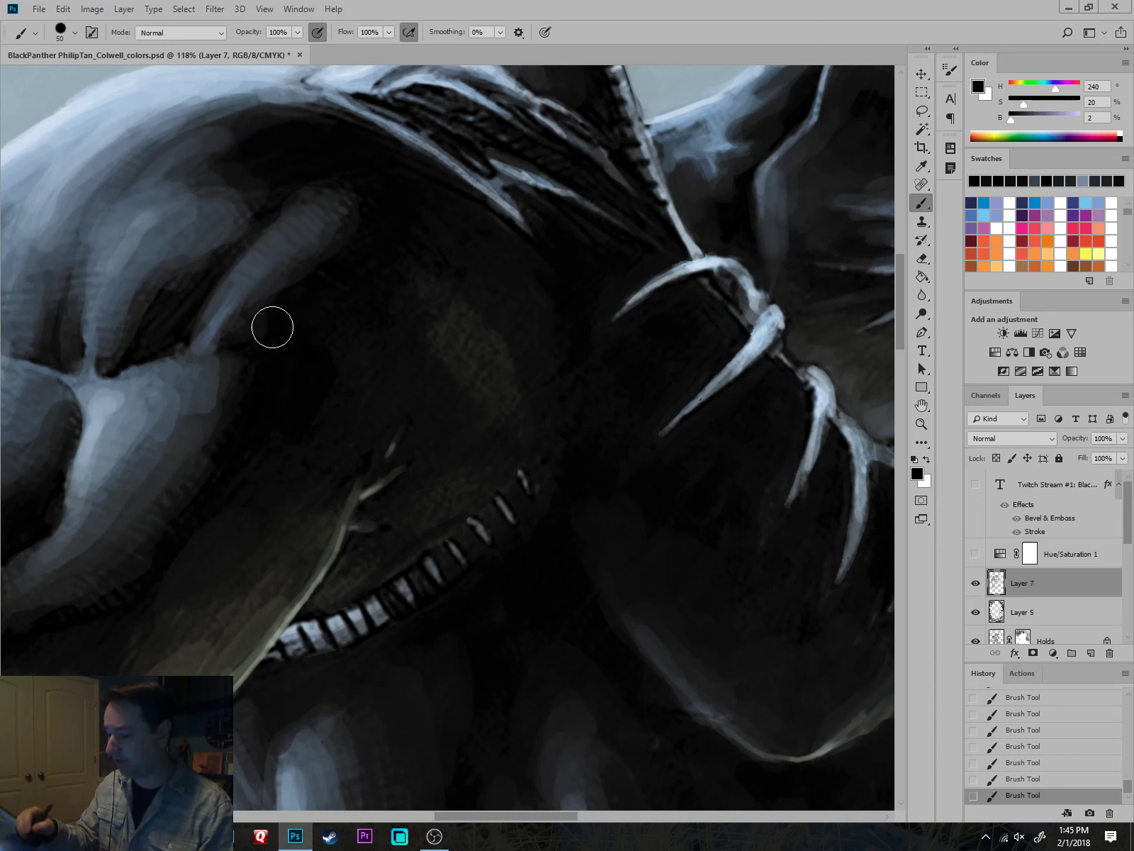
{"action": "left_click_drag", "start_coordinate": [246, 285], "coordinate": [578, 323]}
{"action": "key", "text": "bracketleft"}
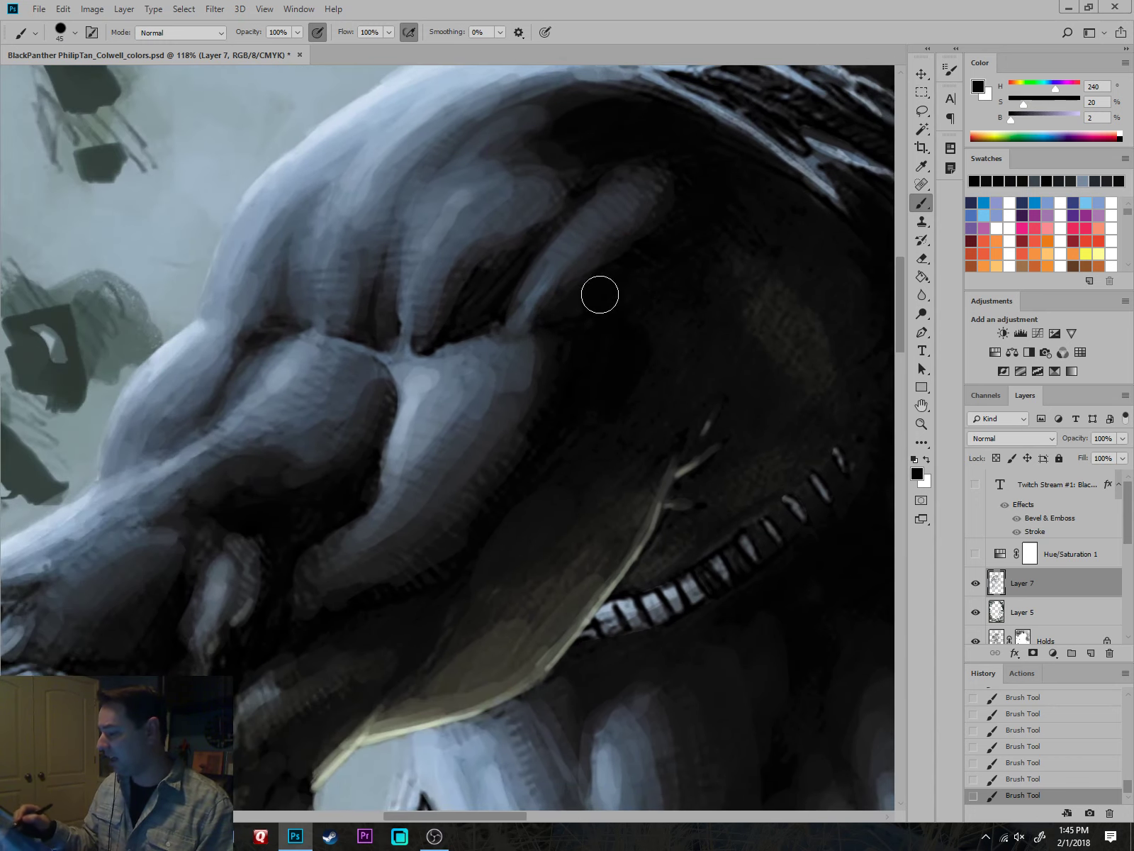
{"action": "left_click", "coordinate": [519, 347], "text": "alt"}
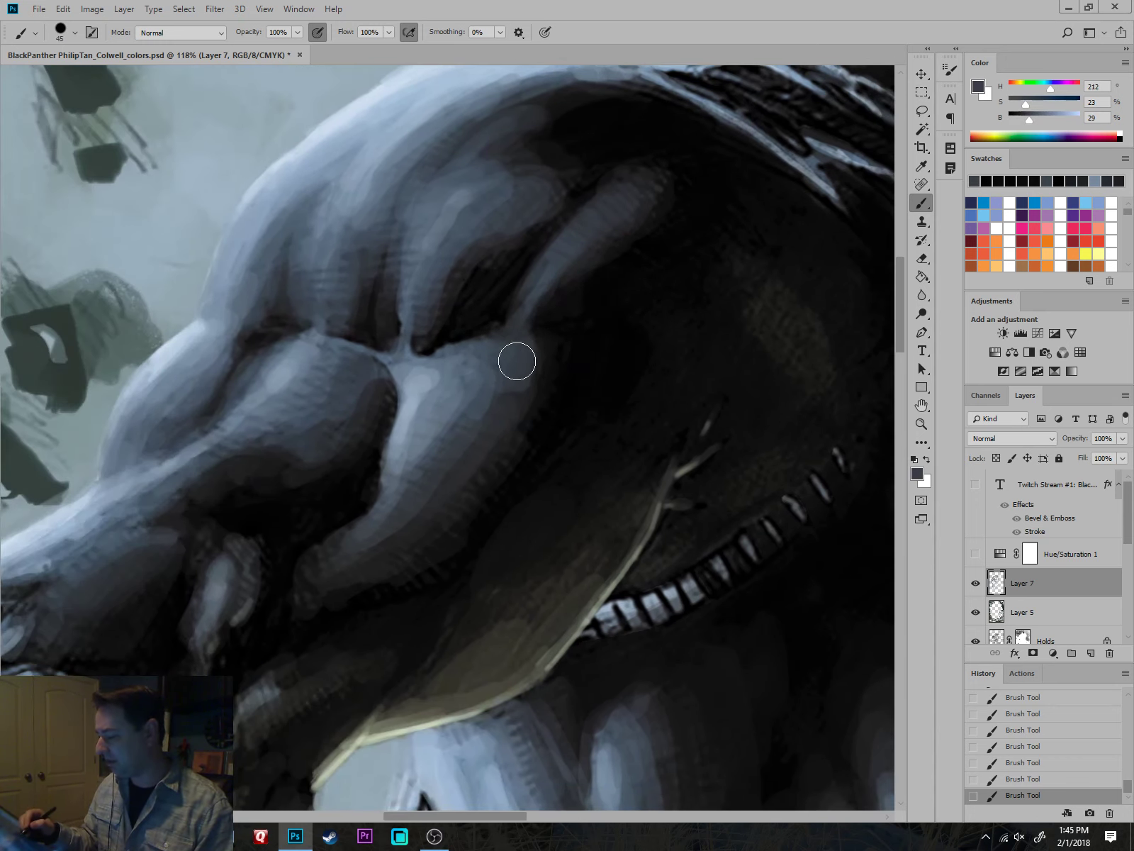
{"action": "left_click", "coordinate": [534, 295], "text": "alt"}
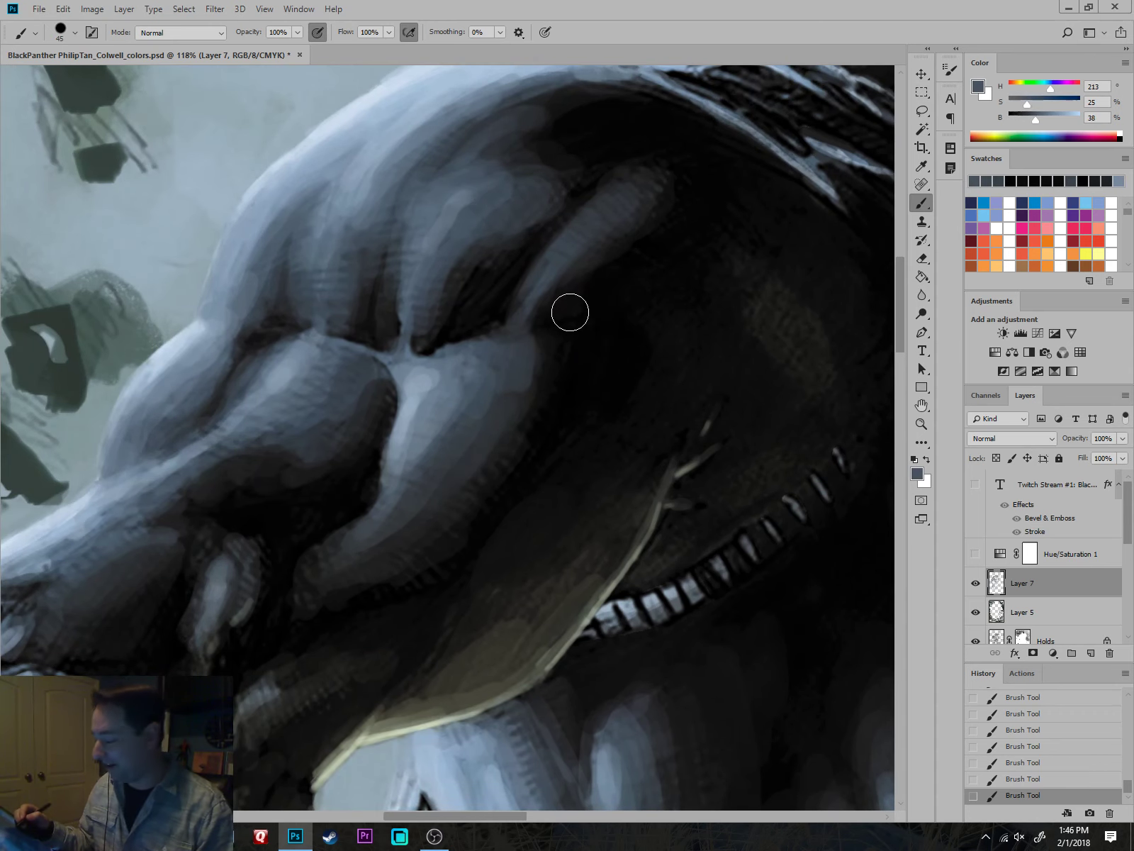
{"action": "key", "text": "bracketleft"}
Smooth the shadowed lower edge of the upper-arm muscle with near-black at brush size 50, reducing it to 20 for the banded strap area.
{"action": "left_click_drag", "start_coordinate": [712, 494], "coordinate": [596, 356]}
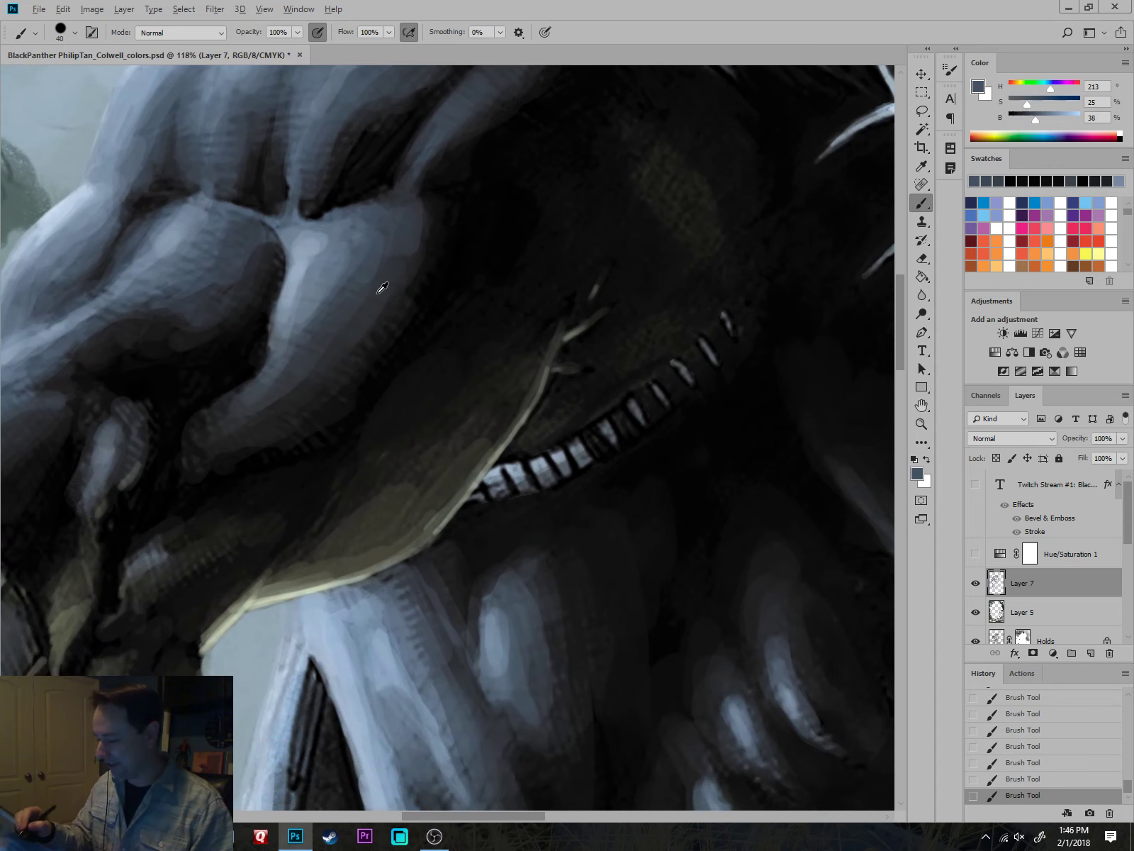
{"action": "left_click", "coordinate": [377, 292], "text": "alt"}
{"action": "key", "text": "d"}
{"action": "key", "text": "bracketright"}
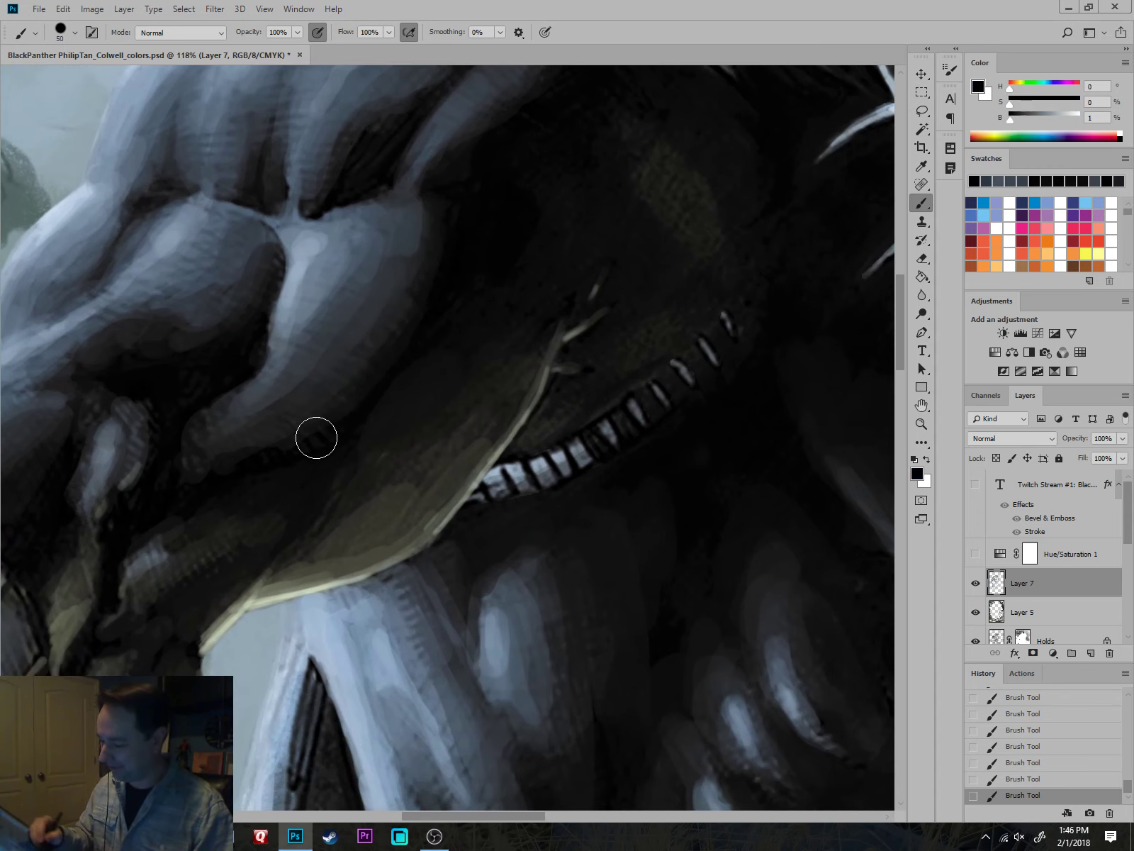
{"action": "left_click_drag", "start_coordinate": [728, 385], "coordinate": [657, 427]}
{"action": "key", "text": "bracketleft"}
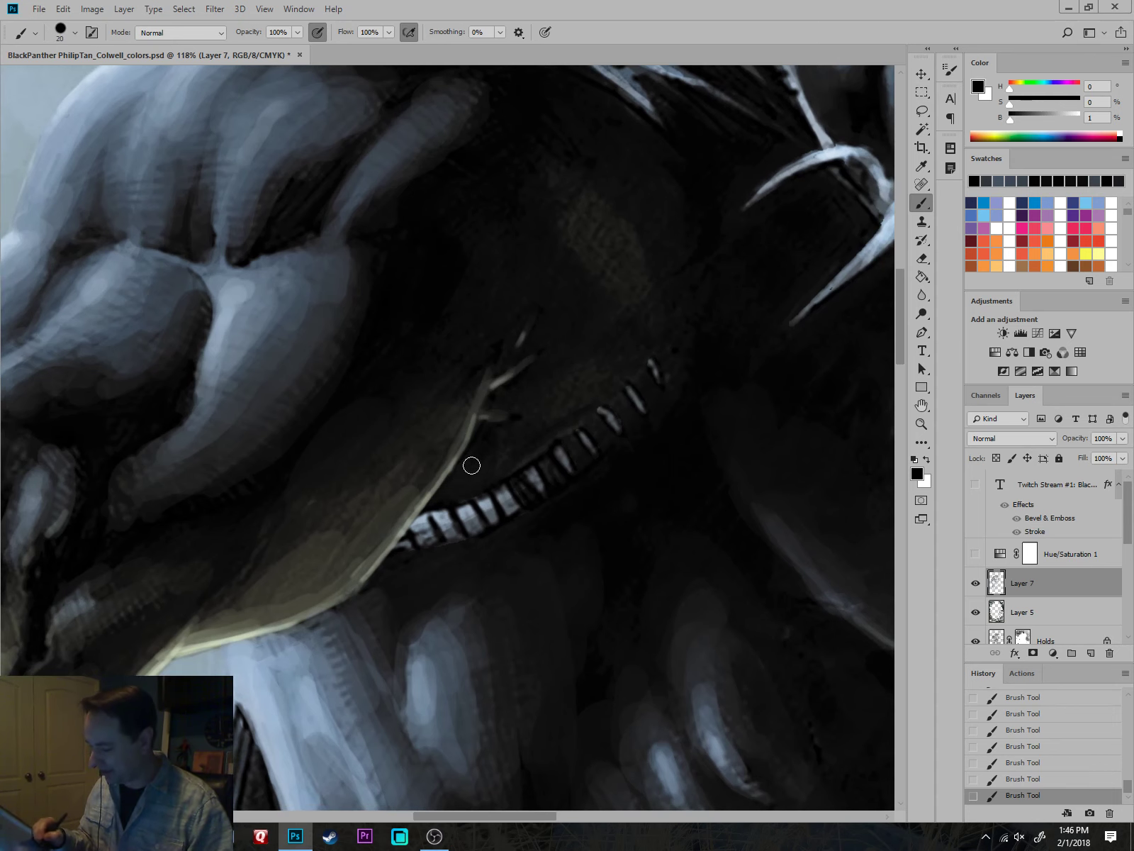
Smooth the textured olive patch above the banded strap with sampled dark olive tones, enlarging the brush to 40.
{"action": "left_click_drag", "start_coordinate": [722, 413], "coordinate": [659, 505]}
{"action": "left_click", "coordinate": [558, 359], "text": "alt"}
{"action": "key", "text": "bracketright"}
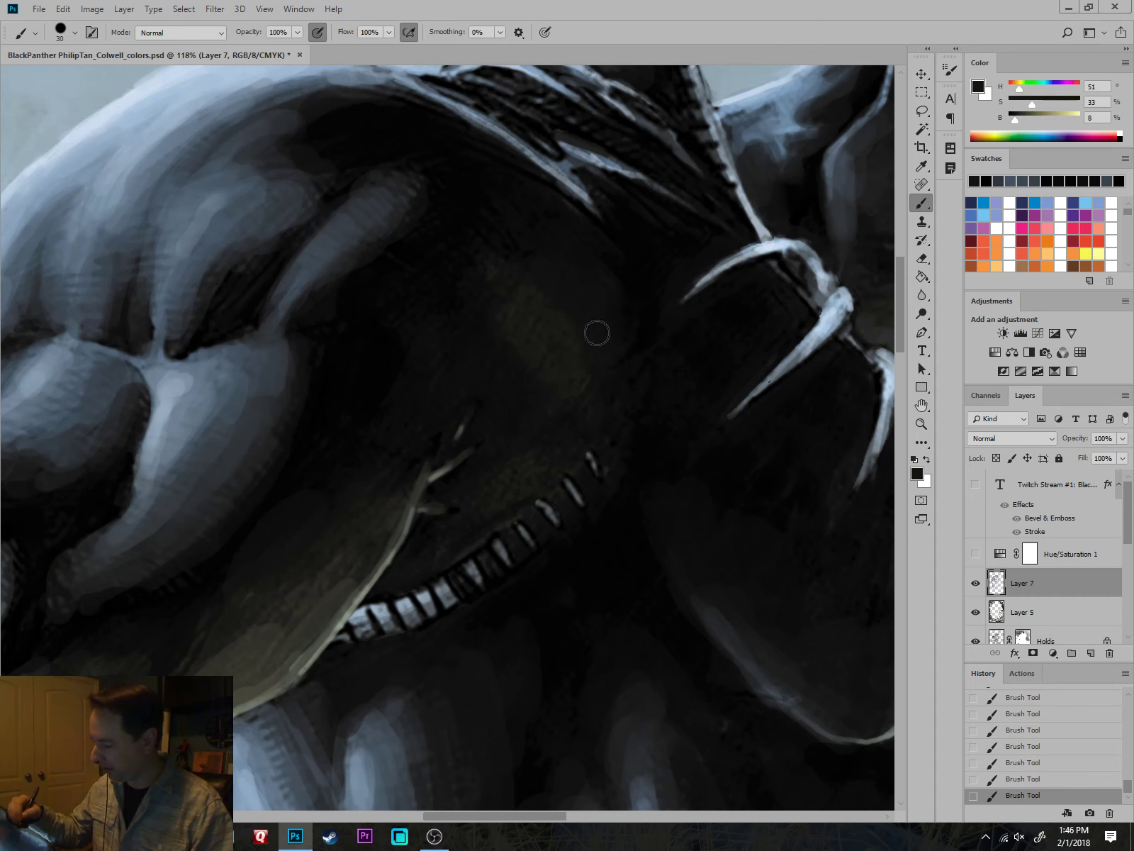
{"action": "left_click", "coordinate": [562, 301], "text": "alt"}
{"action": "left_click", "coordinate": [542, 312], "text": "alt"}
{"action": "key", "text": "bracketright"}
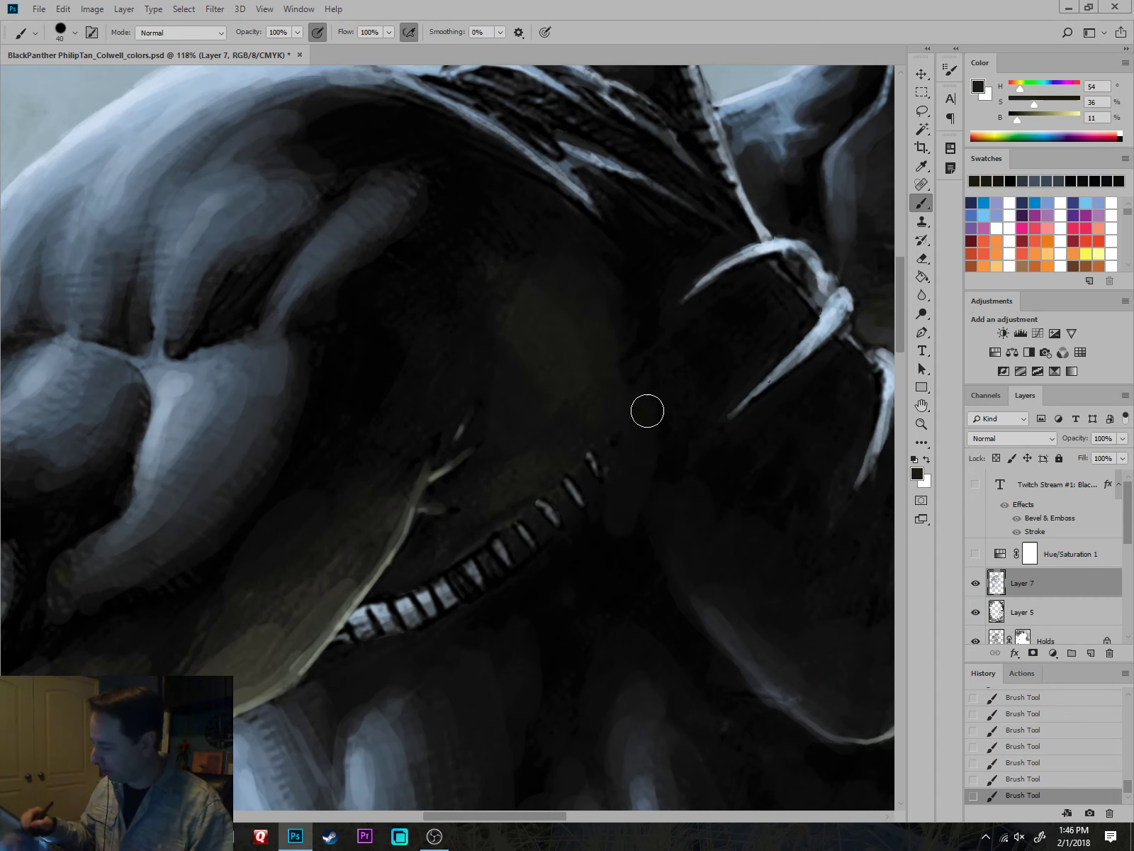
Glaze the dark olive tone over the chest and the shadowed inner area of the right arm.
{"action": "mouse_move", "coordinate": [674, 538]}
{"action": "left_mouse_down"}
{"action": "mouse_move", "coordinate": [646, 415]}
{"action": "mouse_move", "coordinate": [637, 265]}
{"action": "left_mouse_up"}
{"action": "mouse_move", "coordinate": [794, 531]}
{"action": "left_mouse_down"}
{"action": "mouse_move", "coordinate": [741, 588]}
{"action": "mouse_move", "coordinate": [591, 582]}
{"action": "left_mouse_up"}
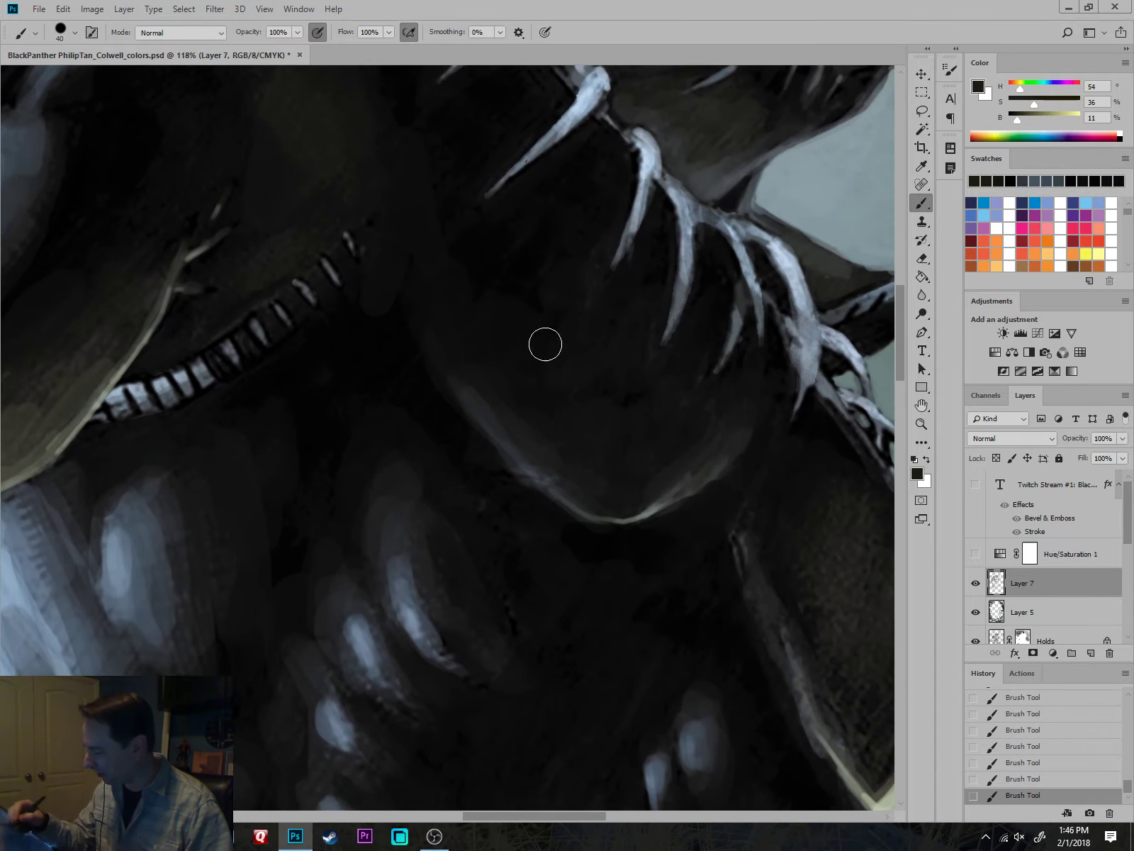
{"action": "scroll", "coordinate": [648, 408], "scroll_direction": "down", "scroll_amount": 6}
{"action": "scroll", "coordinate": [633, 496], "scroll_direction": "right", "scroll_amount": 9}
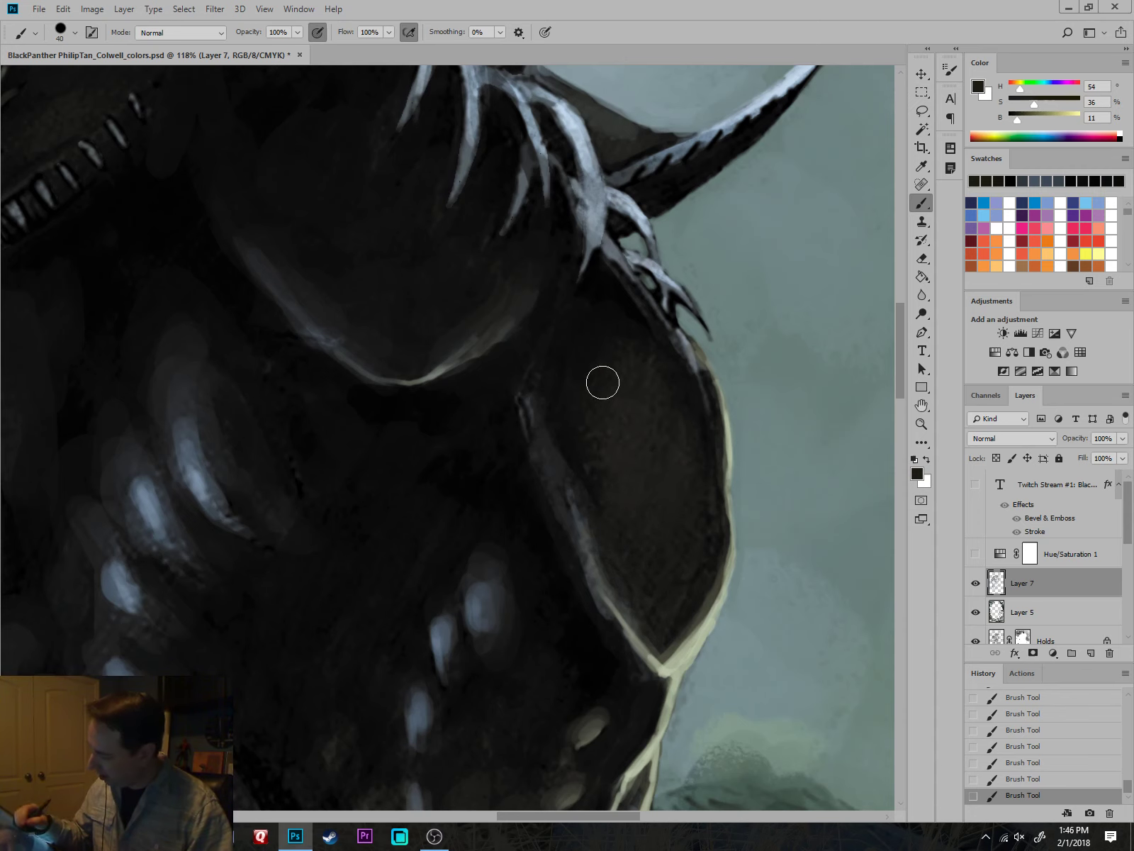
Blend the olive and black shadows of the lower abdomen with sampled near-black and dark olive tones.
{"action": "scroll", "coordinate": [593, 346], "scroll_direction": "down", "scroll_amount": 8}
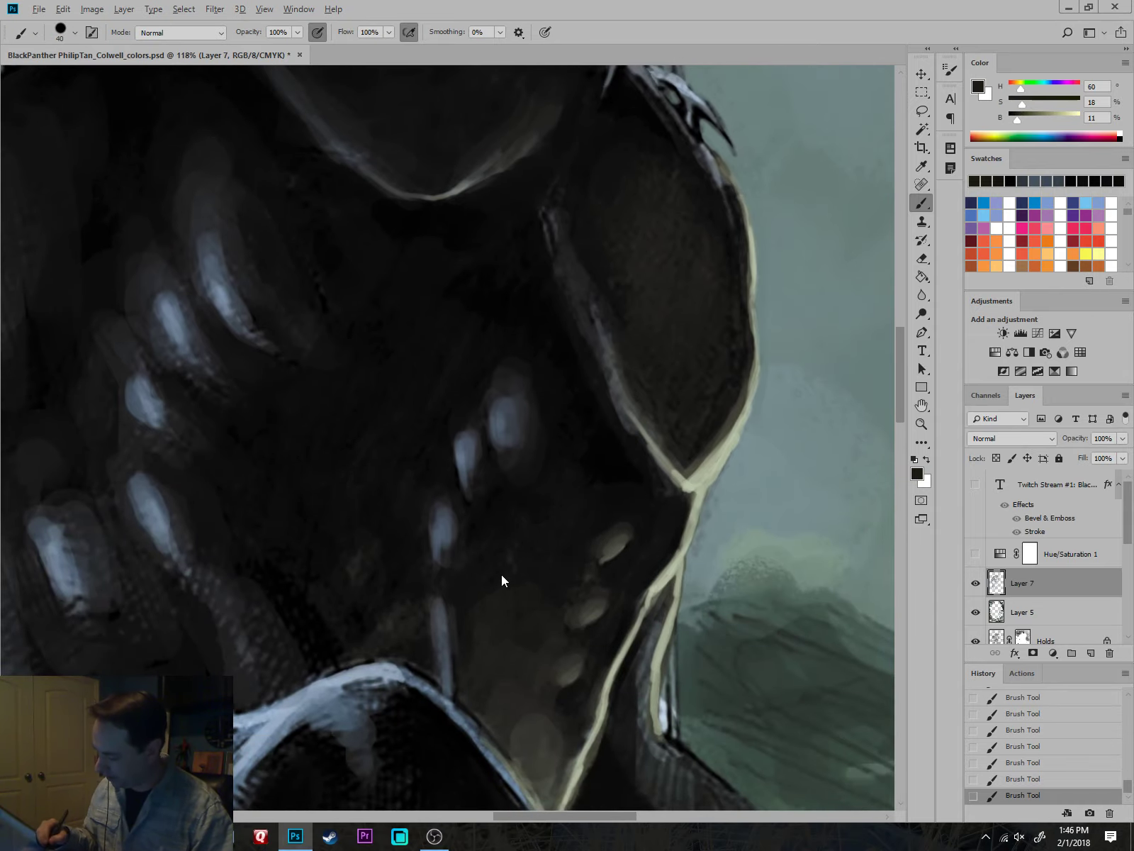
{"action": "left_click", "coordinate": [389, 549], "text": "alt"}
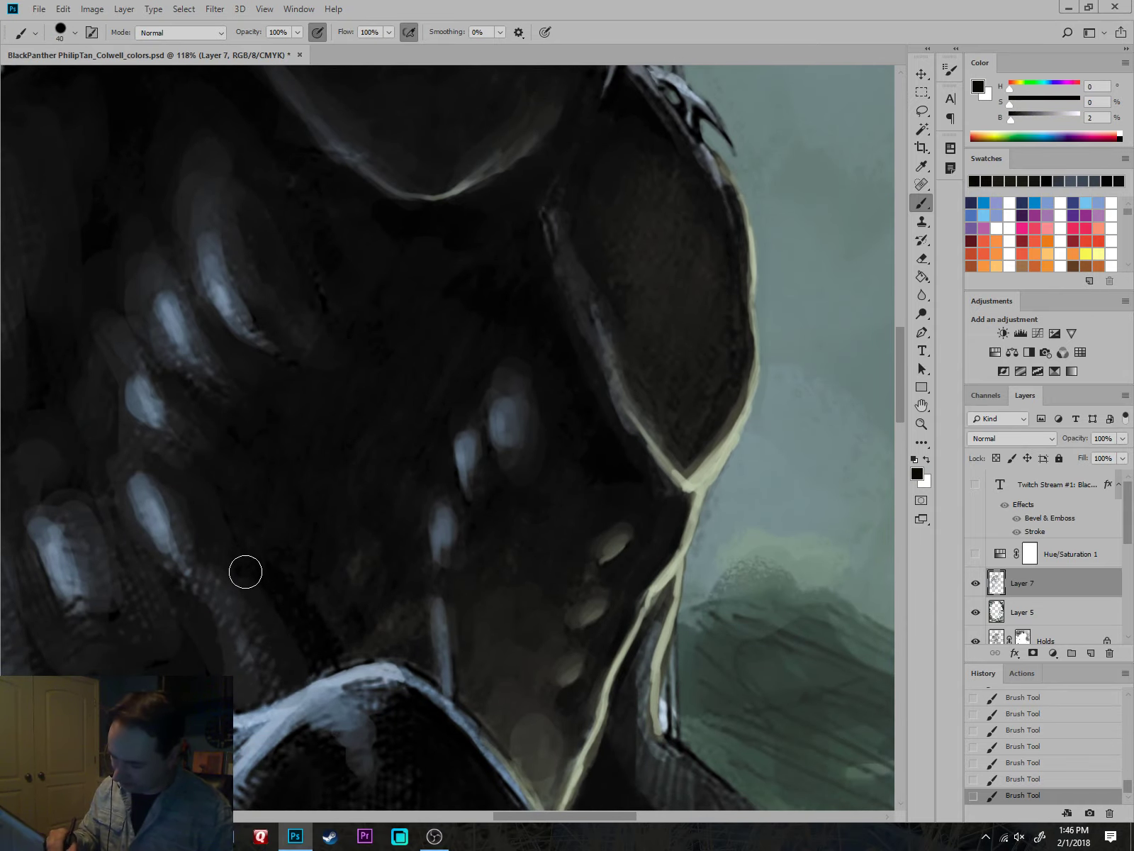
{"action": "mouse_move", "coordinate": [362, 633]}
{"action": "left_mouse_down"}
{"action": "mouse_move", "coordinate": [365, 643]}
{"action": "mouse_move", "coordinate": [335, 653]}
{"action": "left_mouse_up"}
{"action": "left_click_drag", "start_coordinate": [405, 616], "coordinate": [483, 657]}
{"action": "left_click", "coordinate": [436, 604], "text": "alt"}
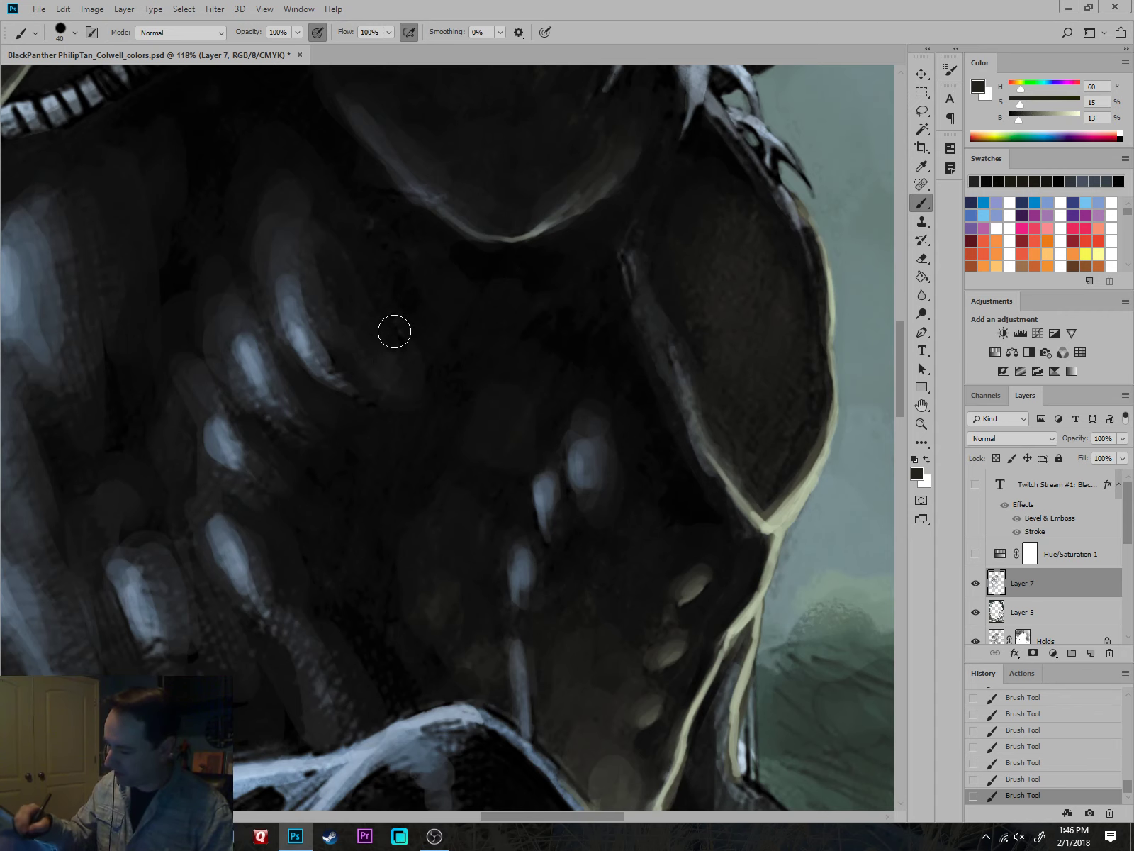
Smooth the dark transition between the central chest muscle and the outer side muscle with sampled near-black tones, reducing the brush to 25.
{"action": "scroll", "coordinate": [708, 490], "scroll_direction": "up", "scroll_amount": 6}
{"action": "scroll", "coordinate": [708, 489], "scroll_direction": "right", "scroll_amount": 2}
{"action": "left_click", "coordinate": [607, 367], "text": "alt"}
{"action": "left_click", "coordinate": [542, 402], "text": "alt"}
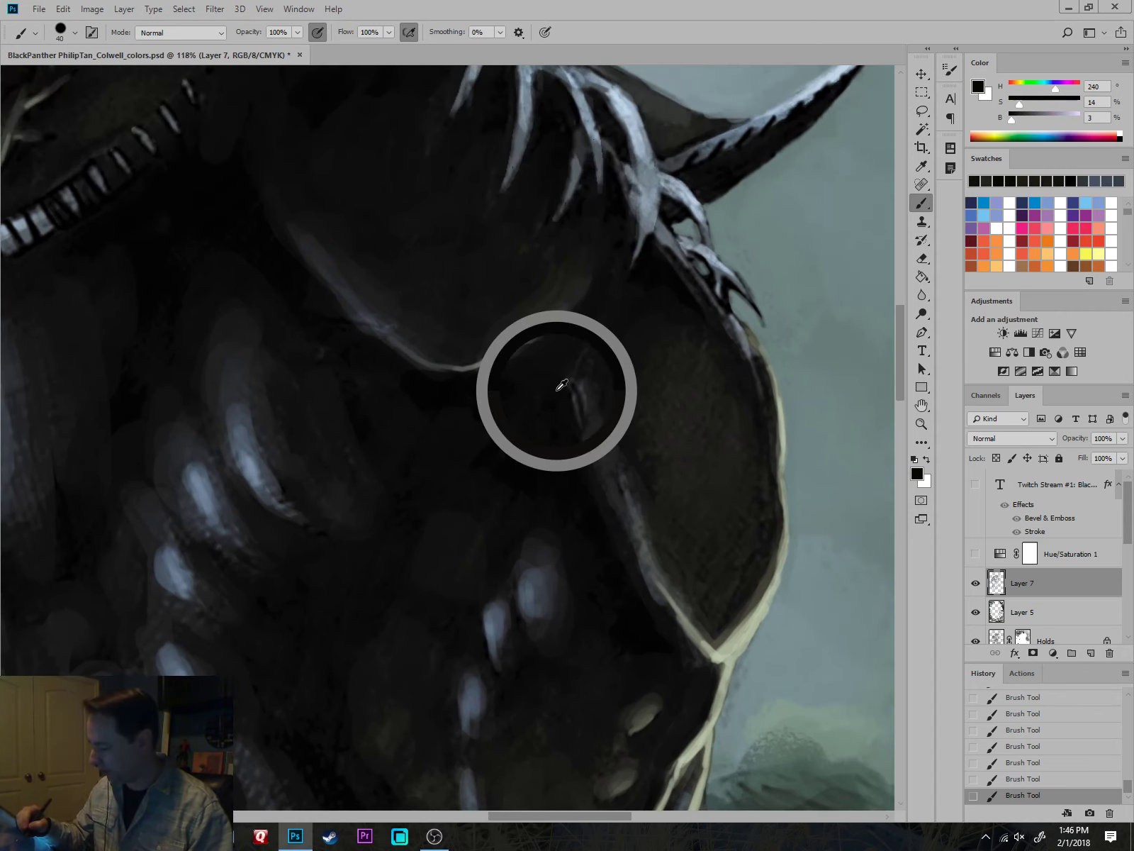
{"action": "key", "text": "bracketleft"}
{"action": "key", "text": "bracketleft"}
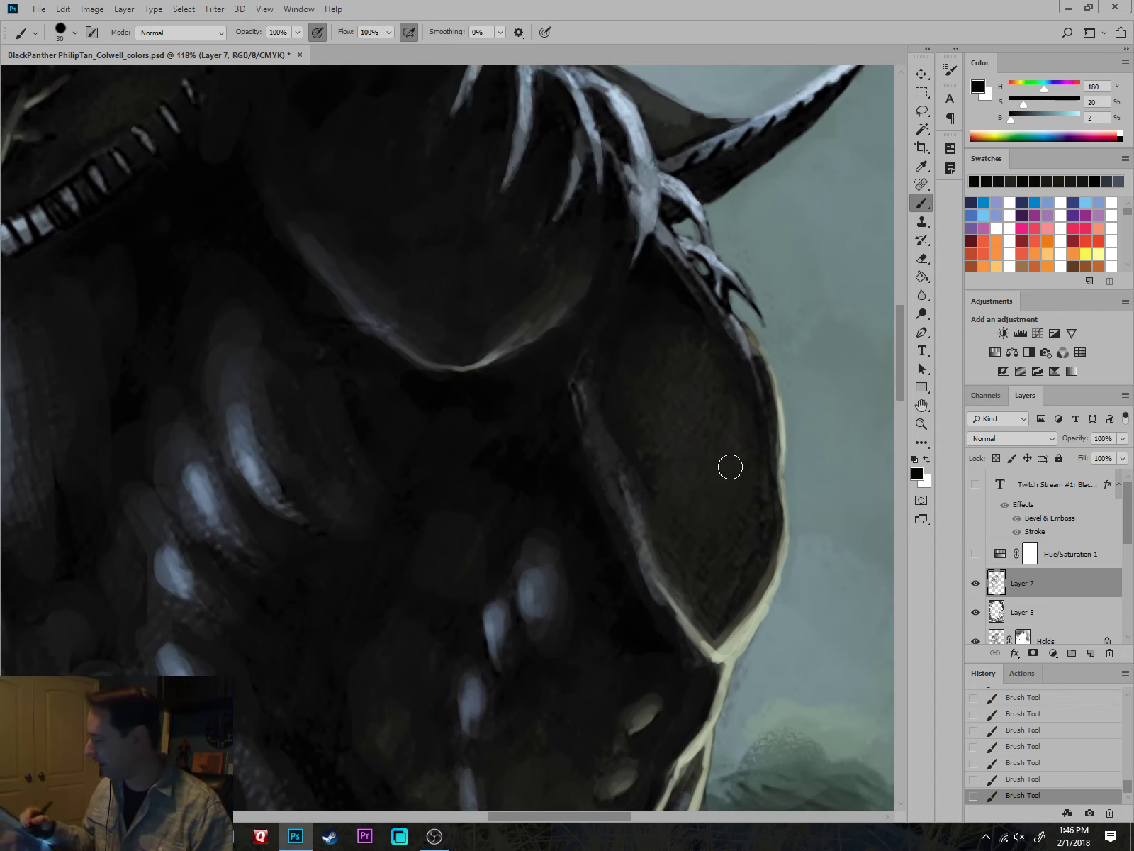
{"action": "left_click", "coordinate": [773, 429], "text": "alt"}
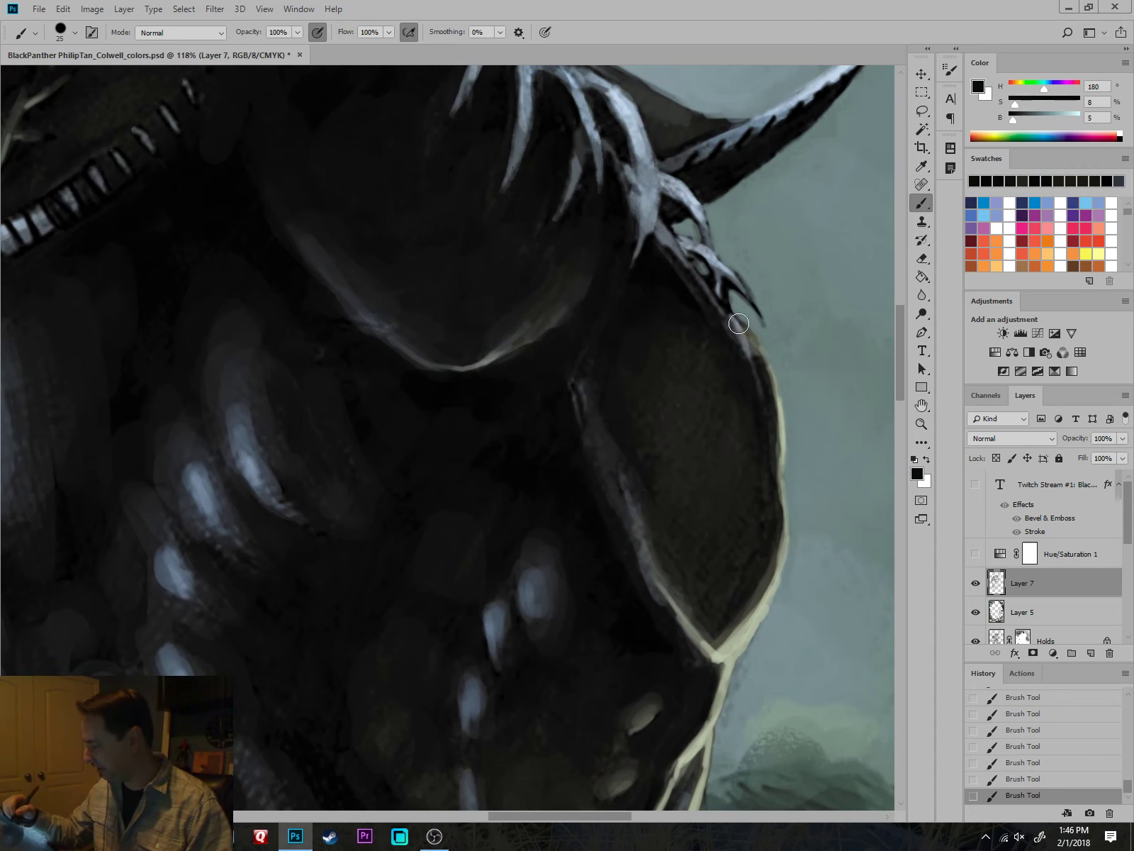
{"action": "scroll", "coordinate": [665, 263], "scroll_direction": "up", "scroll_amount": 5}
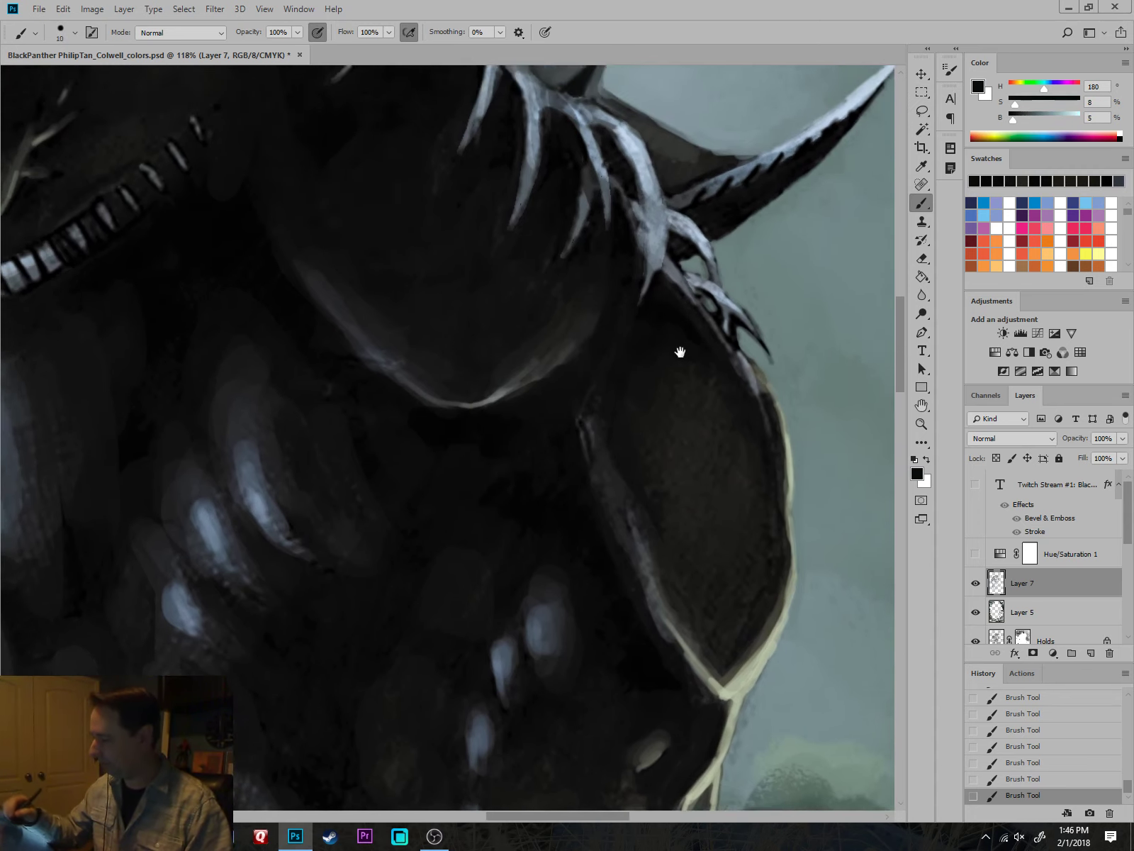
Darken the shadows around the necklace claws and shoulder folds with sampled near-black, using brush sizes 10 and 15.
{"action": "left_click", "coordinate": [586, 251], "text": "alt"}
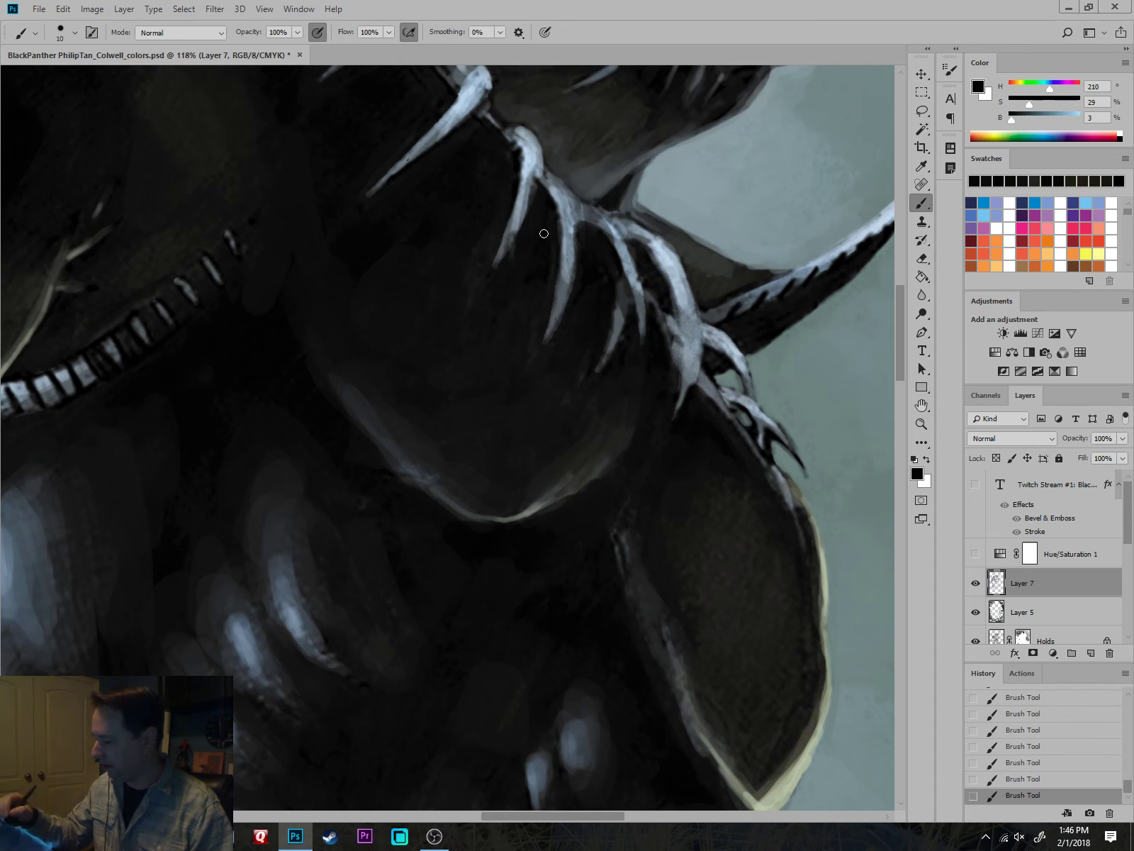
{"action": "mouse_move", "coordinate": [593, 265]}
{"action": "left_mouse_down"}
{"action": "mouse_move", "coordinate": [686, 478]}
{"action": "mouse_move", "coordinate": [685, 503]}
{"action": "left_mouse_up"}
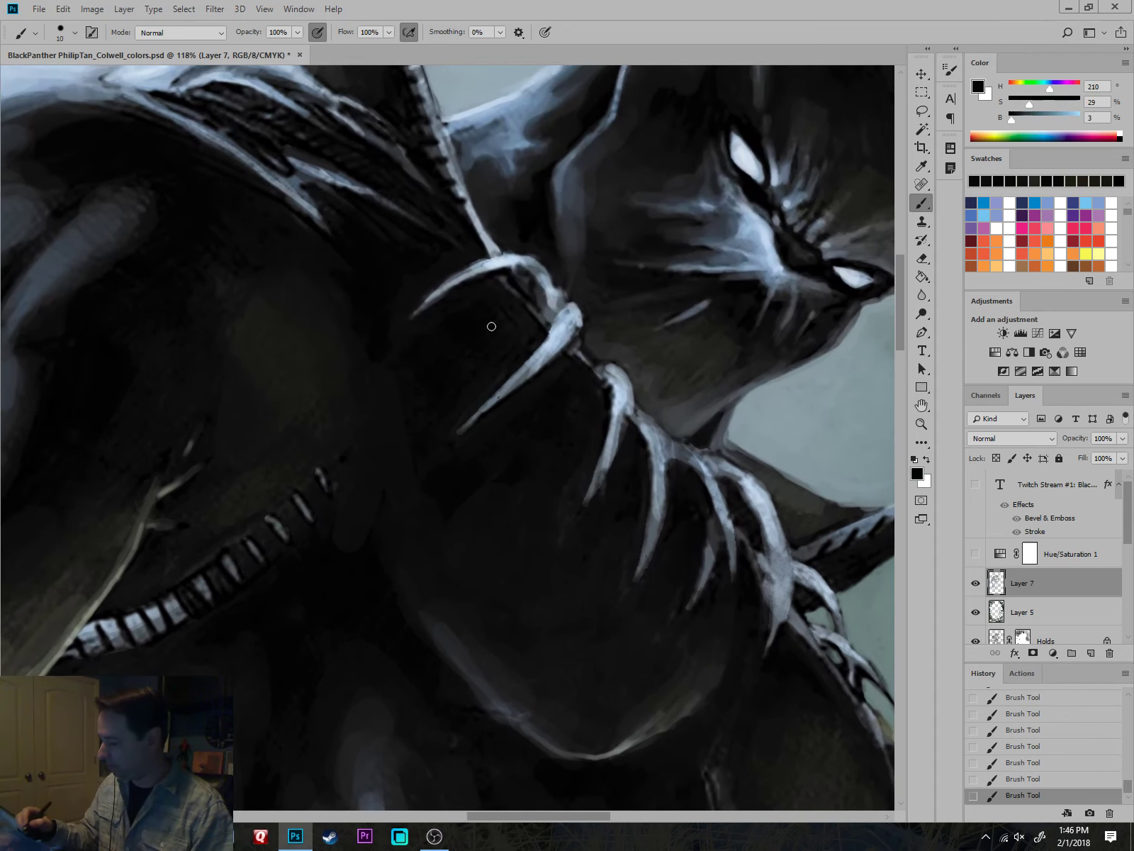
{"action": "left_click", "coordinate": [478, 310], "text": "alt"}
{"action": "key", "text": "bracketright"}
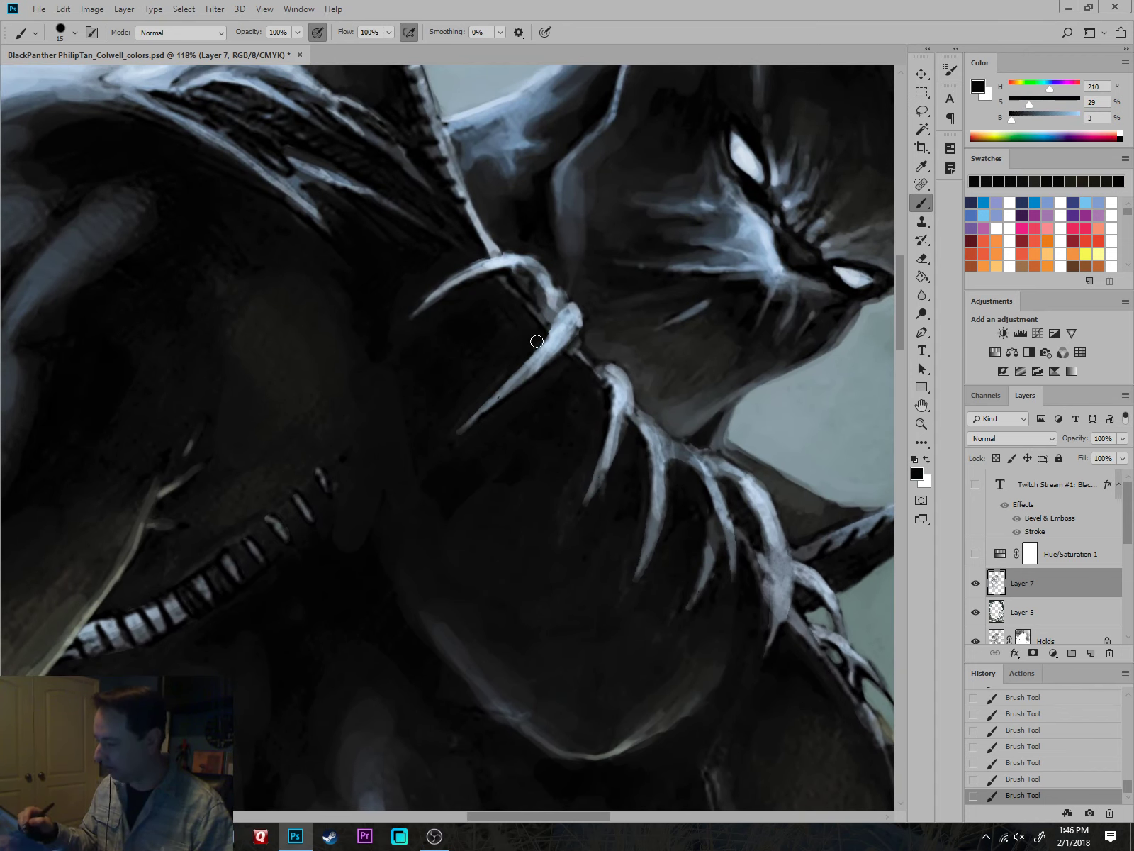
{"action": "scroll", "coordinate": [526, 342], "scroll_direction": "up", "scroll_amount": 4}
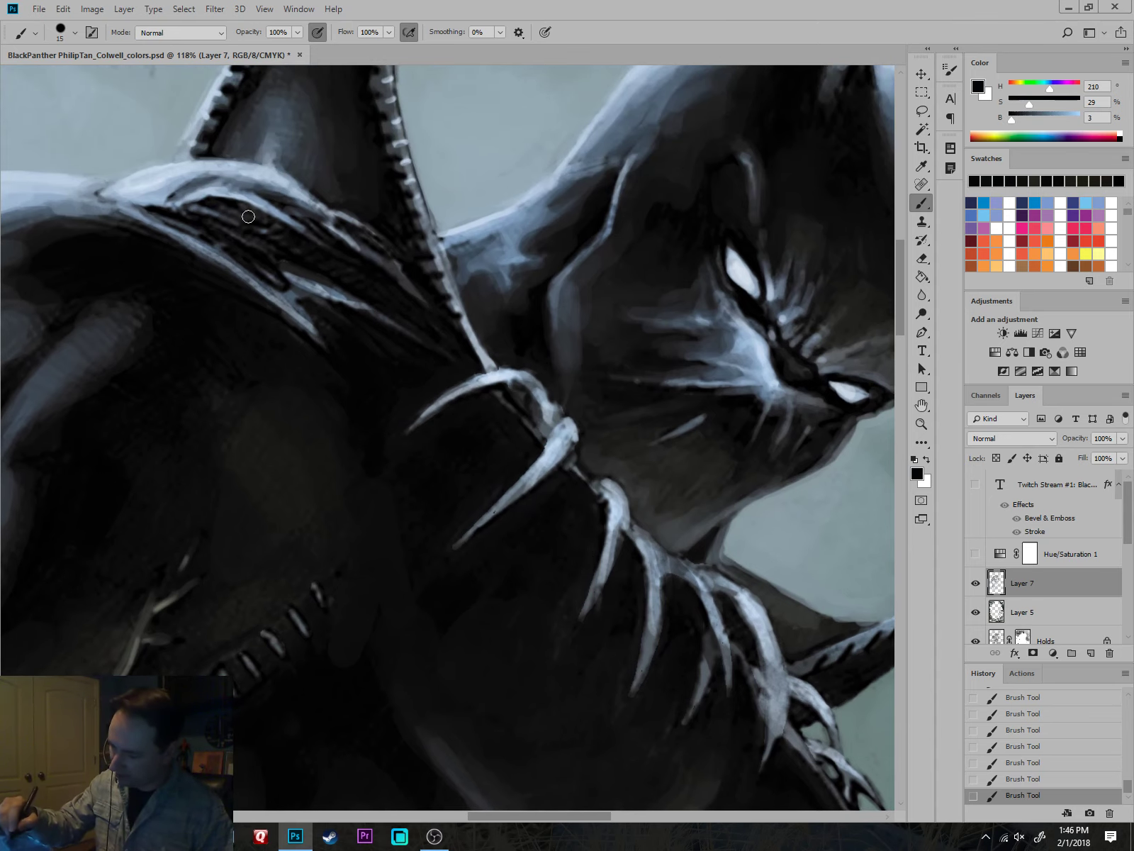
{"action": "left_click_drag", "start_coordinate": [248, 217], "coordinate": [298, 233]}
{"action": "left_click_drag", "start_coordinate": [401, 210], "coordinate": [438, 255]}
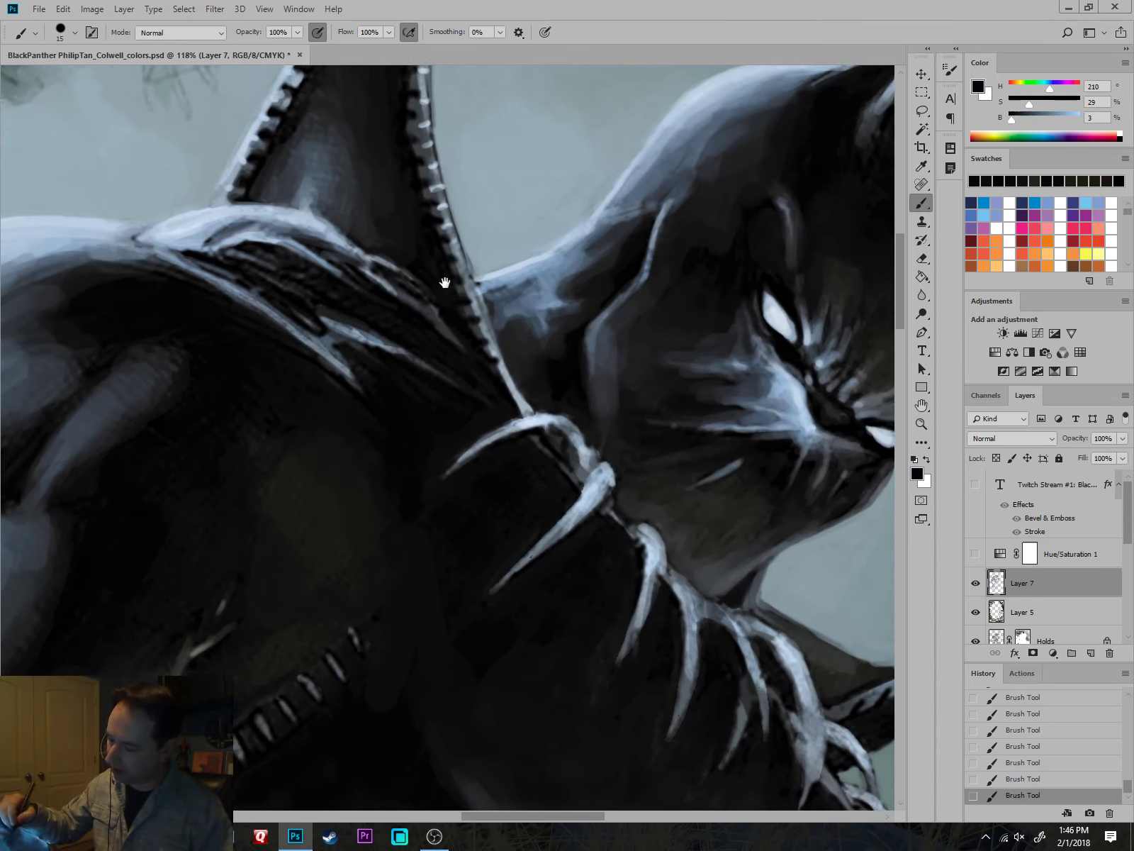
Refine the shoulder fold highlights beside the tall collar spike with sampled blue-grey, using brush sizes 10 and 15.
{"action": "key", "text": "bracketleft"}
{"action": "left_click", "coordinate": [332, 350], "text": "alt"}
{"action": "left_click_drag", "start_coordinate": [337, 357], "coordinate": [361, 389]}
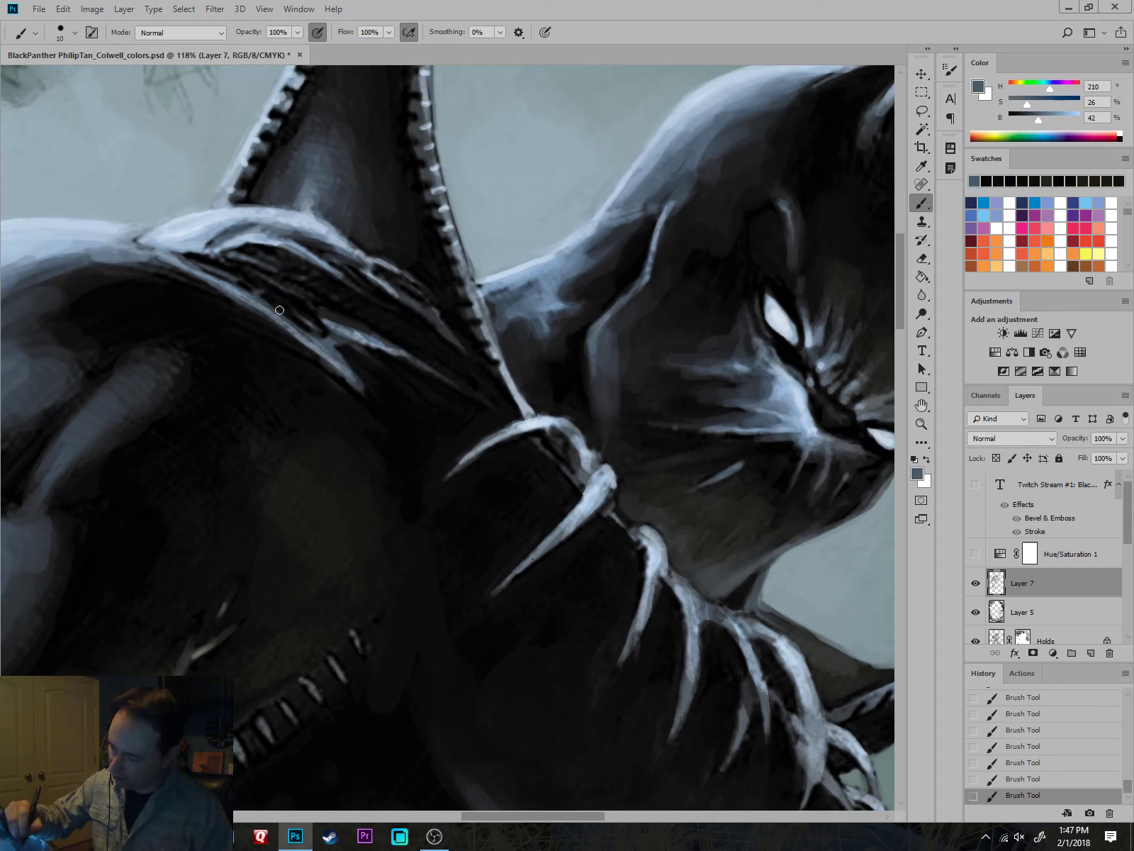
{"action": "left_click_drag", "start_coordinate": [316, 336], "coordinate": [132, 240]}
{"action": "key", "text": "bracketright"}
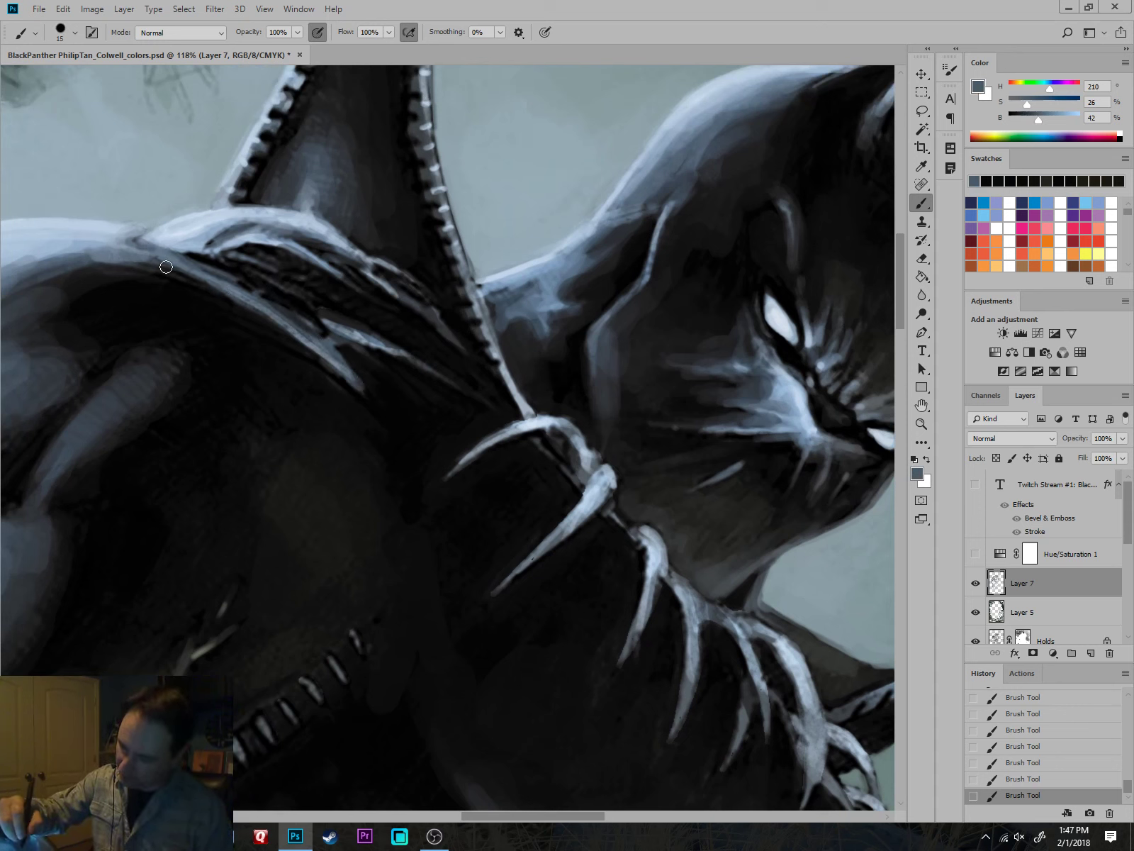
{"action": "mouse_move", "coordinate": [358, 331]}
{"action": "left_mouse_down"}
{"action": "mouse_move", "coordinate": [386, 336]}
{"action": "mouse_move", "coordinate": [323, 269]}
{"action": "mouse_move", "coordinate": [241, 237]}
{"action": "mouse_move", "coordinate": [369, 270]}
{"action": "left_mouse_up"}
{"action": "mouse_move", "coordinate": [264, 233]}
{"action": "left_mouse_down"}
{"action": "mouse_move", "coordinate": [222, 239]}
{"action": "mouse_move", "coordinate": [216, 253]}
{"action": "mouse_move", "coordinate": [306, 286]}
{"action": "left_mouse_up"}
{"action": "left_click_drag", "start_coordinate": [226, 249], "coordinate": [333, 298]}
{"action": "left_click_drag", "start_coordinate": [611, 456], "coordinate": [524, 461]}
{"action": "left_click_drag", "start_coordinate": [780, 648], "coordinate": [759, 569]}
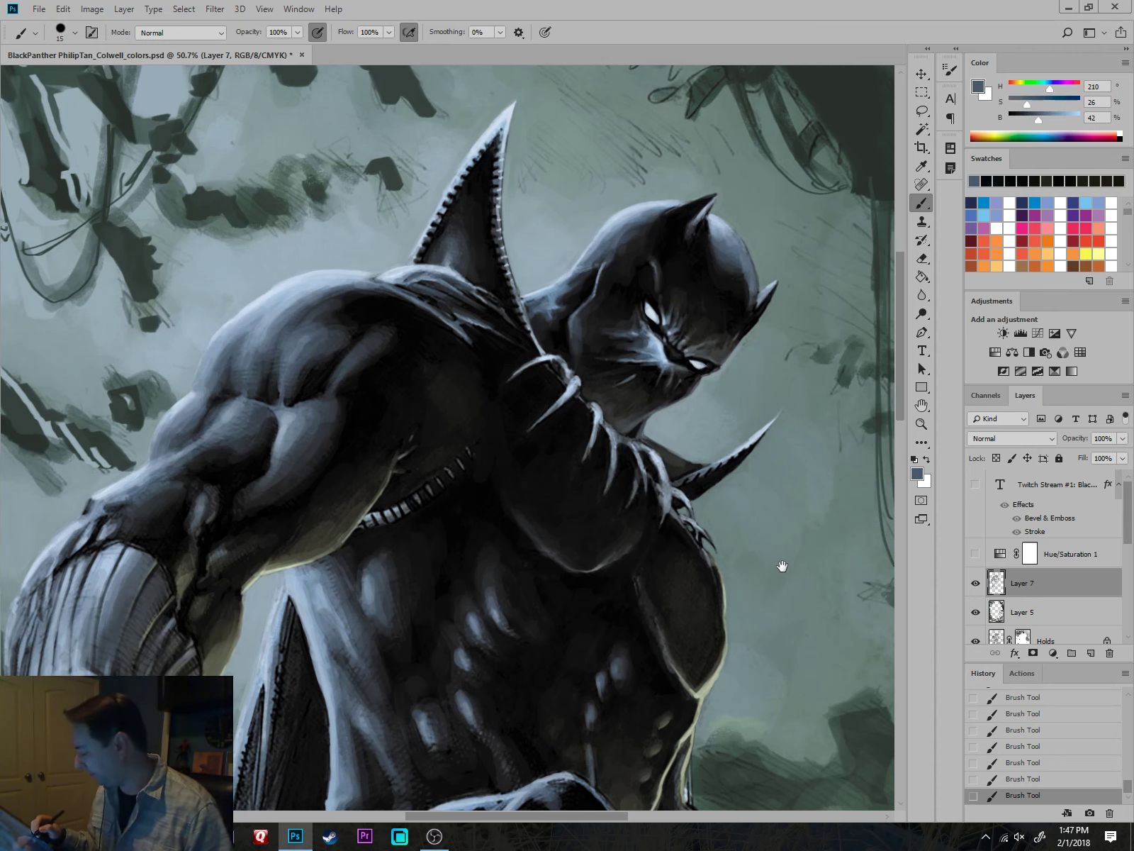
Brighten and smooth the claws in the middle of the necklace with sampled pale blue at brush size 7.
{"action": "scroll", "coordinate": [780, 570], "scroll_direction": "up", "scroll_amount": 5}
{"action": "left_click", "coordinate": [462, 240], "text": "alt"}
{"action": "key", "text": "bracketleft"}
{"action": "key", "text": "bracketleft"}
{"action": "key", "text": "bracketleft"}
{"action": "left_click_drag", "start_coordinate": [420, 217], "coordinate": [476, 301]}
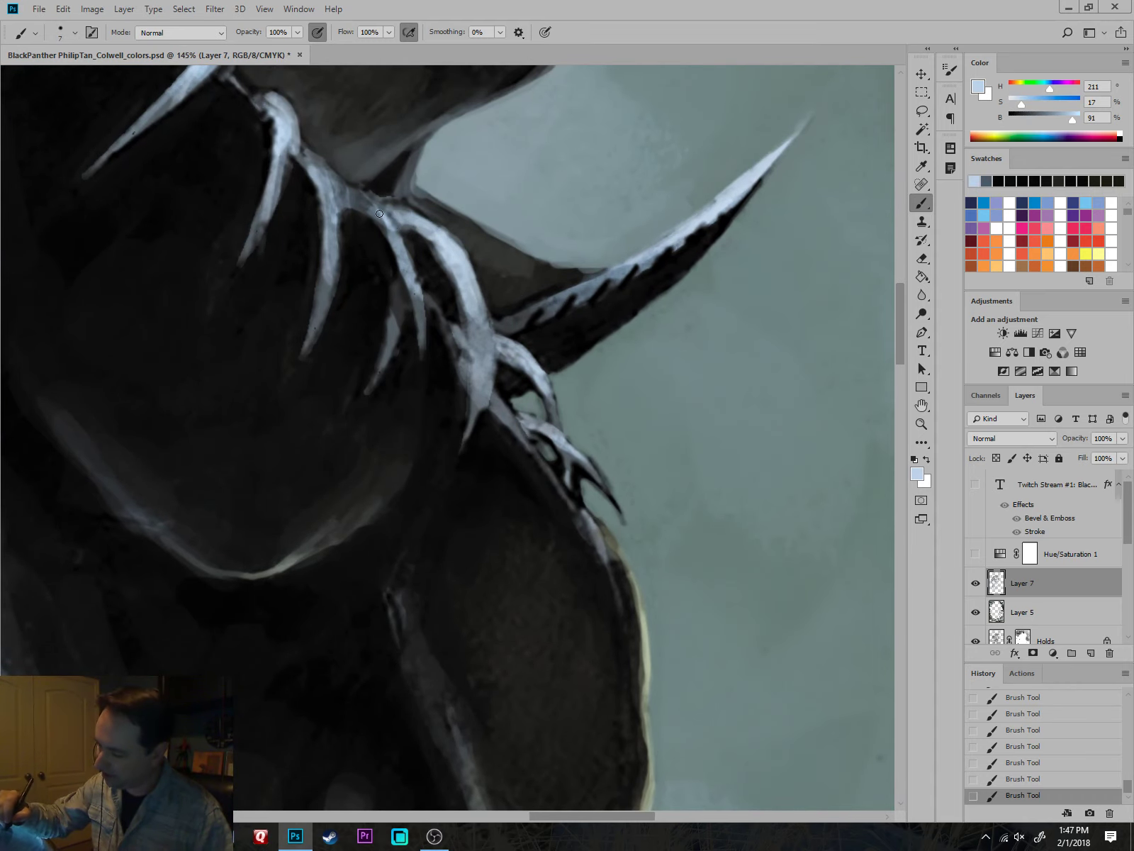
{"action": "left_click_drag", "start_coordinate": [361, 197], "coordinate": [413, 278]}
{"action": "left_click_drag", "start_coordinate": [440, 263], "coordinate": [688, 365]}
{"action": "key", "text": "bracketleft"}
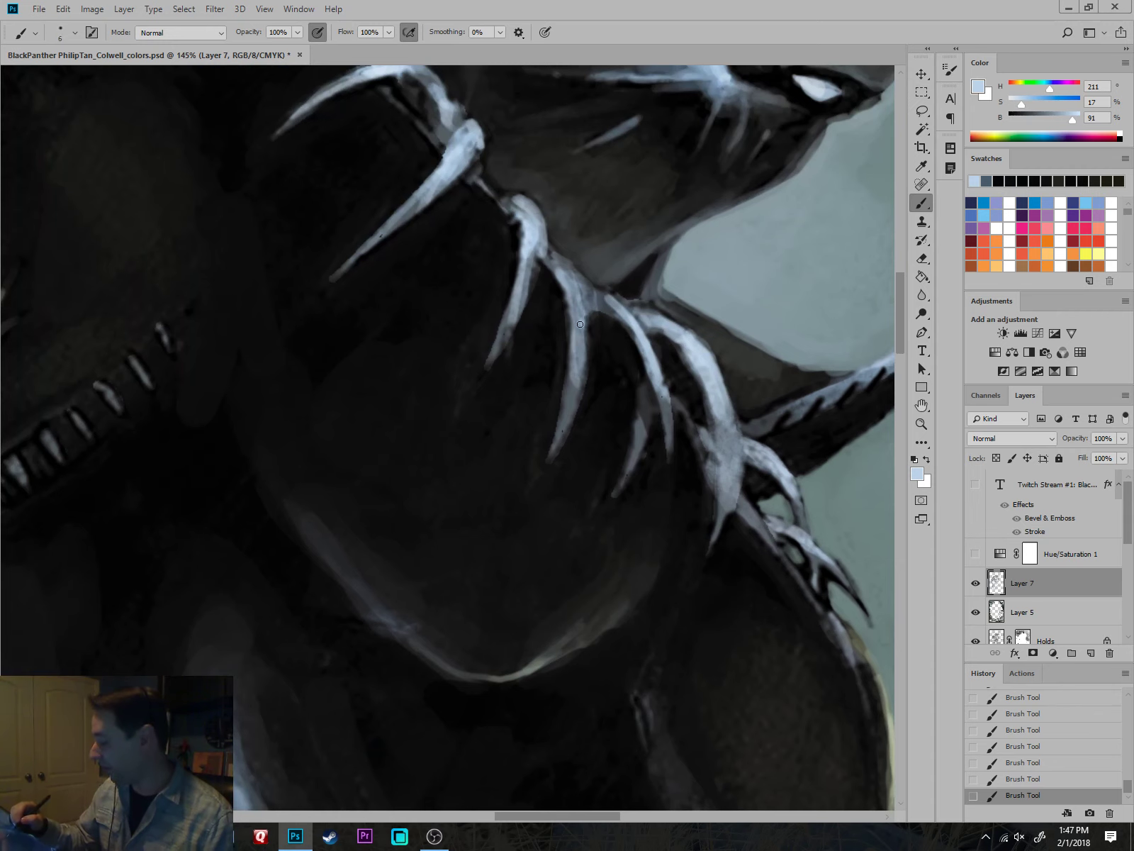
Sharpen the upper necklace claws with pale blue strokes, reducing the brush to 4 for the tapered tips.
{"action": "left_click_drag", "start_coordinate": [570, 282], "coordinate": [585, 360]}
{"action": "left_click_drag", "start_coordinate": [533, 204], "coordinate": [525, 293]}
{"action": "left_click_drag", "start_coordinate": [534, 257], "coordinate": [522, 301]}
{"action": "left_click_drag", "start_coordinate": [533, 216], "coordinate": [648, 384]}
{"action": "left_click_drag", "start_coordinate": [586, 292], "coordinate": [561, 361]}
{"action": "left_click_drag", "start_coordinate": [547, 242], "coordinate": [506, 234]}
{"action": "mouse_move", "coordinate": [817, 608]}
{"action": "left_mouse_down"}
{"action": "mouse_move", "coordinate": [799, 616]}
{"action": "mouse_move", "coordinate": [626, 513]}
{"action": "left_mouse_up"}
{"action": "left_click_drag", "start_coordinate": [503, 413], "coordinate": [476, 526]}
{"action": "left_click_drag", "start_coordinate": [446, 358], "coordinate": [421, 423]}
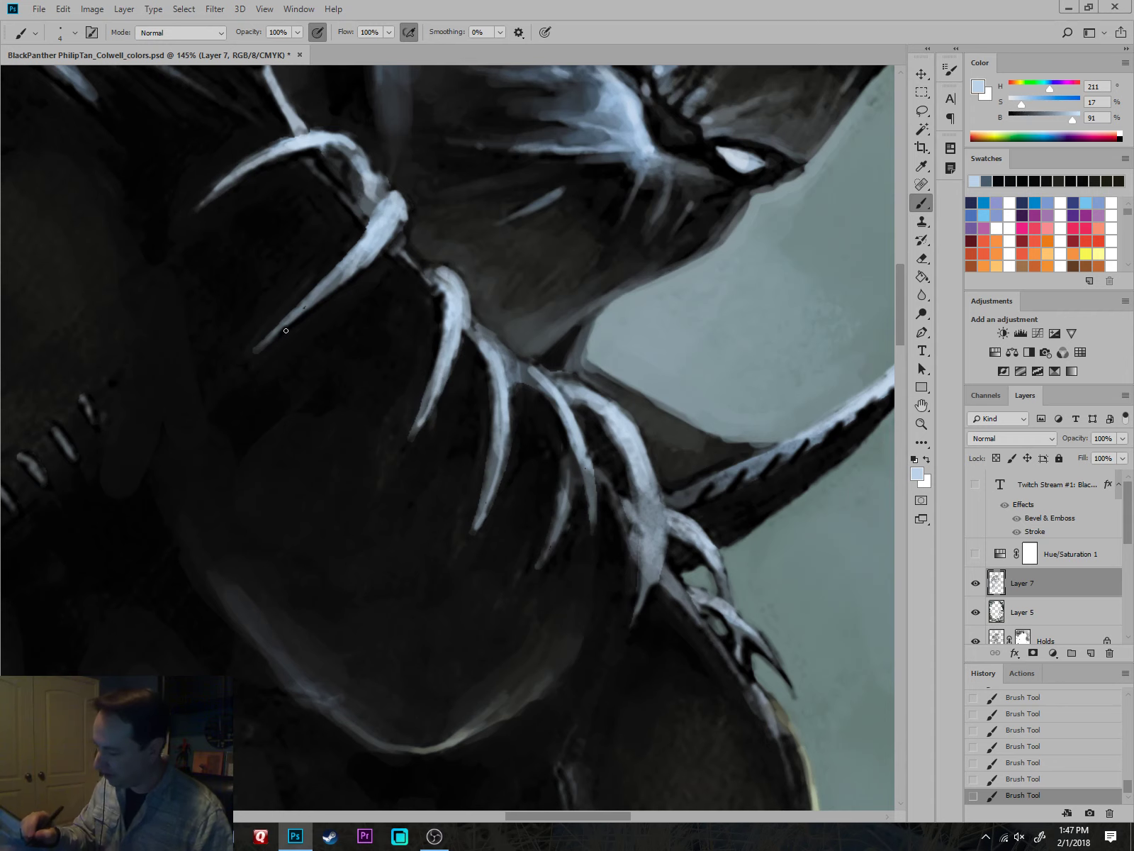
{"action": "left_click_drag", "start_coordinate": [283, 332], "coordinate": [352, 262]}
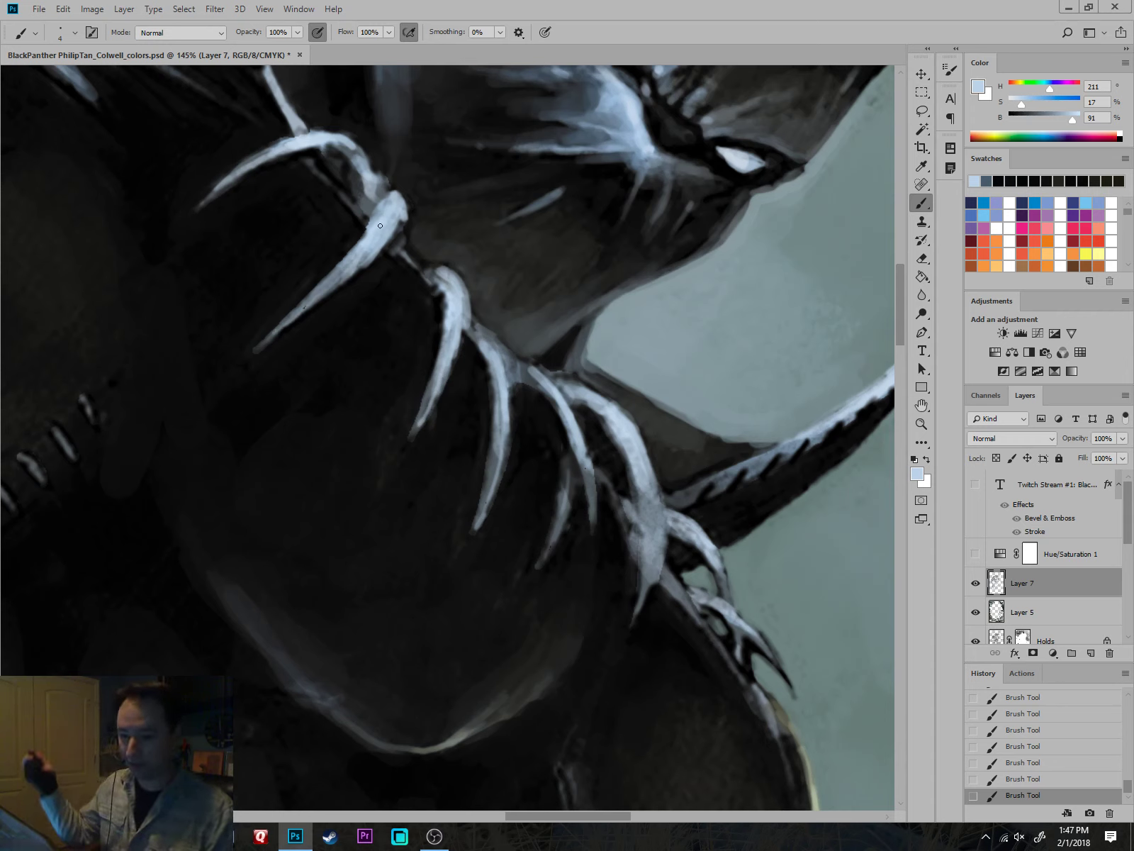
Clean up the large lower claw and the small claws below the collar point with pale blue at brush size 4.
{"action": "left_click_drag", "start_coordinate": [654, 504], "coordinate": [638, 613]}
{"action": "left_click_drag", "start_coordinate": [823, 623], "coordinate": [754, 535]}
{"action": "left_click_drag", "start_coordinate": [648, 469], "coordinate": [657, 499]}
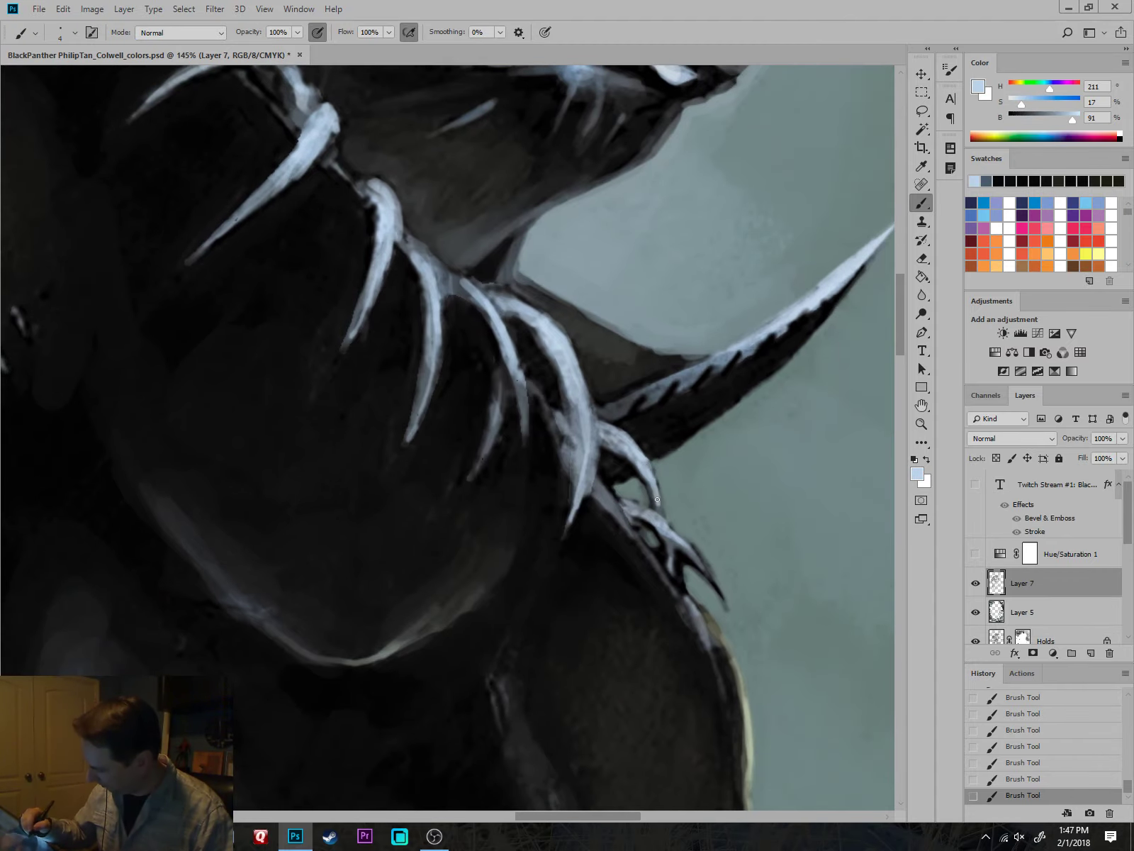
{"action": "left_click_drag", "start_coordinate": [756, 598], "coordinate": [668, 479]}
{"action": "left_click_drag", "start_coordinate": [599, 420], "coordinate": [637, 484]}
{"action": "left_click_drag", "start_coordinate": [586, 424], "coordinate": [589, 464]}
Define the dark gaps and edges between the lower necklace claws with sampled black.
{"action": "left_click", "coordinate": [590, 435], "text": "alt"}
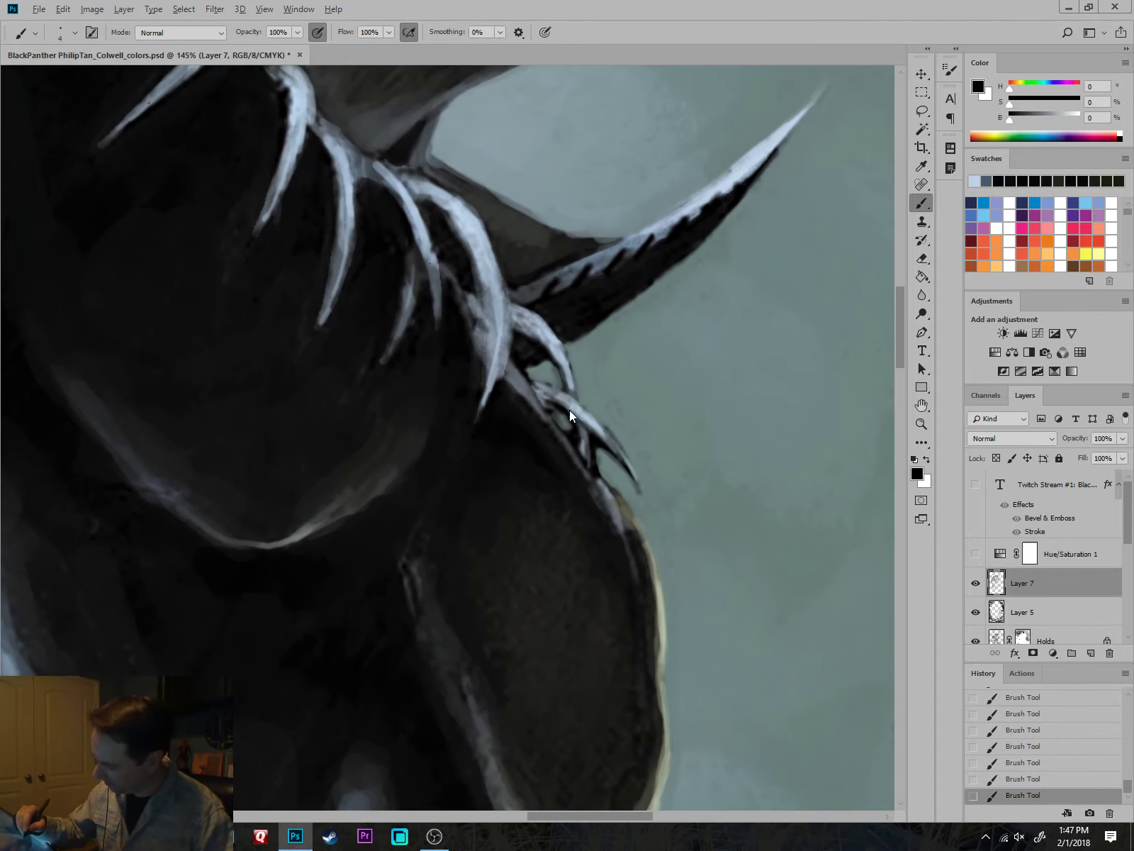
{"action": "left_click_drag", "start_coordinate": [558, 369], "coordinate": [563, 386]}
{"action": "left_click_drag", "start_coordinate": [475, 275], "coordinate": [487, 381]}
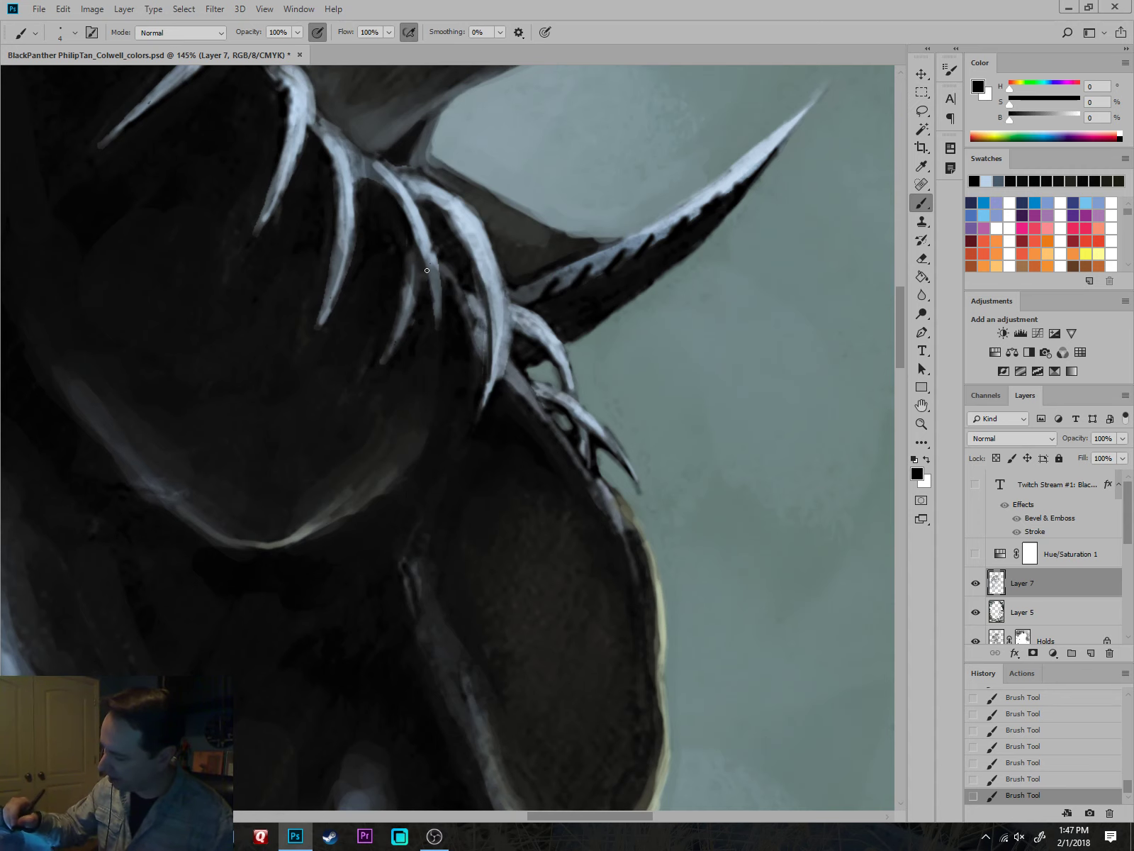
{"action": "left_click_drag", "start_coordinate": [427, 270], "coordinate": [430, 300]}
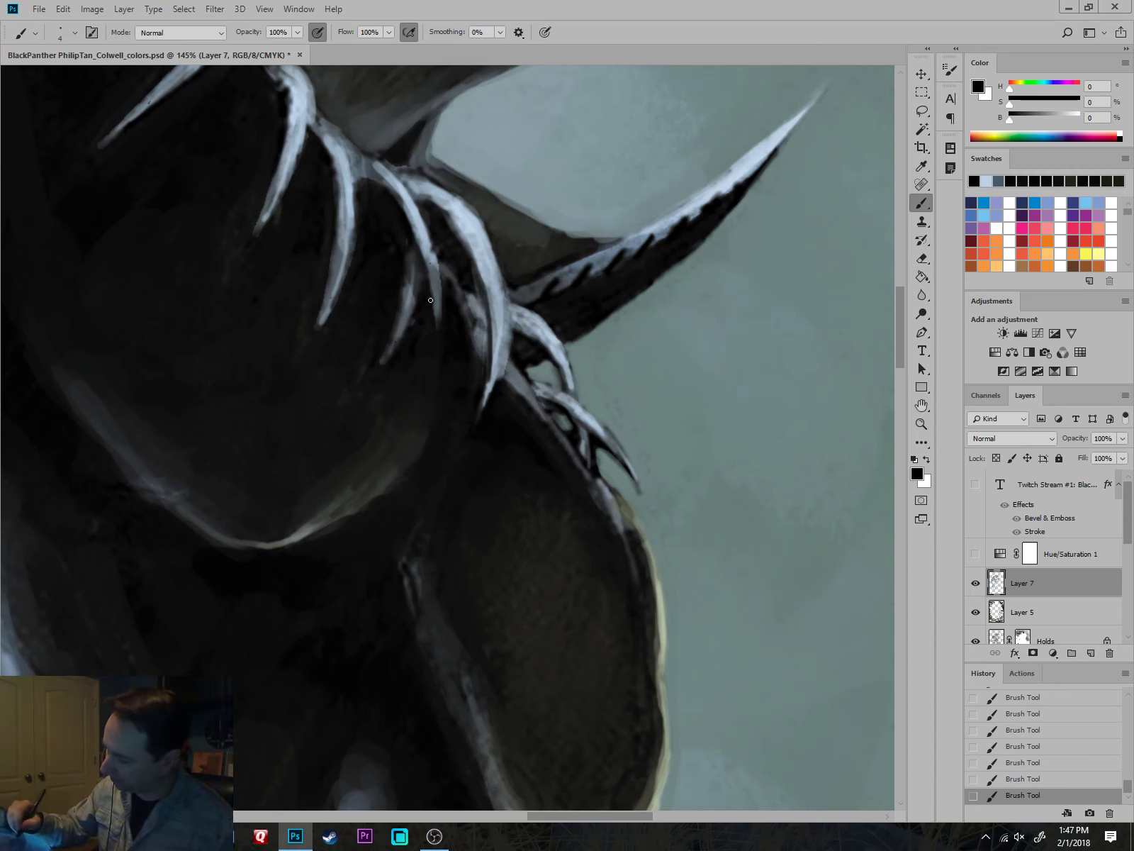
Blend the bases and shaded sides of the necklace claws with sampled blue-grey tones, enlarging the brush to 7.
{"action": "left_click", "coordinate": [389, 168], "text": "alt"}
{"action": "left_click_drag", "start_coordinate": [389, 168], "coordinate": [638, 433]}
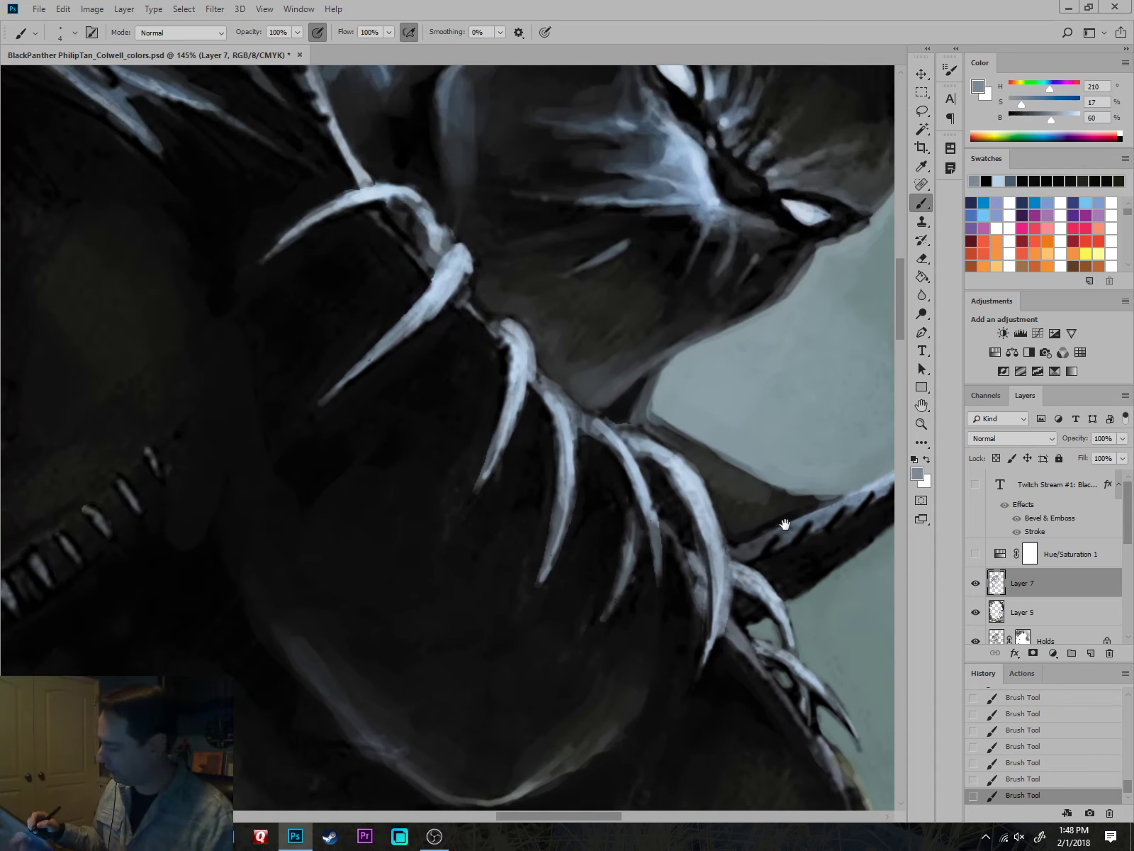
{"action": "left_click", "coordinate": [634, 436], "text": "alt"}
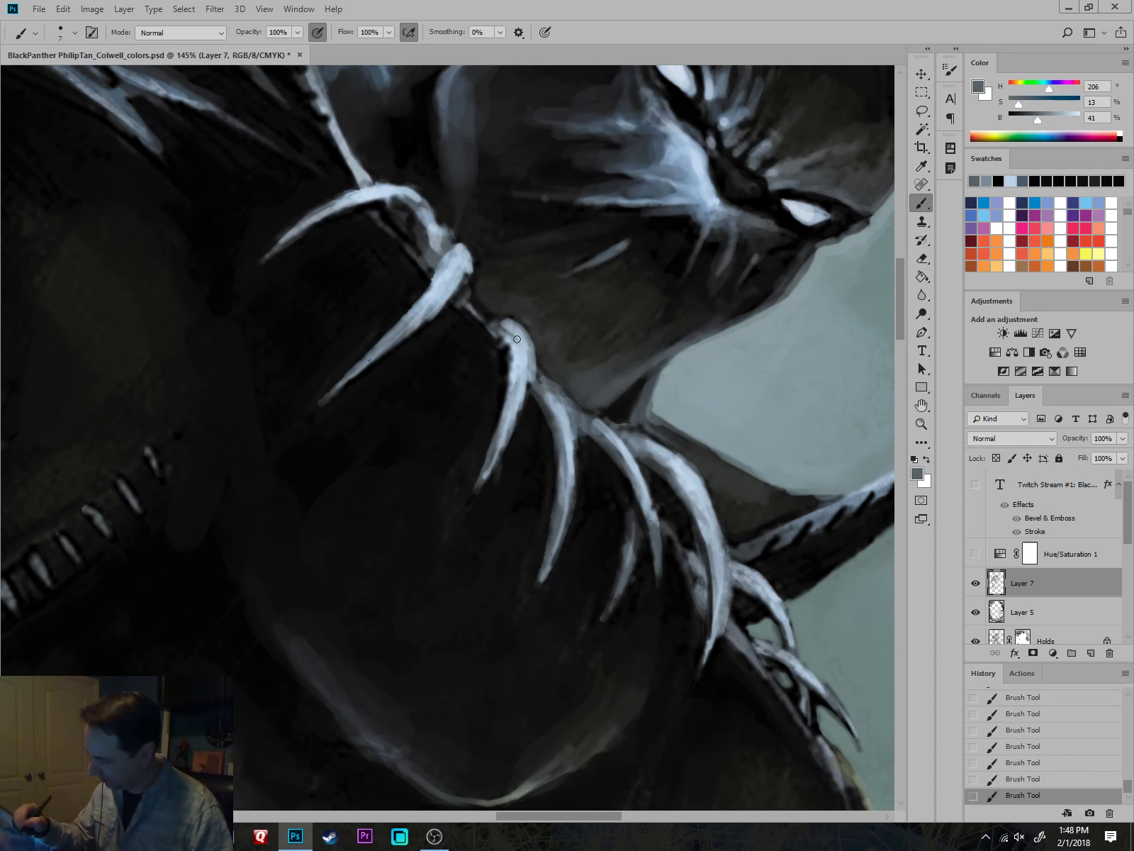
{"action": "left_click_drag", "start_coordinate": [442, 257], "coordinate": [397, 328]}
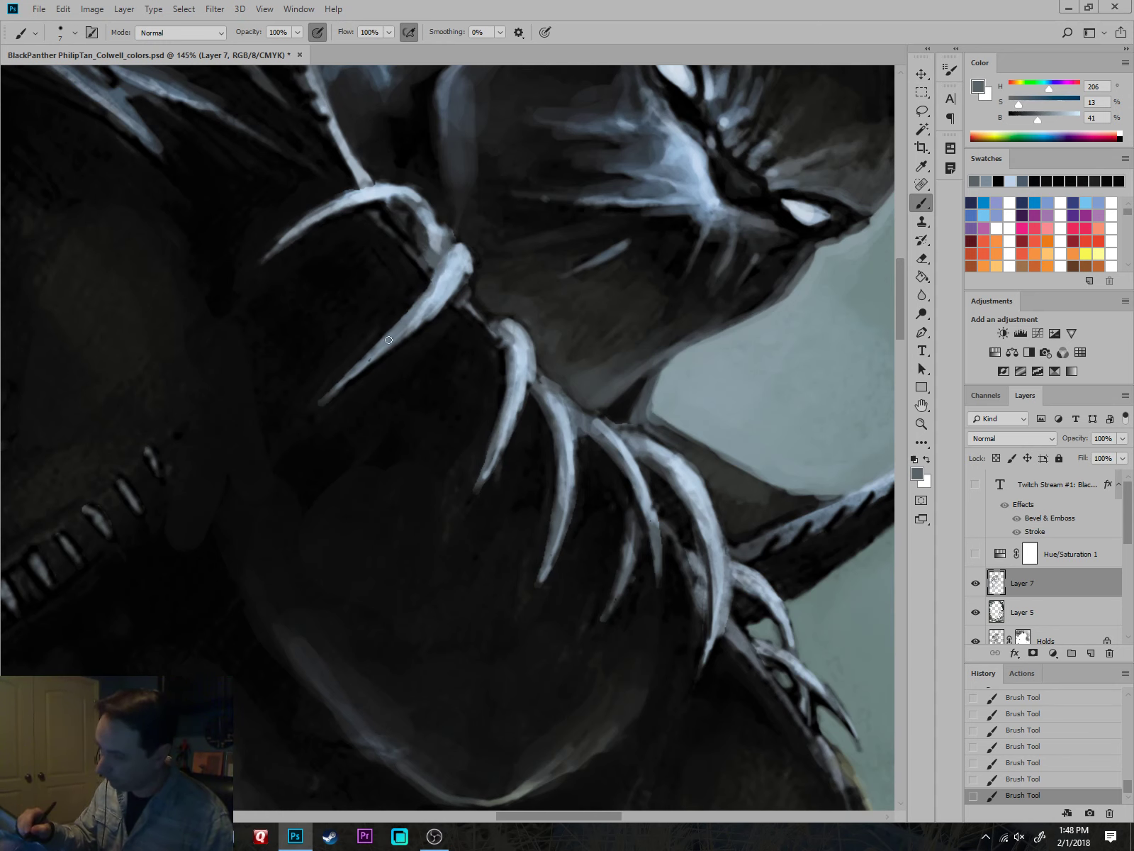
Repaint the lowest small necklace claws with sampled pale blue, reducing the brush to 6.
{"action": "scroll", "coordinate": [712, 541], "scroll_direction": "down", "scroll_amount": 6}
{"action": "left_click_drag", "start_coordinate": [771, 551], "coordinate": [727, 440]}
{"action": "left_click_drag", "start_coordinate": [832, 627], "coordinate": [758, 534]}
{"action": "scroll", "coordinate": [680, 439], "scroll_direction": "up", "scroll_amount": 6}
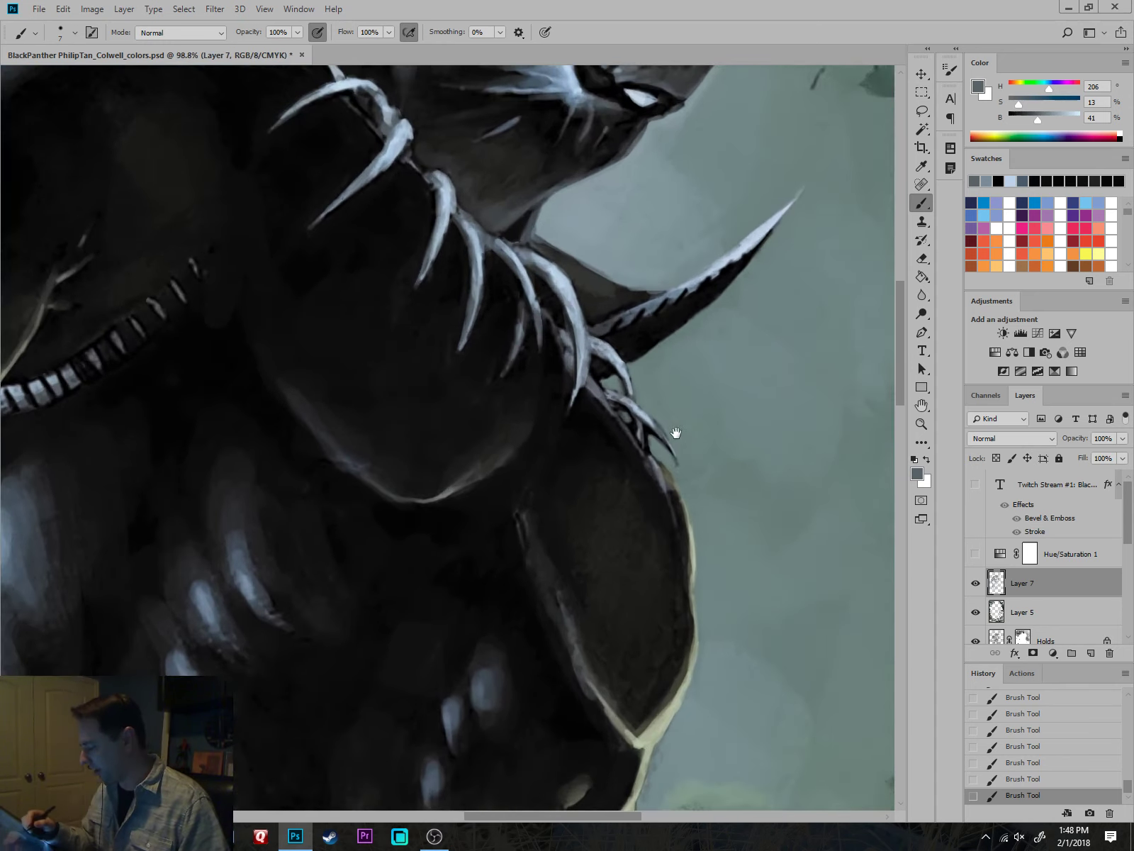
{"action": "left_click", "coordinate": [564, 308], "text": "alt"}
{"action": "left_click", "coordinate": [519, 224], "text": "alt"}
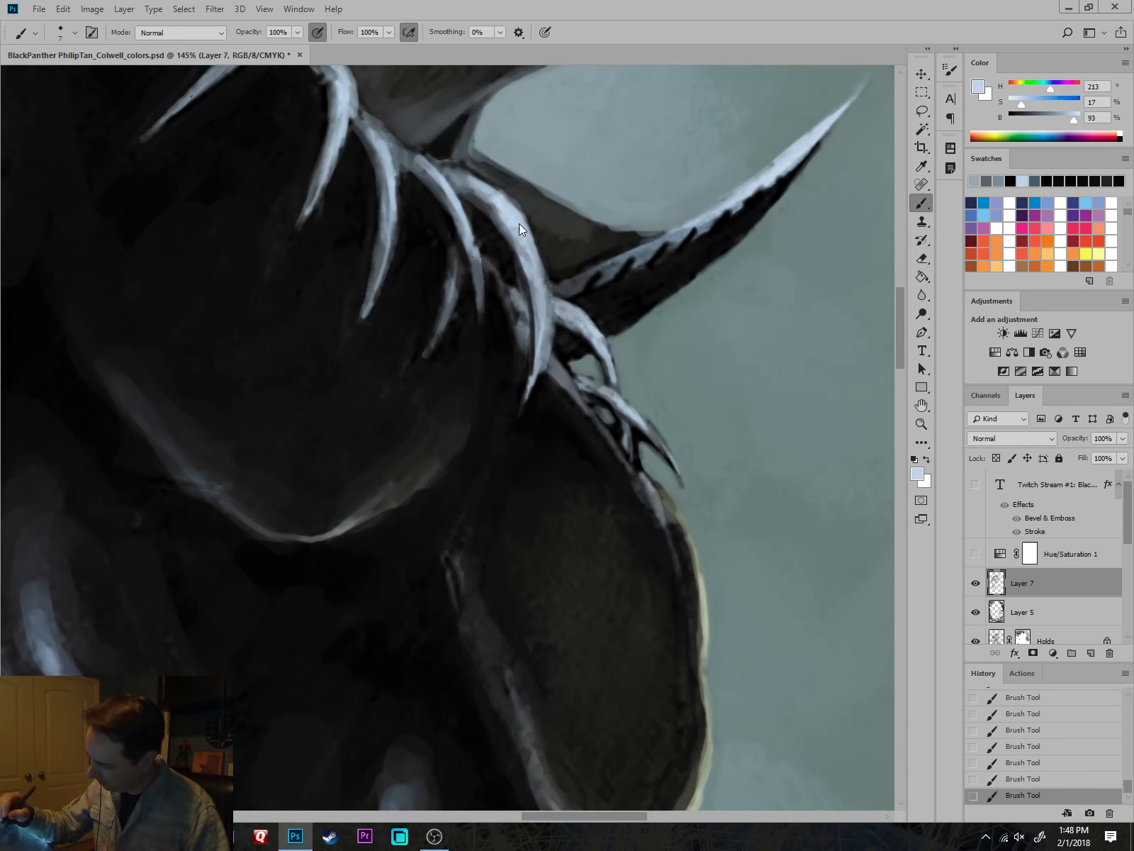
{"action": "mouse_move", "coordinate": [551, 327]}
{"action": "left_mouse_down"}
{"action": "mouse_move", "coordinate": [549, 357]}
{"action": "mouse_move", "coordinate": [579, 321]}
{"action": "mouse_move", "coordinate": [559, 302]}
{"action": "mouse_move", "coordinate": [611, 365]}
{"action": "mouse_move", "coordinate": [611, 350]}
{"action": "mouse_move", "coordinate": [634, 412]}
{"action": "mouse_move", "coordinate": [603, 386]}
{"action": "mouse_move", "coordinate": [684, 480]}
{"action": "left_mouse_up"}
{"action": "key", "text": "["}
{"action": "left_click_drag", "start_coordinate": [628, 432], "coordinate": [654, 477]}
{"action": "left_click", "coordinate": [642, 445], "text": "alt"}
{"action": "left_click_drag", "start_coordinate": [750, 521], "coordinate": [739, 514]}
Clean the outer edges of the lowest claws with the sampled grey-green background color.
{"action": "left_click", "coordinate": [607, 350], "text": "alt"}
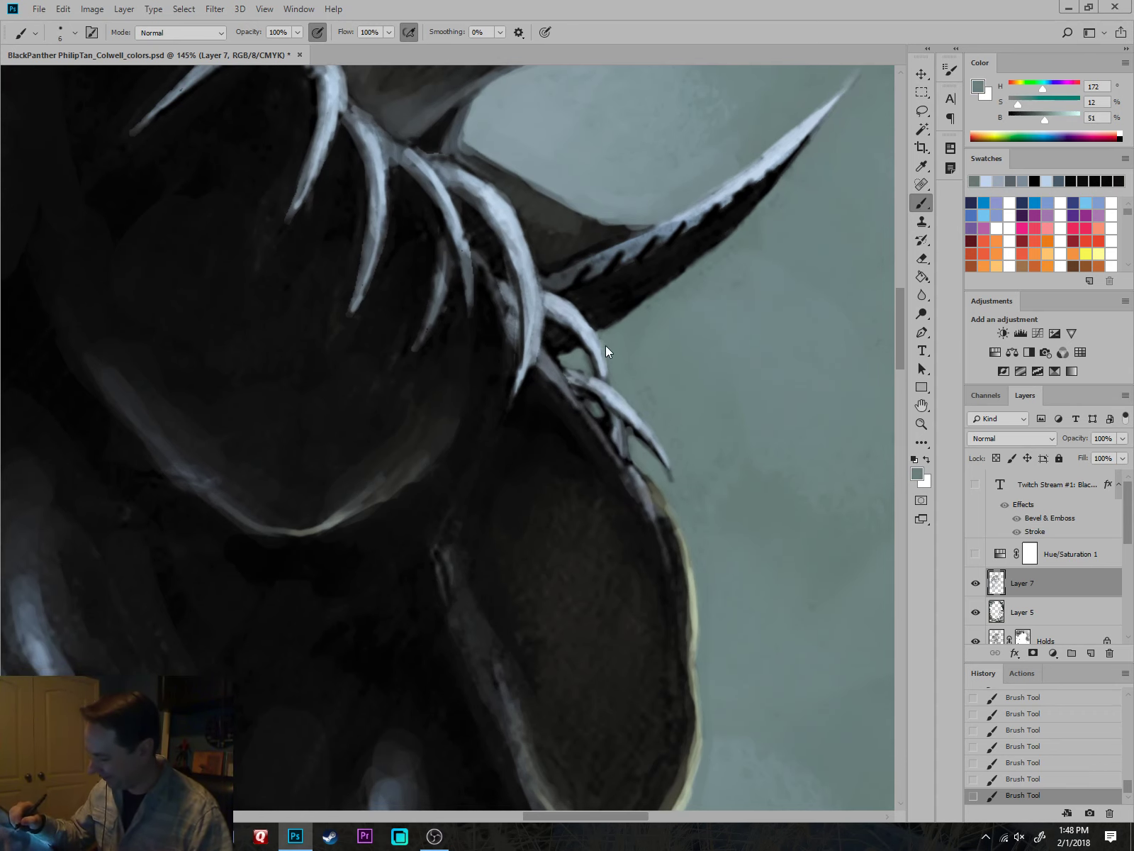
{"action": "left_click_drag", "start_coordinate": [605, 341], "coordinate": [610, 375]}
{"action": "left_click_drag", "start_coordinate": [768, 567], "coordinate": [752, 354]}
{"action": "scroll", "coordinate": [753, 354], "scroll_direction": "down", "scroll_amount": 4}
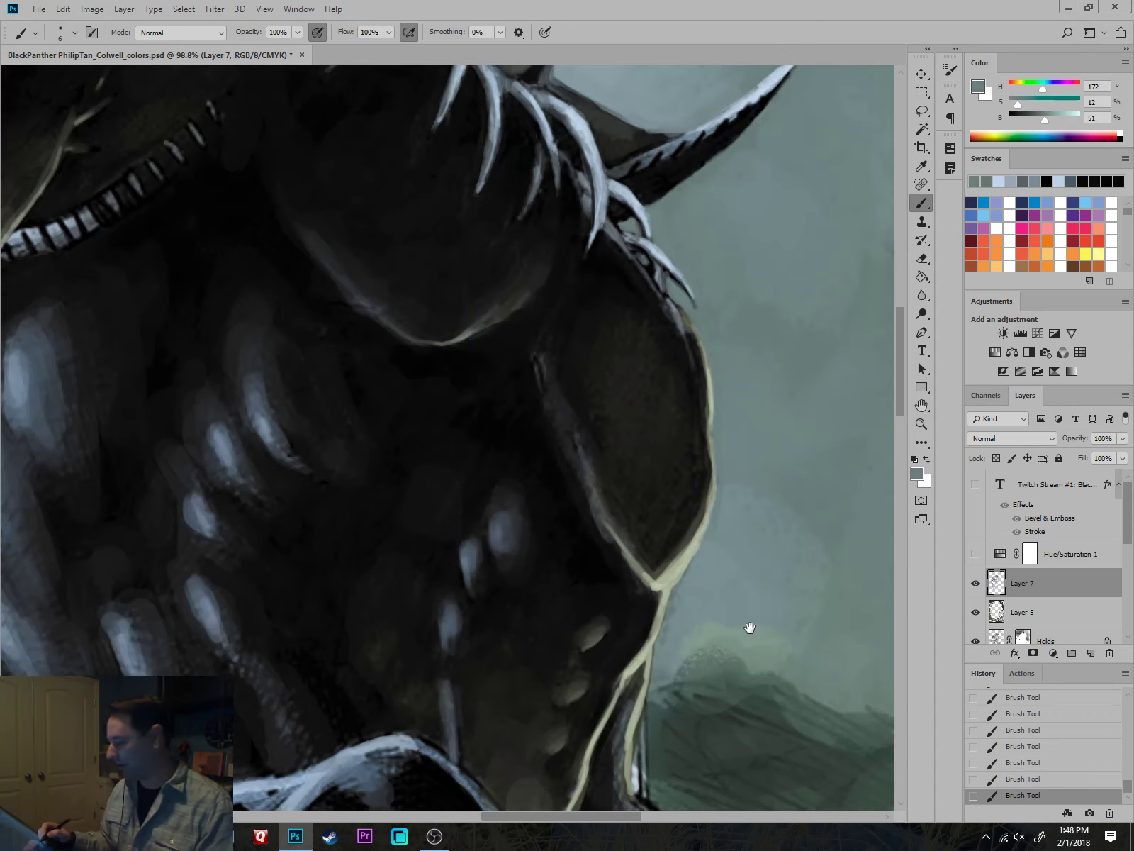
Touch up the lower edge of the outer side muscle with sampled pale olive-grey at brush size 8.
{"action": "left_click_drag", "start_coordinate": [736, 630], "coordinate": [724, 662]}
{"action": "left_click_drag", "start_coordinate": [776, 561], "coordinate": [772, 429]}
{"action": "scroll", "coordinate": [707, 313], "scroll_direction": "up", "scroll_amount": 5}
{"action": "left_click", "coordinate": [663, 506], "text": "alt"}
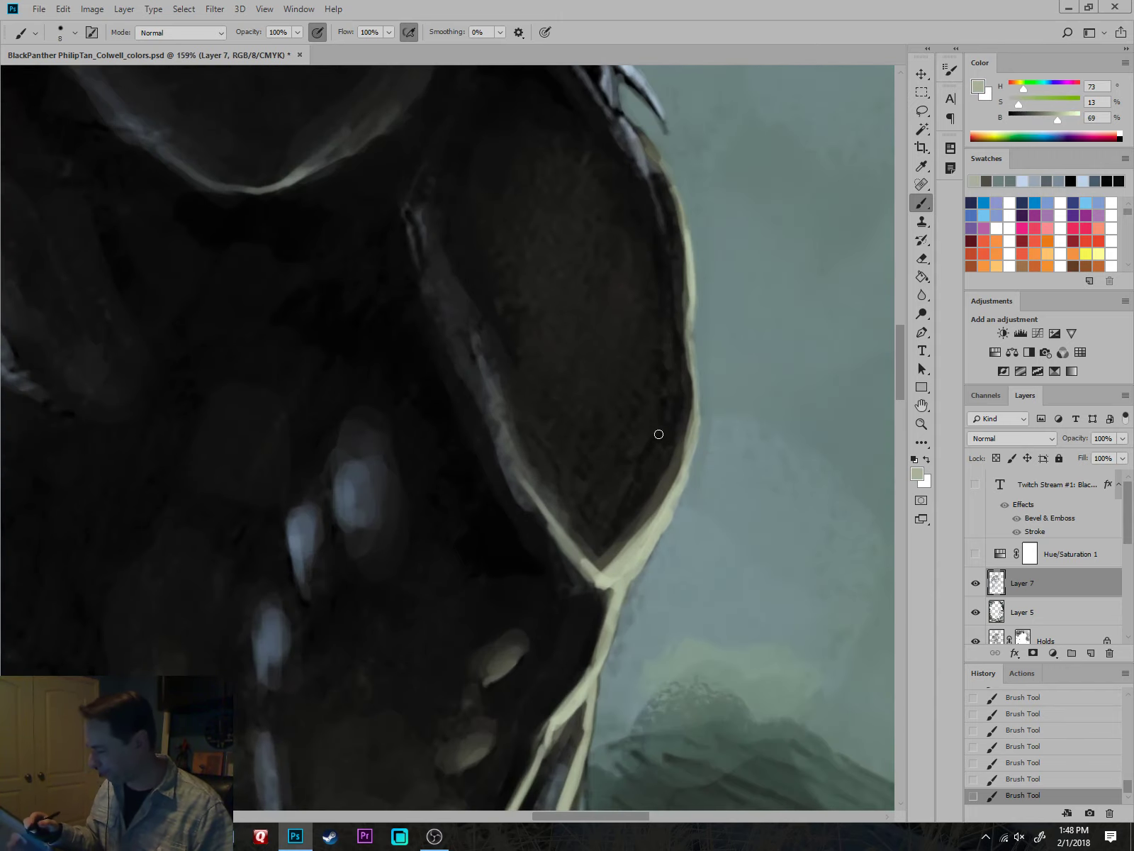
Soften the inner highlight edge of the outer side muscle with sampled dark grey and near-black at brush size 25.
{"action": "key", "text": "bracketright"}
{"action": "key", "text": "bracketright"}
{"action": "key", "text": "bracketright"}
{"action": "key", "text": "bracketright"}
{"action": "key", "text": "bracketright"}
{"action": "scroll", "coordinate": [500, 397], "scroll_direction": "down", "scroll_amount": 3}
{"action": "left_click", "coordinate": [492, 369], "text": "alt"}
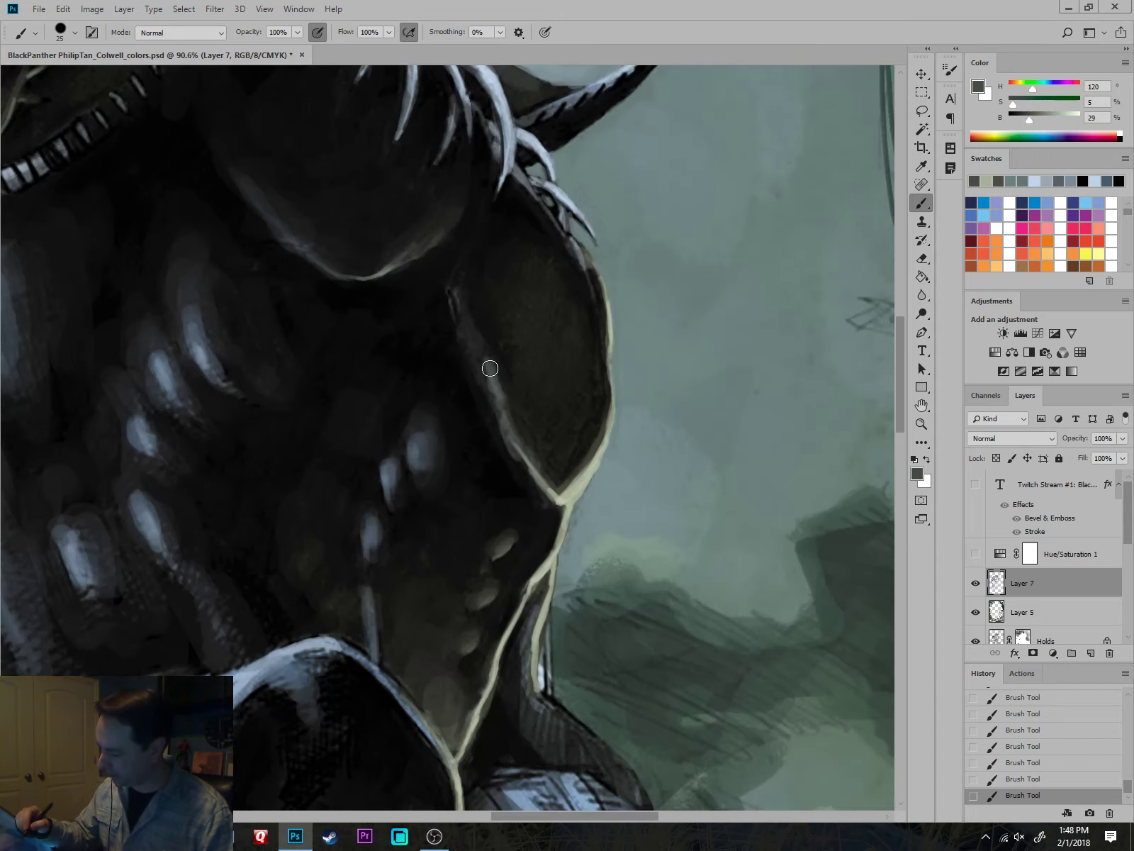
{"action": "key", "text": "bracketright"}
{"action": "key", "text": "bracketright"}
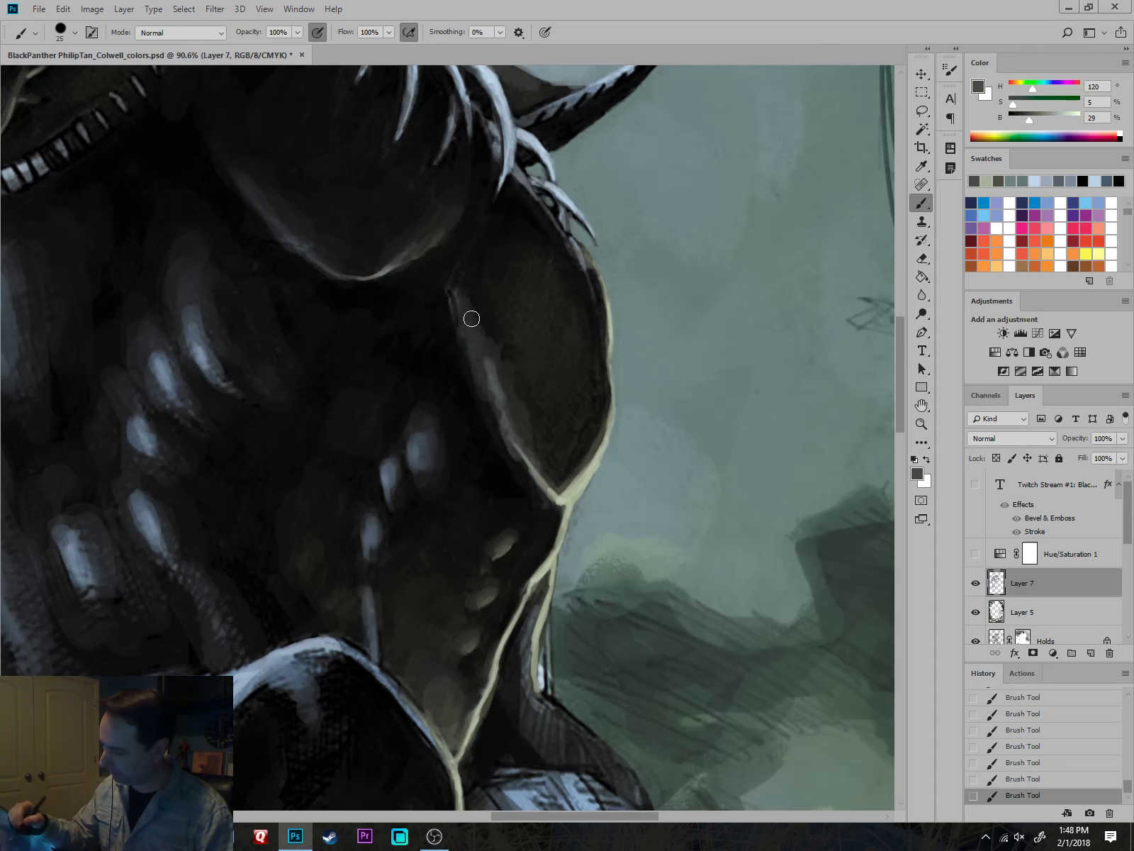
{"action": "left_click", "coordinate": [500, 228], "text": "alt"}
Review the blended torso and necklace against the whole illustration.
{"action": "scroll", "coordinate": [500, 229], "scroll_direction": "down", "scroll_amount": 5}
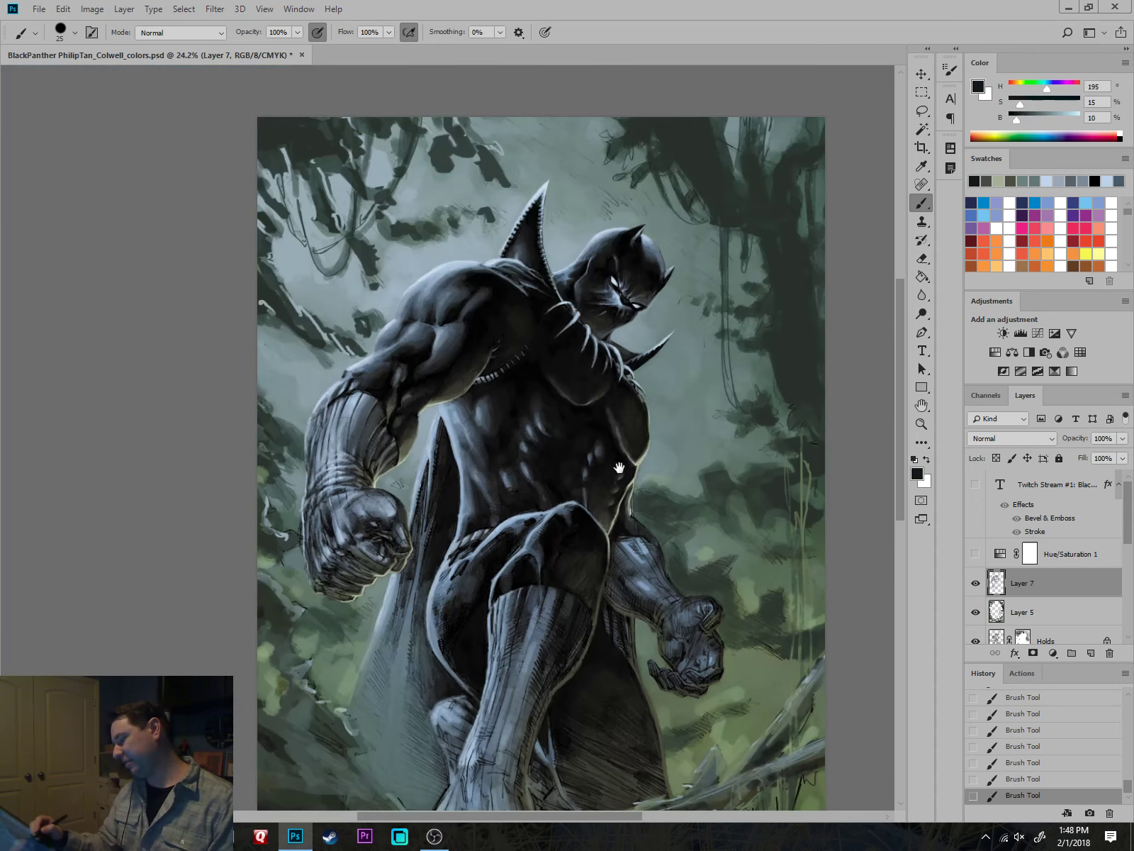
{"action": "scroll", "coordinate": [619, 467], "scroll_direction": "up", "scroll_amount": 2}
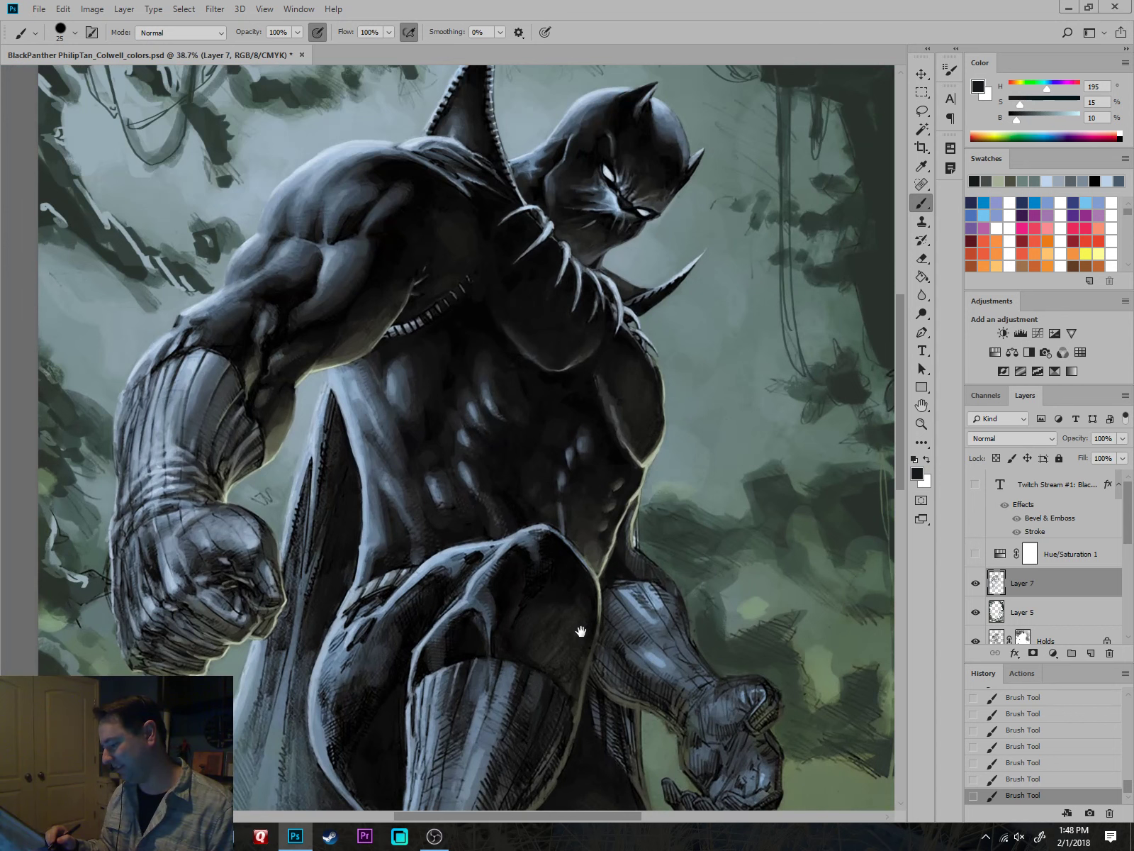
{"action": "scroll", "coordinate": [581, 632], "scroll_direction": "down", "scroll_amount": 4}
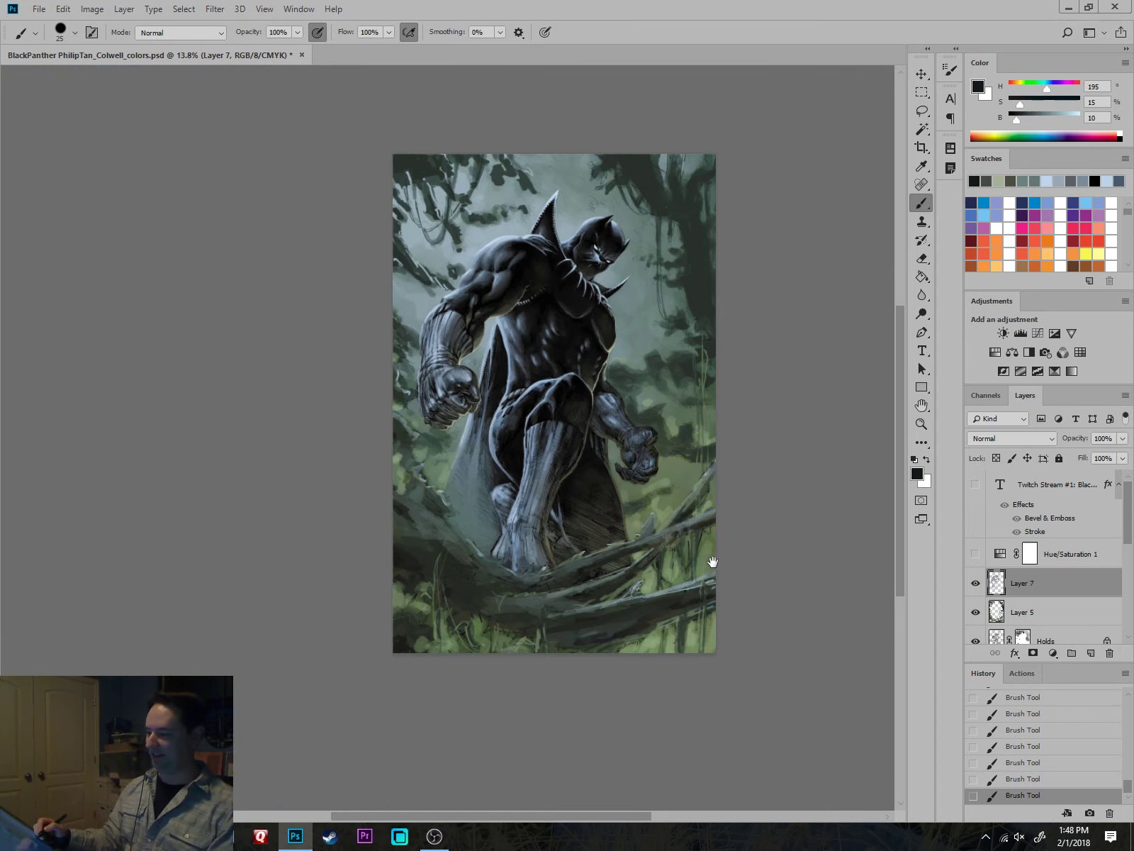
{"action": "scroll", "coordinate": [713, 564], "scroll_direction": "up", "scroll_amount": 5}
{"action": "left_click", "coordinate": [524, 357], "text": "alt"}
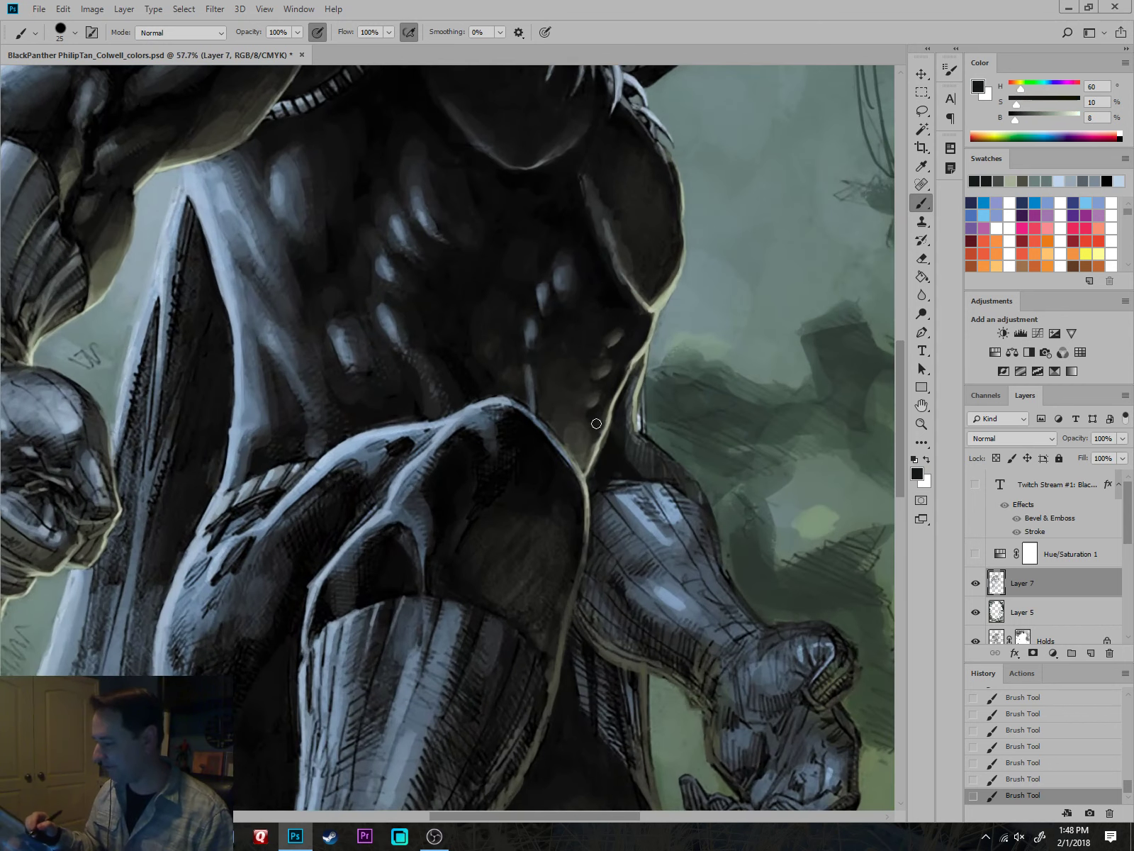
{"action": "scroll", "coordinate": [242, 412], "scroll_direction": "down", "scroll_amount": 2}
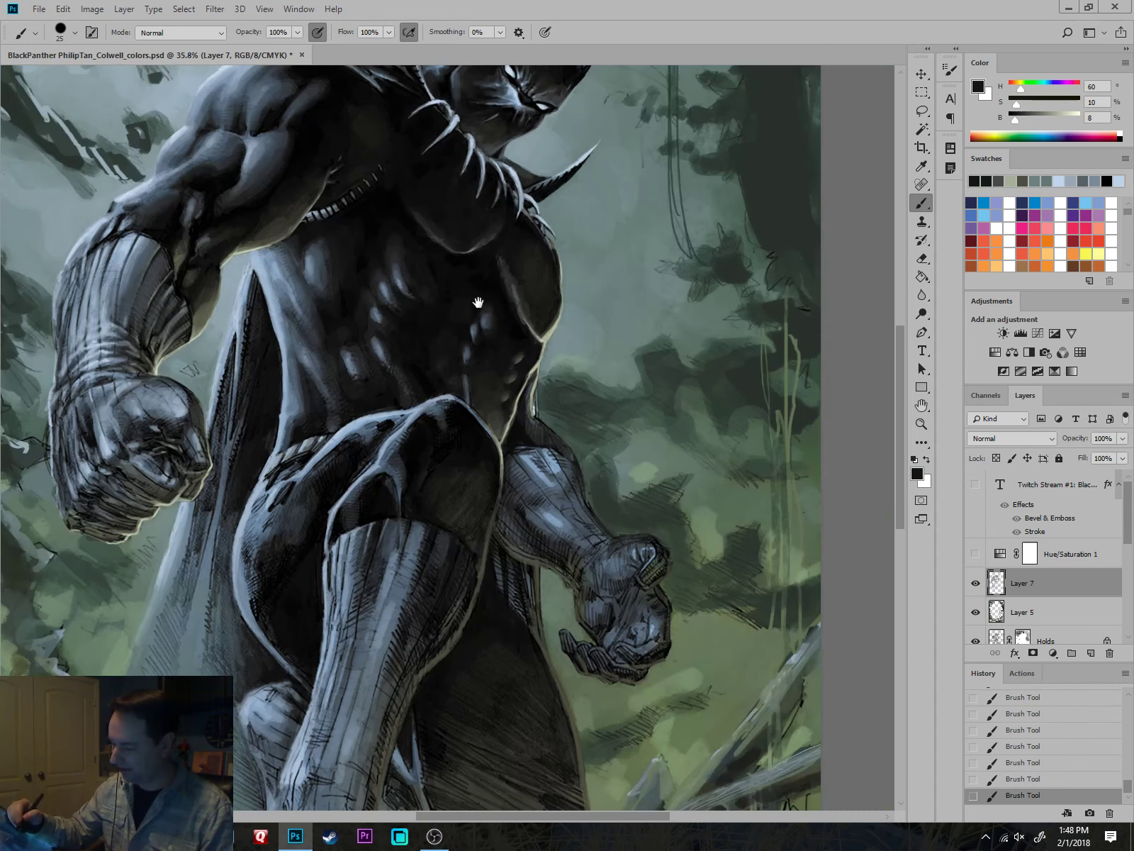
Draw a red light-direction arrow on a new layer, pointing from the upper-left background down into the chest.
{"action": "left_click", "coordinate": [1091, 653]}
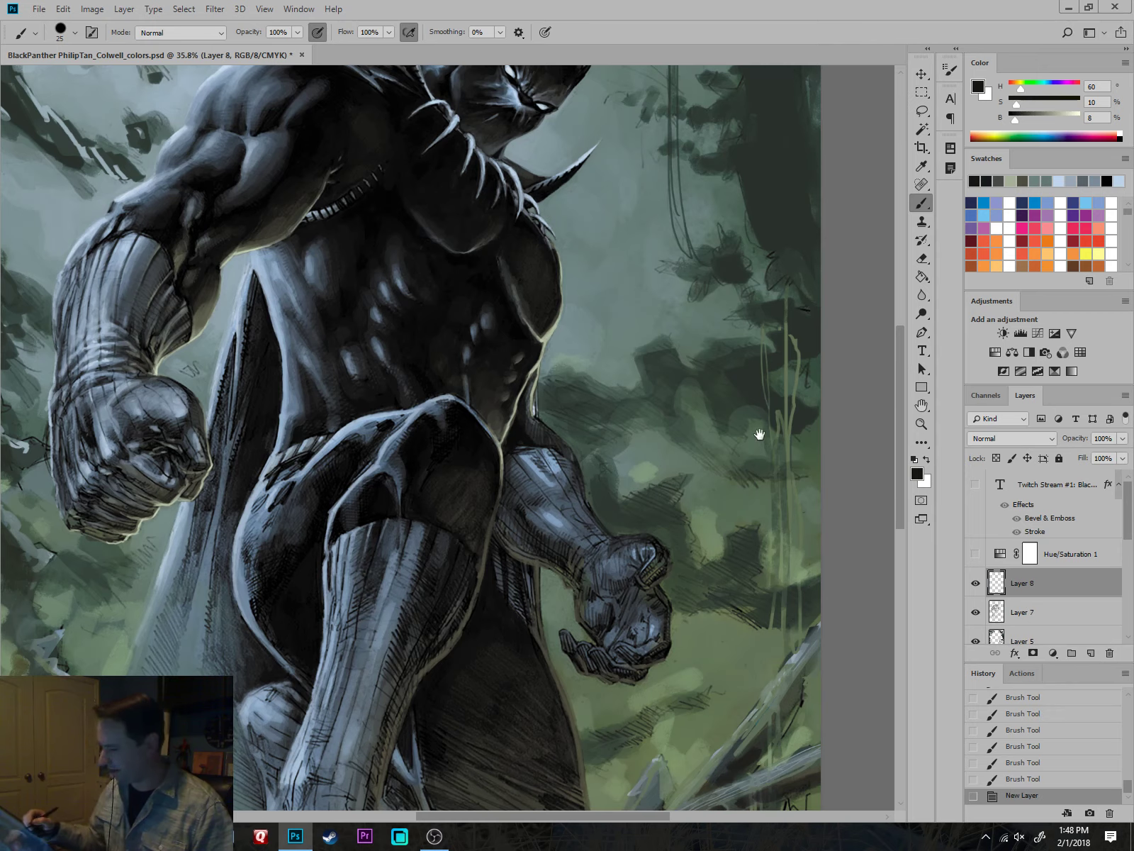
{"action": "scroll", "coordinate": [709, 524], "scroll_direction": "down", "scroll_amount": 1}
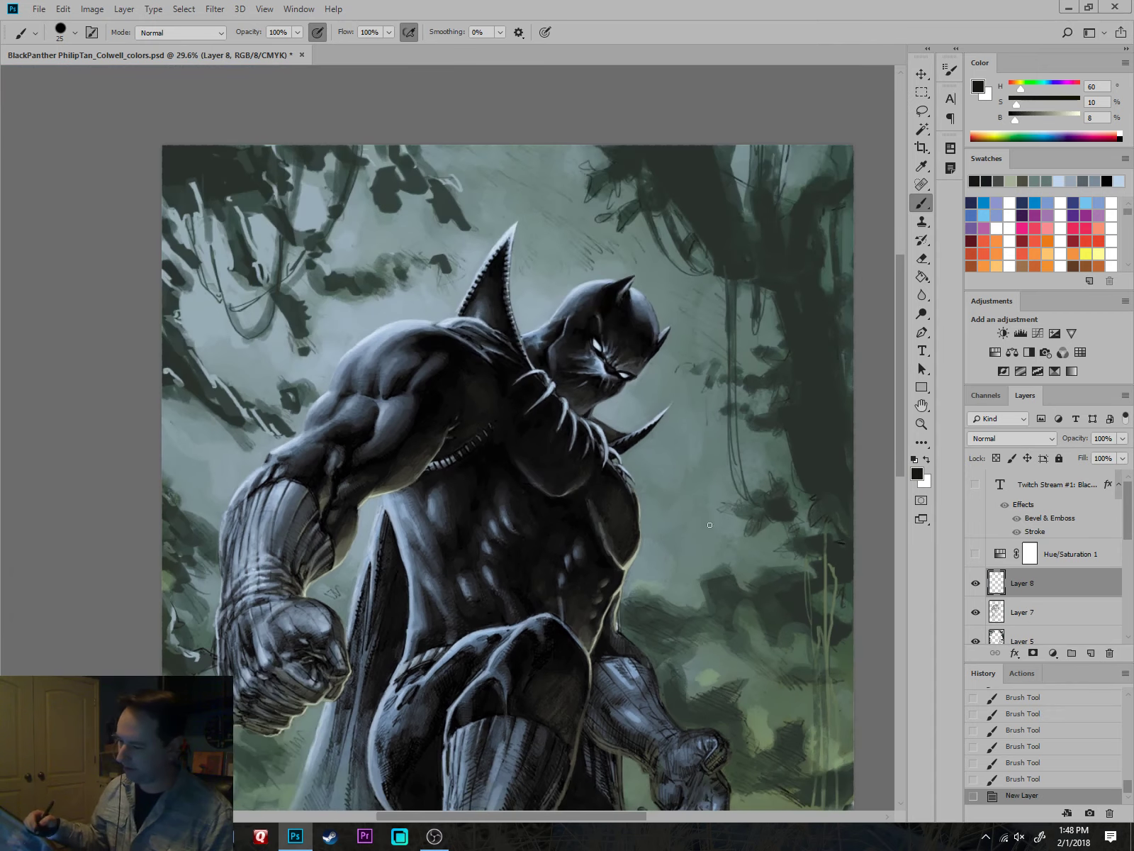
{"action": "left_click", "coordinate": [1095, 241]}
{"action": "key", "text": "g"}
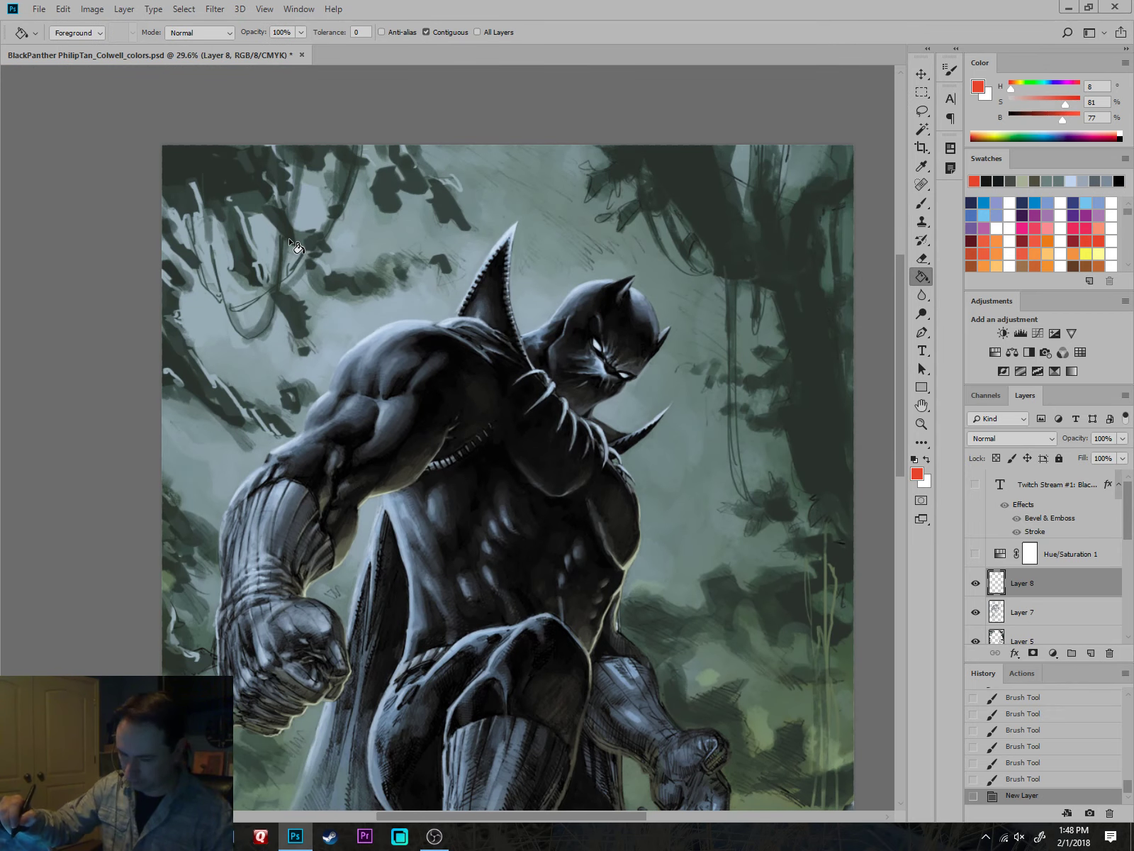
{"action": "key", "text": "b"}
{"action": "left_click_drag", "start_coordinate": [291, 223], "coordinate": [528, 516]}
{"action": "mouse_move", "coordinate": [399, 433]}
{"action": "left_mouse_down"}
{"action": "mouse_move", "coordinate": [520, 512]}
{"action": "mouse_move", "coordinate": [470, 361]}
{"action": "left_mouse_up"}
{"action": "left_click_drag", "start_coordinate": [779, 665], "coordinate": [599, 500]}
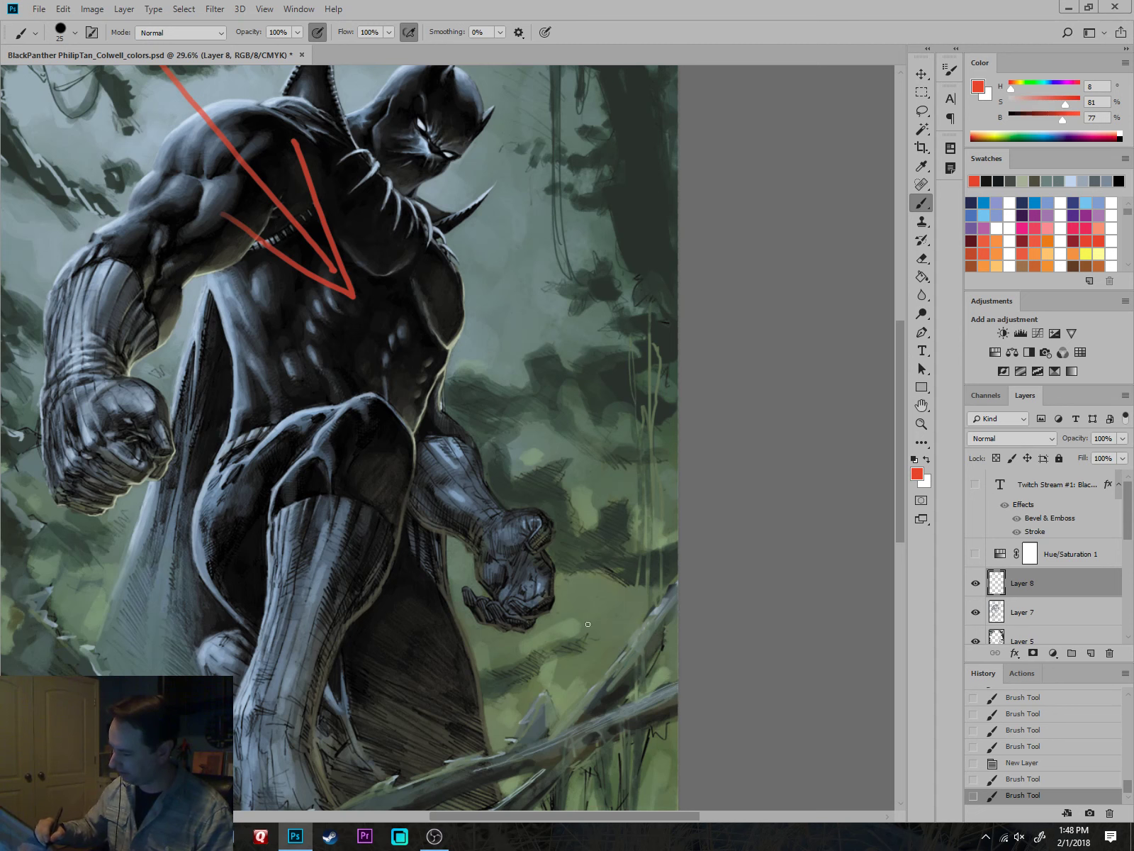
Draw a blue light-direction arrow from the lower-right background up toward the figure's waist.
{"action": "left_click", "coordinate": [985, 215]}
{"action": "left_click", "coordinate": [972, 215]}
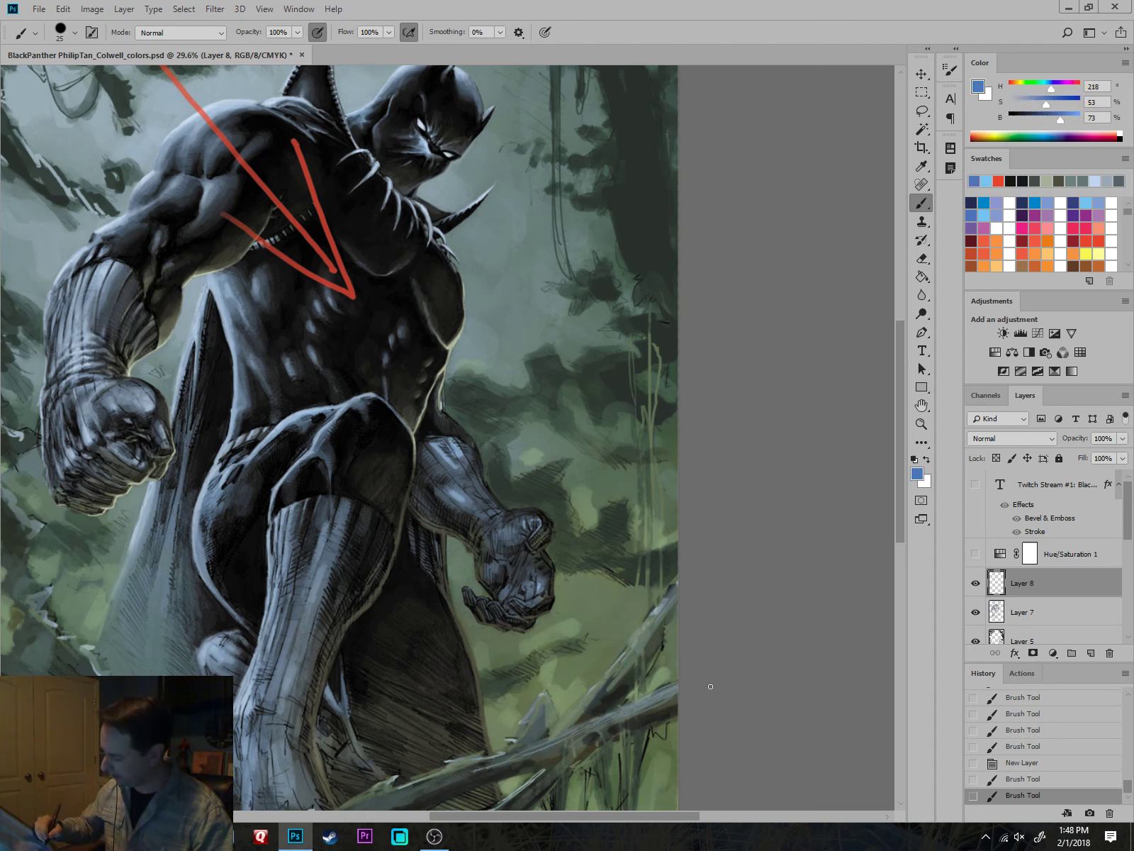
{"action": "left_click_drag", "start_coordinate": [705, 685], "coordinate": [470, 381]}
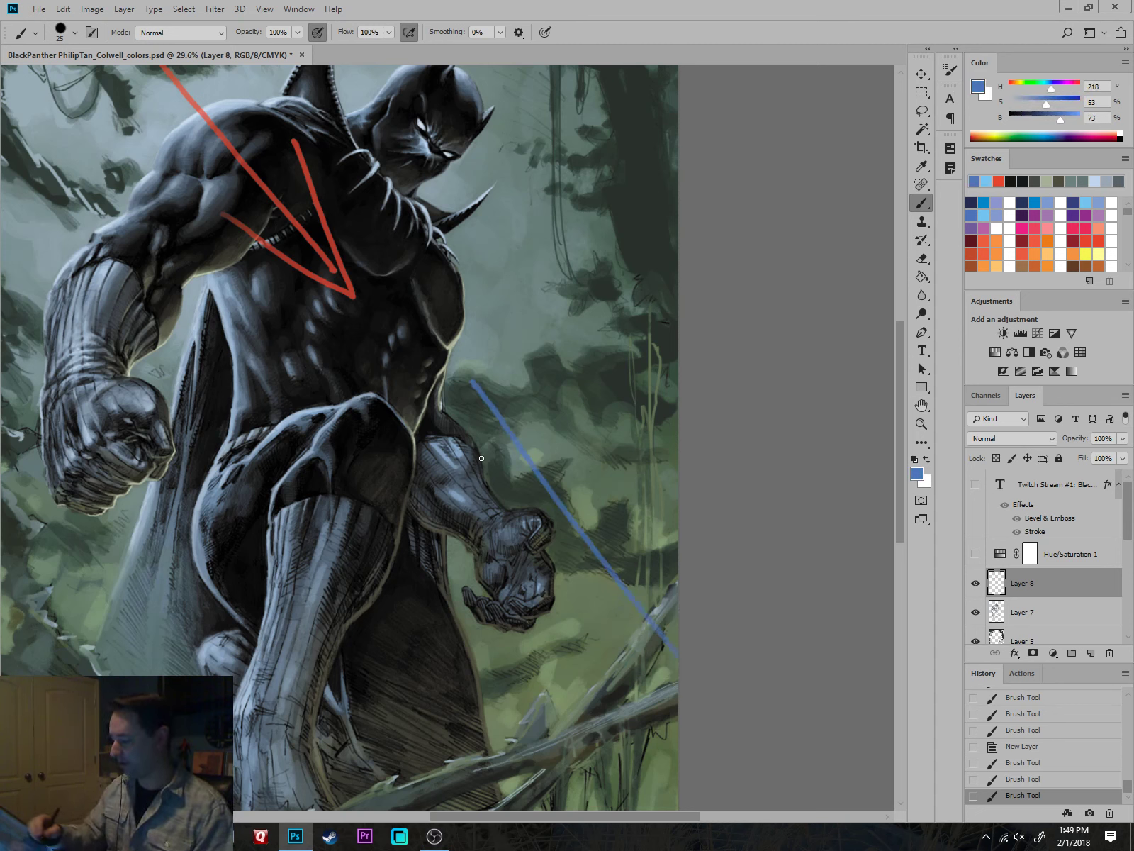
{"action": "mouse_move", "coordinate": [482, 453]}
{"action": "left_mouse_down"}
{"action": "mouse_move", "coordinate": [496, 386]}
{"action": "mouse_move", "coordinate": [592, 408]}
{"action": "left_mouse_up"}
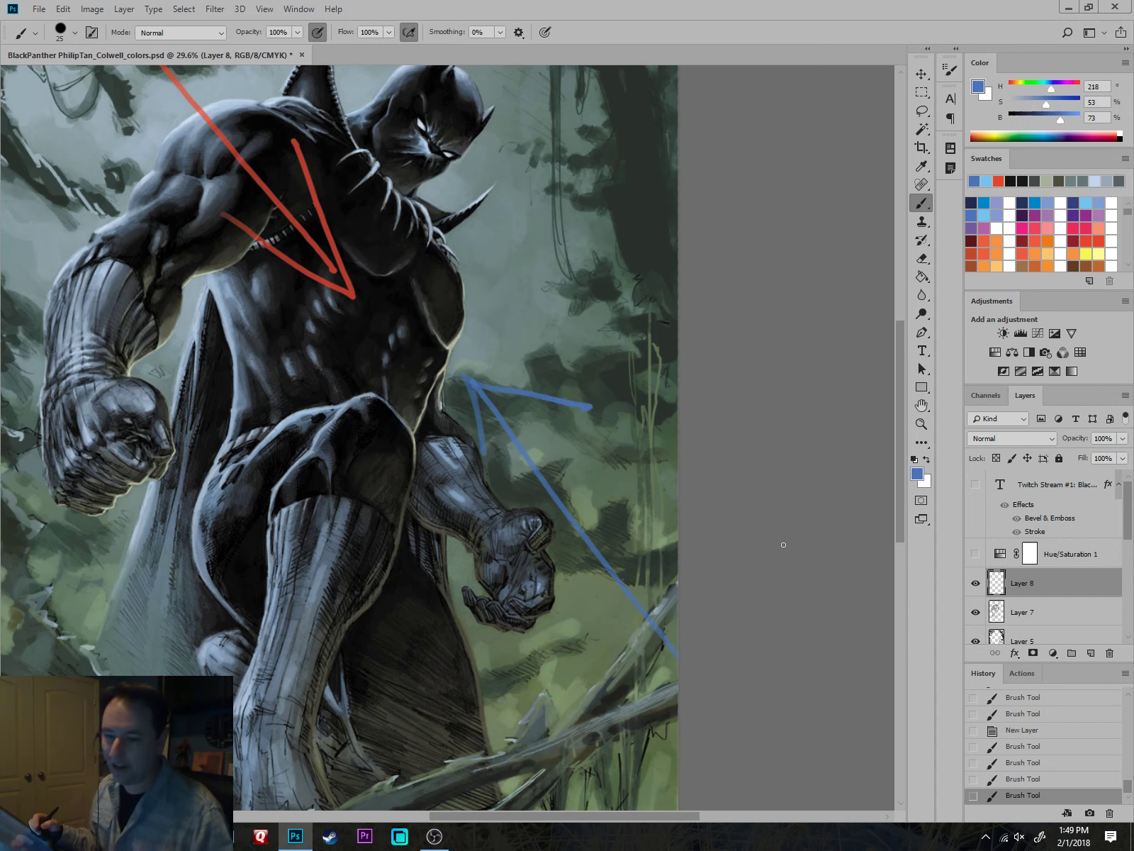
{"action": "left_click_drag", "start_coordinate": [777, 708], "coordinate": [822, 590]}
{"action": "left_click_drag", "start_coordinate": [543, 495], "coordinate": [539, 486]}
{"action": "left_click_drag", "start_coordinate": [585, 539], "coordinate": [539, 540]}
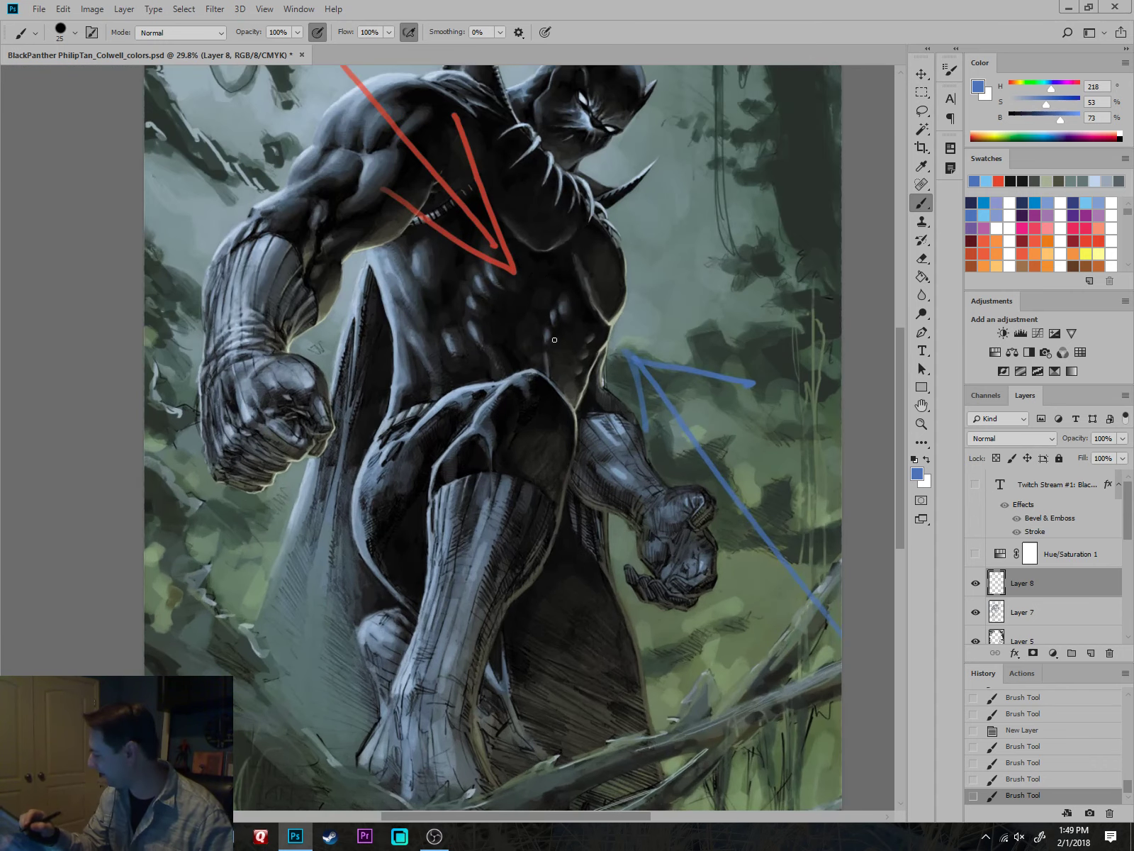
Mark the abdominal highlights with red and blue strokes by light source, and outline and hatch the lower abdomen in blue.
{"action": "left_click_drag", "start_coordinate": [562, 293], "coordinate": [559, 307]}
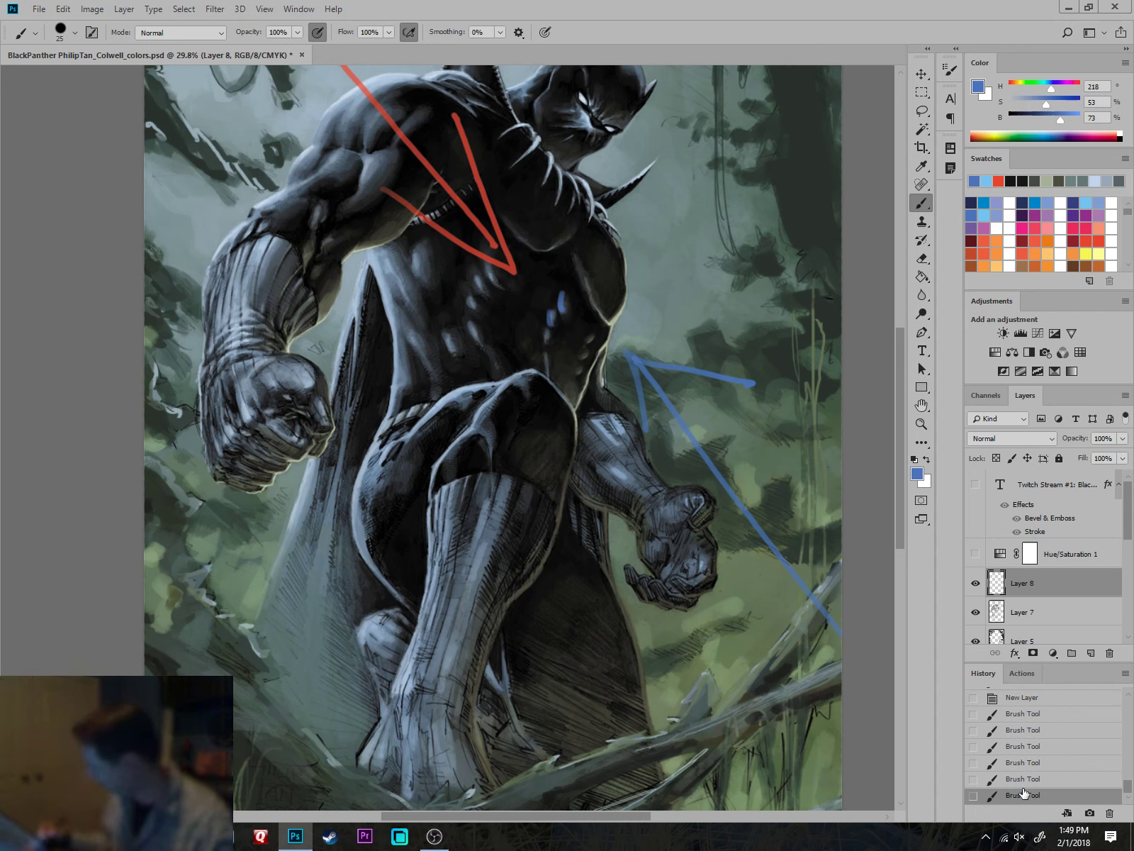
{"action": "left_click", "coordinate": [1023, 762]}
{"action": "left_click", "coordinate": [996, 181]}
{"action": "left_click_drag", "start_coordinate": [566, 291], "coordinate": [559, 312]}
{"action": "mouse_move", "coordinate": [554, 309]}
{"action": "left_mouse_down"}
{"action": "mouse_move", "coordinate": [542, 343]}
{"action": "mouse_move", "coordinate": [599, 339]}
{"action": "mouse_move", "coordinate": [590, 347]}
{"action": "left_mouse_up"}
{"action": "left_click", "coordinate": [990, 181]}
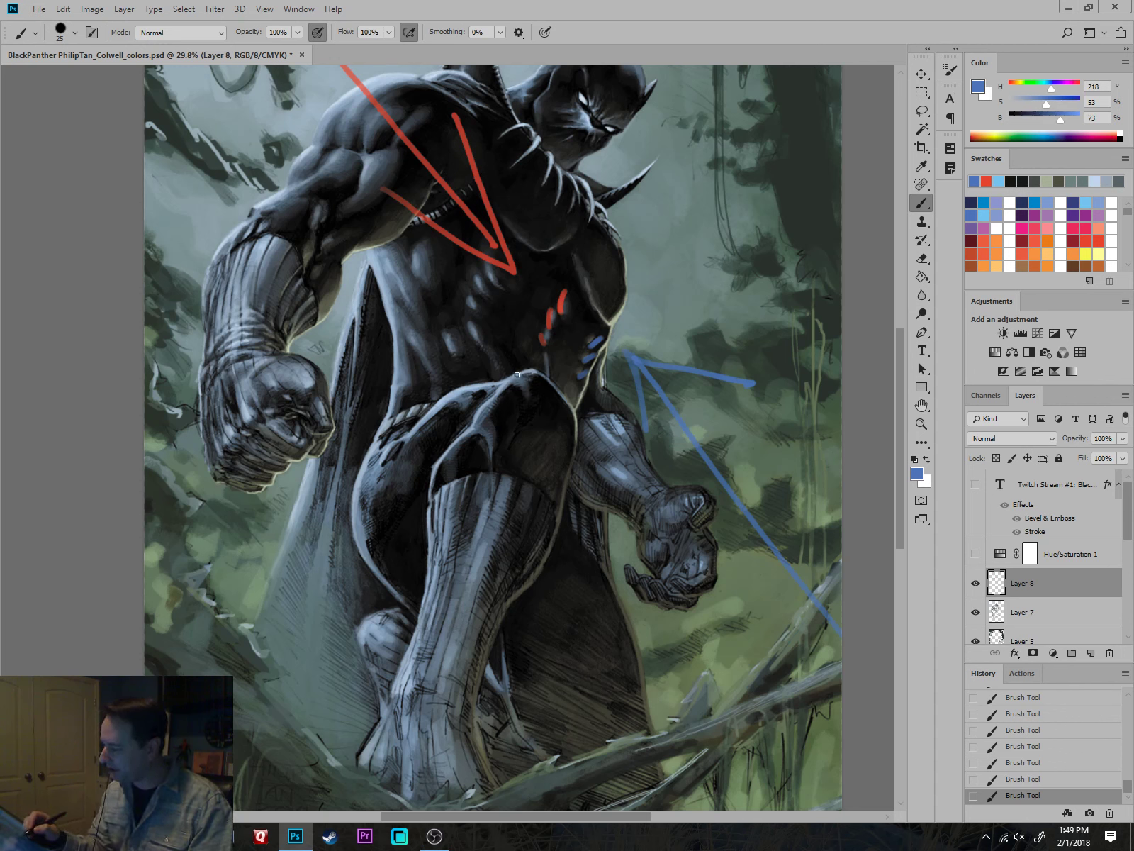
{"action": "mouse_move", "coordinate": [503, 374]}
{"action": "left_mouse_down"}
{"action": "mouse_move", "coordinate": [543, 292]}
{"action": "mouse_move", "coordinate": [602, 351]}
{"action": "mouse_move", "coordinate": [588, 404]}
{"action": "left_mouse_up"}
{"action": "mouse_move", "coordinate": [539, 351]}
{"action": "left_mouse_down"}
{"action": "mouse_move", "coordinate": [542, 312]}
{"action": "mouse_move", "coordinate": [574, 367]}
{"action": "left_mouse_up"}
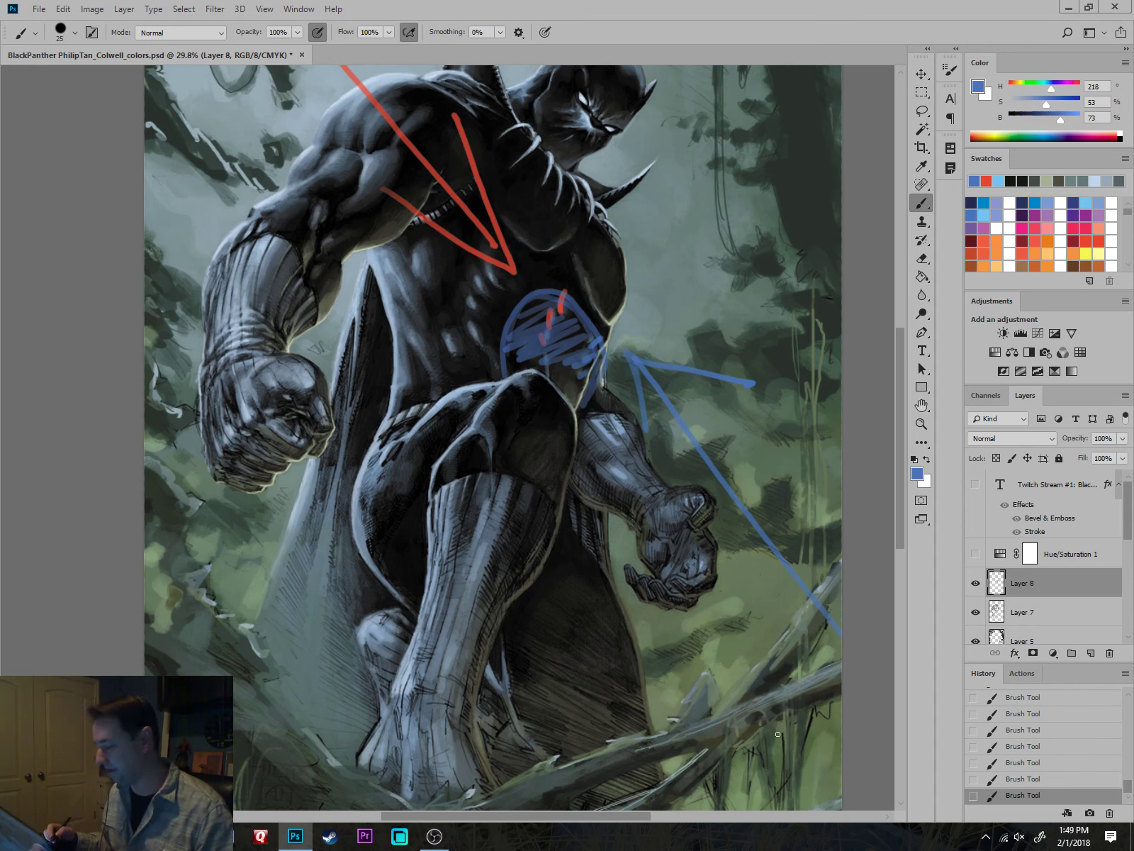
Hide the arrow annotations and delete their layer, Layer 8.
{"action": "left_click", "coordinate": [975, 583]}
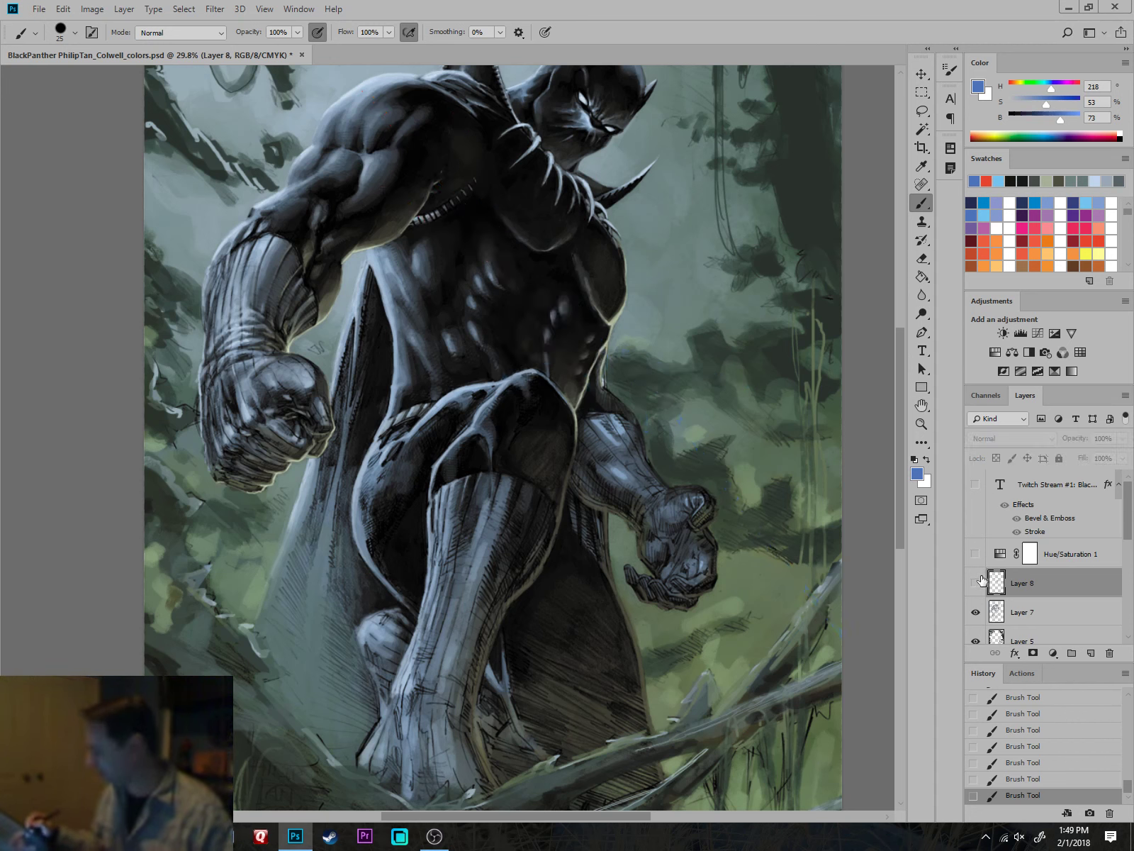
{"action": "left_click", "coordinate": [1027, 614]}
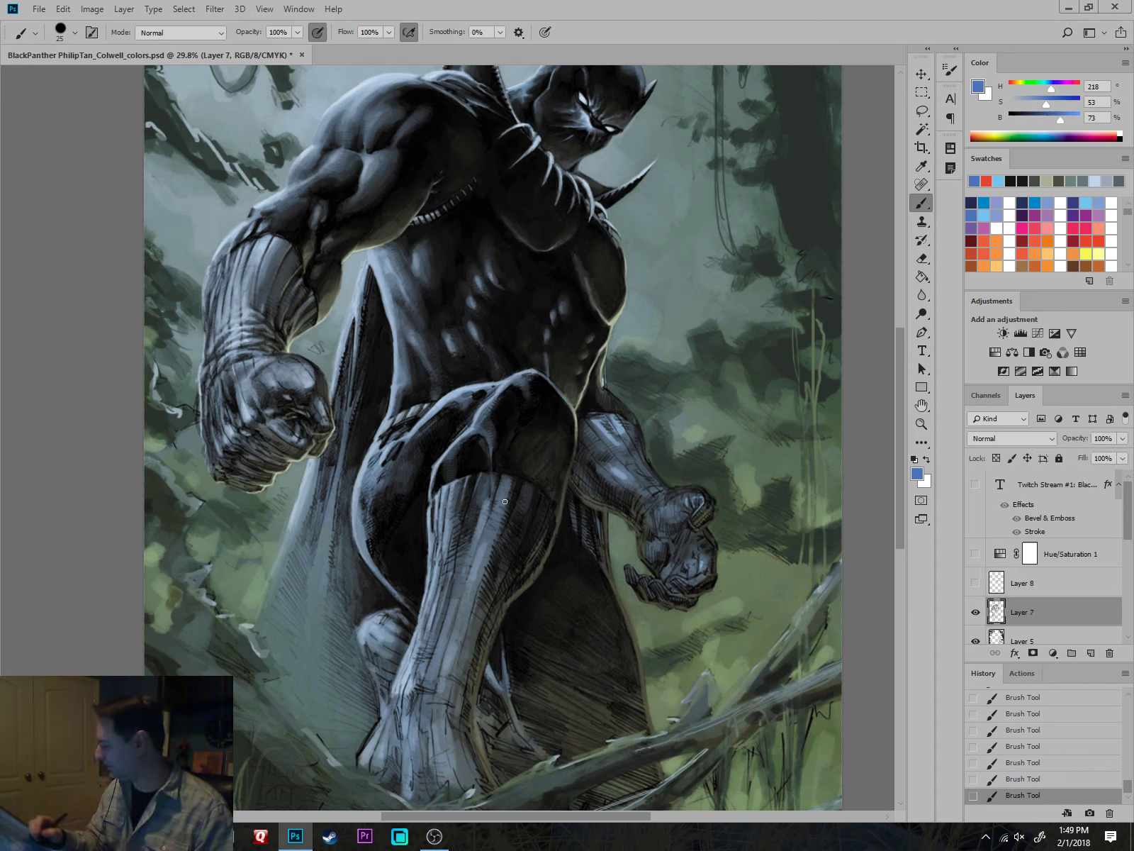
{"action": "left_click", "coordinate": [976, 582]}
{"action": "left_click", "coordinate": [975, 582]}
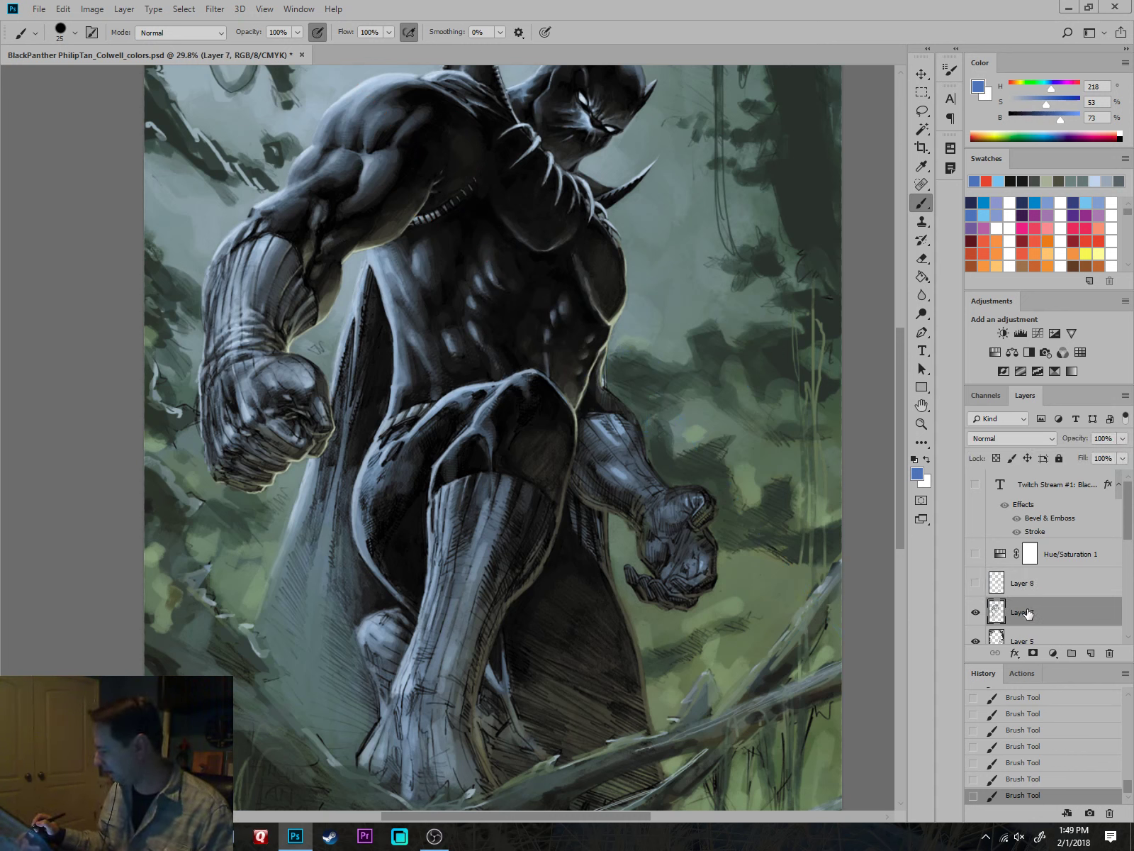
{"action": "left_click", "coordinate": [1042, 584]}
{"action": "left_click", "coordinate": [1110, 653]}
Tone down the small blue highlights on the shaded side of the abdomen on Layer 7 with sampled near-black tones at brush size 40.
{"action": "scroll", "coordinate": [561, 299], "scroll_direction": "up", "scroll_amount": 3}
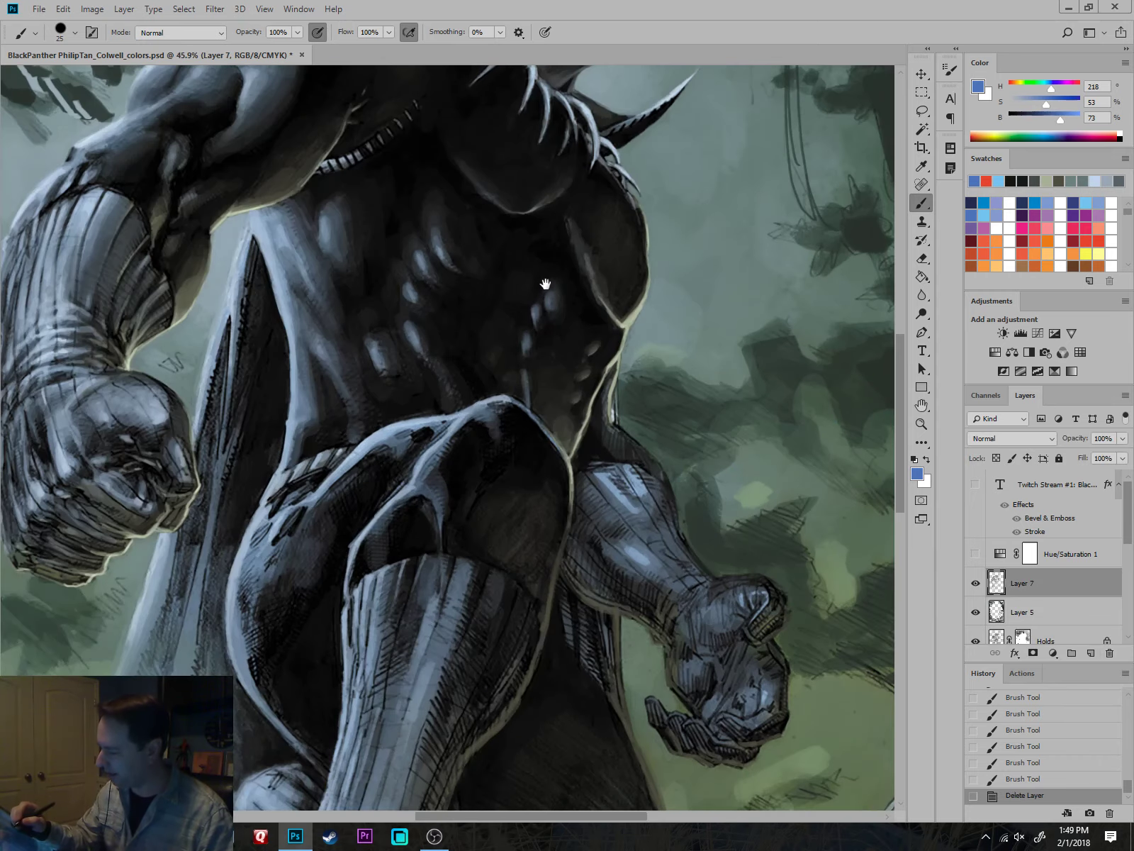
{"action": "left_click", "coordinate": [556, 304], "text": "alt"}
{"action": "key", "text": "bracketright"}
{"action": "key", "text": "bracketright"}
{"action": "key", "text": "bracketright"}
{"action": "key", "text": "bracketright"}
{"action": "mouse_move", "coordinate": [555, 294]}
{"action": "left_mouse_down"}
{"action": "mouse_move", "coordinate": [559, 319]}
{"action": "mouse_move", "coordinate": [557, 309]}
{"action": "mouse_move", "coordinate": [532, 347]}
{"action": "left_mouse_up"}
{"action": "left_click", "coordinate": [570, 306], "text": "alt"}
{"action": "key", "text": "bracketleft"}
{"action": "left_click_drag", "start_coordinate": [529, 351], "coordinate": [518, 422]}
{"action": "left_click", "coordinate": [536, 419], "text": "alt"}
{"action": "mouse_move", "coordinate": [548, 287]}
{"action": "left_mouse_down"}
{"action": "mouse_move", "coordinate": [554, 312]}
{"action": "mouse_move", "coordinate": [565, 306]}
{"action": "left_mouse_up"}
{"action": "left_click", "coordinate": [580, 321], "text": "alt"}
Review the toned-down abdominal highlights against the whole figure.
{"action": "scroll", "coordinate": [807, 580], "scroll_direction": "down", "scroll_amount": 10}
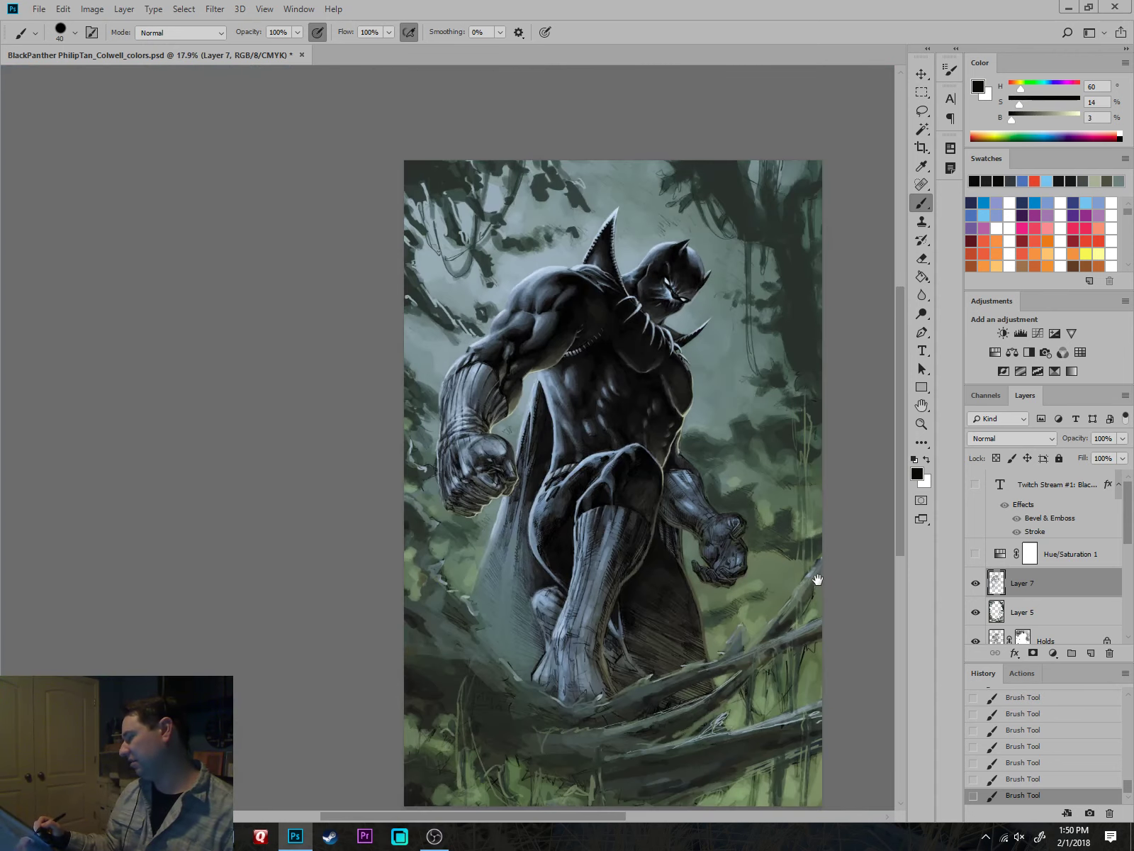
{"action": "scroll", "coordinate": [803, 552], "scroll_direction": "up", "scroll_amount": 8}
{"action": "scroll", "coordinate": [694, 389], "scroll_direction": "down", "scroll_amount": 1}
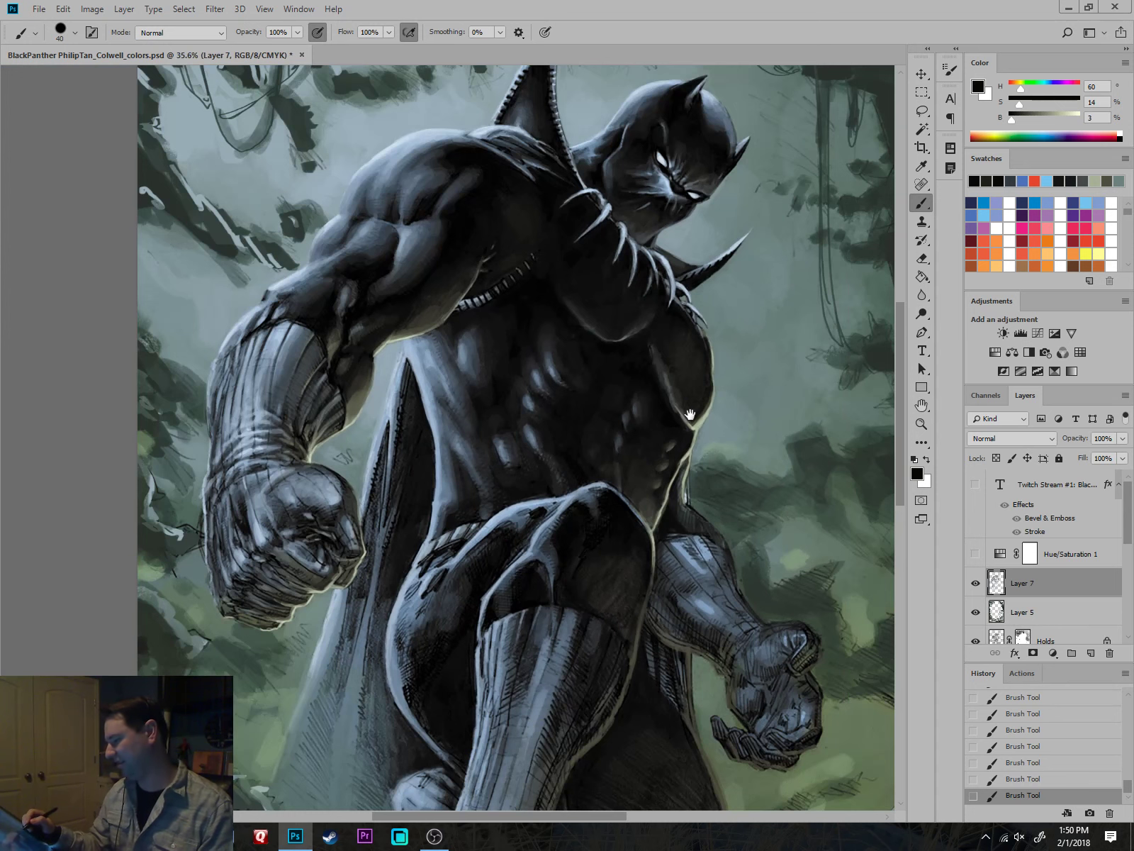
{"action": "scroll", "coordinate": [674, 312], "scroll_direction": "down", "scroll_amount": 1}
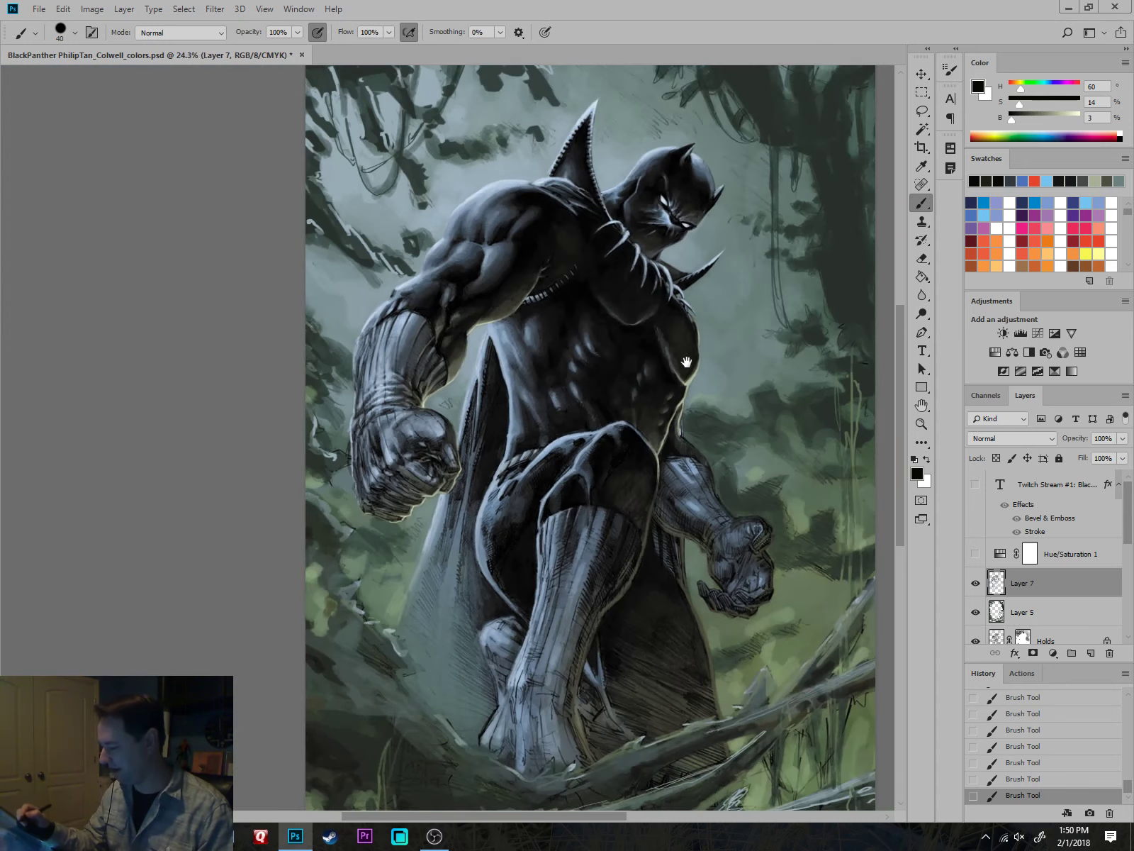
{"action": "scroll", "coordinate": [723, 603], "scroll_direction": "up", "scroll_amount": 1}
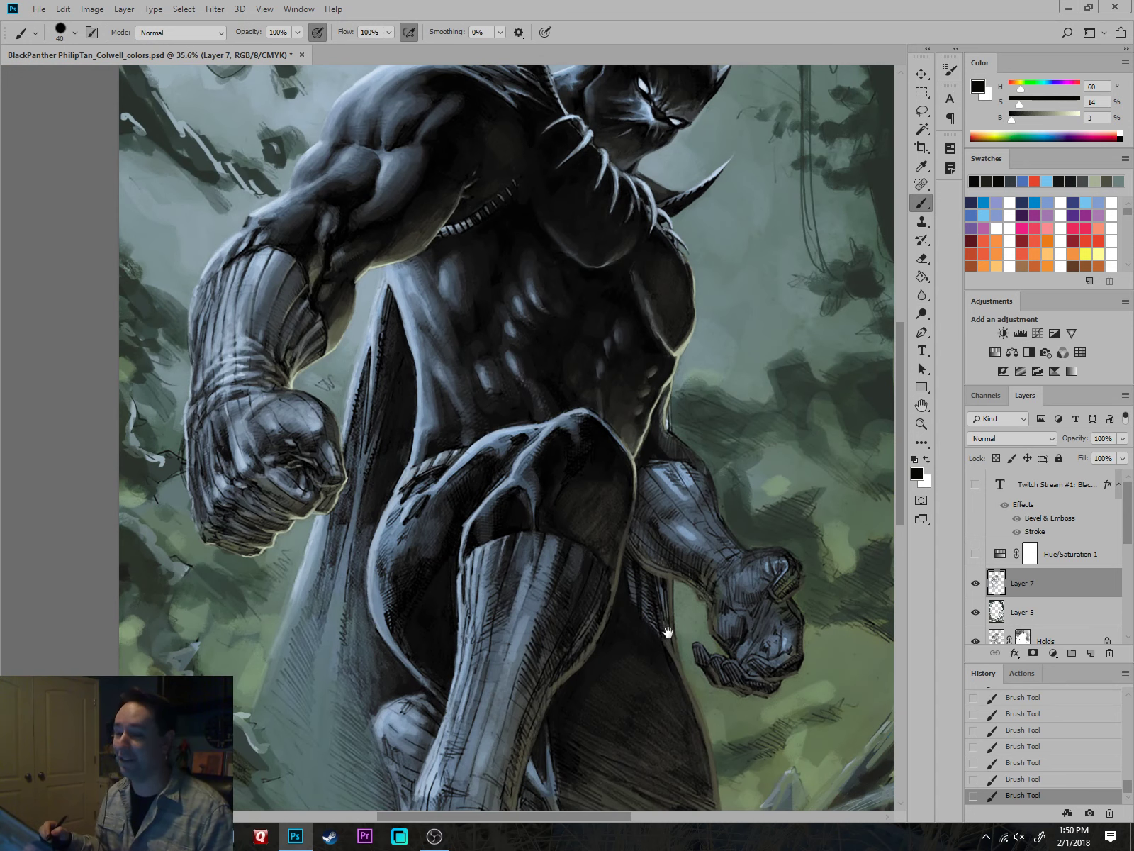
Smooth the olive reflected light between the raised knee and the boot top with sampled dark olive tones at brush size 50.
{"action": "left_click_drag", "start_coordinate": [762, 419], "coordinate": [783, 314]}
{"action": "scroll", "coordinate": [630, 402], "scroll_direction": "up", "scroll_amount": 4}
{"action": "key", "text": "["}
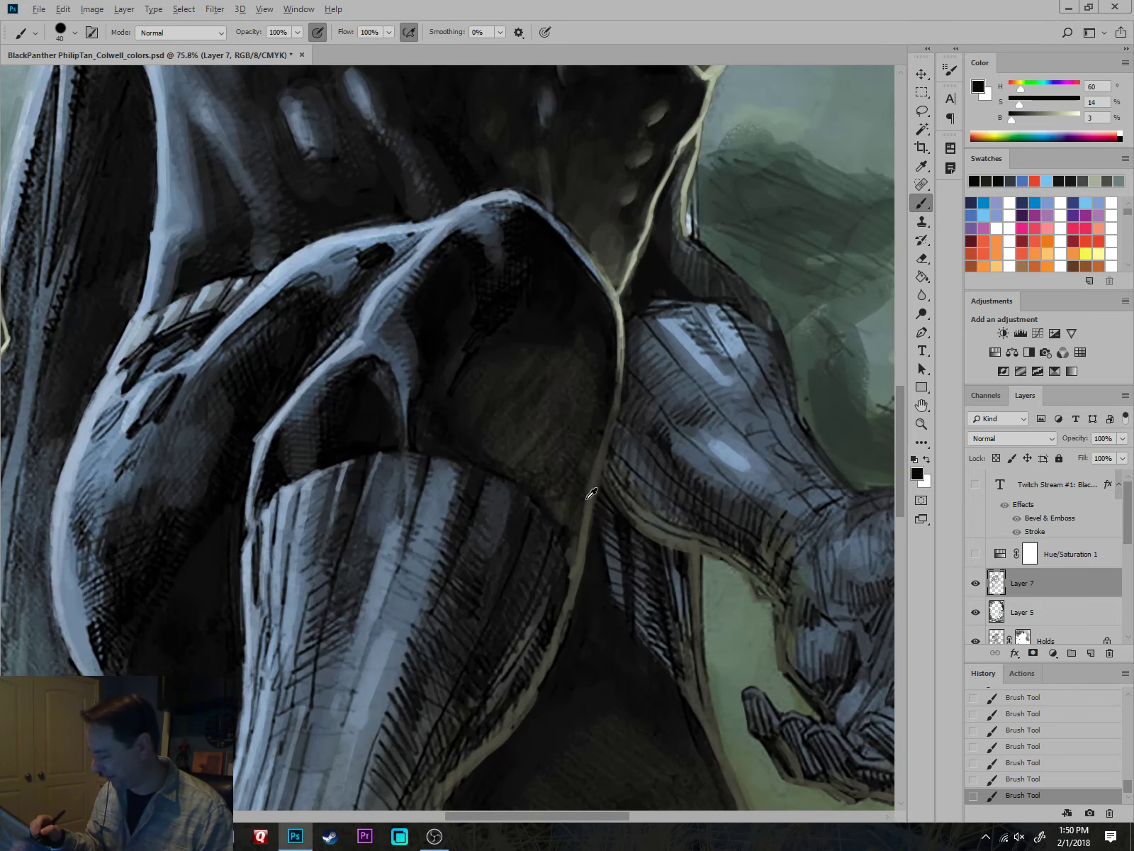
{"action": "left_click", "coordinate": [586, 499], "text": "alt"}
{"action": "key", "text": "bracketright"}
{"action": "key", "text": "bracketright"}
{"action": "key", "text": "bracketright"}
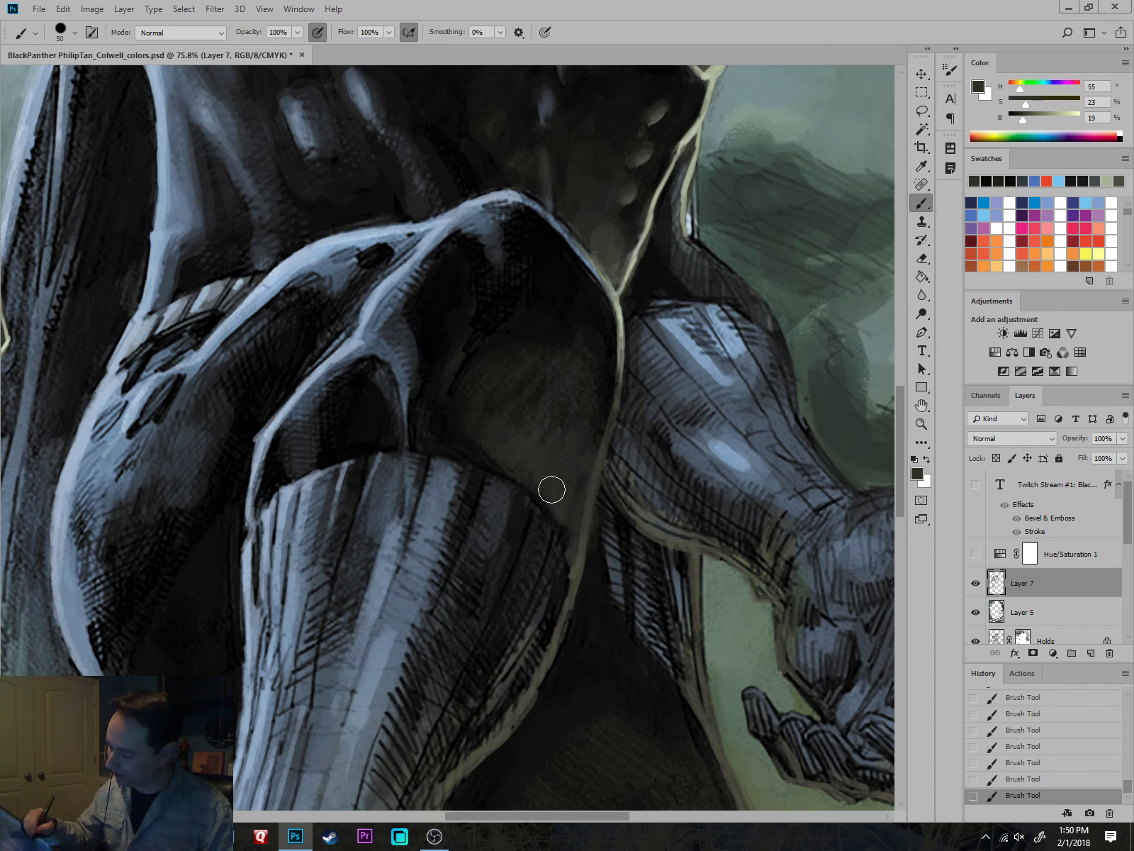
{"action": "left_click", "coordinate": [551, 383], "text": "alt"}
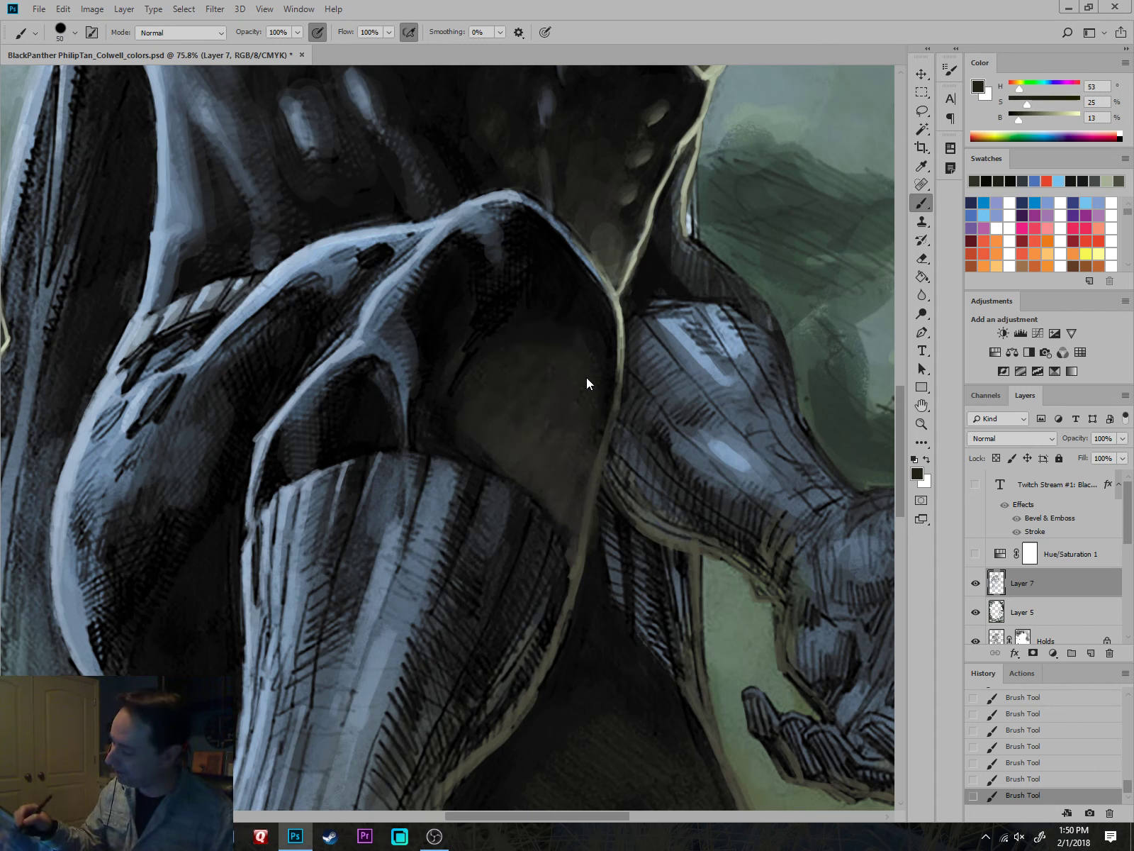
{"action": "left_click_drag", "start_coordinate": [587, 377], "coordinate": [584, 350]}
Blend the hatched shadows and blue highlight just below the kneecap with sampled near-black and dark blue-grey tones.
{"action": "left_click", "coordinate": [554, 282], "text": "alt"}
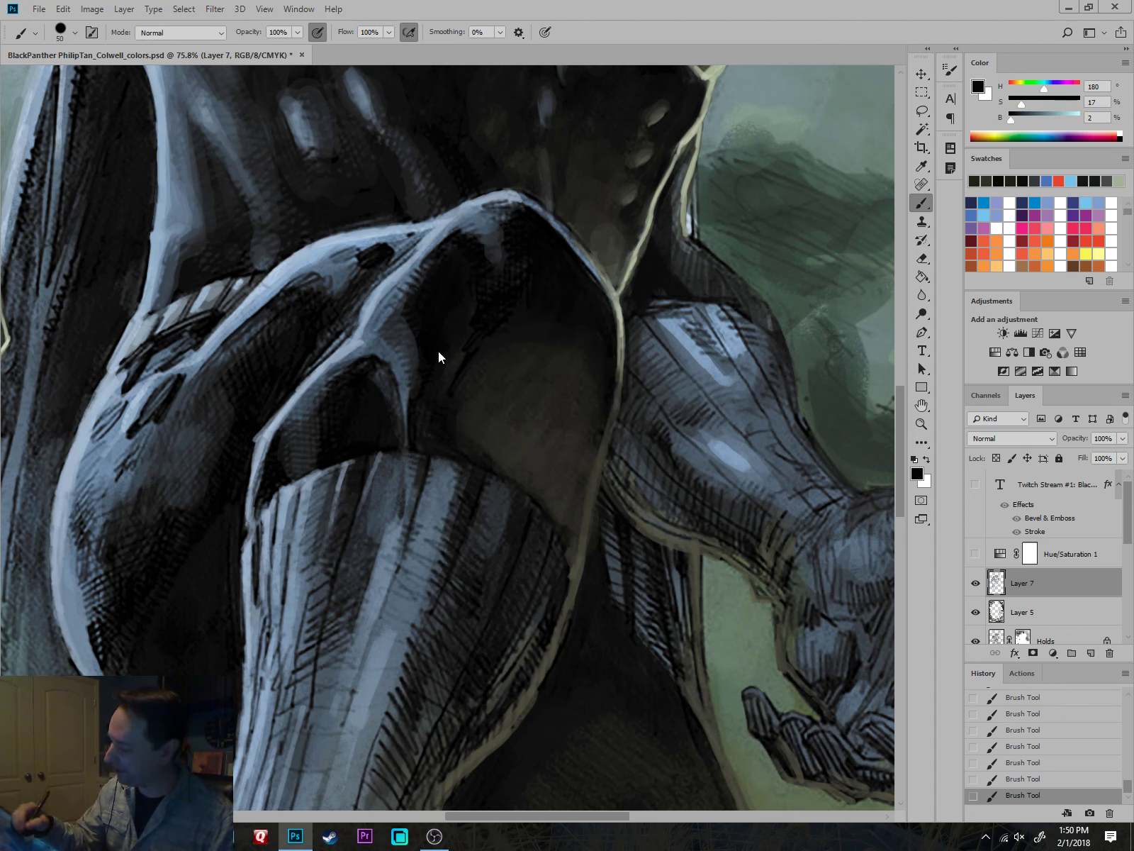
{"action": "mouse_move", "coordinate": [417, 319]}
{"action": "left_mouse_down"}
{"action": "mouse_move", "coordinate": [426, 344]}
{"action": "mouse_move", "coordinate": [416, 297]}
{"action": "left_mouse_up"}
{"action": "left_click", "coordinate": [398, 322], "text": "alt"}
{"action": "key", "text": "bracketleft"}
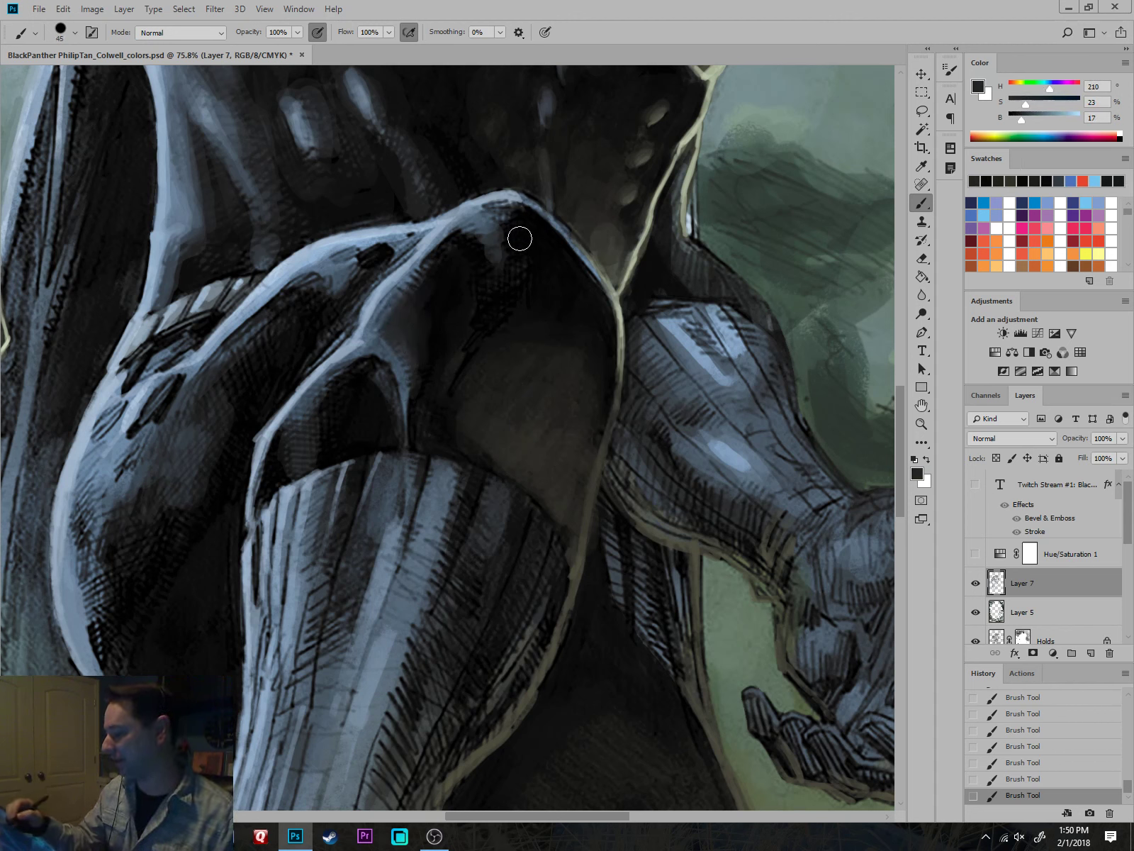
{"action": "left_click", "coordinate": [472, 241], "text": "alt"}
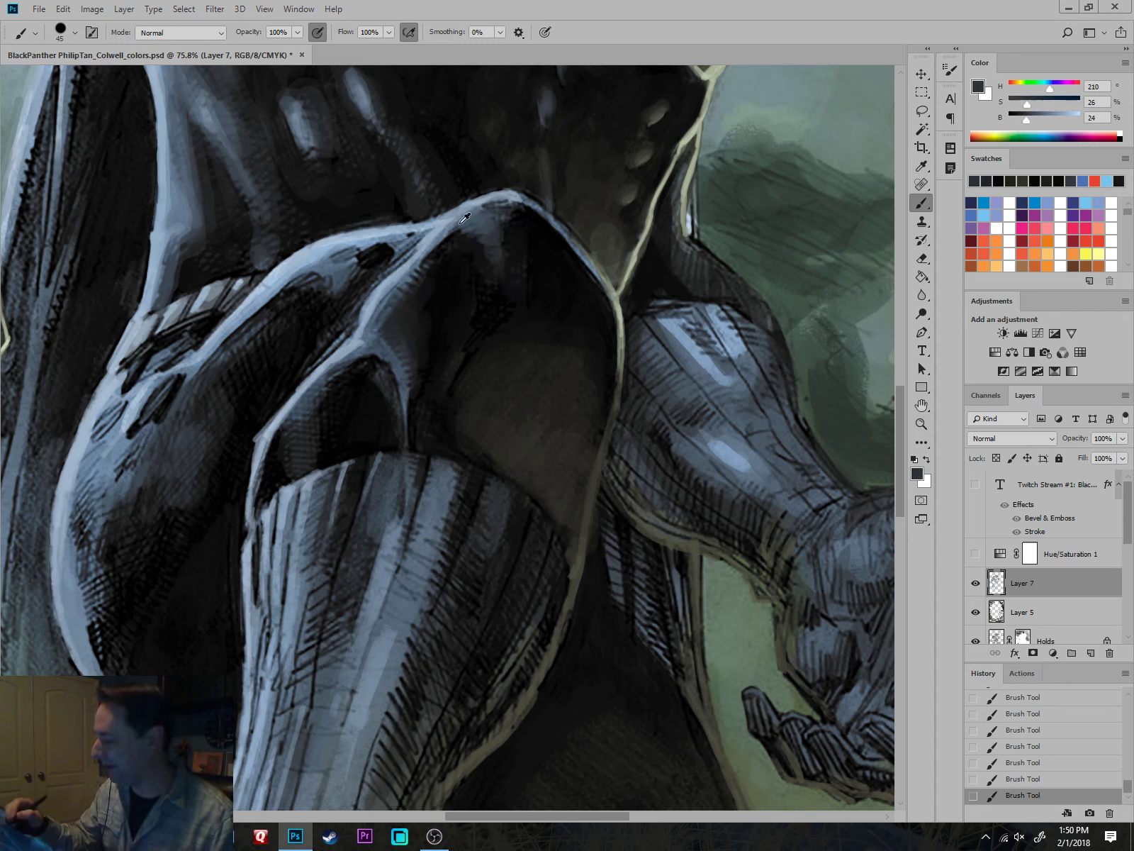
{"action": "left_click", "coordinate": [472, 221], "text": "alt"}
{"action": "mouse_move", "coordinate": [474, 213]}
{"action": "left_mouse_down"}
{"action": "mouse_move", "coordinate": [464, 239]}
{"action": "mouse_move", "coordinate": [490, 238]}
{"action": "mouse_move", "coordinate": [492, 249]}
{"action": "mouse_move", "coordinate": [399, 287]}
{"action": "mouse_move", "coordinate": [412, 268]}
{"action": "mouse_move", "coordinate": [403, 292]}
{"action": "mouse_move", "coordinate": [288, 414]}
{"action": "mouse_move", "coordinate": [352, 354]}
{"action": "mouse_move", "coordinate": [310, 403]}
{"action": "mouse_move", "coordinate": [304, 439]}
{"action": "mouse_move", "coordinate": [300, 413]}
{"action": "mouse_move", "coordinate": [283, 494]}
{"action": "mouse_move", "coordinate": [353, 365]}
{"action": "mouse_move", "coordinate": [322, 454]}
{"action": "mouse_move", "coordinate": [311, 403]}
{"action": "left_mouse_up"}
Refine the suit fold running from the knee to the boot top with sampled blue-greys at brush size 30.
{"action": "key", "text": "bracketleft"}
{"action": "key", "text": "bracketleft"}
{"action": "key", "text": "bracketleft"}
{"action": "left_click", "coordinate": [311, 397], "text": "alt"}
{"action": "left_click", "coordinate": [319, 374], "text": "alt"}
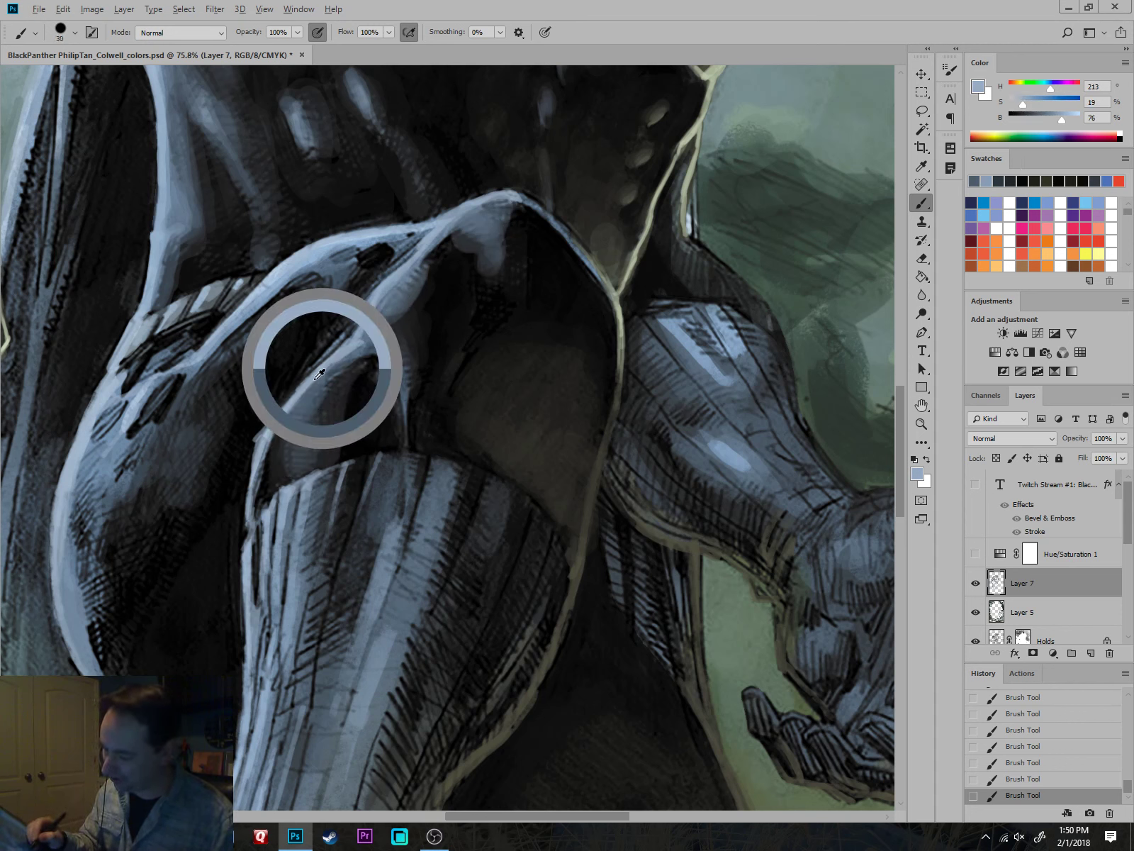
{"action": "left_click_drag", "start_coordinate": [549, 496], "coordinate": [669, 553]}
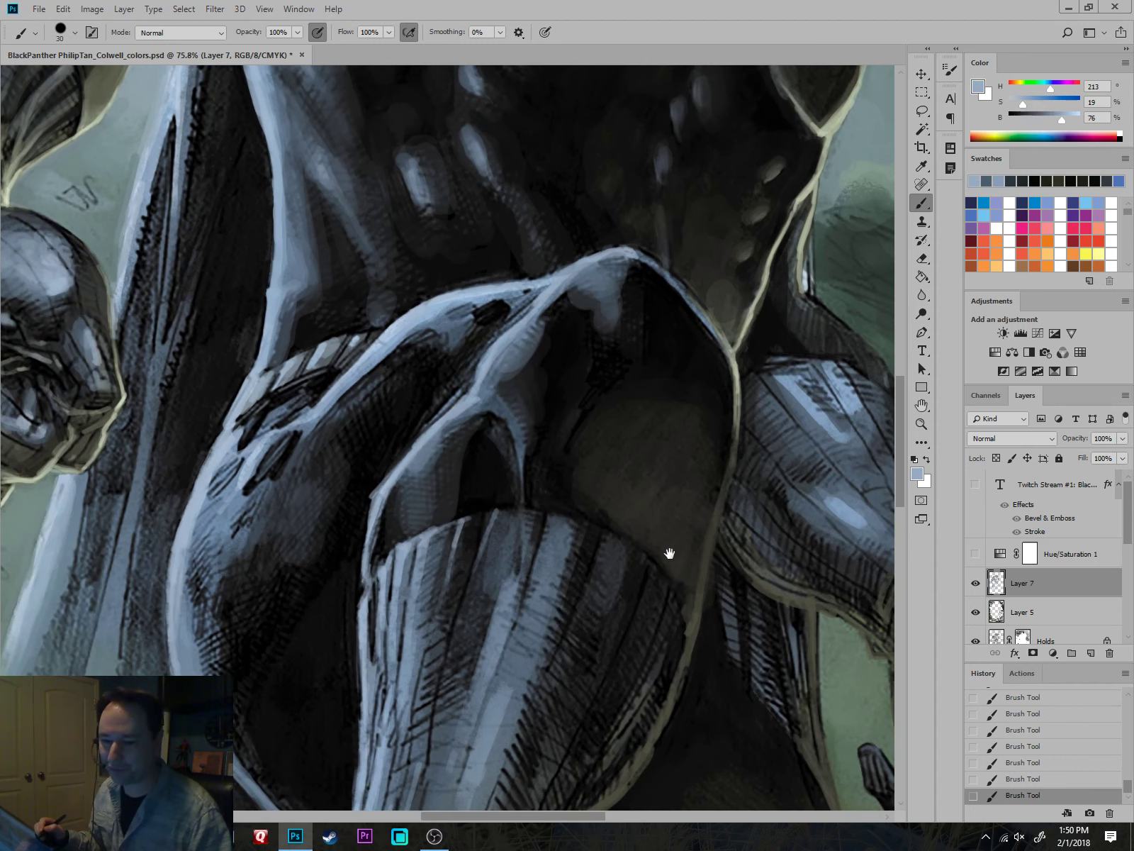
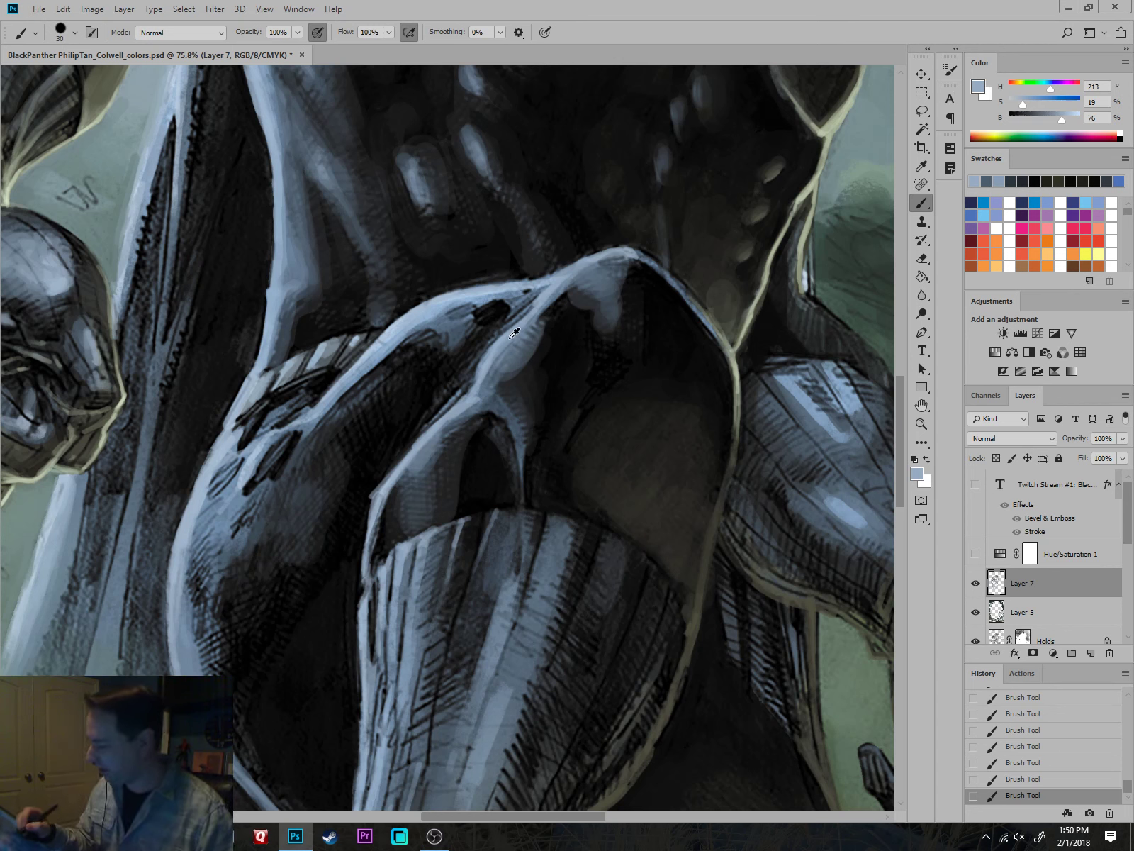
{"action": "left_click", "coordinate": [517, 370], "text": "alt"}
{"action": "left_click_drag", "start_coordinate": [544, 332], "coordinate": [540, 360]}
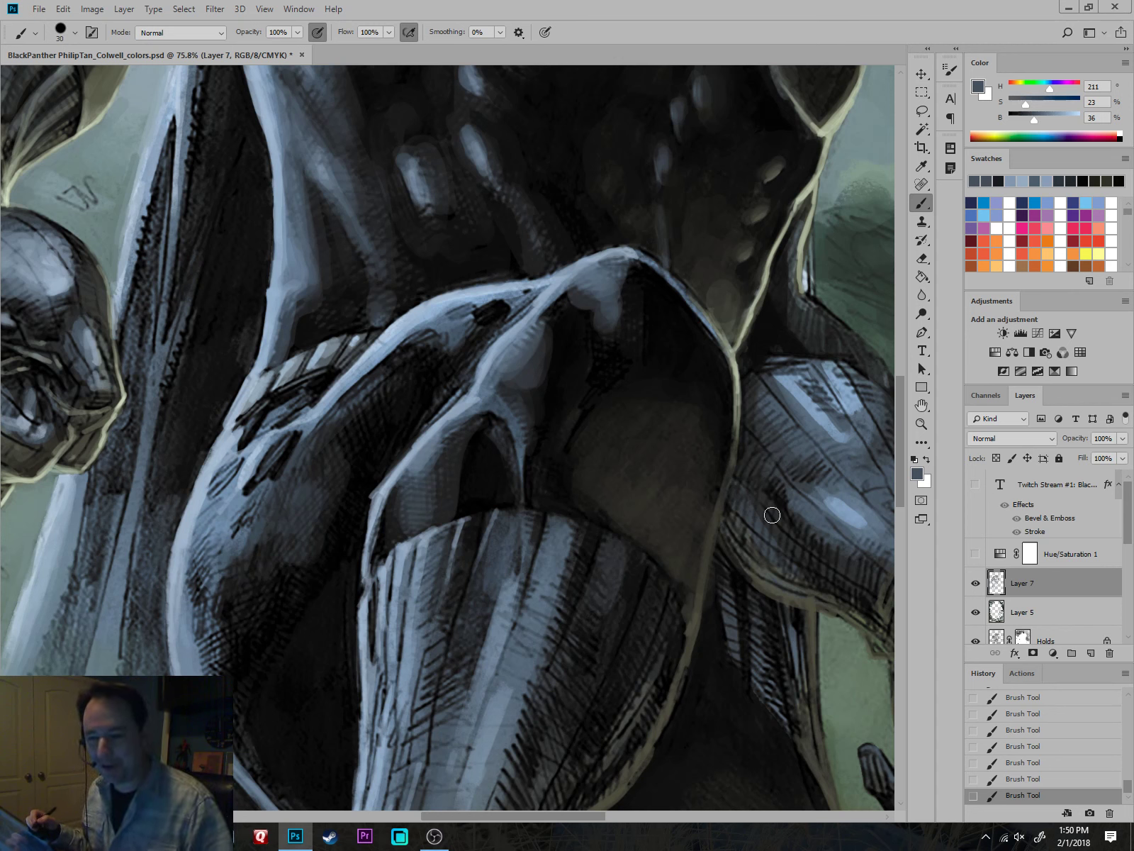
Paint over the ink hatching along the top of the raised thigh with sampled light and mid blue at brush size 30.
{"action": "left_click", "coordinate": [438, 300], "text": "alt"}
{"action": "left_click_drag", "start_coordinate": [456, 327], "coordinate": [448, 342]}
{"action": "left_click_drag", "start_coordinate": [524, 292], "coordinate": [489, 345]}
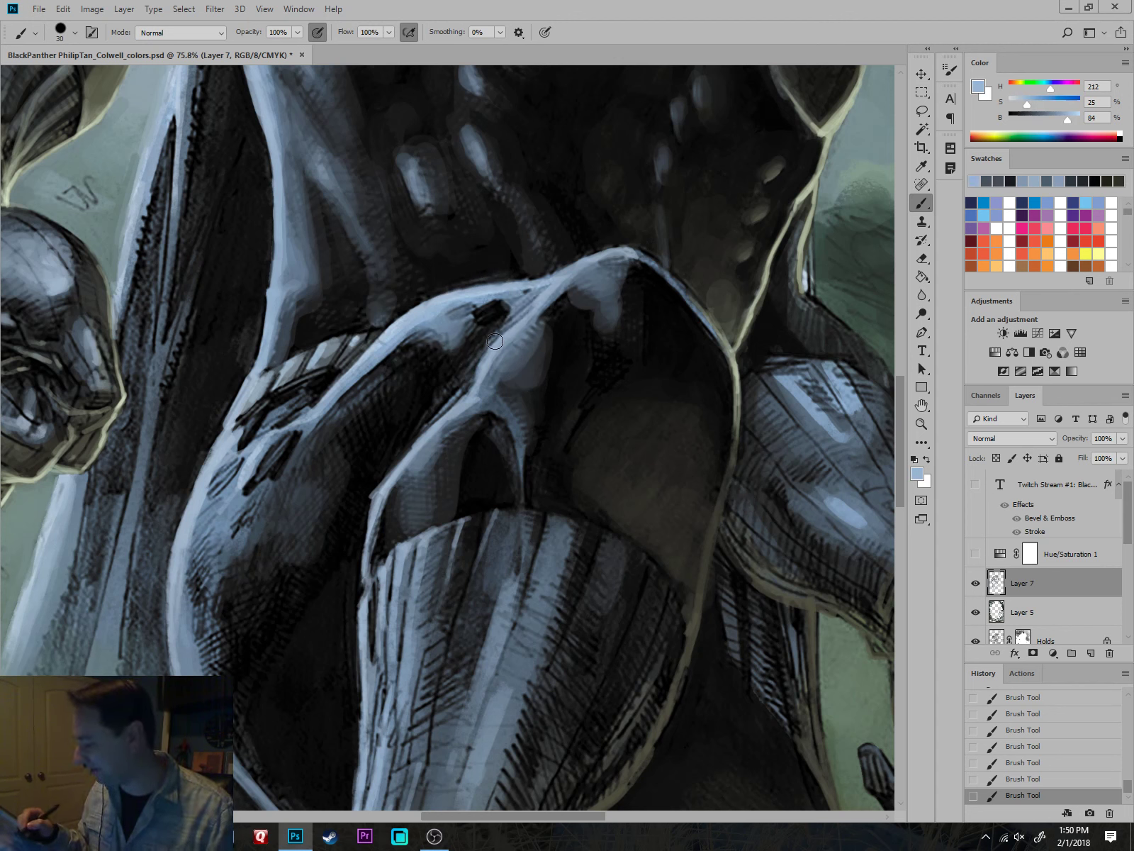
{"action": "left_click", "coordinate": [312, 424], "text": "alt"}
{"action": "mouse_move", "coordinate": [313, 424]}
{"action": "left_mouse_down"}
{"action": "mouse_move", "coordinate": [304, 461]}
{"action": "mouse_move", "coordinate": [354, 401]}
{"action": "mouse_move", "coordinate": [329, 423]}
{"action": "mouse_move", "coordinate": [312, 482]}
{"action": "mouse_move", "coordinate": [251, 511]}
{"action": "mouse_move", "coordinate": [250, 466]}
{"action": "left_mouse_up"}
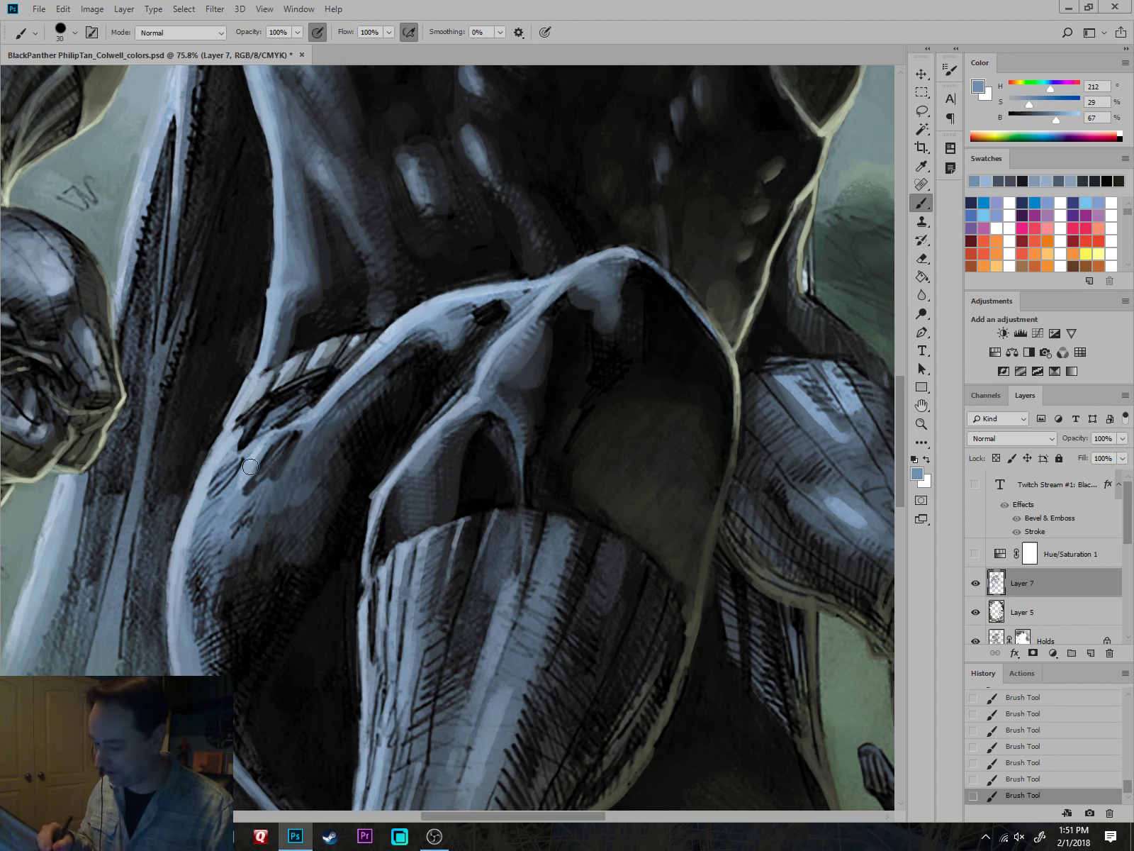
Smooth the outer edge of the raised thigh below the ink hatching with sampled blue tones at brush size 15.
{"action": "left_click", "coordinate": [248, 466], "text": "alt"}
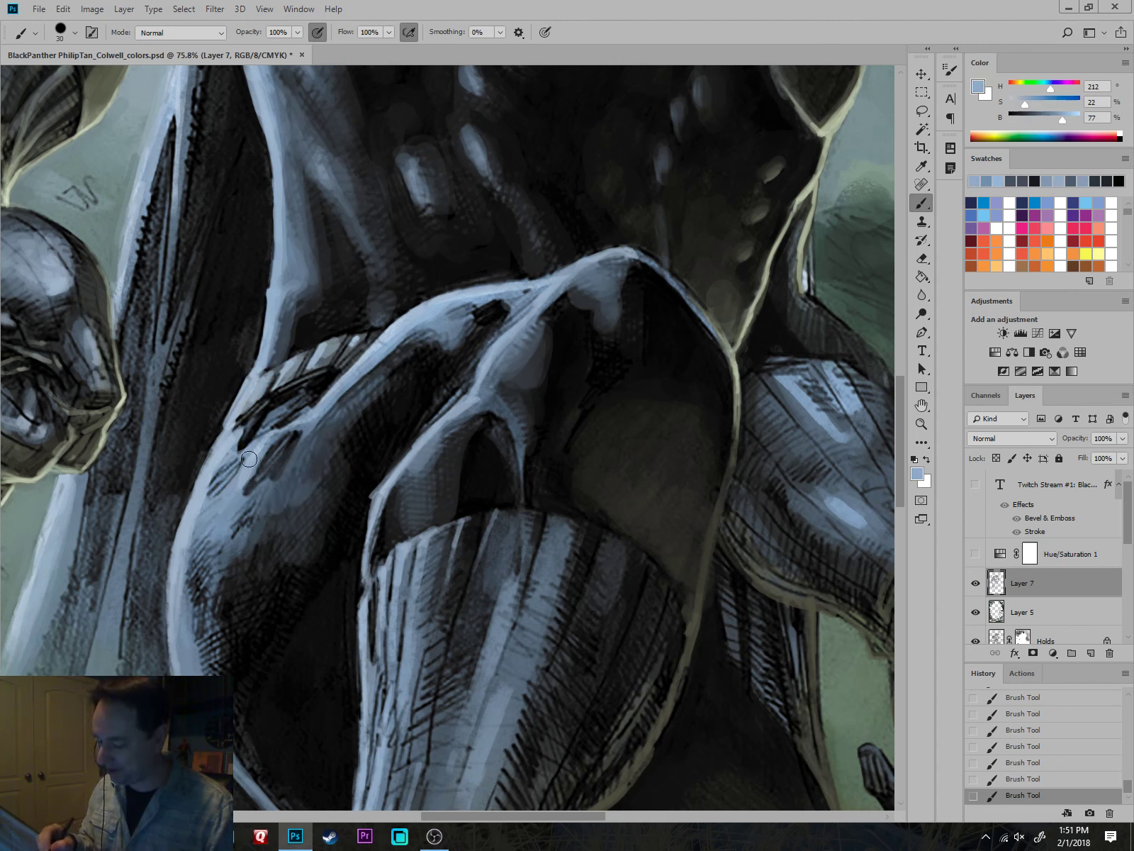
{"action": "left_click", "coordinate": [234, 458], "text": "alt"}
{"action": "key", "text": "bracketleft"}
{"action": "key", "text": "bracketleft"}
{"action": "key", "text": "bracketleft"}
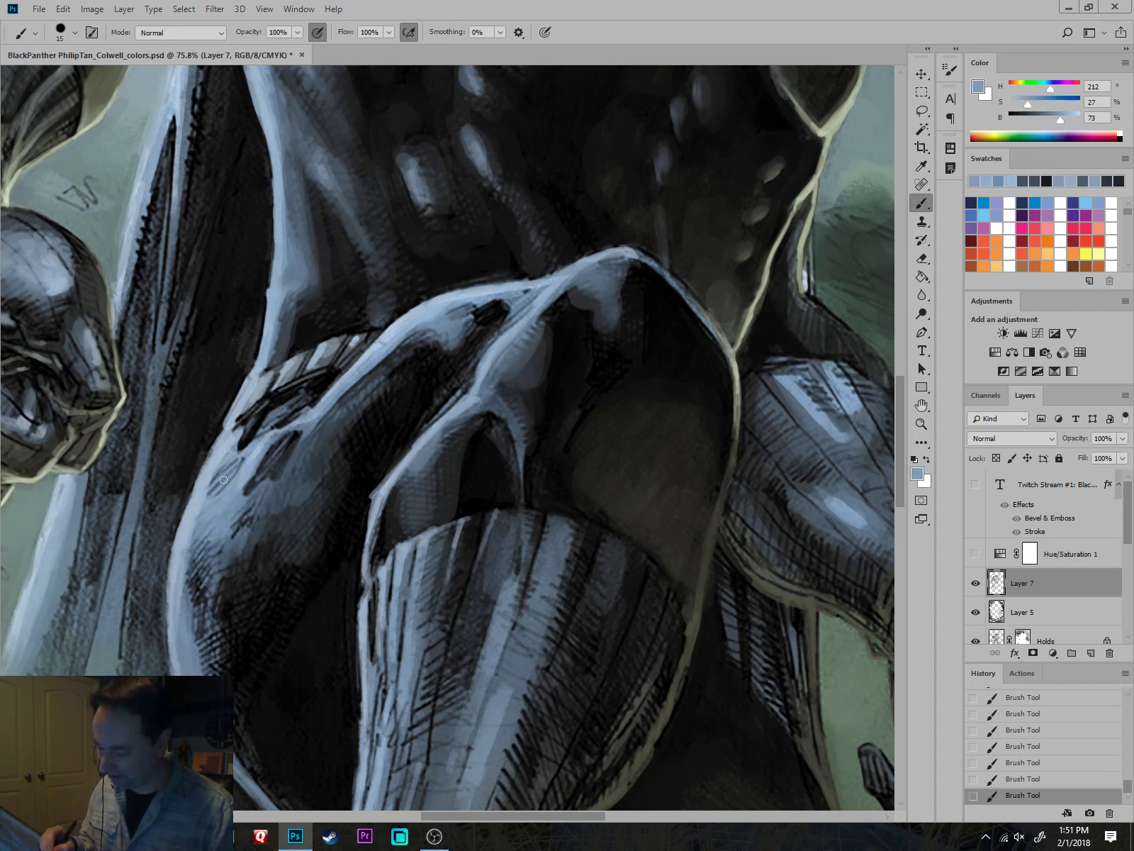
{"action": "left_click", "coordinate": [273, 458], "text": "alt"}
{"action": "mouse_move", "coordinate": [236, 463]}
{"action": "left_mouse_down"}
{"action": "mouse_move", "coordinate": [196, 574]}
{"action": "mouse_move", "coordinate": [193, 557]}
{"action": "mouse_move", "coordinate": [191, 616]}
{"action": "left_mouse_up"}
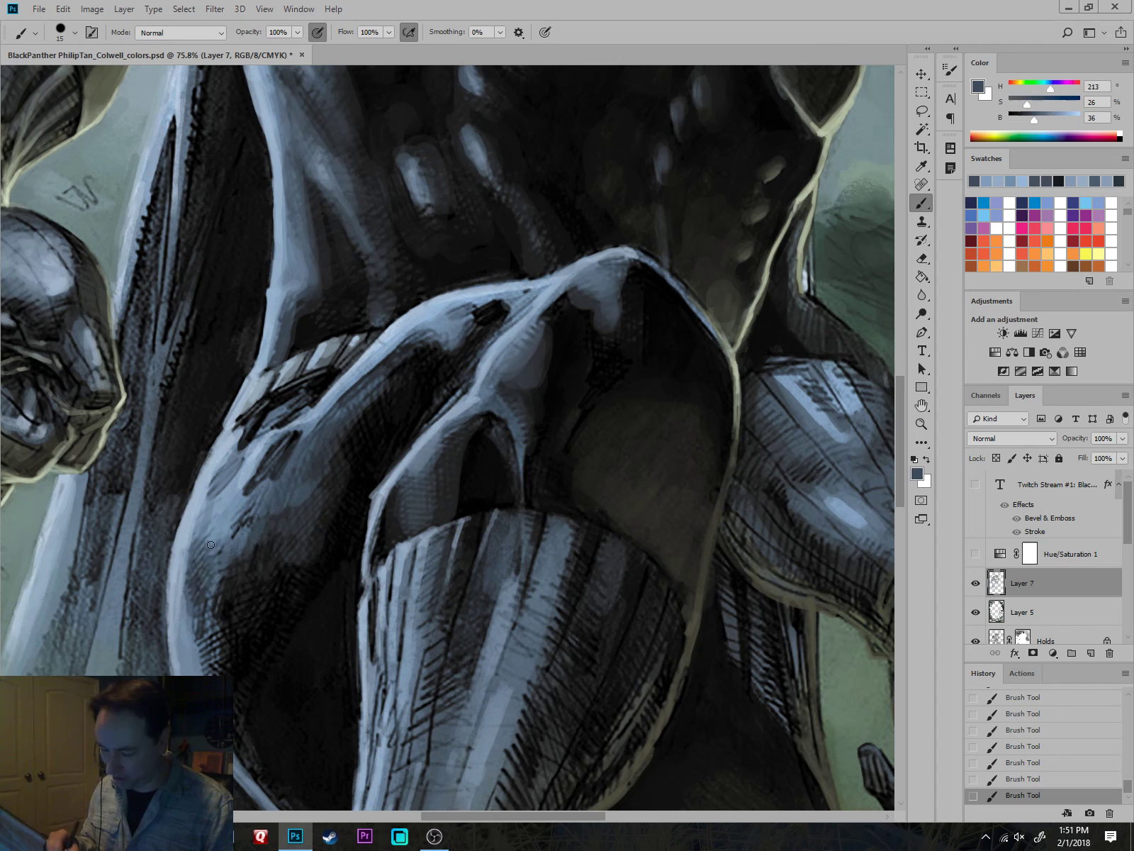
Blend the middle of the raised thigh with sampled mid blue and dark blue-grey tones at brush size 15.
{"action": "left_click", "coordinate": [219, 521], "text": "alt"}
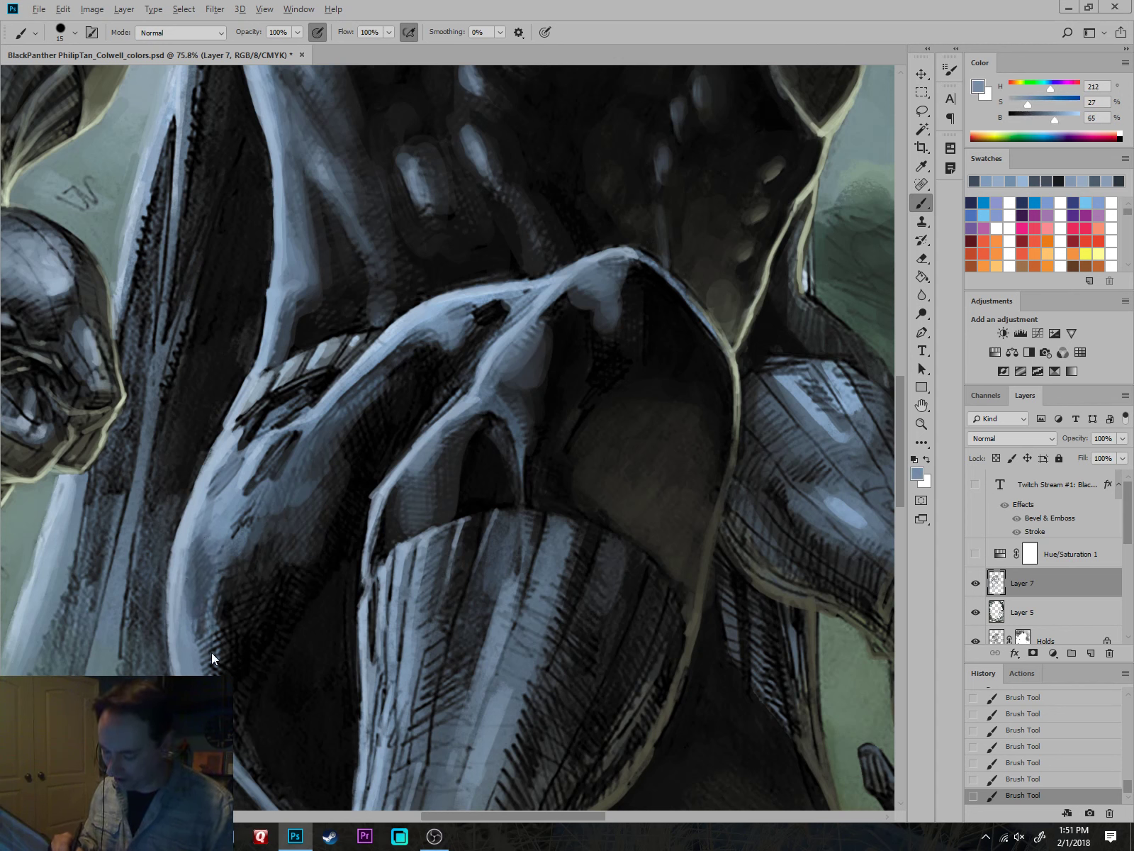
{"action": "left_click", "coordinate": [272, 471], "text": "alt"}
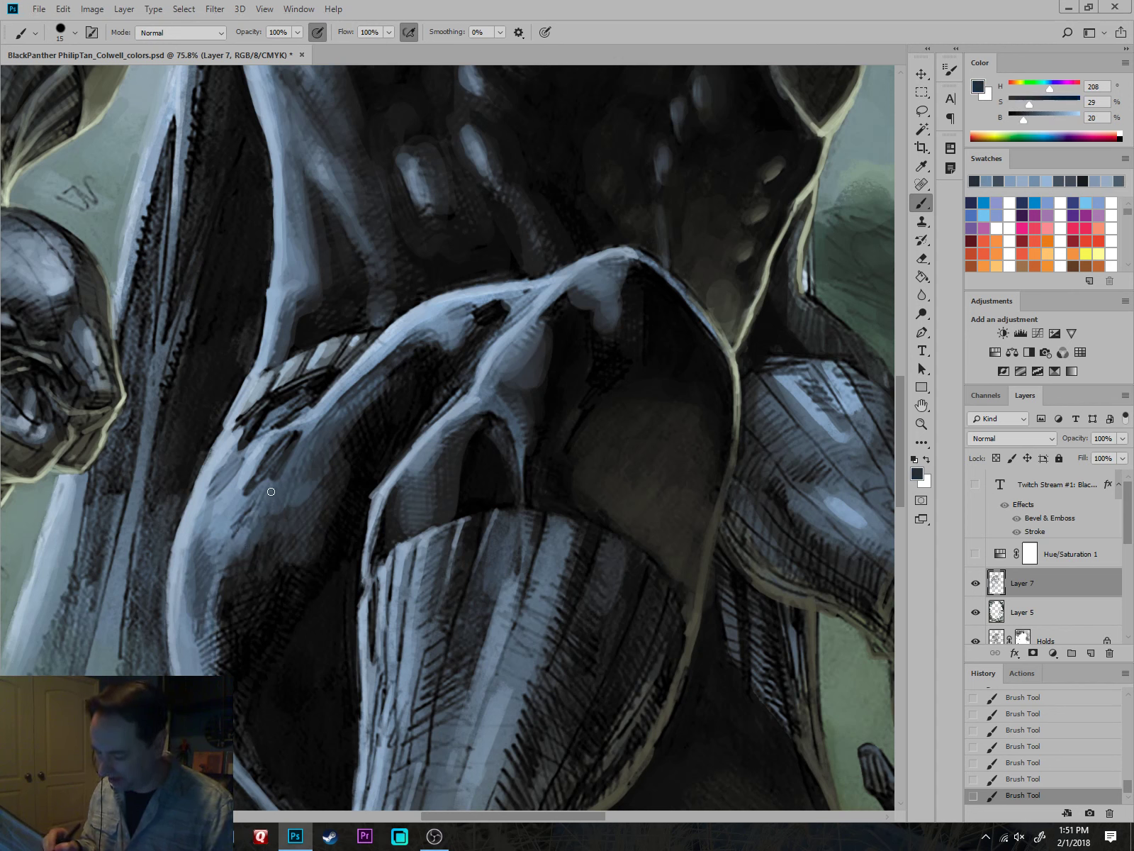
{"action": "left_click", "coordinate": [272, 493], "text": "alt"}
{"action": "left_click", "coordinate": [312, 512], "text": "alt"}
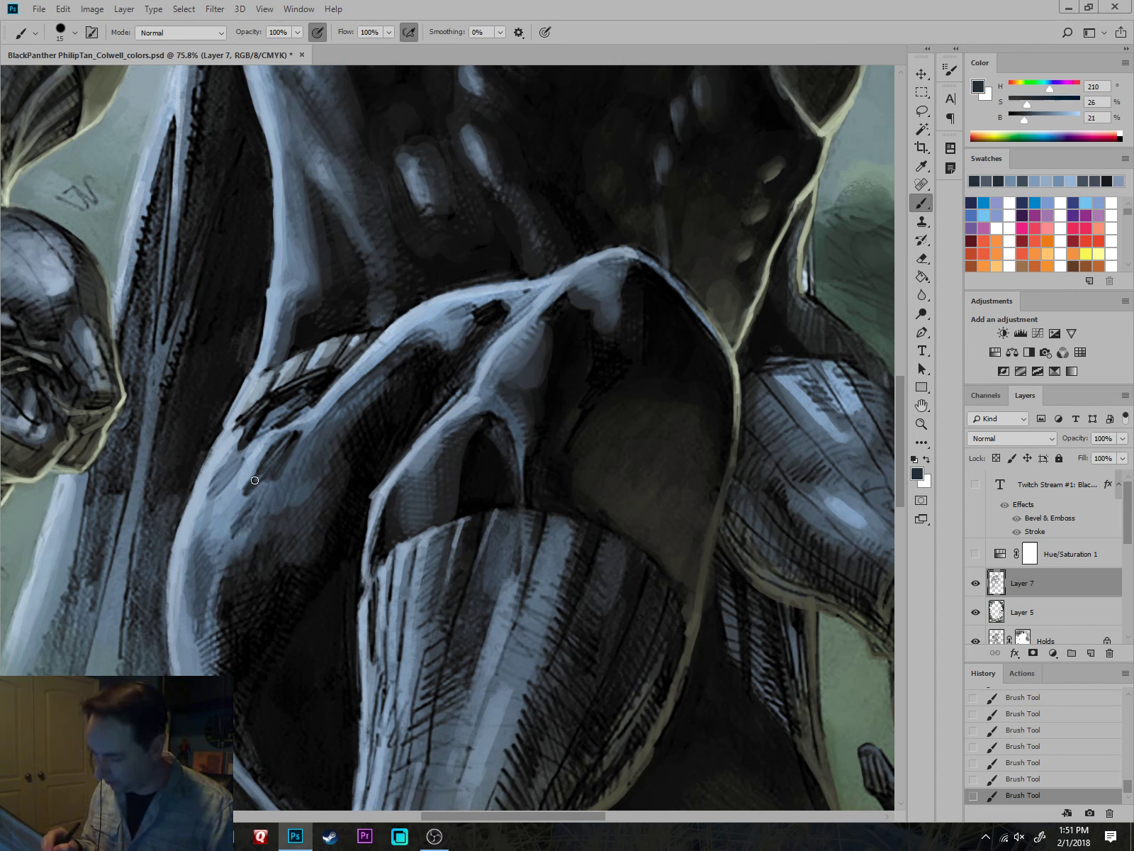
Paint fine light blue breaks into the black ink marks at the top of the thigh at brush size 8.
{"action": "key", "text": "d"}
{"action": "key", "text": "bracketleft"}
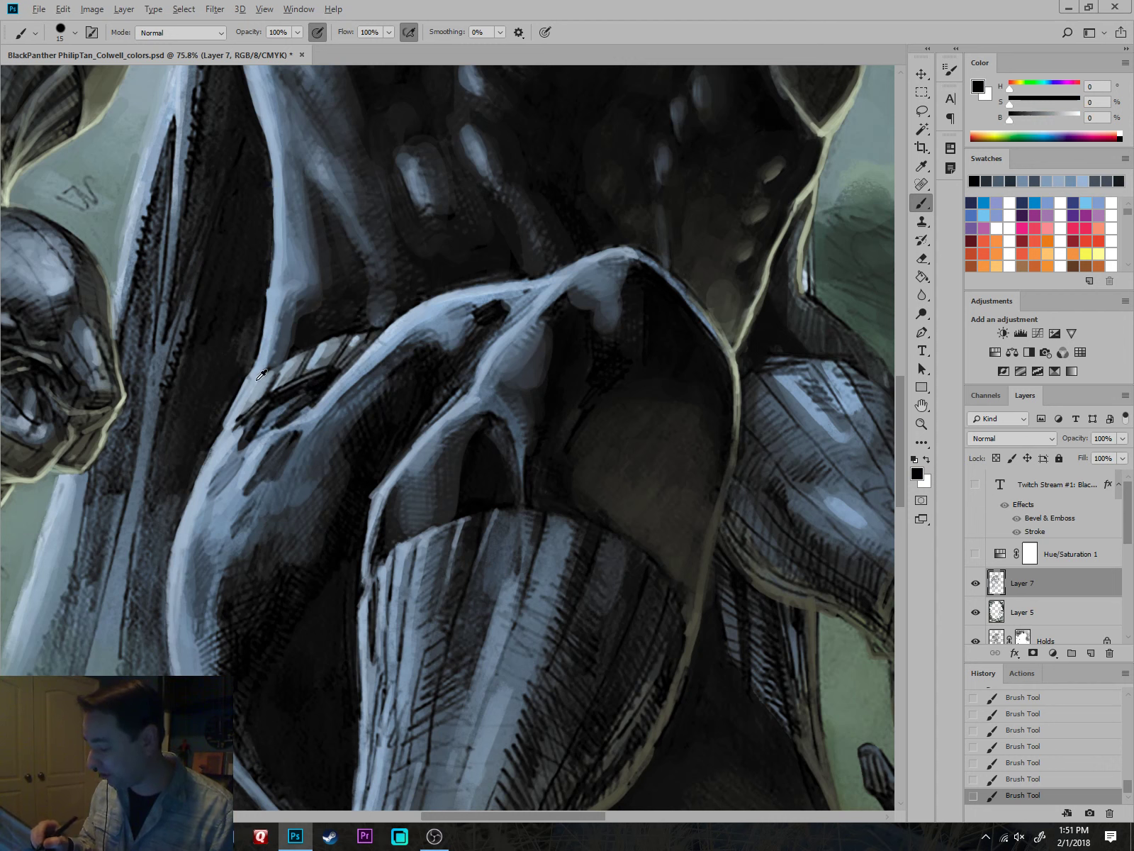
{"action": "left_click", "coordinate": [293, 414], "text": "alt"}
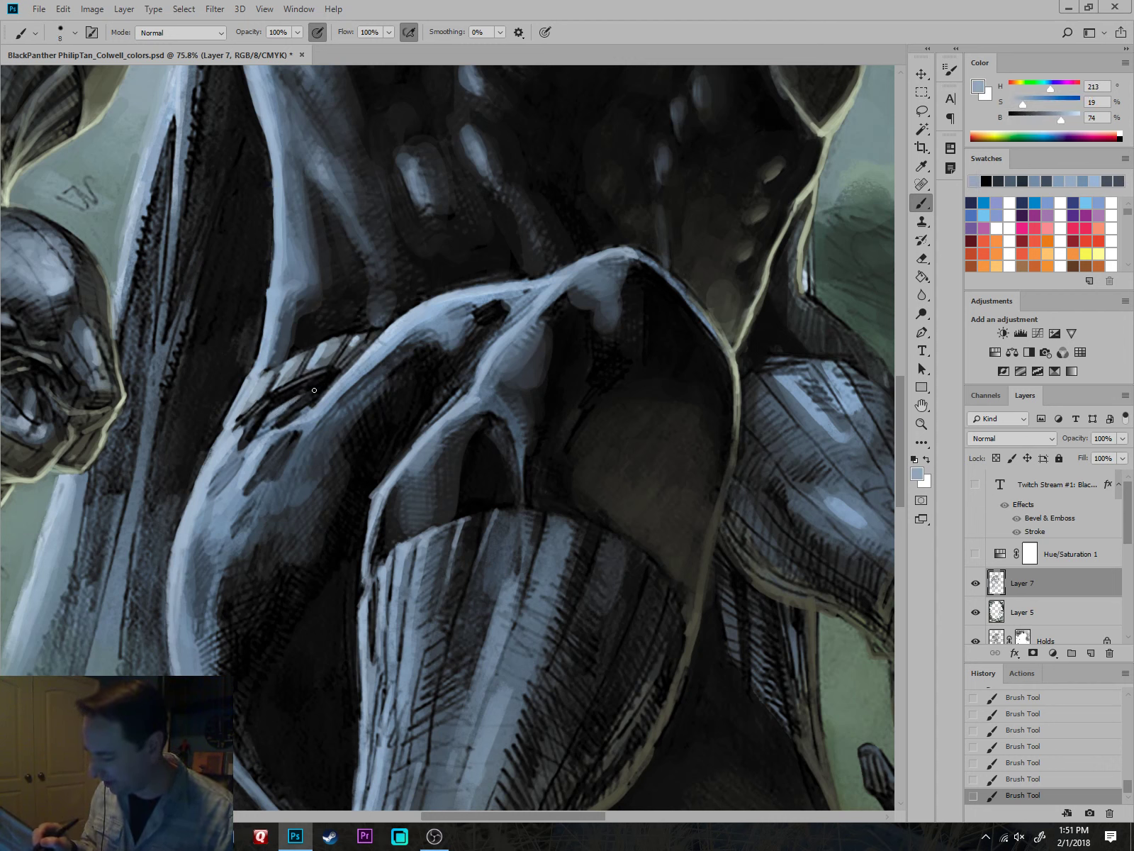
{"action": "left_click_drag", "start_coordinate": [314, 390], "coordinate": [274, 432]}
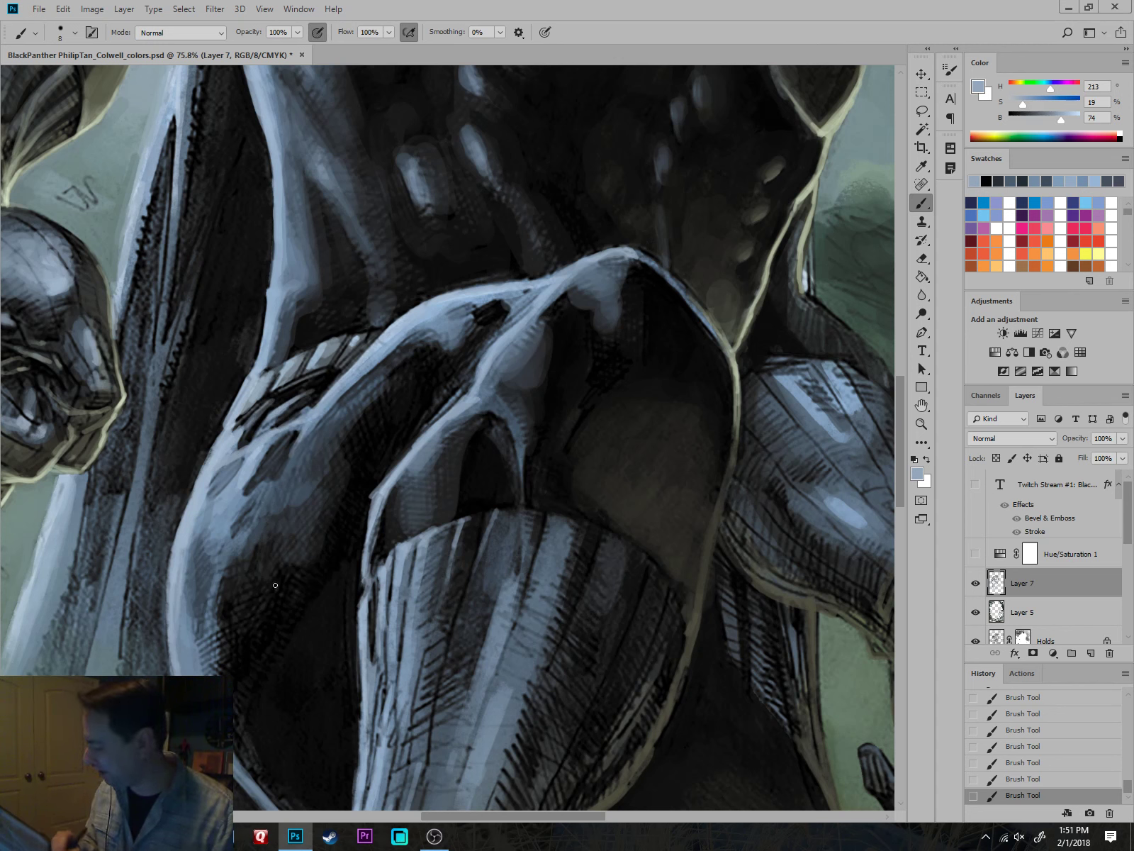
Clean up the outer contour of the suit fold above the boot top with sampled blue-grey and near-black at brush sizes 8 and 10.
{"action": "left_click", "coordinate": [469, 396], "text": "alt"}
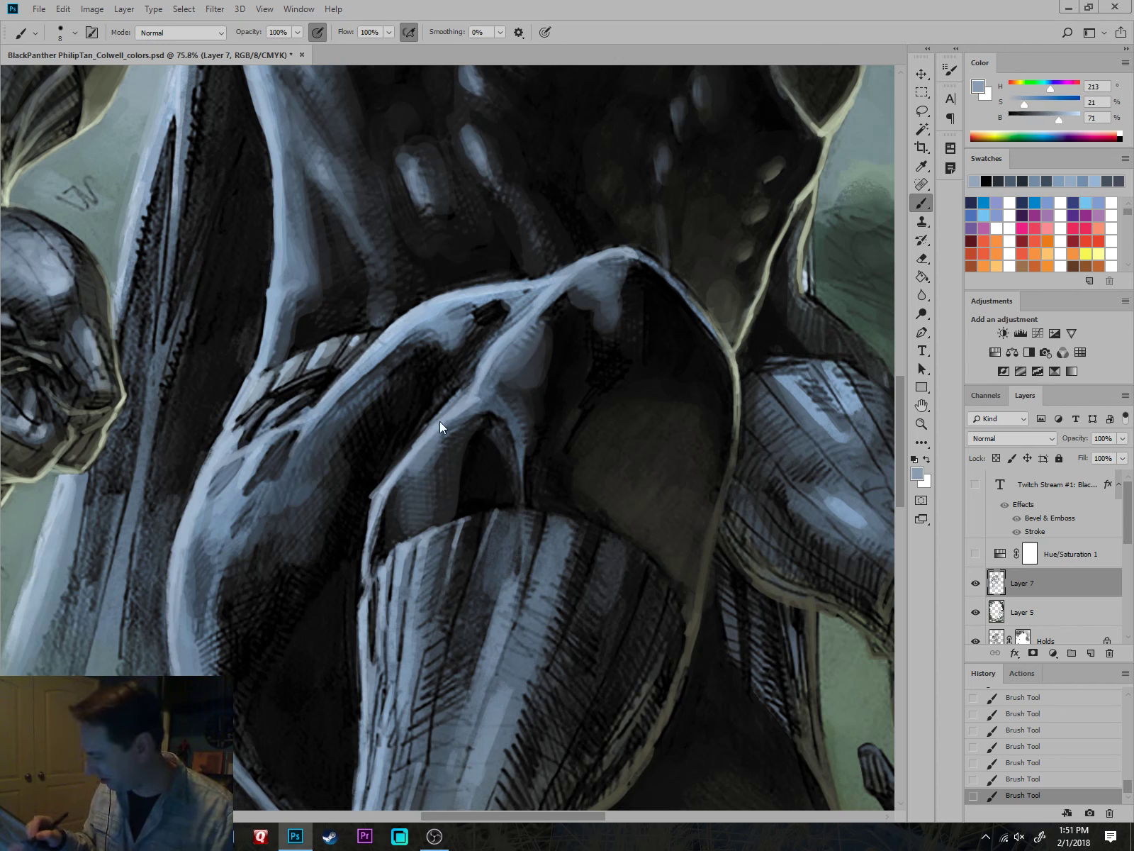
{"action": "left_click", "coordinate": [404, 456], "text": "alt"}
{"action": "left_click", "coordinate": [445, 392], "text": "alt"}
{"action": "mouse_move", "coordinate": [448, 410]}
{"action": "left_mouse_down"}
{"action": "mouse_move", "coordinate": [434, 419]}
{"action": "mouse_move", "coordinate": [433, 408]}
{"action": "left_mouse_up"}
{"action": "left_click", "coordinate": [431, 406], "text": "alt"}
{"action": "key", "text": "]"}
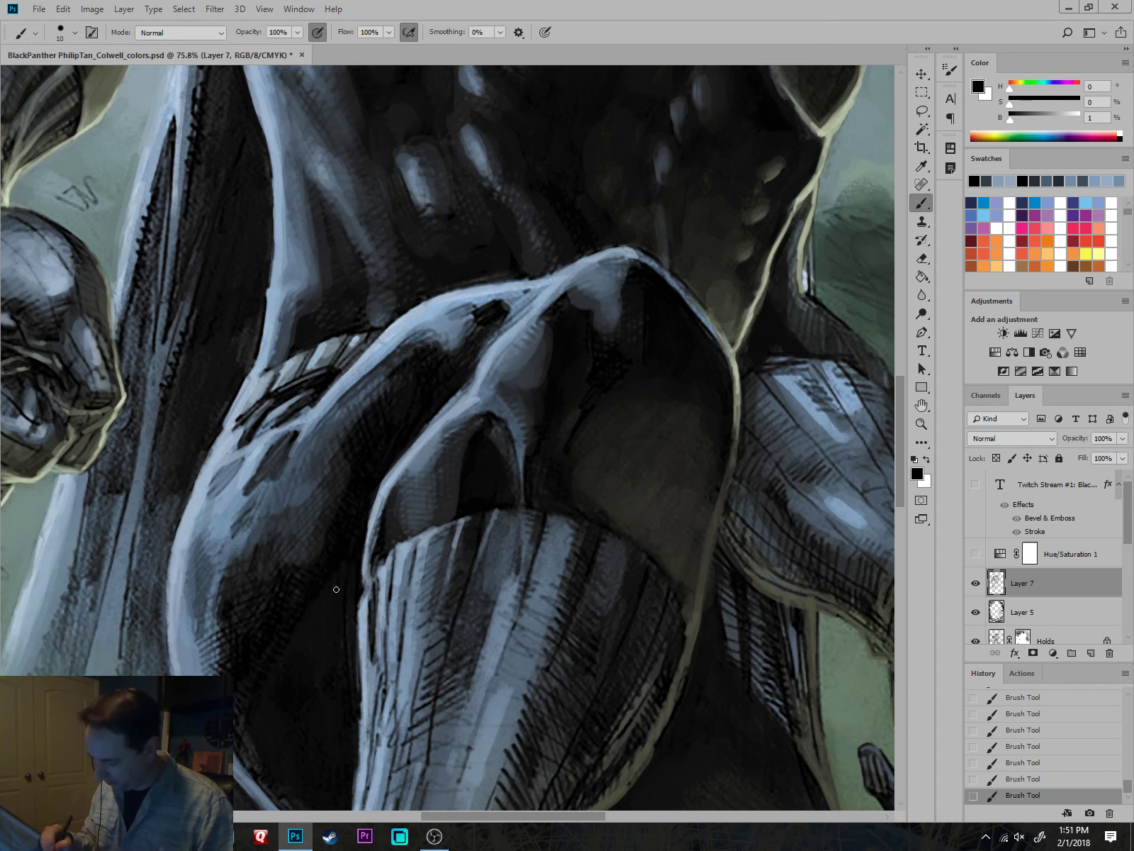
Cover the hatching on the shadowed underside of the raised thigh with sampled dark and mid blue-greys at brush size 35.
{"action": "left_click_drag", "start_coordinate": [336, 589], "coordinate": [542, 364]}
{"action": "left_click", "coordinate": [518, 305], "text": "alt"}
{"action": "key", "text": "bracketright"}
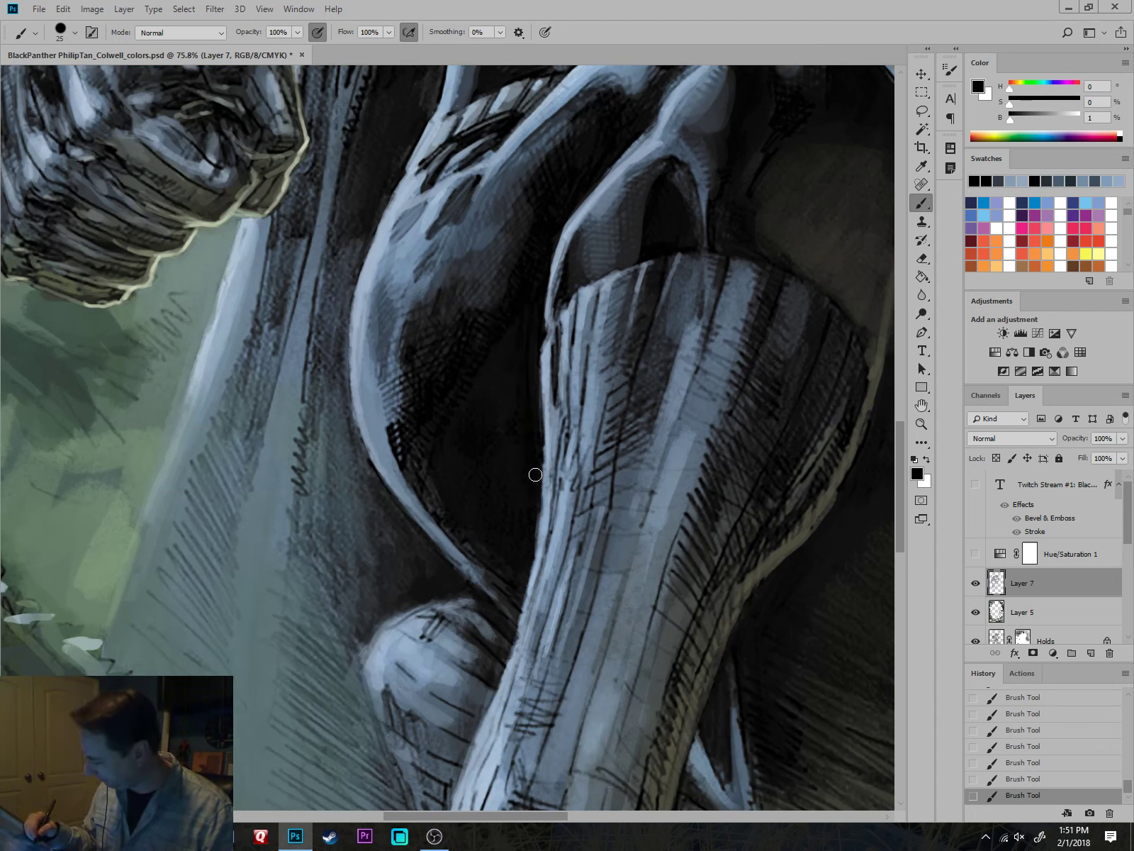
{"action": "left_click", "coordinate": [397, 382], "text": "alt"}
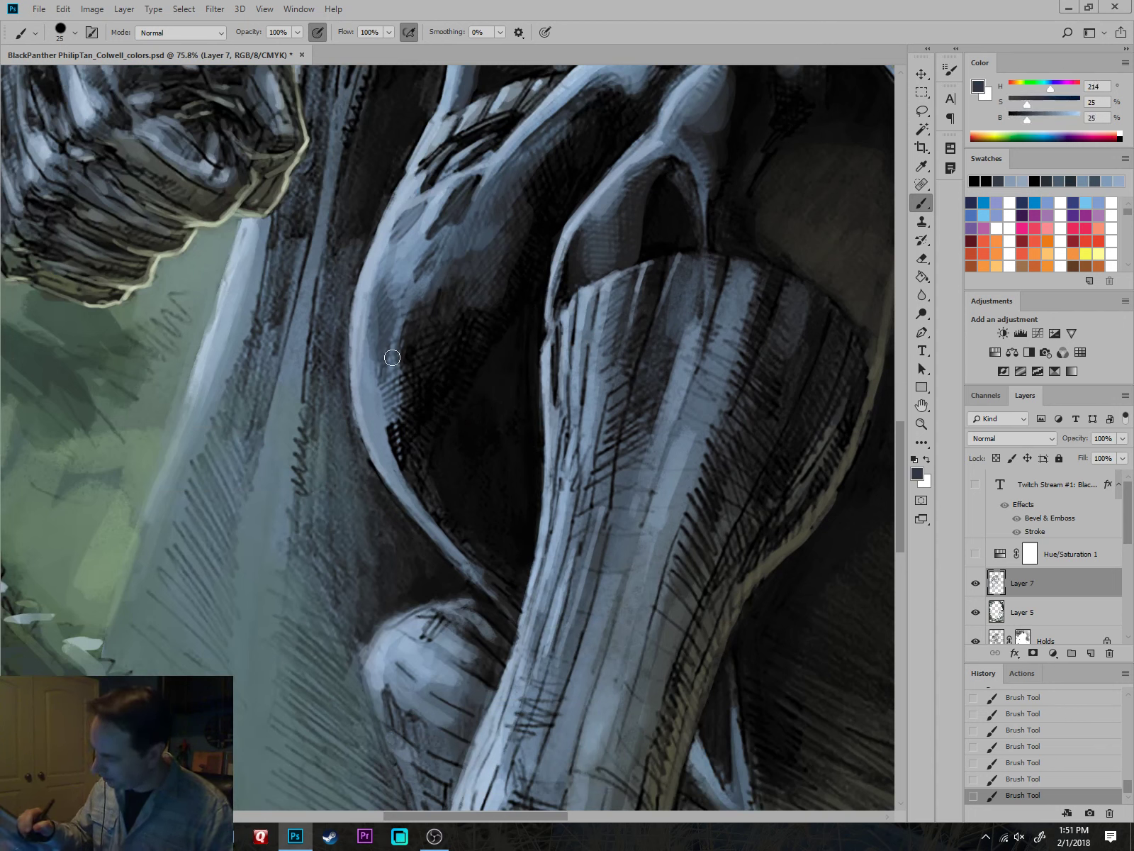
{"action": "key", "text": "bracketright"}
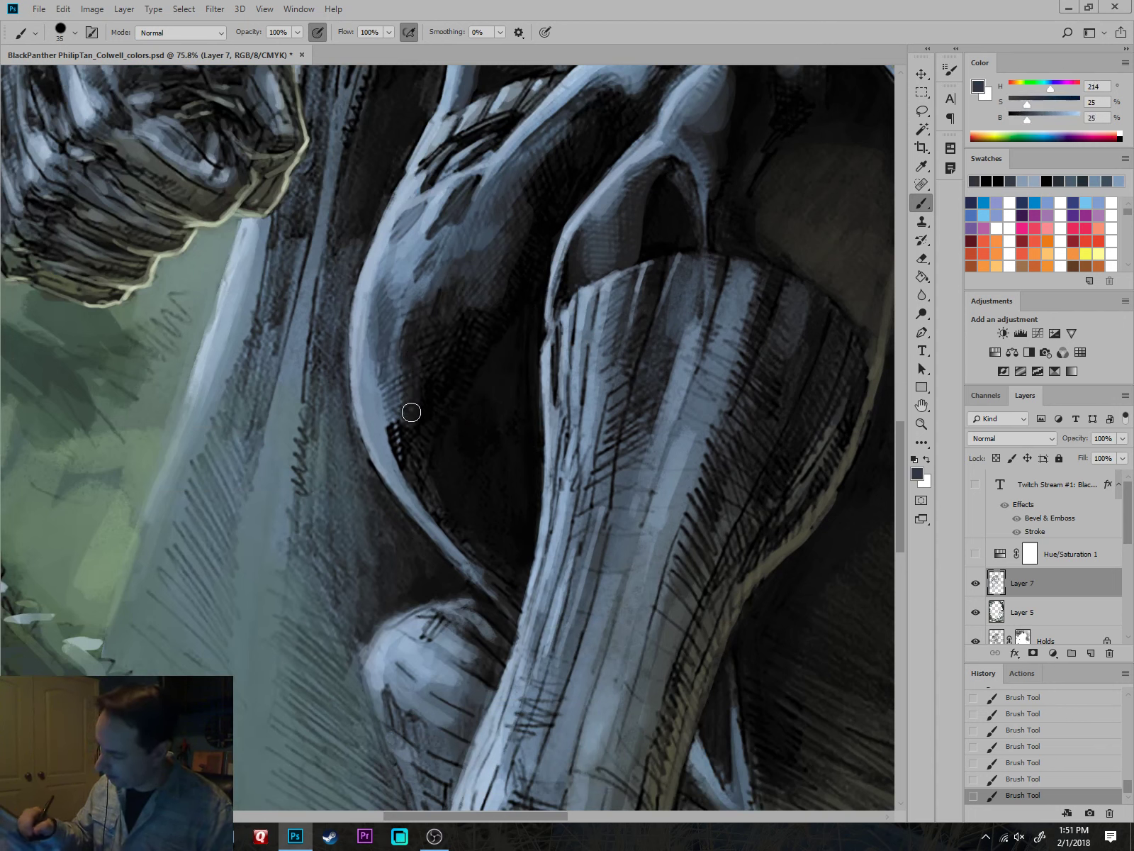
{"action": "left_click", "coordinate": [380, 382], "text": "alt"}
{"action": "mouse_move", "coordinate": [397, 400]}
{"action": "left_mouse_down"}
{"action": "mouse_move", "coordinate": [414, 326]}
{"action": "mouse_move", "coordinate": [448, 283]}
{"action": "mouse_move", "coordinate": [468, 300]}
{"action": "mouse_move", "coordinate": [493, 293]}
{"action": "left_mouse_up"}
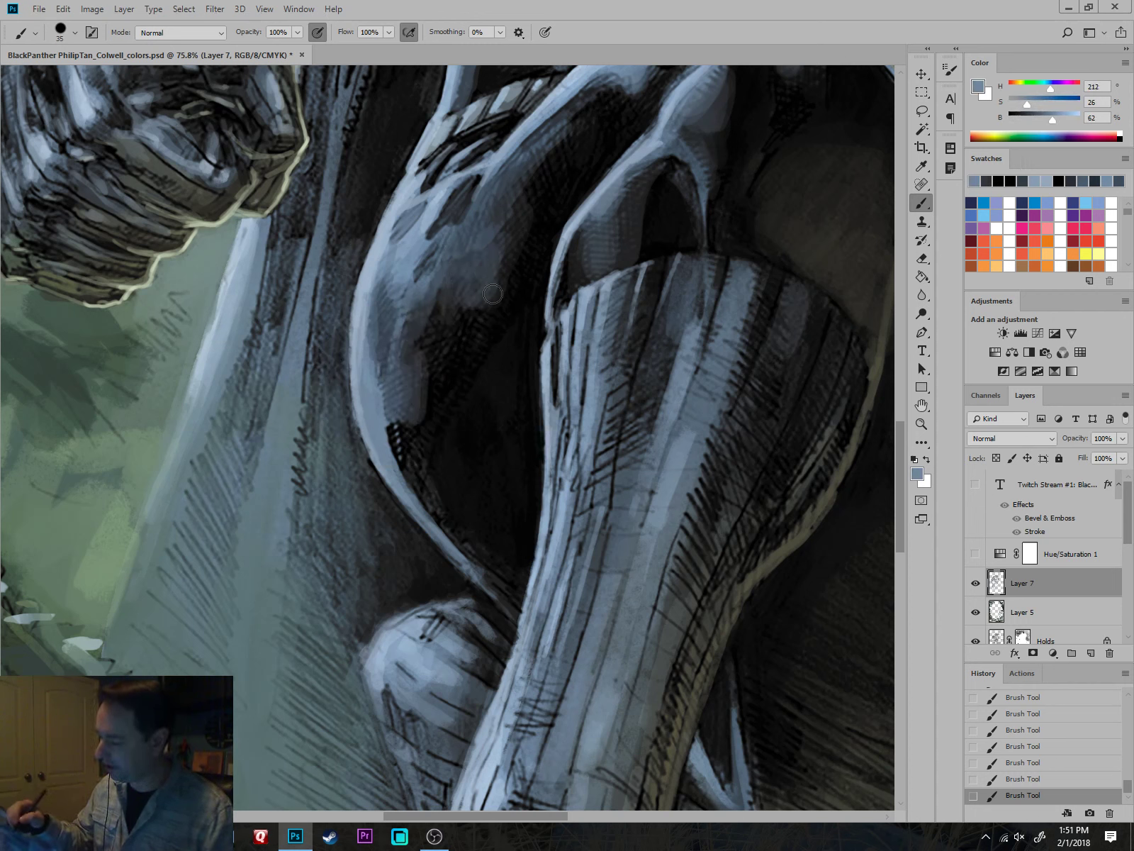
Blend the new blue-grey patches on the thigh's underside into the black shadow with sampled dark blue-grey.
{"action": "left_click", "coordinate": [492, 256], "text": "alt"}
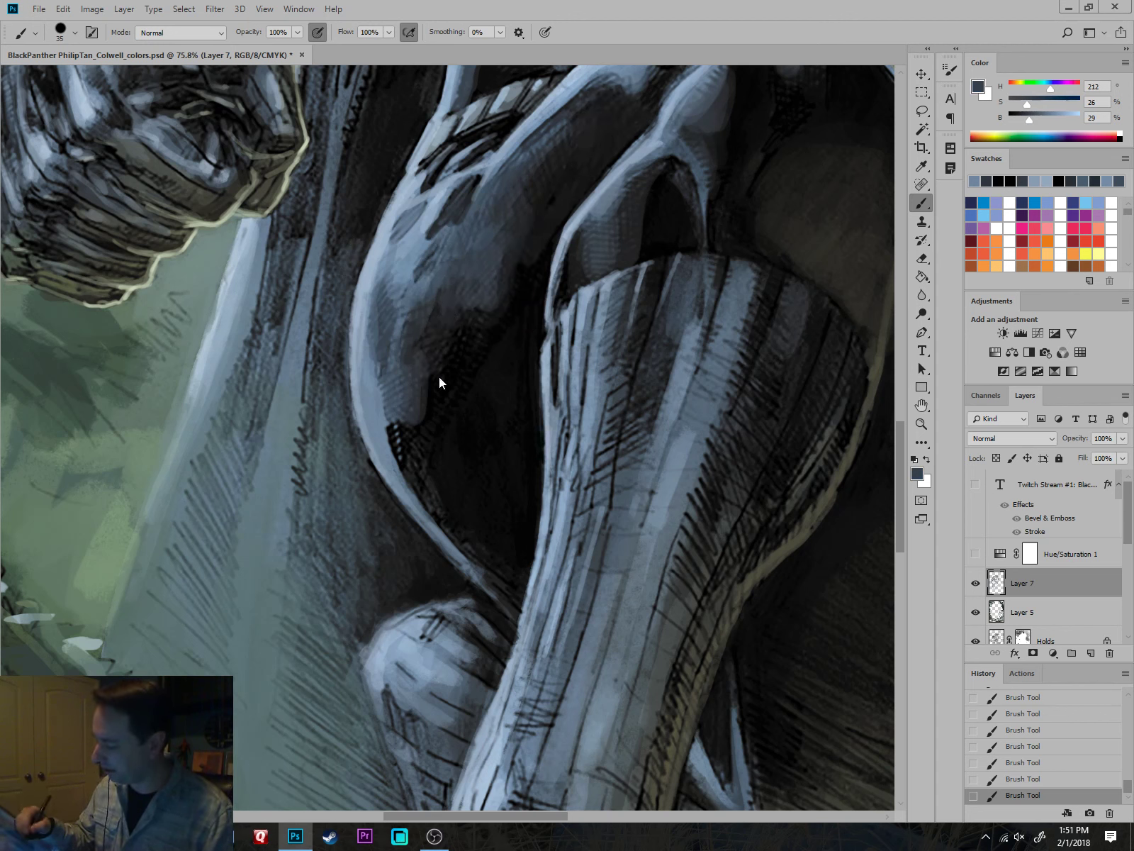
{"action": "mouse_move", "coordinate": [437, 381]}
{"action": "left_mouse_down"}
{"action": "mouse_move", "coordinate": [432, 354]}
{"action": "mouse_move", "coordinate": [404, 425]}
{"action": "mouse_move", "coordinate": [421, 475]}
{"action": "mouse_move", "coordinate": [454, 411]}
{"action": "mouse_move", "coordinate": [455, 439]}
{"action": "mouse_move", "coordinate": [438, 400]}
{"action": "mouse_move", "coordinate": [403, 434]}
{"action": "mouse_move", "coordinate": [418, 449]}
{"action": "mouse_move", "coordinate": [395, 275]}
{"action": "mouse_move", "coordinate": [401, 321]}
{"action": "left_mouse_up"}
{"action": "left_click", "coordinate": [396, 397], "text": "alt"}
{"action": "left_click", "coordinate": [392, 280], "text": "alt"}
{"action": "mouse_move", "coordinate": [514, 401]}
{"action": "left_mouse_down"}
{"action": "mouse_move", "coordinate": [593, 494]}
{"action": "mouse_move", "coordinate": [662, 527]}
{"action": "left_mouse_up"}
Soften the transition beside the thigh's bright outer rim with a sampled blue-grey at brush size 25.
{"action": "left_click", "coordinate": [534, 456], "text": "alt"}
{"action": "key", "text": "bracketleft"}
{"action": "key", "text": "bracketleft"}
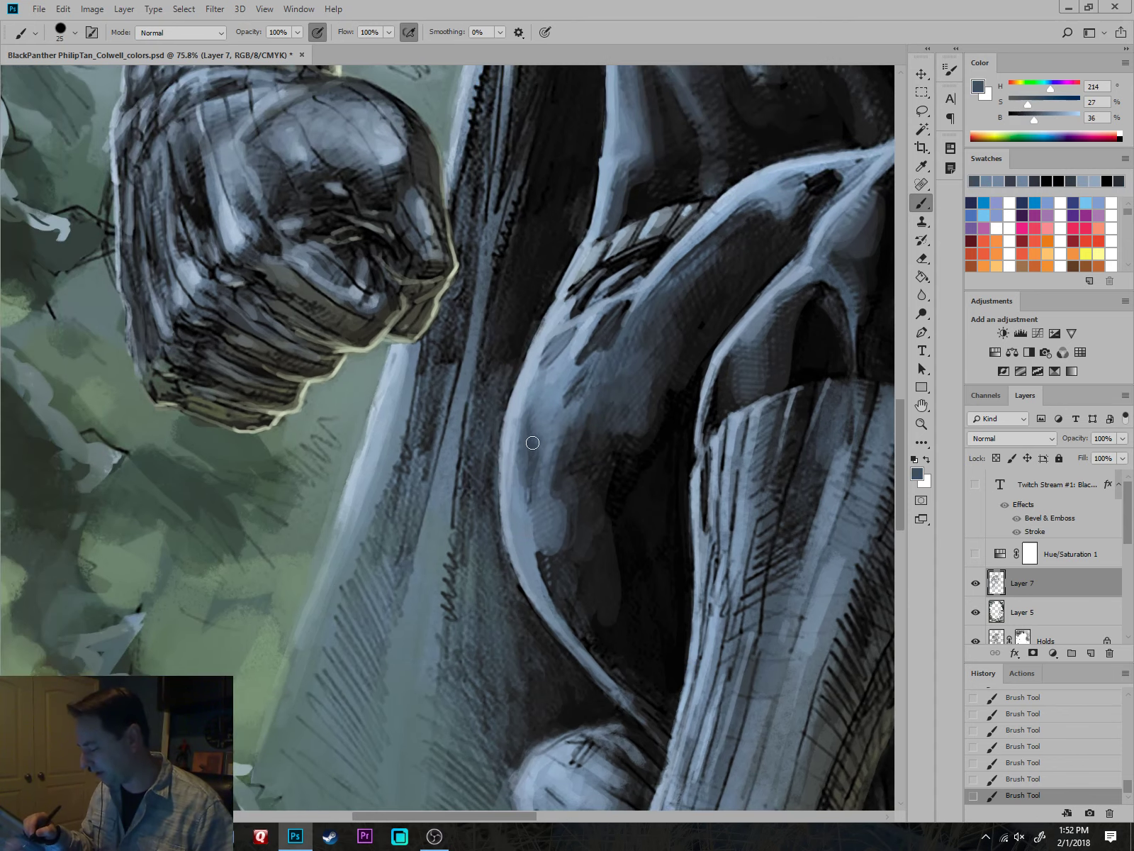
{"action": "mouse_move", "coordinate": [524, 487]}
{"action": "left_mouse_down"}
{"action": "mouse_move", "coordinate": [550, 562]}
{"action": "mouse_move", "coordinate": [567, 544]}
{"action": "mouse_move", "coordinate": [550, 559]}
{"action": "mouse_move", "coordinate": [565, 549]}
{"action": "mouse_move", "coordinate": [557, 496]}
{"action": "left_mouse_up"}
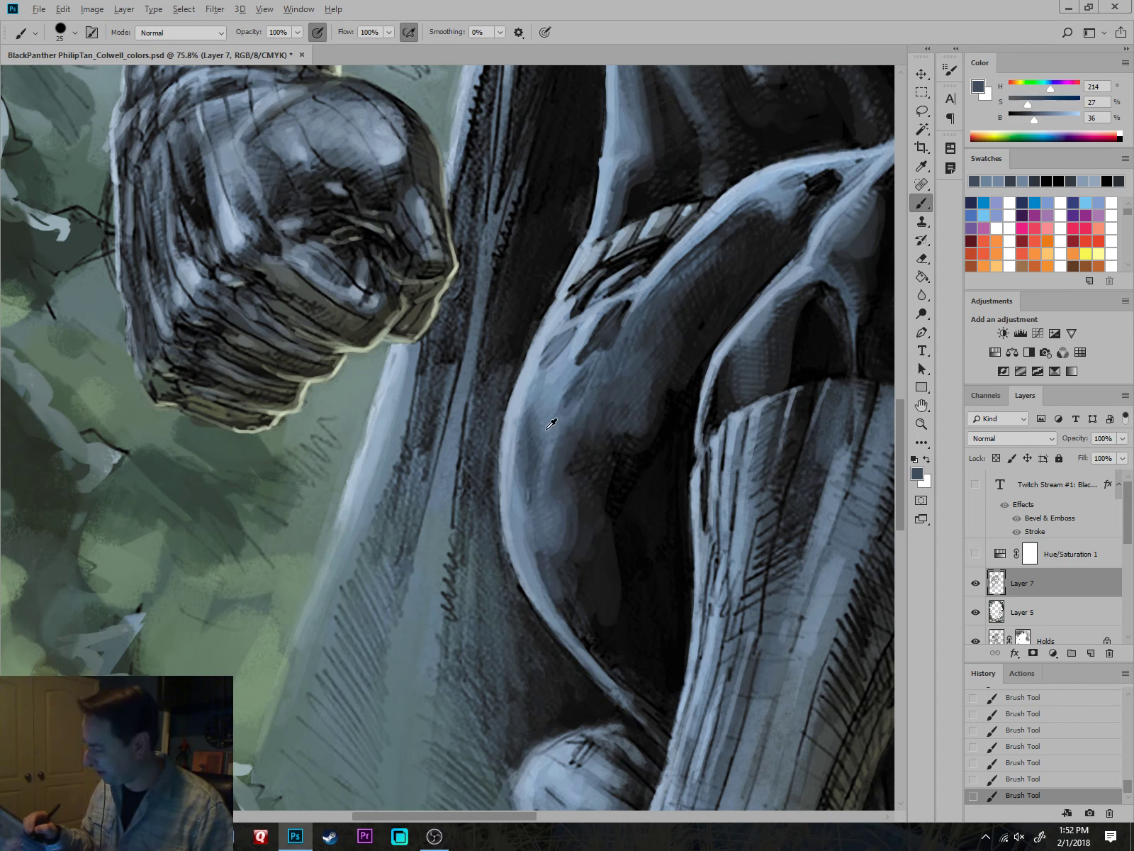
Brighten the areas around the ink marks on the upper thigh with sampled light blue at brush size 20.
{"action": "left_click", "coordinate": [586, 330], "text": "alt"}
{"action": "key", "text": "["}
{"action": "mouse_move", "coordinate": [594, 316]}
{"action": "left_mouse_down"}
{"action": "mouse_move", "coordinate": [562, 327]}
{"action": "mouse_move", "coordinate": [610, 268]}
{"action": "mouse_move", "coordinate": [573, 312]}
{"action": "left_mouse_up"}
{"action": "mouse_move", "coordinate": [652, 274]}
{"action": "left_mouse_down"}
{"action": "mouse_move", "coordinate": [595, 334]}
{"action": "mouse_move", "coordinate": [601, 355]}
{"action": "mouse_move", "coordinate": [546, 333]}
{"action": "mouse_move", "coordinate": [553, 312]}
{"action": "left_mouse_up"}
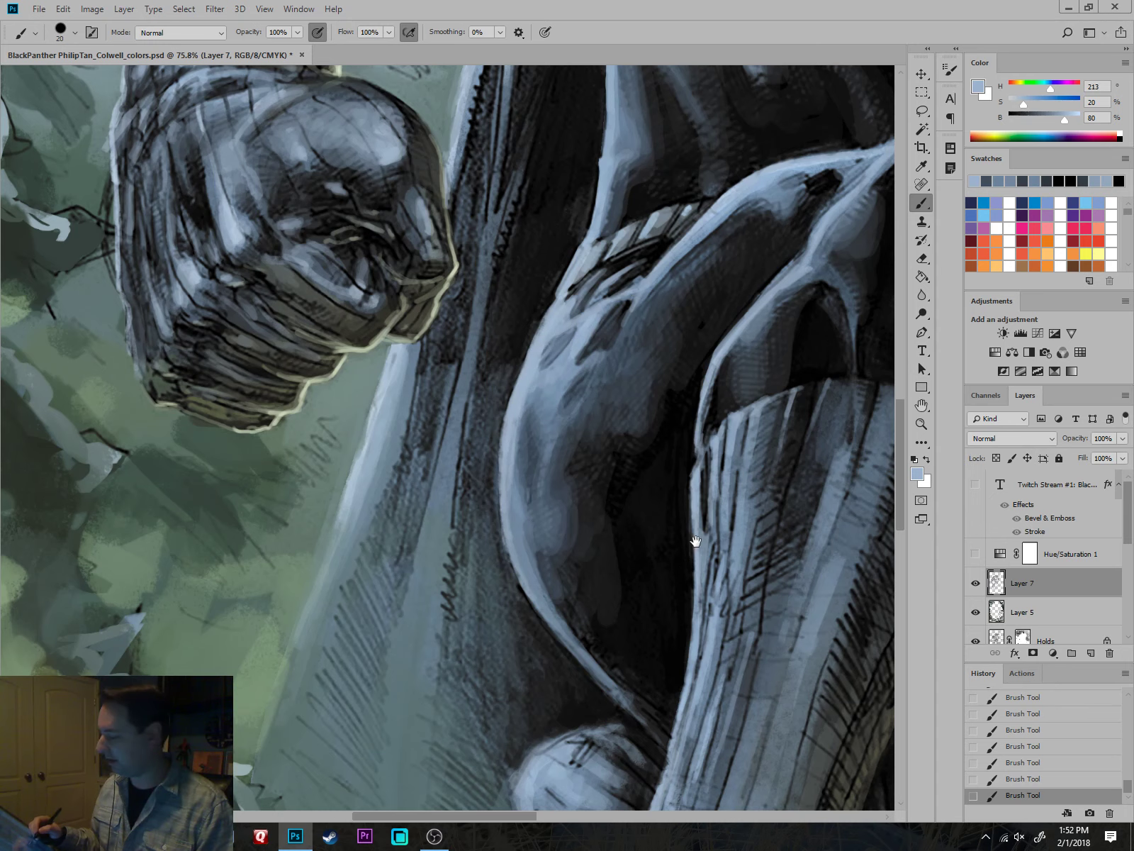
Even out the midtones across the middle of the thigh with a sampled mid blue at brush size 30.
{"action": "left_click_drag", "start_coordinate": [695, 542], "coordinate": [686, 523]}
{"action": "left_click", "coordinate": [553, 416], "text": "alt"}
{"action": "key", "text": "bracketright"}
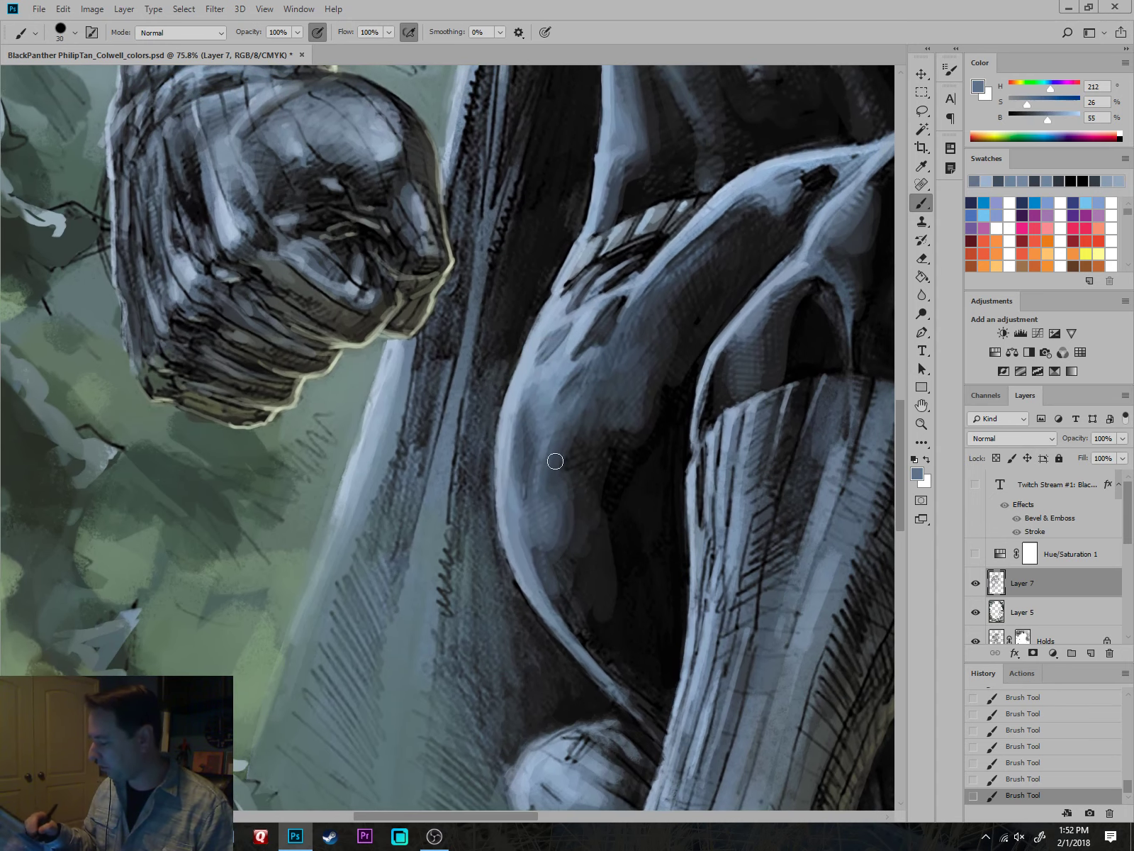
{"action": "mouse_move", "coordinate": [638, 307]}
{"action": "left_mouse_down"}
{"action": "mouse_move", "coordinate": [716, 215]}
{"action": "mouse_move", "coordinate": [643, 312]}
{"action": "mouse_move", "coordinate": [615, 298]}
{"action": "left_mouse_up"}
Strengthen the highlights along the thigh's upper ridge and outer rim with sampled light blue at brush size 25.
{"action": "left_click", "coordinate": [741, 186], "text": "alt"}
{"action": "mouse_move", "coordinate": [767, 190]}
{"action": "left_mouse_down"}
{"action": "mouse_move", "coordinate": [785, 177]}
{"action": "mouse_move", "coordinate": [760, 201]}
{"action": "mouse_move", "coordinate": [723, 291]}
{"action": "left_mouse_up"}
{"action": "key", "text": "["}
{"action": "left_click_drag", "start_coordinate": [790, 244], "coordinate": [751, 281]}
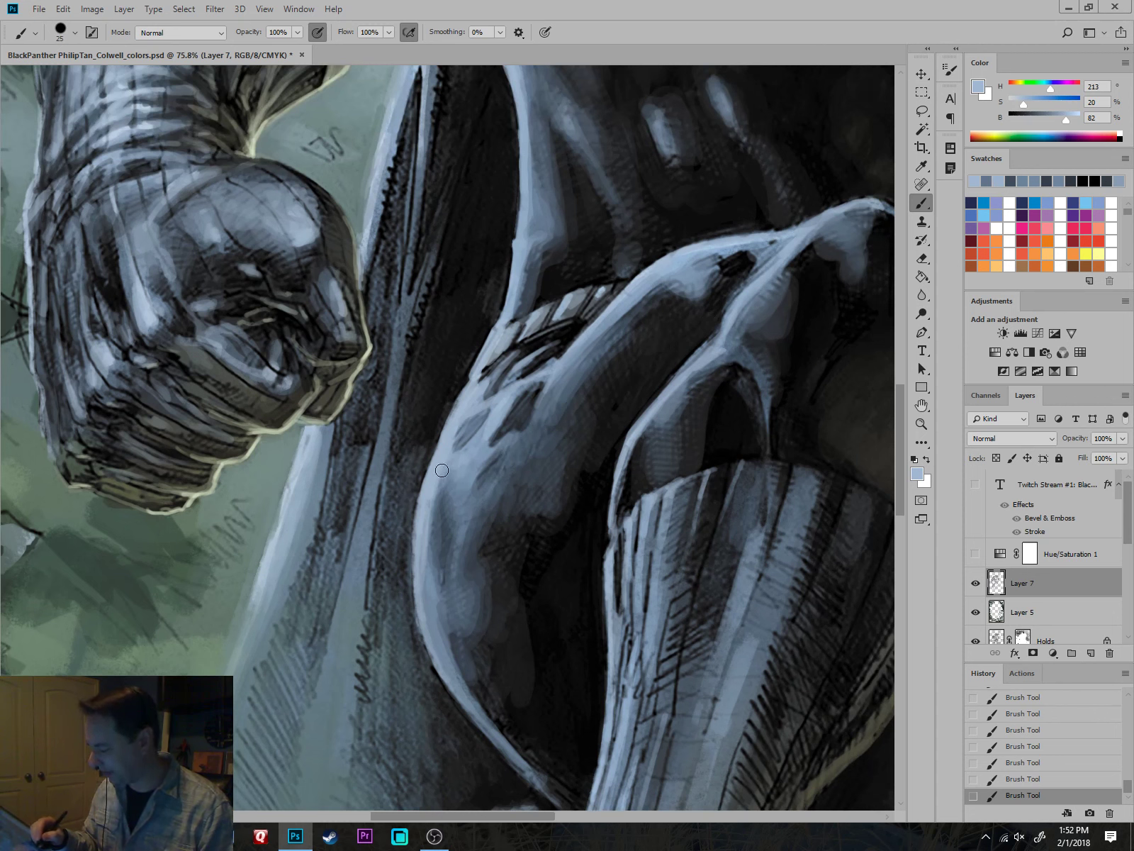
Smooth the lower torso just above the thigh with sampled mid blue at brush size 20 and near-black blue at size 35.
{"action": "left_click", "coordinate": [500, 333], "text": "alt"}
{"action": "key", "text": "bracketleft"}
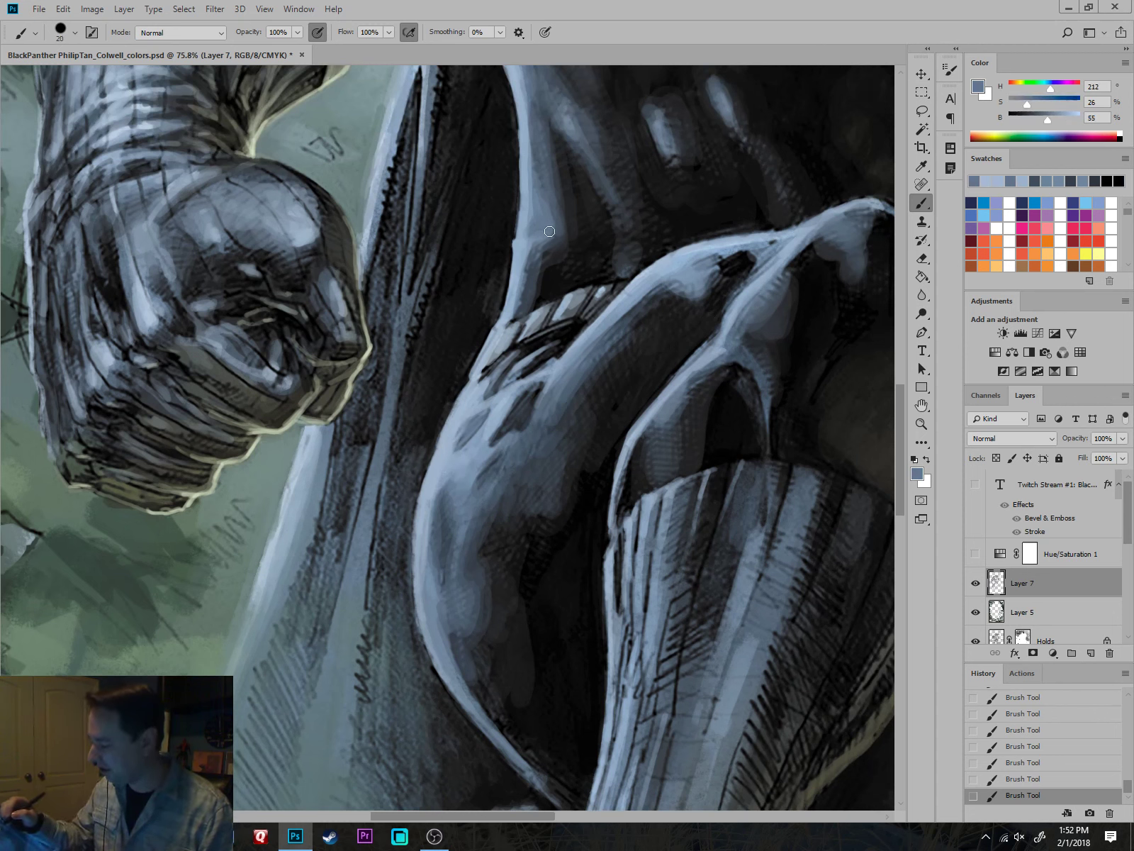
{"action": "left_click", "coordinate": [604, 255], "text": "alt"}
{"action": "key", "text": "bracketright"}
{"action": "key", "text": "bracketright"}
{"action": "key", "text": "bracketright"}
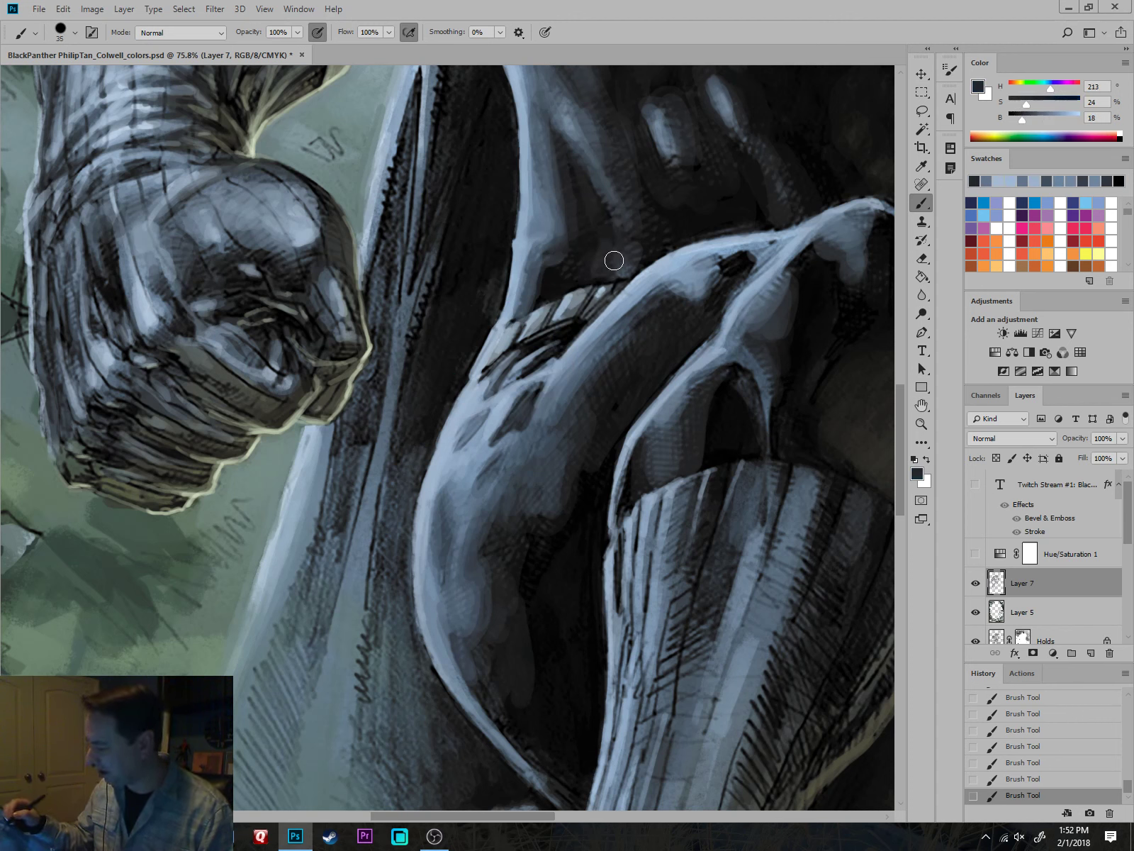
Soften the highlight streaks along the side of the torso with sampled mid blues and dark blue-grey at brush size 35.
{"action": "left_click", "coordinate": [557, 112], "text": "alt"}
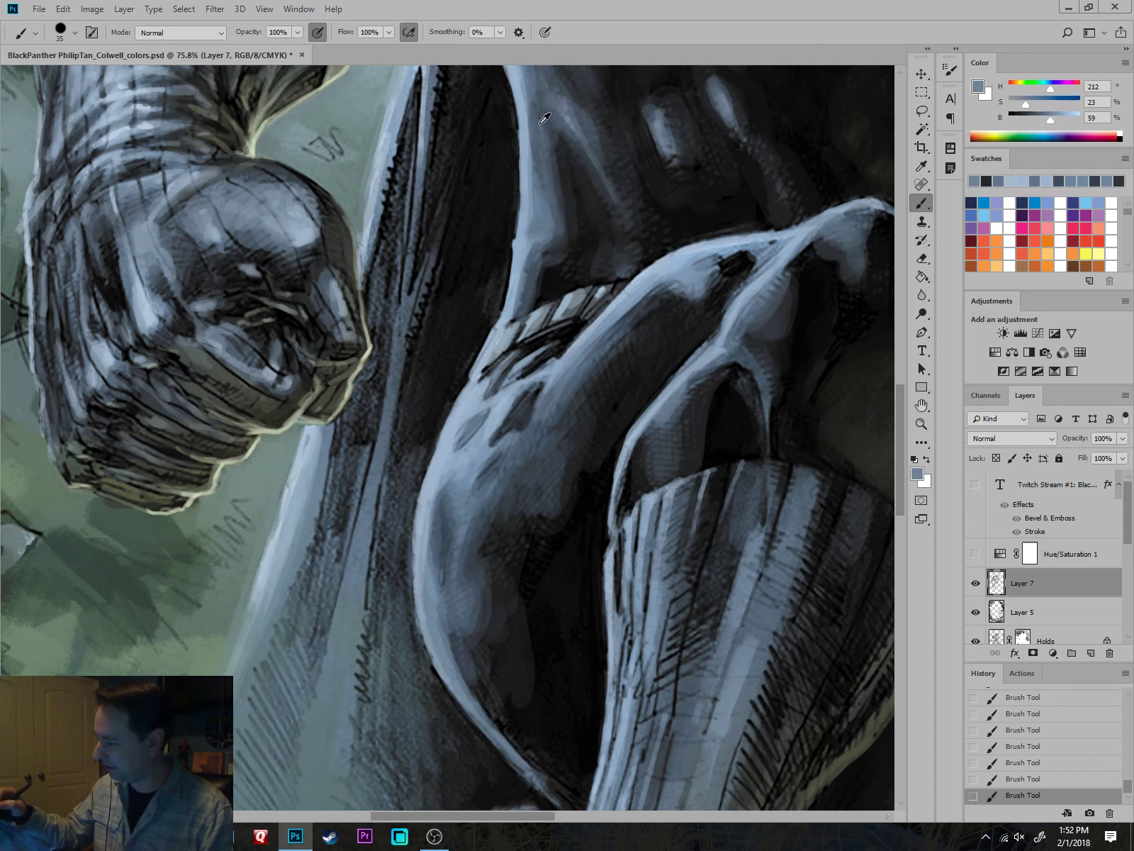
{"action": "left_click", "coordinate": [535, 130], "text": "alt"}
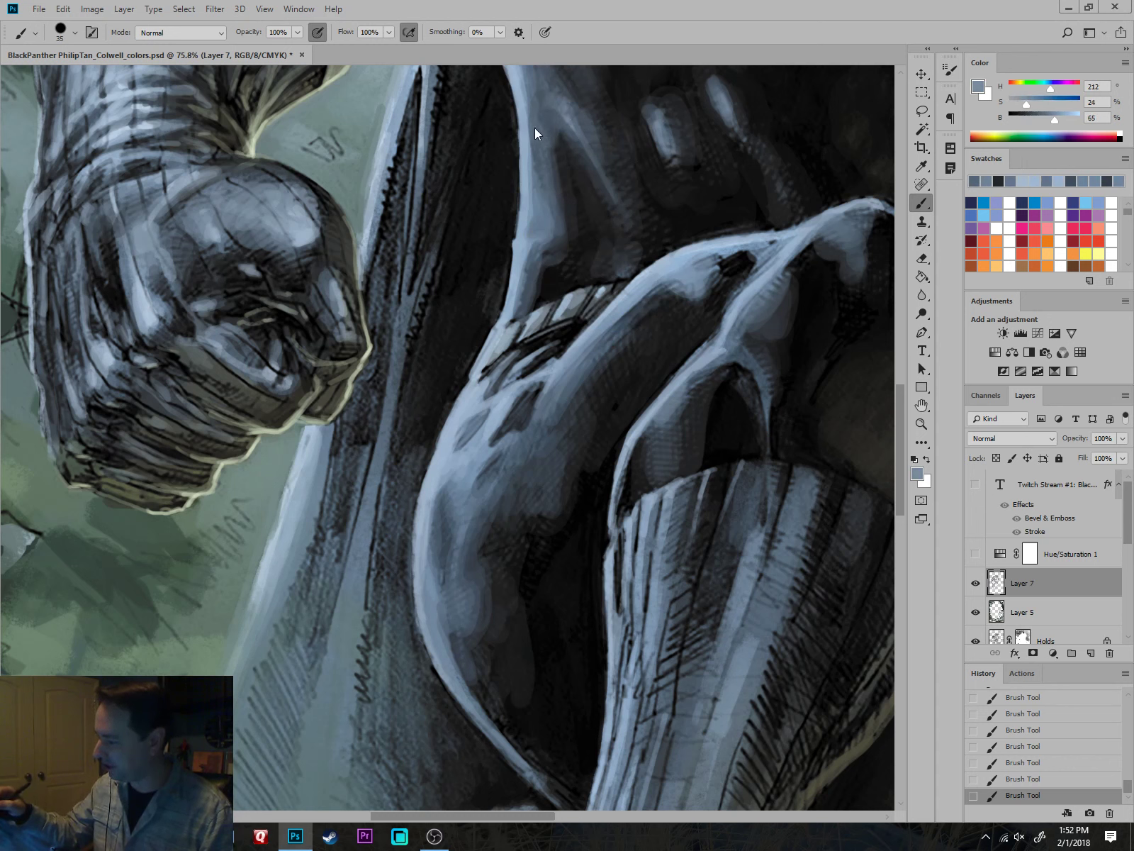
{"action": "left_click", "coordinate": [576, 151], "text": "alt"}
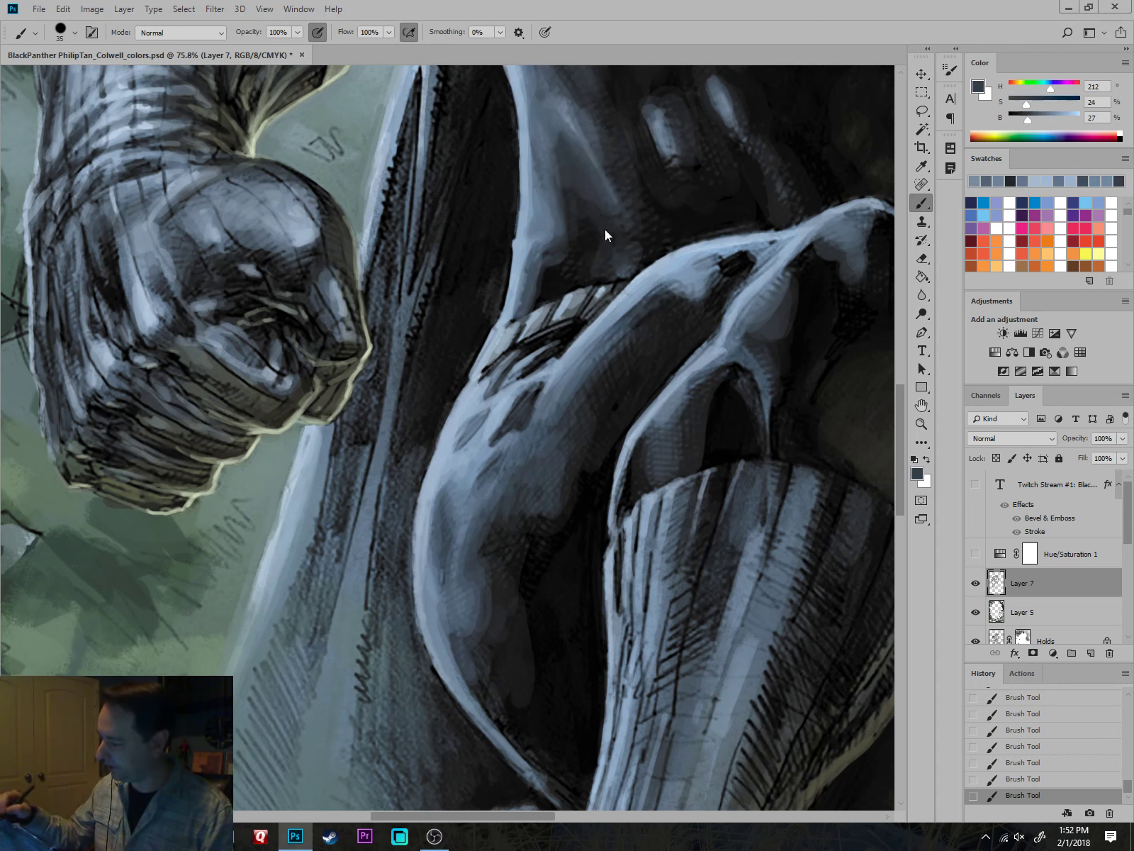
{"action": "mouse_move", "coordinate": [623, 210]}
{"action": "left_mouse_down"}
{"action": "mouse_move", "coordinate": [630, 230]}
{"action": "mouse_move", "coordinate": [602, 145]}
{"action": "mouse_move", "coordinate": [661, 240]}
{"action": "mouse_move", "coordinate": [600, 241]}
{"action": "mouse_move", "coordinate": [617, 418]}
{"action": "left_mouse_up"}
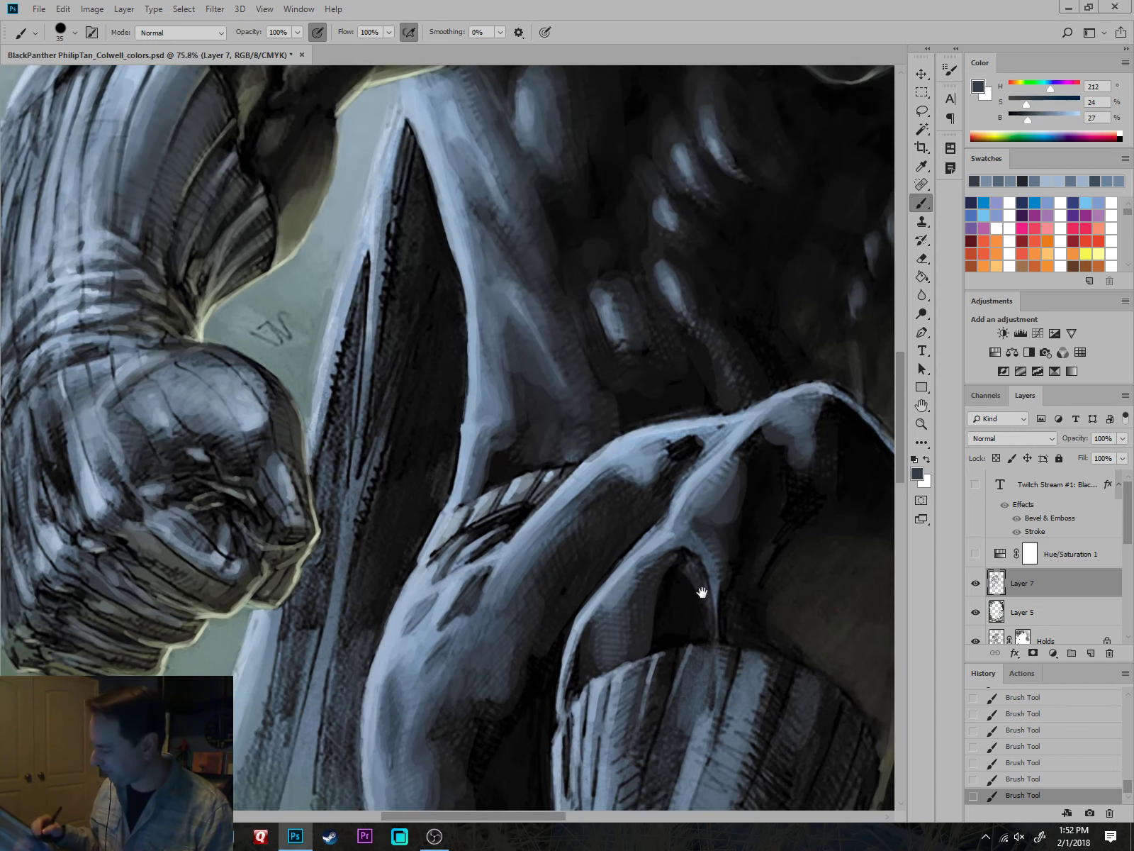
Paint over the remaining hatching inside the lower curve of the raised thigh with sampled dark blue-grey at brush size 35.
{"action": "left_click_drag", "start_coordinate": [699, 594], "coordinate": [732, 324]}
{"action": "left_click", "coordinate": [531, 420], "text": "alt"}
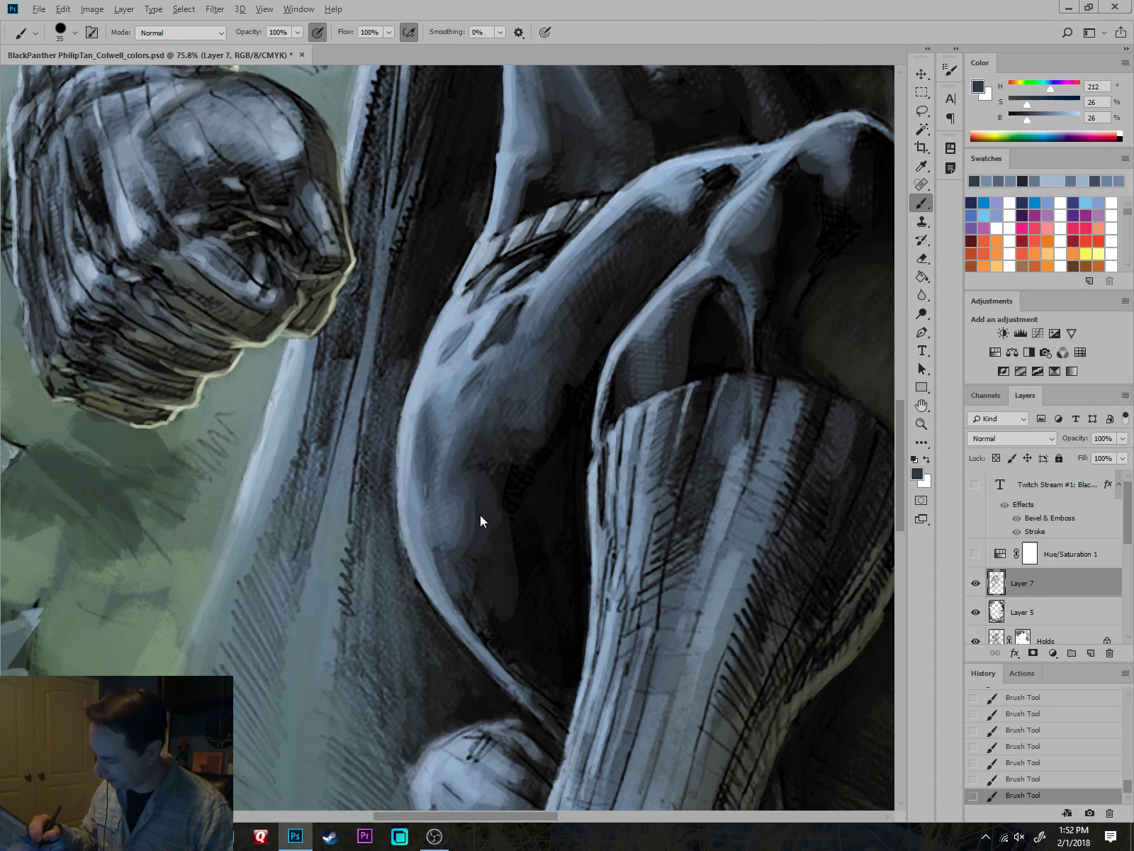
{"action": "scroll", "coordinate": [481, 516], "scroll_direction": "down", "scroll_amount": 4}
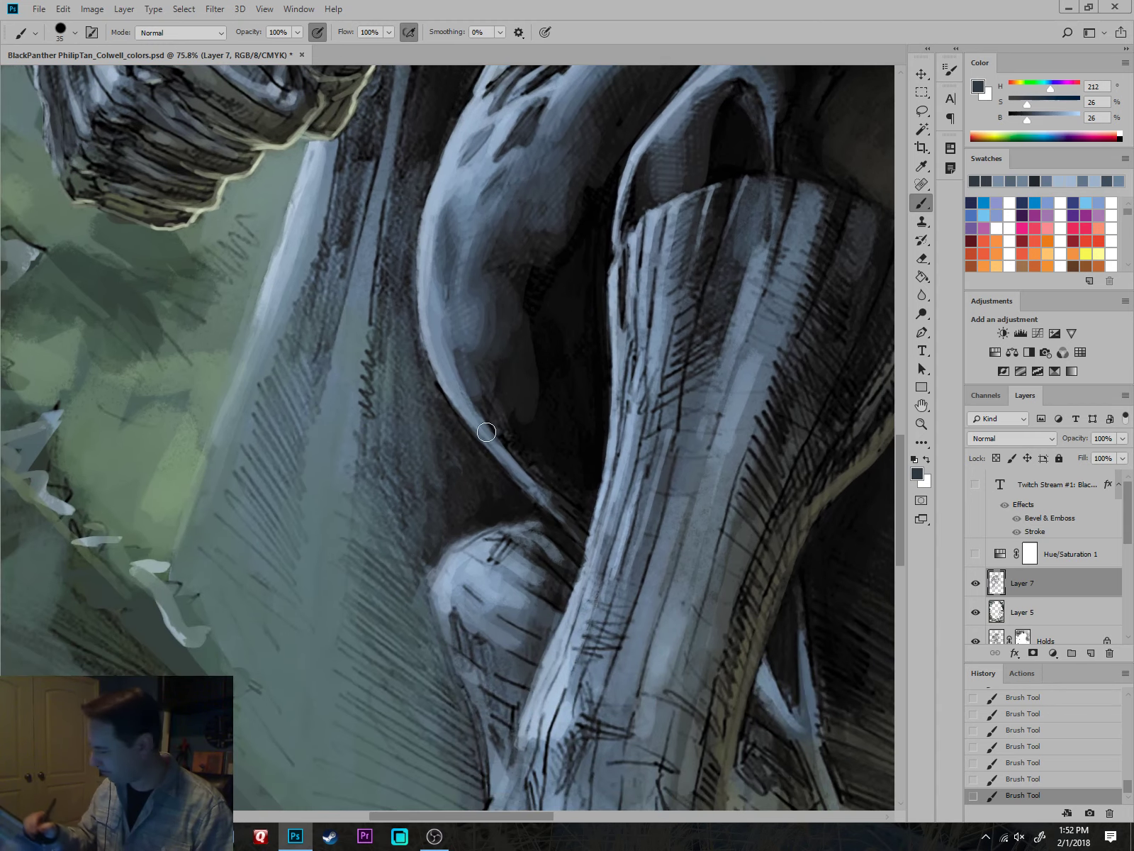
{"action": "left_click", "coordinate": [489, 327], "text": "alt"}
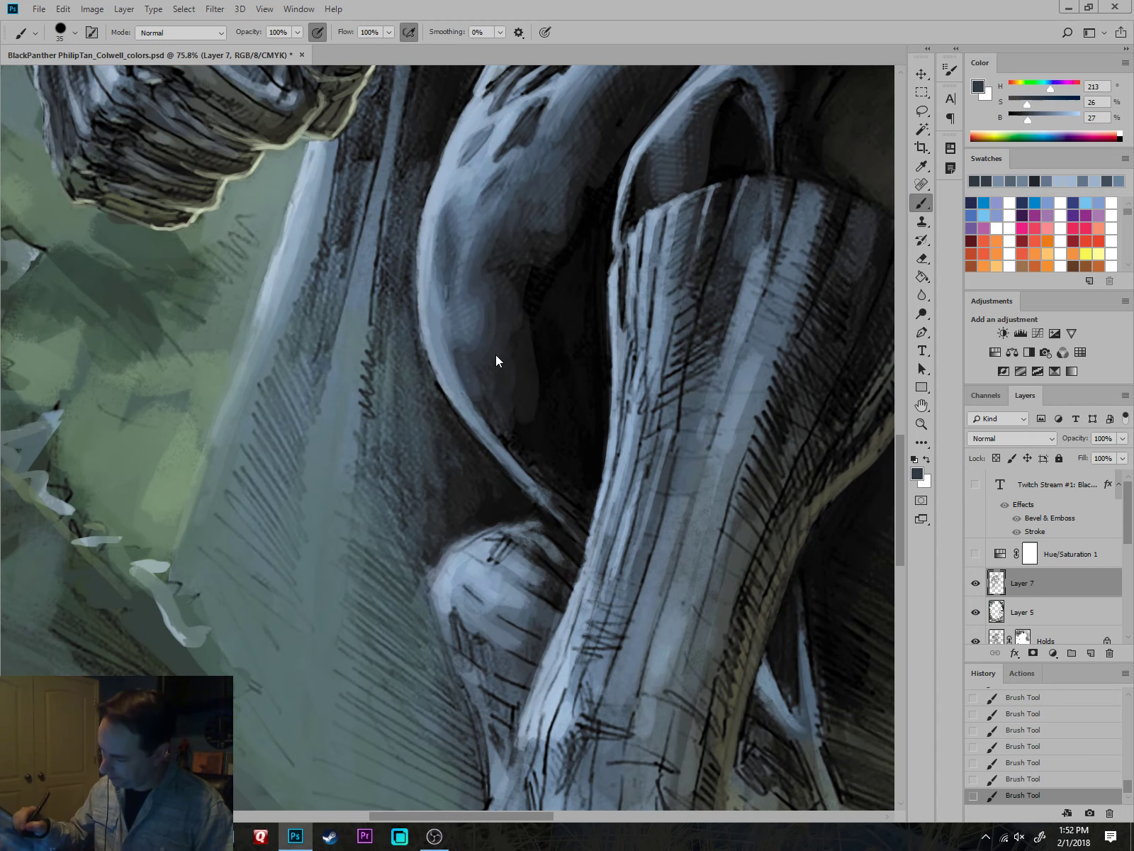
{"action": "left_click_drag", "start_coordinate": [561, 471], "coordinate": [567, 331]}
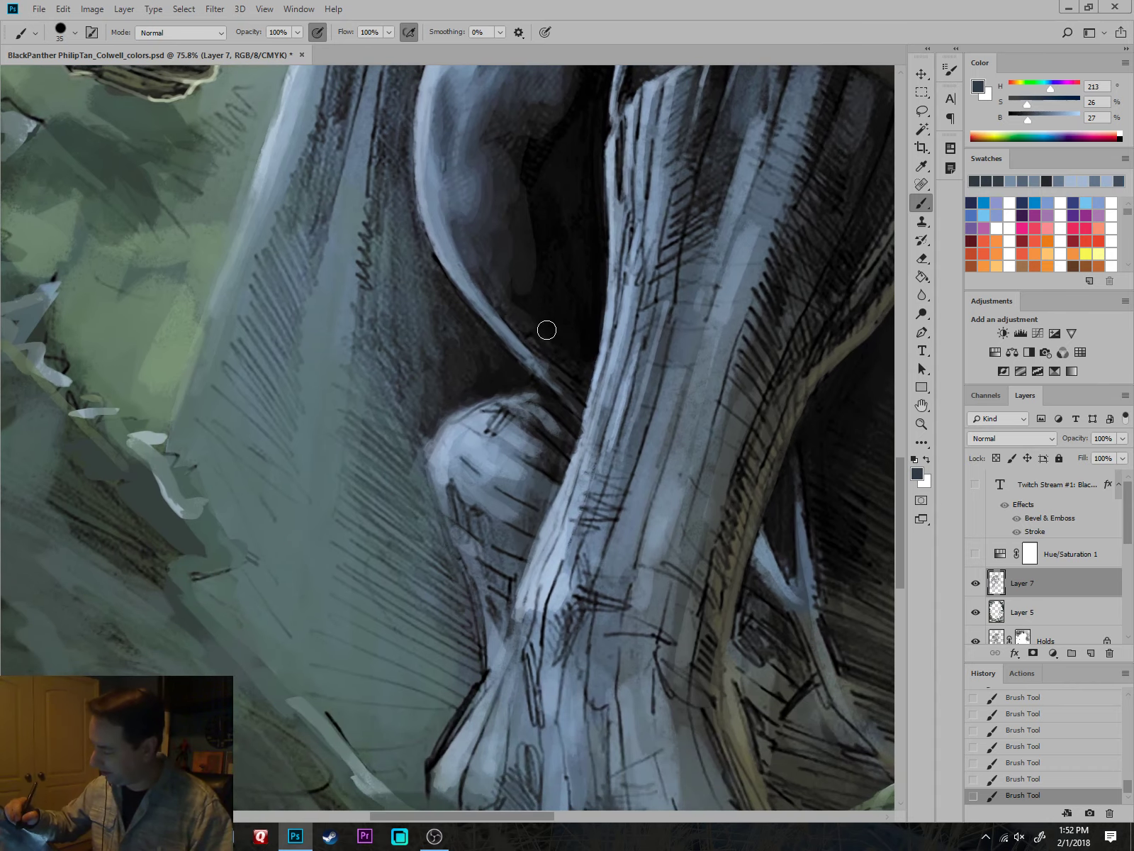
Blend the deep shadow between the thigh's lower curve and the boot with sampled near-black tones at brush size 40.
{"action": "left_click", "coordinate": [550, 324], "text": "alt"}
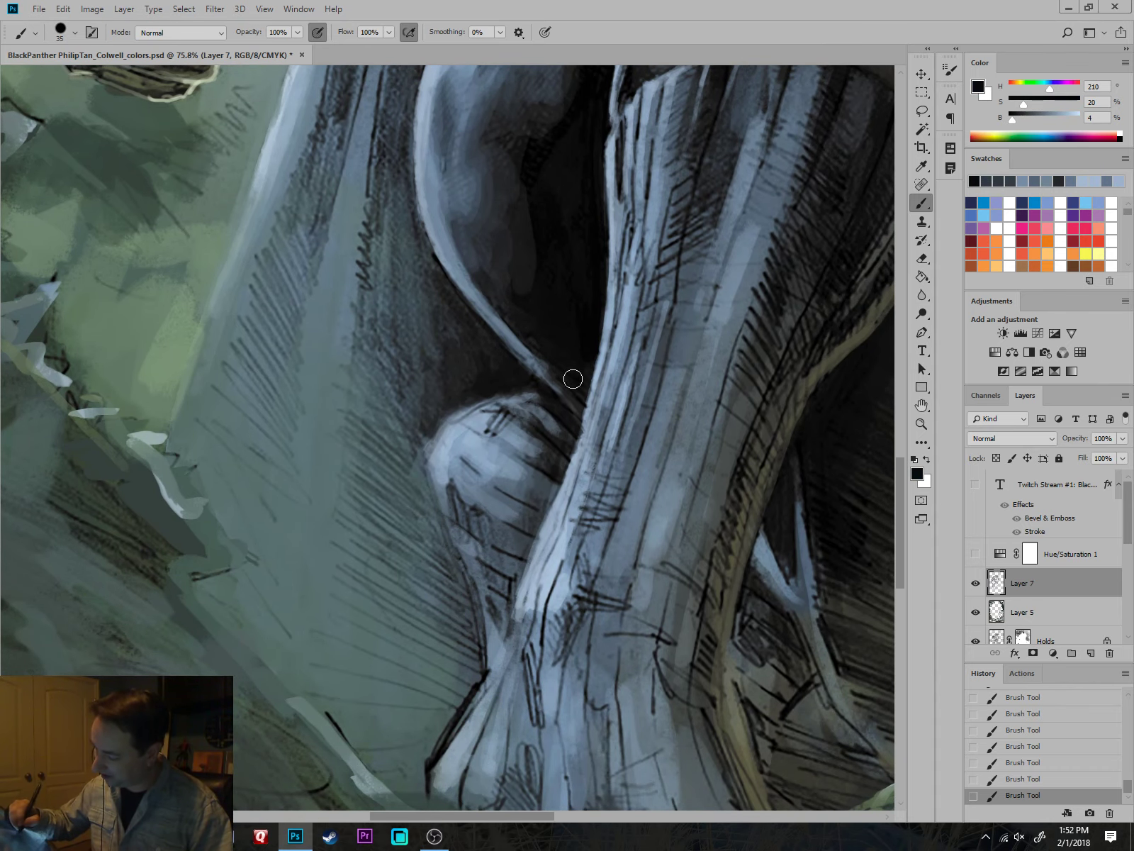
{"action": "left_click", "coordinate": [519, 263], "text": "alt"}
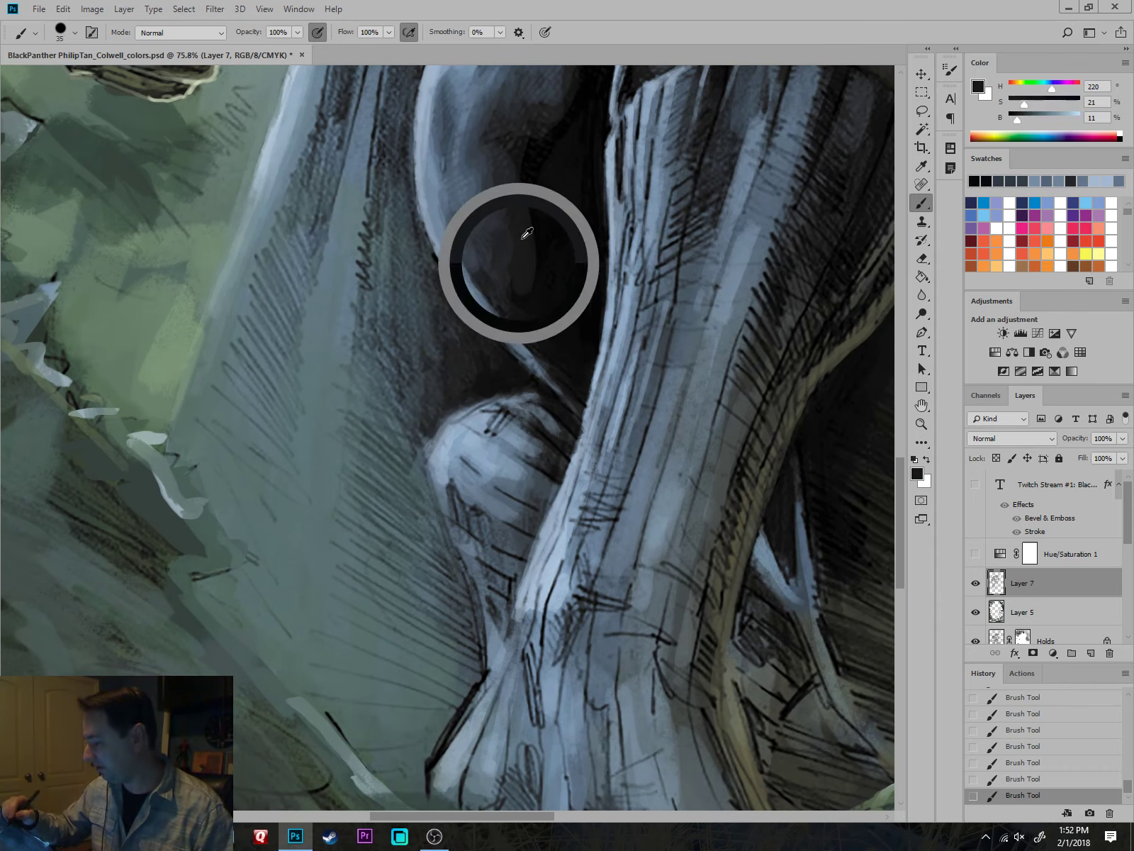
{"action": "key", "text": "bracketright"}
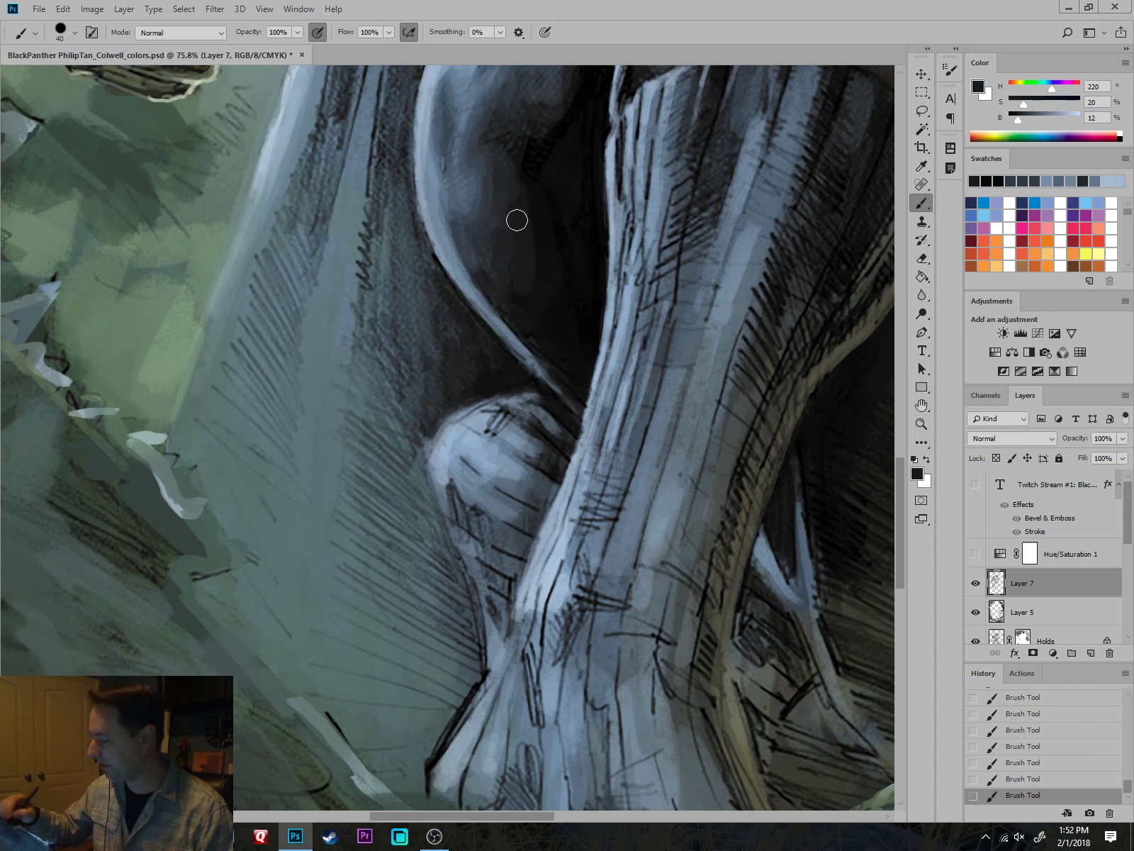
{"action": "left_click_drag", "start_coordinate": [545, 163], "coordinate": [572, 312]}
{"action": "left_click", "coordinate": [548, 299], "text": "alt"}
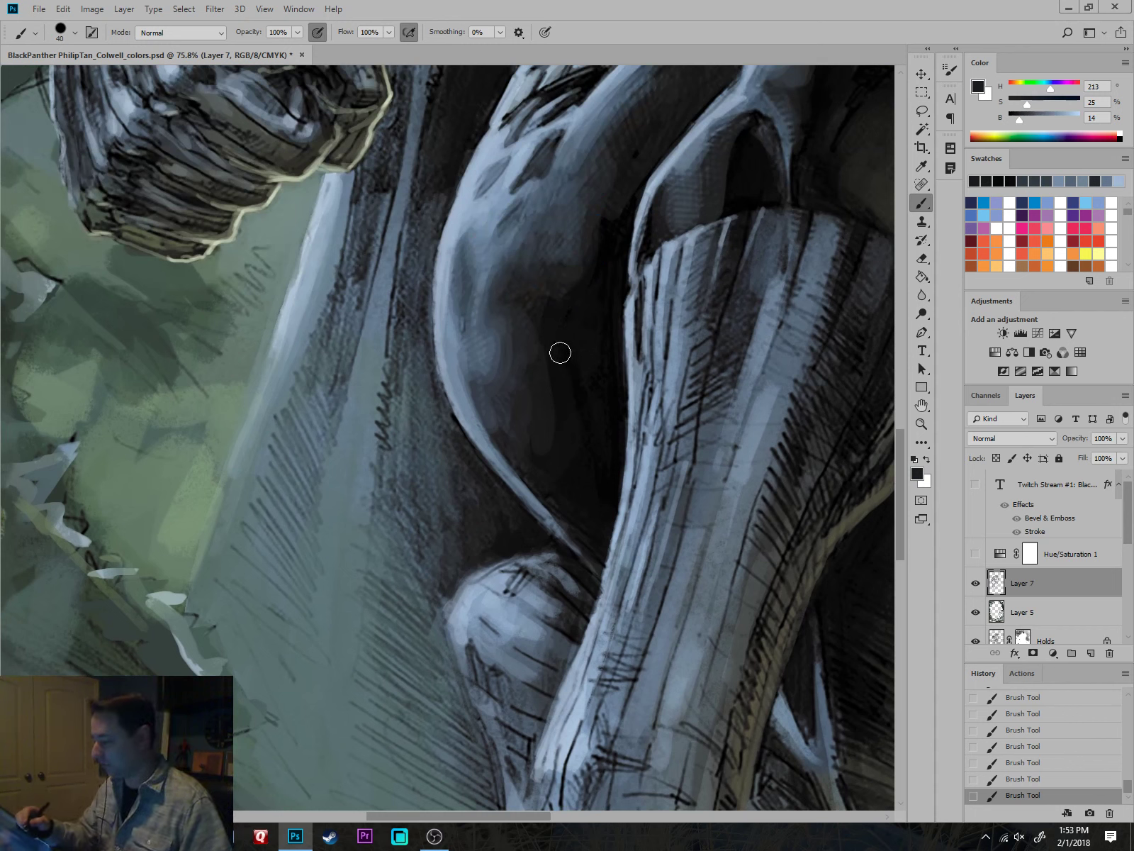
Deepen the shadow down to where the thigh's rim meets the boot with sampled near-black blues at brush sizes 40 and 45.
{"action": "left_click", "coordinate": [540, 323], "text": "alt"}
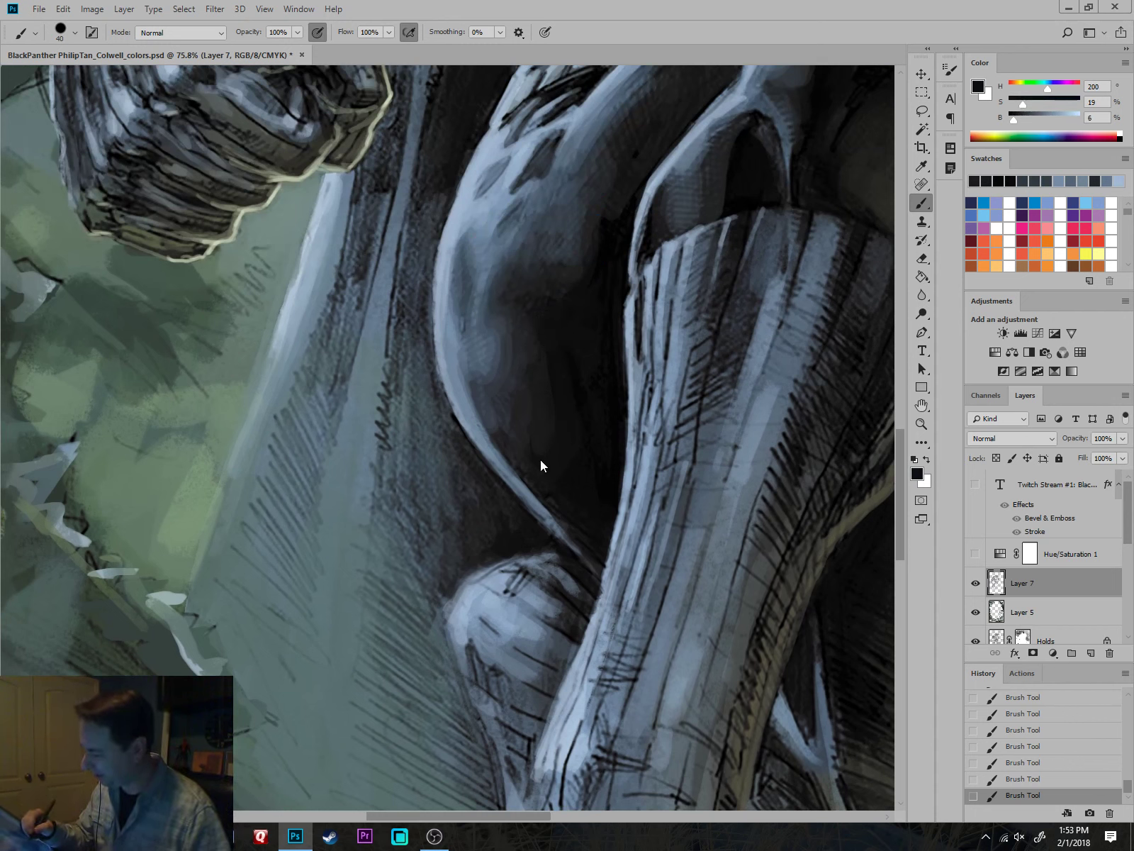
{"action": "left_click", "coordinate": [585, 382], "text": "alt"}
{"action": "key", "text": "bracketright"}
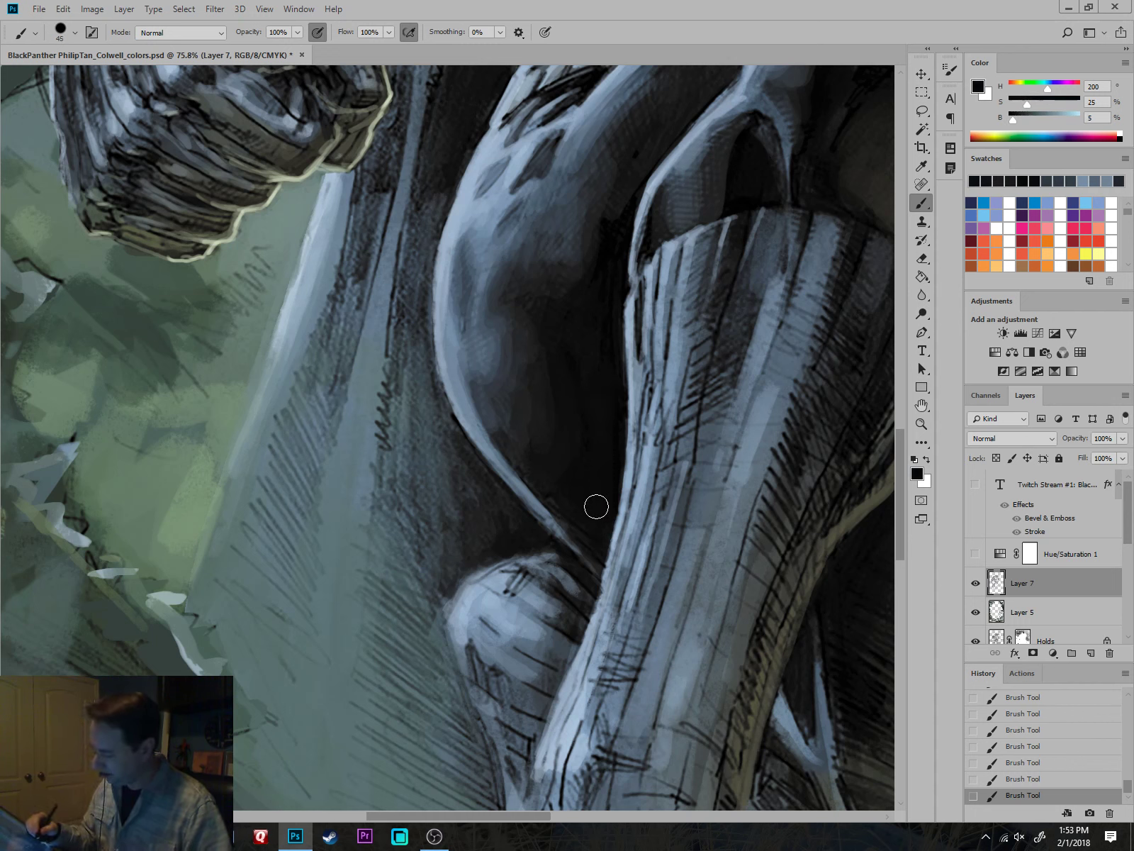
Paint over the cape's hatching just outside the thigh's lower curve with sampled dark grey at brush sizes 45 and 35.
{"action": "left_click", "coordinate": [468, 433], "text": "alt"}
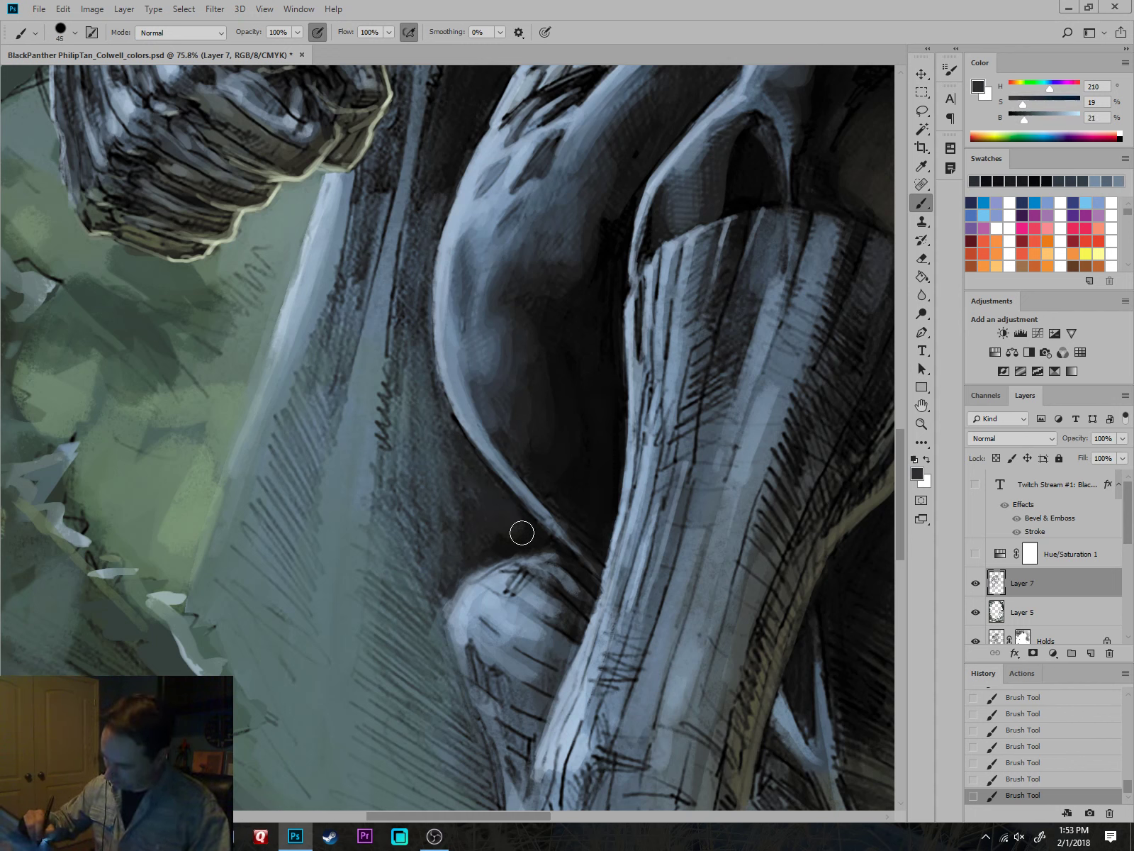
{"action": "left_click", "coordinate": [456, 404], "text": "alt"}
{"action": "key", "text": "bracketleft"}
{"action": "mouse_move", "coordinate": [422, 365]}
{"action": "left_mouse_down"}
{"action": "mouse_move", "coordinate": [443, 418]}
{"action": "mouse_move", "coordinate": [509, 509]}
{"action": "left_mouse_up"}
{"action": "mouse_move", "coordinate": [470, 453]}
{"action": "left_mouse_down"}
{"action": "mouse_move", "coordinate": [519, 532]}
{"action": "mouse_move", "coordinate": [481, 531]}
{"action": "mouse_move", "coordinate": [451, 453]}
{"action": "mouse_move", "coordinate": [454, 567]}
{"action": "left_mouse_up"}
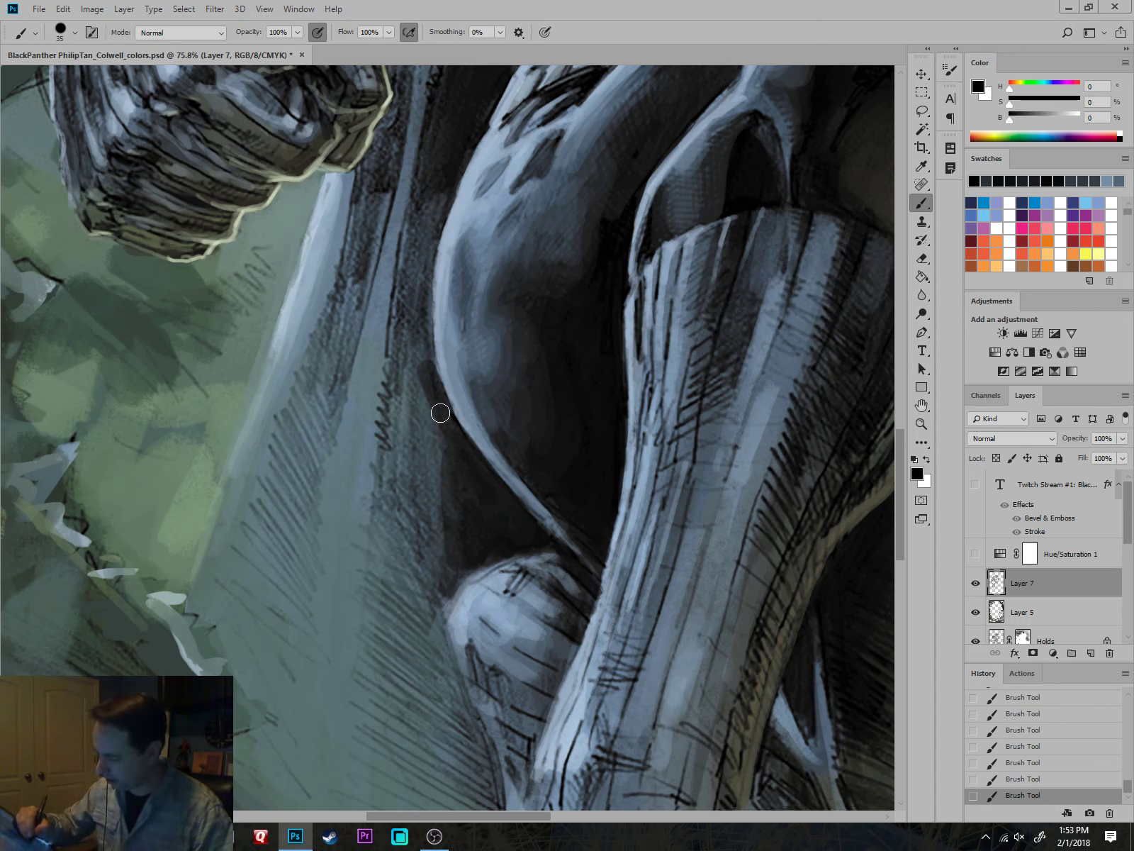
Darken the cape strip along the thigh's upper outer edge with sampled near-black blues at brush size 35.
{"action": "left_click", "coordinate": [423, 328], "text": "alt"}
{"action": "left_click", "coordinate": [441, 183], "text": "alt"}
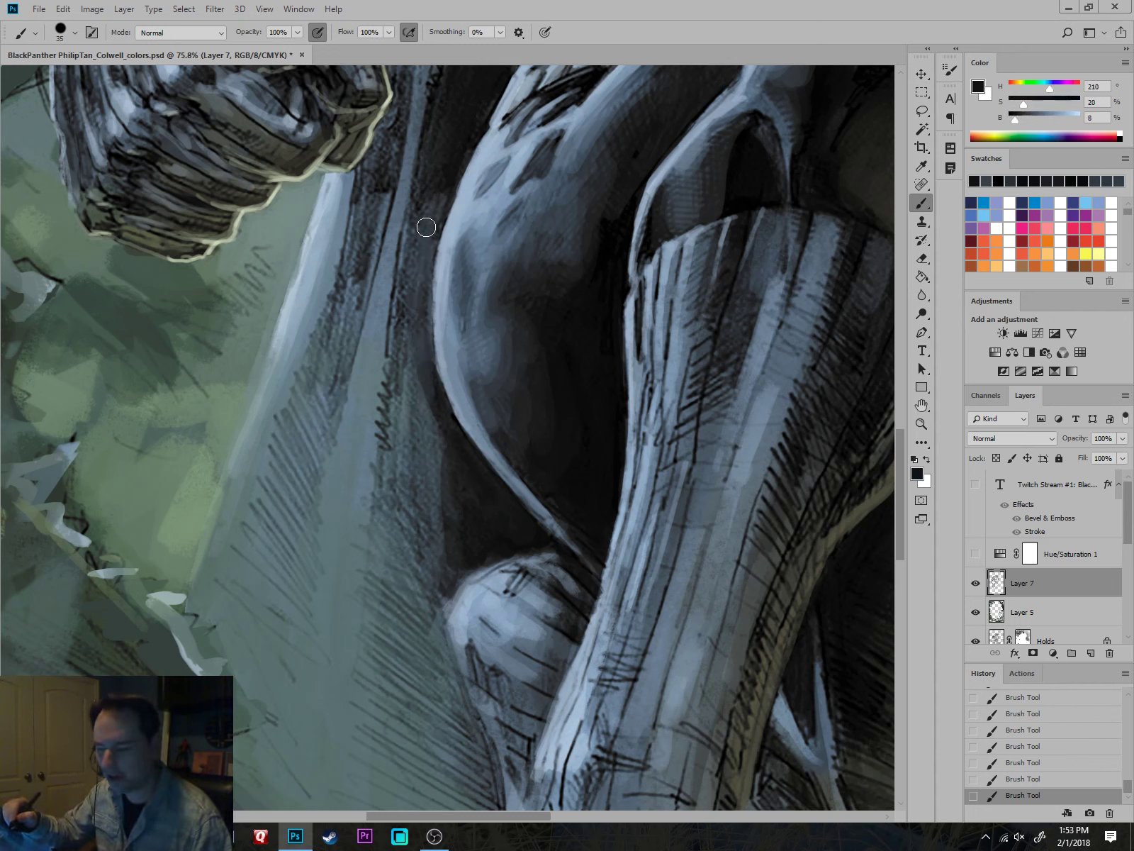
{"action": "left_click", "coordinate": [460, 153], "text": "alt"}
{"action": "left_click_drag", "start_coordinate": [438, 190], "coordinate": [453, 168]}
{"action": "left_click_drag", "start_coordinate": [428, 237], "coordinate": [421, 313]}
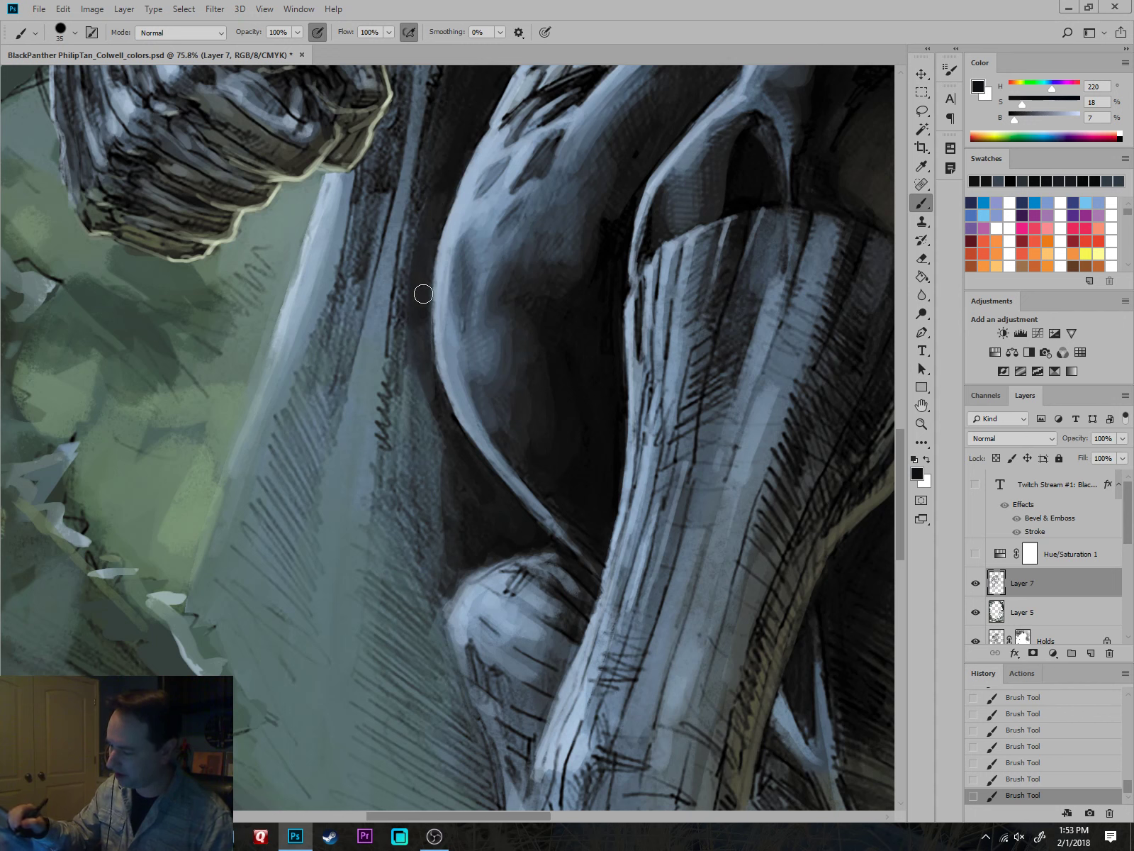
Cover the cape hatching between the thigh and the rear knee with sampled dark blue-greys, enlarging the brush to size 60.
{"action": "left_click", "coordinate": [422, 394], "text": "alt"}
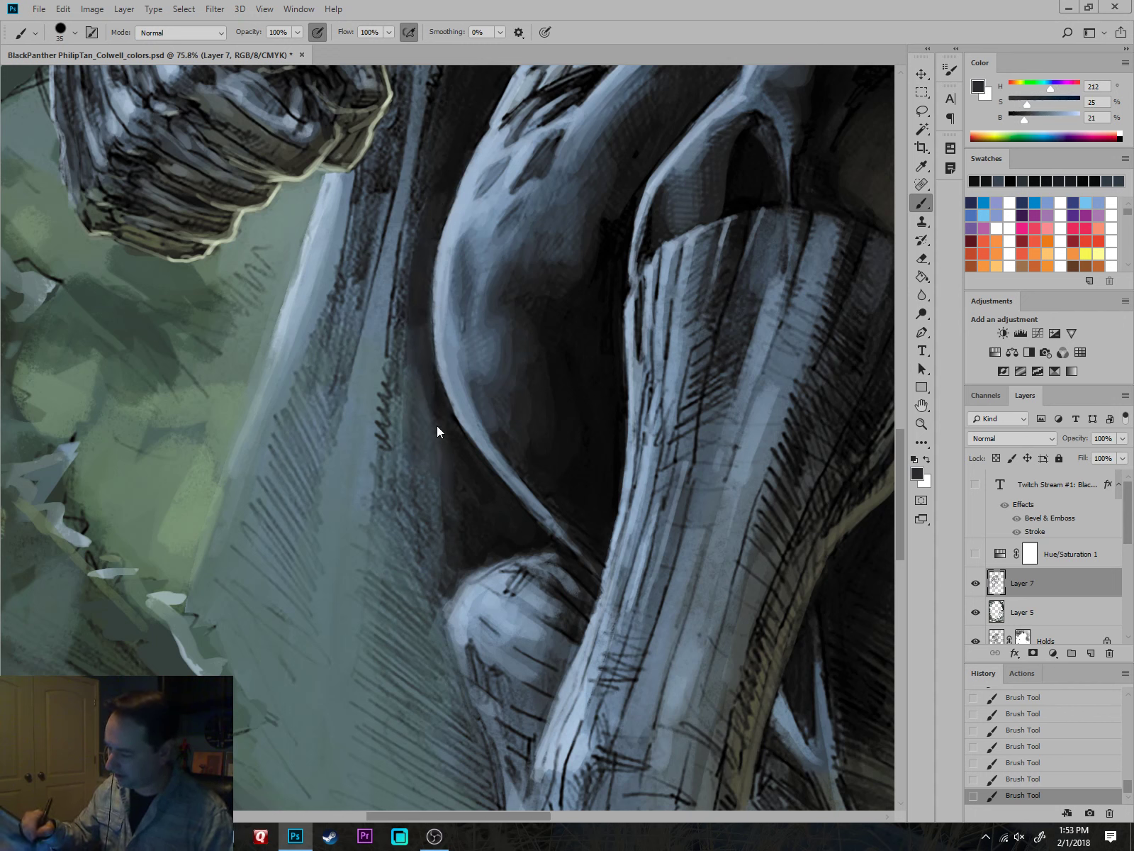
{"action": "mouse_move", "coordinate": [416, 372]}
{"action": "left_mouse_down"}
{"action": "mouse_move", "coordinate": [417, 308]}
{"action": "mouse_move", "coordinate": [424, 410]}
{"action": "mouse_move", "coordinate": [427, 195]}
{"action": "mouse_move", "coordinate": [410, 487]}
{"action": "mouse_move", "coordinate": [443, 540]}
{"action": "mouse_move", "coordinate": [452, 523]}
{"action": "mouse_move", "coordinate": [451, 568]}
{"action": "mouse_move", "coordinate": [433, 483]}
{"action": "mouse_move", "coordinate": [418, 497]}
{"action": "mouse_move", "coordinate": [402, 295]}
{"action": "mouse_move", "coordinate": [398, 325]}
{"action": "mouse_move", "coordinate": [419, 205]}
{"action": "mouse_move", "coordinate": [386, 477]}
{"action": "left_mouse_up"}
{"action": "key", "text": "]"}
{"action": "key", "text": "bracketright"}
{"action": "mouse_move", "coordinate": [389, 536]}
{"action": "left_mouse_down"}
{"action": "mouse_move", "coordinate": [388, 578]}
{"action": "mouse_move", "coordinate": [402, 580]}
{"action": "mouse_move", "coordinate": [390, 599]}
{"action": "left_mouse_up"}
{"action": "left_click", "coordinate": [407, 589], "text": "alt"}
{"action": "mouse_move", "coordinate": [403, 472]}
{"action": "left_mouse_down"}
{"action": "mouse_move", "coordinate": [442, 545]}
{"action": "mouse_move", "coordinate": [444, 591]}
{"action": "mouse_move", "coordinate": [496, 544]}
{"action": "left_mouse_up"}
{"action": "left_click", "coordinate": [397, 457], "text": "alt"}
{"action": "left_click_drag", "start_coordinate": [401, 460], "coordinate": [408, 567]}
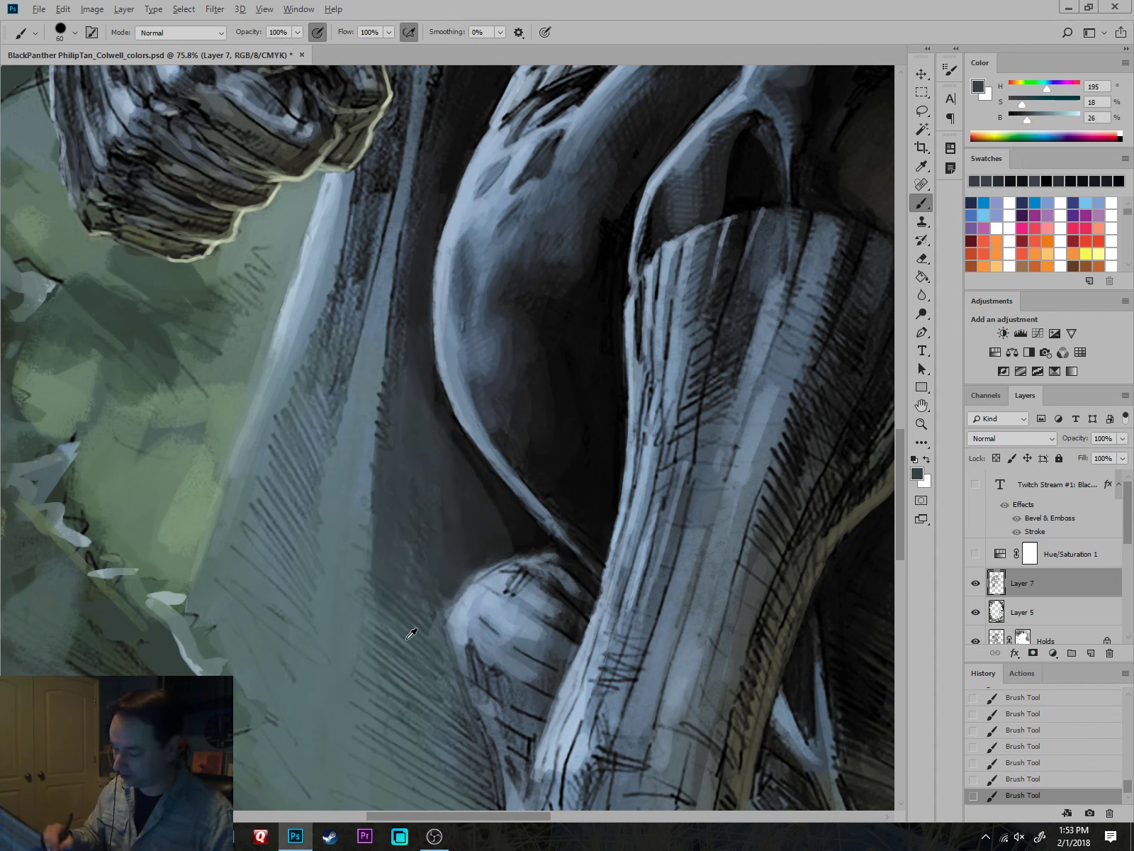
Blend the cape's dark area into its lighter fold with sampled grey-teal tones at brush size 80.
{"action": "left_click", "coordinate": [404, 627], "text": "alt"}
{"action": "key", "text": "bracketright"}
{"action": "key", "text": "bracketright"}
{"action": "mouse_move", "coordinate": [407, 640]}
{"action": "left_mouse_down"}
{"action": "mouse_move", "coordinate": [408, 523]}
{"action": "mouse_move", "coordinate": [384, 577]}
{"action": "left_mouse_up"}
{"action": "mouse_move", "coordinate": [440, 536]}
{"action": "left_mouse_down"}
{"action": "mouse_move", "coordinate": [435, 608]}
{"action": "mouse_move", "coordinate": [444, 493]}
{"action": "left_mouse_up"}
{"action": "left_click", "coordinate": [375, 355], "text": "alt"}
{"action": "left_click_drag", "start_coordinate": [373, 358], "coordinate": [366, 453]}
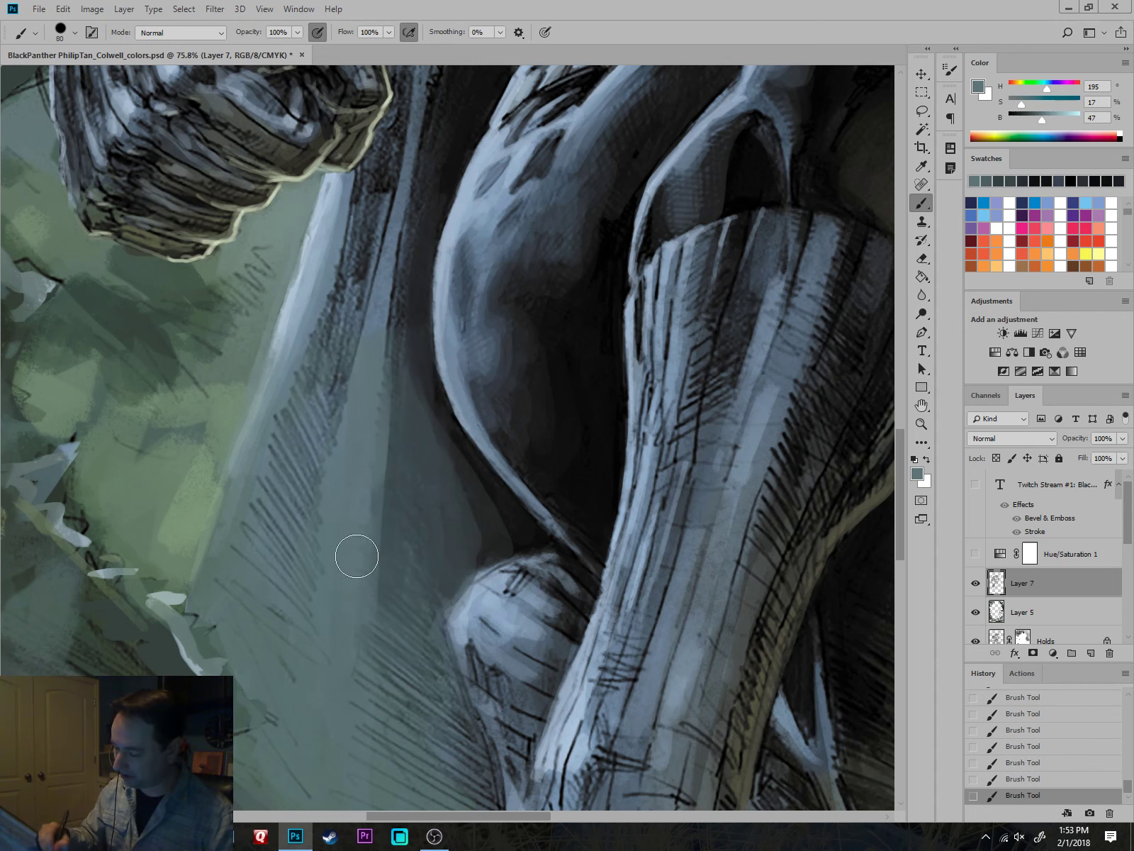
Smooth the narrow shadowed cape fold beside the thigh with a sampled color and a much smaller brush.
{"action": "key", "text": "bracketleft"}
{"action": "key", "text": "bracketleft"}
{"action": "left_click", "coordinate": [395, 244], "text": "alt"}
{"action": "key", "text": "bracketleft"}
{"action": "key", "text": "bracketleft"}
{"action": "key", "text": "bracketleft"}
{"action": "key", "text": "bracketleft"}
{"action": "key", "text": "bracketleft"}
{"action": "key", "text": "bracketleft"}
{"action": "left_click_drag", "start_coordinate": [407, 287], "coordinate": [414, 345]}
Paint light blue-grey highlights along the cape's long folds and upper outer edge at brush sizes 20 and 10.
{"action": "left_click", "coordinate": [342, 290], "text": "alt"}
{"action": "key", "text": "bracketleft"}
{"action": "left_click_drag", "start_coordinate": [426, 156], "coordinate": [359, 482]}
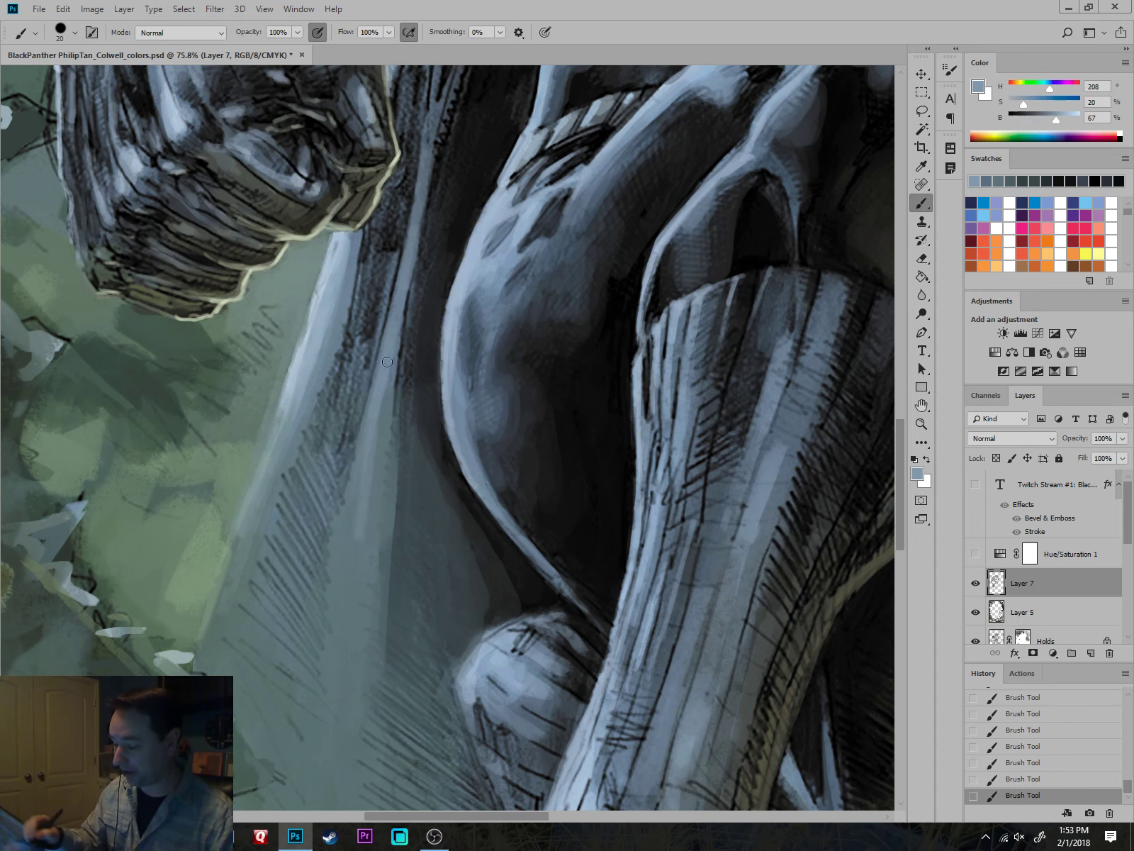
{"action": "left_click_drag", "start_coordinate": [411, 173], "coordinate": [411, 411]}
{"action": "key", "text": "bracketleft"}
{"action": "key", "text": "bracketleft"}
{"action": "left_click_drag", "start_coordinate": [431, 347], "coordinate": [422, 418]}
{"action": "mouse_move", "coordinate": [421, 419]}
{"action": "left_mouse_down"}
{"action": "mouse_move", "coordinate": [459, 98]}
{"action": "mouse_move", "coordinate": [427, 404]}
{"action": "mouse_move", "coordinate": [487, 204]}
{"action": "mouse_move", "coordinate": [421, 444]}
{"action": "mouse_move", "coordinate": [427, 165]}
{"action": "left_mouse_up"}
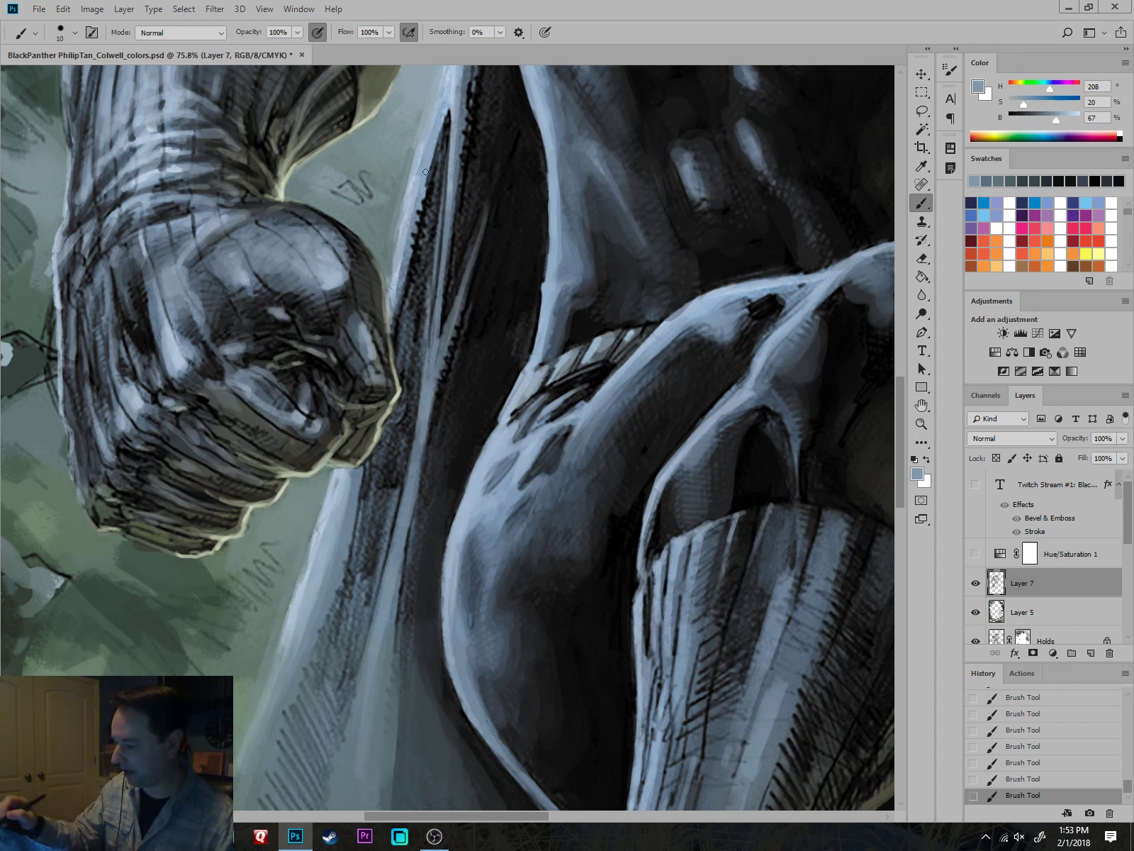
{"action": "left_click_drag", "start_coordinate": [394, 304], "coordinate": [392, 317]}
{"action": "left_click_drag", "start_coordinate": [444, 130], "coordinate": [413, 303]}
Soften the jagged hatching on the upper cape beside the fist with sampled dark blue and near-black at brush sizes 20 and 30.
{"action": "left_click", "coordinate": [416, 360], "text": "alt"}
{"action": "key", "text": "bracketright"}
{"action": "key", "text": "bracketright"}
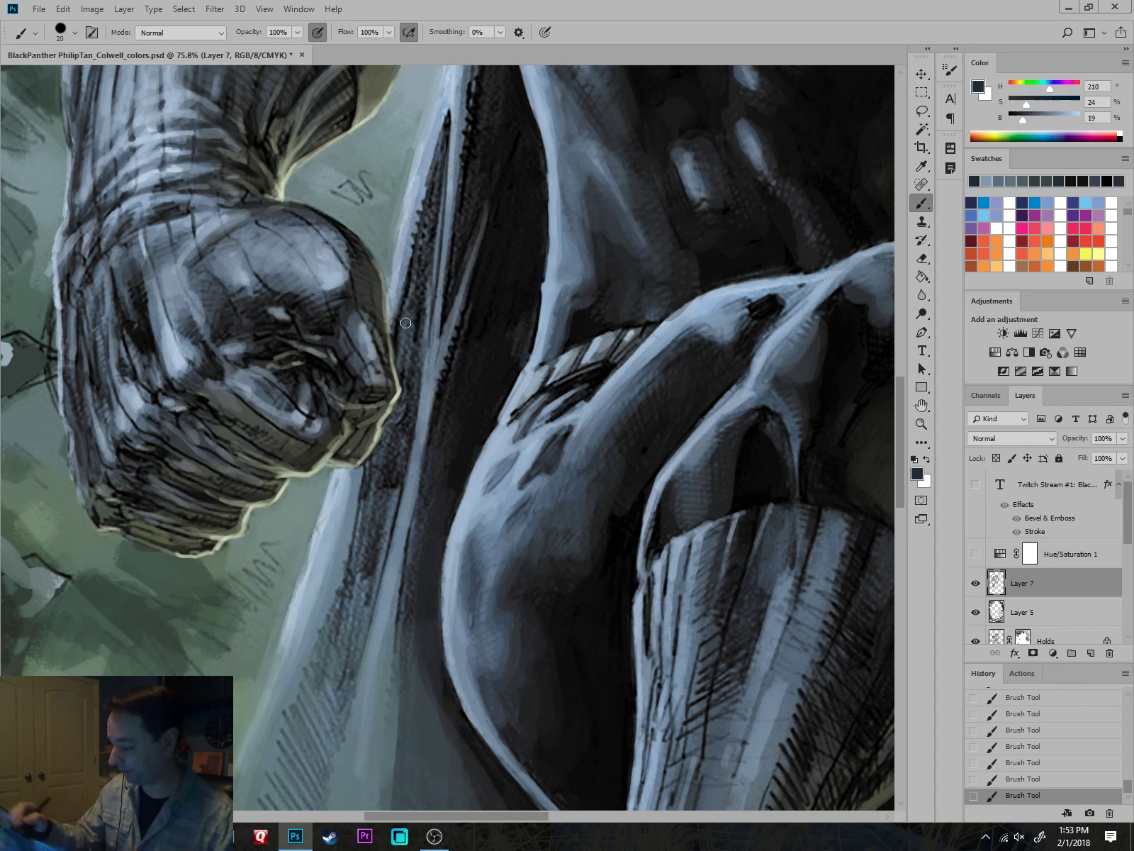
{"action": "left_click", "coordinate": [353, 625], "text": "alt"}
{"action": "left_click", "coordinate": [466, 409], "text": "alt"}
{"action": "key", "text": "bracketright"}
{"action": "key", "text": "bracketright"}
{"action": "left_click_drag", "start_coordinate": [435, 195], "coordinate": [417, 301]}
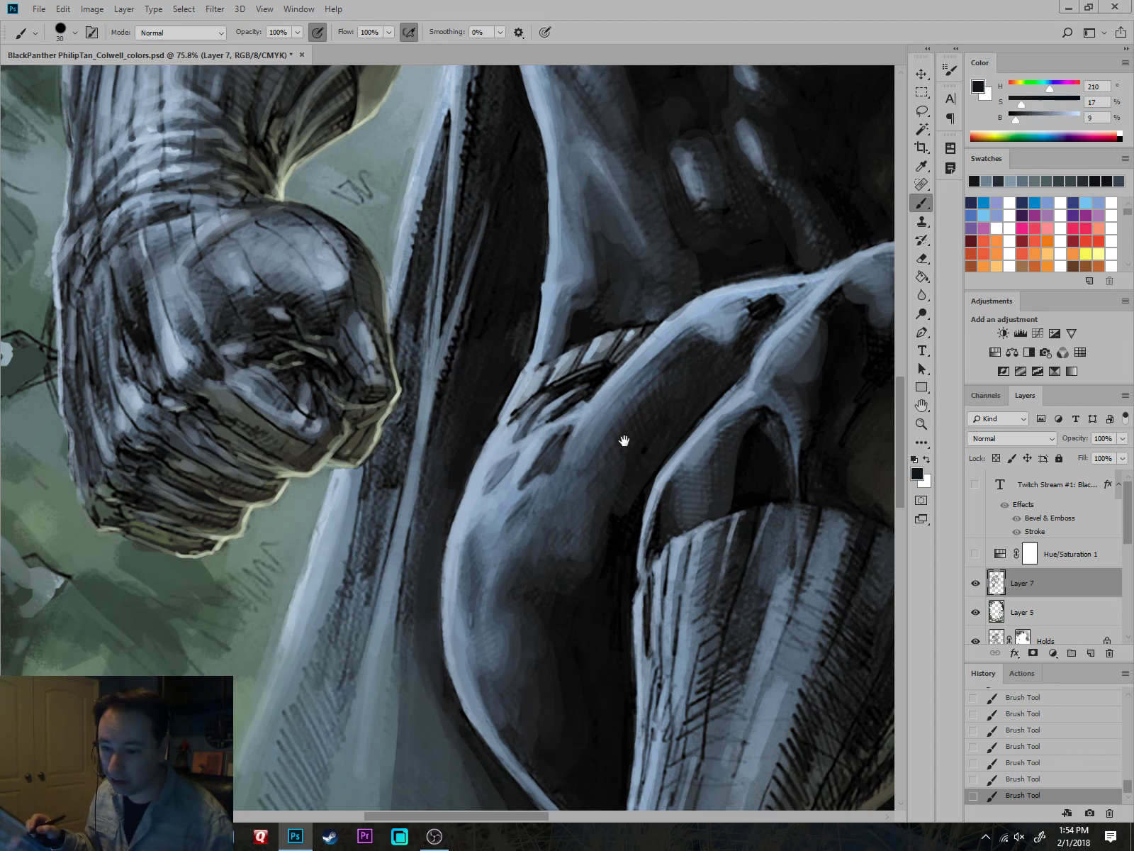
Examine the whole illustration, comparing the finished suit areas with the legs and the cape behind them.
{"action": "left_click_drag", "start_coordinate": [631, 443], "coordinate": [635, 570]}
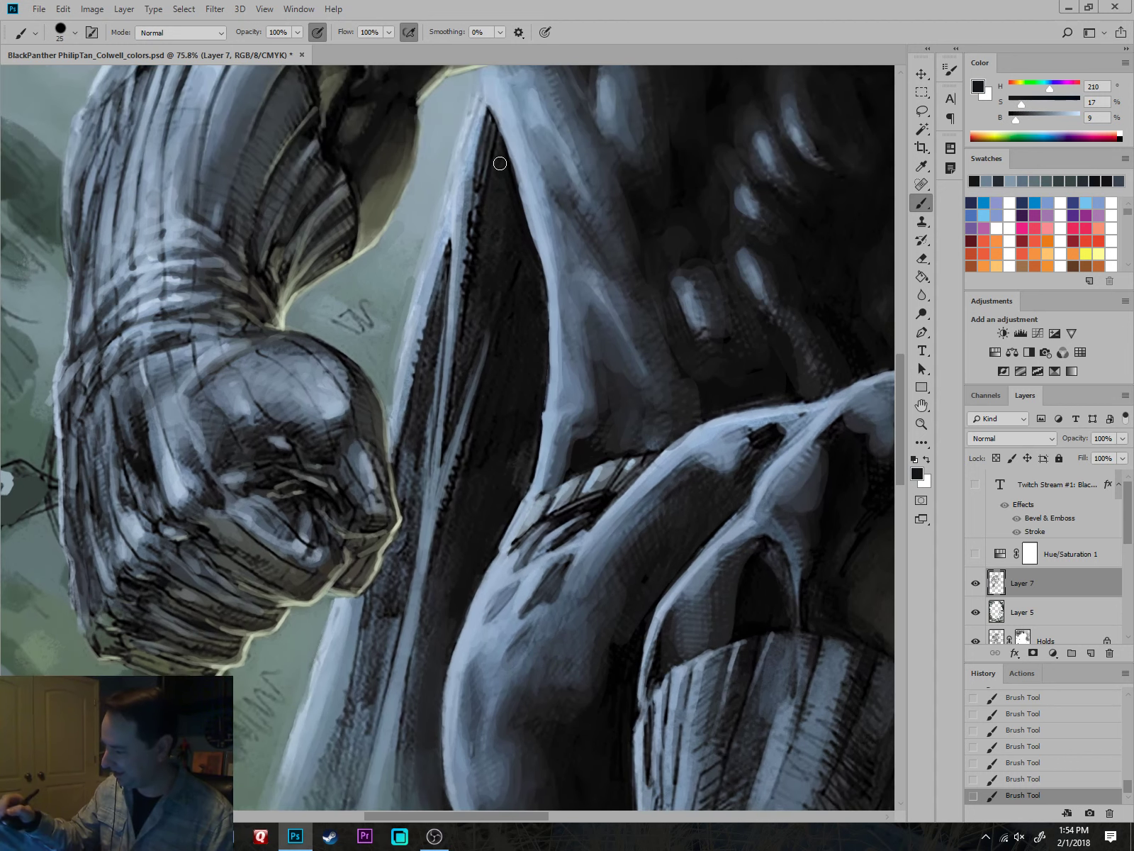
{"action": "scroll", "coordinate": [509, 501], "scroll_direction": "down", "scroll_amount": 10}
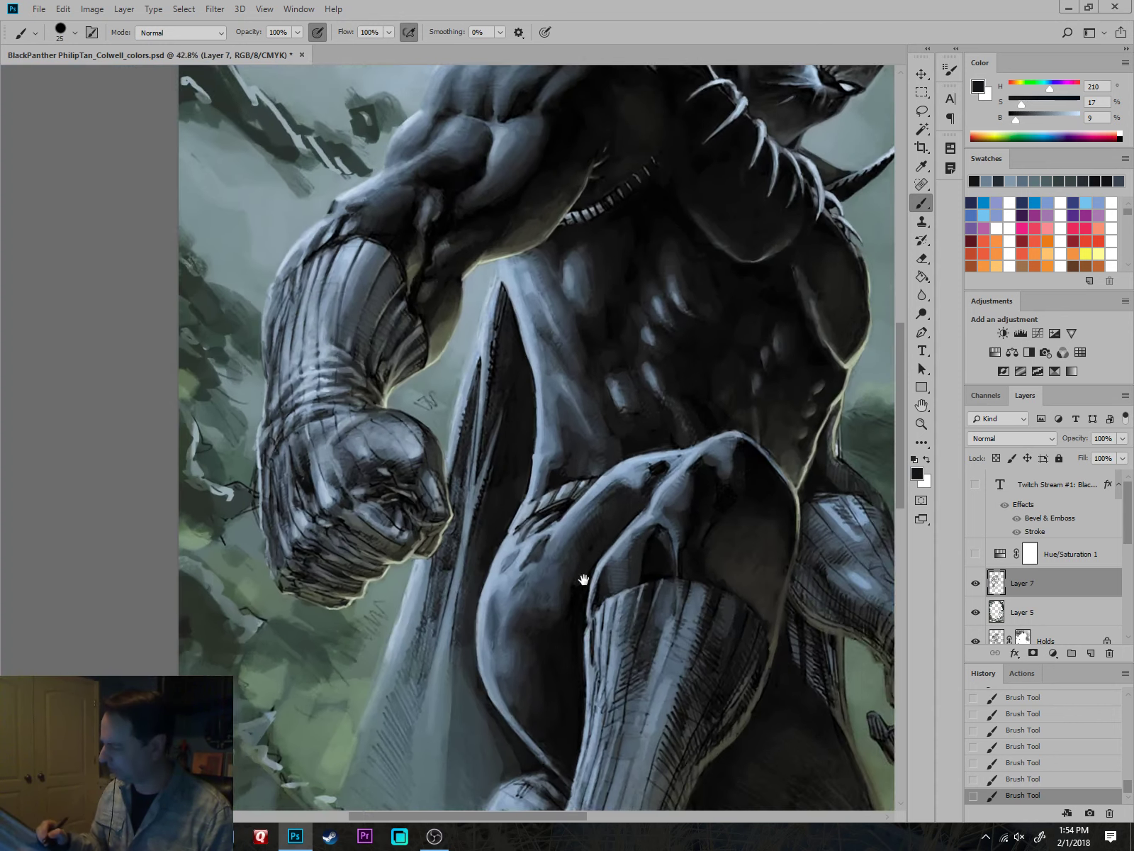
{"action": "scroll", "coordinate": [796, 642], "scroll_direction": "down", "scroll_amount": 2}
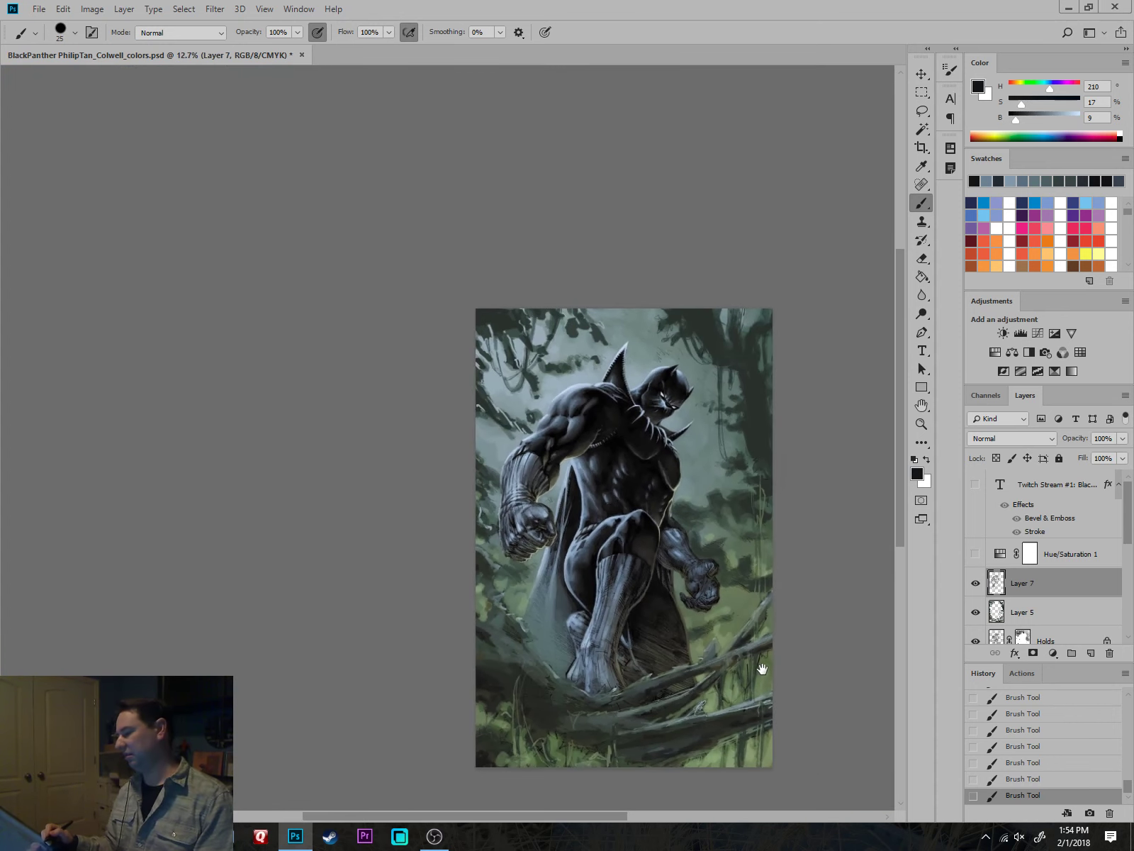
{"action": "left_click_drag", "start_coordinate": [728, 661], "coordinate": [692, 602]}
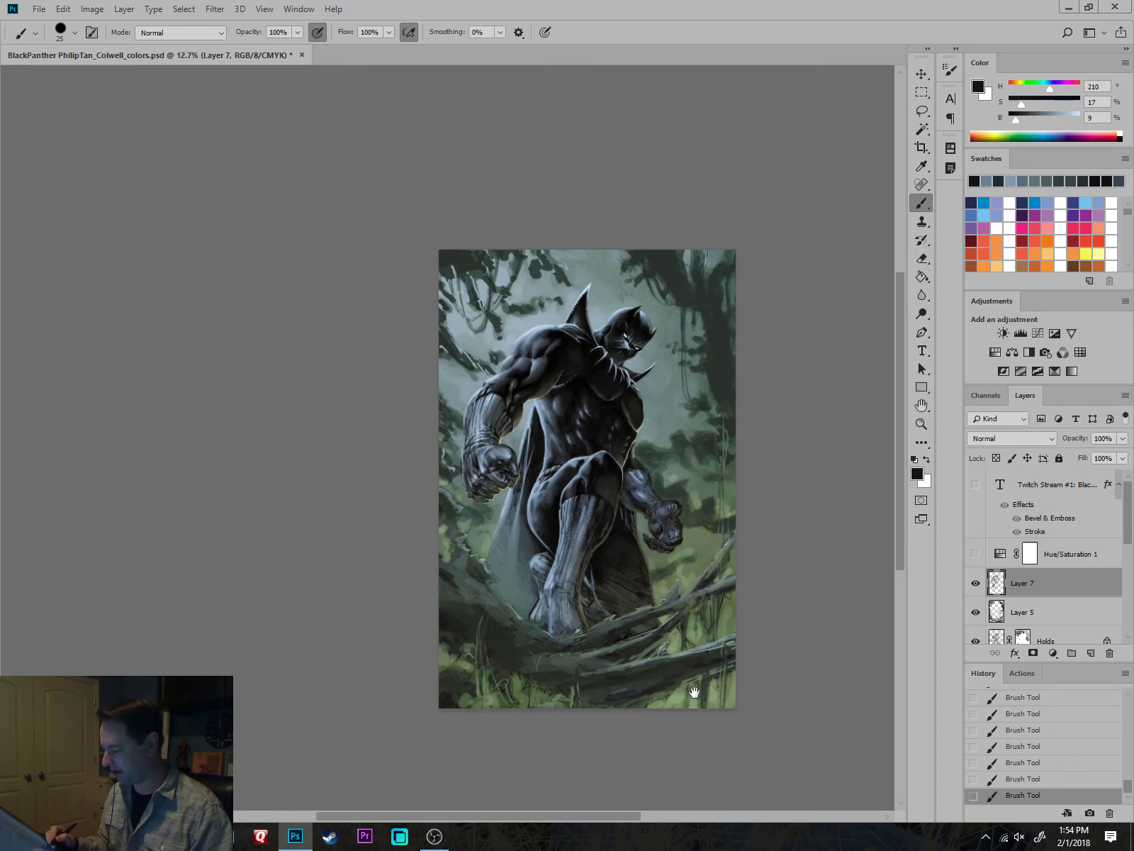
{"action": "scroll", "coordinate": [697, 693], "scroll_direction": "up", "scroll_amount": 2}
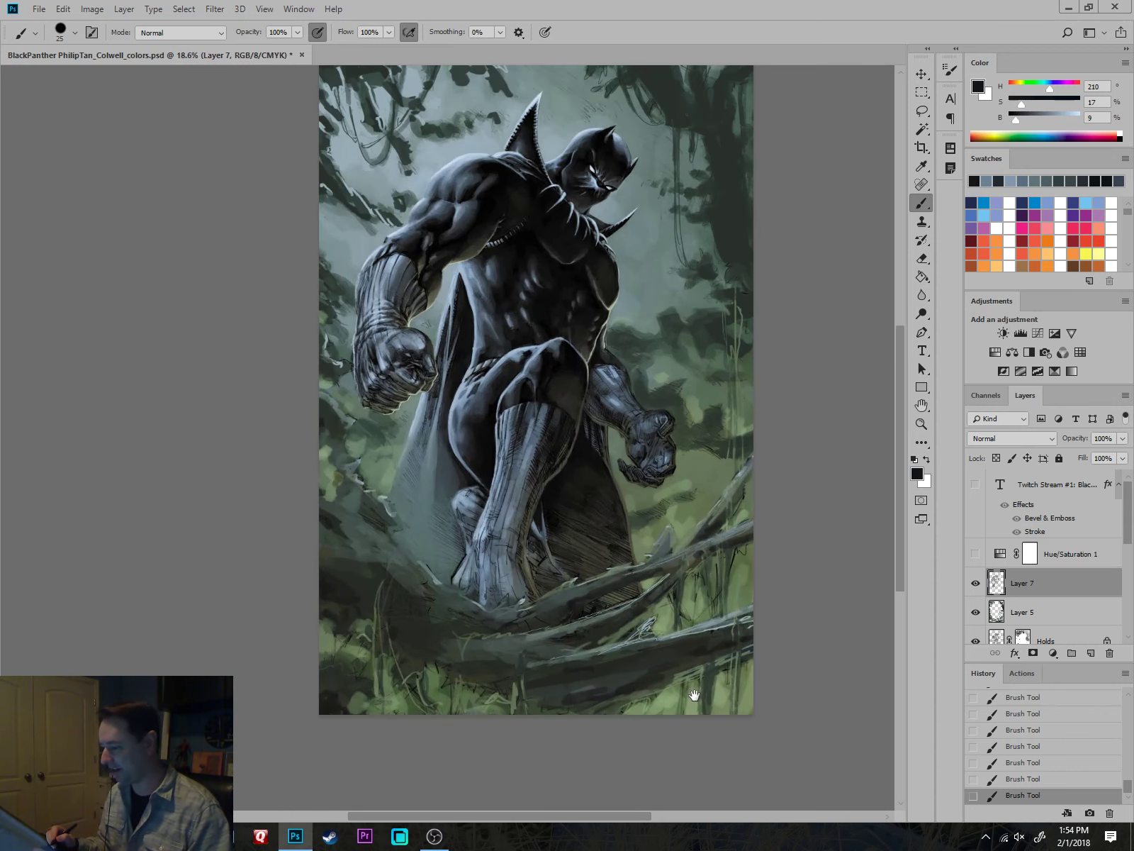
{"action": "scroll", "coordinate": [670, 454], "scroll_direction": "up", "scroll_amount": 3}
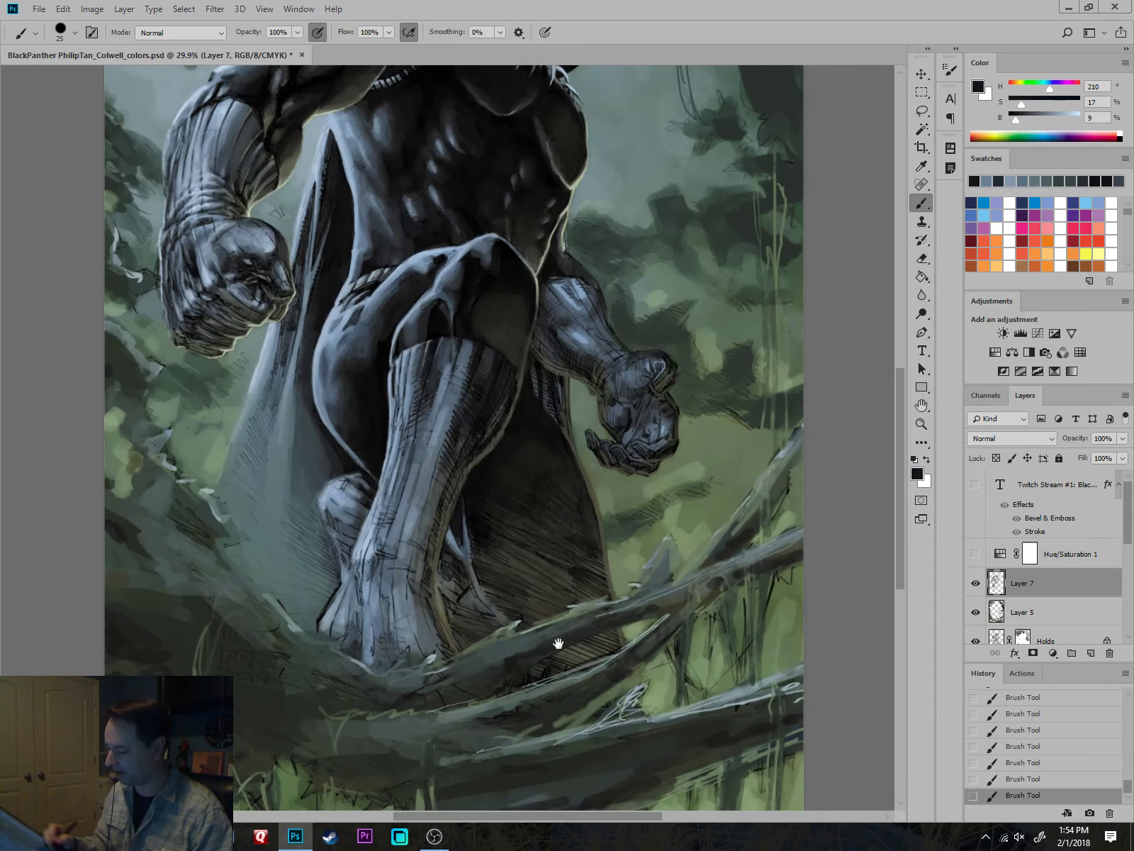
{"action": "scroll", "coordinate": [663, 677], "scroll_direction": "down", "scroll_amount": 3}
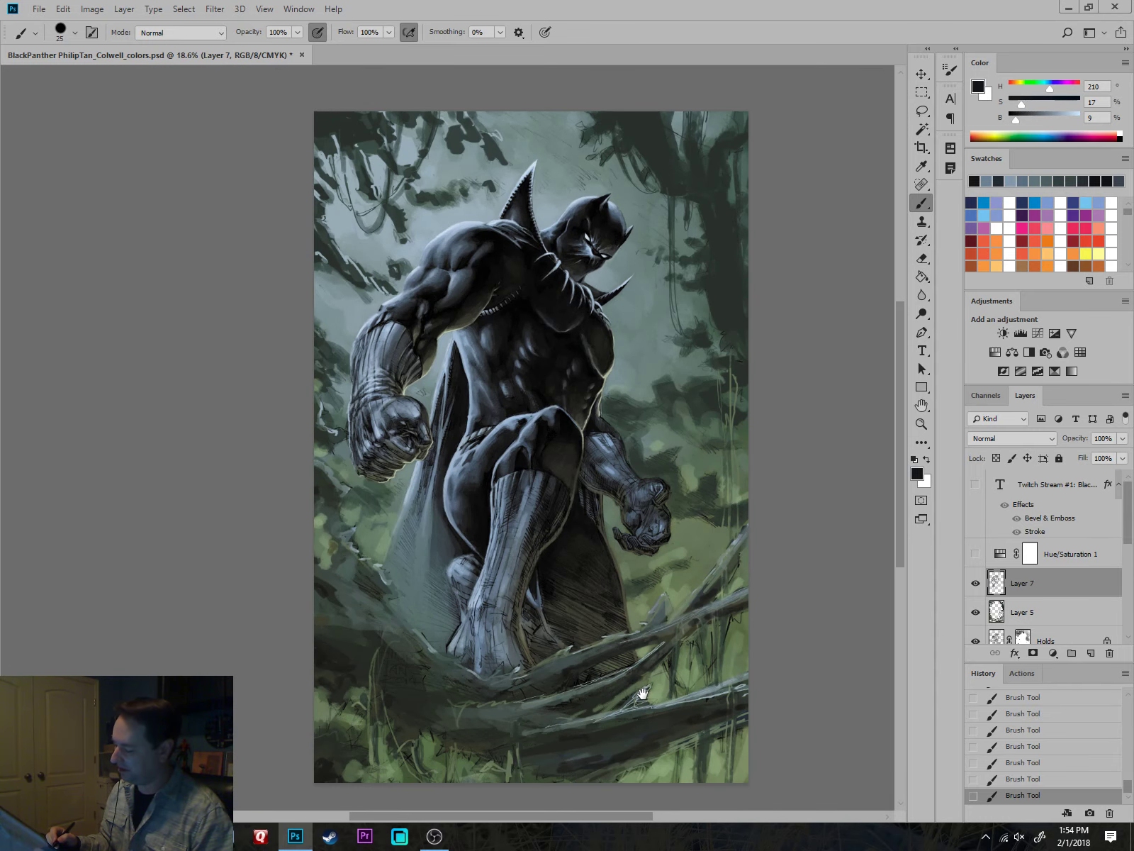
{"action": "scroll", "coordinate": [643, 694], "scroll_direction": "up", "scroll_amount": 8}
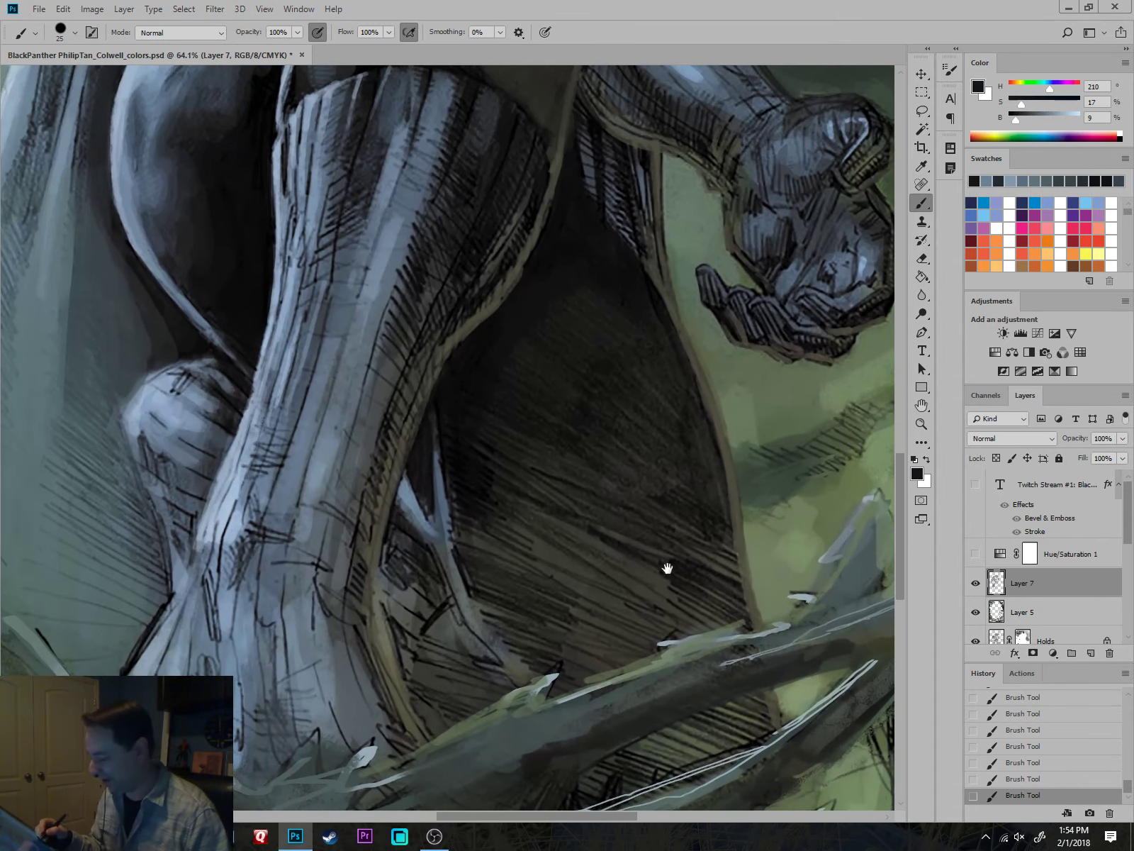
Cover the hatching on the cape behind the boot with sampled dark olive at brush size 80 and near-black olive at size 125.
{"action": "left_click", "coordinate": [608, 580], "text": "alt"}
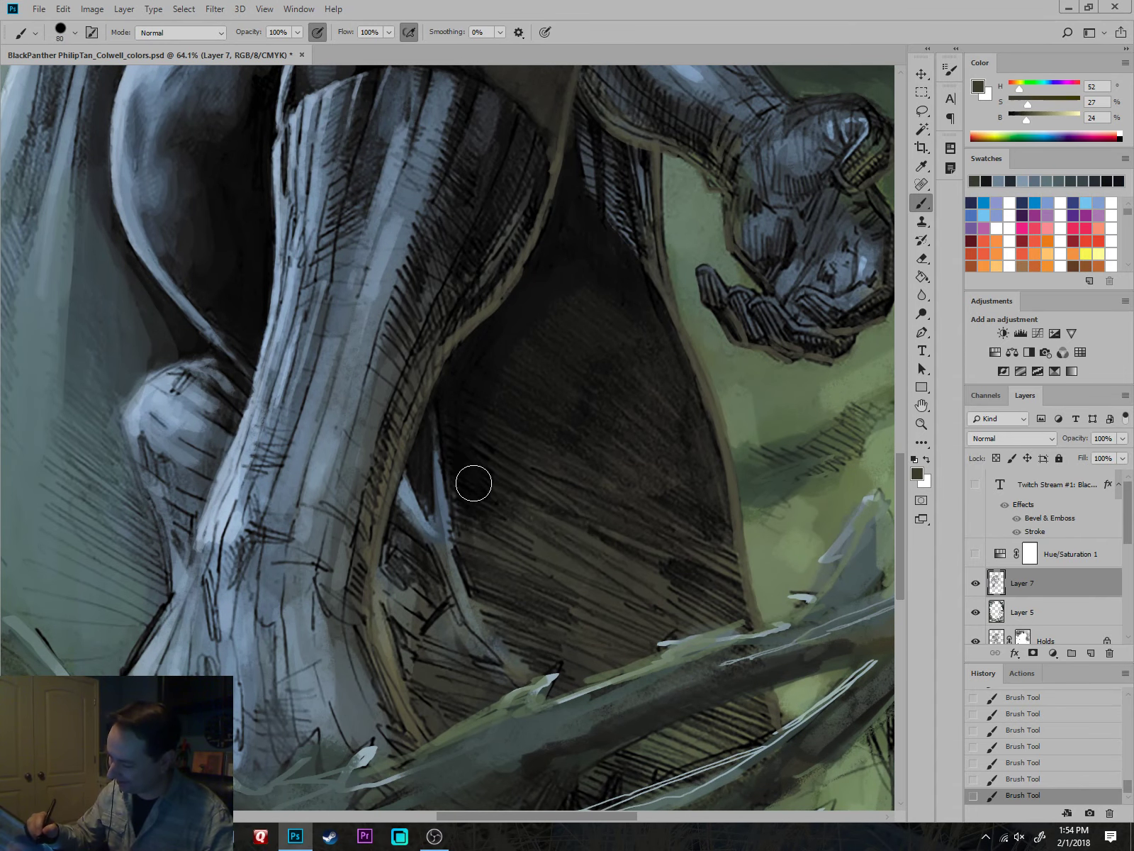
{"action": "mouse_move", "coordinate": [474, 484]}
{"action": "left_mouse_down"}
{"action": "mouse_move", "coordinate": [485, 561]}
{"action": "mouse_move", "coordinate": [499, 591]}
{"action": "mouse_move", "coordinate": [572, 582]}
{"action": "mouse_move", "coordinate": [563, 630]}
{"action": "mouse_move", "coordinate": [496, 584]}
{"action": "mouse_move", "coordinate": [537, 655]}
{"action": "mouse_move", "coordinate": [609, 651]}
{"action": "mouse_move", "coordinate": [677, 607]}
{"action": "mouse_move", "coordinate": [701, 617]}
{"action": "mouse_move", "coordinate": [726, 568]}
{"action": "mouse_move", "coordinate": [705, 544]}
{"action": "mouse_move", "coordinate": [557, 565]}
{"action": "mouse_move", "coordinate": [491, 464]}
{"action": "mouse_move", "coordinate": [618, 519]}
{"action": "mouse_move", "coordinate": [606, 486]}
{"action": "mouse_move", "coordinate": [565, 452]}
{"action": "mouse_move", "coordinate": [493, 545]}
{"action": "mouse_move", "coordinate": [624, 625]}
{"action": "mouse_move", "coordinate": [592, 641]}
{"action": "mouse_move", "coordinate": [585, 616]}
{"action": "mouse_move", "coordinate": [549, 663]}
{"action": "left_mouse_up"}
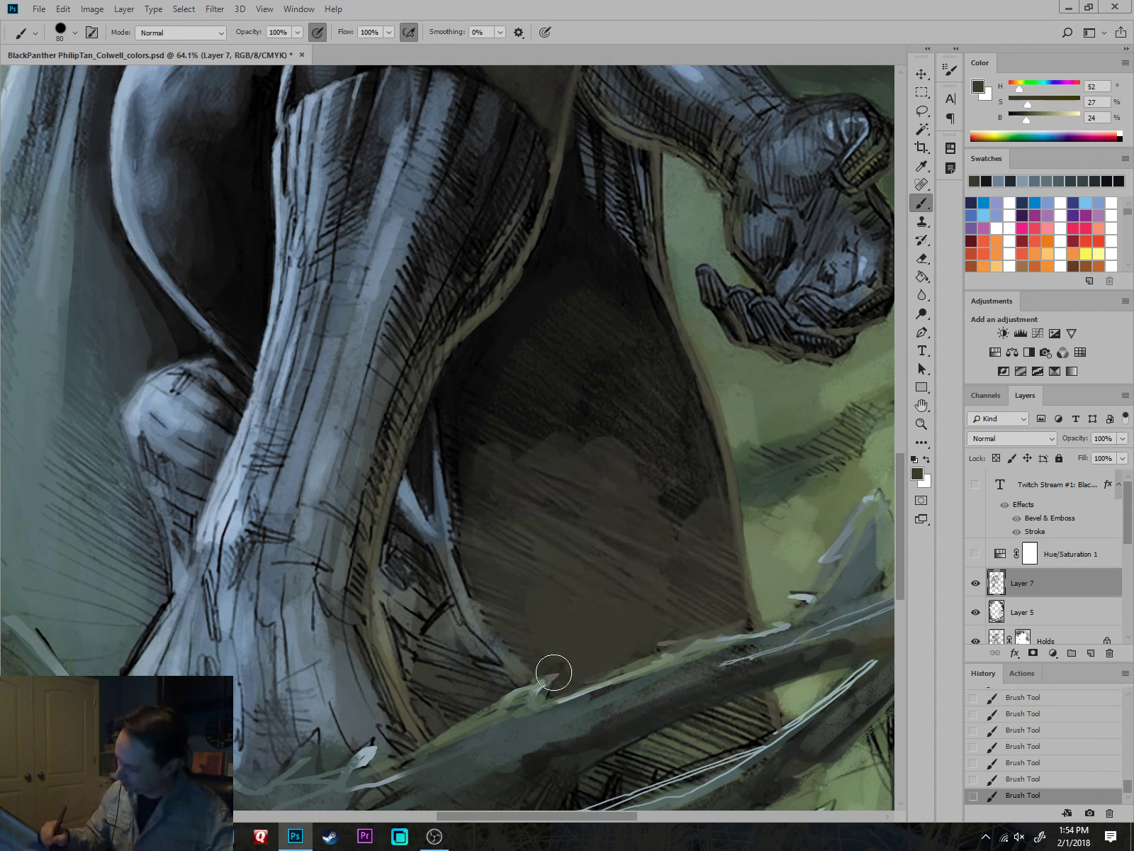
{"action": "left_click", "coordinate": [517, 566], "text": "alt"}
{"action": "key", "text": "bracketright"}
{"action": "key", "text": "bracketright"}
{"action": "key", "text": "bracketright"}
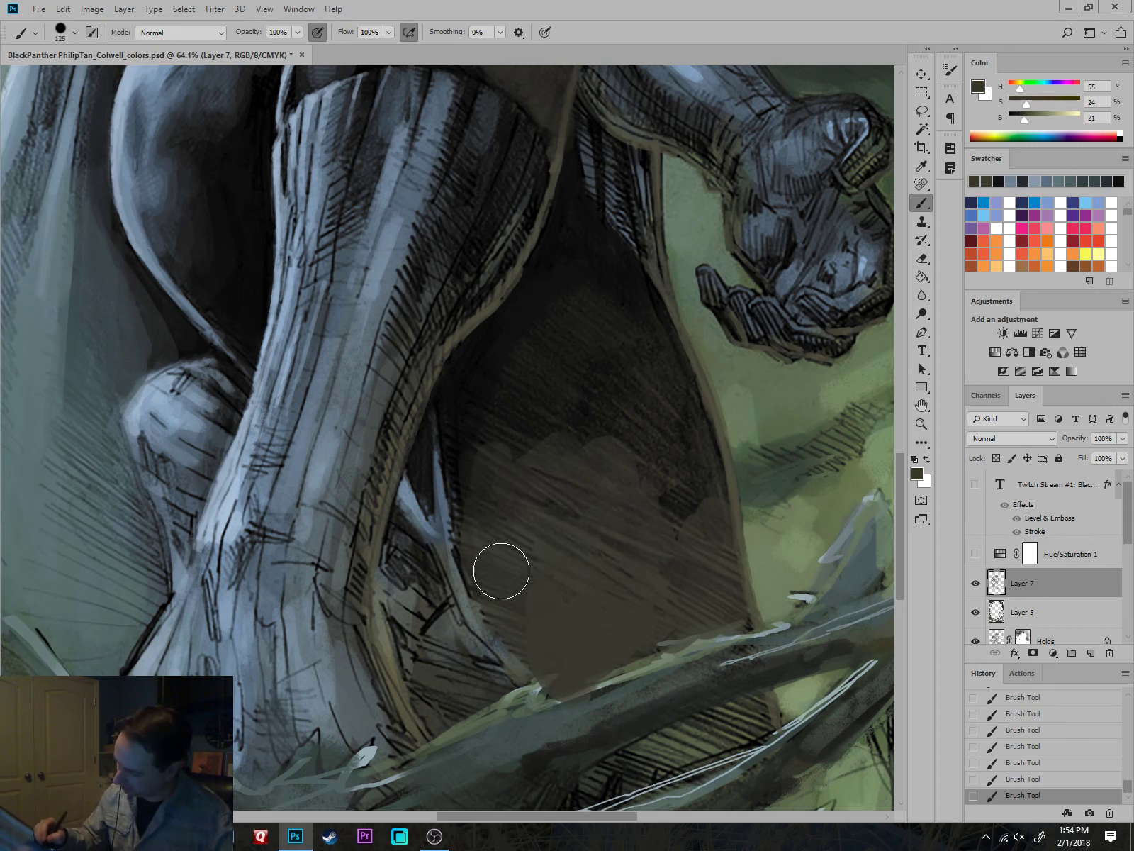
{"action": "left_click", "coordinate": [669, 488], "text": "alt"}
{"action": "mouse_move", "coordinate": [669, 488]}
{"action": "left_mouse_down"}
{"action": "mouse_move", "coordinate": [534, 444]}
{"action": "mouse_move", "coordinate": [620, 445]}
{"action": "mouse_move", "coordinate": [685, 474]}
{"action": "mouse_move", "coordinate": [709, 553]}
{"action": "mouse_move", "coordinate": [559, 476]}
{"action": "mouse_move", "coordinate": [511, 423]}
{"action": "left_mouse_up"}
{"action": "left_click", "coordinate": [667, 382], "text": "alt"}
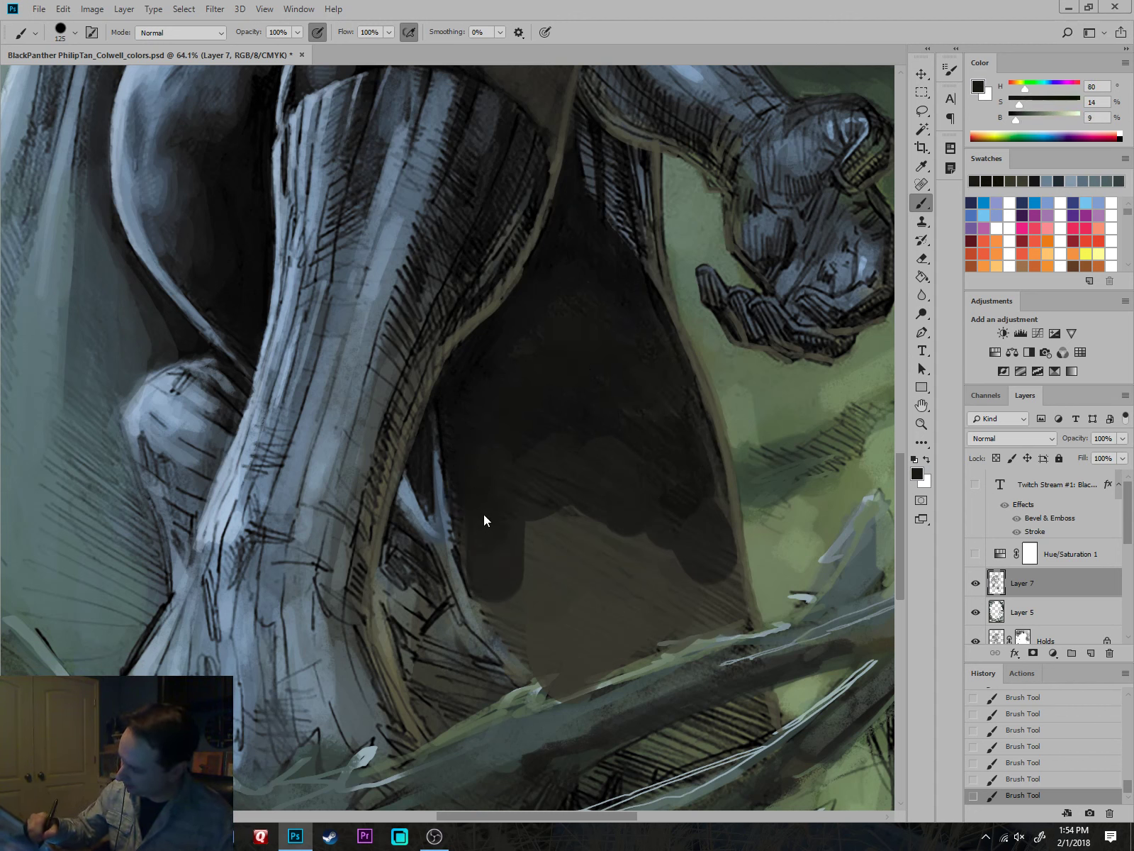
Blend the dark-to-olive transition across the cape behind the boot with sampled intermediate tones at brush sizes 125 and 100.
{"action": "mouse_move", "coordinate": [587, 508]}
{"action": "left_mouse_down"}
{"action": "mouse_move", "coordinate": [674, 543]}
{"action": "mouse_move", "coordinate": [647, 549]}
{"action": "left_mouse_up"}
{"action": "left_click", "coordinate": [647, 550], "text": "alt"}
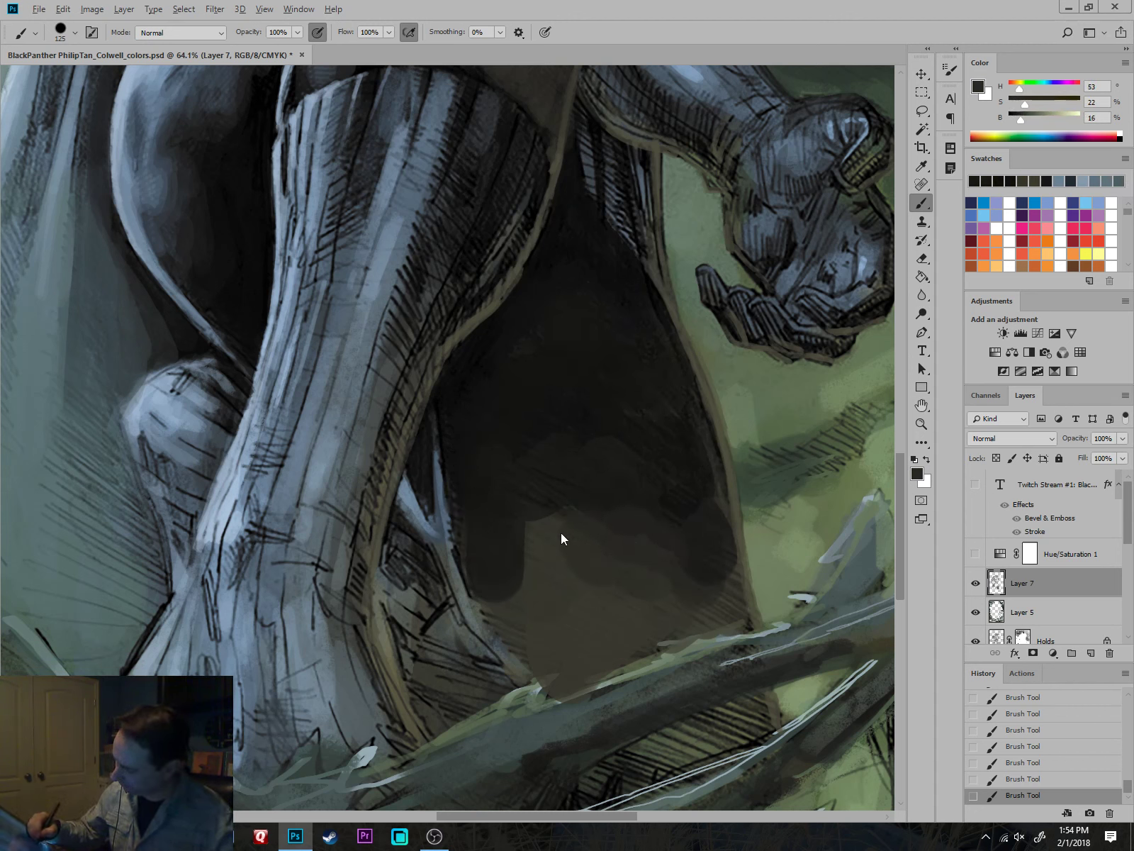
{"action": "left_click_drag", "start_coordinate": [710, 587], "coordinate": [691, 538]}
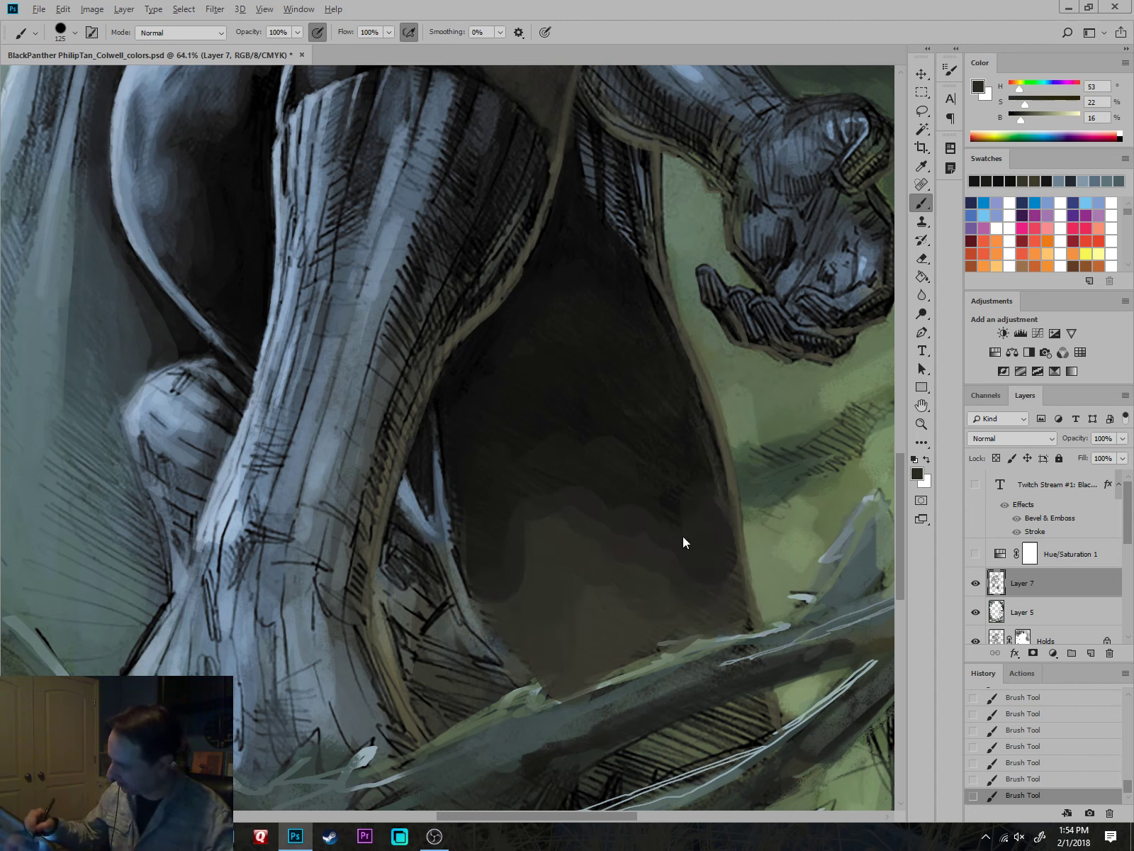
{"action": "left_click", "coordinate": [514, 481], "text": "alt"}
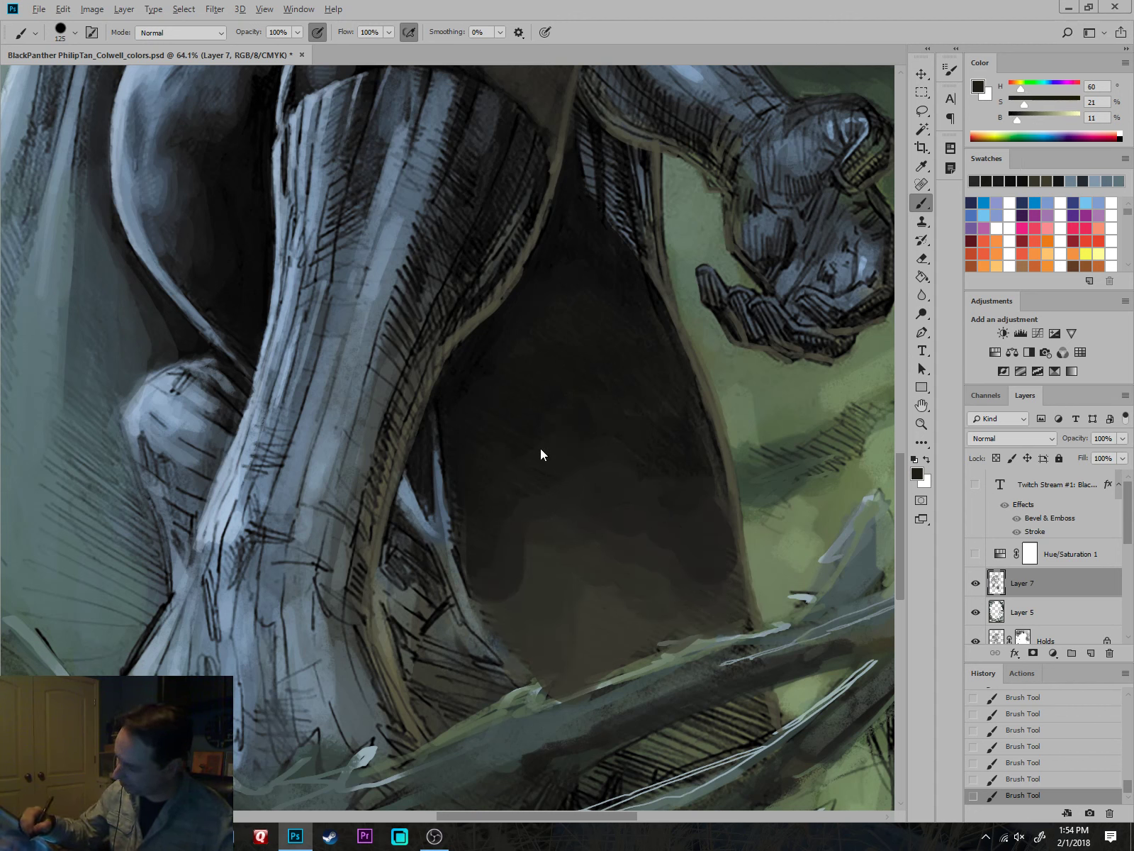
{"action": "left_click", "coordinate": [659, 562], "text": "alt"}
{"action": "mouse_move", "coordinate": [676, 531]}
{"action": "left_mouse_down"}
{"action": "mouse_move", "coordinate": [652, 576]}
{"action": "mouse_move", "coordinate": [606, 572]}
{"action": "mouse_move", "coordinate": [527, 613]}
{"action": "mouse_move", "coordinate": [542, 527]}
{"action": "left_mouse_up"}
{"action": "left_click", "coordinate": [494, 580], "text": "alt"}
{"action": "key", "text": "["}
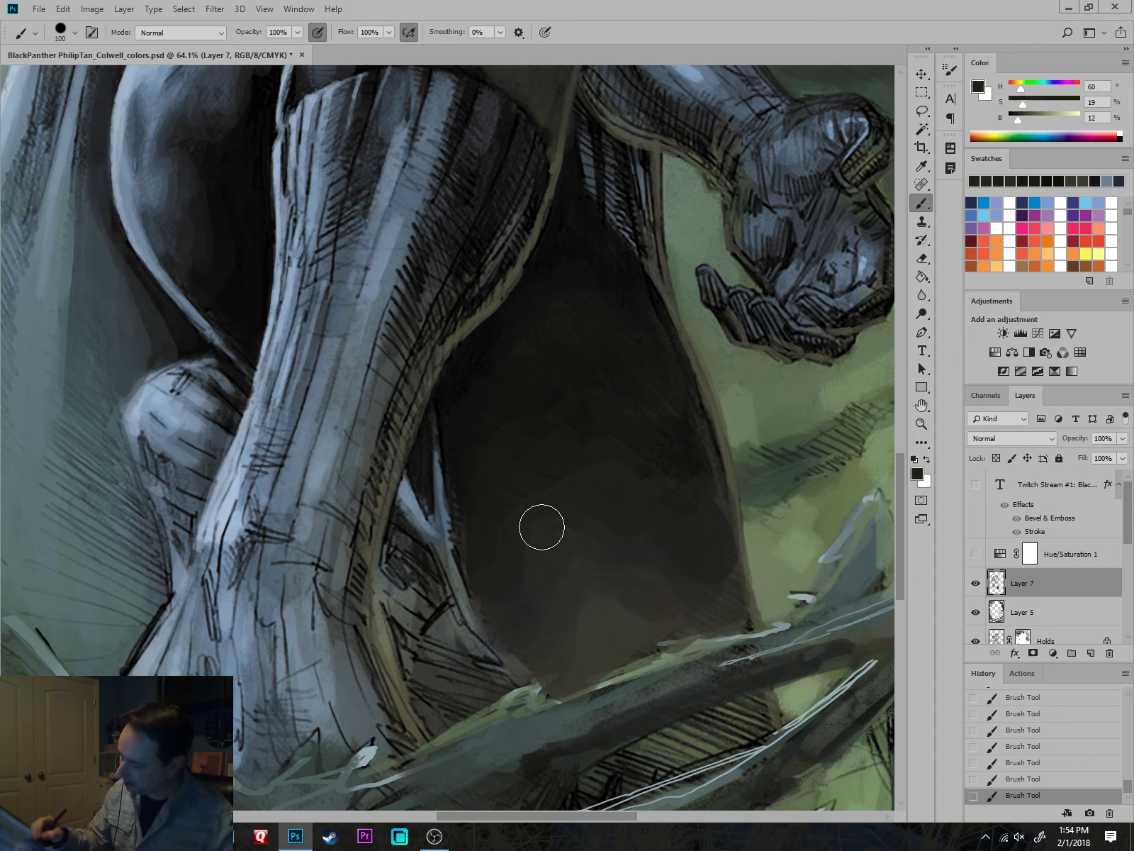
Darken the cape's shadow along the boot's rear edge with sampled near-black tones, reducing the brush from size 70 to 35.
{"action": "left_click", "coordinate": [559, 233], "text": "alt"}
{"action": "key", "text": "bracketleft"}
{"action": "key", "text": "bracketleft"}
{"action": "key", "text": "bracketleft"}
{"action": "key", "text": "bracketleft"}
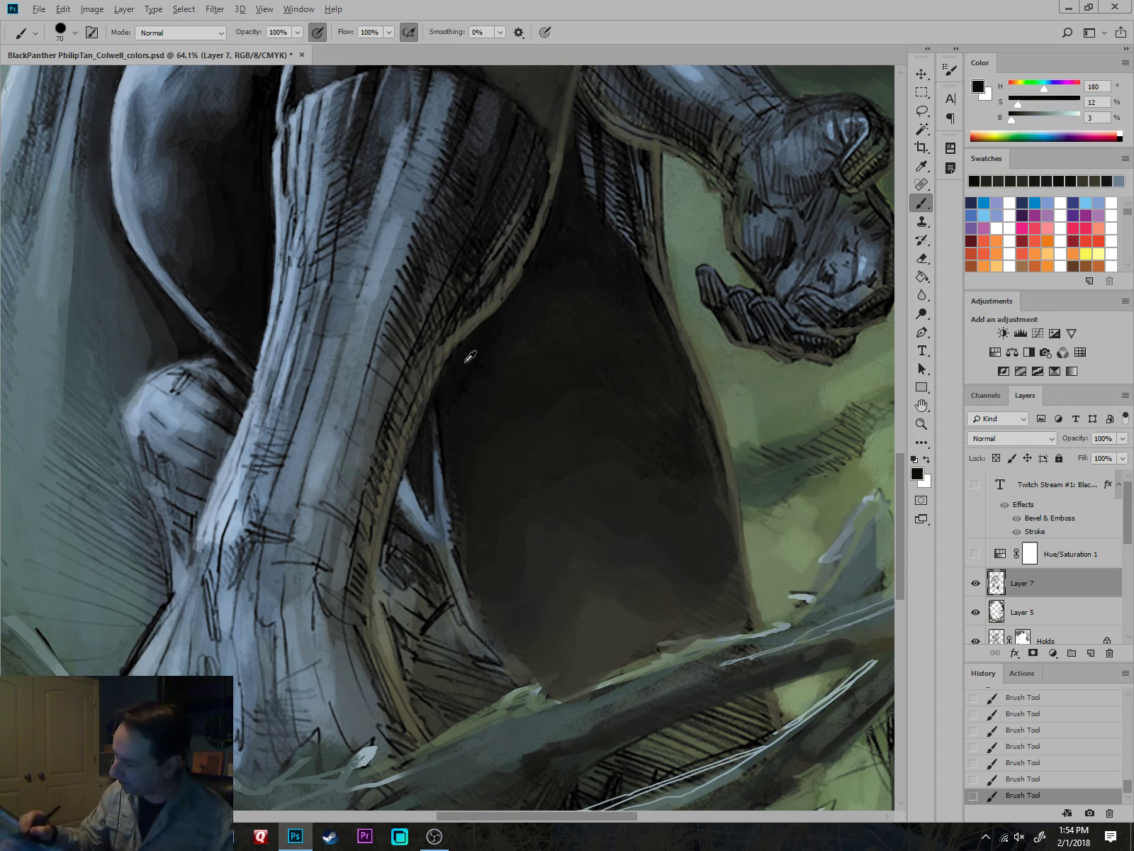
{"action": "left_click_drag", "start_coordinate": [508, 313], "coordinate": [528, 285]}
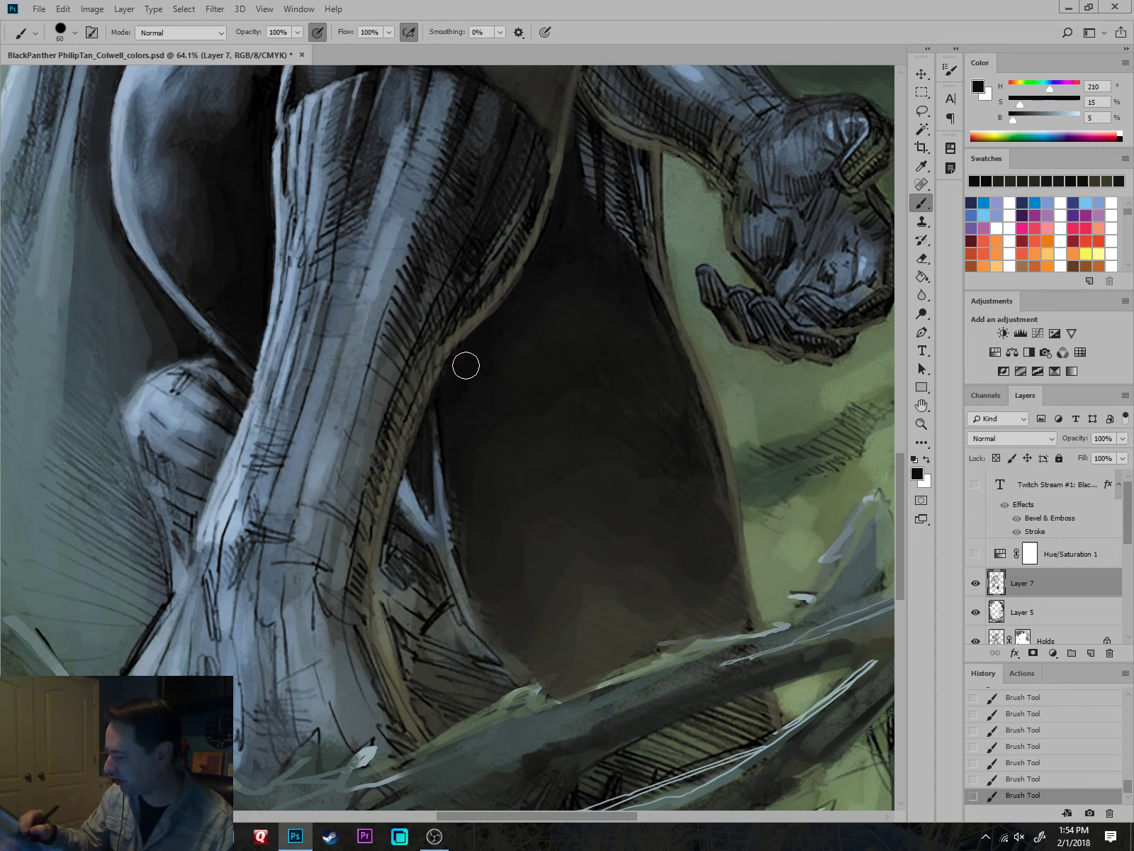
{"action": "left_click_drag", "start_coordinate": [468, 530], "coordinate": [459, 493]}
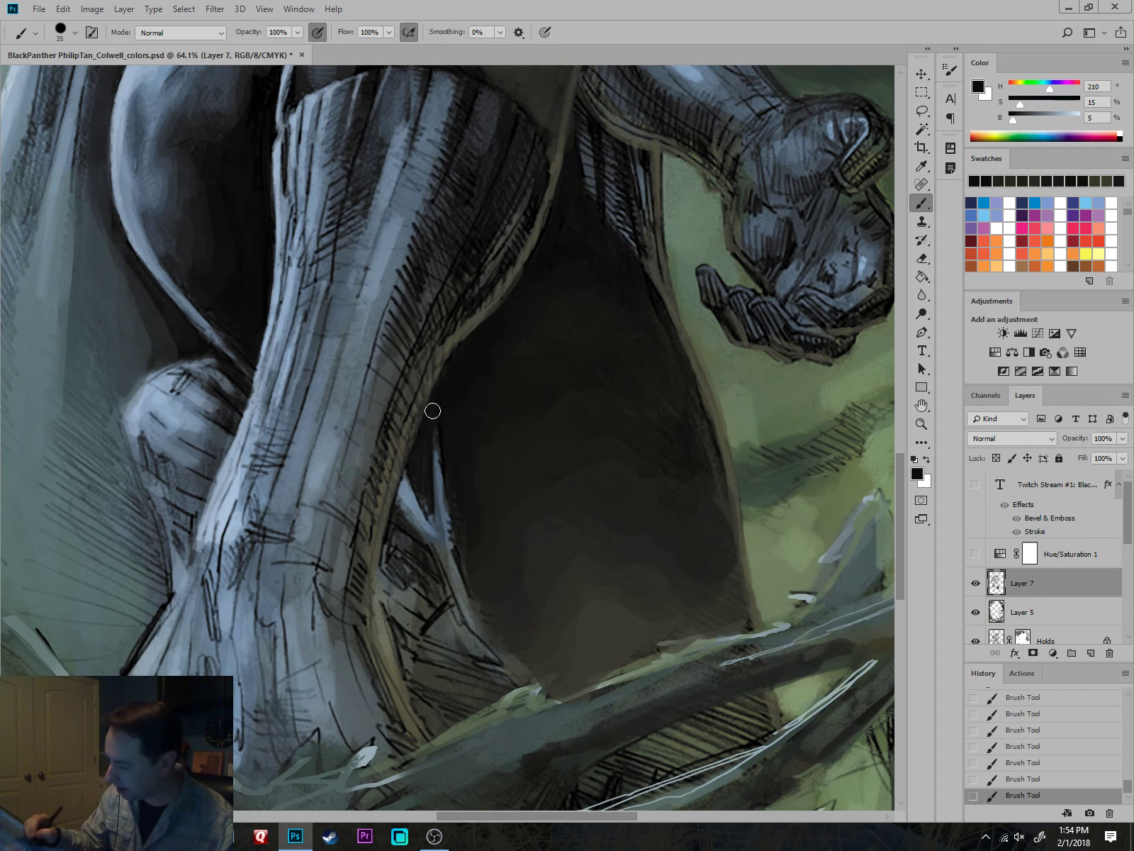
{"action": "key", "text": "bracketleft"}
{"action": "key", "text": "bracketleft"}
{"action": "key", "text": "bracketleft"}
{"action": "key", "text": "bracketleft"}
Smooth the cape's lower end above the branch with sampled dark olive tones at brush sizes 35 and 70.
{"action": "scroll", "coordinate": [665, 537], "scroll_direction": "down", "scroll_amount": 5}
{"action": "scroll", "coordinate": [665, 538], "scroll_direction": "down", "scroll_amount": 2}
{"action": "left_click_drag", "start_coordinate": [665, 537], "coordinate": [760, 698]}
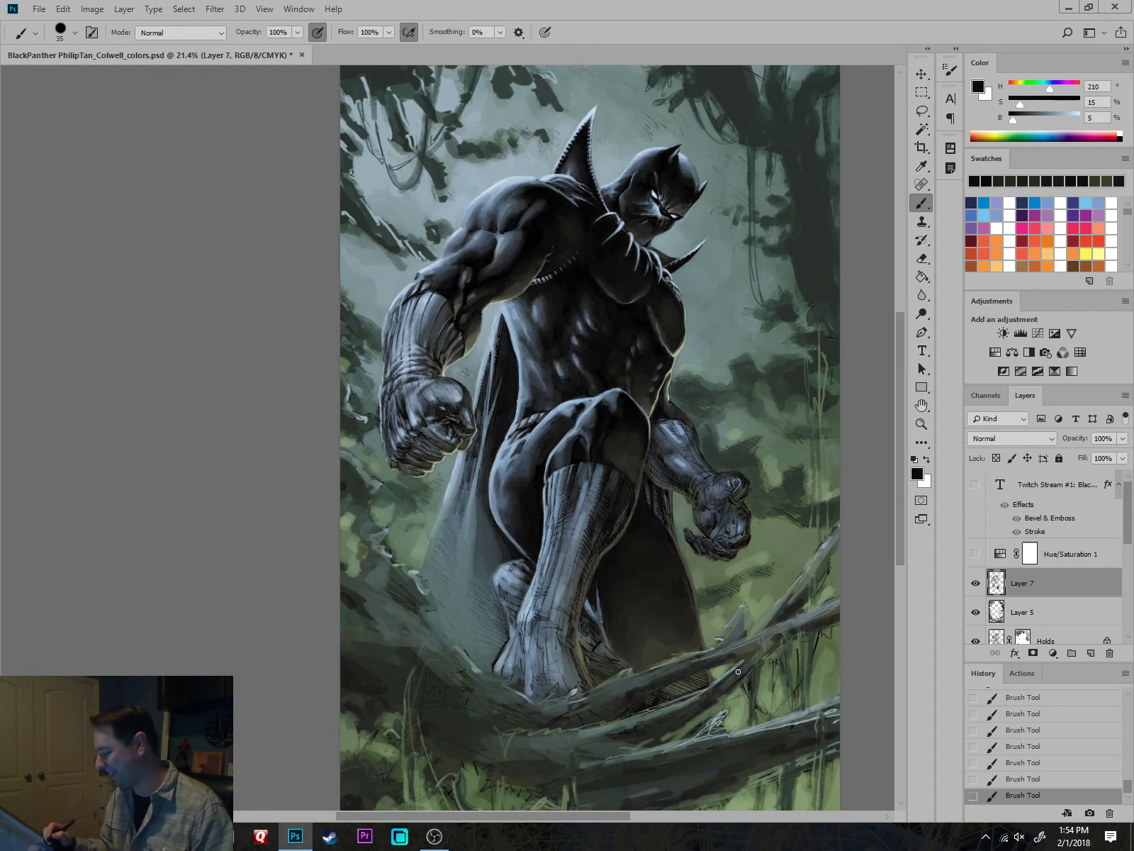
{"action": "scroll", "coordinate": [738, 671], "scroll_direction": "up", "scroll_amount": 4}
{"action": "left_click", "coordinate": [670, 637], "text": "alt"}
{"action": "left_click_drag", "start_coordinate": [674, 637], "coordinate": [599, 668]}
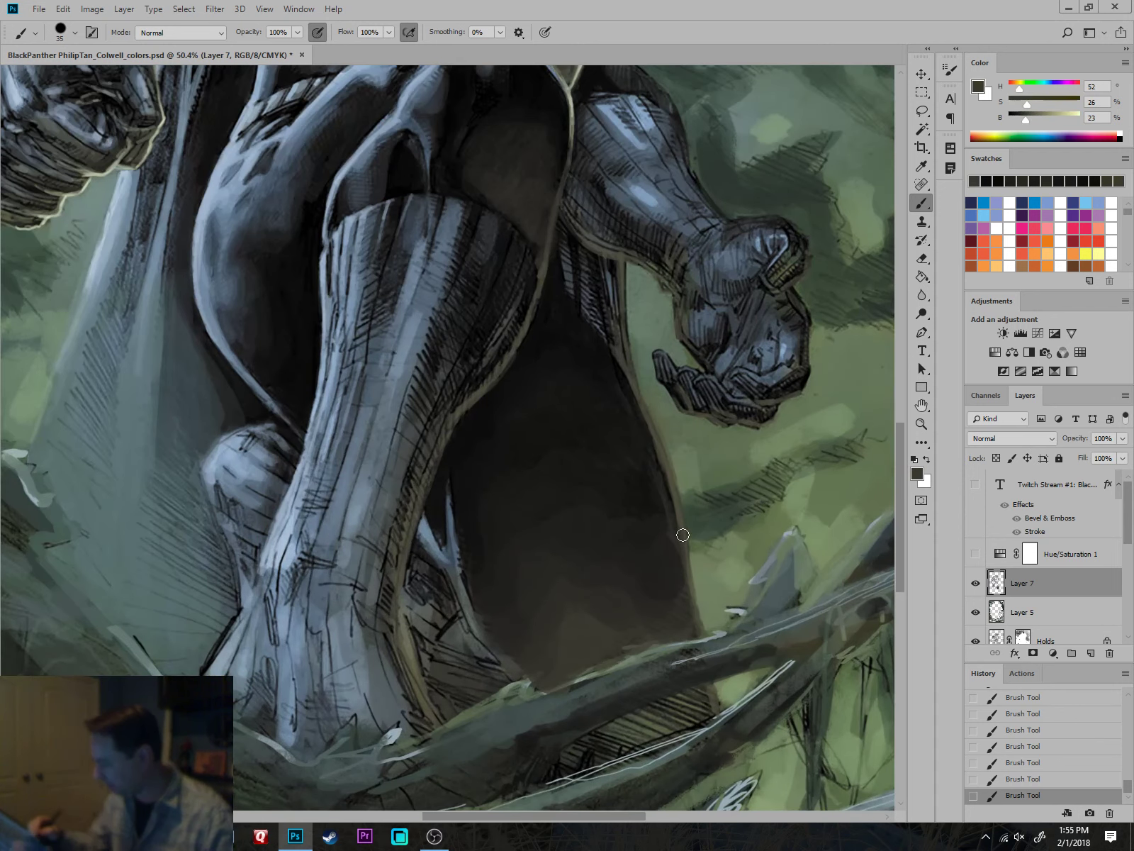
{"action": "key", "text": "bracketright"}
{"action": "key", "text": "bracketright"}
{"action": "key", "text": "bracketright"}
{"action": "key", "text": "bracketright"}
{"action": "key", "text": "bracketright"}
{"action": "left_click", "coordinate": [574, 605], "text": "alt"}
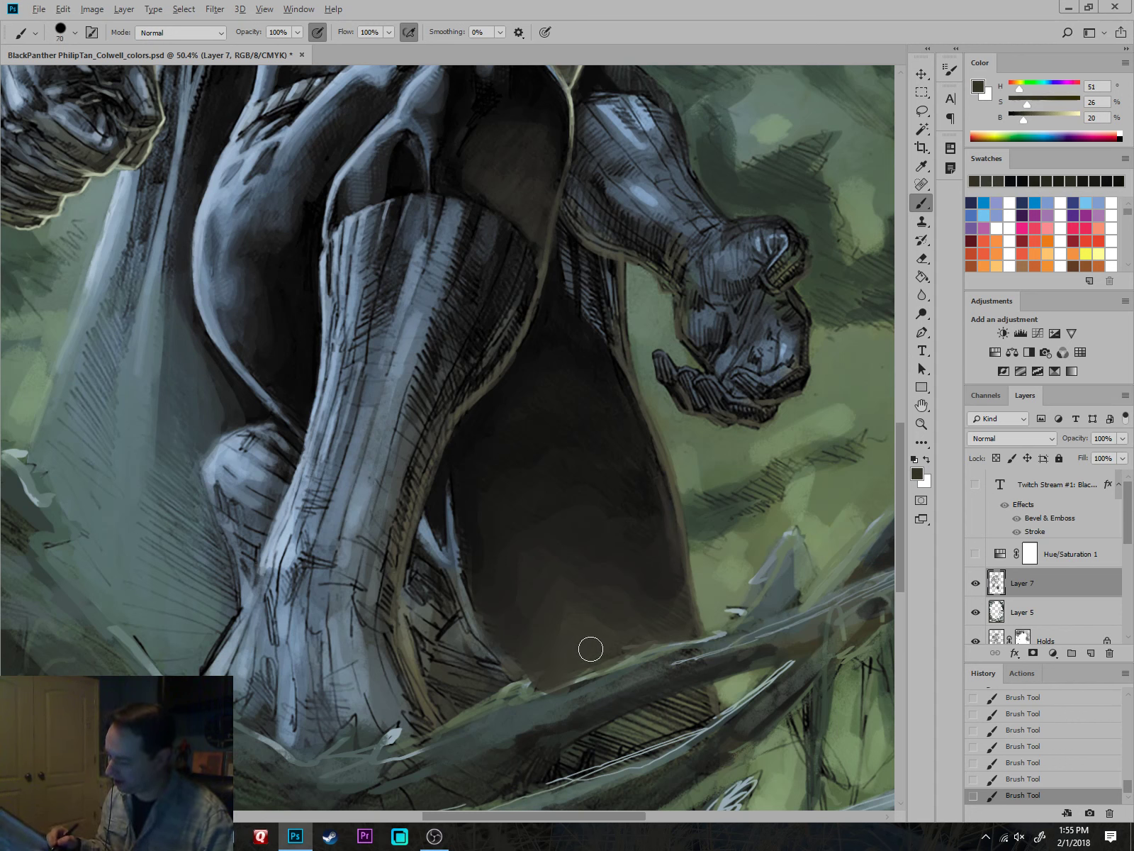
Cover the hatching on the cape between the boot and the rear foot with sampled dark tones at brush sizes 50 and 45.
{"action": "key", "text": "bracketleft"}
{"action": "key", "text": "bracketleft"}
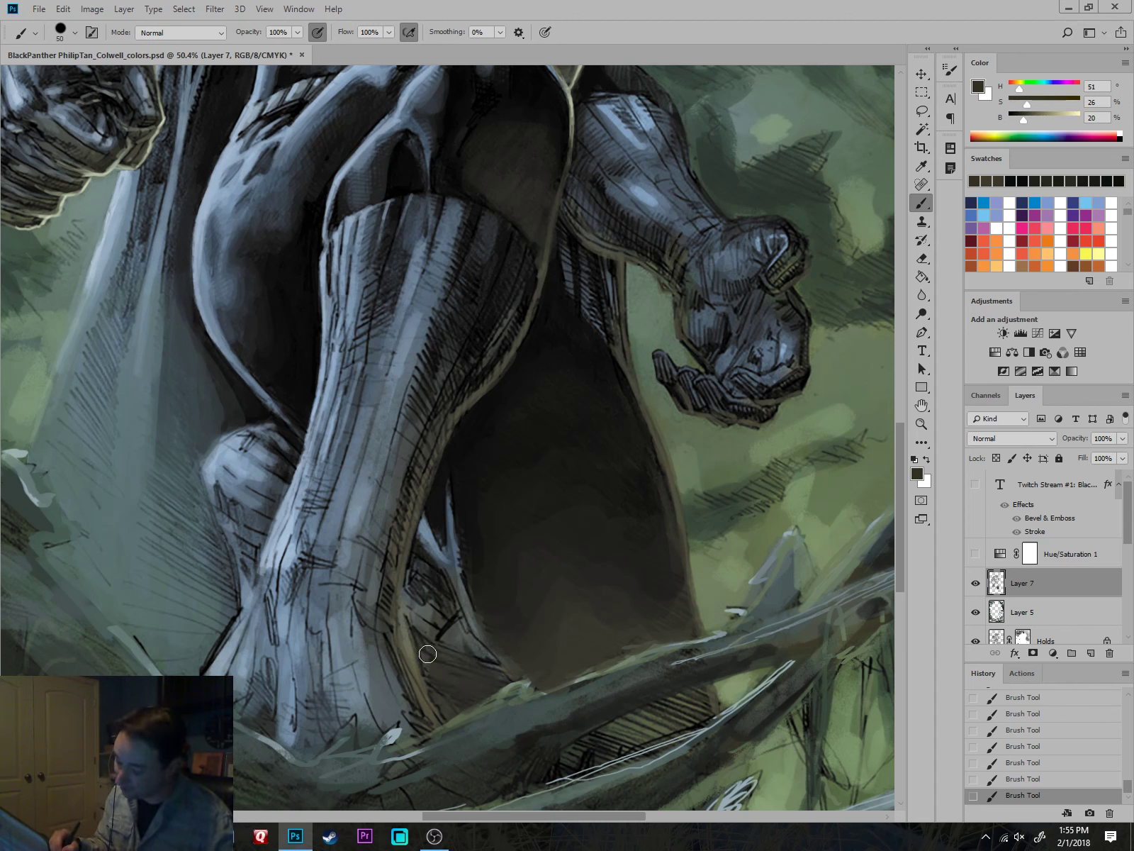
{"action": "left_click", "coordinate": [533, 655], "text": "alt"}
{"action": "key", "text": "bracketleft"}
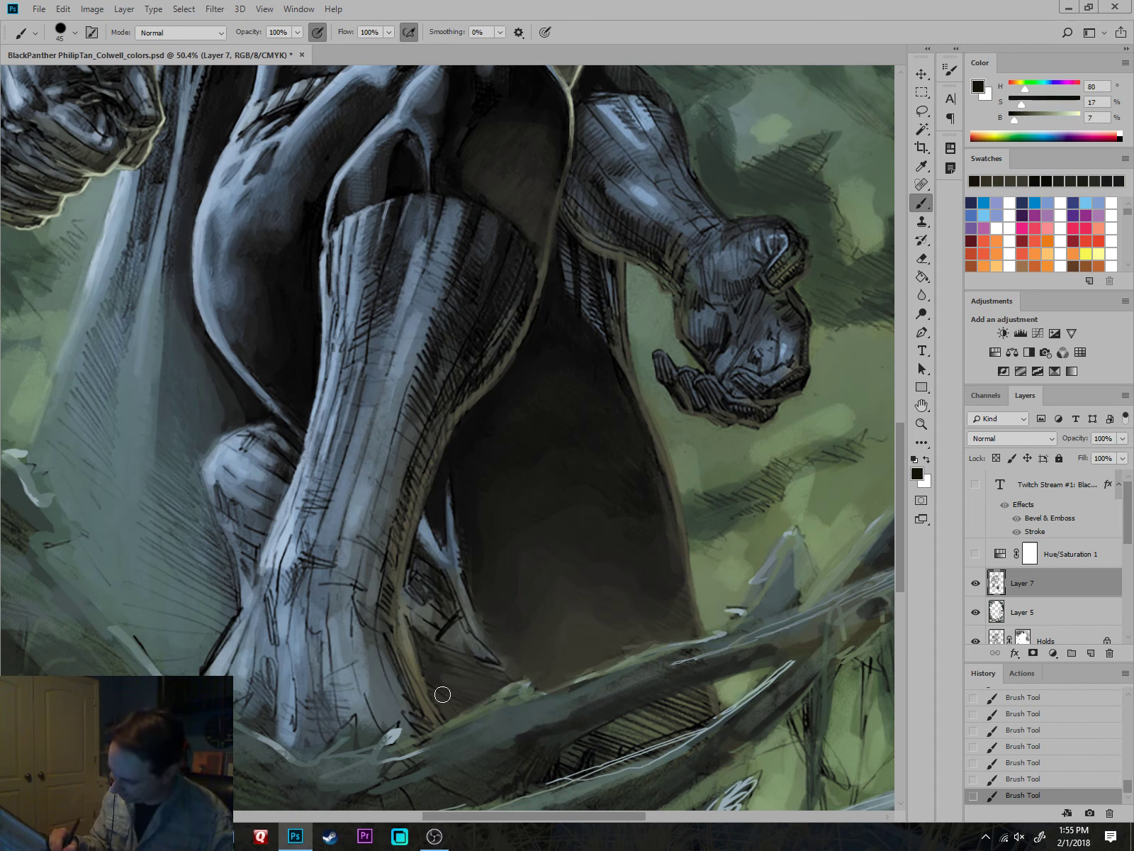
Cover the hatching on the cape section below the branch with sampled dark olive at brush sizes 50 and 45.
{"action": "left_click", "coordinate": [603, 649], "text": "alt"}
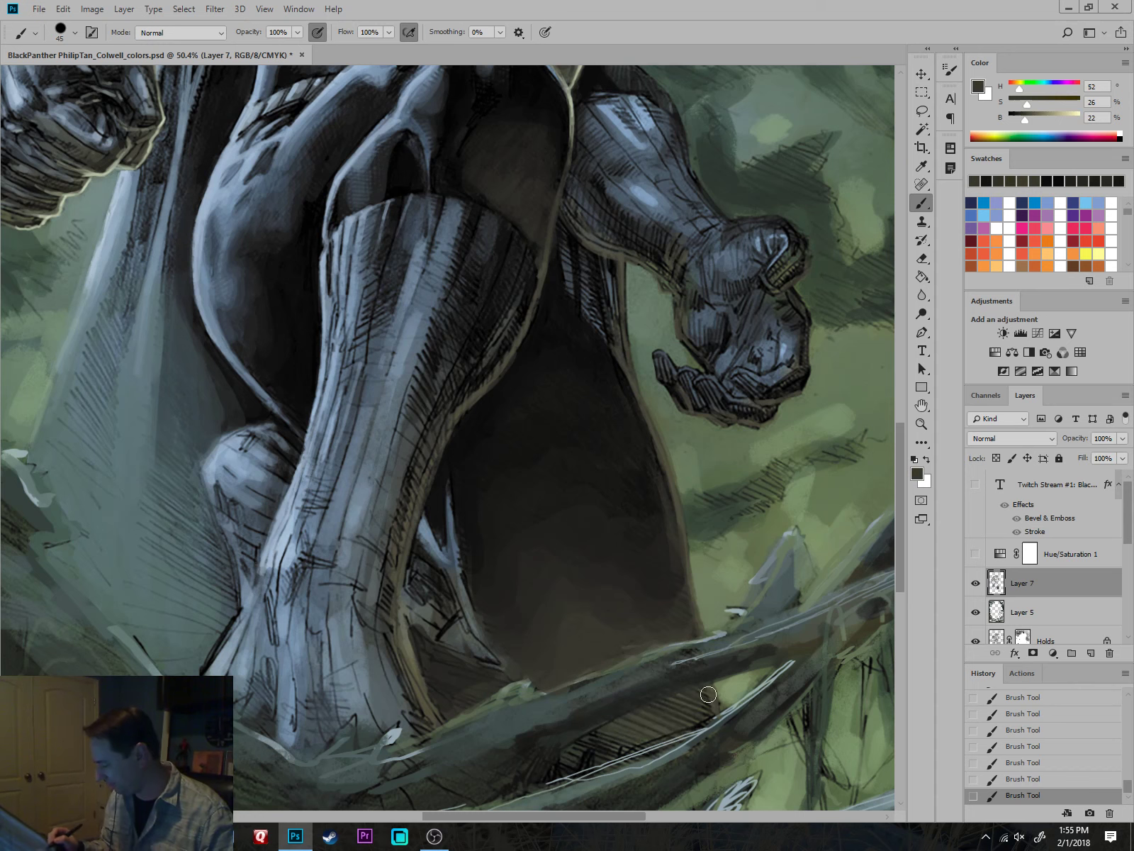
{"action": "key", "text": "bracketright"}
{"action": "key", "text": "bracketright"}
{"action": "mouse_move", "coordinate": [755, 687]}
{"action": "left_mouse_down"}
{"action": "mouse_move", "coordinate": [776, 526]}
{"action": "mouse_move", "coordinate": [722, 537]}
{"action": "mouse_move", "coordinate": [682, 562]}
{"action": "left_mouse_up"}
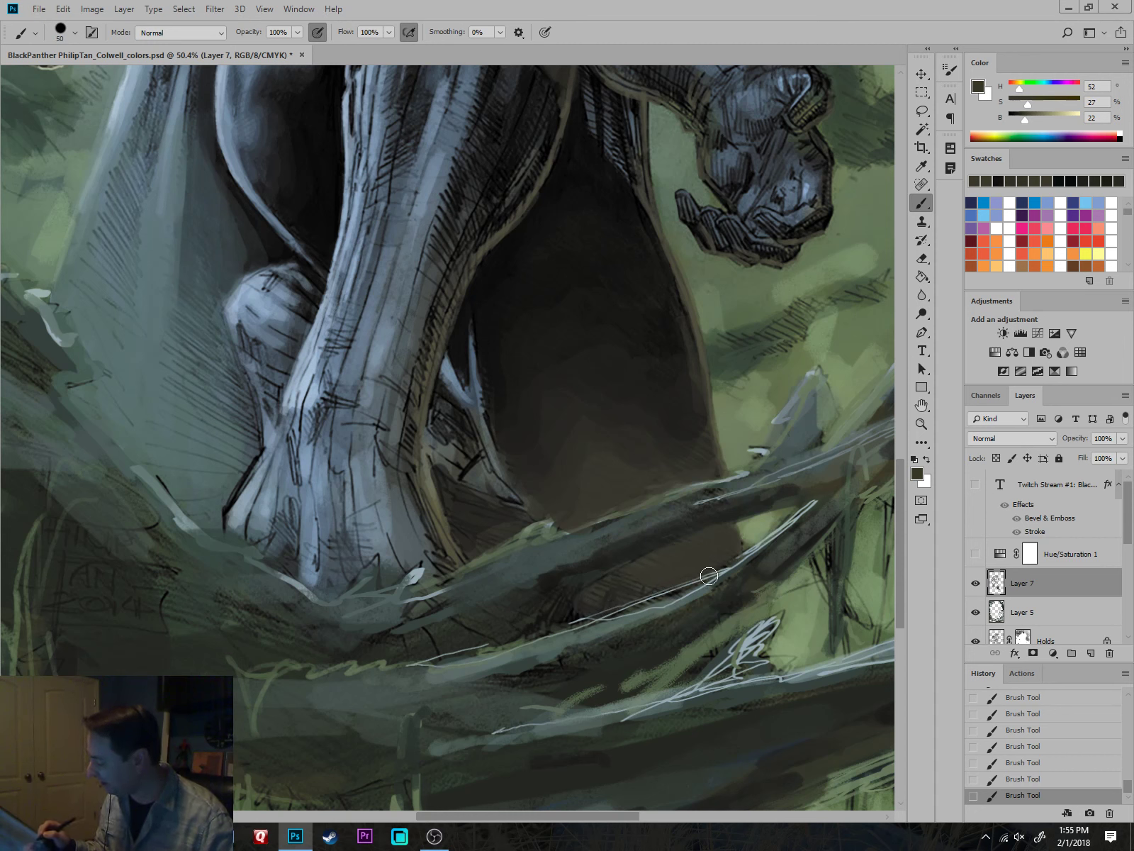
{"action": "left_click_drag", "start_coordinate": [641, 608], "coordinate": [718, 570]}
{"action": "key", "text": "bracketleft"}
{"action": "key", "text": "bracketleft"}
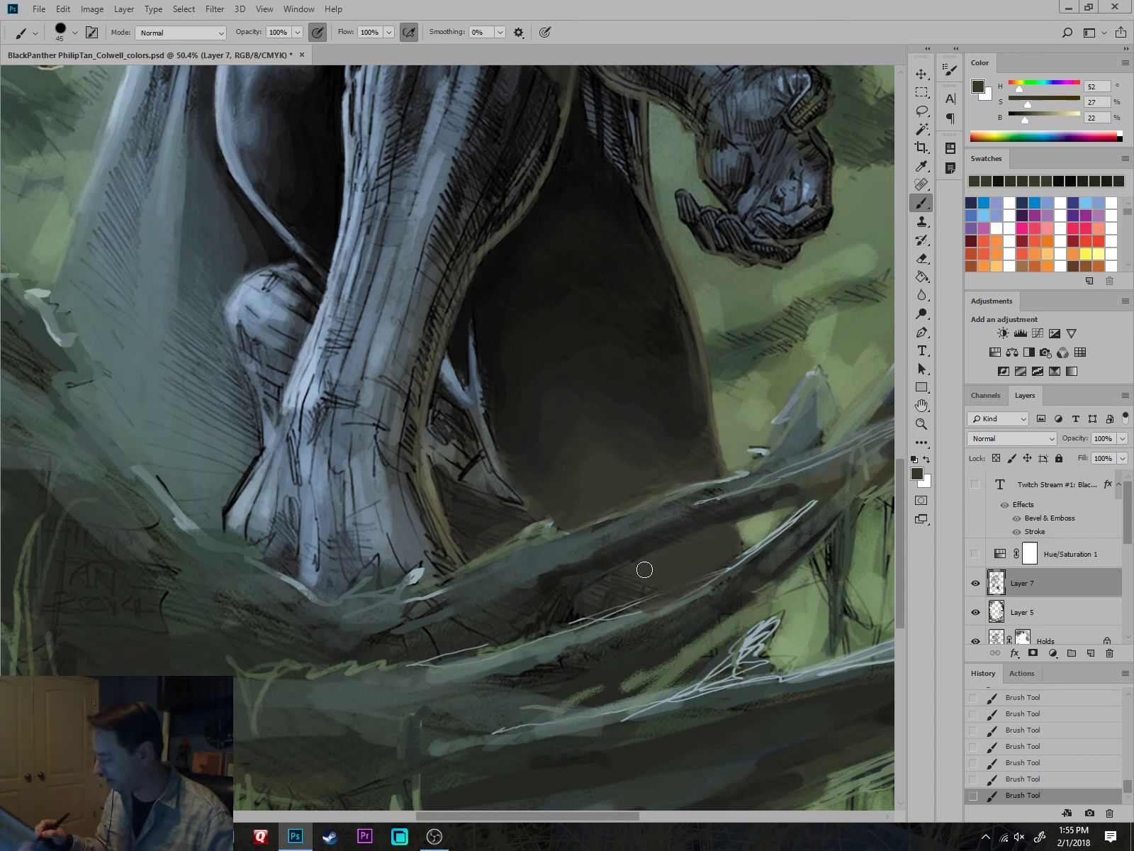
Clean up the cape's outer edge near the branch with sampled background greens at brush sizes 45 and 30.
{"action": "left_click", "coordinate": [748, 531], "text": "alt"}
{"action": "left_click", "coordinate": [749, 530], "text": "alt"}
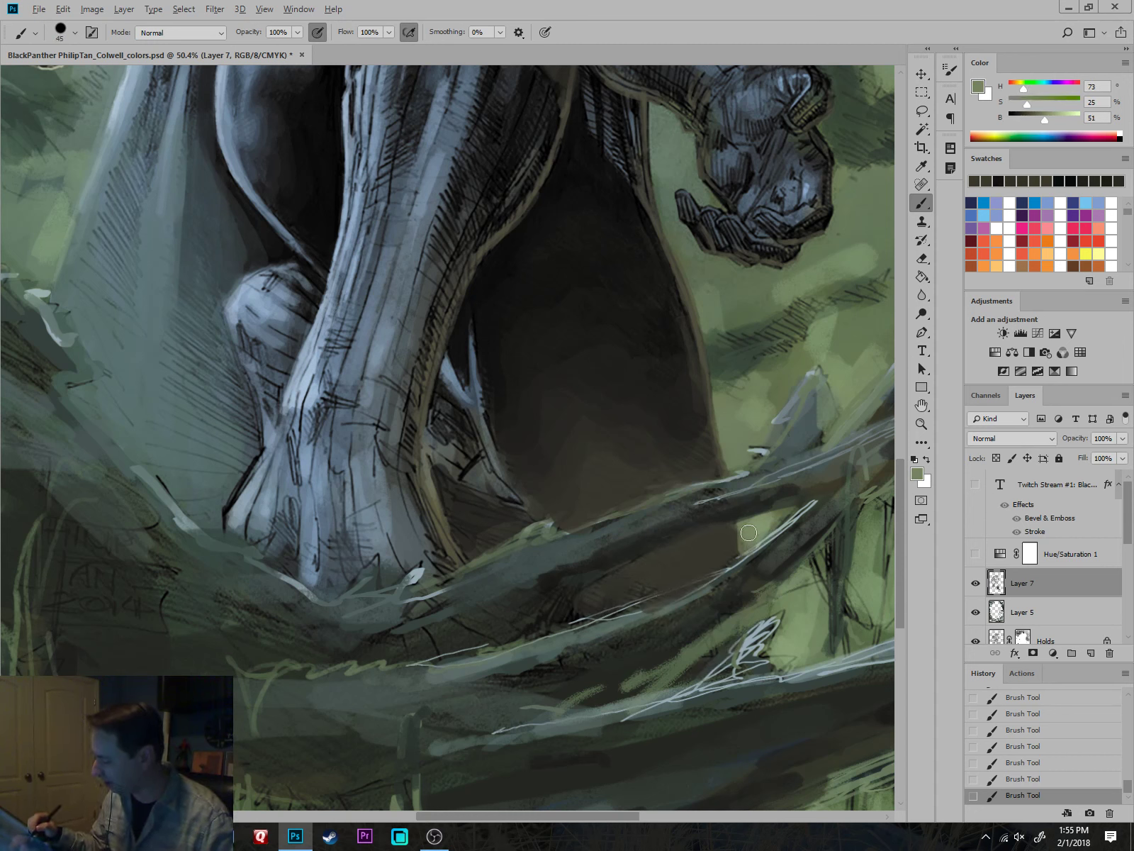
{"action": "left_click_drag", "start_coordinate": [723, 446], "coordinate": [729, 463]}
{"action": "left_click_drag", "start_coordinate": [721, 368], "coordinate": [631, 397]}
{"action": "mouse_move", "coordinate": [774, 536]}
{"action": "left_mouse_down"}
{"action": "mouse_move", "coordinate": [771, 591]}
{"action": "mouse_move", "coordinate": [737, 631]}
{"action": "left_mouse_up"}
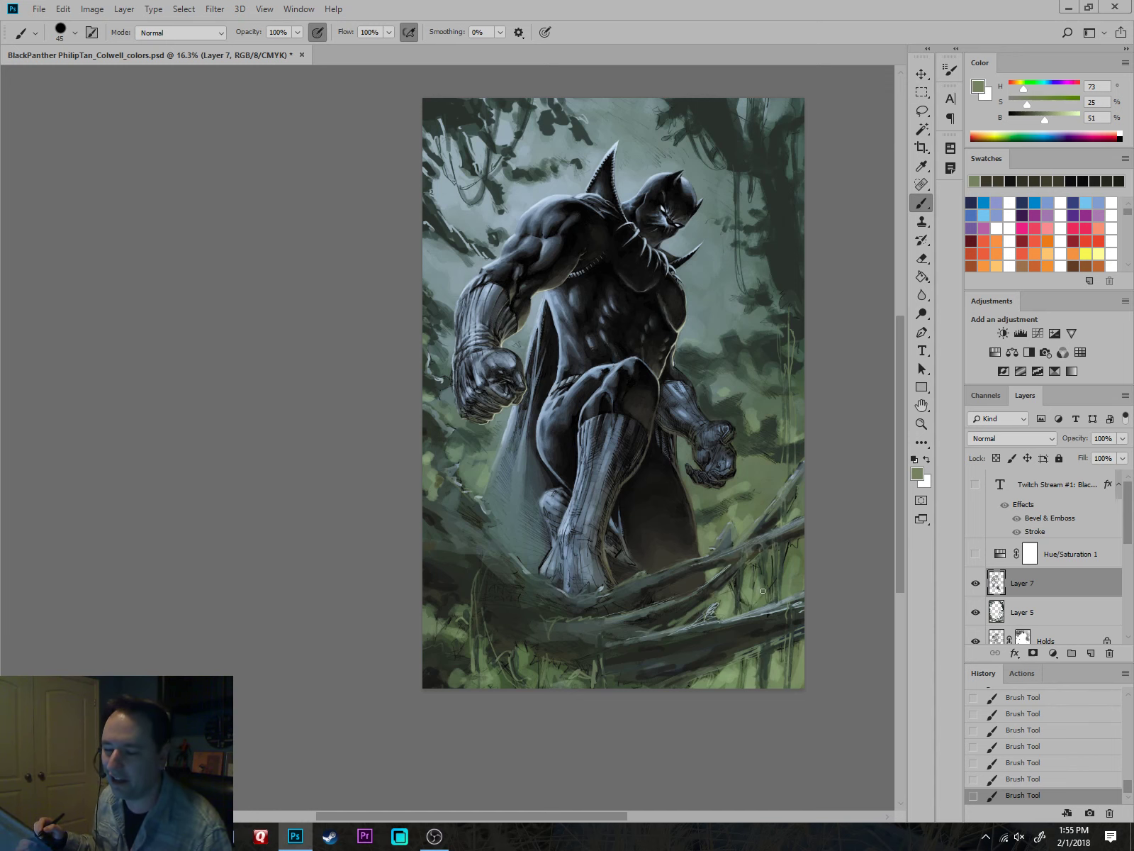
{"action": "left_click_drag", "start_coordinate": [759, 594], "coordinate": [758, 596]}
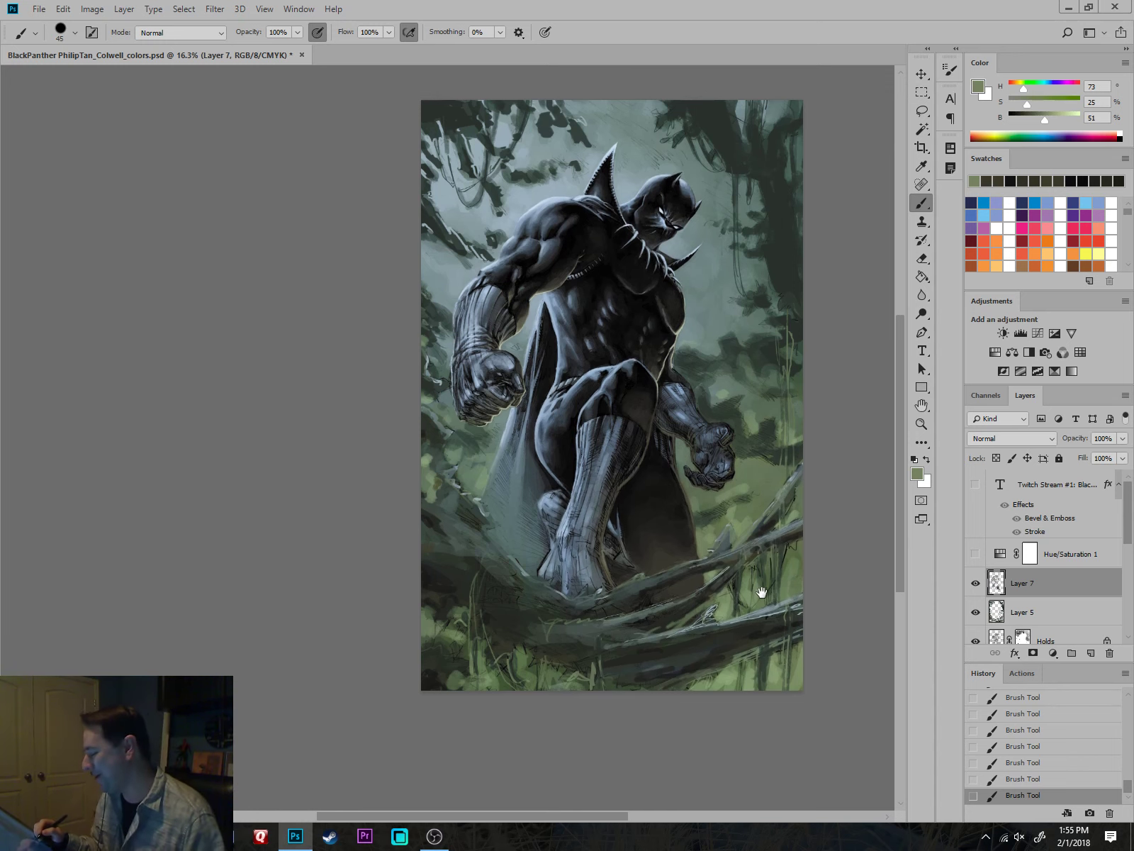
{"action": "scroll", "coordinate": [712, 512], "scroll_direction": "up", "scroll_amount": 5}
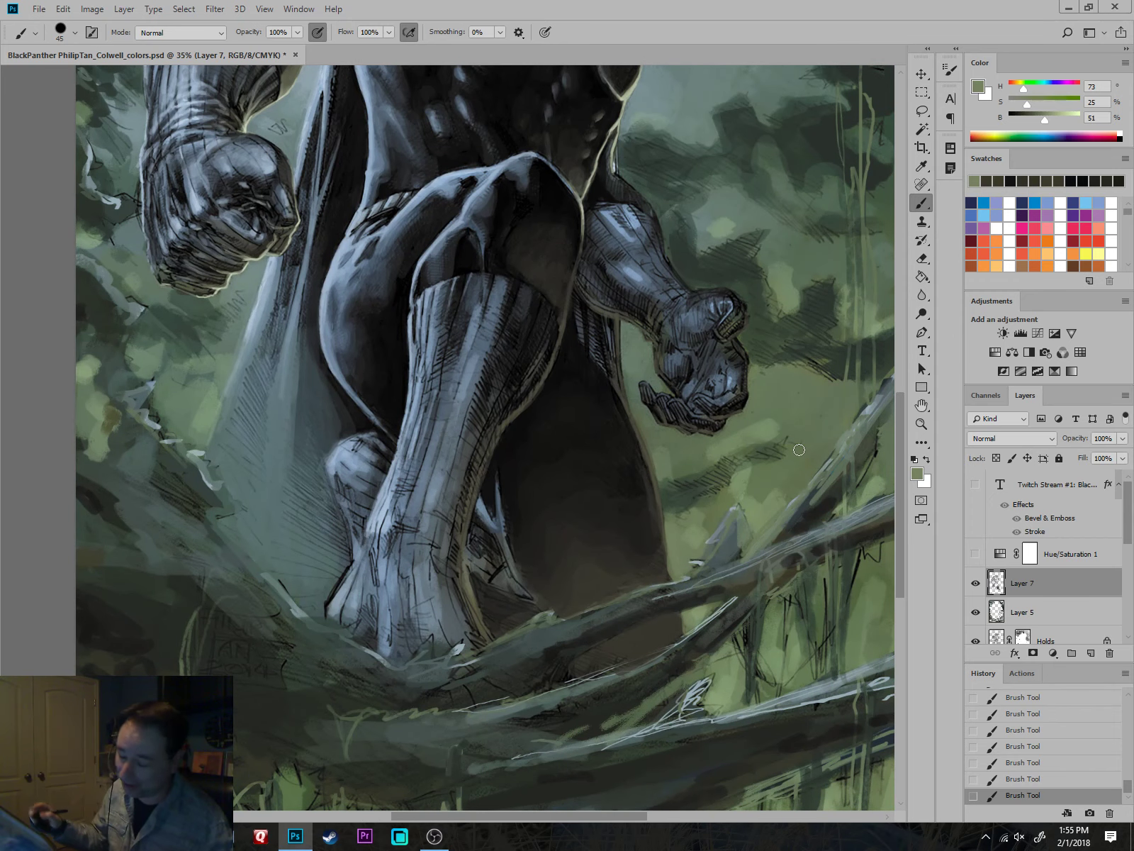
{"action": "left_click", "coordinate": [660, 458], "text": "alt"}
{"action": "key", "text": "bracketleft"}
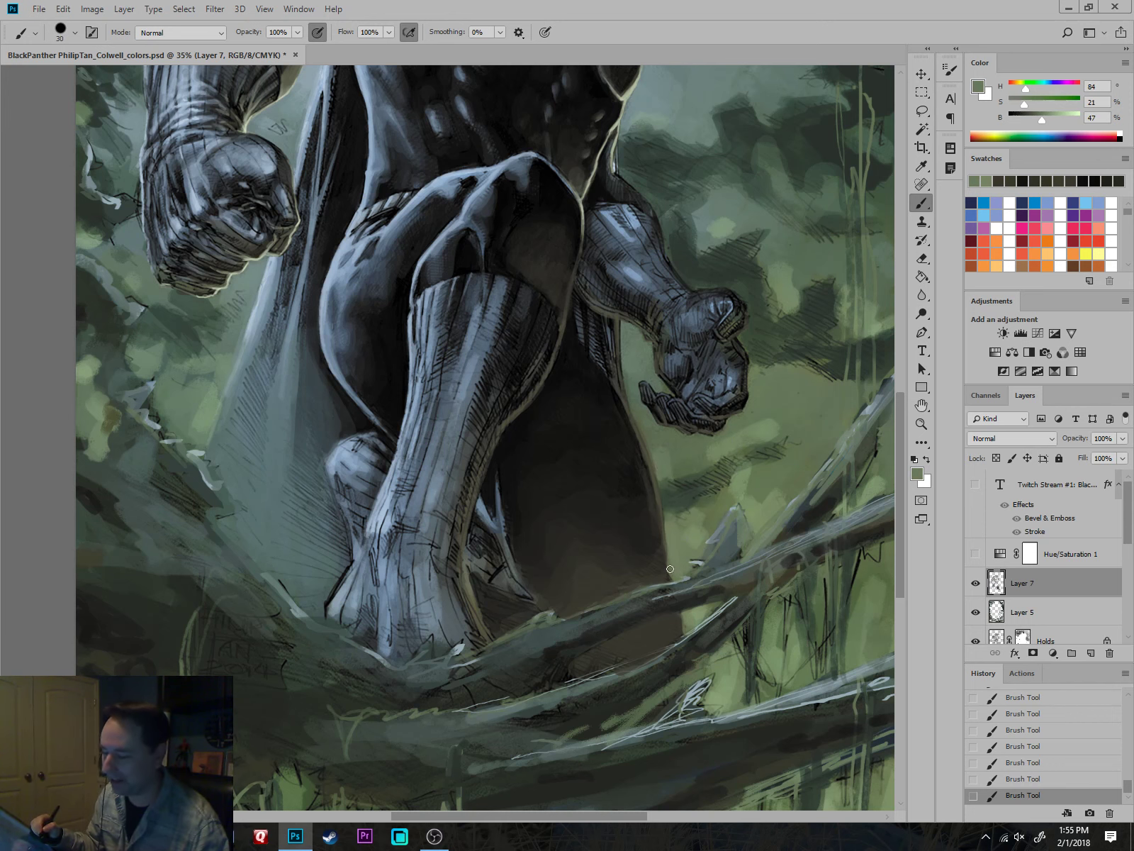
Paint a thin rim light down the cape's outer edge to the branch with pale green sampled from the torso's rim at brush size 8.
{"action": "left_click_drag", "start_coordinate": [660, 281], "coordinate": [633, 603]}
{"action": "scroll", "coordinate": [611, 443], "scroll_direction": "up", "scroll_amount": 7}
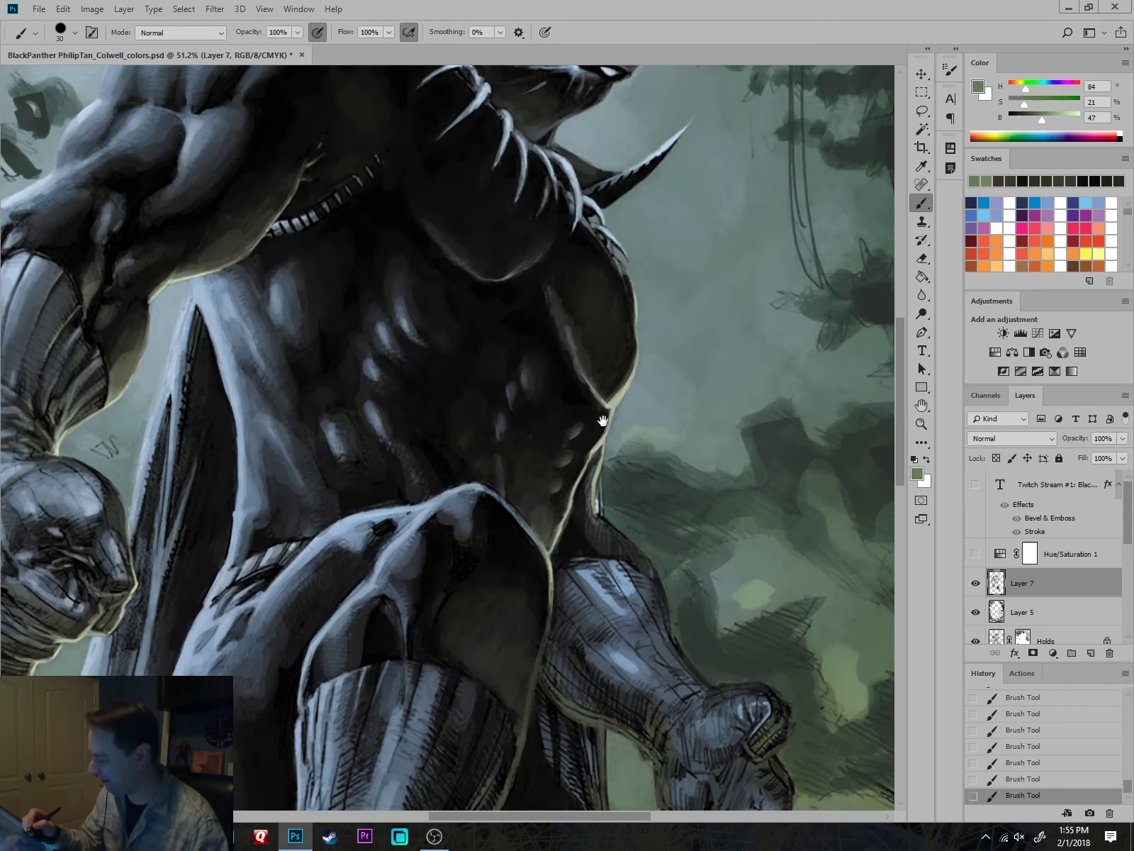
{"action": "left_click", "coordinate": [609, 413], "text": "alt"}
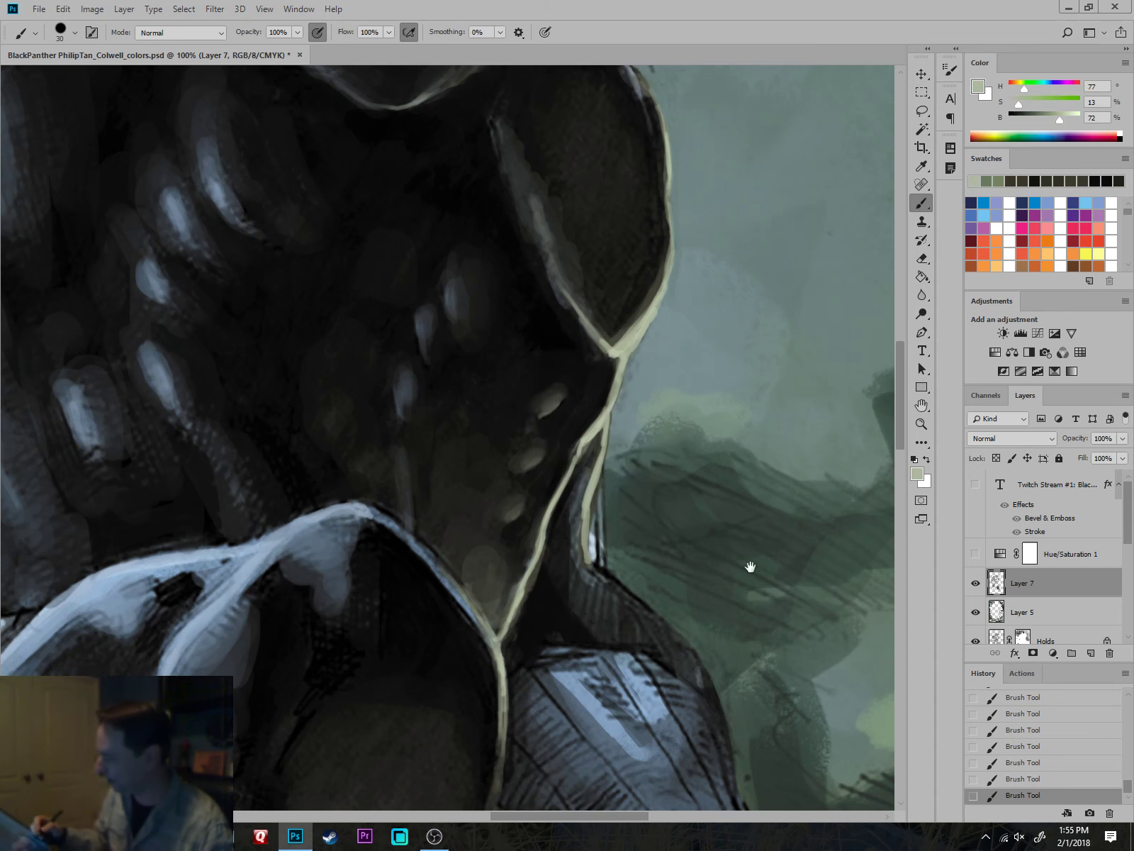
{"action": "left_click", "coordinate": [622, 347], "text": "alt"}
{"action": "left_click_drag", "start_coordinate": [810, 633], "coordinate": [741, 289]}
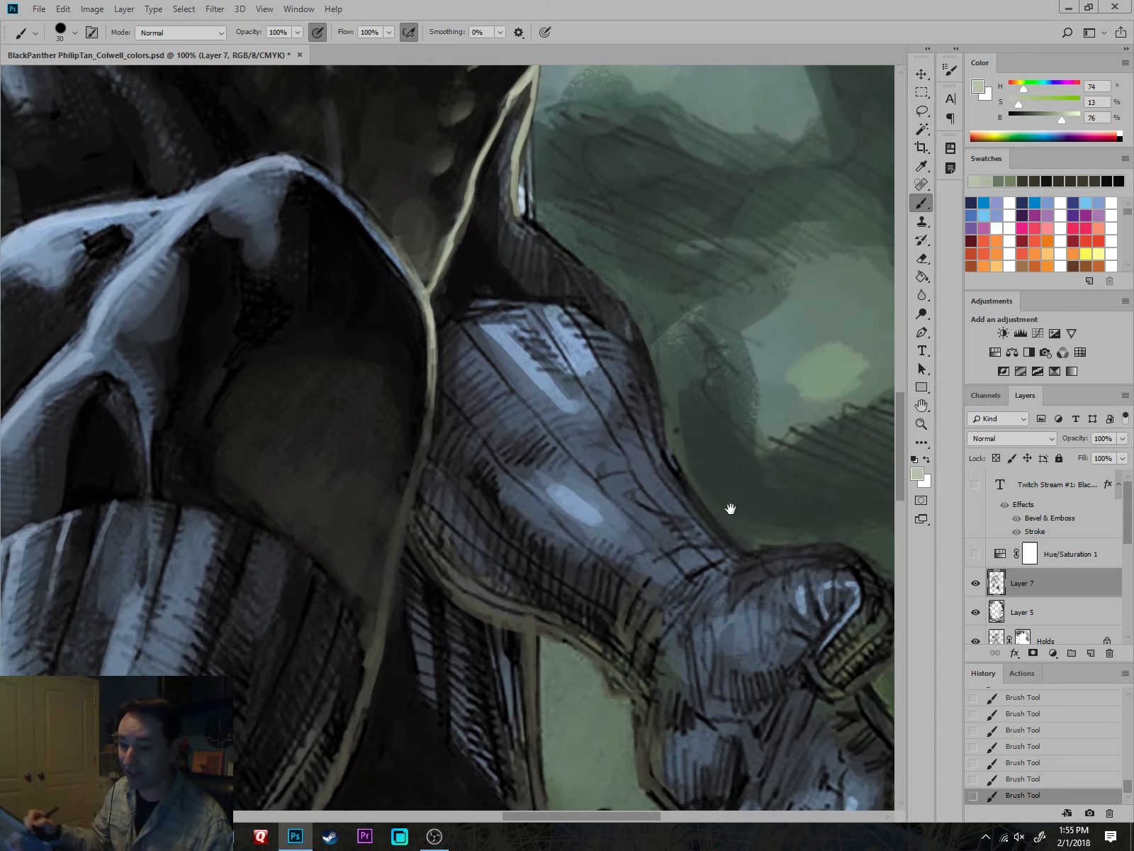
{"action": "left_click_drag", "start_coordinate": [768, 659], "coordinate": [771, 402]}
{"action": "left_click_drag", "start_coordinate": [630, 516], "coordinate": [774, 468]}
{"action": "scroll", "coordinate": [774, 467], "scroll_direction": "down", "scroll_amount": 4}
{"action": "left_click_drag", "start_coordinate": [748, 551], "coordinate": [676, 636]}
{"action": "mouse_move", "coordinate": [764, 781]}
{"action": "left_mouse_down"}
{"action": "mouse_move", "coordinate": [757, 577]}
{"action": "mouse_move", "coordinate": [685, 387]}
{"action": "left_mouse_up"}
{"action": "key", "text": "bracketleft"}
{"action": "key", "text": "bracketleft"}
{"action": "key", "text": "bracketleft"}
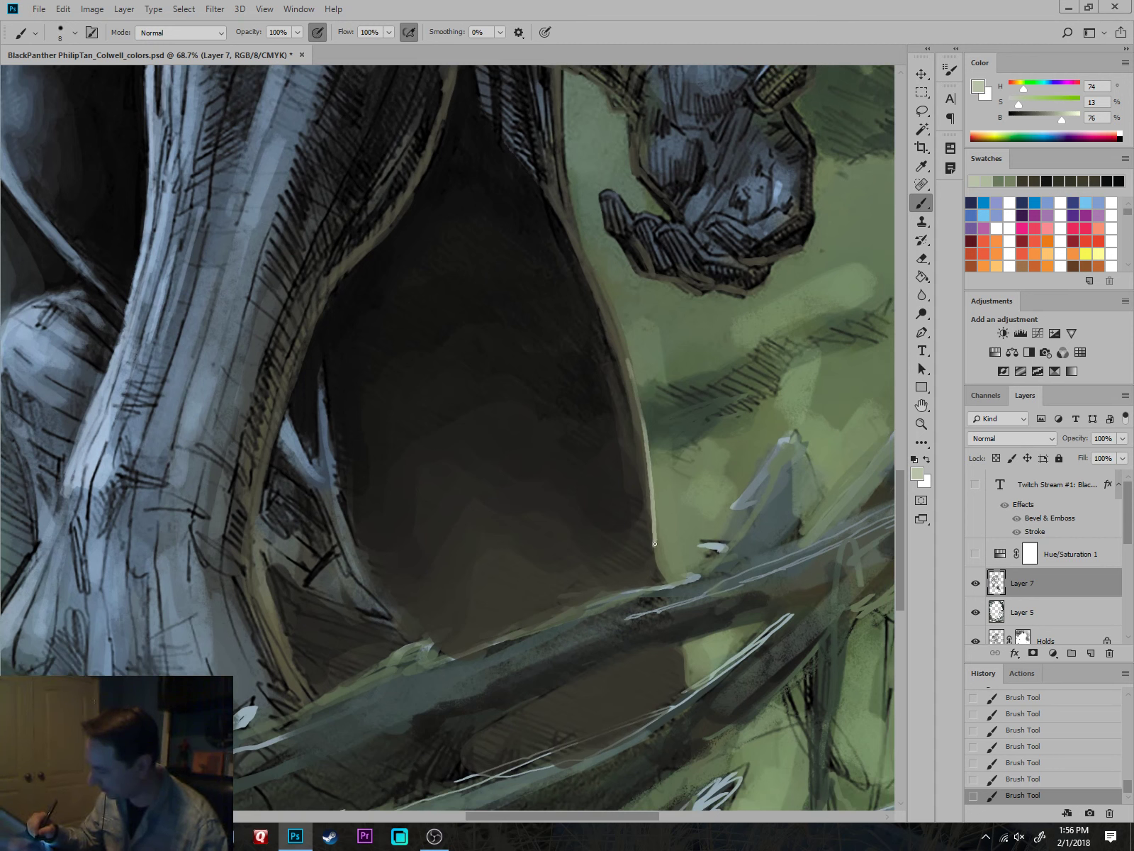
{"action": "left_click_drag", "start_coordinate": [647, 455], "coordinate": [625, 347]}
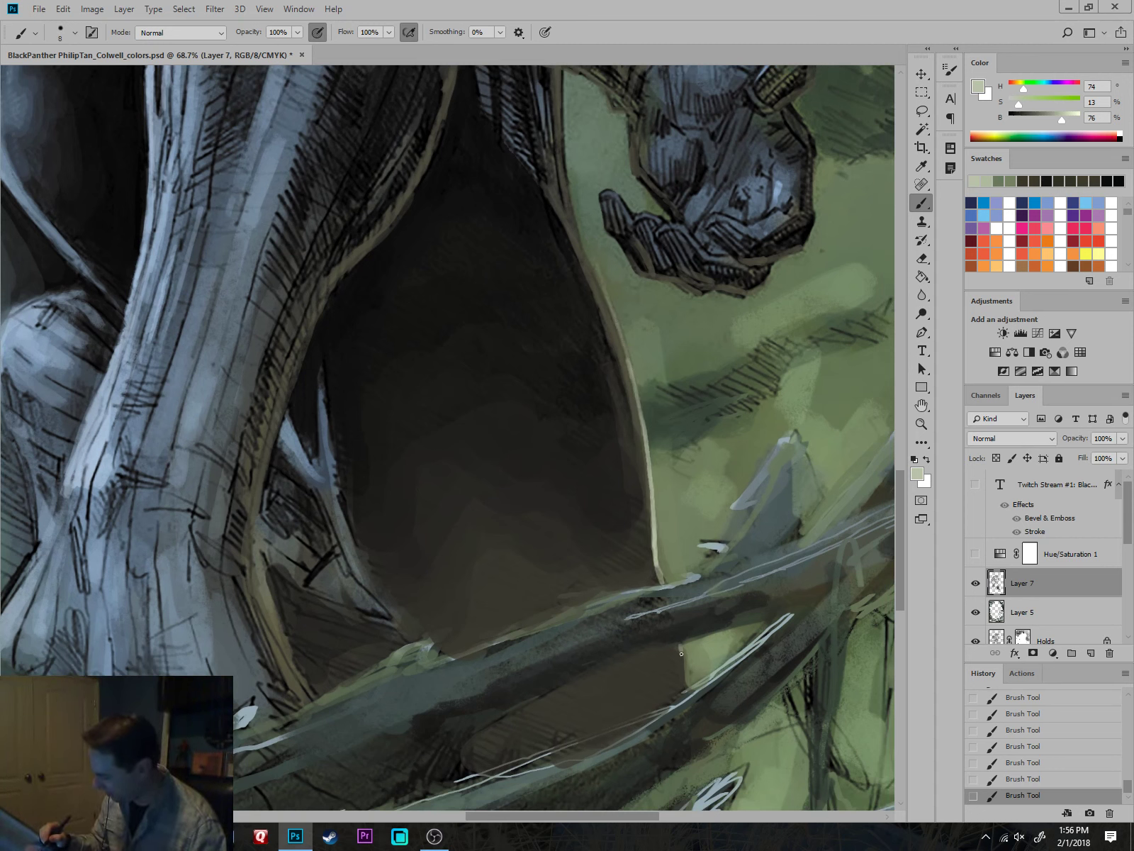
Paint the pale green rim light from the knee down the rear edge of the boot's calf at brush size 9.
{"action": "scroll", "coordinate": [709, 573], "scroll_direction": "down", "scroll_amount": 5}
{"action": "scroll", "coordinate": [678, 519], "scroll_direction": "up", "scroll_amount": 5}
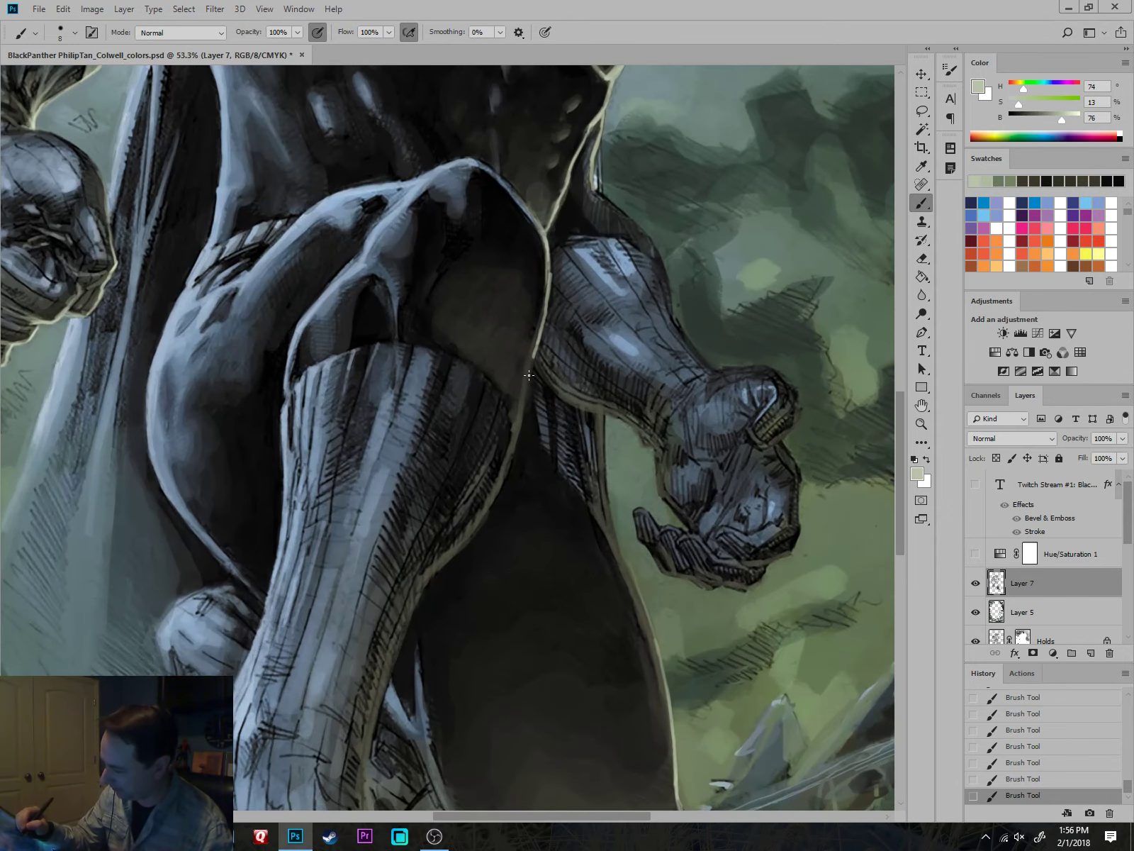
{"action": "mouse_move", "coordinate": [529, 375]}
{"action": "left_mouse_down"}
{"action": "mouse_move", "coordinate": [517, 432]}
{"action": "mouse_move", "coordinate": [457, 551]}
{"action": "mouse_move", "coordinate": [521, 445]}
{"action": "mouse_move", "coordinate": [467, 575]}
{"action": "mouse_move", "coordinate": [438, 602]}
{"action": "left_mouse_up"}
{"action": "scroll", "coordinate": [505, 445], "scroll_direction": "up", "scroll_amount": 3}
{"action": "key", "text": "bracketright"}
{"action": "left_click_drag", "start_coordinate": [484, 543], "coordinate": [418, 615]}
{"action": "left_click_drag", "start_coordinate": [456, 582], "coordinate": [360, 709]}
{"action": "left_click_drag", "start_coordinate": [390, 645], "coordinate": [358, 723]}
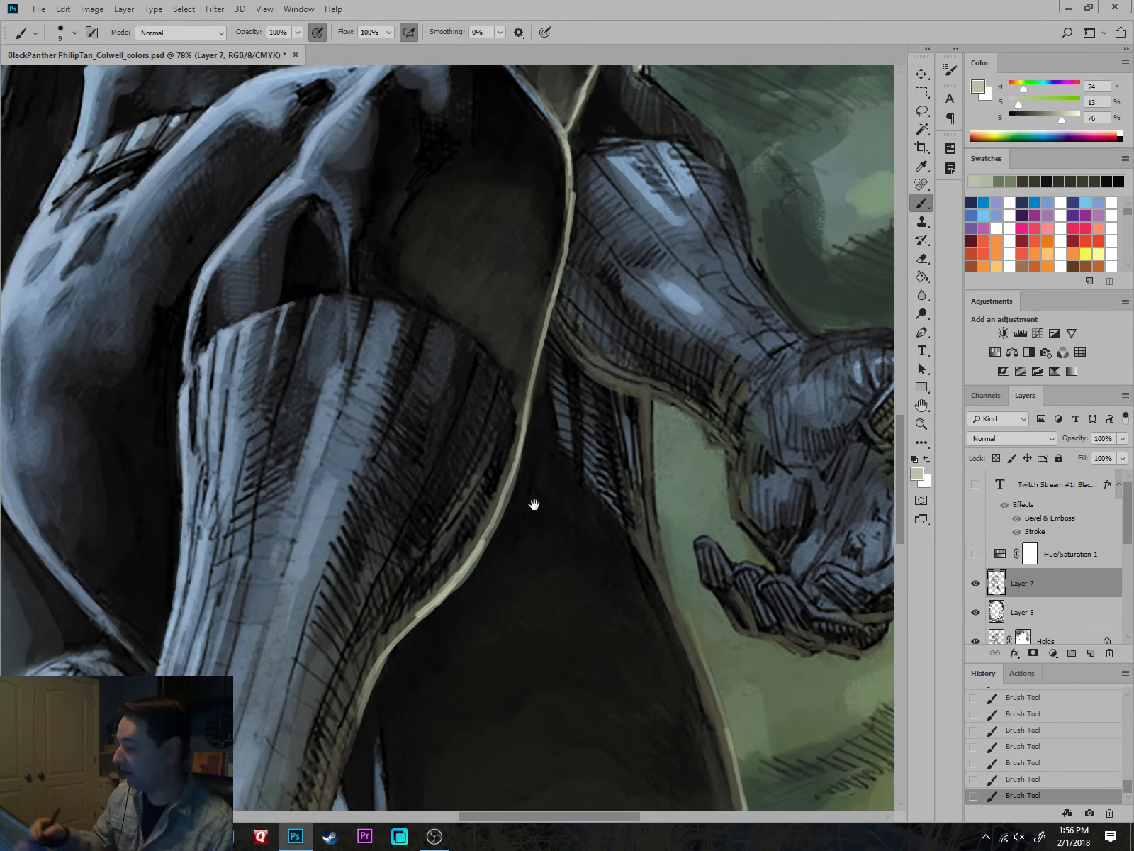
{"action": "left_click_drag", "start_coordinate": [520, 430], "coordinate": [507, 370]}
{"action": "mouse_move", "coordinate": [685, 582]}
{"action": "left_mouse_down"}
{"action": "mouse_move", "coordinate": [675, 688]}
{"action": "mouse_move", "coordinate": [663, 681]}
{"action": "left_mouse_up"}
{"action": "left_click", "coordinate": [541, 305], "text": "alt"}
{"action": "left_click", "coordinate": [547, 273], "text": "alt"}
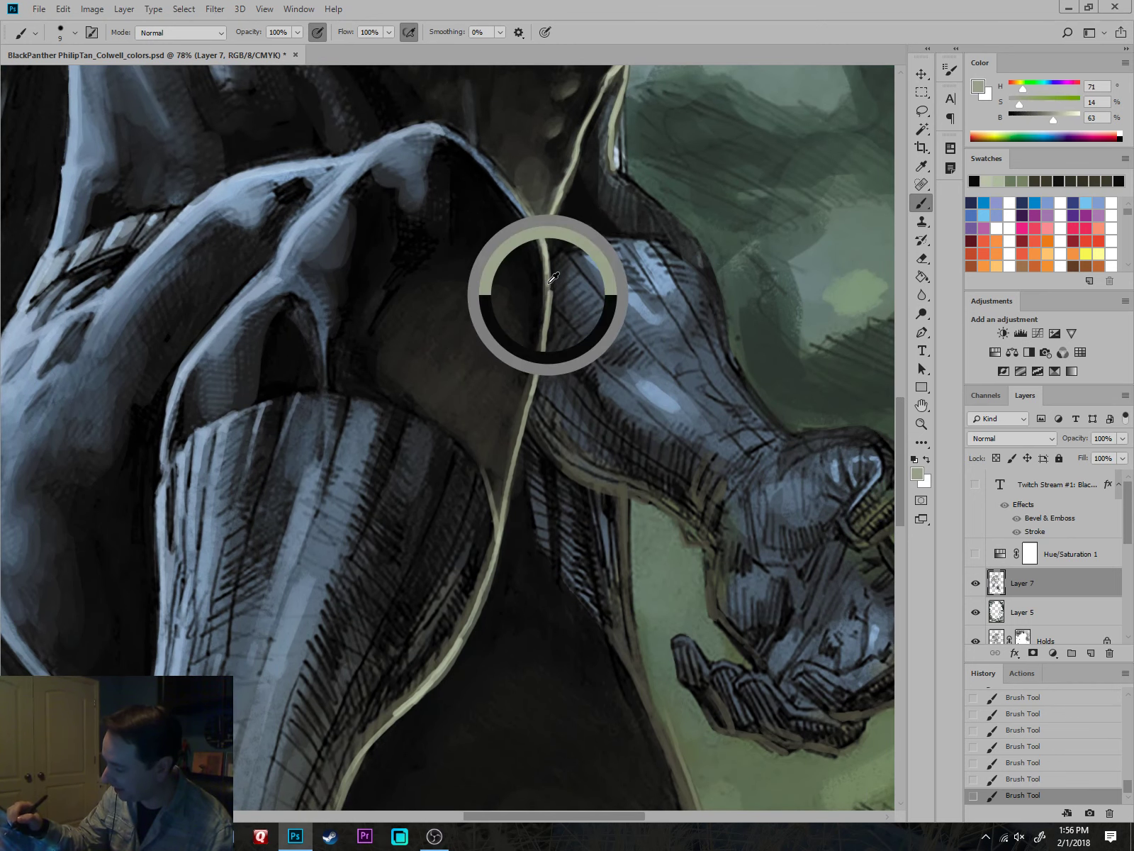
Extend the rim light along the boot's lower rear edge to the heel with sampled gray-green tones at brush size 8.
{"action": "scroll", "coordinate": [761, 633], "scroll_direction": "down", "scroll_amount": 3}
{"action": "scroll", "coordinate": [761, 633], "scroll_direction": "down", "scroll_amount": 4}
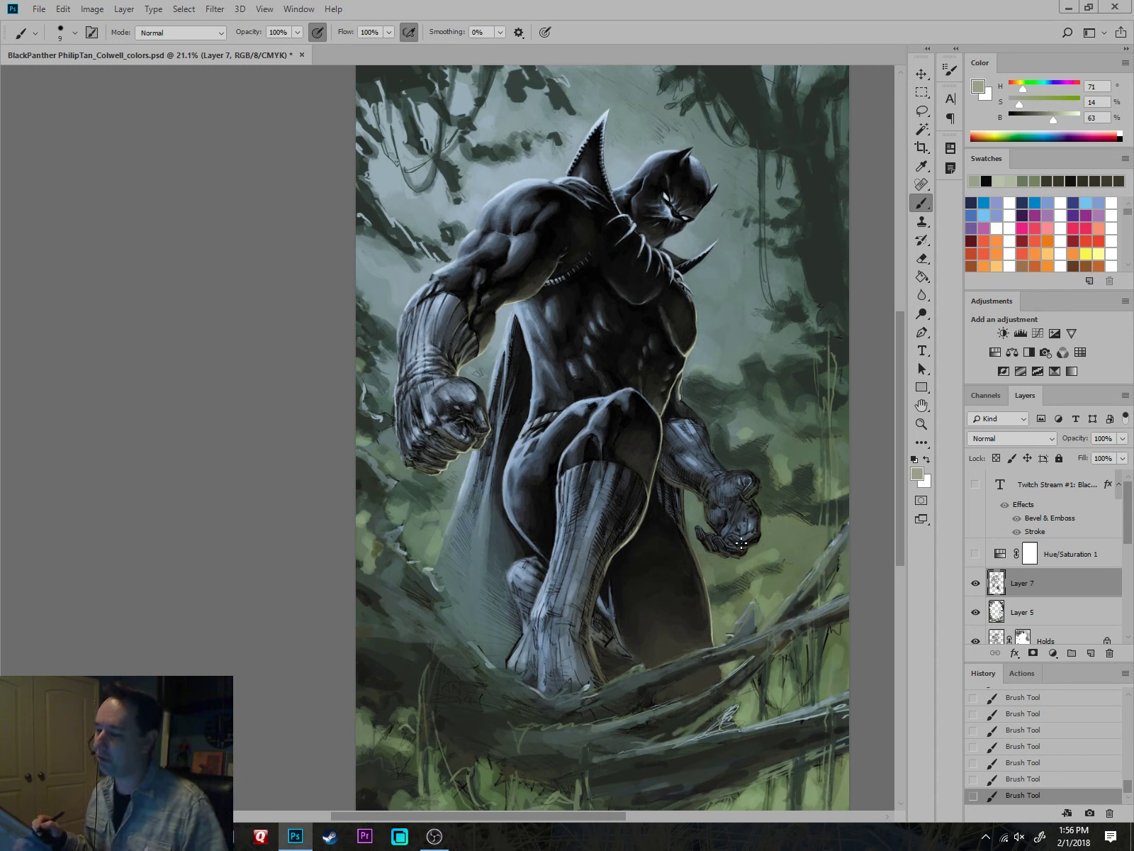
{"action": "scroll", "coordinate": [734, 417], "scroll_direction": "up", "scroll_amount": 4}
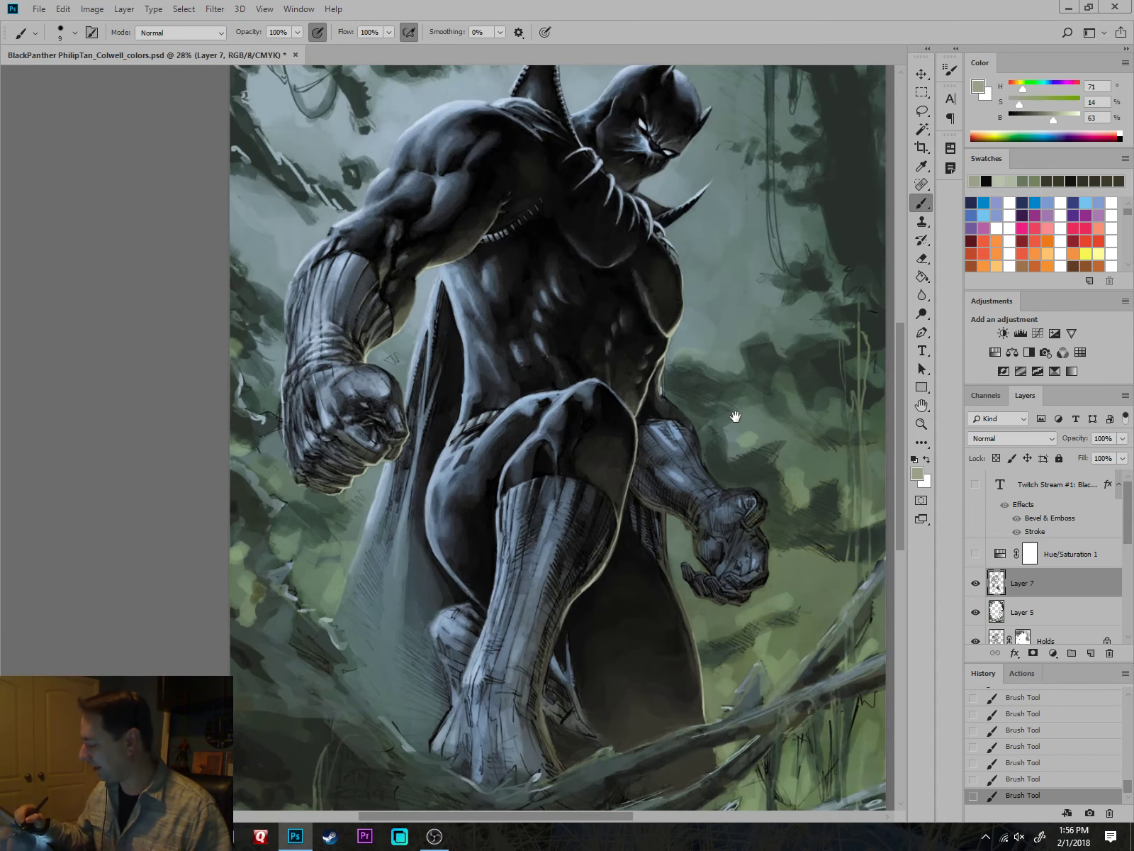
{"action": "left_click_drag", "start_coordinate": [733, 417], "coordinate": [772, 336]}
{"action": "left_click_drag", "start_coordinate": [822, 539], "coordinate": [844, 425]}
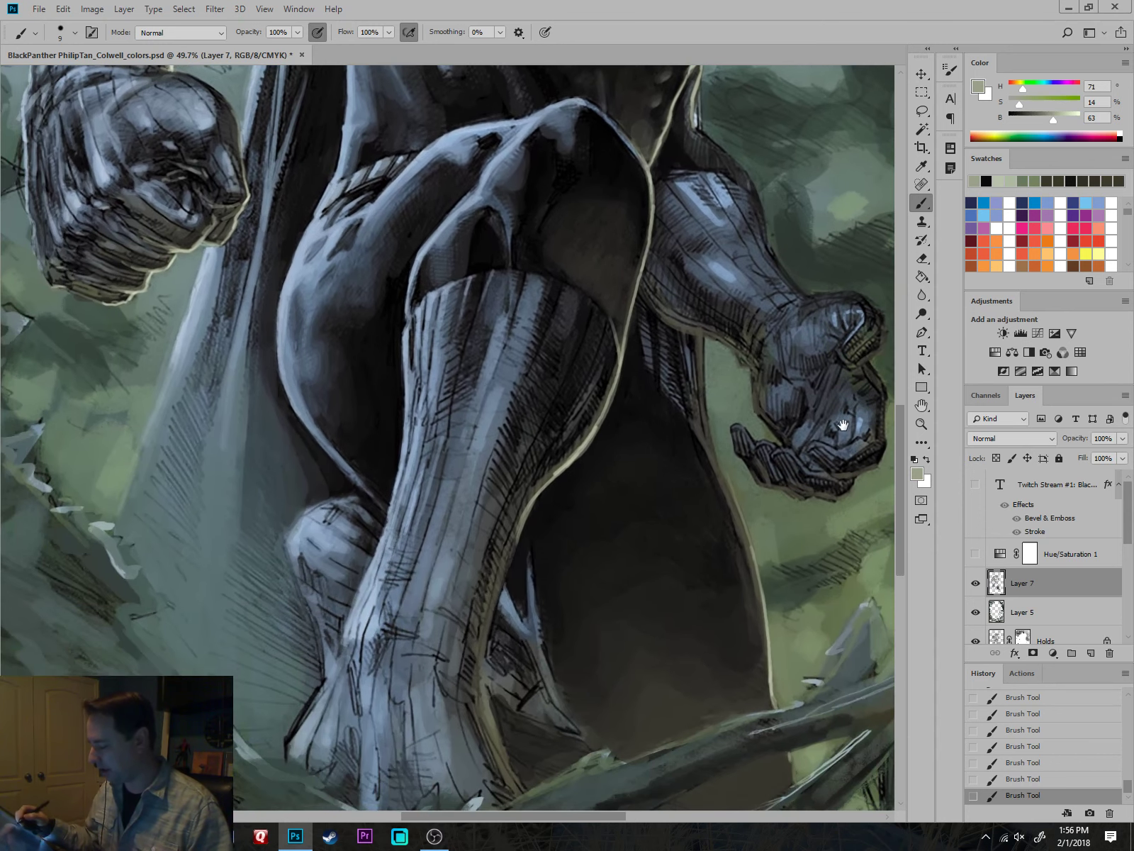
{"action": "left_click_drag", "start_coordinate": [786, 600], "coordinate": [884, 383]}
{"action": "scroll", "coordinate": [613, 313], "scroll_direction": "up", "scroll_amount": 5}
{"action": "left_click", "coordinate": [598, 354], "text": "alt"}
{"action": "key", "text": "bracketleft"}
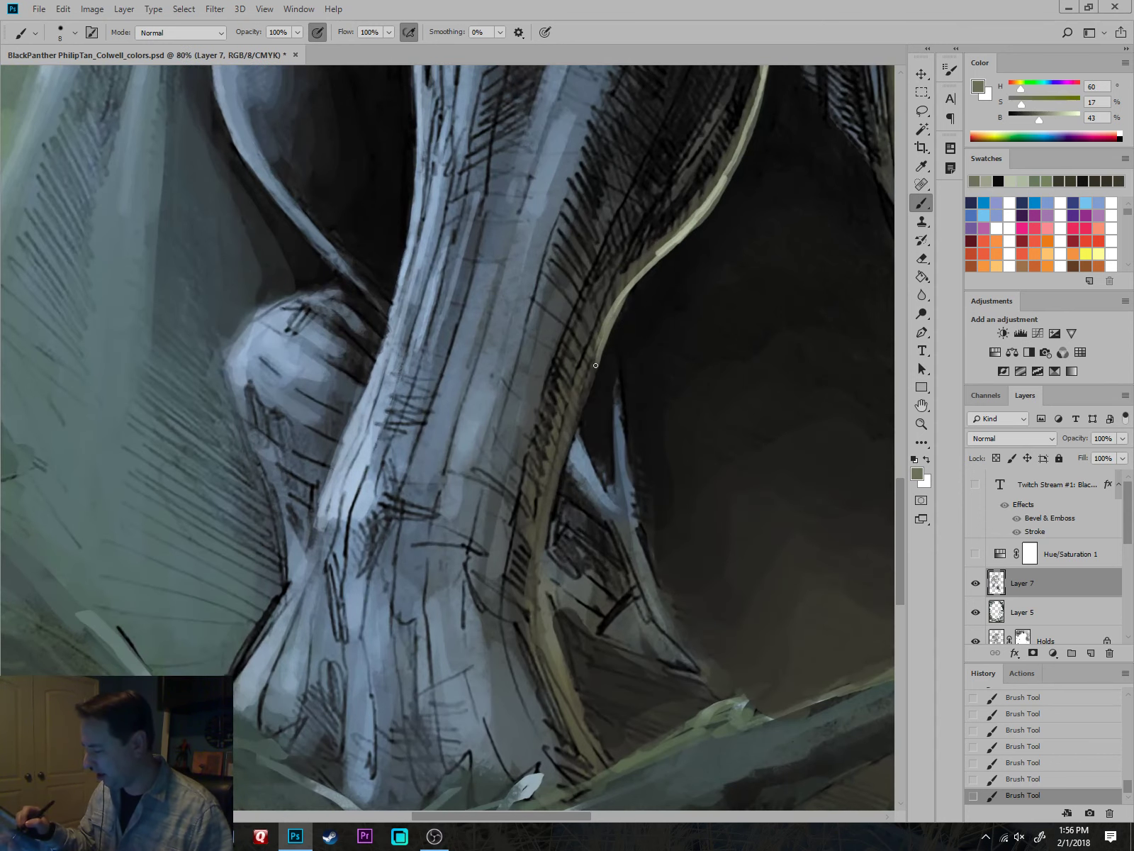
{"action": "left_click", "coordinate": [606, 338], "text": "alt"}
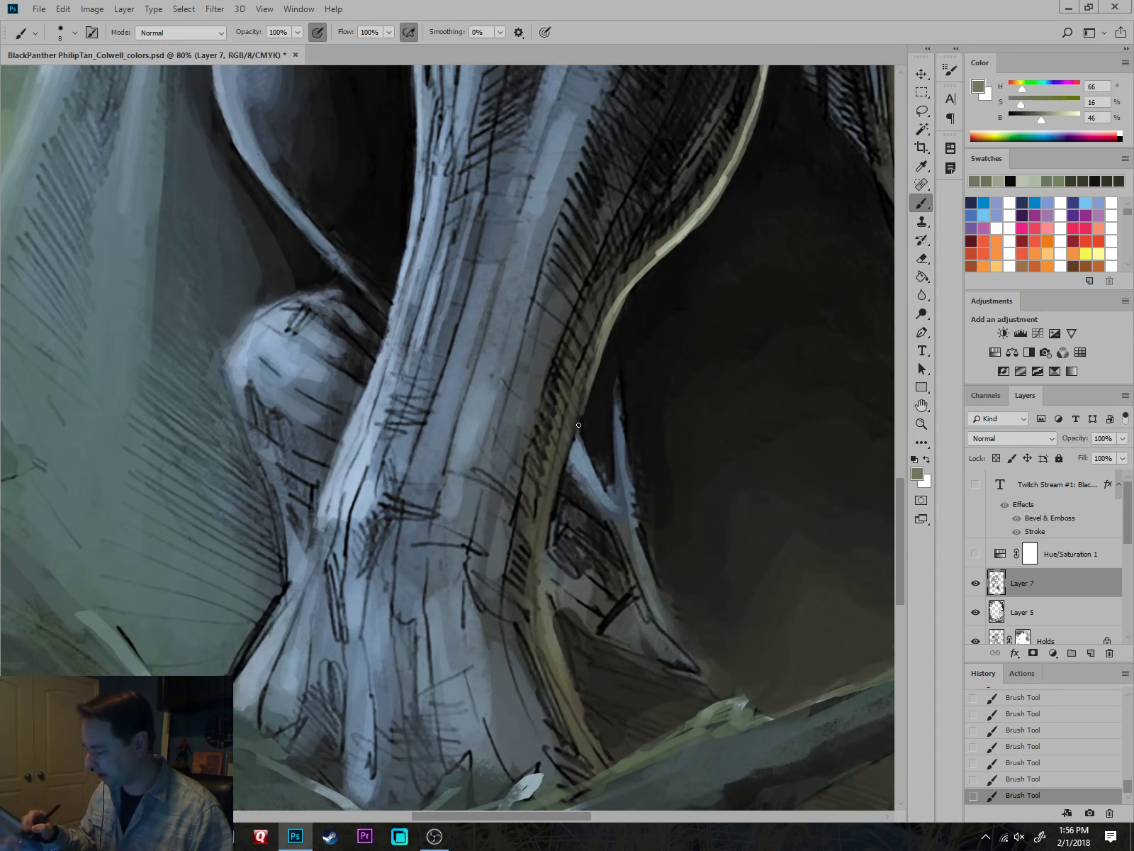
{"action": "left_click_drag", "start_coordinate": [578, 424], "coordinate": [550, 533]}
{"action": "left_click", "coordinate": [669, 245], "text": "alt"}
{"action": "left_click_drag", "start_coordinate": [642, 280], "coordinate": [567, 471]}
{"action": "mouse_move", "coordinate": [546, 558]}
{"action": "left_mouse_down"}
{"action": "mouse_move", "coordinate": [542, 595]}
{"action": "mouse_move", "coordinate": [589, 730]}
{"action": "left_mouse_up"}
{"action": "left_click_drag", "start_coordinate": [563, 656], "coordinate": [593, 735]}
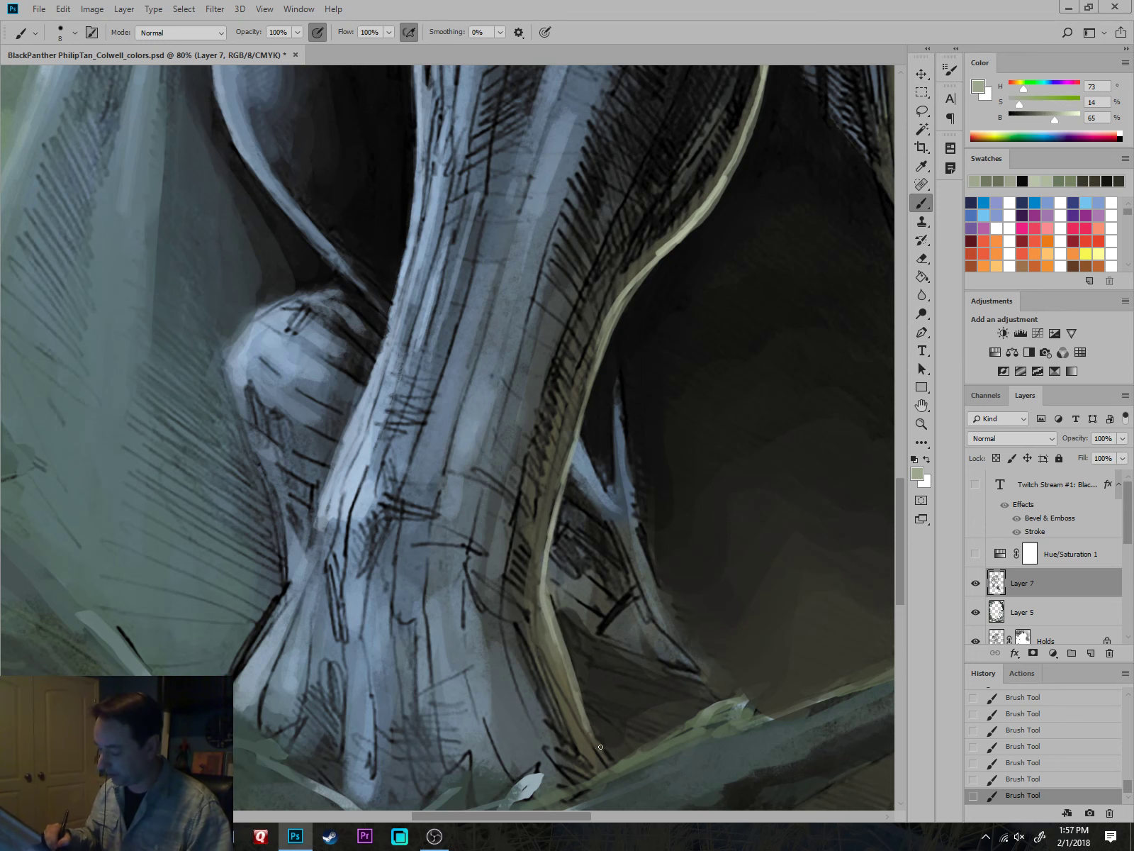
Dim the rim light between the knee and the boot top with sampled dark olive tones at brush size 15.
{"action": "left_click_drag", "start_coordinate": [666, 716], "coordinate": [560, 713]}
{"action": "left_click_drag", "start_coordinate": [762, 638], "coordinate": [696, 622]}
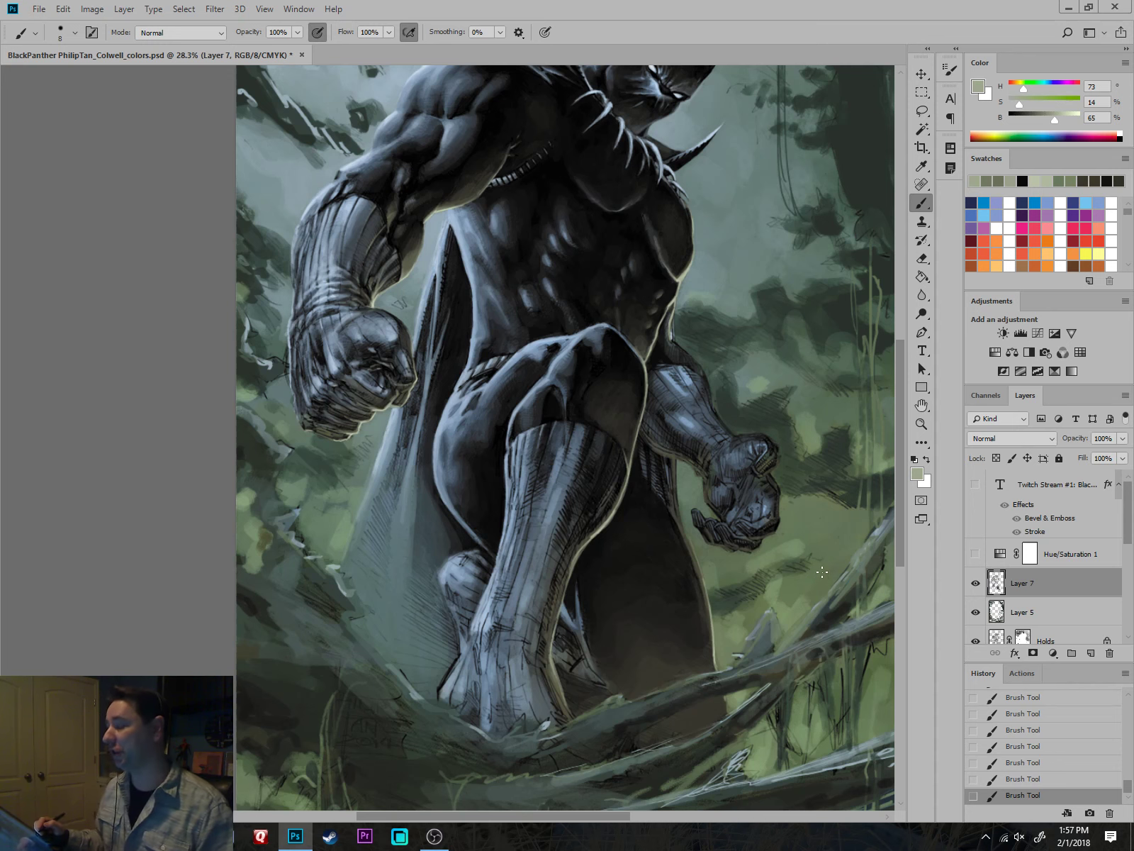
{"action": "left_click_drag", "start_coordinate": [616, 388], "coordinate": [833, 461]}
{"action": "left_click", "coordinate": [662, 403], "text": "alt"}
{"action": "key", "text": "bracketright"}
{"action": "key", "text": "bracketright"}
{"action": "key", "text": "bracketright"}
{"action": "left_click", "coordinate": [654, 393], "text": "alt"}
{"action": "left_click_drag", "start_coordinate": [664, 388], "coordinate": [644, 507]}
{"action": "left_click", "coordinate": [665, 380], "text": "alt"}
{"action": "left_click", "coordinate": [645, 471], "text": "alt"}
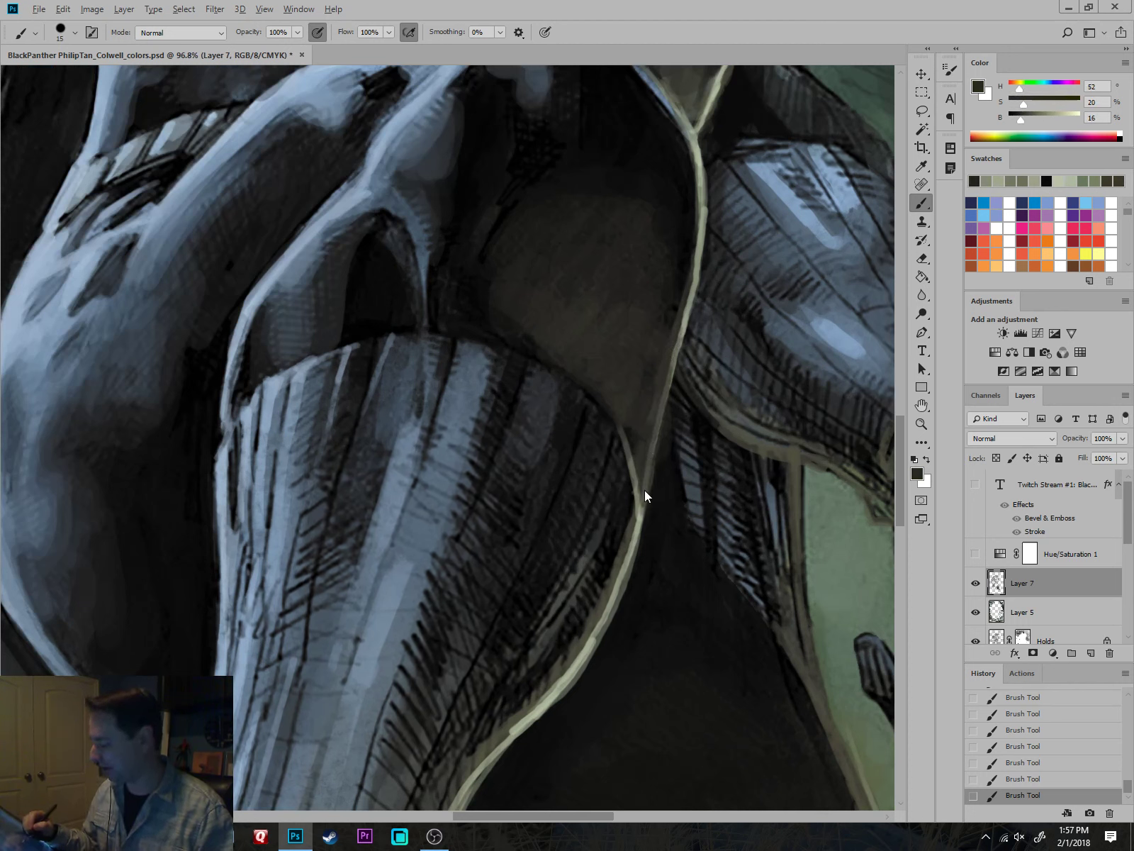
{"action": "mouse_move", "coordinate": [660, 420]}
{"action": "left_mouse_down"}
{"action": "mouse_move", "coordinate": [645, 539]}
{"action": "mouse_move", "coordinate": [644, 526]}
{"action": "mouse_move", "coordinate": [613, 605]}
{"action": "mouse_move", "coordinate": [699, 475]}
{"action": "mouse_move", "coordinate": [699, 448]}
{"action": "mouse_move", "coordinate": [630, 497]}
{"action": "left_mouse_up"}
{"action": "left_click", "coordinate": [659, 501], "text": "alt"}
{"action": "left_click", "coordinate": [622, 434], "text": "alt"}
{"action": "left_click", "coordinate": [626, 441], "text": "alt"}
{"action": "left_click", "coordinate": [664, 411], "text": "alt"}
{"action": "mouse_move", "coordinate": [516, 640]}
{"action": "left_mouse_down"}
{"action": "mouse_move", "coordinate": [491, 674]}
{"action": "mouse_move", "coordinate": [637, 567]}
{"action": "left_mouse_up"}
Blend an olive reflected-light band along the boot's rear edge from calf to heel with sampled olive tones at brush size 20.
{"action": "key", "text": "bracketright"}
{"action": "left_click", "coordinate": [627, 484], "text": "alt"}
{"action": "mouse_move", "coordinate": [651, 465]}
{"action": "left_mouse_down"}
{"action": "mouse_move", "coordinate": [670, 452]}
{"action": "mouse_move", "coordinate": [562, 581]}
{"action": "mouse_move", "coordinate": [570, 561]}
{"action": "mouse_move", "coordinate": [524, 695]}
{"action": "left_mouse_up"}
{"action": "left_click_drag", "start_coordinate": [546, 647], "coordinate": [625, 467]}
{"action": "left_click_drag", "start_coordinate": [598, 532], "coordinate": [560, 729]}
{"action": "left_click_drag", "start_coordinate": [596, 564], "coordinate": [562, 750]}
{"action": "left_click_drag", "start_coordinate": [589, 745], "coordinate": [582, 543]}
{"action": "mouse_move", "coordinate": [561, 567]}
{"action": "left_mouse_down"}
{"action": "mouse_move", "coordinate": [562, 551]}
{"action": "mouse_move", "coordinate": [573, 603]}
{"action": "left_mouse_up"}
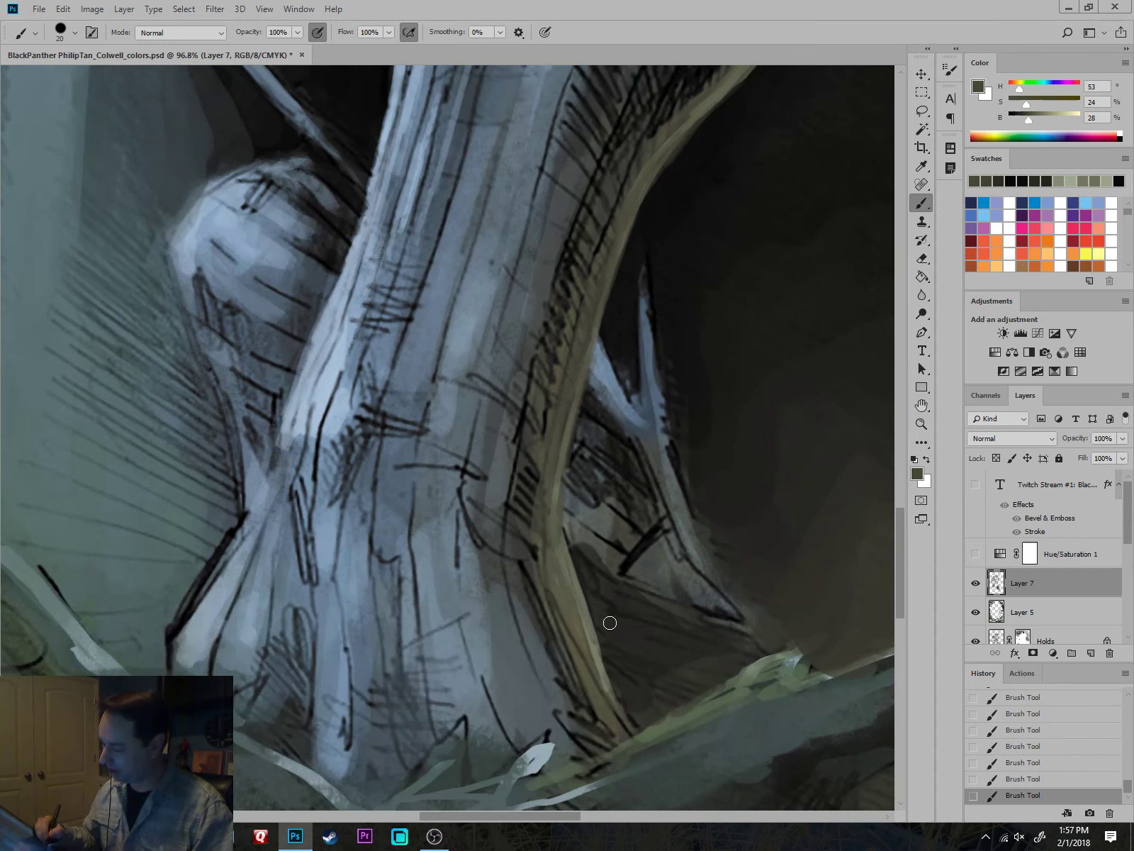
Blend the olive reflected light and surrounding shadow under the knee with sampled dark olive and near-black at brush size 50.
{"action": "scroll", "coordinate": [679, 663], "scroll_direction": "down", "scroll_amount": 5}
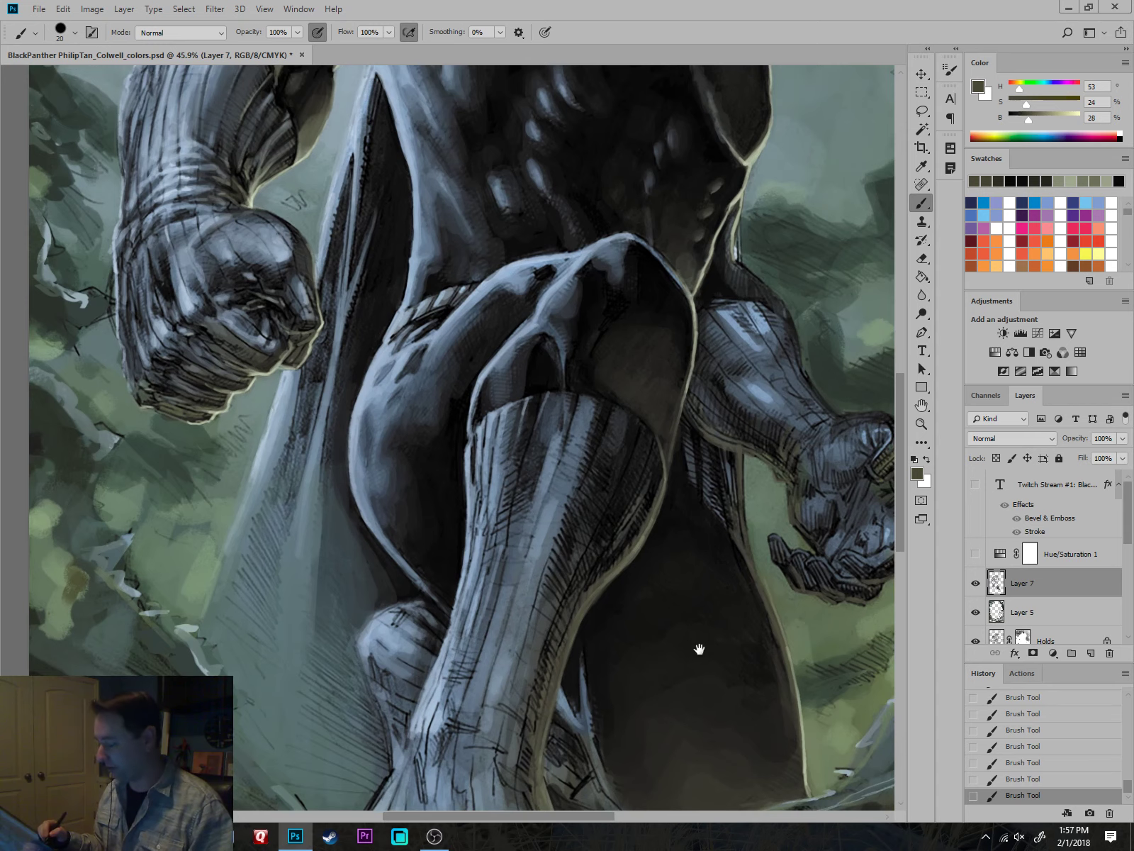
{"action": "scroll", "coordinate": [699, 648], "scroll_direction": "up", "scroll_amount": 4}
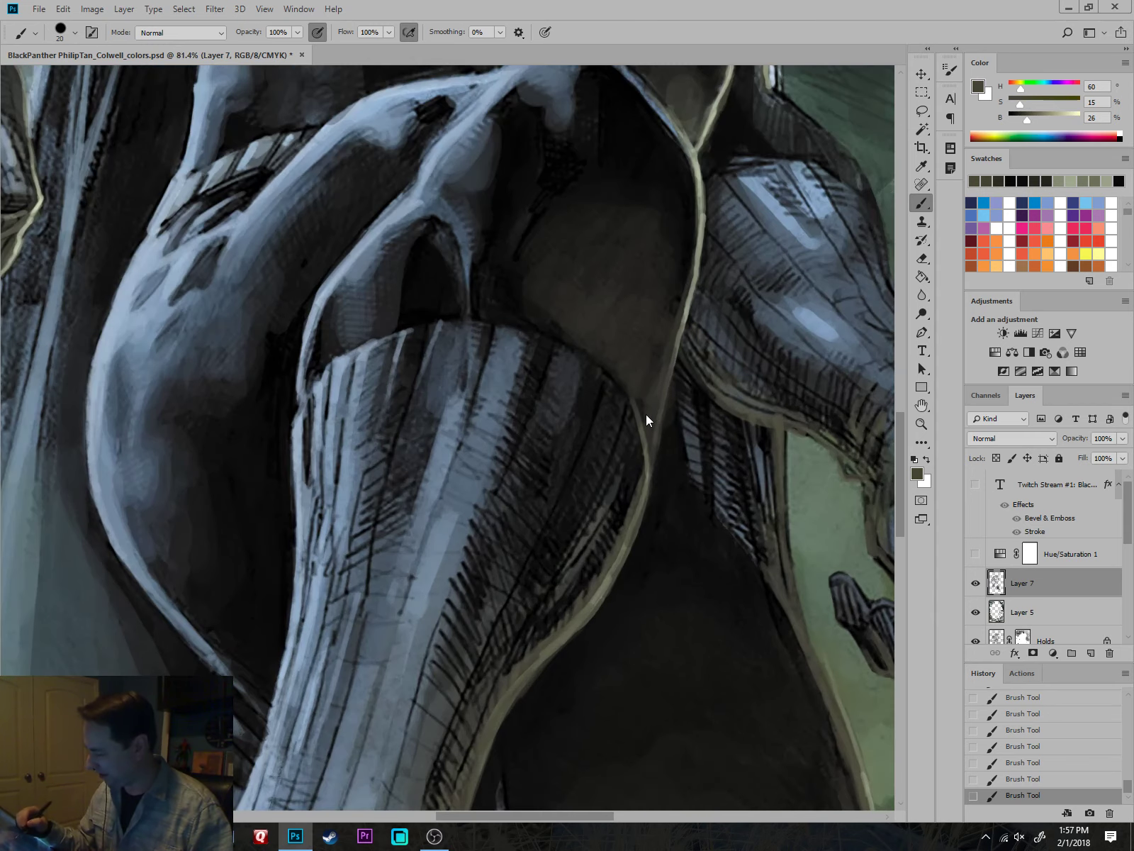
{"action": "key", "text": "bracketright"}
{"action": "key", "text": "bracketright"}
{"action": "key", "text": "bracketright"}
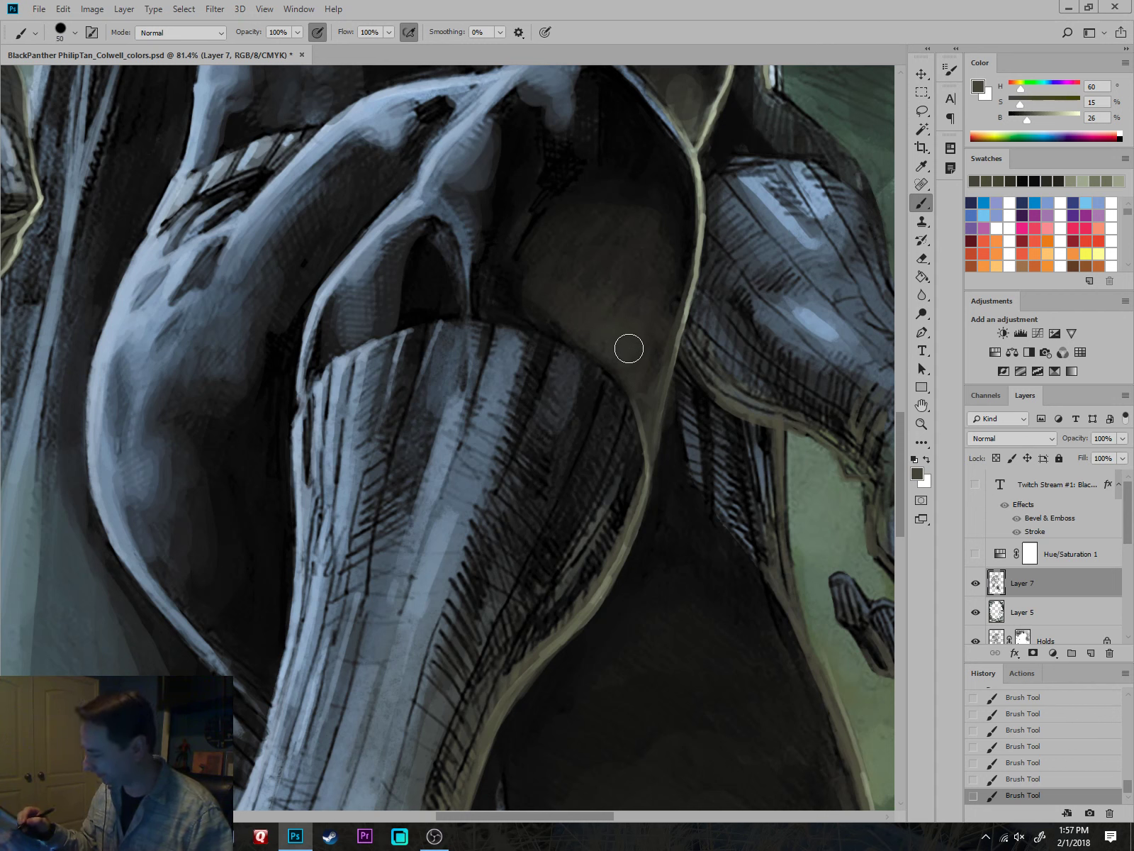
{"action": "left_click", "coordinate": [668, 248], "text": "alt"}
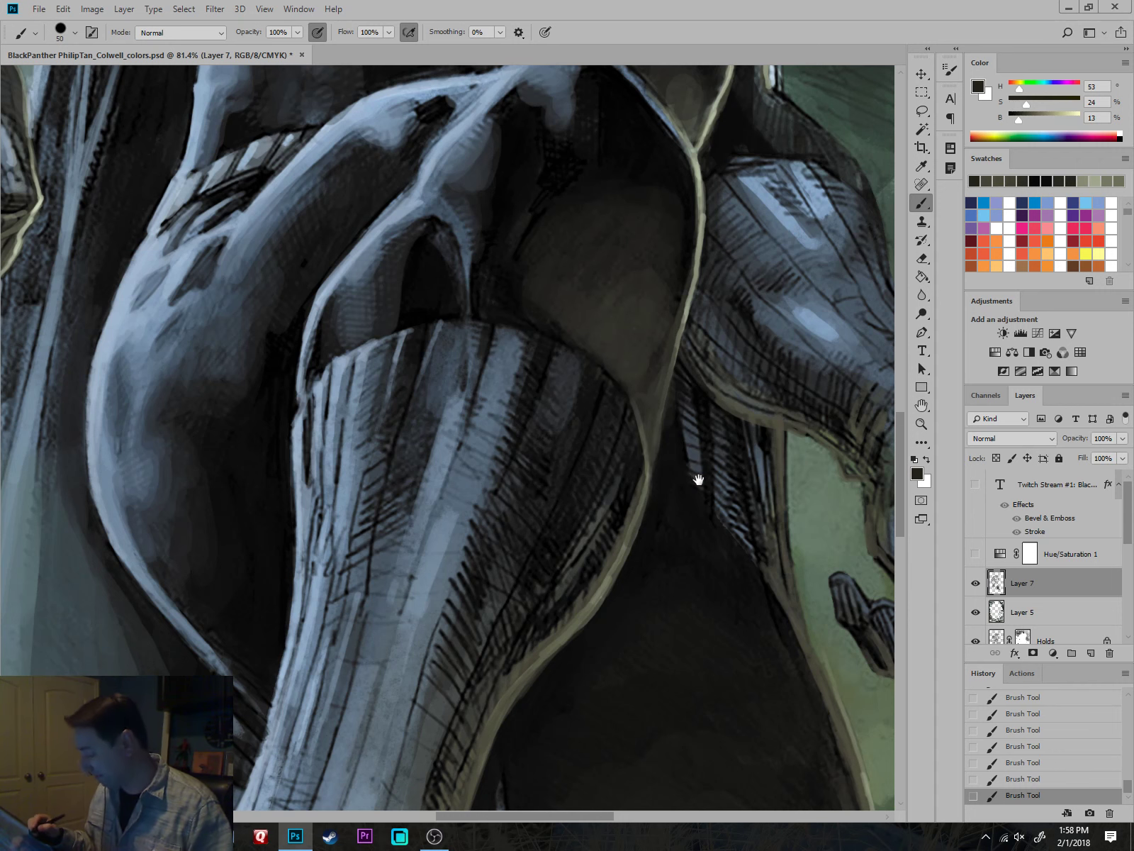
{"action": "left_click_drag", "start_coordinate": [696, 472], "coordinate": [692, 500]}
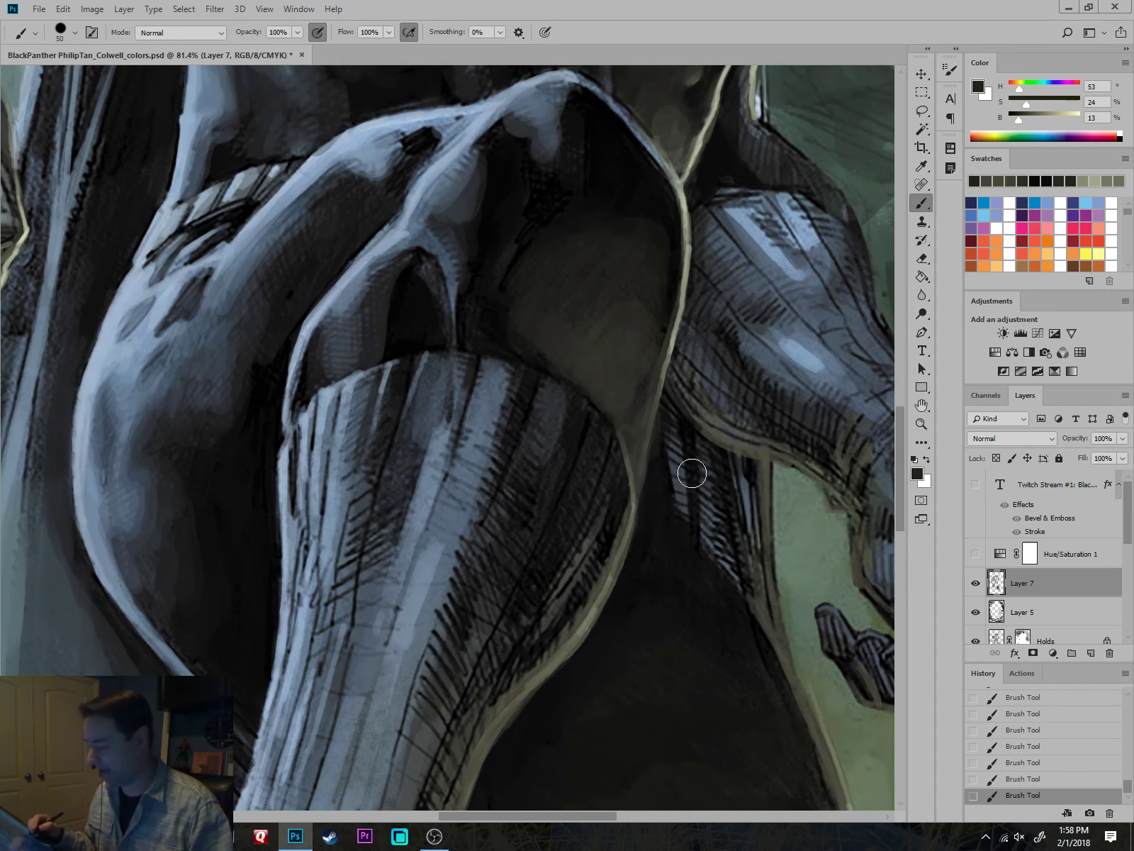
{"action": "left_click", "coordinate": [685, 276], "text": "alt"}
{"action": "left_click", "coordinate": [668, 212], "text": "alt"}
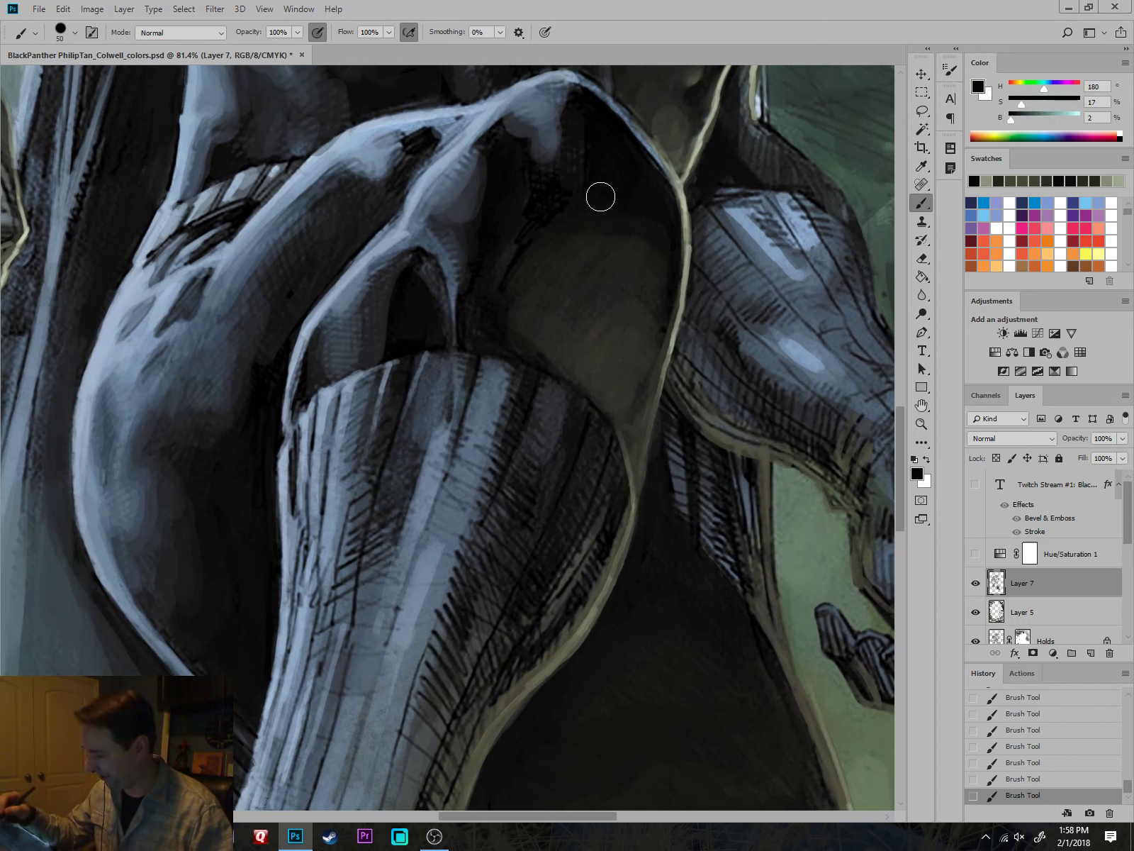
Smooth the black hatching on the knee's inner shadow with sampled dark blue-gray tones, reducing the brush from size 50 to 35.
{"action": "left_click", "coordinate": [546, 166], "text": "alt"}
{"action": "left_click", "coordinate": [529, 146], "text": "alt"}
{"action": "key", "text": "bracketleft"}
{"action": "mouse_move", "coordinate": [524, 142]}
{"action": "left_mouse_down"}
{"action": "mouse_move", "coordinate": [507, 117]}
{"action": "mouse_move", "coordinate": [475, 149]}
{"action": "mouse_move", "coordinate": [471, 165]}
{"action": "mouse_move", "coordinate": [490, 131]}
{"action": "mouse_move", "coordinate": [472, 160]}
{"action": "mouse_move", "coordinate": [475, 212]}
{"action": "mouse_move", "coordinate": [488, 160]}
{"action": "mouse_move", "coordinate": [494, 186]}
{"action": "mouse_move", "coordinate": [474, 215]}
{"action": "left_mouse_up"}
{"action": "key", "text": "bracketleft"}
{"action": "key", "text": "bracketleft"}
{"action": "mouse_move", "coordinate": [534, 164]}
{"action": "left_mouse_down"}
{"action": "mouse_move", "coordinate": [524, 139]}
{"action": "mouse_move", "coordinate": [559, 126]}
{"action": "mouse_move", "coordinate": [542, 181]}
{"action": "mouse_move", "coordinate": [541, 264]}
{"action": "mouse_move", "coordinate": [568, 206]}
{"action": "mouse_move", "coordinate": [565, 137]}
{"action": "left_mouse_up"}
Smooth the shadowed hollow between the knee tendon and the boot top with sampled dark blue-gray tones at brush size 35.
{"action": "scroll", "coordinate": [624, 312], "scroll_direction": "down", "scroll_amount": 3}
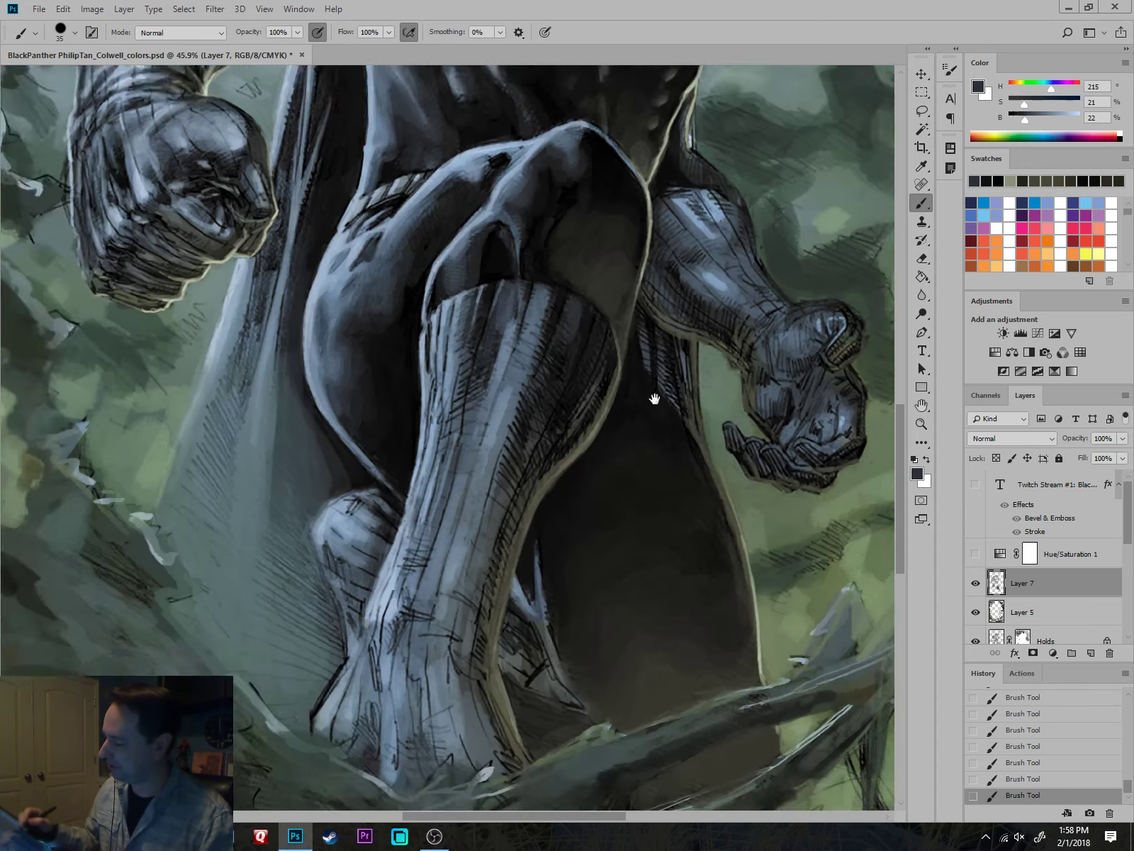
{"action": "scroll", "coordinate": [651, 382], "scroll_direction": "up", "scroll_amount": 2}
{"action": "left_click", "coordinate": [437, 186], "text": "alt"}
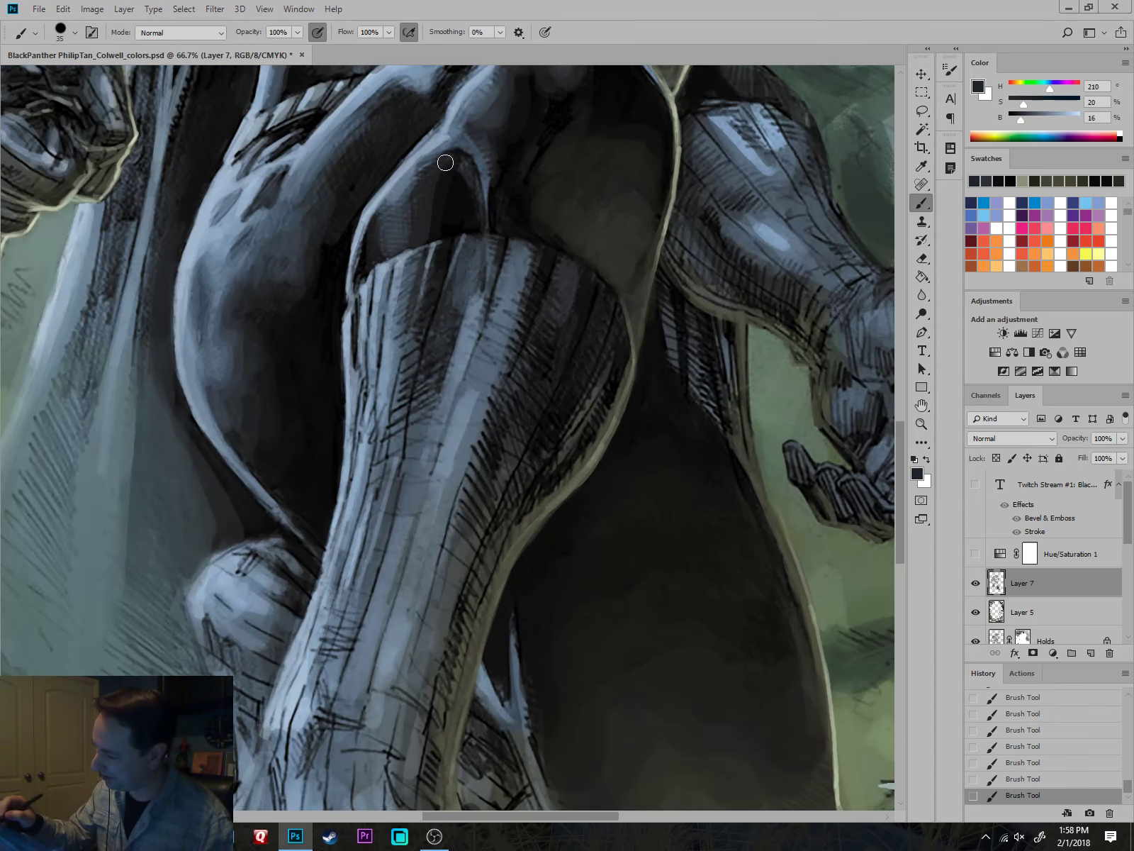
{"action": "left_click", "coordinate": [401, 228], "text": "alt"}
{"action": "left_click_drag", "start_coordinate": [373, 245], "coordinate": [359, 268]}
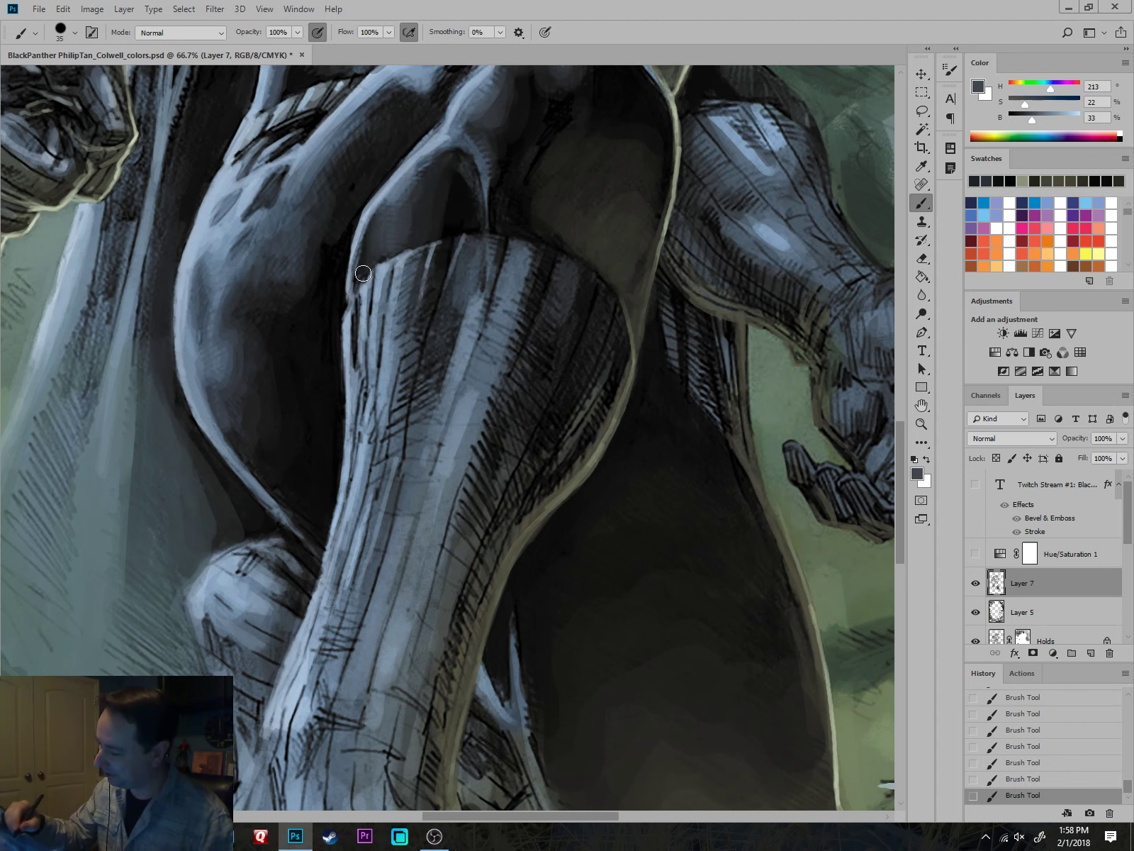
Refine the dark gap on the upper thigh beside the knee with sampled near-black, reducing the brush from size 35 to 15.
{"action": "scroll", "coordinate": [522, 187], "scroll_direction": "down", "scroll_amount": 3}
{"action": "left_click_drag", "start_coordinate": [539, 230], "coordinate": [675, 468]}
{"action": "scroll", "coordinate": [673, 464], "scroll_direction": "up", "scroll_amount": 2}
{"action": "left_click", "coordinate": [524, 331], "text": "alt"}
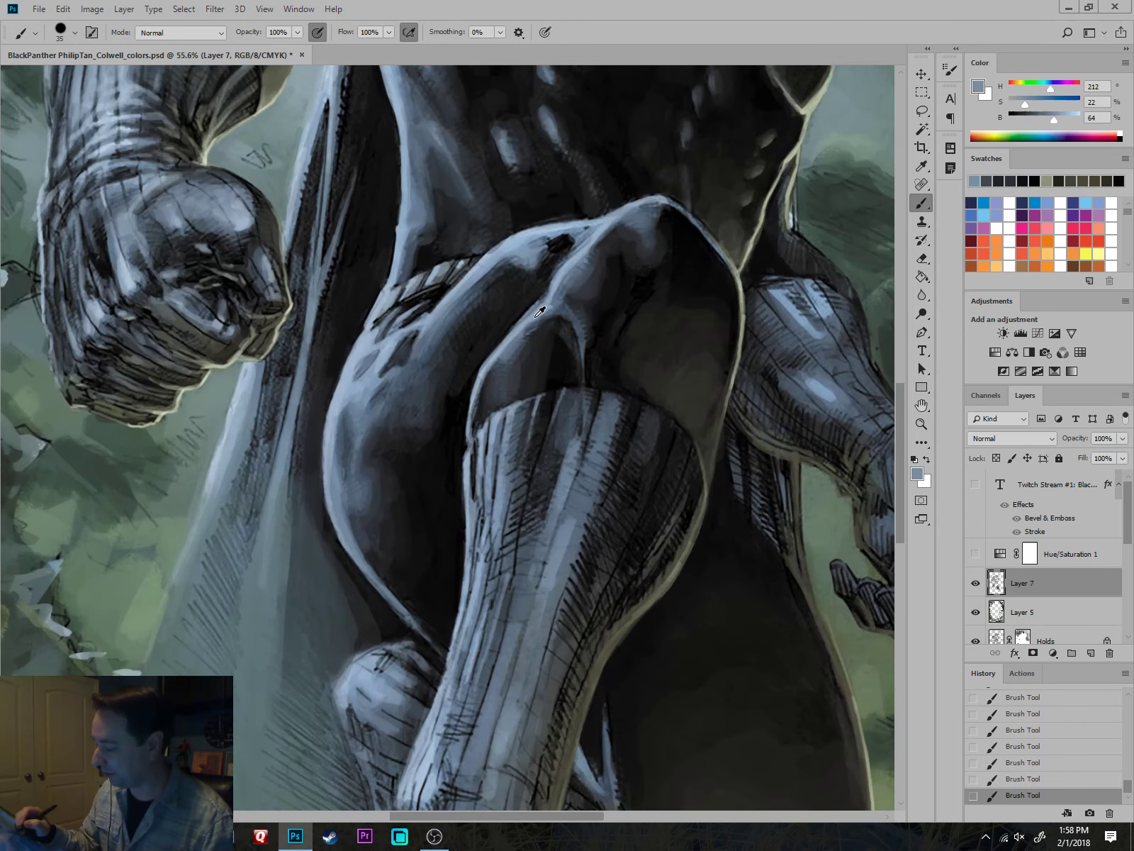
{"action": "left_click", "coordinate": [565, 241], "text": "alt"}
{"action": "key", "text": "bracketleft"}
{"action": "key", "text": "bracketleft"}
{"action": "key", "text": "bracketleft"}
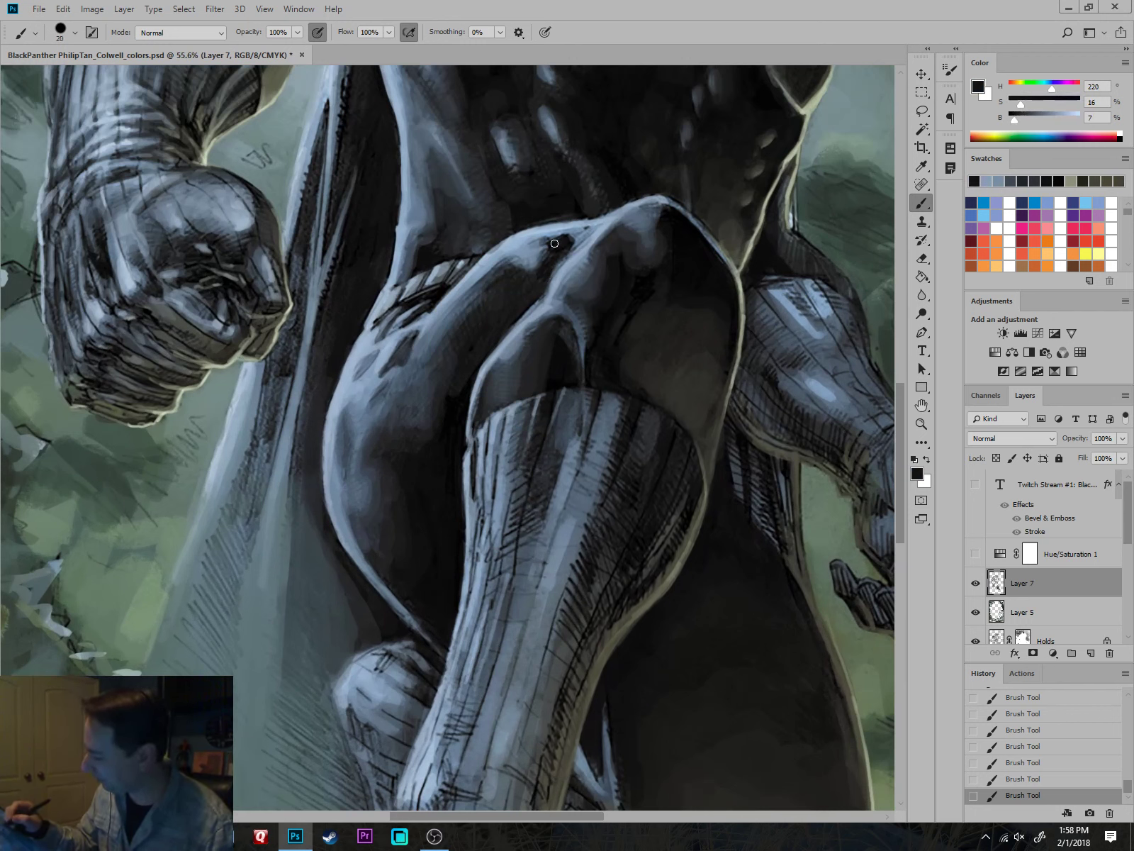
{"action": "key", "text": "bracketleft"}
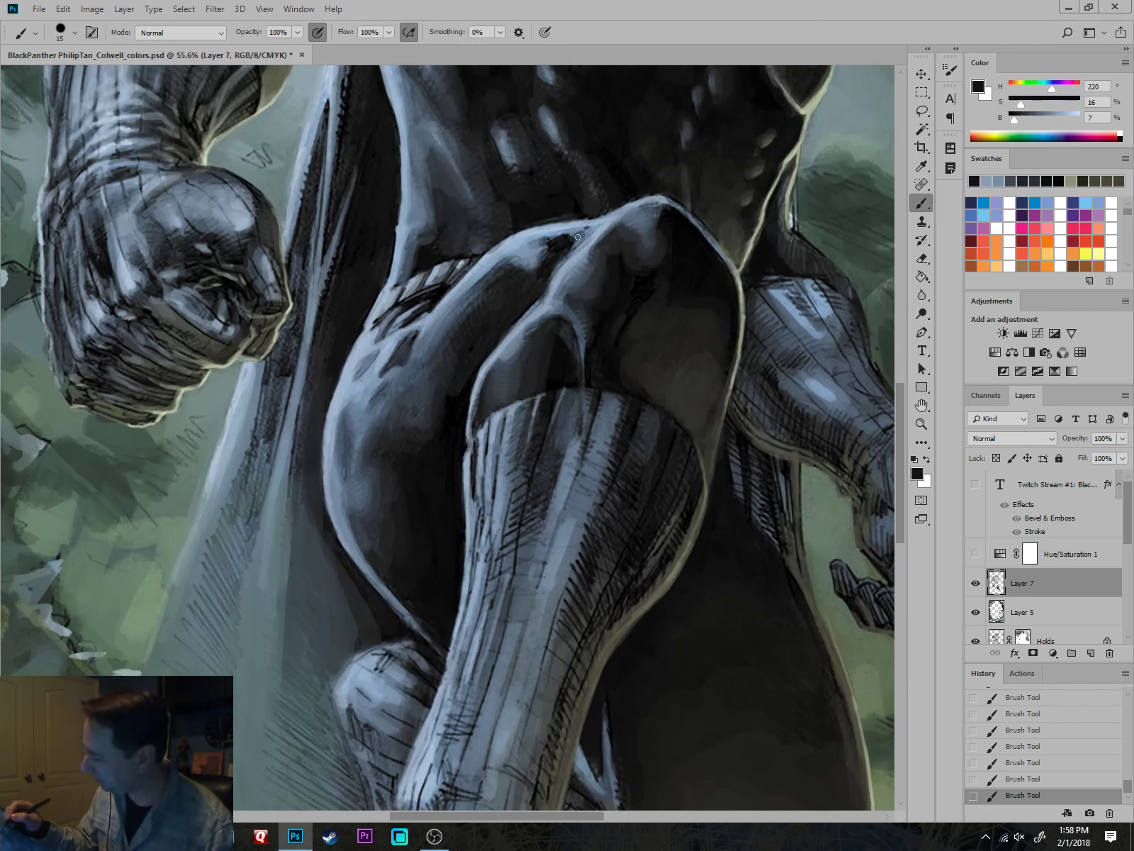
Blend the dark gap on the upper thigh into the surrounding muscle with sampled light and mid blue-gray tones at brush size 20.
{"action": "left_click", "coordinate": [536, 248], "text": "alt"}
{"action": "key", "text": "bracketright"}
{"action": "left_click_drag", "start_coordinate": [505, 238], "coordinate": [480, 319]}
{"action": "left_click", "coordinate": [482, 293], "text": "alt"}
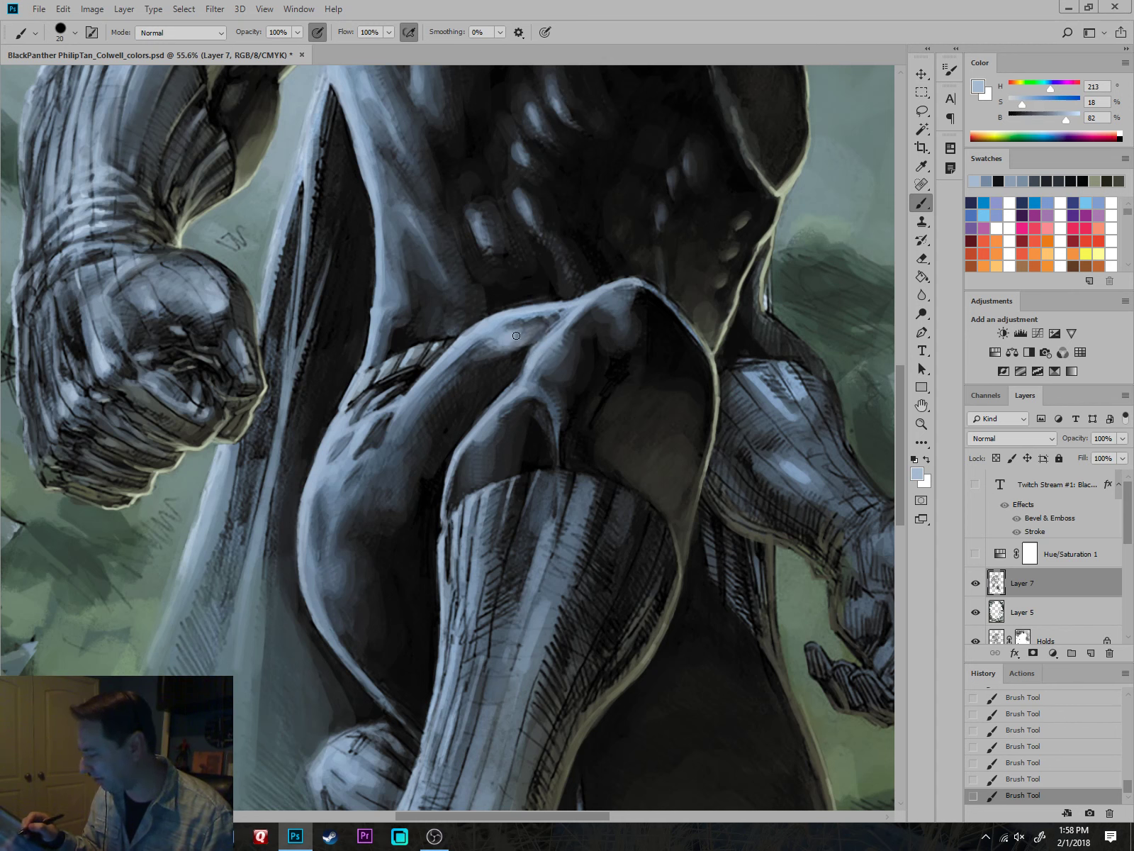
{"action": "left_click", "coordinate": [538, 323], "text": "alt"}
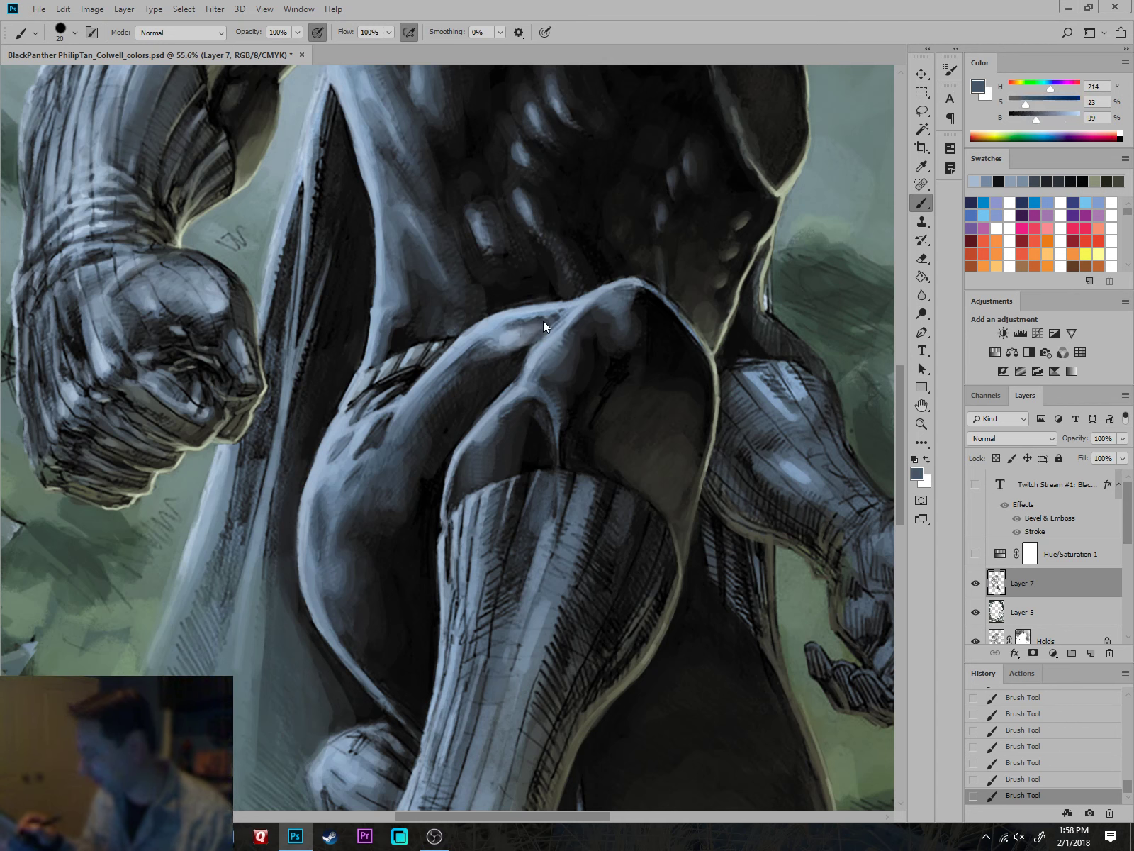
{"action": "left_click", "coordinate": [543, 326], "text": "alt"}
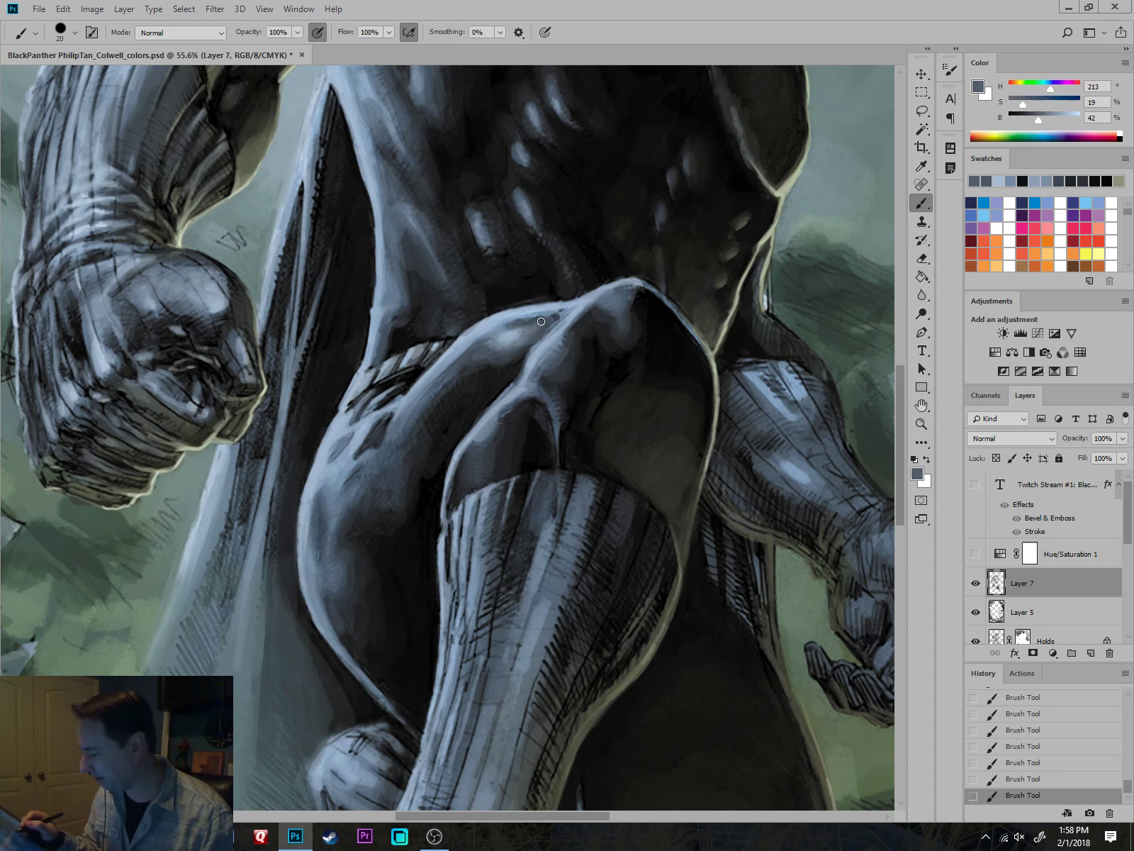
Add a soft highlight on the kneecap with sampled light blue-gray at brush size 20.
{"action": "scroll", "coordinate": [520, 362], "scroll_direction": "down", "scroll_amount": 5}
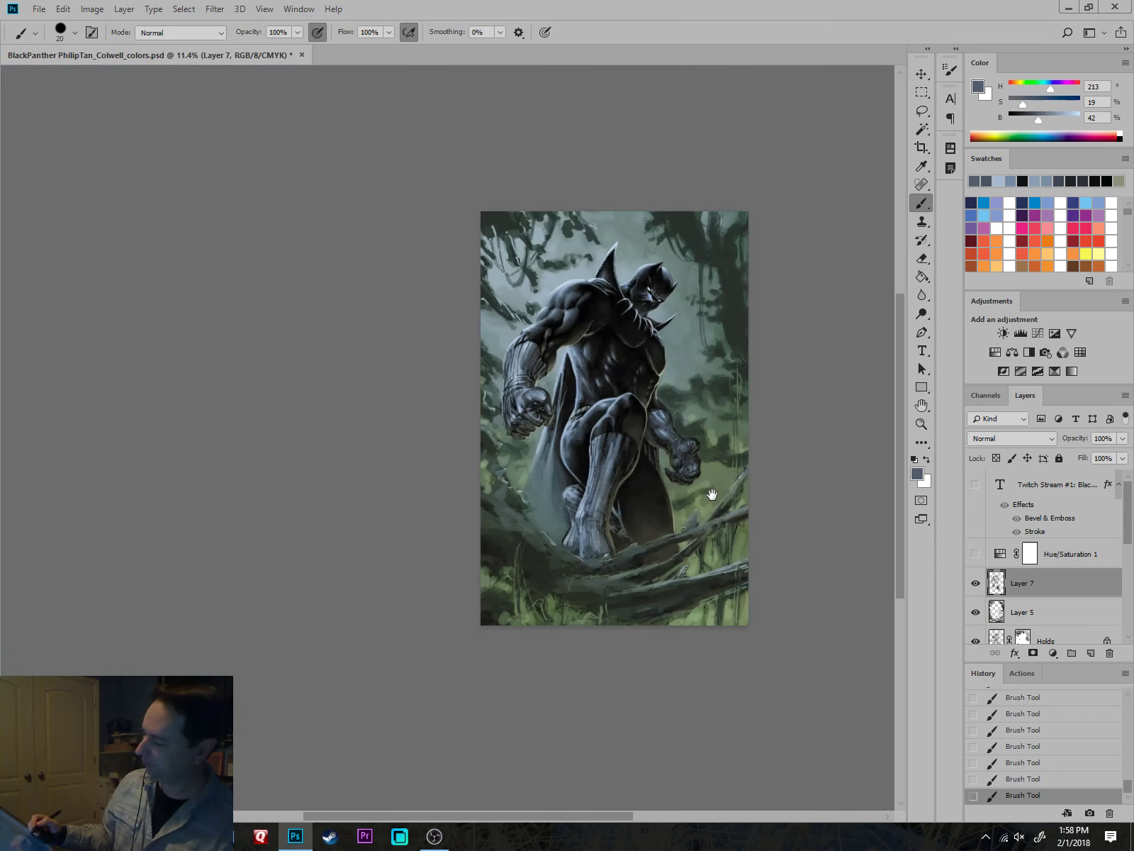
{"action": "scroll", "coordinate": [697, 496], "scroll_direction": "up", "scroll_amount": 1}
{"action": "scroll", "coordinate": [698, 495], "scroll_direction": "up", "scroll_amount": 3}
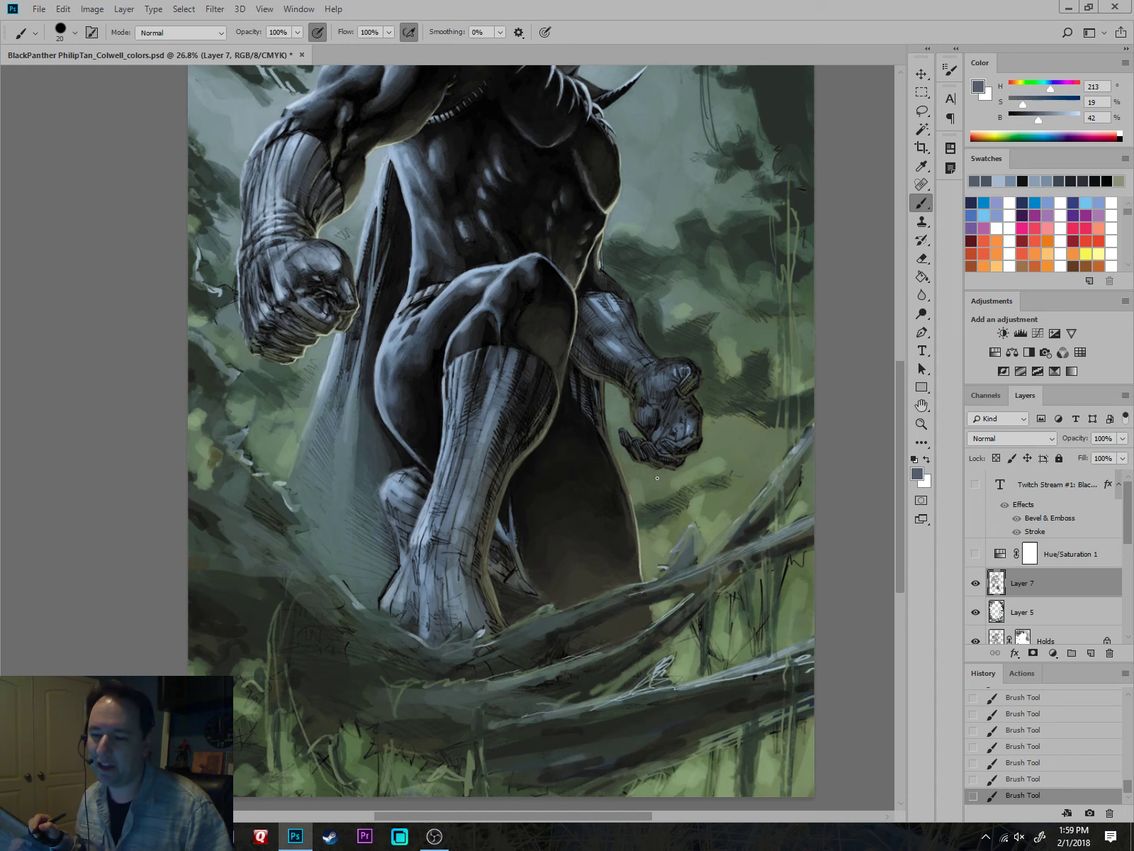
{"action": "scroll", "coordinate": [662, 477], "scroll_direction": "up", "scroll_amount": 5}
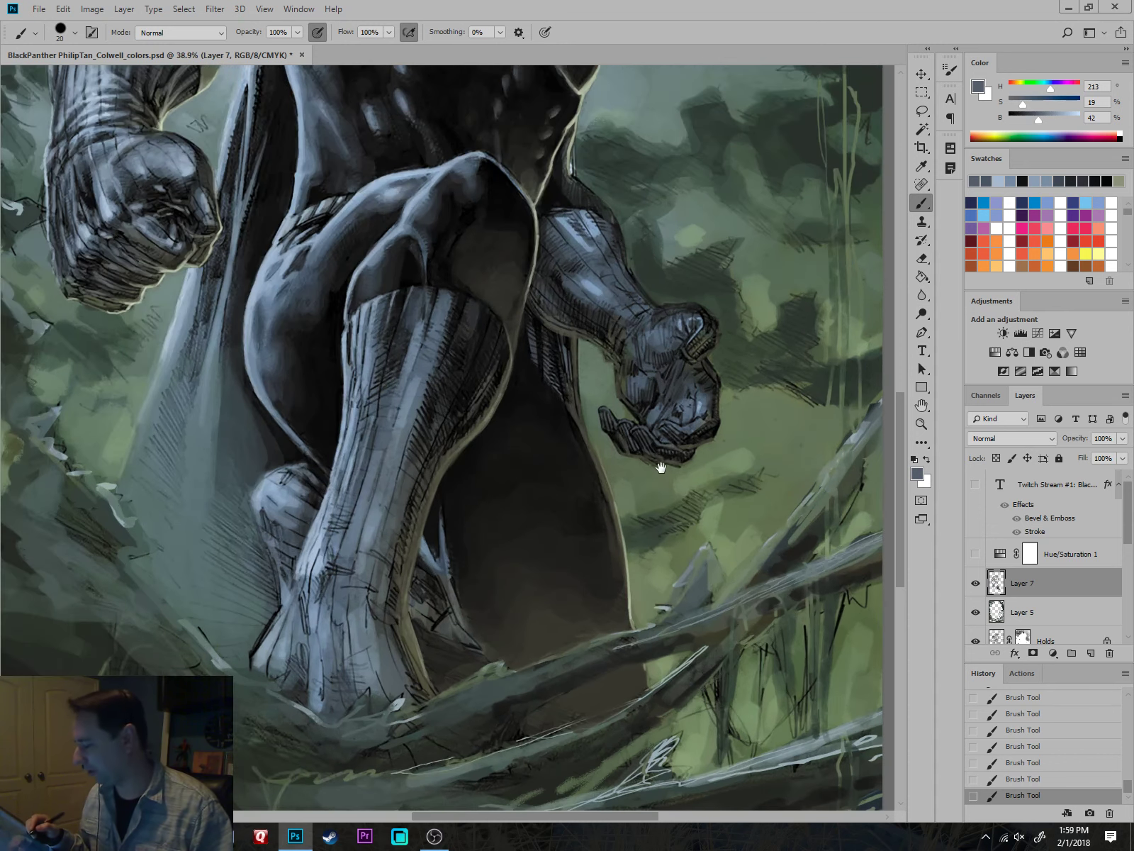
{"action": "left_click_drag", "start_coordinate": [647, 383], "coordinate": [780, 548]}
{"action": "scroll", "coordinate": [594, 305], "scroll_direction": "up", "scroll_amount": 4}
{"action": "left_click", "coordinate": [591, 232], "text": "alt"}
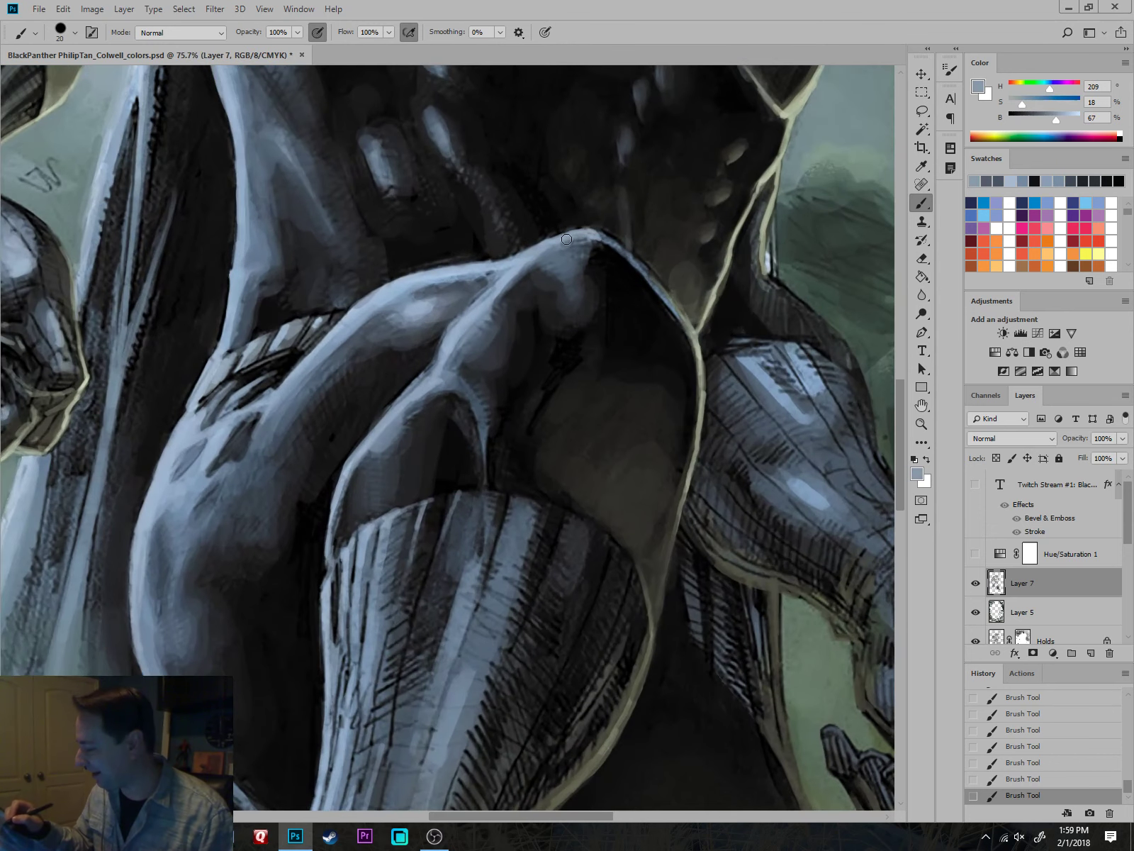
{"action": "left_click", "coordinate": [572, 277]}
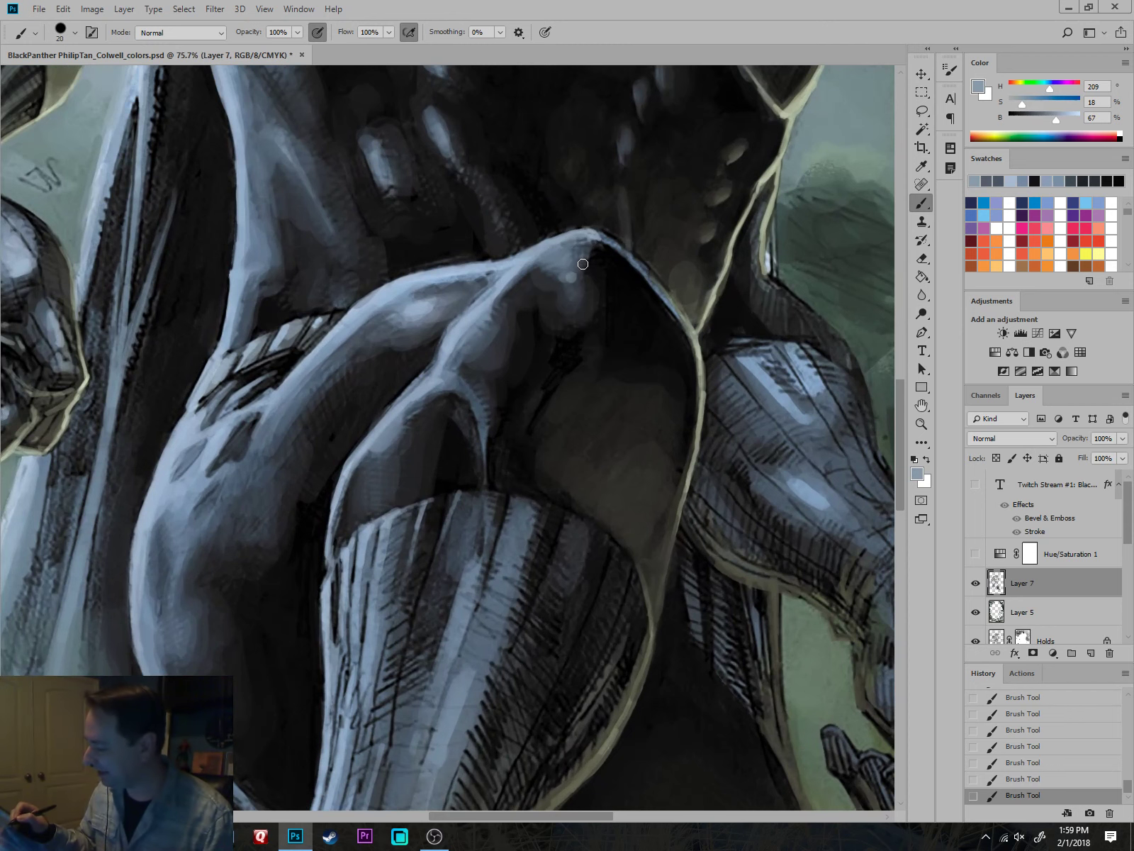
Brighten the upper thigh highlight and the ridge from the knee to the boot top with sampled light blue-gray tones at brush size 20.
{"action": "scroll", "coordinate": [638, 252], "scroll_direction": "down", "scroll_amount": 2}
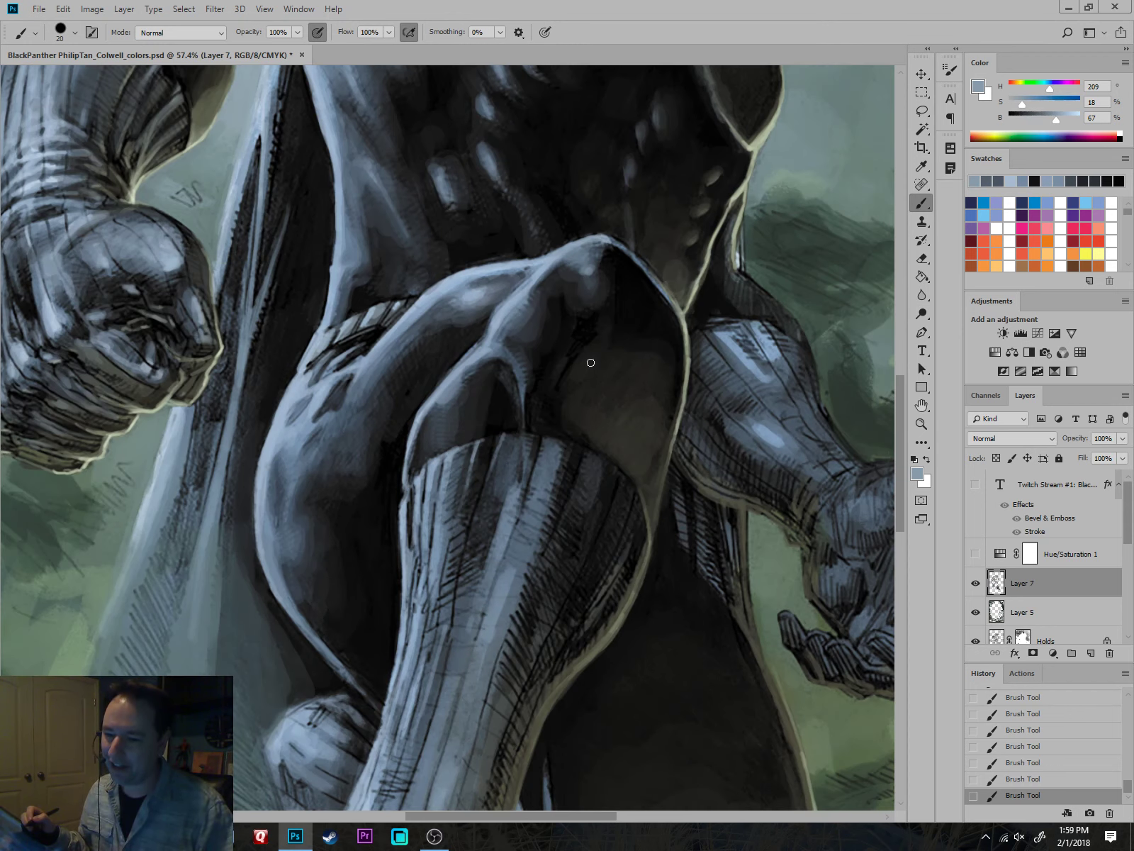
{"action": "left_click", "coordinate": [477, 290], "text": "alt"}
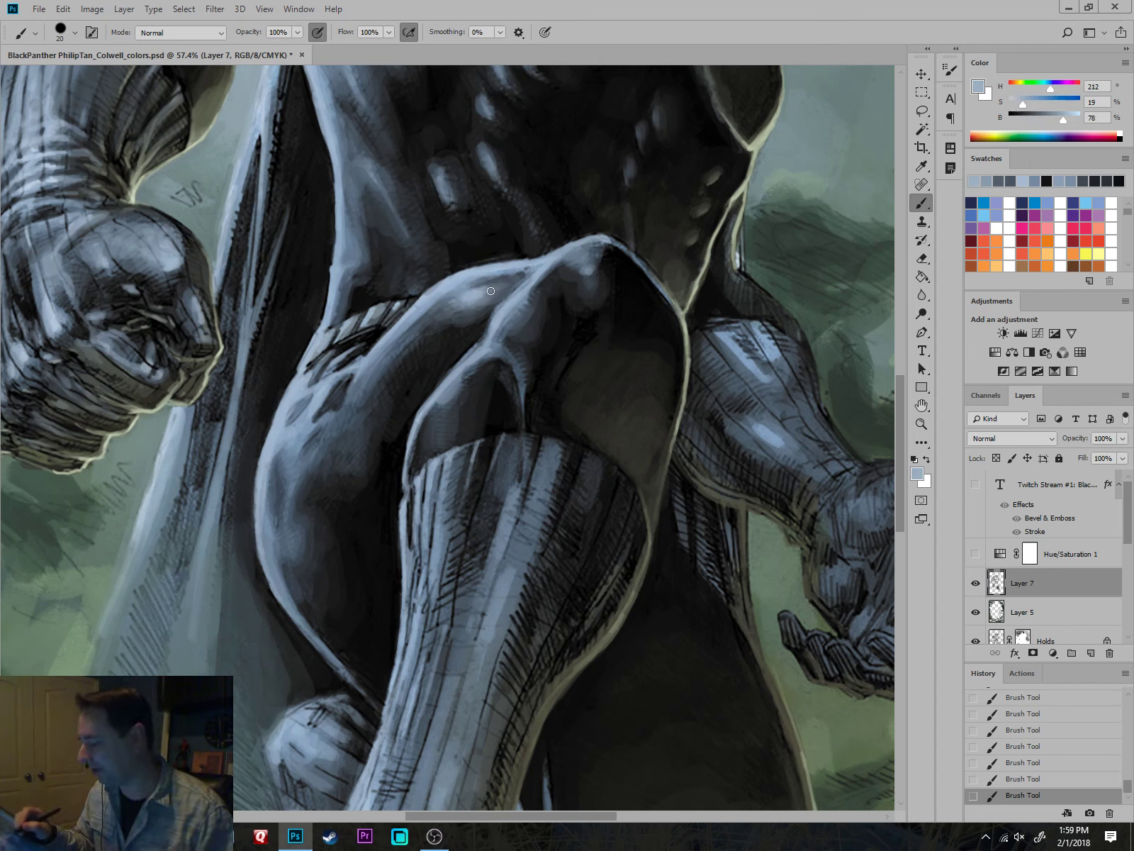
{"action": "left_click", "coordinate": [487, 345], "text": "alt"}
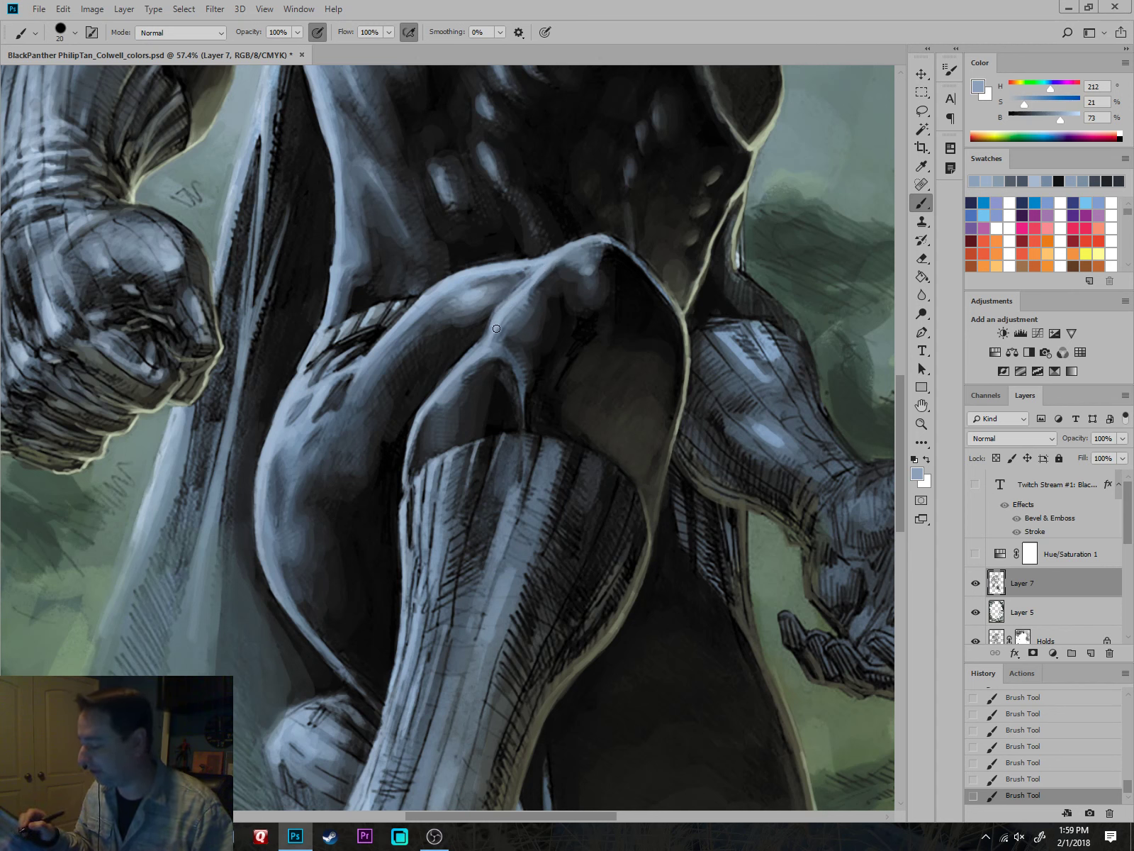
{"action": "left_click", "coordinate": [453, 385], "text": "alt"}
{"action": "mouse_move", "coordinate": [421, 421]}
{"action": "left_mouse_down"}
{"action": "mouse_move", "coordinate": [410, 472]}
{"action": "mouse_move", "coordinate": [418, 449]}
{"action": "left_mouse_up"}
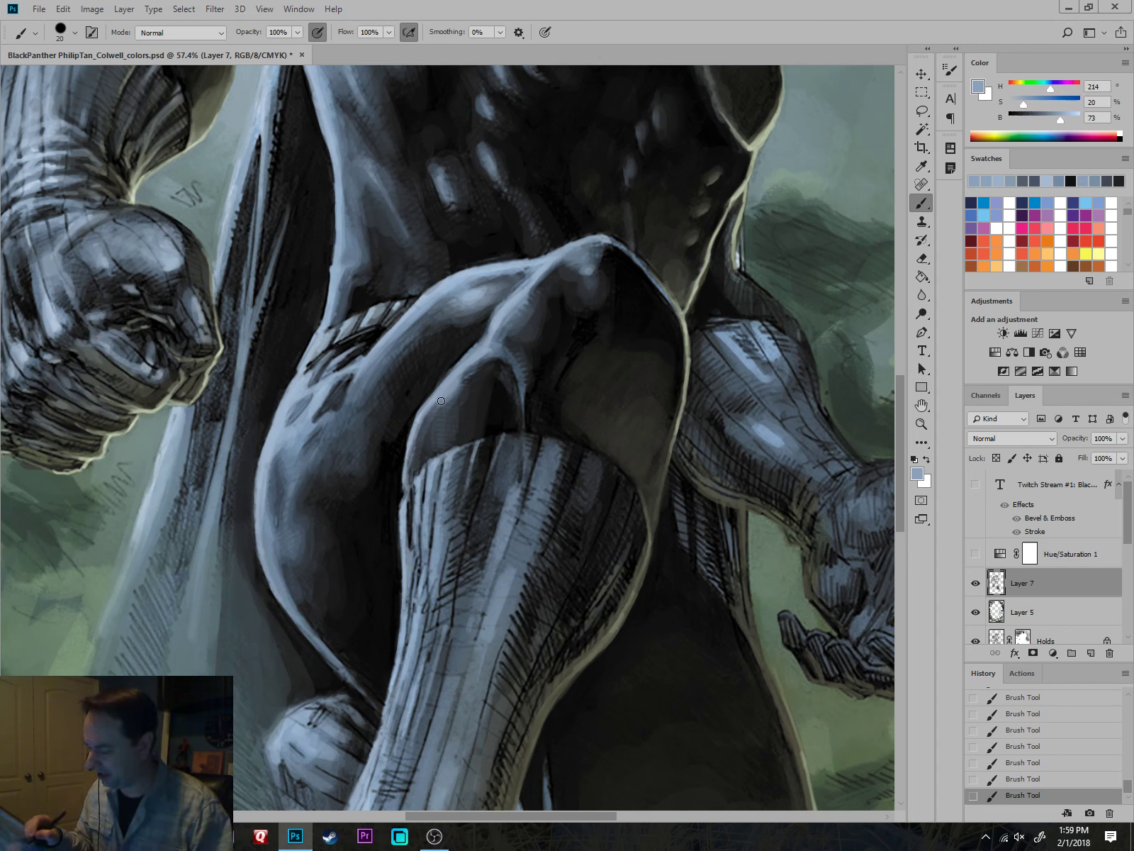
Blend the hollow under the knee and its bordering tendon with sampled dark and light blue-gray tones at brush size 20.
{"action": "left_click", "coordinate": [432, 431], "text": "alt"}
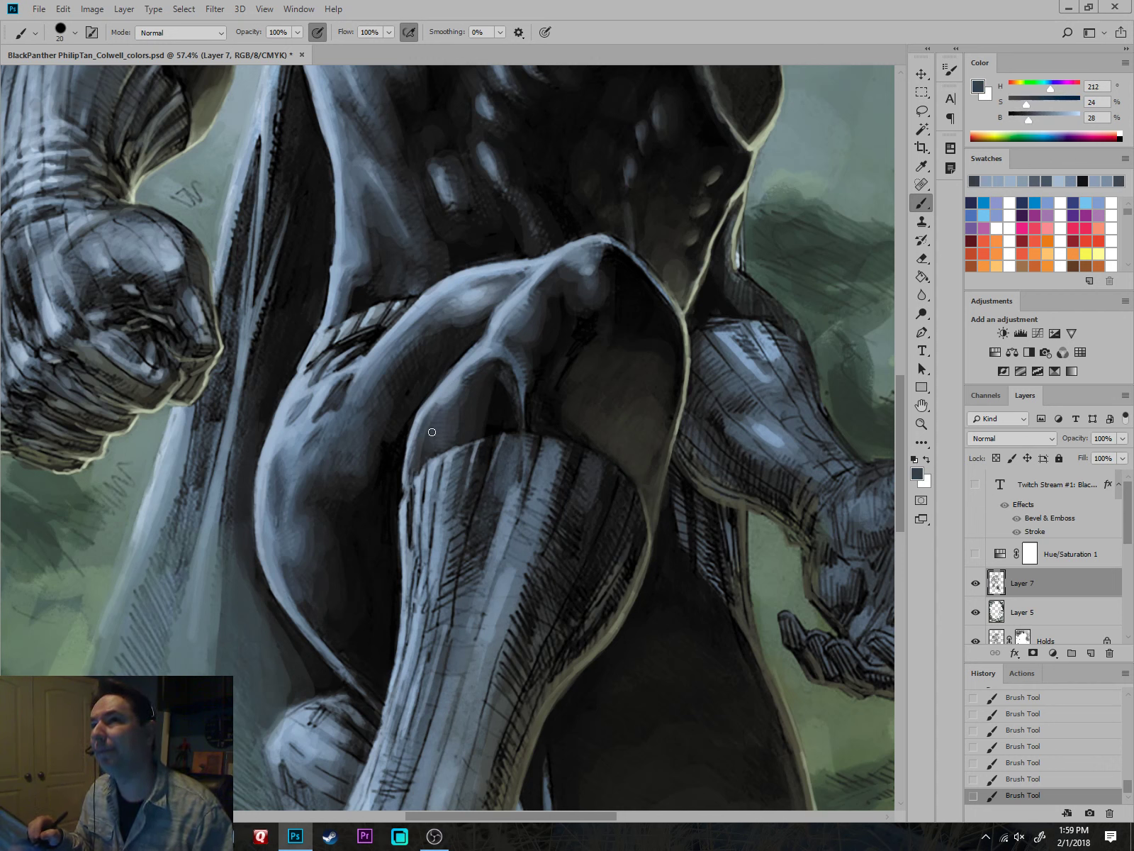
{"action": "left_click", "coordinate": [484, 383], "text": "alt"}
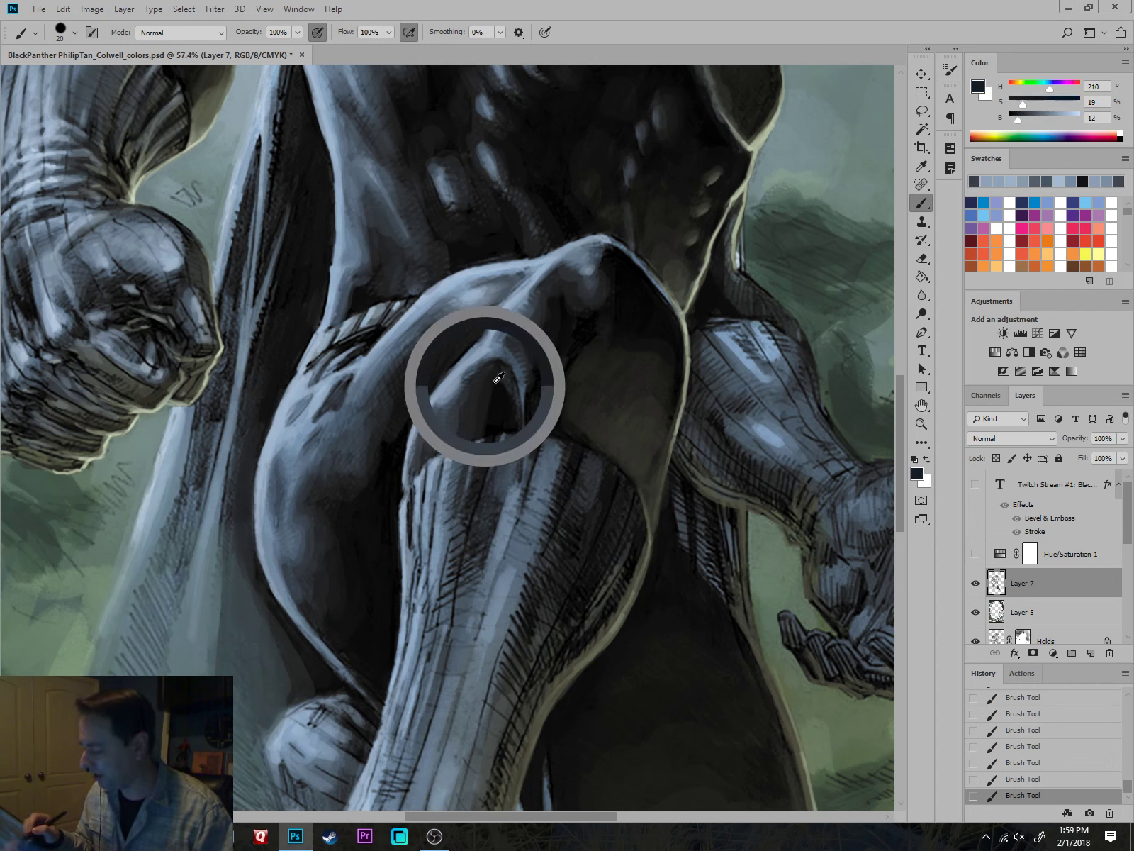
{"action": "left_click", "coordinate": [525, 401], "text": "alt"}
{"action": "left_click", "coordinate": [496, 333], "text": "alt"}
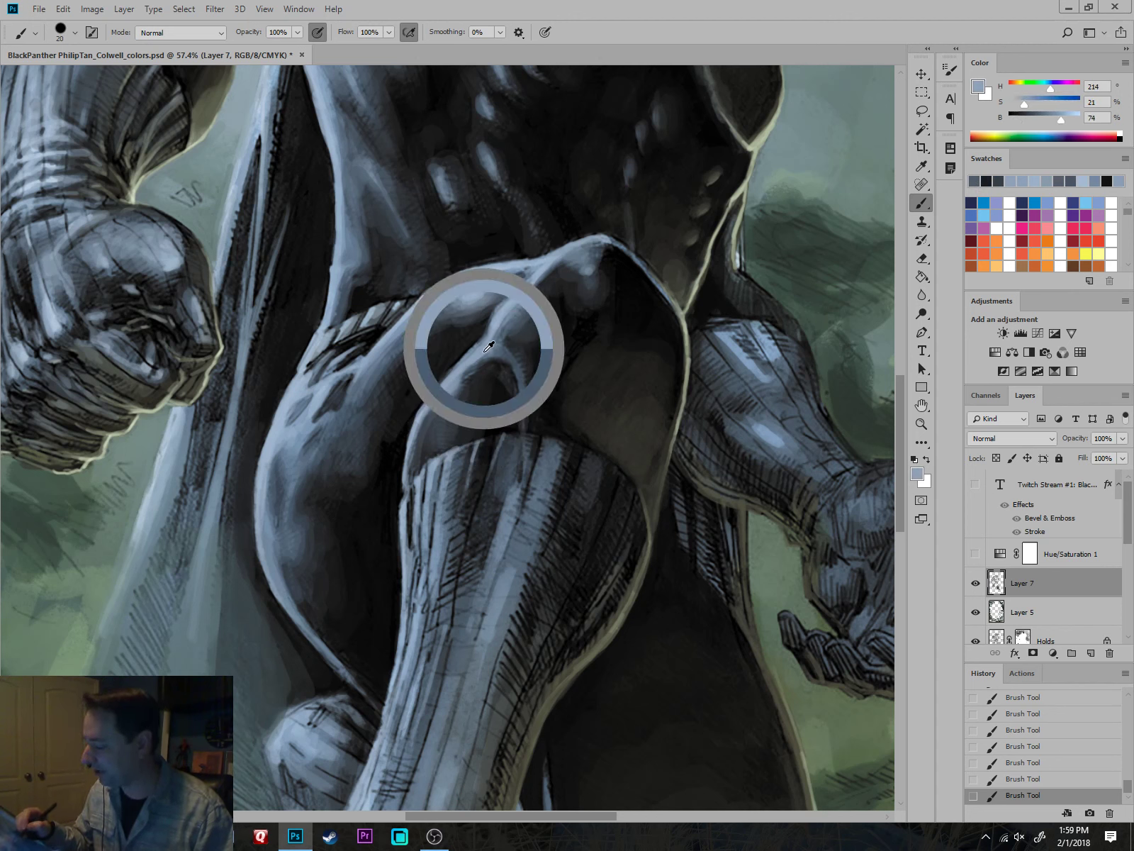
Soften the dark marks on the outer thigh with sampled dark and light blue-gray tones at brush sizes 25 to 30.
{"action": "left_click", "coordinate": [350, 415], "text": "alt"}
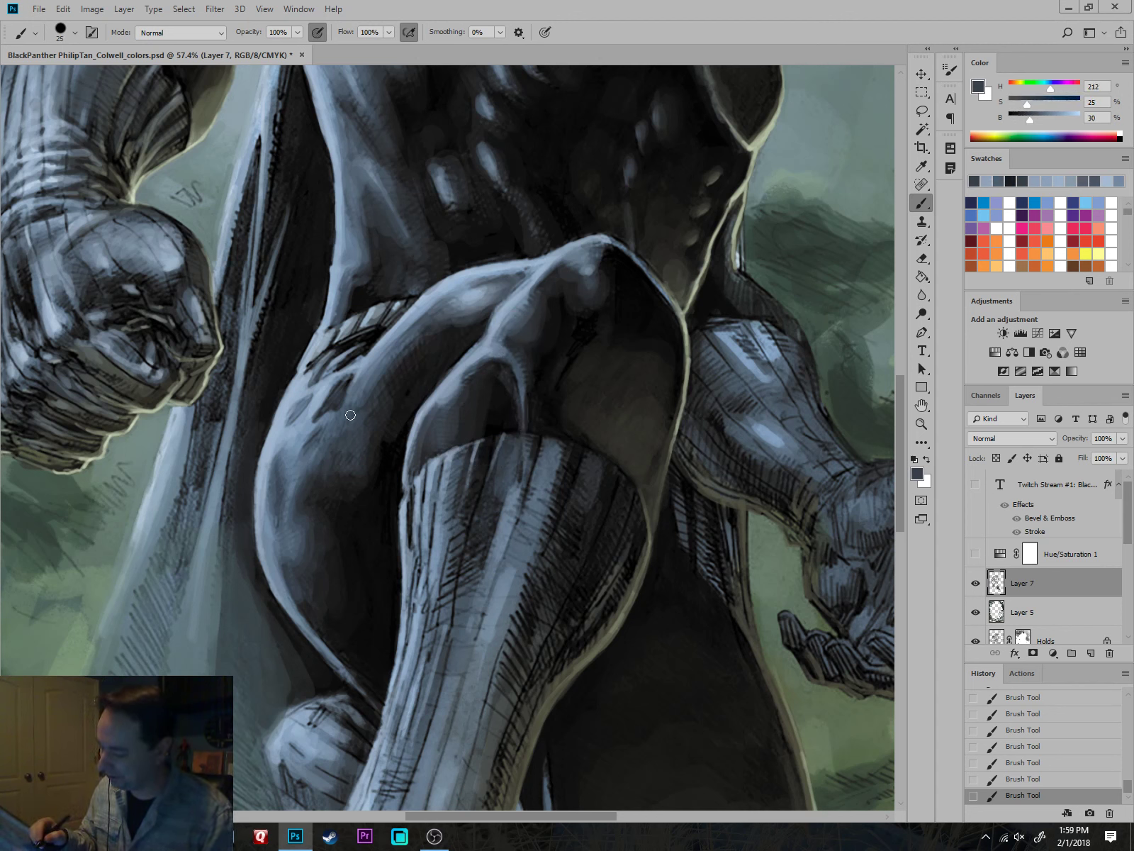
{"action": "left_click", "coordinate": [360, 376], "text": "alt"}
{"action": "left_click", "coordinate": [309, 424], "text": "alt"}
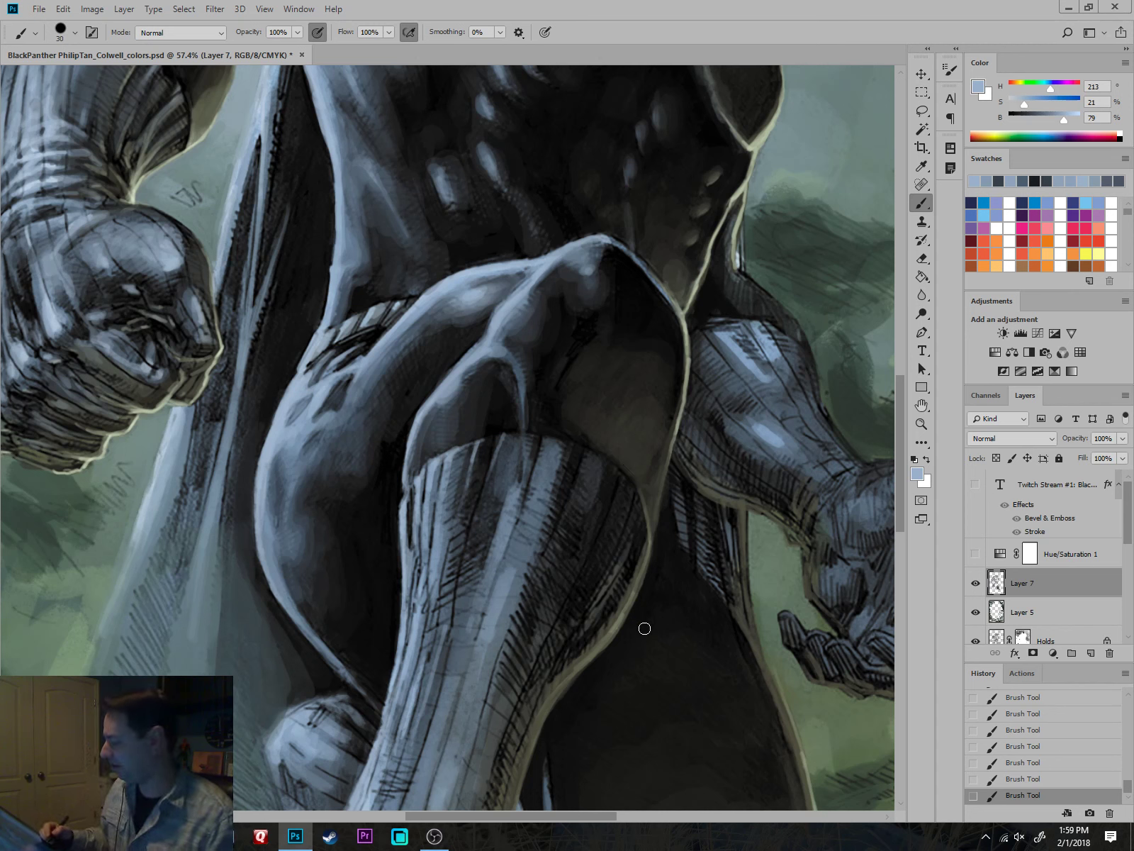
Deepen and smooth the knee's inner shadow with sampled near-black tones at brush size 40.
{"action": "left_click", "coordinate": [666, 355], "text": "alt"}
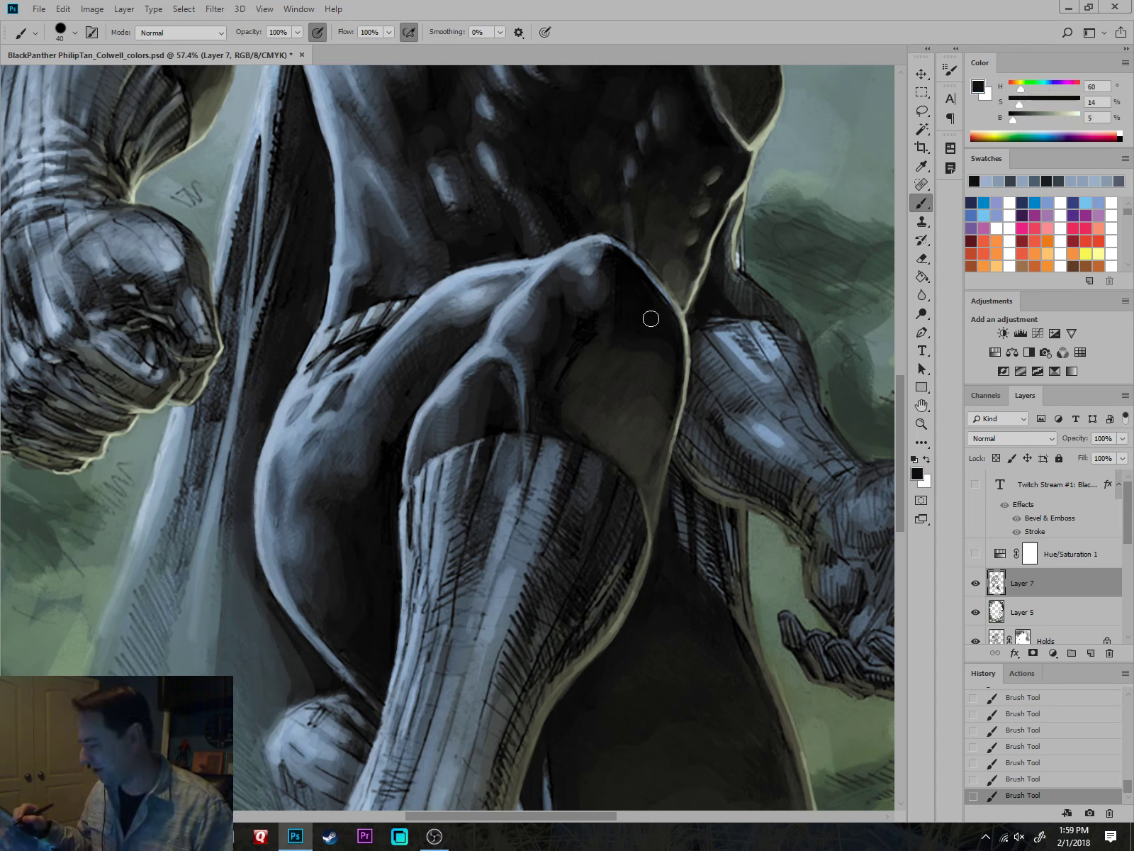
{"action": "left_click", "coordinate": [611, 329], "text": "alt"}
{"action": "key", "text": "bracketright"}
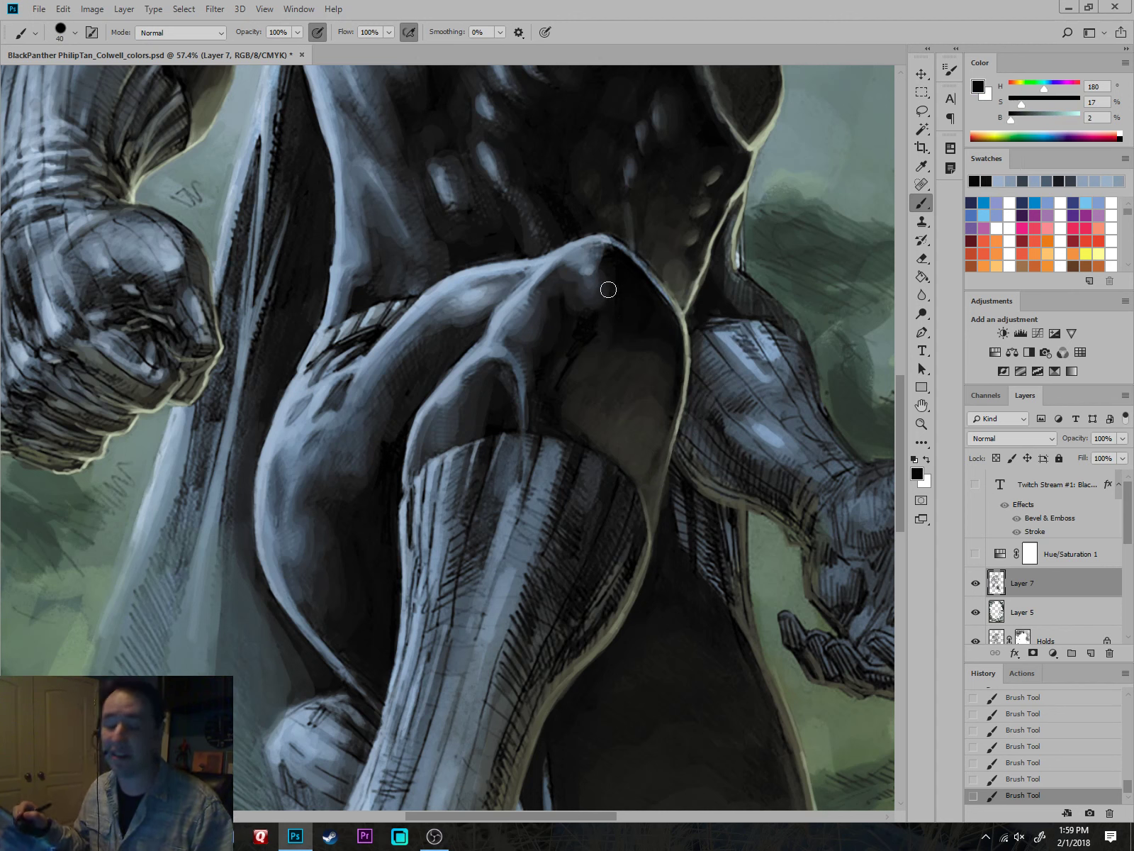
{"action": "left_click", "coordinate": [578, 318], "text": "alt"}
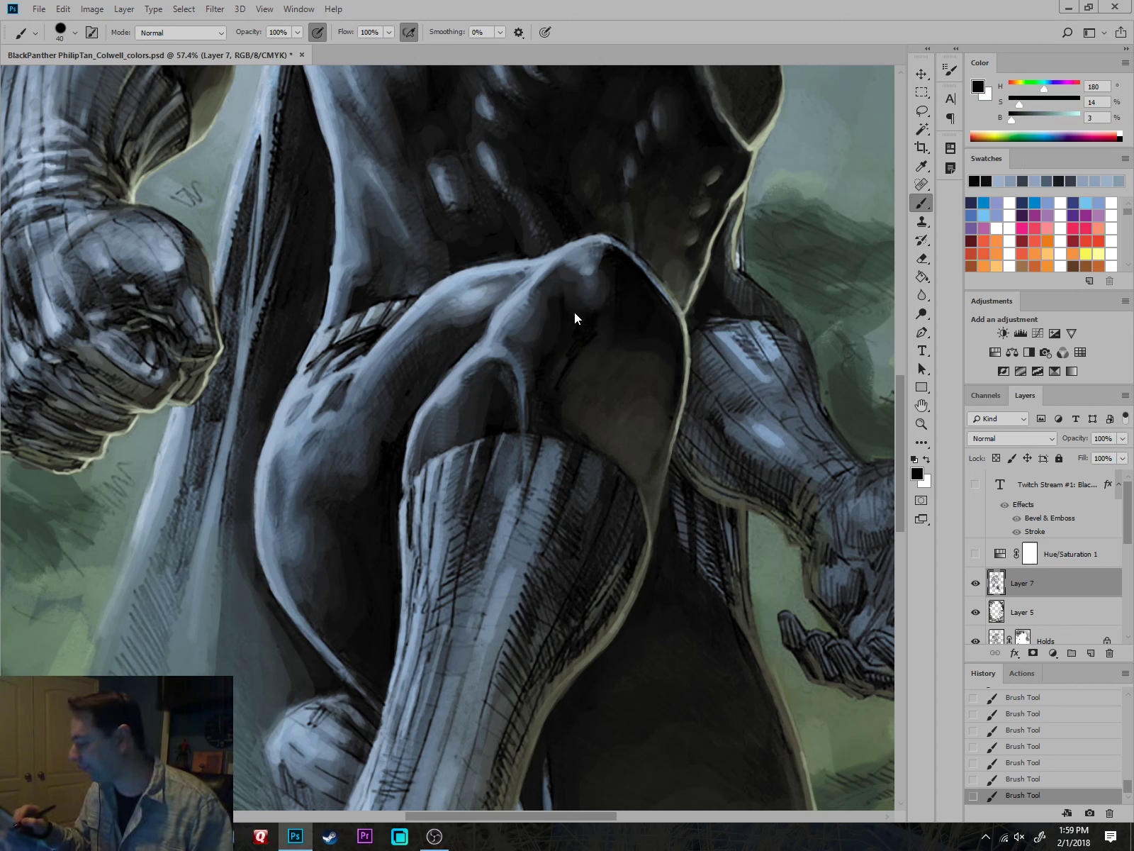
{"action": "mouse_move", "coordinate": [556, 287]}
{"action": "left_mouse_down"}
{"action": "mouse_move", "coordinate": [559, 277]}
{"action": "mouse_move", "coordinate": [567, 301]}
{"action": "left_mouse_up"}
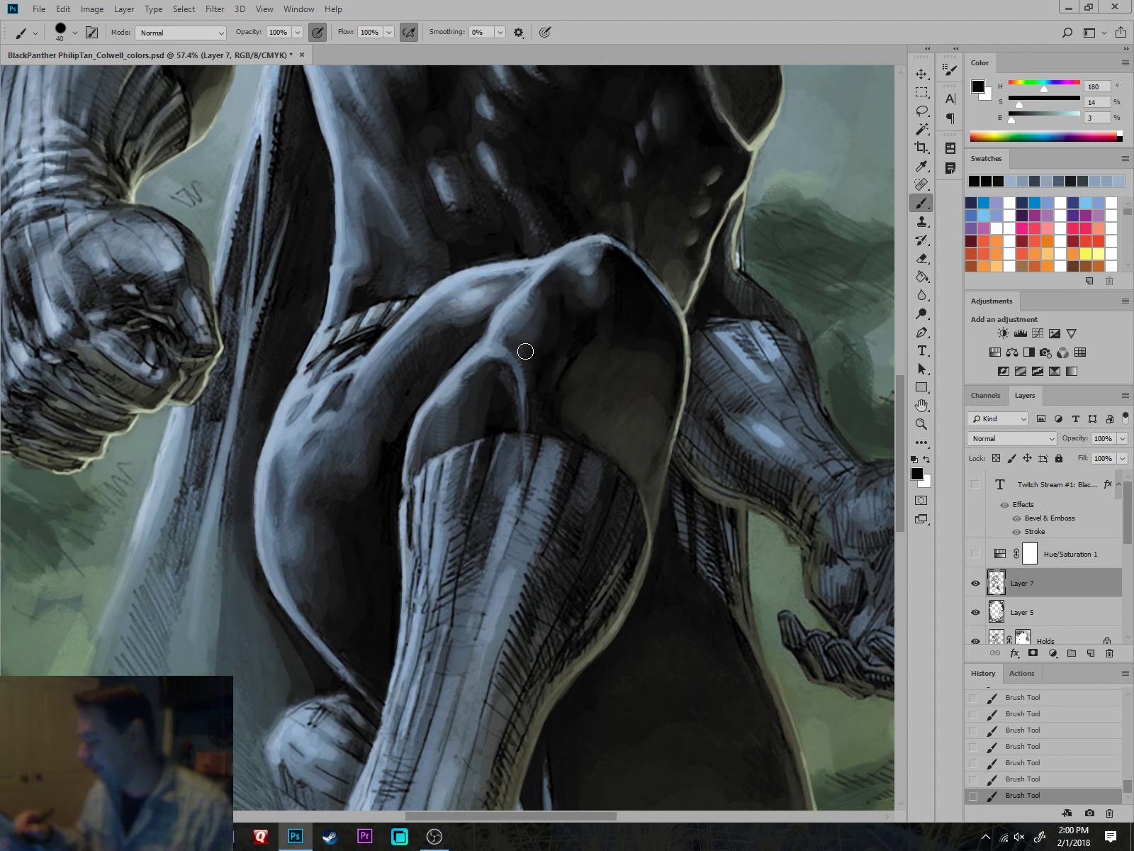
Widen the tendon below the knee with sampled blue-gray at brush size 30, and clean the shadow beside it with near-black at size 40.
{"action": "left_click", "coordinate": [516, 354], "text": "alt"}
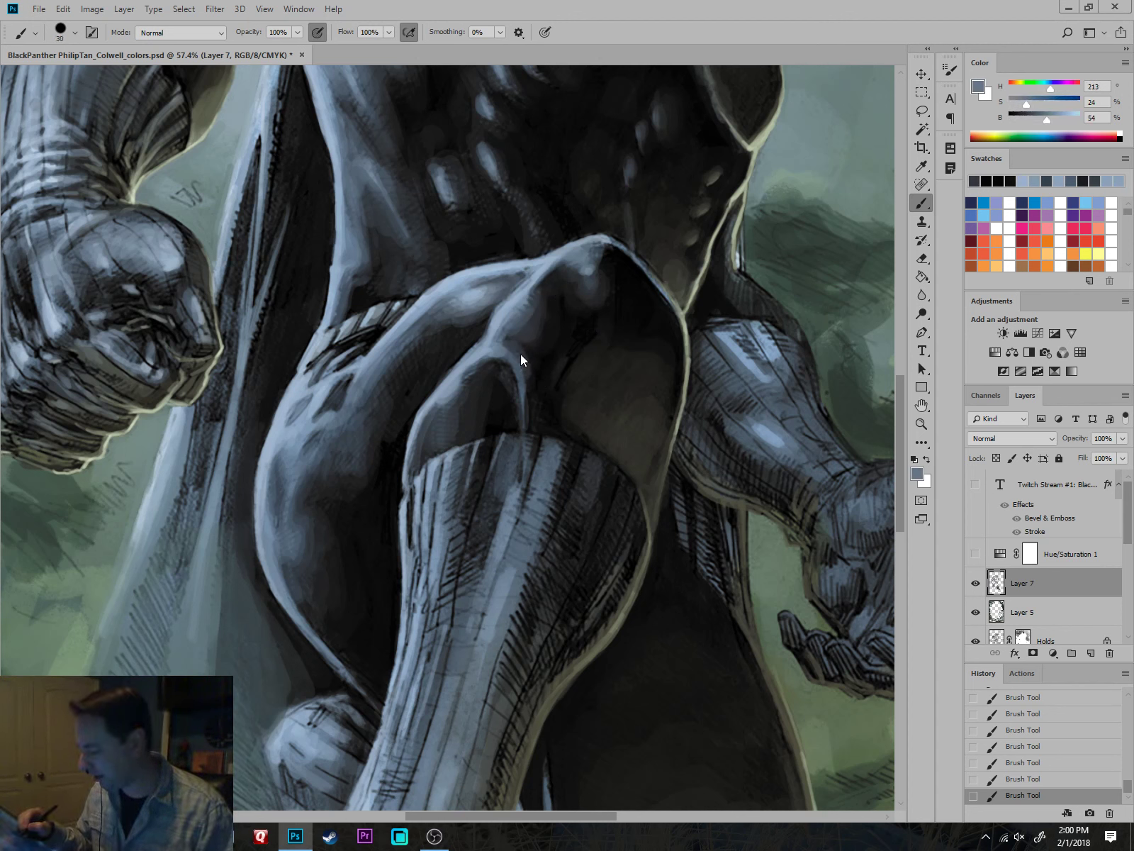
{"action": "key", "text": "bracketleft"}
{"action": "mouse_move", "coordinate": [517, 356]}
{"action": "left_mouse_down"}
{"action": "mouse_move", "coordinate": [530, 392]}
{"action": "mouse_move", "coordinate": [537, 373]}
{"action": "mouse_move", "coordinate": [528, 406]}
{"action": "mouse_move", "coordinate": [511, 366]}
{"action": "mouse_move", "coordinate": [509, 403]}
{"action": "left_mouse_up"}
{"action": "left_click", "coordinate": [497, 395], "text": "alt"}
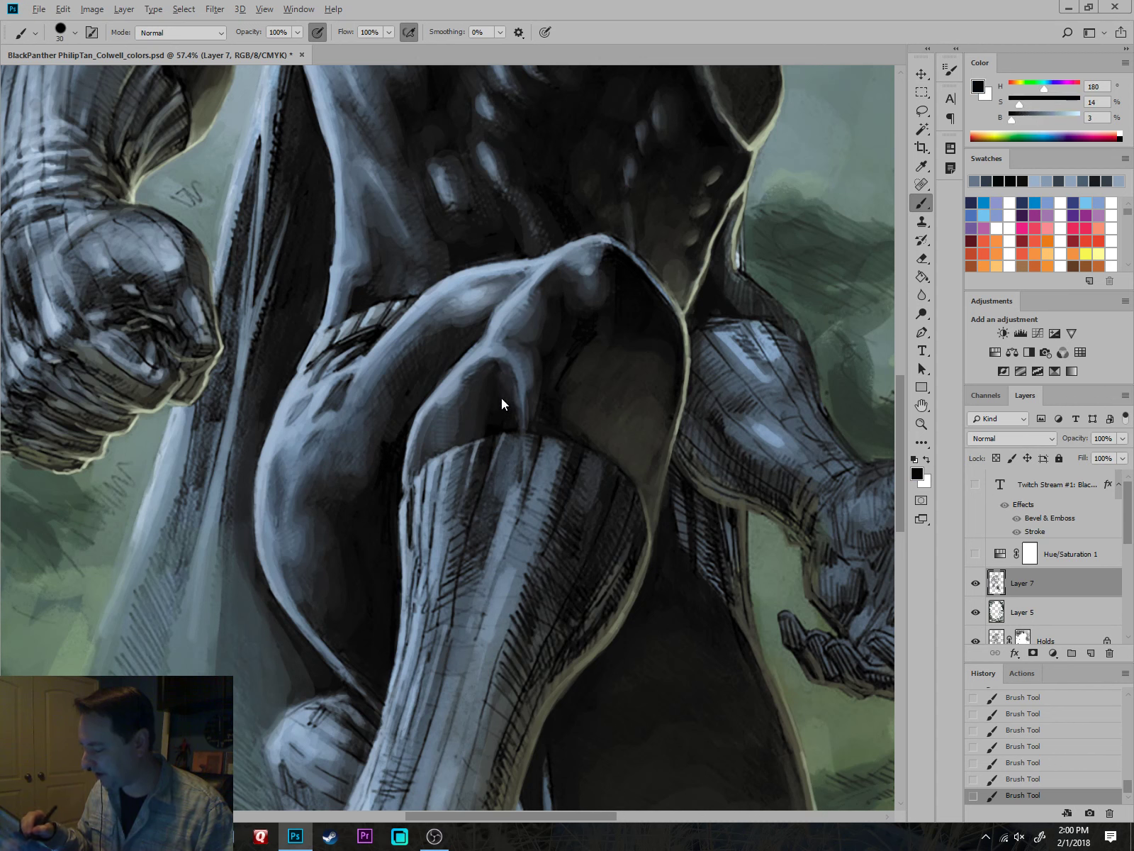
{"action": "left_click_drag", "start_coordinate": [546, 354], "coordinate": [543, 416]}
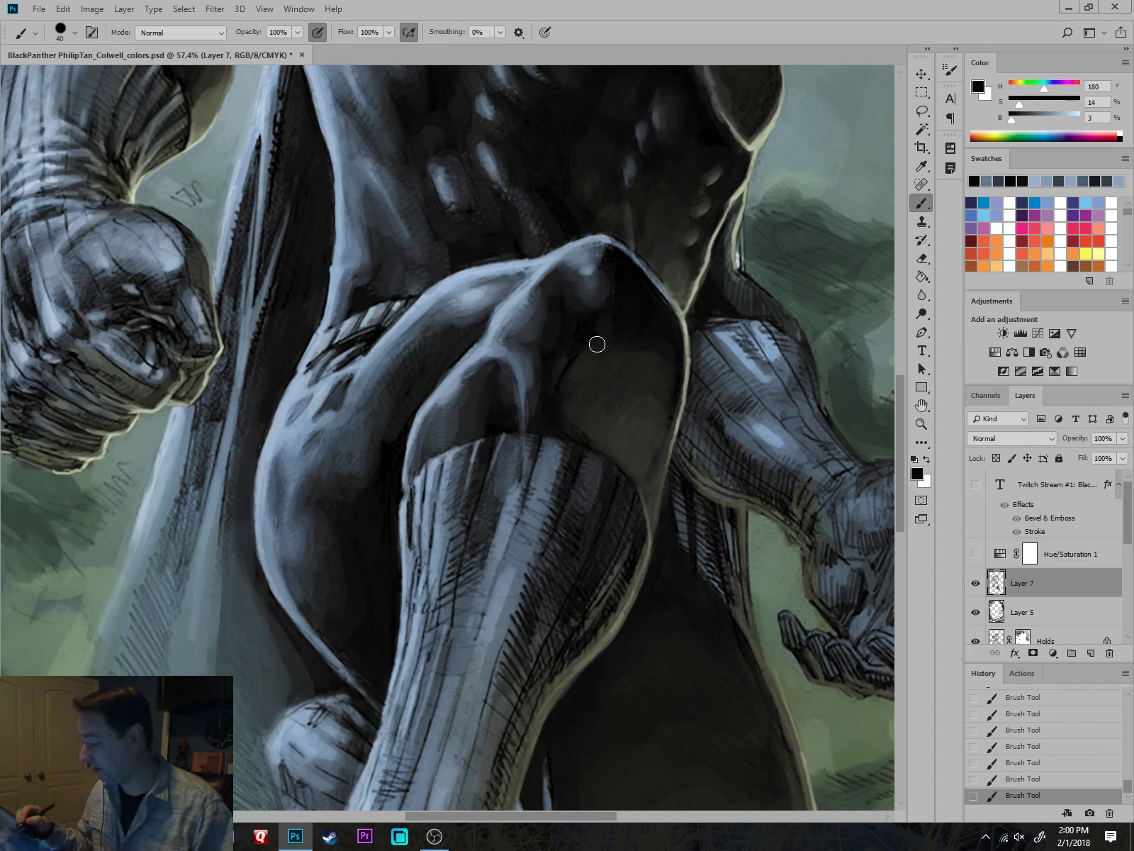
{"action": "key", "text": "bracketright"}
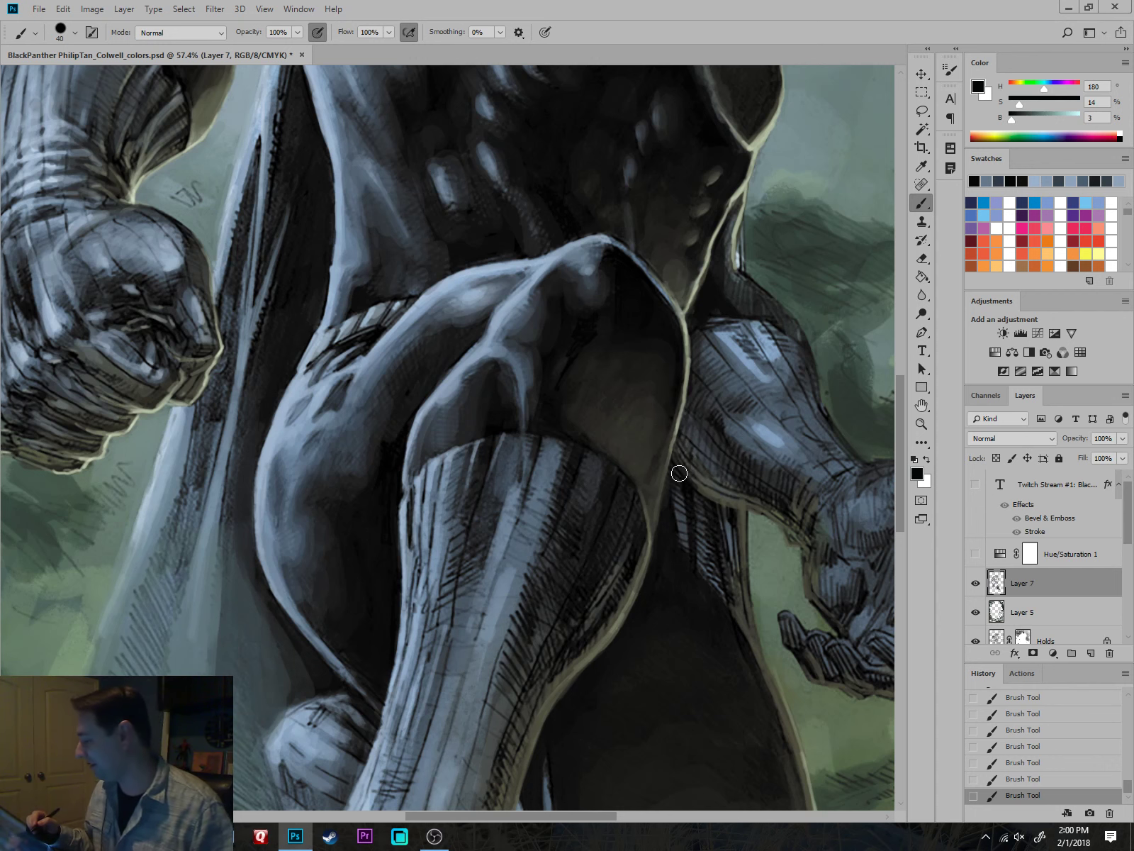
Smooth the hatching in the upper boot's calf shadow with sampled near-black tones, reducing the brush from size 40 to 25.
{"action": "mouse_move", "coordinate": [805, 519]}
{"action": "left_mouse_down"}
{"action": "mouse_move", "coordinate": [729, 401]}
{"action": "mouse_move", "coordinate": [764, 366]}
{"action": "left_mouse_up"}
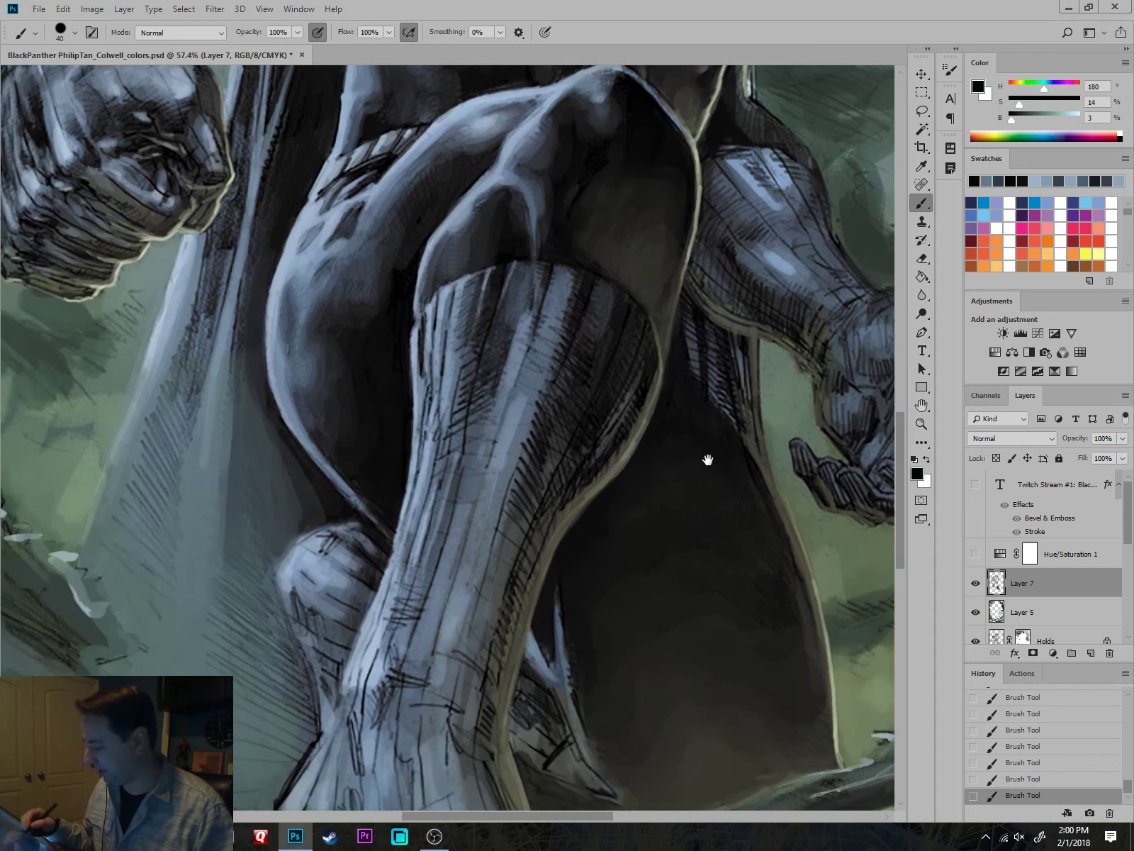
{"action": "left_click", "coordinate": [594, 278], "text": "alt"}
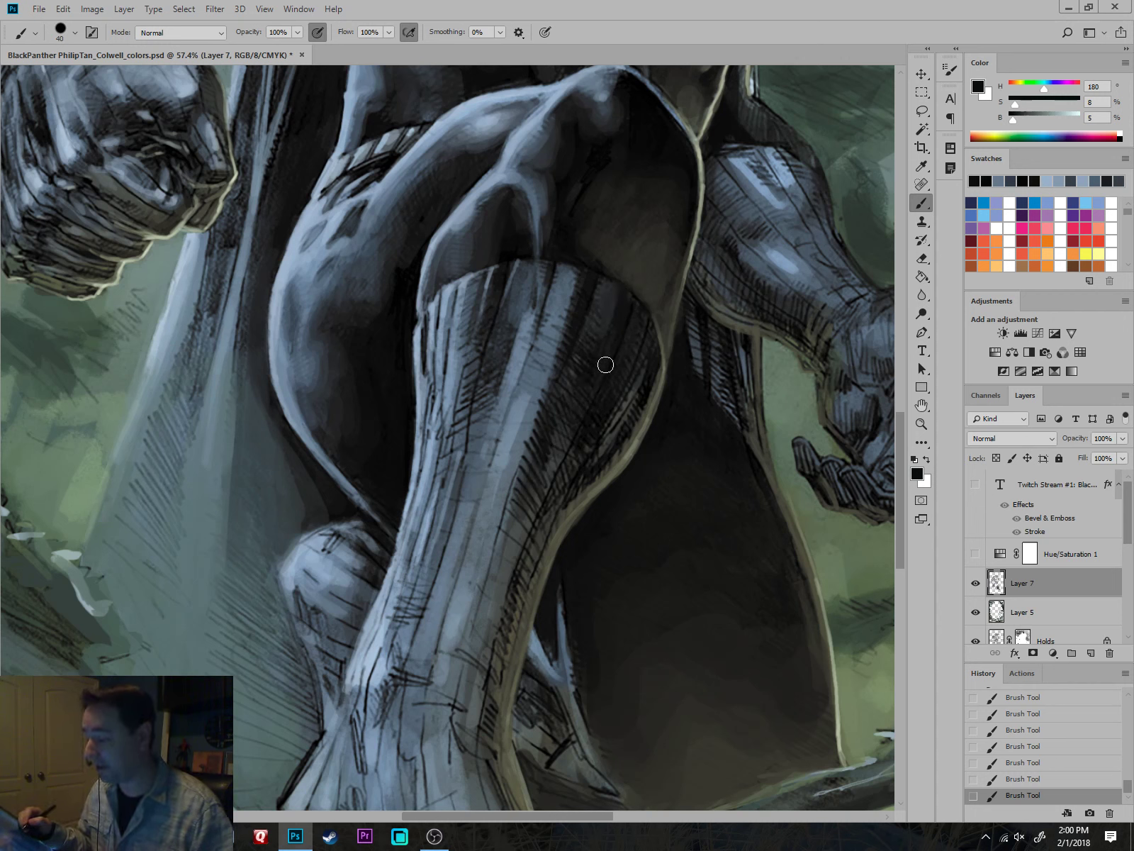
{"action": "left_click", "coordinate": [592, 284], "text": "alt"}
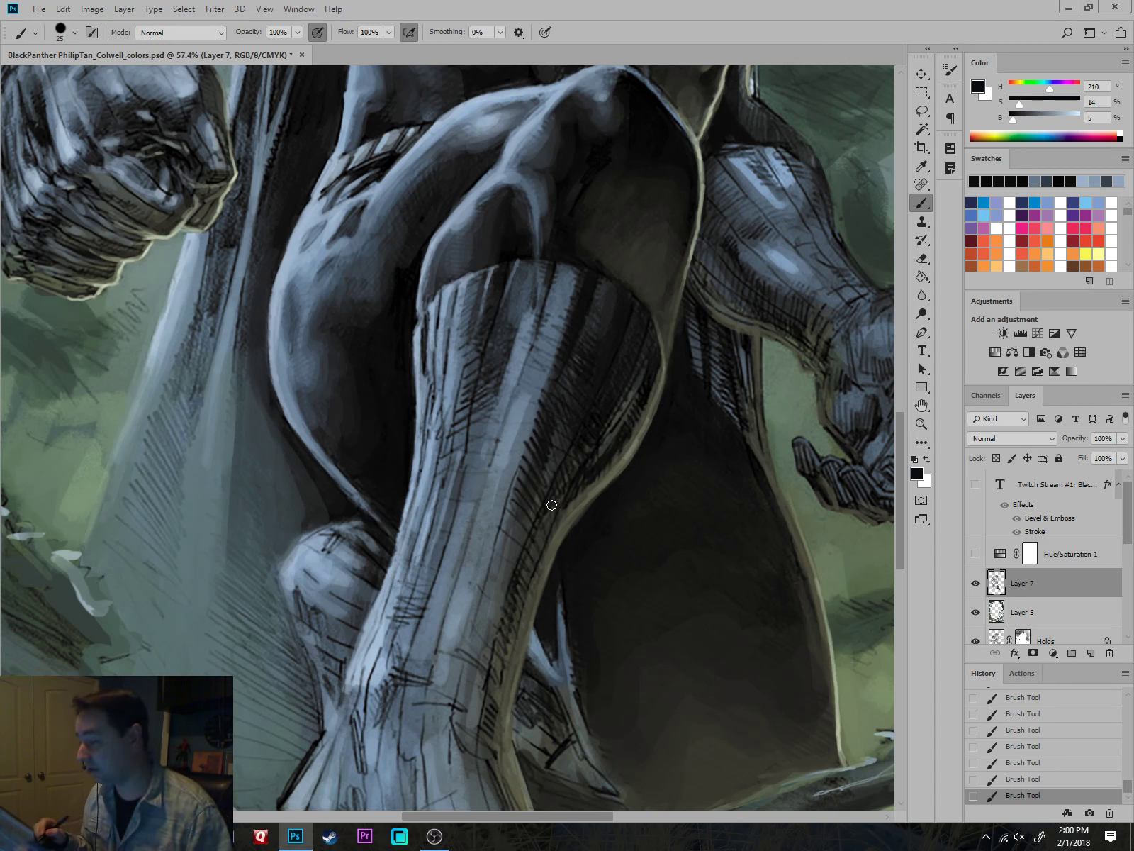
Smooth the hatching along the boot's shin with sampled blue-gray and light blue tones at brush size 30.
{"action": "left_click", "coordinate": [565, 292], "text": "alt"}
{"action": "key", "text": "bracketright"}
{"action": "left_click_drag", "start_coordinate": [628, 648], "coordinate": [672, 449]}
{"action": "left_click", "coordinate": [510, 386], "text": "alt"}
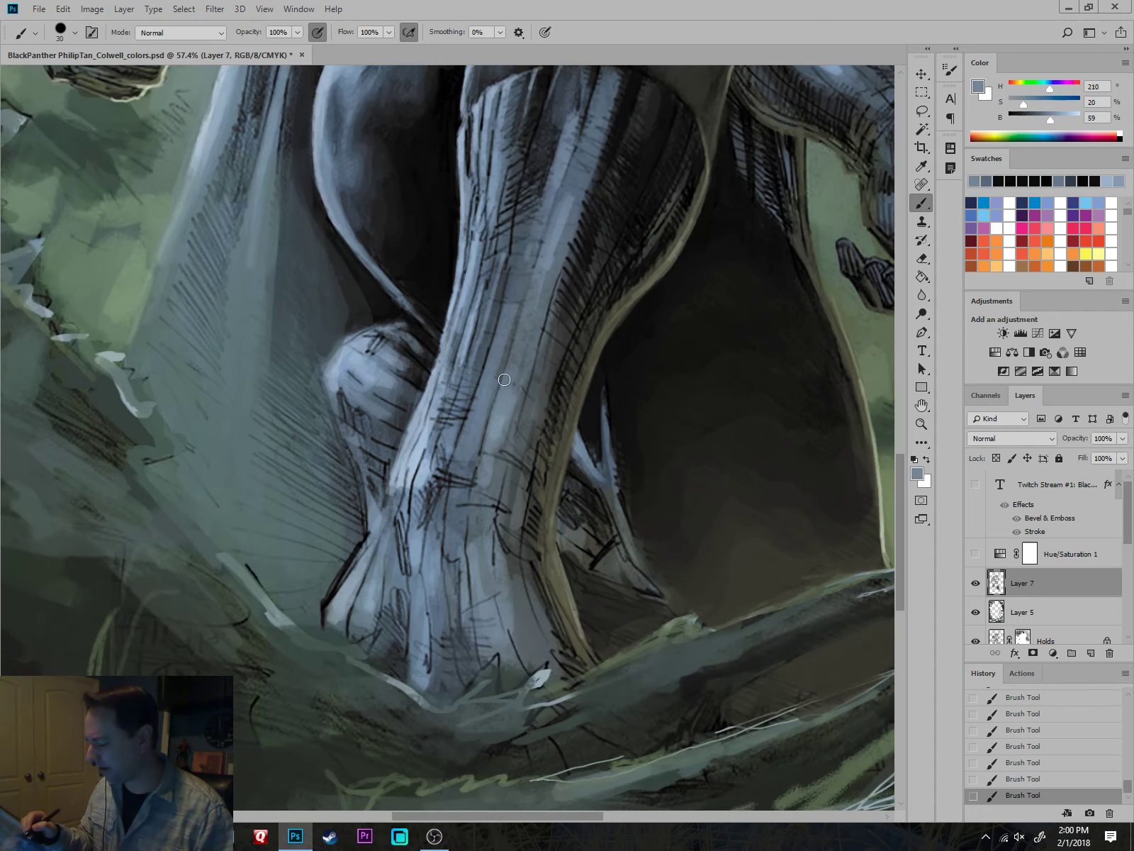
{"action": "left_click_drag", "start_coordinate": [504, 379], "coordinate": [477, 471]}
{"action": "left_click", "coordinate": [437, 419], "text": "alt"}
{"action": "left_click_drag", "start_coordinate": [451, 384], "coordinate": [433, 460]}
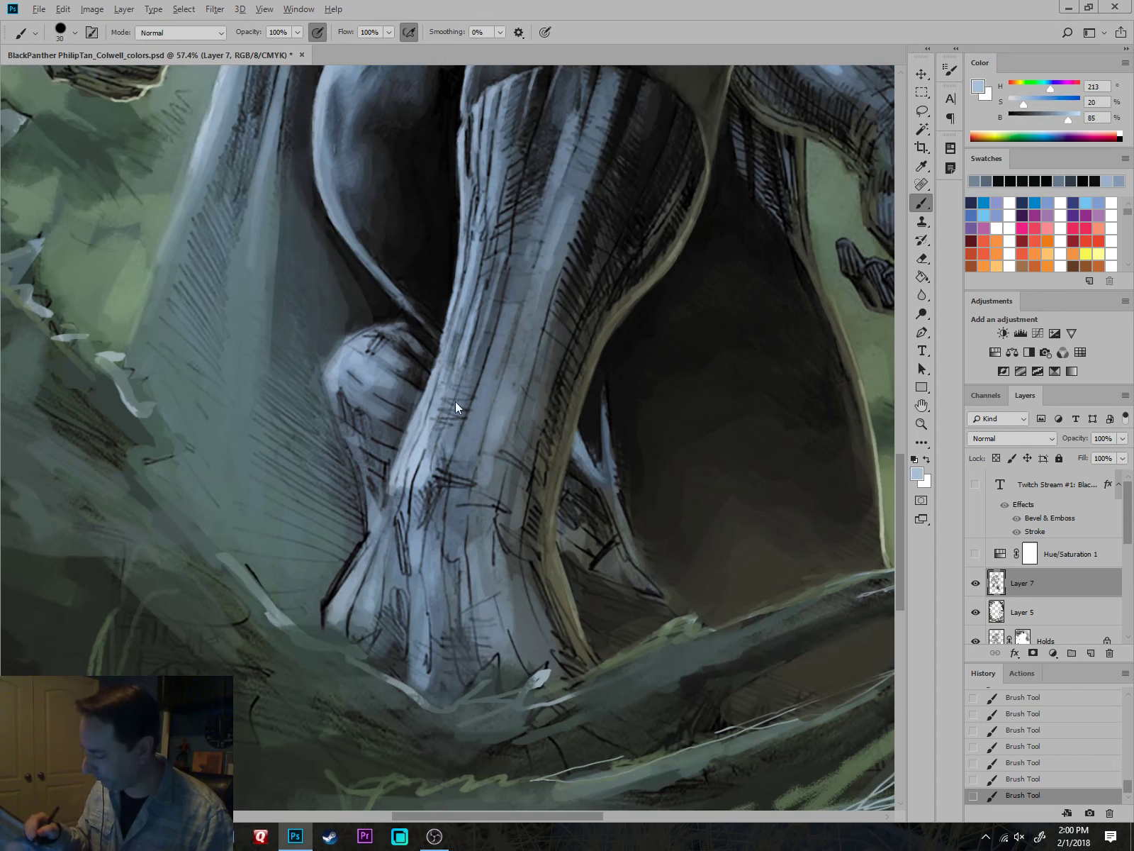
{"action": "left_click_drag", "start_coordinate": [481, 339], "coordinate": [443, 467]}
{"action": "left_click_drag", "start_coordinate": [474, 231], "coordinate": [425, 426]}
Soften the line marks on the rounded form of the rear leg behind the boot with light blue and sampled dark blue-gray.
{"action": "left_click_drag", "start_coordinate": [376, 343], "coordinate": [399, 365]}
{"action": "mouse_move", "coordinate": [359, 353]}
{"action": "left_mouse_down"}
{"action": "mouse_move", "coordinate": [387, 337]}
{"action": "mouse_move", "coordinate": [341, 352]}
{"action": "left_mouse_up"}
{"action": "left_click", "coordinate": [347, 324], "text": "alt"}
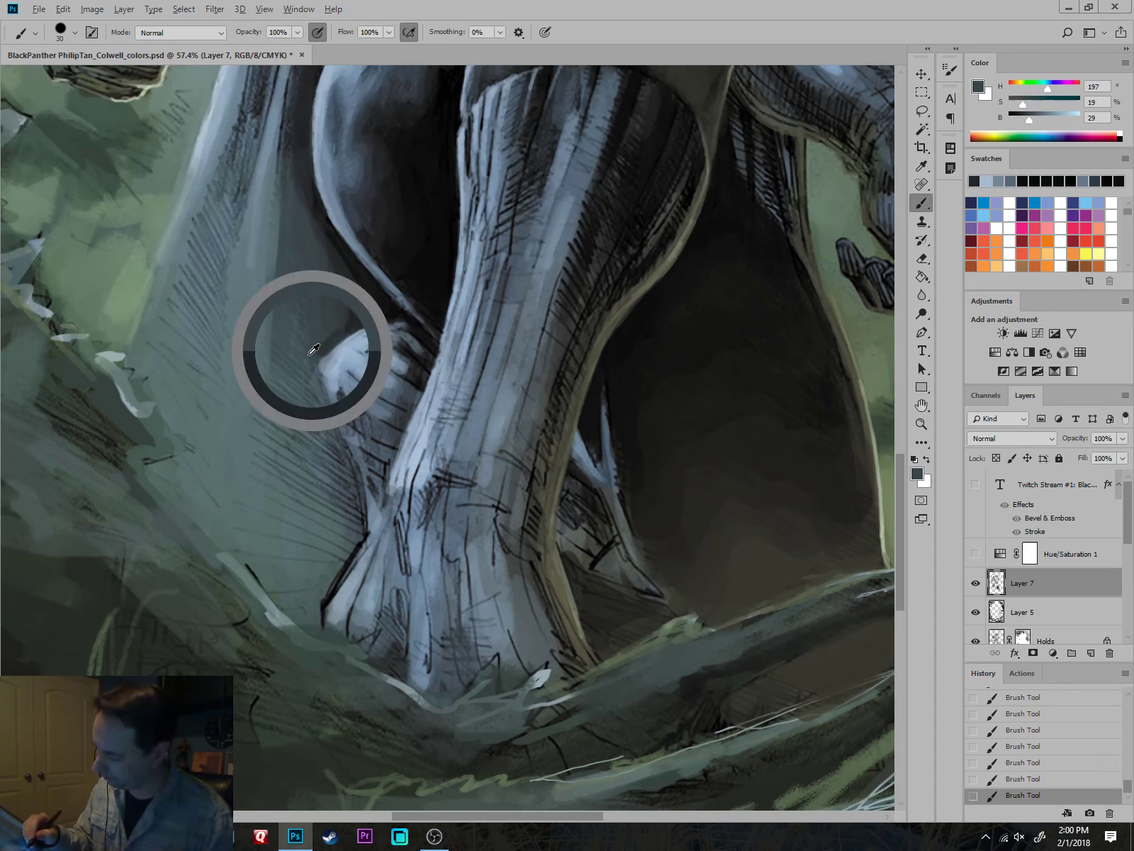
{"action": "mouse_move", "coordinate": [327, 403]}
{"action": "left_mouse_down"}
{"action": "mouse_move", "coordinate": [326, 376]}
{"action": "mouse_move", "coordinate": [353, 458]}
{"action": "left_mouse_up"}
{"action": "left_click", "coordinate": [341, 361], "text": "alt"}
Examine the whole figure, the lower leg and cape, and the area around the lowered hand for remaining rough hatching.
{"action": "scroll", "coordinate": [382, 504], "scroll_direction": "down", "scroll_amount": 5}
{"action": "scroll", "coordinate": [448, 528], "scroll_direction": "down", "scroll_amount": 2}
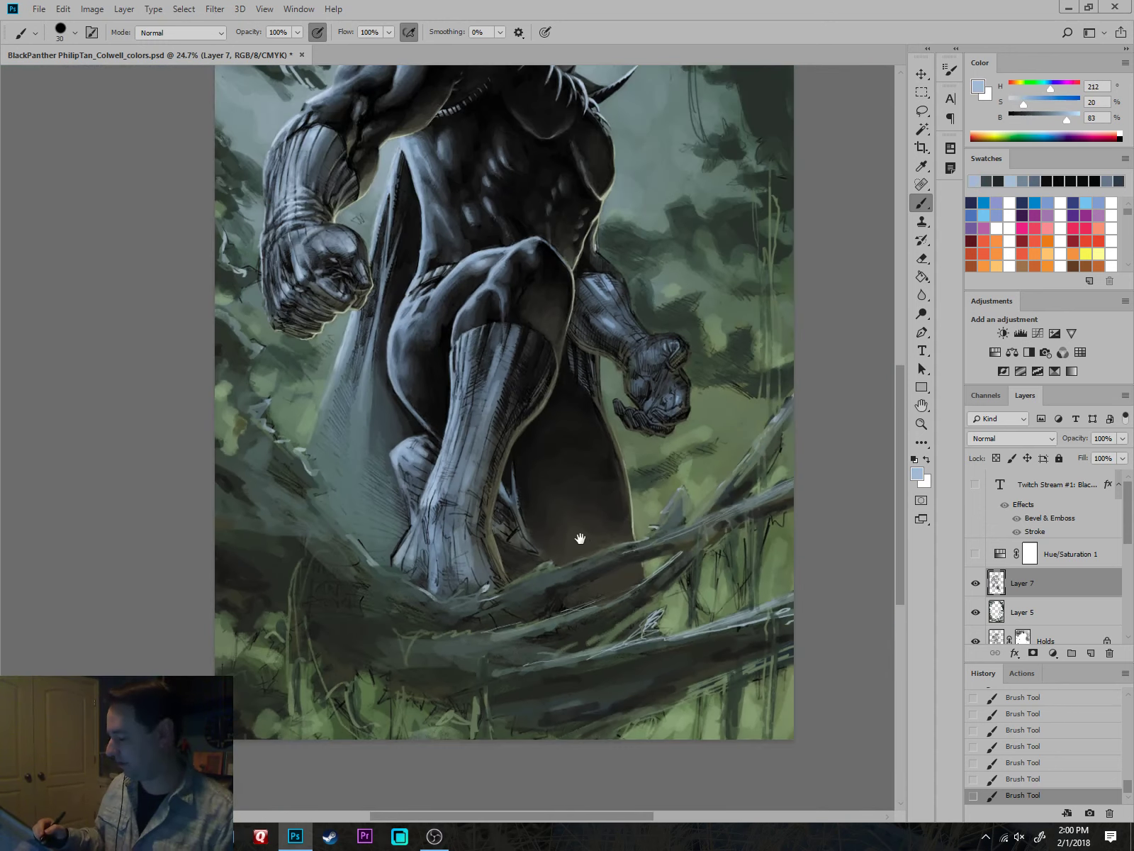
{"action": "scroll", "coordinate": [531, 504], "scroll_direction": "up", "scroll_amount": 3}
{"action": "left_click", "coordinate": [314, 426], "text": "alt"}
{"action": "left_click_drag", "start_coordinate": [370, 535], "coordinate": [304, 537]}
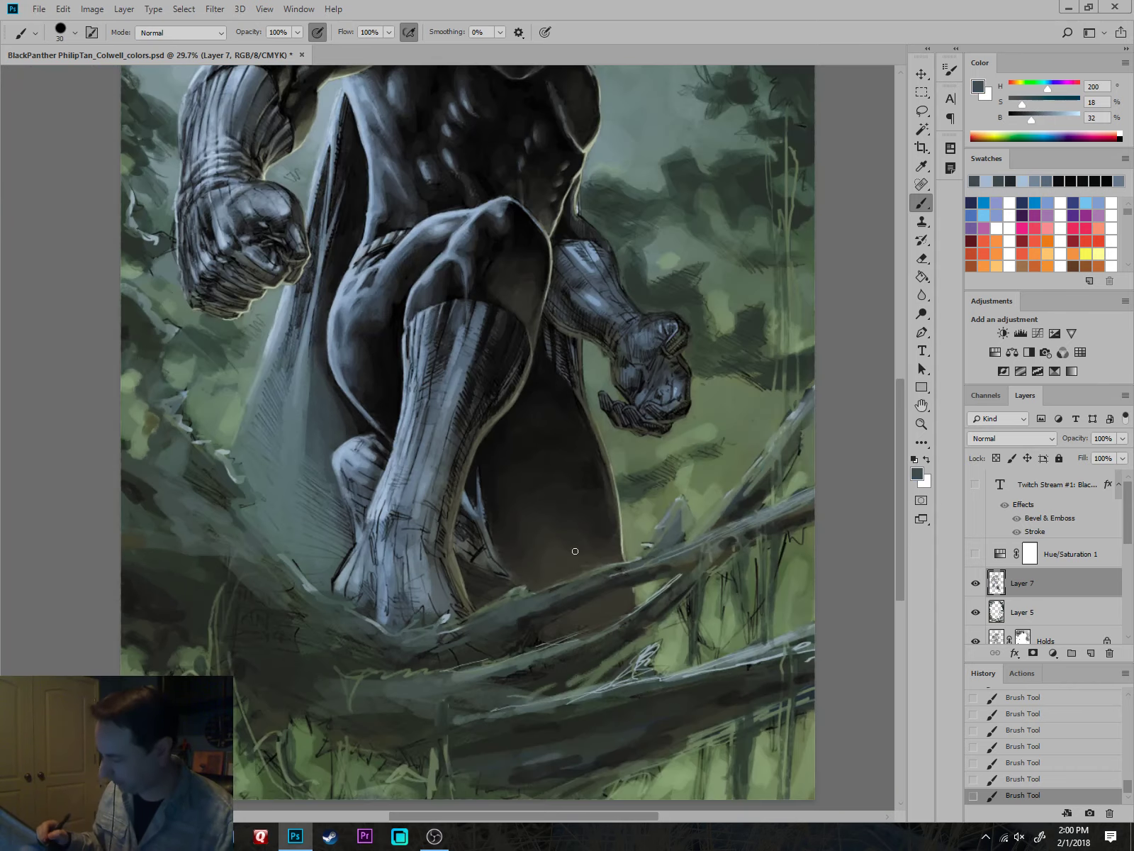
{"action": "left_click_drag", "start_coordinate": [597, 484], "coordinate": [630, 516]}
{"action": "scroll", "coordinate": [783, 537], "scroll_direction": "down", "scroll_amount": 1}
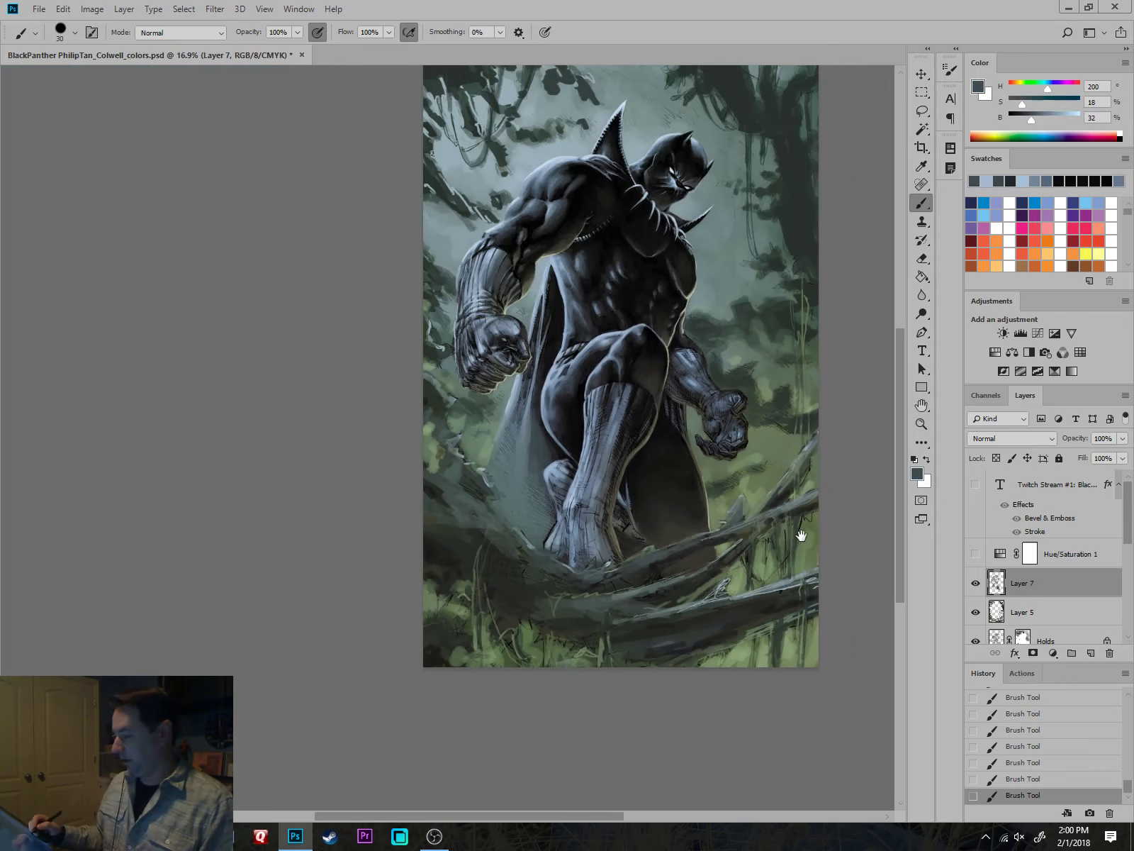
{"action": "left_click_drag", "start_coordinate": [800, 534], "coordinate": [747, 585]}
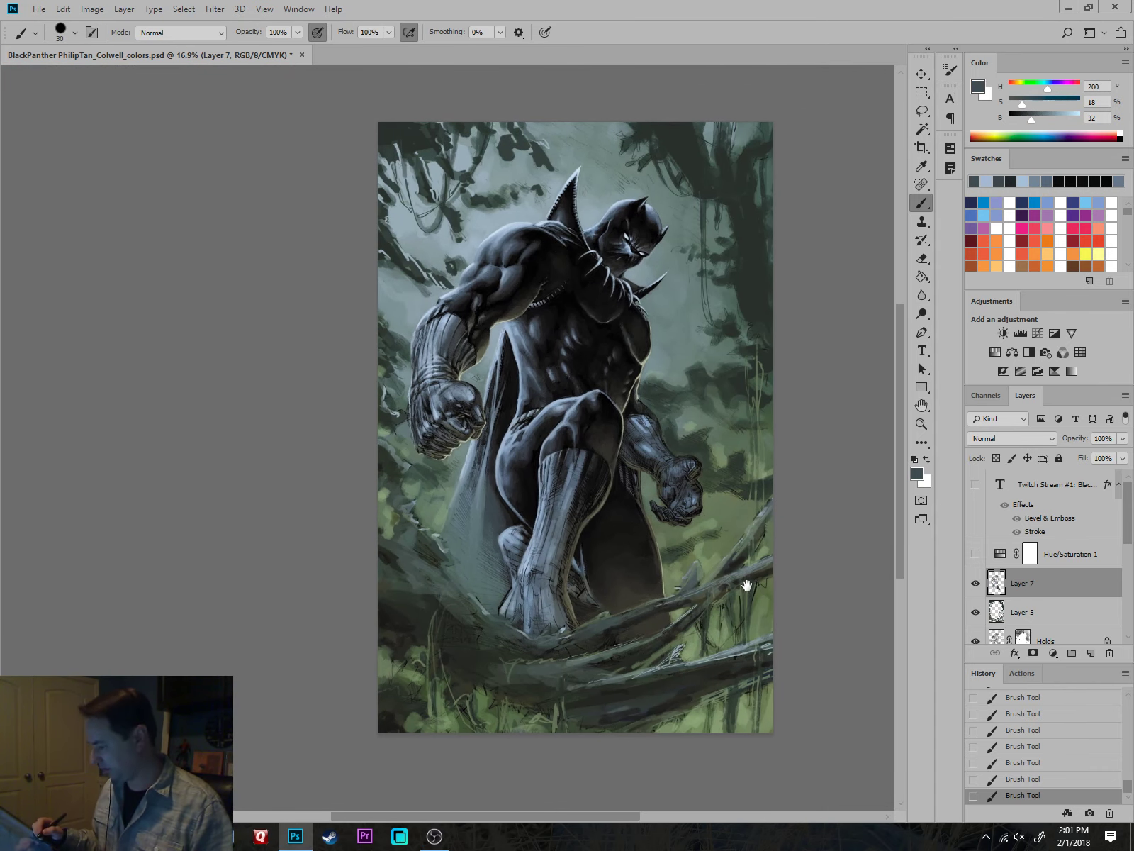
{"action": "scroll", "coordinate": [742, 589], "scroll_direction": "up", "scroll_amount": 4}
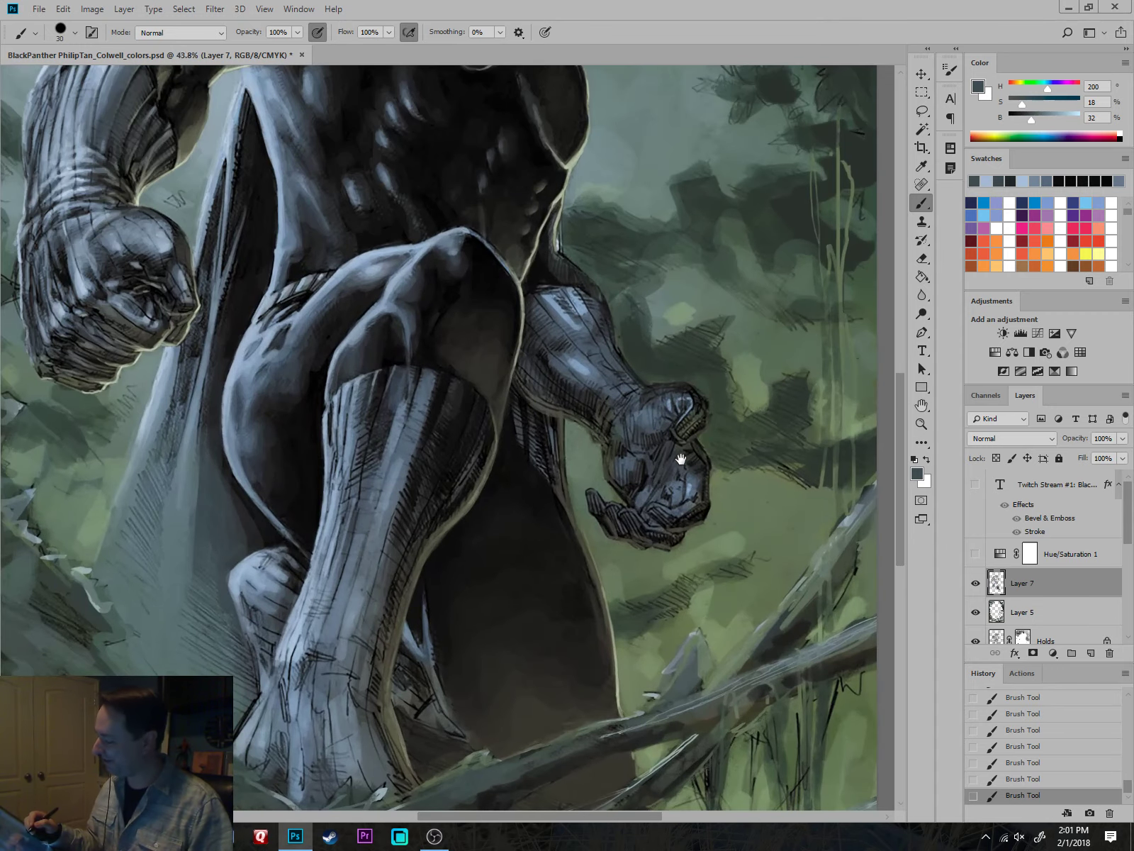
{"action": "scroll", "coordinate": [692, 473], "scroll_direction": "up", "scroll_amount": 2}
{"action": "scroll", "coordinate": [557, 451], "scroll_direction": "up", "scroll_amount": 1}
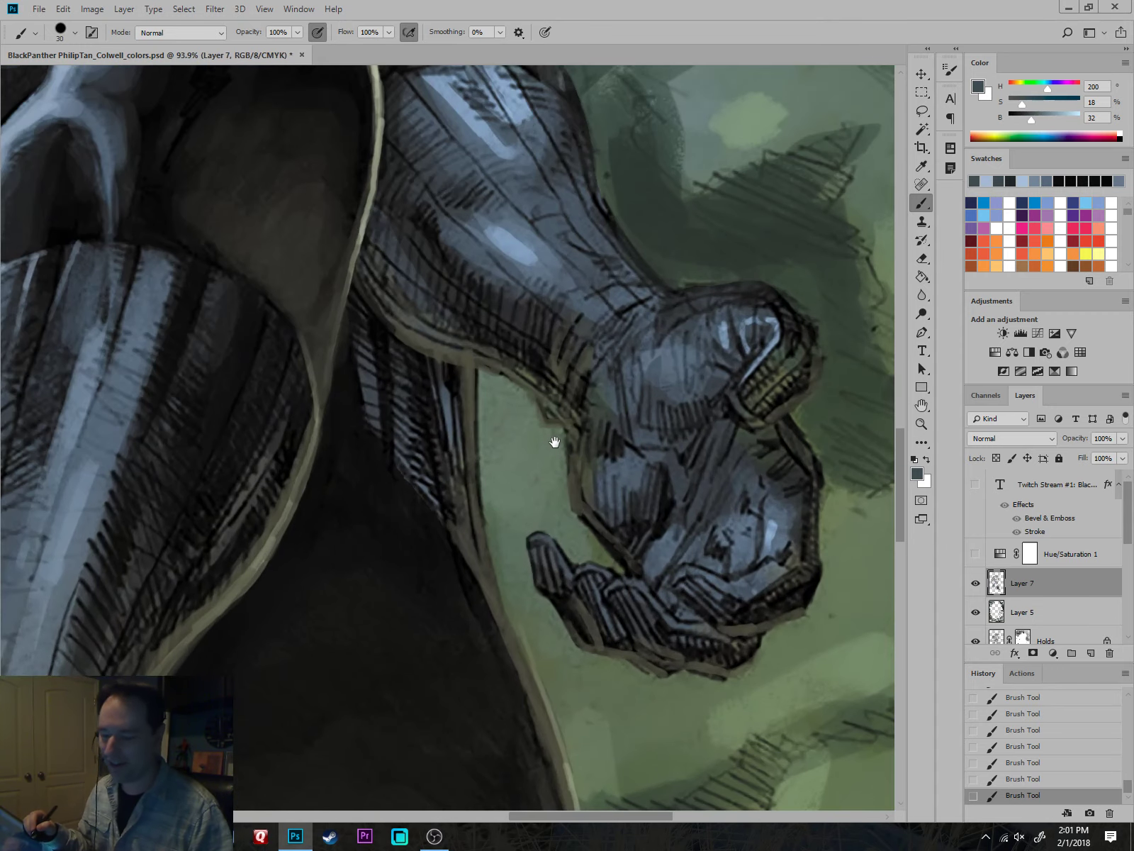
Smooth the hatched cape folds between the raised leg and the forearm with sampled dark blue-gray tones at brush size 15.
{"action": "left_click", "coordinate": [369, 382], "text": "alt"}
{"action": "key", "text": "bracketleft"}
{"action": "key", "text": "bracketleft"}
{"action": "key", "text": "bracketleft"}
{"action": "mouse_move", "coordinate": [355, 311]}
{"action": "left_mouse_down"}
{"action": "mouse_move", "coordinate": [379, 430]}
{"action": "mouse_move", "coordinate": [398, 461]}
{"action": "left_mouse_up"}
{"action": "left_click_drag", "start_coordinate": [399, 381], "coordinate": [418, 474]}
{"action": "left_click_drag", "start_coordinate": [402, 371], "coordinate": [438, 507]}
{"action": "left_click_drag", "start_coordinate": [435, 362], "coordinate": [464, 500]}
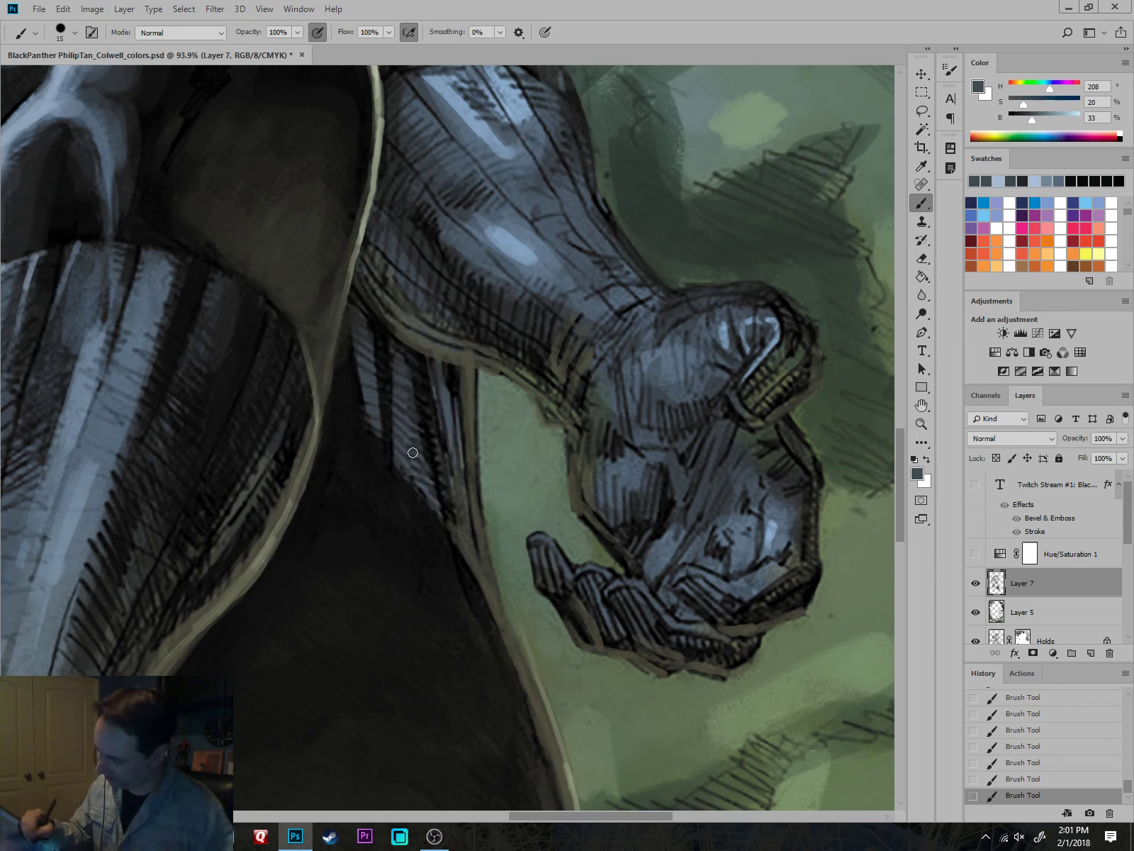
{"action": "mouse_move", "coordinate": [412, 453]}
{"action": "left_mouse_down"}
{"action": "mouse_move", "coordinate": [381, 367]}
{"action": "mouse_move", "coordinate": [361, 330]}
{"action": "mouse_move", "coordinate": [351, 333]}
{"action": "mouse_move", "coordinate": [360, 392]}
{"action": "mouse_move", "coordinate": [369, 407]}
{"action": "mouse_move", "coordinate": [373, 387]}
{"action": "mouse_move", "coordinate": [381, 408]}
{"action": "mouse_move", "coordinate": [385, 340]}
{"action": "mouse_move", "coordinate": [397, 465]}
{"action": "mouse_move", "coordinate": [399, 354]}
{"action": "mouse_move", "coordinate": [433, 507]}
{"action": "left_mouse_up"}
{"action": "left_click", "coordinate": [354, 356], "text": "alt"}
{"action": "left_click_drag", "start_coordinate": [427, 370], "coordinate": [435, 443]}
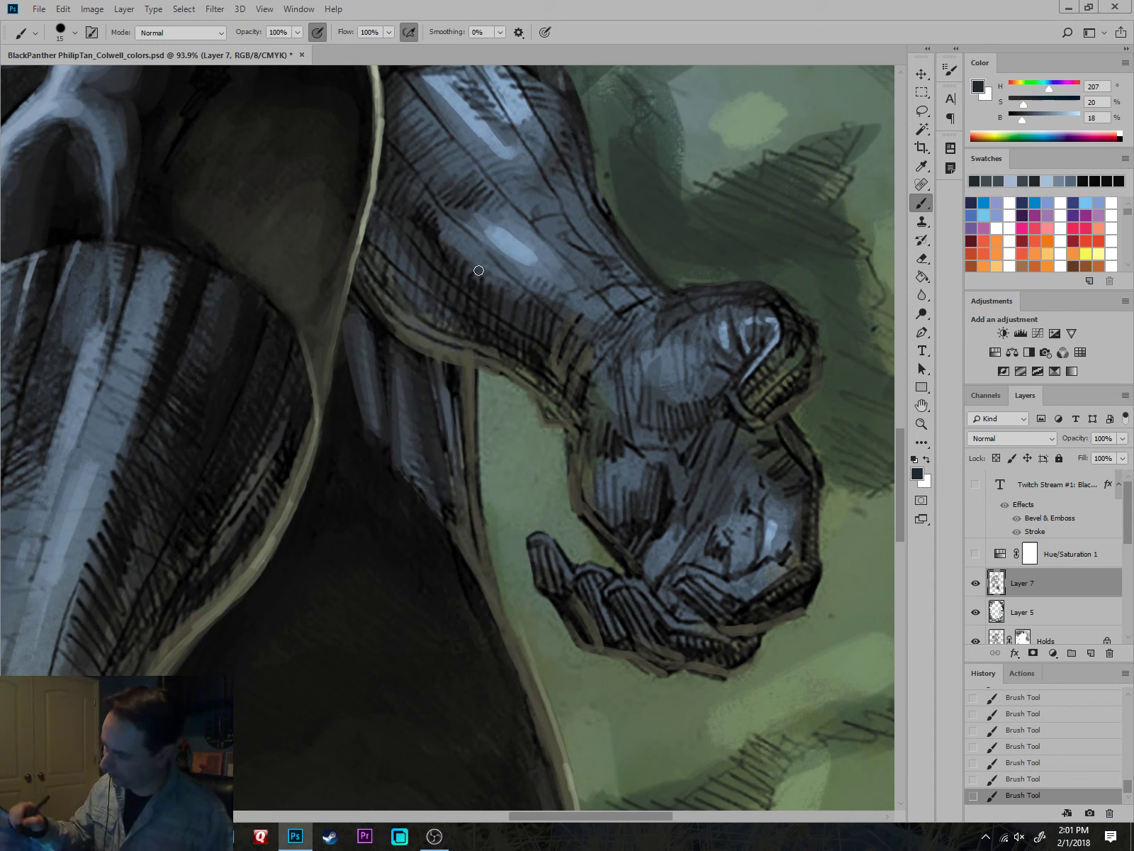
Repaint the cape's rim light below the forearm and accent its folds with sampled olive-gray tones at brush sizes 10 to 7.
{"action": "left_click", "coordinate": [509, 239], "text": "alt"}
{"action": "left_click", "coordinate": [476, 386], "text": "alt"}
{"action": "left_click_drag", "start_coordinate": [474, 365], "coordinate": [487, 560]}
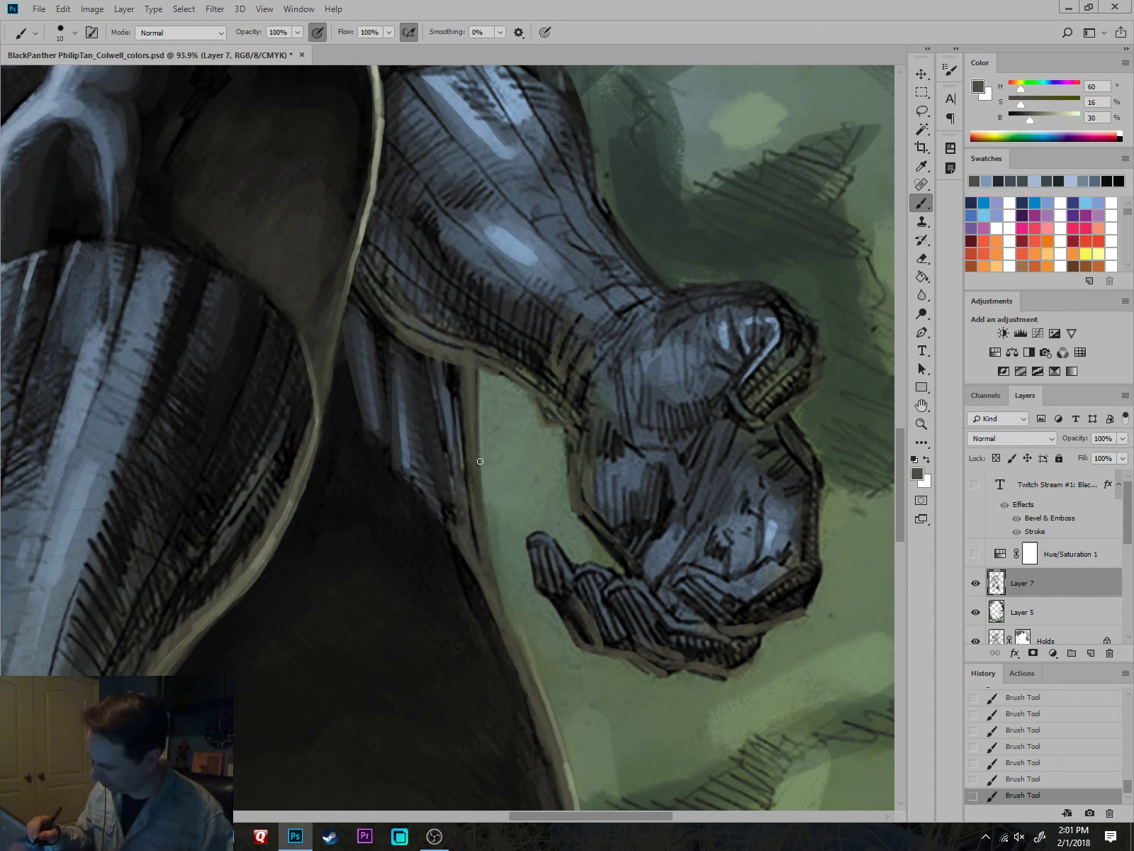
{"action": "left_click", "coordinate": [386, 145], "text": "alt"}
{"action": "mouse_move", "coordinate": [476, 377]}
{"action": "left_mouse_down"}
{"action": "mouse_move", "coordinate": [476, 363]}
{"action": "mouse_move", "coordinate": [482, 494]}
{"action": "left_mouse_up"}
{"action": "key", "text": "["}
{"action": "left_click_drag", "start_coordinate": [442, 361], "coordinate": [452, 447]}
{"action": "left_click_drag", "start_coordinate": [443, 363], "coordinate": [455, 470]}
{"action": "left_click_drag", "start_coordinate": [407, 411], "coordinate": [412, 472]}
{"action": "left_click_drag", "start_coordinate": [536, 400], "coordinate": [621, 532]}
Cover the bright spot between the rim-light lines on the narrow arm section behind the waist with sampled dark olive-gray at brush size 7.
{"action": "scroll", "coordinate": [621, 531], "scroll_direction": "down", "scroll_amount": 2}
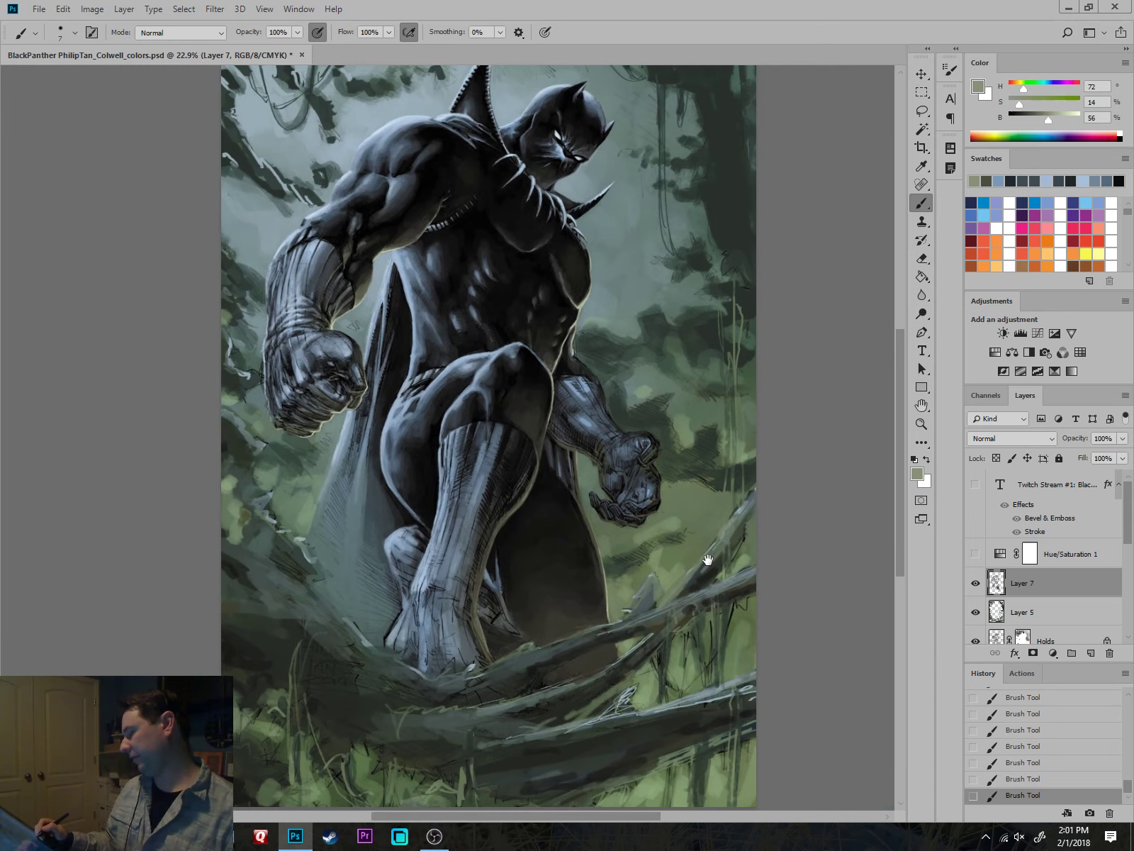
{"action": "scroll", "coordinate": [685, 562], "scroll_direction": "up", "scroll_amount": 6}
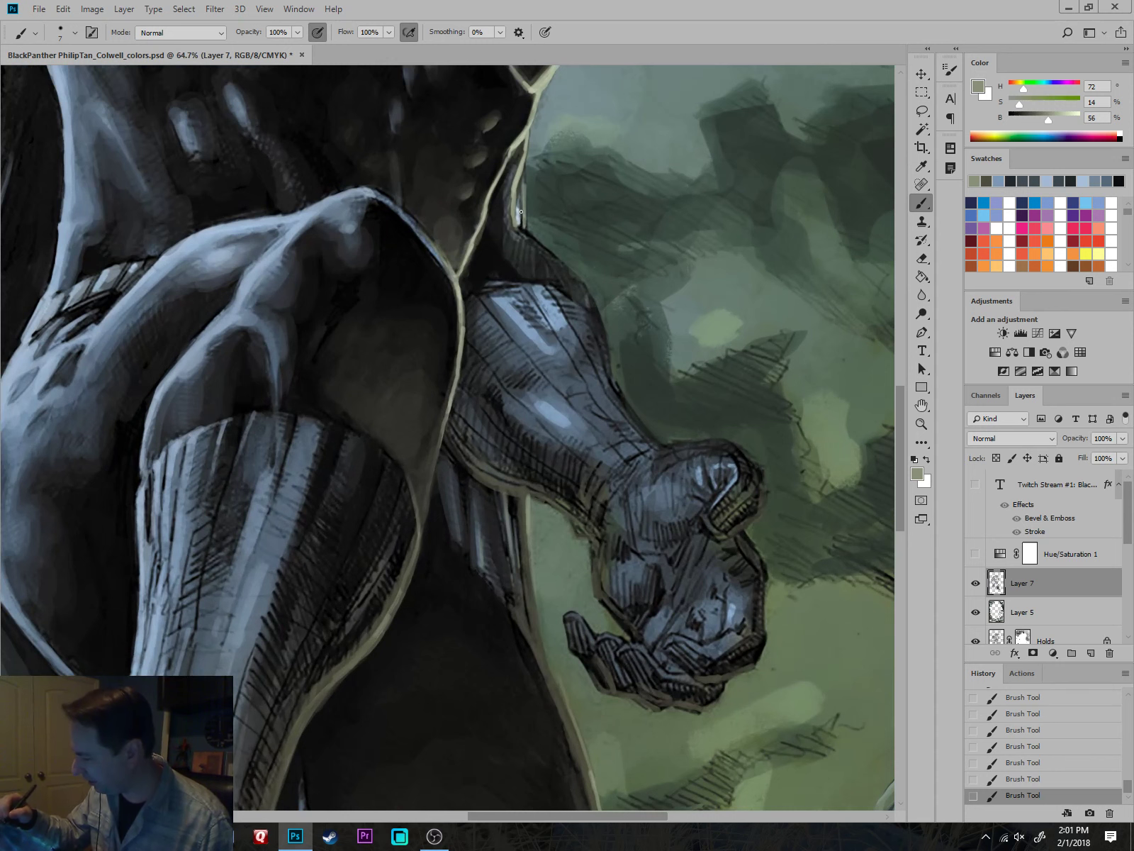
{"action": "scroll", "coordinate": [528, 218], "scroll_direction": "up", "scroll_amount": 3}
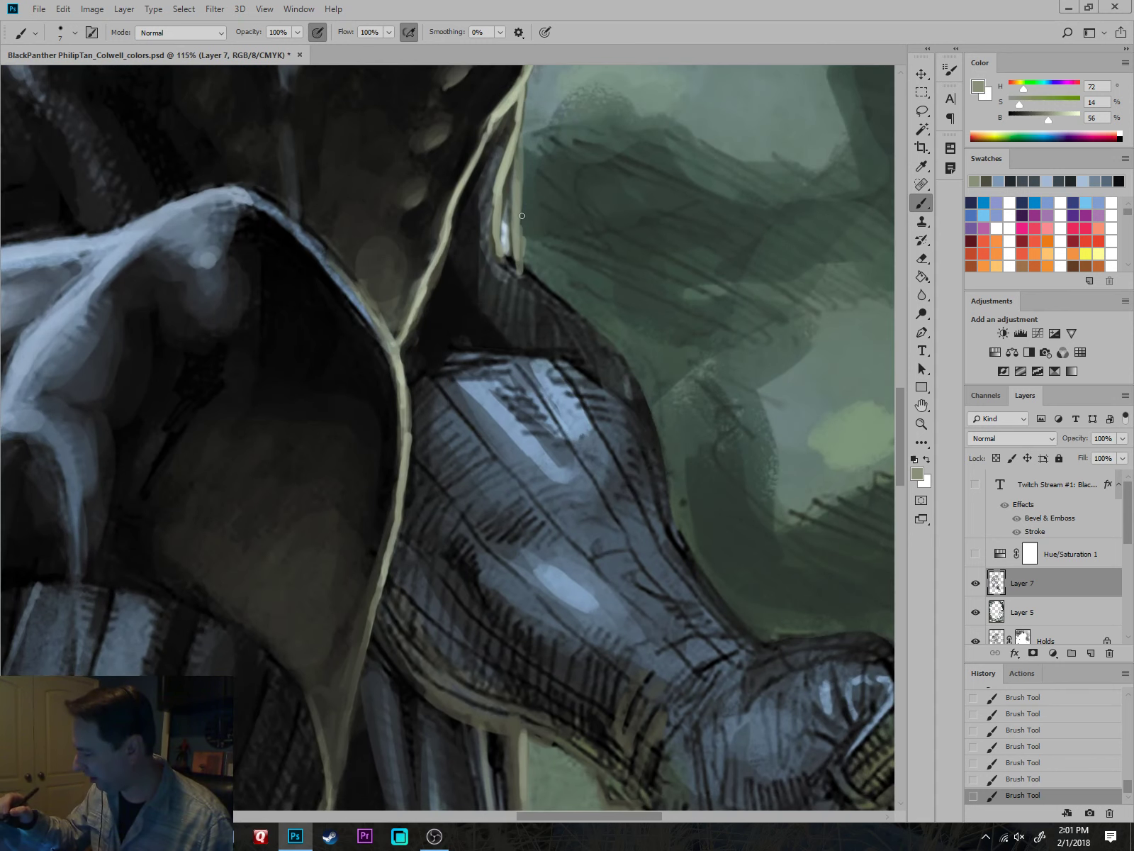
{"action": "left_click", "coordinate": [506, 235], "text": "alt"}
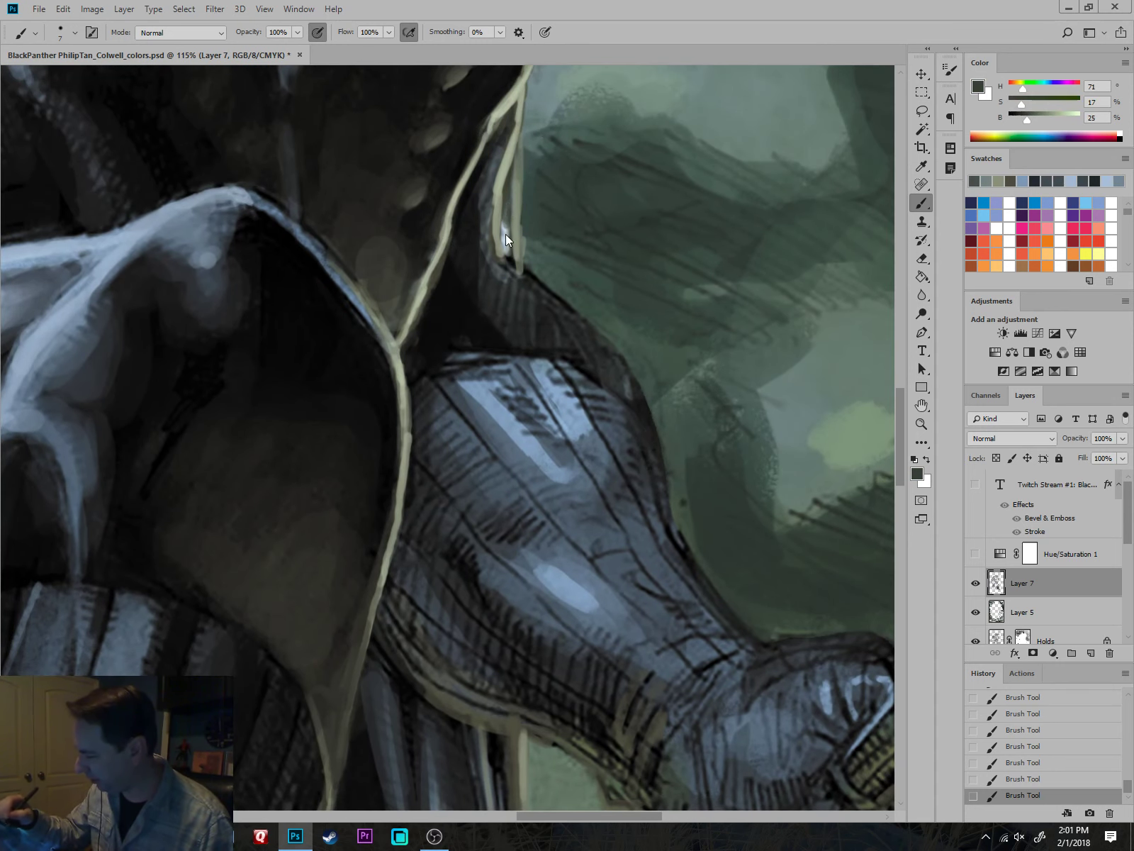
{"action": "left_click_drag", "start_coordinate": [506, 249], "coordinate": [515, 182]}
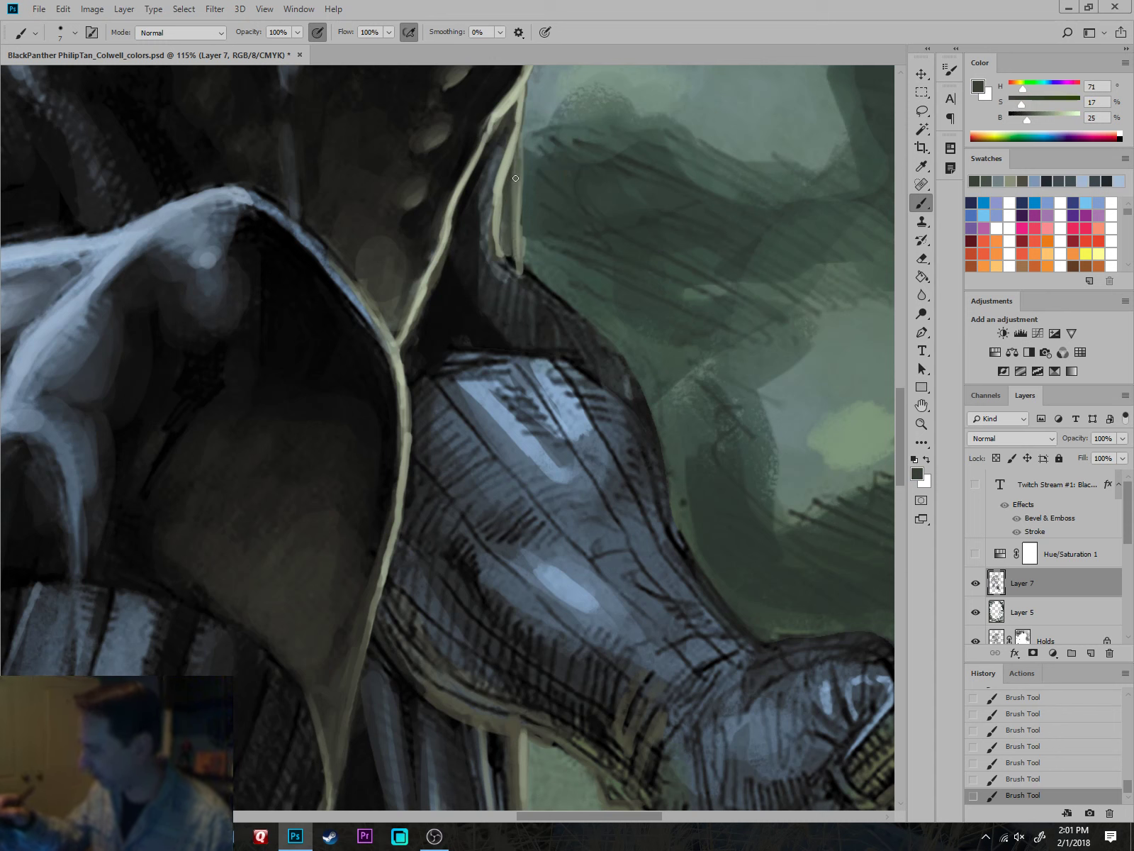
Clean up the background beside the arm's rim light at the waist with sampled gray-green tones, using brush sizes up to 20.
{"action": "left_click", "coordinate": [527, 120], "text": "alt"}
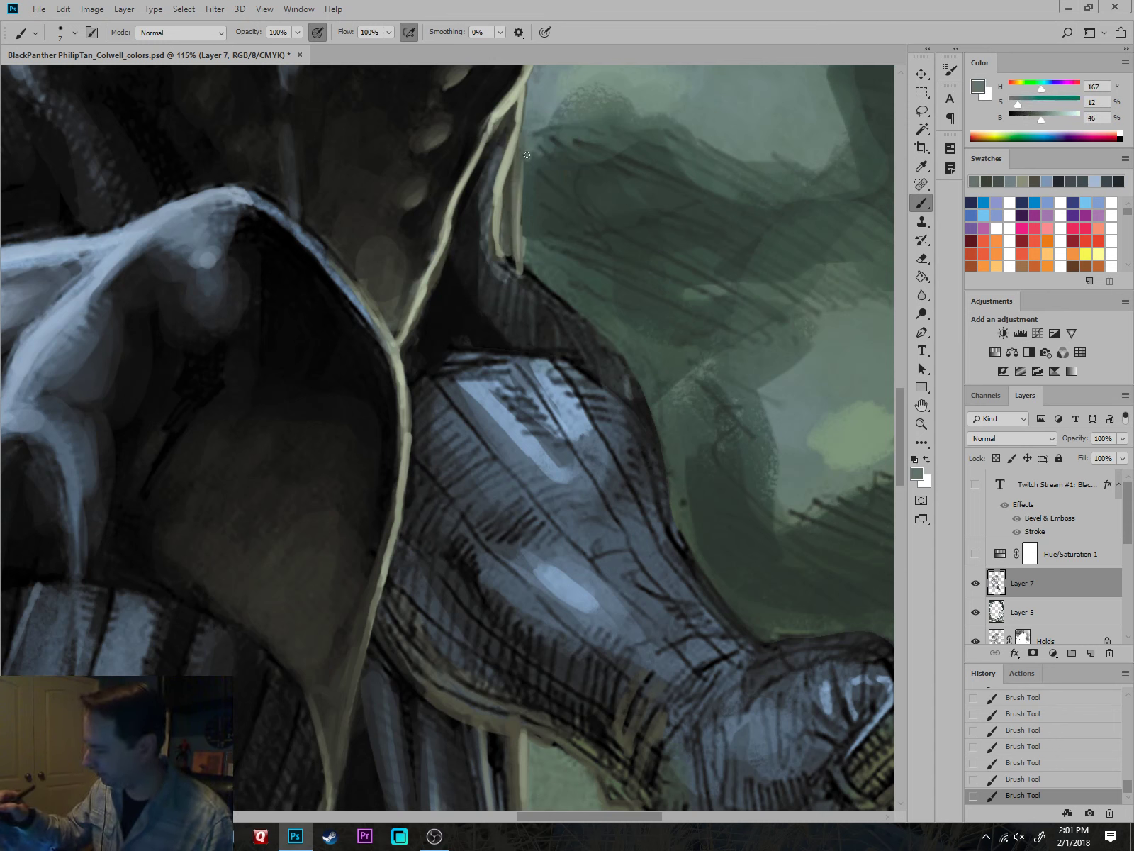
{"action": "left_click", "coordinate": [544, 105], "text": "alt"}
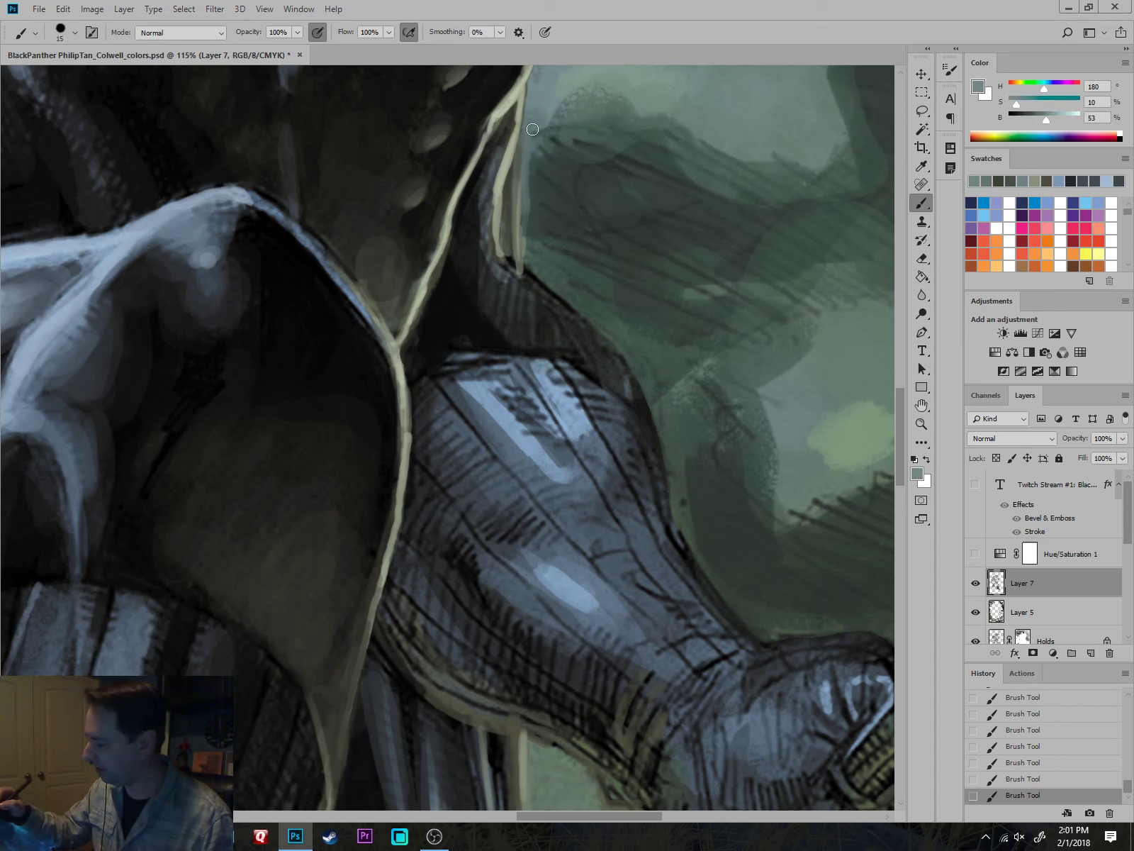
{"action": "key", "text": "bracketright"}
{"action": "key", "text": "bracketright"}
{"action": "mouse_move", "coordinate": [544, 124]}
{"action": "left_mouse_down"}
{"action": "mouse_move", "coordinate": [541, 165]}
{"action": "mouse_move", "coordinate": [537, 146]}
{"action": "mouse_move", "coordinate": [546, 186]}
{"action": "left_mouse_up"}
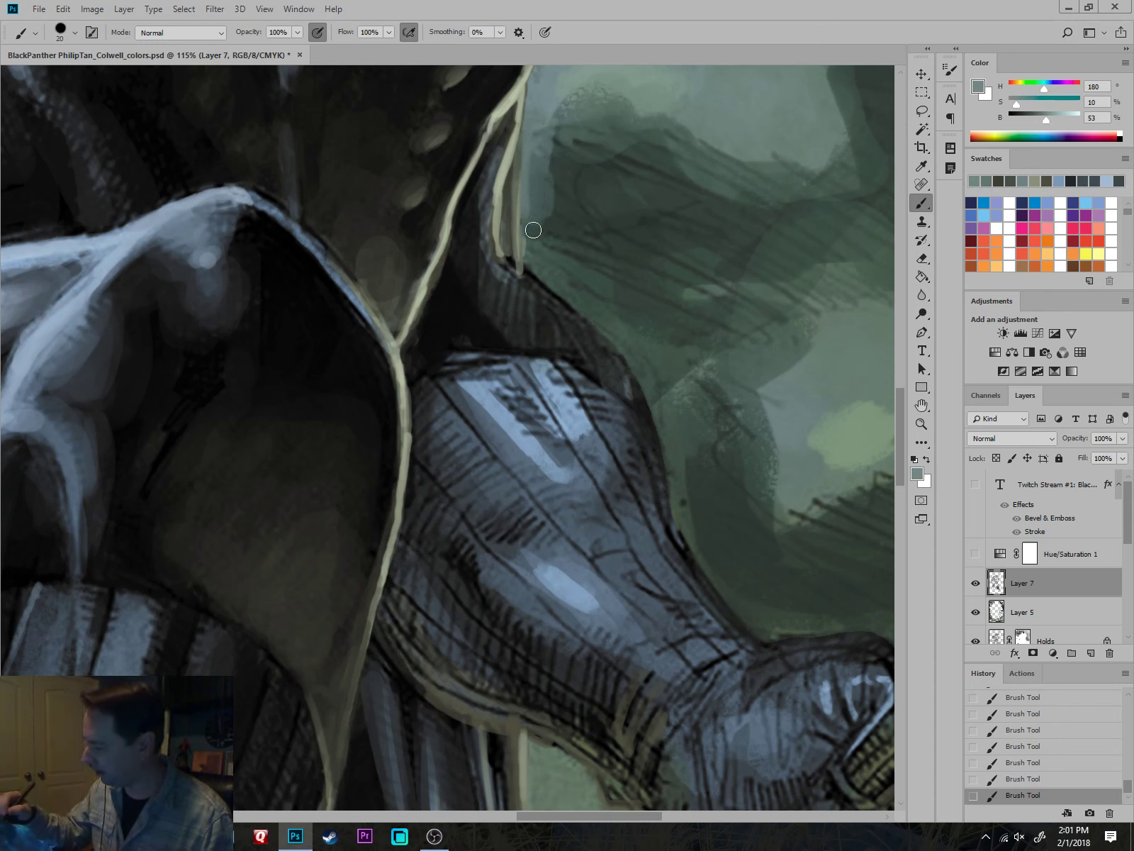
{"action": "key", "text": "bracketleft"}
Refine the thin outer rim light behind the waist with sampled light and dark olive-gray at brush size 6, removing the stray arrow sketch.
{"action": "left_click", "coordinate": [526, 85], "text": "alt"}
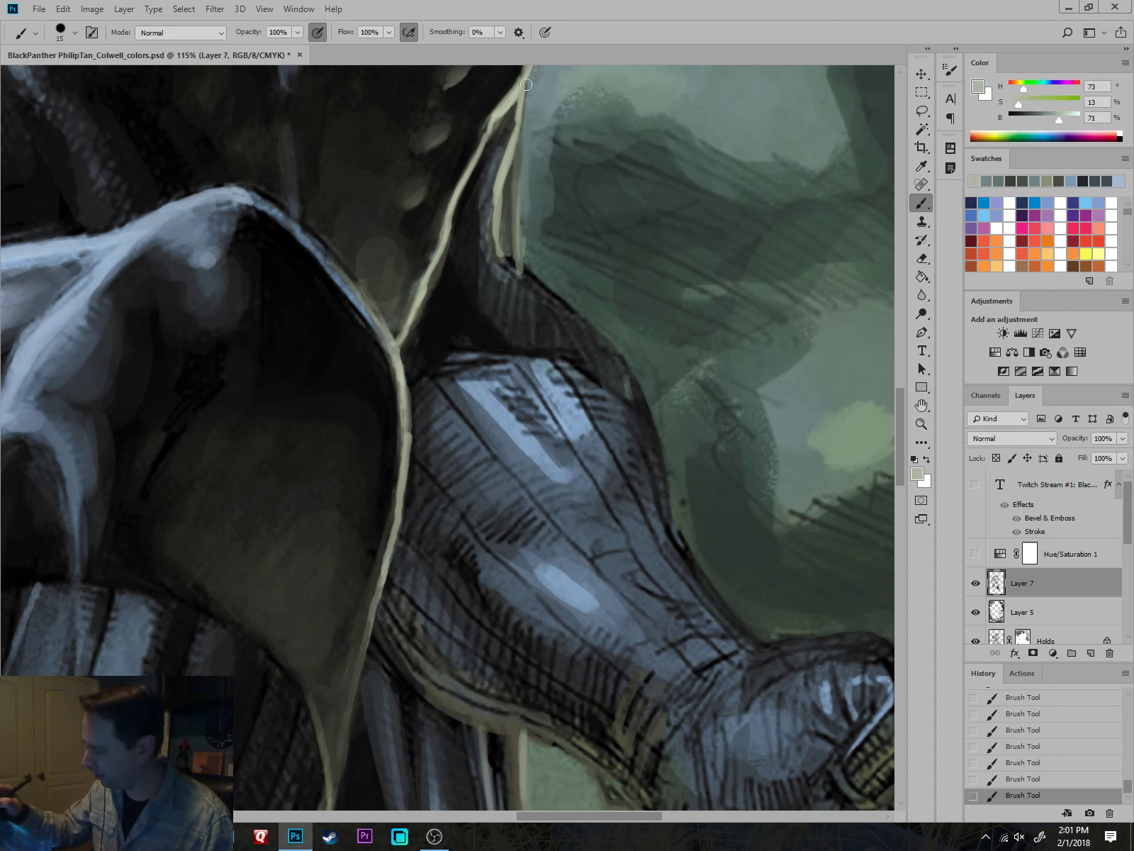
{"action": "left_click", "coordinate": [515, 118], "text": "alt"}
{"action": "mouse_move", "coordinate": [519, 105]}
{"action": "left_mouse_down"}
{"action": "mouse_move", "coordinate": [506, 159]}
{"action": "mouse_move", "coordinate": [622, 398]}
{"action": "left_mouse_up"}
{"action": "left_click", "coordinate": [514, 119], "text": "alt"}
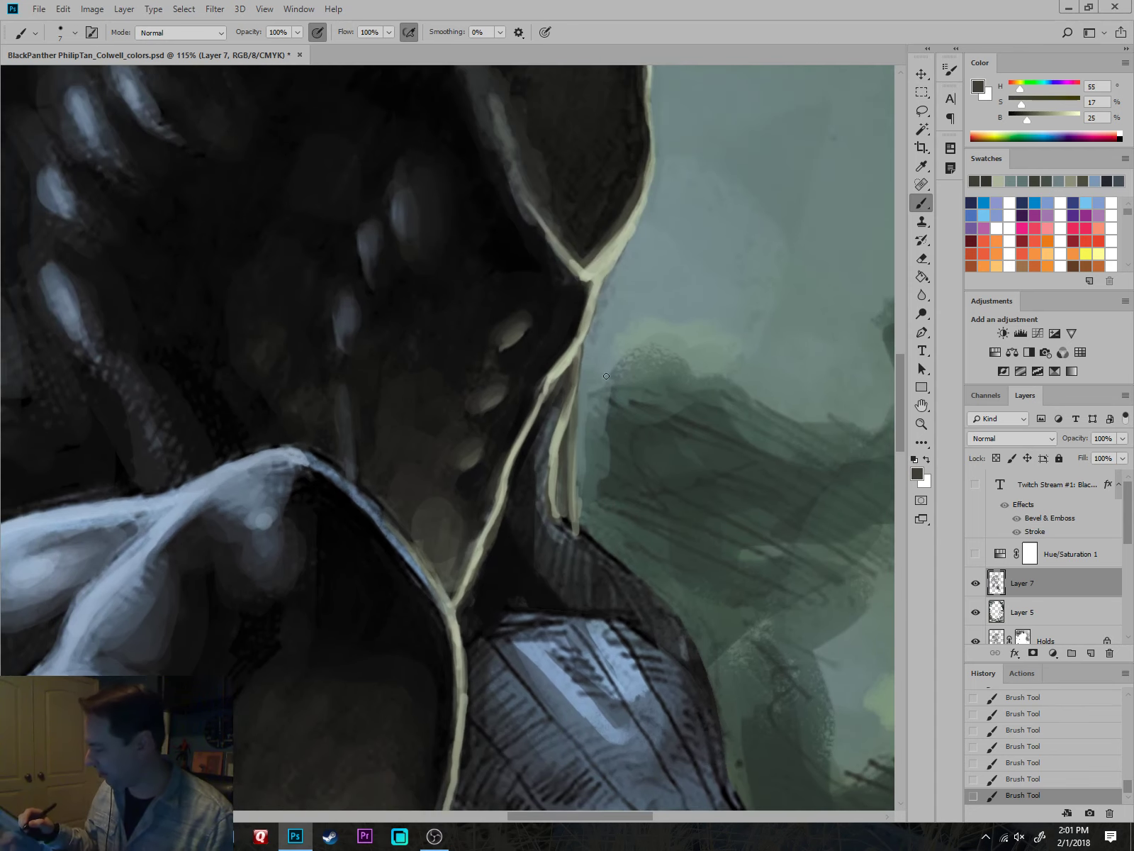
{"action": "left_click", "coordinate": [578, 345], "text": "alt"}
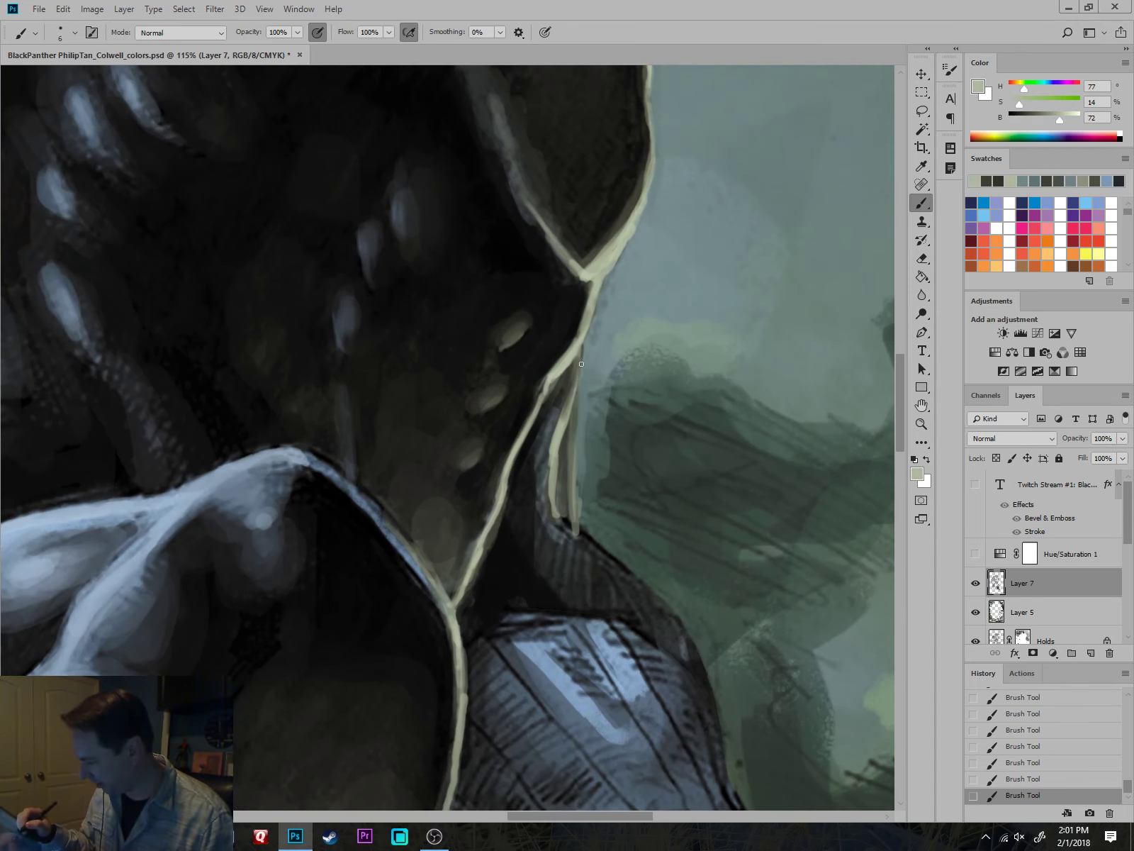
{"action": "left_click", "coordinate": [586, 346], "text": "alt"}
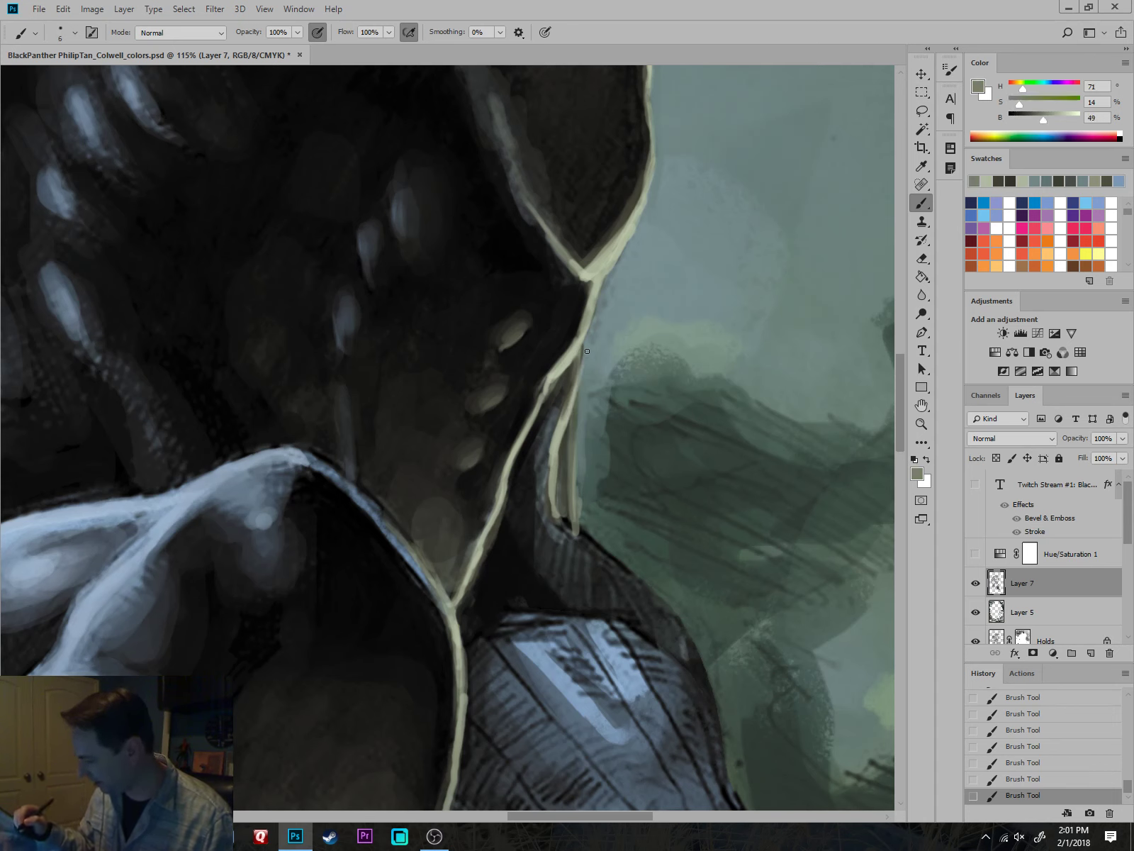
{"action": "mouse_move", "coordinate": [758, 579]}
{"action": "left_mouse_down"}
{"action": "mouse_move", "coordinate": [603, 445]}
{"action": "mouse_move", "coordinate": [683, 450]}
{"action": "left_mouse_up"}
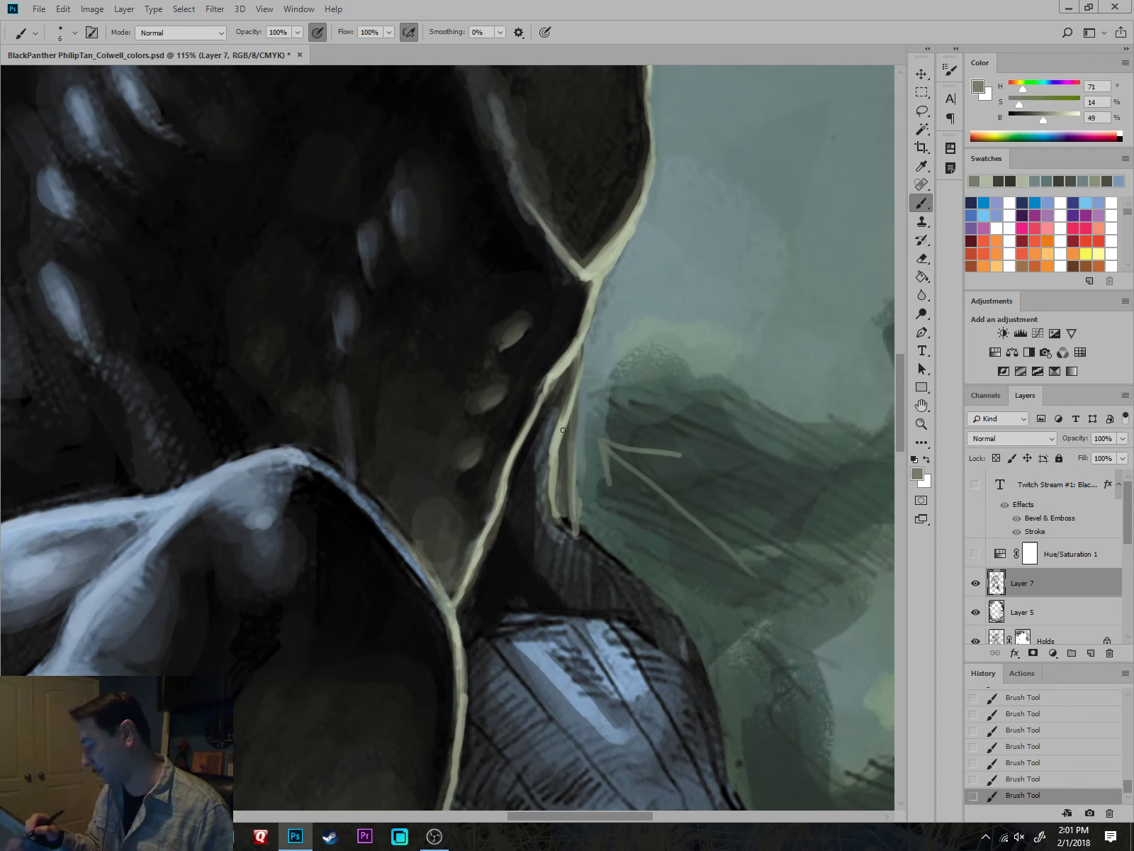
{"action": "left_click", "coordinate": [1047, 777]}
Touch up the rim-light junction at the top of the waist with sampled gray-green and near-black, enlarging the brush to size 9.
{"action": "left_click", "coordinate": [593, 277], "text": "alt"}
{"action": "mouse_move", "coordinate": [598, 280]}
{"action": "left_mouse_down"}
{"action": "mouse_move", "coordinate": [621, 251]}
{"action": "mouse_move", "coordinate": [595, 297]}
{"action": "mouse_move", "coordinate": [596, 285]}
{"action": "left_mouse_up"}
{"action": "left_click", "coordinate": [602, 290], "text": "alt"}
{"action": "left_click", "coordinate": [587, 288], "text": "alt"}
{"action": "key", "text": "]"}
{"action": "key", "text": "]"}
{"action": "key", "text": "]"}
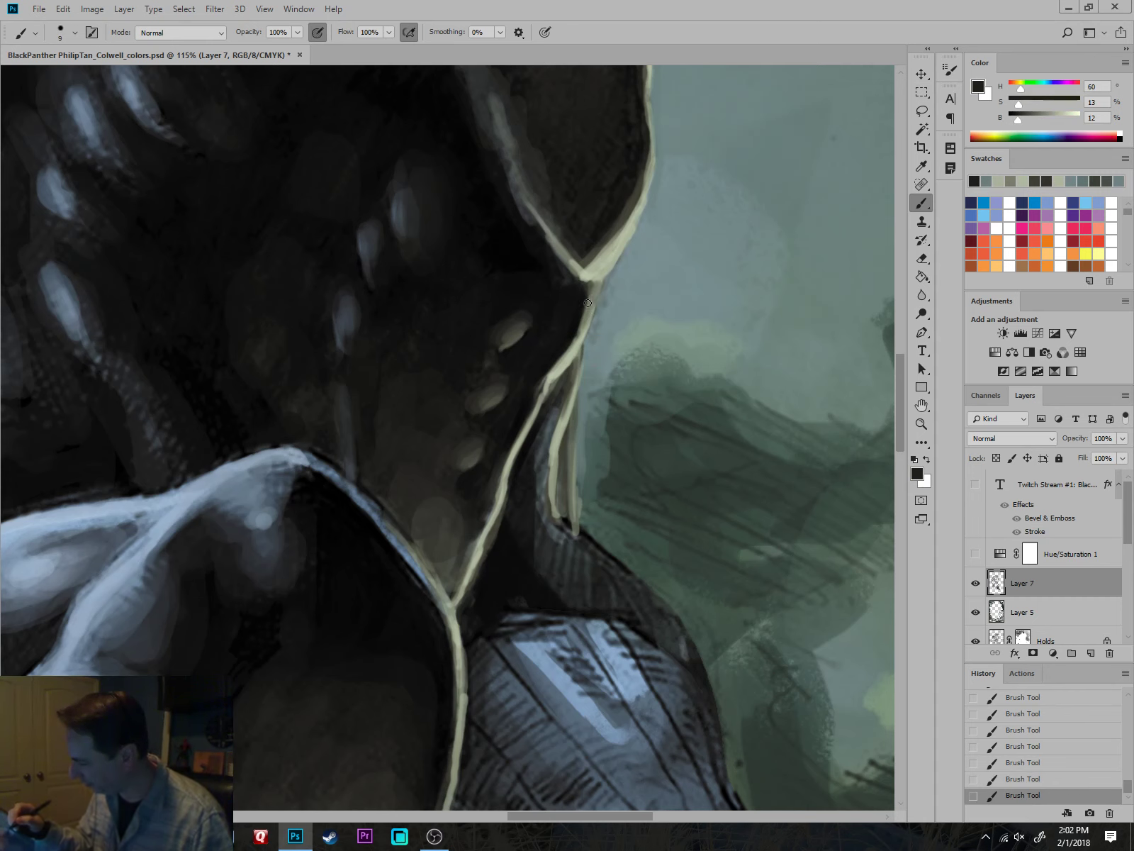
{"action": "left_click", "coordinate": [597, 292], "text": "alt"}
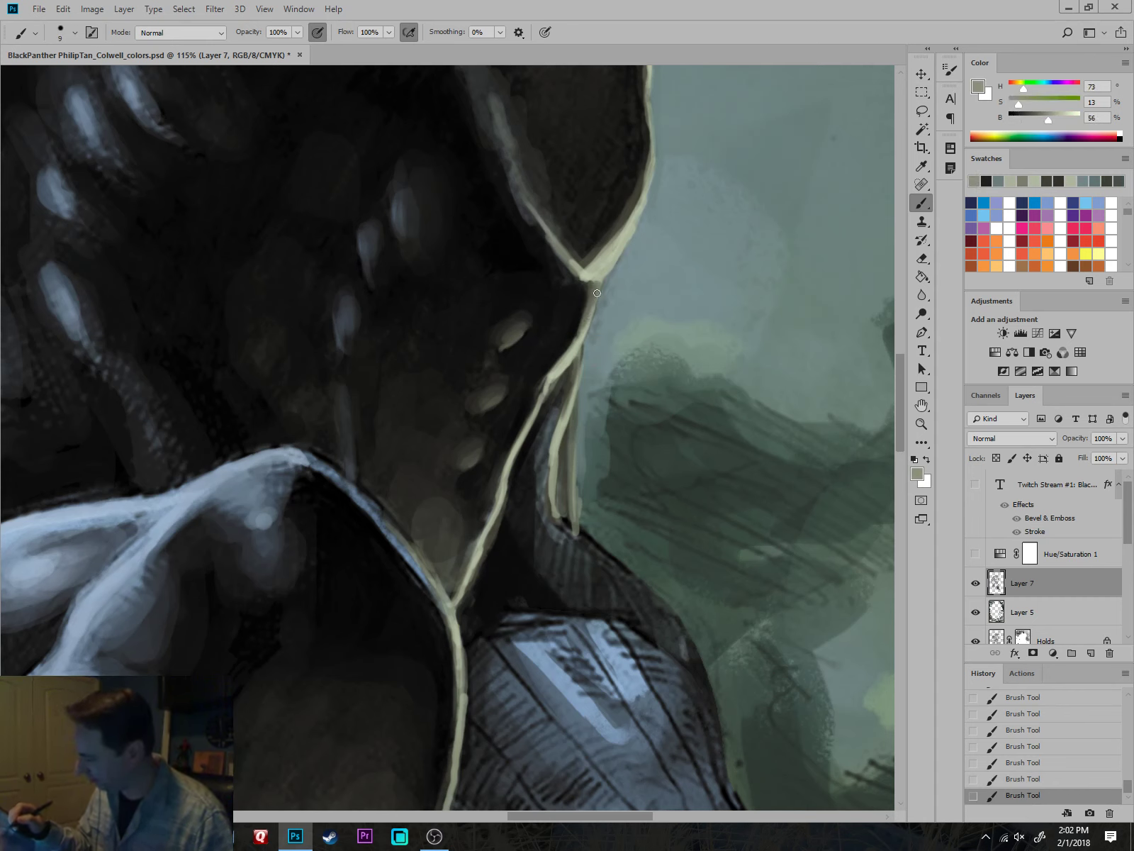
Darken the narrow arm section beside the waist's rim light with sampled dark tones at brush sizes 9 to 10.
{"action": "left_click", "coordinate": [576, 358], "text": "alt"}
{"action": "left_click", "coordinate": [548, 440], "text": "alt"}
{"action": "left_click", "coordinate": [562, 398], "text": "alt"}
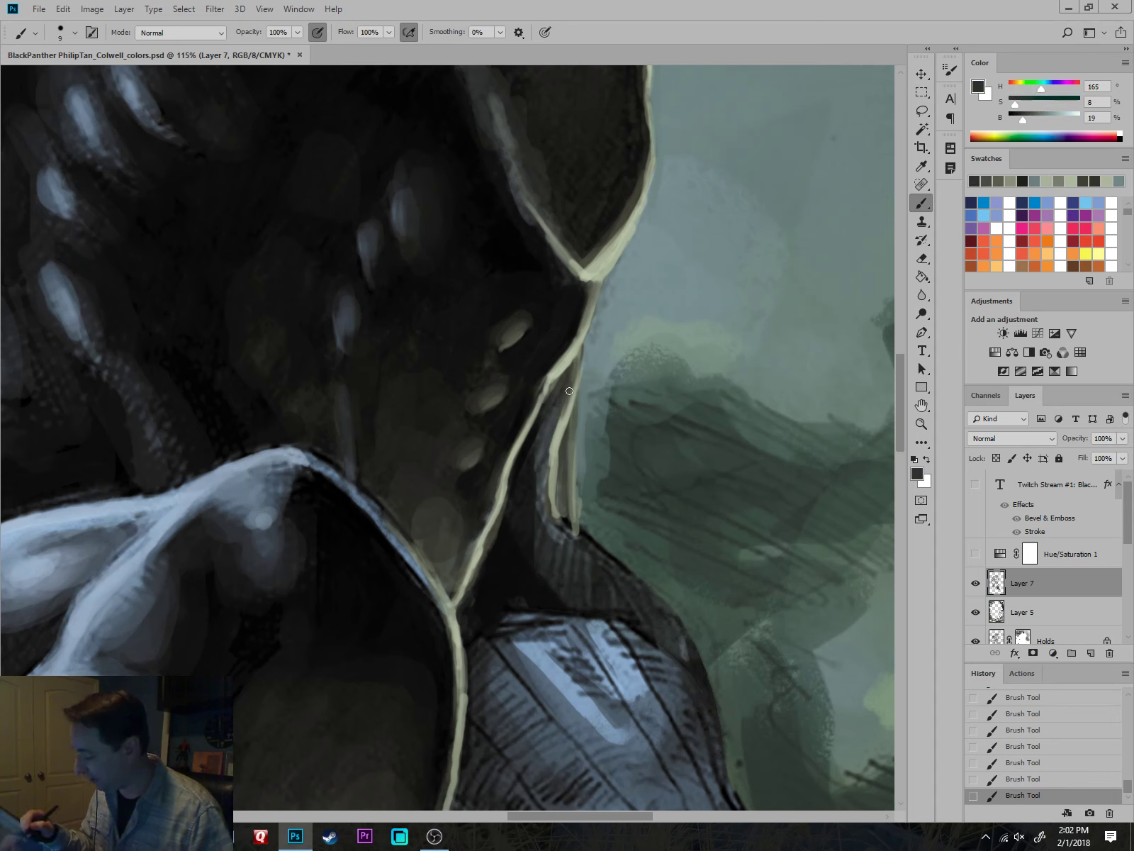
{"action": "left_click", "coordinate": [474, 410], "text": "alt"}
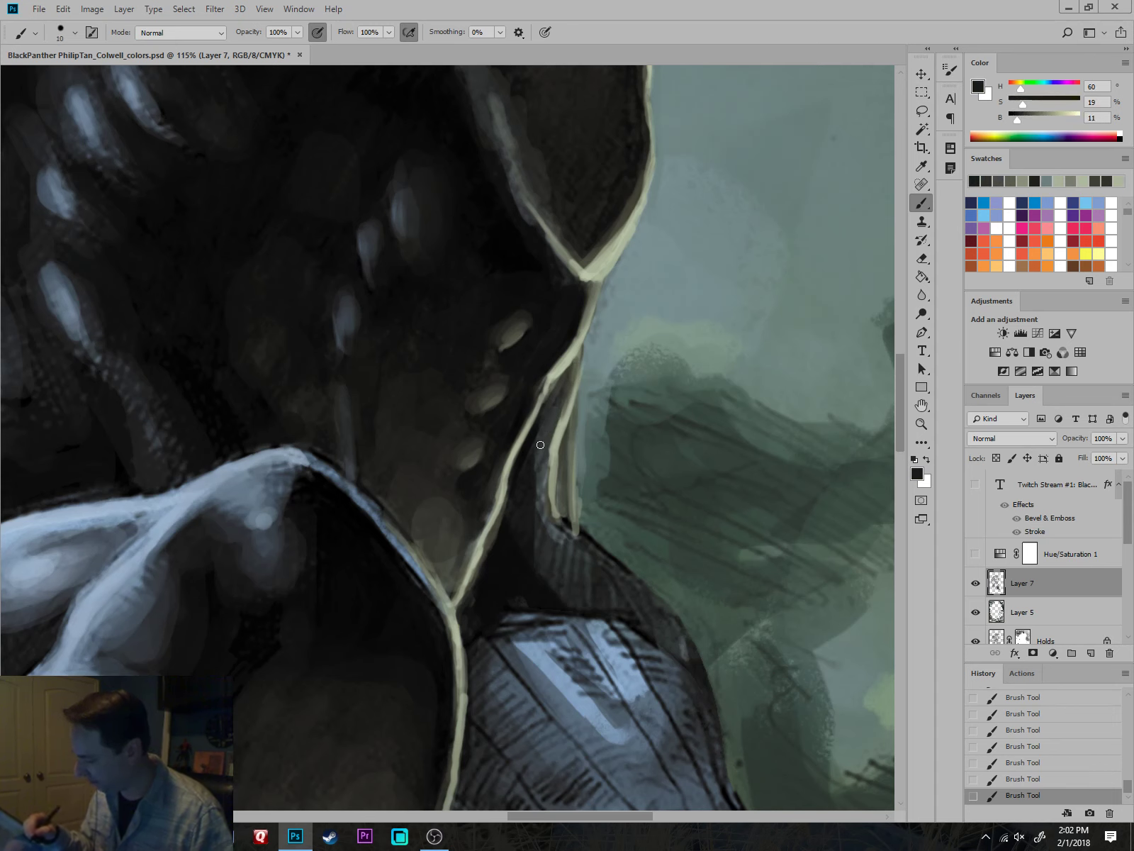
{"action": "left_click_drag", "start_coordinate": [553, 433], "coordinate": [546, 500]}
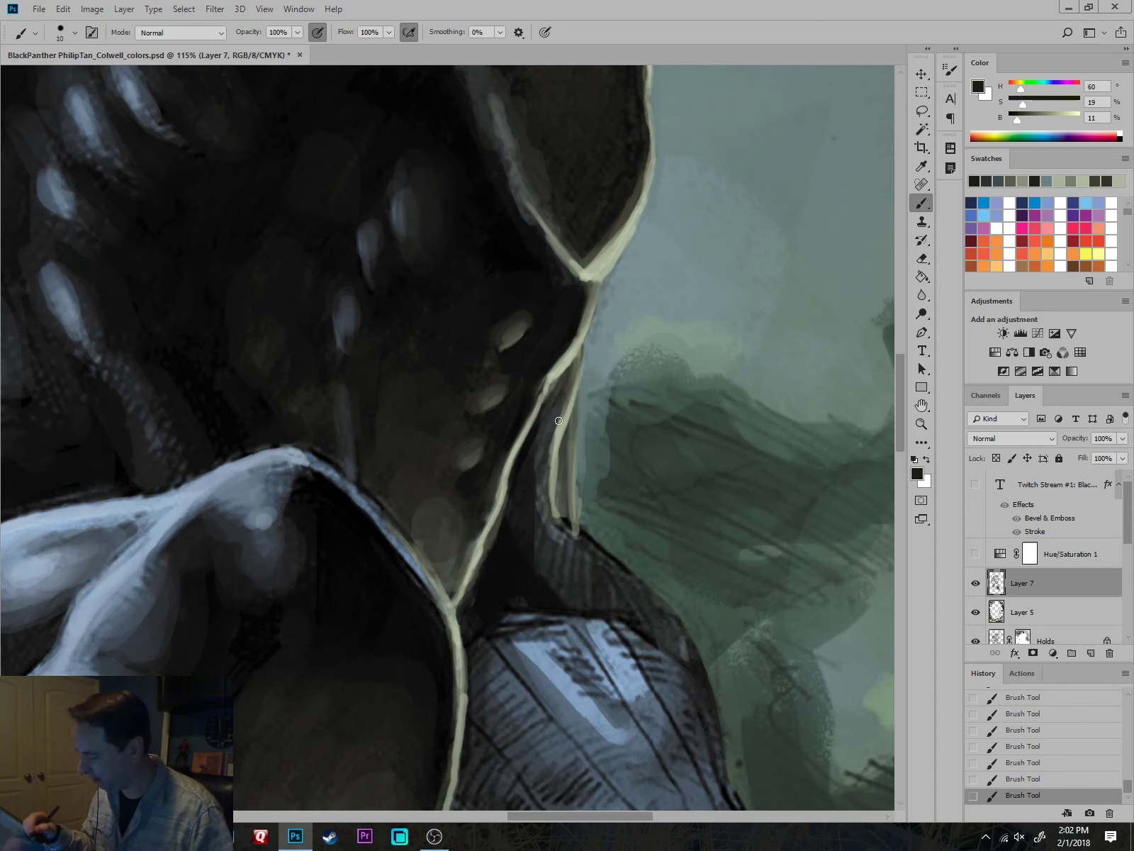
Deepen the bottom of the narrow gap between the arm's two rim-light lines with sampled near-black at brush size 8.
{"action": "left_click", "coordinate": [610, 305], "text": "alt"}
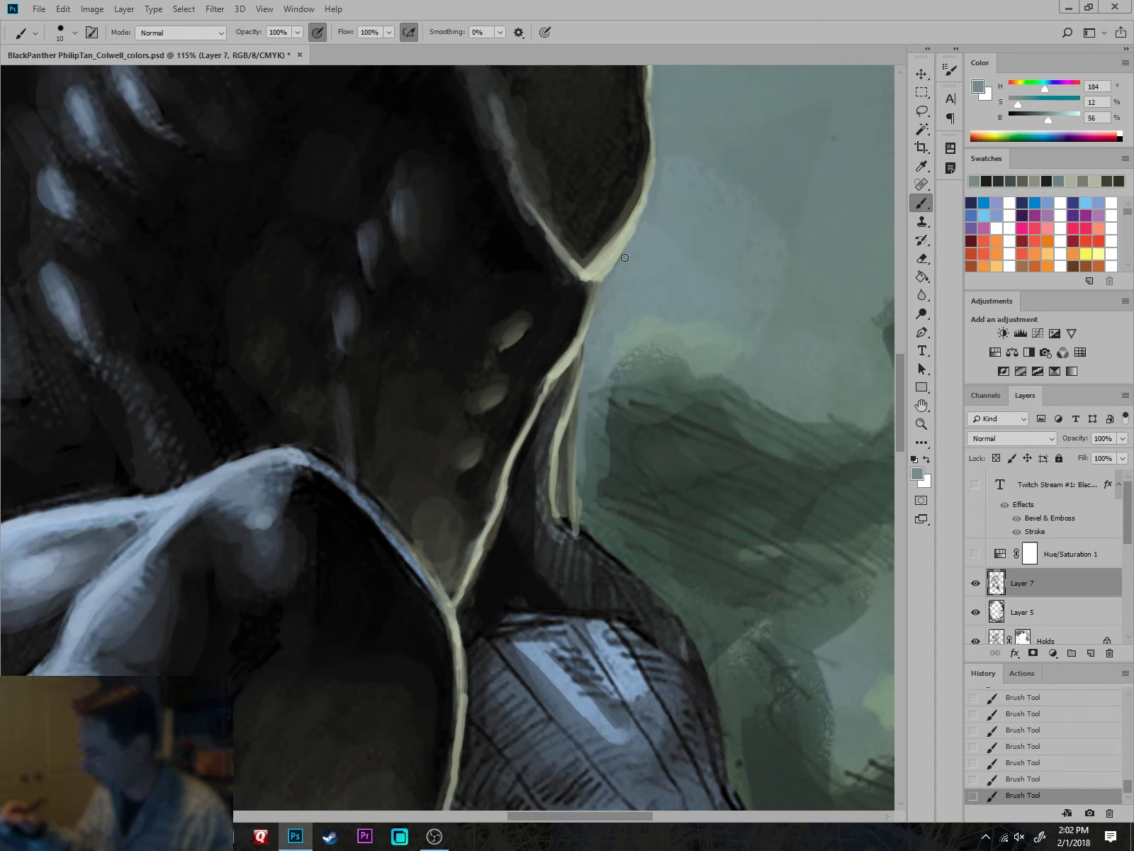
{"action": "left_click", "coordinate": [544, 413], "text": "alt"}
{"action": "key", "text": "bracketright"}
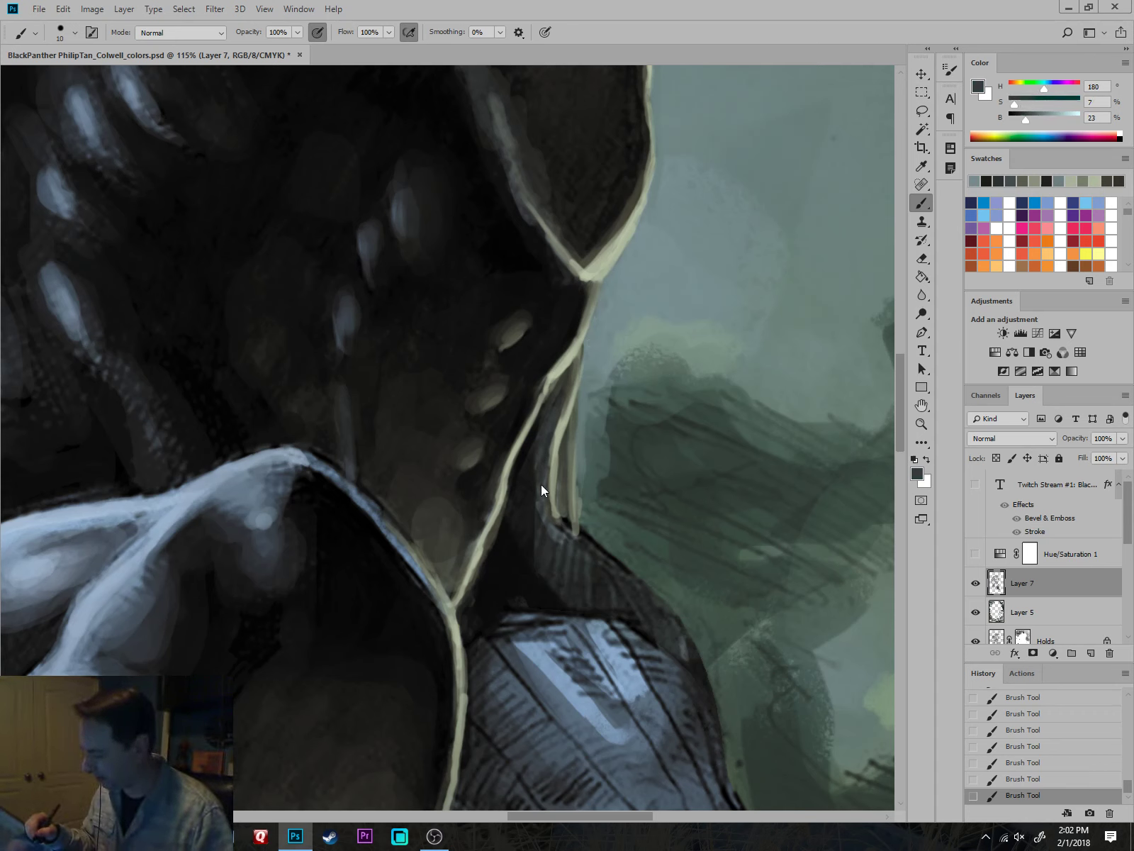
{"action": "key", "text": "bracketleft"}
{"action": "left_click", "coordinate": [567, 501], "text": "alt"}
{"action": "key", "text": "bracketleft"}
{"action": "key", "text": "bracketleft"}
{"action": "left_click_drag", "start_coordinate": [556, 491], "coordinate": [565, 516]}
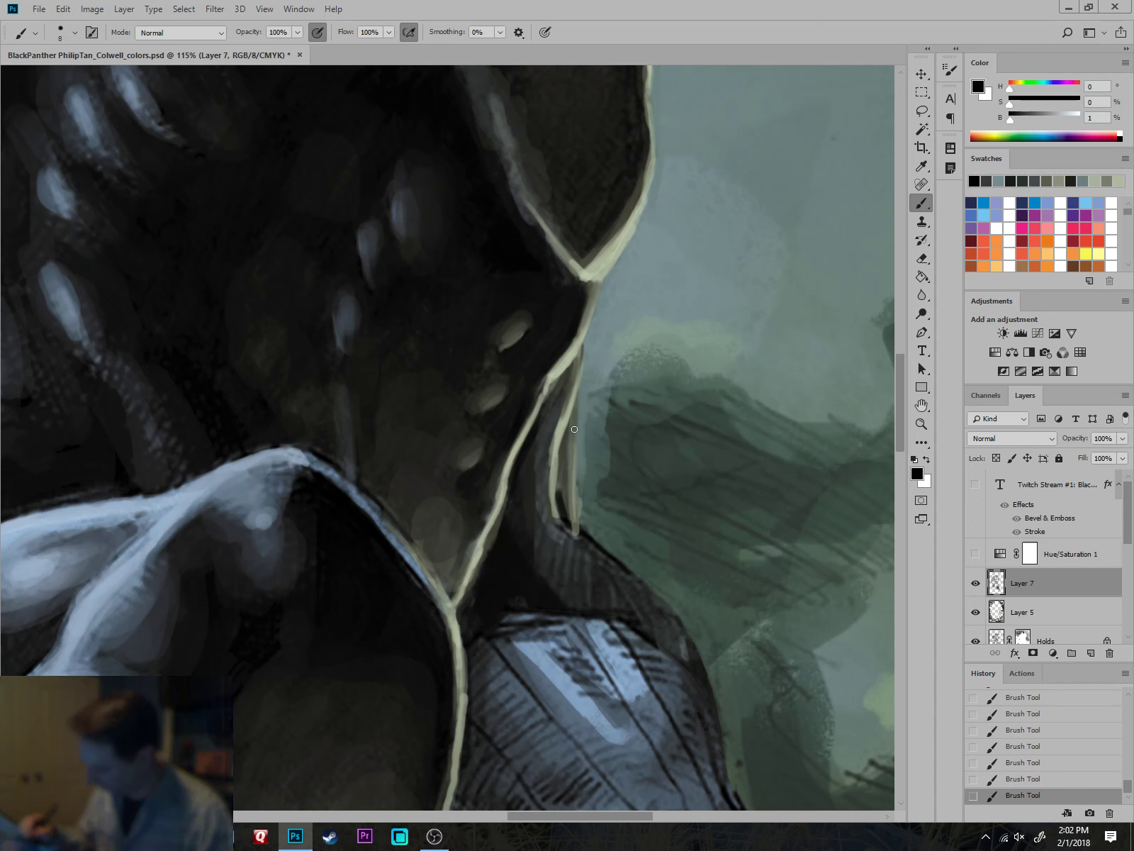
Soften the lower tip of the gap between the arm's rim-light lines with sampled dark olive-gray at brush size 8.
{"action": "left_click_drag", "start_coordinate": [692, 400], "coordinate": [616, 404]}
{"action": "left_click_drag", "start_coordinate": [759, 499], "coordinate": [687, 448]}
{"action": "scroll", "coordinate": [687, 448], "scroll_direction": "up", "scroll_amount": 5}
{"action": "left_click", "coordinate": [557, 418], "text": "alt"}
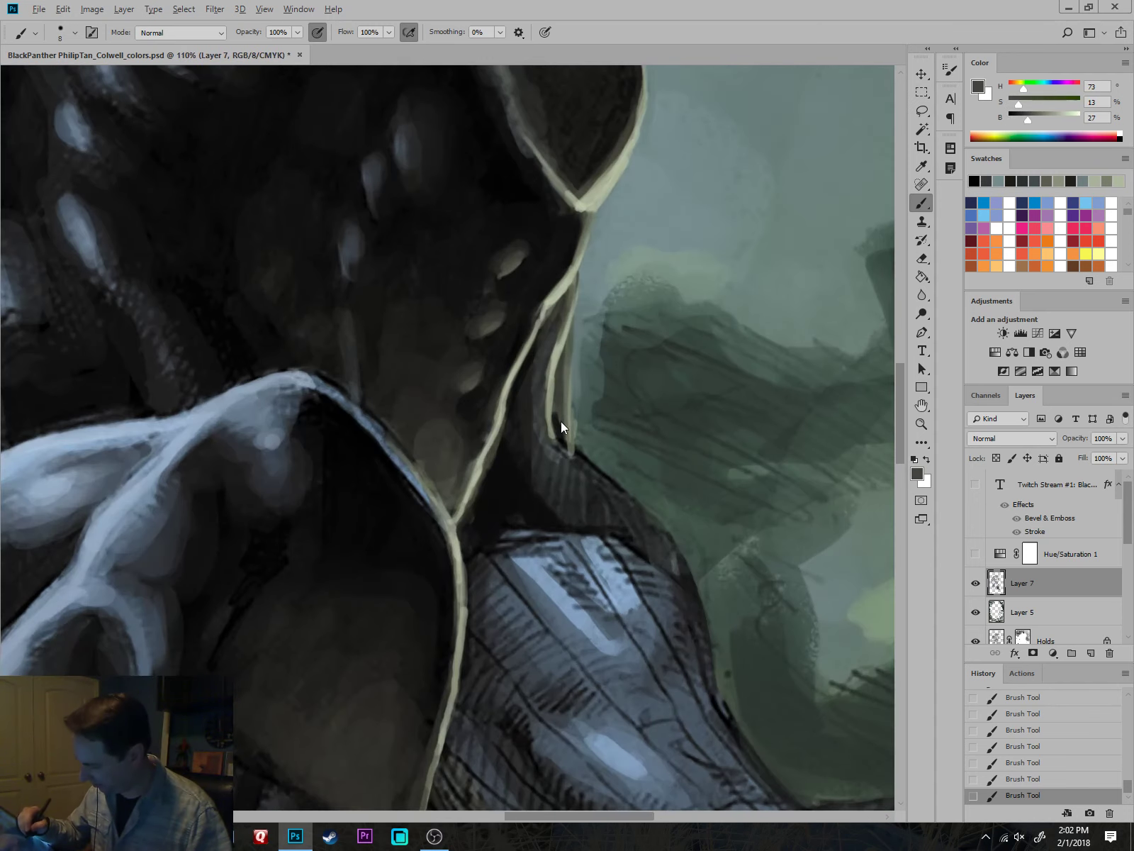
{"action": "left_click_drag", "start_coordinate": [557, 419], "coordinate": [563, 446]}
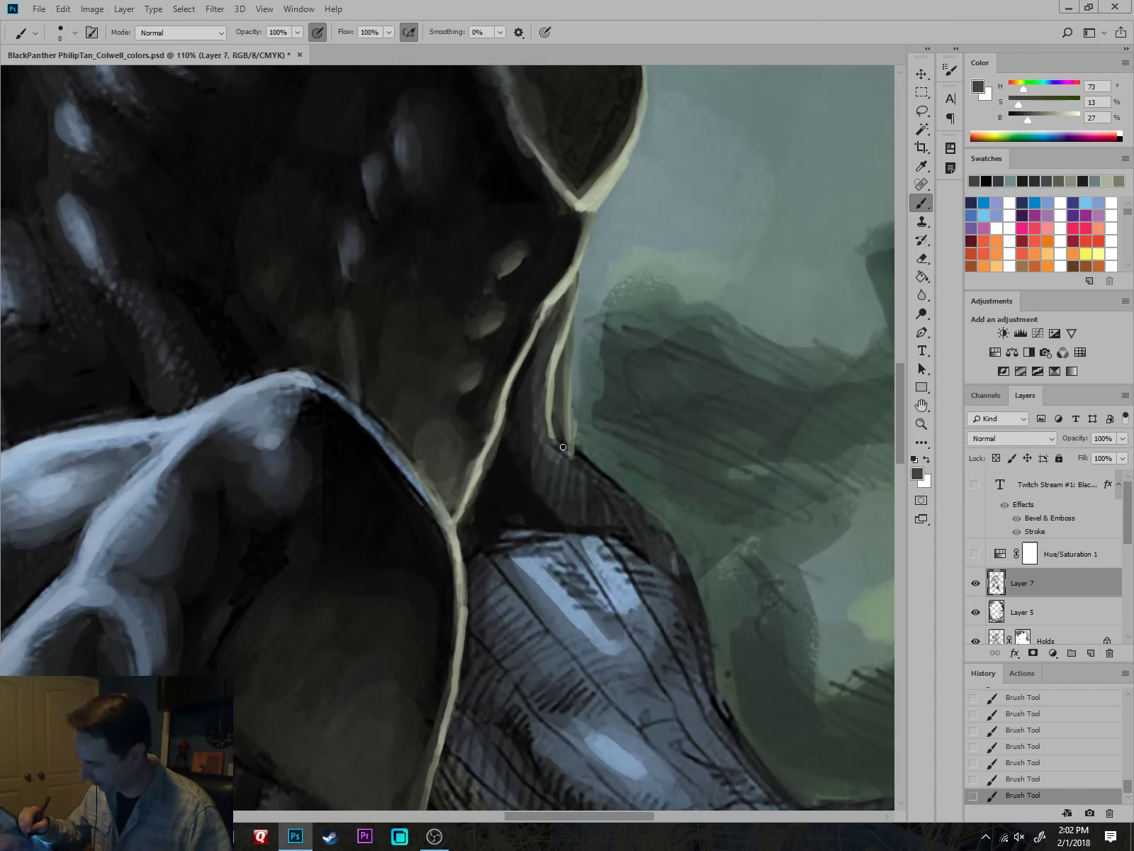
Repaint the background edge beside the arm's outer rim light with sampled gray-green and teal-gray at brush size 25.
{"action": "left_click", "coordinate": [582, 387], "text": "alt"}
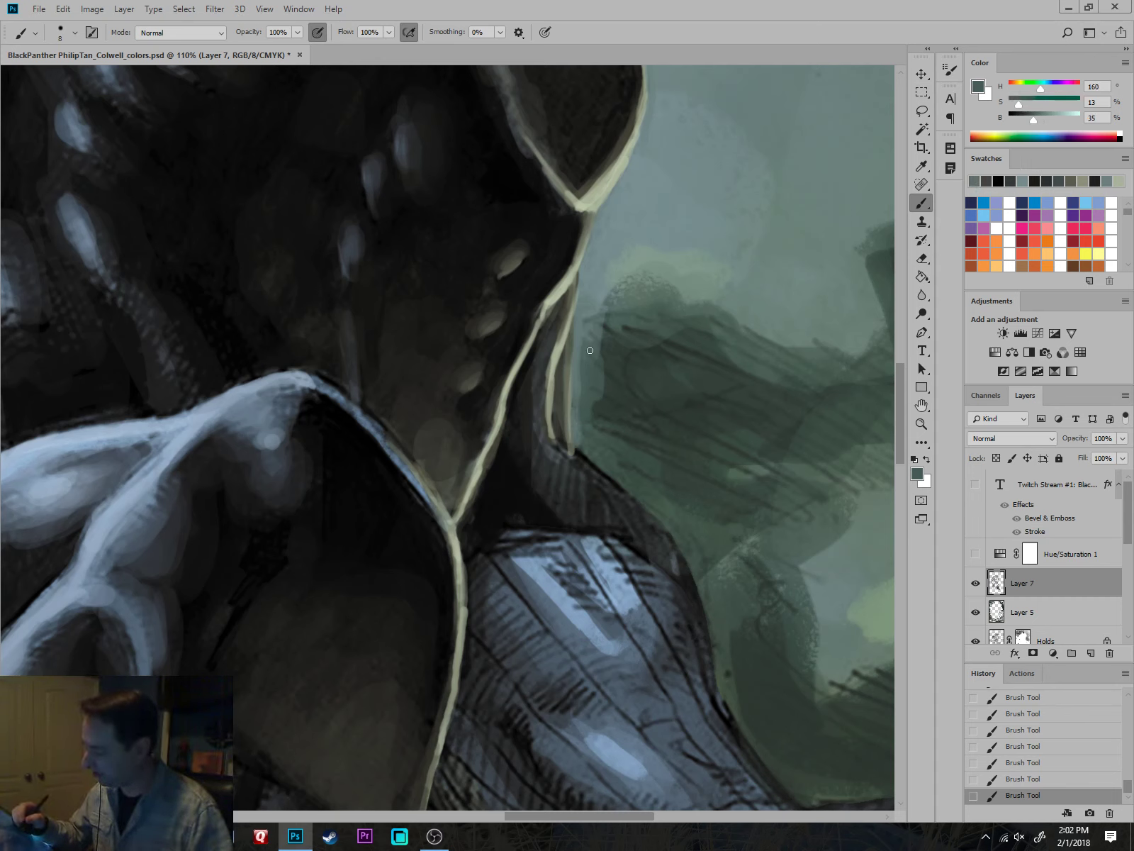
{"action": "key", "text": "bracketright"}
{"action": "key", "text": "bracketright"}
{"action": "key", "text": "bracketright"}
{"action": "key", "text": "bracketright"}
{"action": "key", "text": "bracketright"}
{"action": "left_click_drag", "start_coordinate": [589, 301], "coordinate": [579, 382]}
{"action": "left_click", "coordinate": [592, 300], "text": "alt"}
{"action": "mouse_move", "coordinate": [592, 301]}
{"action": "left_mouse_down"}
{"action": "mouse_move", "coordinate": [584, 365]}
{"action": "mouse_move", "coordinate": [603, 302]}
{"action": "mouse_move", "coordinate": [608, 321]}
{"action": "mouse_move", "coordinate": [582, 396]}
{"action": "mouse_move", "coordinate": [587, 438]}
{"action": "mouse_move", "coordinate": [625, 416]}
{"action": "mouse_move", "coordinate": [589, 448]}
{"action": "mouse_move", "coordinate": [585, 439]}
{"action": "mouse_move", "coordinate": [592, 450]}
{"action": "mouse_move", "coordinate": [581, 440]}
{"action": "mouse_move", "coordinate": [636, 490]}
{"action": "mouse_move", "coordinate": [587, 404]}
{"action": "left_mouse_up"}
Examine the waist and arm rim light against the whole figure and up close.
{"action": "scroll", "coordinate": [608, 384], "scroll_direction": "down", "scroll_amount": 10}
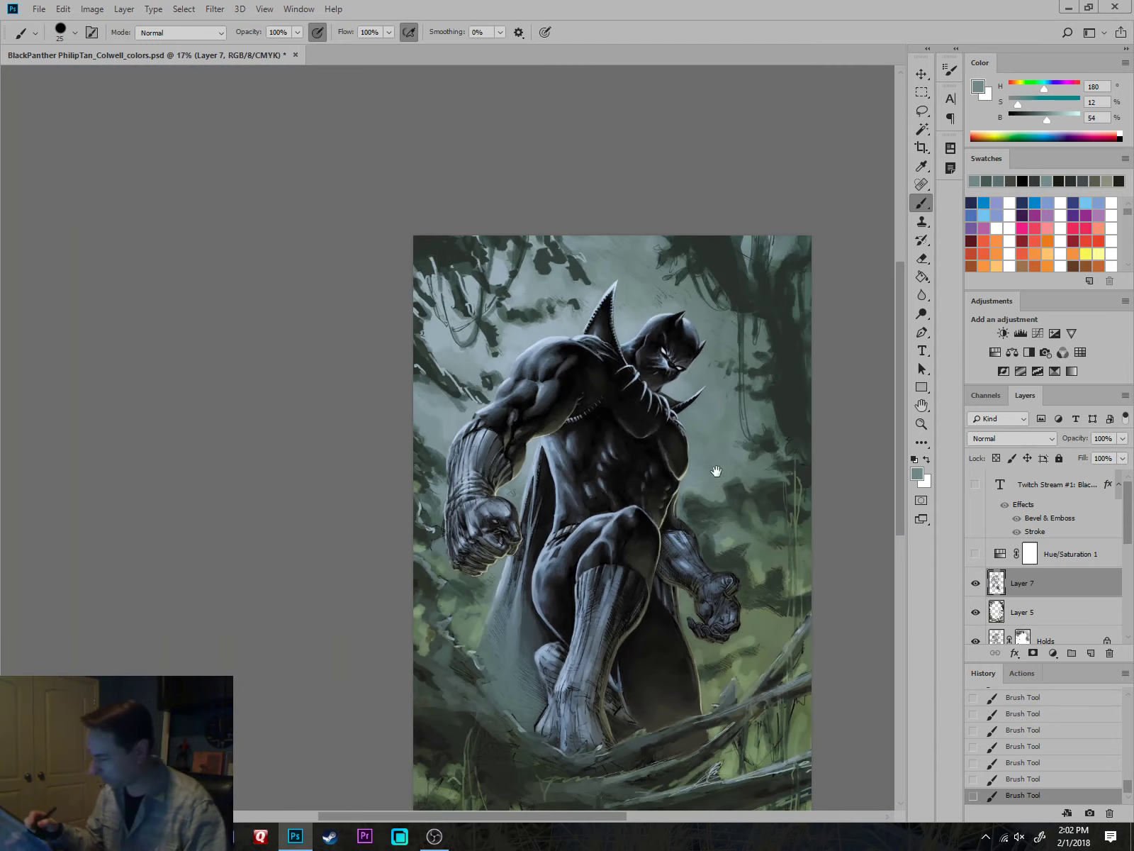
{"action": "scroll", "coordinate": [663, 499], "scroll_direction": "up", "scroll_amount": 6}
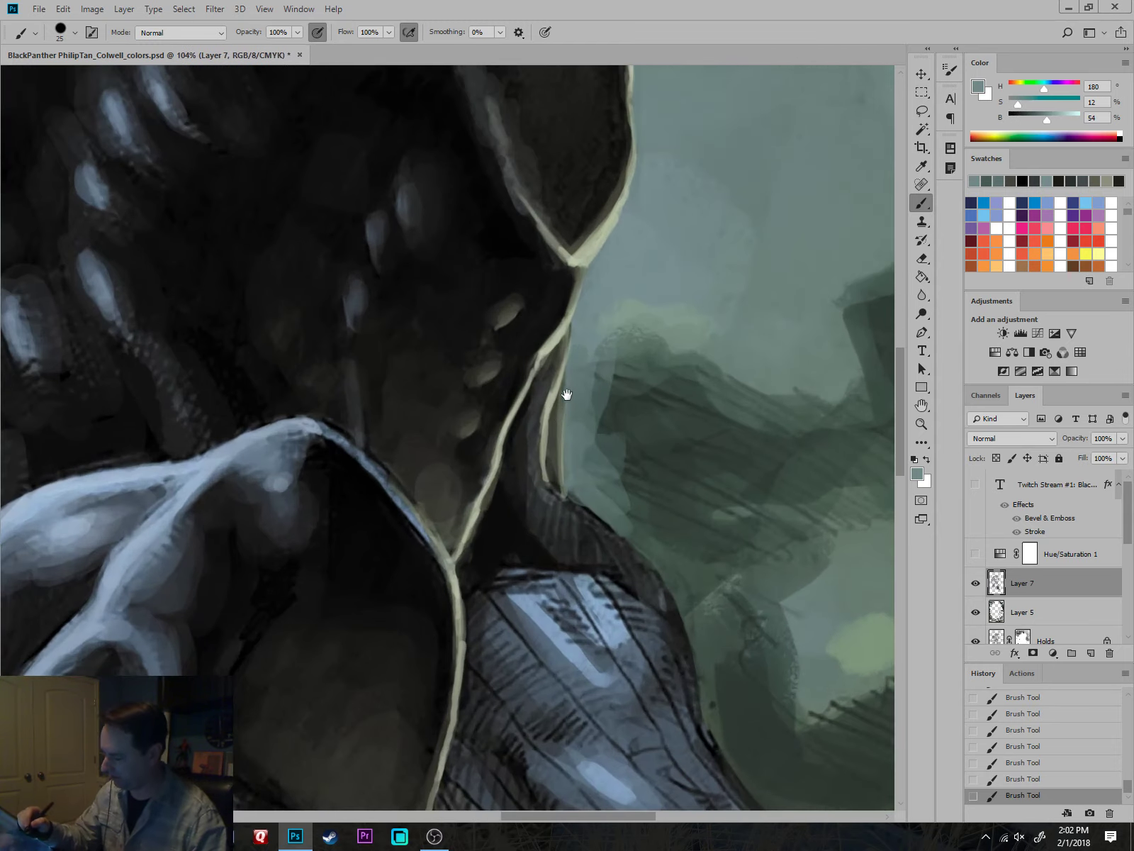
{"action": "left_click", "coordinate": [549, 428], "text": "alt"}
{"action": "left_click", "coordinate": [549, 429], "text": "alt"}
{"action": "scroll", "coordinate": [679, 564], "scroll_direction": "down", "scroll_amount": 8}
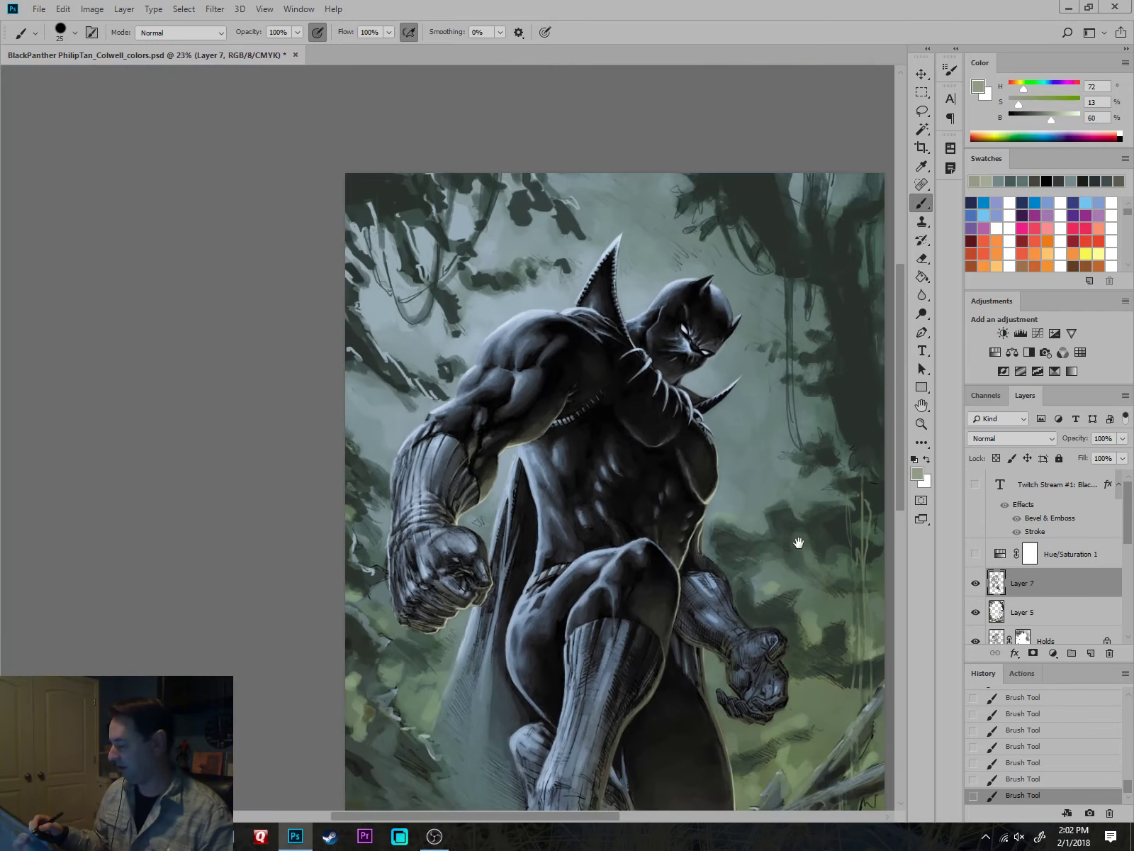
{"action": "scroll", "coordinate": [740, 496], "scroll_direction": "up", "scroll_amount": 2}
{"action": "scroll", "coordinate": [614, 355], "scroll_direction": "up", "scroll_amount": 1}
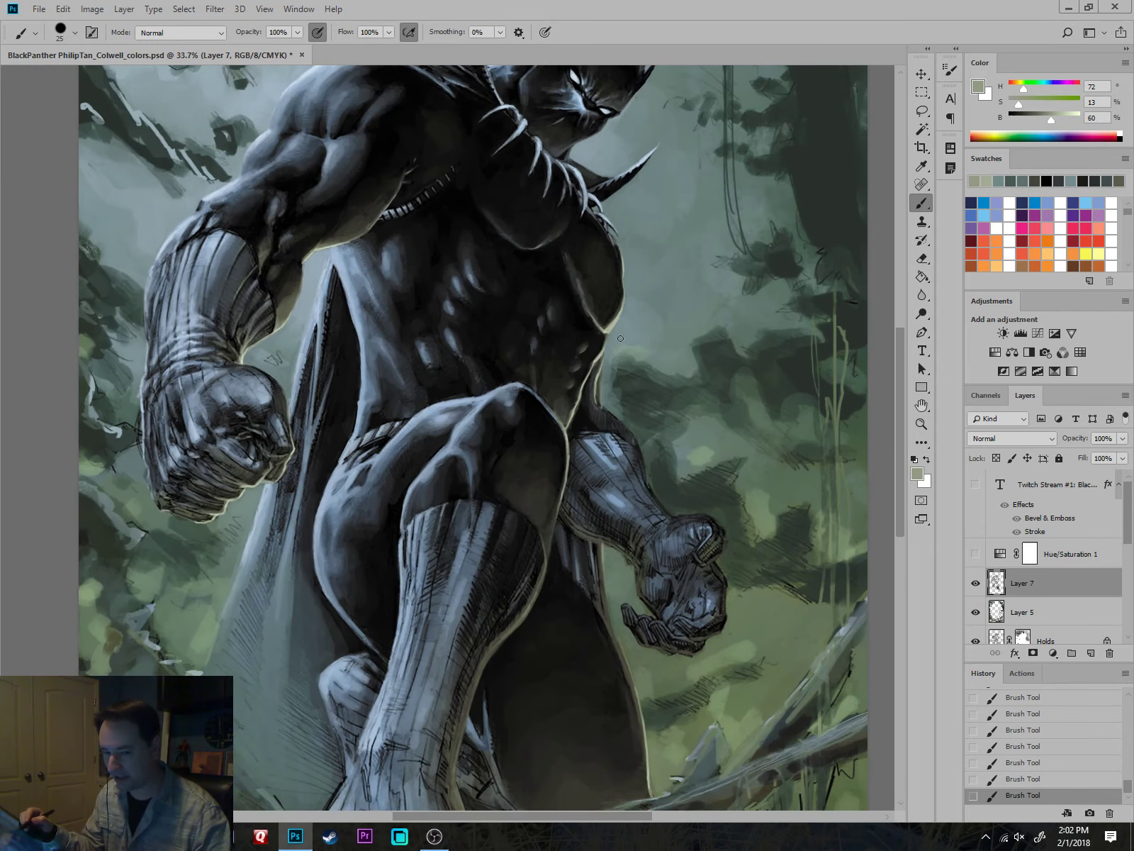
{"action": "scroll", "coordinate": [621, 338], "scroll_direction": "up", "scroll_amount": 4}
{"action": "scroll", "coordinate": [598, 456], "scroll_direction": "down", "scroll_amount": 3}
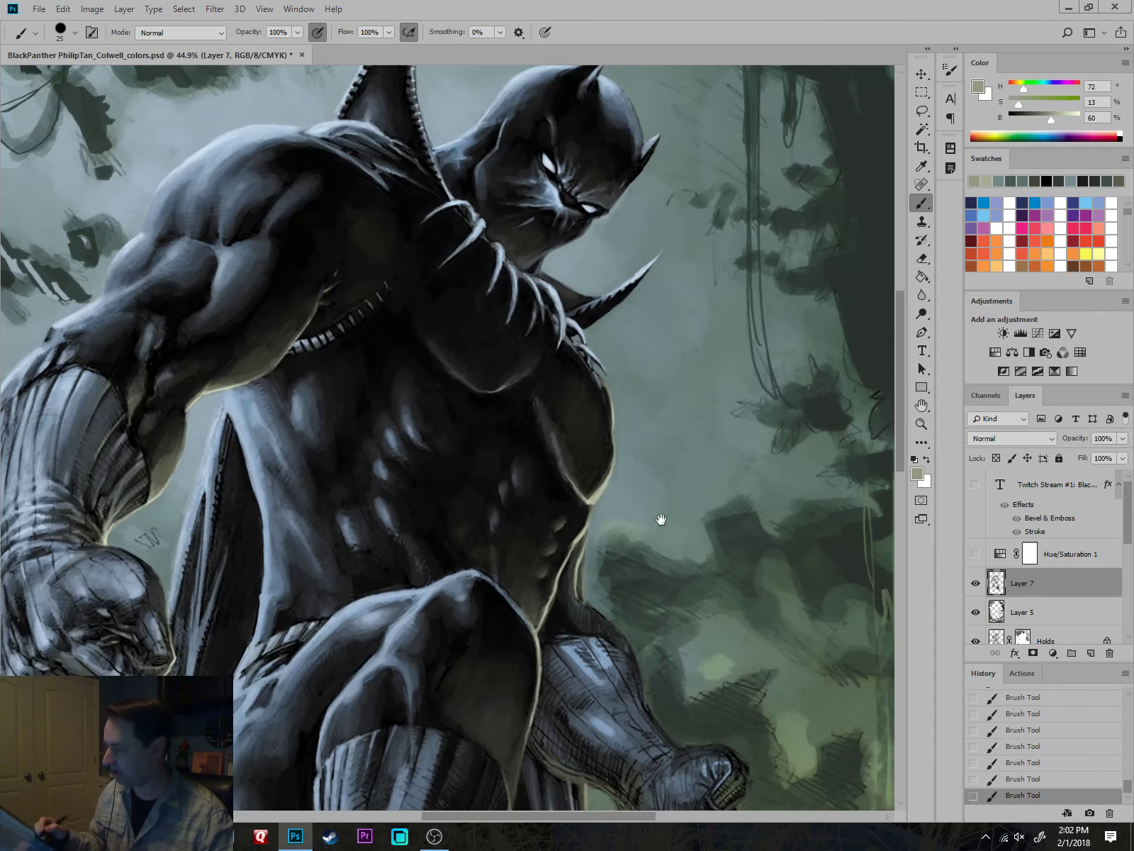
{"action": "scroll", "coordinate": [696, 458], "scroll_direction": "up", "scroll_amount": 4}
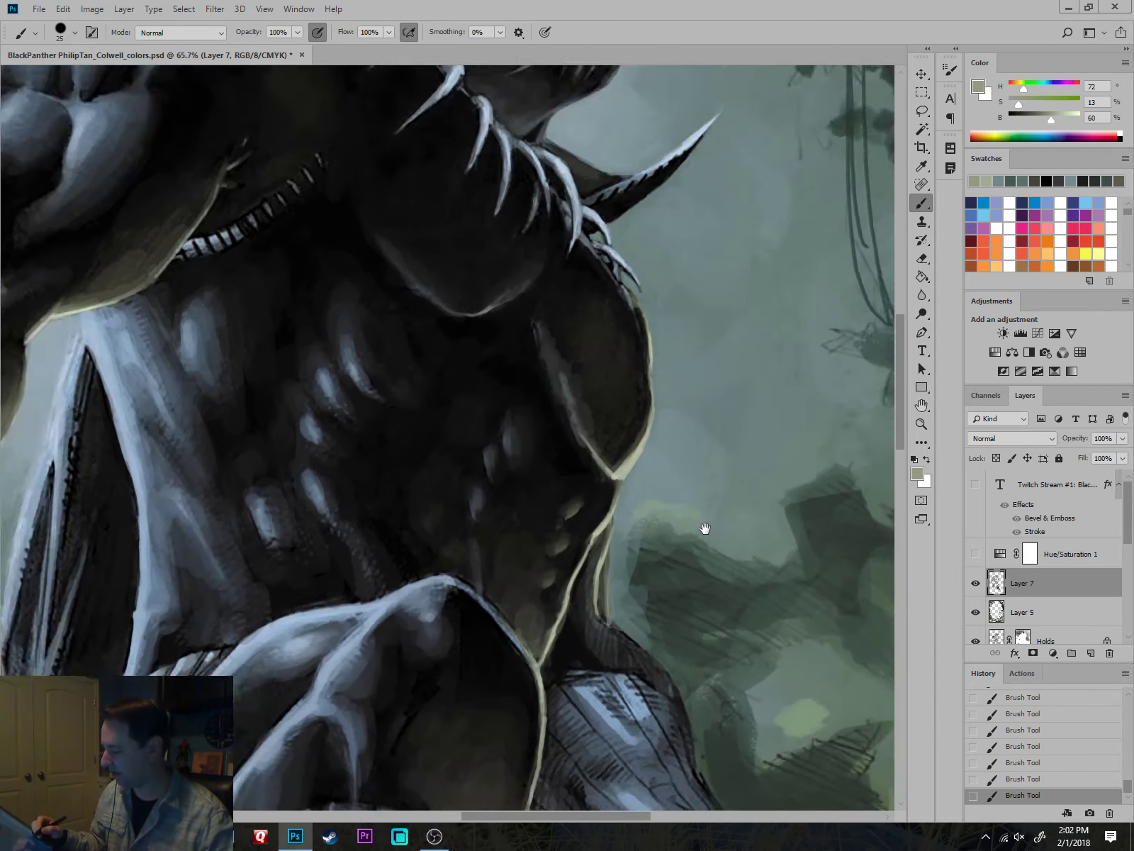
{"action": "scroll", "coordinate": [730, 430], "scroll_direction": "down", "scroll_amount": 6}
{"action": "scroll", "coordinate": [643, 393], "scroll_direction": "up", "scroll_amount": 10}
Darken the inner edge of the chest muscle's dull highlight with sampled near-black at brush size 25.
{"action": "left_click", "coordinate": [579, 375], "text": "alt"}
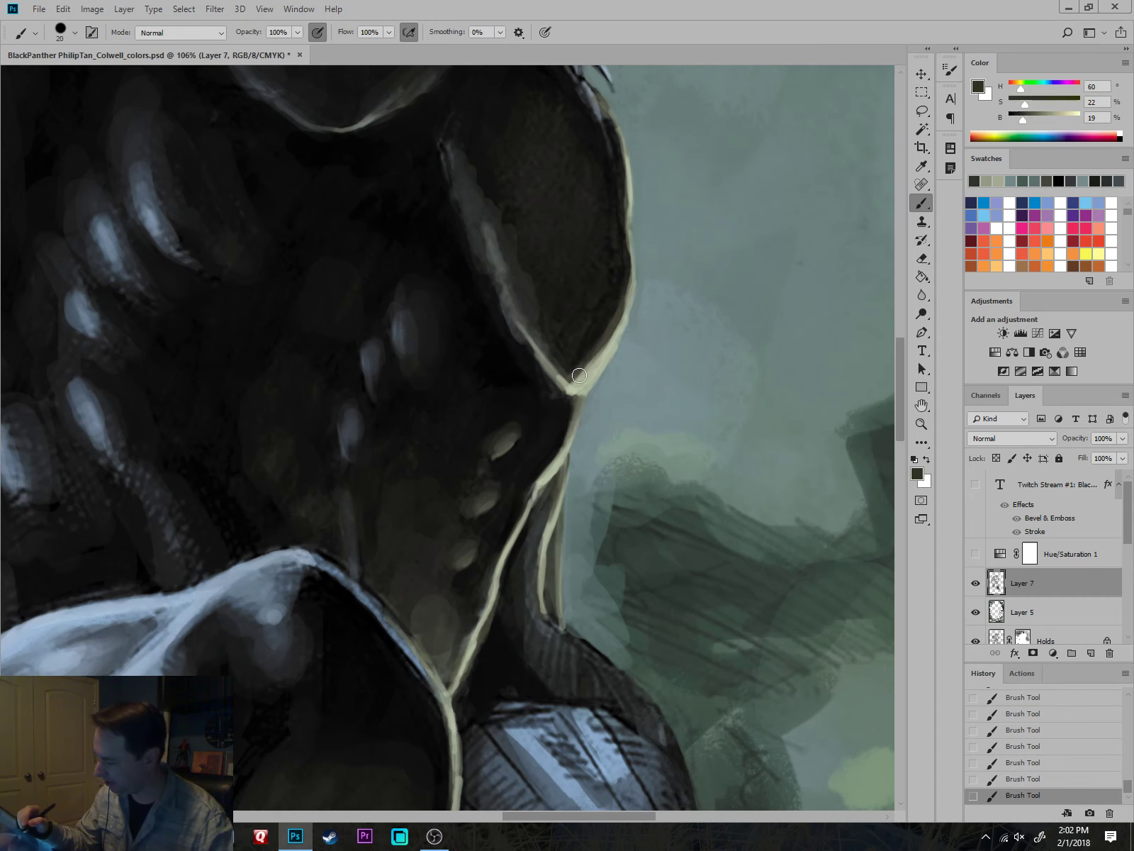
{"action": "key", "text": "bracketleft"}
{"action": "key", "text": "bracketleft"}
{"action": "key", "text": "bracketleft"}
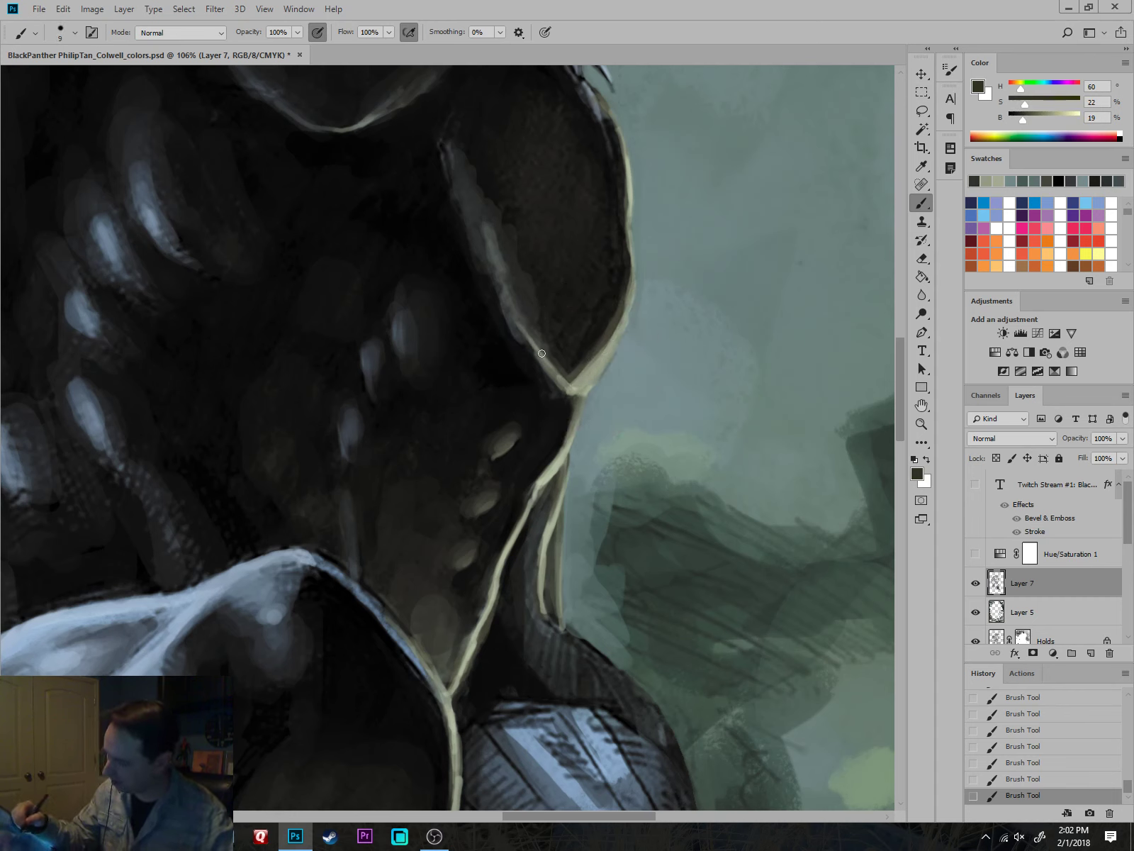
{"action": "key", "text": "bracketright"}
{"action": "key", "text": "bracketright"}
{"action": "key", "text": "bracketright"}
{"action": "key", "text": "bracketright"}
{"action": "left_click", "coordinate": [518, 209], "text": "alt"}
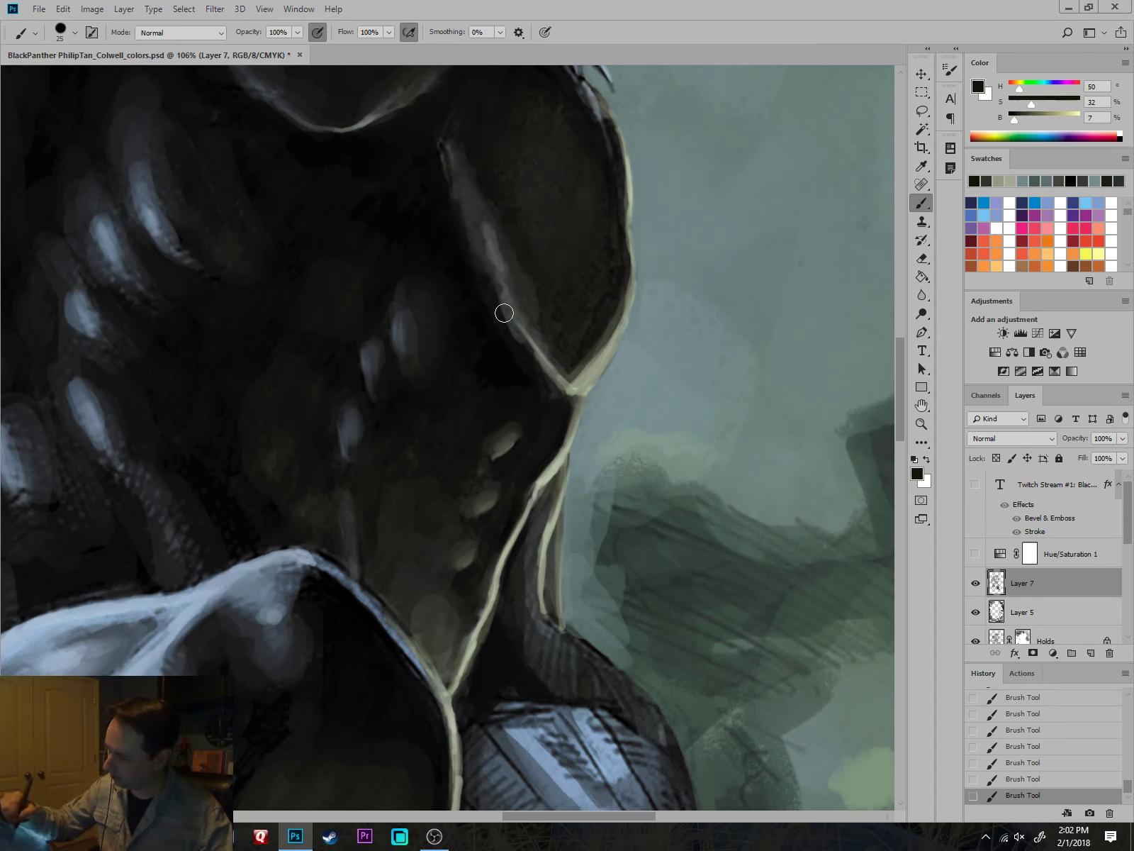
{"action": "mouse_move", "coordinate": [453, 164]}
{"action": "left_mouse_down"}
{"action": "mouse_move", "coordinate": [460, 210]}
{"action": "mouse_move", "coordinate": [533, 352]}
{"action": "left_mouse_up"}
Soften the lower tip of the chest muscle's rim light with sampled grays at brush size 25.
{"action": "left_click", "coordinate": [500, 263], "text": "alt"}
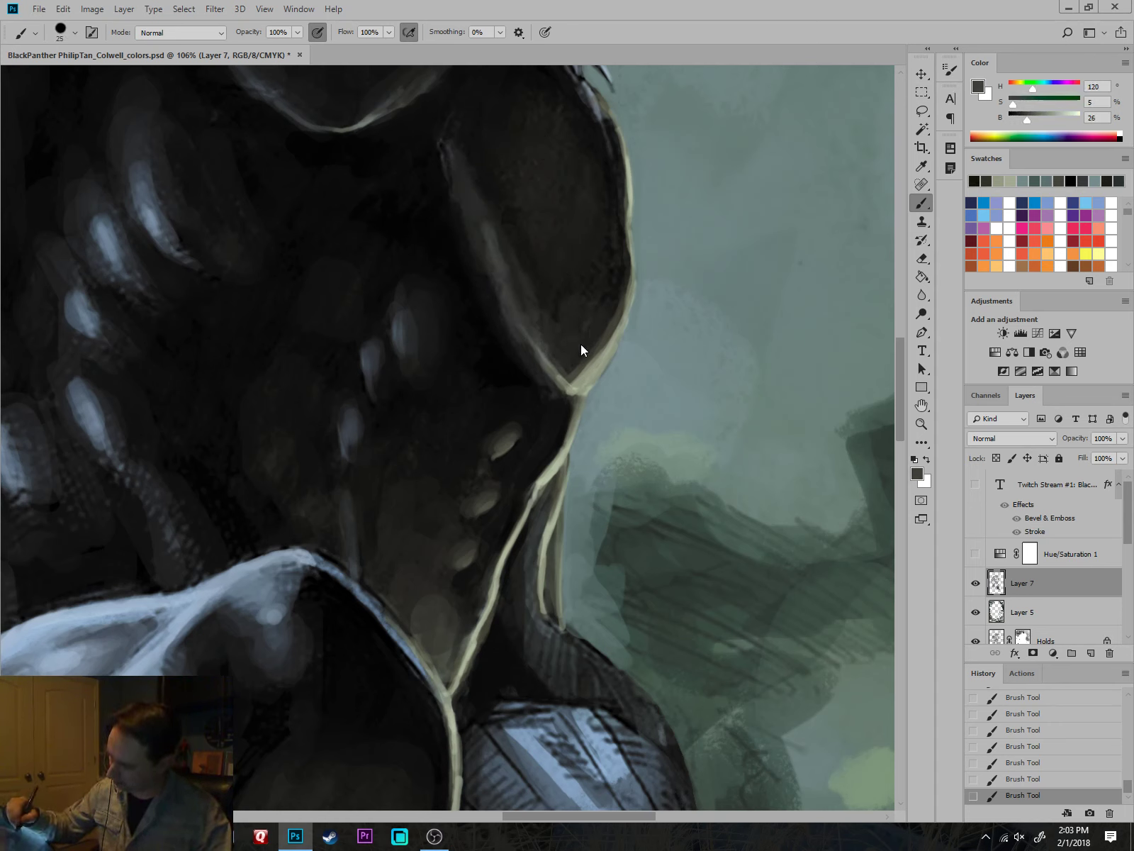
{"action": "left_click", "coordinate": [575, 377], "text": "alt"}
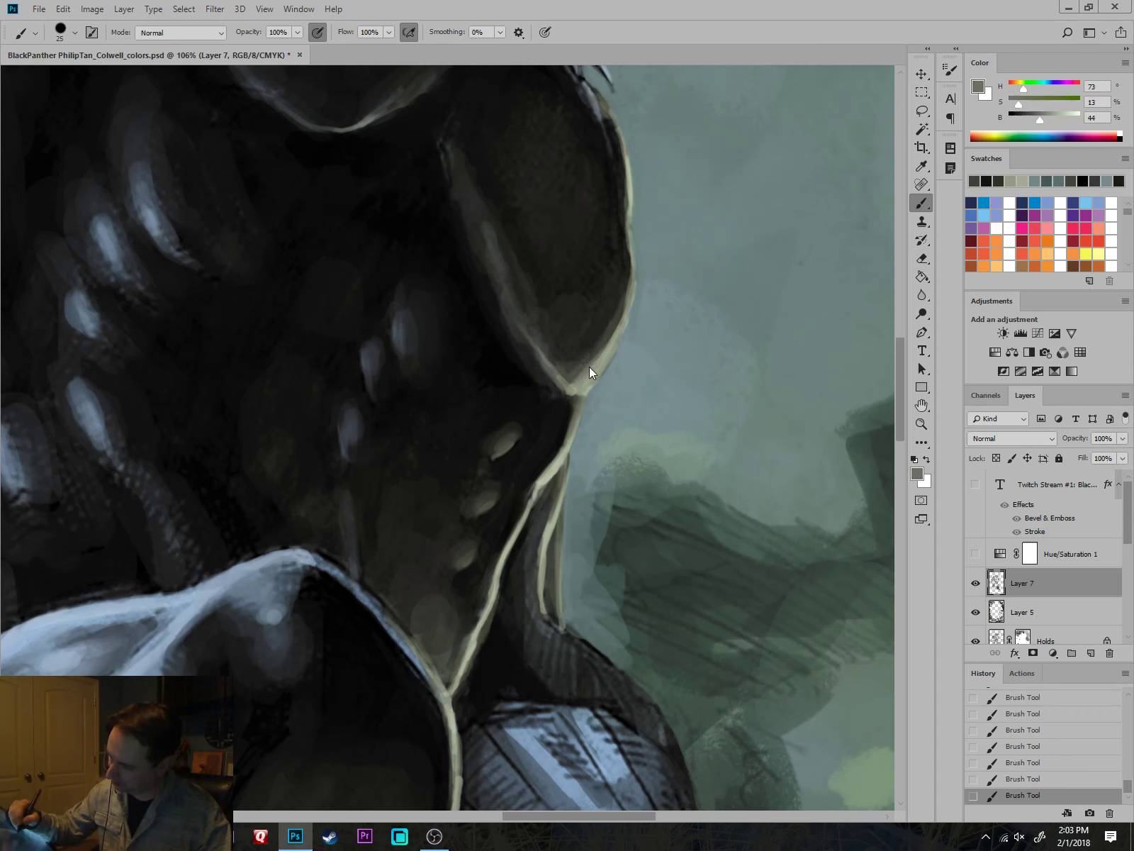
{"action": "left_click", "coordinate": [569, 360], "text": "alt"}
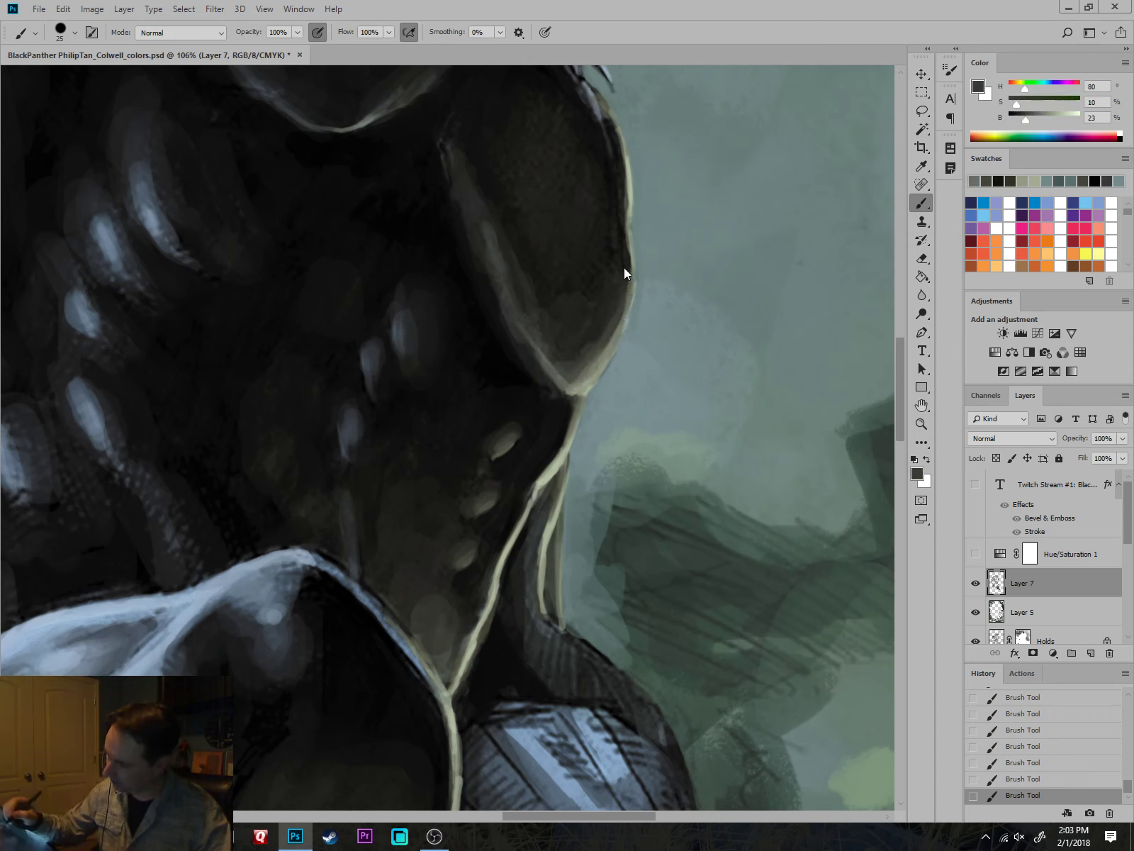
{"action": "mouse_move", "coordinate": [574, 382]}
{"action": "left_mouse_down"}
{"action": "mouse_move", "coordinate": [566, 420]}
{"action": "mouse_move", "coordinate": [541, 371]}
{"action": "mouse_move", "coordinate": [570, 385]}
{"action": "left_mouse_up"}
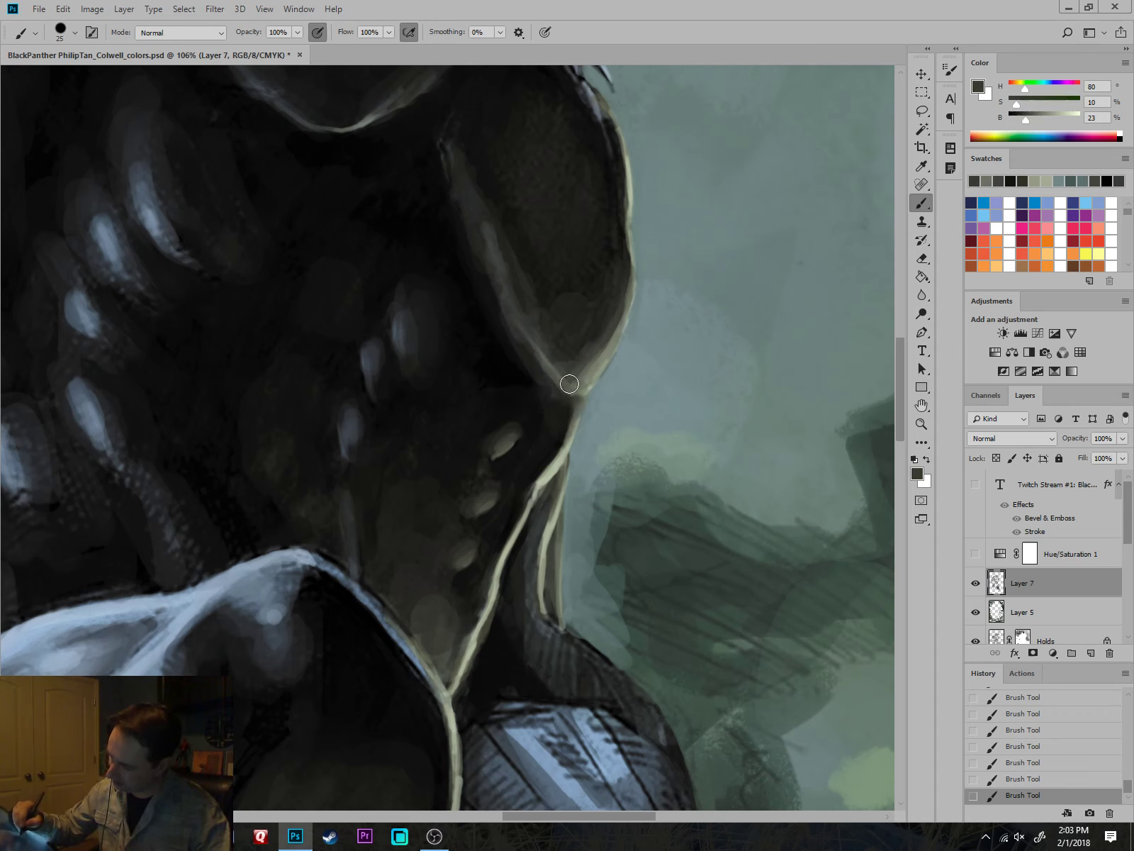
{"action": "left_click", "coordinate": [558, 342], "text": "alt"}
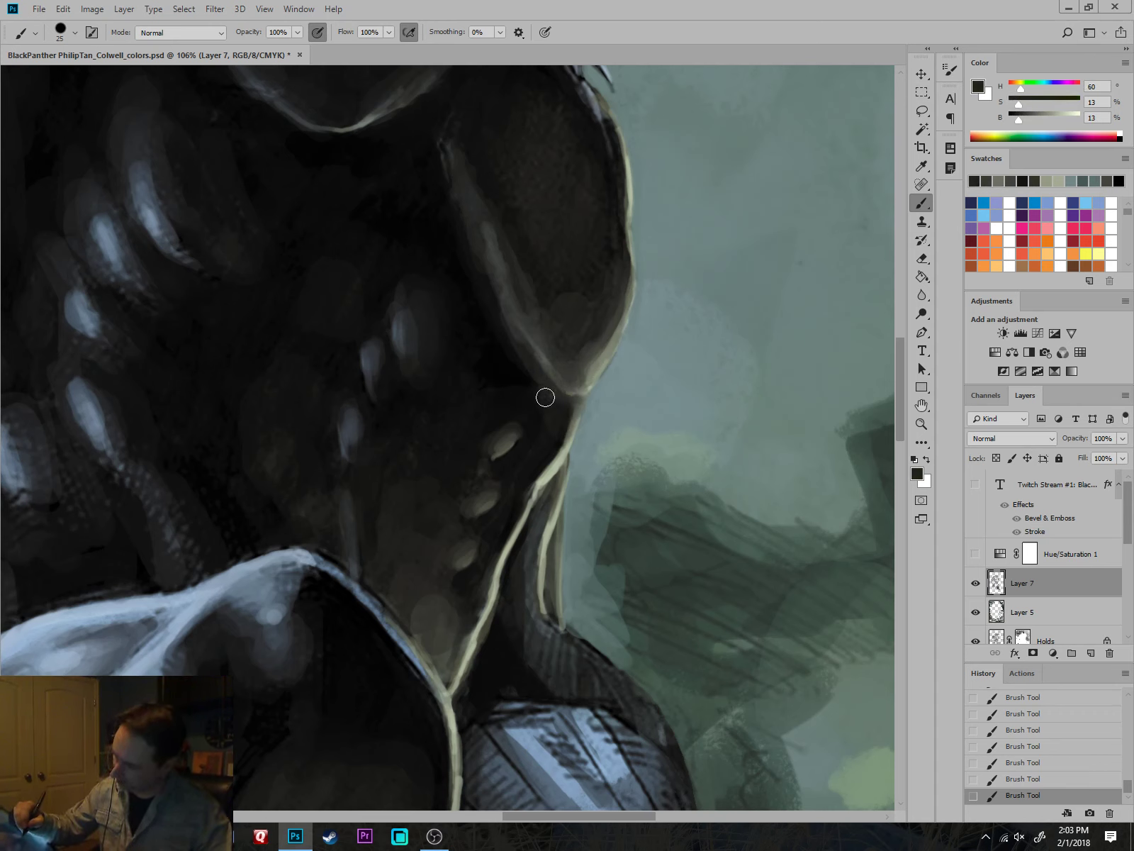
Tone down the rim light along the waist below the chest muscle with sampled near-black.
{"action": "left_click", "coordinate": [506, 358], "text": "alt"}
{"action": "mouse_move", "coordinate": [559, 404]}
{"action": "left_mouse_down"}
{"action": "mouse_move", "coordinate": [577, 397]}
{"action": "mouse_move", "coordinate": [669, 543]}
{"action": "left_mouse_up"}
{"action": "left_click", "coordinate": [628, 567], "text": "alt"}
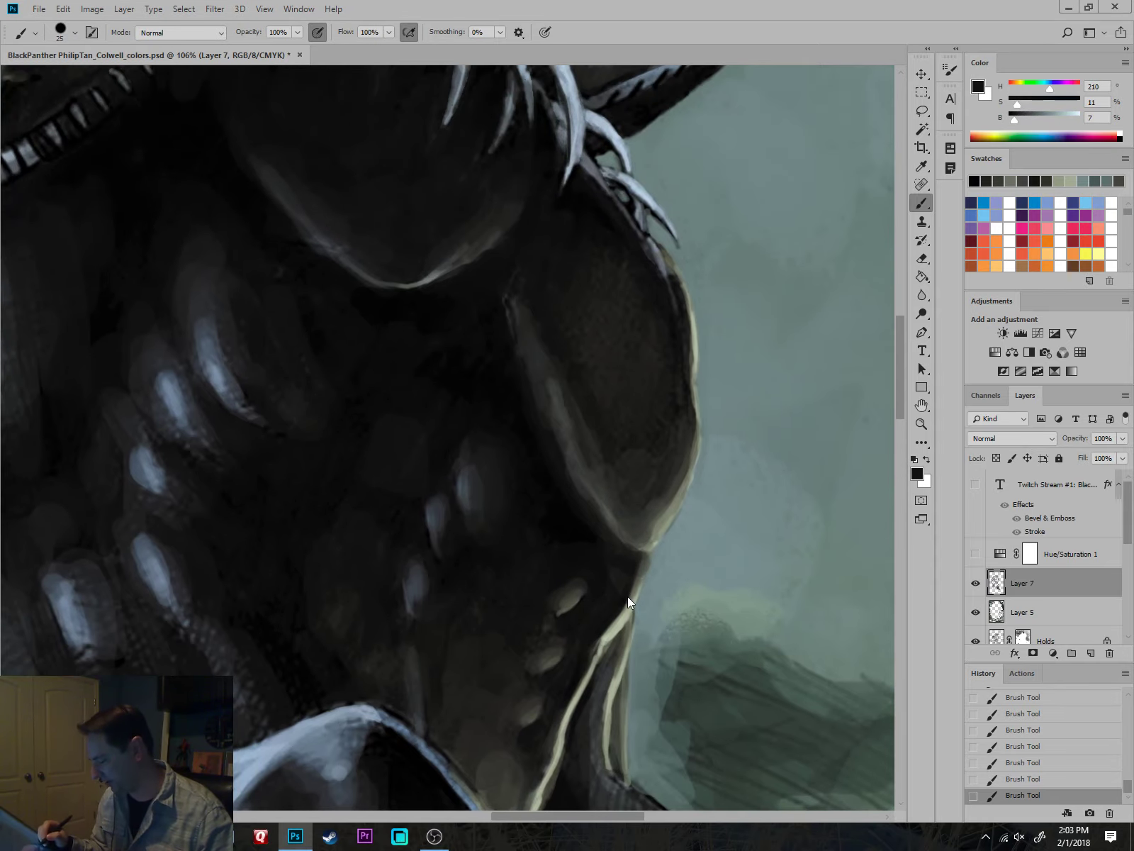
{"action": "mouse_move", "coordinate": [627, 596]}
{"action": "left_mouse_down"}
{"action": "mouse_move", "coordinate": [559, 756]}
{"action": "mouse_move", "coordinate": [610, 629]}
{"action": "mouse_move", "coordinate": [627, 661]}
{"action": "left_mouse_up"}
{"action": "key", "text": "bracketleft"}
{"action": "mouse_move", "coordinate": [637, 545]}
{"action": "left_mouse_down"}
{"action": "mouse_move", "coordinate": [630, 582]}
{"action": "mouse_move", "coordinate": [538, 730]}
{"action": "left_mouse_up"}
{"action": "left_click_drag", "start_coordinate": [513, 694], "coordinate": [533, 716]}
Blend the lower abdomen beside the raised thigh's highlight with sampled dark gray at brush size 25.
{"action": "left_click", "coordinate": [532, 678], "text": "alt"}
{"action": "key", "text": "bracketright"}
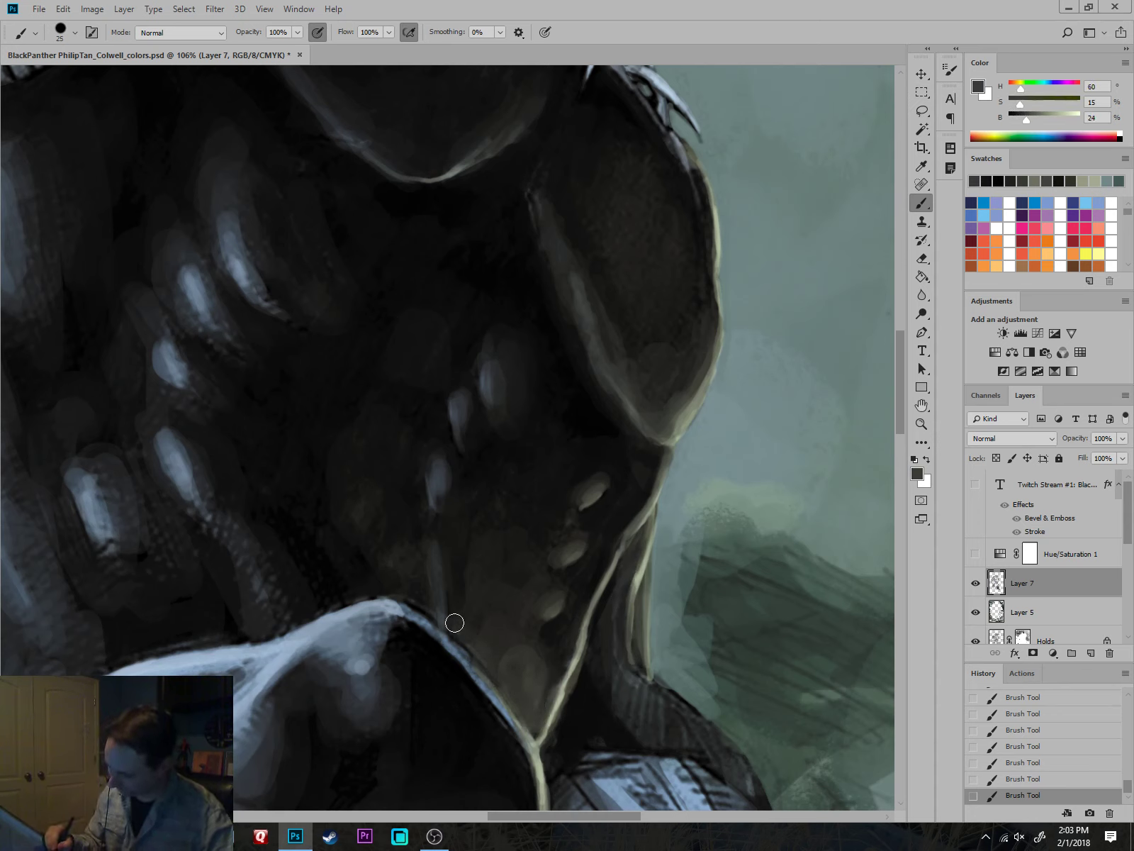
{"action": "left_click", "coordinate": [477, 631], "text": "alt"}
{"action": "left_click", "coordinate": [465, 638], "text": "alt"}
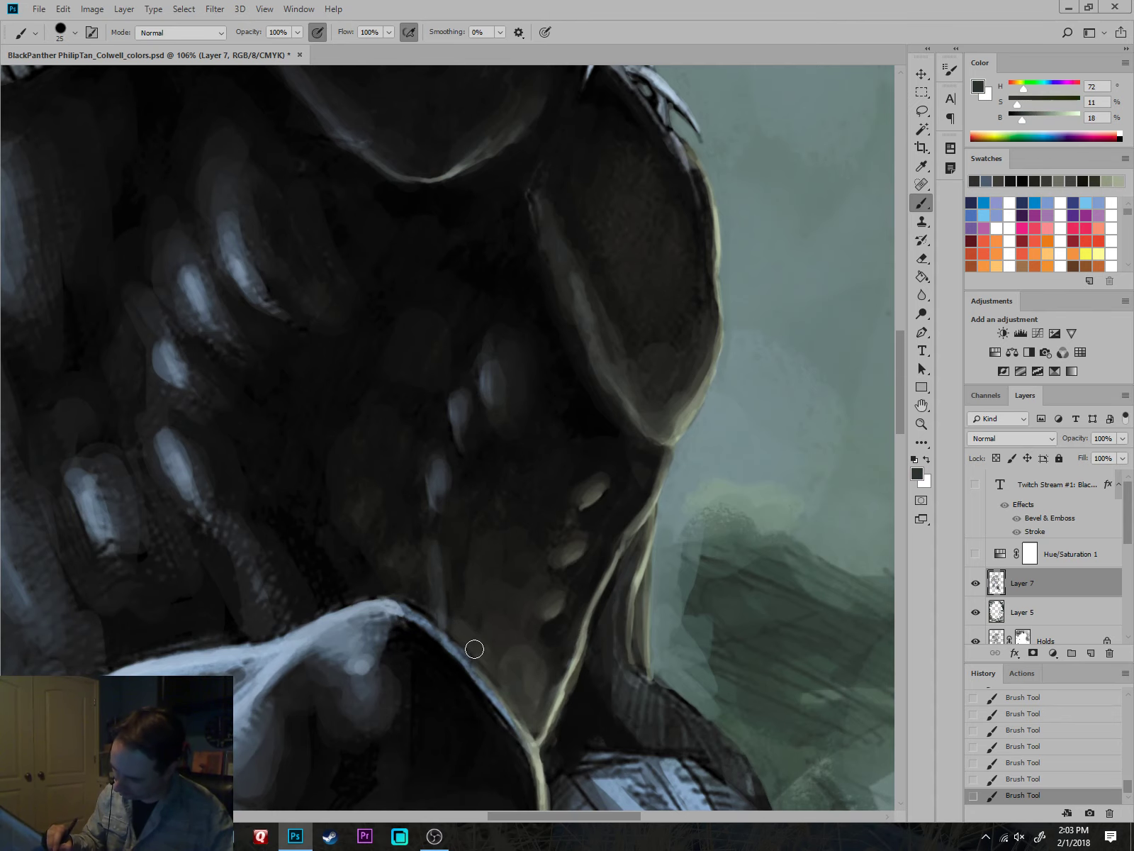
Thin the waist's rim light down to the thigh with sampled near-black at brush sizes 9 to 8.
{"action": "scroll", "coordinate": [752, 653], "scroll_direction": "down", "scroll_amount": 8}
{"action": "scroll", "coordinate": [759, 521], "scroll_direction": "down", "scroll_amount": 1}
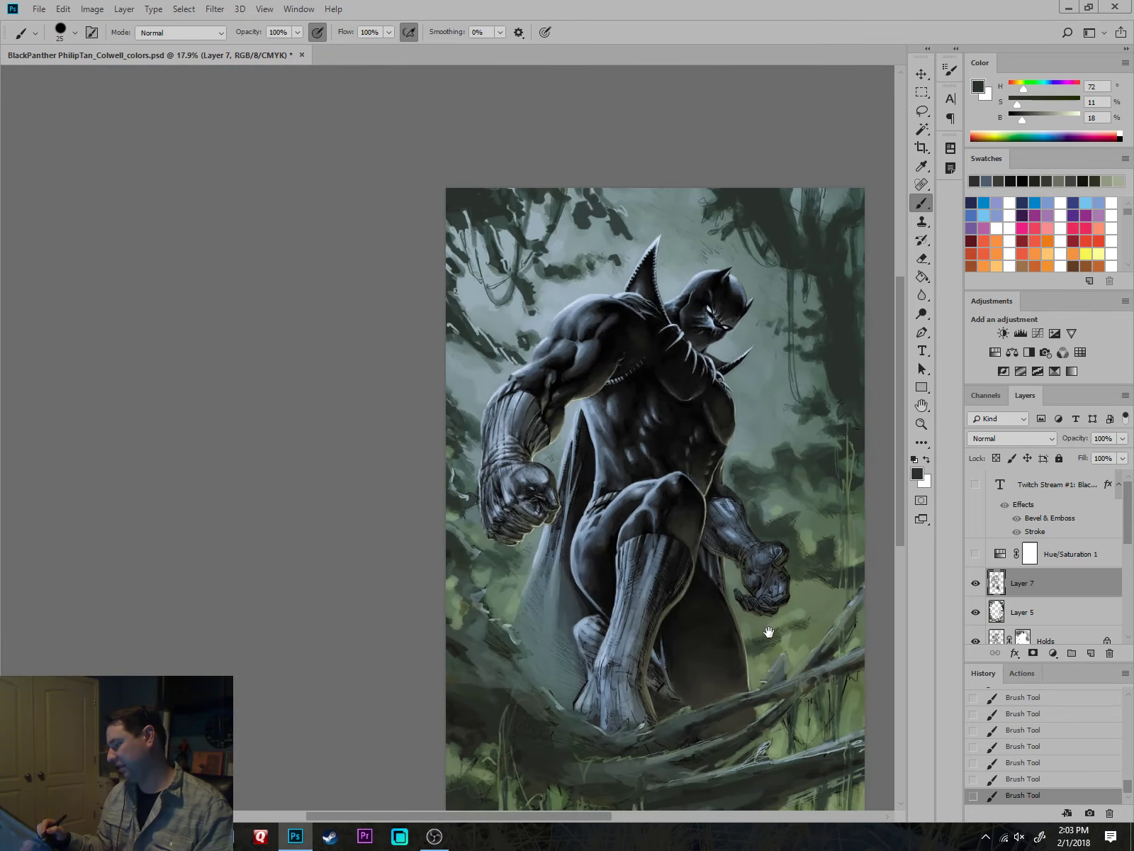
{"action": "scroll", "coordinate": [751, 496], "scroll_direction": "up", "scroll_amount": 8}
{"action": "left_click", "coordinate": [689, 426], "text": "alt"}
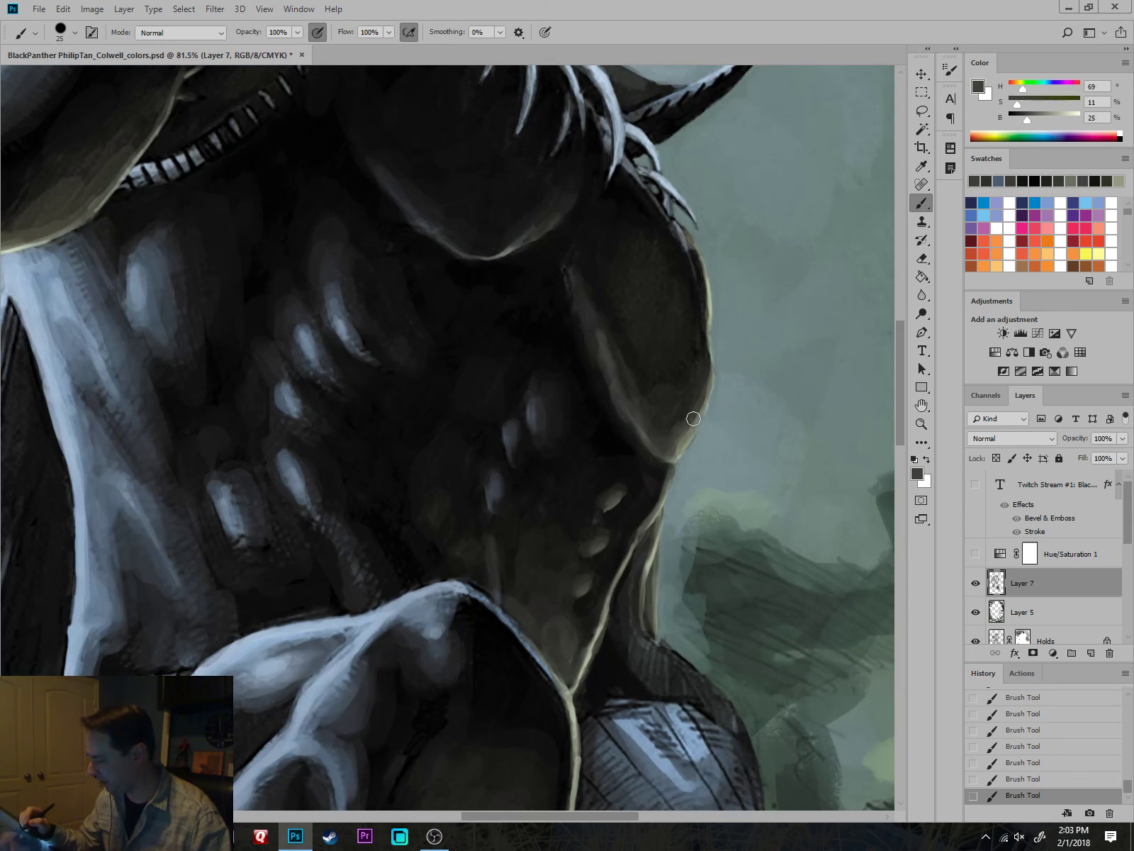
{"action": "left_click", "coordinate": [661, 506], "text": "alt"}
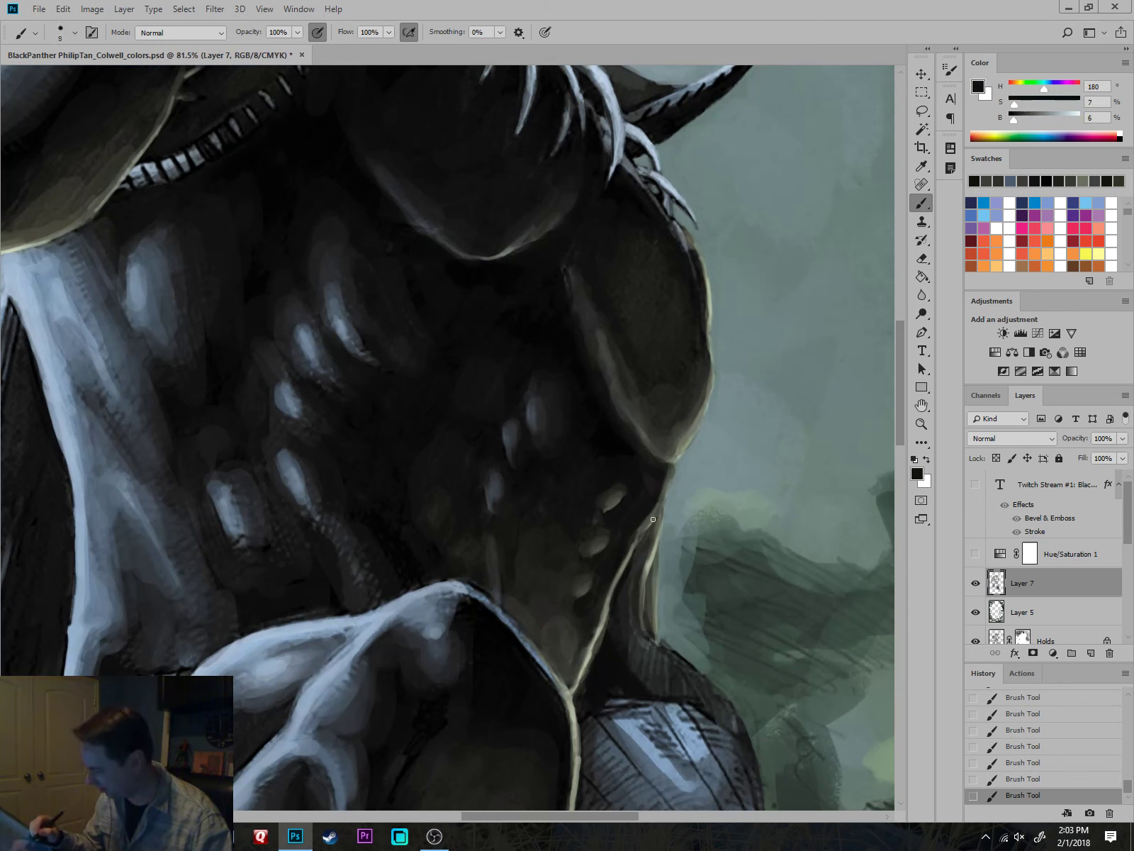
{"action": "left_click_drag", "start_coordinate": [637, 544], "coordinate": [602, 622]}
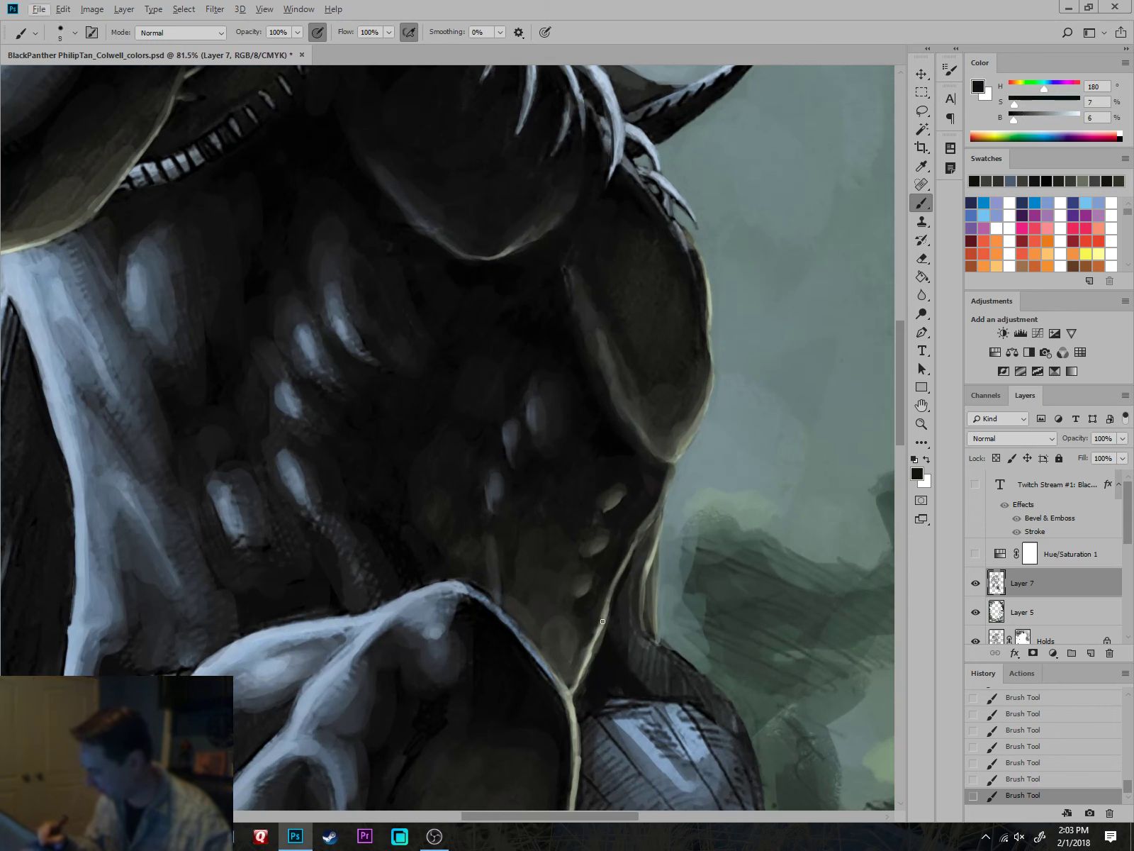
{"action": "left_click", "coordinate": [578, 682]}
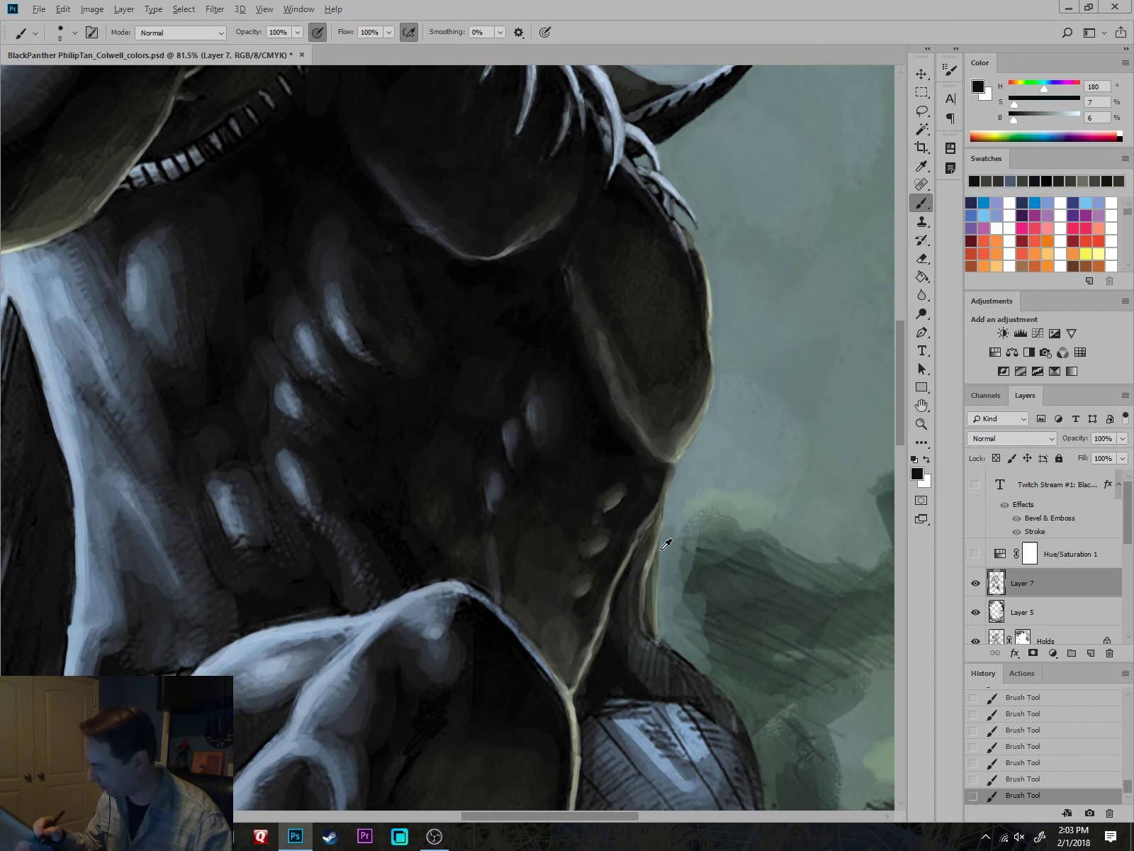
Add fine pale gray-green rim light at the chest muscle's lower tip and the mask's brow edge at brush size 6.
{"action": "left_click", "coordinate": [712, 311], "text": "alt"}
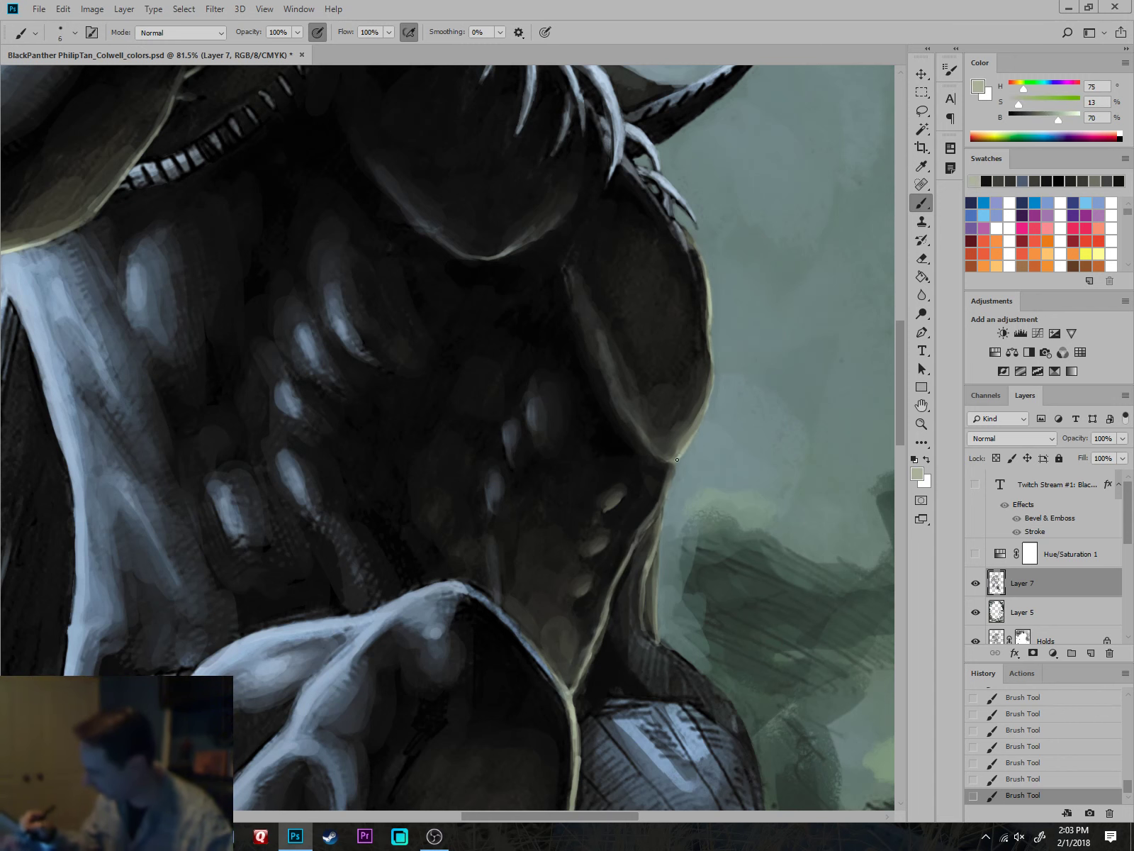
{"action": "left_click_drag", "start_coordinate": [679, 457], "coordinate": [567, 453]}
{"action": "left_click_drag", "start_coordinate": [795, 526], "coordinate": [760, 581]}
{"action": "left_click_drag", "start_coordinate": [700, 405], "coordinate": [773, 401]}
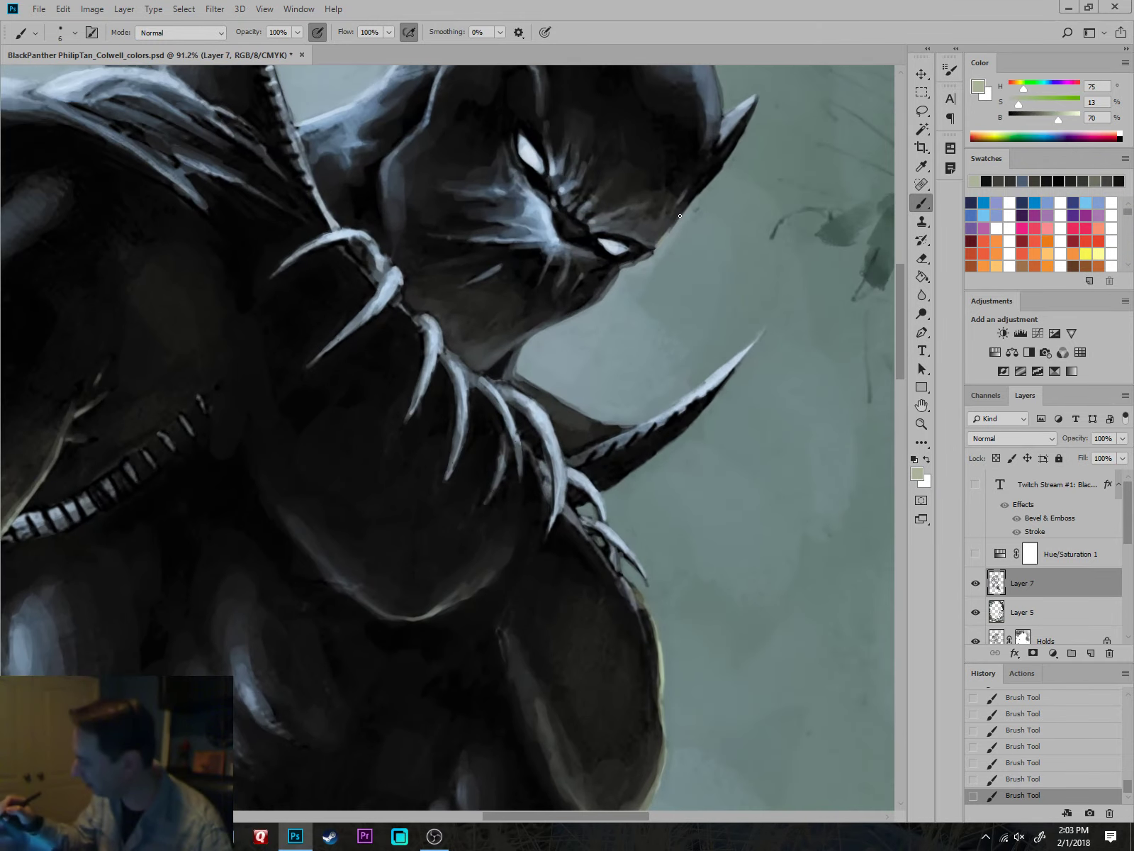
{"action": "left_click_drag", "start_coordinate": [680, 216], "coordinate": [657, 246]}
{"action": "left_click_drag", "start_coordinate": [717, 681], "coordinate": [703, 597]}
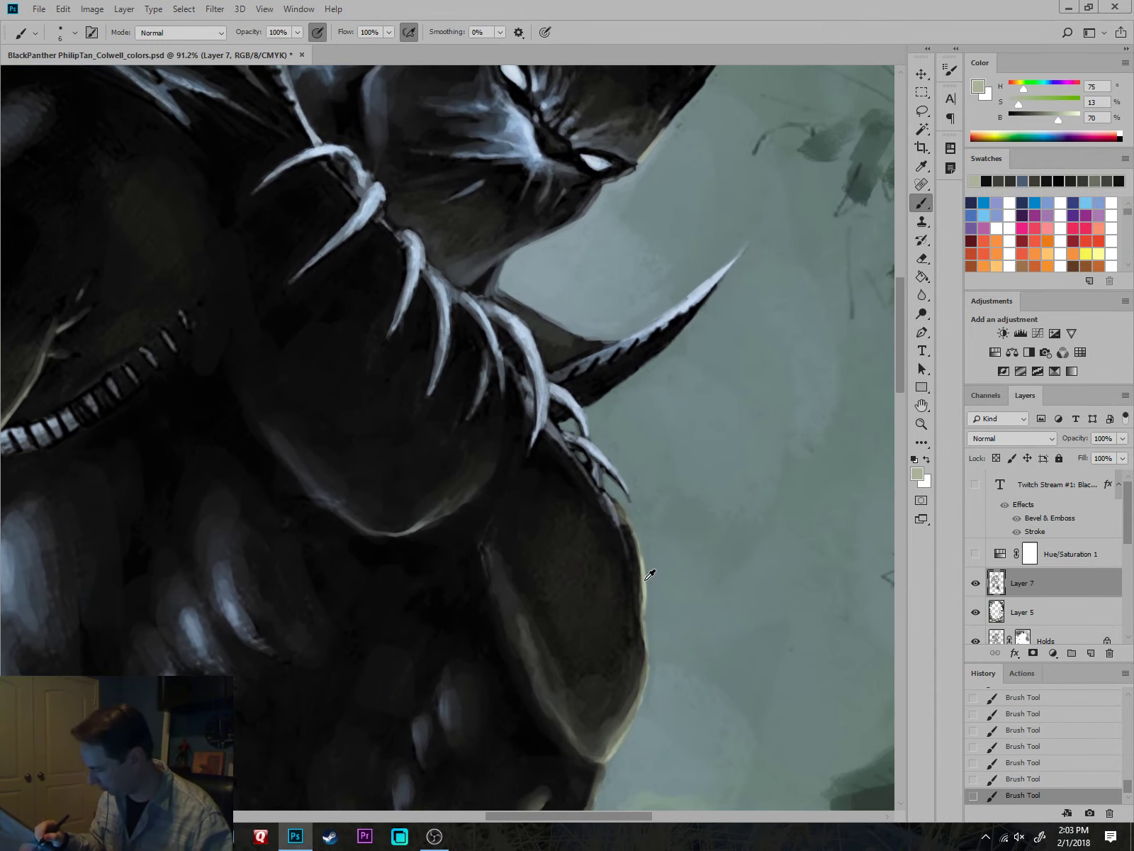
Paint a pale rim light along the mask's chin and jawline with gray-green sampled from the chest edge at brush size 6.
{"action": "left_click", "coordinate": [639, 578], "text": "alt"}
{"action": "mouse_move", "coordinate": [736, 419]}
{"action": "left_mouse_down"}
{"action": "mouse_move", "coordinate": [767, 500]}
{"action": "mouse_move", "coordinate": [879, 622]}
{"action": "left_mouse_up"}
{"action": "key", "text": "bracketleft"}
{"action": "key", "text": "bracketleft"}
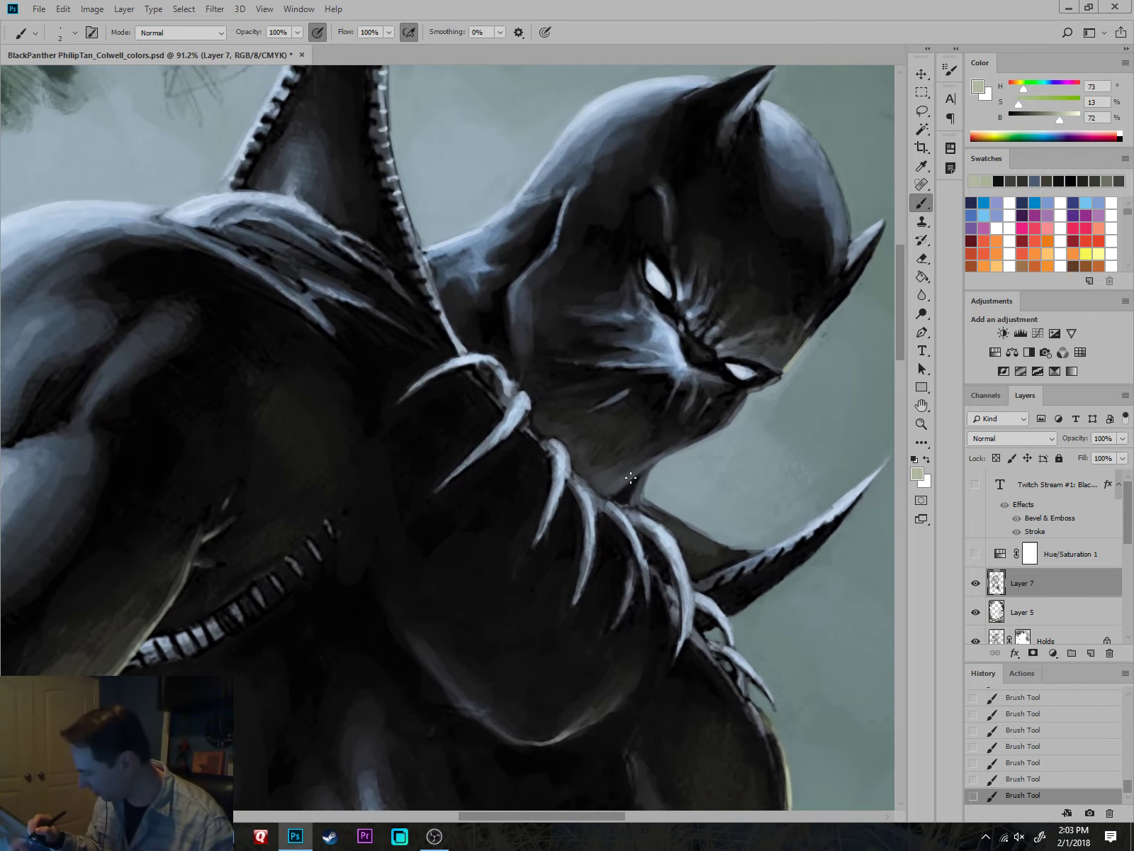
{"action": "scroll", "coordinate": [630, 478], "scroll_direction": "up", "scroll_amount": 3}
{"action": "mouse_move", "coordinate": [623, 486]}
{"action": "left_mouse_down"}
{"action": "mouse_move", "coordinate": [649, 468]}
{"action": "mouse_move", "coordinate": [598, 510]}
{"action": "left_mouse_up"}
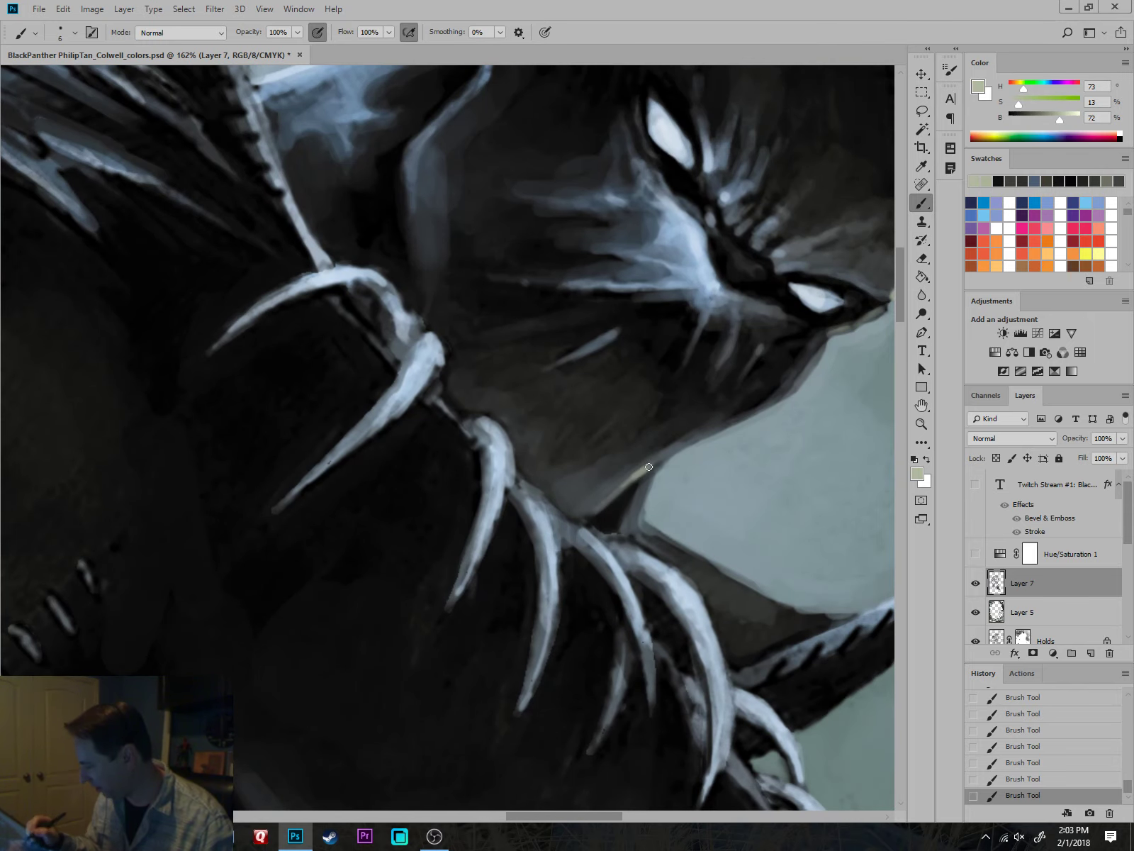
{"action": "left_click_drag", "start_coordinate": [649, 467], "coordinate": [795, 388]}
{"action": "mouse_move", "coordinate": [829, 334]}
{"action": "left_mouse_down"}
{"action": "mouse_move", "coordinate": [770, 404]}
{"action": "mouse_move", "coordinate": [786, 396]}
{"action": "mouse_move", "coordinate": [800, 380]}
{"action": "mouse_move", "coordinate": [656, 459]}
{"action": "mouse_move", "coordinate": [646, 468]}
{"action": "mouse_move", "coordinate": [741, 423]}
{"action": "mouse_move", "coordinate": [645, 481]}
{"action": "mouse_move", "coordinate": [666, 459]}
{"action": "mouse_move", "coordinate": [640, 505]}
{"action": "mouse_move", "coordinate": [578, 517]}
{"action": "left_mouse_up"}
Add pale gray-green rim-light accents beside the nose bridge and on both mask ears at brush size 4.
{"action": "left_click_drag", "start_coordinate": [736, 523], "coordinate": [626, 648]}
{"action": "key", "text": "bracketleft"}
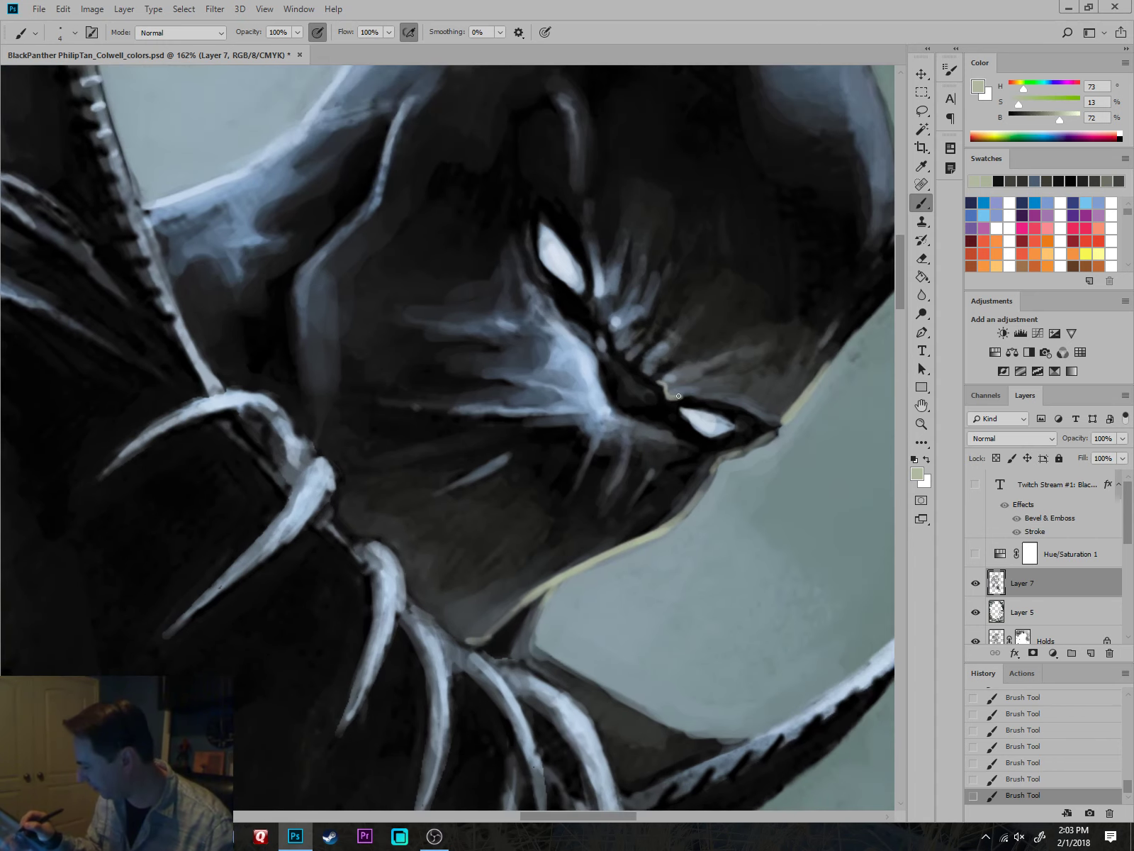
{"action": "scroll", "coordinate": [822, 415], "scroll_direction": "down", "scroll_amount": 5}
{"action": "left_click_drag", "start_coordinate": [866, 404], "coordinate": [790, 473]}
{"action": "scroll", "coordinate": [789, 478], "scroll_direction": "up", "scroll_amount": 4}
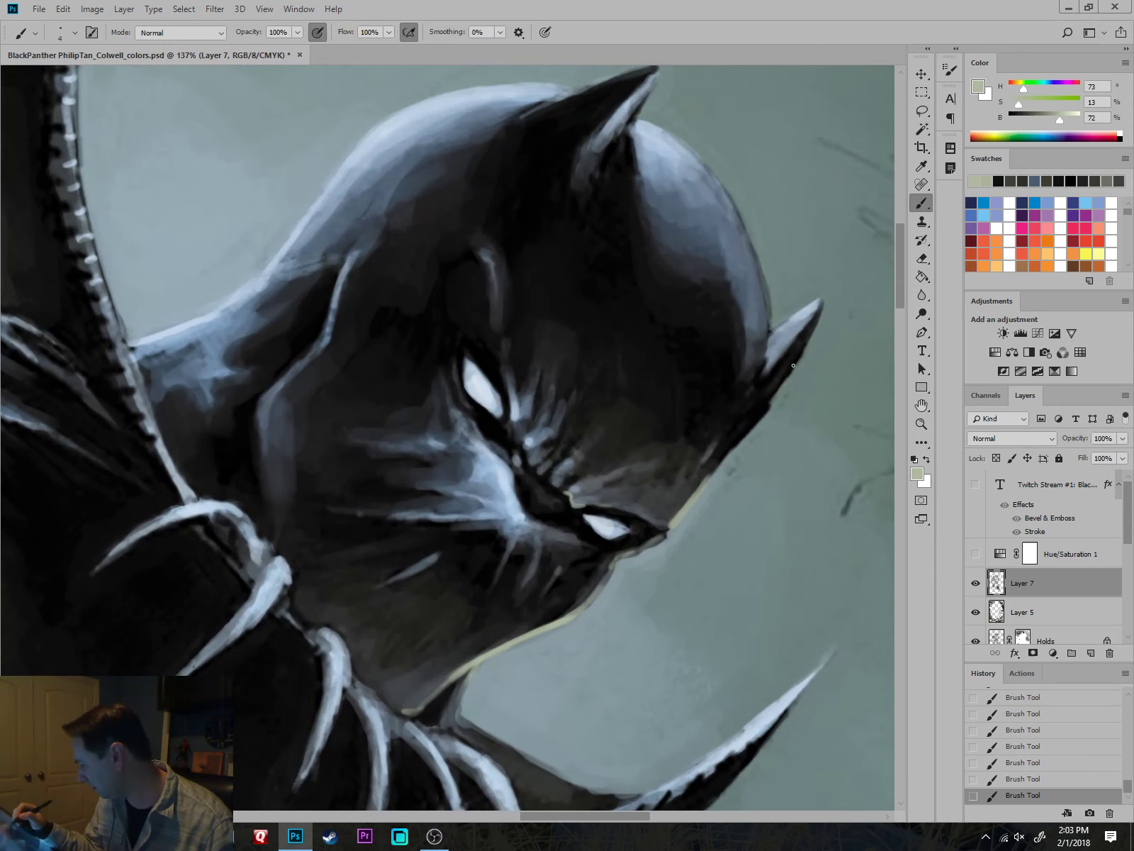
{"action": "left_click_drag", "start_coordinate": [661, 77], "coordinate": [625, 176]}
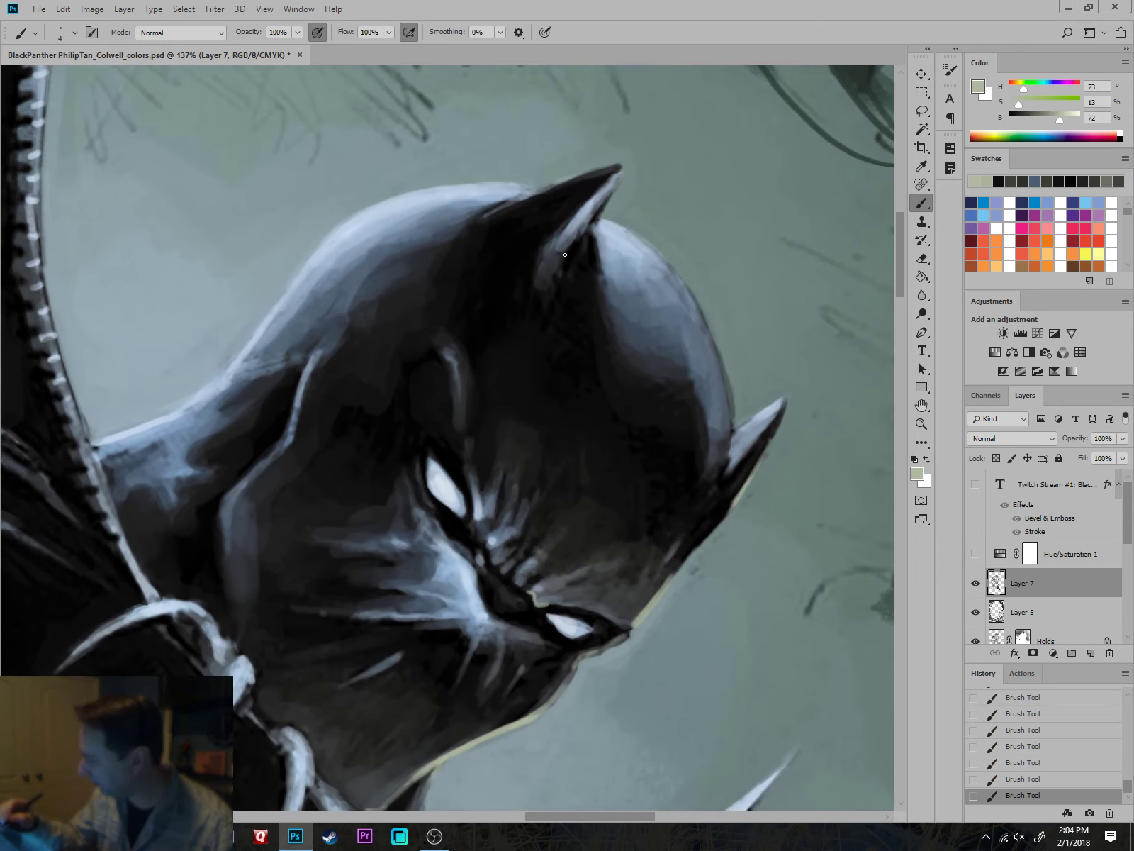
{"action": "mouse_move", "coordinate": [565, 254]}
{"action": "left_mouse_down"}
{"action": "mouse_move", "coordinate": [605, 199]}
{"action": "mouse_move", "coordinate": [572, 243]}
{"action": "left_mouse_up"}
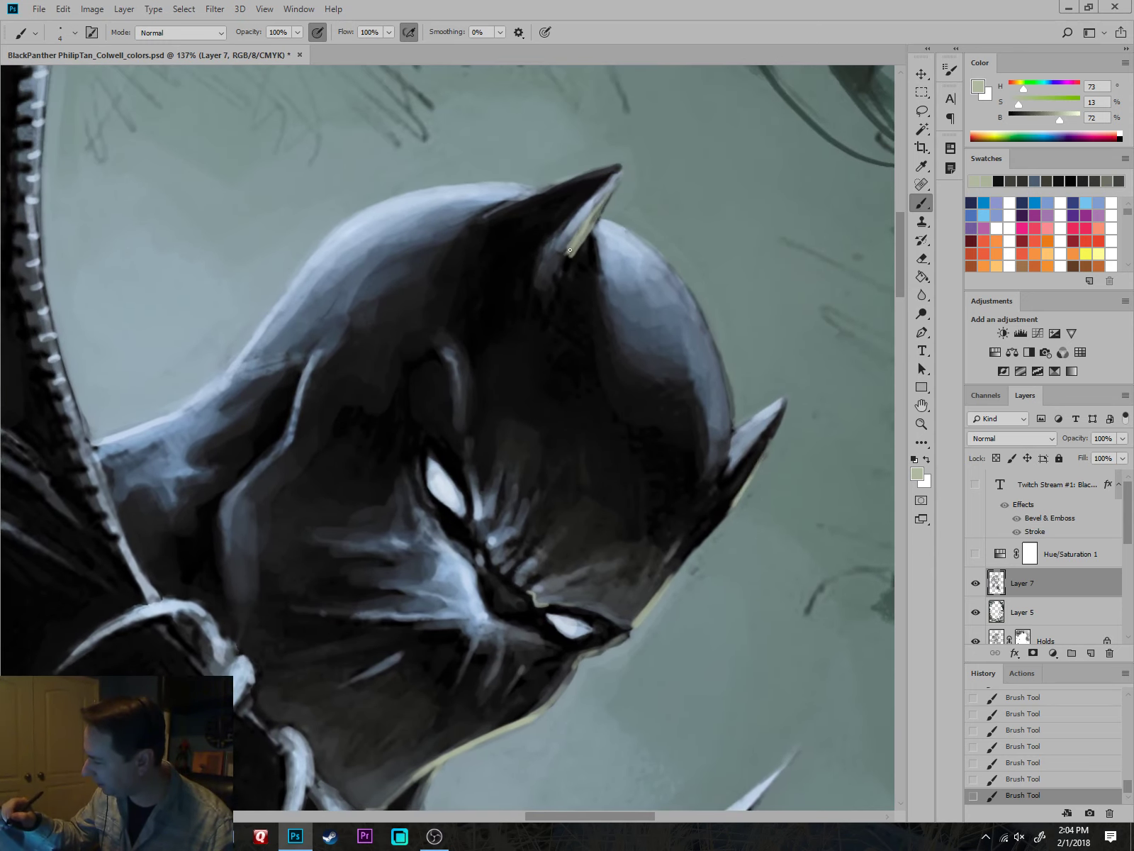
{"action": "left_click", "coordinate": [608, 202], "text": "alt"}
Examine the mask's new rim light against the whole figure and the torso edge.
{"action": "scroll", "coordinate": [619, 181], "scroll_direction": "down", "scroll_amount": 2}
{"action": "scroll", "coordinate": [643, 166], "scroll_direction": "down", "scroll_amount": 4}
{"action": "left_click_drag", "start_coordinate": [757, 588], "coordinate": [805, 511]}
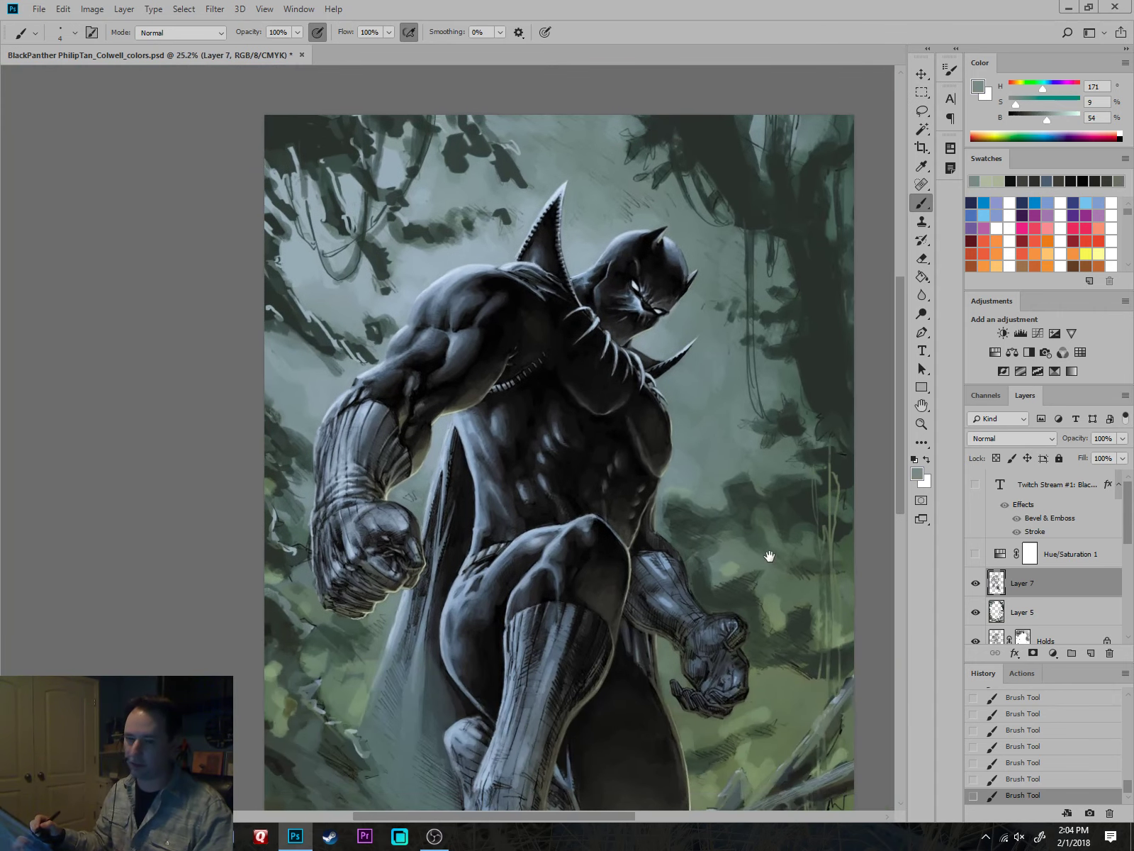
{"action": "scroll", "coordinate": [766, 552], "scroll_direction": "up", "scroll_amount": 1}
{"action": "scroll", "coordinate": [756, 557], "scroll_direction": "up", "scroll_amount": 1}
{"action": "scroll", "coordinate": [719, 520], "scroll_direction": "up", "scroll_amount": 2}
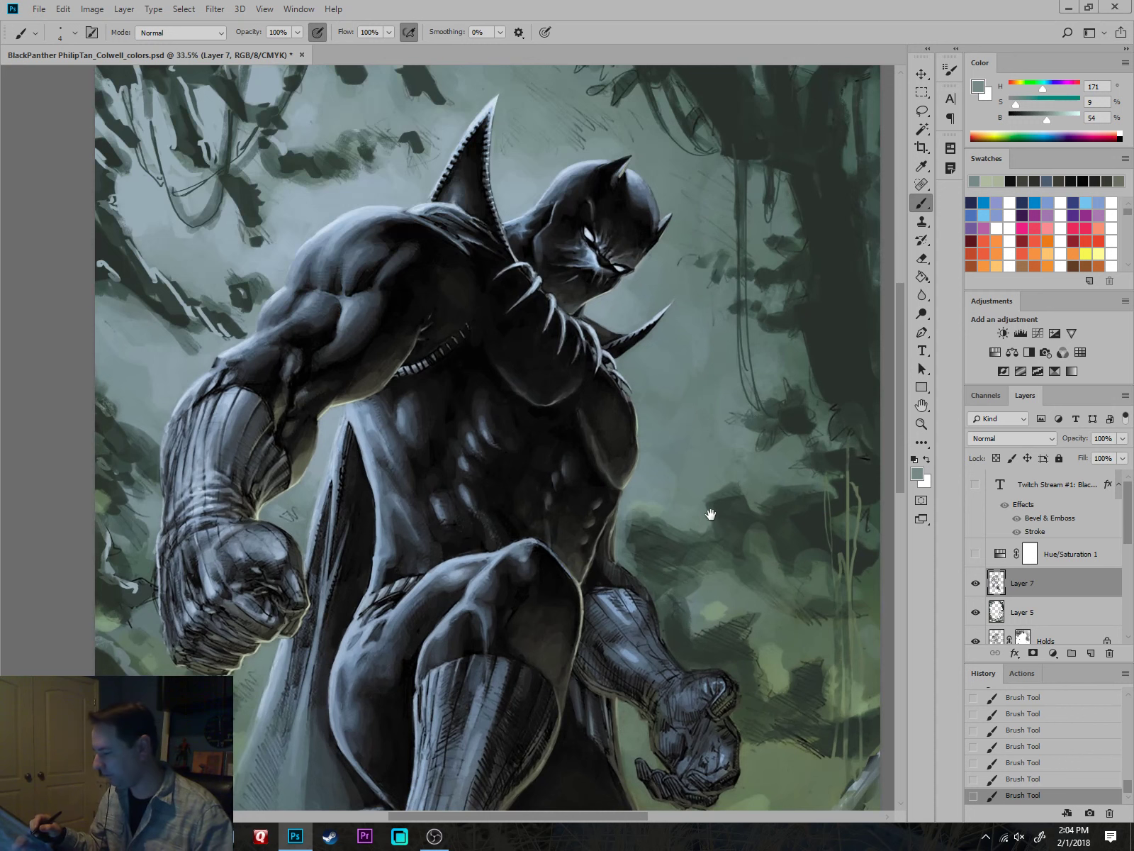
{"action": "scroll", "coordinate": [733, 524], "scroll_direction": "up", "scroll_amount": 1}
{"action": "scroll", "coordinate": [745, 544], "scroll_direction": "up", "scroll_amount": 1}
{"action": "scroll", "coordinate": [613, 358], "scroll_direction": "up", "scroll_amount": 2}
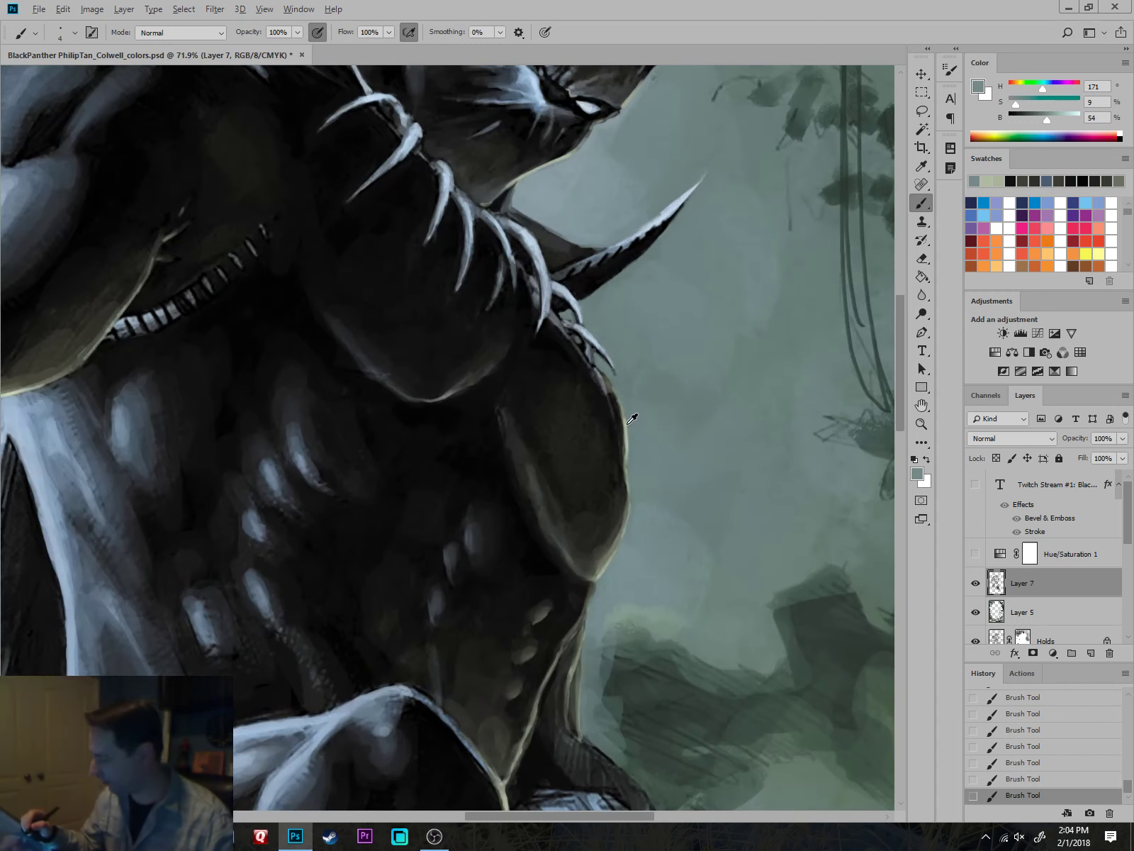
Paint a gray-green rim light along the lower edge of the pointed collar spike at brush size 6, sampling the color beside the chest edge.
{"action": "left_click", "coordinate": [632, 417], "text": "alt"}
{"action": "scroll", "coordinate": [632, 417], "scroll_direction": "up", "scroll_amount": 2}
{"action": "scroll", "coordinate": [628, 253], "scroll_direction": "up", "scroll_amount": 4}
{"action": "key", "text": "bracketright"}
{"action": "key", "text": "bracketright"}
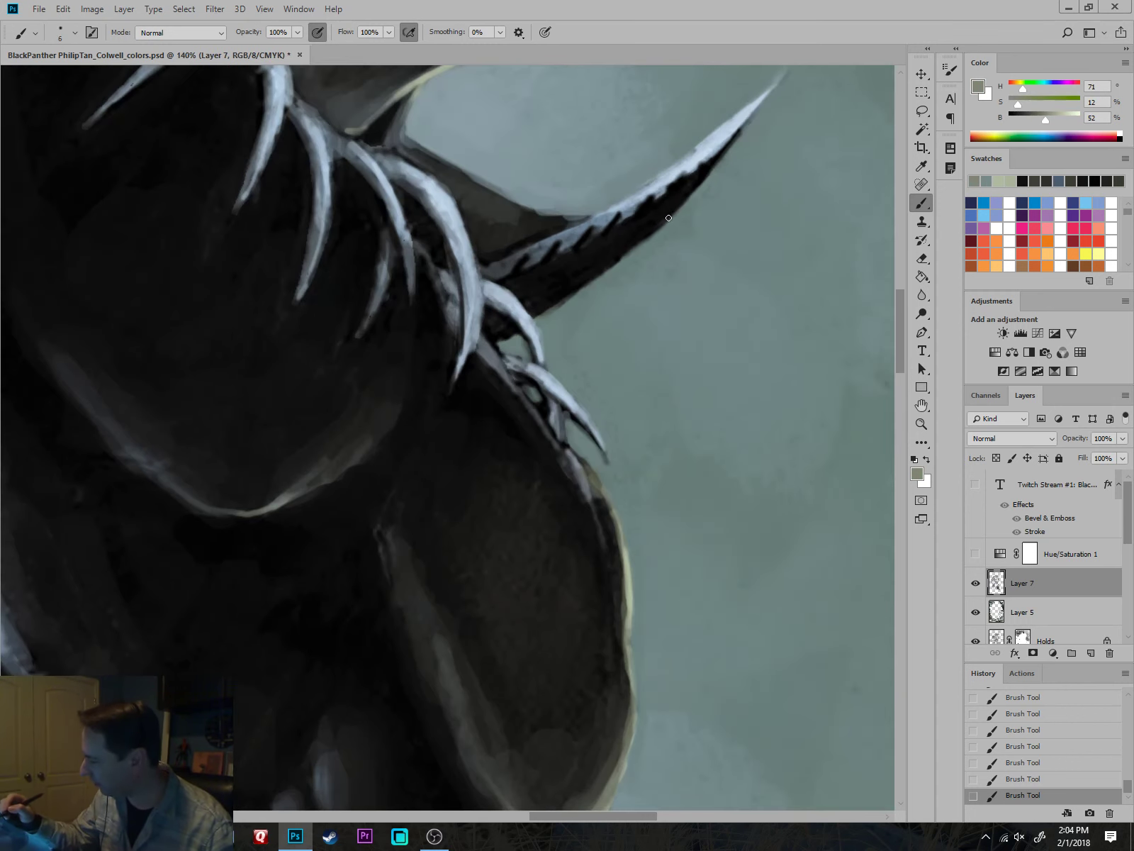
{"action": "mouse_move", "coordinate": [669, 217]}
{"action": "left_mouse_down"}
{"action": "mouse_move", "coordinate": [506, 341]}
{"action": "mouse_move", "coordinate": [553, 307]}
{"action": "mouse_move", "coordinate": [490, 330]}
{"action": "mouse_move", "coordinate": [552, 299]}
{"action": "mouse_move", "coordinate": [529, 302]}
{"action": "mouse_move", "coordinate": [576, 291]}
{"action": "mouse_move", "coordinate": [494, 331]}
{"action": "left_mouse_up"}
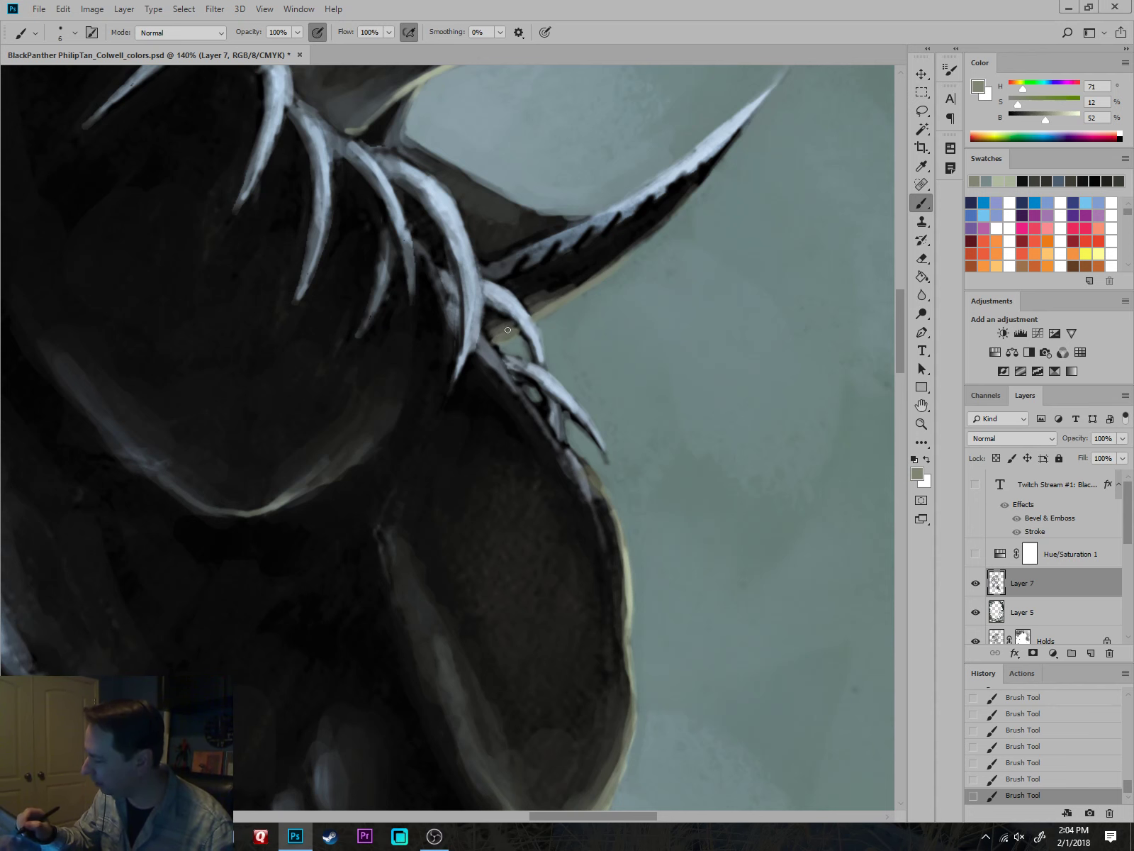
{"action": "scroll", "coordinate": [674, 329], "scroll_direction": "down", "scroll_amount": 8}
{"action": "left_click_drag", "start_coordinate": [732, 395], "coordinate": [702, 472]}
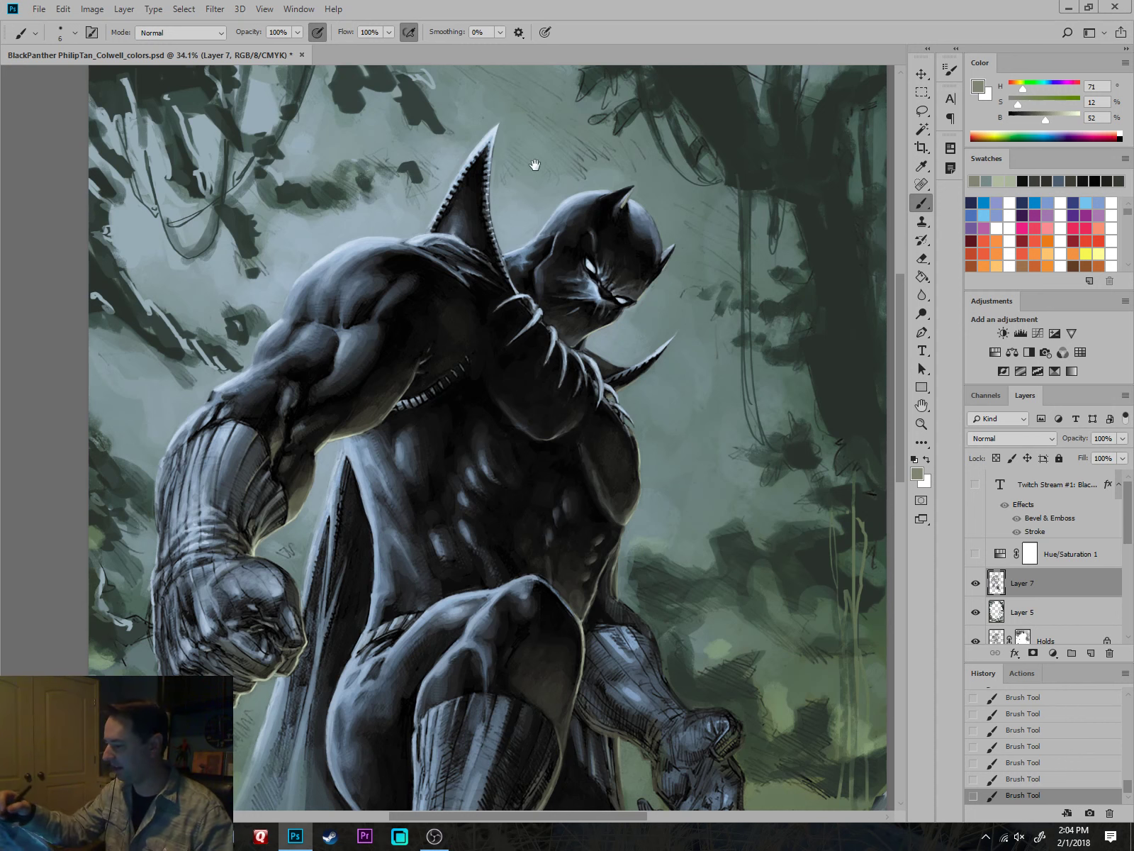
Brighten the stitched upper edge at the collar spike's base with pale blue sampled from the stitching, at brush size 4.
{"action": "scroll", "coordinate": [676, 308], "scroll_direction": "up", "scroll_amount": 5}
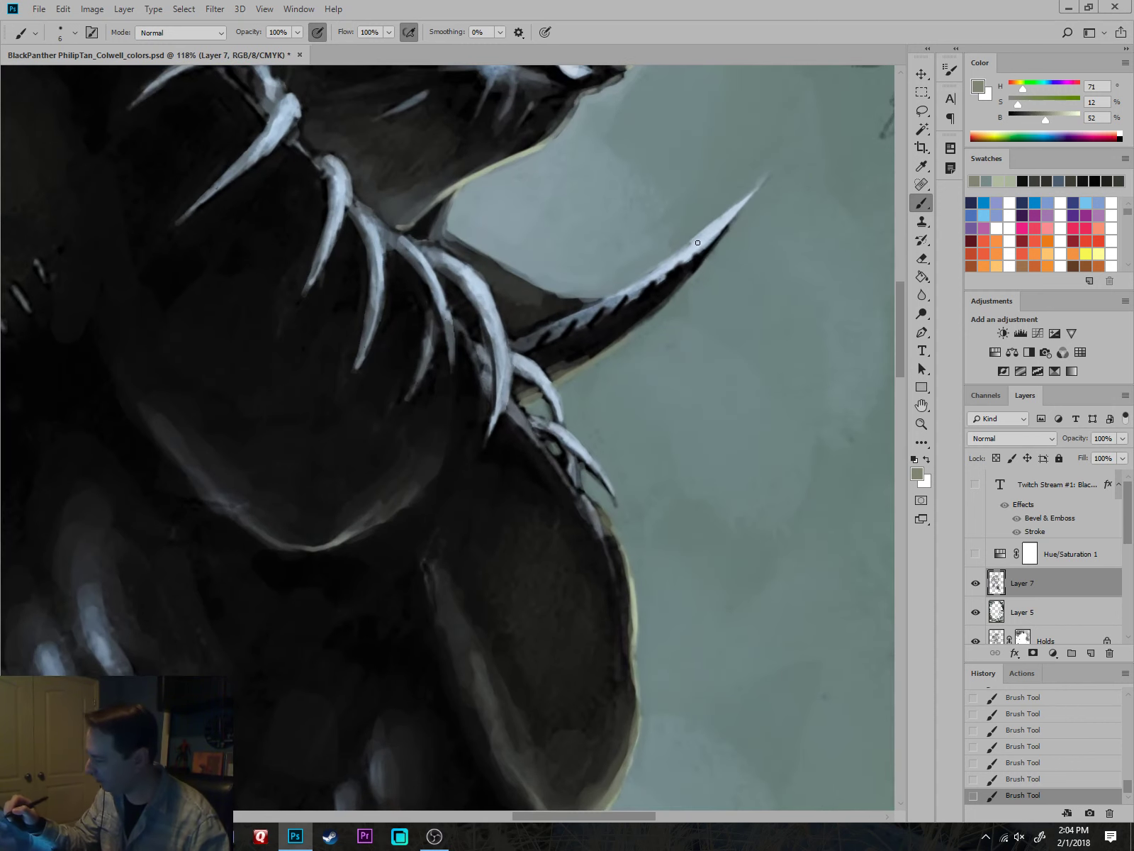
{"action": "left_click", "coordinate": [580, 315], "text": "alt"}
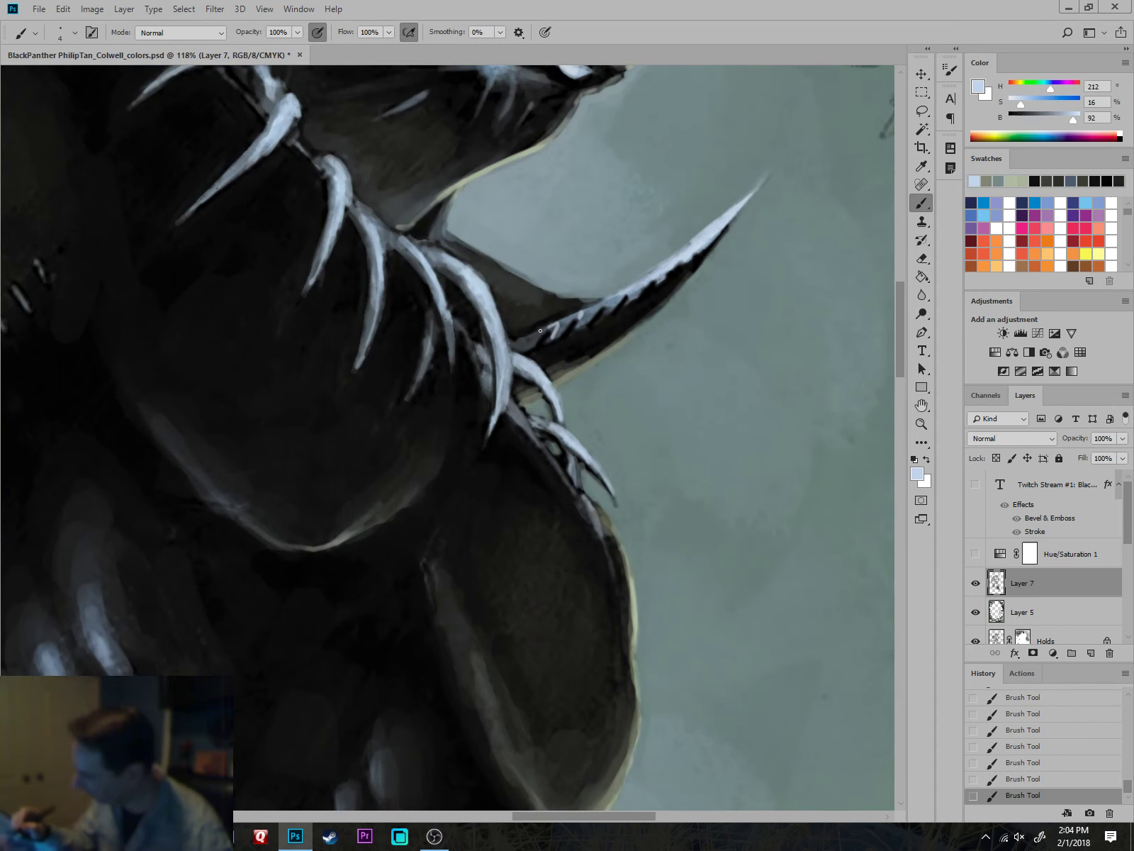
{"action": "left_click_drag", "start_coordinate": [519, 346], "coordinate": [599, 303]}
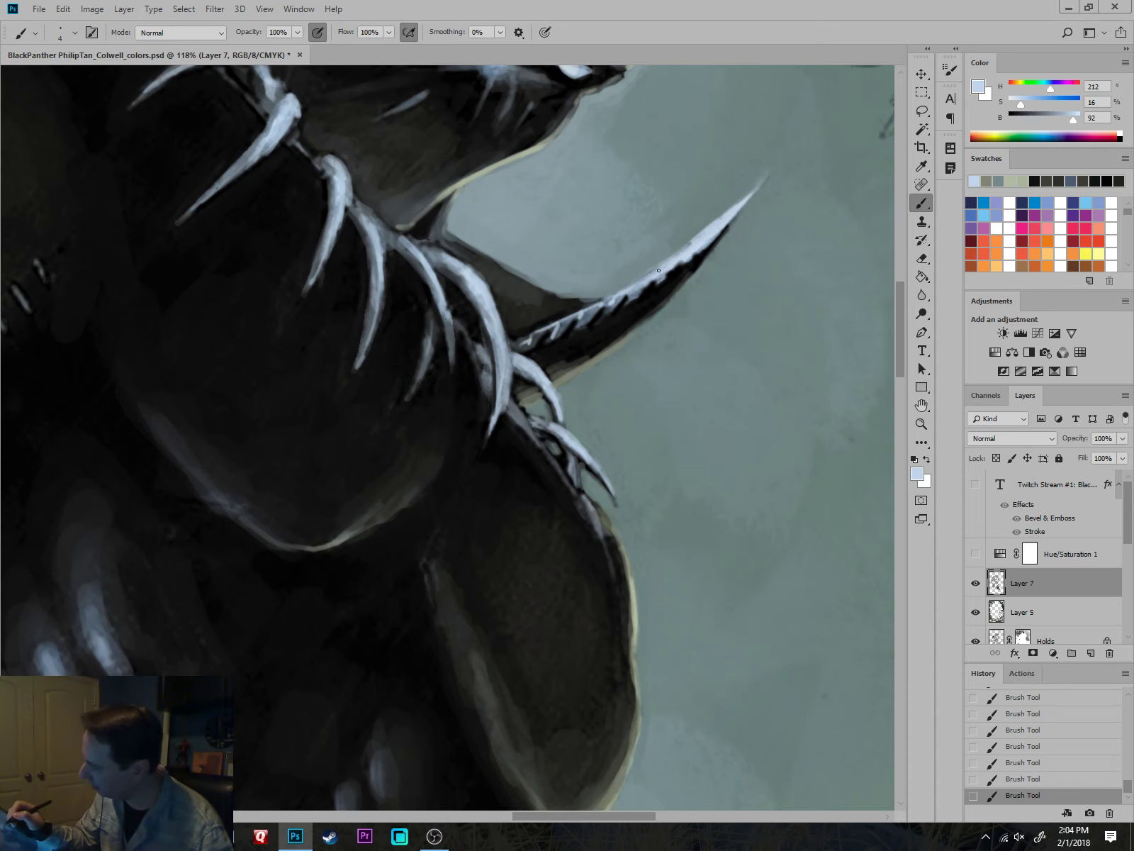
{"action": "scroll", "coordinate": [788, 446], "scroll_direction": "down", "scroll_amount": 4}
Paint a thin pale blue highlight along the collar's curved upper edge between the neck and the spike at brush size 4.
{"action": "scroll", "coordinate": [721, 487], "scroll_direction": "up", "scroll_amount": 1}
{"action": "scroll", "coordinate": [597, 367], "scroll_direction": "up", "scroll_amount": 3}
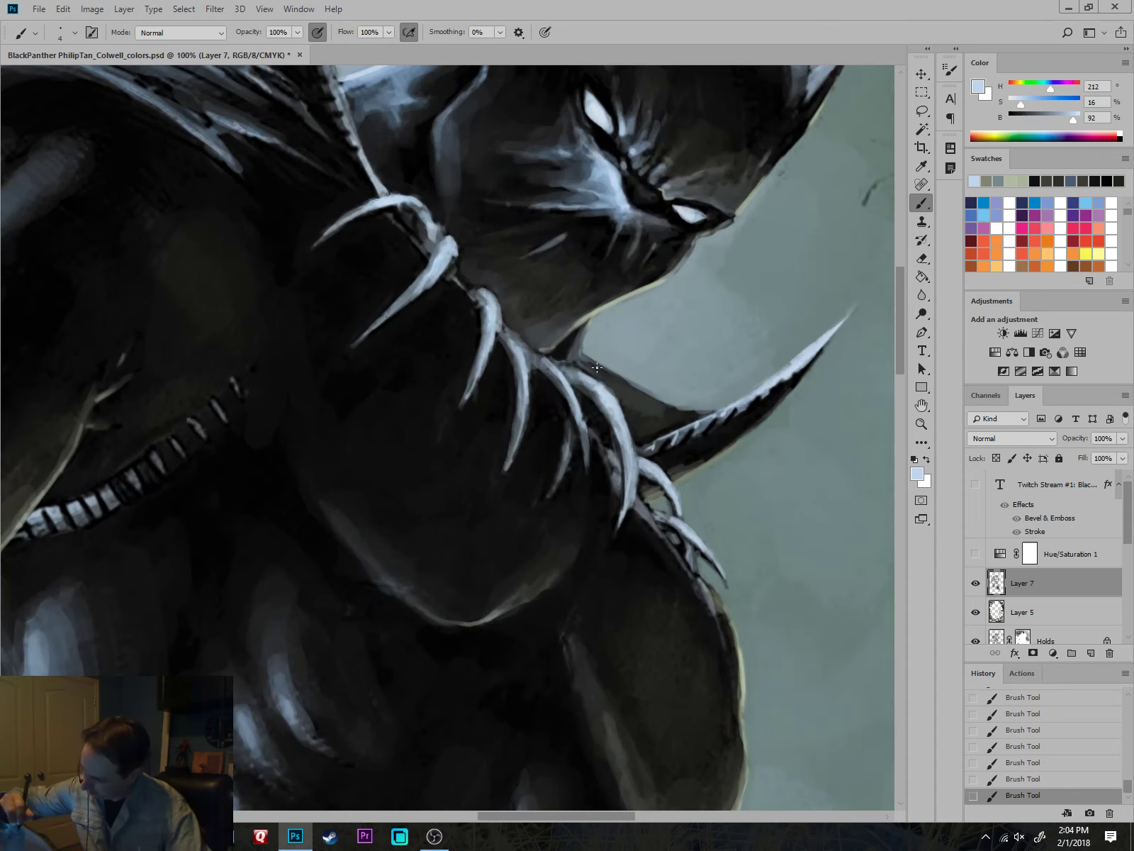
{"action": "mouse_move", "coordinate": [581, 353]}
{"action": "left_mouse_down"}
{"action": "mouse_move", "coordinate": [701, 410]}
{"action": "mouse_move", "coordinate": [624, 376]}
{"action": "left_mouse_up"}
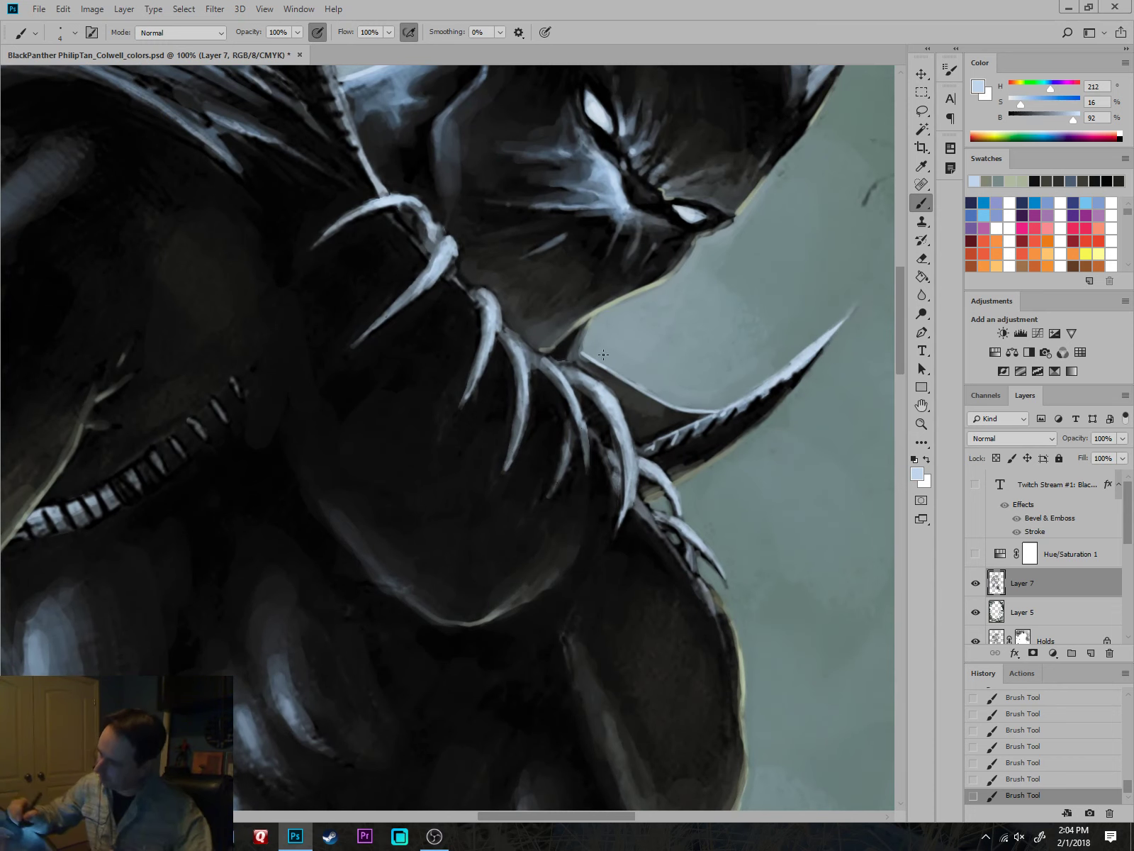
{"action": "scroll", "coordinate": [735, 571], "scroll_direction": "down", "scroll_amount": 5}
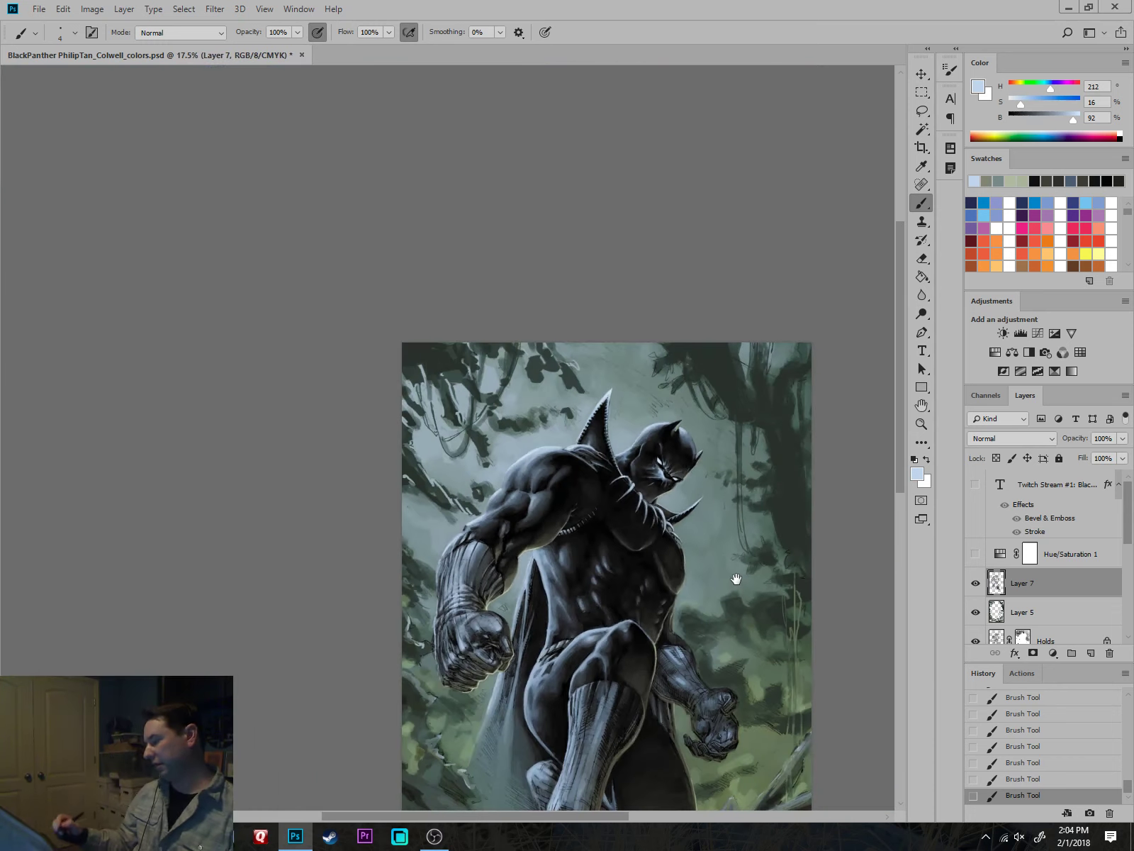
{"action": "left_click_drag", "start_coordinate": [820, 509], "coordinate": [777, 372]}
{"action": "scroll", "coordinate": [779, 496], "scroll_direction": "up", "scroll_amount": 3}
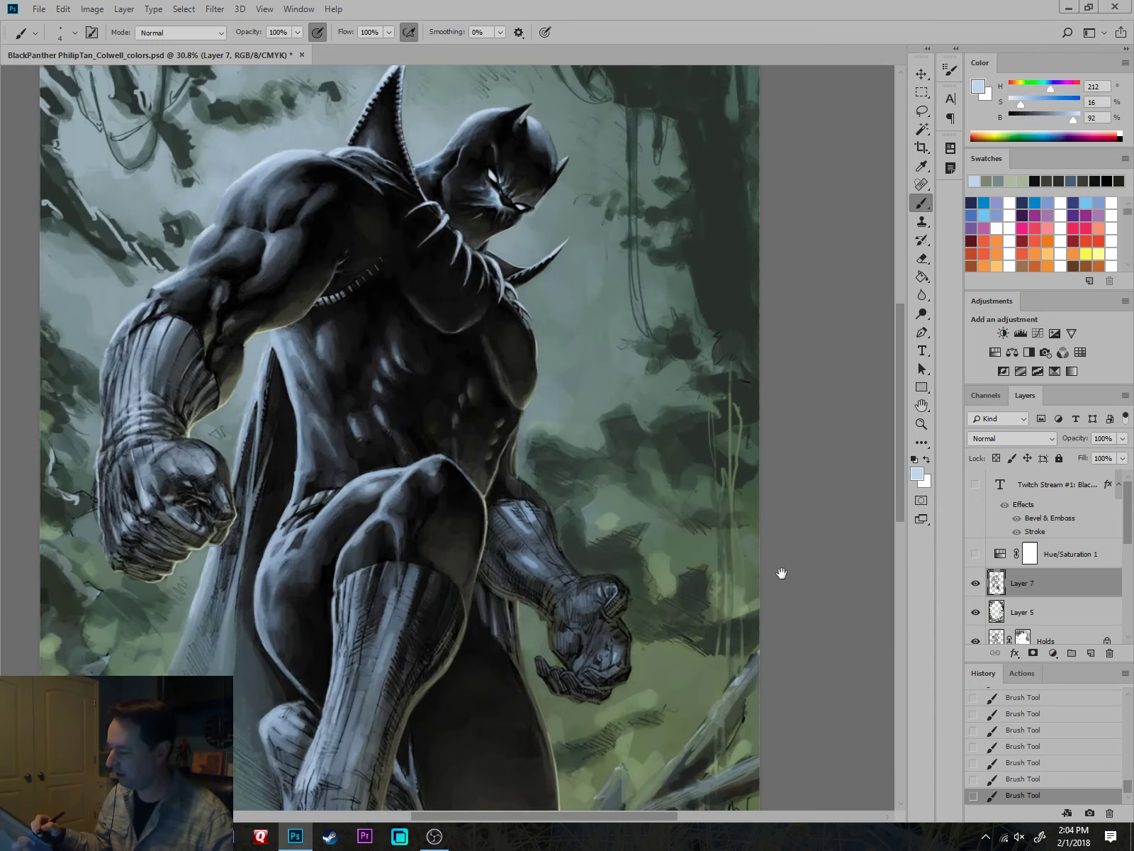
Strengthen the rim light along the mask's chin and jawline at brush size 7 with gray-green sampled from the jaw edge.
{"action": "left_click_drag", "start_coordinate": [625, 434], "coordinate": [709, 548]}
{"action": "scroll", "coordinate": [709, 548], "scroll_direction": "up", "scroll_amount": 3}
{"action": "scroll", "coordinate": [485, 273], "scroll_direction": "up", "scroll_amount": 4}
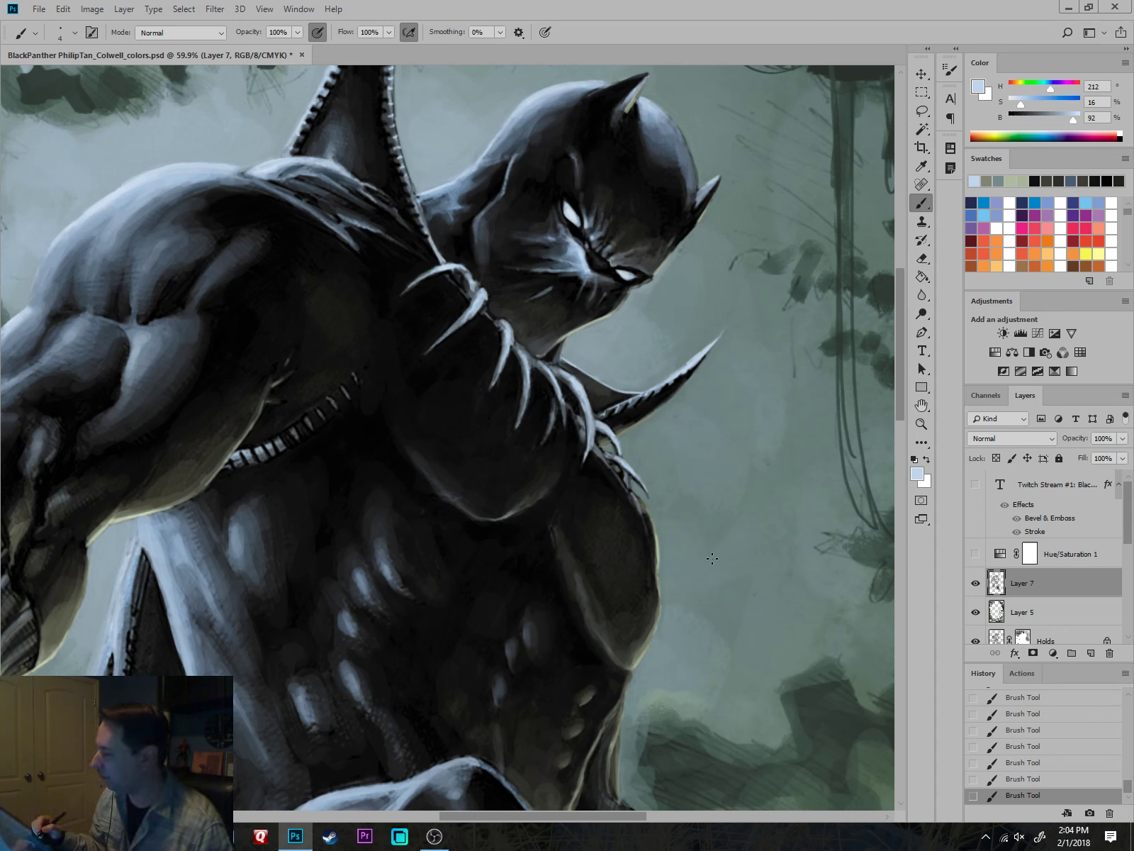
{"action": "scroll", "coordinate": [606, 280], "scroll_direction": "up", "scroll_amount": 3}
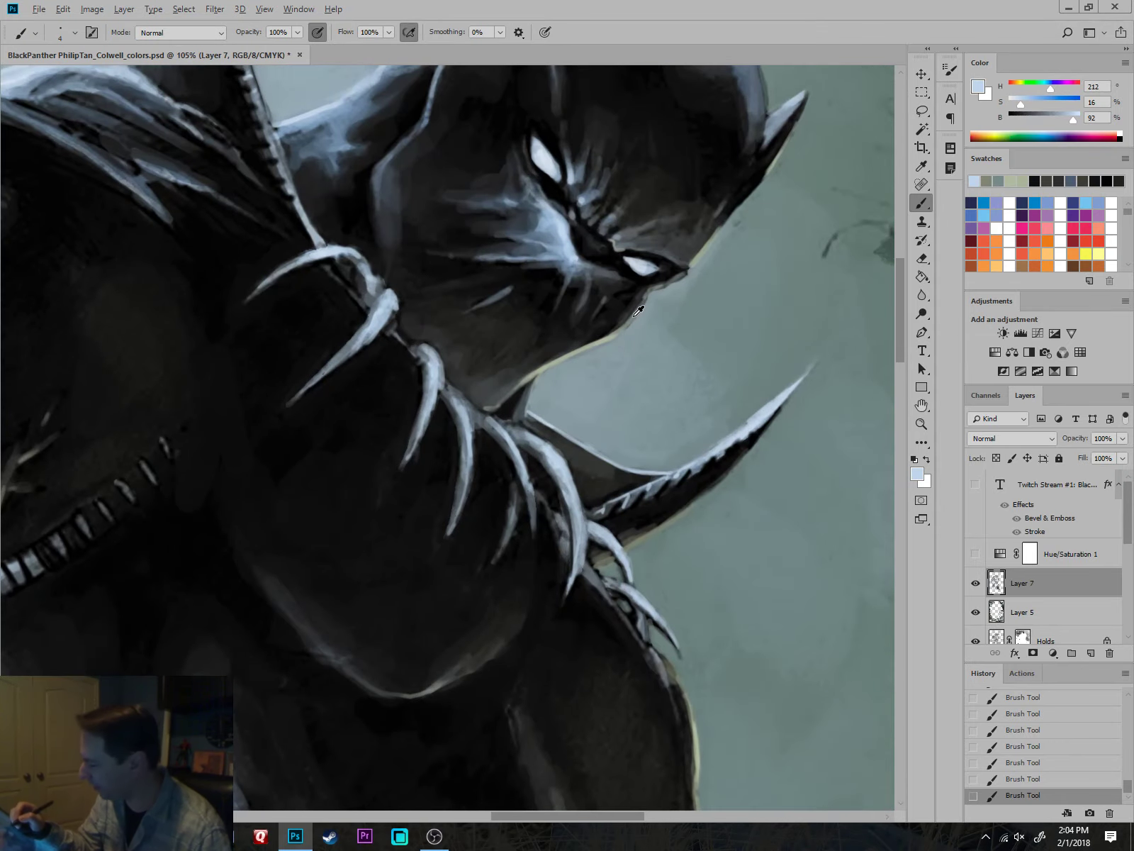
{"action": "left_click", "coordinate": [620, 327], "text": "alt"}
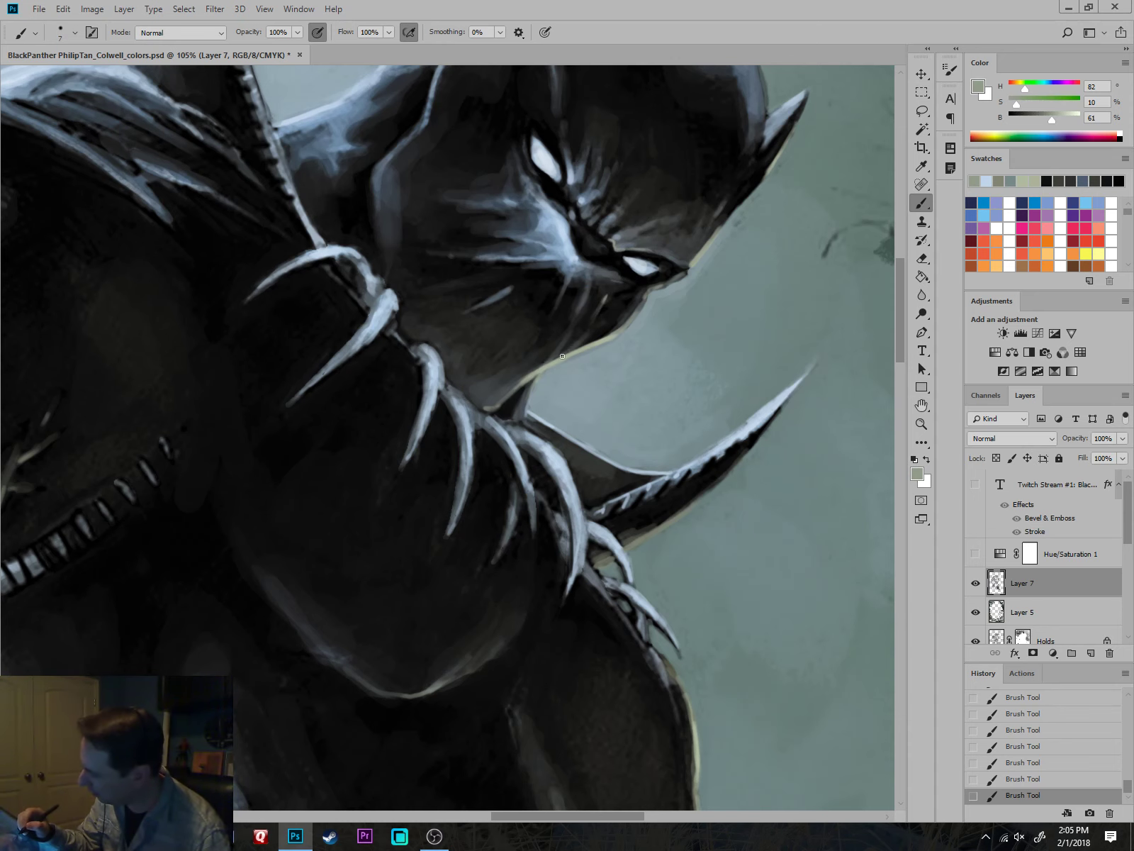
{"action": "scroll", "coordinate": [545, 419], "scroll_direction": "down", "scroll_amount": 5}
{"action": "scroll", "coordinate": [610, 429], "scroll_direction": "up", "scroll_amount": 3}
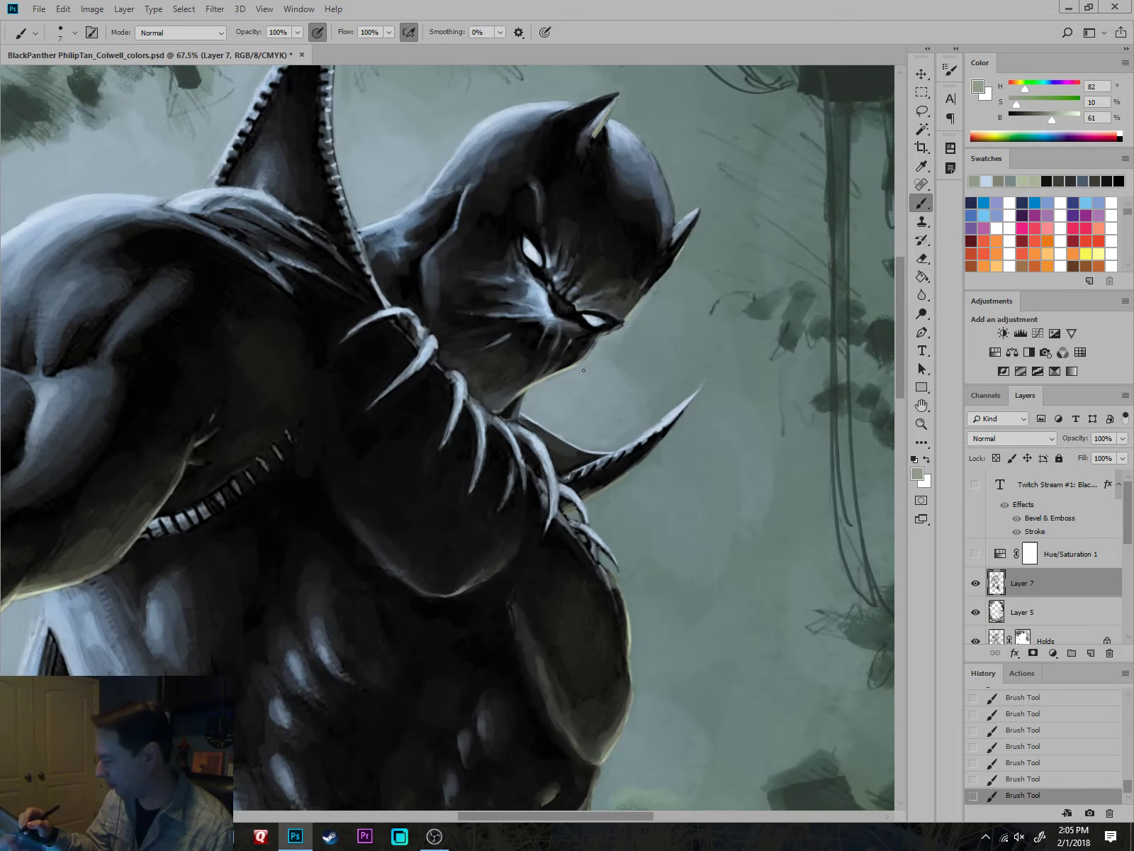
Paint a thin grey-green rim along the back edge of the head and blend it with sampled blue-grey and background tones.
{"action": "scroll", "coordinate": [590, 350], "scroll_direction": "down", "scroll_amount": 2}
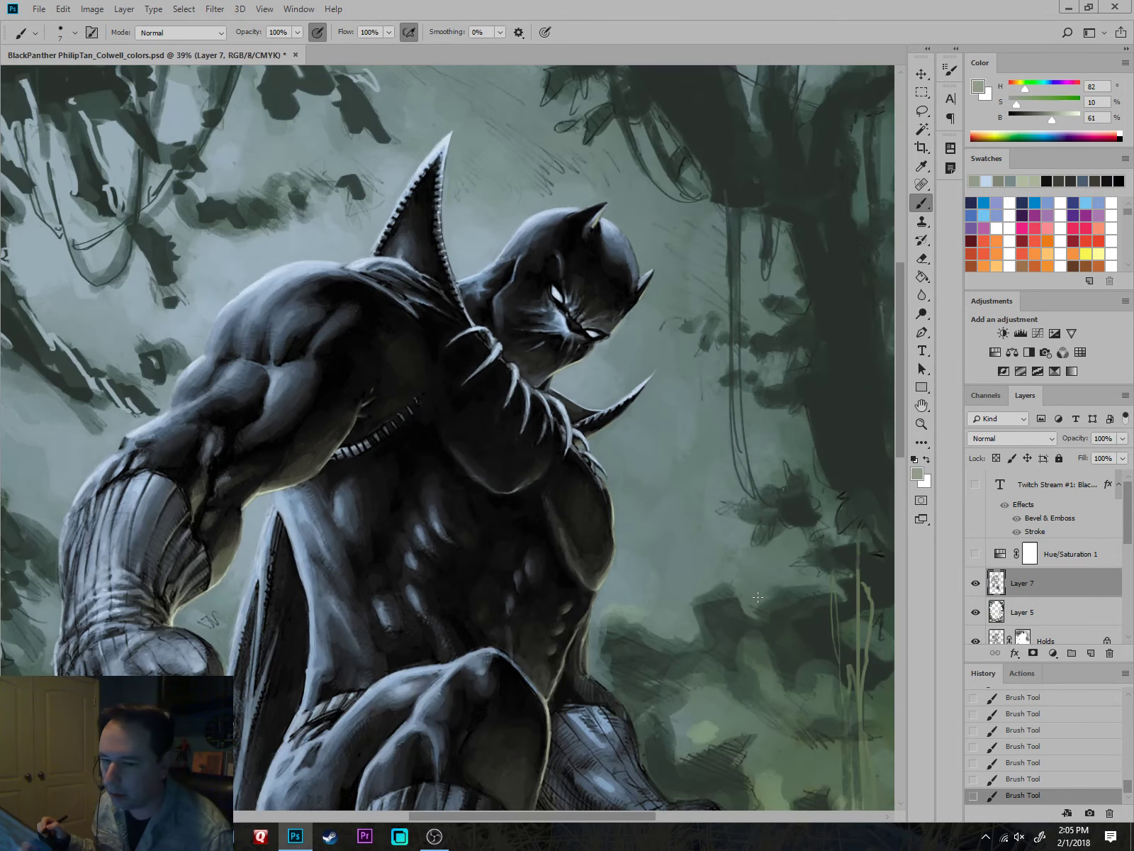
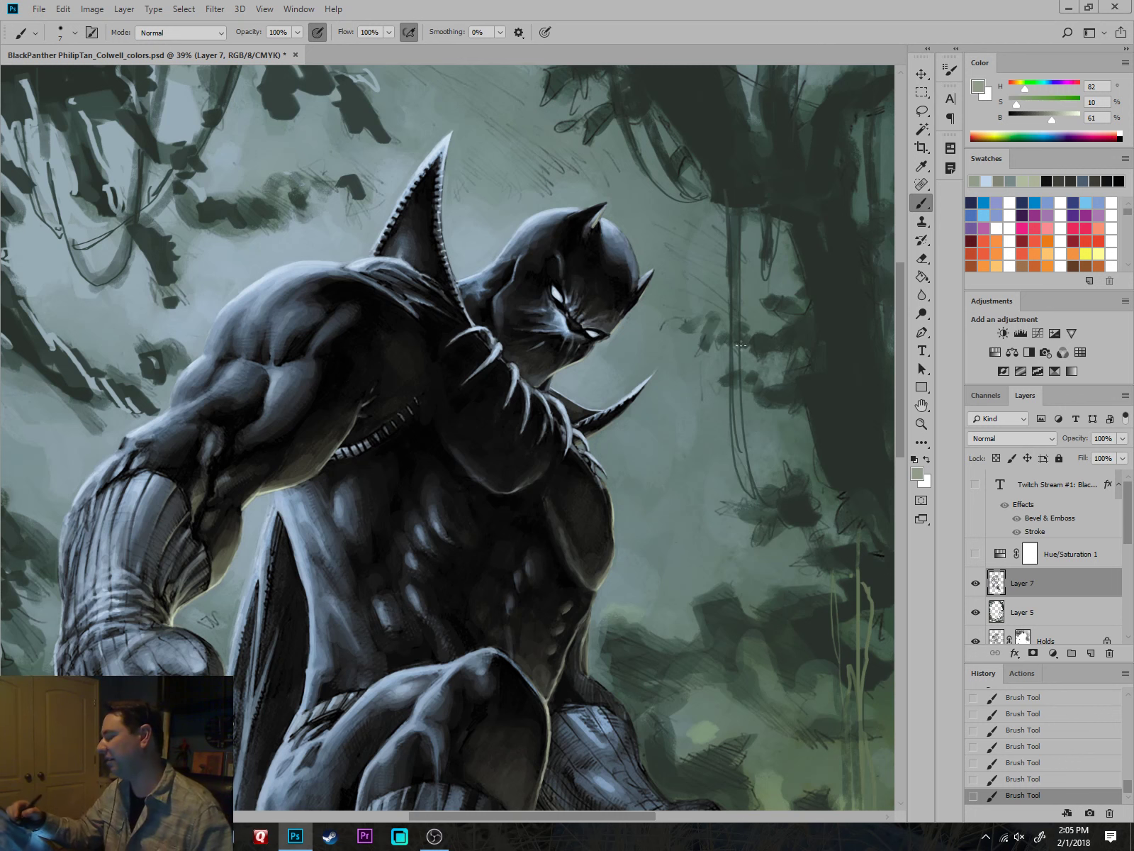
{"action": "scroll", "coordinate": [655, 301], "scroll_direction": "up", "scroll_amount": 8}
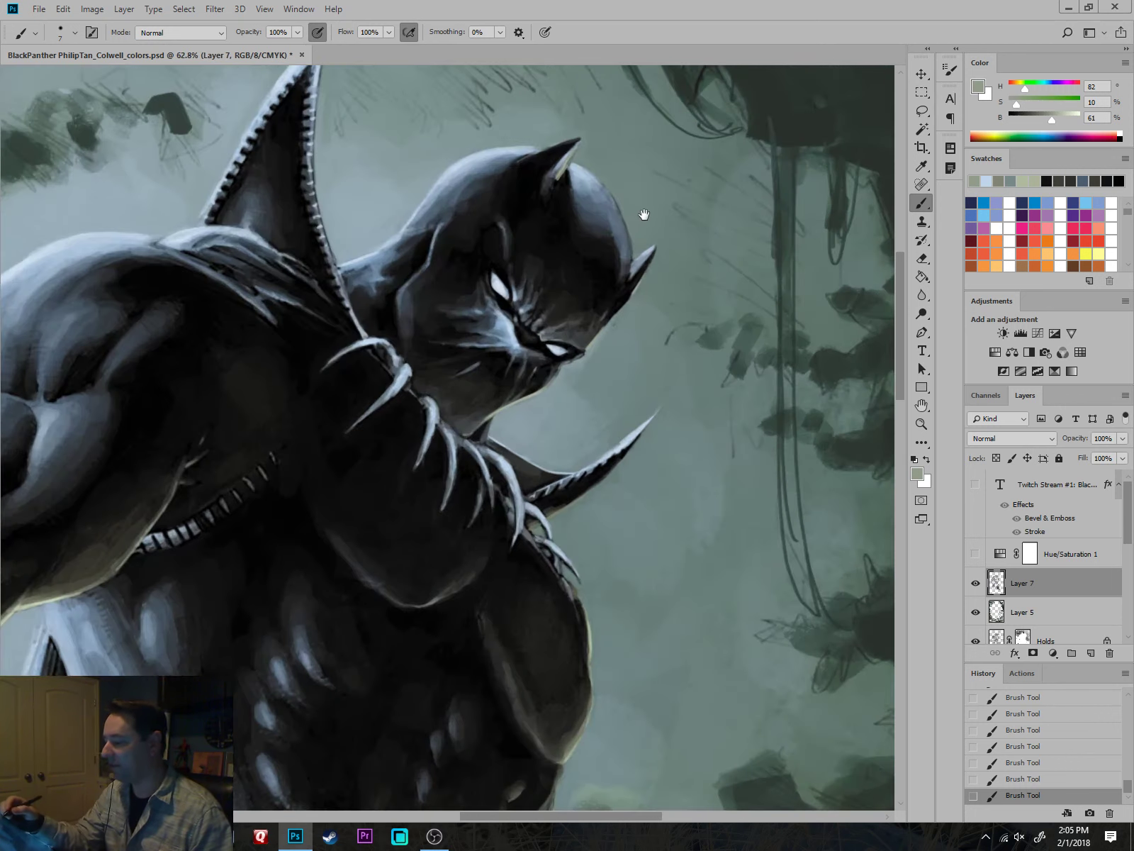
{"action": "left_click", "coordinate": [627, 339], "text": "alt"}
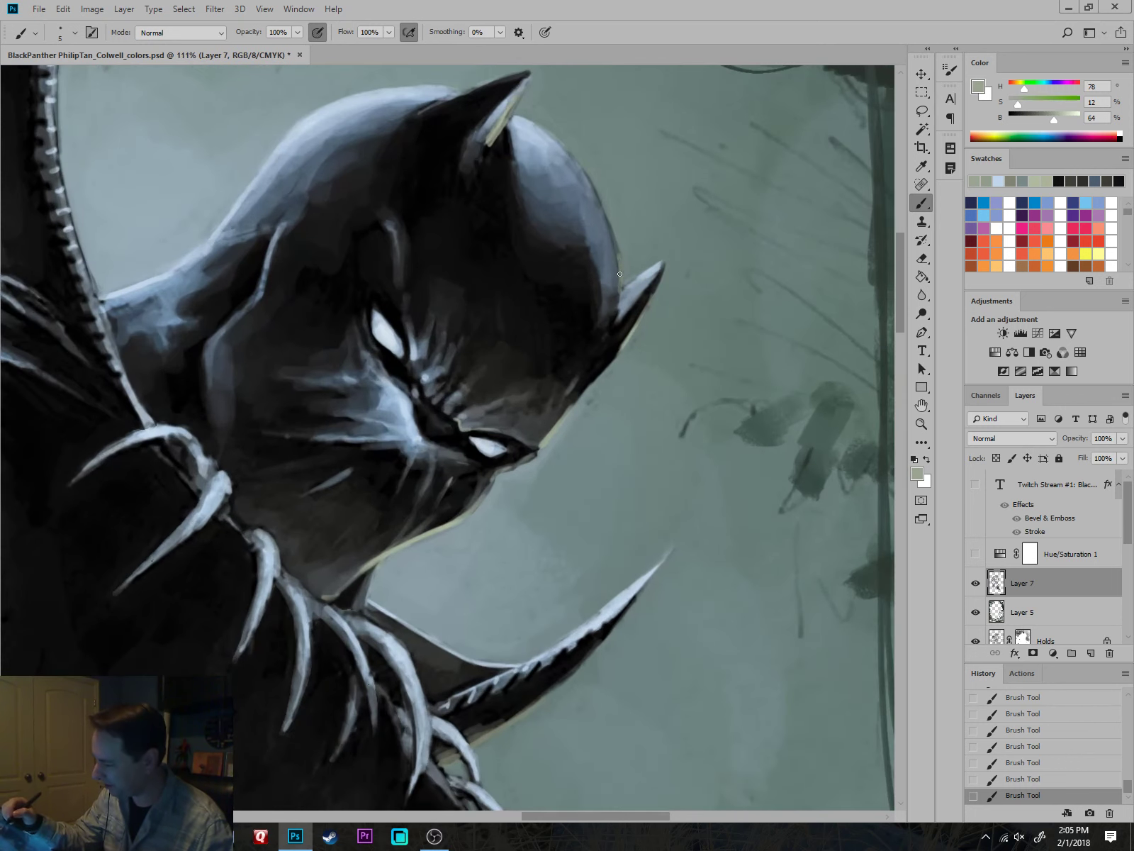
{"action": "left_click", "coordinate": [601, 203], "text": "alt"}
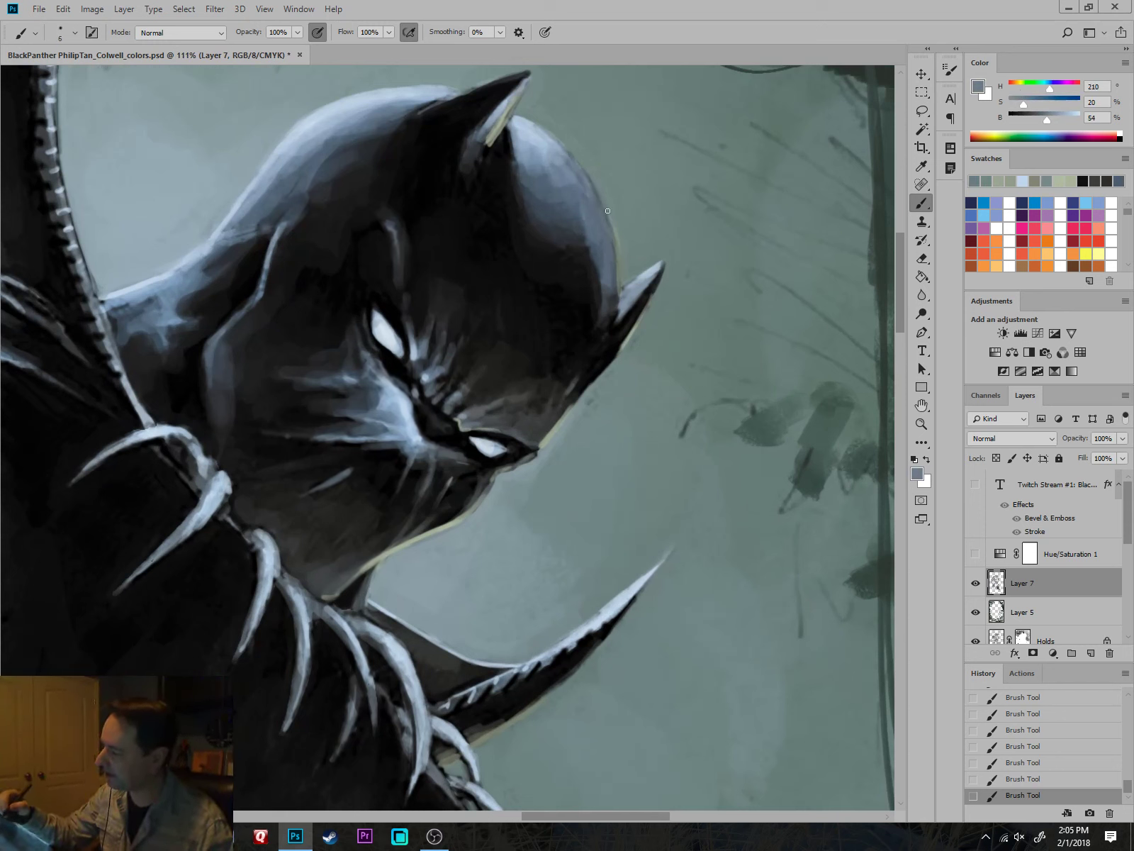
{"action": "left_click", "coordinate": [588, 179], "text": "alt"}
{"action": "left_click", "coordinate": [618, 237], "text": "alt"}
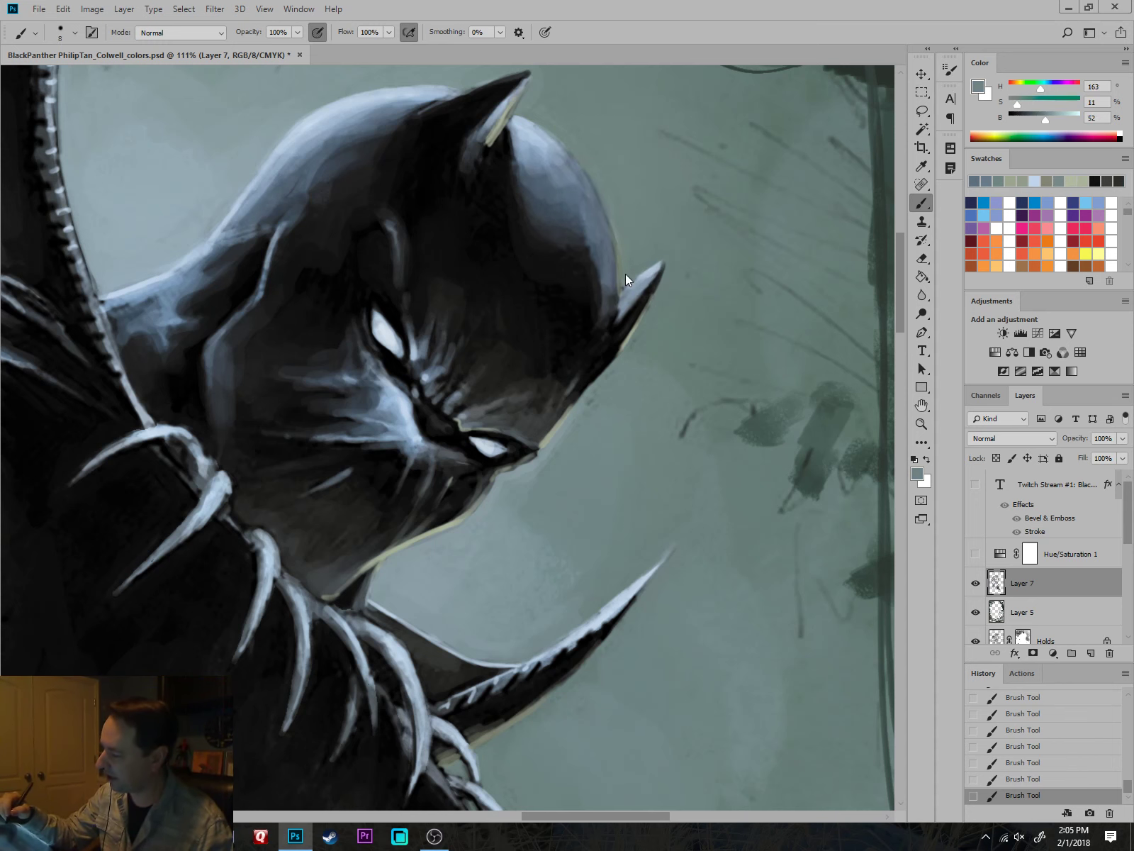
{"action": "scroll", "coordinate": [625, 272], "scroll_direction": "down", "scroll_amount": 3}
{"action": "scroll", "coordinate": [641, 259], "scroll_direction": "up", "scroll_amount": 3}
Refine the small far ear and its base with sampled background green and blue-grey tones.
{"action": "left_click", "coordinate": [633, 229], "text": "alt"}
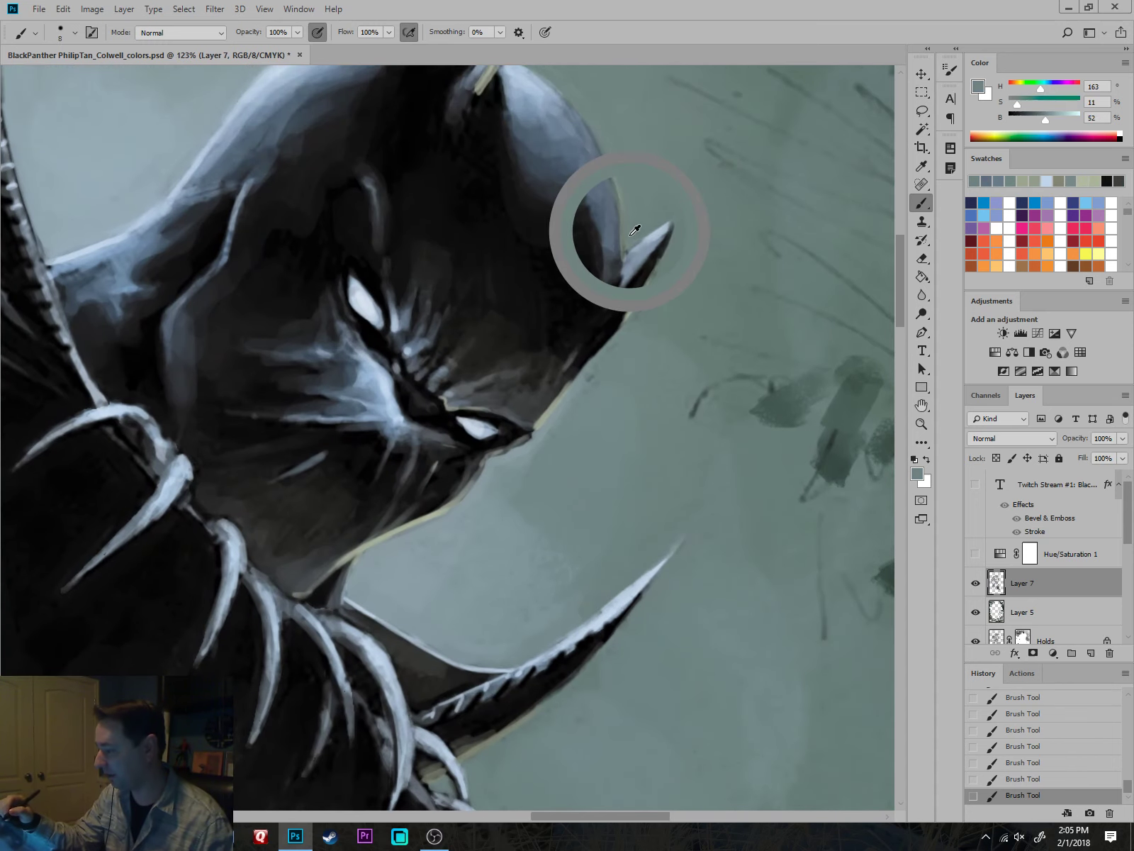
{"action": "left_click_drag", "start_coordinate": [662, 219], "coordinate": [621, 272]}
{"action": "left_click", "coordinate": [648, 244], "text": "alt"}
{"action": "left_click", "coordinate": [622, 267], "text": "alt"}
{"action": "key", "text": "bracketleft"}
{"action": "scroll", "coordinate": [619, 295], "scroll_direction": "down", "scroll_amount": 2}
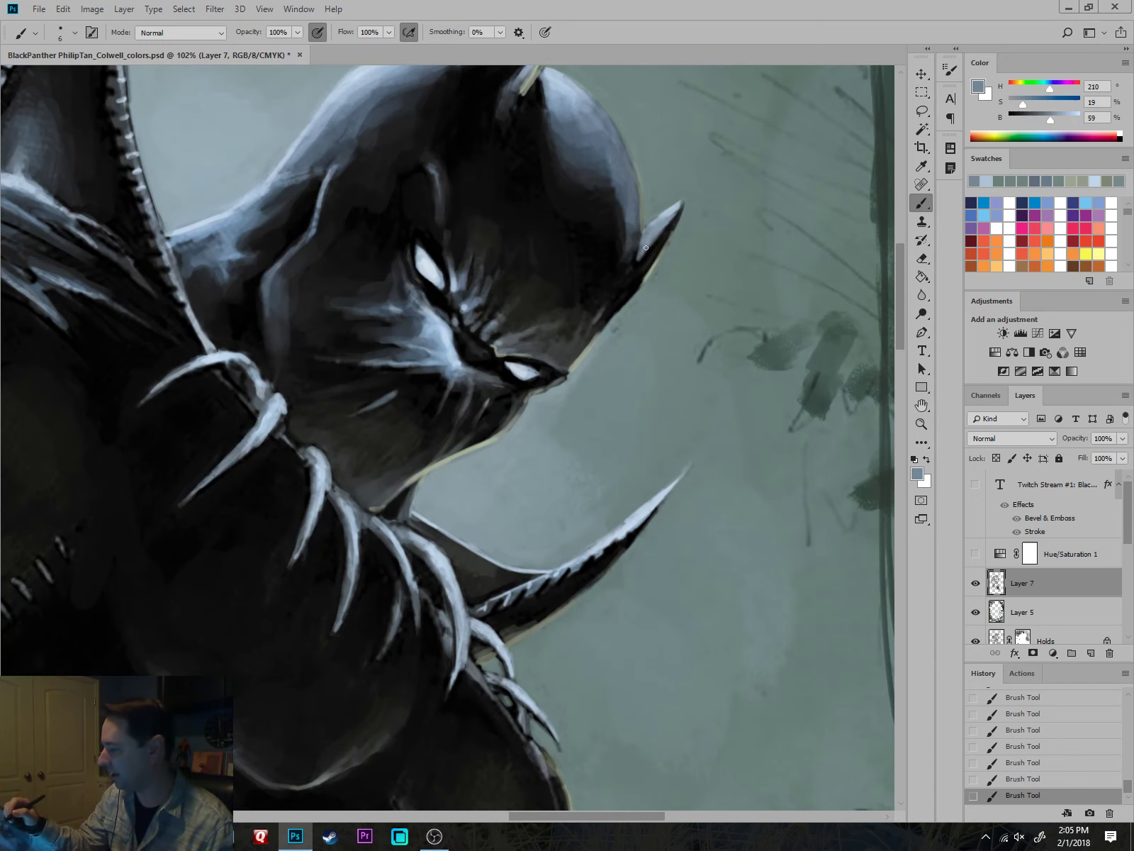
Paint a pale grey-green rim light on the inner edge of the near ear with a 9 px brush.
{"action": "left_click_drag", "start_coordinate": [761, 187], "coordinate": [795, 362]}
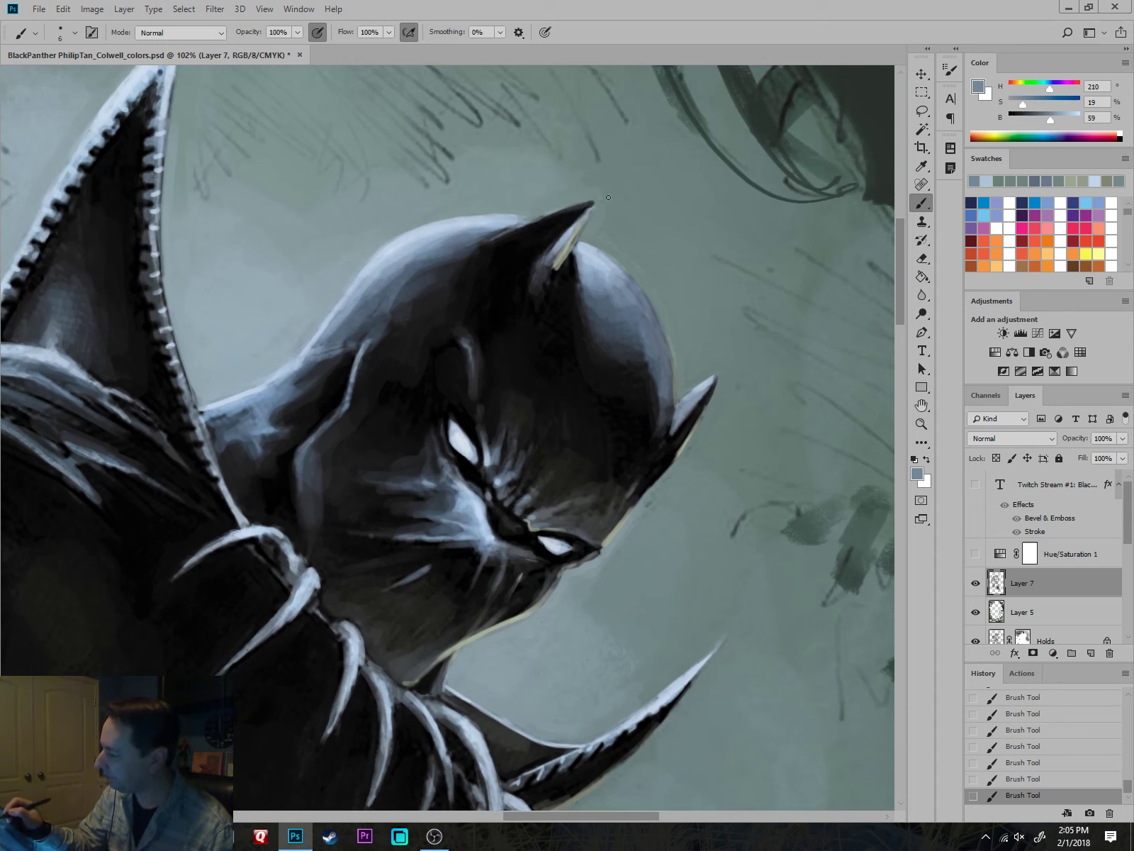
{"action": "key", "text": "bracketright"}
{"action": "left_click", "coordinate": [582, 212], "text": "alt"}
{"action": "left_click", "coordinate": [577, 216], "text": "alt"}
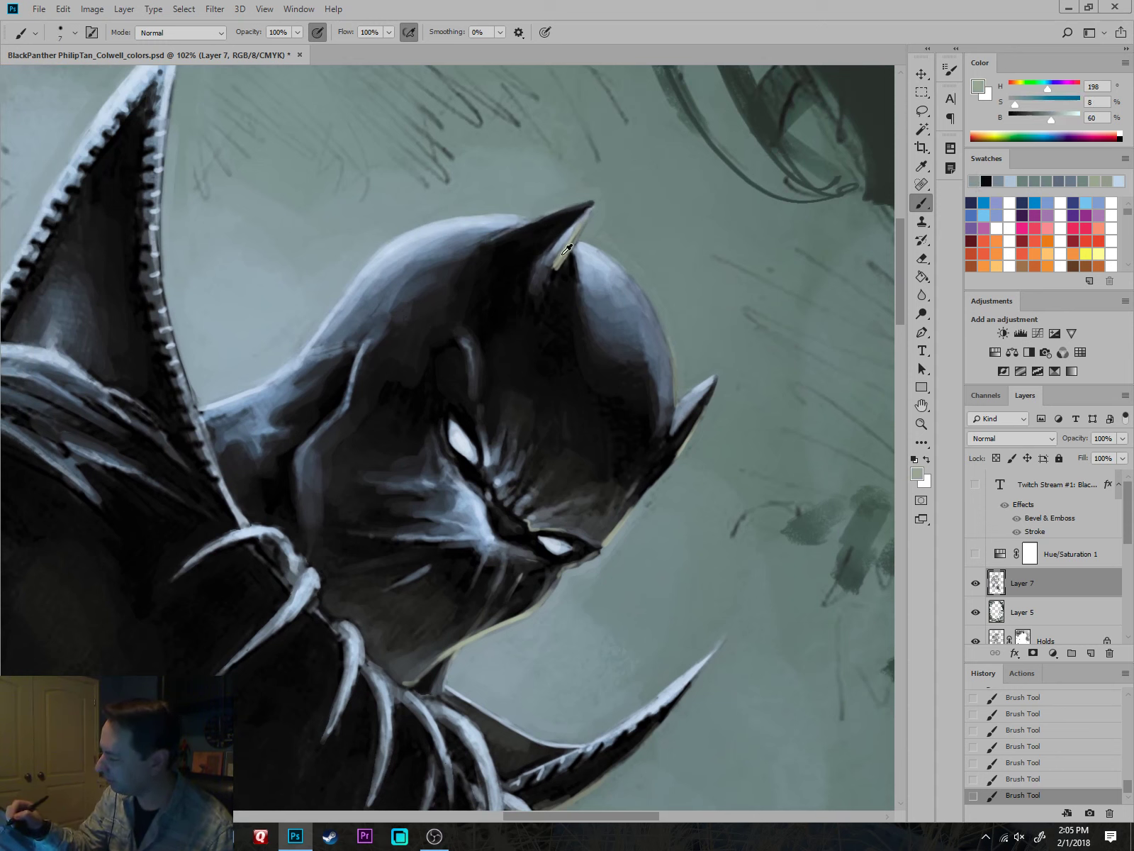
{"action": "left_click", "coordinate": [568, 248], "text": "alt"}
{"action": "key", "text": "bracketright"}
{"action": "key", "text": "bracketright"}
{"action": "left_click_drag", "start_coordinate": [546, 260], "coordinate": [542, 283]}
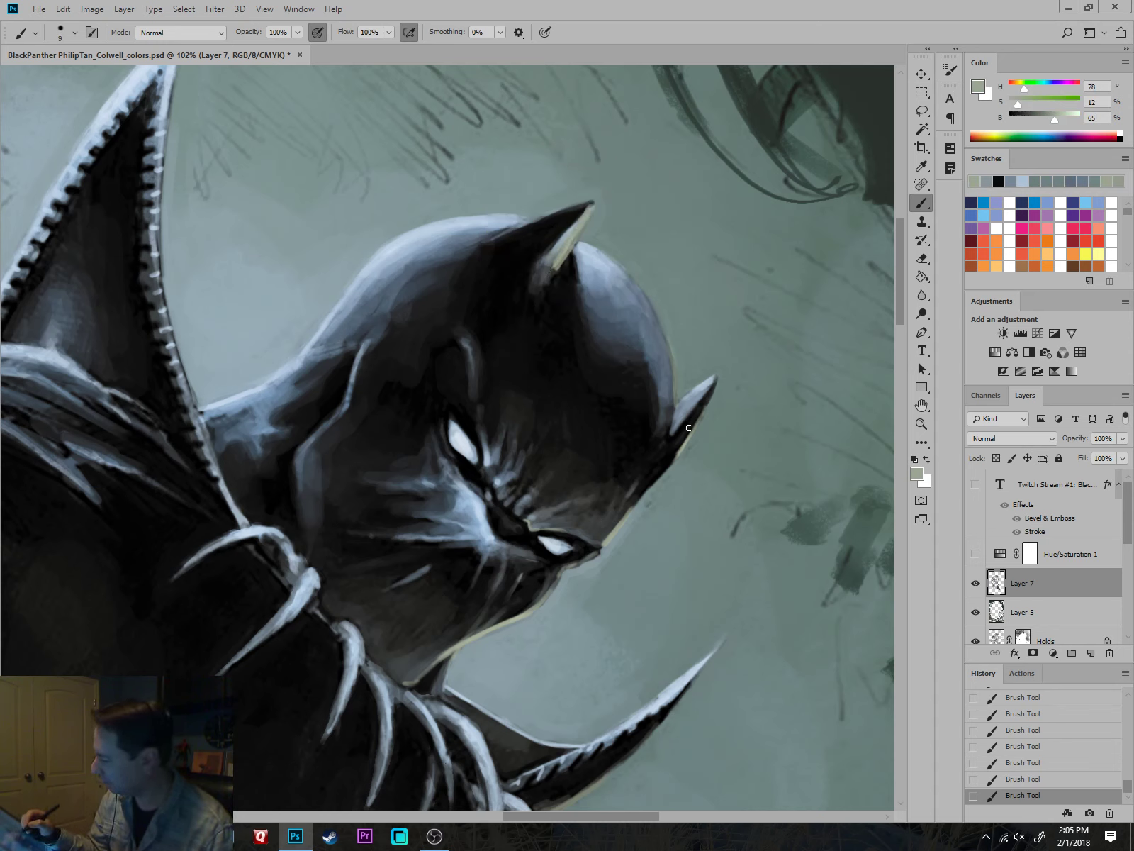
{"action": "left_click_drag", "start_coordinate": [550, 263], "coordinate": [540, 305]}
Blend the ear's rim light down into the dark mask with sampled tones and a brush enlarged to 30 px.
{"action": "left_click", "coordinate": [553, 288], "text": "alt"}
{"action": "left_click", "coordinate": [564, 251], "text": "alt"}
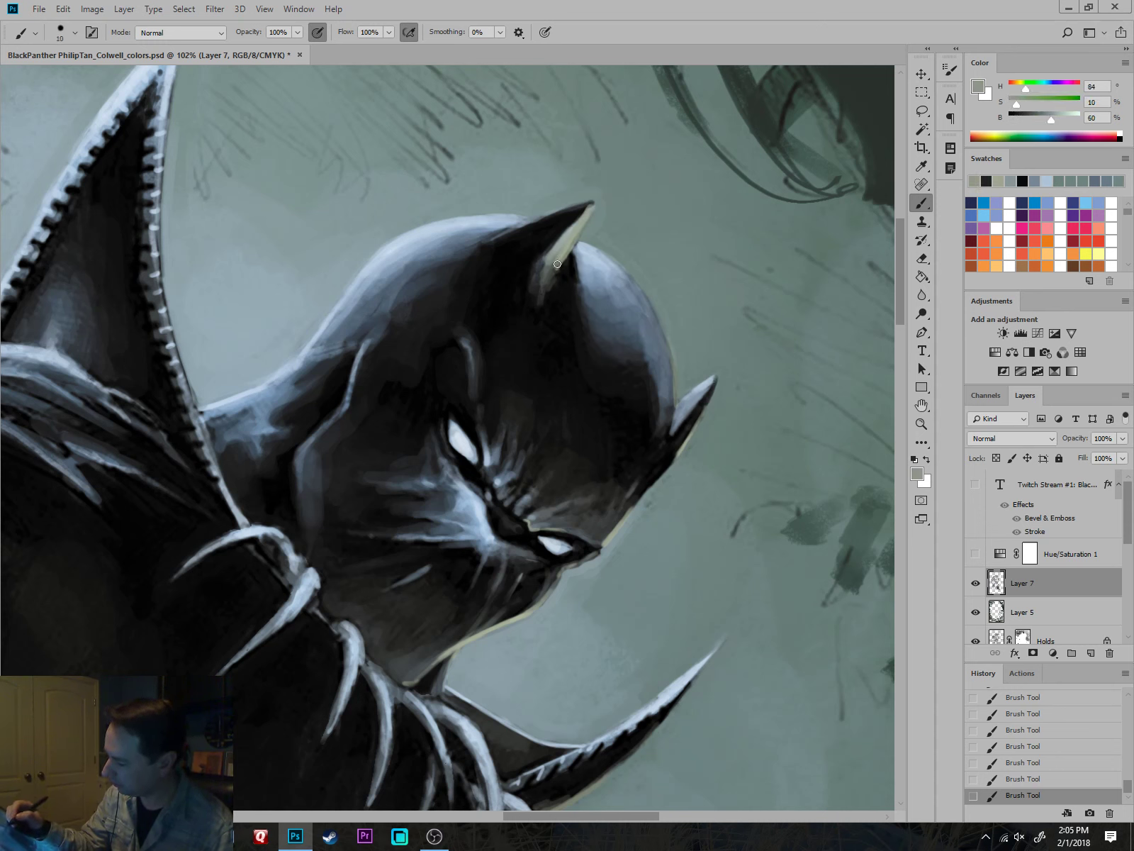
{"action": "key", "text": "bracketright"}
{"action": "key", "text": "bracketright"}
{"action": "key", "text": "bracketright"}
{"action": "key", "text": "bracketright"}
{"action": "key", "text": "bracketright"}
{"action": "mouse_move", "coordinate": [540, 295]}
{"action": "left_mouse_down"}
{"action": "mouse_move", "coordinate": [527, 348]}
{"action": "mouse_move", "coordinate": [552, 301]}
{"action": "left_mouse_up"}
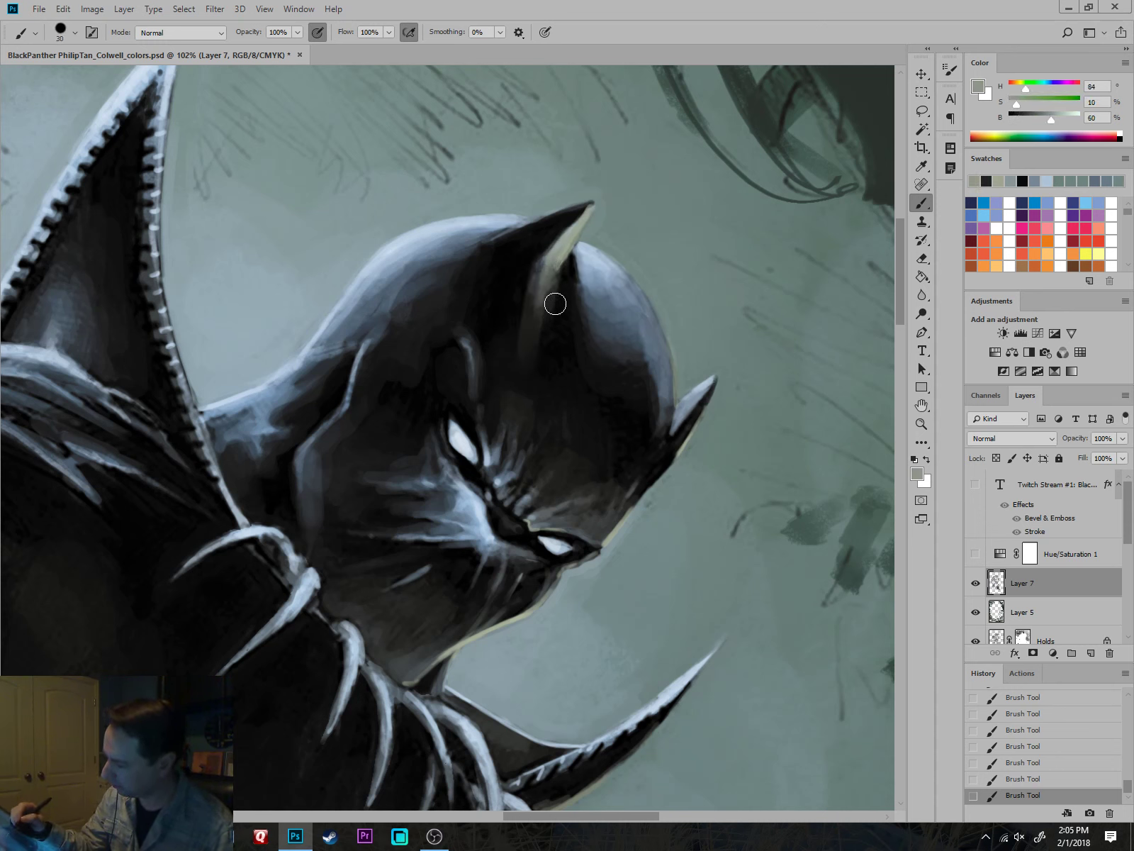
{"action": "left_click", "coordinate": [553, 303], "text": "alt"}
Paint sampled light blue highlights along the upper side of the forearm beside the raised knee, reducing the brush to 15 px.
{"action": "scroll", "coordinate": [577, 403], "scroll_direction": "down", "scroll_amount": 6}
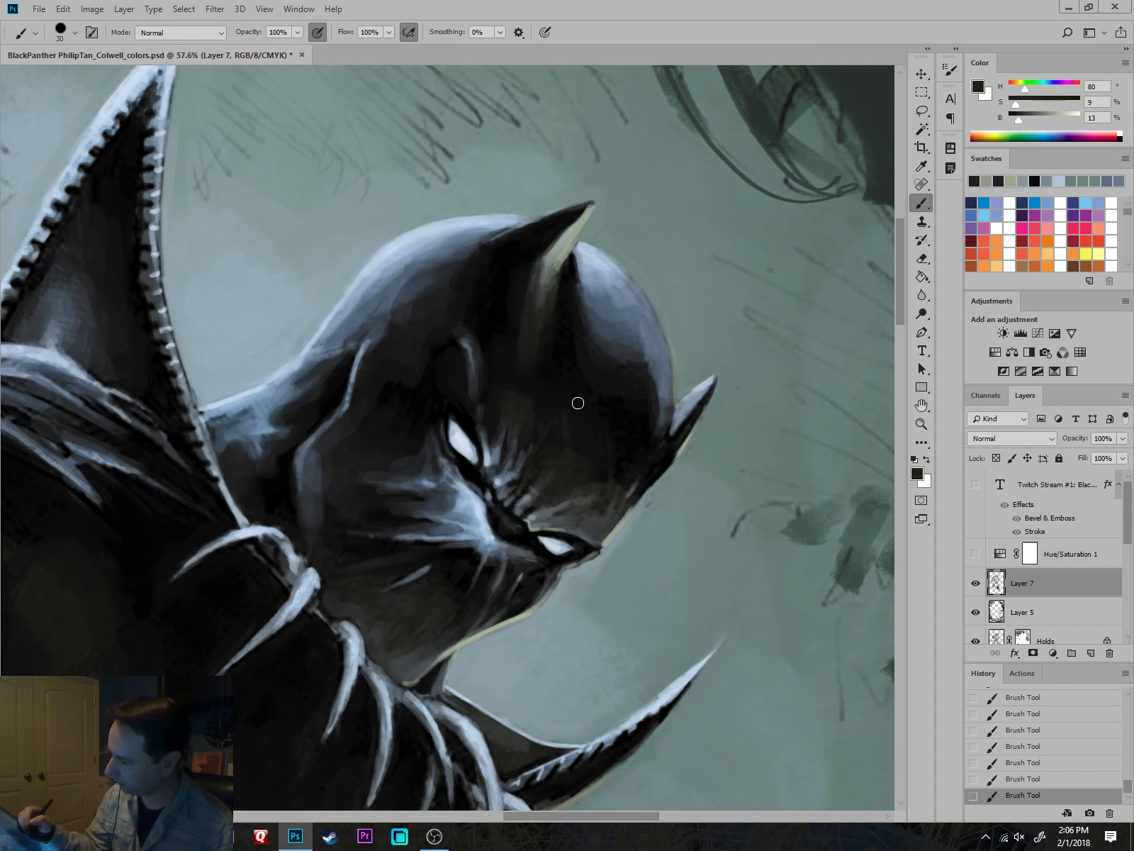
{"action": "scroll", "coordinate": [714, 453], "scroll_direction": "down", "scroll_amount": 1}
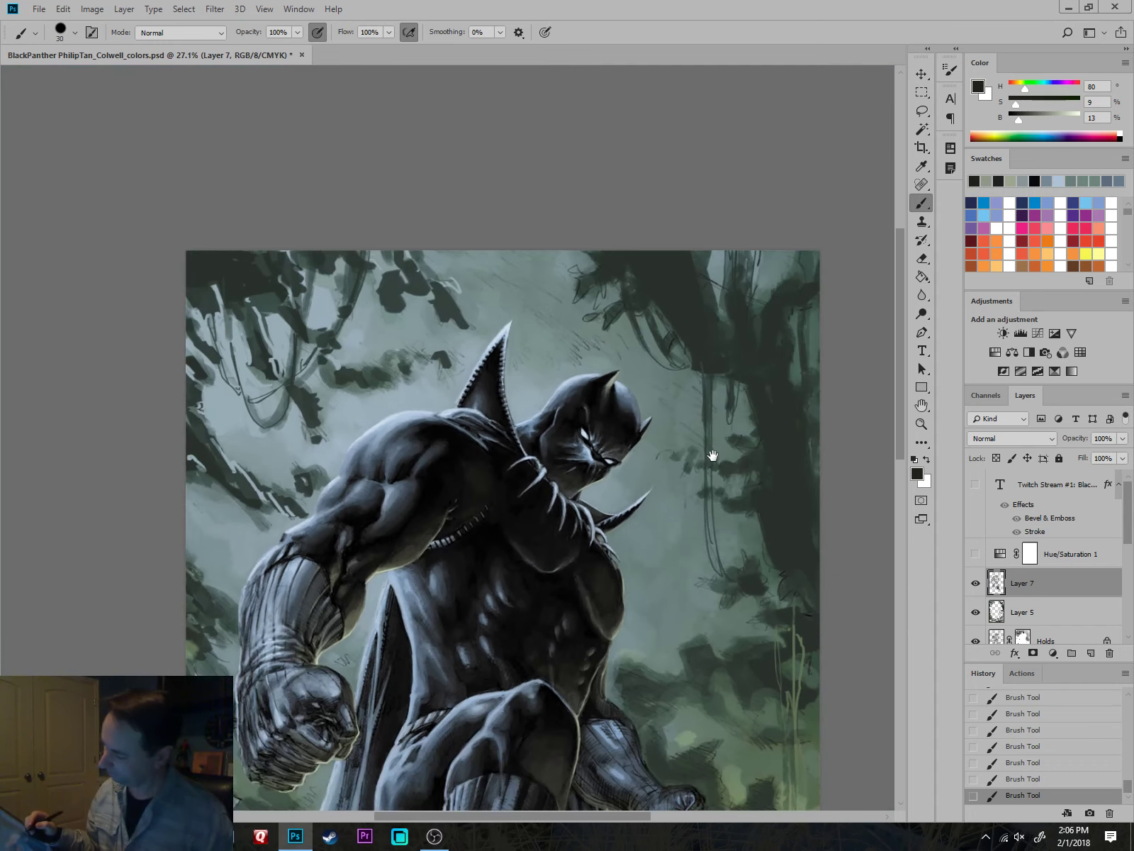
{"action": "scroll", "coordinate": [716, 464], "scroll_direction": "up", "scroll_amount": 4}
{"action": "scroll", "coordinate": [744, 285], "scroll_direction": "up", "scroll_amount": 3}
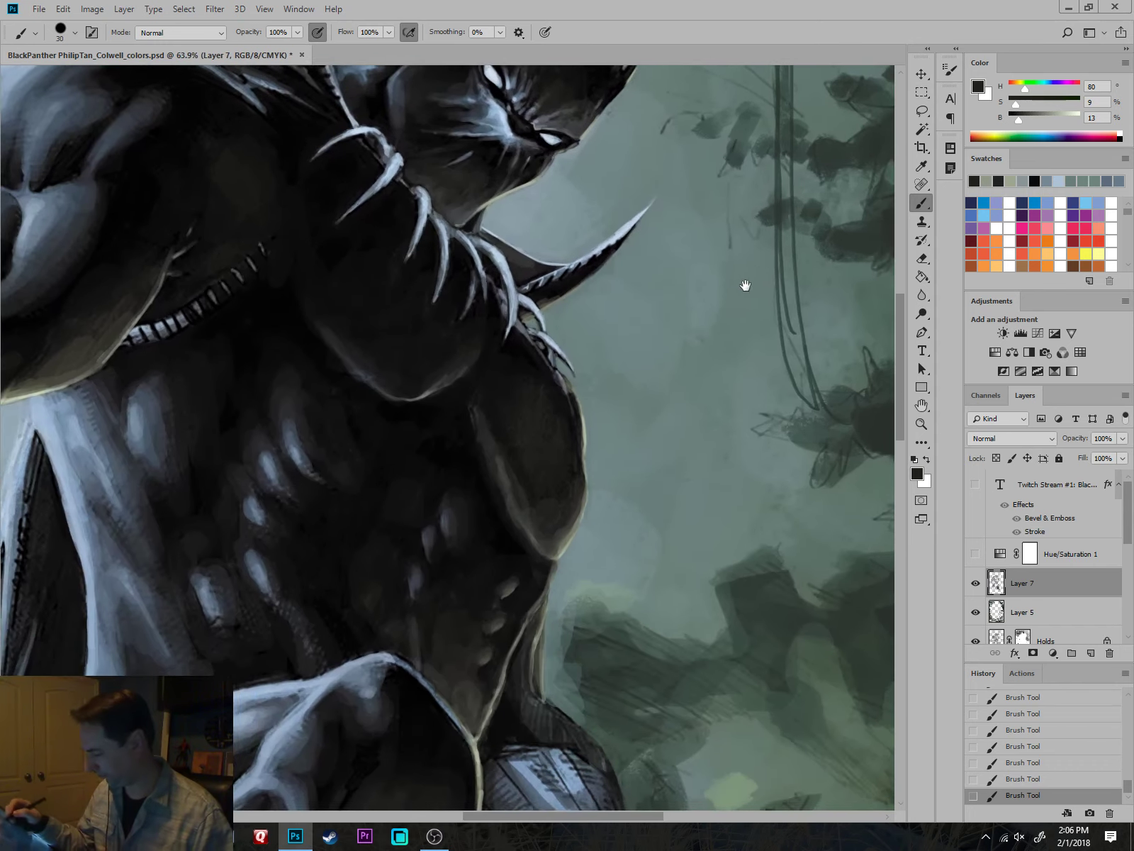
{"action": "scroll", "coordinate": [740, 329], "scroll_direction": "down", "scroll_amount": 5}
{"action": "scroll", "coordinate": [758, 392], "scroll_direction": "up", "scroll_amount": 3}
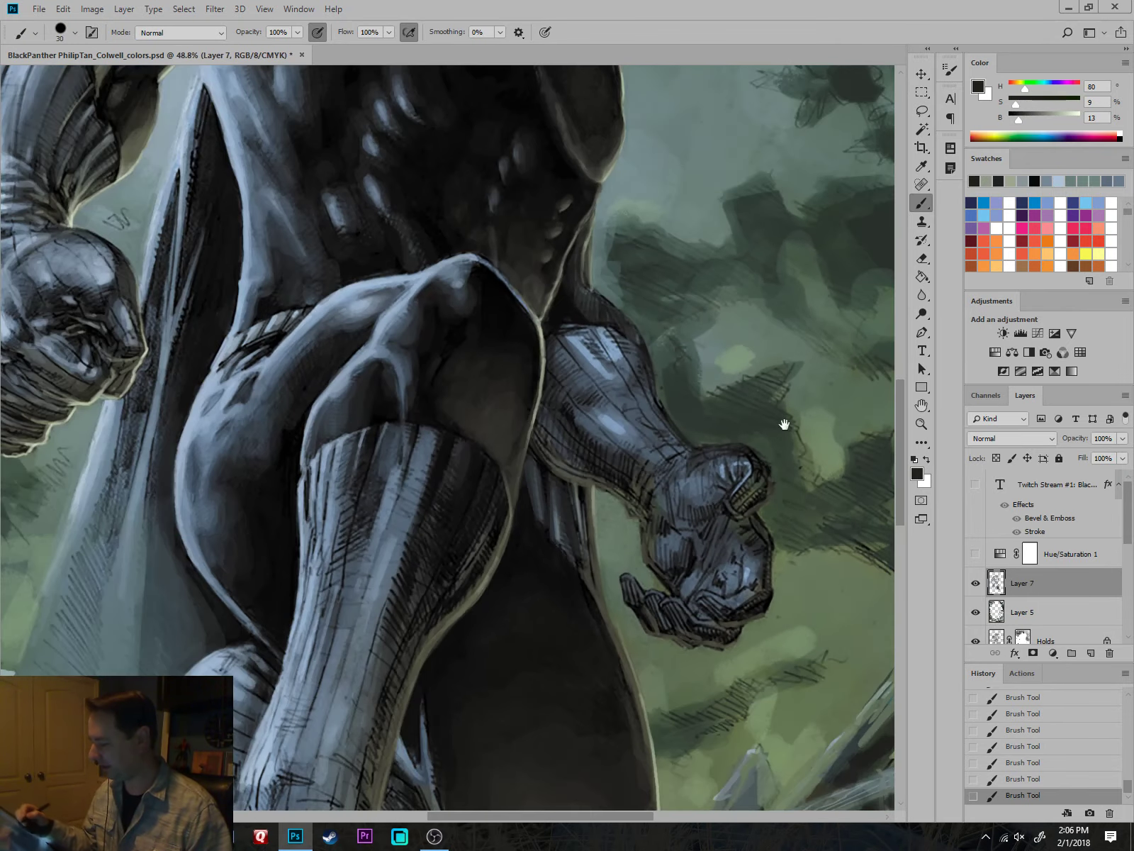
{"action": "scroll", "coordinate": [822, 615], "scroll_direction": "up", "scroll_amount": 2}
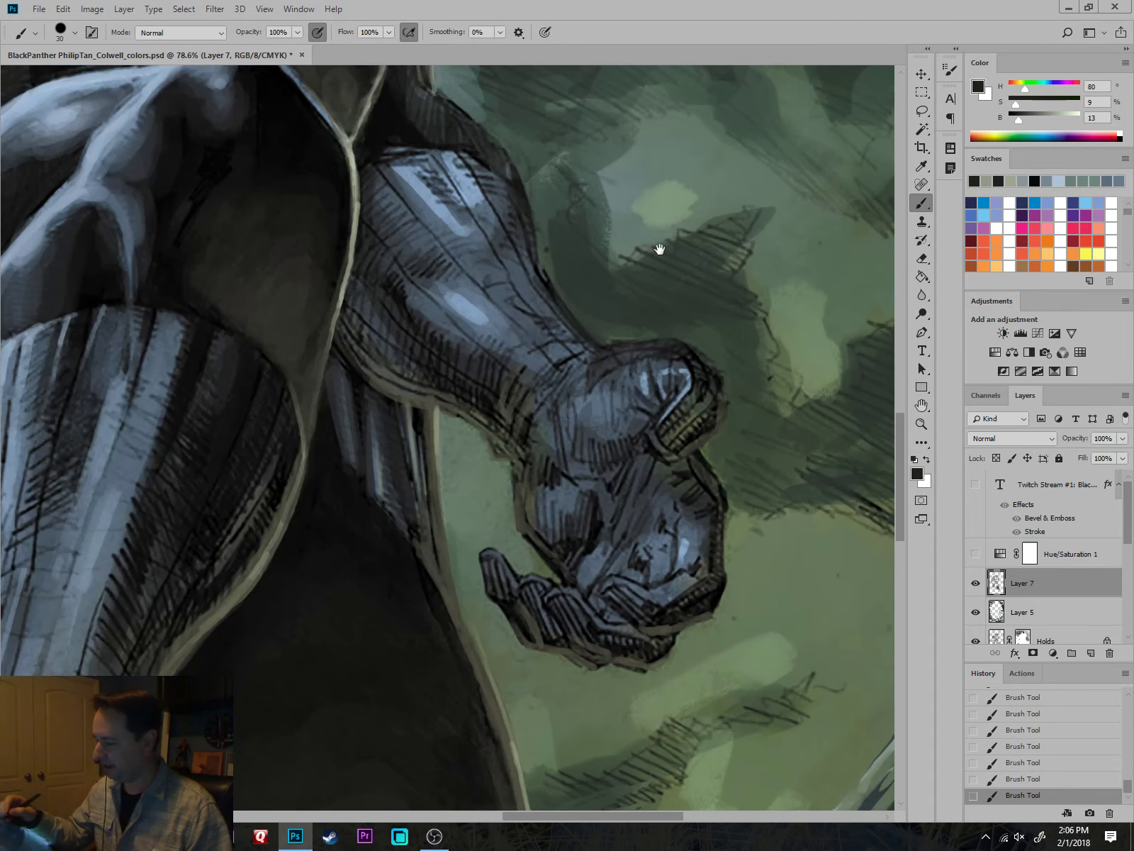
{"action": "left_click_drag", "start_coordinate": [632, 200], "coordinate": [687, 320]}
{"action": "left_click", "coordinate": [469, 303], "text": "alt"}
{"action": "key", "text": "["}
{"action": "key", "text": "["}
{"action": "left_click_drag", "start_coordinate": [451, 282], "coordinate": [527, 376]}
{"action": "key", "text": "["}
{"action": "left_click_drag", "start_coordinate": [428, 301], "coordinate": [510, 408]}
{"action": "left_click_drag", "start_coordinate": [528, 319], "coordinate": [556, 372]}
{"action": "mouse_move", "coordinate": [539, 290]}
{"action": "left_mouse_down"}
{"action": "mouse_move", "coordinate": [583, 414]}
{"action": "mouse_move", "coordinate": [608, 446]}
{"action": "left_mouse_up"}
{"action": "left_click_drag", "start_coordinate": [550, 406], "coordinate": [594, 451]}
{"action": "left_click_drag", "start_coordinate": [521, 340], "coordinate": [541, 386]}
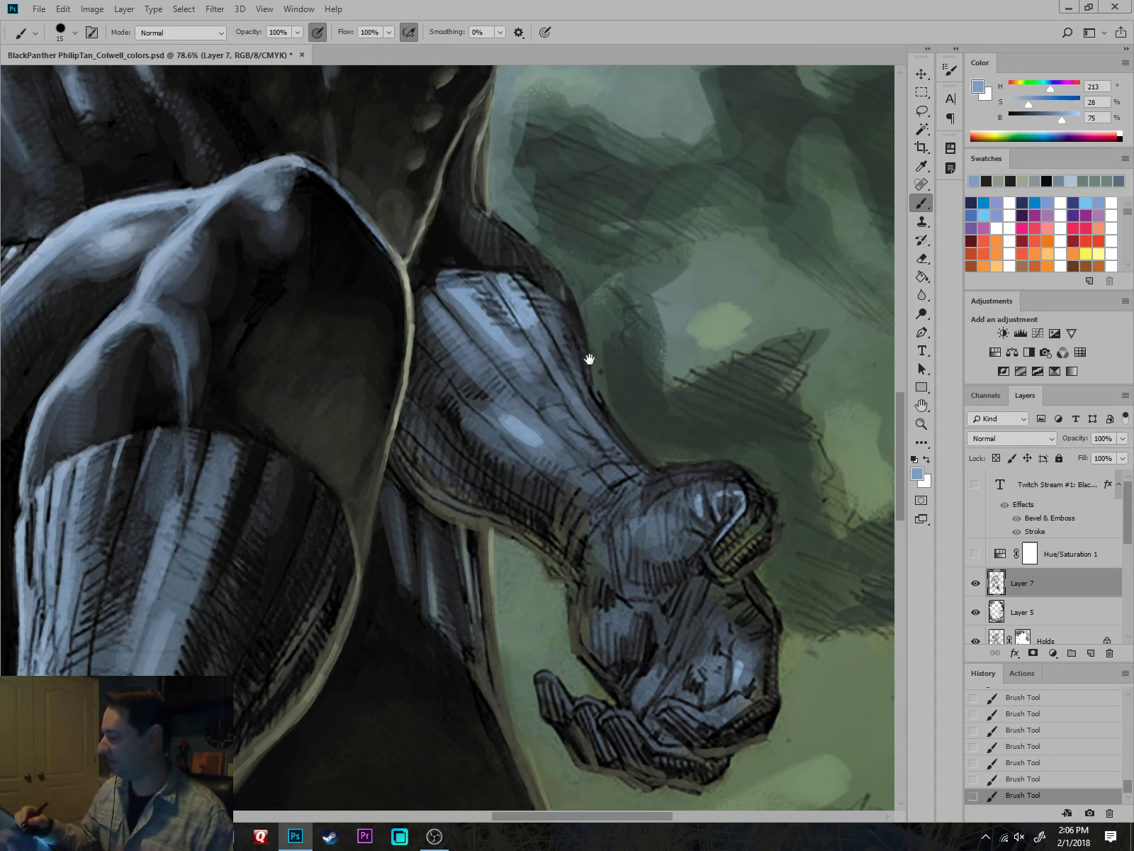
Paint light blue strokes along the forearm's inner and lower folds and across the wrist creases.
{"action": "mouse_move", "coordinate": [472, 277]}
{"action": "left_mouse_down"}
{"action": "mouse_move", "coordinate": [447, 294]}
{"action": "mouse_move", "coordinate": [471, 318]}
{"action": "mouse_move", "coordinate": [452, 303]}
{"action": "mouse_move", "coordinate": [502, 392]}
{"action": "left_mouse_up"}
{"action": "left_click_drag", "start_coordinate": [430, 376], "coordinate": [484, 434]}
{"action": "mouse_move", "coordinate": [400, 409]}
{"action": "left_mouse_down"}
{"action": "mouse_move", "coordinate": [440, 468]}
{"action": "mouse_move", "coordinate": [496, 509]}
{"action": "left_mouse_up"}
{"action": "left_click_drag", "start_coordinate": [459, 480], "coordinate": [518, 518]}
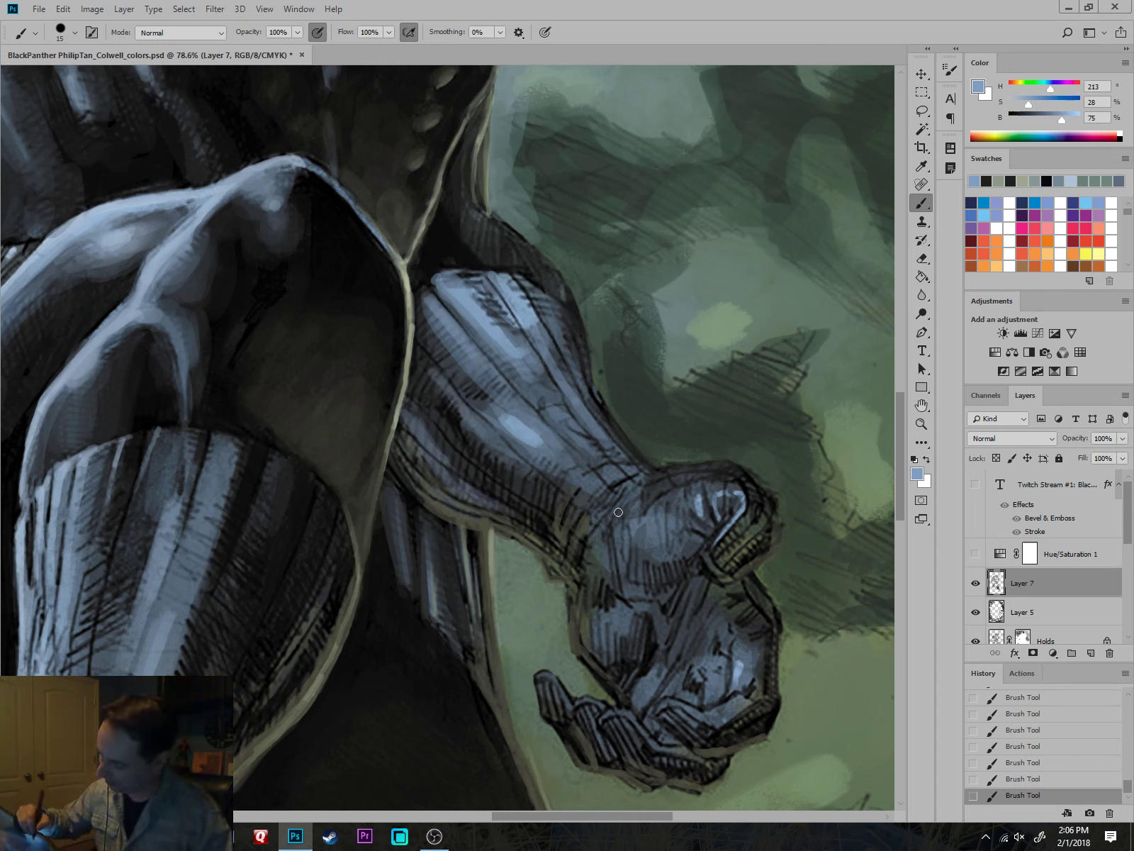
{"action": "left_click_drag", "start_coordinate": [585, 459], "coordinate": [560, 505]}
{"action": "left_click_drag", "start_coordinate": [620, 465], "coordinate": [557, 543]}
Highlight the thumb base and palm of the open hand in light blue, reducing the brush to 10 px.
{"action": "mouse_move", "coordinate": [616, 496]}
{"action": "left_mouse_down"}
{"action": "mouse_move", "coordinate": [638, 524]}
{"action": "mouse_move", "coordinate": [667, 500]}
{"action": "mouse_move", "coordinate": [733, 489]}
{"action": "mouse_move", "coordinate": [696, 488]}
{"action": "mouse_move", "coordinate": [637, 540]}
{"action": "mouse_move", "coordinate": [615, 618]}
{"action": "mouse_move", "coordinate": [648, 606]}
{"action": "mouse_move", "coordinate": [652, 691]}
{"action": "left_mouse_up"}
{"action": "mouse_move", "coordinate": [712, 662]}
{"action": "left_mouse_down"}
{"action": "mouse_move", "coordinate": [712, 691]}
{"action": "mouse_move", "coordinate": [743, 651]}
{"action": "mouse_move", "coordinate": [711, 593]}
{"action": "mouse_move", "coordinate": [685, 651]}
{"action": "left_mouse_up"}
{"action": "key", "text": "["}
{"action": "left_click_drag", "start_coordinate": [702, 584], "coordinate": [679, 615]}
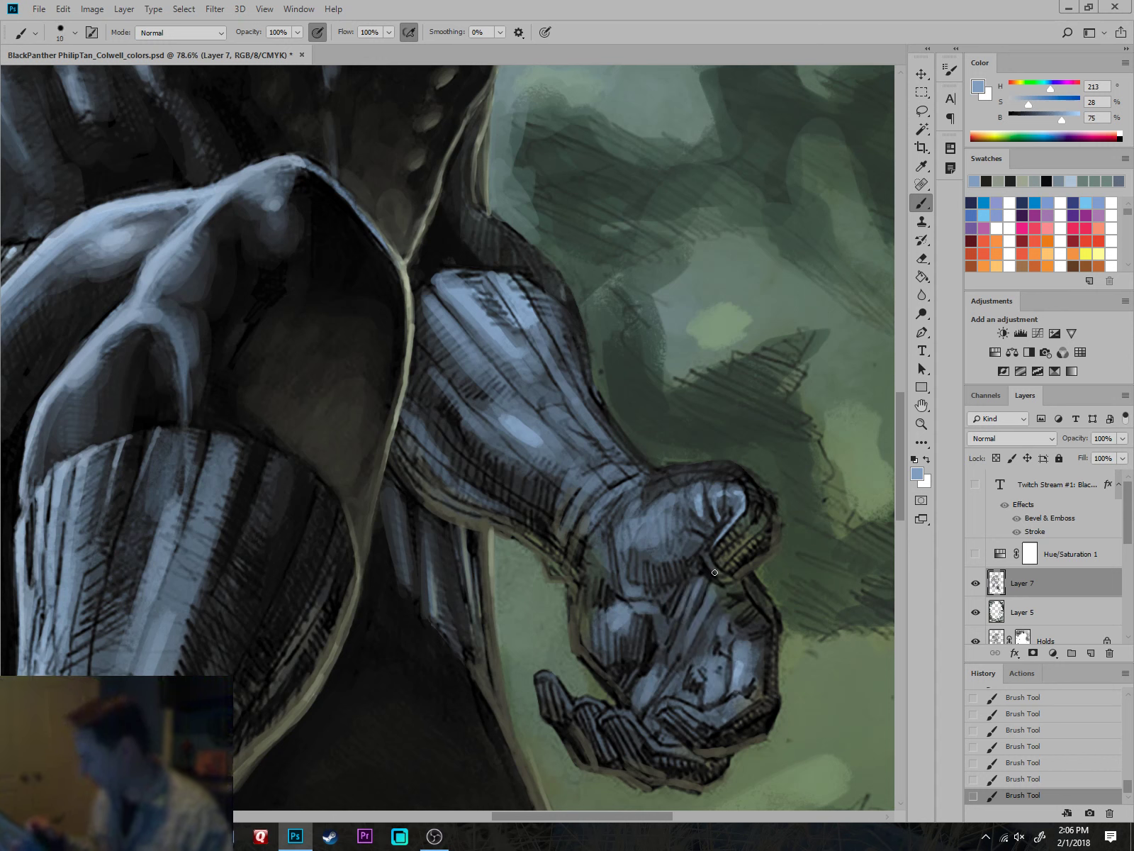
{"action": "mouse_move", "coordinate": [578, 596]}
{"action": "left_mouse_down"}
{"action": "mouse_move", "coordinate": [571, 632]}
{"action": "mouse_move", "coordinate": [595, 533]}
{"action": "mouse_move", "coordinate": [591, 474]}
{"action": "mouse_move", "coordinate": [571, 489]}
{"action": "mouse_move", "coordinate": [547, 447]}
{"action": "mouse_move", "coordinate": [500, 411]}
{"action": "mouse_move", "coordinate": [559, 383]}
{"action": "left_mouse_up"}
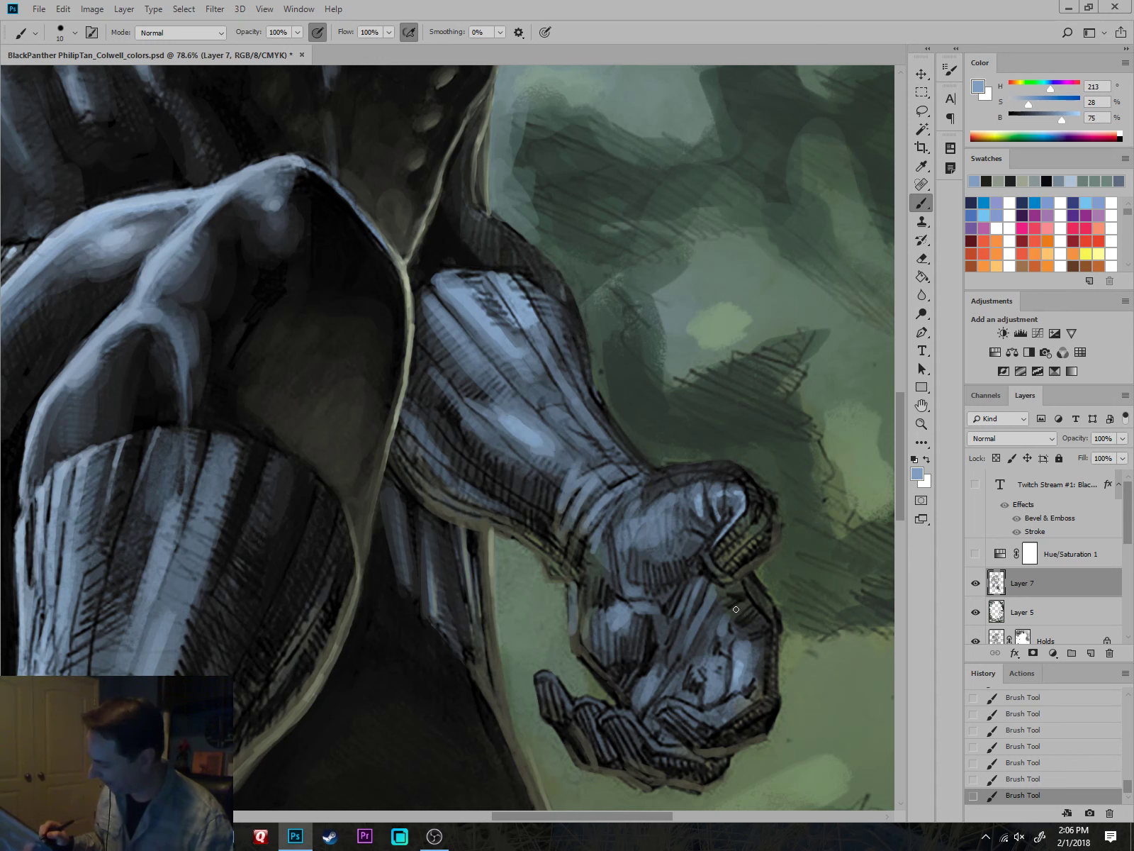
{"action": "left_click_drag", "start_coordinate": [828, 643], "coordinate": [792, 625]}
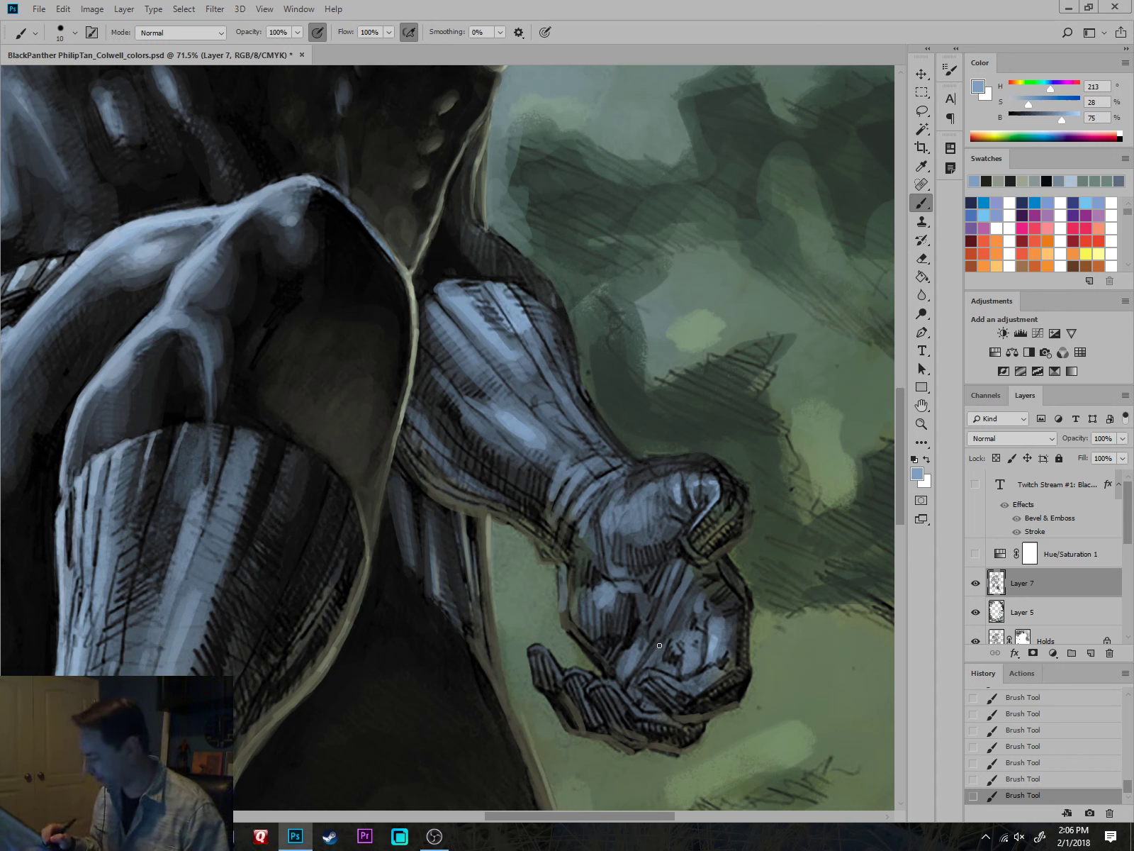
Add light blue highlights to the curled fingers, the heel of the hand and the wrist folds.
{"action": "mouse_move", "coordinate": [649, 655]}
{"action": "left_mouse_down"}
{"action": "mouse_move", "coordinate": [639, 682]}
{"action": "mouse_move", "coordinate": [601, 676]}
{"action": "left_mouse_up"}
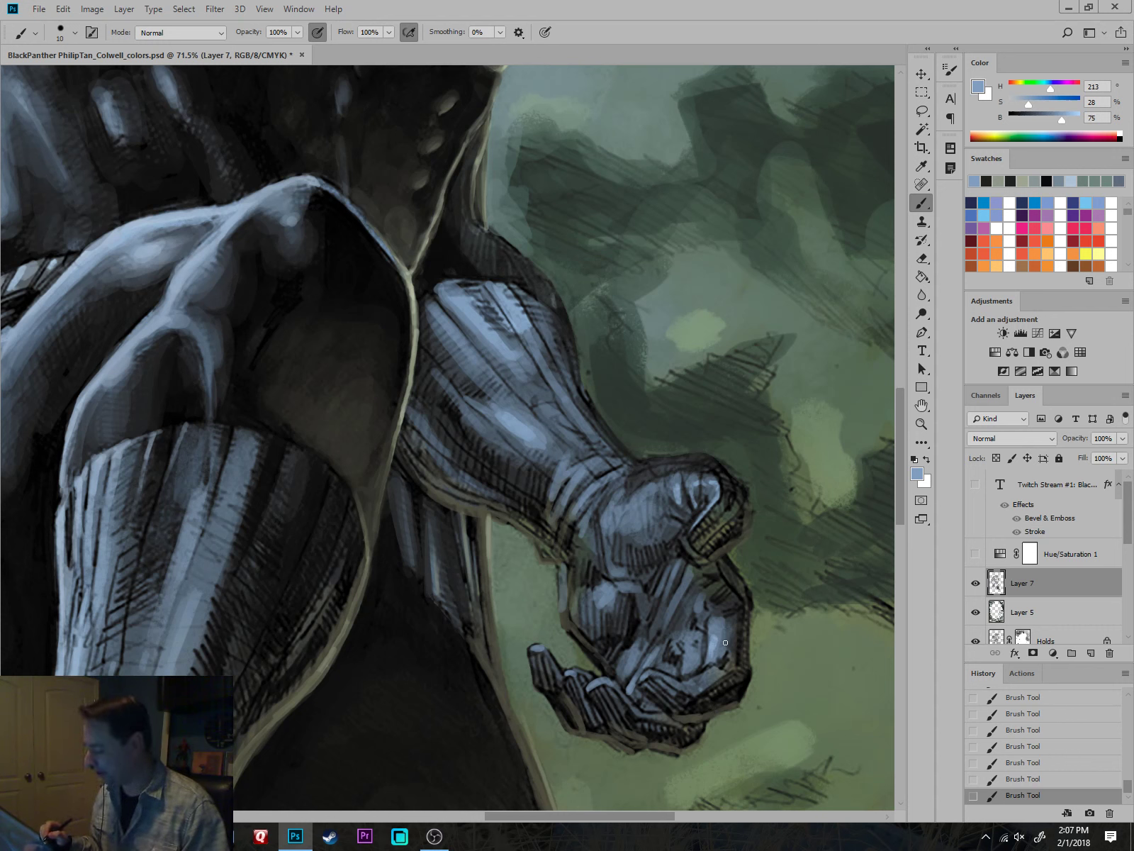
{"action": "left_click_drag", "start_coordinate": [706, 673], "coordinate": [657, 674]}
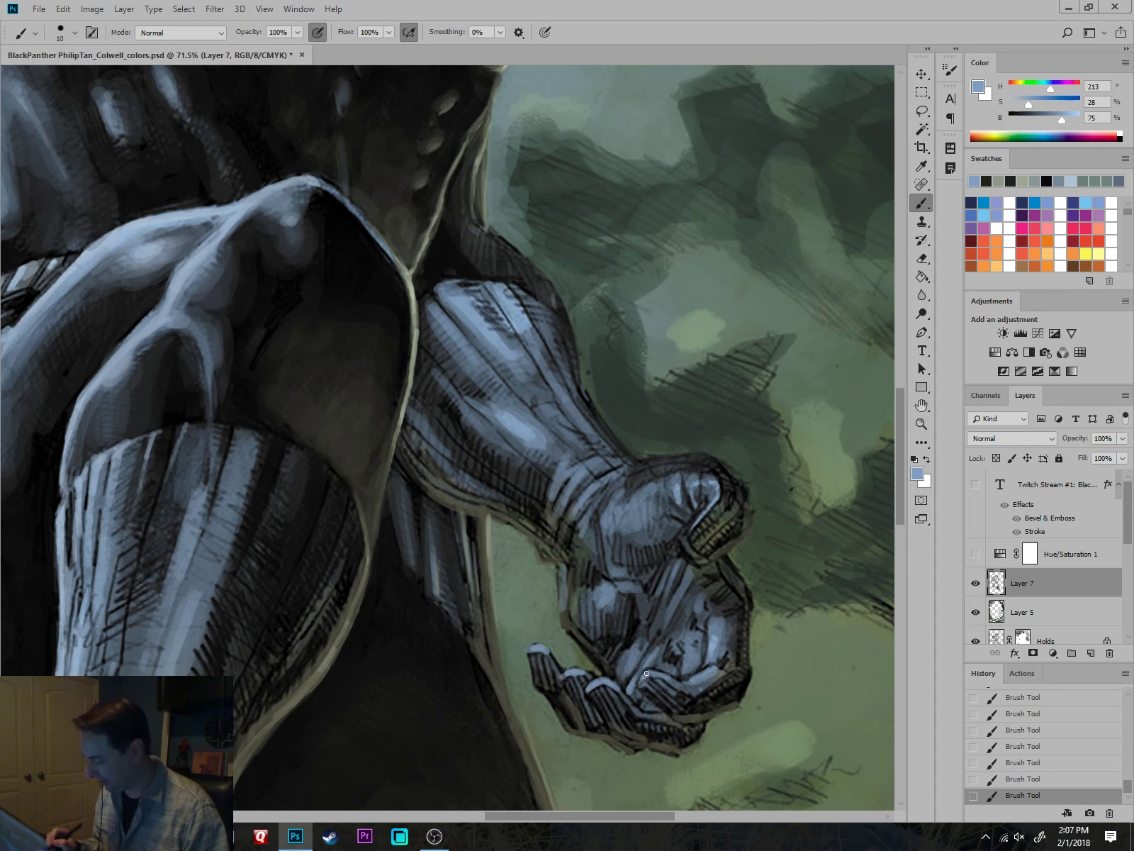
{"action": "left_click_drag", "start_coordinate": [567, 593], "coordinate": [566, 570]}
{"action": "left_click_drag", "start_coordinate": [576, 500], "coordinate": [564, 532]}
{"action": "mouse_move", "coordinate": [589, 478]}
{"action": "left_mouse_down"}
{"action": "mouse_move", "coordinate": [582, 494]}
{"action": "mouse_move", "coordinate": [589, 467]}
{"action": "left_mouse_up"}
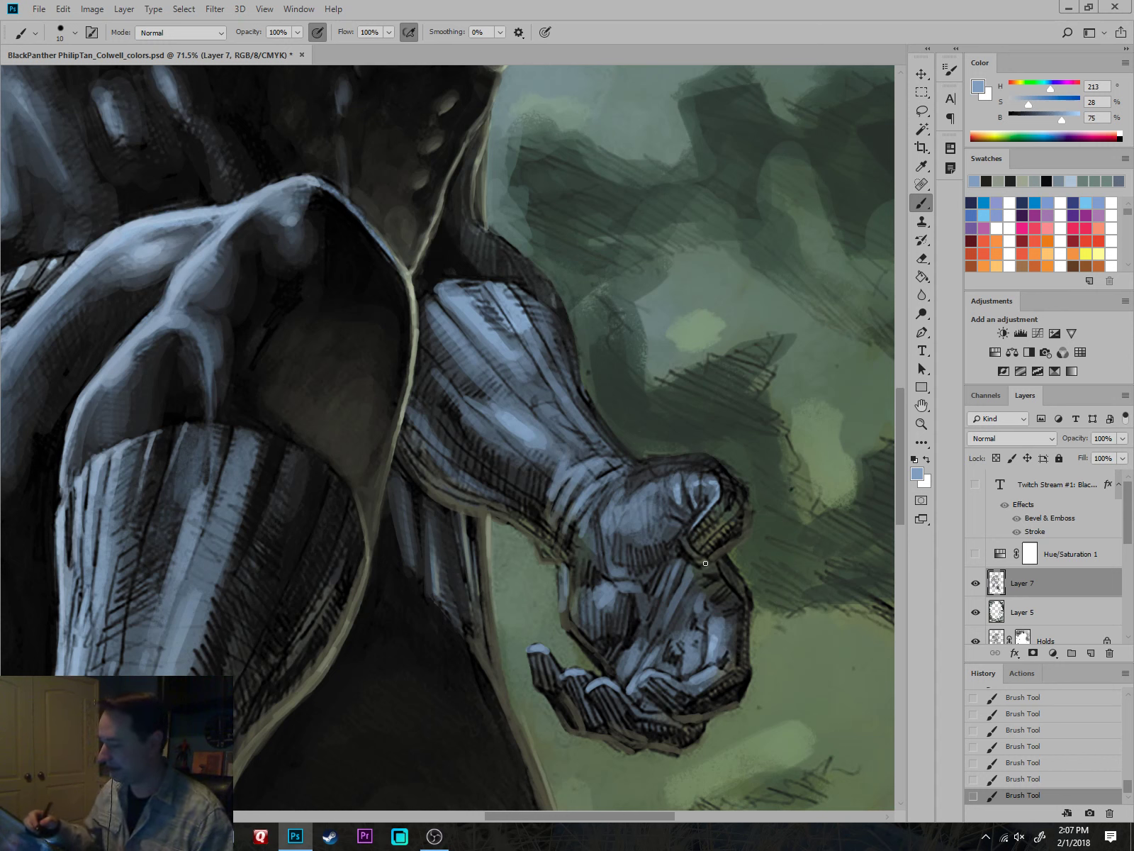
Sample a blue from the forearm and extend its highlights down the outer edge and inner folds of the glove.
{"action": "left_click", "coordinate": [521, 316], "text": "alt"}
{"action": "left_click_drag", "start_coordinate": [521, 335], "coordinate": [575, 414]}
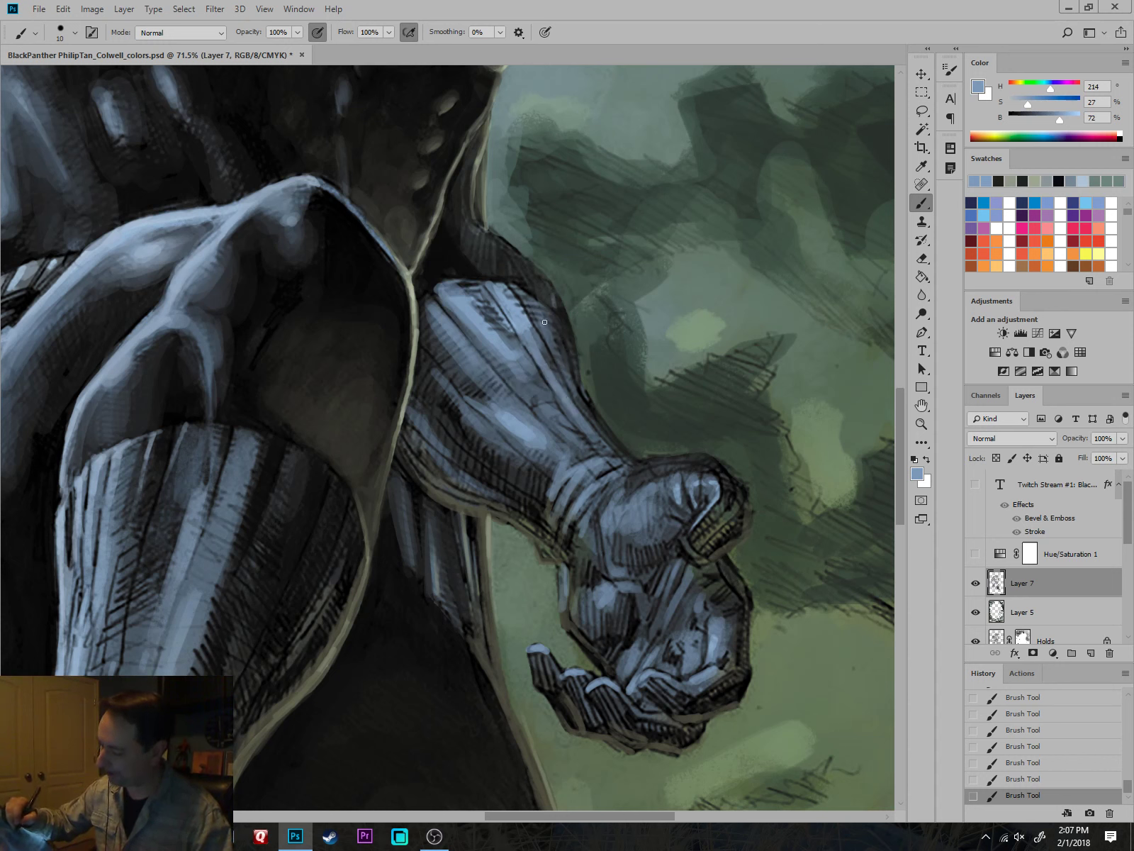
{"action": "mouse_move", "coordinate": [529, 294]}
{"action": "left_mouse_down"}
{"action": "mouse_move", "coordinate": [570, 380]}
{"action": "mouse_move", "coordinate": [548, 332]}
{"action": "mouse_move", "coordinate": [563, 418]}
{"action": "mouse_move", "coordinate": [581, 445]}
{"action": "left_mouse_up"}
{"action": "mouse_move", "coordinate": [482, 365]}
{"action": "left_mouse_down"}
{"action": "mouse_move", "coordinate": [521, 412]}
{"action": "mouse_move", "coordinate": [495, 391]}
{"action": "mouse_move", "coordinate": [426, 397]}
{"action": "mouse_move", "coordinate": [431, 457]}
{"action": "left_mouse_up"}
{"action": "left_click_drag", "start_coordinate": [432, 395], "coordinate": [414, 419]}
{"action": "left_click_drag", "start_coordinate": [460, 433], "coordinate": [443, 446]}
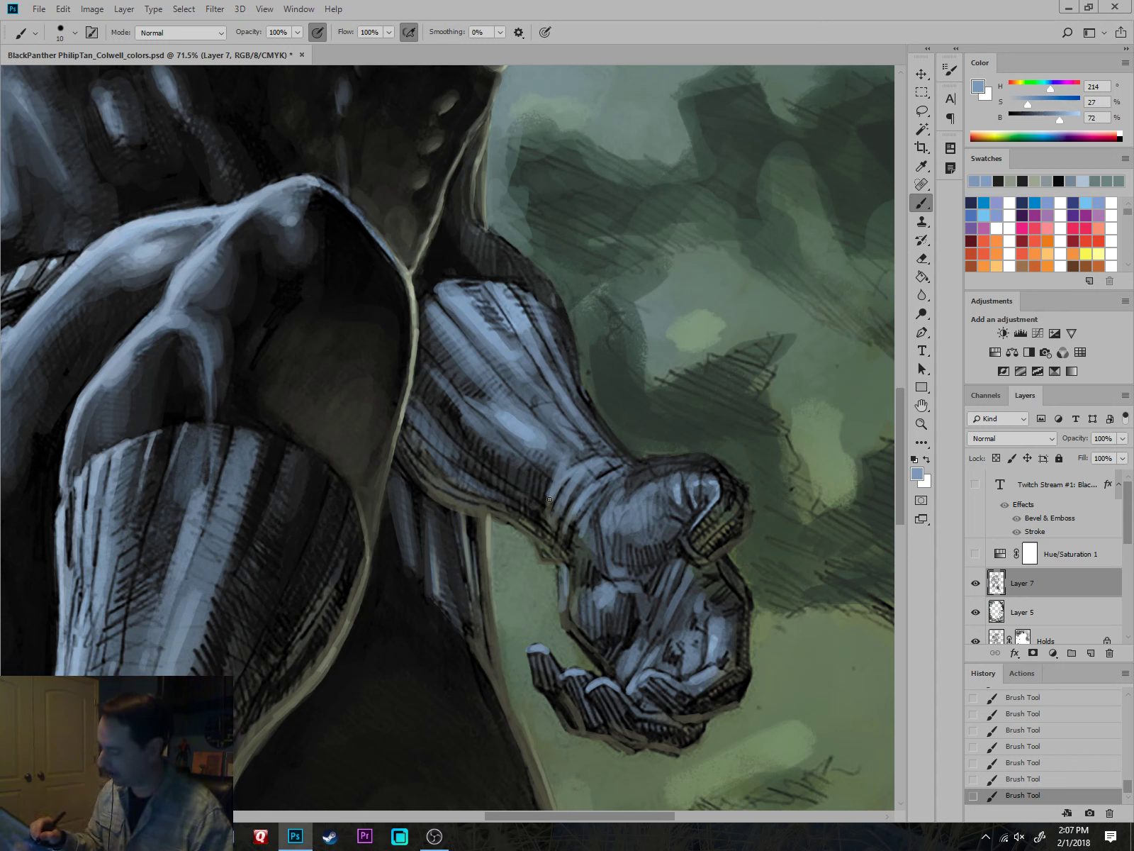
Brighten the creases around the wrist and the edge of the thumb with short blue strokes.
{"action": "left_click_drag", "start_coordinate": [550, 499], "coordinate": [544, 485]}
{"action": "left_click_drag", "start_coordinate": [543, 474], "coordinate": [534, 487]}
{"action": "left_click_drag", "start_coordinate": [602, 449], "coordinate": [570, 461]}
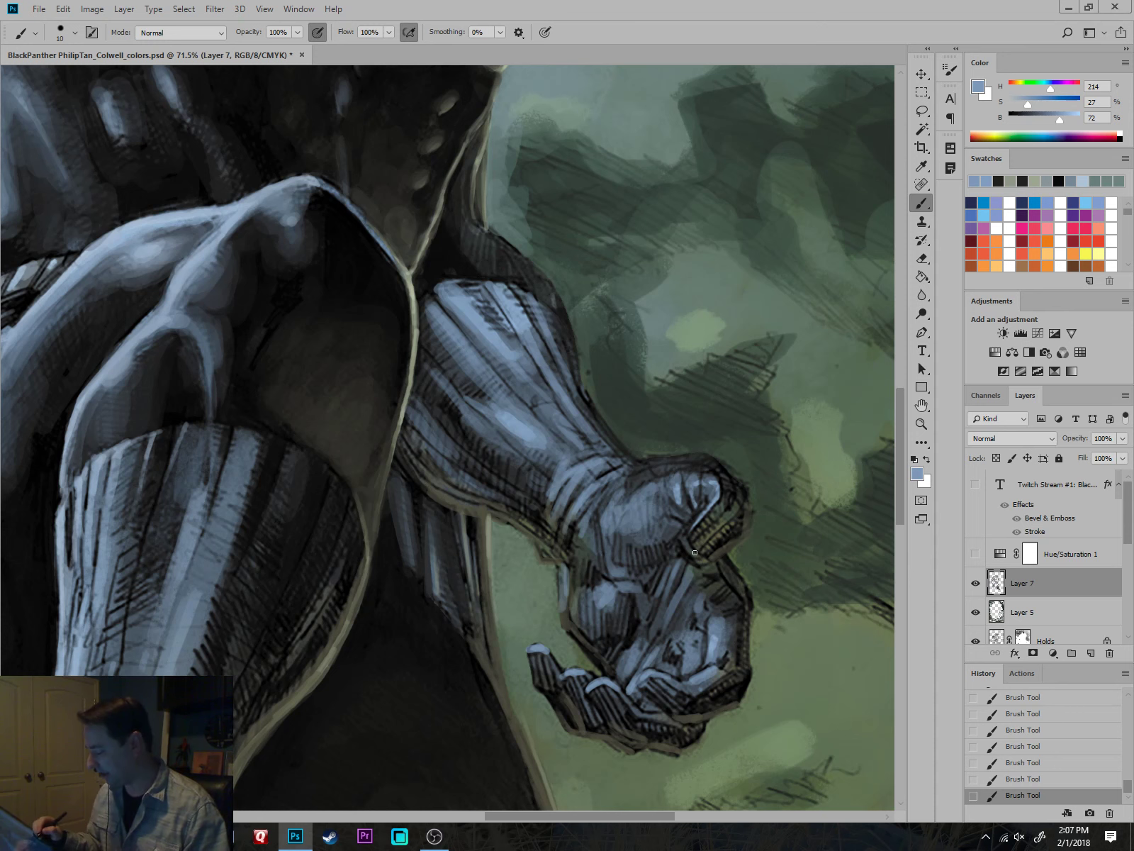
{"action": "left_click_drag", "start_coordinate": [687, 536], "coordinate": [707, 505]}
Refine the blue highlights in the palm and finger bases of the open hand with a 9 px brush.
{"action": "scroll", "coordinate": [833, 644], "scroll_direction": "down", "scroll_amount": 5}
{"action": "left_click_drag", "start_coordinate": [842, 658], "coordinate": [768, 560]}
{"action": "scroll", "coordinate": [688, 522], "scroll_direction": "up", "scroll_amount": 5}
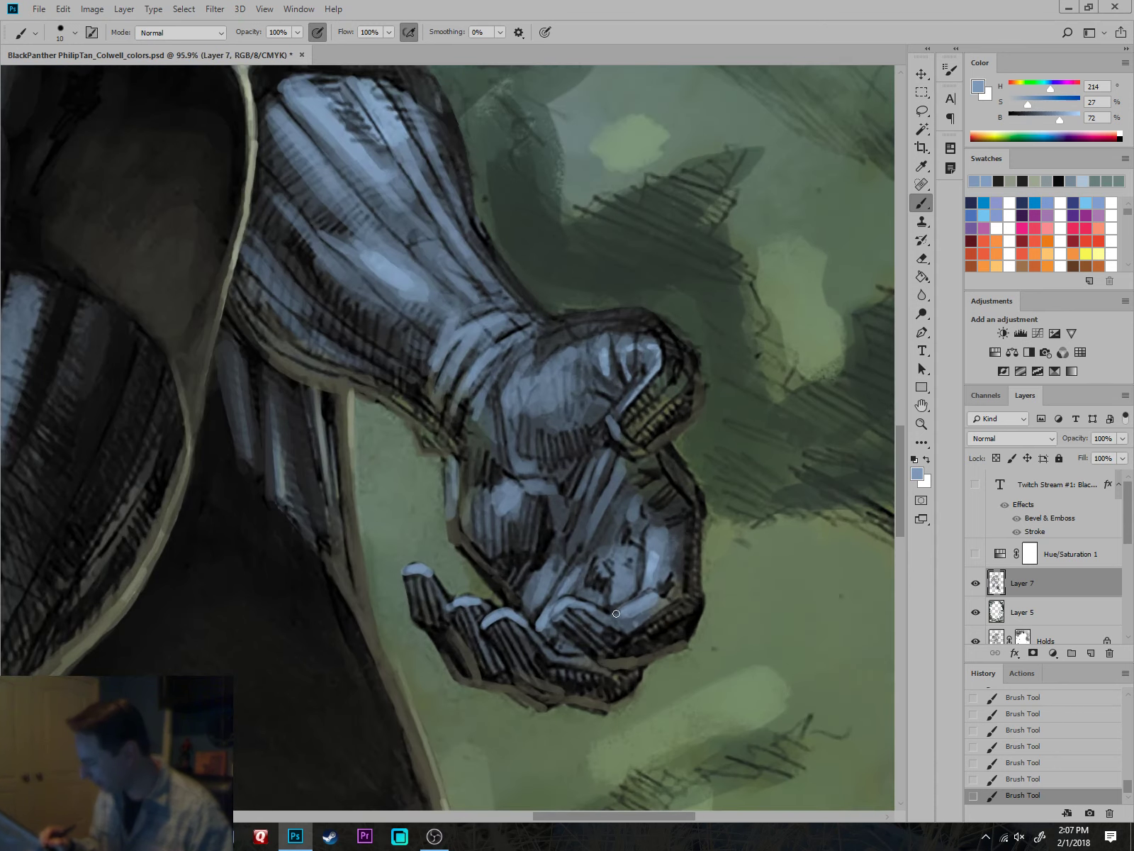
{"action": "left_click_drag", "start_coordinate": [646, 538], "coordinate": [646, 591]}
{"action": "key", "text": "["}
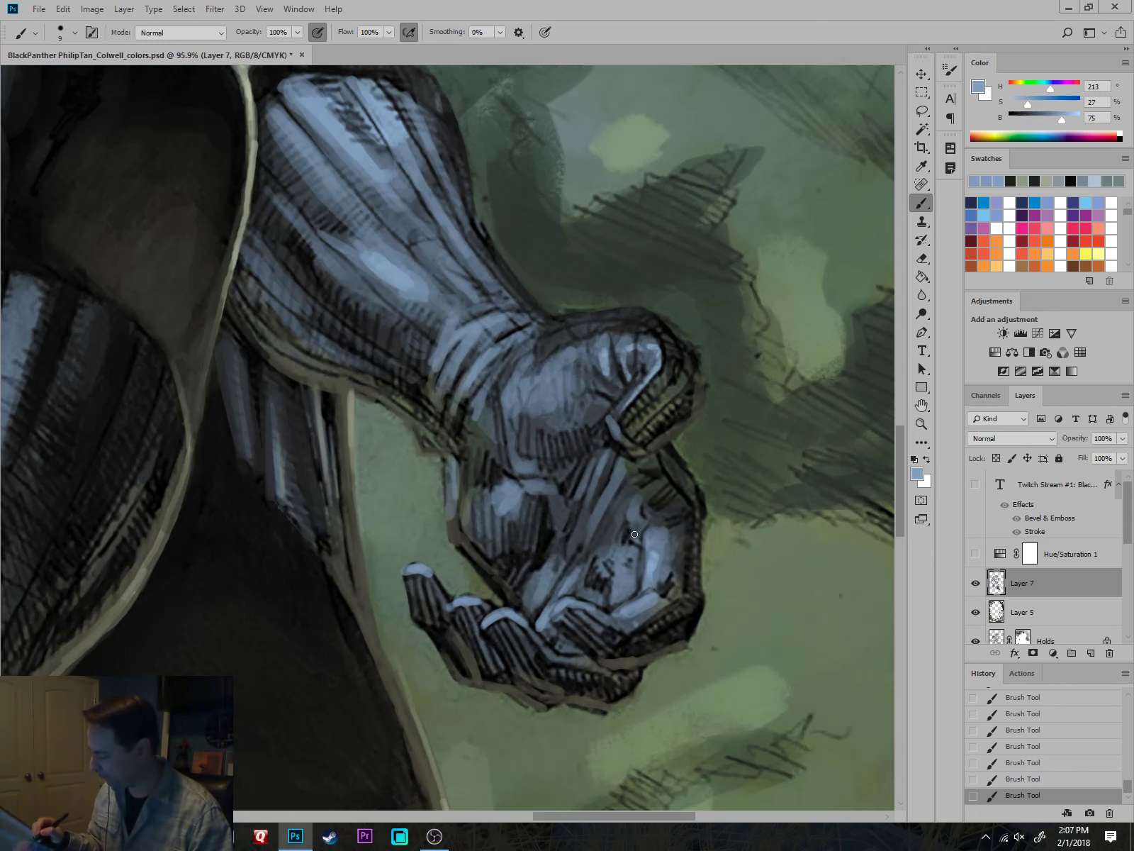
{"action": "left_click_drag", "start_coordinate": [636, 535], "coordinate": [650, 519]}
{"action": "left_click_drag", "start_coordinate": [810, 625], "coordinate": [790, 637]}
{"action": "scroll", "coordinate": [791, 636], "scroll_direction": "down", "scroll_amount": 3}
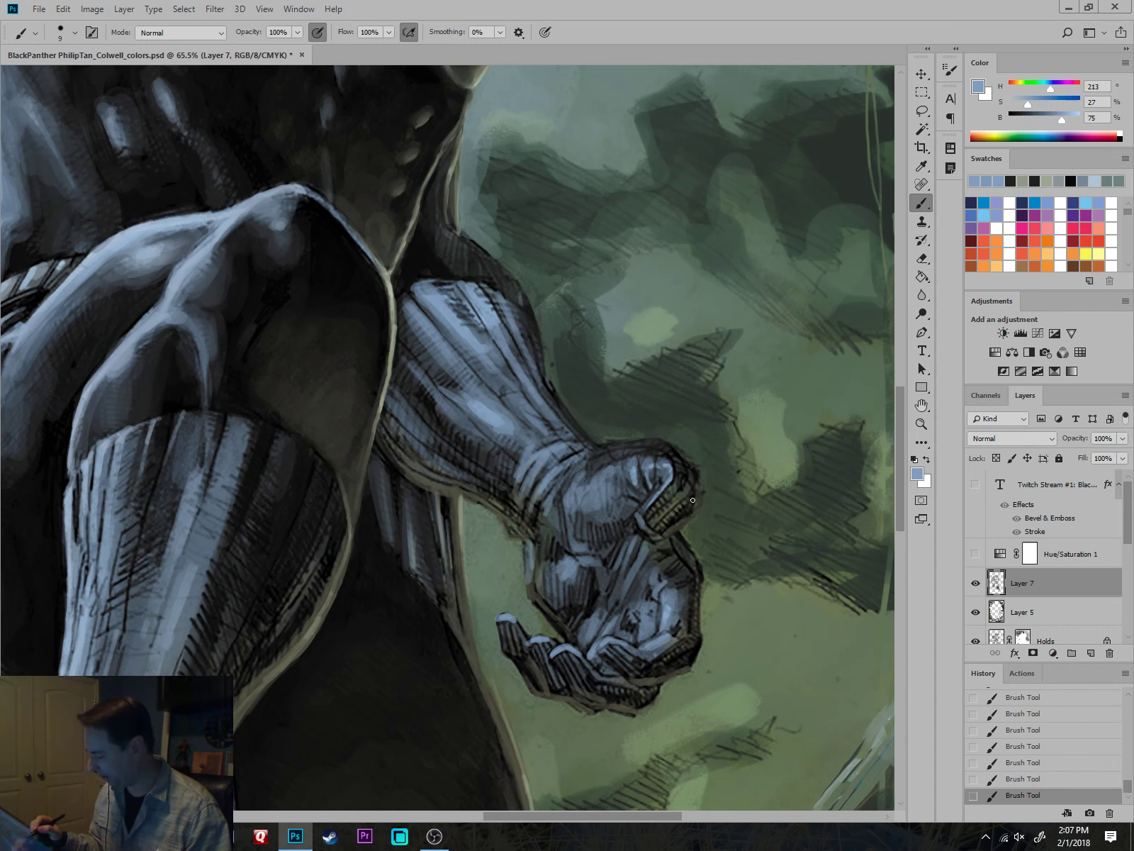
Sample a light blue and paint over the hatching at the top of the forearm glove with a 10 px brush.
{"action": "scroll", "coordinate": [747, 611], "scroll_direction": "down", "scroll_amount": 5}
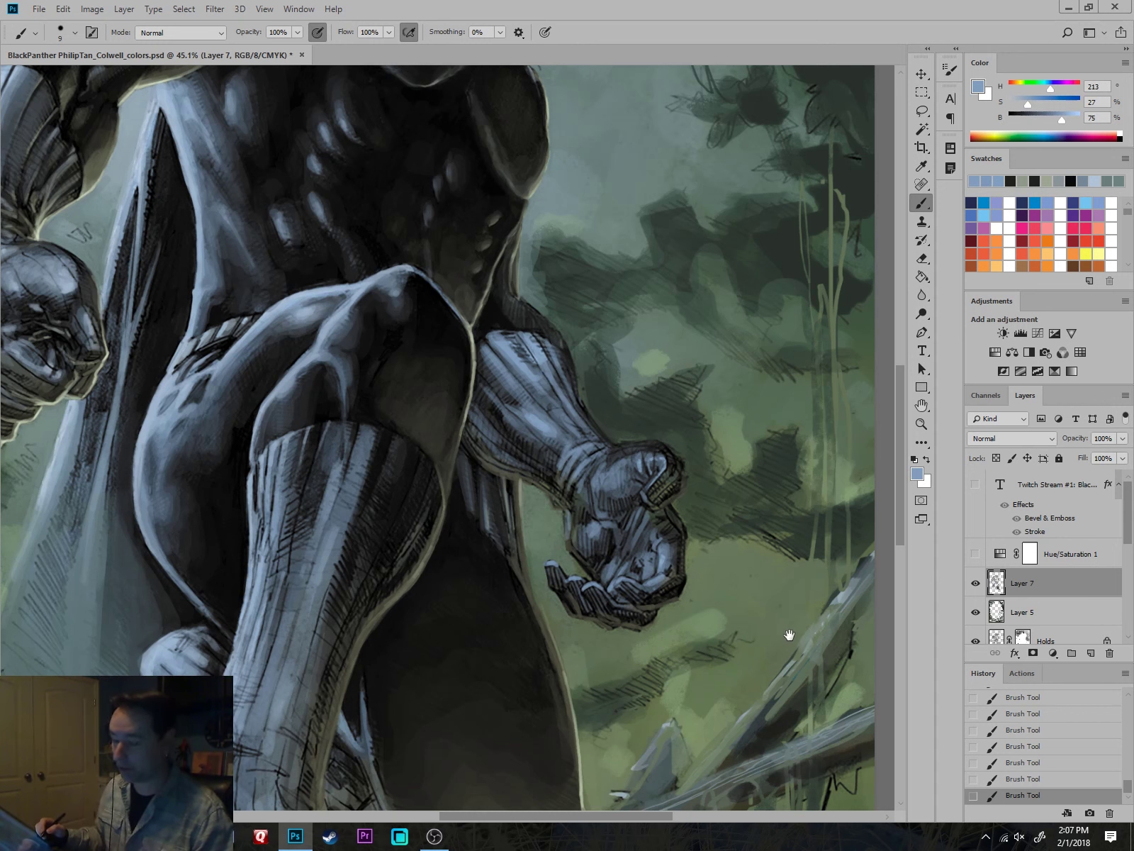
{"action": "scroll", "coordinate": [496, 338], "scroll_direction": "up", "scroll_amount": 2}
{"action": "left_click", "coordinate": [481, 318], "text": "alt"}
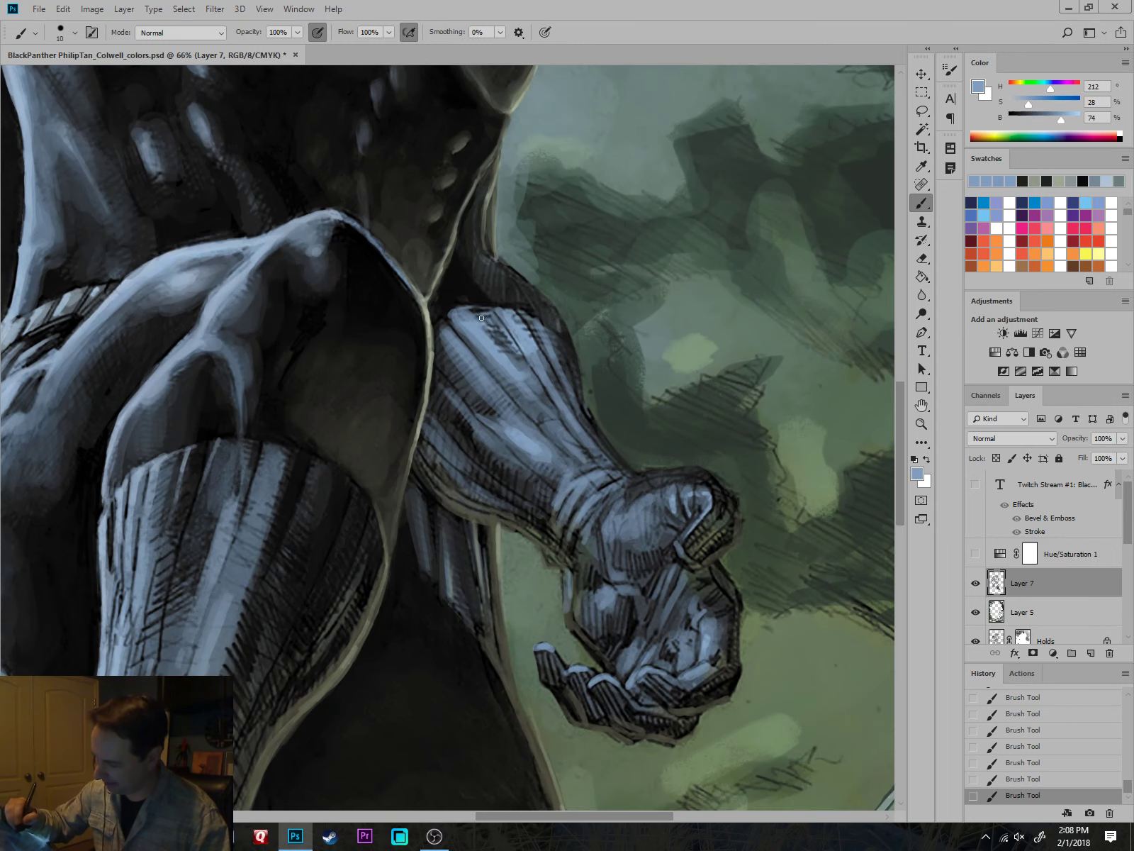
{"action": "mouse_move", "coordinate": [473, 312]}
{"action": "left_mouse_down"}
{"action": "mouse_move", "coordinate": [511, 359]}
{"action": "mouse_move", "coordinate": [499, 328]}
{"action": "mouse_move", "coordinate": [476, 307]}
{"action": "mouse_move", "coordinate": [518, 370]}
{"action": "mouse_move", "coordinate": [545, 363]}
{"action": "mouse_move", "coordinate": [526, 318]}
{"action": "mouse_move", "coordinate": [560, 375]}
{"action": "left_mouse_up"}
{"action": "mouse_move", "coordinate": [531, 322]}
{"action": "left_mouse_down"}
{"action": "mouse_move", "coordinate": [569, 393]}
{"action": "mouse_move", "coordinate": [577, 372]}
{"action": "mouse_move", "coordinate": [543, 387]}
{"action": "left_mouse_up"}
{"action": "left_click_drag", "start_coordinate": [494, 326], "coordinate": [548, 404]}
{"action": "left_click_drag", "start_coordinate": [443, 342], "coordinate": [470, 385]}
{"action": "key", "text": "bracketright"}
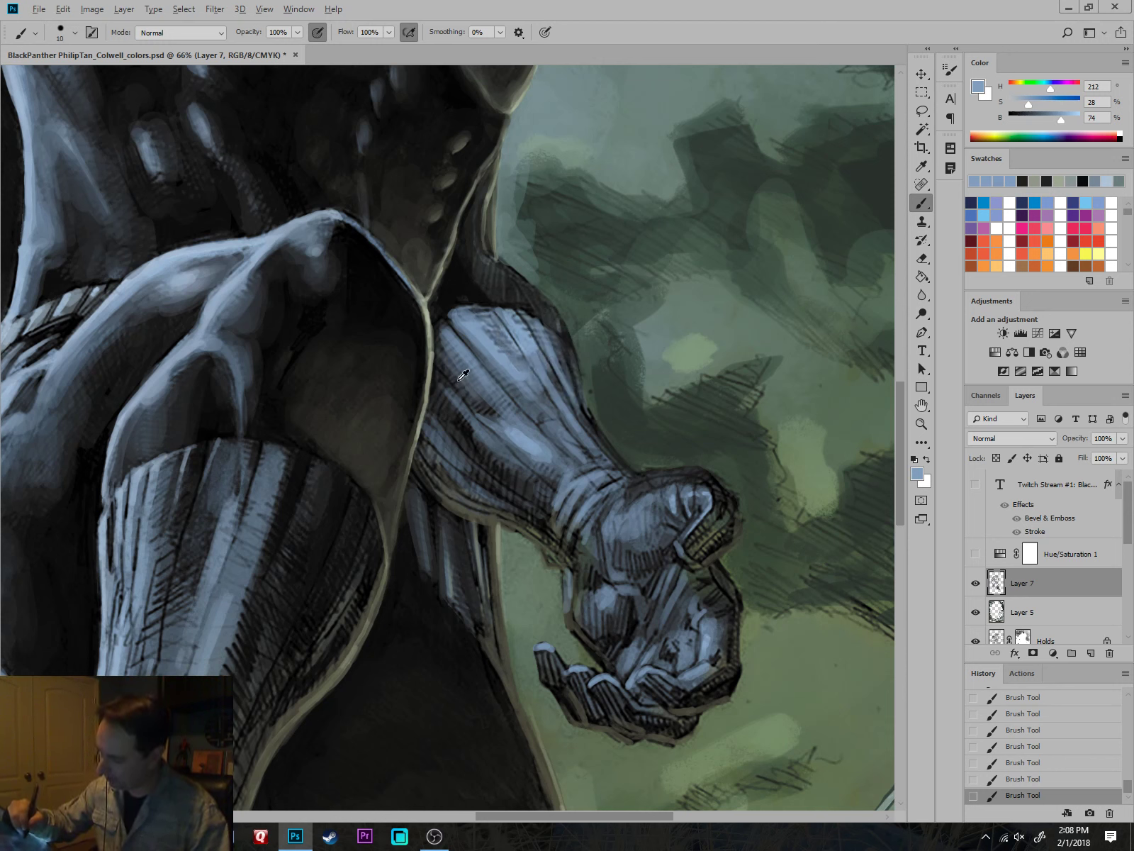
Sample a dark blue-gray from the forearm glove and shade over its hatching with a 15 px brush.
{"action": "left_click", "coordinate": [453, 370], "text": "alt"}
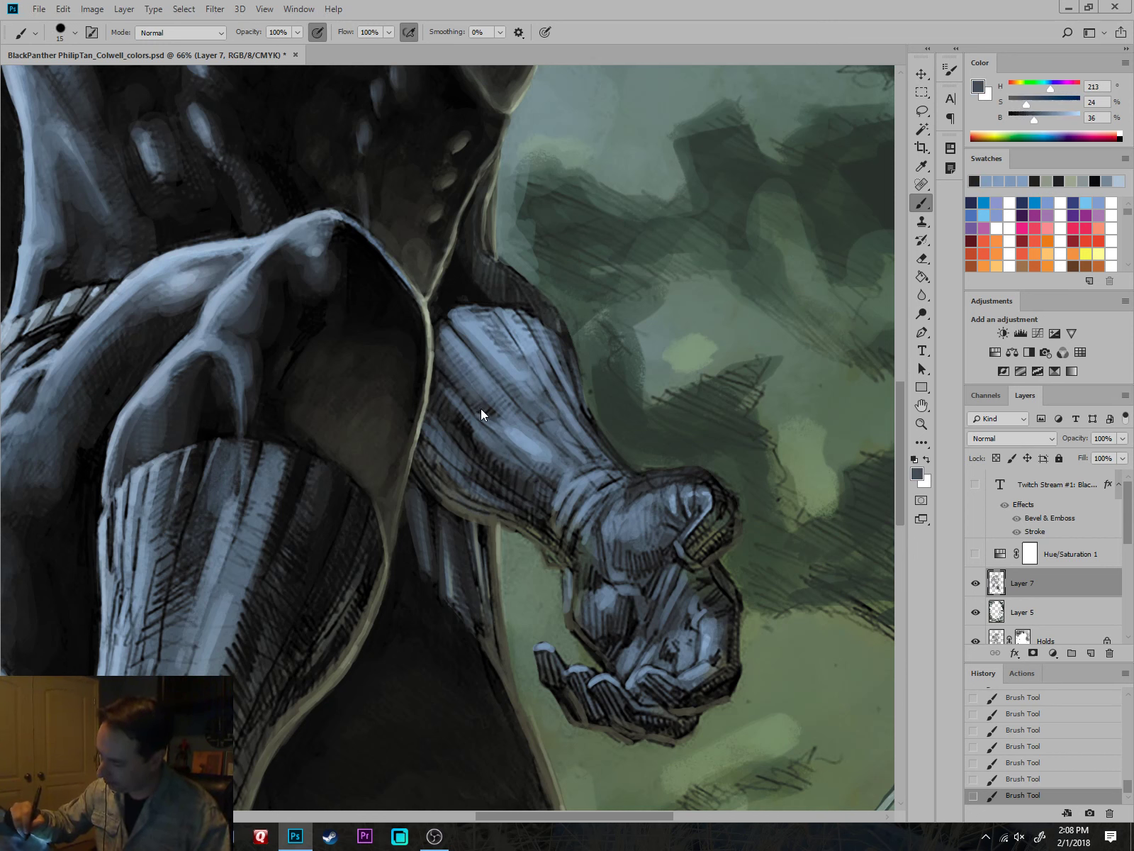
{"action": "left_click_drag", "start_coordinate": [482, 349], "coordinate": [506, 376]}
{"action": "mouse_move", "coordinate": [453, 320]}
{"action": "left_mouse_down"}
{"action": "mouse_move", "coordinate": [485, 358]}
{"action": "mouse_move", "coordinate": [465, 424]}
{"action": "left_mouse_up"}
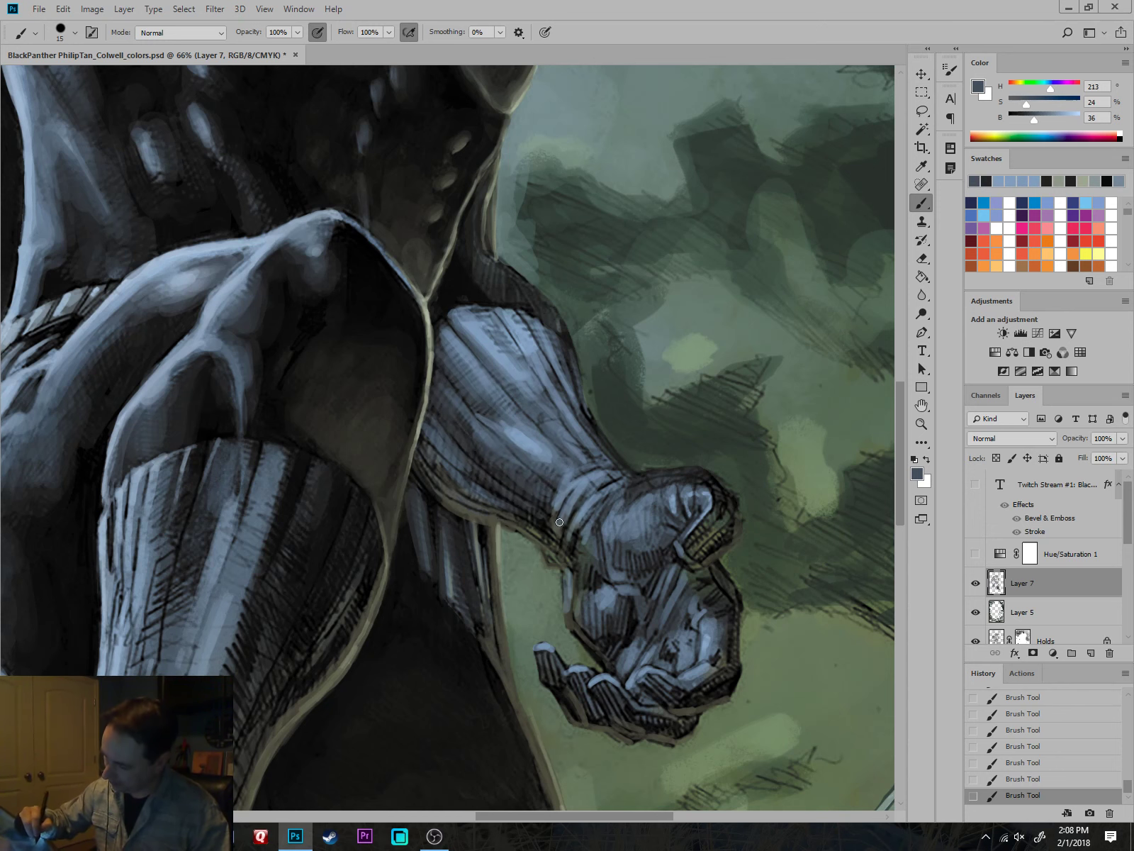
Sample the pale gray-green rim color from the bent leg's contour and paint it down the thumb's outer edge with an 8 px brush.
{"action": "key", "text": "ctrl+0"}
{"action": "scroll", "coordinate": [790, 614], "scroll_direction": "down", "scroll_amount": 2}
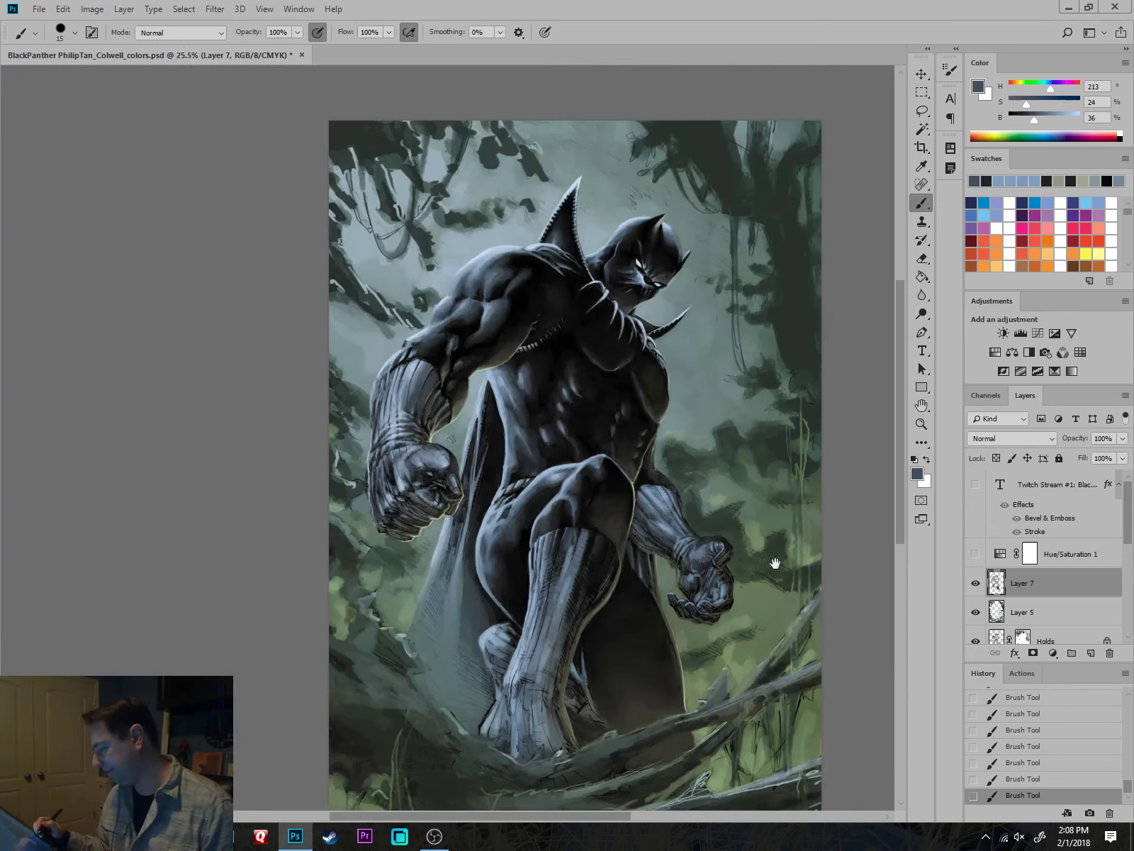
{"action": "scroll", "coordinate": [717, 544], "scroll_direction": "up", "scroll_amount": 5}
{"action": "scroll", "coordinate": [735, 601], "scroll_direction": "up", "scroll_amount": 3}
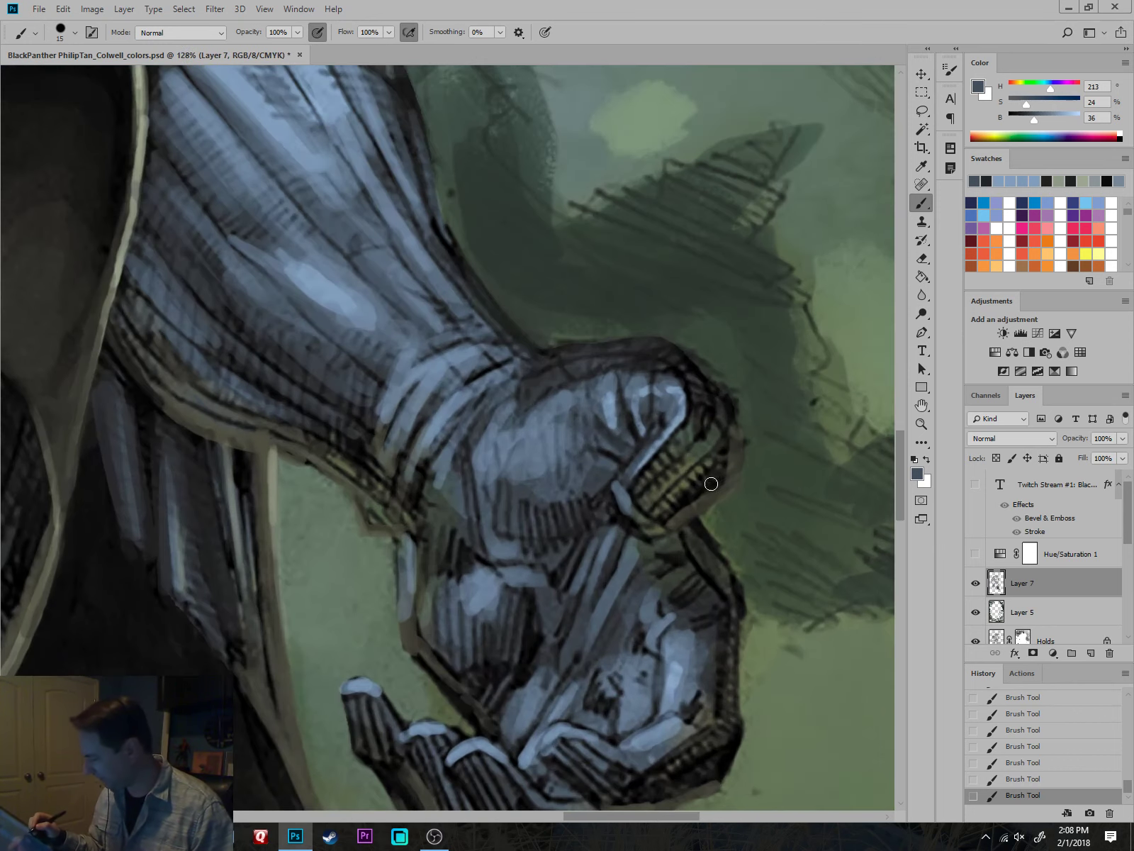
{"action": "left_click", "coordinate": [690, 469], "text": "alt"}
{"action": "scroll", "coordinate": [580, 443], "scroll_direction": "down", "scroll_amount": 2}
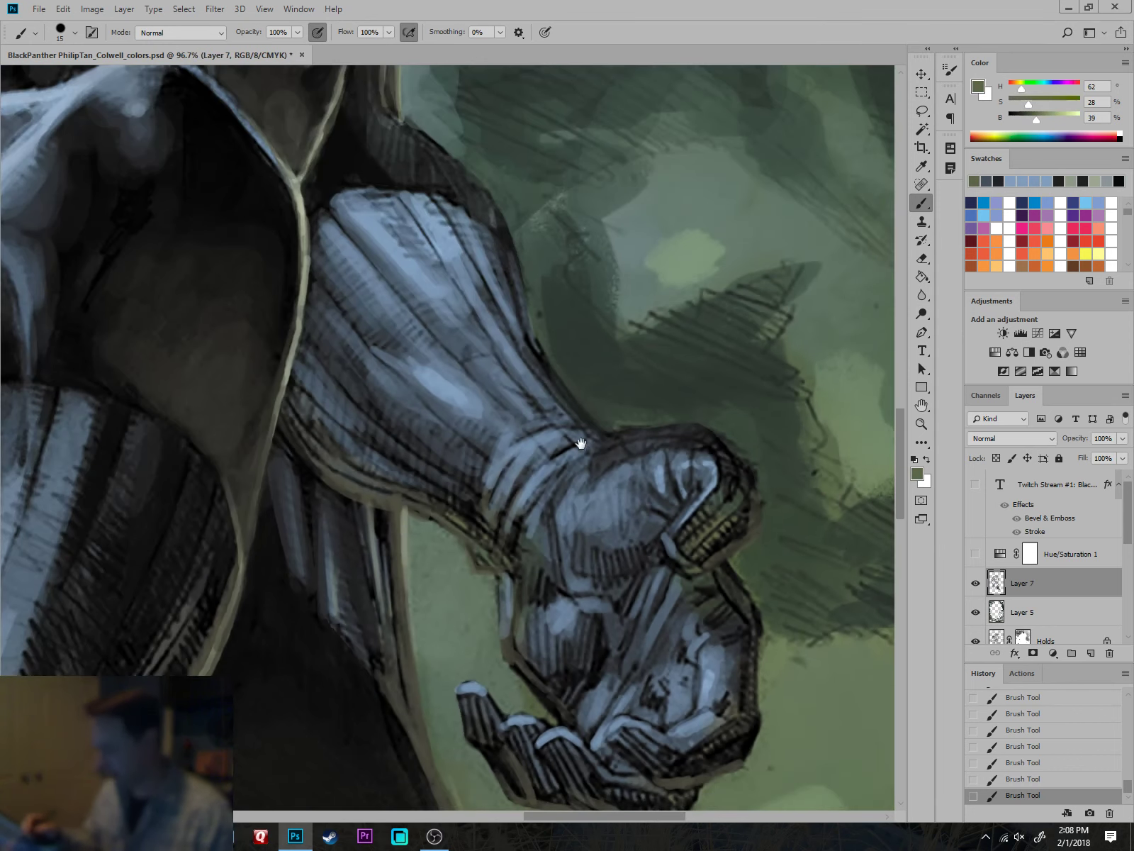
{"action": "left_click", "coordinate": [303, 222], "text": "alt"}
{"action": "left_click_drag", "start_coordinate": [842, 647], "coordinate": [790, 516]}
{"action": "key", "text": "["}
{"action": "key", "text": "bracketleft"}
{"action": "left_click_drag", "start_coordinate": [709, 346], "coordinate": [706, 378]}
Move the Holds layer above Layer 7, make Layer 7 active and check the colors with the line art hidden.
{"action": "scroll", "coordinate": [1064, 630], "scroll_direction": "down", "scroll_amount": 5}
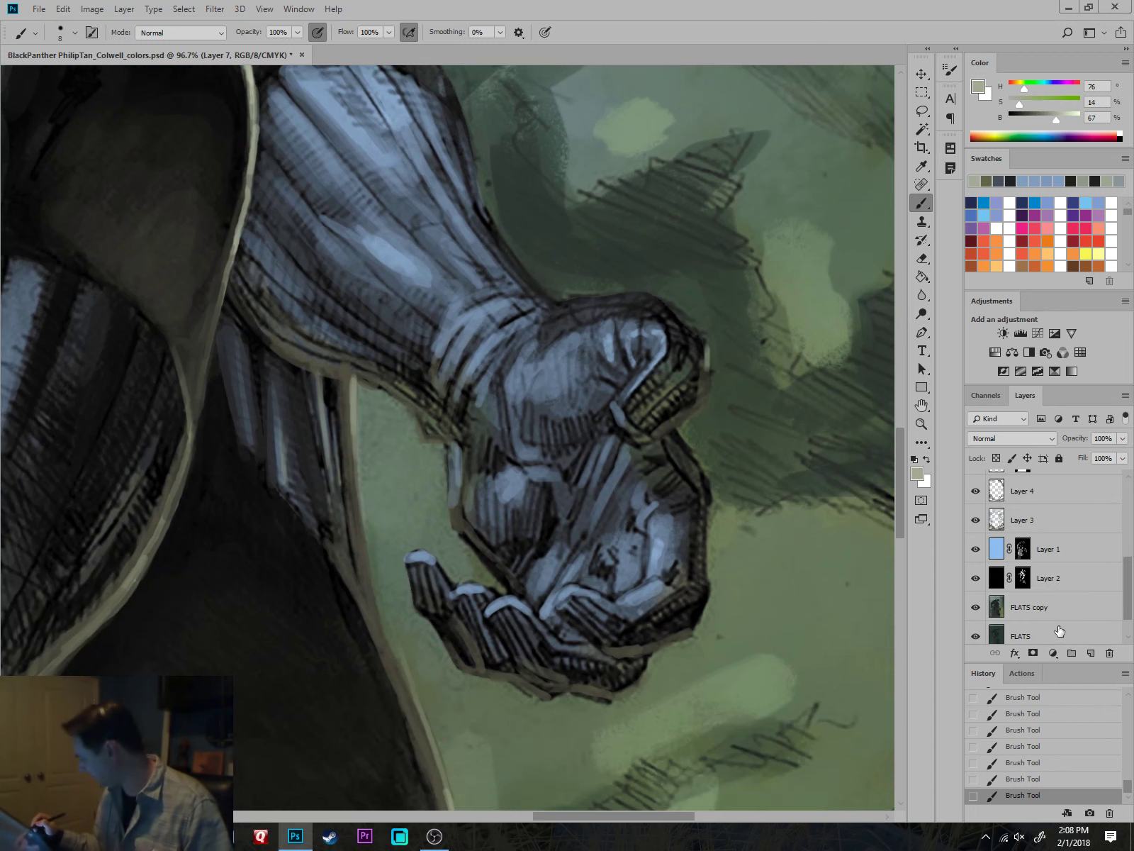
{"action": "scroll", "coordinate": [1059, 630], "scroll_direction": "up", "scroll_amount": 3}
{"action": "left_click_drag", "start_coordinate": [1085, 579], "coordinate": [1075, 506]}
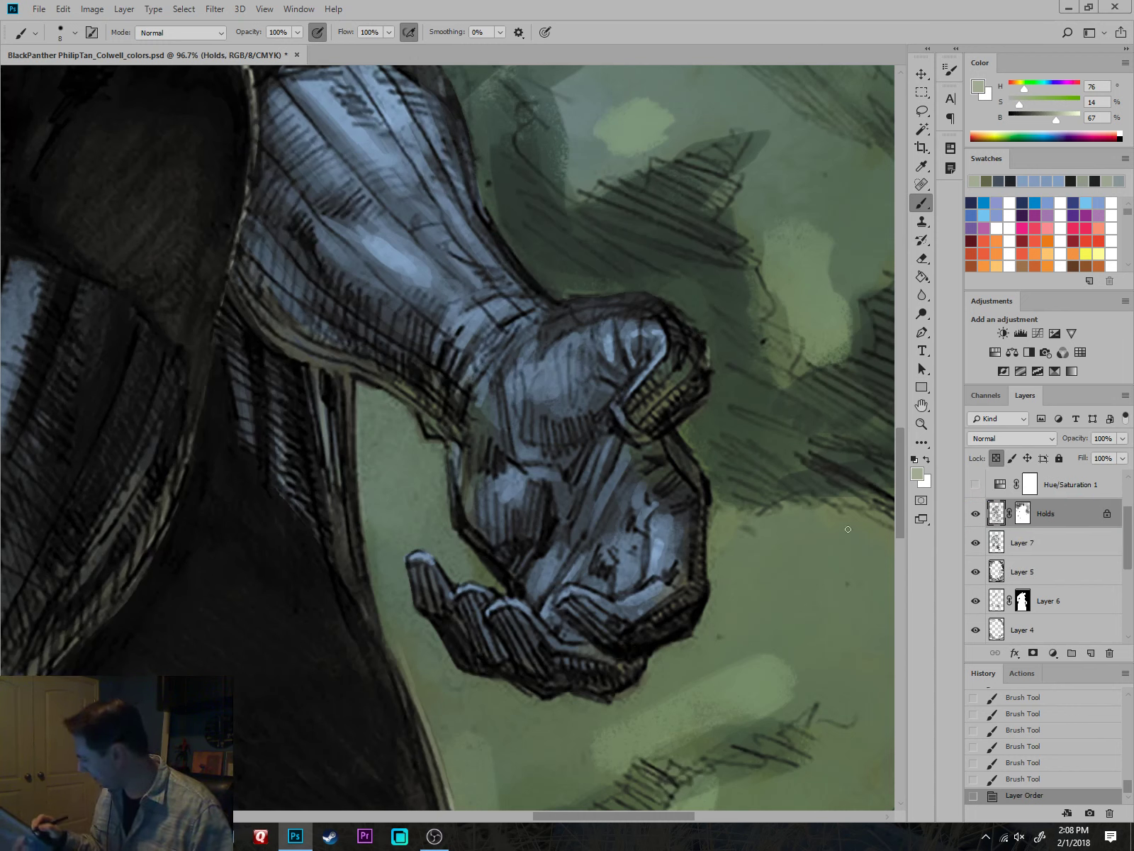
{"action": "mouse_move", "coordinate": [1062, 551]}
{"action": "left_mouse_down"}
{"action": "mouse_move", "coordinate": [1059, 502]}
{"action": "mouse_move", "coordinate": [1060, 549]}
{"action": "left_mouse_up"}
{"action": "left_click", "coordinate": [975, 513]}
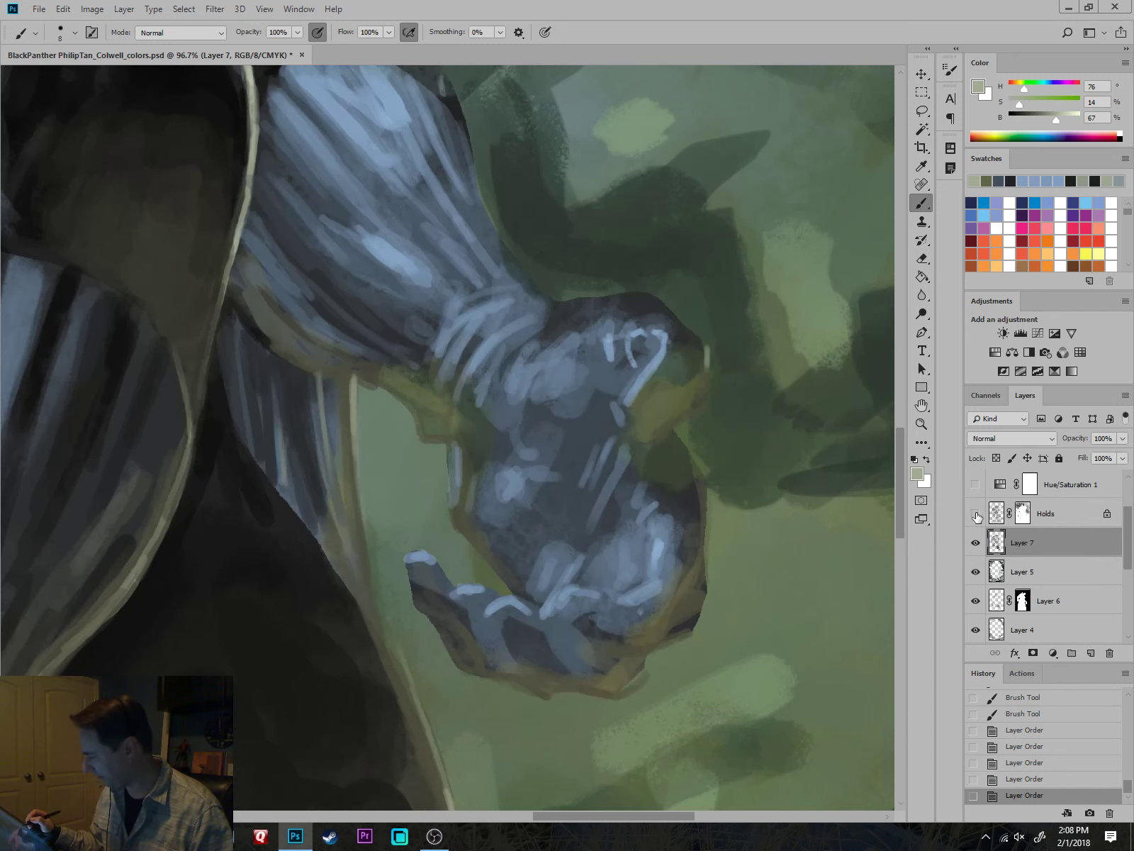
{"action": "left_click", "coordinate": [976, 514]}
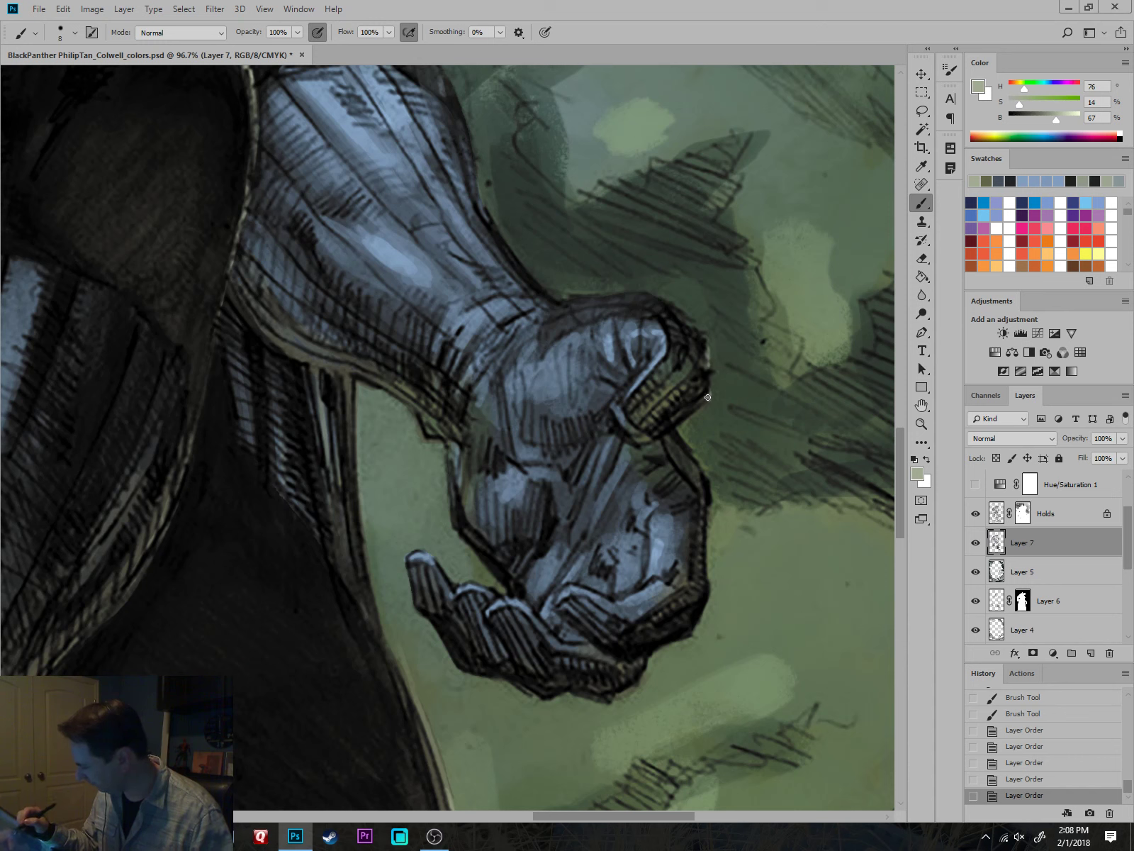
Trace a gray-green rim light on Layer 7 along the thumb's underside, the hand's outer edge and the undersides of the fingers.
{"action": "left_click_drag", "start_coordinate": [708, 396], "coordinate": [634, 440]}
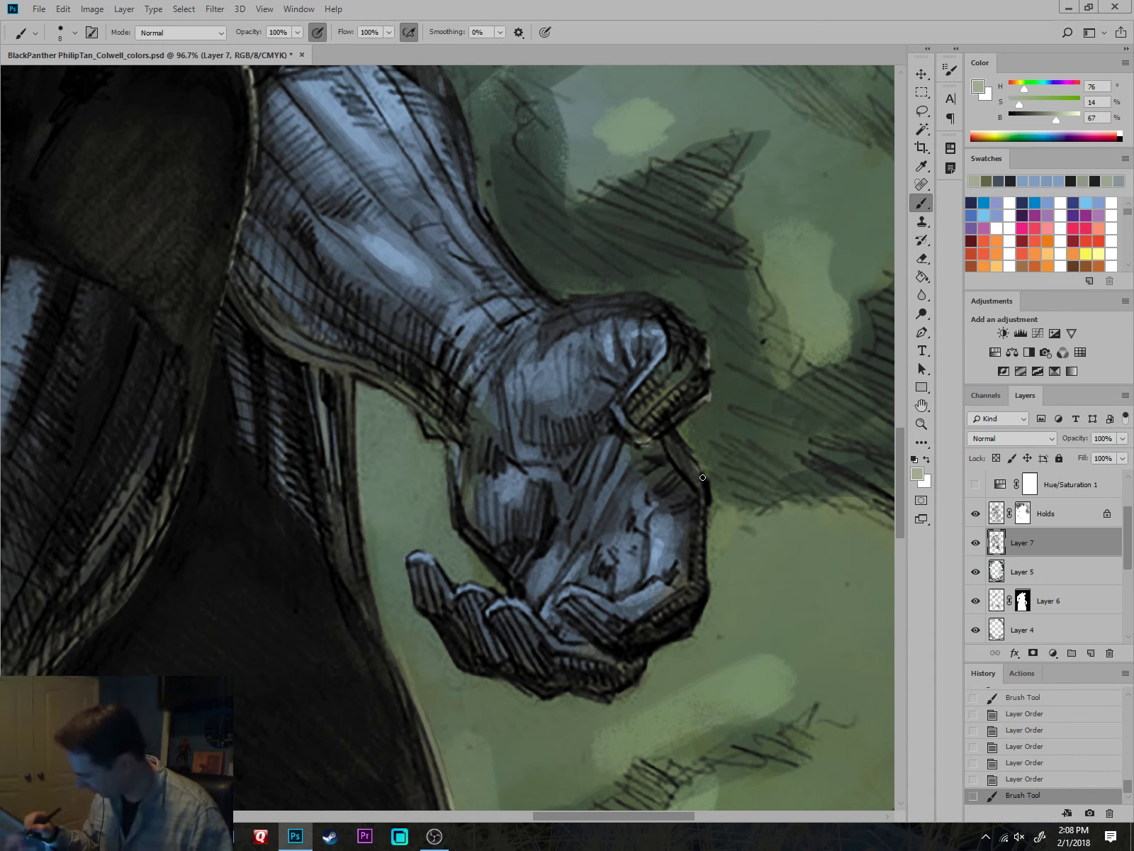
{"action": "mouse_move", "coordinate": [706, 511]}
{"action": "left_mouse_down"}
{"action": "mouse_move", "coordinate": [713, 588]}
{"action": "mouse_move", "coordinate": [688, 638]}
{"action": "mouse_move", "coordinate": [659, 646]}
{"action": "left_mouse_up"}
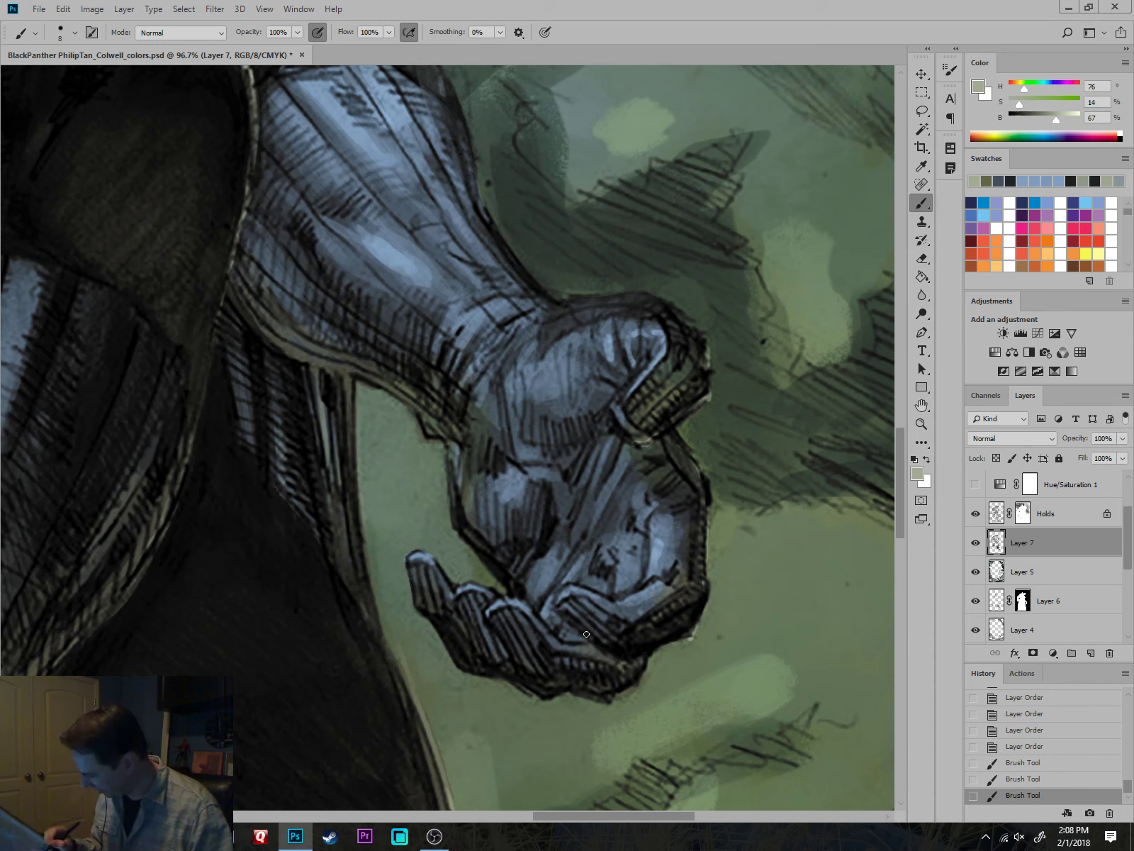
{"action": "left_click_drag", "start_coordinate": [587, 634], "coordinate": [564, 613]}
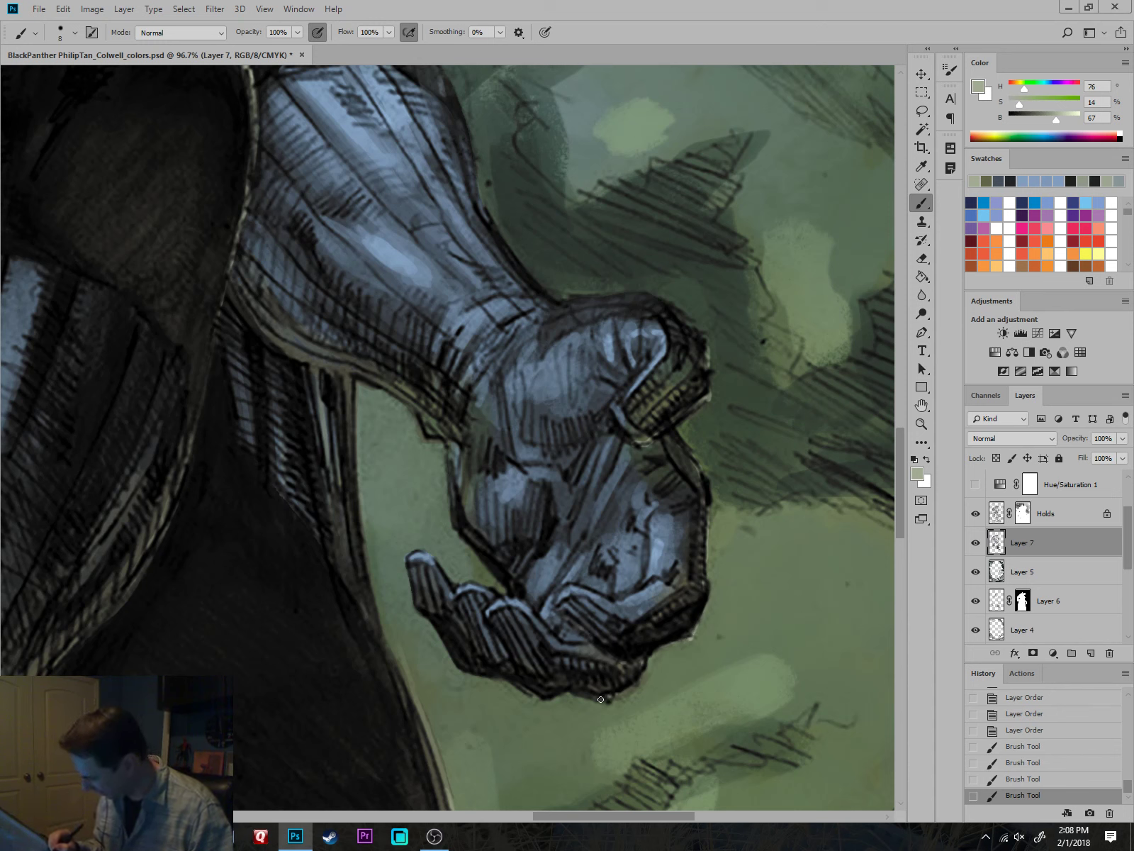
{"action": "mouse_move", "coordinate": [600, 698]}
{"action": "left_mouse_down"}
{"action": "mouse_move", "coordinate": [531, 682]}
{"action": "mouse_move", "coordinate": [491, 617]}
{"action": "left_mouse_up"}
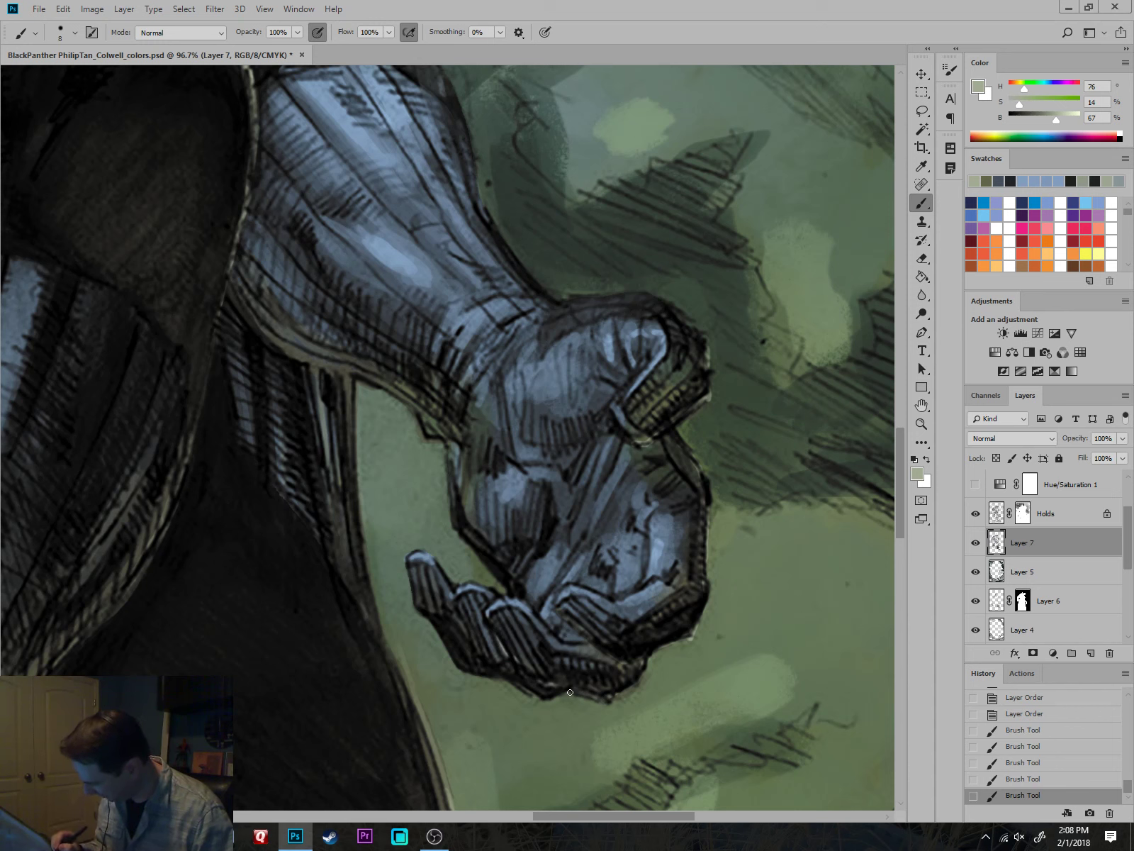
{"action": "mouse_move", "coordinate": [545, 701]}
{"action": "left_mouse_down"}
{"action": "mouse_move", "coordinate": [486, 664]}
{"action": "mouse_move", "coordinate": [455, 606]}
{"action": "left_mouse_up"}
{"action": "mouse_move", "coordinate": [507, 685]}
{"action": "left_mouse_down"}
{"action": "mouse_move", "coordinate": [455, 663]}
{"action": "mouse_move", "coordinate": [422, 615]}
{"action": "mouse_move", "coordinate": [413, 567]}
{"action": "left_mouse_up"}
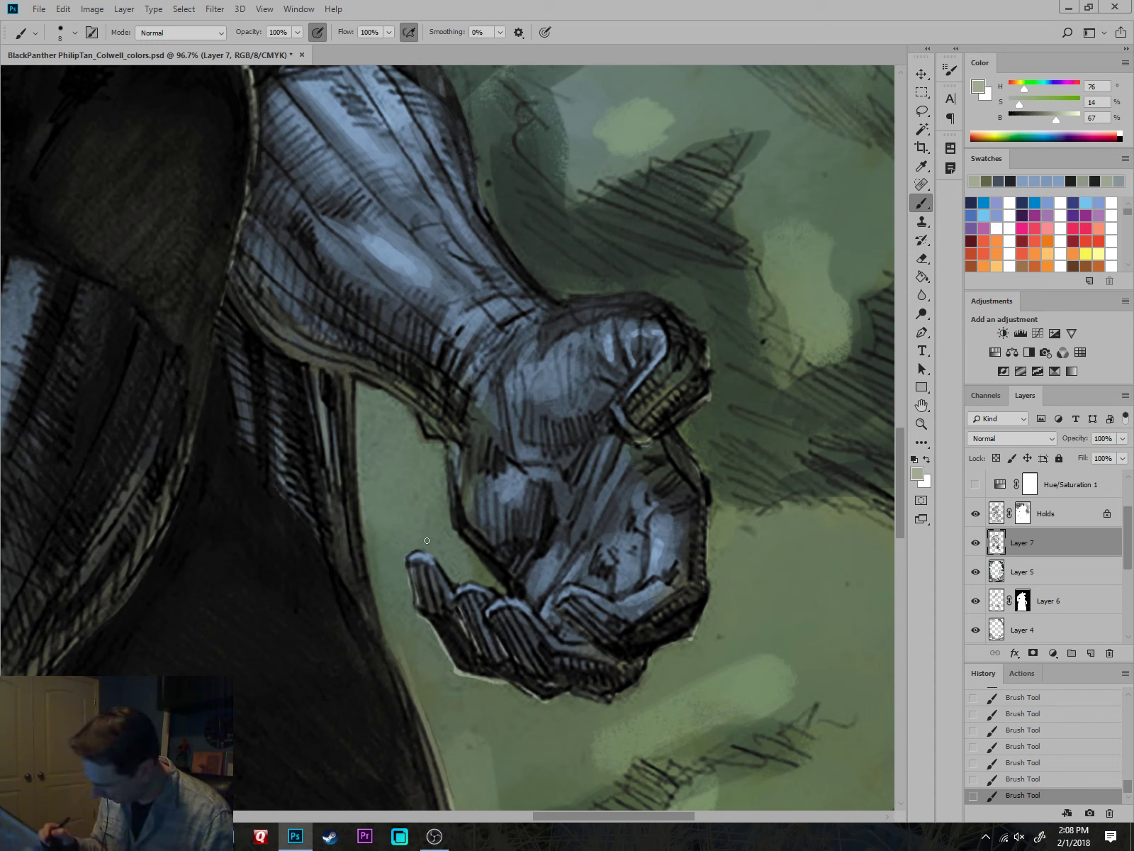
Move the Holds layer back below Layer 5 and inspect the rim-lit hand.
{"action": "left_click_drag", "start_coordinate": [985, 516], "coordinate": [1074, 567]}
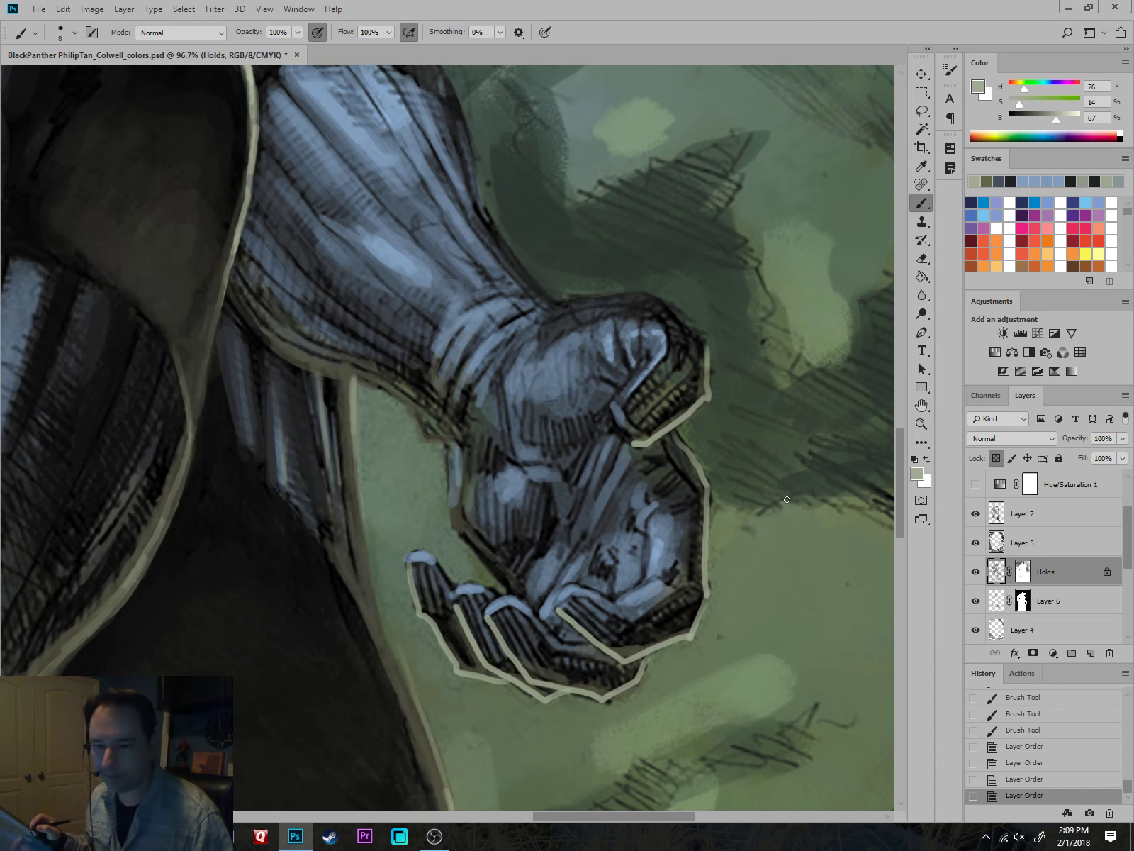
{"action": "left_click_drag", "start_coordinate": [788, 524], "coordinate": [723, 528]}
{"action": "left_click_drag", "start_coordinate": [823, 590], "coordinate": [652, 549]}
{"action": "scroll", "coordinate": [699, 540], "scroll_direction": "up", "scroll_amount": 5}
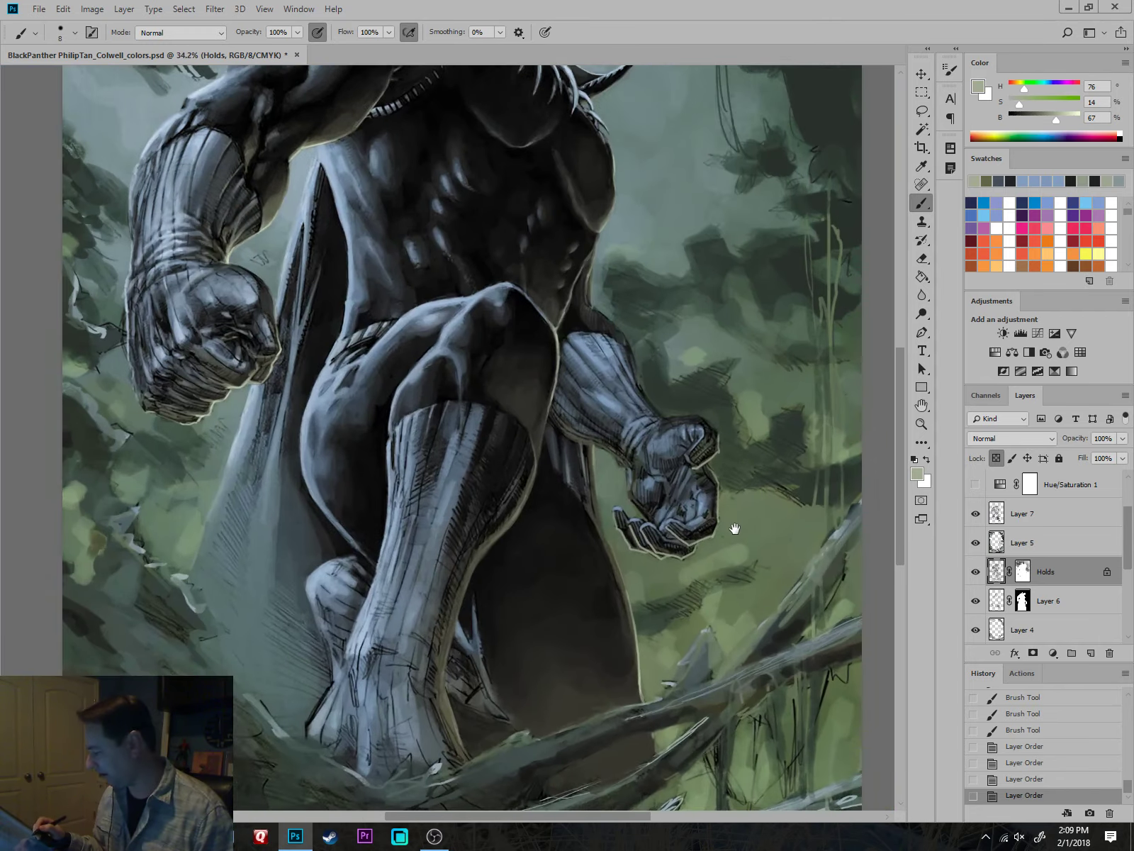
{"action": "scroll", "coordinate": [699, 539], "scroll_direction": "up", "scroll_amount": 3}
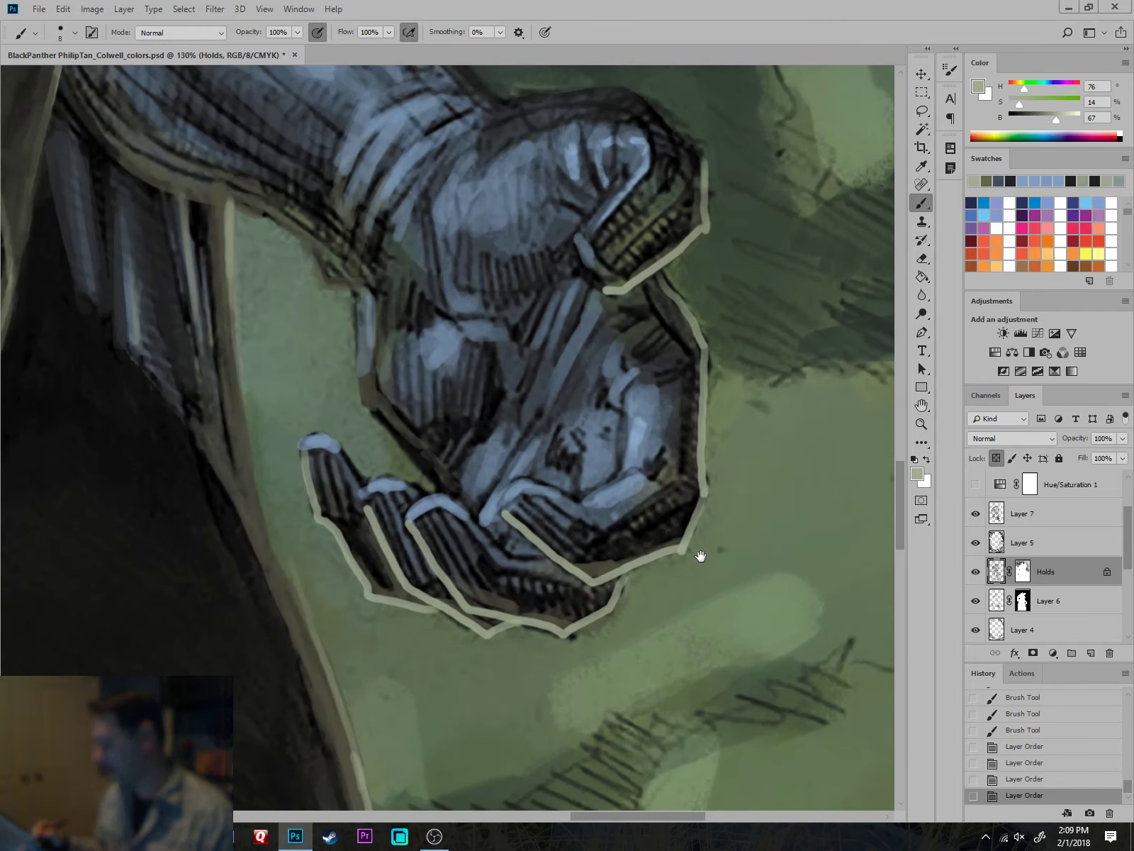
{"action": "mouse_move", "coordinate": [727, 540]}
{"action": "left_mouse_down"}
{"action": "mouse_move", "coordinate": [720, 554]}
{"action": "mouse_move", "coordinate": [741, 548]}
{"action": "left_mouse_up"}
{"action": "left_click", "coordinate": [600, 588], "text": "alt"}
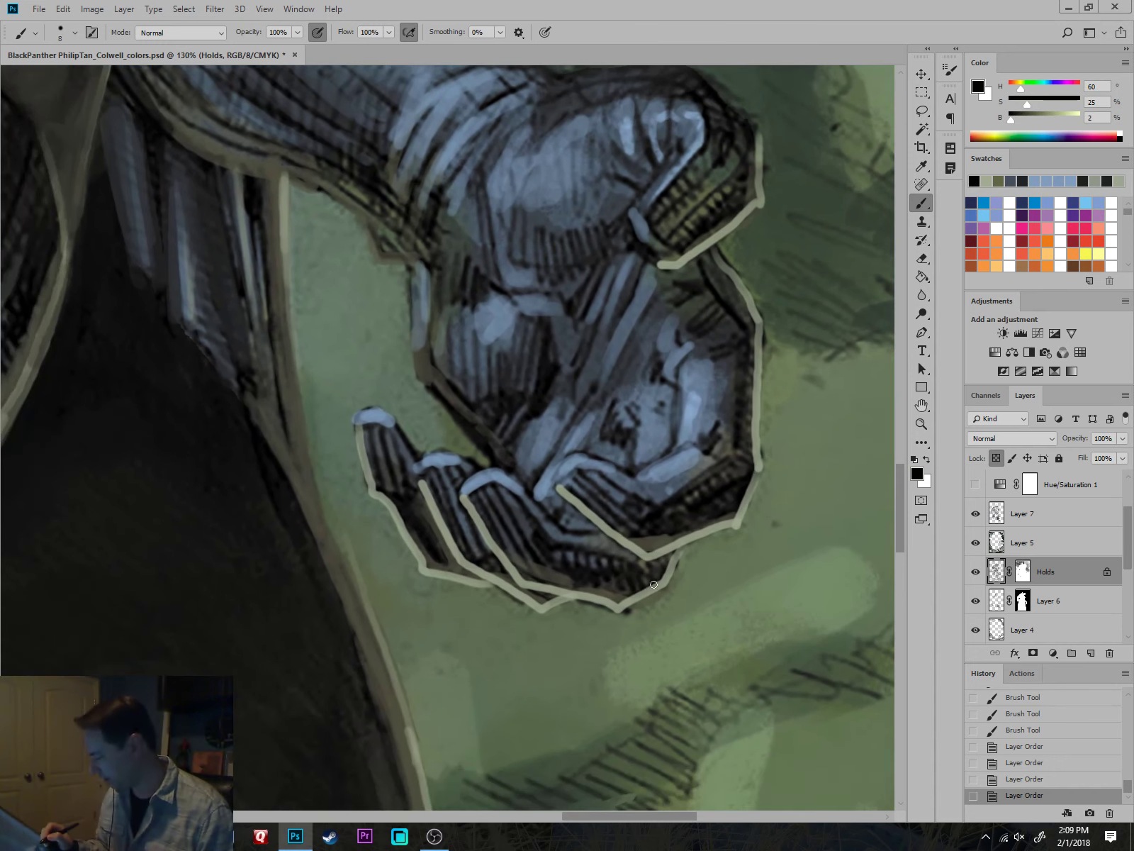
{"action": "left_click_drag", "start_coordinate": [658, 583], "coordinate": [665, 574]}
{"action": "left_click_drag", "start_coordinate": [659, 584], "coordinate": [666, 576]}
{"action": "left_click", "coordinate": [673, 599], "text": "alt"}
{"action": "key", "text": "bracketright"}
{"action": "key", "text": "bracketright"}
{"action": "key", "text": "bracketright"}
{"action": "key", "text": "bracketright"}
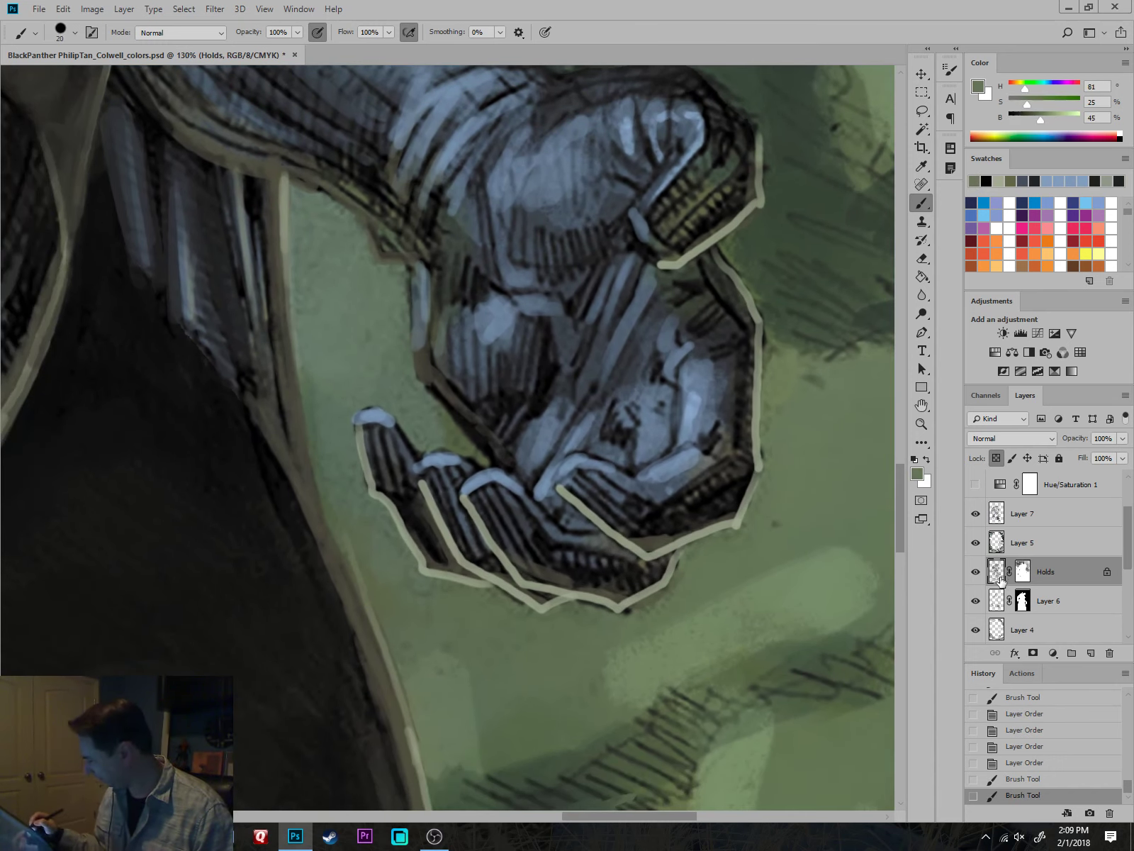
{"action": "key", "text": "ctrl+alt+z"}
{"action": "key", "text": "ctrl+alt+z"}
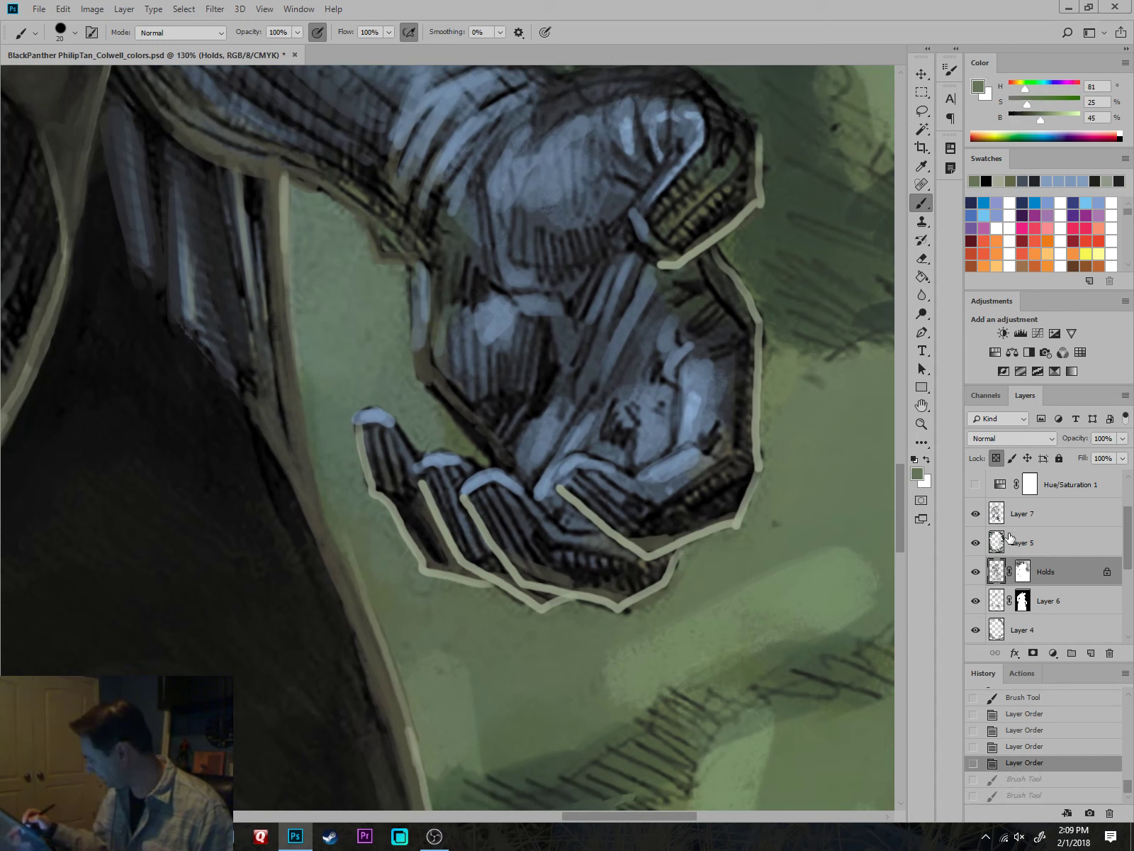
Cover the stray line work around the fingertips, wrist and cape edge on Layer 7 with the background green, using a 15 px brush.
{"action": "left_click", "coordinate": [1012, 512]}
{"action": "key", "text": "bracketleft"}
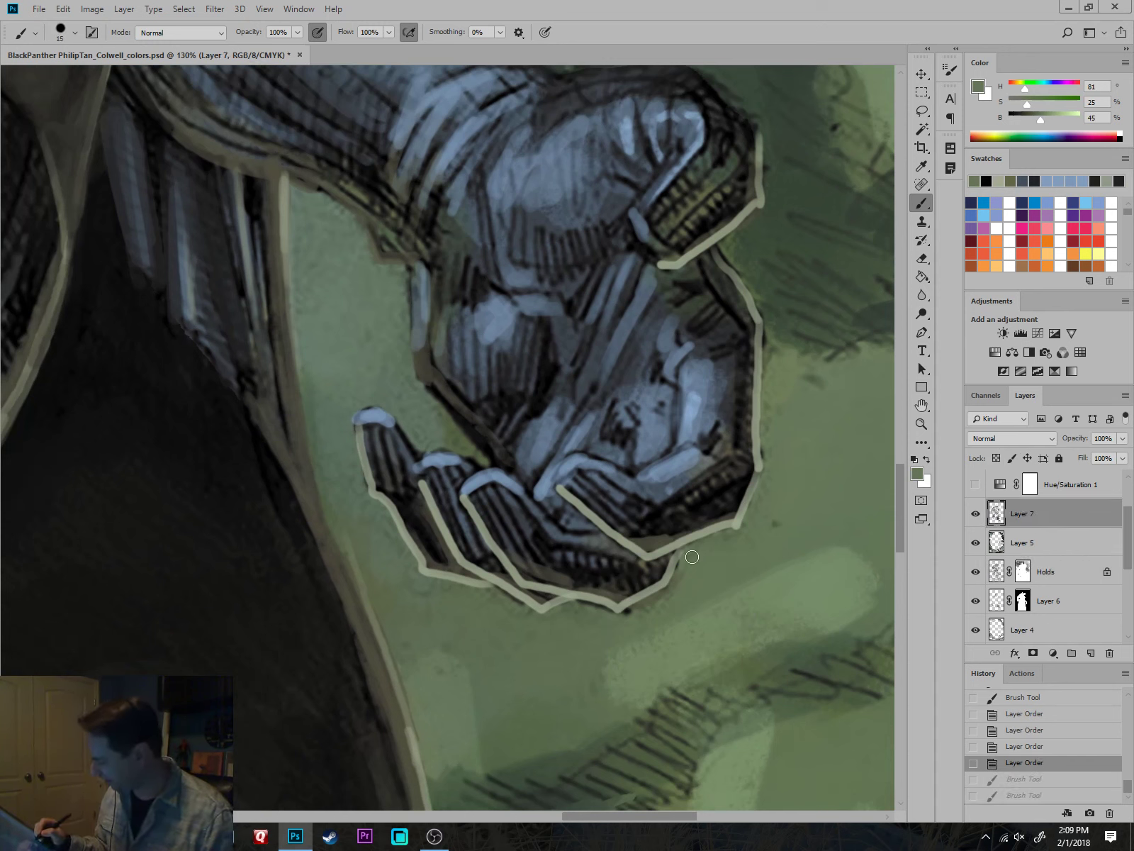
{"action": "left_click", "coordinate": [694, 550]}
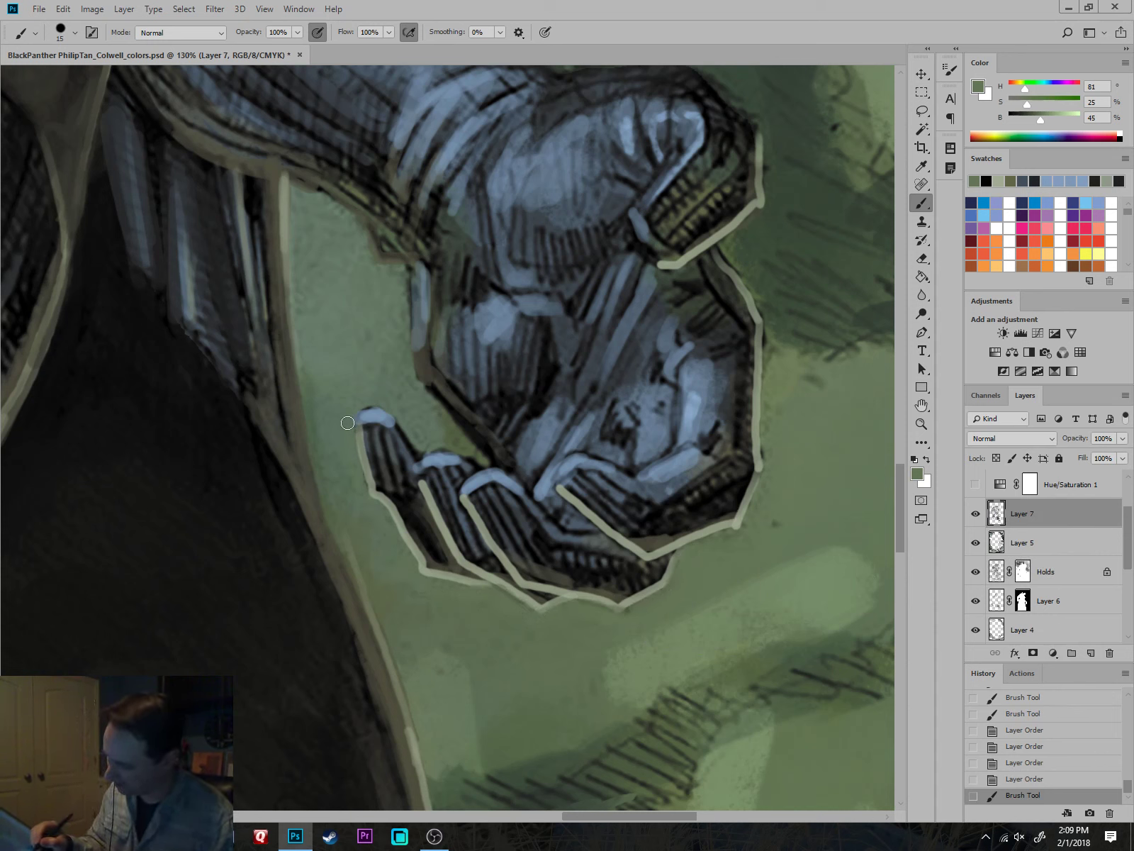
{"action": "left_click_drag", "start_coordinate": [293, 248], "coordinate": [292, 183]}
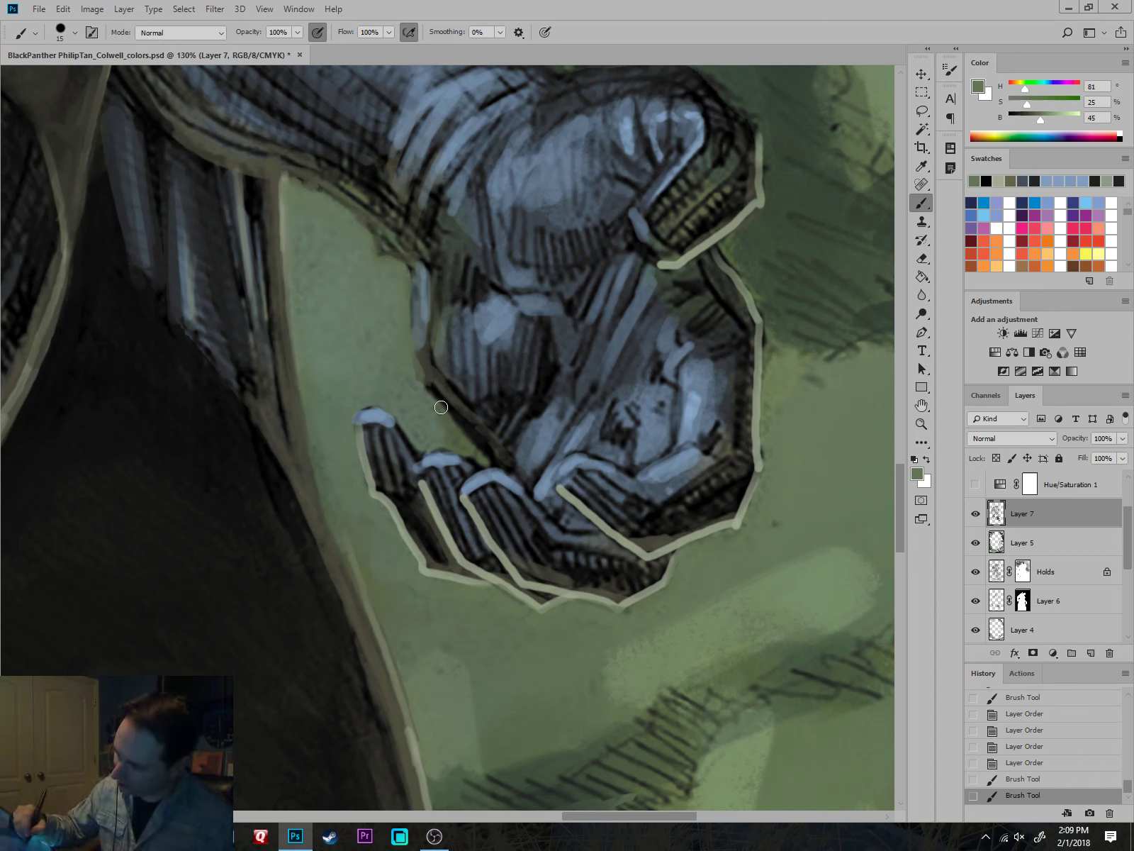
{"action": "mouse_move", "coordinate": [459, 438]}
{"action": "left_mouse_down"}
{"action": "mouse_move", "coordinate": [447, 414]}
{"action": "mouse_move", "coordinate": [485, 456]}
{"action": "mouse_move", "coordinate": [485, 440]}
{"action": "mouse_move", "coordinate": [489, 460]}
{"action": "mouse_move", "coordinate": [417, 353]}
{"action": "mouse_move", "coordinate": [420, 361]}
{"action": "left_mouse_up"}
Sample tones around the hand and paint a muted gray-green rim along the heel of the palm with a 9 px brush.
{"action": "left_click", "coordinate": [481, 433], "text": "alt"}
{"action": "left_click", "coordinate": [486, 532], "text": "alt"}
{"action": "key", "text": "bracketleft"}
{"action": "key", "text": "bracketleft"}
{"action": "left_click", "coordinate": [406, 355], "text": "alt"}
{"action": "left_click", "coordinate": [420, 343], "text": "alt"}
{"action": "scroll", "coordinate": [815, 524], "scroll_direction": "up", "scroll_amount": 3}
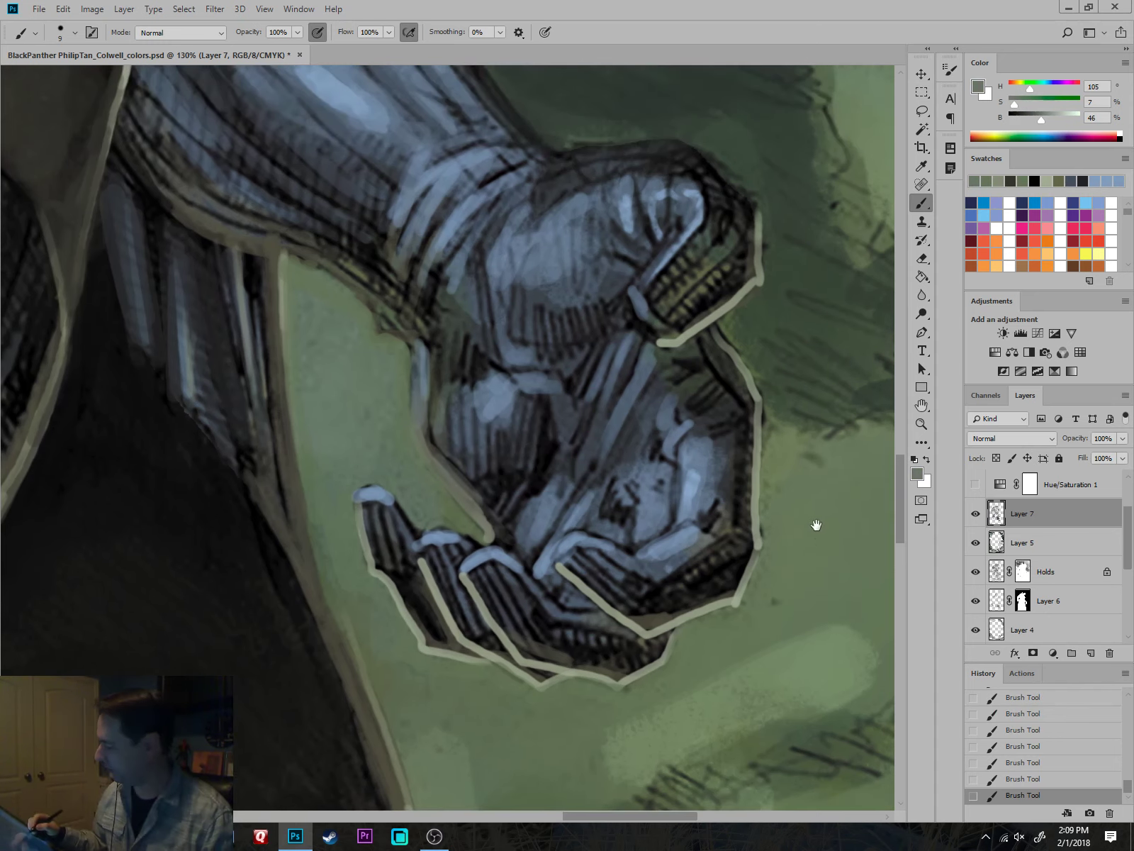
Sample the thumb's gray-green rim light and add thin strokes to the thumb's underside and creases, narrowing the brush to 5 px.
{"action": "left_click", "coordinate": [668, 340], "text": "alt"}
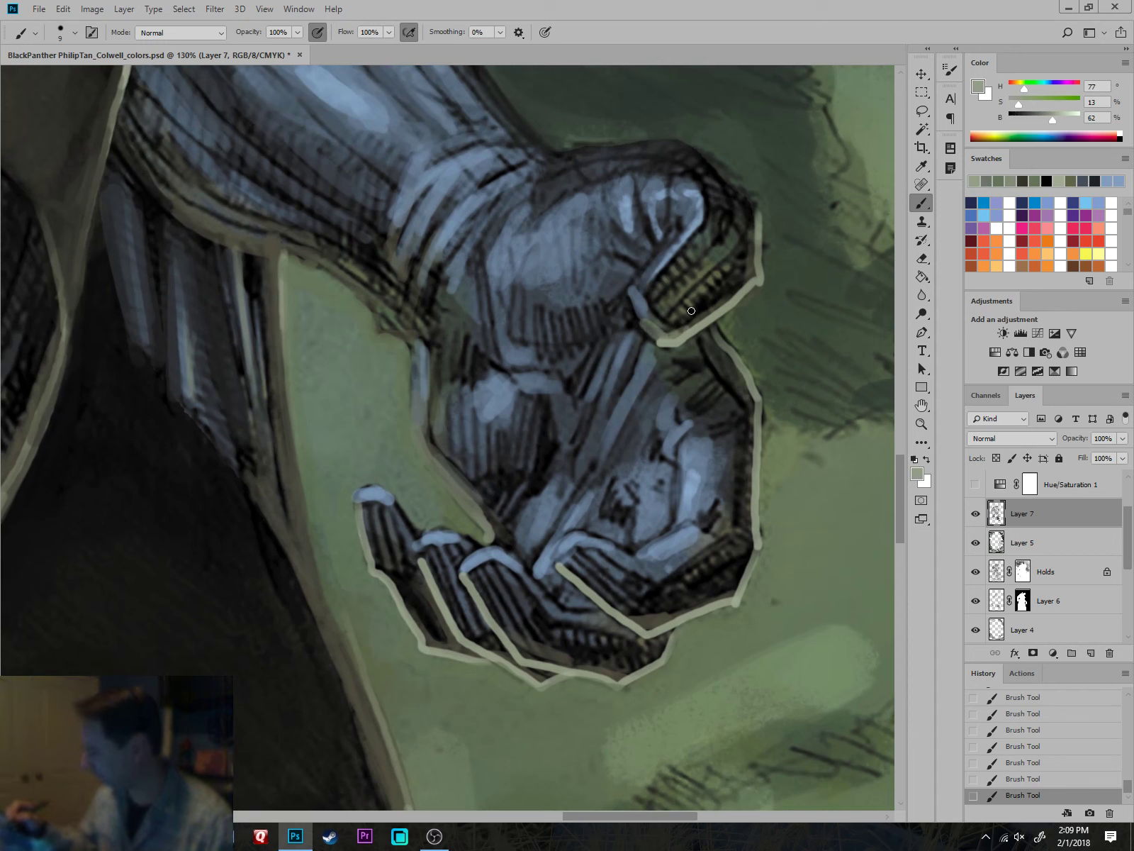
{"action": "key", "text": "["}
{"action": "mouse_move", "coordinate": [665, 312]}
{"action": "left_mouse_down"}
{"action": "mouse_move", "coordinate": [723, 249]}
{"action": "mouse_move", "coordinate": [655, 295]}
{"action": "mouse_move", "coordinate": [679, 271]}
{"action": "mouse_move", "coordinate": [659, 292]}
{"action": "mouse_move", "coordinate": [714, 295]}
{"action": "mouse_move", "coordinate": [678, 325]}
{"action": "mouse_move", "coordinate": [759, 275]}
{"action": "mouse_move", "coordinate": [754, 216]}
{"action": "mouse_move", "coordinate": [720, 229]}
{"action": "left_mouse_up"}
{"action": "key", "text": "bracketleft"}
{"action": "left_click_drag", "start_coordinate": [652, 249], "coordinate": [639, 232]}
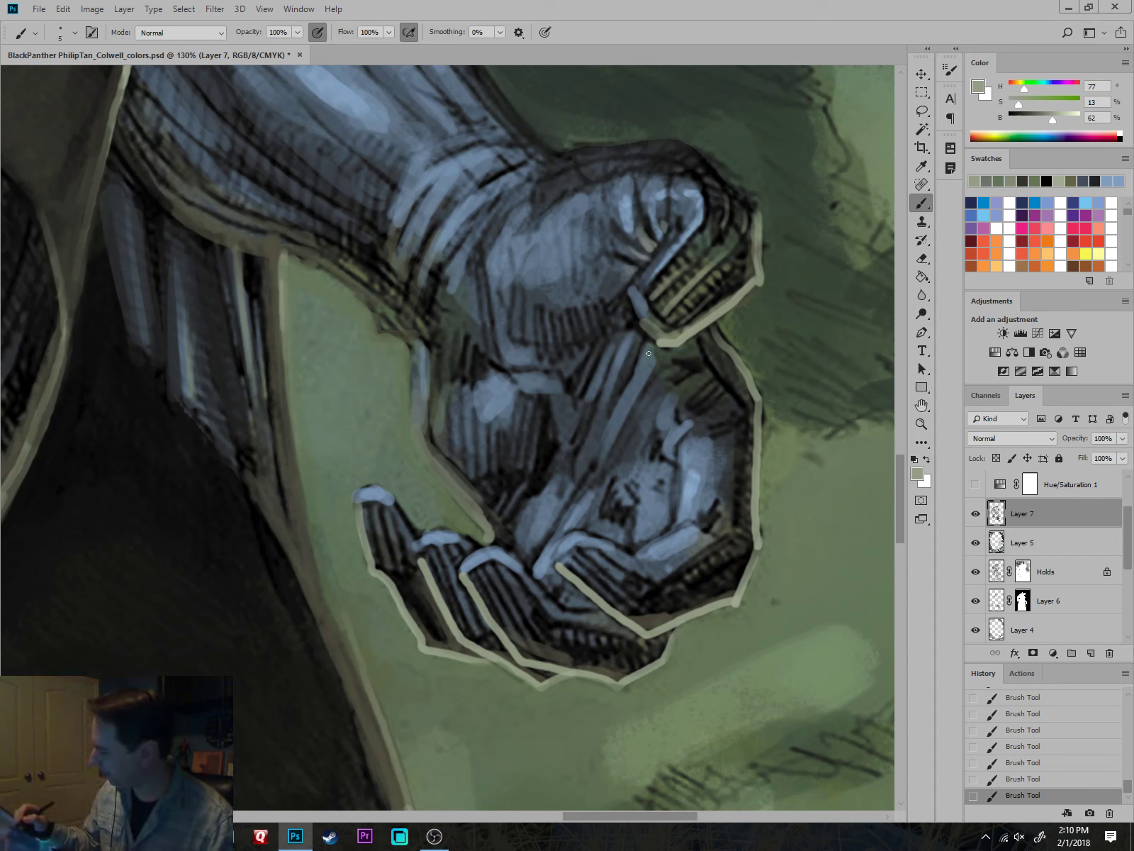
{"action": "mouse_move", "coordinate": [638, 345]}
{"action": "left_mouse_down"}
{"action": "mouse_move", "coordinate": [615, 389]}
{"action": "mouse_move", "coordinate": [680, 342]}
{"action": "left_mouse_up"}
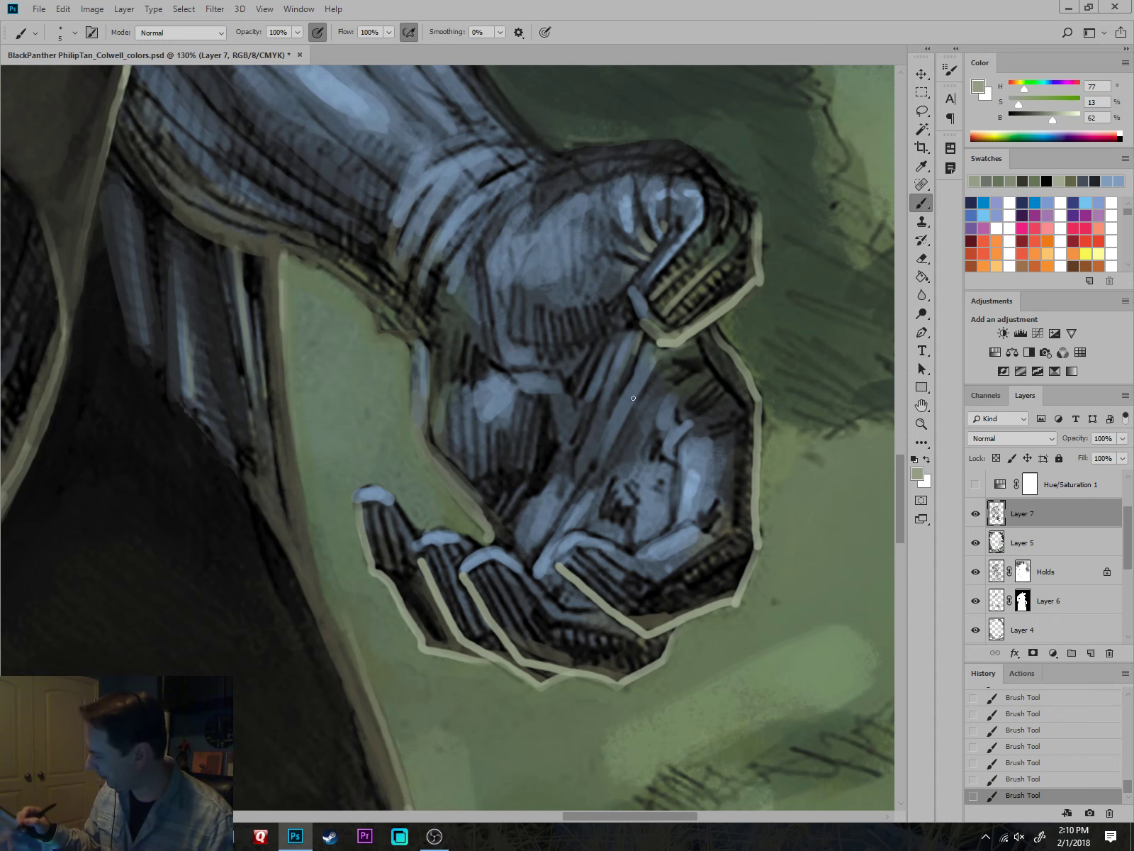
Examine the hand's rim light against the whole figure and close up.
{"action": "scroll", "coordinate": [817, 620], "scroll_direction": "down", "scroll_amount": 5}
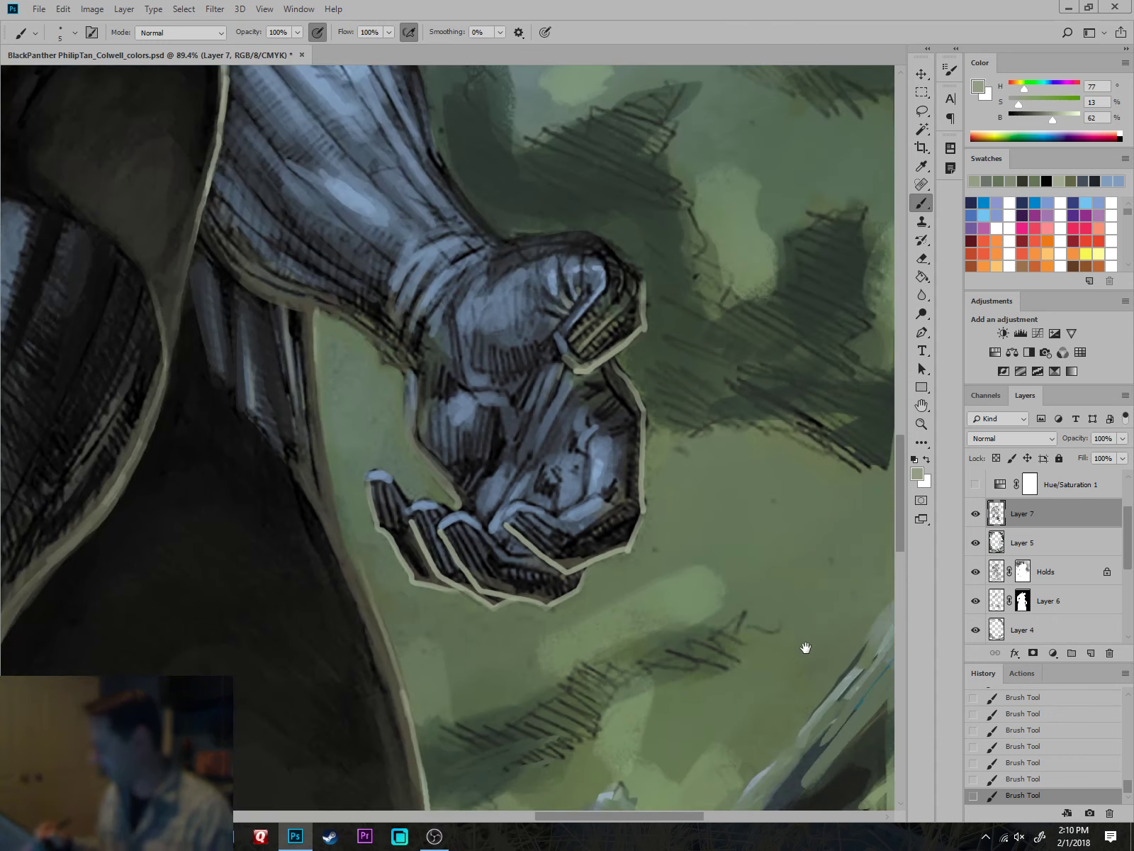
{"action": "left_click_drag", "start_coordinate": [752, 533], "coordinate": [787, 635]}
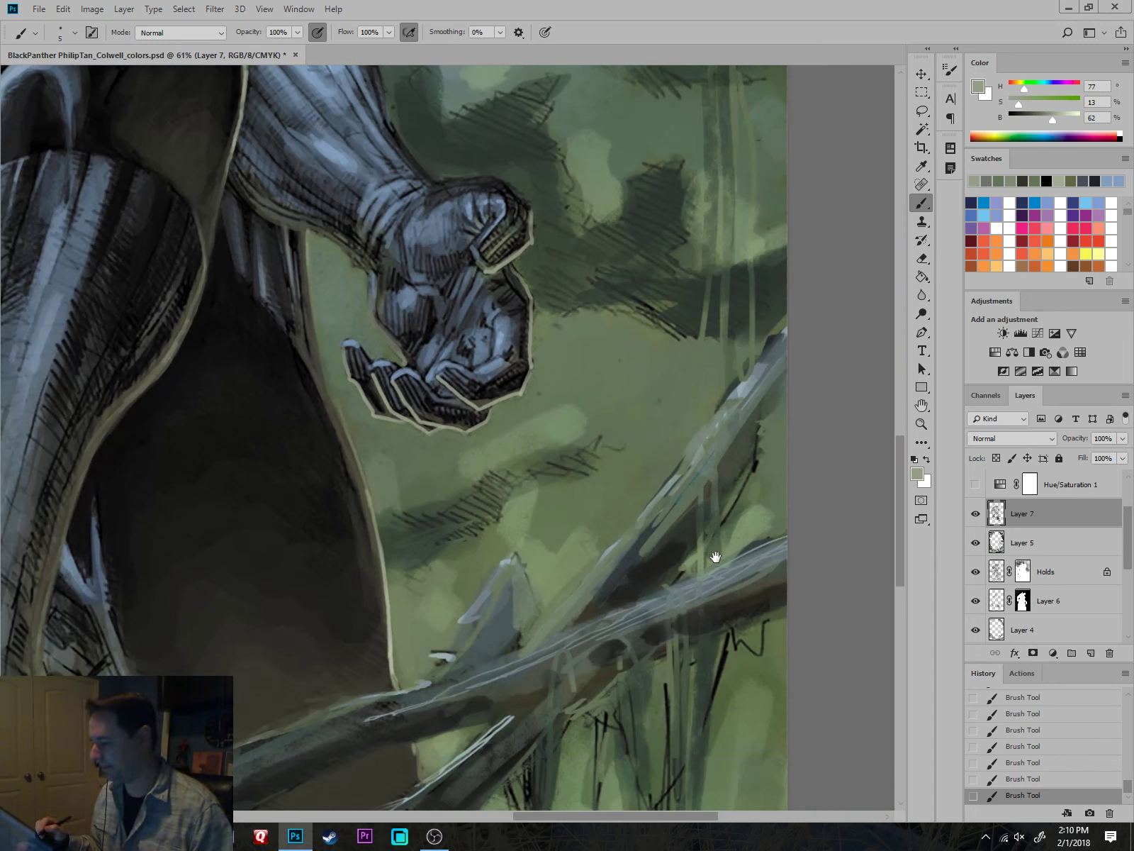
{"action": "left_click_drag", "start_coordinate": [713, 552], "coordinate": [706, 542]}
{"action": "scroll", "coordinate": [709, 553], "scroll_direction": "down", "scroll_amount": 3}
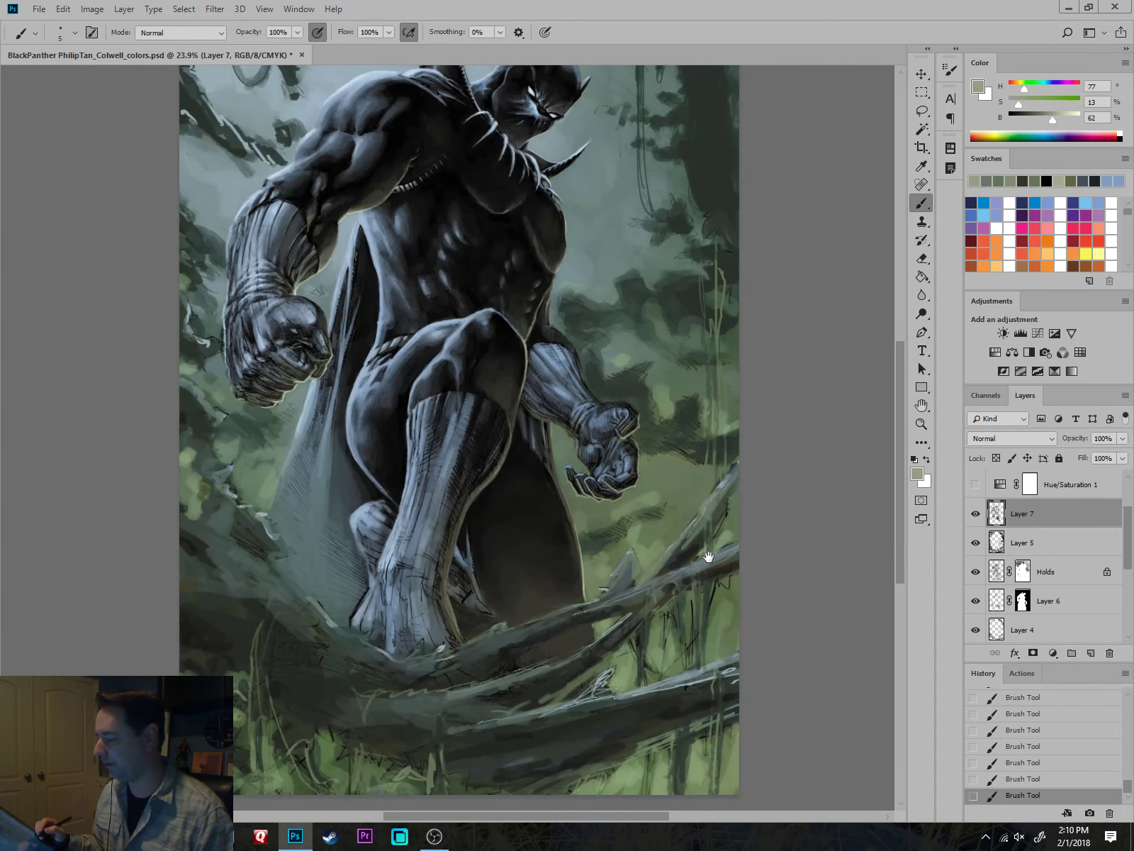
{"action": "scroll", "coordinate": [652, 377], "scroll_direction": "up", "scroll_amount": 2}
{"action": "scroll", "coordinate": [657, 466], "scroll_direction": "up", "scroll_amount": 3}
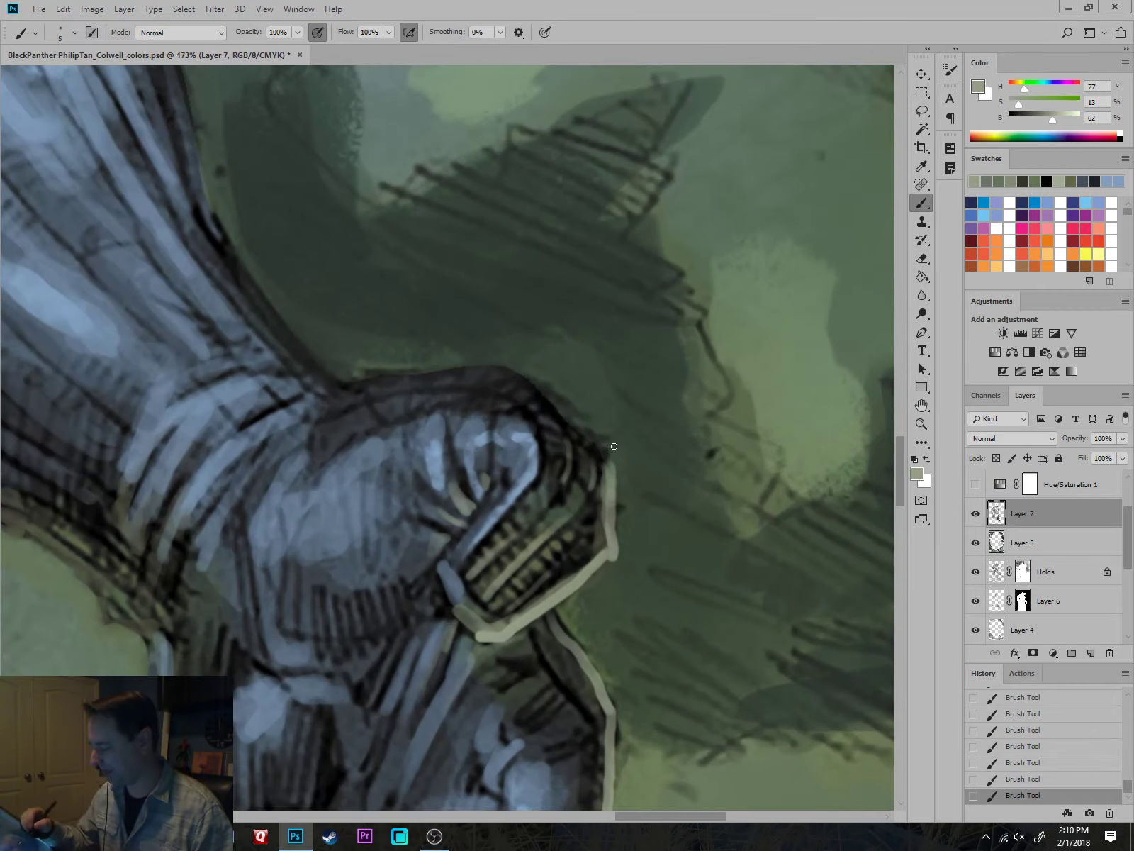
{"action": "left_click_drag", "start_coordinate": [711, 573], "coordinate": [755, 575]}
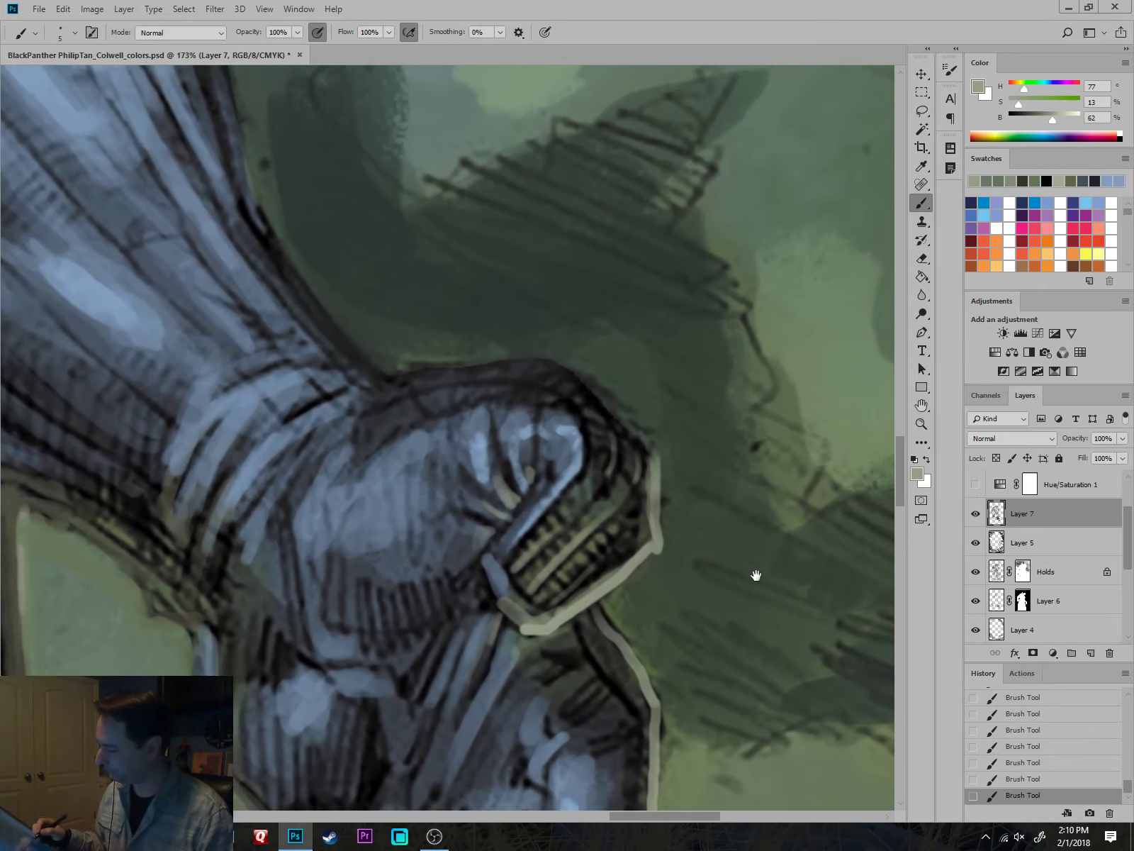
Paint a thin gray-green rim light along the forearm glove's outer edge with the 5 px brush and review the full illustration.
{"action": "left_click_drag", "start_coordinate": [297, 213], "coordinate": [467, 499]}
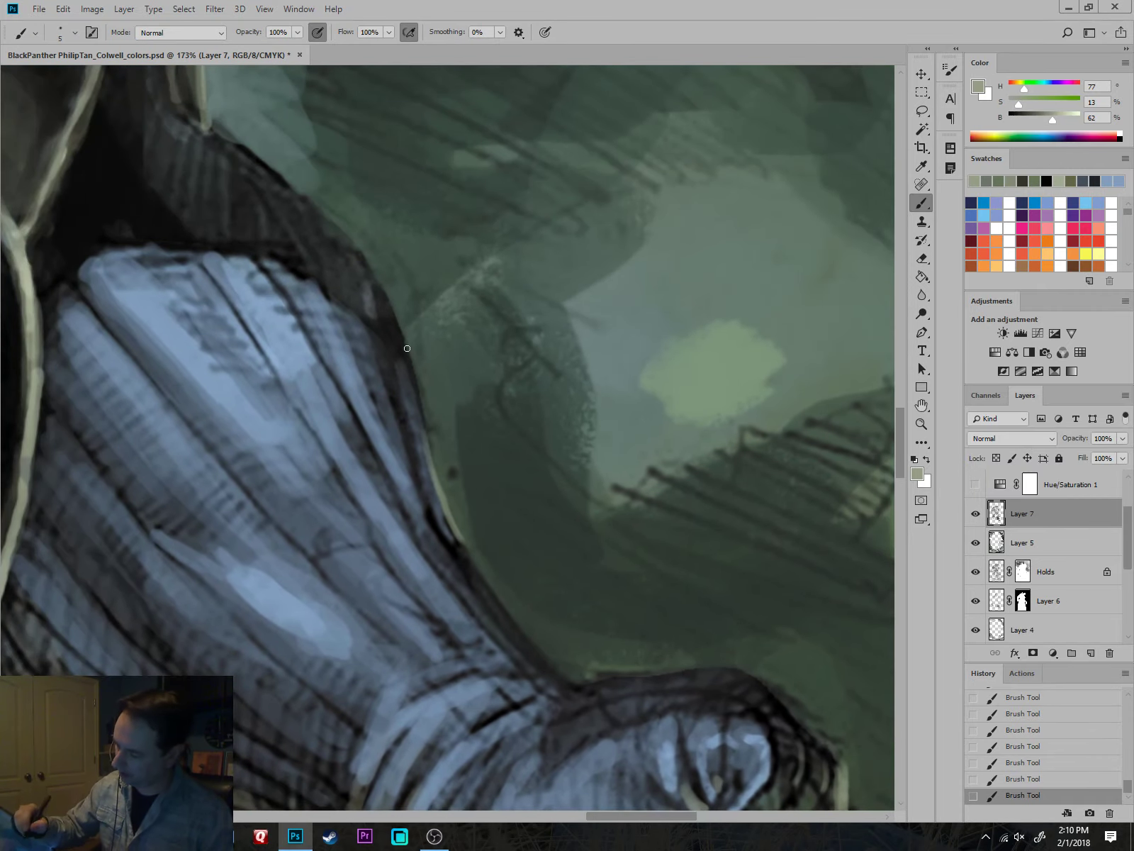
{"action": "left_click_drag", "start_coordinate": [407, 349], "coordinate": [439, 489]}
{"action": "scroll", "coordinate": [478, 567], "scroll_direction": "down", "scroll_amount": 3}
{"action": "left_click_drag", "start_coordinate": [630, 522], "coordinate": [667, 551]}
{"action": "left_click_drag", "start_coordinate": [360, 349], "coordinate": [390, 372]}
{"action": "scroll", "coordinate": [681, 577], "scroll_direction": "down", "scroll_amount": 5}
{"action": "mouse_move", "coordinate": [765, 621]}
{"action": "left_mouse_down"}
{"action": "mouse_move", "coordinate": [722, 582]}
{"action": "mouse_move", "coordinate": [676, 351]}
{"action": "left_mouse_up"}
{"action": "scroll", "coordinate": [514, 387], "scroll_direction": "up", "scroll_amount": 5}
{"action": "mouse_move", "coordinate": [386, 355]}
{"action": "left_mouse_down"}
{"action": "mouse_move", "coordinate": [295, 310]}
{"action": "mouse_move", "coordinate": [397, 357]}
{"action": "mouse_move", "coordinate": [494, 433]}
{"action": "left_mouse_up"}
{"action": "left_click_drag", "start_coordinate": [516, 520], "coordinate": [549, 576]}
{"action": "scroll", "coordinate": [722, 473], "scroll_direction": "down", "scroll_amount": 5}
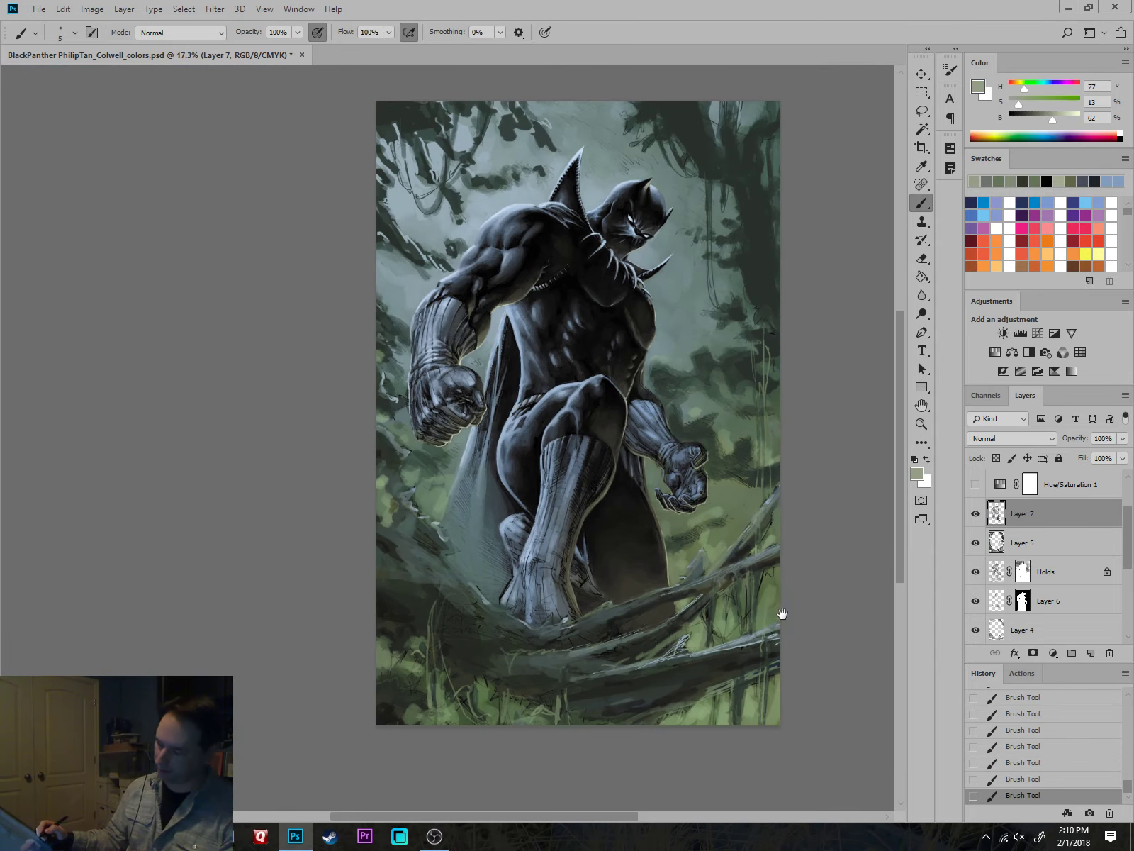
{"action": "scroll", "coordinate": [723, 497], "scroll_direction": "up", "scroll_amount": 3}
{"action": "scroll", "coordinate": [793, 607], "scroll_direction": "down", "scroll_amount": 4}
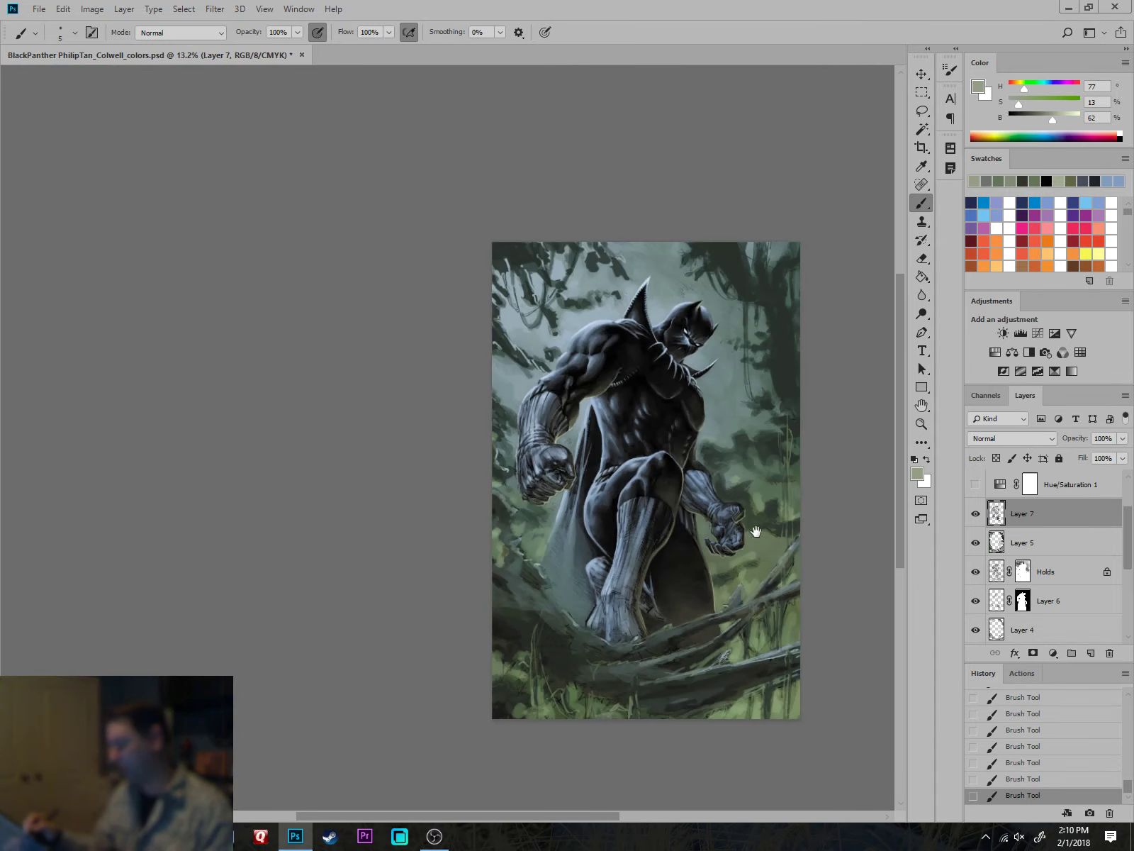
Sample the gray-green tones of the thumb's rim light and touch up the rim and creases on the thumb's underside with the 5 px brush.
{"action": "scroll", "coordinate": [737, 590], "scroll_direction": "up", "scroll_amount": 1}
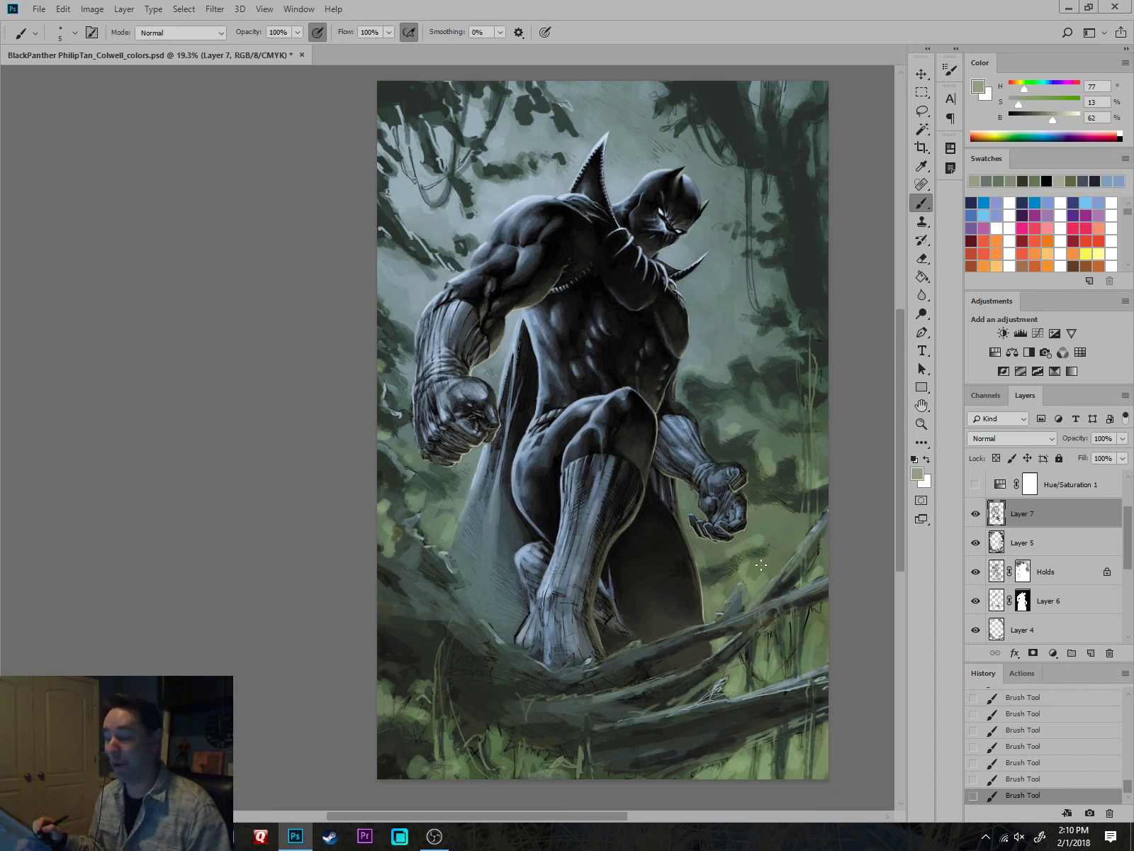
{"action": "scroll", "coordinate": [764, 561], "scroll_direction": "up", "scroll_amount": 4}
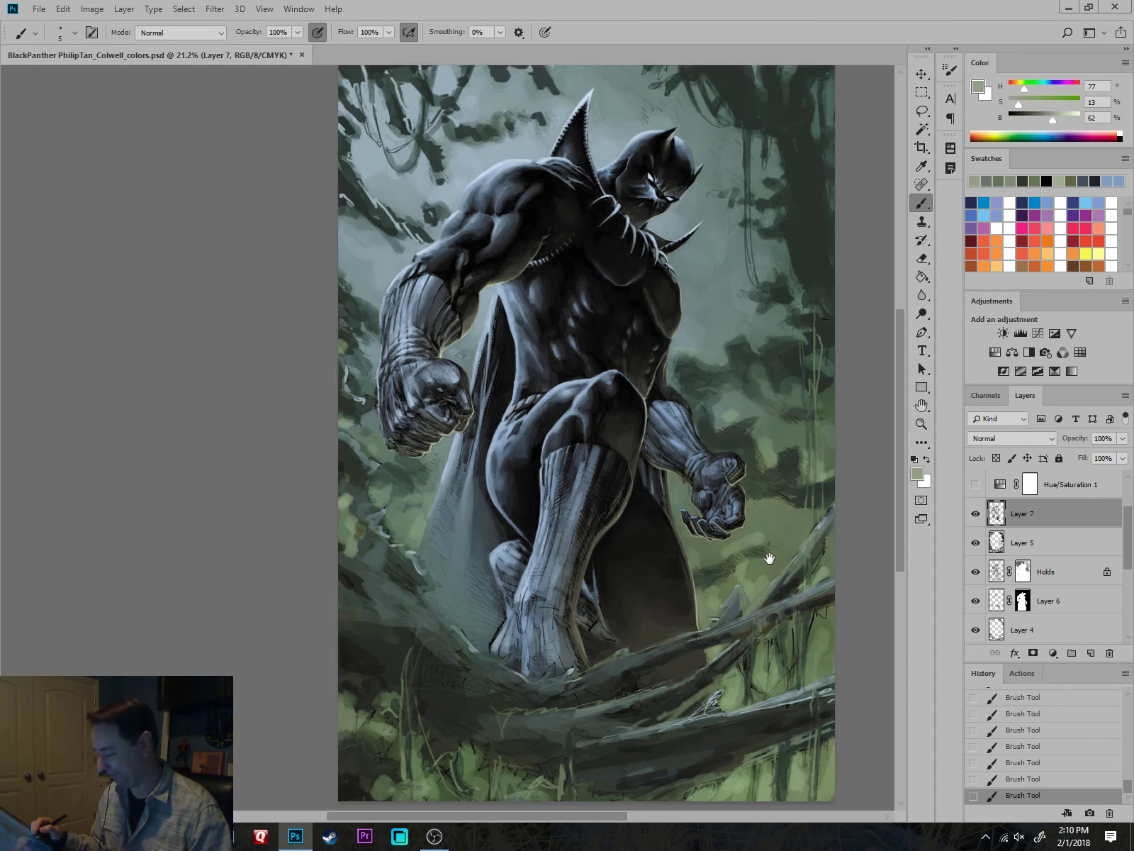
{"action": "scroll", "coordinate": [769, 558], "scroll_direction": "up", "scroll_amount": 2}
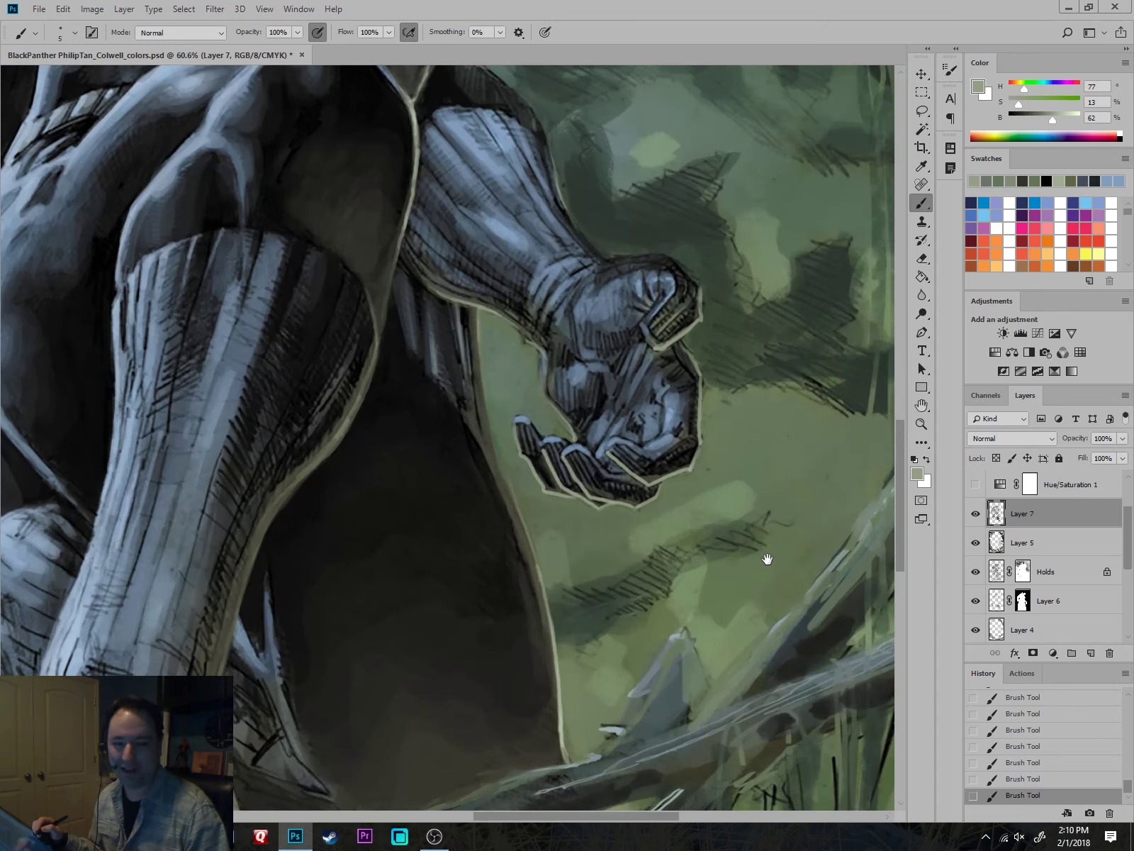
{"action": "scroll", "coordinate": [758, 547], "scroll_direction": "up", "scroll_amount": 3}
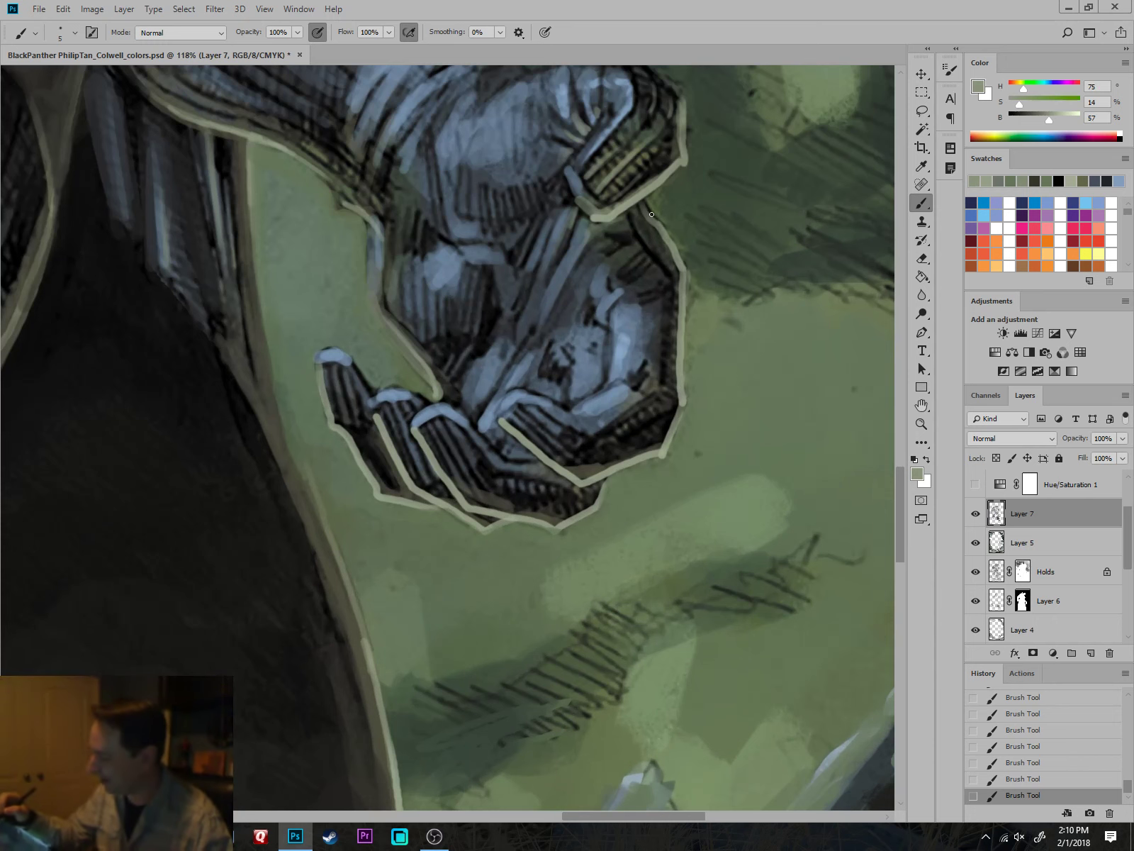
{"action": "left_click_drag", "start_coordinate": [679, 167], "coordinate": [681, 452]}
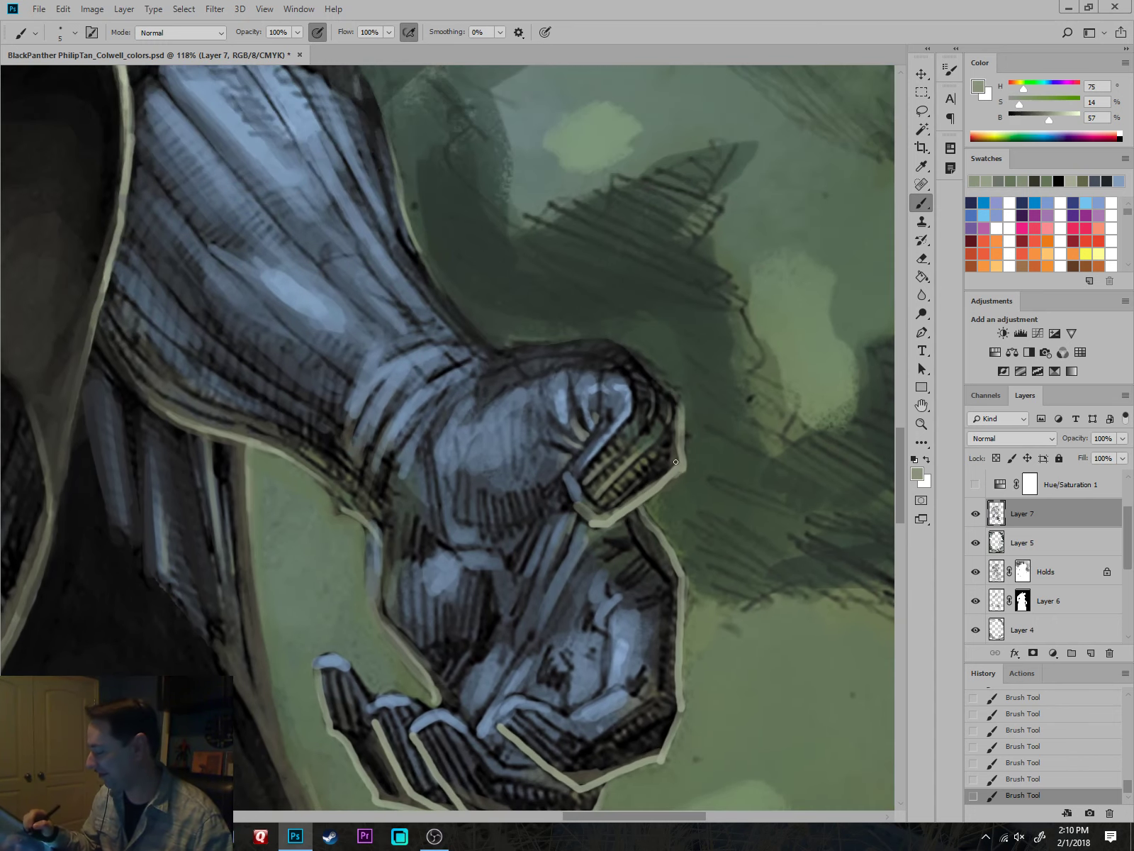
{"action": "left_click", "coordinate": [679, 464], "text": "alt"}
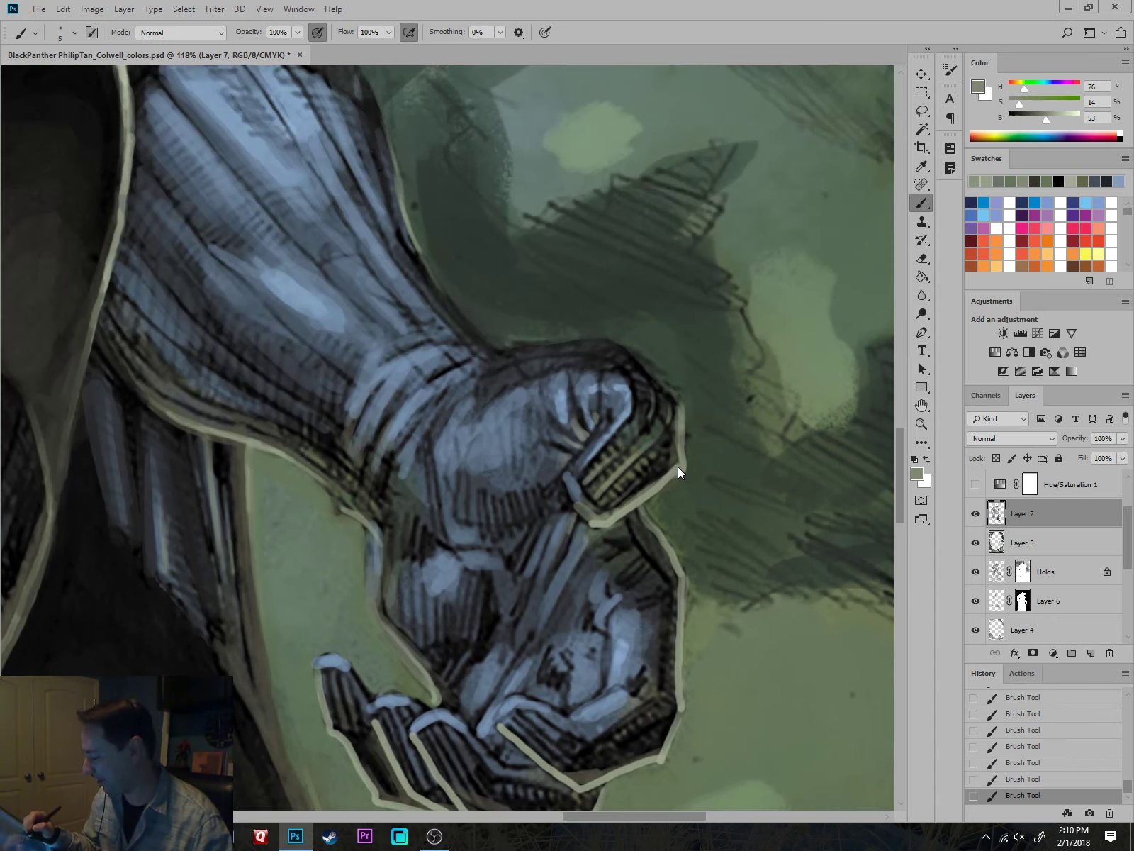
{"action": "left_click", "coordinate": [596, 527], "text": "alt"}
{"action": "mouse_move", "coordinate": [587, 521]}
{"action": "left_mouse_down"}
{"action": "mouse_move", "coordinate": [623, 494]}
{"action": "mouse_move", "coordinate": [608, 529]}
{"action": "left_mouse_up"}
{"action": "left_click", "coordinate": [605, 522], "text": "alt"}
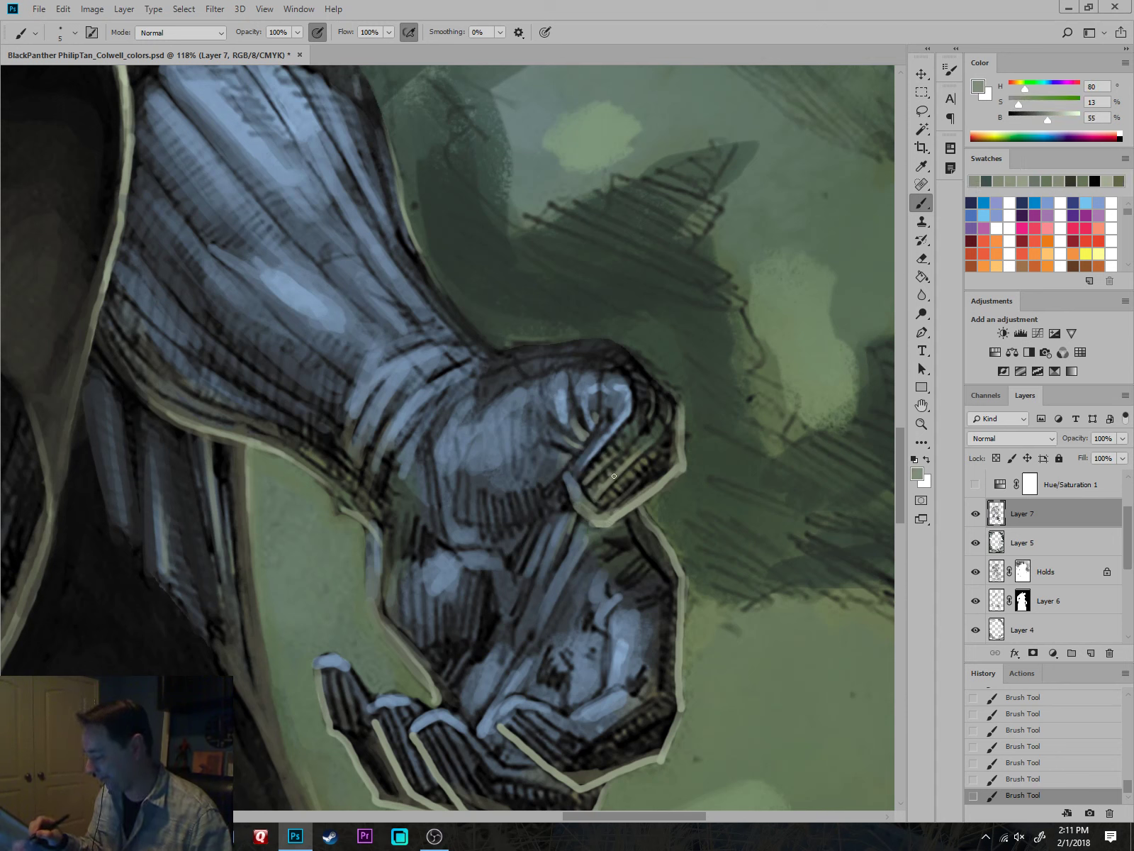
{"action": "left_click_drag", "start_coordinate": [623, 491], "coordinate": [607, 501]}
Sample light blues from the thumb and paint highlights along its upper edge, the thumb base and the wrist folds, enlarging the brush.
{"action": "left_click", "coordinate": [615, 423], "text": "alt"}
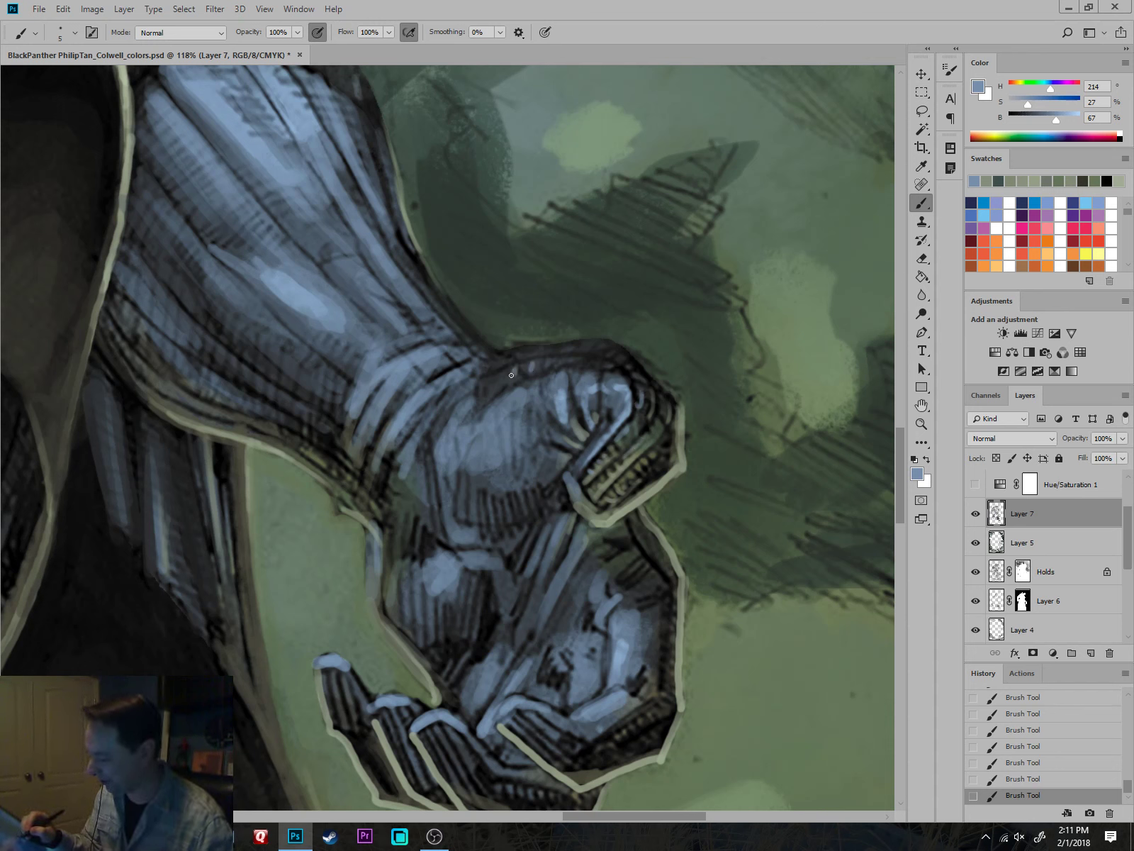
{"action": "mouse_move", "coordinate": [488, 387]}
{"action": "left_mouse_down"}
{"action": "mouse_move", "coordinate": [495, 365]}
{"action": "mouse_move", "coordinate": [541, 352]}
{"action": "mouse_move", "coordinate": [594, 345]}
{"action": "mouse_move", "coordinate": [634, 358]}
{"action": "mouse_move", "coordinate": [589, 389]}
{"action": "left_mouse_up"}
{"action": "key", "text": "bracketright"}
{"action": "key", "text": "bracketright"}
{"action": "key", "text": "bracketright"}
{"action": "key", "text": "bracketright"}
{"action": "left_click", "coordinate": [519, 412], "text": "alt"}
{"action": "left_click", "coordinate": [558, 389], "text": "alt"}
{"action": "mouse_move", "coordinate": [558, 388]}
{"action": "left_mouse_down"}
{"action": "mouse_move", "coordinate": [588, 389]}
{"action": "mouse_move", "coordinate": [586, 377]}
{"action": "mouse_move", "coordinate": [469, 413]}
{"action": "mouse_move", "coordinate": [453, 408]}
{"action": "mouse_move", "coordinate": [470, 384]}
{"action": "mouse_move", "coordinate": [409, 453]}
{"action": "mouse_move", "coordinate": [399, 476]}
{"action": "left_mouse_up"}
{"action": "mouse_move", "coordinate": [425, 368]}
{"action": "left_mouse_down"}
{"action": "mouse_move", "coordinate": [412, 394]}
{"action": "mouse_move", "coordinate": [462, 348]}
{"action": "mouse_move", "coordinate": [427, 335]}
{"action": "left_mouse_up"}
{"action": "mouse_move", "coordinate": [368, 352]}
{"action": "left_mouse_down"}
{"action": "mouse_move", "coordinate": [339, 334]}
{"action": "mouse_move", "coordinate": [349, 329]}
{"action": "mouse_move", "coordinate": [334, 394]}
{"action": "left_mouse_up"}
Enlarge the brush to 25 px and blend sampled light and slate blues over the base of the thumb and the upper palm.
{"action": "mouse_move", "coordinate": [598, 453]}
{"action": "left_mouse_down"}
{"action": "mouse_move", "coordinate": [709, 521]}
{"action": "mouse_move", "coordinate": [808, 622]}
{"action": "mouse_move", "coordinate": [819, 541]}
{"action": "mouse_move", "coordinate": [753, 453]}
{"action": "left_mouse_up"}
{"action": "key", "text": "bracketright"}
{"action": "key", "text": "bracketright"}
{"action": "key", "text": "bracketright"}
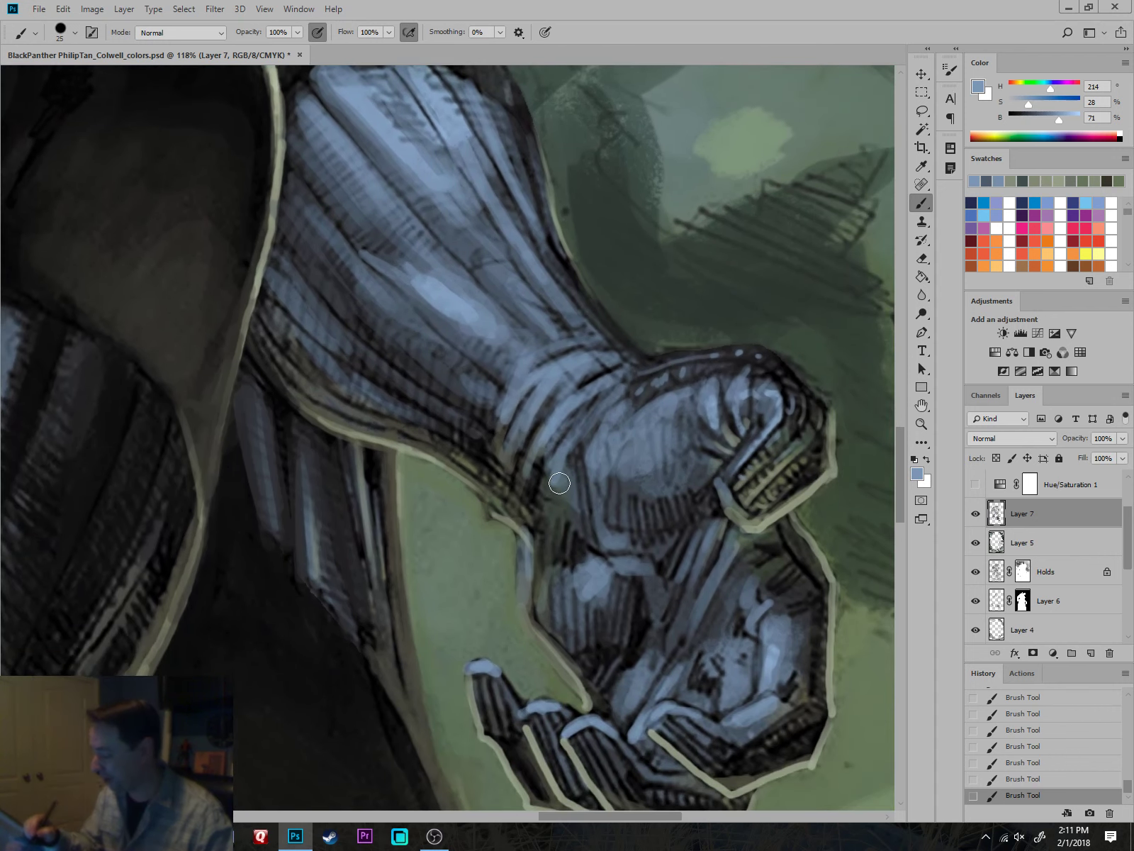
{"action": "mouse_move", "coordinate": [559, 480]}
{"action": "left_mouse_down"}
{"action": "mouse_move", "coordinate": [565, 501]}
{"action": "mouse_move", "coordinate": [615, 515]}
{"action": "left_mouse_up"}
{"action": "left_click", "coordinate": [659, 489], "text": "alt"}
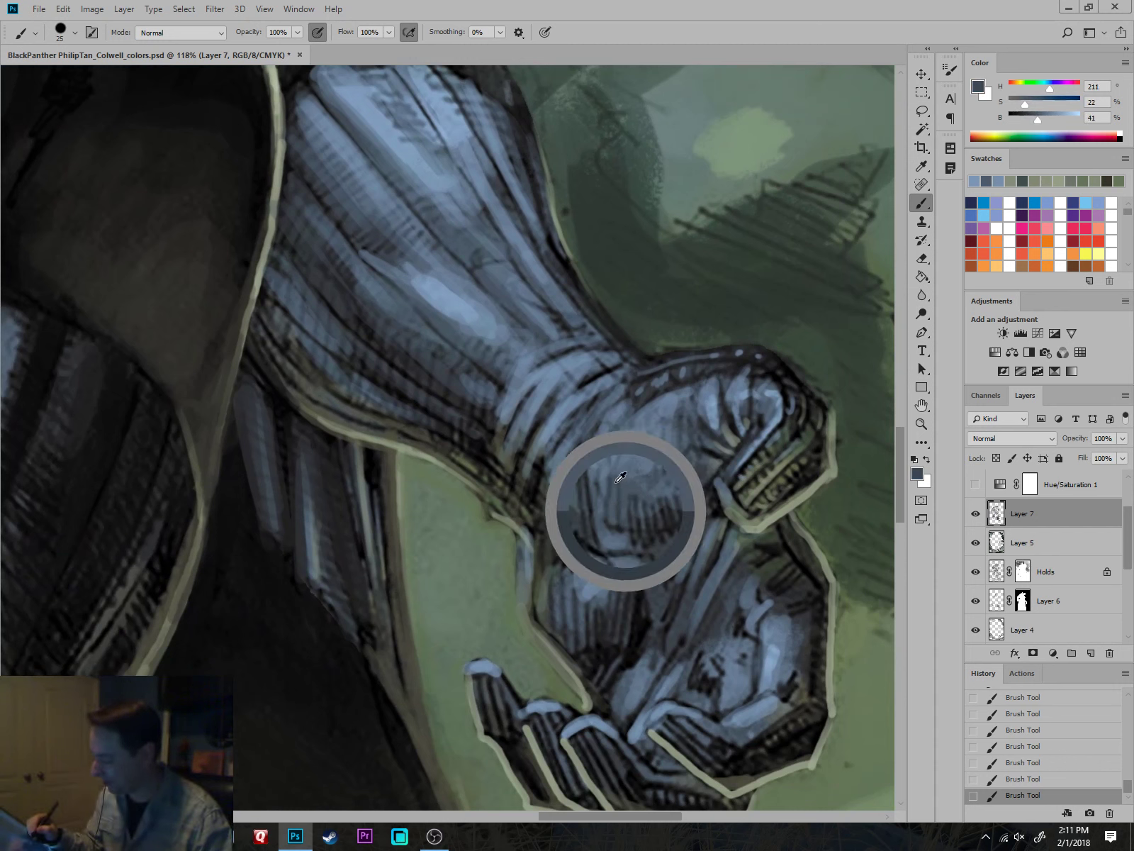
{"action": "left_click_drag", "start_coordinate": [603, 471], "coordinate": [657, 550]}
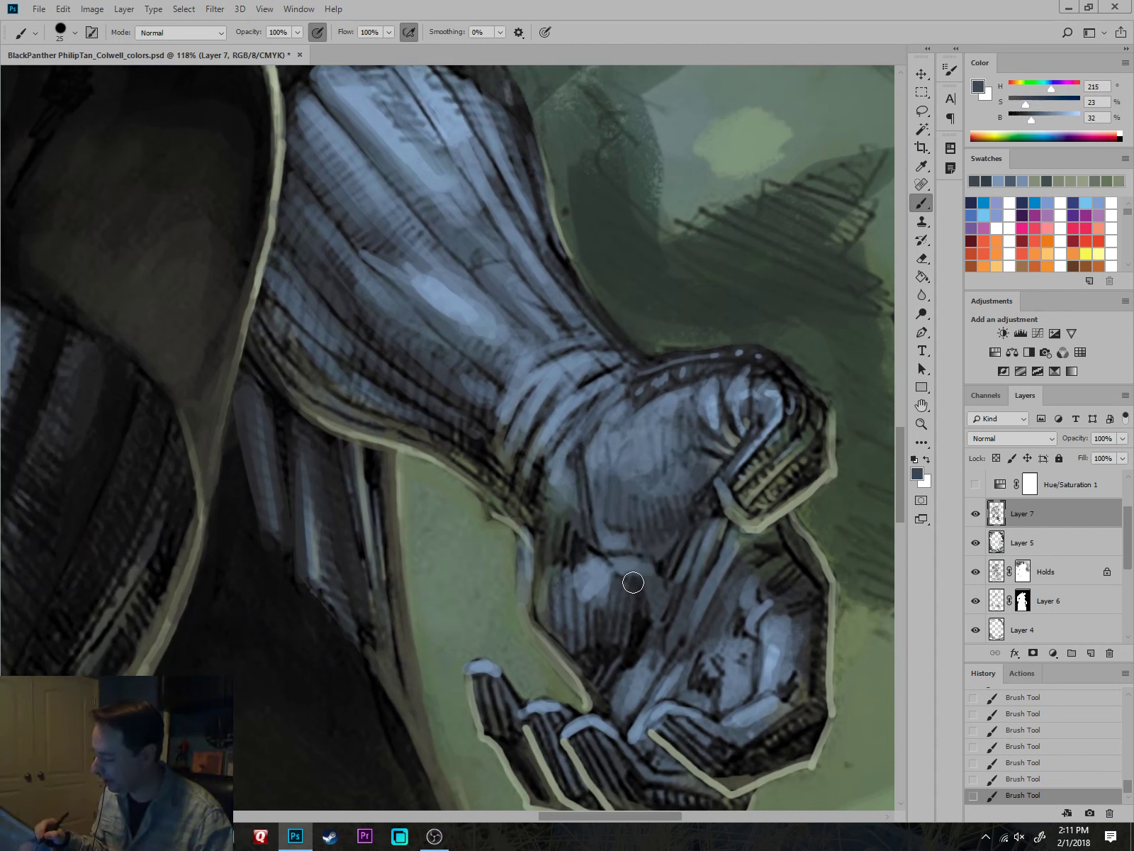
{"action": "mouse_move", "coordinate": [576, 605]}
{"action": "left_mouse_down"}
{"action": "mouse_move", "coordinate": [580, 632]}
{"action": "mouse_move", "coordinate": [602, 595]}
{"action": "mouse_move", "coordinate": [631, 619]}
{"action": "mouse_move", "coordinate": [637, 587]}
{"action": "mouse_move", "coordinate": [652, 620]}
{"action": "left_mouse_up"}
Narrow the brush to 9 and 7 px and refine the wrist folds beside the thumb with sampled blue tones.
{"action": "left_click_drag", "start_coordinate": [752, 601], "coordinate": [736, 506]}
{"action": "key", "text": "bracketleft"}
{"action": "key", "text": "bracketleft"}
{"action": "key", "text": "bracketleft"}
{"action": "left_click", "coordinate": [741, 501], "text": "alt"}
{"action": "key", "text": "bracketleft"}
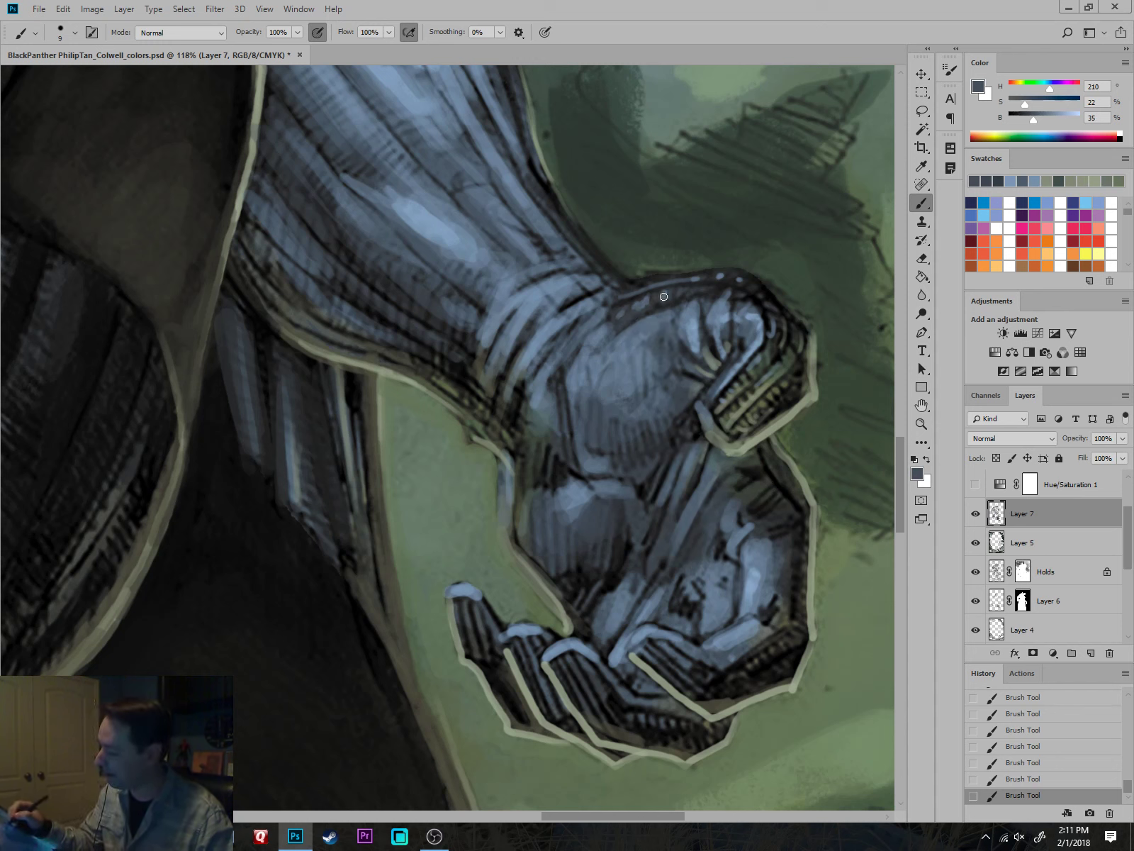
{"action": "left_click", "coordinate": [590, 301], "text": "alt"}
{"action": "mouse_move", "coordinate": [615, 307]}
{"action": "left_mouse_down"}
{"action": "mouse_move", "coordinate": [626, 302]}
{"action": "mouse_move", "coordinate": [599, 291]}
{"action": "left_mouse_up"}
{"action": "key", "text": "bracketleft"}
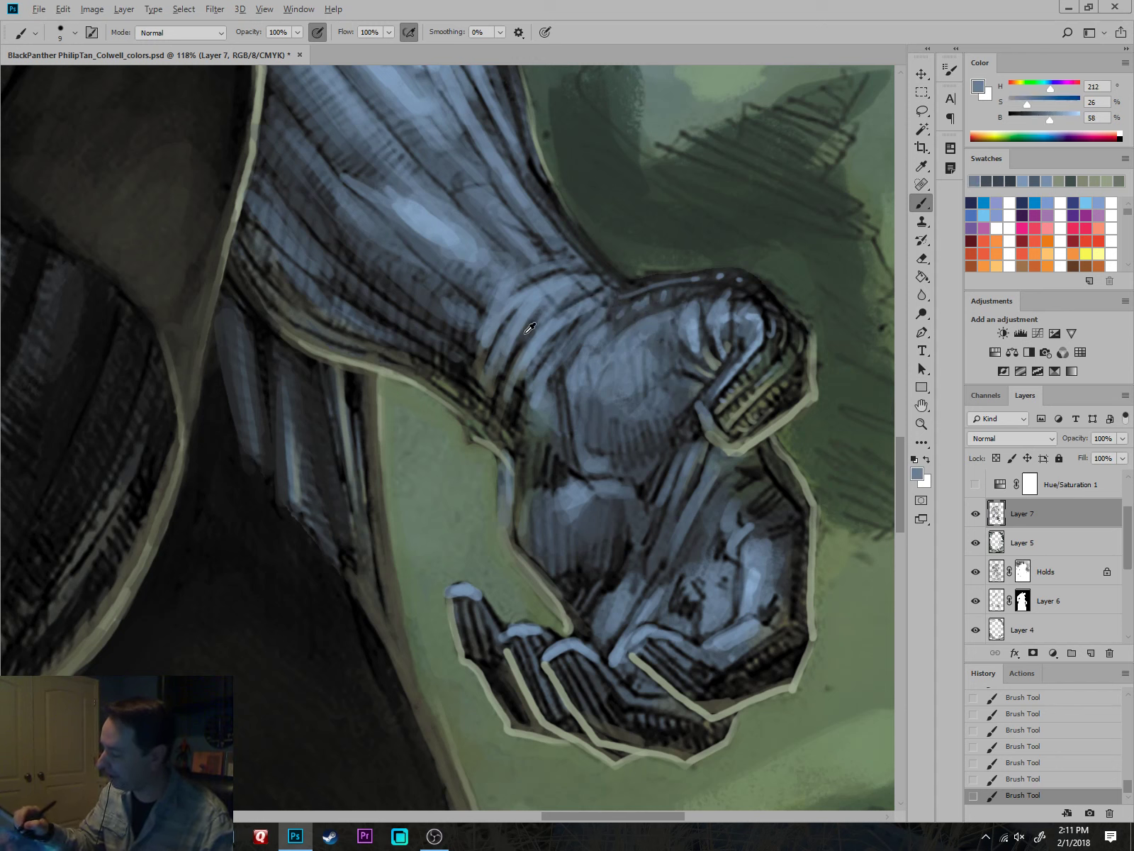
{"action": "left_click", "coordinate": [530, 328], "text": "alt"}
{"action": "left_click_drag", "start_coordinate": [534, 326], "coordinate": [559, 311]}
{"action": "key", "text": "bracketleft"}
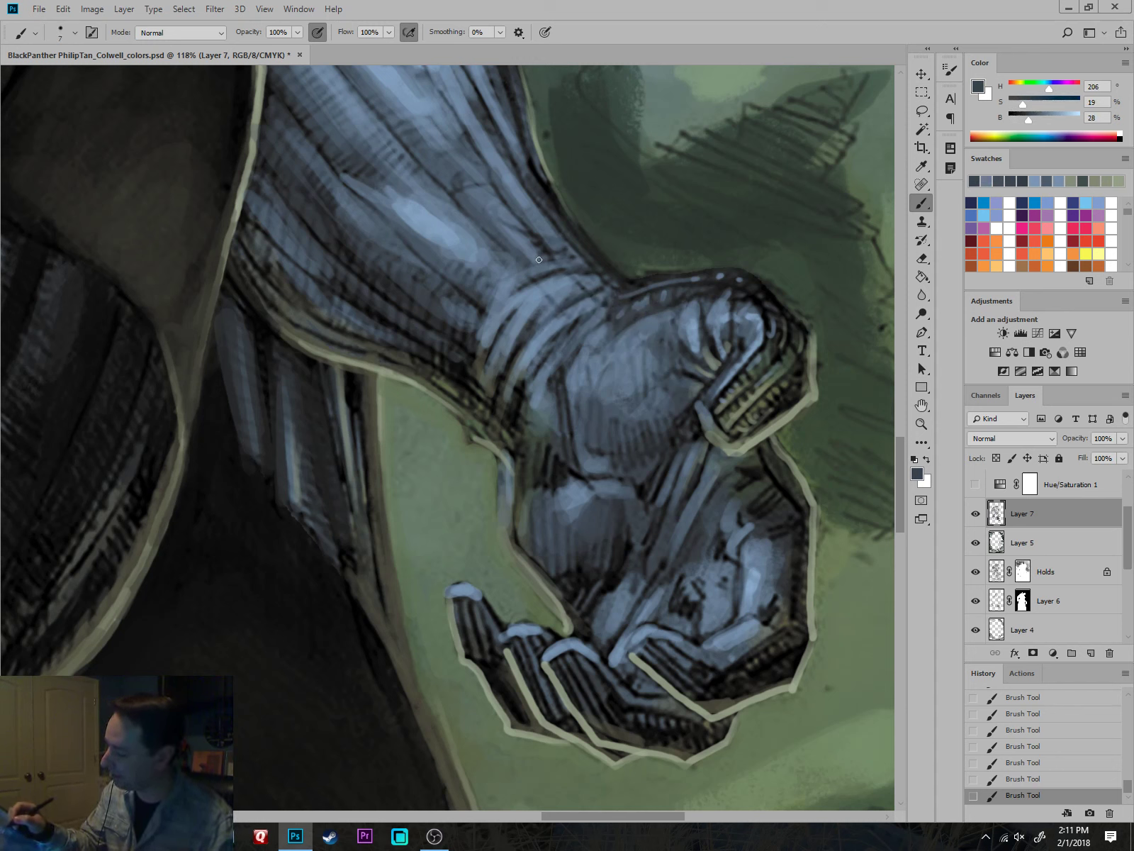
Sample a near-black tone and paint thin dark lines between the forearm glove's ribs with the 5 px brush.
{"action": "left_click_drag", "start_coordinate": [599, 233], "coordinate": [670, 383]}
{"action": "left_click", "coordinate": [392, 127], "text": "alt"}
{"action": "left_click_drag", "start_coordinate": [366, 161], "coordinate": [422, 234]}
{"action": "left_click_drag", "start_coordinate": [444, 136], "coordinate": [496, 211]}
{"action": "left_click_drag", "start_coordinate": [490, 140], "coordinate": [513, 174]}
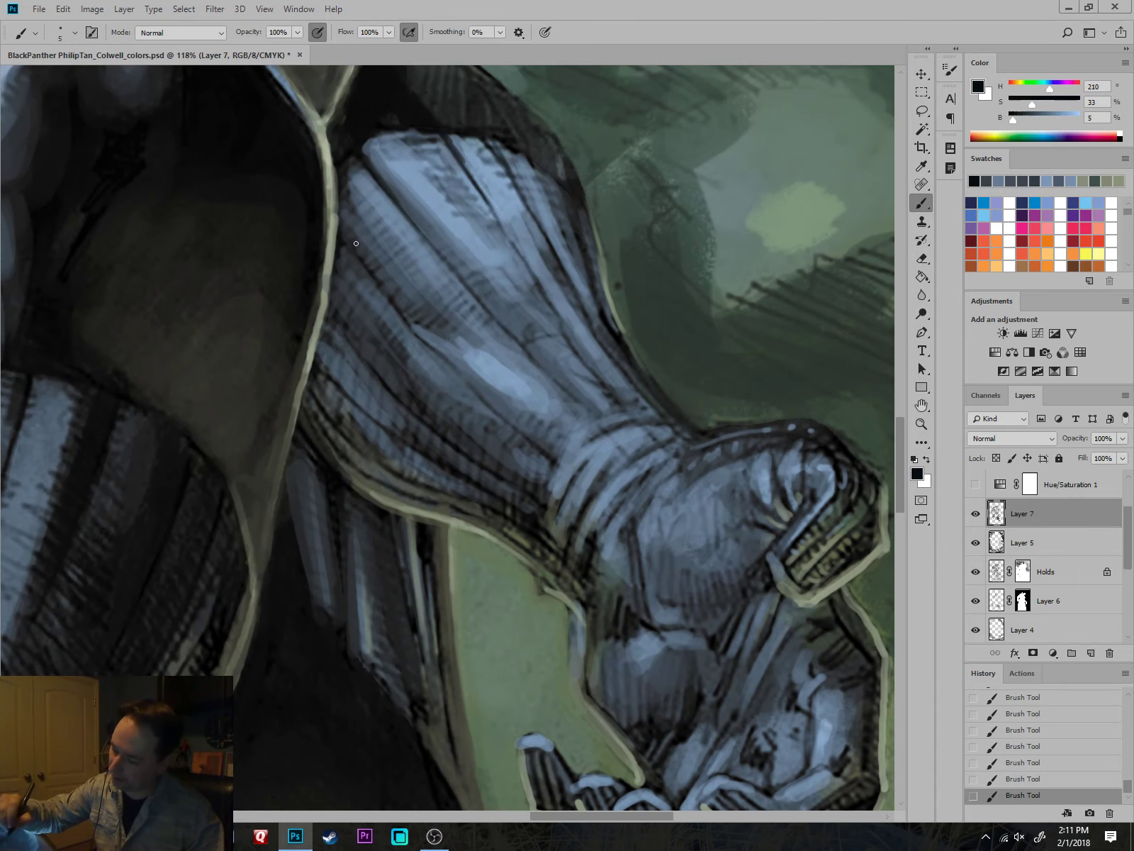
{"action": "left_click_drag", "start_coordinate": [343, 231], "coordinate": [368, 263]}
{"action": "mouse_move", "coordinate": [340, 326]}
{"action": "left_mouse_down"}
{"action": "mouse_move", "coordinate": [370, 372]}
{"action": "mouse_move", "coordinate": [341, 385]}
{"action": "mouse_move", "coordinate": [372, 417]}
{"action": "left_mouse_up"}
{"action": "left_click_drag", "start_coordinate": [308, 386], "coordinate": [334, 419]}
{"action": "left_click_drag", "start_coordinate": [341, 427], "coordinate": [359, 449]}
Enlarge the brush to 9 px, sample a dark slate blue and shade the middle of the forearm glove.
{"action": "scroll", "coordinate": [747, 570], "scroll_direction": "down", "scroll_amount": 10}
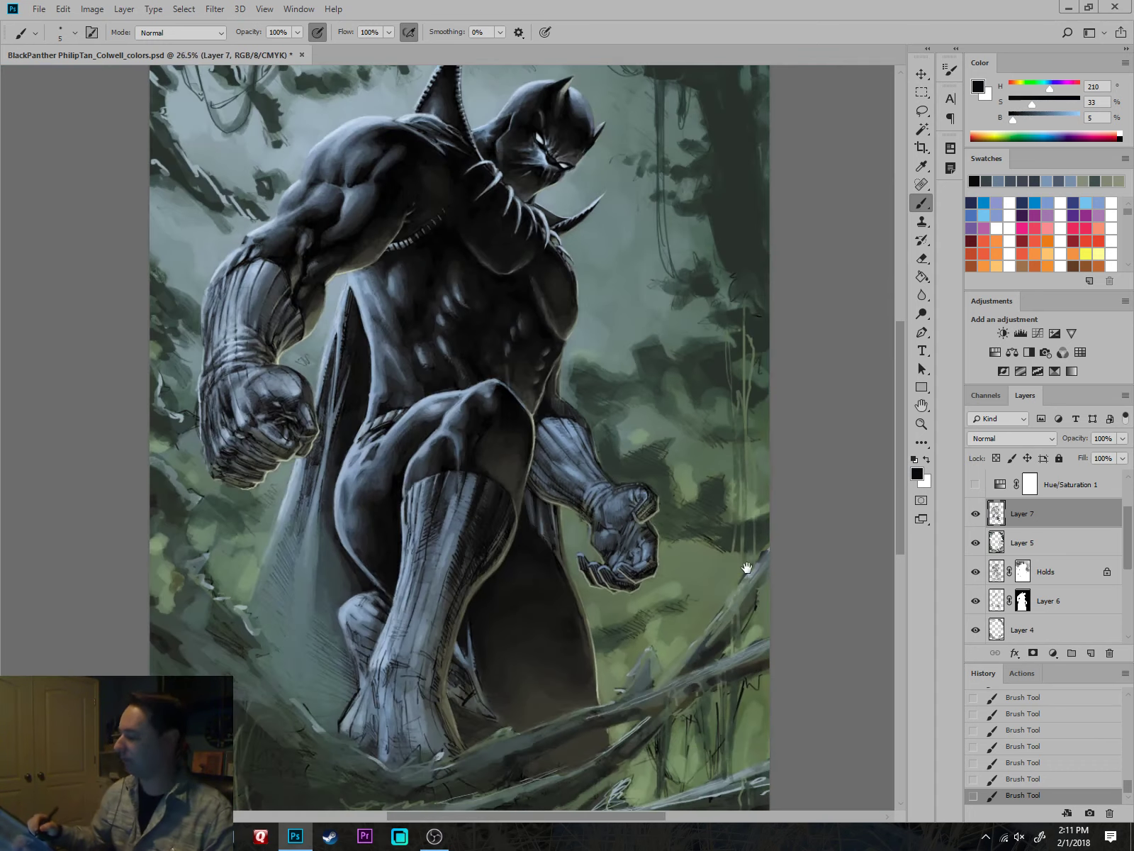
{"action": "scroll", "coordinate": [709, 588], "scroll_direction": "up", "scroll_amount": 6}
{"action": "scroll", "coordinate": [557, 517], "scroll_direction": "up", "scroll_amount": 3}
{"action": "key", "text": "bracketright"}
{"action": "key", "text": "bracketright"}
{"action": "key", "text": "bracketright"}
{"action": "left_click", "coordinate": [347, 403], "text": "alt"}
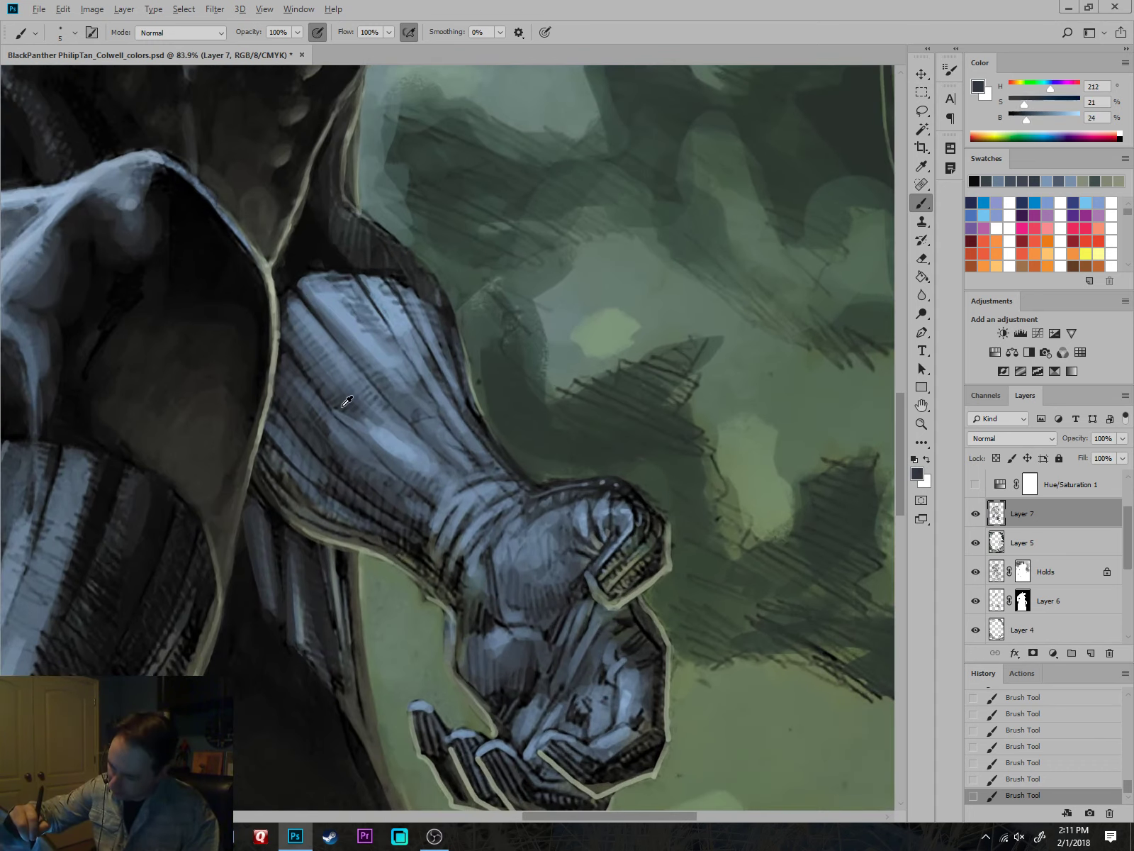
{"action": "left_click_drag", "start_coordinate": [347, 410], "coordinate": [399, 438]}
{"action": "left_click_drag", "start_coordinate": [326, 390], "coordinate": [344, 398]}
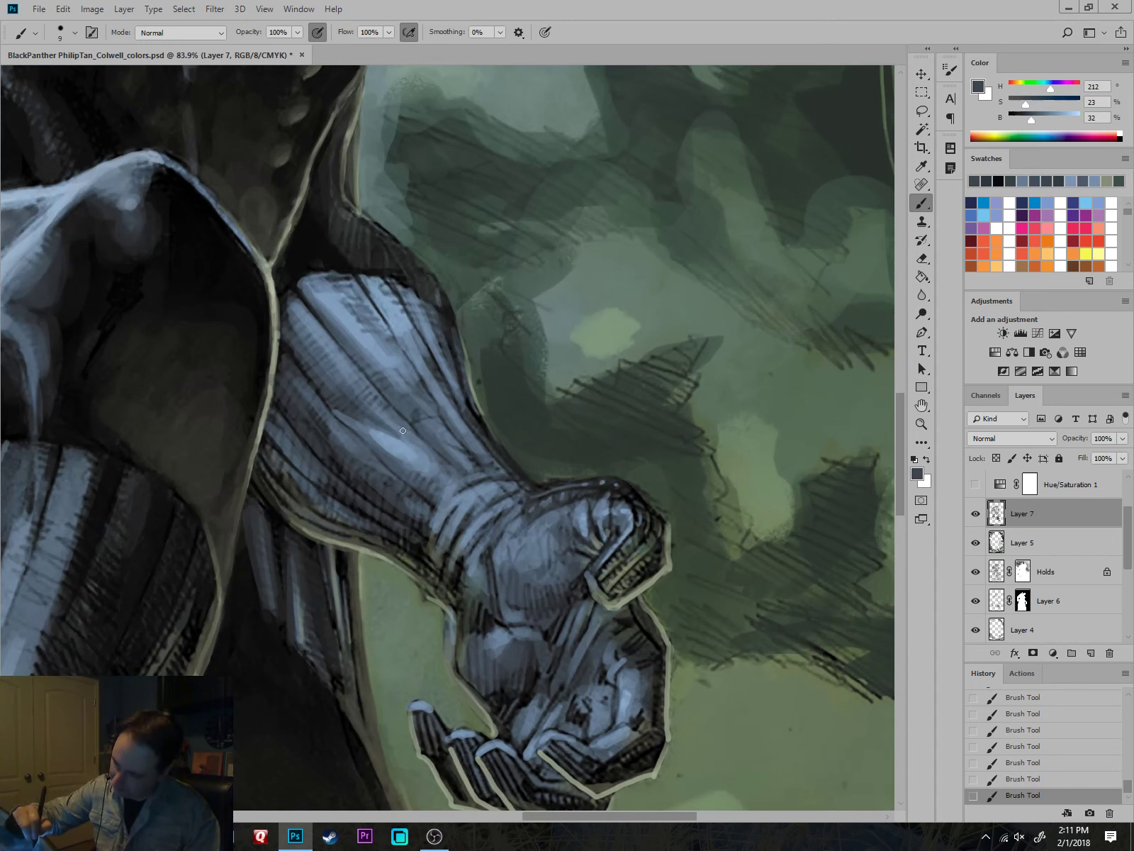
Sample light blues from the glove and paint broader highlights over its upper ribs, enlarging the brush up to 15 px.
{"action": "scroll", "coordinate": [725, 596], "scroll_direction": "down", "scroll_amount": 3}
{"action": "left_click_drag", "start_coordinate": [754, 558], "coordinate": [796, 577]}
{"action": "scroll", "coordinate": [601, 471], "scroll_direction": "up", "scroll_amount": 3}
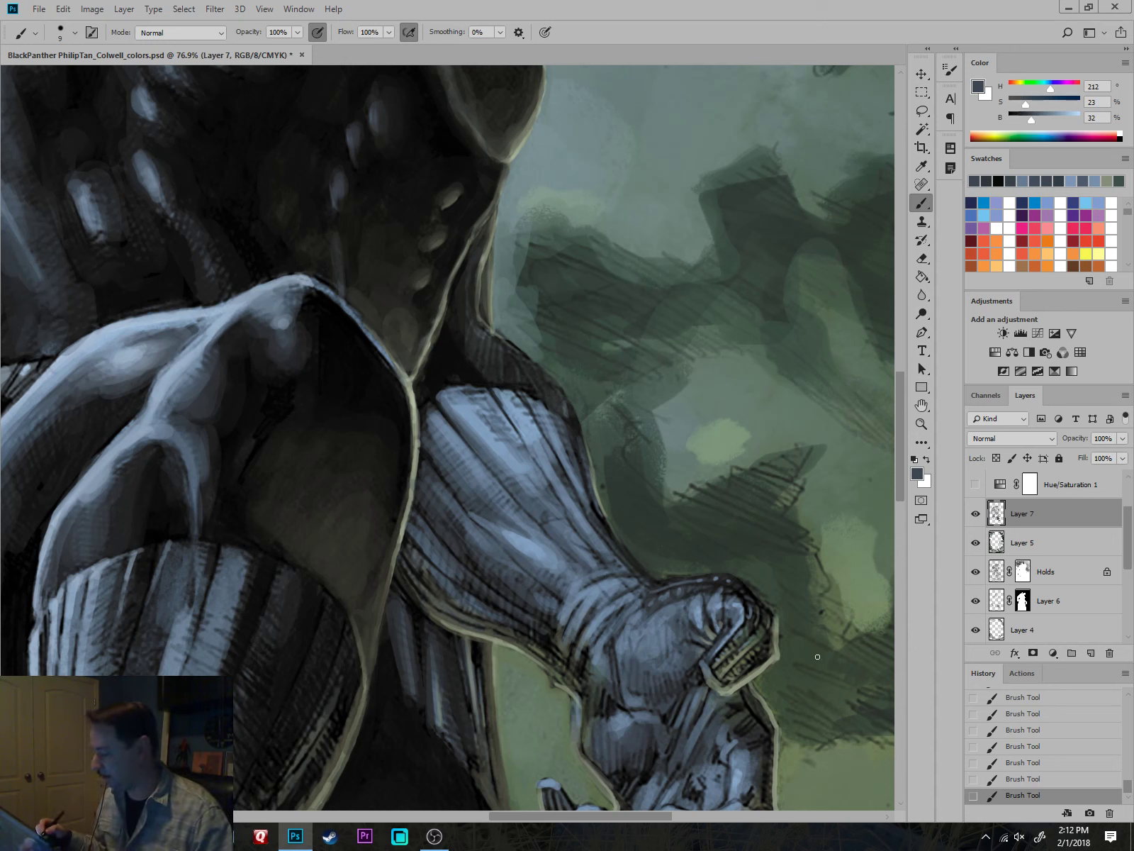
{"action": "left_click_drag", "start_coordinate": [818, 657], "coordinate": [812, 624]}
{"action": "key", "text": "bracketright"}
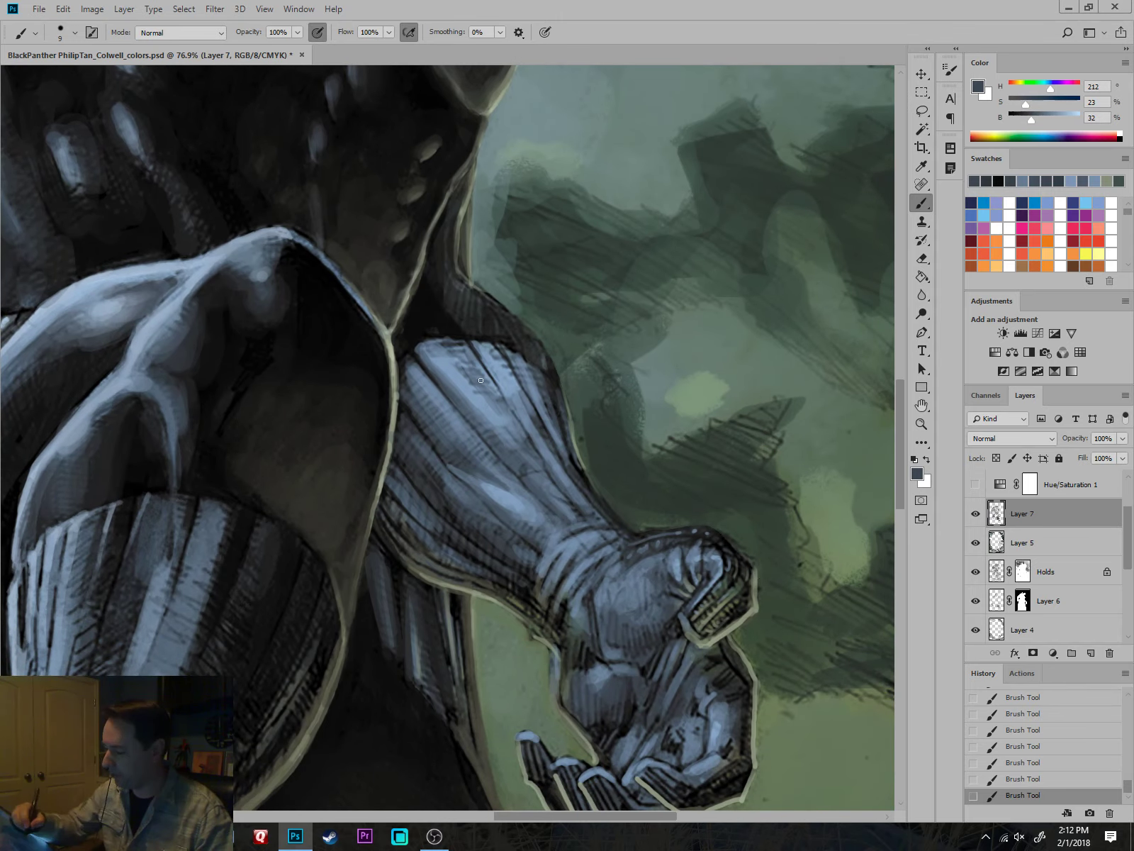
{"action": "left_click", "coordinate": [455, 359], "text": "alt"}
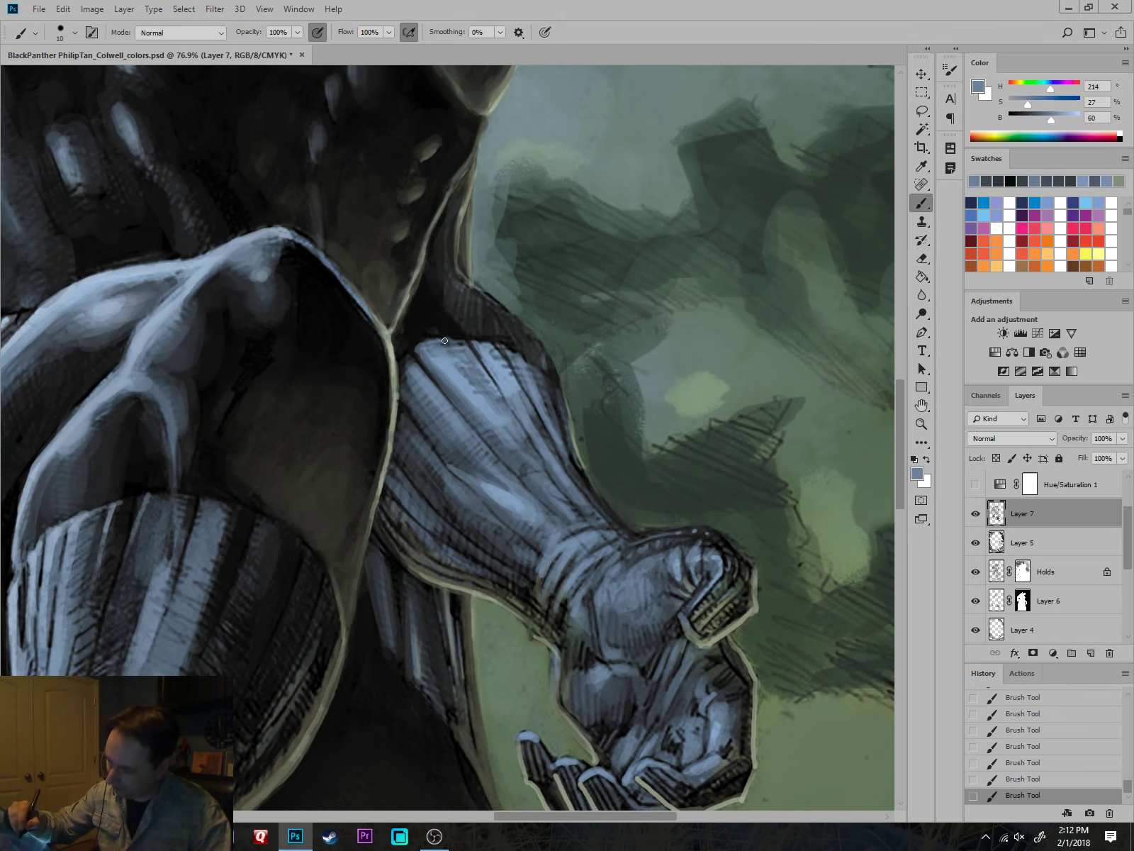
{"action": "left_click", "coordinate": [469, 378], "text": "alt"}
{"action": "key", "text": "bracketright"}
{"action": "mouse_move", "coordinate": [473, 401]}
{"action": "left_mouse_down"}
{"action": "mouse_move", "coordinate": [492, 350]}
{"action": "mouse_move", "coordinate": [500, 359]}
{"action": "left_mouse_up"}
{"action": "left_click_drag", "start_coordinate": [521, 393], "coordinate": [548, 417]}
{"action": "left_click_drag", "start_coordinate": [535, 421], "coordinate": [556, 461]}
{"action": "left_click_drag", "start_coordinate": [411, 380], "coordinate": [450, 424]}
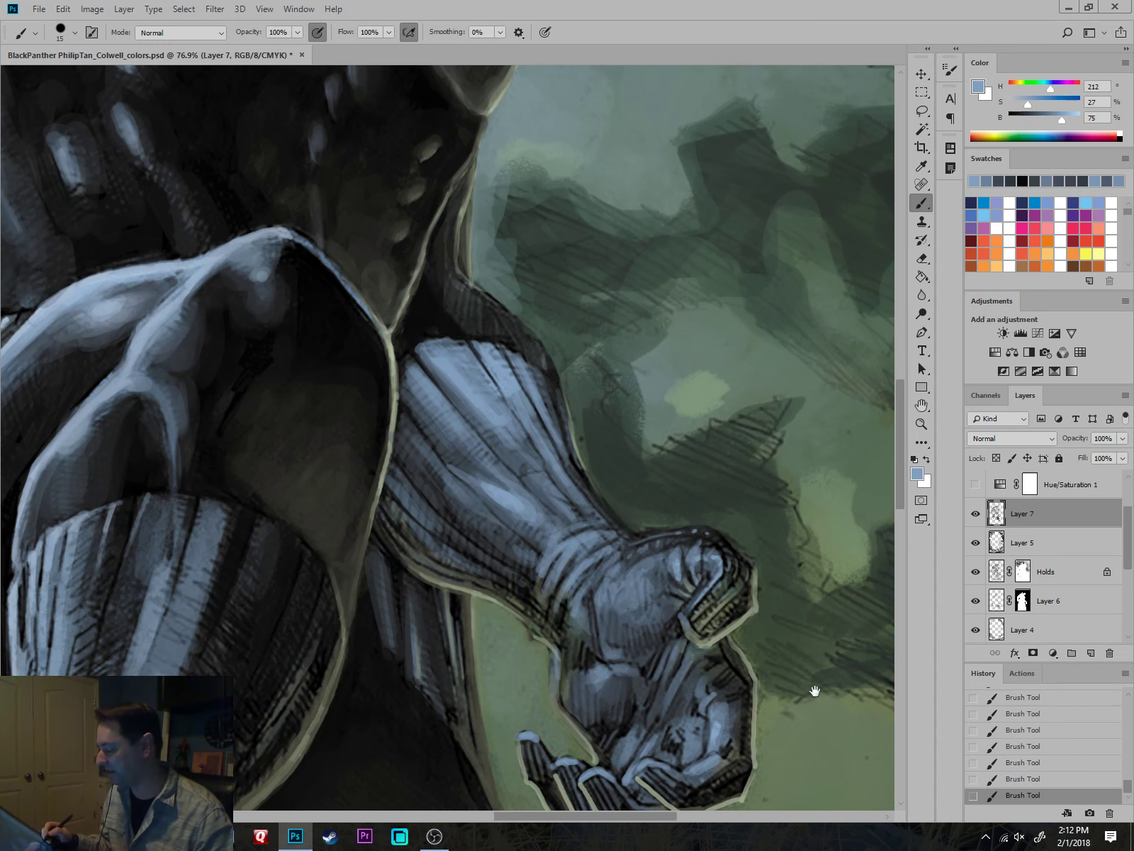
Reduce the brush to 10 px and rework the thumb base and wrist folds with sampled light blue and dark slate tones.
{"action": "left_click_drag", "start_coordinate": [812, 689], "coordinate": [752, 532]}
{"action": "left_click", "coordinate": [628, 407], "text": "alt"}
{"action": "left_click", "coordinate": [627, 408], "text": "alt"}
{"action": "key", "text": "["}
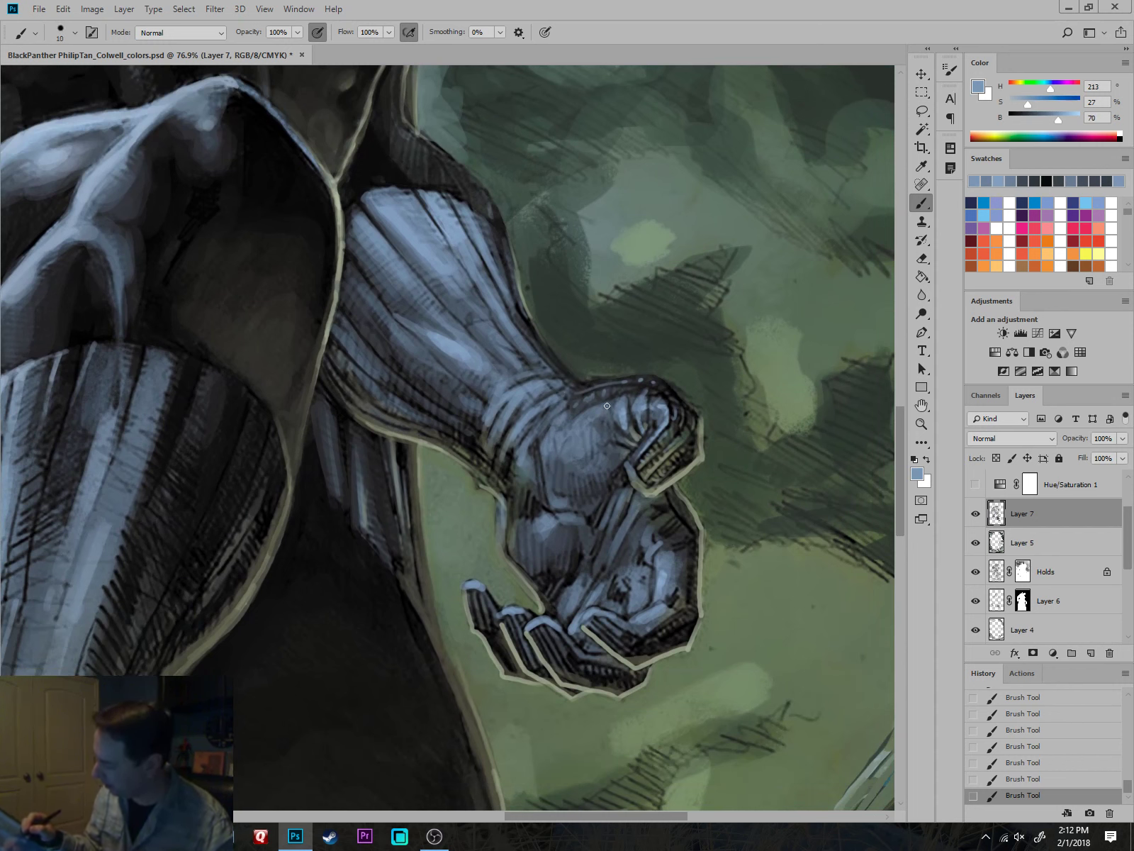
{"action": "left_click_drag", "start_coordinate": [589, 416], "coordinate": [567, 410]}
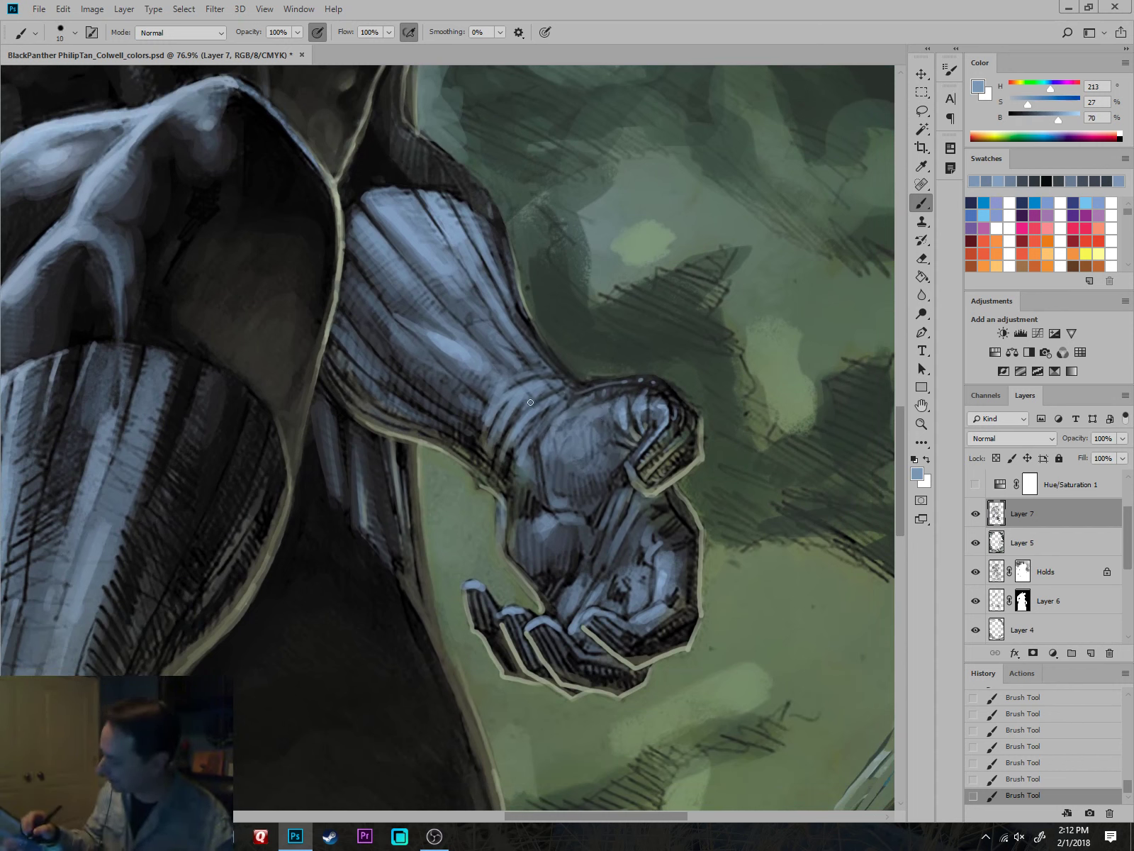
{"action": "left_click", "coordinate": [430, 322], "text": "alt"}
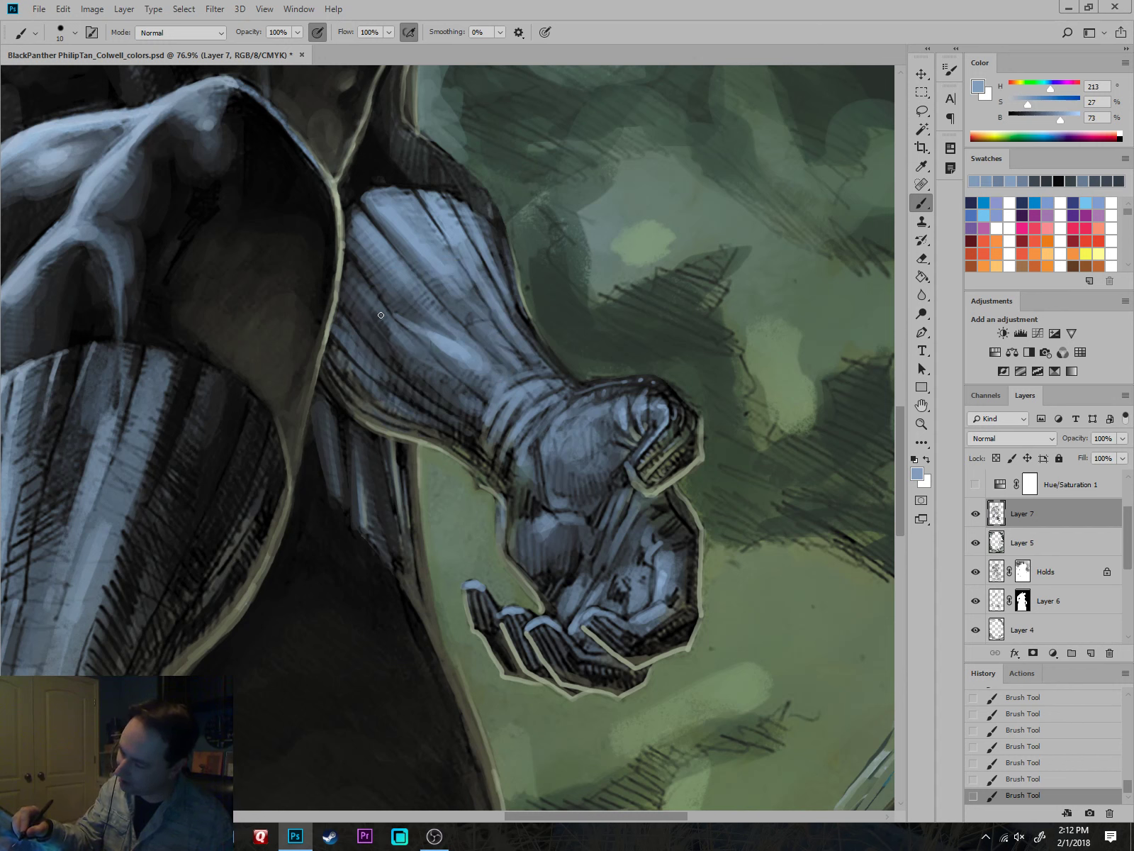
{"action": "left_click", "coordinate": [428, 320], "text": "alt"}
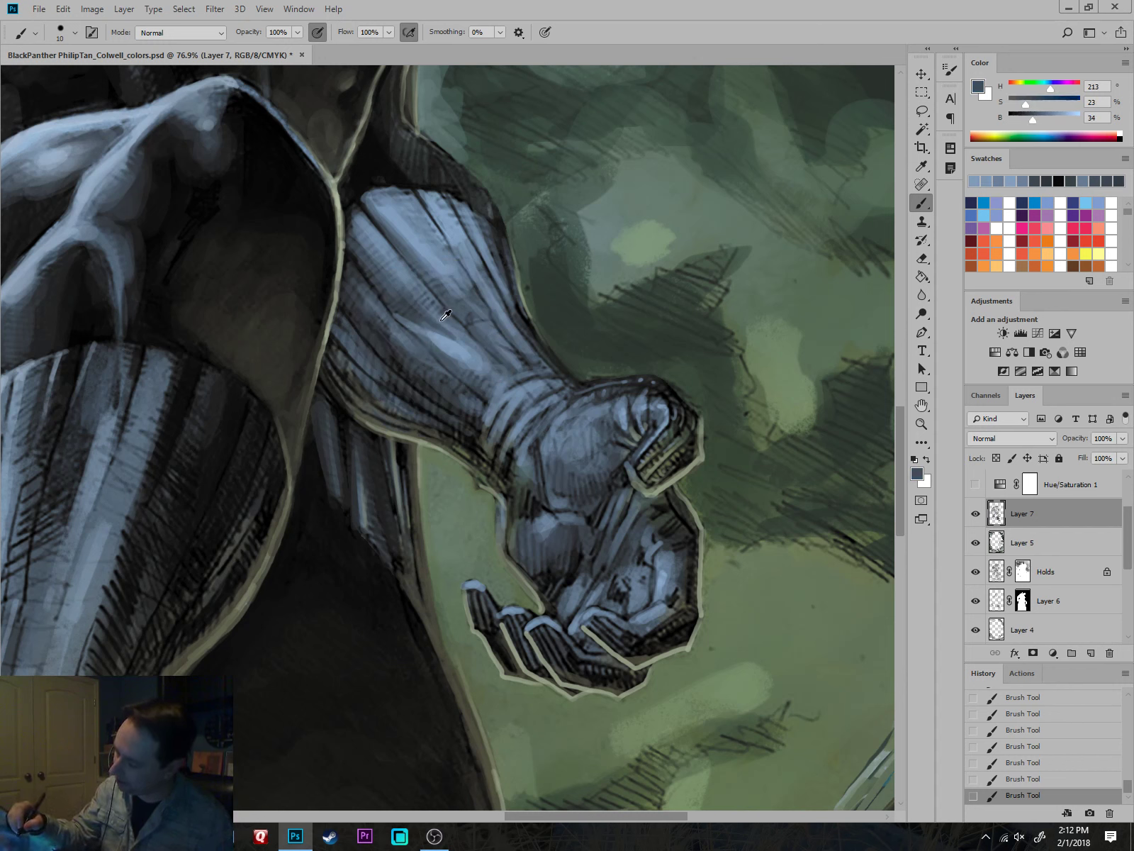
{"action": "mouse_move", "coordinate": [501, 386]}
{"action": "left_mouse_down"}
{"action": "mouse_move", "coordinate": [491, 430]}
{"action": "mouse_move", "coordinate": [482, 423]}
{"action": "mouse_move", "coordinate": [498, 443]}
{"action": "left_mouse_up"}
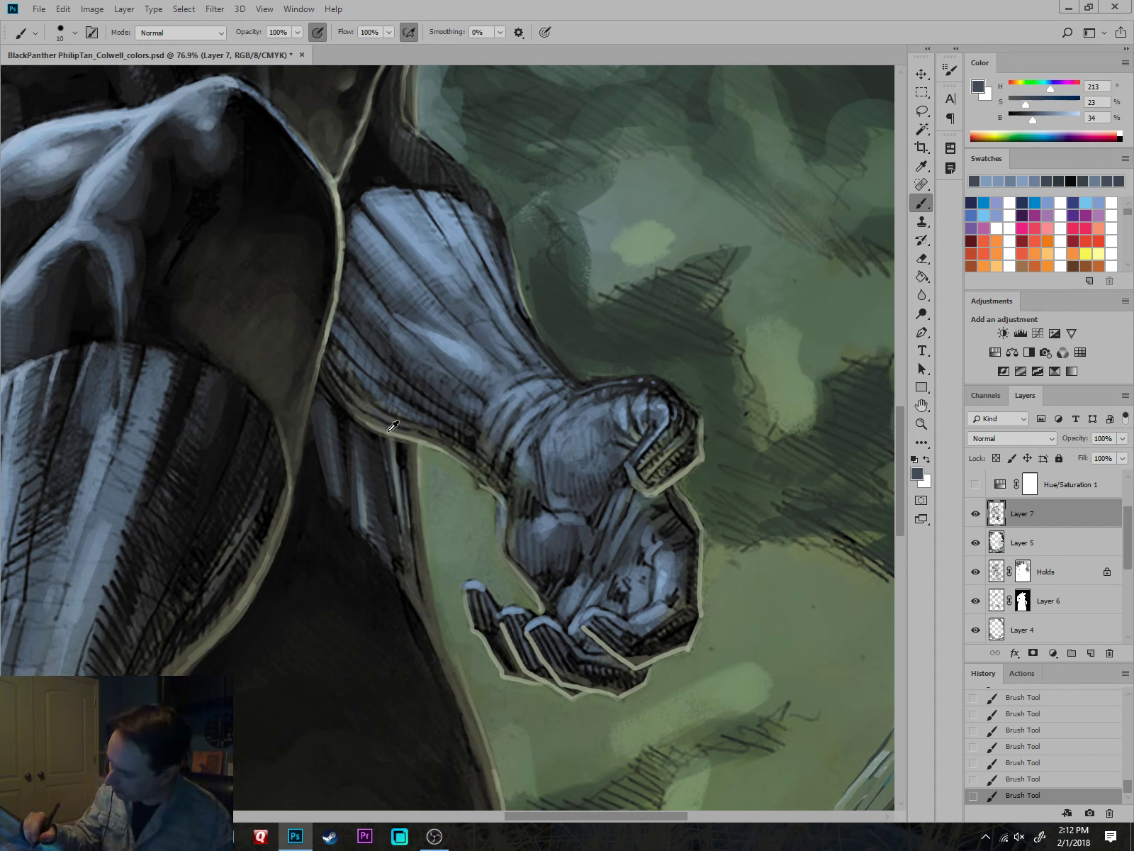
Sample gray-green tones around the glove's lower edge and refine the rim light toward the wrist with 7 and 10 px brushes.
{"action": "left_click", "coordinate": [368, 407], "text": "alt"}
{"action": "key", "text": "bracketleft"}
{"action": "key", "text": "bracketleft"}
{"action": "left_click_drag", "start_coordinate": [401, 422], "coordinate": [467, 431]}
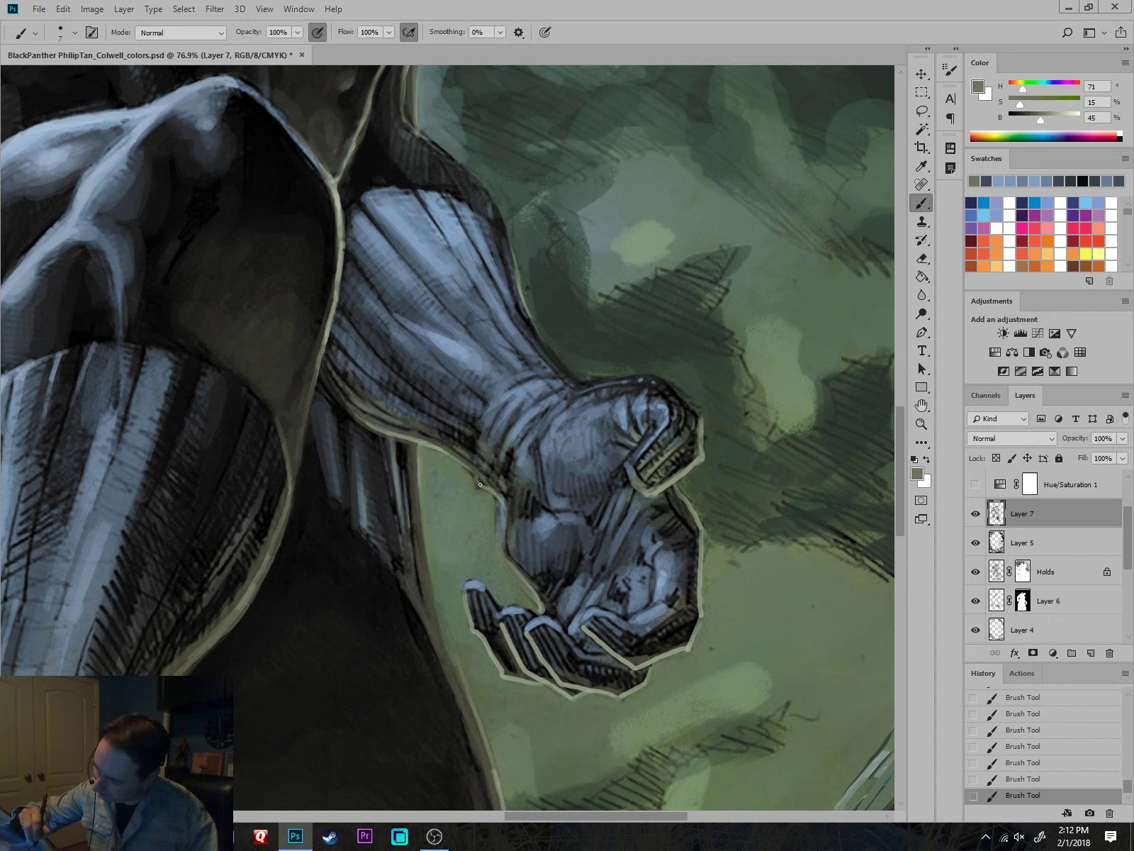
{"action": "left_click", "coordinate": [479, 484], "text": "alt"}
{"action": "scroll", "coordinate": [471, 477], "scroll_direction": "up", "scroll_amount": 1, "text": "alt"}
{"action": "left_click", "coordinate": [434, 451], "text": "alt"}
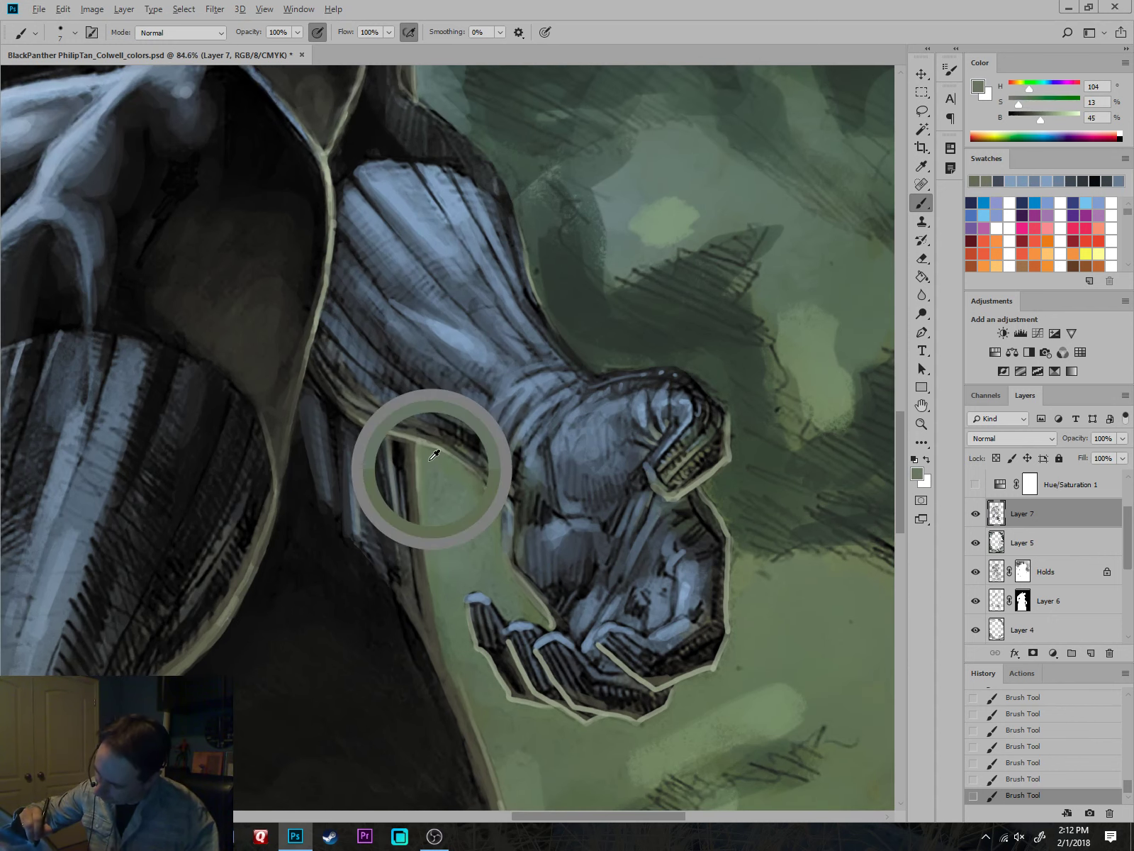
{"action": "key", "text": "bracketright"}
{"action": "key", "text": "bracketright"}
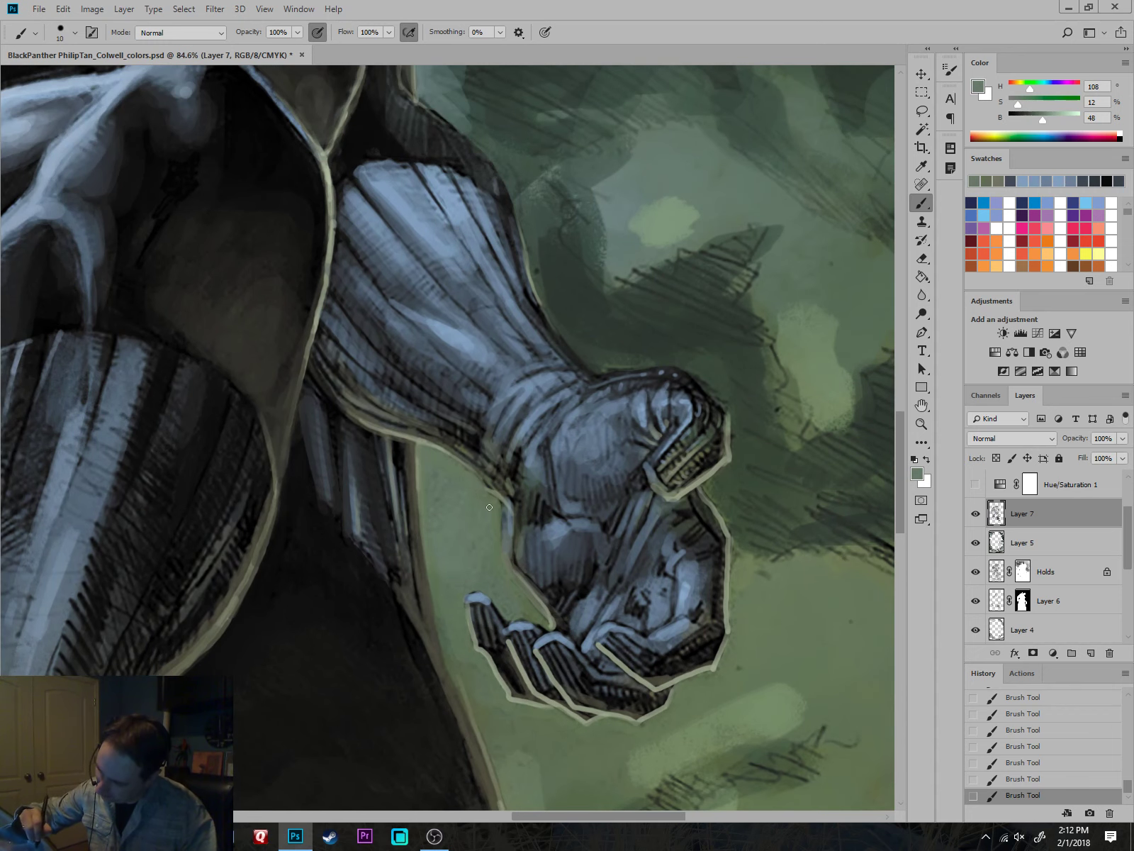
Sample a near-black green beside the wrist and deepen the palm's shadows and creases with 15 and 10 px brushes.
{"action": "scroll", "coordinate": [501, 511], "scroll_direction": "down", "scroll_amount": 12}
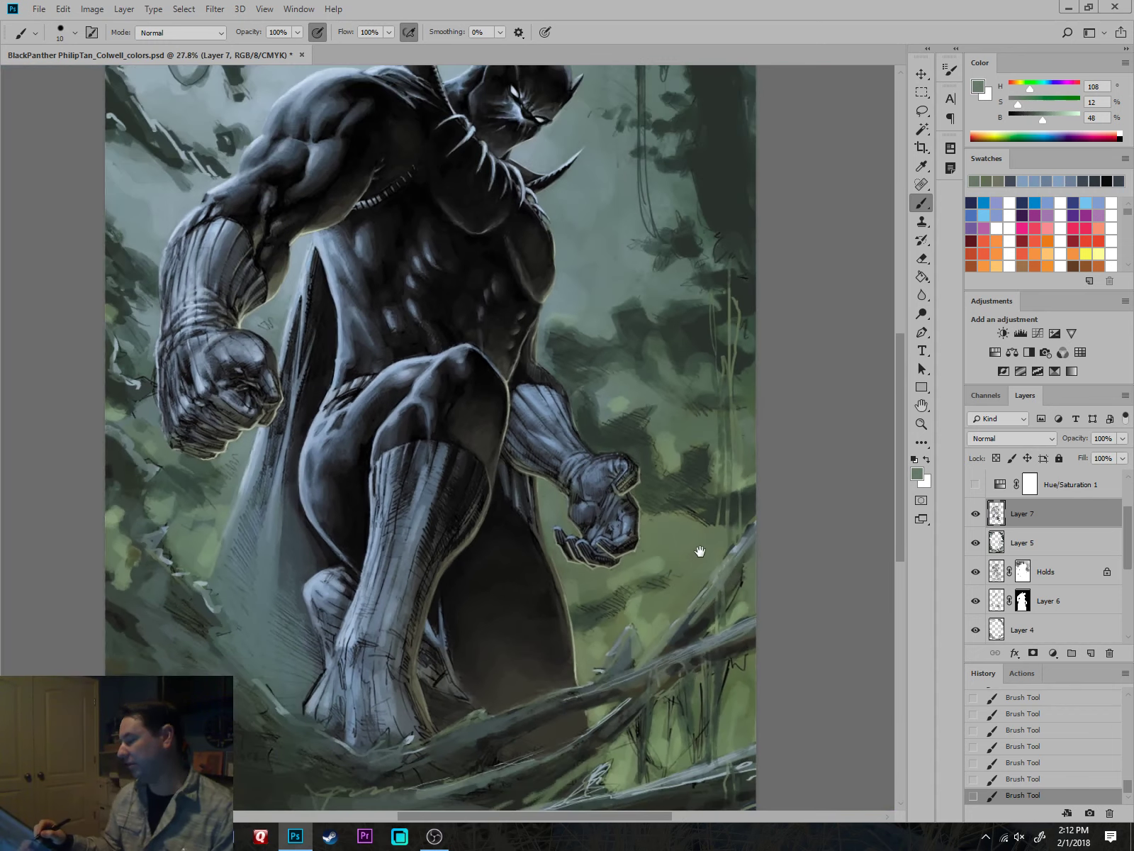
{"action": "scroll", "coordinate": [595, 567], "scroll_direction": "up", "scroll_amount": 10}
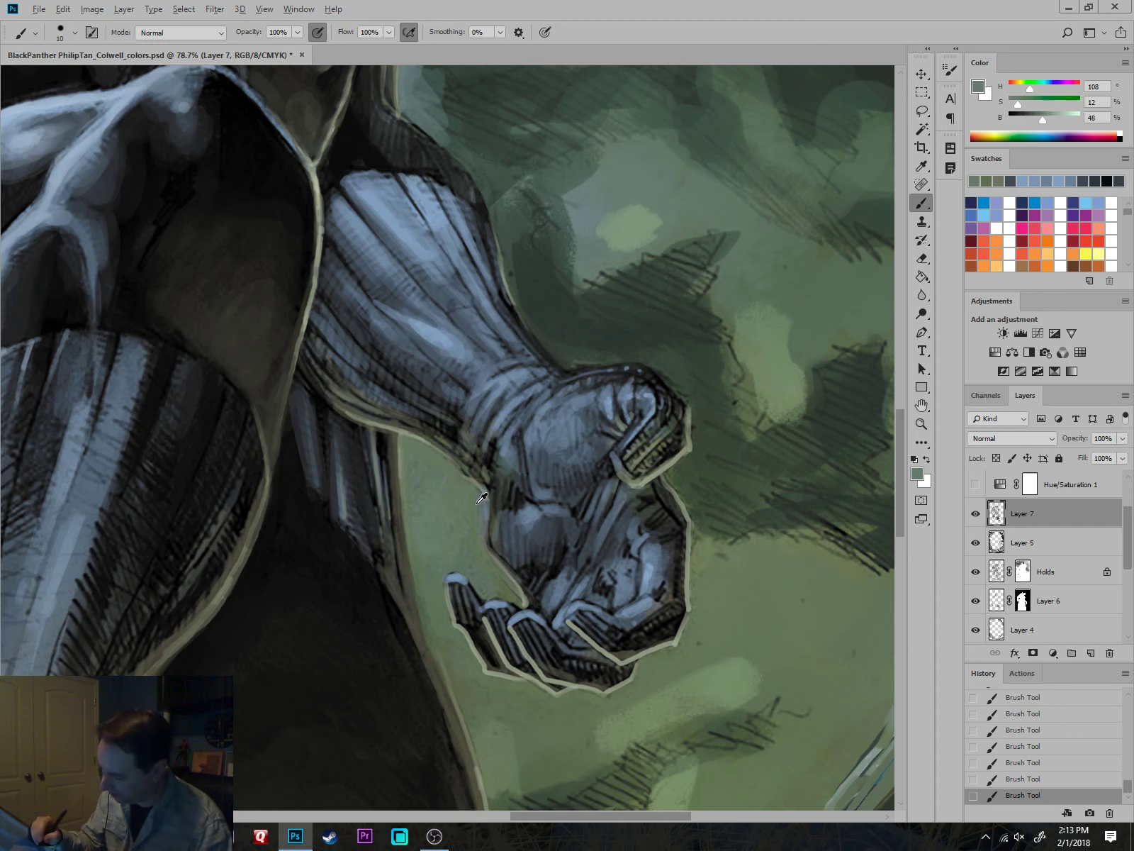
{"action": "left_click", "coordinate": [488, 503], "text": "alt"}
{"action": "left_click", "coordinate": [482, 478], "text": "alt"}
{"action": "key", "text": "bracketright"}
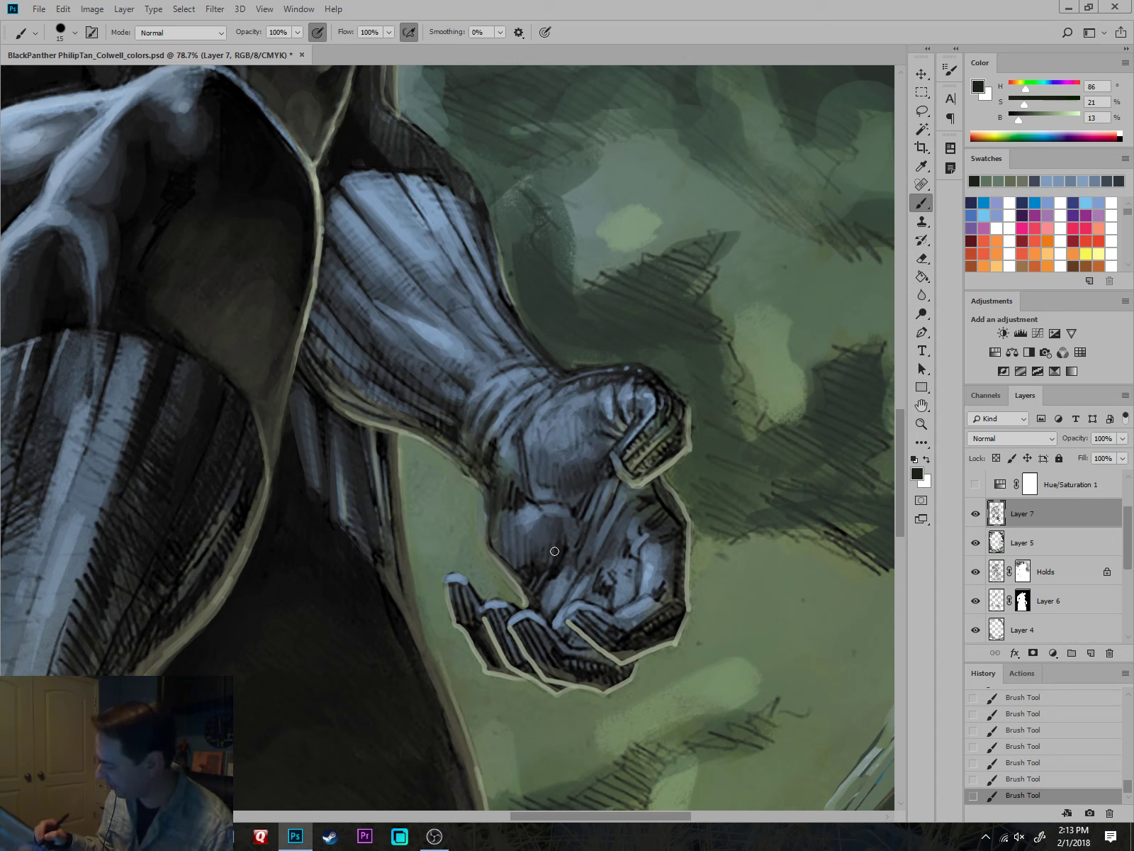
{"action": "key", "text": "bracketleft"}
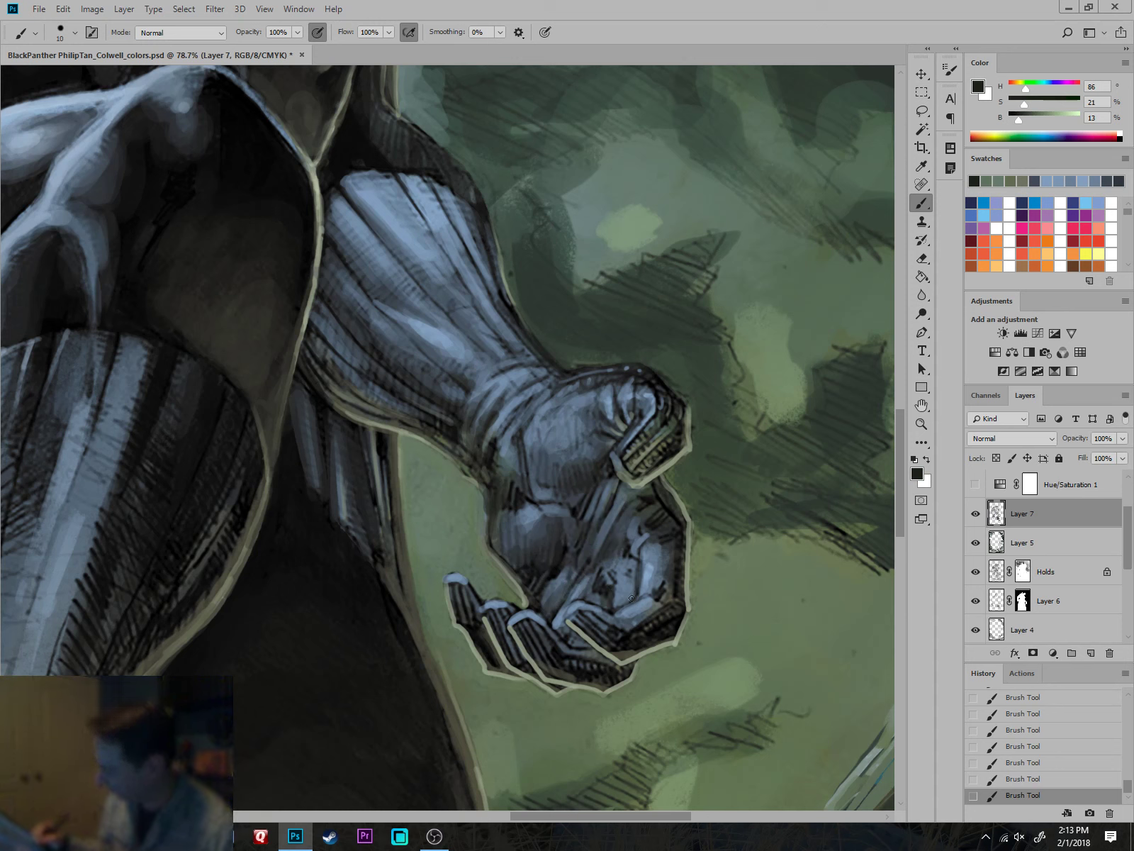
{"action": "mouse_move", "coordinate": [632, 598]}
{"action": "left_mouse_down"}
{"action": "mouse_move", "coordinate": [621, 575]}
{"action": "mouse_move", "coordinate": [631, 570]}
{"action": "mouse_move", "coordinate": [619, 606]}
{"action": "left_mouse_up"}
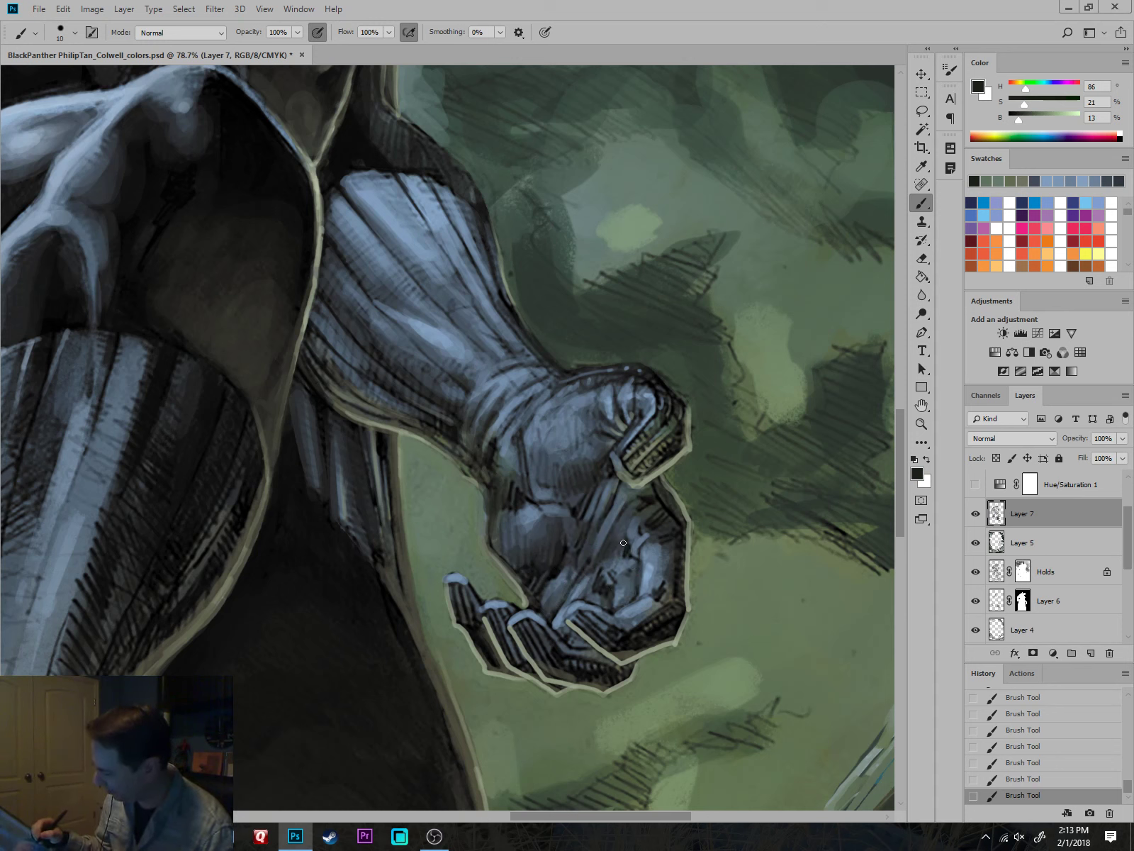
Finish the palm's dark crease stroke, then sample light blues and brighten the upper ribs of the forearm glove.
{"action": "mouse_move", "coordinate": [621, 549]}
{"action": "left_mouse_down"}
{"action": "mouse_move", "coordinate": [626, 519]}
{"action": "mouse_move", "coordinate": [606, 541]}
{"action": "left_mouse_up"}
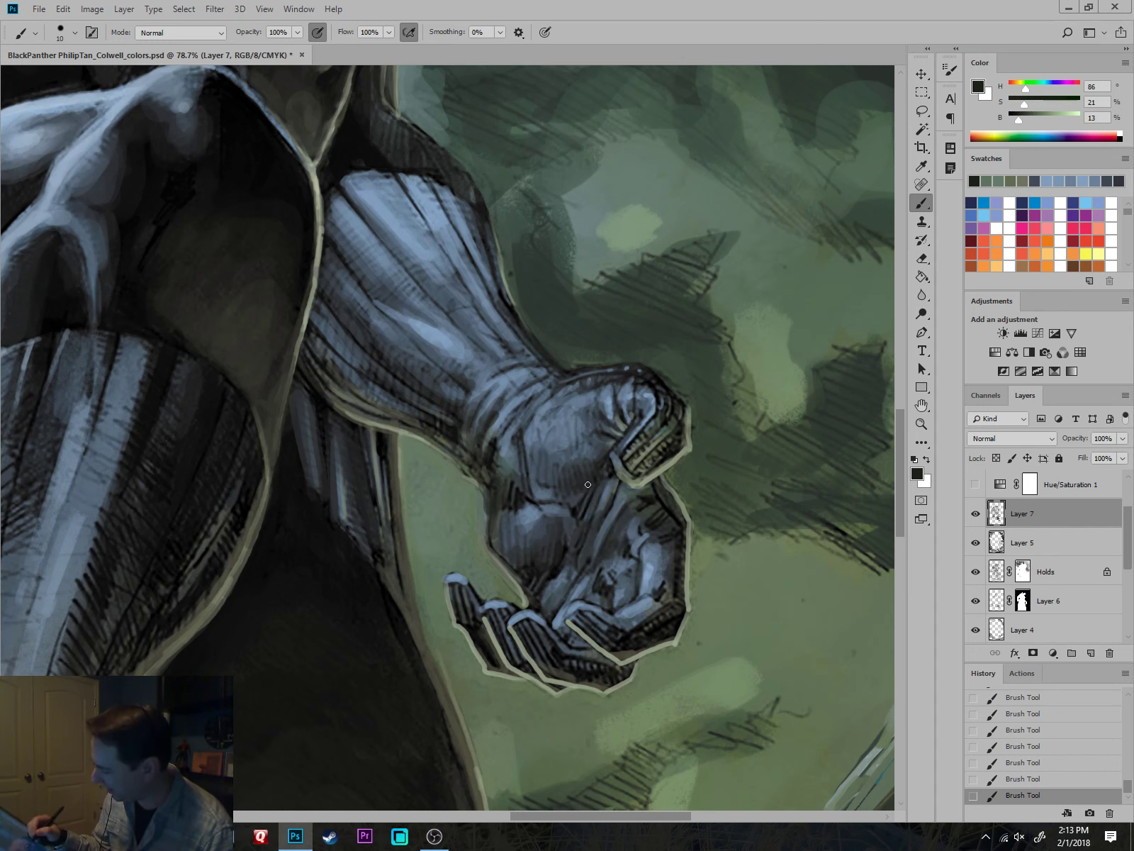
{"action": "left_click", "coordinate": [378, 184], "text": "alt"}
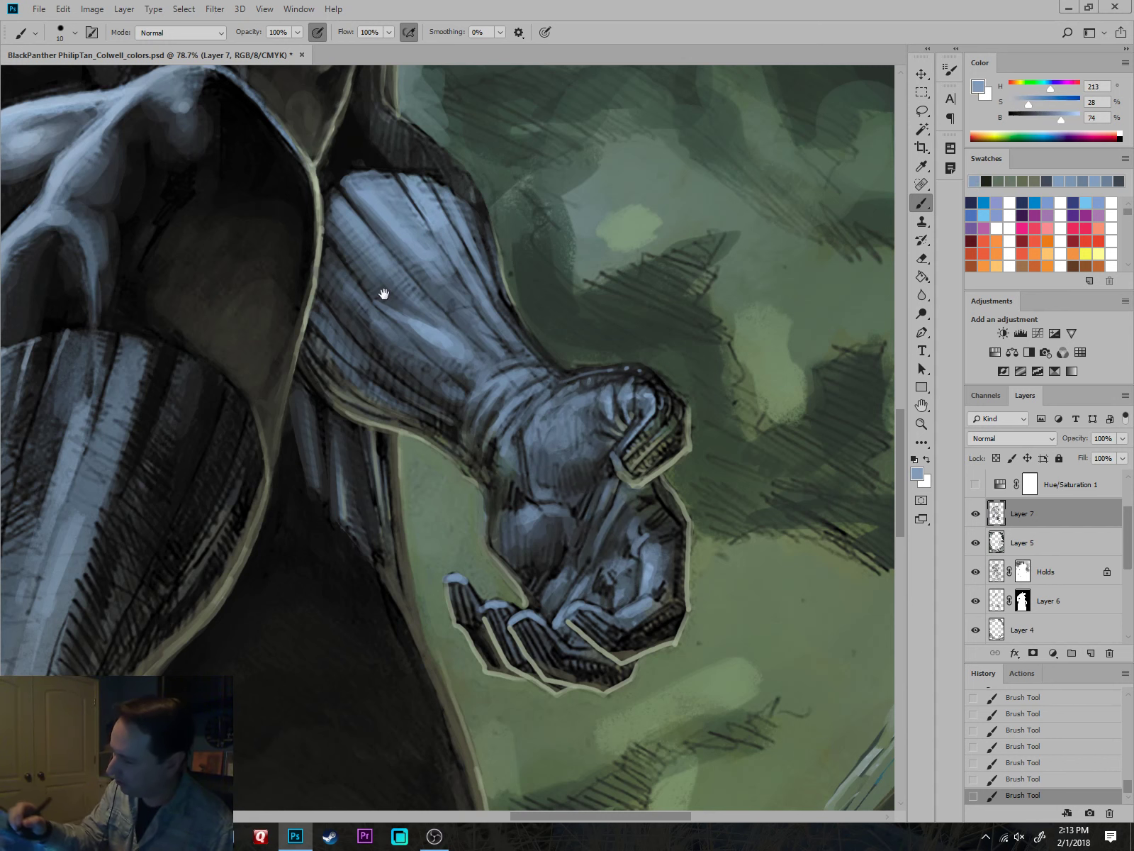
{"action": "scroll", "coordinate": [450, 296], "scroll_direction": "down", "scroll_amount": 5}
{"action": "left_click_drag", "start_coordinate": [338, 187], "coordinate": [389, 199]}
{"action": "left_click", "coordinate": [361, 144], "text": "alt"}
{"action": "scroll", "coordinate": [653, 623], "scroll_direction": "down", "scroll_amount": 3}
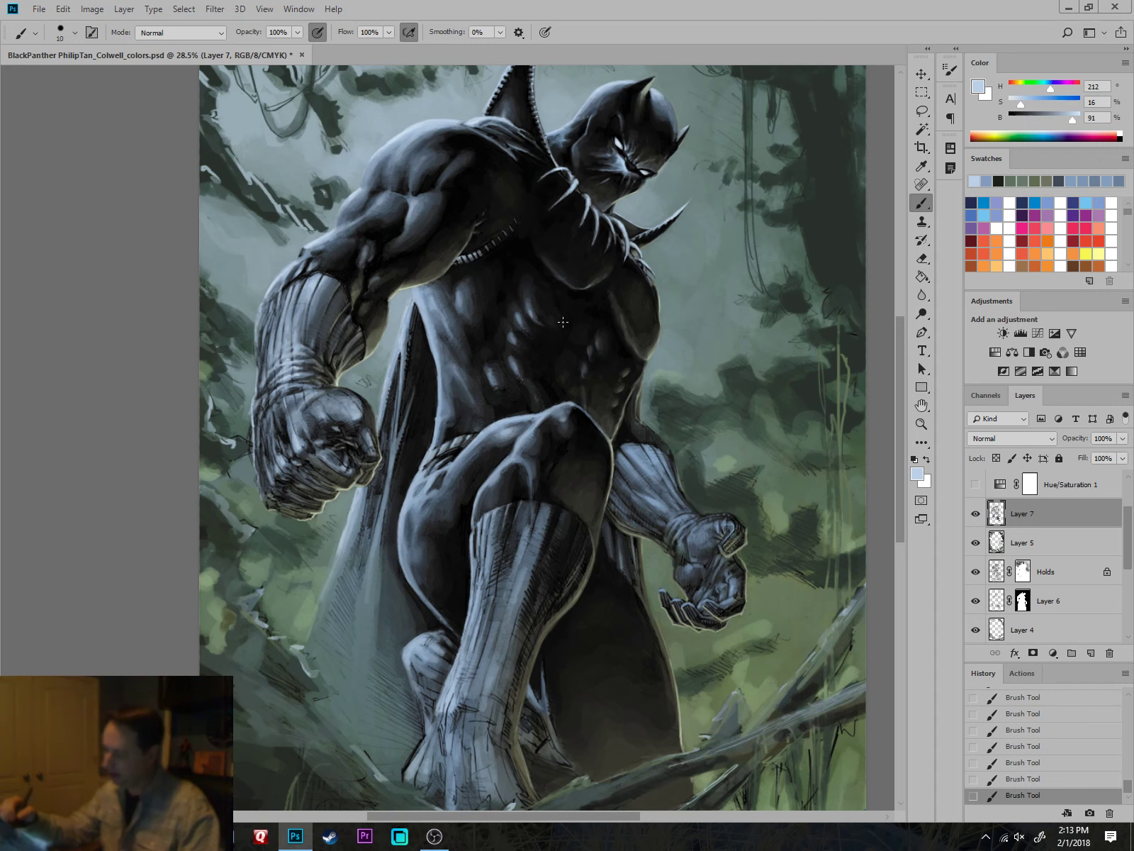
Reduce the brush to 6 px and paint a pale blue highlight along the thumb tip's inner edge.
{"action": "scroll", "coordinate": [727, 583], "scroll_direction": "up", "scroll_amount": 5}
{"action": "key", "text": "bracketleft"}
{"action": "key", "text": "bracketleft"}
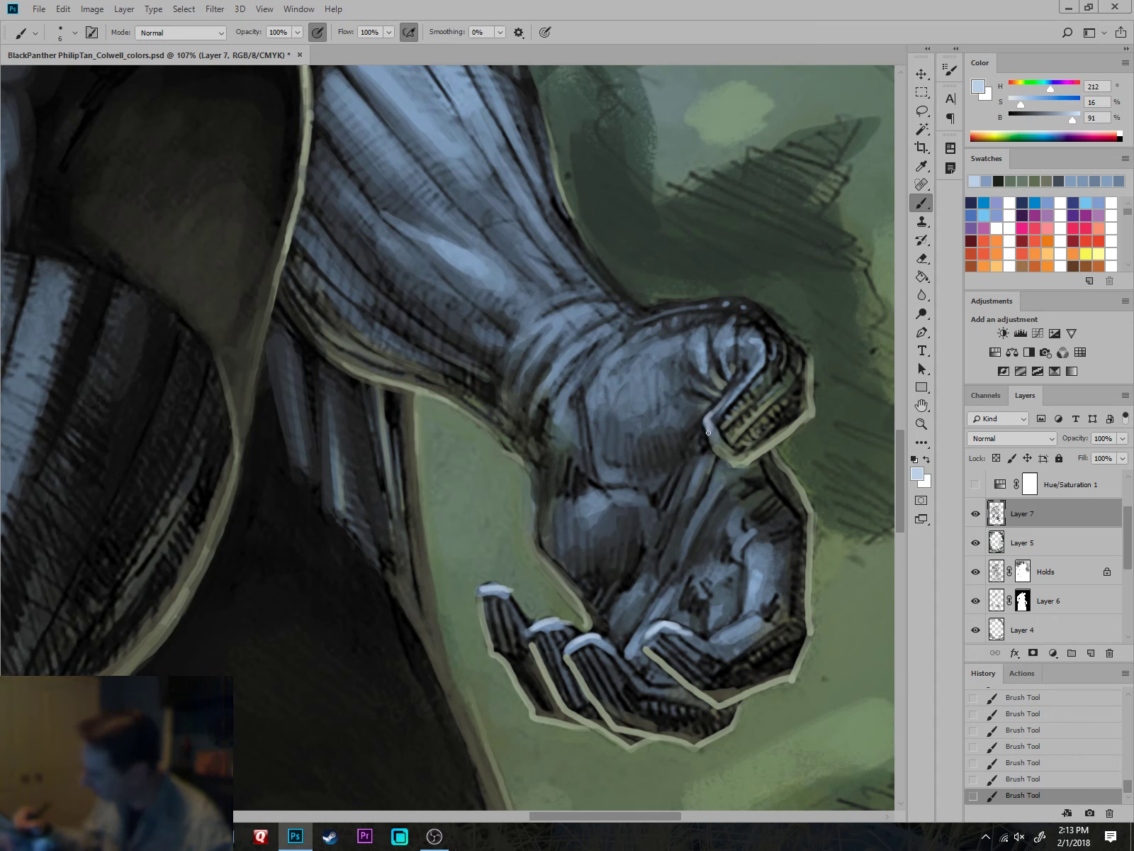
{"action": "scroll", "coordinate": [800, 588], "scroll_direction": "down", "scroll_amount": 7}
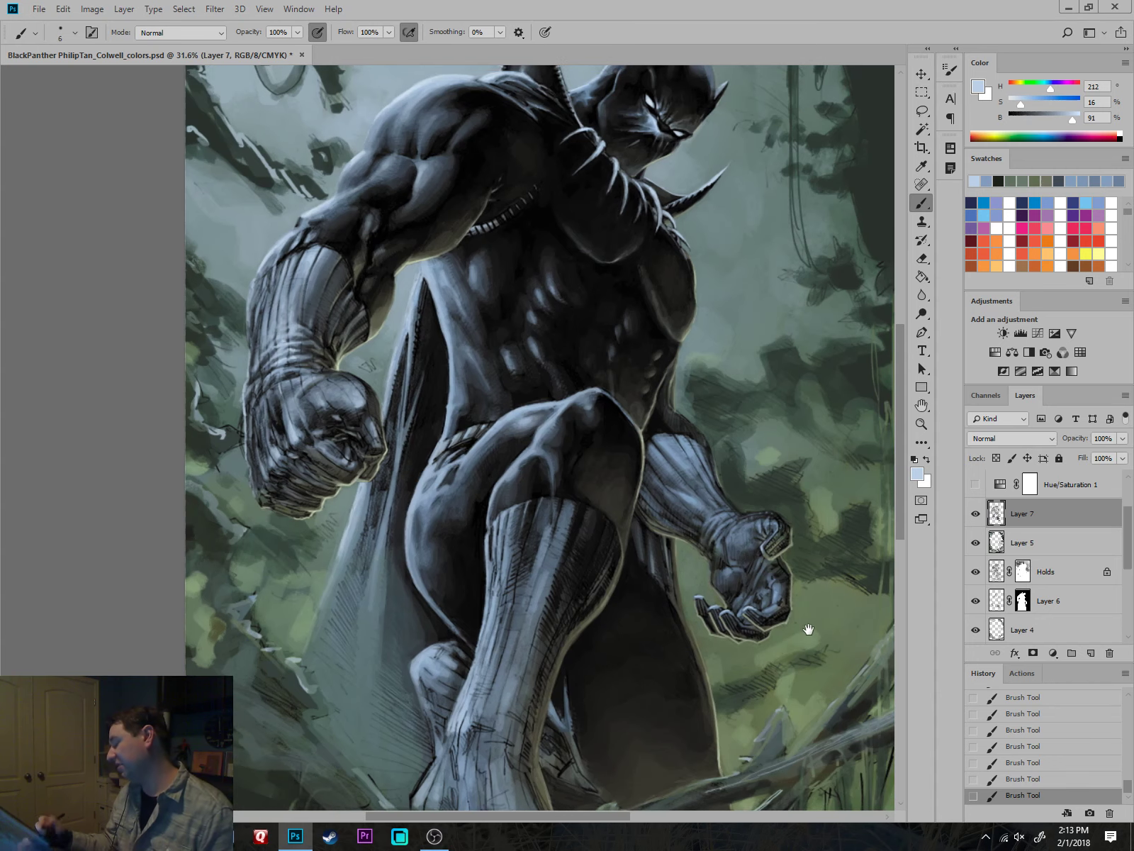
{"action": "scroll", "coordinate": [778, 560], "scroll_direction": "up", "scroll_amount": 5}
{"action": "scroll", "coordinate": [749, 664], "scroll_direction": "up", "scroll_amount": 3}
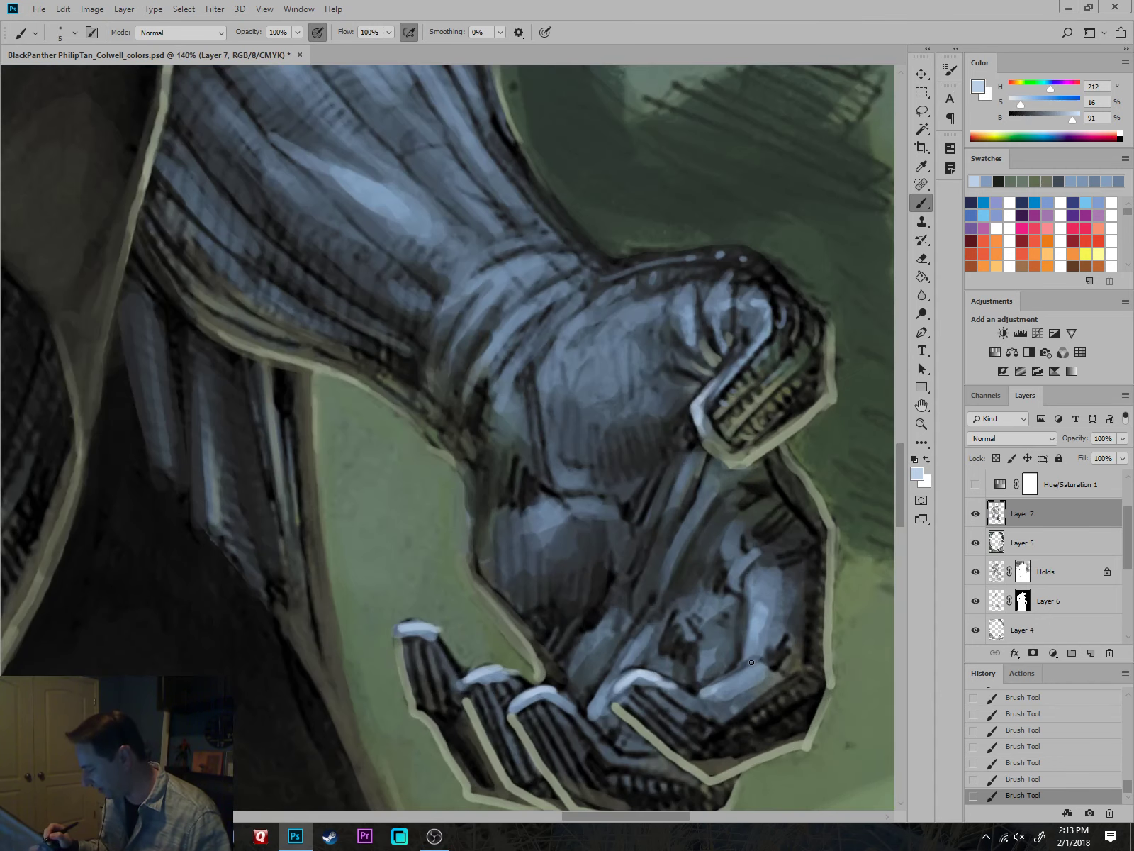
Sample dark slate tones and refine the shadows between the palm and the frontmost curled finger with a 7 px brush.
{"action": "left_click", "coordinate": [737, 661], "text": "alt"}
{"action": "left_click", "coordinate": [735, 664], "text": "alt"}
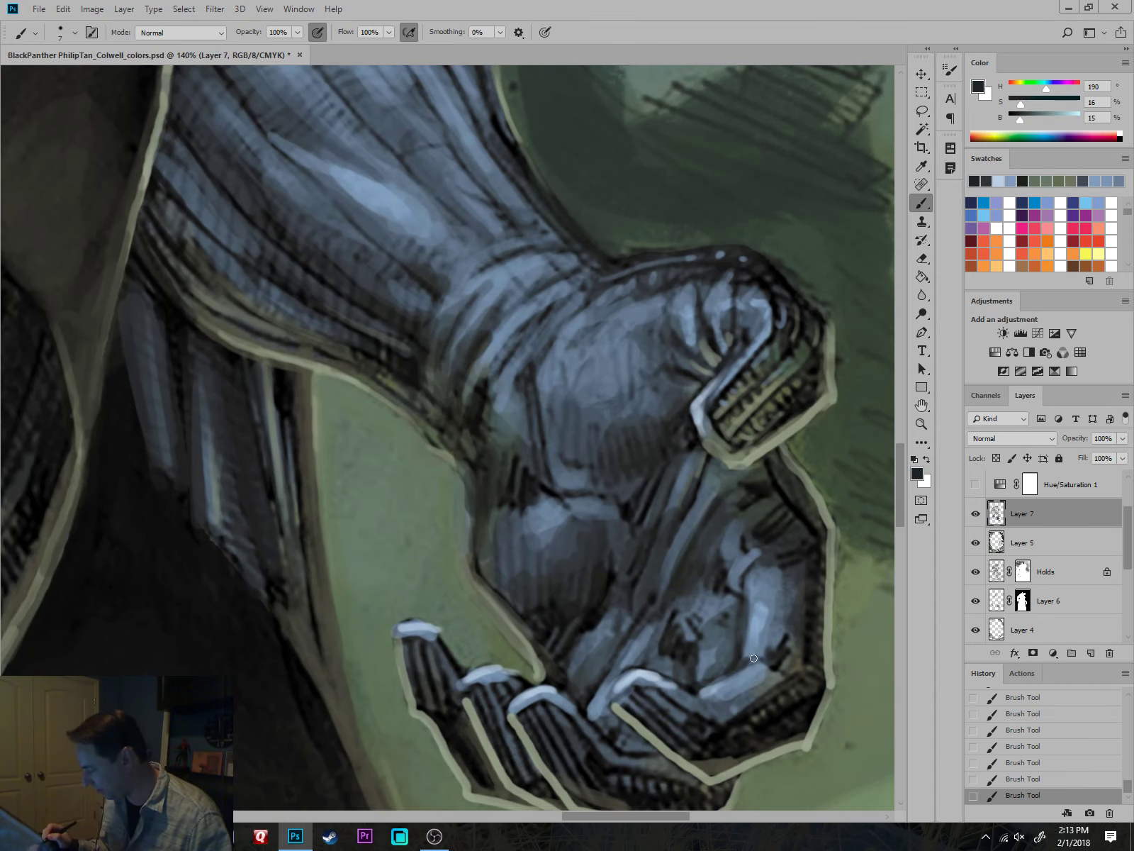
{"action": "mouse_move", "coordinate": [698, 684]}
{"action": "left_mouse_down"}
{"action": "mouse_move", "coordinate": [734, 659]}
{"action": "mouse_move", "coordinate": [692, 673]}
{"action": "left_mouse_up"}
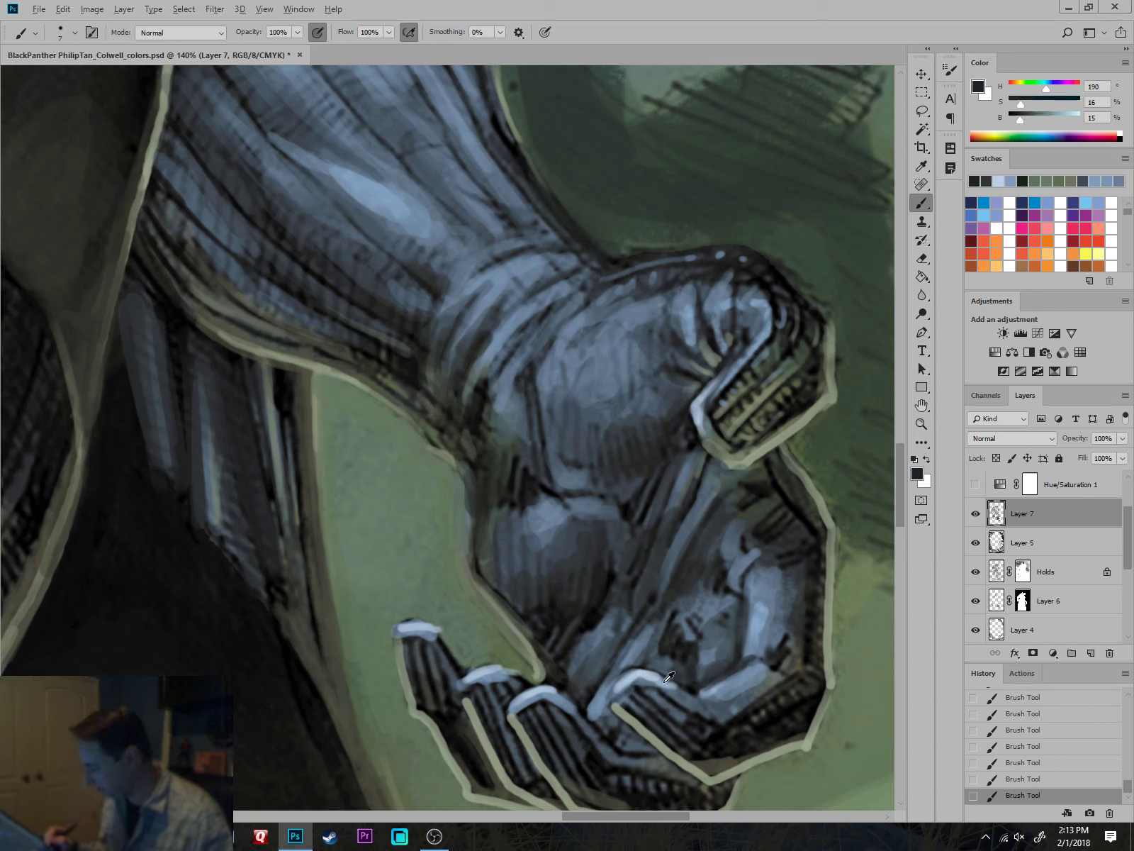
{"action": "left_click", "coordinate": [633, 680], "text": "alt"}
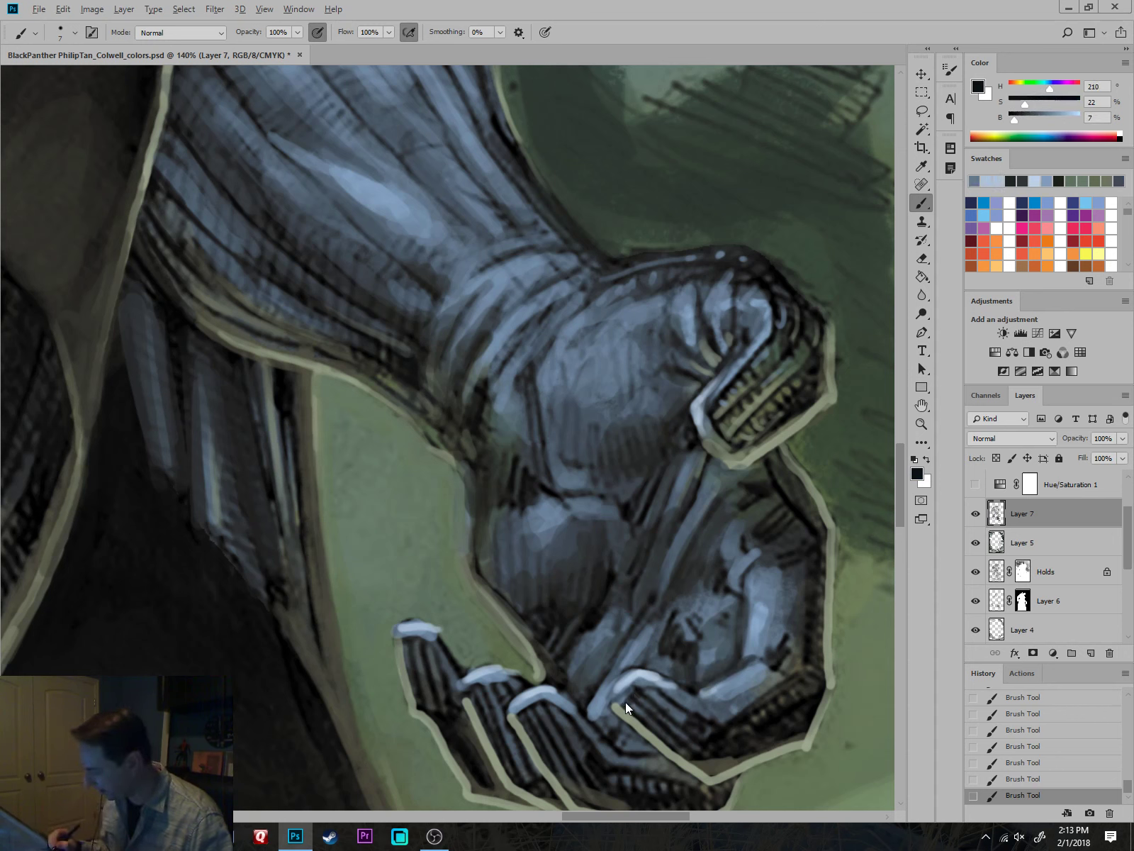
Enlarge the brush to 15 px and deepen the shadows around the curled fingers and lower palm in near-black blue.
{"action": "key", "text": "bracketright"}
{"action": "key", "text": "bracketright"}
{"action": "key", "text": "bracketright"}
{"action": "mouse_move", "coordinate": [492, 688]}
{"action": "left_mouse_down"}
{"action": "mouse_move", "coordinate": [482, 695]}
{"action": "mouse_move", "coordinate": [406, 648]}
{"action": "left_mouse_up"}
{"action": "key", "text": "bracketright"}
{"action": "left_click_drag", "start_coordinate": [641, 604], "coordinate": [589, 690]}
{"action": "mouse_move", "coordinate": [608, 637]}
{"action": "left_mouse_down"}
{"action": "mouse_move", "coordinate": [578, 701]}
{"action": "mouse_move", "coordinate": [649, 752]}
{"action": "left_mouse_up"}
{"action": "left_click_drag", "start_coordinate": [606, 712], "coordinate": [638, 731]}
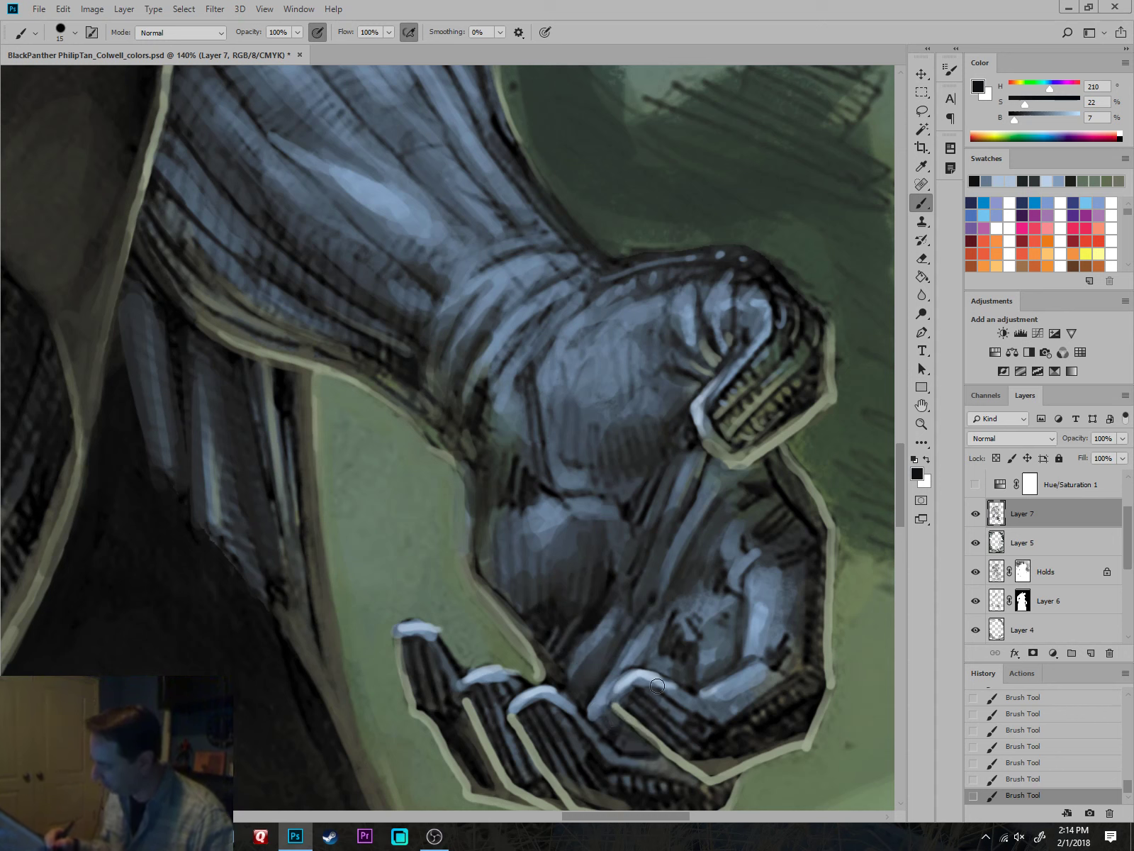
Darken the creases around the thumb base and the hatched underside of the thumb, reducing the brush to 10 px.
{"action": "mouse_move", "coordinate": [629, 474]}
{"action": "left_mouse_down"}
{"action": "mouse_move", "coordinate": [687, 431]}
{"action": "mouse_move", "coordinate": [623, 453]}
{"action": "mouse_move", "coordinate": [611, 473]}
{"action": "left_mouse_up"}
{"action": "mouse_move", "coordinate": [532, 466]}
{"action": "left_mouse_down"}
{"action": "mouse_move", "coordinate": [524, 491]}
{"action": "mouse_move", "coordinate": [510, 472]}
{"action": "left_mouse_up"}
{"action": "mouse_move", "coordinate": [528, 378]}
{"action": "left_mouse_down"}
{"action": "mouse_move", "coordinate": [543, 467]}
{"action": "mouse_move", "coordinate": [524, 458]}
{"action": "mouse_move", "coordinate": [521, 476]}
{"action": "left_mouse_up"}
{"action": "left_click_drag", "start_coordinate": [761, 470], "coordinate": [746, 492]}
{"action": "key", "text": "bracketleft"}
{"action": "mouse_move", "coordinate": [648, 475]}
{"action": "left_mouse_down", "text": "ctrl"}
{"action": "mouse_move", "coordinate": [701, 454]}
{"action": "mouse_move", "coordinate": [684, 426]}
{"action": "left_mouse_up", "text": "ctrl"}
{"action": "left_click_drag", "start_coordinate": [702, 390], "coordinate": [705, 427]}
{"action": "left_click_drag", "start_coordinate": [708, 386], "coordinate": [712, 427]}
{"action": "left_click_drag", "start_coordinate": [717, 385], "coordinate": [718, 431]}
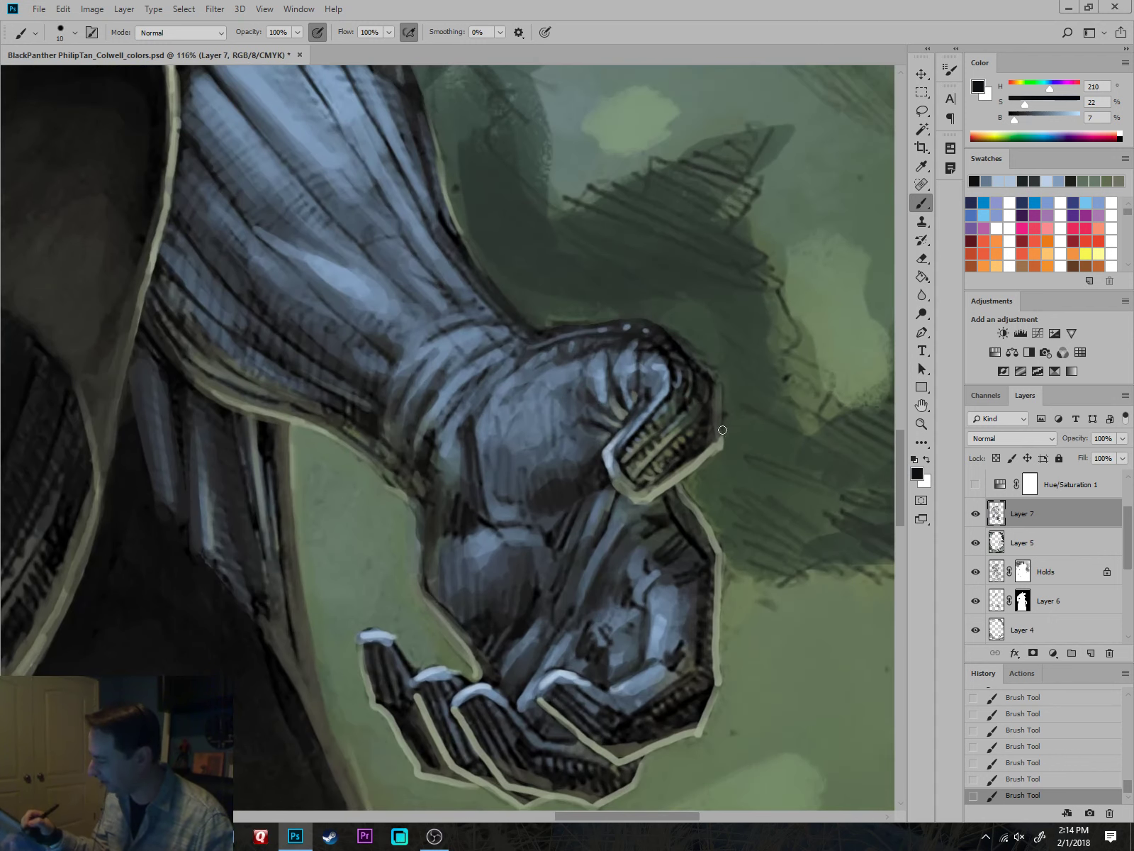
Sample the gray-green rim color and refine the rim light along the hand's outer edge with a 7 px brush.
{"action": "left_click", "coordinate": [716, 431], "text": "alt"}
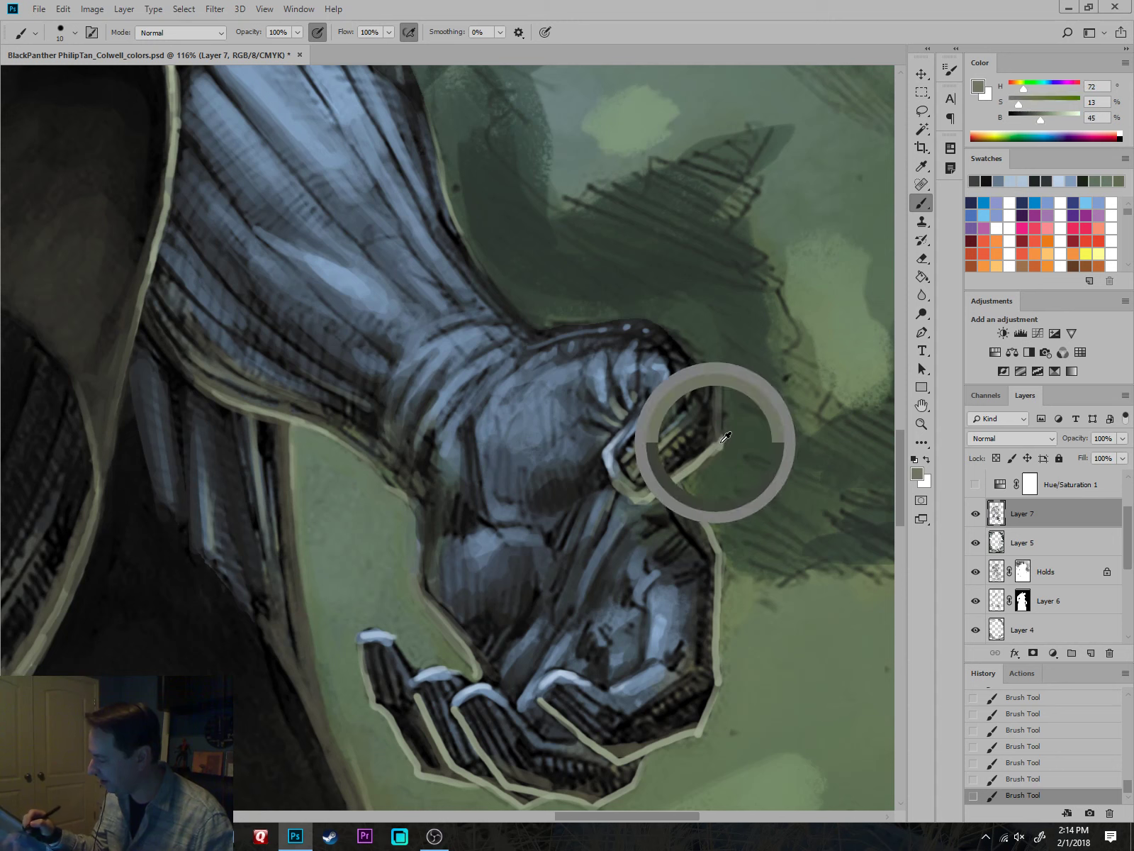
{"action": "left_click", "coordinate": [716, 657], "text": "alt"}
{"action": "key", "text": "bracketleft"}
{"action": "key", "text": "bracketleft"}
{"action": "left_click_drag", "start_coordinate": [706, 686], "coordinate": [645, 738]}
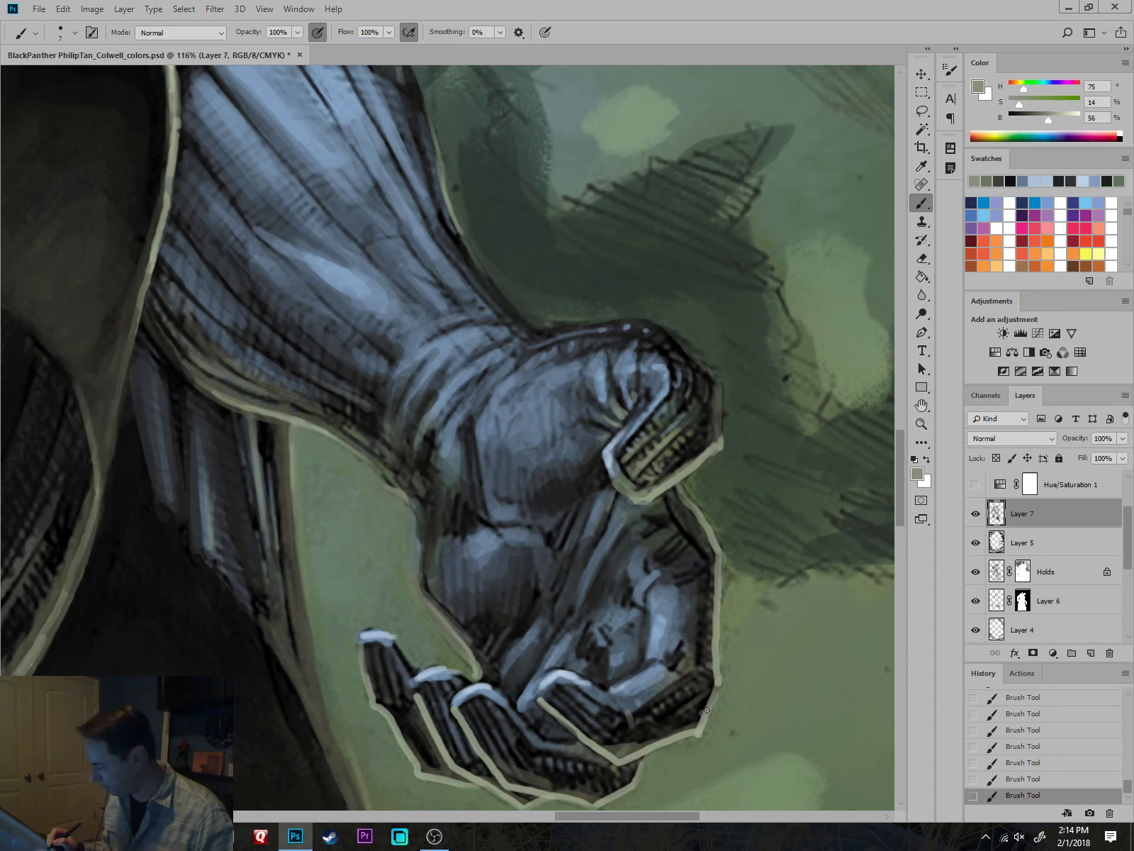
{"action": "left_click_drag", "start_coordinate": [701, 684], "coordinate": [689, 668]}
{"action": "left_click_drag", "start_coordinate": [837, 660], "coordinate": [801, 679]}
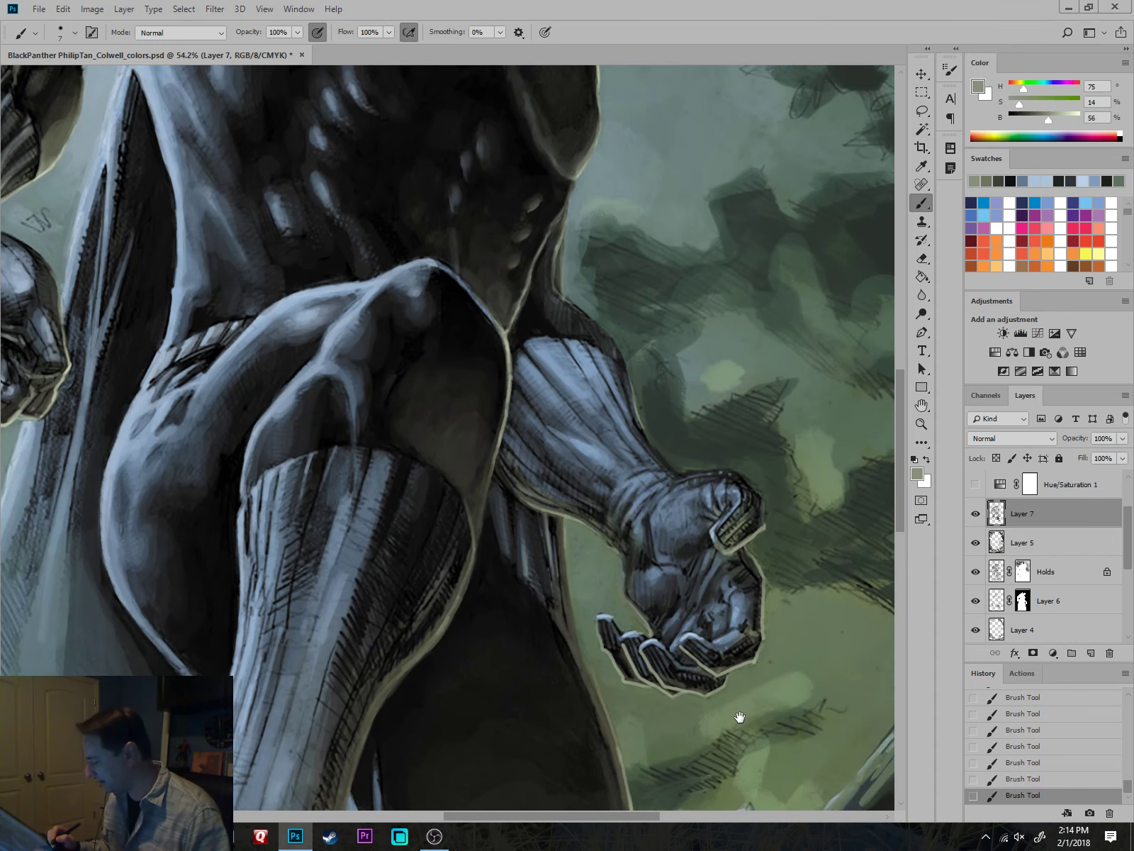
Continue the gray-green rim light along the undersides of the curled fingers with the 7 px brush.
{"action": "scroll", "coordinate": [739, 717], "scroll_direction": "up", "scroll_amount": 2}
{"action": "scroll", "coordinate": [741, 715], "scroll_direction": "down", "scroll_amount": 3}
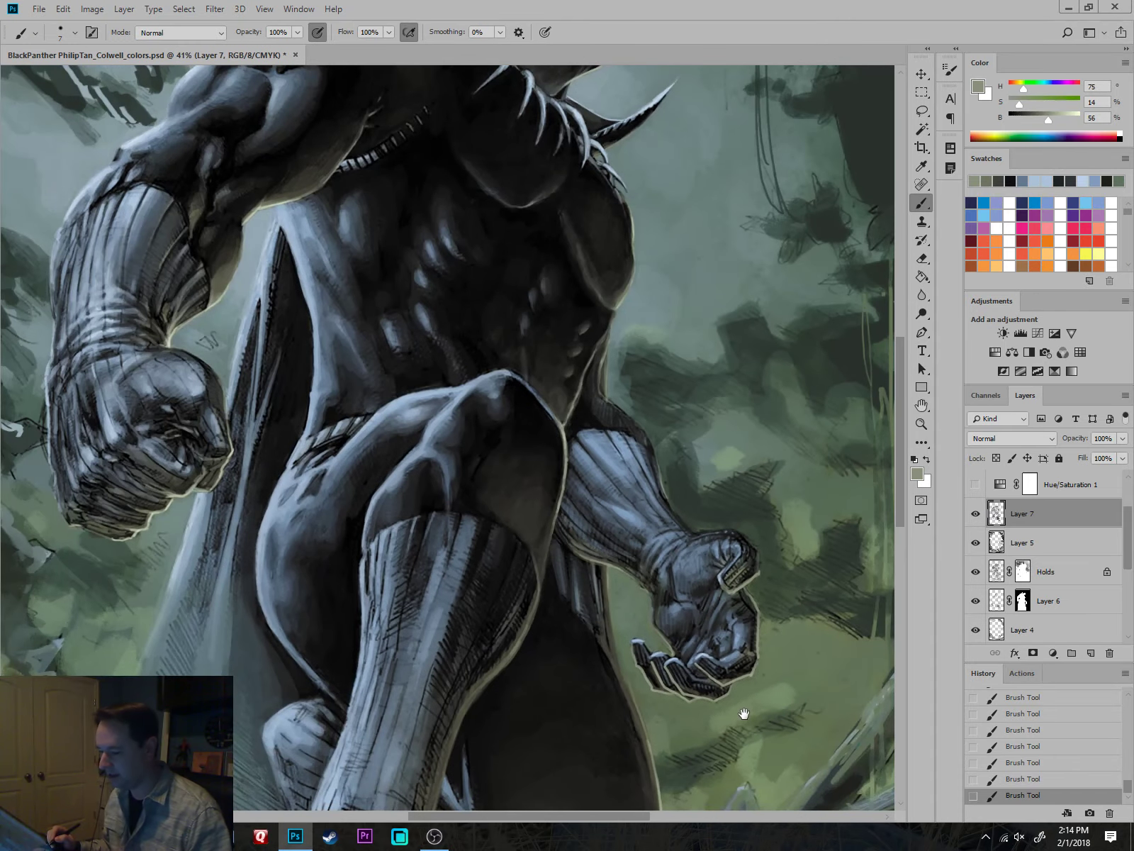
{"action": "scroll", "coordinate": [759, 698], "scroll_direction": "up", "scroll_amount": 3}
{"action": "scroll", "coordinate": [756, 706], "scroll_direction": "up", "scroll_amount": 4}
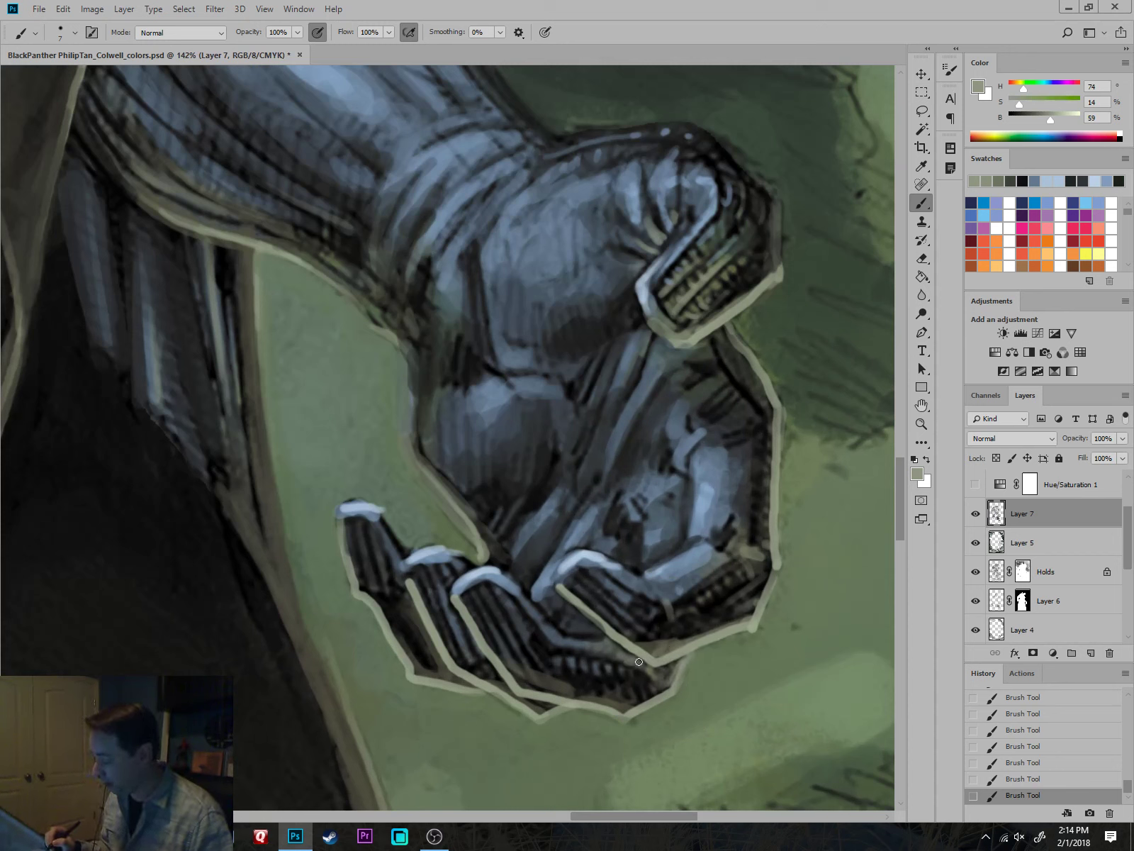
{"action": "left_click_drag", "start_coordinate": [632, 680], "coordinate": [646, 691]}
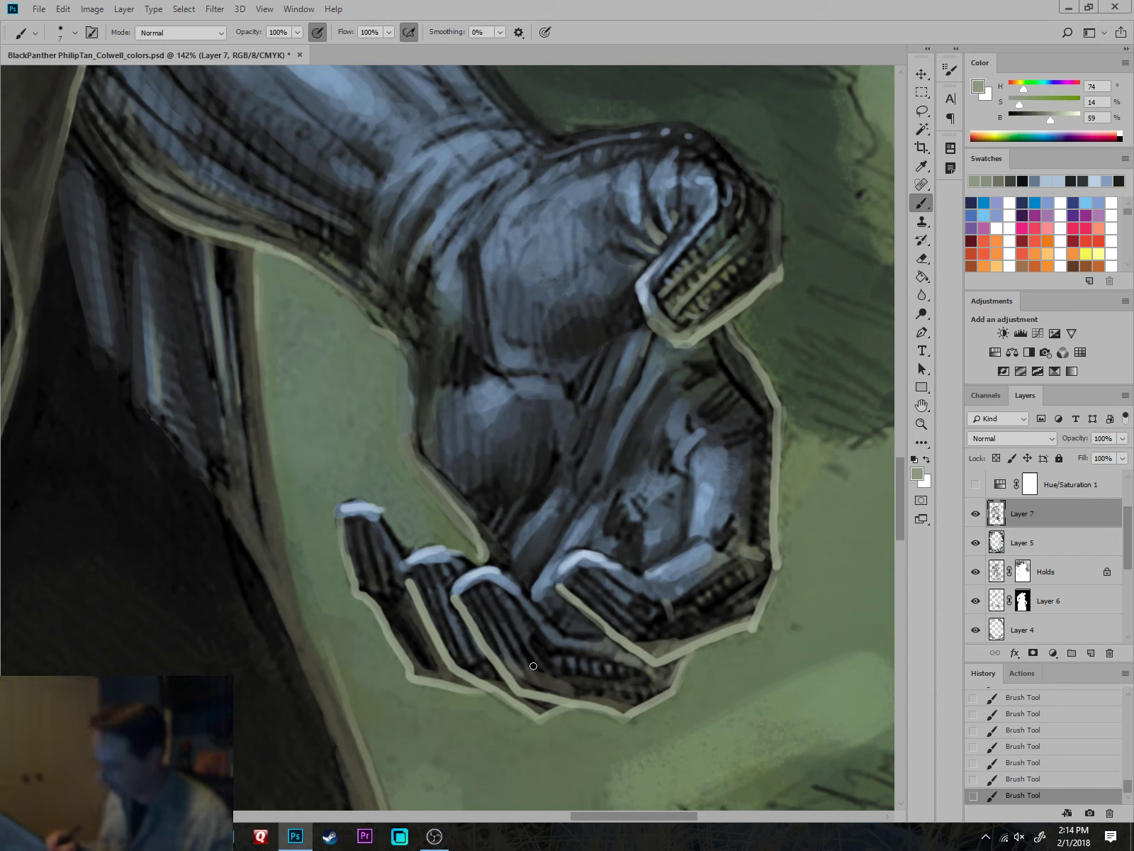
Enlarge the brush and smooth the hatching on the curled fingers with sampled dark tones, reducing it to 15 px.
{"action": "key", "text": "bracketright"}
{"action": "key", "text": "bracketright"}
{"action": "key", "text": "bracketright"}
{"action": "key", "text": "bracketright"}
{"action": "mouse_move", "coordinate": [551, 682]}
{"action": "left_mouse_down"}
{"action": "mouse_move", "coordinate": [614, 703]}
{"action": "mouse_move", "coordinate": [534, 687]}
{"action": "mouse_move", "coordinate": [595, 677]}
{"action": "left_mouse_up"}
{"action": "mouse_move", "coordinate": [683, 622]}
{"action": "left_mouse_down"}
{"action": "mouse_move", "coordinate": [665, 650]}
{"action": "mouse_move", "coordinate": [708, 616]}
{"action": "mouse_move", "coordinate": [647, 618]}
{"action": "mouse_move", "coordinate": [665, 615]}
{"action": "mouse_move", "coordinate": [531, 663]}
{"action": "mouse_move", "coordinate": [496, 640]}
{"action": "mouse_move", "coordinate": [517, 638]}
{"action": "mouse_move", "coordinate": [463, 645]}
{"action": "mouse_move", "coordinate": [422, 631]}
{"action": "mouse_move", "coordinate": [368, 580]}
{"action": "mouse_move", "coordinate": [452, 629]}
{"action": "mouse_move", "coordinate": [474, 663]}
{"action": "mouse_move", "coordinate": [504, 607]}
{"action": "mouse_move", "coordinate": [521, 659]}
{"action": "mouse_move", "coordinate": [531, 630]}
{"action": "mouse_move", "coordinate": [616, 590]}
{"action": "mouse_move", "coordinate": [603, 604]}
{"action": "mouse_move", "coordinate": [641, 621]}
{"action": "mouse_move", "coordinate": [677, 575]}
{"action": "left_mouse_up"}
{"action": "left_click", "coordinate": [642, 623], "text": "alt"}
{"action": "left_click", "coordinate": [375, 543], "text": "alt"}
{"action": "key", "text": "bracketleft"}
{"action": "left_click", "coordinate": [433, 586], "text": "alt"}
Sample mid and light blues from the palm and build up highlights on its outer pad and finger base.
{"action": "left_click", "coordinate": [653, 545], "text": "alt"}
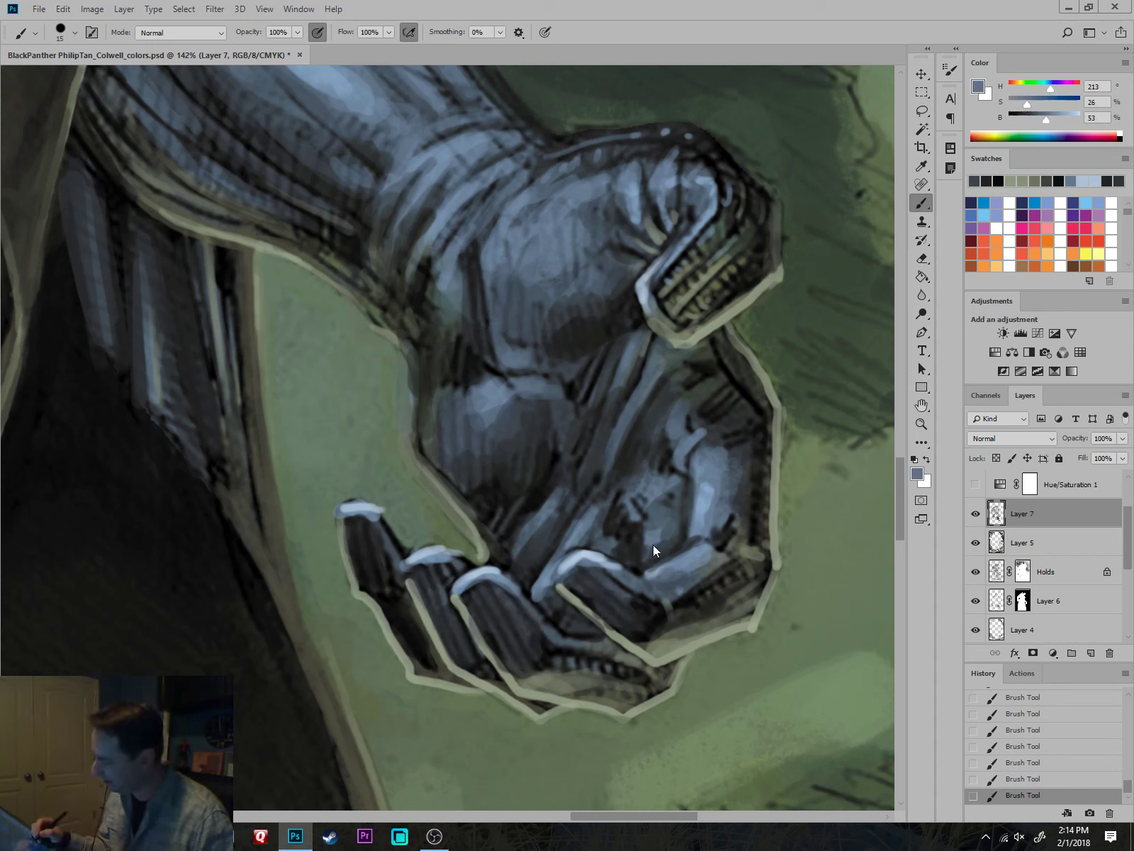
{"action": "left_click", "coordinate": [684, 494], "text": "alt"}
{"action": "left_click_drag", "start_coordinate": [699, 474], "coordinate": [691, 534]}
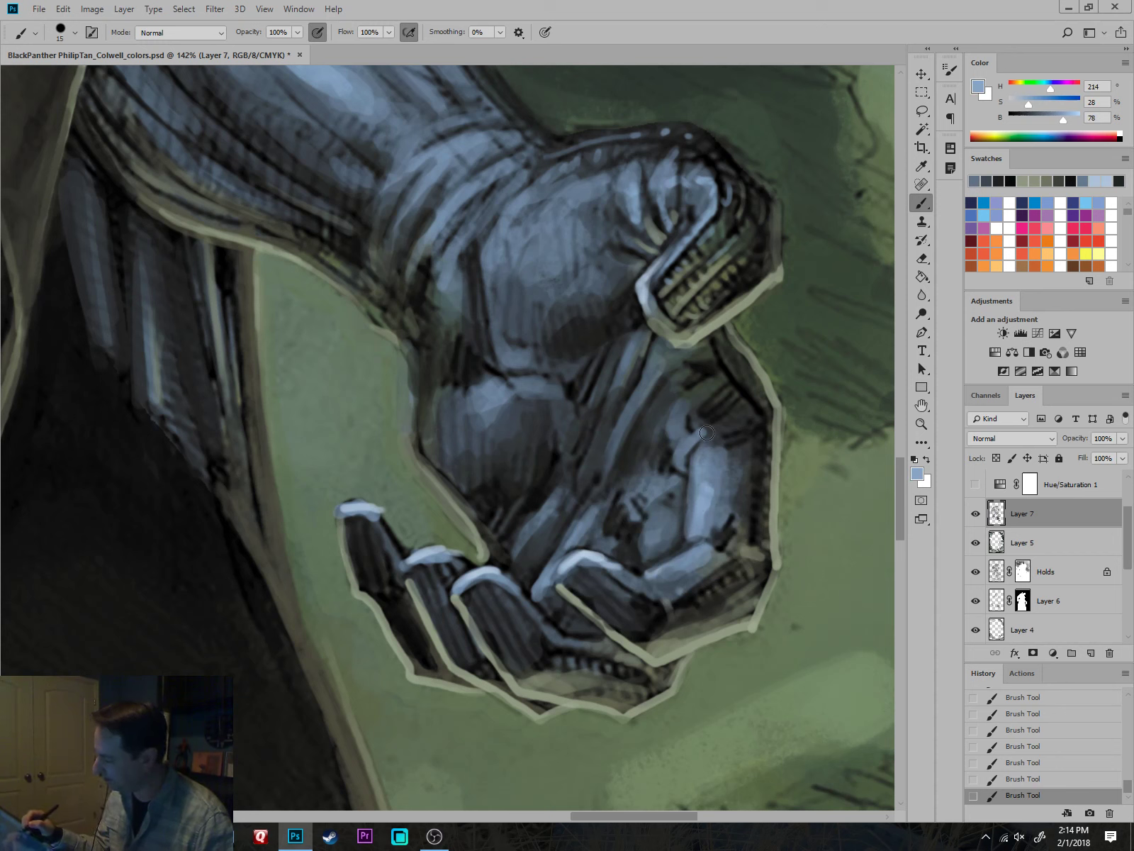
{"action": "key", "text": "bracketleft"}
{"action": "mouse_move", "coordinate": [719, 425]}
{"action": "left_mouse_down"}
{"action": "mouse_move", "coordinate": [706, 387]}
{"action": "mouse_move", "coordinate": [669, 384]}
{"action": "mouse_move", "coordinate": [675, 365]}
{"action": "mouse_move", "coordinate": [660, 347]}
{"action": "mouse_move", "coordinate": [642, 390]}
{"action": "mouse_move", "coordinate": [658, 341]}
{"action": "mouse_move", "coordinate": [616, 347]}
{"action": "mouse_move", "coordinate": [587, 409]}
{"action": "mouse_move", "coordinate": [582, 358]}
{"action": "mouse_move", "coordinate": [454, 393]}
{"action": "left_mouse_up"}
{"action": "left_click_drag", "start_coordinate": [493, 266], "coordinate": [493, 200]}
{"action": "left_click_drag", "start_coordinate": [733, 360], "coordinate": [737, 518]}
Reduce the brush to 8 px and refine the thumb's knuckle and inner edge with sampled blue and slate tones.
{"action": "key", "text": "bracketleft"}
{"action": "key", "text": "bracketleft"}
{"action": "left_click", "coordinate": [636, 330], "text": "alt"}
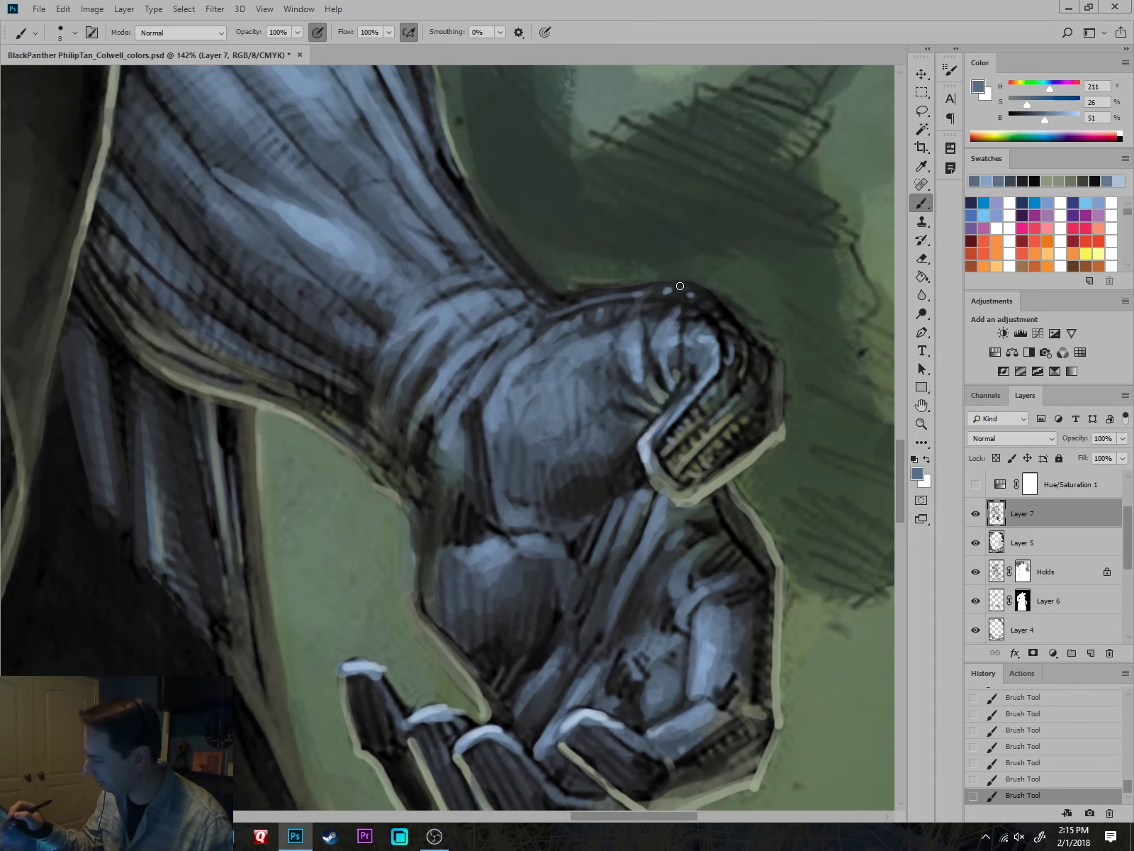
{"action": "mouse_move", "coordinate": [723, 332]}
{"action": "left_mouse_down"}
{"action": "mouse_move", "coordinate": [723, 386]}
{"action": "mouse_move", "coordinate": [658, 445]}
{"action": "left_mouse_up"}
{"action": "left_click", "coordinate": [651, 433], "text": "alt"}
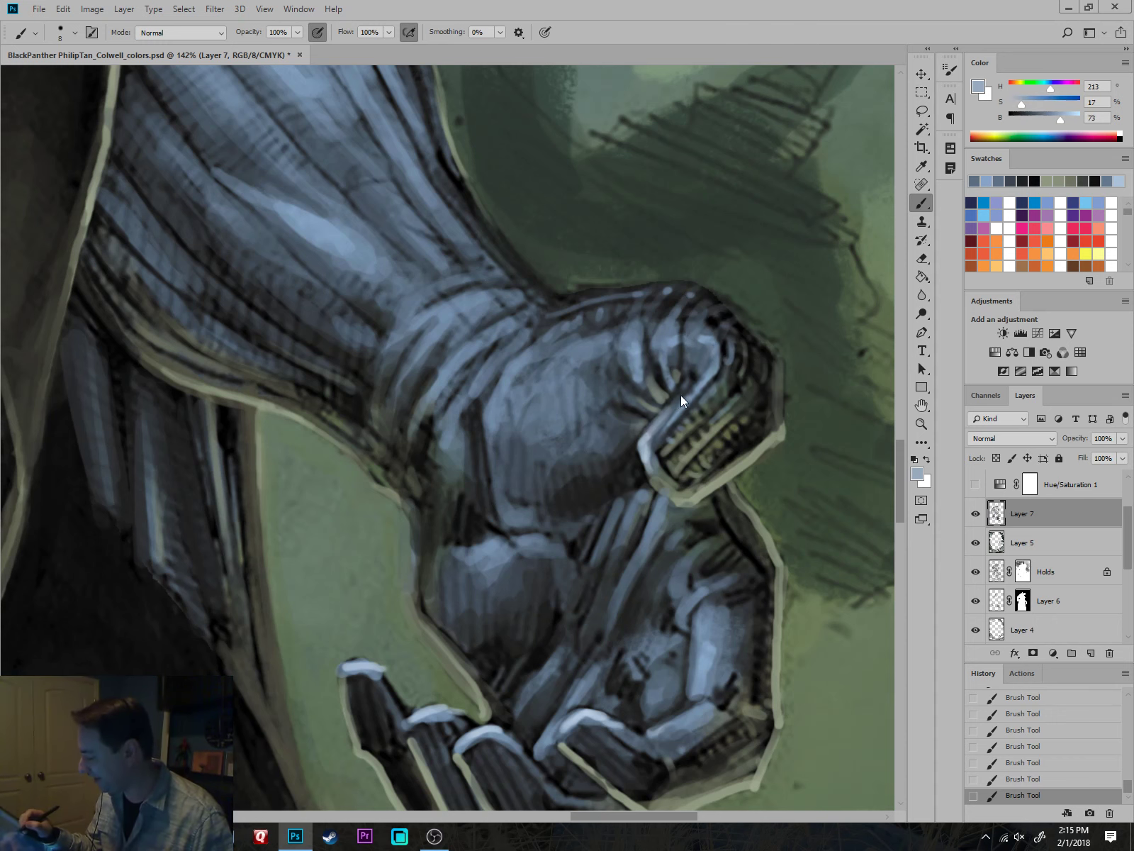
{"action": "left_click", "coordinate": [657, 393], "text": "alt"}
Sample a dark slate blue and paint over the light stroke beside the frontmost curled fingertip with a 9 px brush.
{"action": "scroll", "coordinate": [734, 408], "scroll_direction": "down", "scroll_amount": 10}
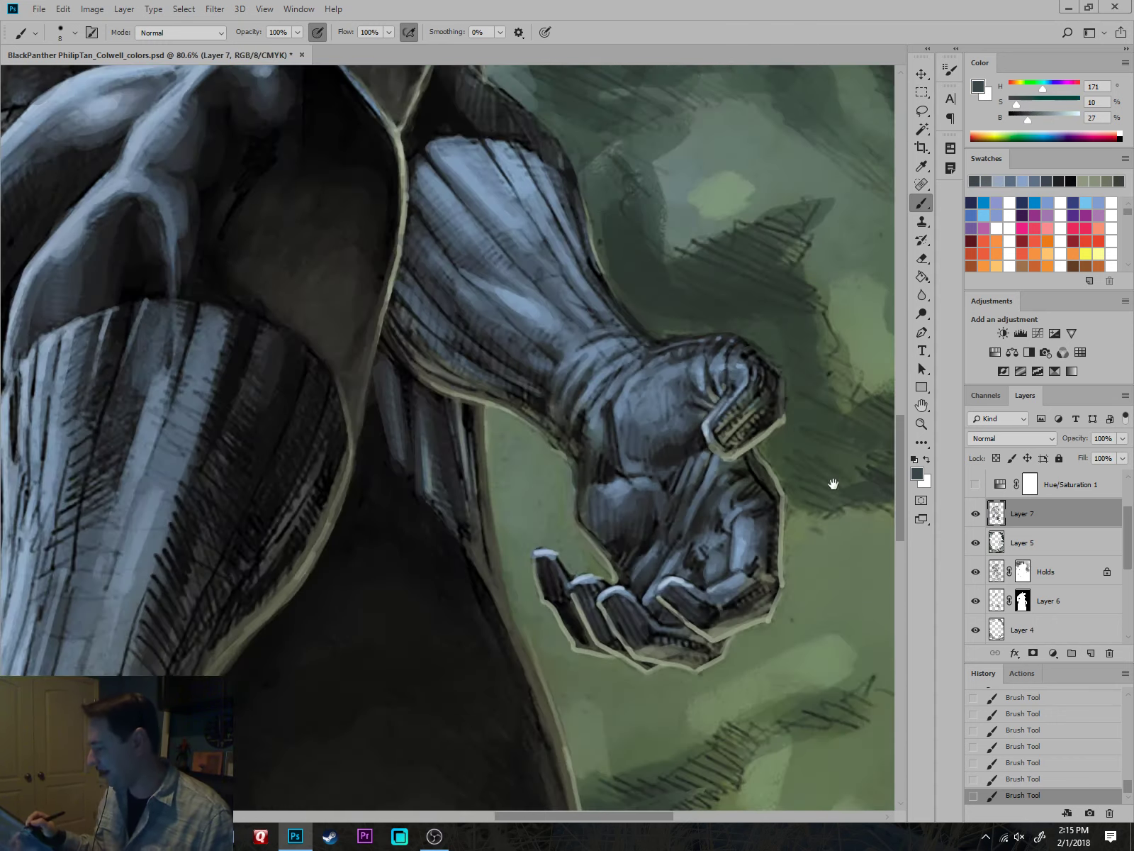
{"action": "left_click_drag", "start_coordinate": [851, 628], "coordinate": [824, 672]}
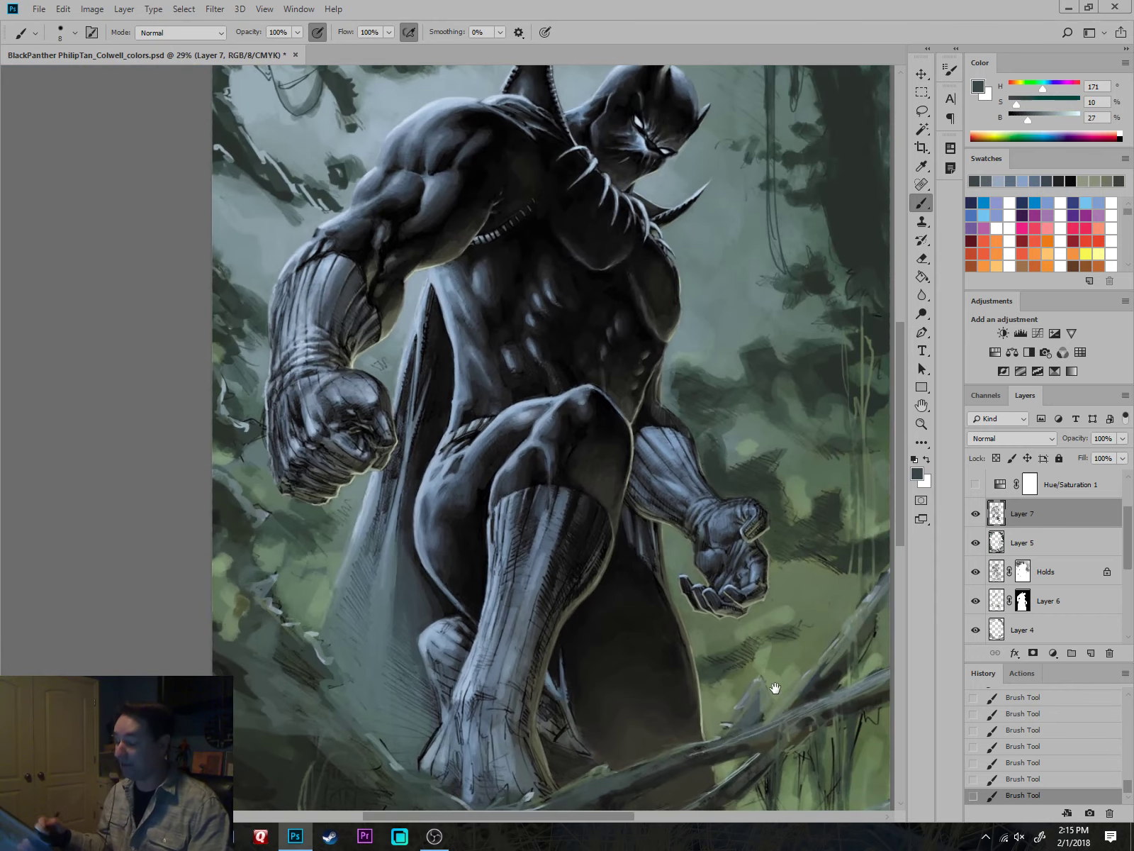
{"action": "scroll", "coordinate": [759, 634], "scroll_direction": "up", "scroll_amount": 5}
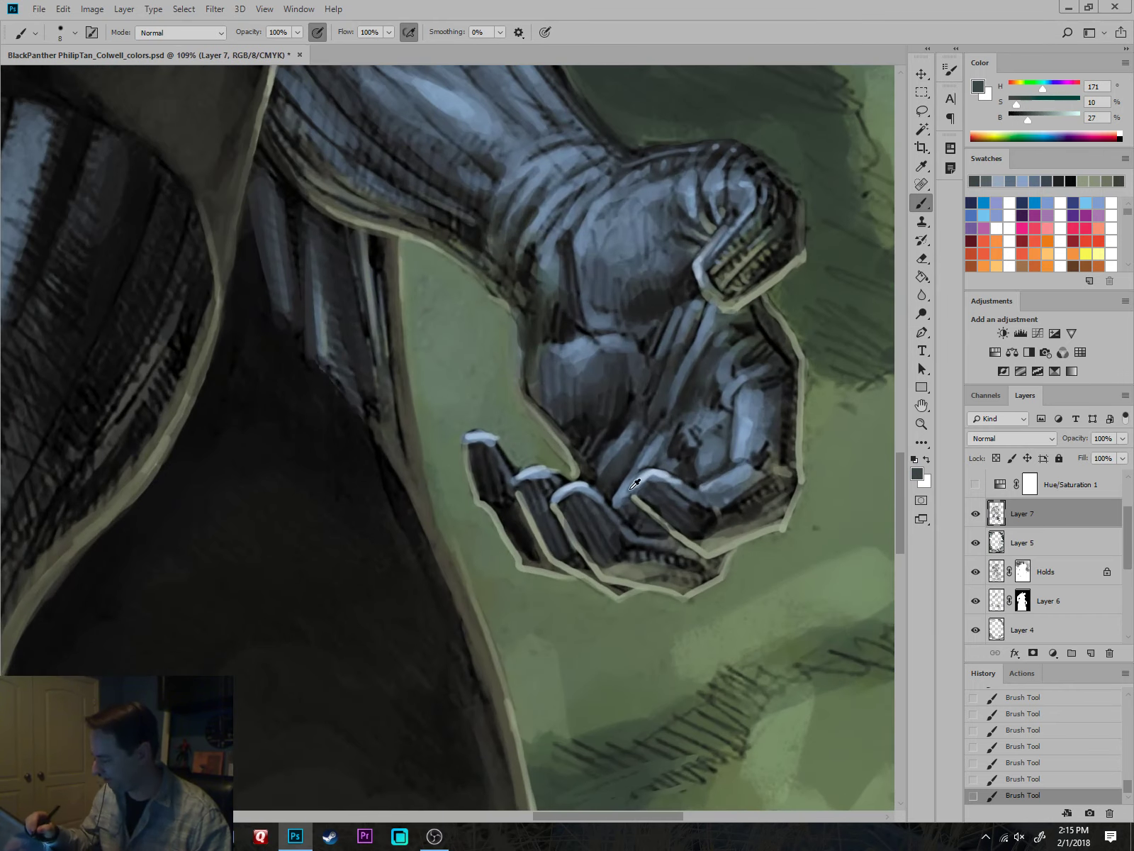
{"action": "left_click", "coordinate": [634, 492], "text": "alt"}
{"action": "mouse_move", "coordinate": [616, 495]}
{"action": "left_mouse_down"}
{"action": "mouse_move", "coordinate": [647, 454]}
{"action": "mouse_move", "coordinate": [674, 469]}
{"action": "mouse_move", "coordinate": [668, 442]}
{"action": "mouse_move", "coordinate": [621, 507]}
{"action": "left_mouse_up"}
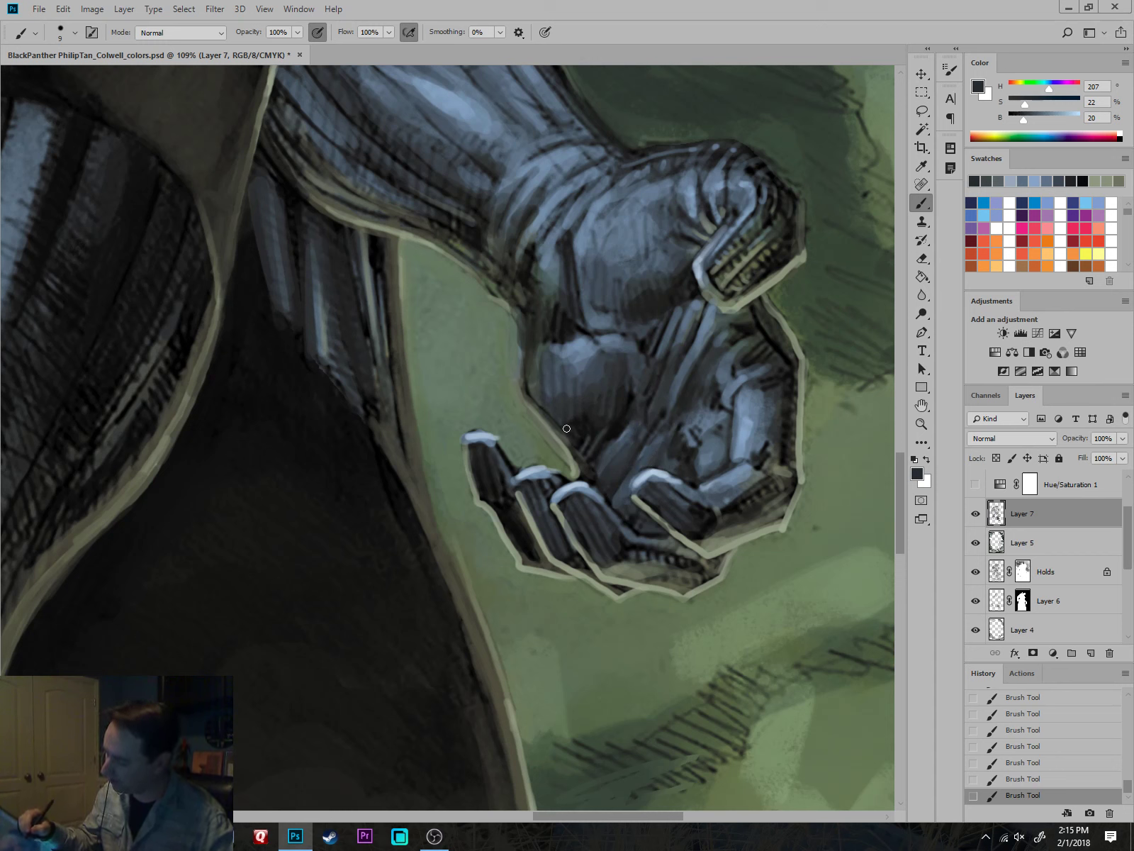
Sample slate and near-black blues and rework the upper heel of the palm with 20 and 15 px brushes.
{"action": "left_click", "coordinate": [556, 383], "text": "alt"}
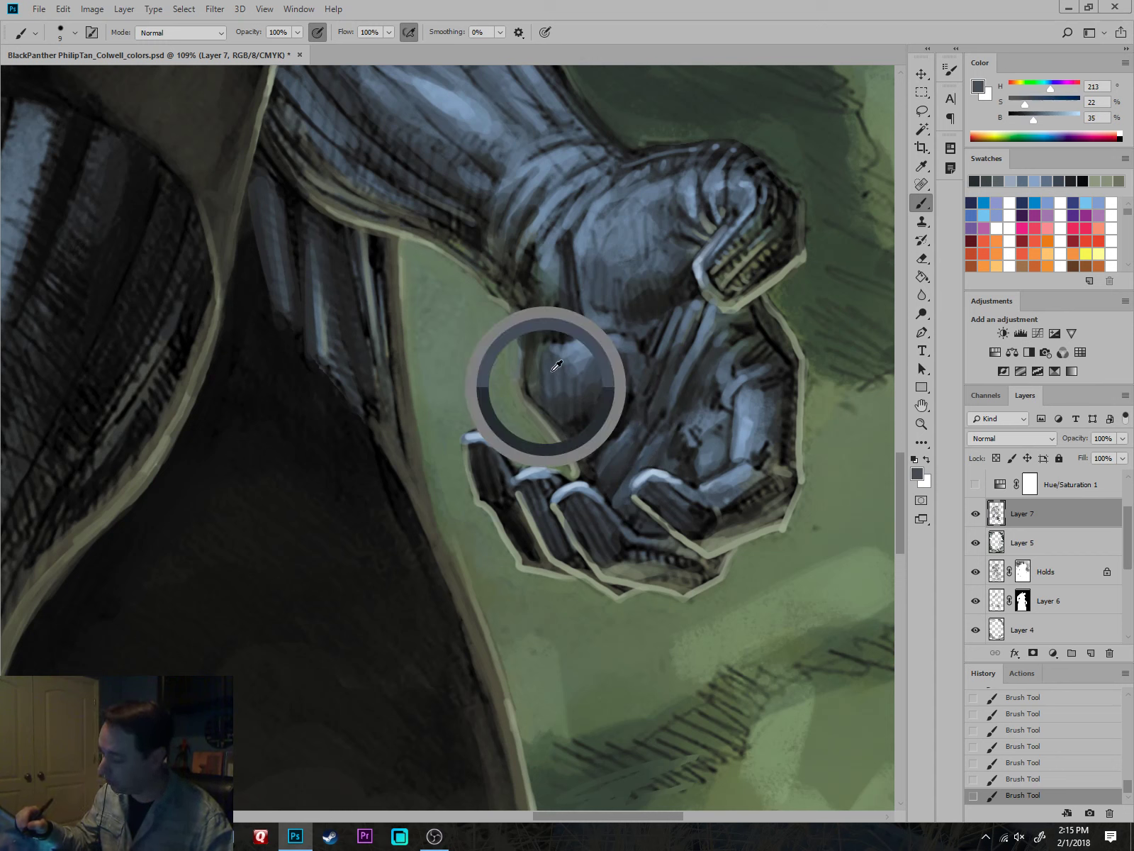
{"action": "key", "text": "bracketright"}
{"action": "key", "text": "bracketright"}
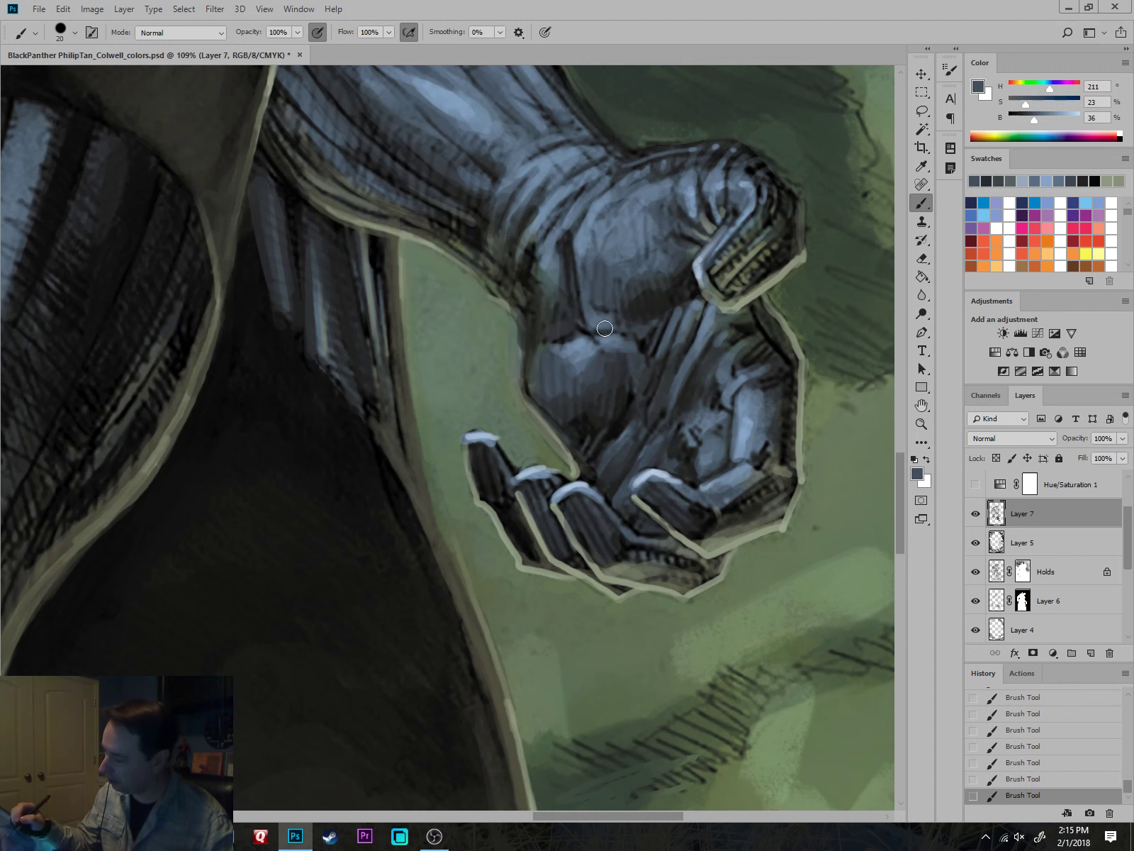
{"action": "left_click", "coordinate": [575, 332], "text": "alt"}
{"action": "left_click", "coordinate": [579, 315], "text": "alt"}
{"action": "key", "text": "bracketleft"}
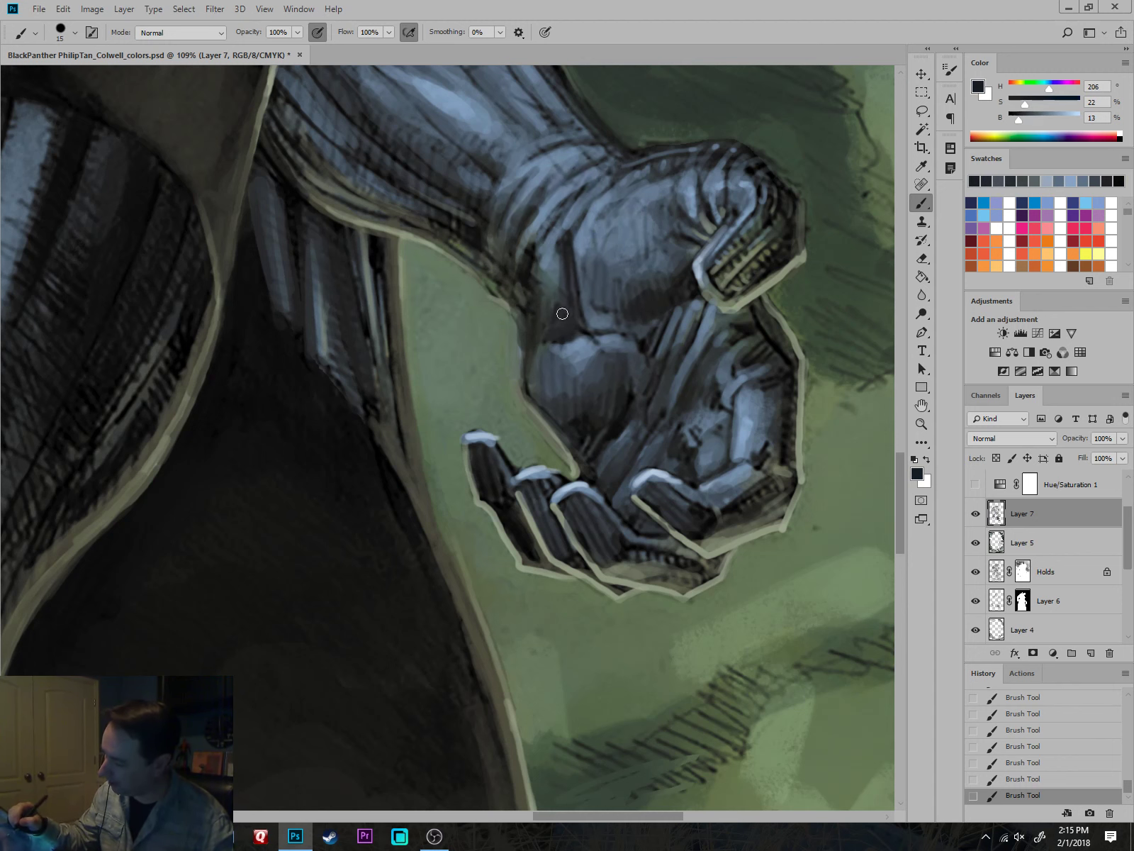
Sample a near-black from the palm and sharpen its central creases, reducing the brush to 9 px.
{"action": "left_click_drag", "start_coordinate": [801, 454], "coordinate": [780, 485]}
{"action": "left_click_drag", "start_coordinate": [787, 489], "coordinate": [771, 545]}
{"action": "scroll", "coordinate": [761, 559], "scroll_direction": "up", "scroll_amount": 2}
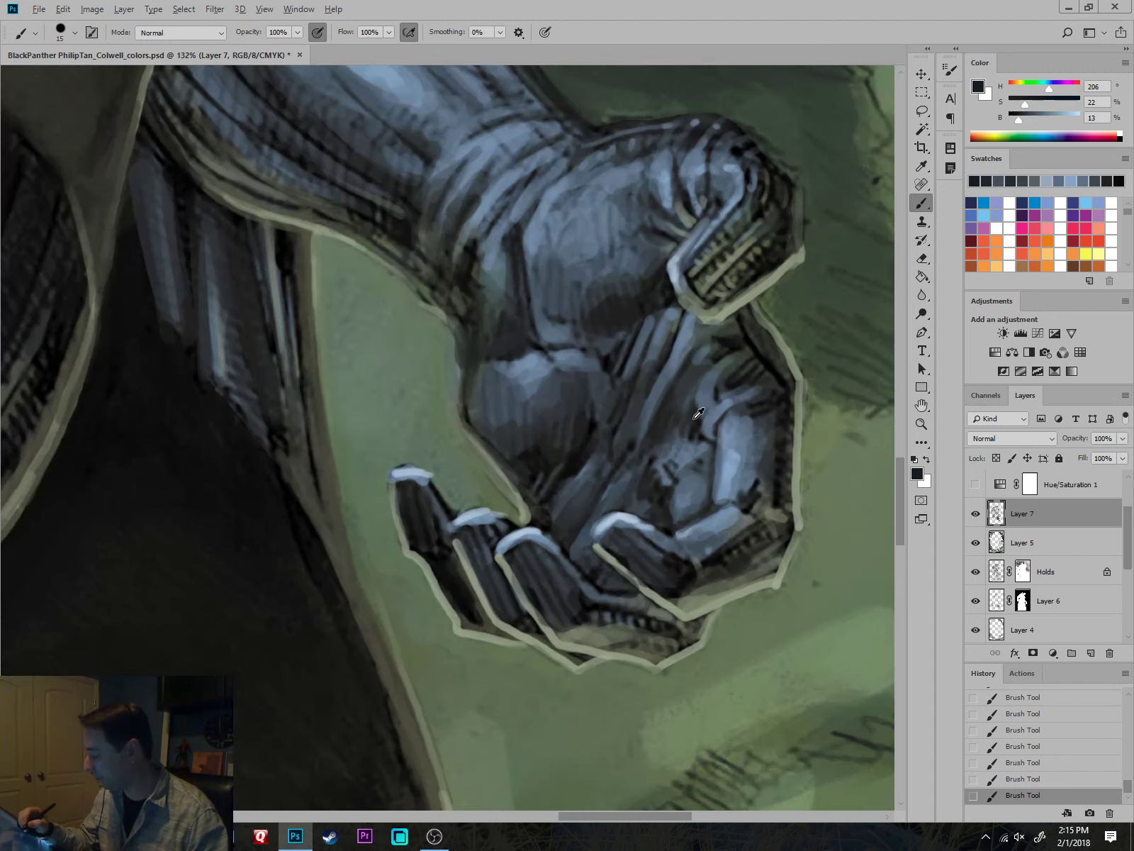
{"action": "left_click", "coordinate": [697, 421], "text": "alt"}
{"action": "key", "text": "bracketleft"}
{"action": "mouse_move", "coordinate": [728, 411]}
{"action": "left_mouse_down"}
{"action": "mouse_move", "coordinate": [702, 431]}
{"action": "mouse_move", "coordinate": [710, 452]}
{"action": "left_mouse_up"}
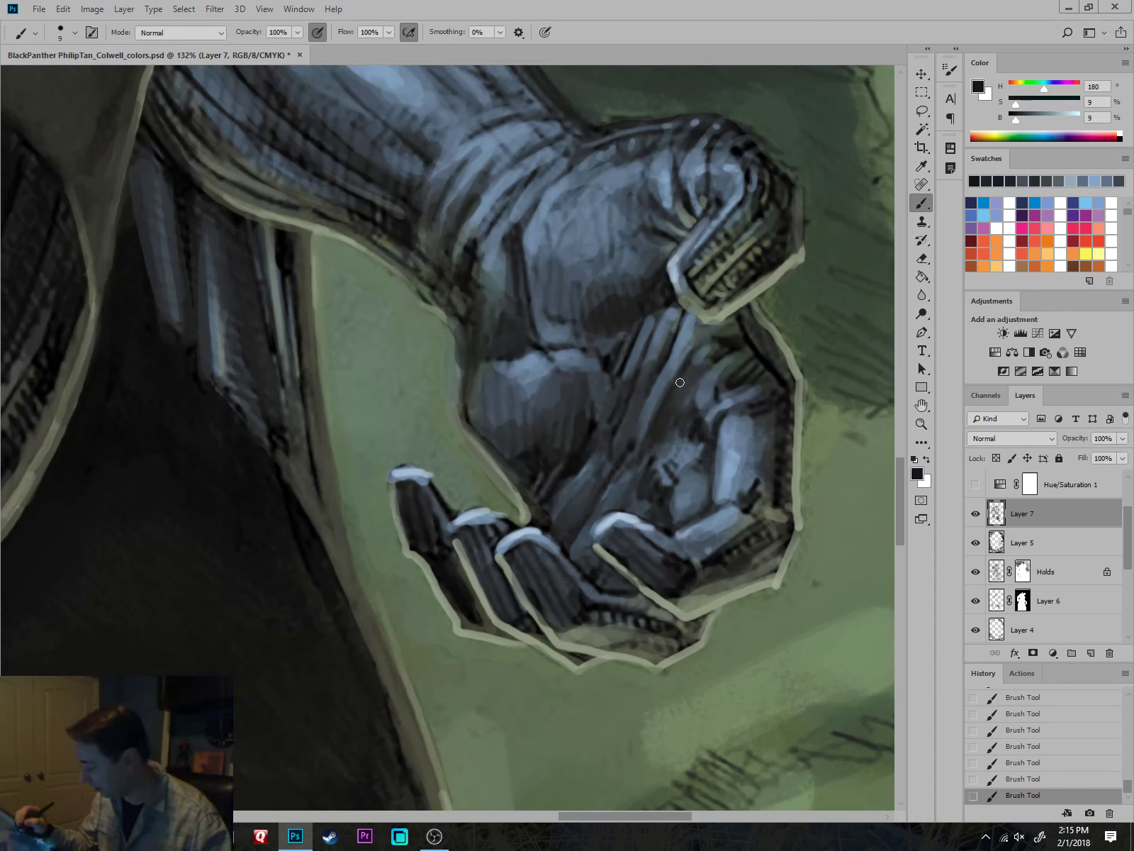
{"action": "mouse_move", "coordinate": [642, 404]}
{"action": "left_mouse_down"}
{"action": "mouse_move", "coordinate": [603, 489]}
{"action": "mouse_move", "coordinate": [600, 429]}
{"action": "left_mouse_up"}
Sample a near-black beneath the thumb and darken the shadows around the thumb tip.
{"action": "left_click", "coordinate": [669, 309], "text": "alt"}
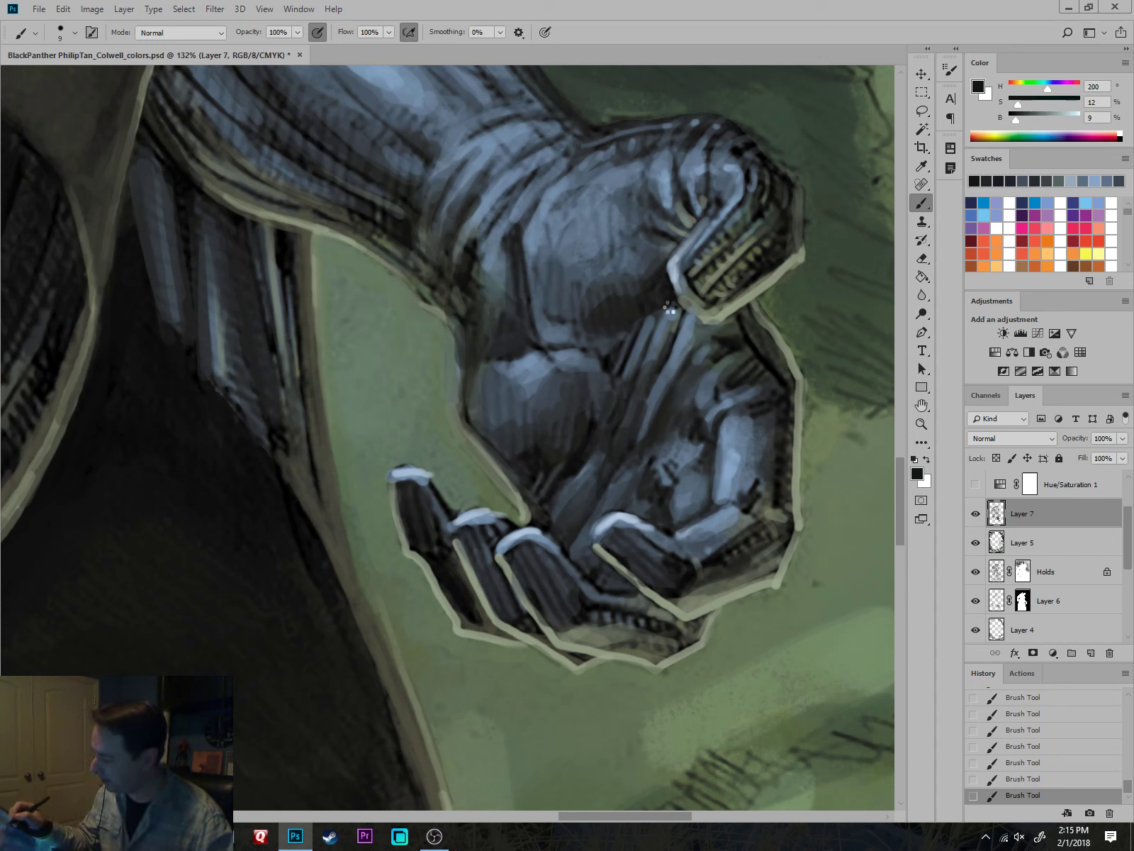
{"action": "left_click_drag", "start_coordinate": [764, 241], "coordinate": [754, 253]}
{"action": "left_click_drag", "start_coordinate": [718, 298], "coordinate": [726, 273]}
{"action": "key", "text": "["}
{"action": "left_click_drag", "start_coordinate": [793, 205], "coordinate": [754, 506]}
Sample a medium blue and paint a thin rim light along the thumb's top edge and the outer wrist, down to 6 px.
{"action": "left_click", "coordinate": [572, 499], "text": "alt"}
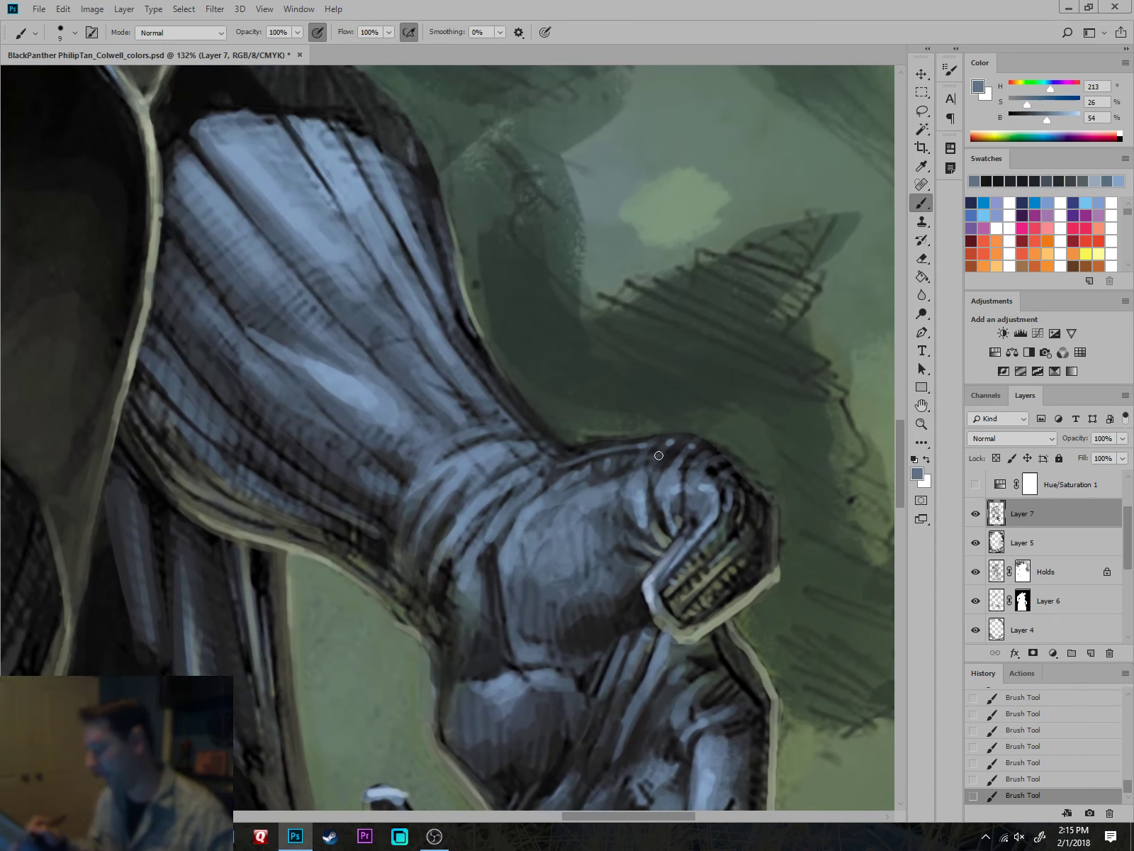
{"action": "left_click_drag", "start_coordinate": [533, 480], "coordinate": [621, 447]}
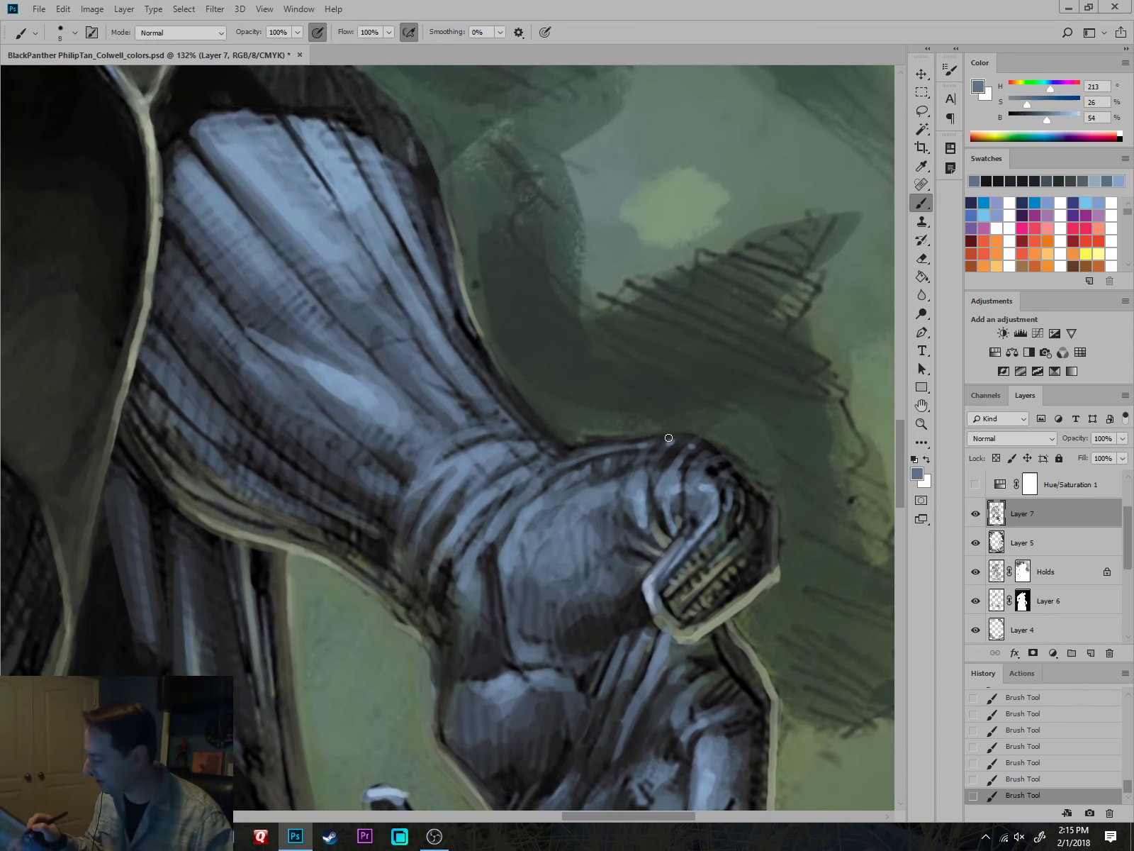
{"action": "left_click_drag", "start_coordinate": [692, 434], "coordinate": [654, 438]}
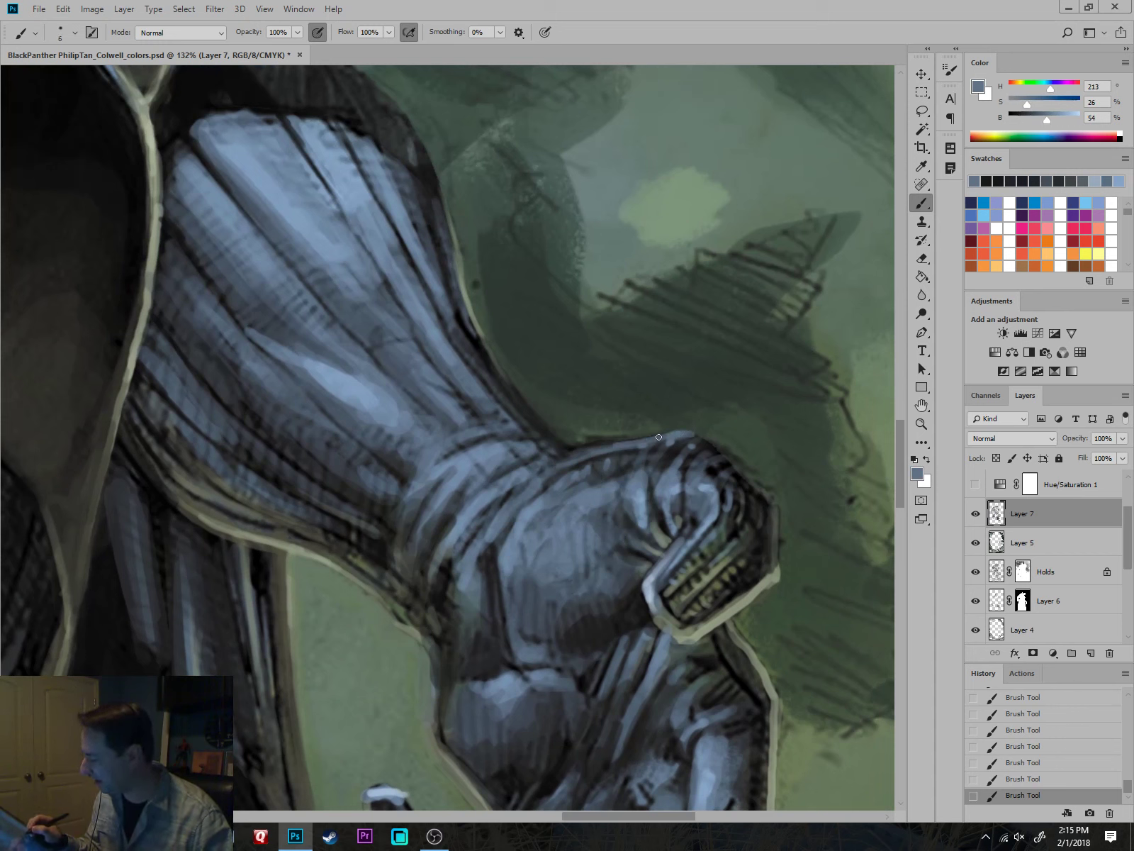
{"action": "mouse_move", "coordinate": [483, 340]}
{"action": "left_mouse_down"}
{"action": "mouse_move", "coordinate": [468, 354]}
{"action": "mouse_move", "coordinate": [436, 308]}
{"action": "mouse_move", "coordinate": [523, 425]}
{"action": "left_mouse_up"}
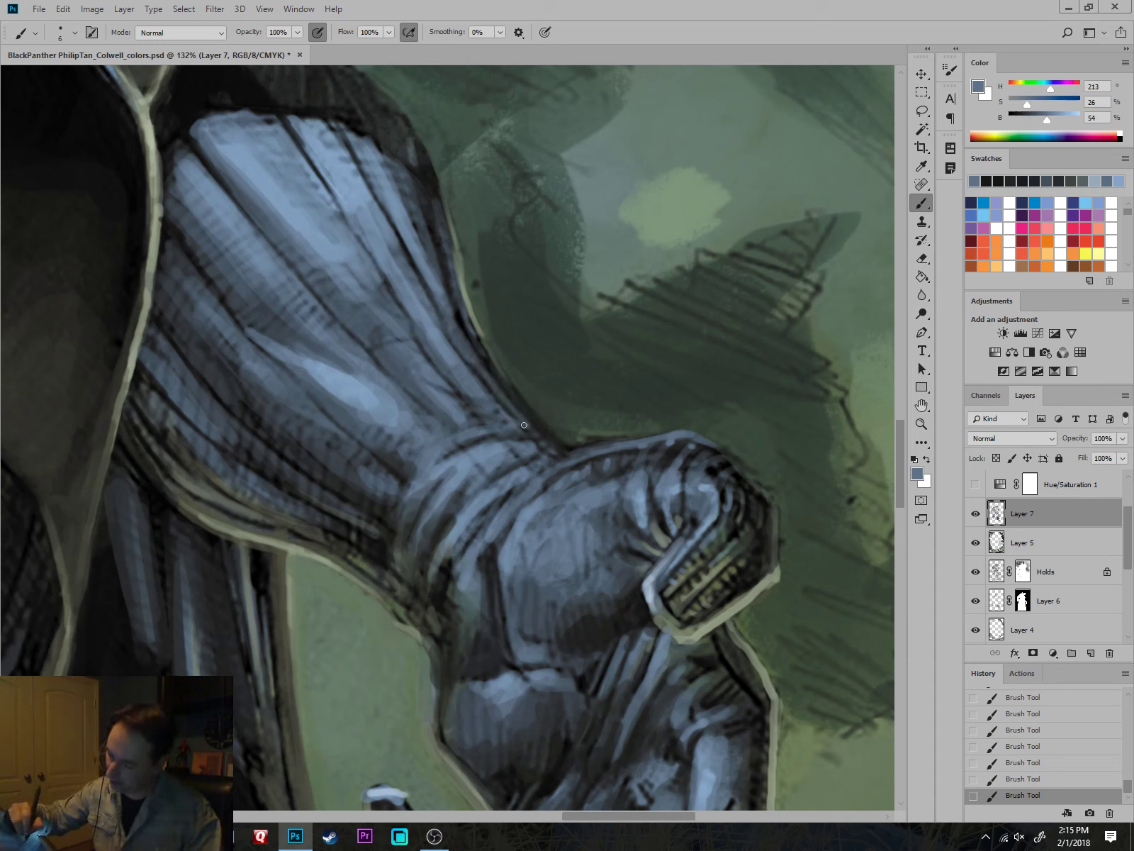
Sample a light blue from the glove and paint thin highlights along the forearm folds with a 5 px brush.
{"action": "left_click", "coordinate": [311, 372], "text": "alt"}
{"action": "key", "text": "["}
{"action": "left_click_drag", "start_coordinate": [309, 359], "coordinate": [202, 309]}
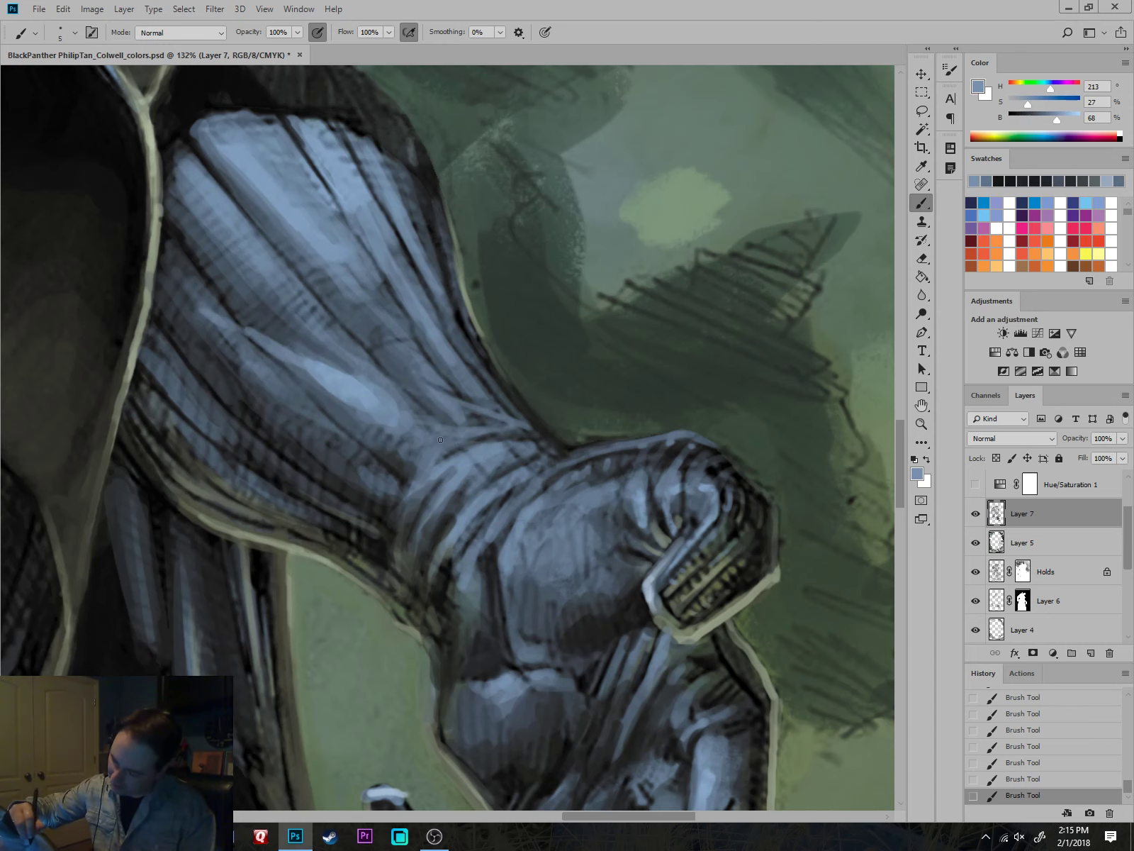
{"action": "left_click_drag", "start_coordinate": [556, 433], "coordinate": [738, 465]}
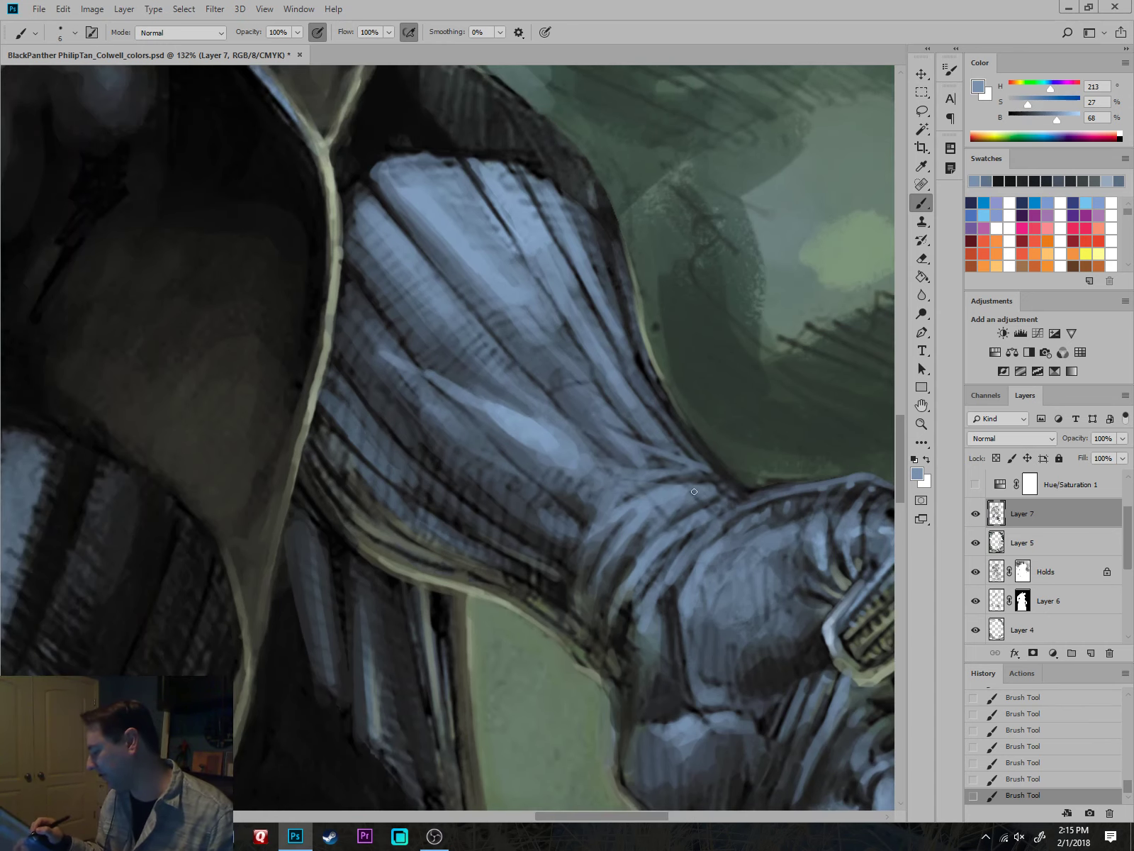
Brighten the curved wrist wrinkles at the base of the thumb using a 6 px brush.
{"action": "left_click_drag", "start_coordinate": [677, 537], "coordinate": [649, 567]}
{"action": "mouse_move", "coordinate": [746, 509]}
{"action": "left_mouse_down"}
{"action": "mouse_move", "coordinate": [707, 522]}
{"action": "mouse_move", "coordinate": [691, 555]}
{"action": "left_mouse_up"}
{"action": "left_click_drag", "start_coordinate": [730, 534], "coordinate": [699, 552]}
{"action": "left_click_drag", "start_coordinate": [785, 449], "coordinate": [716, 468]}
{"action": "left_click_drag", "start_coordinate": [713, 593], "coordinate": [513, 621]}
Sample medium and slate blues and blend the heel of the palm and thumb base with brushes up to 10 px.
{"action": "scroll", "coordinate": [716, 689], "scroll_direction": "down", "scroll_amount": 3}
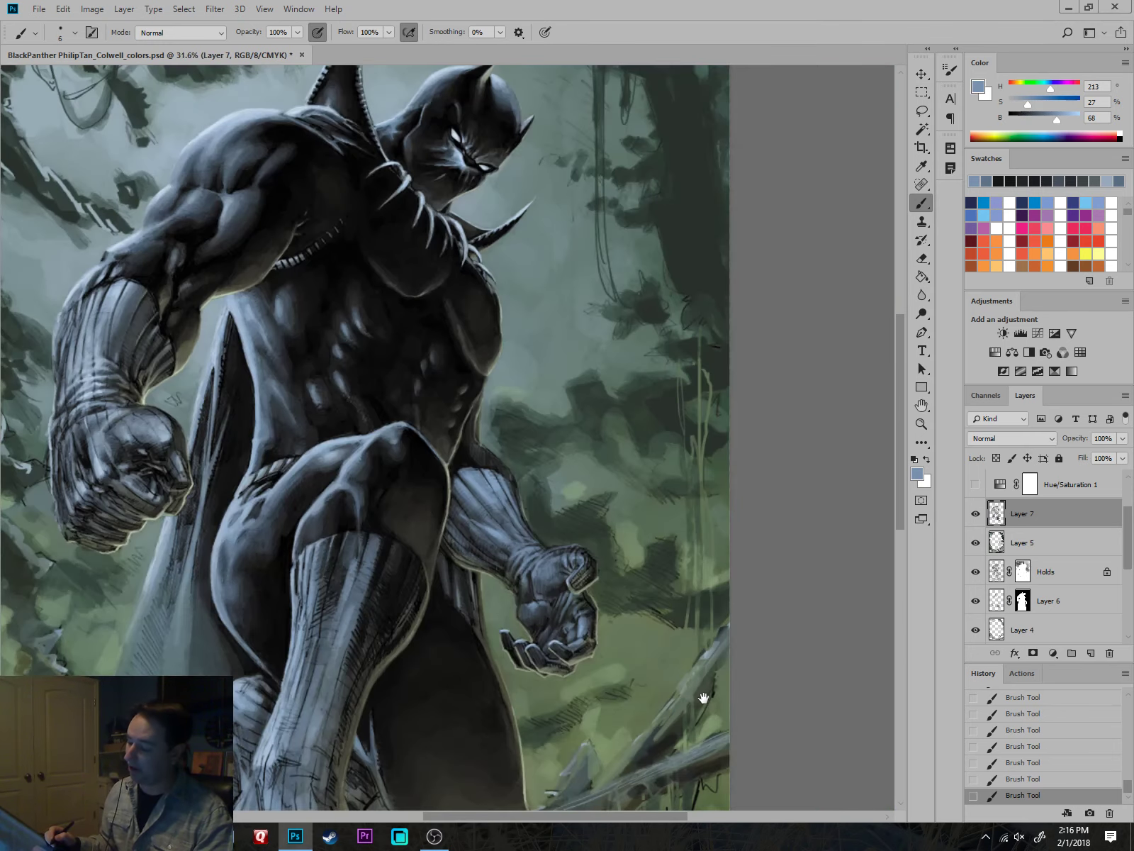
{"action": "scroll", "coordinate": [602, 588], "scroll_direction": "up", "scroll_amount": 5}
{"action": "scroll", "coordinate": [712, 532], "scroll_direction": "up", "scroll_amount": 3}
{"action": "left_click", "coordinate": [462, 522], "text": "alt"}
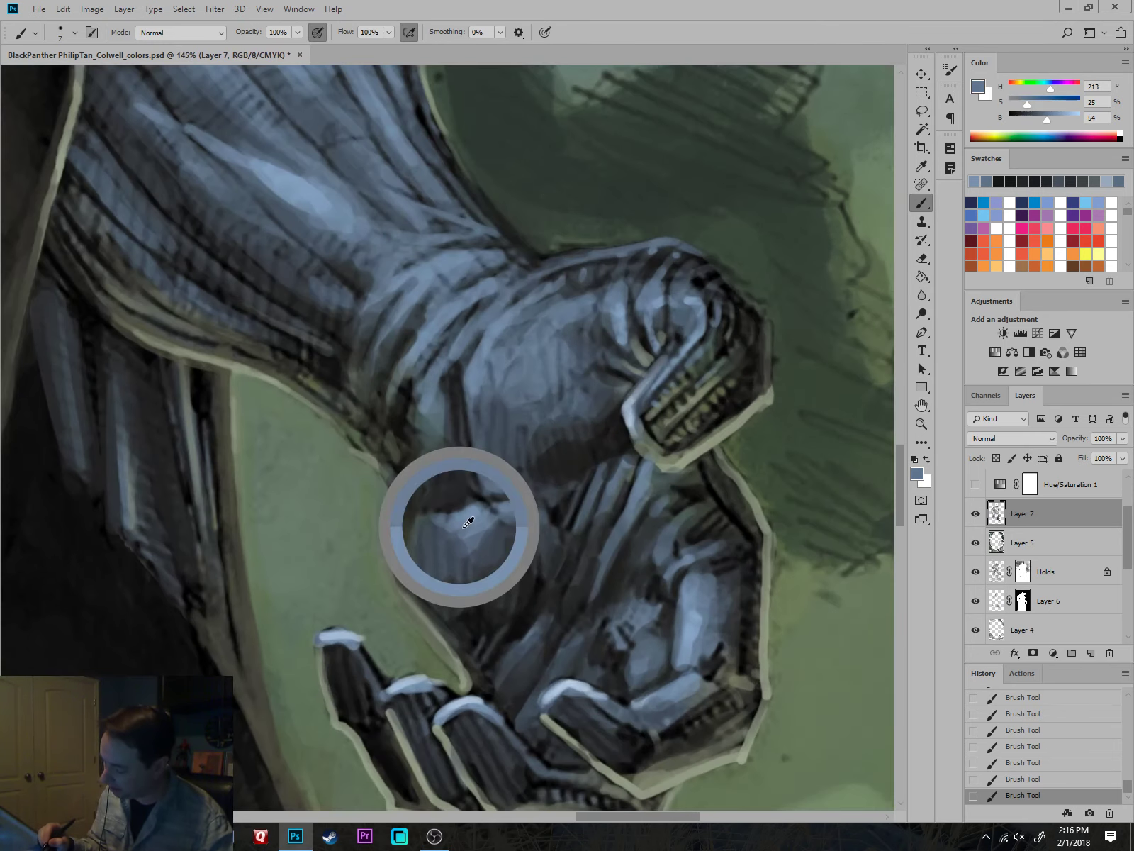
{"action": "mouse_move", "coordinate": [431, 526]}
{"action": "left_mouse_down"}
{"action": "mouse_move", "coordinate": [502, 523]}
{"action": "mouse_move", "coordinate": [489, 549]}
{"action": "mouse_move", "coordinate": [547, 530]}
{"action": "mouse_move", "coordinate": [543, 546]}
{"action": "mouse_move", "coordinate": [594, 481]}
{"action": "mouse_move", "coordinate": [554, 492]}
{"action": "mouse_move", "coordinate": [489, 460]}
{"action": "mouse_move", "coordinate": [476, 423]}
{"action": "left_mouse_up"}
{"action": "left_click", "coordinate": [495, 417], "text": "alt"}
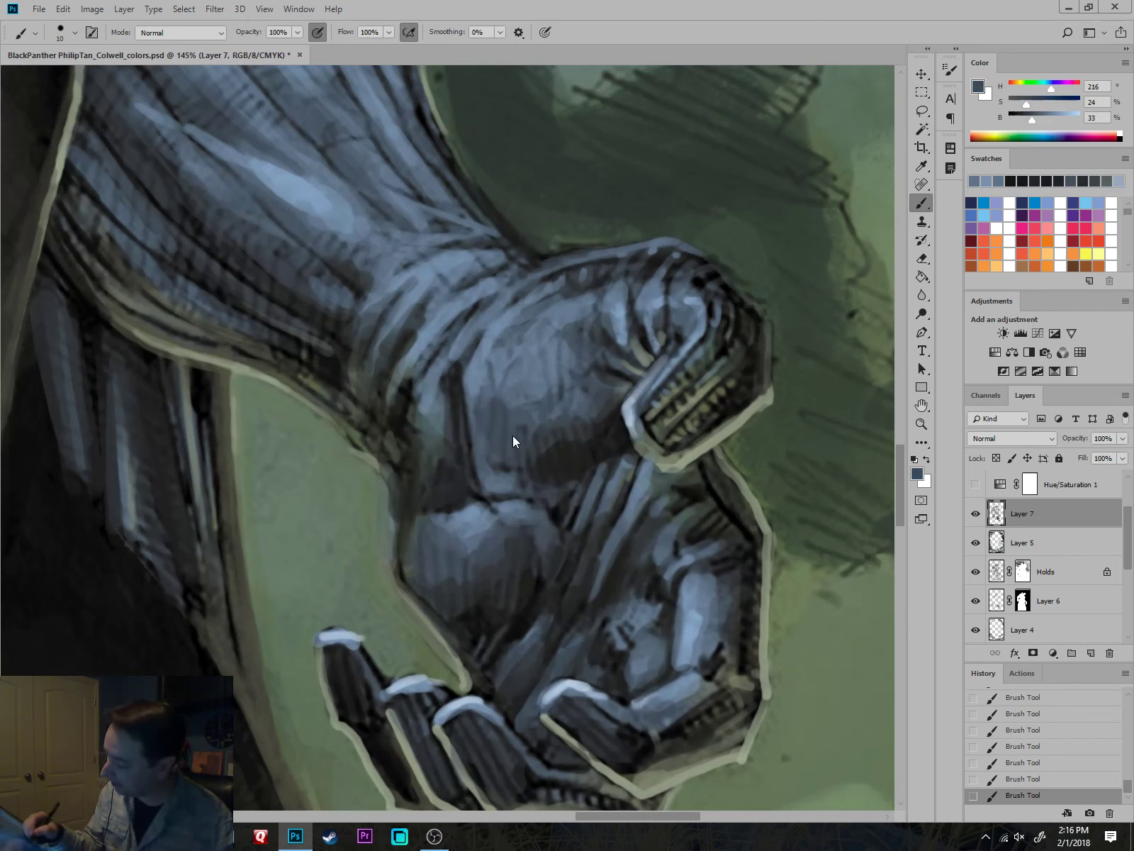
{"action": "left_click_drag", "start_coordinate": [571, 383], "coordinate": [602, 363]}
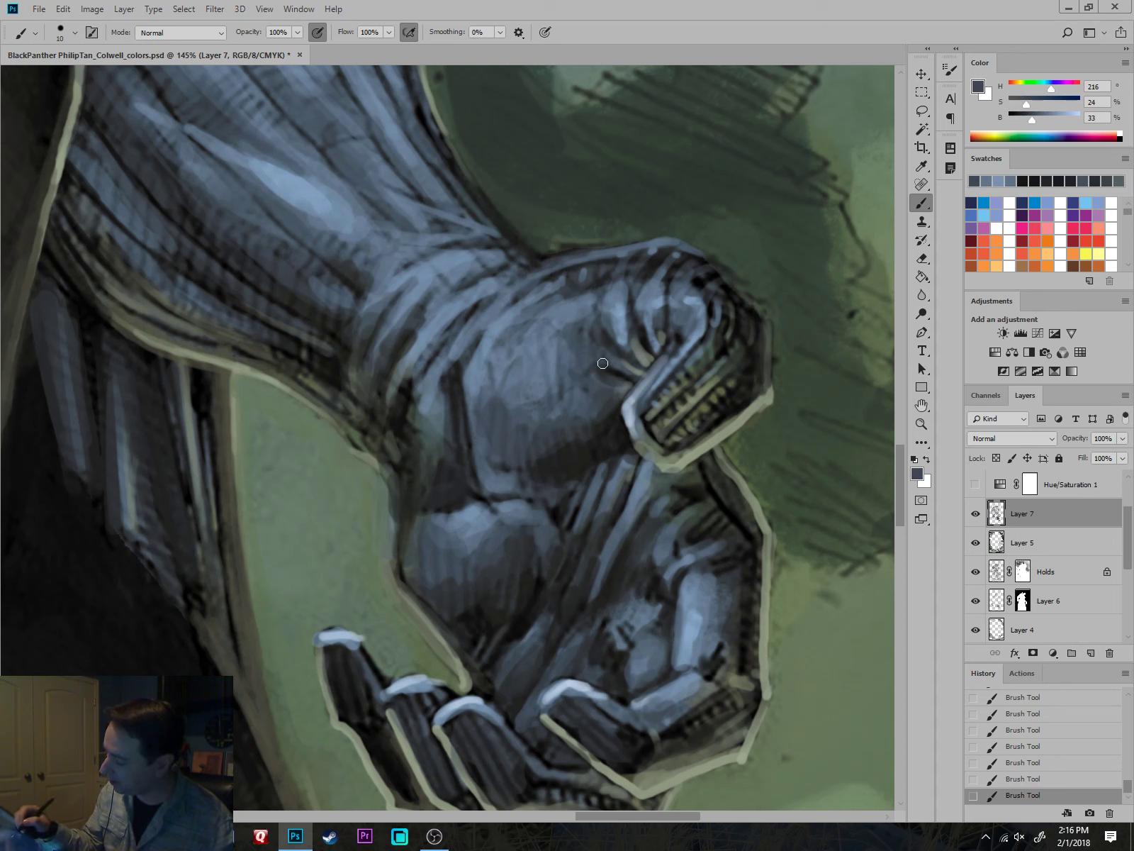
{"action": "left_click", "coordinate": [455, 395], "text": "alt"}
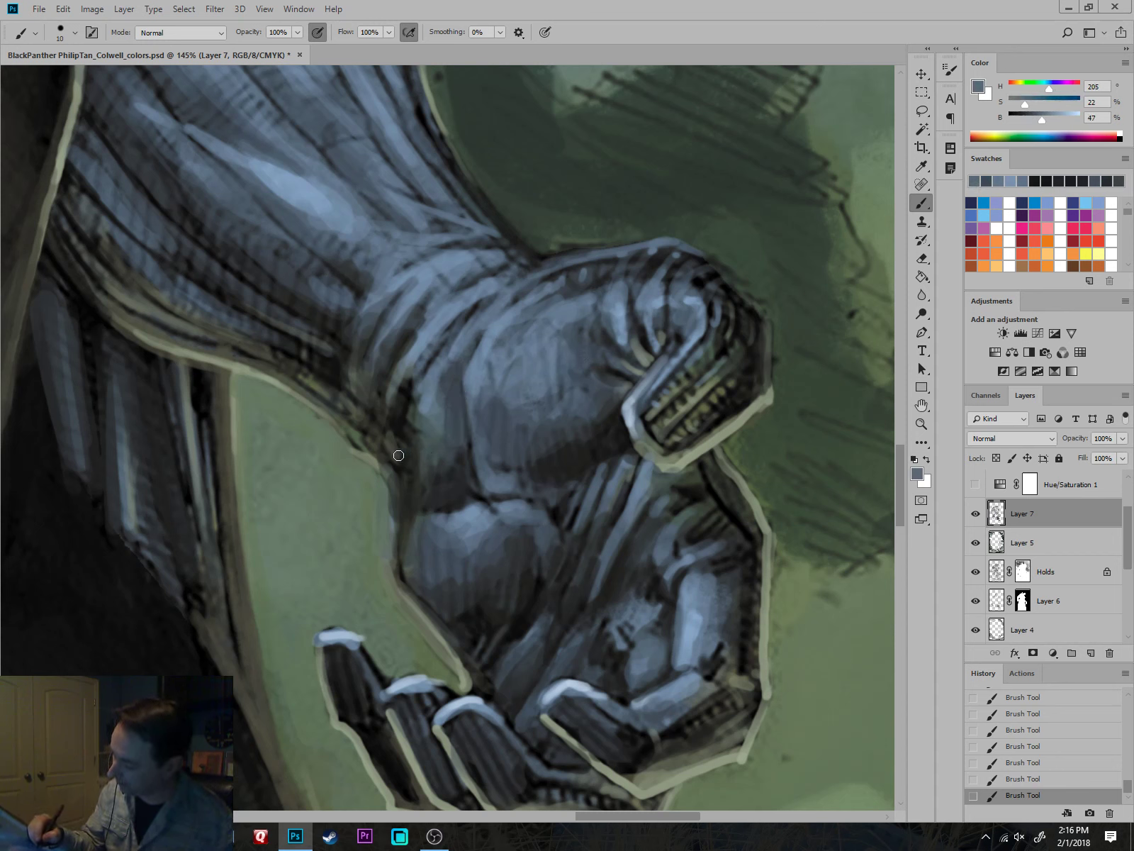
Sample the gray-green rim color and paint fine rim-light creases along the inner wrist edge with a 4 px brush.
{"action": "left_click", "coordinate": [374, 455], "text": "alt"}
{"action": "key", "text": "bracketleft"}
{"action": "left_click", "coordinate": [392, 458], "text": "alt"}
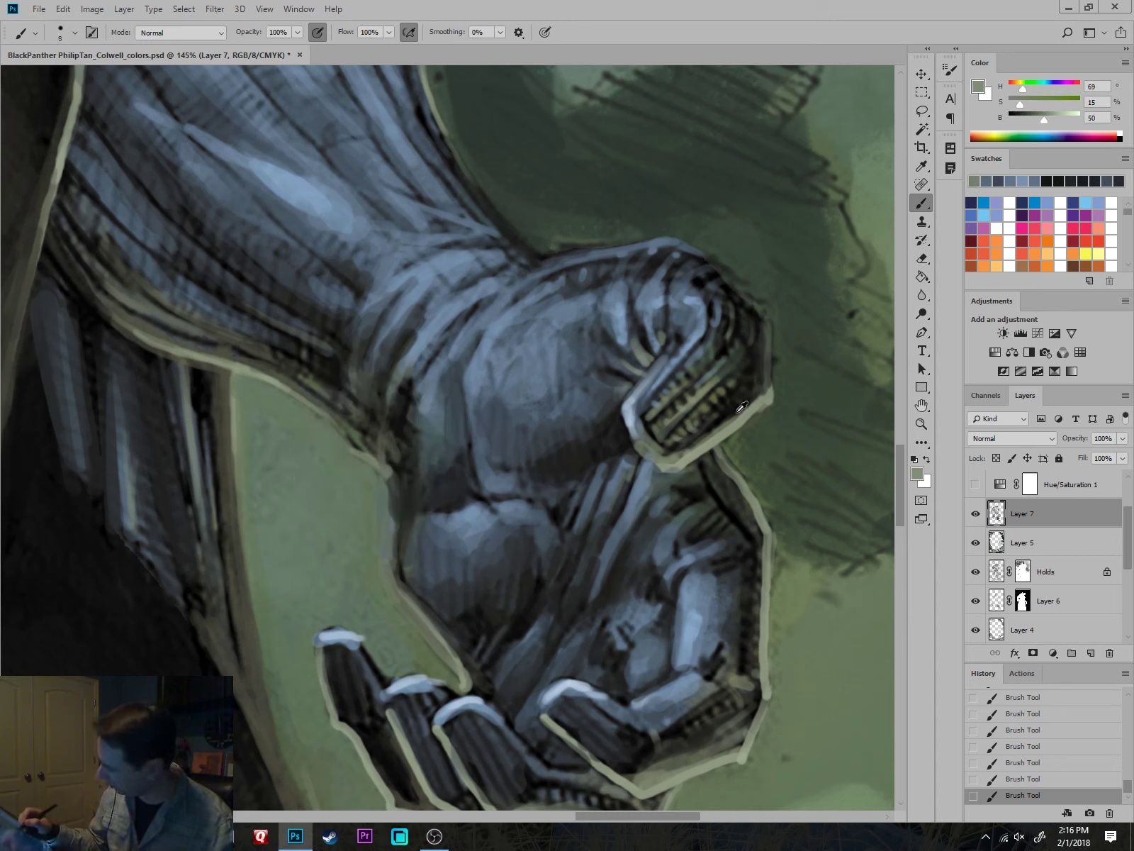
{"action": "key", "text": "bracketleft"}
{"action": "key", "text": "bracketleft"}
{"action": "left_click", "coordinate": [765, 399], "text": "alt"}
{"action": "key", "text": "bracketleft"}
{"action": "key", "text": "bracketleft"}
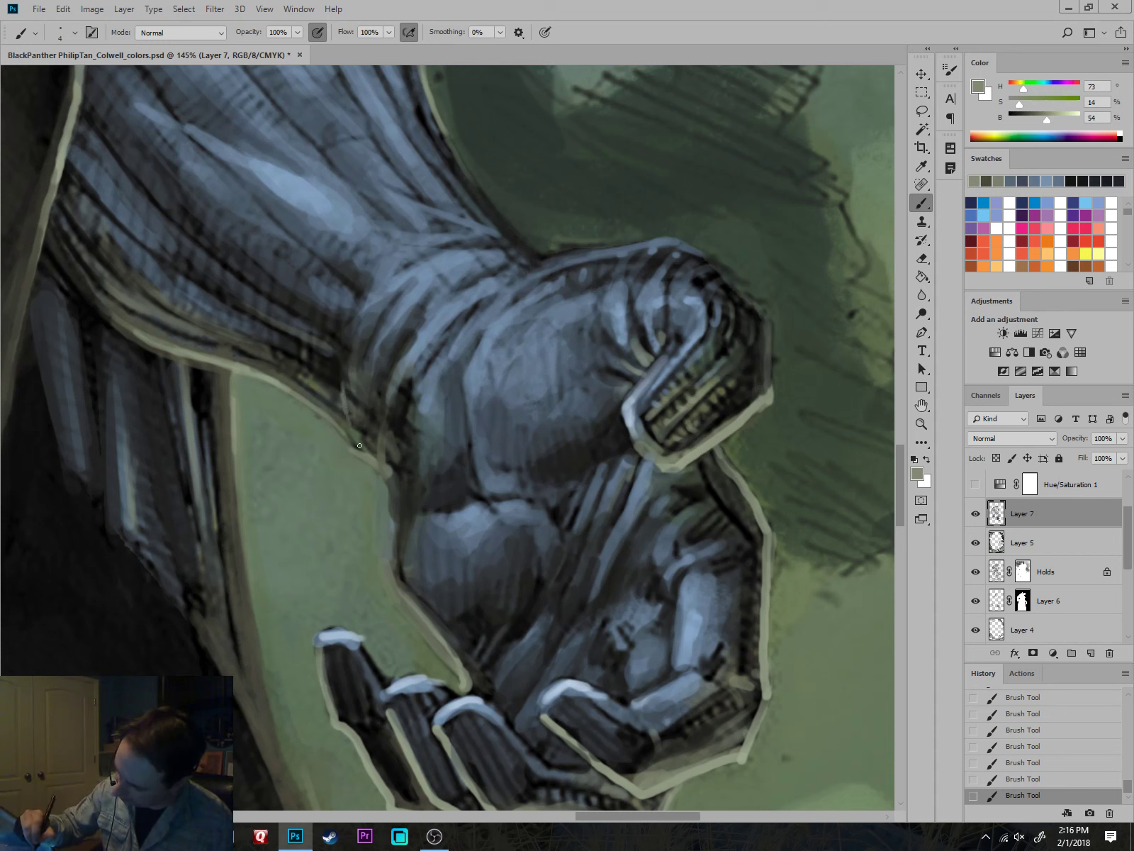
{"action": "left_click_drag", "start_coordinate": [348, 421], "coordinate": [362, 451]}
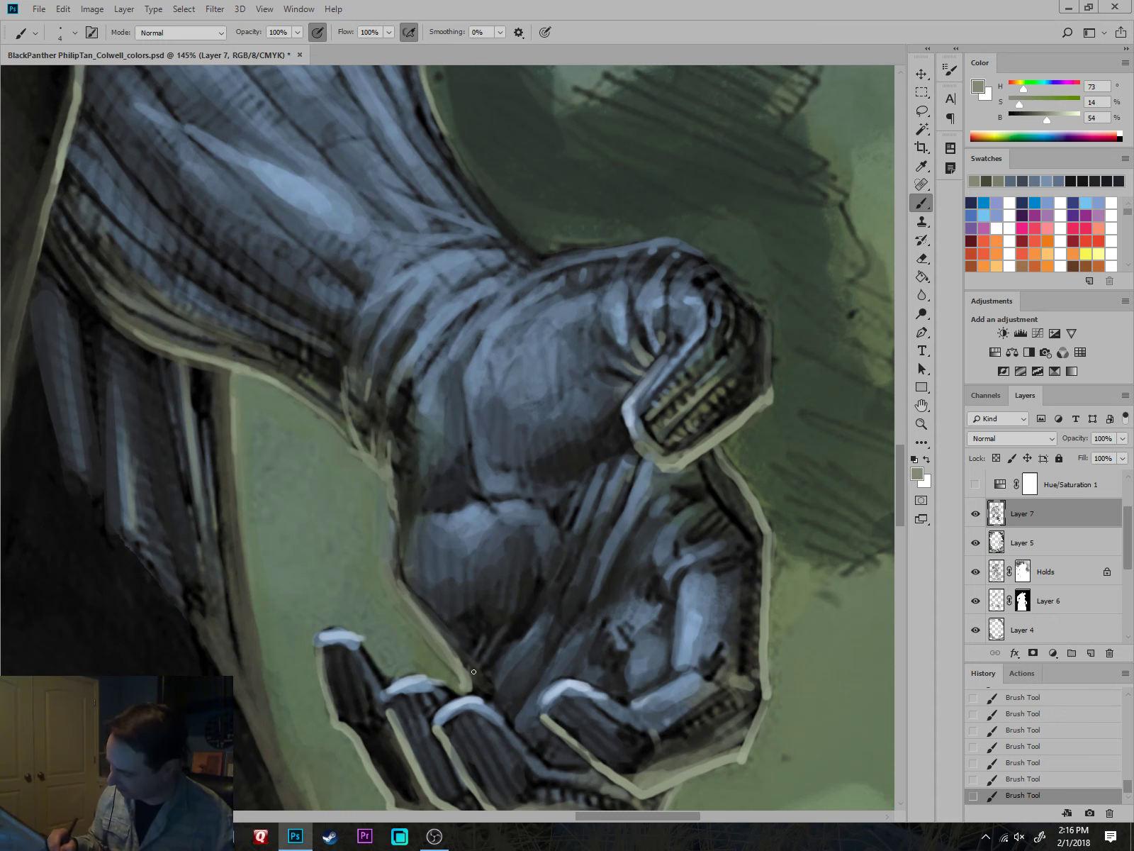
Sample the background greens and clean up the contour around the little fingertip and neighboring fingers.
{"action": "left_click_drag", "start_coordinate": [490, 672], "coordinate": [610, 598]}
{"action": "left_click", "coordinate": [454, 550], "text": "alt"}
{"action": "left_click_drag", "start_coordinate": [485, 565], "coordinate": [480, 561]}
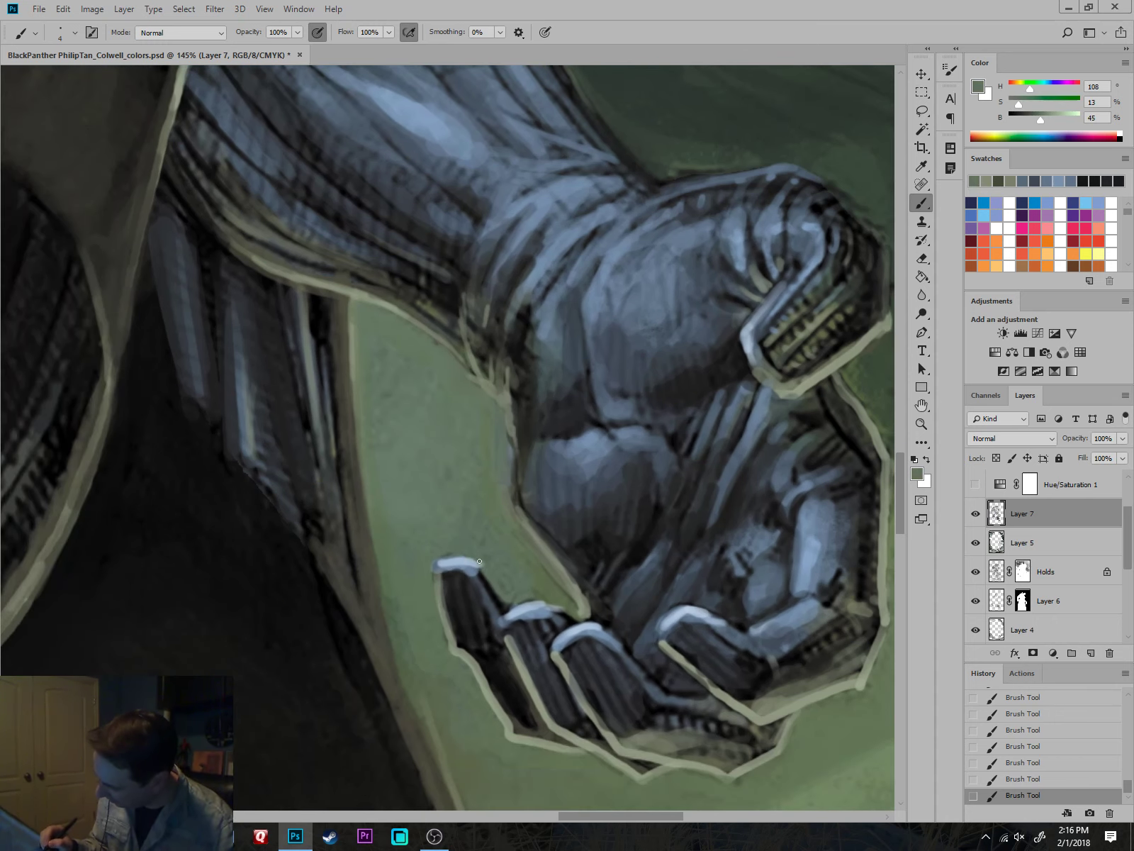
{"action": "left_click", "coordinate": [519, 600], "text": "alt"}
{"action": "left_click", "coordinate": [554, 601], "text": "alt"}
{"action": "key", "text": "bracketright"}
{"action": "left_click_drag", "start_coordinate": [572, 619], "coordinate": [560, 612]}
{"action": "mouse_move", "coordinate": [608, 567]}
{"action": "left_mouse_down"}
{"action": "mouse_move", "coordinate": [638, 539]}
{"action": "mouse_move", "coordinate": [666, 472]}
{"action": "left_mouse_up"}
Sample a near-black and deepen the shadows on the little finger with a 6 px brush.
{"action": "key", "text": "bracketright"}
{"action": "mouse_move", "coordinate": [537, 477]}
{"action": "left_mouse_down"}
{"action": "mouse_move", "coordinate": [550, 500]}
{"action": "mouse_move", "coordinate": [504, 528]}
{"action": "mouse_move", "coordinate": [531, 557]}
{"action": "left_mouse_up"}
{"action": "left_click", "coordinate": [495, 481], "text": "alt"}
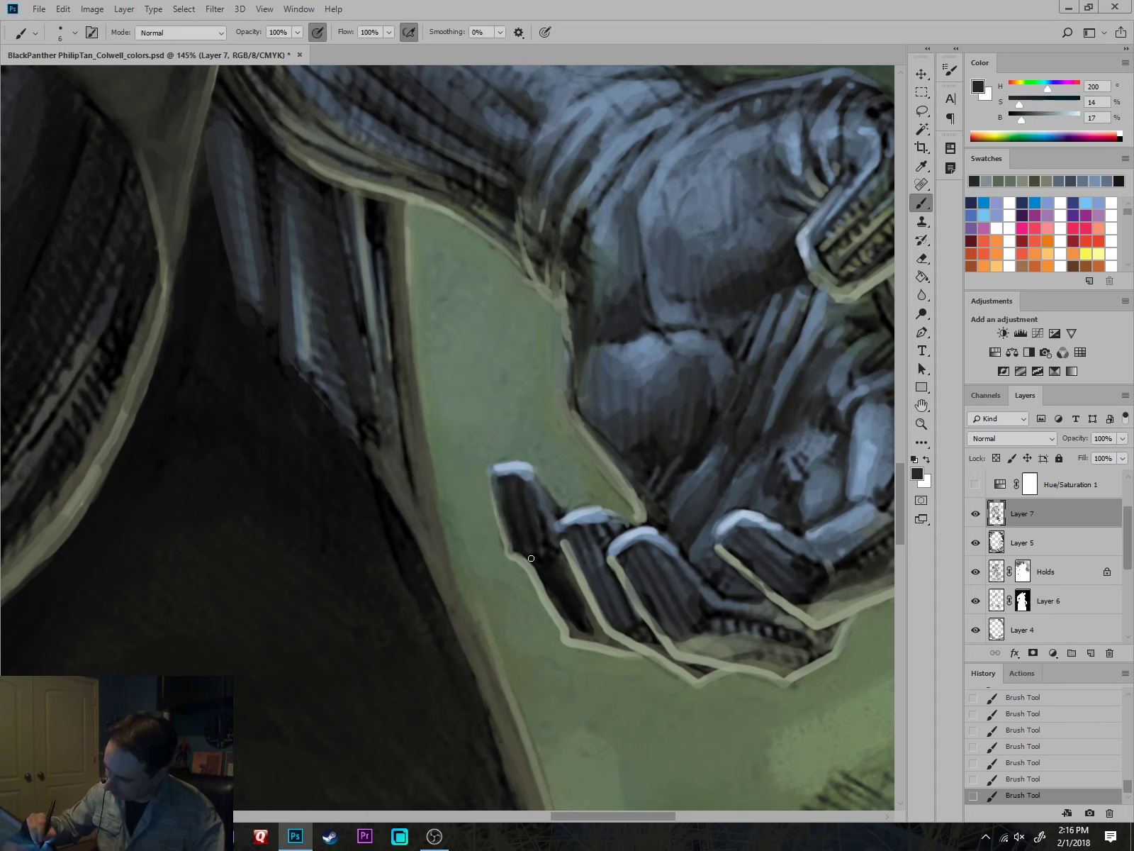
{"action": "mouse_move", "coordinate": [567, 625]}
{"action": "left_mouse_down"}
{"action": "mouse_move", "coordinate": [537, 578]}
{"action": "mouse_move", "coordinate": [551, 607]}
{"action": "mouse_move", "coordinate": [599, 635]}
{"action": "mouse_move", "coordinate": [570, 599]}
{"action": "left_mouse_up"}
Sample a dark olive-gray and shade the undersides of the fingers with a 15 px brush.
{"action": "left_click", "coordinate": [577, 627], "text": "alt"}
{"action": "left_click", "coordinate": [601, 642], "text": "alt"}
{"action": "key", "text": "bracketright"}
{"action": "key", "text": "bracketright"}
{"action": "key", "text": "bracketright"}
{"action": "key", "text": "bracketright"}
{"action": "key", "text": "bracketright"}
{"action": "key", "text": "bracketright"}
{"action": "key", "text": "bracketright"}
{"action": "key", "text": "bracketright"}
{"action": "key", "text": "bracketright"}
{"action": "left_click", "coordinate": [594, 646], "text": "alt"}
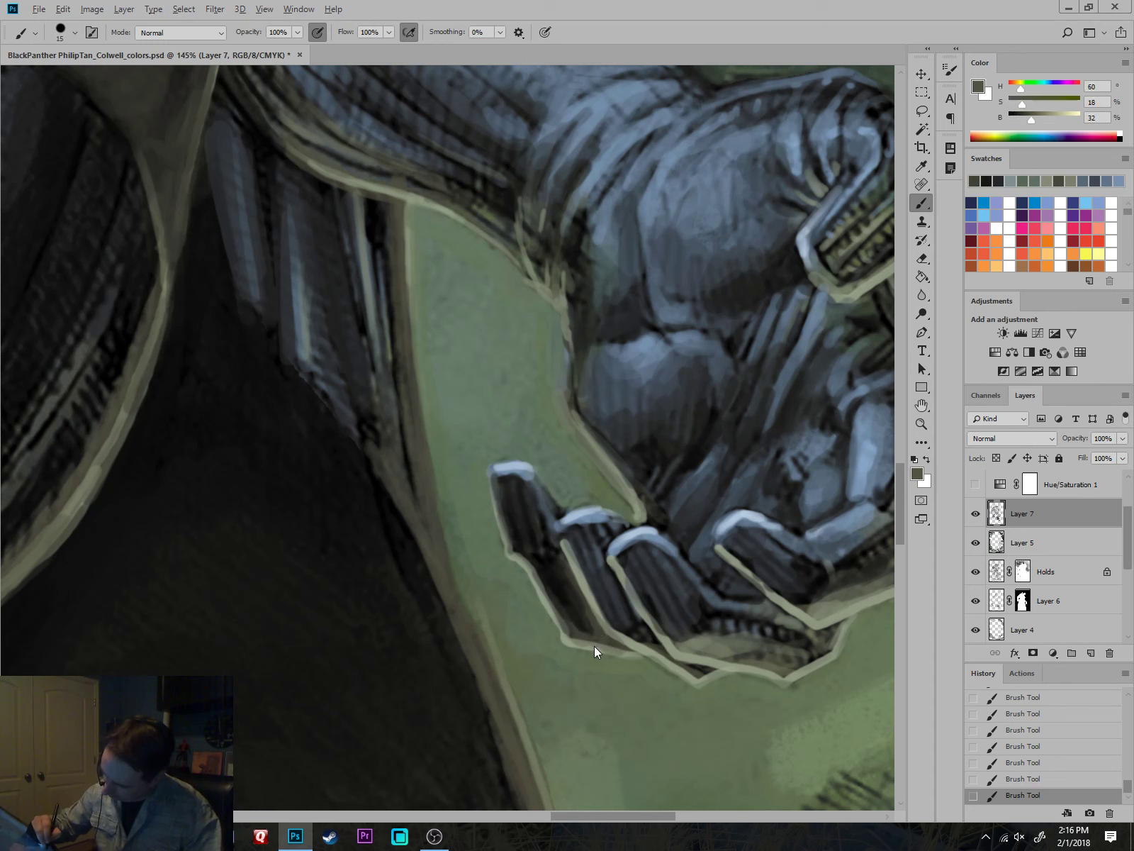
{"action": "left_click_drag", "start_coordinate": [622, 633], "coordinate": [706, 672]}
{"action": "key", "text": "space"}
{"action": "mouse_move", "coordinate": [808, 659]}
{"action": "left_mouse_down"}
{"action": "mouse_move", "coordinate": [787, 664]}
{"action": "mouse_move", "coordinate": [805, 642]}
{"action": "mouse_move", "coordinate": [737, 628]}
{"action": "mouse_move", "coordinate": [831, 631]}
{"action": "mouse_move", "coordinate": [707, 673]}
{"action": "left_mouse_up"}
Sample the gray-green rim and background greens and tidy the backdrop around the fingers, enlarging the brush to 20 px.
{"action": "key", "text": "bracketleft"}
{"action": "left_click", "coordinate": [831, 622], "text": "alt"}
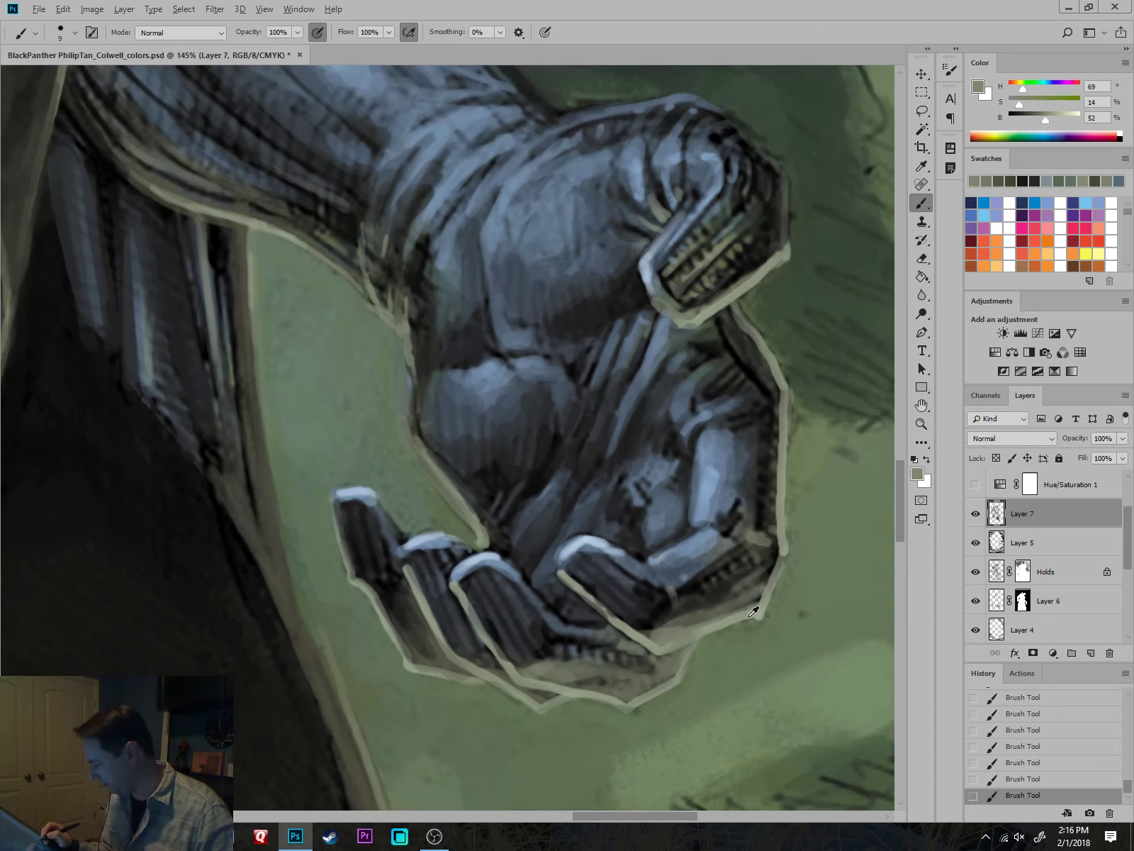
{"action": "left_click", "coordinate": [750, 614], "text": "alt"}
{"action": "key", "text": "bracketleft"}
{"action": "left_click", "coordinate": [766, 618], "text": "alt"}
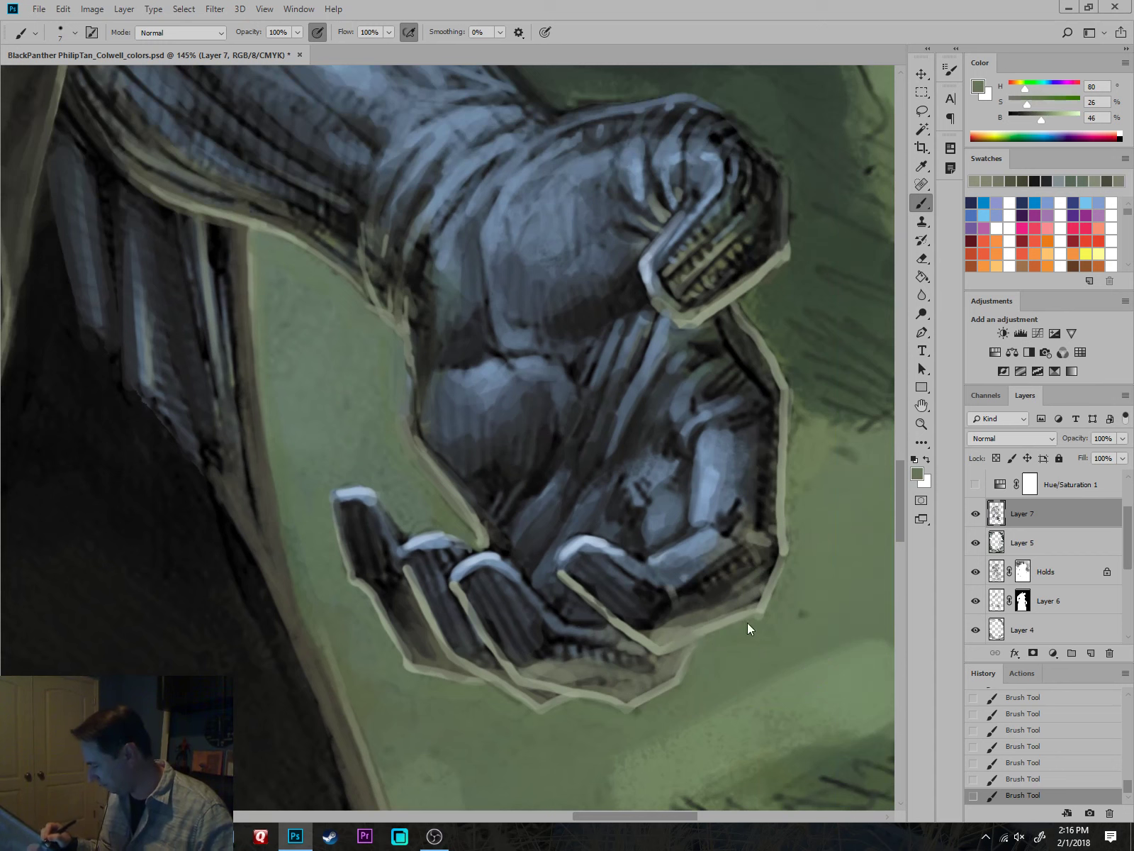
{"action": "key", "text": "bracketright"}
{"action": "key", "text": "bracketright"}
{"action": "key", "text": "bracketright"}
{"action": "left_click", "coordinate": [816, 486], "text": "alt"}
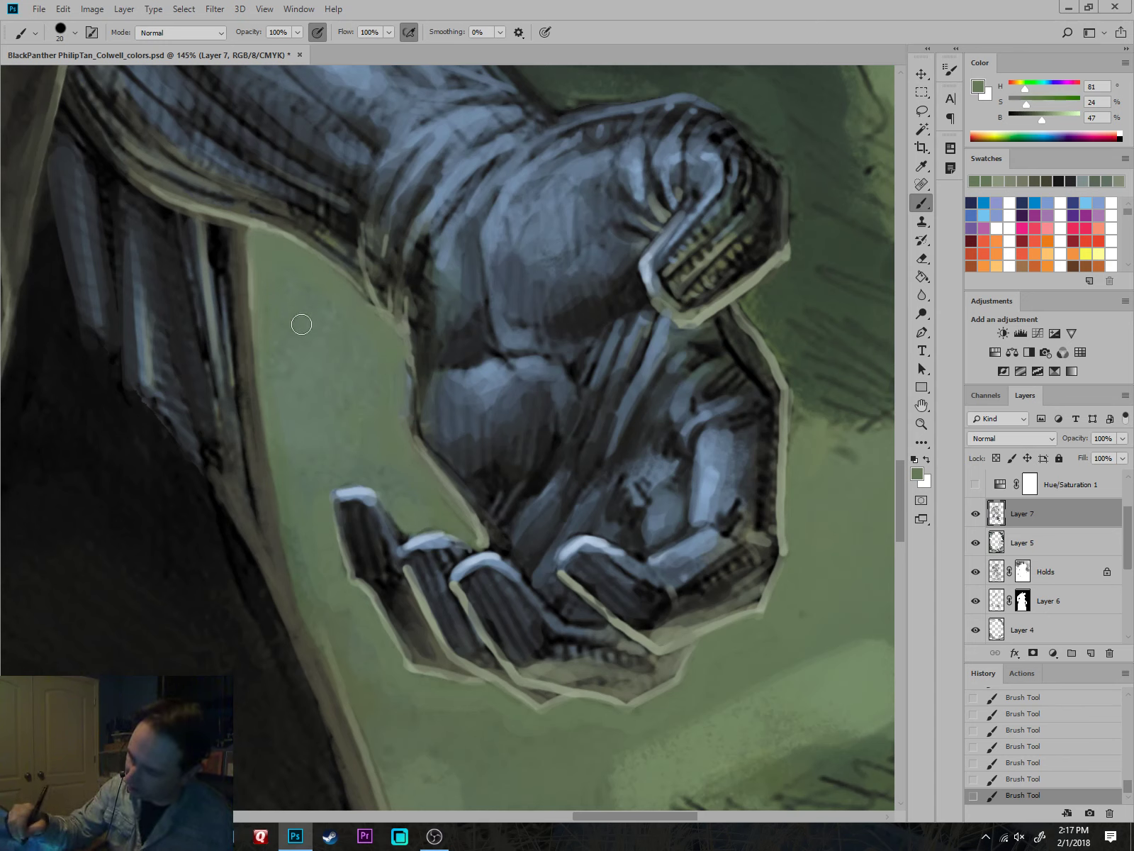
Sample a muted green and smooth the background between the leg and the hand with a 35 px brush.
{"action": "left_click", "coordinate": [325, 349], "text": "alt"}
{"action": "key", "text": "bracketright"}
{"action": "key", "text": "bracketright"}
{"action": "key", "text": "bracketright"}
{"action": "left_click_drag", "start_coordinate": [321, 299], "coordinate": [284, 301]}
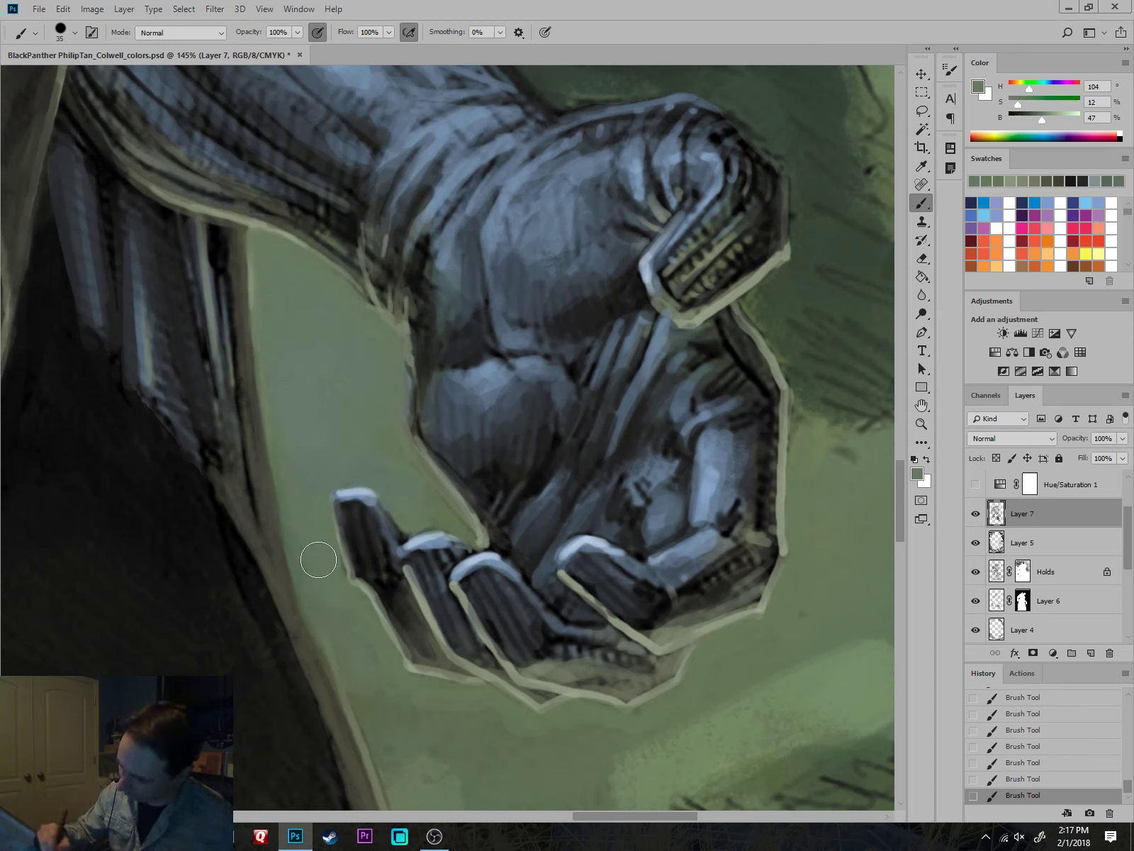
Sample slate and light blues and touch up the thumb base and glove cuff with 30 and 25 px brushes.
{"action": "scroll", "coordinate": [319, 432], "scroll_direction": "down", "scroll_amount": 12}
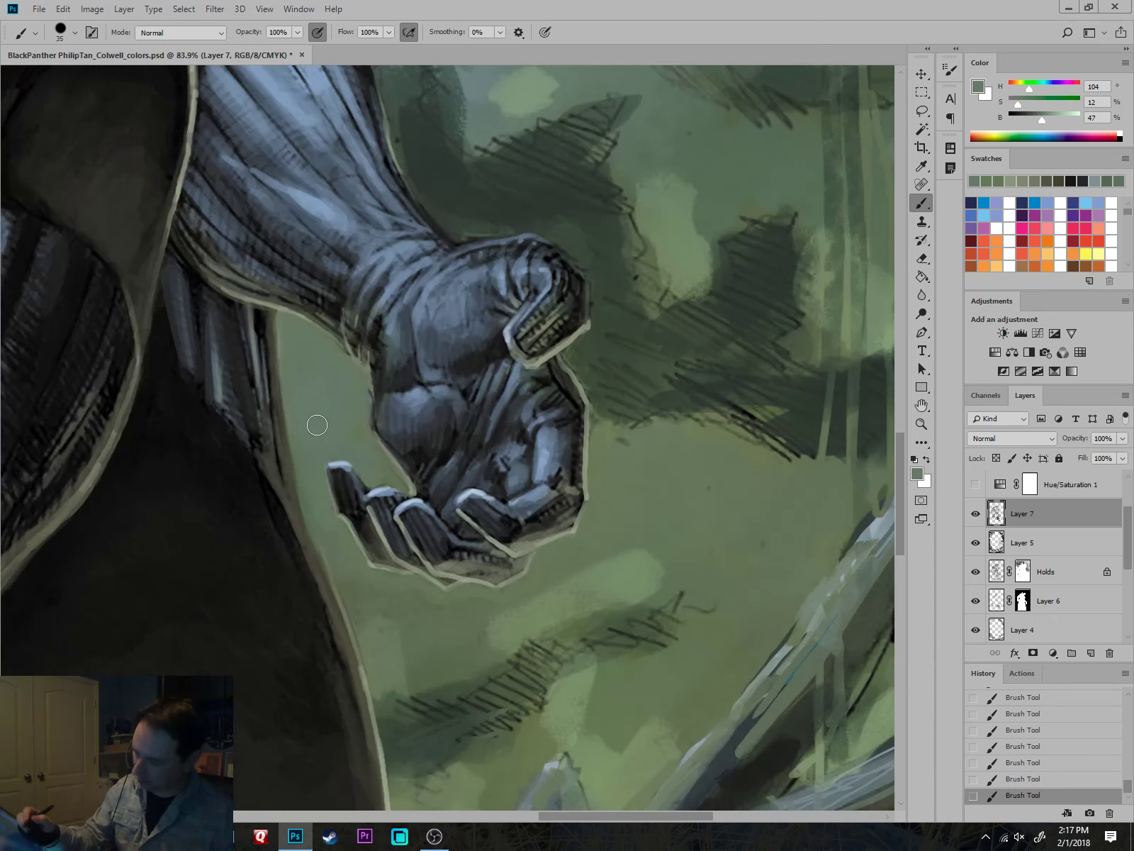
{"action": "scroll", "coordinate": [830, 696], "scroll_direction": "up", "scroll_amount": 2}
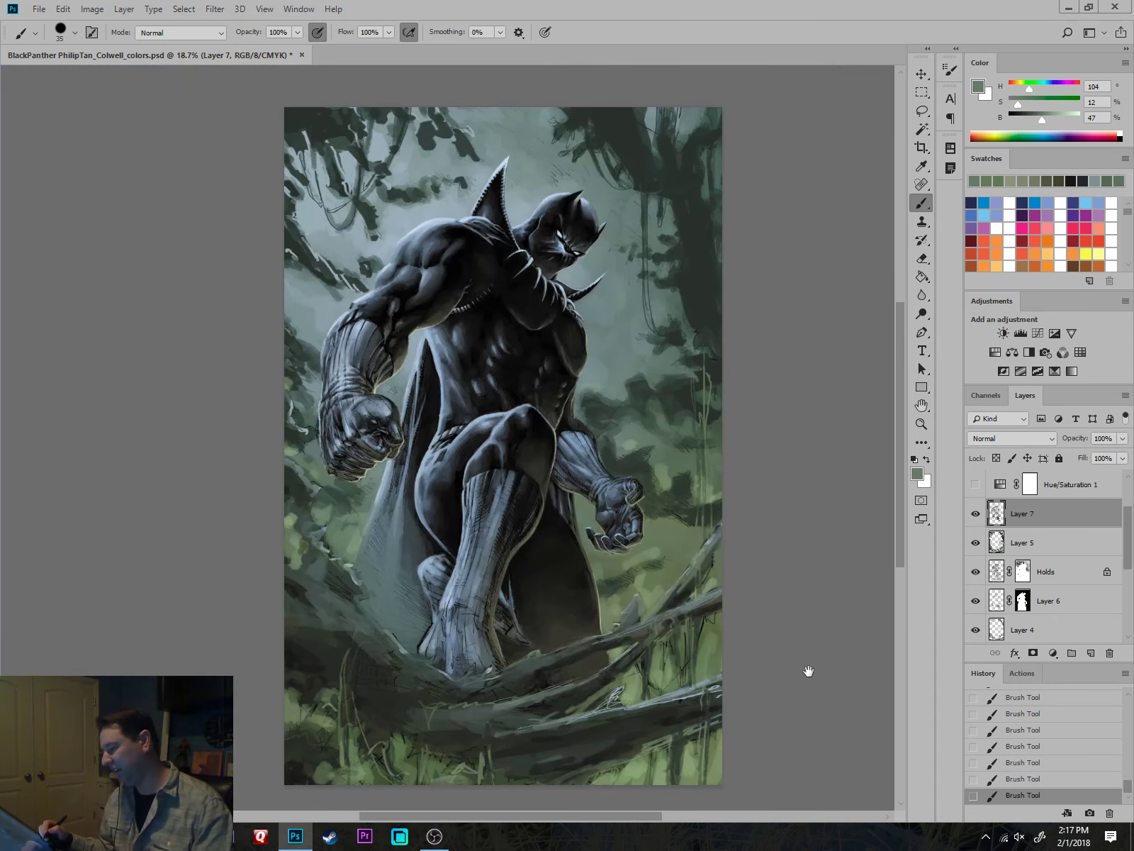
{"action": "scroll", "coordinate": [745, 630], "scroll_direction": "up", "scroll_amount": 5}
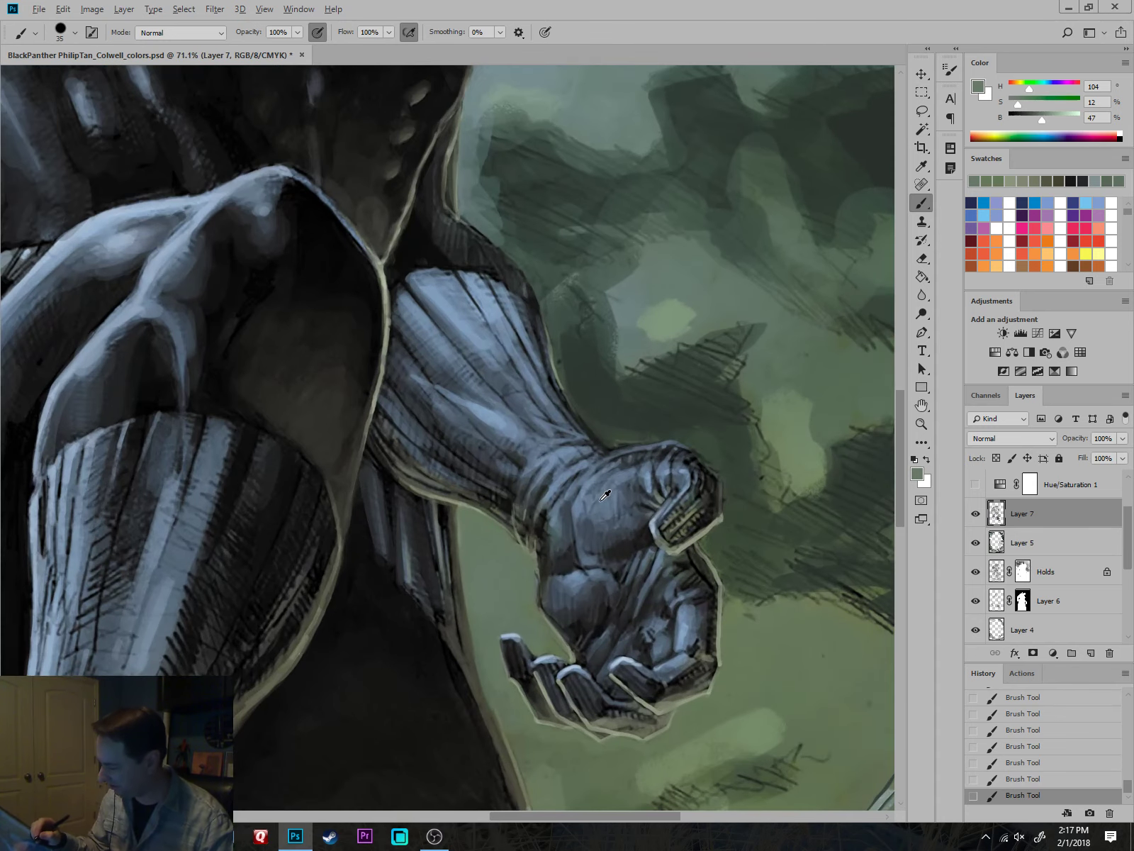
{"action": "left_click", "coordinate": [605, 495], "text": "alt"}
{"action": "key", "text": "bracketleft"}
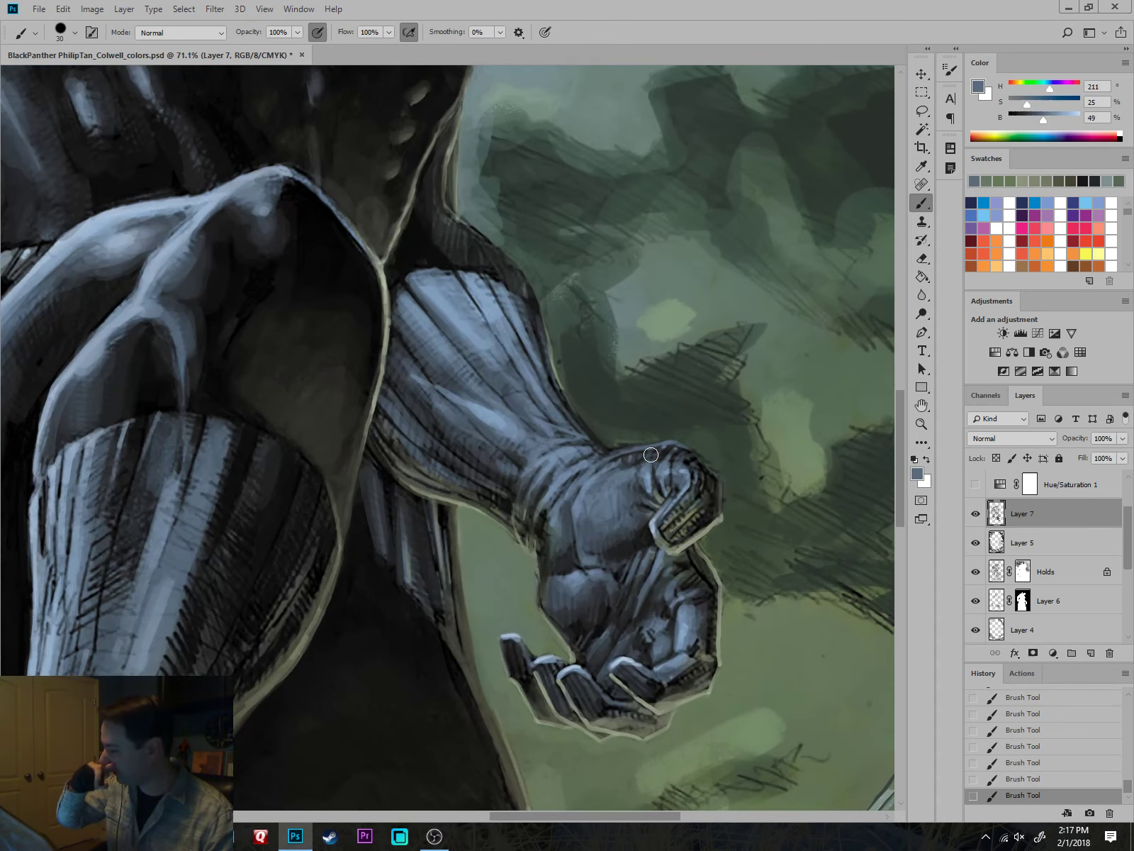
{"action": "left_click", "coordinate": [447, 276], "text": "alt"}
{"action": "key", "text": "bracketleft"}
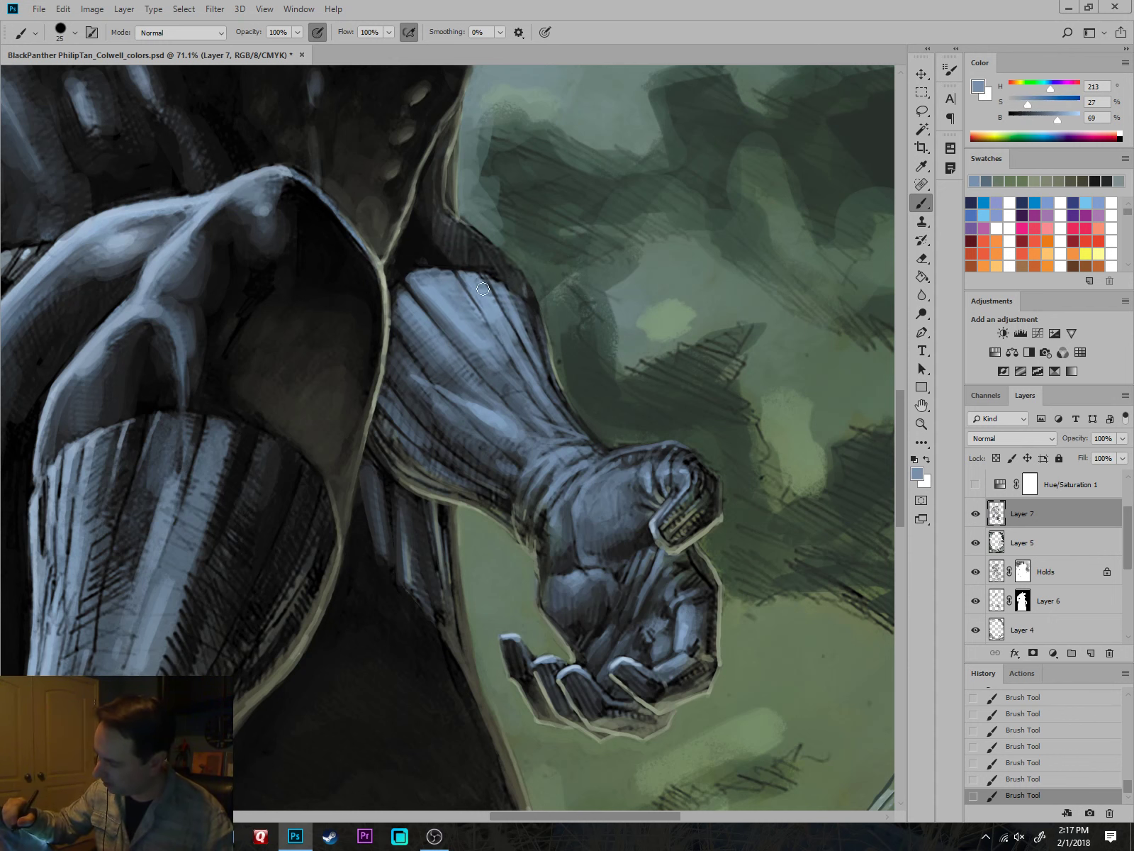
{"action": "left_click_drag", "start_coordinate": [581, 225], "coordinate": [644, 282]}
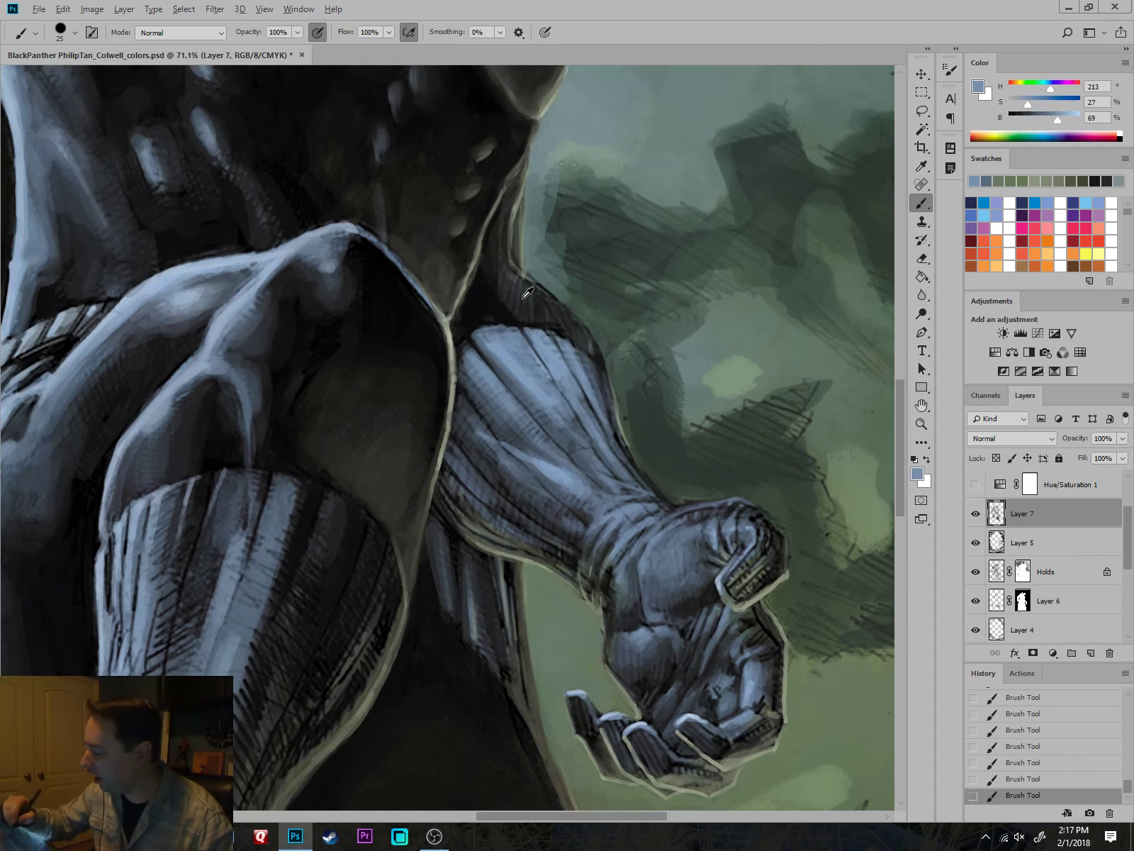
Sample dark tones from the arm above the glove and paint over its line work with a 25 px brush.
{"action": "left_click", "coordinate": [522, 297], "text": "alt"}
{"action": "key", "text": "bracketright"}
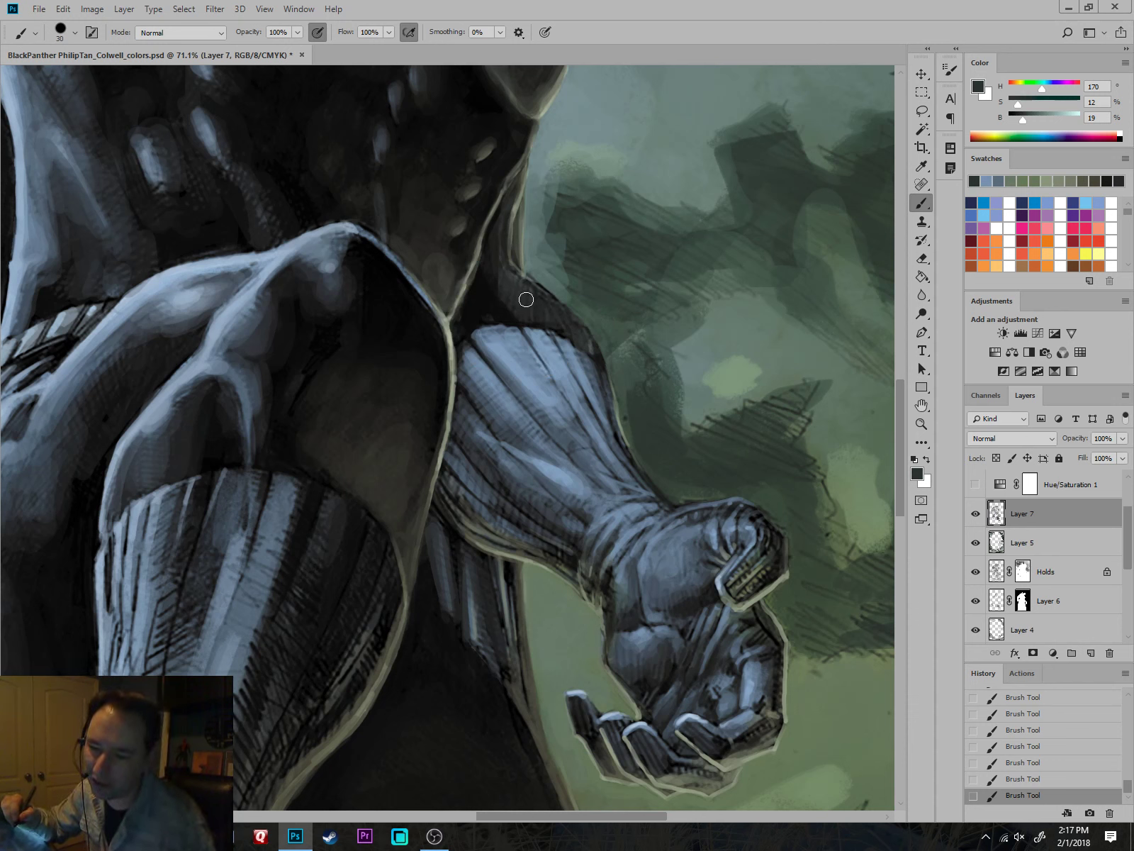
{"action": "key", "text": "bracketleft"}
{"action": "left_click", "coordinate": [511, 303], "text": "alt"}
{"action": "left_click", "coordinate": [505, 302], "text": "alt"}
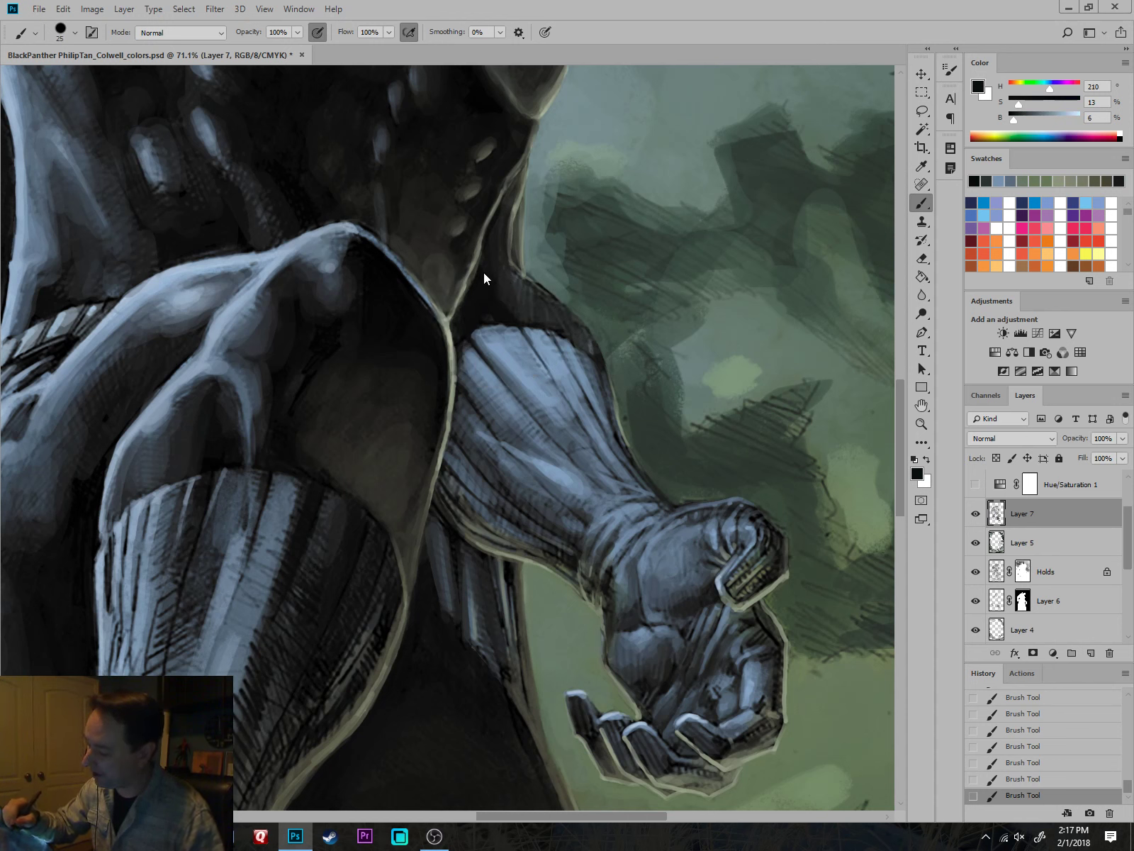
Sample dark grays and near-black and model the arm above the cuff, reducing the brush to 20 px.
{"action": "left_click", "coordinate": [485, 280], "text": "alt"}
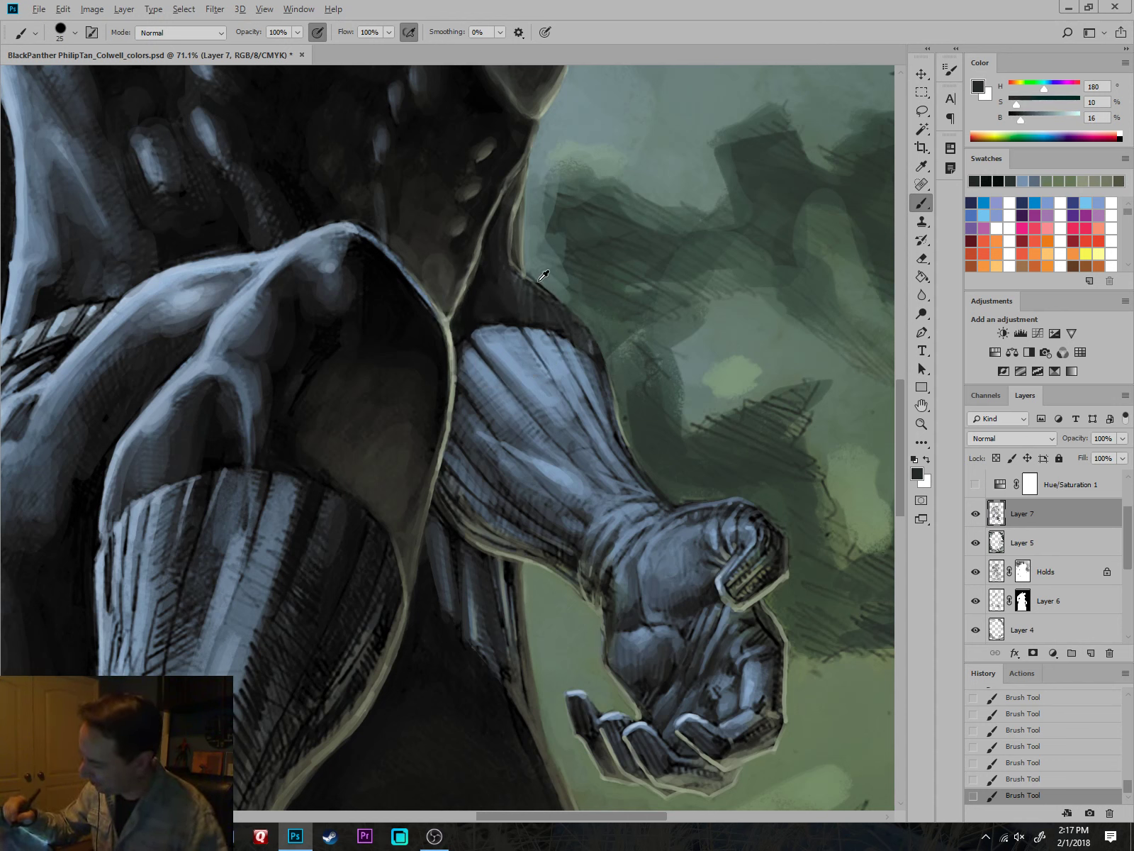
{"action": "left_click", "coordinate": [519, 258], "text": "alt"}
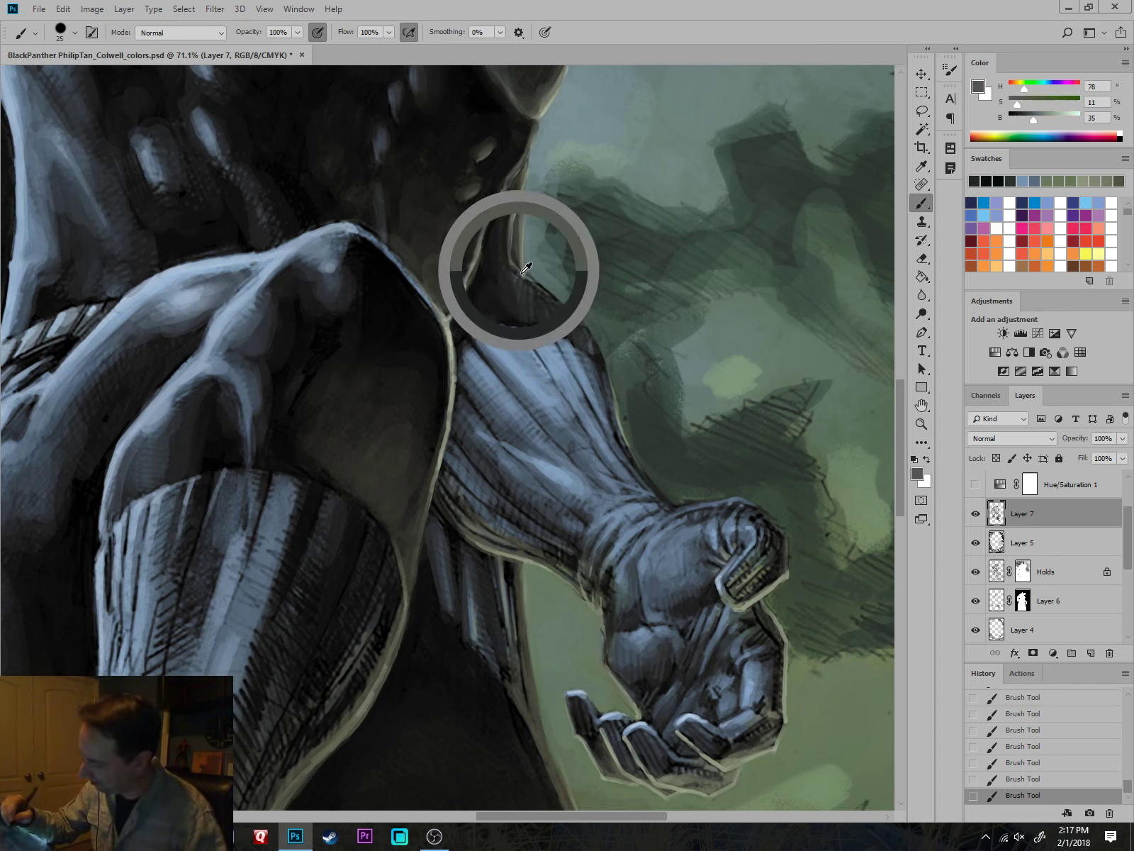
{"action": "left_click", "coordinate": [599, 343], "text": "alt"}
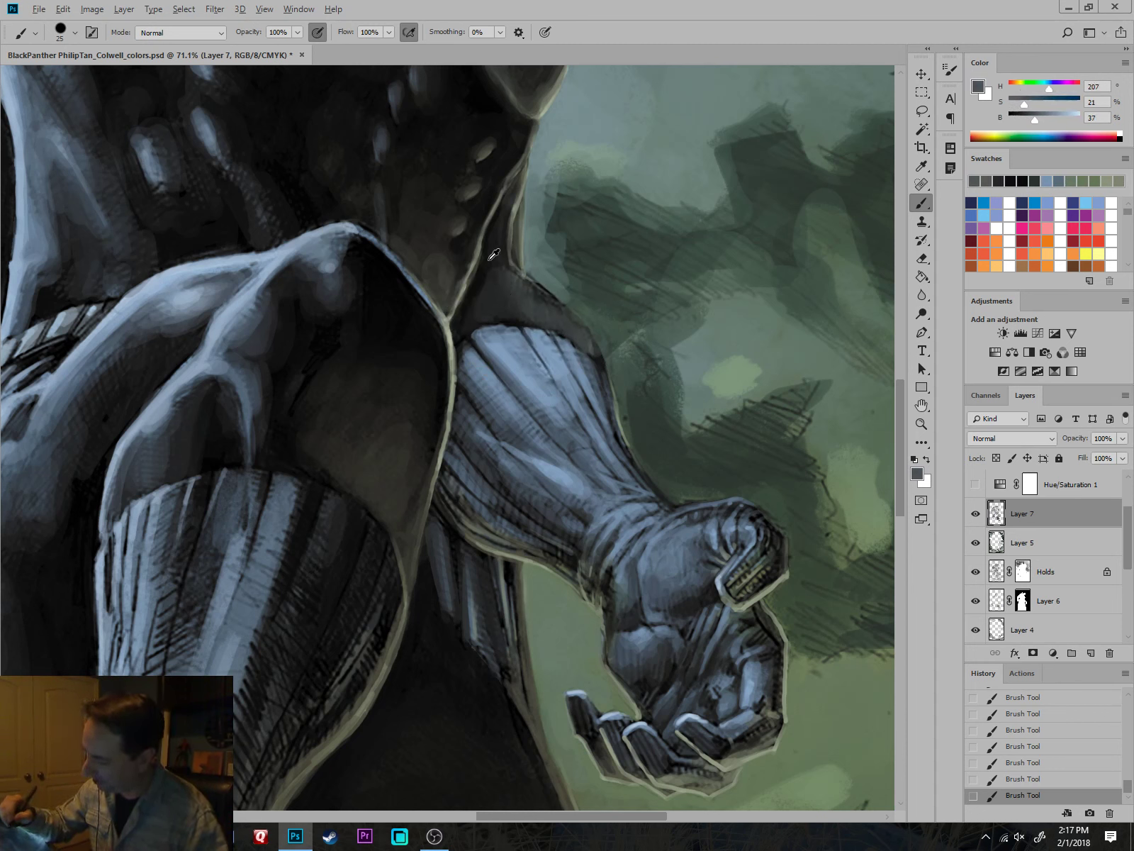
{"action": "left_click", "coordinate": [468, 323], "text": "alt"}
{"action": "left_click", "coordinate": [461, 327], "text": "alt"}
{"action": "key", "text": "bracketleft"}
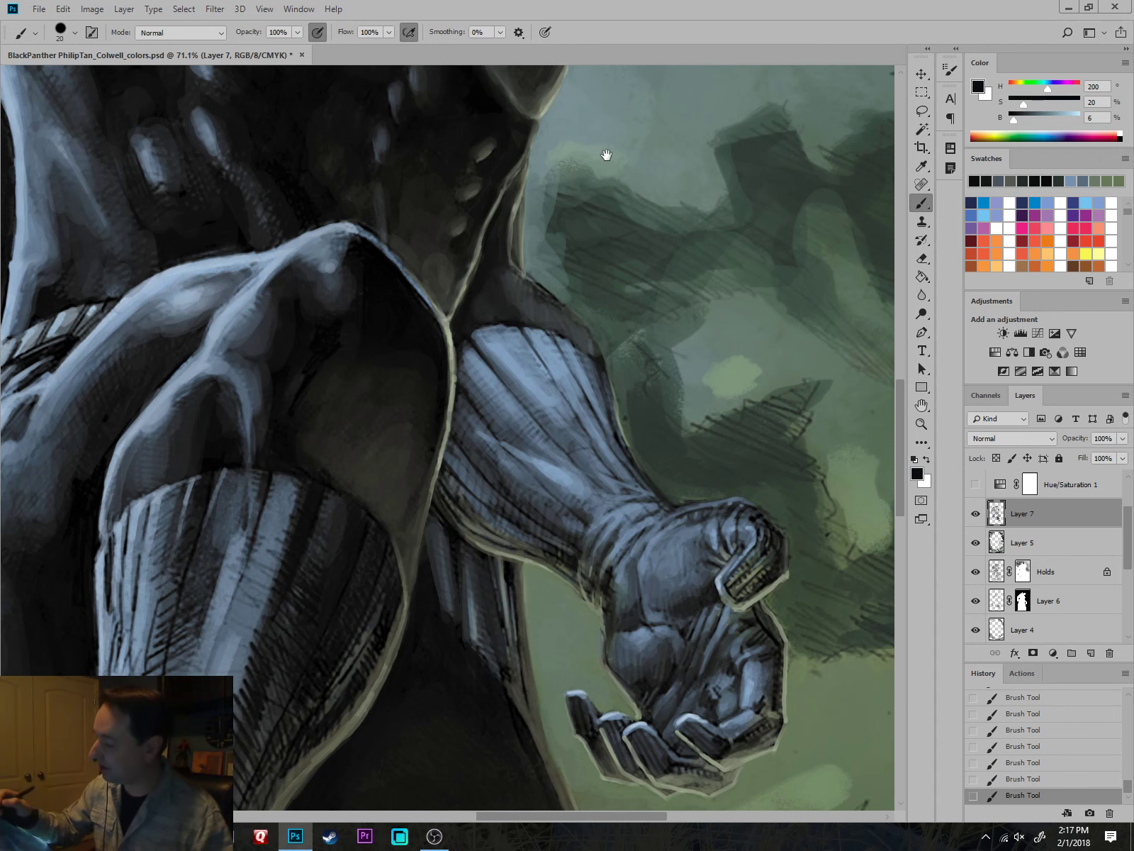
Sample the teal background beside the waist and clean the figure's outer edge with a 9 px brush.
{"action": "left_click_drag", "start_coordinate": [600, 144], "coordinate": [820, 526]}
{"action": "scroll", "coordinate": [704, 394], "scroll_direction": "up", "scroll_amount": 4}
{"action": "left_click", "coordinate": [705, 392], "text": "alt"}
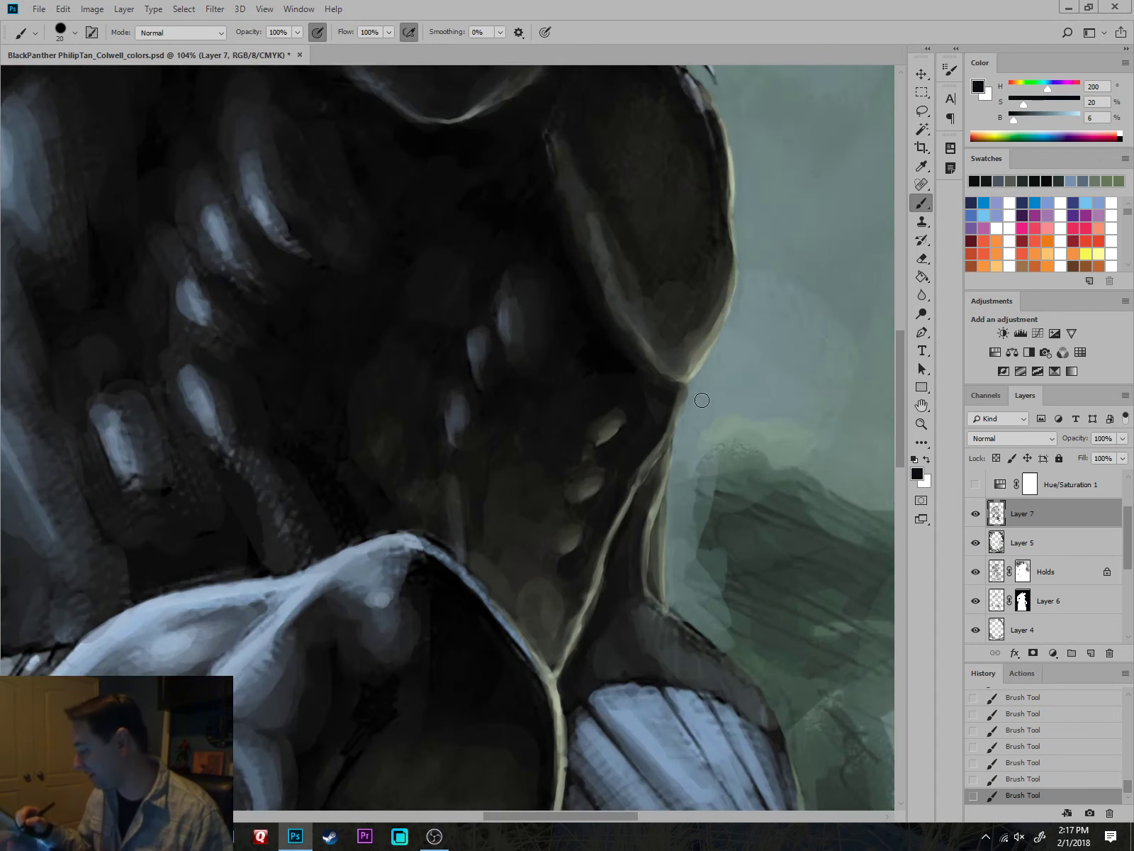
{"action": "key", "text": "bracketleft"}
{"action": "key", "text": "bracketleft"}
{"action": "key", "text": "bracketleft"}
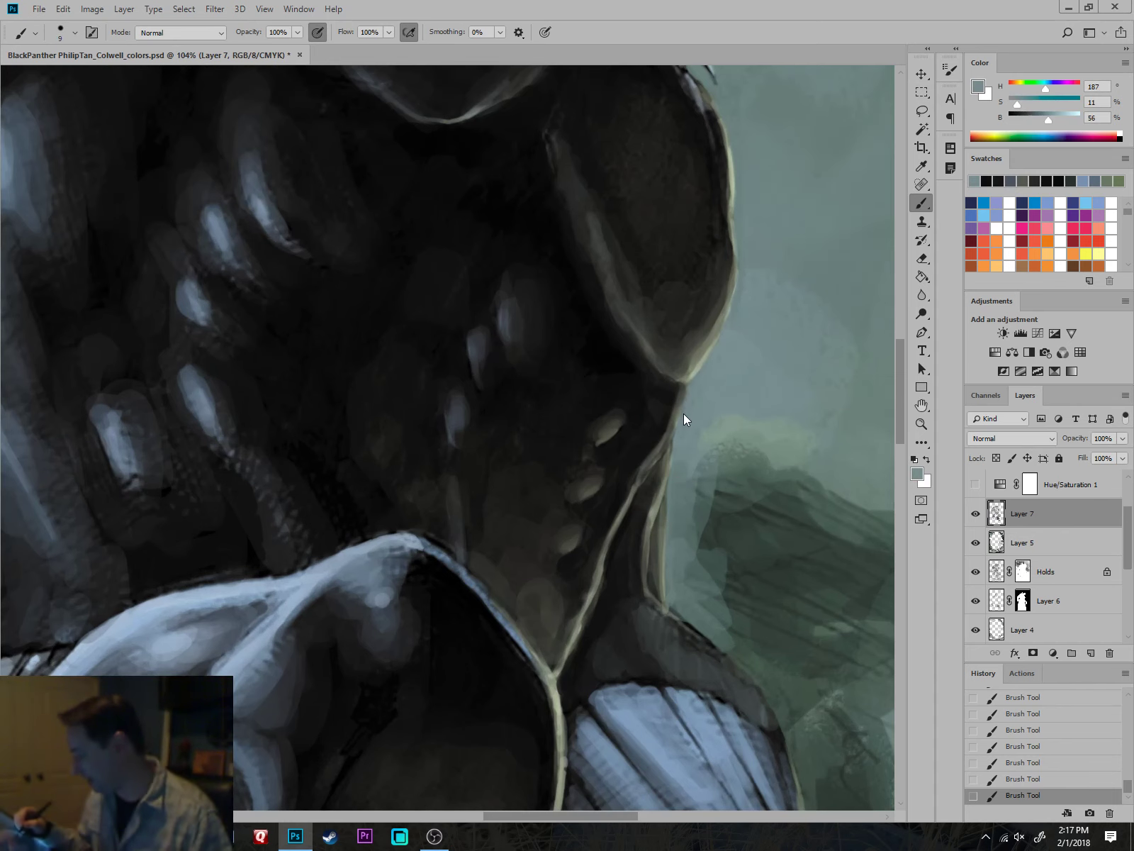
Sample teal, gray and near-black tones and refine the outer chest muscle's rim with 9 and 10 px brushes.
{"action": "left_click_drag", "start_coordinate": [779, 424], "coordinate": [710, 516]}
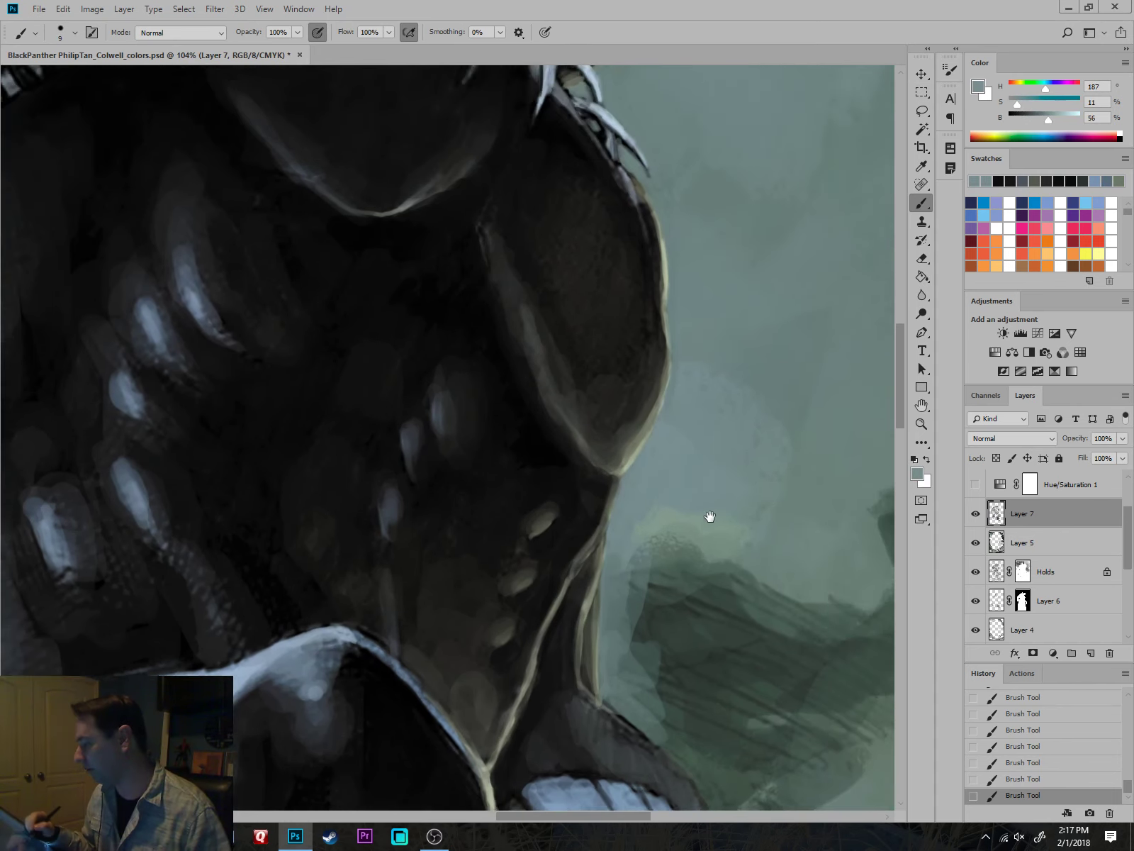
{"action": "scroll", "coordinate": [709, 517], "scroll_direction": "down", "scroll_amount": 2}
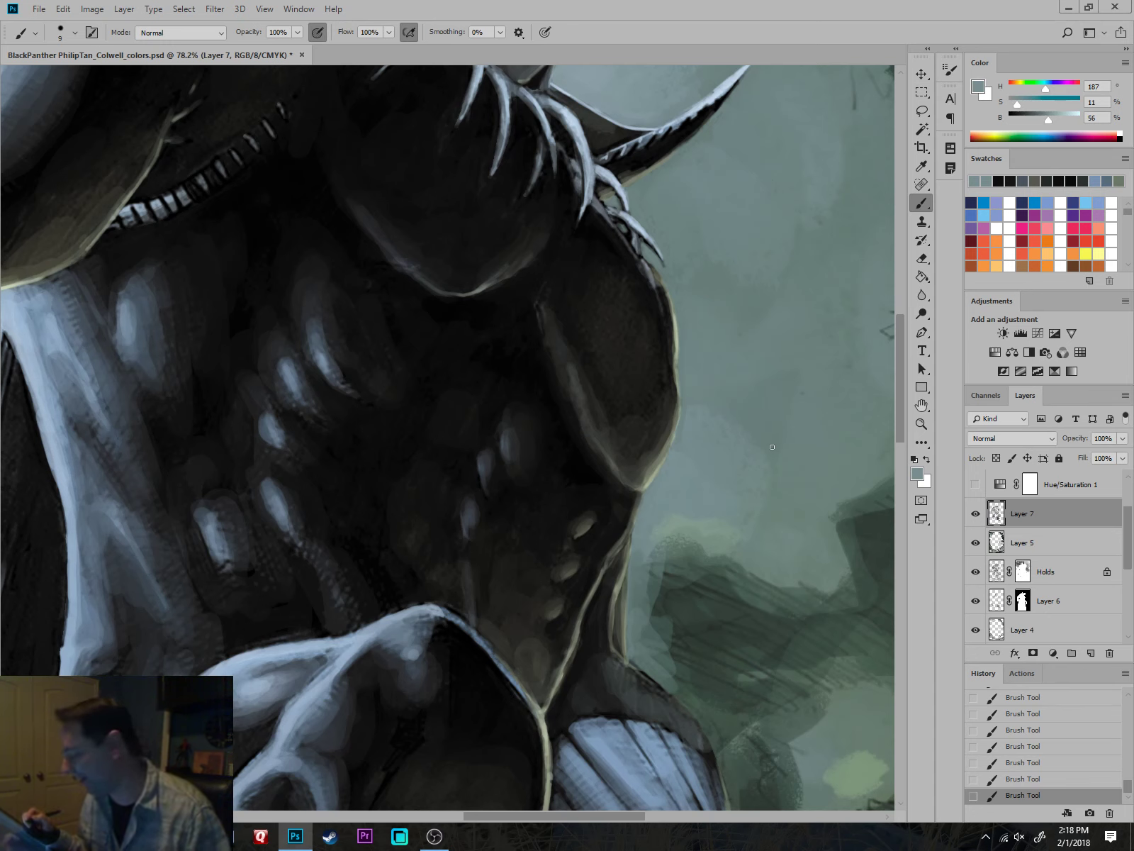
{"action": "left_click", "coordinate": [667, 276], "text": "alt"}
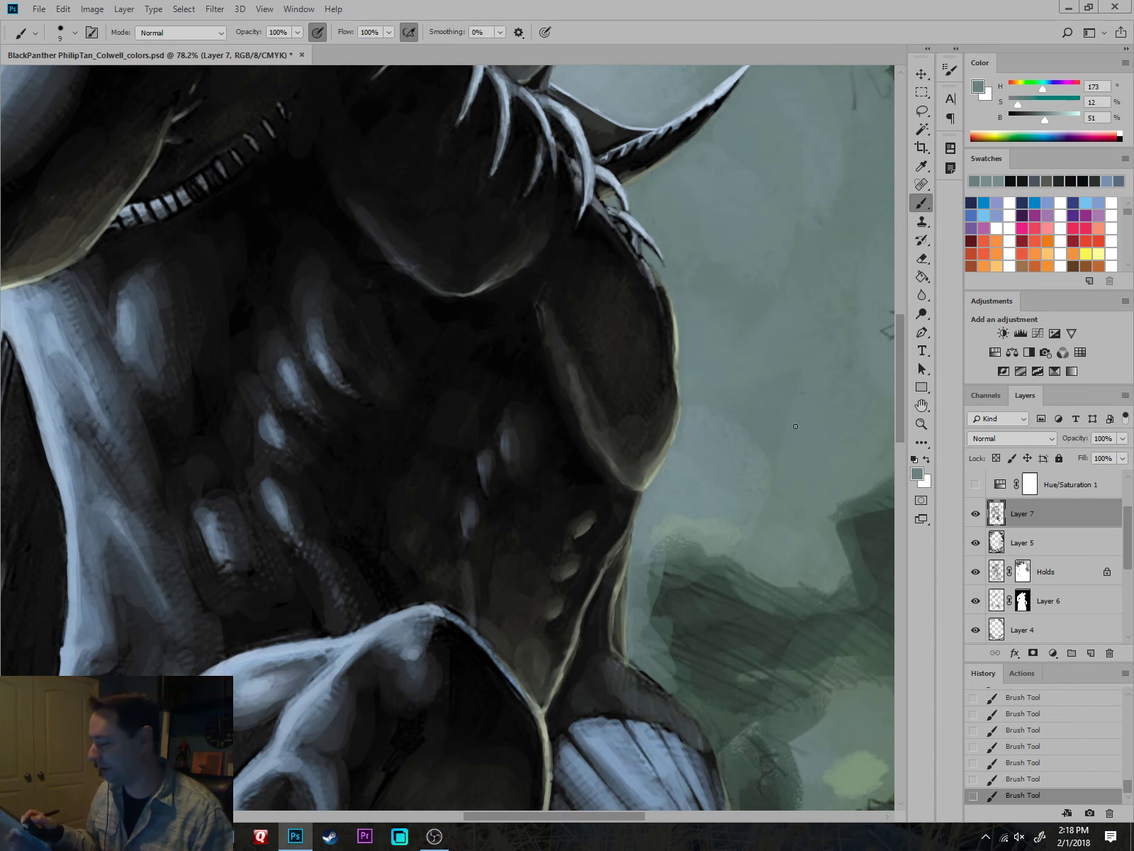
{"action": "left_click_drag", "start_coordinate": [799, 425], "coordinate": [710, 402]}
{"action": "left_click", "coordinate": [653, 313], "text": "alt"}
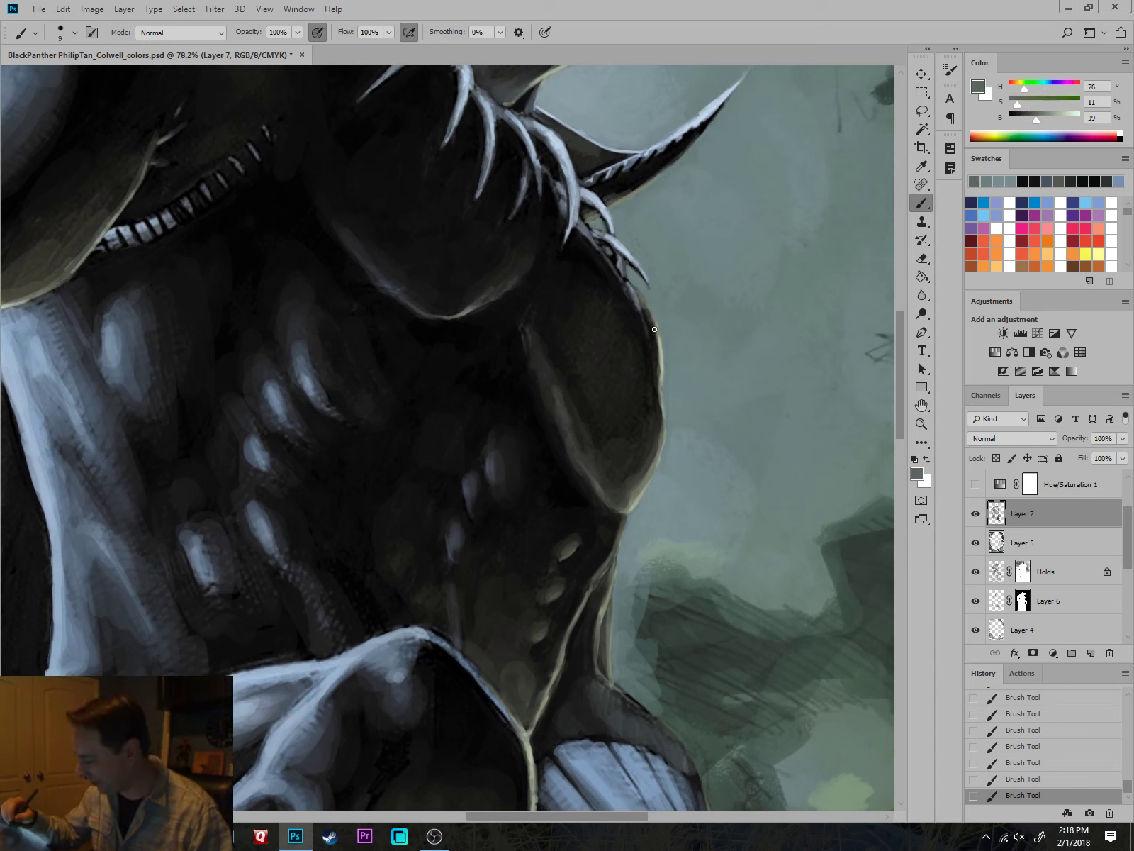
{"action": "left_click_drag", "start_coordinate": [653, 365], "coordinate": [660, 409]}
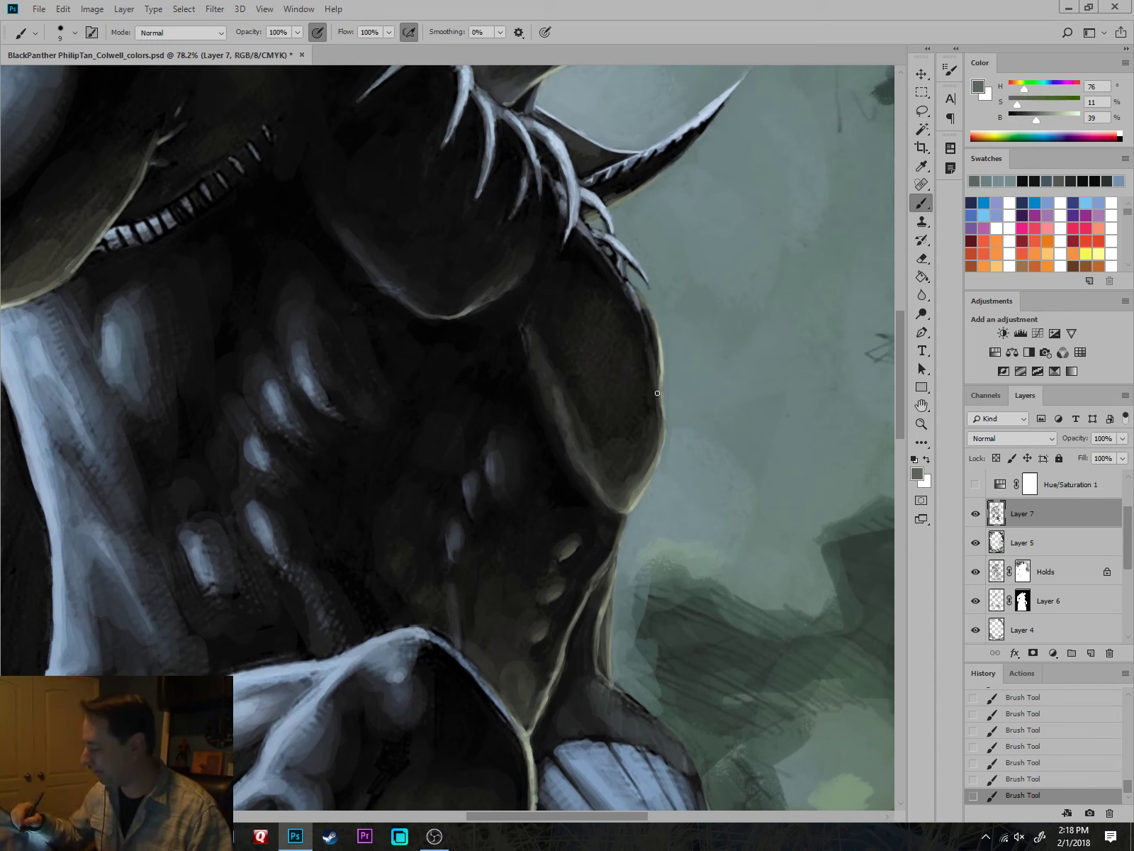
{"action": "left_click", "coordinate": [635, 300], "text": "alt"}
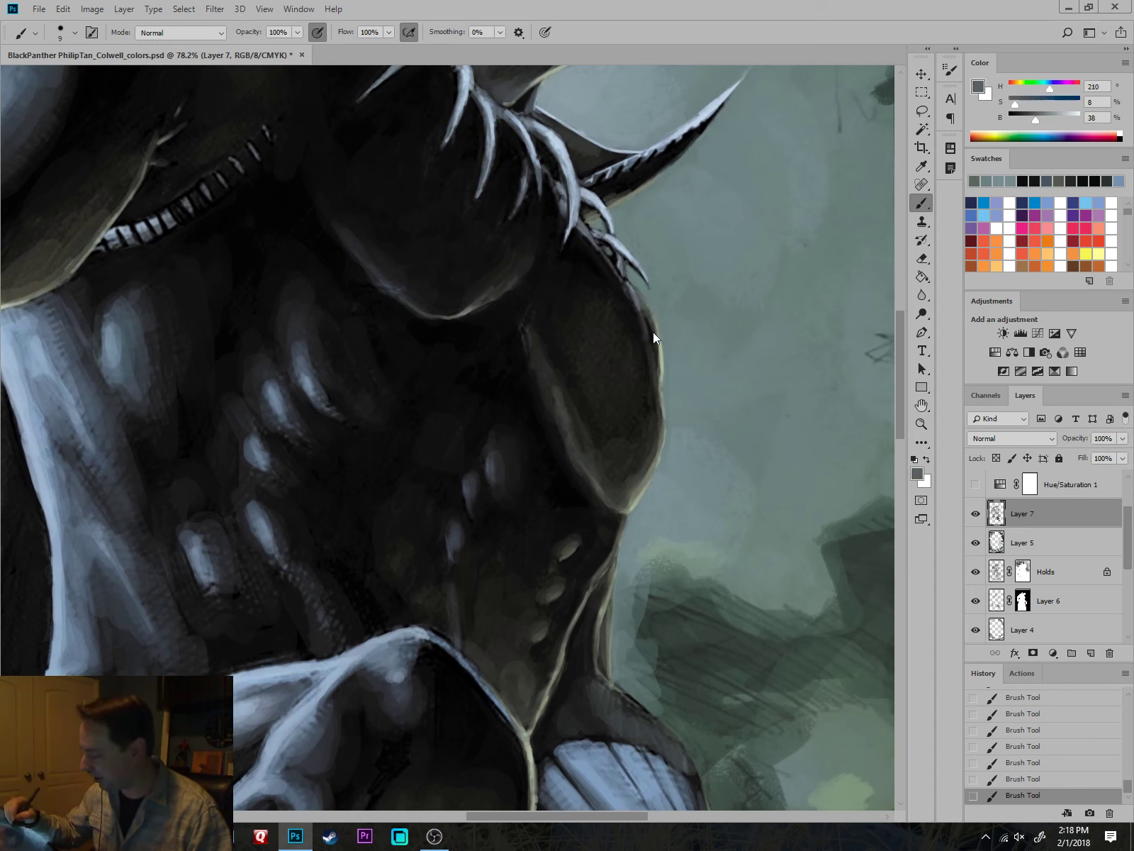
{"action": "left_click_drag", "start_coordinate": [638, 294], "coordinate": [652, 342]}
{"action": "left_click", "coordinate": [630, 329], "text": "alt"}
{"action": "key", "text": "bracketright"}
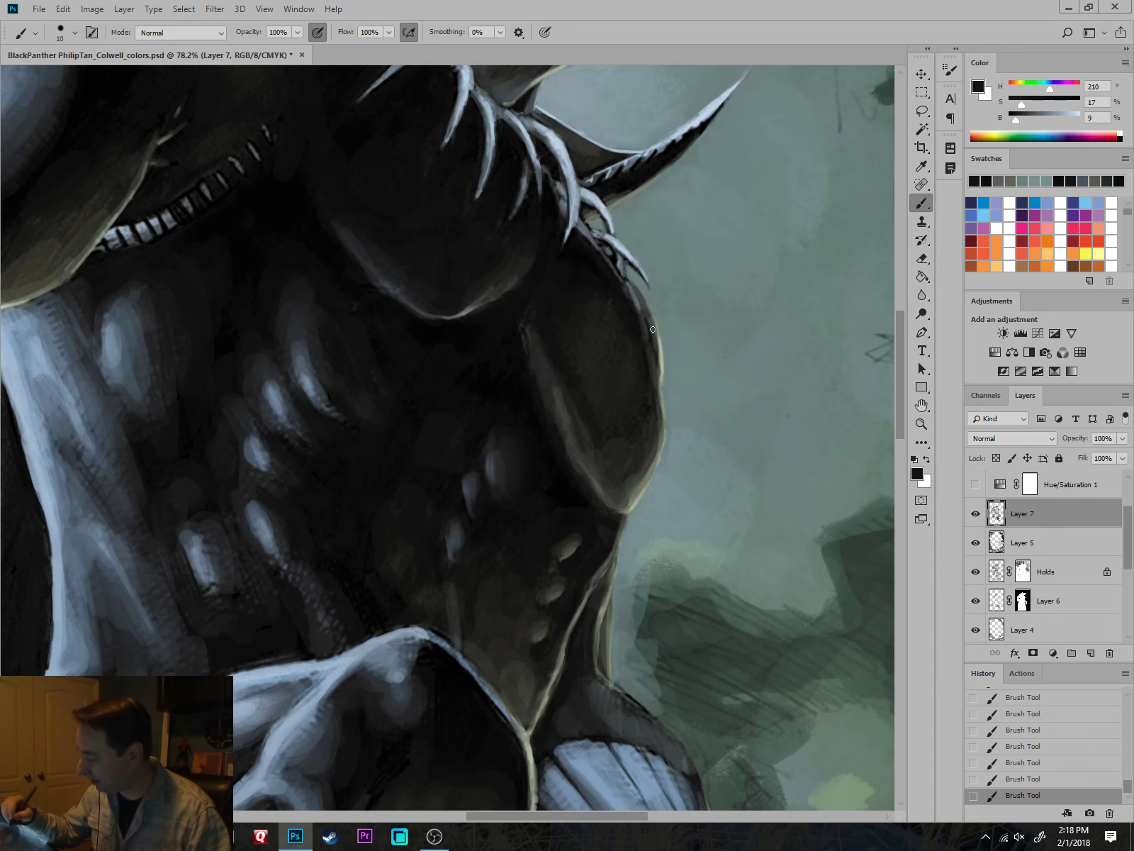
Sample a dark gray beside the claw necklace and touch up the shadows around its claws with a 10 px brush.
{"action": "left_click_drag", "start_coordinate": [718, 316], "coordinate": [768, 538]}
{"action": "scroll", "coordinate": [700, 457], "scroll_direction": "up", "scroll_amount": 2}
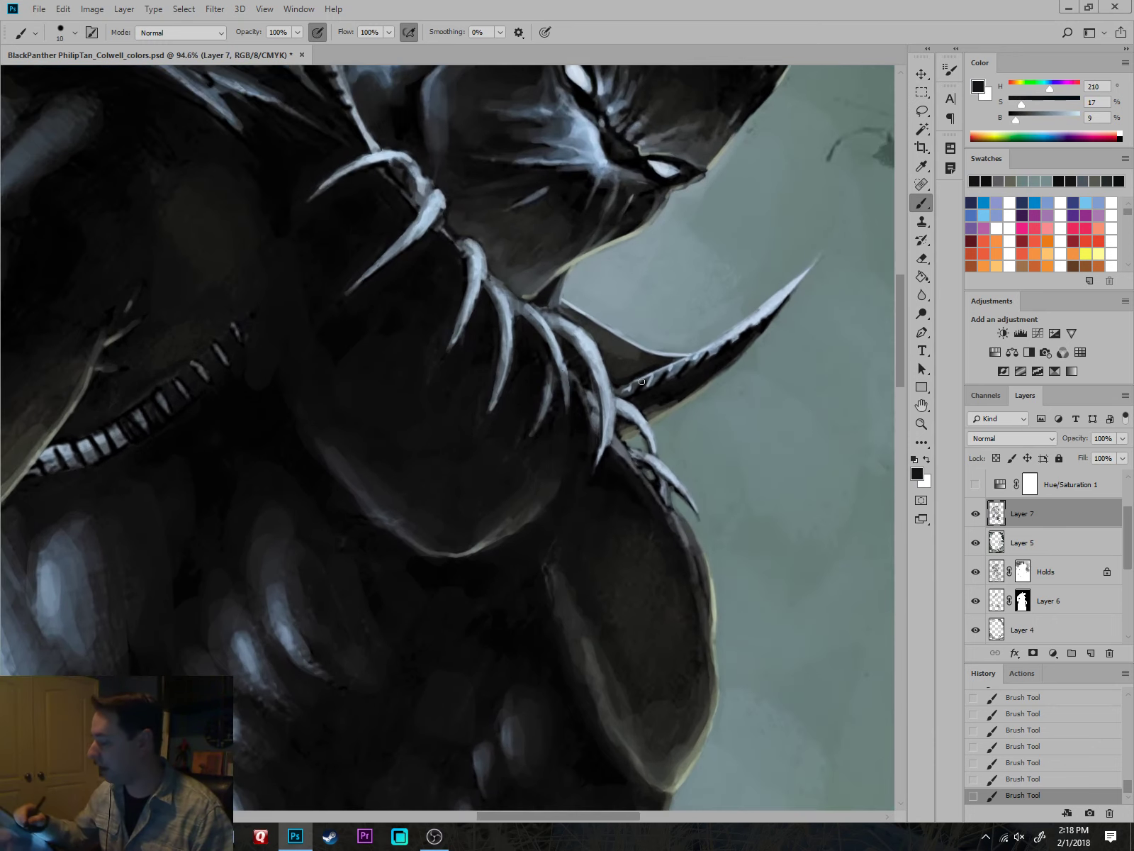
{"action": "left_click", "coordinate": [591, 331], "text": "alt"}
{"action": "left_click_drag", "start_coordinate": [622, 387], "coordinate": [626, 390]}
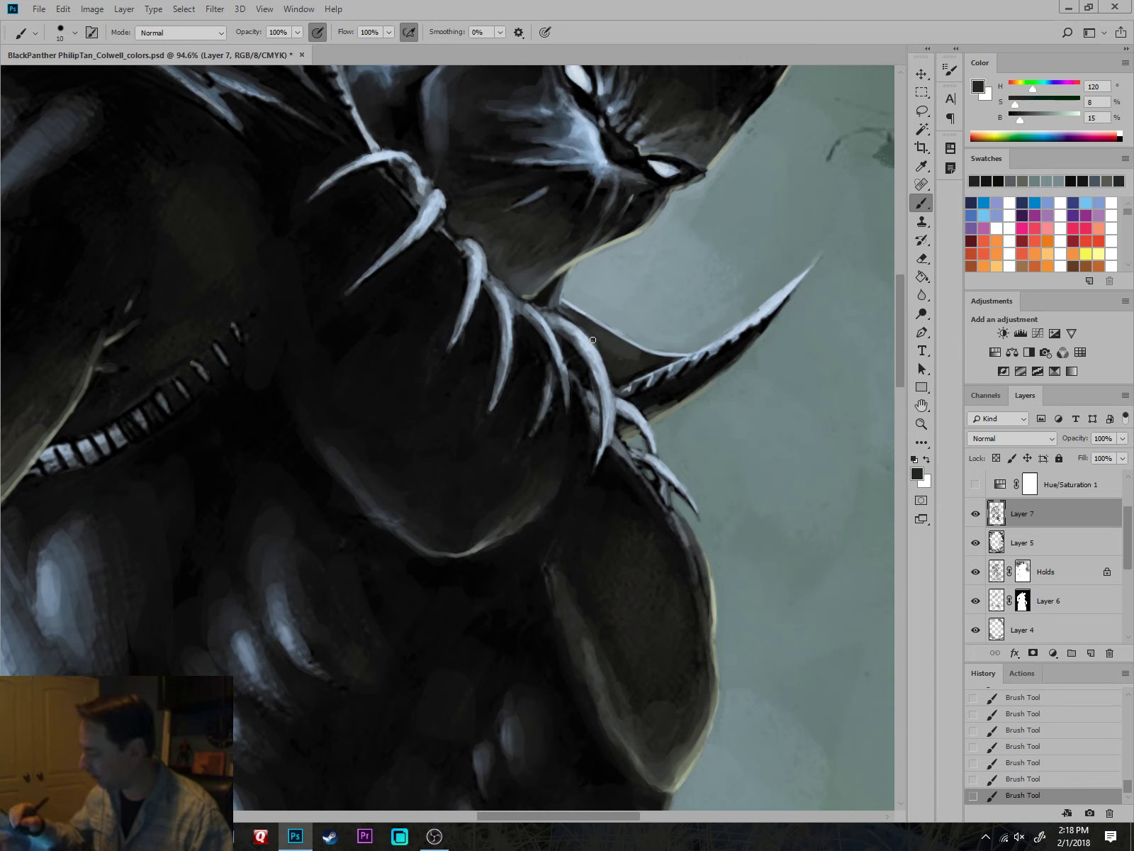
{"action": "left_click_drag", "start_coordinate": [565, 340], "coordinate": [581, 353]}
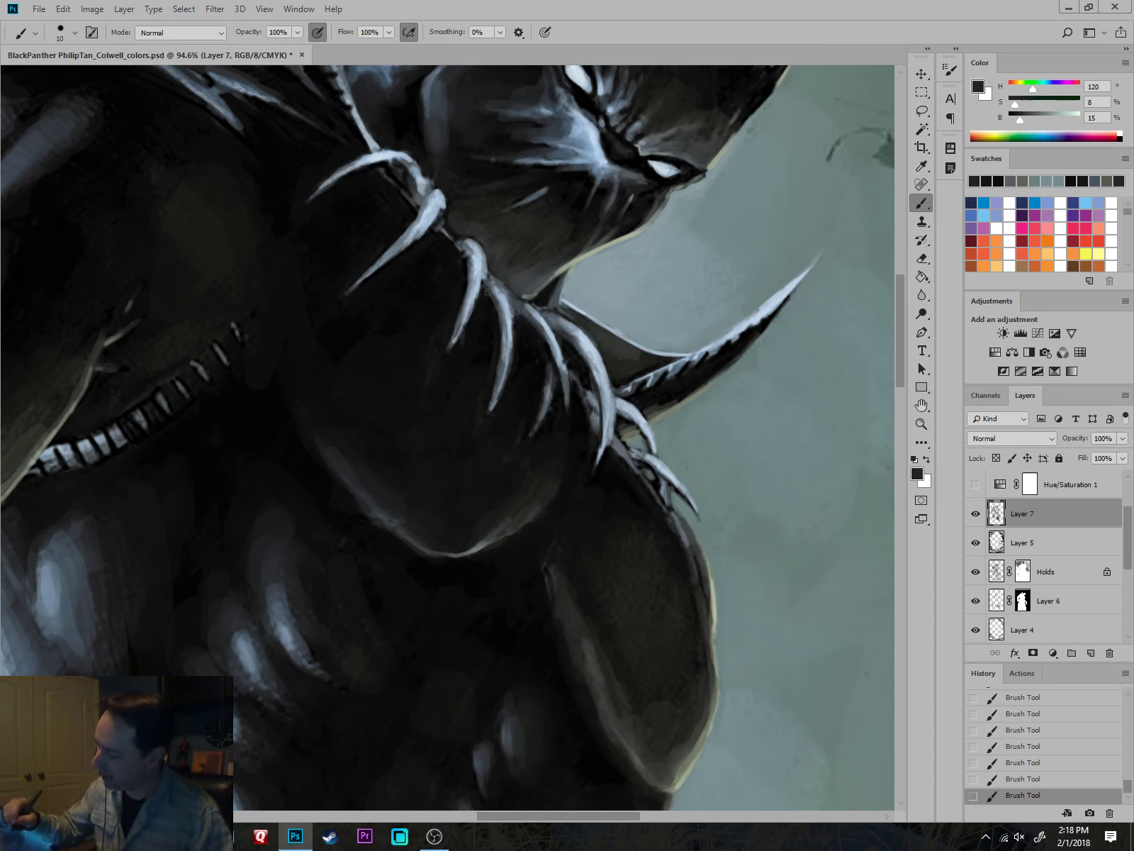
Paint near-black over the base of the cape collar and between the necklace claws with a 15 px brush.
{"action": "left_click_drag", "start_coordinate": [465, 253], "coordinate": [581, 376]}
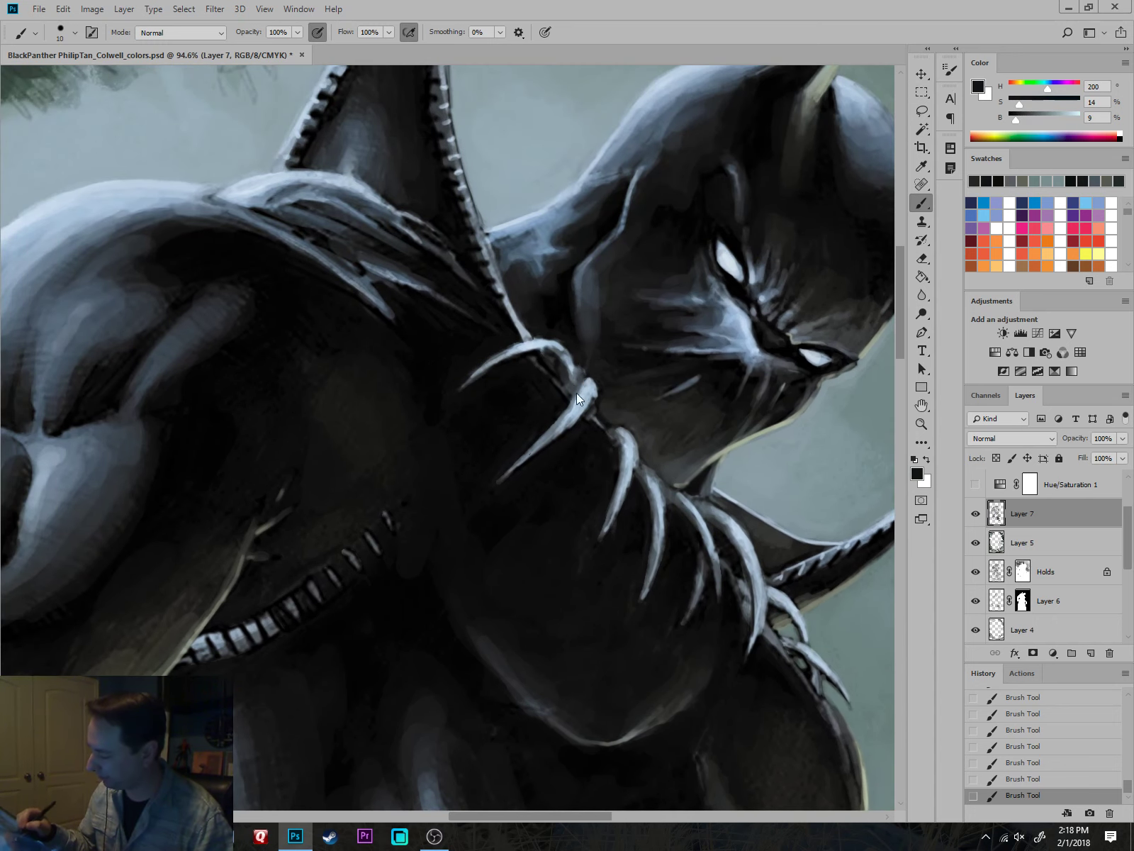
{"action": "scroll", "coordinate": [563, 435], "scroll_direction": "down", "scroll_amount": 4}
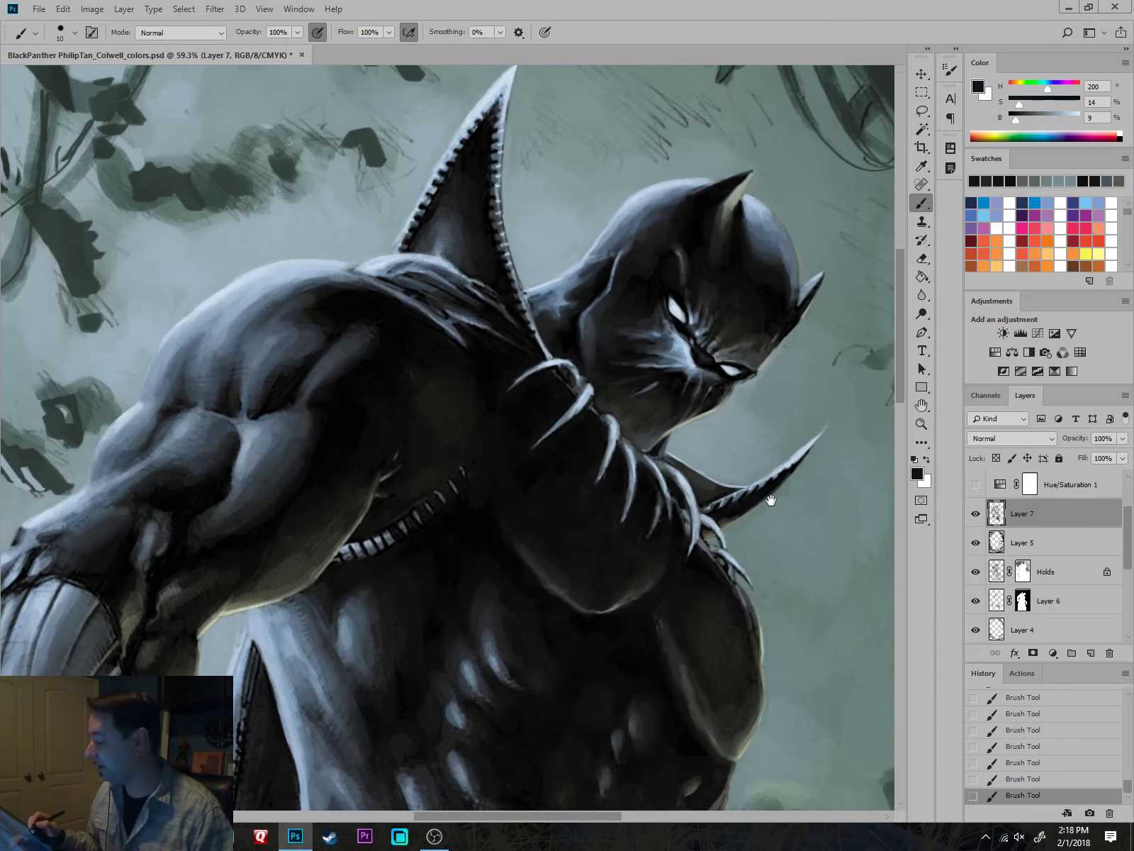
{"action": "scroll", "coordinate": [758, 545], "scroll_direction": "down", "scroll_amount": 3}
{"action": "scroll", "coordinate": [740, 503], "scroll_direction": "up", "scroll_amount": 4}
{"action": "key", "text": "bracketright"}
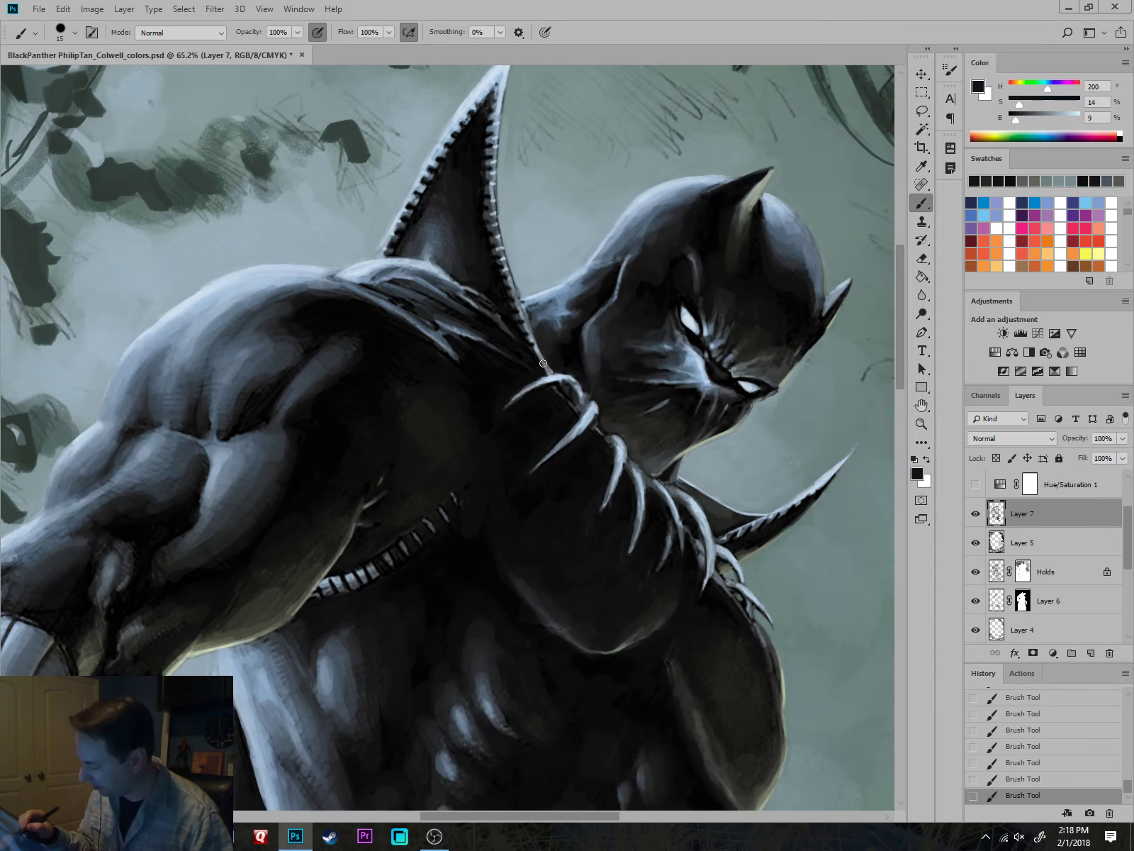
{"action": "mouse_move", "coordinate": [543, 363]}
{"action": "left_mouse_down"}
{"action": "mouse_move", "coordinate": [507, 289]}
{"action": "mouse_move", "coordinate": [523, 316]}
{"action": "left_mouse_up"}
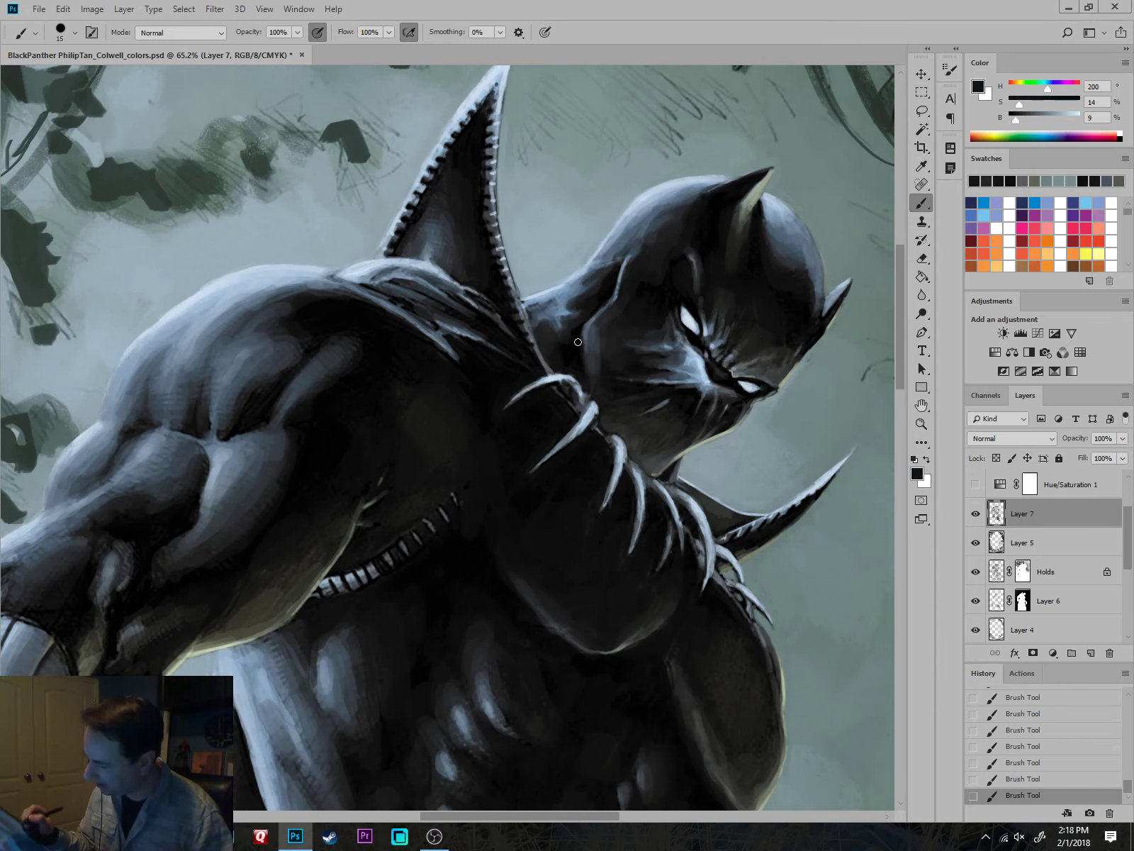
{"action": "scroll", "coordinate": [578, 342], "scroll_direction": "down", "scroll_amount": 2}
{"action": "scroll", "coordinate": [706, 483], "scroll_direction": "up", "scroll_amount": 2}
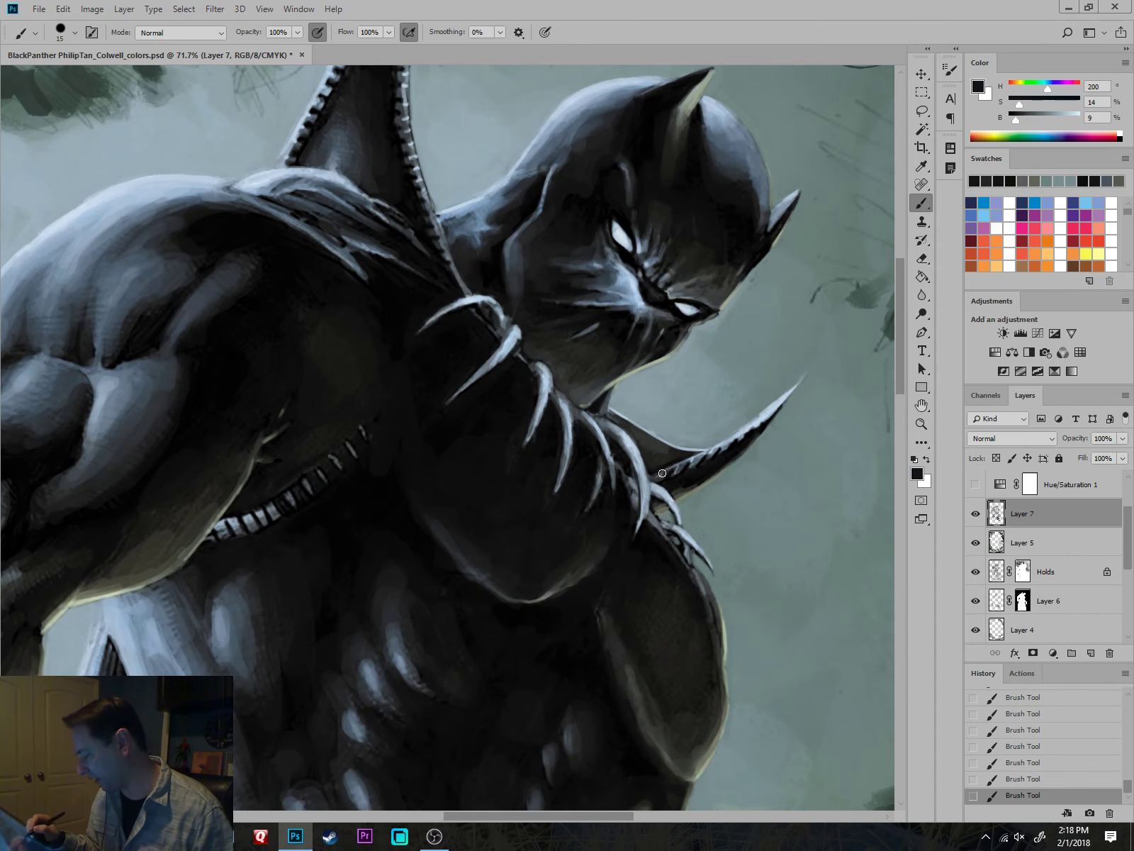
{"action": "left_click_drag", "start_coordinate": [600, 460], "coordinate": [601, 485]}
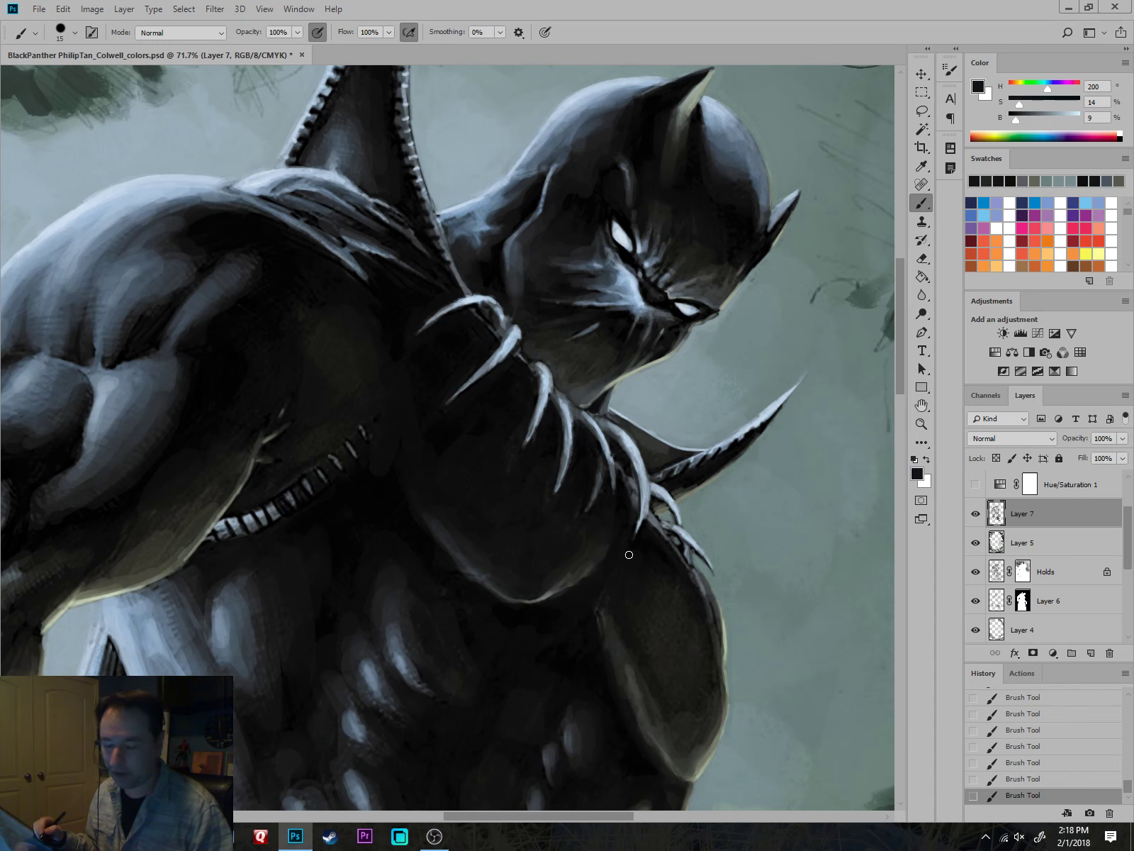
Sample tones where the raised thigh meets the waist and clean up that junction with a 9 px brush.
{"action": "scroll", "coordinate": [722, 523], "scroll_direction": "down", "scroll_amount": 3}
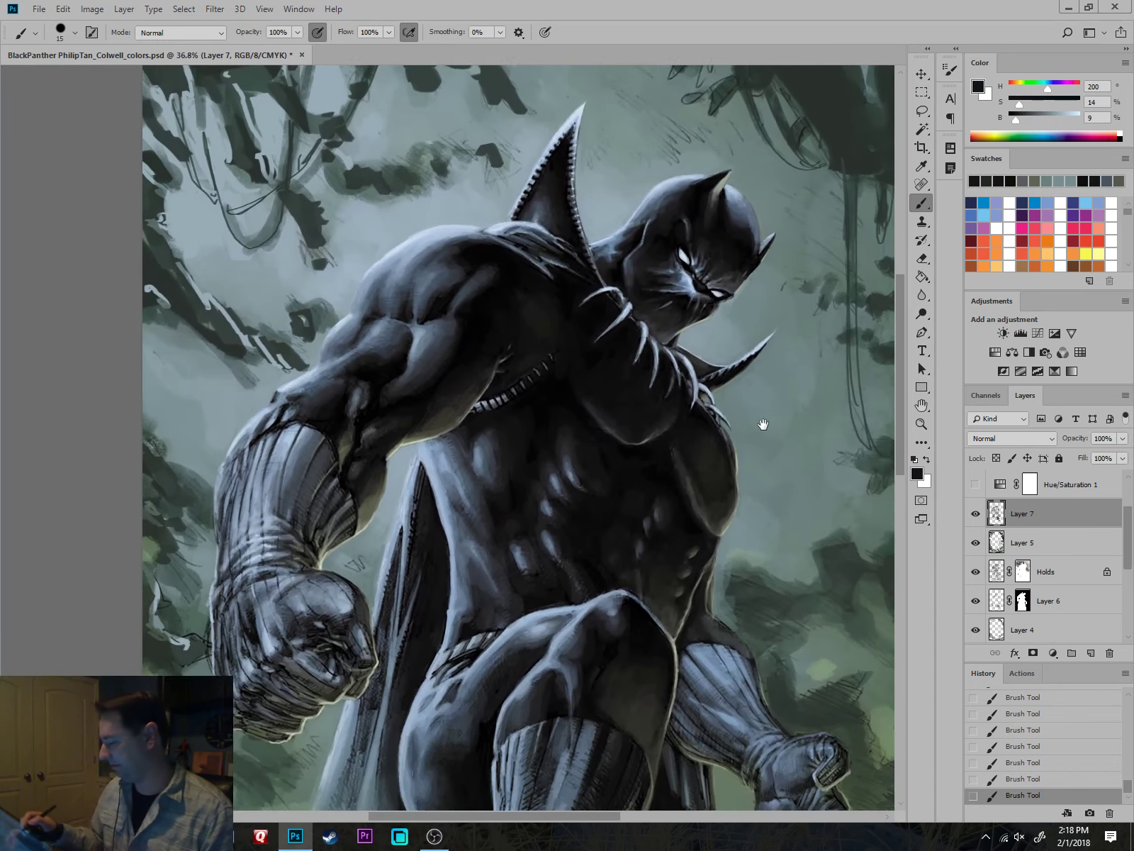
{"action": "scroll", "coordinate": [724, 547], "scroll_direction": "up", "scroll_amount": 4}
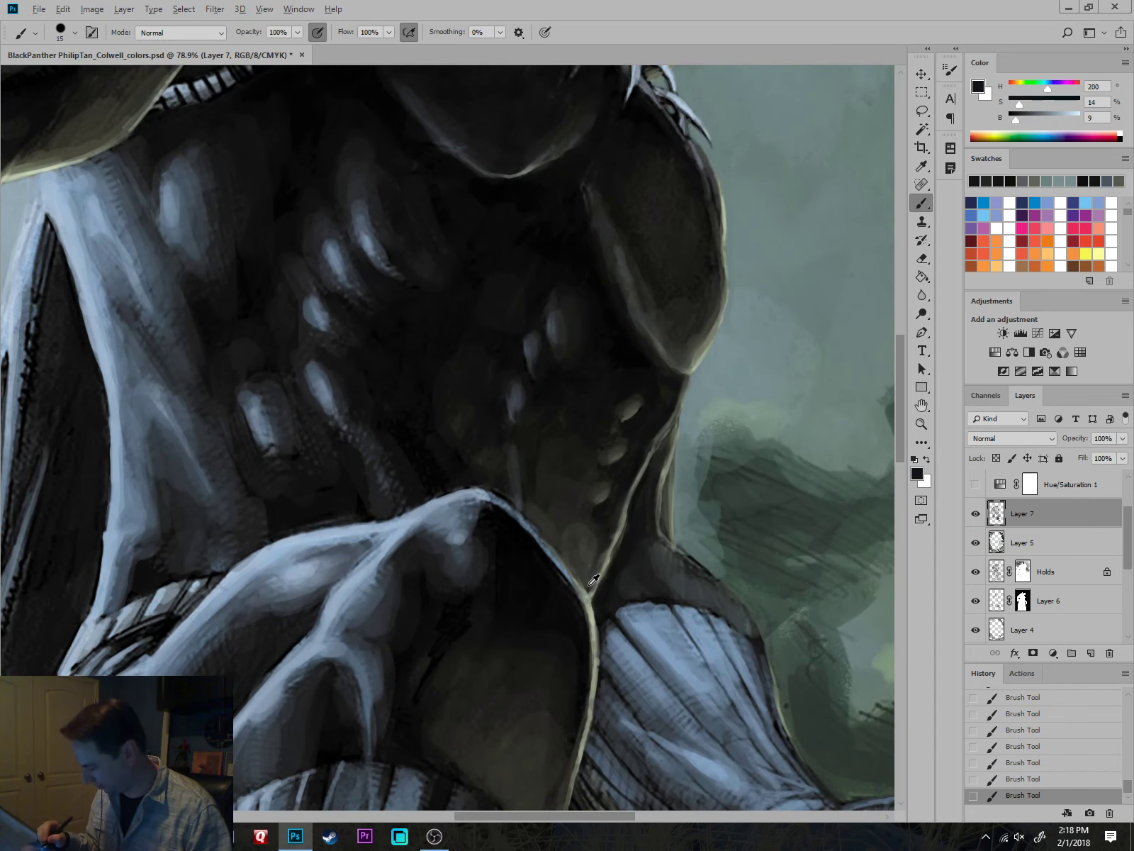
{"action": "left_click", "coordinate": [590, 585], "text": "alt"}
{"action": "left_click", "coordinate": [591, 584], "text": "alt"}
{"action": "key", "text": "bracketleft"}
{"action": "key", "text": "bracketleft"}
{"action": "left_click_drag", "start_coordinate": [593, 583], "coordinate": [592, 588]}
{"action": "left_click", "coordinate": [588, 579], "text": "alt"}
{"action": "left_click", "coordinate": [603, 572], "text": "alt"}
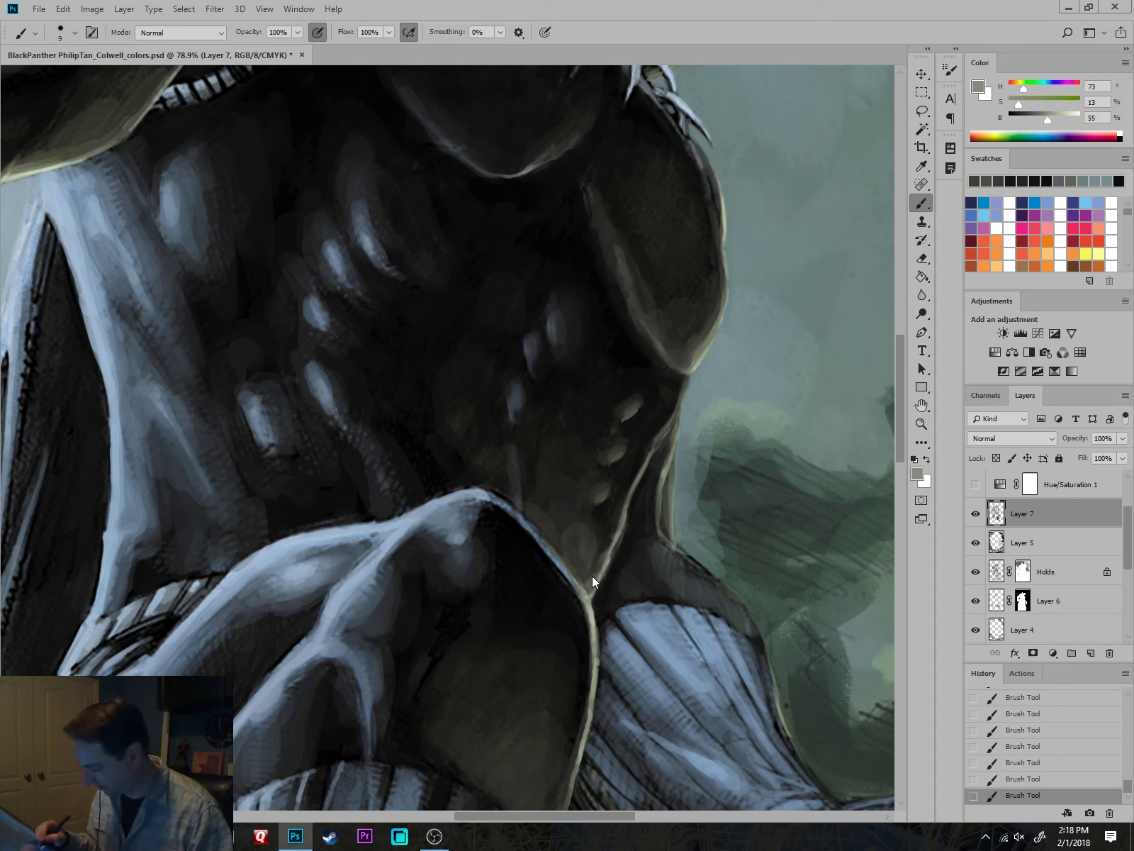
Sample dark olive grays and blend the lower abdomen above the thigh junction, enlarging the brush to 20 px.
{"action": "key", "text": "bracketright"}
{"action": "key", "text": "bracketright"}
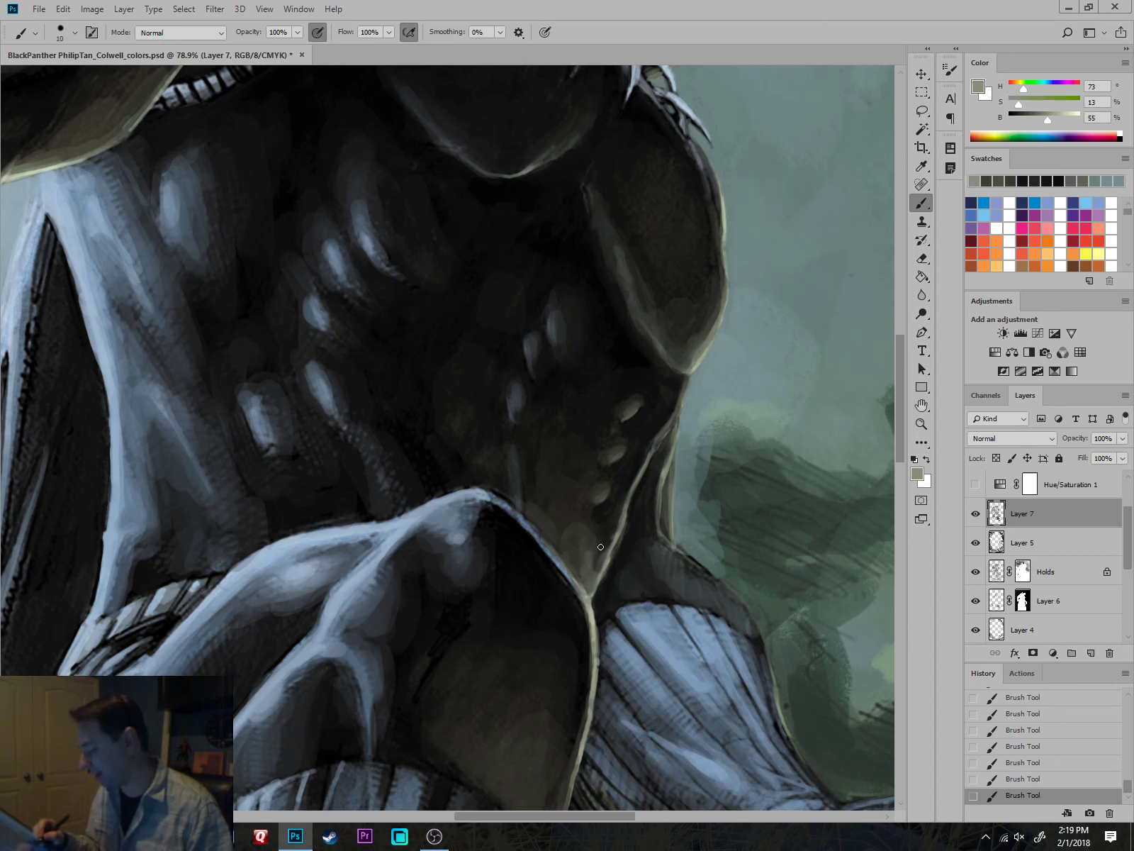
{"action": "left_click", "coordinate": [583, 556], "text": "alt"}
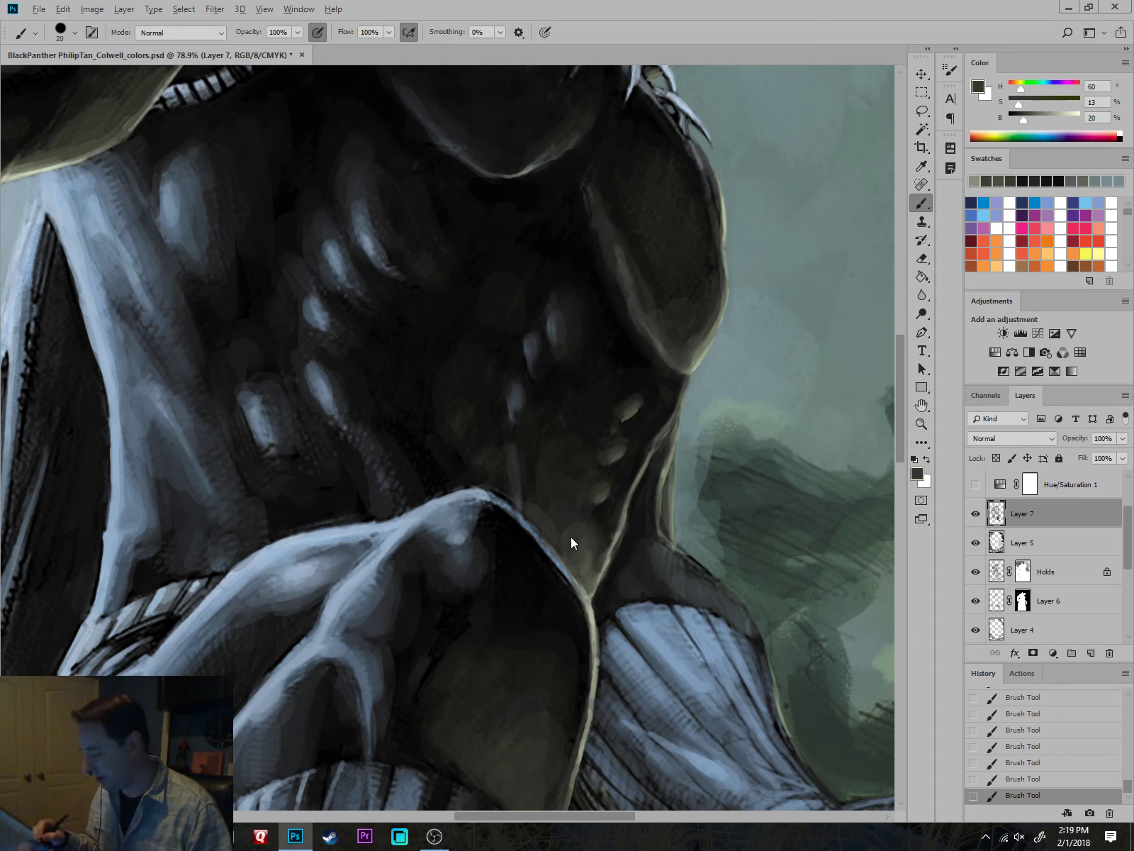
{"action": "left_click", "coordinate": [584, 545], "text": "alt"}
{"action": "left_click", "coordinate": [587, 567], "text": "alt"}
{"action": "key", "text": "bracketright"}
Sample slate blue and paint the highlight along the top of the raised knee with a 15 px brush.
{"action": "left_click", "coordinate": [501, 484], "text": "alt"}
{"action": "left_click", "coordinate": [486, 492], "text": "alt"}
{"action": "key", "text": "bracketleft"}
{"action": "key", "text": "bracketleft"}
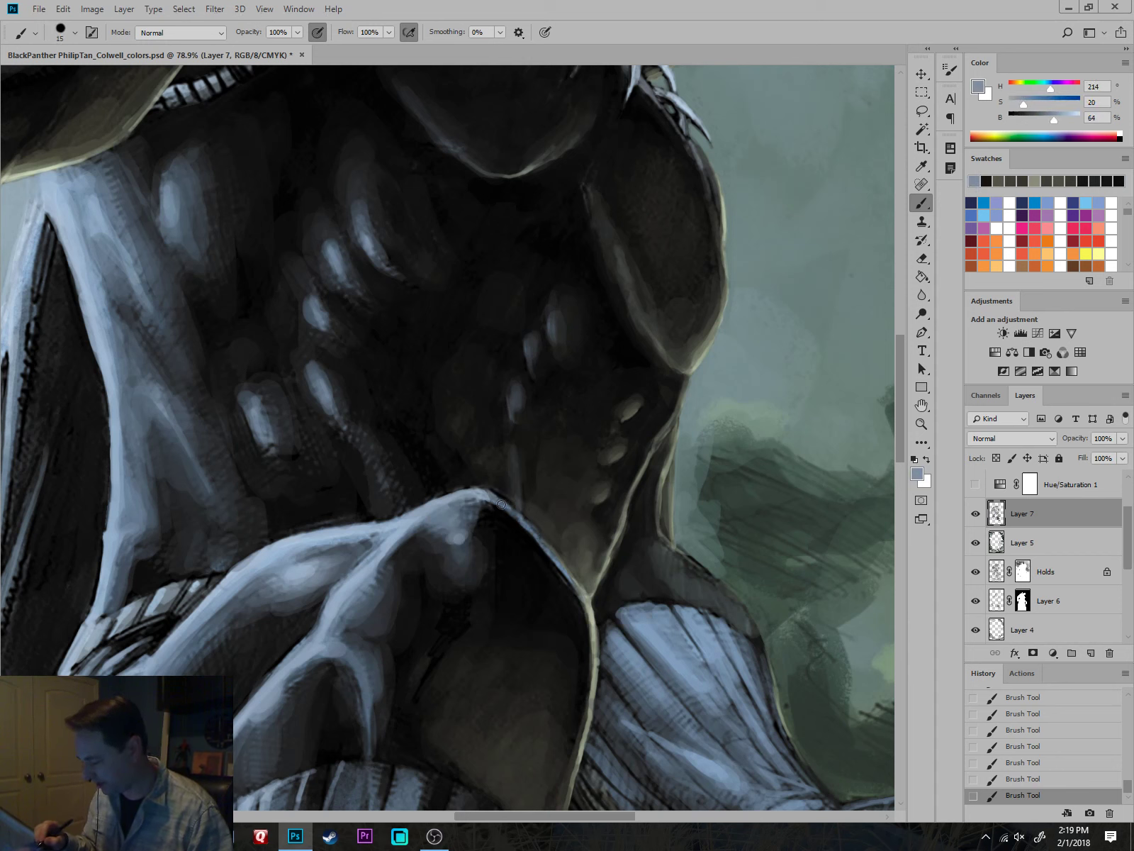
{"action": "mouse_move", "coordinate": [501, 504]}
{"action": "left_mouse_down"}
{"action": "mouse_move", "coordinate": [528, 528]}
{"action": "mouse_move", "coordinate": [464, 499]}
{"action": "left_mouse_up"}
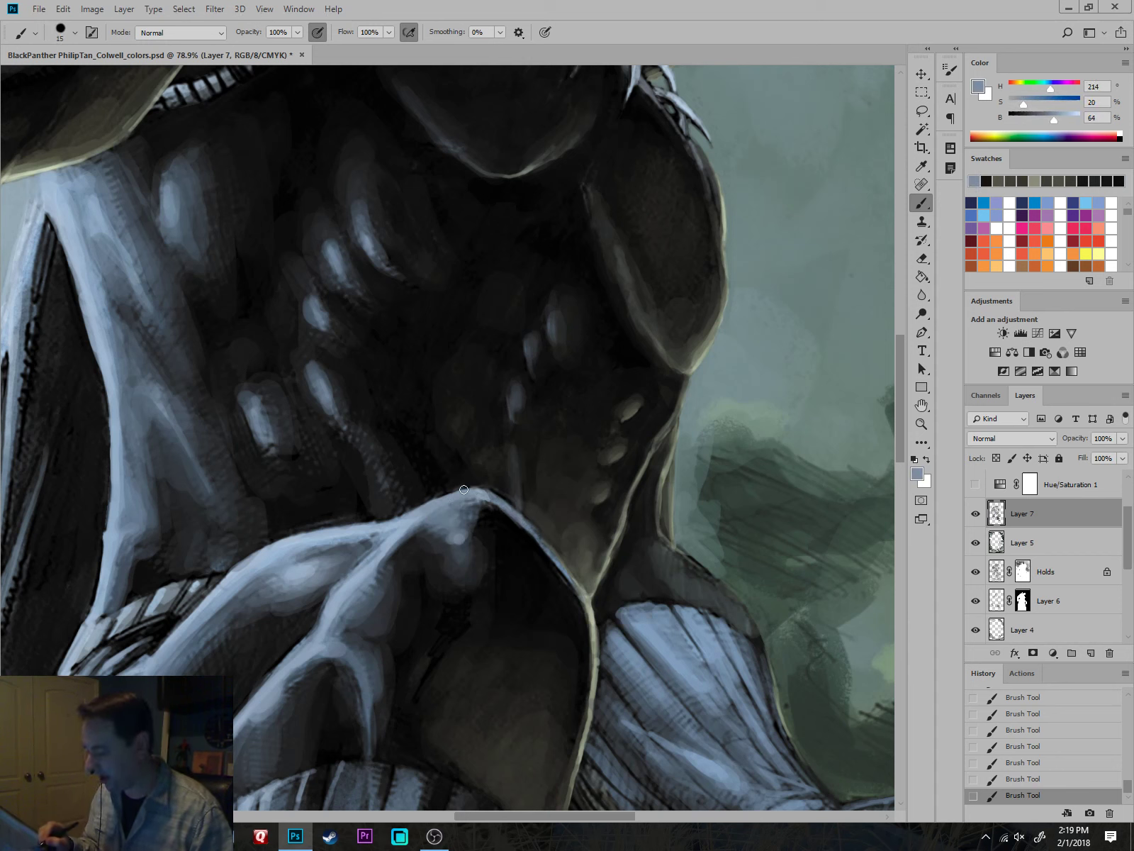
Sample slate and light blues from the knee and model the muscle ridge below it, enlarging the brush to 25 px.
{"action": "left_click", "coordinate": [447, 487], "text": "alt"}
{"action": "left_click", "coordinate": [454, 502], "text": "alt"}
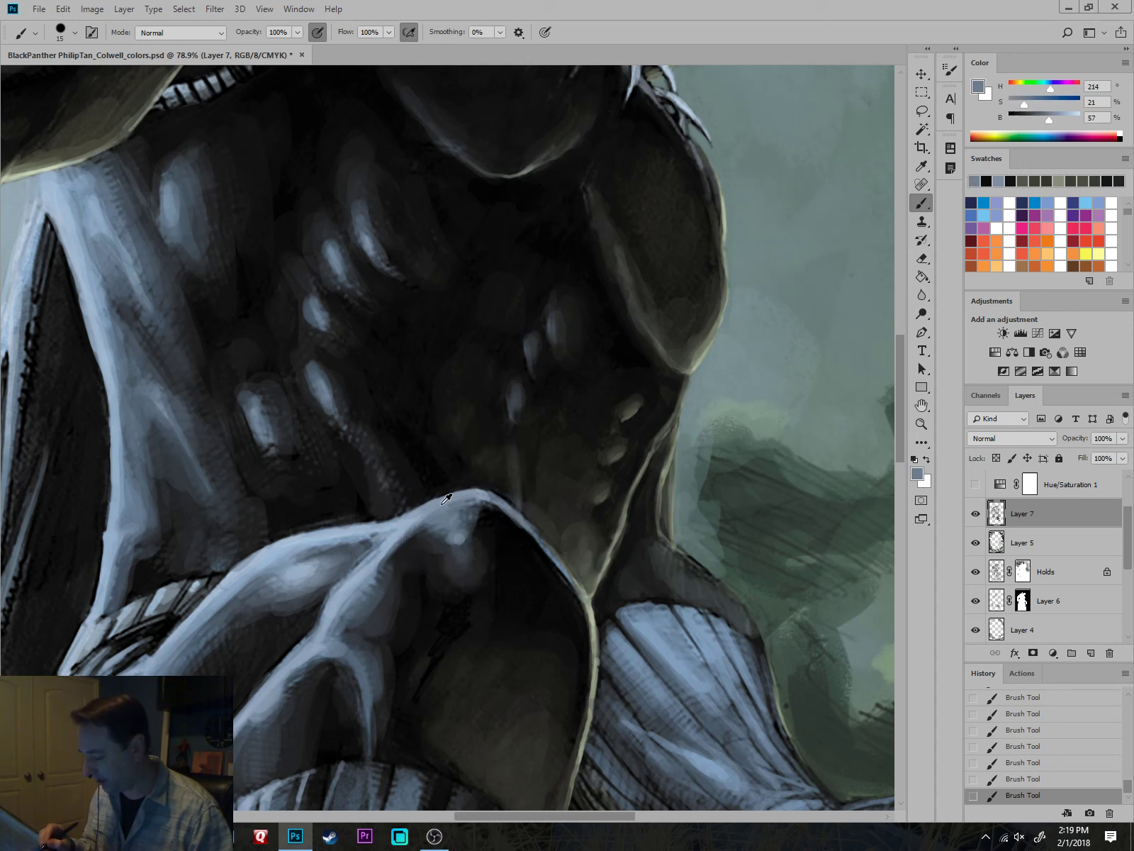
{"action": "left_click", "coordinate": [441, 507], "text": "alt"}
{"action": "key", "text": "bracketright"}
{"action": "mouse_move", "coordinate": [484, 512]}
{"action": "left_mouse_down"}
{"action": "mouse_move", "coordinate": [469, 537]}
{"action": "mouse_move", "coordinate": [434, 528]}
{"action": "mouse_move", "coordinate": [434, 541]}
{"action": "mouse_move", "coordinate": [381, 566]}
{"action": "mouse_move", "coordinate": [392, 552]}
{"action": "mouse_move", "coordinate": [362, 595]}
{"action": "left_mouse_up"}
{"action": "left_click", "coordinate": [437, 531], "text": "alt"}
{"action": "left_click", "coordinate": [355, 585], "text": "alt"}
Sample near-black and darken the inside of the raised thigh's rim light with a 25 px brush.
{"action": "left_click_drag", "start_coordinate": [681, 652], "coordinate": [624, 648]}
{"action": "left_click_drag", "start_coordinate": [623, 649], "coordinate": [699, 498]}
{"action": "left_click_drag", "start_coordinate": [710, 572], "coordinate": [702, 588]}
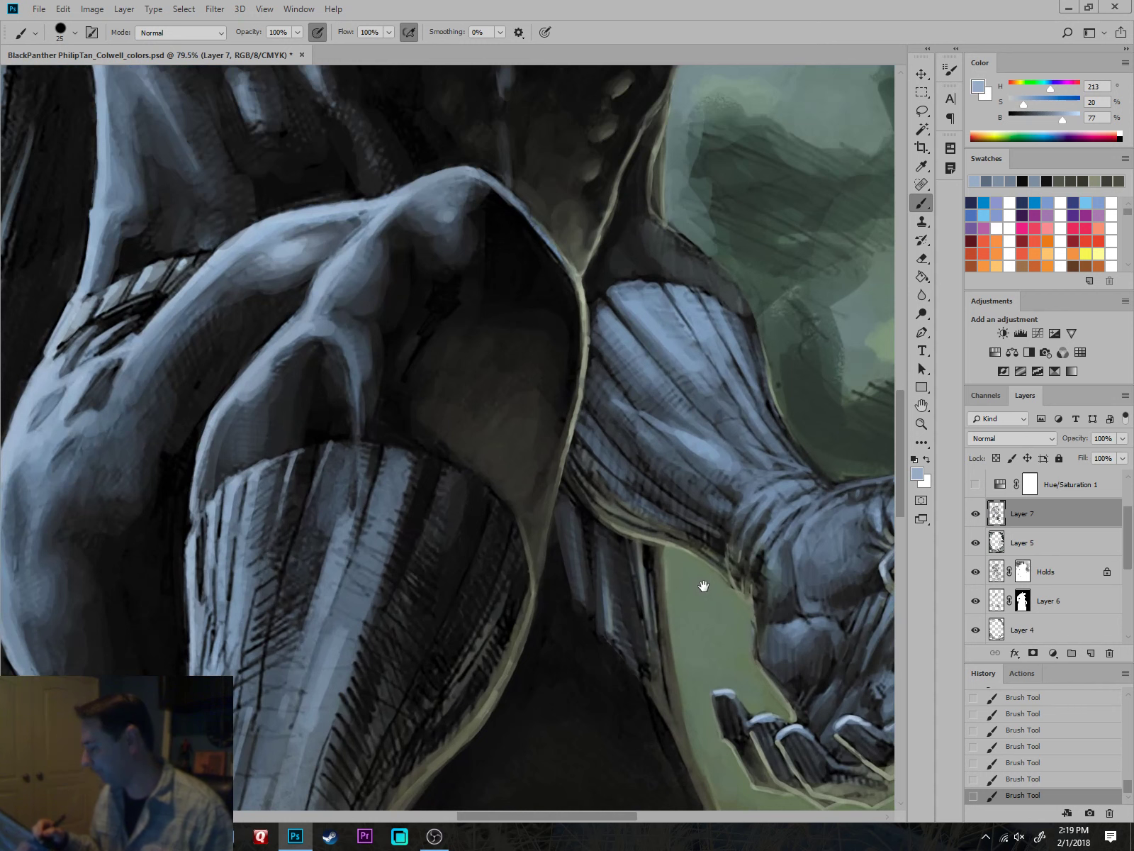
{"action": "left_click", "coordinate": [581, 334], "text": "alt"}
{"action": "left_click", "coordinate": [572, 310], "text": "alt"}
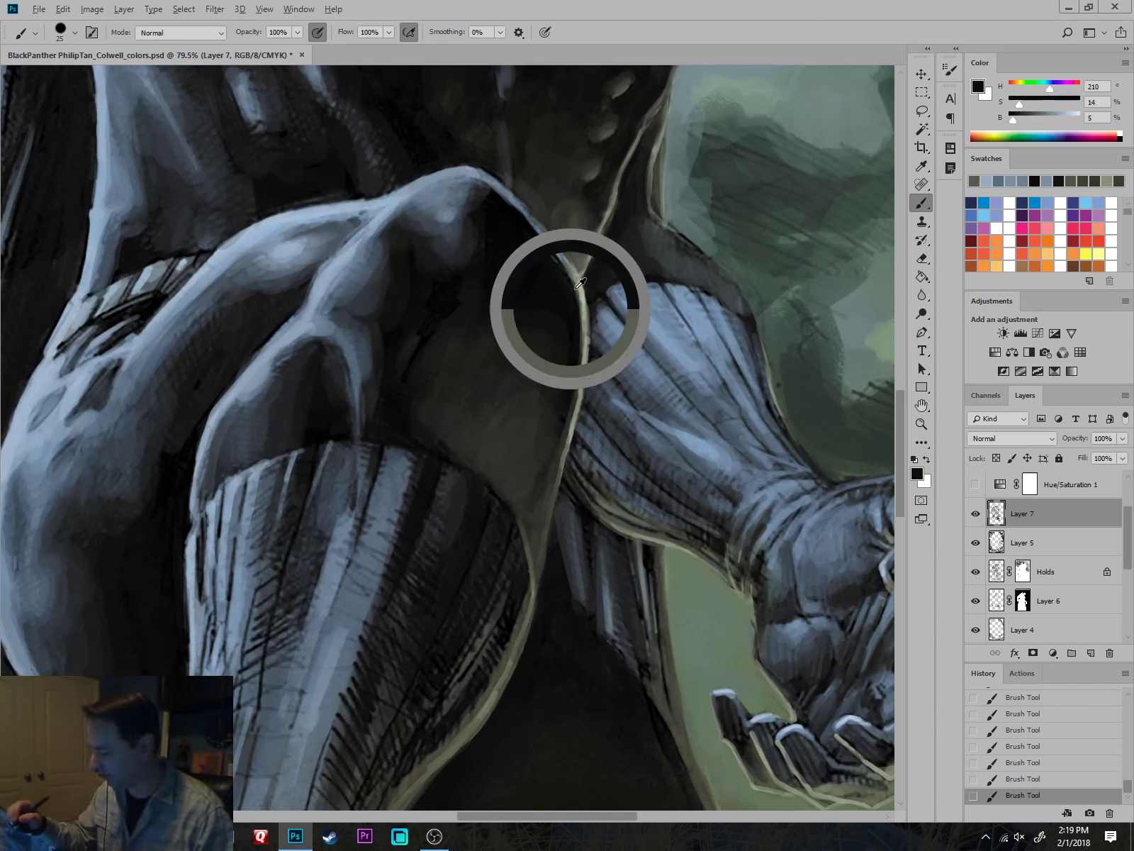
{"action": "mouse_move", "coordinate": [577, 304]}
{"action": "left_mouse_down"}
{"action": "mouse_move", "coordinate": [577, 358]}
{"action": "mouse_move", "coordinate": [584, 351]}
{"action": "left_mouse_up"}
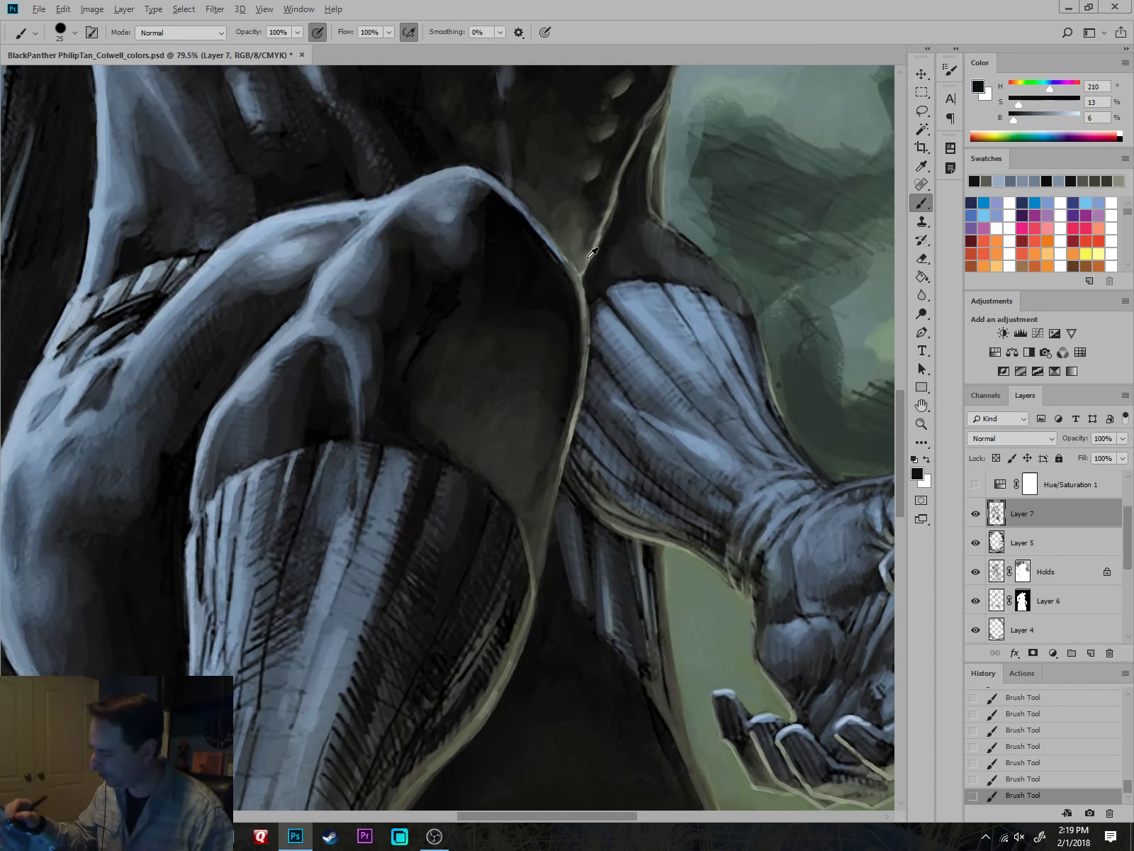
Sample olive gray from the figure's rim and extend the thigh's rim light toward the boot top with a 10 px brush.
{"action": "left_click", "coordinate": [662, 145], "text": "alt"}
{"action": "key", "text": "["}
{"action": "key", "text": "["}
{"action": "key", "text": "["}
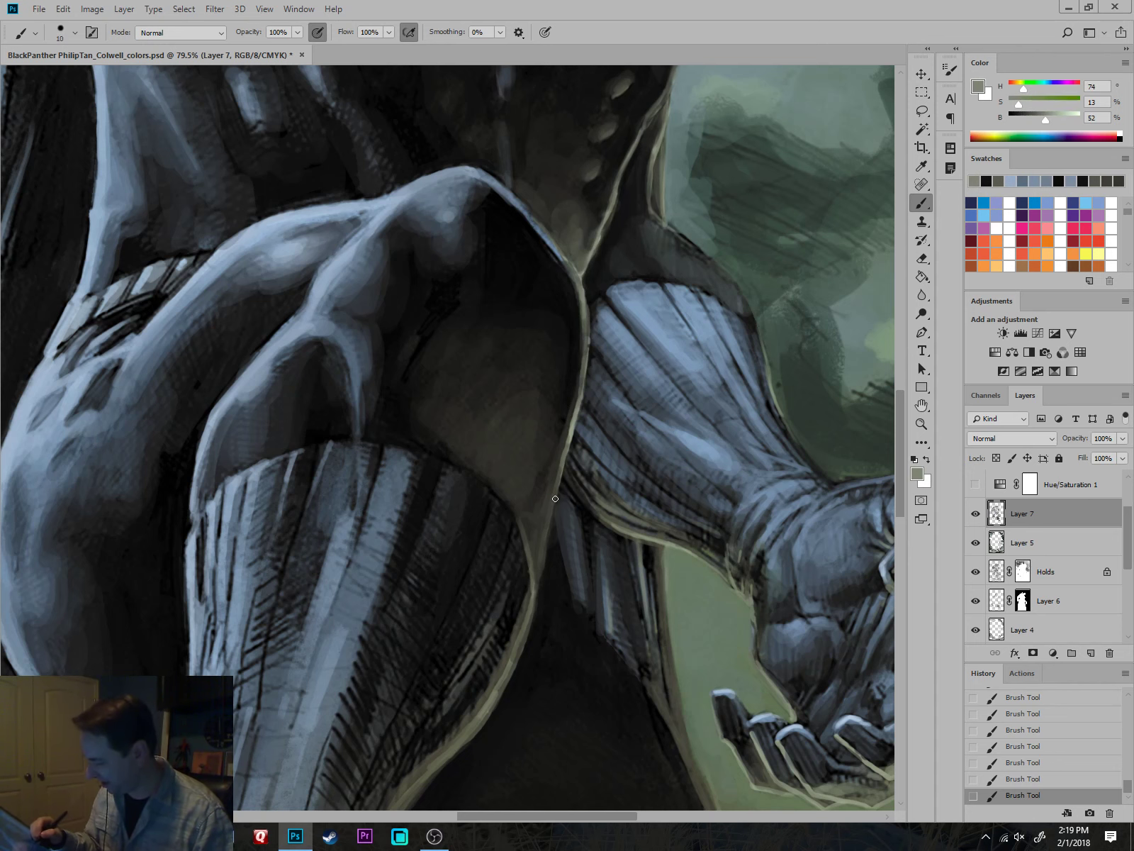
{"action": "left_click_drag", "start_coordinate": [556, 497], "coordinate": [538, 571]}
Sample near-black and deepen the shadow between the boot top and the cape, enlarging the brush from 9 to 15 px.
{"action": "left_click_drag", "start_coordinate": [568, 469], "coordinate": [465, 482]}
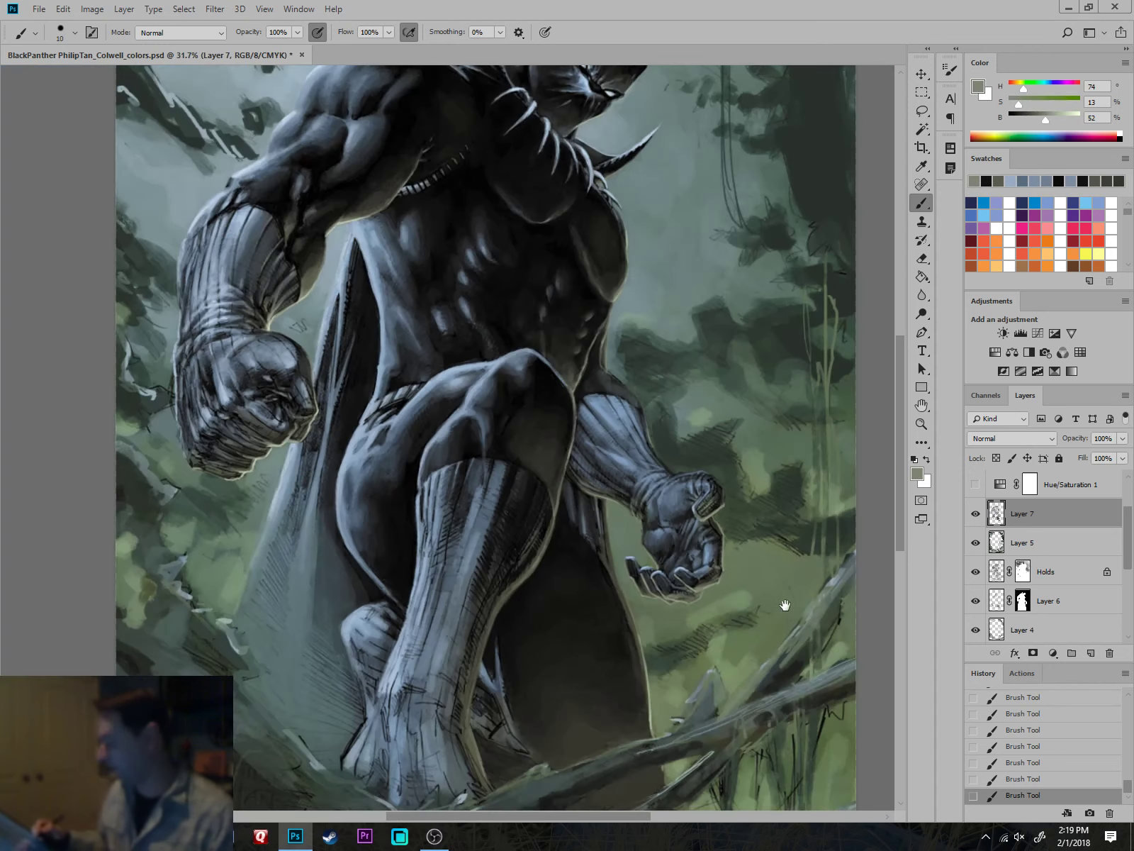
{"action": "left_click_drag", "start_coordinate": [756, 611], "coordinate": [786, 480]}
{"action": "left_click_drag", "start_coordinate": [671, 441], "coordinate": [767, 441]}
{"action": "left_click", "coordinate": [496, 317], "text": "alt"}
{"action": "key", "text": "["}
{"action": "left_click", "coordinate": [557, 393], "text": "alt"}
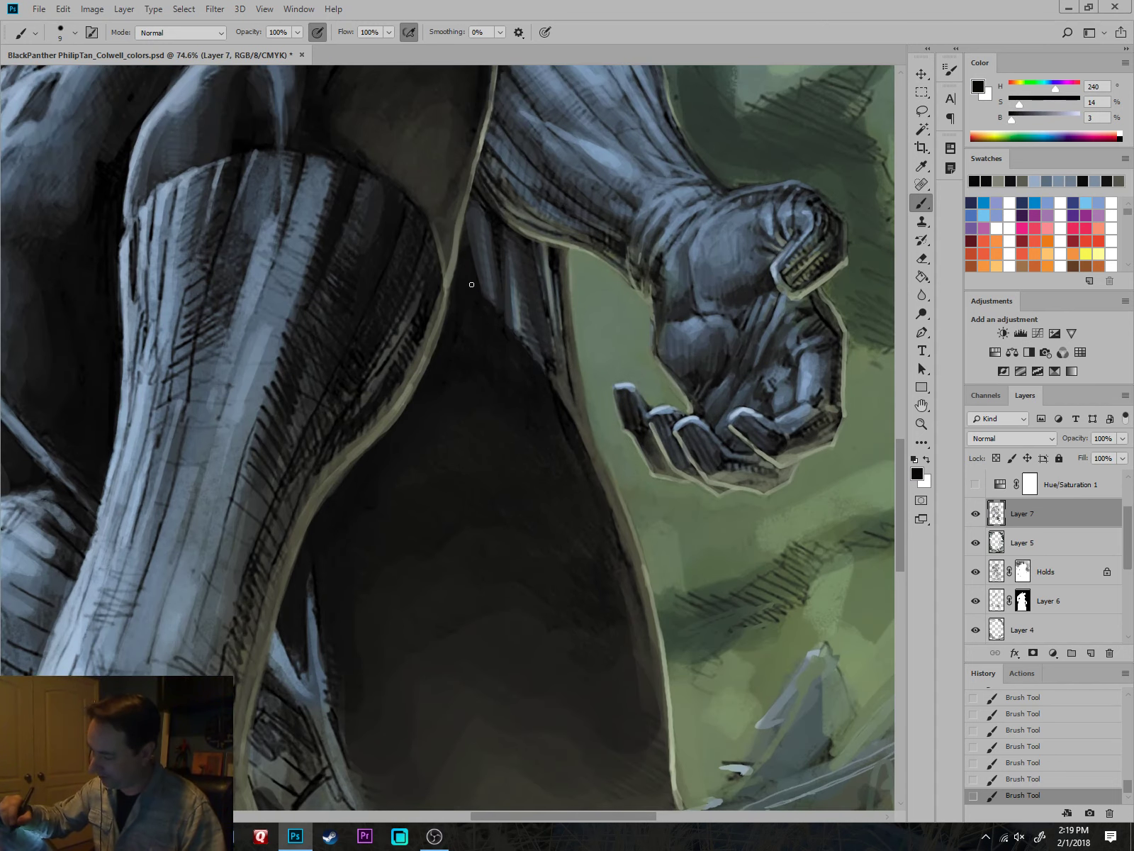
{"action": "key", "text": "]"}
{"action": "key", "text": "]"}
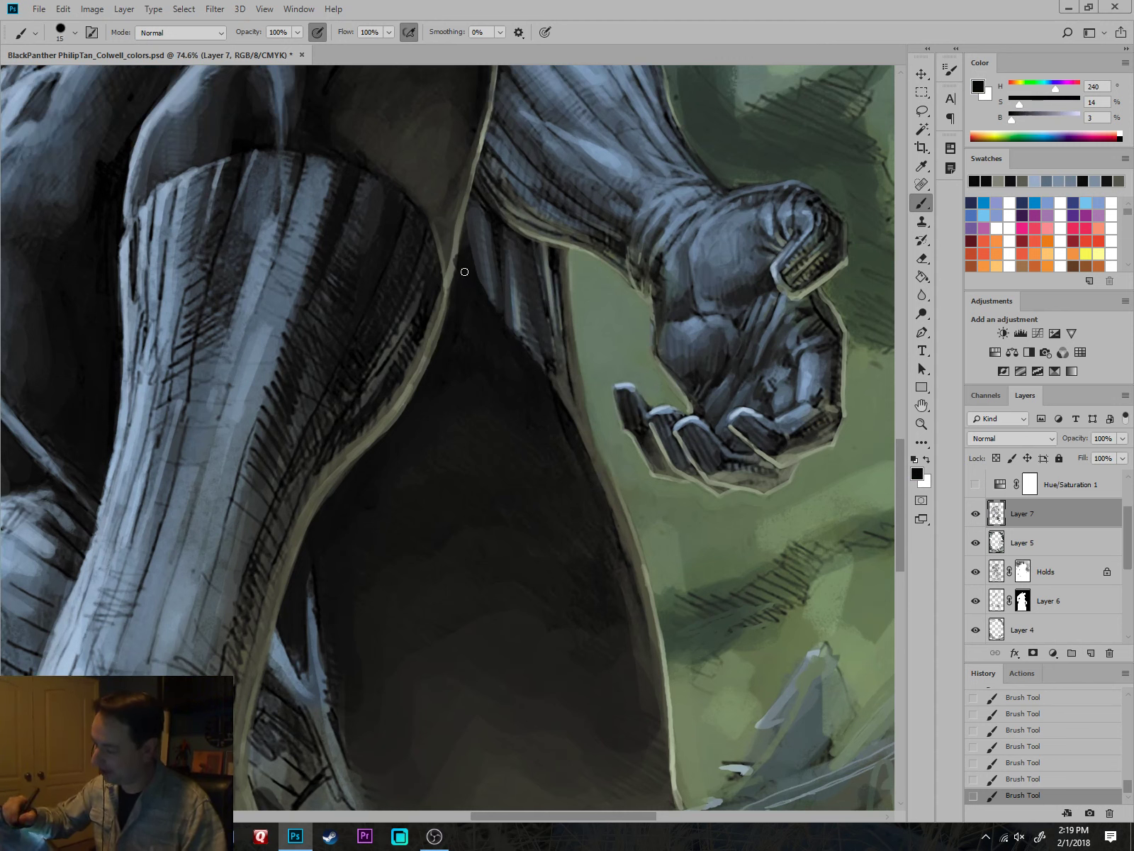
Sample the boot rim's olive gray and paint reflected light along the shaded boot ribs with 15 and 10 px brushes.
{"action": "left_click", "coordinate": [454, 251], "text": "alt"}
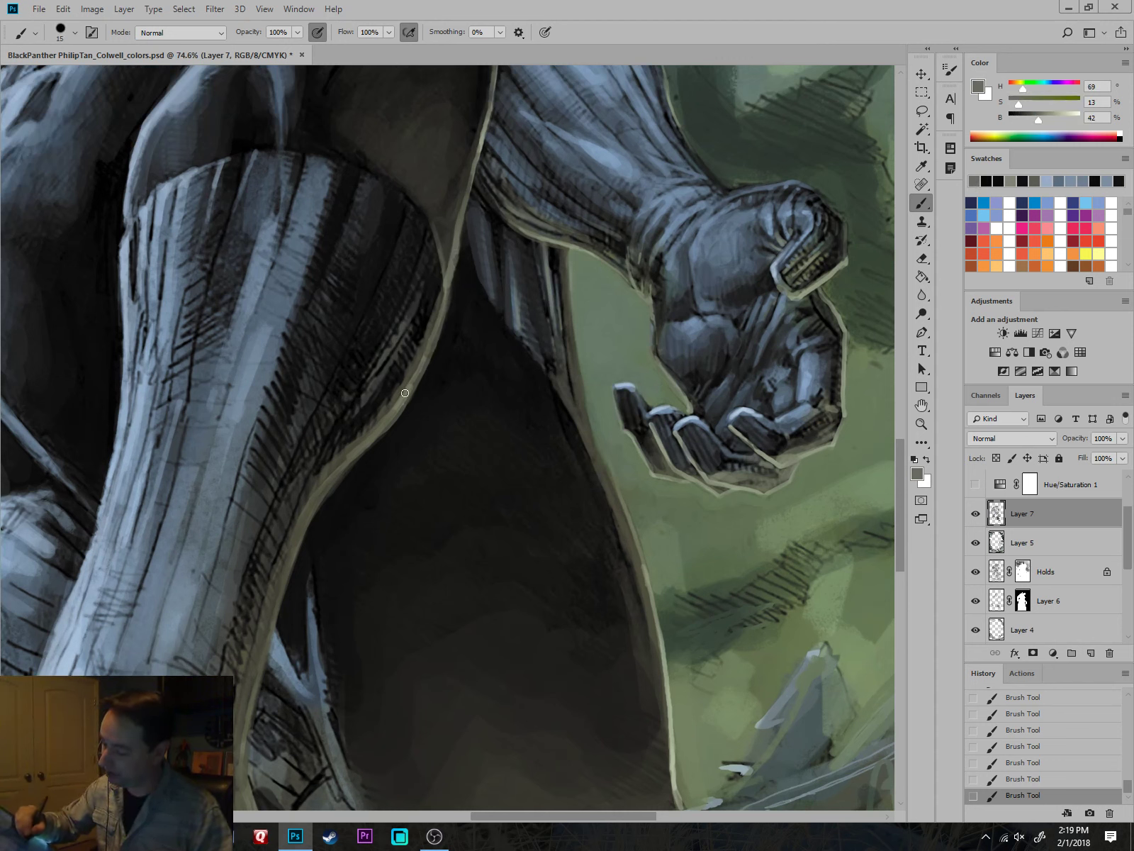
{"action": "mouse_move", "coordinate": [433, 251]}
{"action": "left_mouse_down"}
{"action": "mouse_move", "coordinate": [255, 601]}
{"action": "mouse_move", "coordinate": [326, 433]}
{"action": "left_mouse_up"}
{"action": "key", "text": "bracketleft"}
{"action": "left_click_drag", "start_coordinate": [294, 493], "coordinate": [381, 342]}
{"action": "left_click_drag", "start_coordinate": [318, 397], "coordinate": [263, 512]}
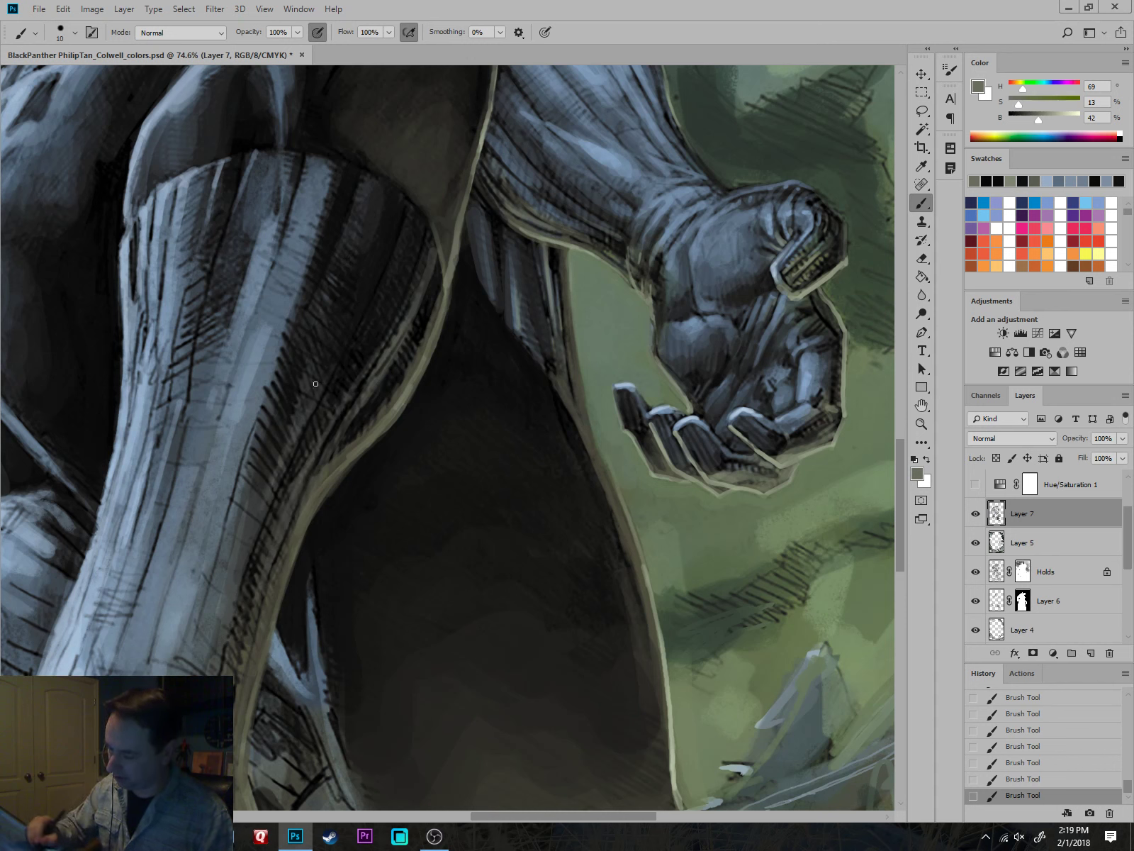
{"action": "left_click_drag", "start_coordinate": [292, 432], "coordinate": [400, 208]}
{"action": "left_click_drag", "start_coordinate": [367, 288], "coordinate": [329, 363]}
{"action": "left_click_drag", "start_coordinate": [424, 228], "coordinate": [344, 401]}
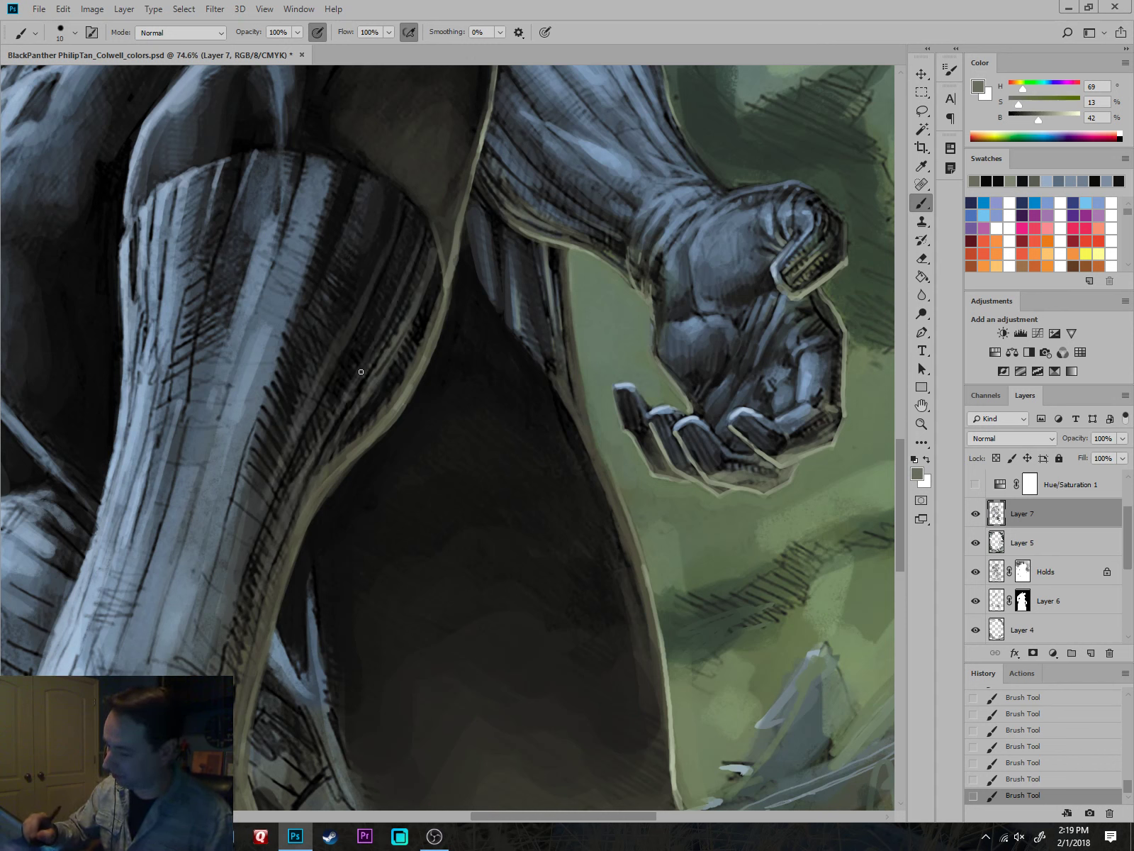
{"action": "left_click_drag", "start_coordinate": [388, 243], "coordinate": [332, 342]}
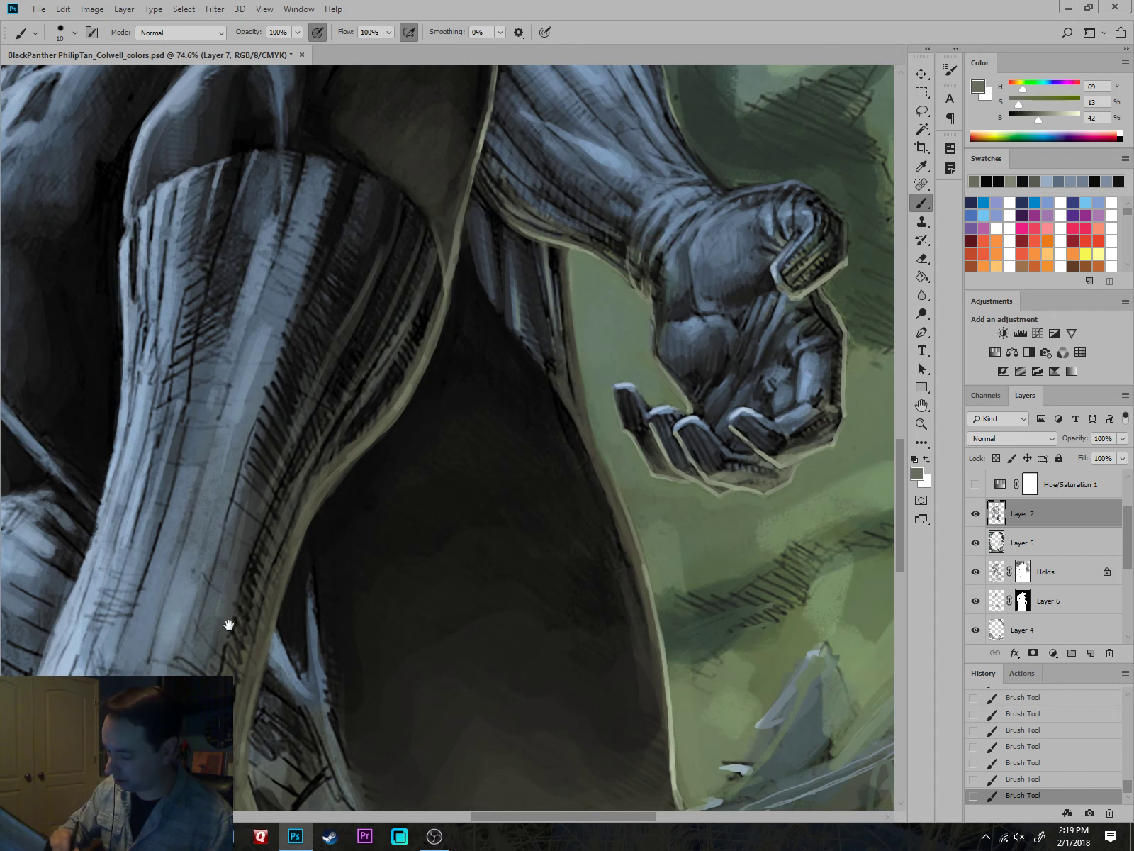
Continue the olive-gray reflected light down the lower boot's shaded ribs with a 10 px brush.
{"action": "left_click_drag", "start_coordinate": [222, 613], "coordinate": [409, 447]}
{"action": "left_click_drag", "start_coordinate": [518, 202], "coordinate": [441, 391]}
{"action": "left_click_drag", "start_coordinate": [474, 330], "coordinate": [435, 467]}
{"action": "left_click_drag", "start_coordinate": [474, 404], "coordinate": [404, 594]}
{"action": "left_click_drag", "start_coordinate": [409, 498], "coordinate": [400, 536]}
{"action": "left_click_drag", "start_coordinate": [431, 419], "coordinate": [411, 492]}
{"action": "left_click_drag", "start_coordinate": [452, 350], "coordinate": [430, 415]}
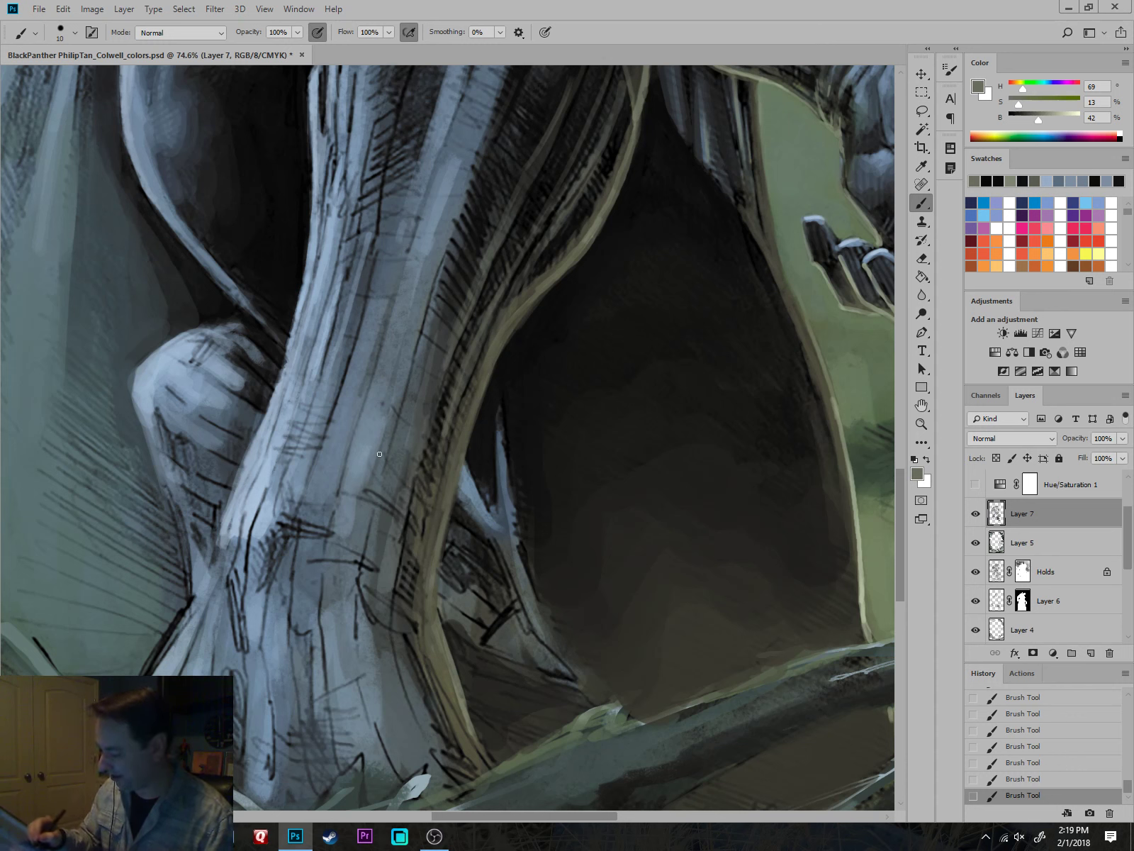
Sample dark blue-gray from the boot and paint over the upper shaded ribs, reducing the brush from 35 to 25 px.
{"action": "left_click", "coordinate": [441, 347], "text": "alt"}
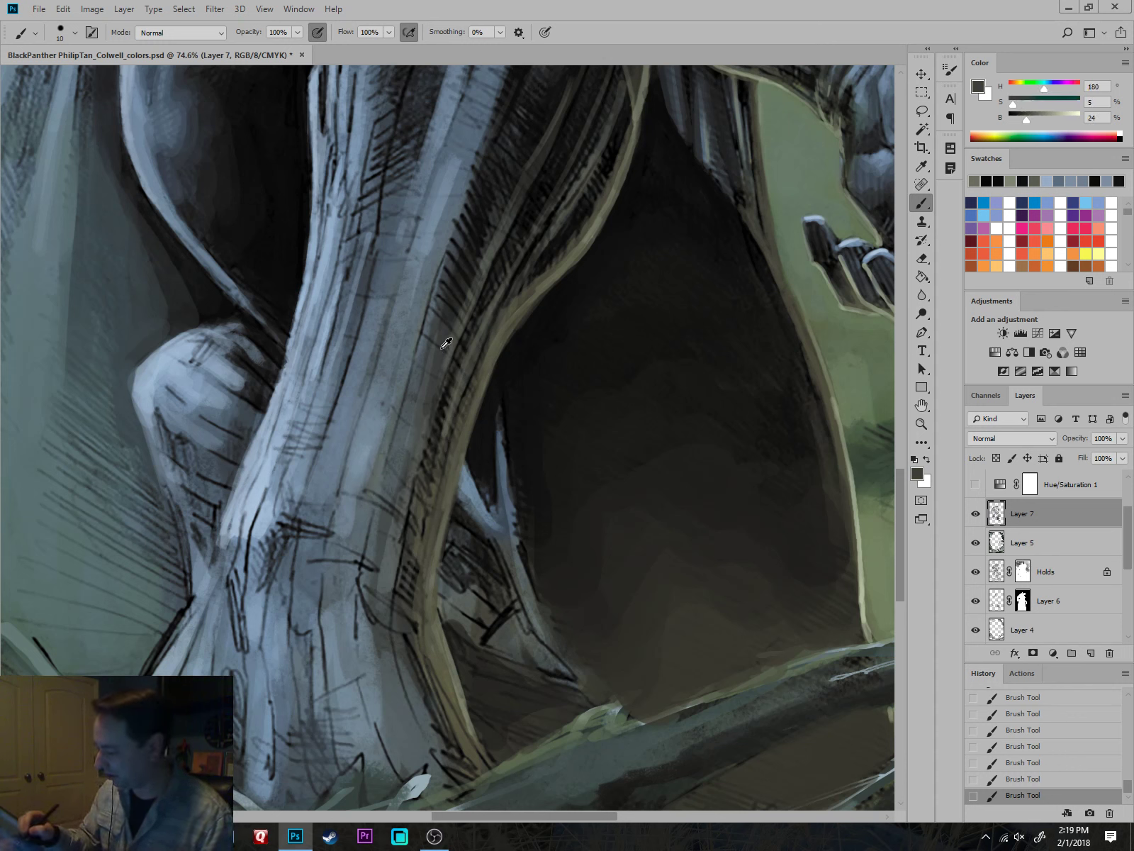
{"action": "key", "text": "bracketright"}
{"action": "key", "text": "bracketright"}
{"action": "key", "text": "bracketright"}
{"action": "mouse_move", "coordinate": [487, 212]}
{"action": "left_mouse_down"}
{"action": "mouse_move", "coordinate": [464, 253]}
{"action": "mouse_move", "coordinate": [450, 539]}
{"action": "left_mouse_up"}
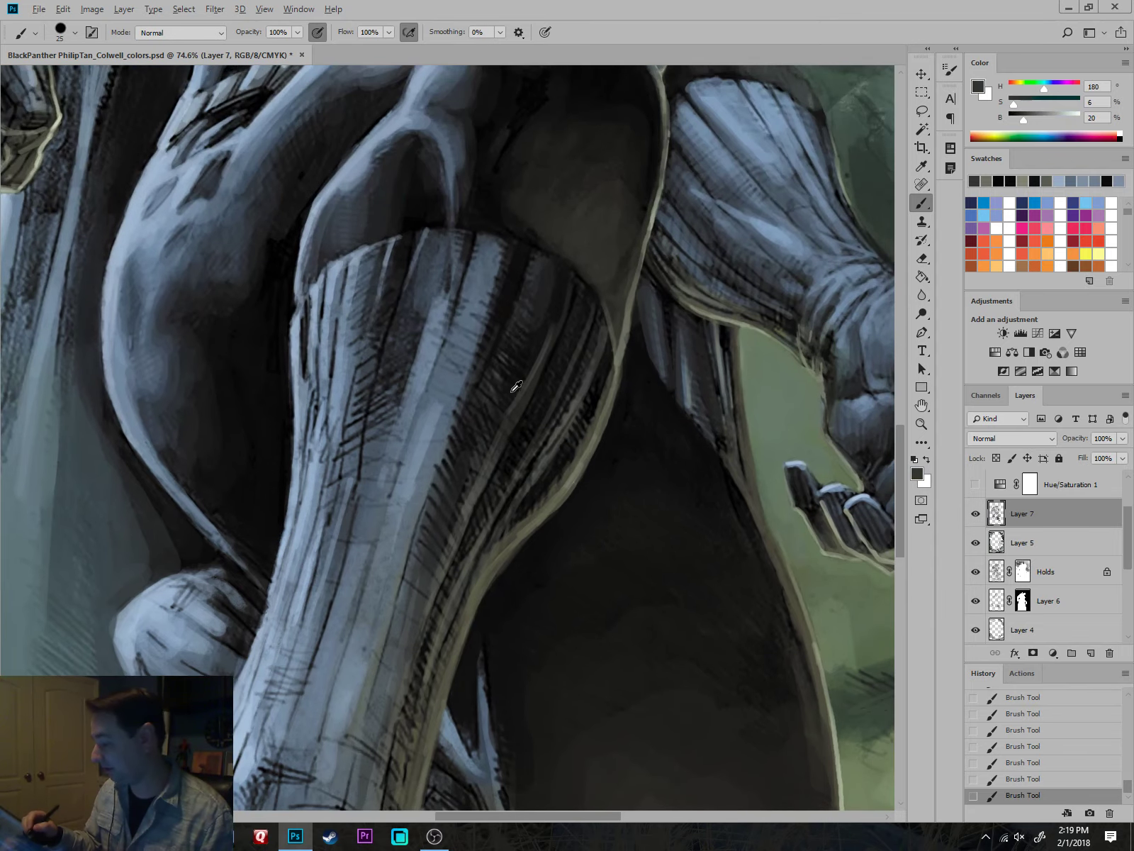
{"action": "left_click", "coordinate": [511, 383], "text": "alt"}
{"action": "key", "text": "bracketright"}
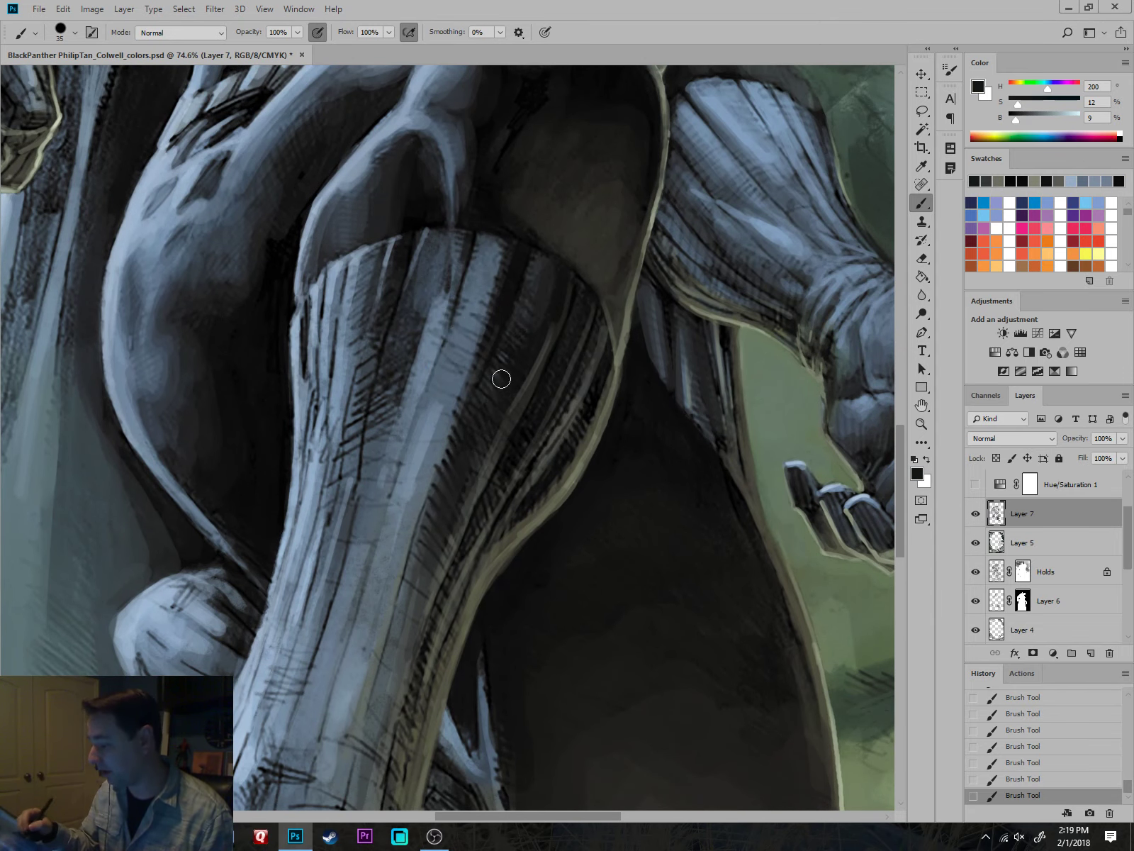
{"action": "left_click", "coordinate": [535, 272], "text": "alt"}
{"action": "left_click_drag", "start_coordinate": [530, 287], "coordinate": [468, 438]}
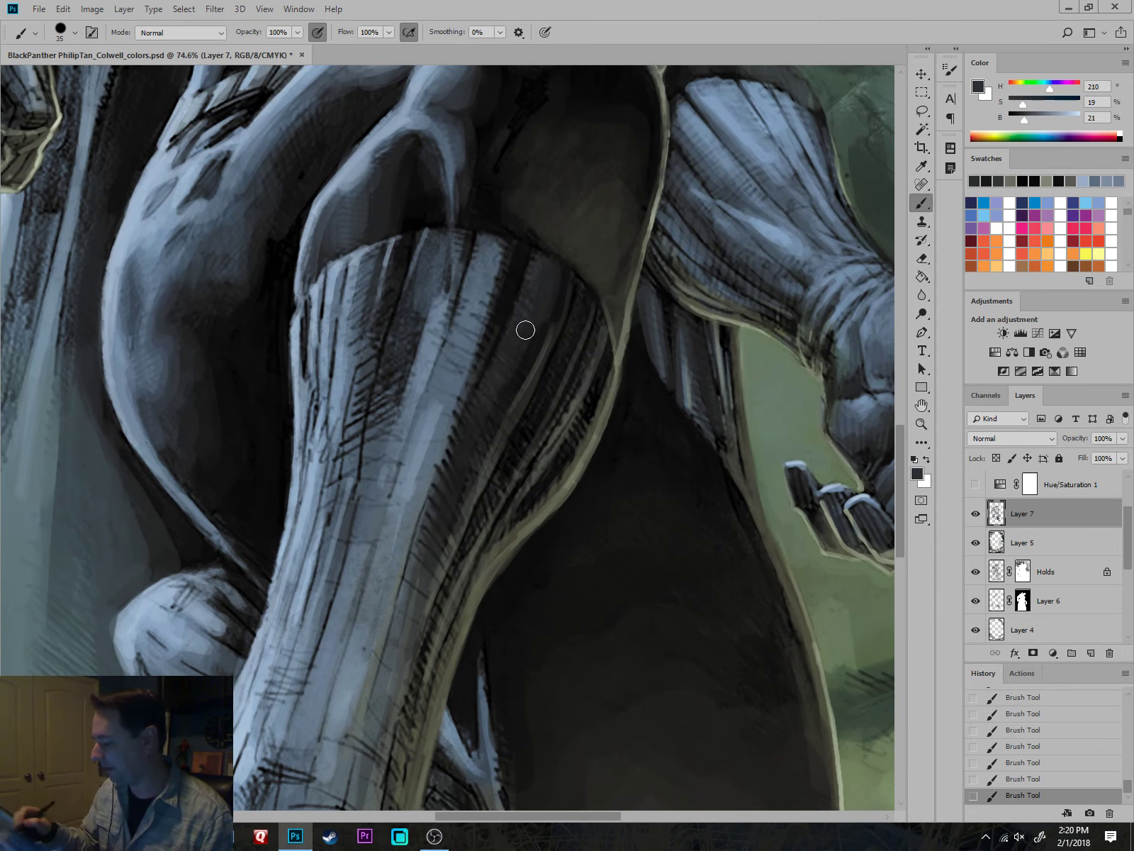
{"action": "left_click_drag", "start_coordinate": [526, 329], "coordinate": [458, 510]}
{"action": "key", "text": "bracketleft"}
{"action": "left_click_drag", "start_coordinate": [582, 302], "coordinate": [515, 486]}
{"action": "key", "text": "bracketleft"}
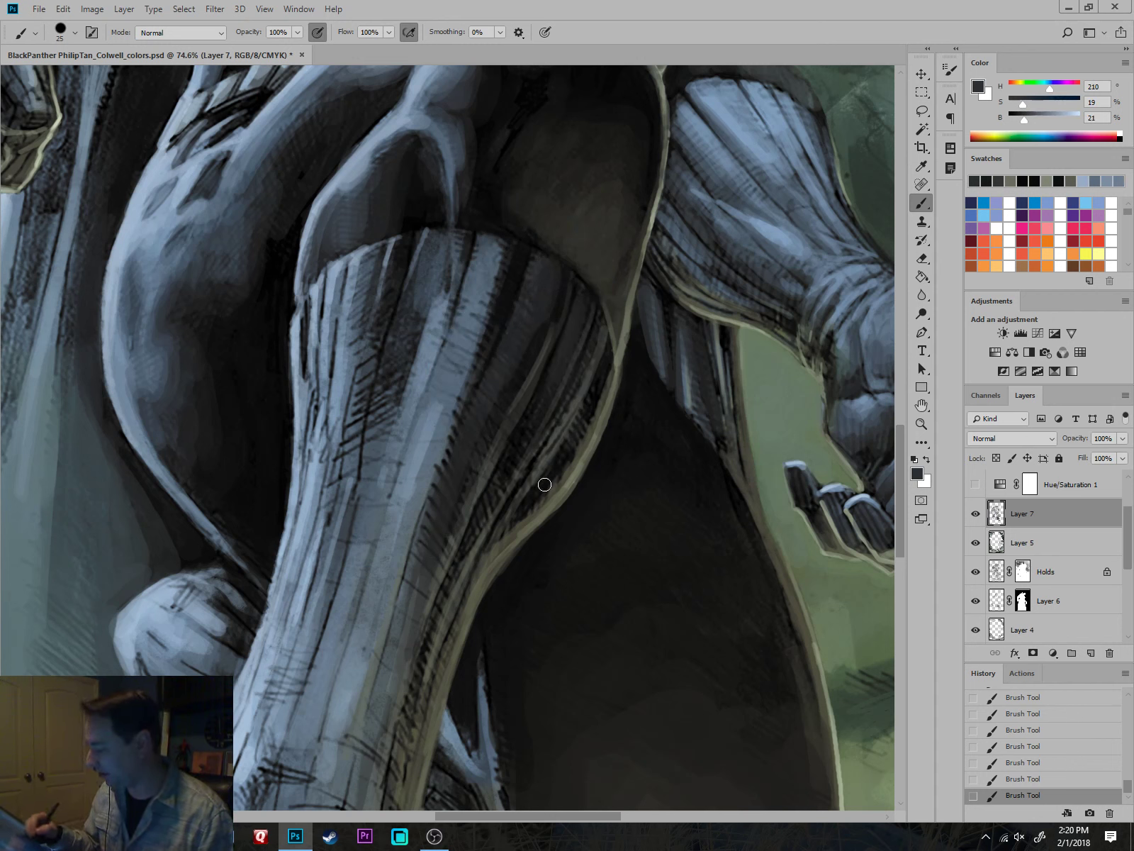
Sample dark slate and mid blue-gray and blend the ribs between the boot's lit and shaded sides with 25 and 15 px brushes.
{"action": "left_click", "coordinate": [491, 292], "text": "alt"}
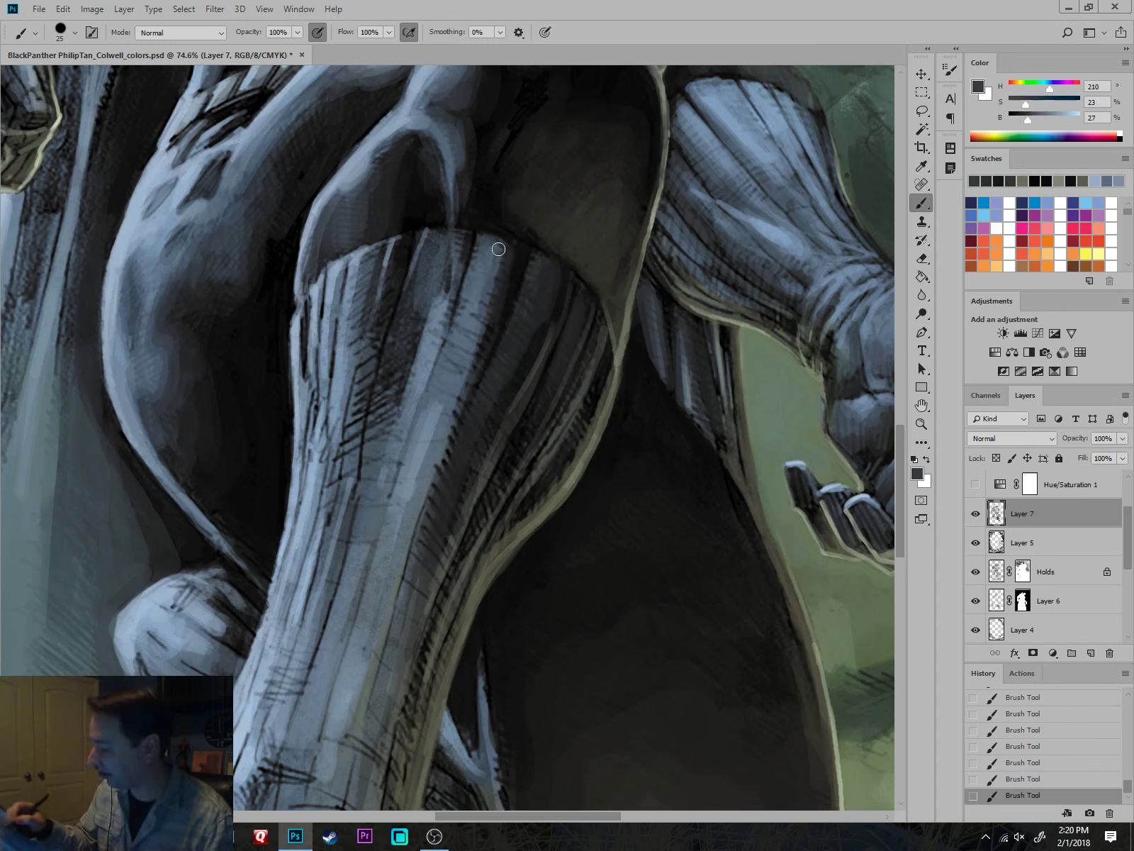
{"action": "left_click_drag", "start_coordinate": [448, 425], "coordinate": [407, 562]}
{"action": "left_click", "coordinate": [421, 451], "text": "alt"}
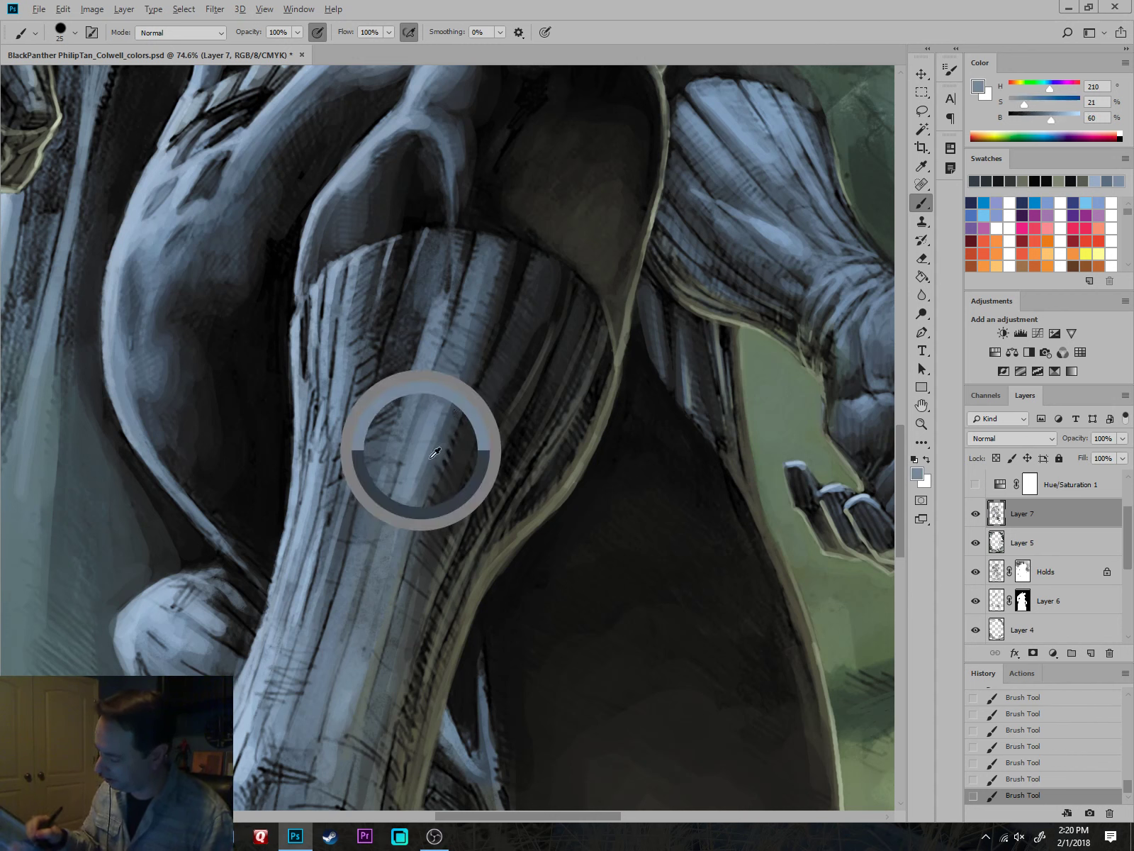
{"action": "key", "text": "bracketleft"}
{"action": "mouse_move", "coordinate": [465, 429]}
{"action": "left_mouse_down"}
{"action": "mouse_move", "coordinate": [433, 520]}
{"action": "mouse_move", "coordinate": [469, 423]}
{"action": "left_mouse_up"}
{"action": "mouse_move", "coordinate": [491, 374]}
{"action": "left_mouse_down"}
{"action": "mouse_move", "coordinate": [410, 587]}
{"action": "mouse_move", "coordinate": [420, 529]}
{"action": "mouse_move", "coordinate": [485, 388]}
{"action": "left_mouse_up"}
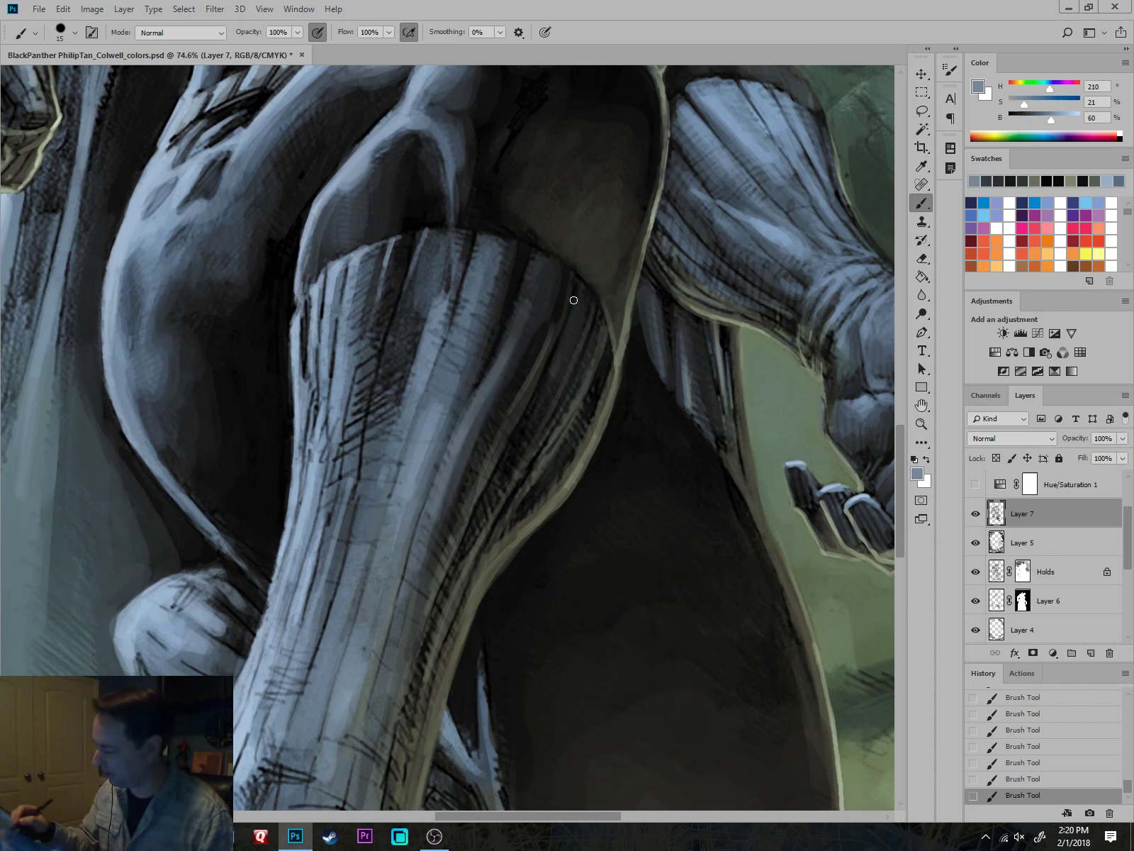
{"action": "key", "text": "bracketleft"}
{"action": "mouse_move", "coordinate": [457, 263]}
{"action": "left_mouse_down"}
{"action": "mouse_move", "coordinate": [434, 241]}
{"action": "mouse_move", "coordinate": [372, 471]}
{"action": "mouse_move", "coordinate": [380, 314]}
{"action": "mouse_move", "coordinate": [324, 506]}
{"action": "mouse_move", "coordinate": [368, 448]}
{"action": "mouse_move", "coordinate": [425, 296]}
{"action": "mouse_move", "coordinate": [394, 333]}
{"action": "mouse_move", "coordinate": [387, 354]}
{"action": "mouse_move", "coordinate": [399, 359]}
{"action": "left_mouse_up"}
Sample slate blue from the boot and smooth the hatching on its upper central ribs with a 25 px brush.
{"action": "left_click", "coordinate": [369, 344], "text": "alt"}
{"action": "key", "text": "bracketright"}
{"action": "key", "text": "bracketright"}
{"action": "mouse_move", "coordinate": [434, 290]}
{"action": "left_mouse_down"}
{"action": "mouse_move", "coordinate": [462, 280]}
{"action": "mouse_move", "coordinate": [403, 486]}
{"action": "left_mouse_up"}
{"action": "mouse_move", "coordinate": [468, 257]}
{"action": "left_mouse_down"}
{"action": "mouse_move", "coordinate": [474, 390]}
{"action": "mouse_move", "coordinate": [453, 436]}
{"action": "left_mouse_up"}
Sample mid blue-gray from the boot top and paint over the hatching on the lit-side ribs with a 25 px brush.
{"action": "left_click", "coordinate": [520, 258], "text": "alt"}
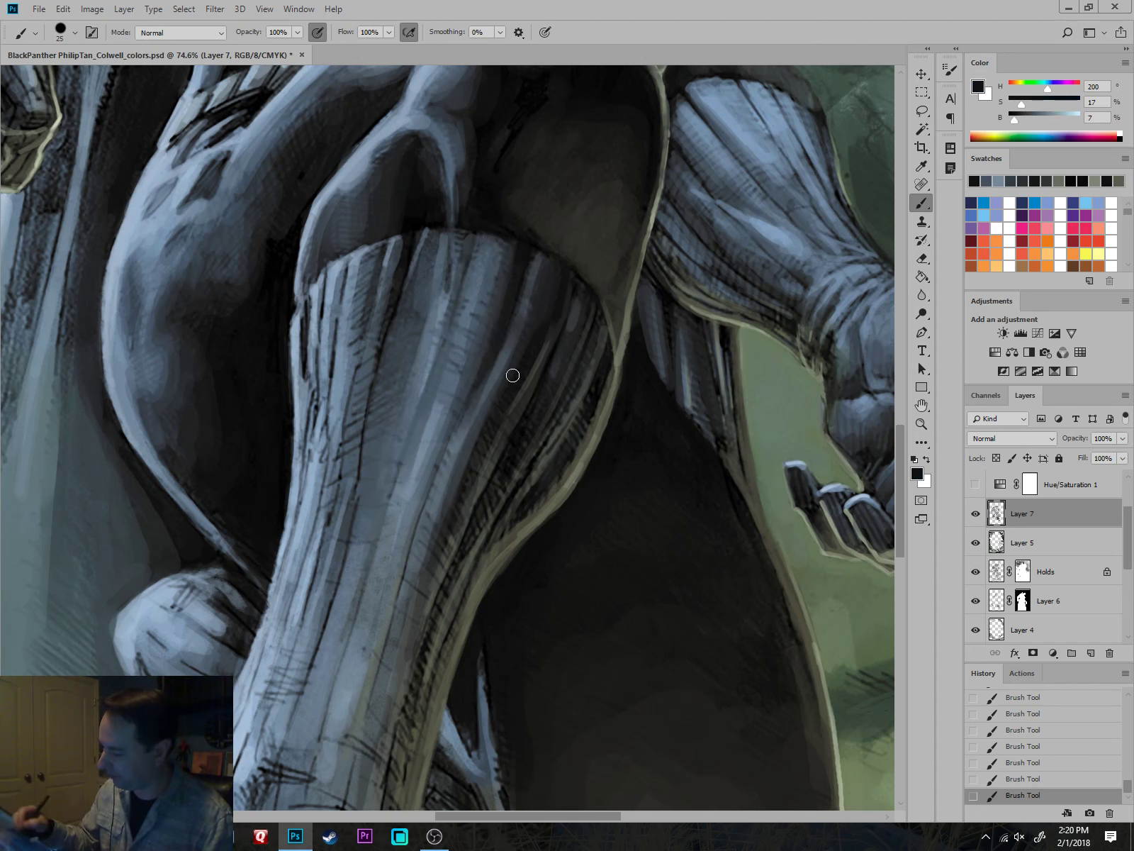
{"action": "left_click", "coordinate": [528, 320], "text": "alt"}
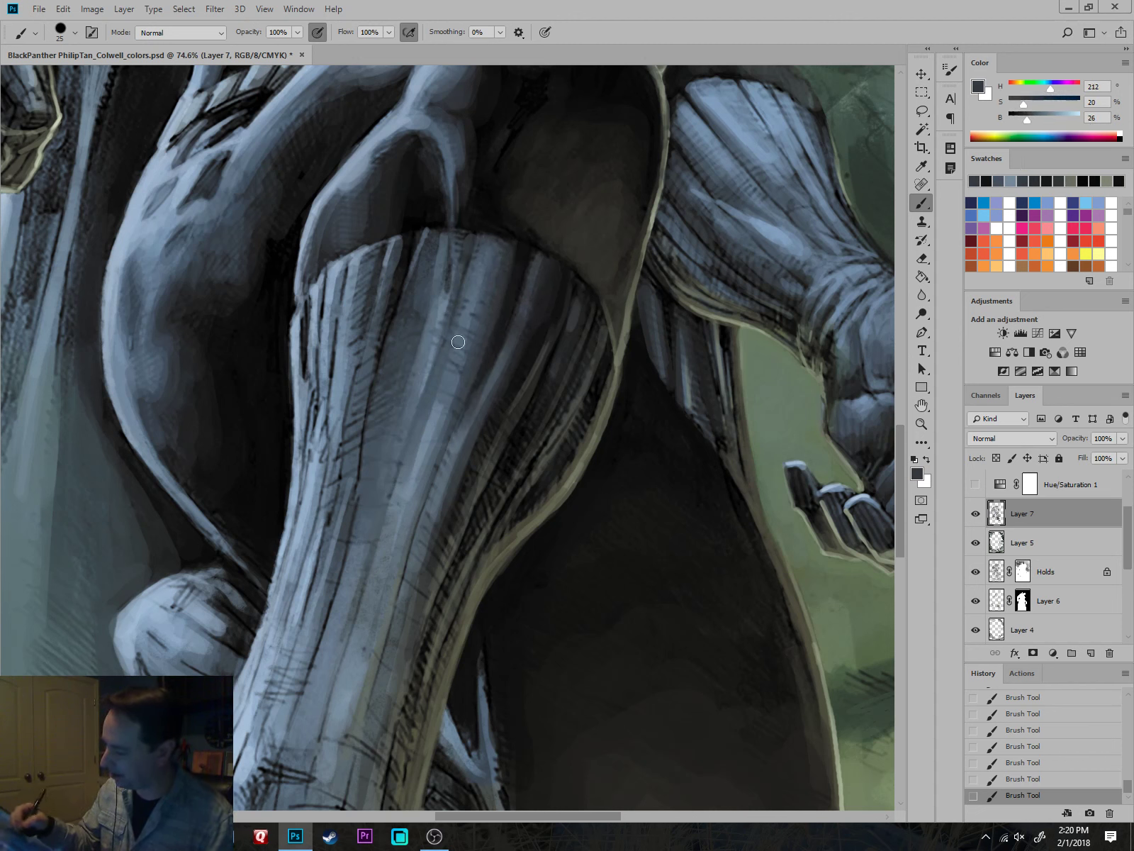
{"action": "left_click", "coordinate": [370, 262], "text": "alt"}
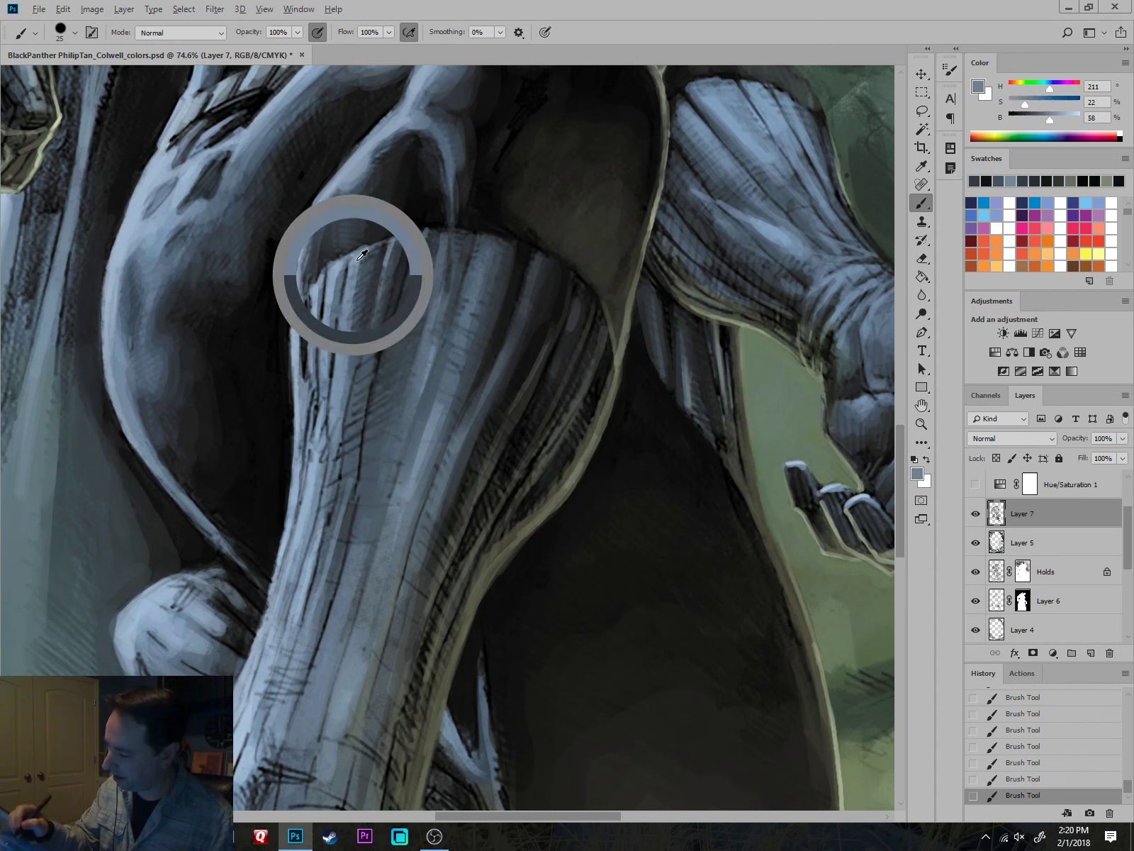
{"action": "left_click_drag", "start_coordinate": [364, 251], "coordinate": [356, 447]}
{"action": "left_click_drag", "start_coordinate": [372, 333], "coordinate": [362, 457]}
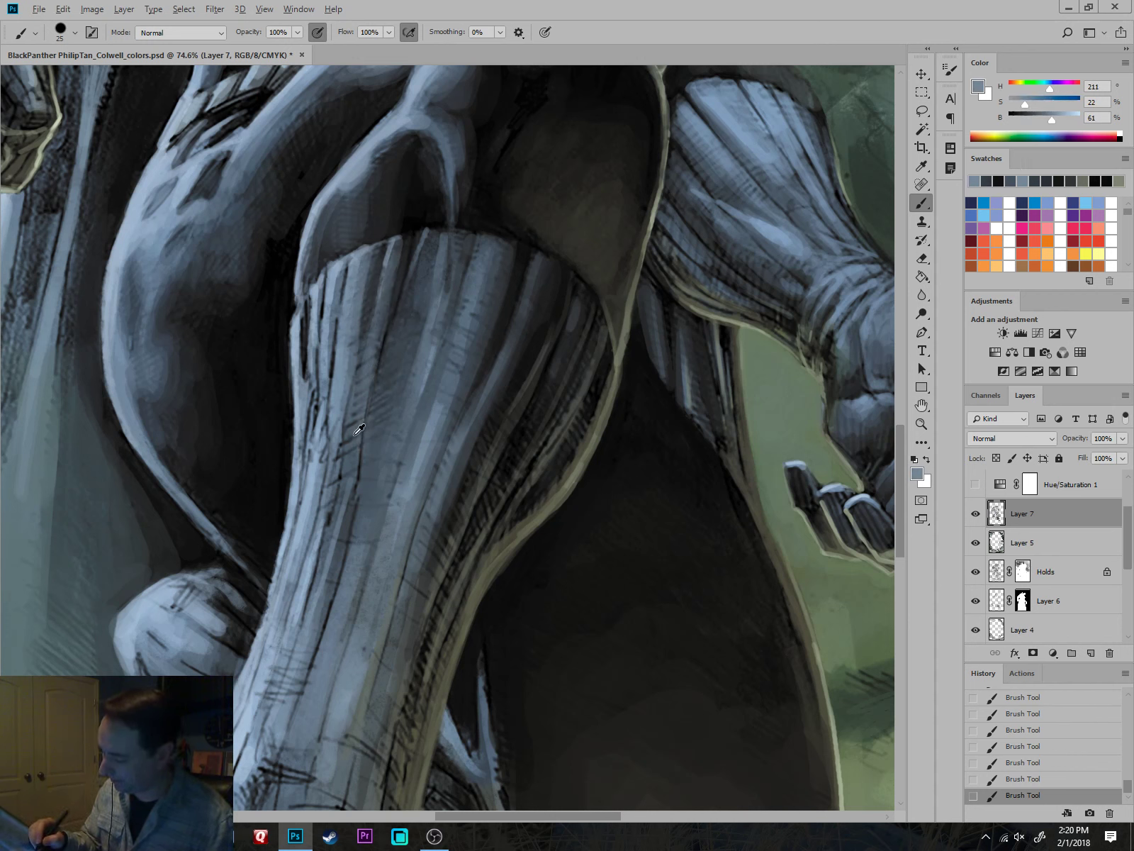
Sample near-black above the boot top and draw a thin dark rib line down the boot's lit side with an 8 px brush.
{"action": "left_click", "coordinate": [389, 297], "text": "alt"}
{"action": "key", "text": "bracketleft"}
{"action": "key", "text": "bracketleft"}
{"action": "key", "text": "bracketleft"}
{"action": "key", "text": "bracketleft"}
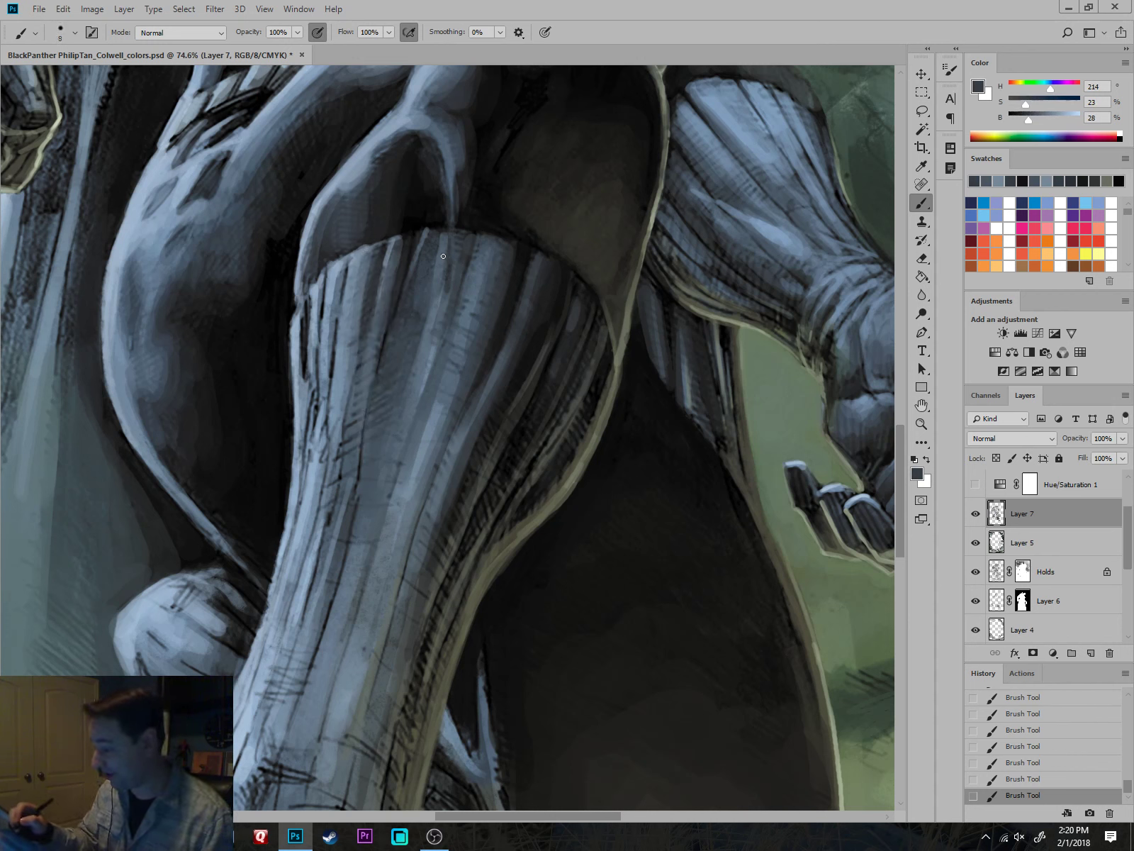
{"action": "left_click", "coordinate": [413, 220], "text": "alt"}
{"action": "left_click_drag", "start_coordinate": [392, 297], "coordinate": [326, 596]}
Draw near-black rib lines down the middle of the lower boot toward the ankle with a 9 px brush.
{"action": "left_click_drag", "start_coordinate": [351, 706], "coordinate": [570, 496]}
{"action": "key", "text": "bracketright"}
{"action": "left_click_drag", "start_coordinate": [565, 308], "coordinate": [489, 558]}
{"action": "left_click_drag", "start_coordinate": [525, 455], "coordinate": [485, 569]}
{"action": "left_click_drag", "start_coordinate": [541, 518], "coordinate": [524, 566]}
{"action": "left_click_drag", "start_coordinate": [547, 485], "coordinate": [523, 565]}
{"action": "mouse_move", "coordinate": [558, 448]}
{"action": "left_mouse_down"}
{"action": "mouse_move", "coordinate": [546, 487]}
{"action": "mouse_move", "coordinate": [556, 595]}
{"action": "left_mouse_up"}
{"action": "left_click_drag", "start_coordinate": [585, 498], "coordinate": [569, 550]}
{"action": "left_click_drag", "start_coordinate": [595, 466], "coordinate": [582, 500]}
Add near-black hatching along the lower boot's shaded edge beside the olive rim light with the 9 px brush.
{"action": "left_click_drag", "start_coordinate": [622, 573], "coordinate": [605, 632]}
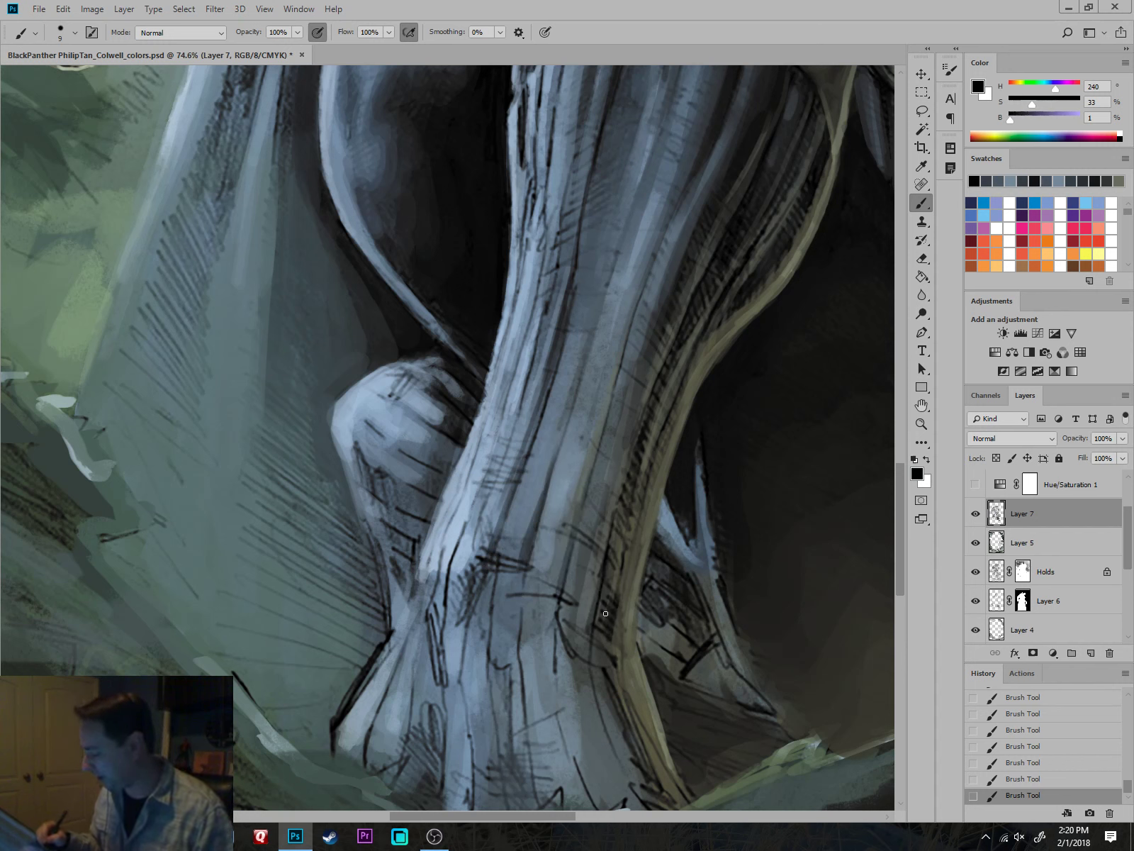
{"action": "left_click_drag", "start_coordinate": [631, 518], "coordinate": [613, 589]}
{"action": "left_click_drag", "start_coordinate": [635, 466], "coordinate": [612, 587]}
{"action": "left_click_drag", "start_coordinate": [624, 533], "coordinate": [610, 596]}
{"action": "left_click_drag", "start_coordinate": [665, 410], "coordinate": [629, 540]}
{"action": "left_click_drag", "start_coordinate": [642, 510], "coordinate": [619, 592]}
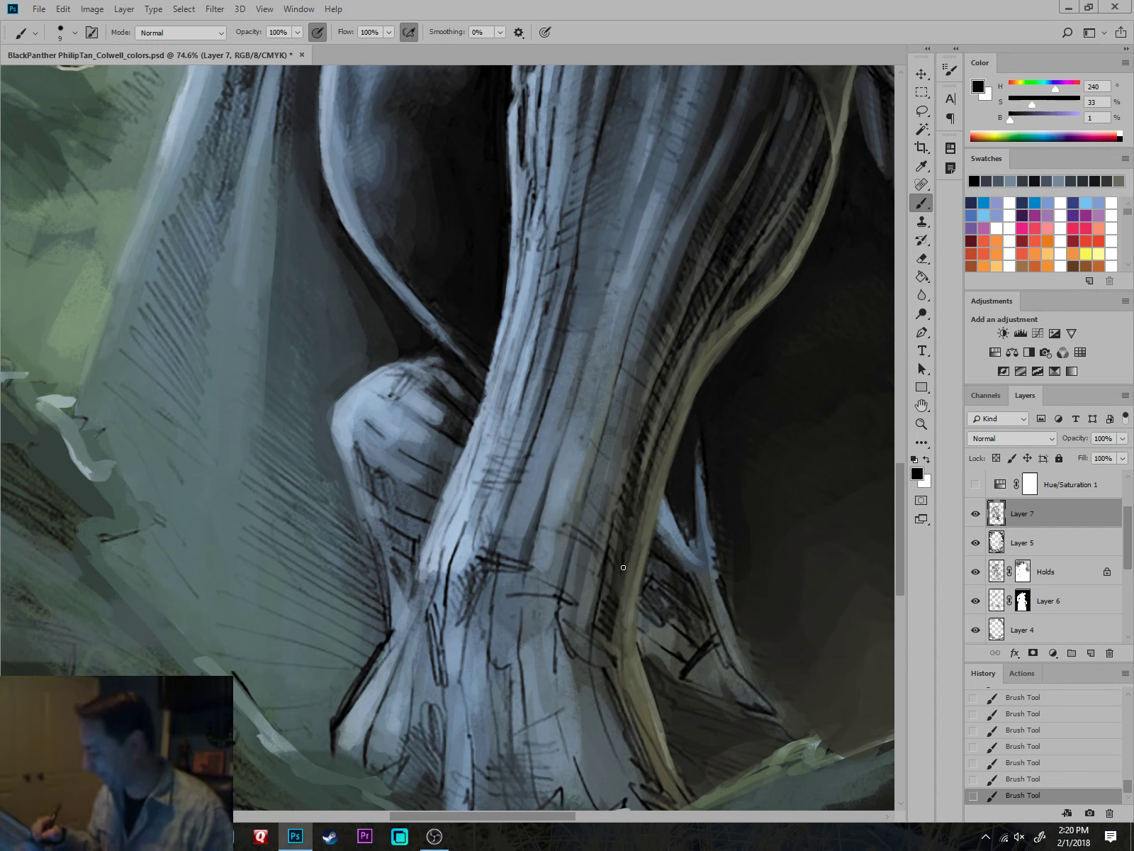
{"action": "left_click_drag", "start_coordinate": [669, 426], "coordinate": [654, 464]}
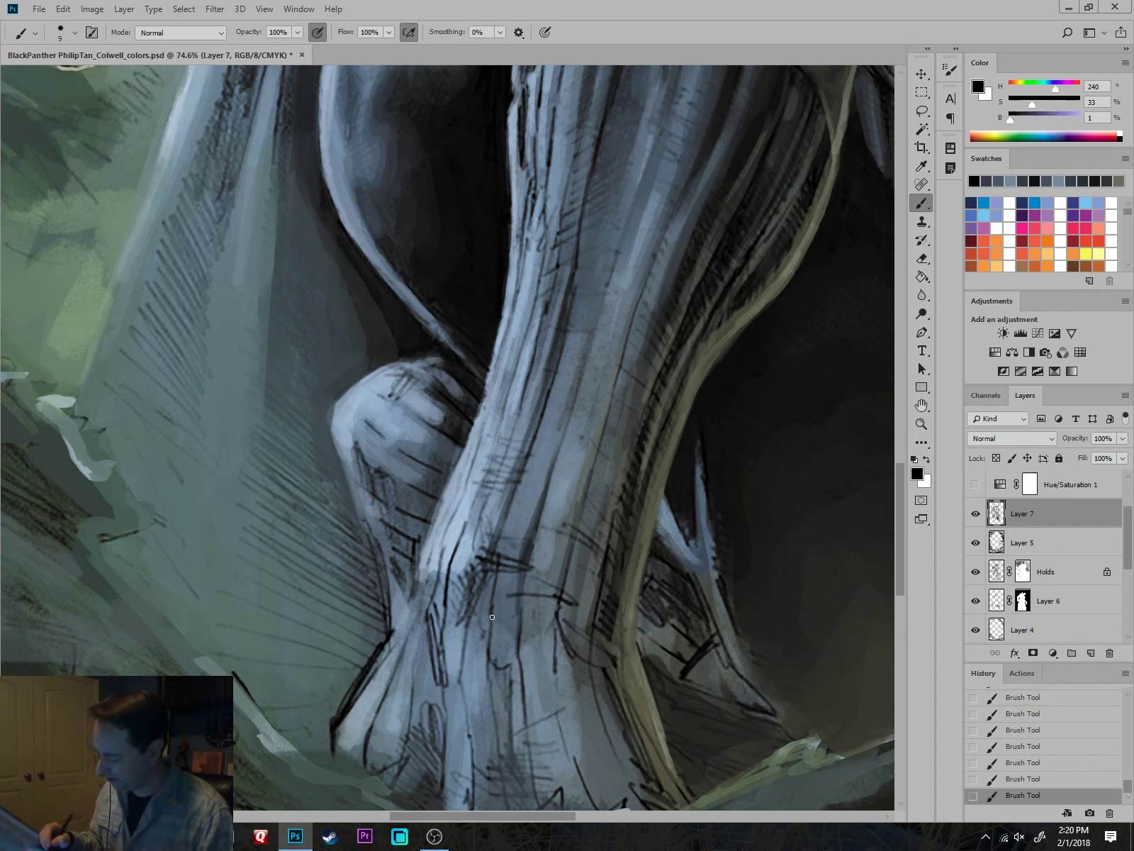
Darken the ankle crease and the ribs above it in near-black, and add a shadow line on the rear leg.
{"action": "left_click_drag", "start_coordinate": [487, 563], "coordinate": [455, 610]}
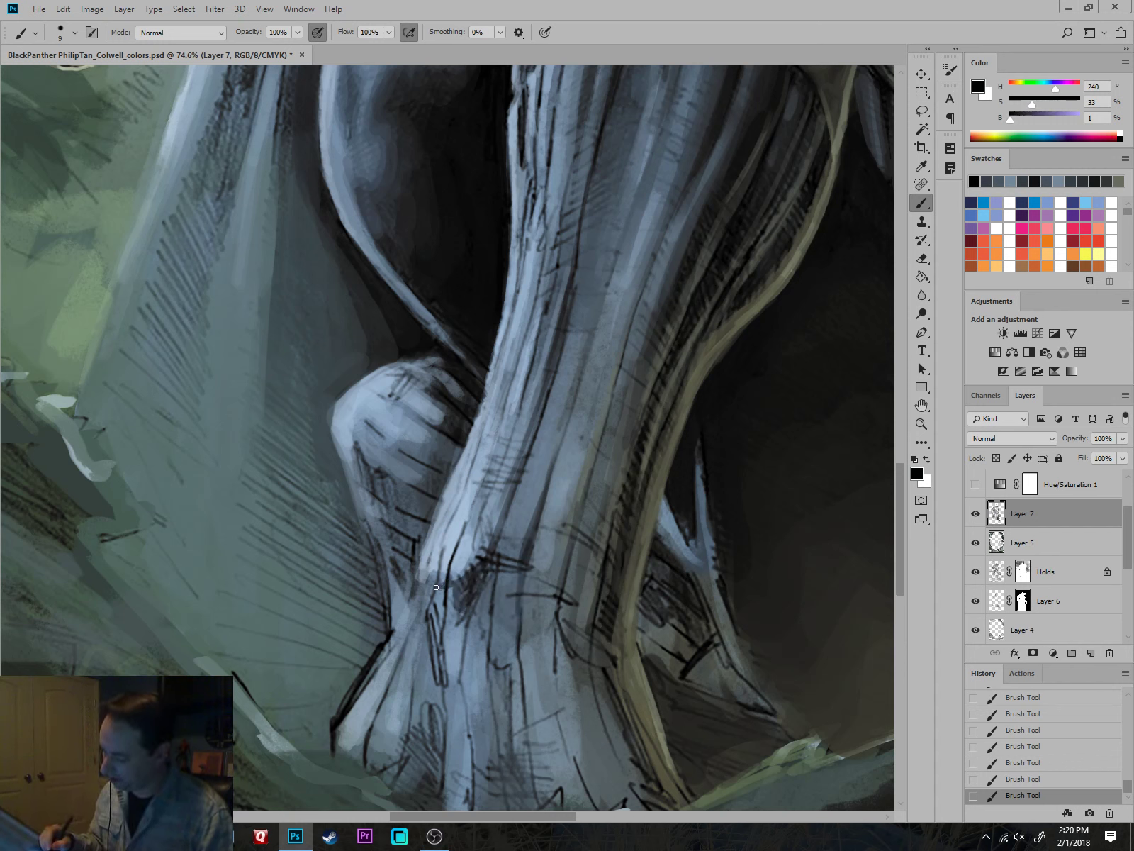
{"action": "left_click_drag", "start_coordinate": [496, 533], "coordinate": [460, 575]}
{"action": "left_click_drag", "start_coordinate": [500, 516], "coordinate": [482, 543]}
{"action": "left_click_drag", "start_coordinate": [514, 488], "coordinate": [498, 538]}
{"action": "left_click_drag", "start_coordinate": [526, 455], "coordinate": [511, 487]}
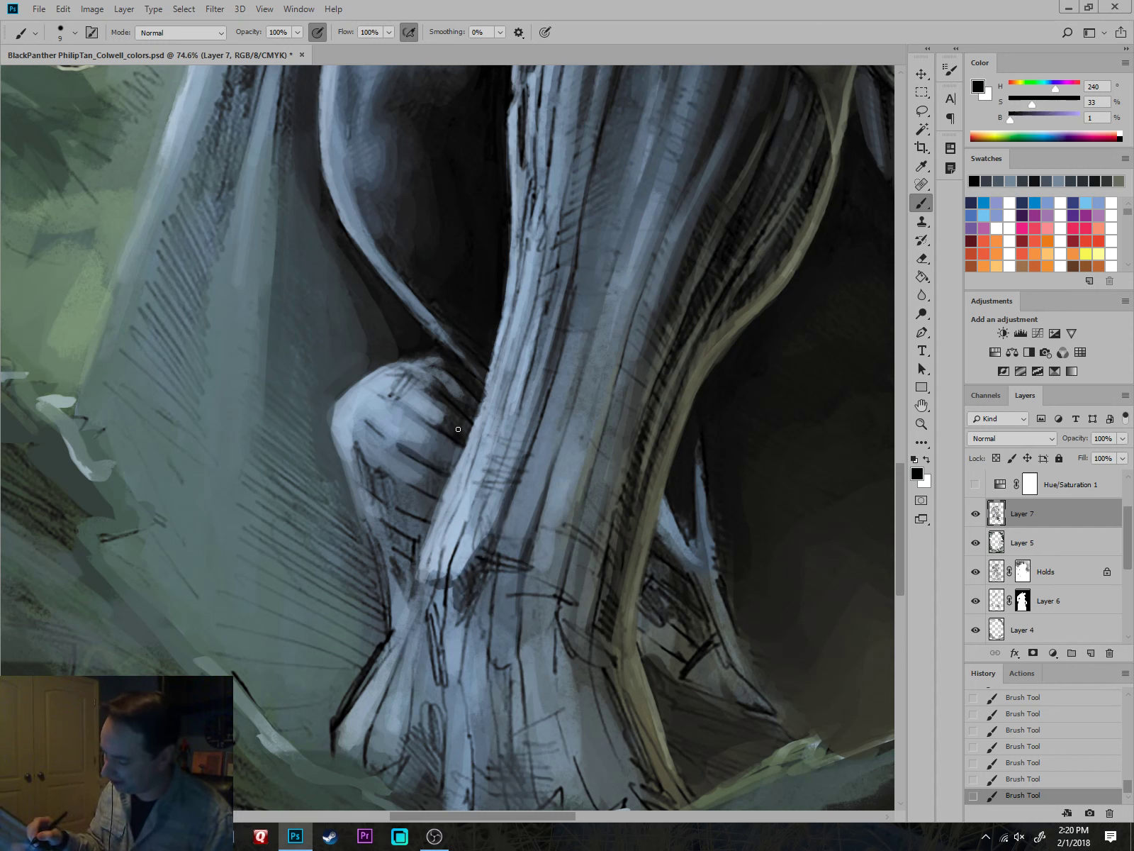
{"action": "mouse_move", "coordinate": [435, 480]}
{"action": "left_mouse_down"}
{"action": "mouse_move", "coordinate": [391, 496]}
{"action": "mouse_move", "coordinate": [370, 472]}
{"action": "mouse_move", "coordinate": [402, 505]}
{"action": "left_mouse_up"}
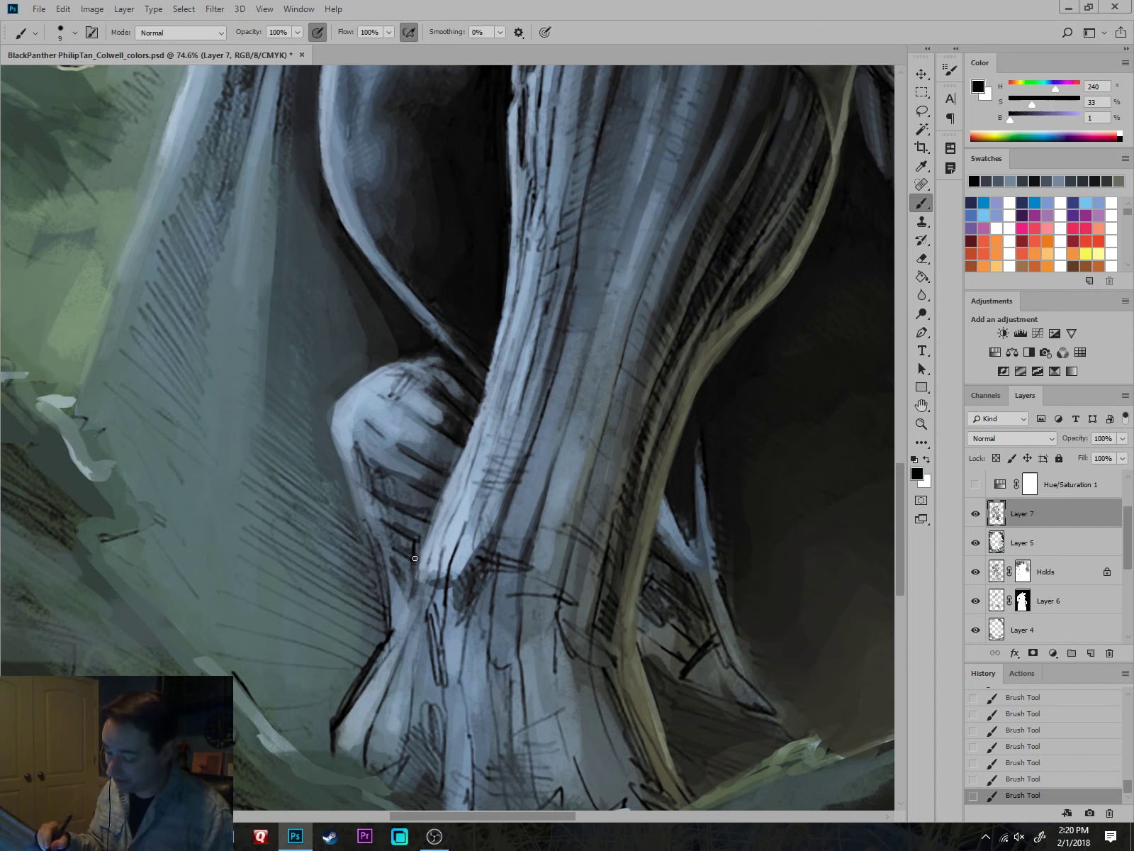
Sample dark blue from the rear leg and shade its inner side up to the rounded top with a 20 px brush.
{"action": "left_click", "coordinate": [417, 523], "text": "alt"}
{"action": "key", "text": "bracketright"}
{"action": "key", "text": "bracketright"}
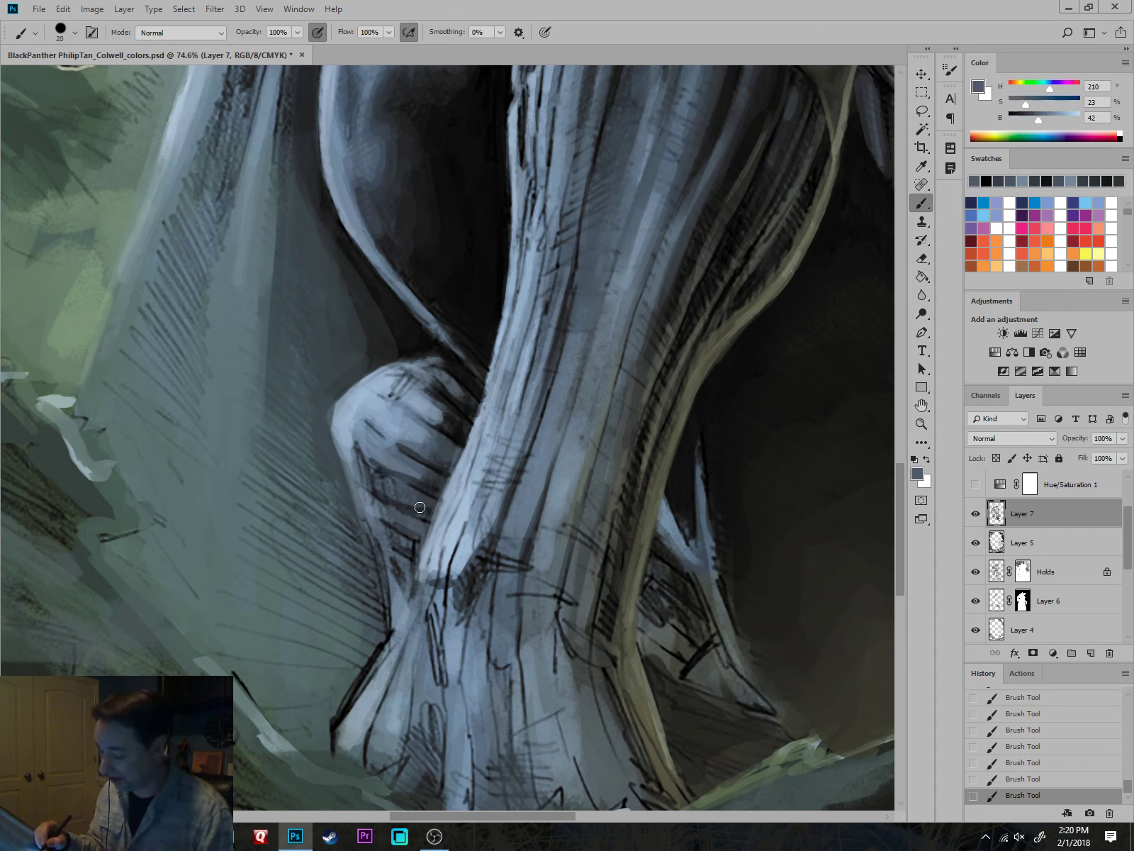
{"action": "left_click", "coordinate": [413, 502], "text": "alt"}
{"action": "mouse_move", "coordinate": [406, 504]}
{"action": "left_mouse_down"}
{"action": "mouse_move", "coordinate": [393, 494]}
{"action": "mouse_move", "coordinate": [411, 468]}
{"action": "mouse_move", "coordinate": [451, 455]}
{"action": "mouse_move", "coordinate": [439, 499]}
{"action": "left_mouse_up"}
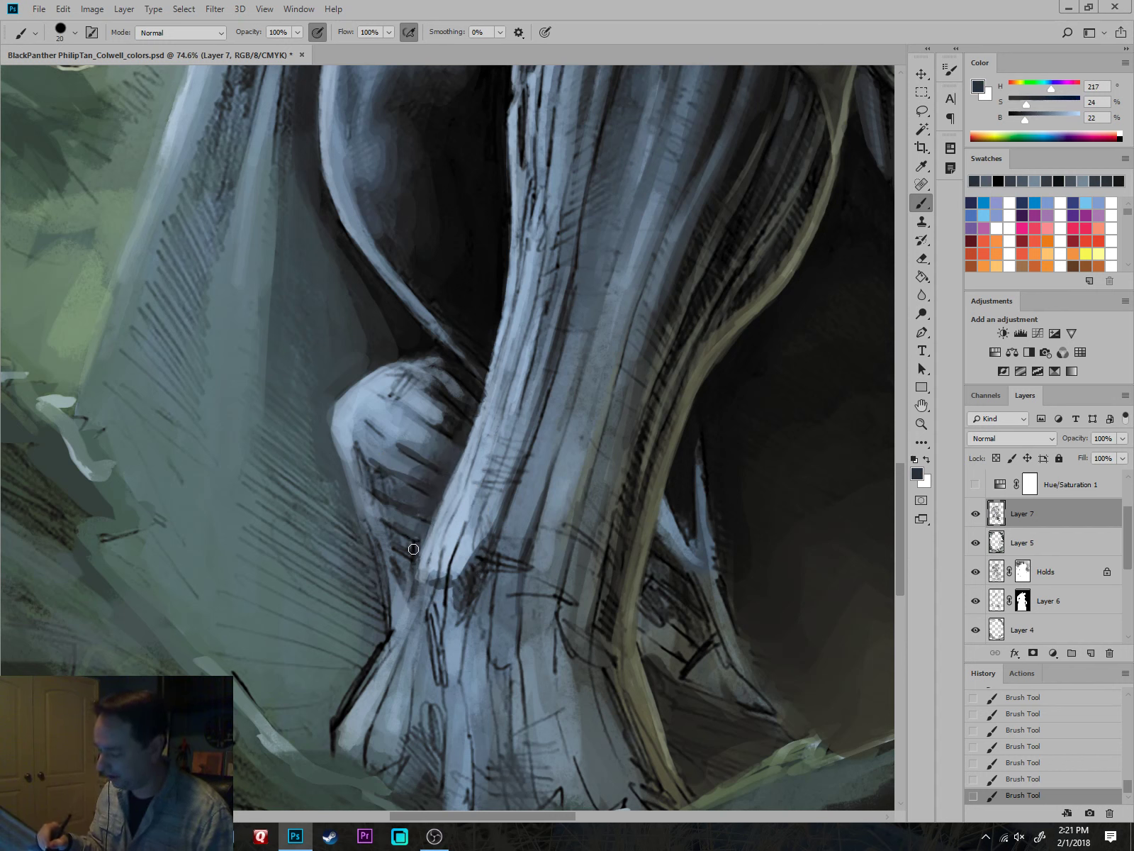
{"action": "left_click_drag", "start_coordinate": [413, 549], "coordinate": [403, 541]}
{"action": "mouse_move", "coordinate": [410, 528]}
{"action": "left_mouse_down"}
{"action": "mouse_move", "coordinate": [435, 481]}
{"action": "mouse_move", "coordinate": [407, 469]}
{"action": "mouse_move", "coordinate": [434, 457]}
{"action": "mouse_move", "coordinate": [389, 431]}
{"action": "left_mouse_up"}
{"action": "mouse_move", "coordinate": [390, 430]}
{"action": "left_mouse_down"}
{"action": "mouse_move", "coordinate": [445, 433]}
{"action": "mouse_move", "coordinate": [415, 407]}
{"action": "mouse_move", "coordinate": [441, 411]}
{"action": "mouse_move", "coordinate": [433, 374]}
{"action": "mouse_move", "coordinate": [415, 379]}
{"action": "mouse_move", "coordinate": [455, 383]}
{"action": "left_mouse_up"}
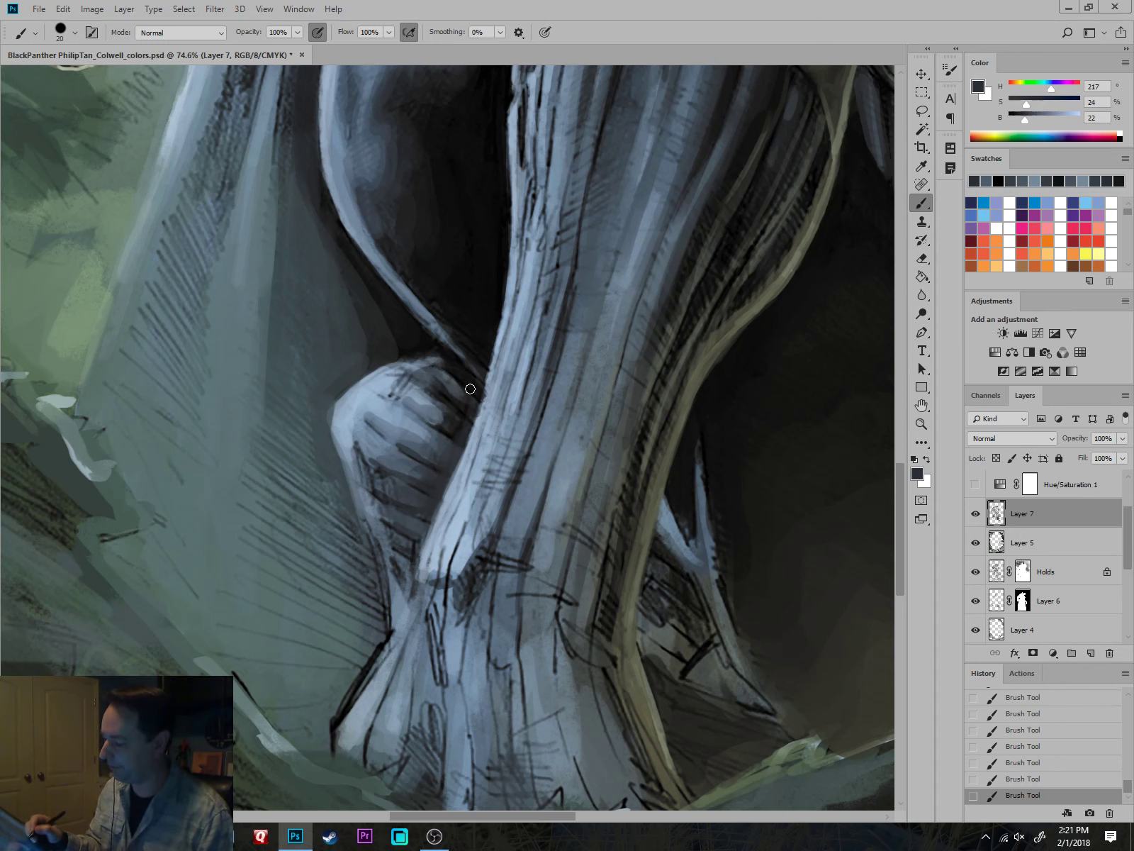
Sample blue-black beside the boot and deepen the shadow on the rear leg's rounded top with the 20 px brush.
{"action": "left_click_drag", "start_coordinate": [606, 512], "coordinate": [722, 600]}
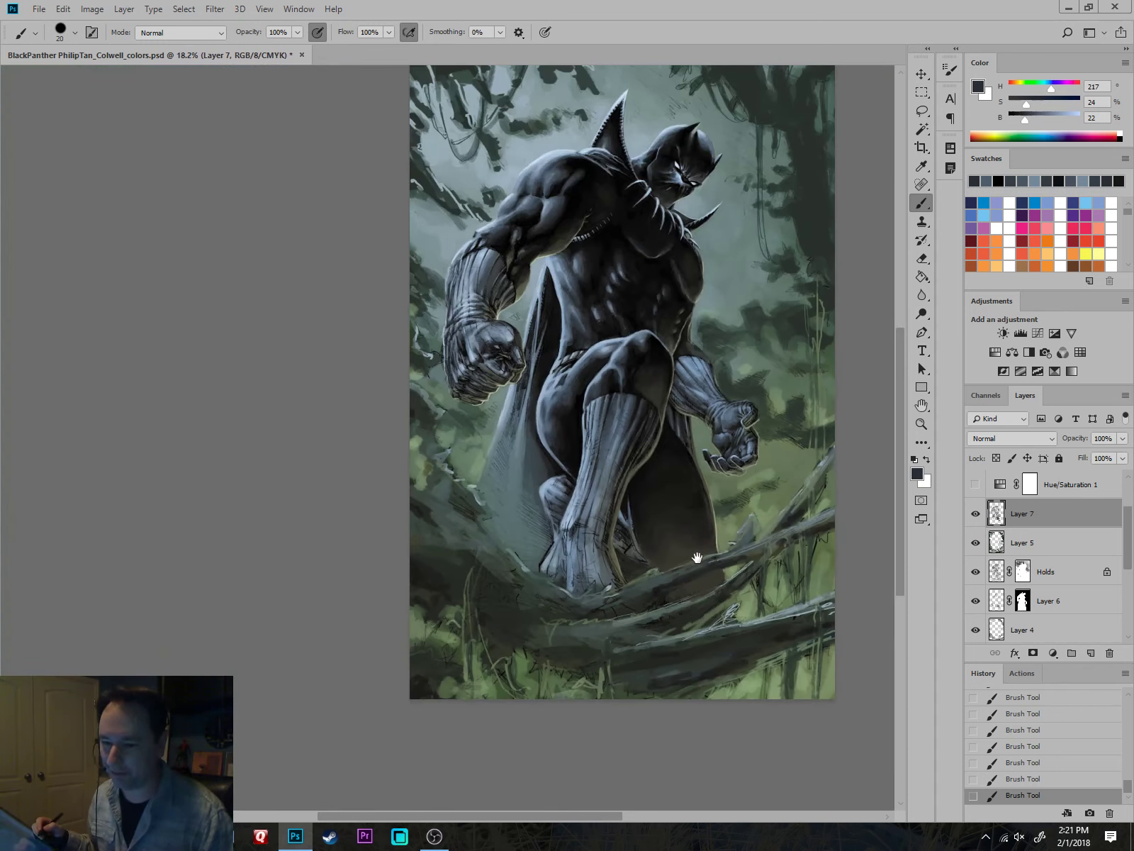
{"action": "scroll", "coordinate": [690, 565], "scroll_direction": "up", "scroll_amount": 3}
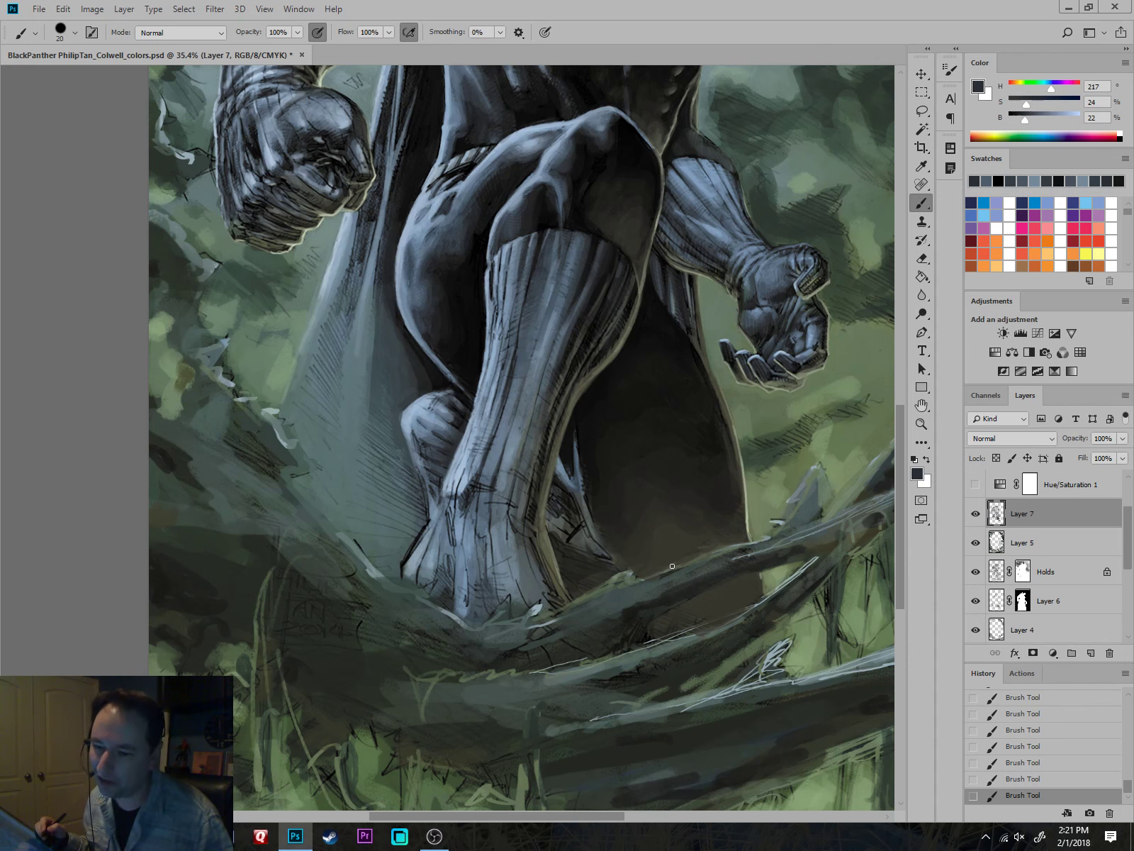
{"action": "scroll", "coordinate": [469, 450], "scroll_direction": "up", "scroll_amount": 2}
{"action": "left_click", "coordinate": [420, 400], "text": "alt"}
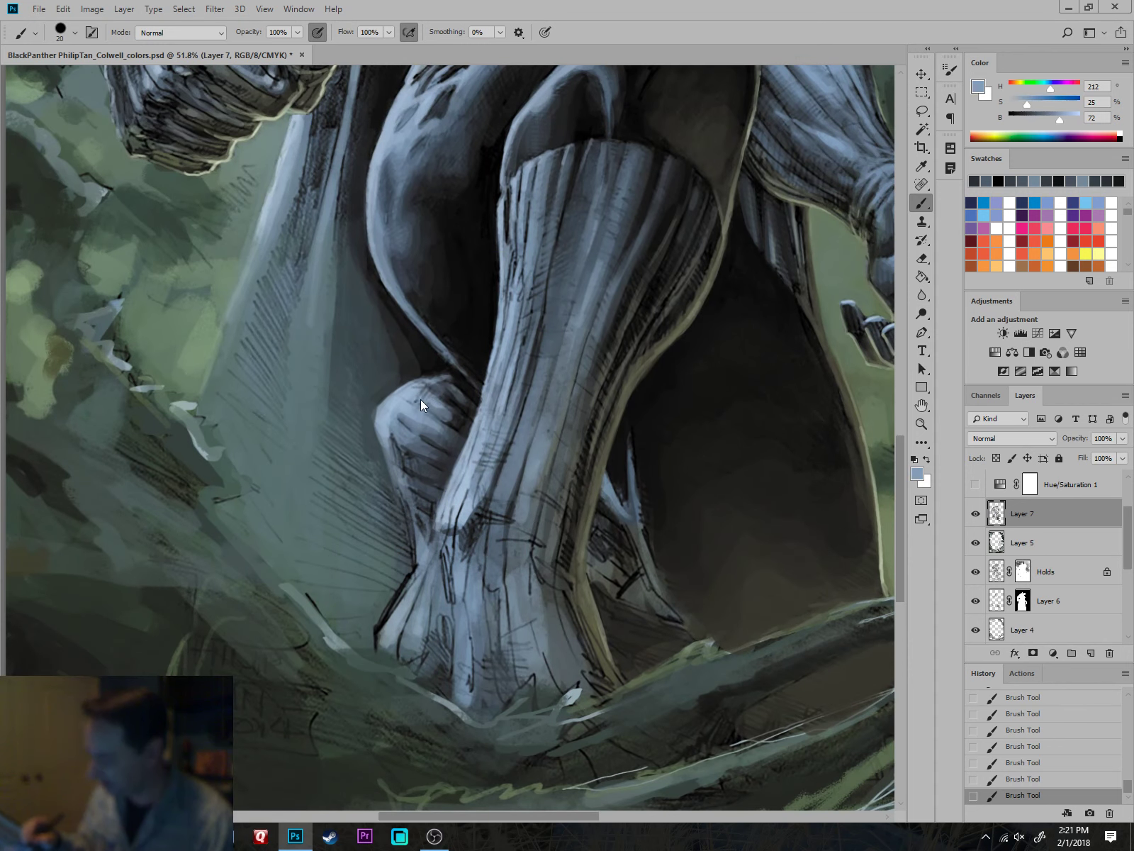
{"action": "left_click", "coordinate": [463, 418], "text": "alt"}
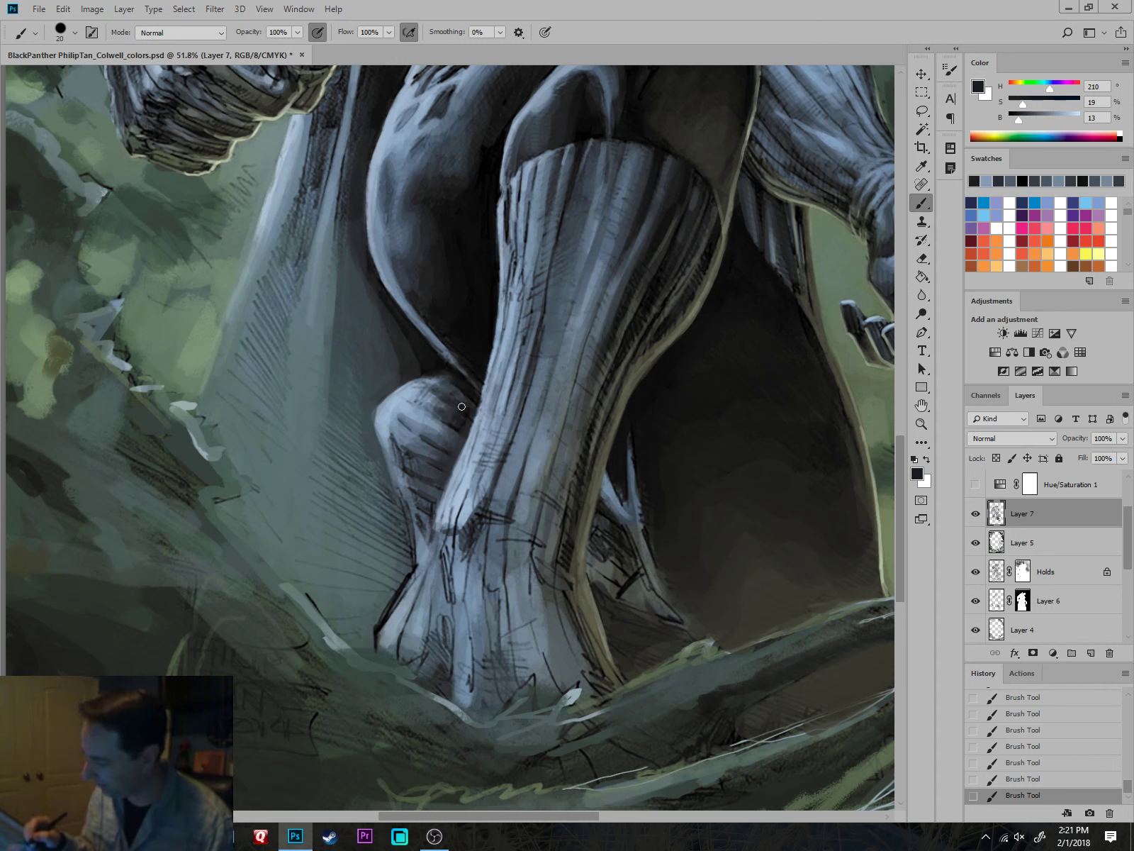
{"action": "left_click_drag", "start_coordinate": [433, 414], "coordinate": [447, 440]}
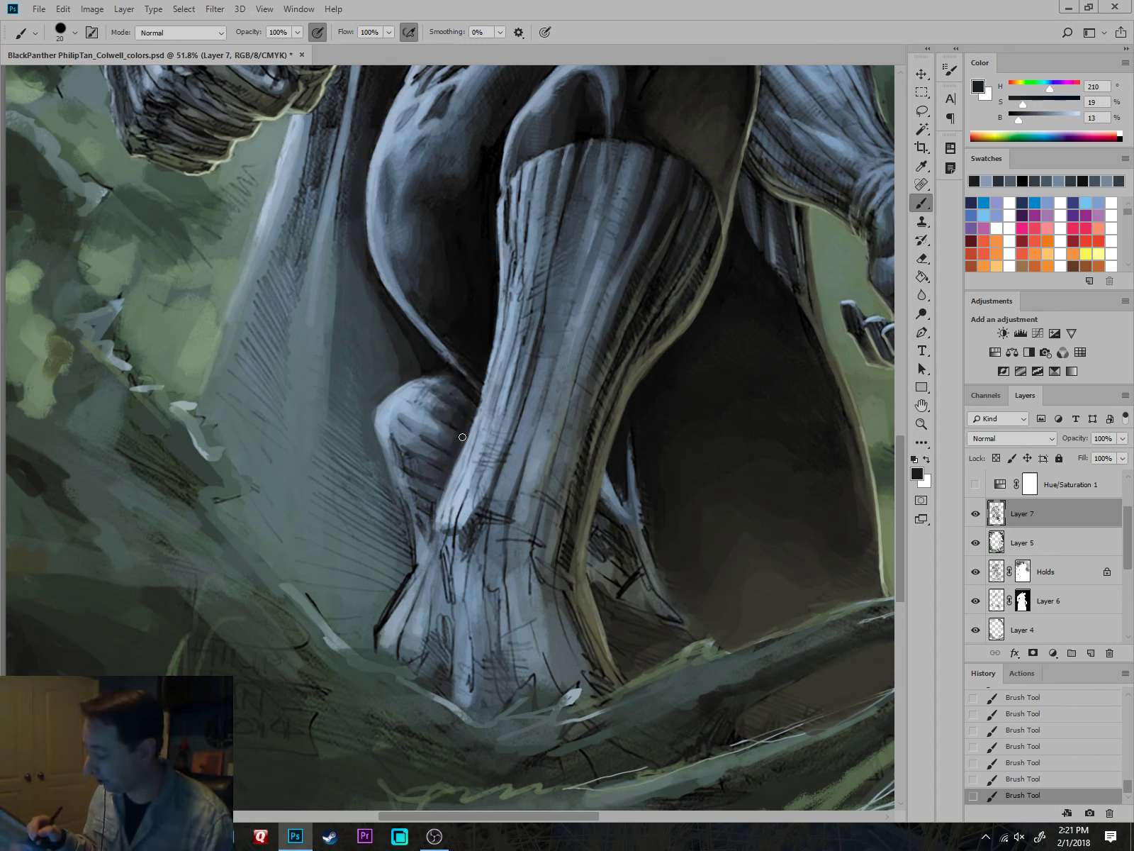
Sample light blue from the boot and strengthen the highlights along its lit edge and down the foot with a 10 px brush.
{"action": "left_click", "coordinate": [489, 374], "text": "alt"}
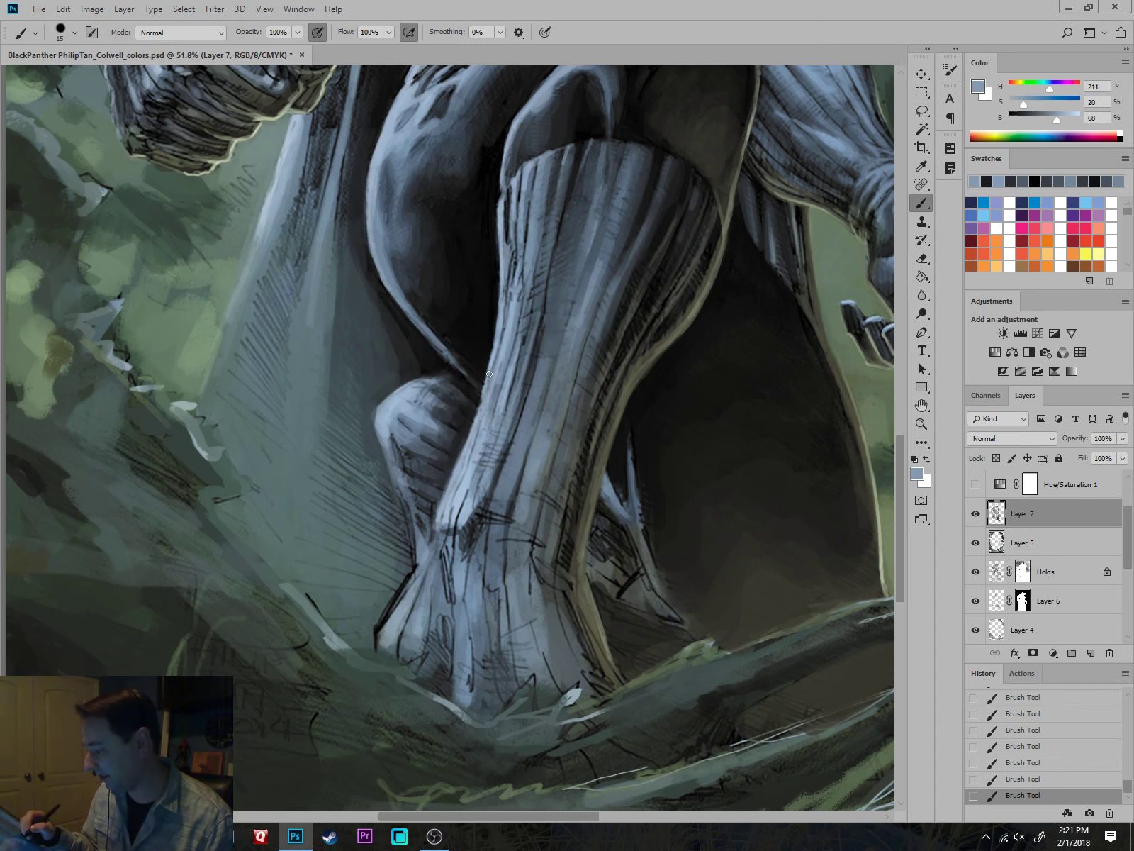
{"action": "left_click", "coordinate": [505, 210], "text": "alt"}
{"action": "scroll", "coordinate": [500, 305], "scroll_direction": "up", "scroll_amount": 4}
{"action": "key", "text": "bracketright"}
{"action": "key", "text": "bracketright"}
{"action": "left_click_drag", "start_coordinate": [499, 312], "coordinate": [468, 473]}
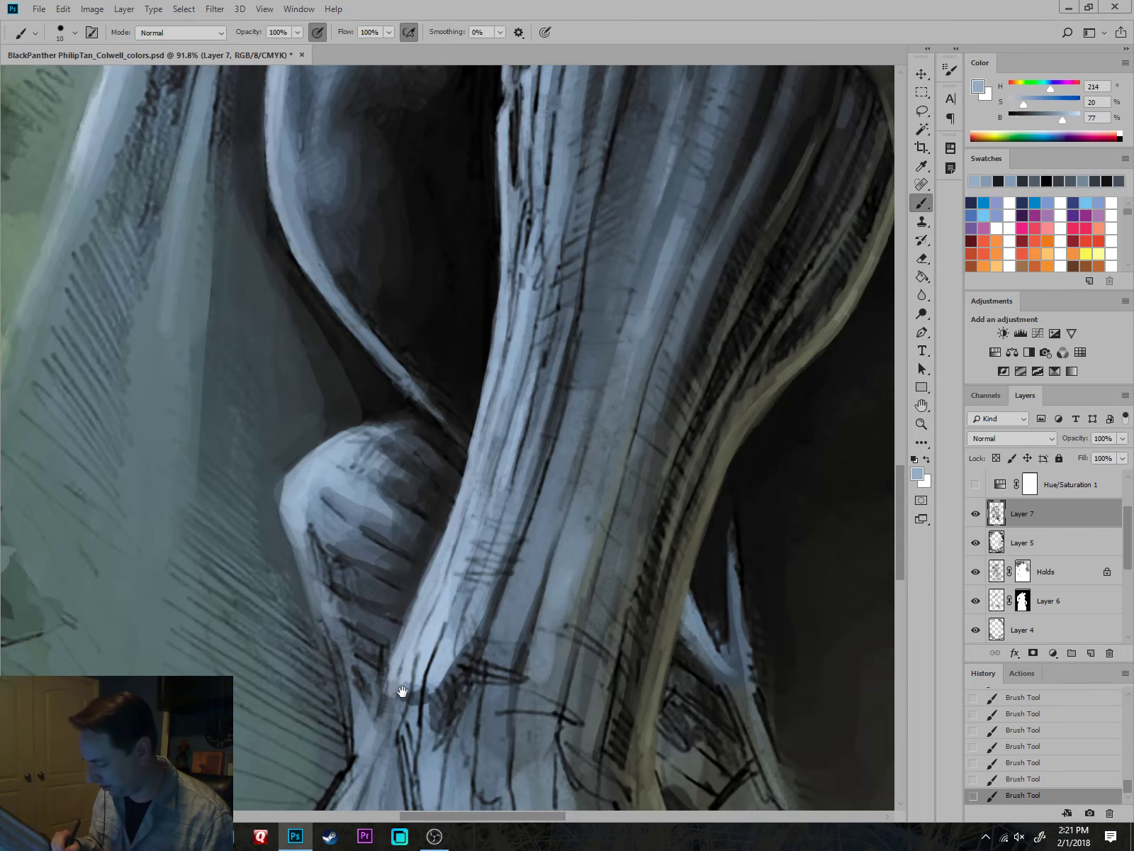
{"action": "left_click_drag", "start_coordinate": [404, 686], "coordinate": [672, 352]}
{"action": "left_click_drag", "start_coordinate": [526, 481], "coordinate": [549, 646]}
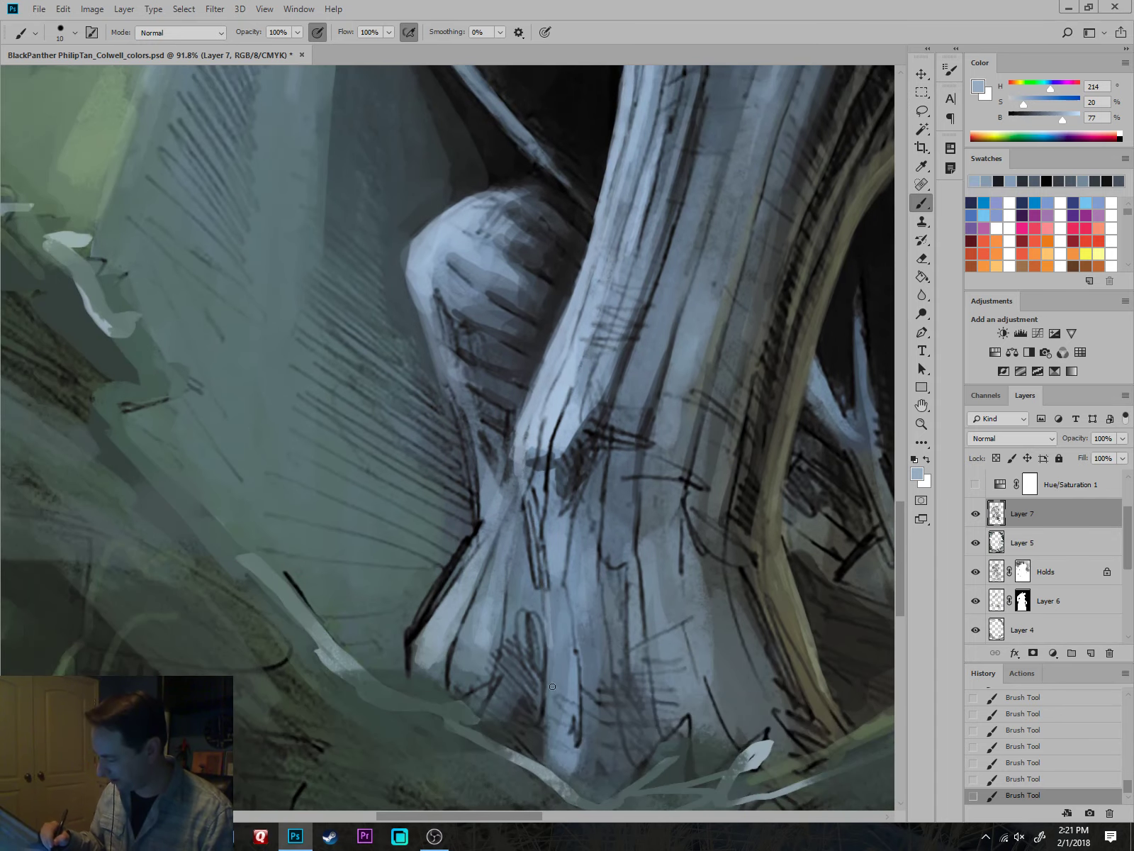
Extend the light-blue highlight from the ankle down the foot's outer edge and sample light blue from the boot.
{"action": "scroll", "coordinate": [552, 676], "scroll_direction": "down", "scroll_amount": 8}
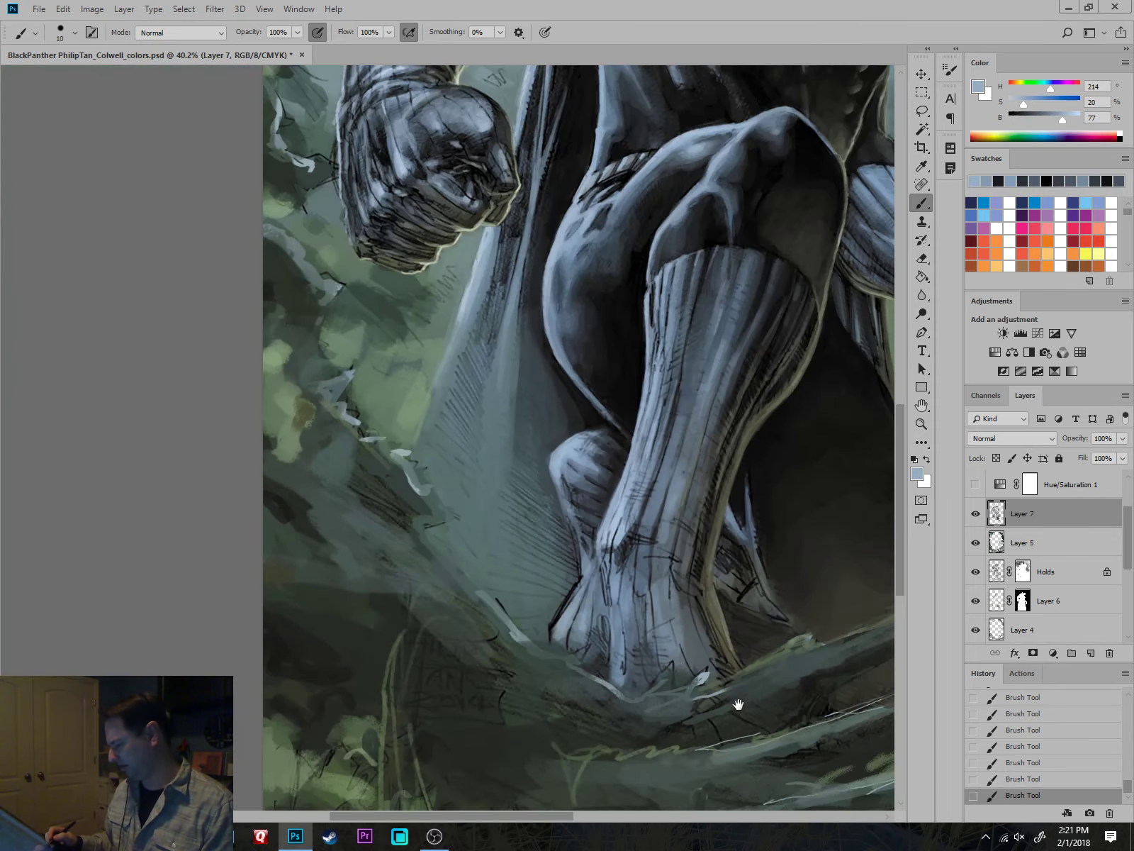
{"action": "scroll", "coordinate": [652, 631], "scroll_direction": "up", "scroll_amount": 4}
{"action": "scroll", "coordinate": [718, 610], "scroll_direction": "down", "scroll_amount": 5}
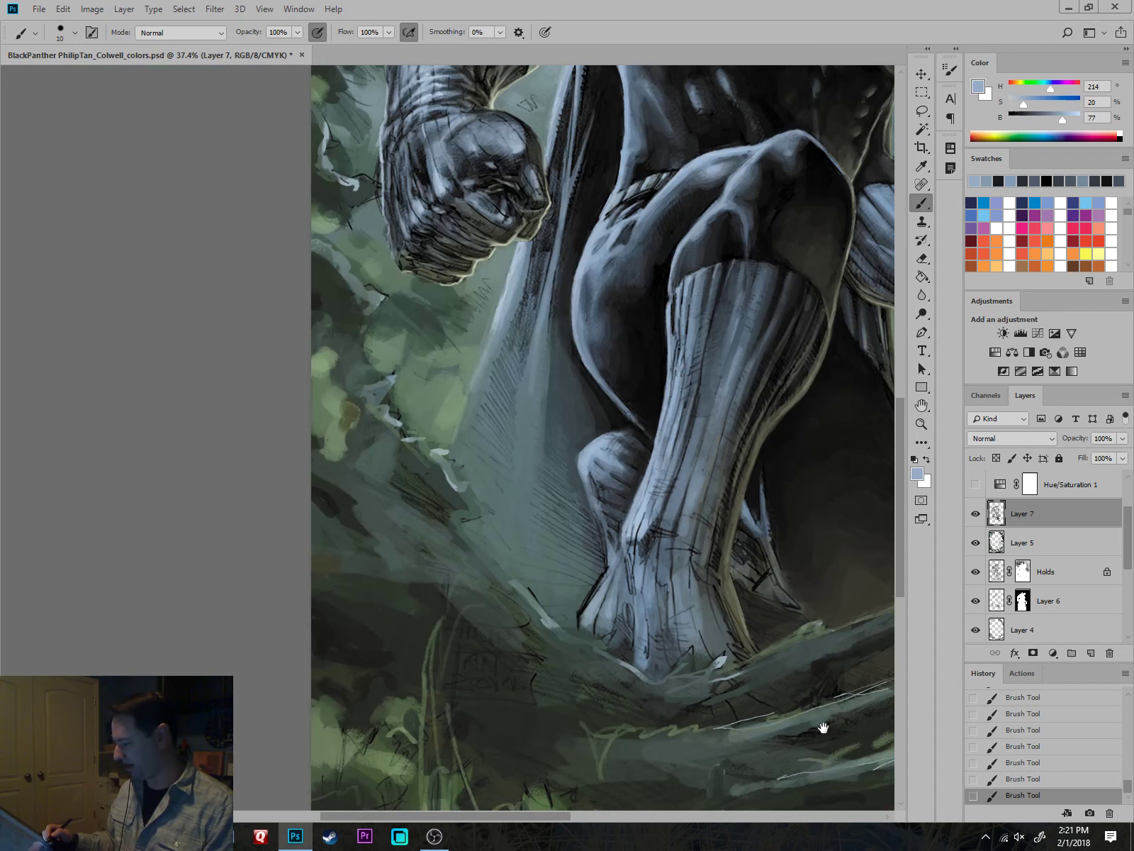
{"action": "scroll", "coordinate": [692, 624], "scroll_direction": "up", "scroll_amount": 3}
{"action": "left_click_drag", "start_coordinate": [536, 418], "coordinate": [470, 551]}
{"action": "left_click", "coordinate": [569, 384], "text": "alt"}
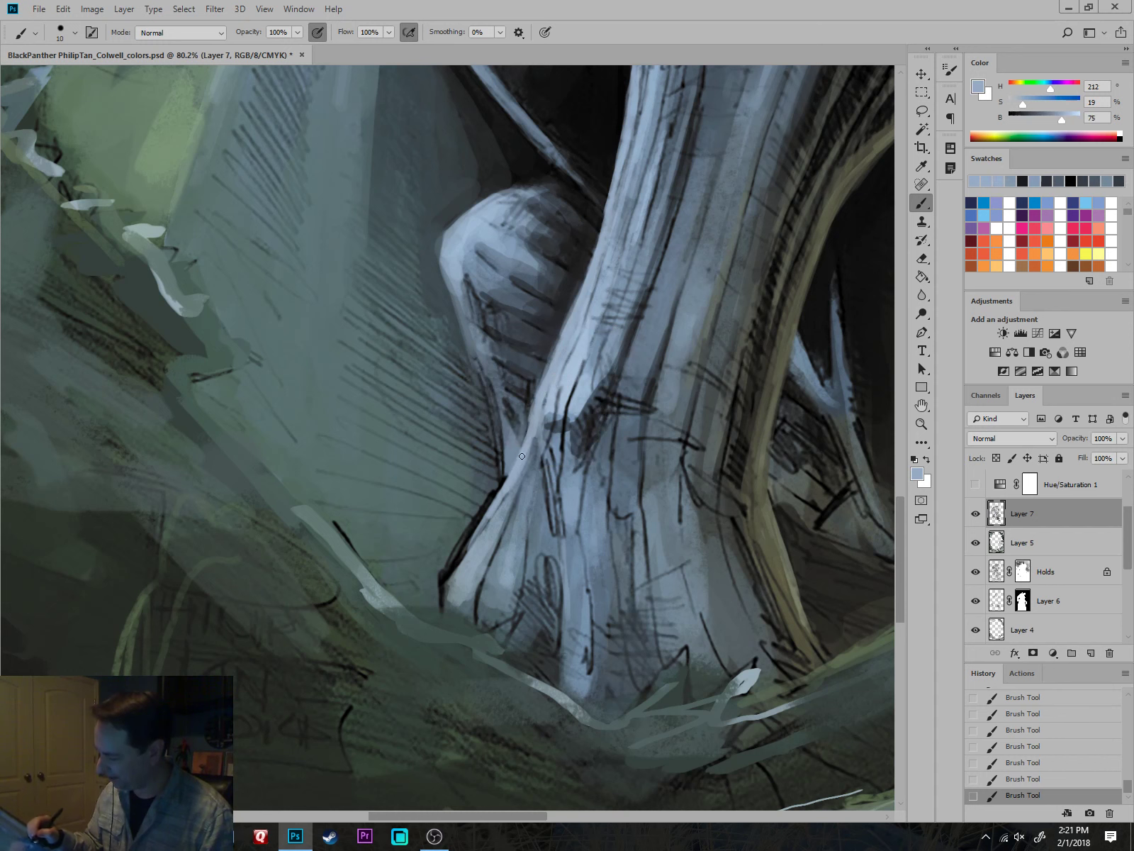
Sample dark blue-grey and teal and paint over the black outline along the foot's outer edge and heel with a 25 px brush.
{"action": "left_click", "coordinate": [488, 496], "text": "alt"}
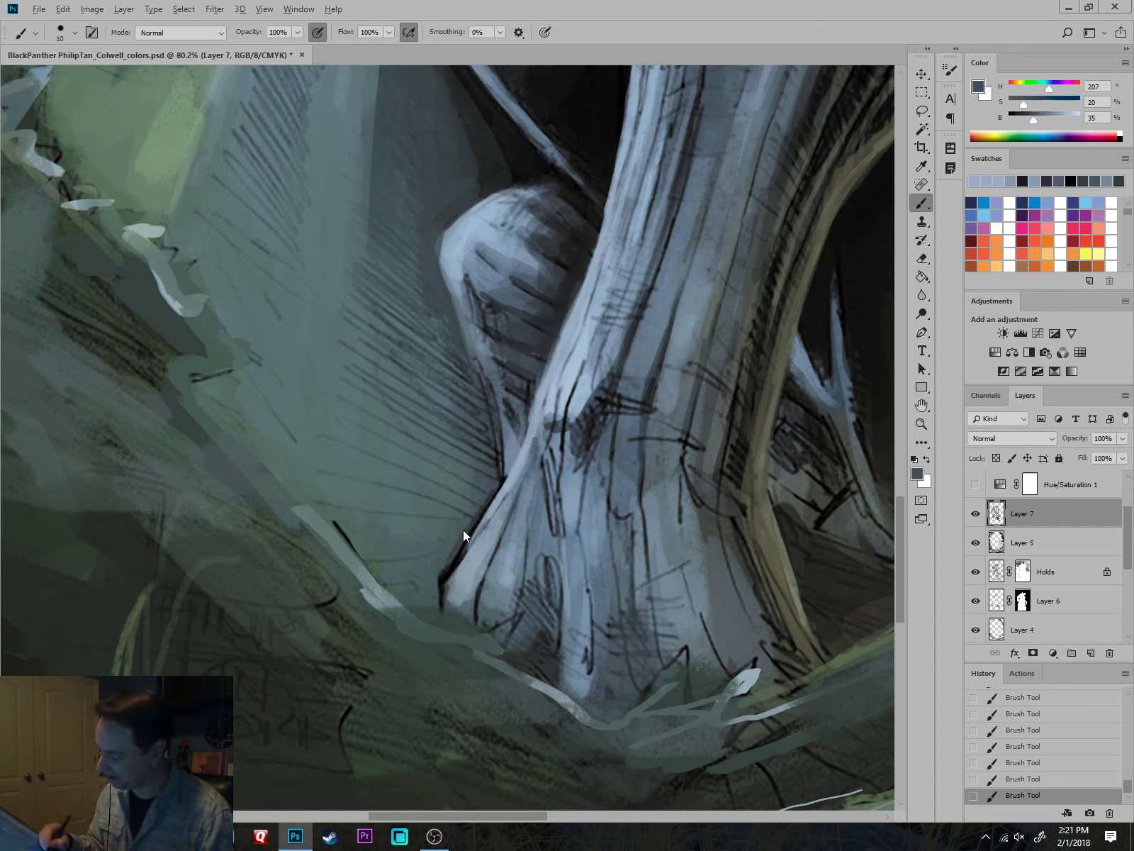
{"action": "mouse_move", "coordinate": [441, 603]}
{"action": "left_mouse_down"}
{"action": "mouse_move", "coordinate": [513, 482]}
{"action": "mouse_move", "coordinate": [449, 580]}
{"action": "mouse_move", "coordinate": [471, 547]}
{"action": "mouse_move", "coordinate": [447, 603]}
{"action": "mouse_move", "coordinate": [434, 579]}
{"action": "mouse_move", "coordinate": [436, 605]}
{"action": "mouse_move", "coordinate": [456, 548]}
{"action": "mouse_move", "coordinate": [460, 613]}
{"action": "mouse_move", "coordinate": [473, 587]}
{"action": "mouse_move", "coordinate": [455, 591]}
{"action": "mouse_move", "coordinate": [491, 597]}
{"action": "mouse_move", "coordinate": [482, 596]}
{"action": "mouse_move", "coordinate": [514, 627]}
{"action": "left_mouse_up"}
{"action": "left_click", "coordinate": [474, 550], "text": "alt"}
{"action": "key", "text": "bracketright"}
{"action": "key", "text": "bracketright"}
{"action": "key", "text": "bracketright"}
{"action": "left_click", "coordinate": [434, 577], "text": "alt"}
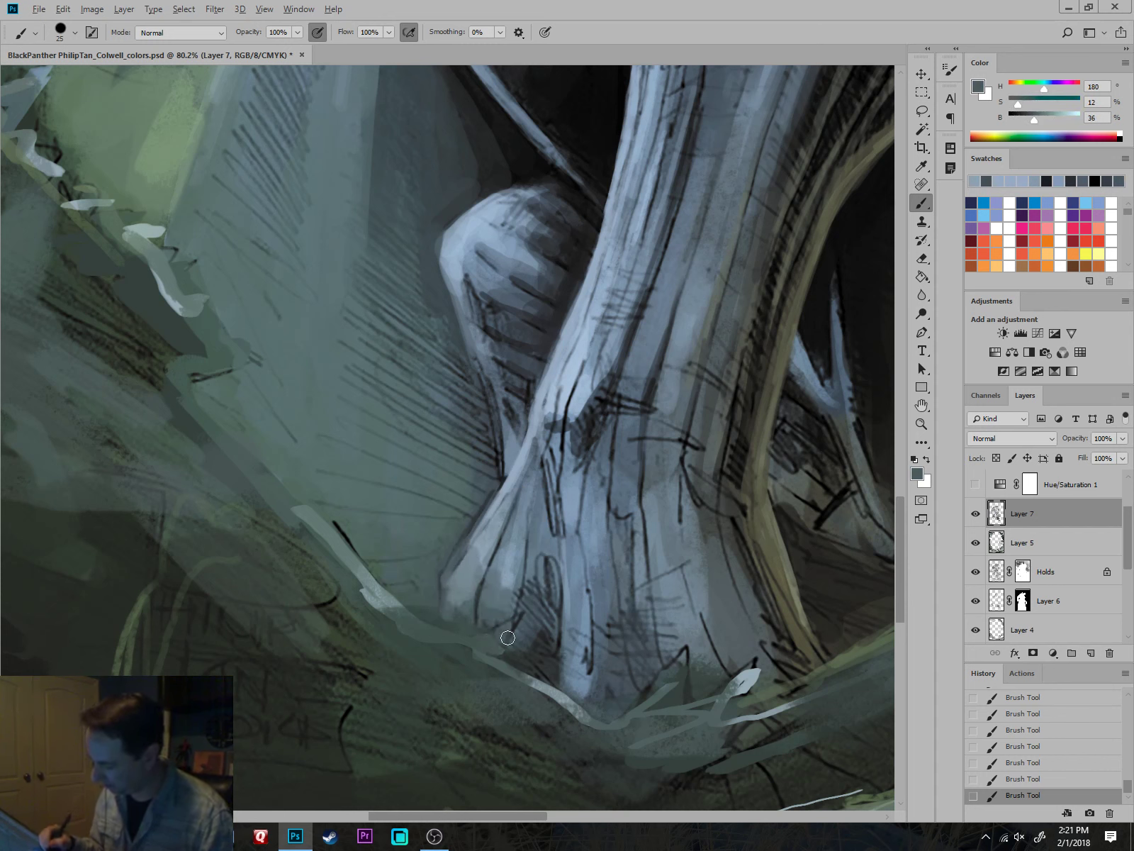
Sample dark blue from the foot and shade the ribs across its lower part with the 25 px brush.
{"action": "left_click", "coordinate": [532, 621], "text": "alt"}
{"action": "mouse_move", "coordinate": [559, 559]}
{"action": "left_mouse_down"}
{"action": "mouse_move", "coordinate": [574, 624]}
{"action": "mouse_move", "coordinate": [601, 627]}
{"action": "left_mouse_up"}
{"action": "mouse_move", "coordinate": [617, 547]}
{"action": "left_mouse_down"}
{"action": "mouse_move", "coordinate": [647, 594]}
{"action": "mouse_move", "coordinate": [670, 595]}
{"action": "left_mouse_up"}
{"action": "left_click_drag", "start_coordinate": [663, 596], "coordinate": [730, 689]}
{"action": "left_click_drag", "start_coordinate": [695, 624], "coordinate": [719, 668]}
{"action": "left_click_drag", "start_coordinate": [705, 592], "coordinate": [734, 649]}
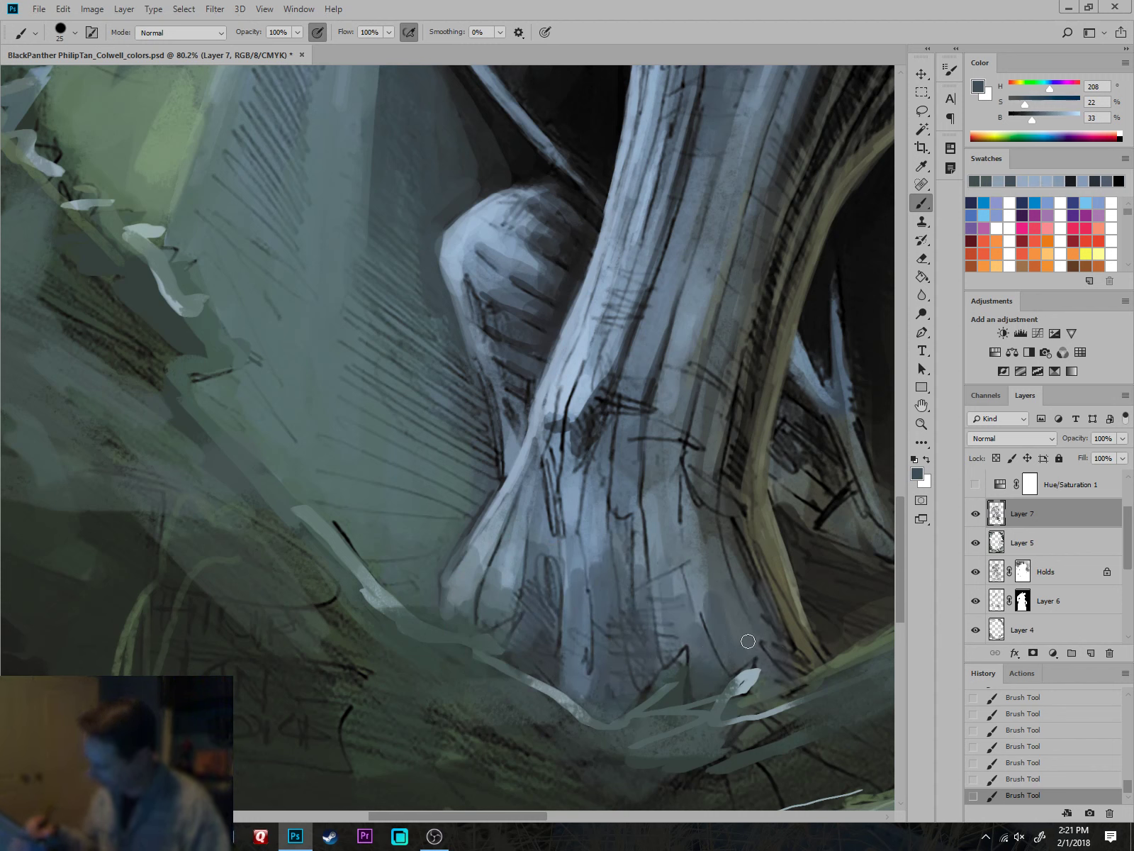
Sample near-black beside the ankle and deepen the shadow on the foot's shaded side and base with a 30 px brush.
{"action": "left_click", "coordinate": [721, 444], "text": "alt"}
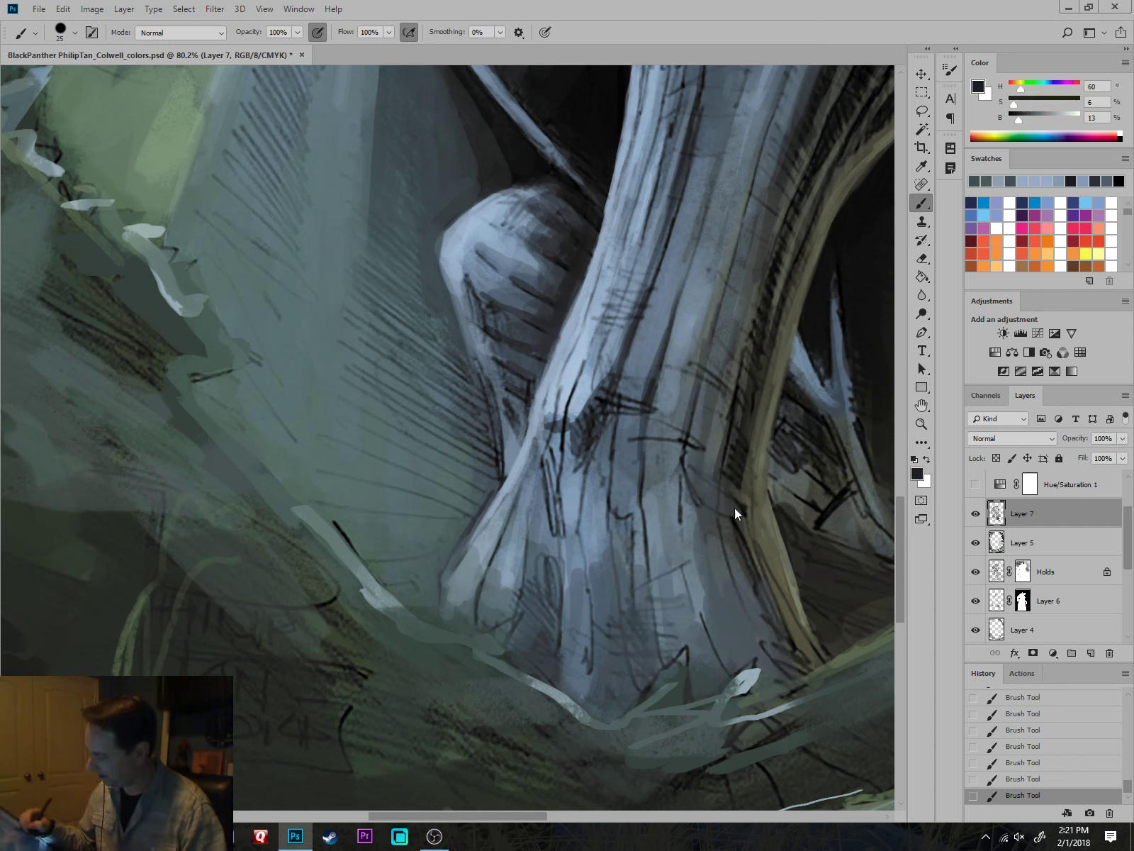
{"action": "key", "text": "bracketright"}
{"action": "left_click_drag", "start_coordinate": [717, 537], "coordinate": [754, 646]}
{"action": "mouse_move", "coordinate": [721, 592]}
{"action": "left_mouse_down"}
{"action": "mouse_move", "coordinate": [737, 664]}
{"action": "mouse_move", "coordinate": [697, 678]}
{"action": "left_mouse_up"}
{"action": "left_click_drag", "start_coordinate": [691, 612], "coordinate": [684, 679]}
{"action": "mouse_move", "coordinate": [670, 586]}
{"action": "left_mouse_down"}
{"action": "mouse_move", "coordinate": [656, 628]}
{"action": "mouse_move", "coordinate": [635, 560]}
{"action": "mouse_move", "coordinate": [620, 658]}
{"action": "mouse_move", "coordinate": [615, 610]}
{"action": "mouse_move", "coordinate": [579, 658]}
{"action": "mouse_move", "coordinate": [578, 579]}
{"action": "left_mouse_up"}
{"action": "left_click_drag", "start_coordinate": [746, 647], "coordinate": [659, 644]}
{"action": "mouse_move", "coordinate": [815, 617]}
{"action": "left_mouse_down"}
{"action": "mouse_move", "coordinate": [803, 586]}
{"action": "mouse_move", "coordinate": [851, 590]}
{"action": "left_mouse_up"}
Sample mid blue from the foot and paint lighter ribs down its front to the toe with the 30 px brush.
{"action": "left_click", "coordinate": [583, 574], "text": "alt"}
{"action": "mouse_move", "coordinate": [582, 606]}
{"action": "left_mouse_down"}
{"action": "mouse_move", "coordinate": [583, 656]}
{"action": "mouse_move", "coordinate": [565, 648]}
{"action": "left_mouse_up"}
{"action": "mouse_move", "coordinate": [553, 589]}
{"action": "left_mouse_down"}
{"action": "mouse_move", "coordinate": [553, 629]}
{"action": "mouse_move", "coordinate": [572, 640]}
{"action": "left_mouse_up"}
{"action": "left_click_drag", "start_coordinate": [554, 631], "coordinate": [556, 665]}
{"action": "mouse_move", "coordinate": [582, 601]}
{"action": "left_mouse_down"}
{"action": "mouse_move", "coordinate": [584, 673]}
{"action": "mouse_move", "coordinate": [594, 673]}
{"action": "left_mouse_up"}
{"action": "left_click_drag", "start_coordinate": [612, 601], "coordinate": [617, 649]}
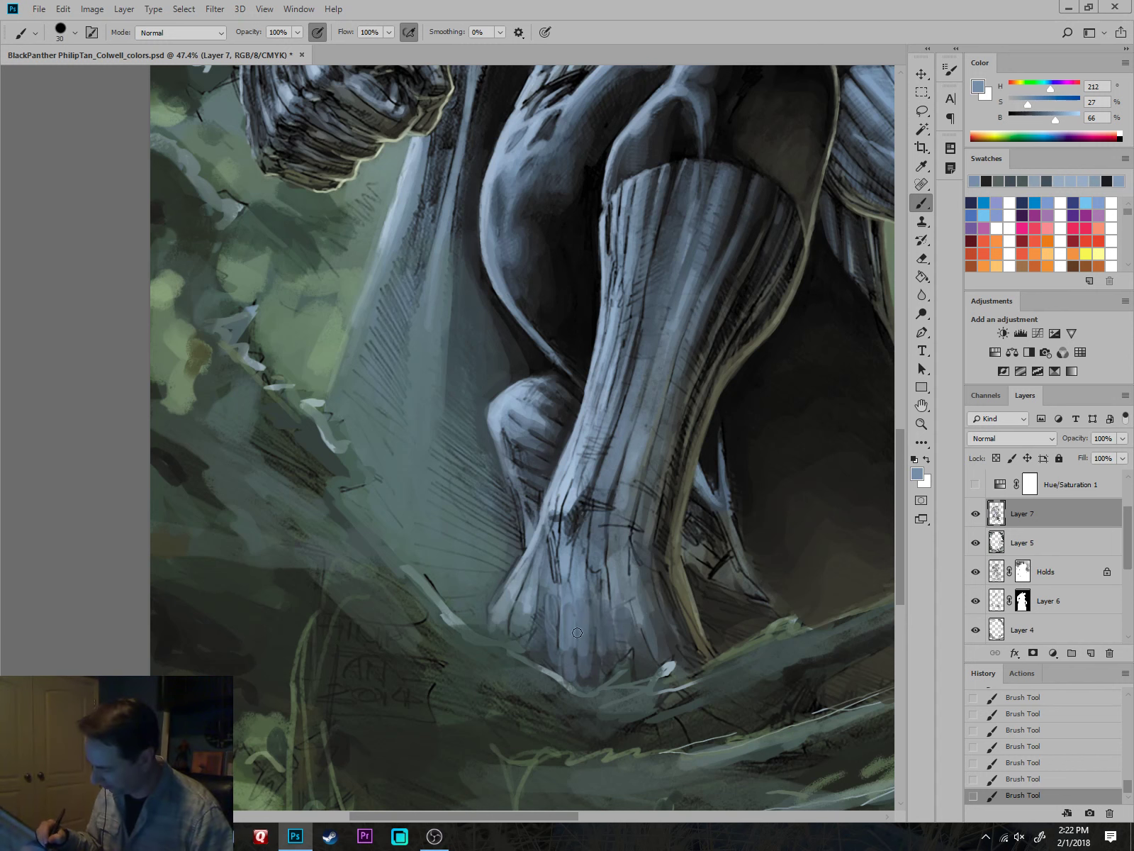
{"action": "mouse_move", "coordinate": [540, 603]}
{"action": "left_mouse_down"}
{"action": "mouse_move", "coordinate": [542, 646]}
{"action": "mouse_move", "coordinate": [560, 679]}
{"action": "left_mouse_up"}
{"action": "left_click_drag", "start_coordinate": [581, 659], "coordinate": [583, 687]}
Sample light blue above the ankle and highlight the boot's shin ribs with 20 px and 15 px brushes.
{"action": "left_click", "coordinate": [569, 533], "text": "alt"}
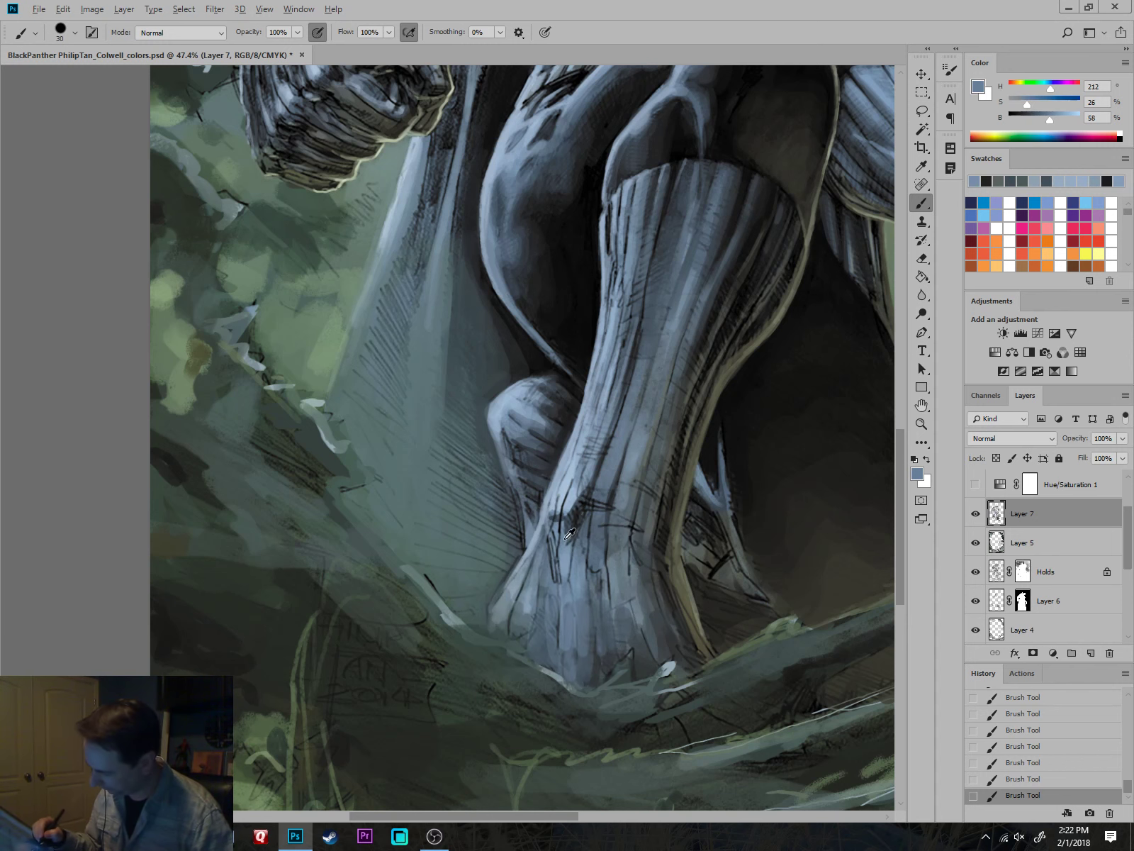
{"action": "left_click", "coordinate": [552, 481], "text": "alt"}
{"action": "key", "text": "bracketleft"}
{"action": "scroll", "coordinate": [619, 433], "scroll_direction": "up", "scroll_amount": 2}
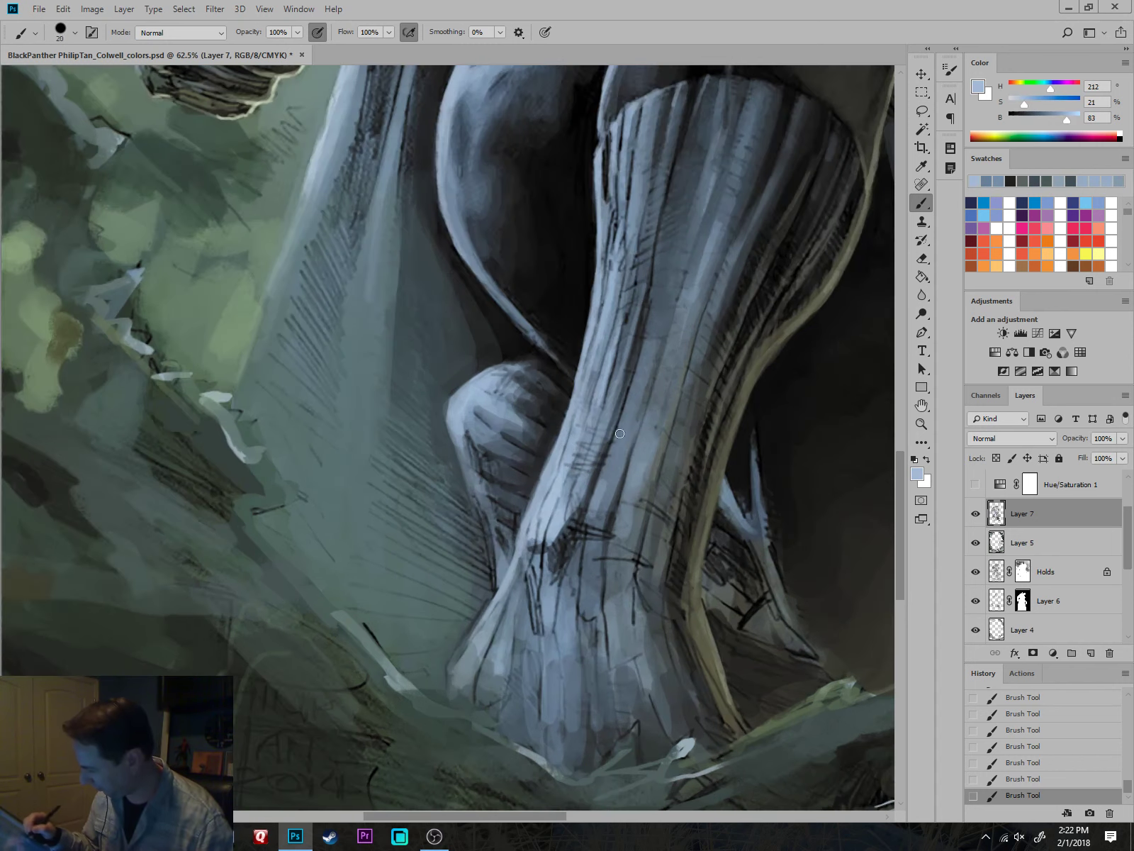
{"action": "left_click_drag", "start_coordinate": [620, 434], "coordinate": [645, 323]}
{"action": "key", "text": "bracketleft"}
{"action": "mouse_move", "coordinate": [629, 394]}
{"action": "left_mouse_down"}
{"action": "mouse_move", "coordinate": [617, 319]}
{"action": "mouse_move", "coordinate": [596, 328]}
{"action": "left_mouse_up"}
{"action": "mouse_move", "coordinate": [597, 420]}
{"action": "left_mouse_down"}
{"action": "mouse_move", "coordinate": [578, 352]}
{"action": "mouse_move", "coordinate": [599, 316]}
{"action": "left_mouse_up"}
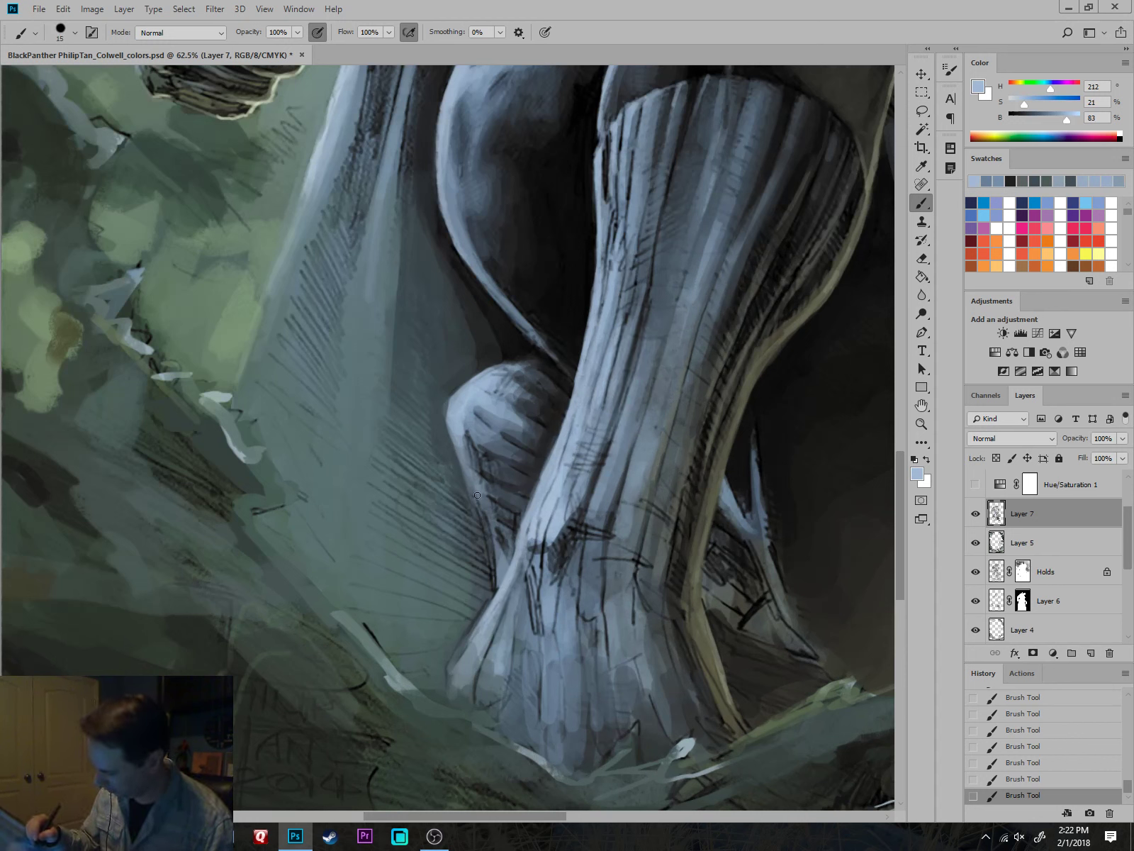
Sample dark blue from the rear leg and shade its outer edge down to the ankle with a 25 px brush.
{"action": "left_click", "coordinate": [506, 494], "text": "alt"}
{"action": "key", "text": "bracketright"}
{"action": "key", "text": "bracketright"}
{"action": "left_click_drag", "start_coordinate": [468, 462], "coordinate": [476, 498]}
{"action": "left_click_drag", "start_coordinate": [497, 538], "coordinate": [500, 580]}
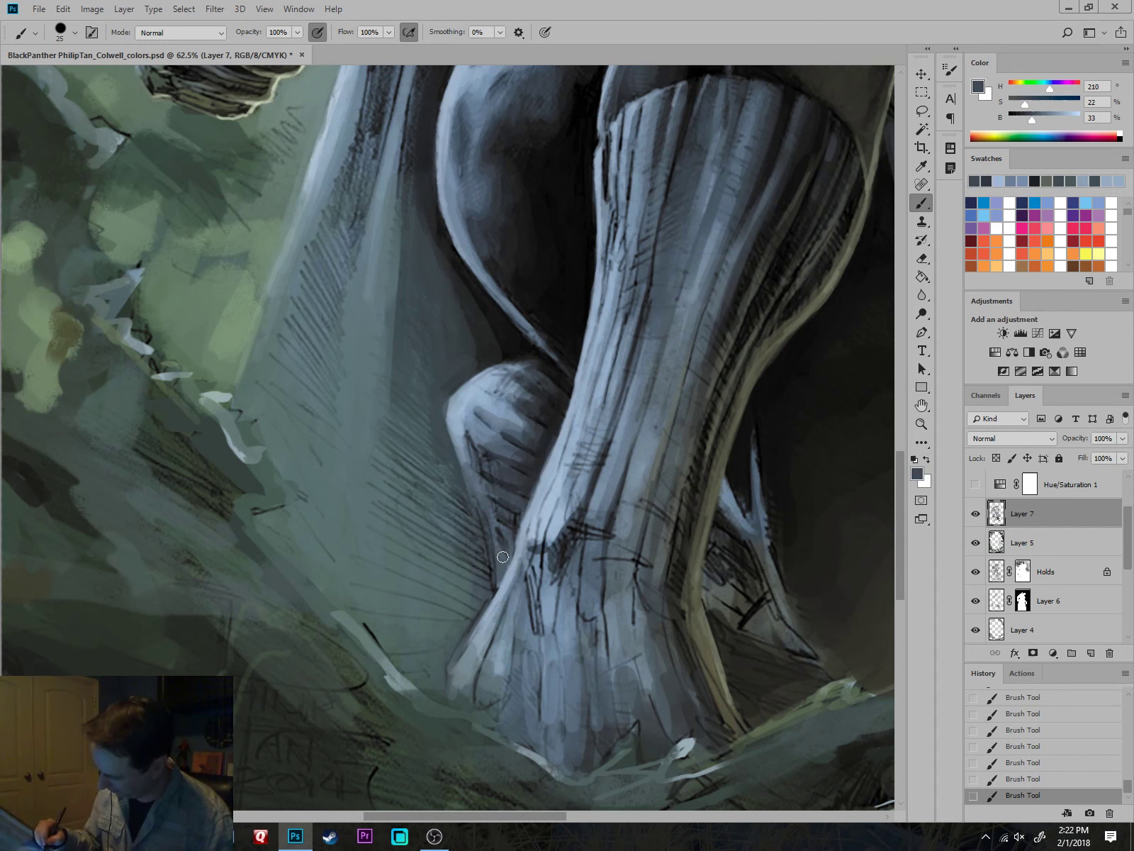
Sample near-black and darken the backdrop along the rear leg's outer edge, enlarging the brush to 45 px.
{"action": "left_click", "coordinate": [514, 504], "text": "alt"}
{"action": "key", "text": "bracketright"}
{"action": "left_click", "coordinate": [511, 332], "text": "alt"}
{"action": "key", "text": "bracketleft"}
{"action": "mouse_move", "coordinate": [471, 524]}
{"action": "left_mouse_down"}
{"action": "mouse_move", "coordinate": [487, 596]}
{"action": "mouse_move", "coordinate": [471, 608]}
{"action": "left_mouse_up"}
{"action": "mouse_move", "coordinate": [460, 517]}
{"action": "left_mouse_down"}
{"action": "mouse_move", "coordinate": [463, 608]}
{"action": "mouse_move", "coordinate": [445, 476]}
{"action": "mouse_move", "coordinate": [482, 577]}
{"action": "mouse_move", "coordinate": [473, 553]}
{"action": "mouse_move", "coordinate": [471, 613]}
{"action": "left_mouse_up"}
{"action": "key", "text": "bracketright"}
{"action": "key", "text": "bracketright"}
{"action": "scroll", "coordinate": [541, 567], "scroll_direction": "down", "scroll_amount": 3}
{"action": "scroll", "coordinate": [642, 562], "scroll_direction": "up", "scroll_amount": 2}
{"action": "key", "text": "bracketright"}
{"action": "key", "text": "bracketright"}
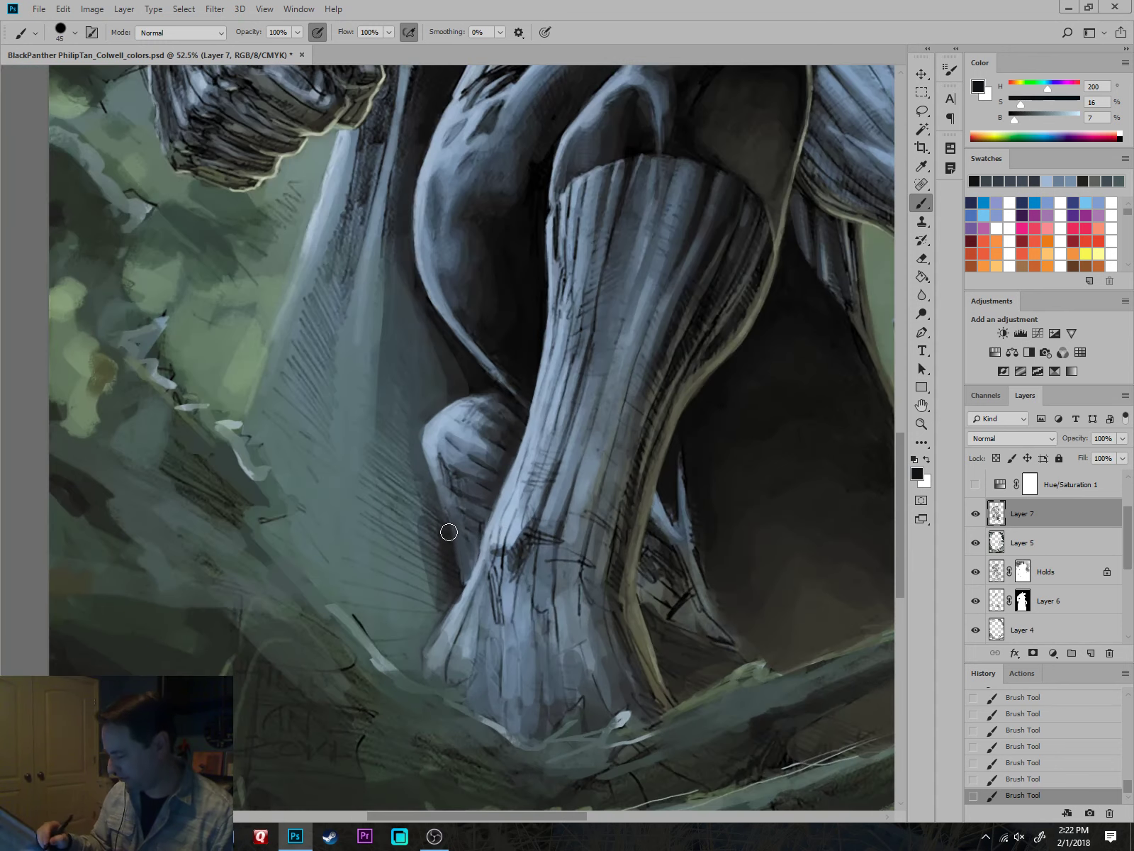
{"action": "left_click_drag", "start_coordinate": [449, 533], "coordinate": [464, 574]}
Paint over the sketch lines behind the boot in near-black and sampled dark olive, enlarging the brush to 90 px.
{"action": "mouse_move", "coordinate": [674, 646]}
{"action": "left_mouse_down"}
{"action": "mouse_move", "coordinate": [653, 542]}
{"action": "mouse_move", "coordinate": [666, 577]}
{"action": "mouse_move", "coordinate": [661, 490]}
{"action": "mouse_move", "coordinate": [663, 528]}
{"action": "mouse_move", "coordinate": [686, 491]}
{"action": "mouse_move", "coordinate": [722, 623]}
{"action": "mouse_move", "coordinate": [650, 585]}
{"action": "mouse_move", "coordinate": [693, 601]}
{"action": "mouse_move", "coordinate": [678, 593]}
{"action": "mouse_move", "coordinate": [737, 595]}
{"action": "mouse_move", "coordinate": [727, 615]}
{"action": "mouse_move", "coordinate": [677, 584]}
{"action": "mouse_move", "coordinate": [726, 660]}
{"action": "left_mouse_up"}
{"action": "left_click", "coordinate": [761, 624], "text": "alt"}
{"action": "key", "text": "bracketright"}
{"action": "key", "text": "bracketright"}
{"action": "key", "text": "bracketright"}
{"action": "key", "text": "bracketright"}
{"action": "key", "text": "bracketright"}
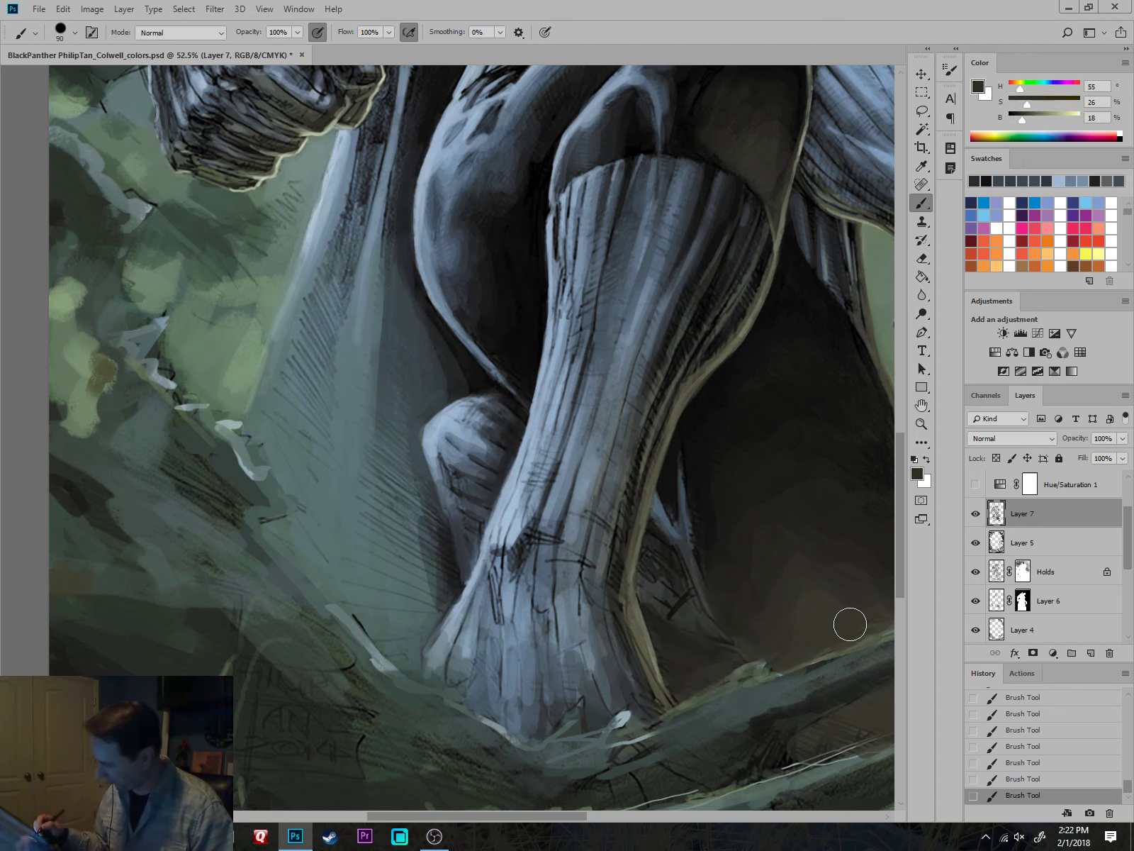
Sample olive from the boot's rim light and glaze the shaded edge above the ankle with a 60 px brush.
{"action": "left_click", "coordinate": [624, 610], "text": "alt"}
{"action": "key", "text": "bracketleft"}
{"action": "key", "text": "bracketleft"}
{"action": "key", "text": "bracketleft"}
{"action": "left_click_drag", "start_coordinate": [621, 592], "coordinate": [625, 535]}
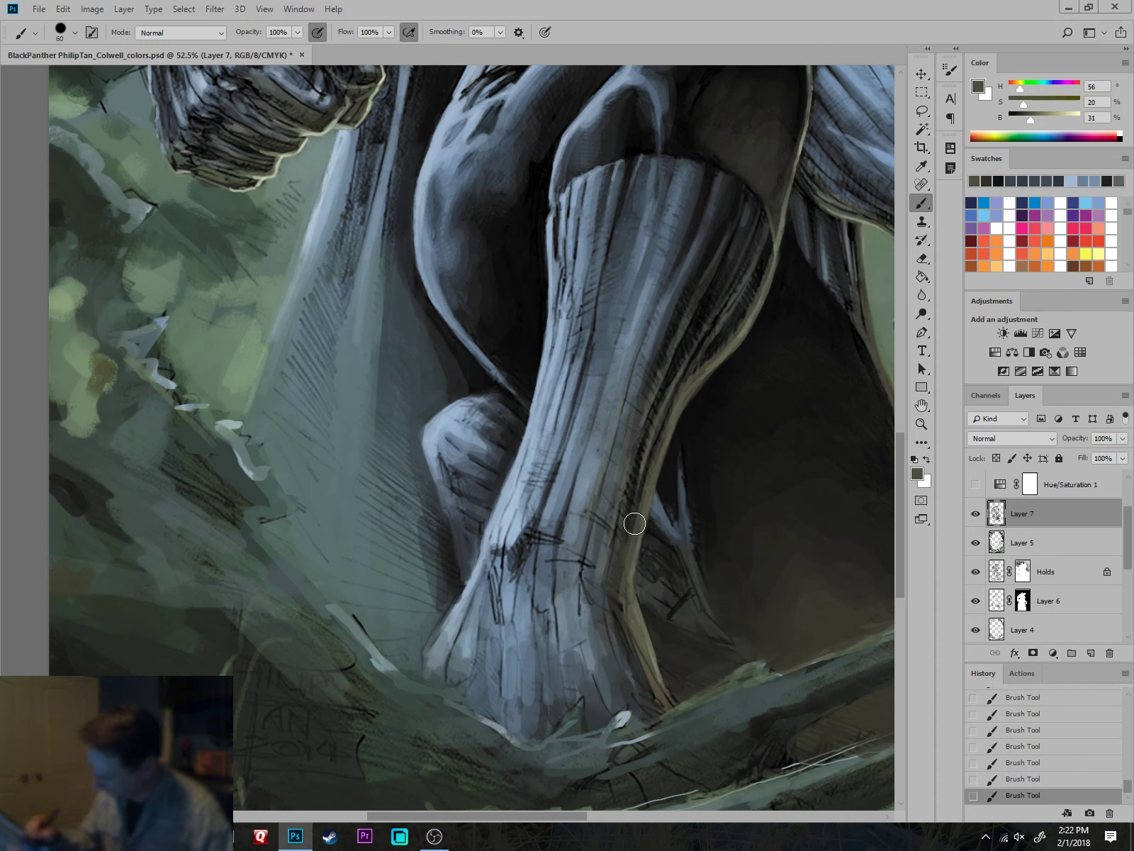
Sample near-black behind the calf and deepen the shadow down the boot's shaded side and foot with 50 px and 45 px brushes.
{"action": "left_click", "coordinate": [708, 356], "text": "alt"}
{"action": "key", "text": "bracketleft"}
{"action": "left_click_drag", "start_coordinate": [677, 375], "coordinate": [602, 586]}
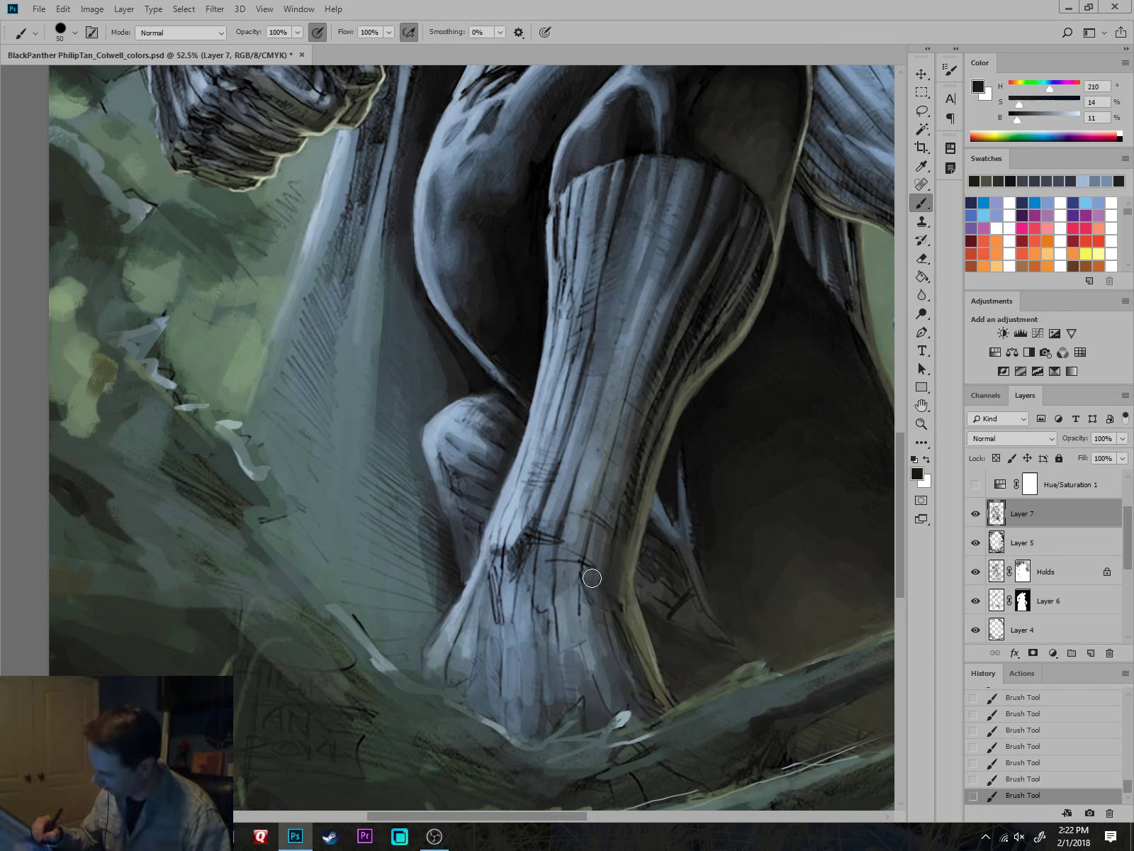
{"action": "left_click_drag", "start_coordinate": [592, 486], "coordinate": [570, 580]}
{"action": "key", "text": "bracketleft"}
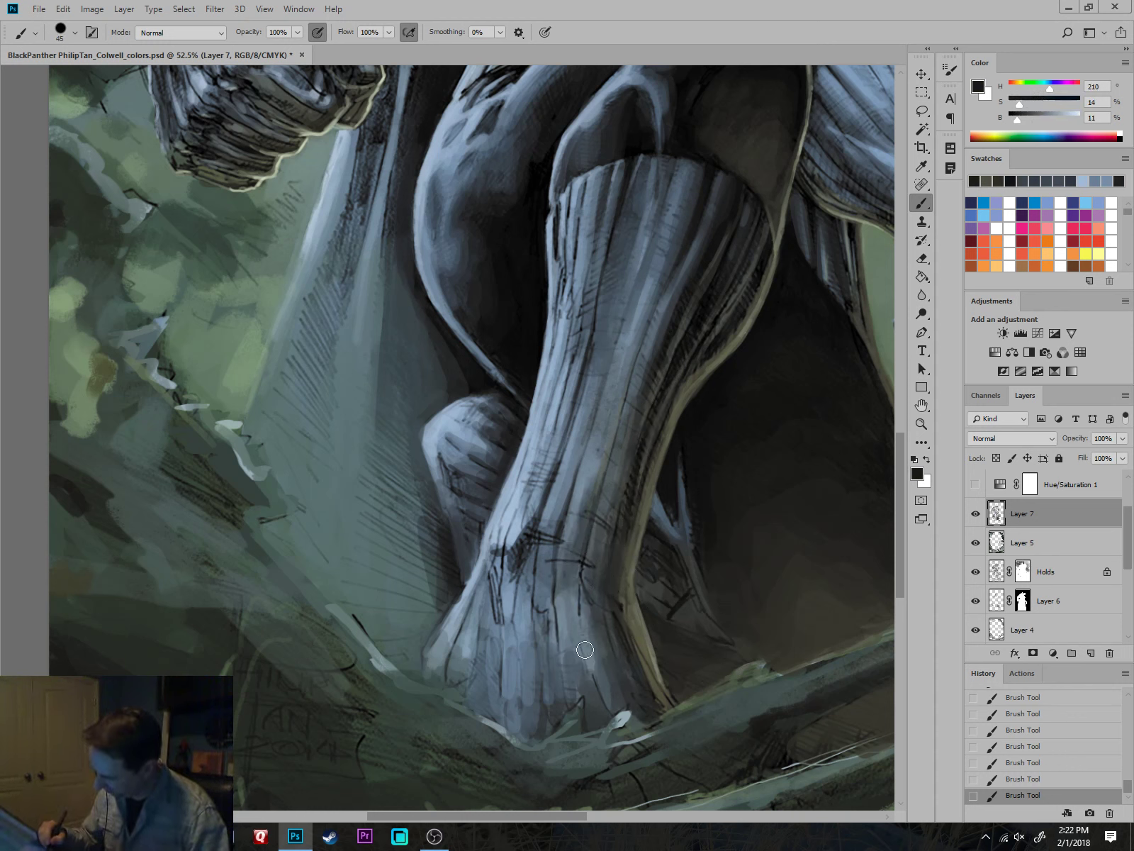
{"action": "mouse_move", "coordinate": [588, 636]}
{"action": "left_mouse_down"}
{"action": "mouse_move", "coordinate": [578, 708]}
{"action": "mouse_move", "coordinate": [555, 727]}
{"action": "left_mouse_up"}
{"action": "left_click_drag", "start_coordinate": [542, 663], "coordinate": [530, 723]}
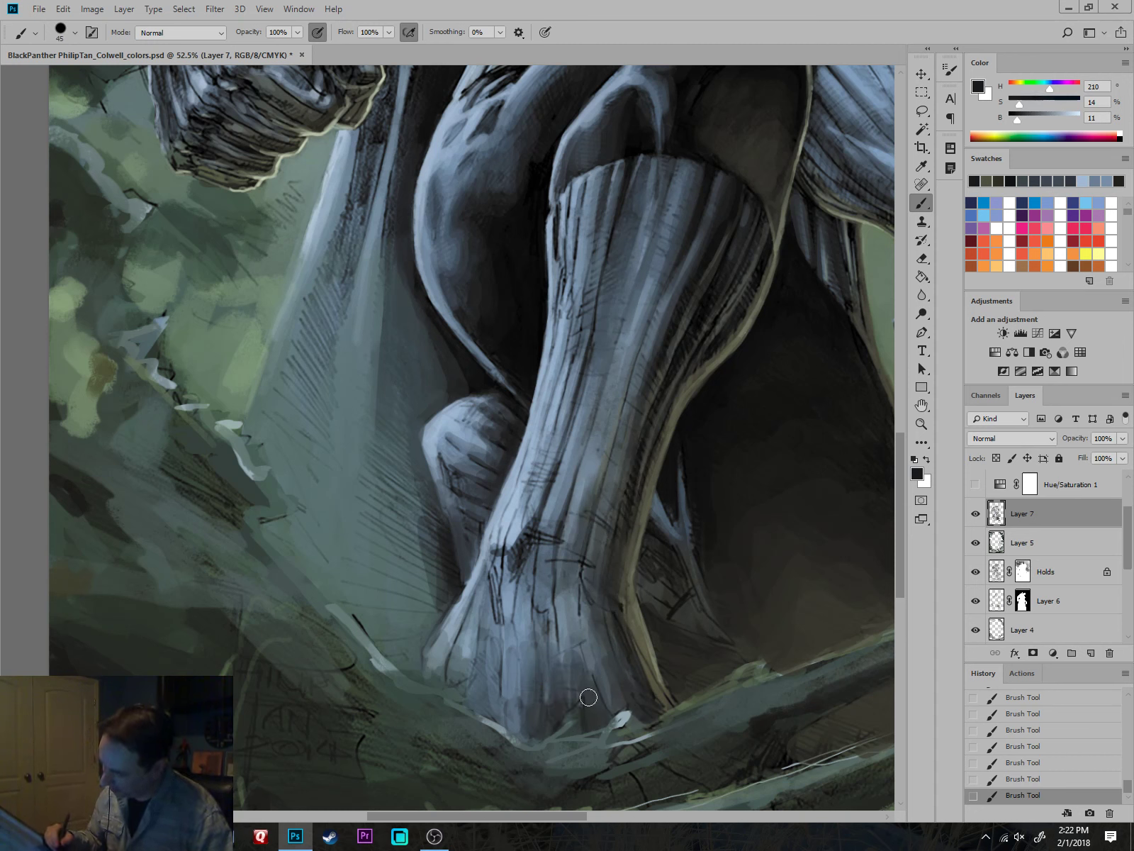
Sample dark blue from the shin and soften the black lines on the boot's upper lit edge with a 35 px brush.
{"action": "left_click", "coordinate": [561, 617], "text": "alt"}
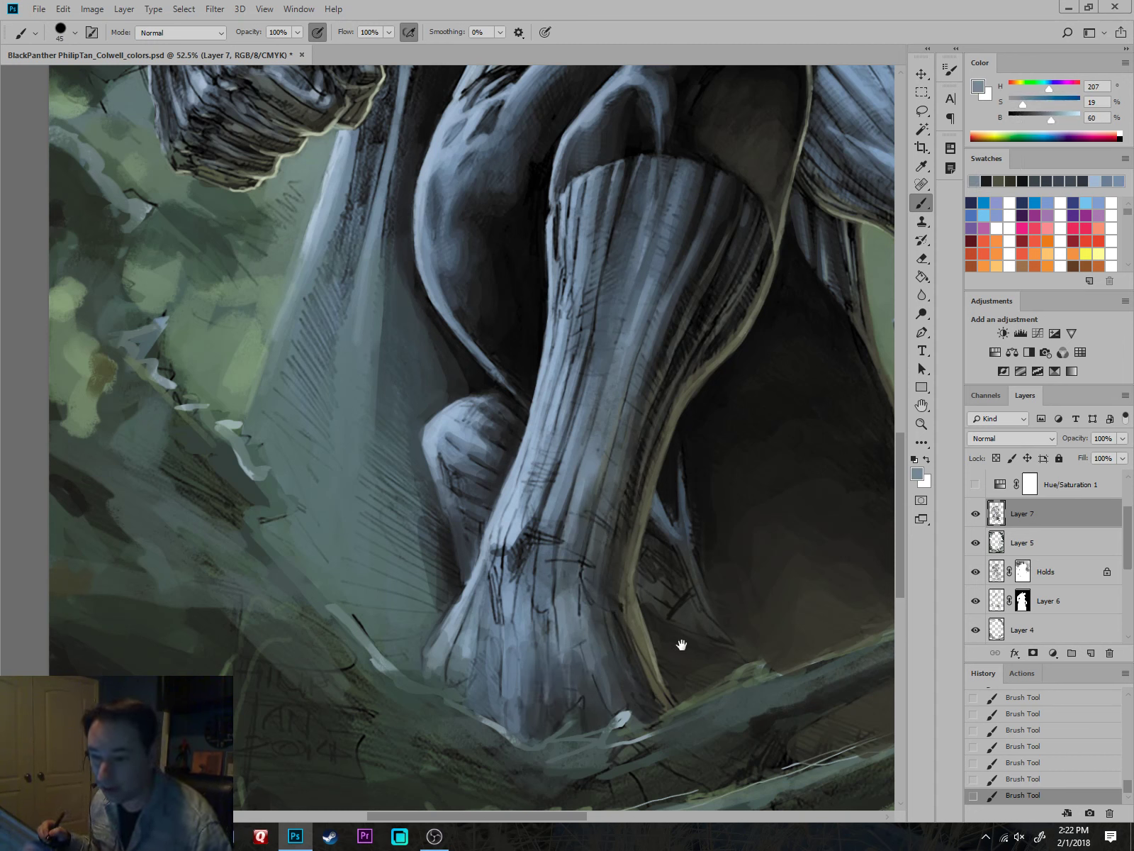
{"action": "left_click", "coordinate": [596, 280], "text": "alt"}
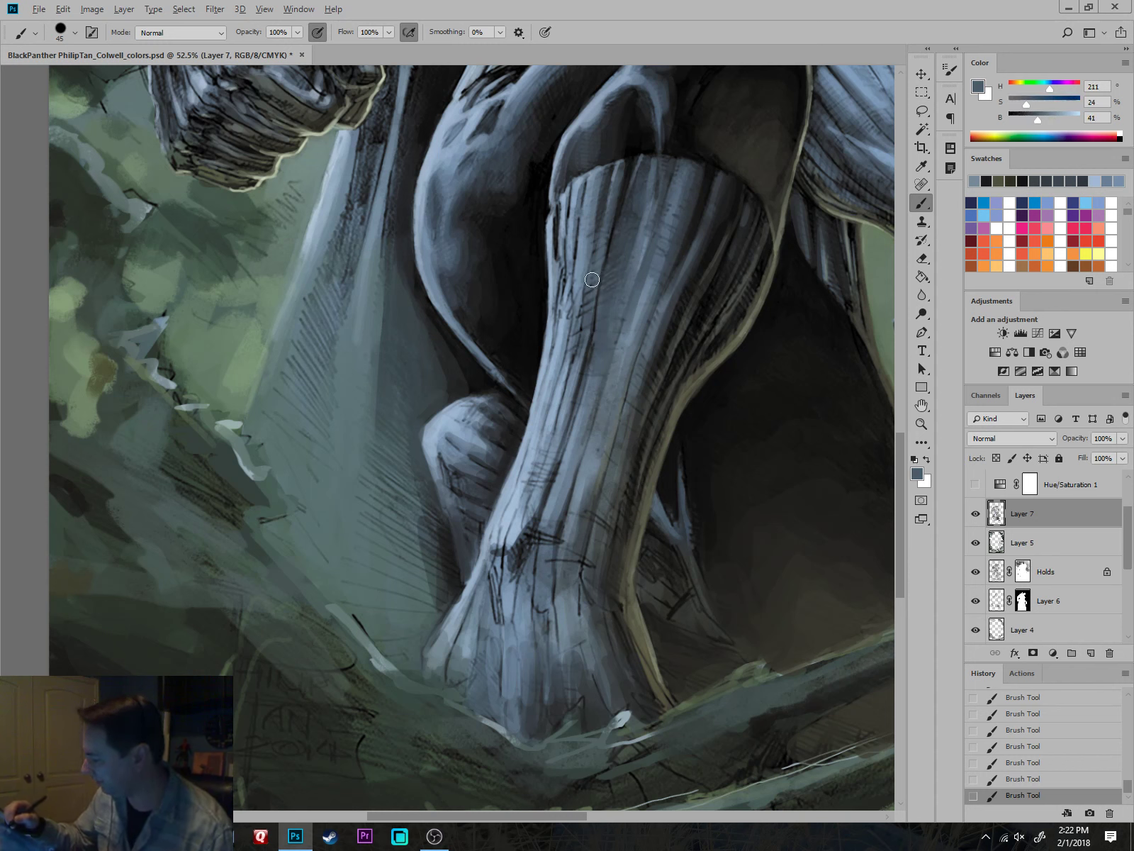
{"action": "key", "text": "bracketleft"}
{"action": "key", "text": "bracketleft"}
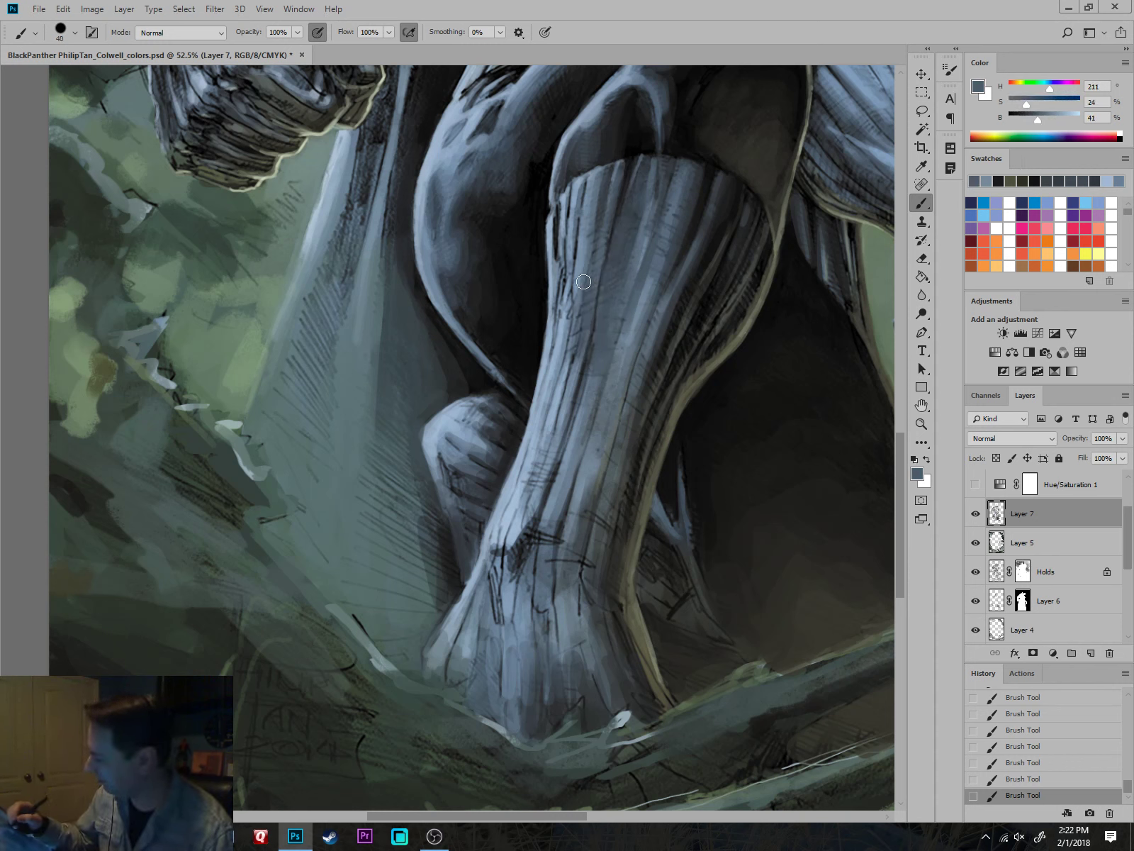
{"action": "left_click_drag", "start_coordinate": [559, 247], "coordinate": [554, 326]}
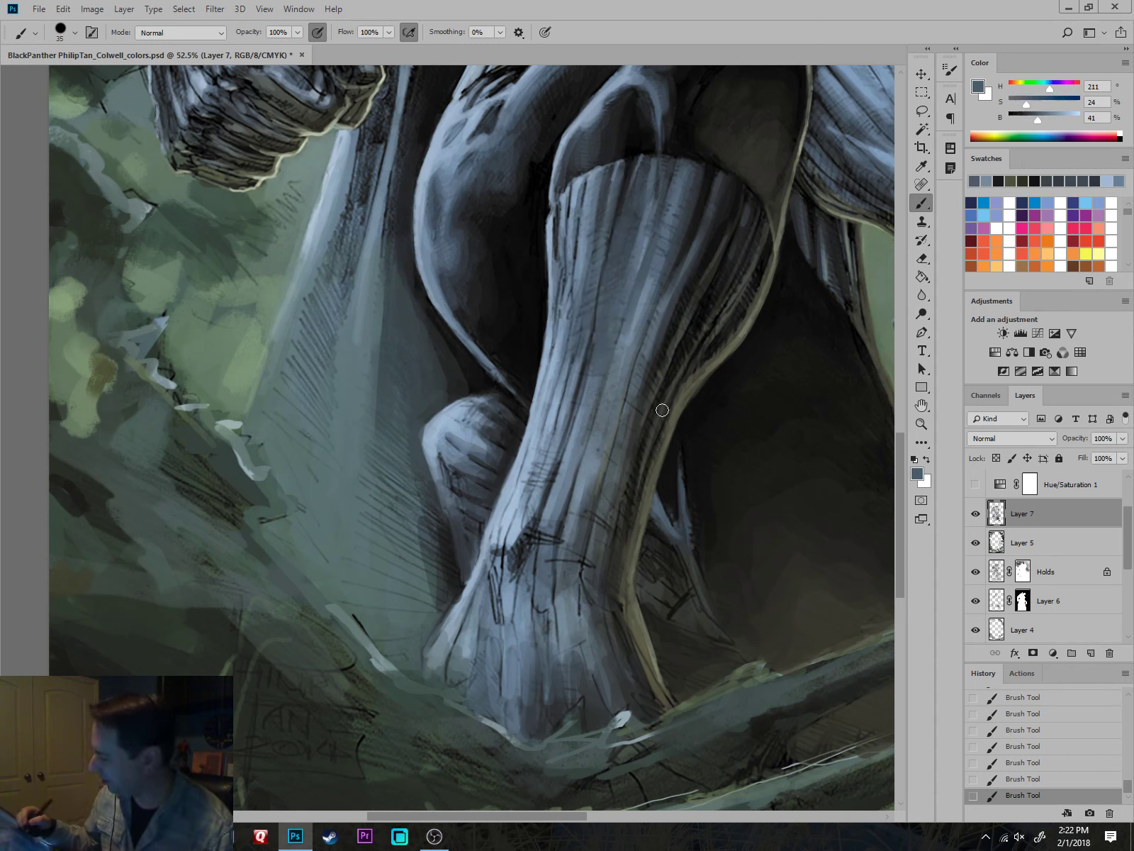
Sample light blue from the shin and paint highlights down the boot's upper ribs with a 20 px brush.
{"action": "left_click", "coordinate": [574, 363], "text": "alt"}
{"action": "key", "text": "bracketleft"}
{"action": "key", "text": "bracketleft"}
{"action": "key", "text": "bracketleft"}
{"action": "left_click_drag", "start_coordinate": [599, 191], "coordinate": [572, 366]}
{"action": "left_click_drag", "start_coordinate": [594, 287], "coordinate": [578, 354]}
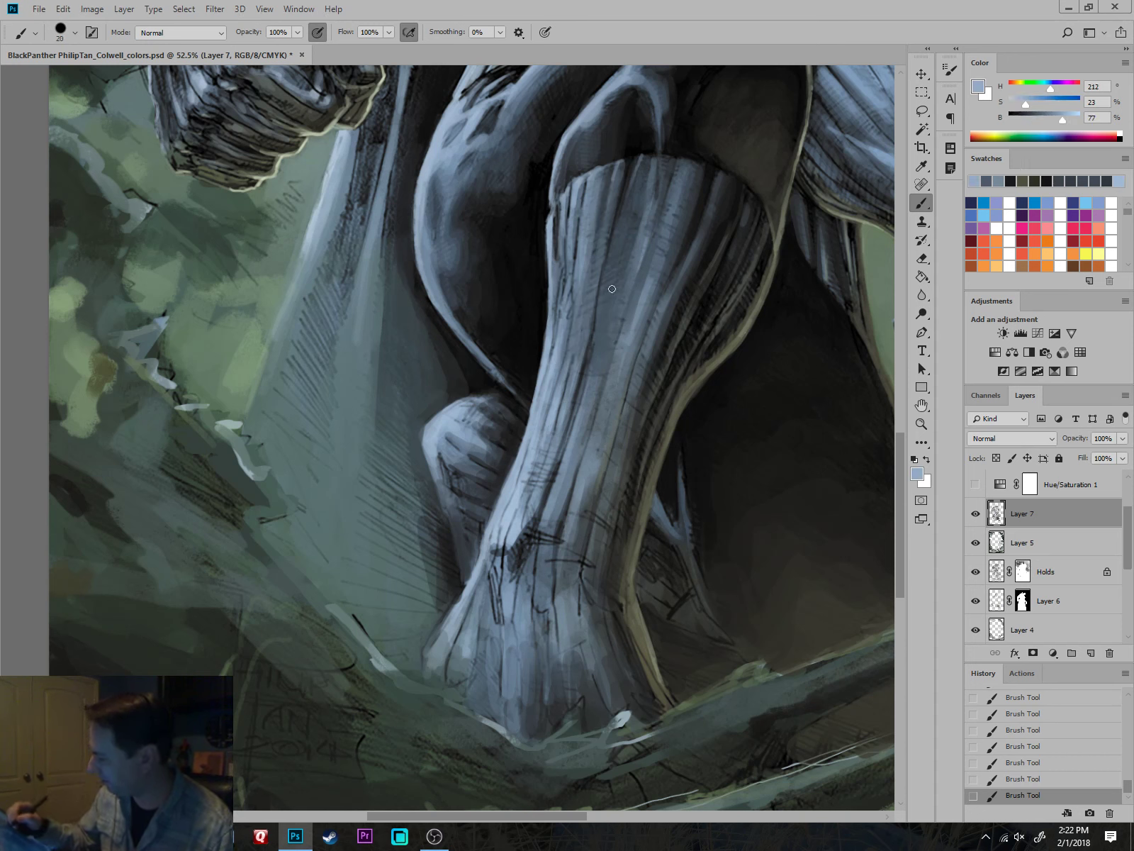
{"action": "left_click_drag", "start_coordinate": [616, 241], "coordinate": [595, 383]}
{"action": "left_click_drag", "start_coordinate": [602, 313], "coordinate": [589, 395]}
{"action": "mouse_move", "coordinate": [617, 218]}
{"action": "left_mouse_down"}
{"action": "mouse_move", "coordinate": [605, 287]}
{"action": "mouse_move", "coordinate": [615, 320]}
{"action": "left_mouse_up"}
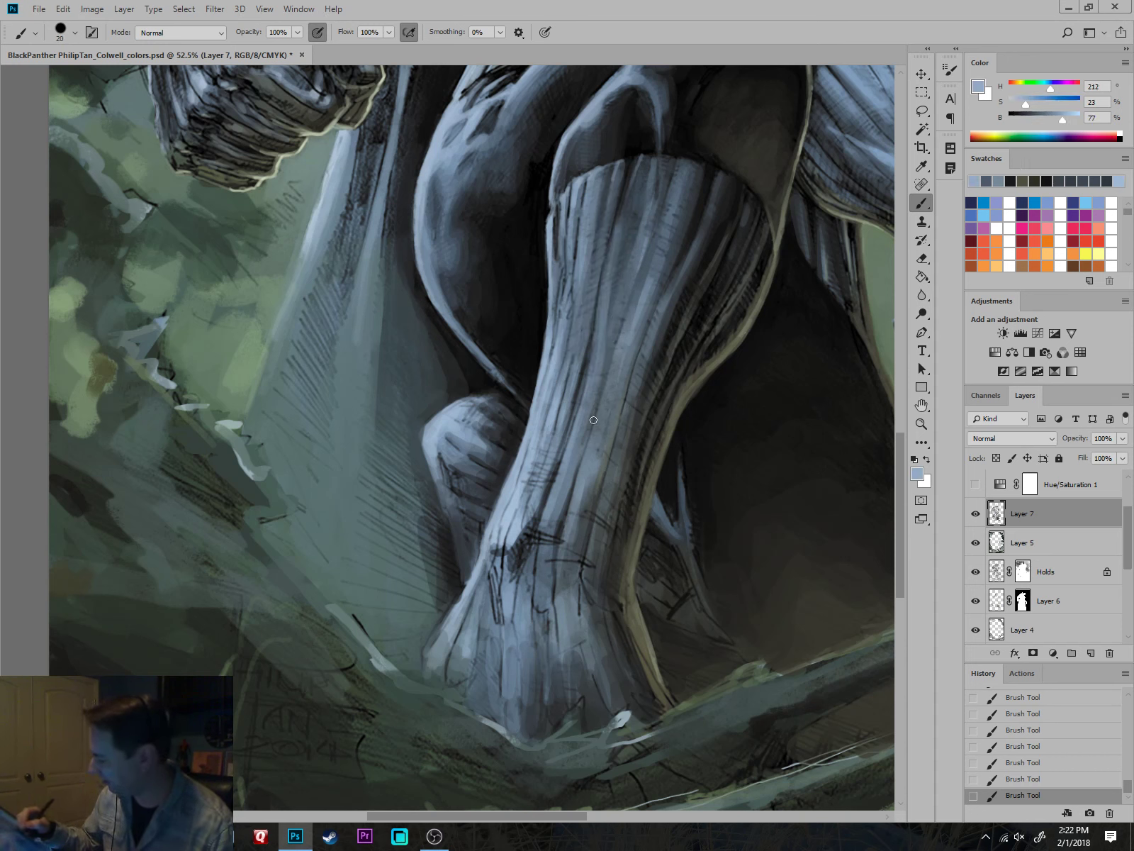
{"action": "left_click_drag", "start_coordinate": [607, 373], "coordinate": [590, 433]}
Shade the ankle crease and foot in sampled dark blue, and highlight the ankle folds in light blue with a 9 px brush.
{"action": "left_click", "coordinate": [535, 525], "text": "alt"}
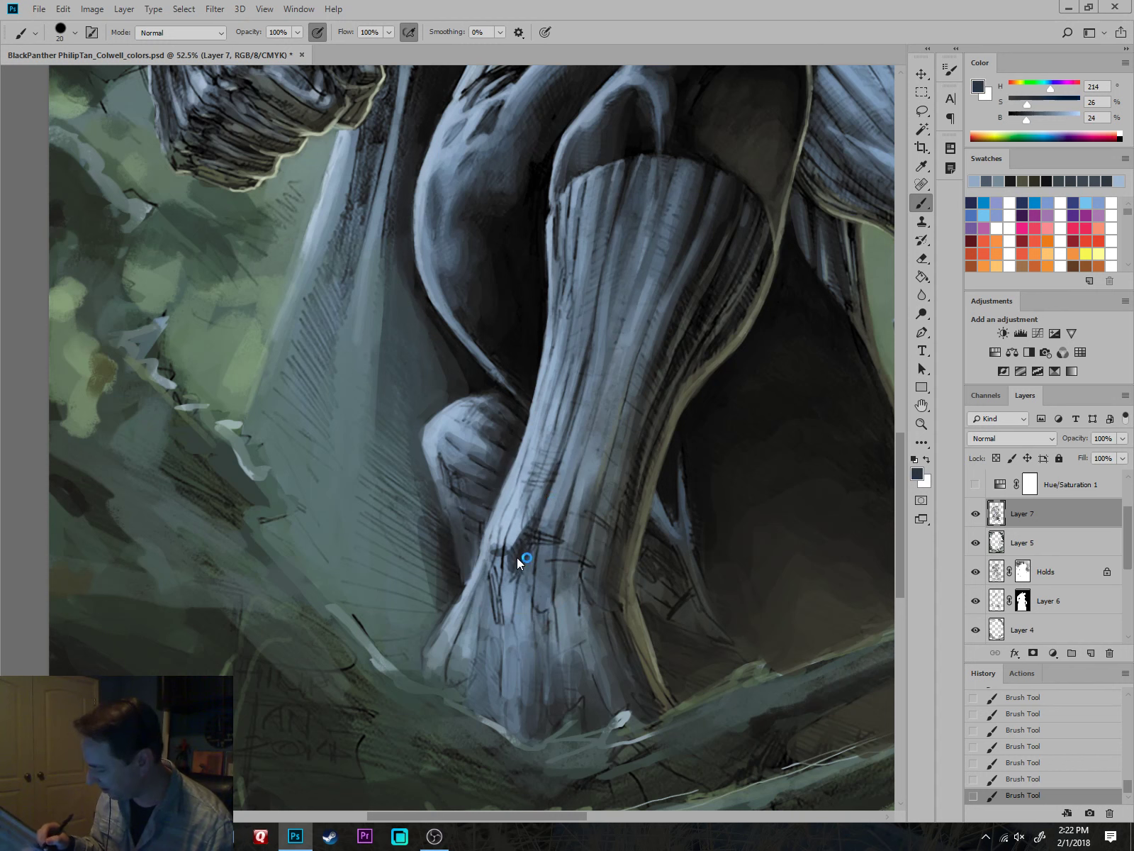
{"action": "mouse_move", "coordinate": [517, 557]}
{"action": "left_mouse_down"}
{"action": "mouse_move", "coordinate": [501, 557]}
{"action": "mouse_move", "coordinate": [516, 573]}
{"action": "left_mouse_up"}
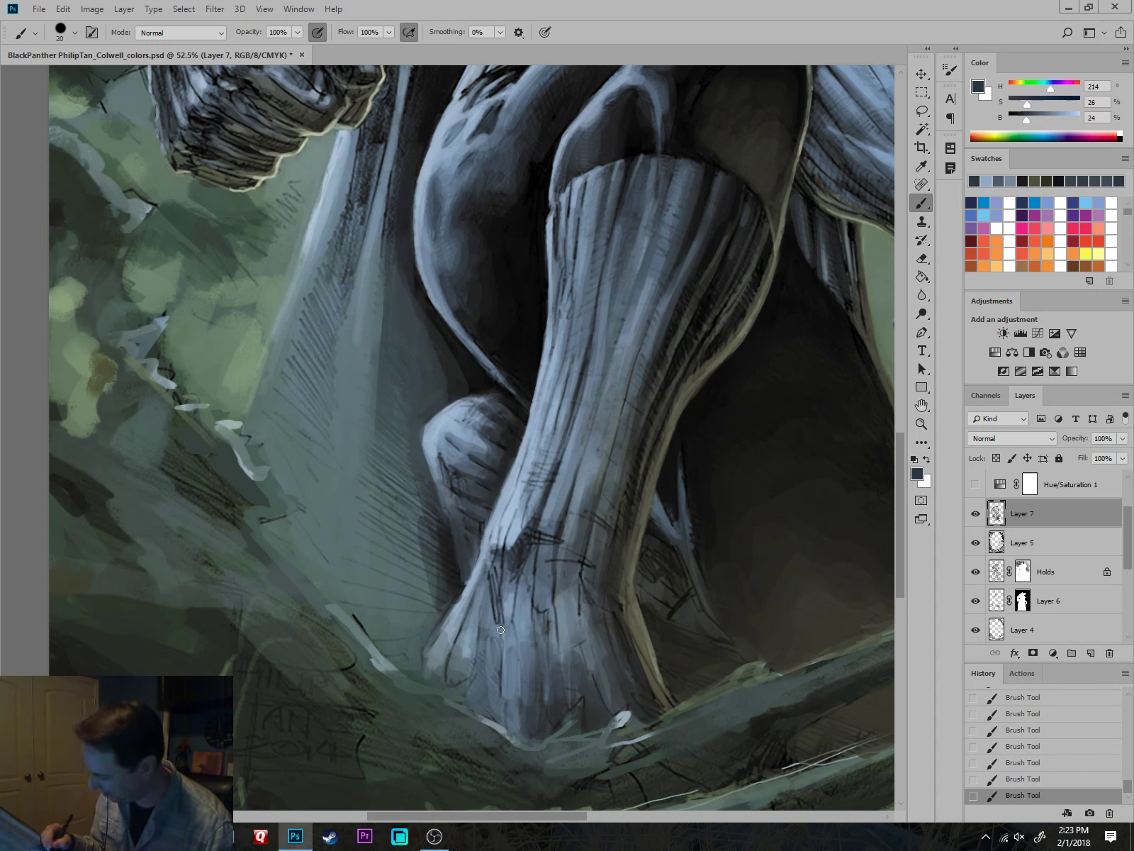
{"action": "left_click_drag", "start_coordinate": [479, 638], "coordinate": [472, 681]}
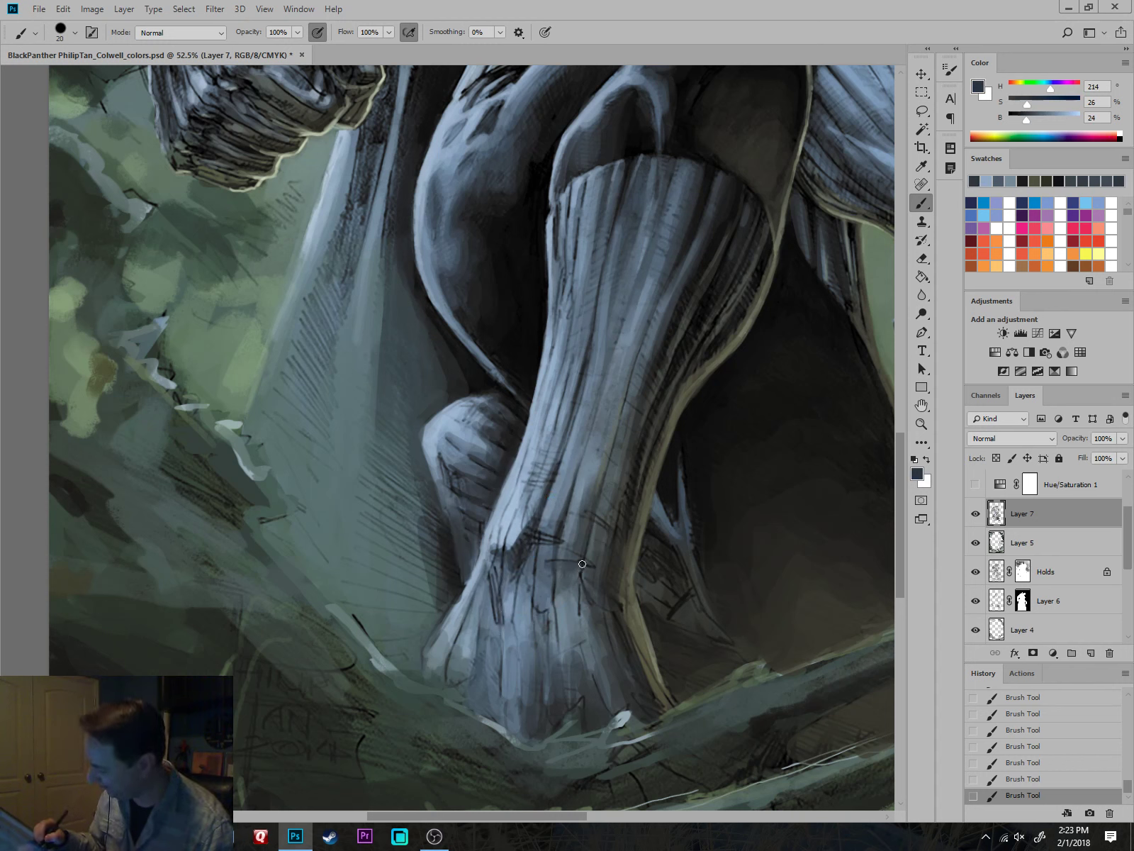
{"action": "left_click", "coordinate": [505, 499], "text": "alt"}
{"action": "key", "text": "bracketleft"}
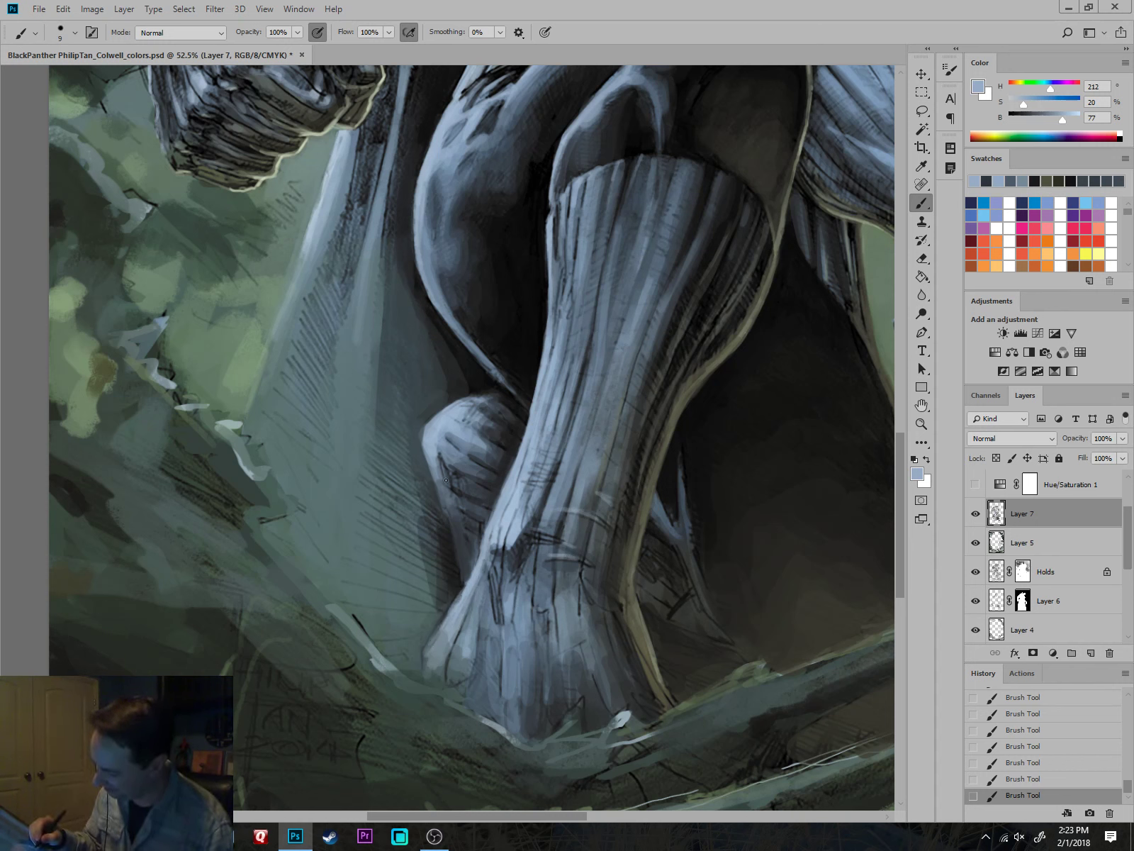
Sample dark tones below the raised thigh and darken the backdrop down beside the rear leg, enlarging the brush to 40 px.
{"action": "left_click", "coordinate": [433, 415], "text": "alt"}
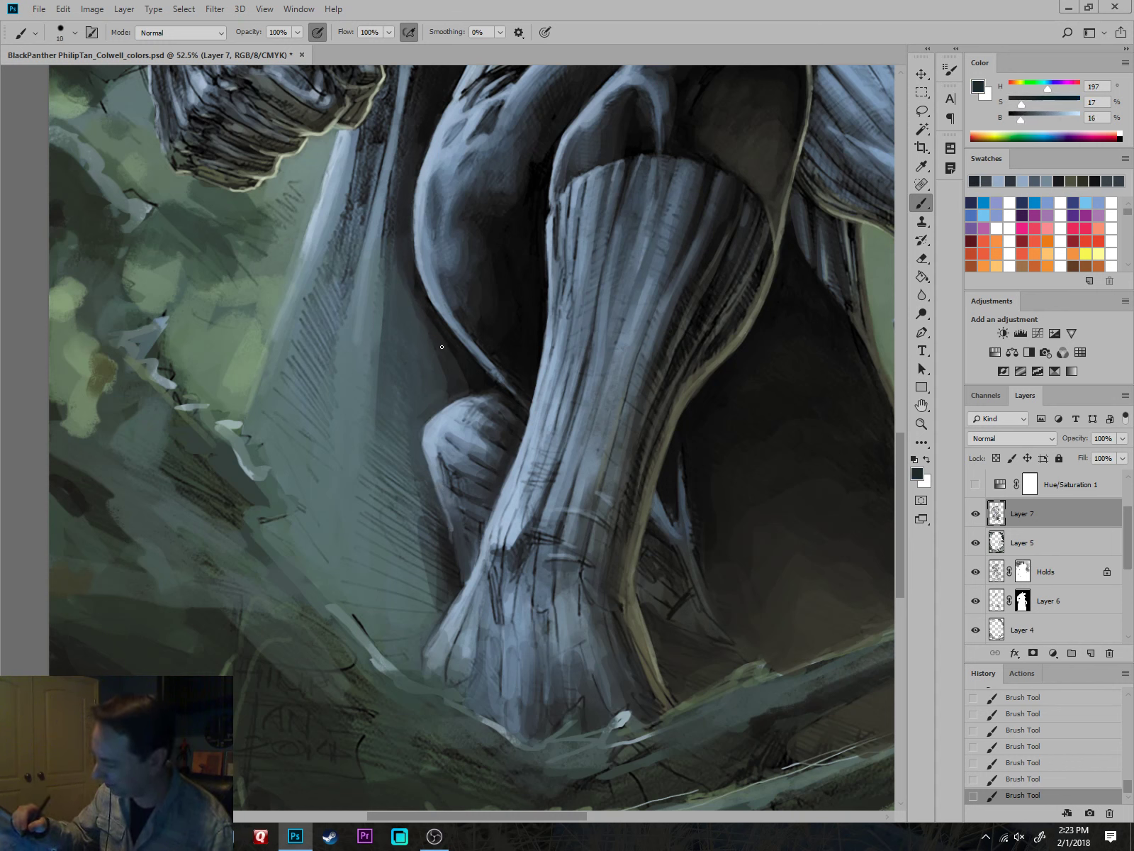
{"action": "left_click", "coordinate": [454, 365], "text": "alt"}
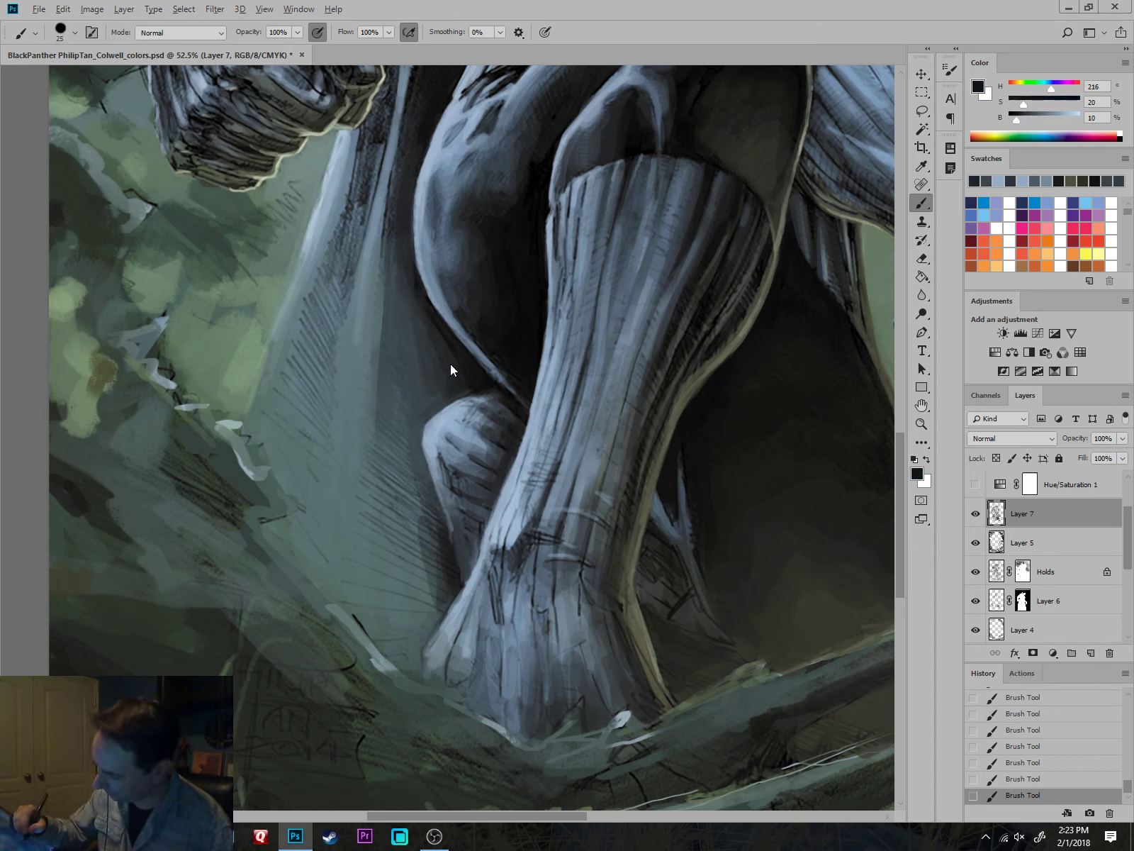
{"action": "left_click", "coordinate": [443, 358], "text": "alt"}
{"action": "mouse_move", "coordinate": [428, 354]}
{"action": "left_mouse_down"}
{"action": "mouse_move", "coordinate": [420, 323]}
{"action": "mouse_move", "coordinate": [402, 450]}
{"action": "mouse_move", "coordinate": [416, 473]}
{"action": "left_mouse_up"}
{"action": "key", "text": "]"}
{"action": "key", "text": "]"}
{"action": "key", "text": "]"}
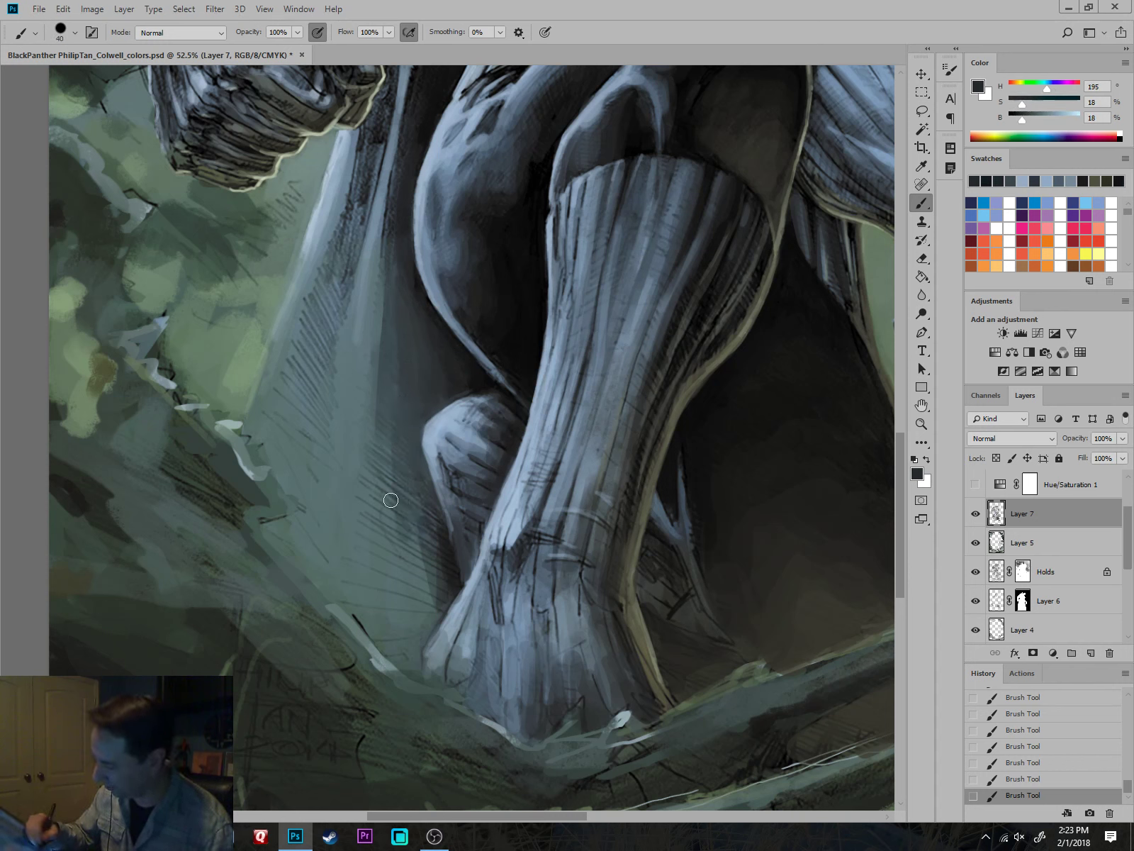
Sample dark teal and paint over the hatching beside the rear leg with a 70 px brush.
{"action": "left_click", "coordinate": [399, 494], "text": "alt"}
{"action": "key", "text": "bracketright"}
{"action": "key", "text": "bracketright"}
{"action": "key", "text": "bracketright"}
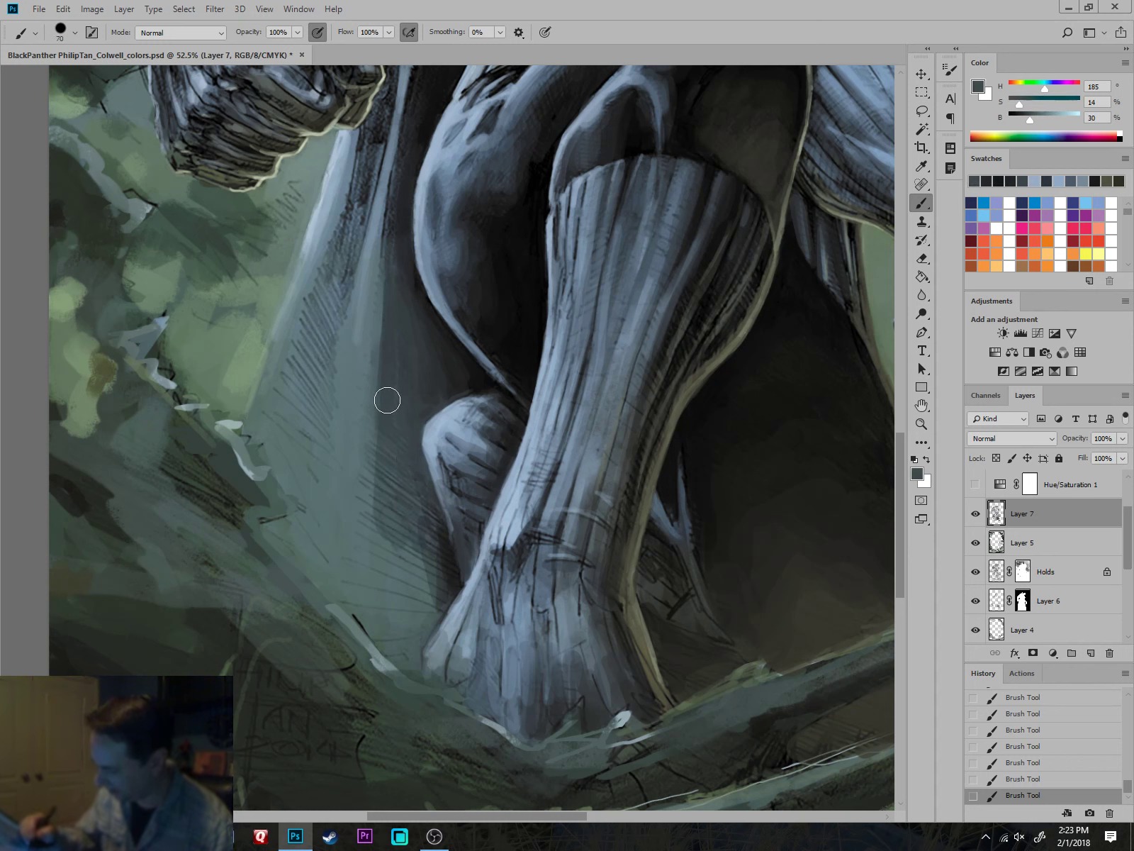
{"action": "mouse_move", "coordinate": [387, 398]}
{"action": "left_mouse_down"}
{"action": "mouse_move", "coordinate": [398, 474]}
{"action": "mouse_move", "coordinate": [385, 511]}
{"action": "mouse_move", "coordinate": [427, 584]}
{"action": "mouse_move", "coordinate": [426, 508]}
{"action": "mouse_move", "coordinate": [446, 557]}
{"action": "mouse_move", "coordinate": [404, 629]}
{"action": "left_mouse_up"}
{"action": "mouse_move", "coordinate": [372, 560]}
{"action": "left_mouse_down"}
{"action": "mouse_move", "coordinate": [398, 646]}
{"action": "mouse_move", "coordinate": [377, 425]}
{"action": "mouse_move", "coordinate": [385, 382]}
{"action": "left_mouse_up"}
Sample mid teal from the backdrop and blend the remaining hatching beside the rear leg with a 90 px brush.
{"action": "left_click", "coordinate": [344, 486], "text": "alt"}
{"action": "key", "text": "bracketright"}
{"action": "key", "text": "bracketright"}
{"action": "mouse_move", "coordinate": [358, 492]}
{"action": "left_mouse_down"}
{"action": "mouse_move", "coordinate": [350, 563]}
{"action": "mouse_move", "coordinate": [367, 587]}
{"action": "left_mouse_up"}
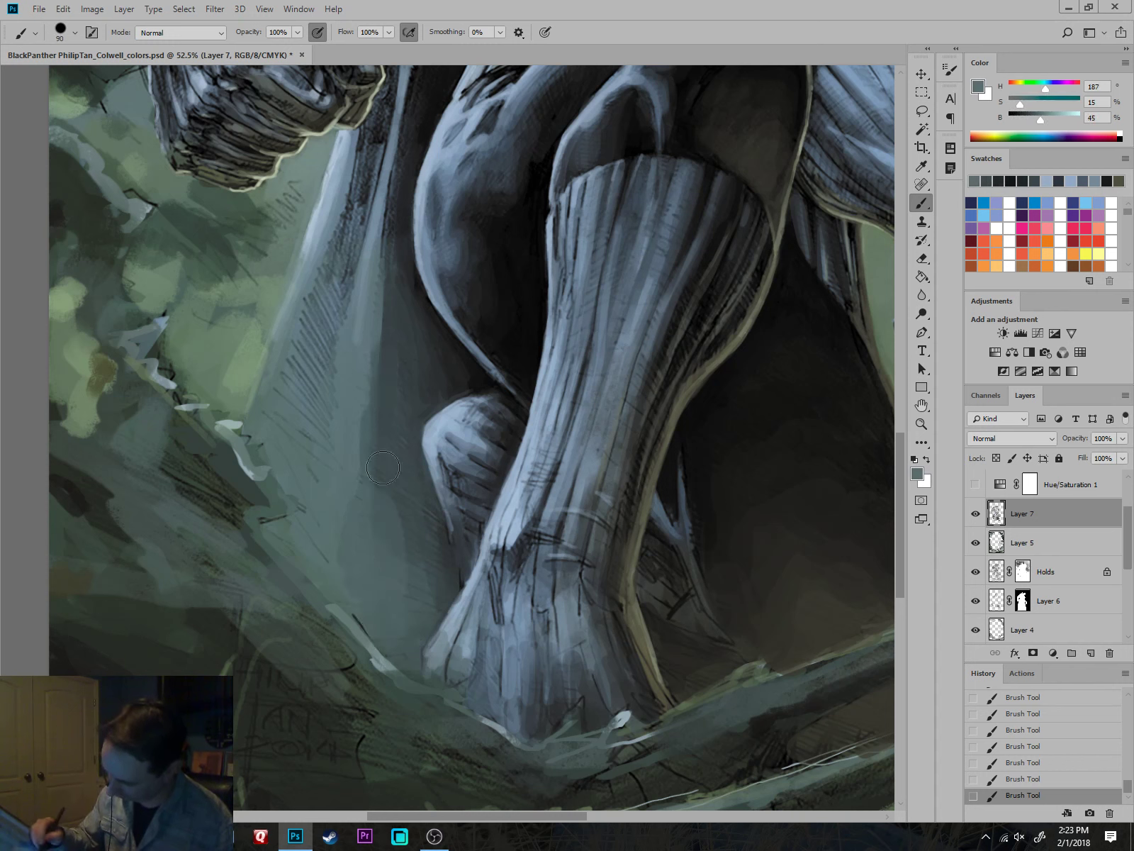
{"action": "left_click_drag", "start_coordinate": [383, 468], "coordinate": [387, 491]}
Sample teal tones from the lower cape and smooth its hatching with a 150 px brush.
{"action": "left_click", "coordinate": [338, 377], "text": "alt"}
{"action": "key", "text": "bracketright"}
{"action": "key", "text": "bracketright"}
{"action": "key", "text": "bracketright"}
{"action": "left_click_drag", "start_coordinate": [338, 340], "coordinate": [306, 382]}
{"action": "left_click", "coordinate": [312, 378], "text": "alt"}
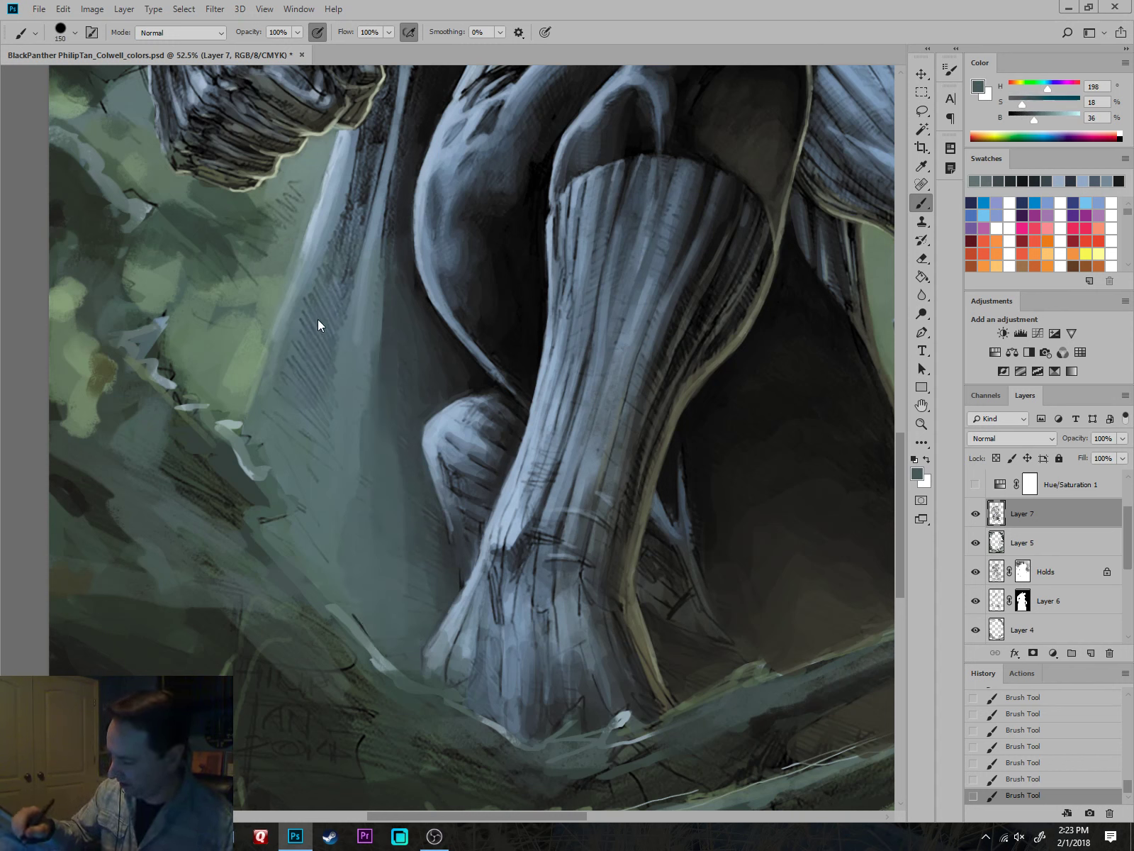
{"action": "left_click", "coordinate": [336, 329], "text": "alt"}
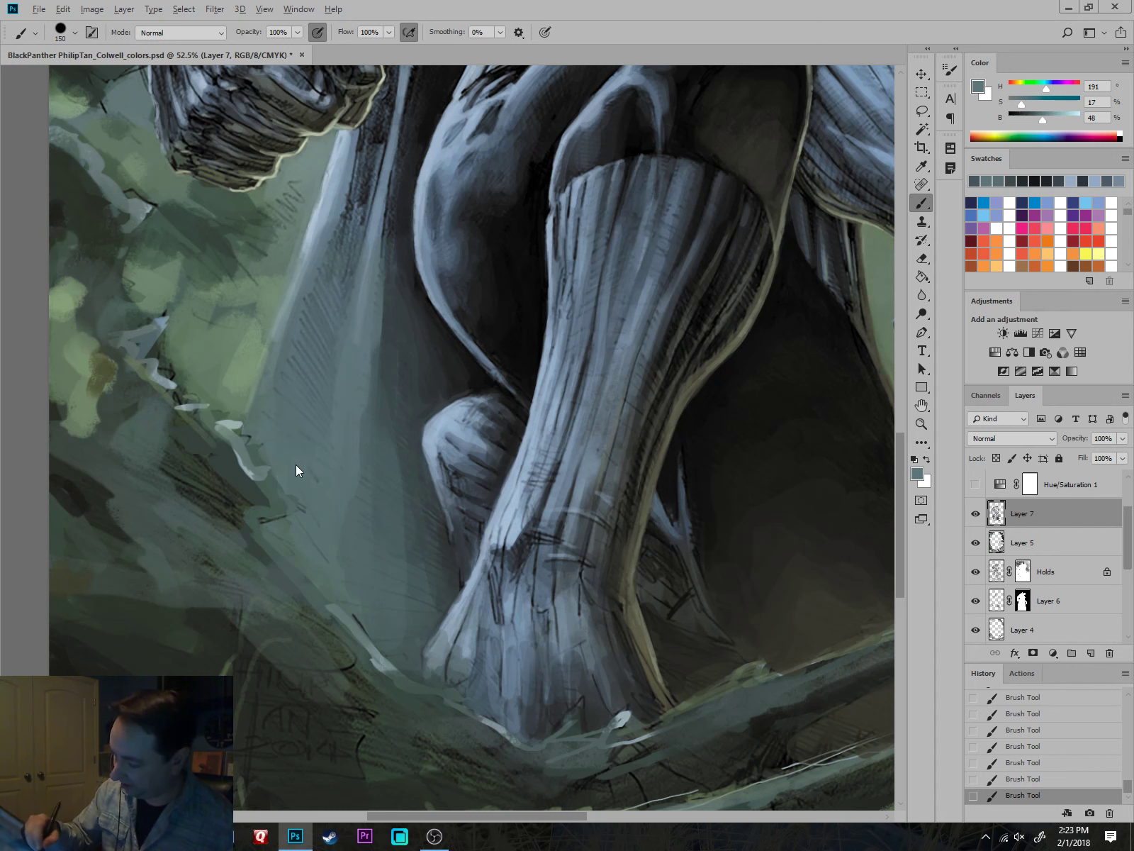
{"action": "left_click", "coordinate": [298, 405], "text": "alt"}
Sample slate blue from the cape and paint over the dark hatching below the clenched fist with a smaller brush.
{"action": "left_click_drag", "start_coordinate": [317, 467], "coordinate": [403, 669]}
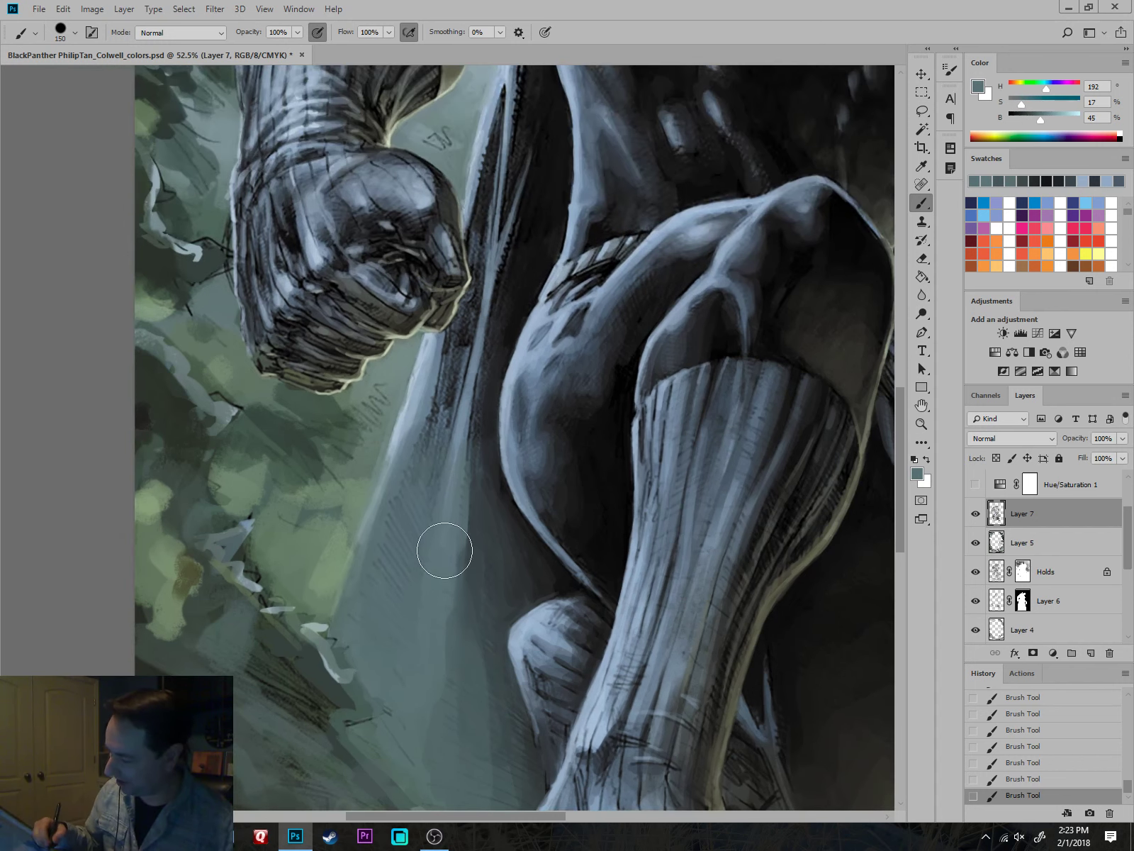
{"action": "key", "text": "bracketleft"}
{"action": "key", "text": "bracketleft"}
{"action": "key", "text": "bracketleft"}
{"action": "key", "text": "bracketleft"}
{"action": "left_click", "coordinate": [432, 445], "text": "alt"}
{"action": "mouse_move", "coordinate": [450, 337]}
{"action": "left_mouse_down"}
{"action": "mouse_move", "coordinate": [441, 452]}
{"action": "mouse_move", "coordinate": [461, 347]}
{"action": "mouse_move", "coordinate": [431, 466]}
{"action": "left_mouse_up"}
{"action": "mouse_move", "coordinate": [433, 363]}
{"action": "left_mouse_down"}
{"action": "mouse_move", "coordinate": [425, 438]}
{"action": "mouse_move", "coordinate": [463, 481]}
{"action": "mouse_move", "coordinate": [613, 577]}
{"action": "left_mouse_up"}
Sample near-black from the cape's lining and darken the narrow fold beside the clenched fist with a 15 px brush.
{"action": "key", "text": "bracketleft"}
{"action": "key", "text": "bracketleft"}
{"action": "key", "text": "bracketleft"}
{"action": "key", "text": "bracketleft"}
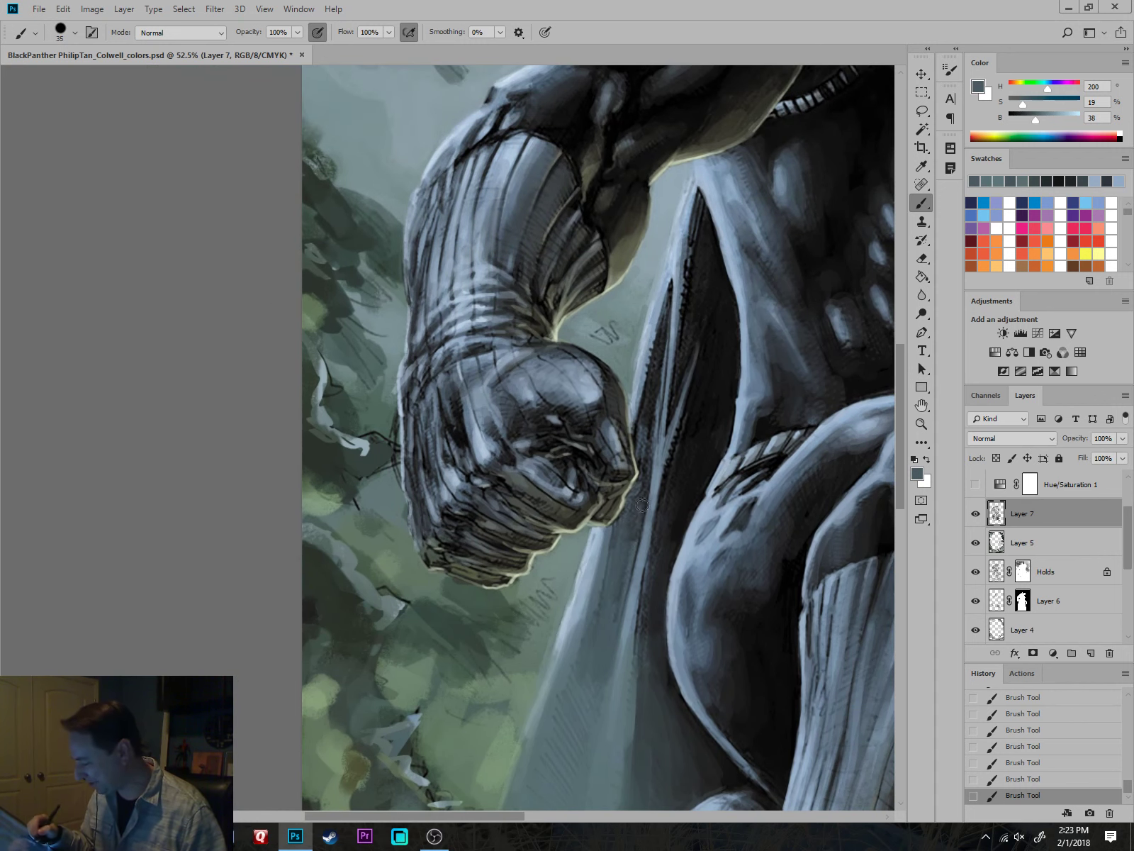
{"action": "left_click", "coordinate": [659, 383], "text": "alt"}
{"action": "scroll", "coordinate": [646, 408], "scroll_direction": "up", "scroll_amount": 2}
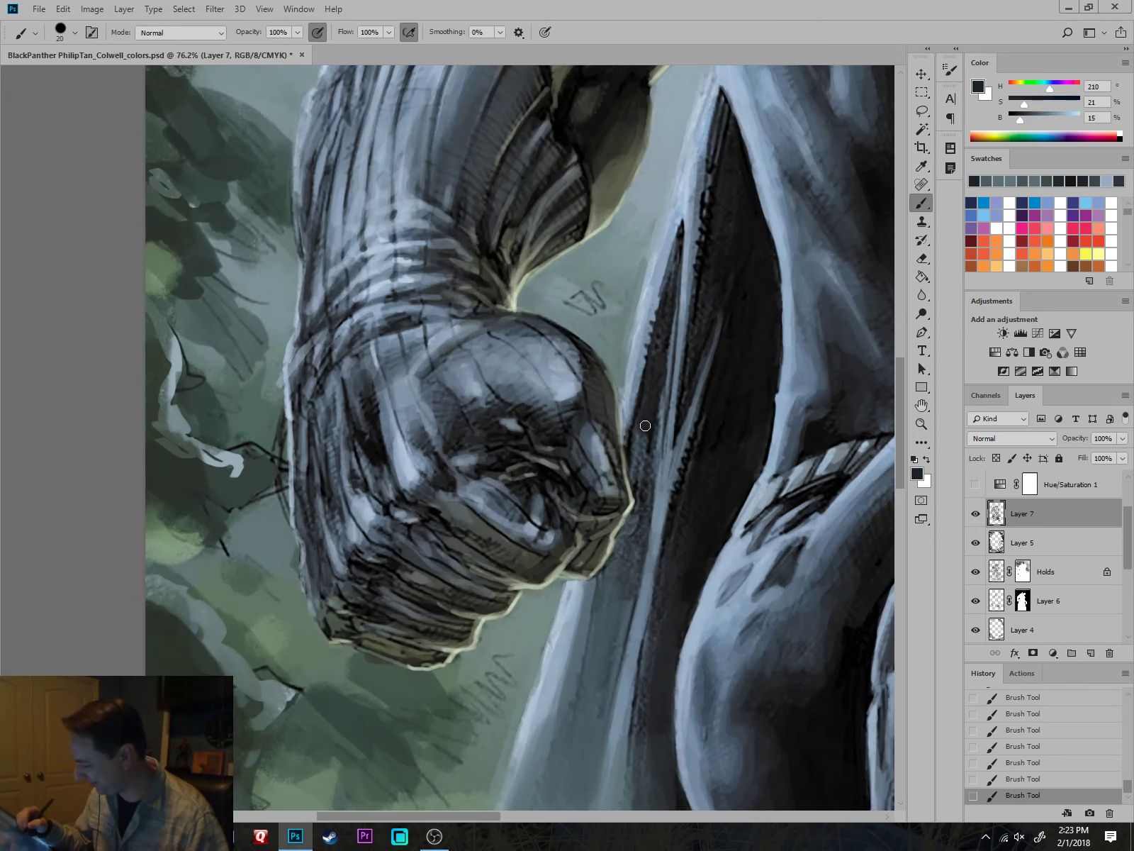
{"action": "key", "text": "bracketleft"}
{"action": "key", "text": "bracketleft"}
{"action": "left_click_drag", "start_coordinate": [632, 465], "coordinate": [642, 473]}
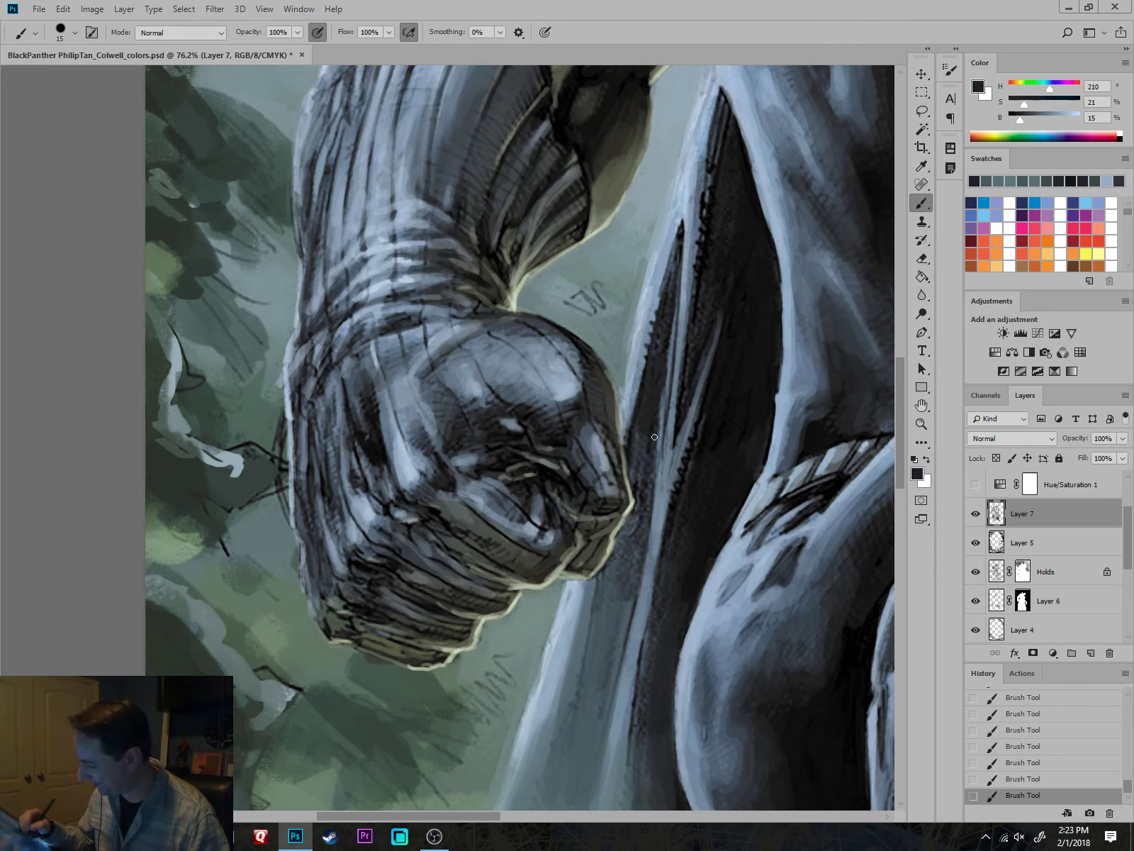
{"action": "mouse_move", "coordinate": [657, 310]}
{"action": "left_mouse_down"}
{"action": "mouse_move", "coordinate": [641, 374]}
{"action": "mouse_move", "coordinate": [678, 227]}
{"action": "left_mouse_up"}
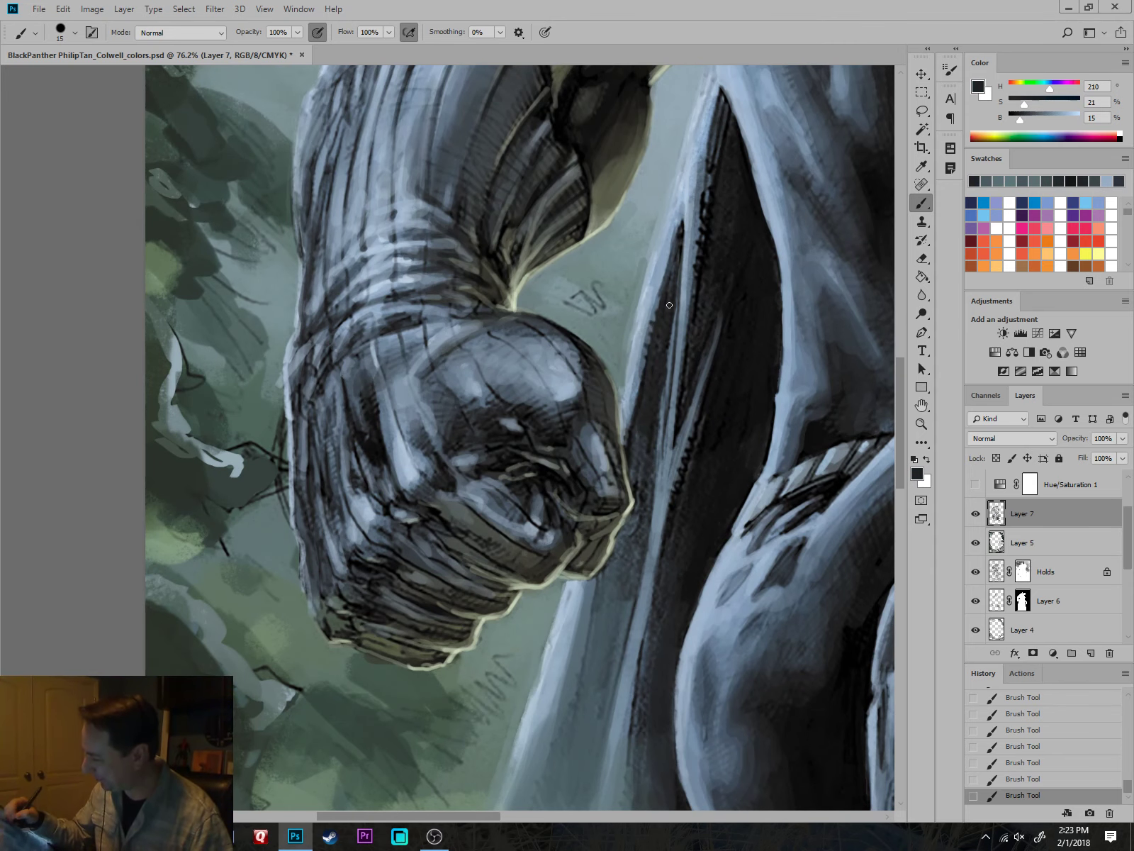
{"action": "key", "text": "bracketleft"}
{"action": "mouse_move", "coordinate": [670, 336]}
{"action": "left_mouse_down"}
{"action": "mouse_move", "coordinate": [661, 436]}
{"action": "mouse_move", "coordinate": [615, 577]}
{"action": "mouse_move", "coordinate": [621, 634]}
{"action": "mouse_move", "coordinate": [614, 454]}
{"action": "left_mouse_up"}
Smooth the dark cape folds below the clenched fist with a 40 px brush.
{"action": "key", "text": "bracketright"}
{"action": "key", "text": "bracketright"}
{"action": "key", "text": "bracketright"}
{"action": "key", "text": "bracketright"}
{"action": "key", "text": "bracketright"}
{"action": "mouse_move", "coordinate": [599, 380]}
{"action": "left_mouse_down"}
{"action": "mouse_move", "coordinate": [588, 435]}
{"action": "mouse_move", "coordinate": [594, 560]}
{"action": "left_mouse_up"}
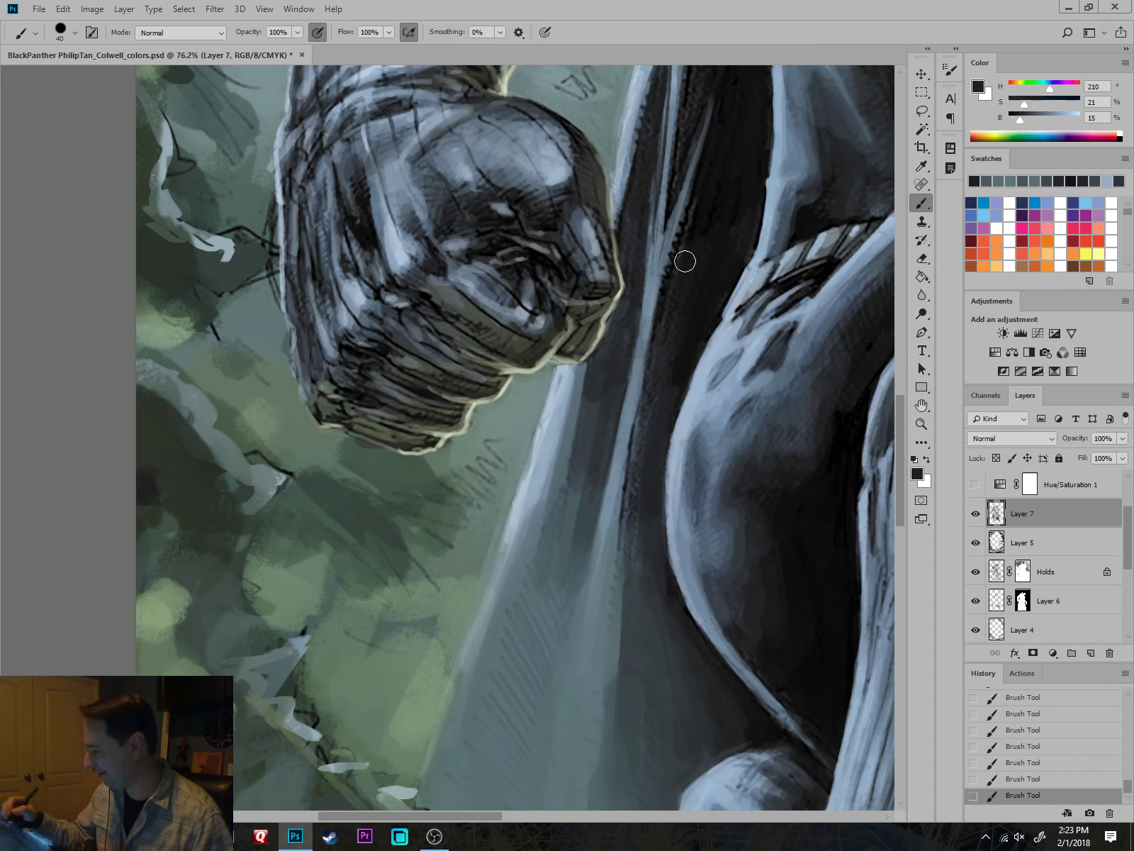
Paint near-black over the jagged marks along the cape's inner edge, from its peak down past the fist, with a 25 px brush.
{"action": "left_click_drag", "start_coordinate": [724, 109], "coordinate": [653, 375]}
{"action": "key", "text": "bracketleft"}
{"action": "key", "text": "bracketleft"}
{"action": "key", "text": "bracketleft"}
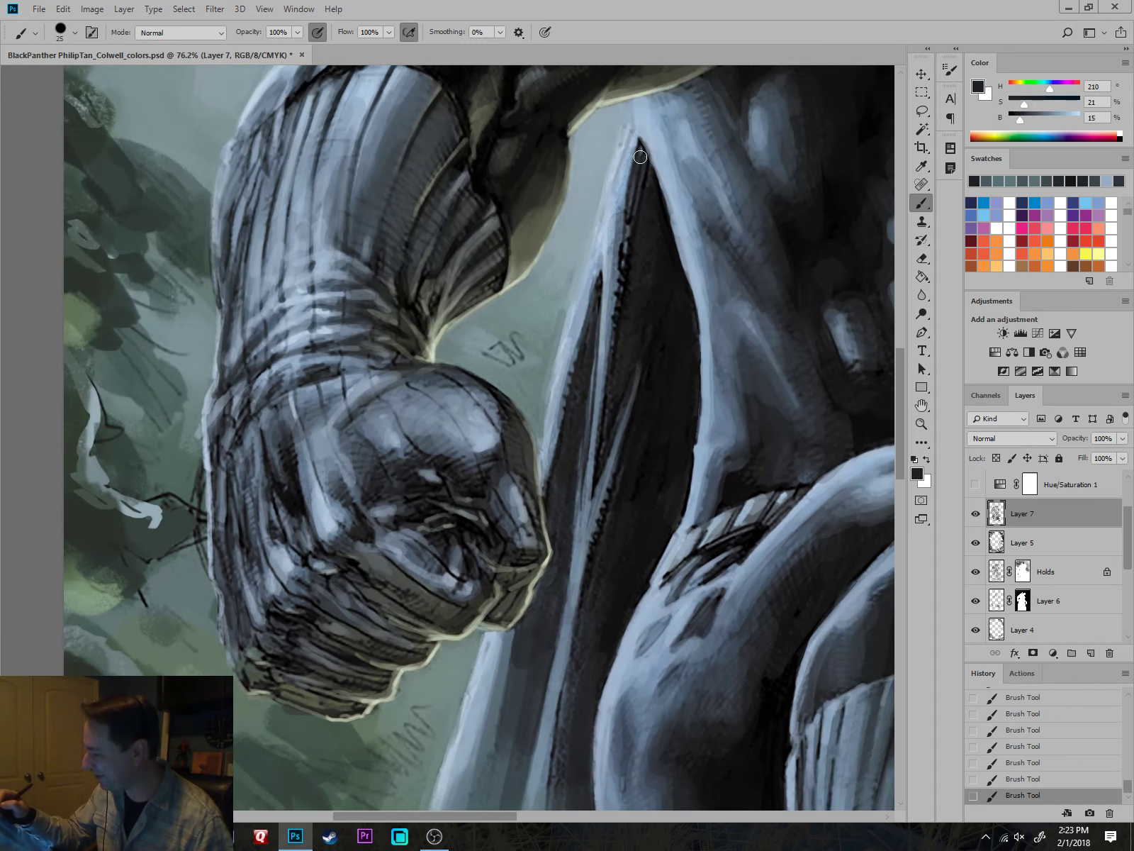
{"action": "mouse_move", "coordinate": [640, 157]}
{"action": "left_mouse_down"}
{"action": "mouse_move", "coordinate": [635, 177]}
{"action": "mouse_move", "coordinate": [636, 146]}
{"action": "mouse_move", "coordinate": [604, 461]}
{"action": "mouse_move", "coordinate": [588, 351]}
{"action": "mouse_move", "coordinate": [572, 487]}
{"action": "mouse_move", "coordinate": [640, 411]}
{"action": "mouse_move", "coordinate": [636, 382]}
{"action": "mouse_move", "coordinate": [584, 585]}
{"action": "left_mouse_up"}
{"action": "left_click_drag", "start_coordinate": [610, 468], "coordinate": [603, 496]}
{"action": "left_click_drag", "start_coordinate": [599, 572], "coordinate": [633, 463]}
{"action": "left_click_drag", "start_coordinate": [608, 526], "coordinate": [595, 692]}
Sample dark blue-gray tones and blend the cape fold below the fist into the teal, using 40 px and 60 px brushes.
{"action": "left_click", "coordinate": [568, 538], "text": "alt"}
{"action": "key", "text": "bracketright"}
{"action": "key", "text": "bracketright"}
{"action": "key", "text": "bracketright"}
{"action": "mouse_move", "coordinate": [568, 533]}
{"action": "left_mouse_down"}
{"action": "mouse_move", "coordinate": [539, 600]}
{"action": "mouse_move", "coordinate": [572, 587]}
{"action": "mouse_move", "coordinate": [533, 717]}
{"action": "left_mouse_up"}
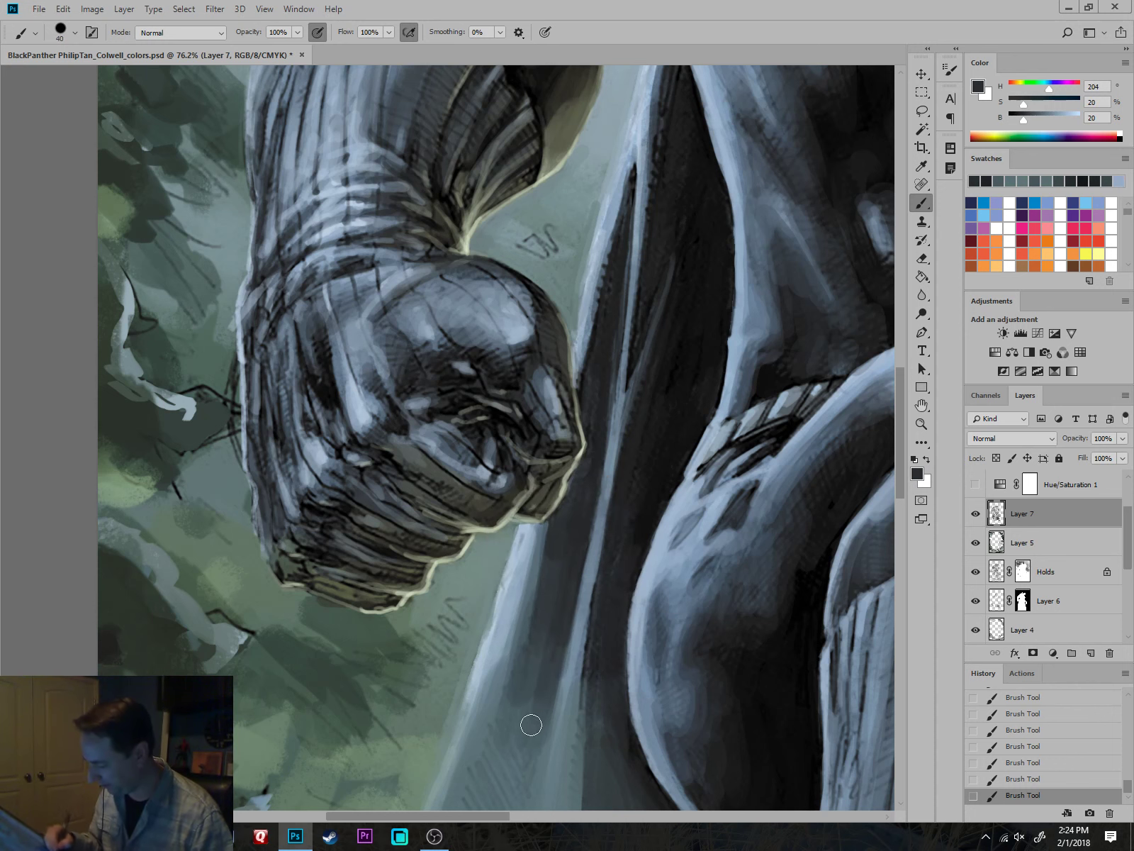
{"action": "left_click_drag", "start_coordinate": [548, 653], "coordinate": [591, 450]}
{"action": "left_click", "coordinate": [582, 457], "text": "alt"}
{"action": "key", "text": "bracketright"}
{"action": "key", "text": "bracketright"}
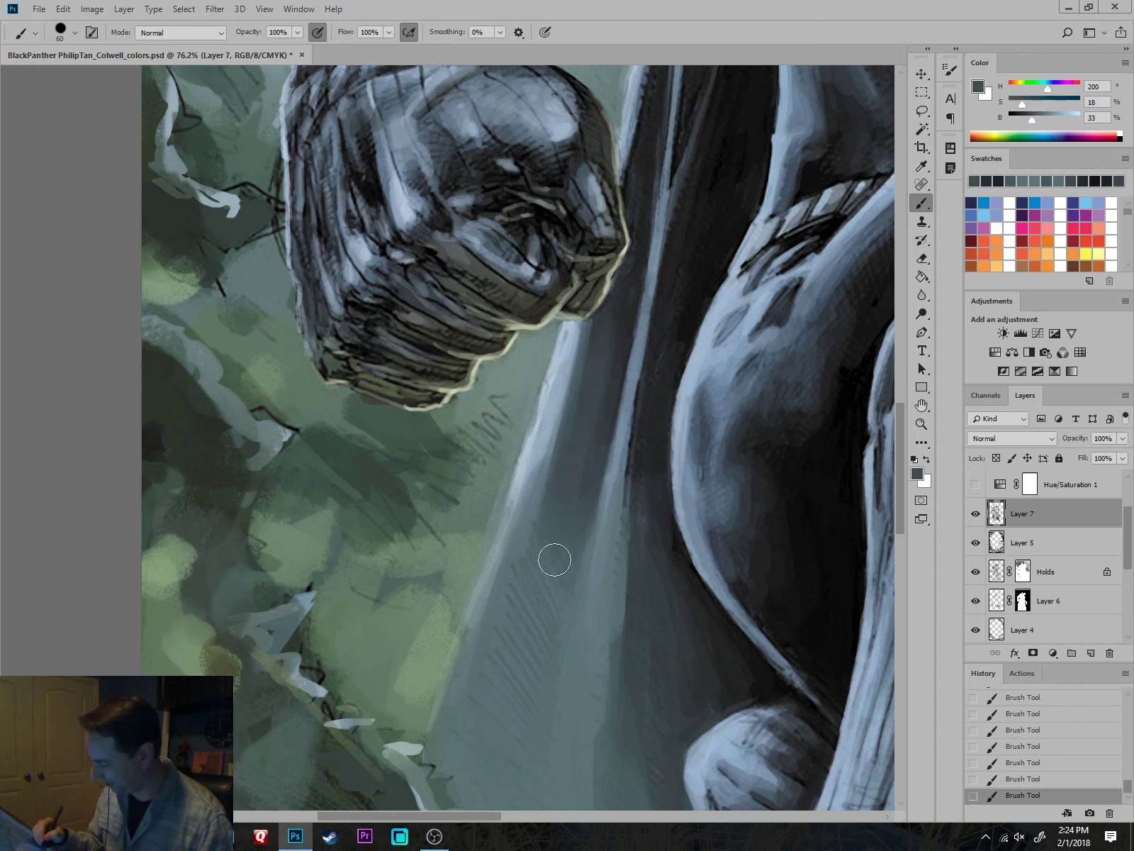
Review the whole illustration, checking the figure, cape and lower legs against the background.
{"action": "scroll", "coordinate": [600, 694], "scroll_direction": "down", "scroll_amount": 6}
{"action": "left_click_drag", "start_coordinate": [729, 653], "coordinate": [612, 538]}
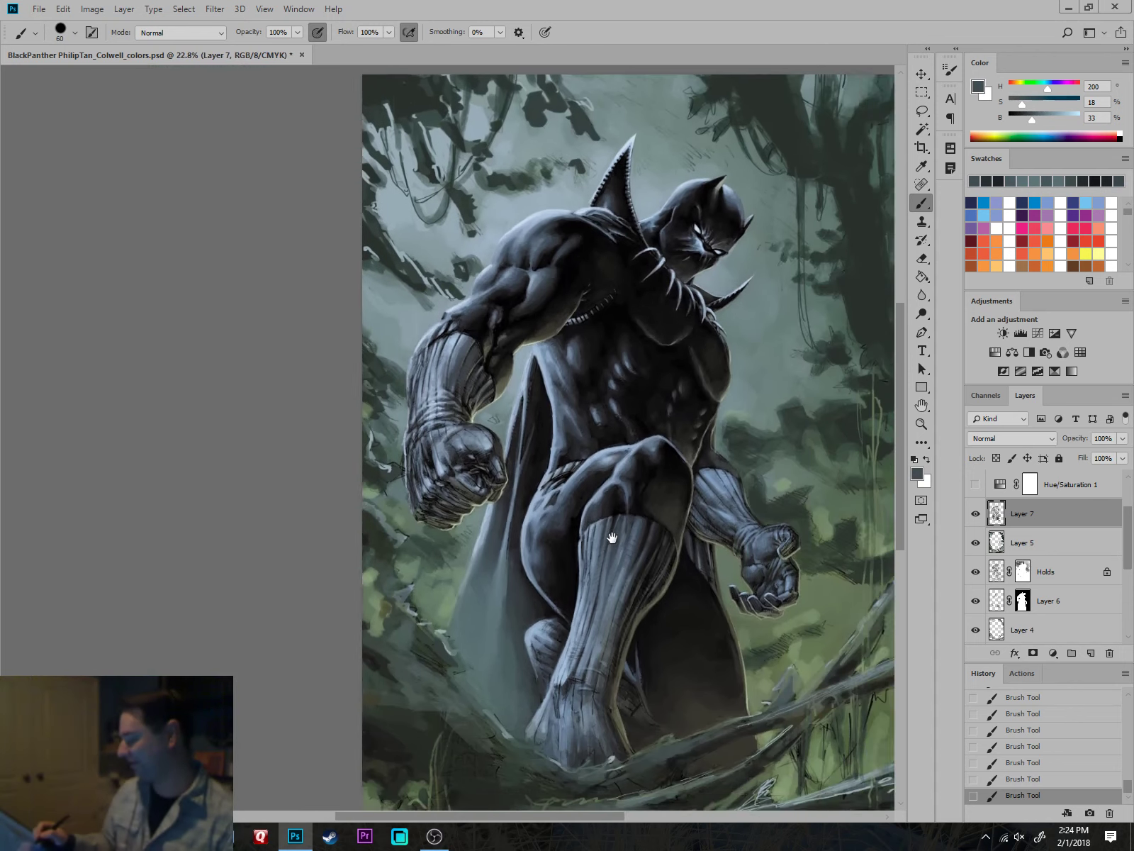
{"action": "scroll", "coordinate": [788, 611], "scroll_direction": "down", "scroll_amount": 1}
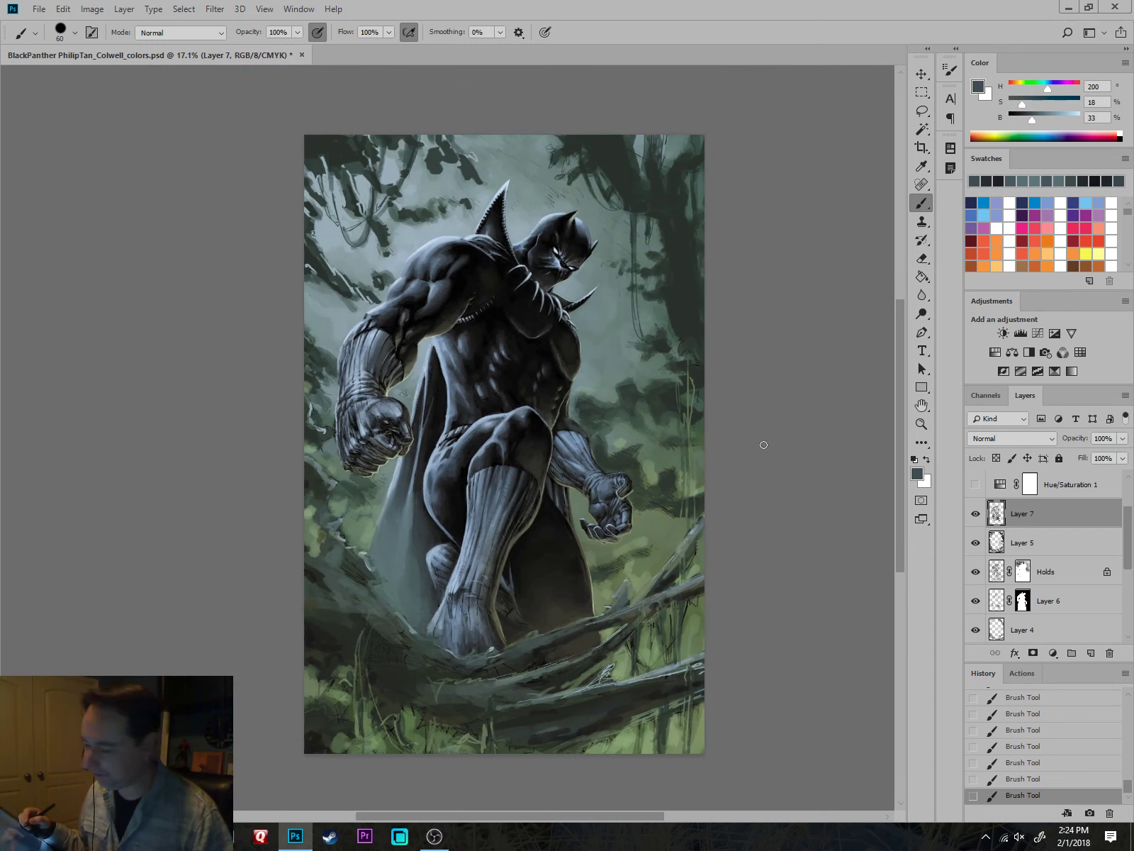
{"action": "scroll", "coordinate": [777, 465], "scroll_direction": "up", "scroll_amount": 1}
{"action": "scroll", "coordinate": [830, 524], "scroll_direction": "down", "scroll_amount": 1}
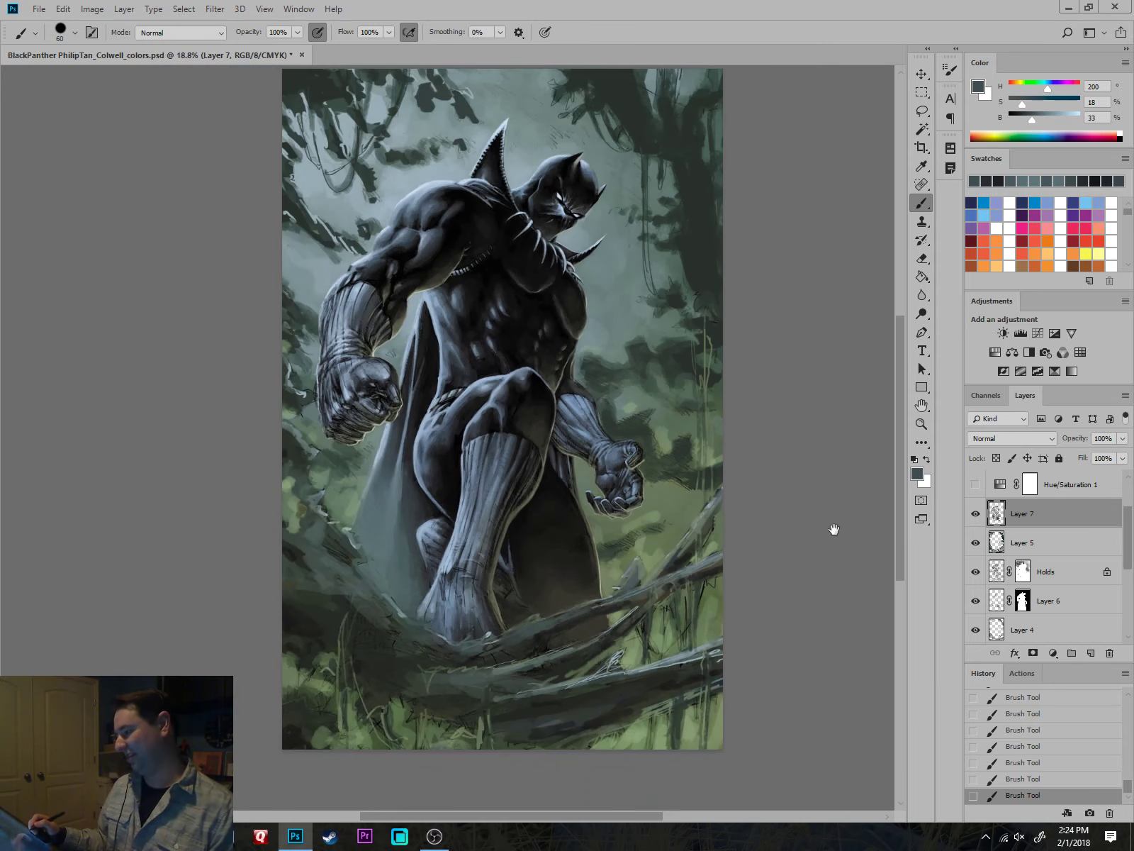
{"action": "scroll", "coordinate": [737, 511], "scroll_direction": "up", "scroll_amount": 2}
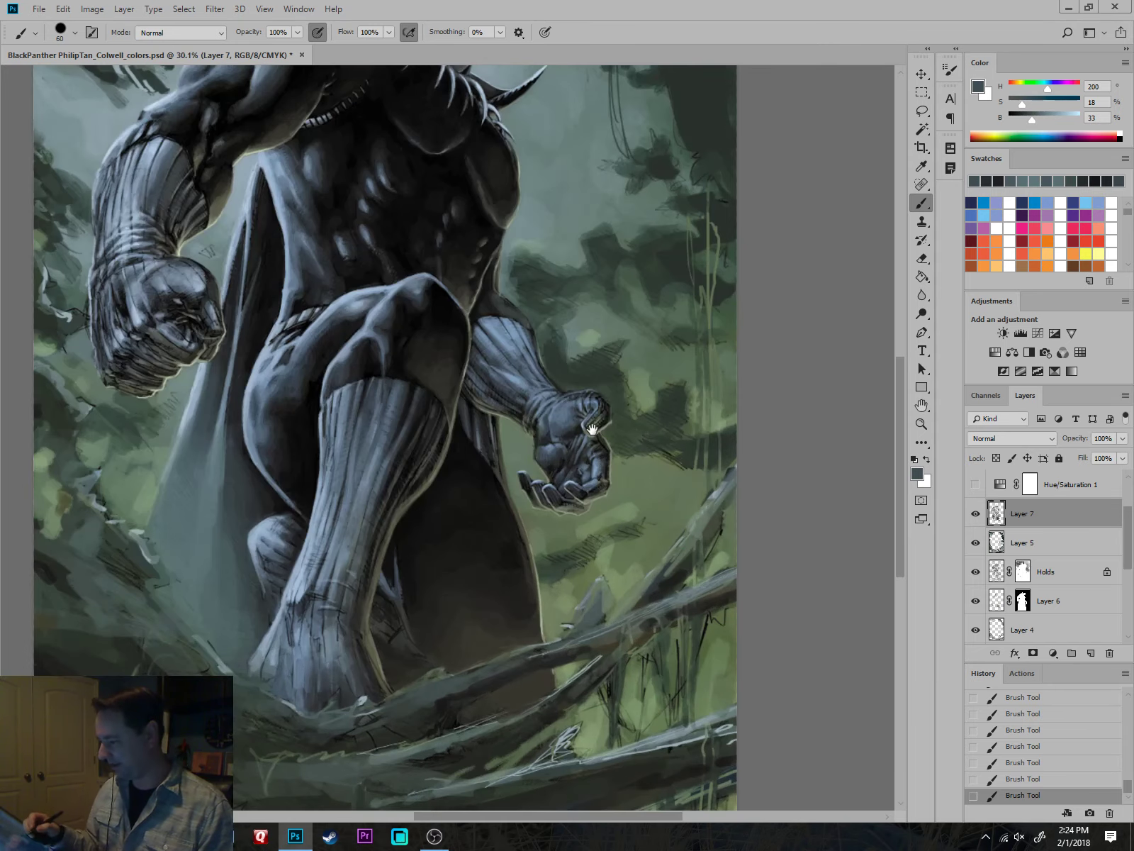
{"action": "left_click_drag", "start_coordinate": [690, 341], "coordinate": [740, 222]}
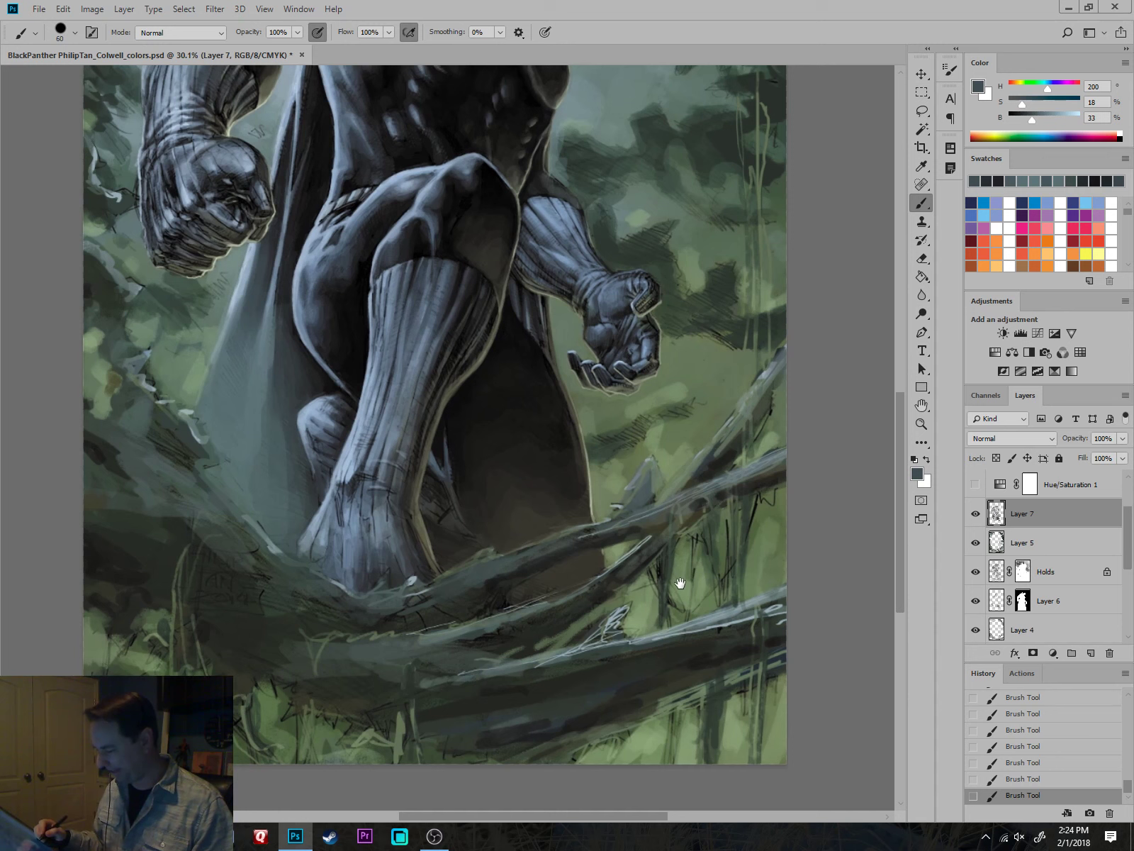
{"action": "left_click_drag", "start_coordinate": [637, 409], "coordinate": [759, 490]}
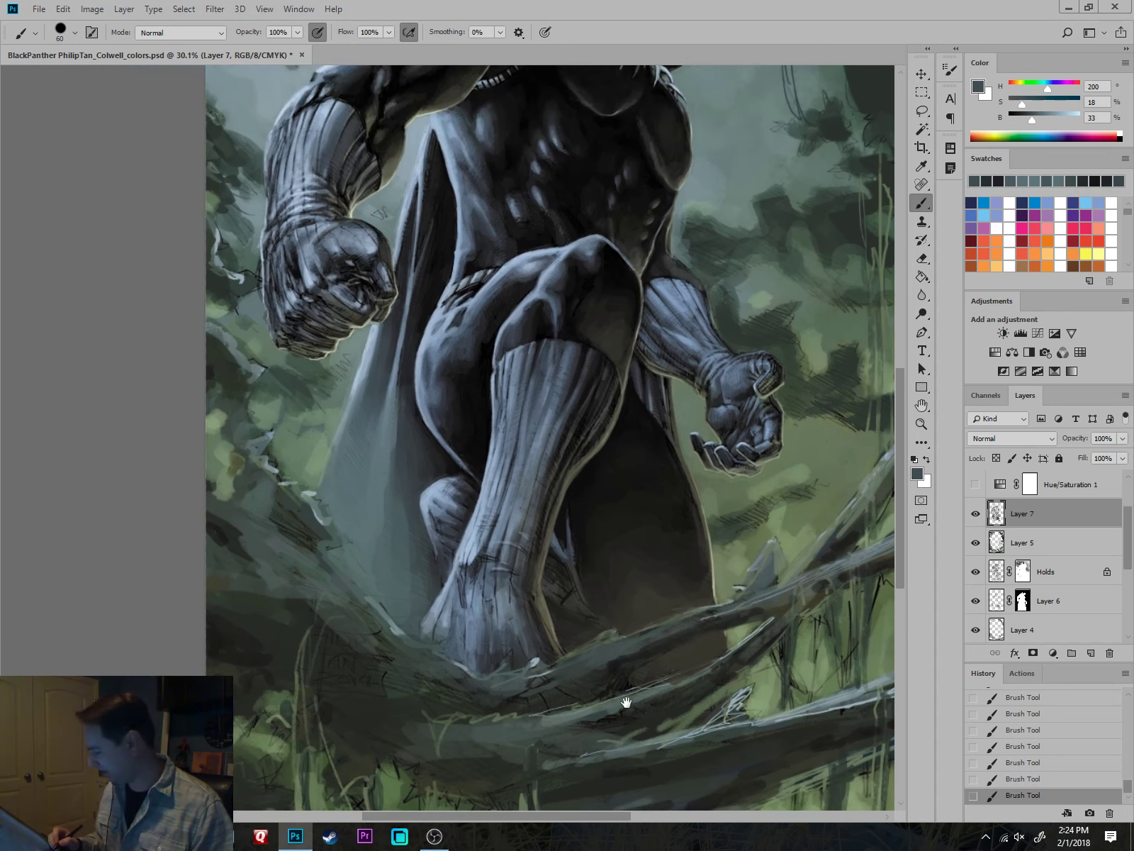
Sample olive gray and paint thin rim light on the boot's heel and ankle and strokes on the rear foot, brush 8 px.
{"action": "scroll", "coordinate": [607, 567], "scroll_direction": "up", "scroll_amount": 4}
{"action": "left_click", "coordinate": [483, 667], "text": "alt"}
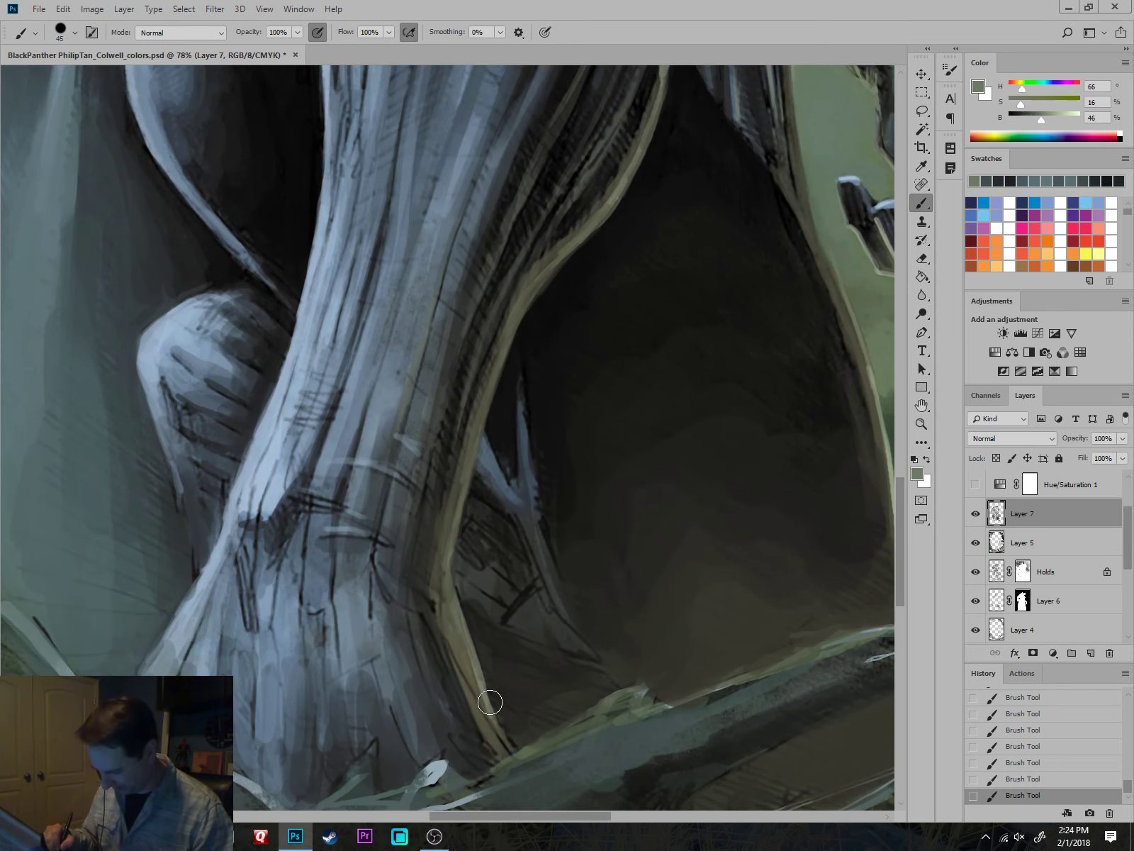
{"action": "key", "text": "bracketleft"}
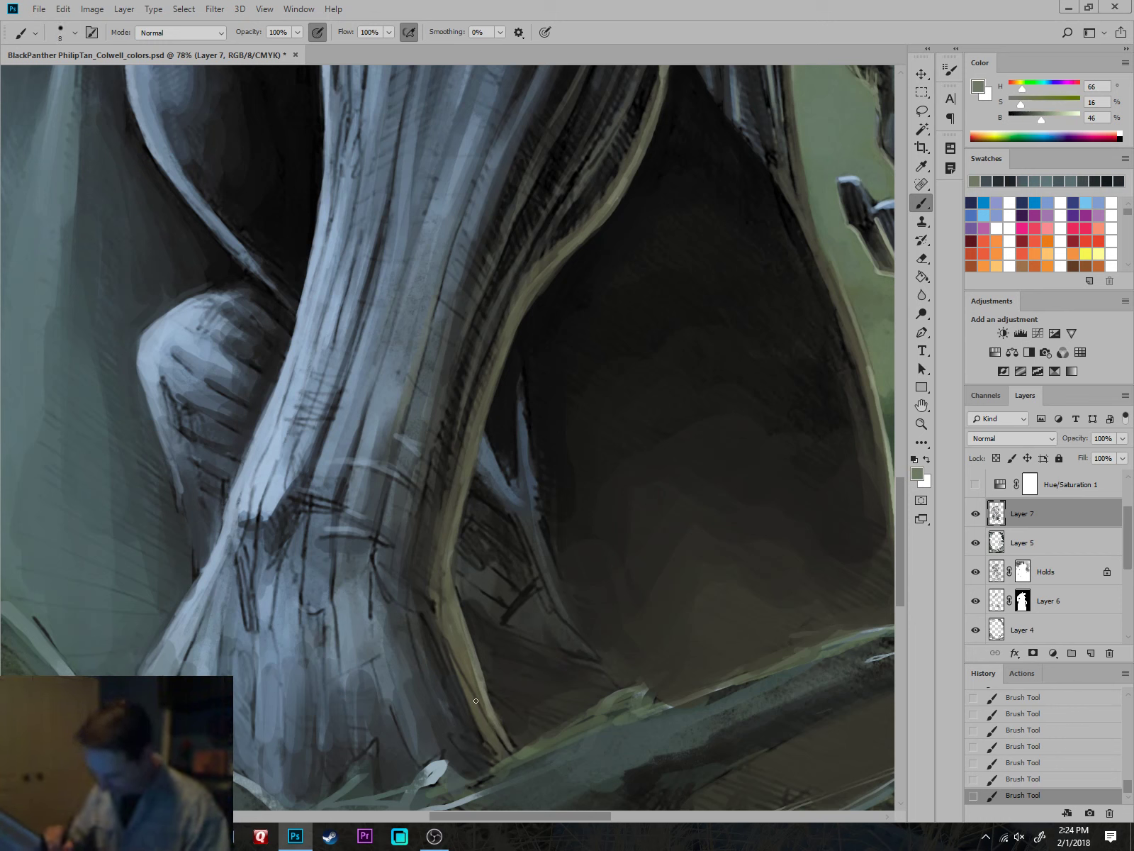
{"action": "left_click_drag", "start_coordinate": [475, 700], "coordinate": [502, 753]}
{"action": "left_click_drag", "start_coordinate": [469, 695], "coordinate": [492, 740]}
{"action": "left_click_drag", "start_coordinate": [455, 671], "coordinate": [477, 719]}
{"action": "mouse_move", "coordinate": [399, 577]}
{"action": "left_mouse_down"}
{"action": "mouse_move", "coordinate": [447, 633]}
{"action": "mouse_move", "coordinate": [437, 590]}
{"action": "left_mouse_up"}
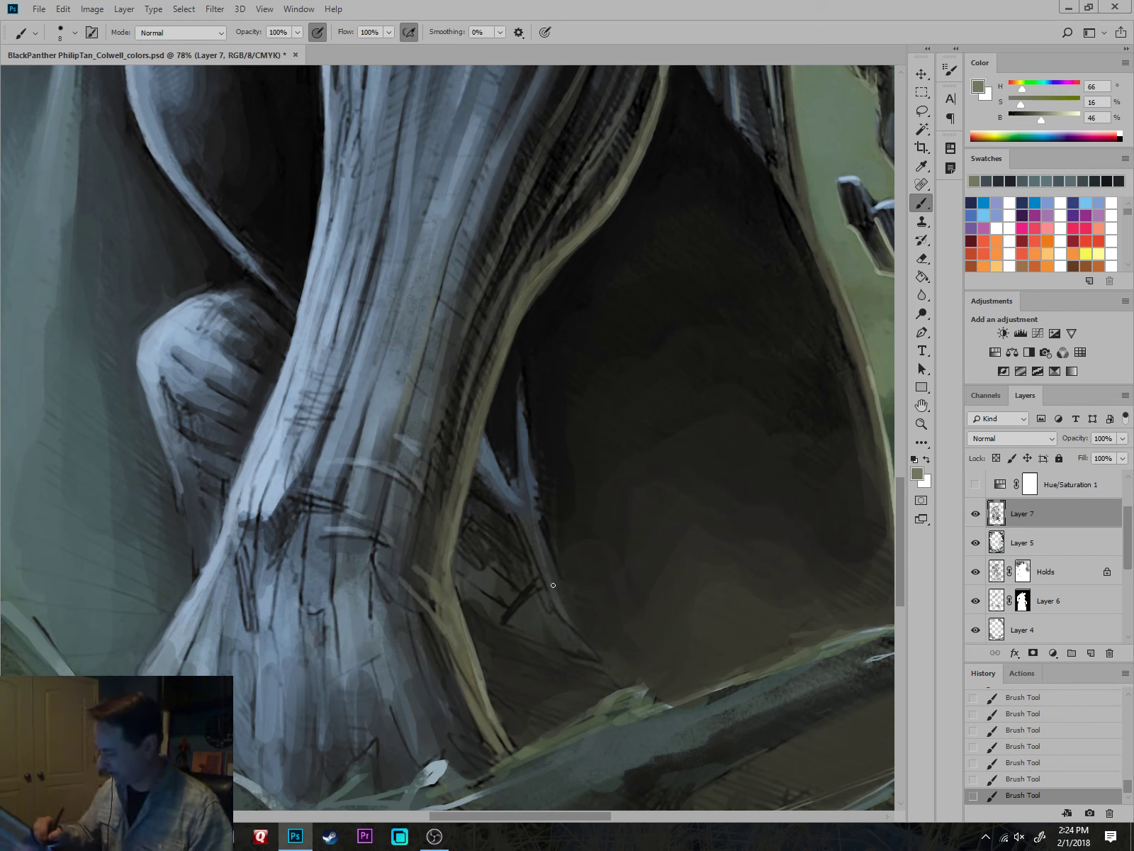
{"action": "mouse_move", "coordinate": [536, 583]}
{"action": "left_mouse_down"}
{"action": "mouse_move", "coordinate": [498, 626]}
{"action": "mouse_move", "coordinate": [523, 591]}
{"action": "mouse_move", "coordinate": [506, 606]}
{"action": "left_mouse_up"}
{"action": "left_click_drag", "start_coordinate": [503, 570], "coordinate": [521, 586]}
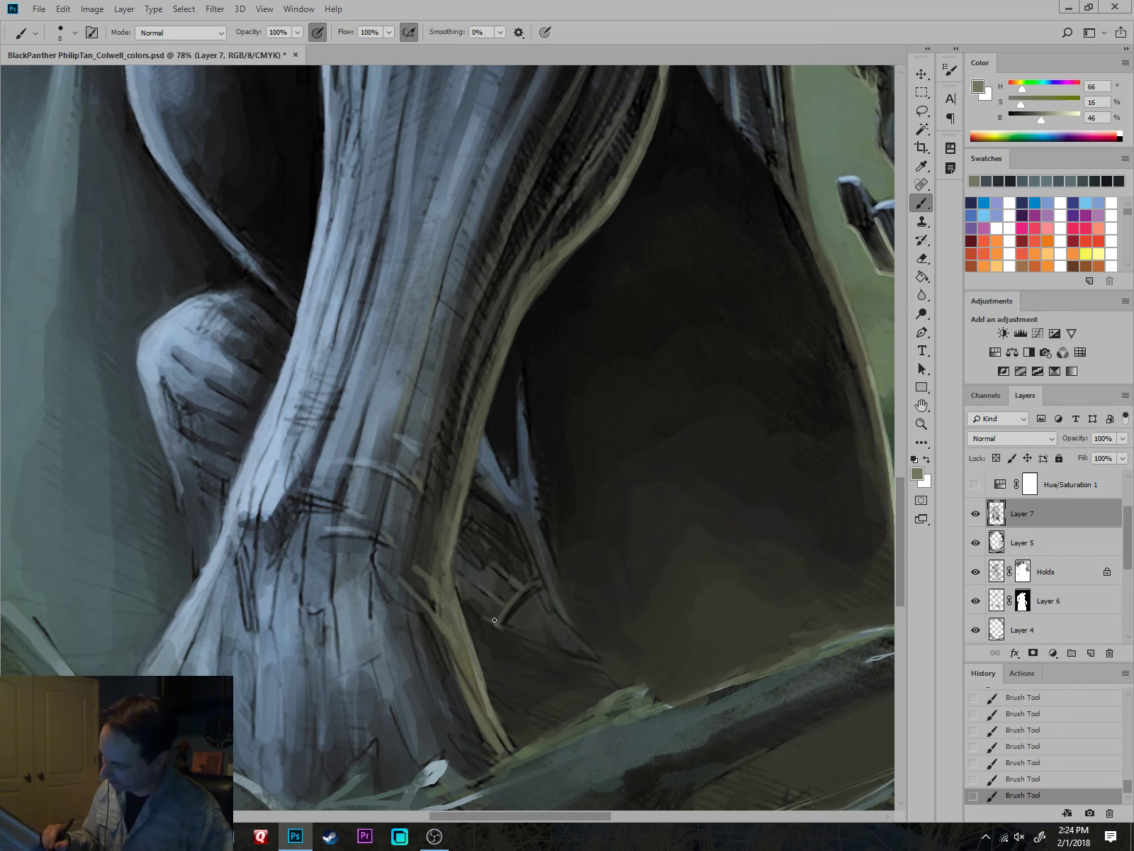
Sample dark olive and near-black tones and darken the hatched gap between the boot's heel and rear foot, using 40 px and 30 px brushes.
{"action": "scroll", "coordinate": [494, 620], "scroll_direction": "down", "scroll_amount": 2}
{"action": "scroll", "coordinate": [587, 655], "scroll_direction": "up", "scroll_amount": 2}
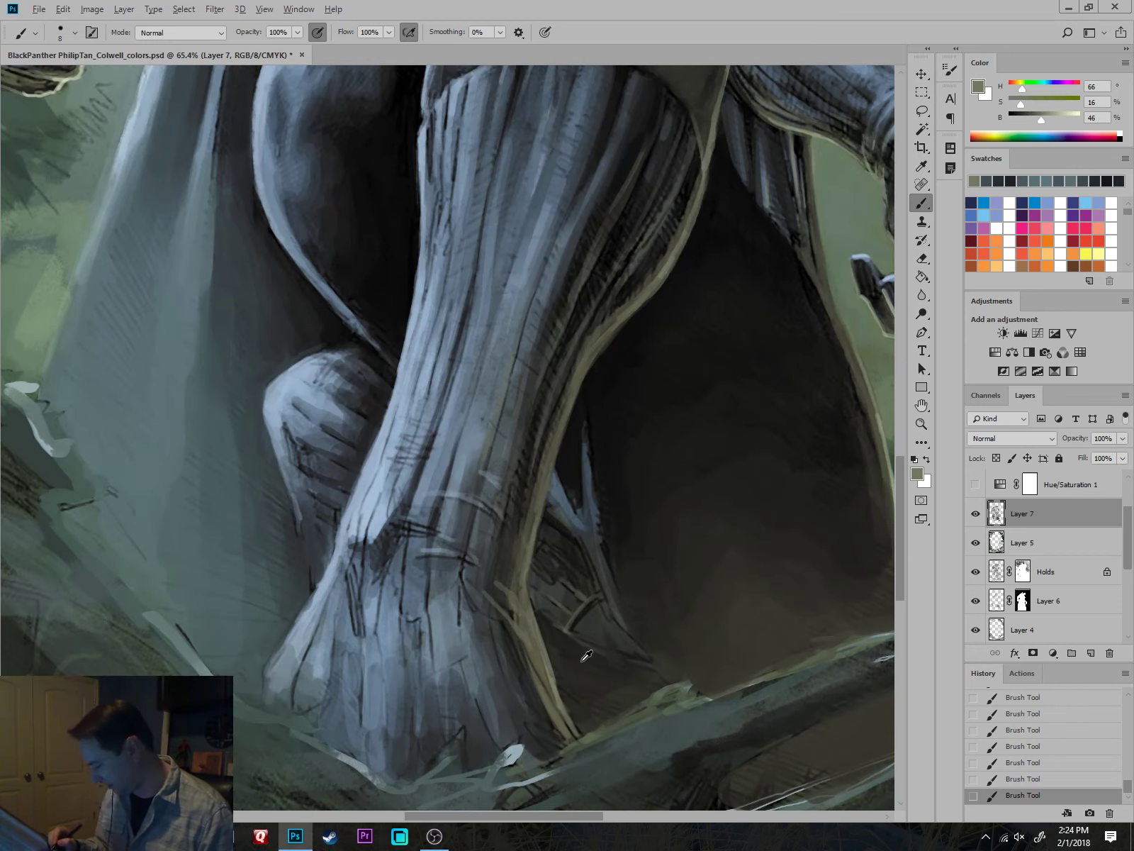
{"action": "left_click", "coordinate": [583, 629], "text": "alt"}
{"action": "key", "text": "bracketright"}
{"action": "key", "text": "bracketright"}
{"action": "key", "text": "bracketright"}
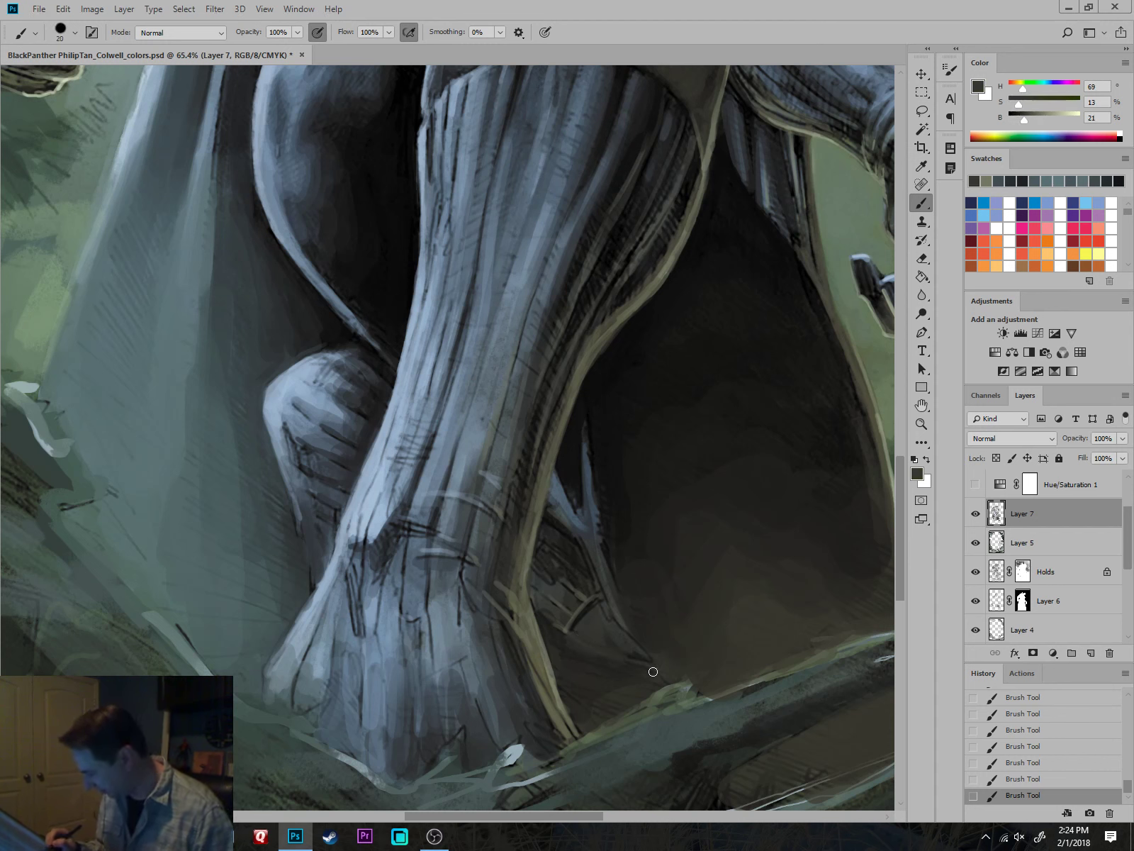
{"action": "left_click", "coordinate": [562, 624], "text": "alt"}
{"action": "key", "text": "bracketright"}
{"action": "key", "text": "bracketright"}
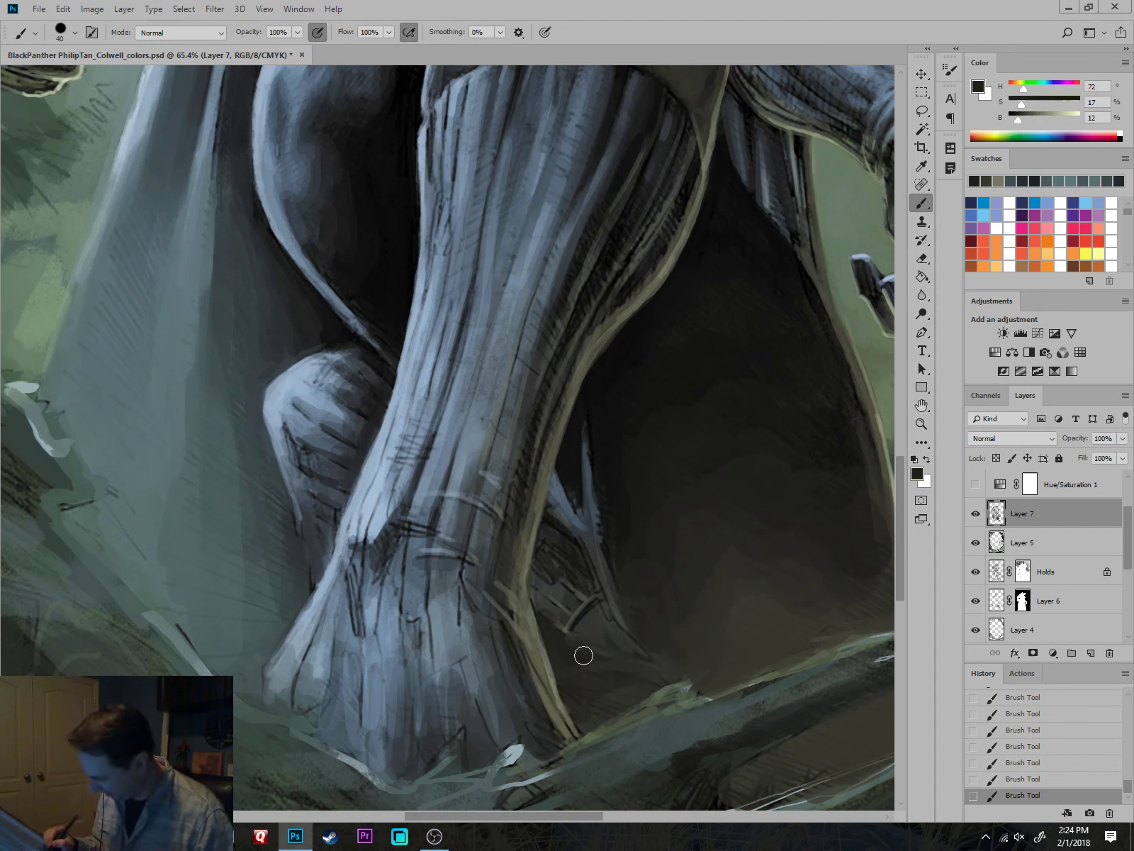
{"action": "left_click", "coordinate": [597, 443], "text": "alt"}
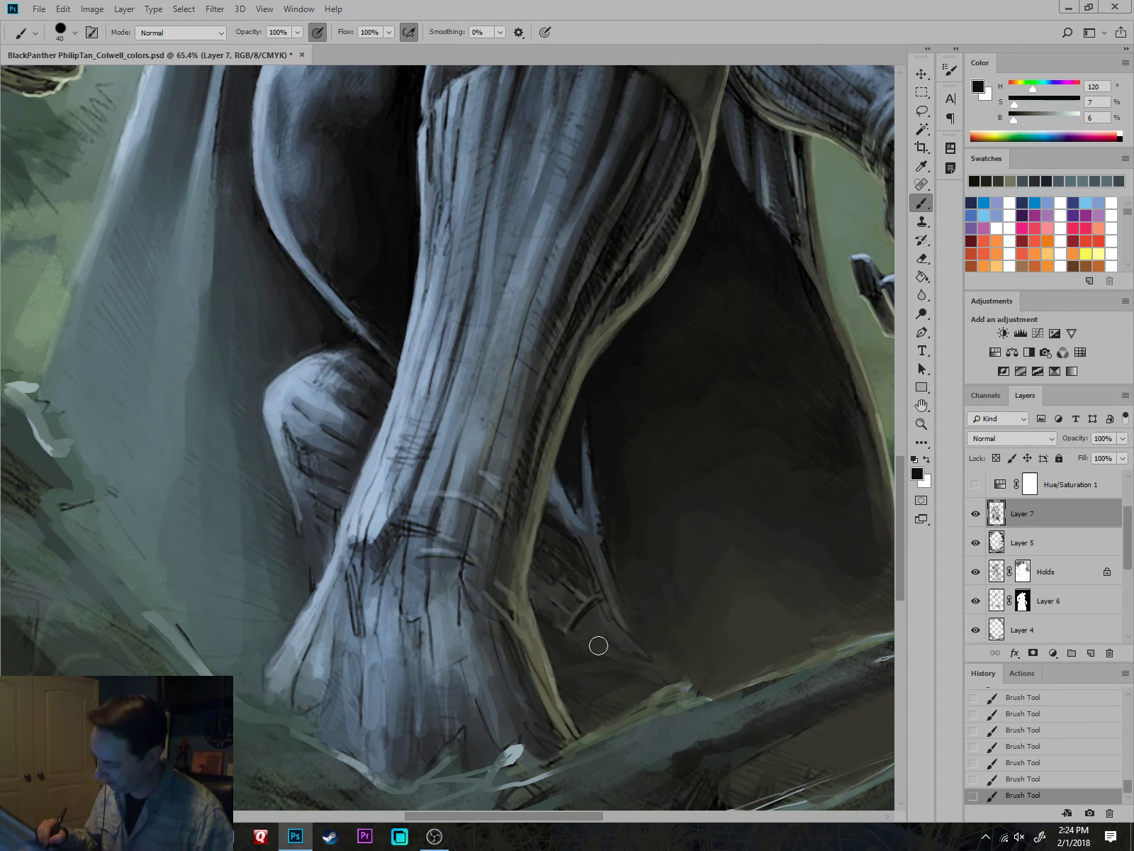
{"action": "mouse_move", "coordinate": [570, 652]}
{"action": "left_mouse_down"}
{"action": "mouse_move", "coordinate": [624, 706]}
{"action": "mouse_move", "coordinate": [589, 717]}
{"action": "mouse_move", "coordinate": [580, 705]}
{"action": "mouse_move", "coordinate": [626, 692]}
{"action": "left_mouse_up"}
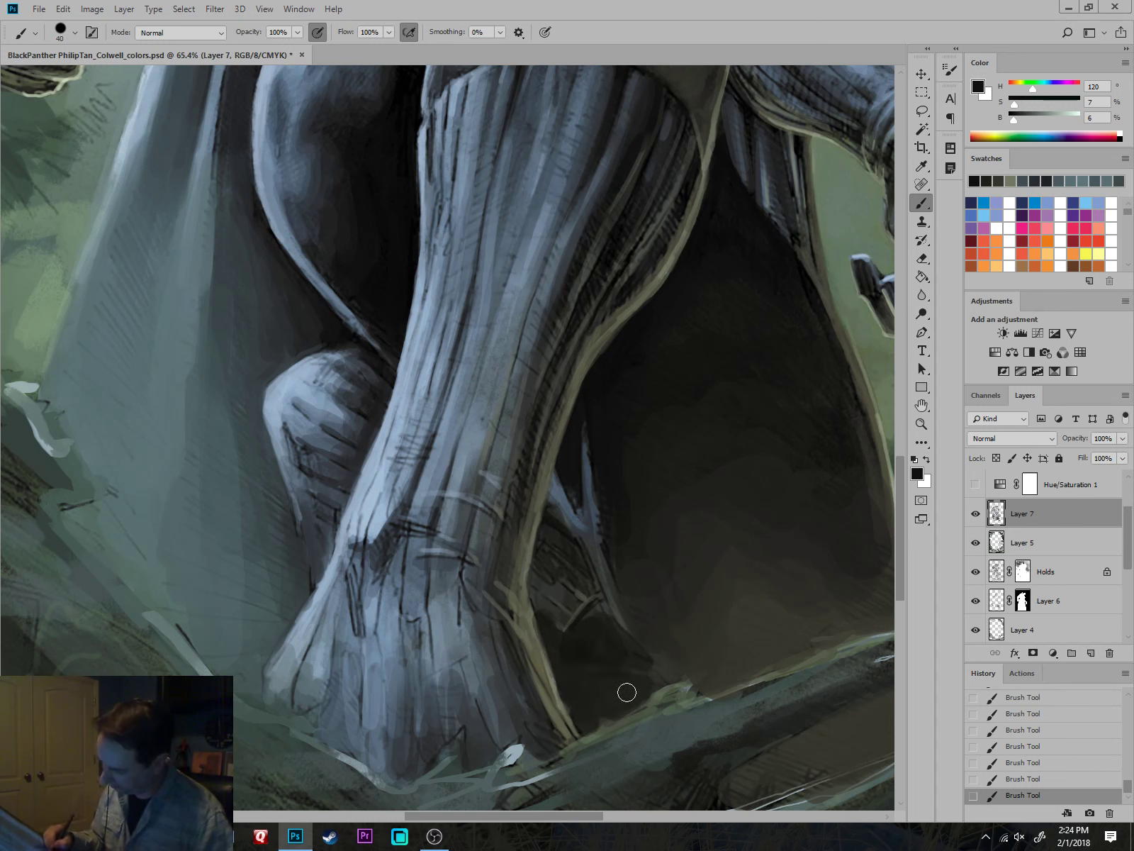
{"action": "left_click", "coordinate": [567, 595], "text": "alt"}
{"action": "key", "text": "bracketleft"}
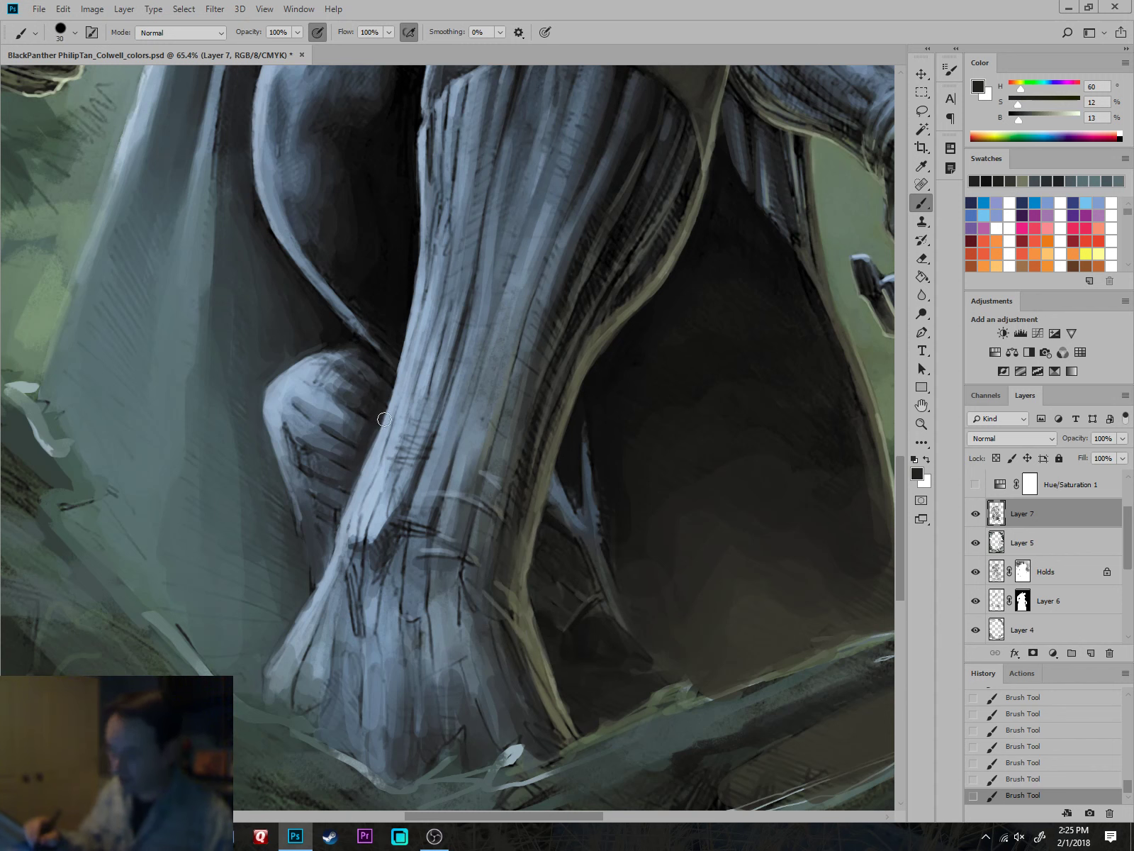
Sample near-black tones and deepen the cape interior behind the raised leg's boot, using 70 px and 90 px brushes.
{"action": "left_click_drag", "start_coordinate": [773, 560], "coordinate": [759, 582]}
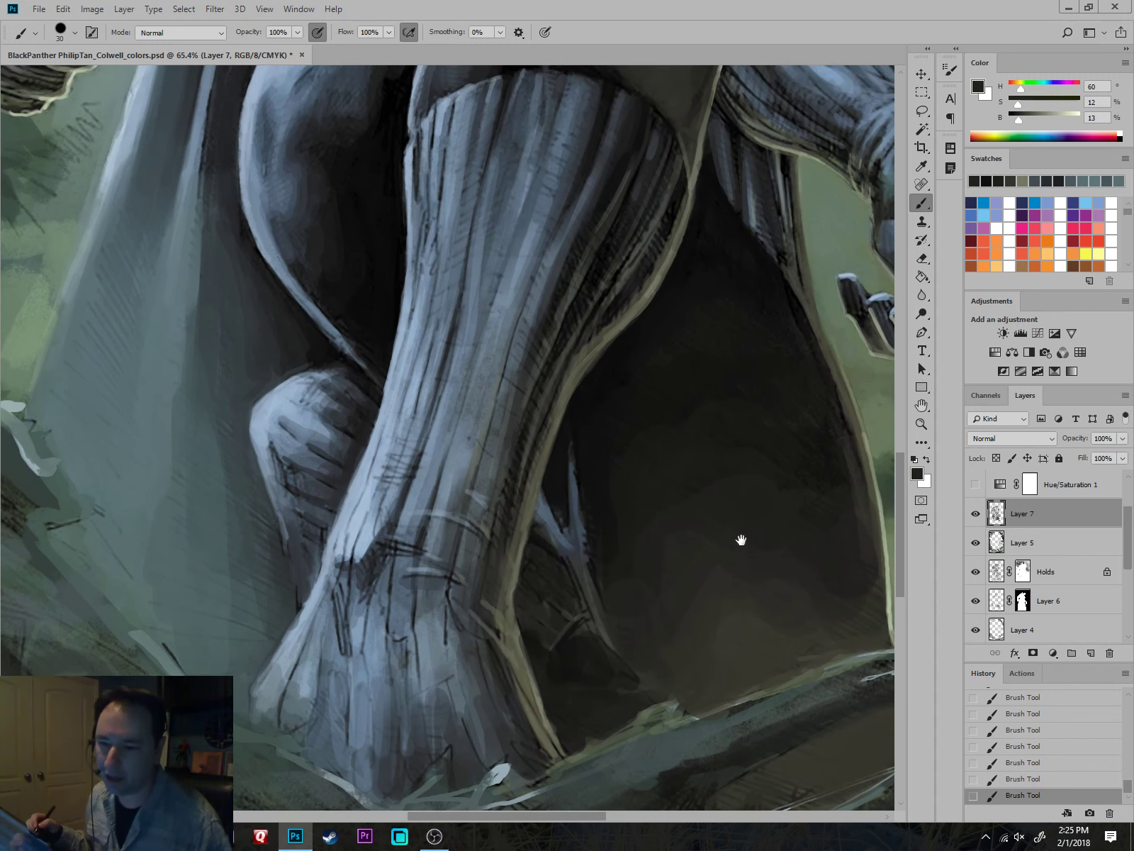
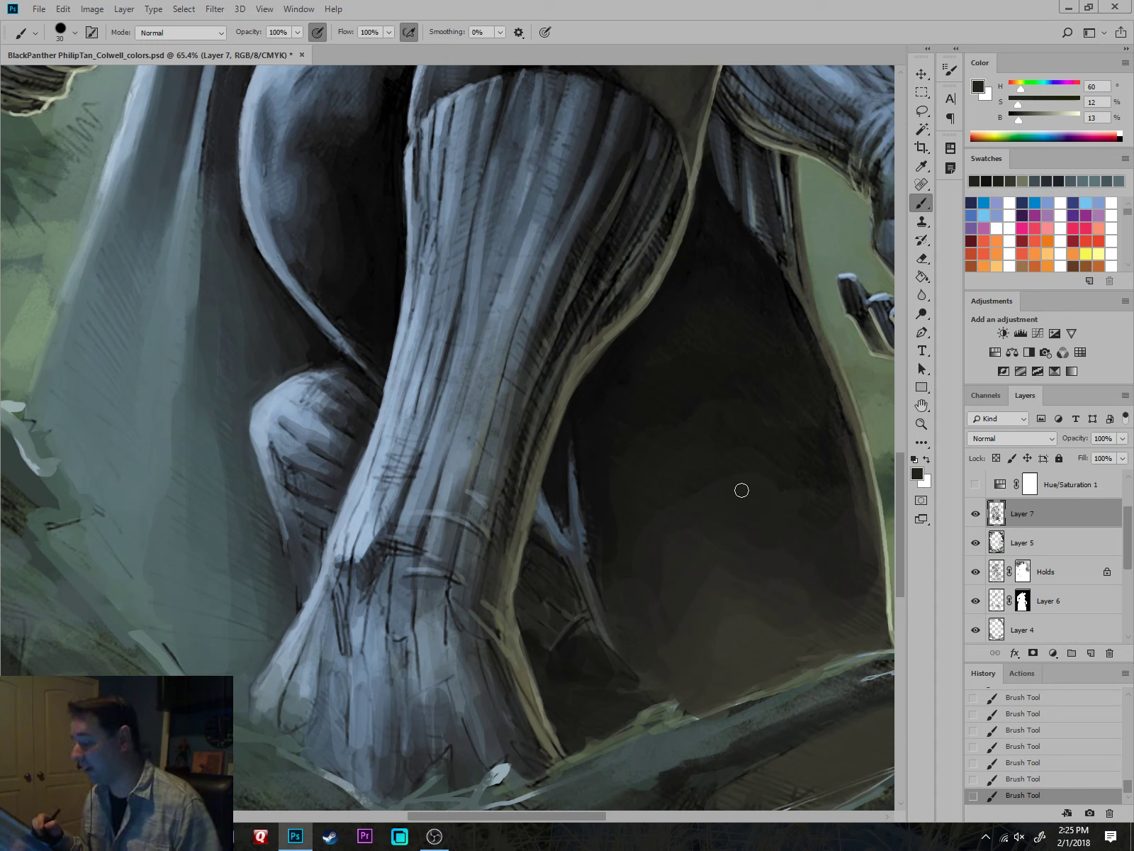
{"action": "left_click_drag", "start_coordinate": [724, 467], "coordinate": [711, 534]}
{"action": "scroll", "coordinate": [710, 534], "scroll_direction": "down", "scroll_amount": 1}
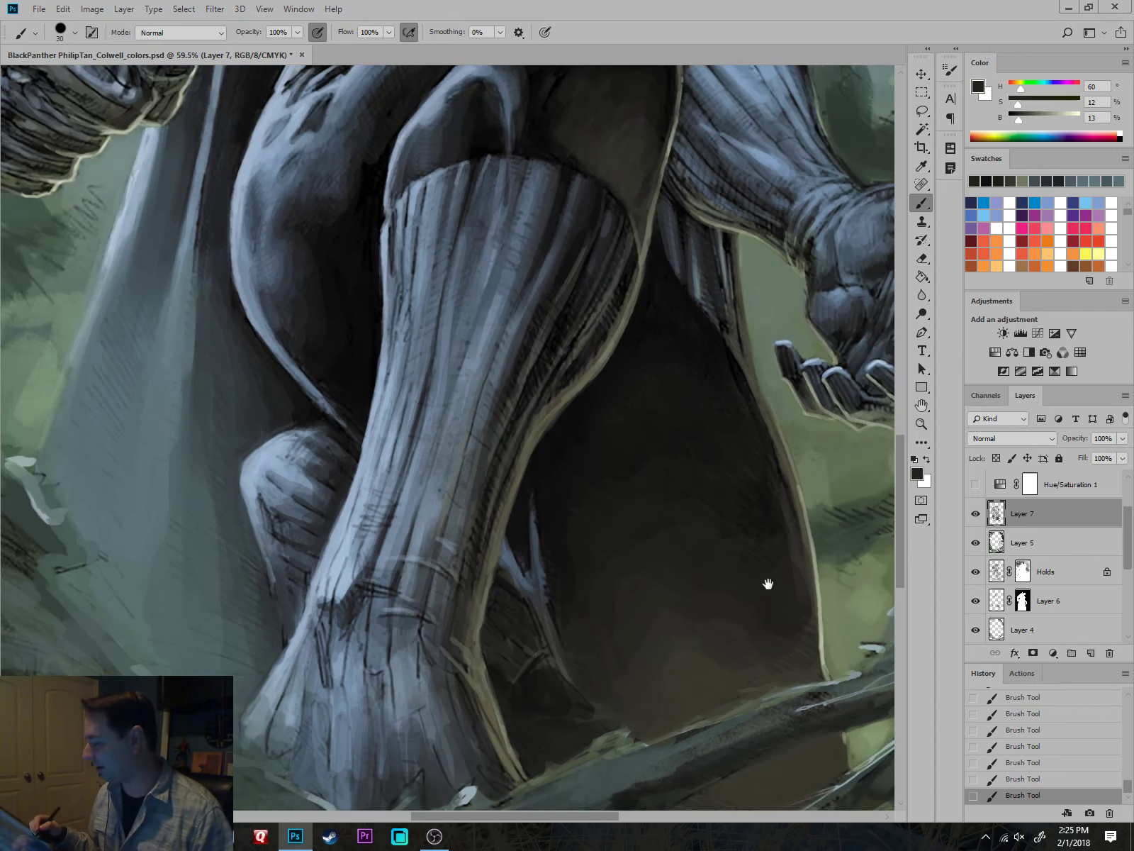
{"action": "left_click_drag", "start_coordinate": [789, 580], "coordinate": [717, 580]}
{"action": "left_click", "coordinate": [680, 384], "text": "alt"}
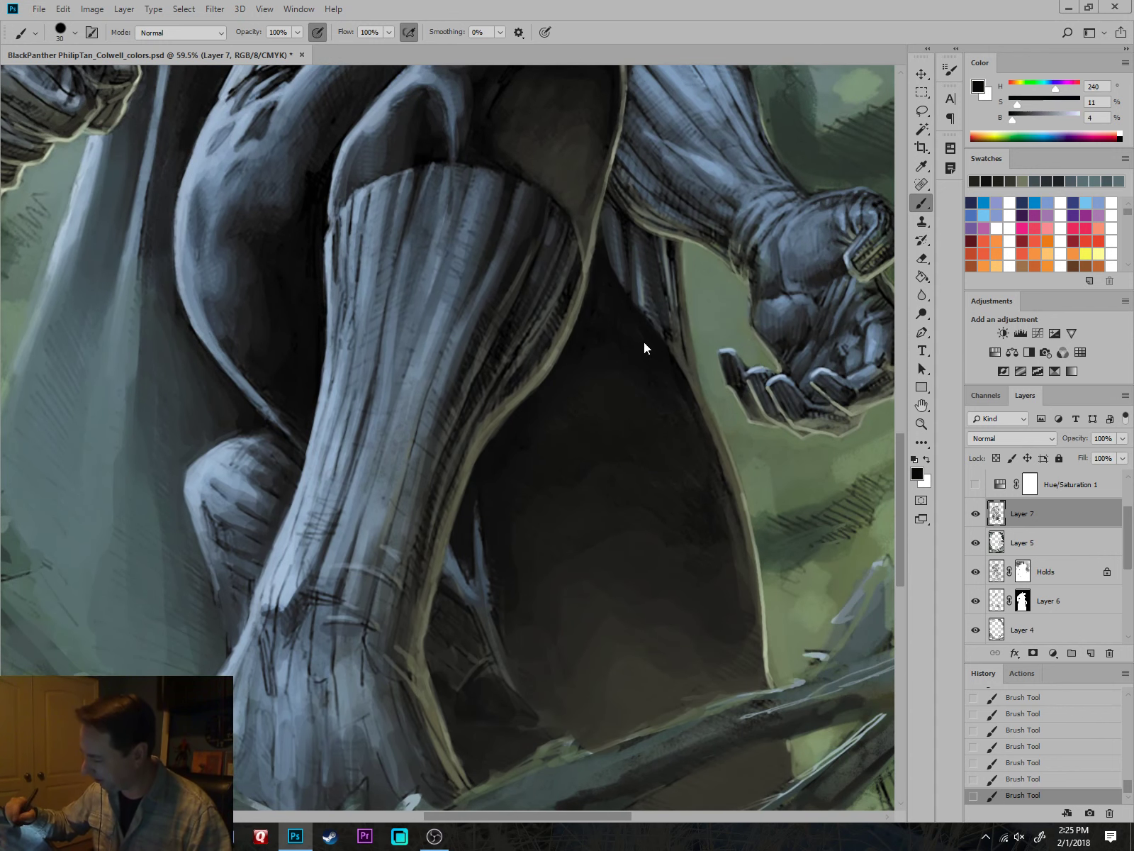
{"action": "key", "text": "bracketright"}
{"action": "key", "text": "bracketright"}
{"action": "key", "text": "bracketright"}
{"action": "key", "text": "bracketright"}
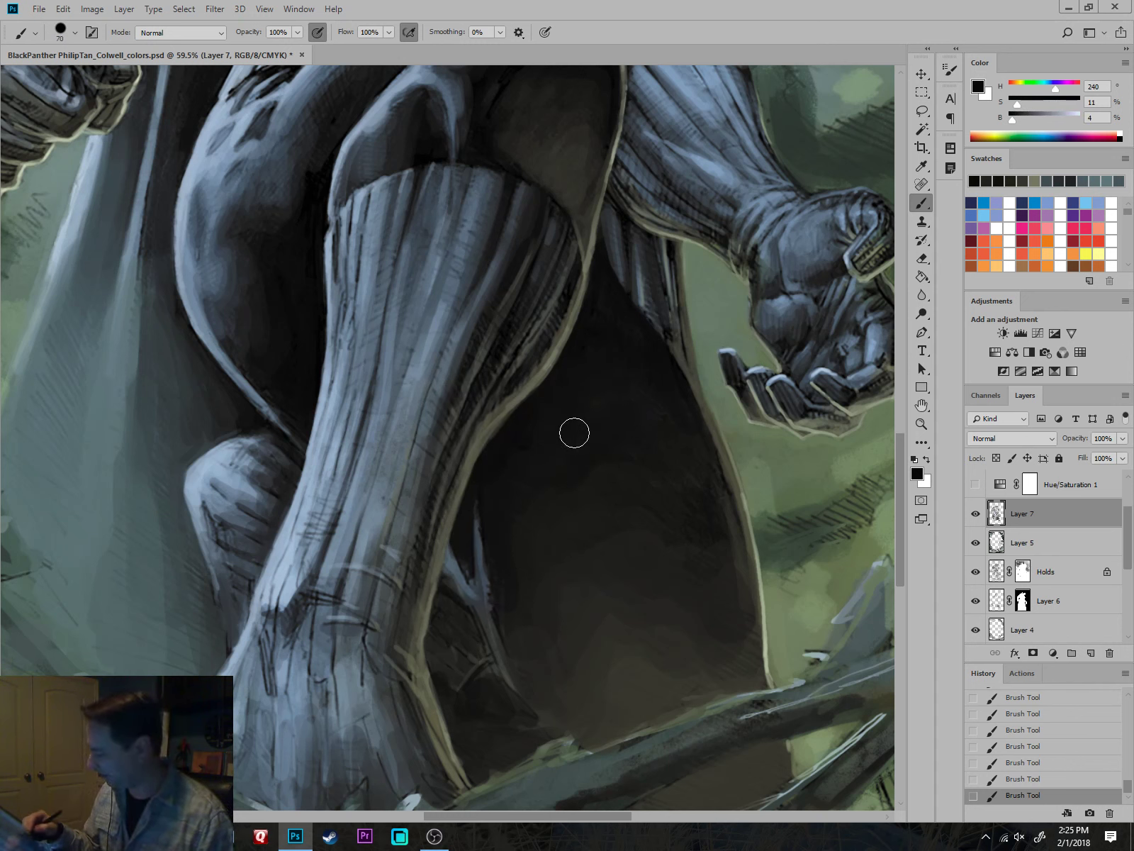
{"action": "left_click", "coordinate": [607, 450], "text": "alt"}
{"action": "key", "text": "bracketright"}
{"action": "key", "text": "bracketright"}
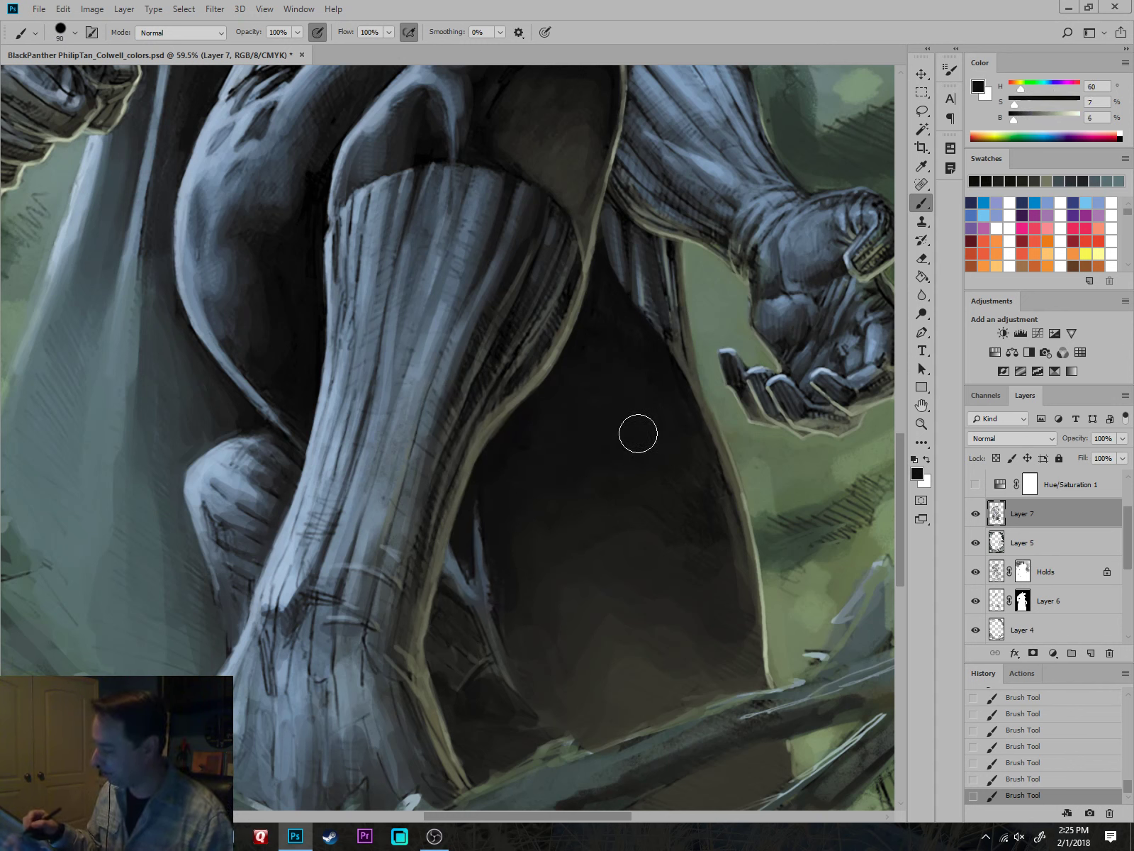
Sample near-black from the raised thigh's shadow and darken the olive area beneath the knee with the 90 px brush.
{"action": "left_click_drag", "start_coordinate": [620, 544], "coordinate": [610, 640]}
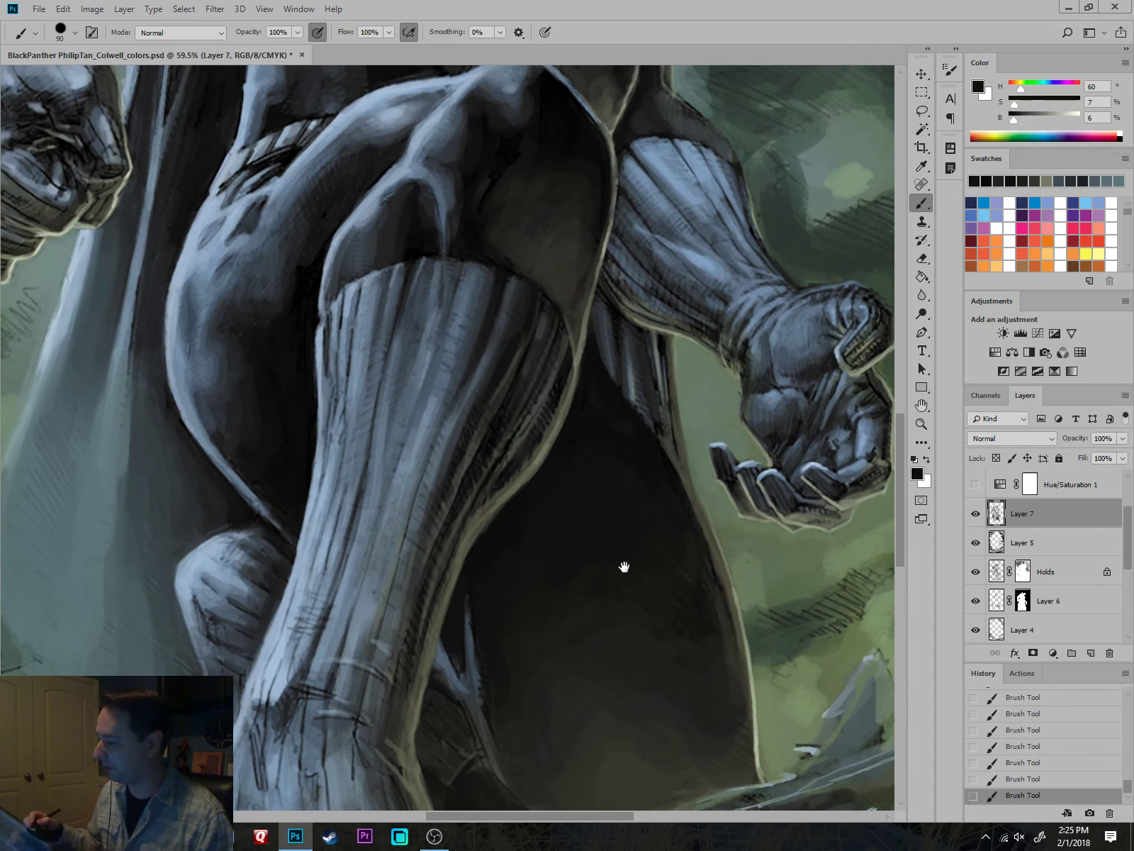
{"action": "left_click", "coordinate": [504, 146], "text": "alt"}
{"action": "left_click_drag", "start_coordinate": [535, 161], "coordinate": [518, 189]}
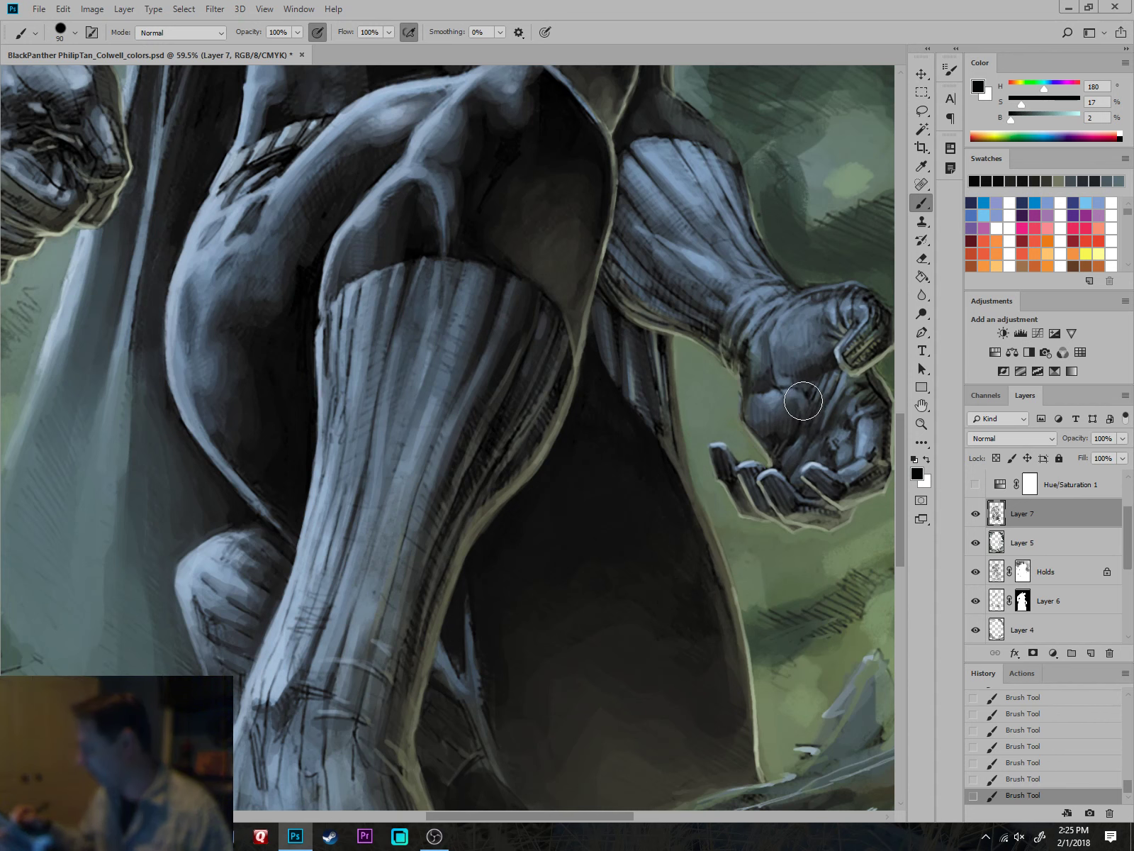
Sample slate and dark blue-gray tones and paint a shadow stroke down the front of the boot's ankle with the 45 px brush.
{"action": "left_click_drag", "start_coordinate": [787, 604], "coordinate": [685, 512]}
{"action": "scroll", "coordinate": [684, 512], "scroll_direction": "down", "scroll_amount": 8}
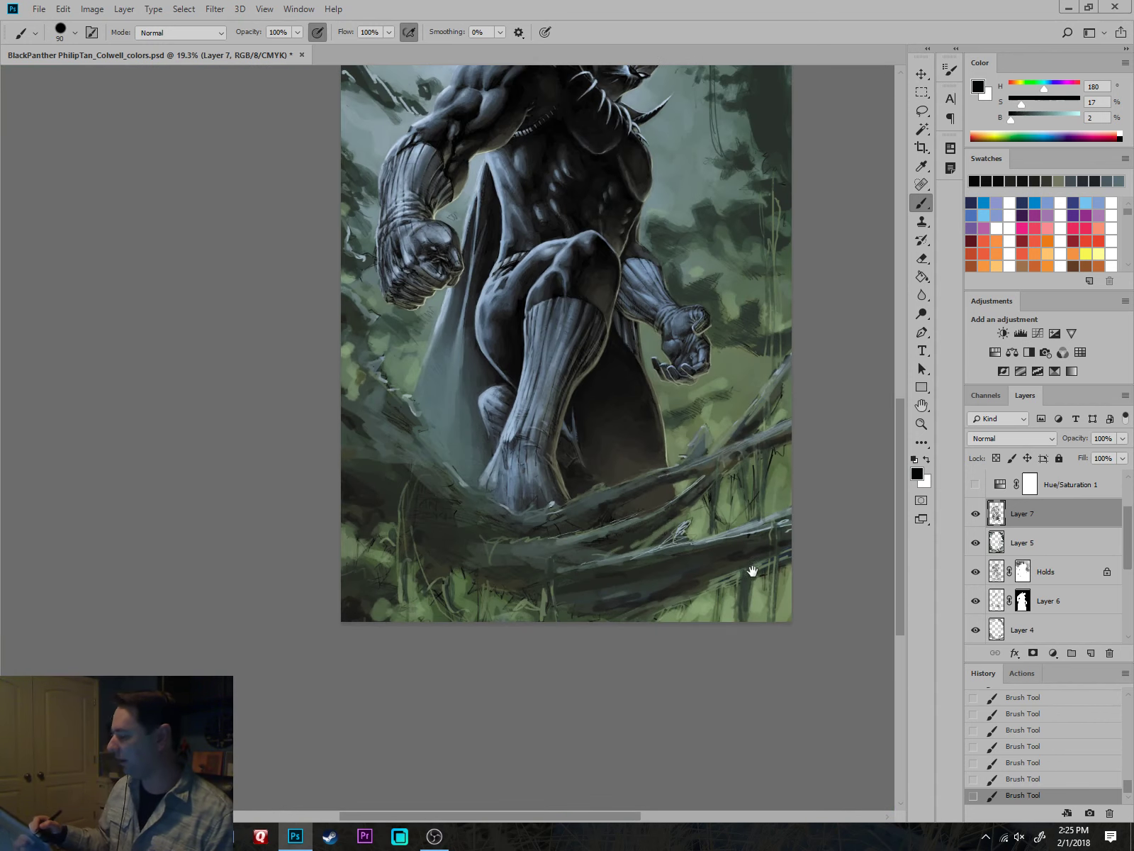
{"action": "left_click_drag", "start_coordinate": [753, 618], "coordinate": [735, 662]}
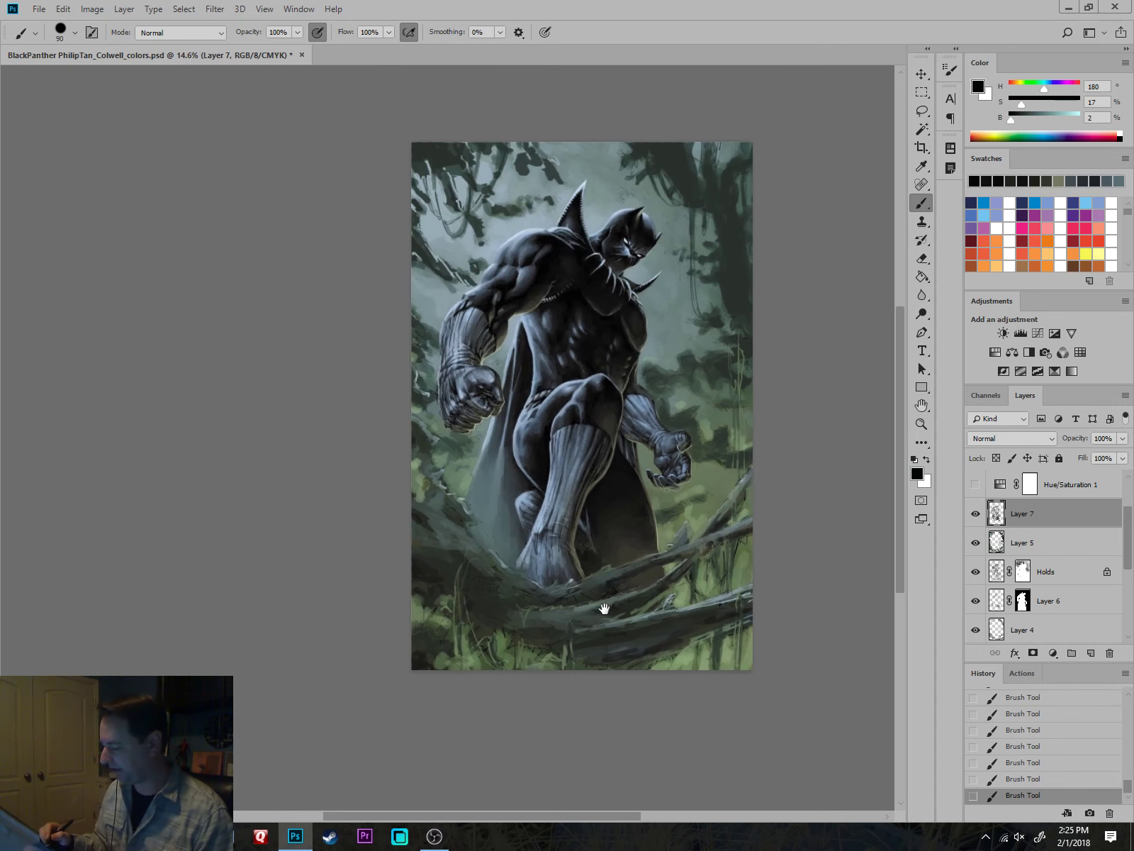
{"action": "scroll", "coordinate": [607, 607], "scroll_direction": "up", "scroll_amount": 6}
{"action": "left_click", "coordinate": [489, 521], "text": "alt"}
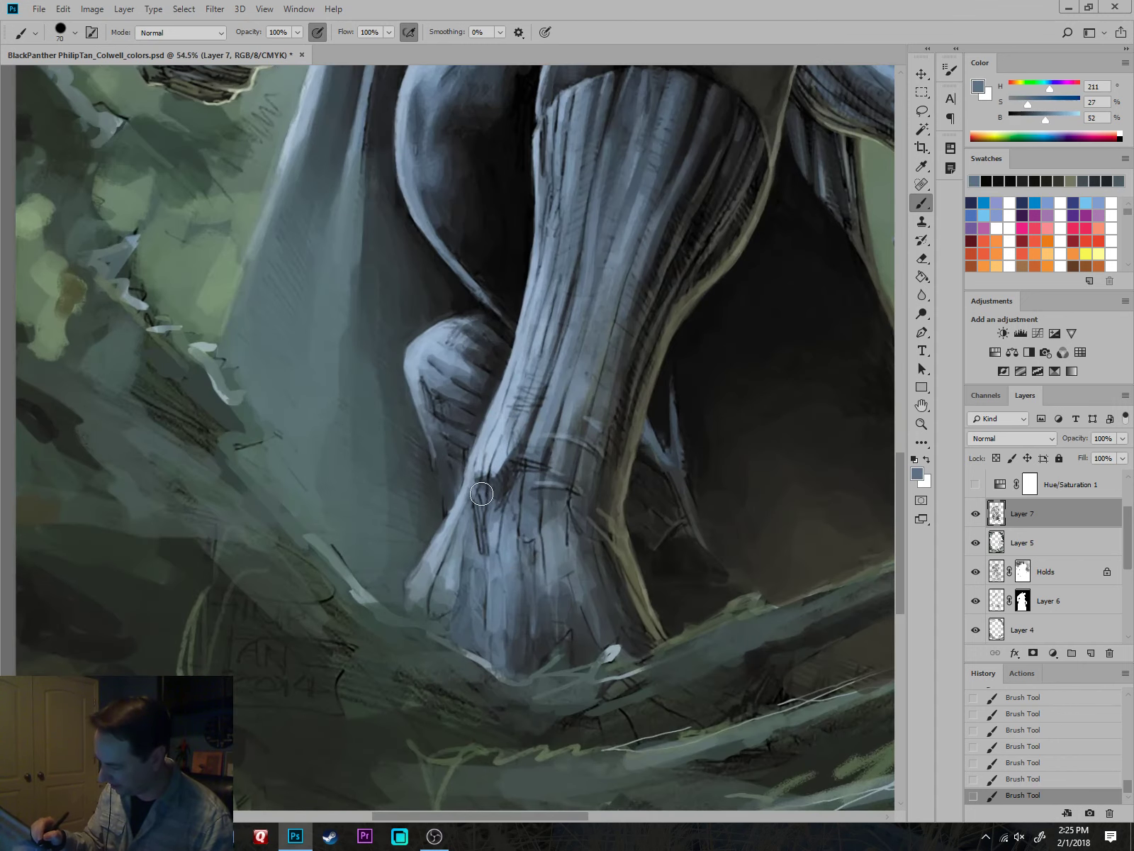
{"action": "key", "text": "bracketleft"}
{"action": "key", "text": "bracketleft"}
{"action": "key", "text": "bracketleft"}
{"action": "left_click", "coordinate": [485, 486], "text": "alt"}
{"action": "key", "text": "bracketleft"}
{"action": "key", "text": "bracketleft"}
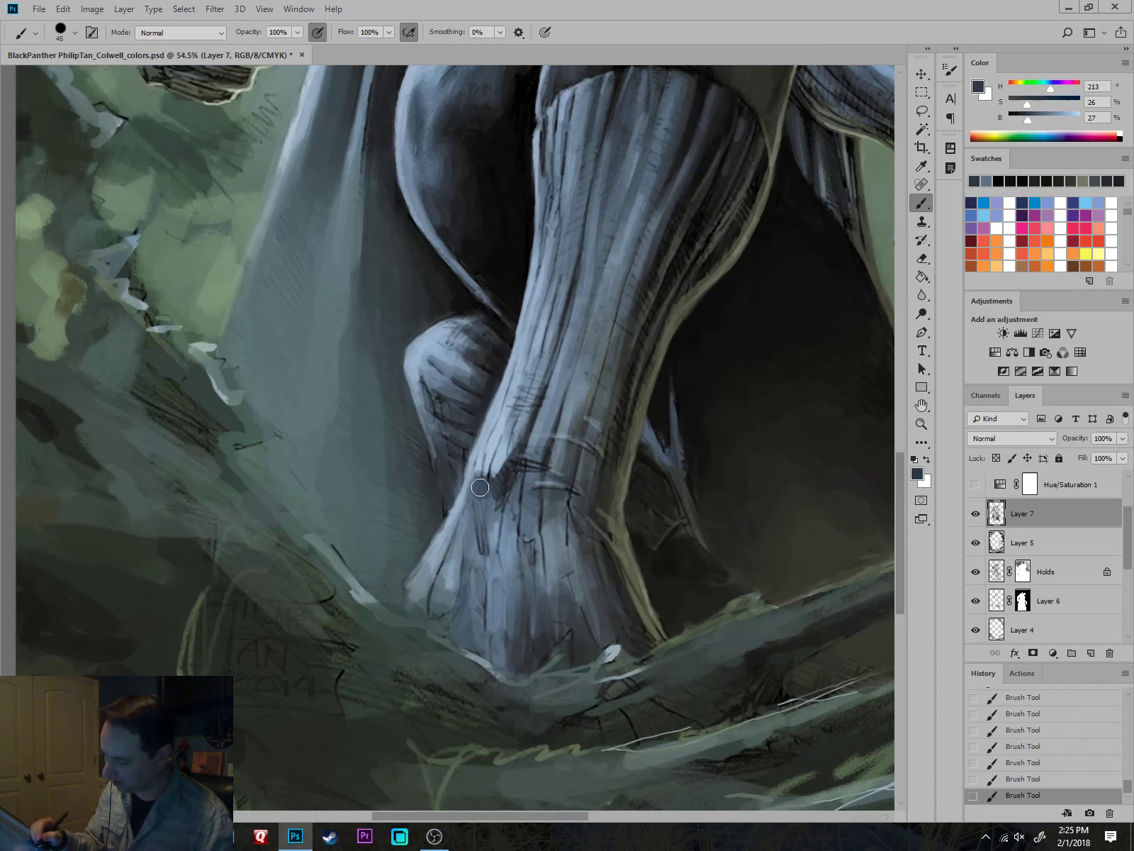
{"action": "left_click_drag", "start_coordinate": [483, 489], "coordinate": [486, 556]}
Sample mid and light blue tones and paint highlight strokes down the side of the foot, using 40 px and 35 px brushes.
{"action": "left_click", "coordinate": [486, 538], "text": "alt"}
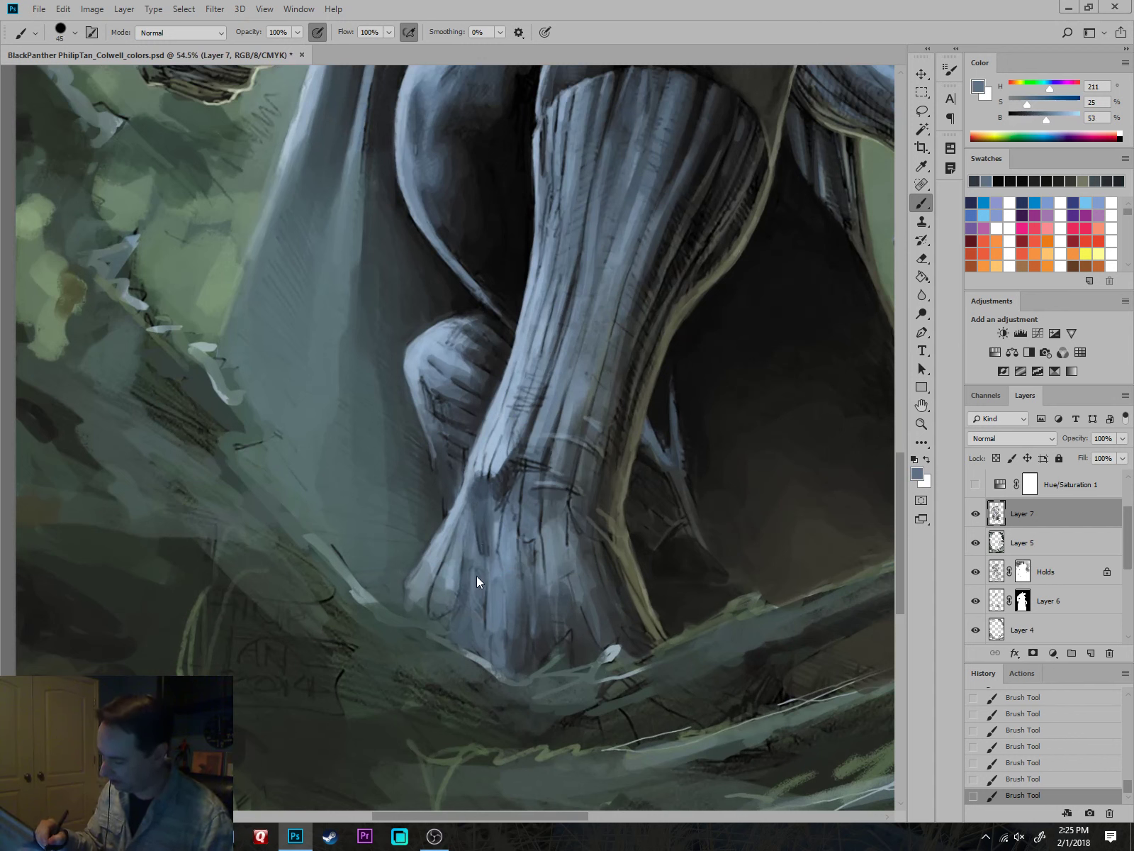
{"action": "left_click", "coordinate": [500, 458], "text": "alt"}
{"action": "key", "text": "bracketleft"}
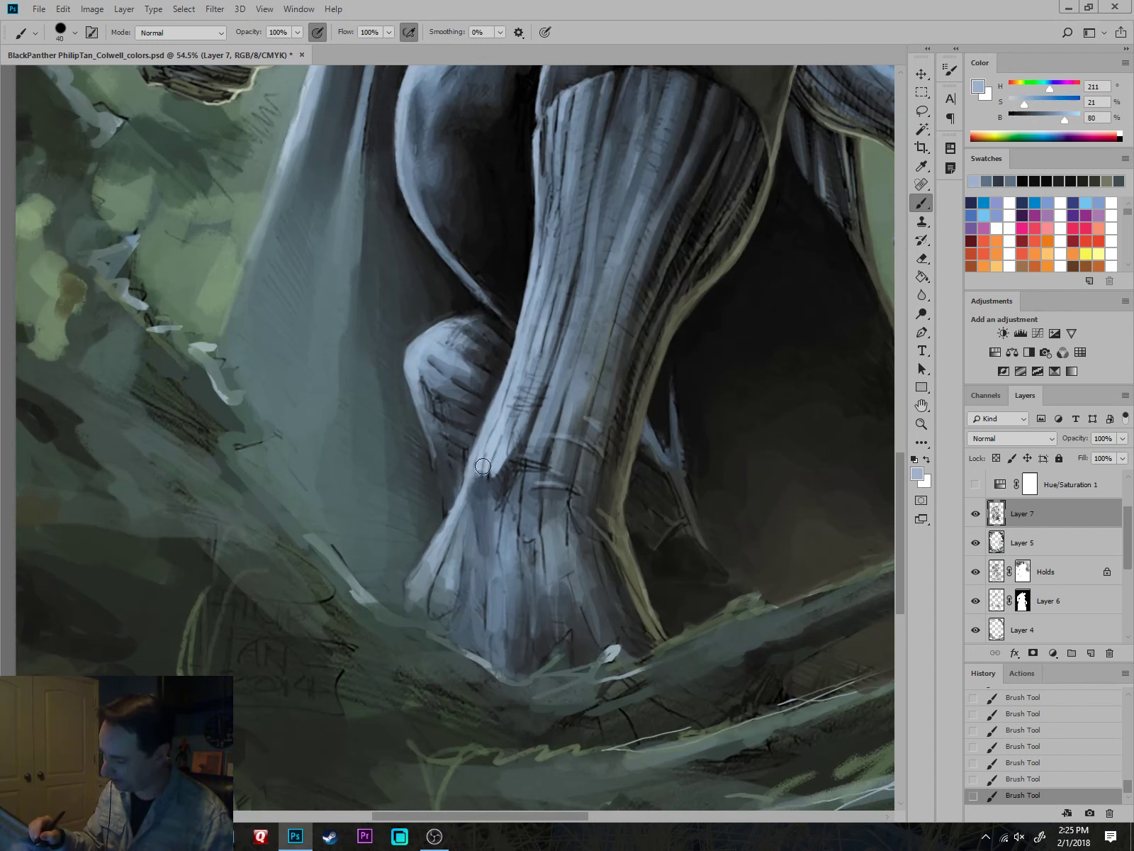
{"action": "mouse_move", "coordinate": [491, 522]}
{"action": "left_mouse_down"}
{"action": "mouse_move", "coordinate": [494, 593]}
{"action": "mouse_move", "coordinate": [466, 607]}
{"action": "left_mouse_up"}
{"action": "left_click_drag", "start_coordinate": [464, 544], "coordinate": [448, 603]}
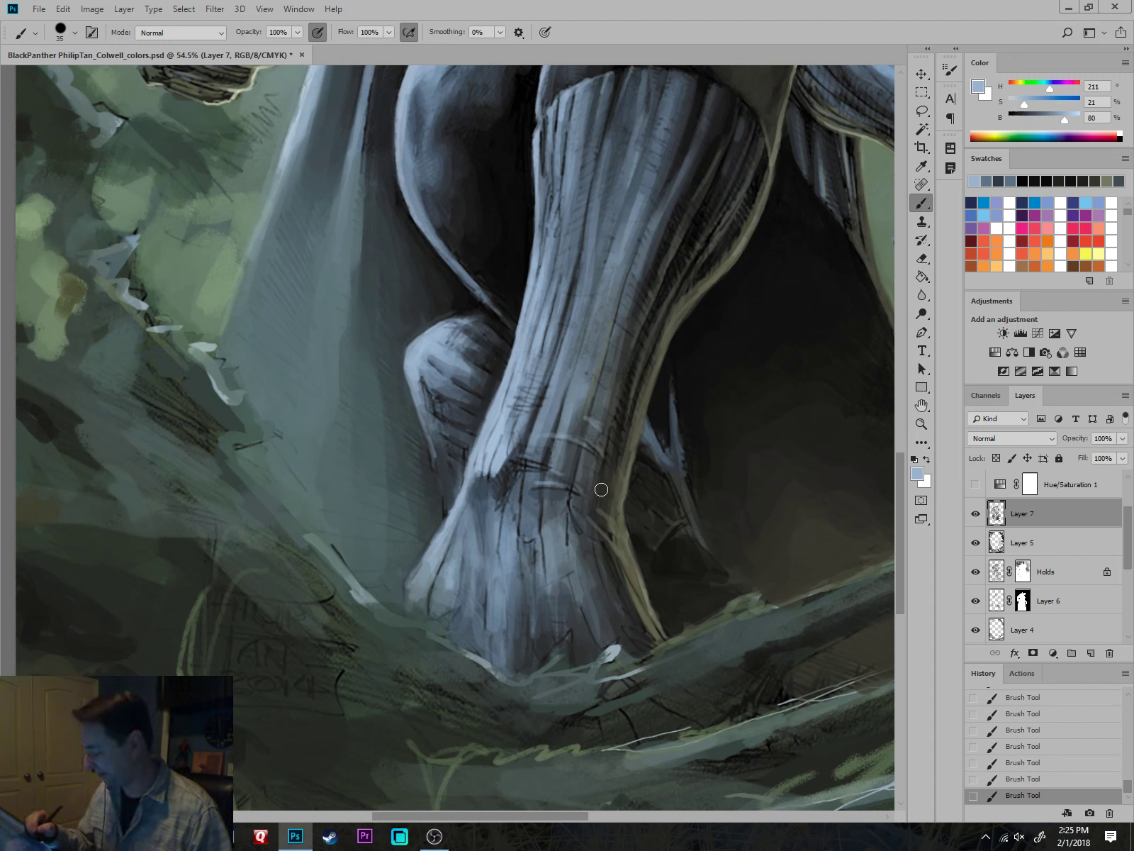
Sample dark olive from the boot's ankle edge and set the brush size to 60 px.
{"action": "left_click", "coordinate": [607, 515], "text": "alt"}
{"action": "key", "text": "bracketleft"}
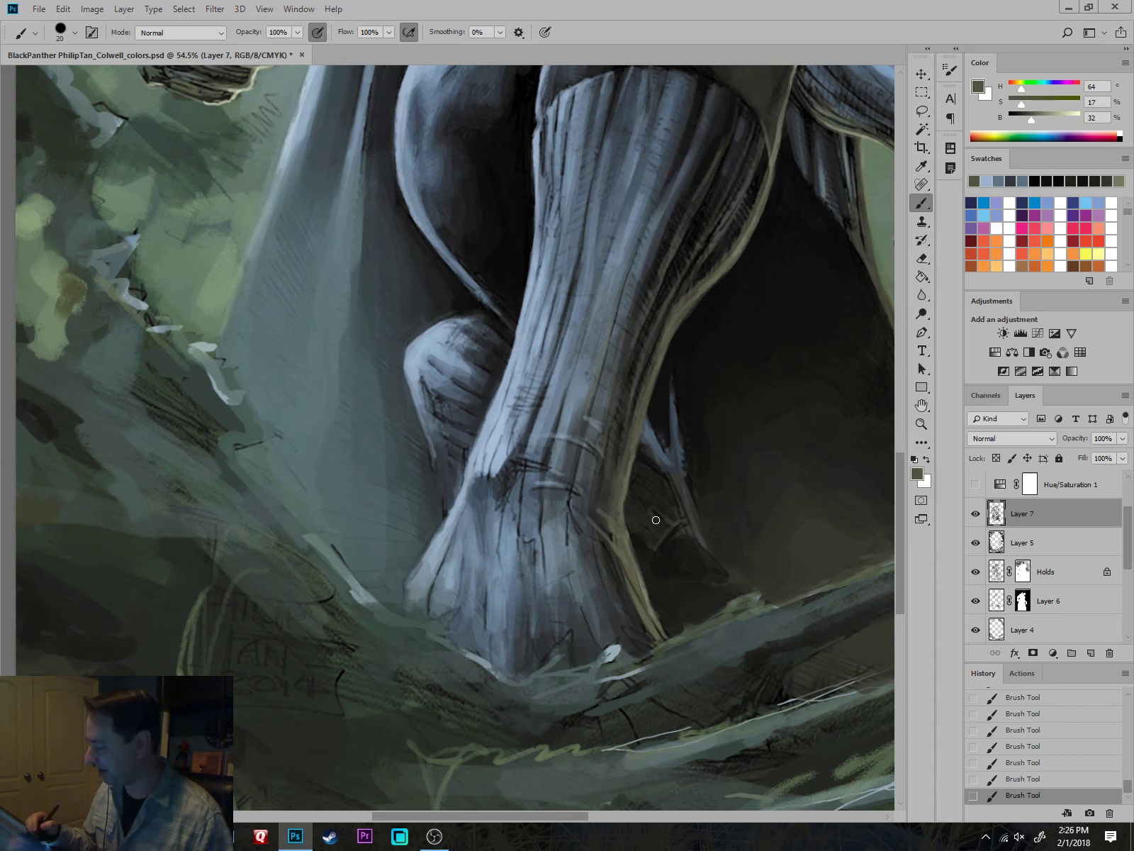
{"action": "scroll", "coordinate": [725, 521], "scroll_direction": "down", "scroll_amount": 4}
{"action": "scroll", "coordinate": [725, 496], "scroll_direction": "up", "scroll_amount": 3}
{"action": "key", "text": "bracketright"}
{"action": "key", "text": "bracketright"}
{"action": "key", "text": "bracketright"}
{"action": "key", "text": "bracketright"}
{"action": "key", "text": "bracketright"}
{"action": "key", "text": "bracketright"}
{"action": "key", "text": "bracketright"}
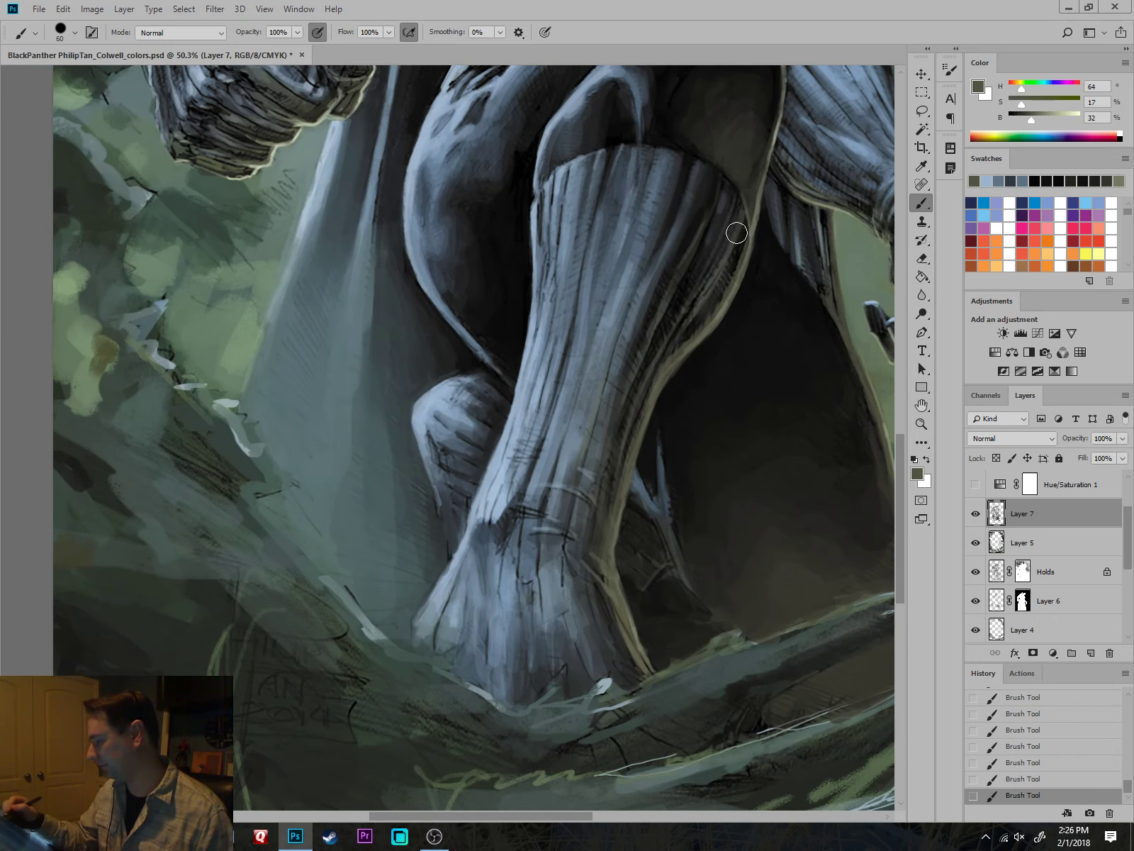
Examine the overall illustration, including the legs, cape and branches, to judge the balance of light and shadow.
{"action": "scroll", "coordinate": [691, 668], "scroll_direction": "down", "scroll_amount": 8}
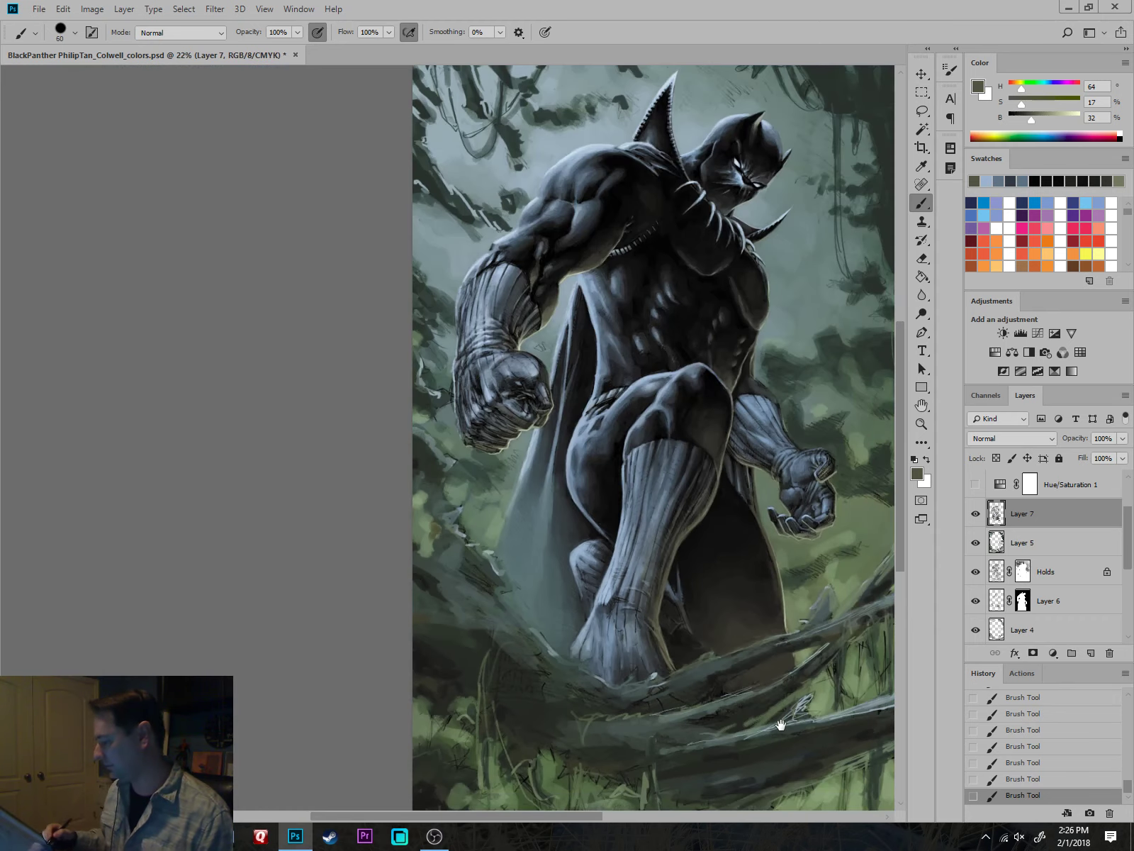
{"action": "scroll", "coordinate": [779, 723], "scroll_direction": "down", "scroll_amount": 2}
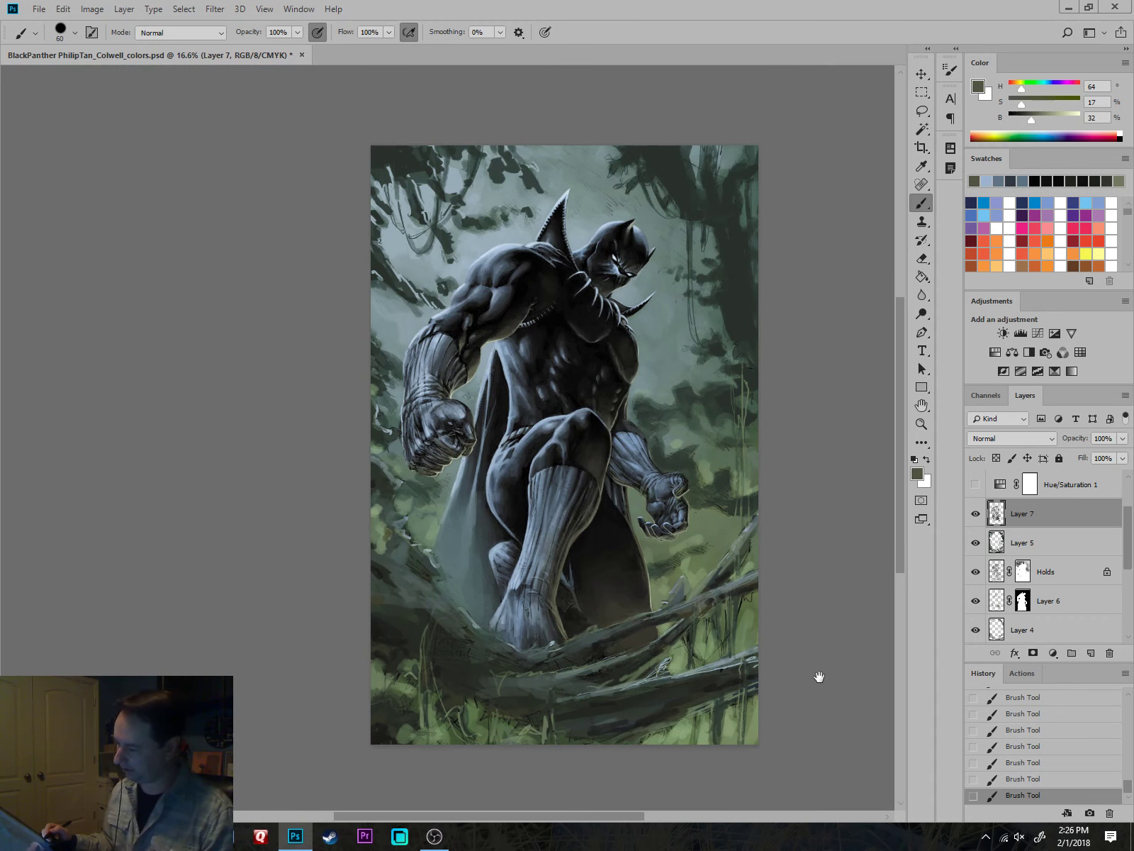
{"action": "scroll", "coordinate": [835, 666], "scroll_direction": "up", "scroll_amount": 1}
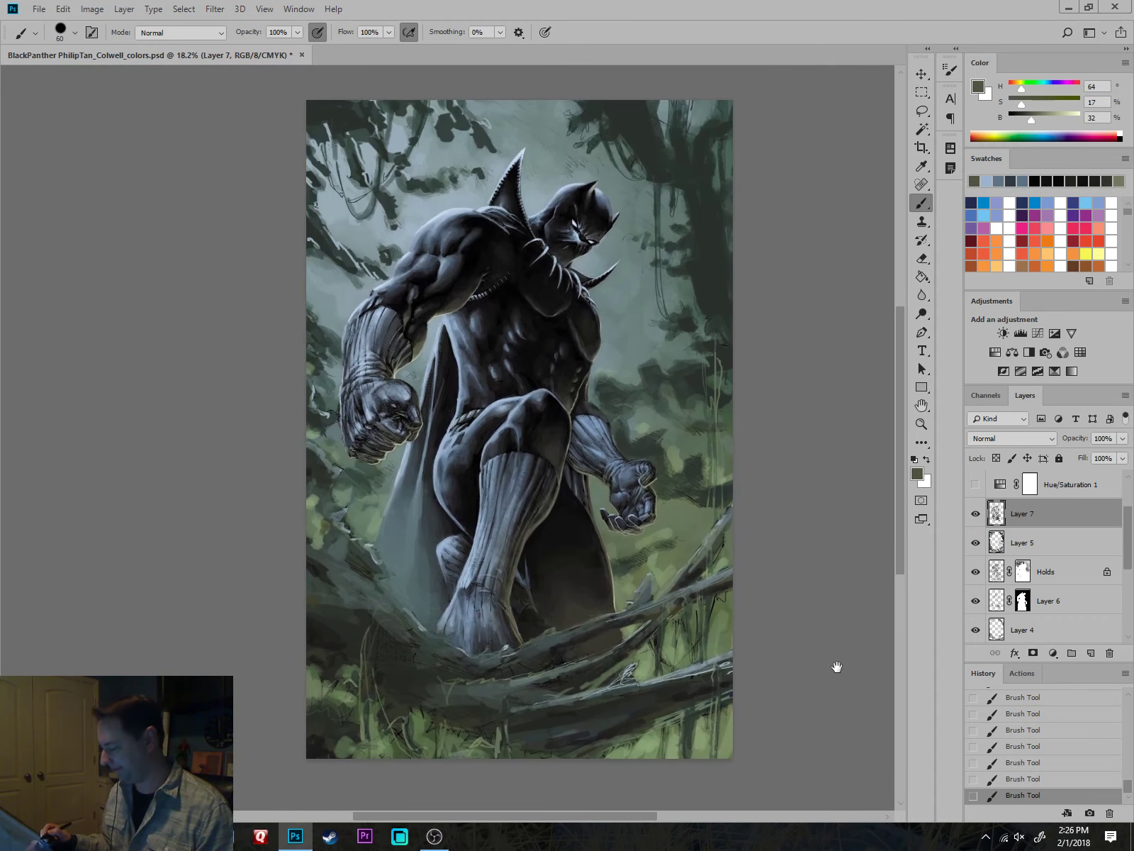
{"action": "left_click_drag", "start_coordinate": [836, 667], "coordinate": [843, 665]}
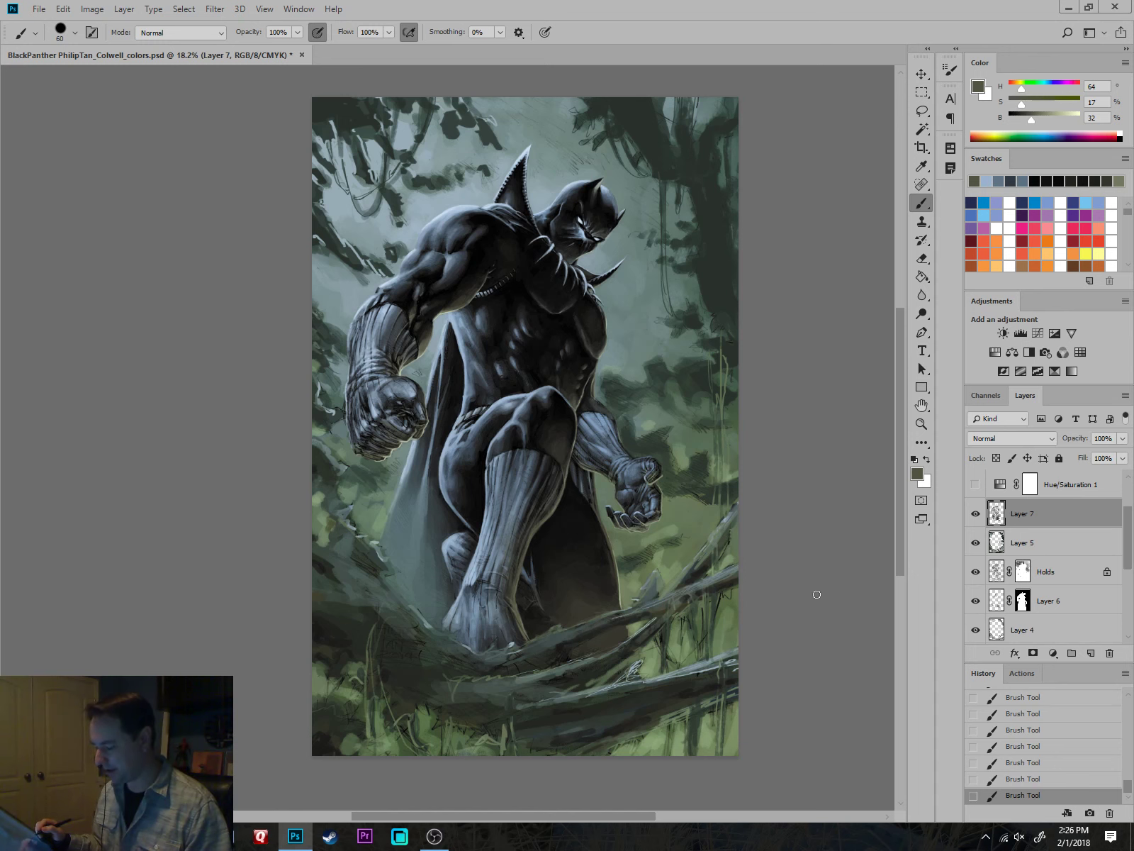
{"action": "left_click_drag", "start_coordinate": [646, 688], "coordinate": [659, 611]}
{"action": "scroll", "coordinate": [638, 606], "scroll_direction": "up", "scroll_amount": 2}
{"action": "scroll", "coordinate": [372, 574], "scroll_direction": "down", "scroll_amount": 1}
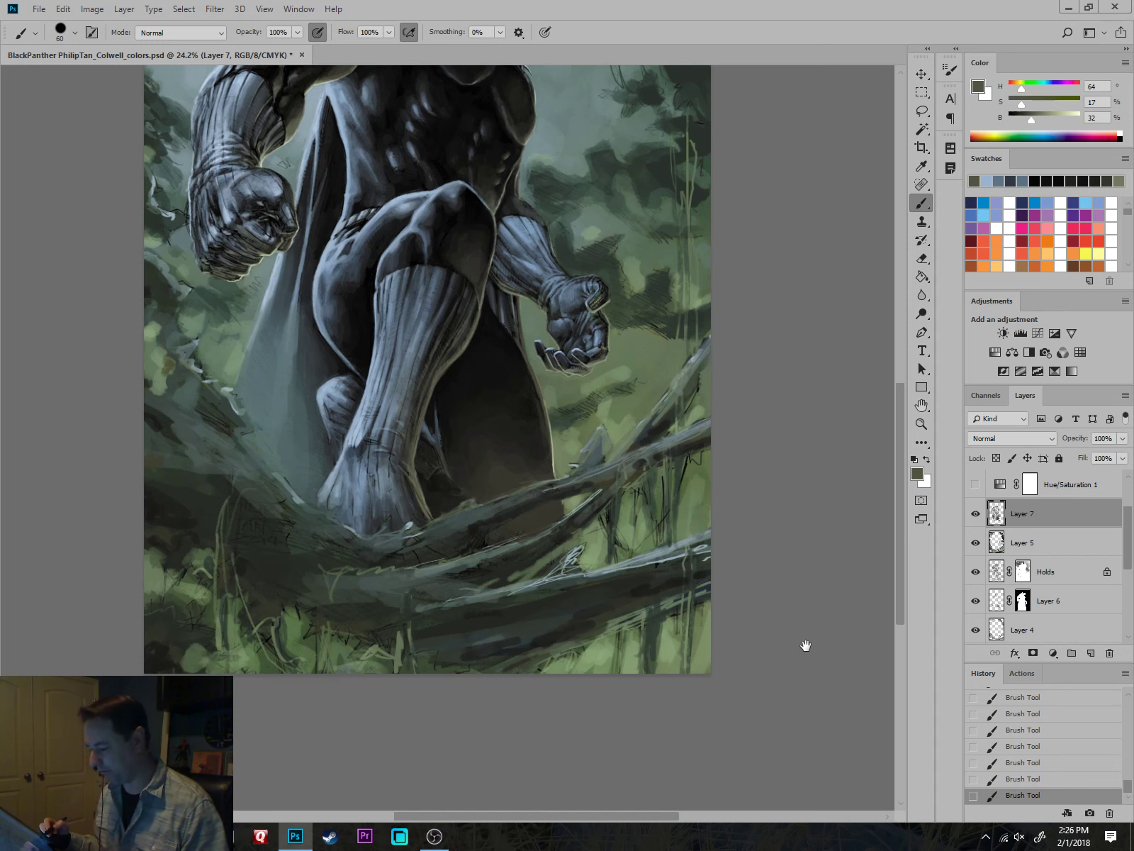
{"action": "left_click_drag", "start_coordinate": [828, 572], "coordinate": [809, 631]}
{"action": "scroll", "coordinate": [812, 630], "scroll_direction": "down", "scroll_amount": 1}
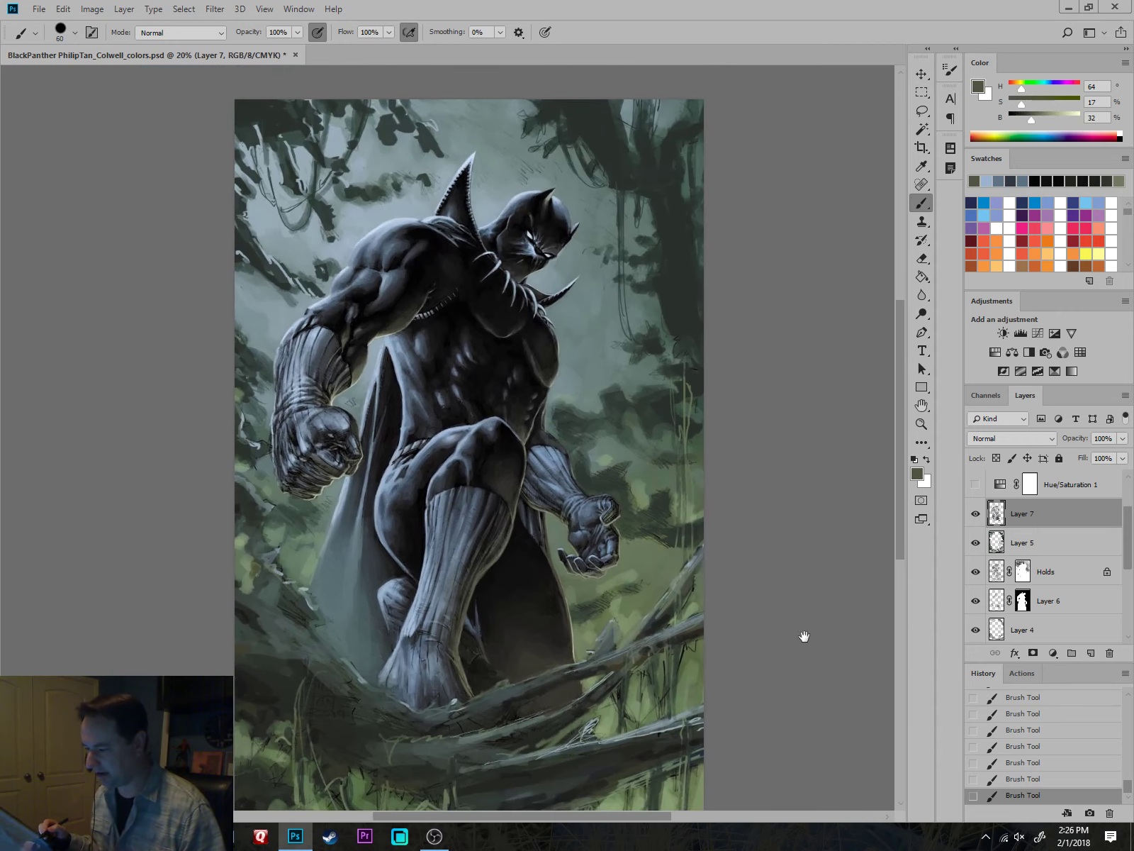